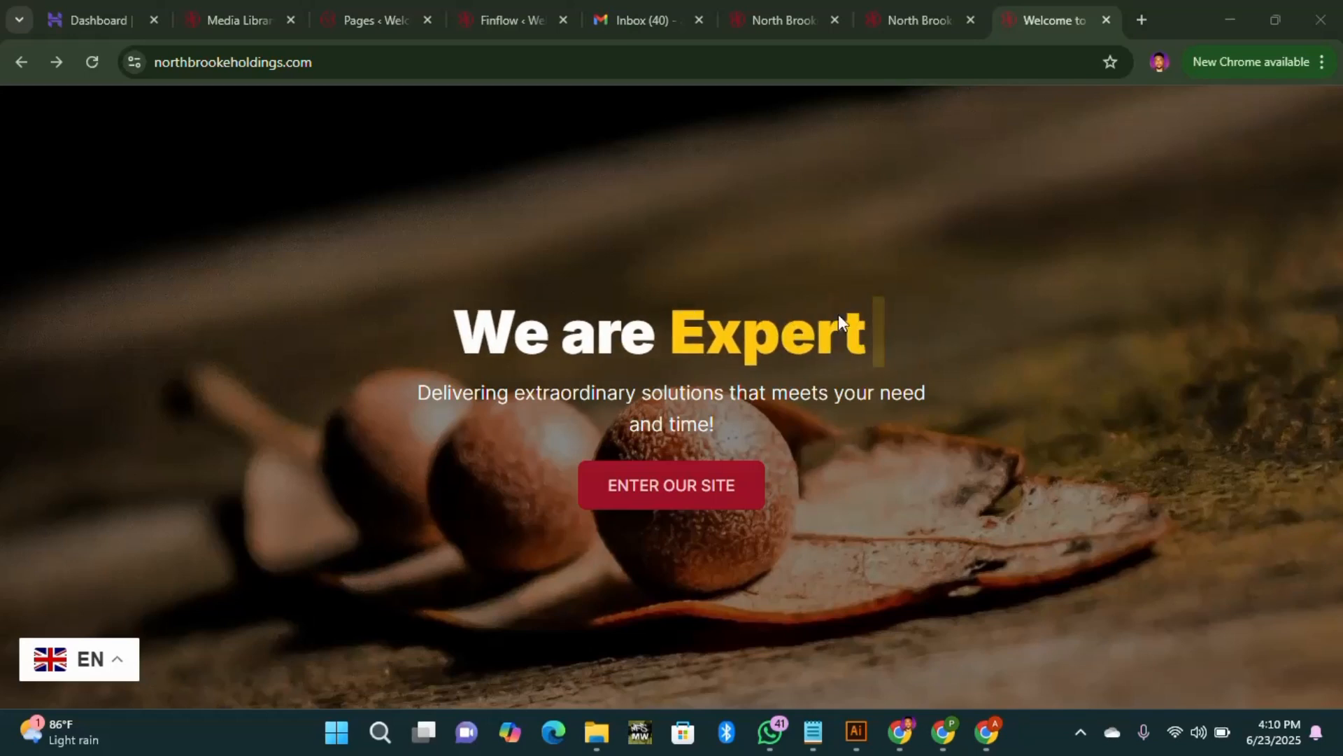
Step: Enter the main site from the welcome splash page and scroll through the homepage
{"action": "left_click", "coordinate": [690, 495]}
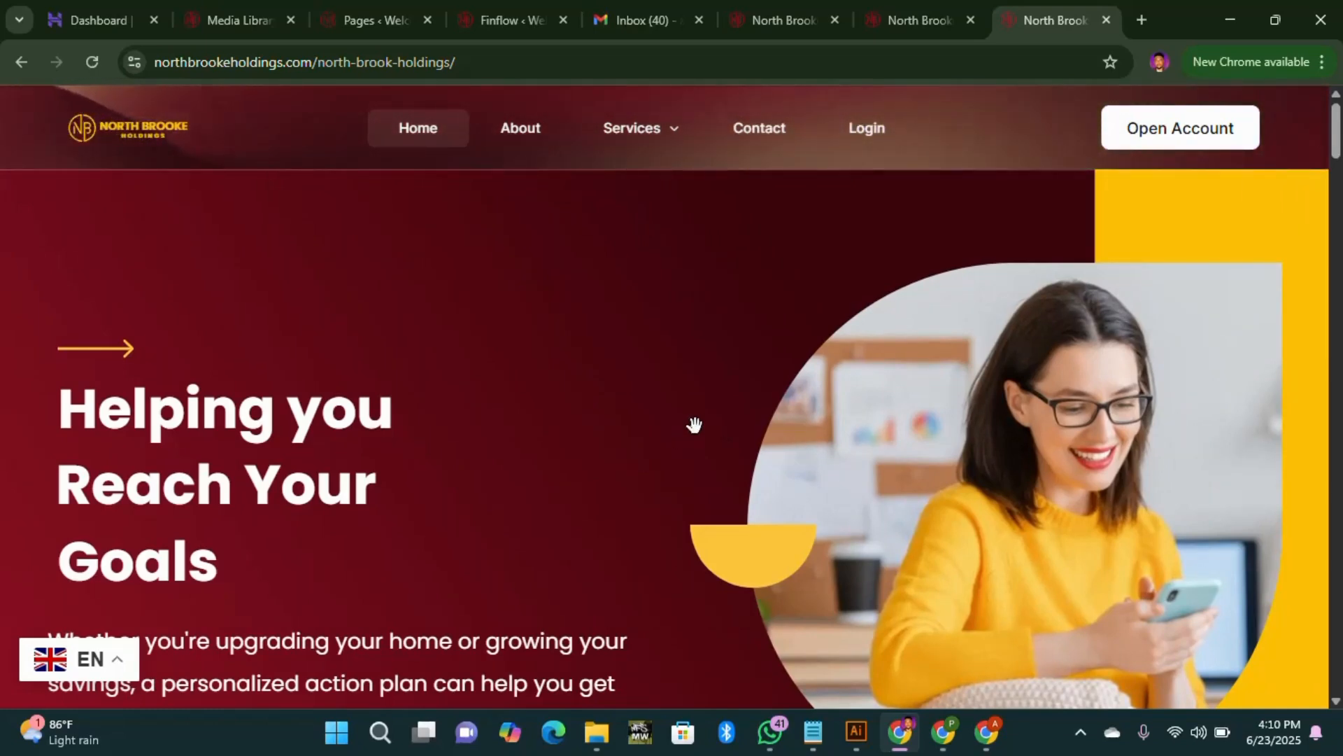
{"action": "scroll", "coordinate": [694, 425], "scroll_direction": "down", "scroll_amount": 10}
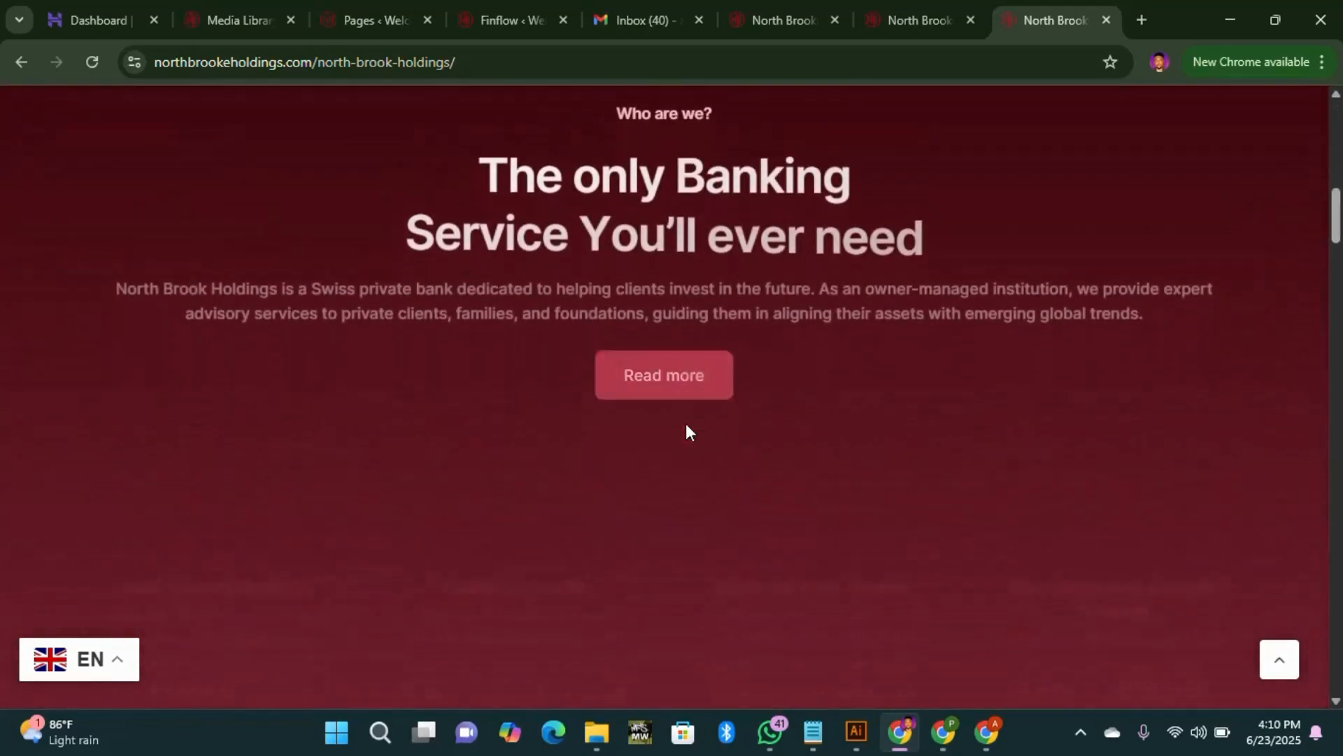
{"action": "scroll", "coordinate": [673, 417], "scroll_direction": "down", "scroll_amount": 3}
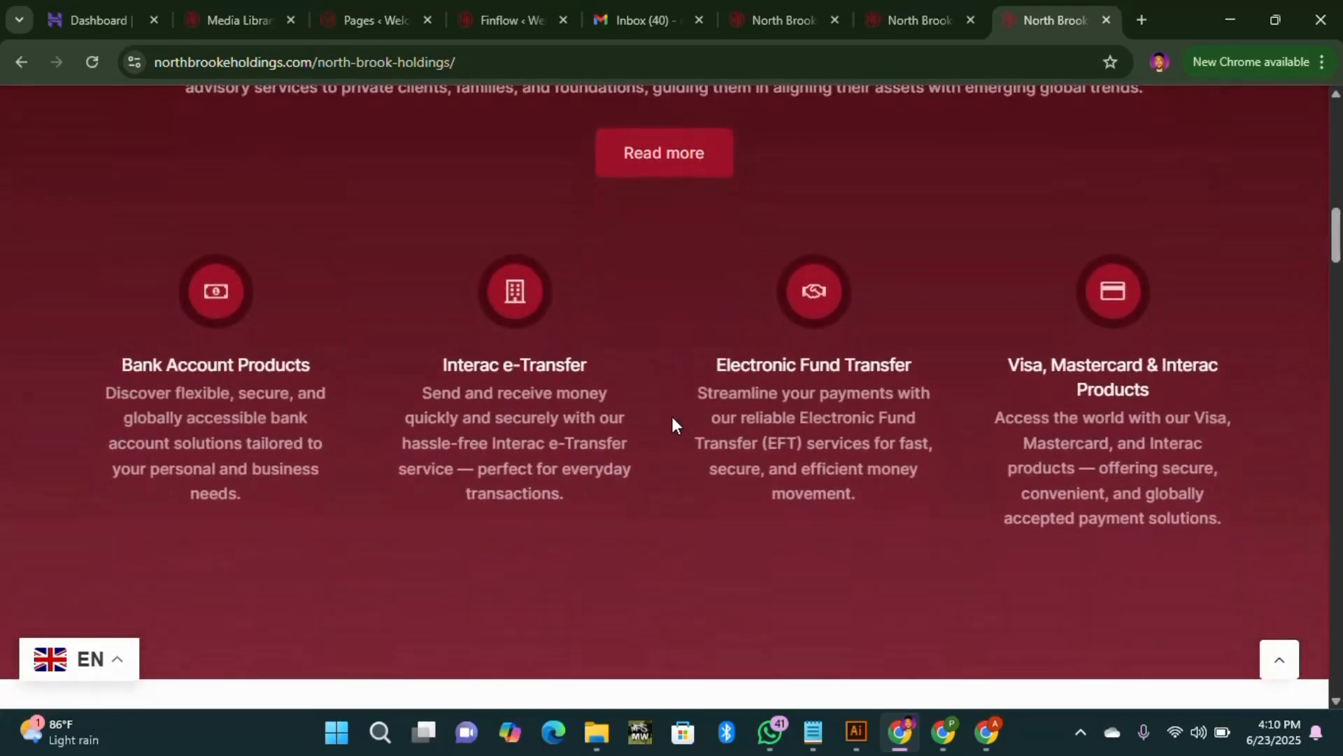
{"action": "scroll", "coordinate": [675, 405], "scroll_direction": "up", "scroll_amount": 5}
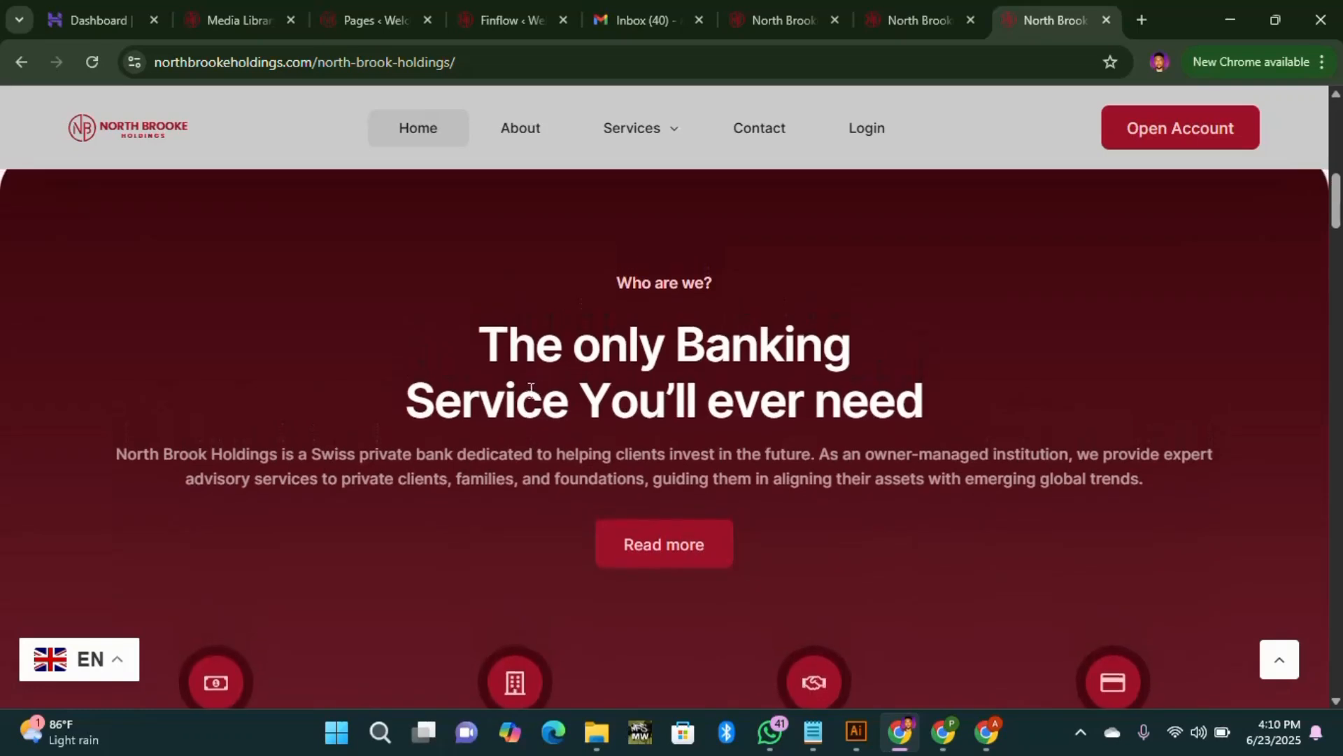
{"action": "scroll", "coordinate": [550, 352], "scroll_direction": "up", "scroll_amount": 8}
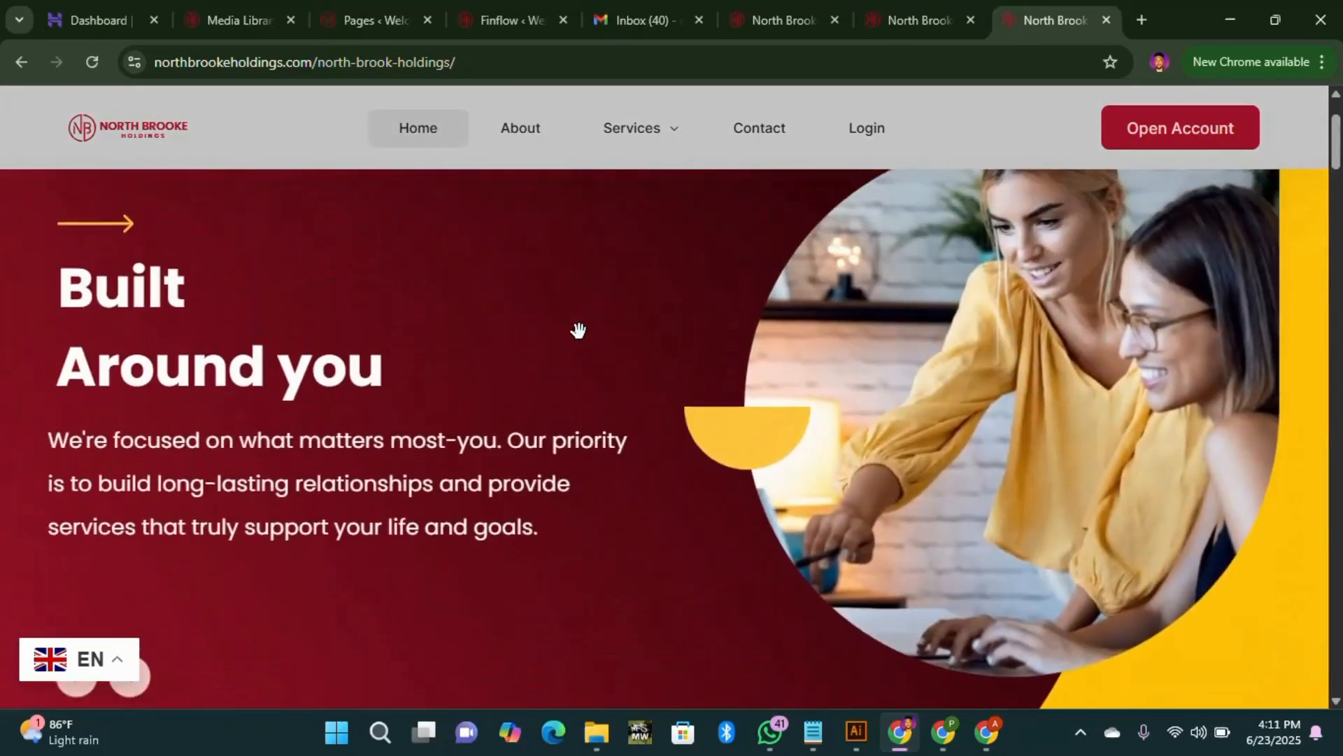
{"action": "scroll", "coordinate": [482, 392], "scroll_direction": "down", "scroll_amount": 2}
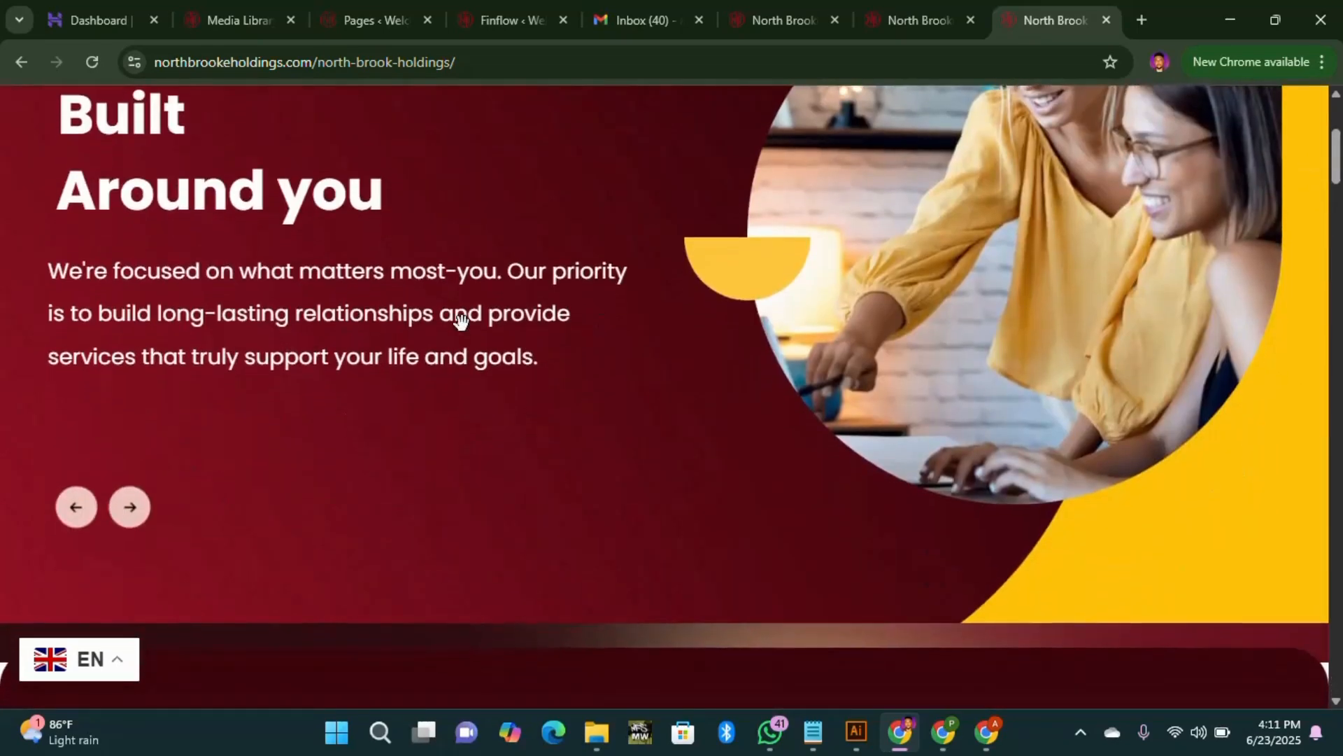
{"action": "scroll", "coordinate": [455, 321], "scroll_direction": "up", "scroll_amount": 2}
{"action": "scroll", "coordinate": [678, 393], "scroll_direction": "down", "scroll_amount": 3}
Step: Advance the hero slider to the next slide and review the homepage sections
{"action": "left_click", "coordinate": [132, 422]}
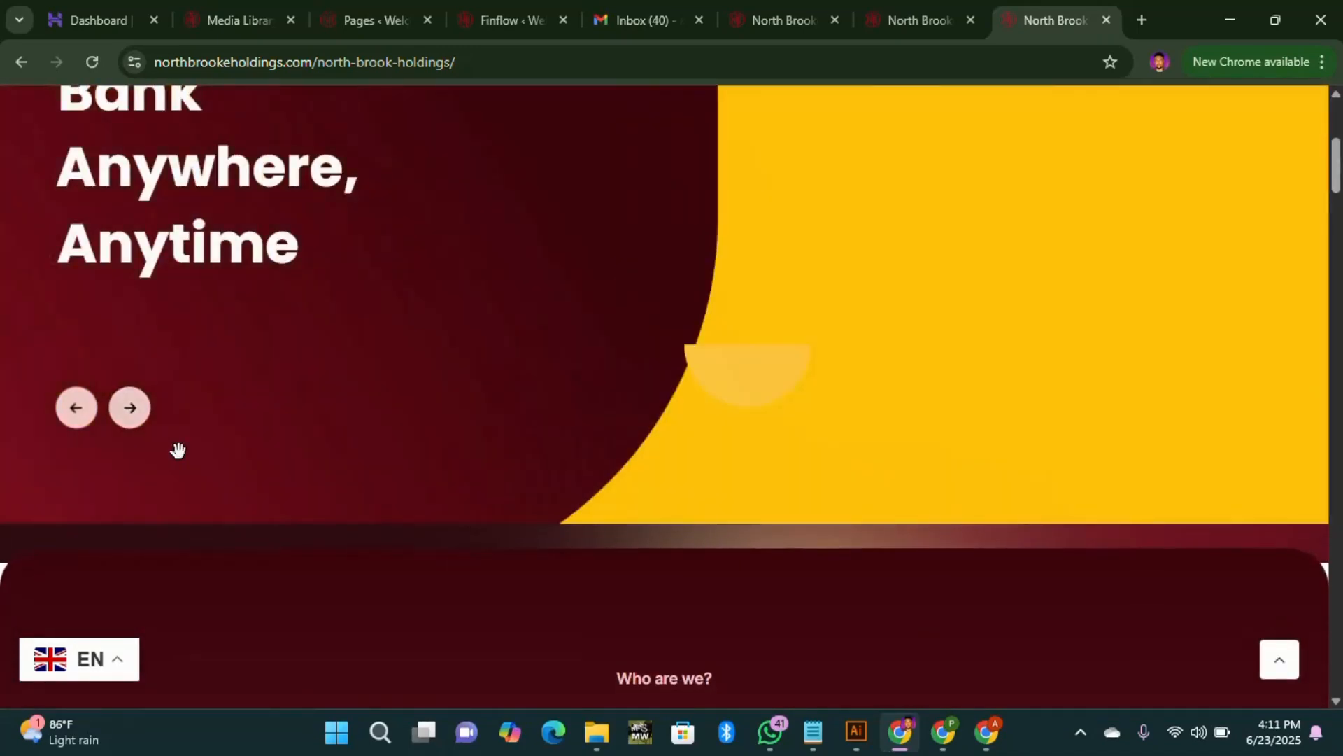
{"action": "scroll", "coordinate": [235, 468], "scroll_direction": "up", "scroll_amount": 4}
{"action": "scroll", "coordinate": [322, 420], "scroll_direction": "up", "scroll_amount": 2}
{"action": "scroll", "coordinate": [219, 354], "scroll_direction": "down", "scroll_amount": 2}
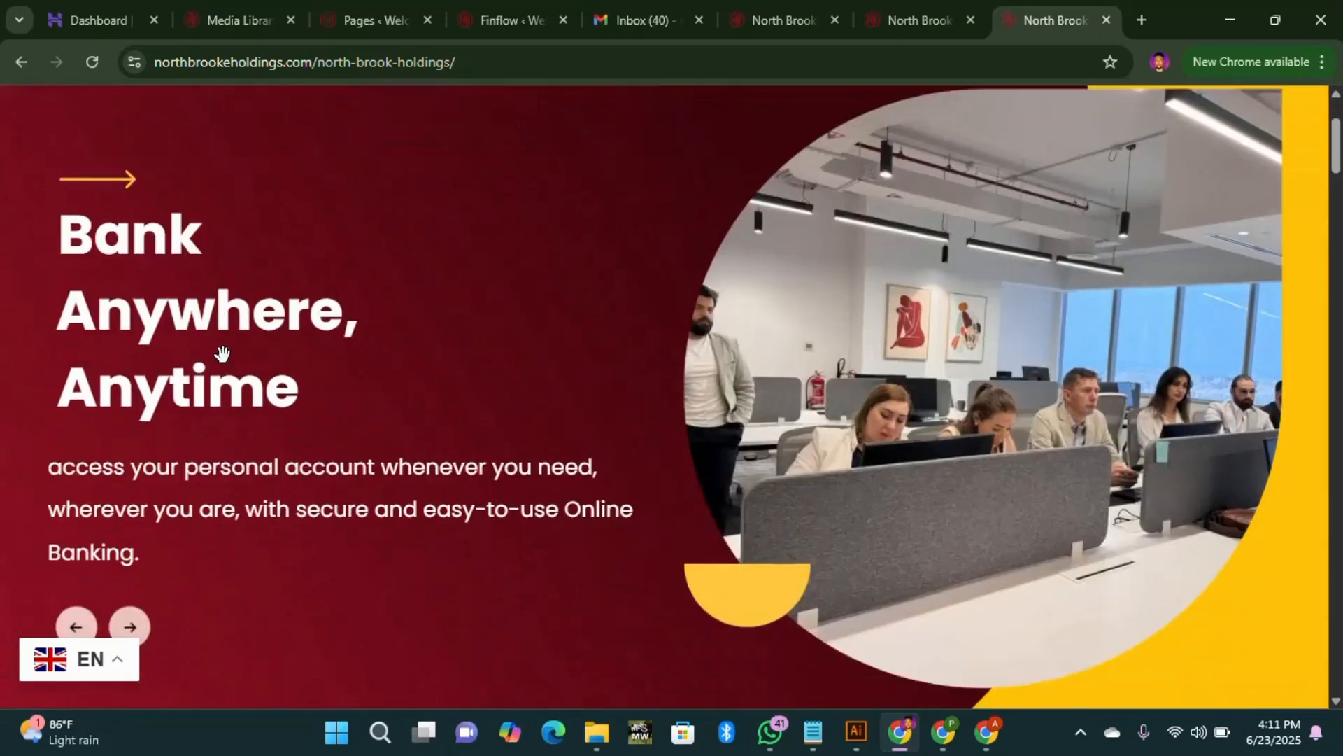
{"action": "scroll", "coordinate": [749, 324], "scroll_direction": "up", "scroll_amount": 3}
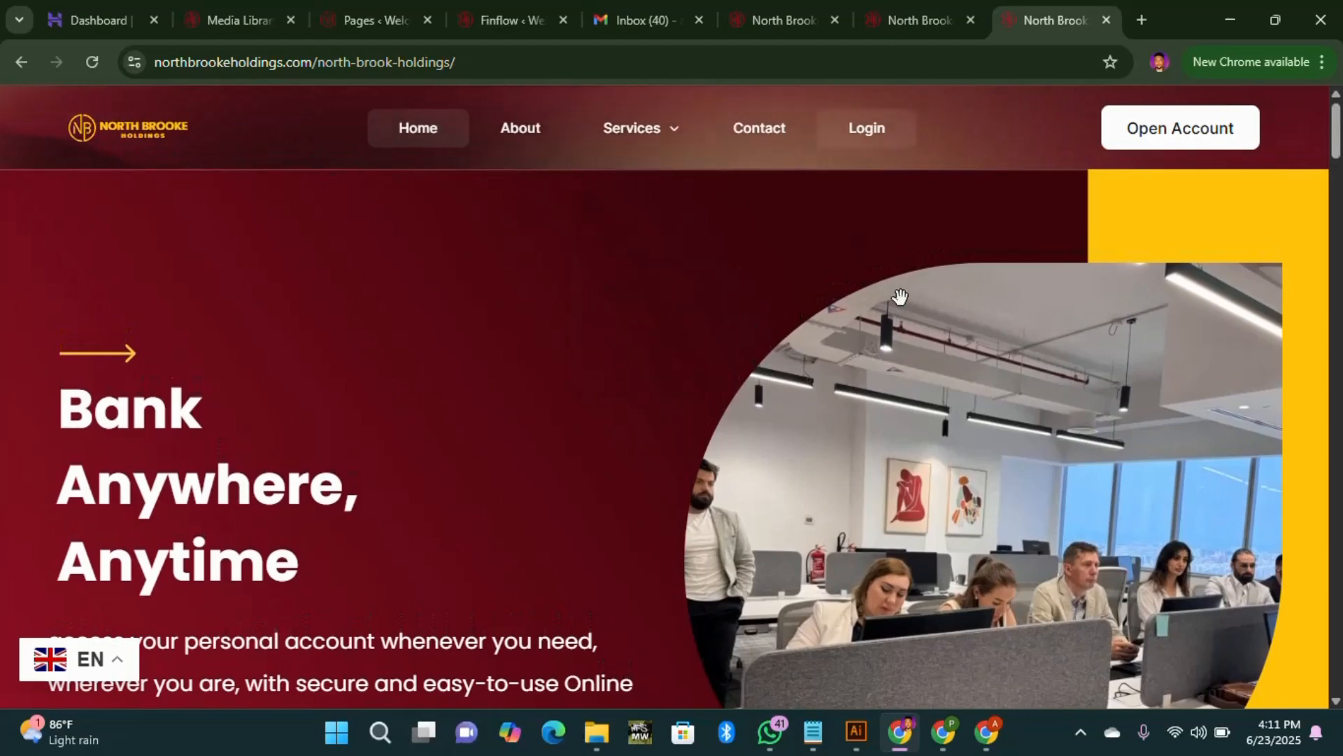
{"action": "scroll", "coordinate": [867, 420], "scroll_direction": "down", "scroll_amount": 10}
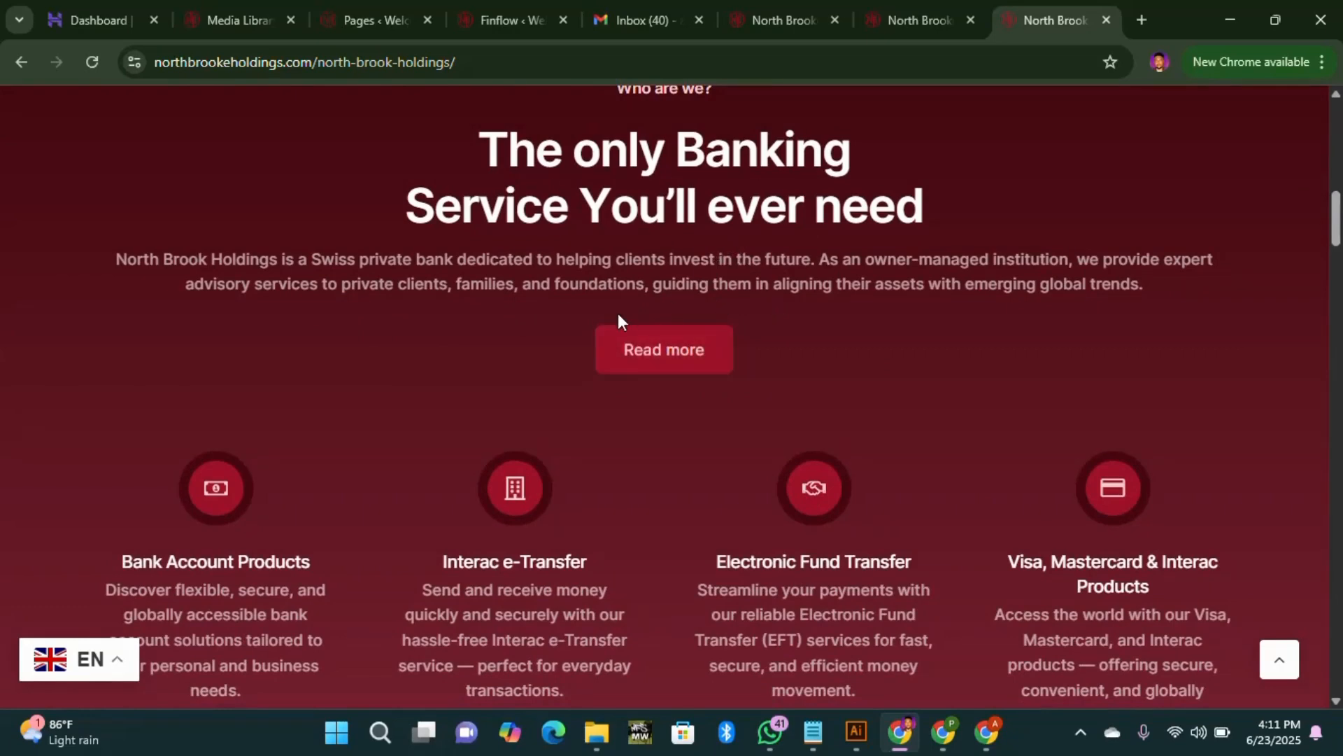
{"action": "scroll", "coordinate": [619, 313], "scroll_direction": "down", "scroll_amount": 10}
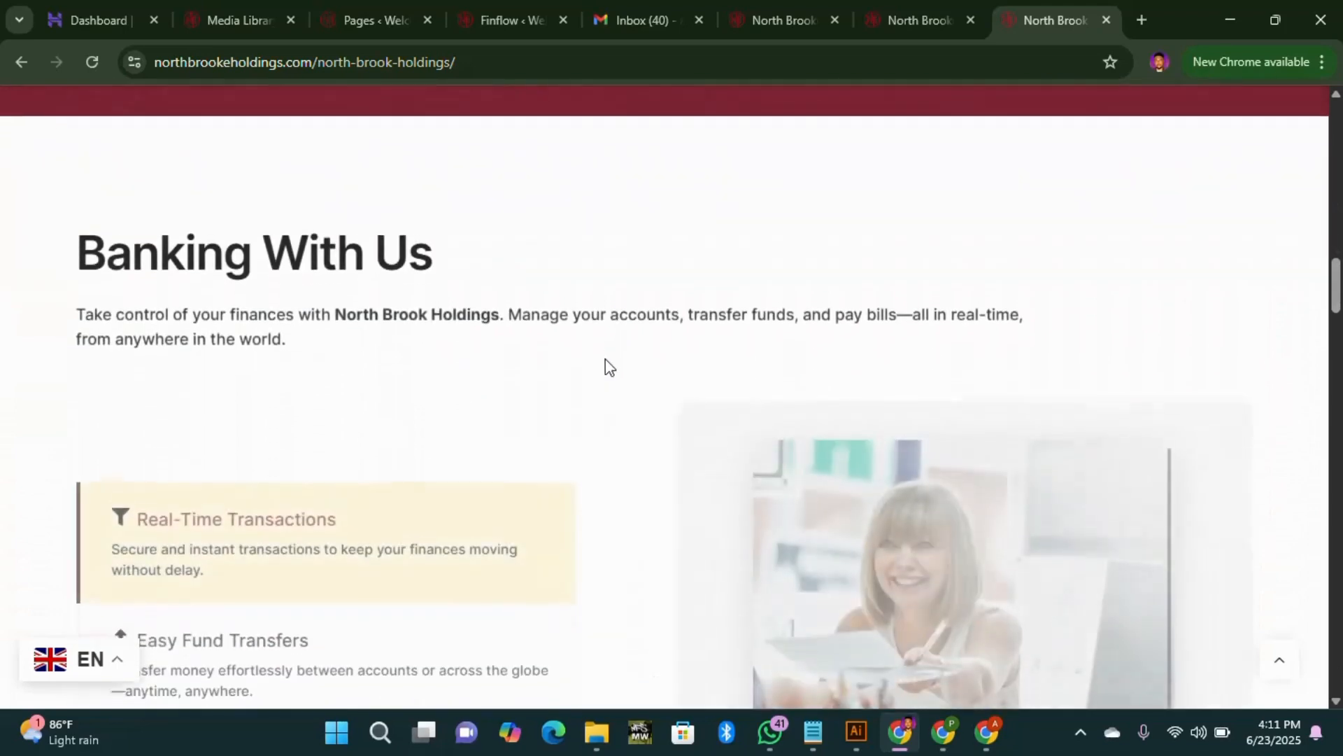
{"action": "scroll", "coordinate": [606, 359], "scroll_direction": "down", "scroll_amount": 3}
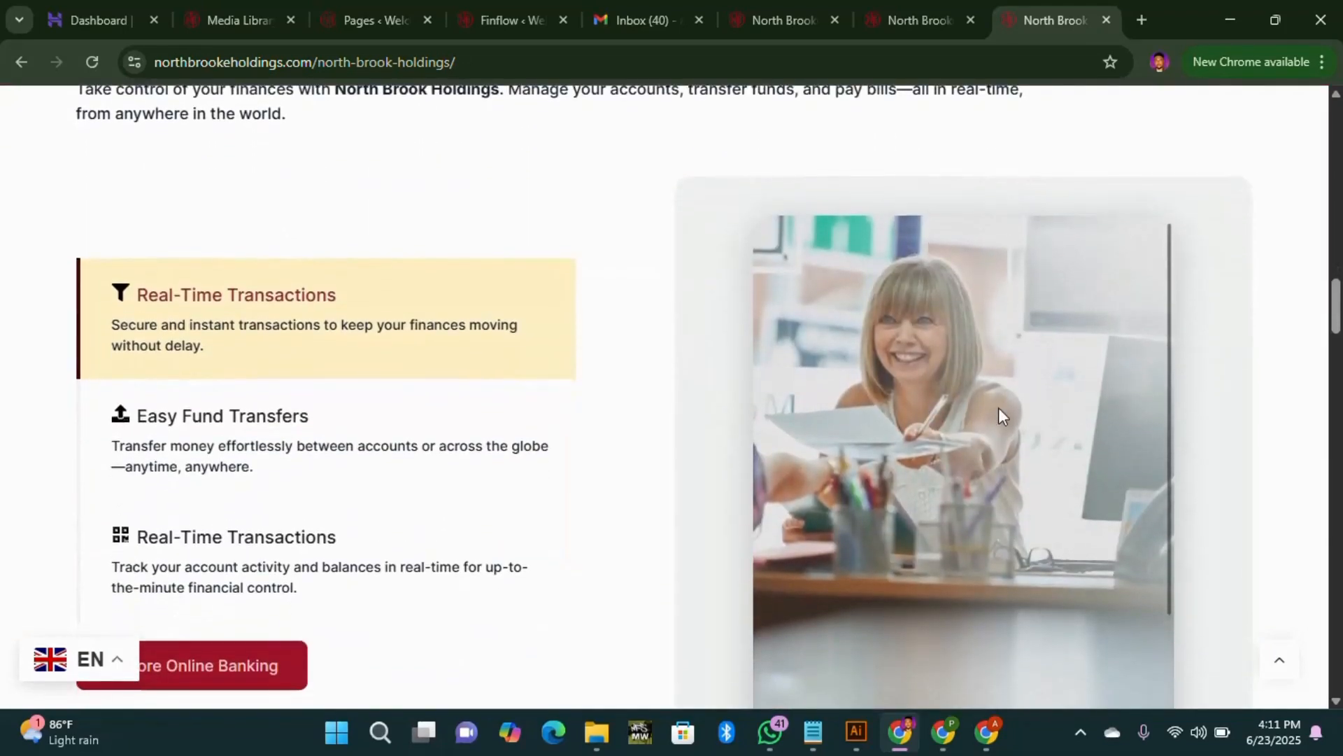
{"action": "scroll", "coordinate": [223, 365], "scroll_direction": "down", "scroll_amount": 10}
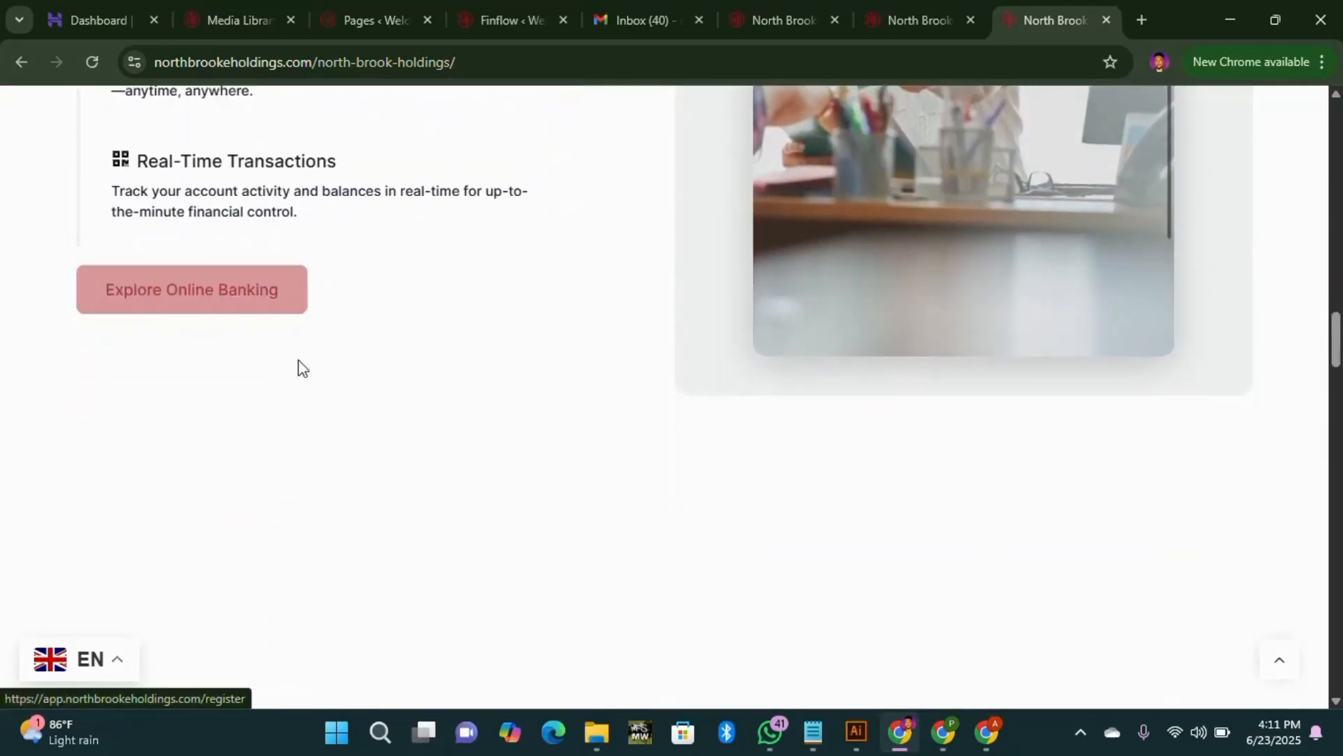
{"action": "scroll", "coordinate": [826, 423], "scroll_direction": "down", "scroll_amount": 3}
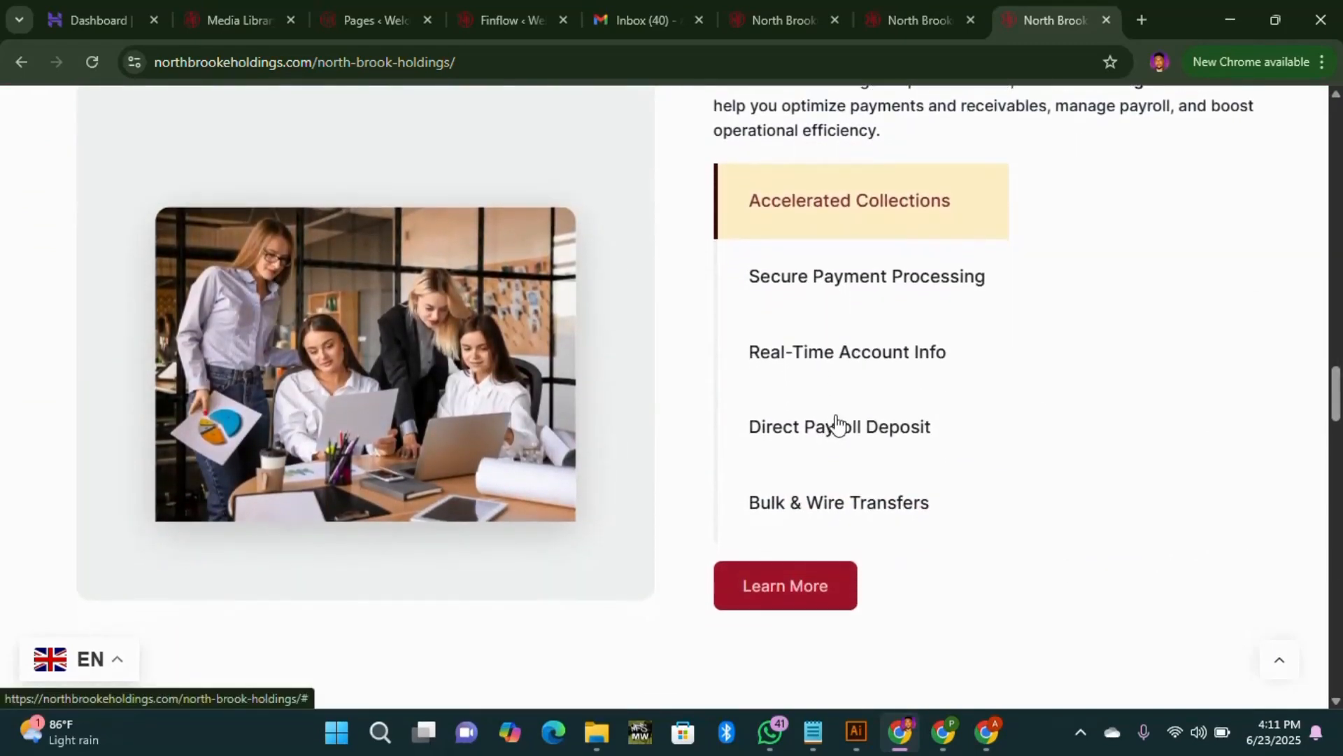
{"action": "scroll", "coordinate": [838, 425], "scroll_direction": "down", "scroll_amount": 12}
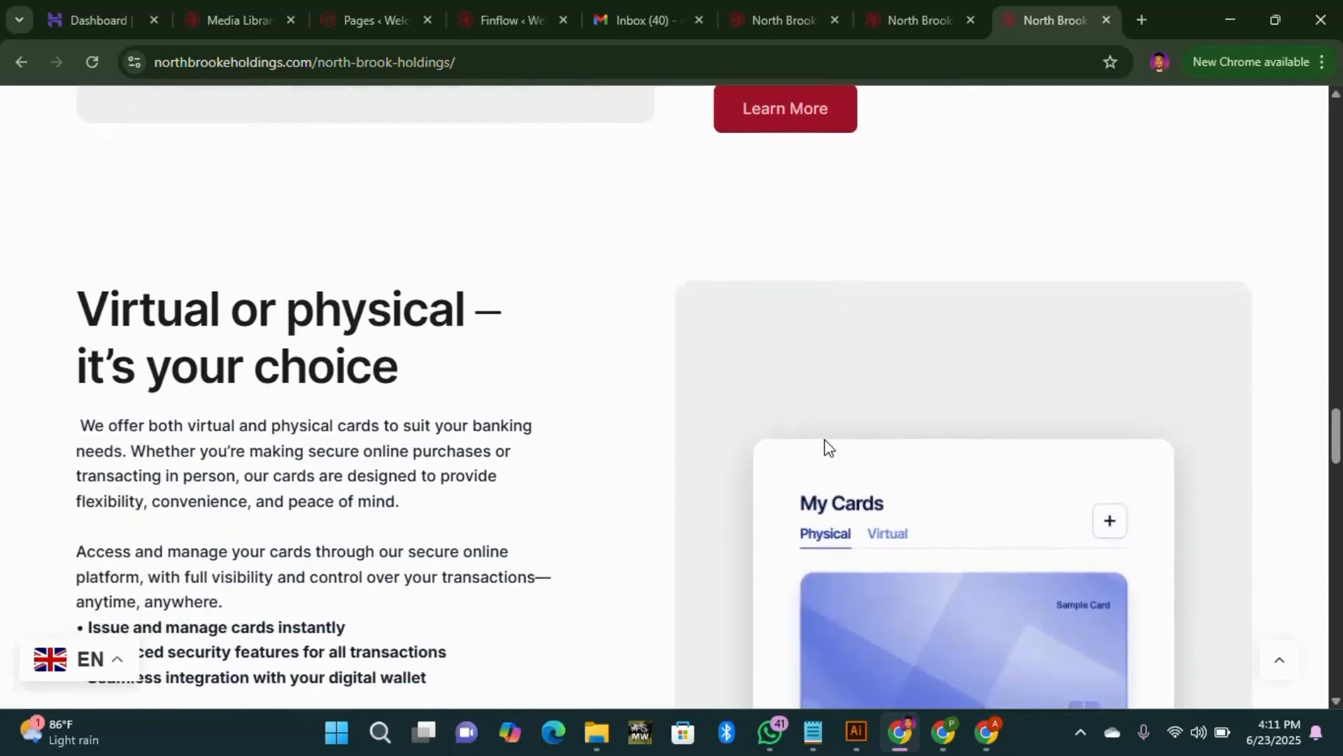
{"action": "scroll", "coordinate": [767, 468], "scroll_direction": "down", "scroll_amount": 10}
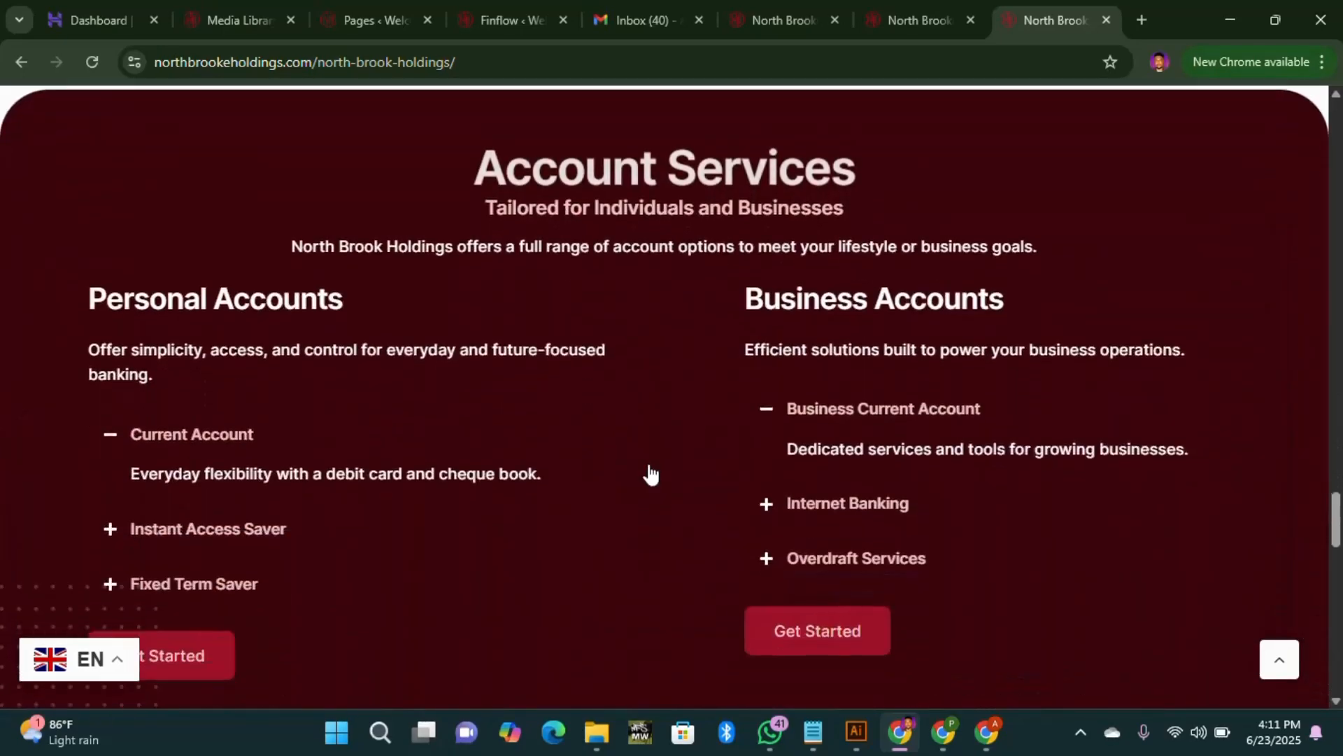
{"action": "scroll", "coordinate": [649, 455], "scroll_direction": "down", "scroll_amount": 6}
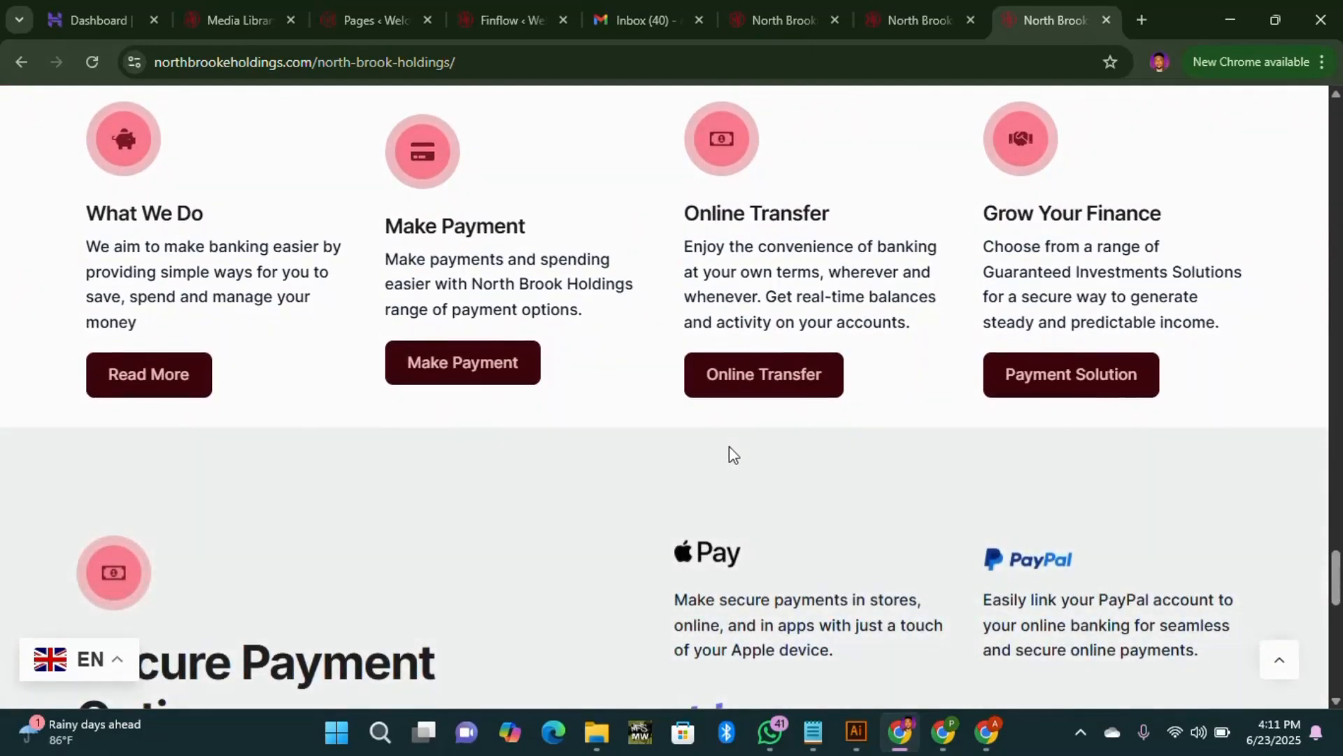
{"action": "scroll", "coordinate": [700, 458], "scroll_direction": "down", "scroll_amount": 6}
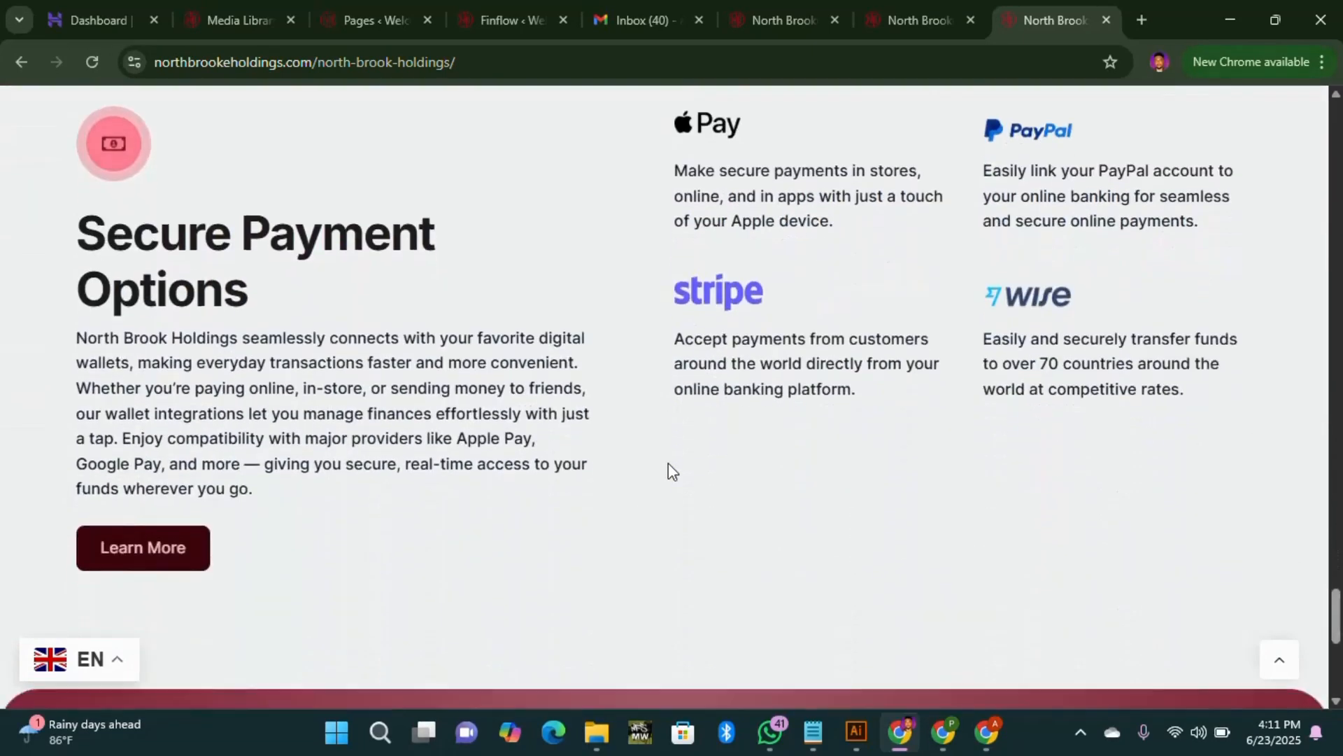
{"action": "scroll", "coordinate": [666, 468], "scroll_direction": "up", "scroll_amount": 4}
{"action": "scroll", "coordinate": [530, 445], "scroll_direction": "up", "scroll_amount": 4}
{"action": "scroll", "coordinate": [600, 389], "scroll_direction": "down", "scroll_amount": 10}
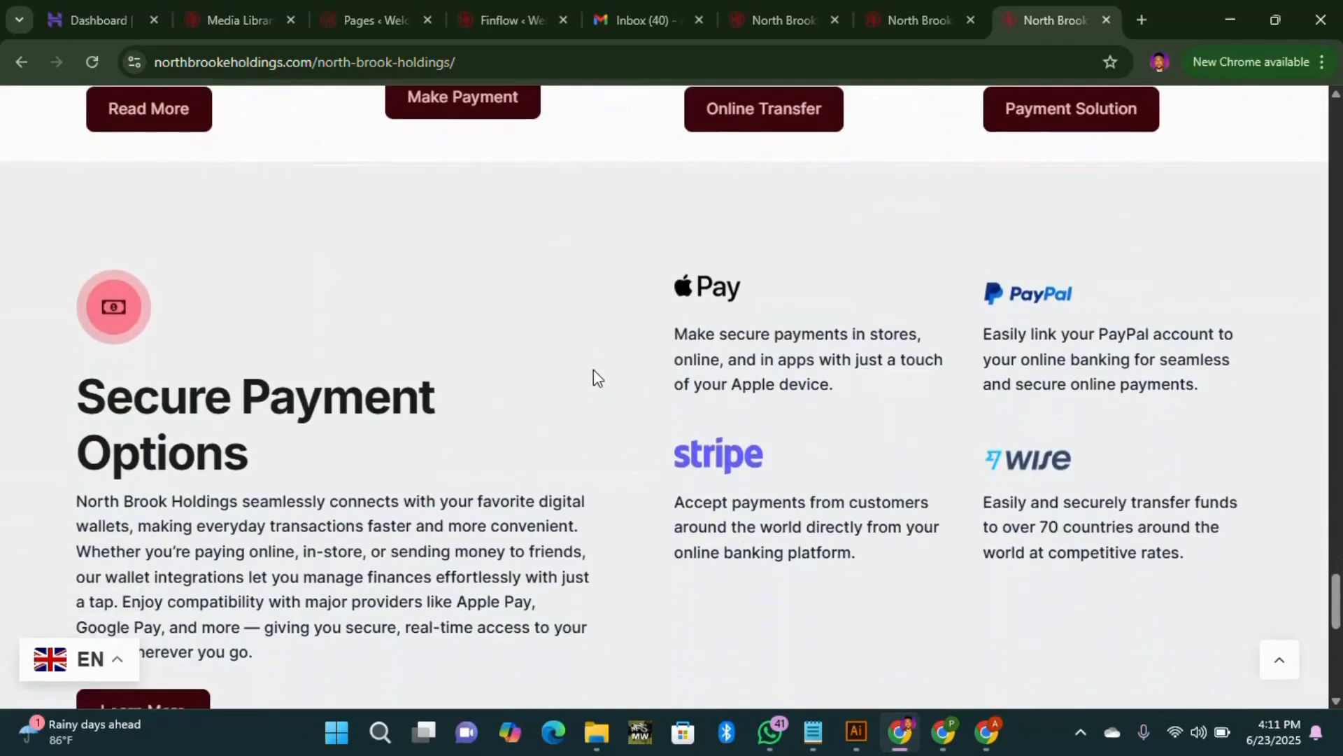
{"action": "scroll", "coordinate": [480, 398], "scroll_direction": "down", "scroll_amount": 4}
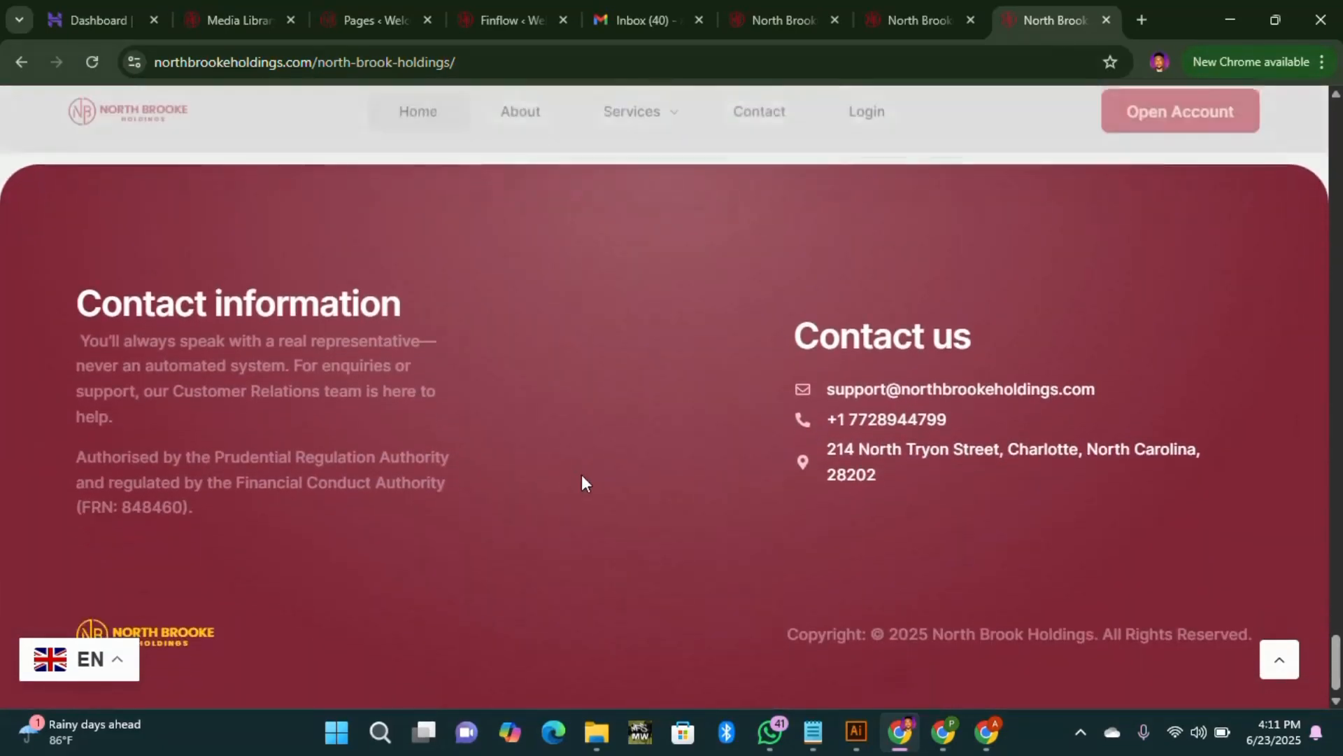
{"action": "scroll", "coordinate": [433, 465], "scroll_direction": "up", "scroll_amount": 3}
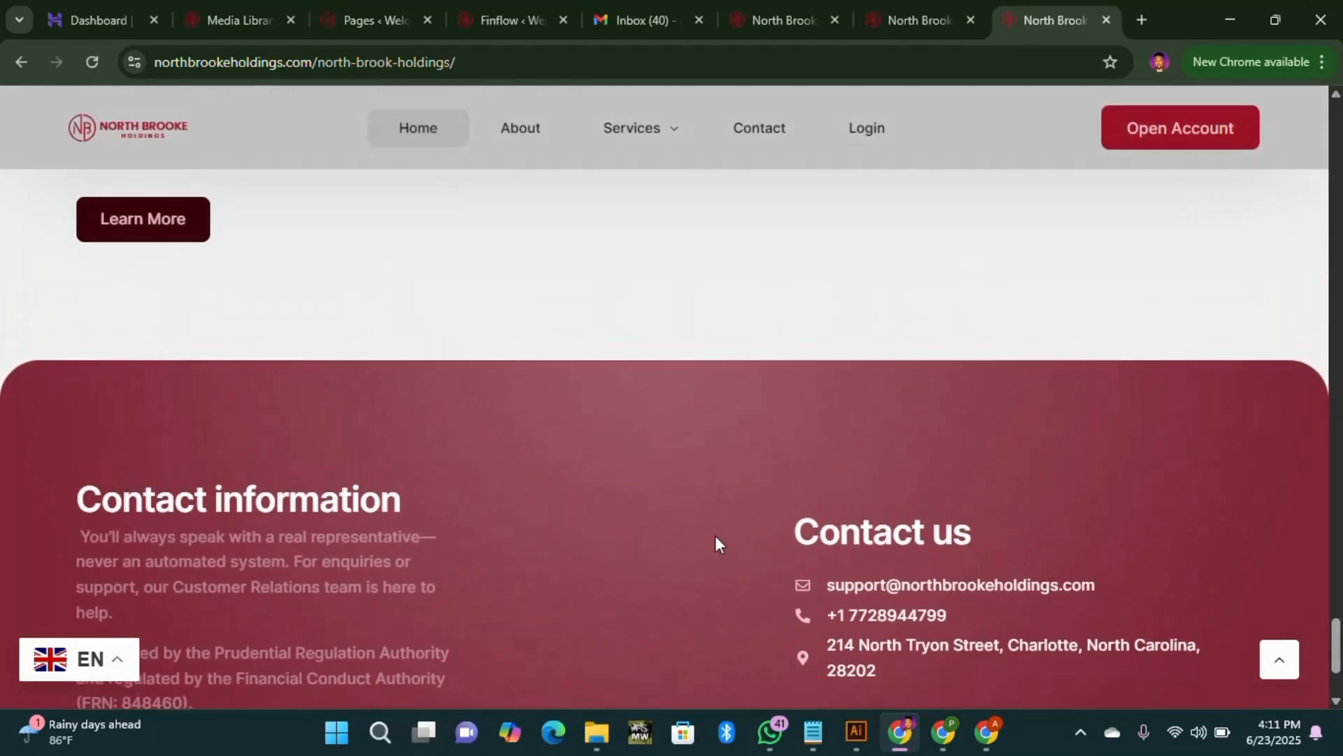
{"action": "scroll", "coordinate": [715, 536], "scroll_direction": "down", "scroll_amount": 3}
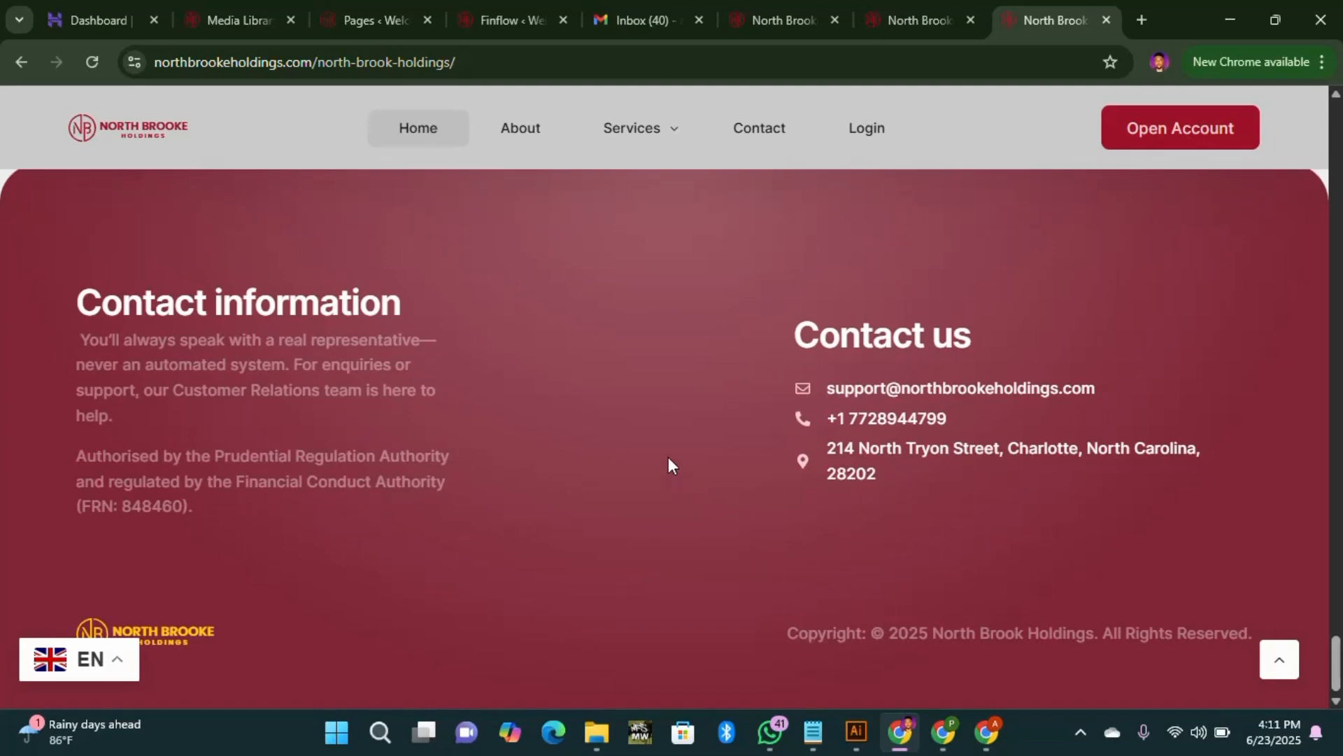
{"action": "scroll", "coordinate": [669, 458], "scroll_direction": "up", "scroll_amount": 15}
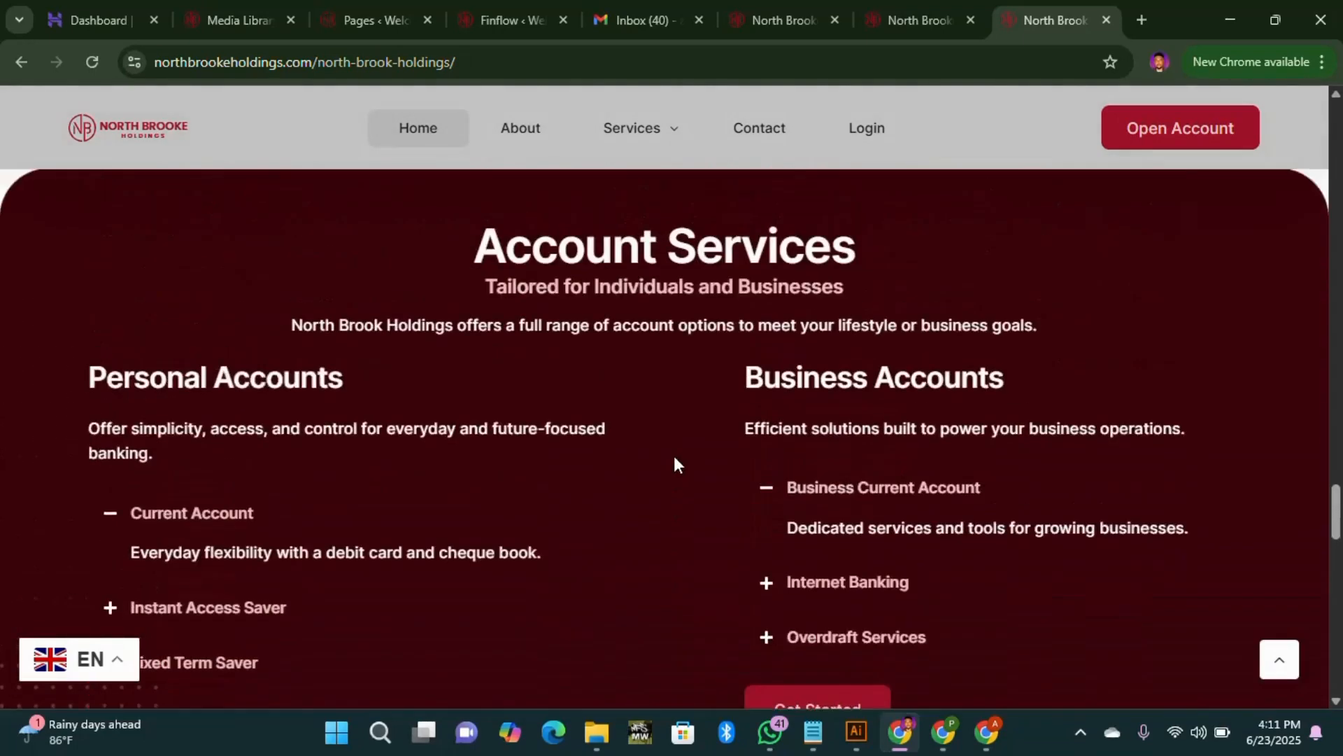
{"action": "scroll", "coordinate": [673, 456], "scroll_direction": "up", "scroll_amount": 10}
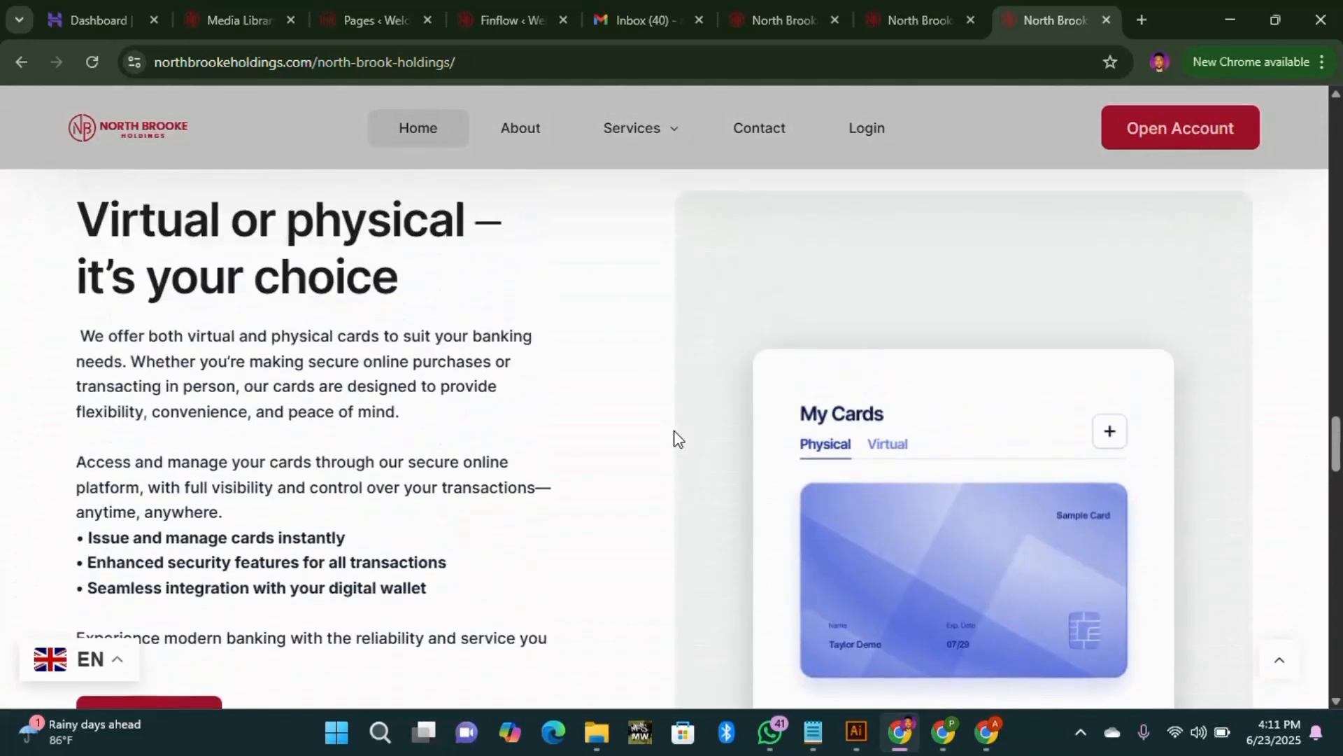
{"action": "scroll", "coordinate": [674, 432], "scroll_direction": "up", "scroll_amount": 12}
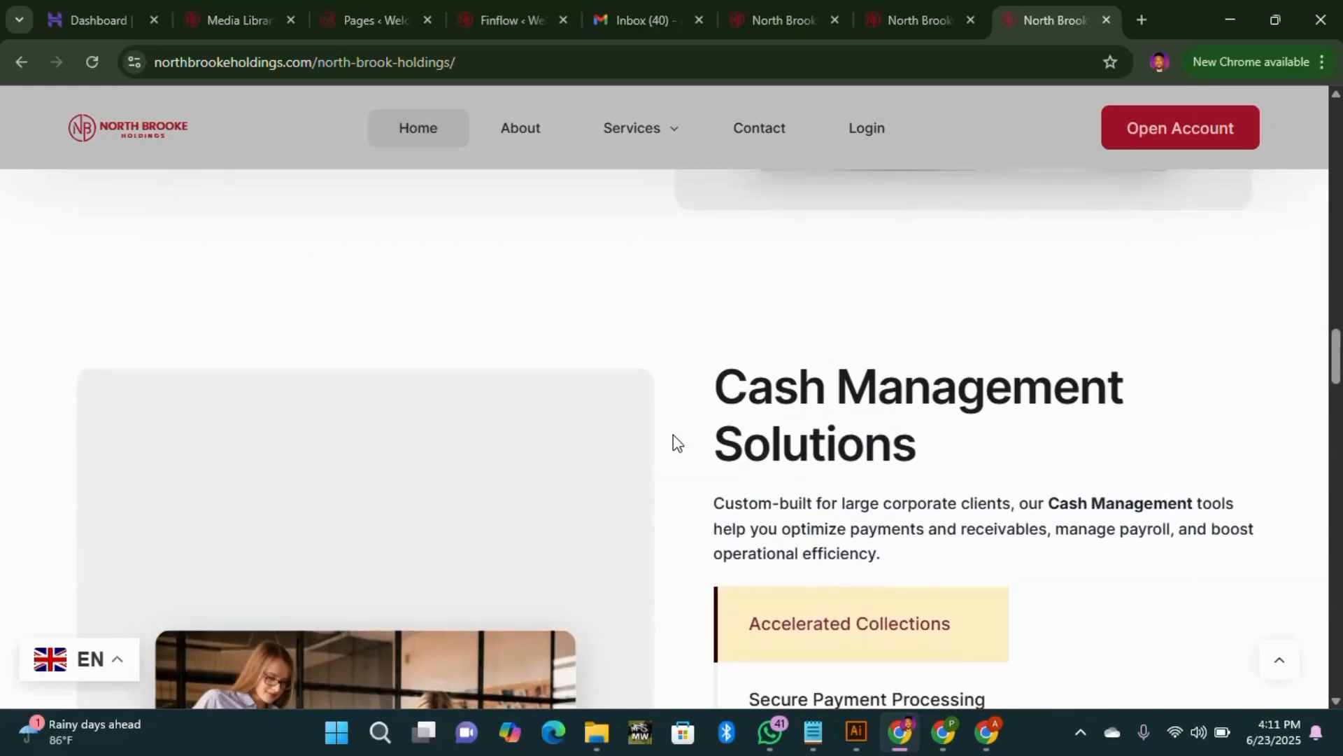
{"action": "scroll", "coordinate": [674, 439], "scroll_direction": "up", "scroll_amount": 4}
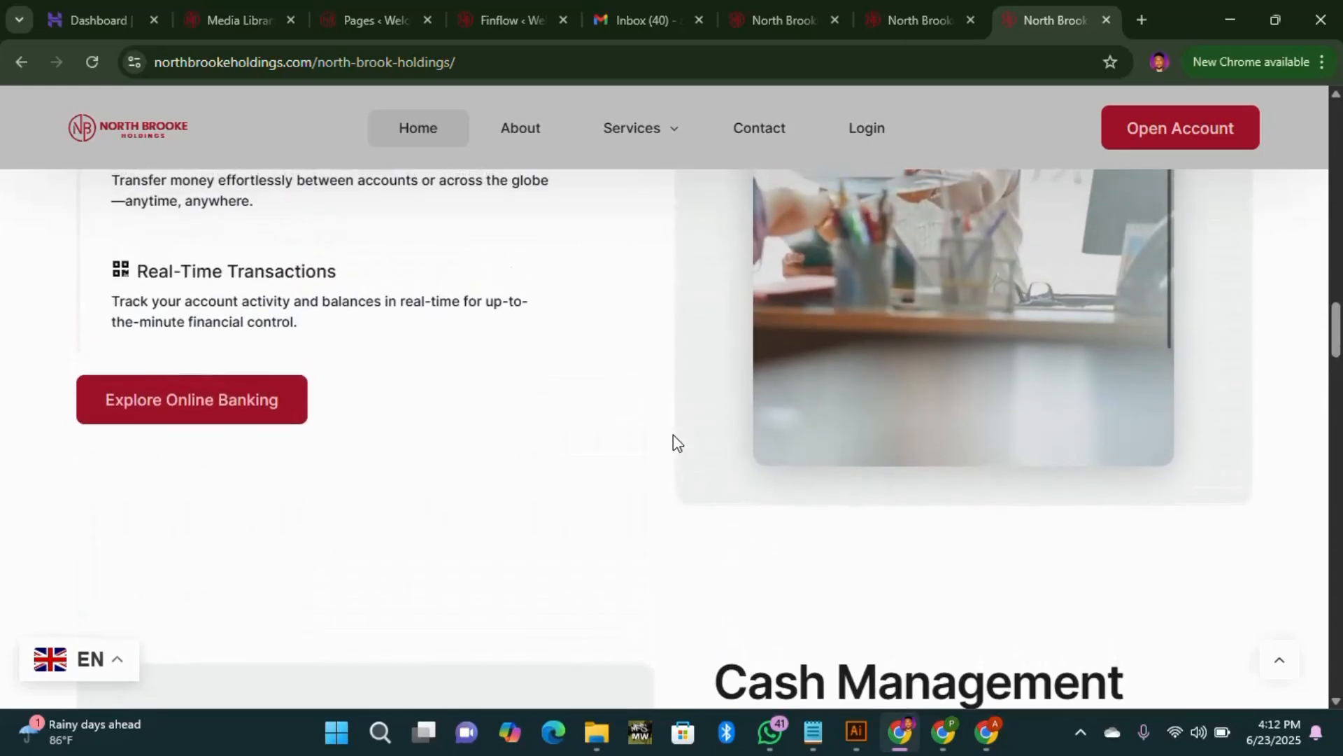
{"action": "scroll", "coordinate": [760, 374], "scroll_direction": "up", "scroll_amount": 8}
{"action": "scroll", "coordinate": [762, 378], "scroll_direction": "up", "scroll_amount": 3}
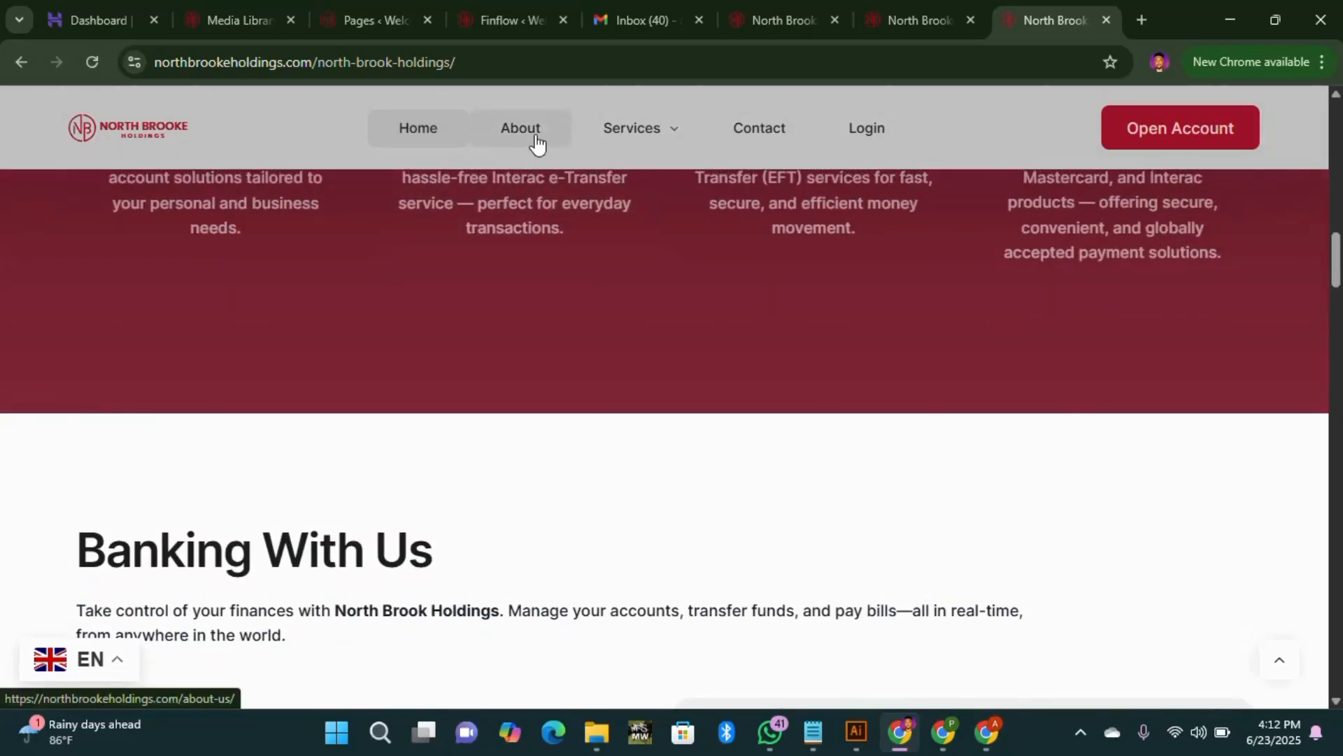
{"action": "scroll", "coordinate": [736, 326], "scroll_direction": "up", "scroll_amount": 17}
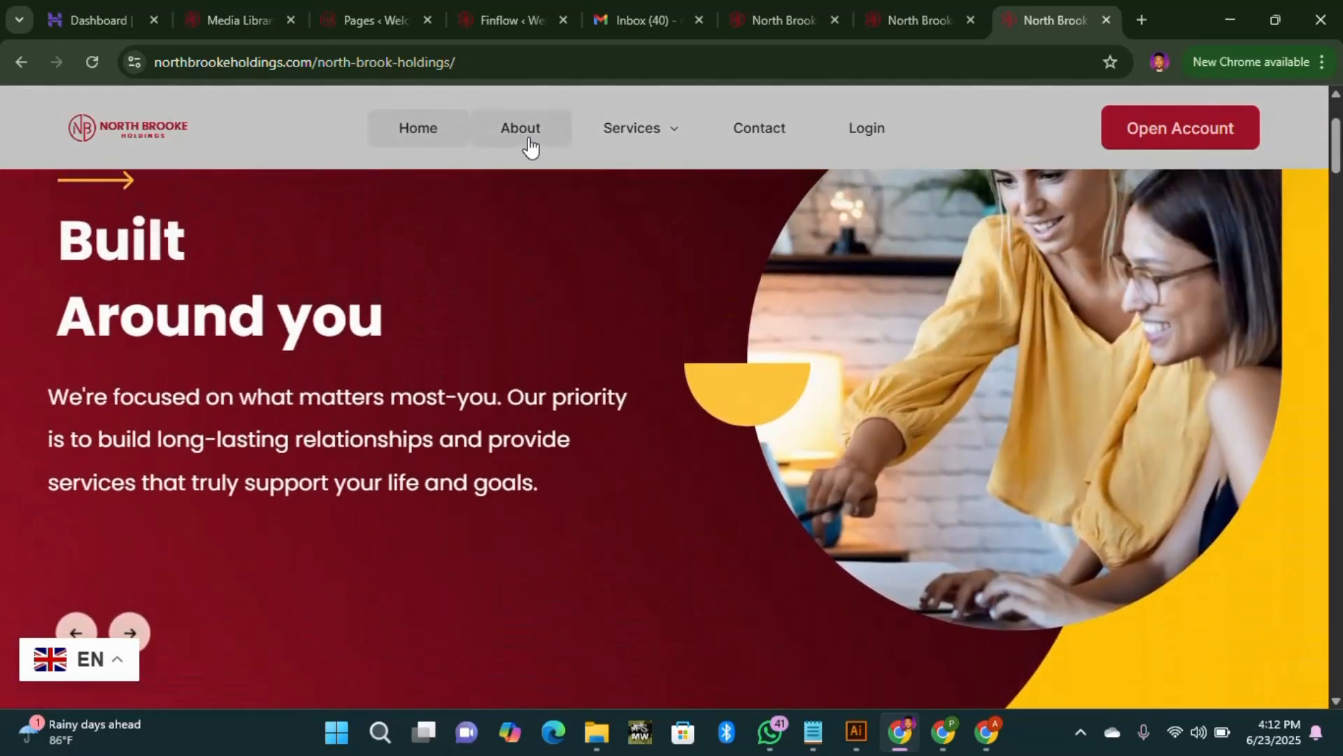
{"action": "scroll", "coordinate": [538, 150], "scroll_direction": "up", "scroll_amount": 3}
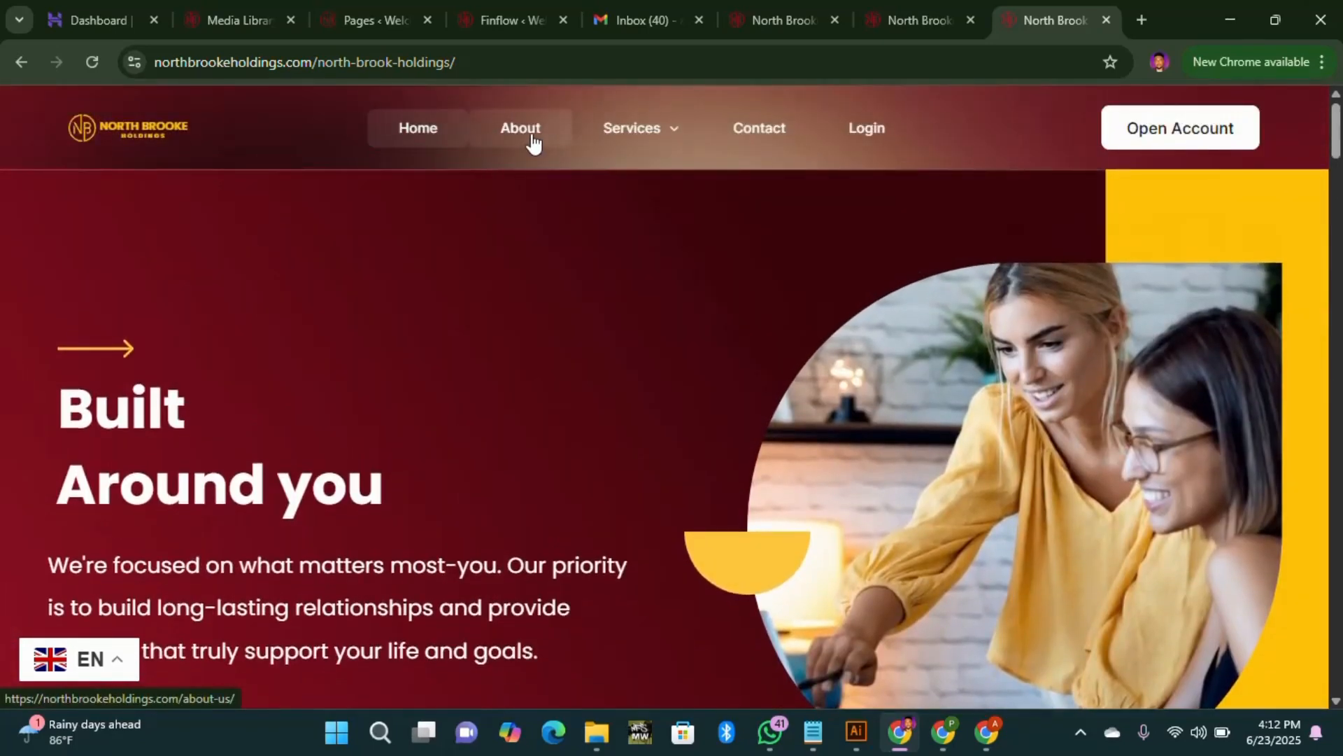
{"action": "scroll", "coordinate": [714, 301], "scroll_direction": "down", "scroll_amount": 2}
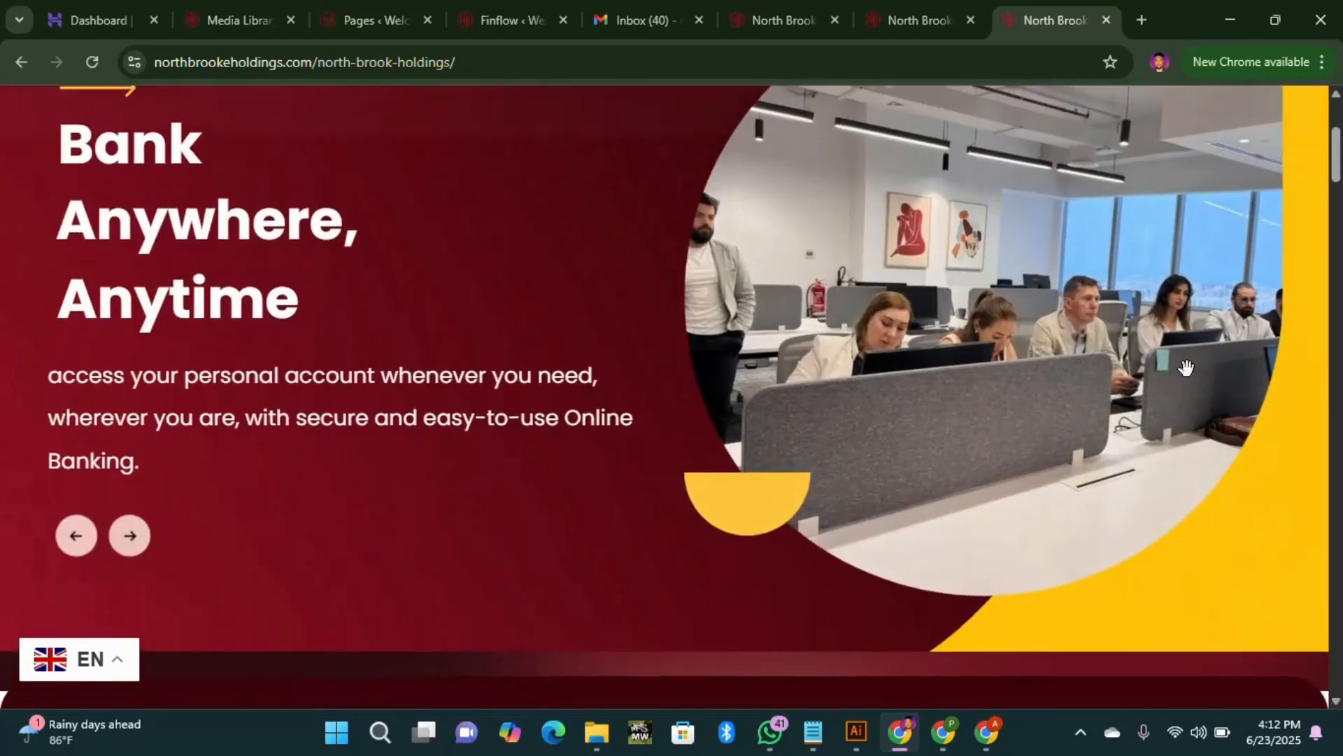
{"action": "scroll", "coordinate": [654, 380], "scroll_direction": "up", "scroll_amount": 2}
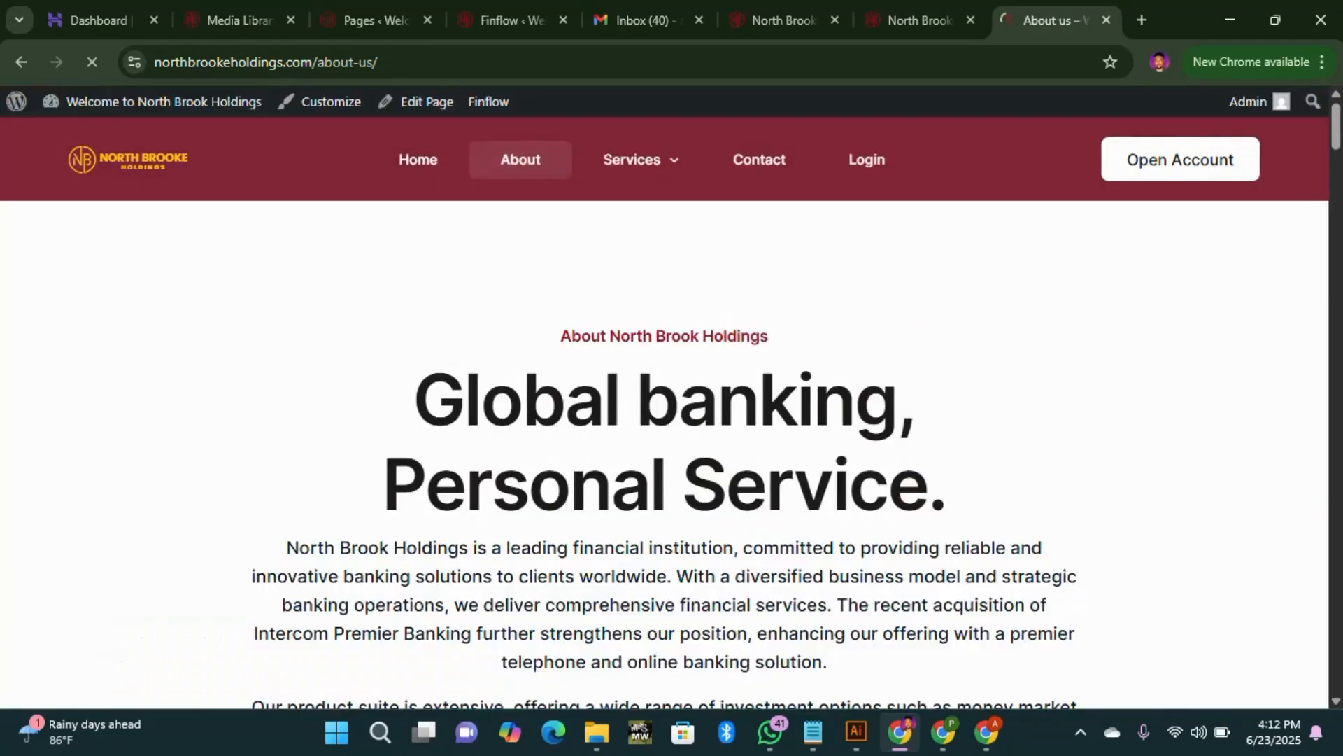
Step: Scroll through the About us page from the stats down to the Our Strategy section
{"action": "scroll", "coordinate": [704, 439], "scroll_direction": "down", "scroll_amount": 10}
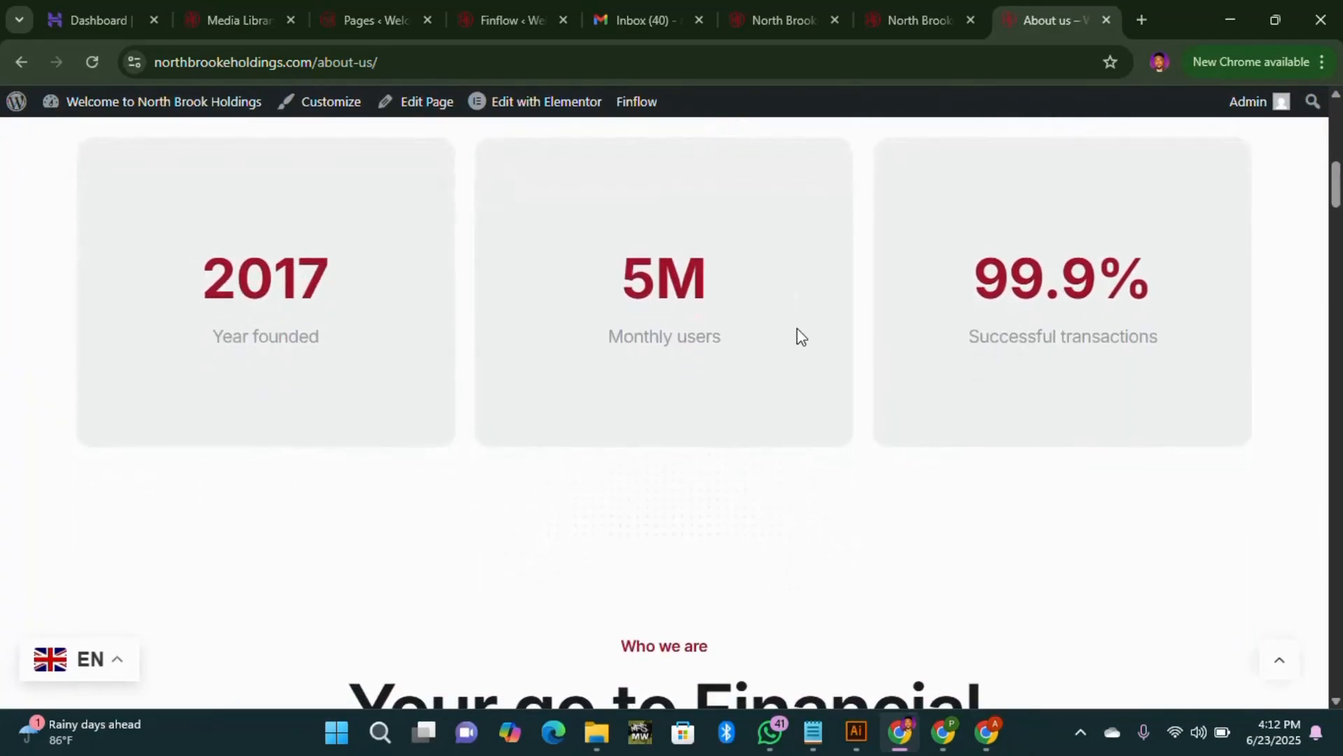
{"action": "scroll", "coordinate": [759, 387], "scroll_direction": "down", "scroll_amount": 8}
{"action": "scroll", "coordinate": [288, 258], "scroll_direction": "up", "scroll_amount": 9}
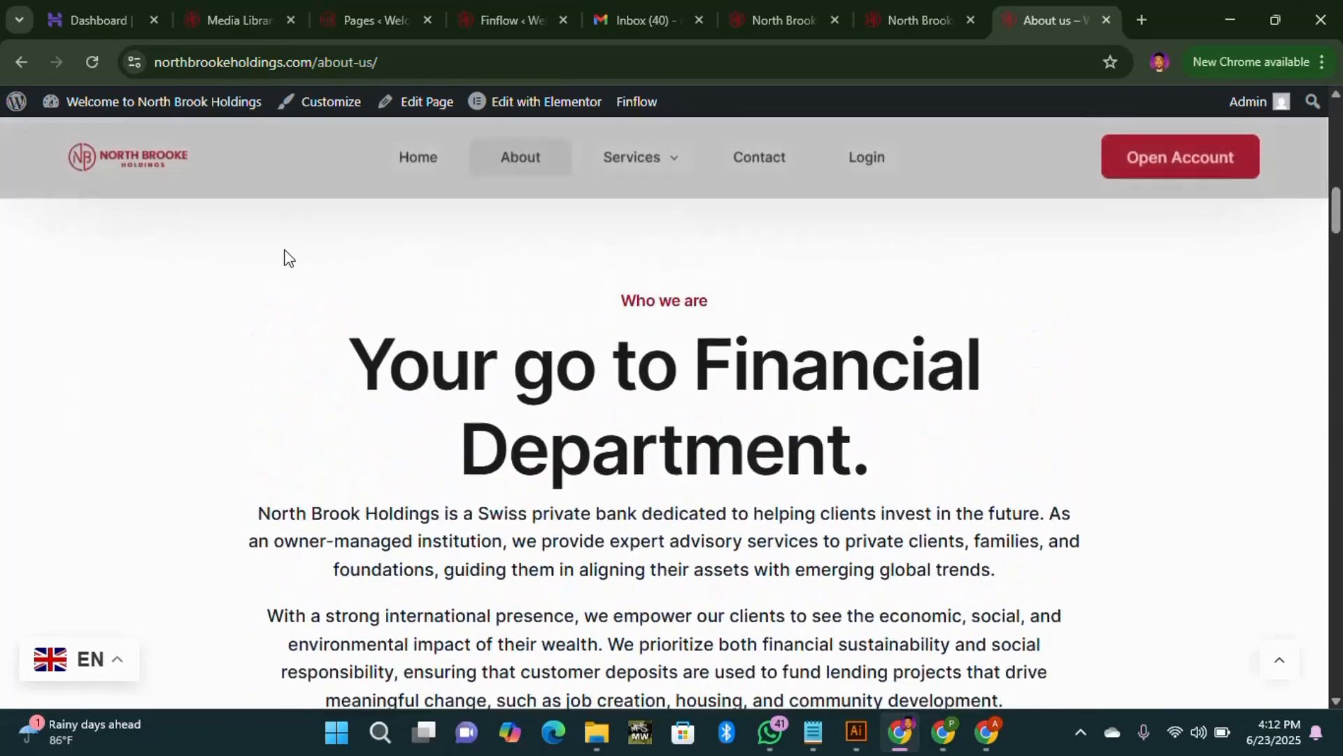
{"action": "scroll", "coordinate": [395, 286], "scroll_direction": "up", "scroll_amount": 6}
{"action": "scroll", "coordinate": [950, 458], "scroll_direction": "down", "scroll_amount": 12}
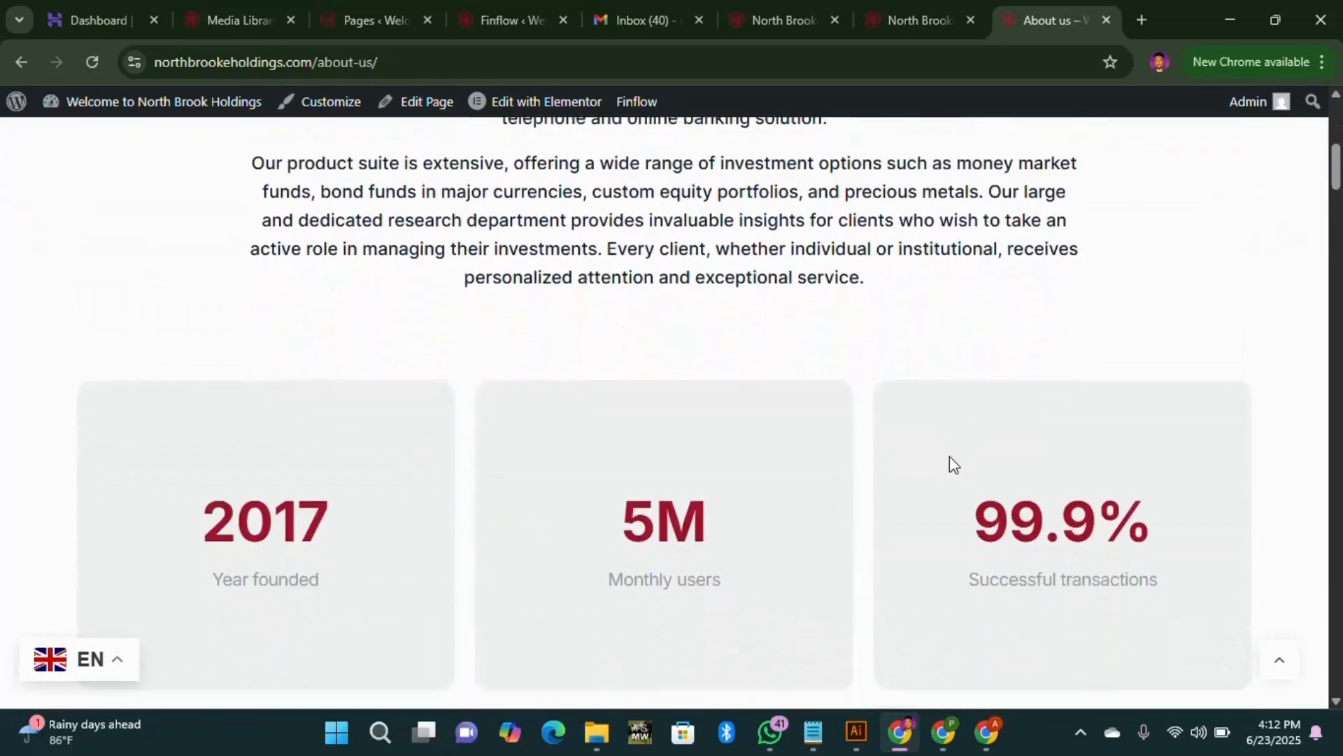
{"action": "scroll", "coordinate": [734, 463], "scroll_direction": "down", "scroll_amount": 4}
{"action": "scroll", "coordinate": [700, 420], "scroll_direction": "up", "scroll_amount": 5}
{"action": "scroll", "coordinate": [690, 375], "scroll_direction": "down", "scroll_amount": 13}
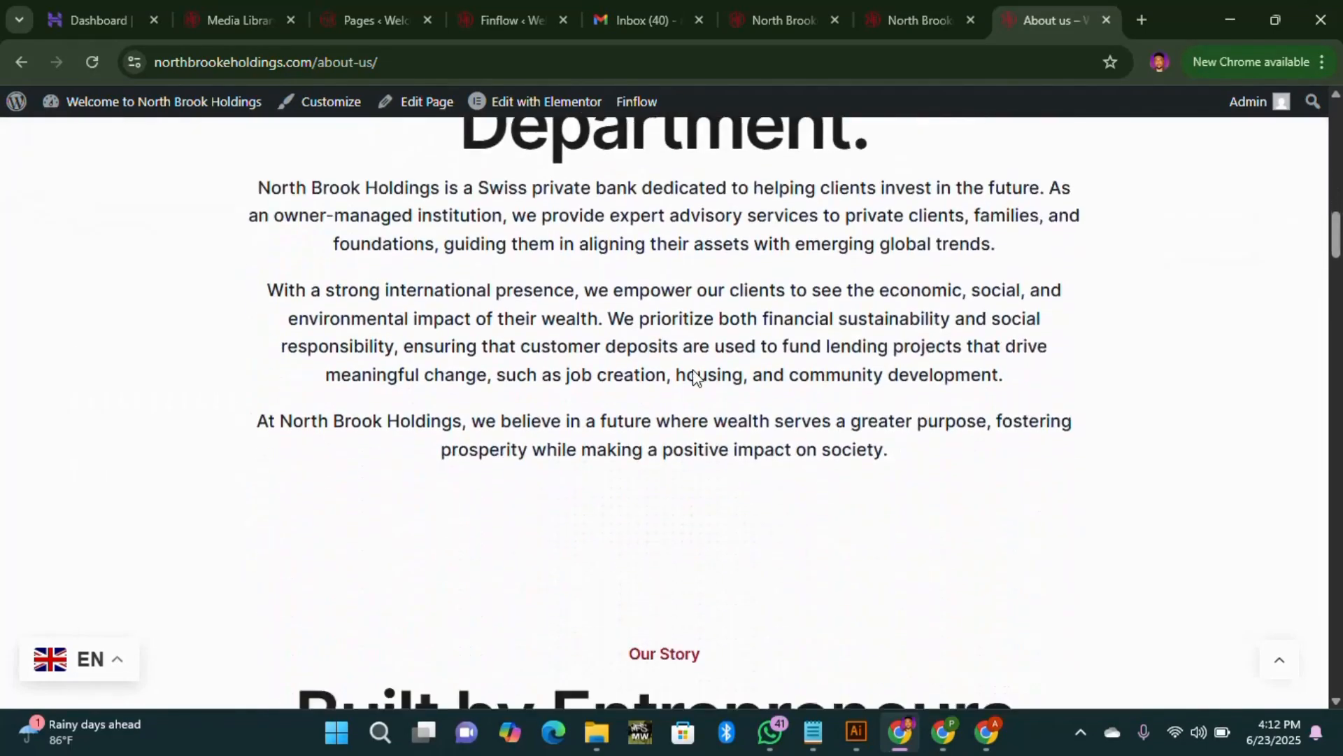
{"action": "scroll", "coordinate": [803, 455], "scroll_direction": "down", "scroll_amount": 15}
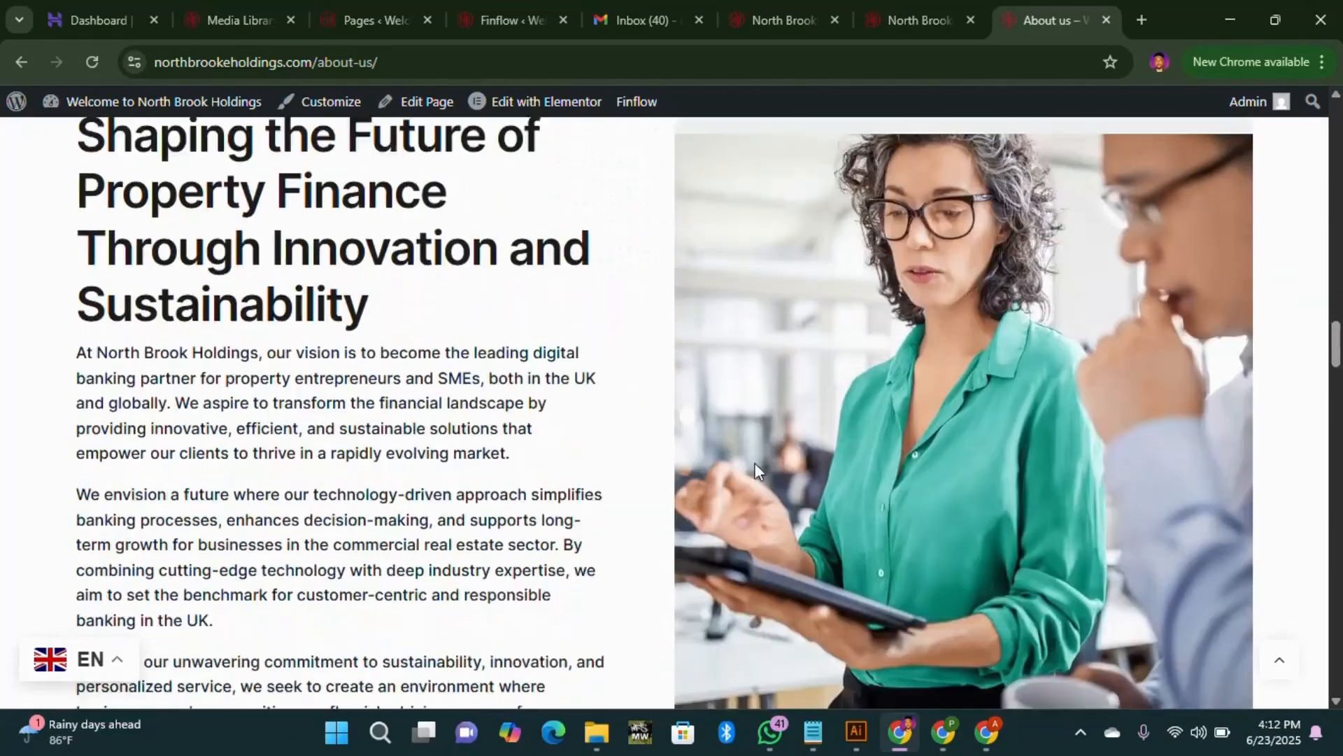
{"action": "scroll", "coordinate": [728, 474], "scroll_direction": "down", "scroll_amount": 20}
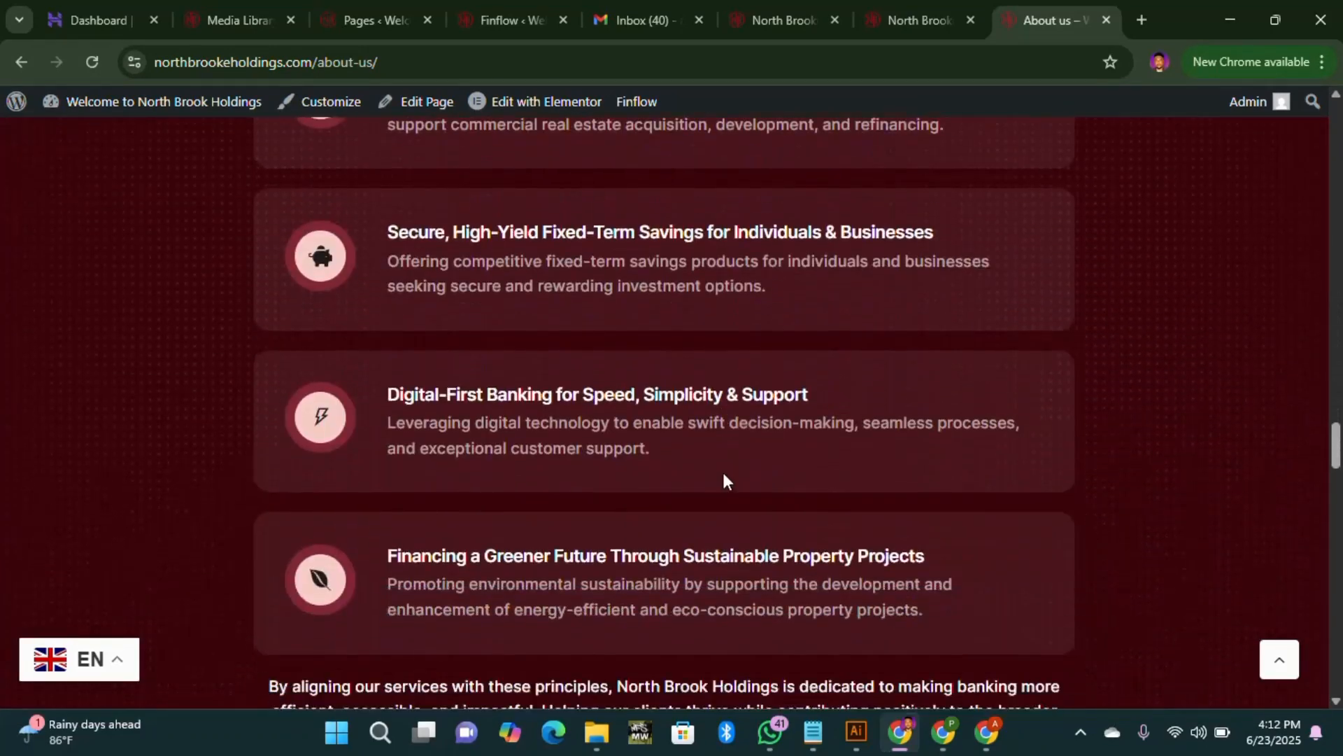
{"action": "scroll", "coordinate": [699, 475], "scroll_direction": "down", "scroll_amount": 15}
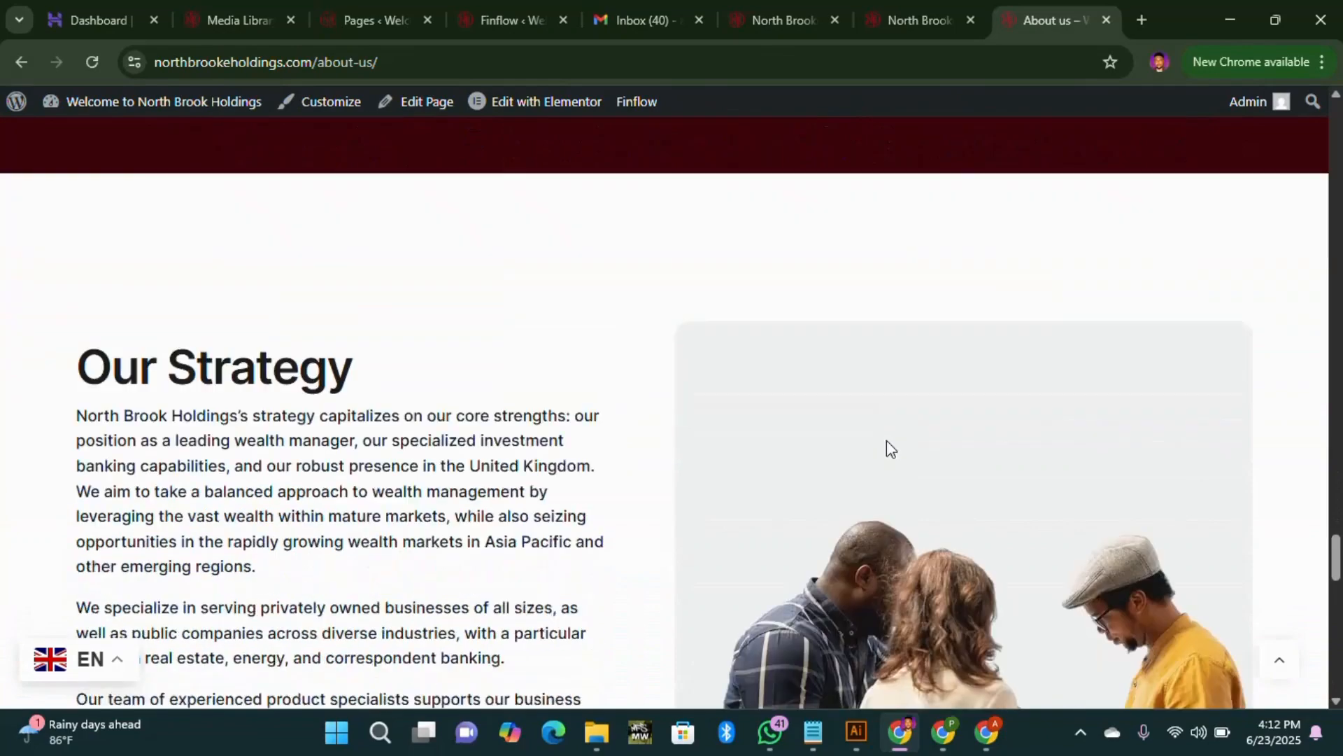
{"action": "scroll", "coordinate": [876, 448], "scroll_direction": "down", "scroll_amount": 15}
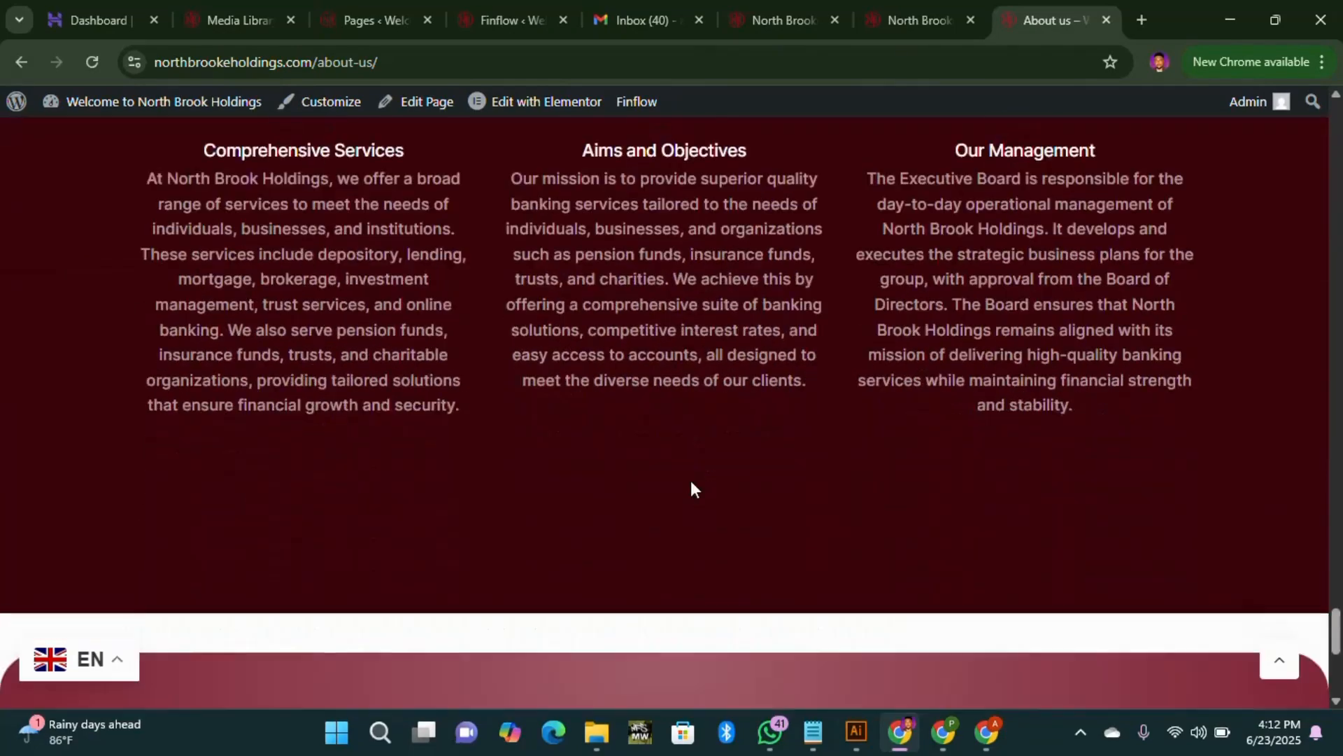
{"action": "scroll", "coordinate": [691, 488], "scroll_direction": "down", "scroll_amount": 2}
{"action": "scroll", "coordinate": [682, 480], "scroll_direction": "up", "scroll_amount": 6}
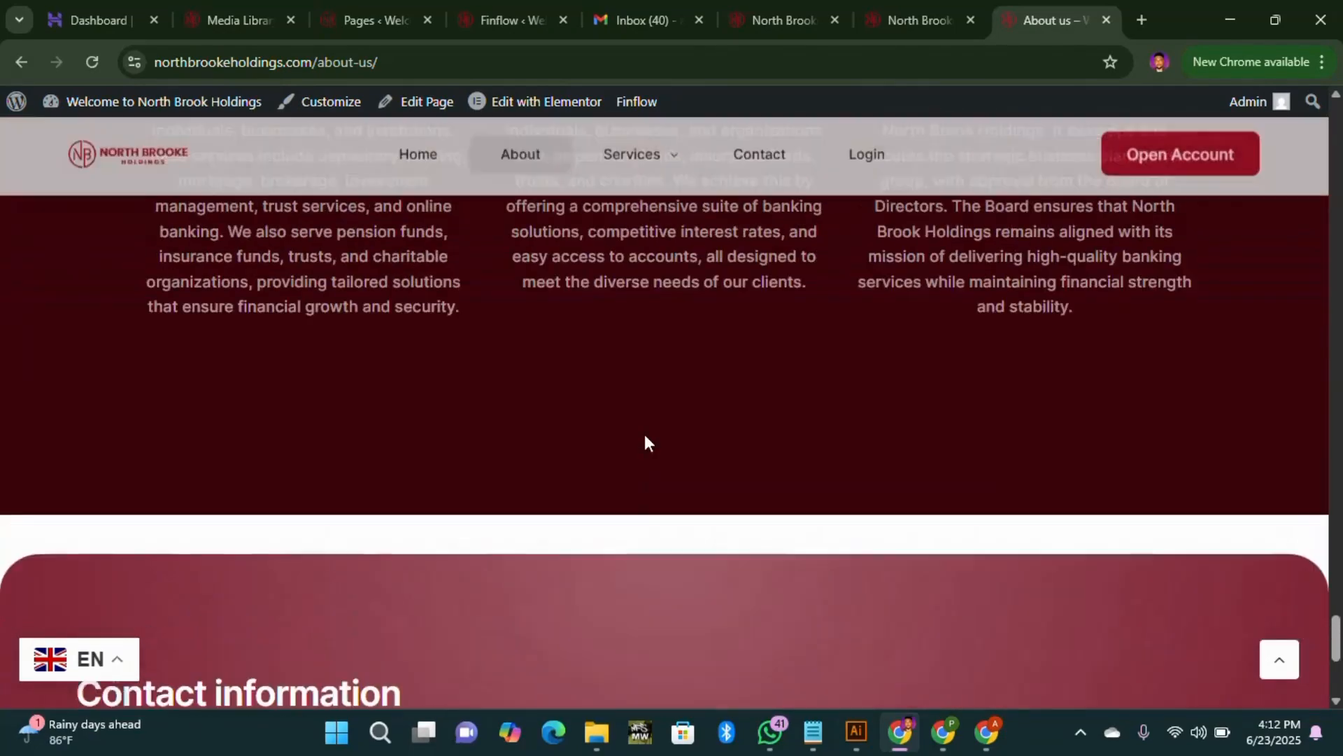
{"action": "scroll", "coordinate": [649, 415], "scroll_direction": "up", "scroll_amount": 15}
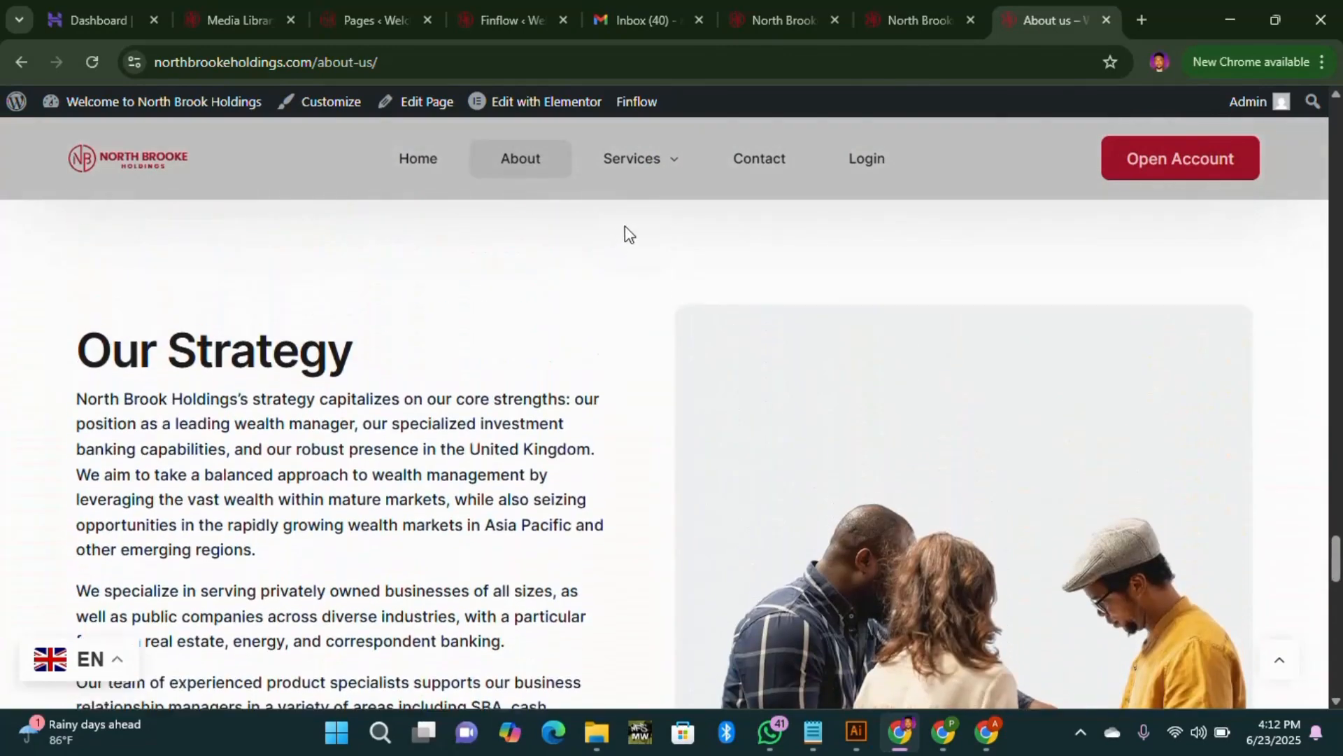
{"action": "mouse_move", "coordinate": [665, 186]}
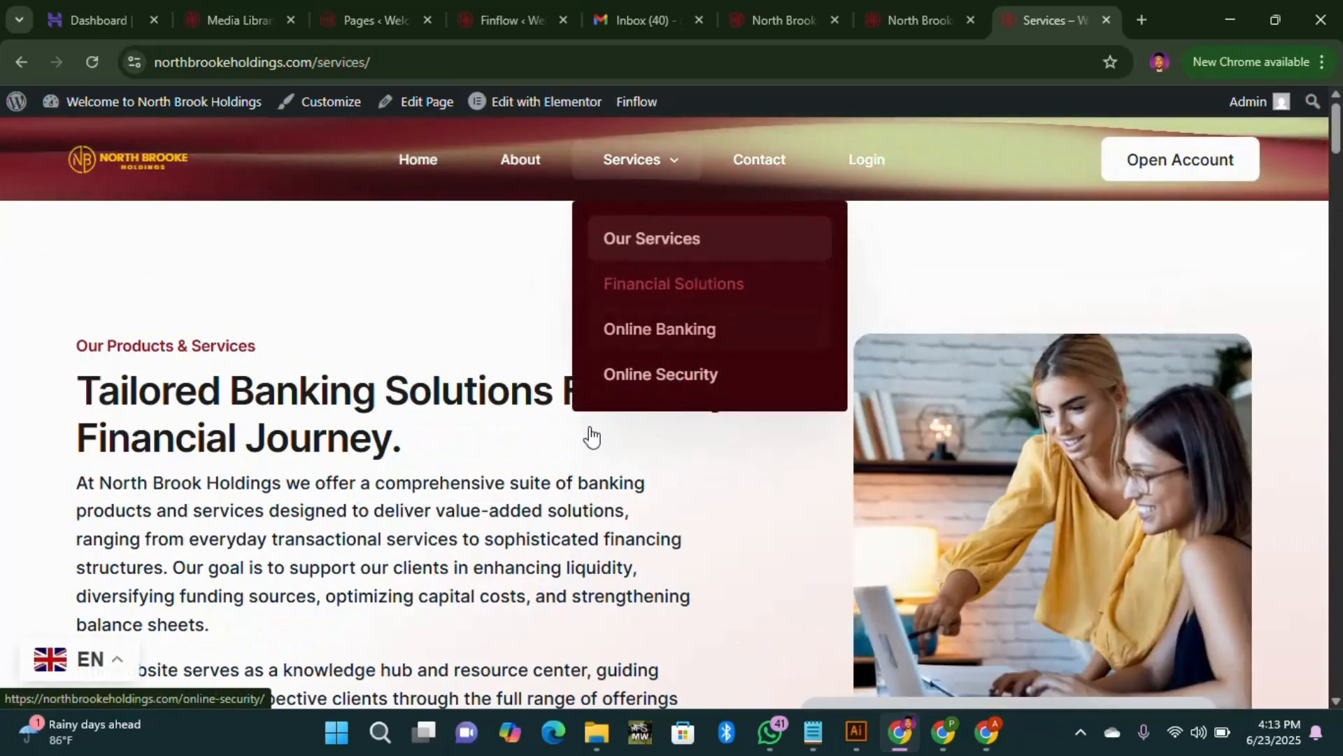
Step: Scroll through the Services page's 'Tailored Banking Solutions' offerings
{"action": "scroll", "coordinate": [543, 346], "scroll_direction": "down", "scroll_amount": 7}
{"action": "scroll", "coordinate": [543, 346], "scroll_direction": "down", "scroll_amount": 20}
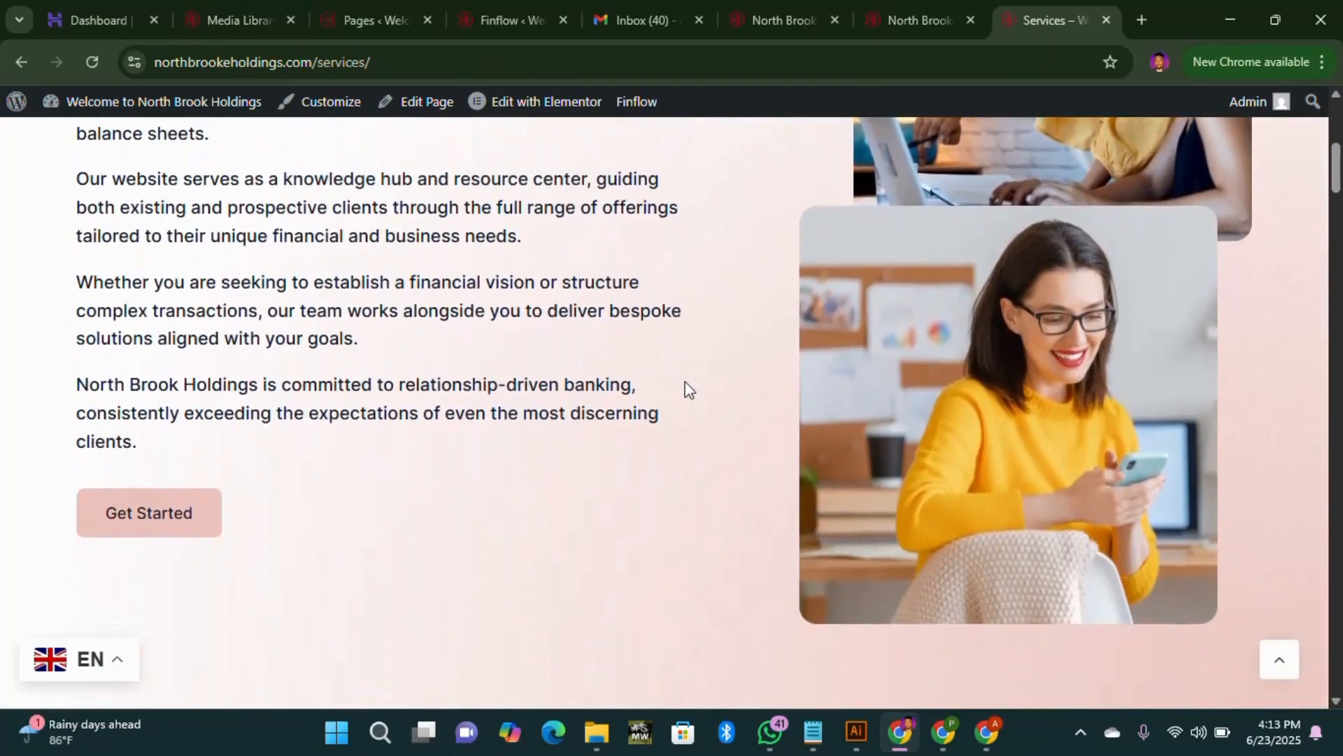
{"action": "scroll", "coordinate": [710, 491], "scroll_direction": "down", "scroll_amount": 13}
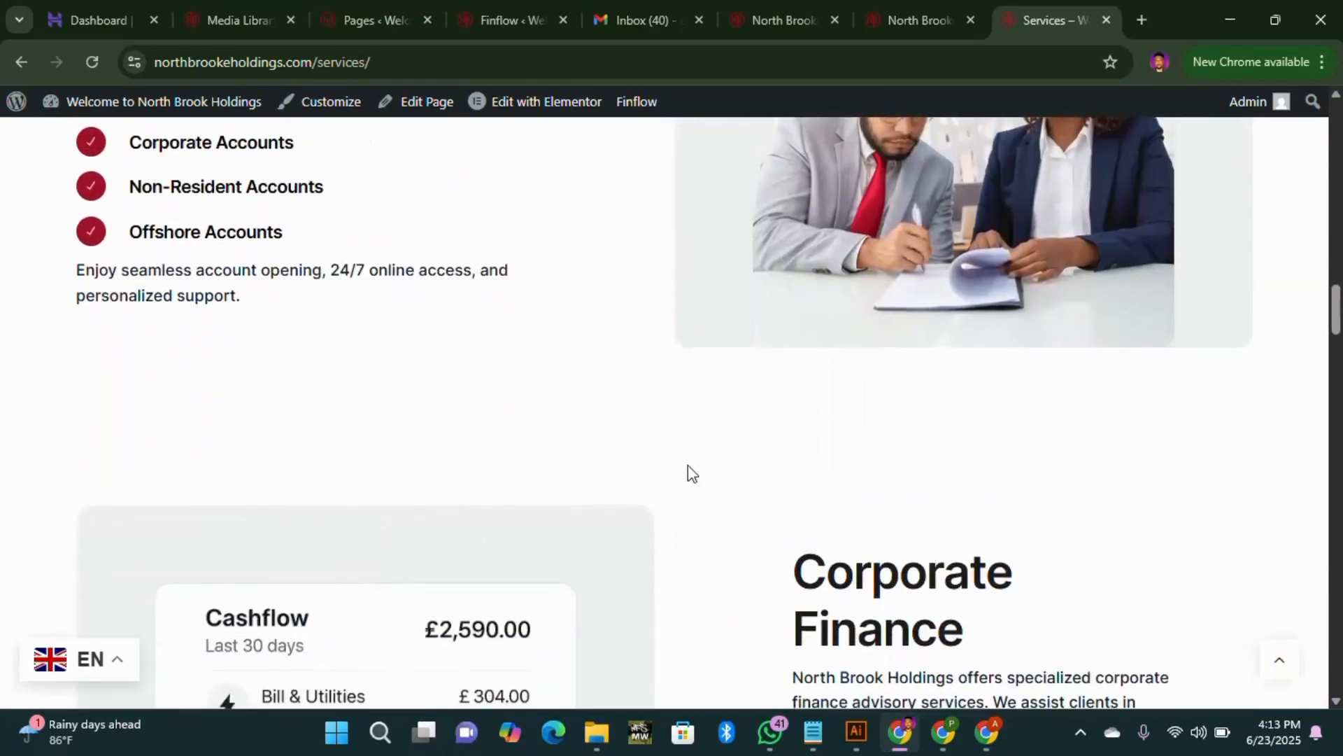
{"action": "scroll", "coordinate": [697, 497], "scroll_direction": "down", "scroll_amount": 20}
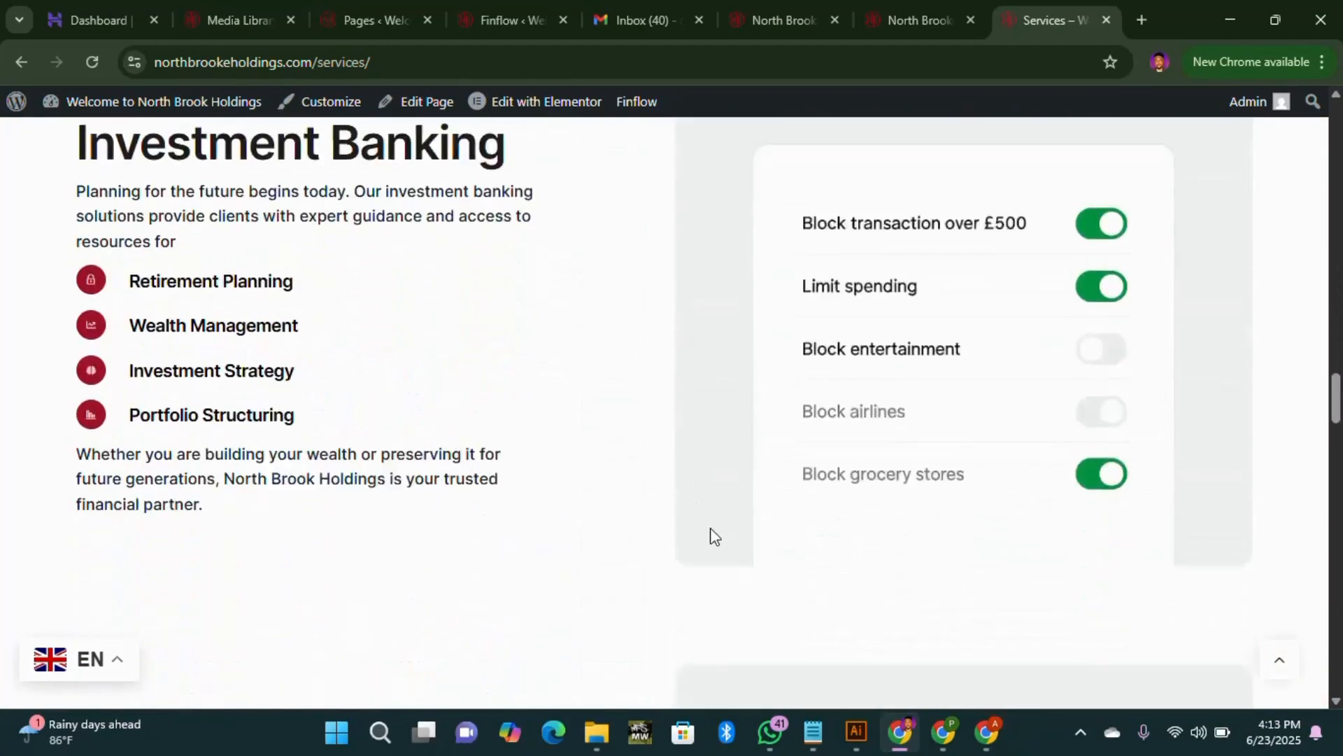
{"action": "scroll", "coordinate": [665, 483], "scroll_direction": "down", "scroll_amount": 20}
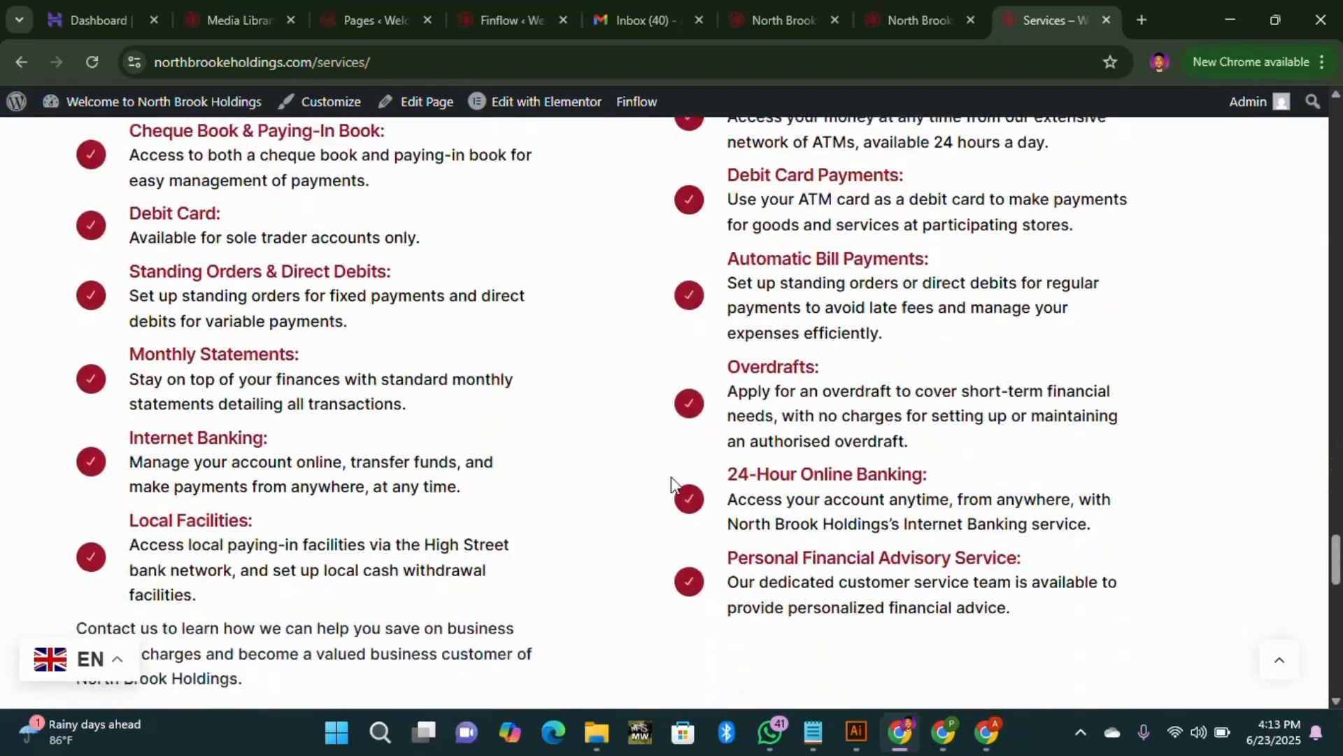
{"action": "scroll", "coordinate": [680, 465], "scroll_direction": "down", "scroll_amount": 6}
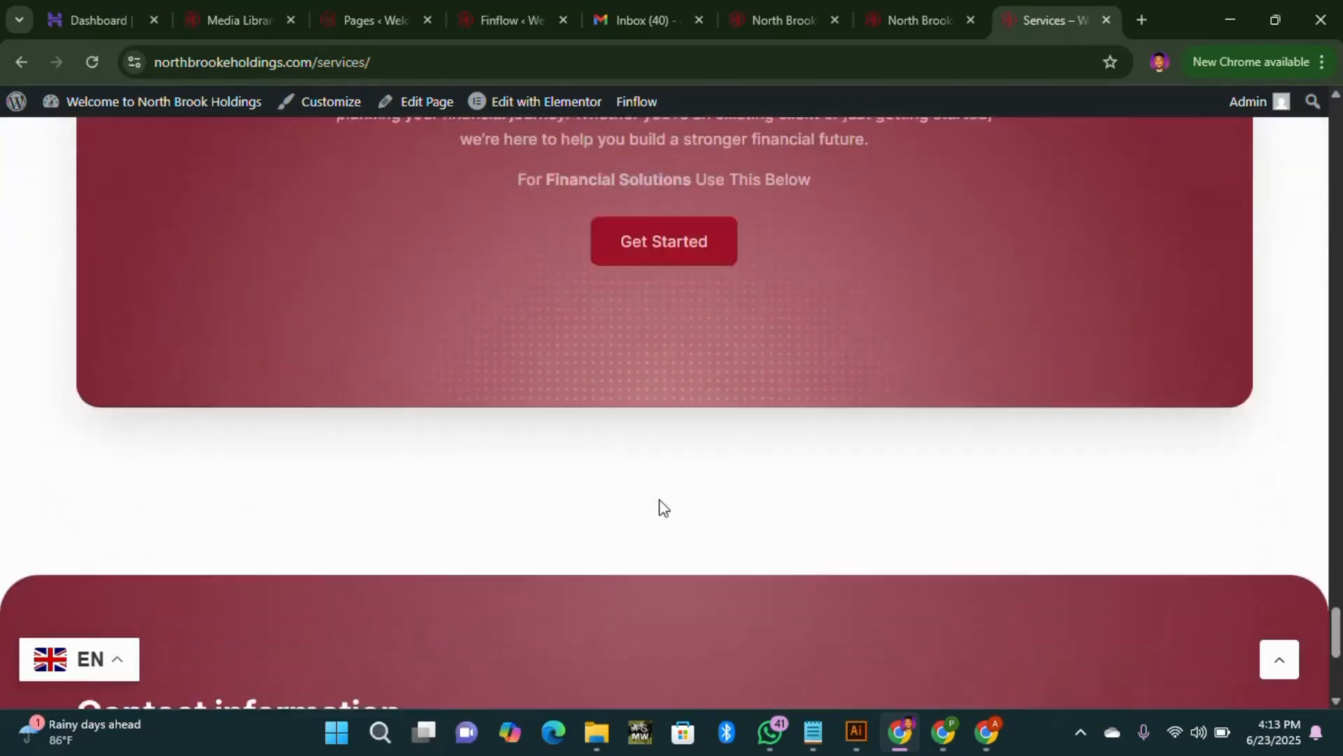
{"action": "scroll", "coordinate": [798, 504], "scroll_direction": "up", "scroll_amount": 10}
{"action": "scroll", "coordinate": [814, 430], "scroll_direction": "up", "scroll_amount": 10}
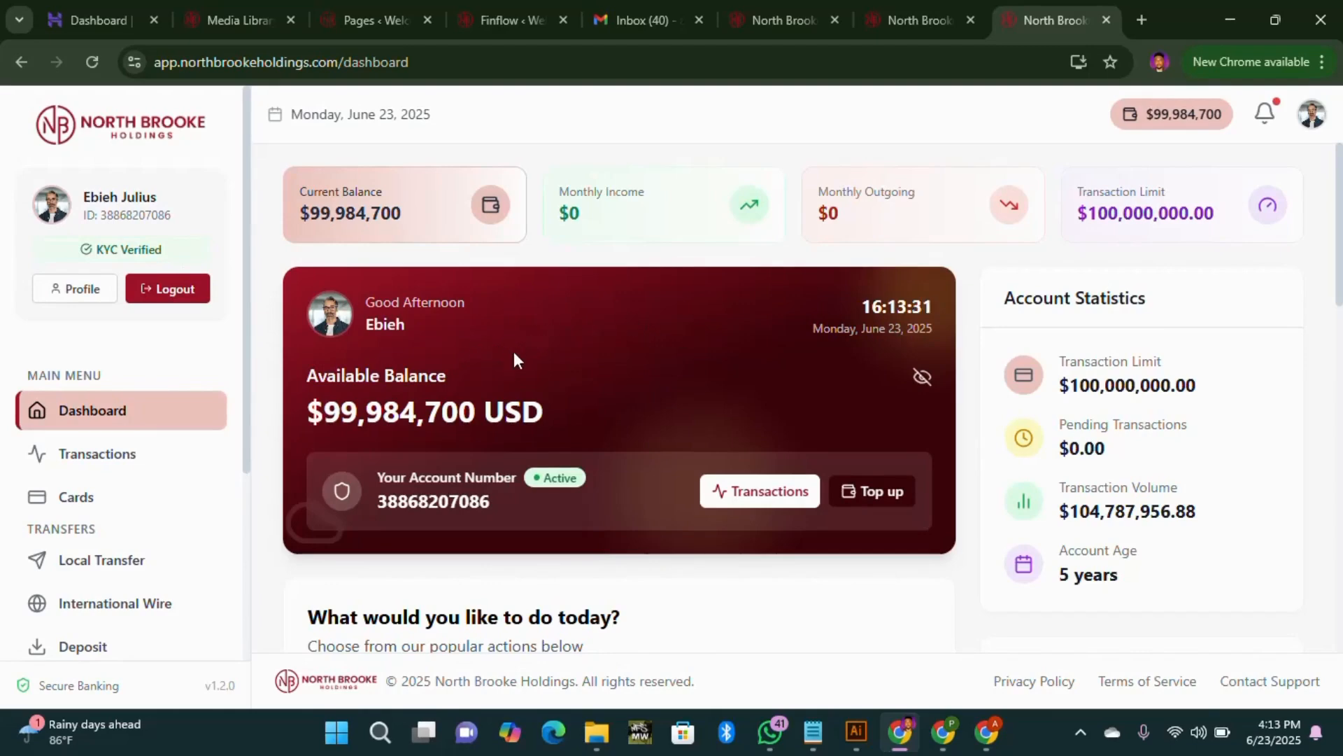
Step: Scroll through the banking dashboard's balance, transaction limit and account statistics
{"action": "scroll", "coordinate": [669, 347], "scroll_direction": "down", "scroll_amount": 4}
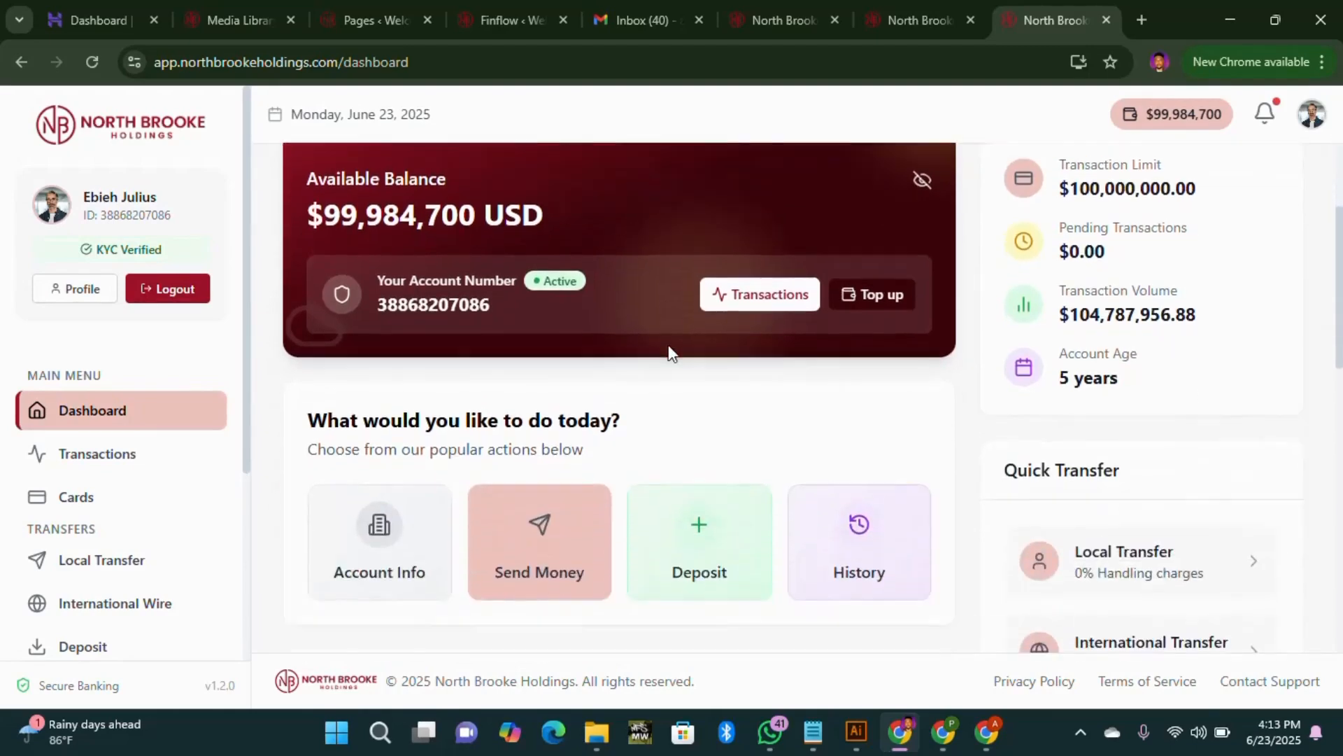
{"action": "scroll", "coordinate": [602, 372], "scroll_direction": "down", "scroll_amount": 10}
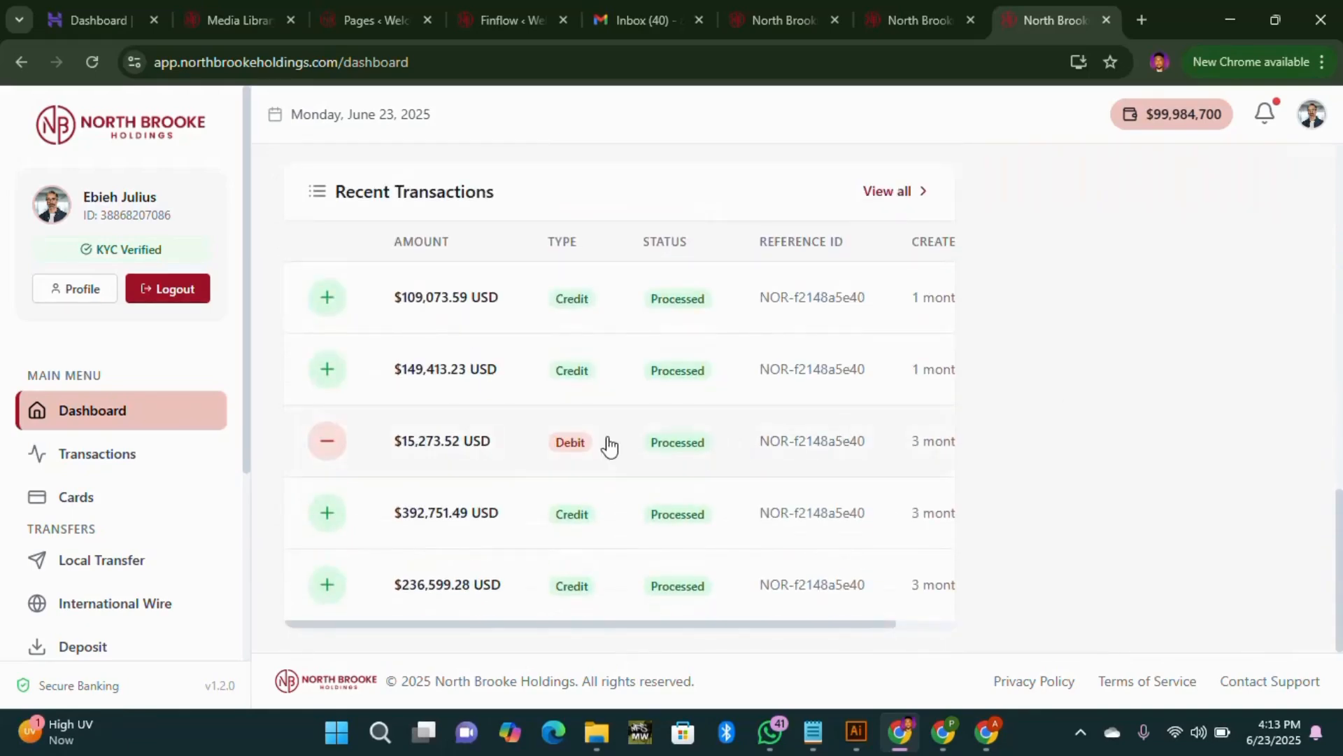
{"action": "scroll", "coordinate": [948, 312], "scroll_direction": "up", "scroll_amount": 12}
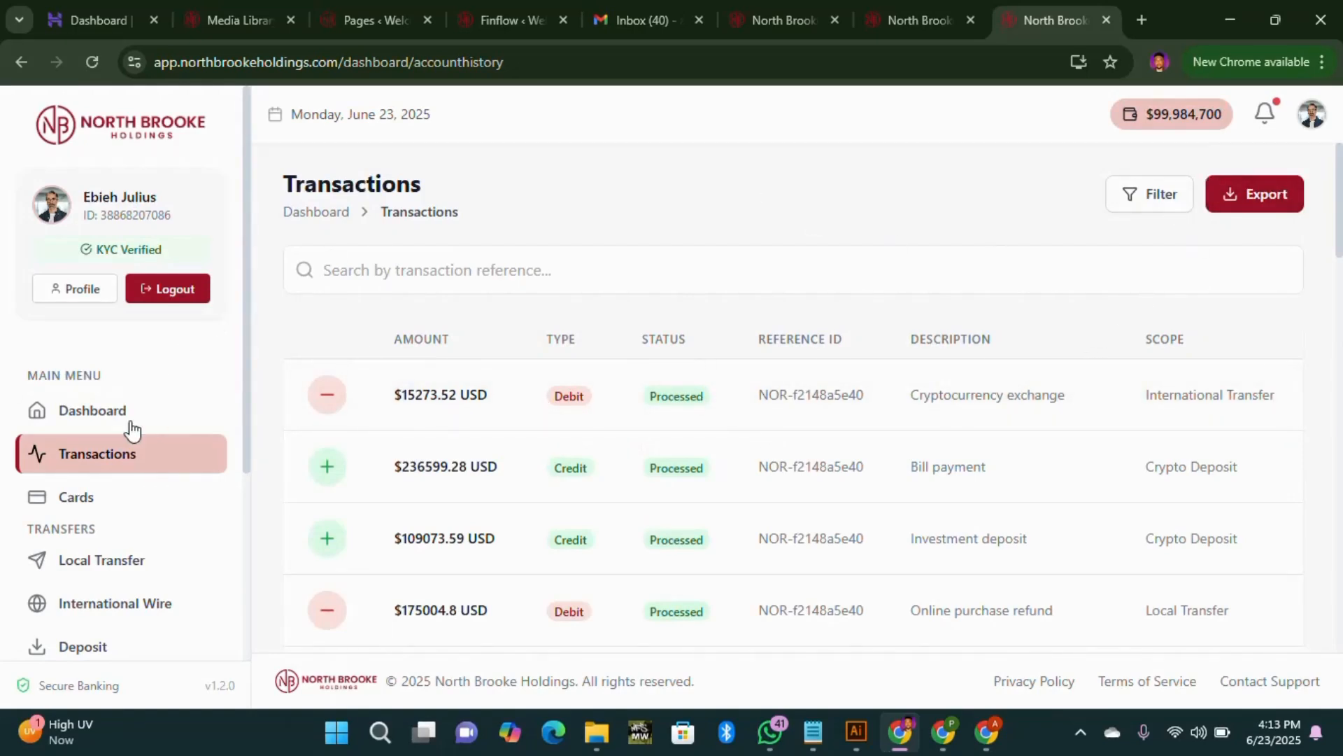
{"action": "scroll", "coordinate": [63, 463], "scroll_direction": "down", "scroll_amount": 4}
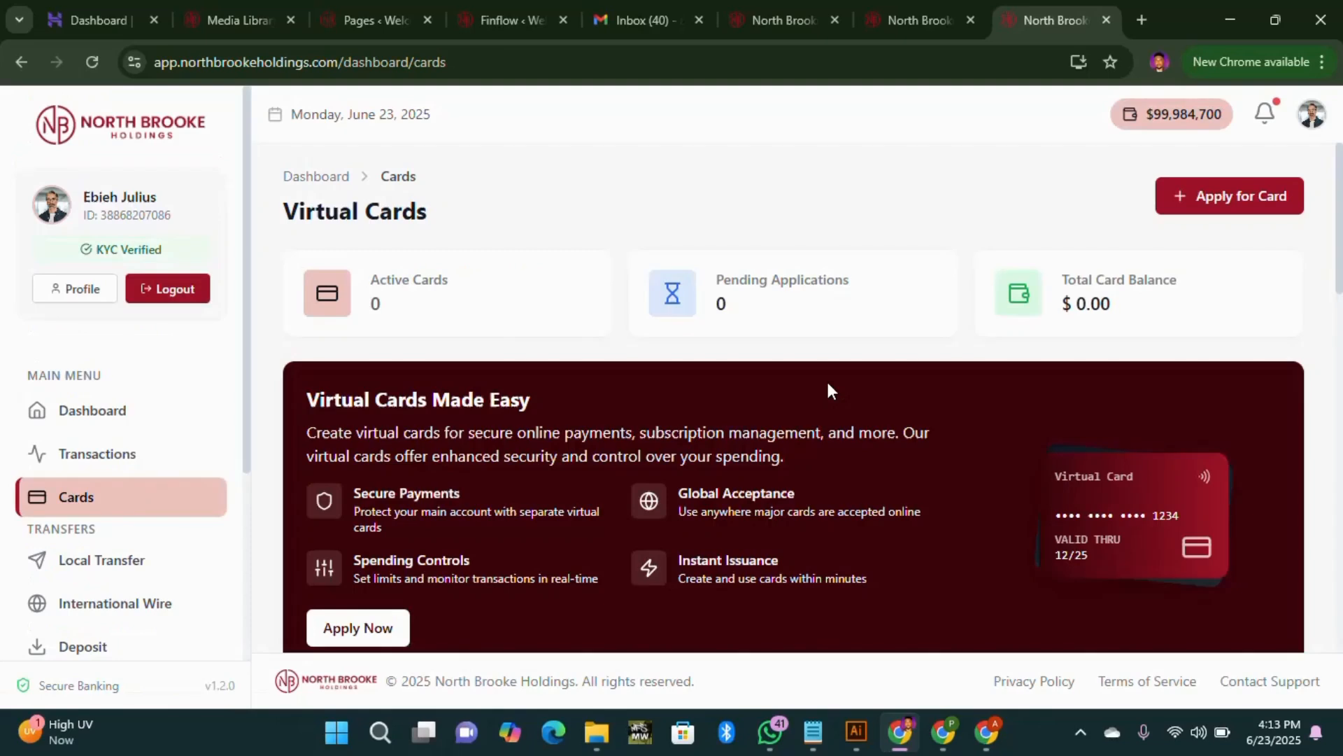
{"action": "scroll", "coordinate": [645, 414], "scroll_direction": "down", "scroll_amount": 3}
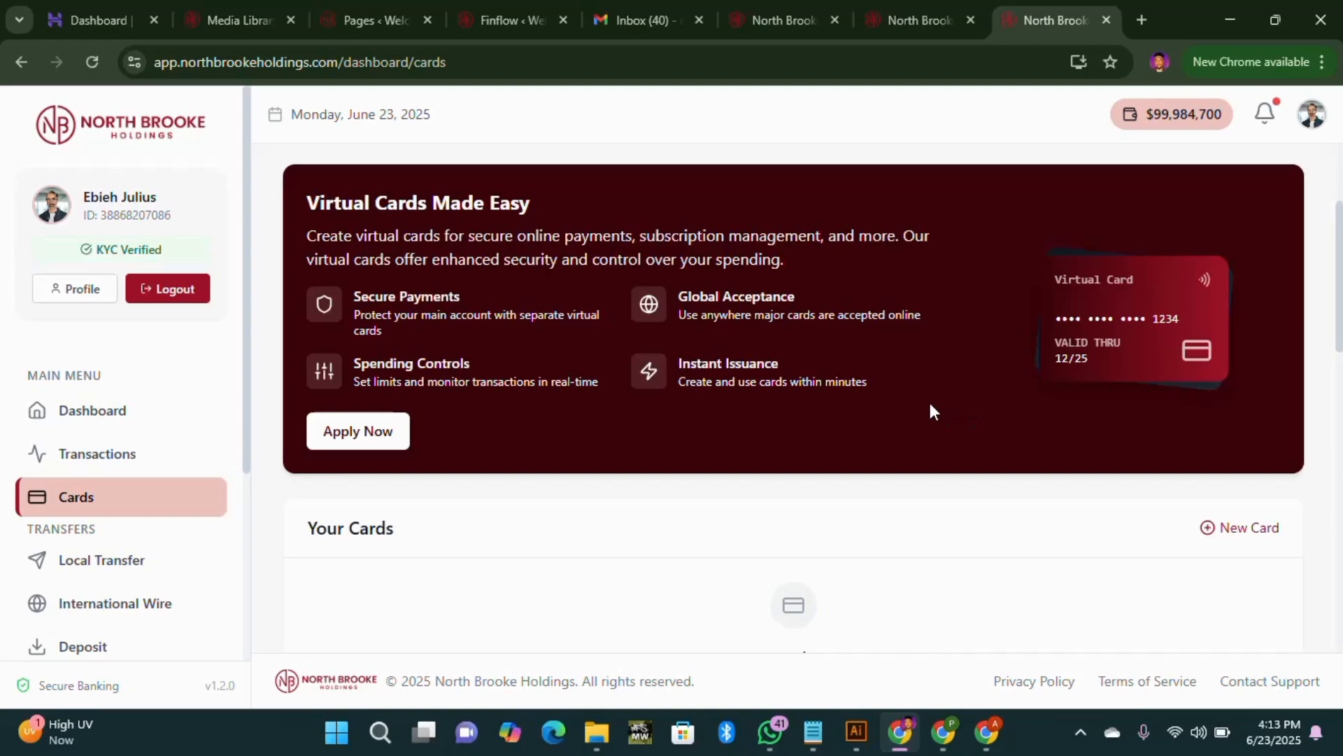
{"action": "scroll", "coordinate": [930, 411], "scroll_direction": "up", "scroll_amount": 3}
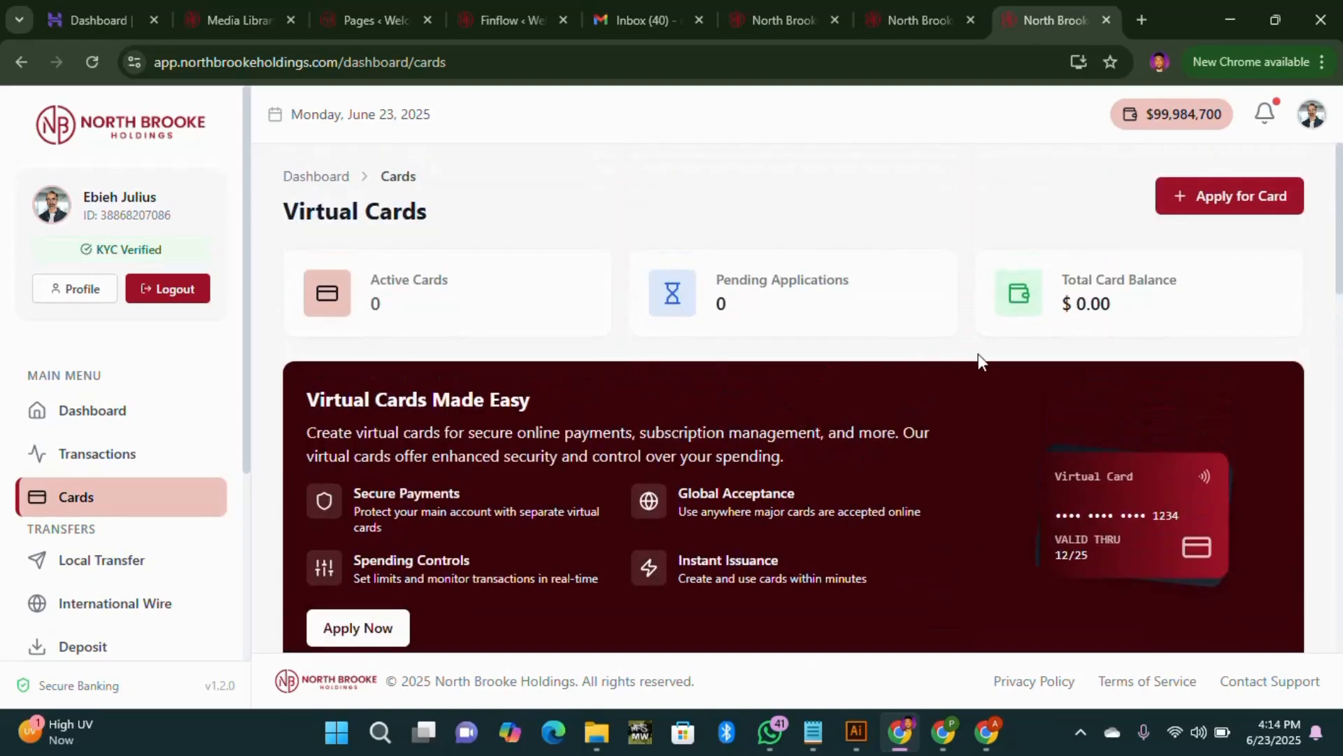
{"action": "scroll", "coordinate": [962, 380], "scroll_direction": "down", "scroll_amount": 4}
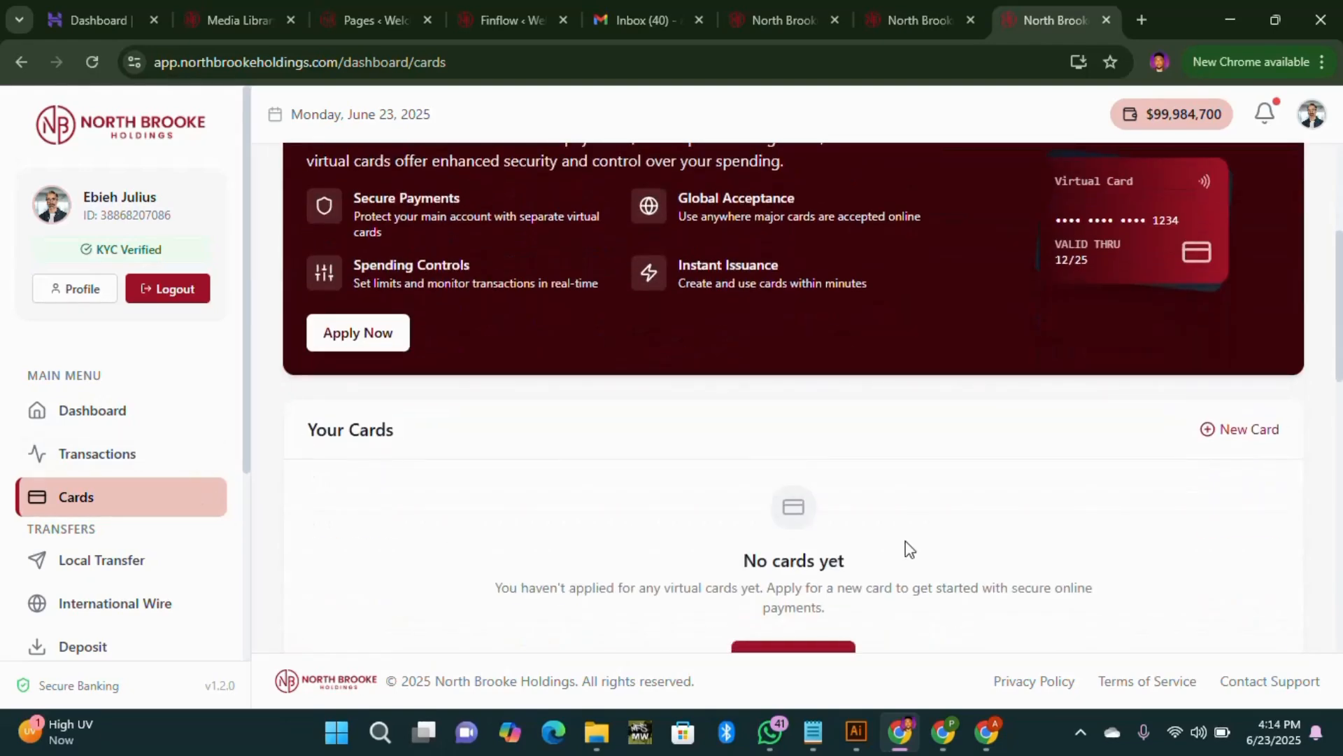
{"action": "scroll", "coordinate": [905, 540], "scroll_direction": "down", "scroll_amount": 3}
{"action": "scroll", "coordinate": [112, 572], "scroll_direction": "down", "scroll_amount": 3}
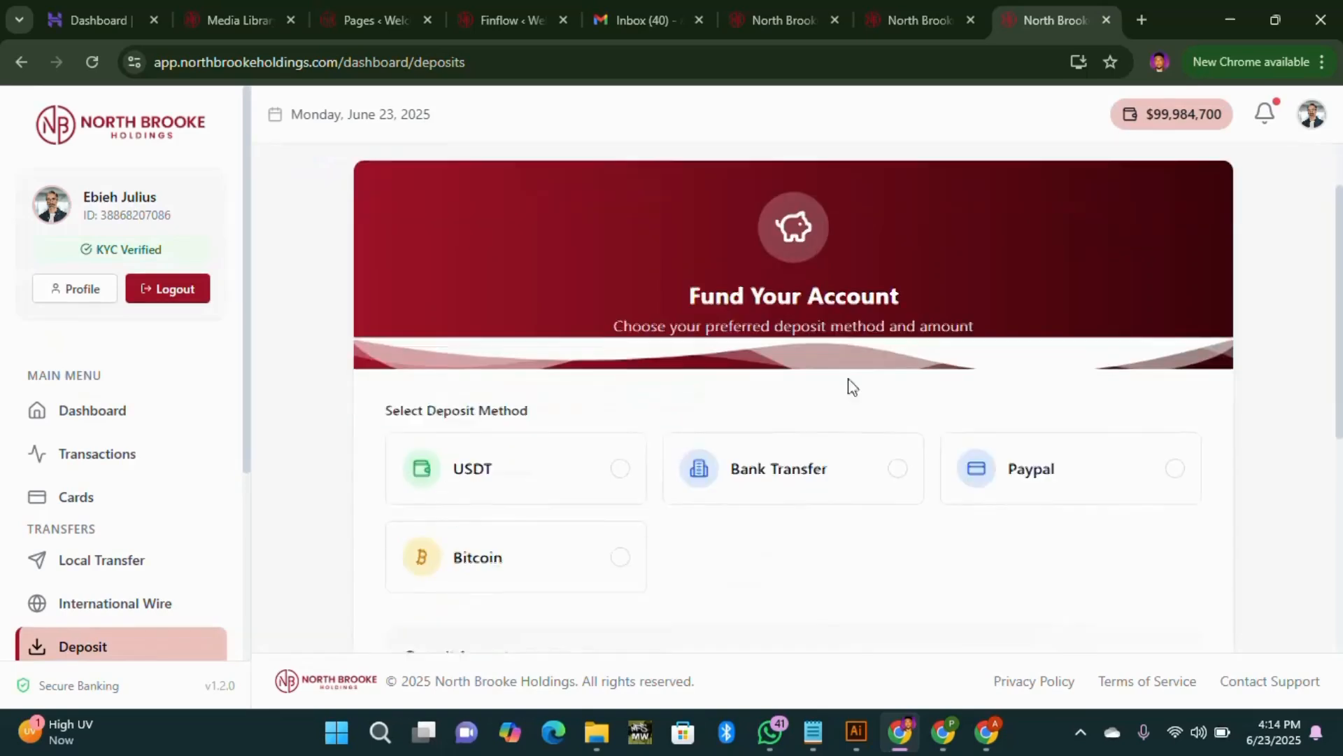
{"action": "scroll", "coordinate": [865, 379], "scroll_direction": "down", "scroll_amount": 3}
{"action": "scroll", "coordinate": [903, 210], "scroll_direction": "up", "scroll_amount": 1}
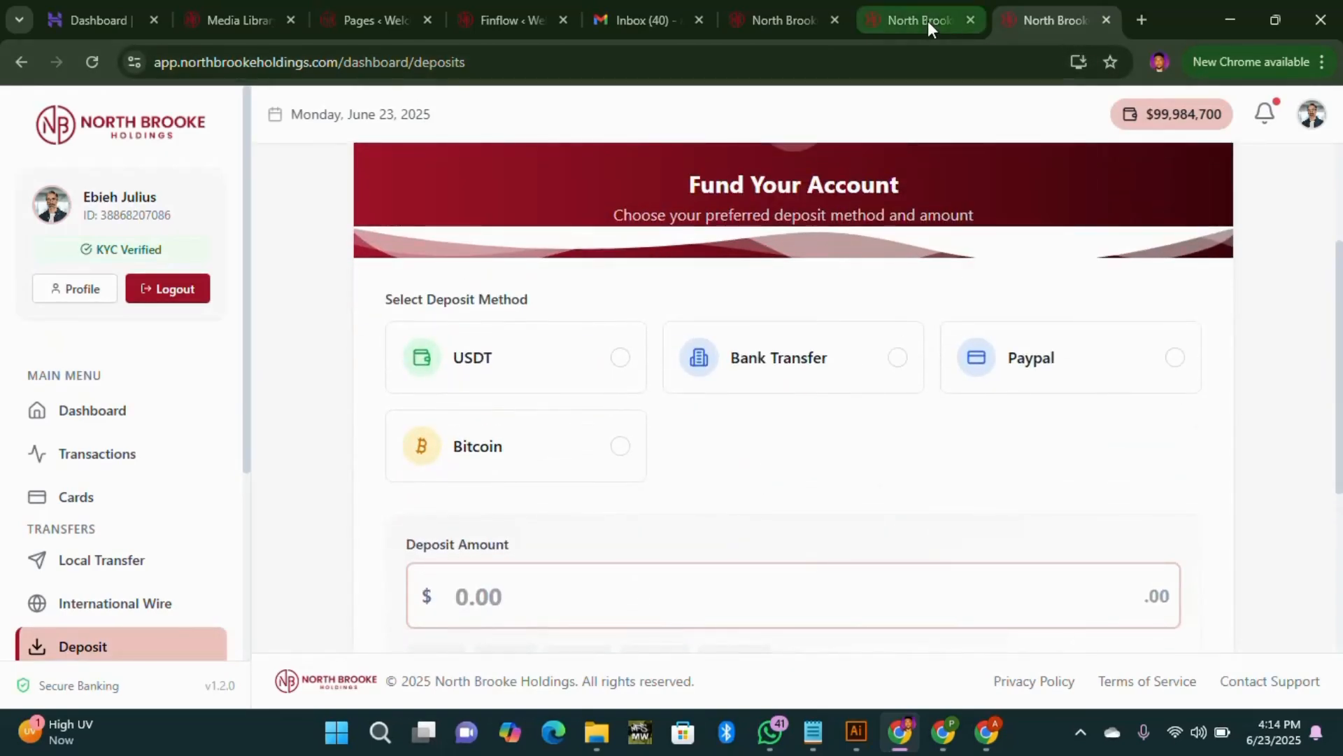
{"action": "scroll", "coordinate": [162, 558], "scroll_direction": "down", "scroll_amount": 4}
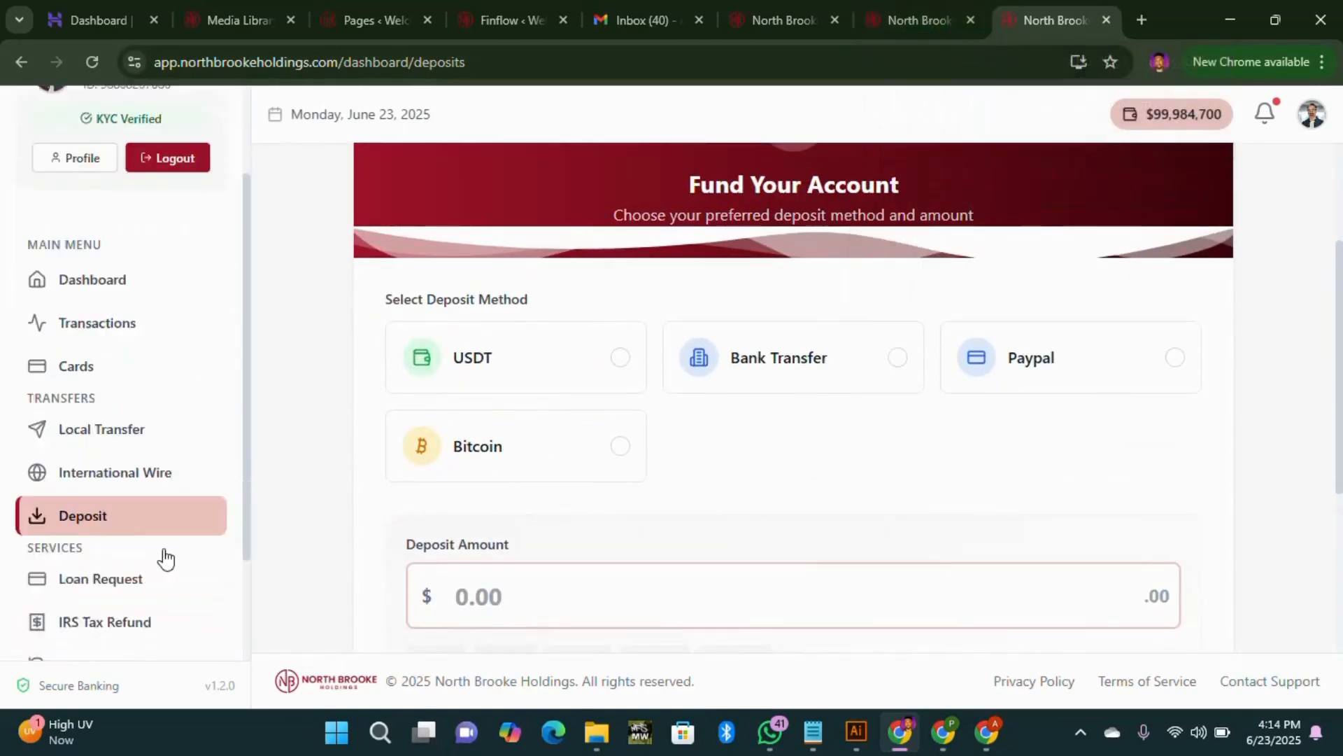
Step: Open the Loan Services page and review its loan options and How It Works steps
{"action": "left_click", "coordinate": [179, 440]}
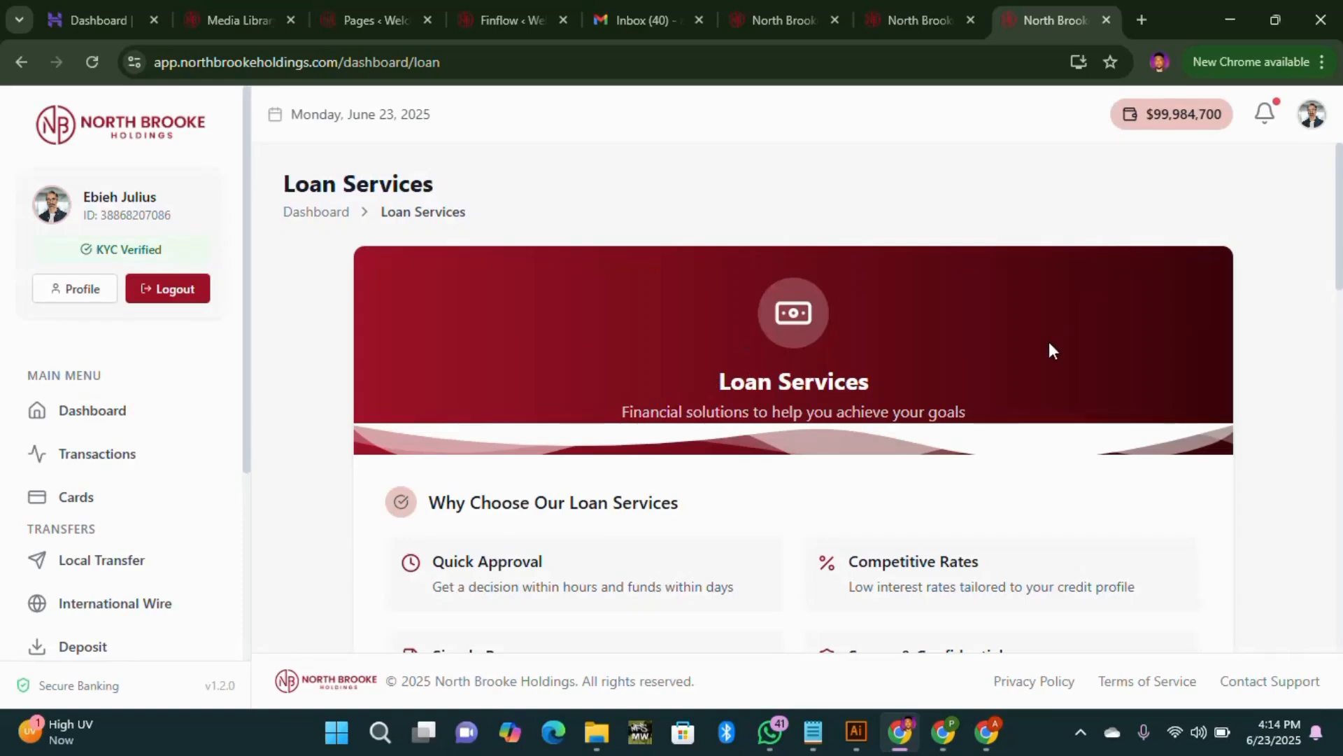
{"action": "scroll", "coordinate": [1048, 343], "scroll_direction": "down", "scroll_amount": 15}
{"action": "scroll", "coordinate": [913, 448], "scroll_direction": "up", "scroll_amount": 6}
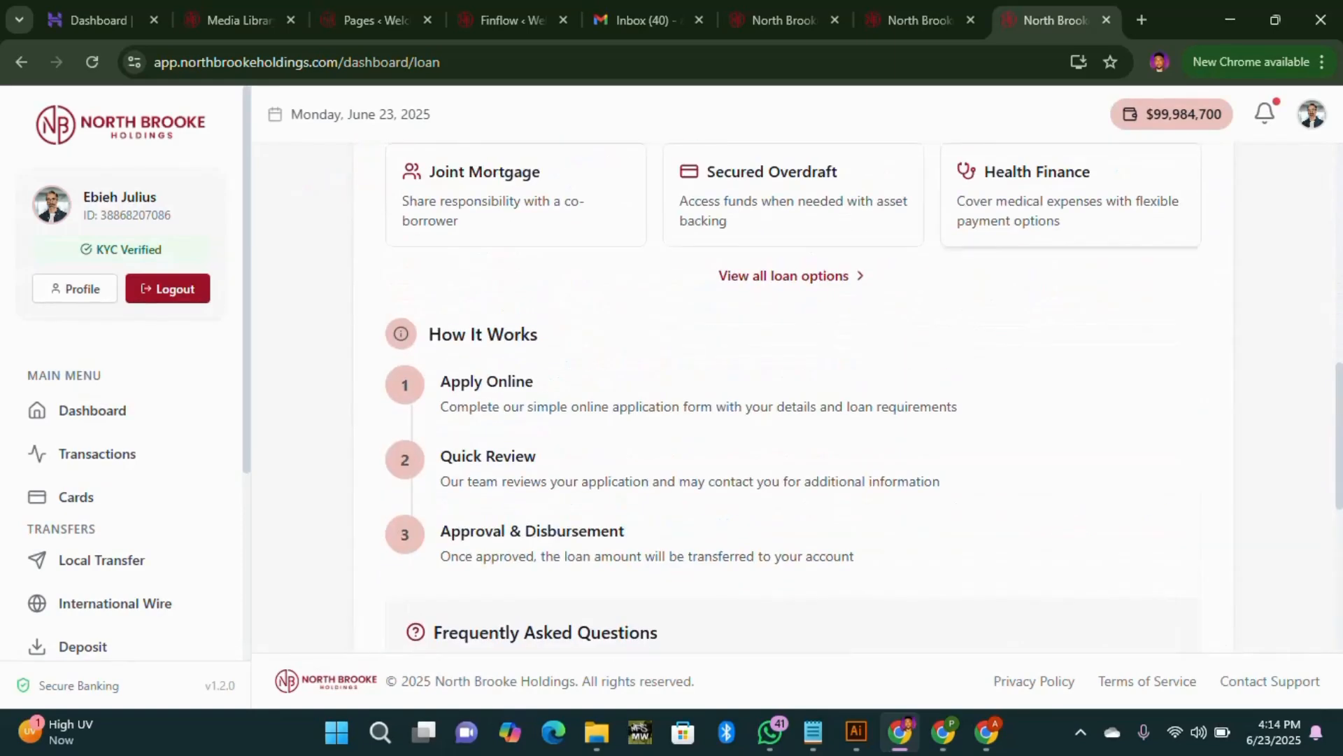
Step: Return to the public homepage via the logo, scroll it, and open the About us page
{"action": "left_click", "coordinate": [152, 133]}
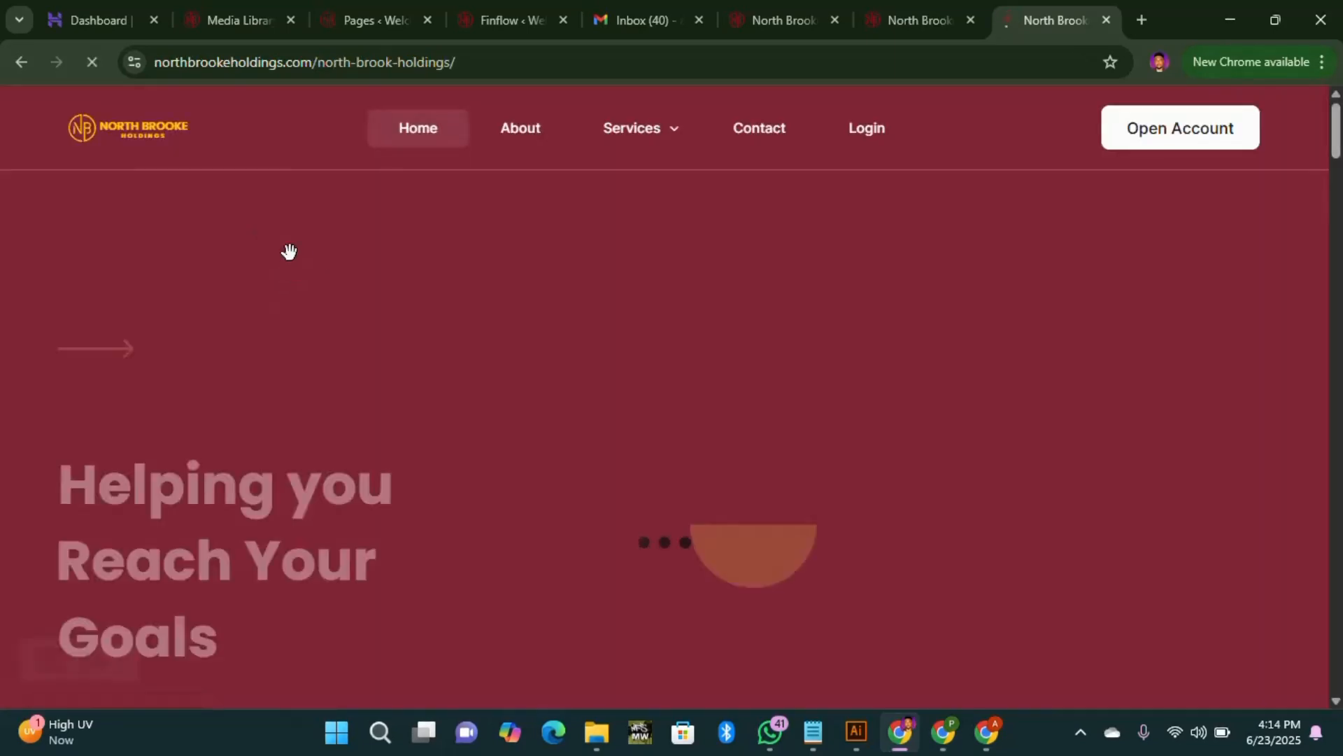
{"action": "scroll", "coordinate": [976, 308], "scroll_direction": "down", "scroll_amount": 7}
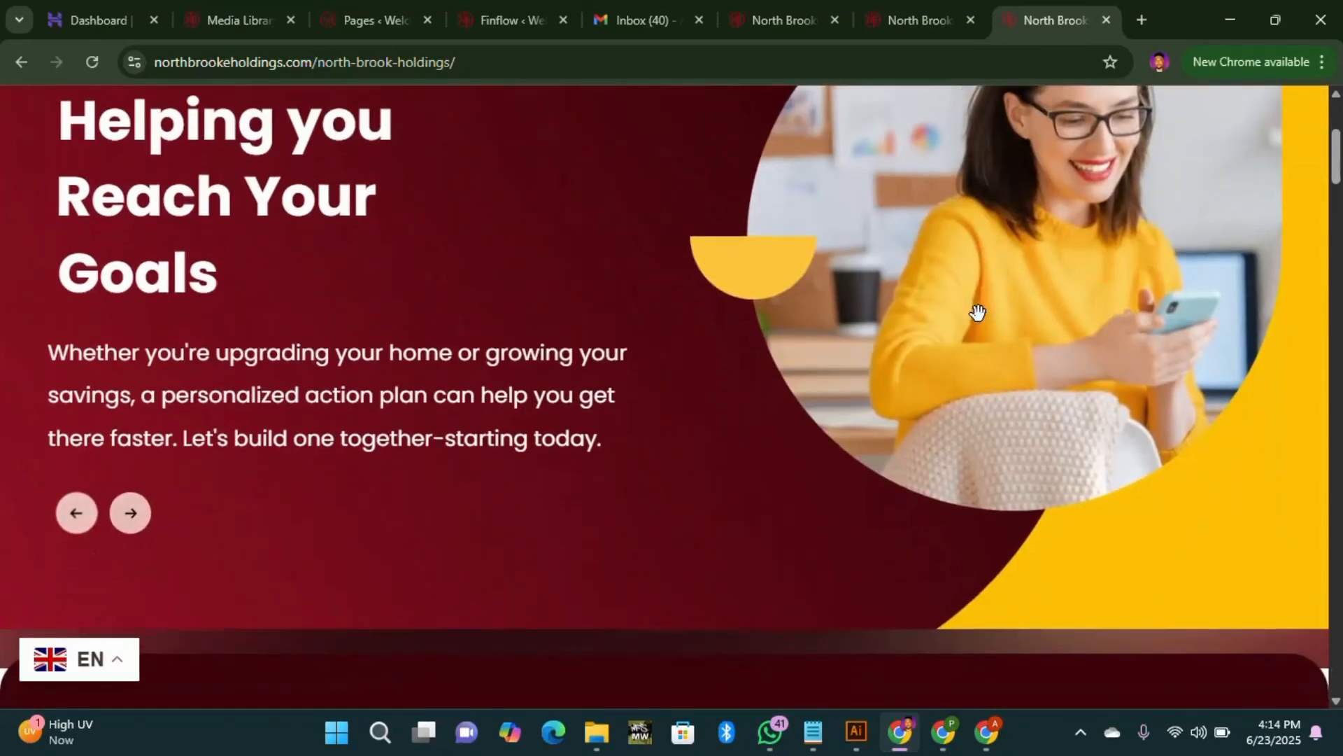
{"action": "scroll", "coordinate": [714, 358], "scroll_direction": "down", "scroll_amount": 20}
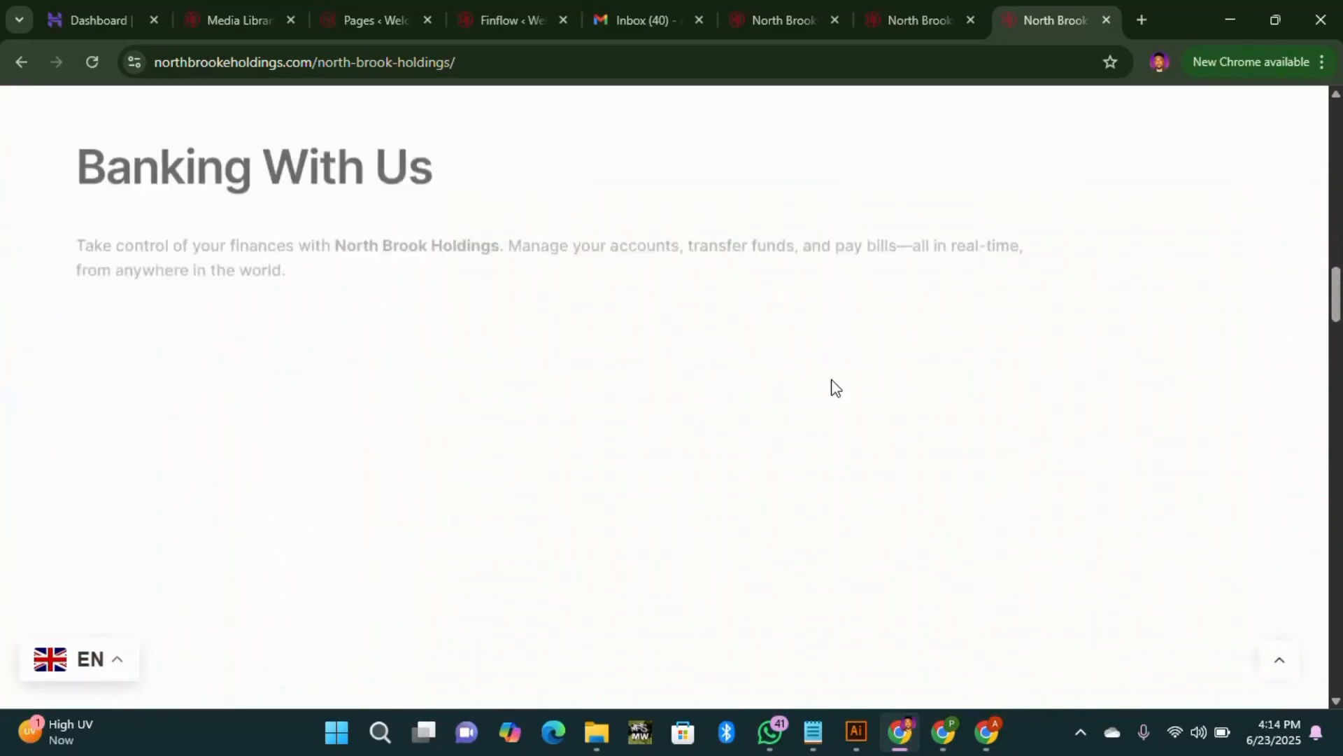
{"action": "scroll", "coordinate": [831, 379], "scroll_direction": "down", "scroll_amount": 16}
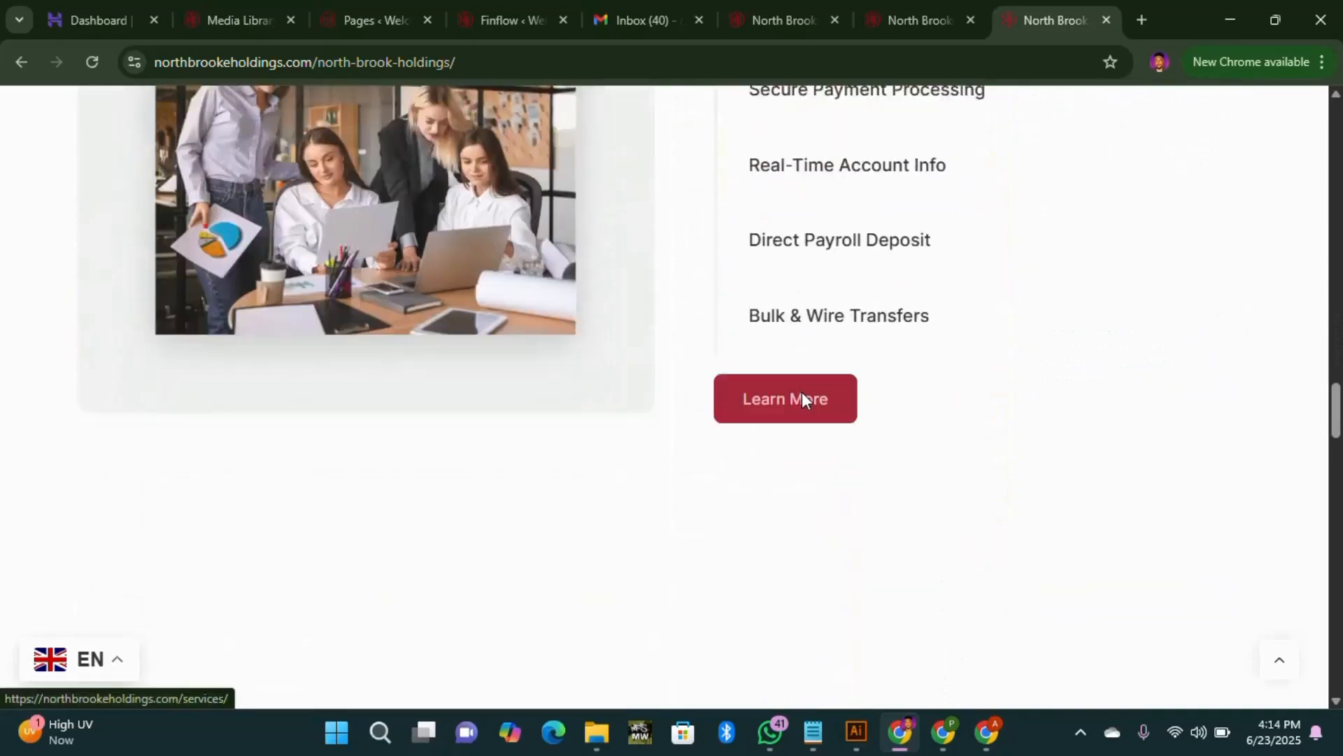
{"action": "scroll", "coordinate": [805, 396], "scroll_direction": "down", "scroll_amount": 4}
{"action": "scroll", "coordinate": [591, 381], "scroll_direction": "up", "scroll_amount": 20}
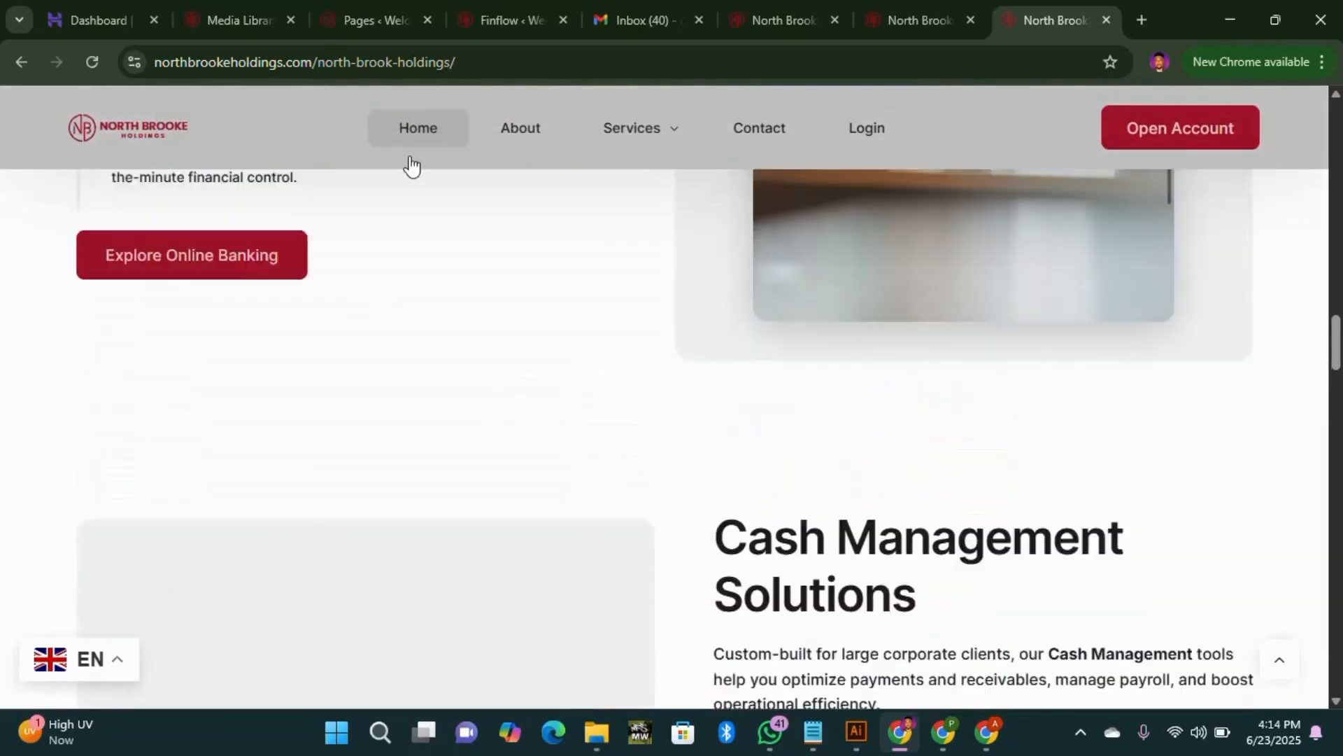
{"action": "left_click", "coordinate": [429, 128]}
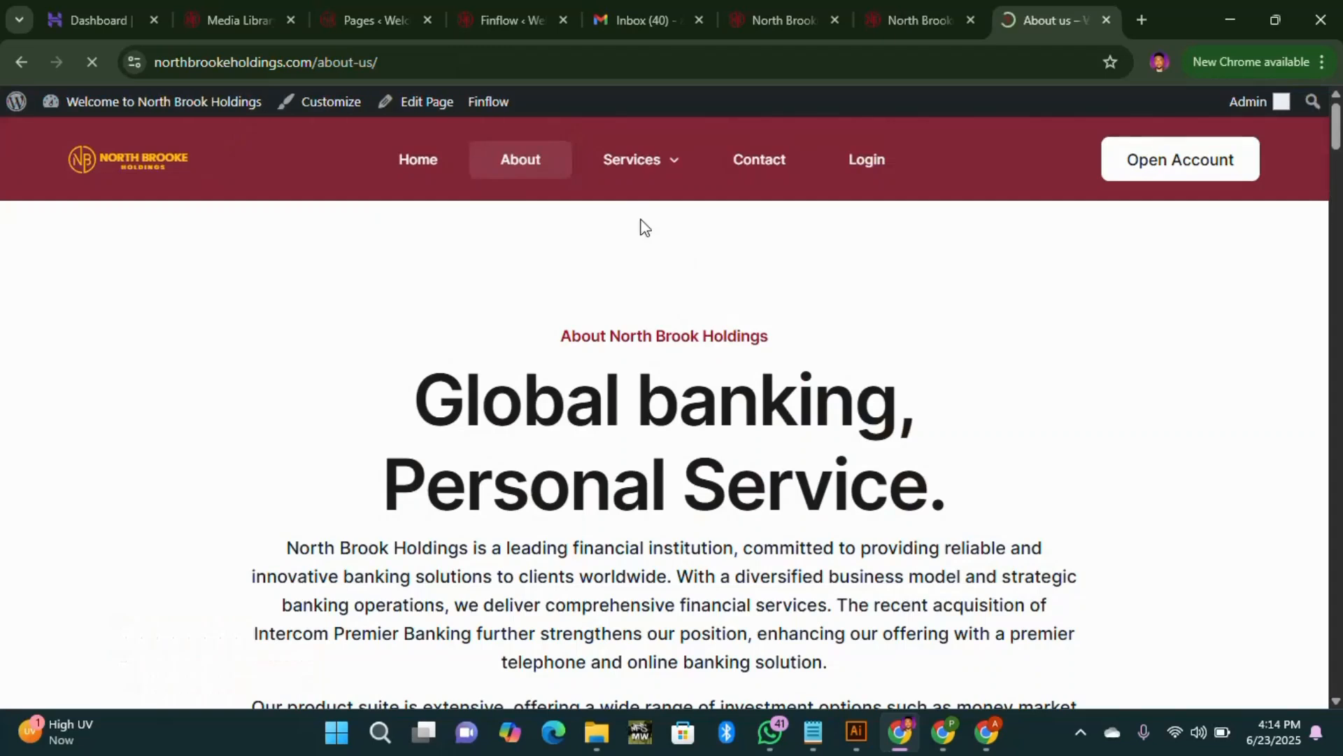
Step: Select the /about-us/ path in the page address
{"action": "left_click_drag", "start_coordinate": [411, 70], "coordinate": [322, 77]}
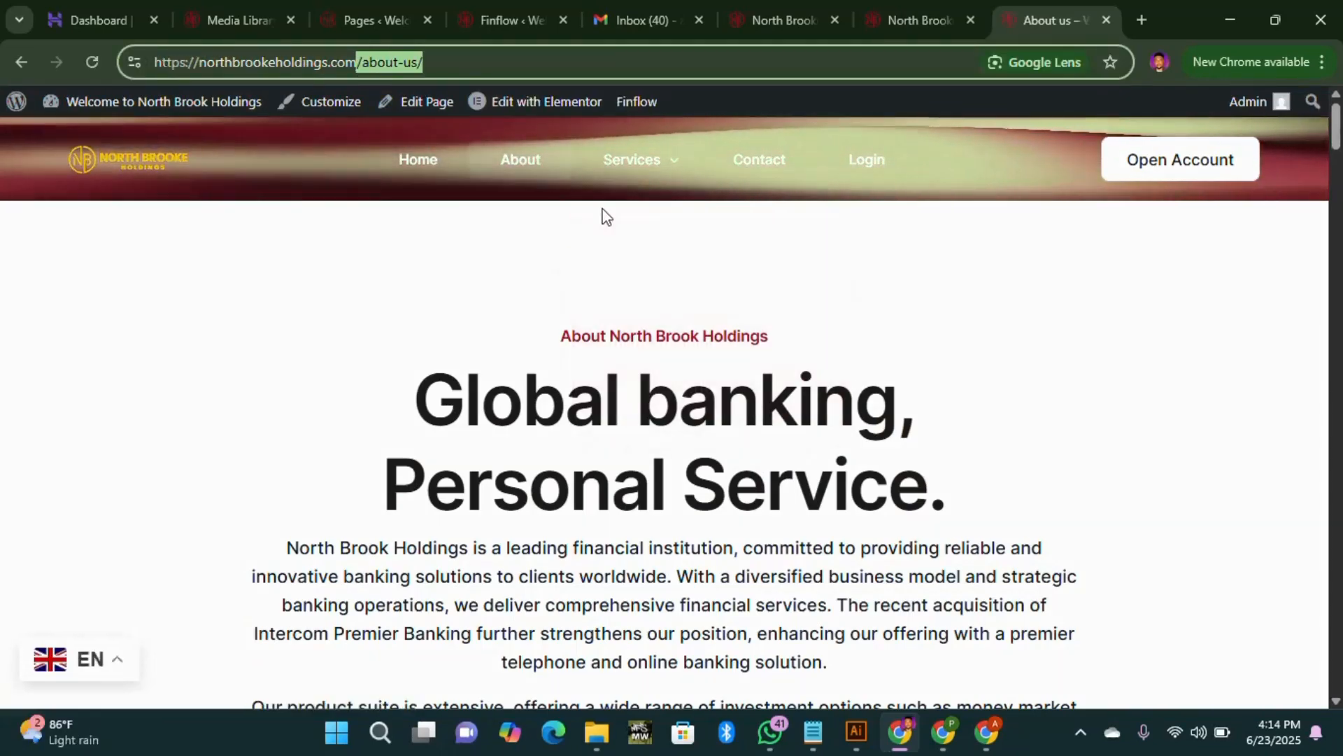
{"action": "left_click_drag", "start_coordinate": [602, 216], "coordinate": [755, 237]}
{"action": "left_click_drag", "start_coordinate": [392, 62], "coordinate": [325, 80]}
Step: Load the bare northbrookeholdings.com domain and enter the main site from the landing page
{"action": "key", "text": "BackSpace"}
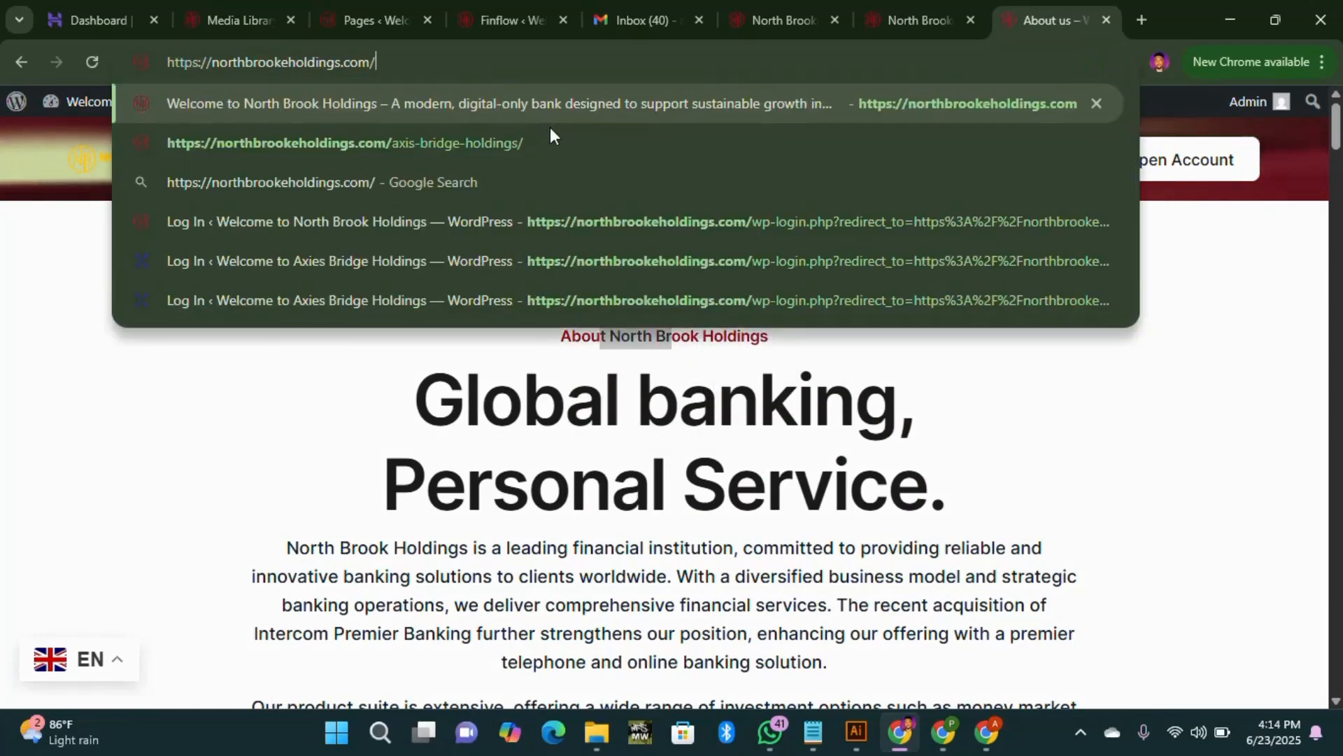
{"action": "key", "text": "Return"}
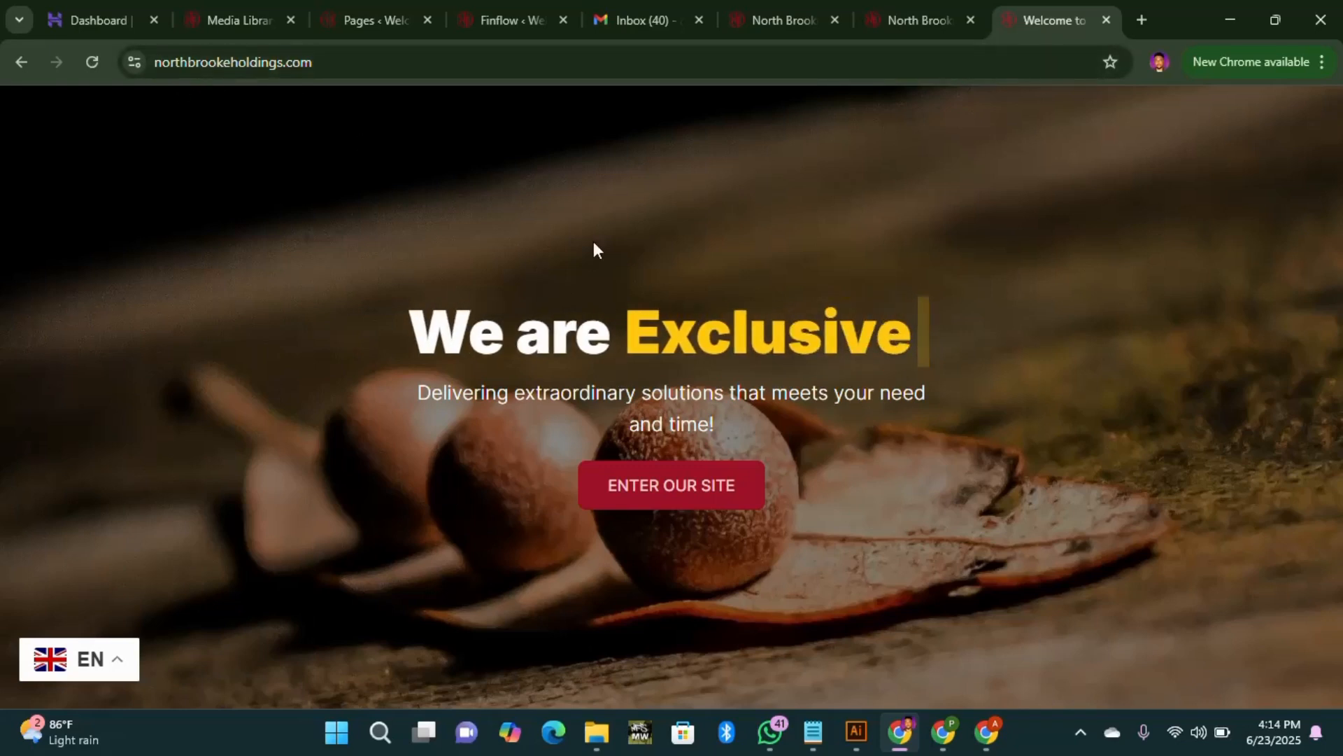
{"action": "left_click", "coordinate": [691, 488]}
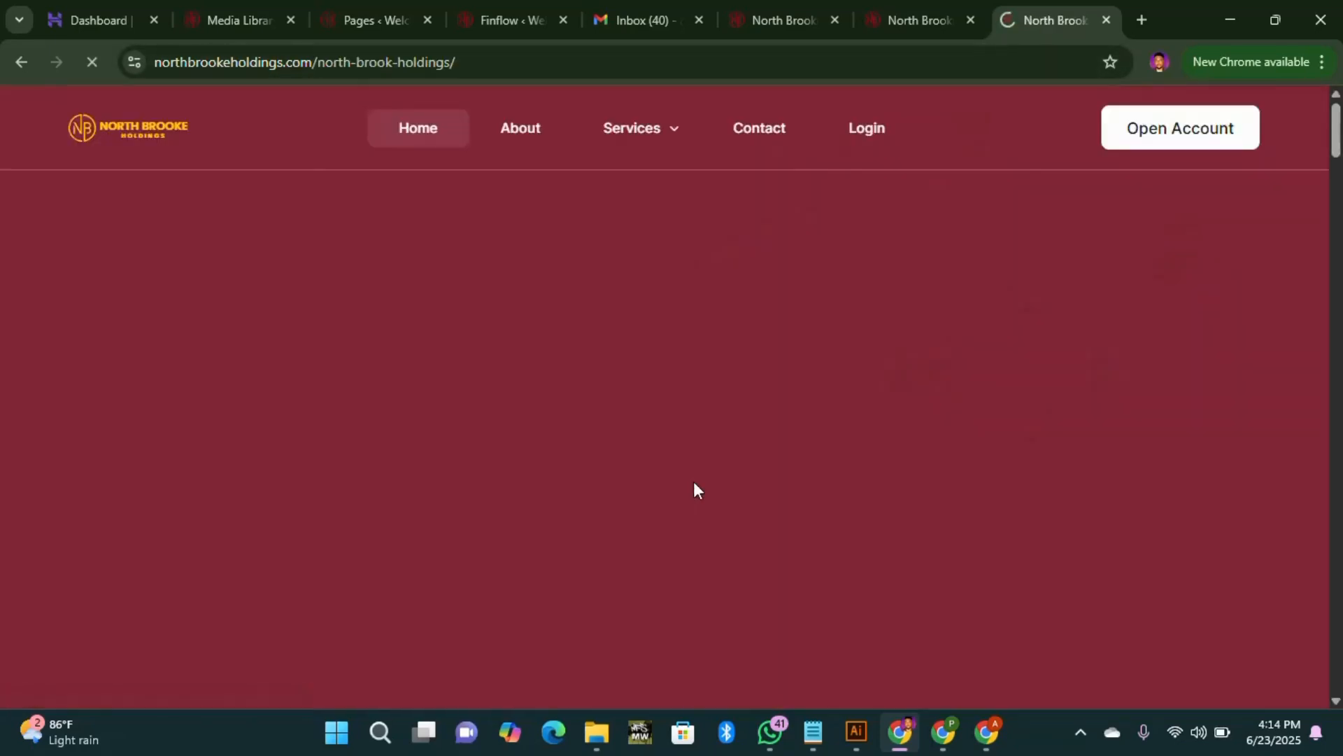
{"action": "scroll", "coordinate": [927, 234], "scroll_direction": "down", "scroll_amount": 8}
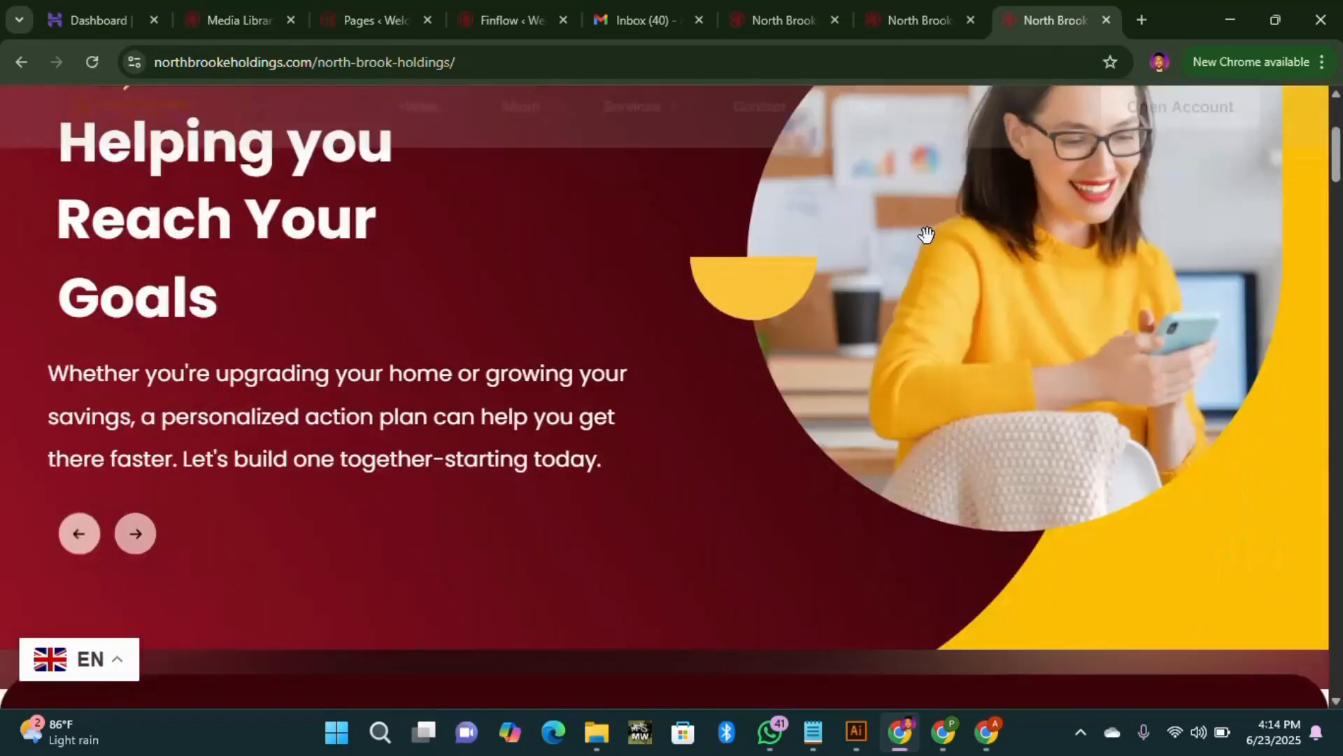
{"action": "scroll", "coordinate": [465, 270], "scroll_direction": "down", "scroll_amount": 6}
{"action": "scroll", "coordinate": [714, 258], "scroll_direction": "up", "scroll_amount": 2}
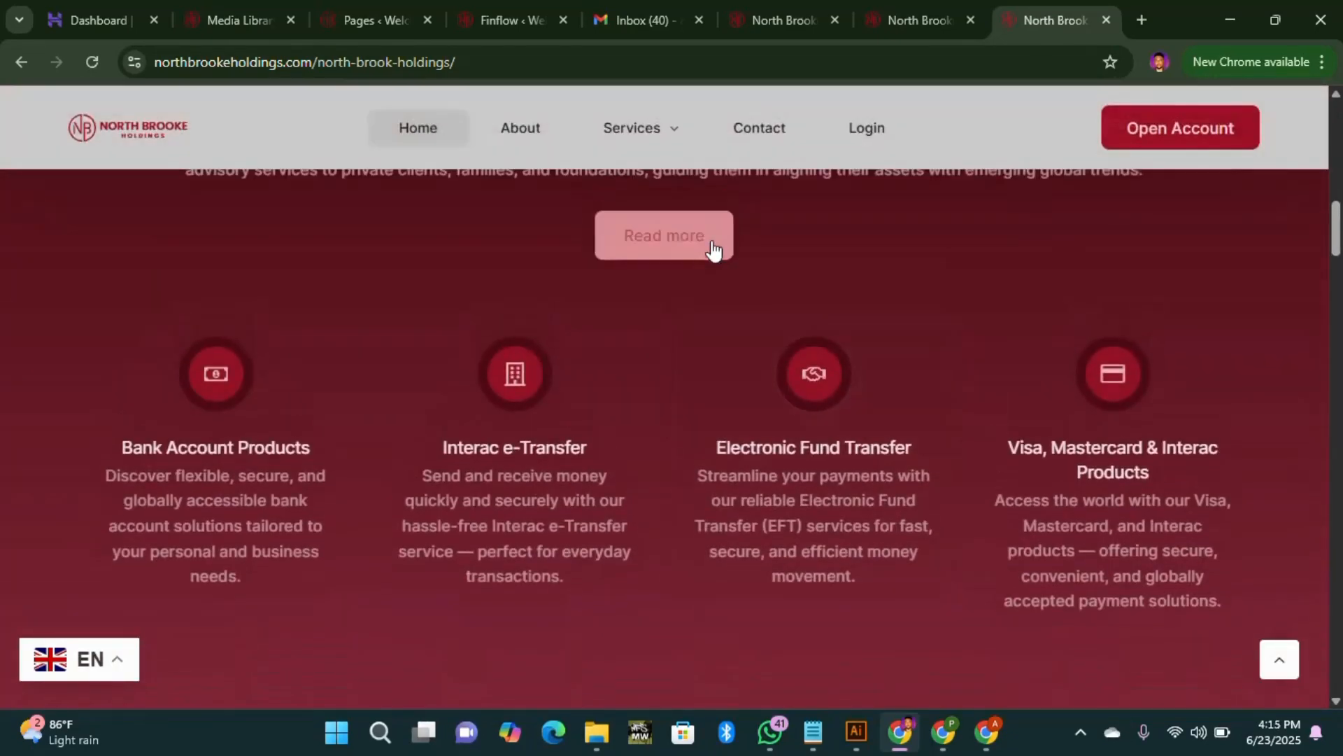
Step: Open the About us page, then launch the online banking dashboard
{"action": "left_click", "coordinate": [713, 253]}
{"action": "scroll", "coordinate": [992, 305], "scroll_direction": "down", "scroll_amount": 3}
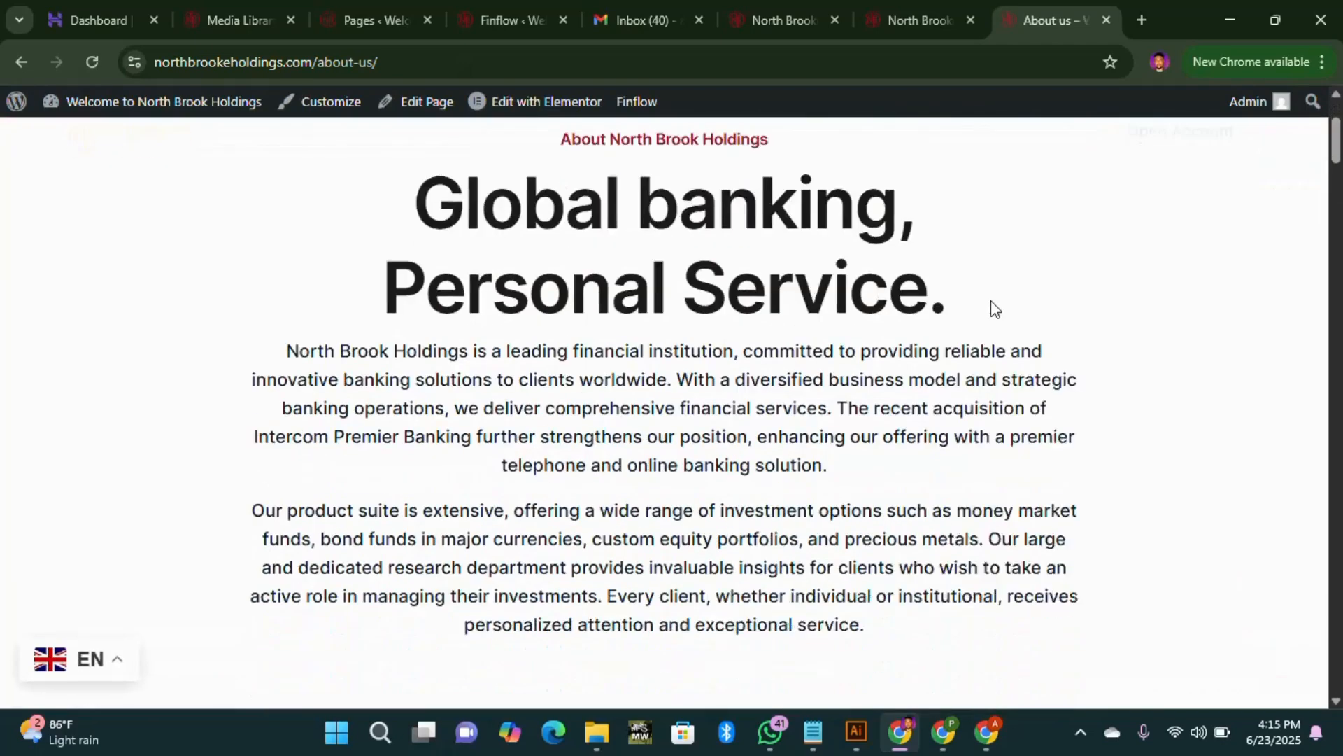
{"action": "scroll", "coordinate": [910, 266], "scroll_direction": "up", "scroll_amount": 1}
{"action": "scroll", "coordinate": [865, 241], "scroll_direction": "up", "scroll_amount": 2}
{"action": "left_click", "coordinate": [1211, 170]}
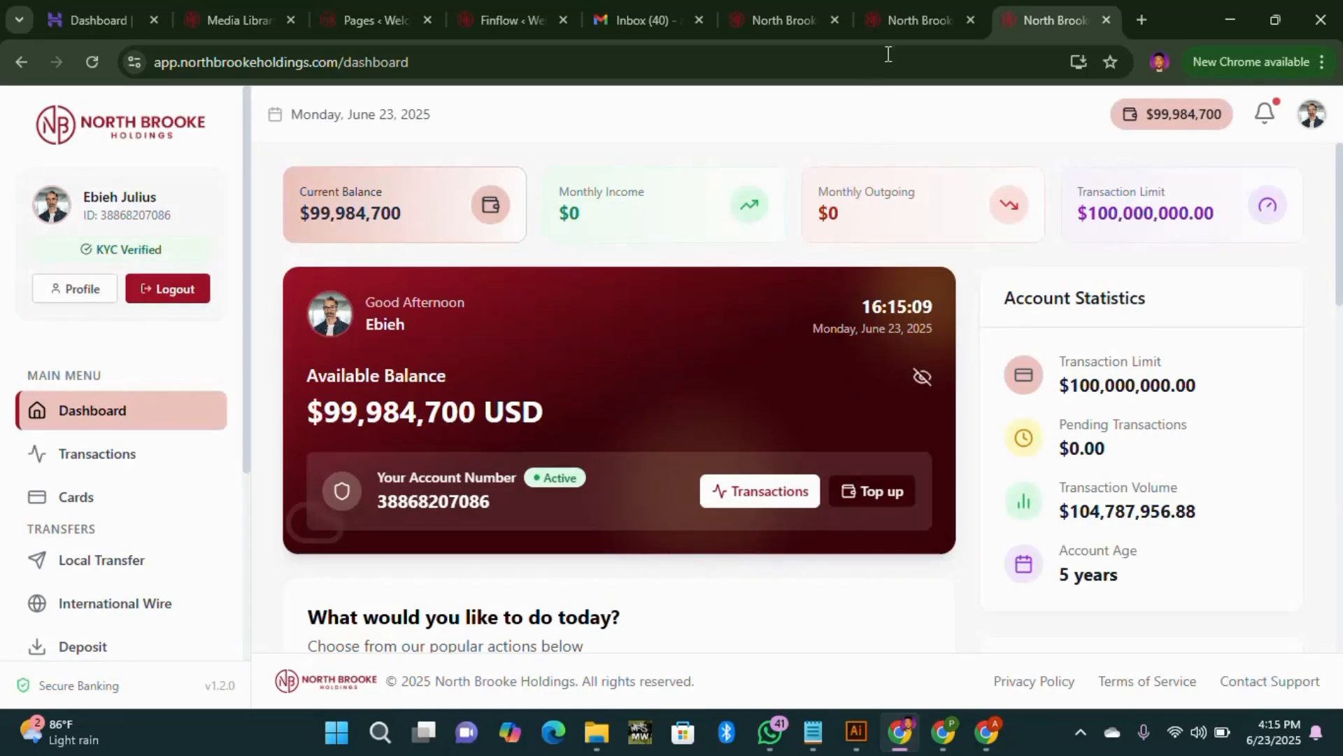
Step: Sign out from the avatar menu and go to the banking app's Sign In page via Login
{"action": "left_click", "coordinate": [1310, 115]}
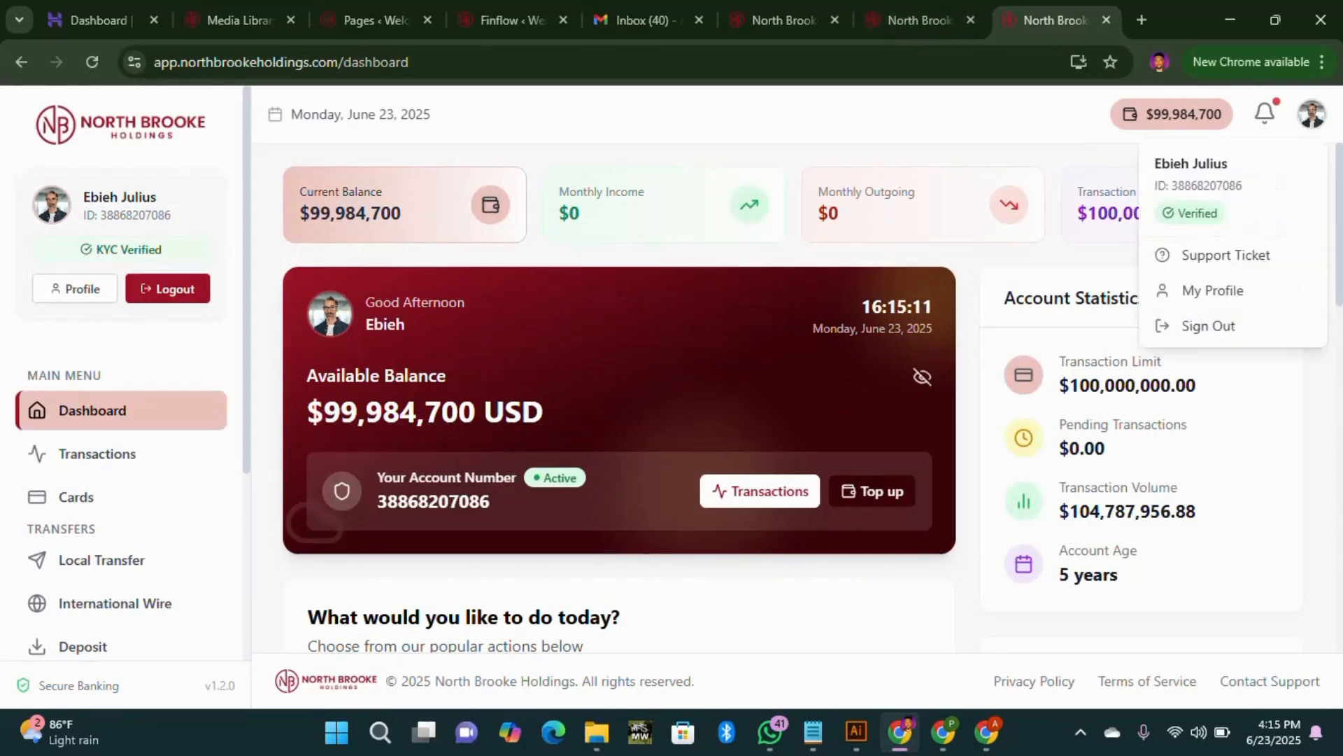
{"action": "left_click", "coordinate": [1207, 329]}
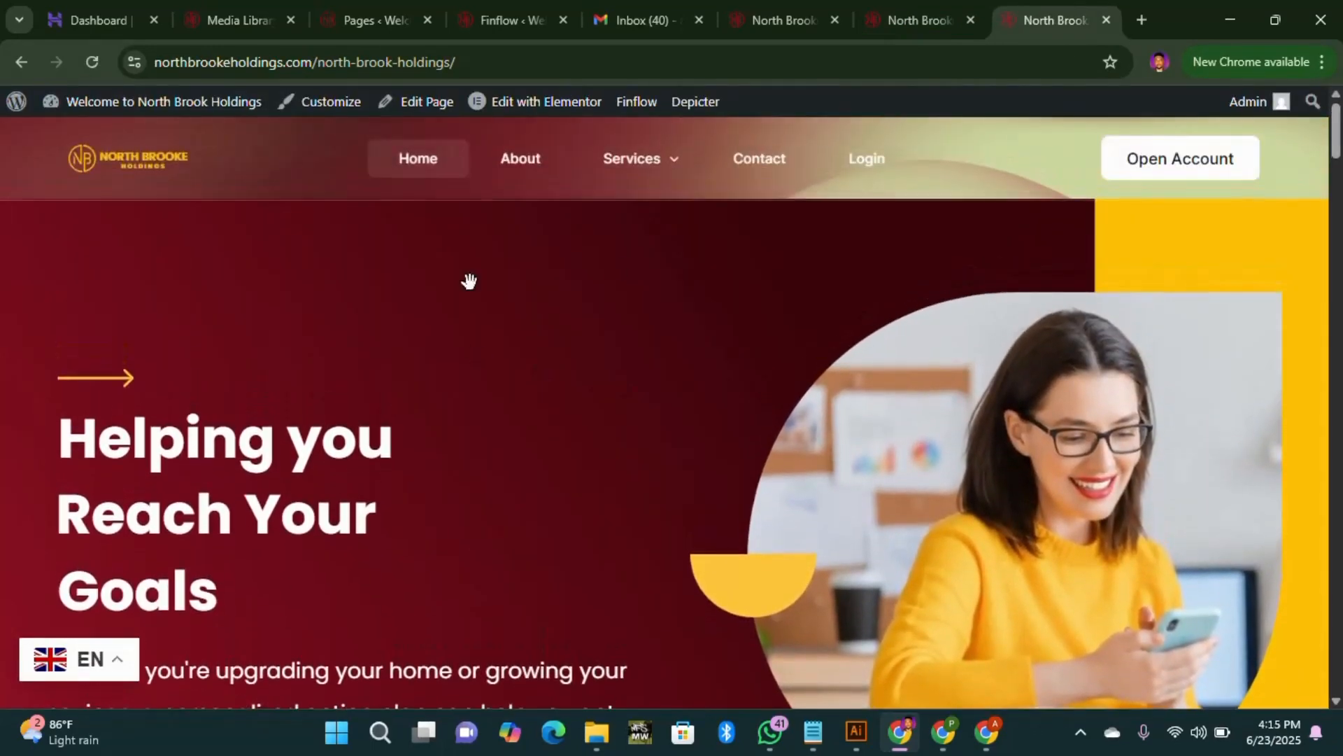
{"action": "scroll", "coordinate": [1169, 238], "scroll_direction": "down", "scroll_amount": 1}
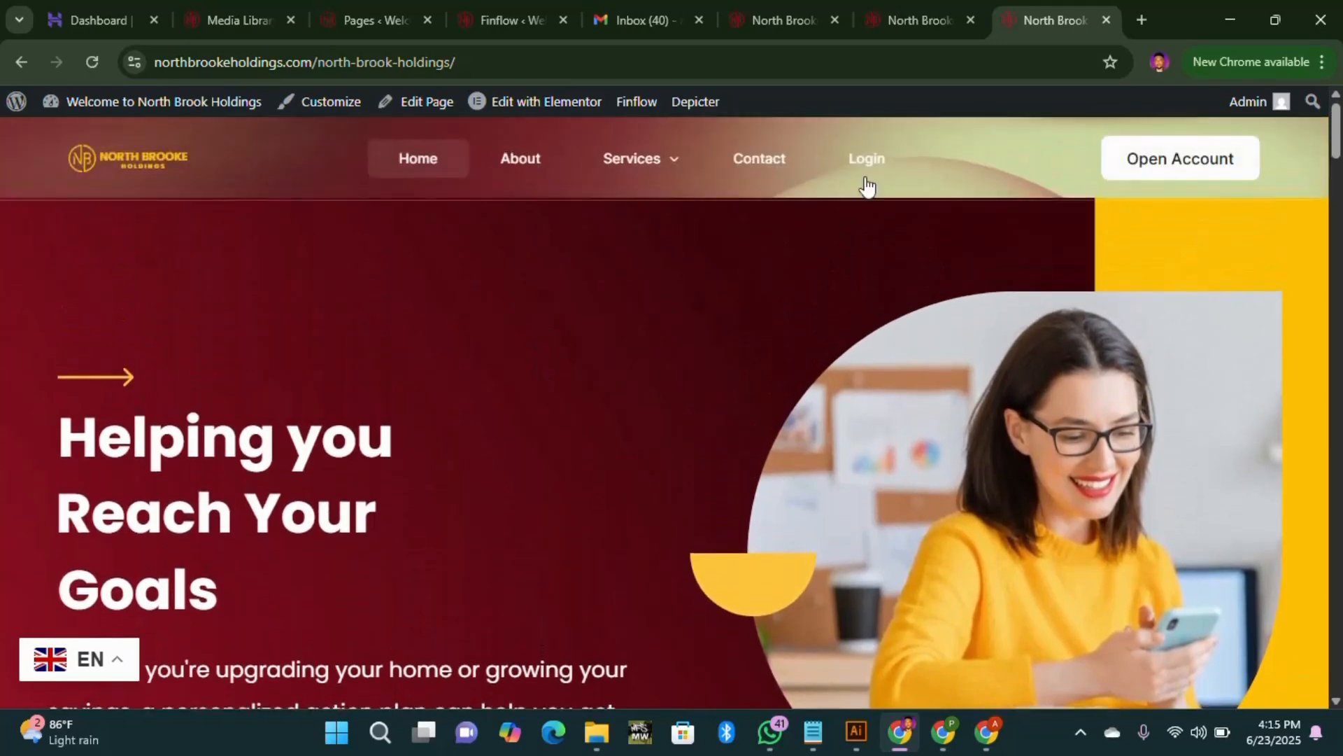
{"action": "left_click", "coordinate": [871, 166]}
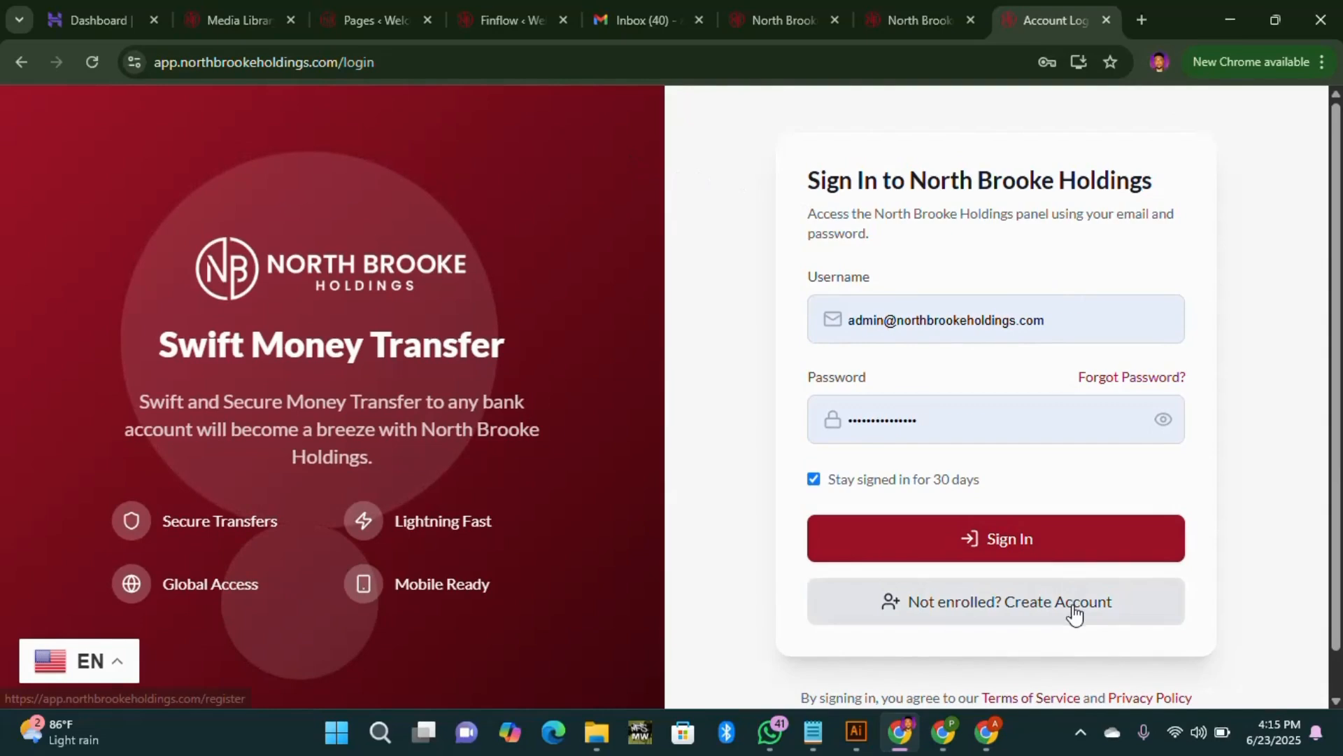
Step: Open the 'Not enrolled? Create Account' registration form and scroll through it
{"action": "left_click", "coordinate": [997, 553]}
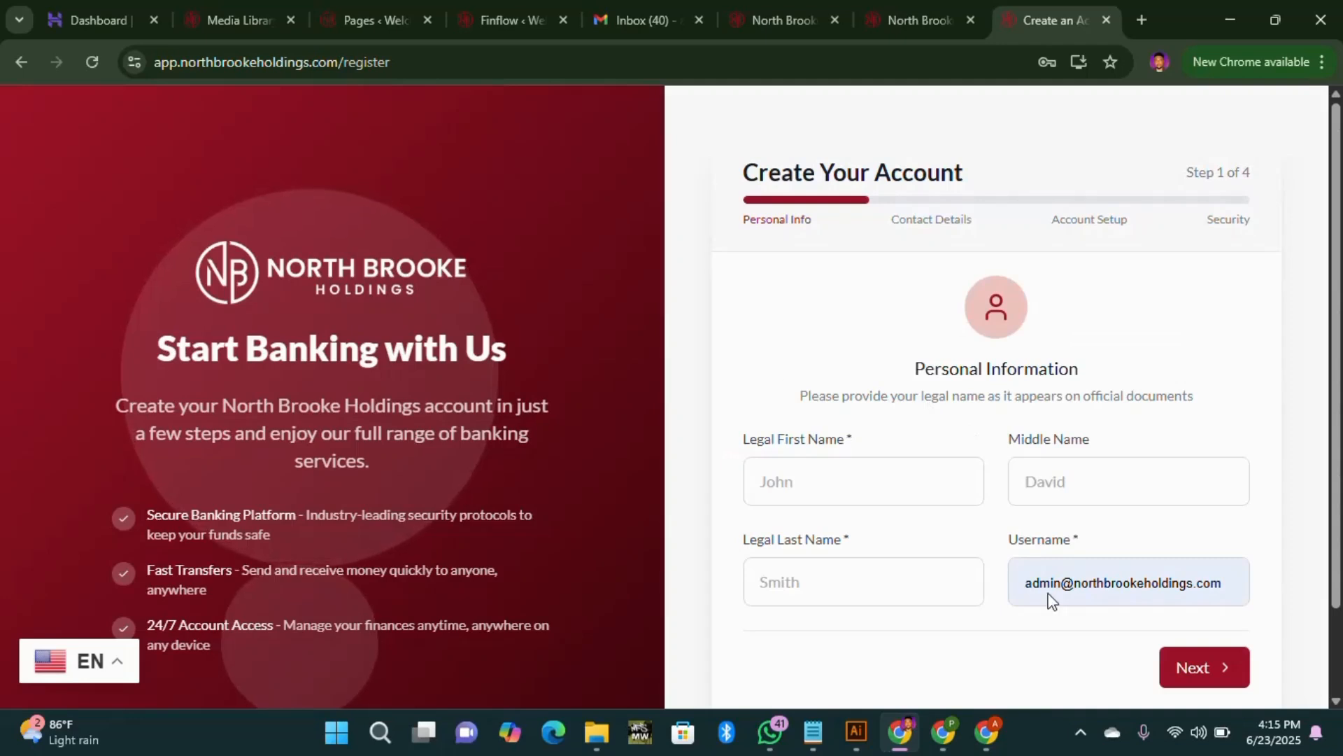
{"action": "scroll", "coordinate": [359, 564], "scroll_direction": "down", "scroll_amount": 2}
{"action": "scroll", "coordinate": [692, 503], "scroll_direction": "up", "scroll_amount": 2}
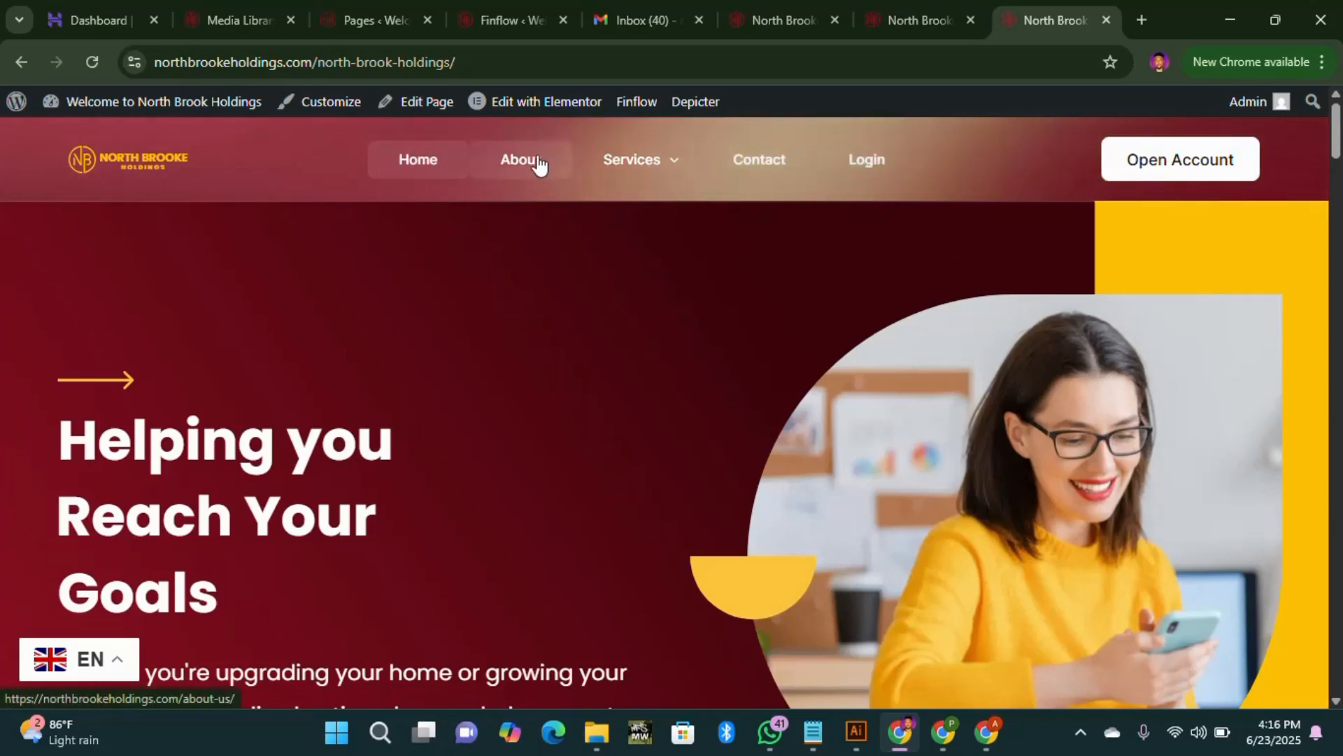
{"action": "scroll", "coordinate": [572, 219], "scroll_direction": "down", "scroll_amount": 2}
{"action": "scroll", "coordinate": [632, 240], "scroll_direction": "up", "scroll_amount": 2}
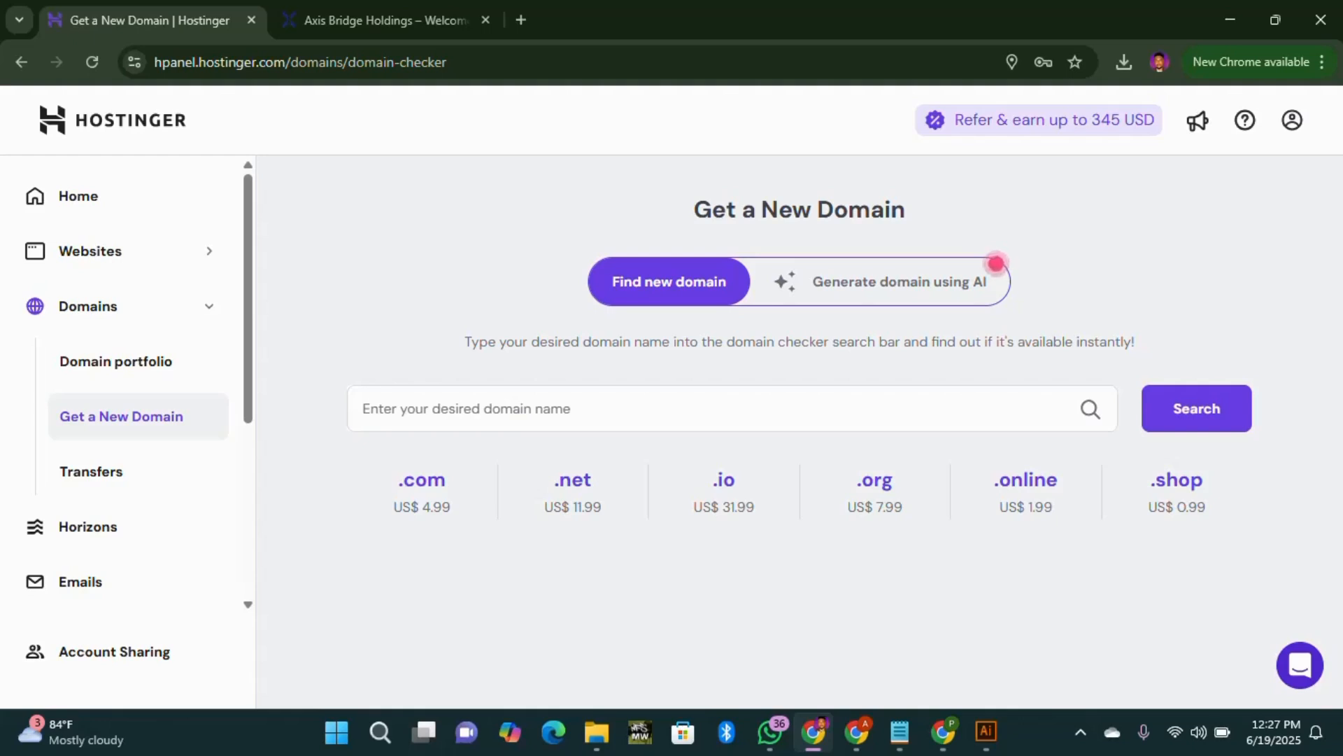
Step: Paste northbrookeholdings.com into the domain search and check its availability
{"action": "right_click", "coordinate": [566, 407]}
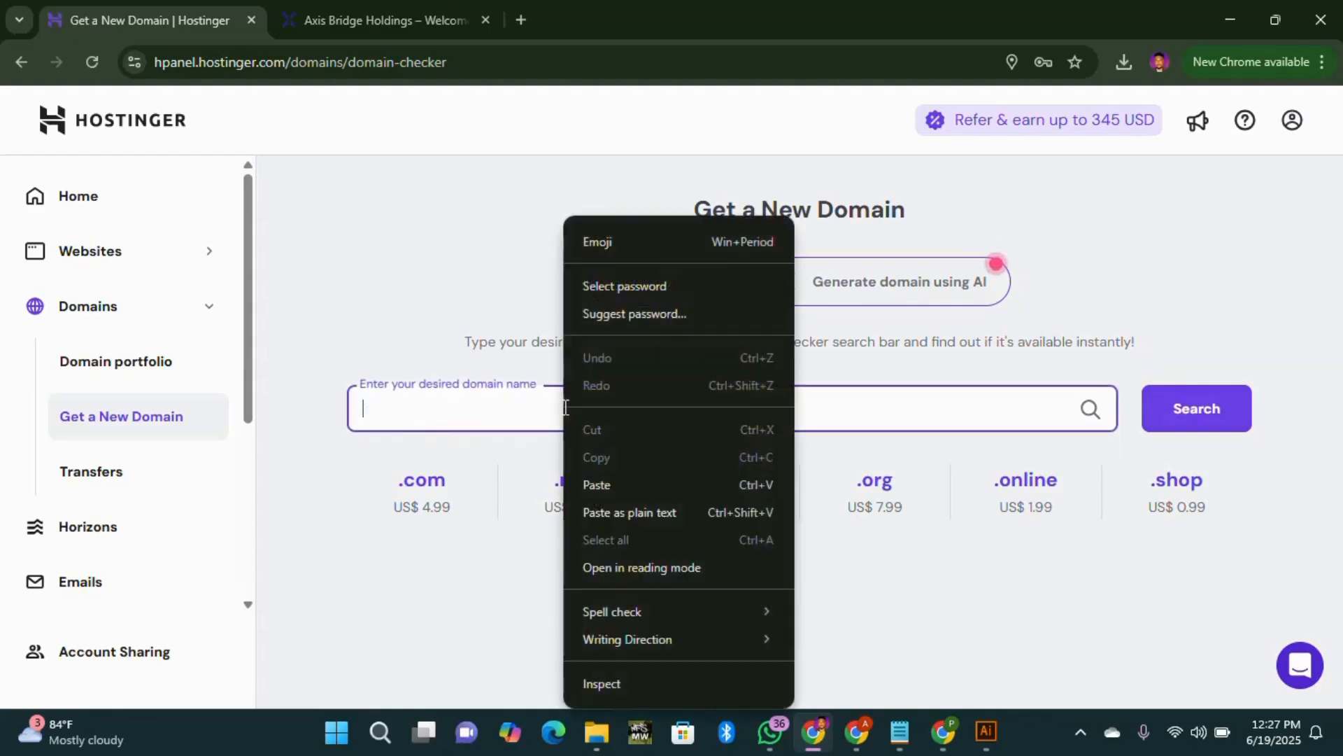
{"action": "left_click", "coordinate": [598, 484]}
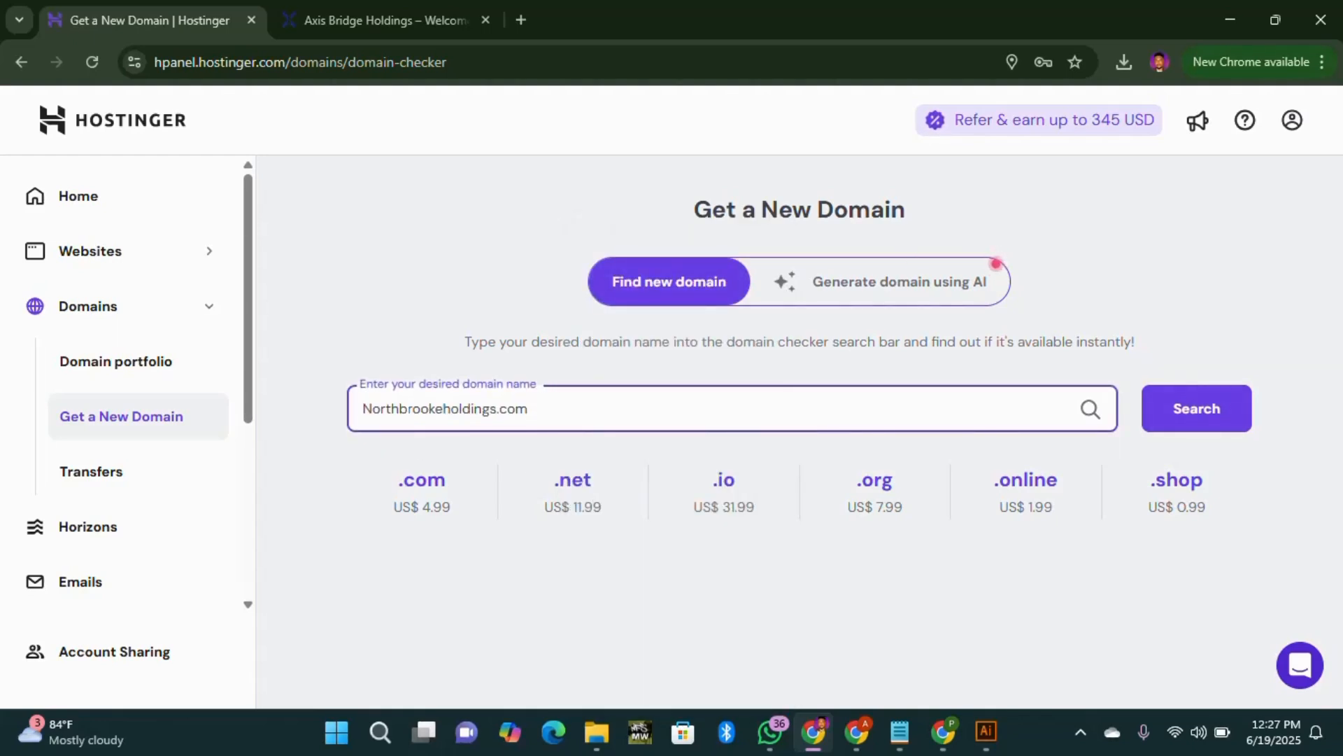
{"action": "left_click", "coordinate": [1197, 413]}
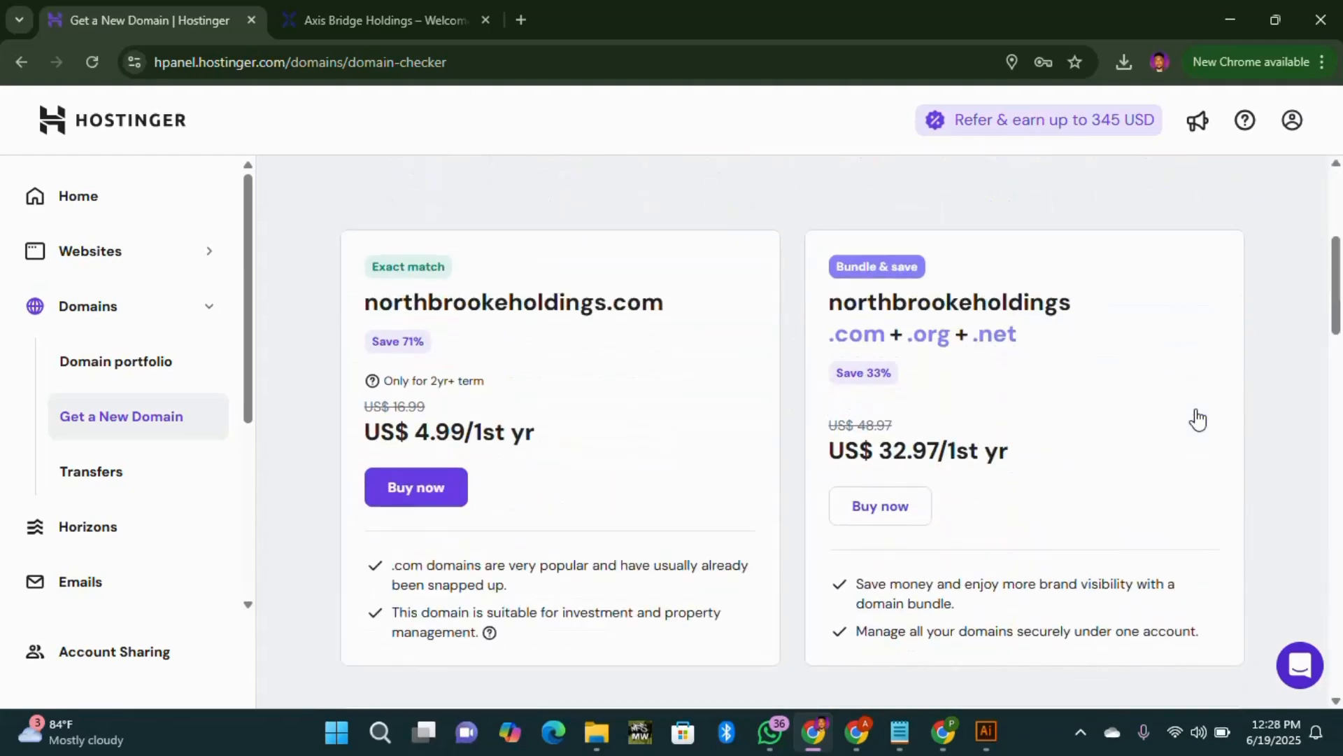
Step: Buy northbrookeholdings.com on 1-year billing and complete the US$ 10.17 payment
{"action": "left_click", "coordinate": [428, 490]}
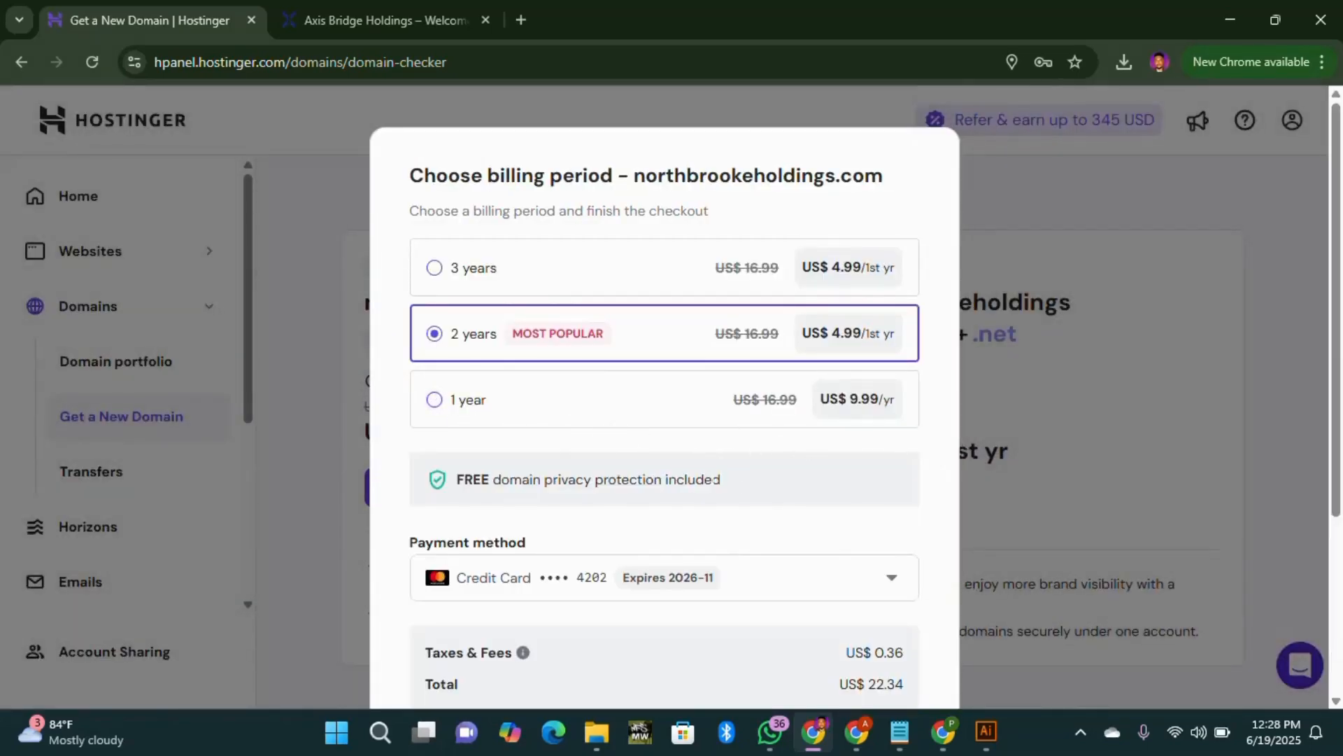
{"action": "left_click", "coordinate": [433, 405]}
{"action": "scroll", "coordinate": [861, 416], "scroll_direction": "down", "scroll_amount": 1}
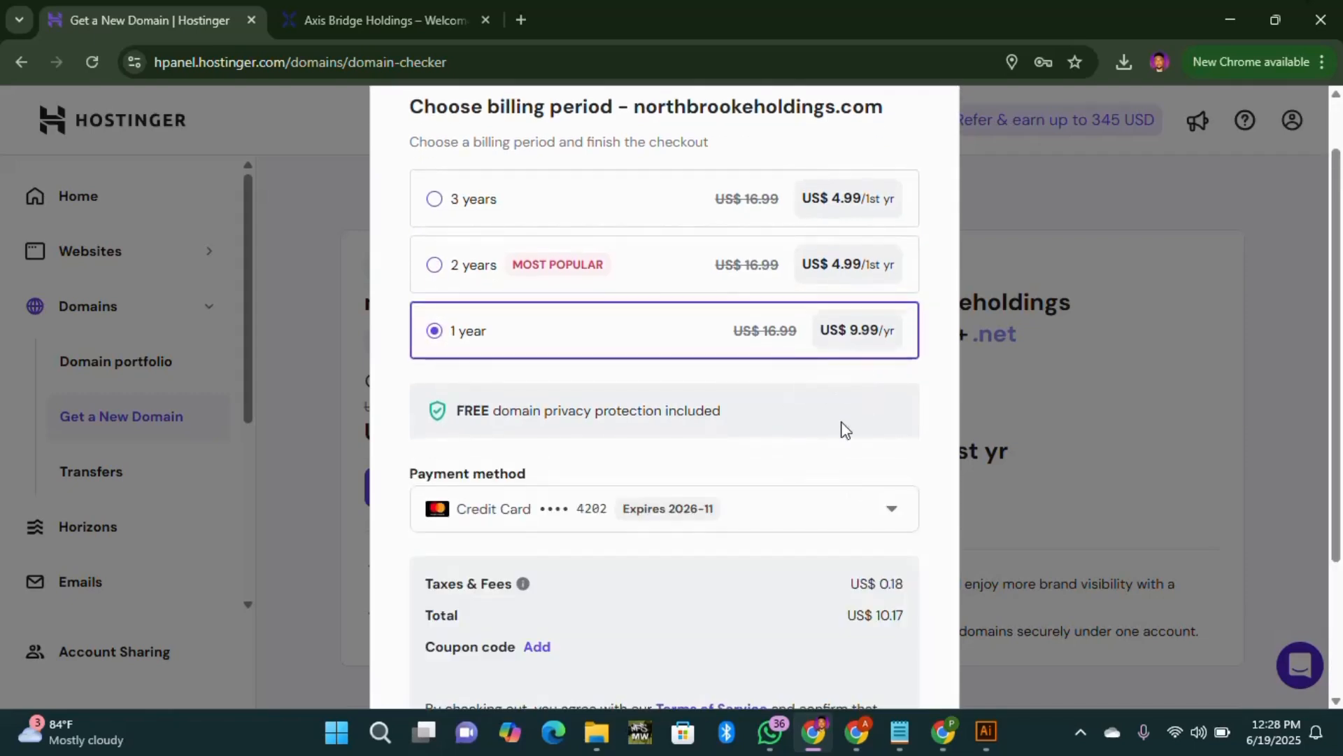
{"action": "scroll", "coordinate": [867, 469], "scroll_direction": "down", "scroll_amount": 1}
{"action": "scroll", "coordinate": [849, 517], "scroll_direction": "down", "scroll_amount": 1}
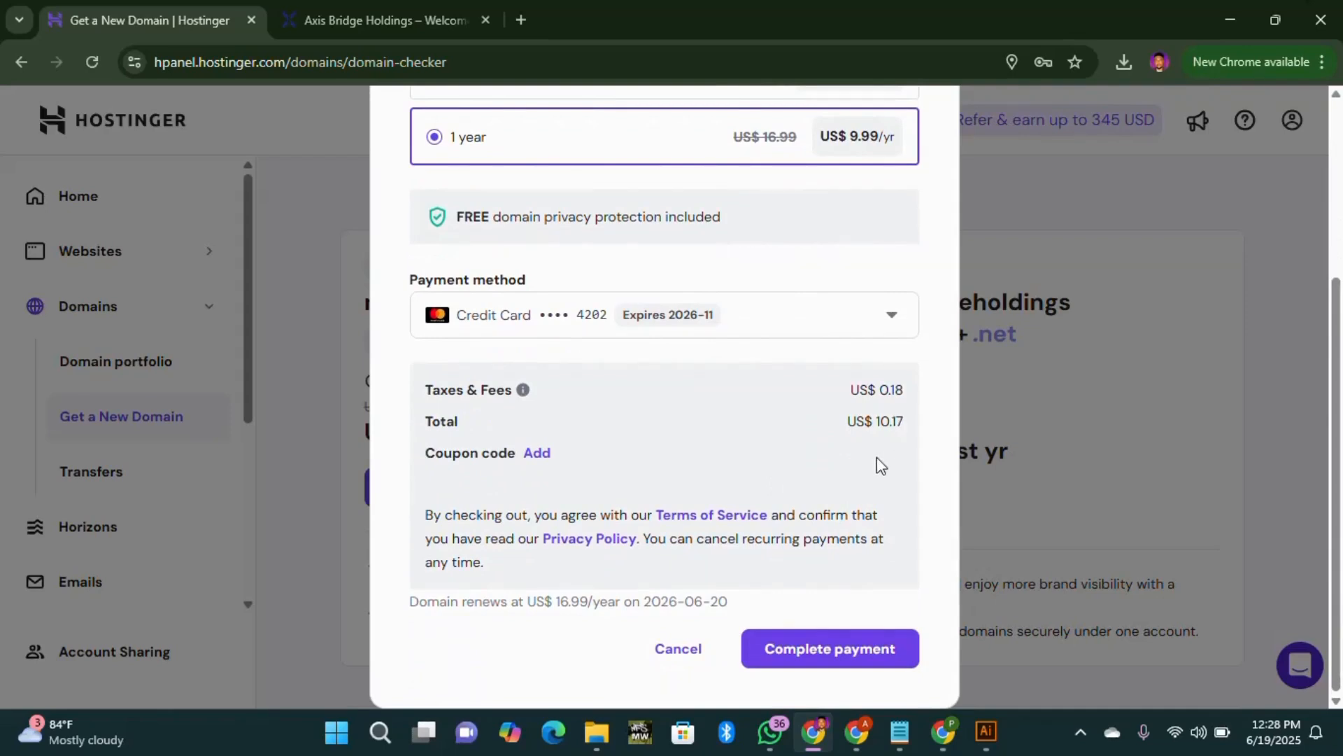
{"action": "scroll", "coordinate": [591, 416], "scroll_direction": "up", "scroll_amount": 1}
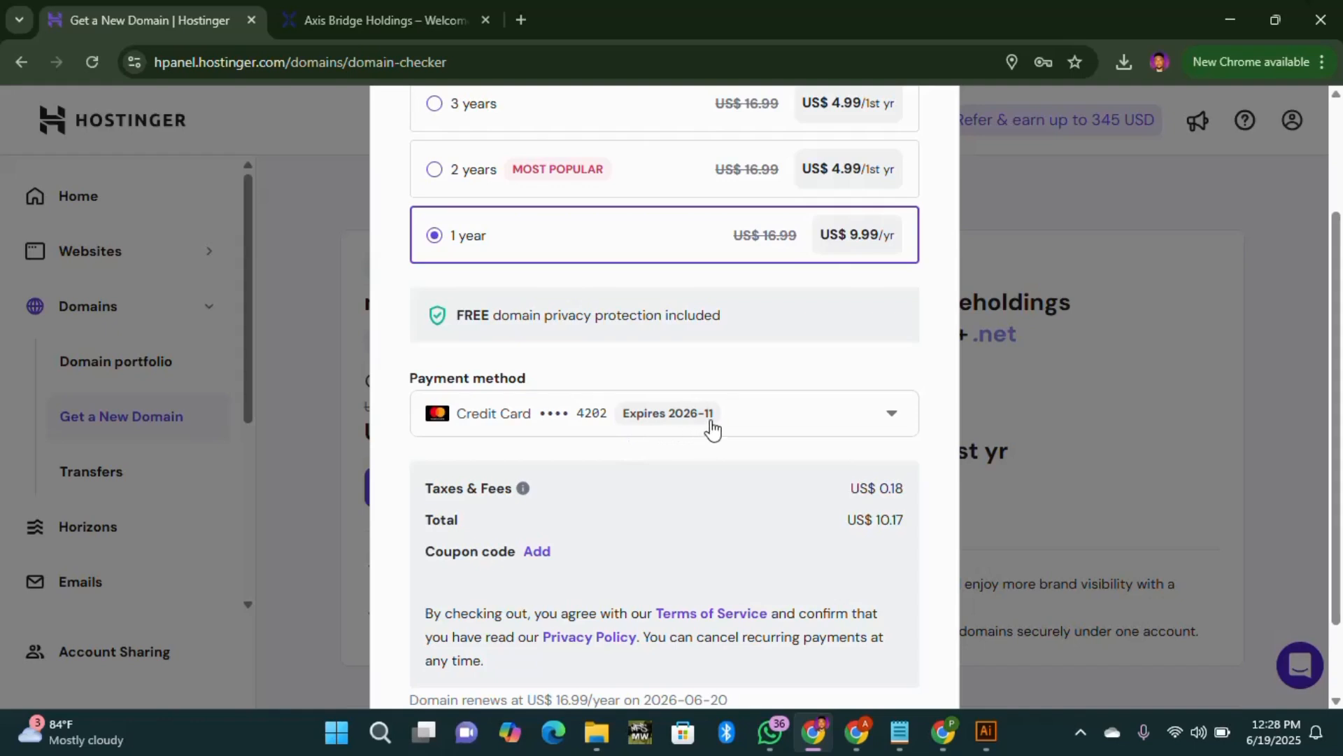
{"action": "scroll", "coordinate": [699, 422], "scroll_direction": "down", "scroll_amount": 1}
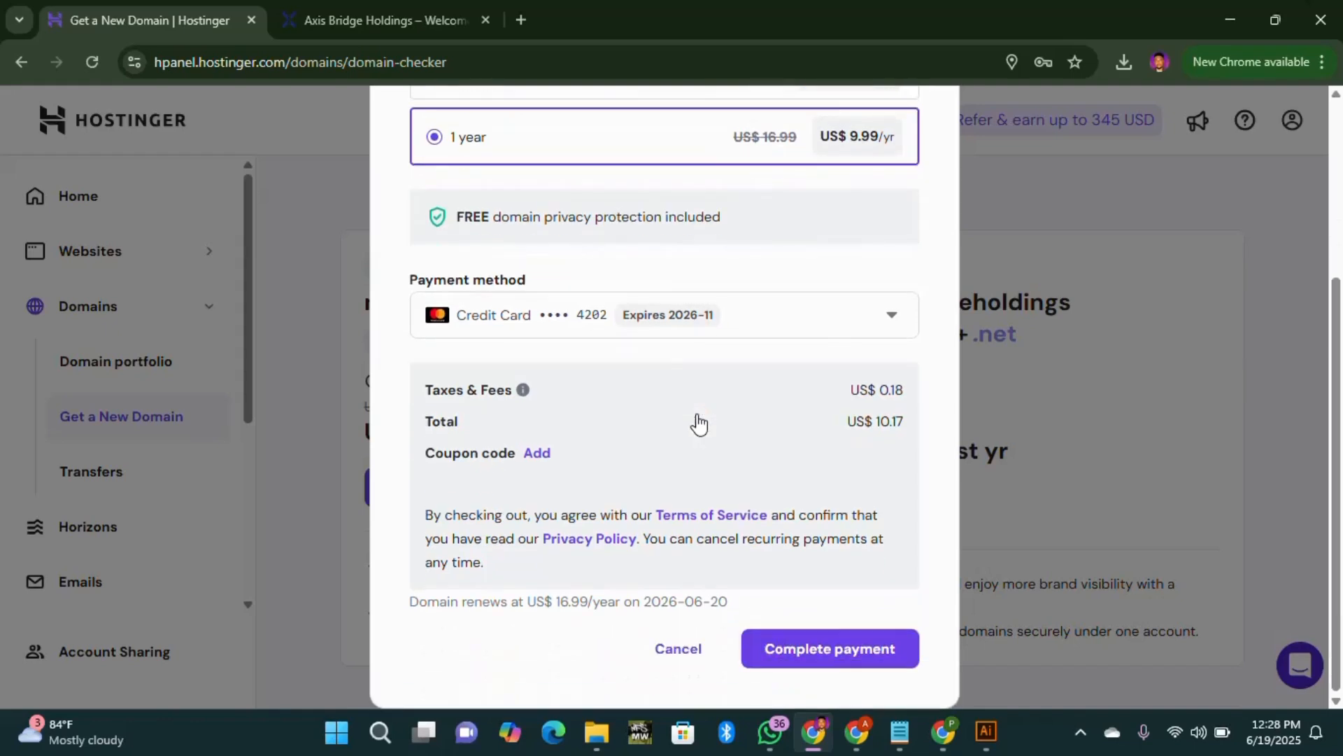
{"action": "left_click", "coordinate": [860, 650]}
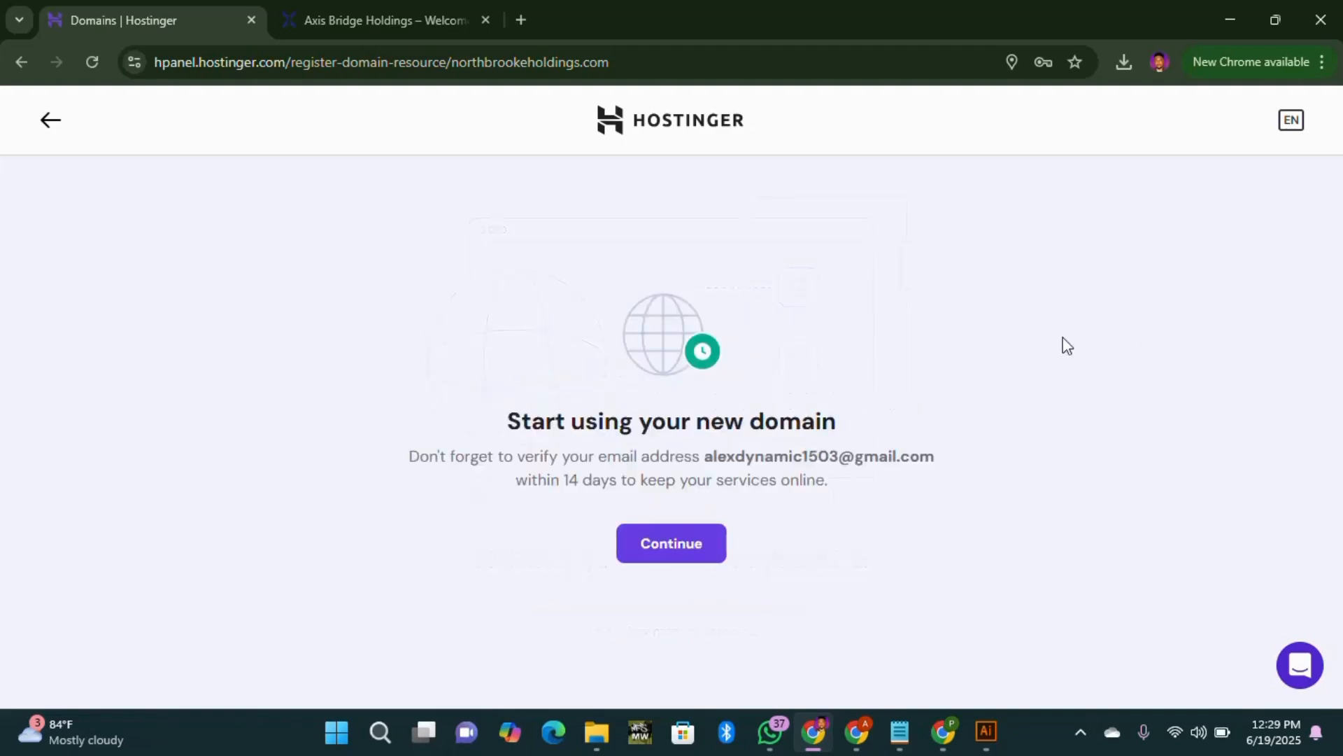
Step: Continue past the new-domain notice, skip the website offers, and open a new browser tab
{"action": "left_click", "coordinate": [695, 558]}
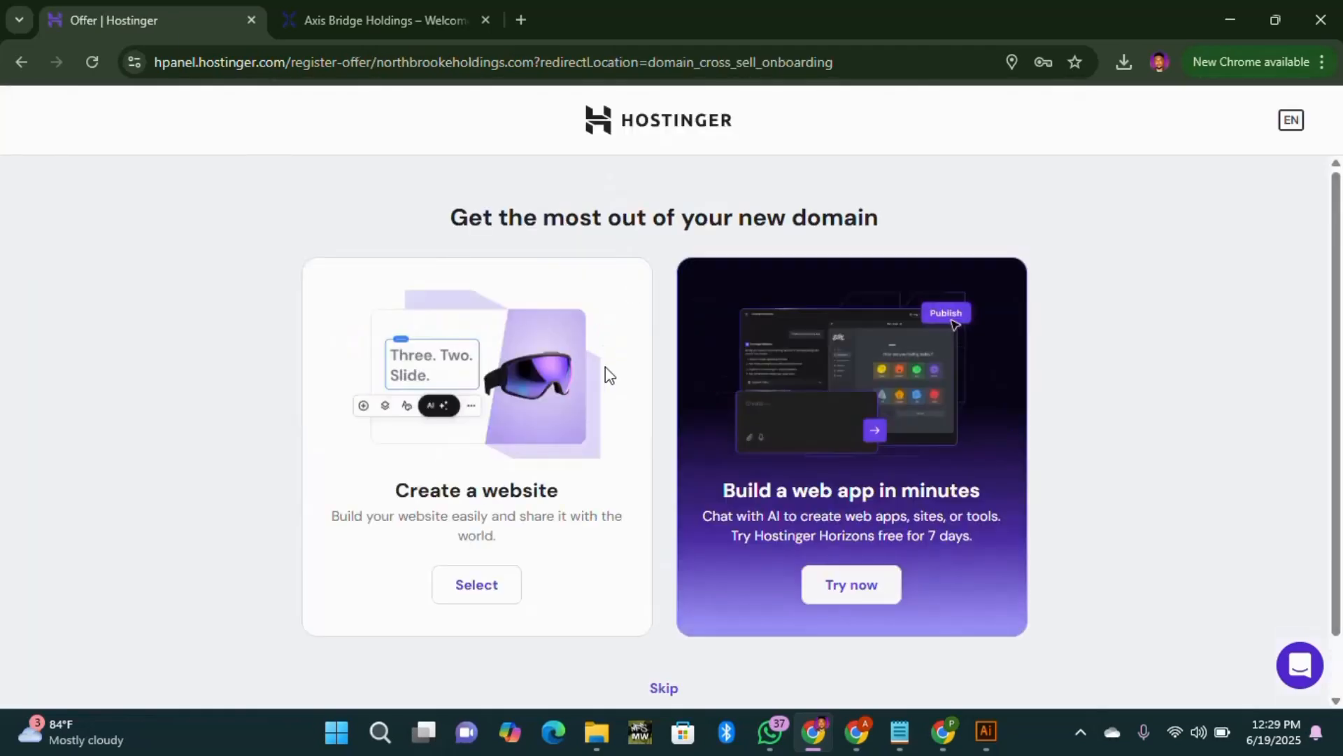
{"action": "scroll", "coordinate": [634, 411], "scroll_direction": "down", "scroll_amount": 1}
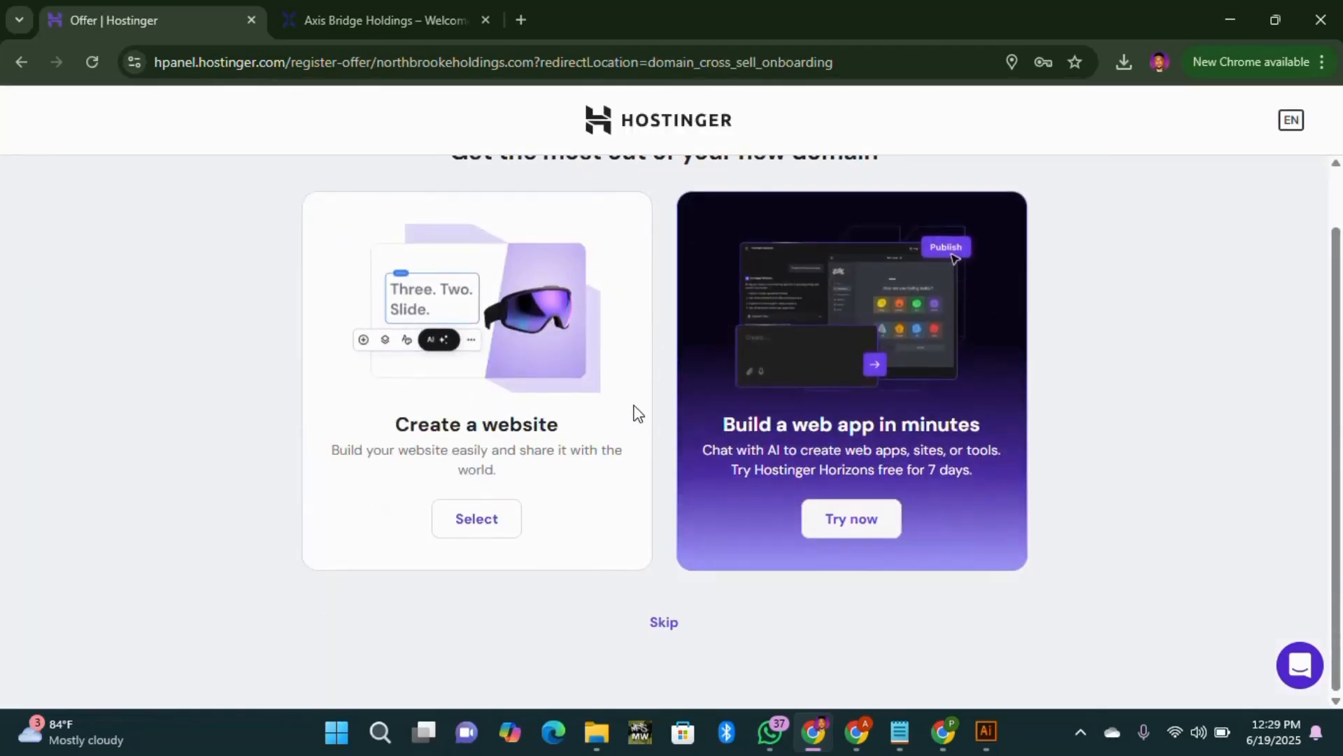
{"action": "scroll", "coordinate": [700, 553], "scroll_direction": "up", "scroll_amount": 1}
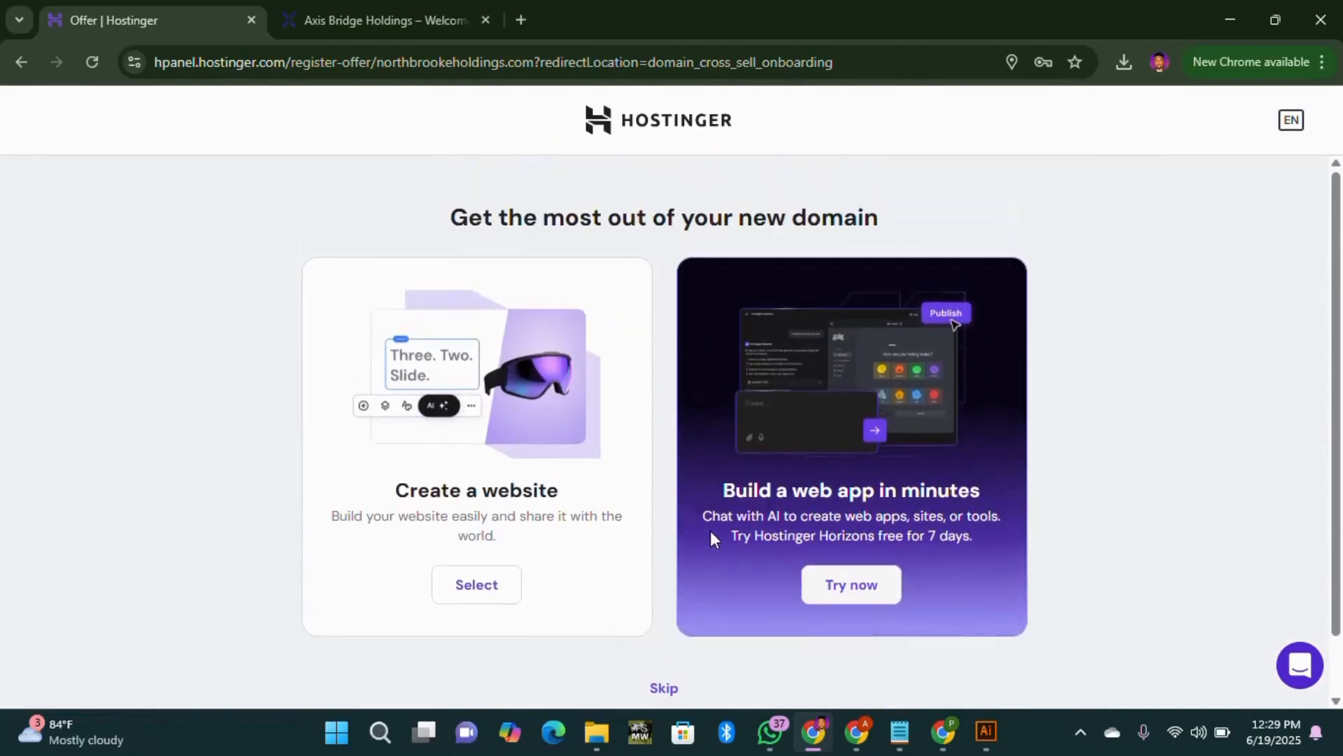
{"action": "scroll", "coordinate": [711, 532], "scroll_direction": "down", "scroll_amount": 1}
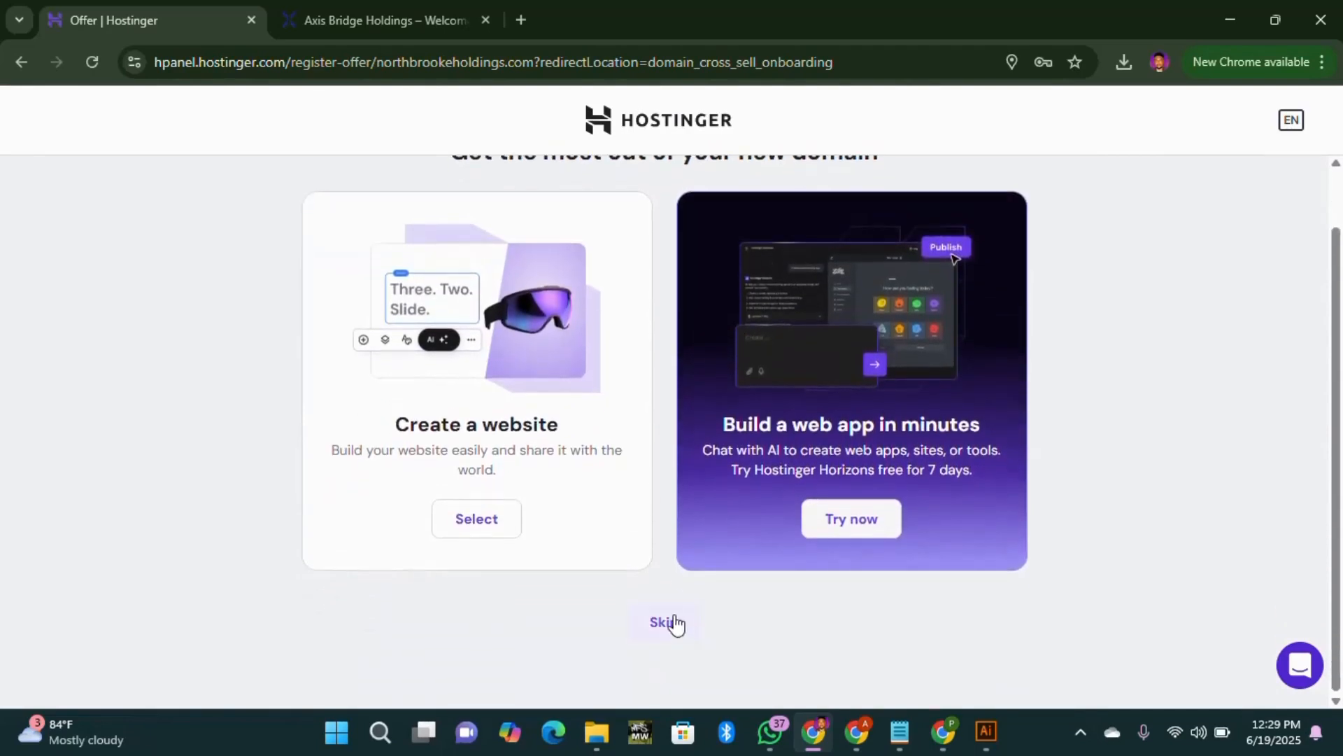
{"action": "left_click", "coordinate": [673, 622]}
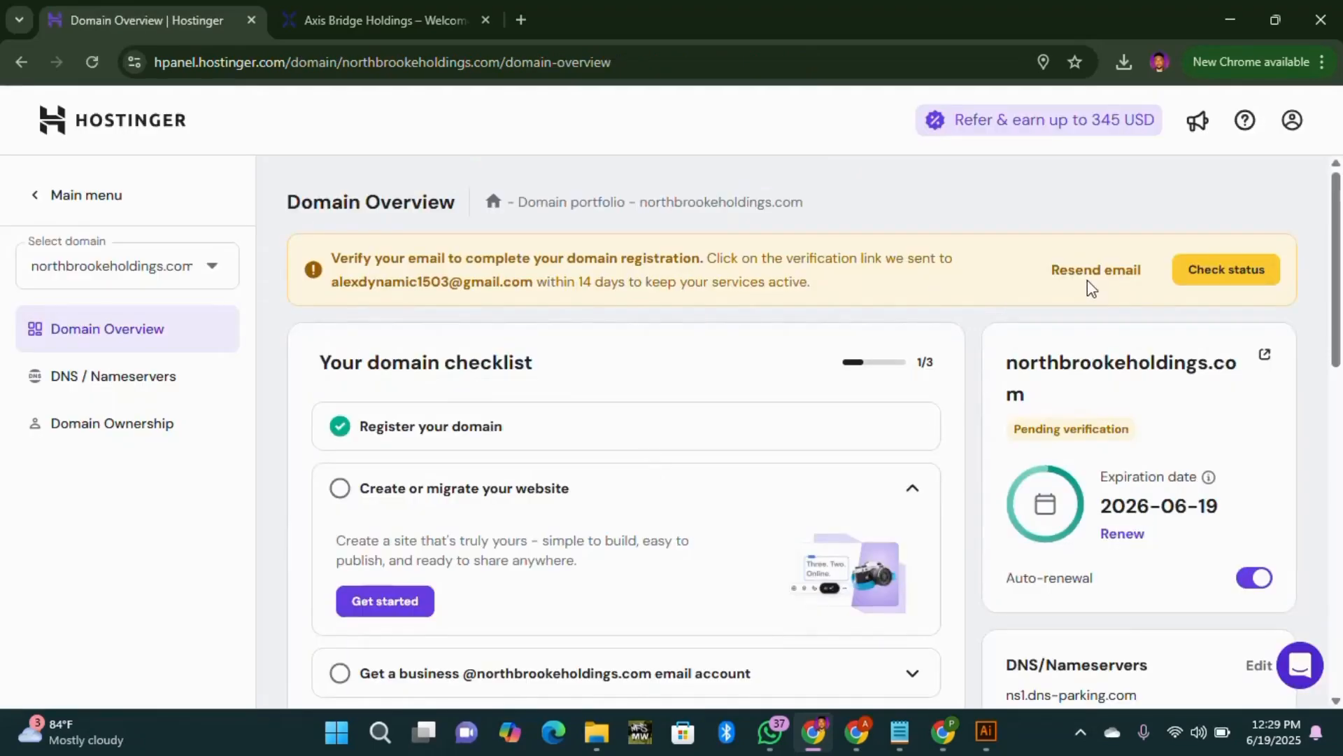
{"action": "left_click", "coordinate": [522, 21]}
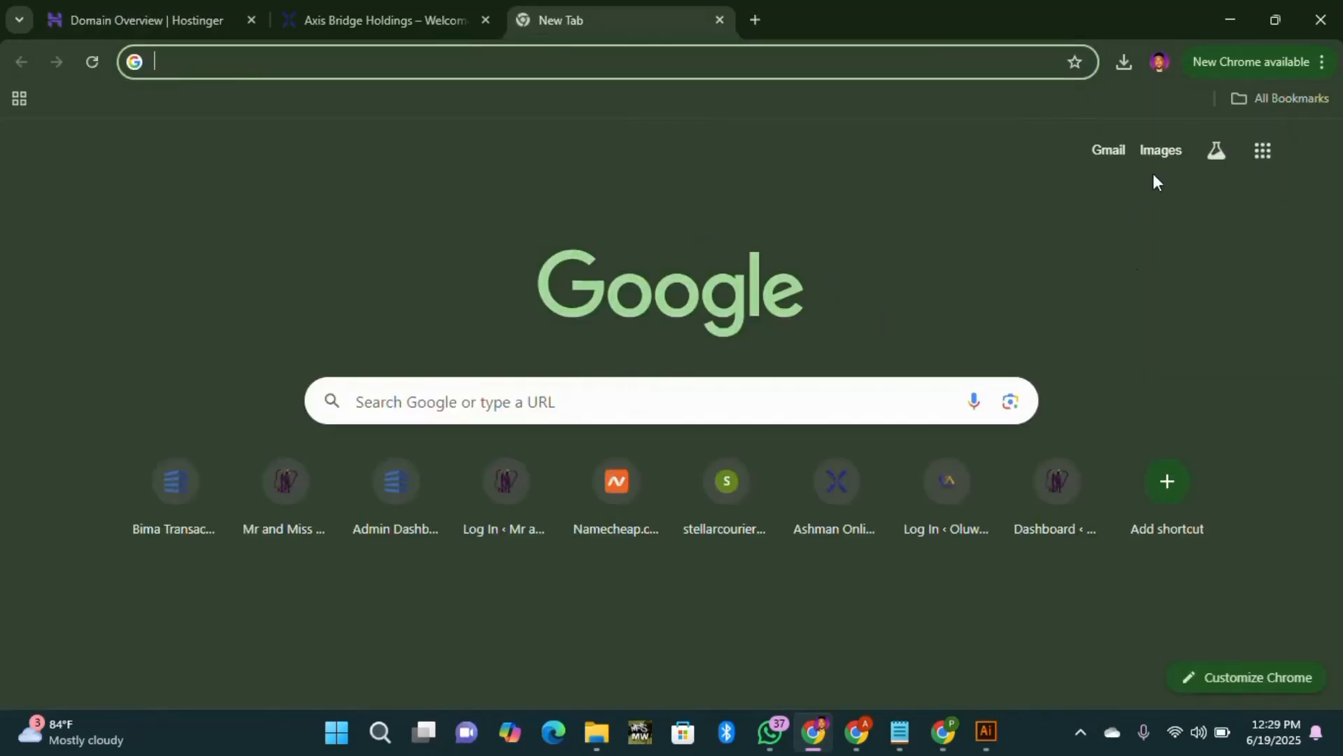
Step: Confirm the northbrookeholdings.com contact email from Hostinger's Gmail message, then return to the Domain Overview tab
{"action": "left_click", "coordinate": [1112, 151]}
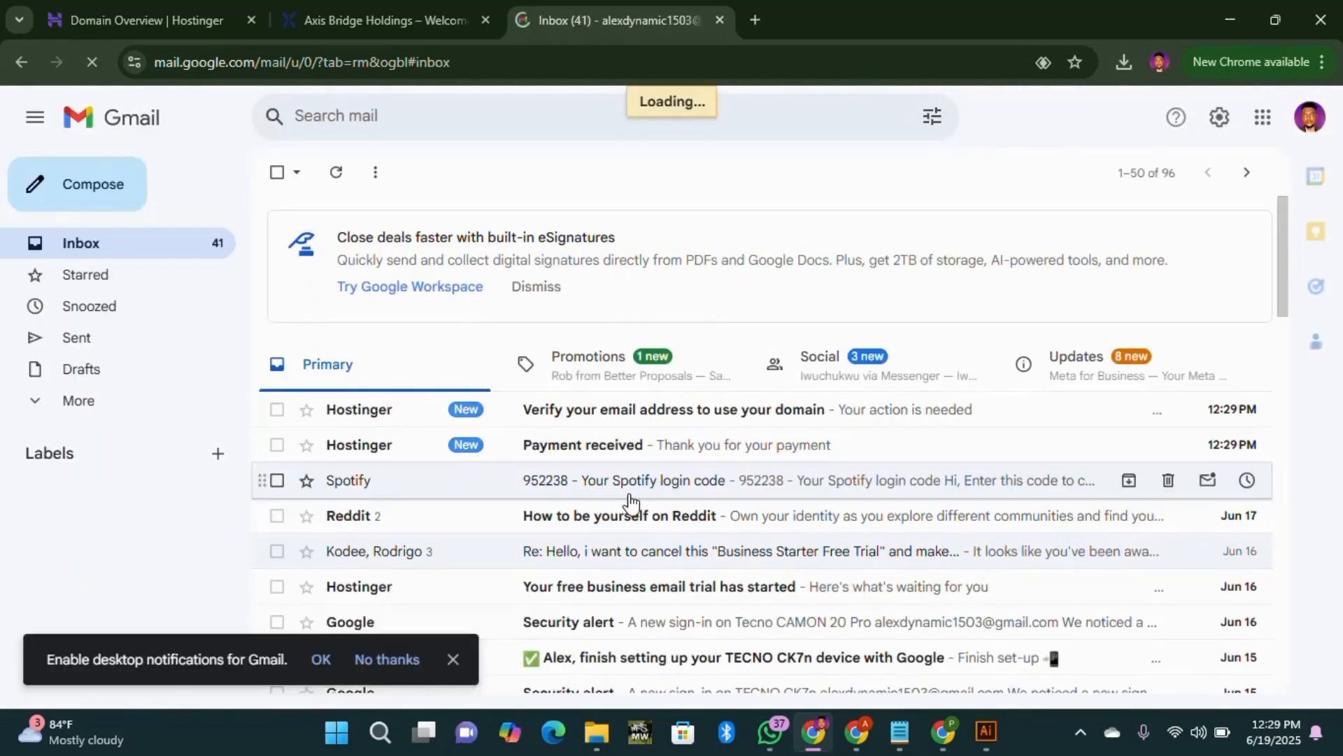
{"action": "scroll", "coordinate": [657, 453], "scroll_direction": "down", "scroll_amount": 4}
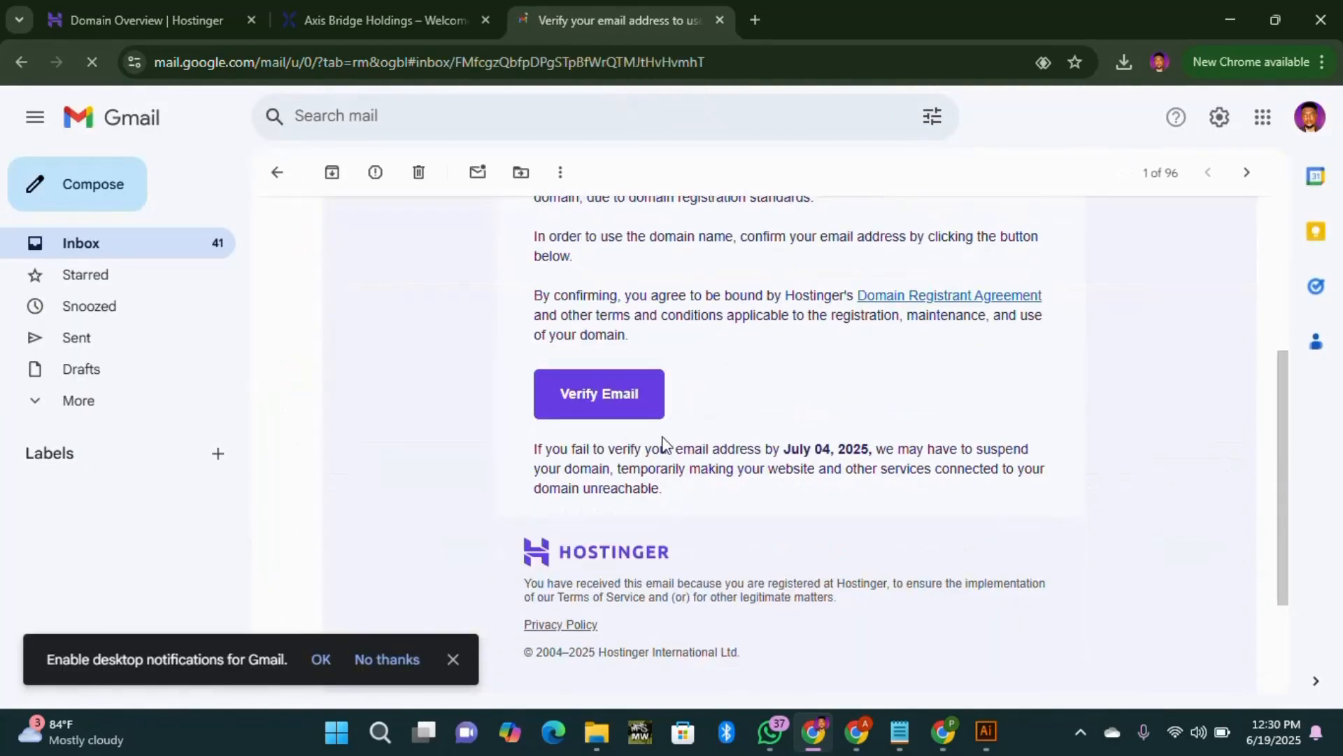
{"action": "scroll", "coordinate": [661, 435], "scroll_direction": "up", "scroll_amount": 1}
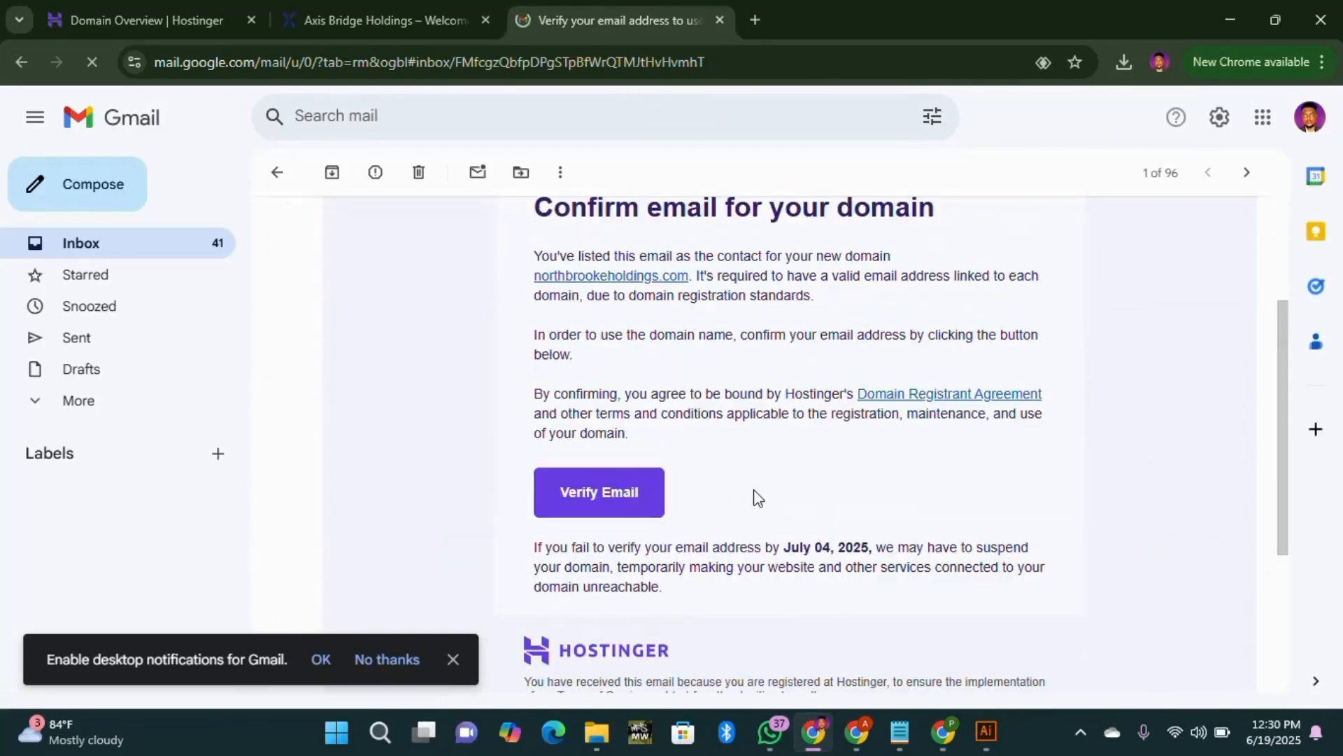
{"action": "left_click", "coordinate": [608, 507]}
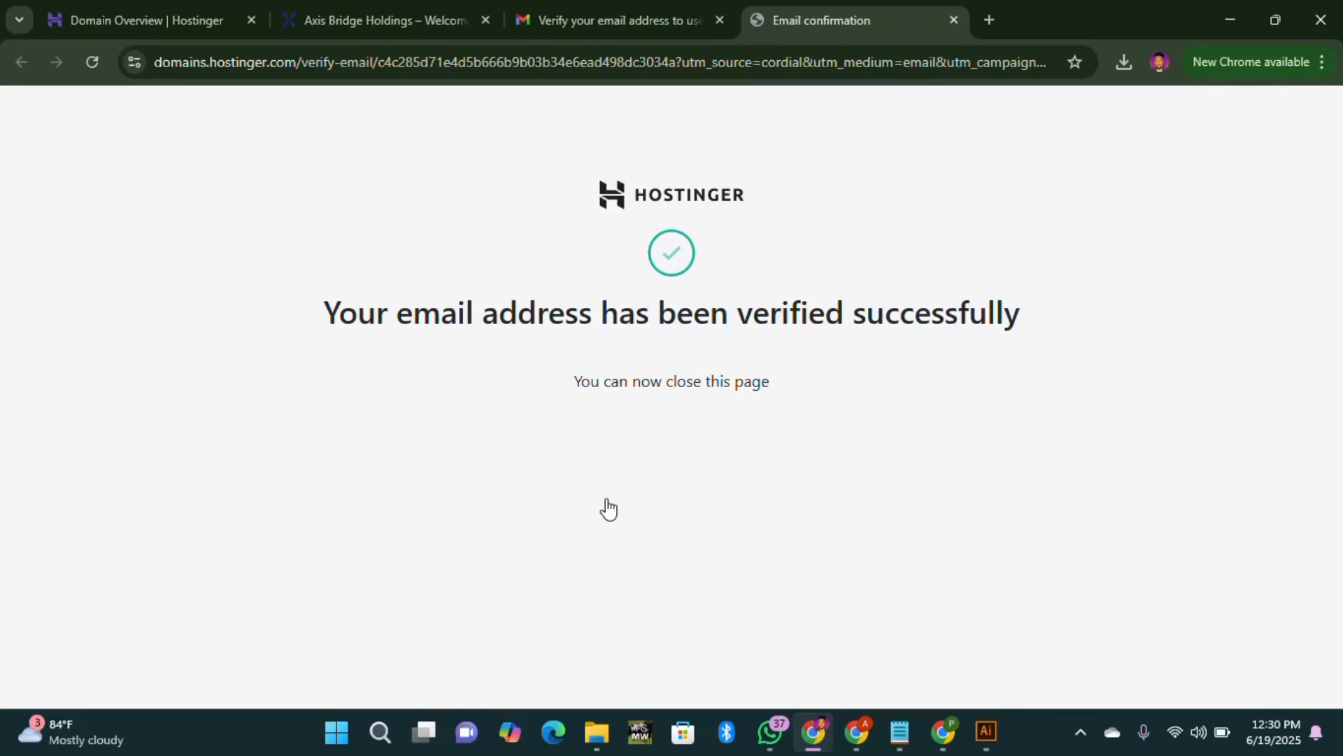
{"action": "left_click", "coordinate": [953, 20]}
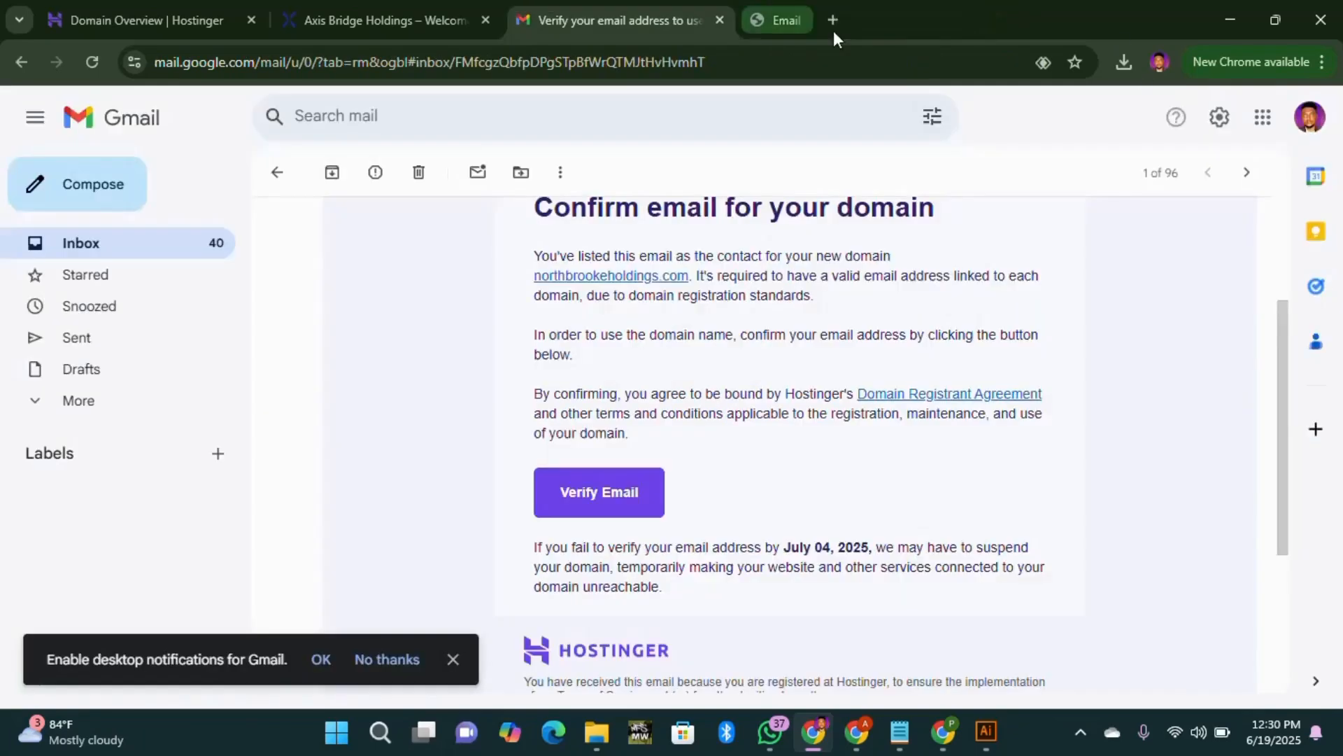
{"action": "left_click", "coordinate": [720, 19]}
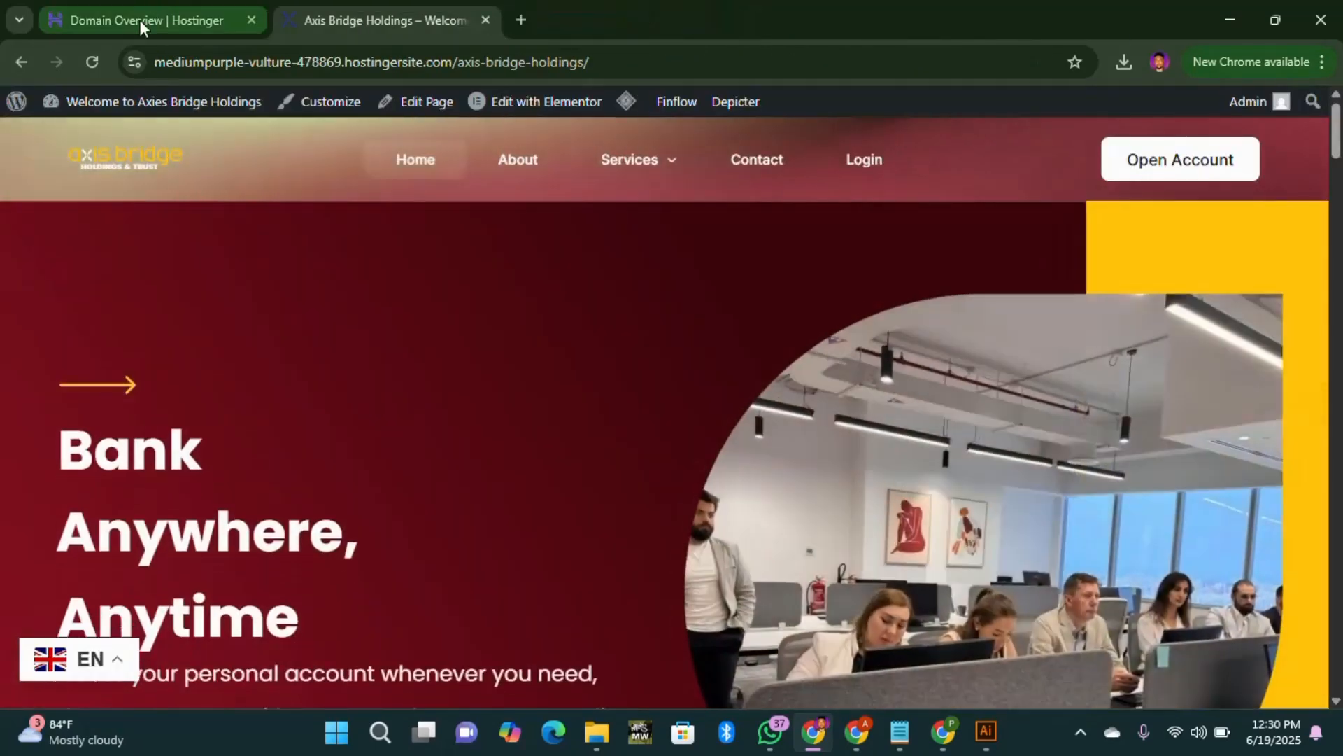
{"action": "left_click", "coordinate": [140, 19]}
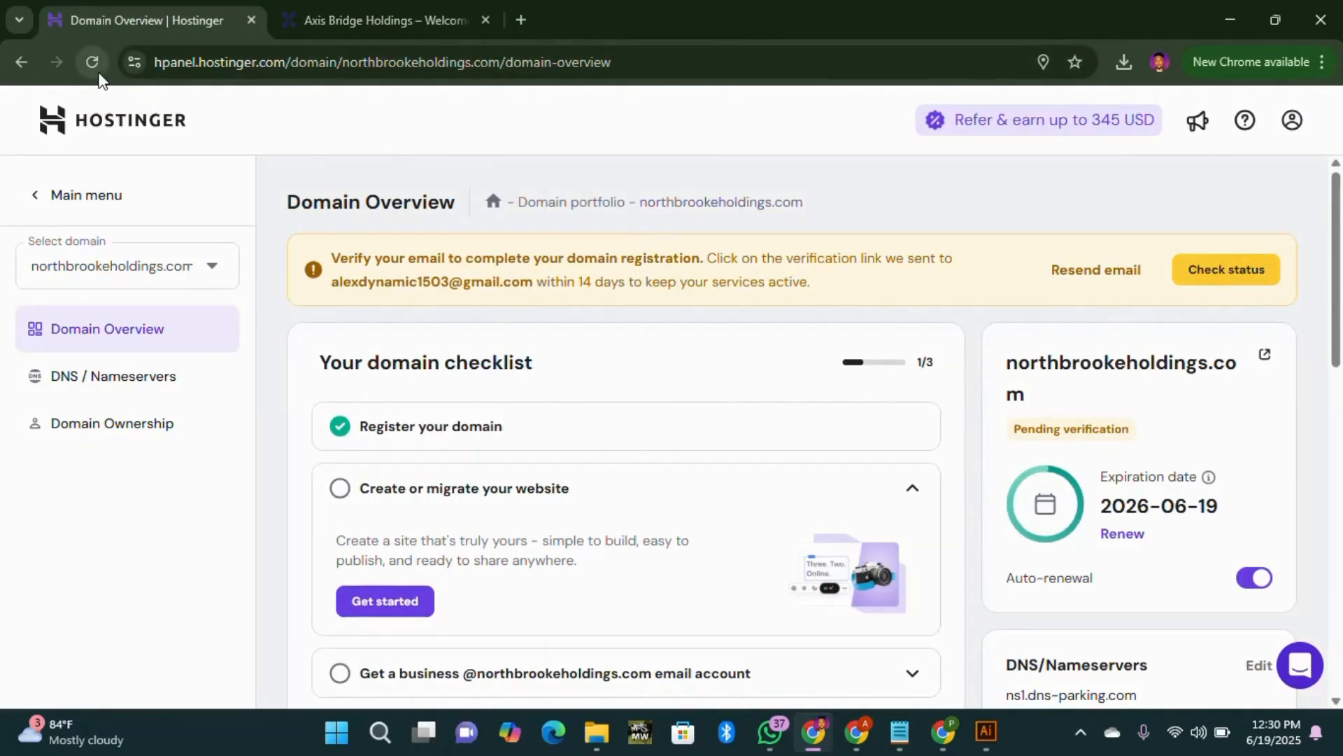
Step: Refresh the domain overview, then add a new Custom PHP/HTML website from the Websites list
{"action": "left_click", "coordinate": [94, 64]}
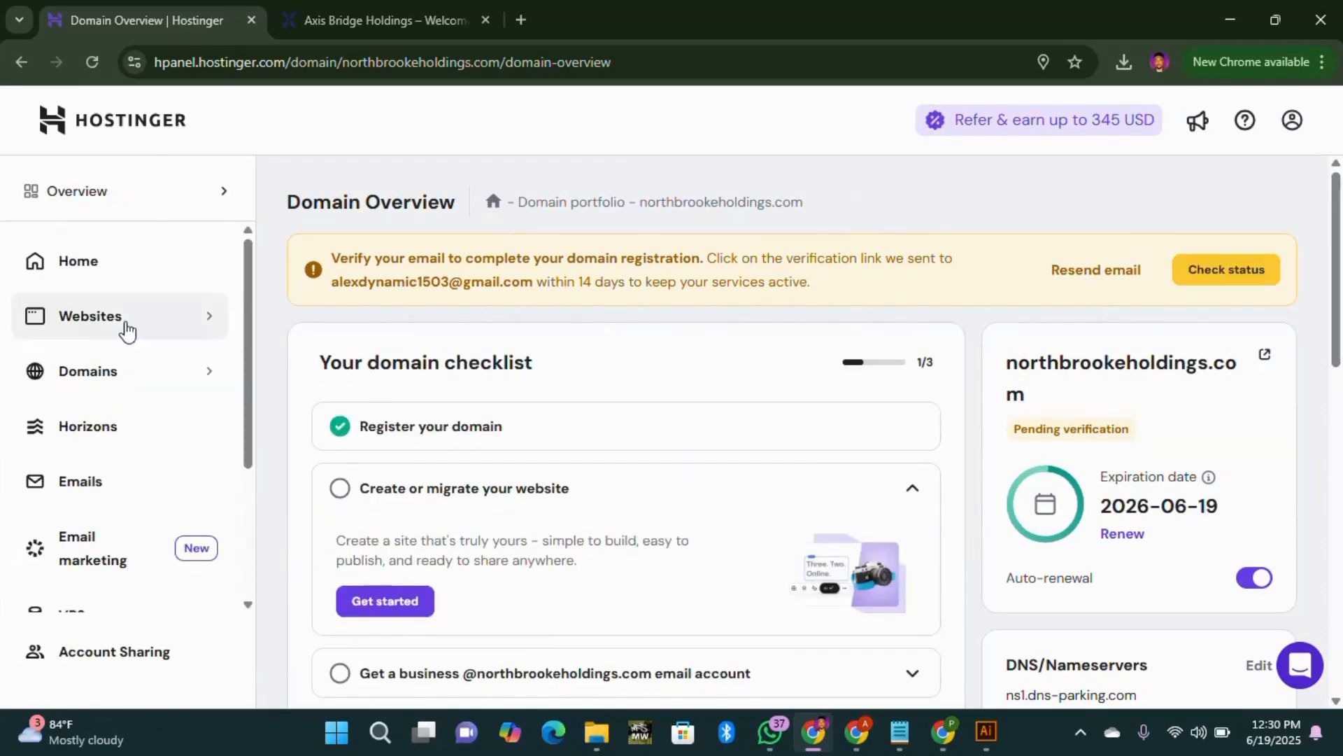
{"action": "left_click", "coordinate": [127, 330]}
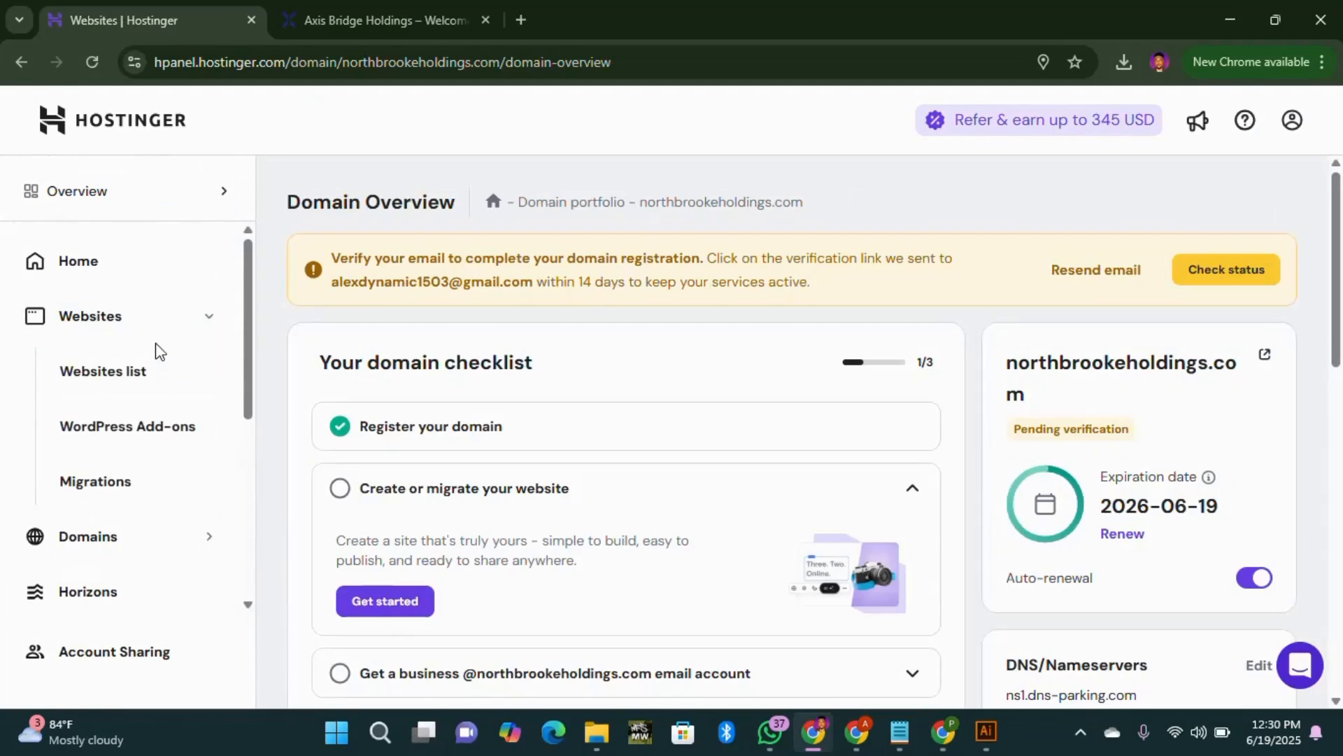
{"action": "left_click", "coordinate": [158, 350]}
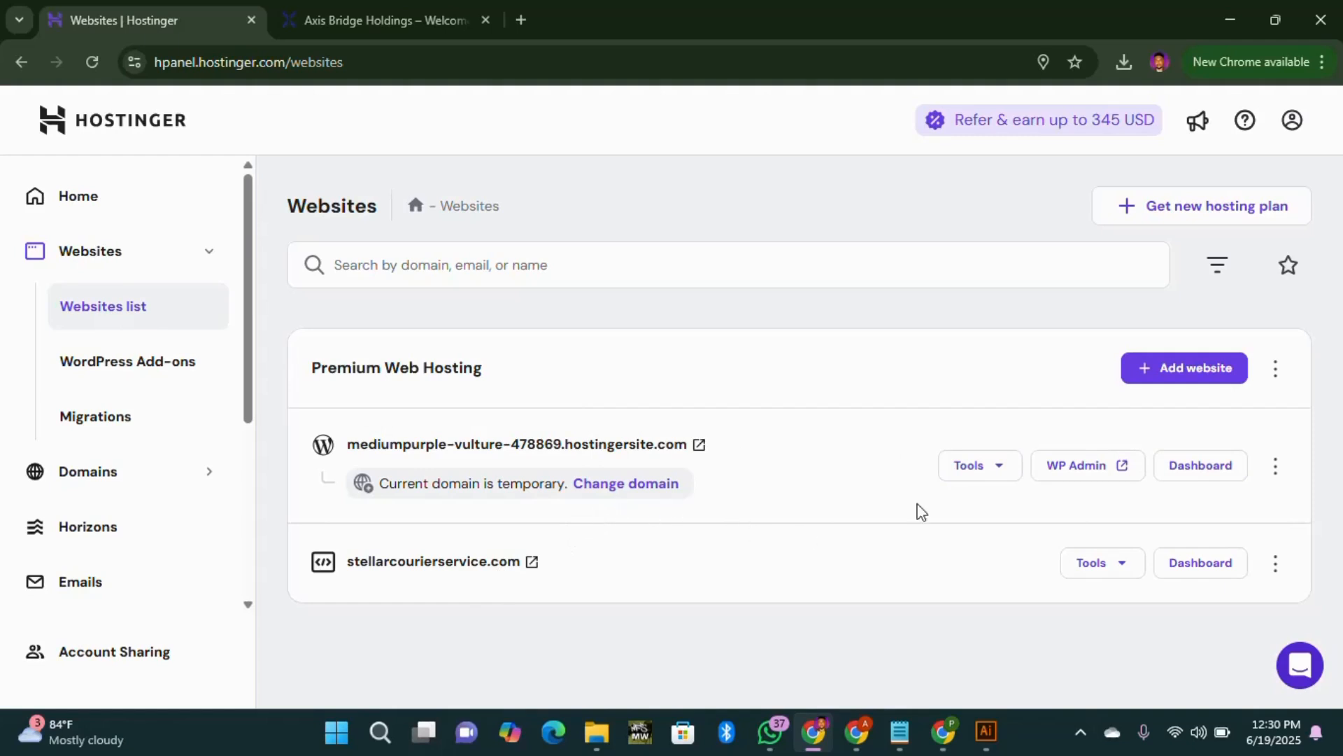
{"action": "left_click", "coordinate": [1210, 378]}
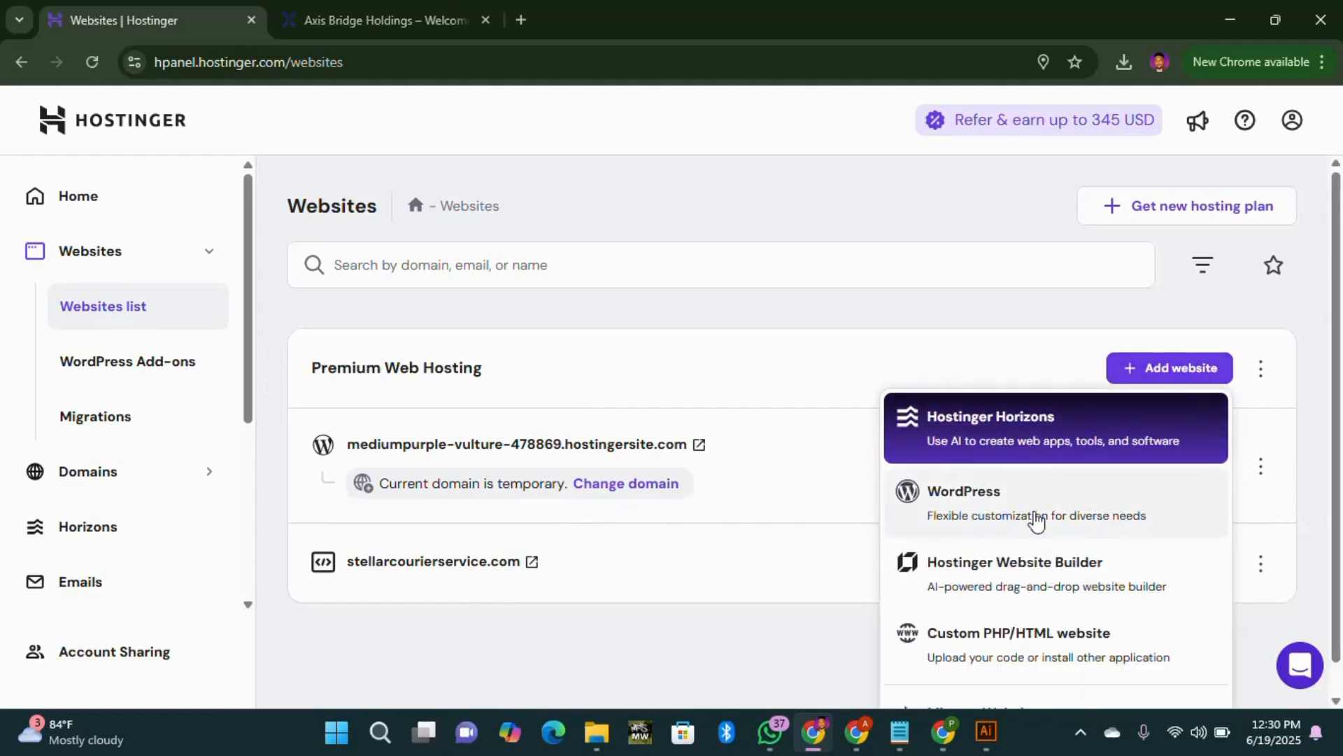
{"action": "scroll", "coordinate": [1056, 521], "scroll_direction": "down", "scroll_amount": 1}
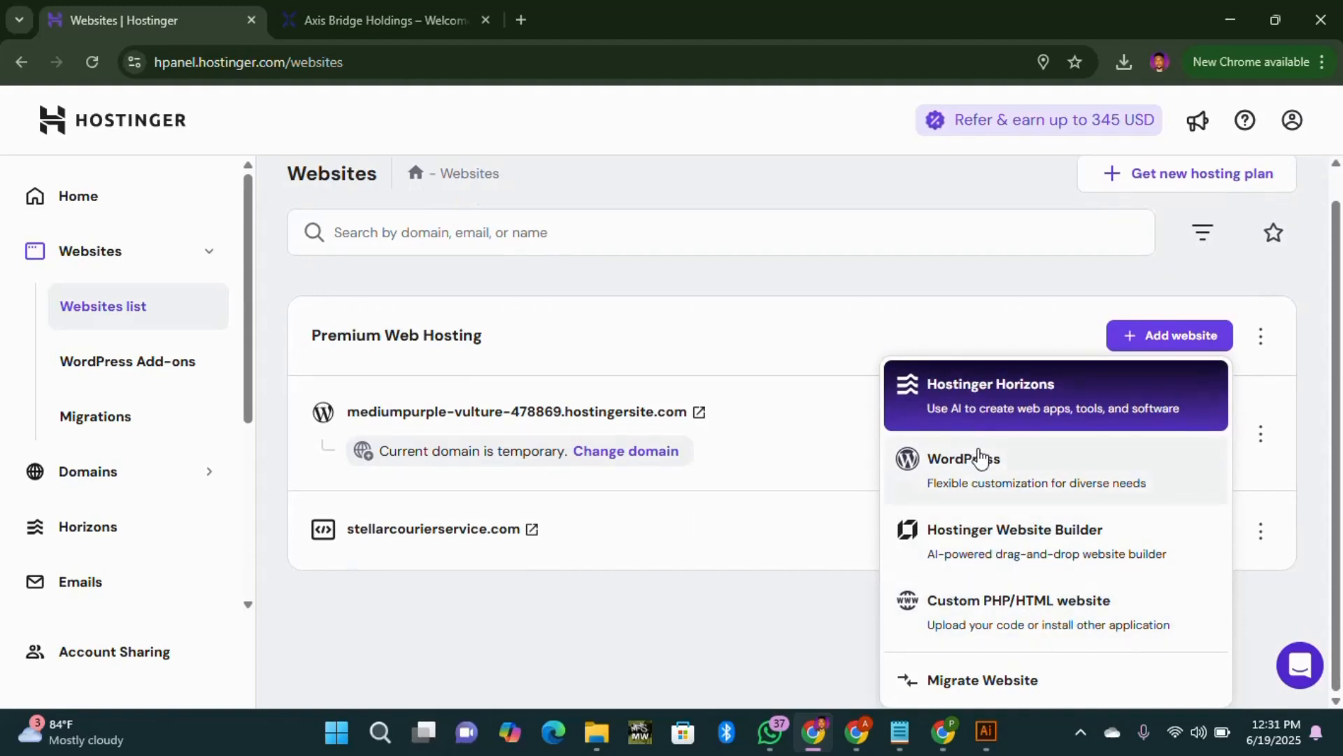
{"action": "left_click", "coordinate": [1034, 619]}
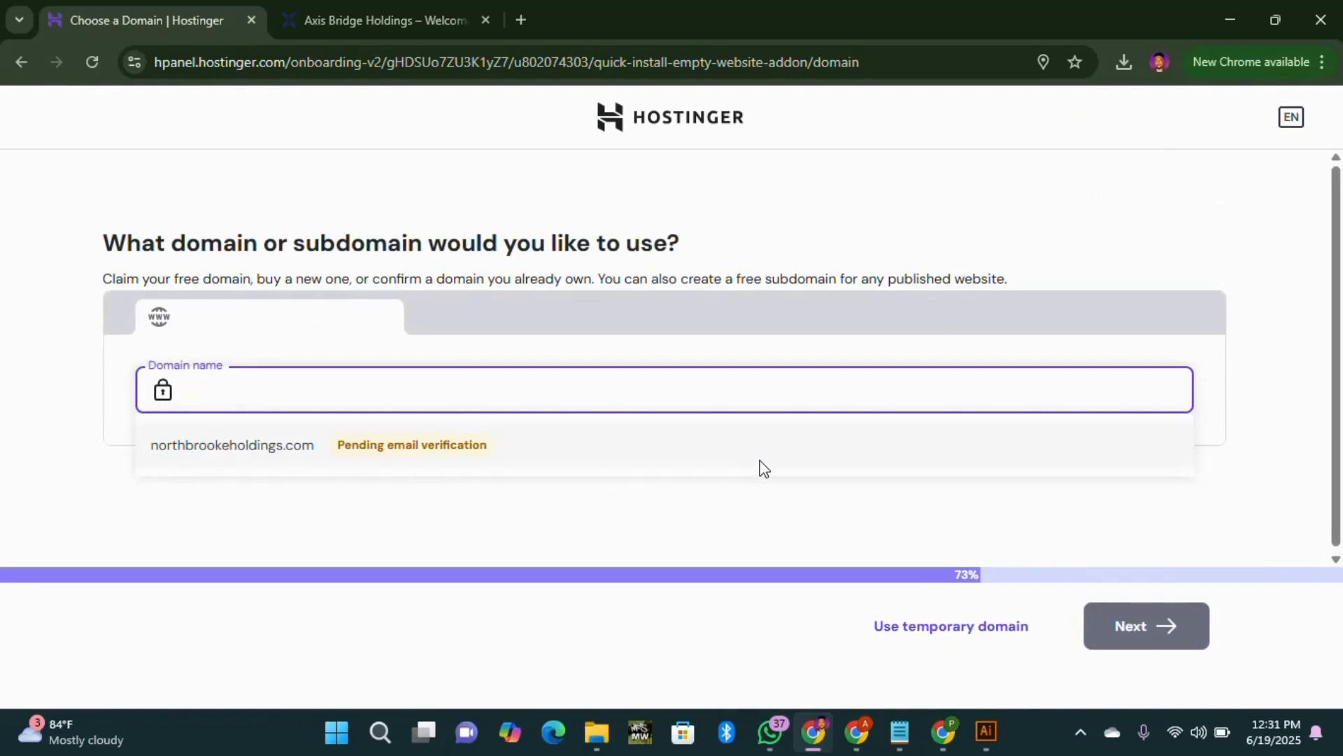
Step: Create the website on northbrookeholdings.com and open its Auto installer
{"action": "left_click", "coordinate": [369, 443]}
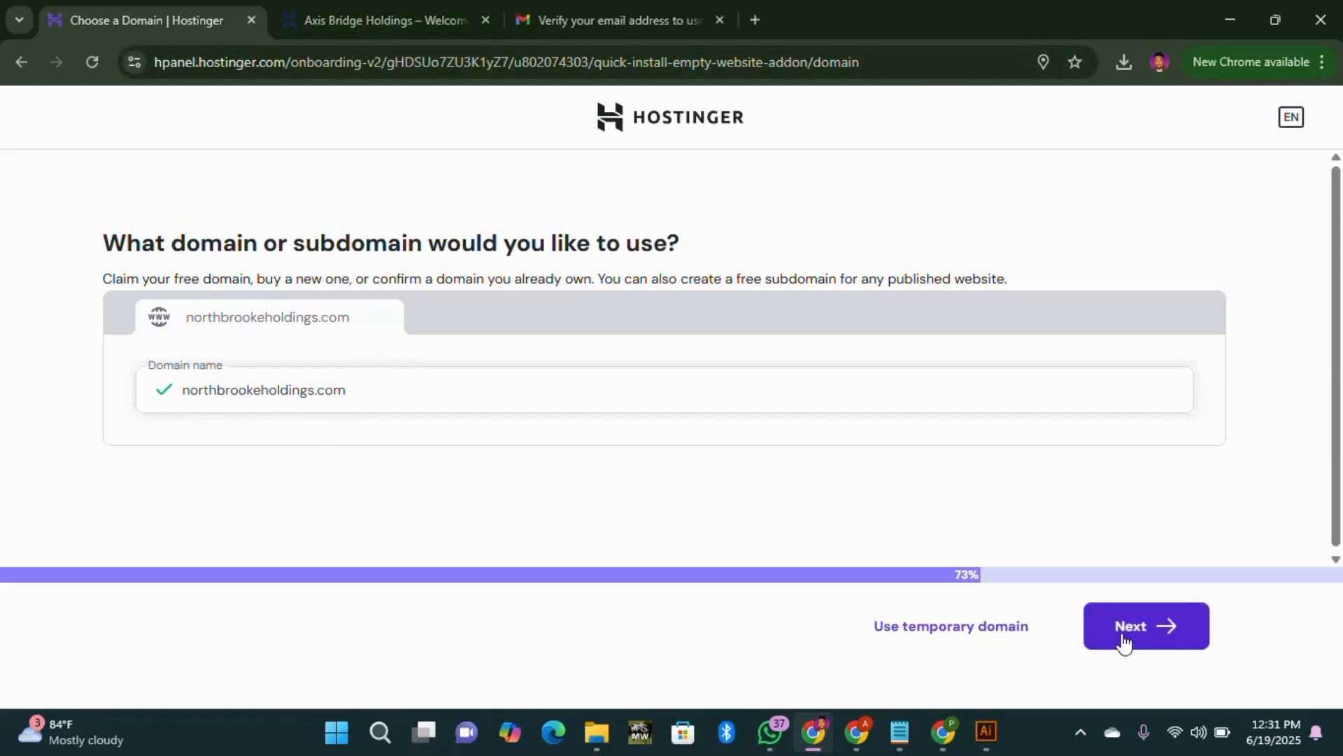
{"action": "left_click", "coordinate": [1182, 633]}
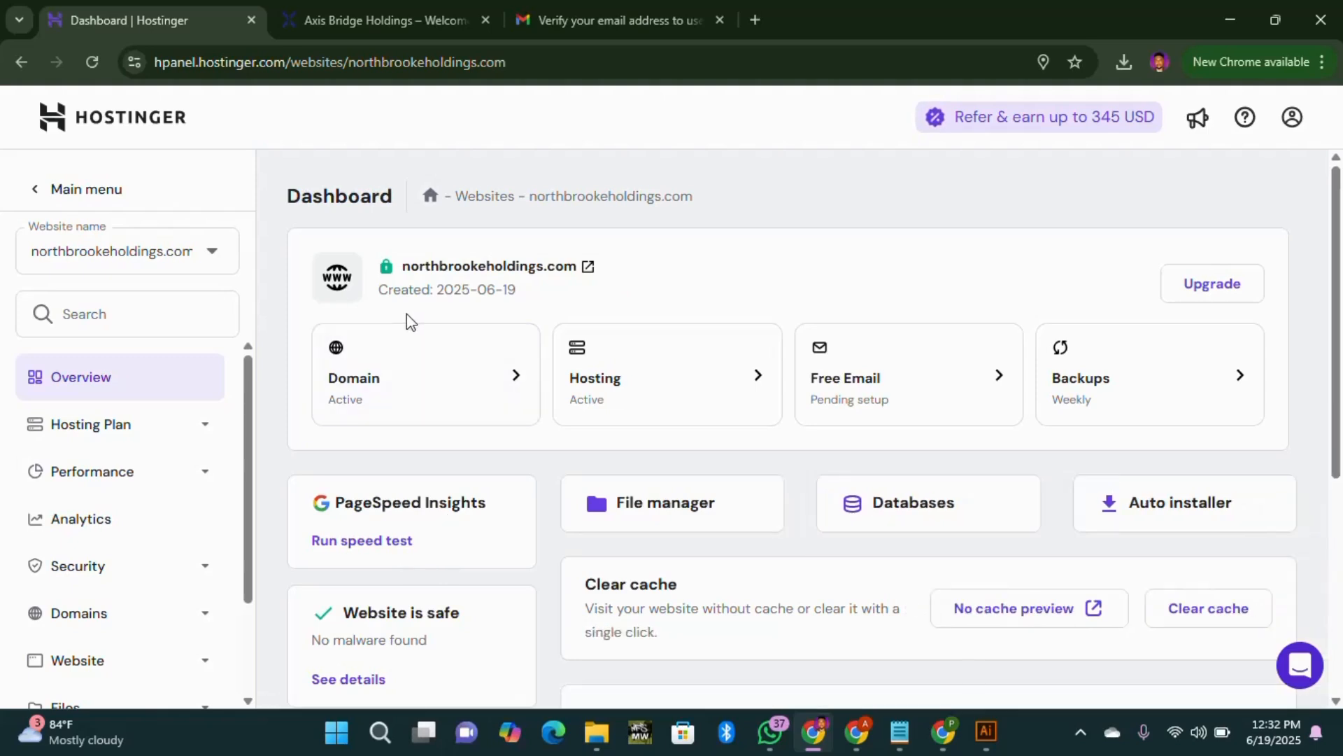
{"action": "left_click", "coordinate": [1188, 518]}
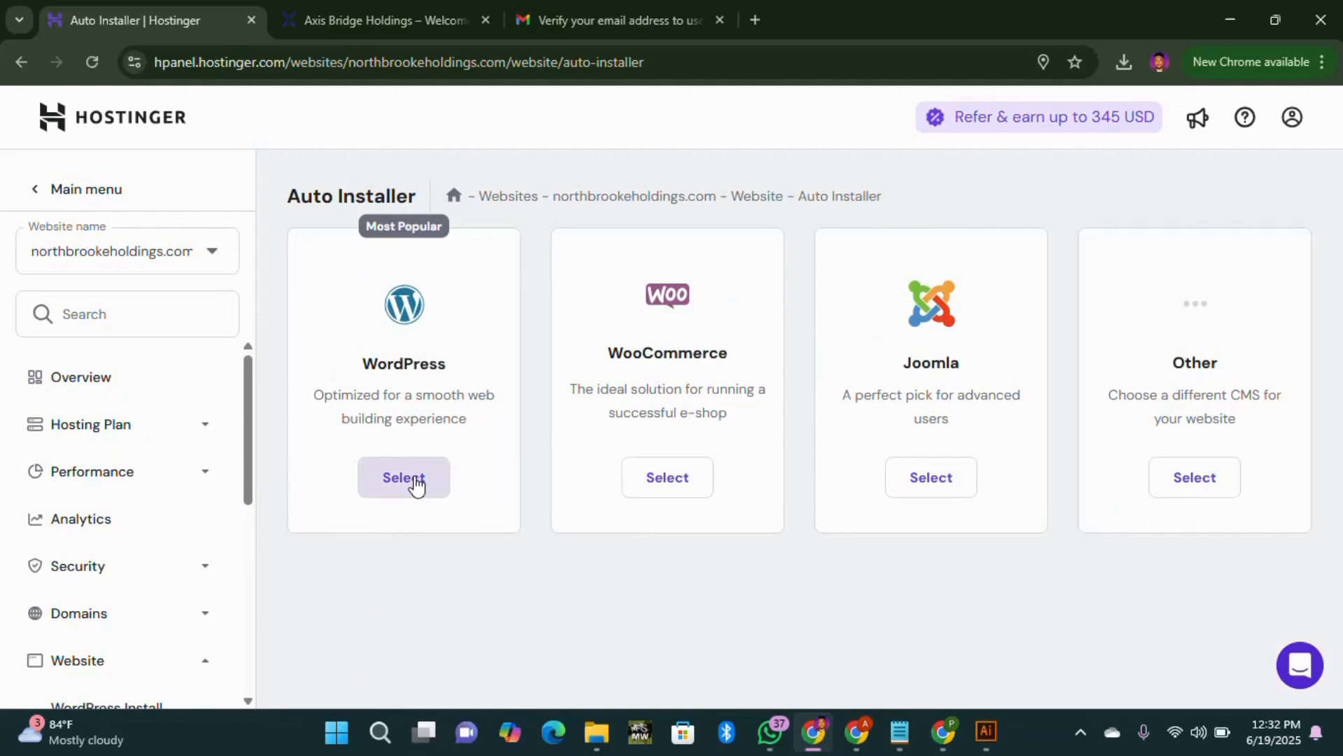
Step: Begin the WordPress install titled 'North Brooke Holdings', using the saved Admin login credentials
{"action": "left_click", "coordinate": [416, 483]}
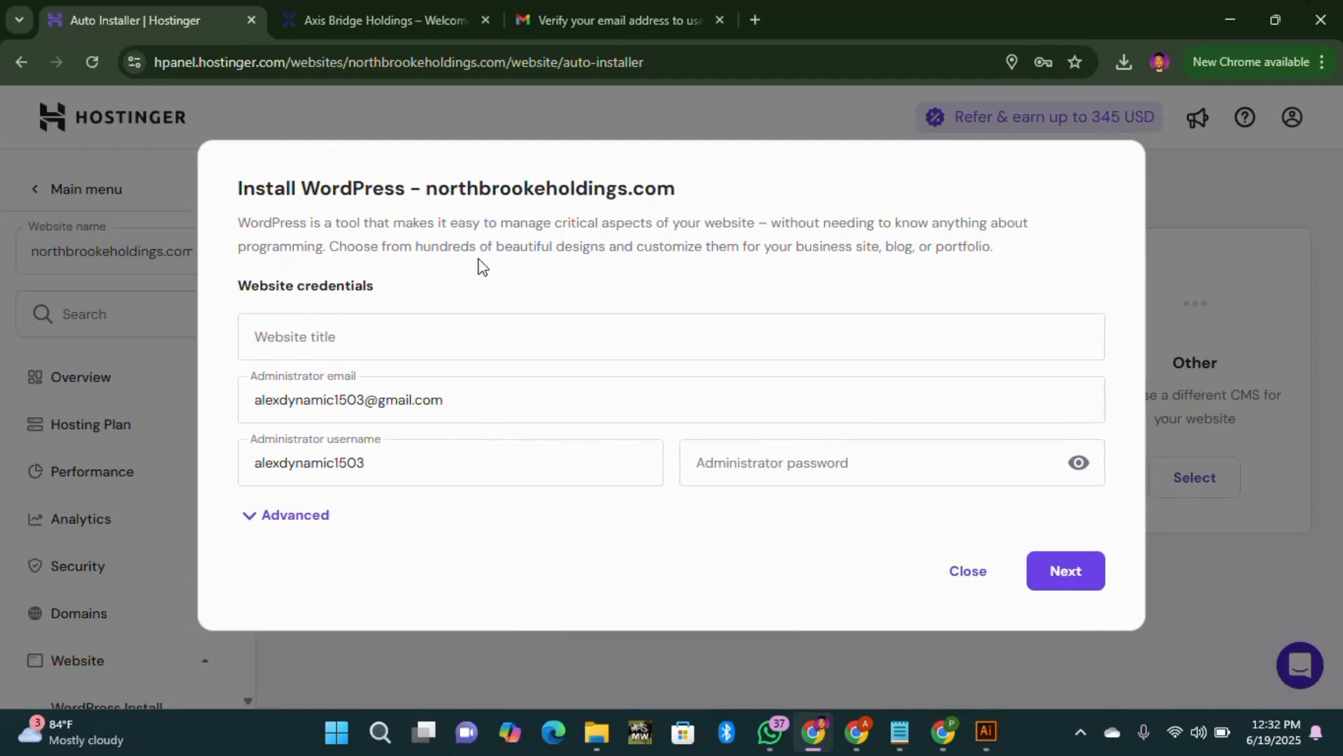
{"action": "left_click", "coordinate": [255, 337]}
{"action": "type", "text": "North"}
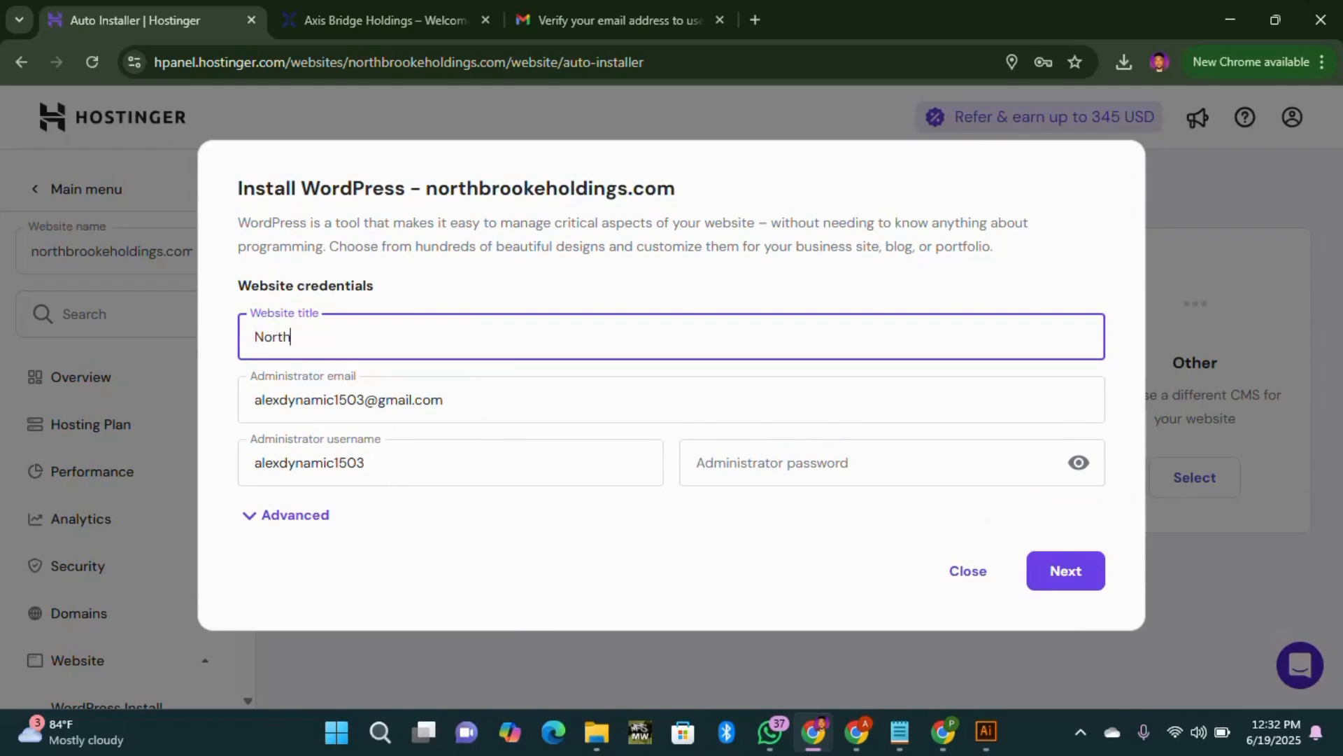
{"action": "type", "text": " Brooke Holding"}
{"action": "key", "text": "Tab"}
{"action": "key", "text": "Tab"}
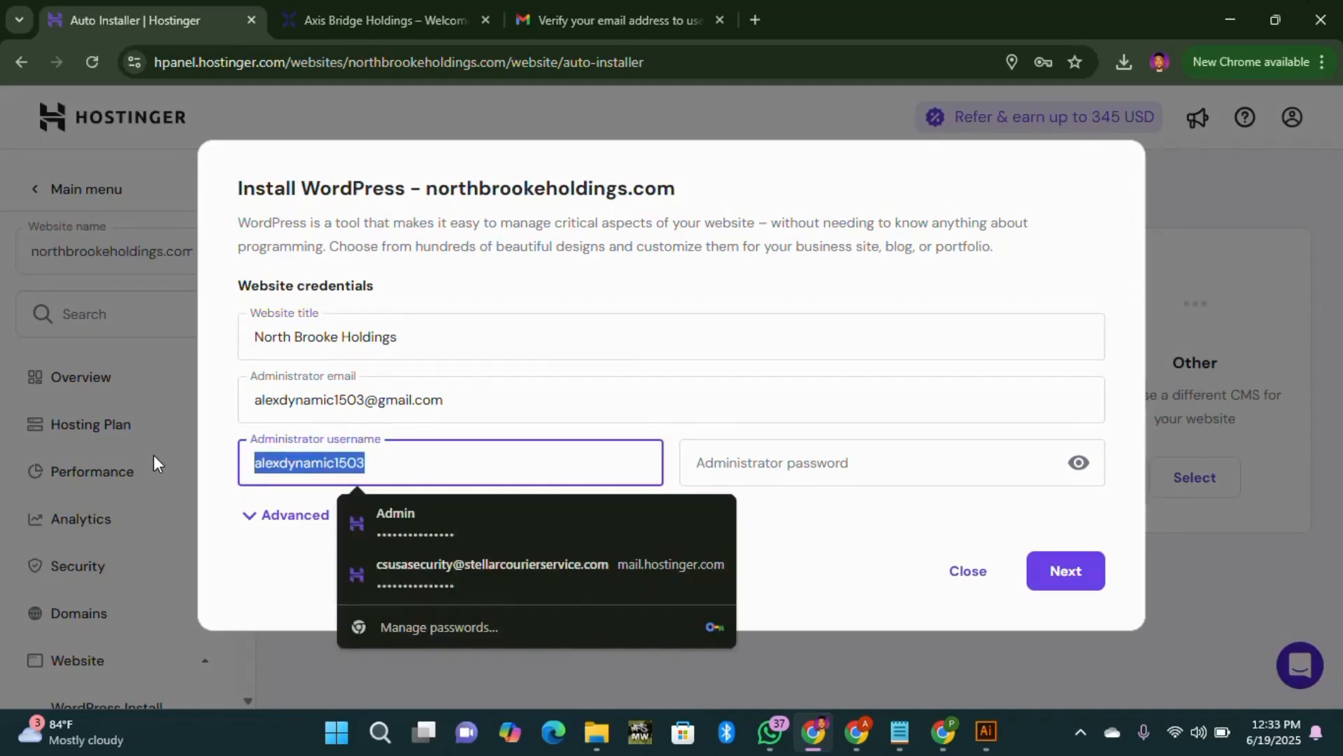
{"action": "type", "text": "ad"}
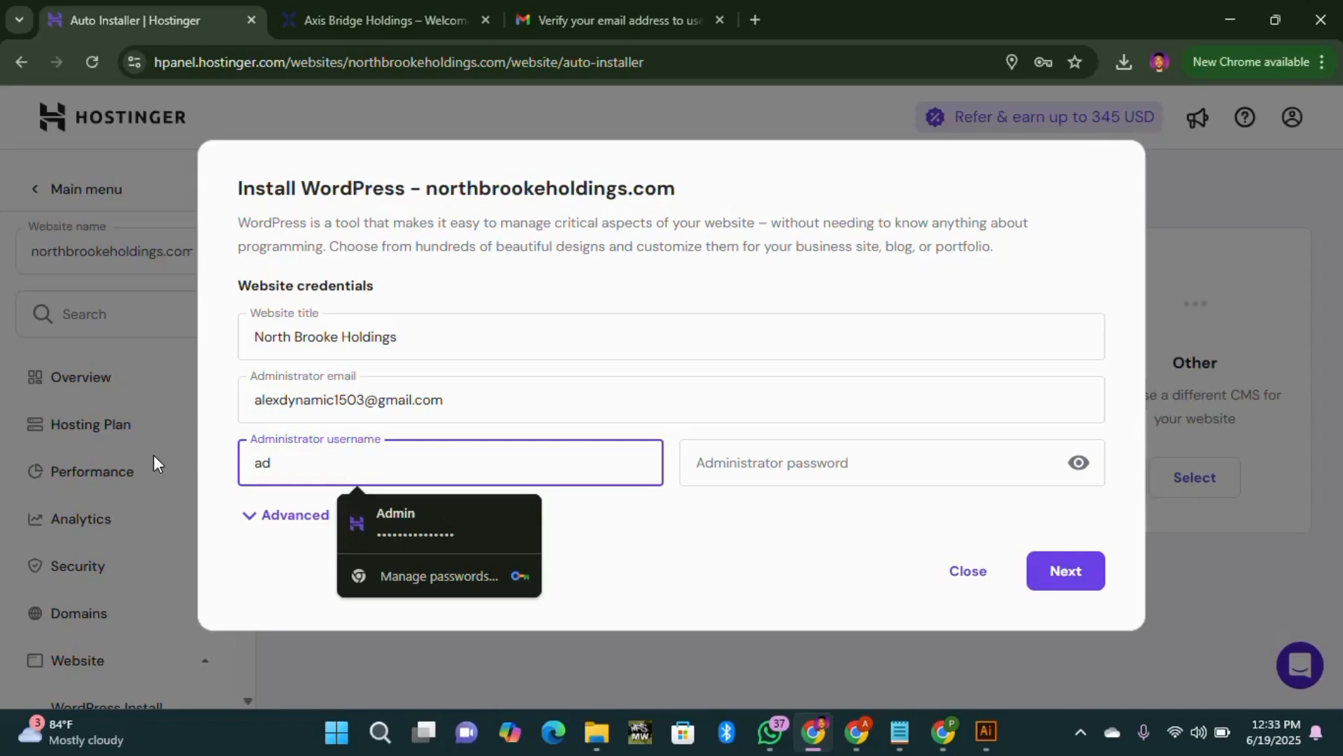
{"action": "left_click", "coordinate": [453, 531]}
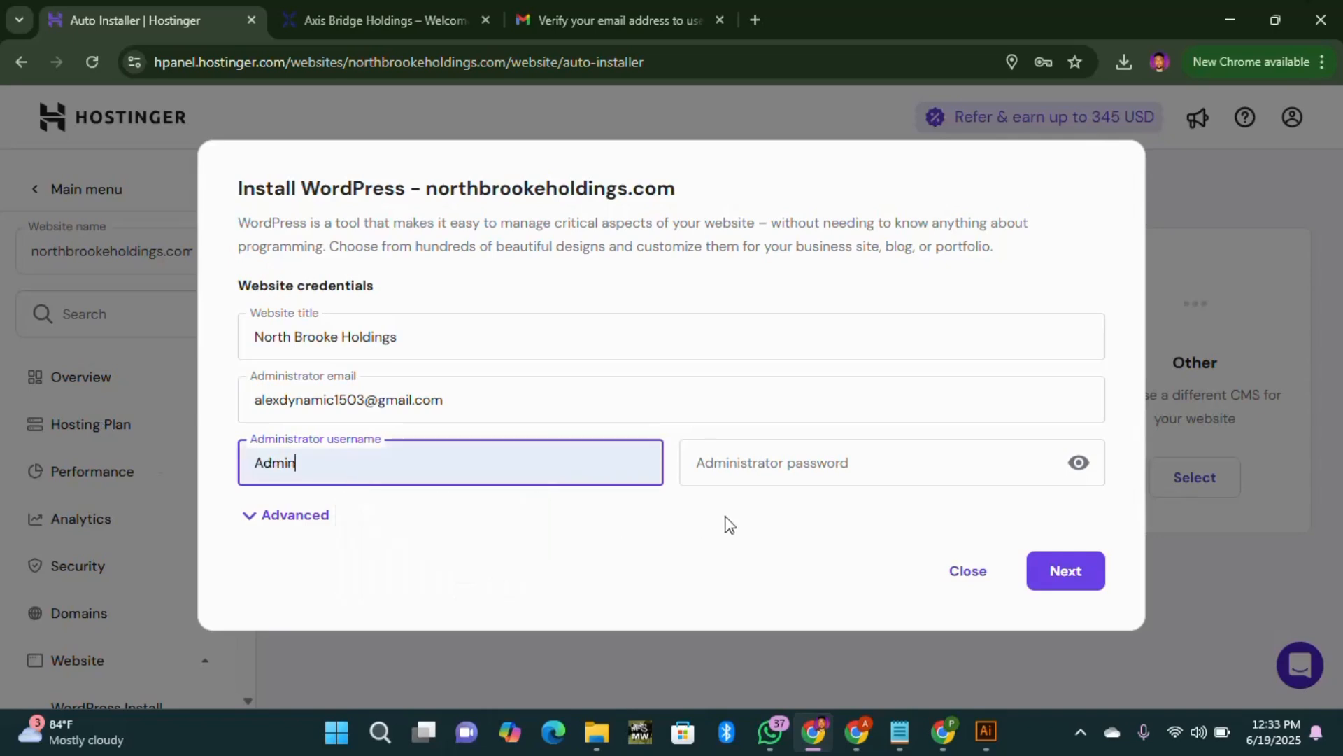
{"action": "left_click", "coordinate": [804, 463]}
{"action": "left_click", "coordinate": [871, 531]}
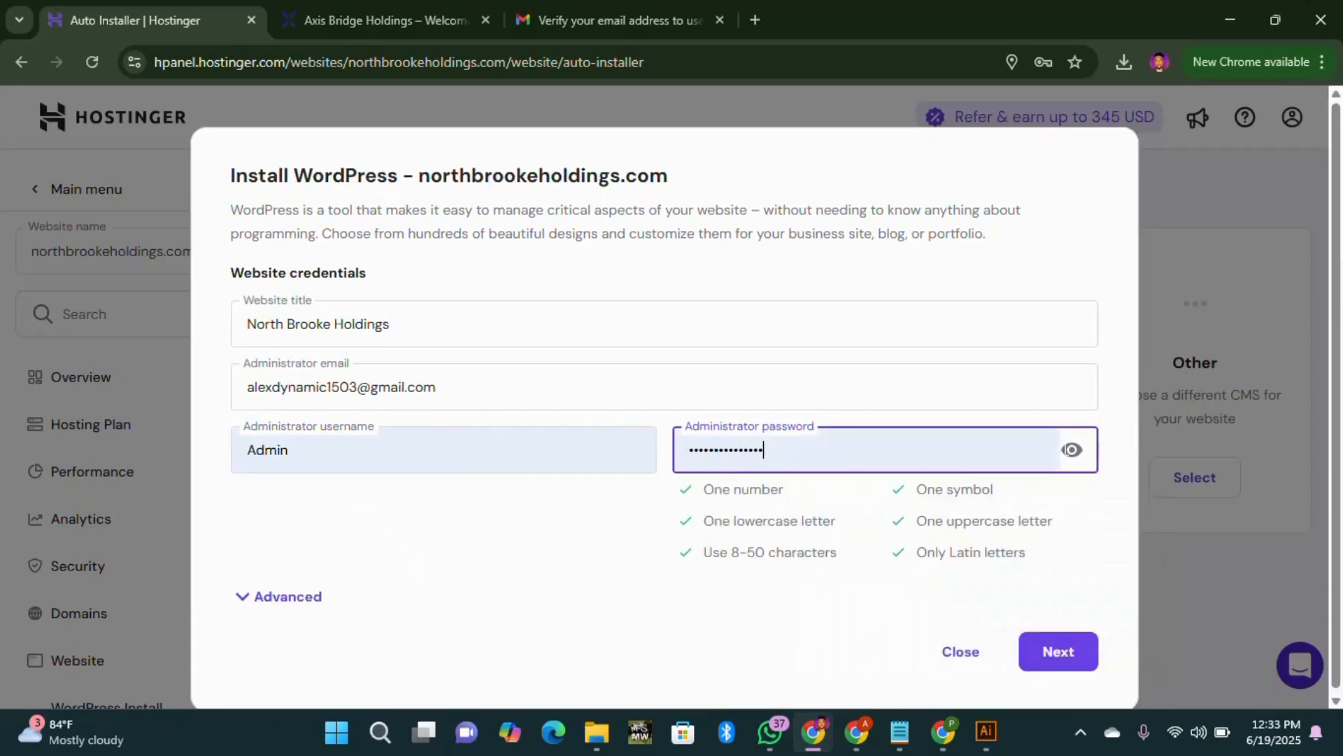
{"action": "left_click", "coordinate": [1074, 451]}
{"action": "left_click", "coordinate": [1074, 451]}
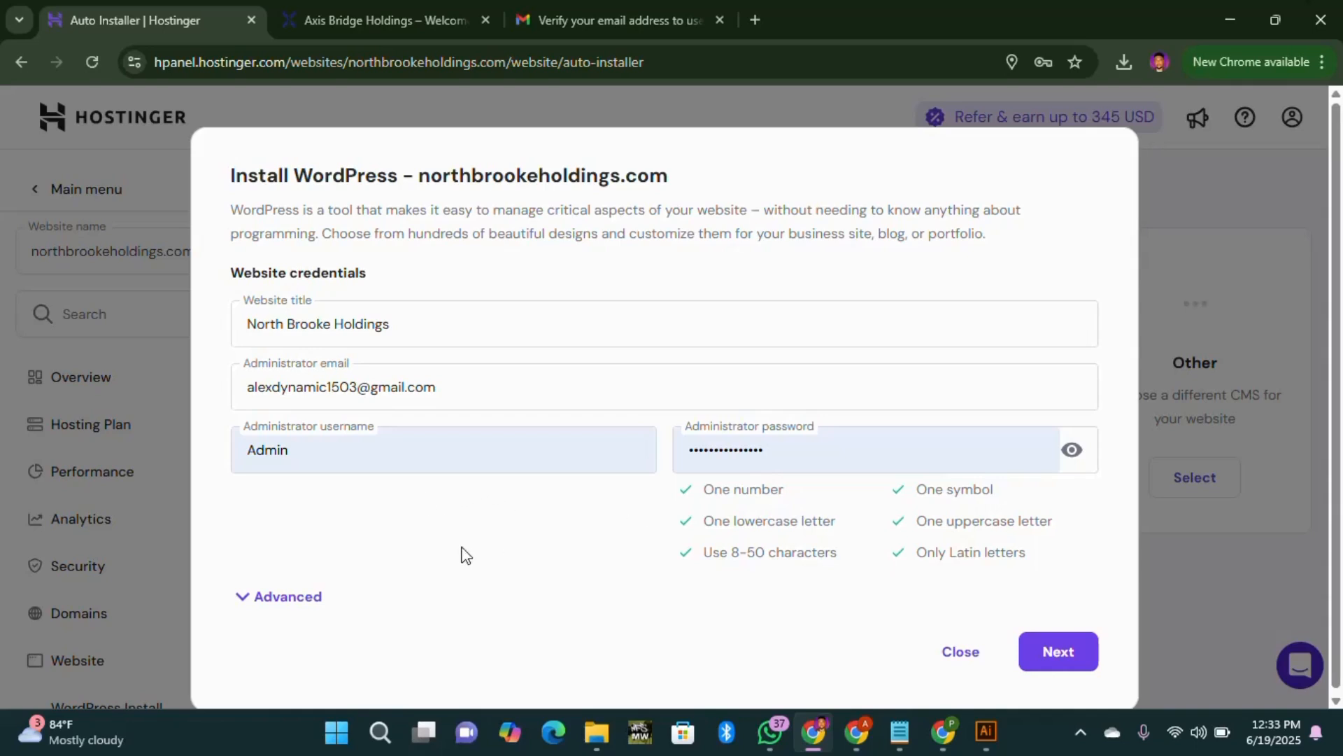
Step: Keep WordPress 6.8.1, English and PHP 8.2, and launch the installation
{"action": "left_click", "coordinate": [249, 599]}
{"action": "scroll", "coordinate": [448, 527], "scroll_direction": "down", "scroll_amount": 3}
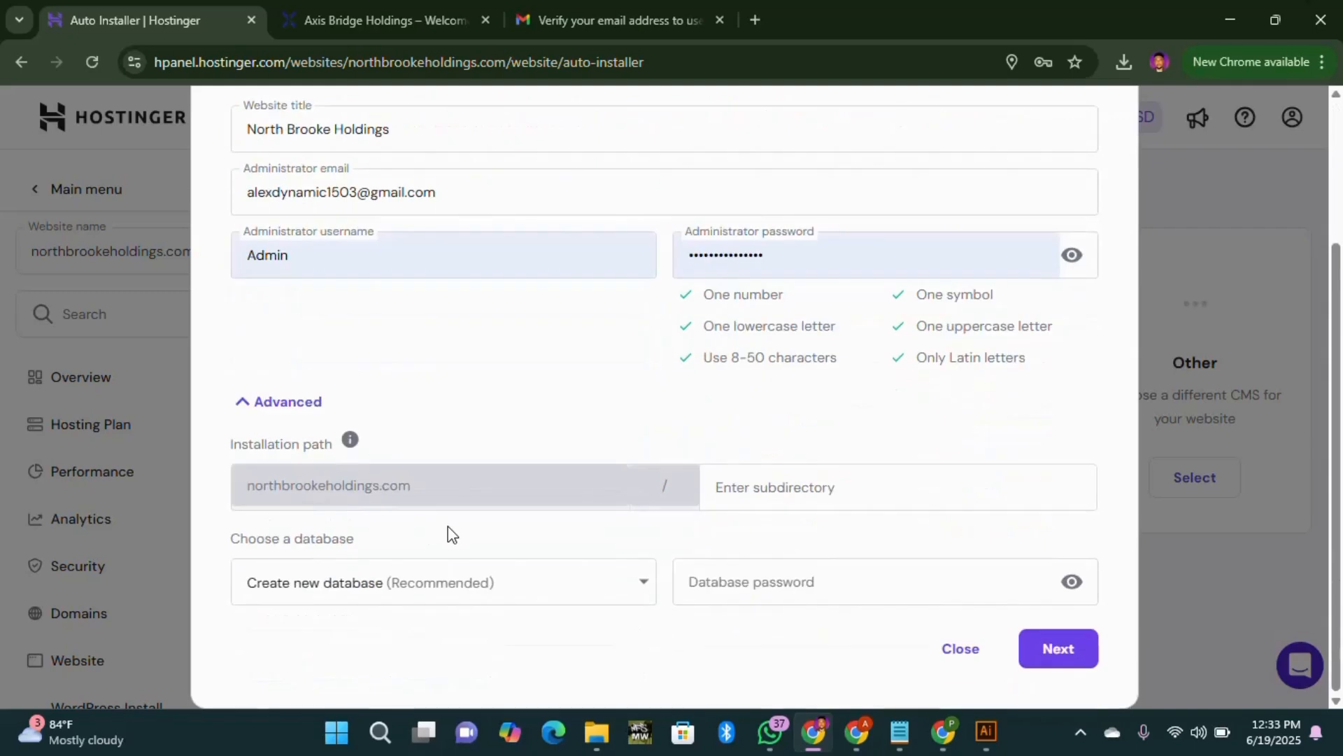
{"action": "left_click", "coordinate": [246, 410]}
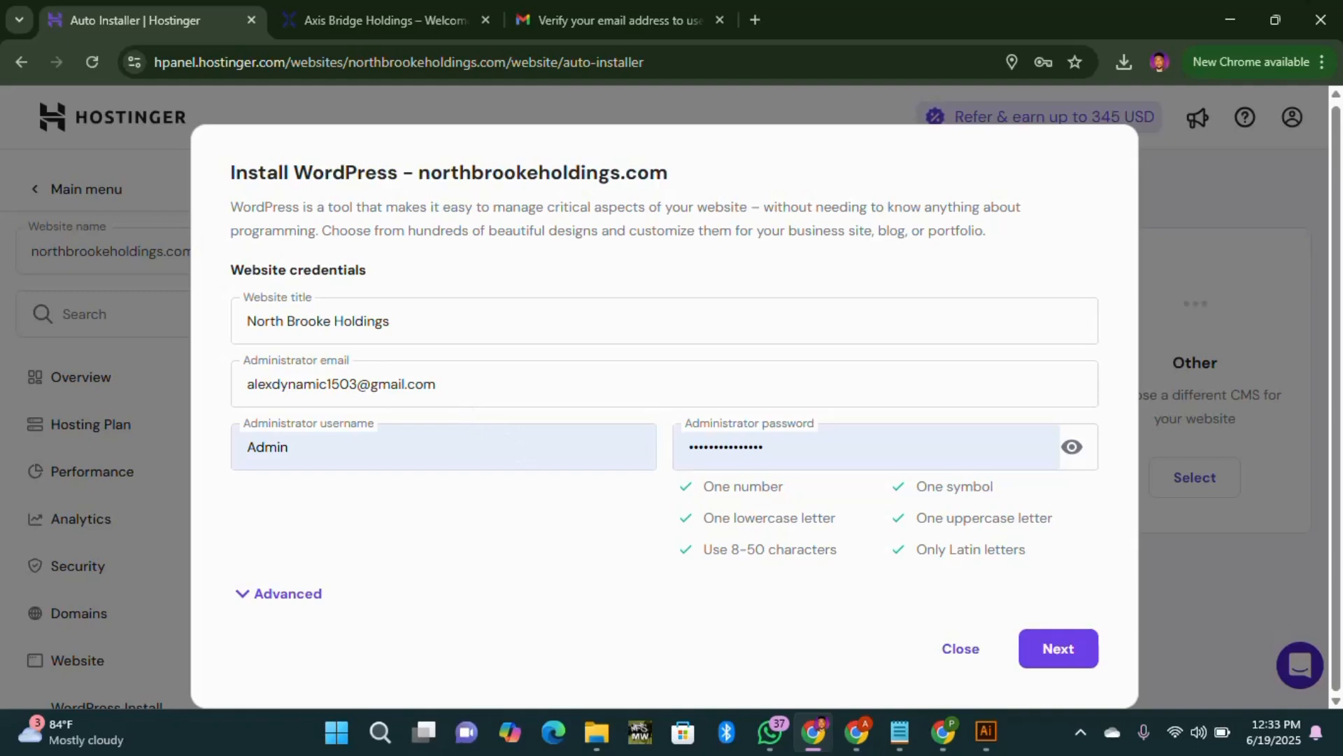
{"action": "left_click", "coordinate": [1065, 651]}
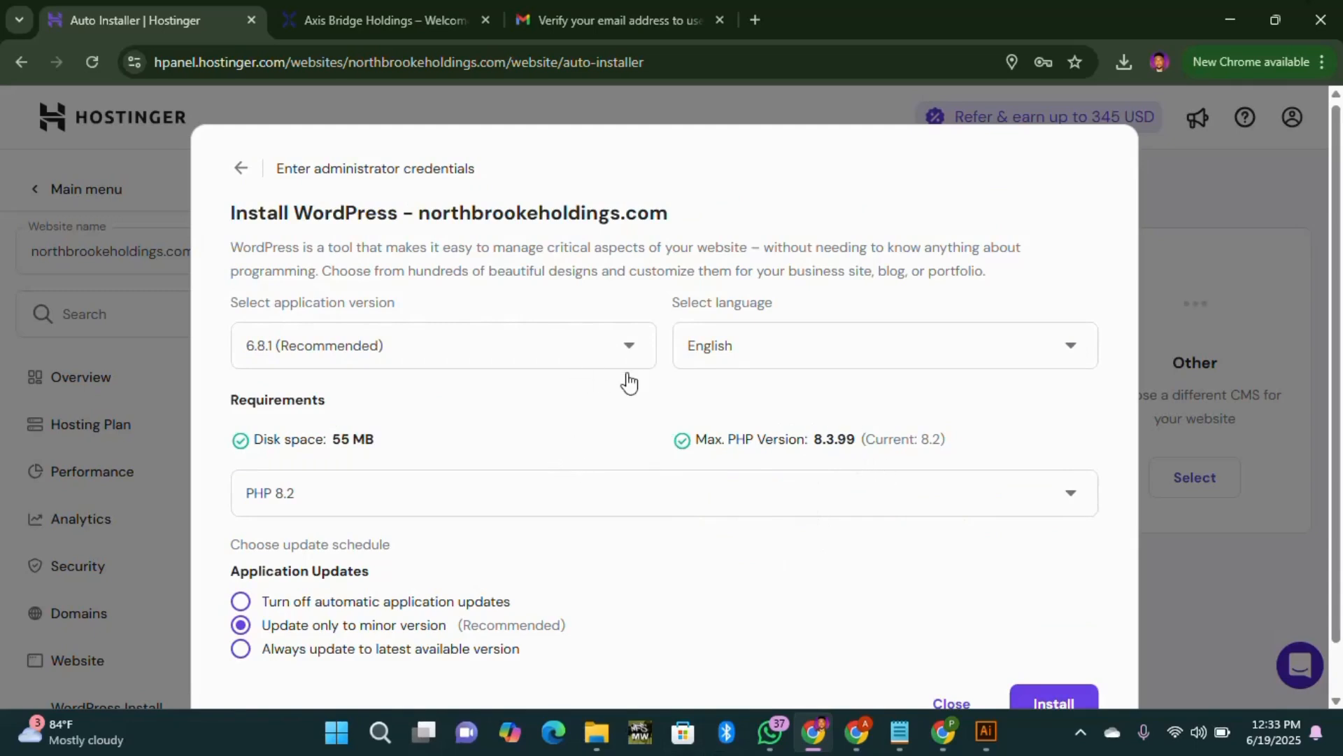
{"action": "scroll", "coordinate": [464, 392], "scroll_direction": "down", "scroll_amount": 1}
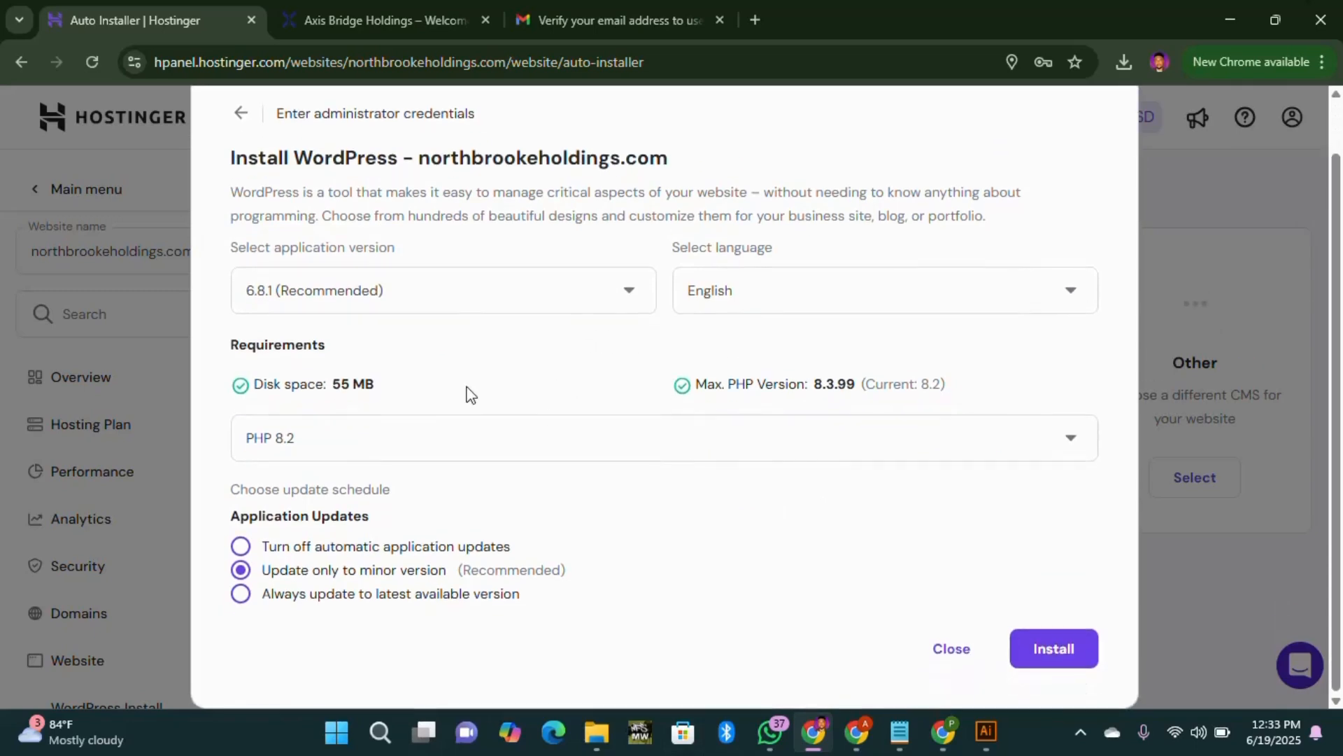
{"action": "left_click", "coordinate": [1046, 647]}
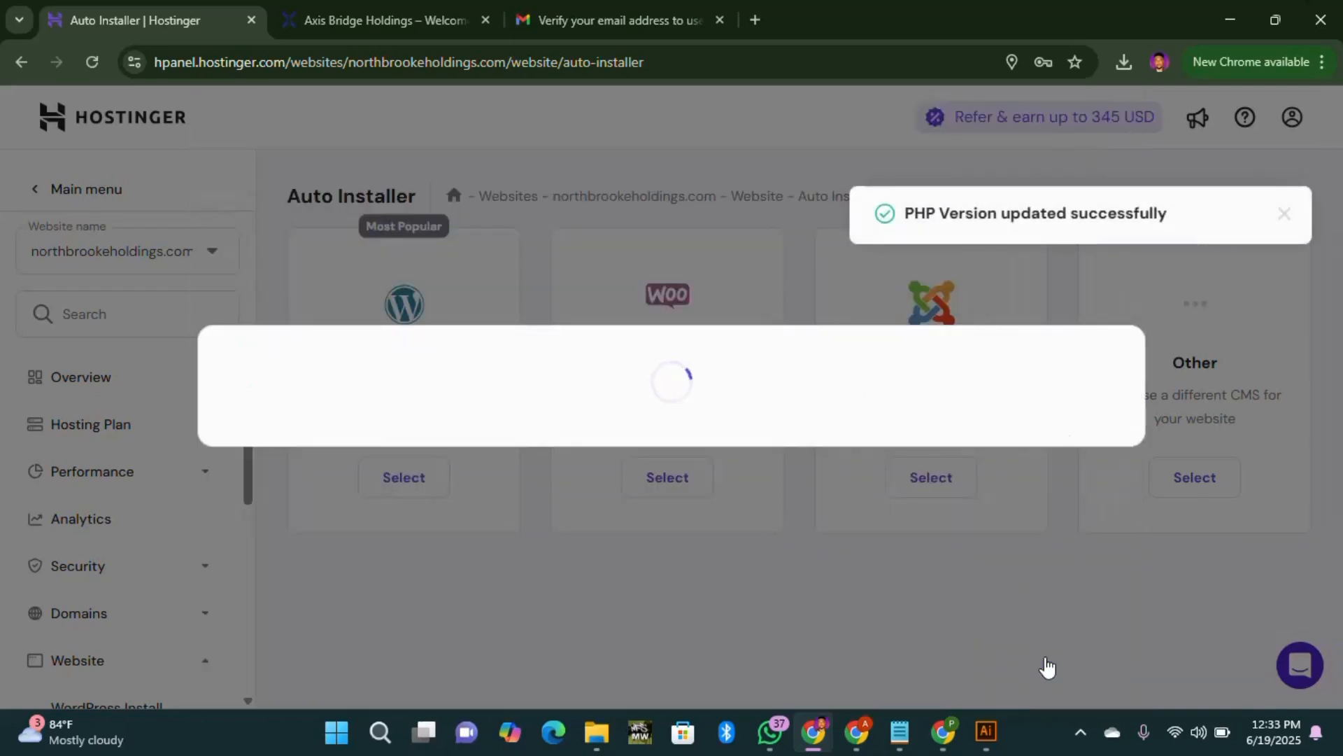
Step: Open the North Brooke Holdings WordPress admin in a new tab from the WordPress Overview
{"action": "scroll", "coordinate": [714, 337], "scroll_direction": "down", "scroll_amount": 4}
{"action": "scroll", "coordinate": [718, 337], "scroll_direction": "down", "scroll_amount": 1}
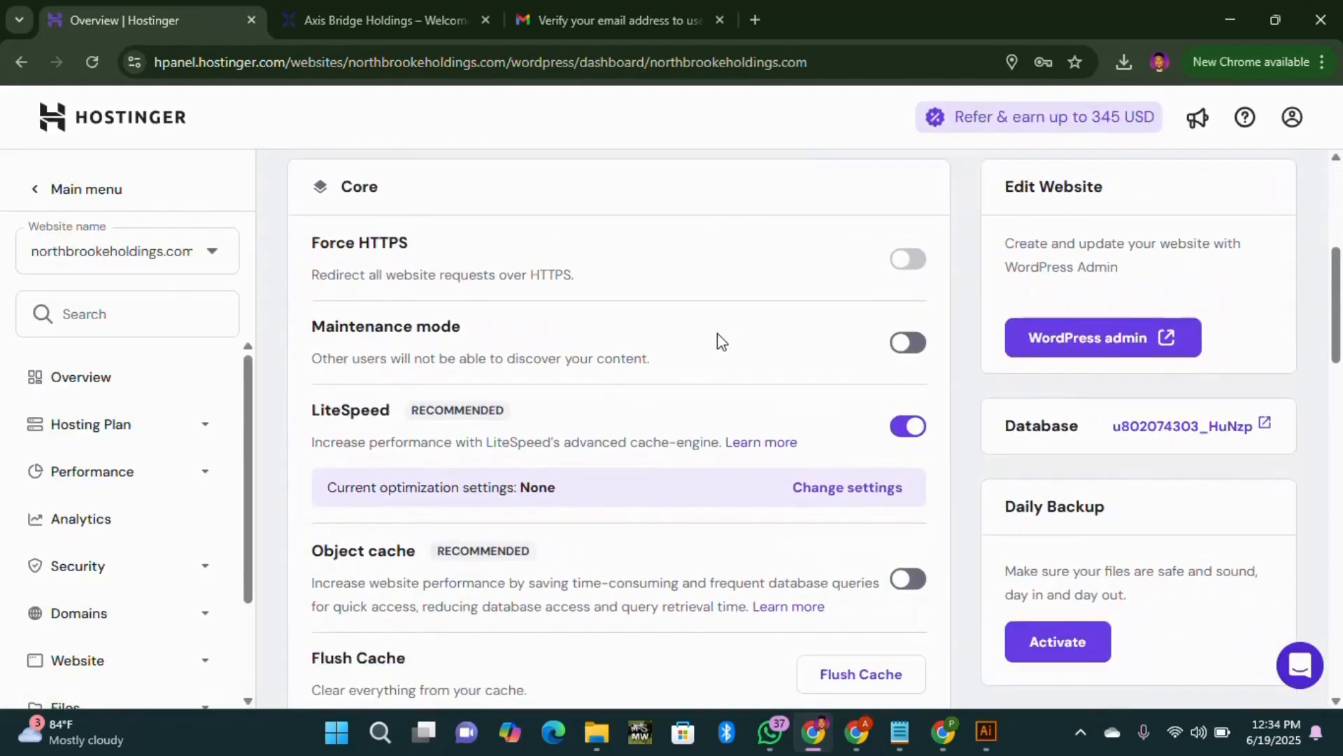
{"action": "scroll", "coordinate": [717, 337], "scroll_direction": "up", "scroll_amount": 6}
{"action": "scroll", "coordinate": [720, 347], "scroll_direction": "down", "scroll_amount": 1}
{"action": "scroll", "coordinate": [720, 347], "scroll_direction": "up", "scroll_amount": 1}
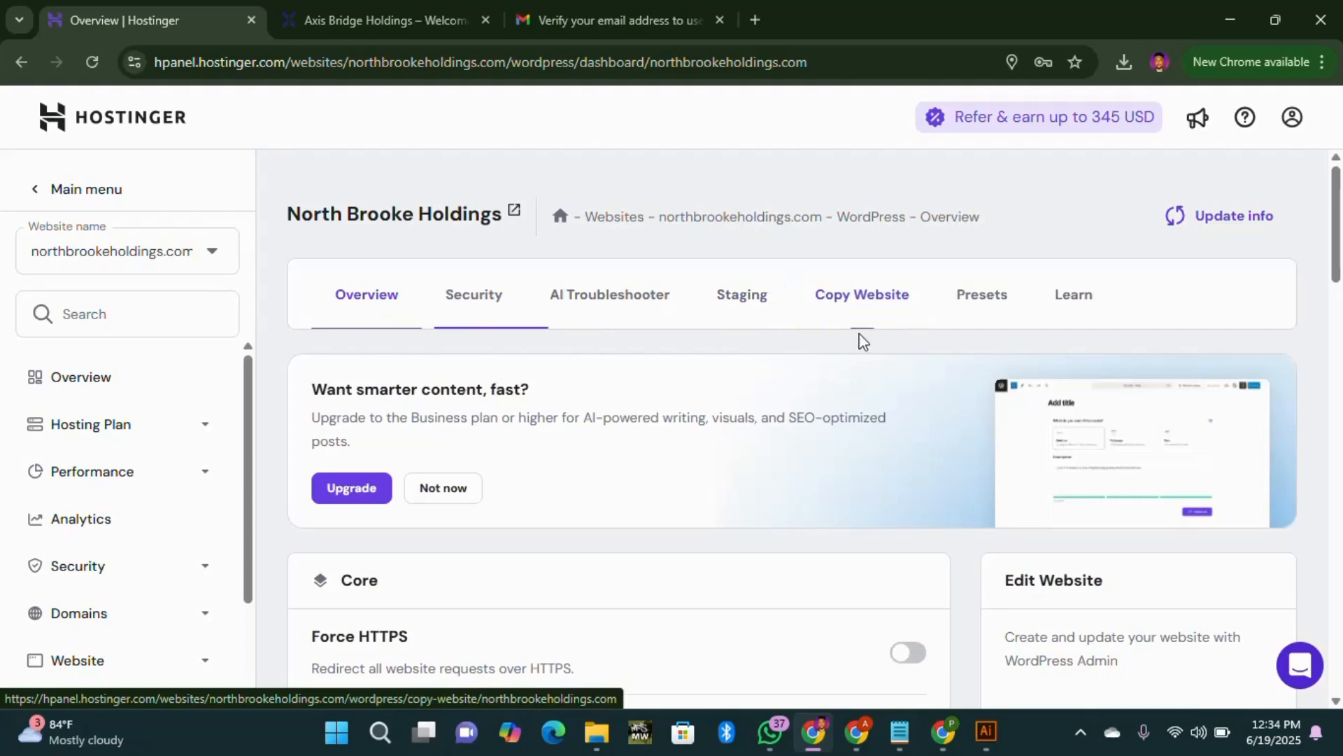
{"action": "scroll", "coordinate": [979, 357], "scroll_direction": "down", "scroll_amount": 3}
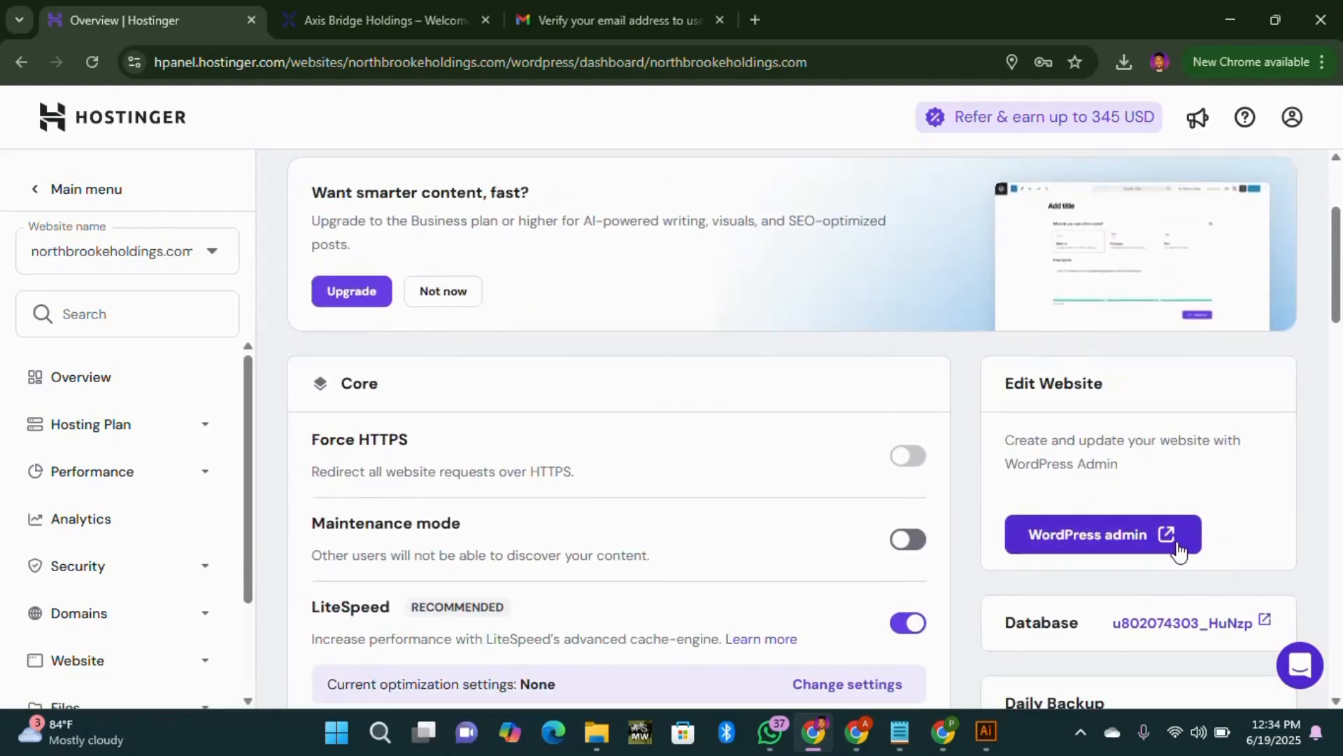
{"action": "left_click", "coordinate": [1133, 539]}
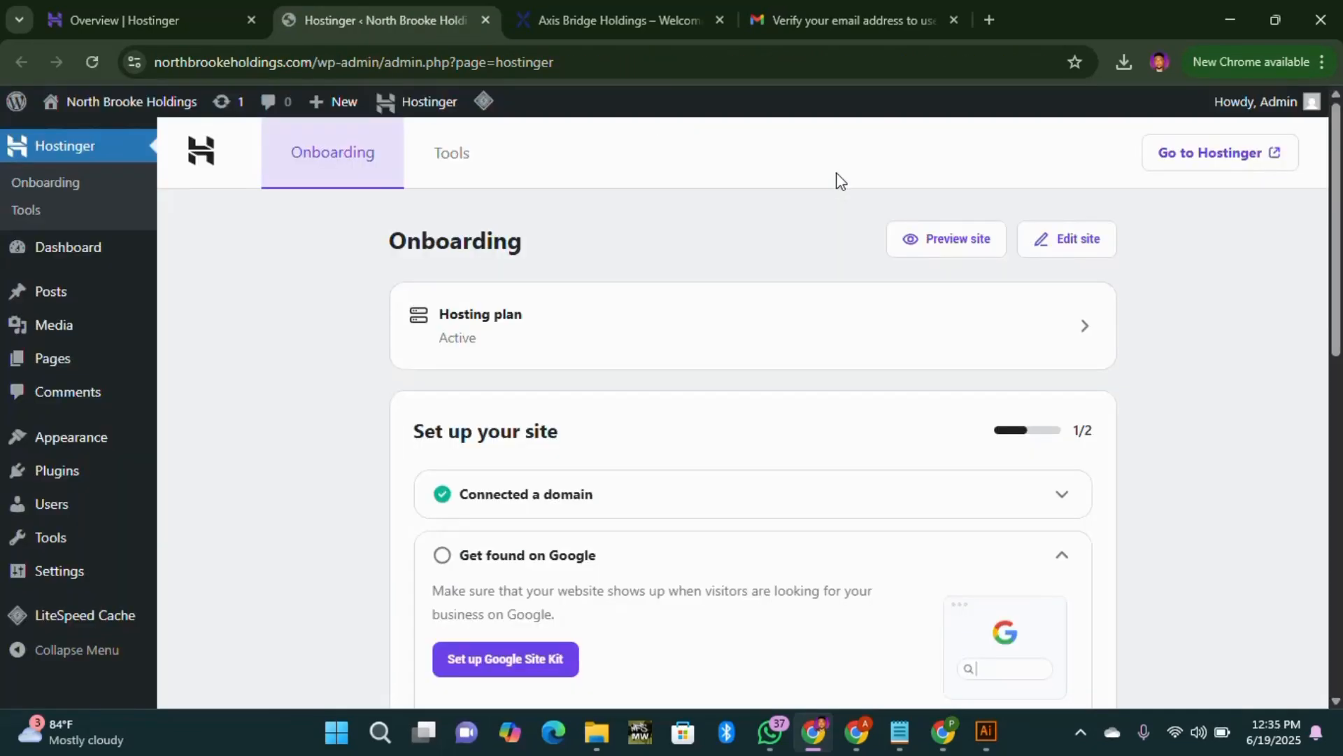
Step: Preview the new site's default 'Hello world!' blog, then close it and return to the Hostinger Overview
{"action": "left_click", "coordinate": [98, 251]}
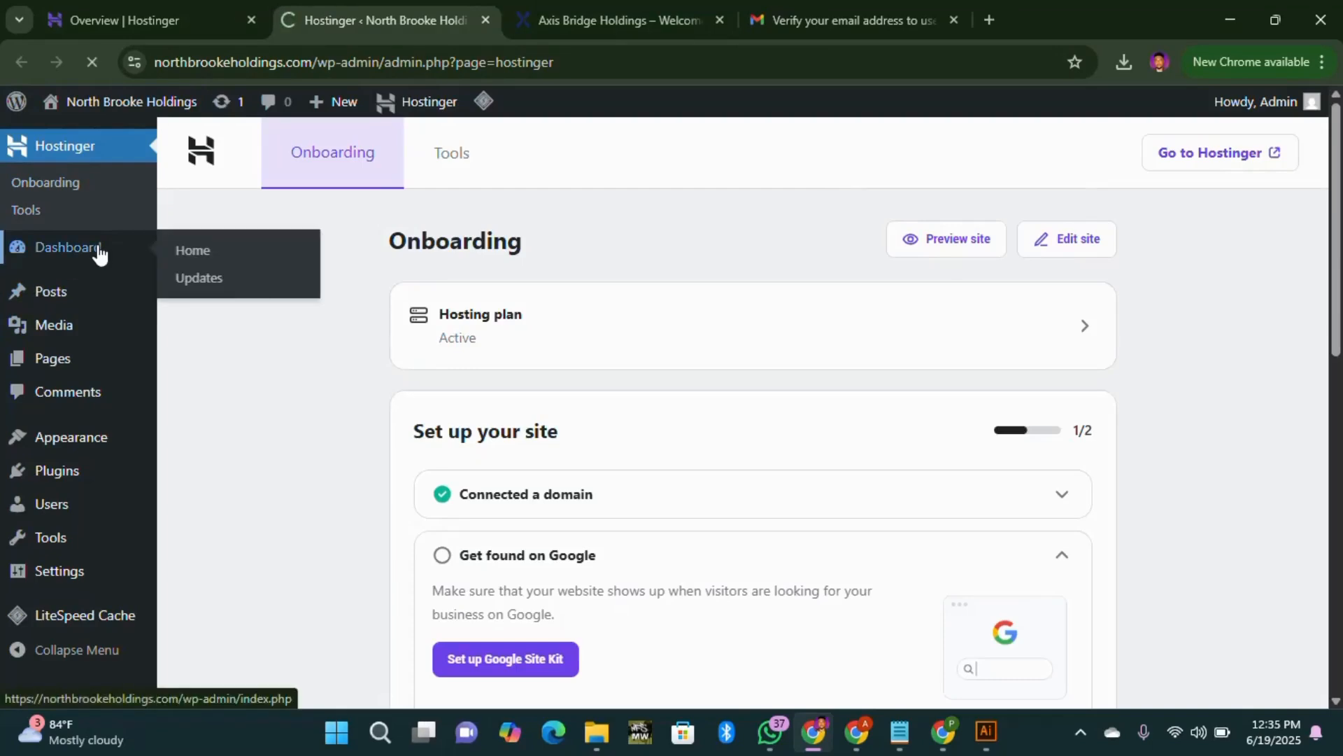
{"action": "scroll", "coordinate": [378, 377], "scroll_direction": "down", "scroll_amount": 2}
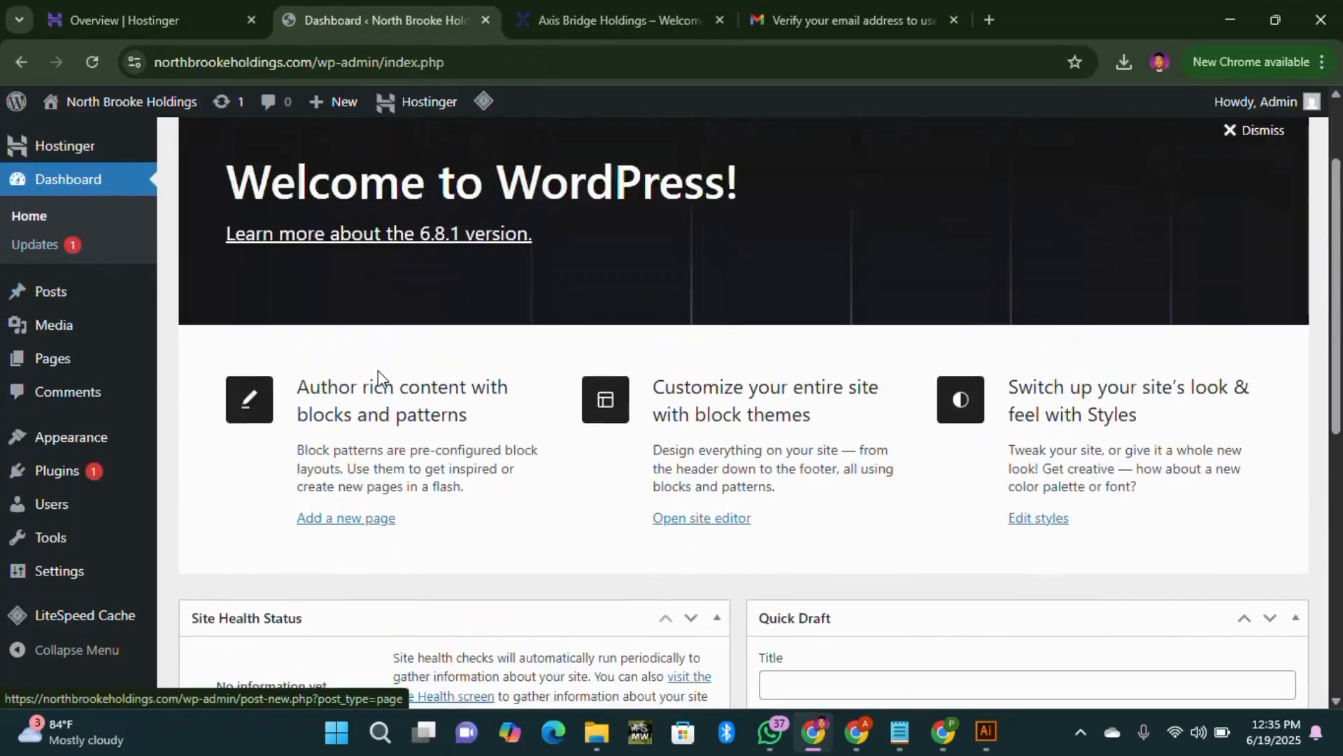
{"action": "scroll", "coordinate": [378, 377], "scroll_direction": "up", "scroll_amount": 2}
{"action": "mouse_move", "coordinate": [160, 109]}
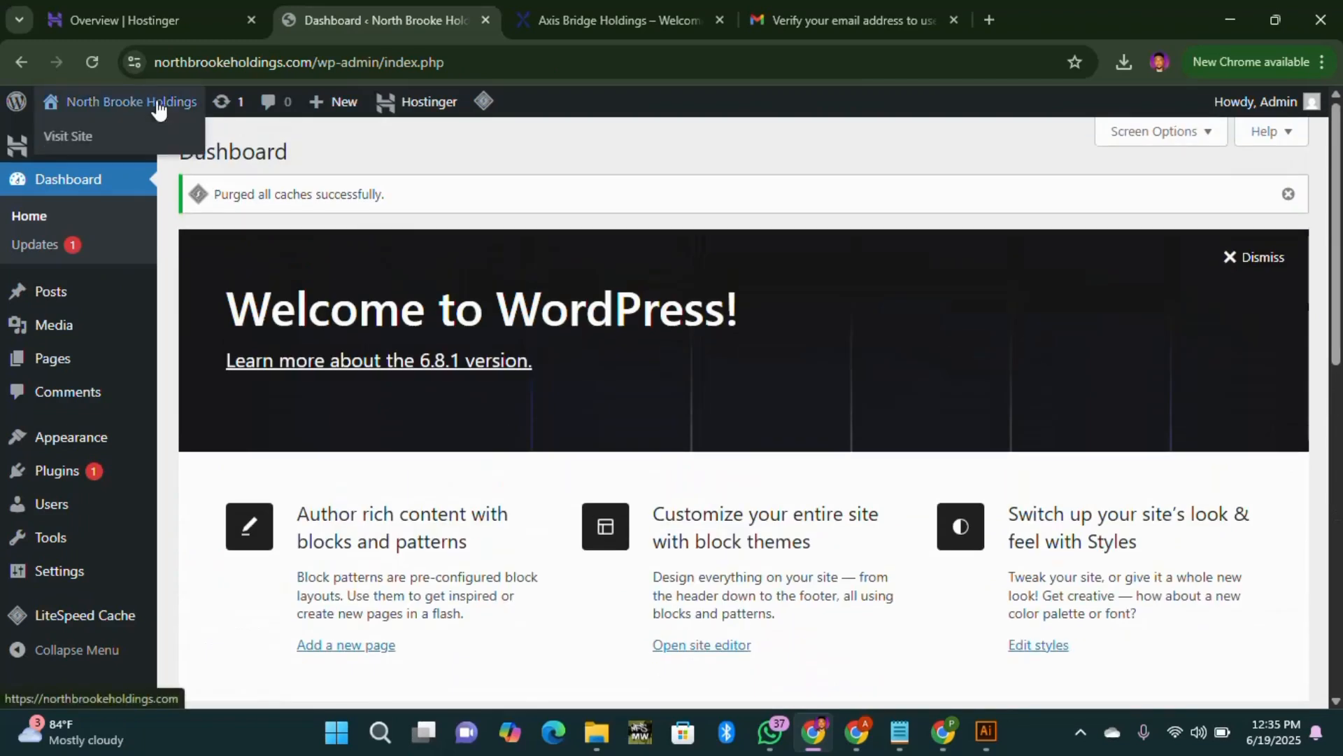
{"action": "middle_click", "coordinate": [102, 138]}
{"action": "left_click", "coordinate": [553, 29]}
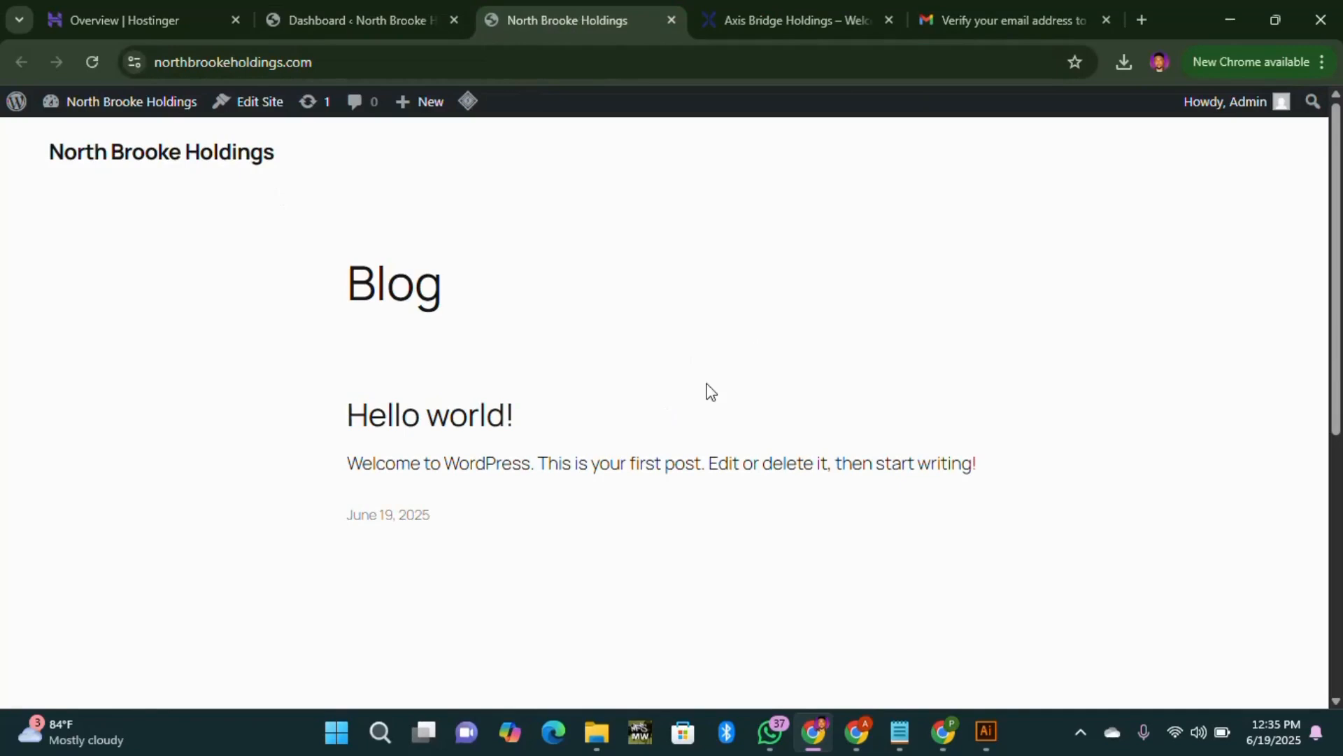
{"action": "scroll", "coordinate": [570, 357], "scroll_direction": "down", "scroll_amount": 5}
{"action": "scroll", "coordinate": [579, 351], "scroll_direction": "up", "scroll_amount": 5}
{"action": "left_click", "coordinate": [671, 20]}
{"action": "left_click", "coordinate": [165, 17]}
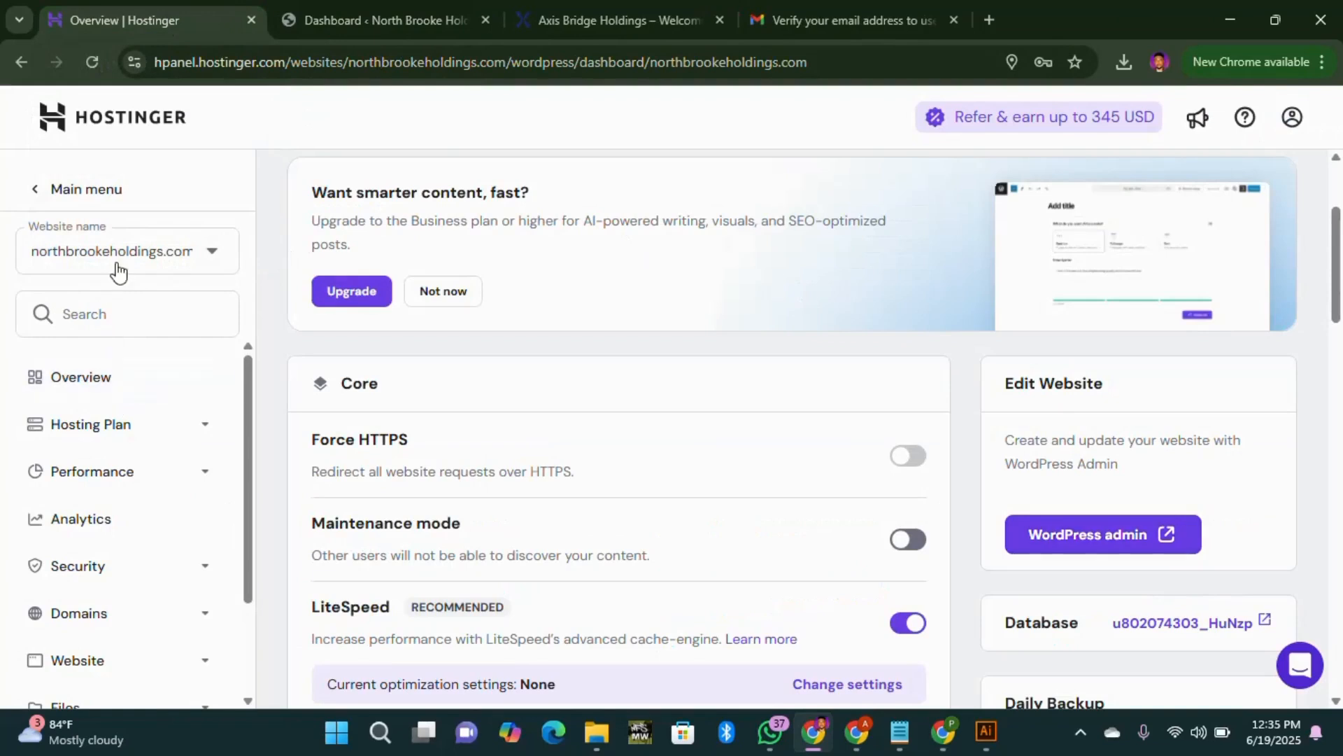
Step: Open the northbrookeholdings.com Dashboard from Websites in the hPanel main menu
{"action": "left_click", "coordinate": [123, 199]}
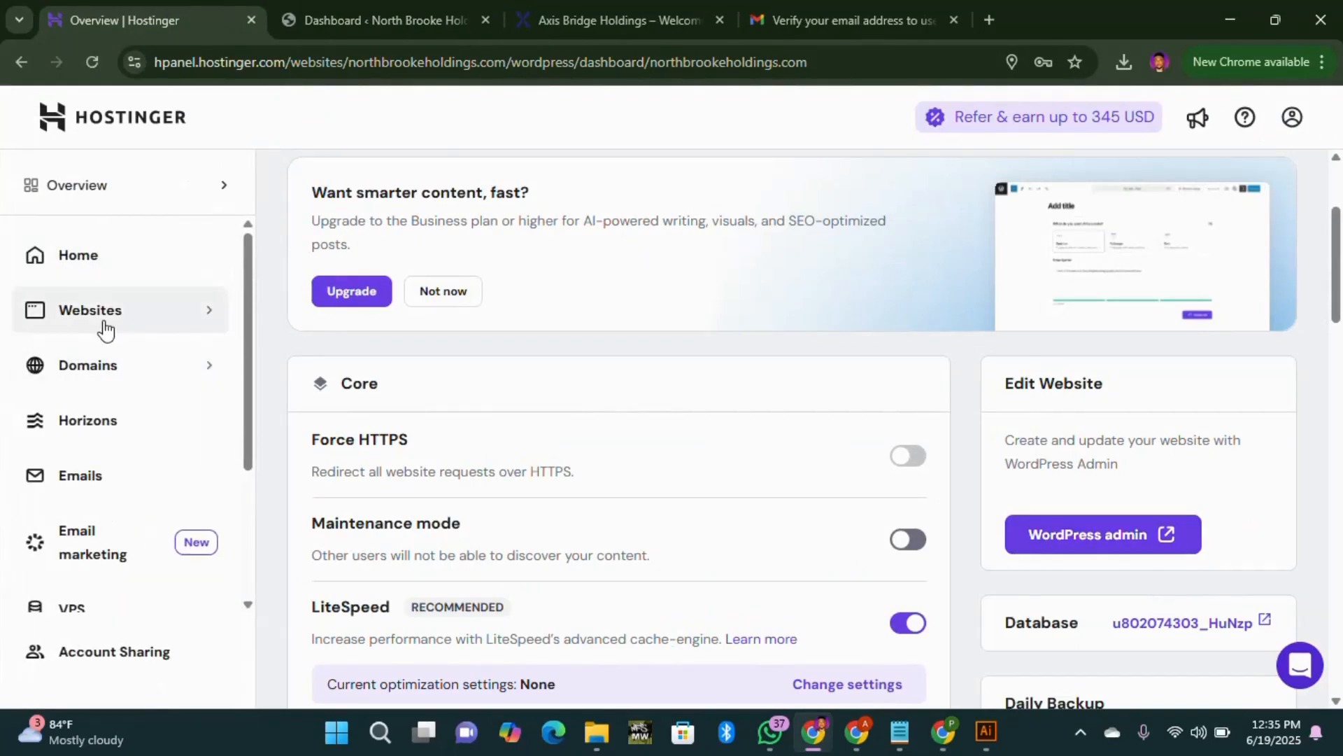
{"action": "left_click", "coordinate": [105, 328]}
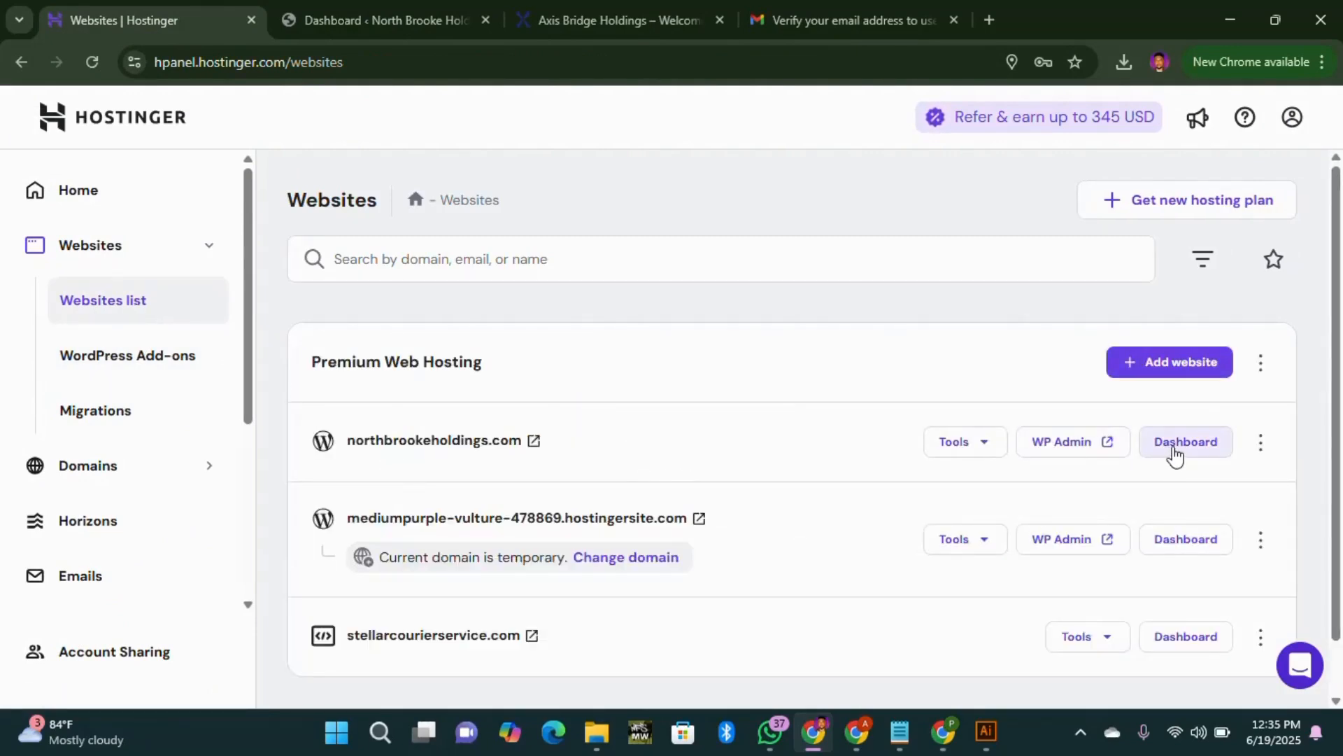
{"action": "left_click", "coordinate": [1174, 451]}
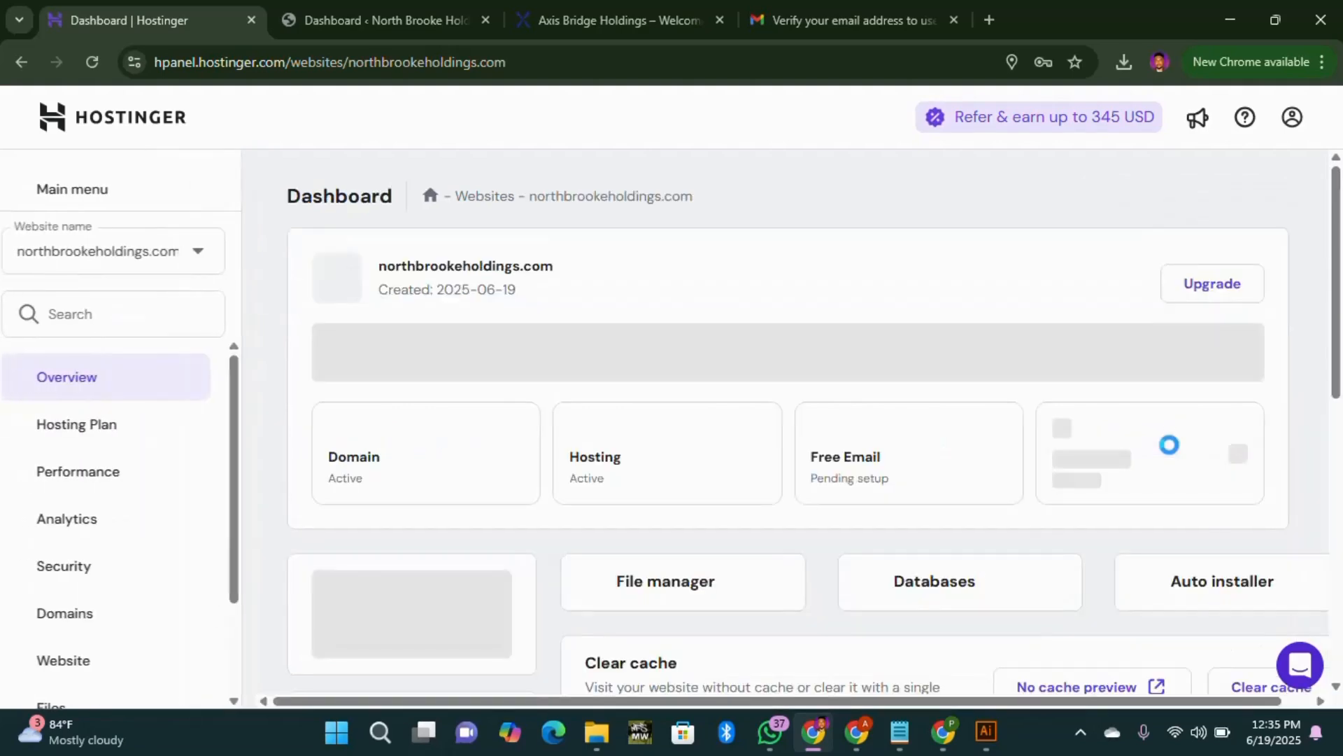
{"action": "left_click", "coordinate": [414, 27]}
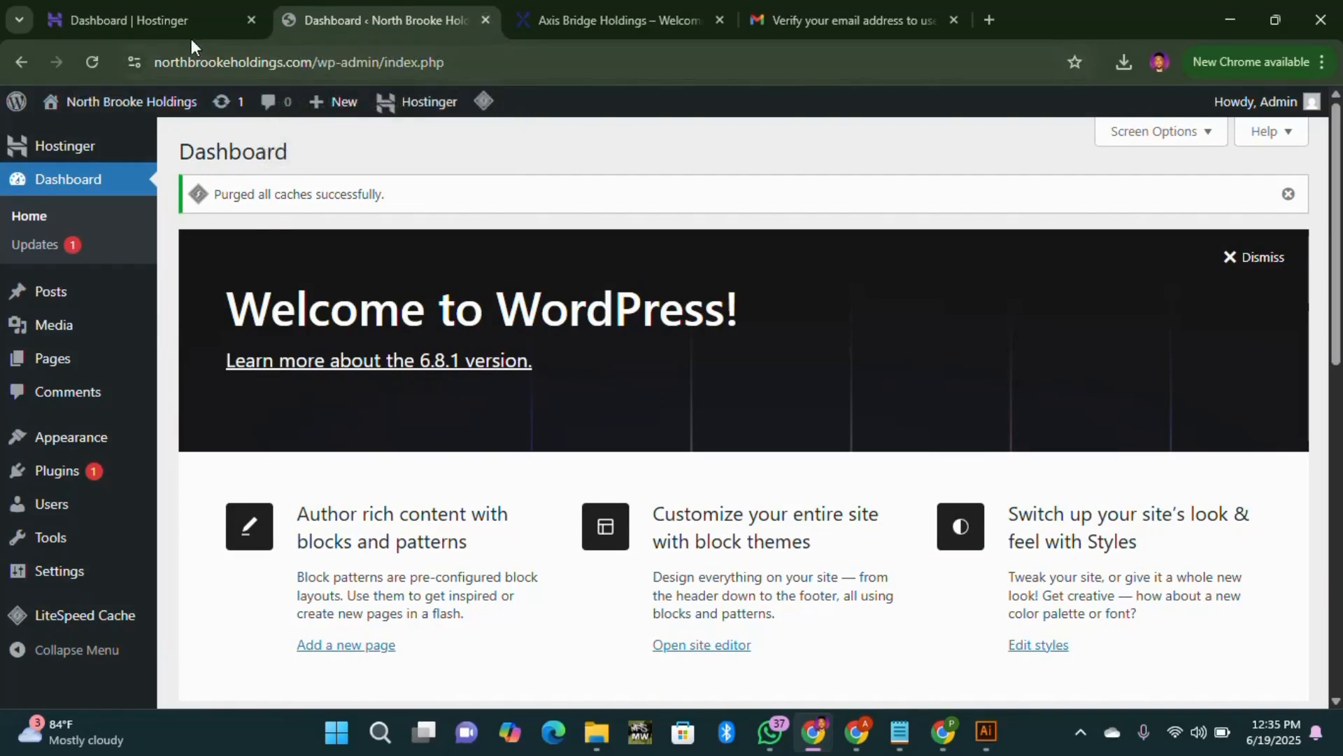
{"action": "left_click", "coordinate": [162, 19]}
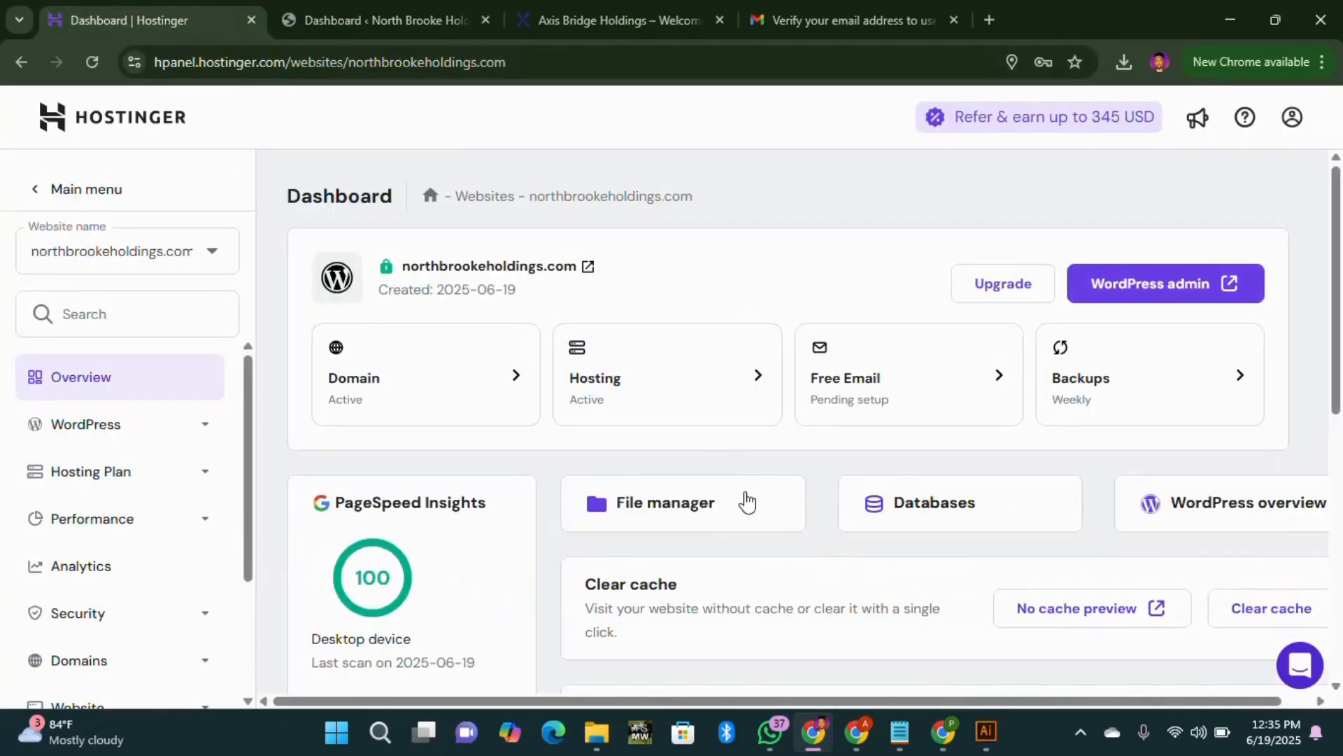
{"action": "scroll", "coordinate": [747, 501], "scroll_direction": "down", "scroll_amount": 3}
{"action": "scroll", "coordinate": [902, 503], "scroll_direction": "up", "scroll_amount": 1}
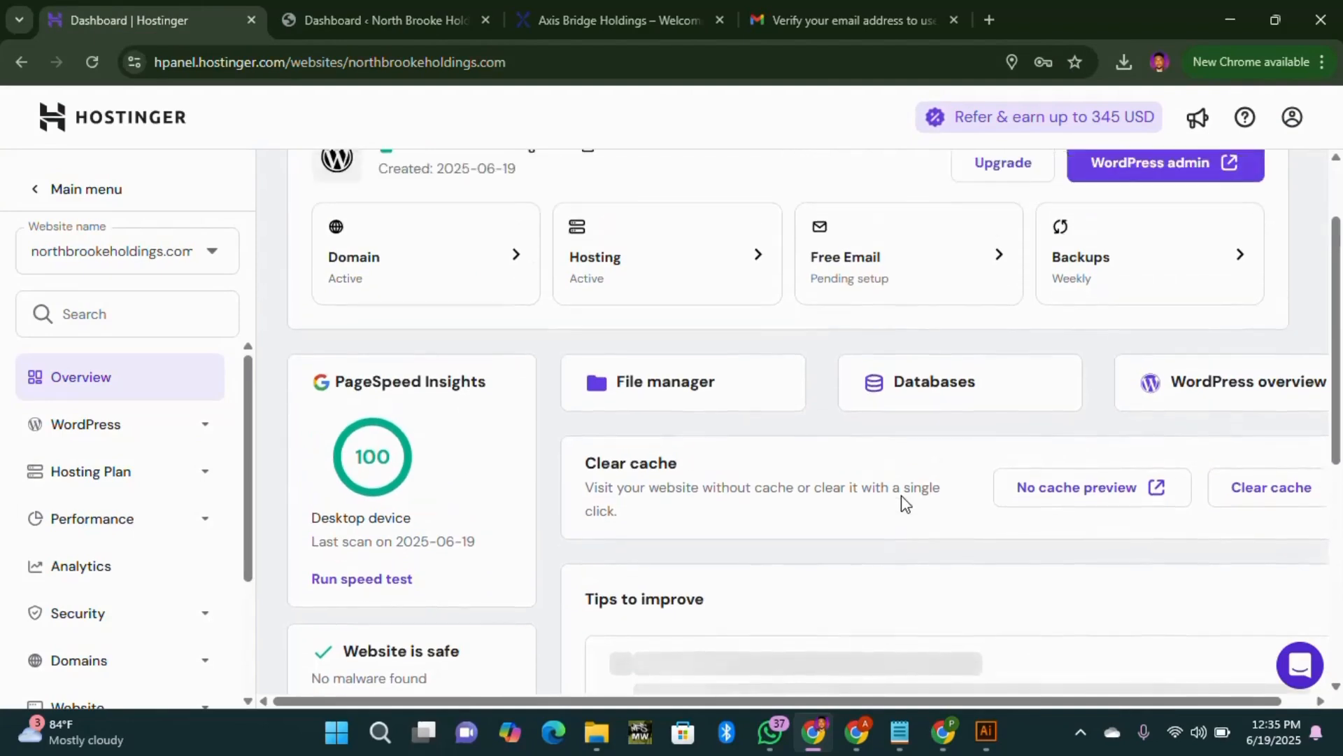
{"action": "scroll", "coordinate": [901, 495], "scroll_direction": "up", "scroll_amount": 2}
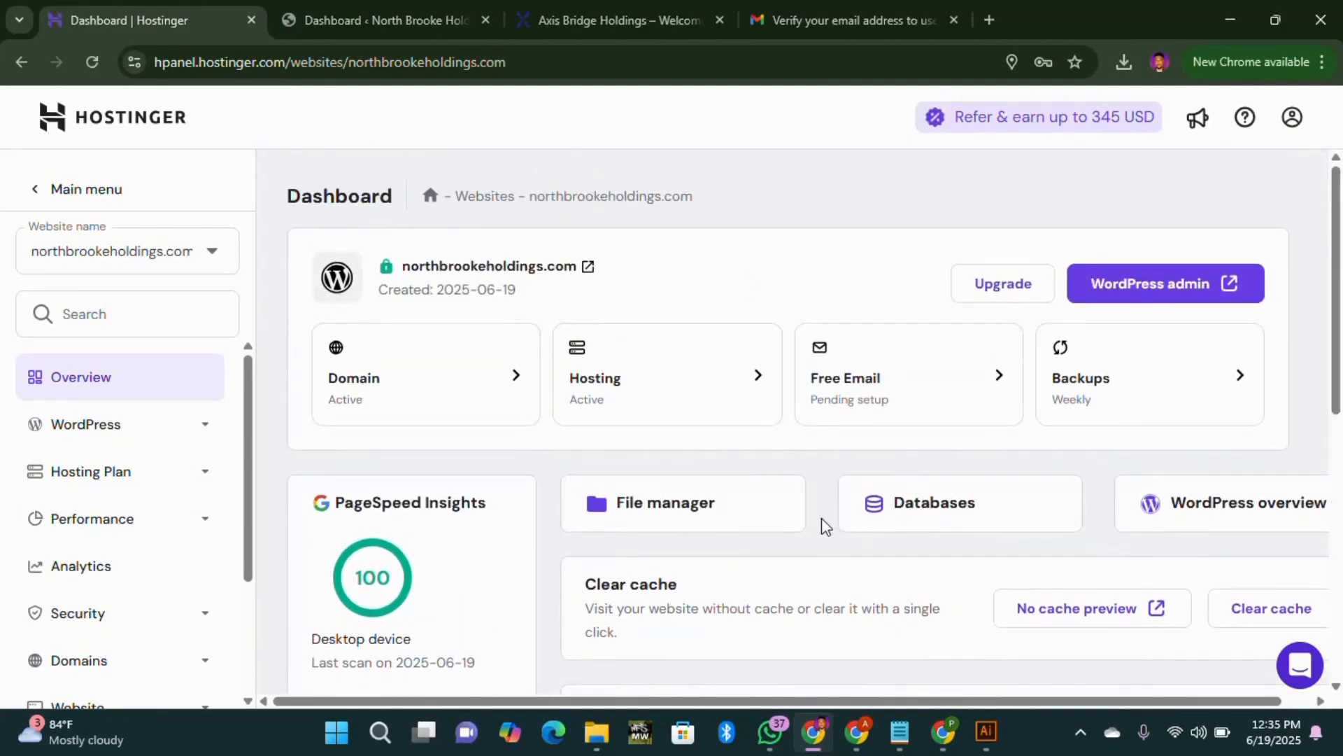
Step: In File Manager, enter public_html and open wp-config.php for editing
{"action": "left_click", "coordinate": [707, 506]}
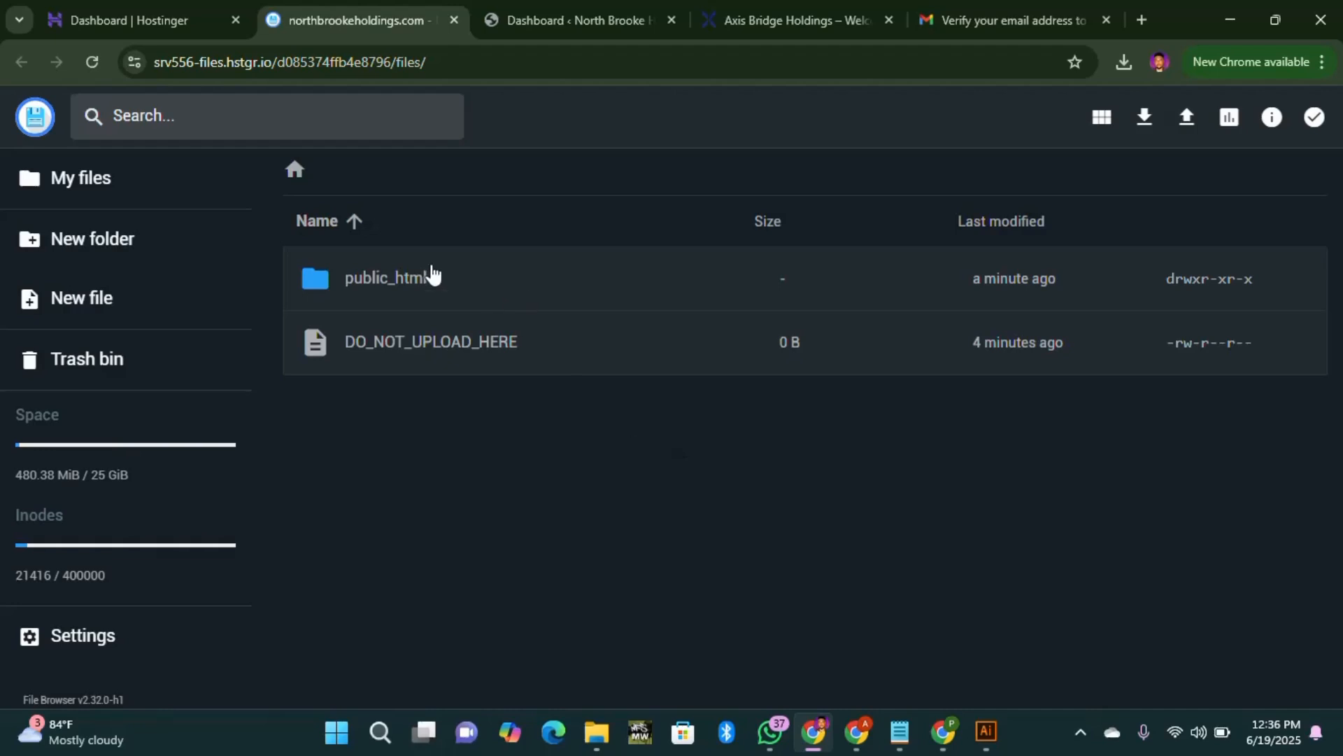
{"action": "double_click", "coordinate": [428, 279]}
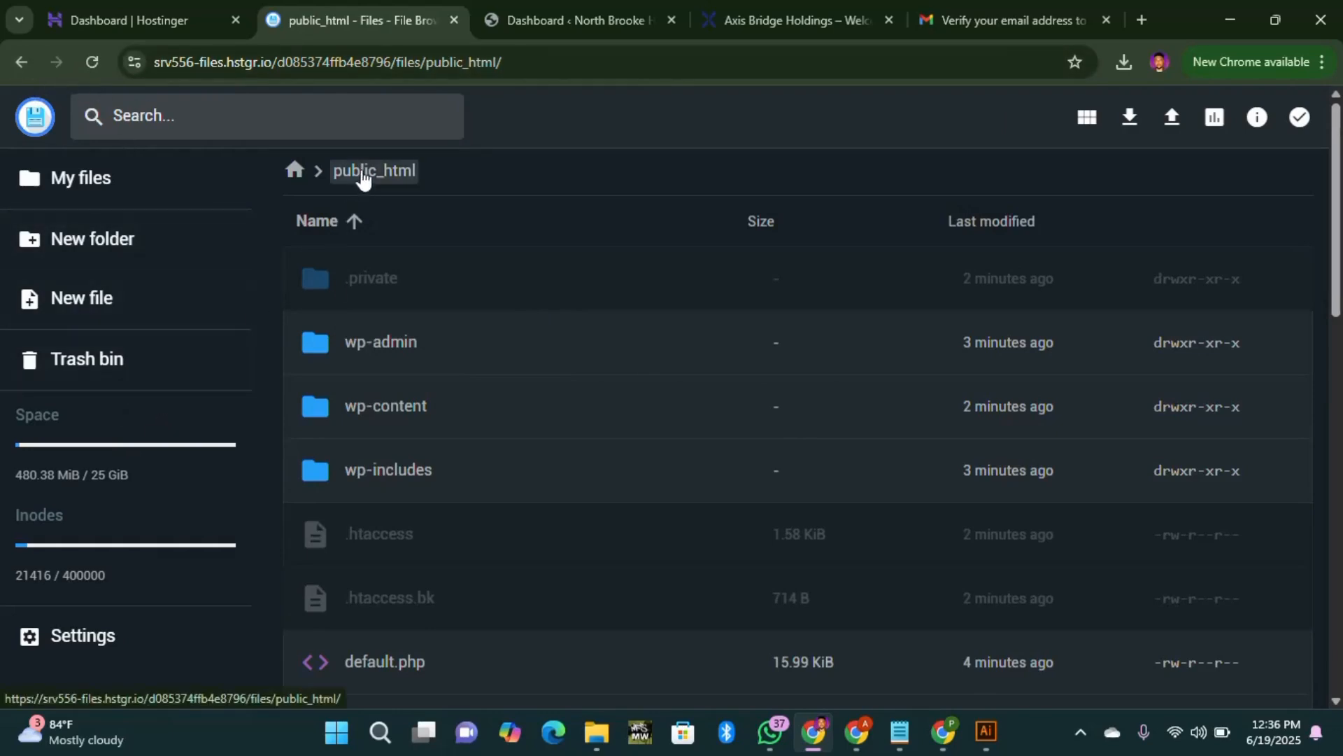
{"action": "left_click", "coordinate": [294, 170]}
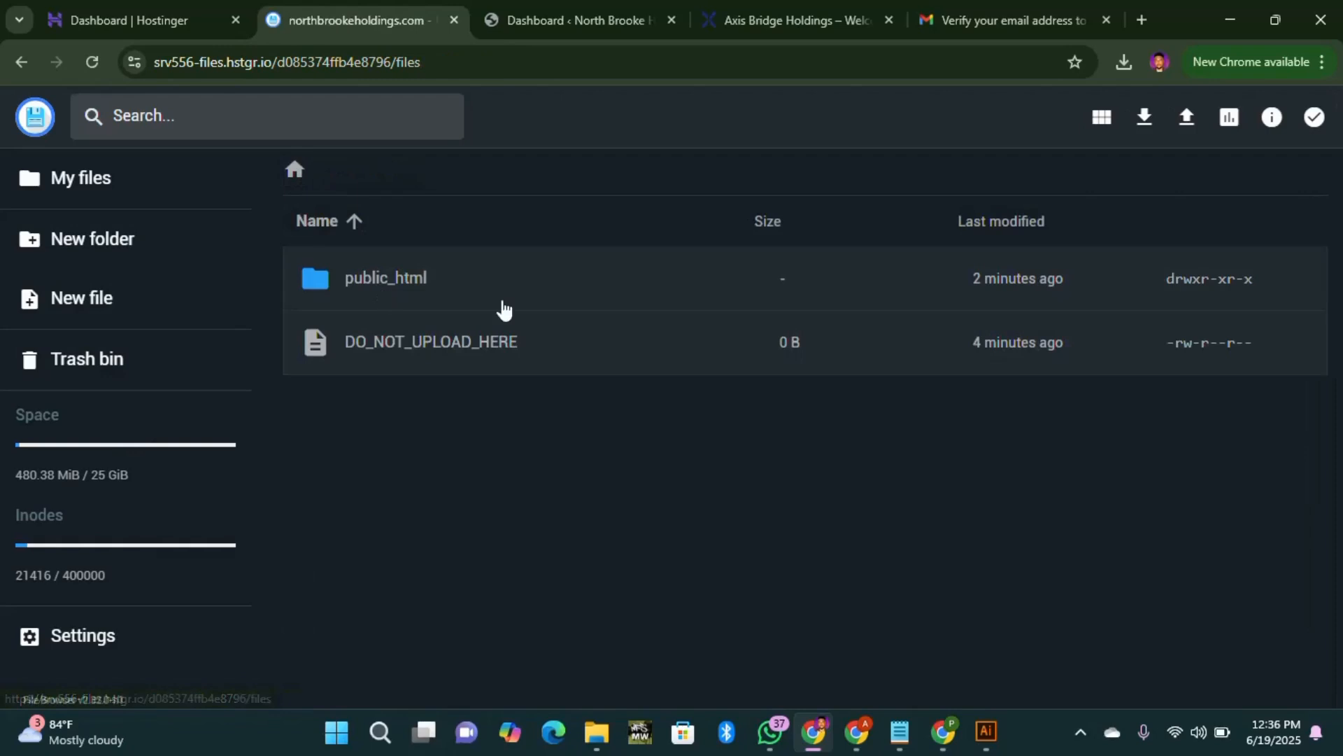
{"action": "double_click", "coordinate": [393, 288]}
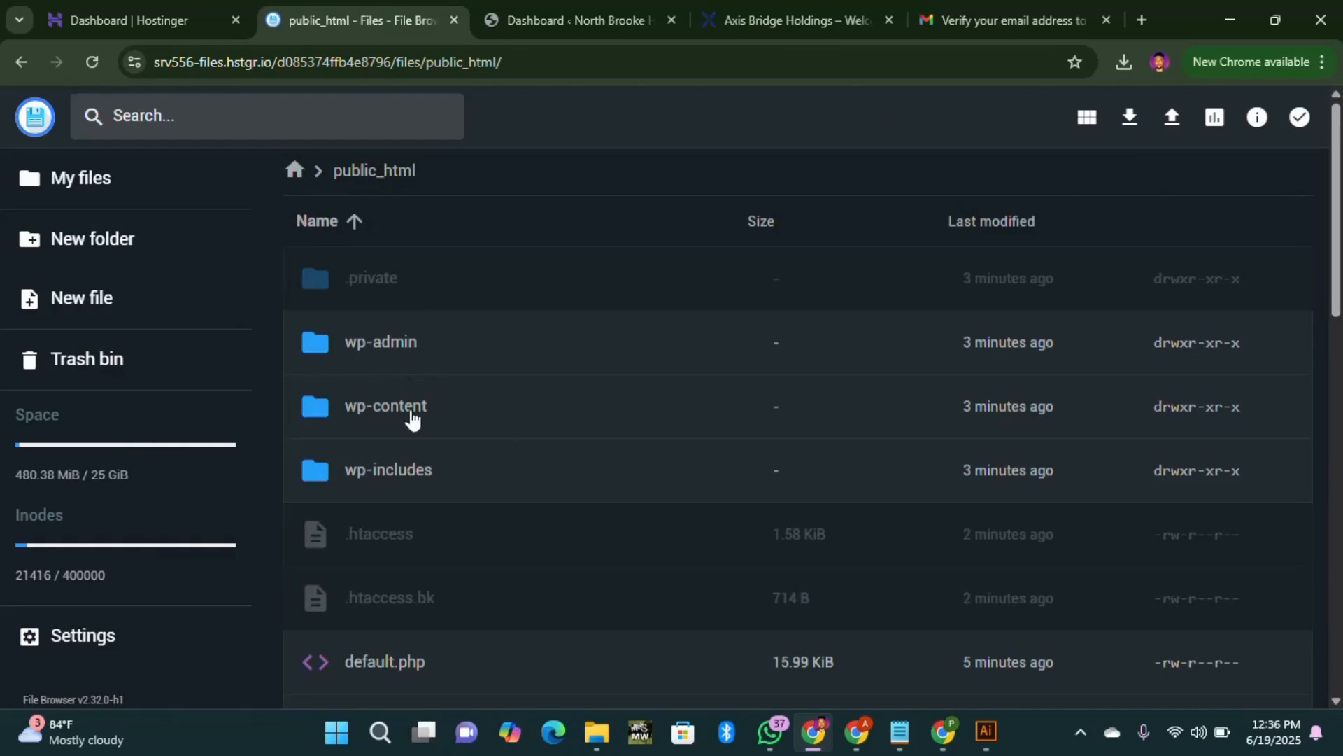
{"action": "scroll", "coordinate": [448, 507], "scroll_direction": "down", "scroll_amount": 5}
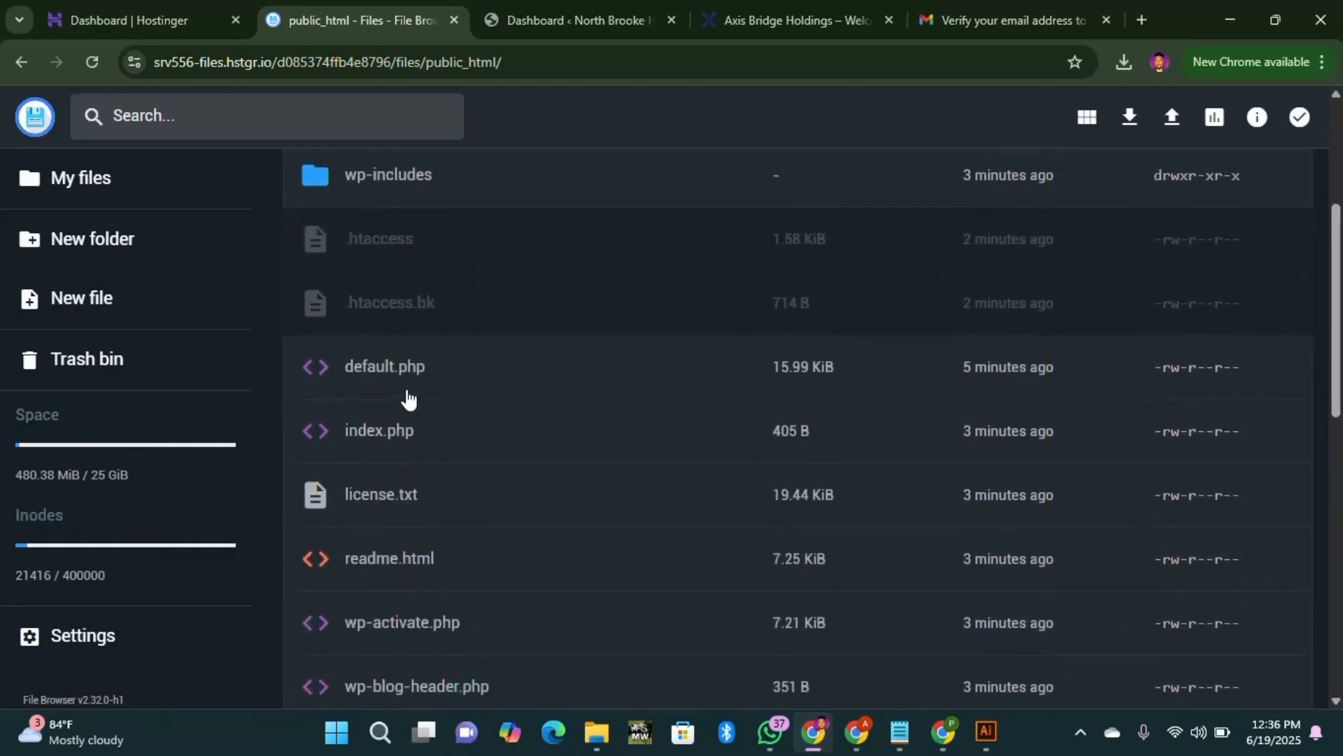
{"action": "scroll", "coordinate": [440, 443], "scroll_direction": "down", "scroll_amount": 5}
{"action": "scroll", "coordinate": [441, 448], "scroll_direction": "down", "scroll_amount": 2}
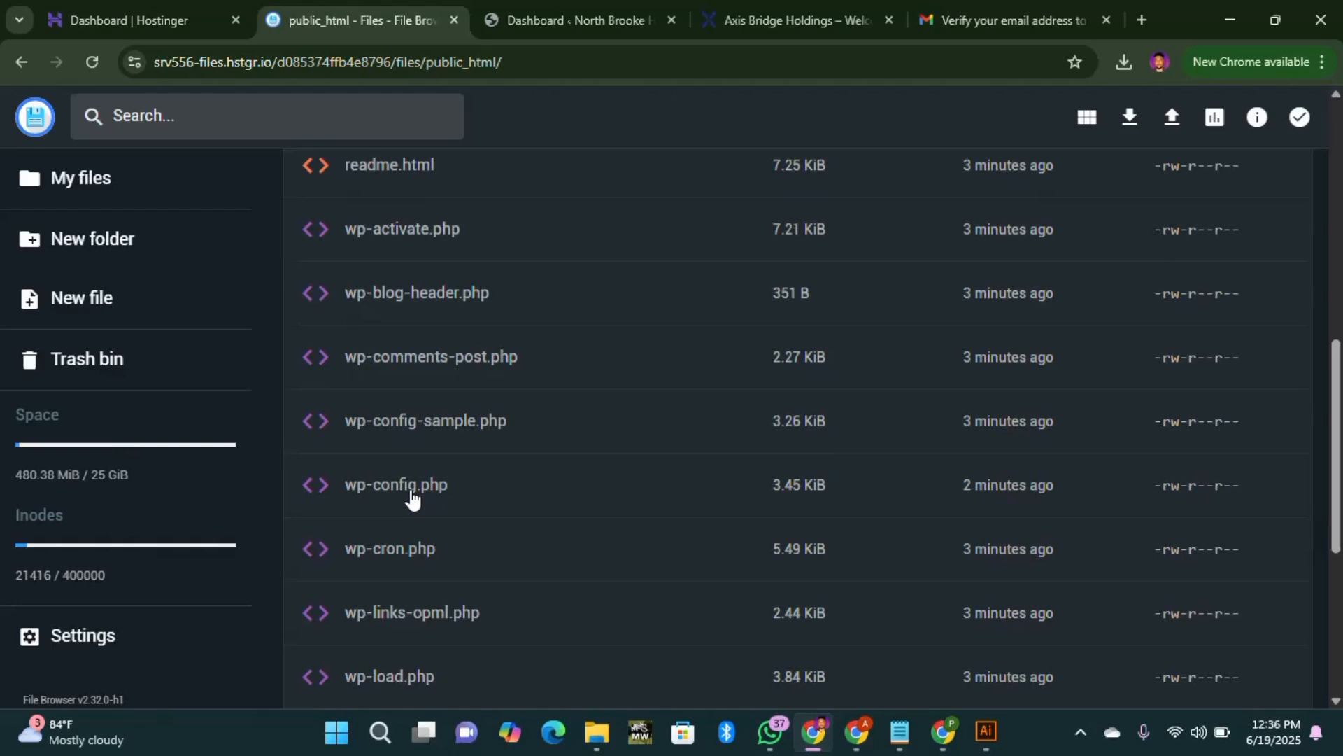
{"action": "double_click", "coordinate": [411, 494]}
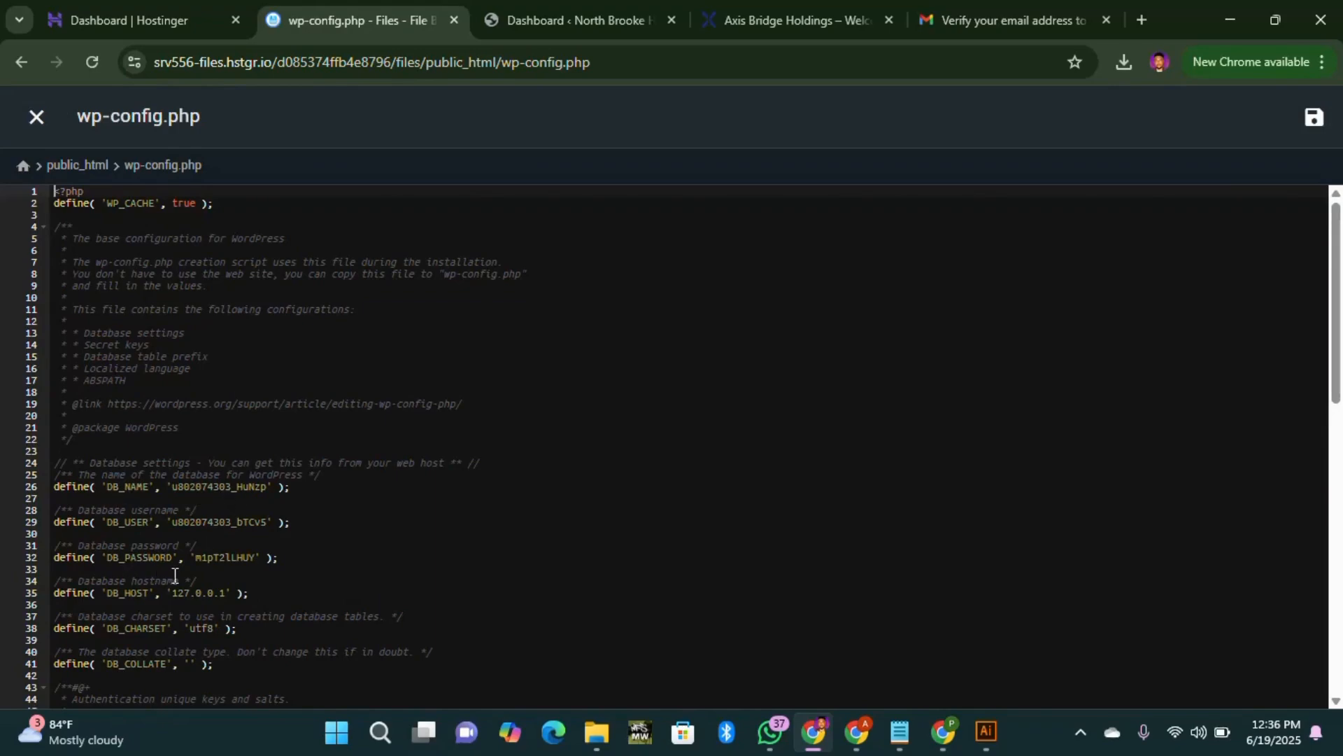
{"action": "scroll", "coordinate": [284, 501], "scroll_direction": "down", "scroll_amount": 8}
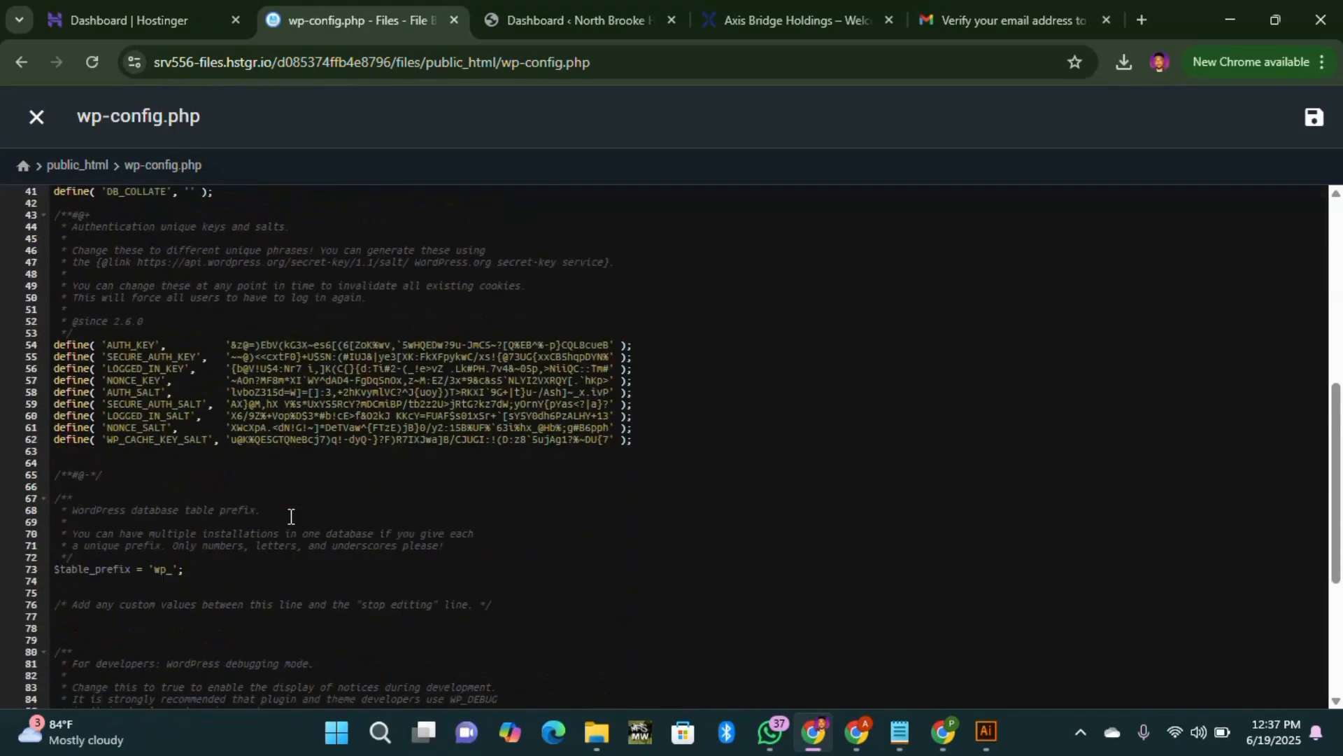
{"action": "scroll", "coordinate": [287, 521], "scroll_direction": "down", "scroll_amount": 3}
{"action": "scroll", "coordinate": [209, 490], "scroll_direction": "up", "scroll_amount": 1}
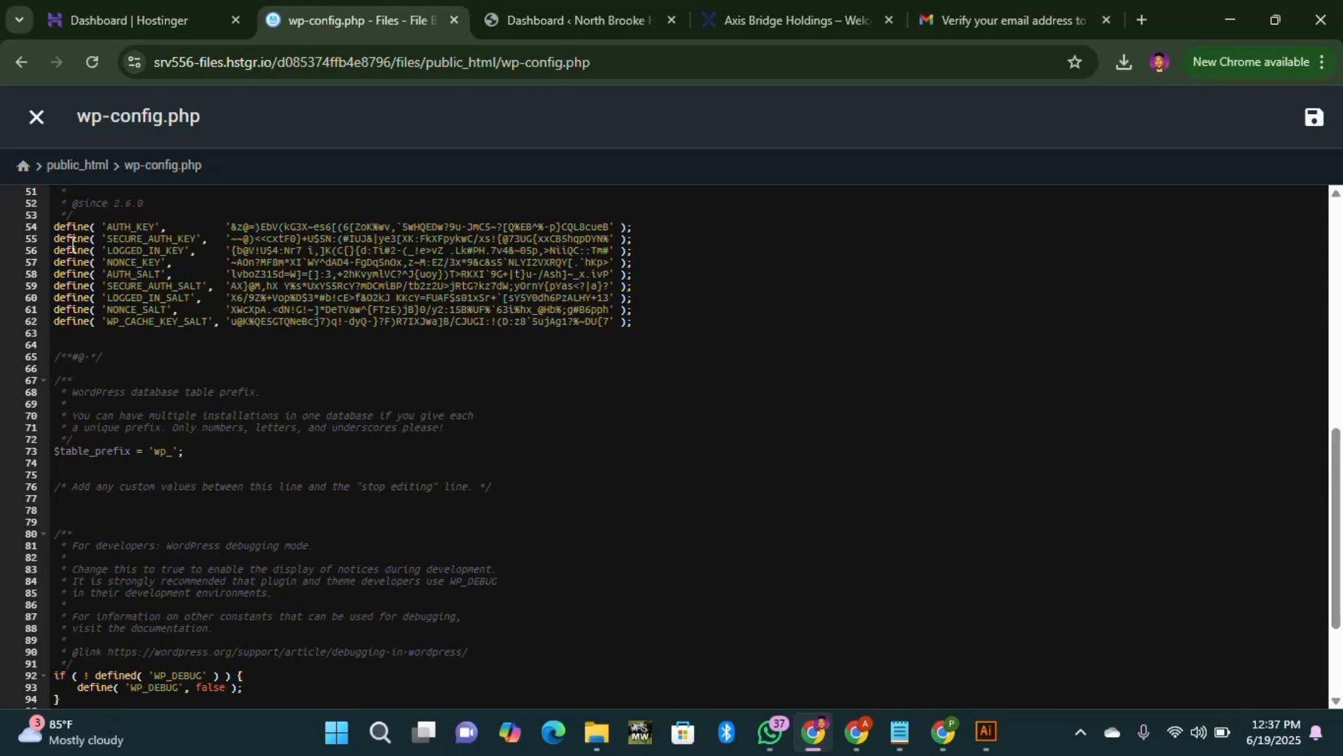
{"action": "left_click", "coordinate": [29, 120]}
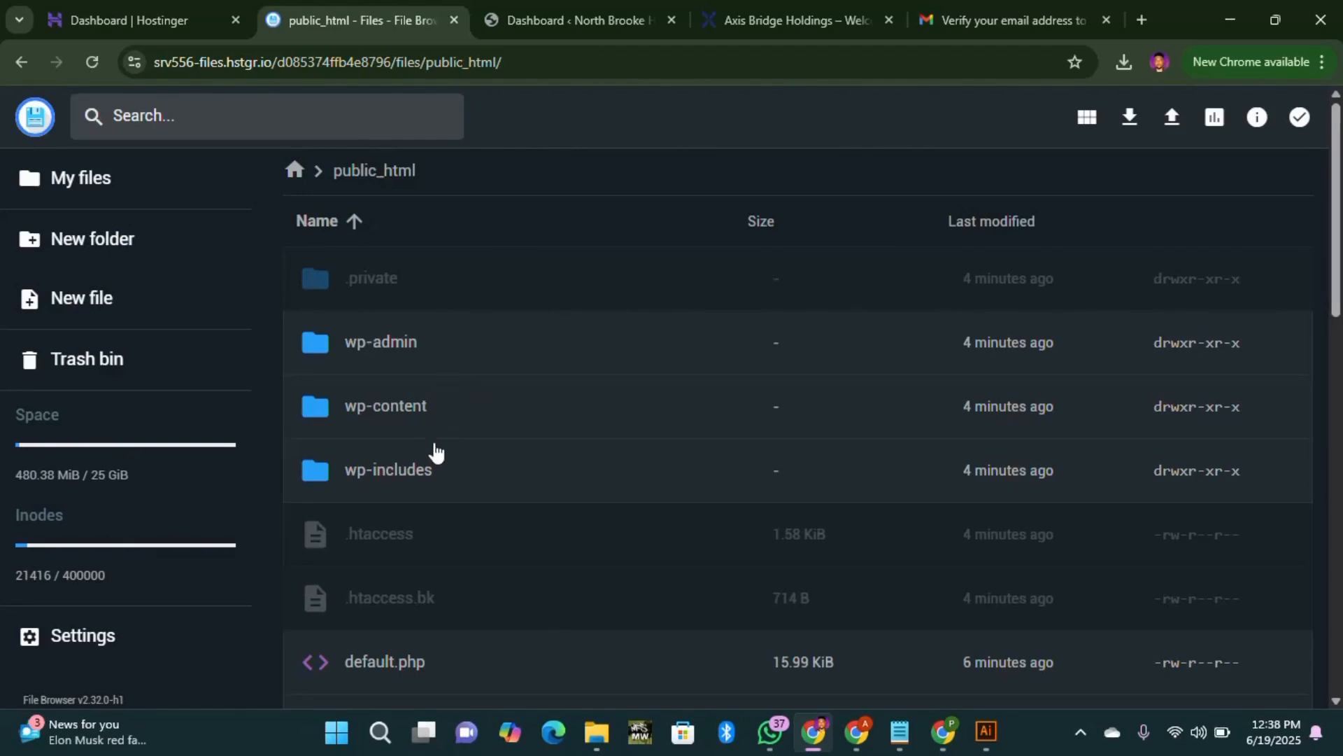
Step: Delete the wp-content folder from public_html permanently, skipping the trash bin
{"action": "left_click", "coordinate": [421, 407]}
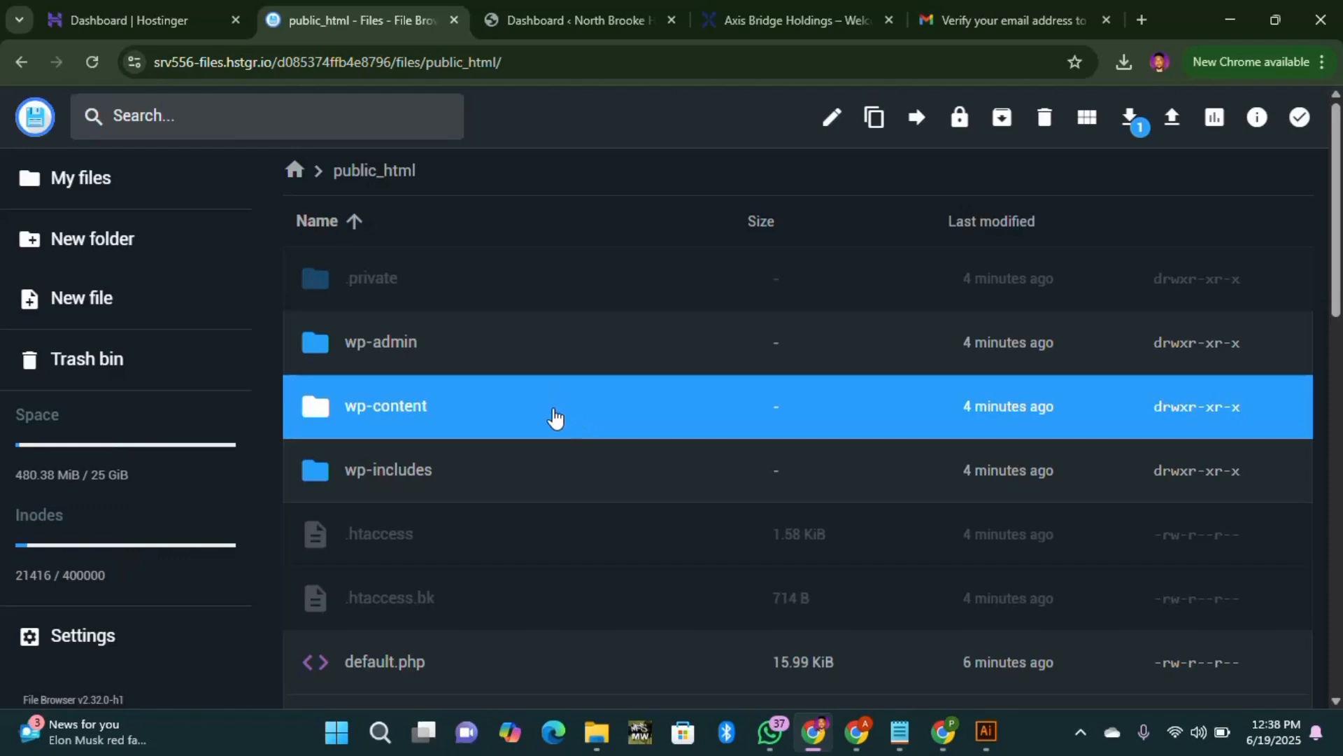
{"action": "left_click", "coordinate": [1044, 118]}
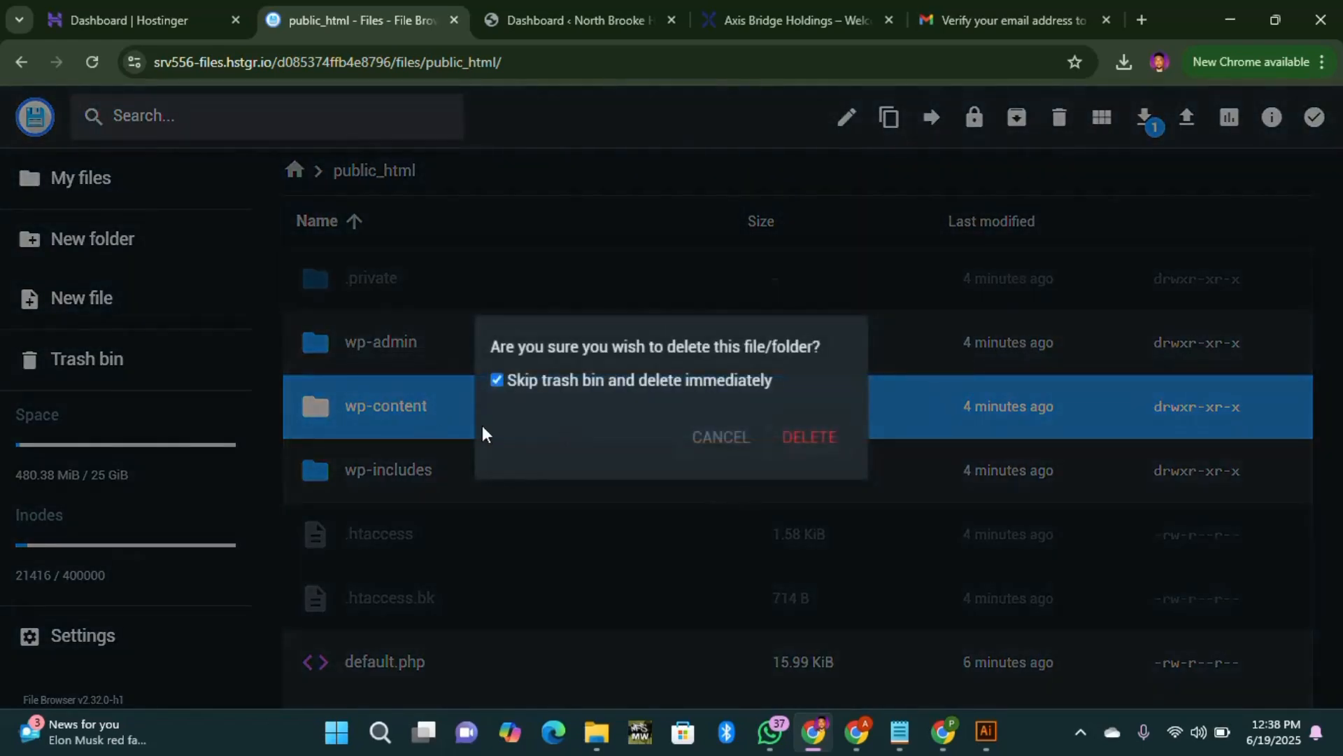
{"action": "left_click", "coordinate": [838, 452]}
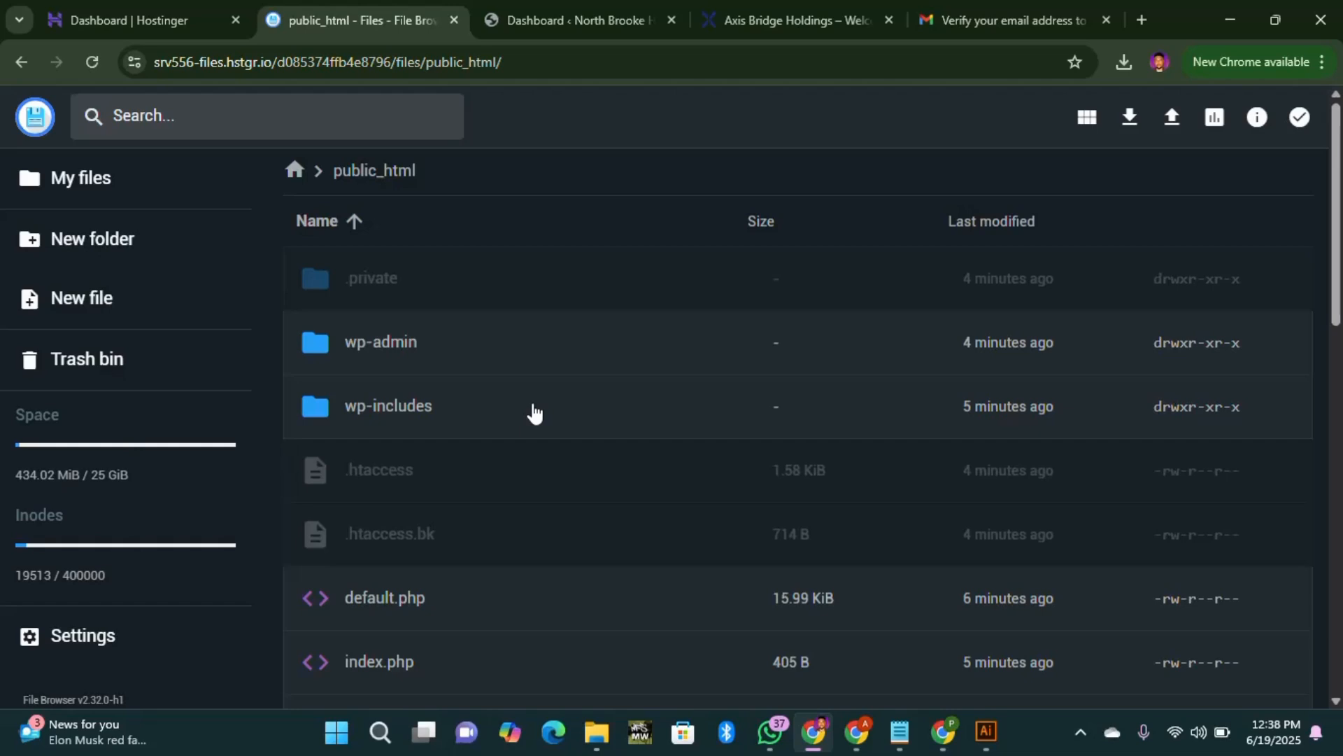
Step: Upload wp-content (3).zip from Desktop > New Folder > Banking Website WP into public_html
{"action": "left_click", "coordinate": [1174, 121]}
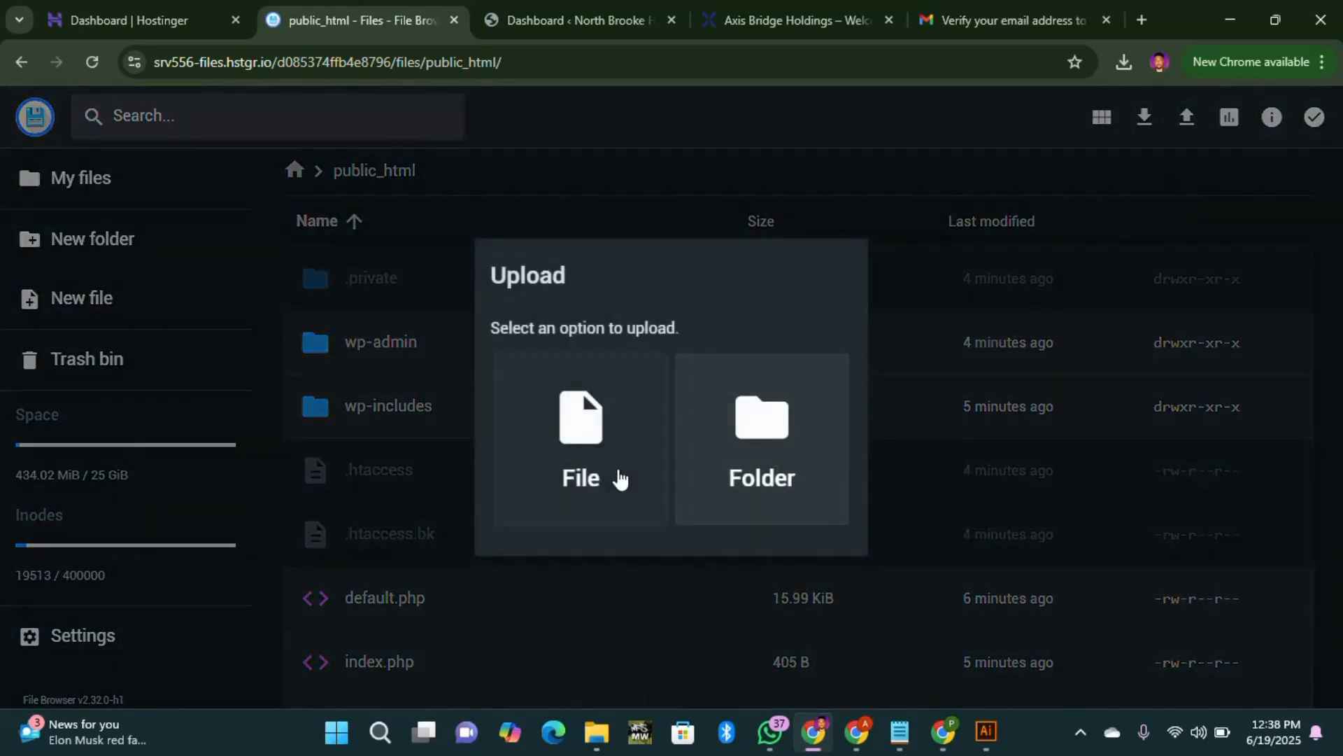
{"action": "left_click", "coordinate": [578, 451]}
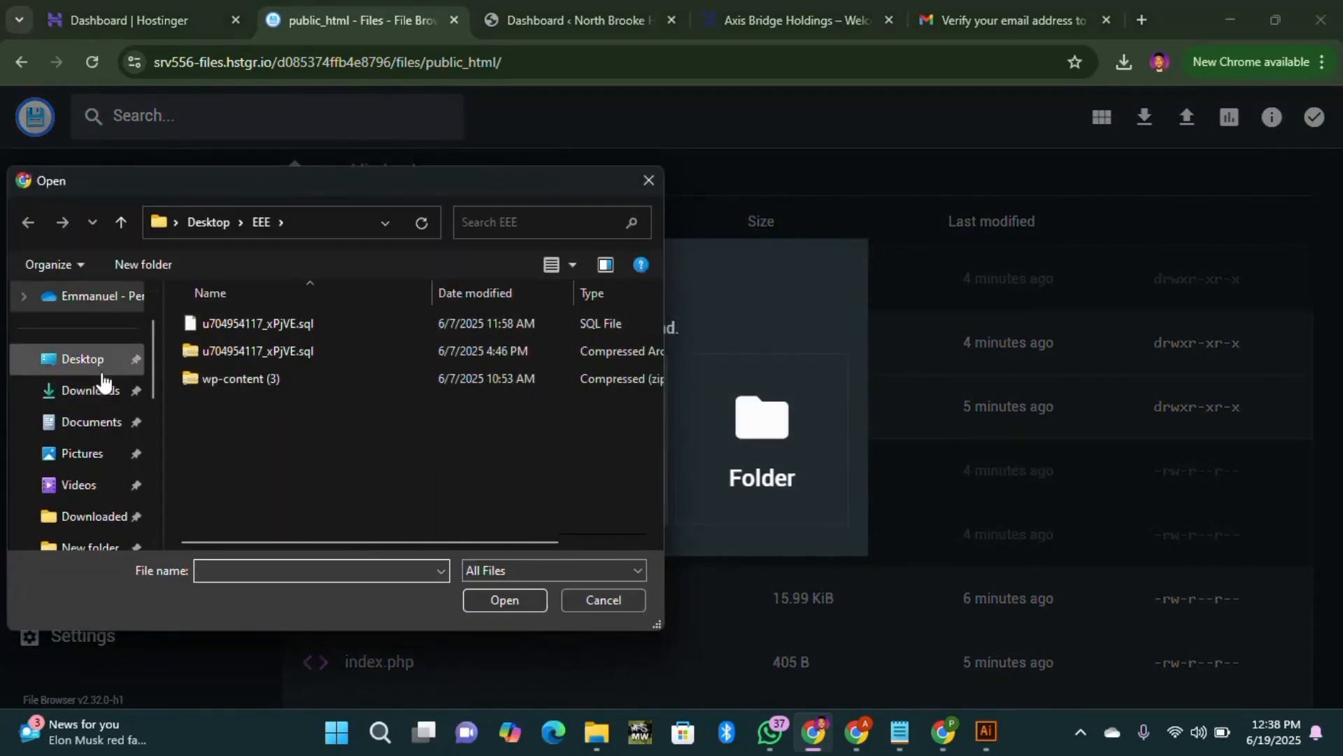
{"action": "left_click", "coordinate": [83, 360]}
{"action": "scroll", "coordinate": [383, 454], "scroll_direction": "down", "scroll_amount": 2}
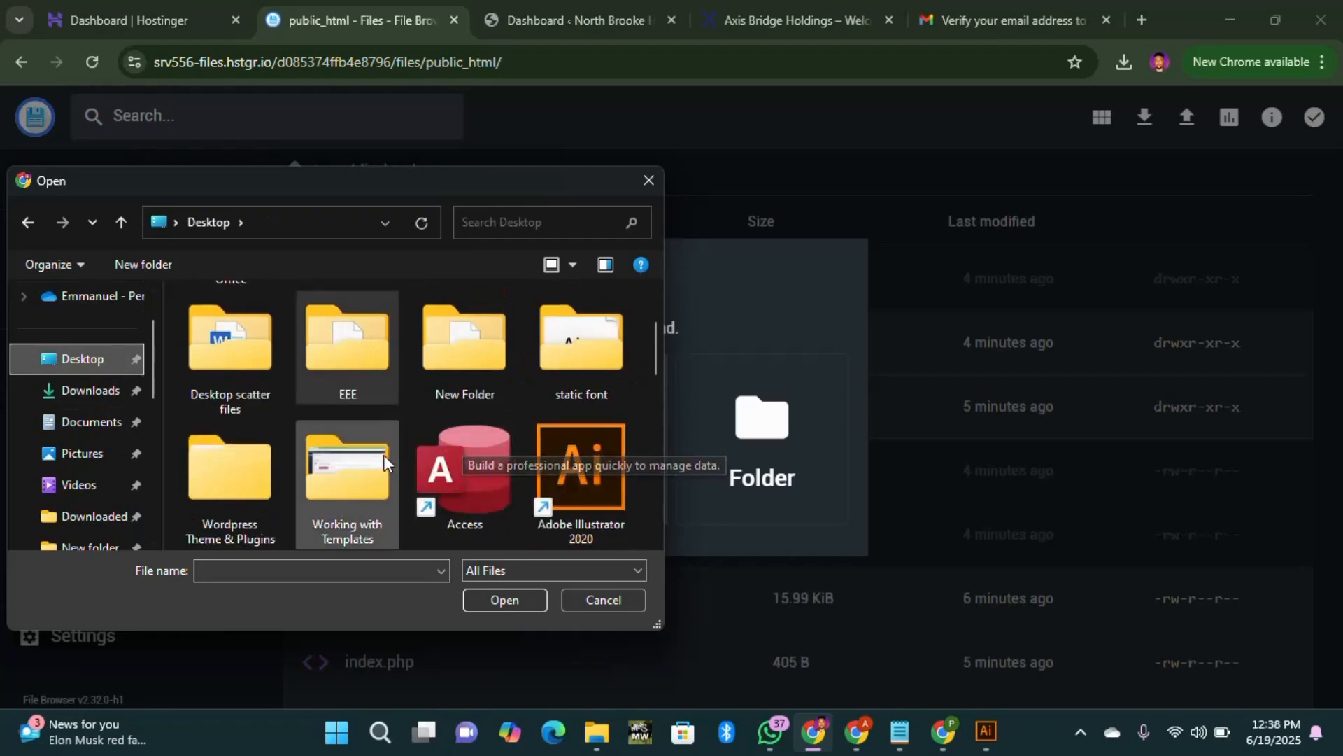
{"action": "scroll", "coordinate": [490, 454], "scroll_direction": "up", "scroll_amount": 2}
{"action": "double_click", "coordinate": [476, 493]}
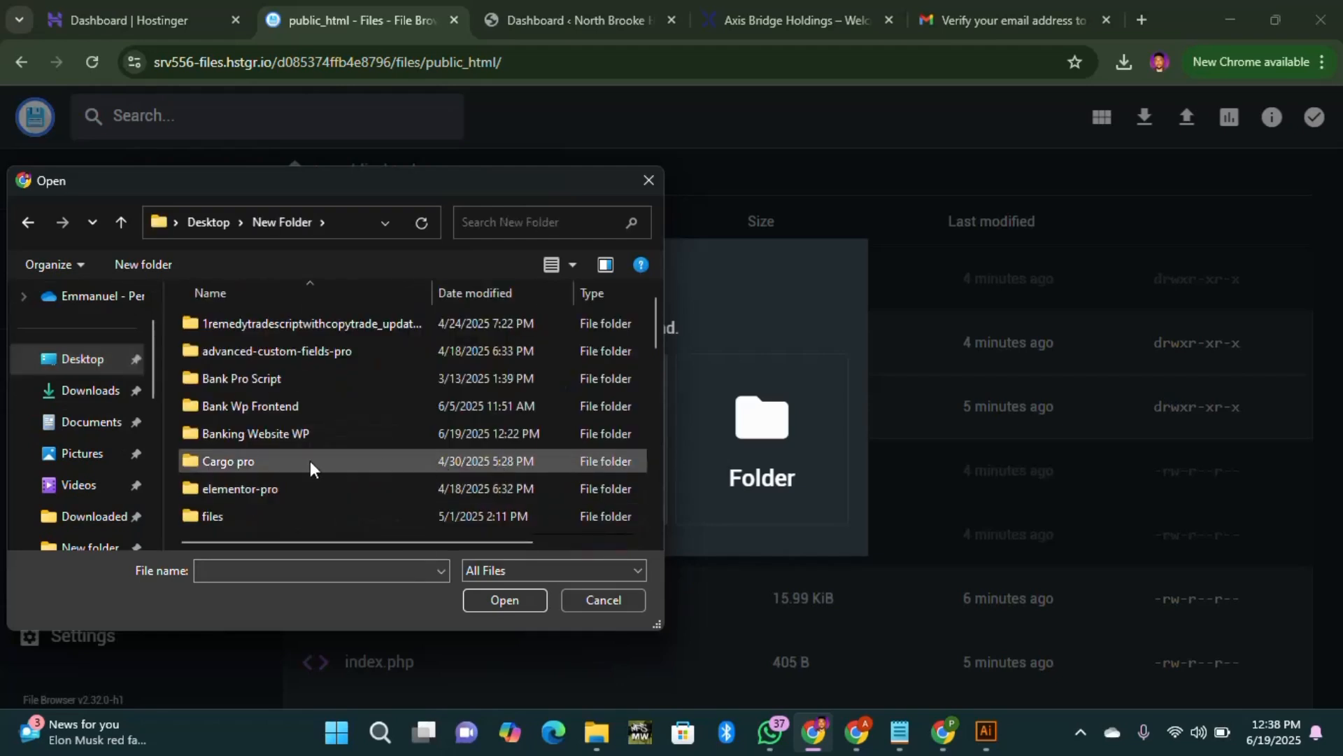
{"action": "left_click", "coordinate": [282, 430]}
{"action": "double_click", "coordinate": [282, 430]}
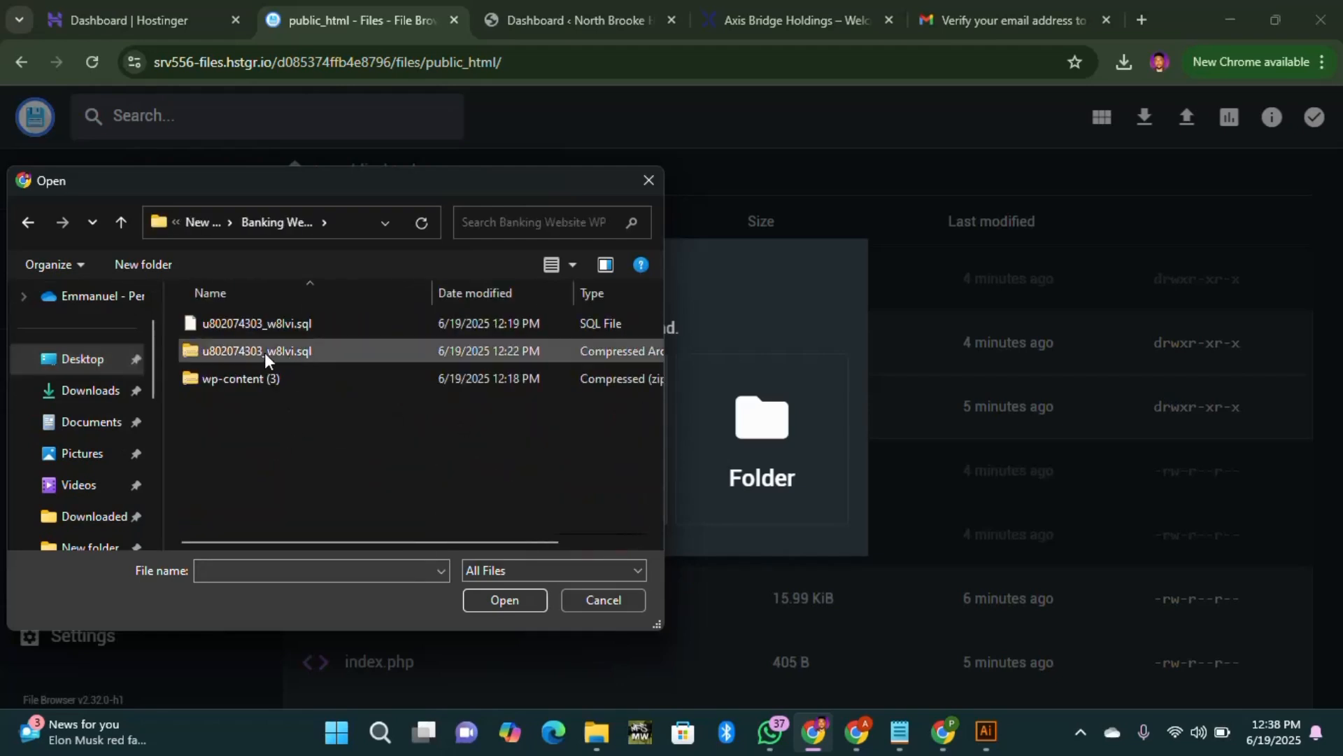
{"action": "left_click", "coordinate": [277, 384]}
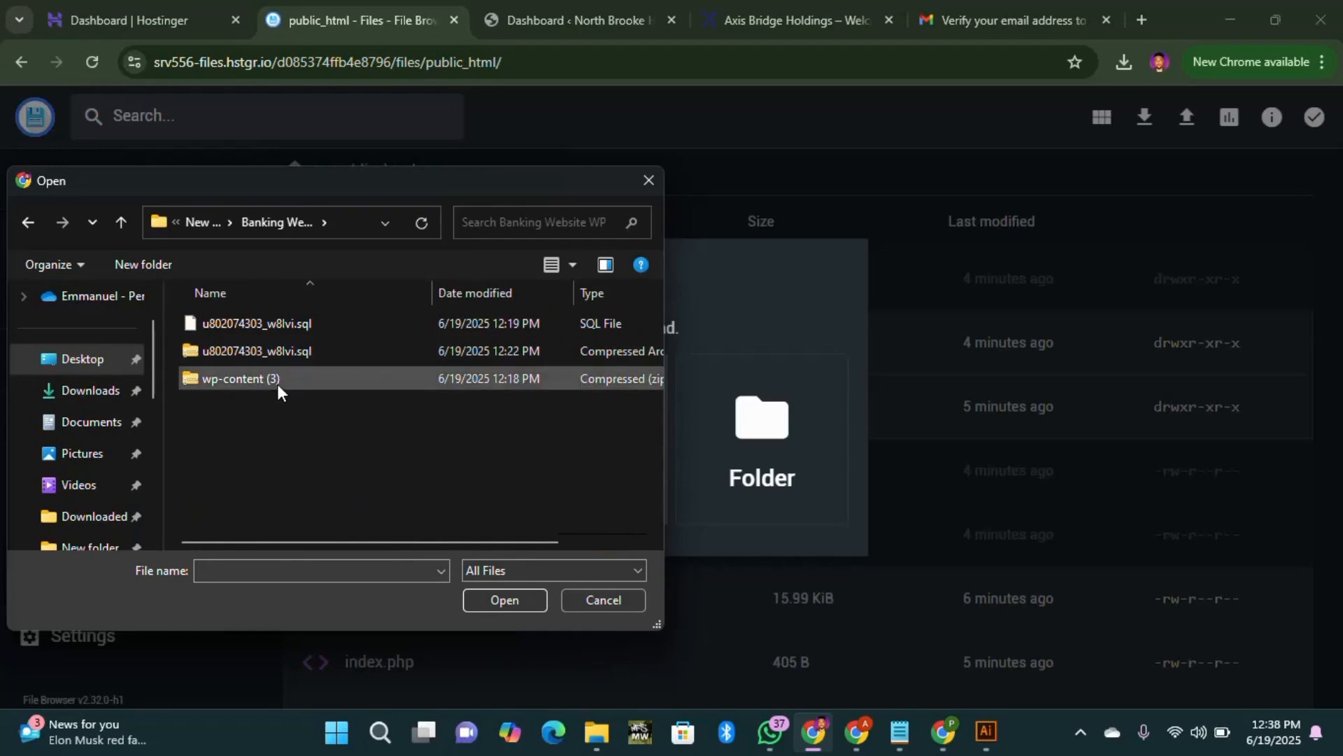
{"action": "left_click", "coordinate": [500, 600]}
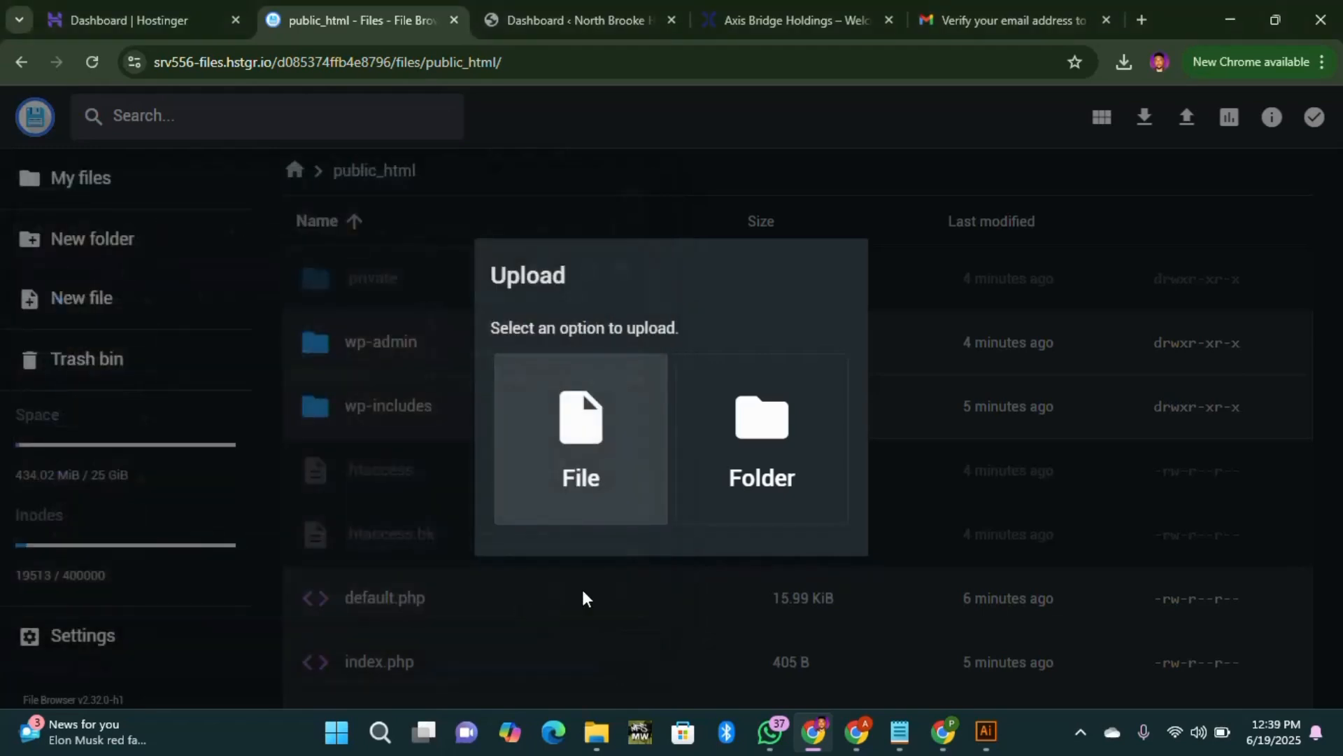
Step: Check the upload progress and go back to the Hostinger website Dashboard
{"action": "scroll", "coordinate": [867, 447], "scroll_direction": "down", "scroll_amount": 2}
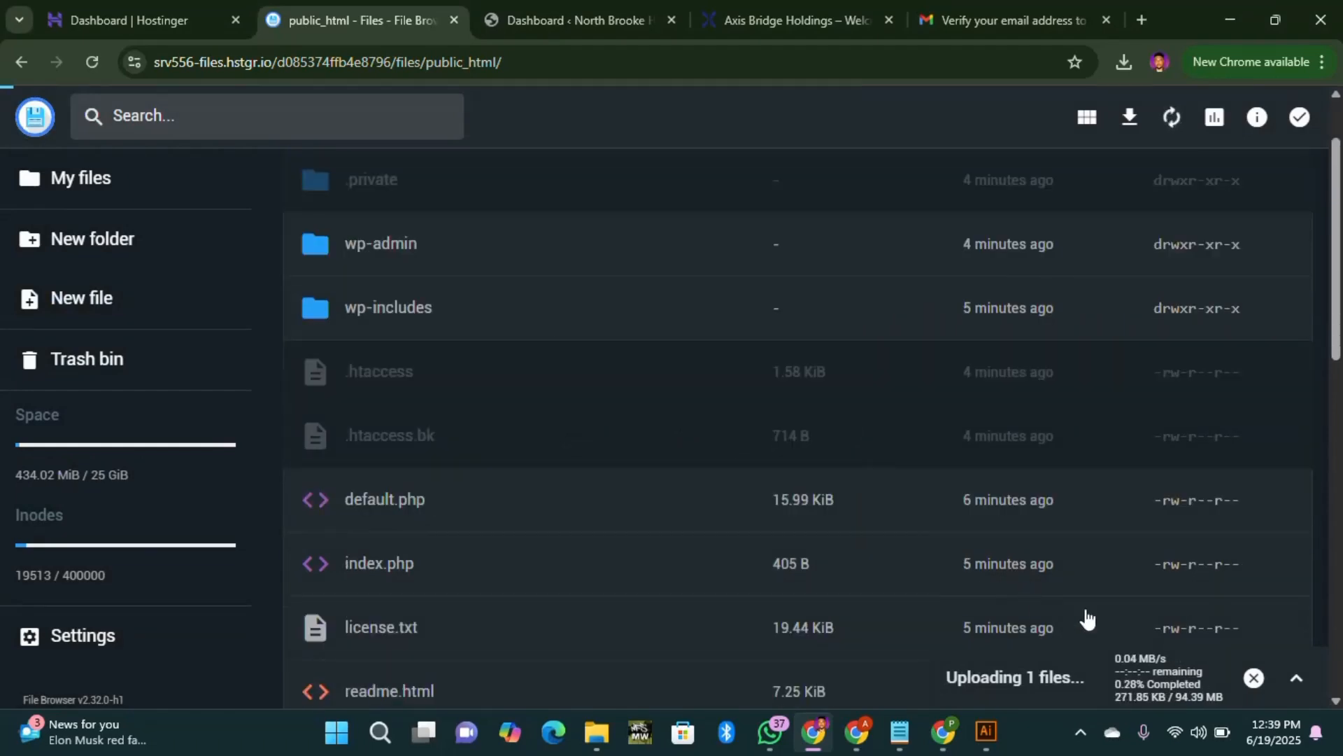
{"action": "left_click", "coordinate": [1297, 678]}
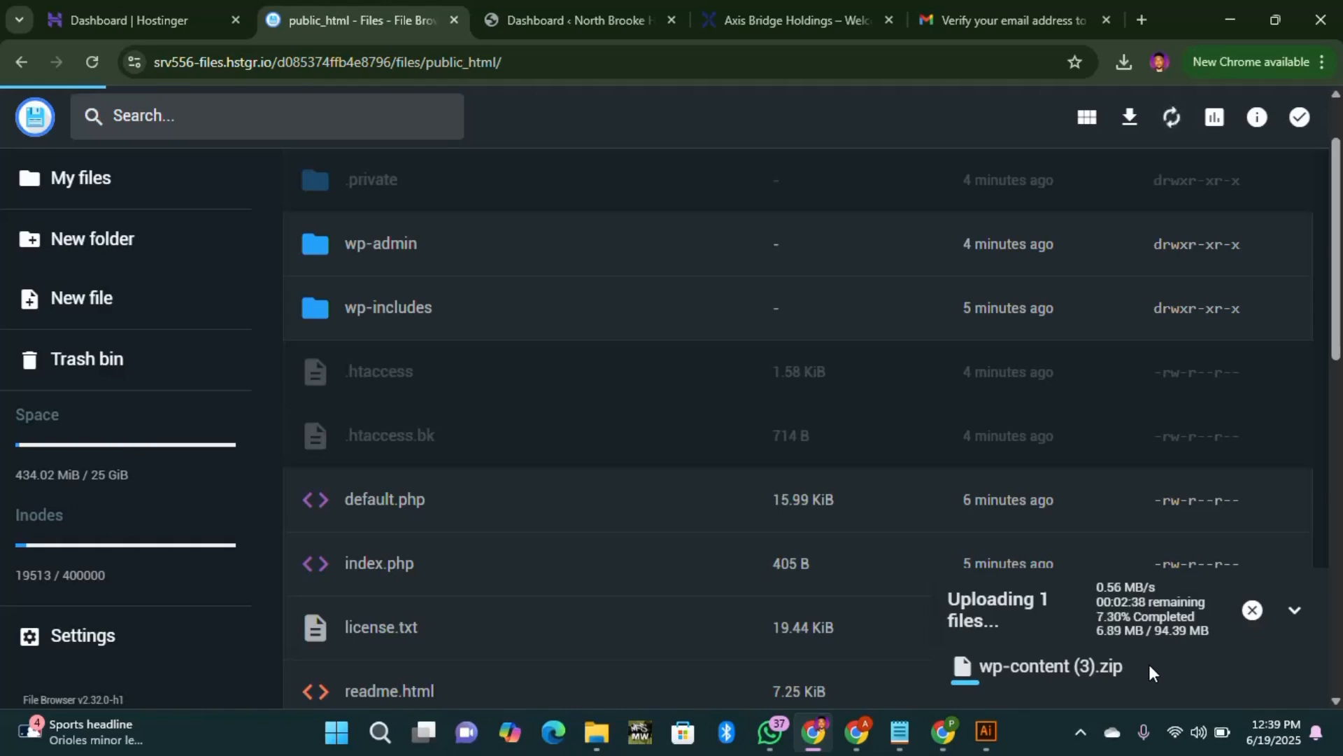
{"action": "left_click", "coordinate": [134, 18]}
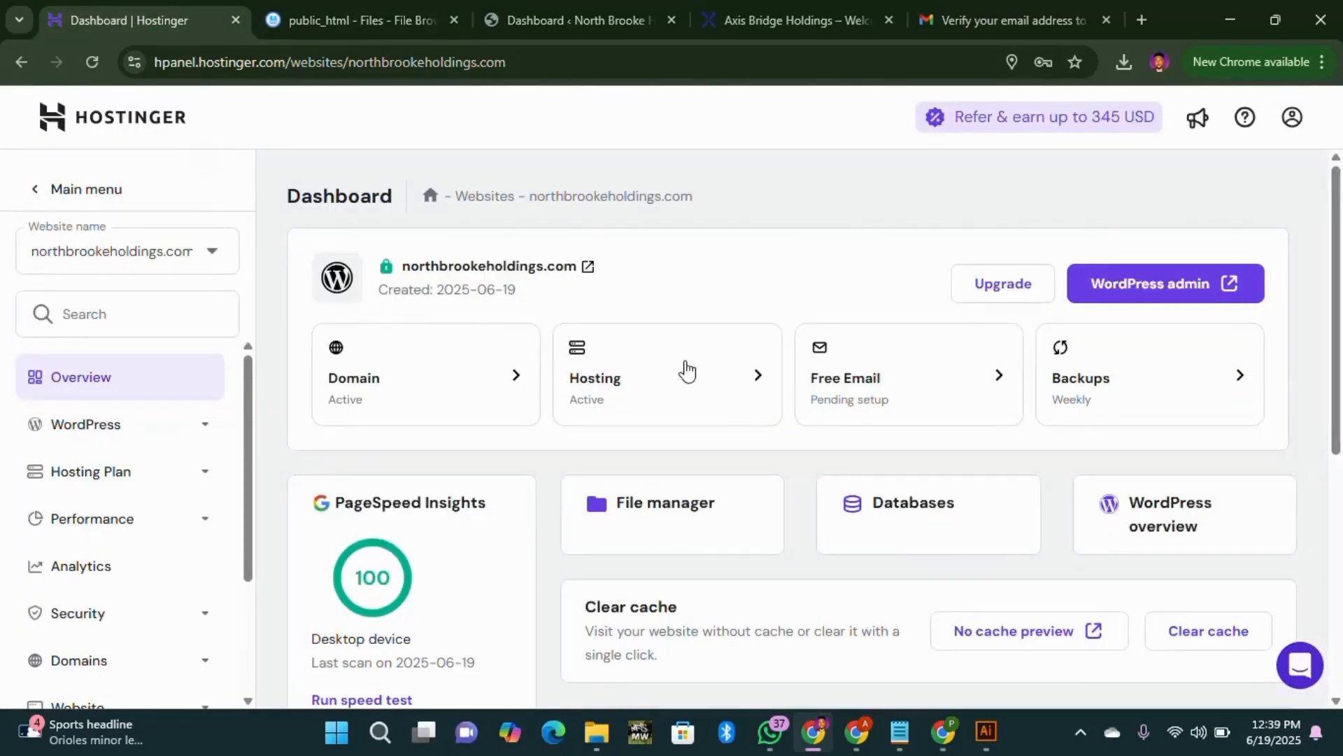
Step: Go to the site's MySQL databases and open u802074303_HuNzp in phpMyAdmin
{"action": "scroll", "coordinate": [980, 537], "scroll_direction": "down", "scroll_amount": 1}
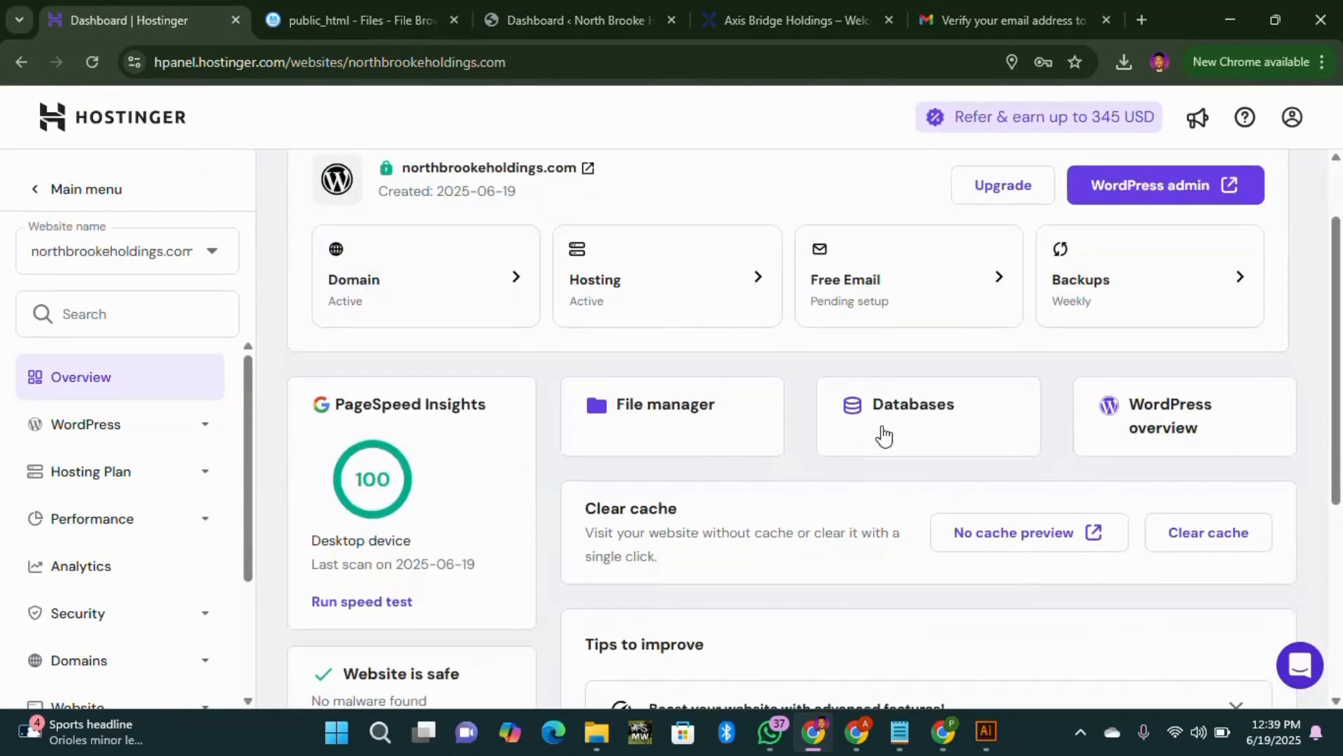
{"action": "left_click", "coordinate": [851, 456]}
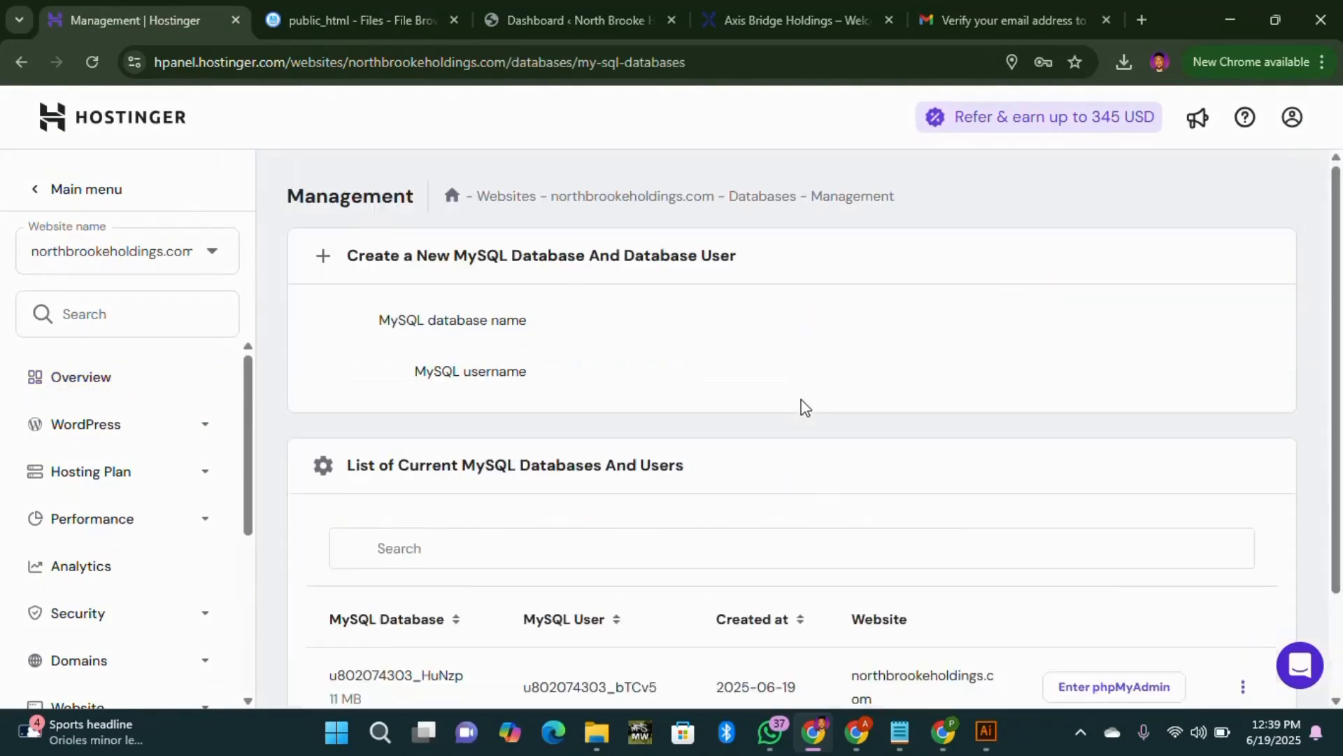
{"action": "scroll", "coordinate": [746, 420], "scroll_direction": "down", "scroll_amount": 4}
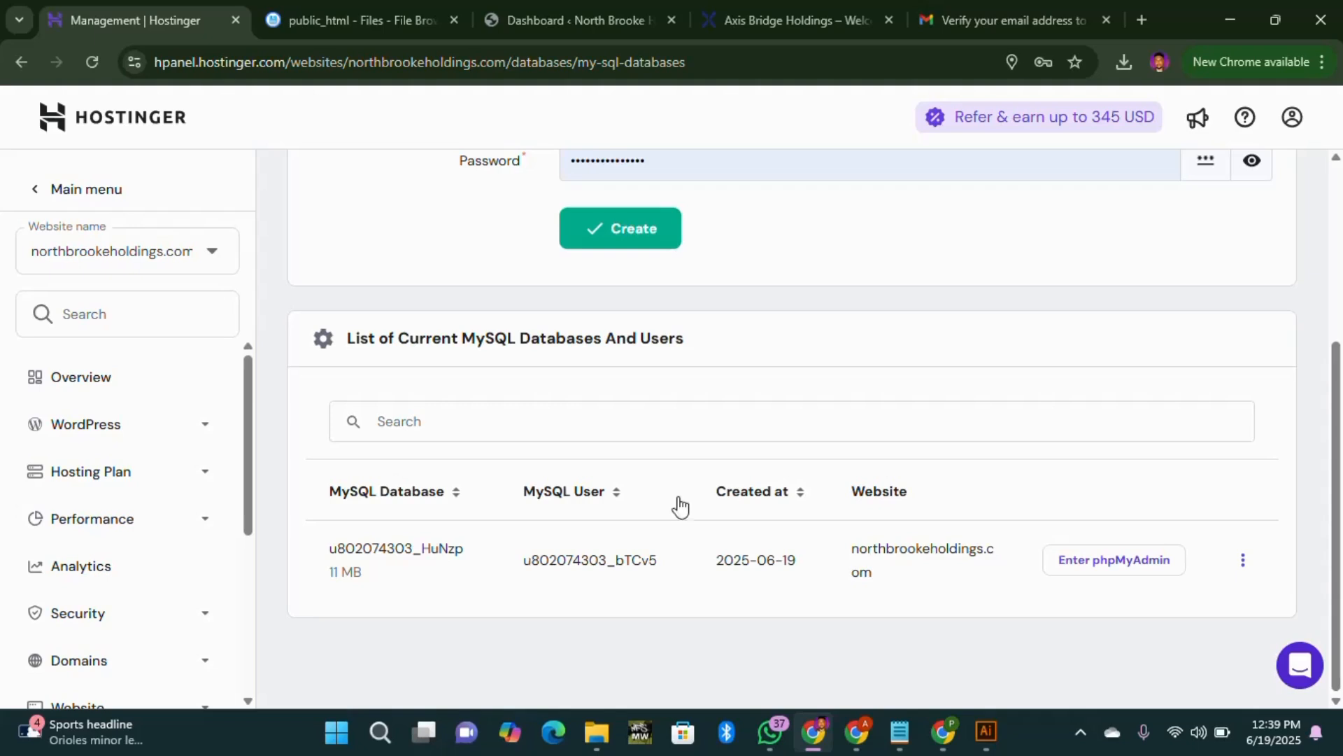
{"action": "left_click", "coordinate": [1114, 560]}
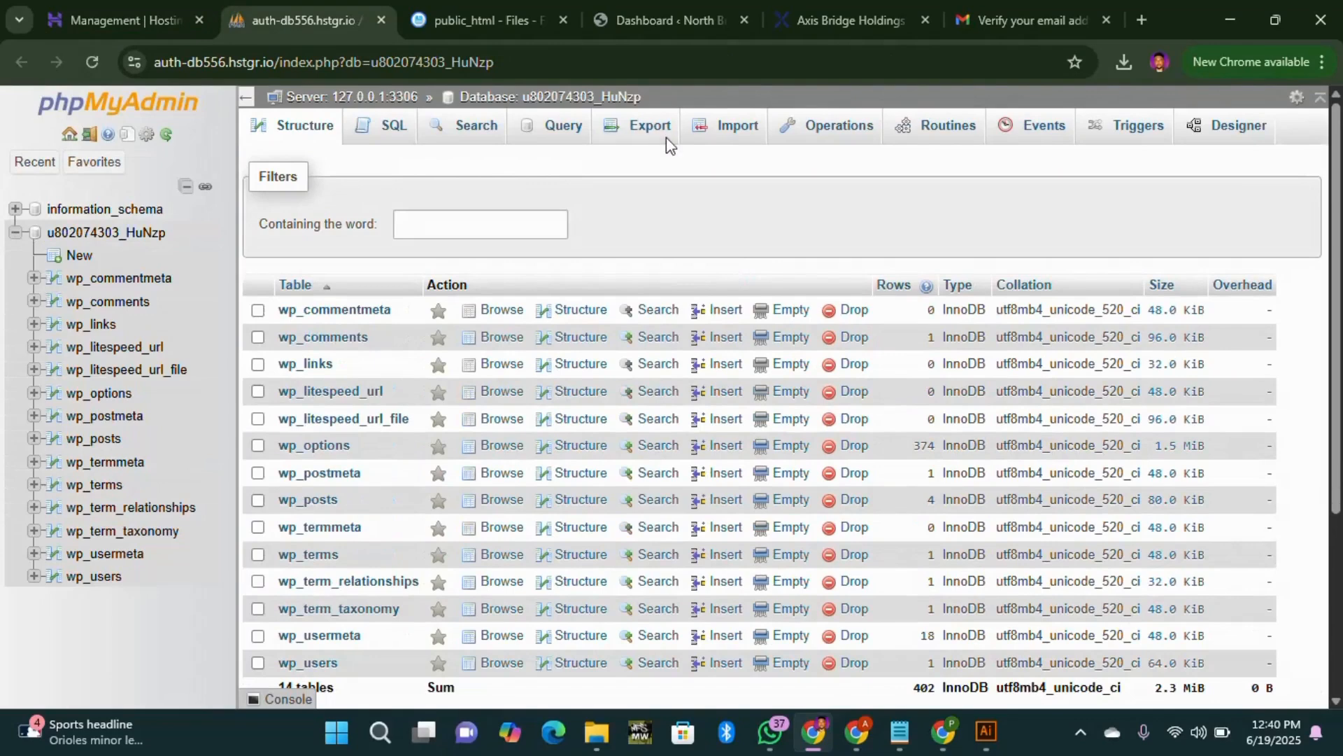
{"action": "left_click", "coordinate": [15, 232]}
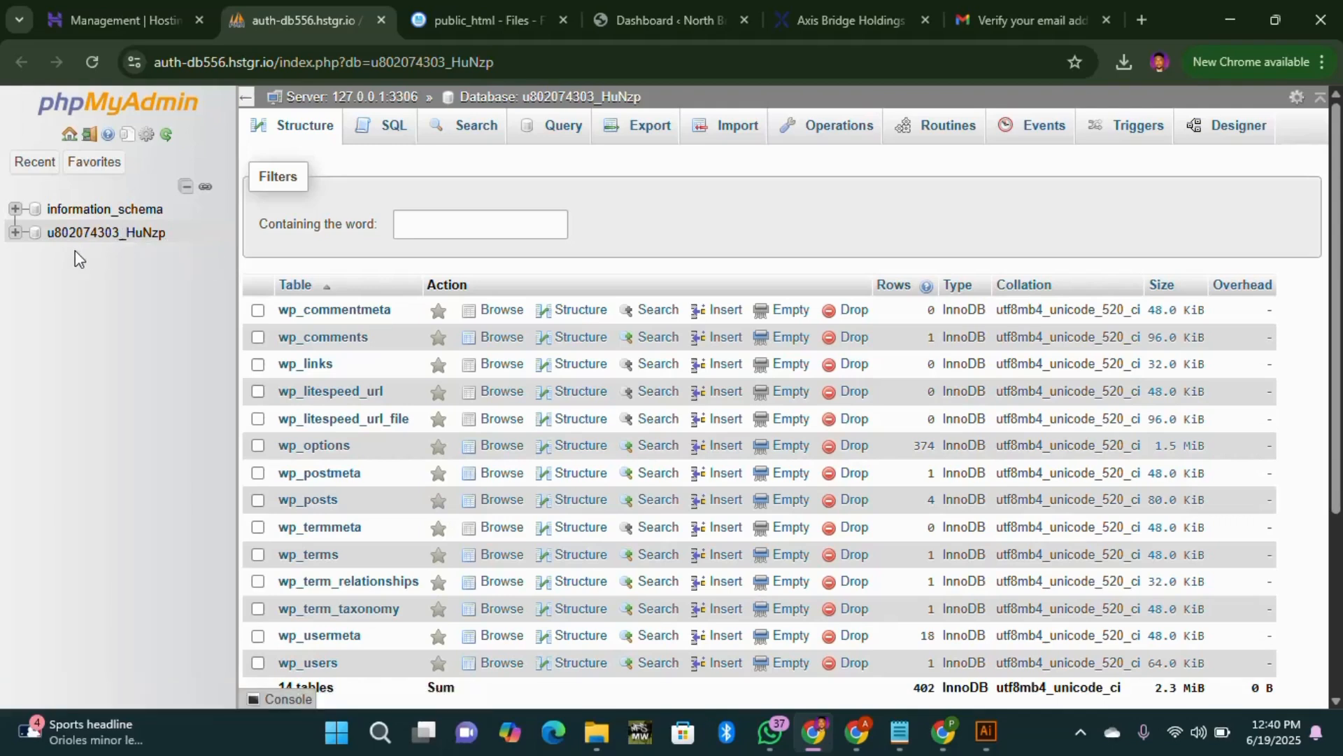
{"action": "left_click", "coordinate": [144, 239]}
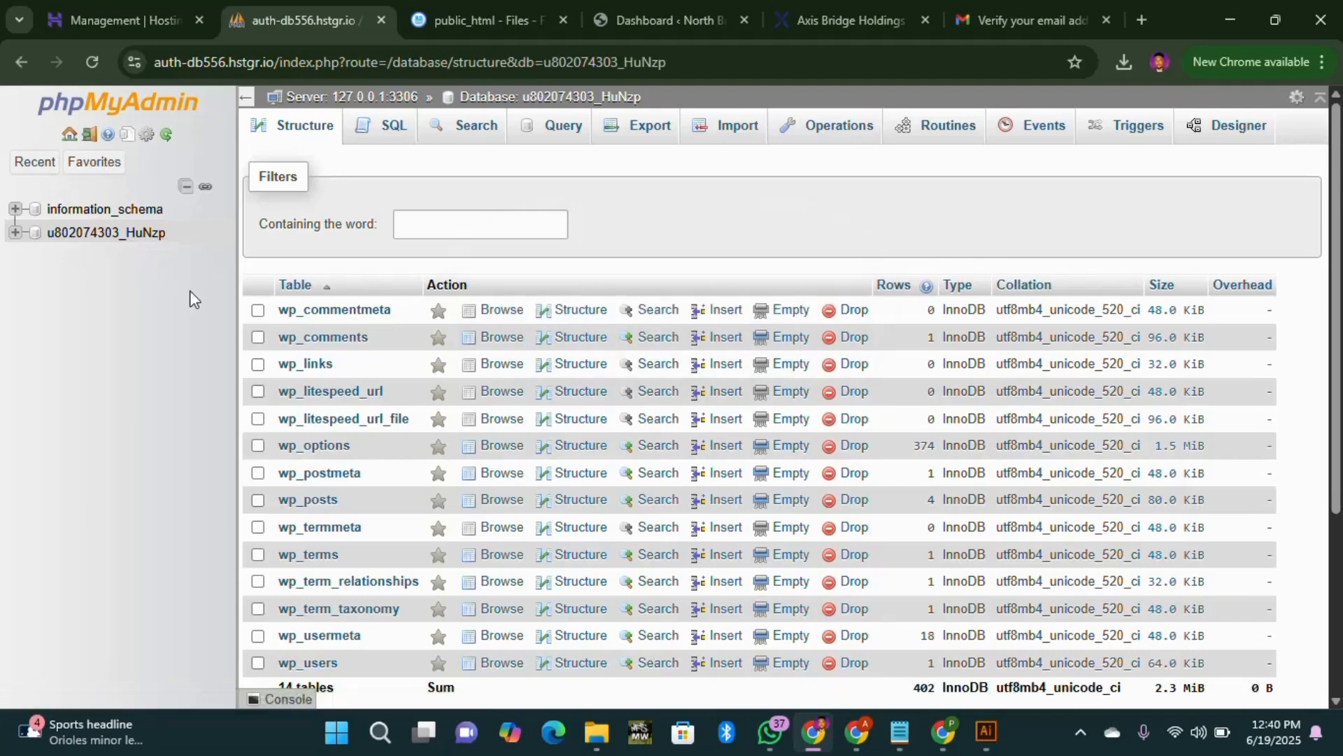
{"action": "left_click", "coordinate": [328, 448]}
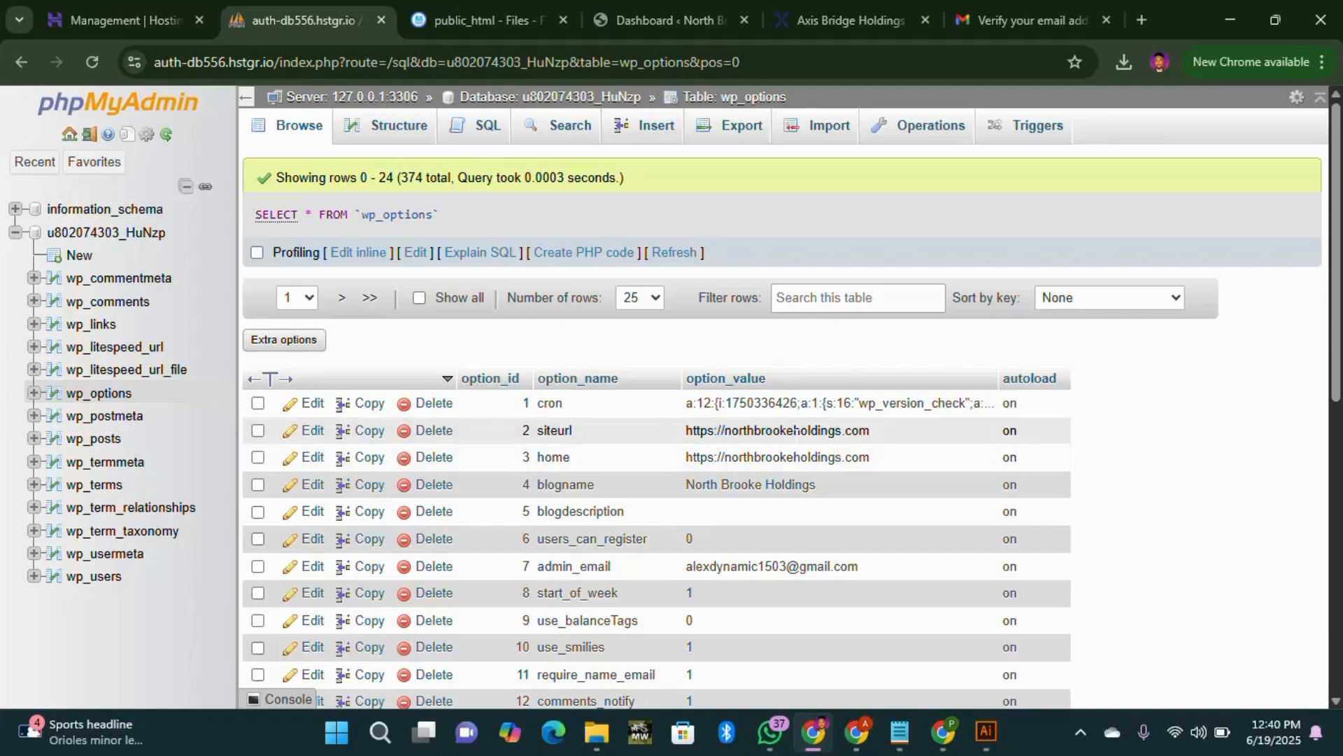
{"action": "left_click", "coordinate": [143, 234]}
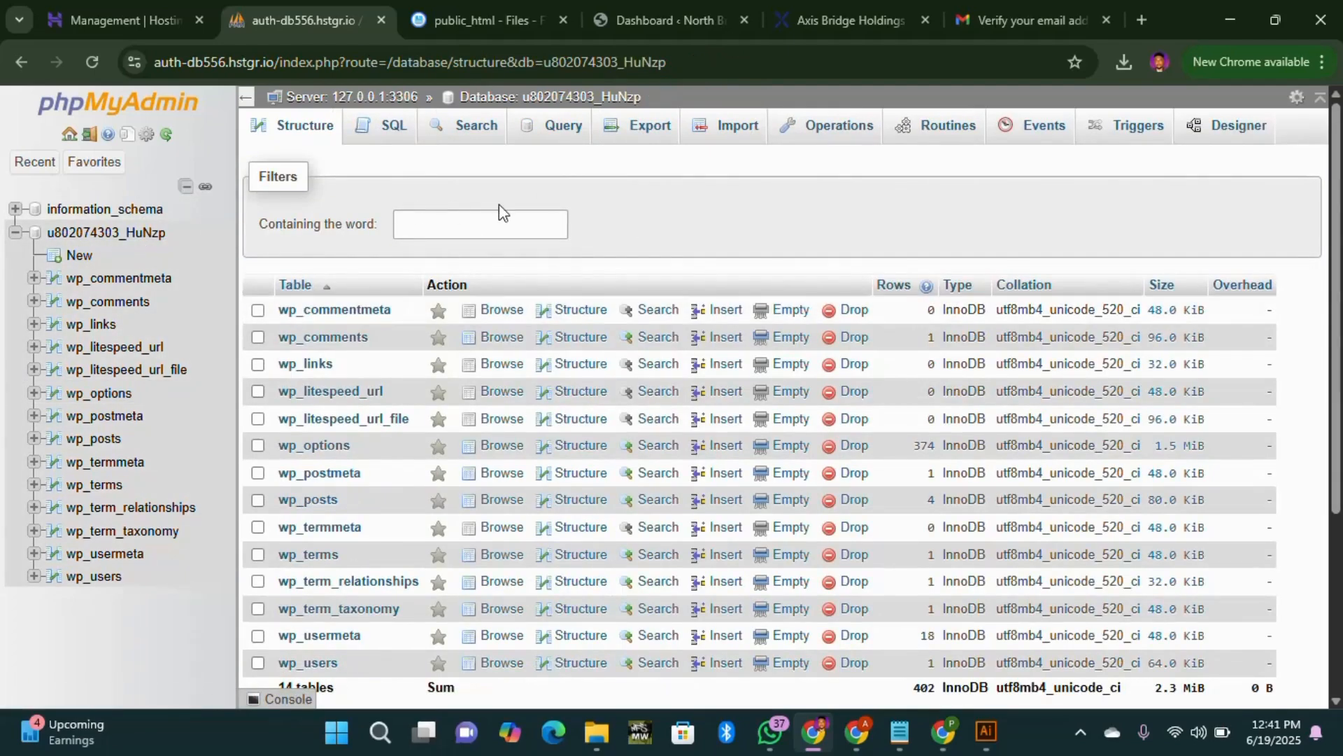
Step: Select all 14 tables in u802074303_HuNzp, drop them, and reload the empty database
{"action": "scroll", "coordinate": [374, 476], "scroll_direction": "down", "scroll_amount": 3}
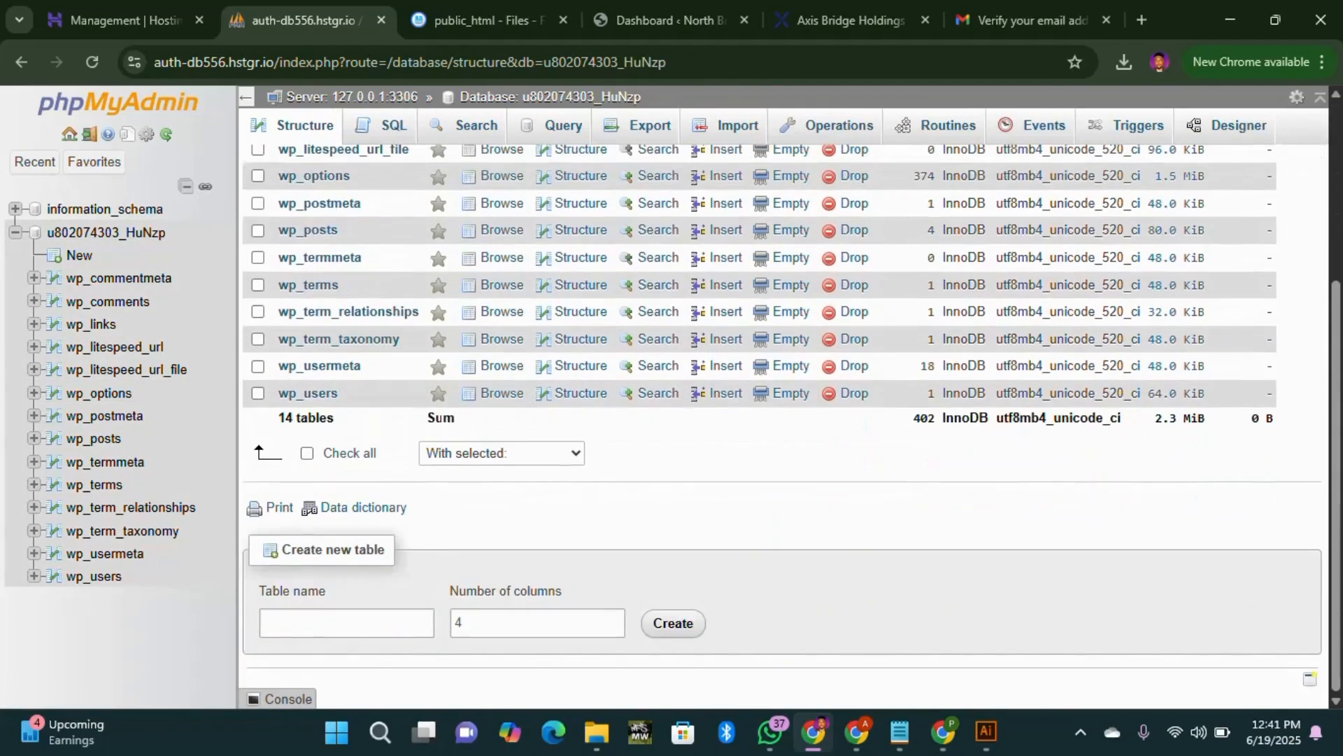
{"action": "left_click", "coordinate": [308, 454]}
{"action": "scroll", "coordinate": [384, 297], "scroll_direction": "up", "scroll_amount": 2}
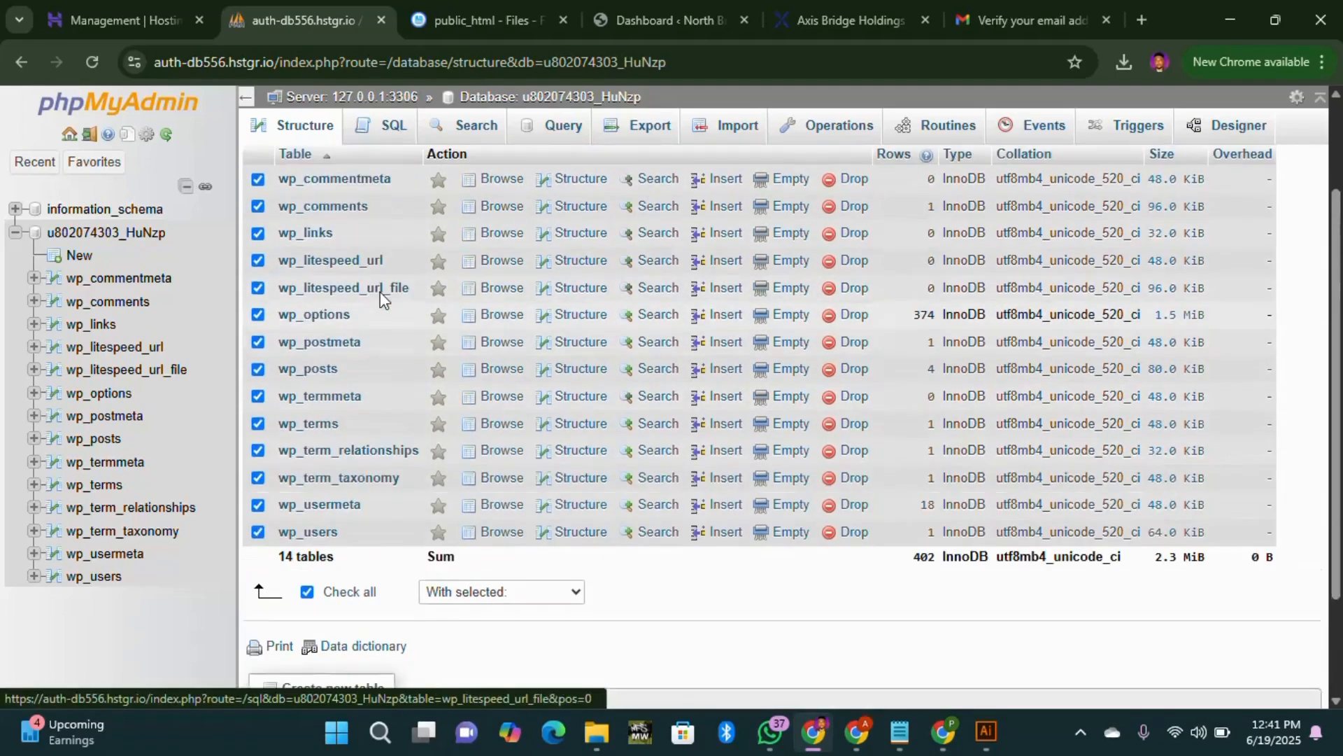
{"action": "scroll", "coordinate": [384, 297], "scroll_direction": "up", "scroll_amount": 1}
{"action": "scroll", "coordinate": [354, 297], "scroll_direction": "down", "scroll_amount": 3}
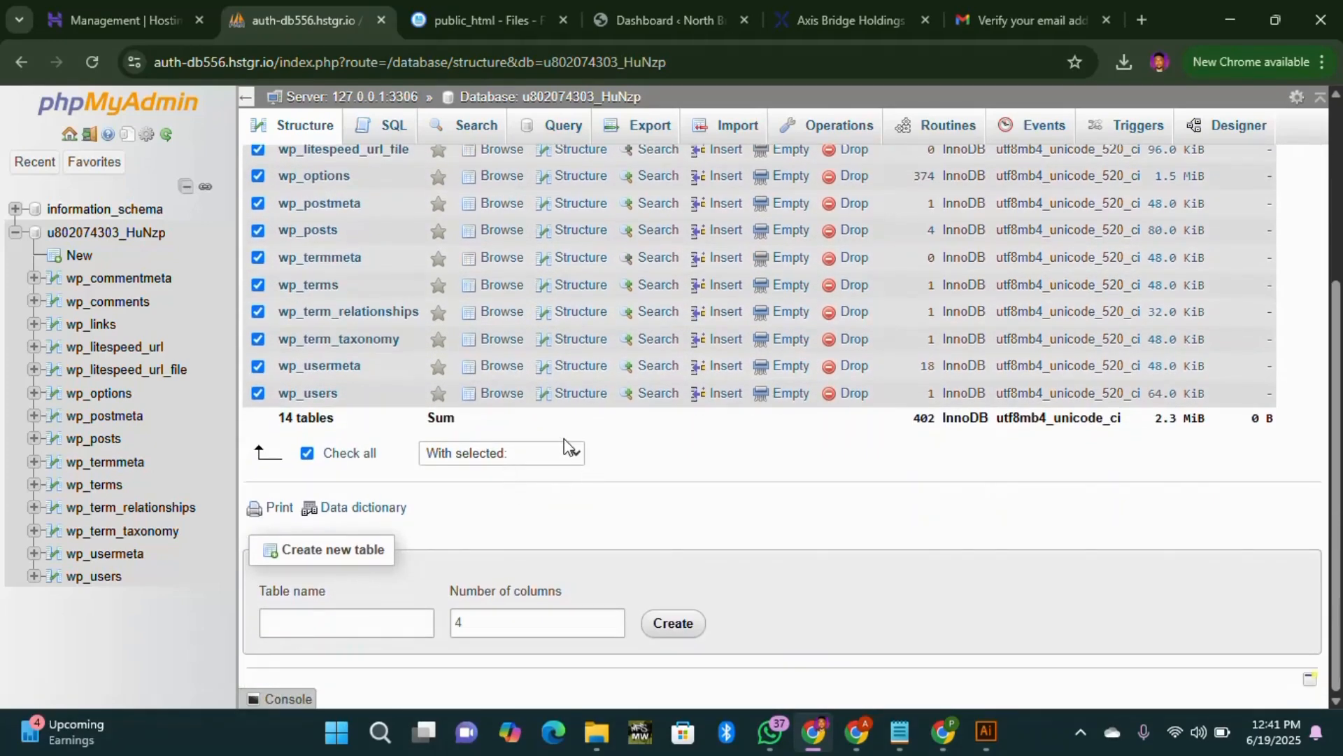
{"action": "left_click", "coordinate": [569, 455]}
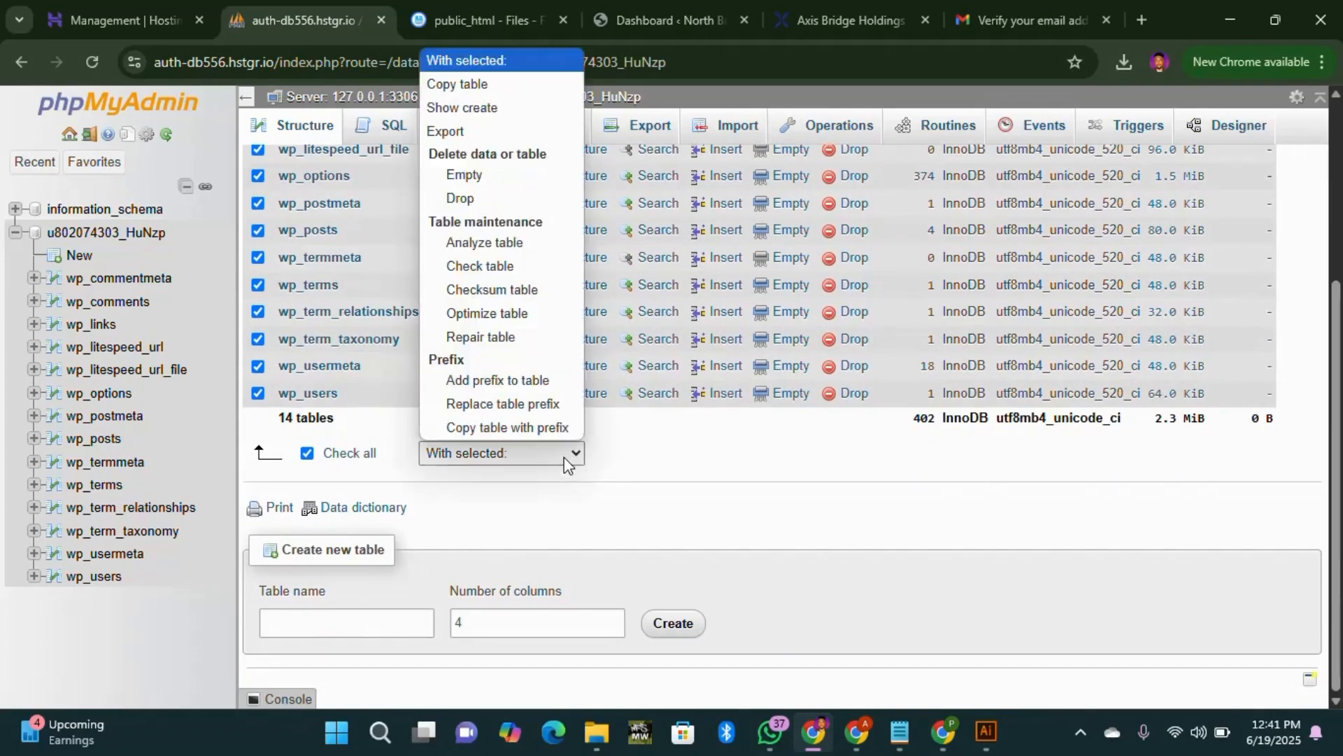
{"action": "left_click", "coordinate": [490, 199]}
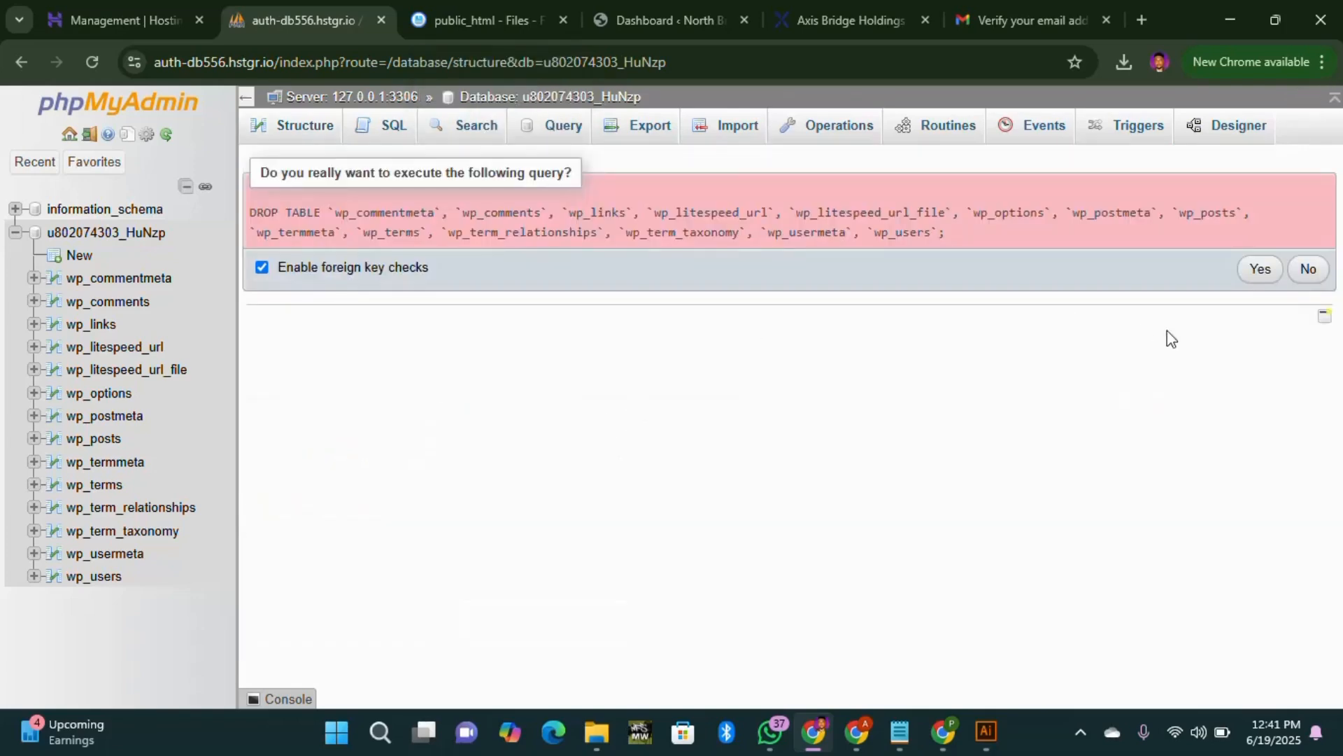
{"action": "left_click", "coordinate": [1257, 273]}
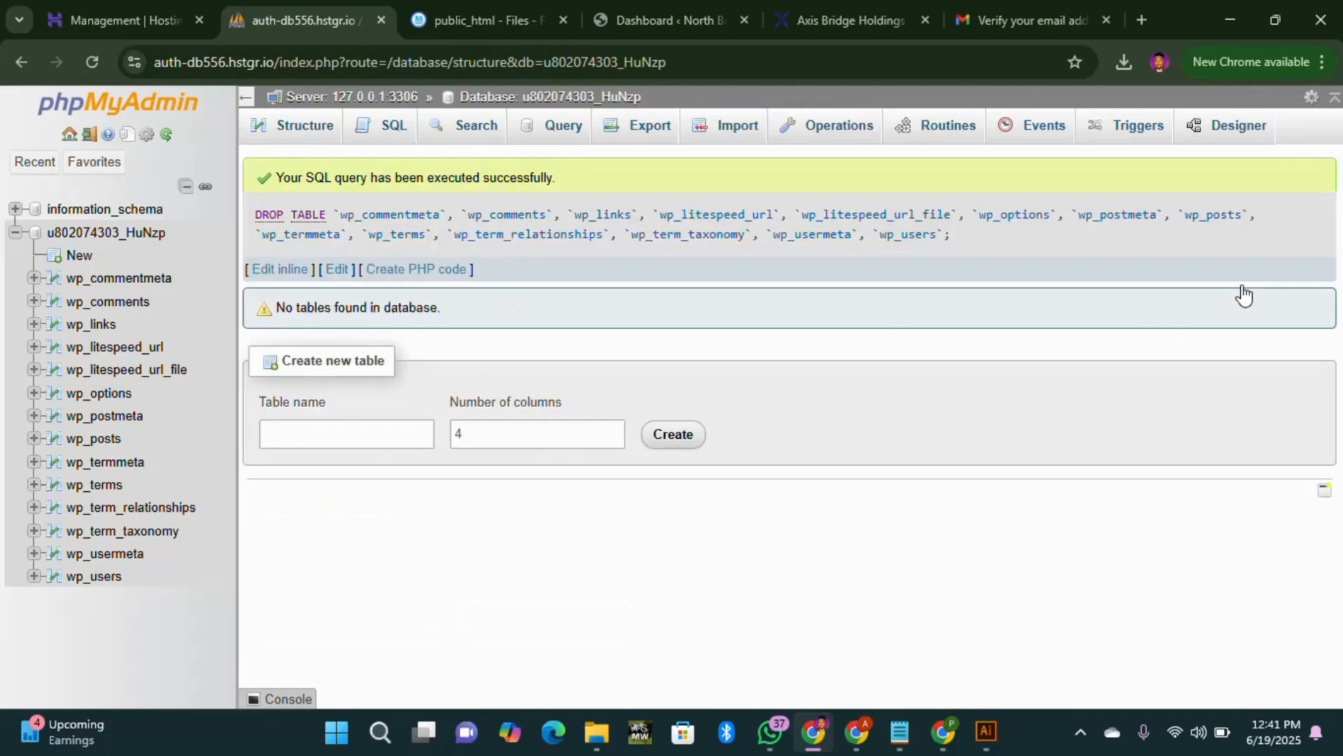
{"action": "left_click", "coordinate": [144, 233]}
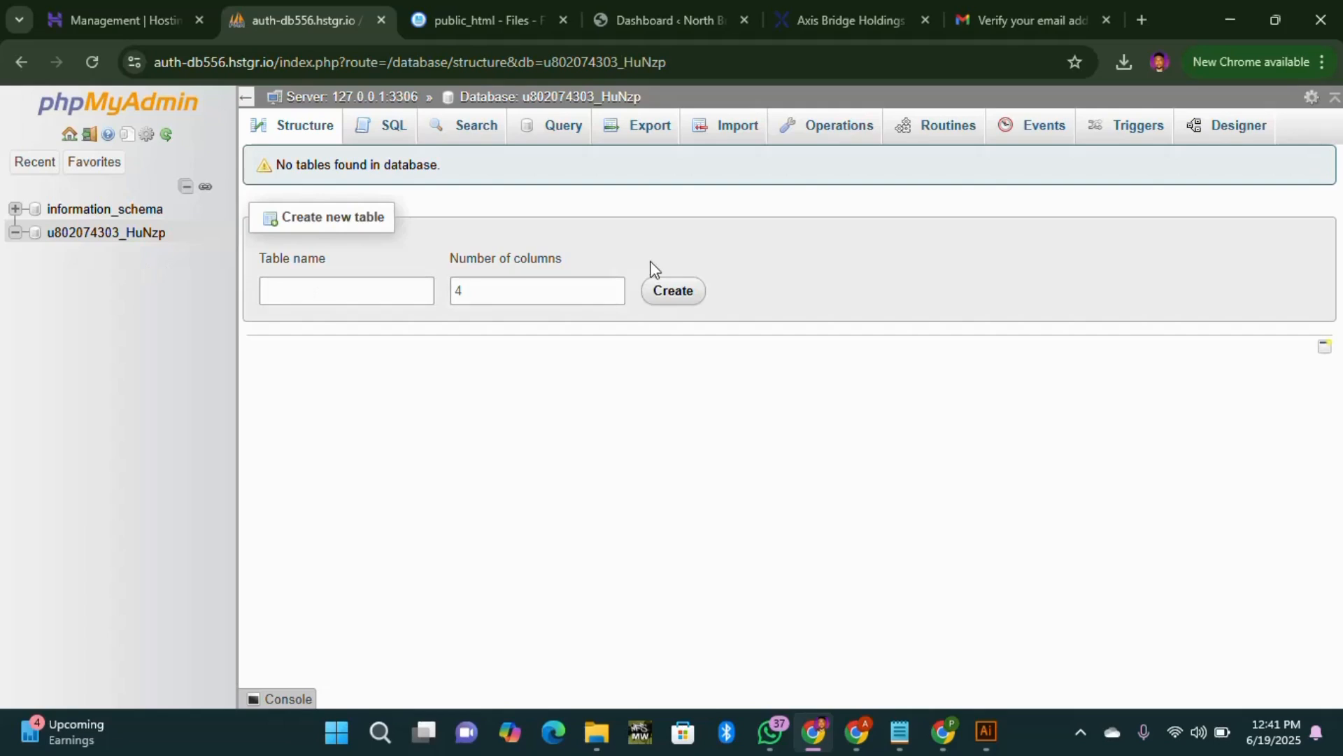
Step: Open the database Import page and browse for the site's SQL dump file
{"action": "left_click", "coordinate": [737, 134]}
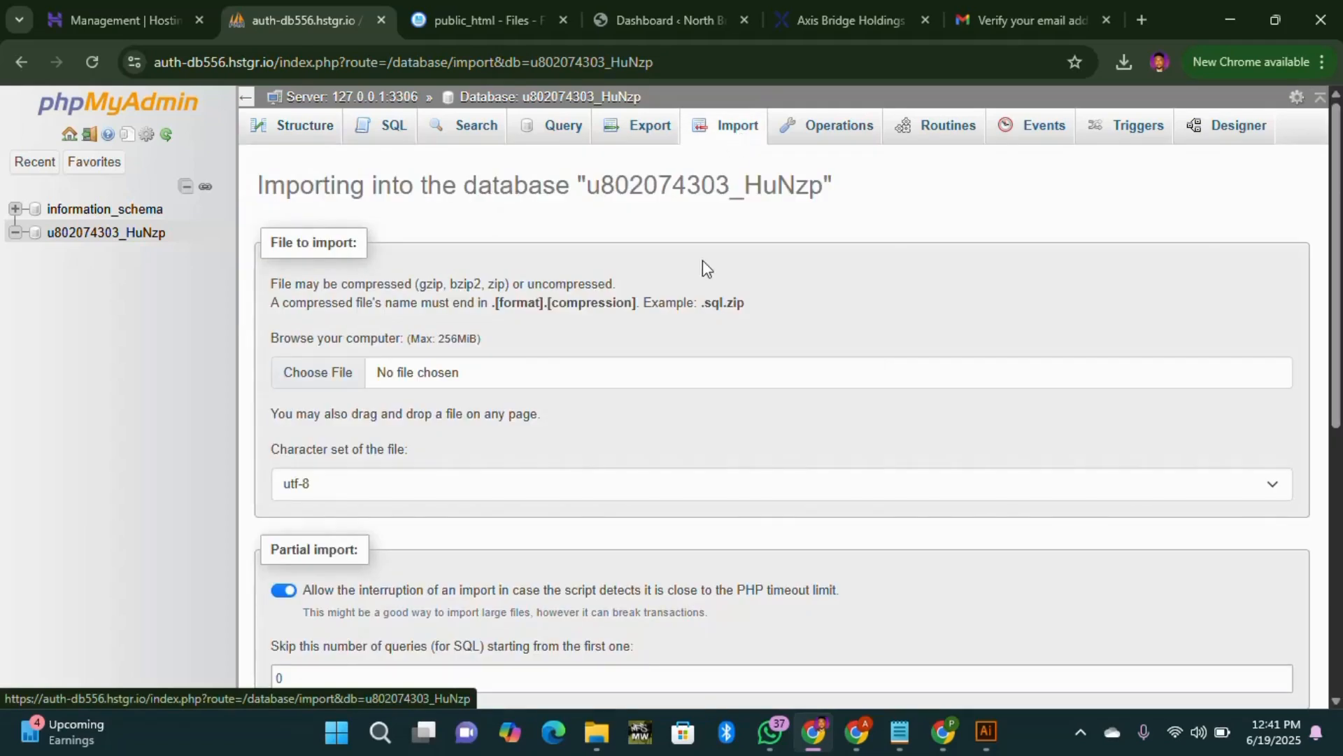
{"action": "left_click", "coordinate": [319, 380]}
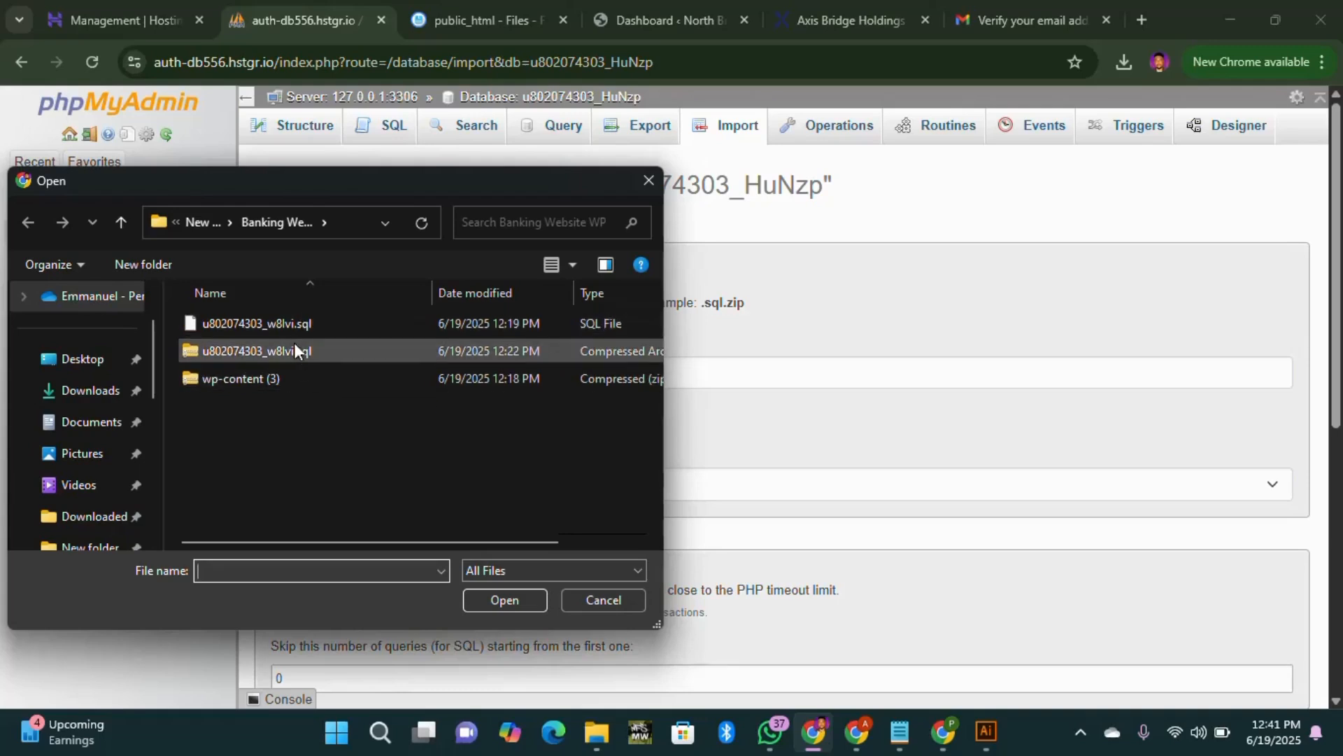
{"action": "left_click", "coordinate": [334, 326]}
{"action": "left_click_drag", "start_coordinate": [469, 542], "coordinate": [566, 540]}
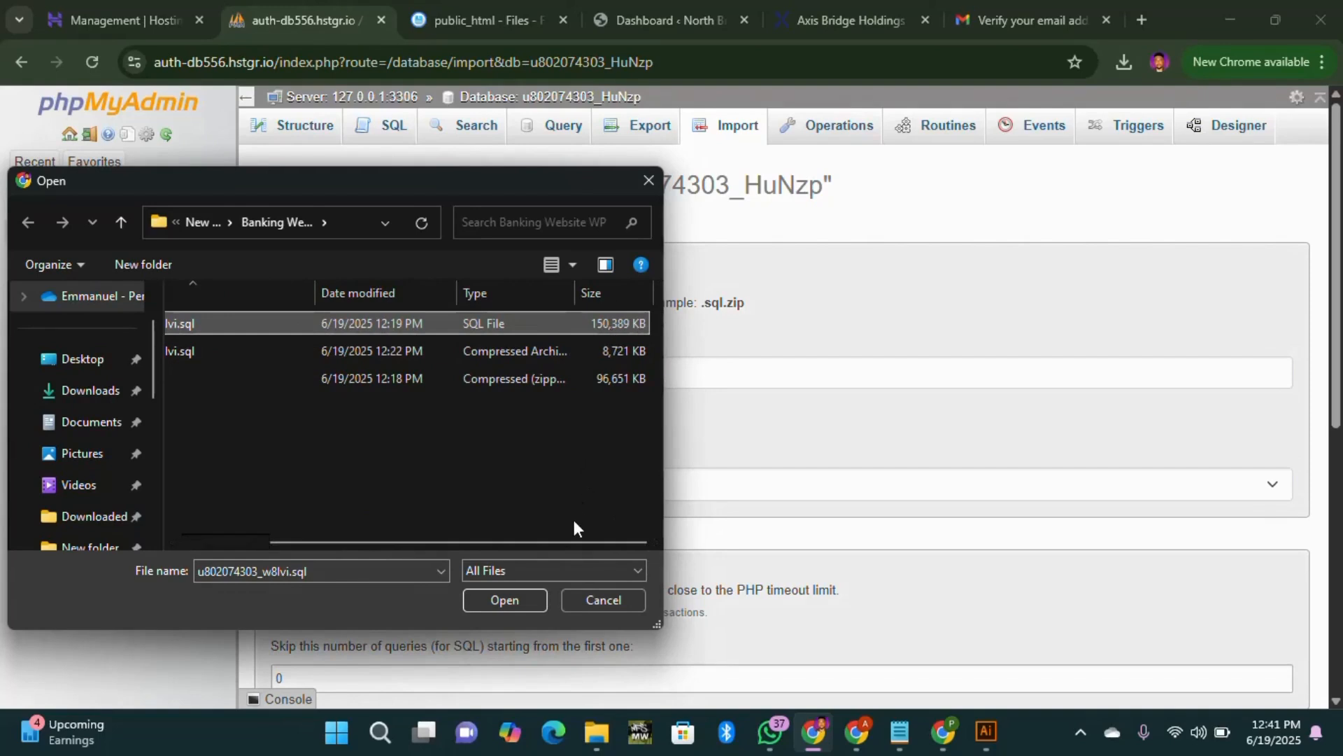
{"action": "left_click_drag", "start_coordinate": [576, 540], "coordinate": [322, 482]}
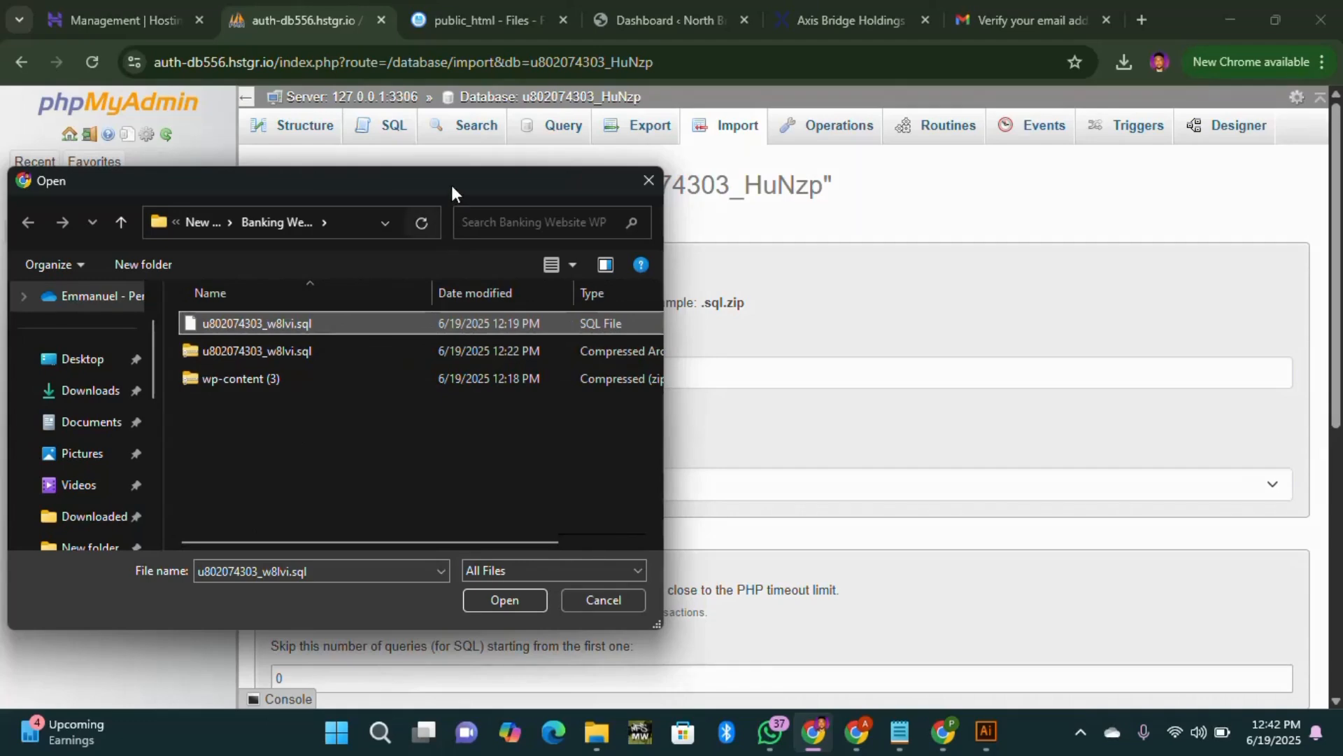
{"action": "left_click_drag", "start_coordinate": [452, 189], "coordinate": [557, 447]}
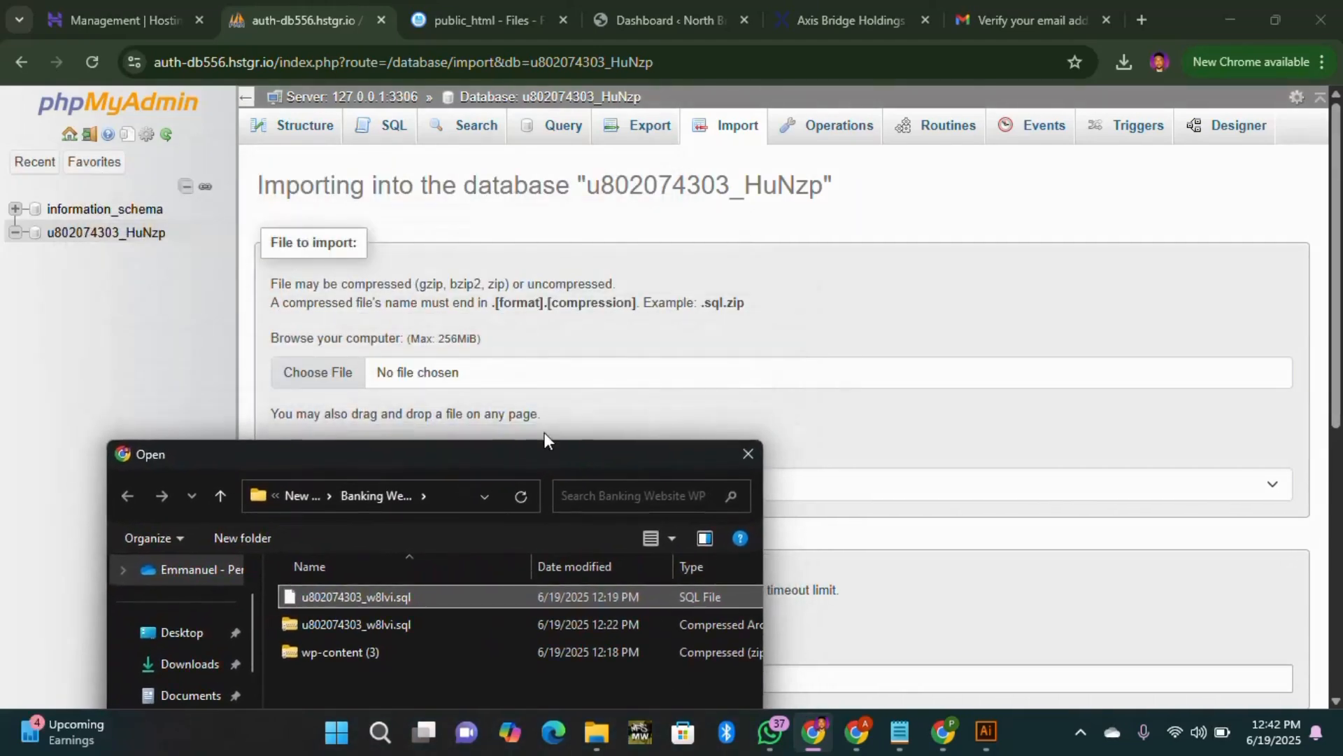
{"action": "left_click_drag", "start_coordinate": [531, 454], "coordinate": [503, 214]}
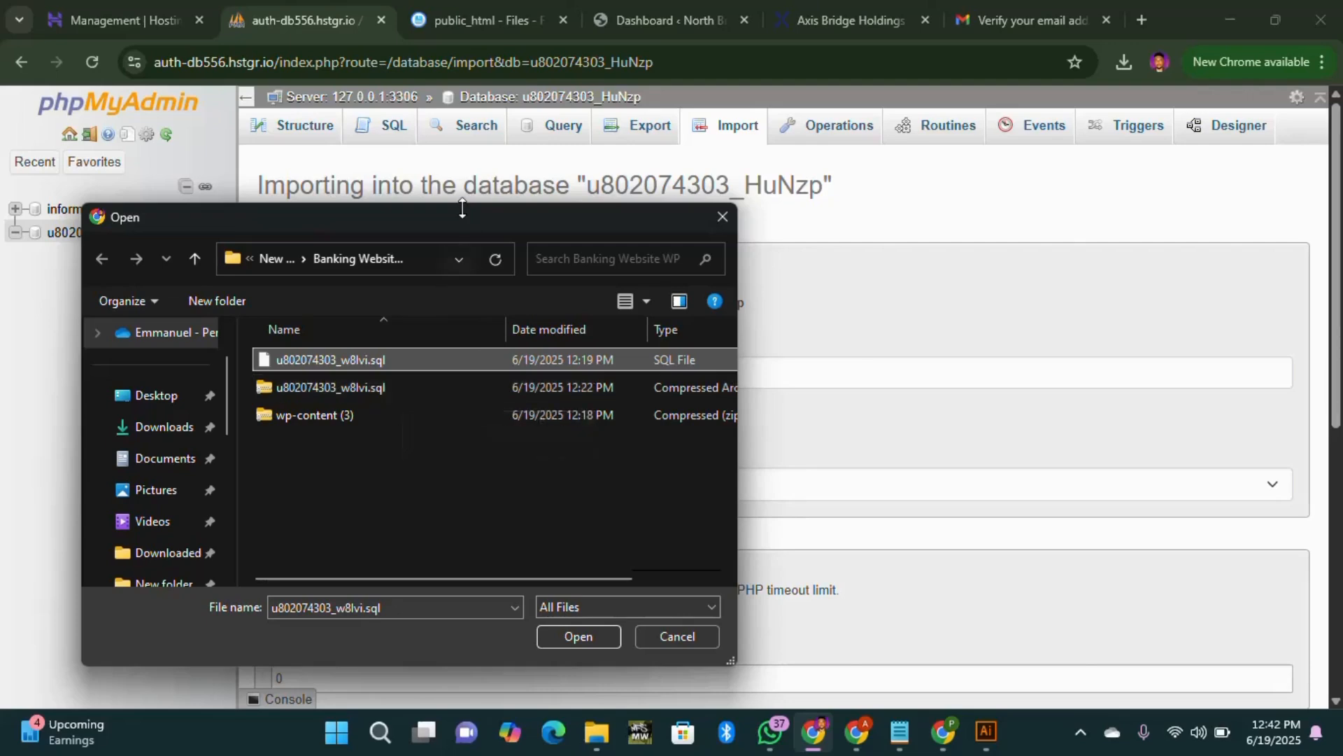
{"action": "left_click_drag", "start_coordinate": [462, 221], "coordinate": [601, 441]}
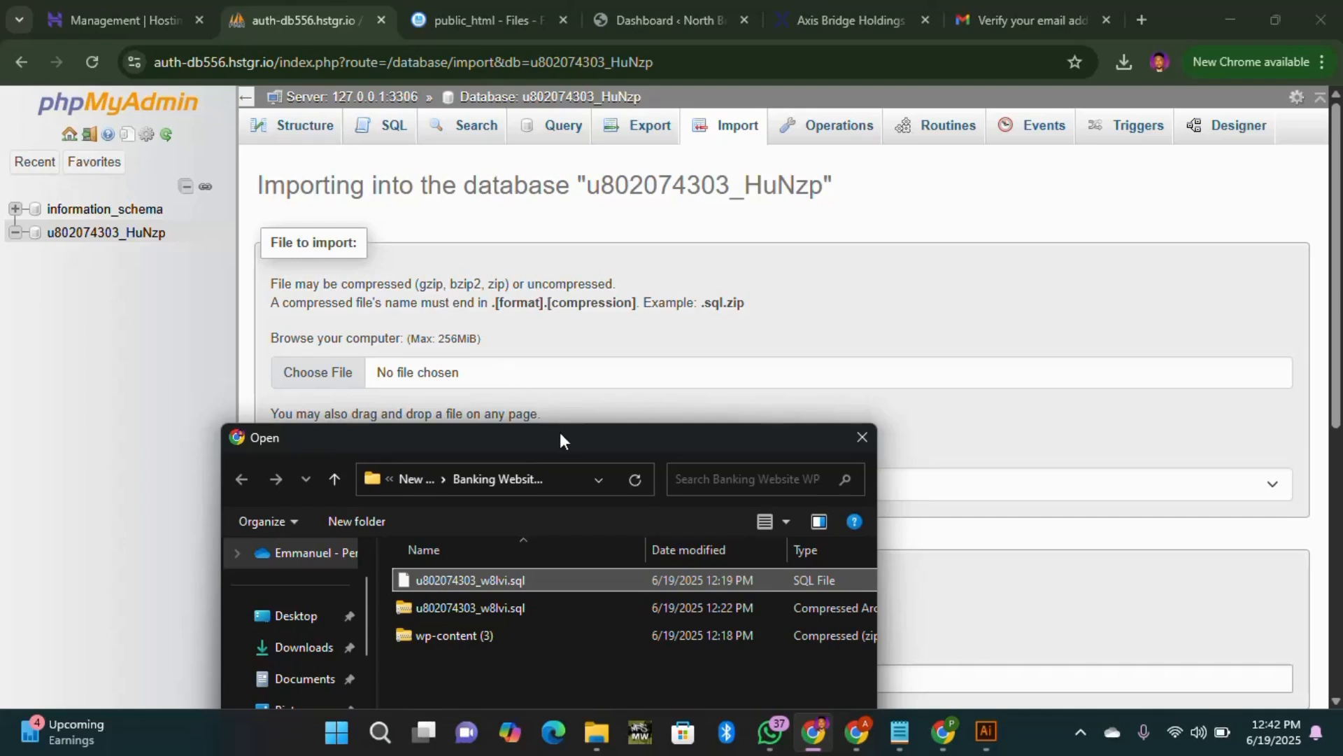
{"action": "left_click_drag", "start_coordinate": [561, 434], "coordinate": [412, 238]}
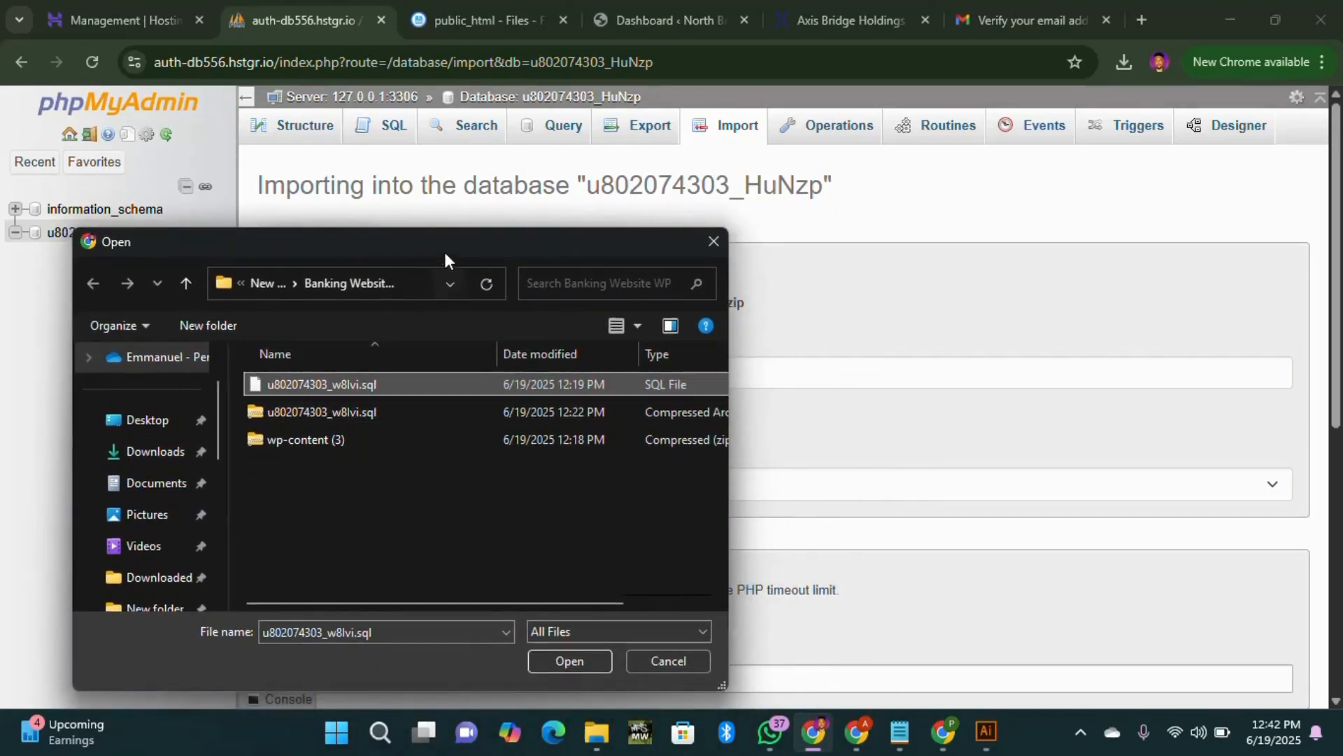
{"action": "left_click_drag", "start_coordinate": [443, 249], "coordinate": [725, 242]}
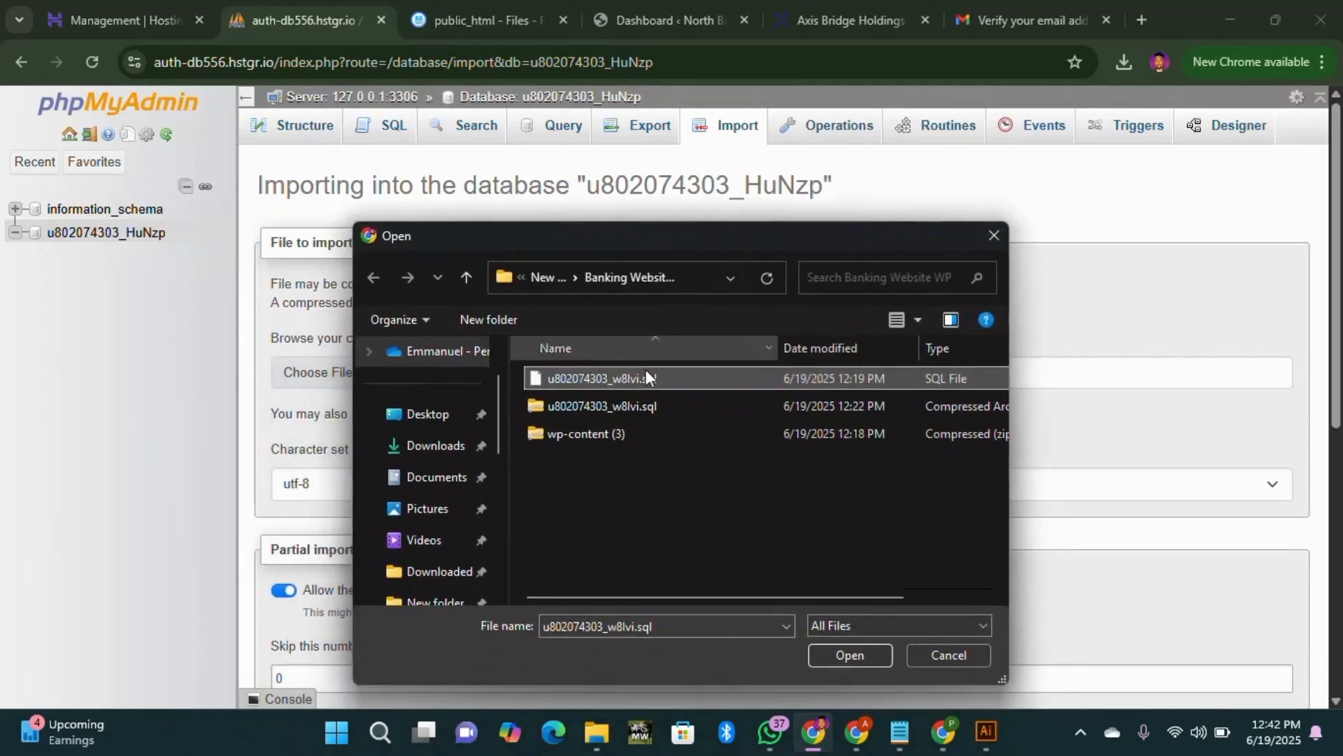
{"action": "left_click", "coordinate": [627, 406]}
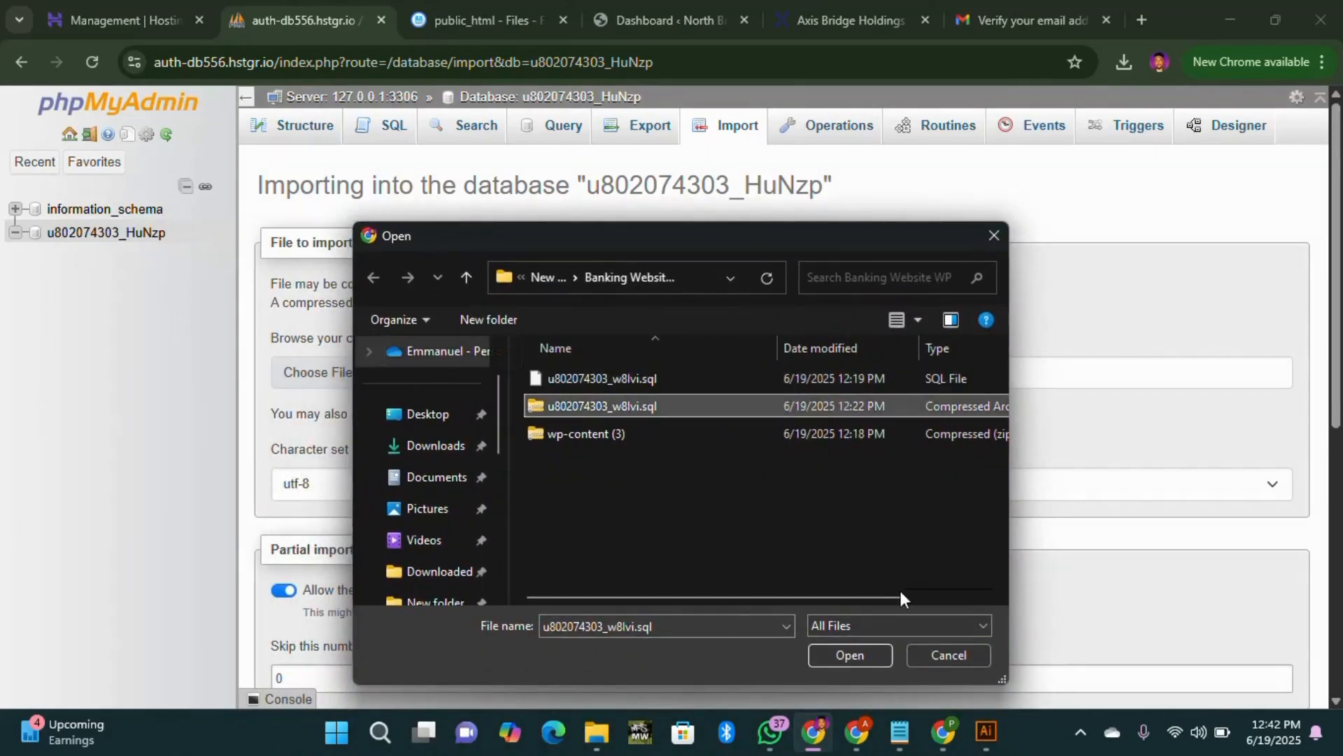
{"action": "left_click", "coordinate": [849, 657]}
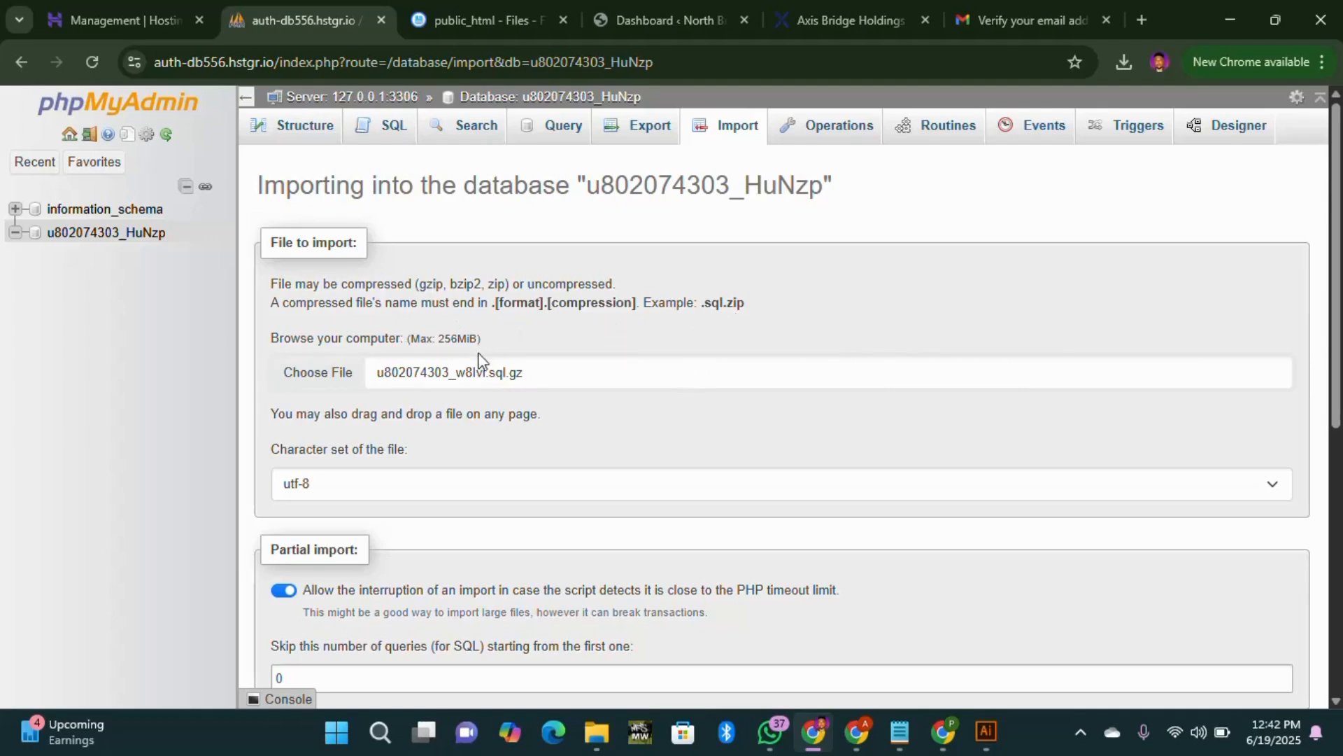
{"action": "scroll", "coordinate": [461, 458], "scroll_direction": "down", "scroll_amount": 7}
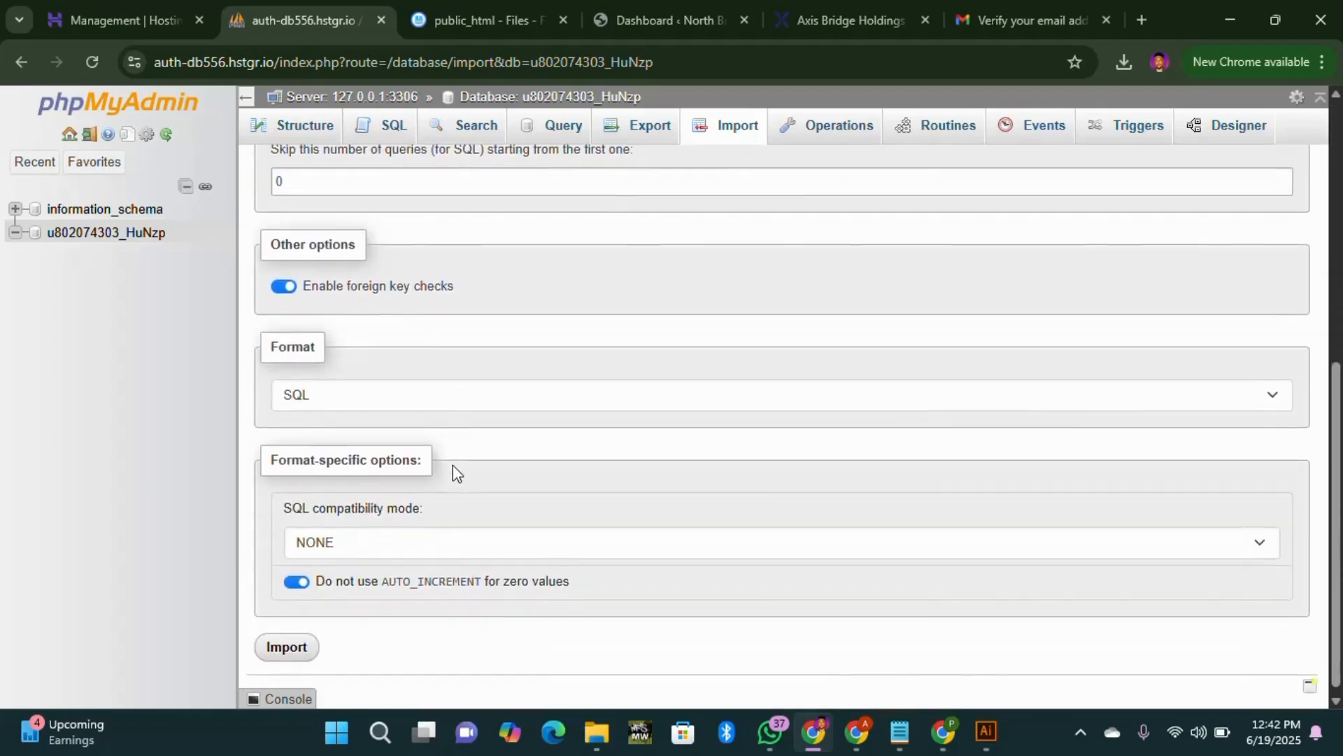
{"action": "left_click", "coordinate": [290, 645]}
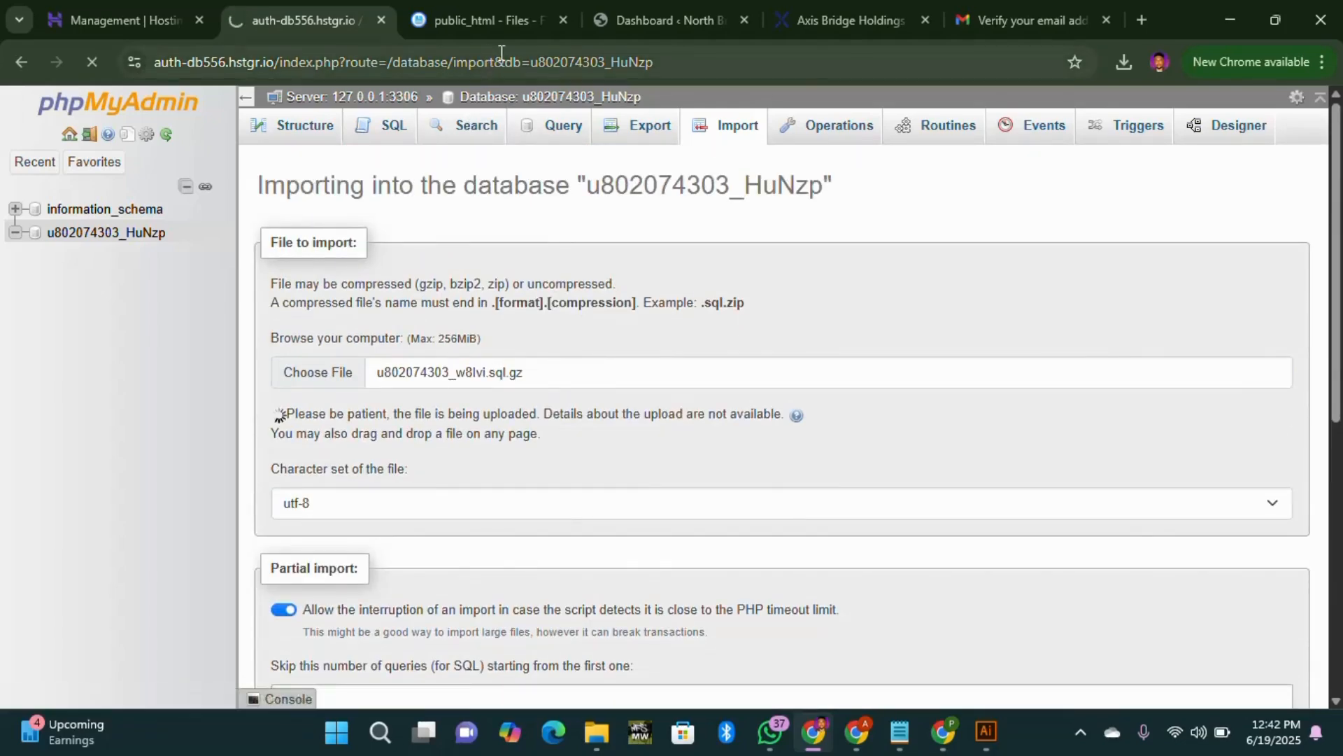
Step: Switch to the public_html File Manager and dismiss the chat notification
{"action": "left_click", "coordinate": [492, 23]}
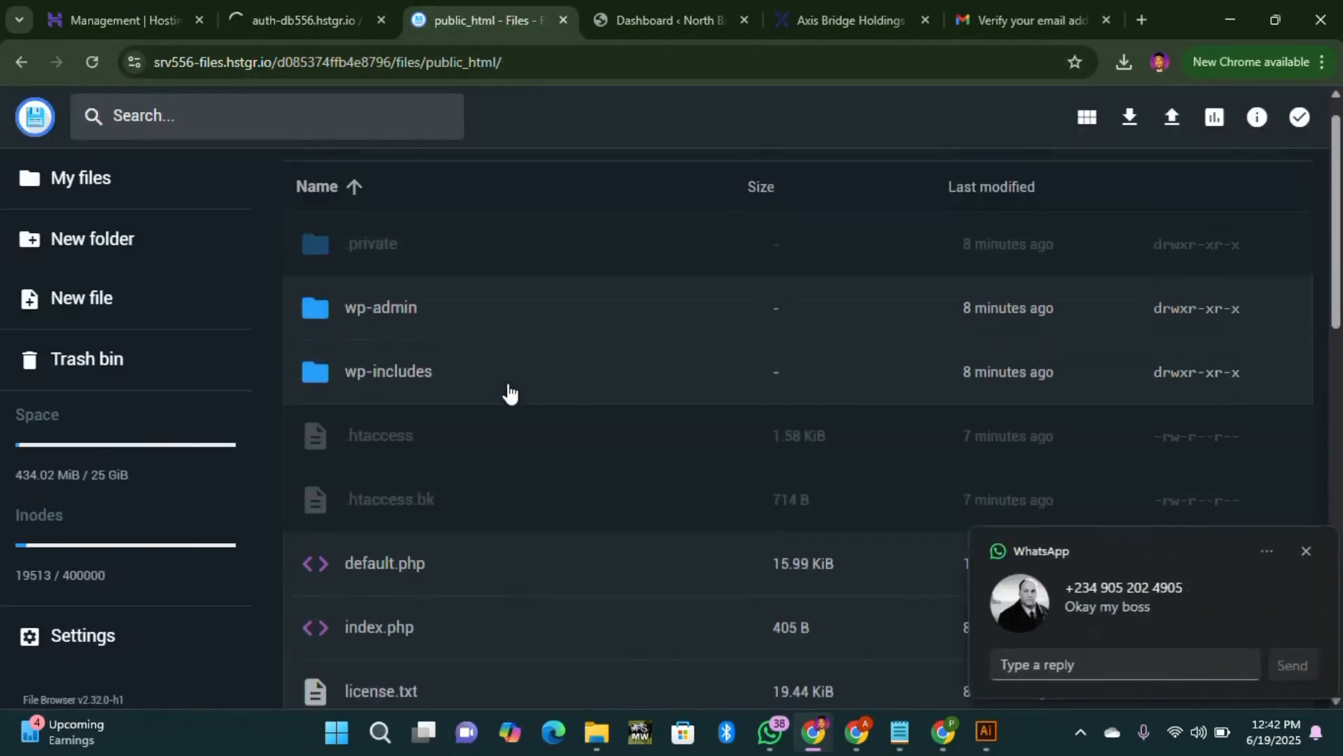
{"action": "scroll", "coordinate": [508, 394], "scroll_direction": "down", "scroll_amount": 2}
{"action": "left_click", "coordinate": [1305, 550]}
{"action": "scroll", "coordinate": [462, 451], "scroll_direction": "down", "scroll_amount": 5}
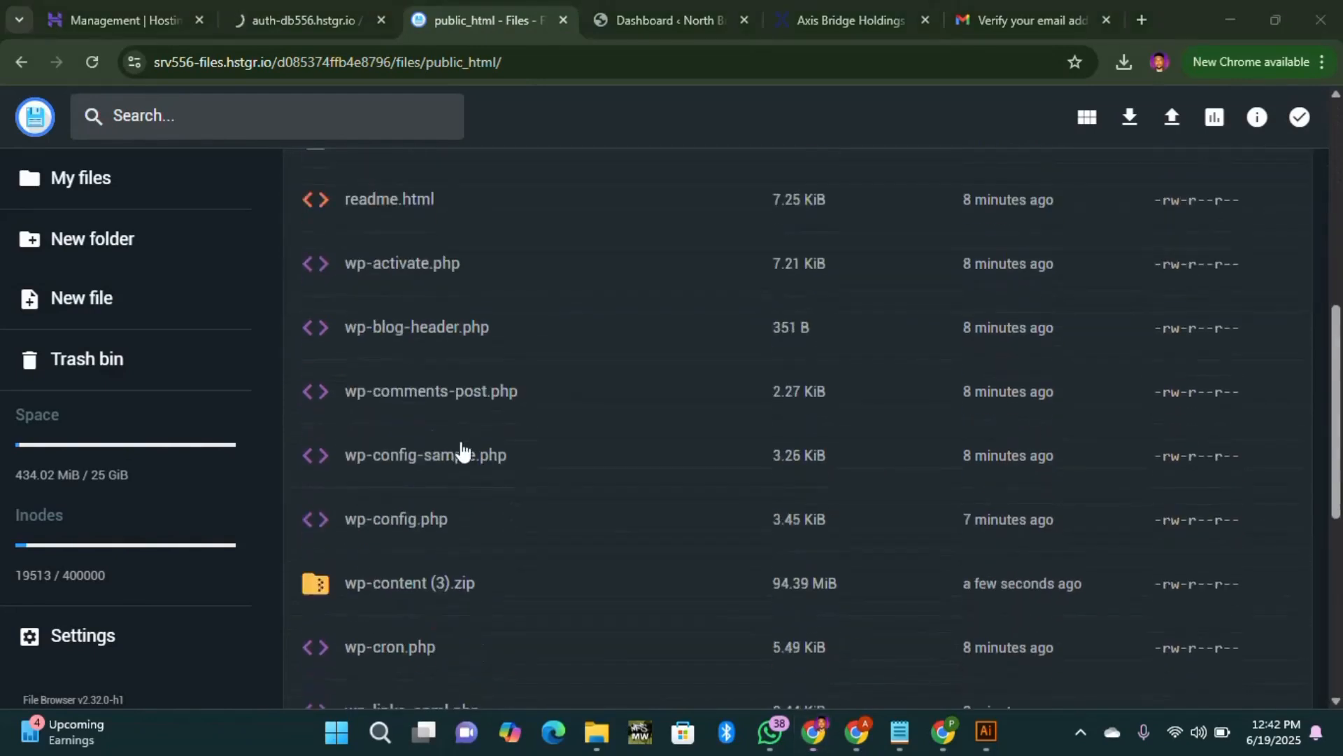
{"action": "scroll", "coordinate": [462, 451], "scroll_direction": "down", "scroll_amount": 3}
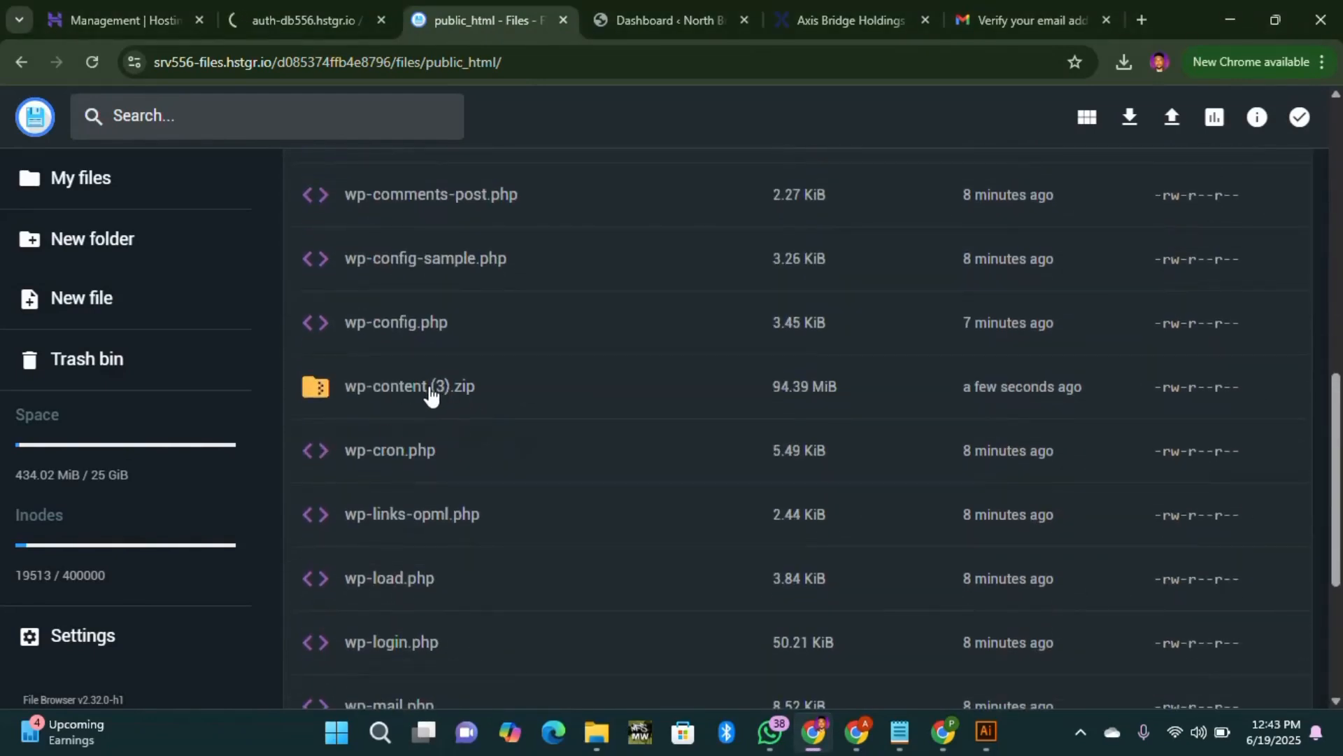
{"action": "scroll", "coordinate": [448, 401], "scroll_direction": "up", "scroll_amount": 10}
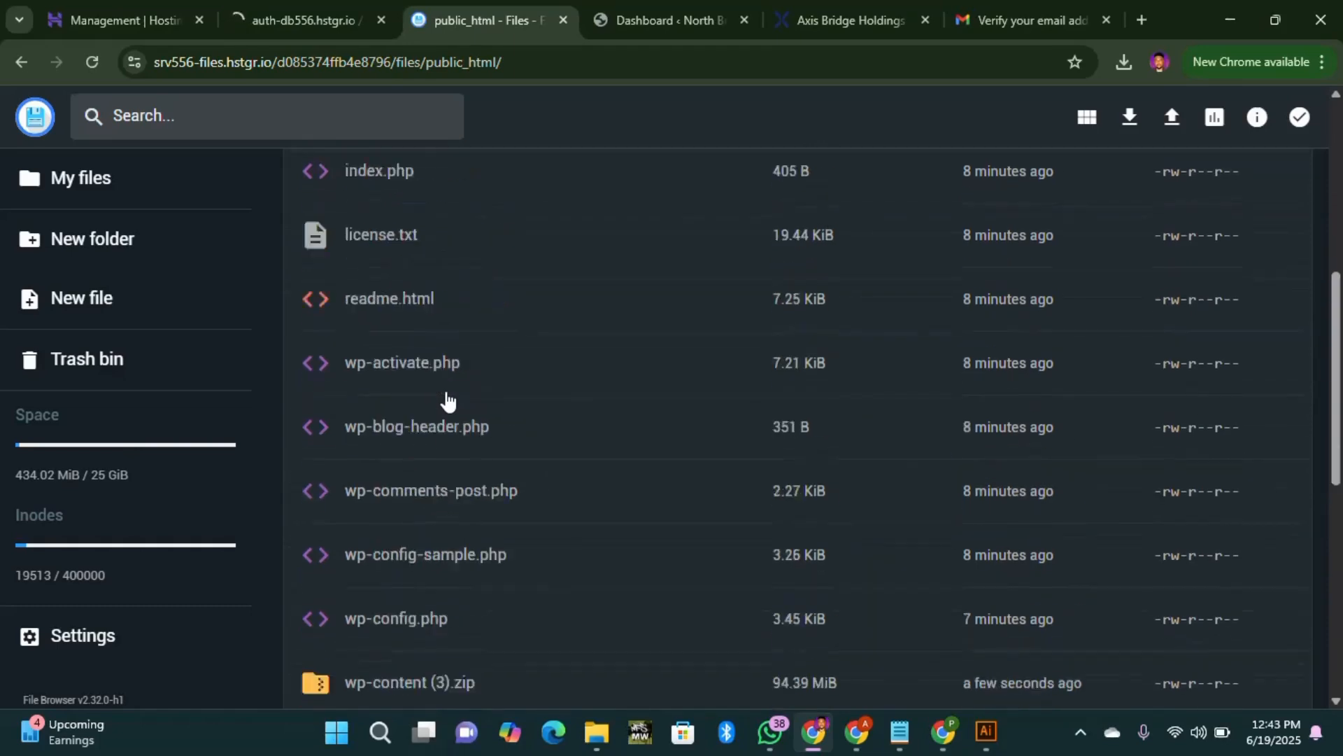
{"action": "scroll", "coordinate": [445, 399], "scroll_direction": "down", "scroll_amount": 10}
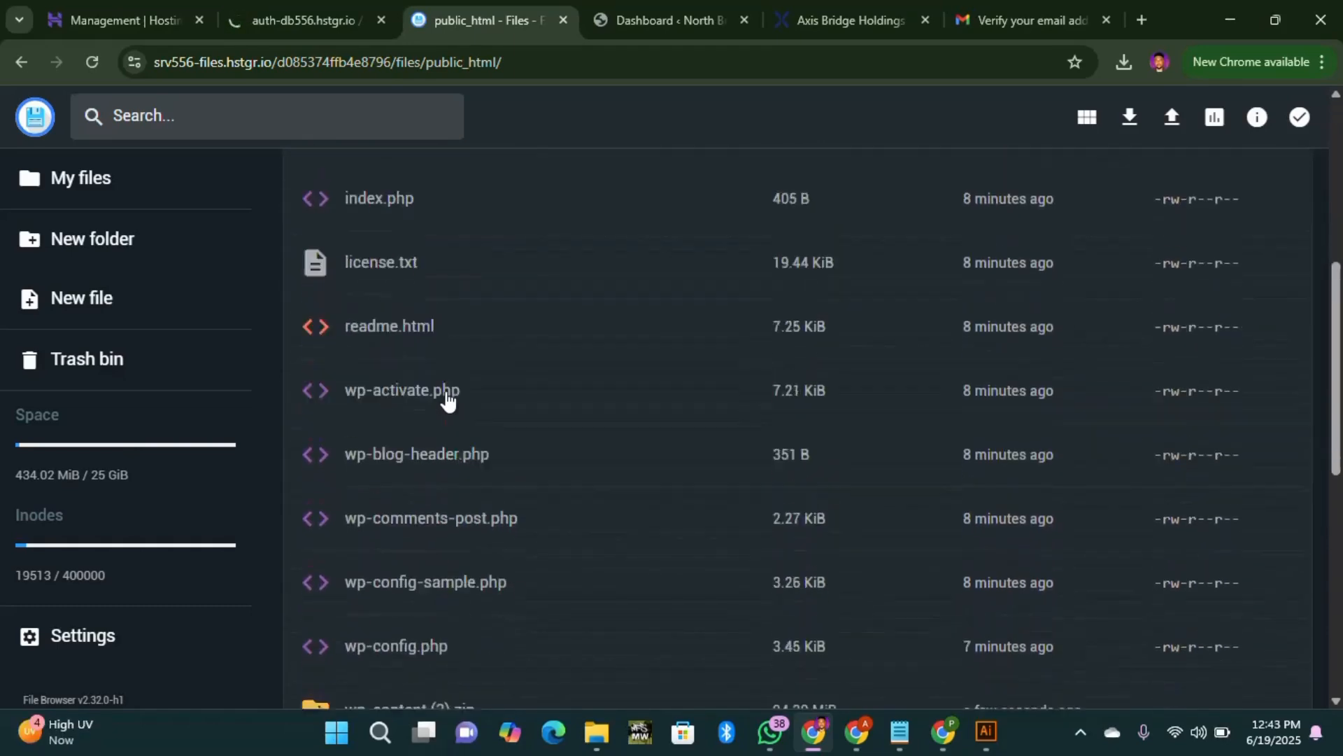
Step: Start renaming wp-content (3).zip, then cancel to keep its original name
{"action": "right_click", "coordinate": [430, 489]}
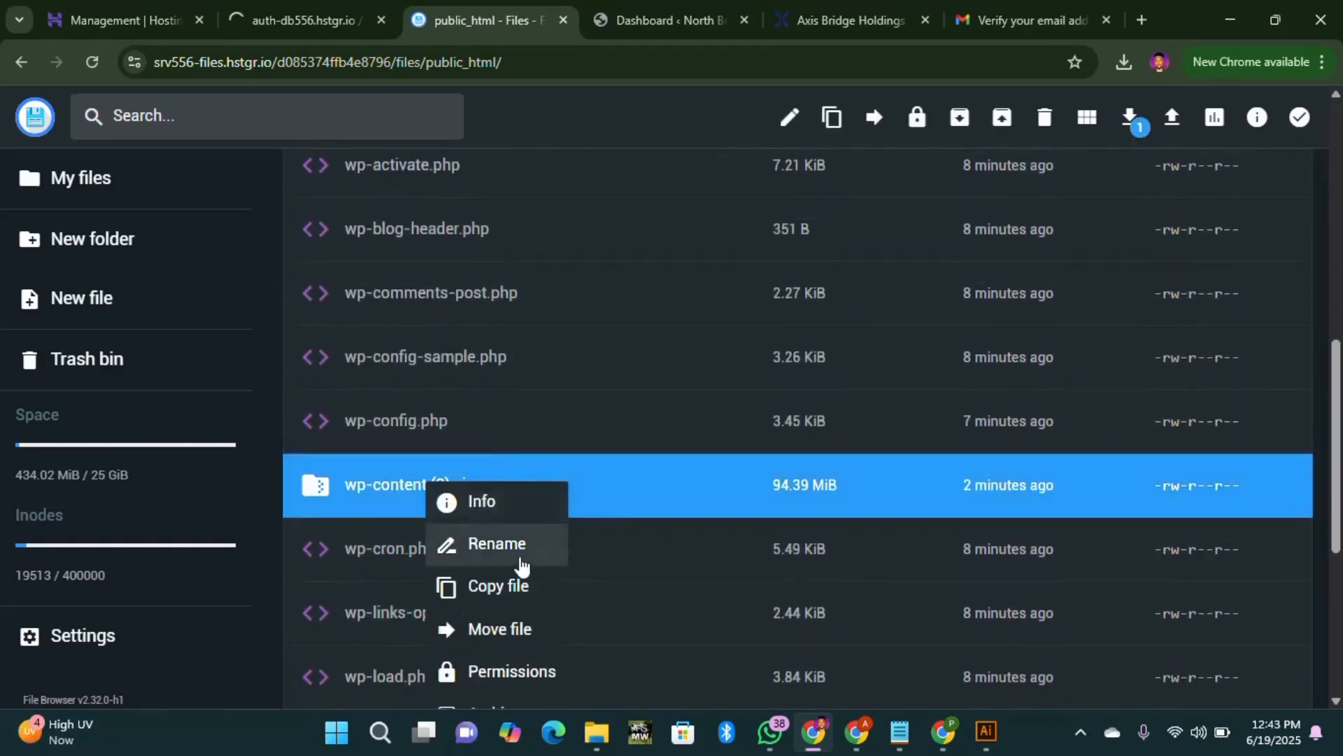
{"action": "left_click", "coordinate": [490, 543]}
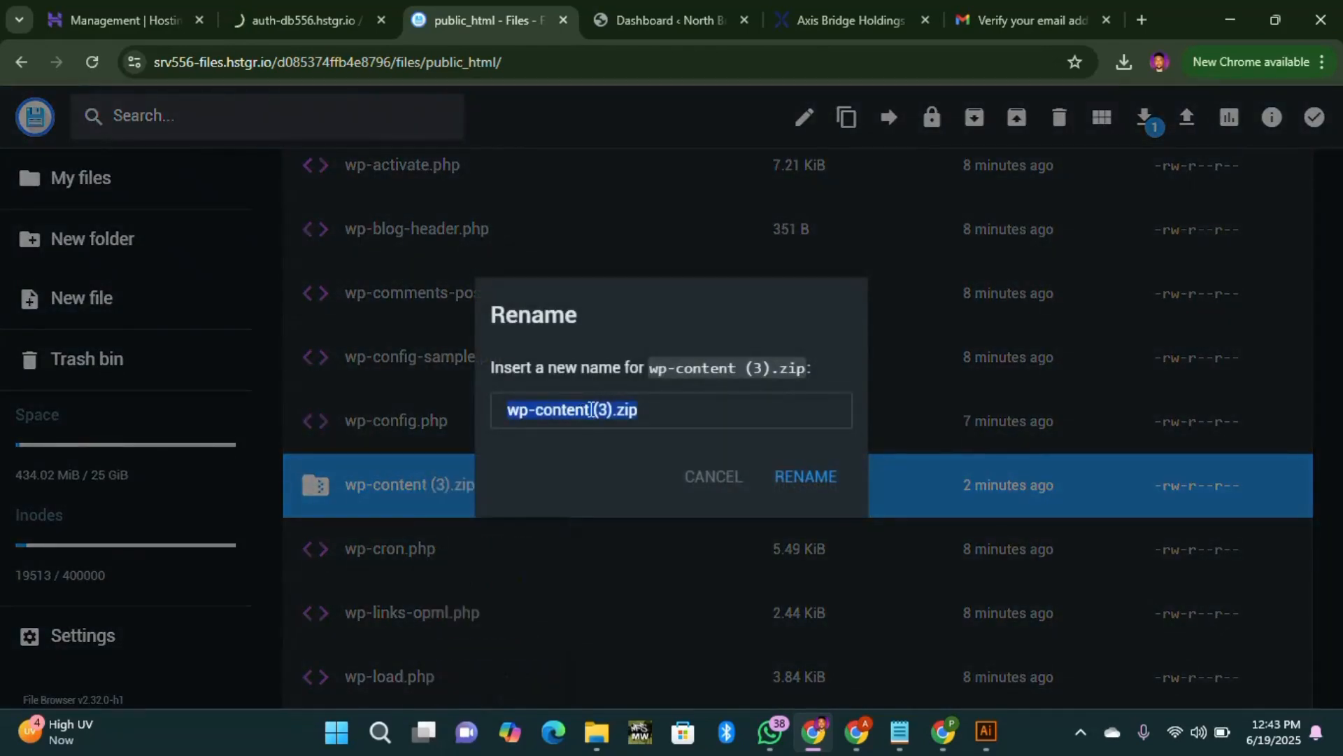
{"action": "left_click", "coordinate": [590, 411]}
{"action": "left_click_drag", "start_coordinate": [592, 409], "coordinate": [496, 414]}
{"action": "left_click", "coordinate": [725, 484]}
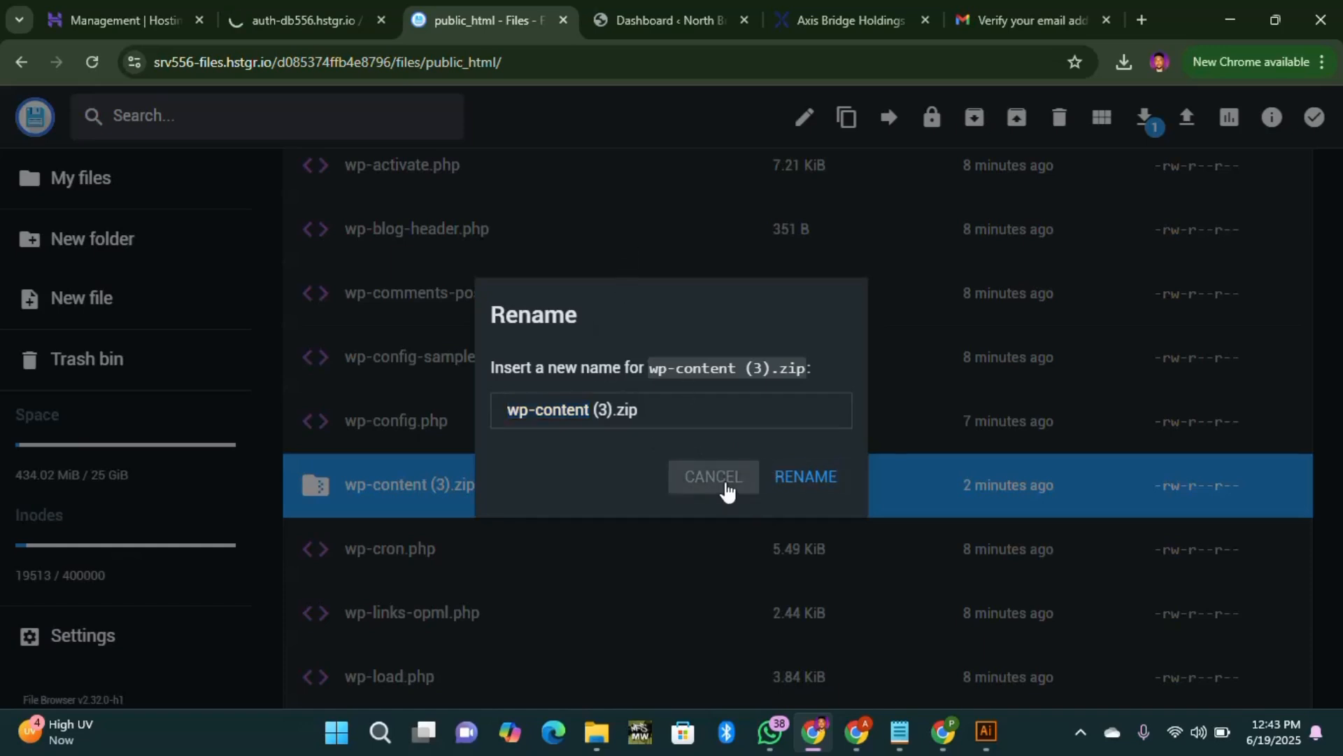
Step: Select the uploaded wp-content (3).zip archive (94.39 MiB) in public_html
{"action": "scroll", "coordinate": [515, 470], "scroll_direction": "up", "scroll_amount": 10}
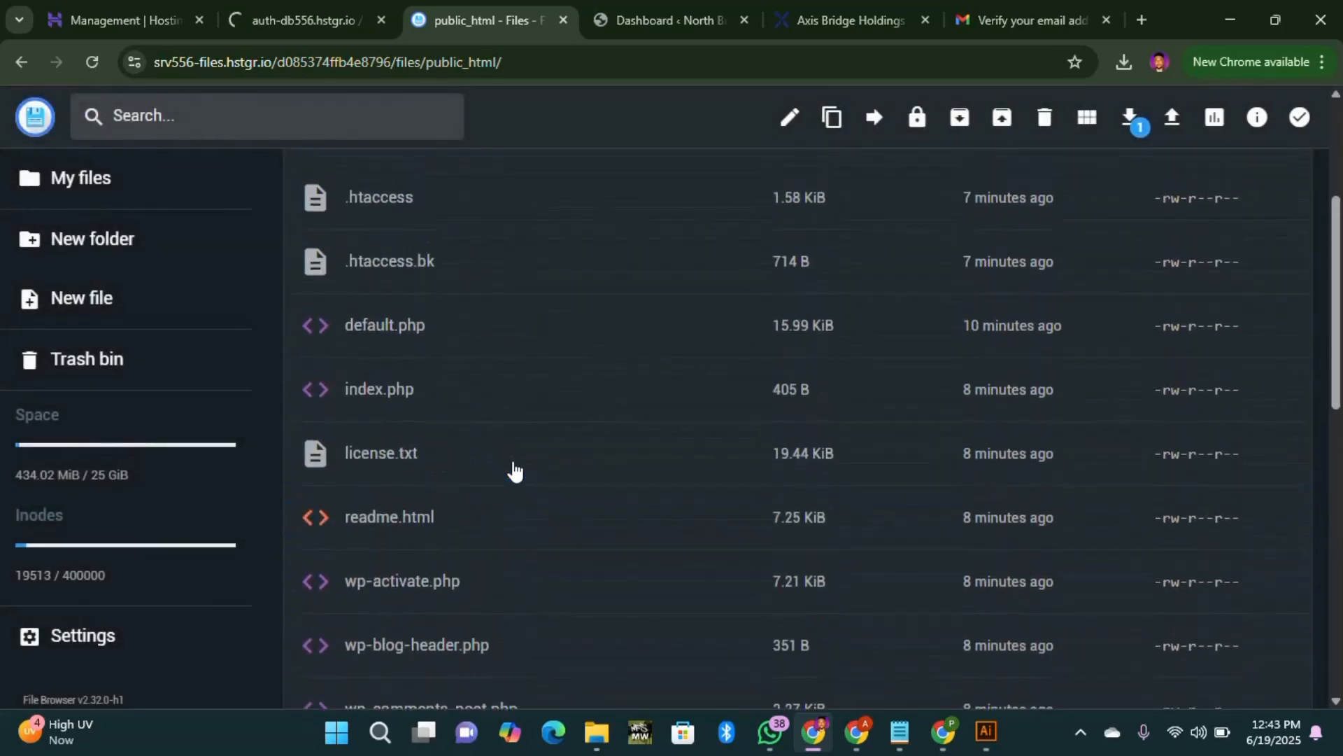
{"action": "scroll", "coordinate": [515, 470], "scroll_direction": "up", "scroll_amount": 1}
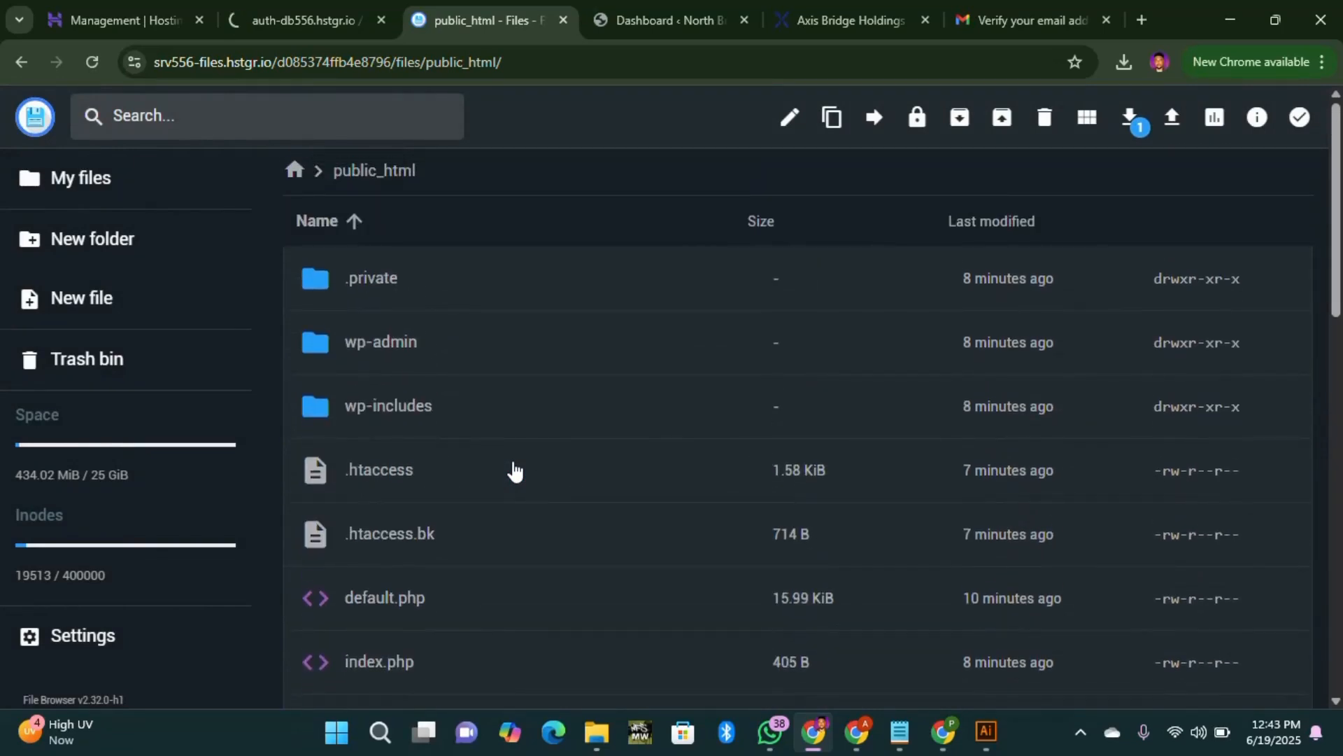
{"action": "scroll", "coordinate": [515, 470], "scroll_direction": "down", "scroll_amount": 10}
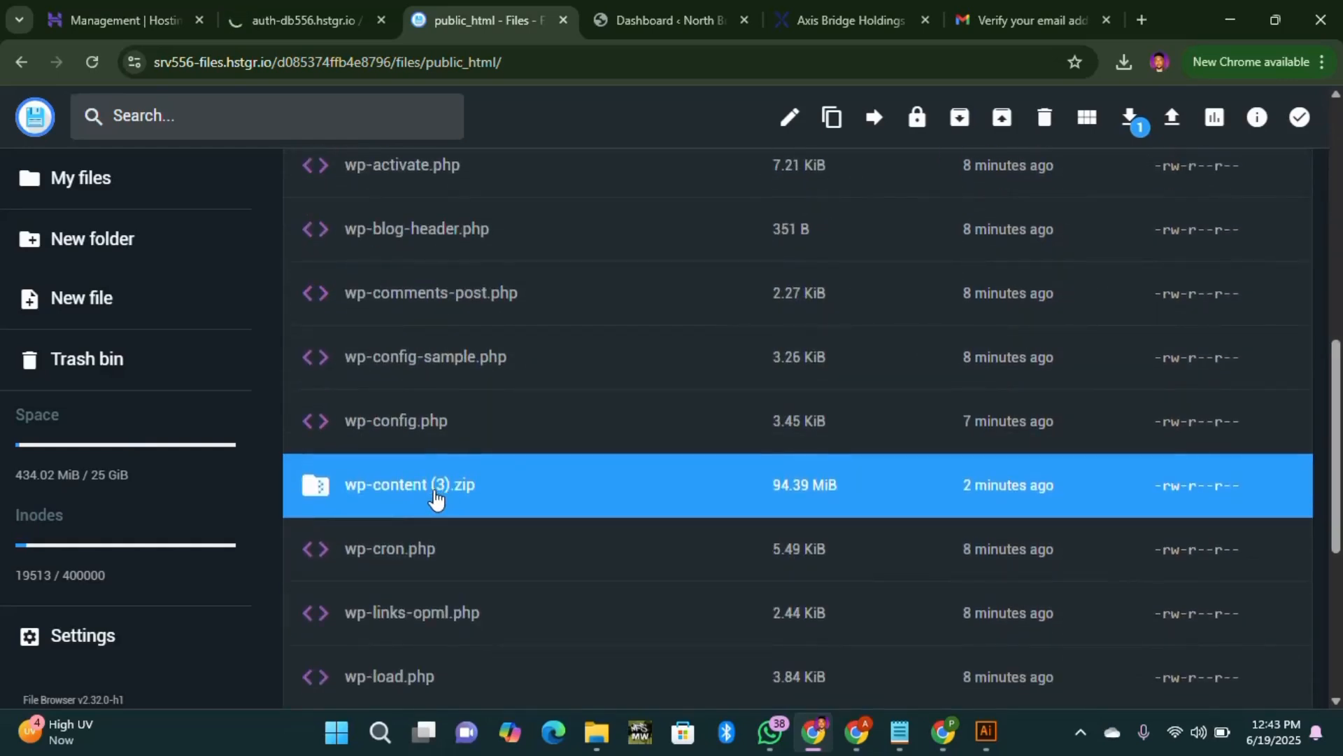
{"action": "scroll", "coordinate": [440, 504], "scroll_direction": "up", "scroll_amount": 7}
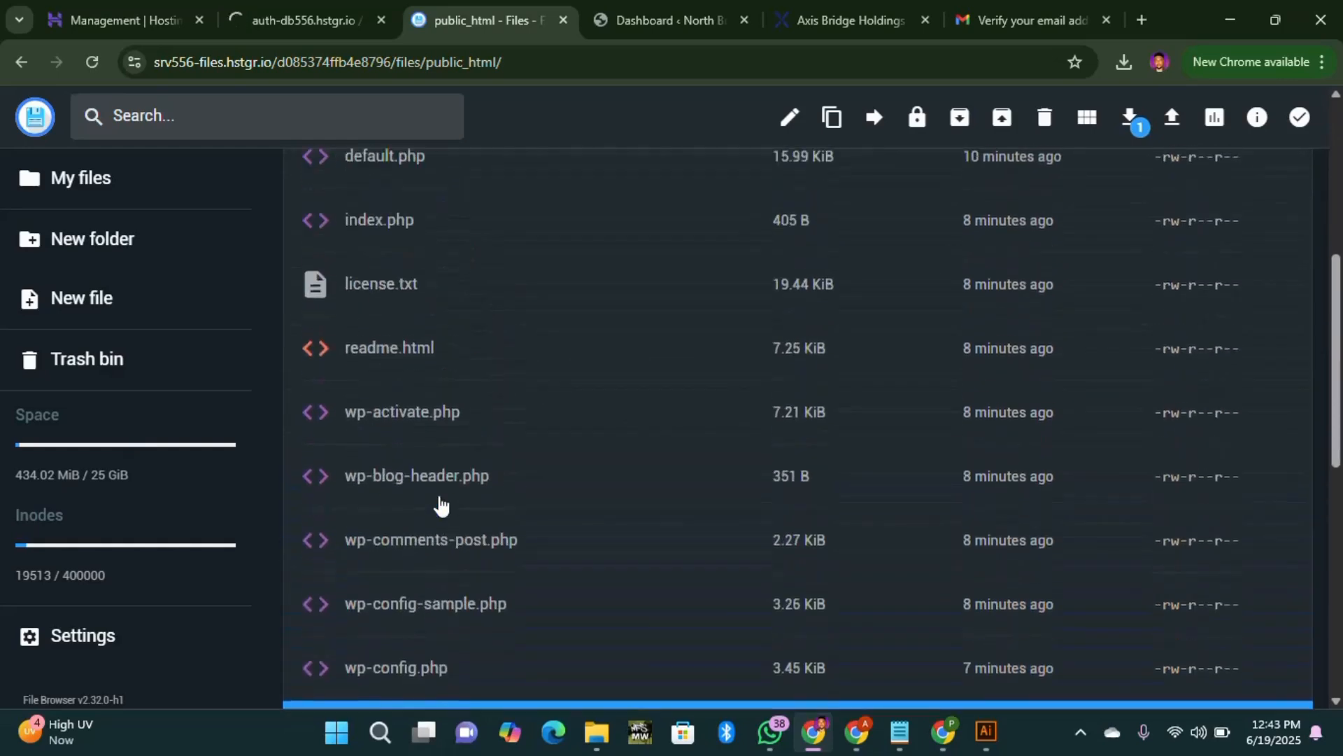
{"action": "scroll", "coordinate": [434, 389], "scroll_direction": "up", "scroll_amount": 3}
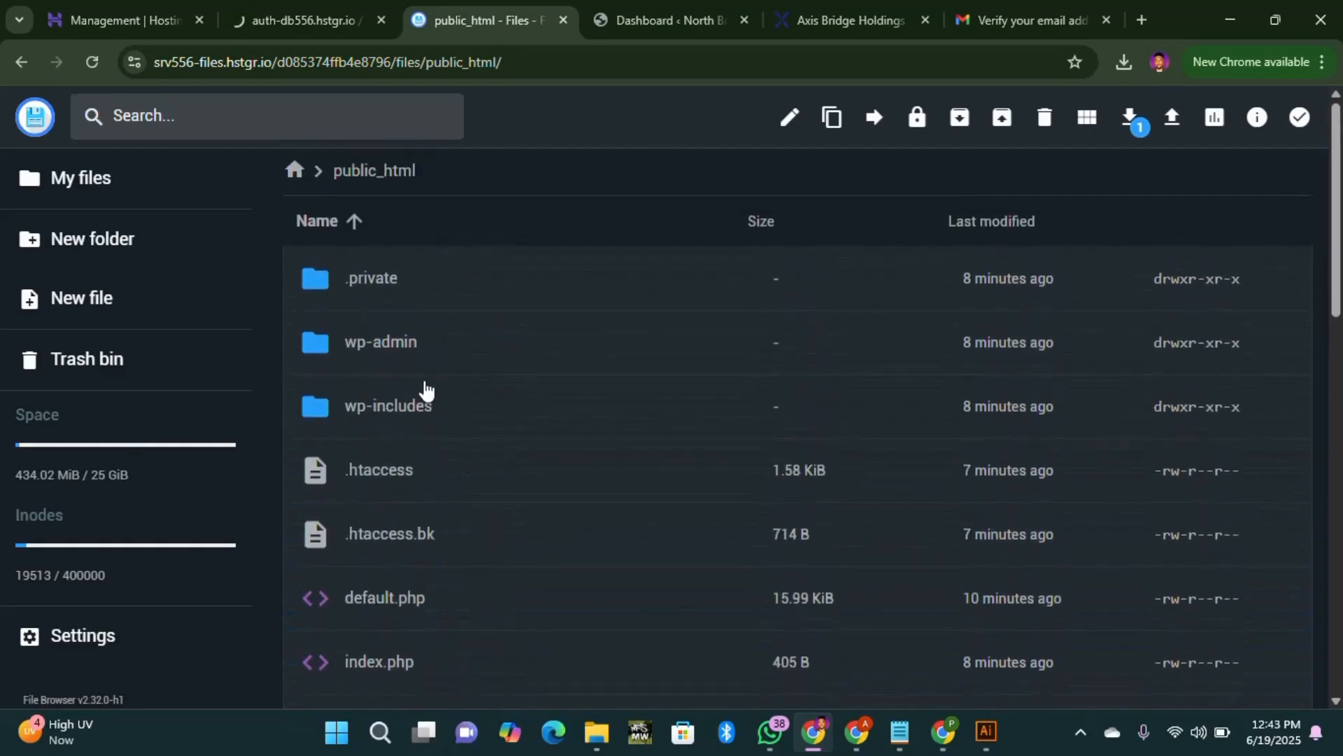
{"action": "scroll", "coordinate": [447, 454], "scroll_direction": "down", "scroll_amount": 10}
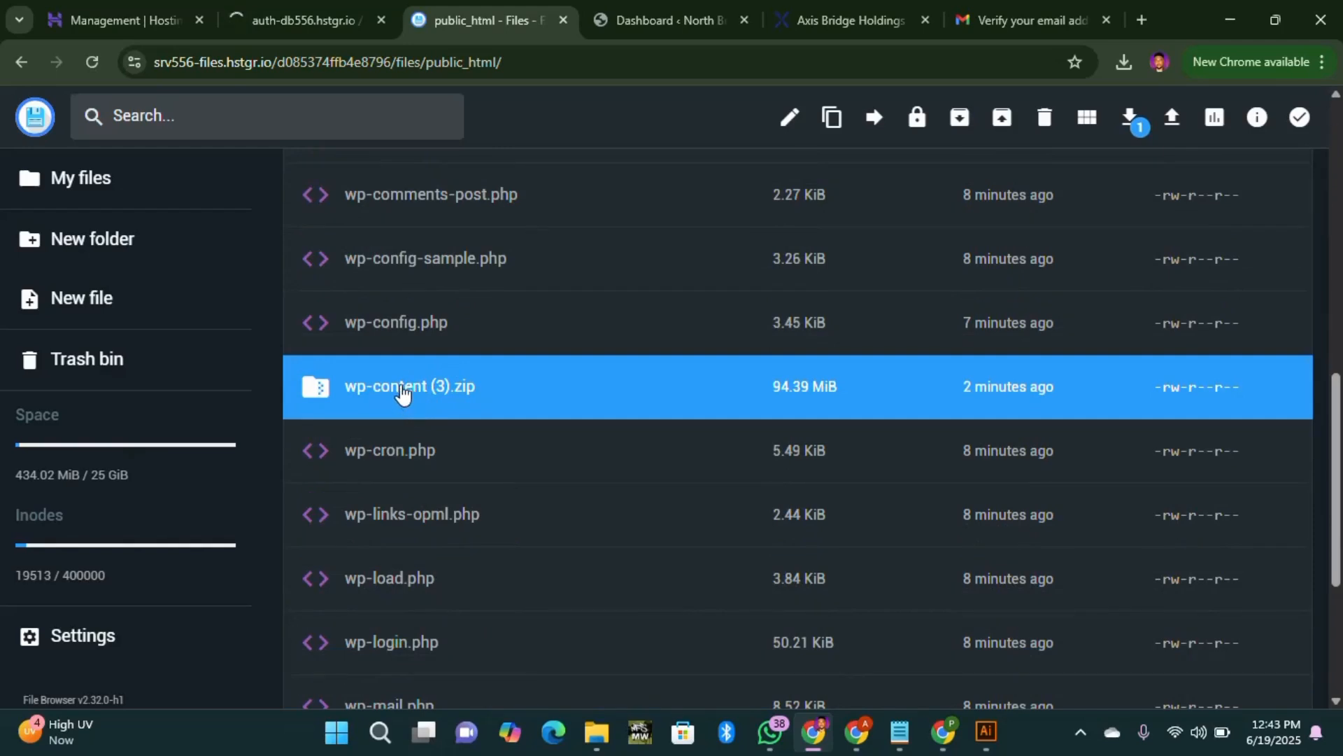
{"action": "scroll", "coordinate": [409, 401], "scroll_direction": "up", "scroll_amount": 10}
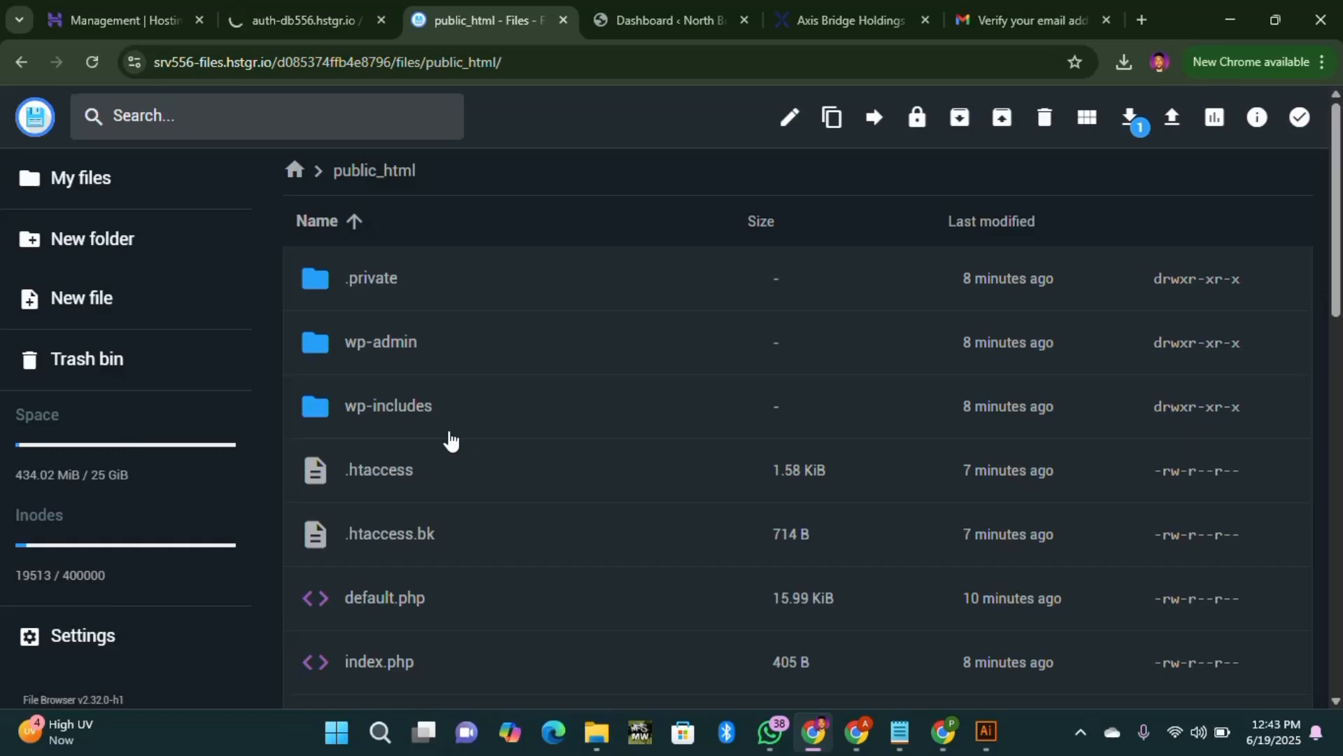
{"action": "scroll", "coordinate": [519, 469], "scroll_direction": "down", "scroll_amount": 1}
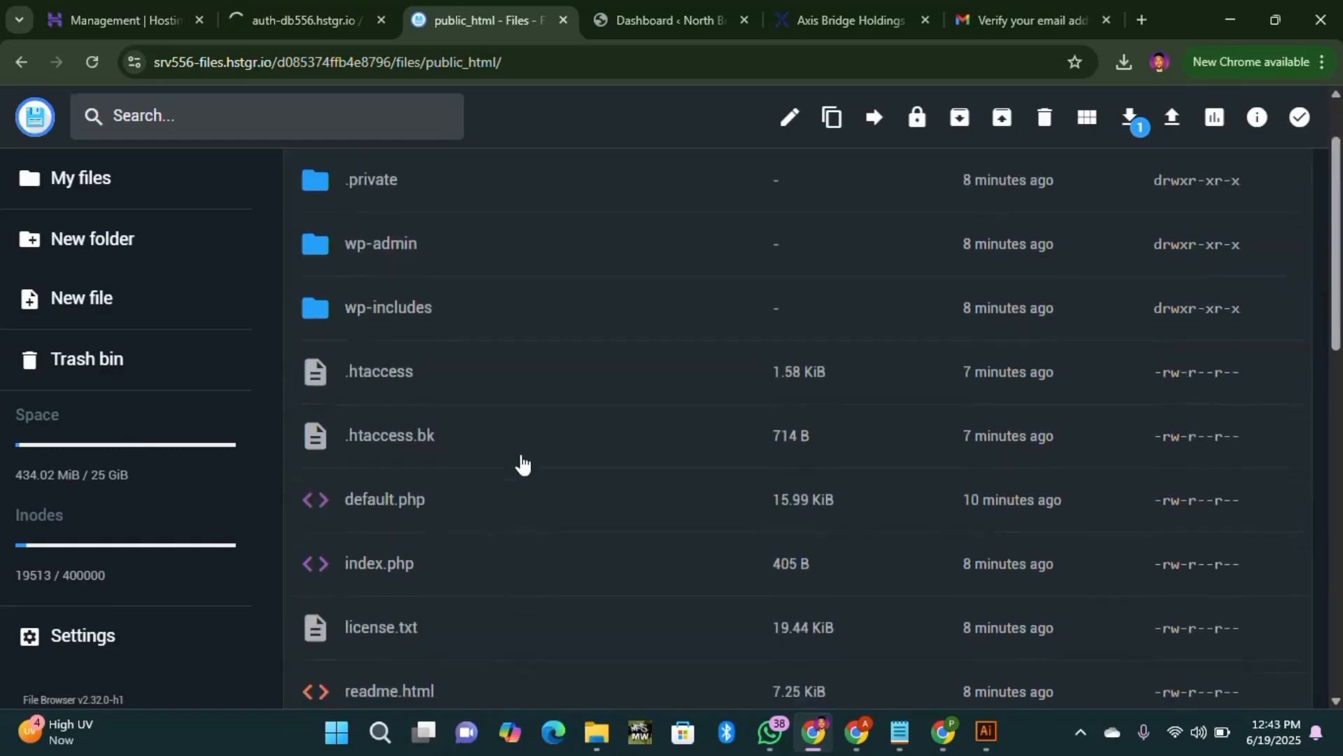
{"action": "scroll", "coordinate": [468, 451], "scroll_direction": "down", "scroll_amount": 1}
{"action": "scroll", "coordinate": [469, 461], "scroll_direction": "down", "scroll_amount": 5}
{"action": "left_click", "coordinate": [468, 468]}
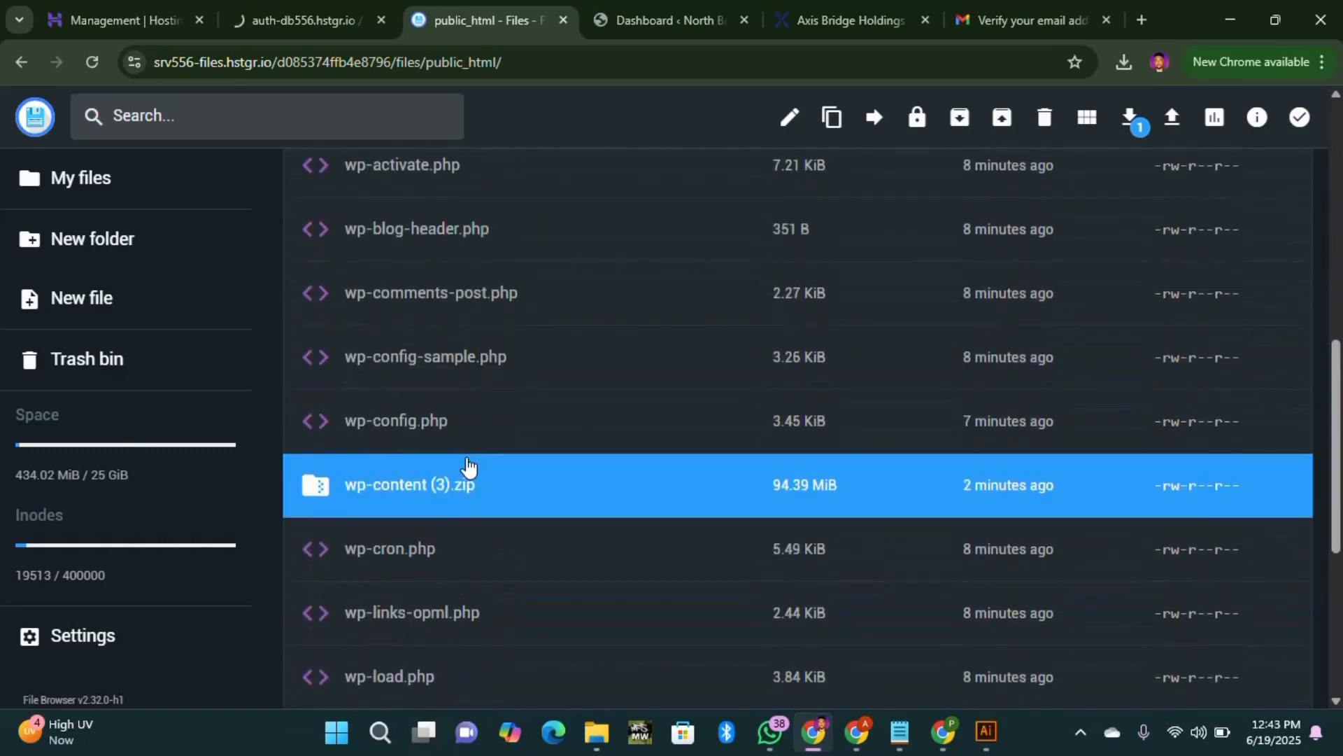
Step: Extract wp-content (3).zip into a wp-content folder and check its contents
{"action": "right_click", "coordinate": [440, 488]}
{"action": "scroll", "coordinate": [434, 498], "scroll_direction": "down", "scroll_amount": 1}
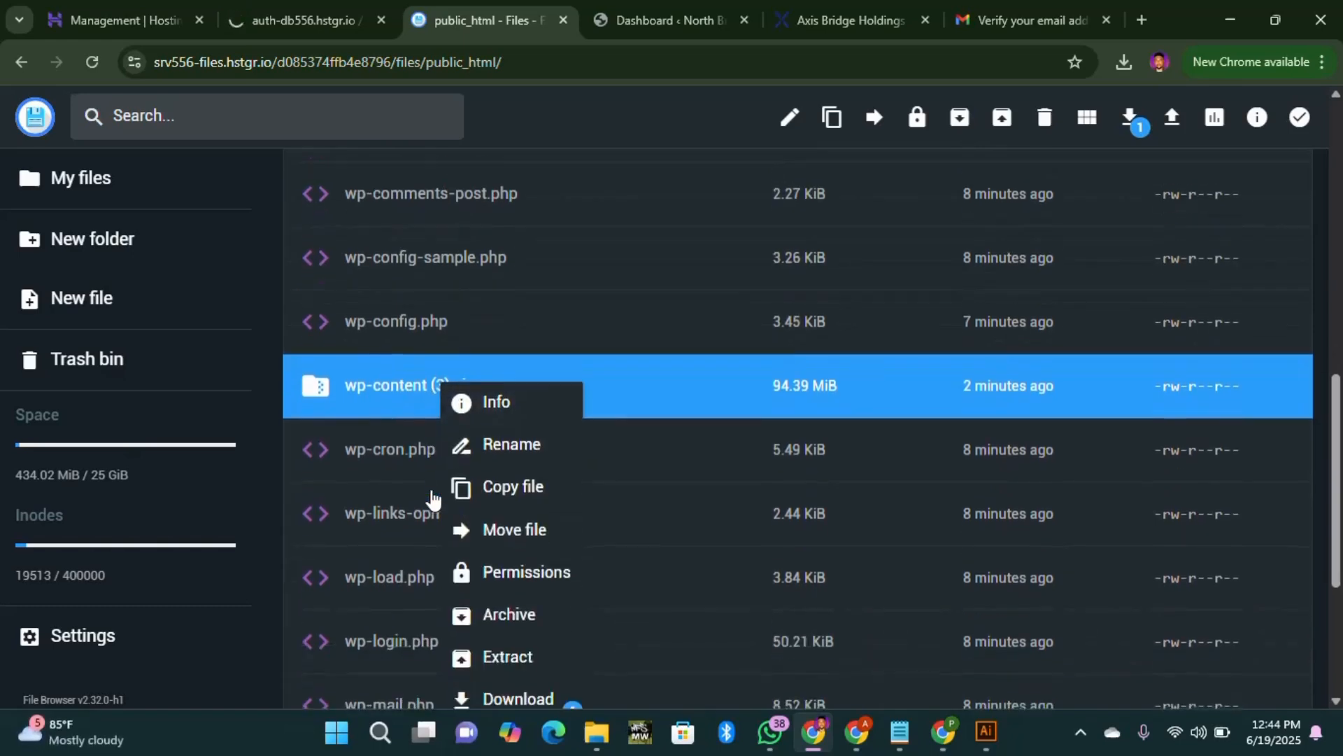
{"action": "scroll", "coordinate": [432, 500], "scroll_direction": "down", "scroll_amount": 2}
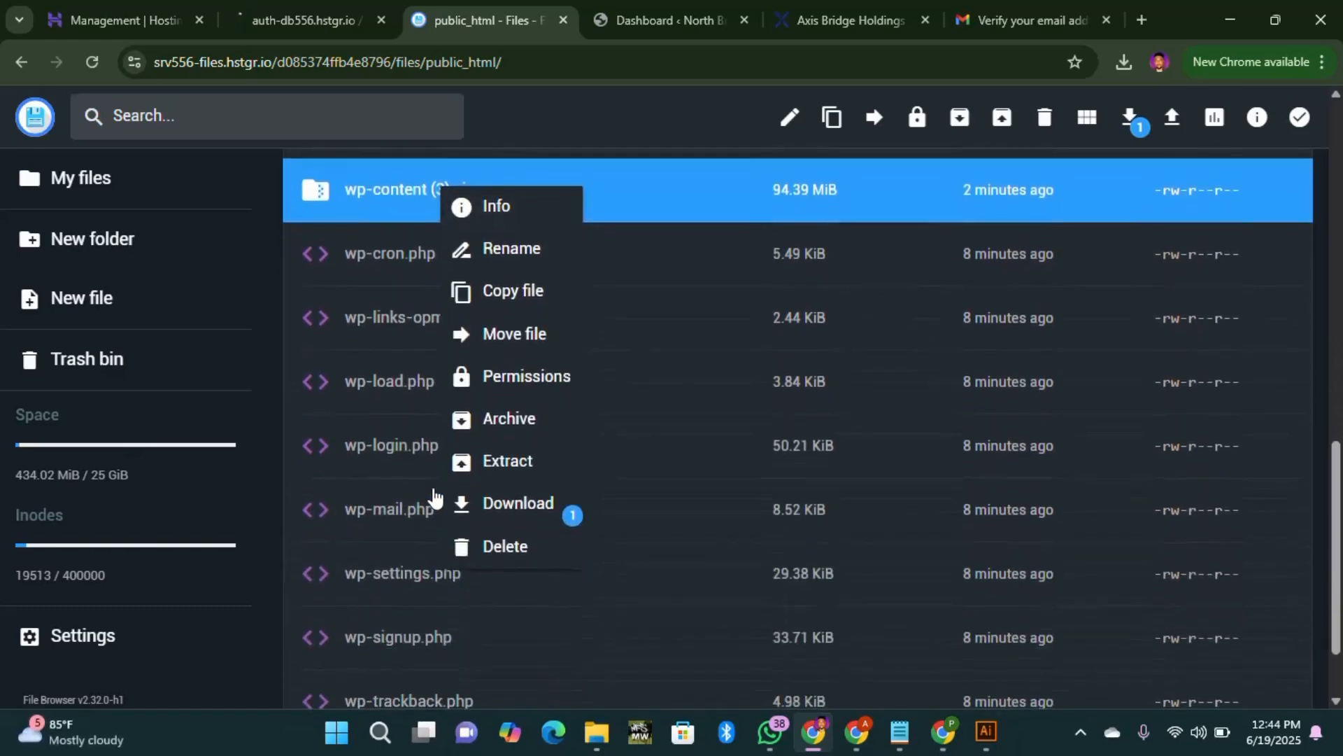
{"action": "left_click", "coordinate": [517, 465]}
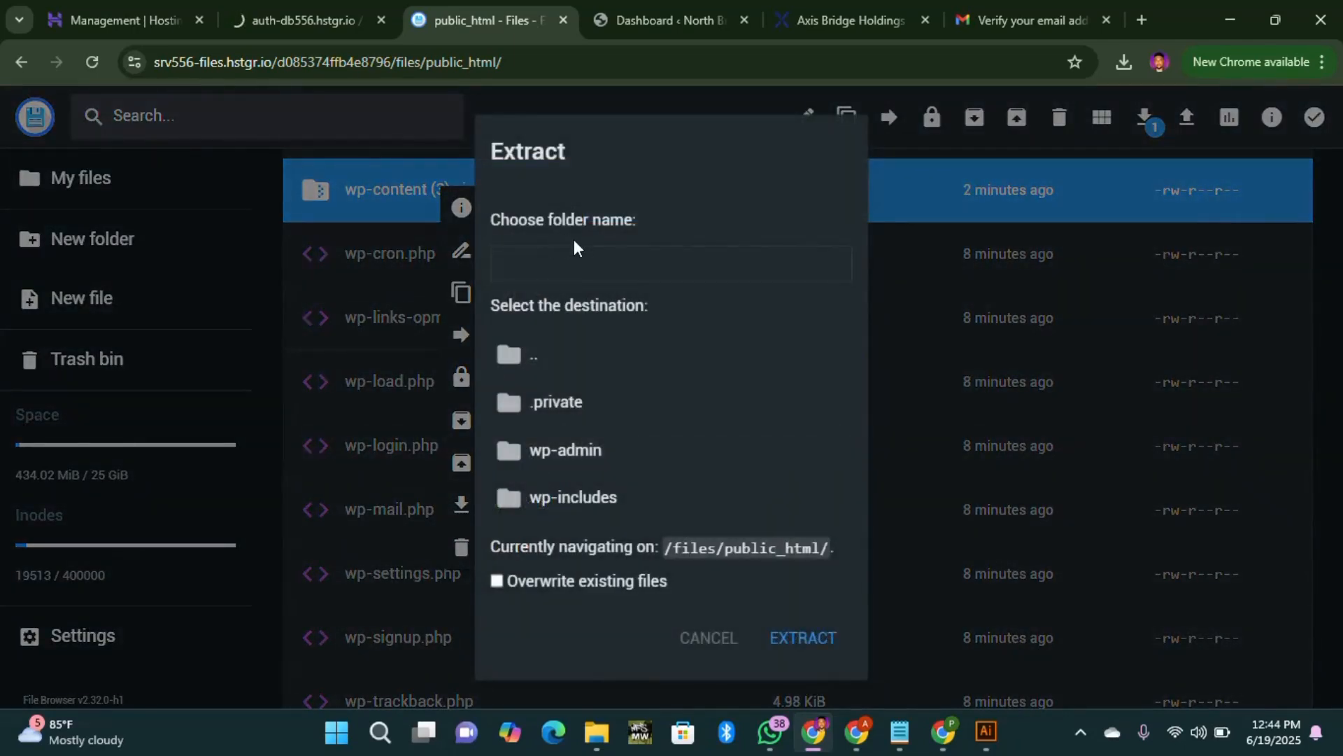
{"action": "left_click", "coordinate": [552, 264]}
{"action": "type", "text": "wp-content"}
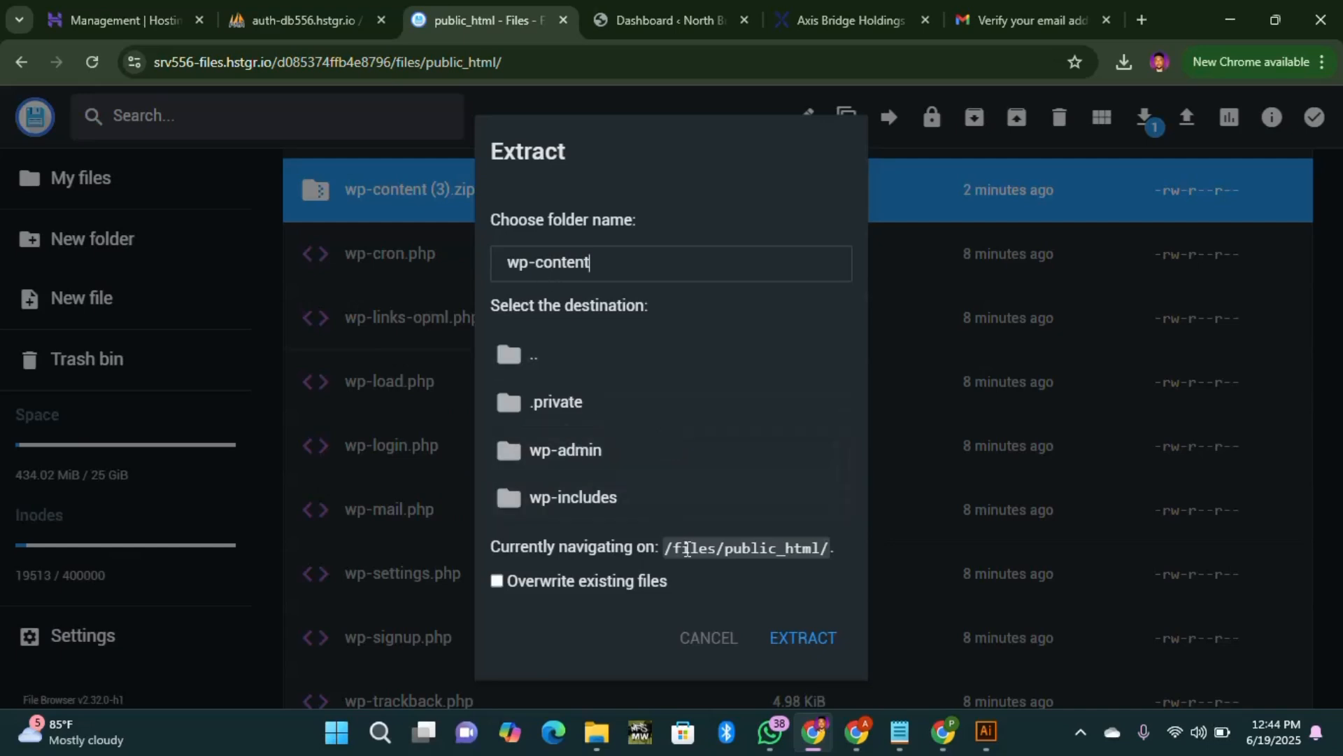
{"action": "left_click", "coordinate": [816, 639]}
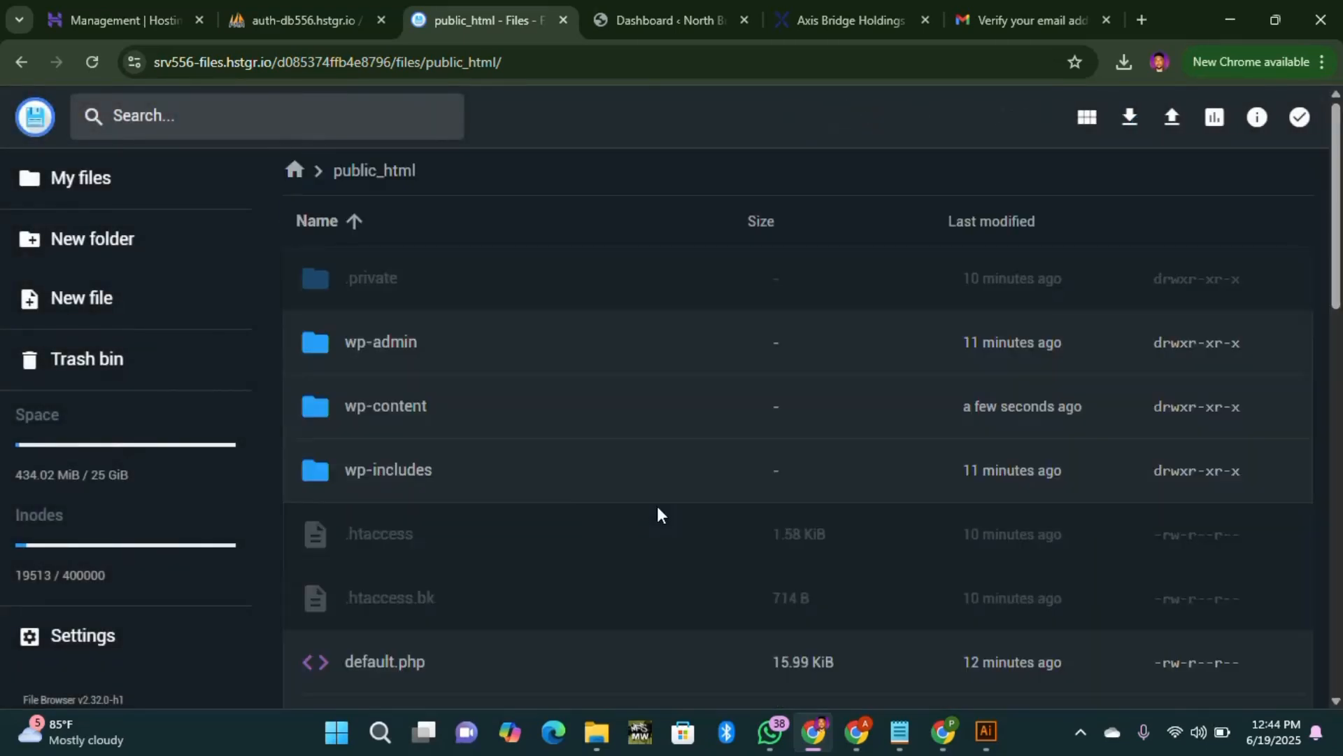
{"action": "double_click", "coordinate": [411, 424]}
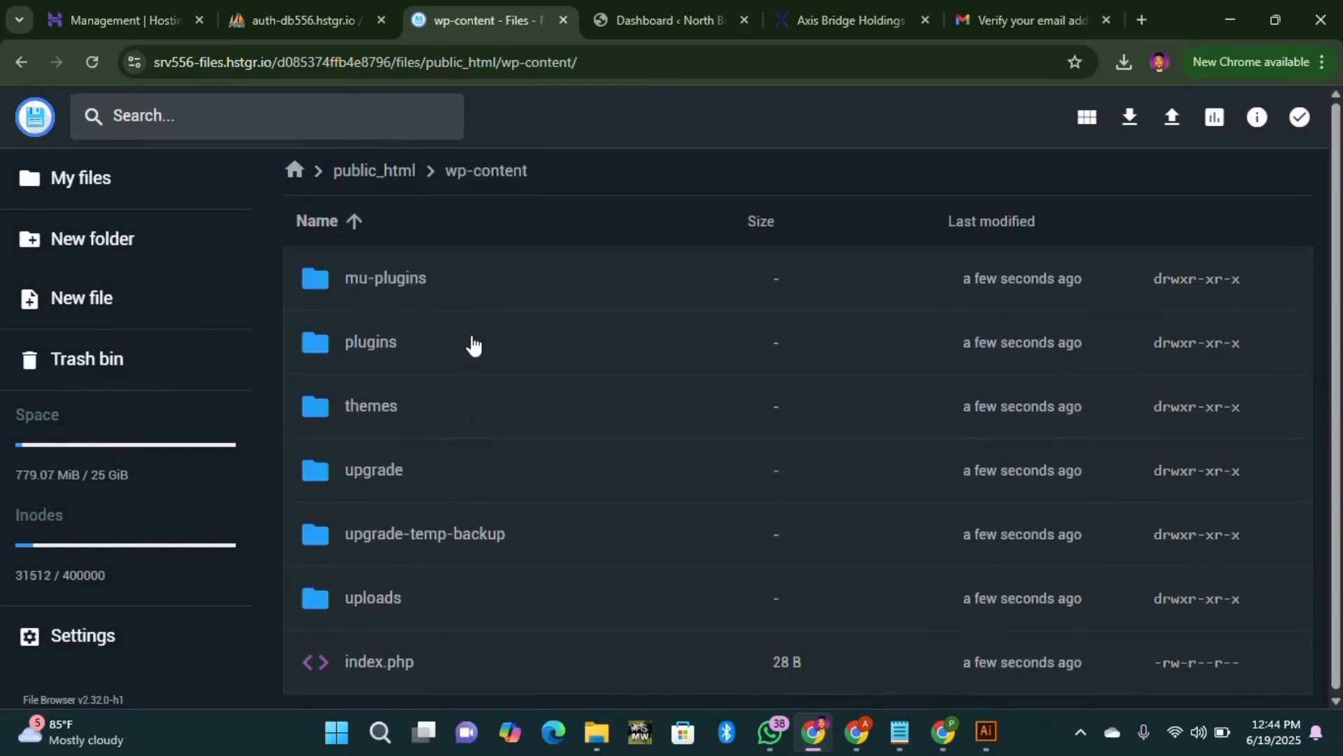
{"action": "left_click", "coordinate": [387, 173]}
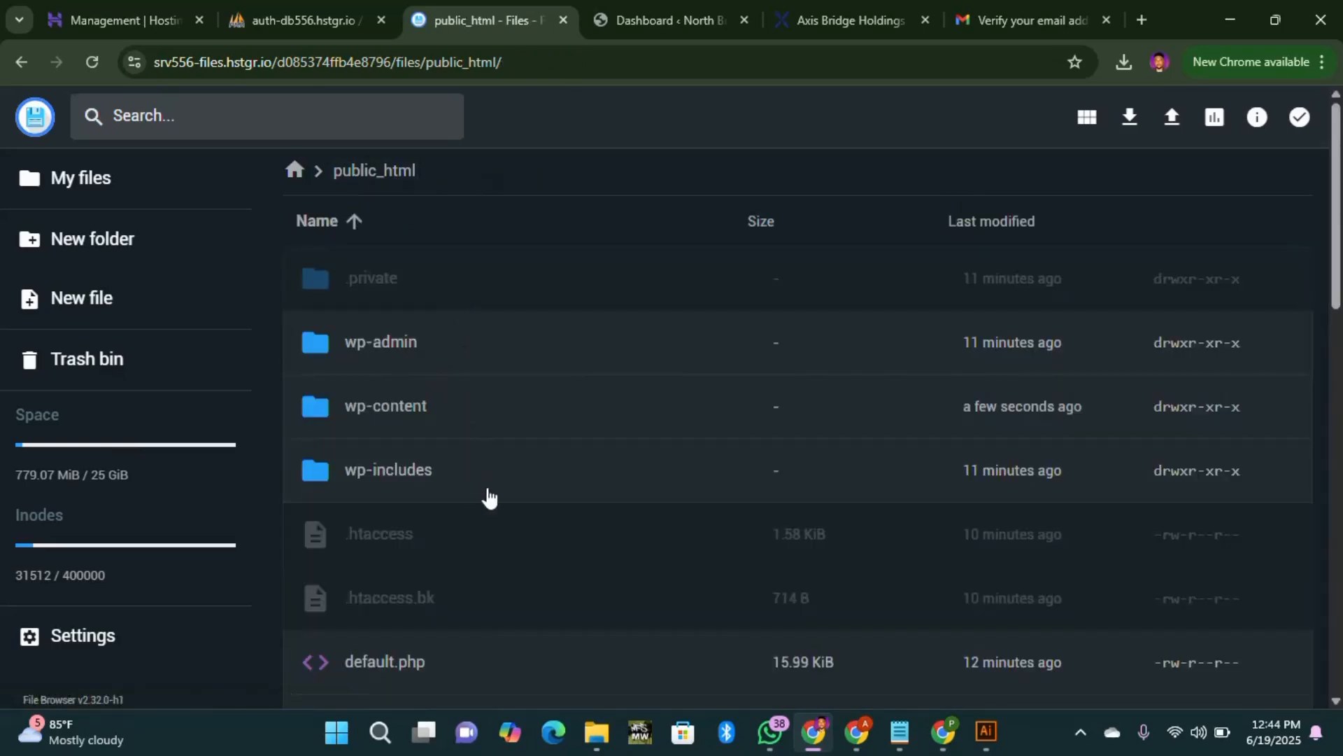
Step: Permanently delete the leftover wp-content (3).zip archive from public_html
{"action": "scroll", "coordinate": [464, 539], "scroll_direction": "down", "scroll_amount": 7}
{"action": "scroll", "coordinate": [420, 542], "scroll_direction": "down", "scroll_amount": 4}
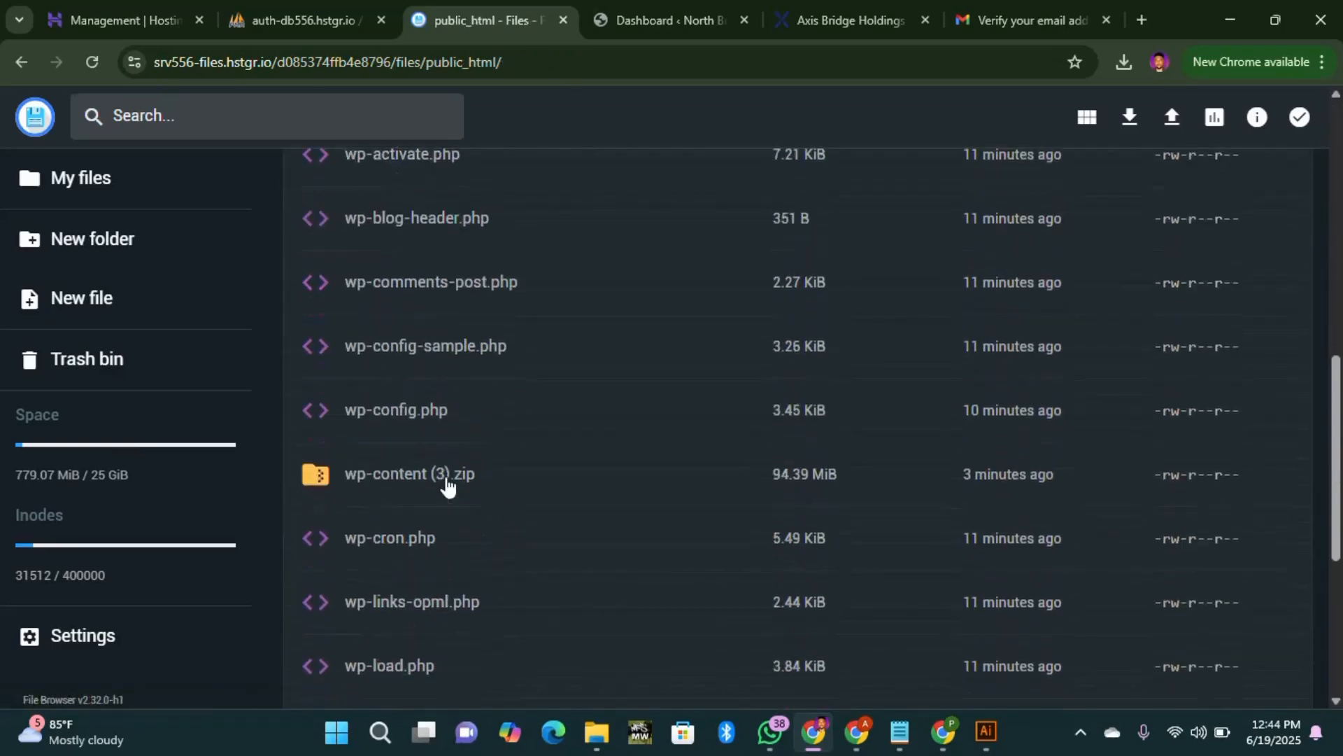
{"action": "left_click", "coordinate": [411, 453]}
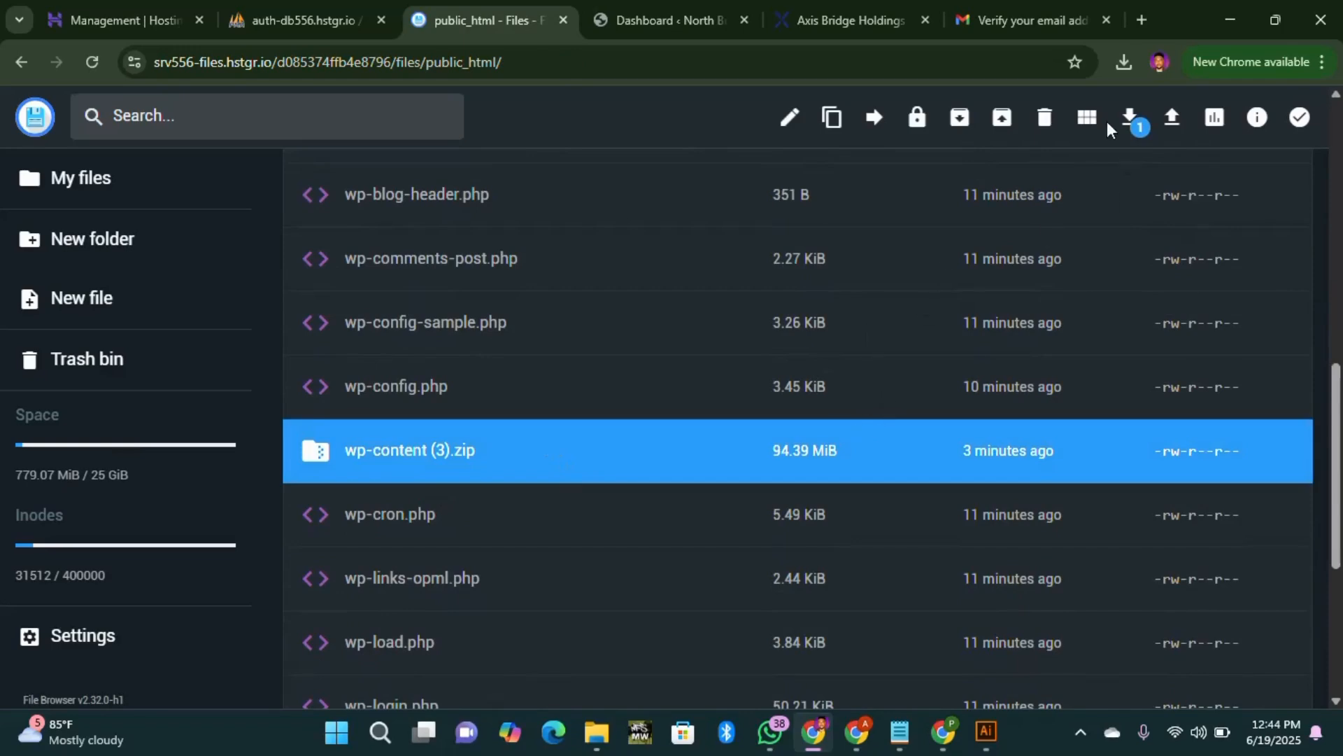
{"action": "left_click", "coordinate": [1045, 118]}
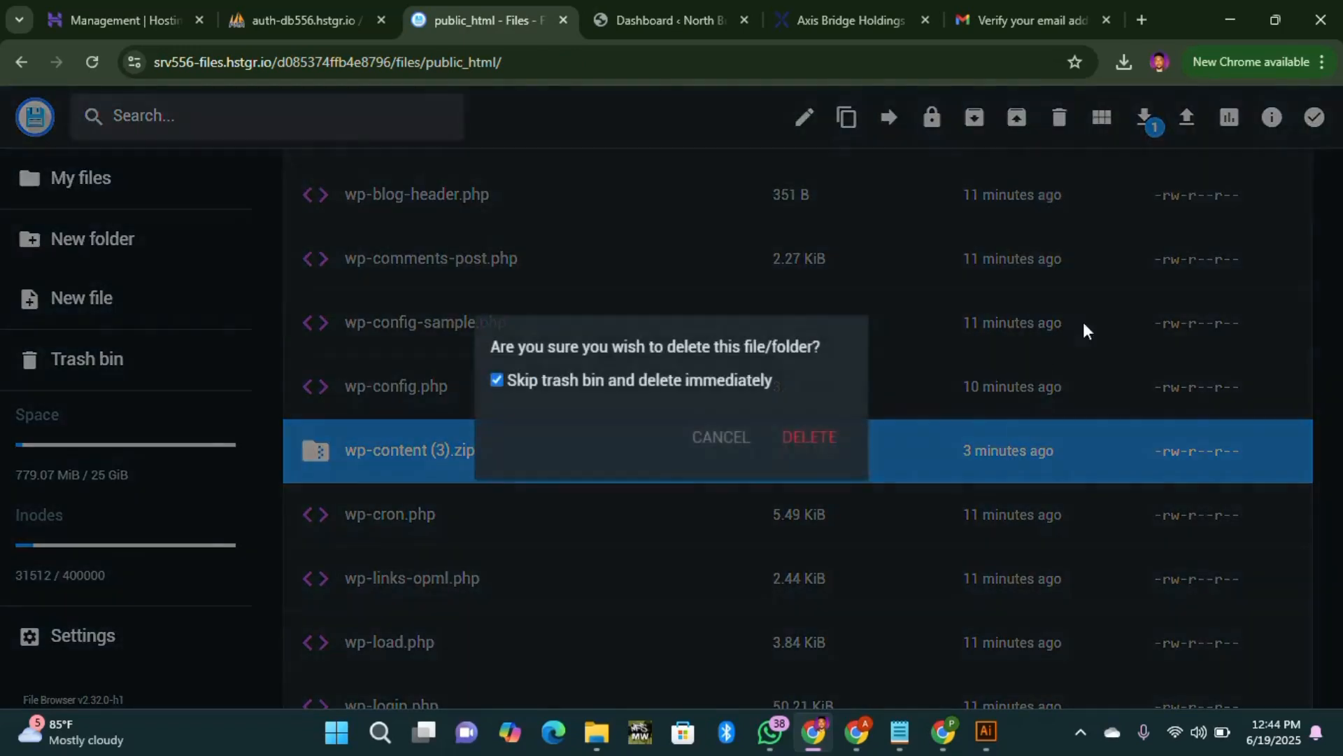
{"action": "left_click", "coordinate": [811, 438]}
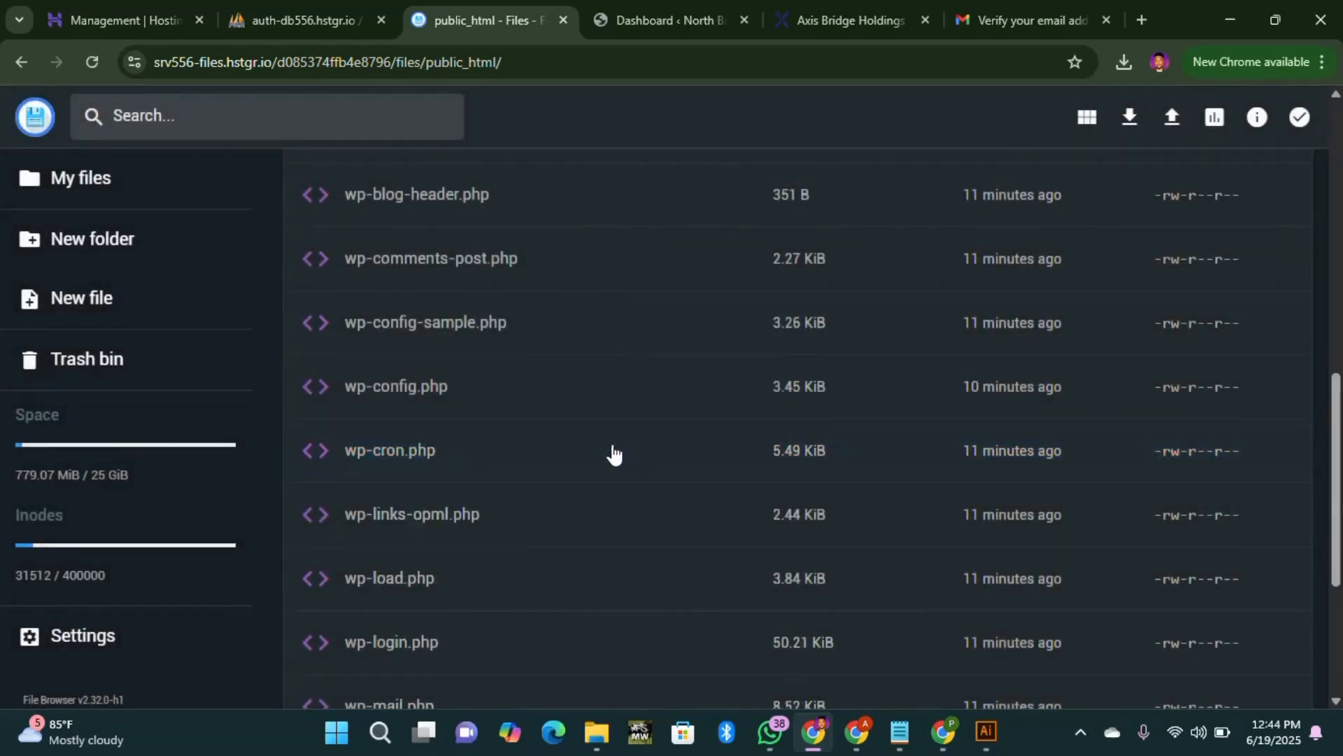
{"action": "scroll", "coordinate": [602, 451], "scroll_direction": "up", "scroll_amount": 8}
{"action": "scroll", "coordinate": [574, 469], "scroll_direction": "up", "scroll_amount": 3}
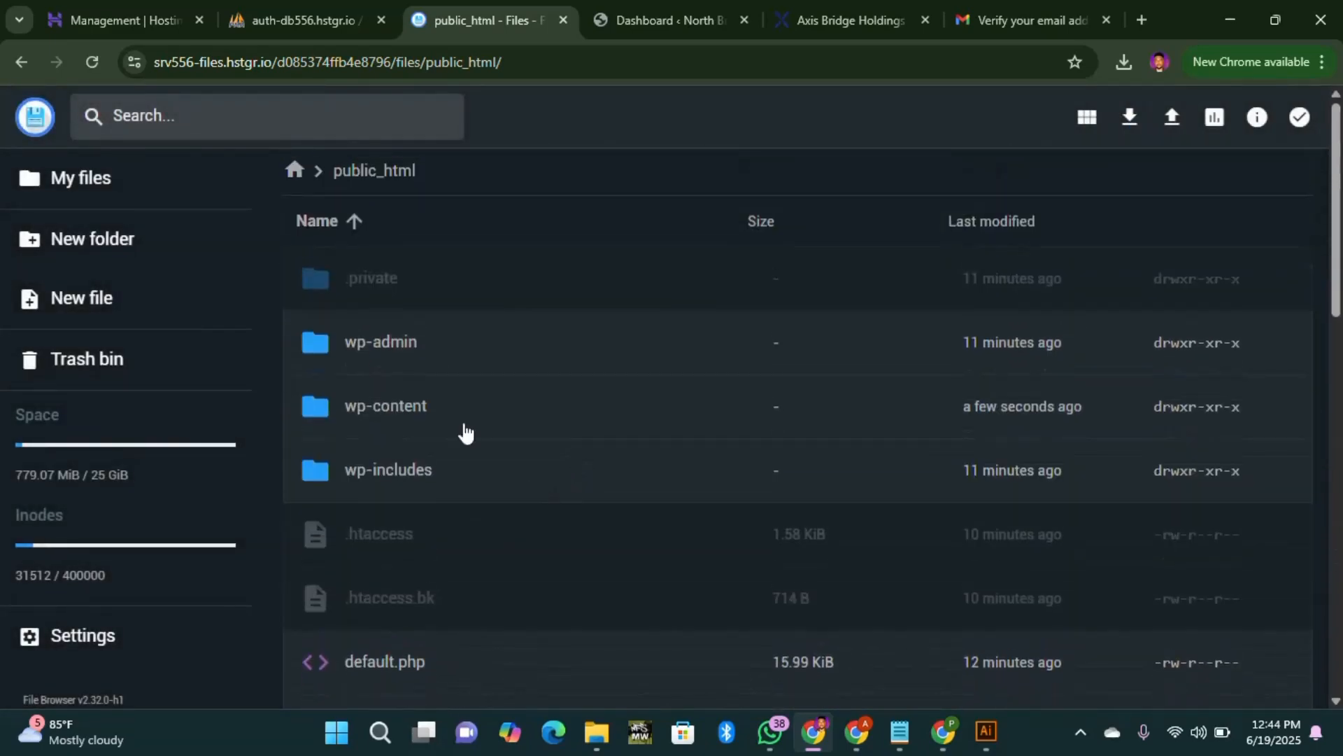
Step: Return to phpMyAdmin after checking the backup file's size in the local backup folder
{"action": "left_click", "coordinate": [284, 20]}
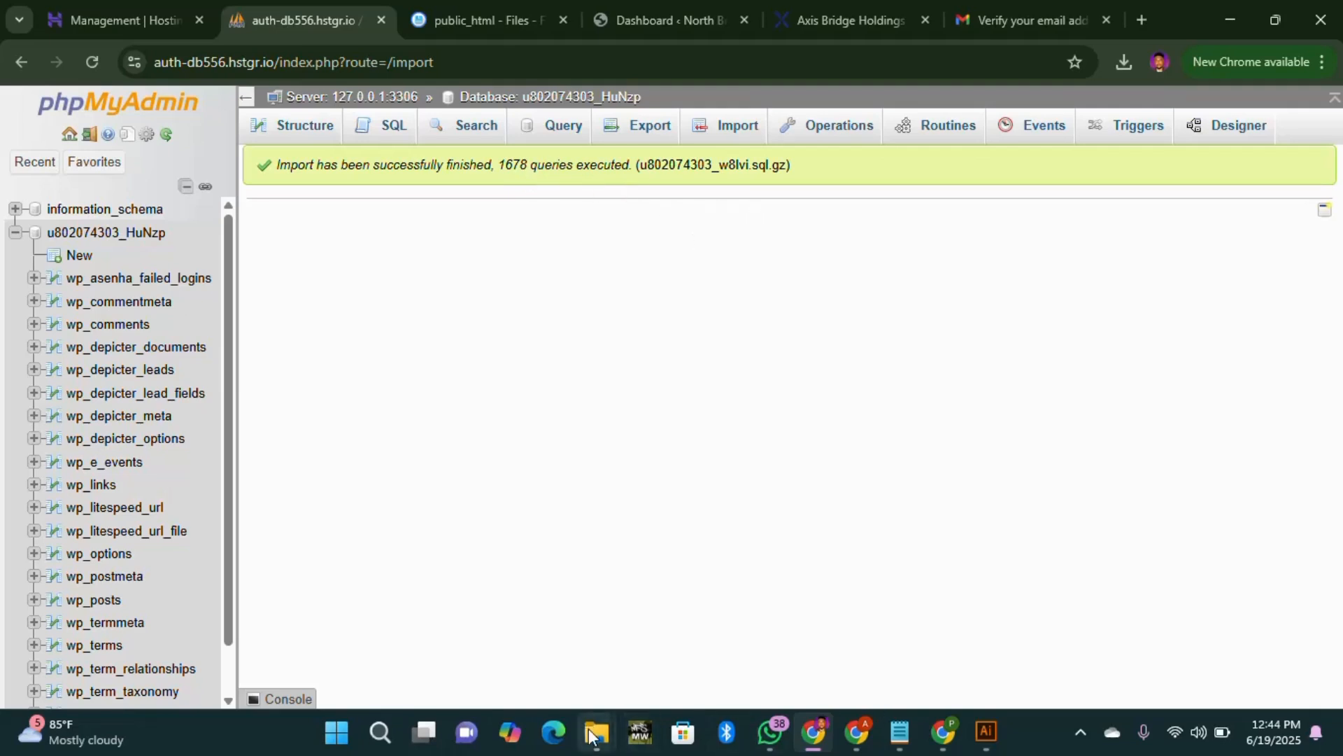
{"action": "mouse_move", "coordinate": [597, 732]}
{"action": "left_click", "coordinate": [638, 682]}
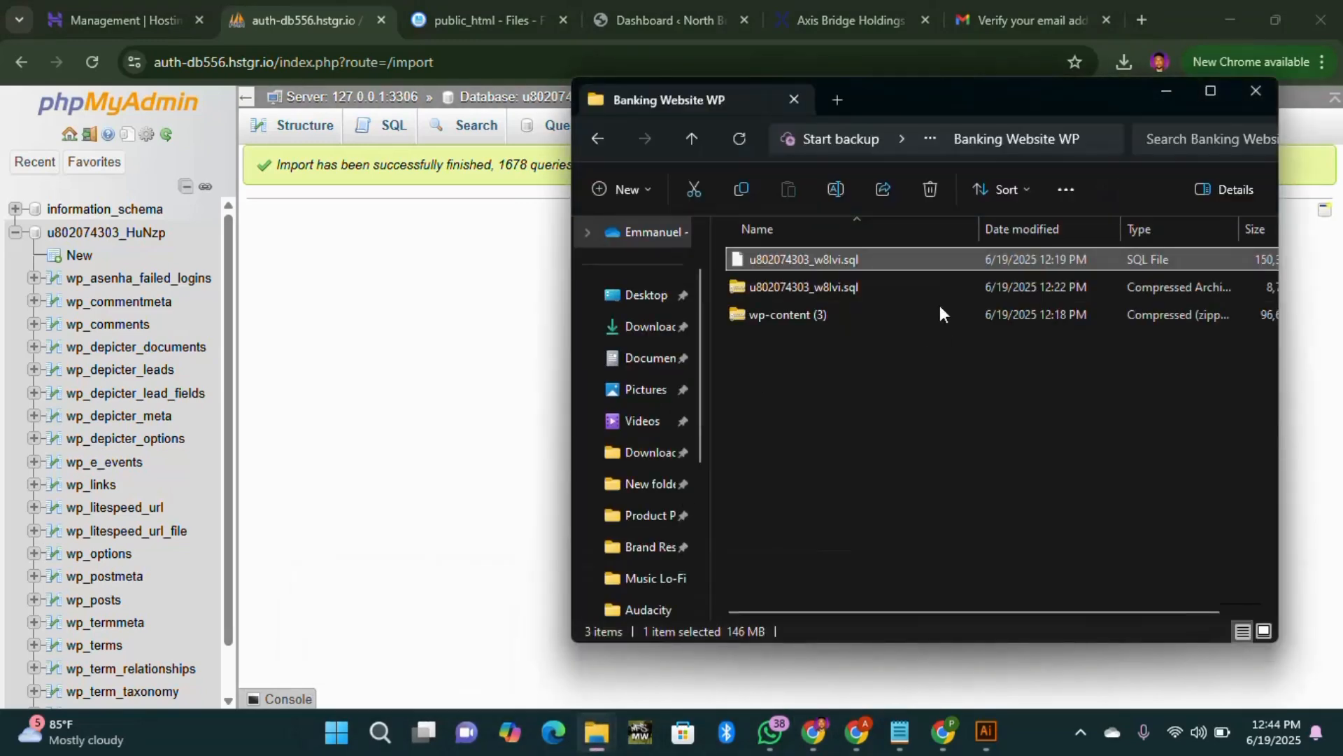
{"action": "left_click_drag", "start_coordinate": [1066, 611], "coordinate": [1170, 615]}
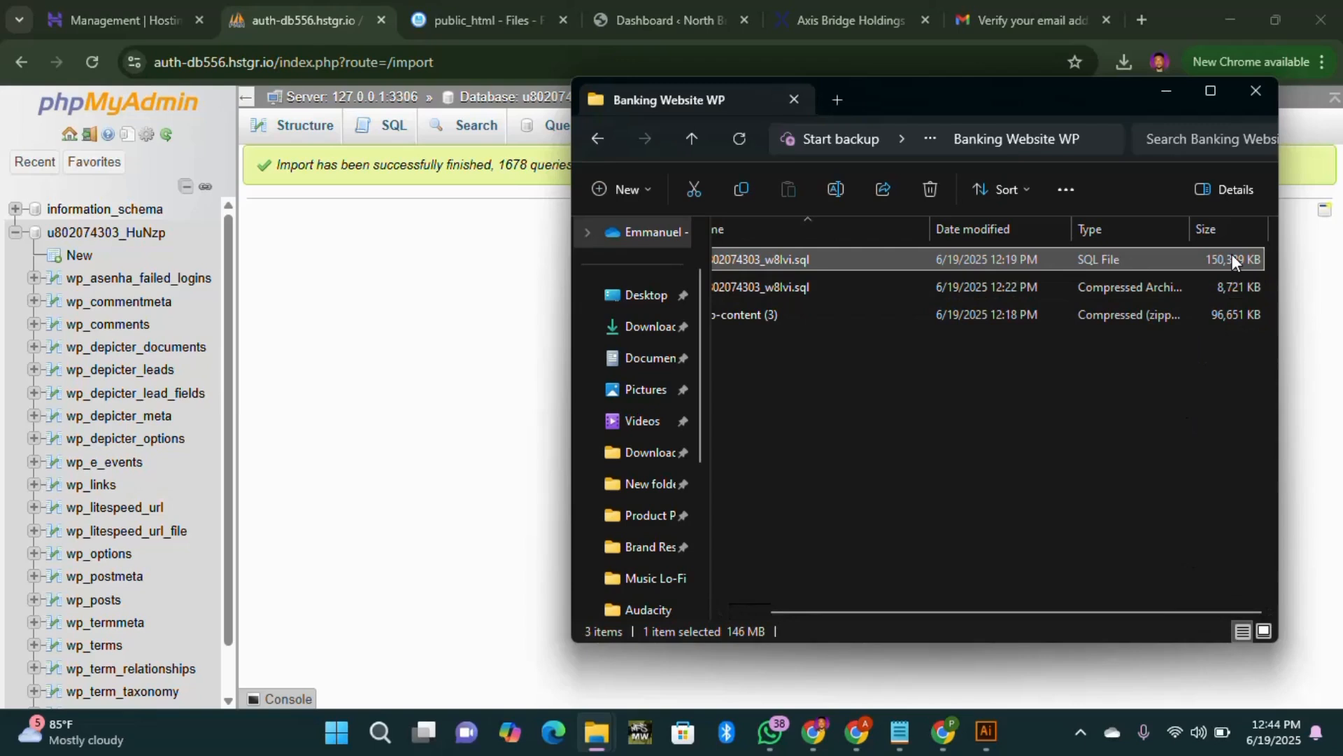
{"action": "left_click", "coordinate": [1166, 92]}
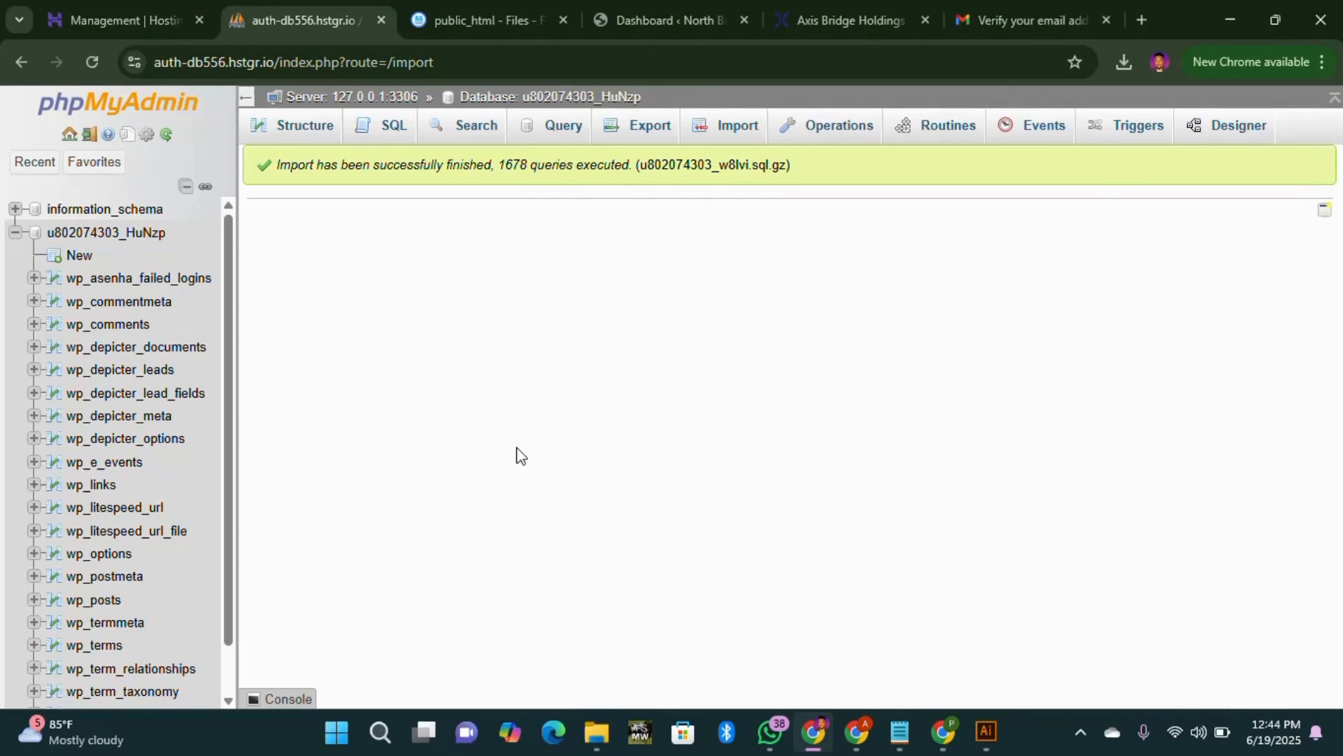
{"action": "scroll", "coordinate": [165, 419], "scroll_direction": "down", "scroll_amount": 2}
{"action": "scroll", "coordinate": [166, 417], "scroll_direction": "up", "scroll_amount": 2}
Step: Browse the wp_options rows, where siteurl and home use the hostingersite address
{"action": "left_click", "coordinate": [132, 561]}
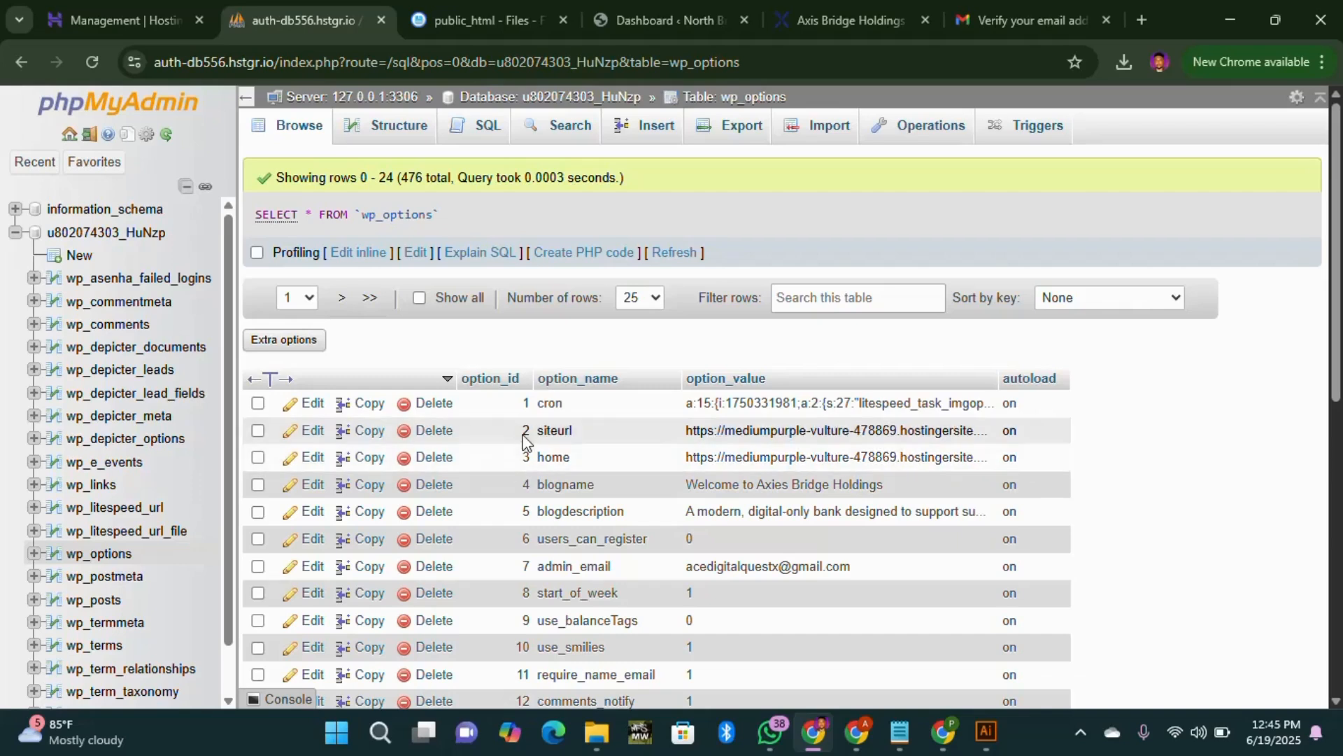
Step: Edit the siteurl row and copy the northbrookeholdings.com domain from the dashboard's address
{"action": "left_click", "coordinate": [312, 433]}
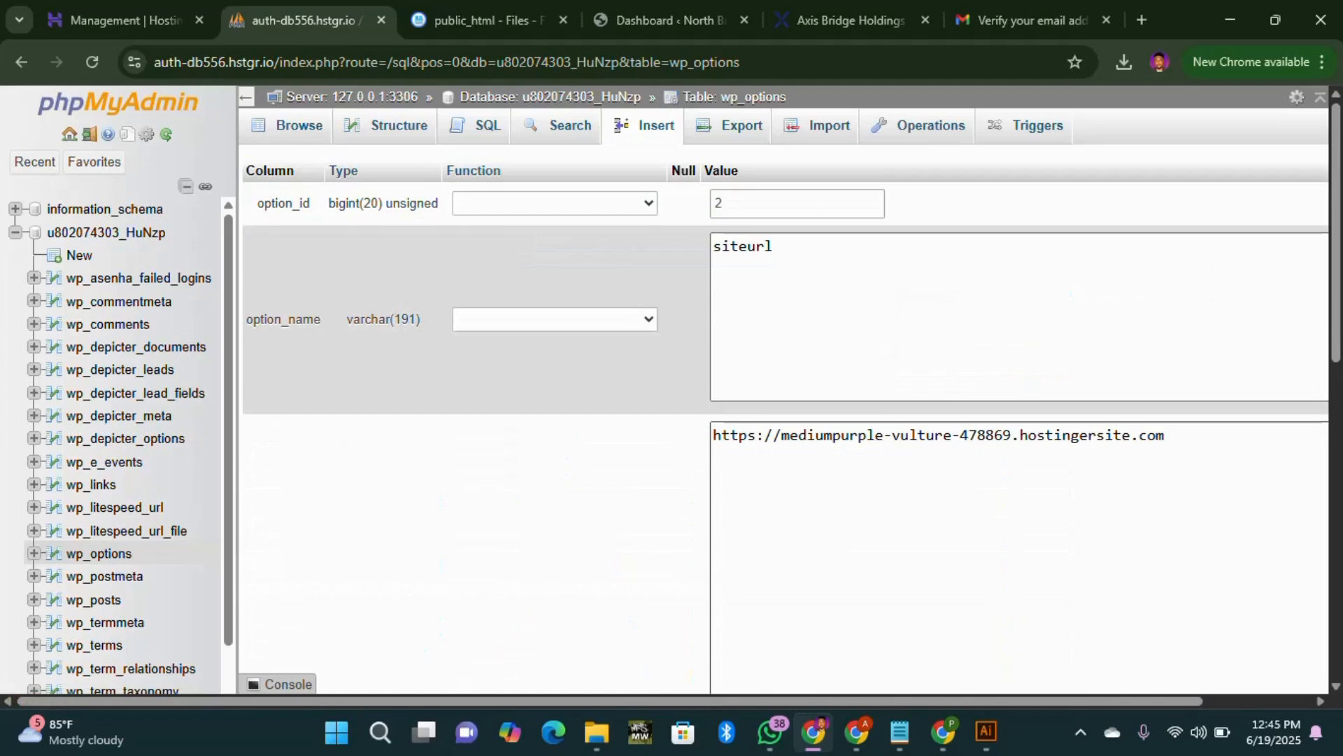
{"action": "left_click", "coordinate": [672, 20]}
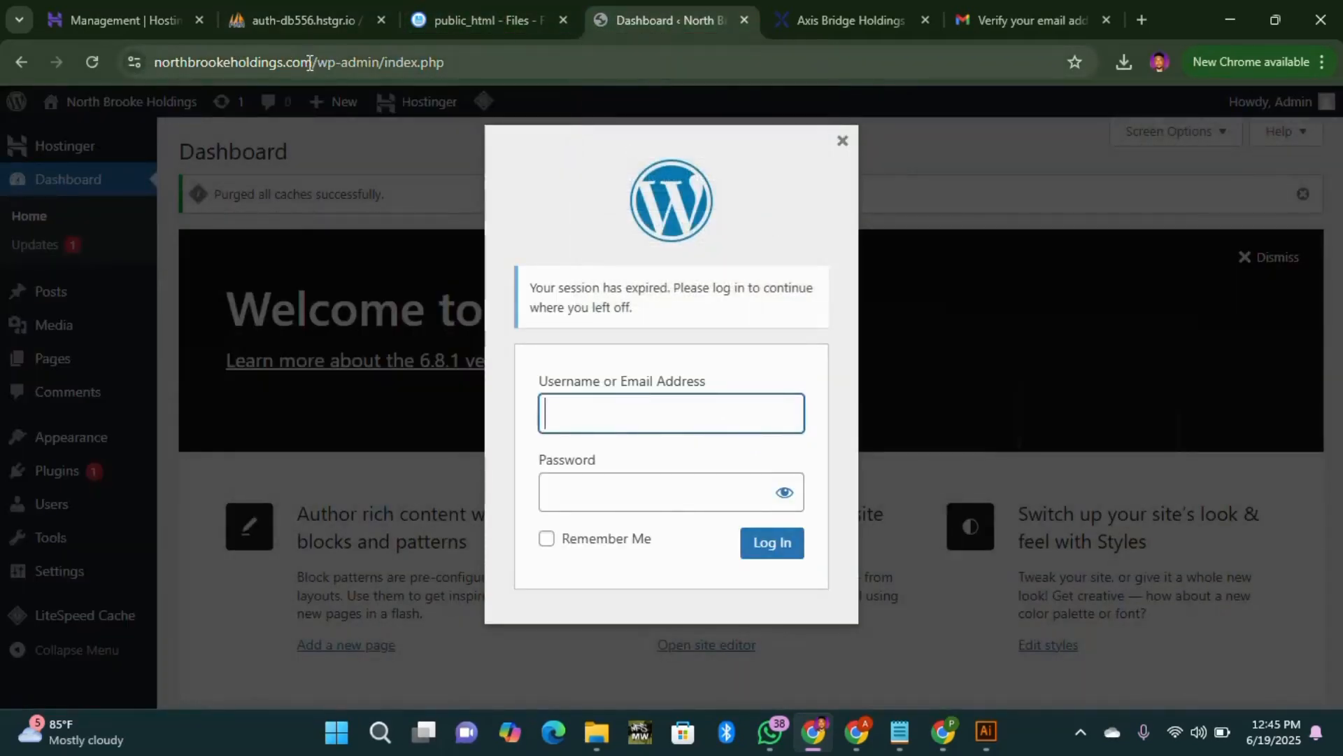
{"action": "left_click", "coordinate": [311, 62]}
{"action": "left_click", "coordinate": [313, 61]}
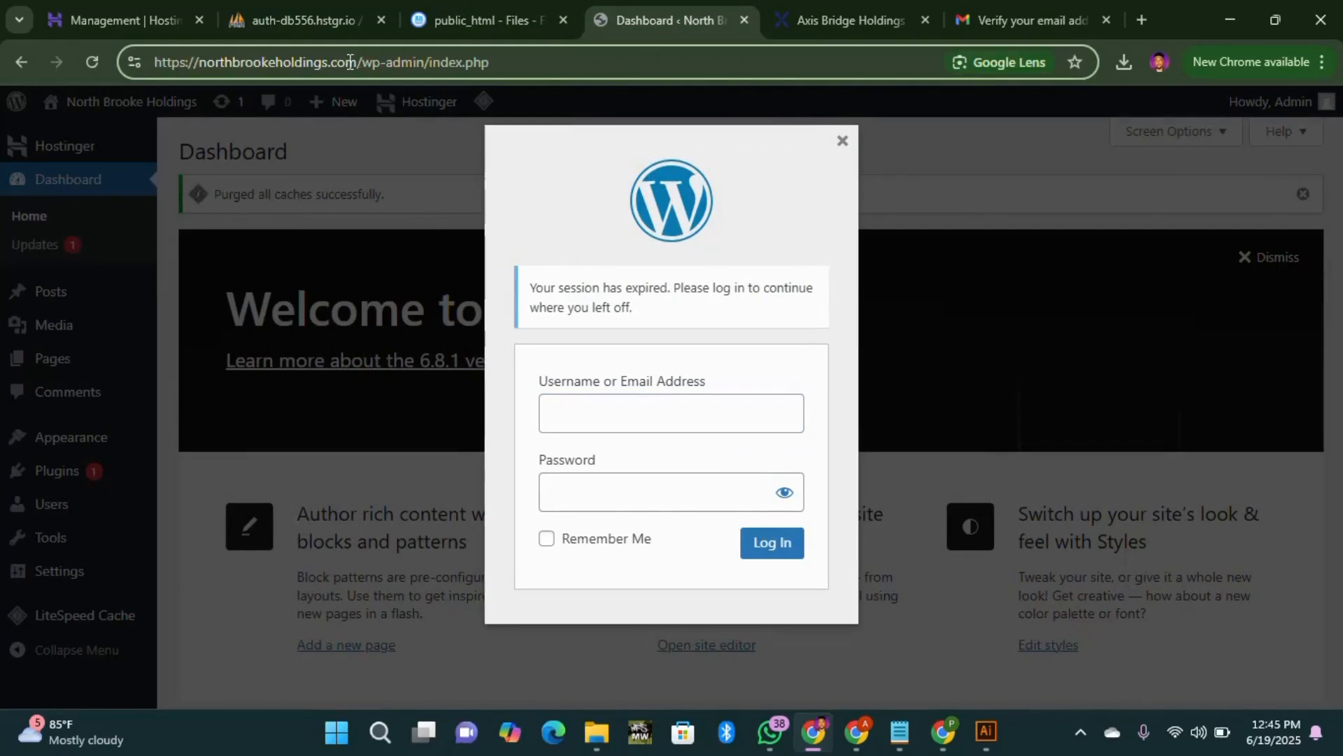
{"action": "left_click_drag", "start_coordinate": [358, 62], "coordinate": [198, 66]}
{"action": "key", "text": "ctrl+c"}
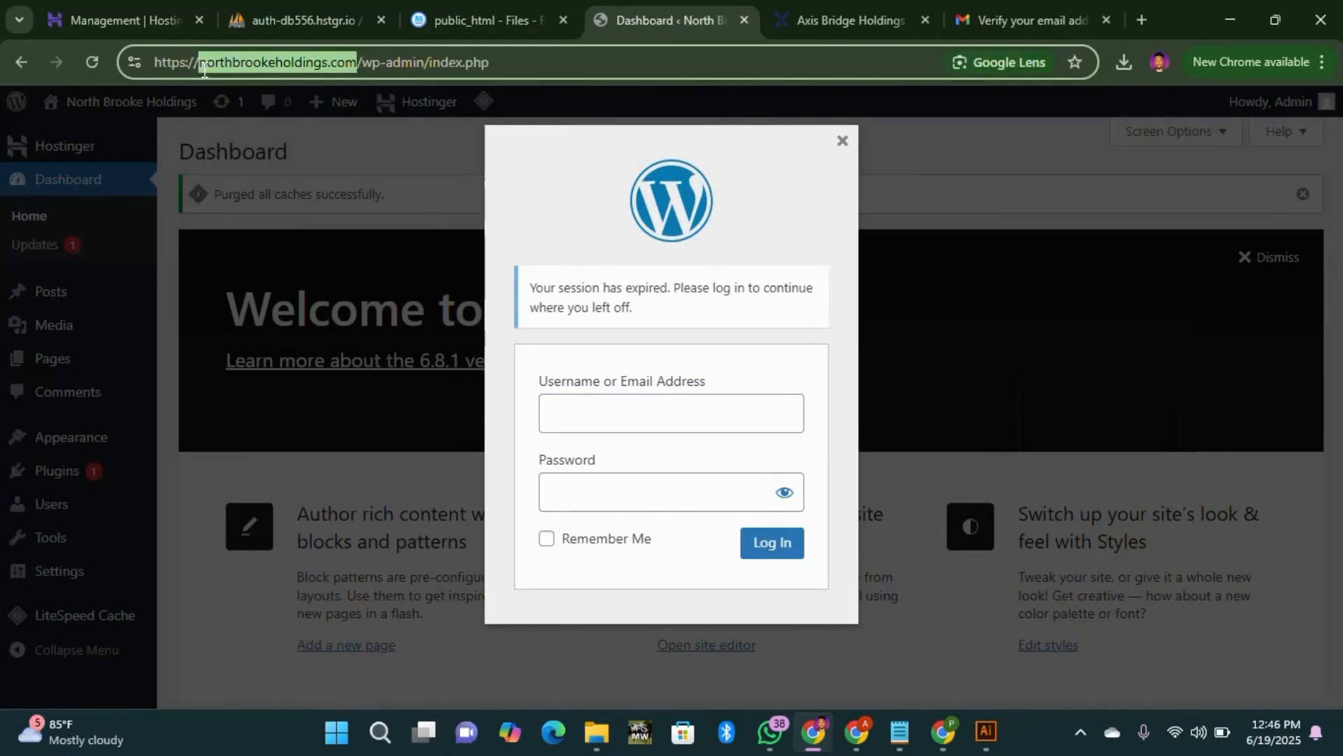
{"action": "left_click", "coordinate": [254, 21]}
{"action": "left_click_drag", "start_coordinate": [1164, 435], "coordinate": [781, 435]}
{"action": "key", "text": "ctrl+v"}
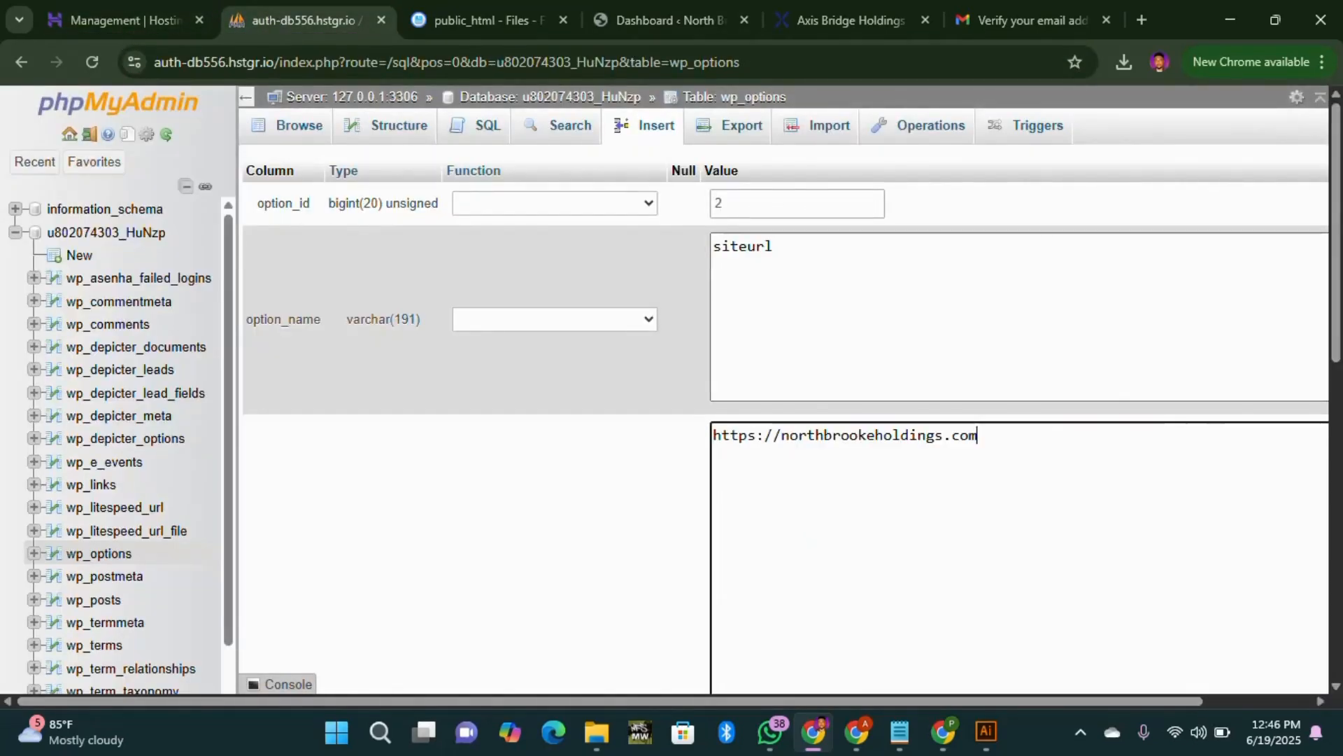
{"action": "scroll", "coordinate": [781, 435], "scroll_direction": "down", "scroll_amount": 2}
{"action": "scroll", "coordinate": [781, 435], "scroll_direction": "down", "scroll_amount": 2}
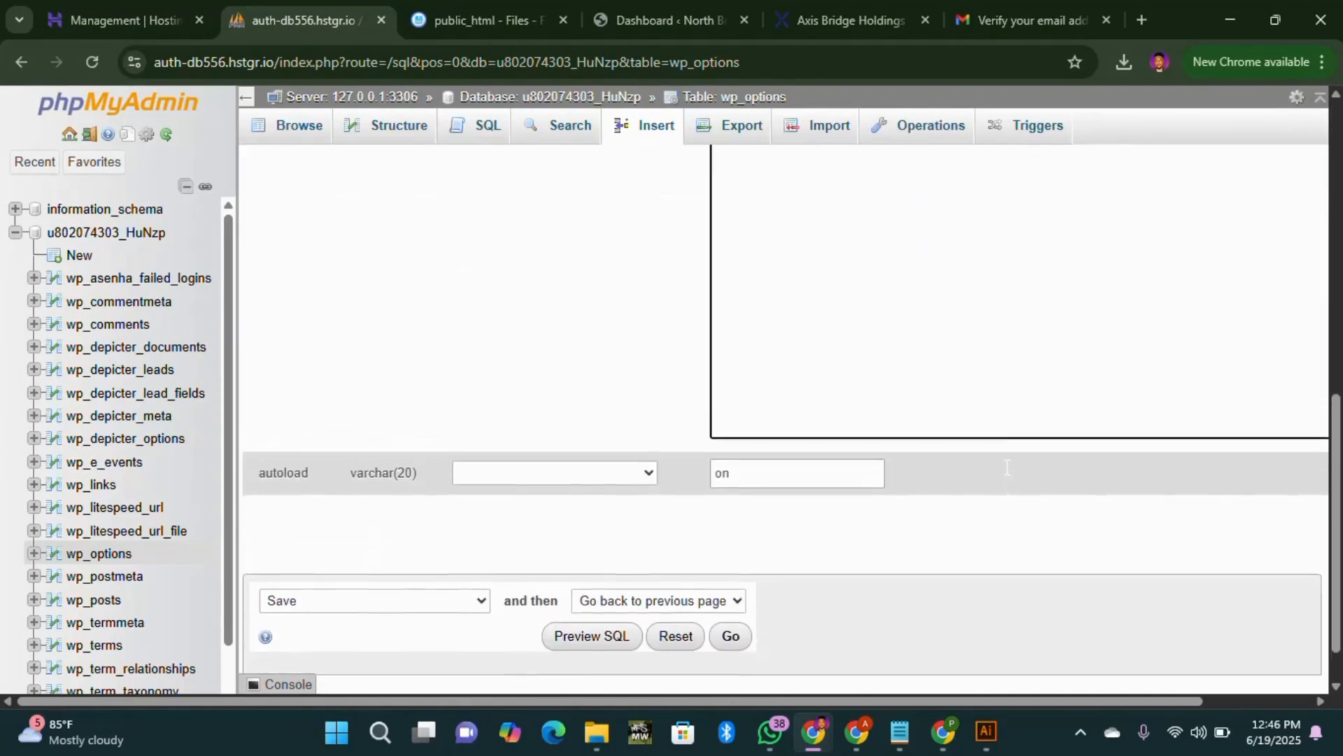
{"action": "scroll", "coordinate": [781, 435], "scroll_direction": "up", "scroll_amount": 5}
{"action": "scroll", "coordinate": [896, 513], "scroll_direction": "down", "scroll_amount": 4}
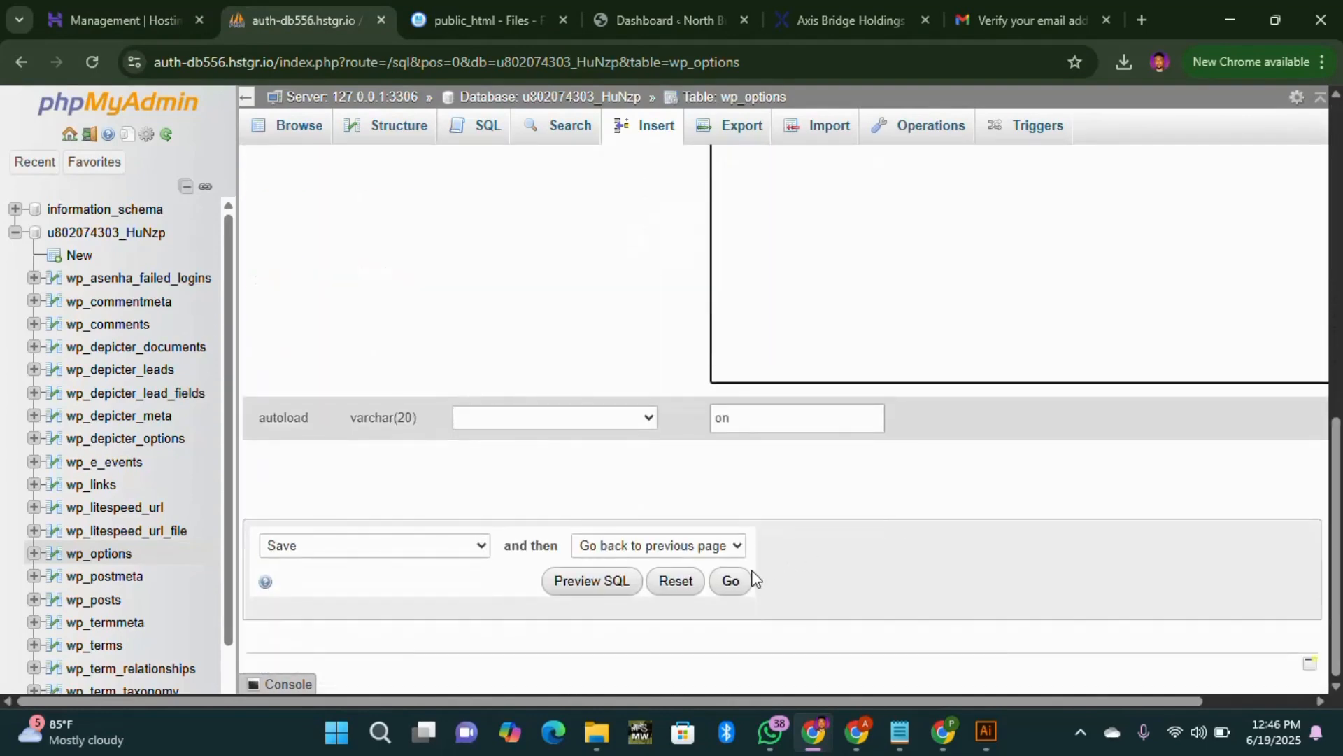
{"action": "left_click", "coordinate": [732, 579]}
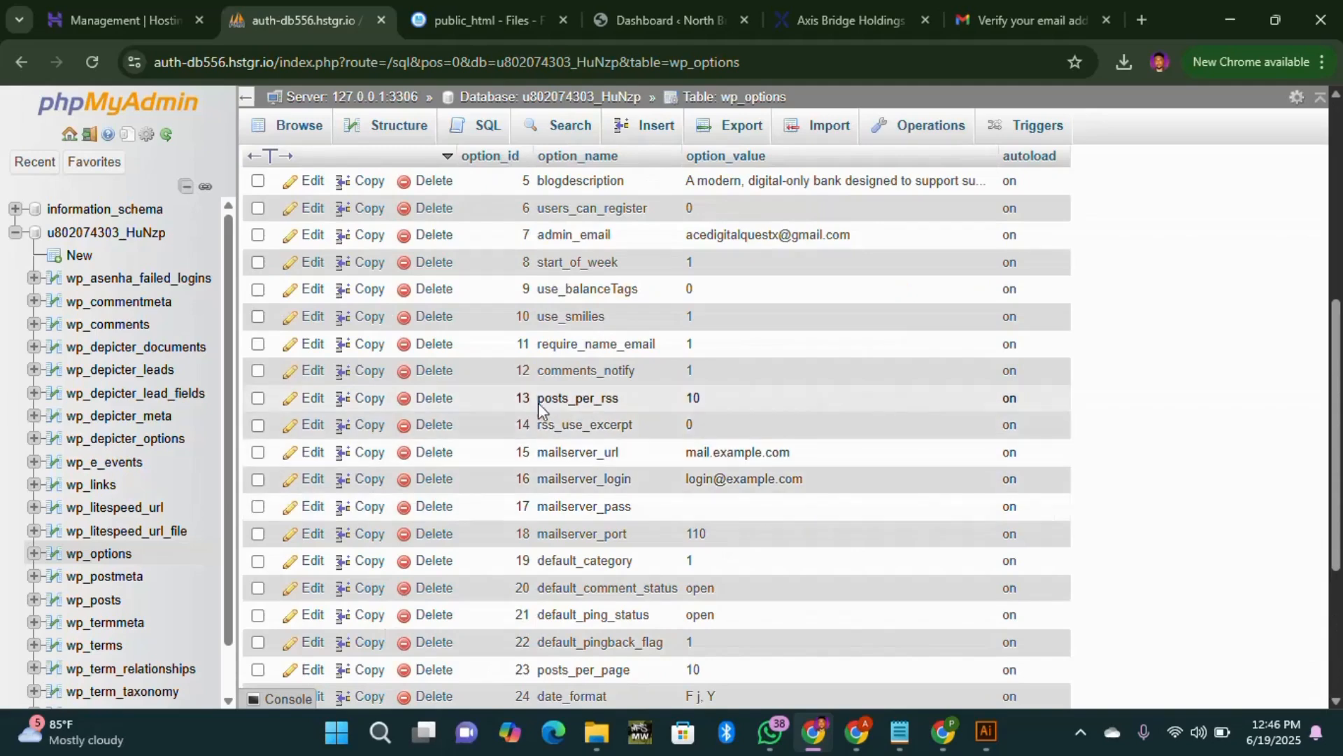
{"action": "scroll", "coordinate": [819, 275], "scroll_direction": "up", "scroll_amount": 4}
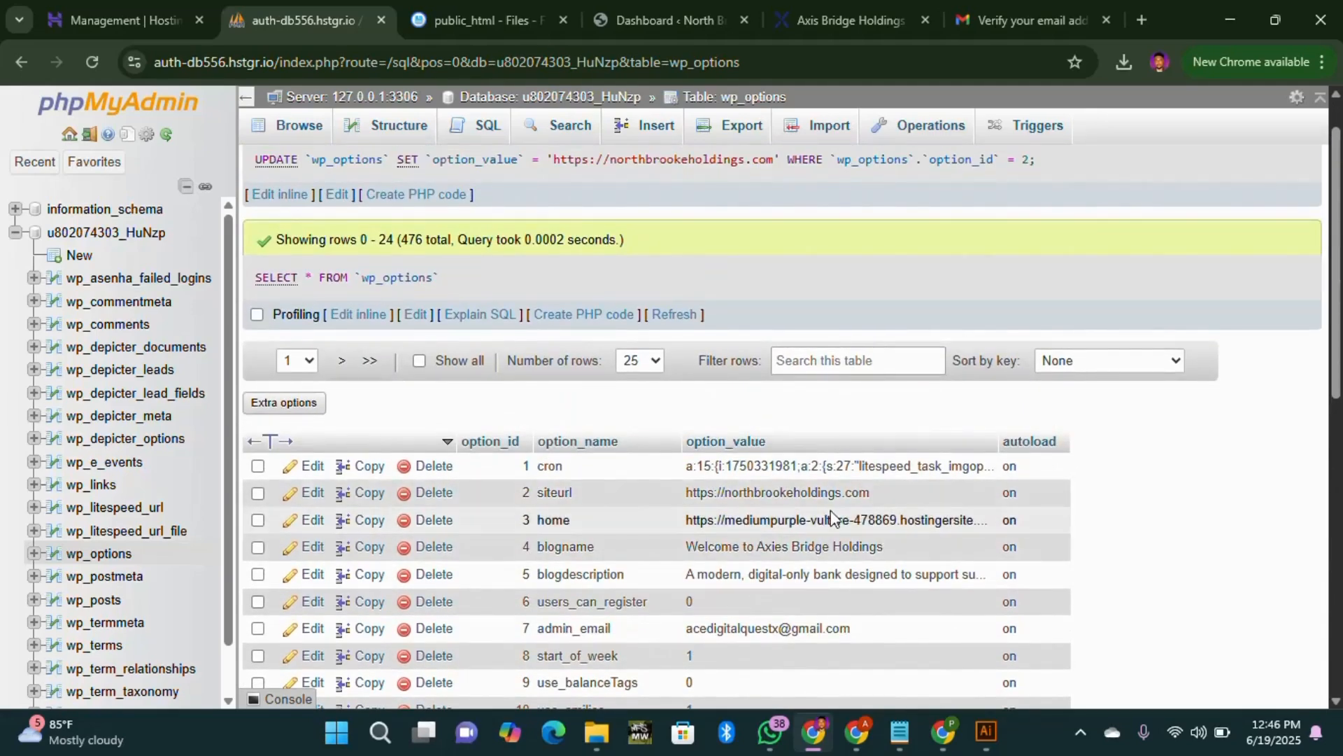
{"action": "left_click", "coordinate": [313, 521]}
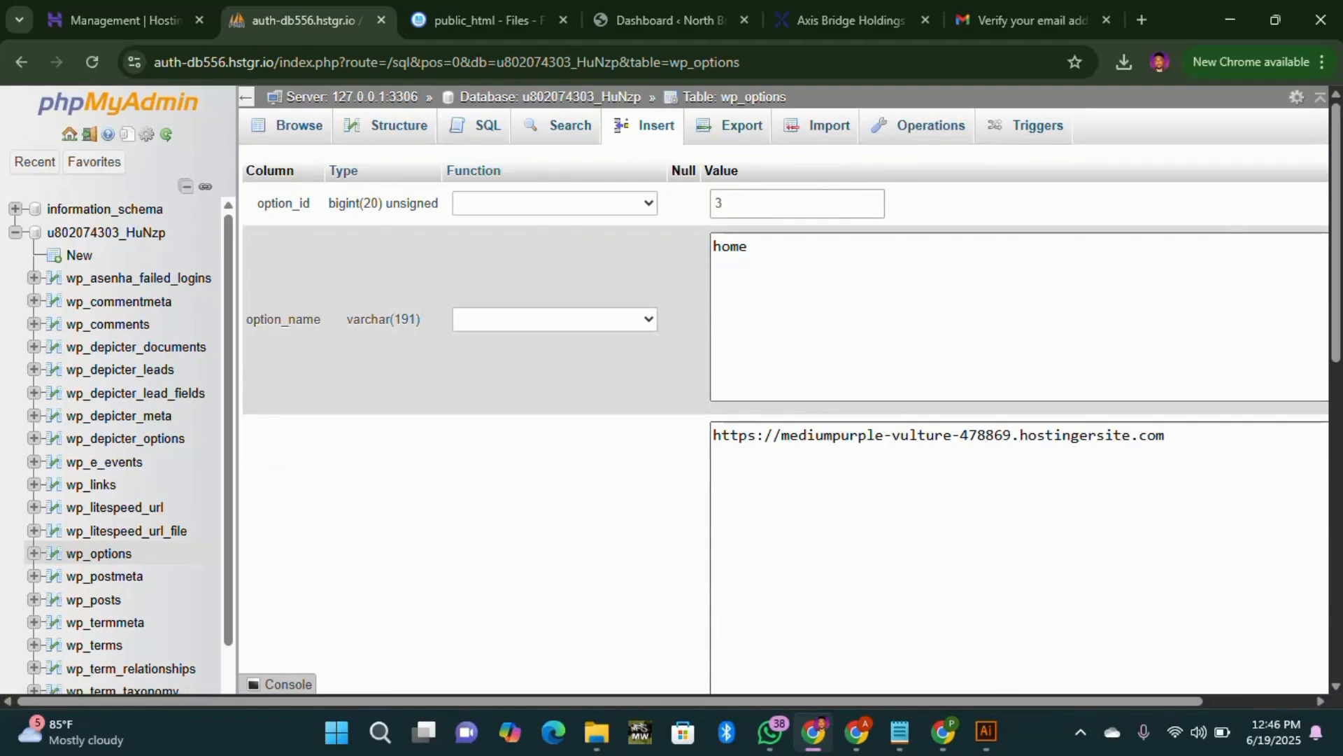
{"action": "left_click_drag", "start_coordinate": [1164, 435], "coordinate": [782, 436]}
{"action": "key", "text": "ctrl+v"}
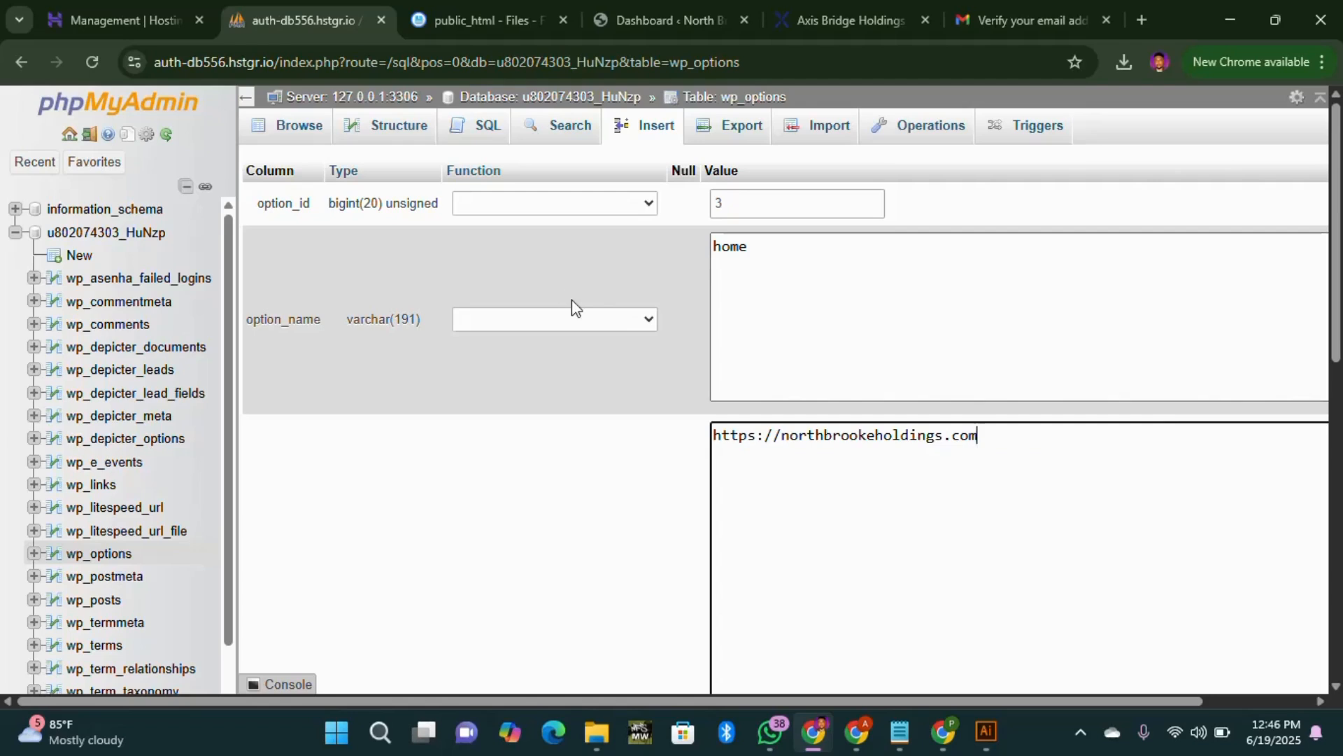
{"action": "scroll", "coordinate": [888, 474], "scroll_direction": "down", "scroll_amount": 5}
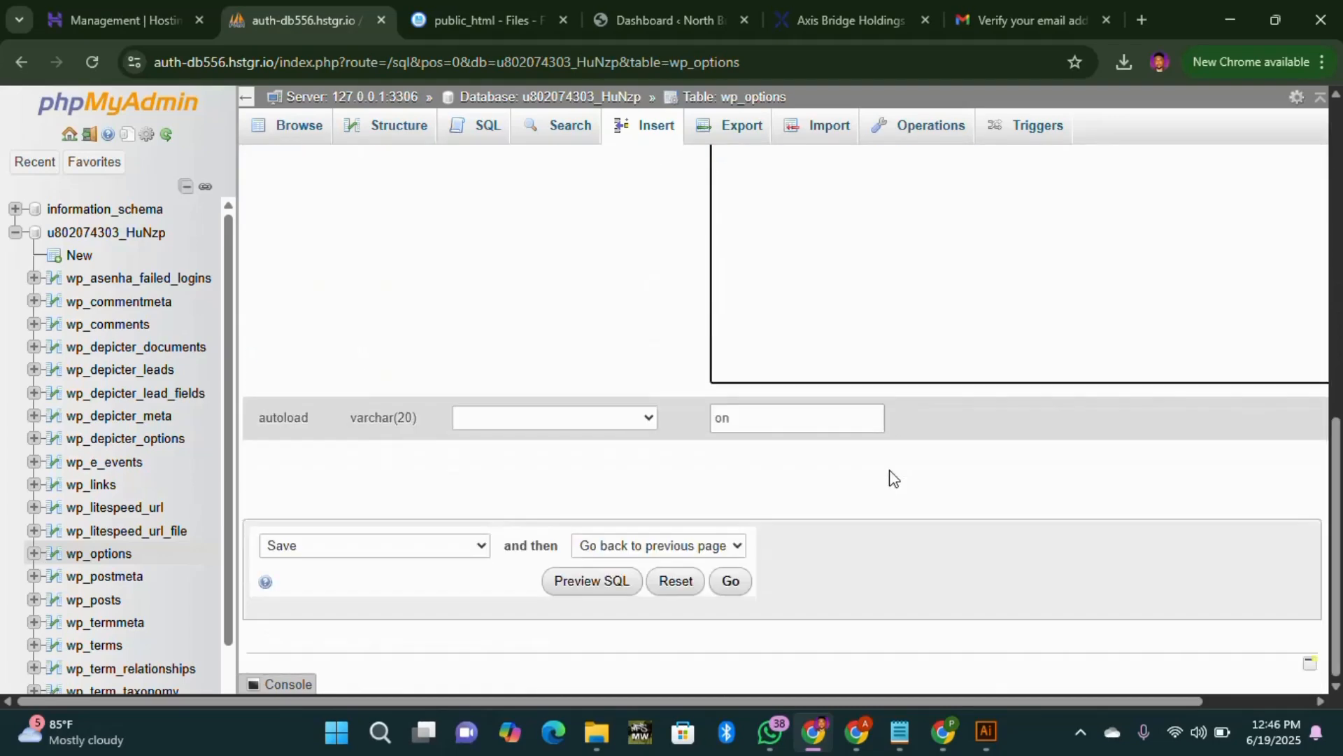
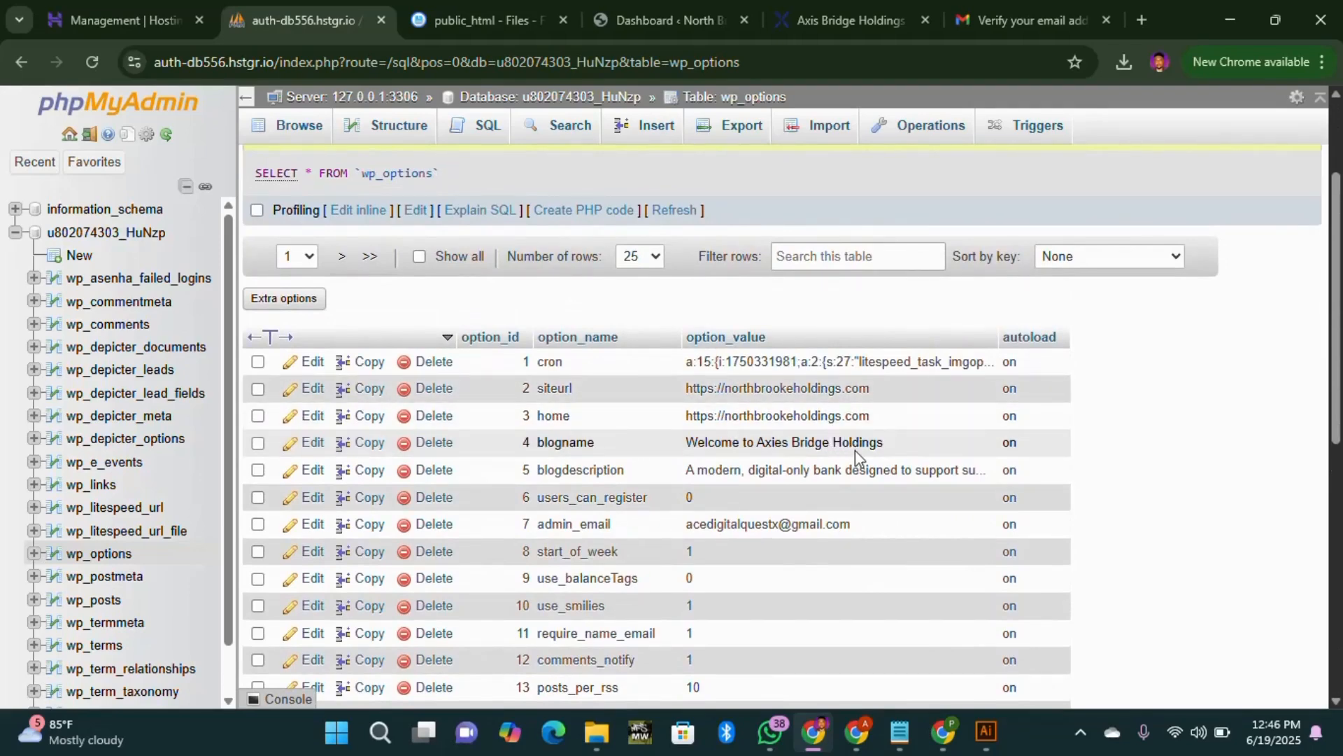
{"action": "scroll", "coordinate": [746, 482], "scroll_direction": "down", "scroll_amount": 7}
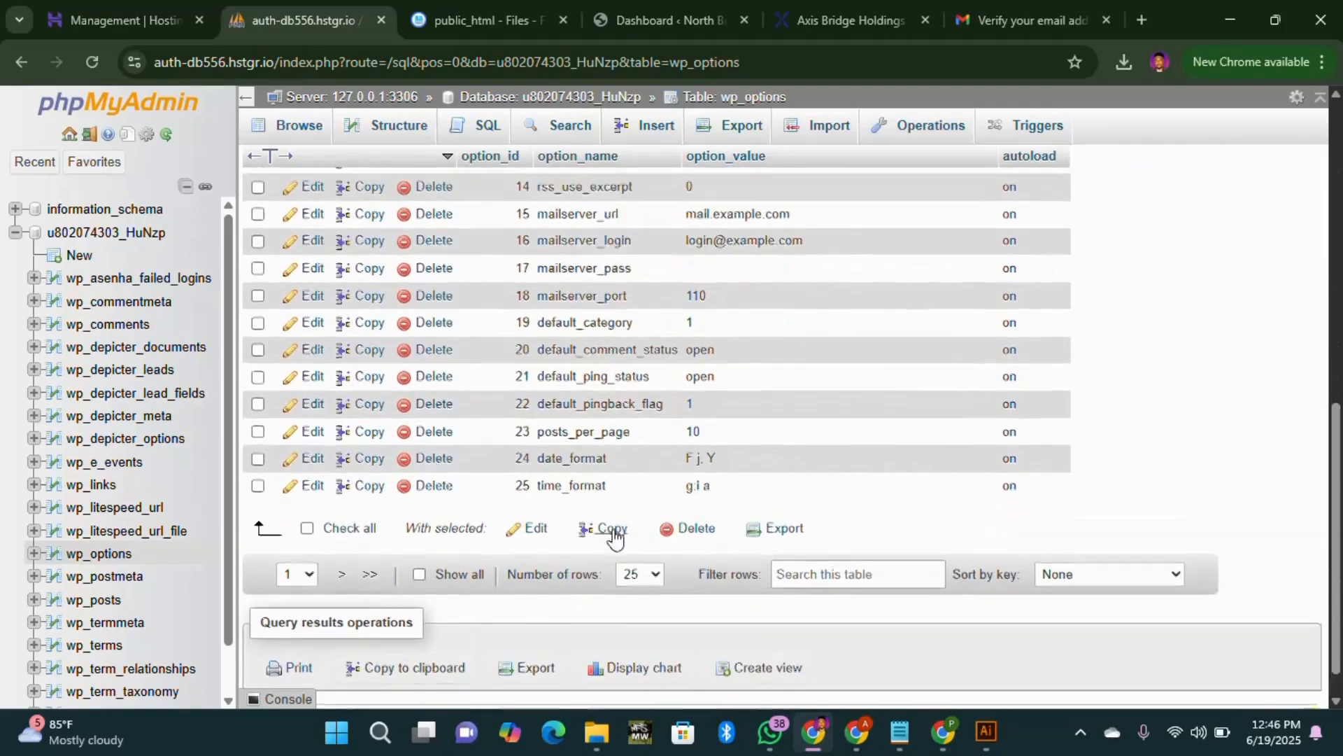
{"action": "scroll", "coordinate": [615, 538], "scroll_direction": "up", "scroll_amount": 1}
{"action": "scroll", "coordinate": [622, 546], "scroll_direction": "down", "scroll_amount": 2}
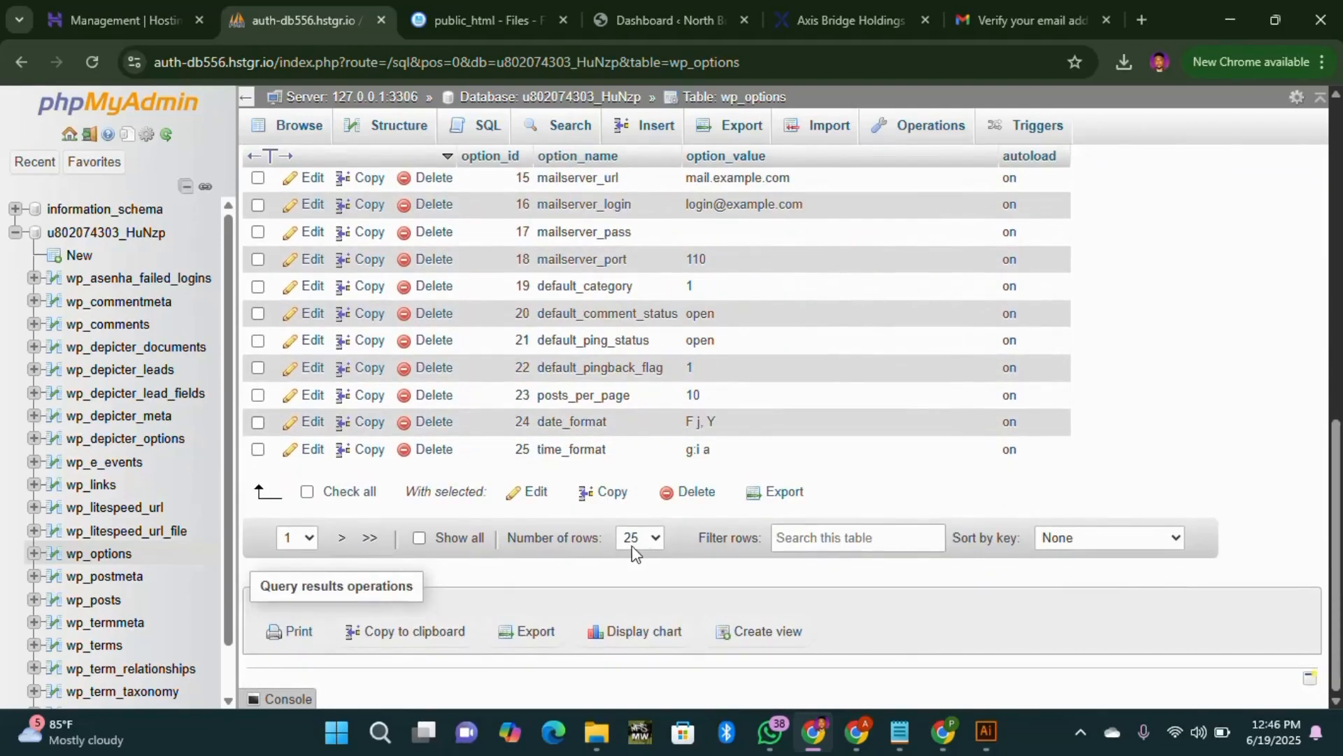
{"action": "scroll", "coordinate": [378, 442], "scroll_direction": "up", "scroll_amount": 4}
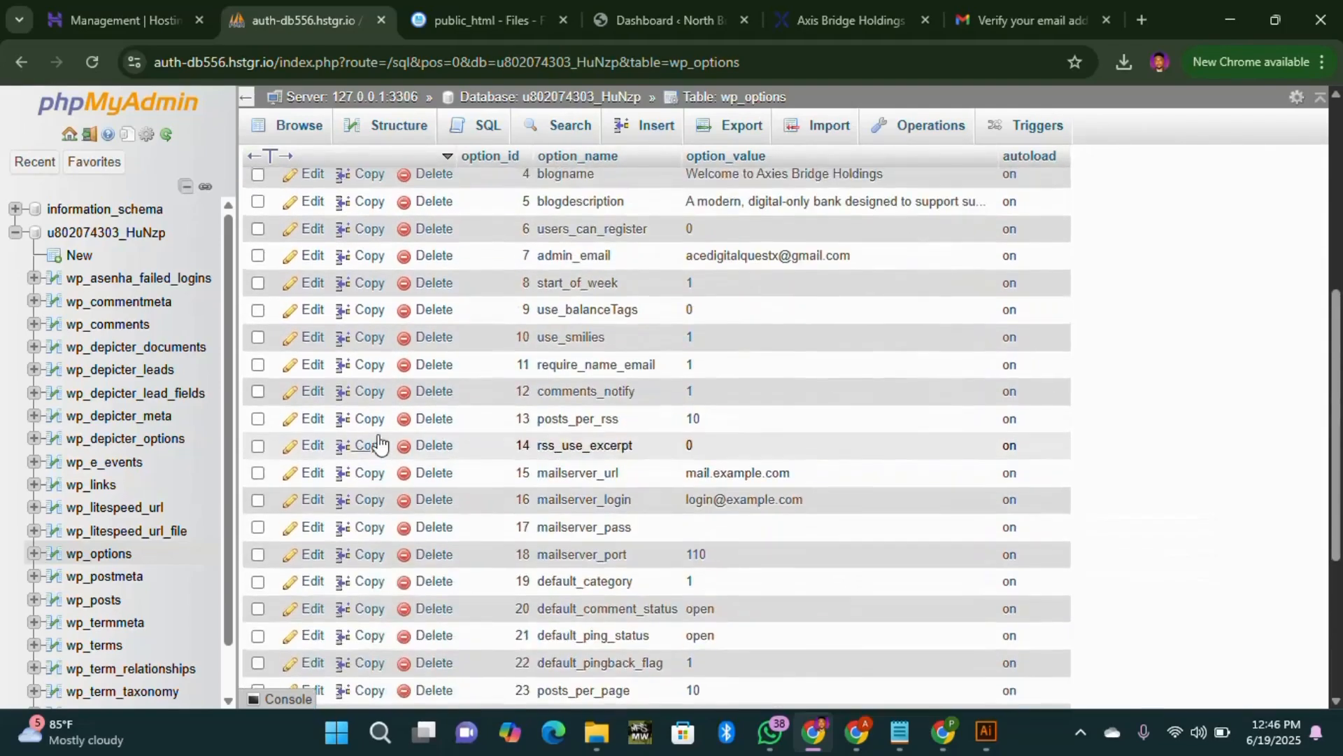
{"action": "scroll", "coordinate": [379, 442], "scroll_direction": "up", "scroll_amount": 3}
{"action": "scroll", "coordinate": [435, 472], "scroll_direction": "down", "scroll_amount": 6}
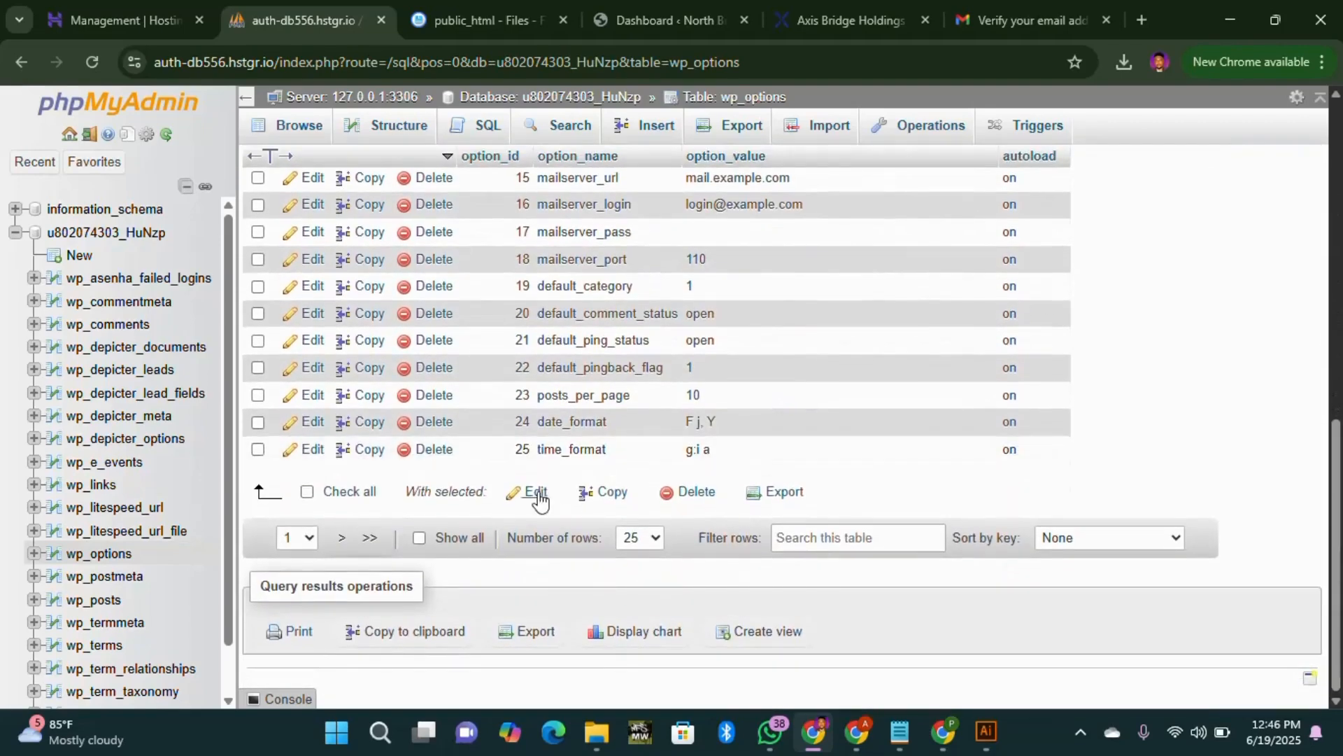
{"action": "scroll", "coordinate": [796, 466], "scroll_direction": "up", "scroll_amount": 1}
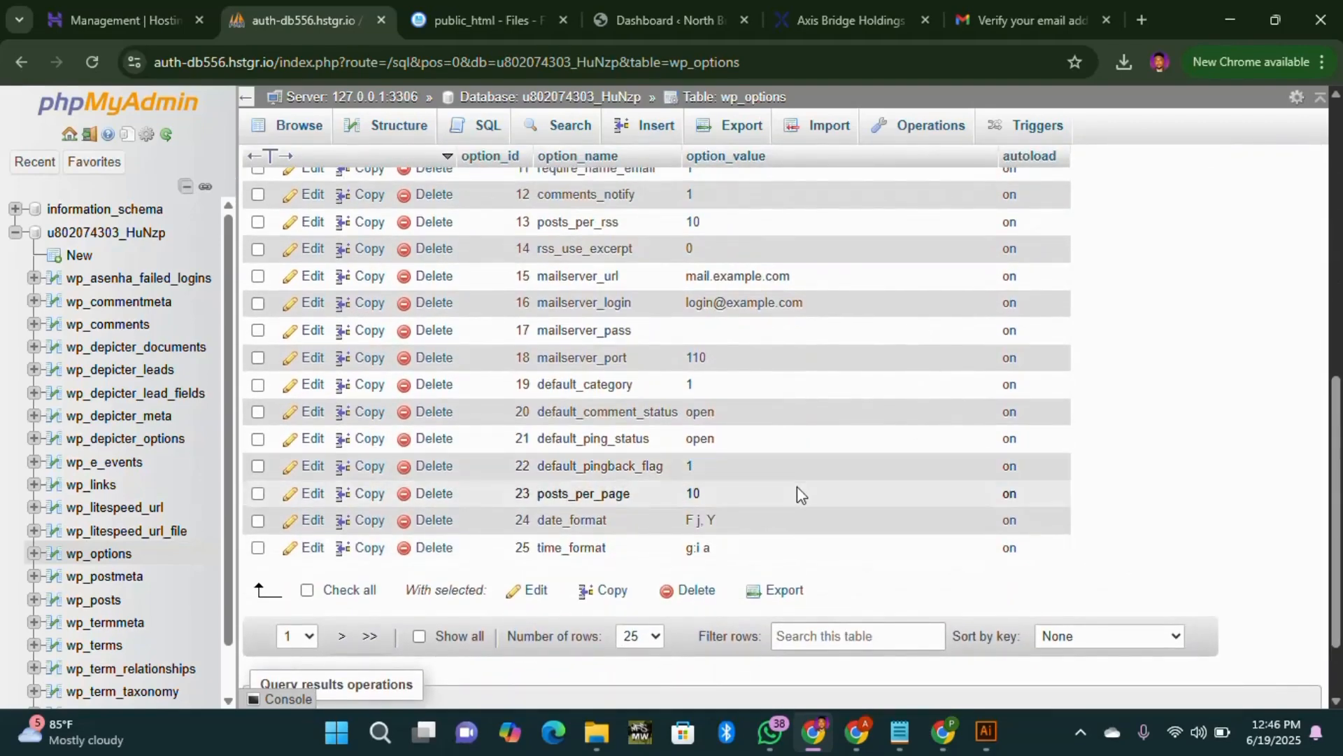
{"action": "scroll", "coordinate": [798, 491], "scroll_direction": "up", "scroll_amount": 4}
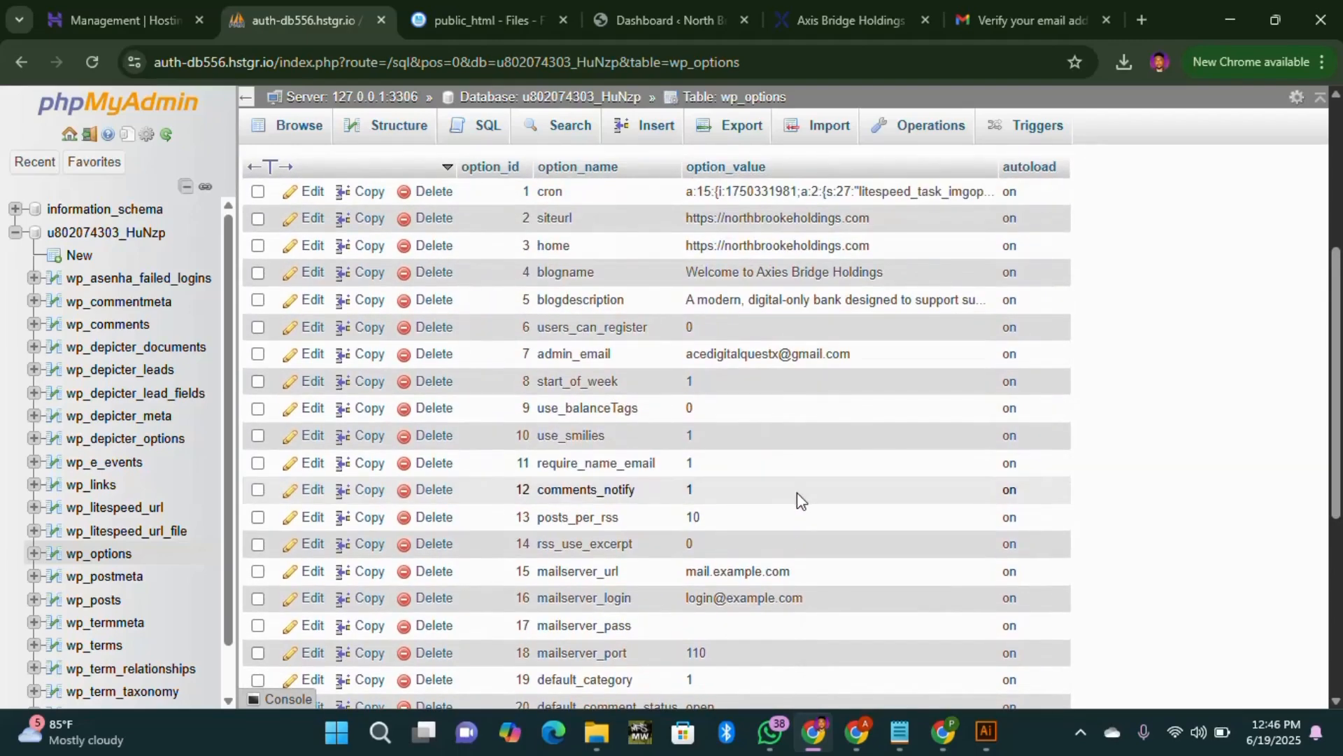
{"action": "scroll", "coordinate": [811, 501], "scroll_direction": "down", "scroll_amount": 3}
{"action": "scroll", "coordinate": [814, 501], "scroll_direction": "up", "scroll_amount": 3}
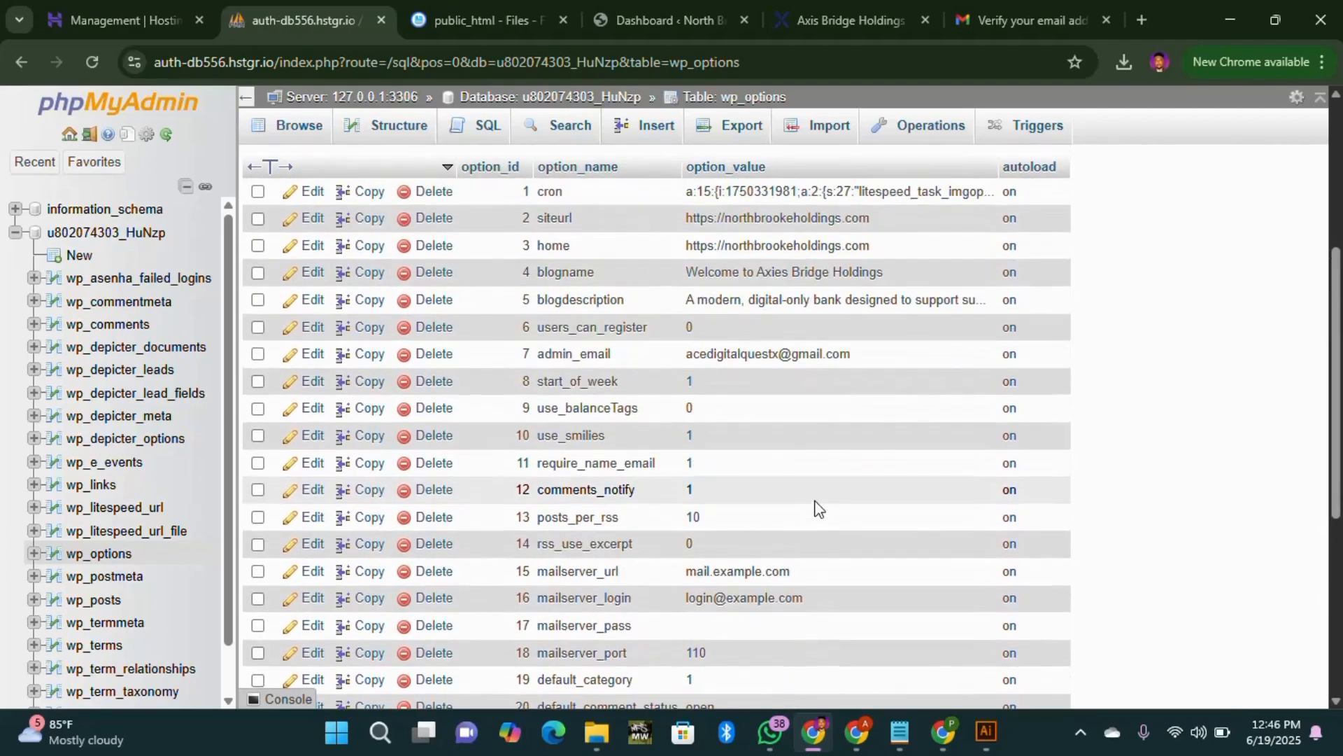
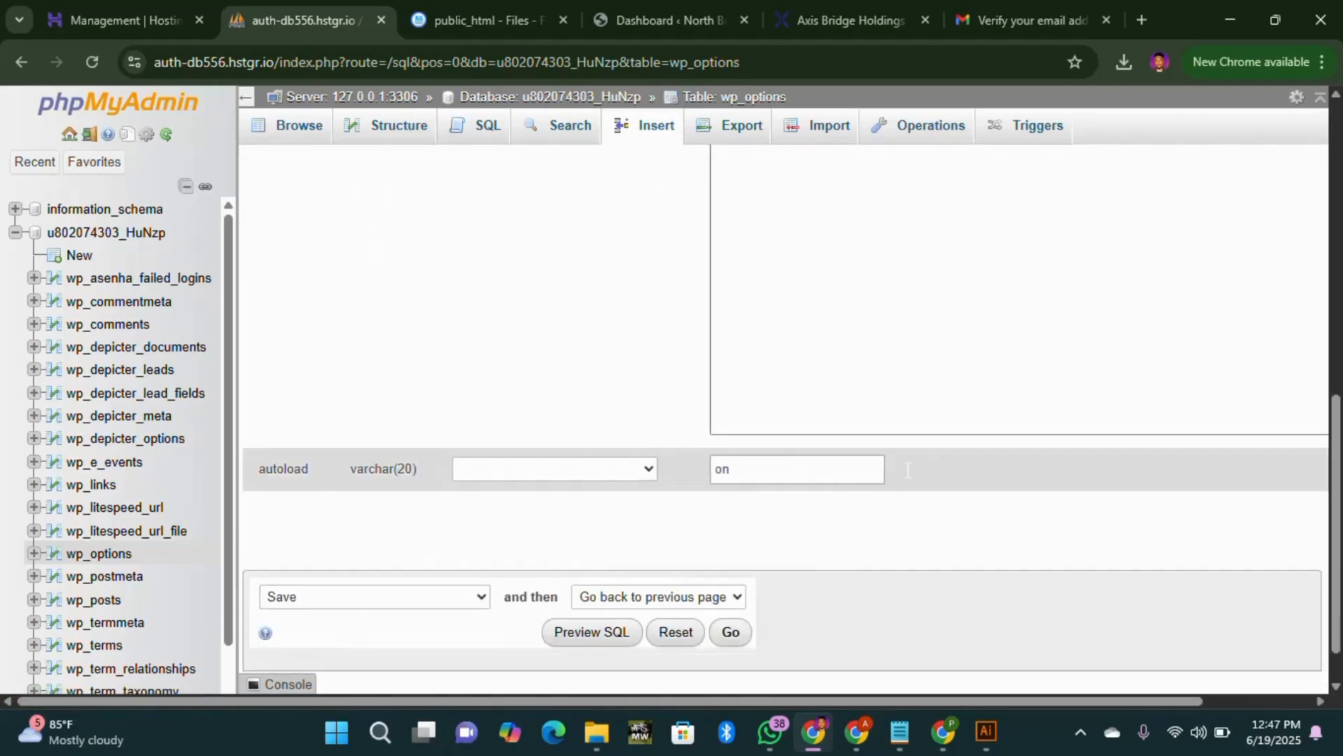
{"action": "scroll", "coordinate": [787, 578], "scroll_direction": "up", "scroll_amount": 10}
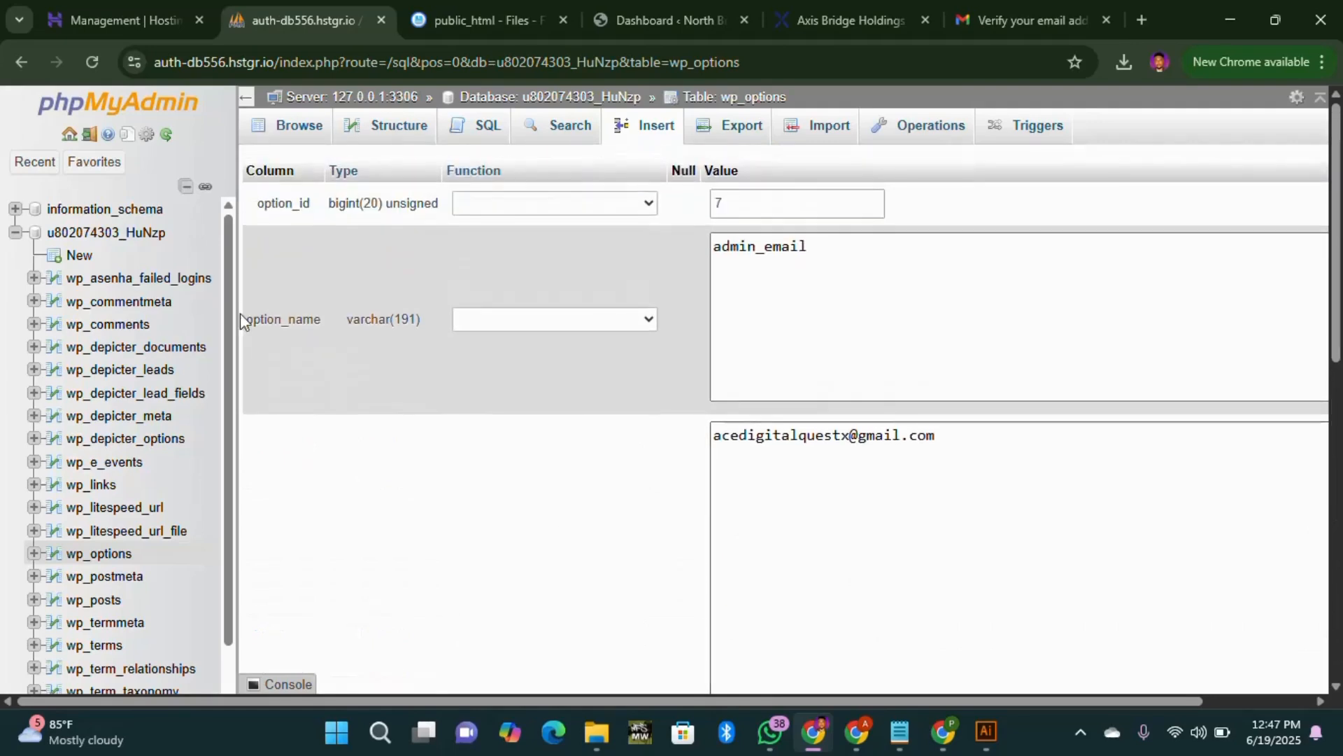
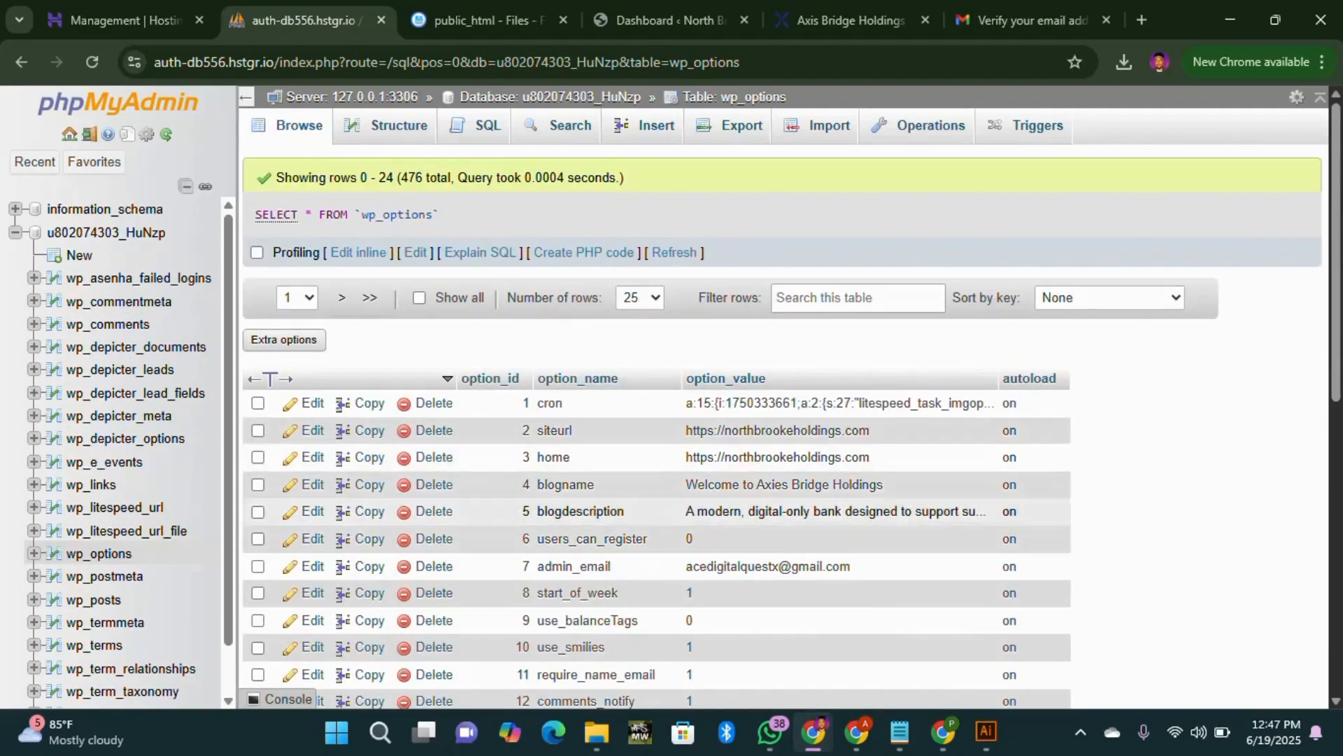
Step: Confirm siteurl and home in wp_options, then show the WordPress dashboard without the session-expired login prompt
{"action": "scroll", "coordinate": [802, 548], "scroll_direction": "down", "scroll_amount": 5}
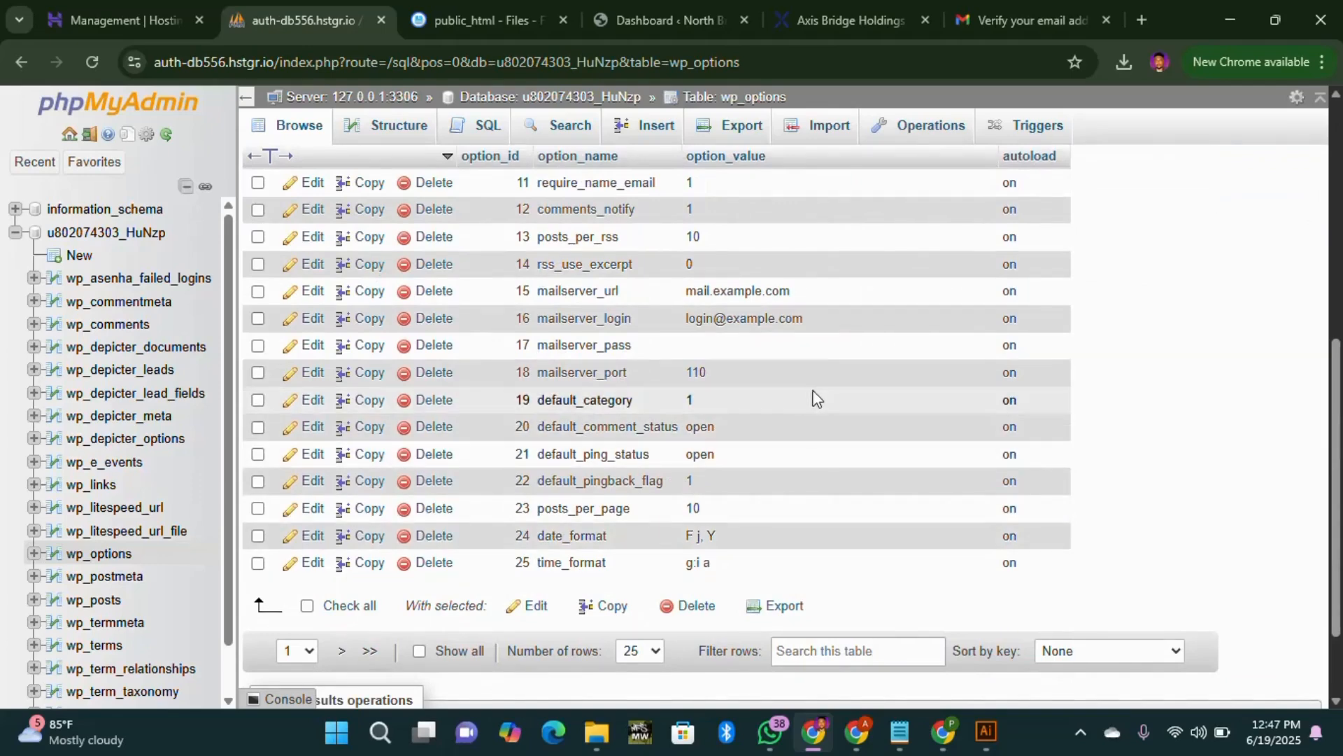
{"action": "scroll", "coordinate": [796, 415], "scroll_direction": "up", "scroll_amount": 5}
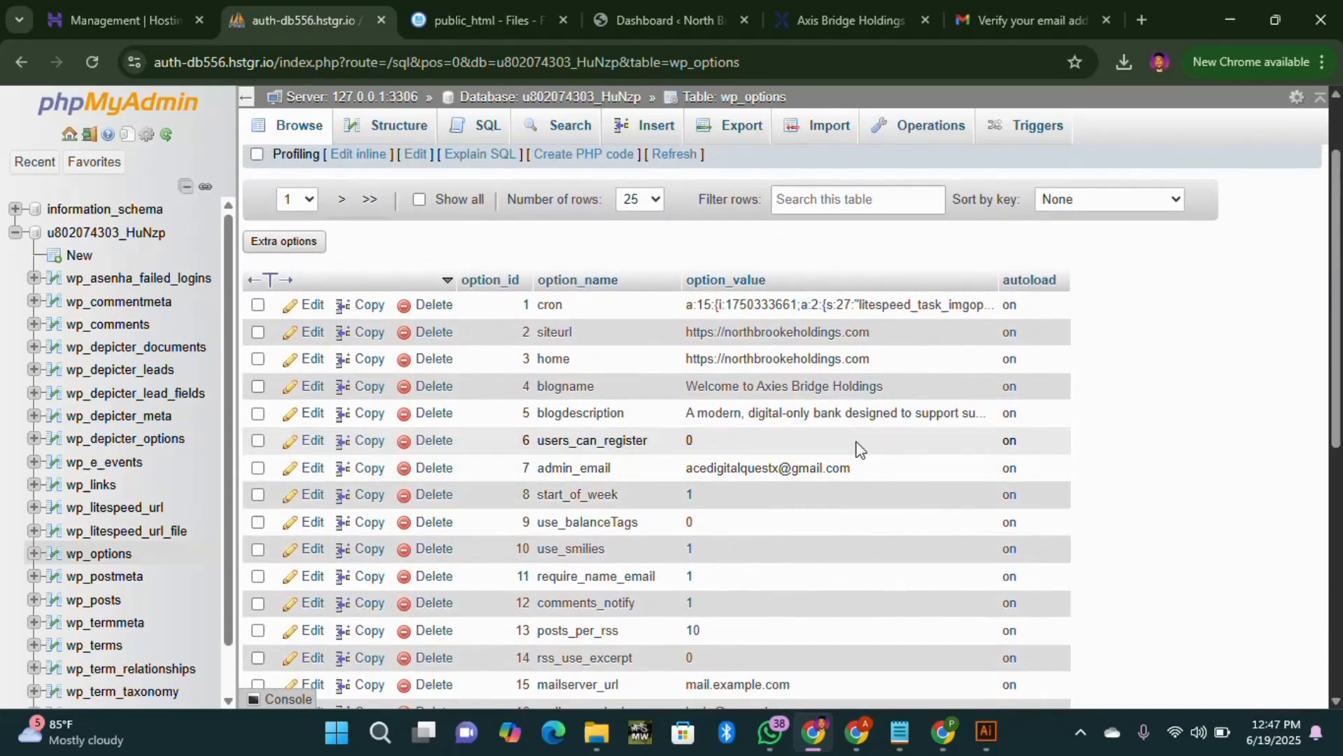
{"action": "scroll", "coordinate": [363, 345], "scroll_direction": "up", "scroll_amount": 2}
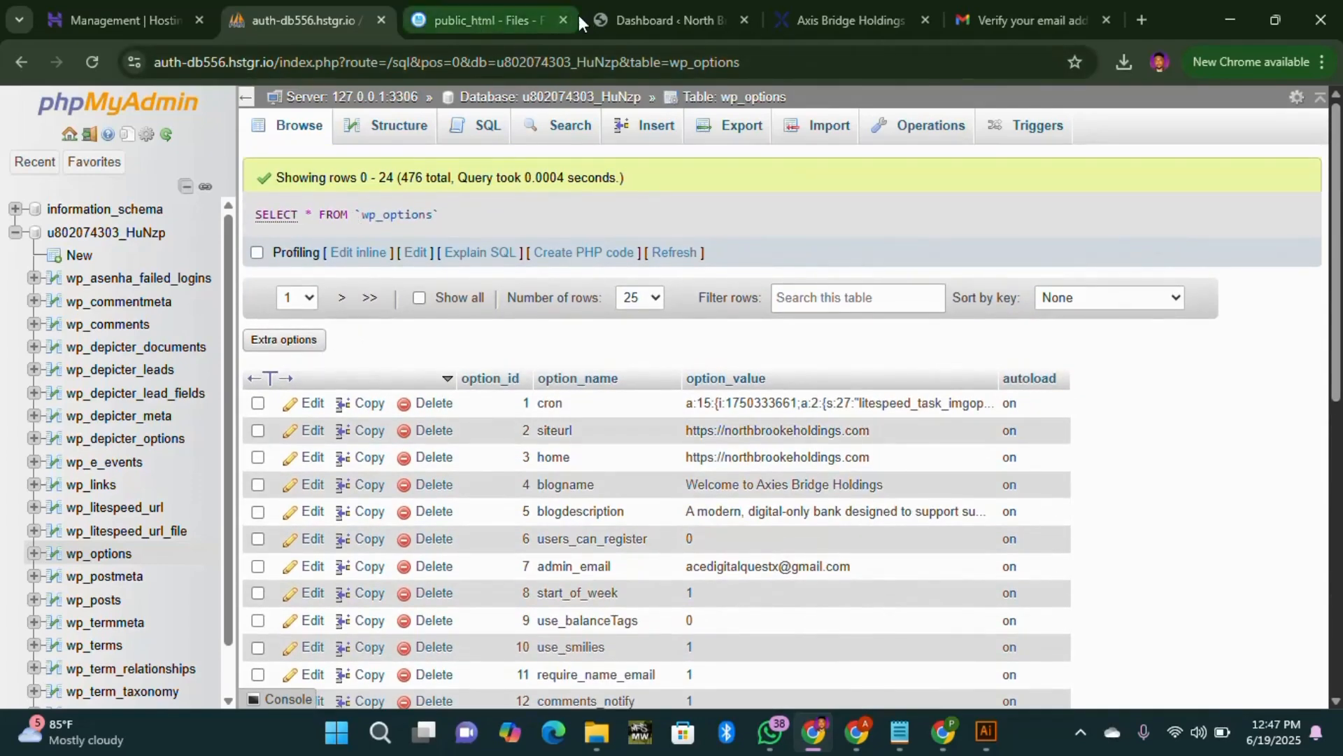
{"action": "left_click", "coordinate": [655, 21]}
{"action": "left_click", "coordinate": [843, 143]}
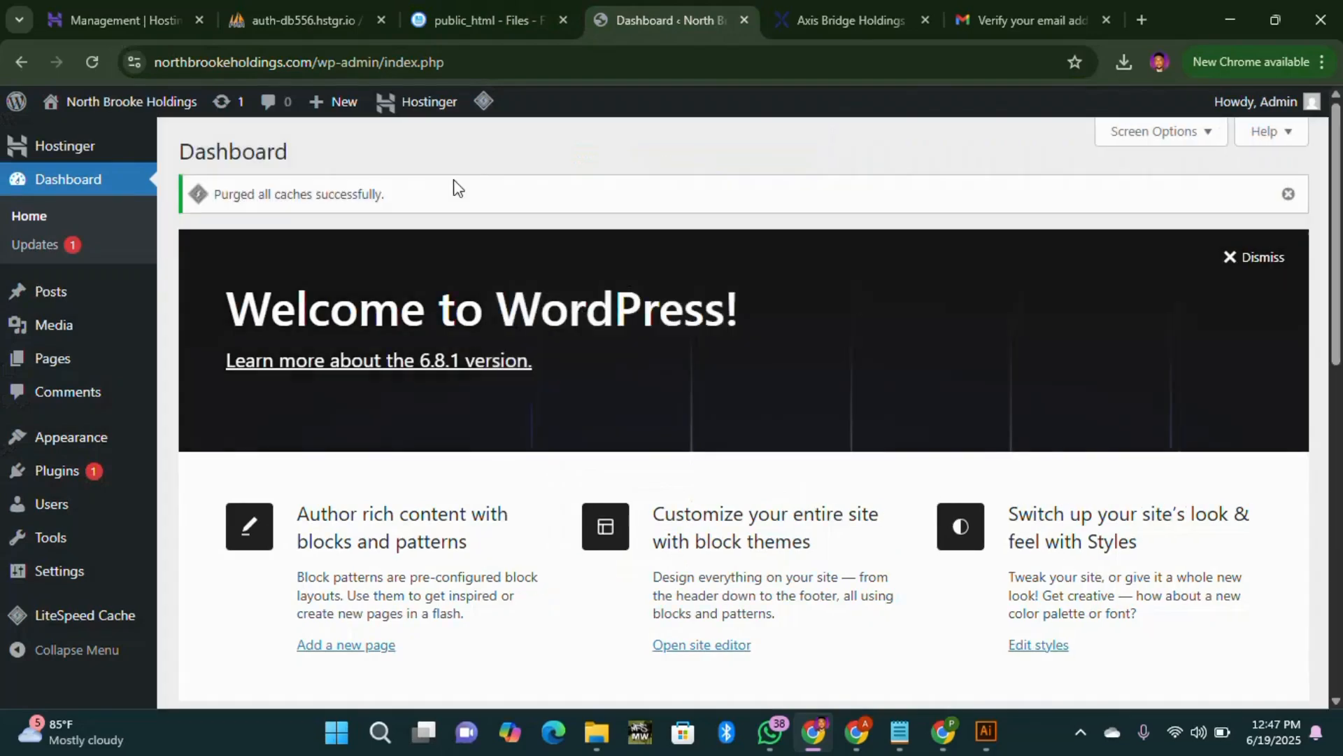
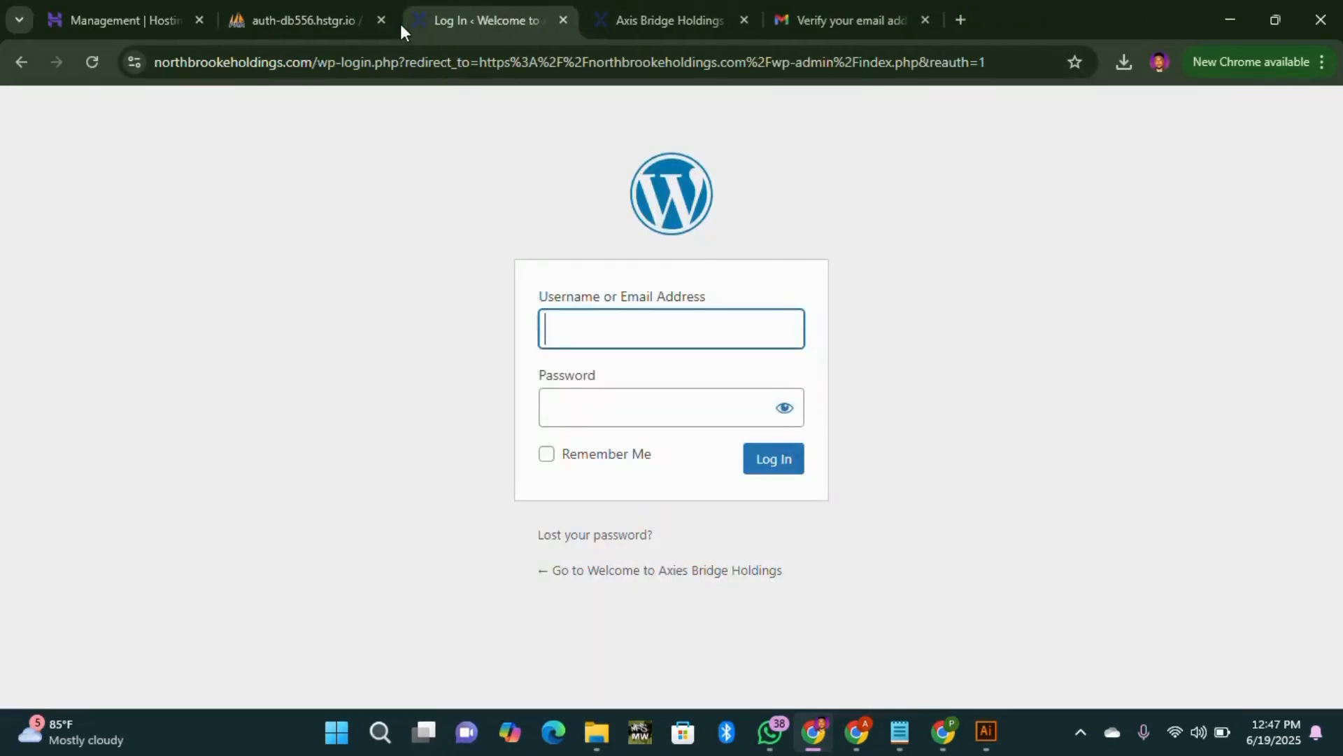
Step: Close the leftover auth-db556 tab and fill the Username field with the saved Admin entry
{"action": "left_click", "coordinate": [381, 20]}
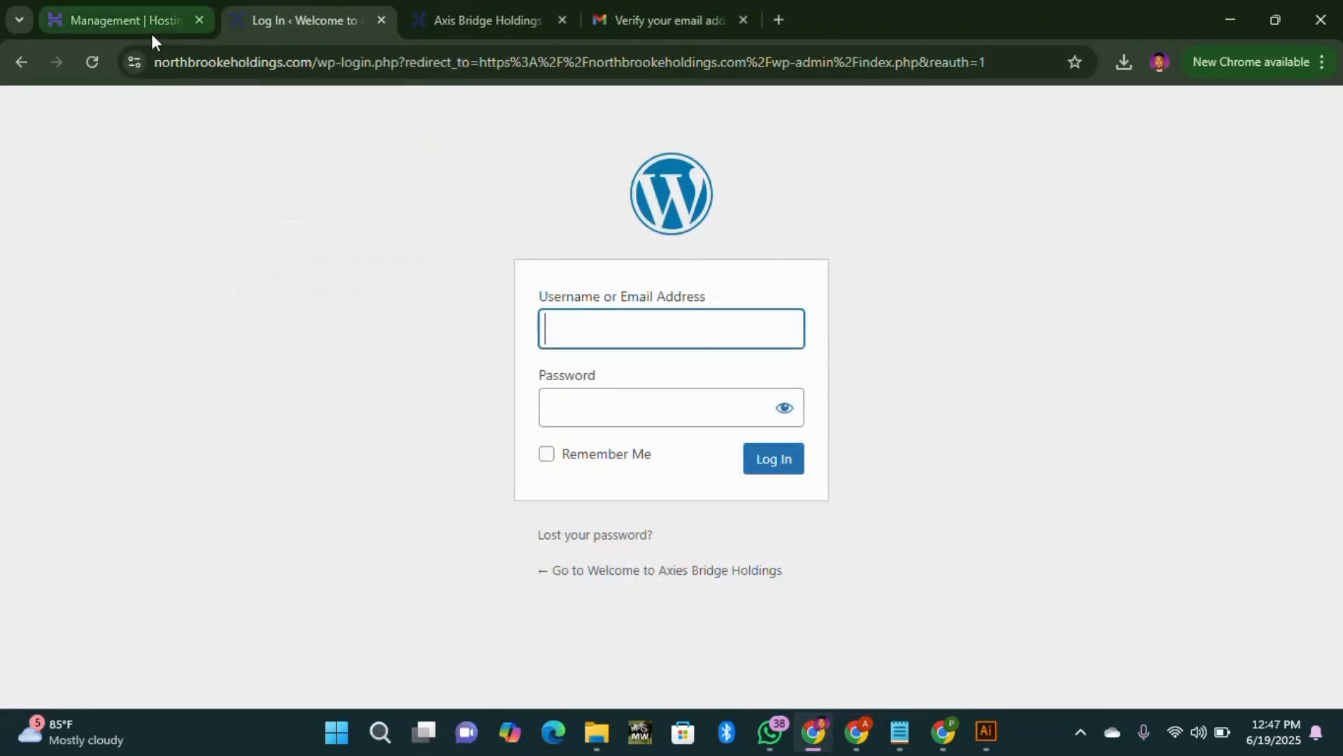
{"action": "left_click", "coordinate": [602, 334]}
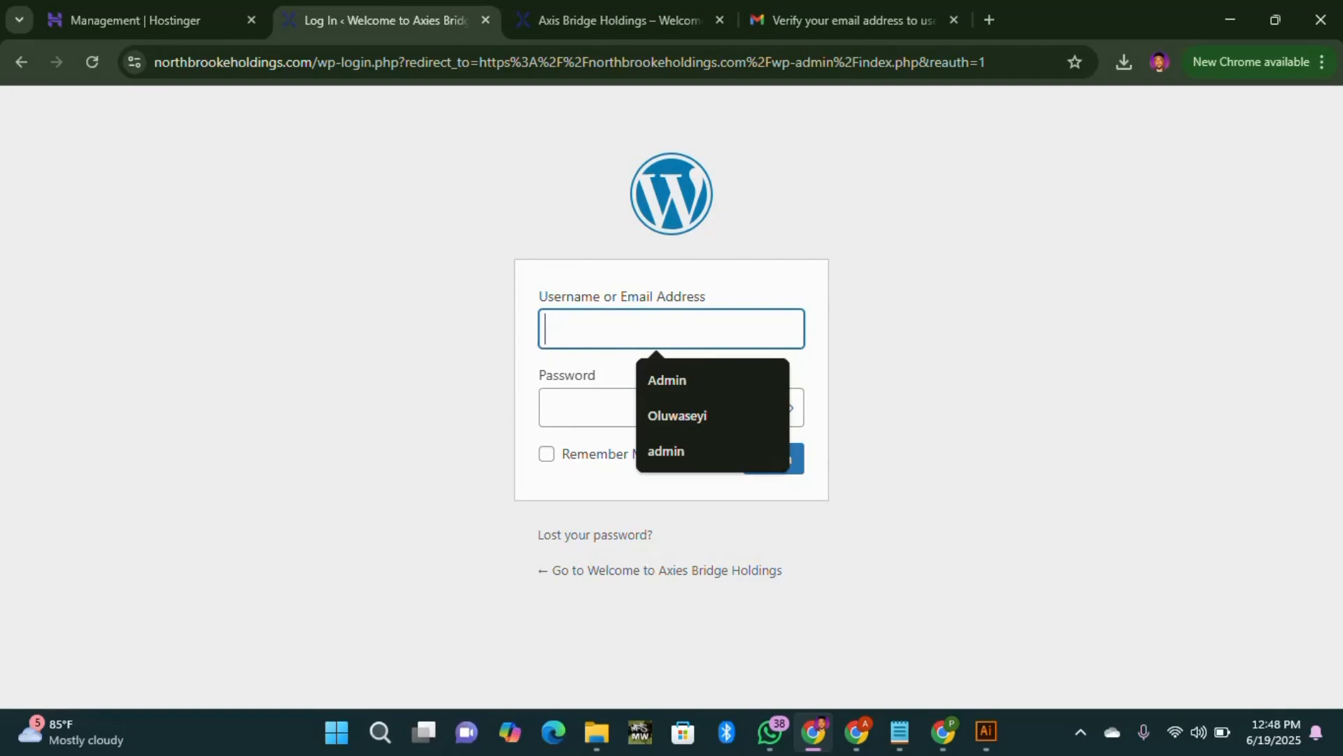
{"action": "type", "text": "A"}
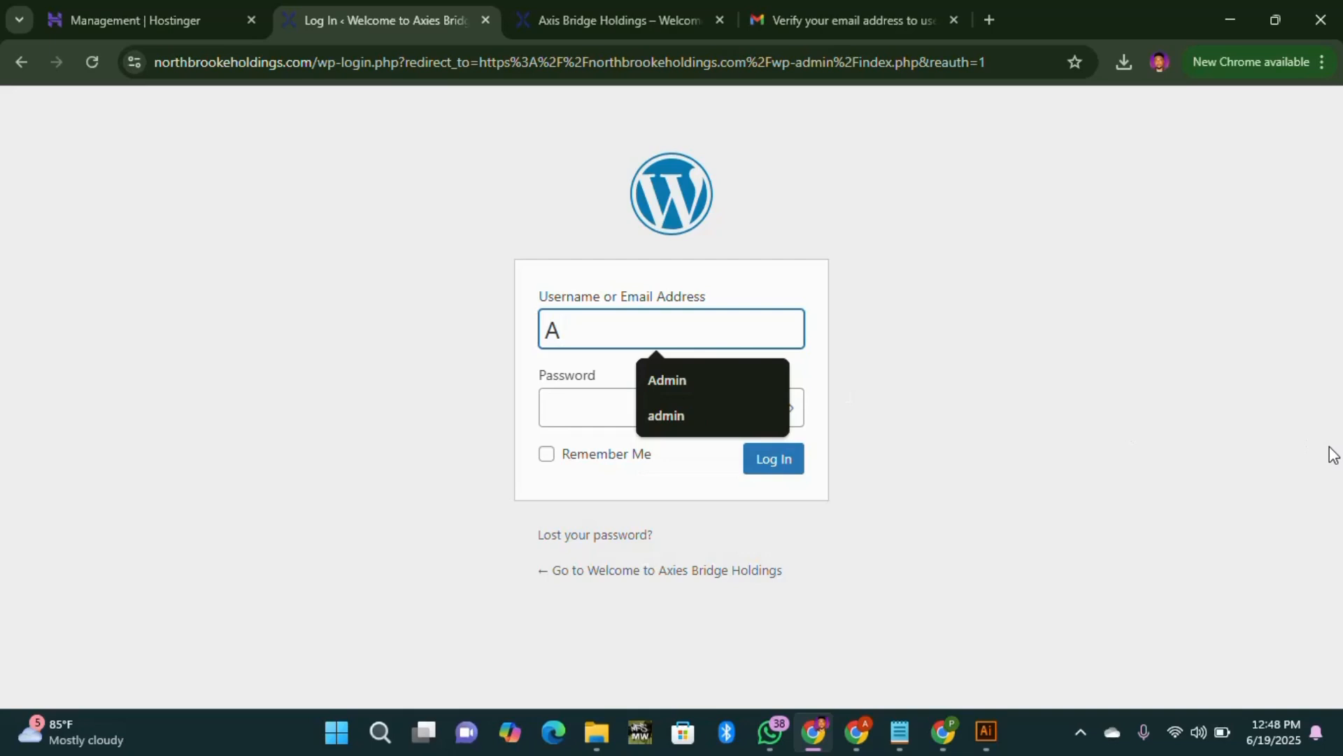
{"action": "type", "text": "dmin"}
{"action": "left_click", "coordinate": [732, 380]}
Step: Enter the account password in the Password field, correcting a mistyped first attempt
{"action": "left_click", "coordinate": [638, 417]}
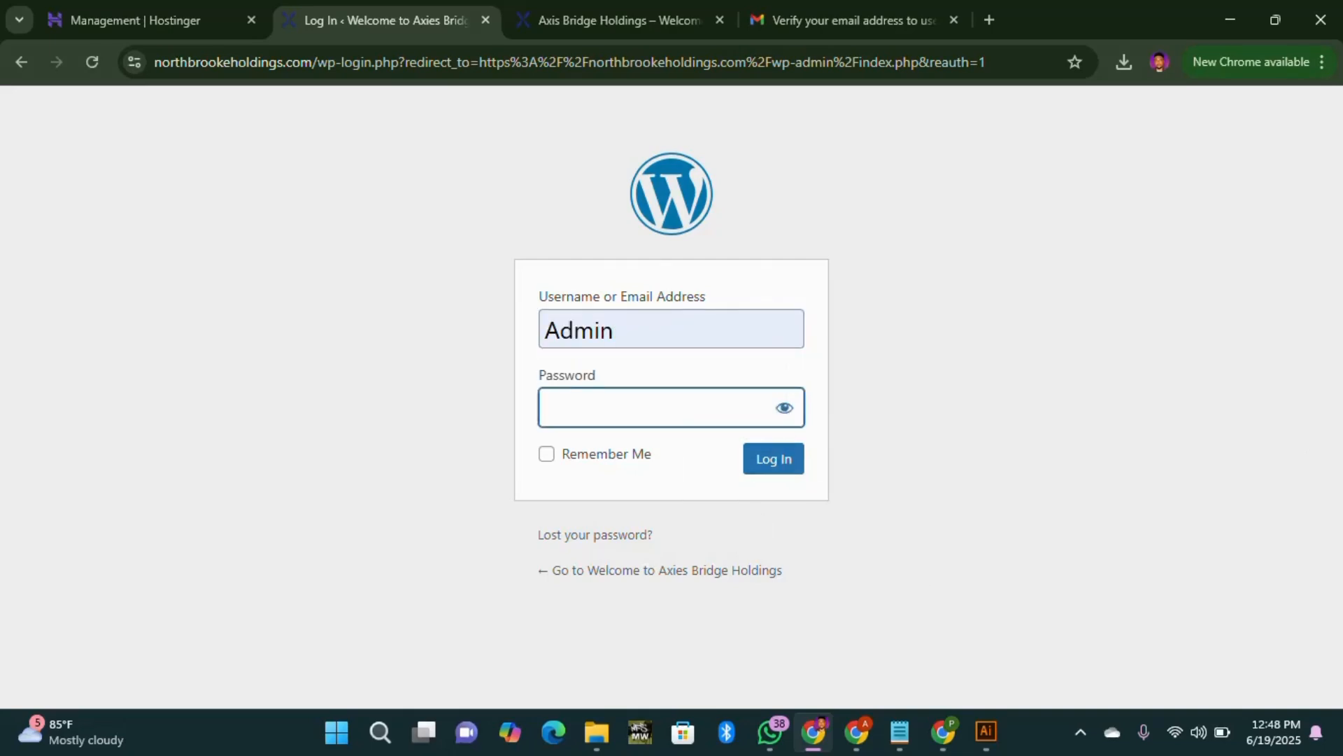
{"action": "type", "text": "•••••••"}
{"action": "key", "text": "BackSpace"}
{"action": "key", "text": "BackSpace"}
{"action": "key", "text": "BackSpace"}
{"action": "key", "text": "BackSpace"}
{"action": "key", "text": "BackSpace"}
{"action": "key", "text": "BackSpace"}
{"action": "key", "text": "BackSpace"}
{"action": "type", "text": "••••••••••••••"}
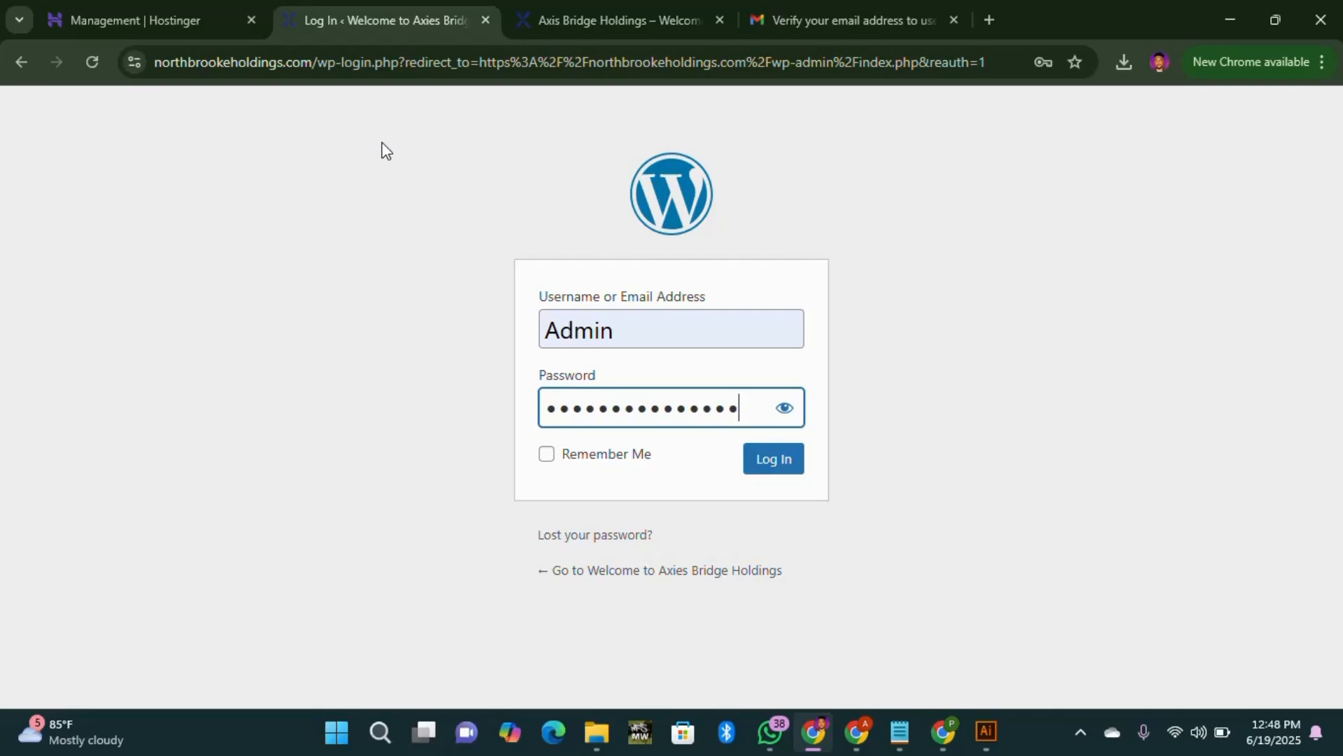
{"action": "left_click", "coordinate": [133, 11]}
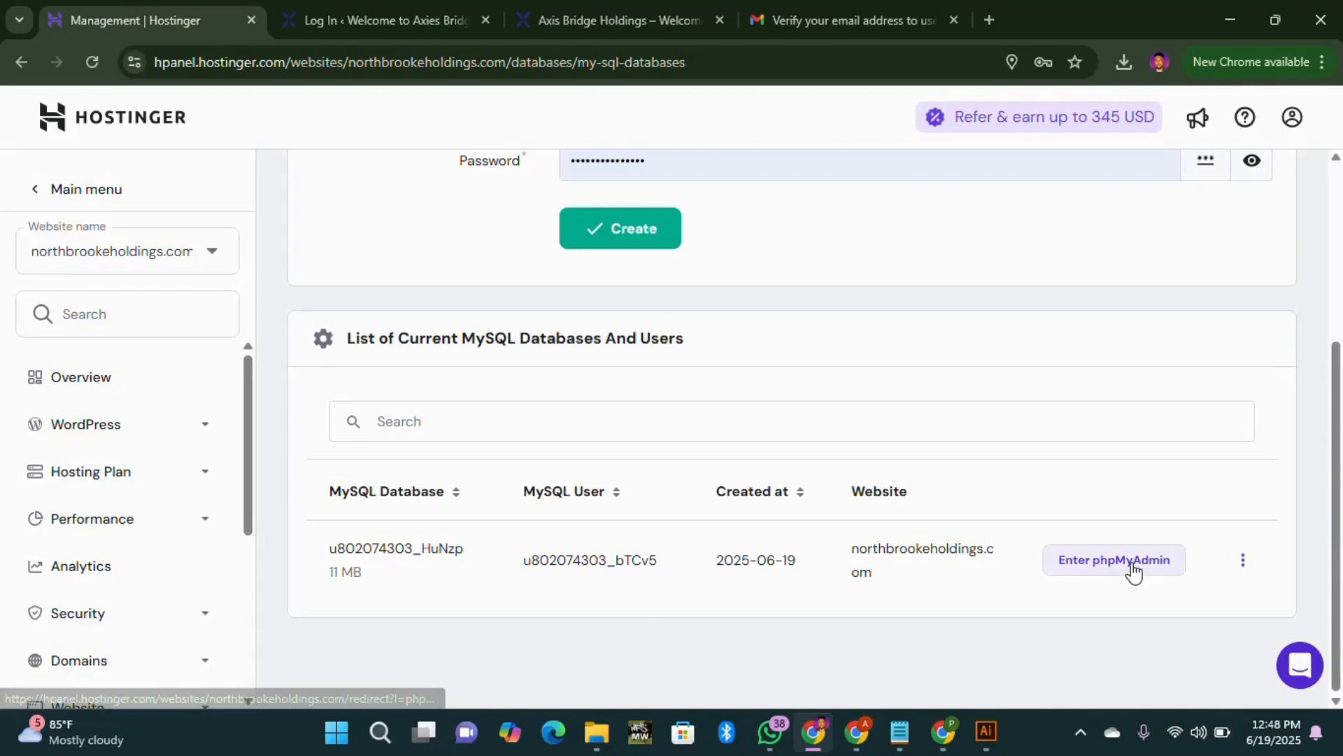
{"action": "left_click", "coordinate": [1128, 561]}
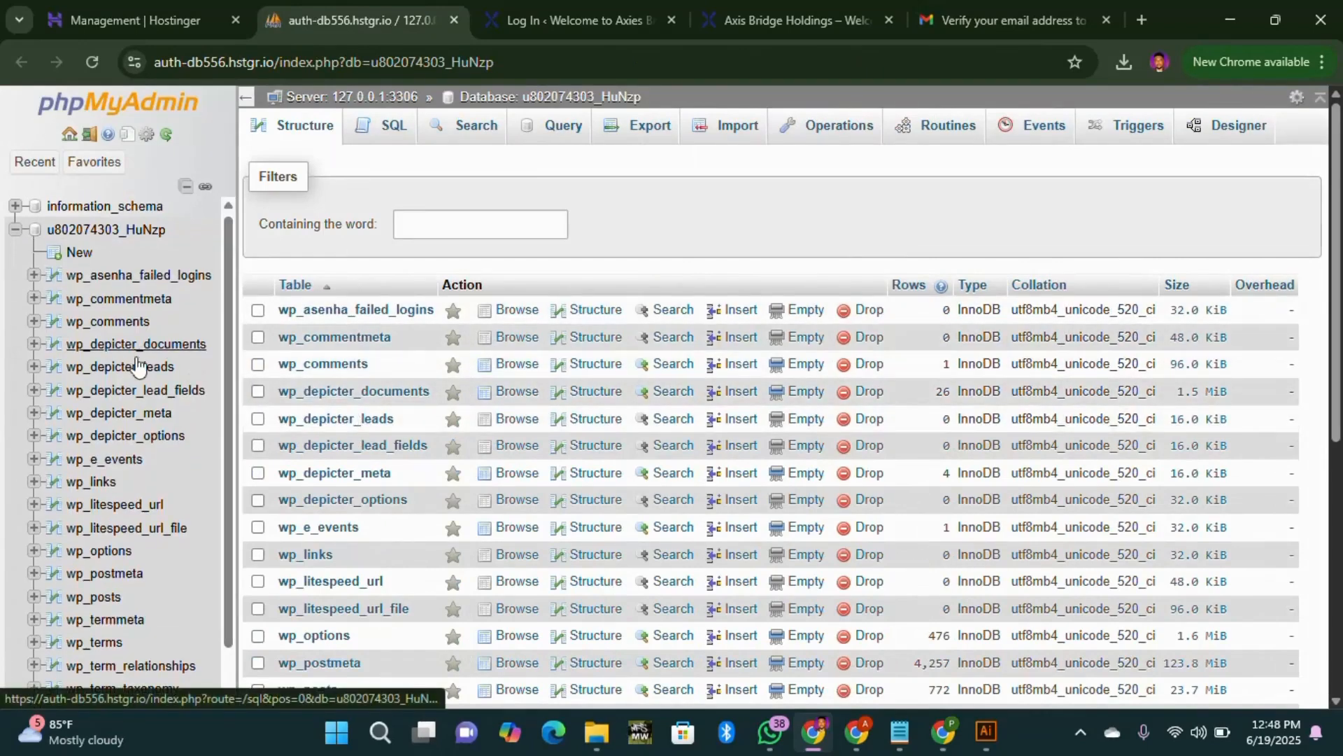
Step: Browse the wp_users table from the database's list of 21 tables
{"action": "scroll", "coordinate": [133, 406], "scroll_direction": "down", "scroll_amount": 2}
{"action": "scroll", "coordinate": [133, 406], "scroll_direction": "down", "scroll_amount": 2}
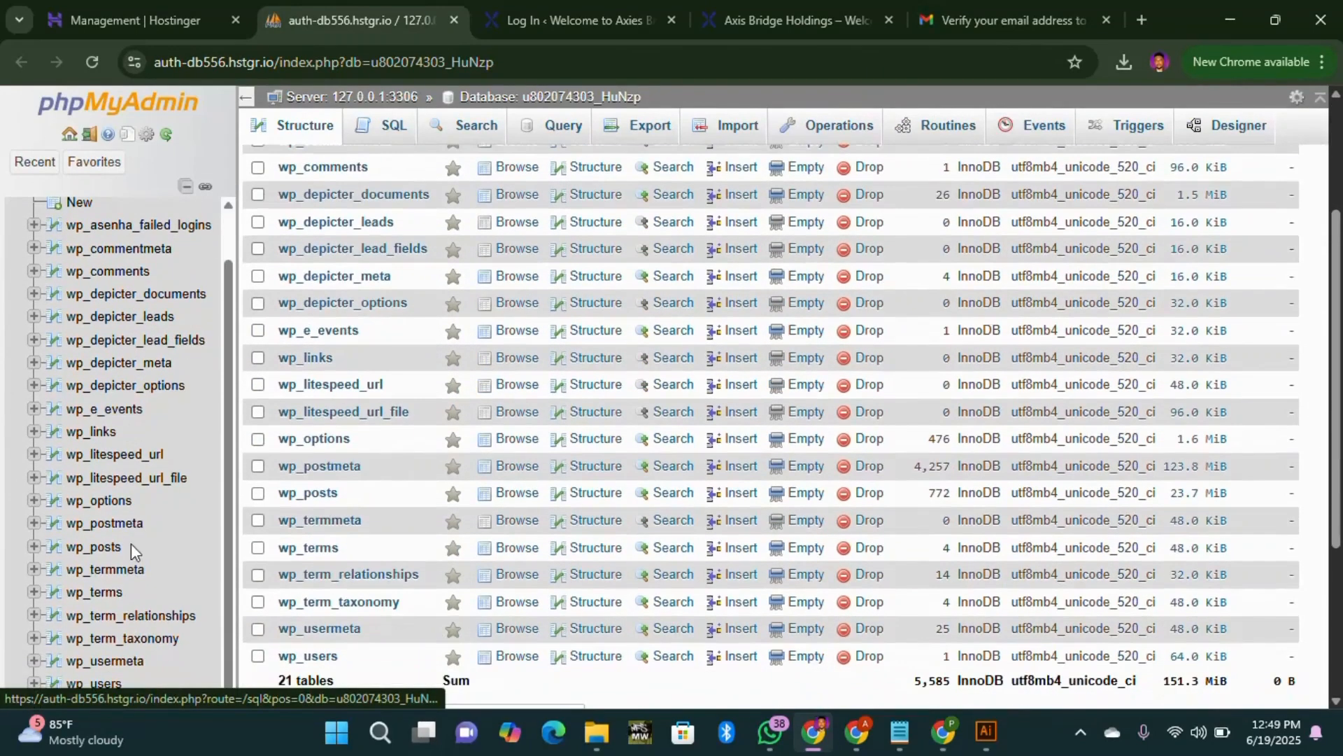
{"action": "left_click", "coordinate": [102, 686]}
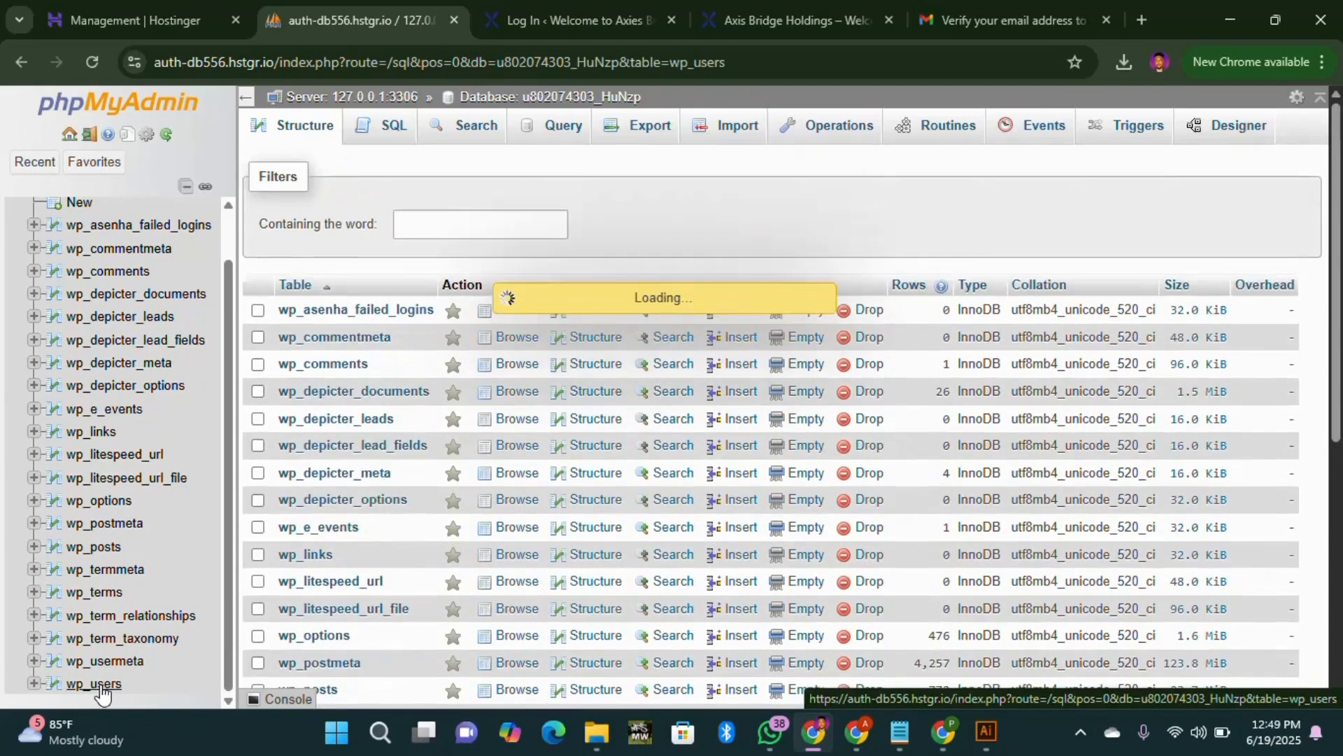
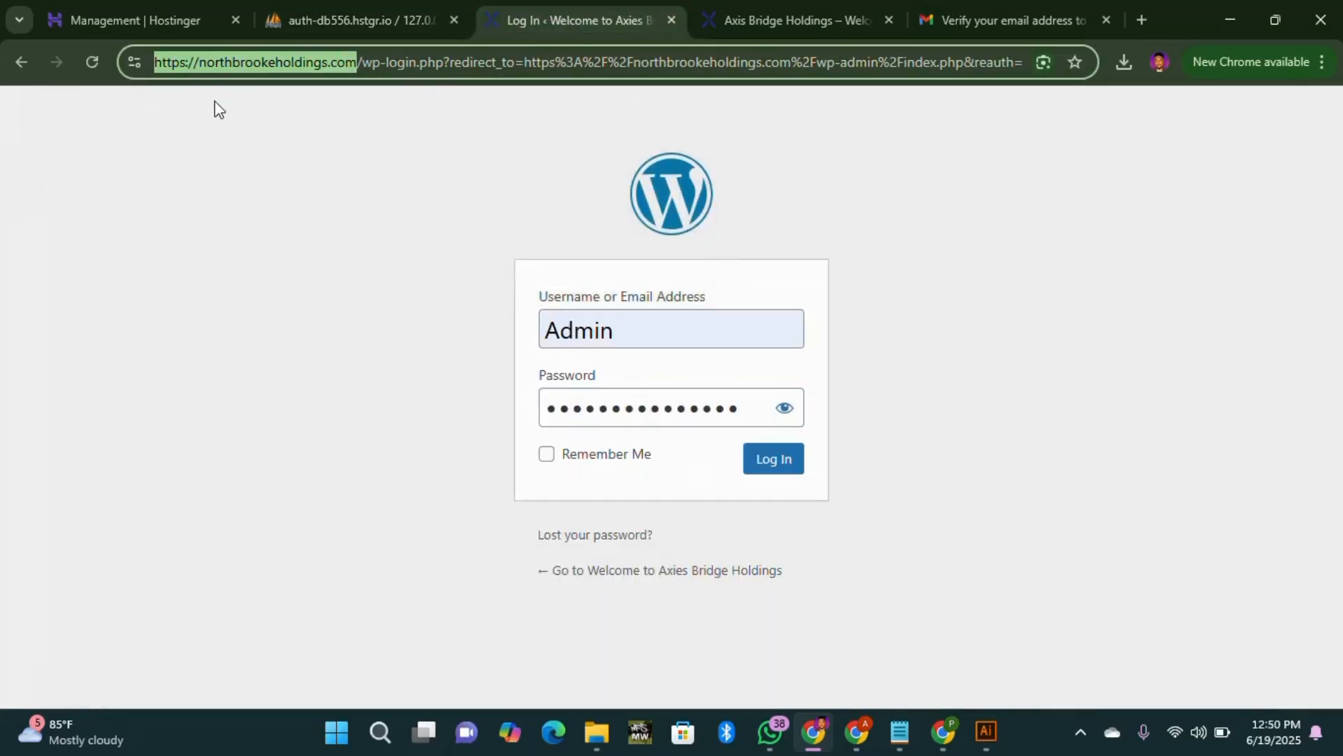
Step: Select only the domain northbrookeholdings.com in the login page's address bar
{"action": "left_click", "coordinate": [354, 62]}
{"action": "left_click_drag", "start_coordinate": [354, 62], "coordinate": [200, 63]}
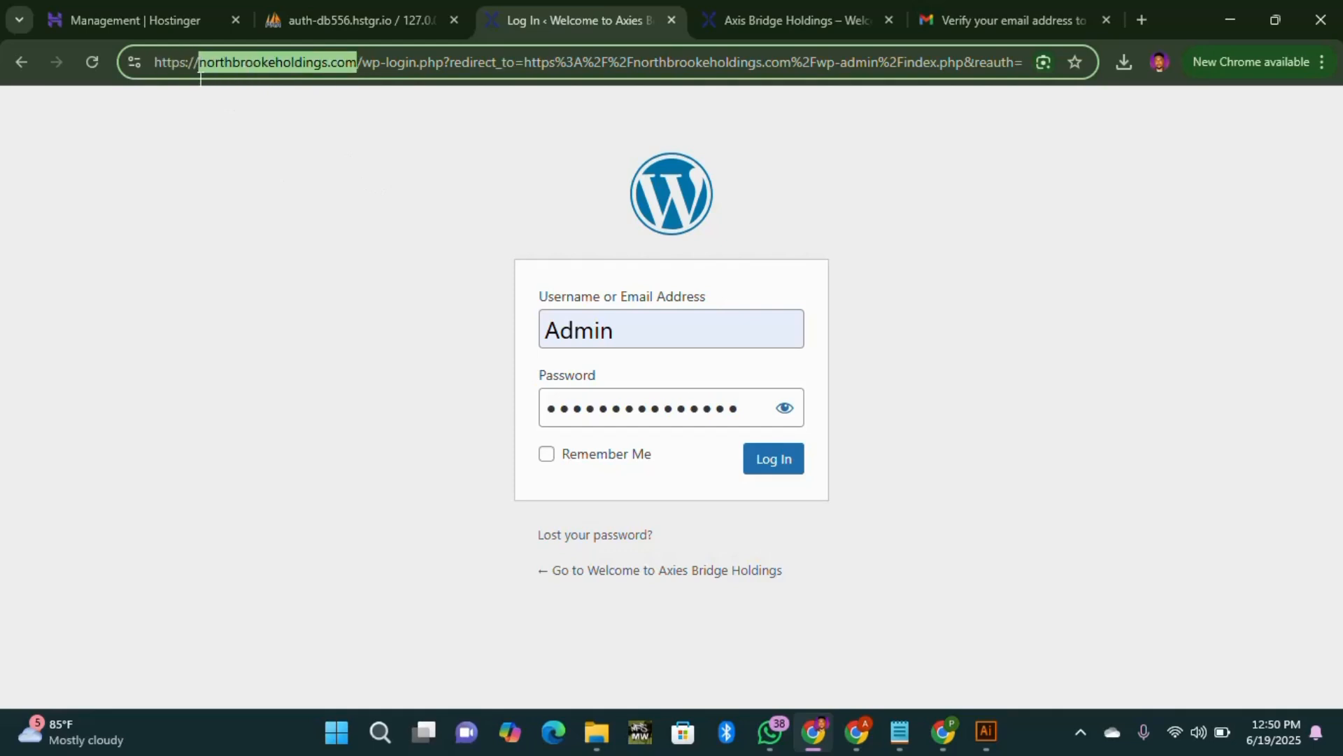
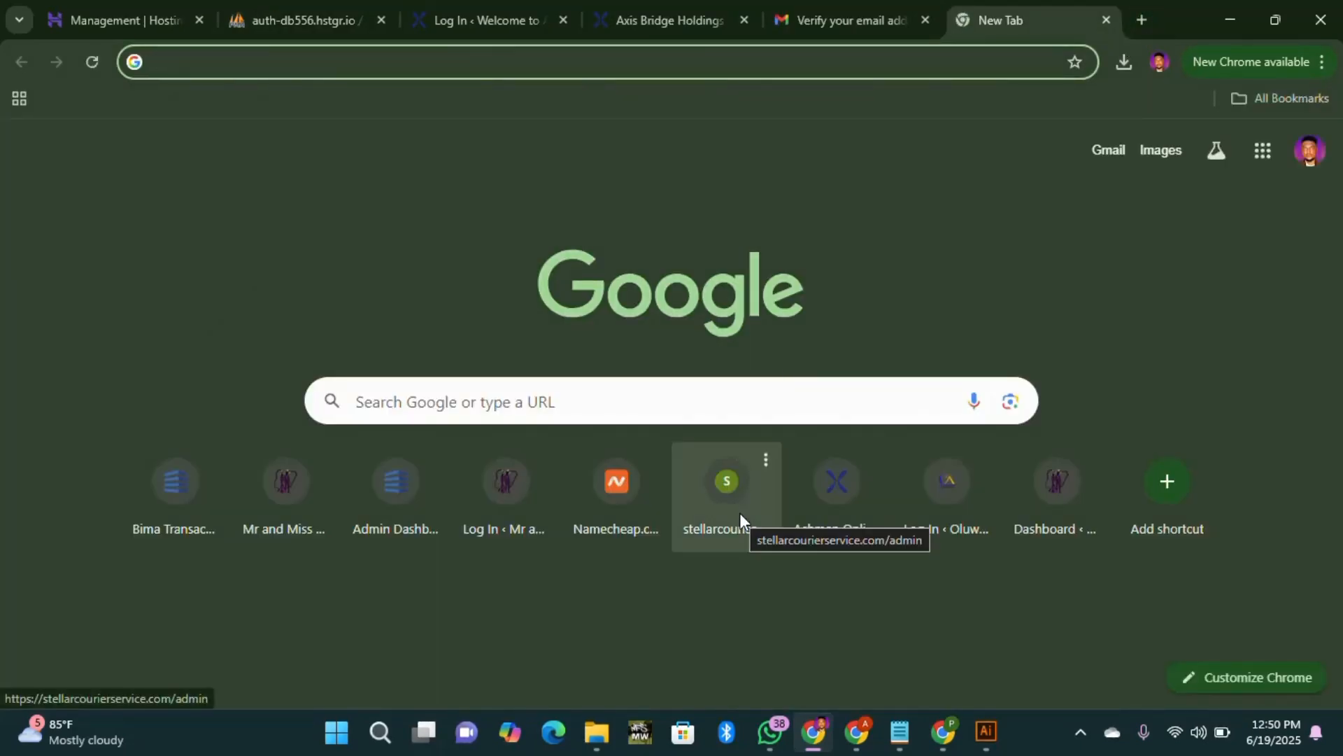
Step: Load bcrypt.online's Bcrypt Hash Generator in the new tab
{"action": "type", "text": "bcr"}
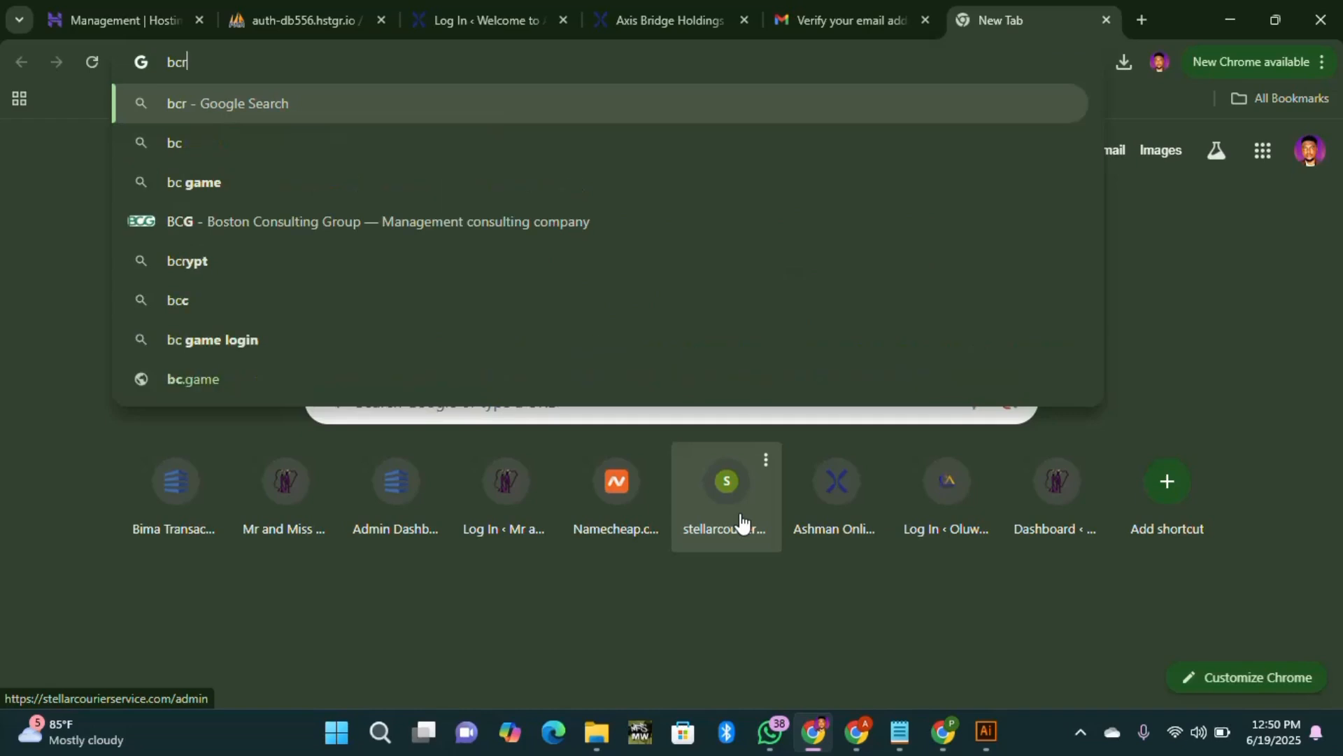
{"action": "type", "text": "y"}
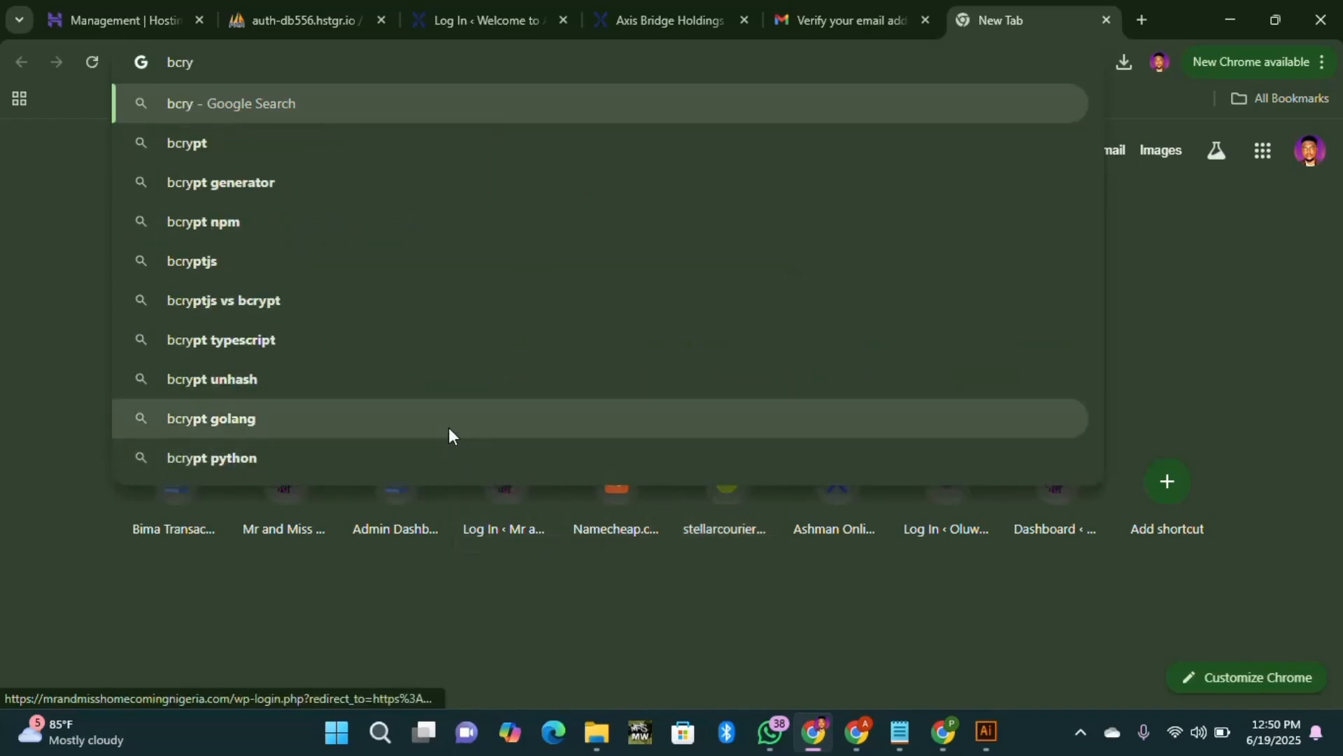
{"action": "type", "text": "pt"}
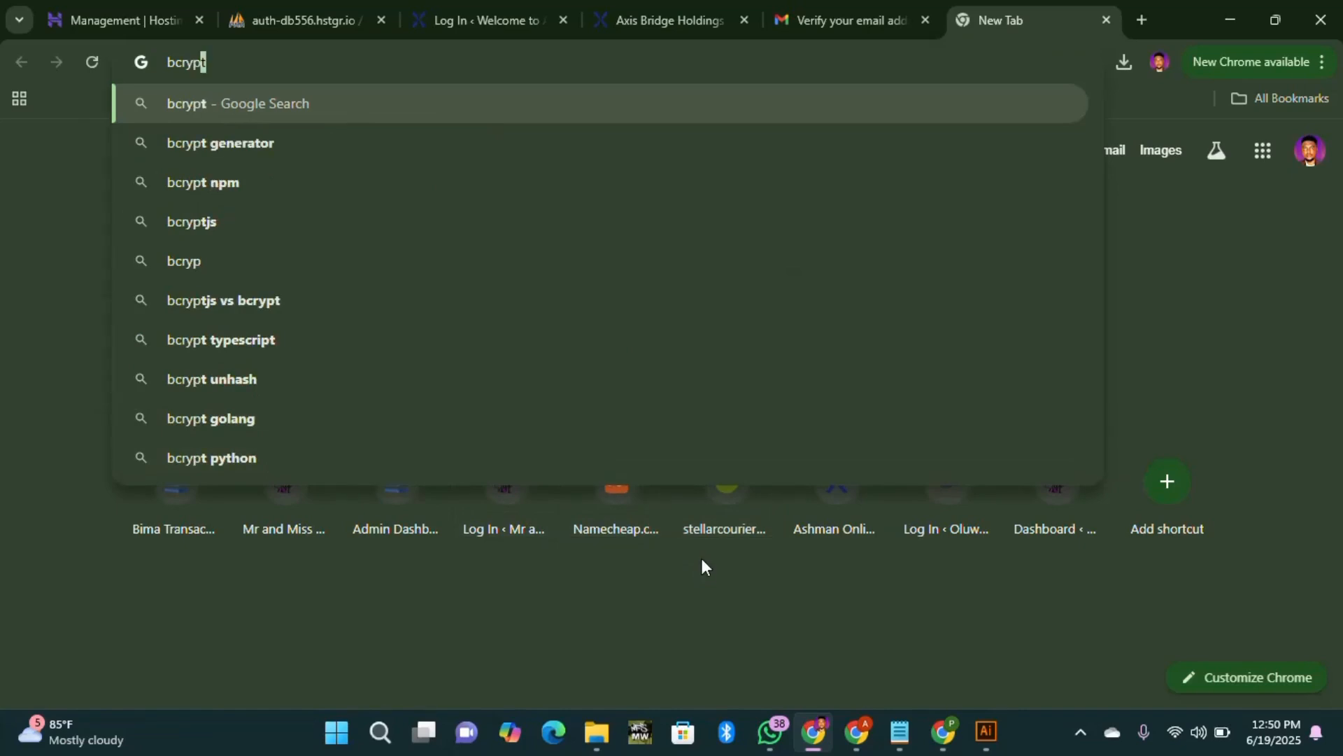
{"action": "type", "text": ".o"}
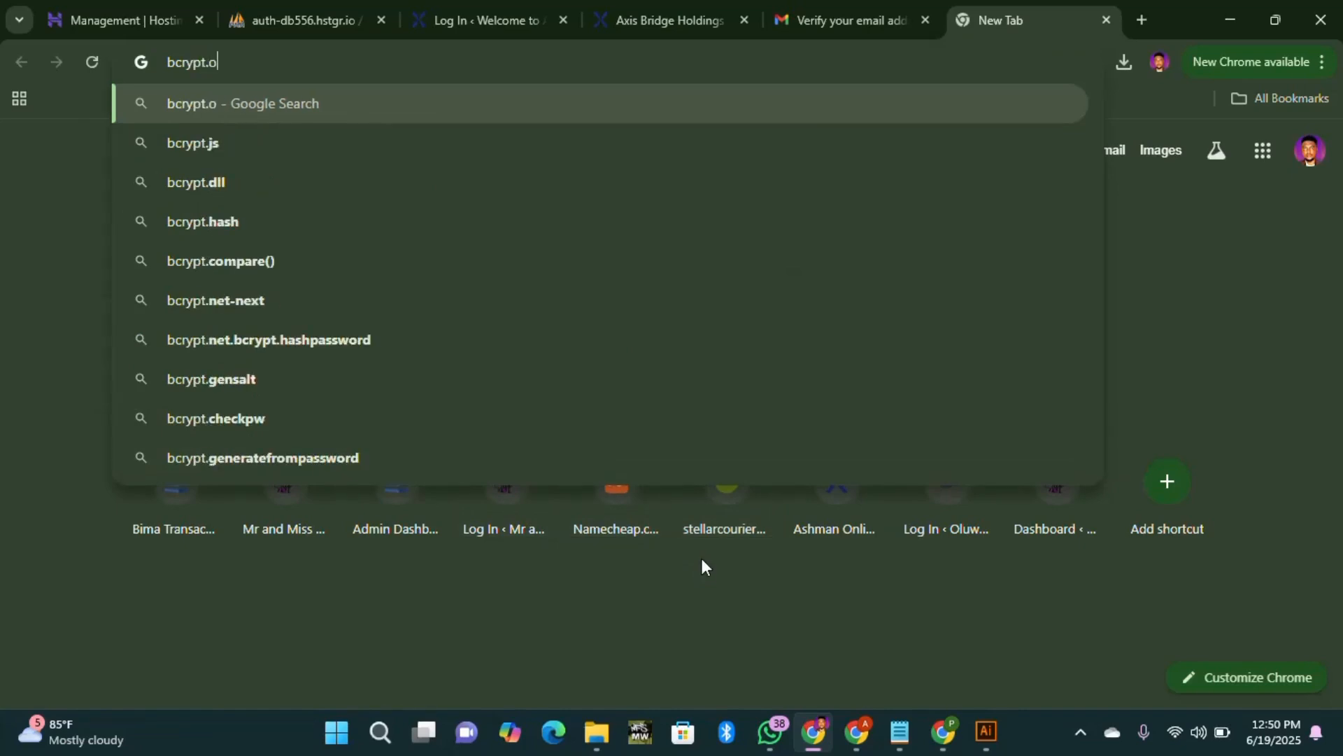
{"action": "type", "text": "nline"}
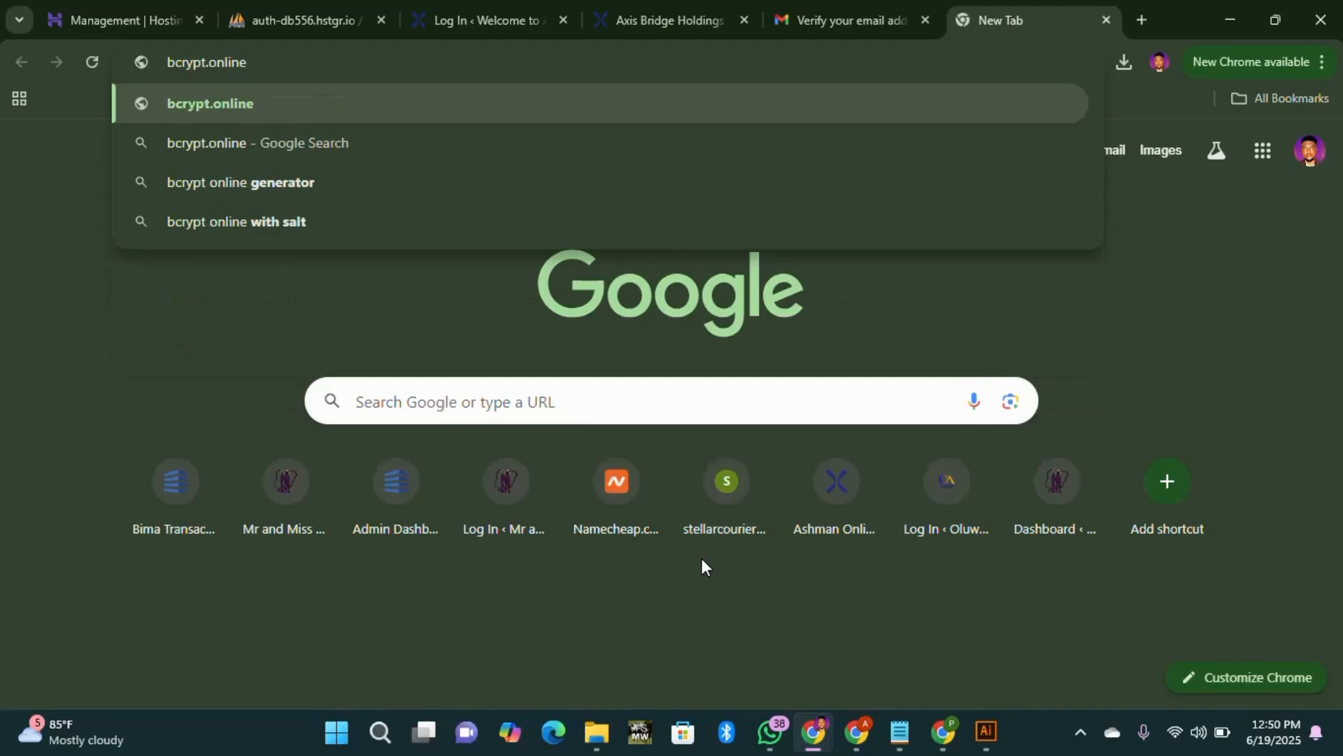
{"action": "key", "text": "Return"}
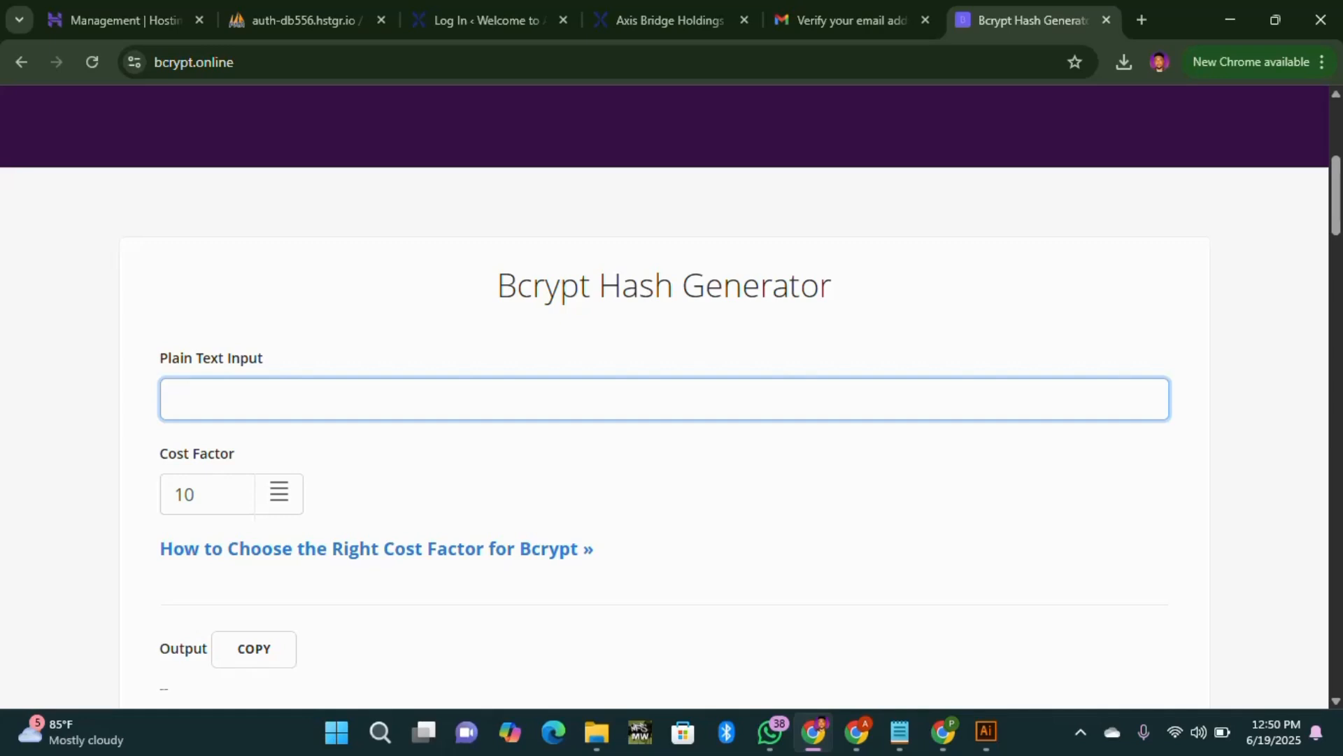
Step: Generate a $2y$ bcrypt hash of the entered password at cost 10 and copy it
{"action": "scroll", "coordinate": [318, 424], "scroll_direction": "down", "scroll_amount": 3}
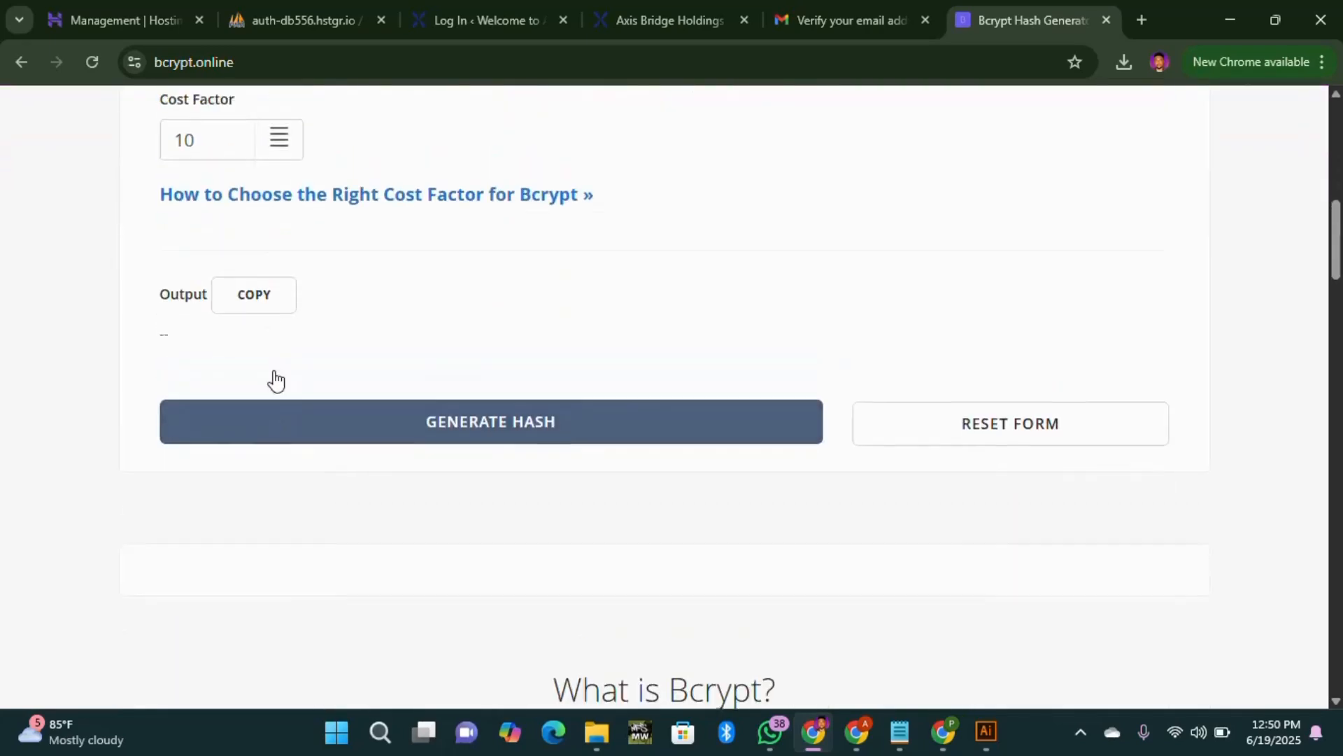
{"action": "left_click", "coordinate": [493, 585]}
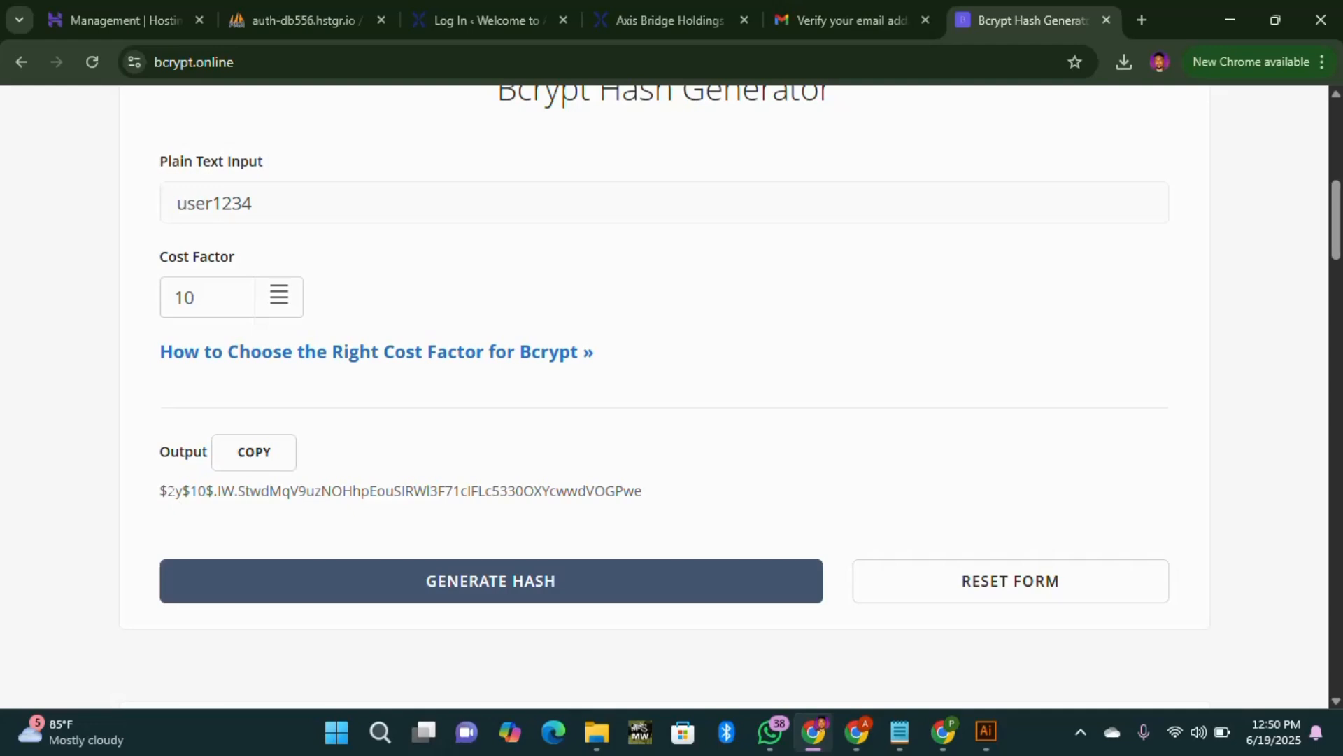
{"action": "left_click", "coordinate": [248, 467]}
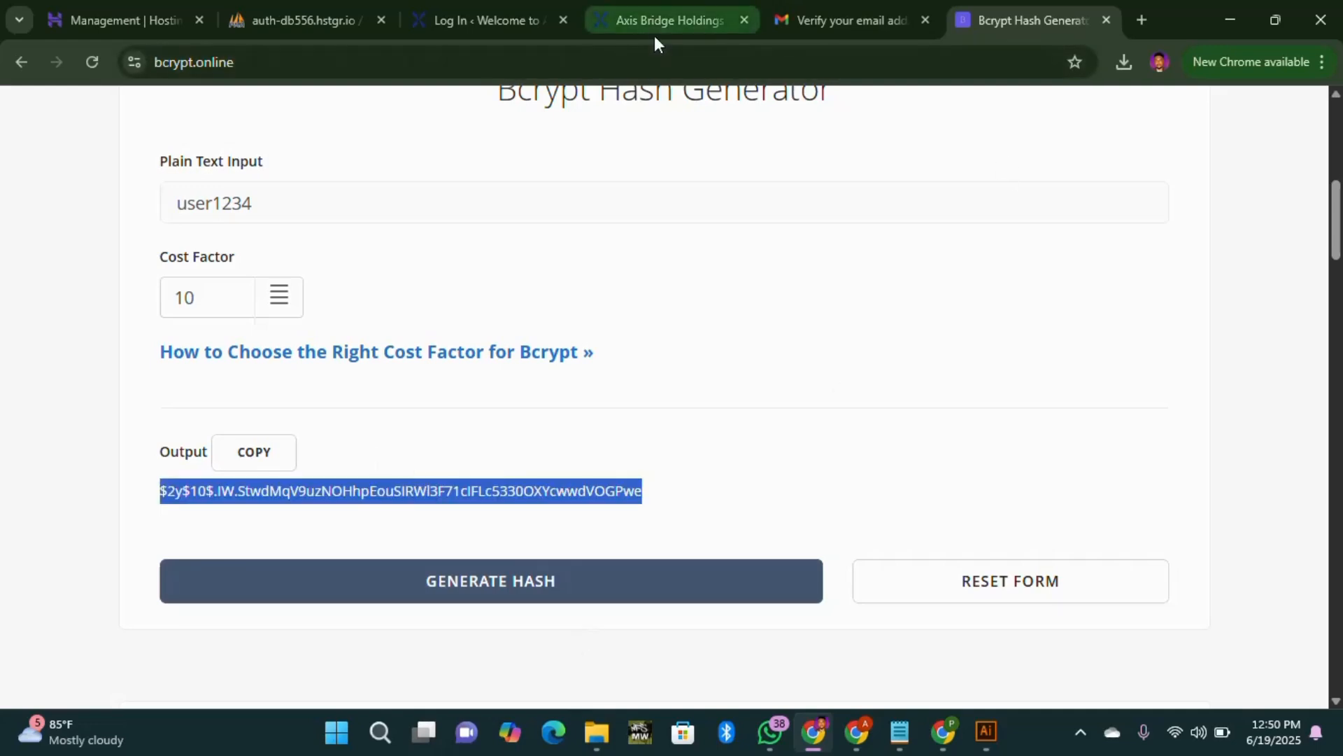
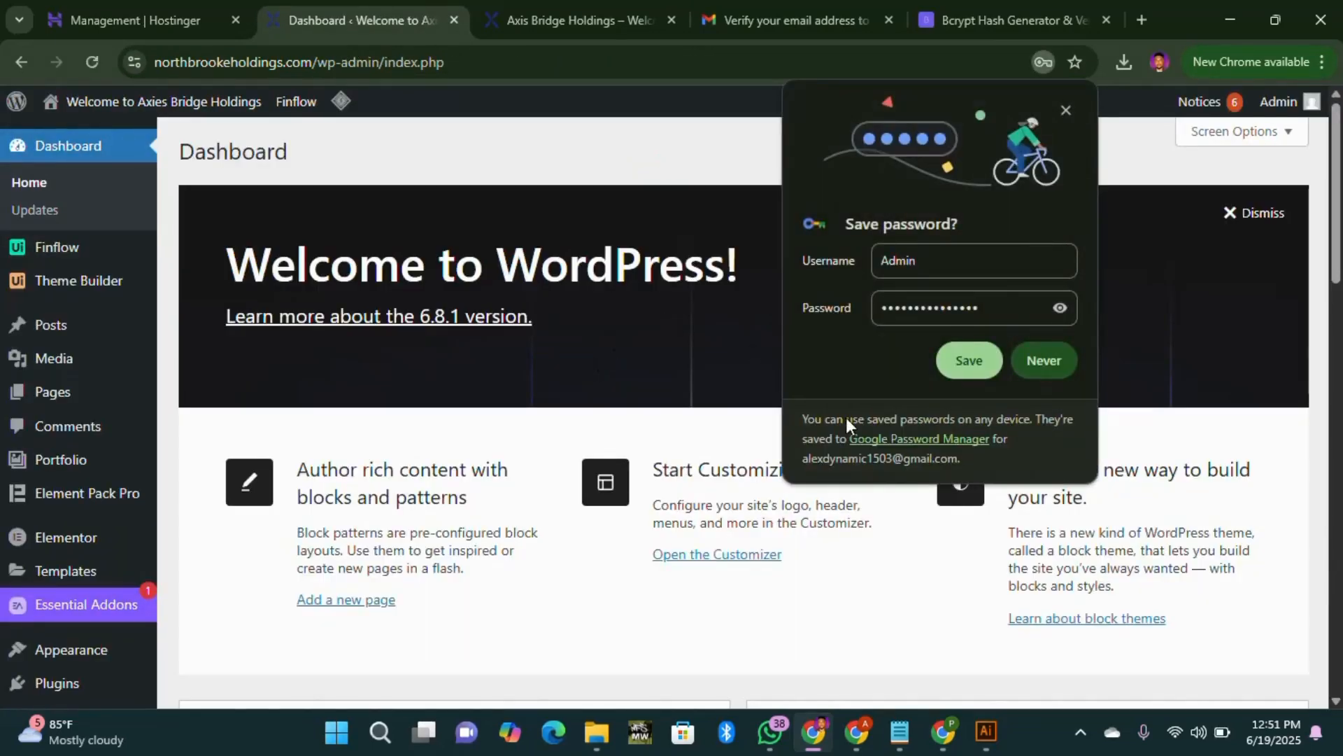
Step: Save the admin login password in Chrome's save-password prompt
{"action": "left_click", "coordinate": [968, 362]}
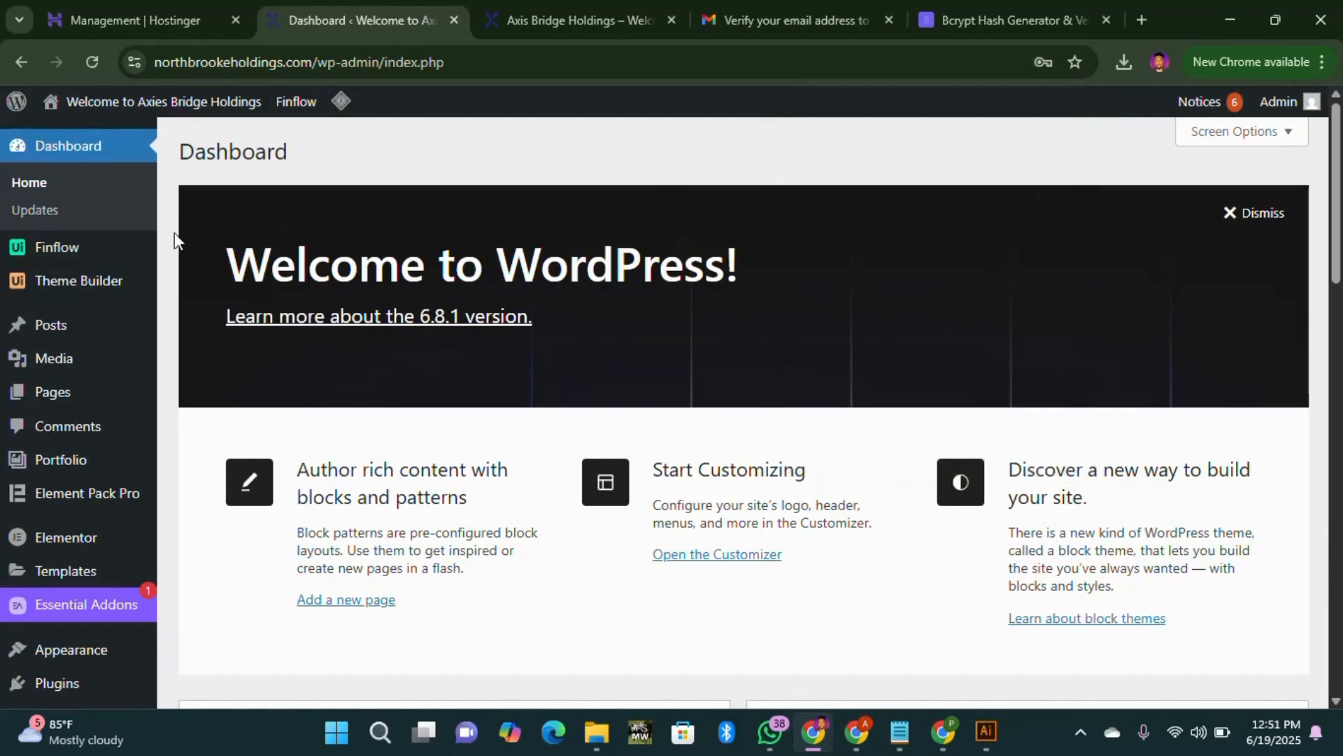
{"action": "mouse_move", "coordinate": [140, 341]}
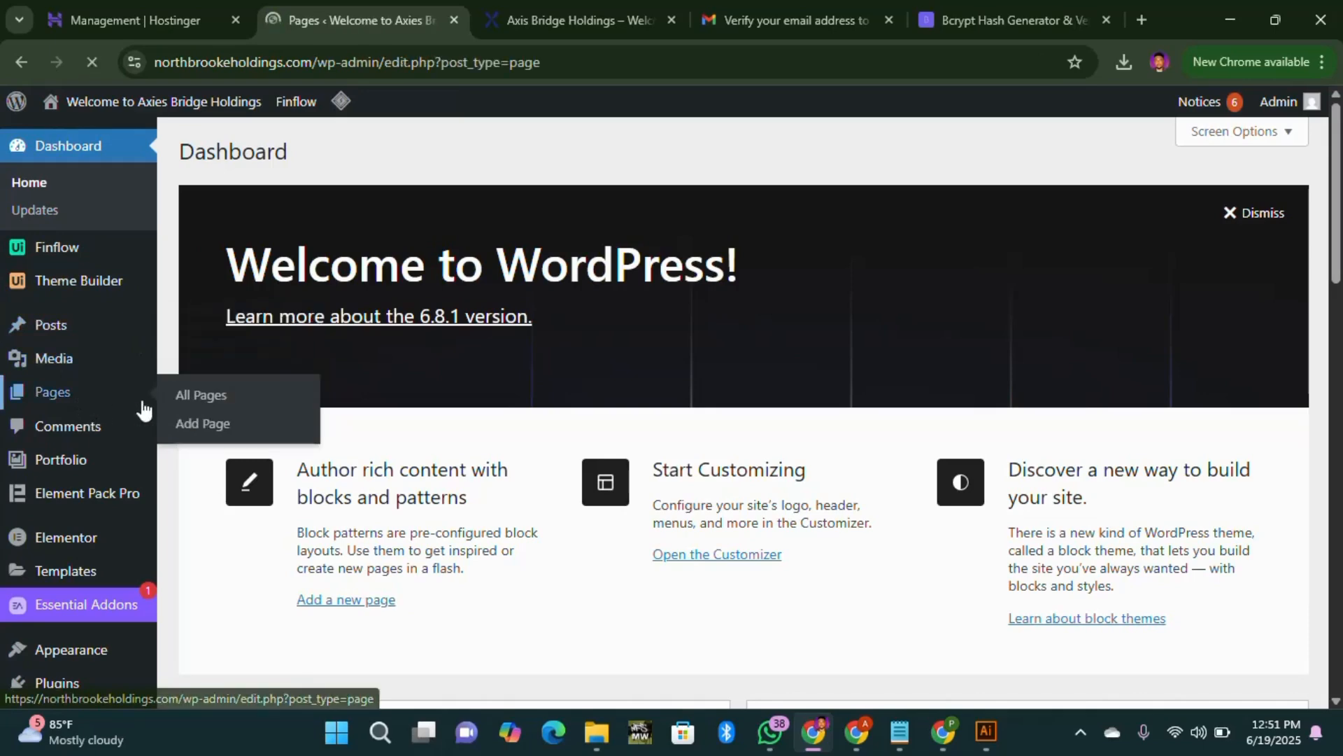
{"action": "scroll", "coordinate": [366, 420], "scroll_direction": "down", "scroll_amount": 5}
{"action": "scroll", "coordinate": [329, 373], "scroll_direction": "up", "scroll_amount": 4}
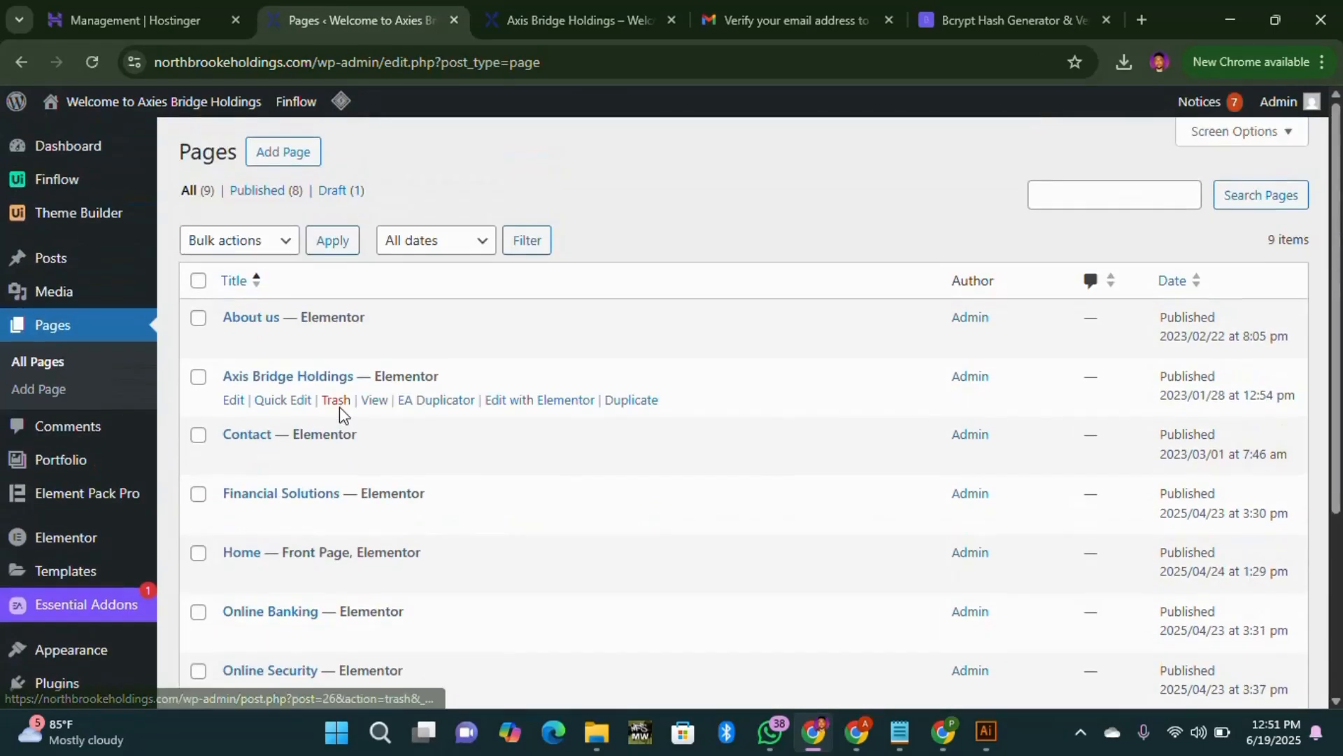
{"action": "scroll", "coordinate": [411, 423], "scroll_direction": "down", "scroll_amount": 1}
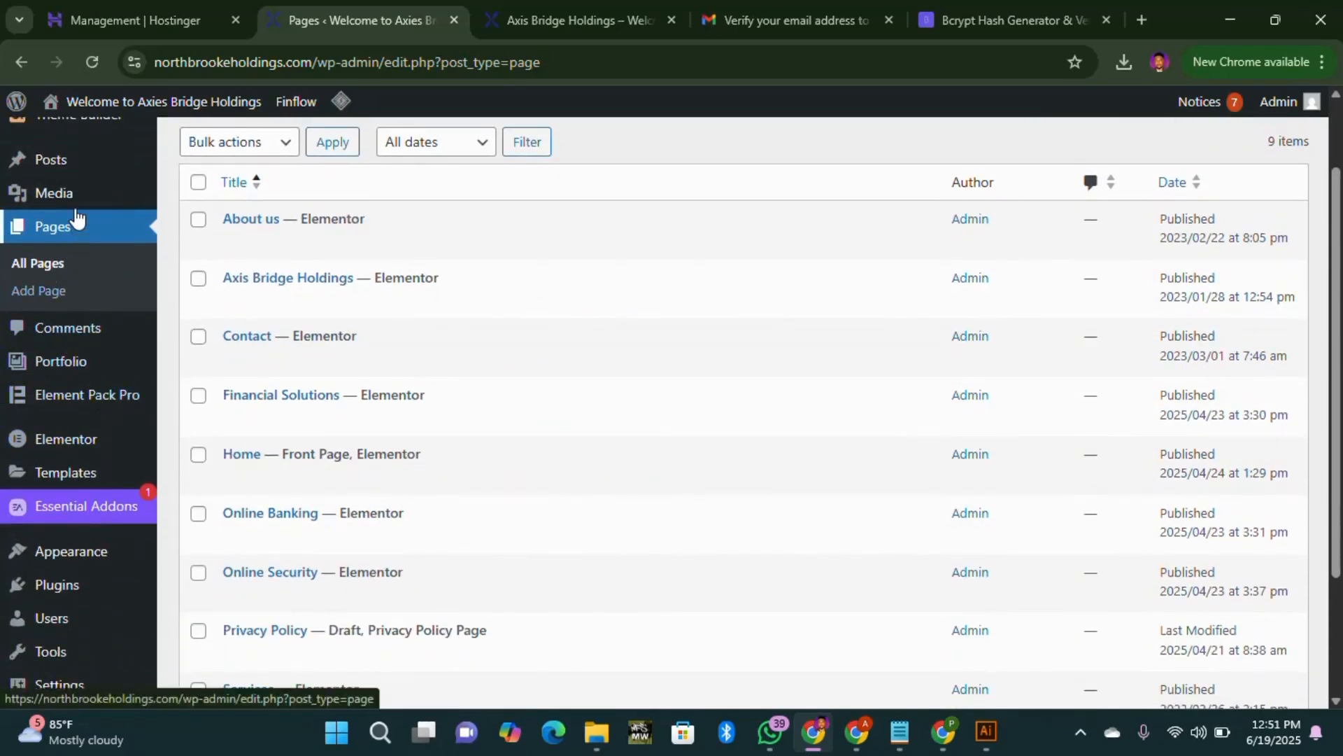
Step: Open Media and browse the uploaded images, including the axis bridge logo files
{"action": "left_click", "coordinate": [56, 193]}
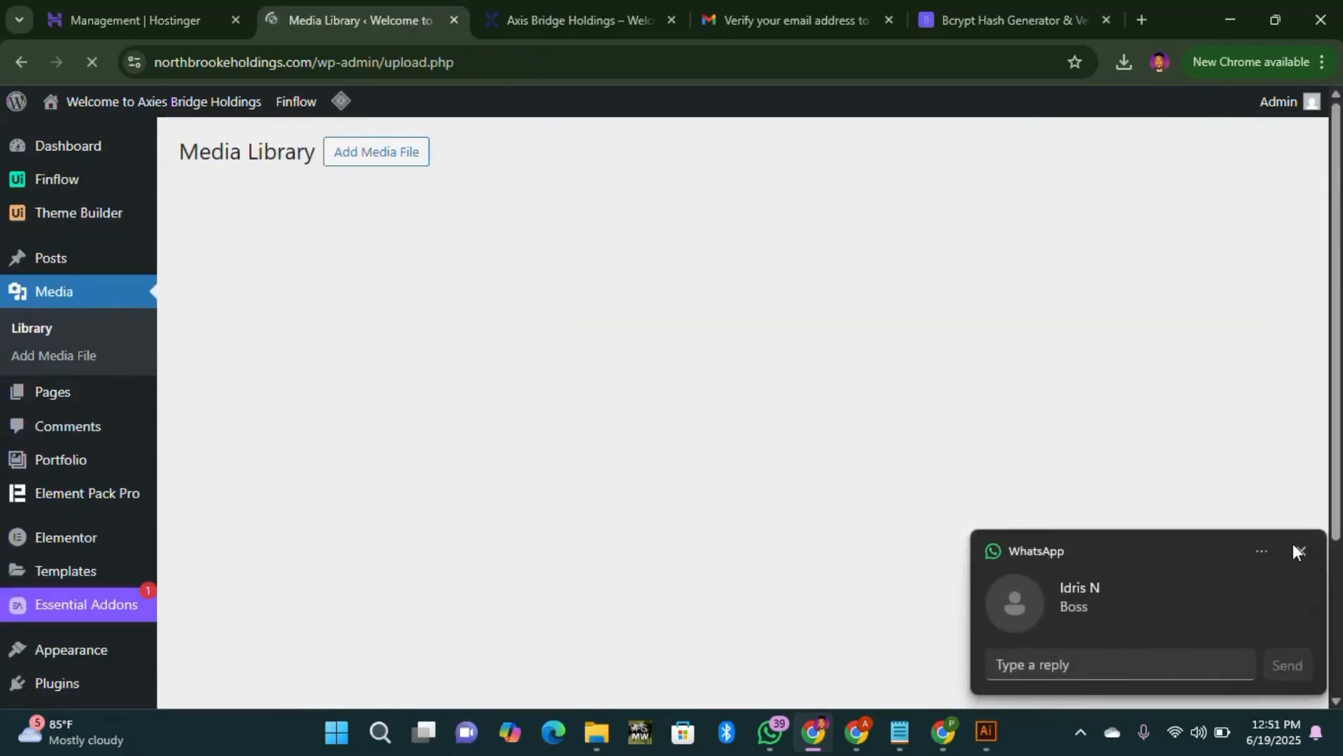
{"action": "left_click", "coordinate": [1300, 550]}
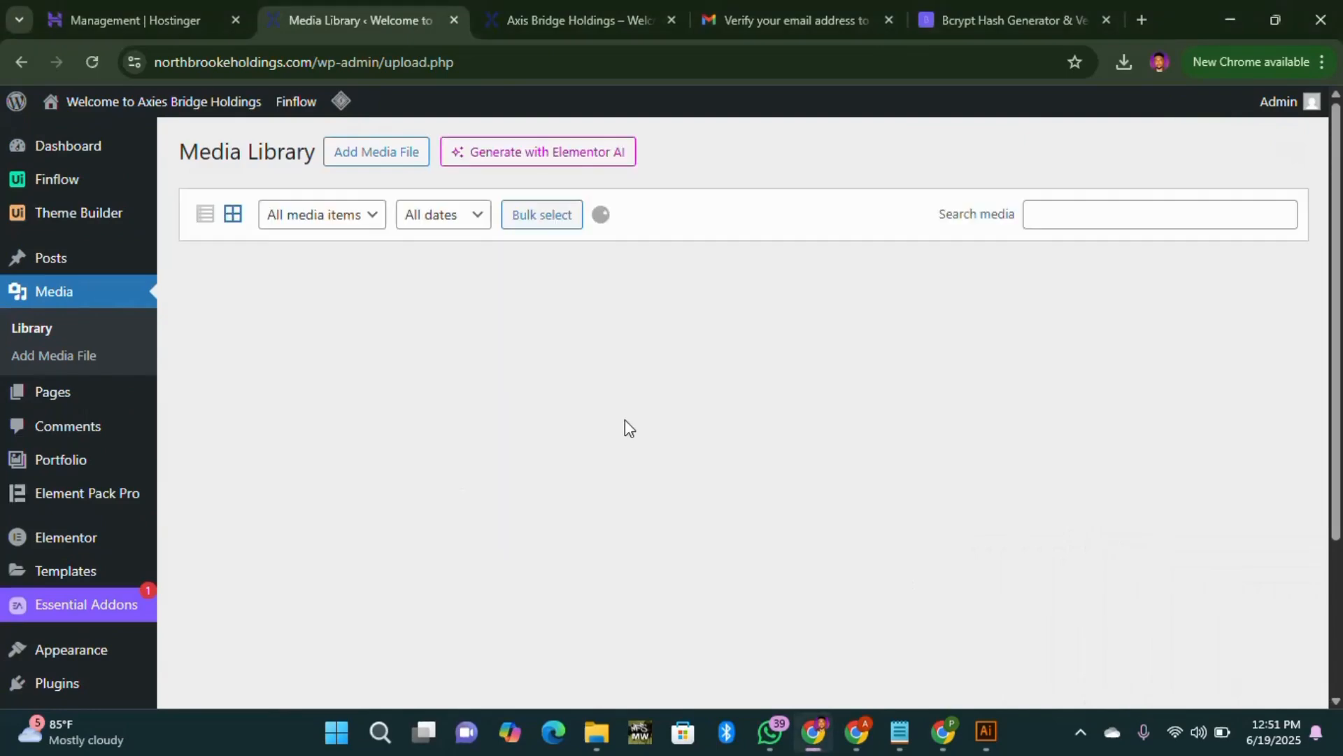
{"action": "scroll", "coordinate": [928, 477], "scroll_direction": "down", "scroll_amount": 4}
{"action": "scroll", "coordinate": [928, 478], "scroll_direction": "down", "scroll_amount": 10}
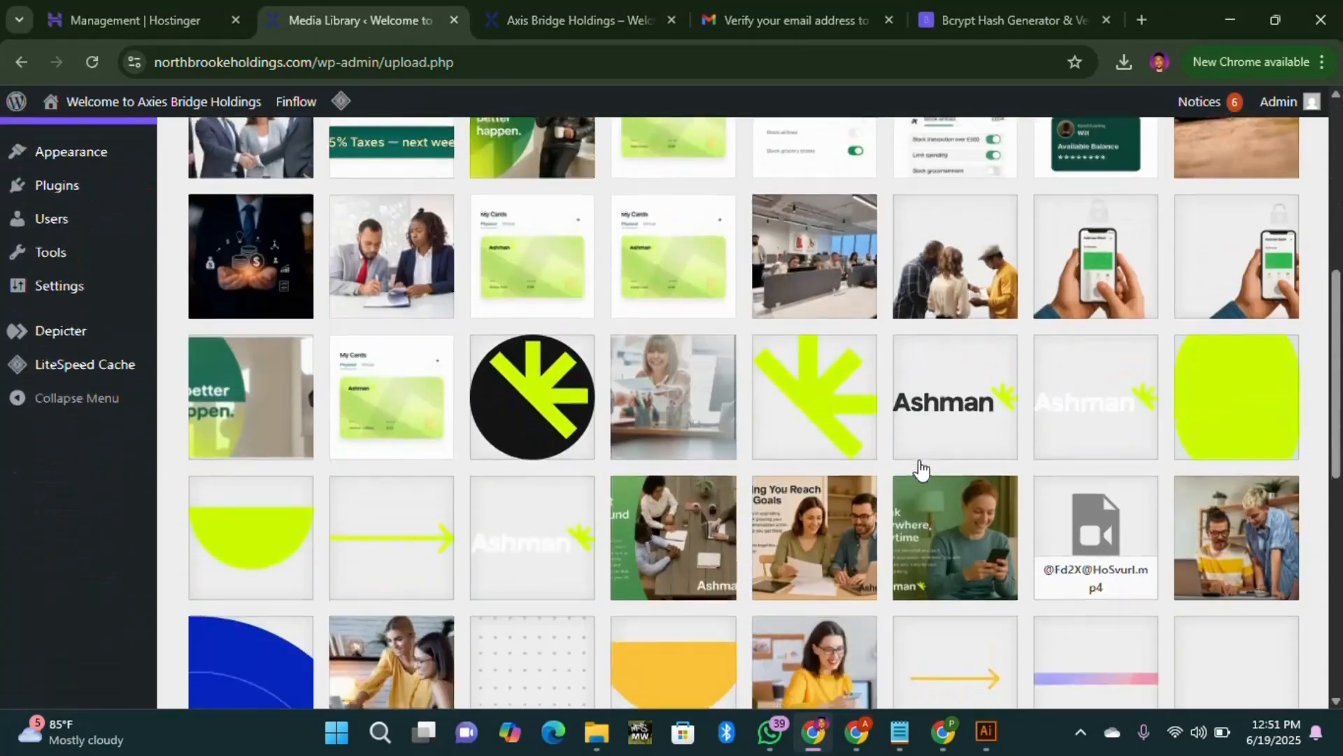
{"action": "scroll", "coordinate": [921, 468], "scroll_direction": "up", "scroll_amount": 7}
{"action": "scroll", "coordinate": [45, 261], "scroll_direction": "up", "scroll_amount": 8}
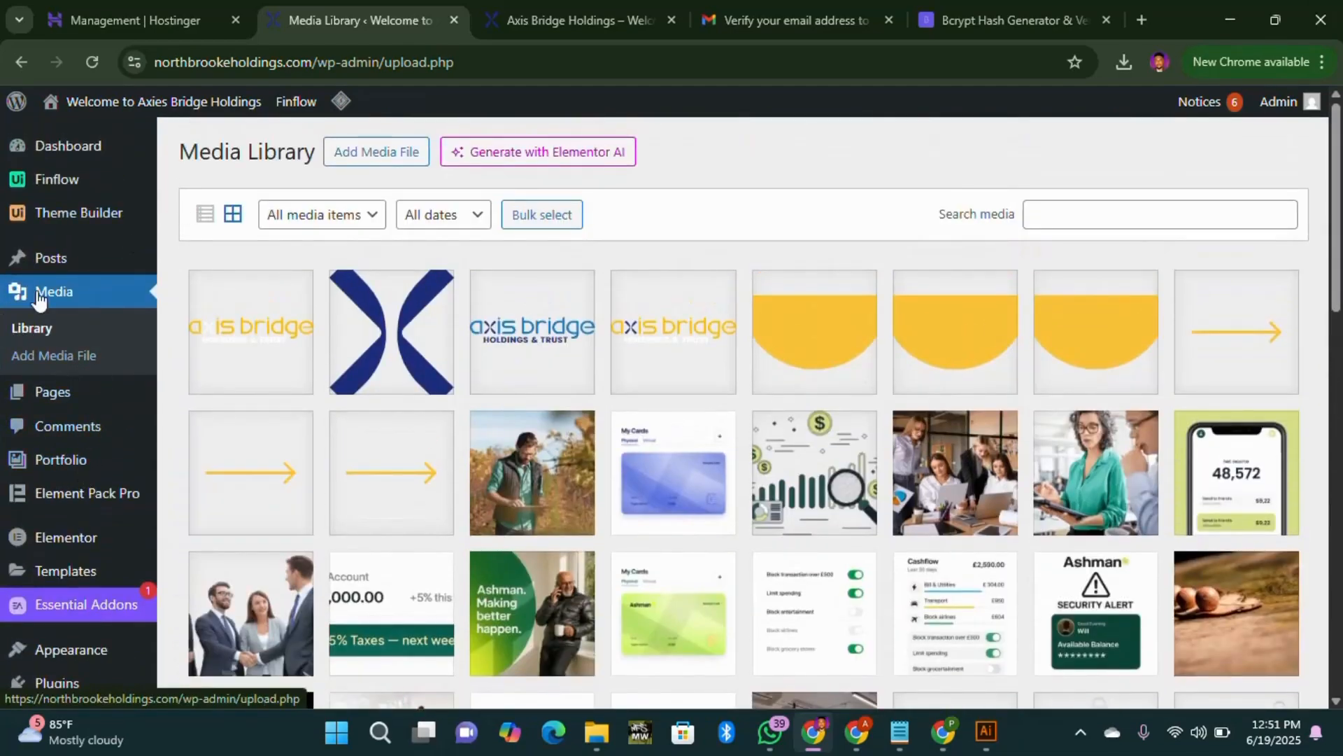
{"action": "scroll", "coordinate": [76, 625], "scroll_direction": "down", "scroll_amount": 1}
{"action": "scroll", "coordinate": [78, 594], "scroll_direction": "down", "scroll_amount": 3}
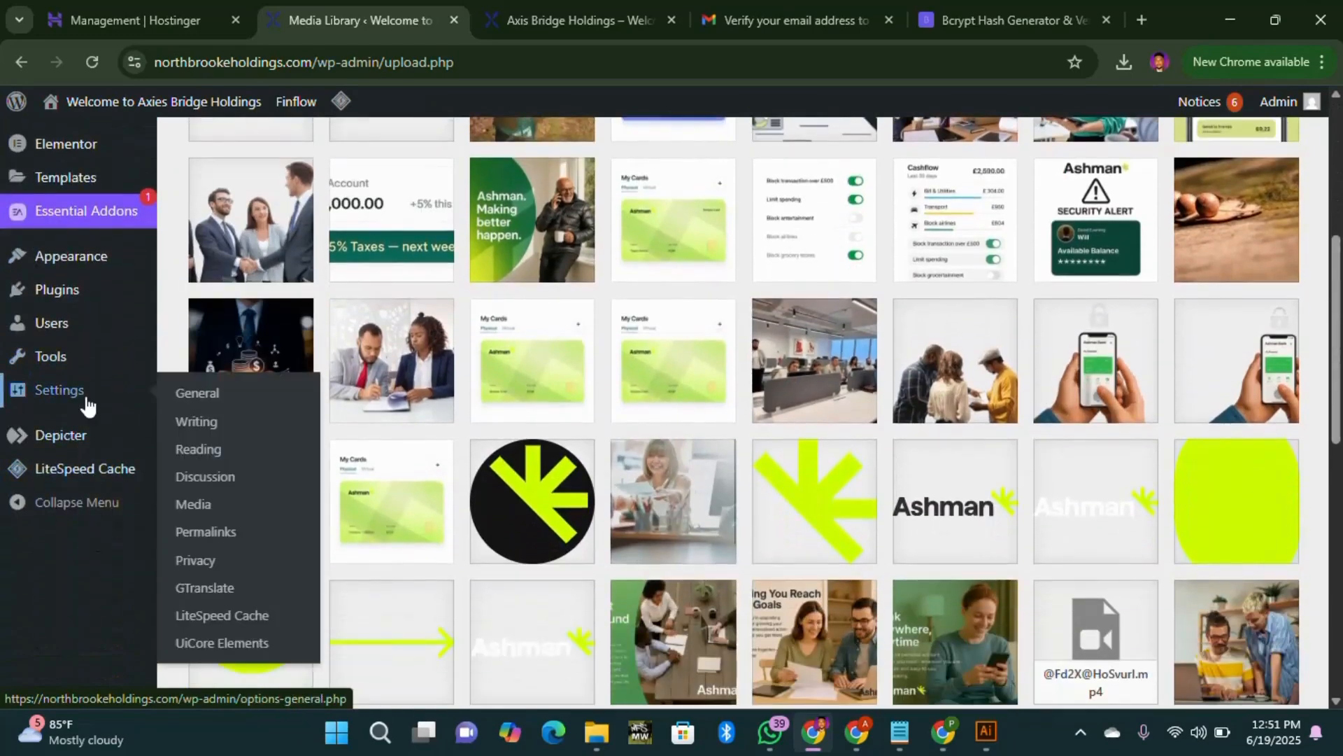
Step: Open Settings > General and check that WordPress Address and Site Address use northbrookeholdings.com
{"action": "left_click", "coordinate": [87, 404]}
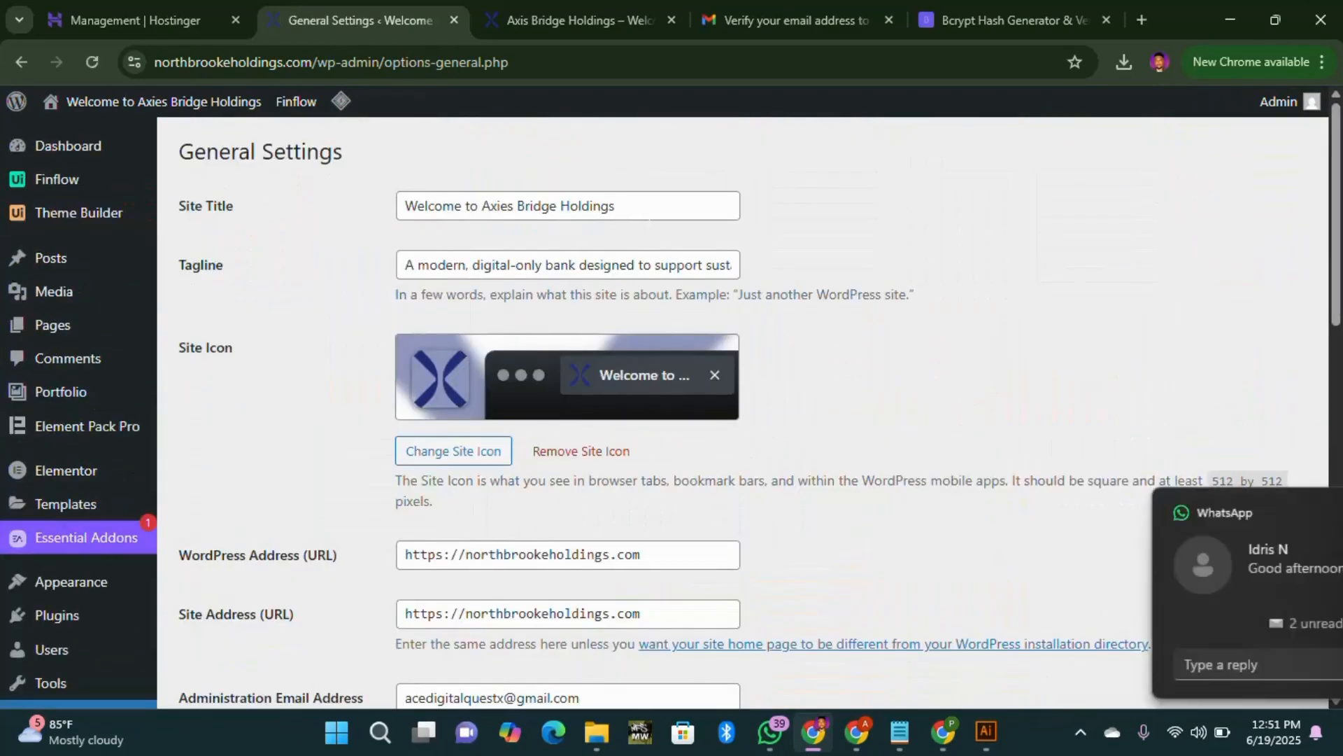
{"action": "left_click", "coordinate": [1300, 512]}
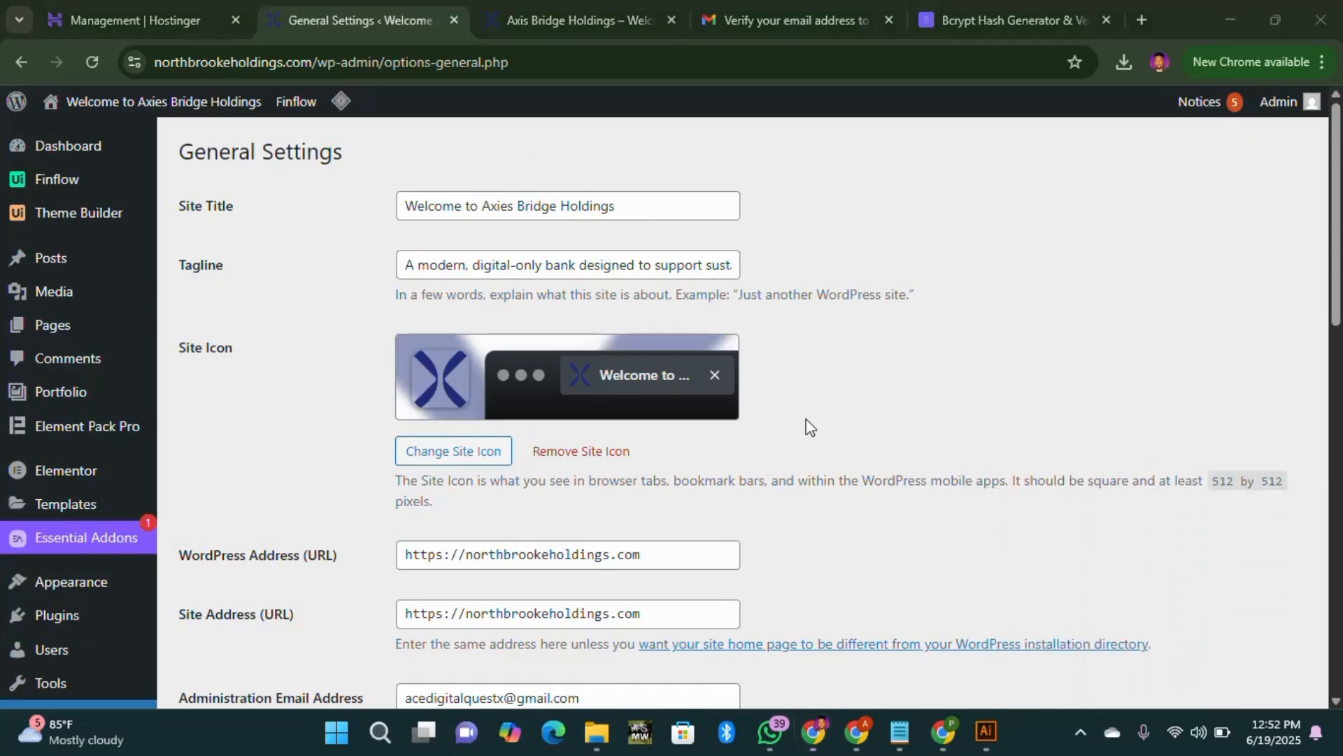
{"action": "left_click", "coordinate": [483, 407]}
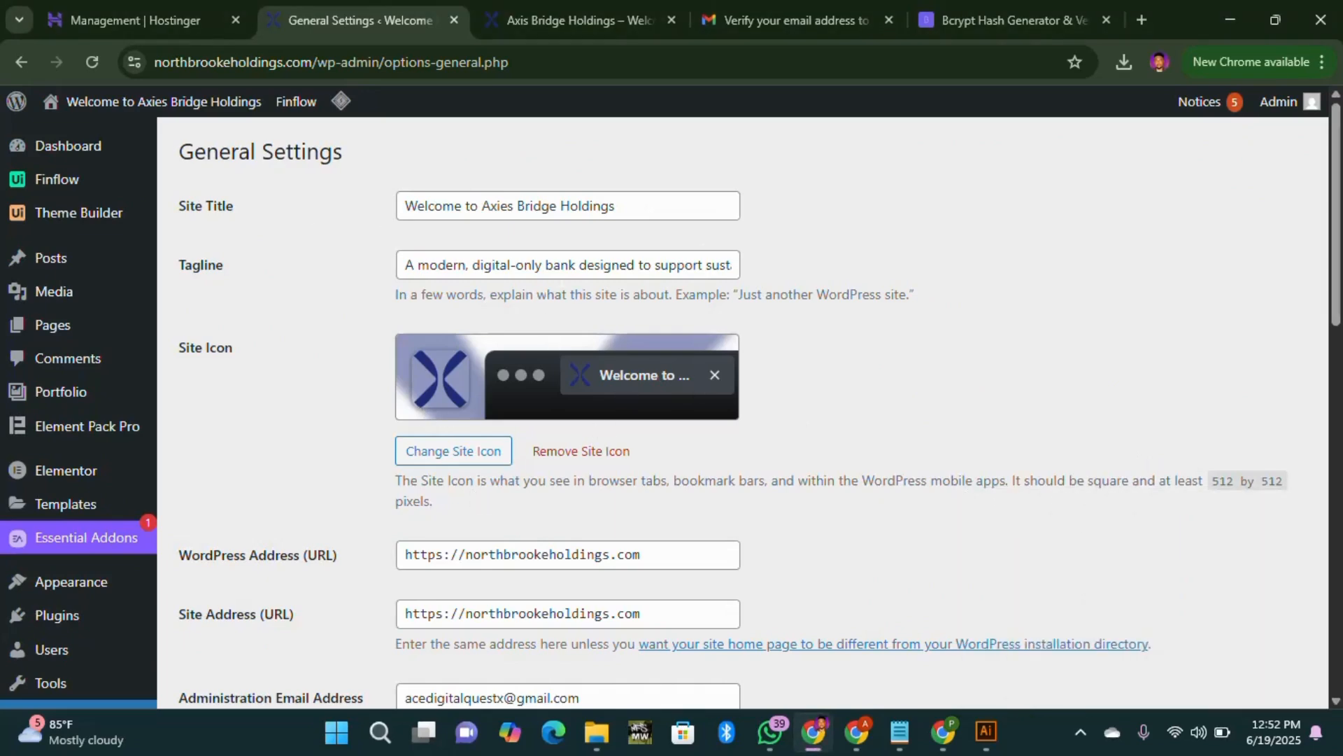
{"action": "scroll", "coordinate": [616, 392], "scroll_direction": "down", "scroll_amount": 2}
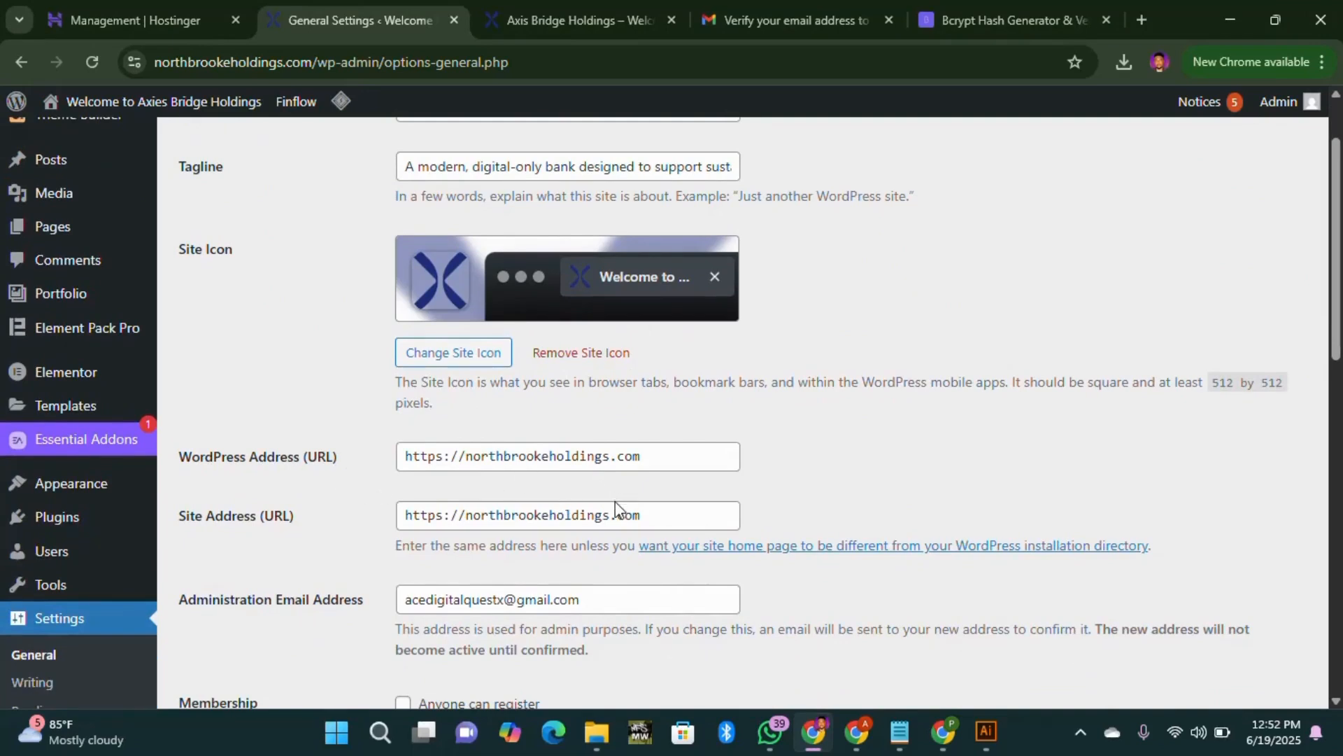
{"action": "scroll", "coordinate": [571, 591], "scroll_direction": "down", "scroll_amount": 3}
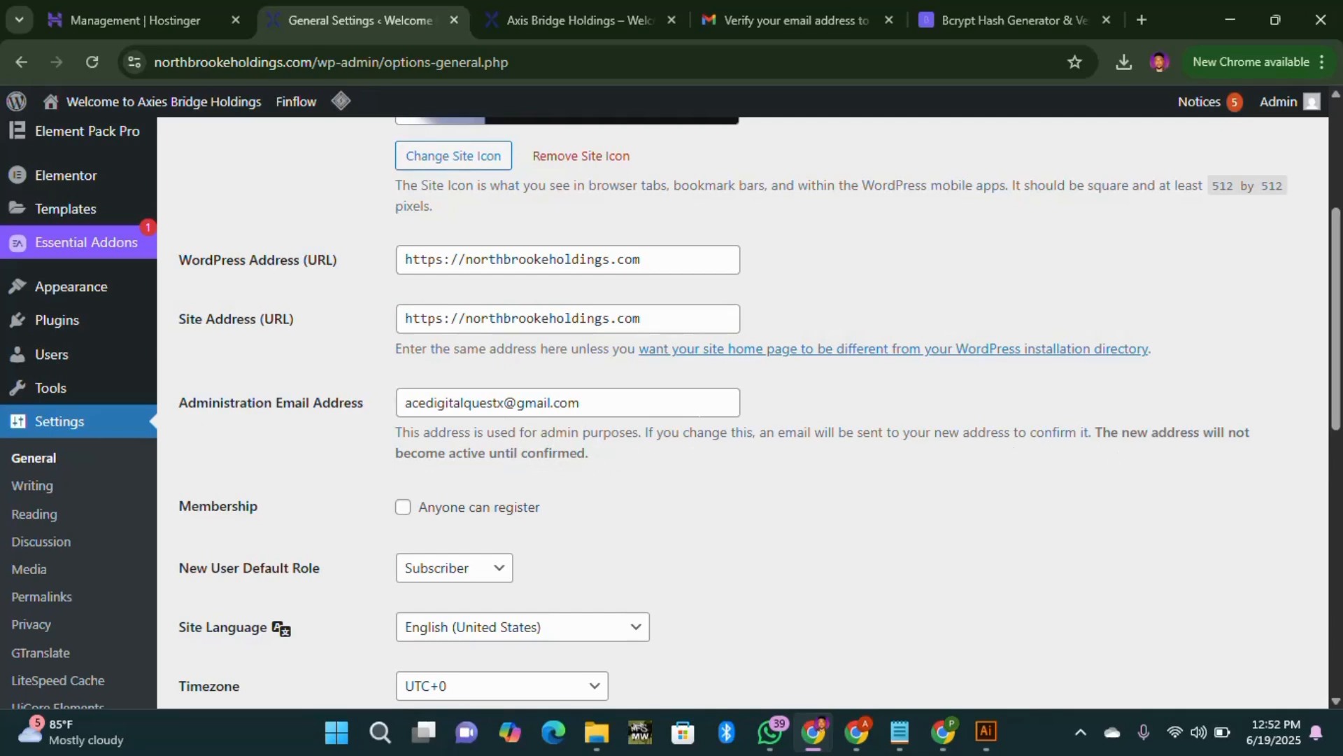
{"action": "scroll", "coordinate": [522, 497], "scroll_direction": "down", "scroll_amount": 9}
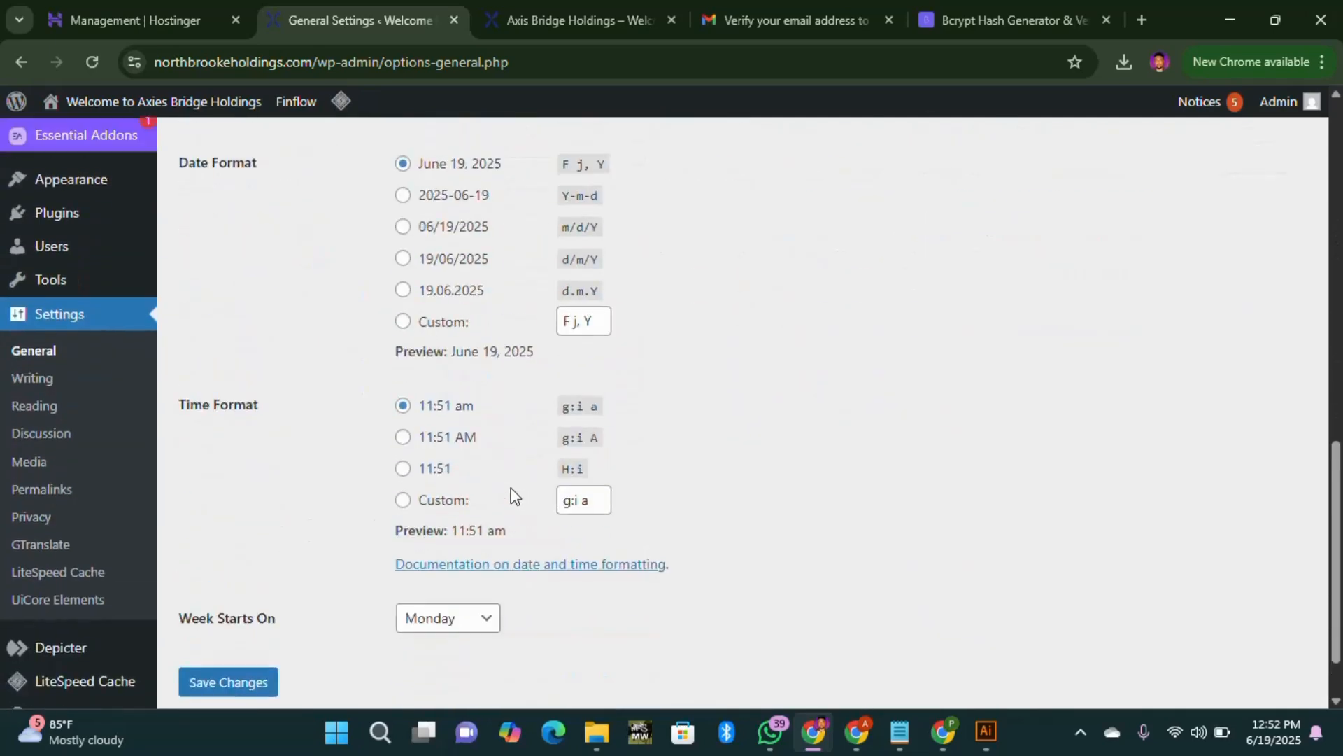
{"action": "scroll", "coordinate": [527, 444], "scroll_direction": "up", "scroll_amount": 13}
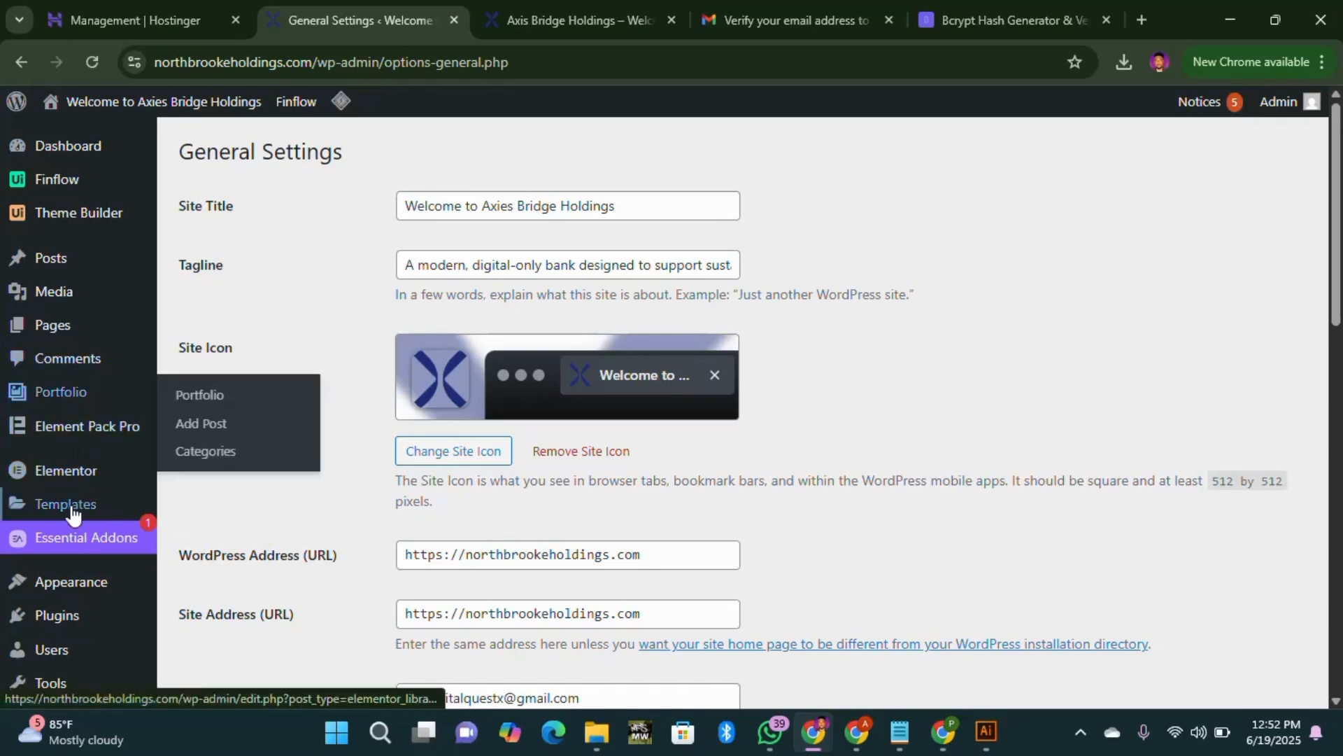
{"action": "scroll", "coordinate": [68, 547], "scroll_direction": "down", "scroll_amount": 3}
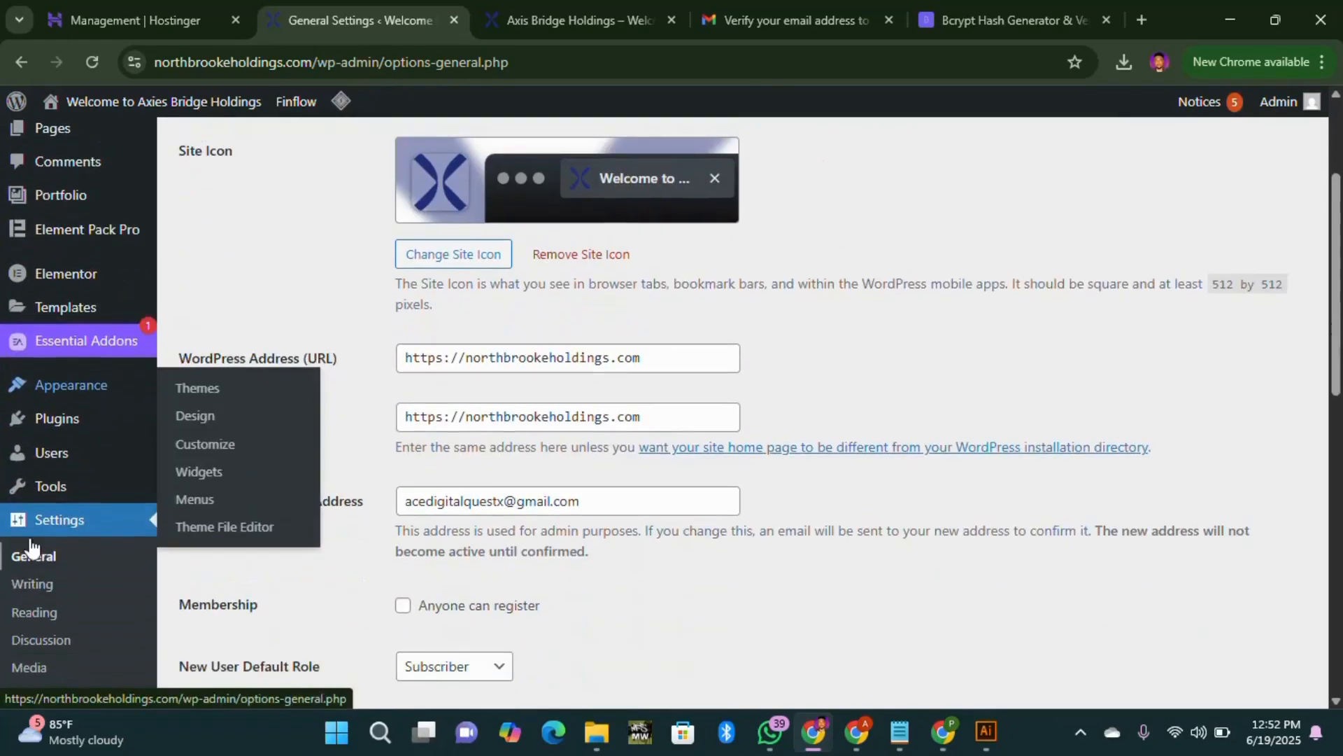
Step: Scroll the 12 installed plugins to find Better Search Replace and Real-Time Find and Replace
{"action": "left_click", "coordinate": [87, 419]}
{"action": "scroll", "coordinate": [441, 459], "scroll_direction": "down", "scroll_amount": 10}
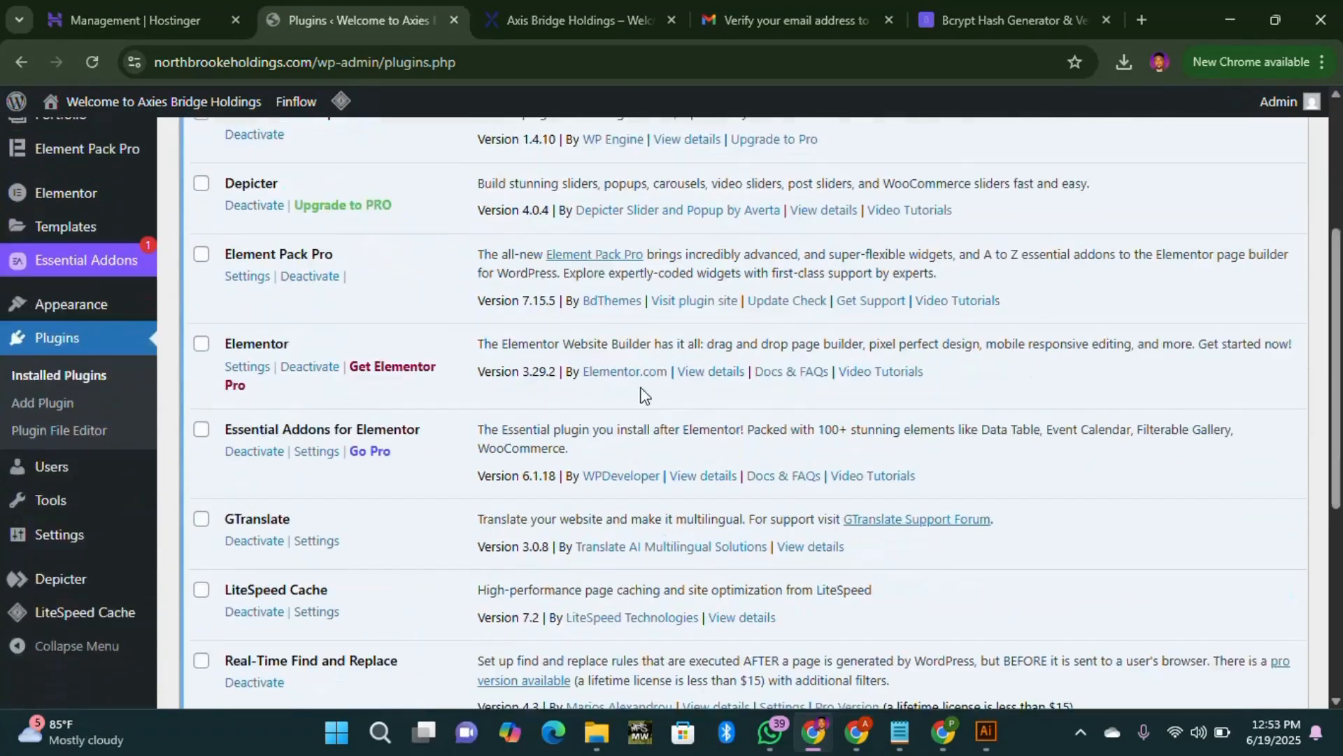
{"action": "scroll", "coordinate": [498, 428], "scroll_direction": "up", "scroll_amount": 10}
{"action": "scroll", "coordinate": [498, 428], "scroll_direction": "down", "scroll_amount": 4}
{"action": "scroll", "coordinate": [498, 428], "scroll_direction": "up", "scroll_amount": 6}
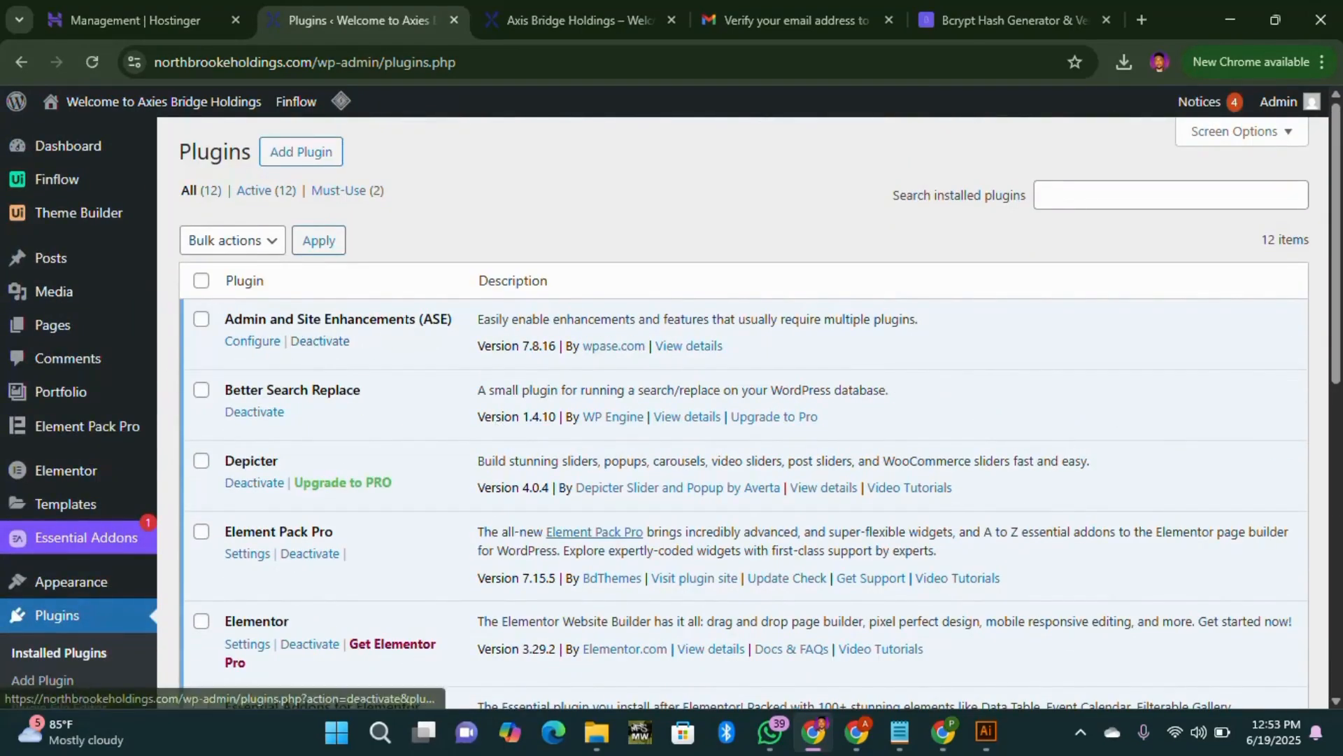
{"action": "scroll", "coordinate": [325, 387], "scroll_direction": "down", "scroll_amount": 1}
{"action": "scroll", "coordinate": [324, 388], "scroll_direction": "down", "scroll_amount": 3}
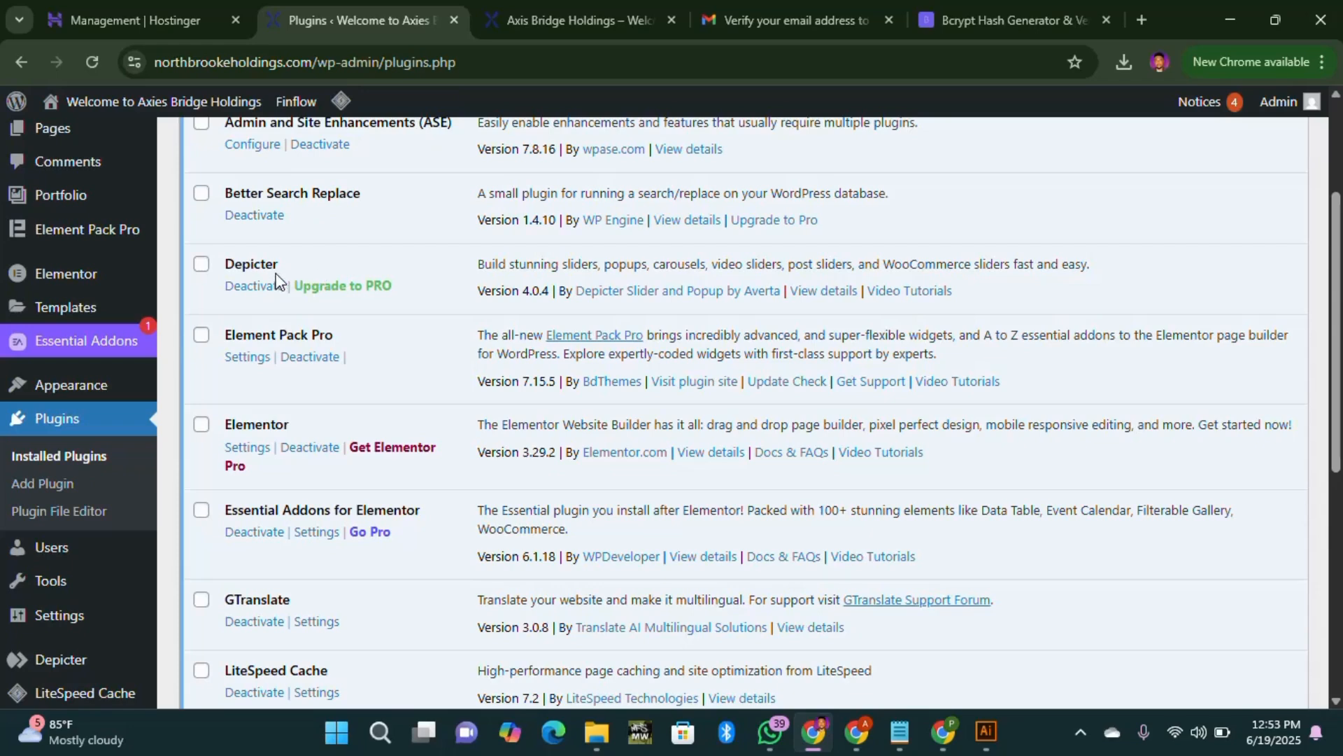
{"action": "scroll", "coordinate": [324, 378], "scroll_direction": "down", "scroll_amount": 2}
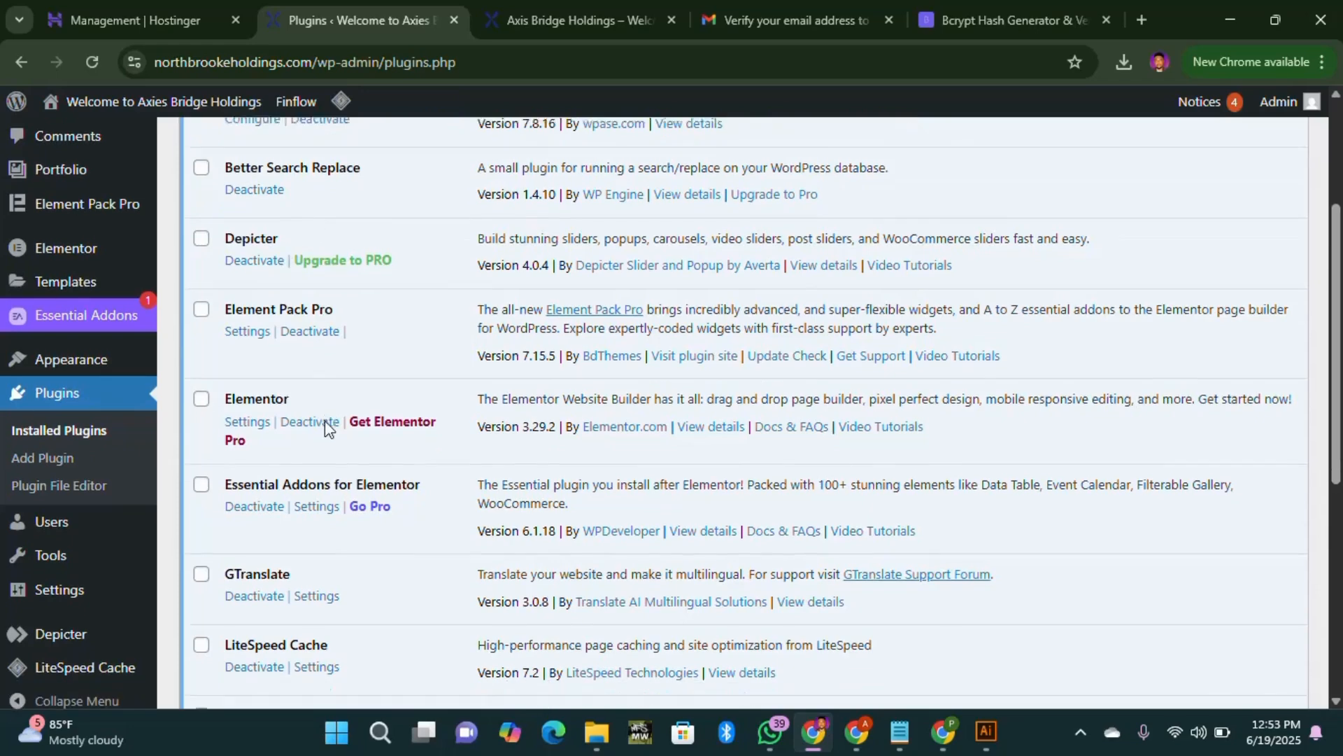
{"action": "scroll", "coordinate": [333, 371], "scroll_direction": "up", "scroll_amount": 2}
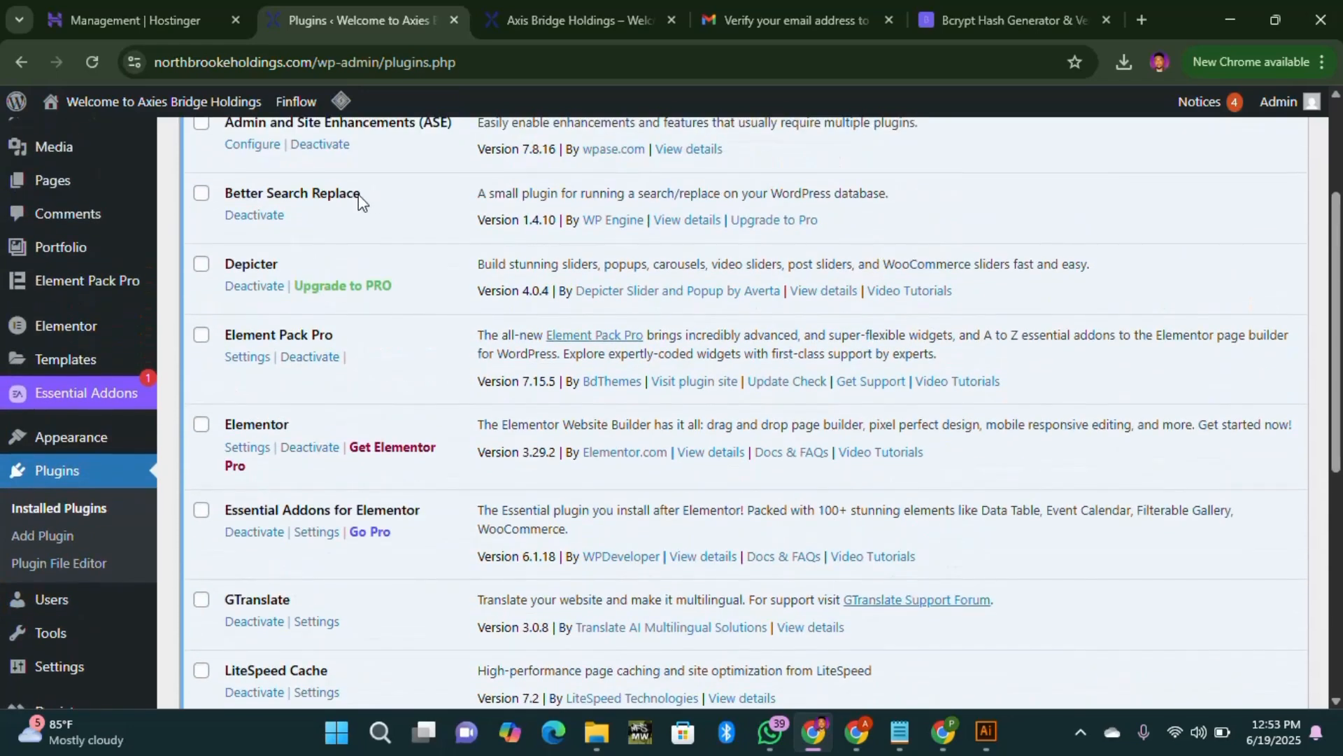
{"action": "scroll", "coordinate": [345, 351], "scroll_direction": "down", "scroll_amount": 5}
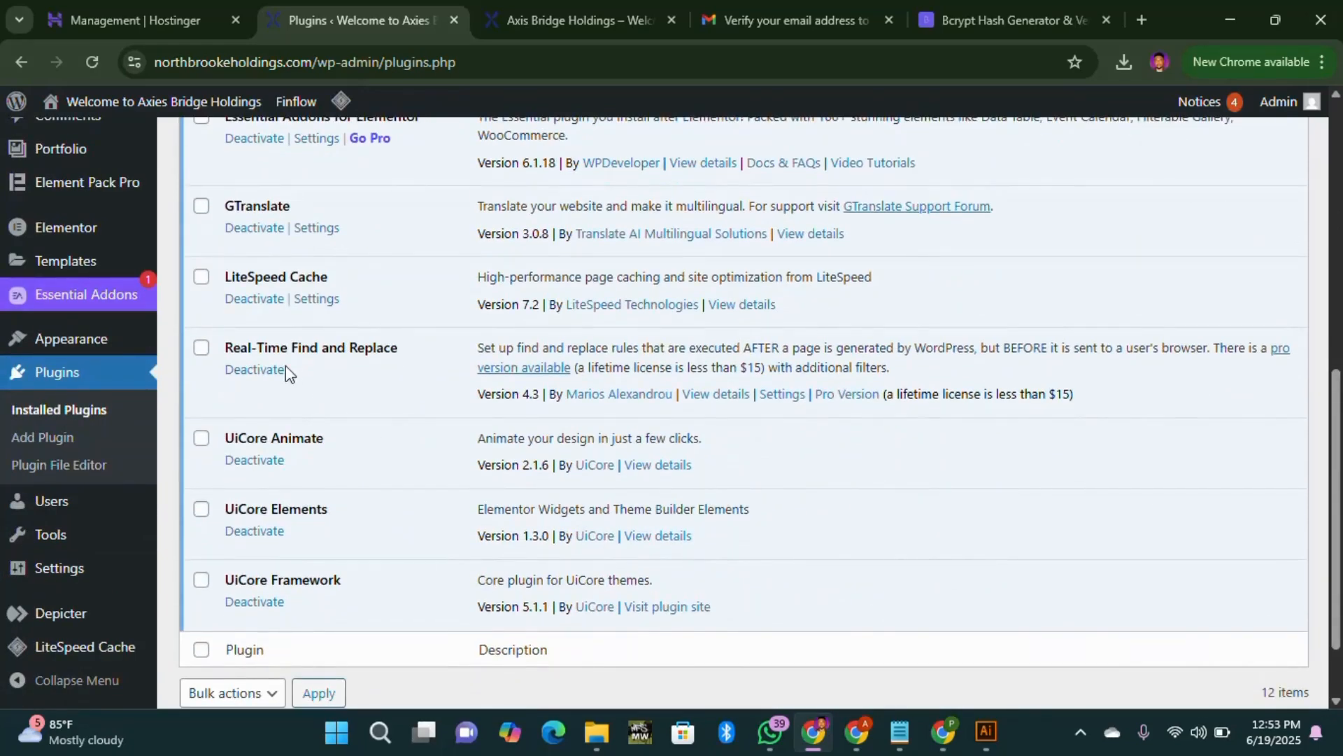
{"action": "scroll", "coordinate": [371, 360], "scroll_direction": "down", "scroll_amount": 1}
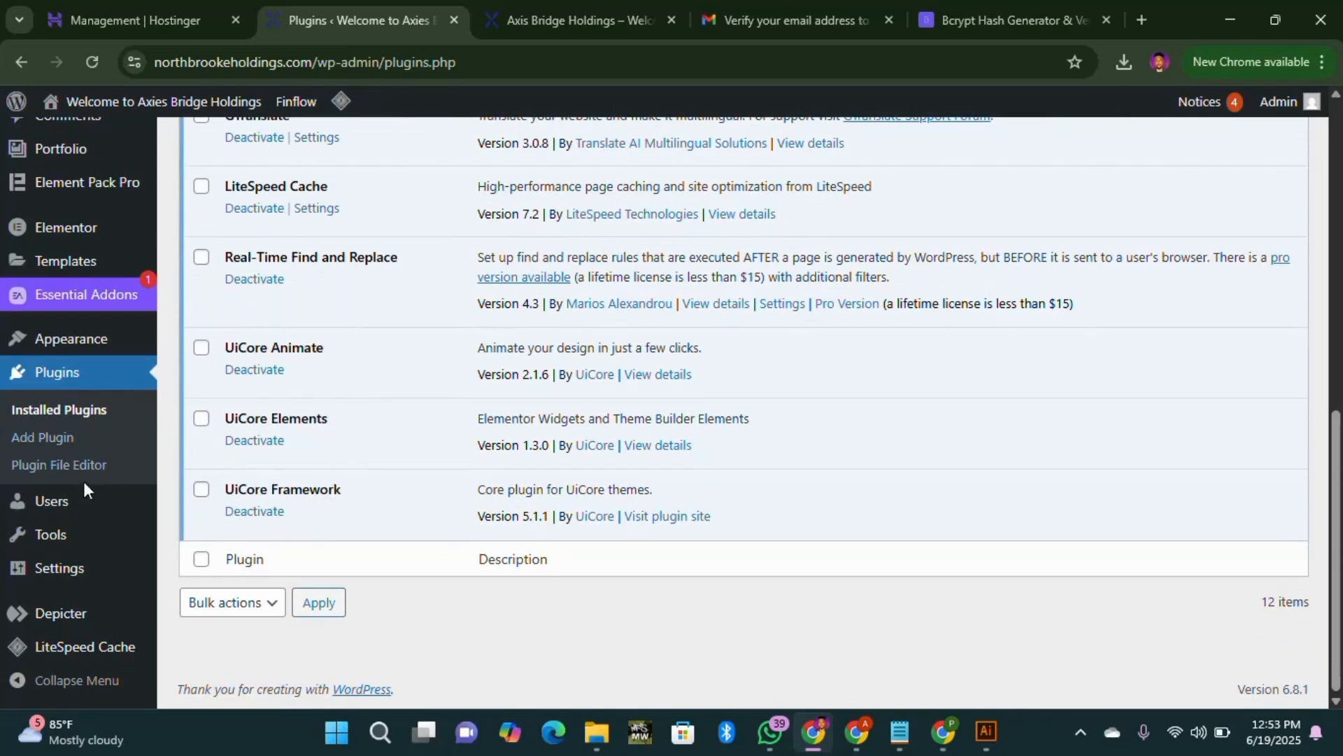
{"action": "mouse_move", "coordinate": [78, 534]}
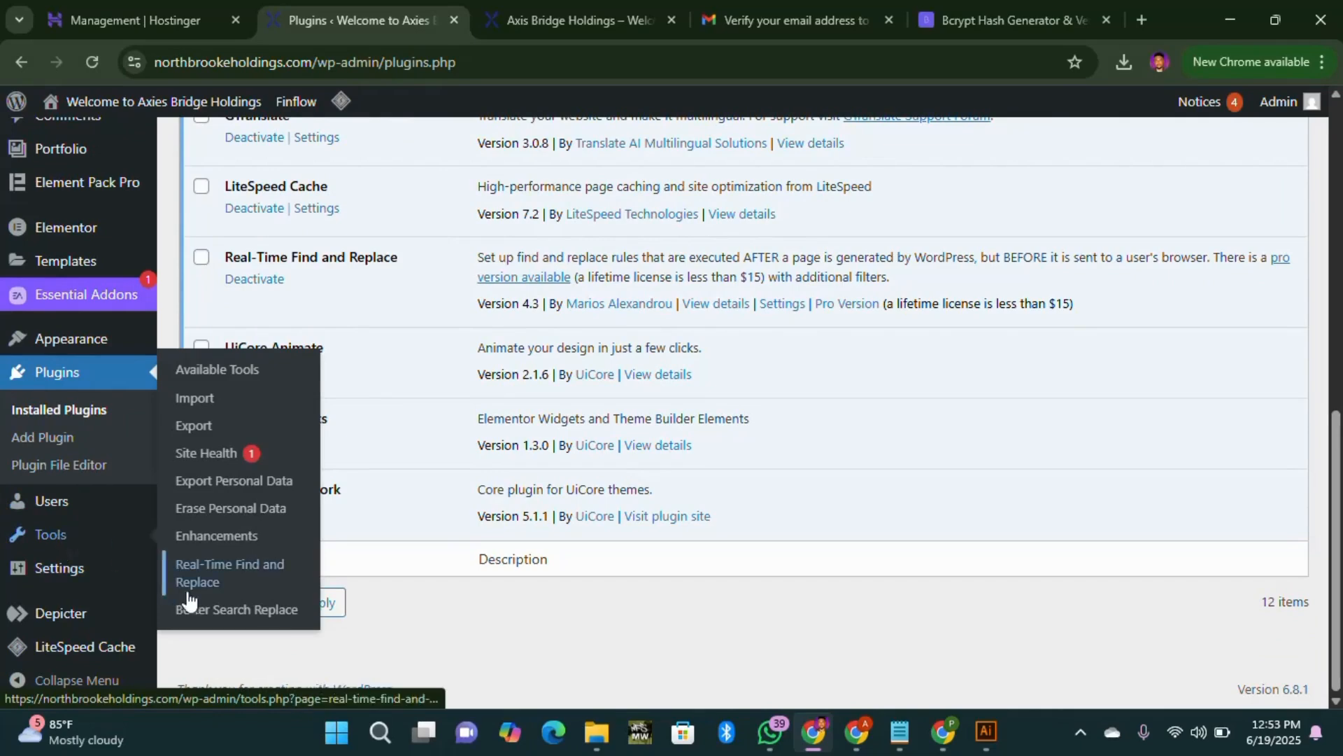
Step: In Better Search Replace, paste mediumpurple-vulture-478869.hostingersite.com as the Search for term
{"action": "left_click", "coordinate": [269, 621]}
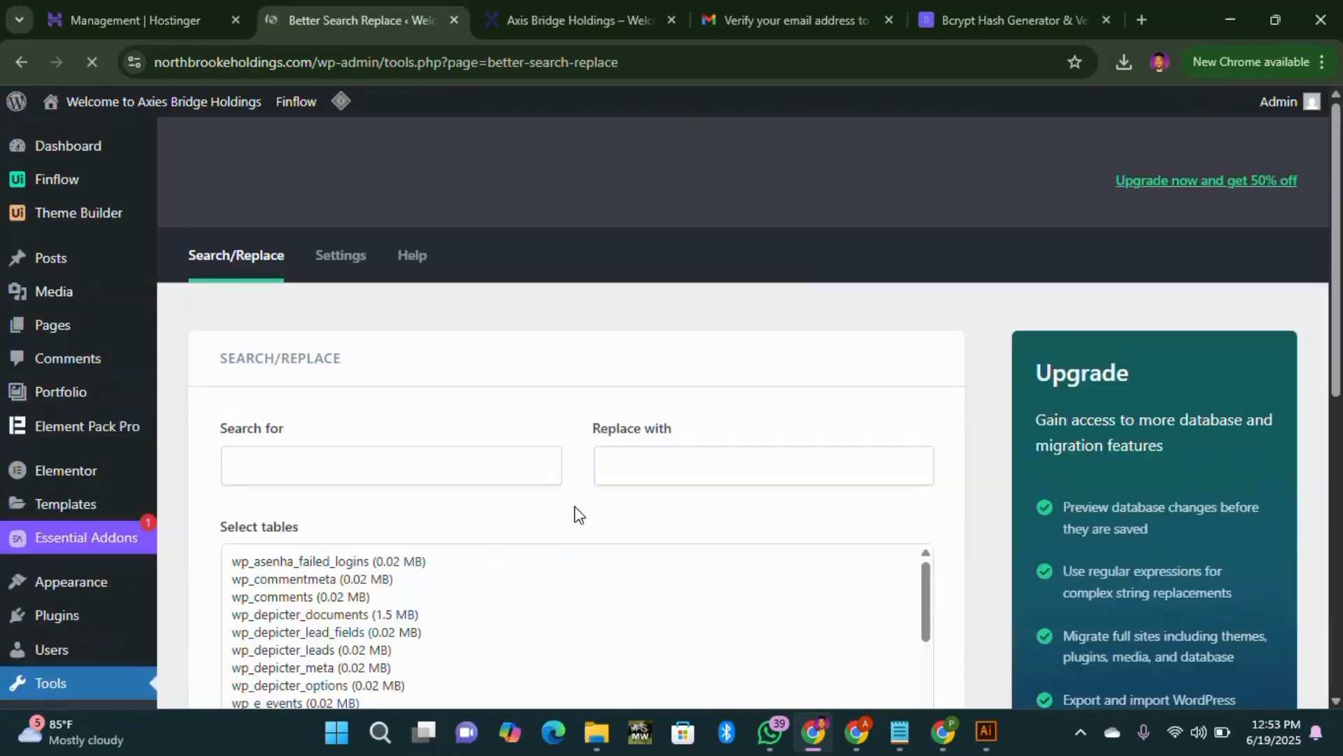
{"action": "left_click", "coordinate": [339, 465]}
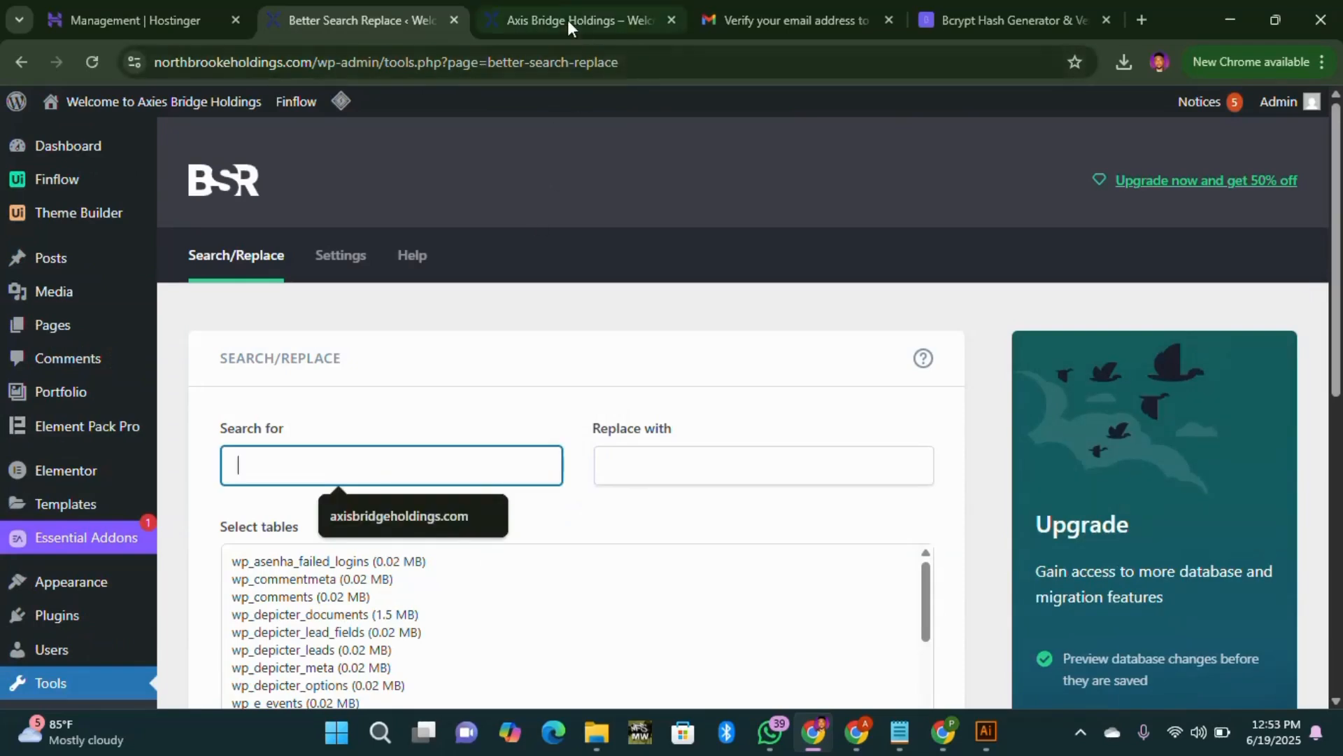
{"action": "left_click", "coordinate": [134, 25]}
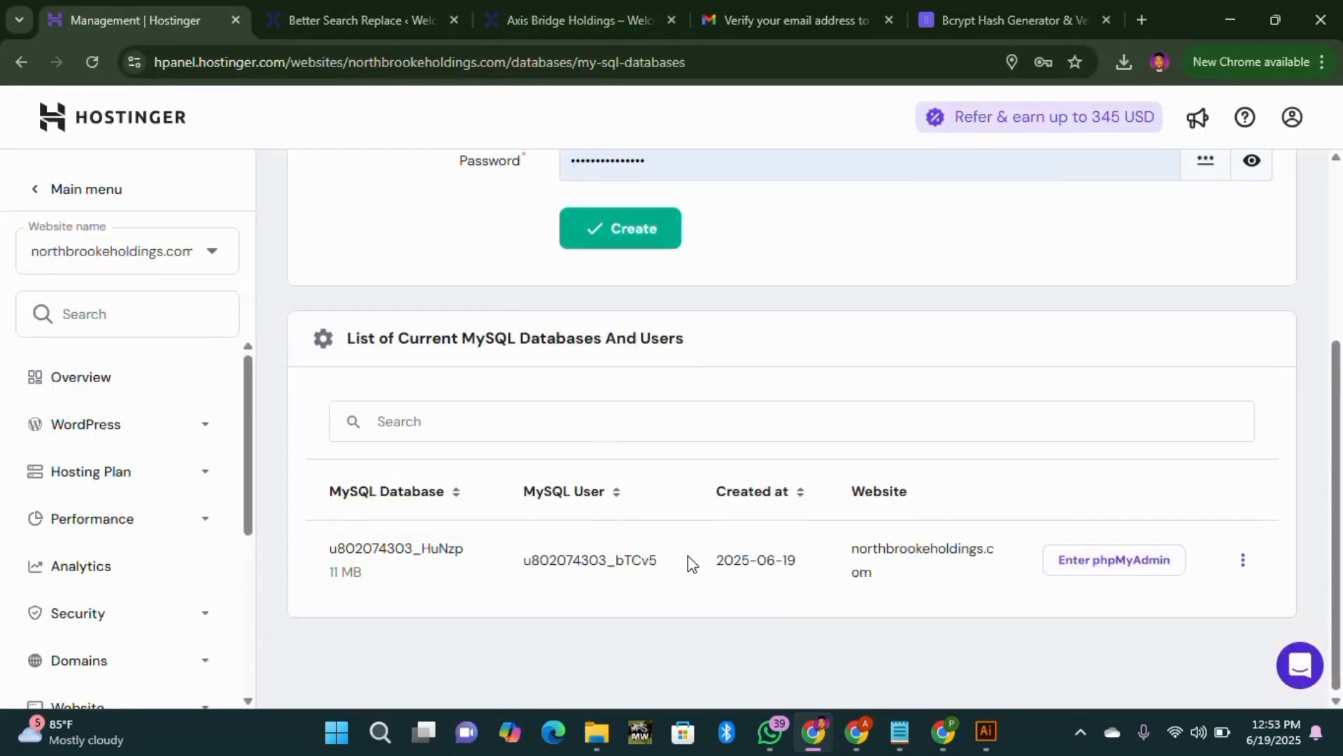
{"action": "scroll", "coordinate": [687, 556], "scroll_direction": "up", "scroll_amount": 4}
{"action": "left_click", "coordinate": [592, 15]}
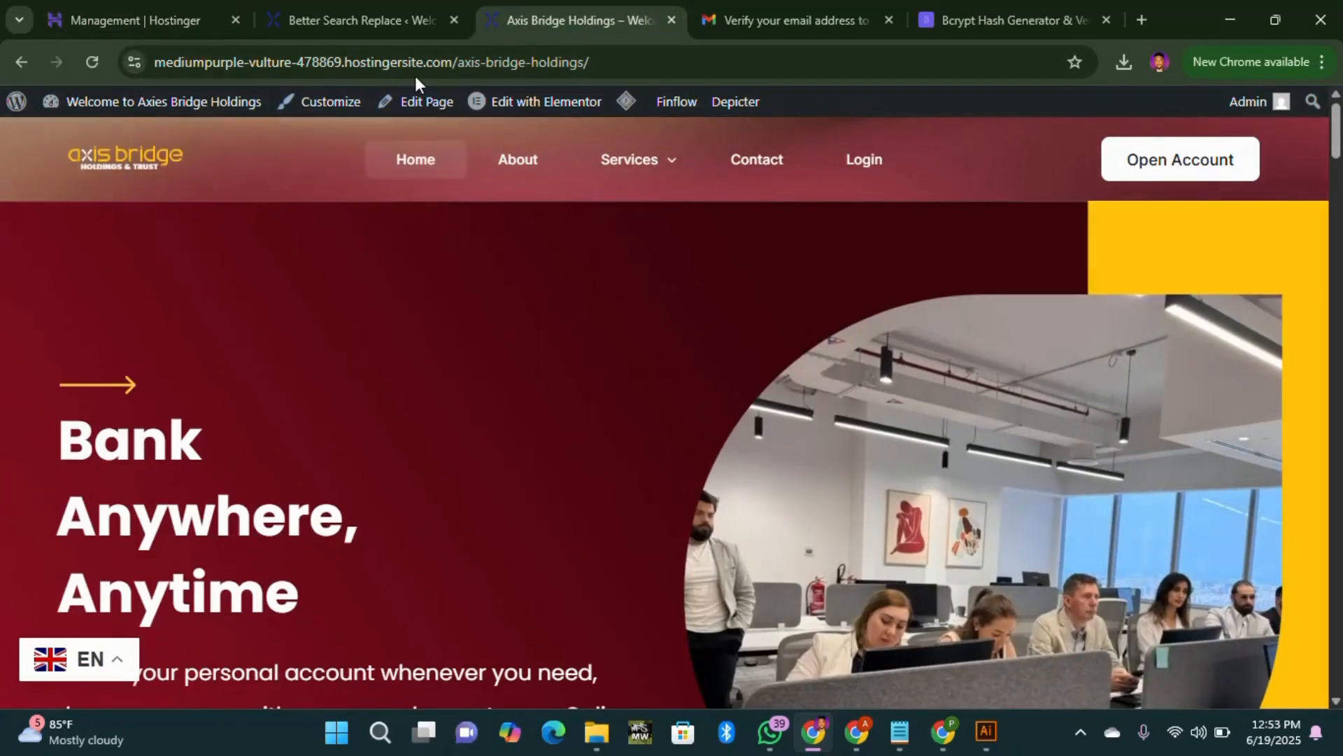
{"action": "left_click_drag", "start_coordinate": [453, 62], "coordinate": [497, 63]}
{"action": "key", "text": "ctrl+c"}
{"action": "left_click", "coordinate": [201, 63]}
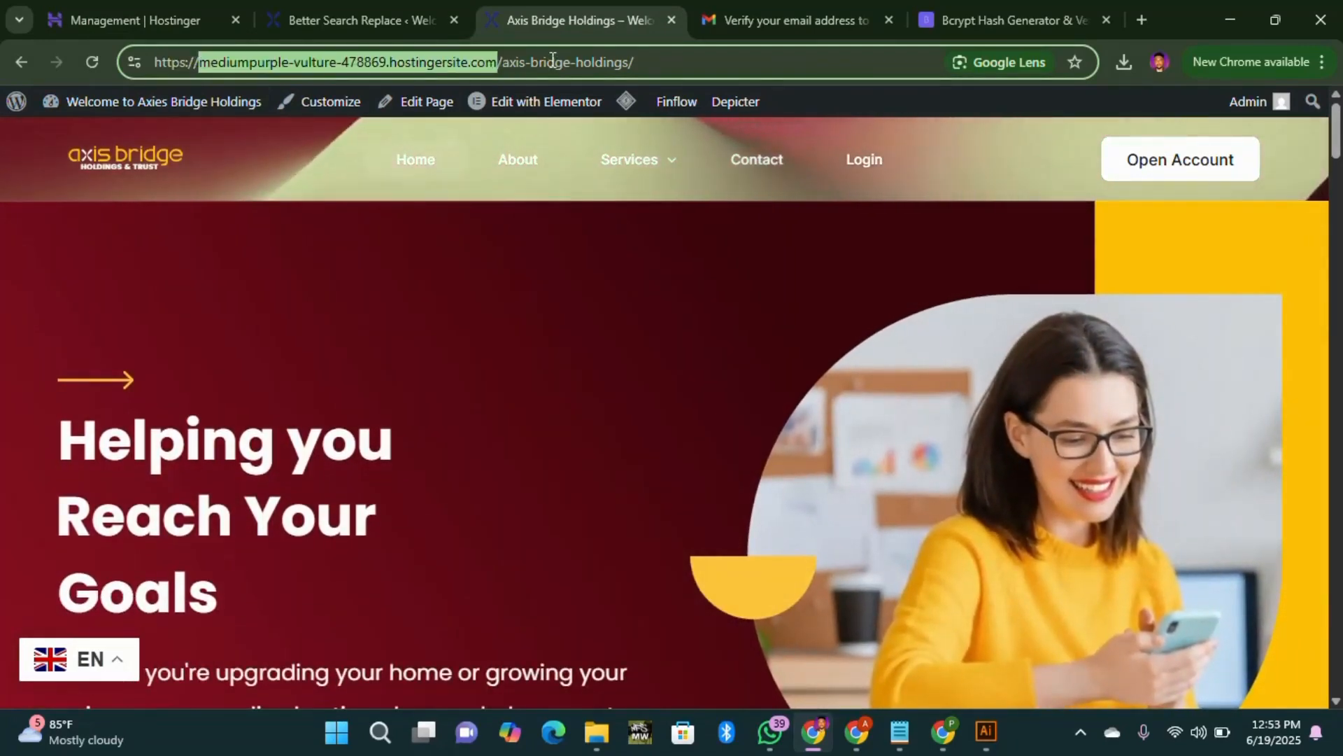
{"action": "left_click", "coordinate": [354, 21]}
{"action": "key", "text": "Down"}
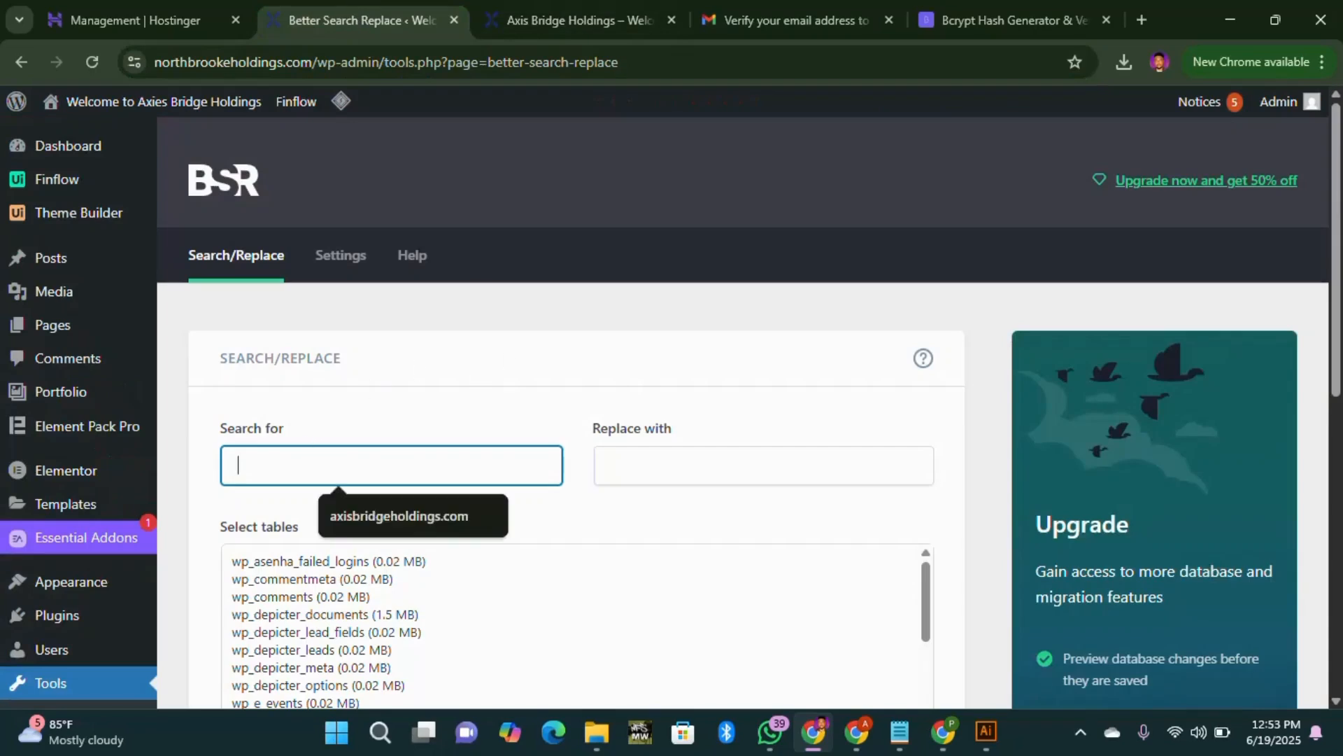
{"action": "key", "text": "ctrl+v"}
{"action": "key", "text": "Tab"}
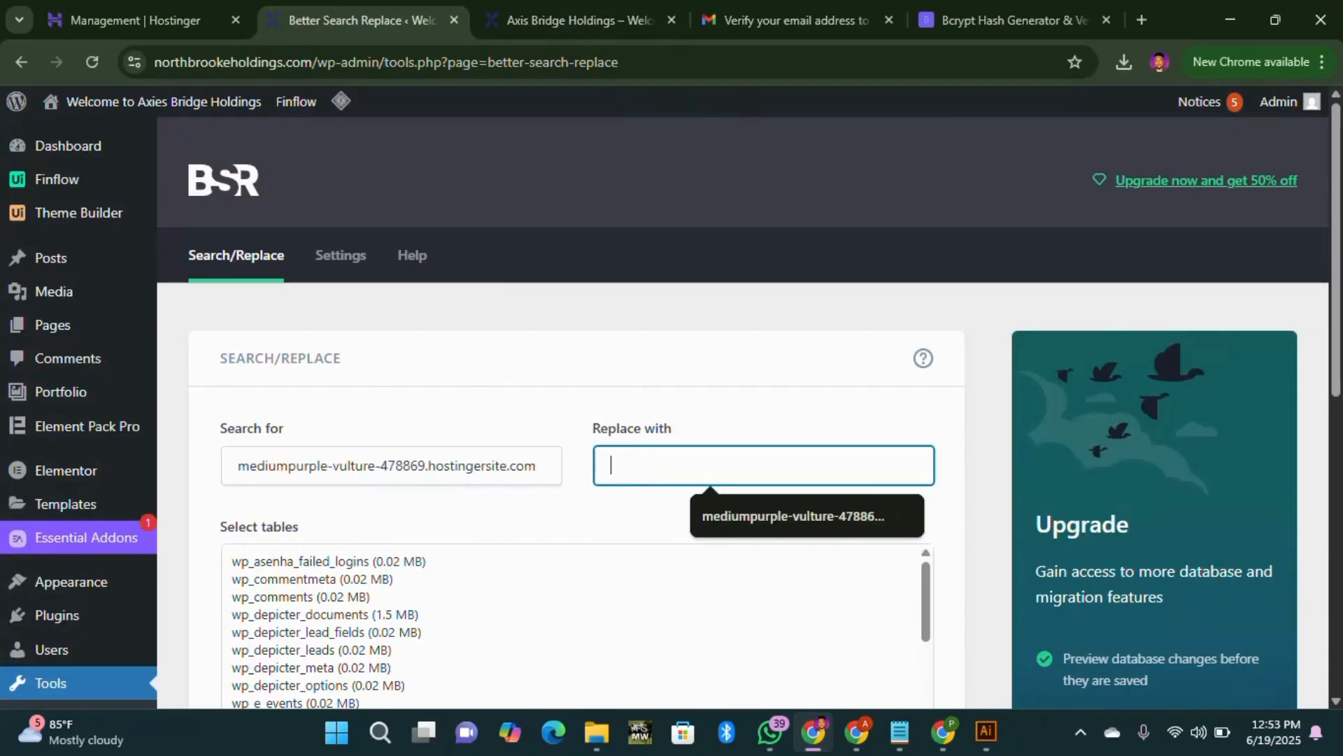
Step: Paste northbrookeholdings.com into Replace with and open the live site in a new tab
{"action": "left_click_drag", "start_coordinate": [312, 61], "coordinate": [343, 56]}
{"action": "left_click", "coordinate": [202, 64]}
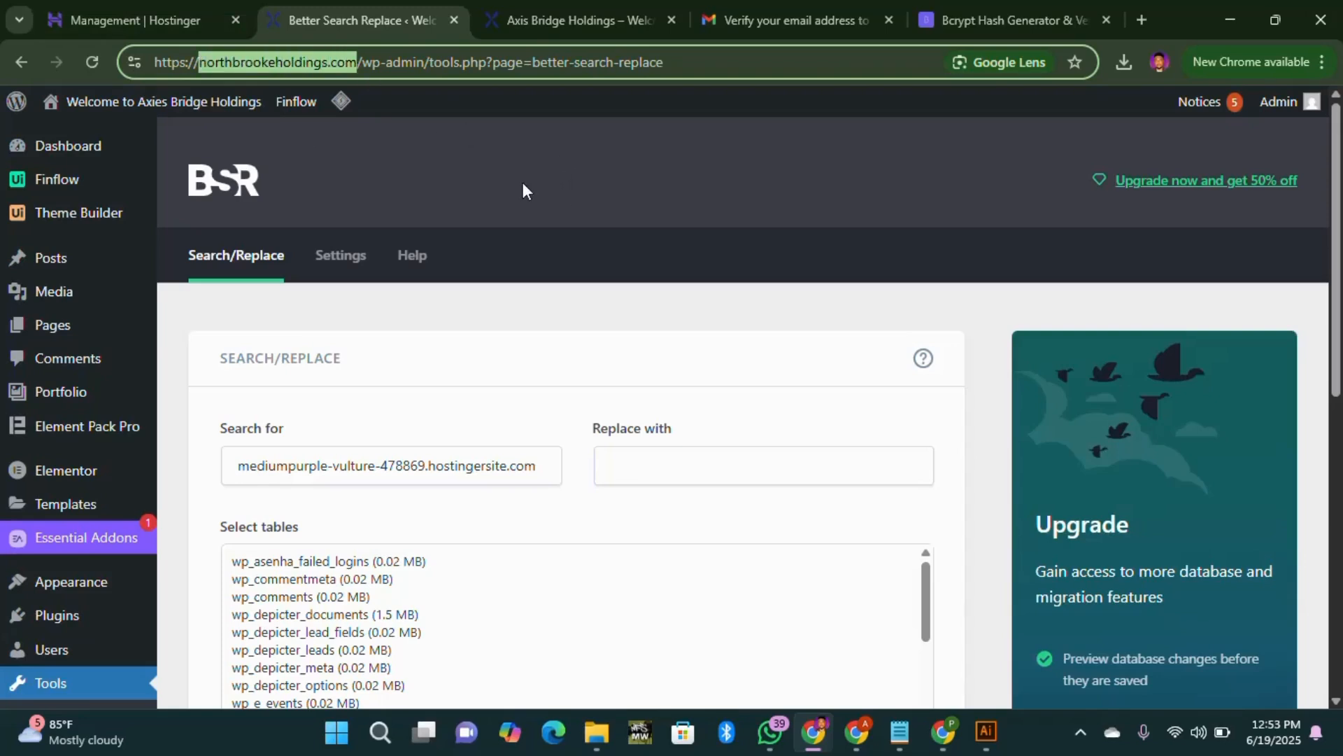
{"action": "left_click", "coordinate": [759, 466]}
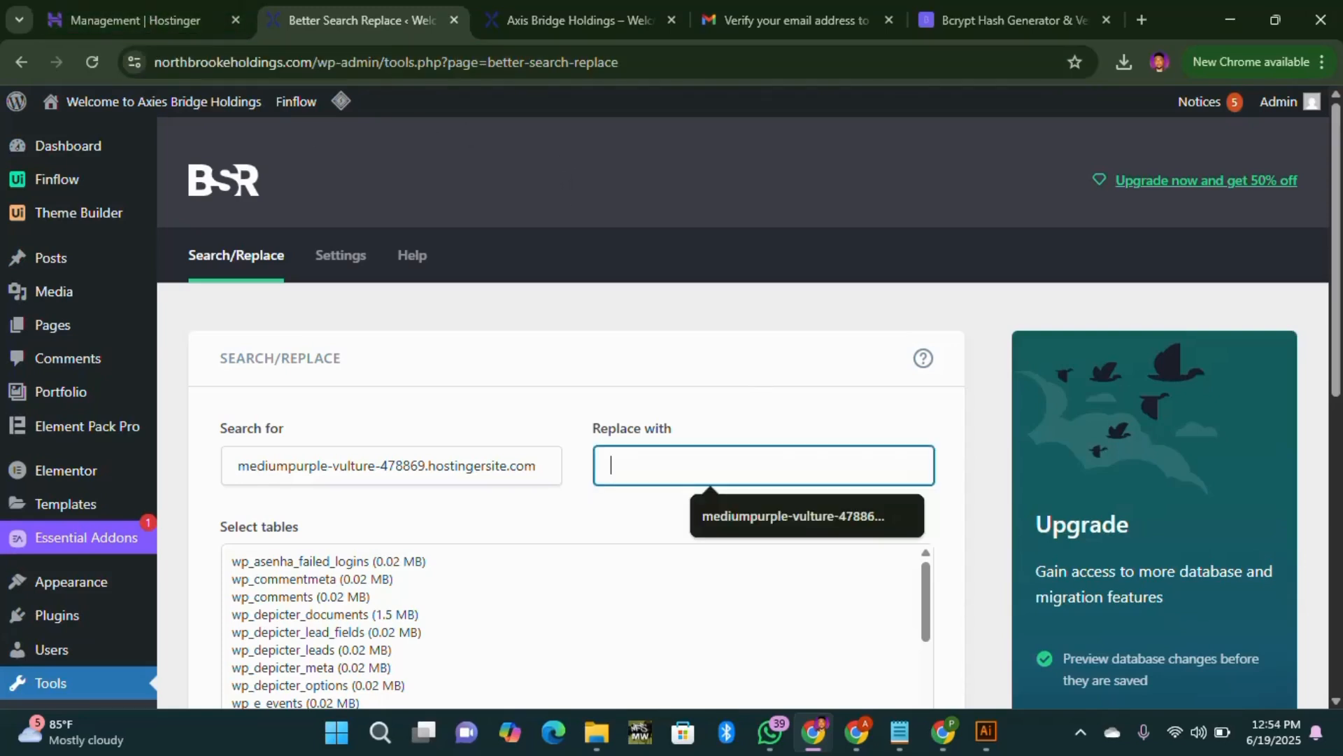
{"action": "type", "text": "northbrookeholdings.com"}
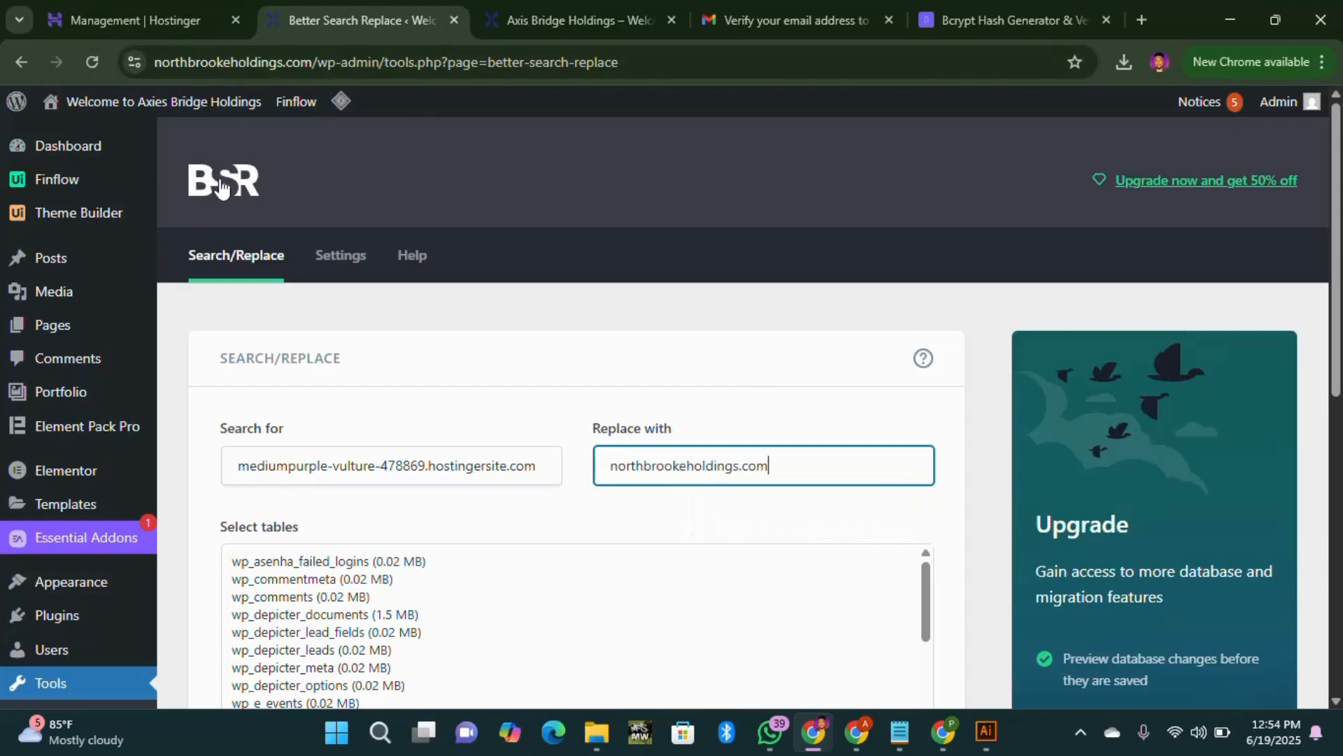
{"action": "mouse_move", "coordinate": [140, 109]}
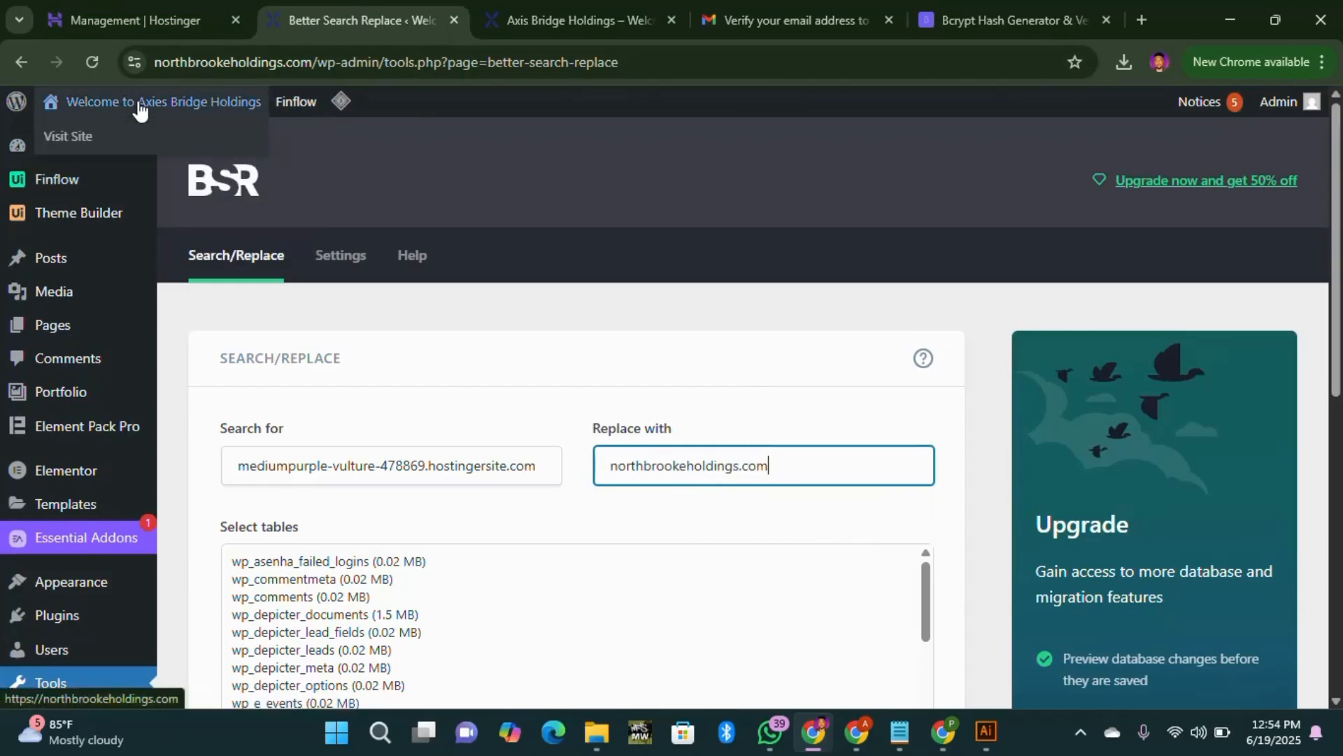
{"action": "middle_click", "coordinate": [126, 140]}
Step: Visit the live northbrookeholdings.com landing page and its main homepage, then reload it
{"action": "left_click", "coordinate": [516, 21]}
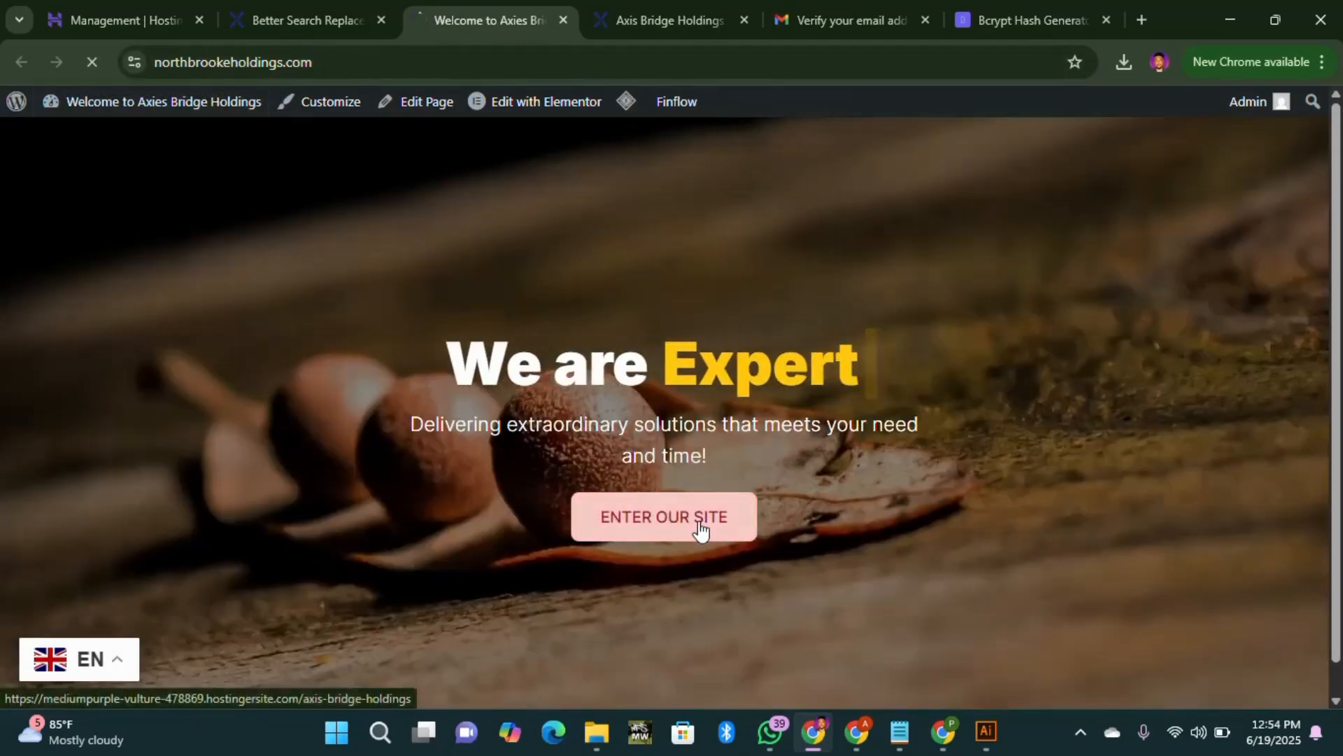
{"action": "left_click", "coordinate": [673, 547]}
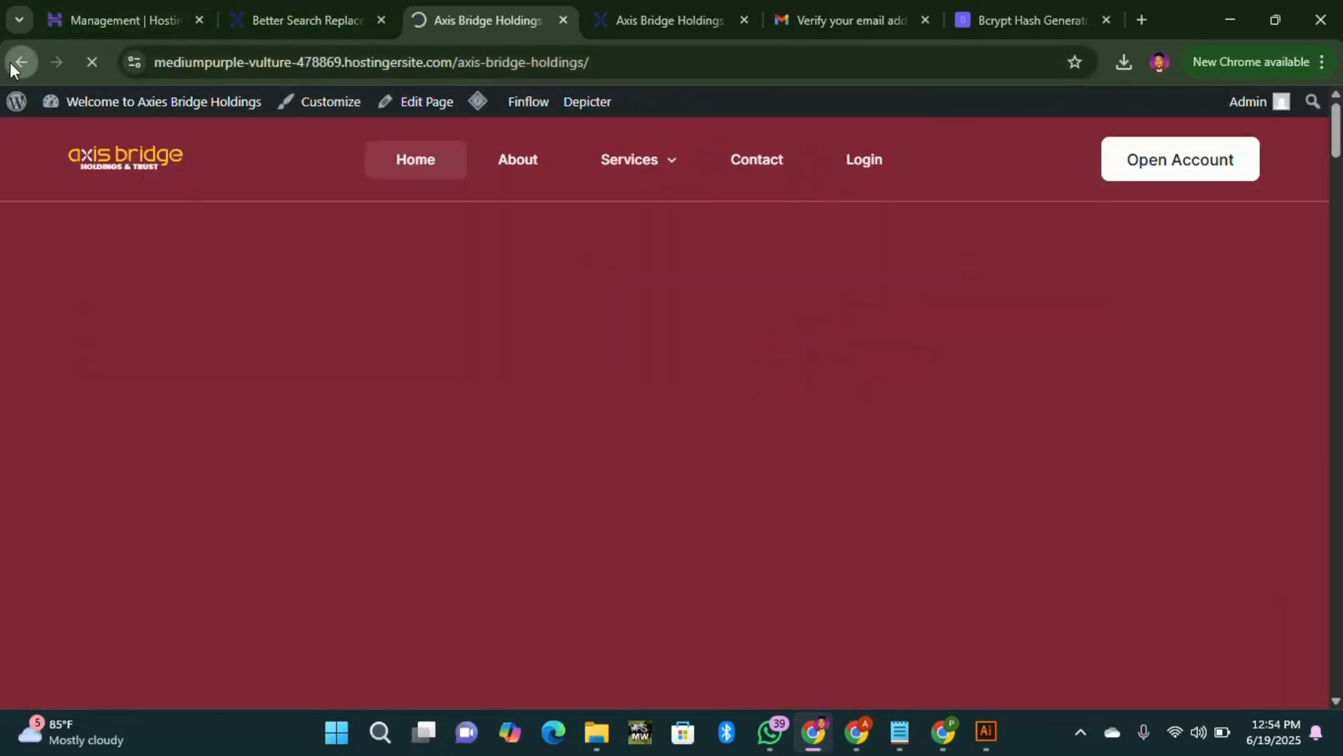
{"action": "left_click", "coordinate": [17, 61]}
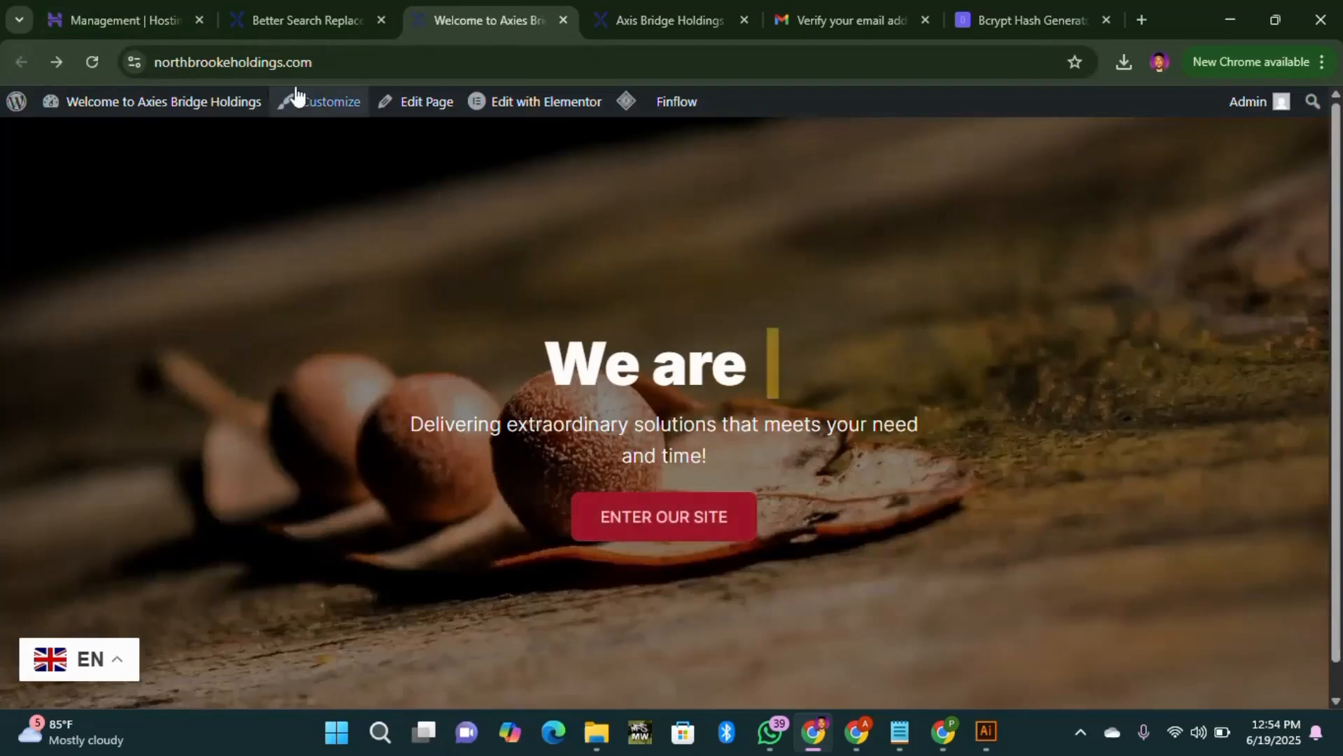
{"action": "left_click", "coordinate": [316, 30]}
{"action": "left_click", "coordinate": [137, 26]}
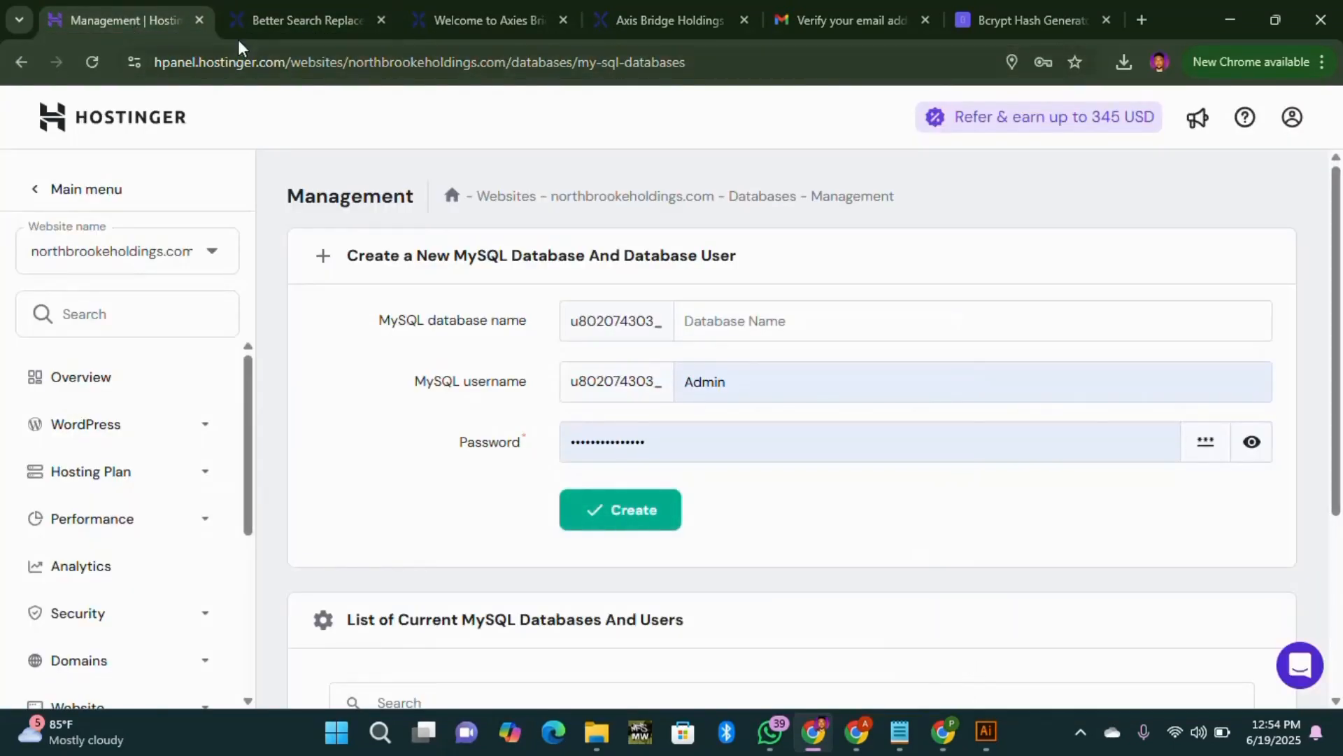
{"action": "left_click", "coordinate": [287, 19]}
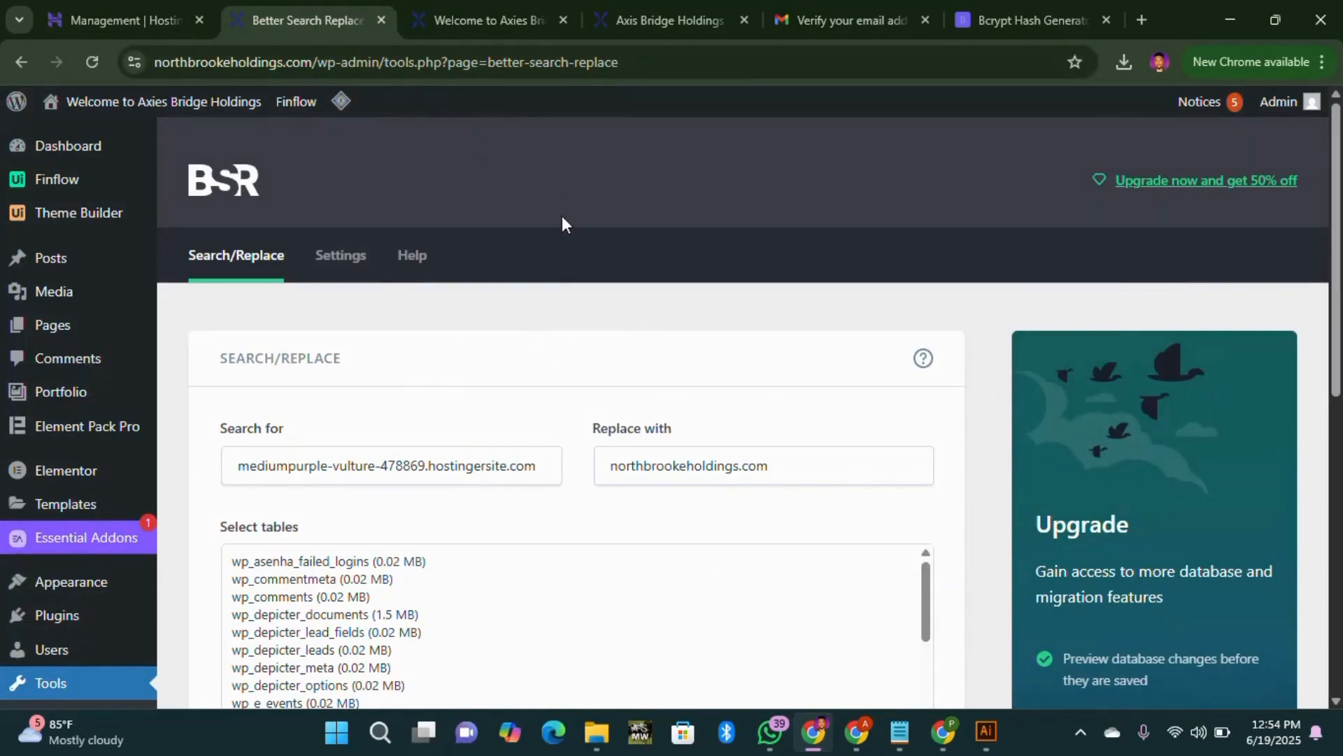
{"action": "left_click", "coordinate": [478, 27]}
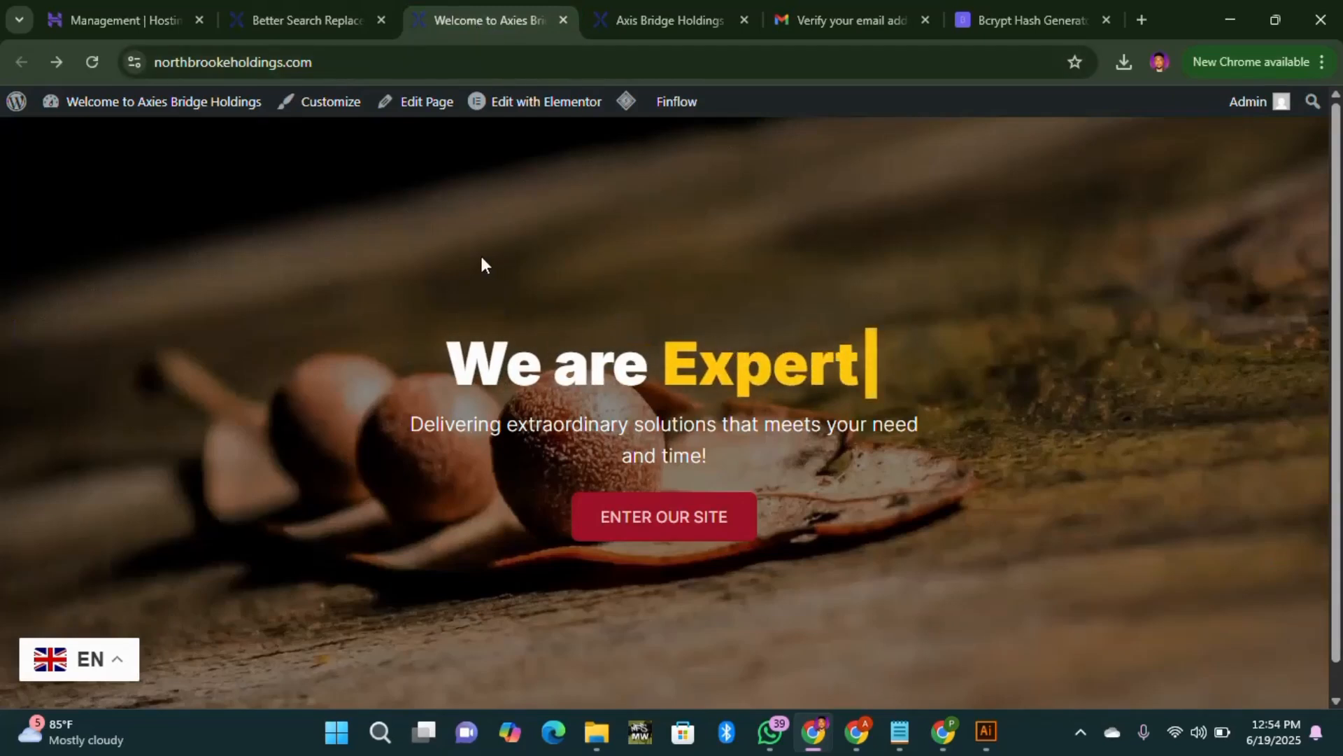
{"action": "left_click", "coordinate": [683, 525]}
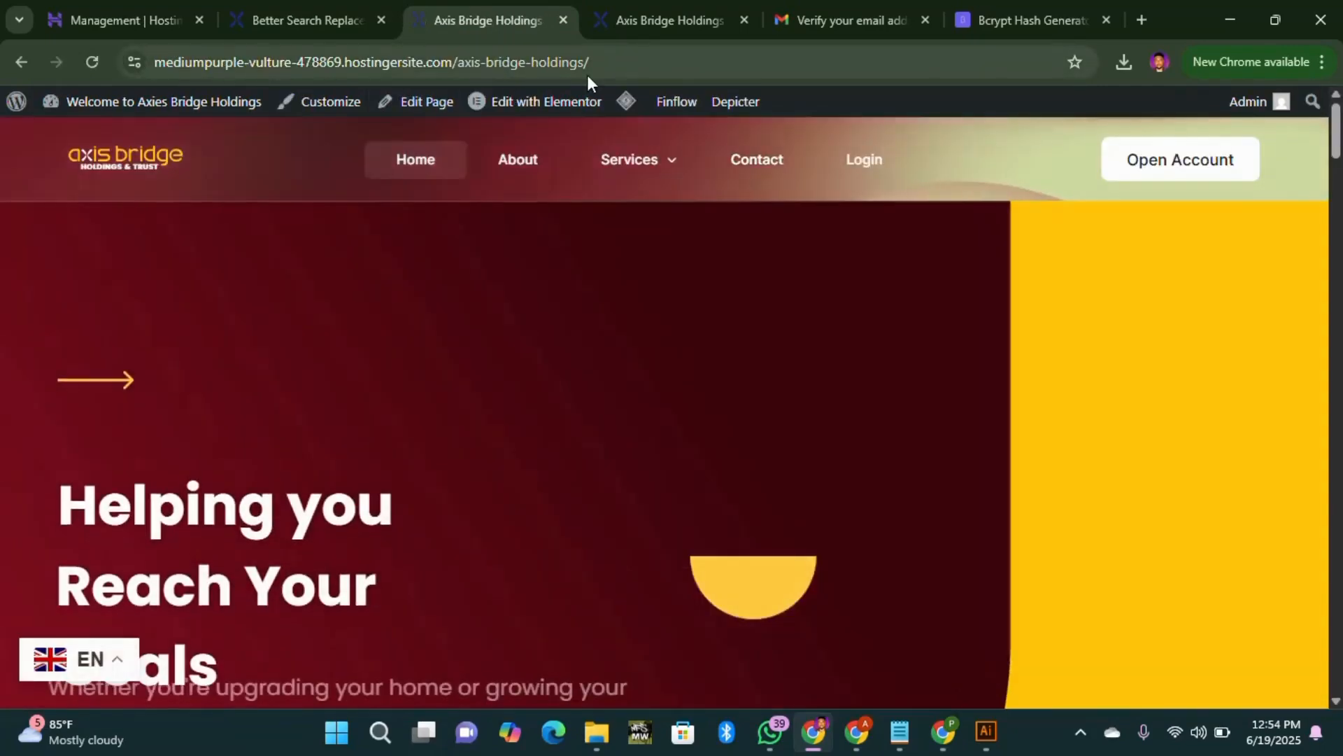
Step: Load the axis-bridge-holdings homepage on the northbrookeholdings.com domain
{"action": "left_click_drag", "start_coordinate": [586, 74], "coordinate": [458, 74]}
{"action": "key", "text": "ctrl+c"}
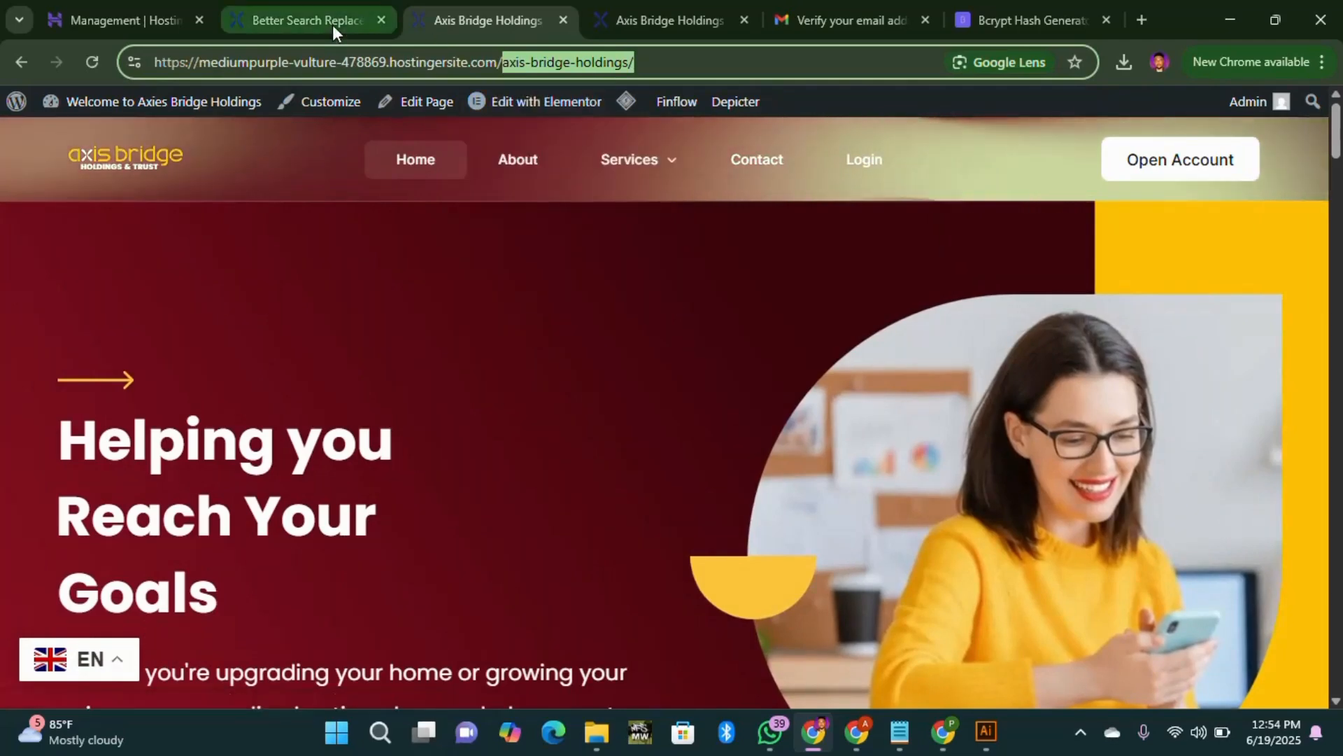
{"action": "left_click", "coordinate": [333, 24]}
{"action": "left_click", "coordinate": [472, 10]}
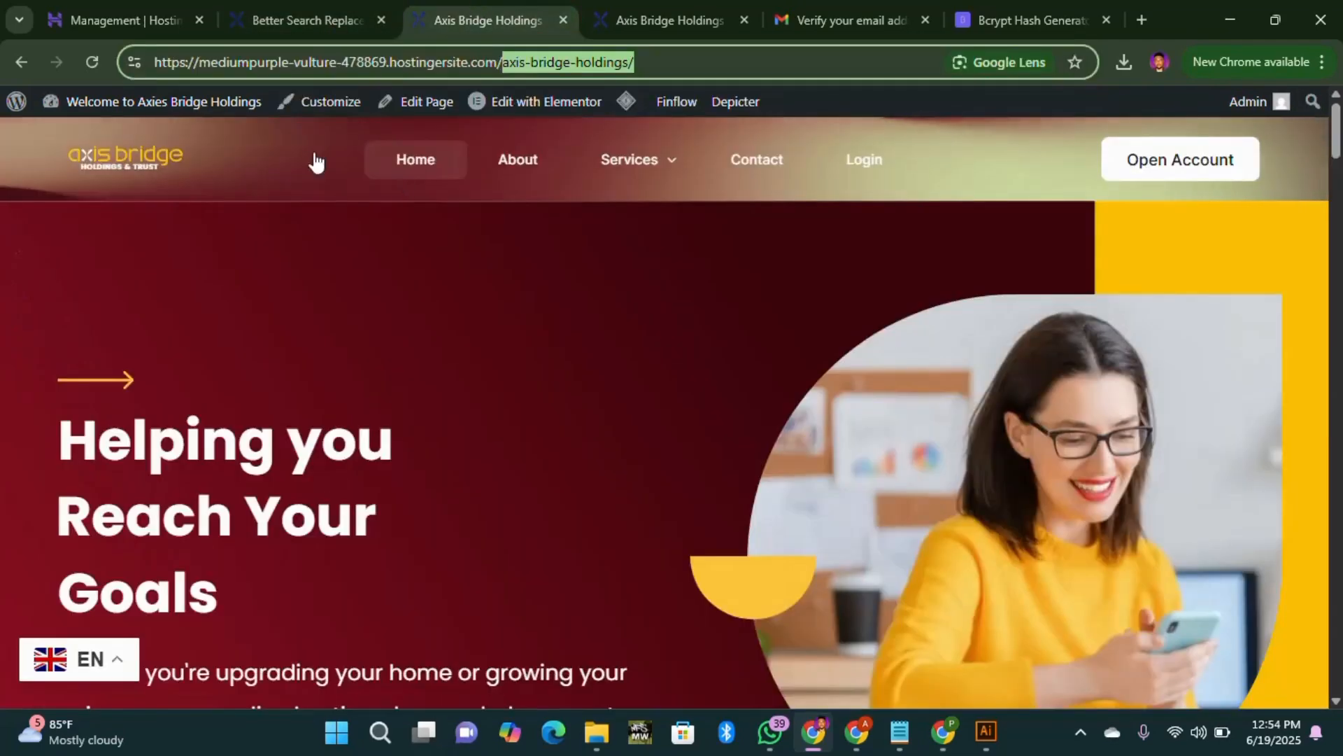
{"action": "left_click", "coordinate": [29, 65]}
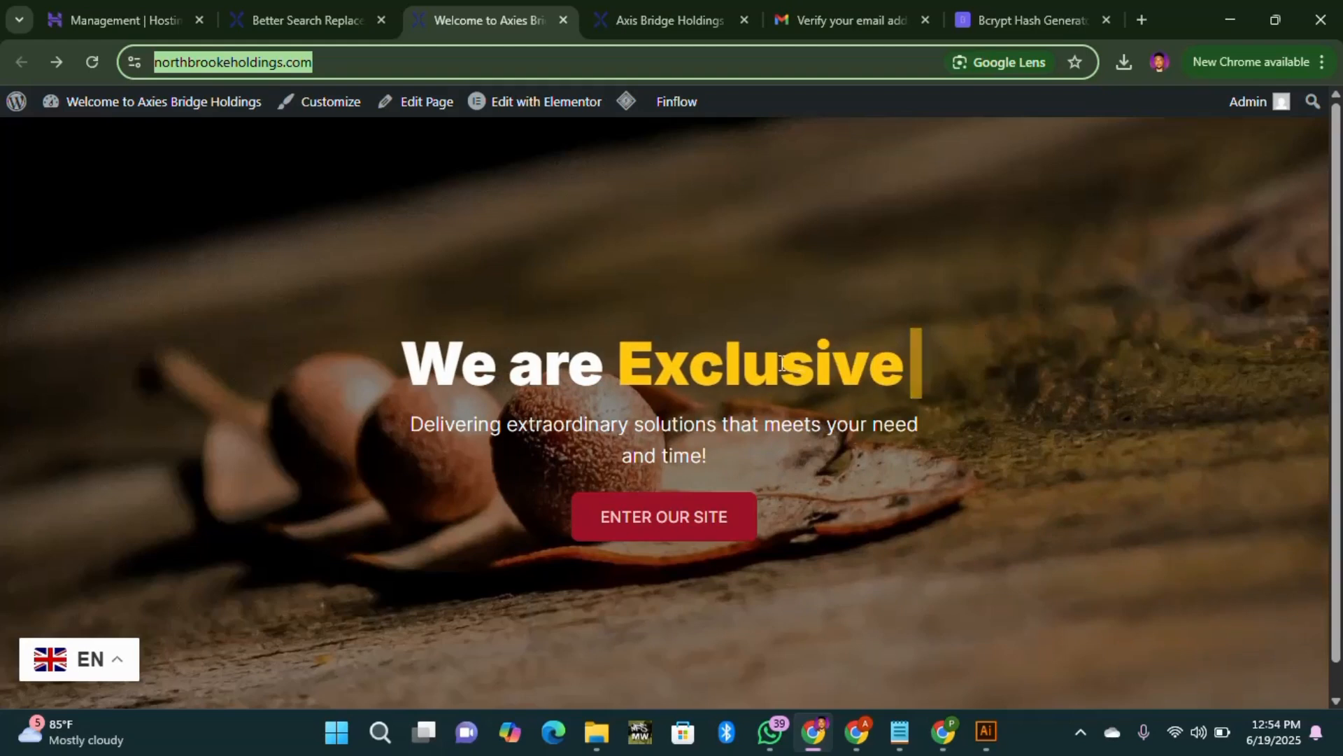
{"action": "left_click", "coordinate": [909, 460]}
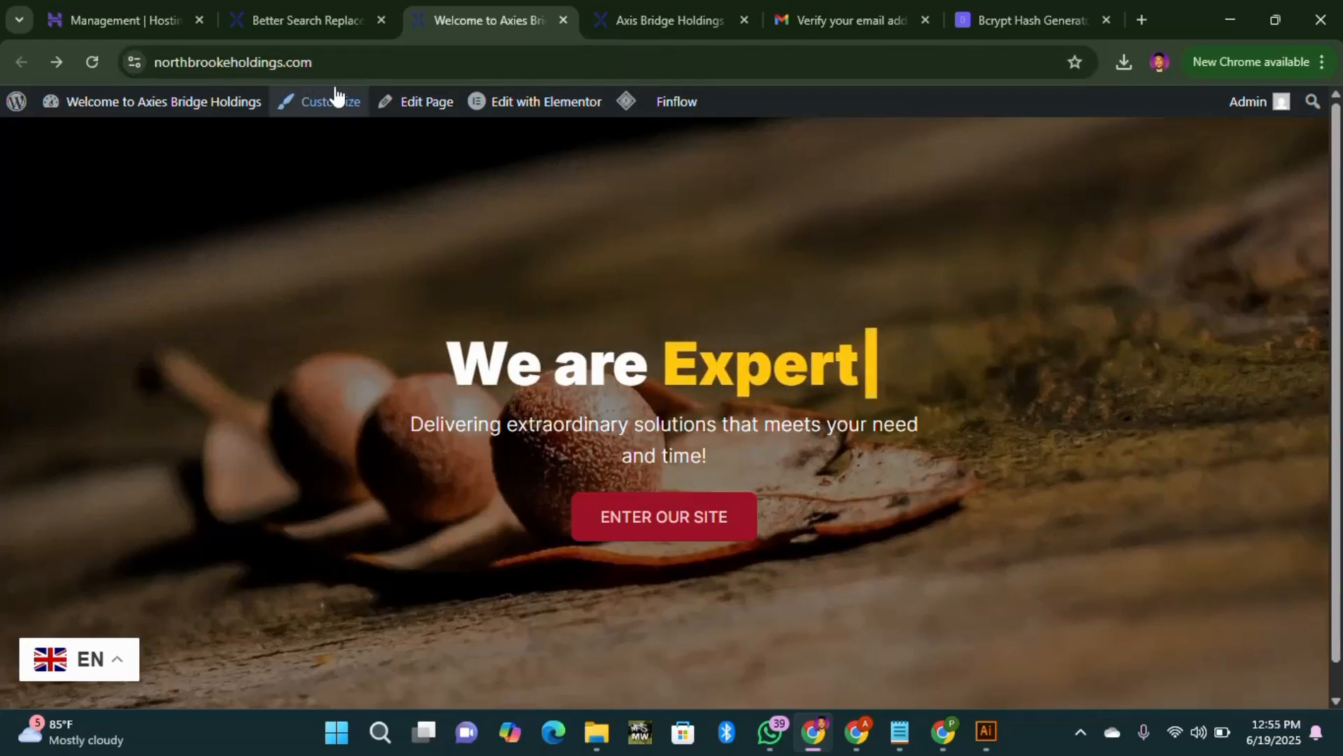
{"action": "left_click", "coordinate": [333, 63]}
{"action": "double_click", "coordinate": [333, 64]}
{"action": "left_click", "coordinate": [462, 68]}
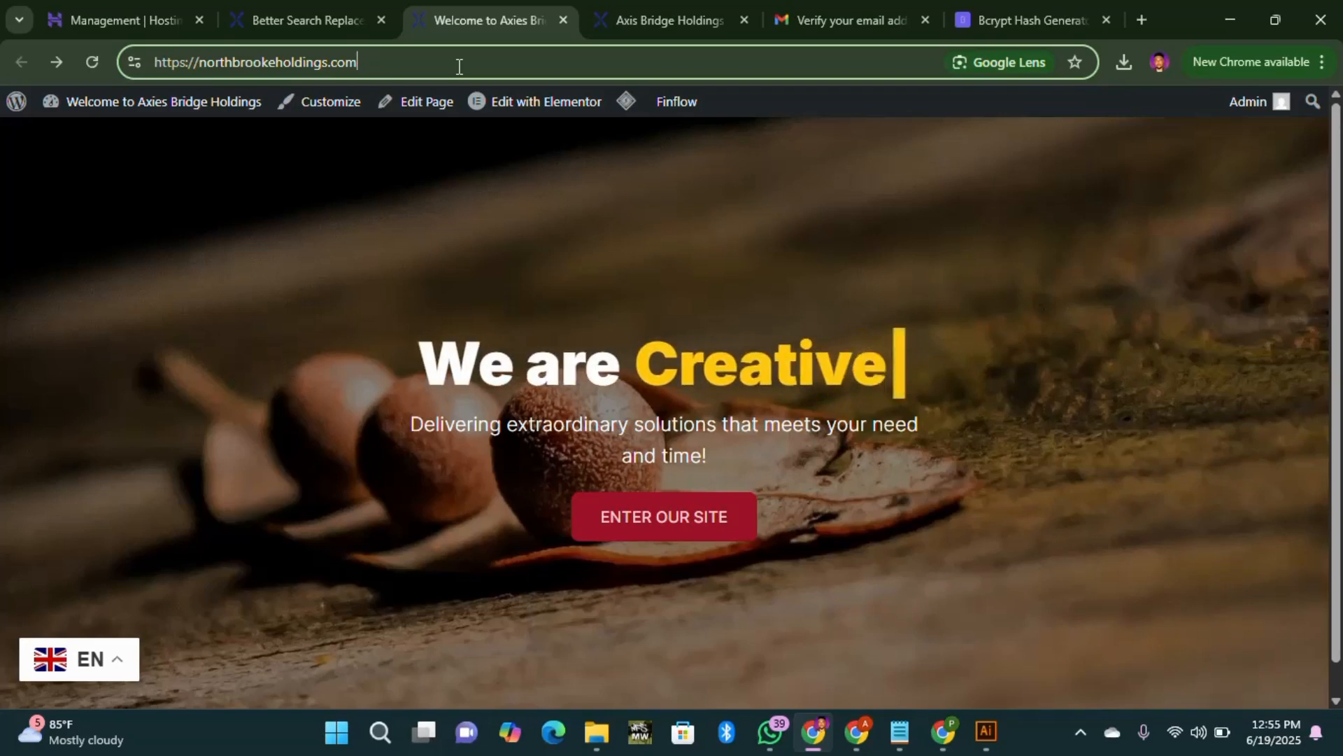
{"action": "type", "text": "/"}
{"action": "key", "text": "ctrl+v"}
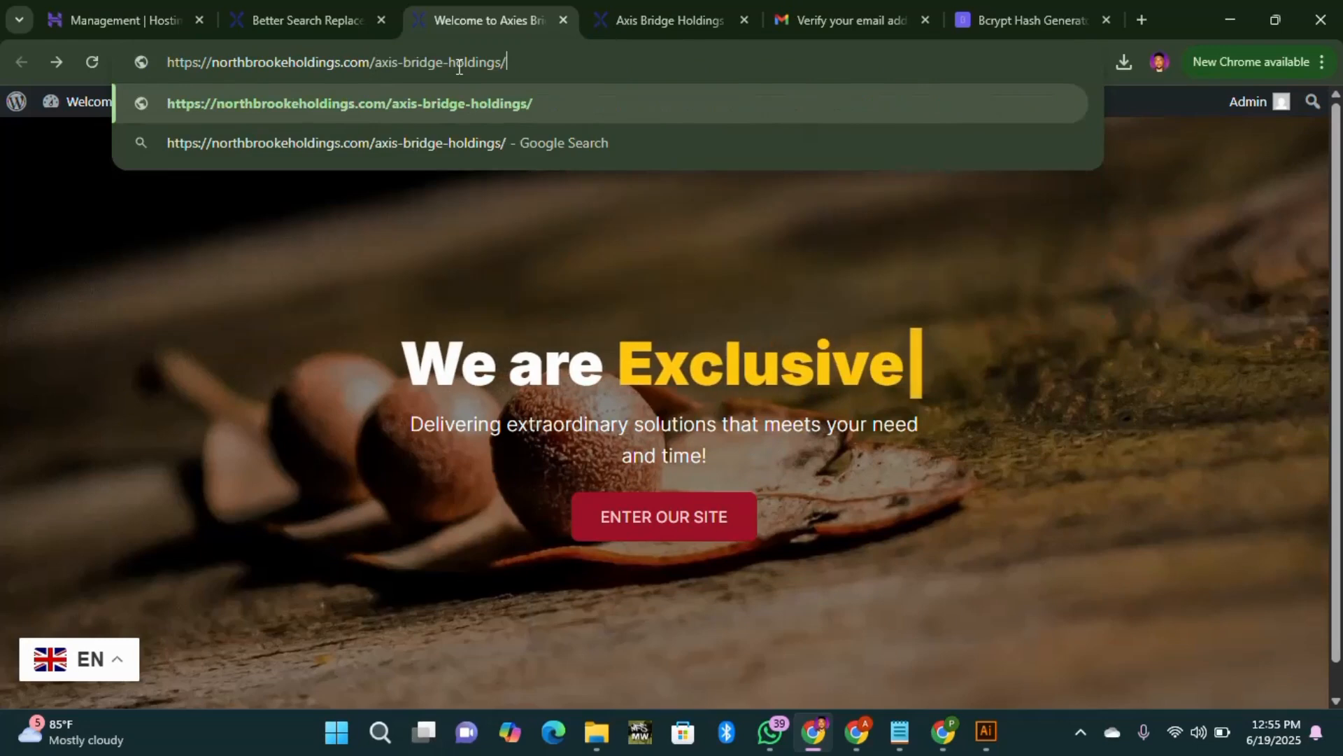
{"action": "key", "text": "Return"}
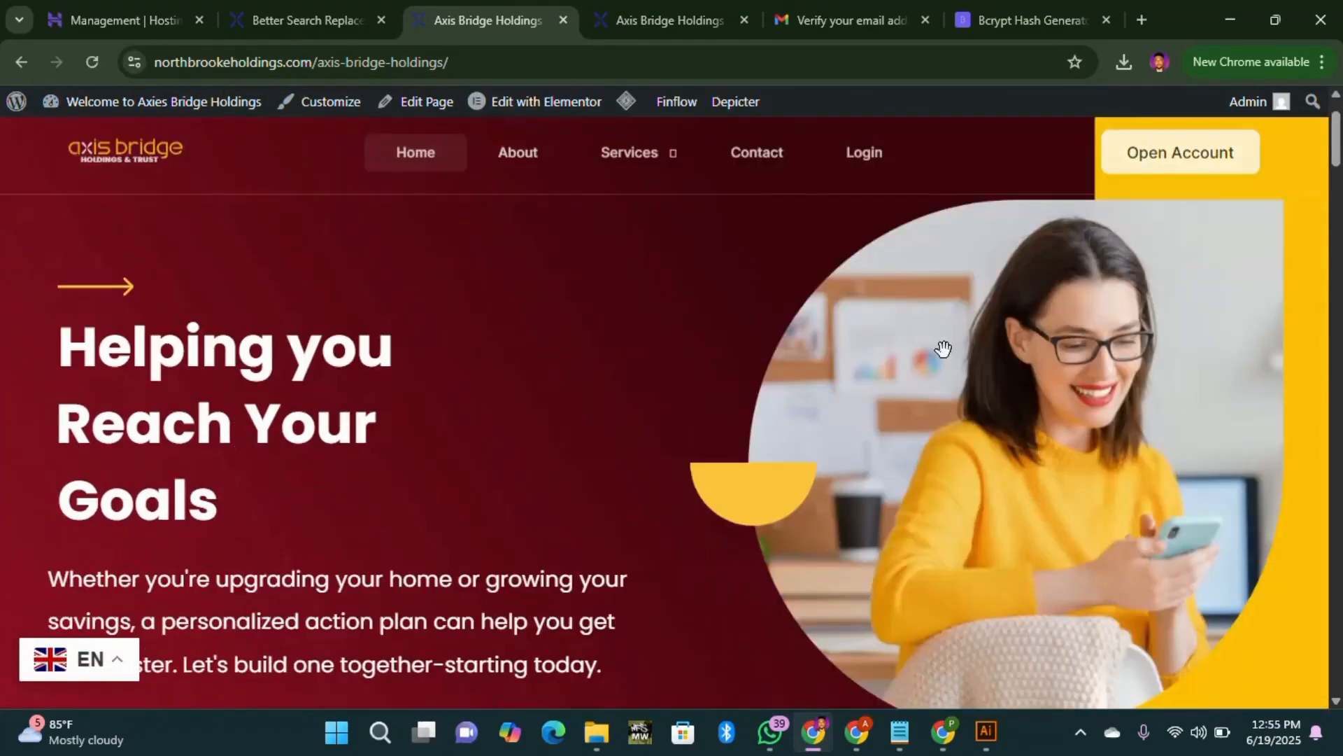
Step: Scroll through the Axis Bridge Holdings homepage on the new domain
{"action": "scroll", "coordinate": [938, 354], "scroll_direction": "down", "scroll_amount": 10}
{"action": "scroll", "coordinate": [958, 367], "scroll_direction": "down", "scroll_amount": 12}
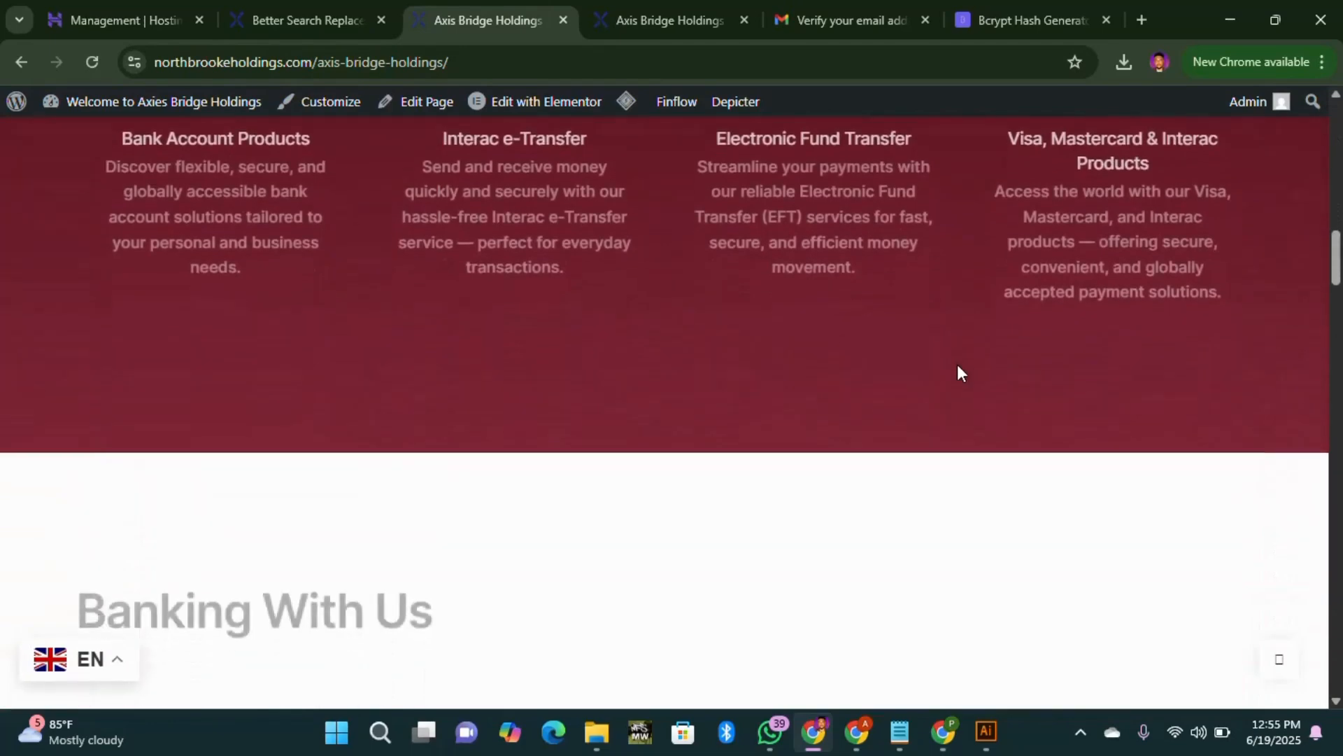
{"action": "scroll", "coordinate": [909, 392], "scroll_direction": "up", "scroll_amount": 10}
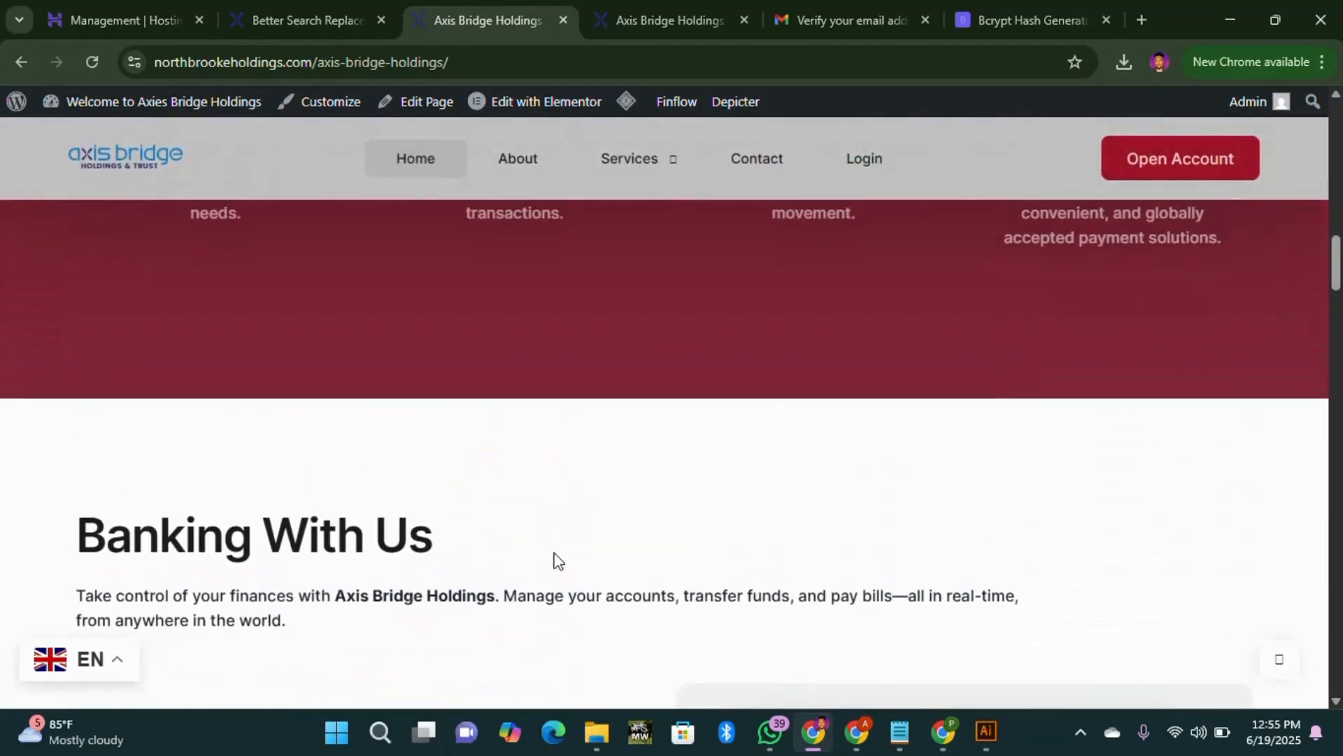
{"action": "scroll", "coordinate": [558, 536], "scroll_direction": "up", "scroll_amount": 10}
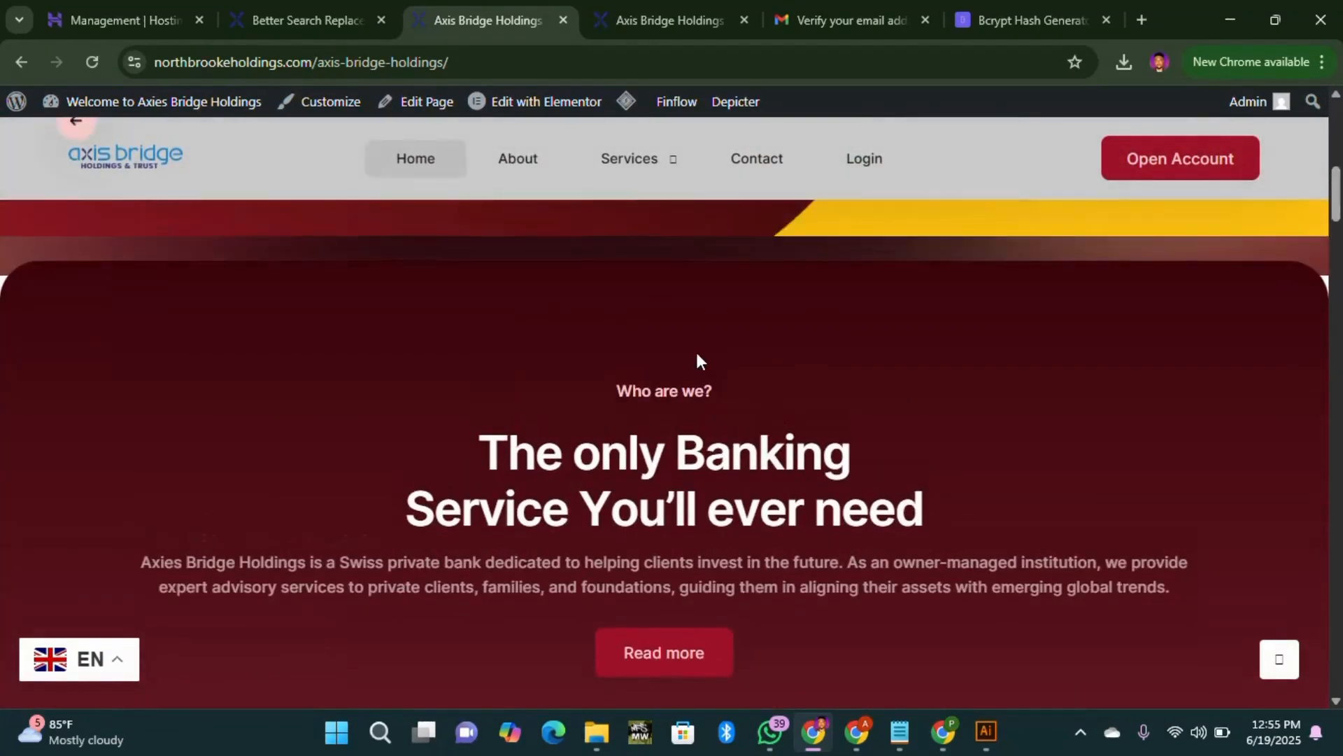
{"action": "scroll", "coordinate": [685, 405], "scroll_direction": "up", "scroll_amount": 3}
{"action": "scroll", "coordinate": [569, 405], "scroll_direction": "down", "scroll_amount": 12}
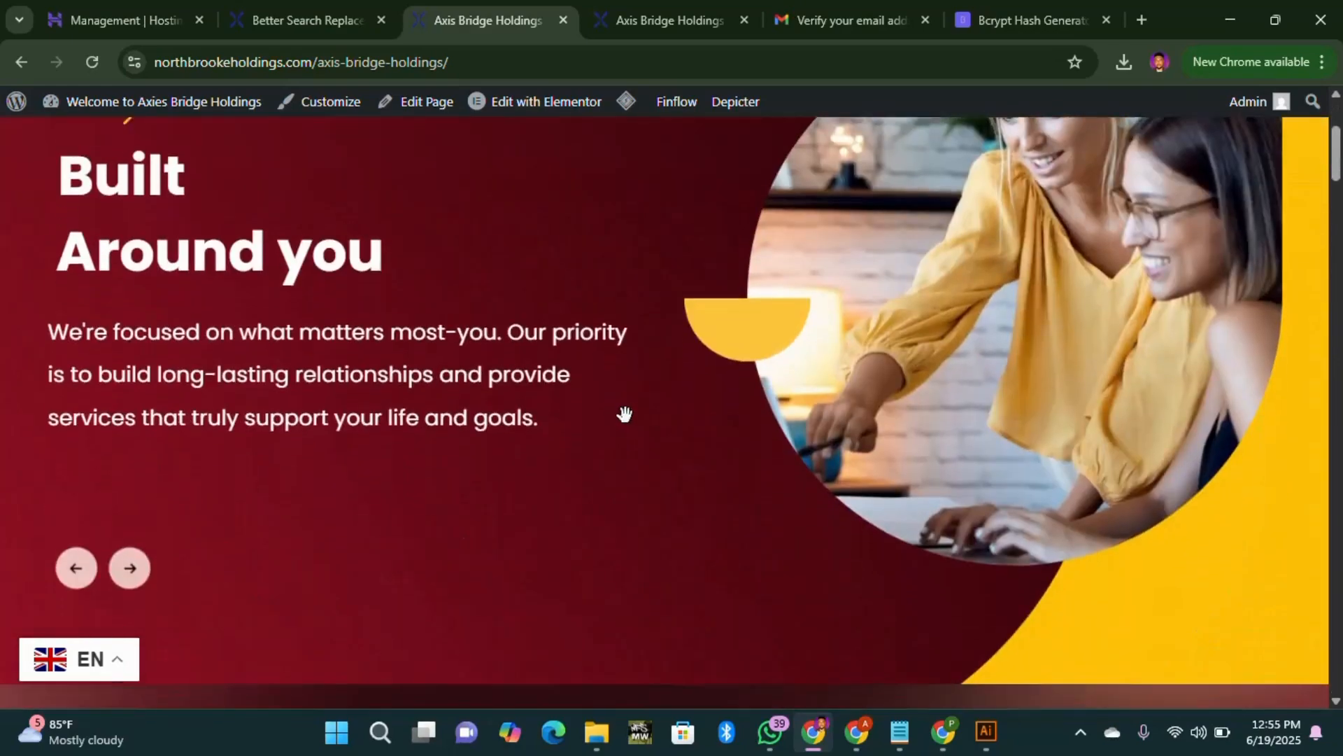
{"action": "scroll", "coordinate": [607, 444], "scroll_direction": "down", "scroll_amount": 10}
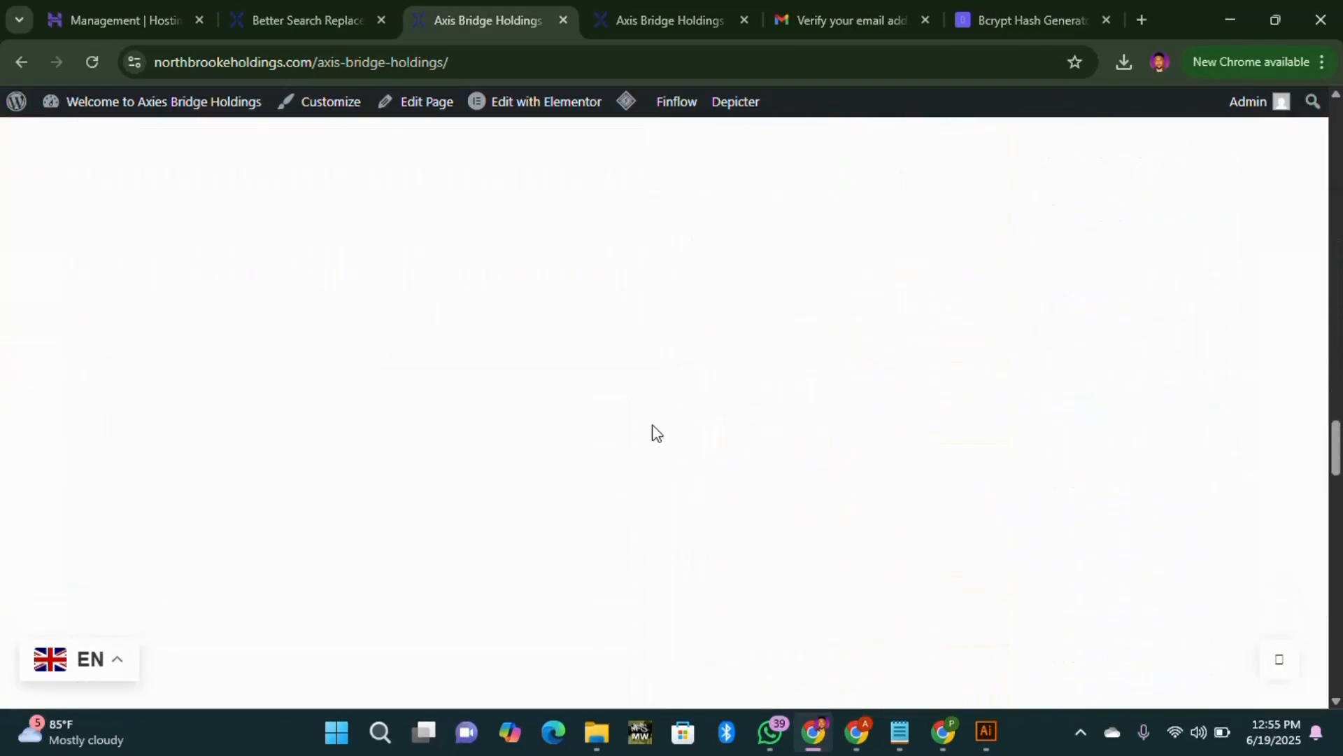
{"action": "scroll", "coordinate": [664, 456], "scroll_direction": "down", "scroll_amount": 6}
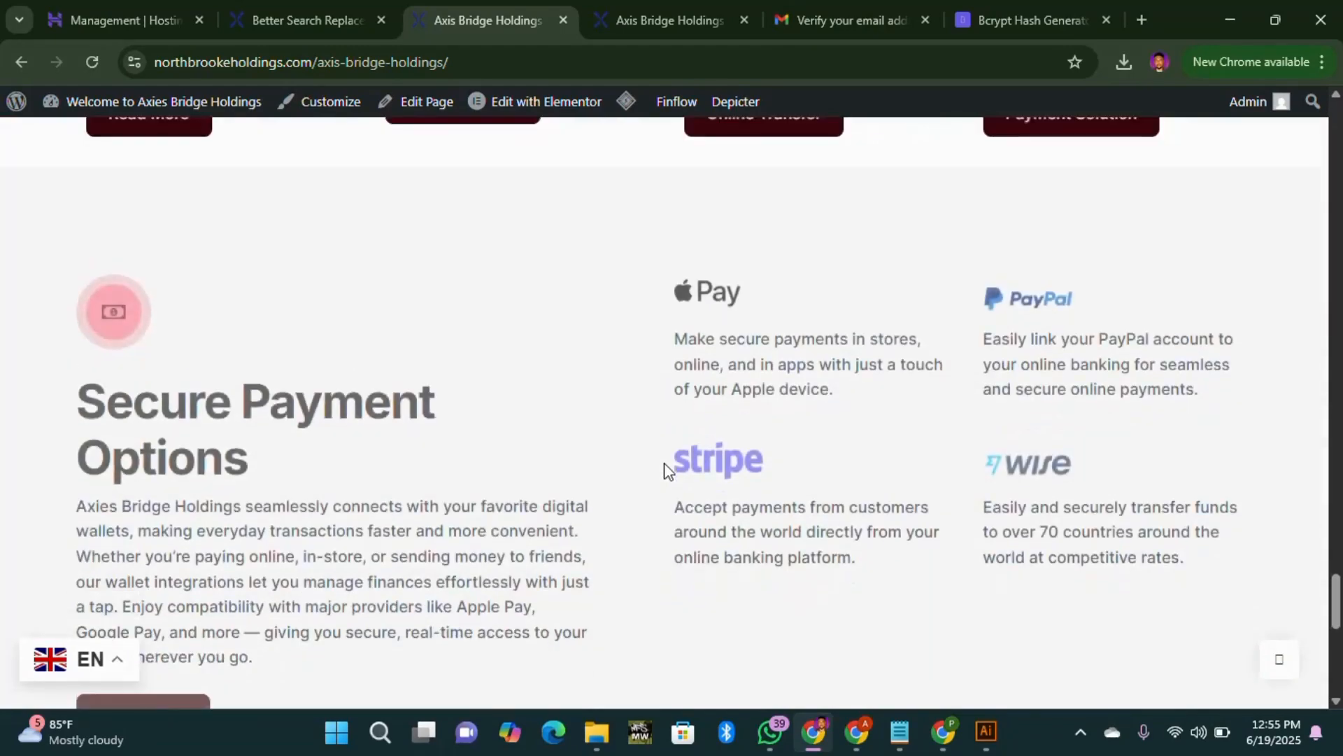
{"action": "scroll", "coordinate": [665, 458], "scroll_direction": "up", "scroll_amount": 6}
{"action": "scroll", "coordinate": [666, 461], "scroll_direction": "down", "scroll_amount": 10}
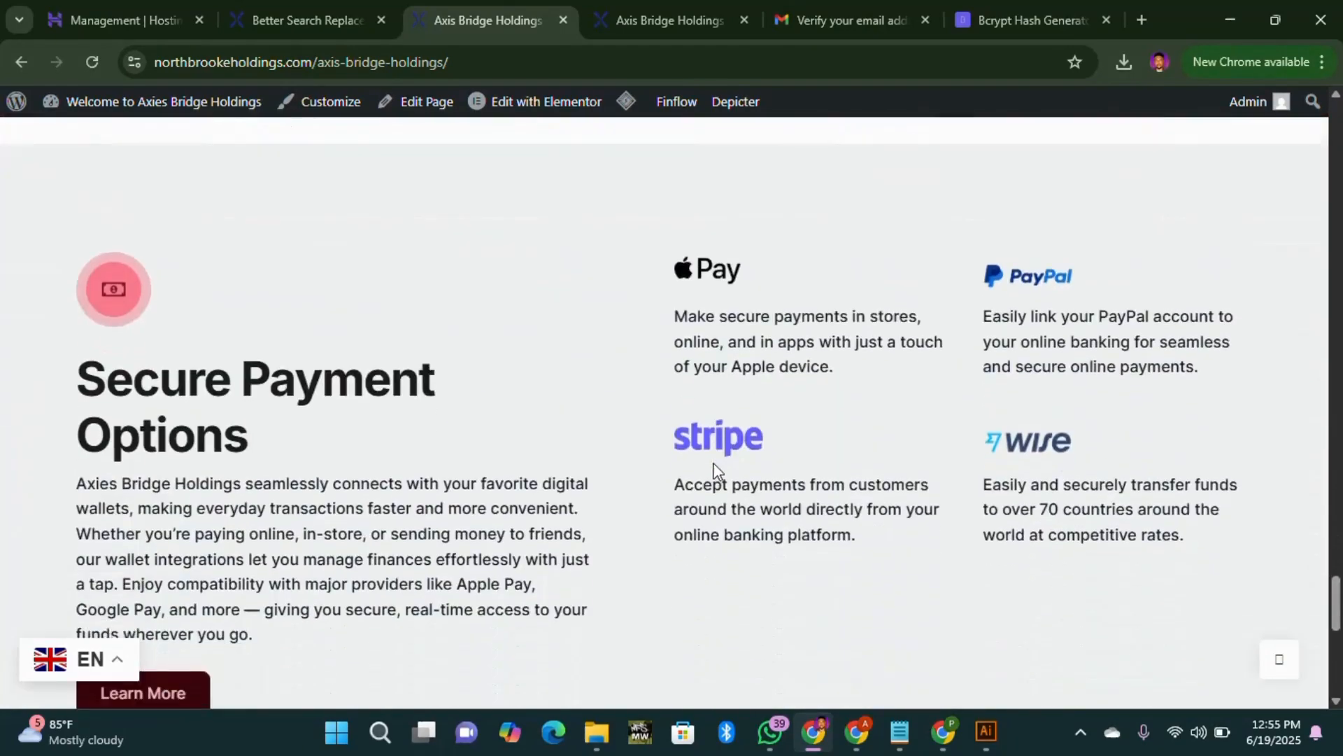
{"action": "scroll", "coordinate": [717, 510], "scroll_direction": "up", "scroll_amount": 15}
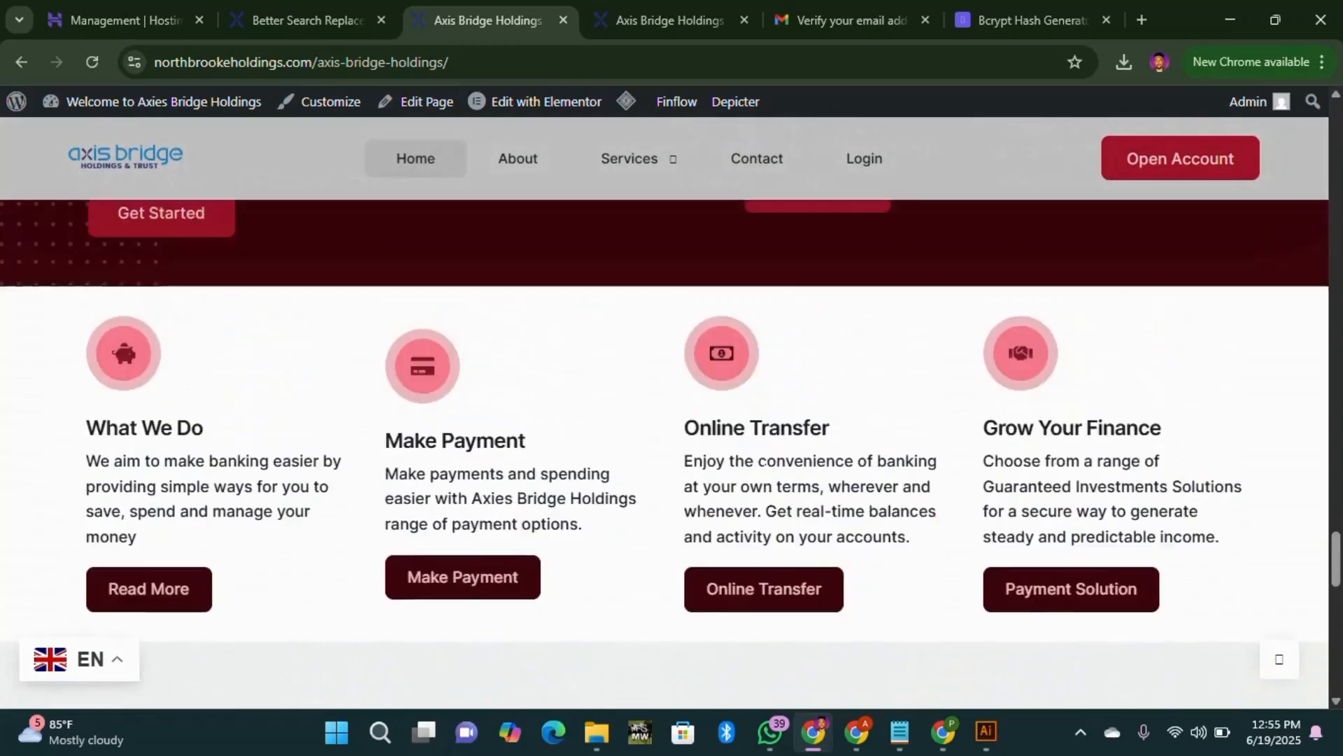
{"action": "scroll", "coordinate": [770, 500], "scroll_direction": "up", "scroll_amount": 10}
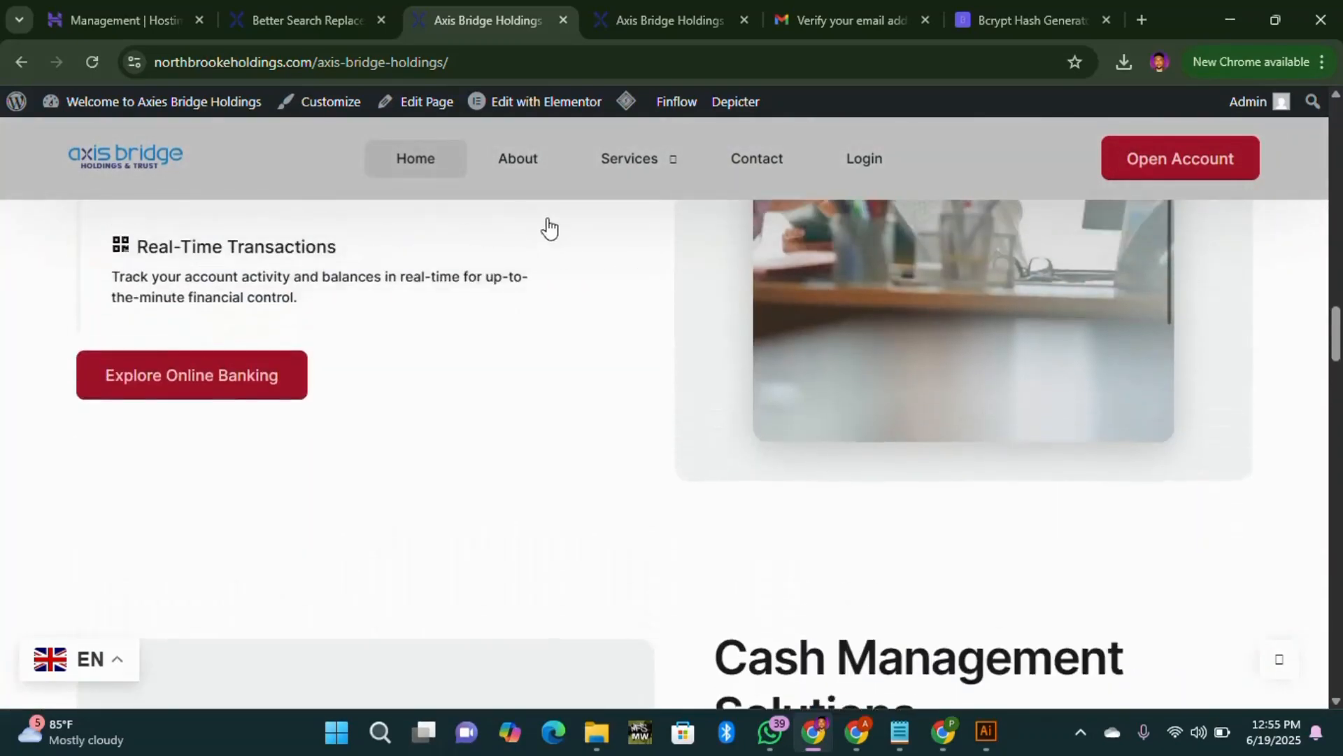
Step: Read through the About us page, then go back to Better Search Replace
{"action": "left_click", "coordinate": [532, 172]}
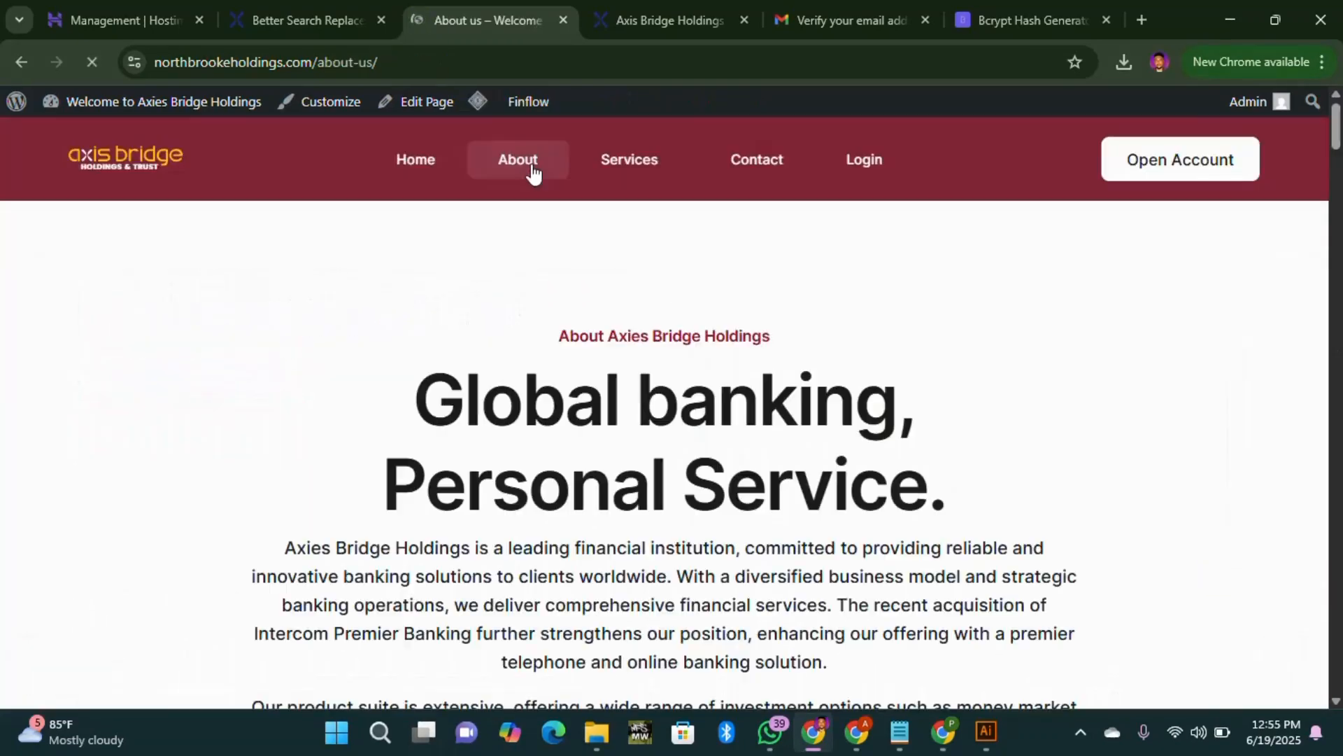
{"action": "scroll", "coordinate": [651, 329], "scroll_direction": "down", "scroll_amount": 5}
{"action": "scroll", "coordinate": [663, 353], "scroll_direction": "down", "scroll_amount": 15}
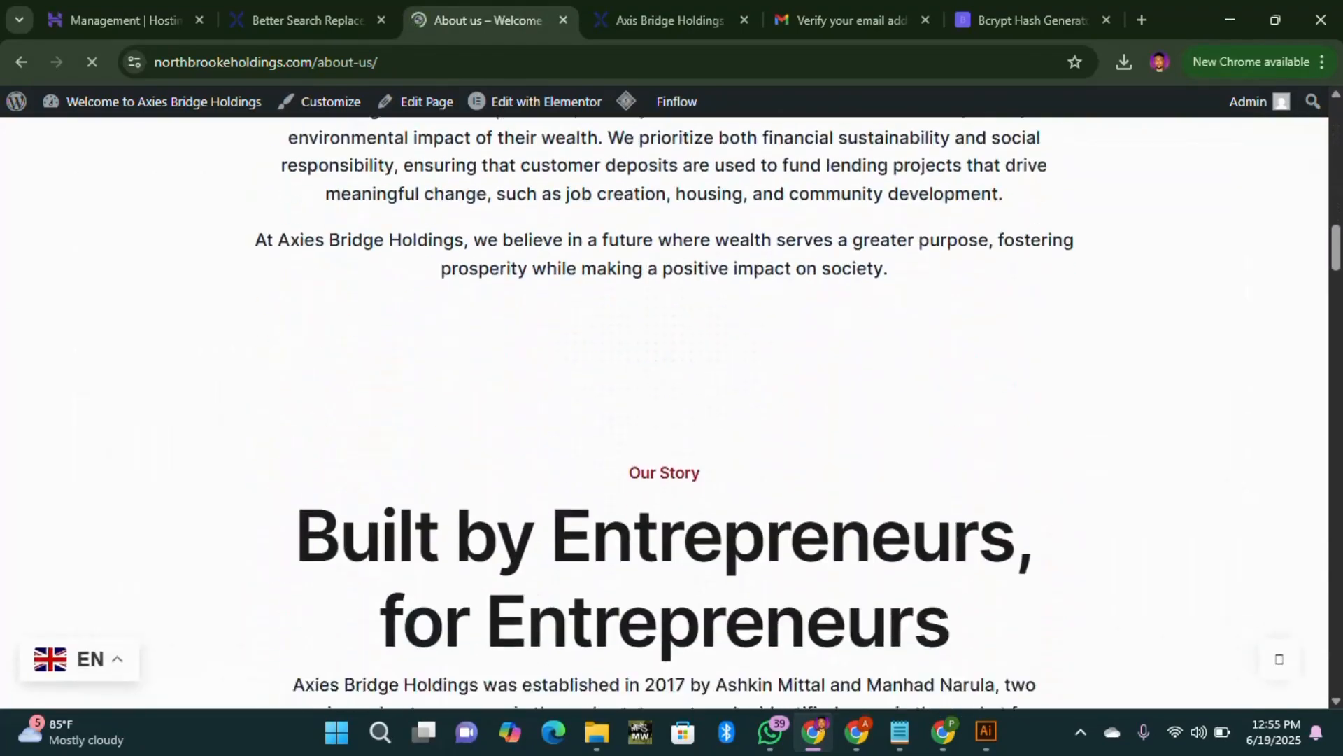
{"action": "scroll", "coordinate": [619, 368], "scroll_direction": "up", "scroll_amount": 5}
{"action": "scroll", "coordinate": [630, 370], "scroll_direction": "down", "scroll_amount": 15}
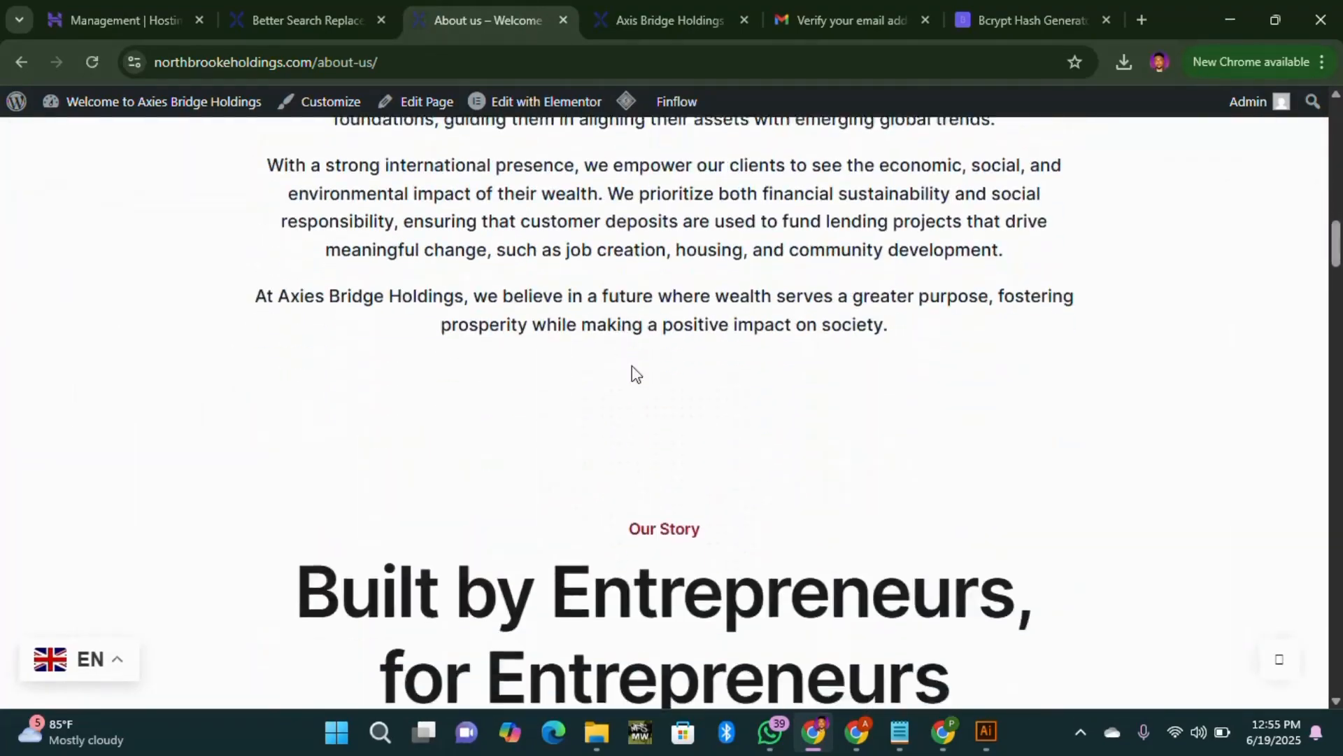
{"action": "scroll", "coordinate": [712, 402], "scroll_direction": "down", "scroll_amount": 12}
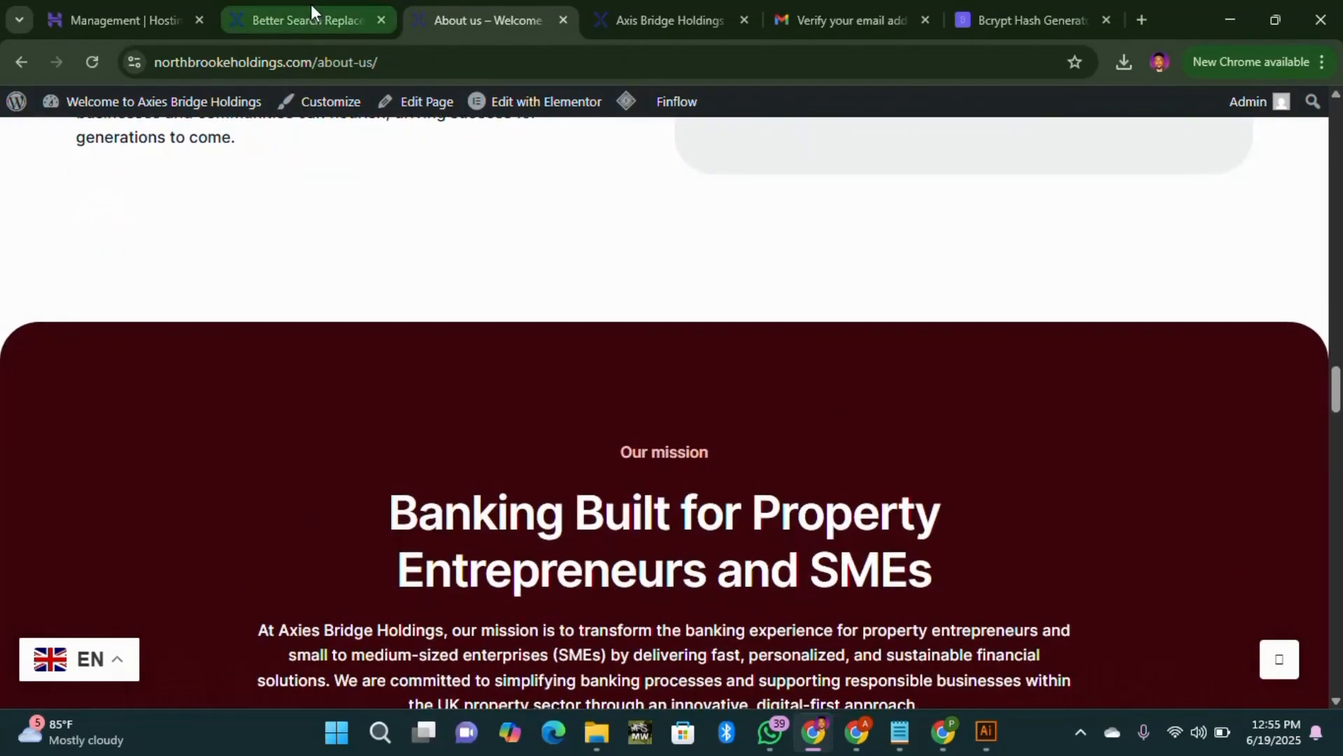
{"action": "left_click", "coordinate": [311, 10]}
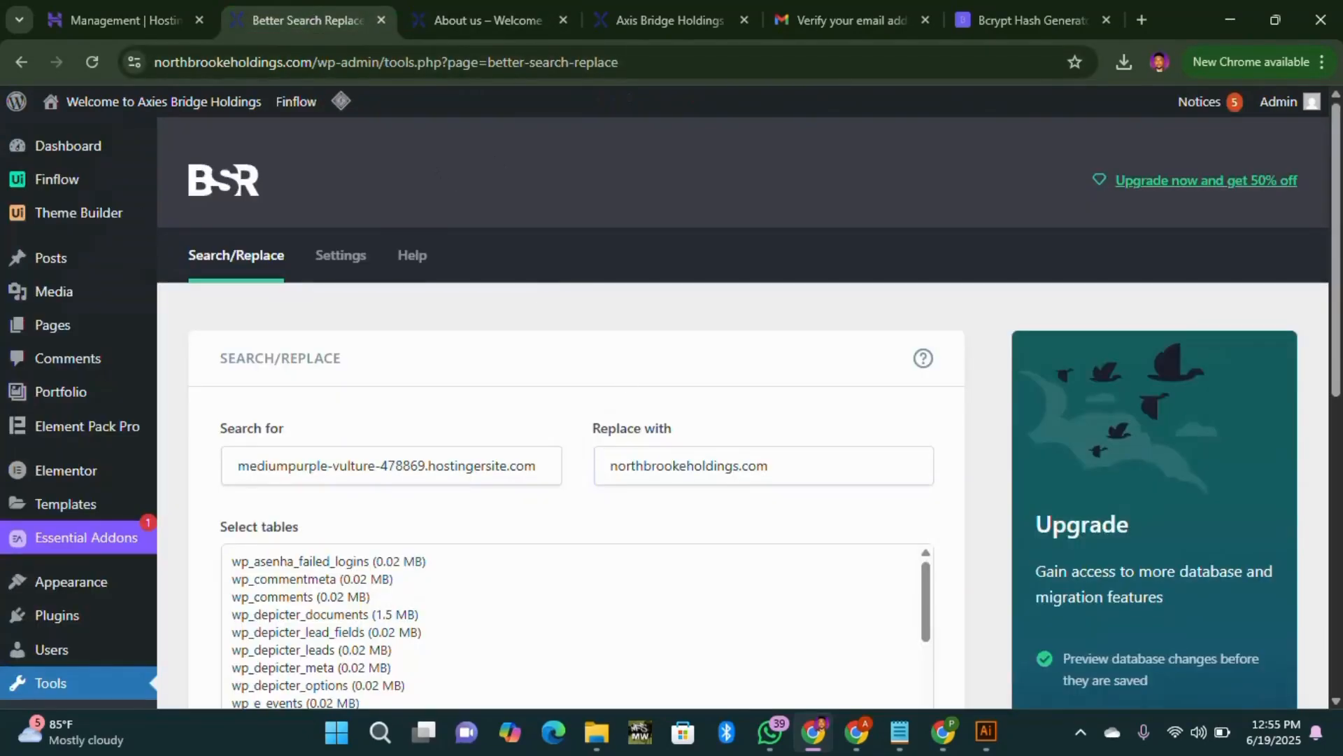
Step: Select all 21 database tables in the Better Search Replace table list
{"action": "scroll", "coordinate": [427, 515], "scroll_direction": "down", "scroll_amount": 3}
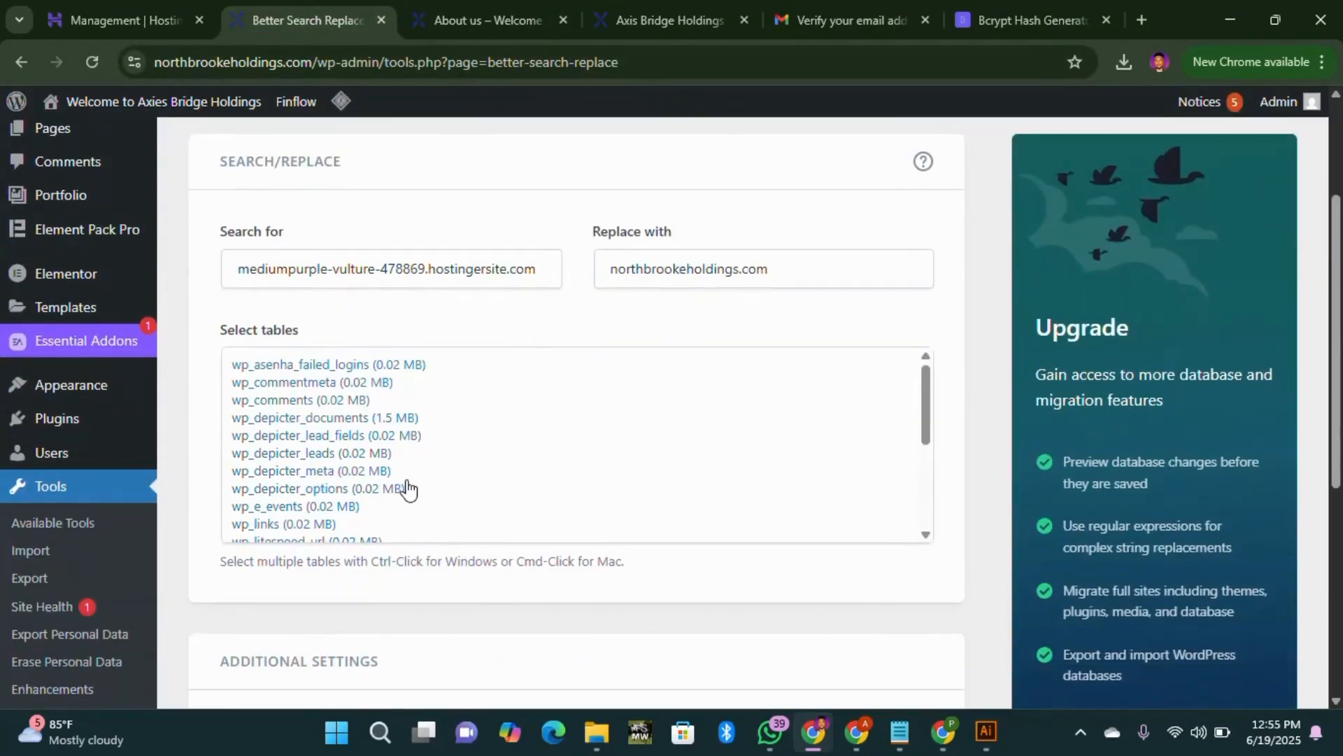
{"action": "left_click", "coordinate": [384, 419]}
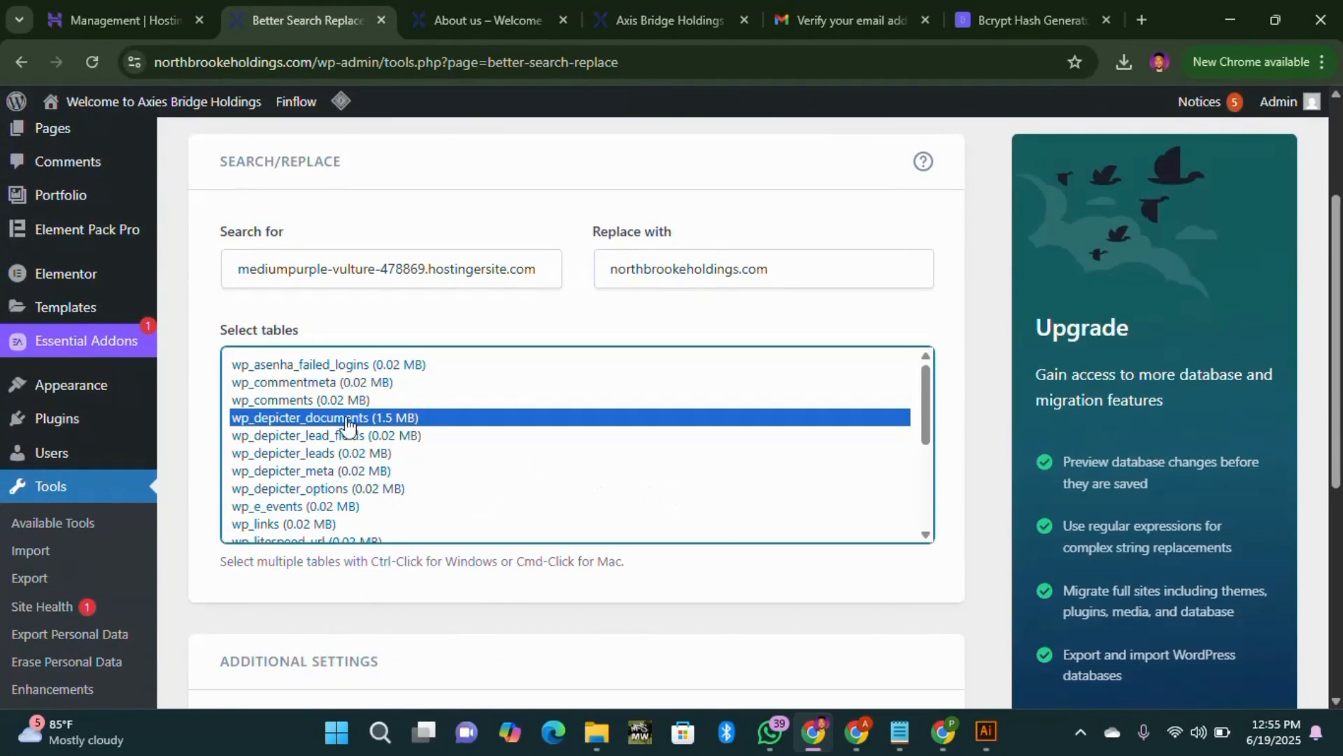
{"action": "key", "text": "ctrl+a"}
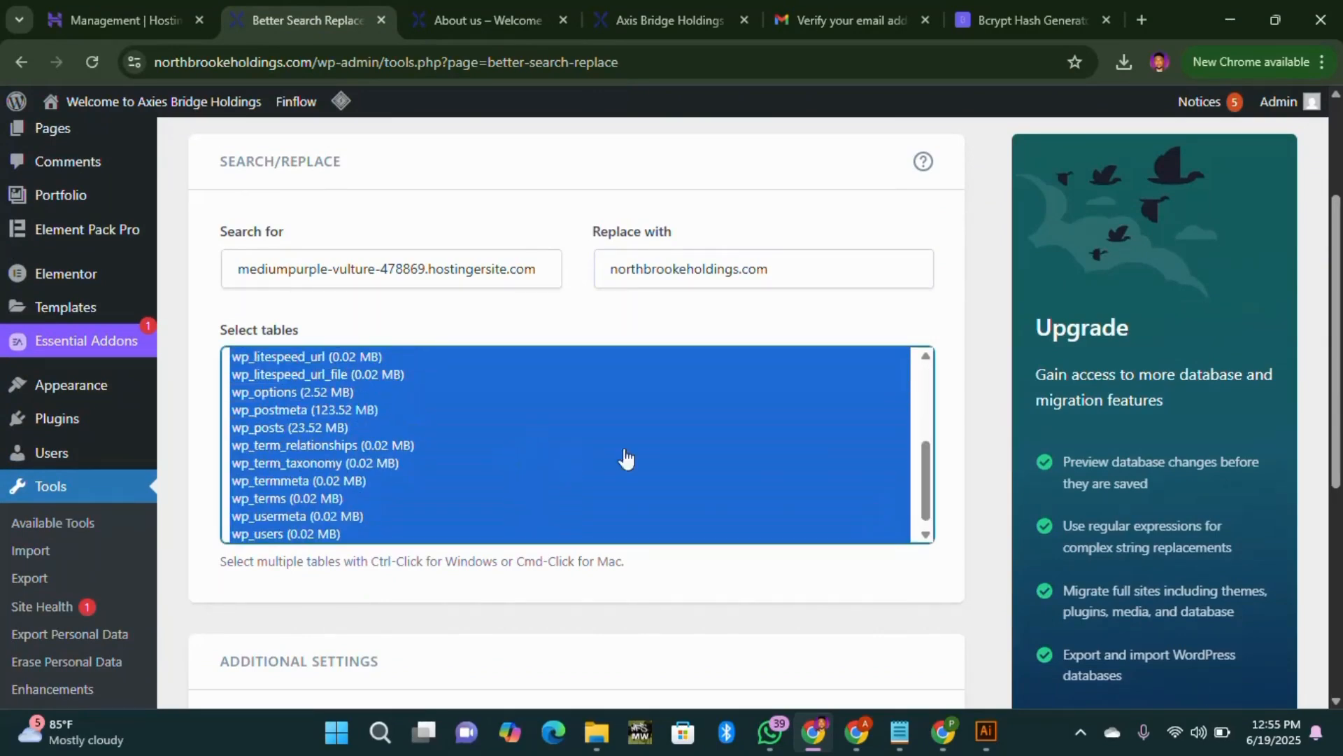
{"action": "scroll", "coordinate": [626, 458], "scroll_direction": "up", "scroll_amount": 8}
{"action": "scroll", "coordinate": [720, 498], "scroll_direction": "down", "scroll_amount": 4}
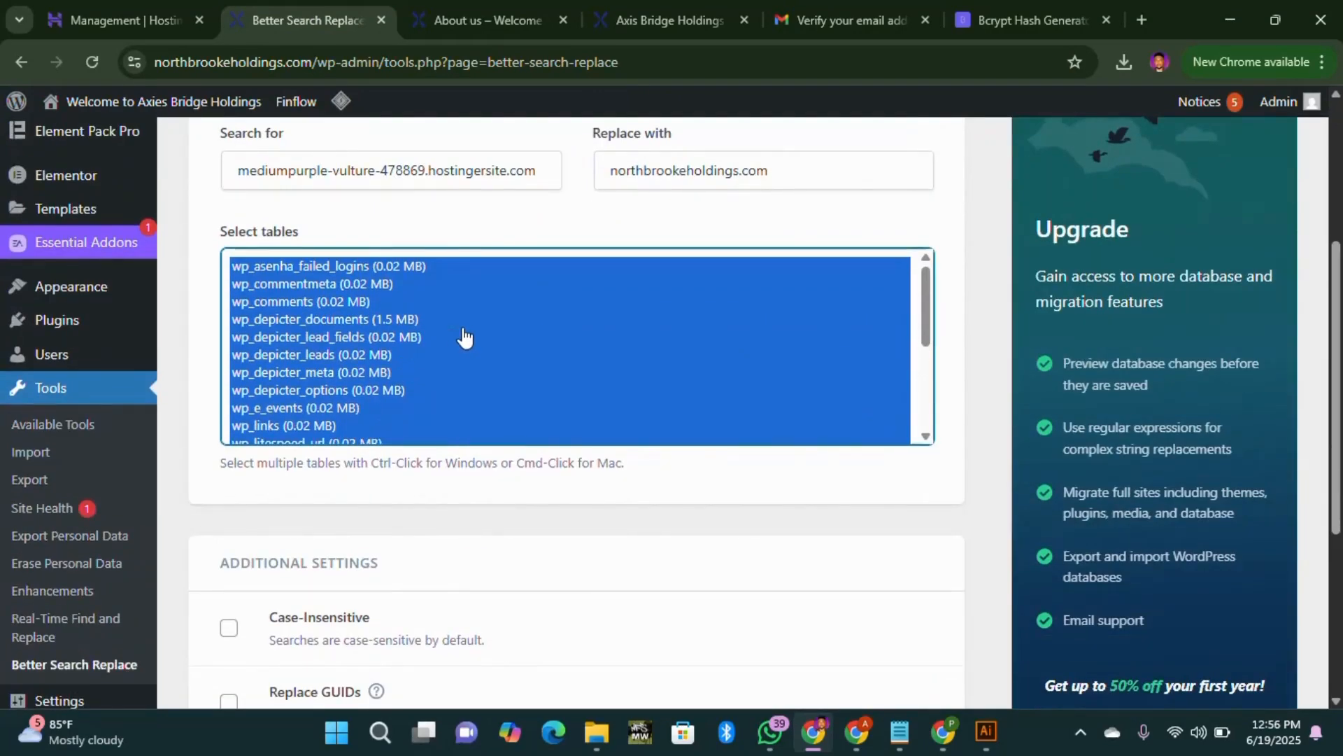
{"action": "scroll", "coordinate": [464, 338], "scroll_direction": "down", "scroll_amount": 3}
{"action": "scroll", "coordinate": [468, 345], "scroll_direction": "up", "scroll_amount": 1}
{"action": "scroll", "coordinate": [435, 381], "scroll_direction": "down", "scroll_amount": 2}
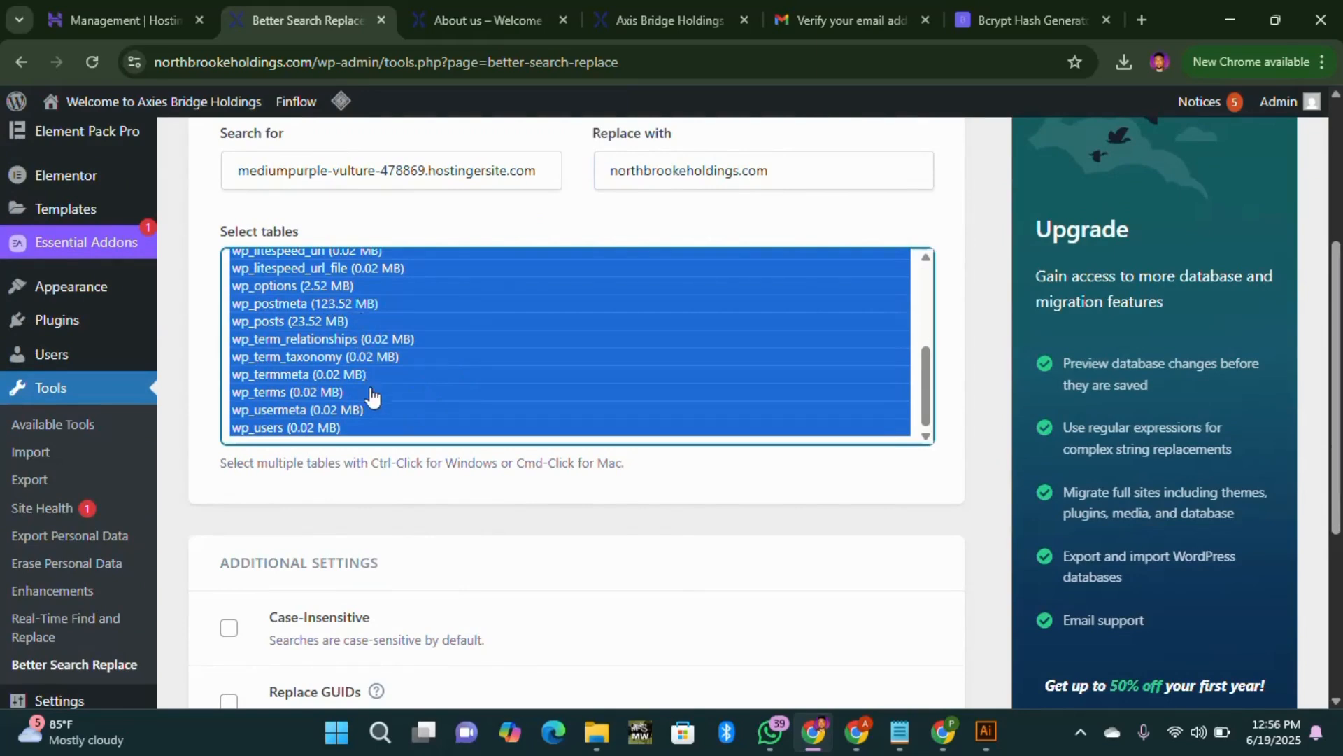
{"action": "scroll", "coordinate": [373, 396], "scroll_direction": "down", "scroll_amount": 2}
{"action": "scroll", "coordinate": [345, 444], "scroll_direction": "down", "scroll_amount": 2}
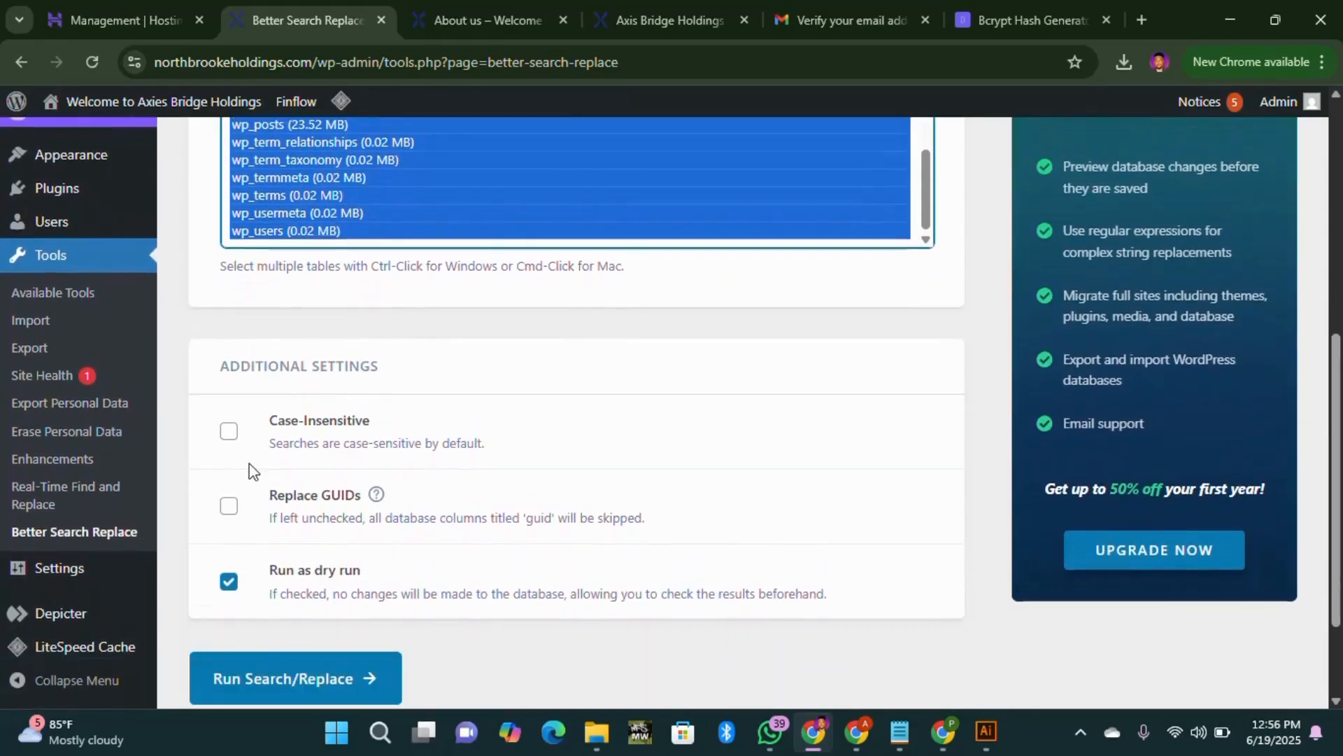
Step: Enable Case-Insensitive and Replace GUIDs, then run the search/replace
{"action": "left_click", "coordinate": [229, 431]}
{"action": "scroll", "coordinate": [360, 434], "scroll_direction": "up", "scroll_amount": 6}
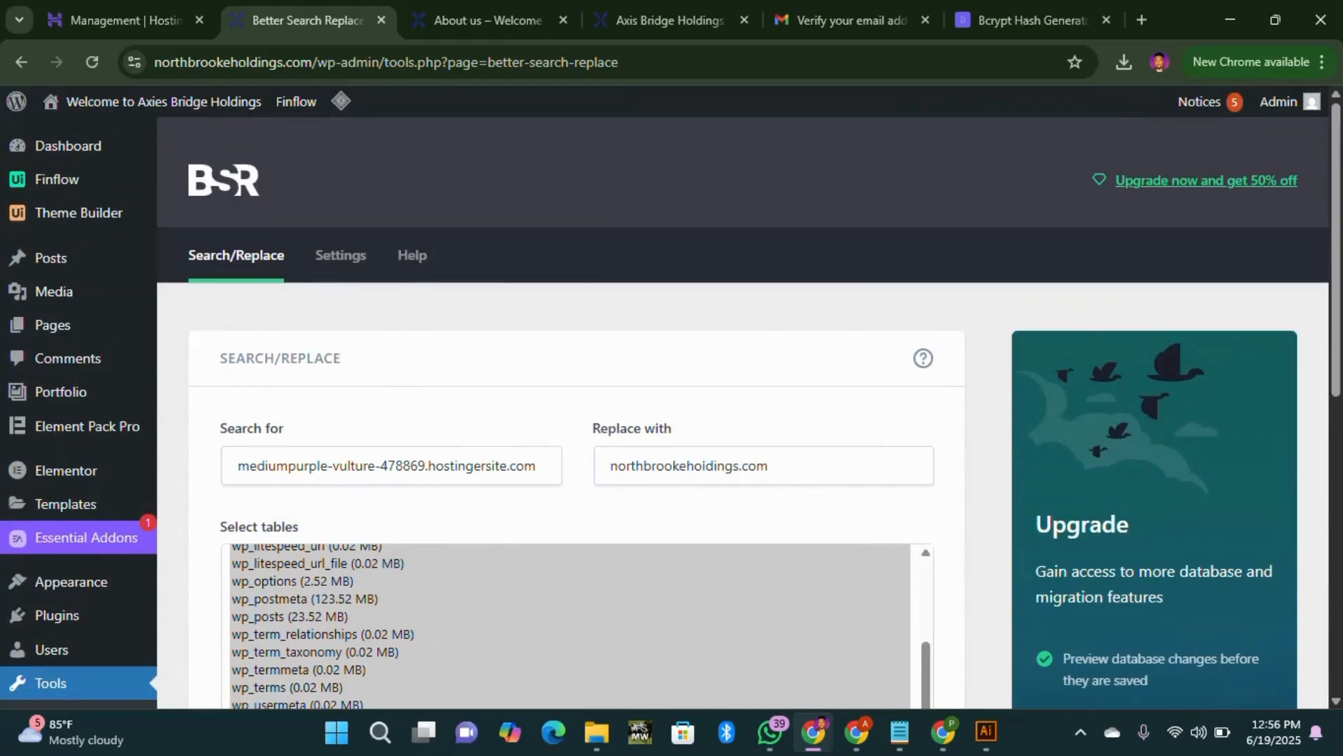
{"action": "scroll", "coordinate": [579, 485], "scroll_direction": "down", "scroll_amount": 8}
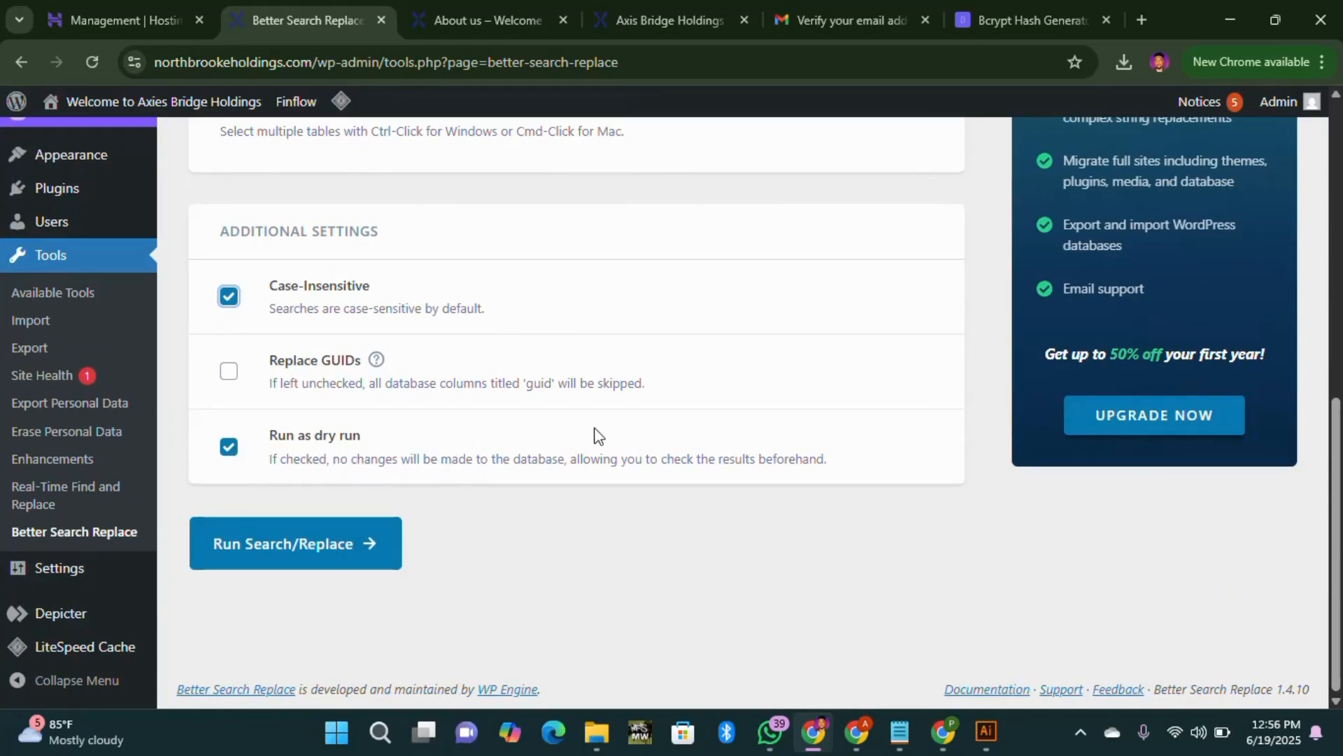
{"action": "scroll", "coordinate": [598, 435], "scroll_direction": "up", "scroll_amount": 5}
{"action": "scroll", "coordinate": [452, 481], "scroll_direction": "down", "scroll_amount": 8}
{"action": "left_click", "coordinate": [229, 371]}
{"action": "left_click", "coordinate": [360, 551]}
Step: Review the results of 816 cells across 21 tables, then return to the About us page
{"action": "scroll", "coordinate": [630, 490], "scroll_direction": "up", "scroll_amount": 1}
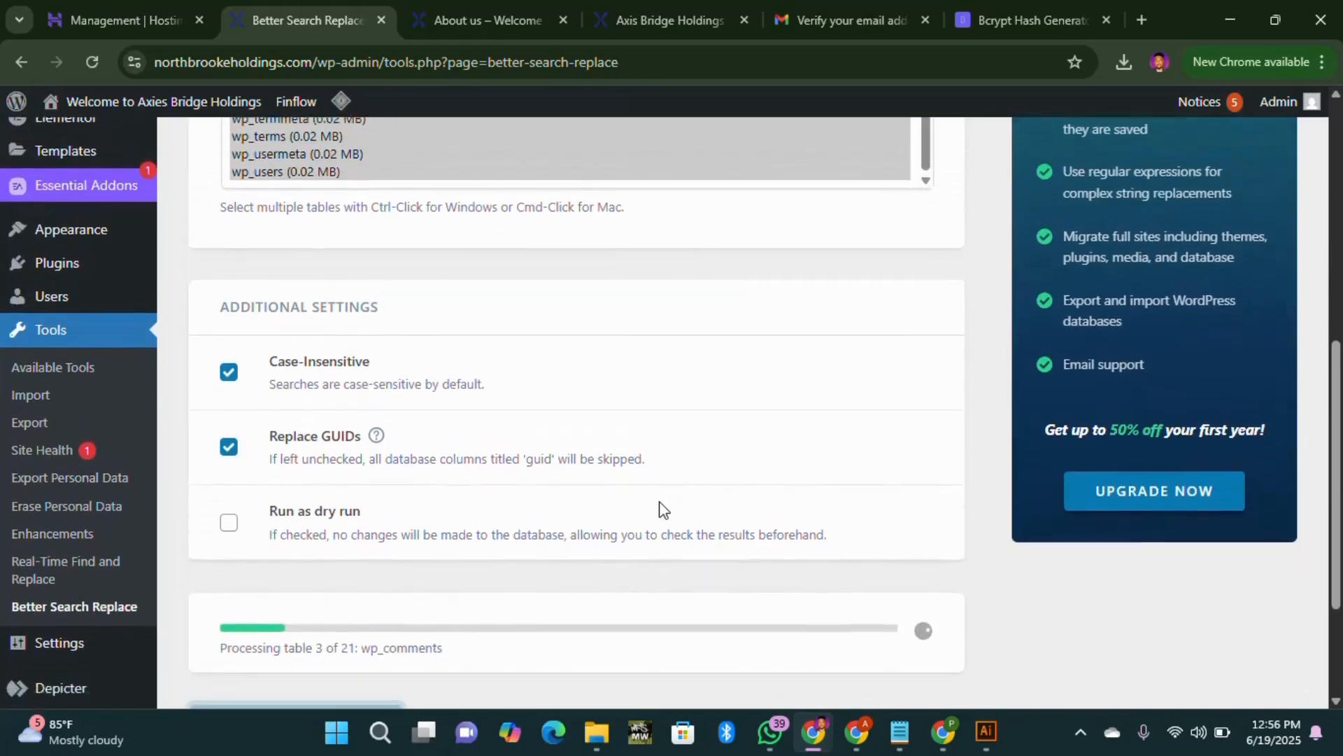
{"action": "scroll", "coordinate": [661, 509], "scroll_direction": "down", "scroll_amount": 1}
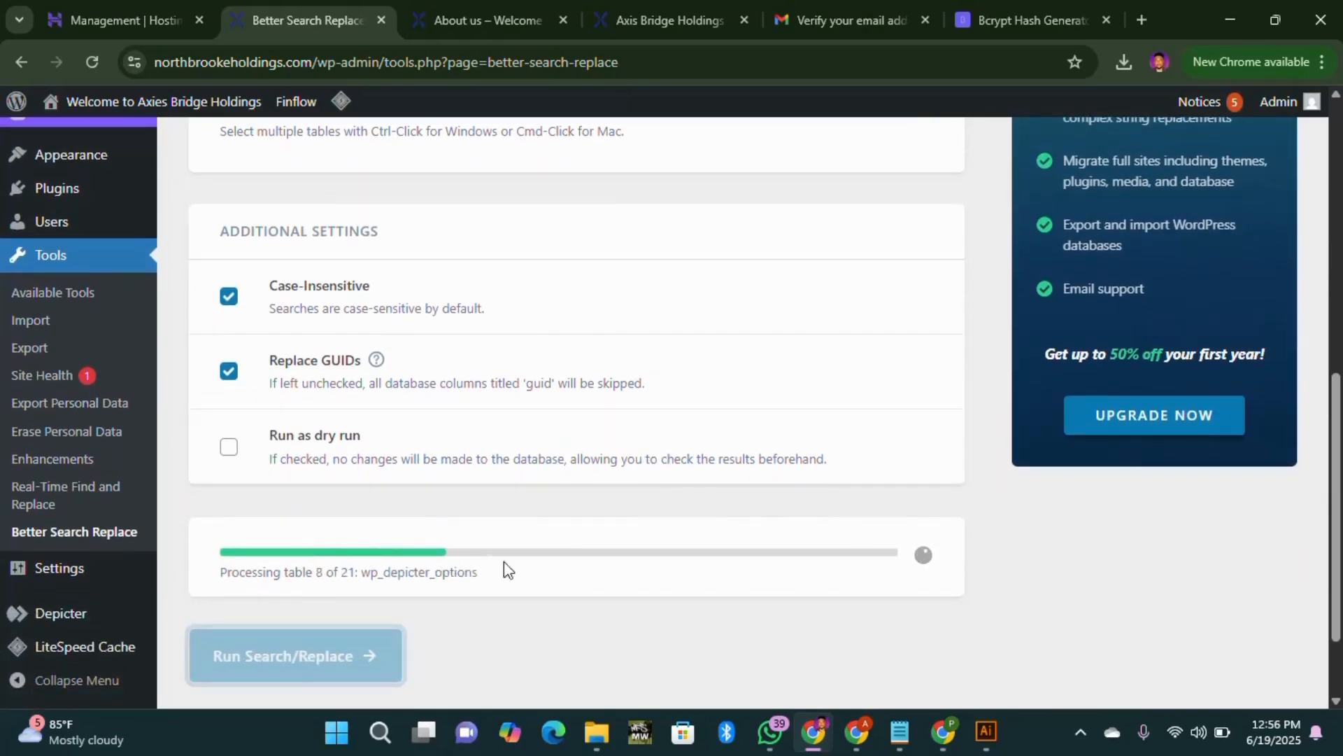
{"action": "scroll", "coordinate": [574, 539], "scroll_direction": "up", "scroll_amount": 5}
{"action": "scroll", "coordinate": [357, 250], "scroll_direction": "down", "scroll_amount": 5}
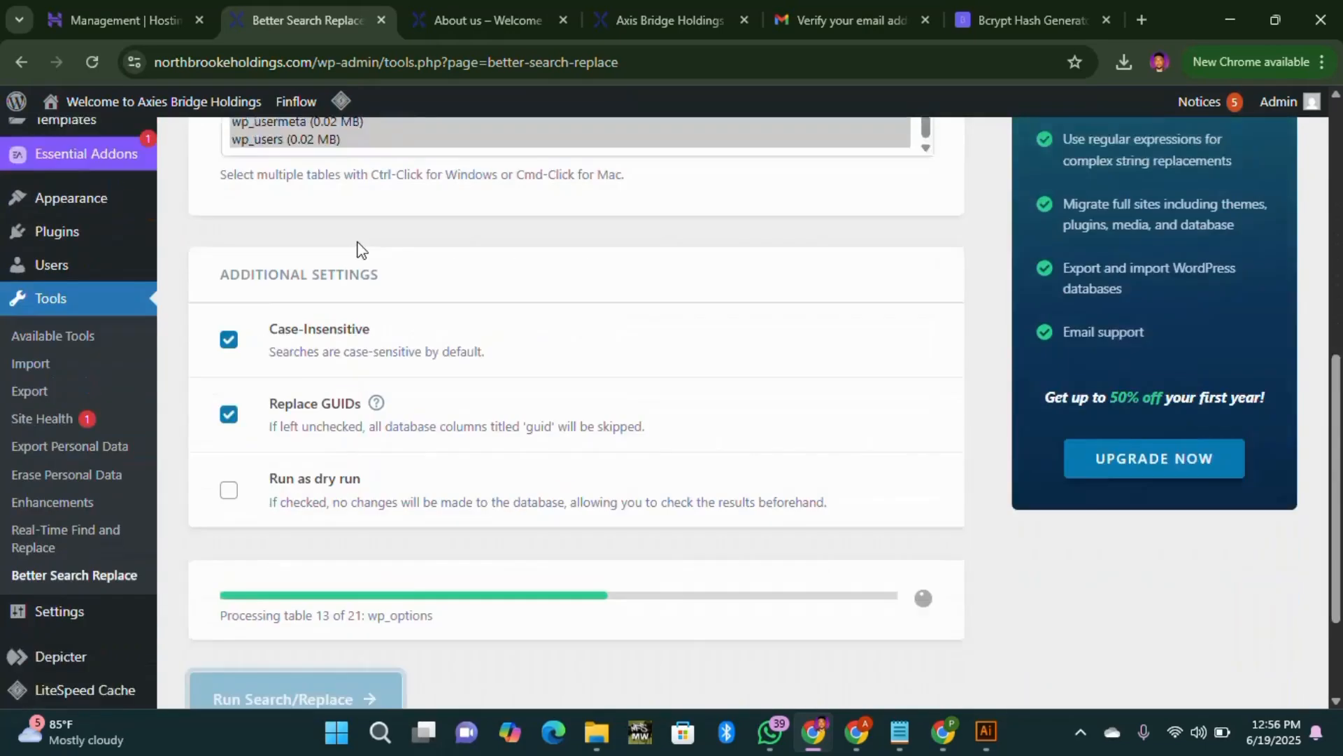
{"action": "scroll", "coordinate": [455, 420], "scroll_direction": "down", "scroll_amount": 2}
{"action": "scroll", "coordinate": [427, 289], "scroll_direction": "up", "scroll_amount": 6}
{"action": "scroll", "coordinate": [487, 350], "scroll_direction": "down", "scroll_amount": 7}
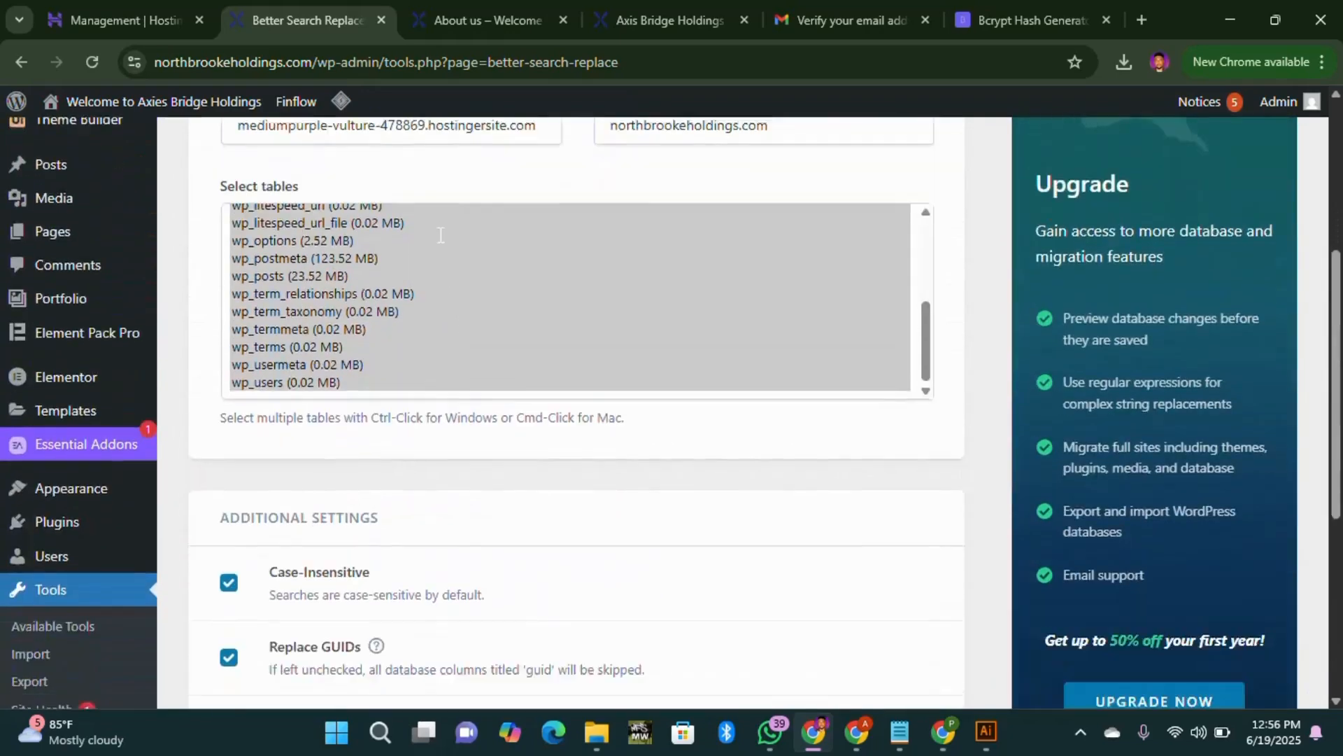
{"action": "scroll", "coordinate": [579, 391], "scroll_direction": "up", "scroll_amount": 8}
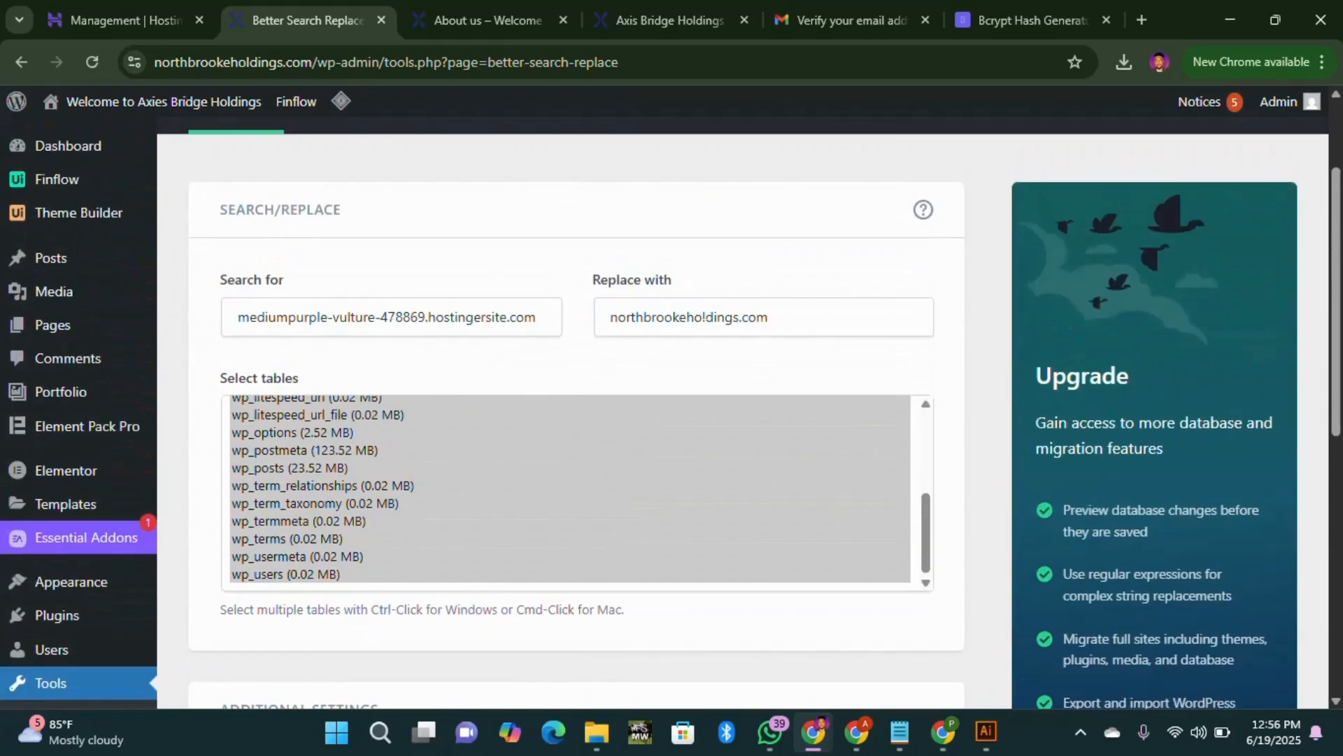
{"action": "scroll", "coordinate": [729, 317], "scroll_direction": "down", "scroll_amount": 8}
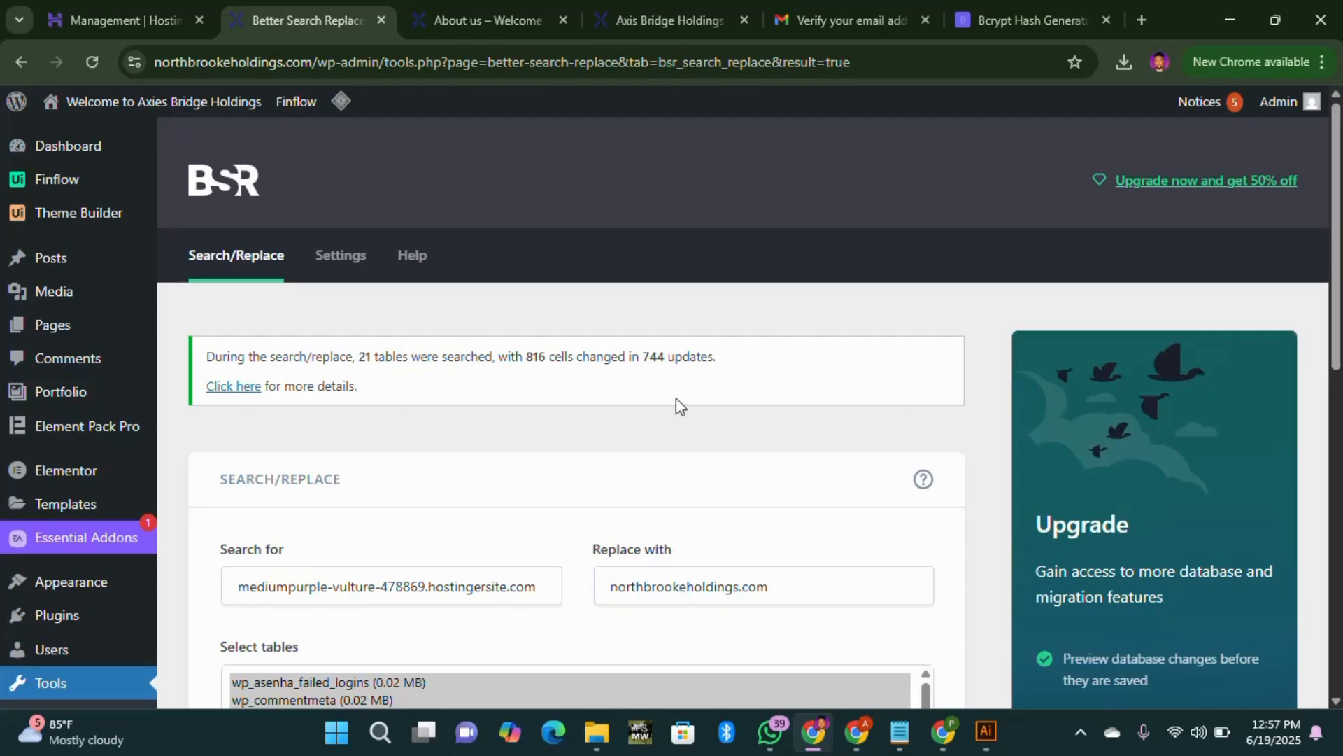
{"action": "scroll", "coordinate": [676, 398], "scroll_direction": "down", "scroll_amount": 5}
{"action": "scroll", "coordinate": [666, 412], "scroll_direction": "down", "scroll_amount": 5}
{"action": "scroll", "coordinate": [651, 420], "scroll_direction": "down", "scroll_amount": 3}
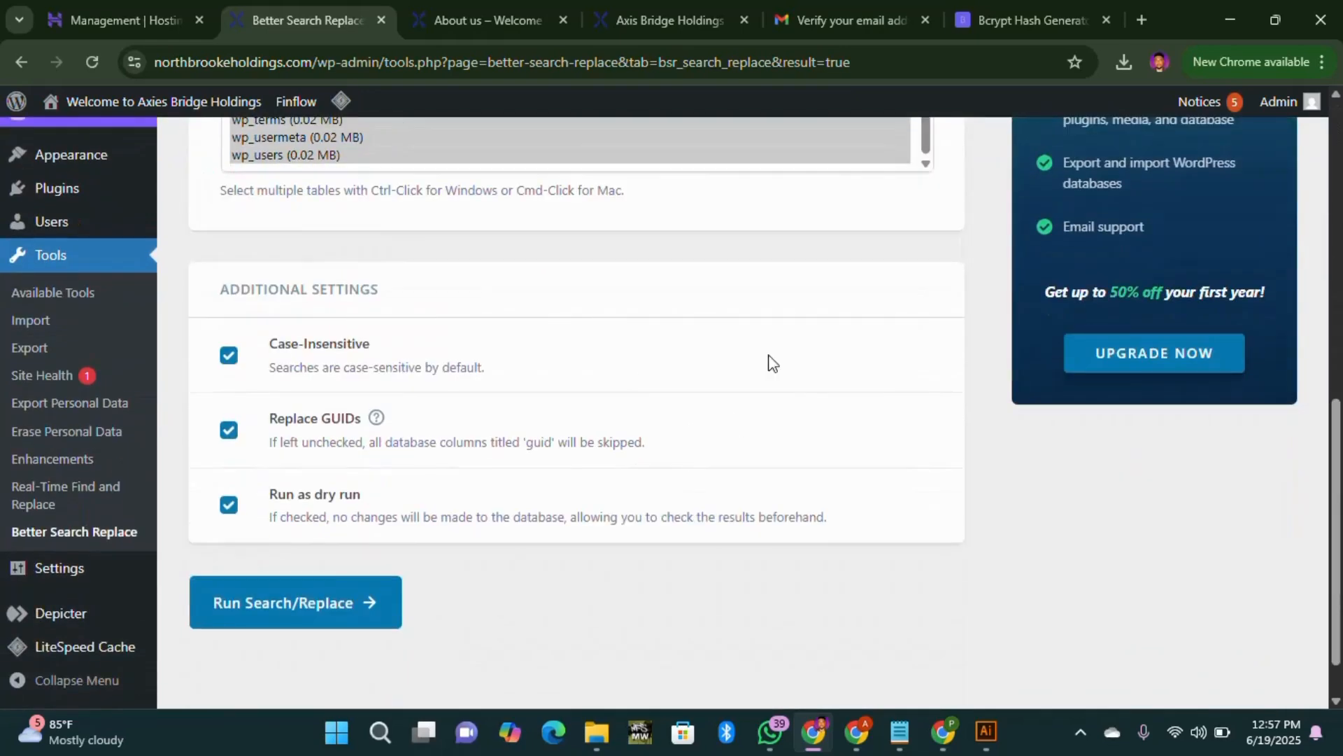
{"action": "left_click", "coordinate": [504, 21]}
{"action": "scroll", "coordinate": [559, 343], "scroll_direction": "up", "scroll_amount": 6}
{"action": "scroll", "coordinate": [435, 165], "scroll_direction": "up", "scroll_amount": 5}
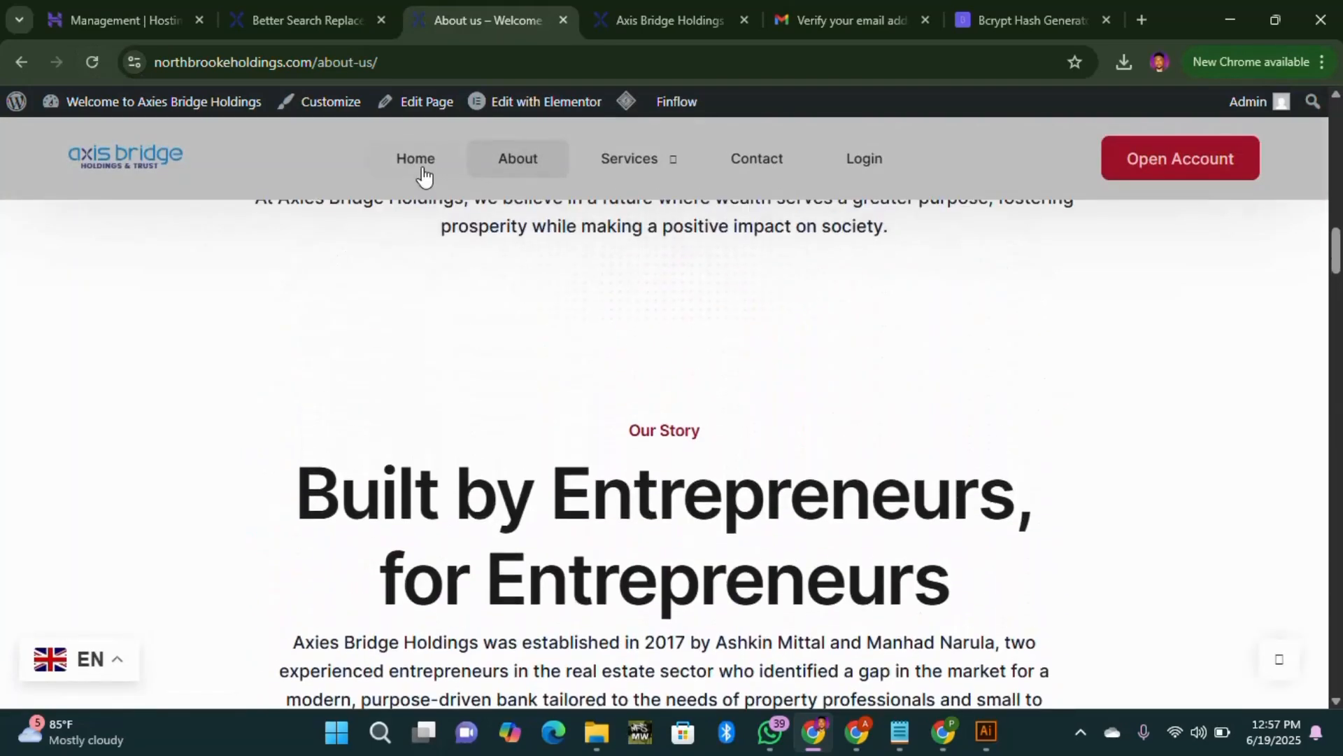
Step: Test the home page's Login link, which hits a privacy error on the old hostingersite address
{"action": "left_click", "coordinate": [418, 159]}
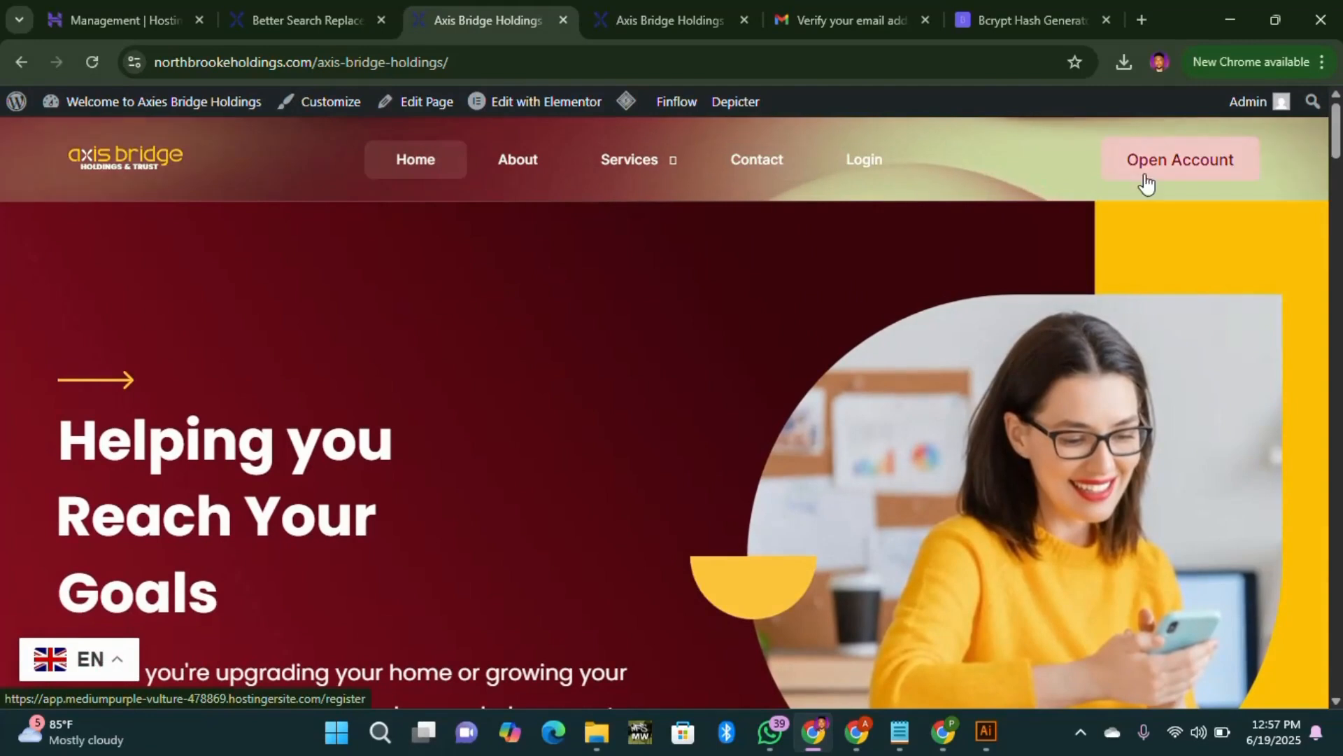
{"action": "left_click", "coordinate": [867, 171]}
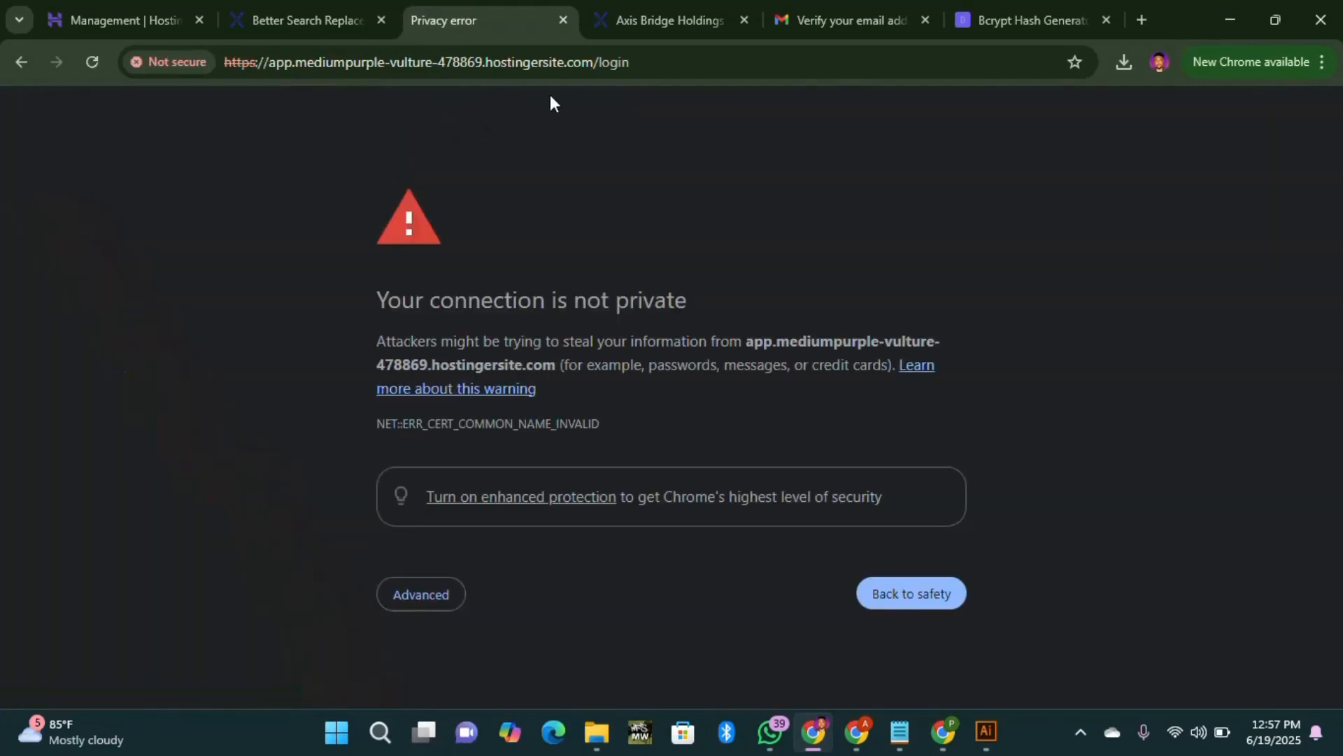
{"action": "left_click", "coordinate": [23, 63]}
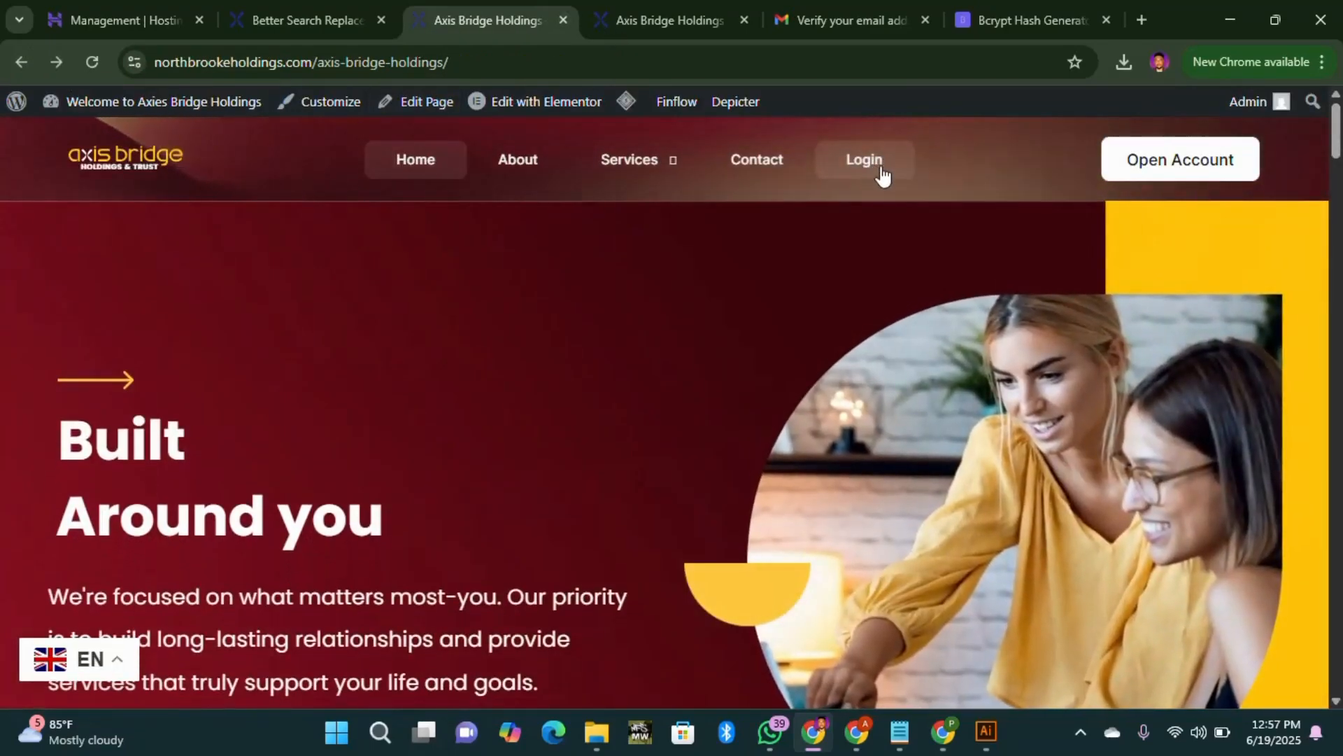
{"action": "scroll", "coordinate": [684, 336], "scroll_direction": "down", "scroll_amount": 10}
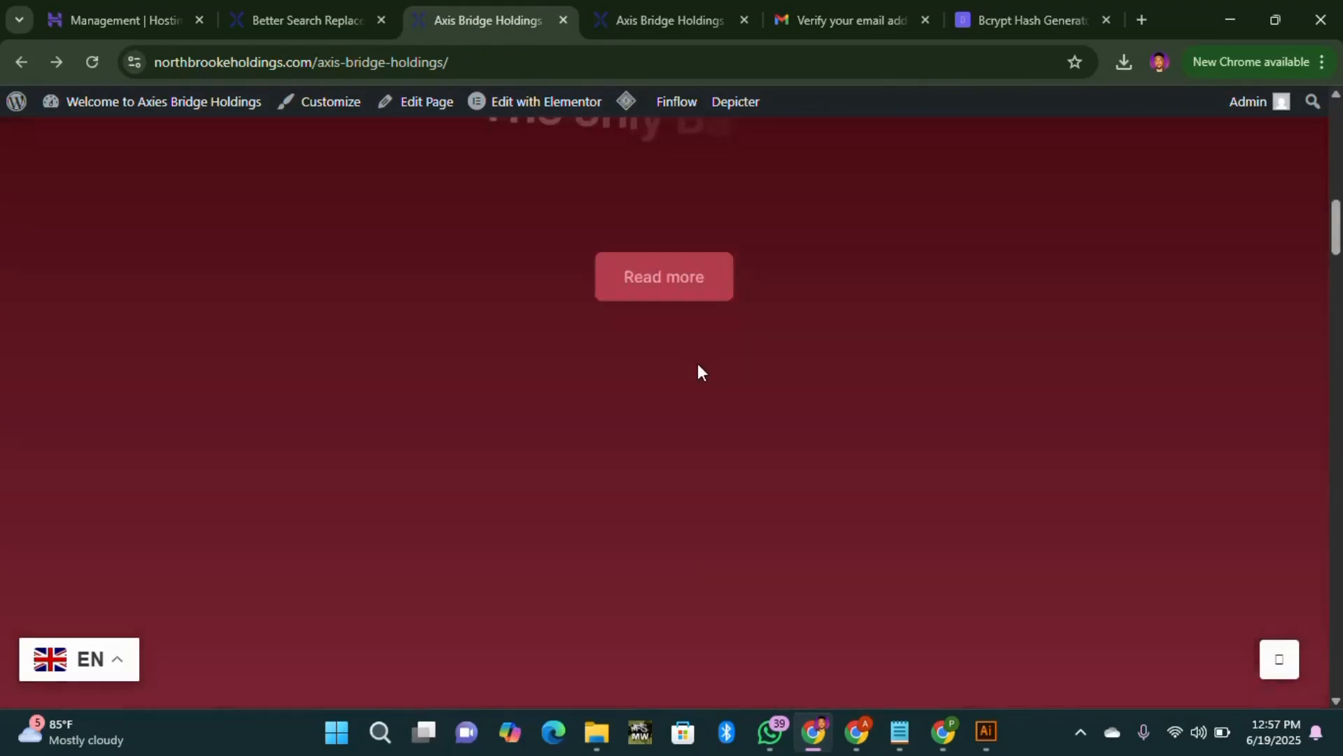
{"action": "scroll", "coordinate": [699, 382], "scroll_direction": "down", "scroll_amount": 10}
{"action": "scroll", "coordinate": [621, 360], "scroll_direction": "up", "scroll_amount": 8}
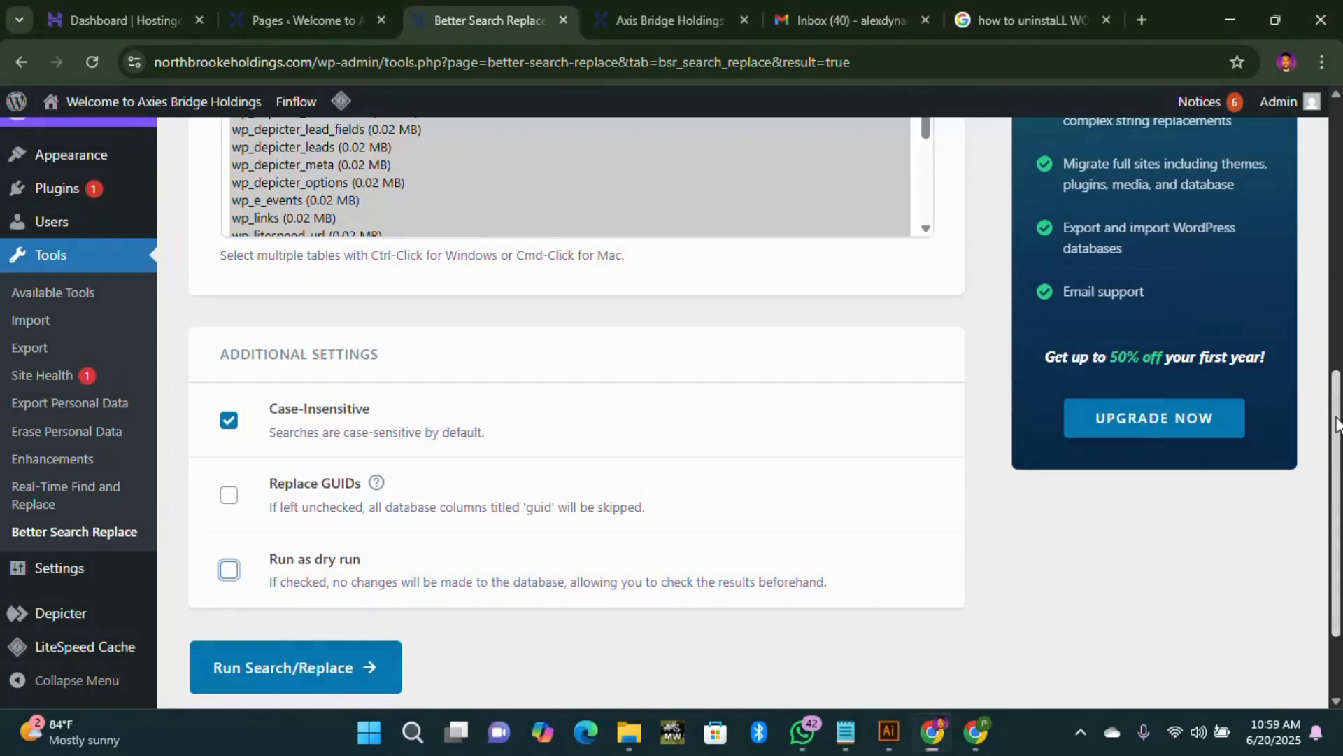
{"action": "scroll", "coordinate": [1337, 248], "scroll_direction": "up", "scroll_amount": 10}
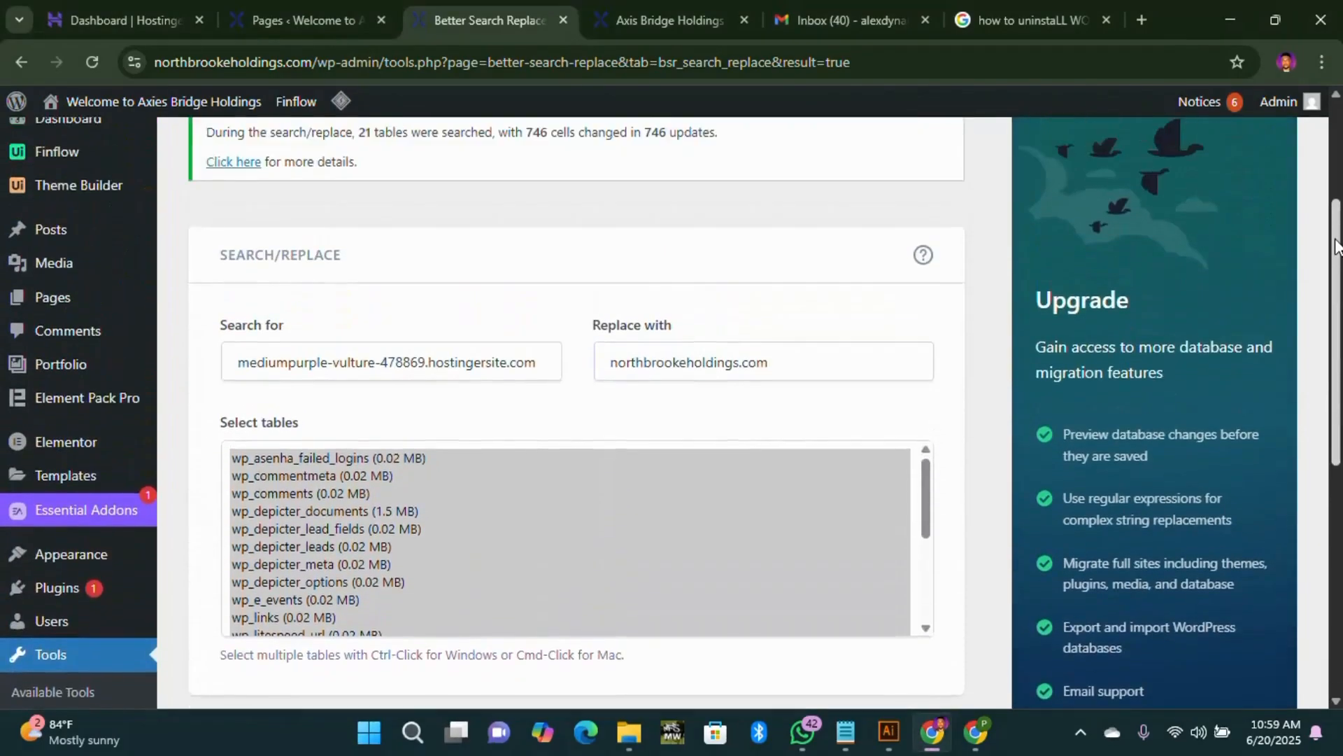
Step: Check the report of 746 cells changed, then view northbrookeholdings.com/axis-bridge-holdings/
{"action": "scroll", "coordinate": [1336, 248], "scroll_direction": "down", "scroll_amount": 8}
{"action": "scroll", "coordinate": [1337, 248], "scroll_direction": "up", "scroll_amount": 9}
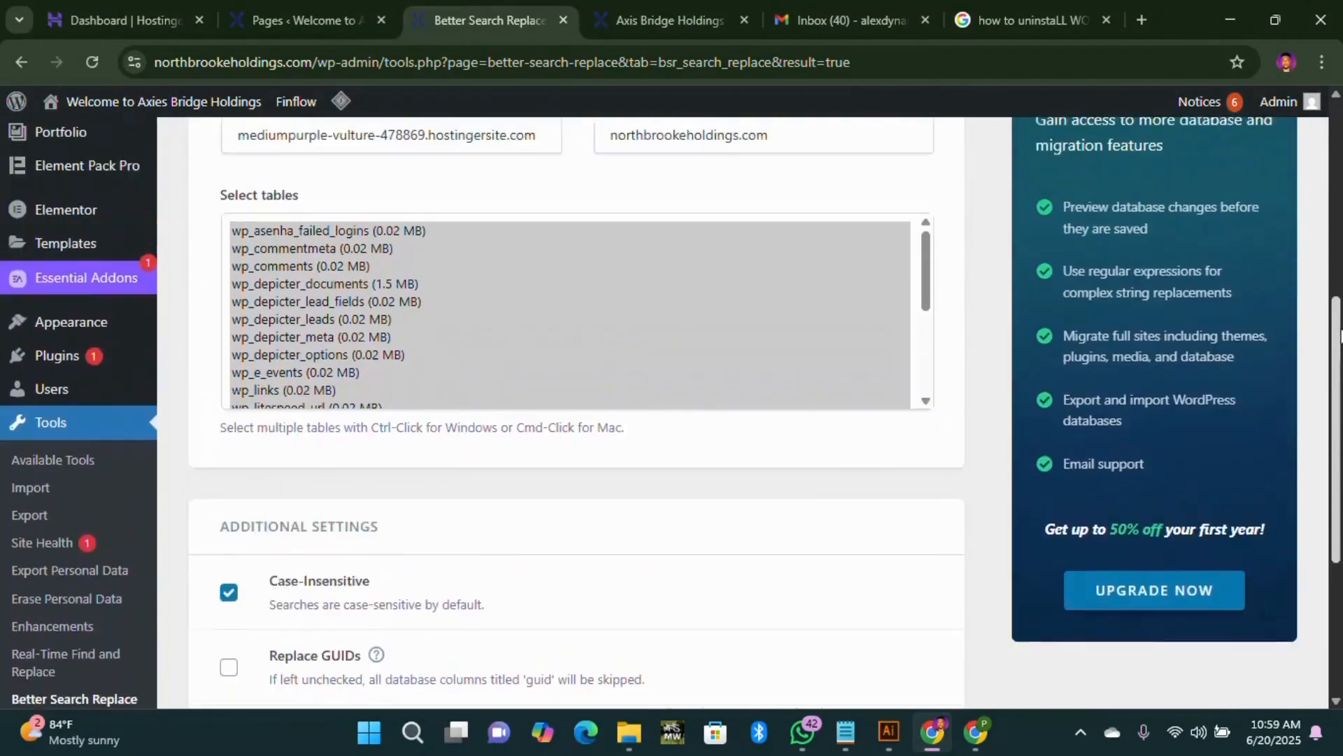
{"action": "scroll", "coordinate": [1336, 249], "scroll_direction": "up", "scroll_amount": 1}
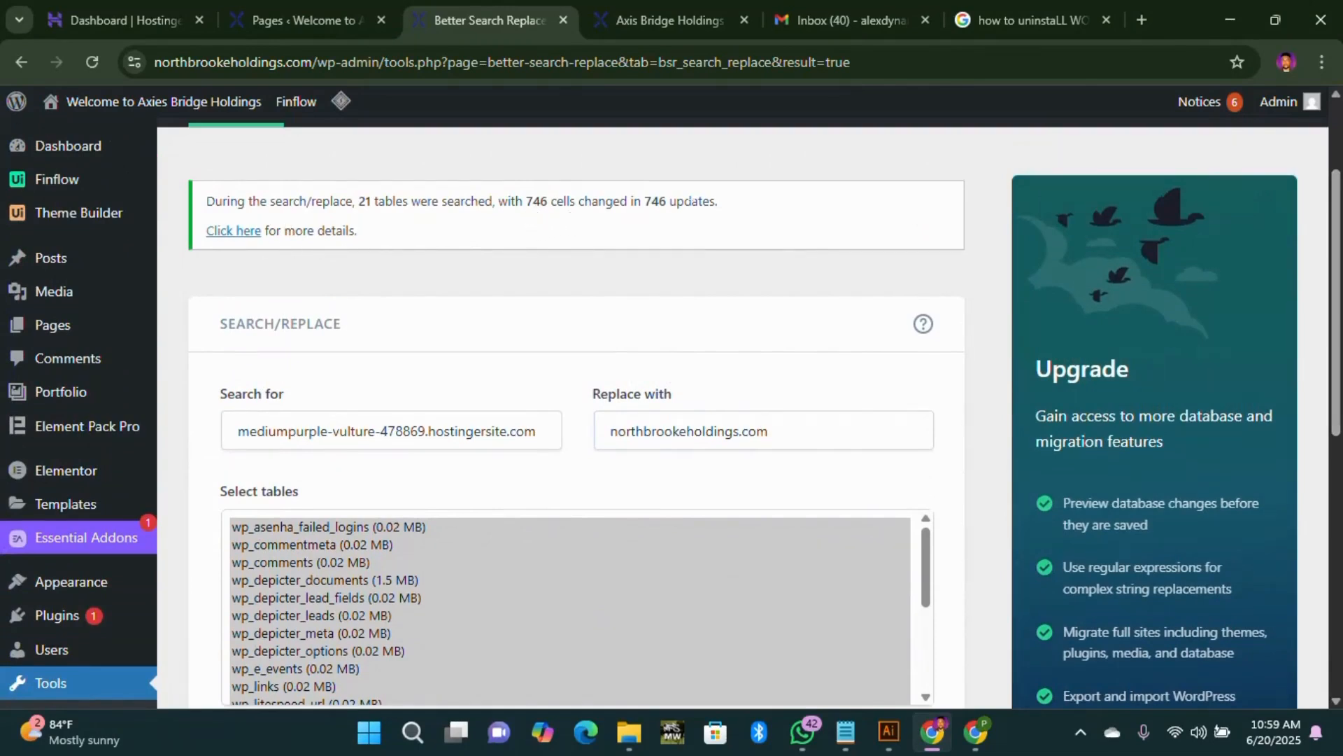
{"action": "left_click_drag", "start_coordinate": [1337, 263], "coordinate": [1303, 503]}
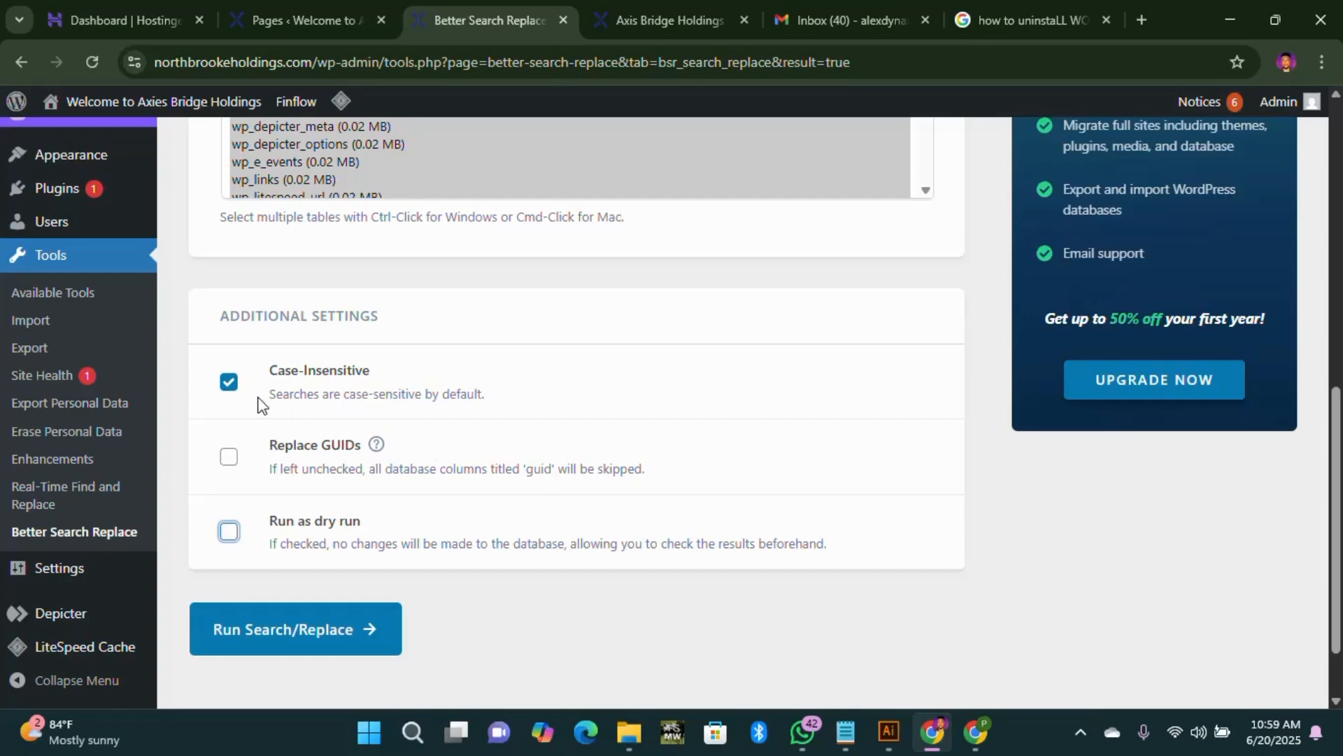
{"action": "scroll", "coordinate": [519, 396], "scroll_direction": "up", "scroll_amount": 8}
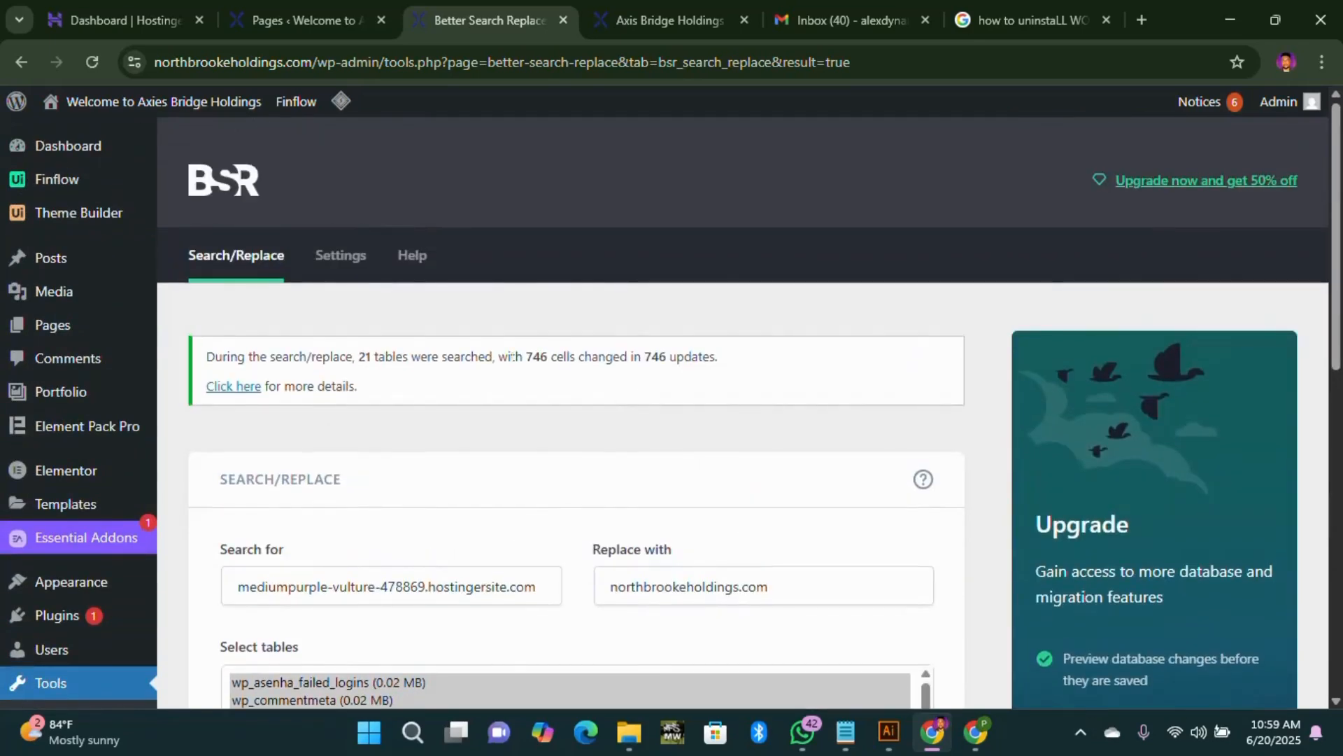
{"action": "scroll", "coordinate": [728, 396], "scroll_direction": "down", "scroll_amount": 1}
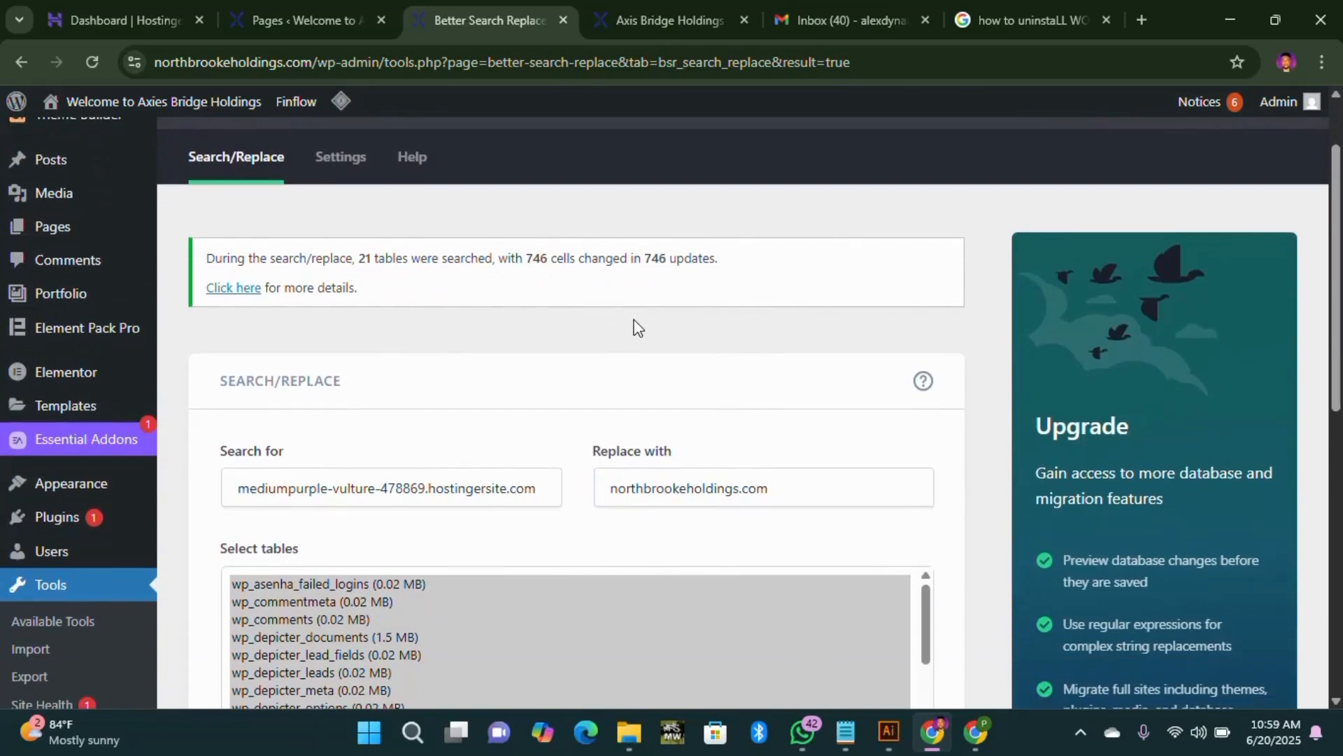
{"action": "scroll", "coordinate": [636, 329], "scroll_direction": "down", "scroll_amount": 4}
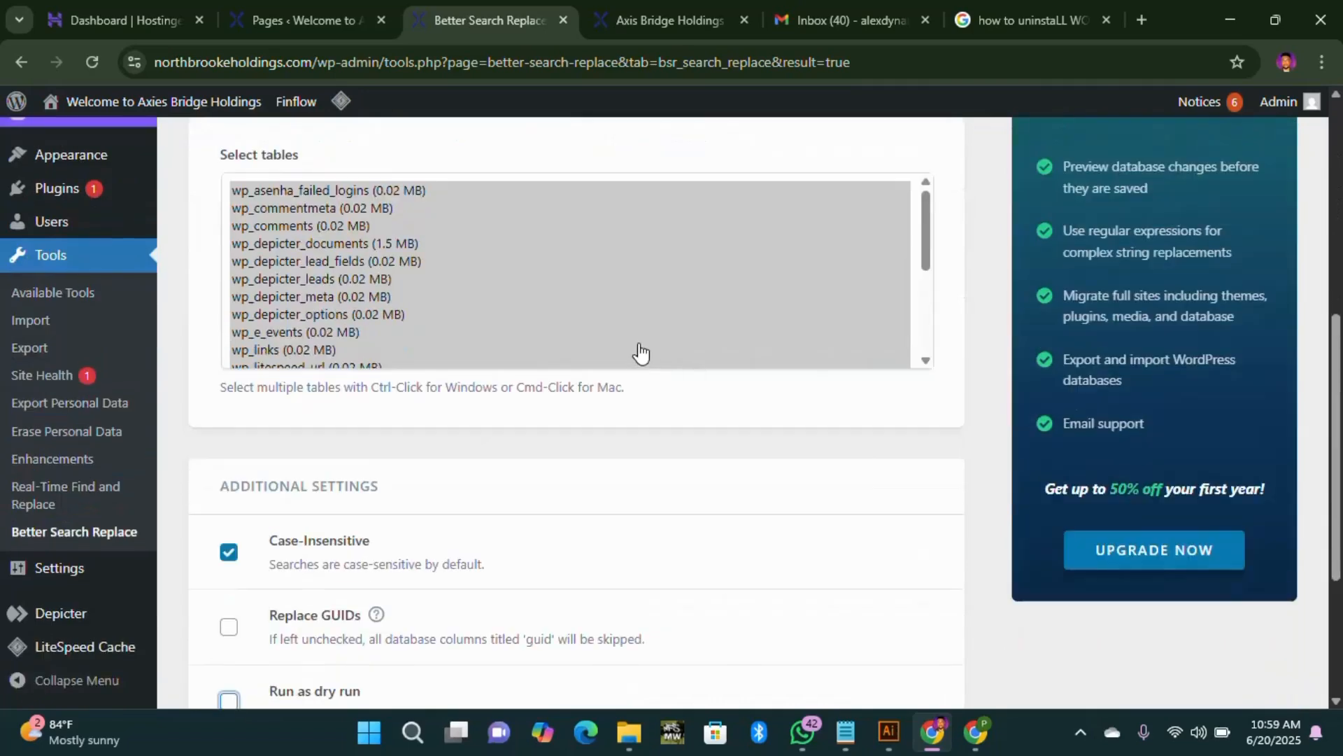
{"action": "scroll", "coordinate": [641, 353], "scroll_direction": "down", "scroll_amount": 4}
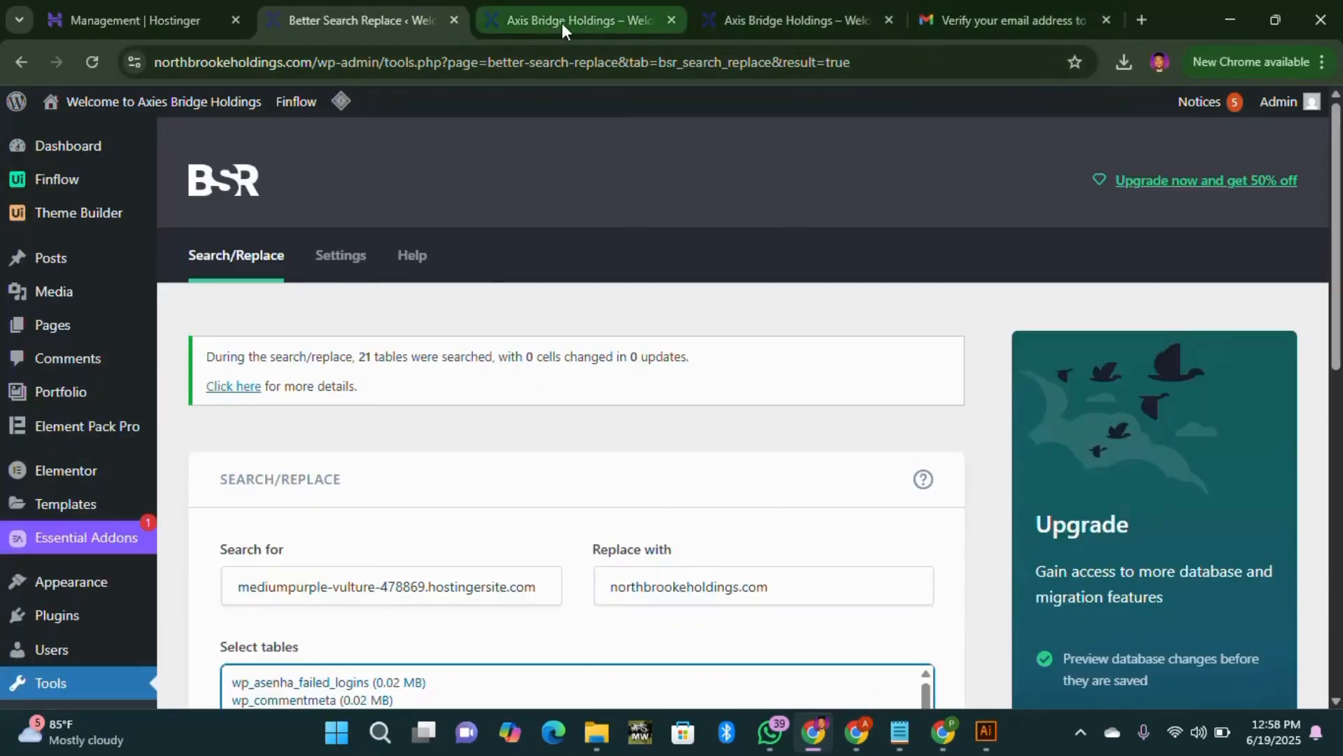
{"action": "left_click", "coordinate": [561, 22]}
{"action": "scroll", "coordinate": [279, 189], "scroll_direction": "up", "scroll_amount": 5}
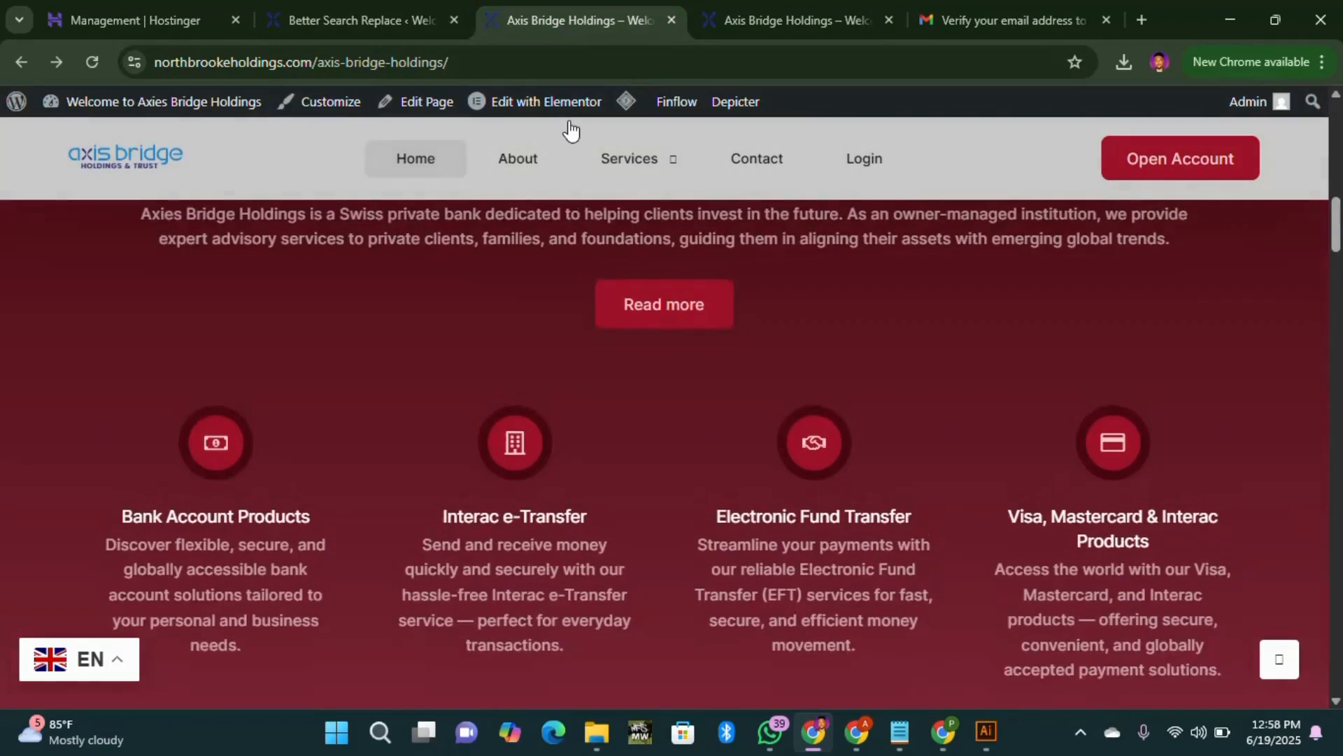
Step: Go from the search-replace results to the General settings page
{"action": "scroll", "coordinate": [570, 130], "scroll_direction": "up", "scroll_amount": 1}
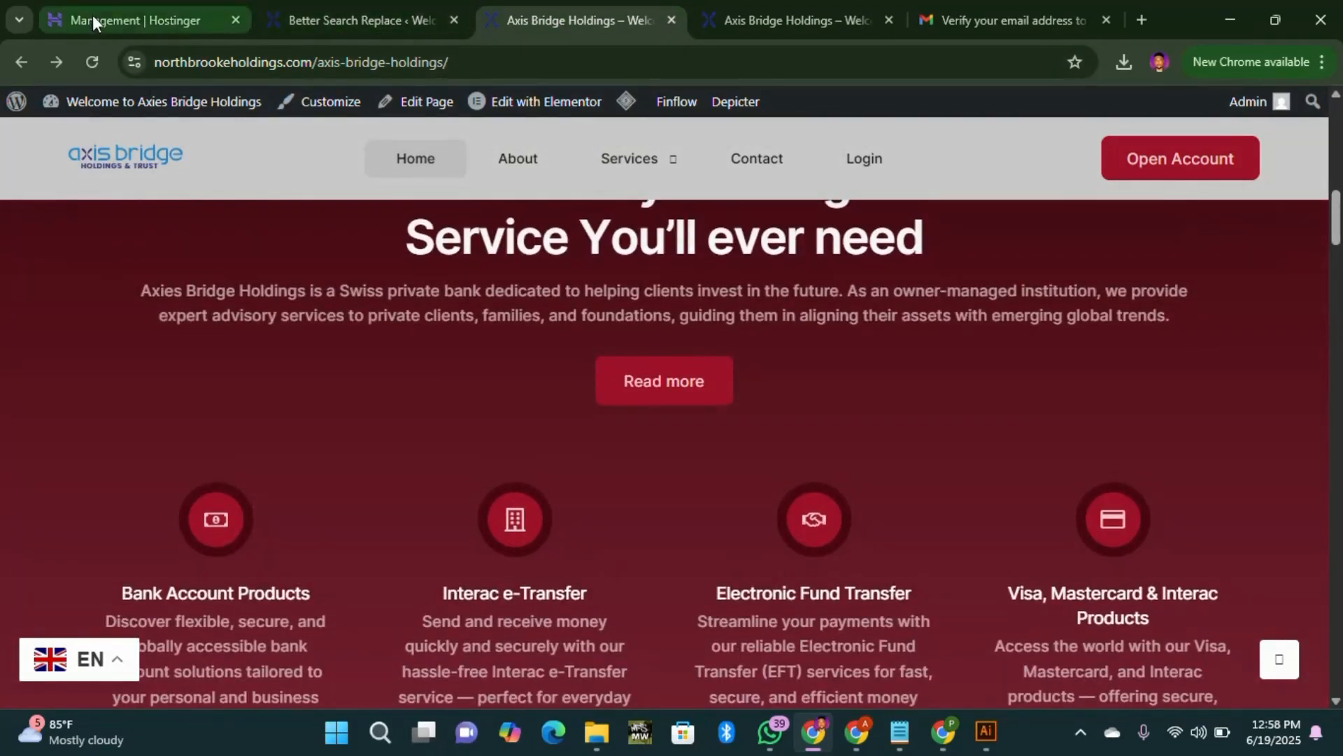
{"action": "left_click", "coordinate": [334, 18]}
{"action": "scroll", "coordinate": [89, 444], "scroll_direction": "down", "scroll_amount": 6}
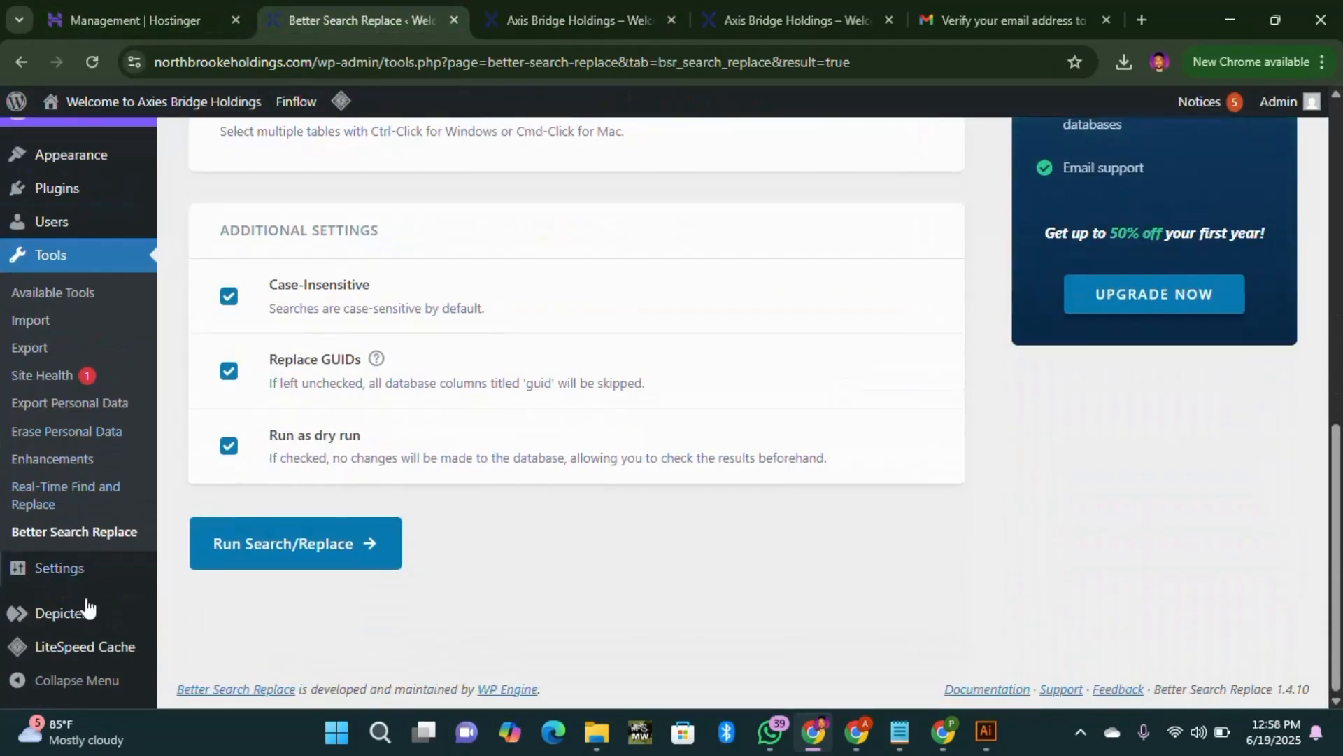
{"action": "left_click", "coordinate": [90, 577]}
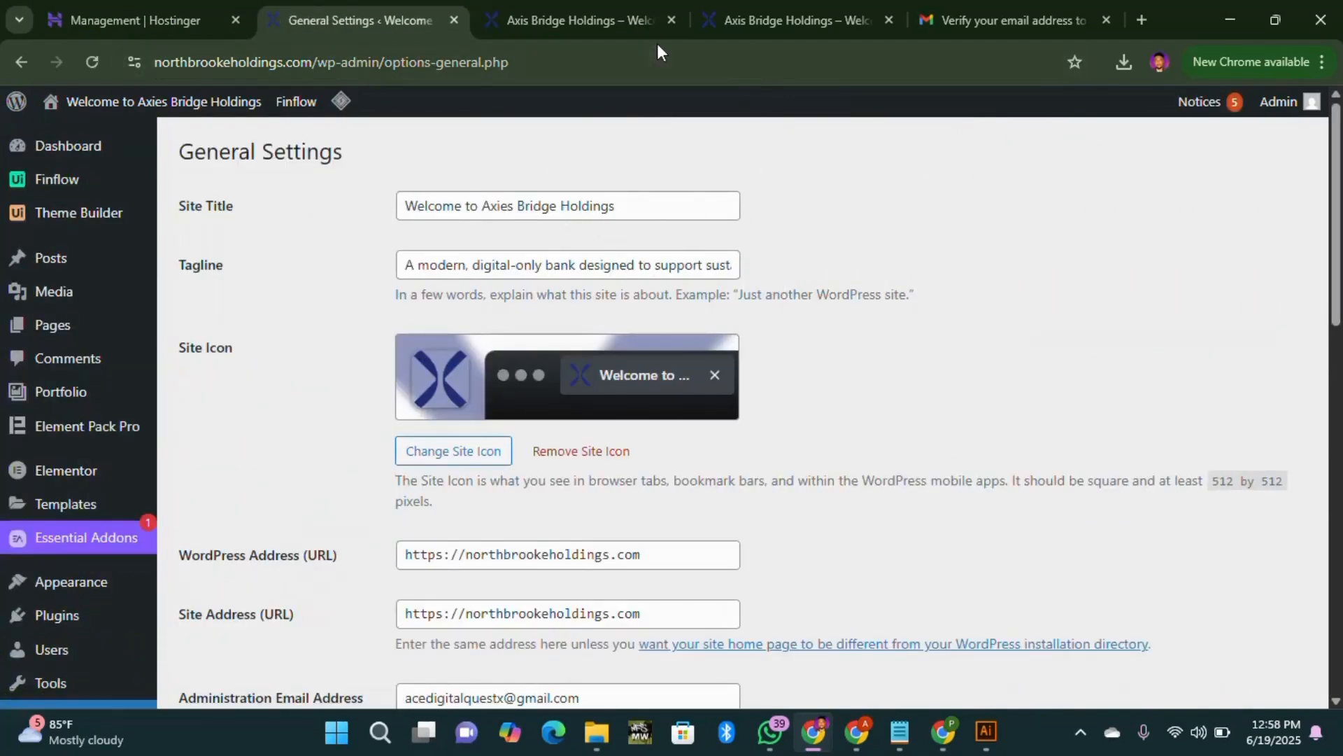
Step: Reload the live site and scroll it to check for any name changes
{"action": "left_click", "coordinate": [647, 23]}
{"action": "scroll", "coordinate": [1333, 259], "scroll_direction": "down", "scroll_amount": 5}
{"action": "left_click_drag", "start_coordinate": [1333, 259], "coordinate": [1333, 661]}
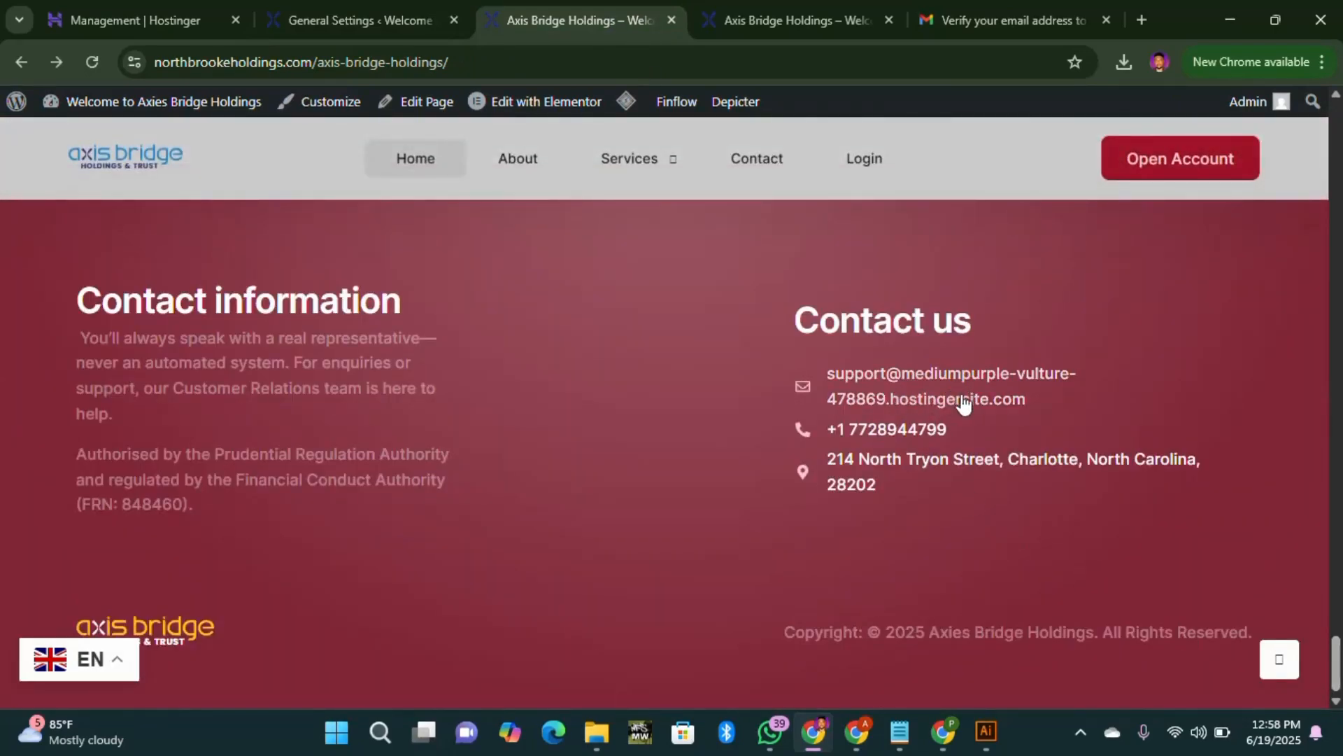
{"action": "left_click", "coordinate": [92, 62]}
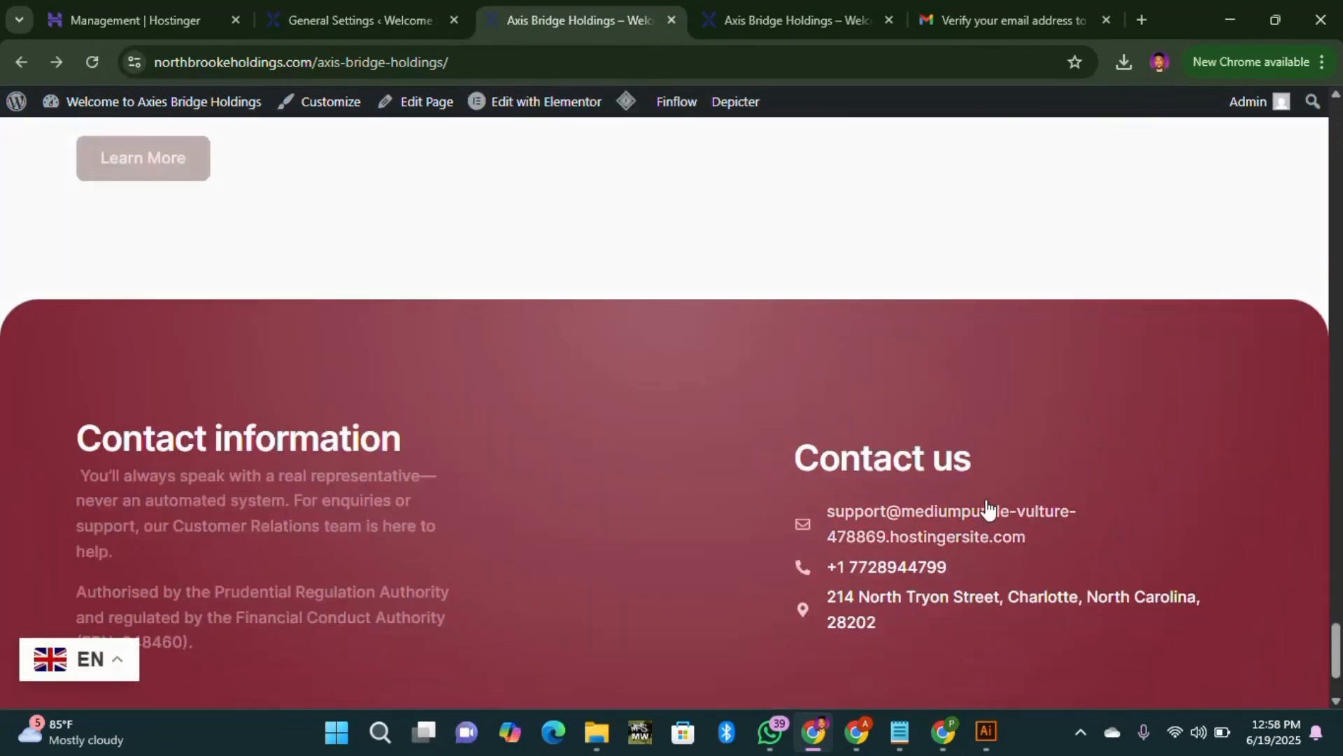
{"action": "scroll", "coordinate": [989, 510], "scroll_direction": "up", "scroll_amount": 10}
Step: Compare the brand name in the Site Title with the live site, then move to Real-Time Find and Replace
{"action": "left_click", "coordinate": [360, 21]}
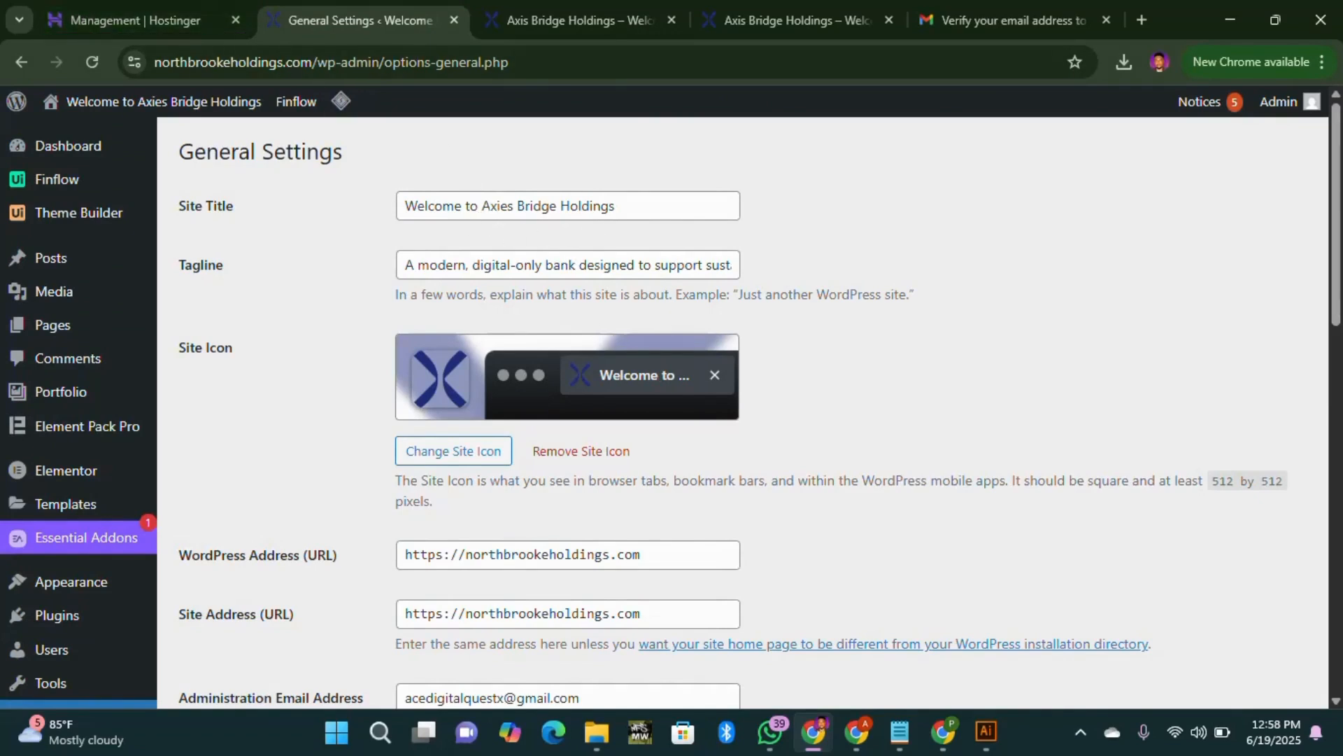
{"action": "left_click_drag", "start_coordinate": [481, 206], "coordinate": [614, 205]}
{"action": "key", "text": "ctrl+c"}
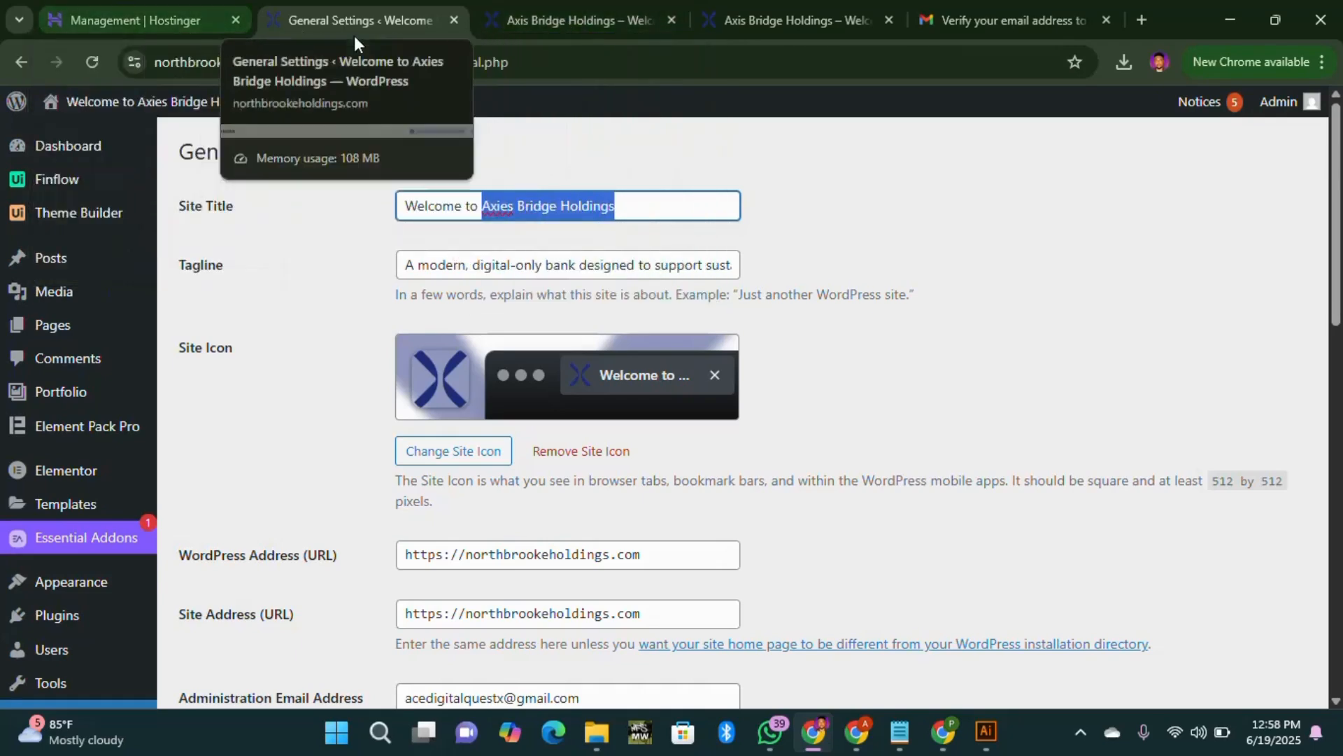
{"action": "left_click", "coordinate": [521, 21]}
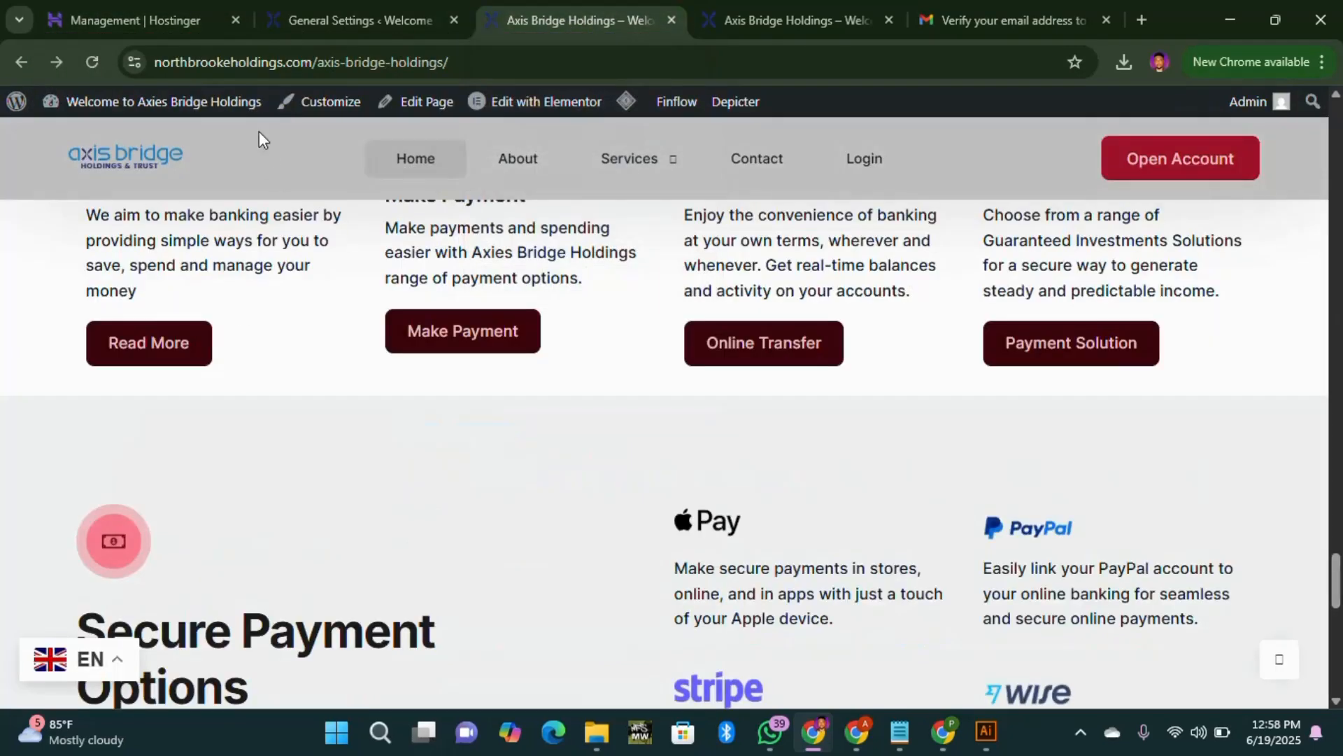
{"action": "left_click", "coordinate": [309, 20]}
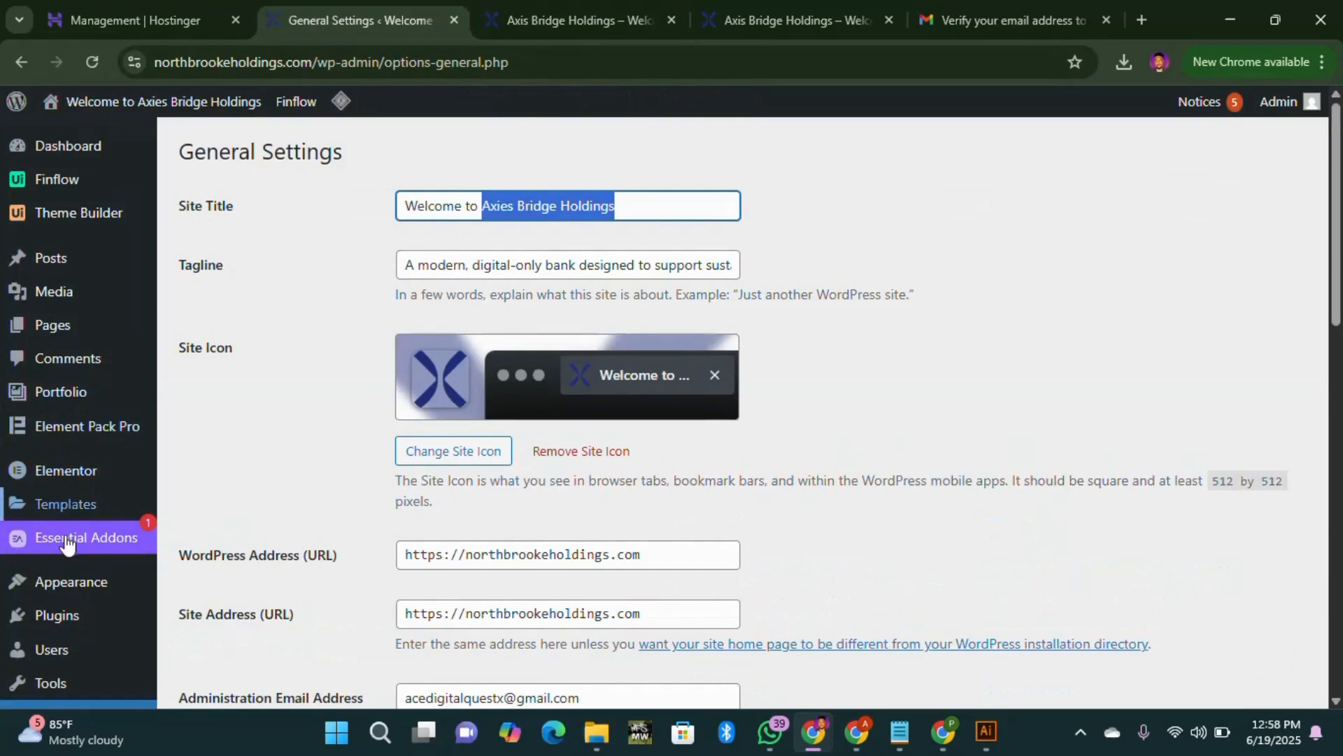
{"action": "scroll", "coordinate": [84, 504], "scroll_direction": "down", "scroll_amount": 3}
{"action": "mouse_move", "coordinate": [87, 495]}
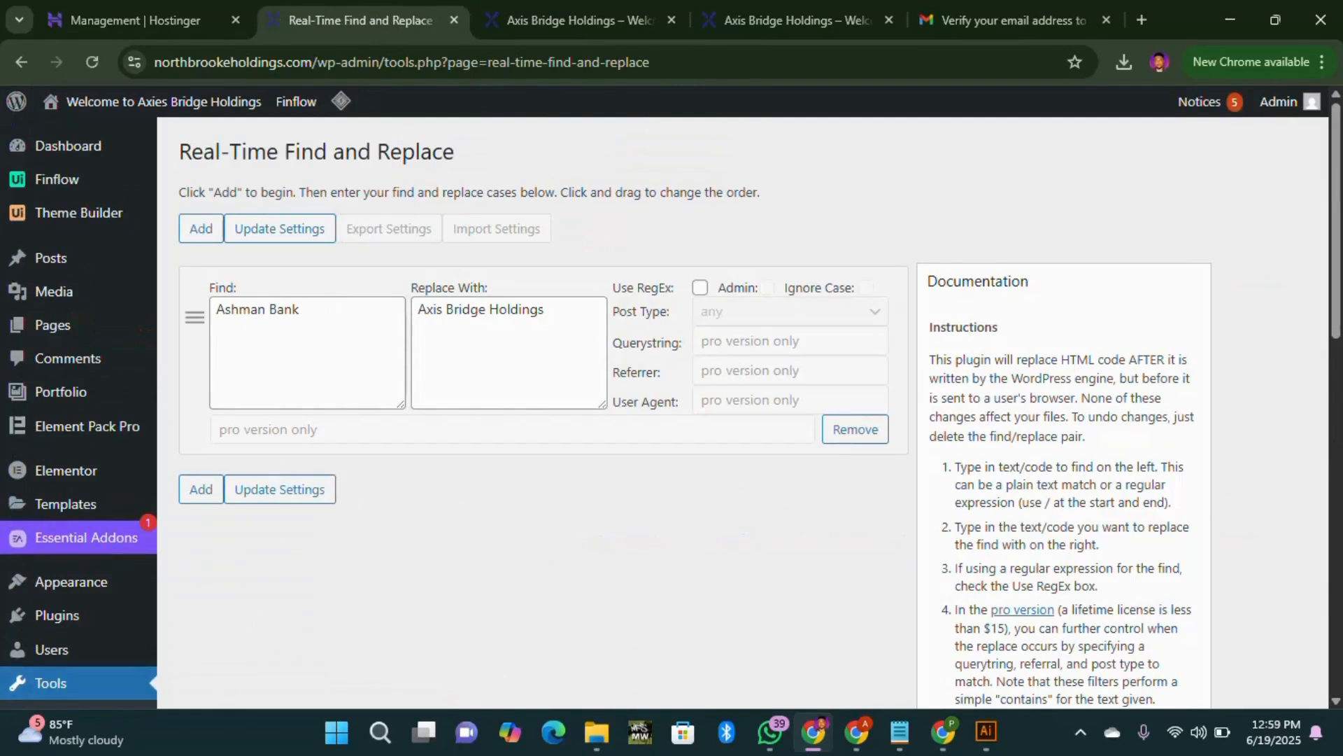
Step: Set Find to 'Axies Bridge Holdings' and copy 'northbrookeholdings' from the site address
{"action": "left_click_drag", "start_coordinate": [308, 310], "coordinate": [163, 314]}
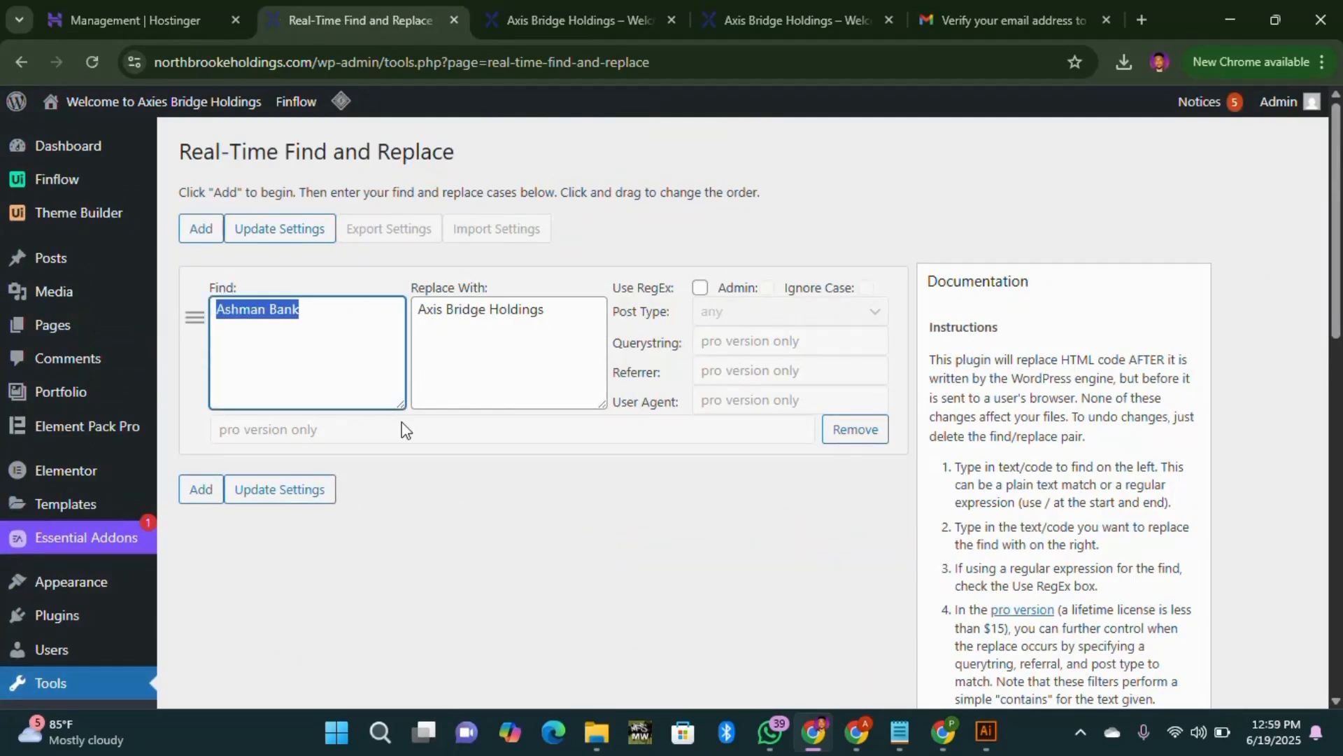
{"action": "key", "text": "ctrl+v"}
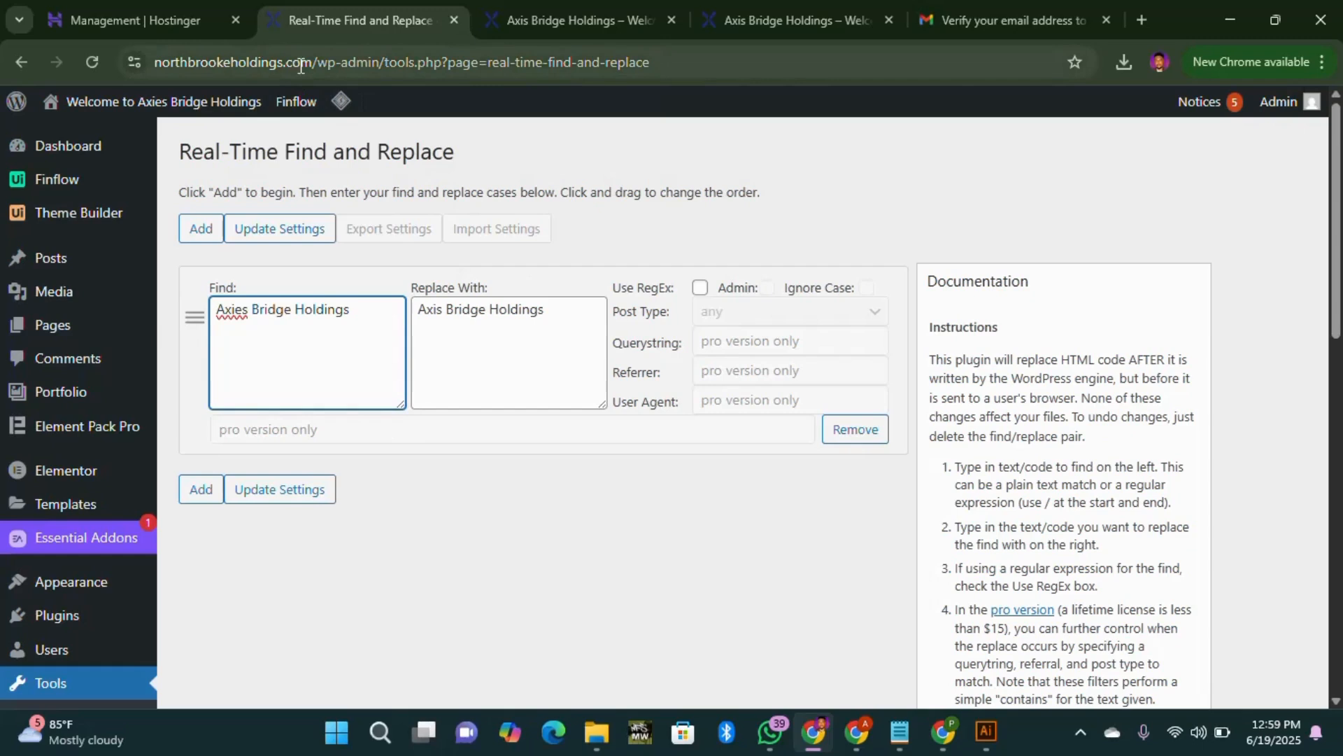
{"action": "left_click_drag", "start_coordinate": [314, 62], "coordinate": [154, 69]}
{"action": "left_click", "coordinate": [345, 63]}
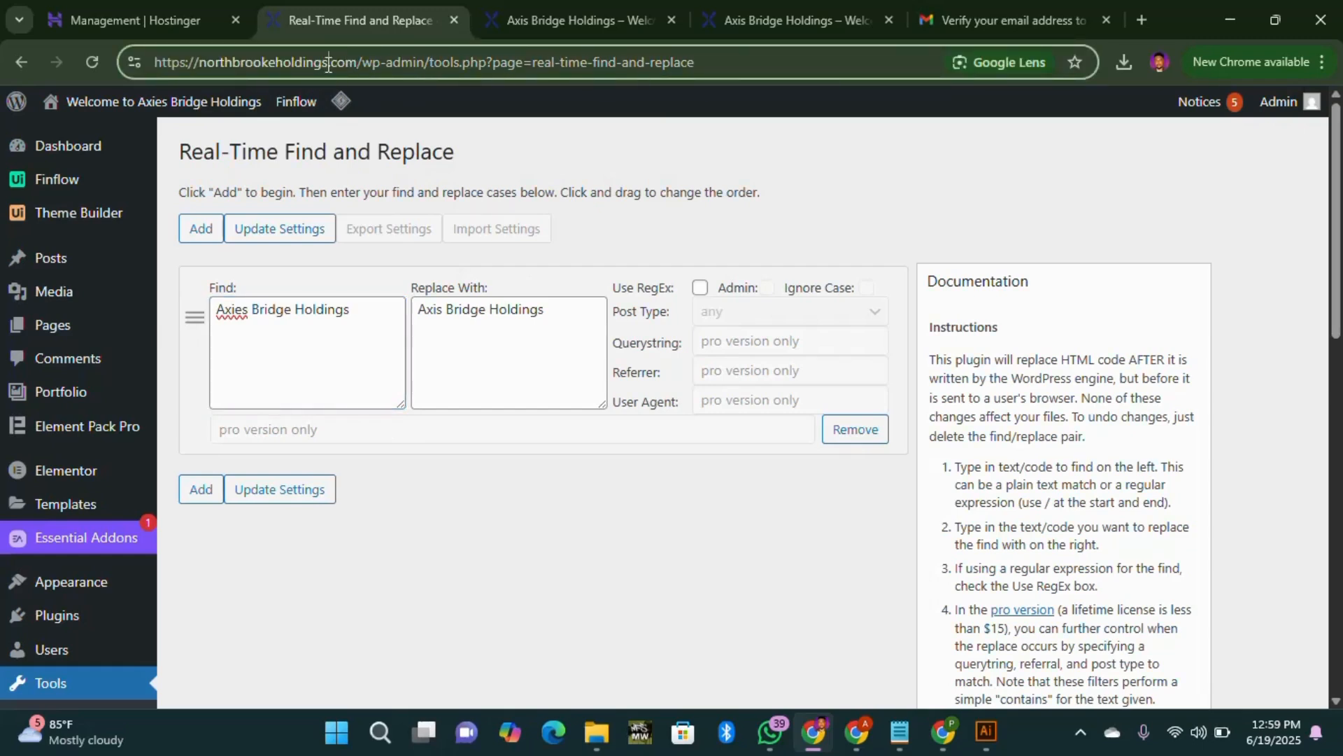
{"action": "left_click_drag", "start_coordinate": [328, 64], "coordinate": [201, 70]}
{"action": "key", "text": "ctrl+c"}
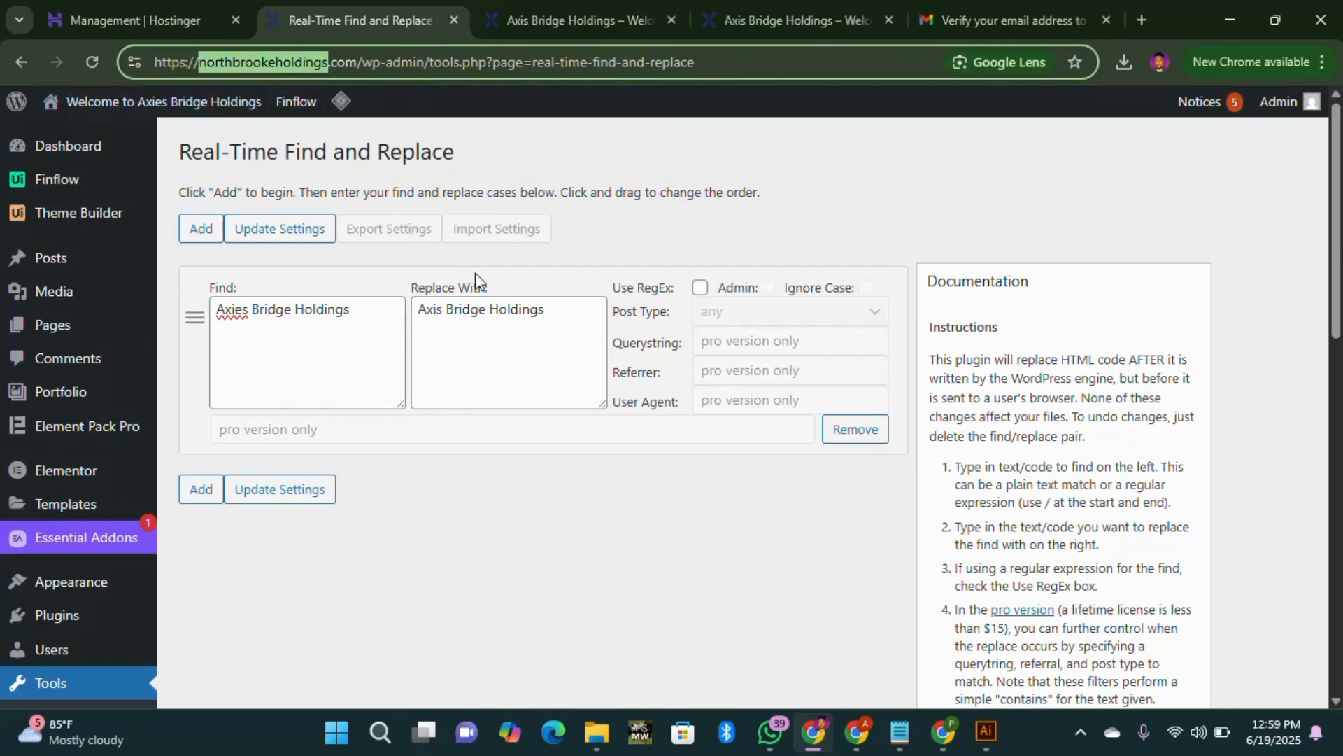
Step: Set Replace With to 'North Brooke Holdings' with proper capitals and save with Update Settings
{"action": "left_click_drag", "start_coordinate": [544, 309], "coordinate": [426, 310]}
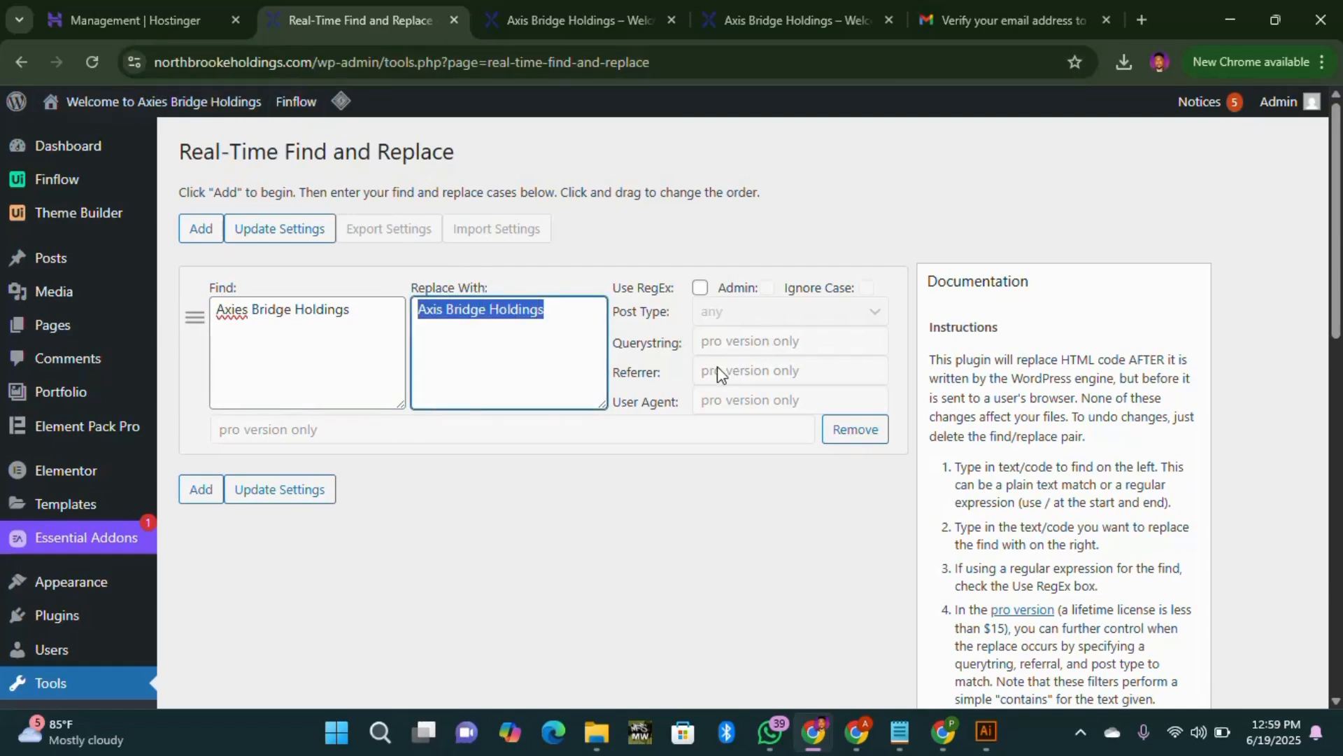
{"action": "key", "text": "ctrl+v"}
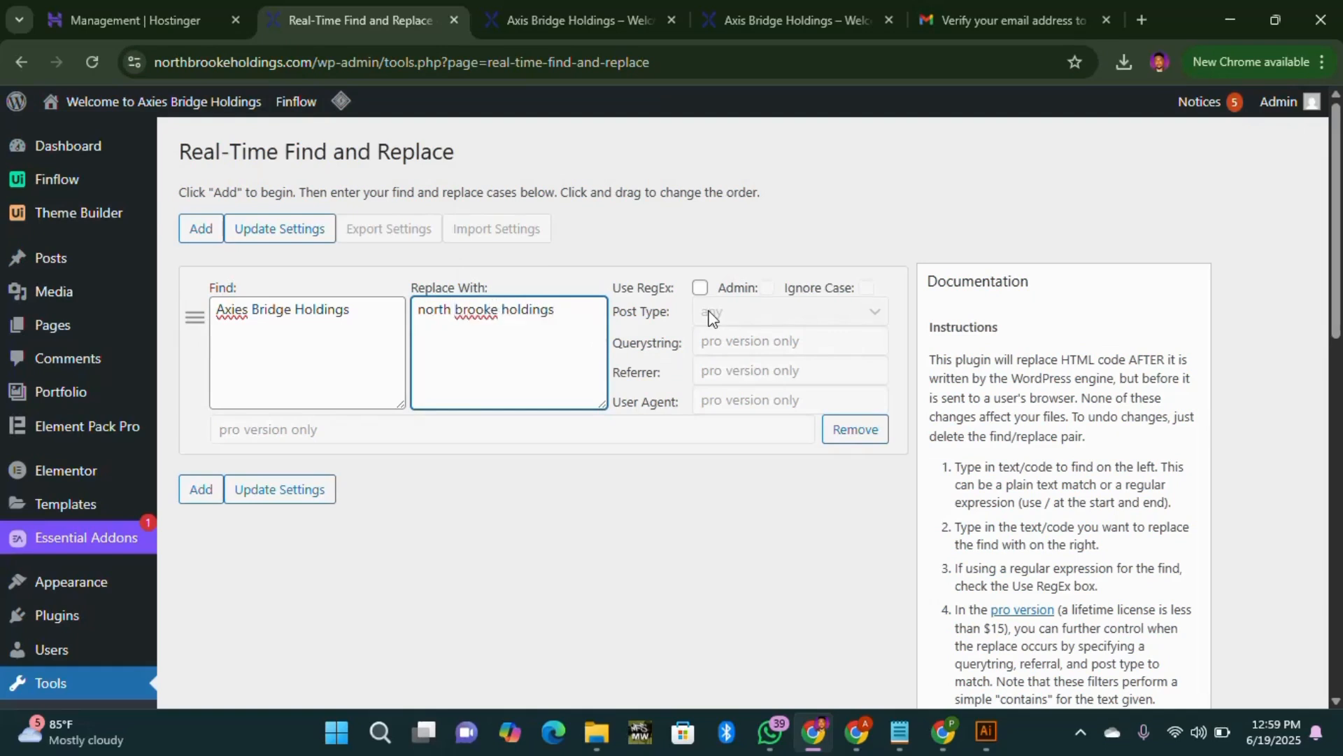
{"action": "key", "text": "BackSpace"}
{"action": "type", "text": "H"}
{"action": "key", "text": "BackSpace"}
{"action": "type", "text": "B"}
{"action": "key", "text": "BackSpace"}
{"action": "type", "text": "N"}
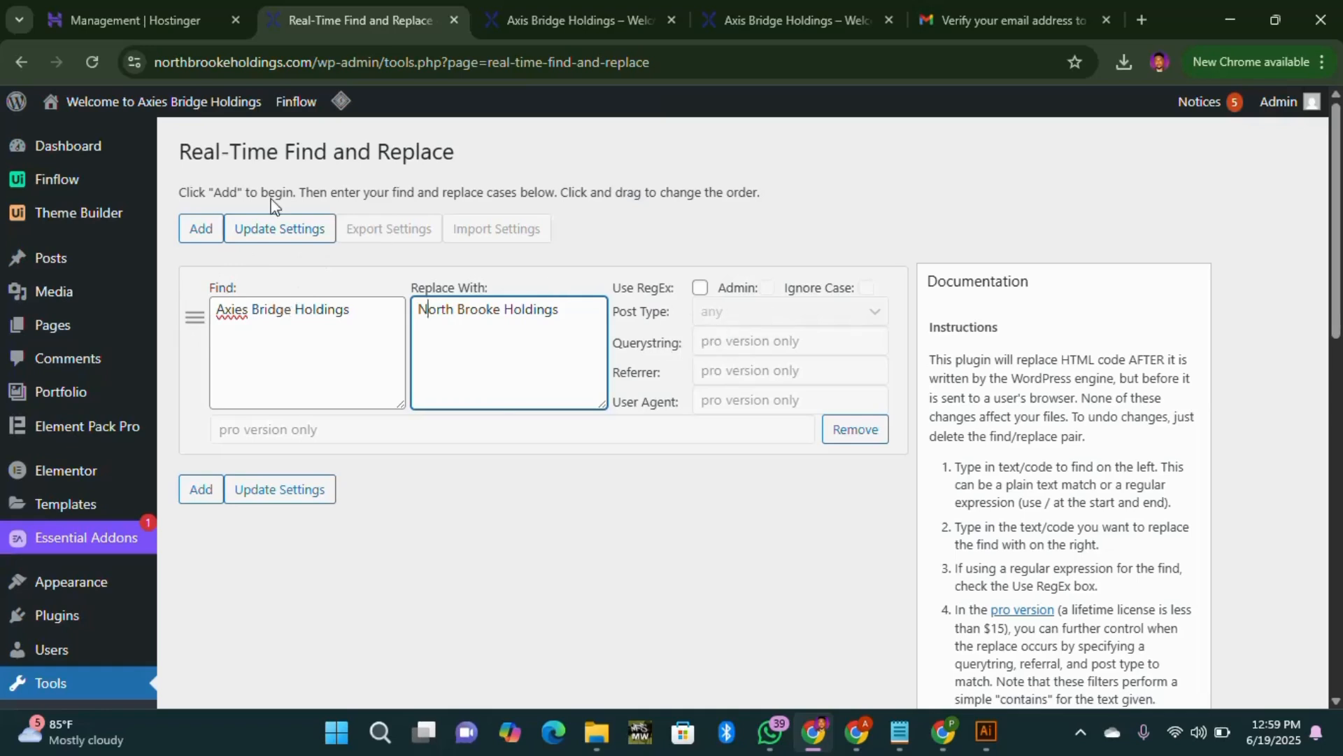
{"action": "left_click", "coordinate": [300, 230]}
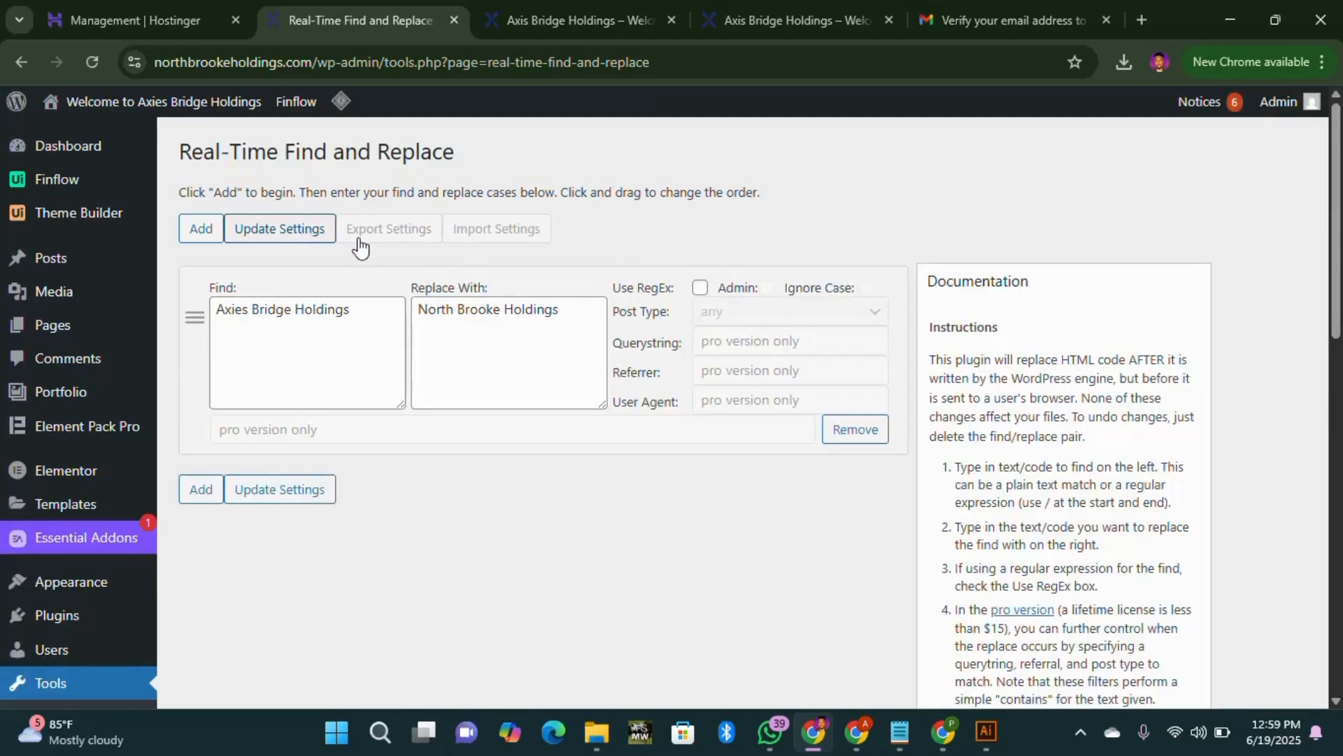
{"action": "left_click", "coordinate": [570, 22]}
Step: Reload and scroll the live site to look for North Brooke Holdings, then return to the plugin settings
{"action": "scroll", "coordinate": [210, 129], "scroll_direction": "up", "scroll_amount": 10}
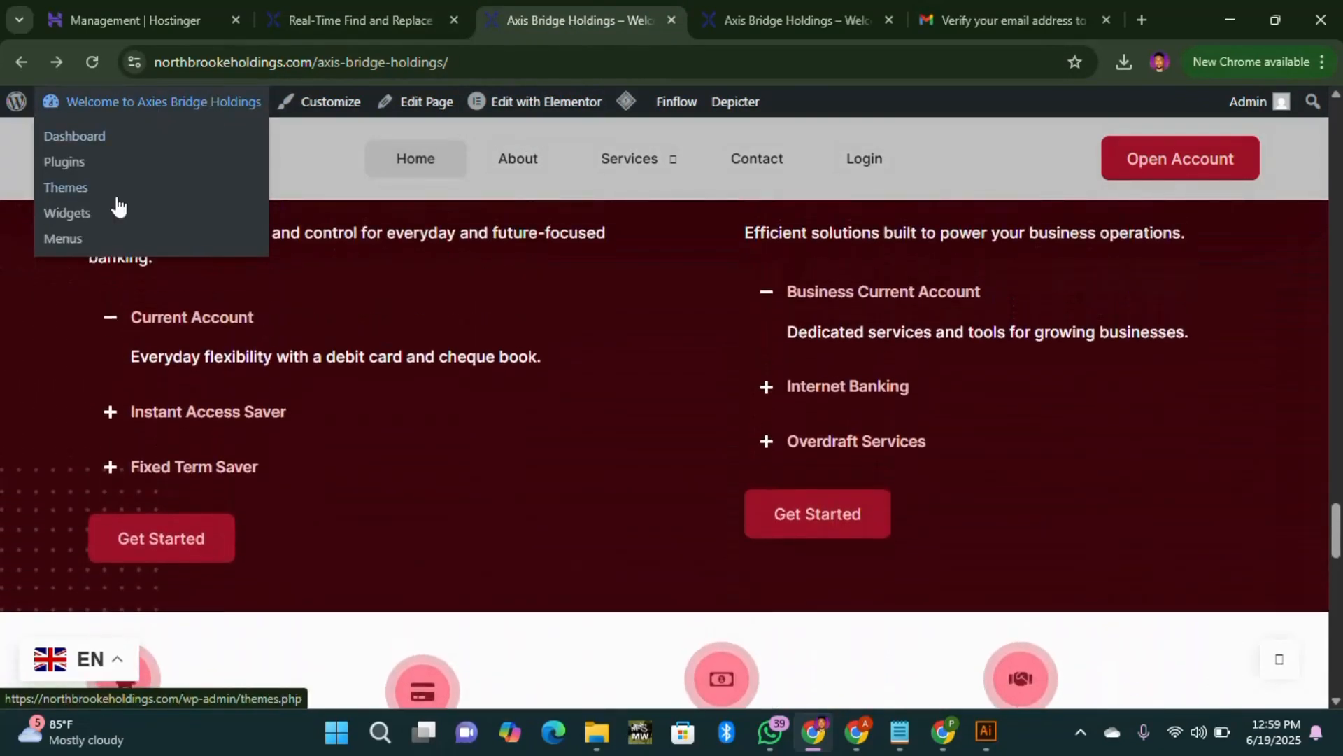
{"action": "left_click", "coordinate": [92, 62]}
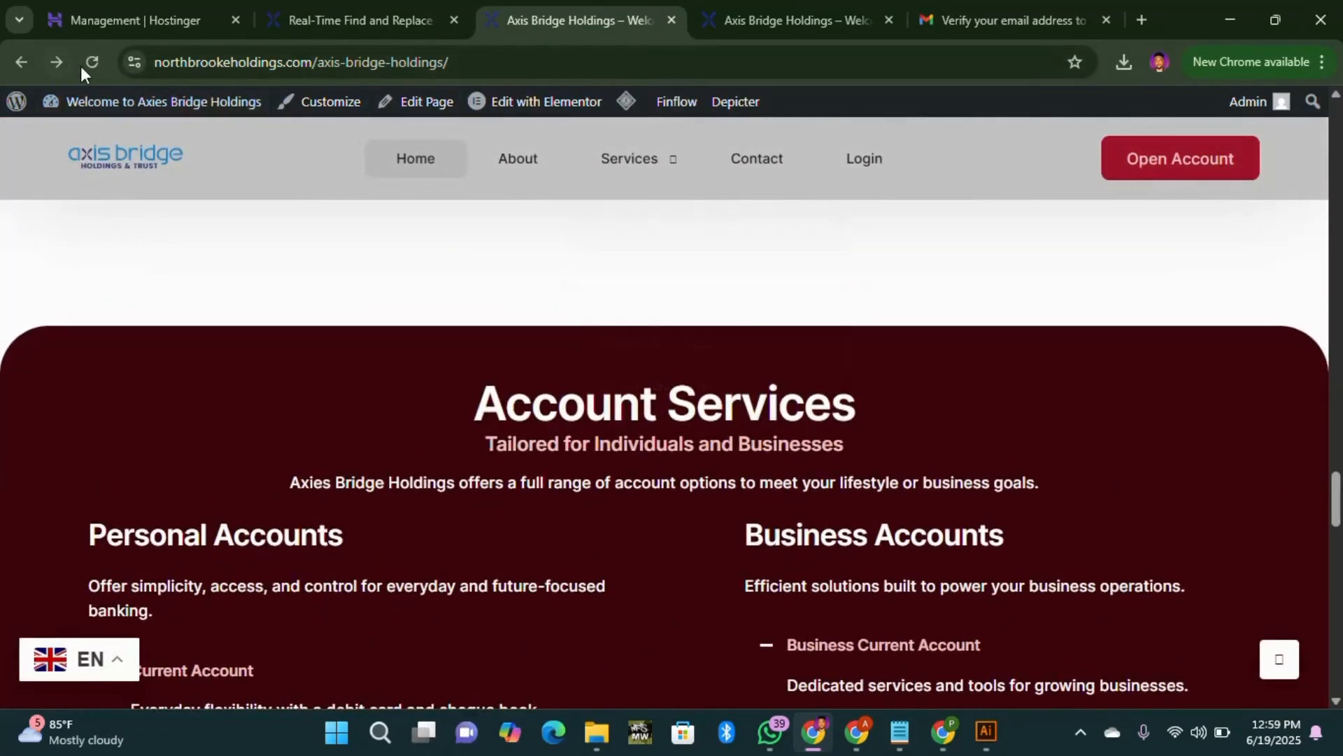
{"action": "scroll", "coordinate": [895, 375], "scroll_direction": "down", "scroll_amount": 7}
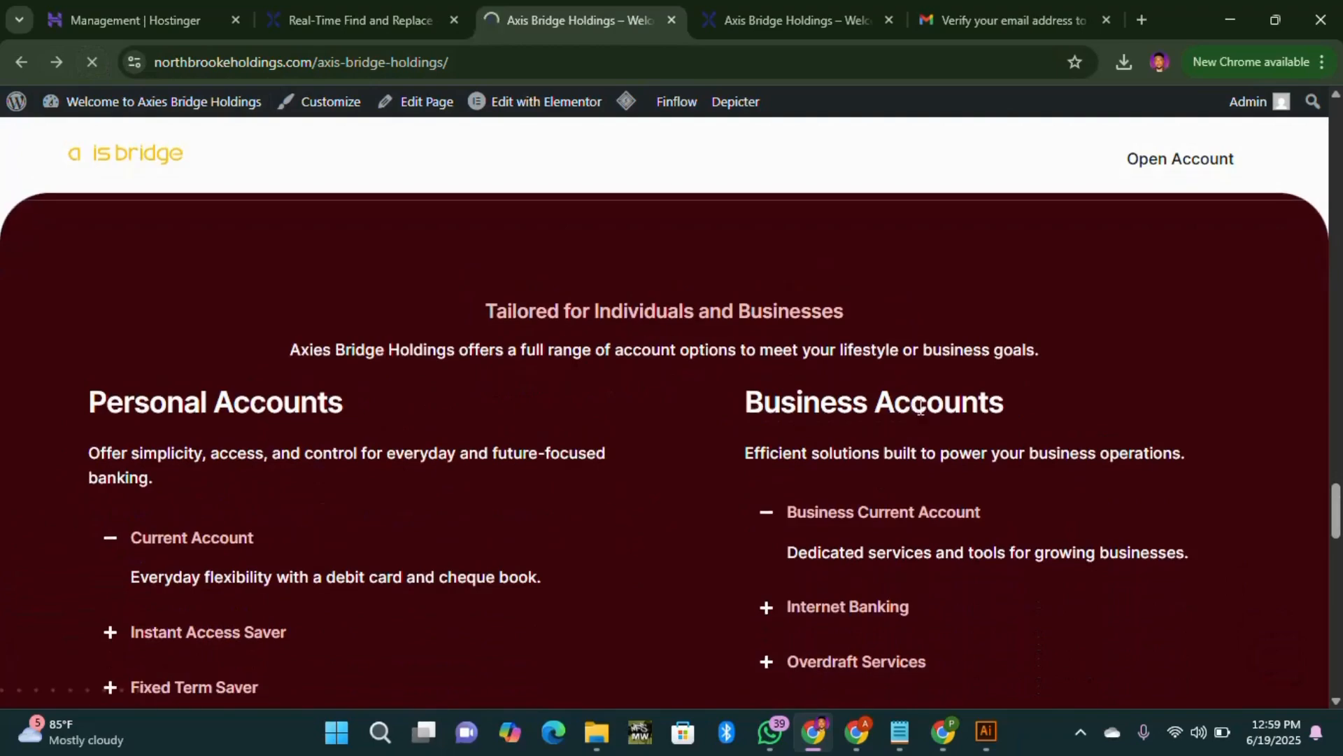
{"action": "scroll", "coordinate": [930, 413], "scroll_direction": "down", "scroll_amount": 14}
{"action": "scroll", "coordinate": [964, 414], "scroll_direction": "up", "scroll_amount": 2}
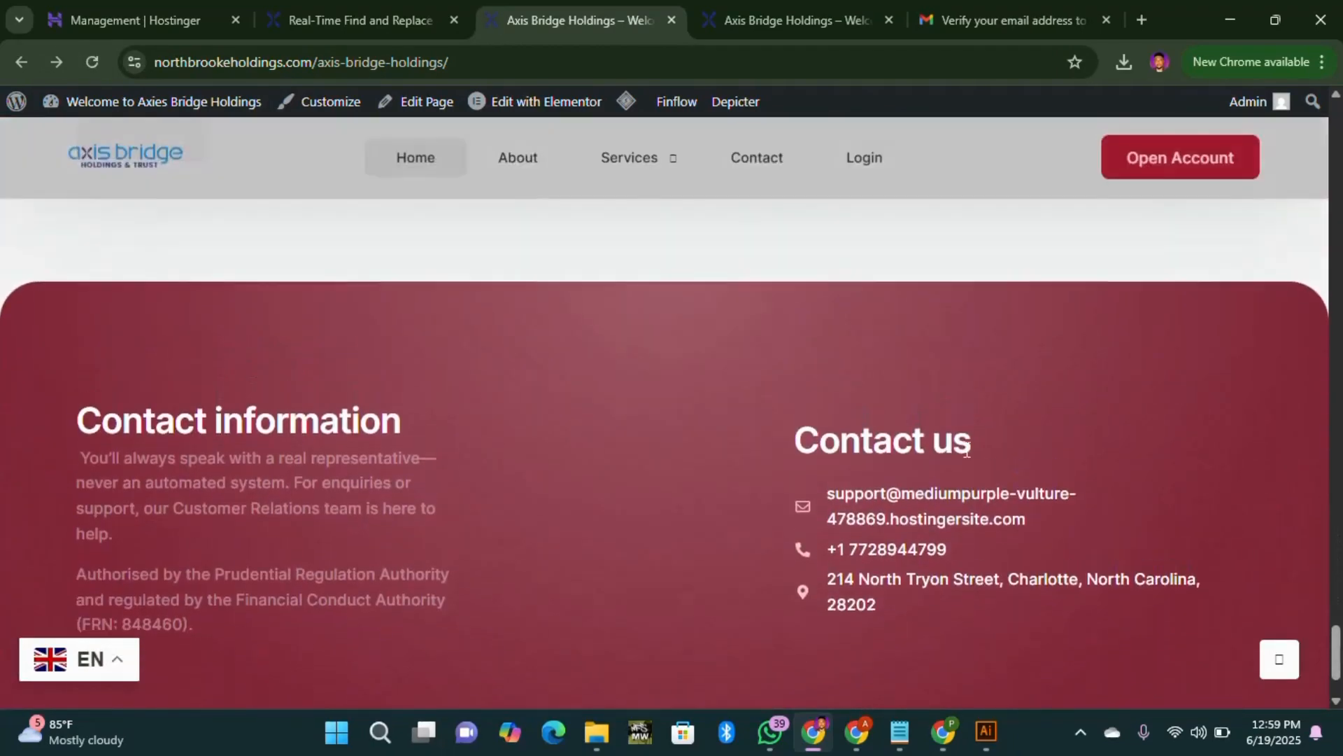
{"action": "scroll", "coordinate": [396, 414], "scroll_direction": "up", "scroll_amount": 20}
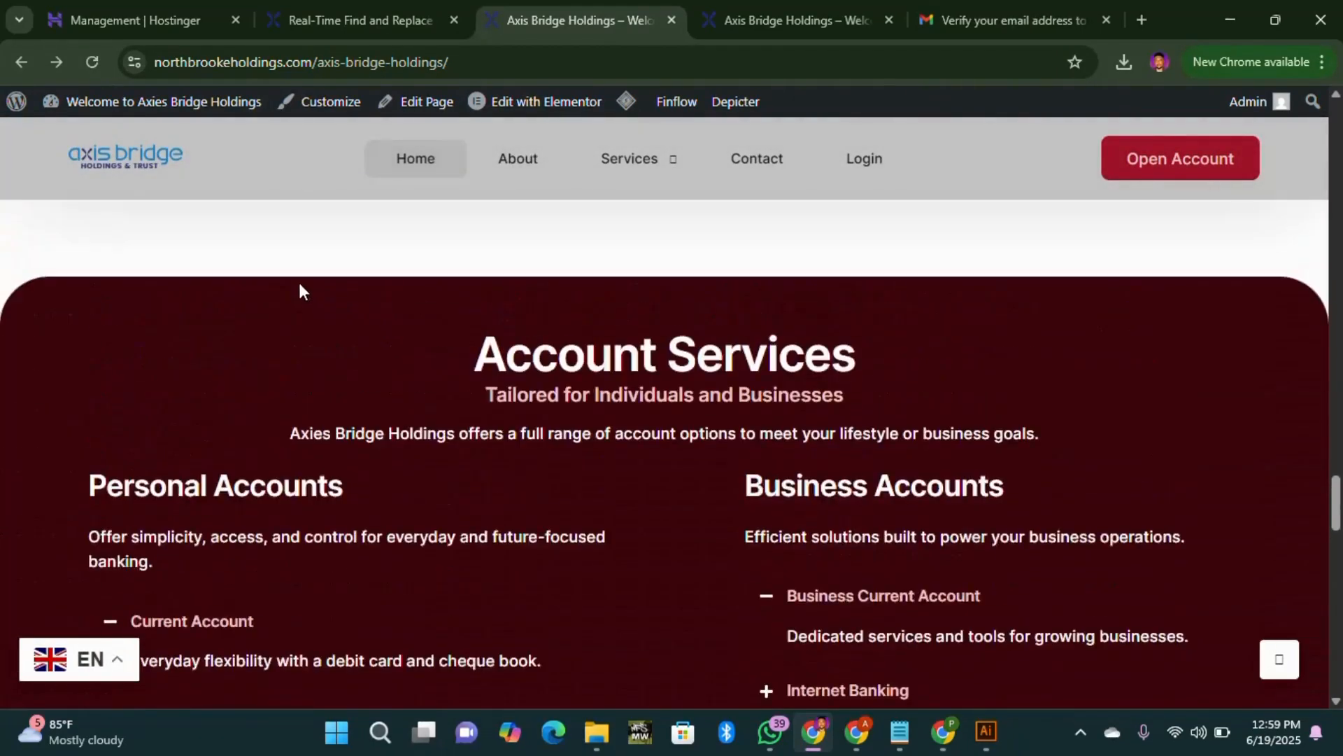
{"action": "scroll", "coordinate": [351, 273], "scroll_direction": "up", "scroll_amount": 20}
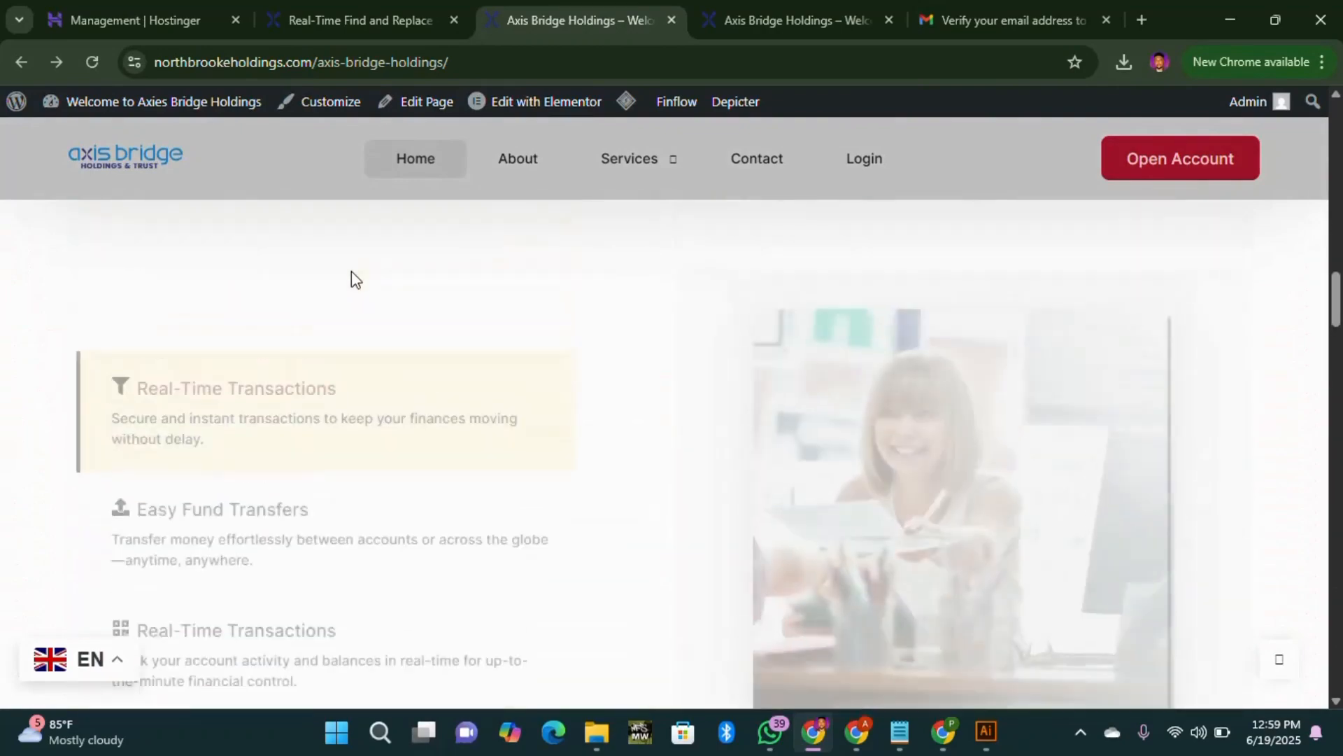
{"action": "scroll", "coordinate": [351, 278], "scroll_direction": "up", "scroll_amount": 10}
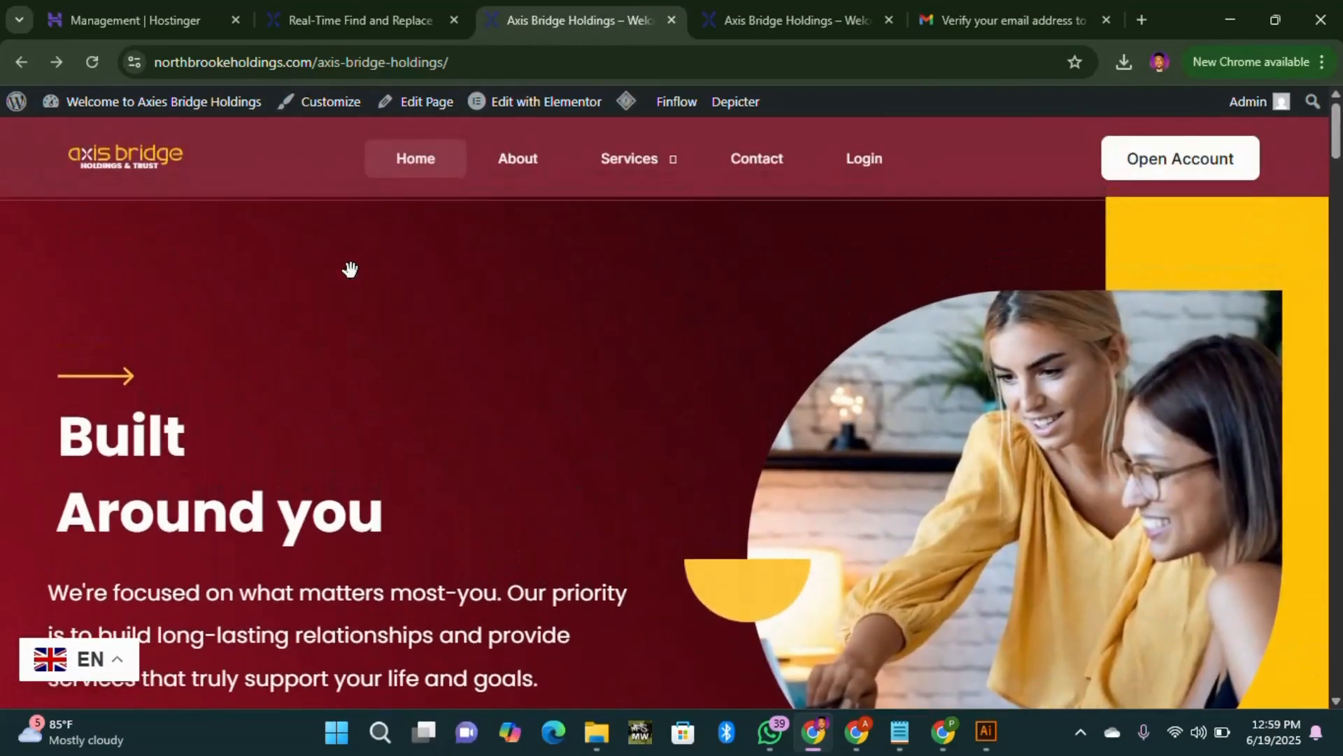
{"action": "scroll", "coordinate": [351, 270], "scroll_direction": "down", "scroll_amount": 5}
{"action": "scroll", "coordinate": [350, 264], "scroll_direction": "up", "scroll_amount": 5}
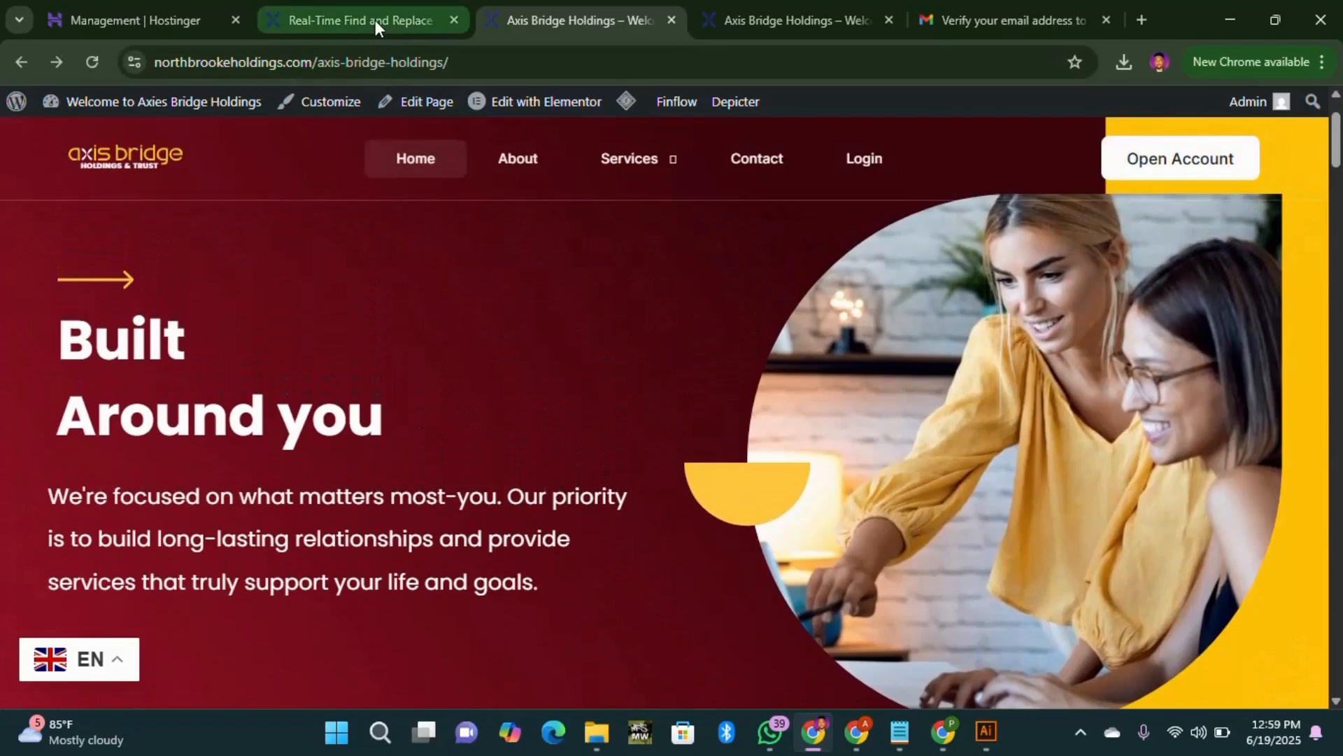
{"action": "left_click", "coordinate": [374, 20]}
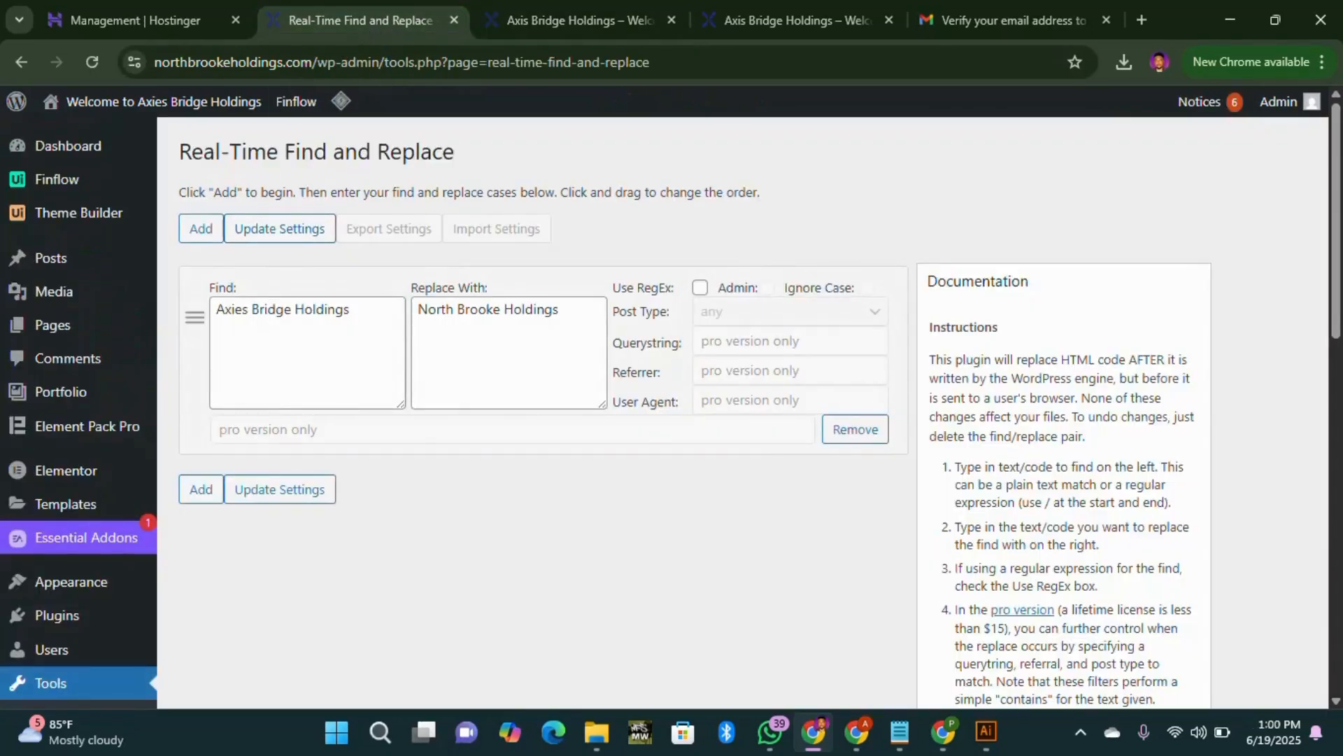
Step: Visit the LiteSpeed Cache settings and browse the admin menu before returning to the live Axis Bridge Holdings page
{"action": "scroll", "coordinate": [90, 534], "scroll_direction": "down", "scroll_amount": 6}
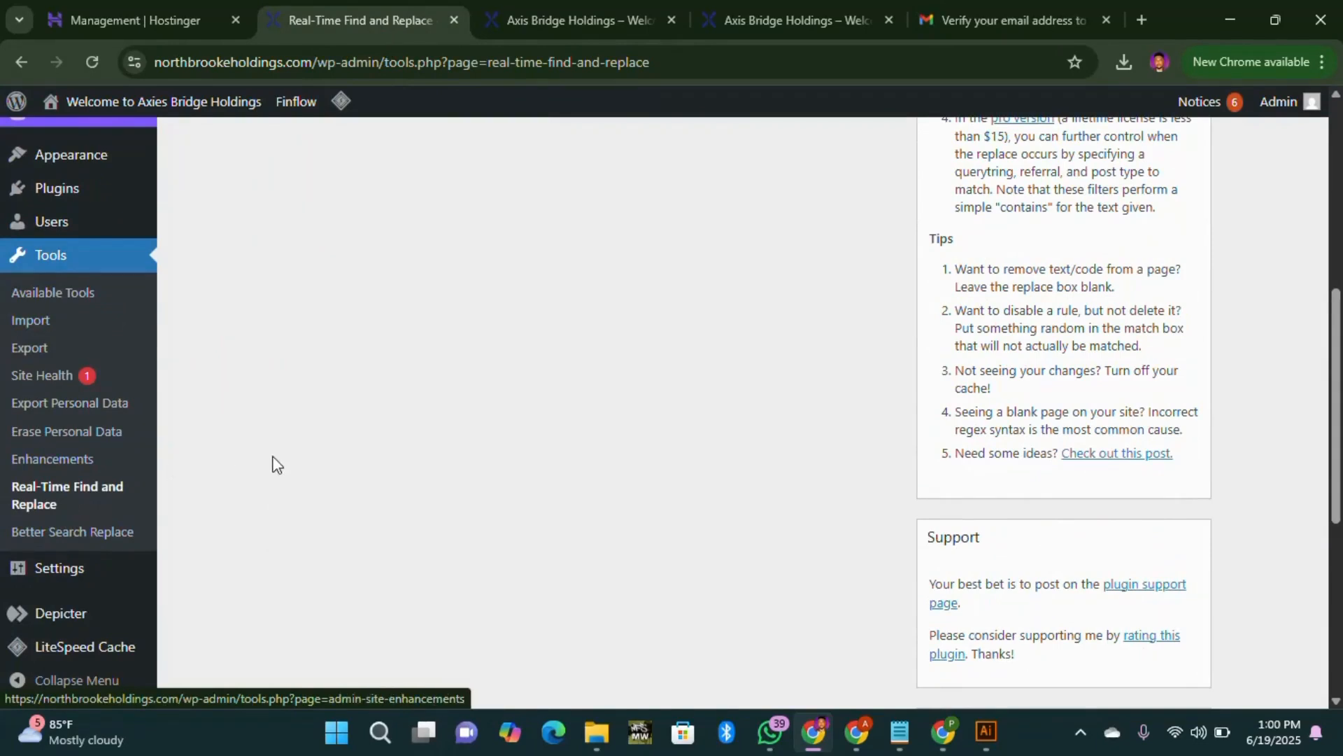
{"action": "scroll", "coordinate": [81, 645], "scroll_direction": "down", "scroll_amount": 3}
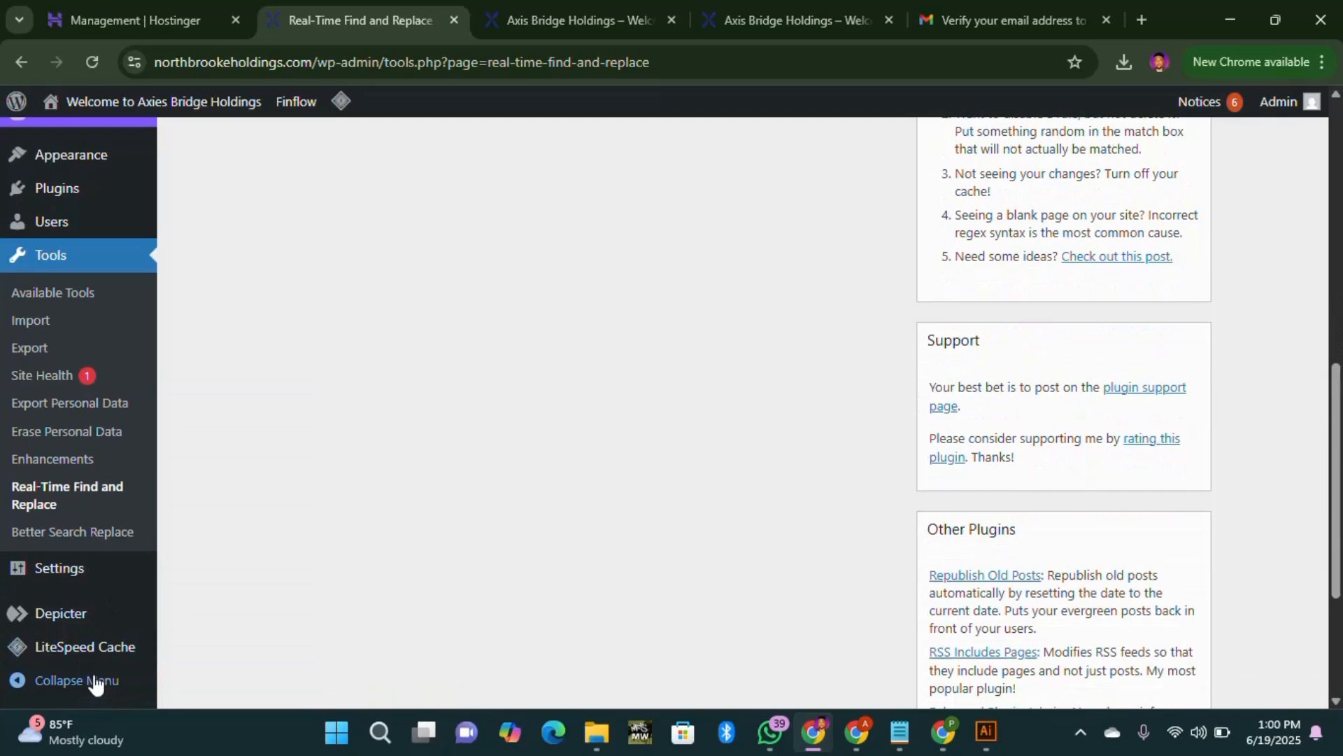
{"action": "mouse_move", "coordinate": [76, 587]}
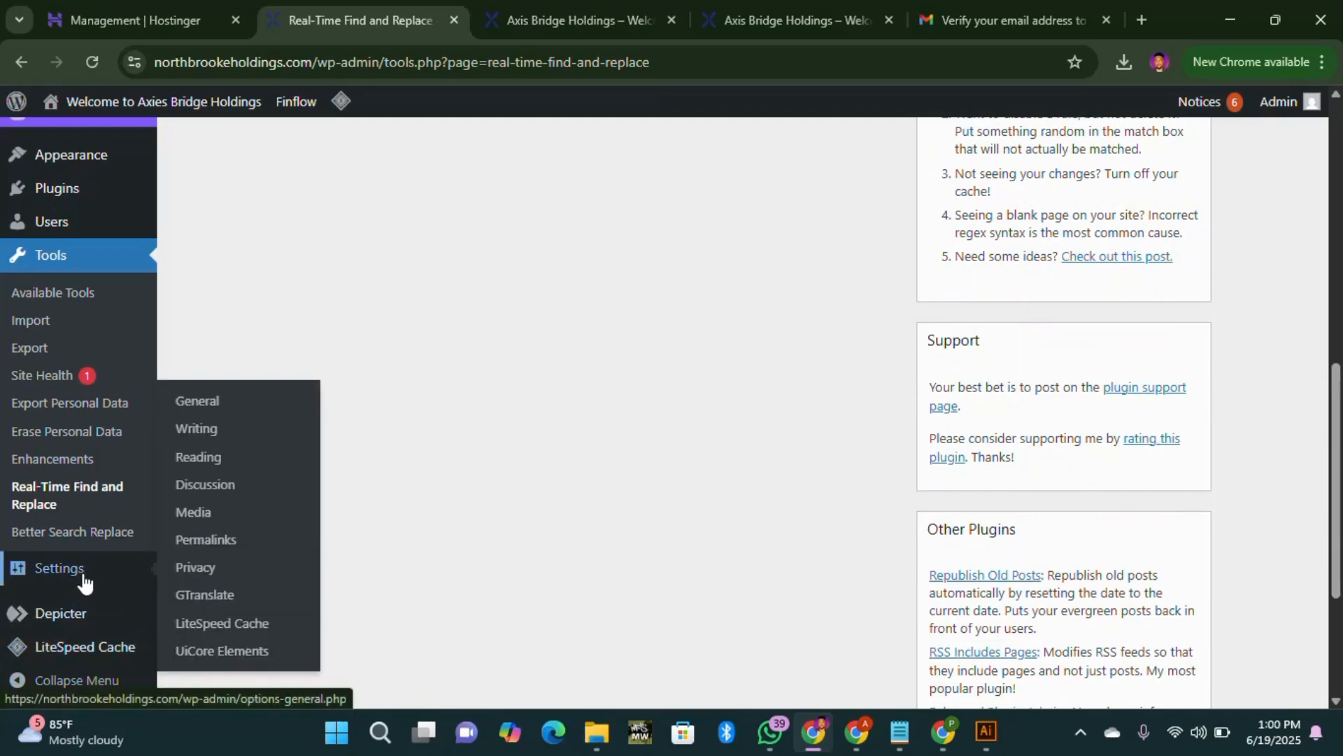
{"action": "left_click", "coordinate": [223, 623]}
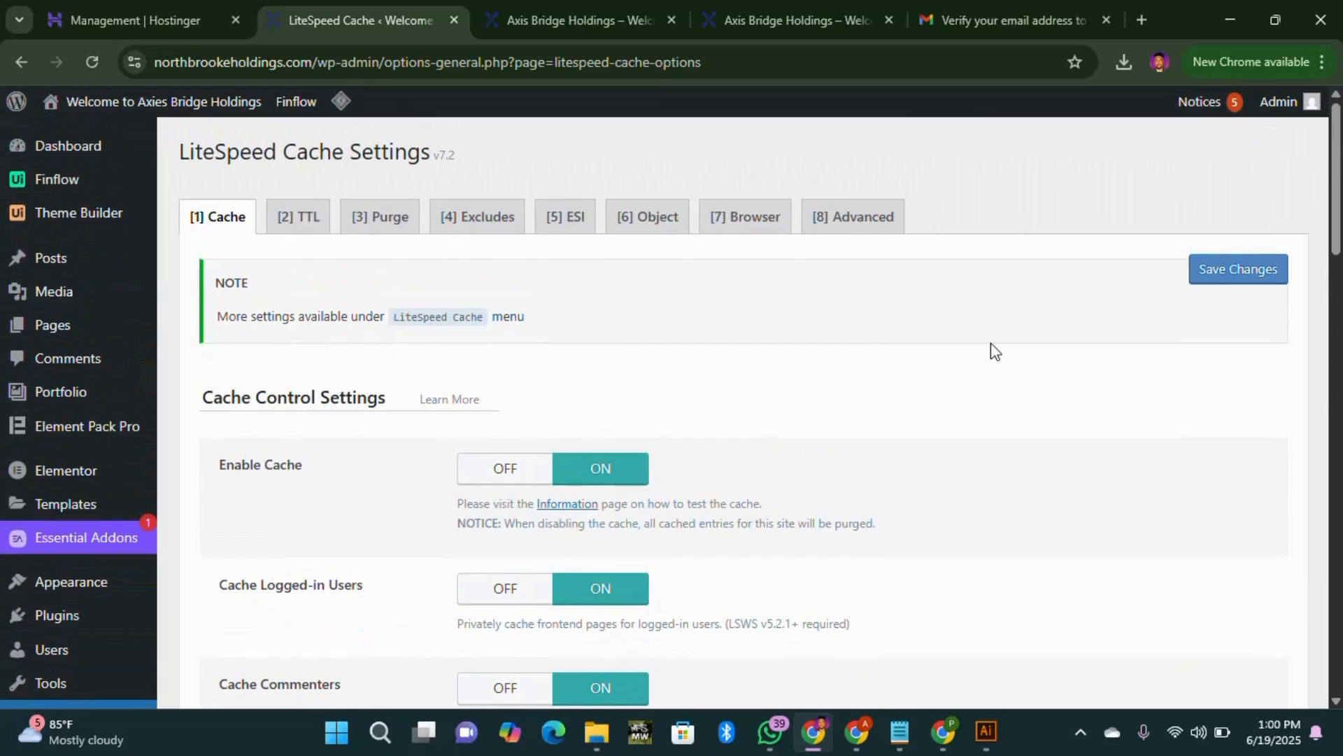
{"action": "mouse_move", "coordinate": [79, 157]}
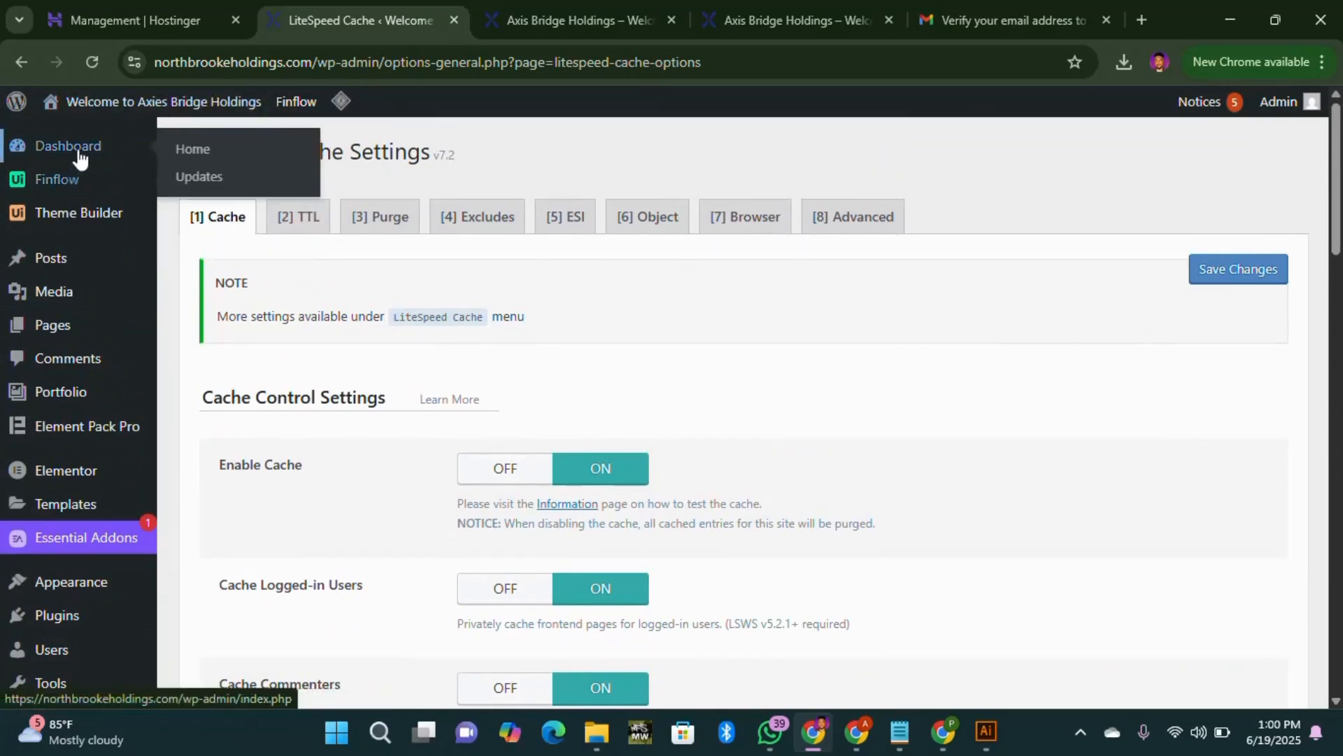
{"action": "mouse_move", "coordinate": [77, 329]}
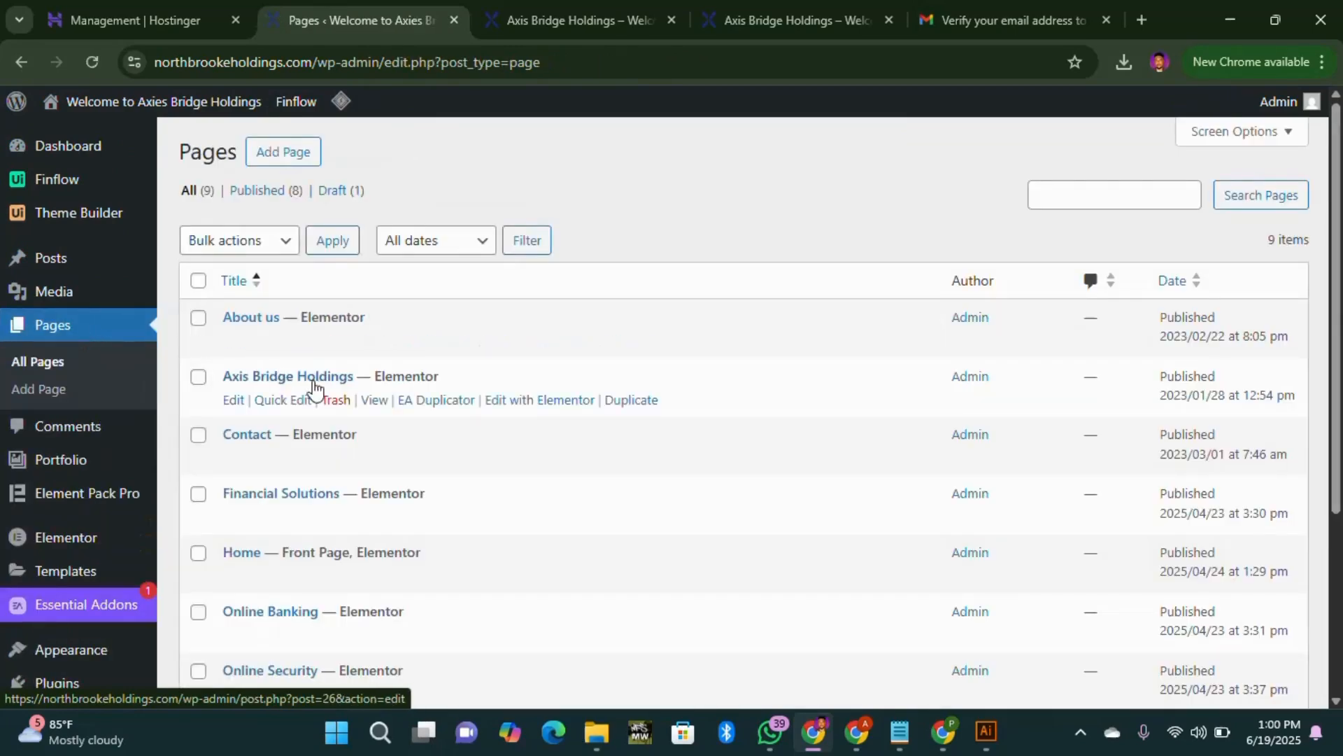
{"action": "left_click", "coordinate": [563, 19]}
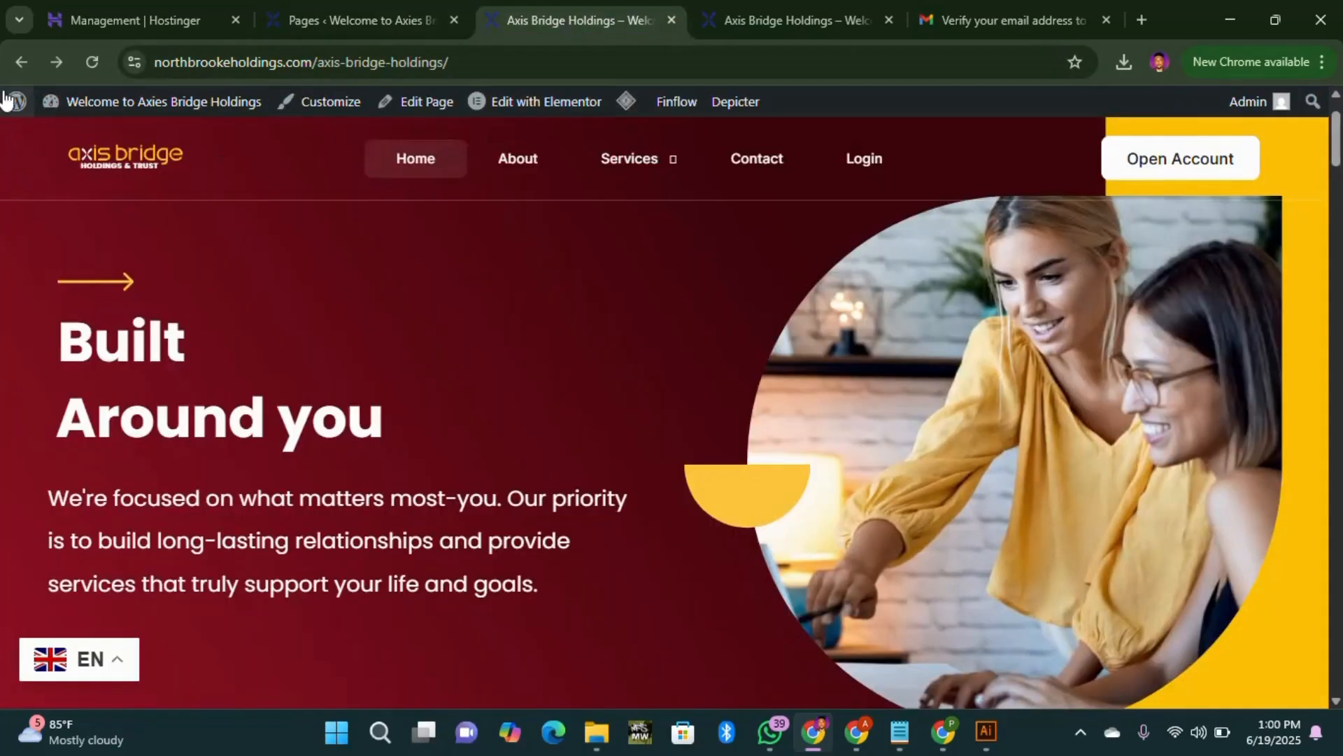
Step: Reload the live page twice and scroll through it, finding the old name still there
{"action": "left_click", "coordinate": [86, 56]}
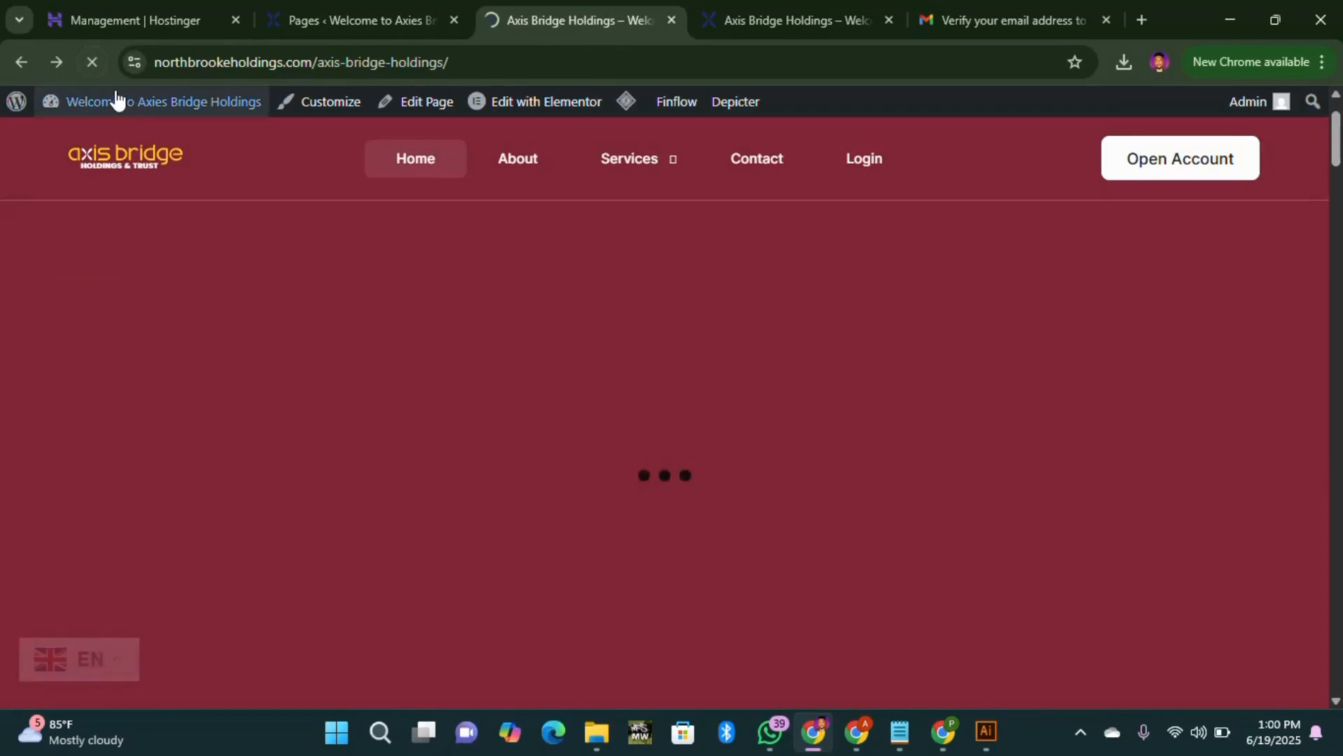
{"action": "mouse_move", "coordinate": [114, 100]}
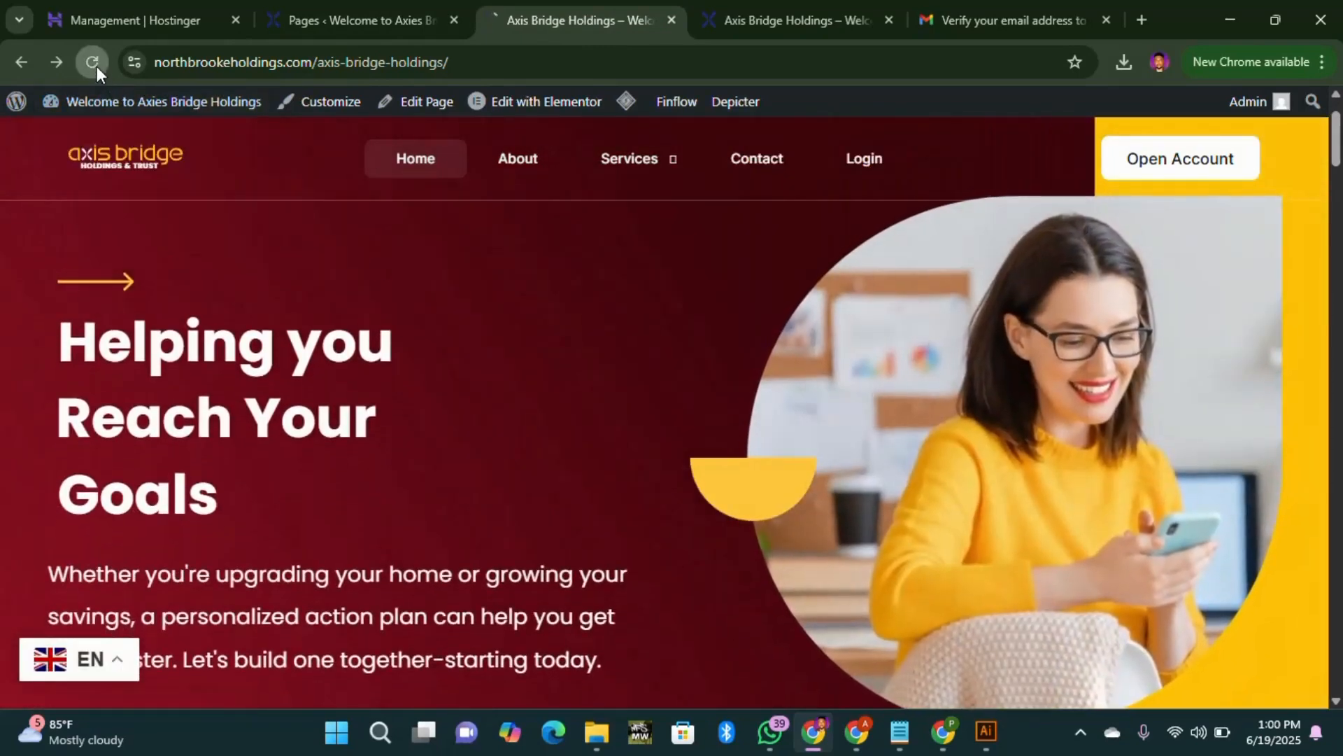
{"action": "left_click", "coordinate": [94, 63]}
{"action": "scroll", "coordinate": [386, 399], "scroll_direction": "down", "scroll_amount": 8}
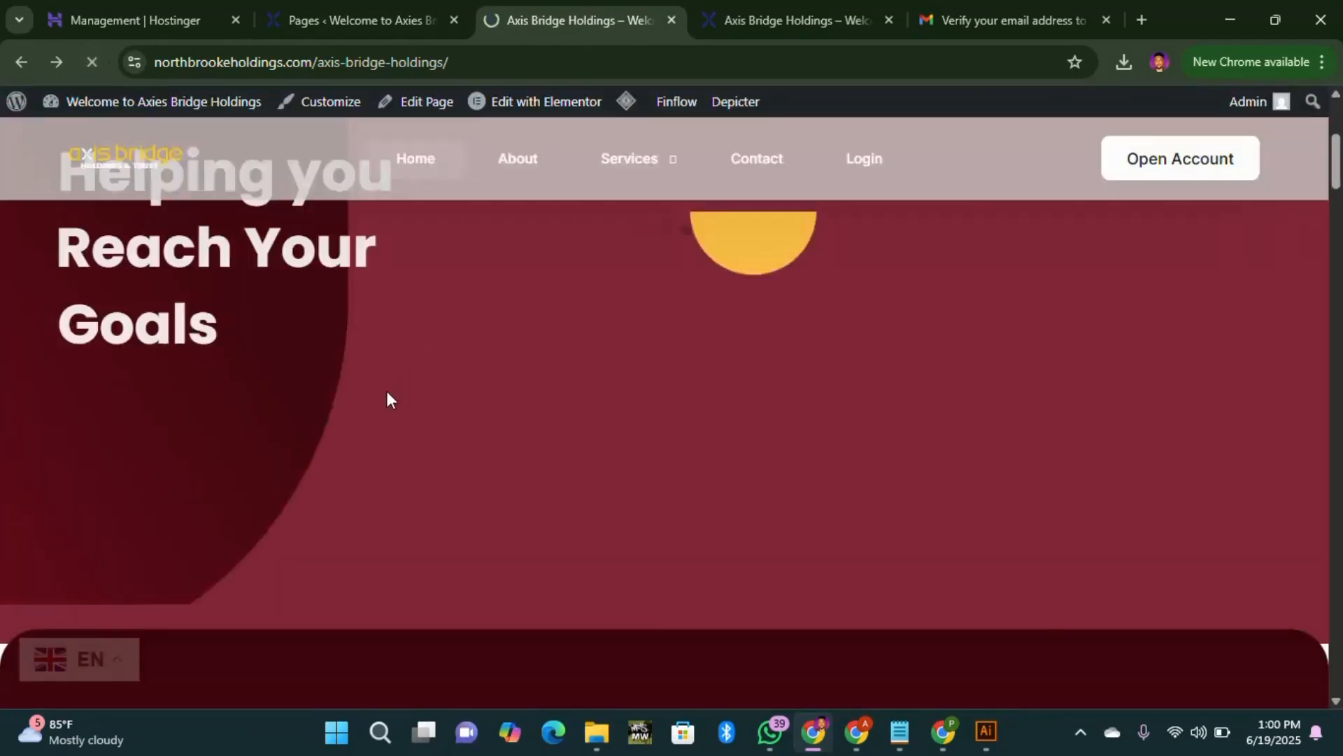
{"action": "scroll", "coordinate": [389, 401], "scroll_direction": "down", "scroll_amount": 1}
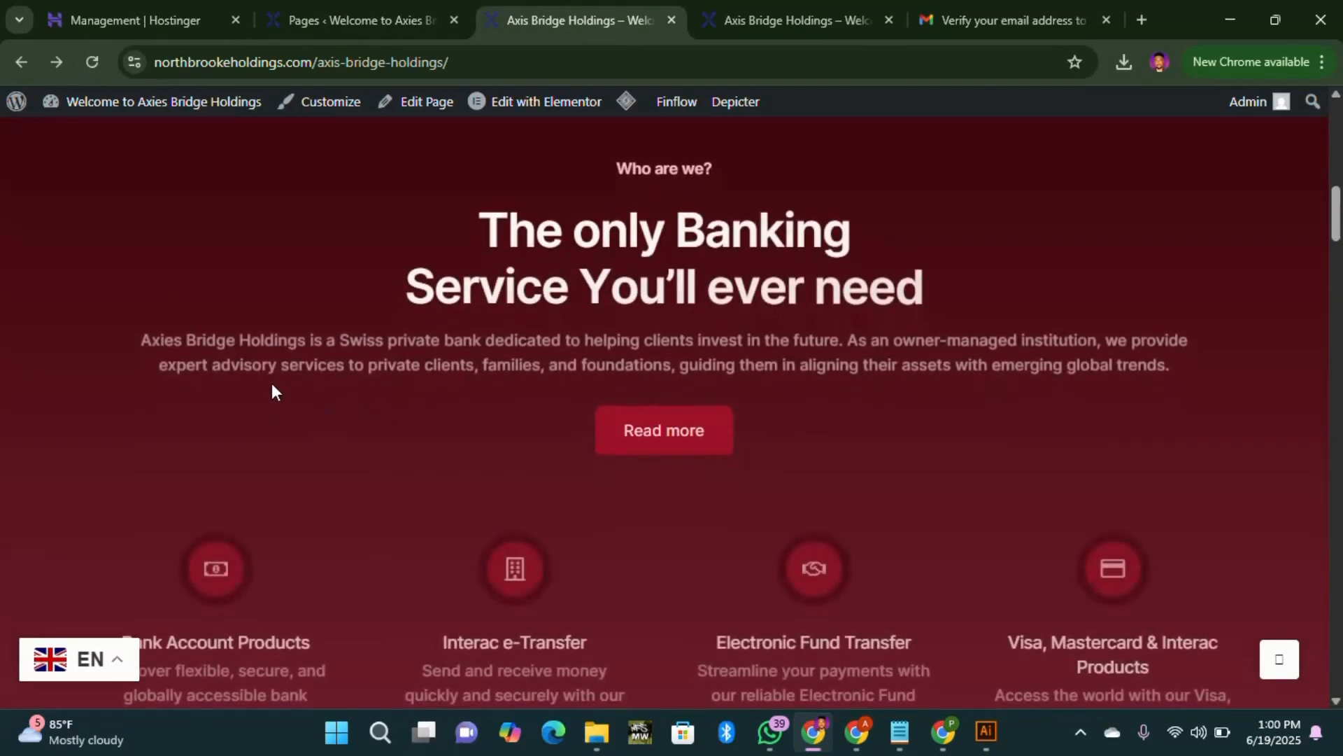
{"action": "scroll", "coordinate": [459, 387], "scroll_direction": "down", "scroll_amount": 12}
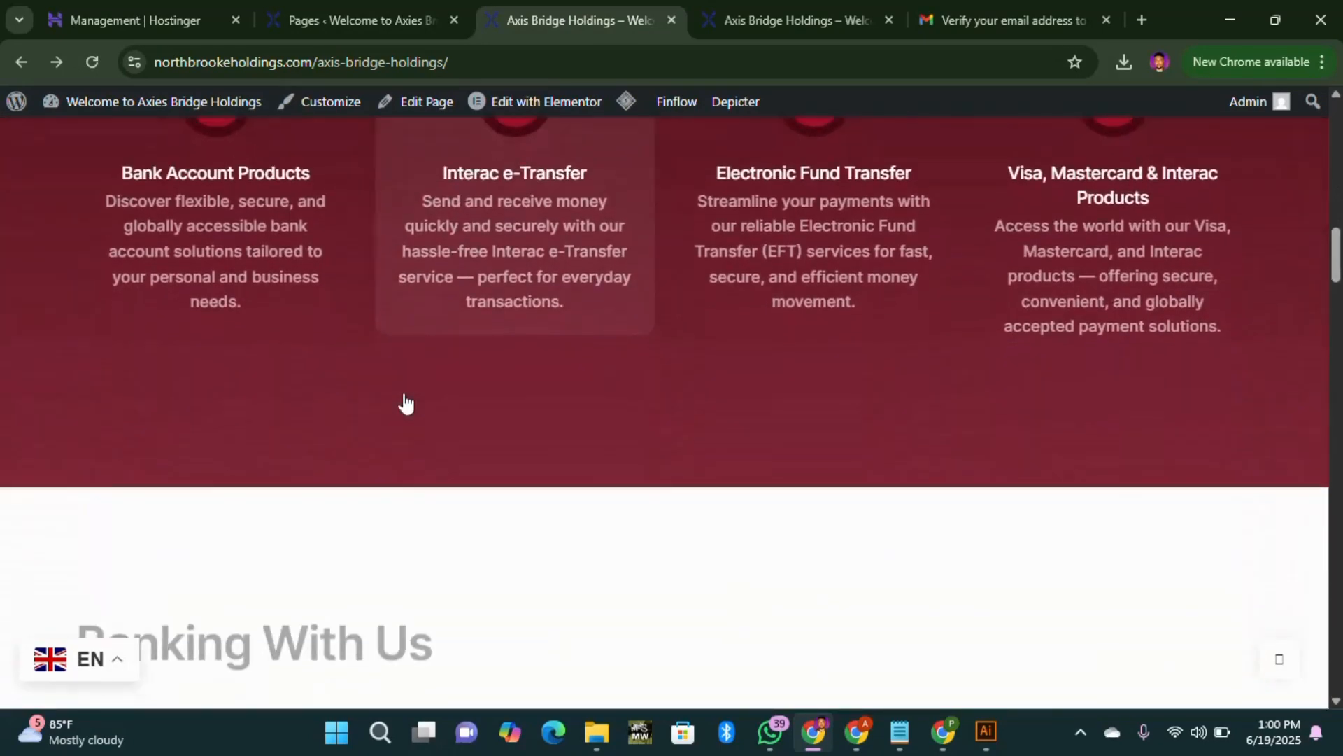
{"action": "scroll", "coordinate": [398, 404], "scroll_direction": "down", "scroll_amount": 5}
{"action": "scroll", "coordinate": [398, 405], "scroll_direction": "up", "scroll_amount": 6}
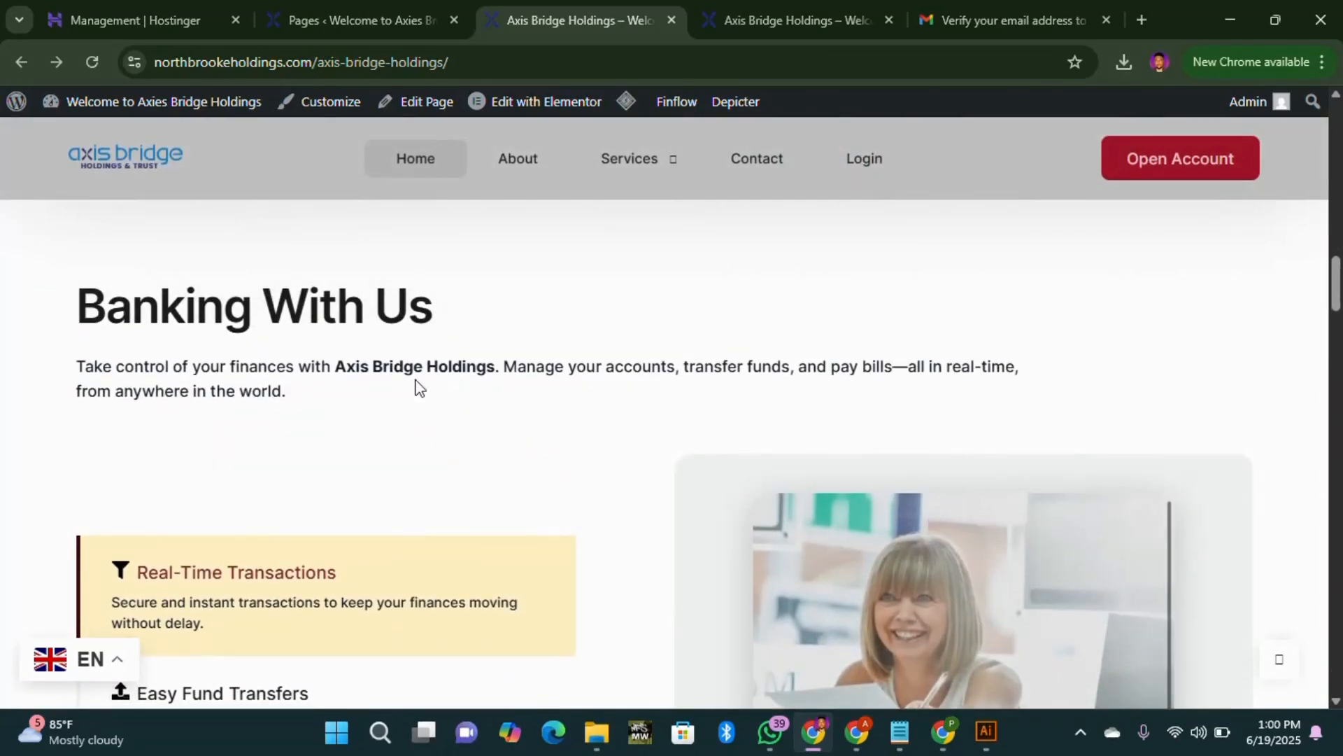
{"action": "scroll", "coordinate": [420, 387], "scroll_direction": "down", "scroll_amount": 15}
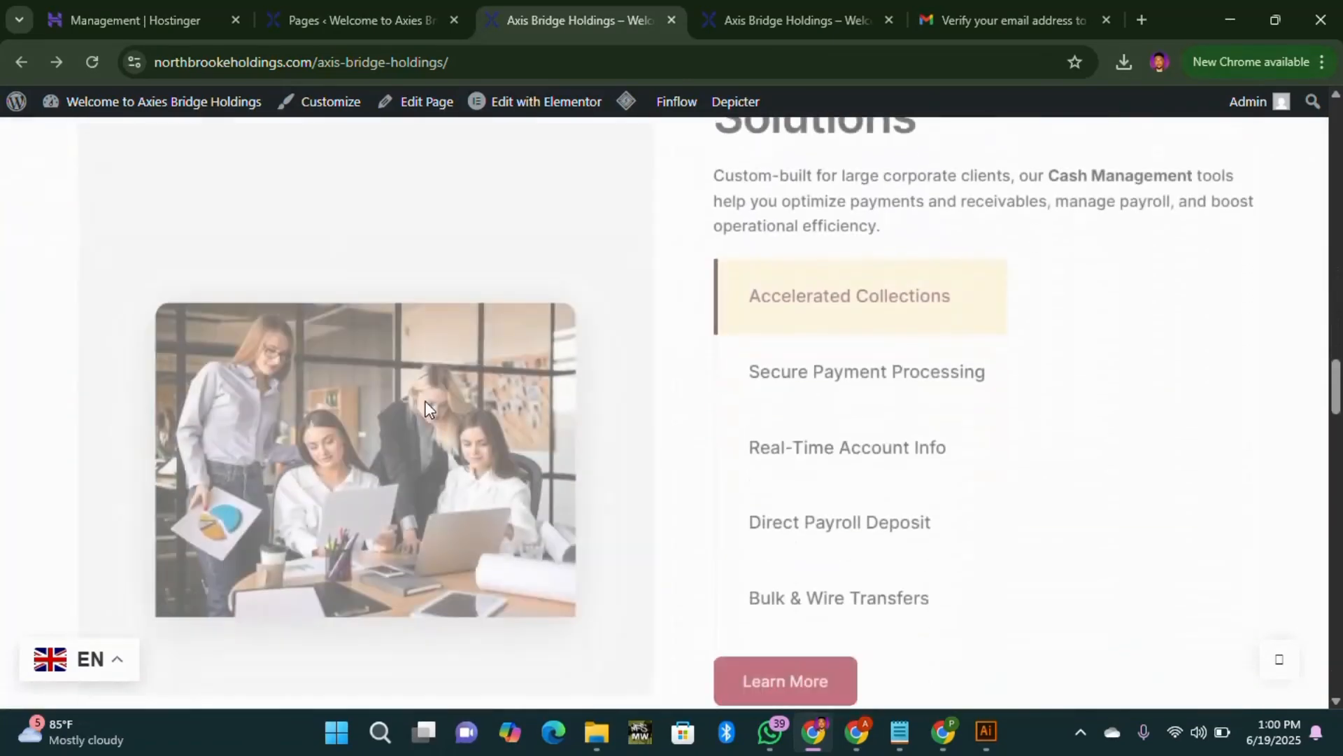
{"action": "scroll", "coordinate": [765, 420], "scroll_direction": "up", "scroll_amount": 1}
{"action": "scroll", "coordinate": [819, 417], "scroll_direction": "down", "scroll_amount": 8}
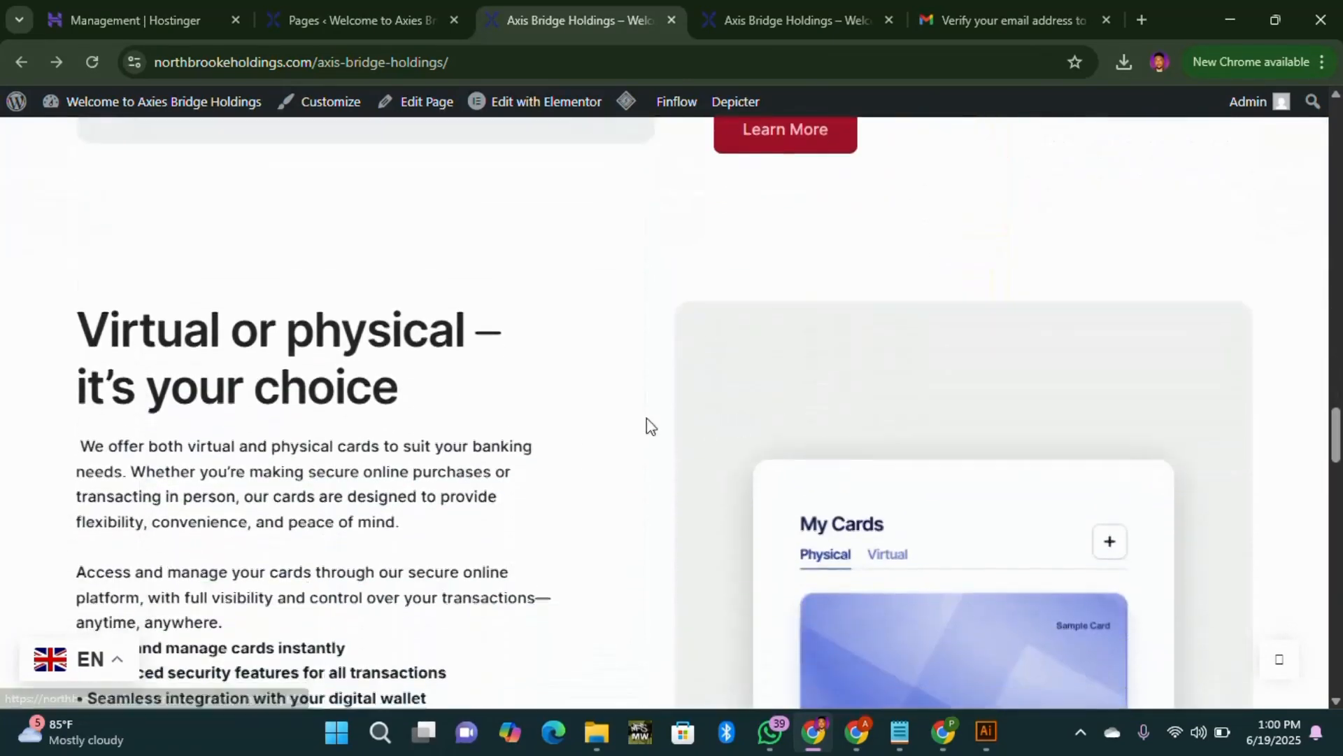
{"action": "scroll", "coordinate": [527, 419], "scroll_direction": "down", "scroll_amount": 4}
{"action": "scroll", "coordinate": [521, 423], "scroll_direction": "up", "scroll_amount": 1}
{"action": "scroll", "coordinate": [518, 427], "scroll_direction": "down", "scroll_amount": 3}
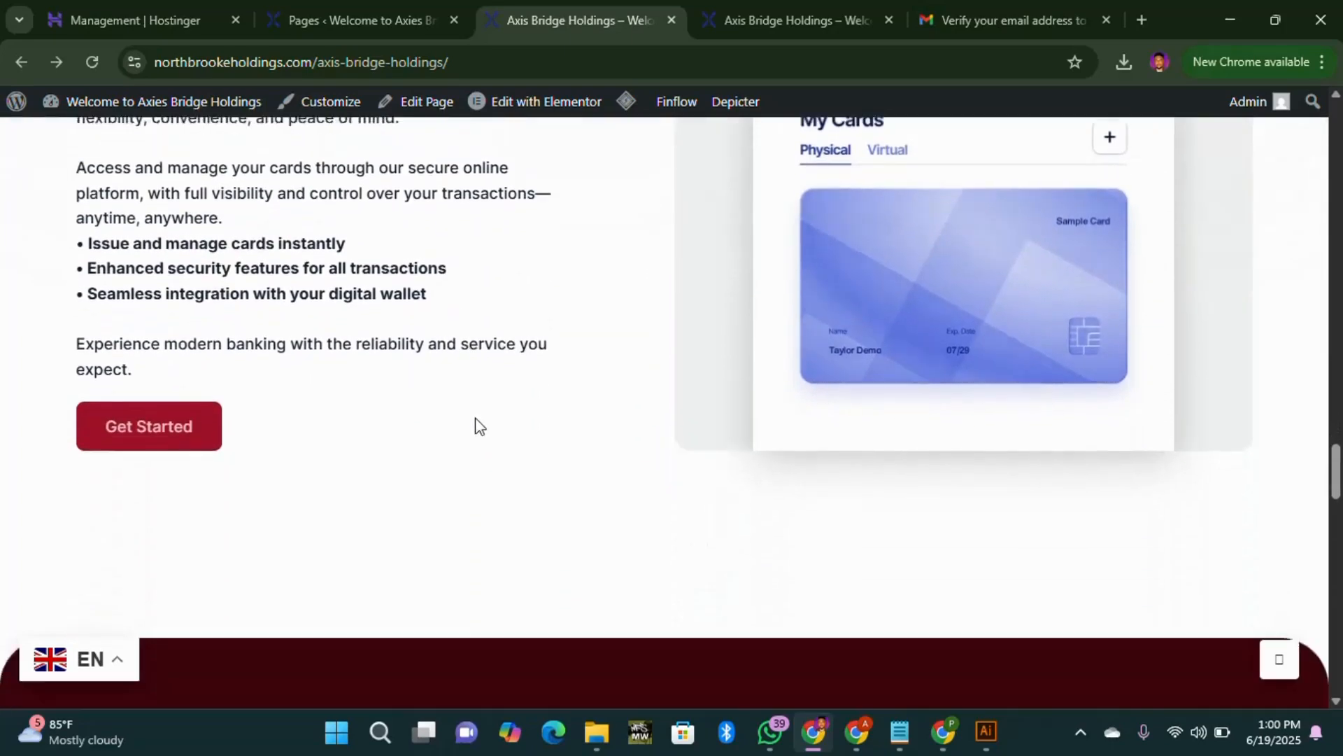
{"action": "scroll", "coordinate": [476, 425], "scroll_direction": "down", "scroll_amount": 5}
{"action": "left_click", "coordinate": [371, 19]}
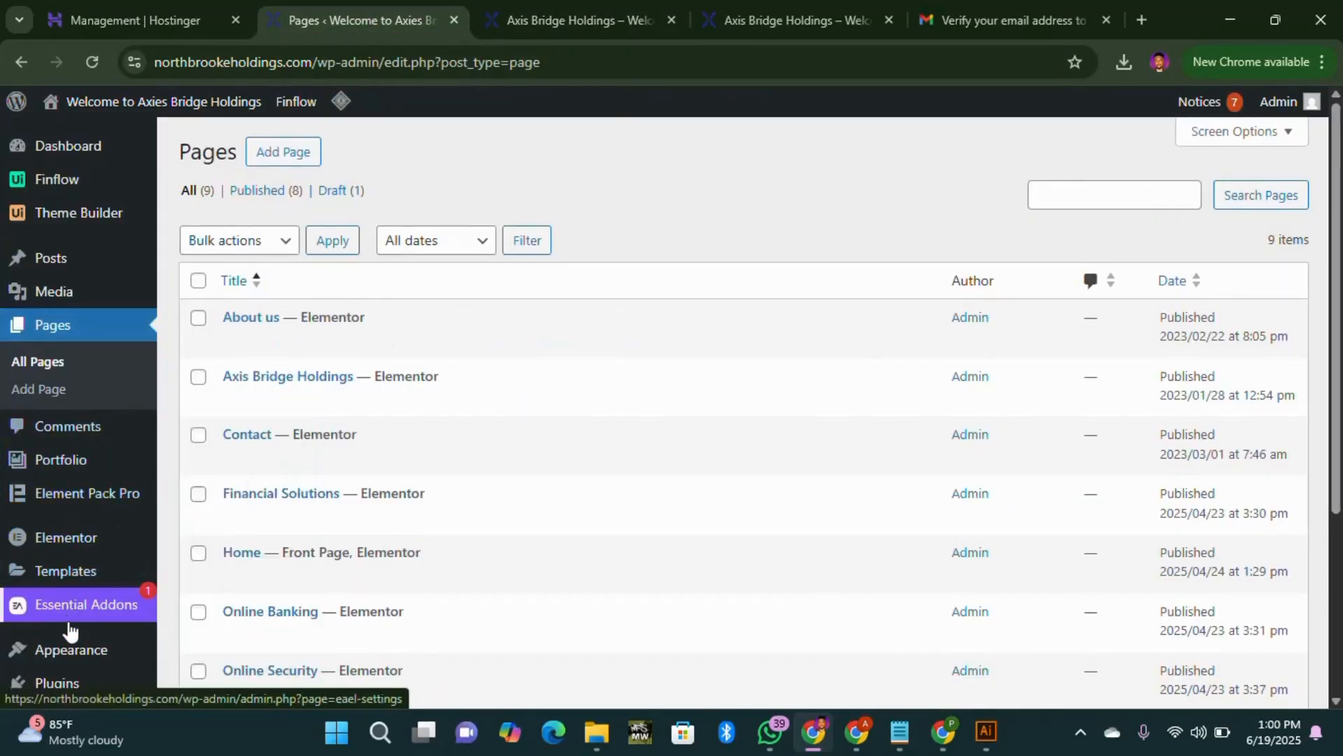
Step: Uncheck Use RegEx on the Axies Bridge Holdings rule and save with Update Settings
{"action": "scroll", "coordinate": [70, 630], "scroll_direction": "down", "scroll_amount": 3}
{"action": "mouse_move", "coordinate": [133, 566]}
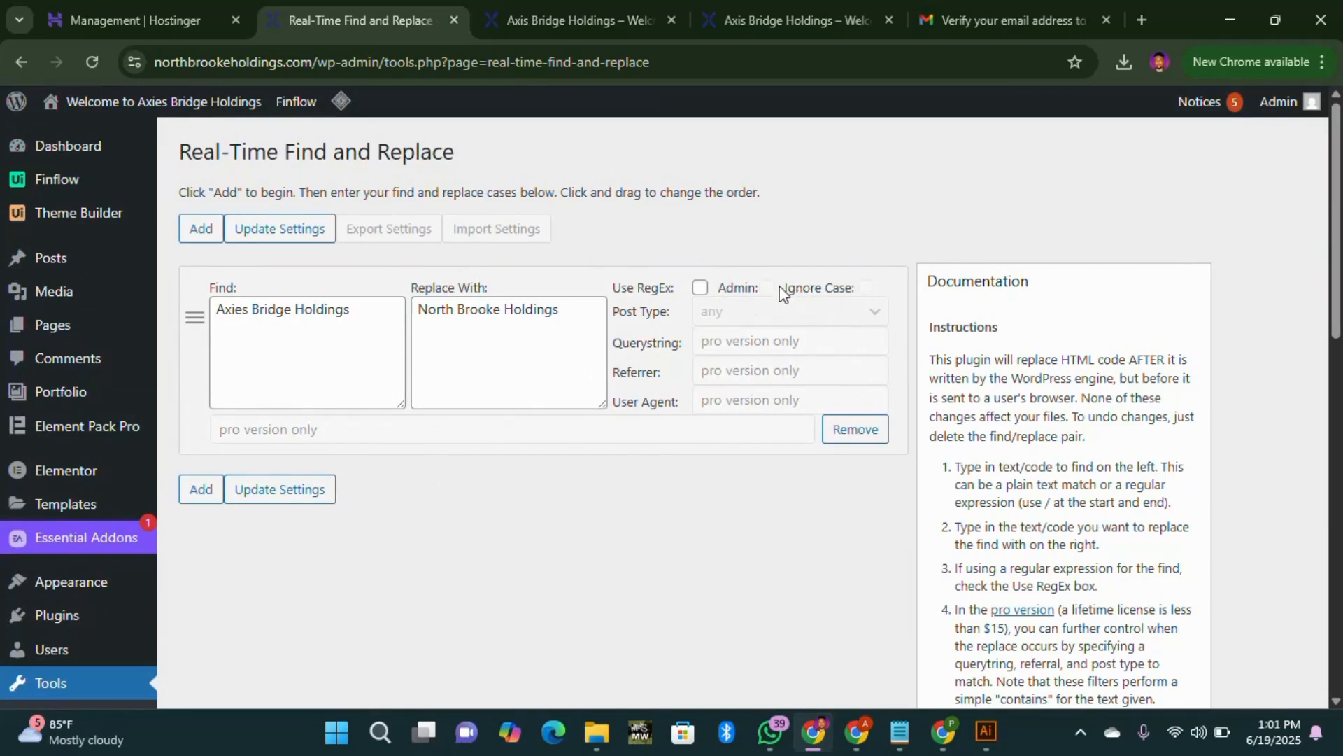
{"action": "left_click", "coordinate": [700, 287]}
{"action": "left_click", "coordinate": [282, 492]}
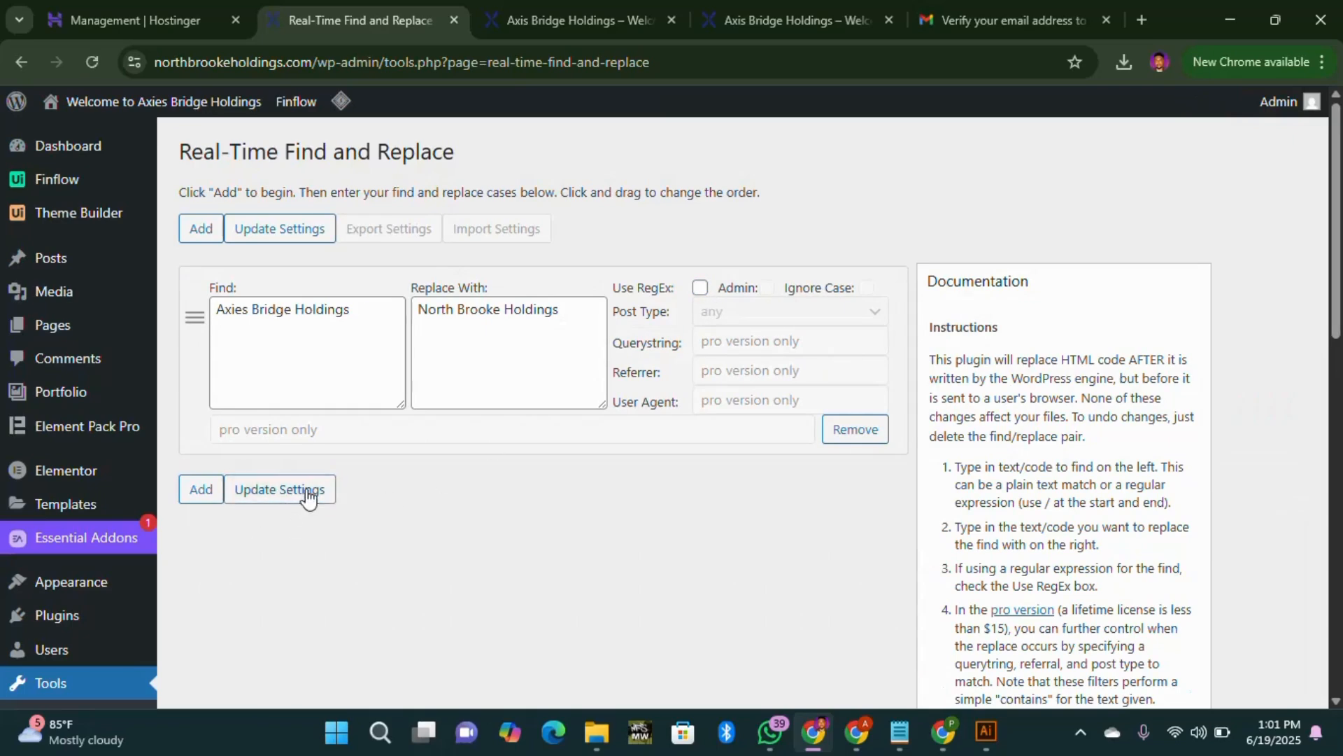
{"action": "left_click", "coordinate": [307, 493]}
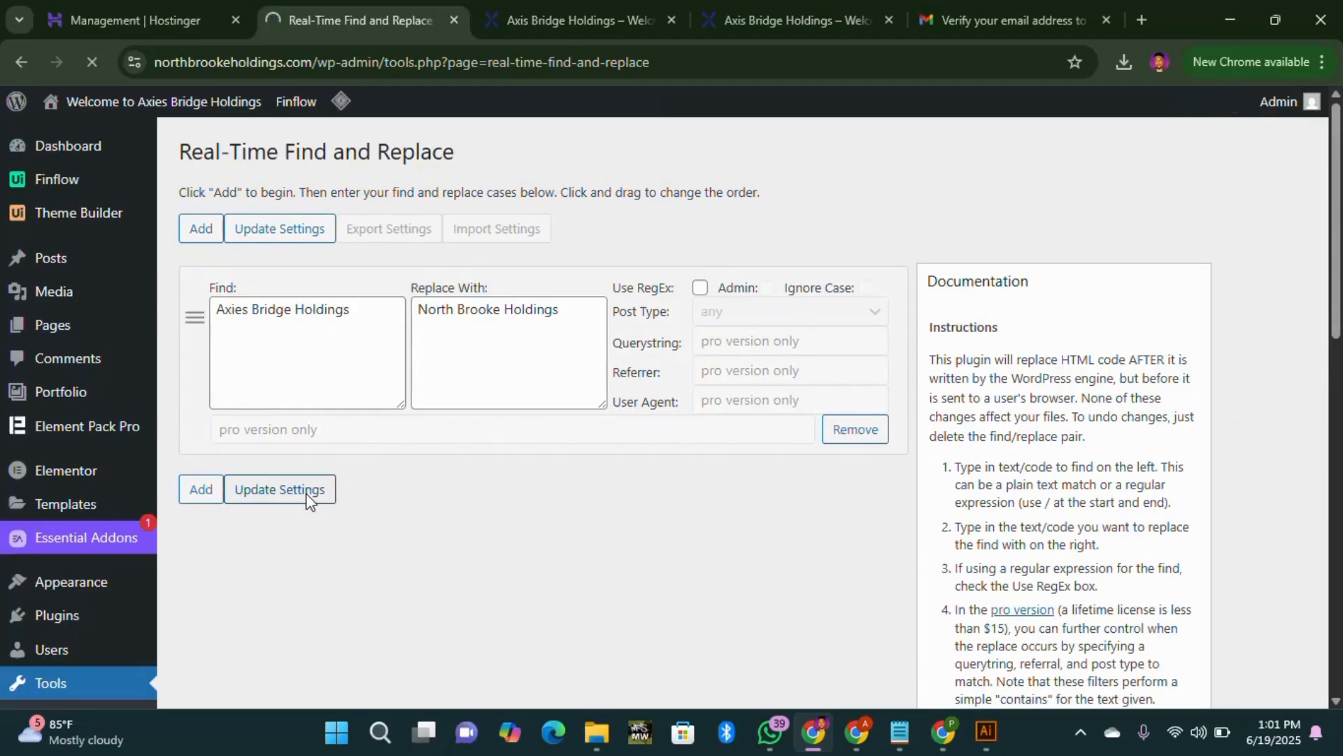
{"action": "left_click", "coordinate": [307, 494]}
{"action": "left_click", "coordinate": [284, 234]}
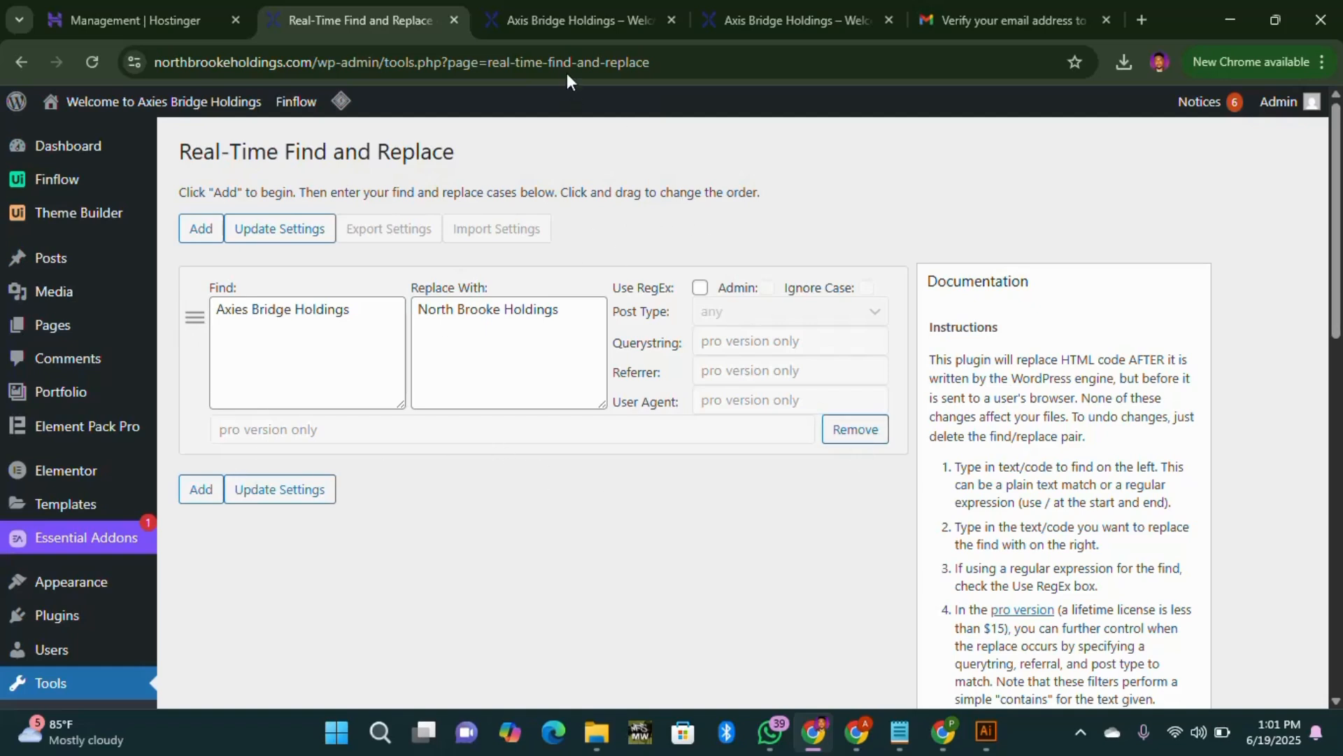
Step: Reload the live Axis Bridge Holdings page and copy its address
{"action": "left_click", "coordinate": [579, 22]}
{"action": "left_click", "coordinate": [92, 61]}
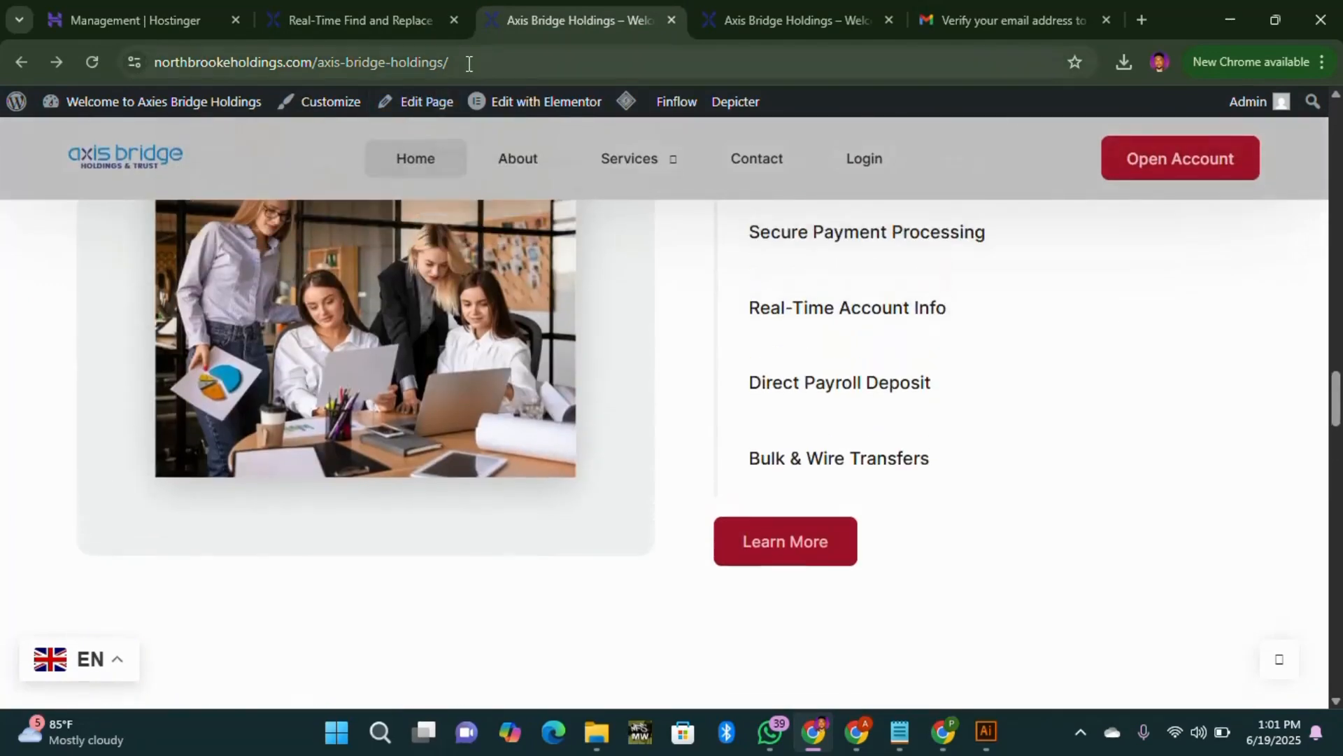
{"action": "left_click_drag", "start_coordinate": [464, 62], "coordinate": [149, 88]}
{"action": "key", "text": "ctrl+c"}
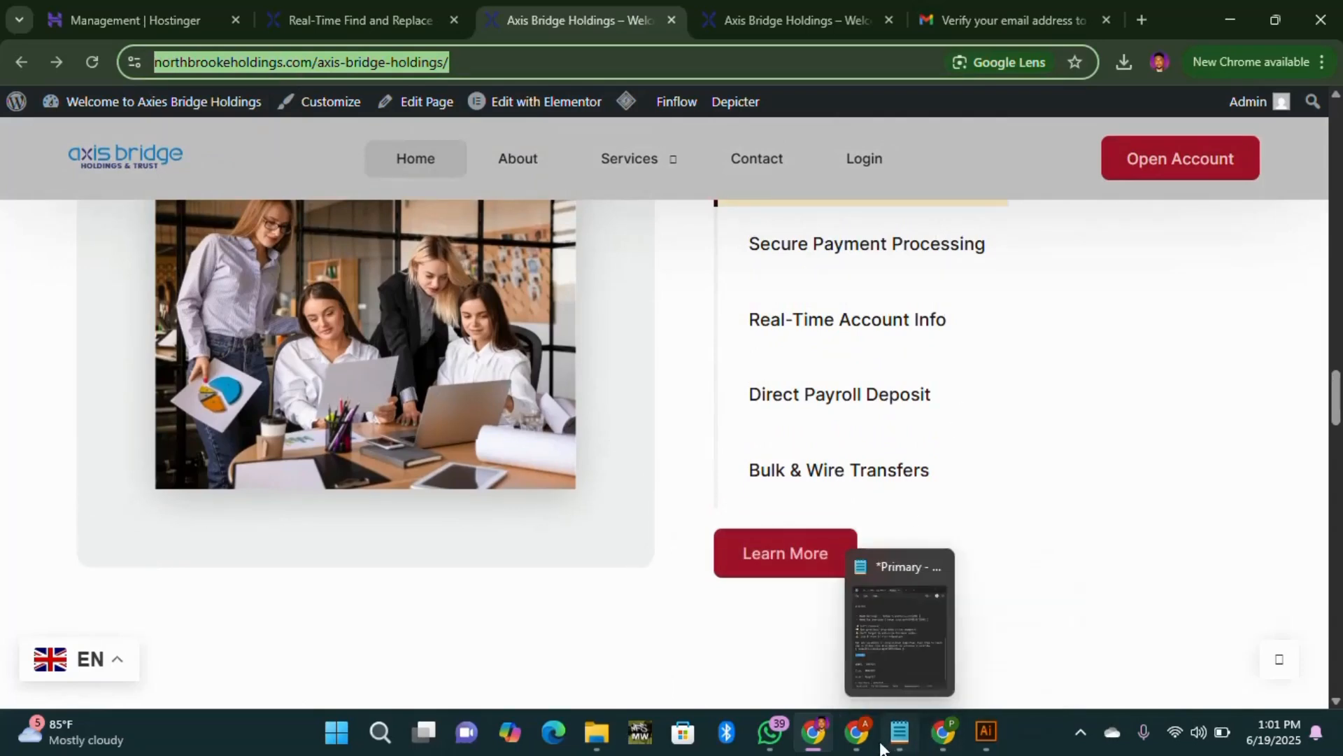
Step: Load the copied address in a new tab of the other Chrome window and scroll to the intro text
{"action": "mouse_move", "coordinate": [874, 749]}
{"action": "left_click", "coordinate": [872, 643]}
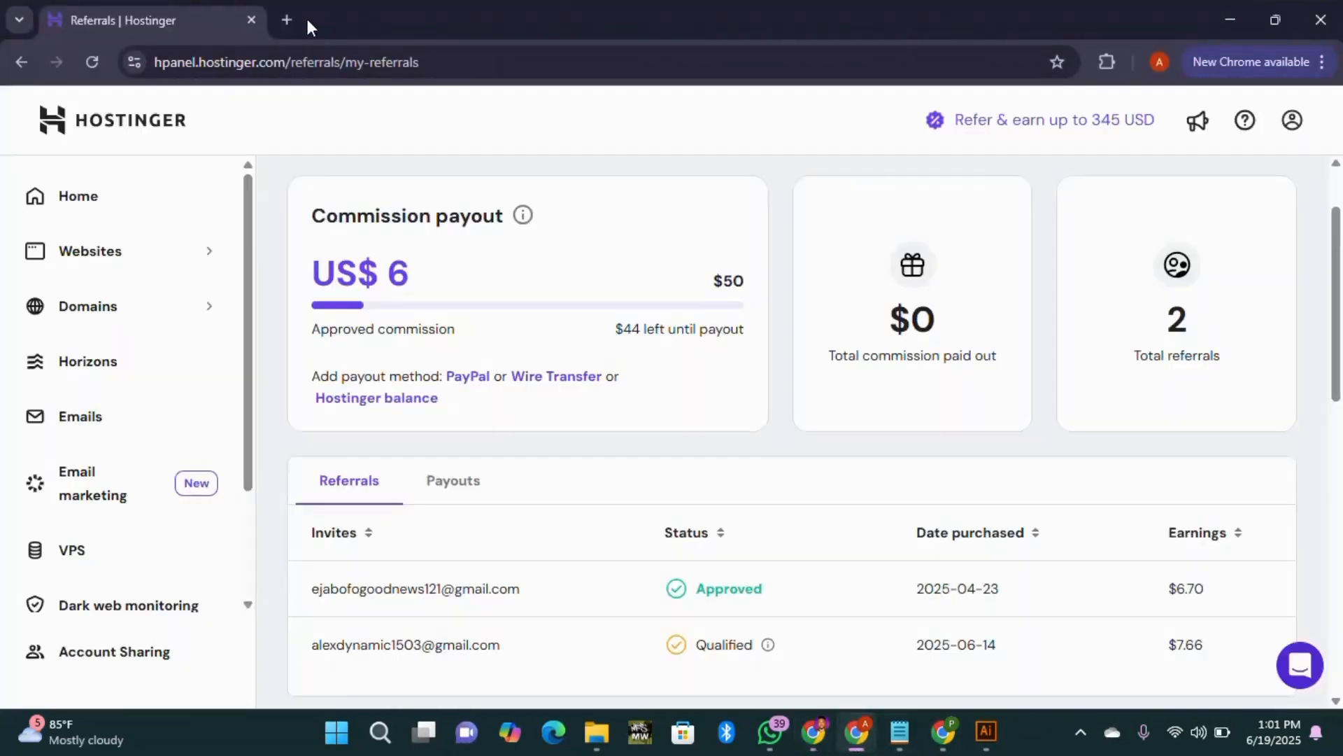
{"action": "left_click", "coordinate": [287, 27]}
{"action": "key", "text": "ctrl+v"}
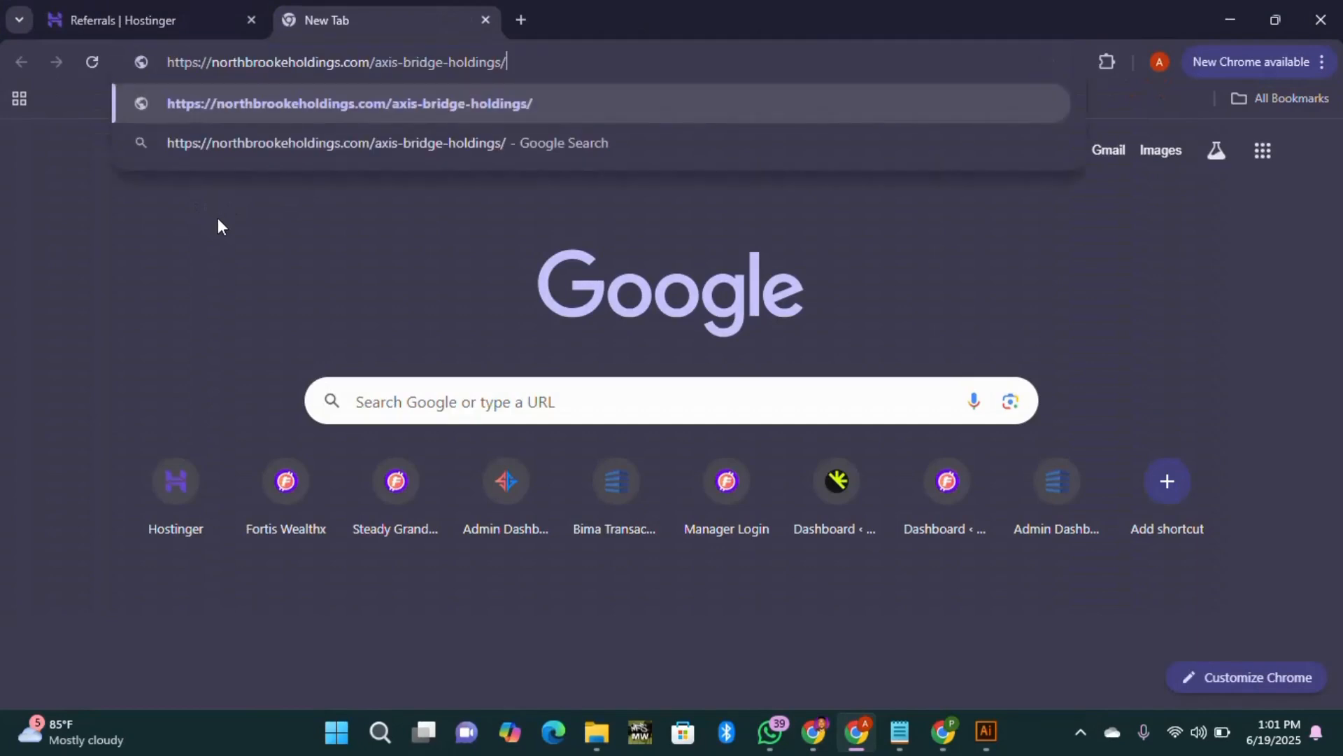
{"action": "key", "text": "Return"}
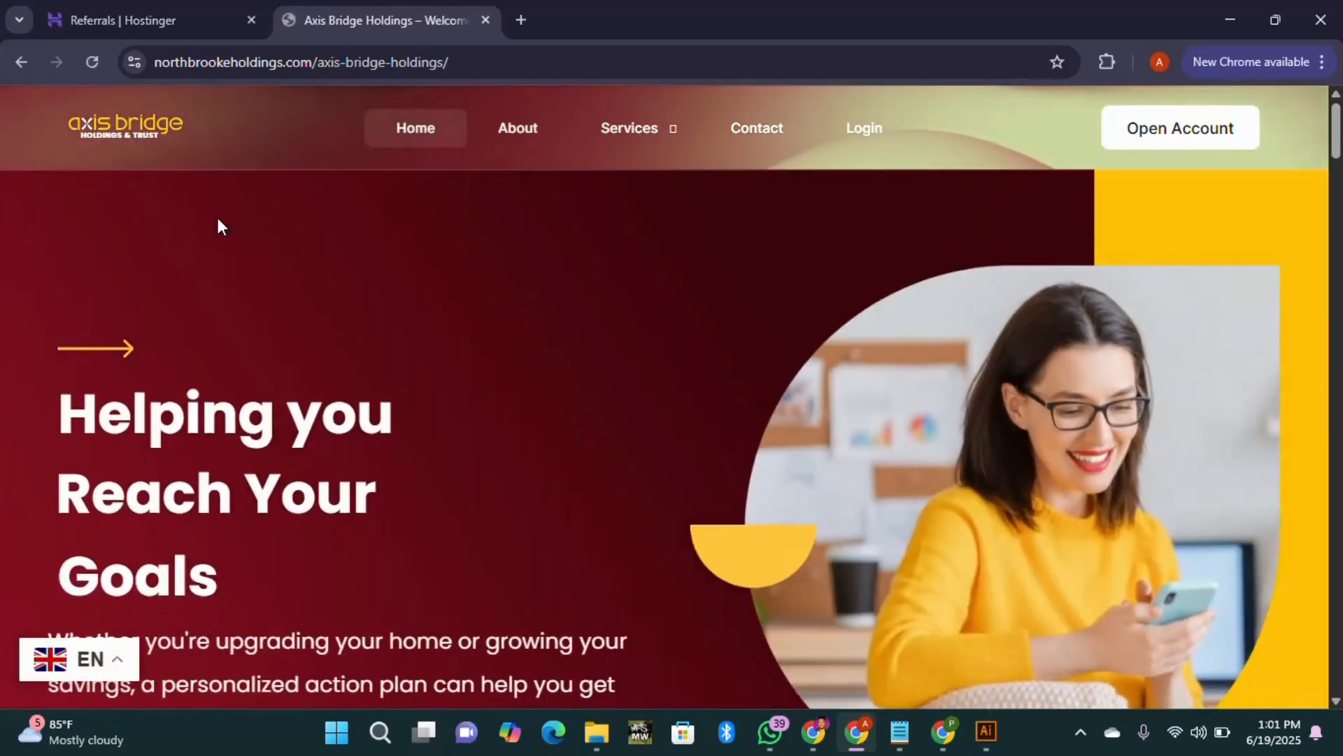
{"action": "scroll", "coordinate": [218, 223], "scroll_direction": "down", "scroll_amount": 10}
{"action": "scroll", "coordinate": [340, 209], "scroll_direction": "down", "scroll_amount": 4}
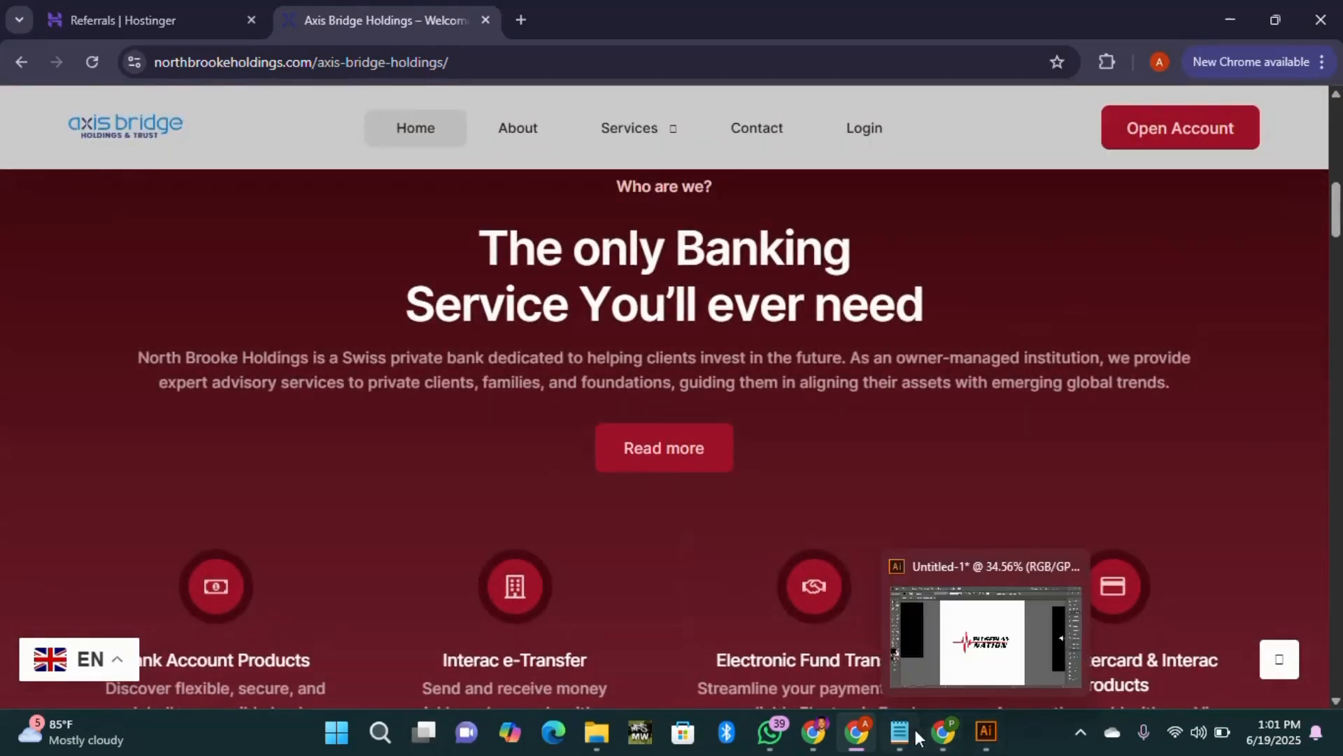
{"action": "mouse_move", "coordinate": [817, 741]}
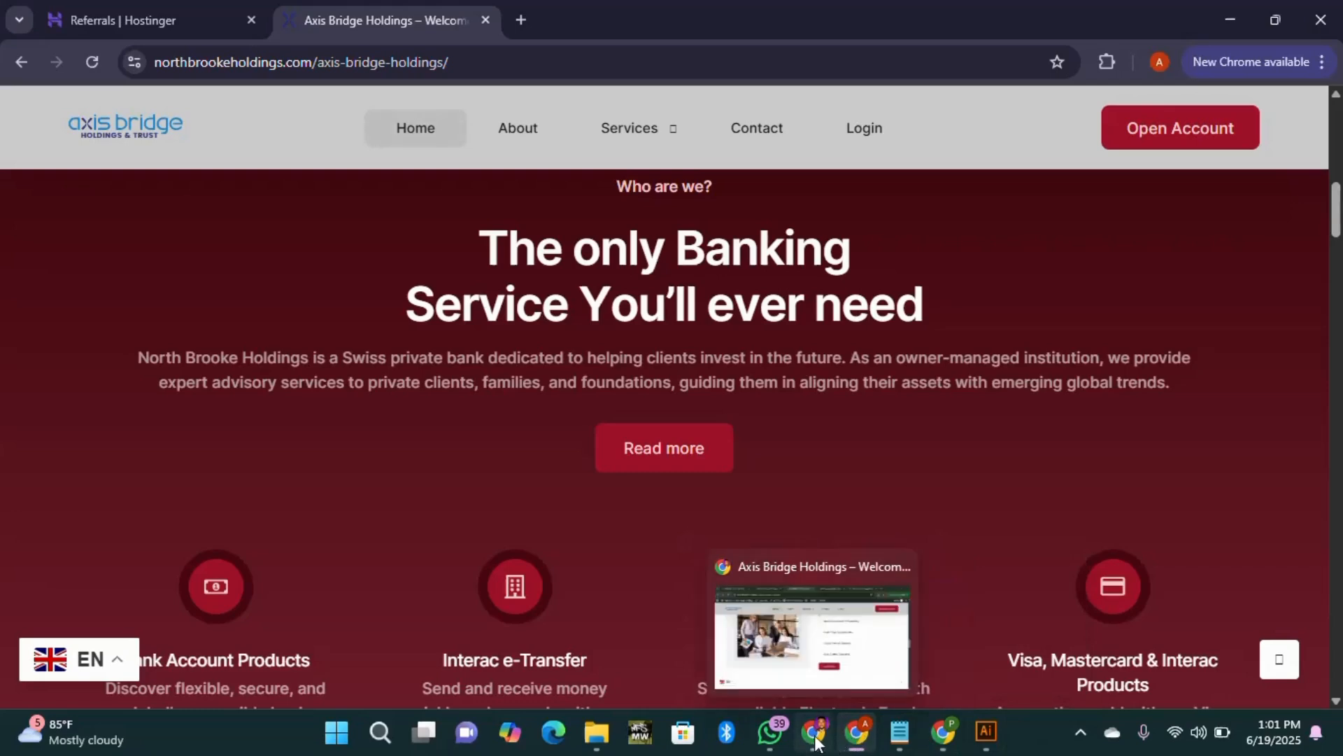
{"action": "left_click", "coordinate": [817, 662]}
{"action": "scroll", "coordinate": [560, 385], "scroll_direction": "up", "scroll_amount": 10}
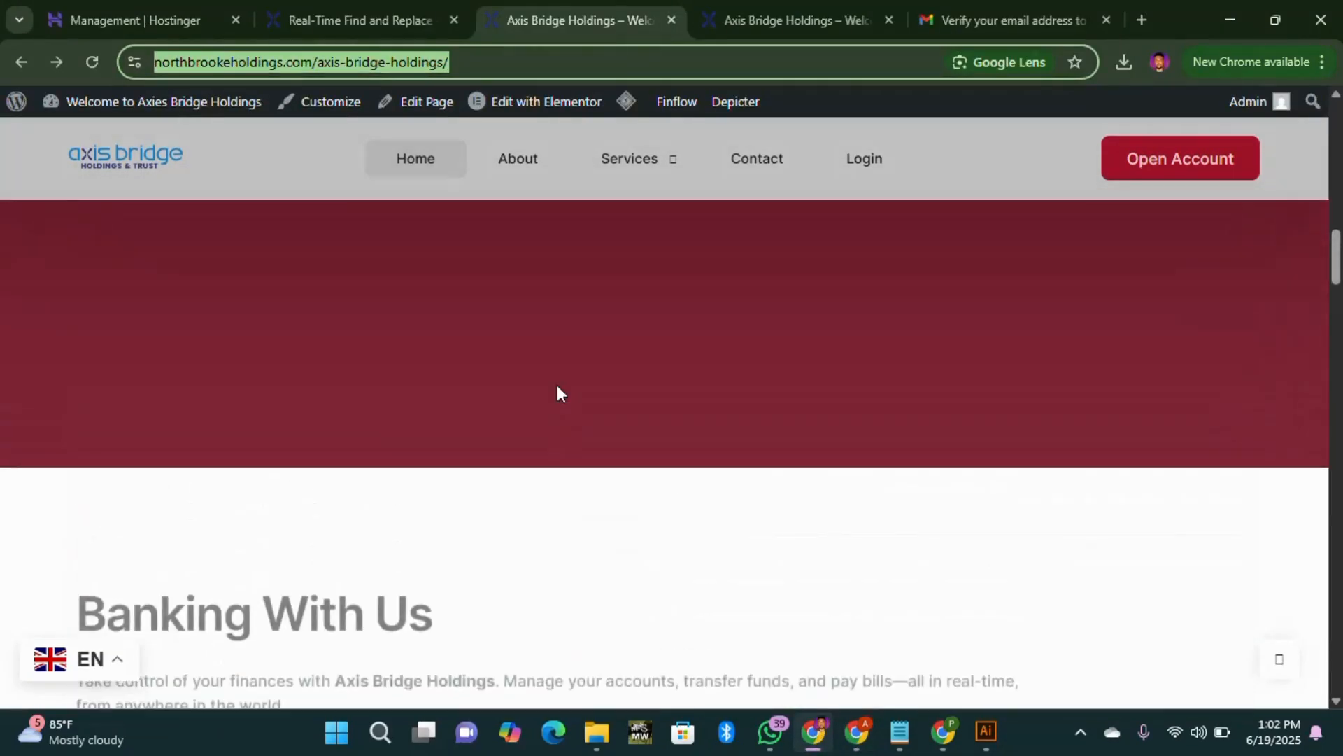
{"action": "scroll", "coordinate": [557, 385], "scroll_direction": "up", "scroll_amount": 5}
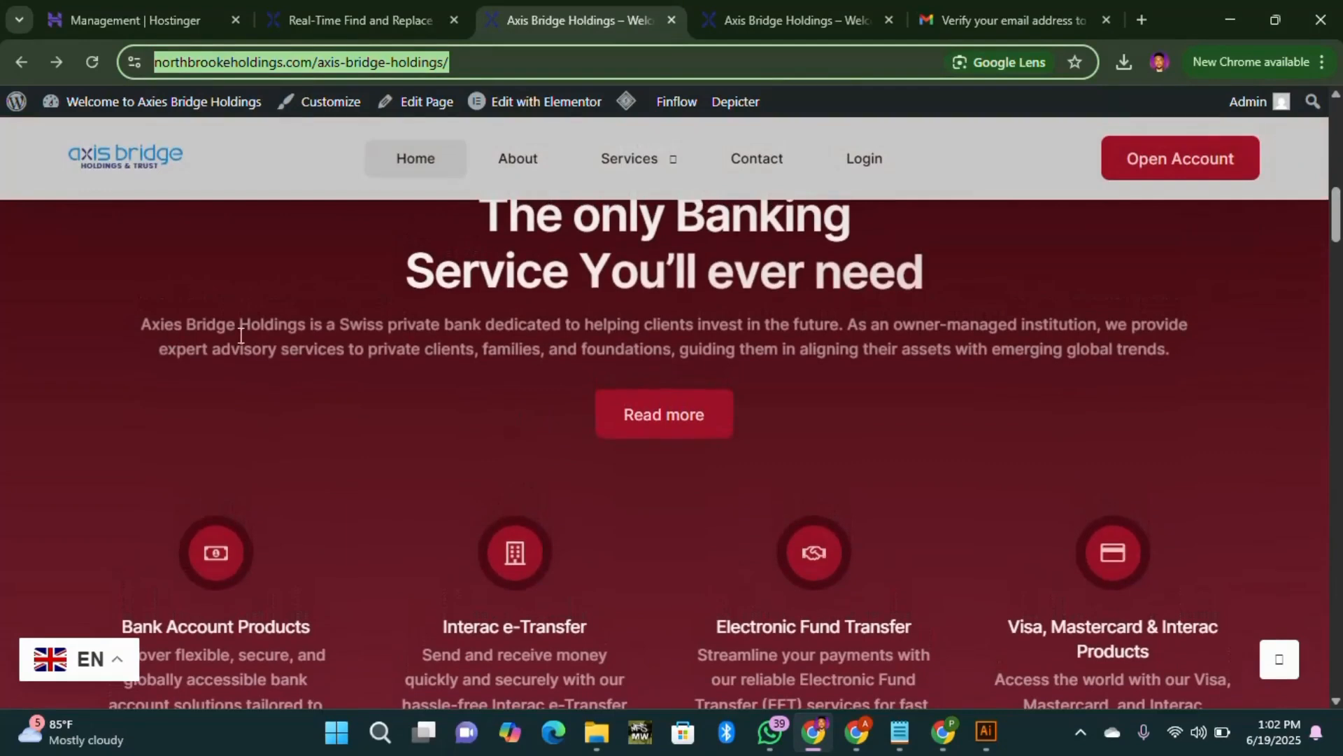
{"action": "left_click", "coordinate": [227, 286]}
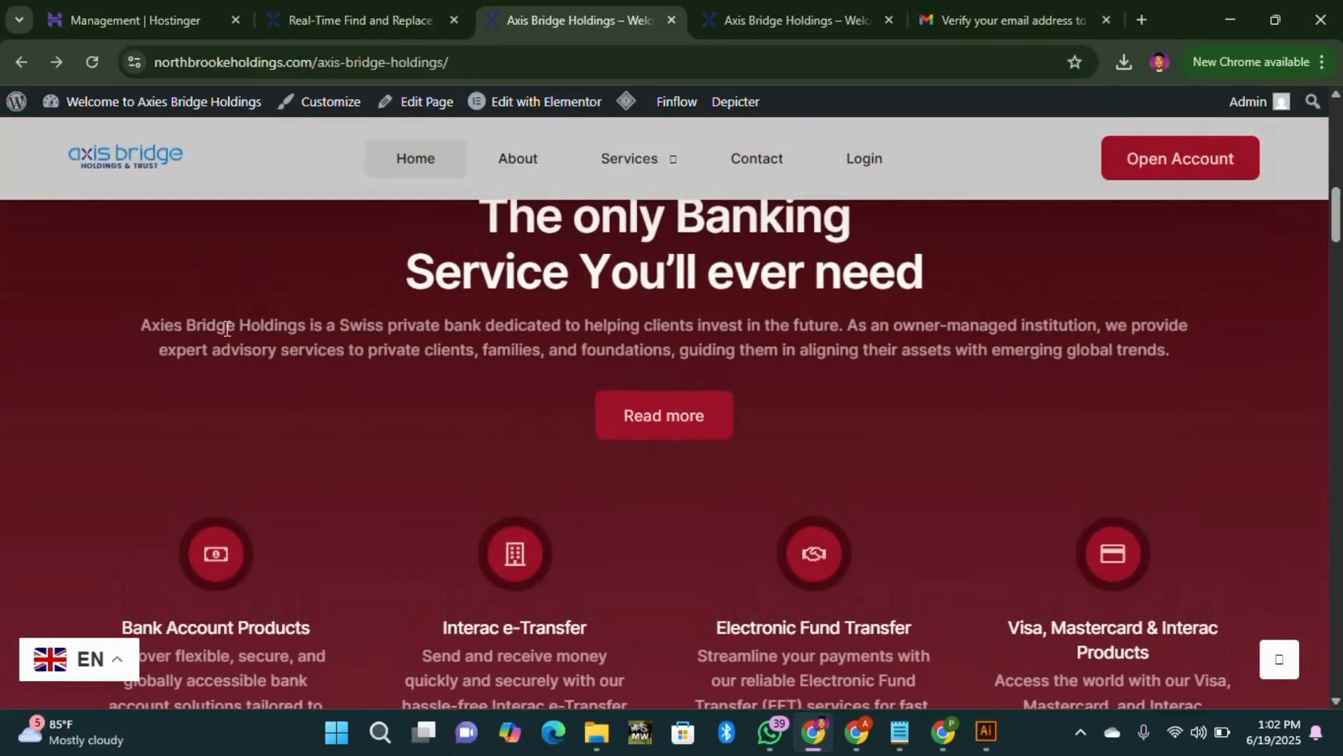
{"action": "scroll", "coordinate": [273, 231], "scroll_direction": "up", "scroll_amount": 4}
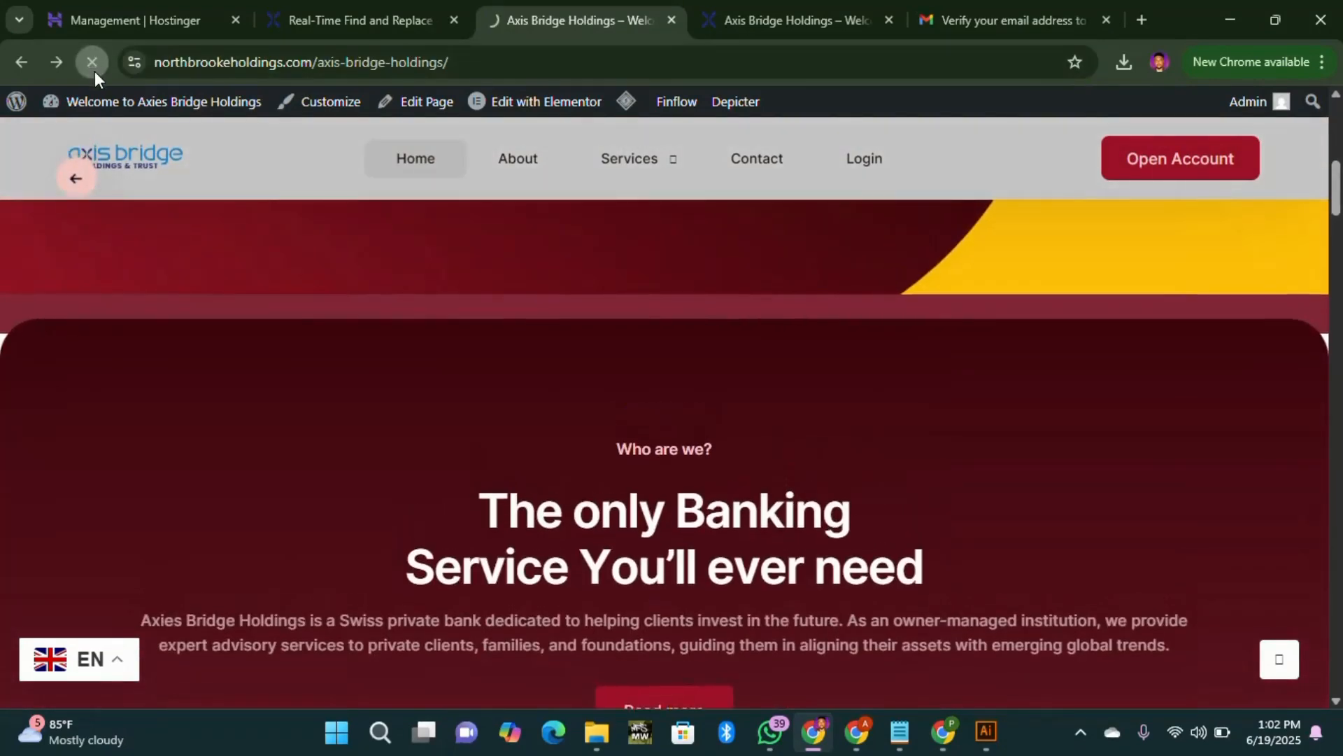
{"action": "left_click", "coordinate": [91, 61]}
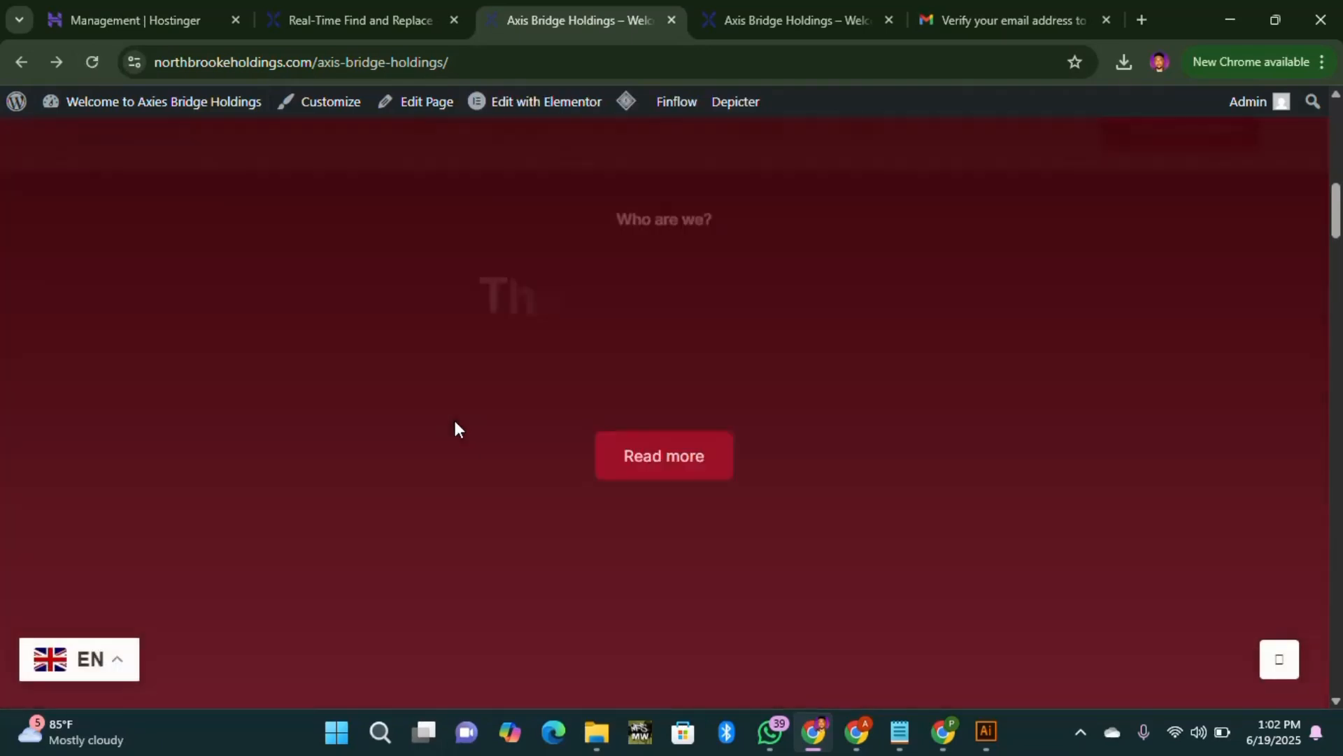
{"action": "scroll", "coordinate": [453, 417], "scroll_direction": "down", "scroll_amount": 5}
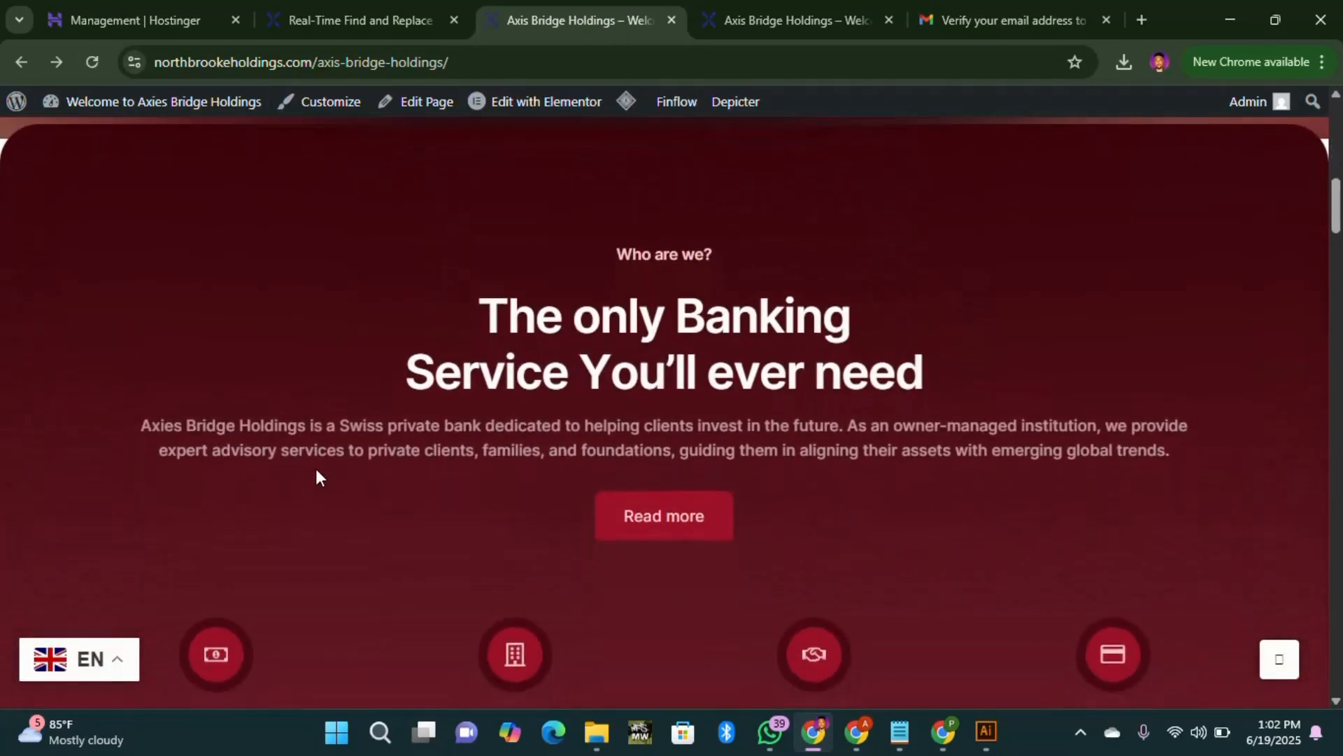
{"action": "left_click", "coordinate": [862, 740]}
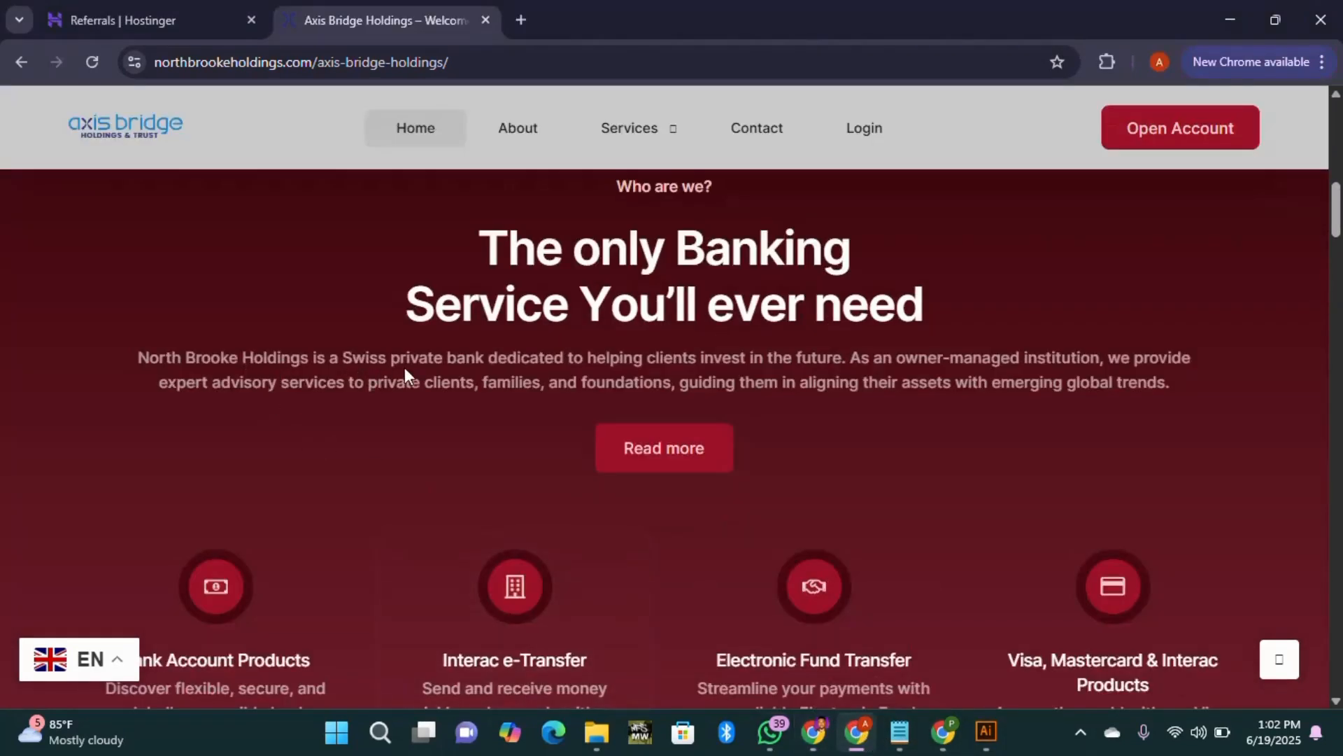
{"action": "scroll", "coordinate": [657, 384], "scroll_direction": "up", "scroll_amount": 11}
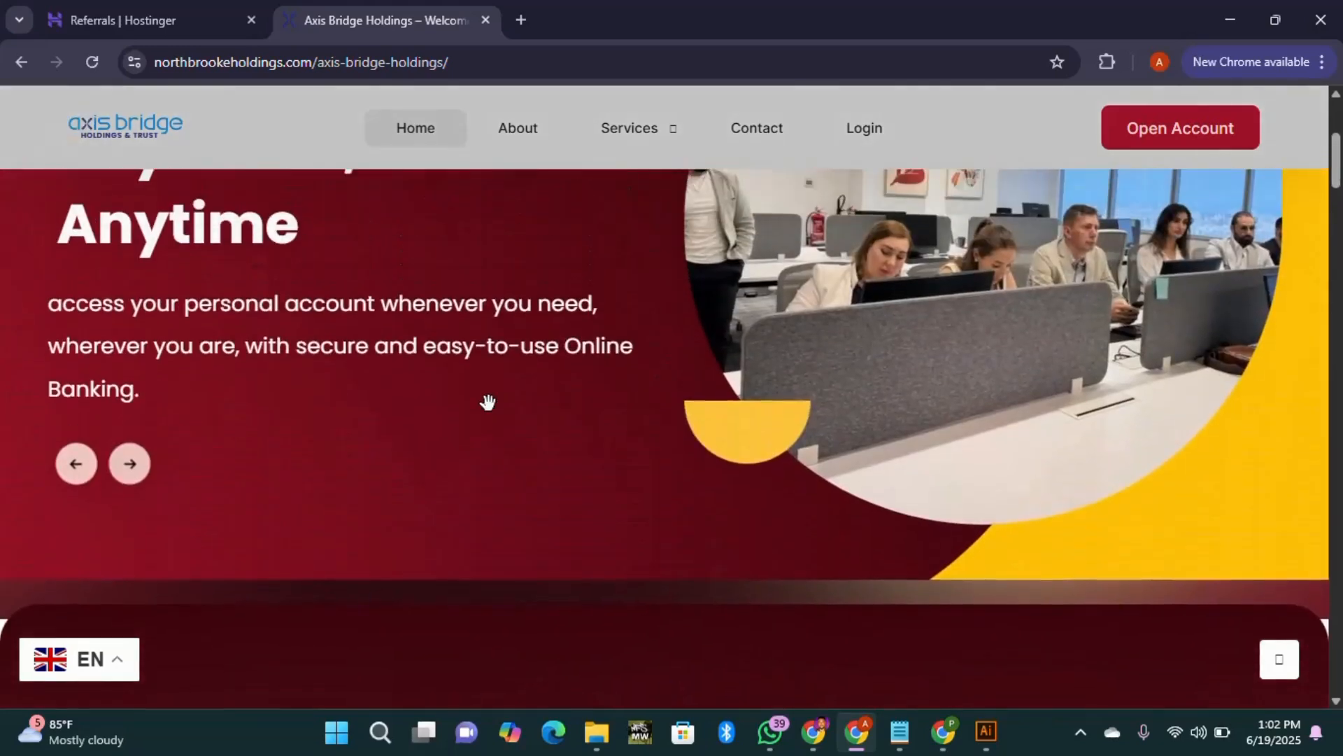
{"action": "scroll", "coordinate": [519, 393], "scroll_direction": "down", "scroll_amount": 9}
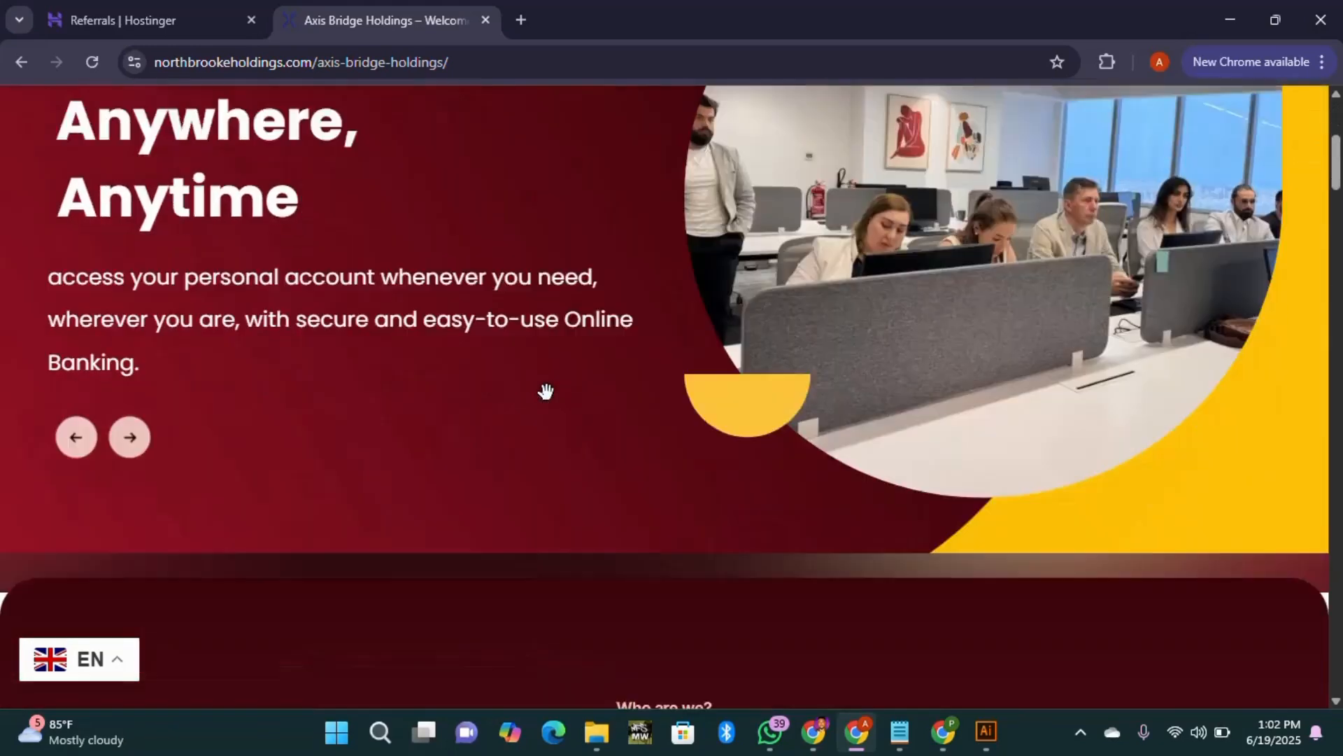
{"action": "scroll", "coordinate": [550, 404], "scroll_direction": "down", "scroll_amount": 6}
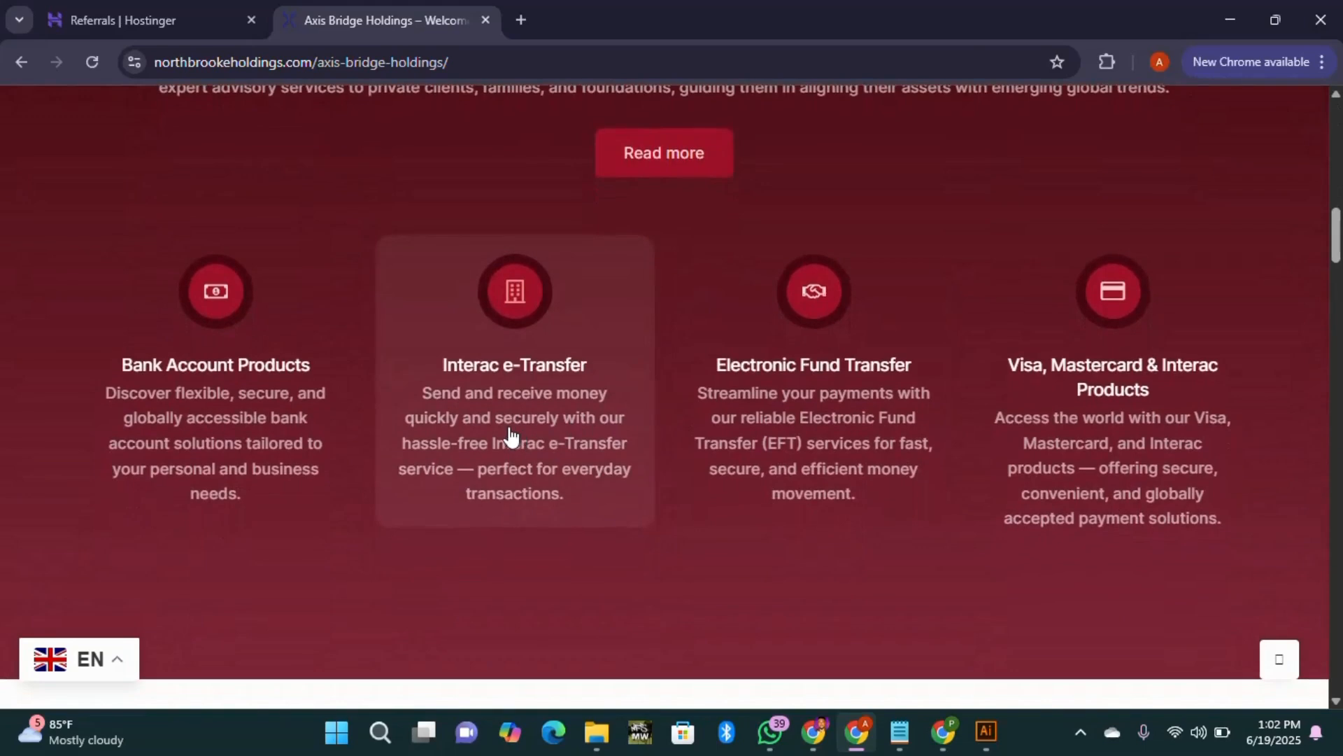
{"action": "scroll", "coordinate": [1148, 423], "scroll_direction": "down", "scroll_amount": 10}
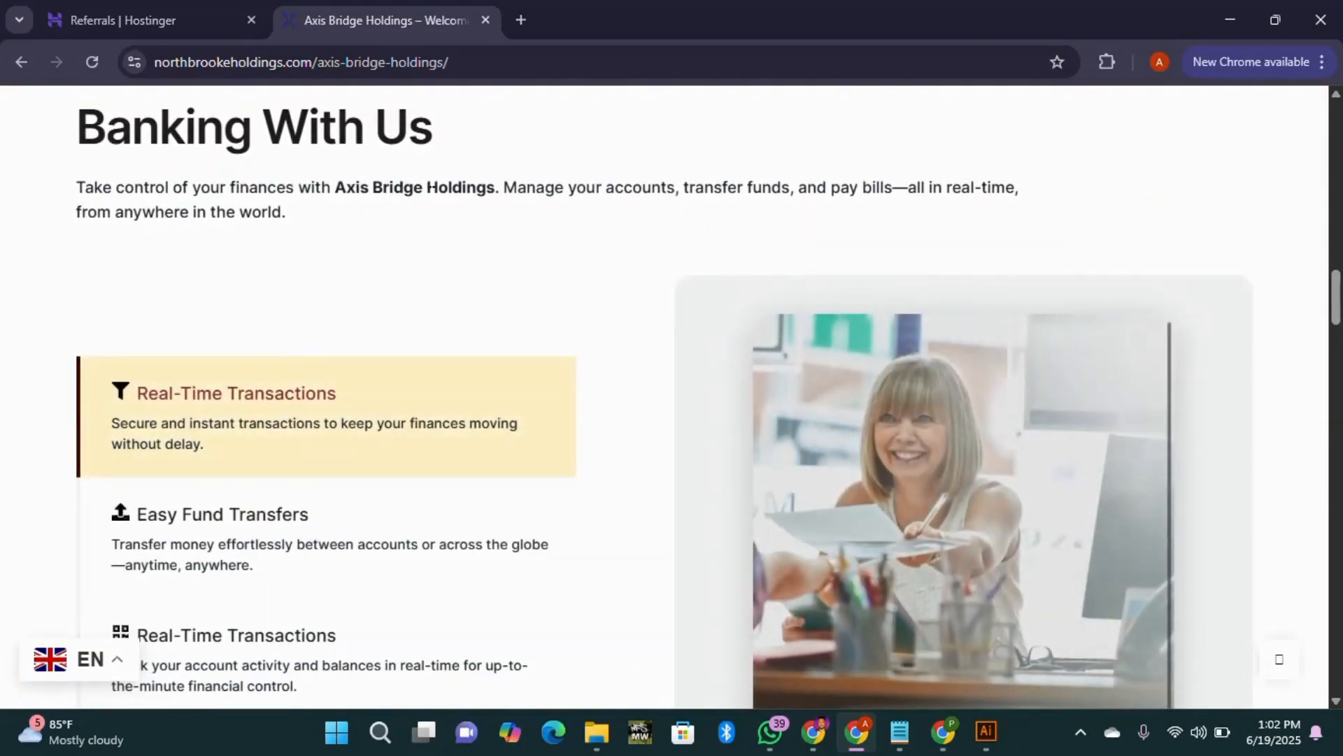
{"action": "scroll", "coordinate": [423, 261], "scroll_direction": "down", "scroll_amount": 12}
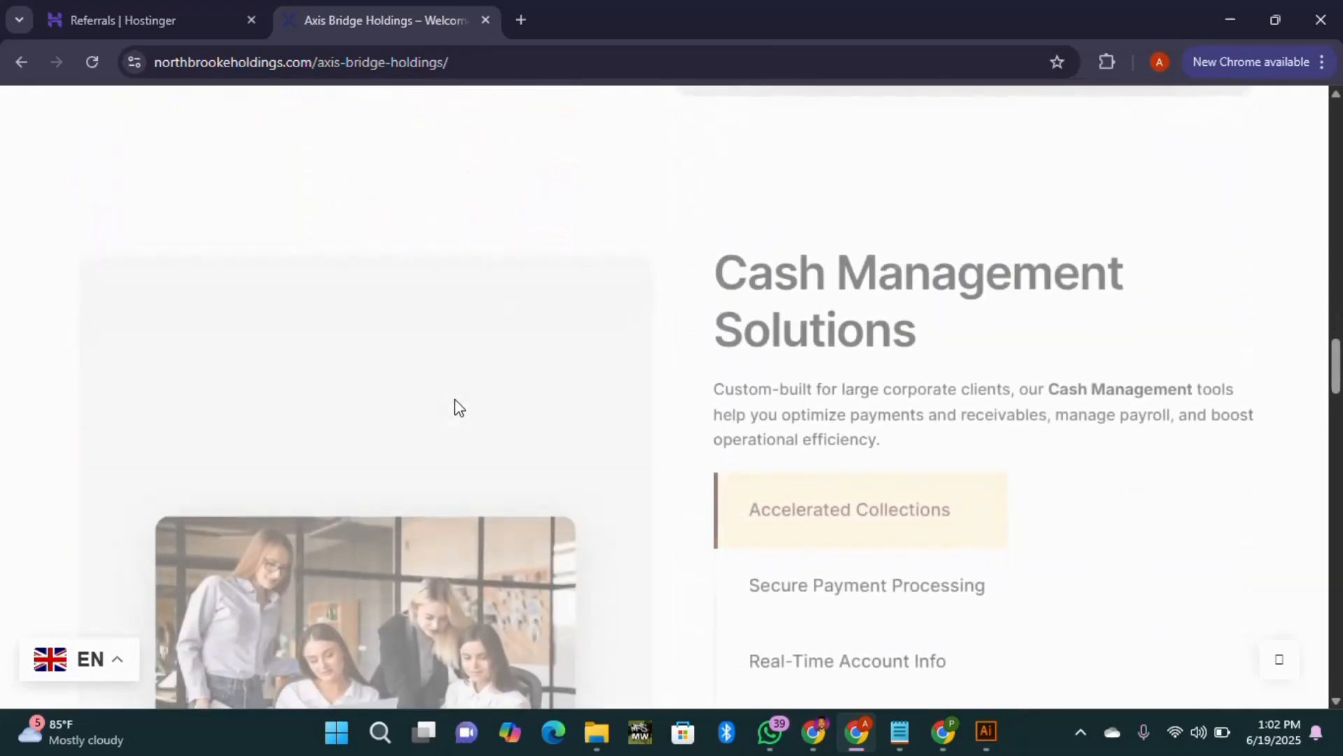
{"action": "scroll", "coordinate": [990, 339], "scroll_direction": "down", "scroll_amount": 3}
{"action": "scroll", "coordinate": [1039, 279], "scroll_direction": "up", "scroll_amount": 1}
{"action": "scroll", "coordinate": [1022, 303], "scroll_direction": "down", "scroll_amount": 4}
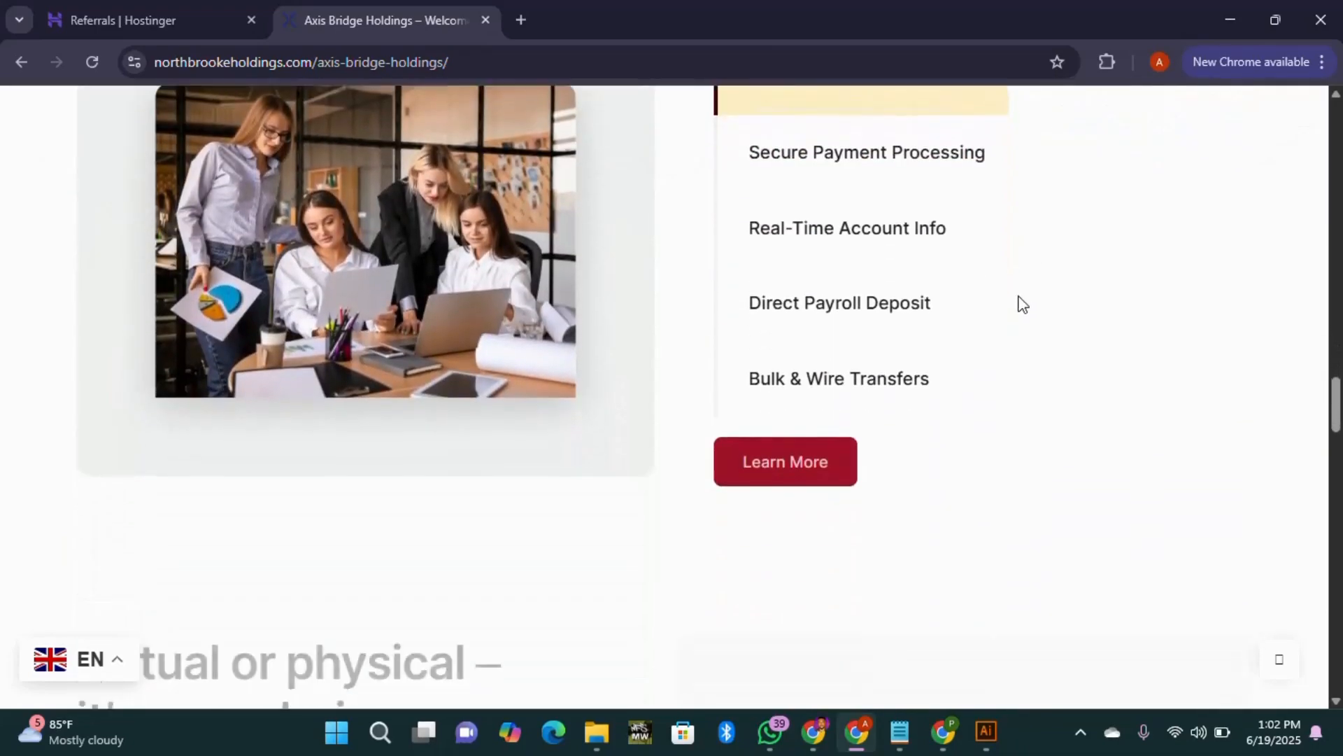
{"action": "scroll", "coordinate": [588, 372], "scroll_direction": "down", "scroll_amount": 8}
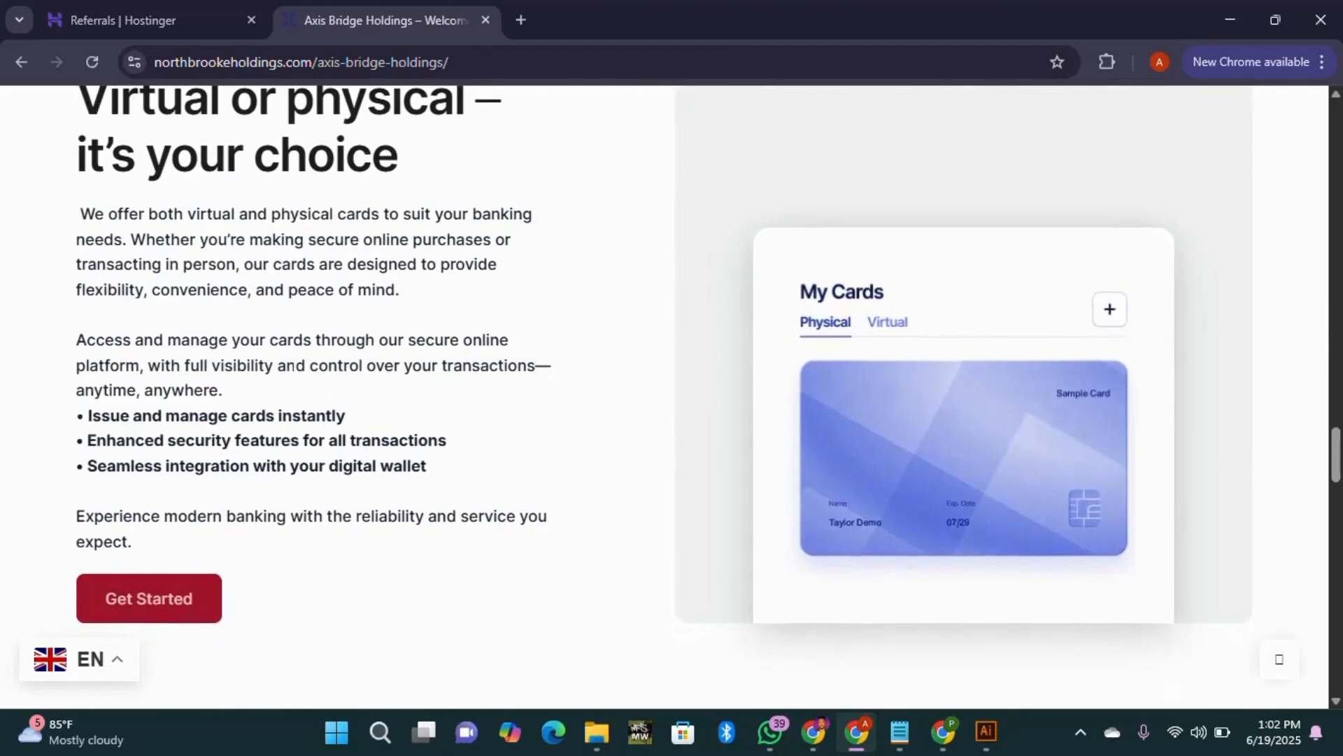
{"action": "scroll", "coordinate": [371, 356], "scroll_direction": "down", "scroll_amount": 8}
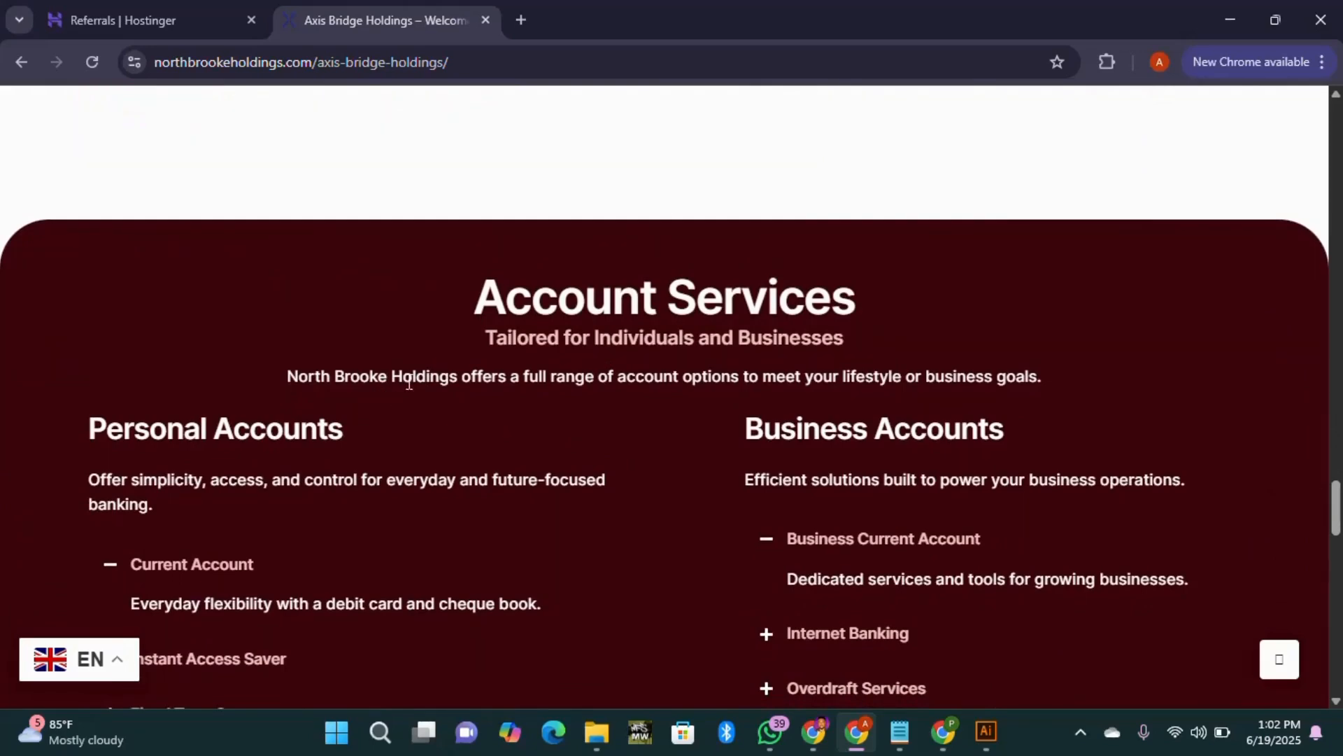
{"action": "scroll", "coordinate": [1050, 418], "scroll_direction": "down", "scroll_amount": 15}
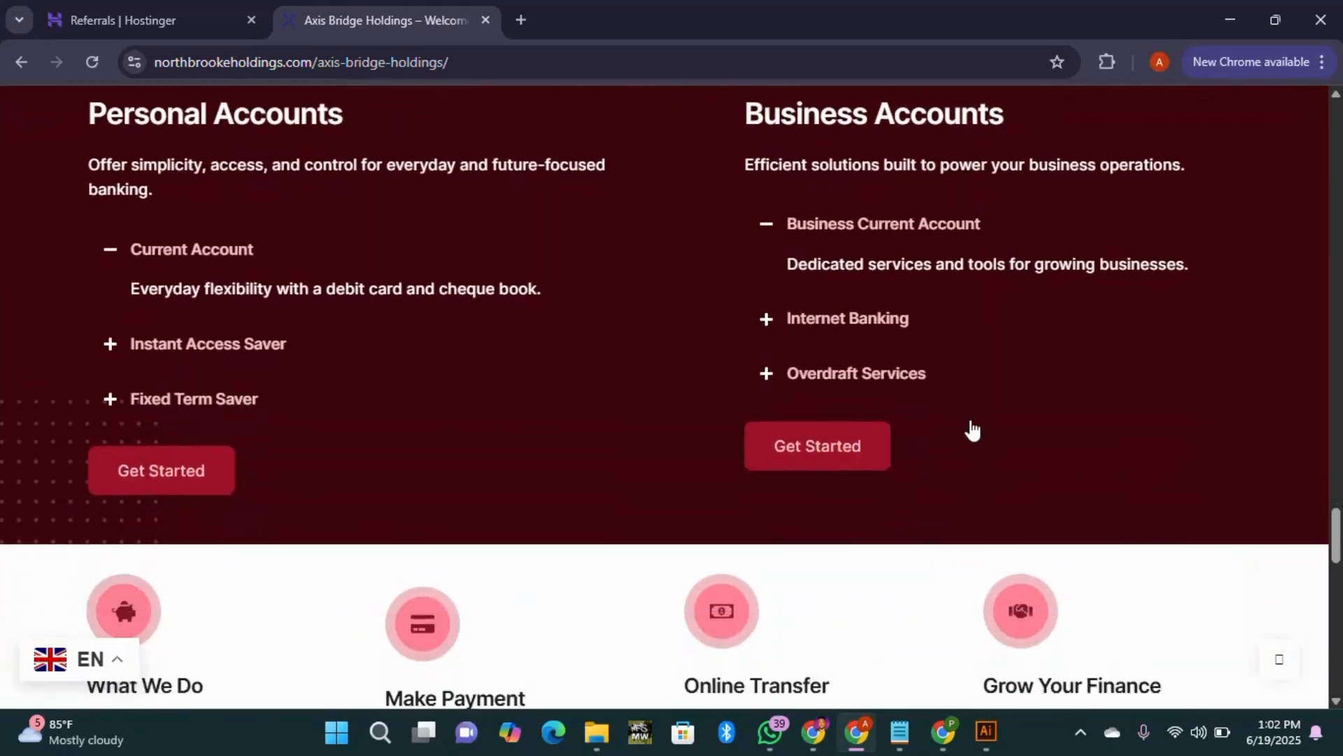
{"action": "scroll", "coordinate": [1233, 468], "scroll_direction": "down", "scroll_amount": 10}
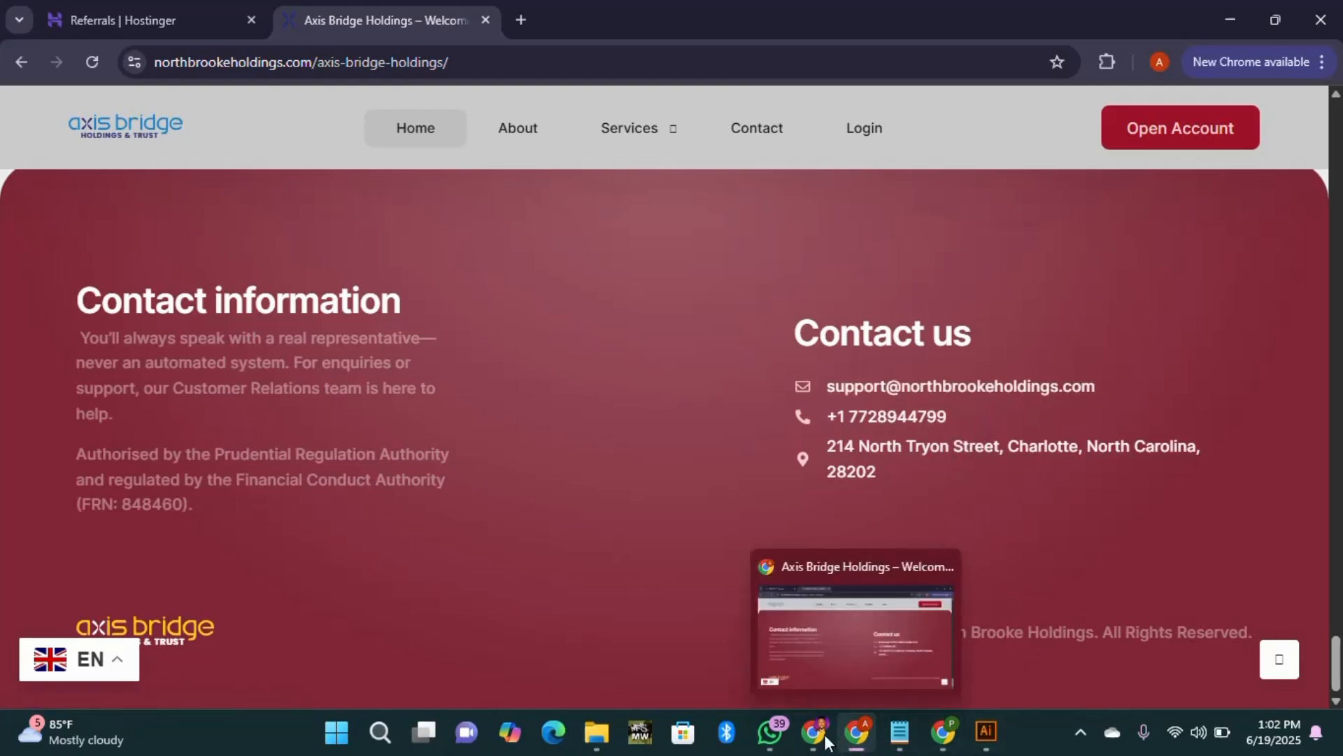
Step: Compare the logged-in and logged-out site windows, ending on the logged-in one still naming Axis Bridge Holdings
{"action": "mouse_move", "coordinate": [820, 738]}
{"action": "left_click", "coordinate": [805, 632]}
{"action": "scroll", "coordinate": [1156, 334], "scroll_direction": "down", "scroll_amount": 15}
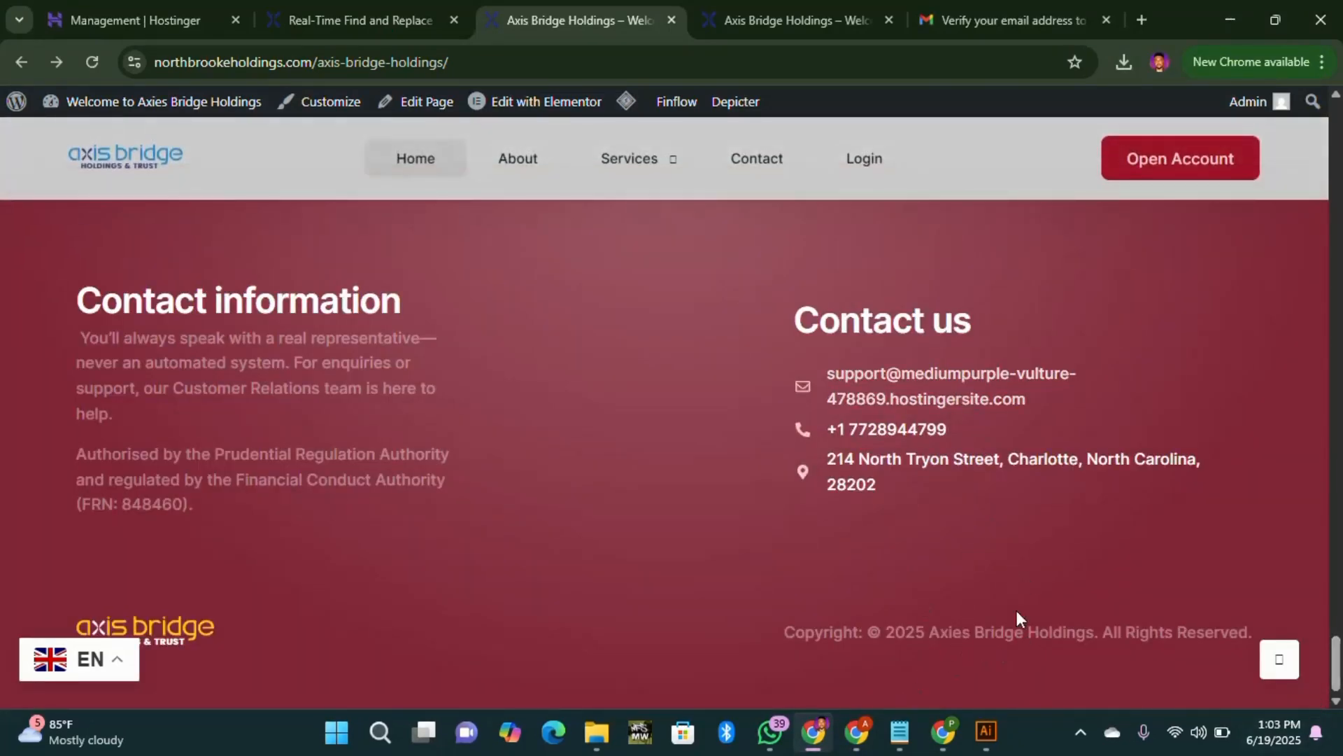
{"action": "mouse_move", "coordinate": [987, 711]}
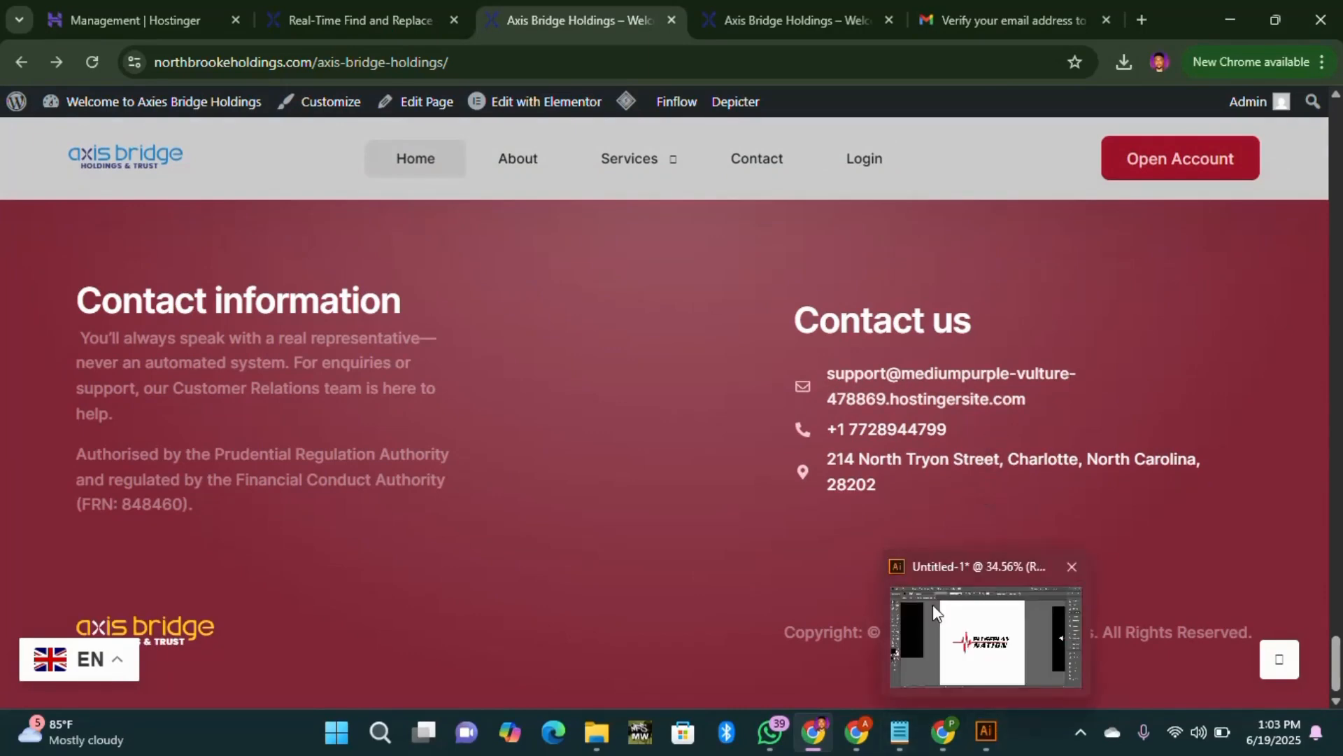
{"action": "scroll", "coordinate": [713, 494], "scroll_direction": "up", "scroll_amount": 15}
{"action": "scroll", "coordinate": [714, 490], "scroll_direction": "down", "scroll_amount": 4}
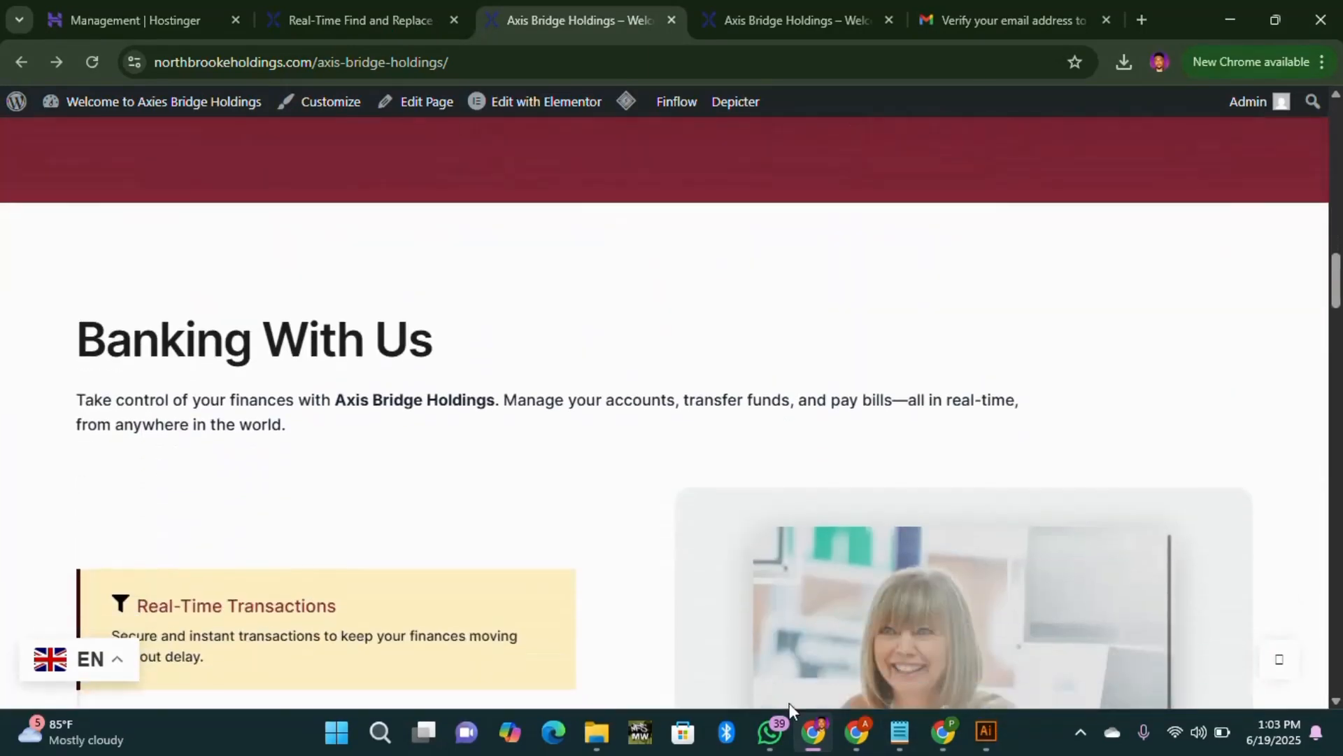
{"action": "mouse_move", "coordinate": [820, 740]}
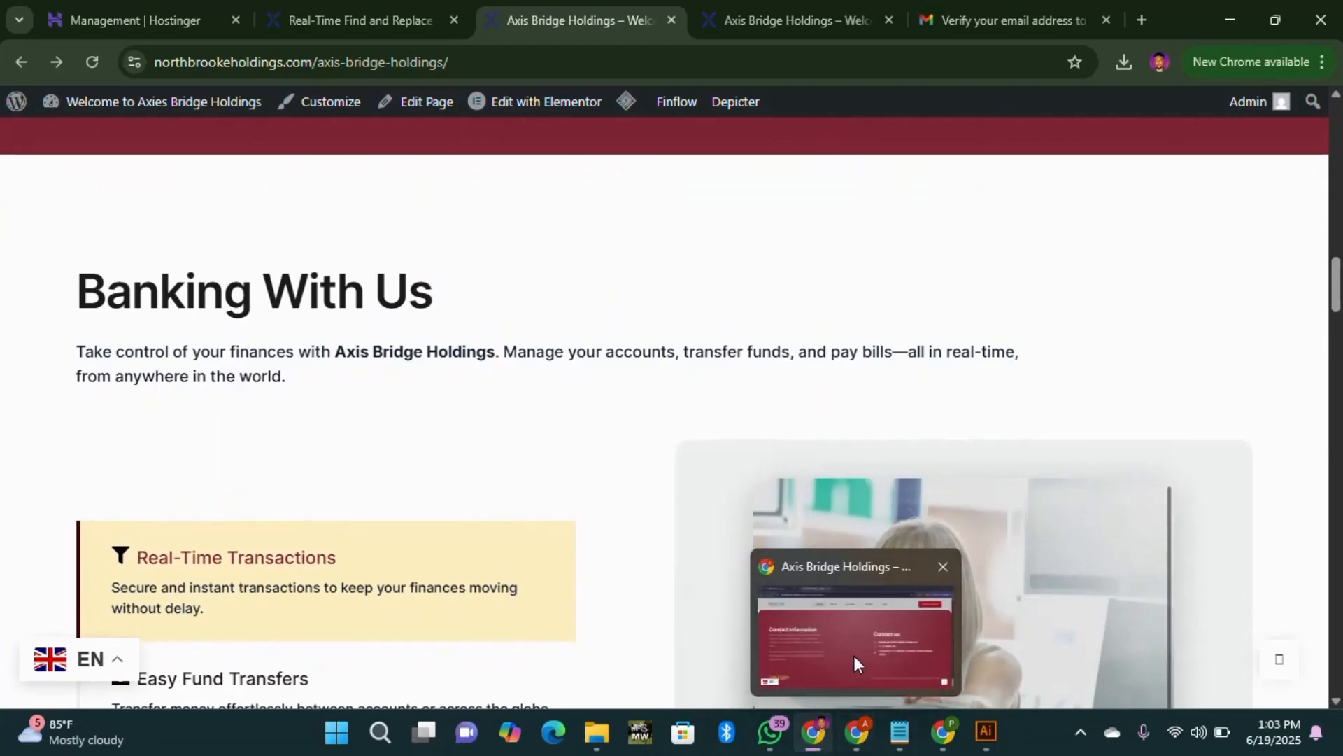
{"action": "left_click", "coordinate": [855, 661]}
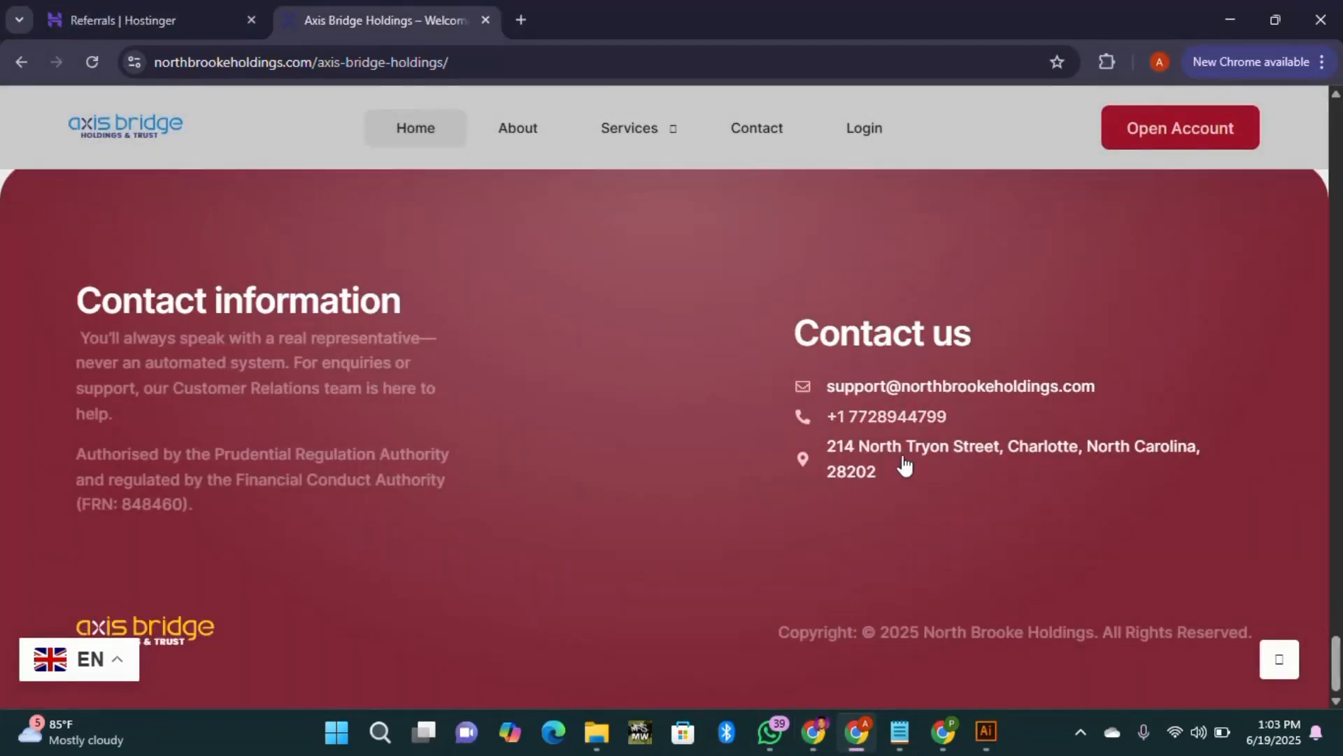
{"action": "scroll", "coordinate": [929, 607], "scroll_direction": "up", "scroll_amount": 6}
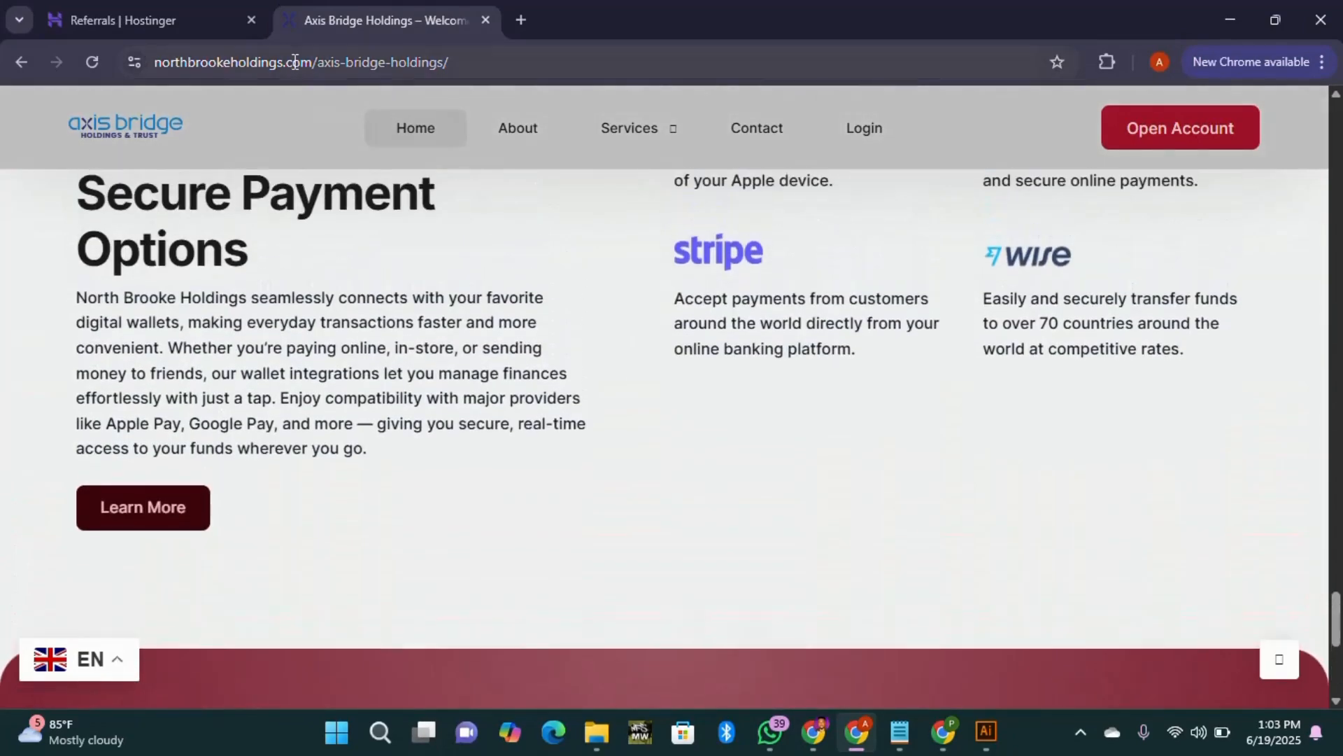
{"action": "mouse_move", "coordinate": [770, 732]}
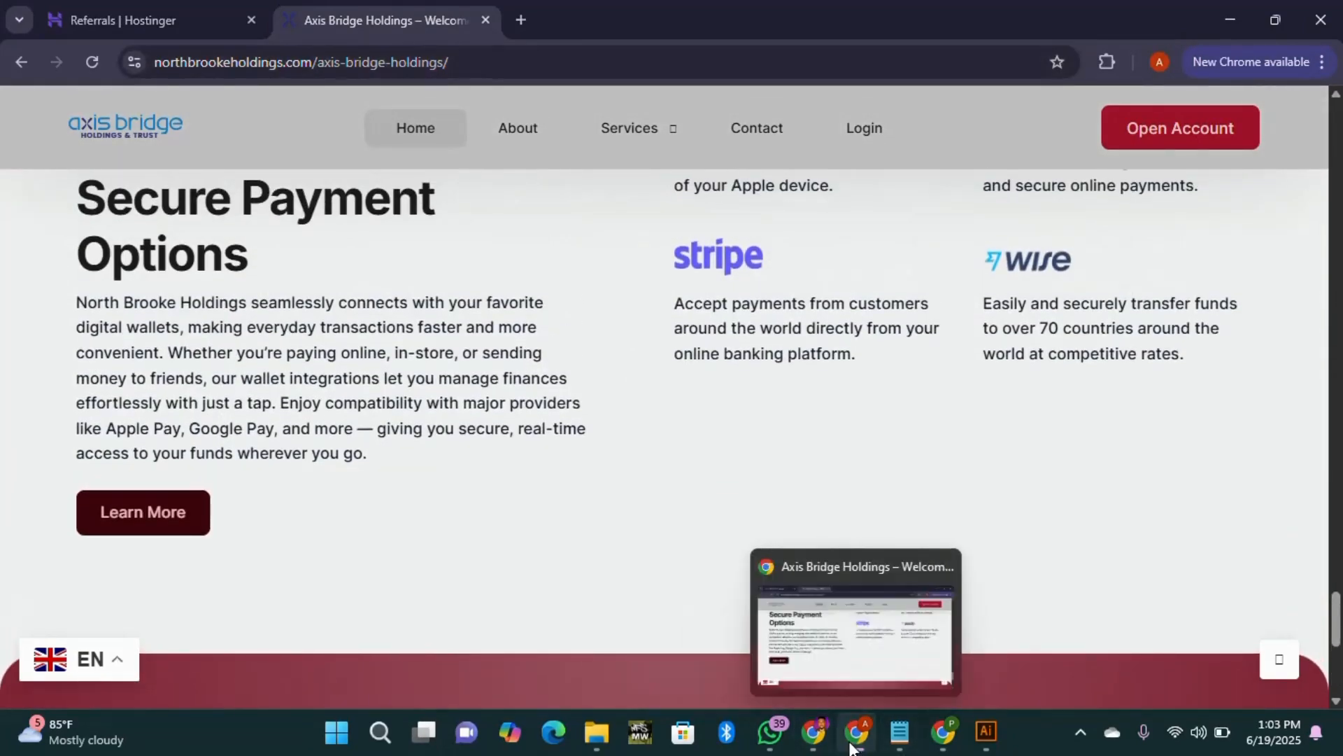
{"action": "left_click", "coordinate": [824, 736]}
{"action": "scroll", "coordinate": [438, 231], "scroll_direction": "up", "scroll_amount": 4}
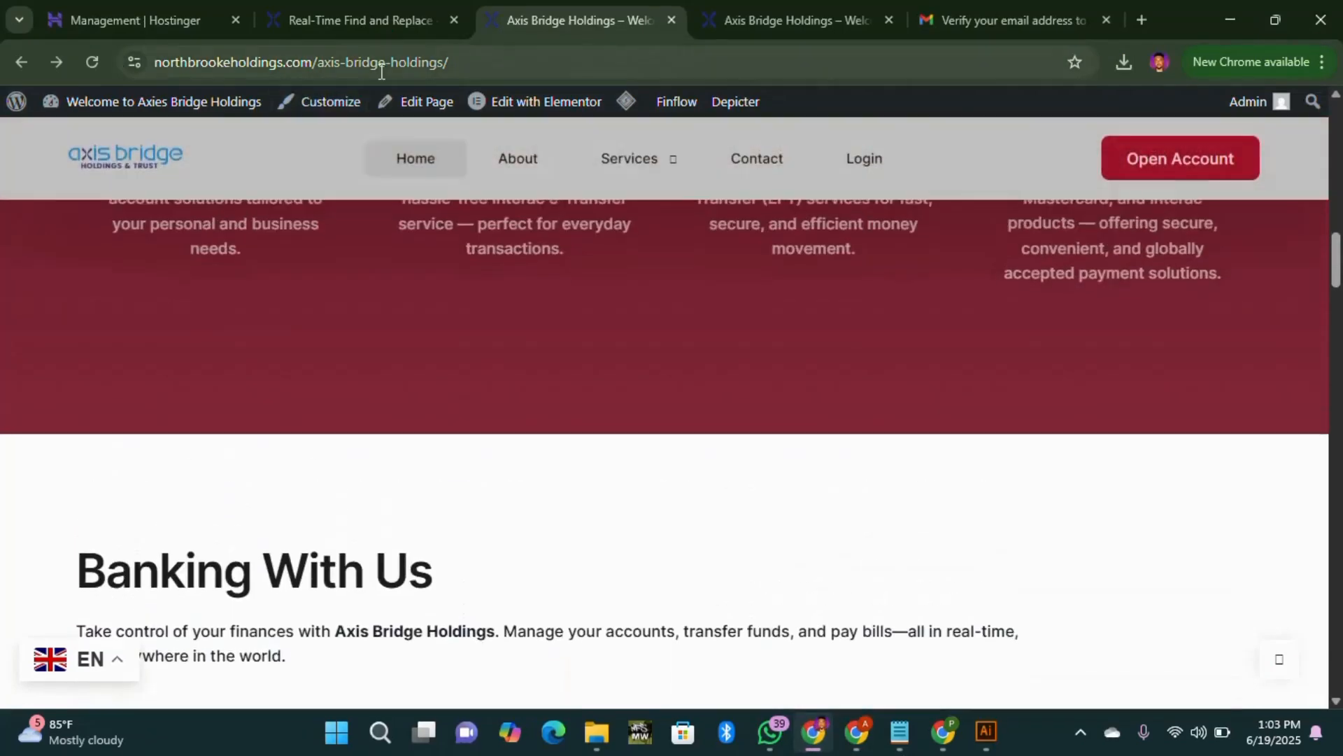
Step: Open the navigation Menus settings and scroll through them
{"action": "mouse_move", "coordinate": [161, 101]}
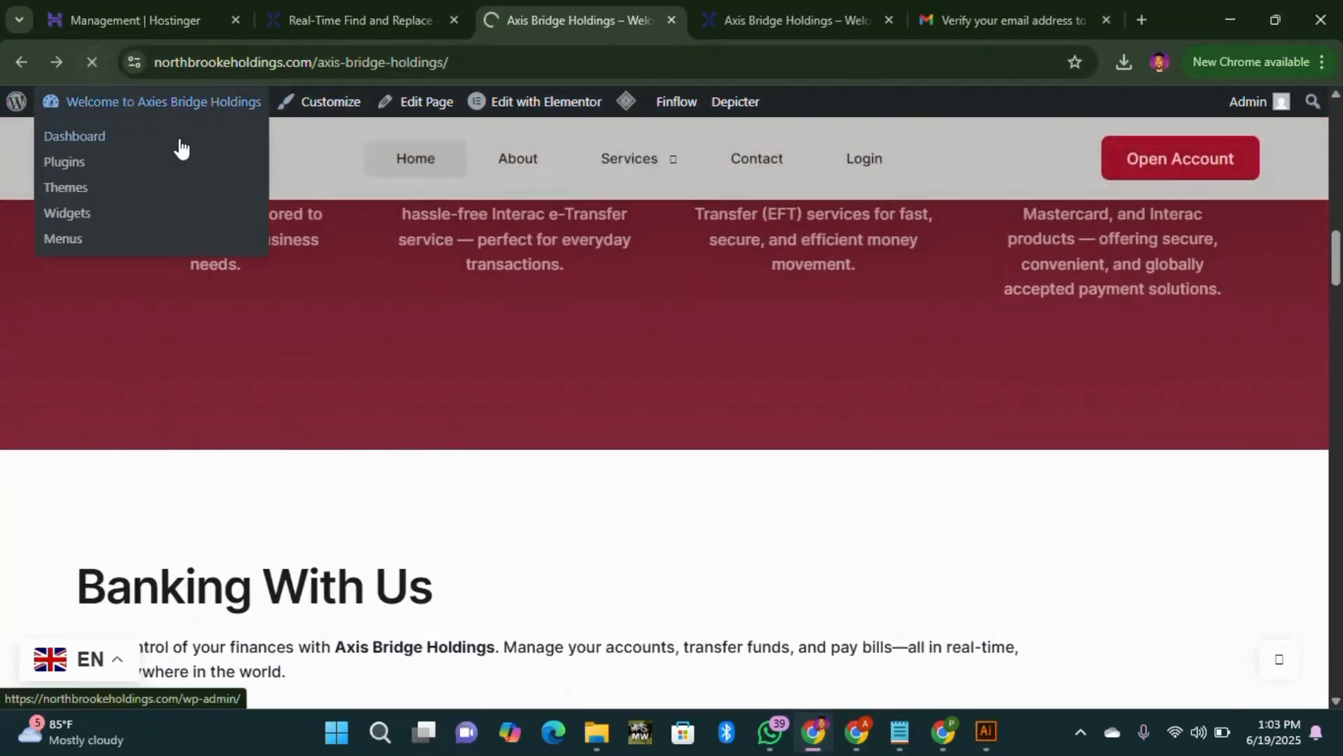
{"action": "left_click", "coordinate": [62, 236]}
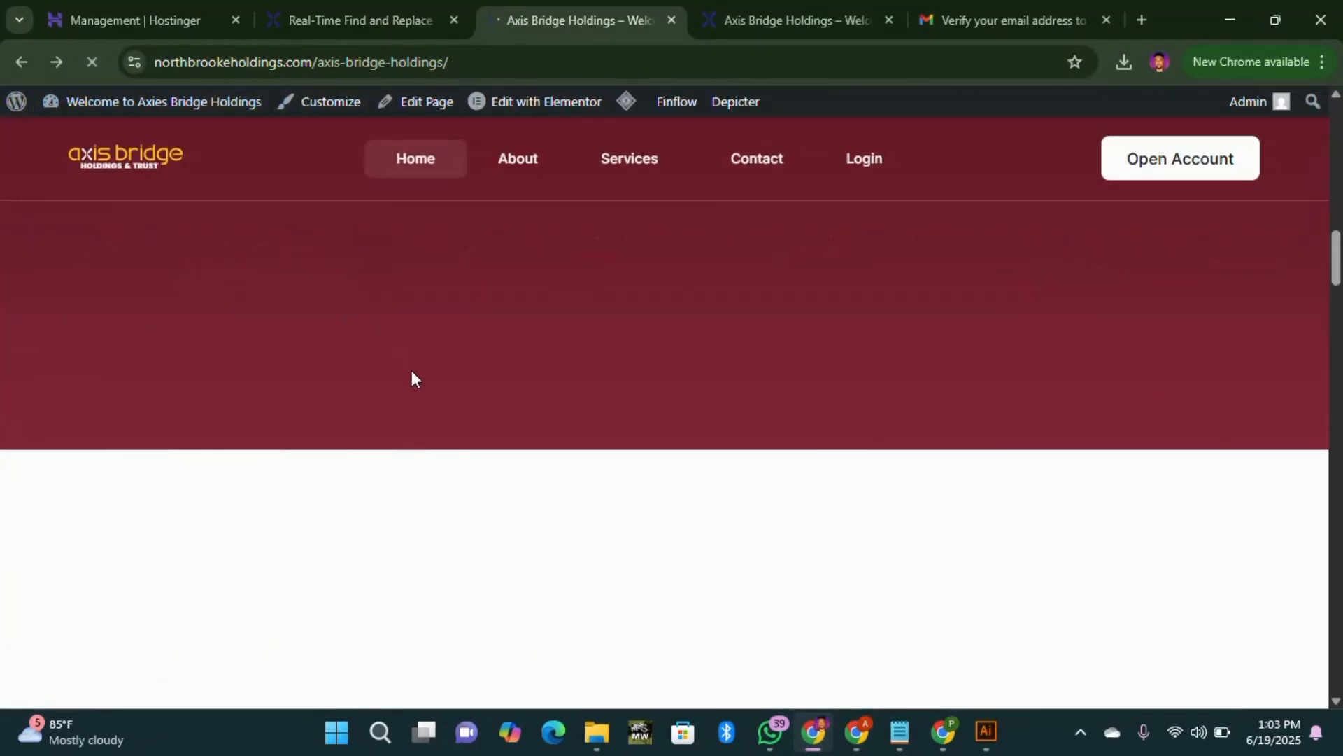
{"action": "scroll", "coordinate": [543, 431], "scroll_direction": "down", "scroll_amount": 3}
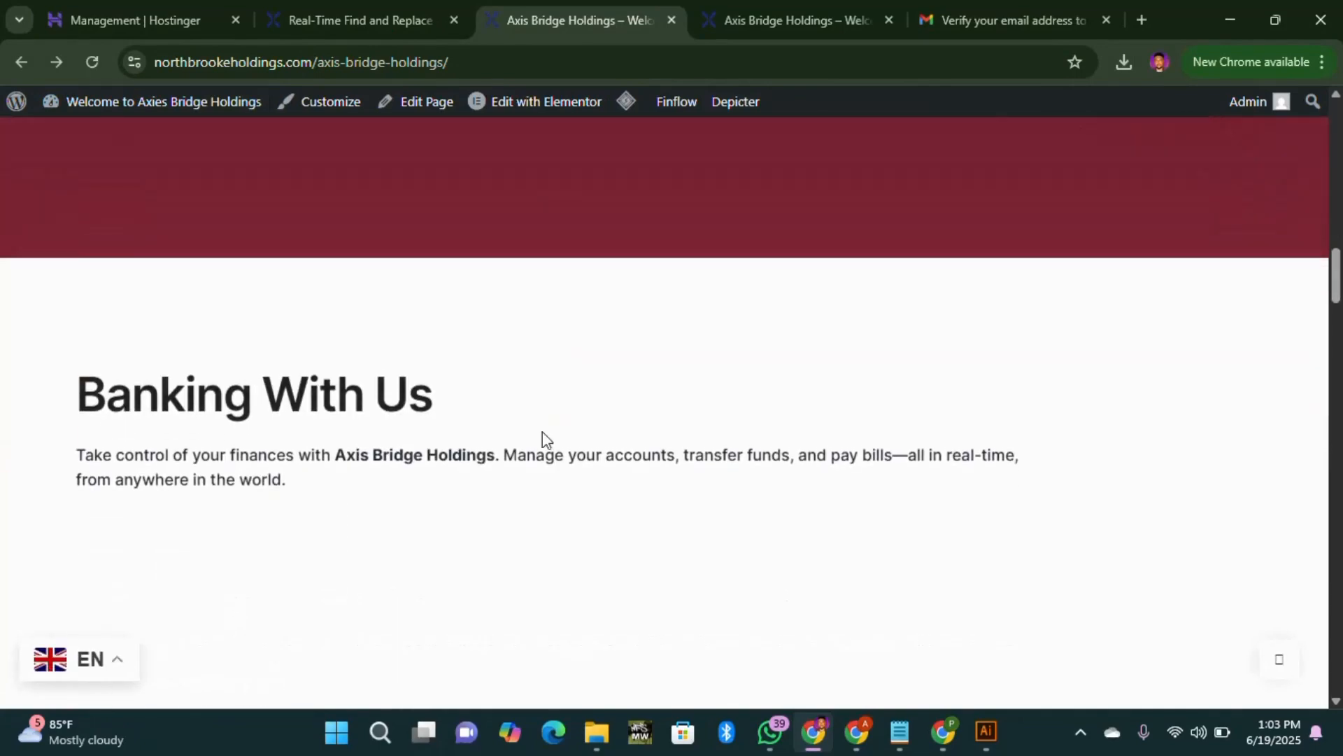
{"action": "scroll", "coordinate": [538, 428], "scroll_direction": "up", "scroll_amount": 6}
{"action": "scroll", "coordinate": [535, 430], "scroll_direction": "up", "scroll_amount": 3}
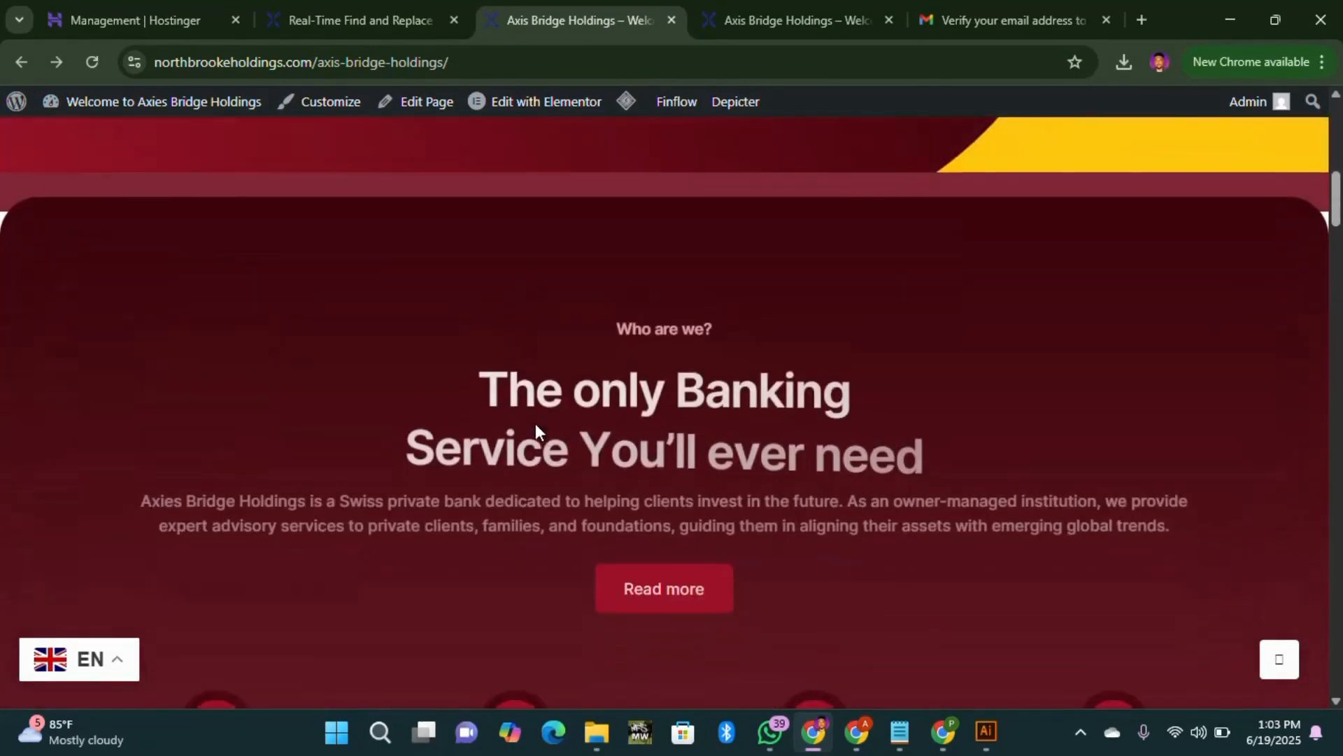
{"action": "scroll", "coordinate": [573, 352], "scroll_direction": "down", "scroll_amount": 10}
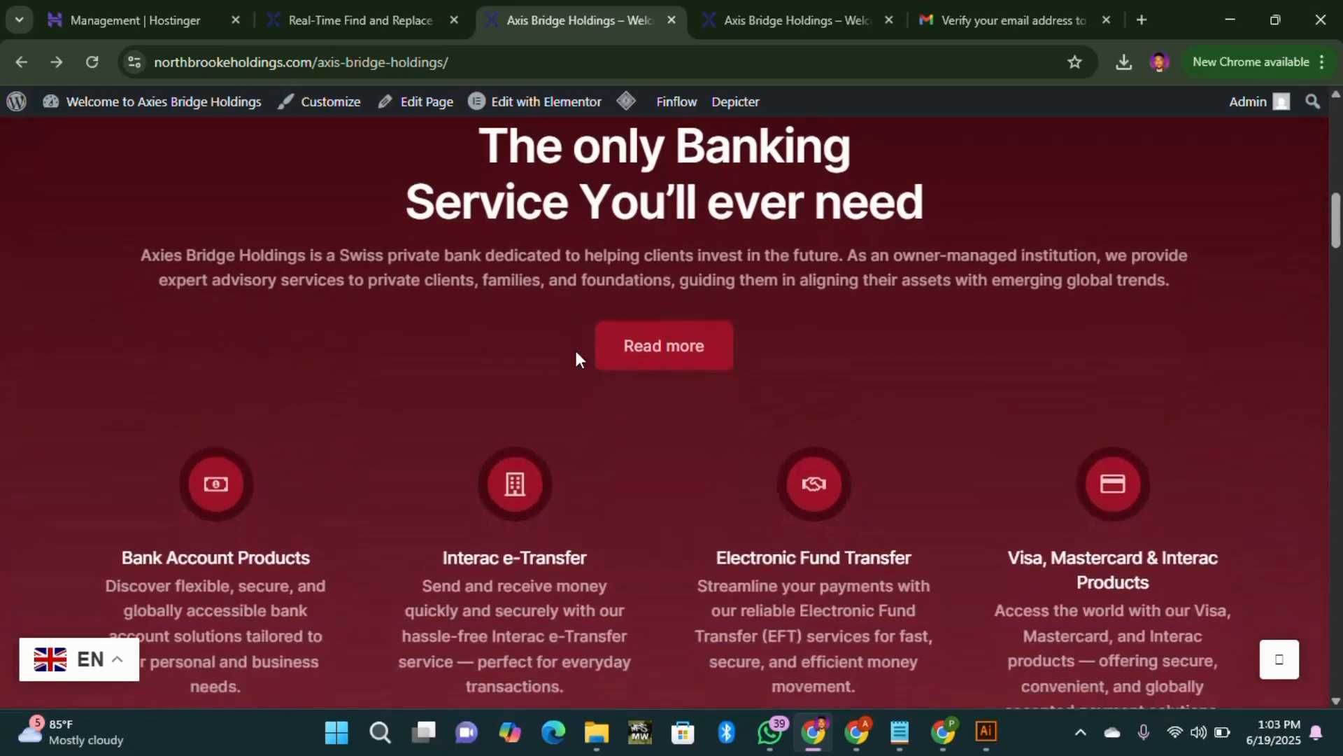
{"action": "scroll", "coordinate": [1312, 700], "scroll_direction": "down", "scroll_amount": 10}
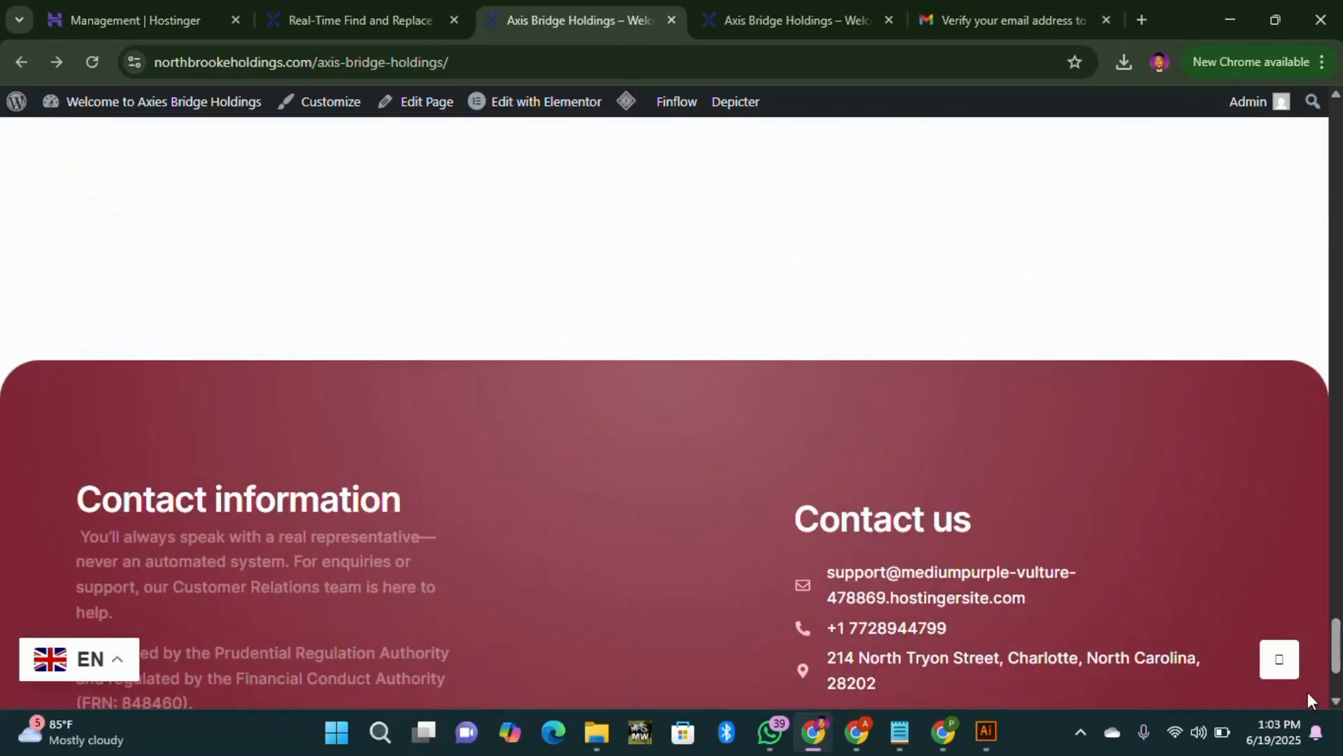
Step: In the other site window, open the About us page from the navigation bar
{"action": "left_click", "coordinate": [856, 641]}
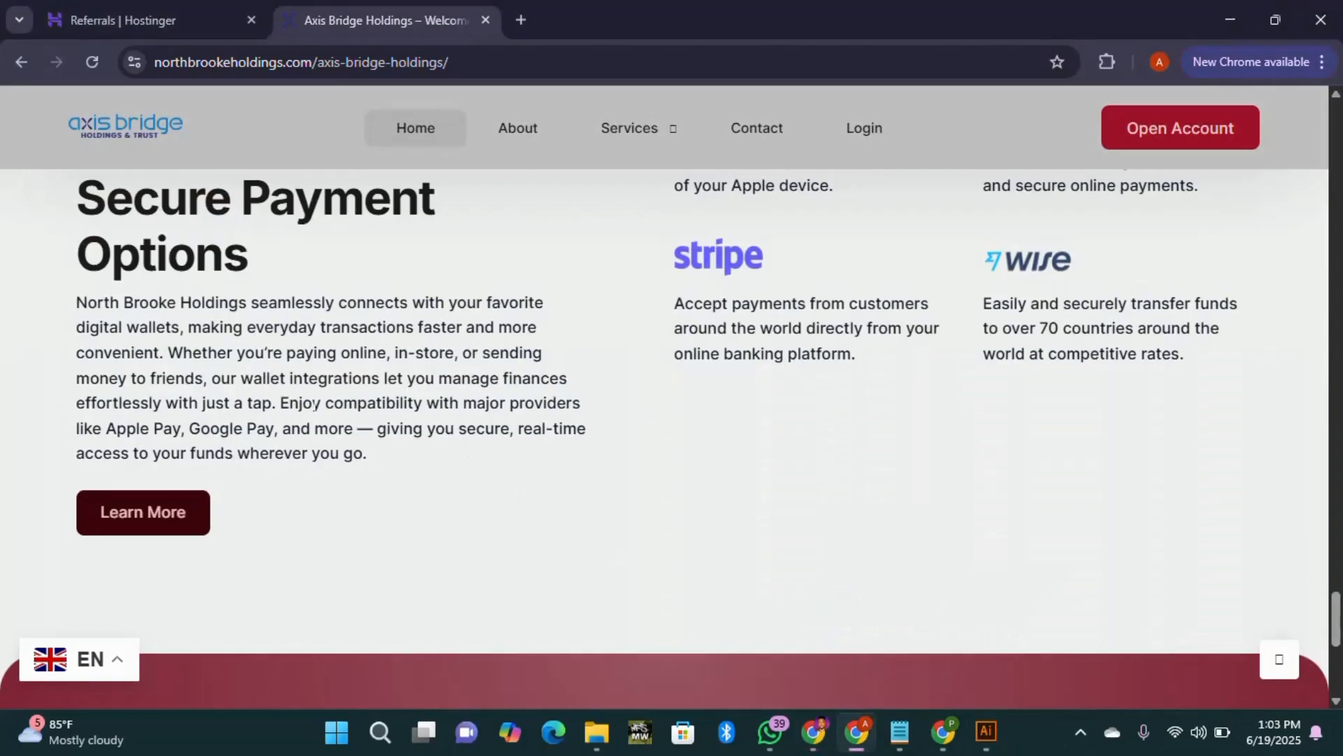
{"action": "scroll", "coordinate": [298, 401], "scroll_direction": "up", "scroll_amount": 10}
{"action": "scroll", "coordinate": [168, 139], "scroll_direction": "up", "scroll_amount": 5}
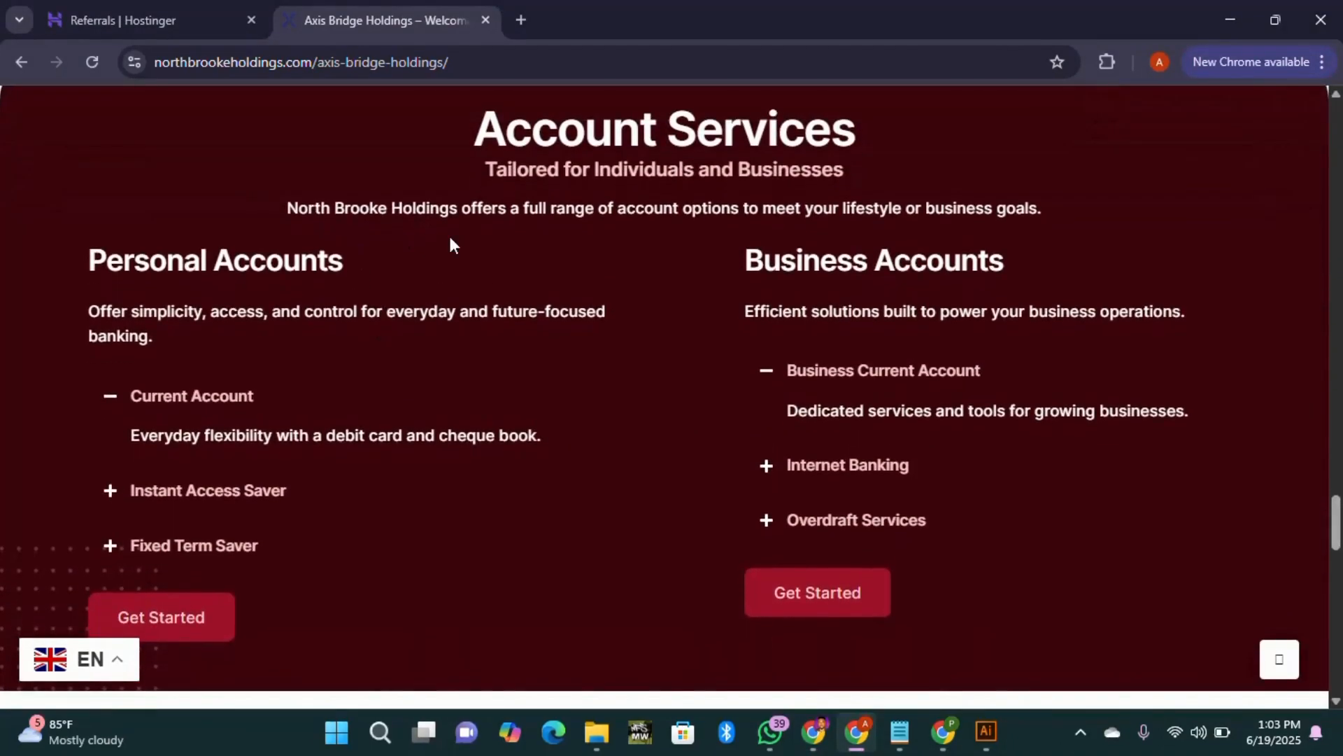
{"action": "scroll", "coordinate": [559, 245], "scroll_direction": "up", "scroll_amount": 10}
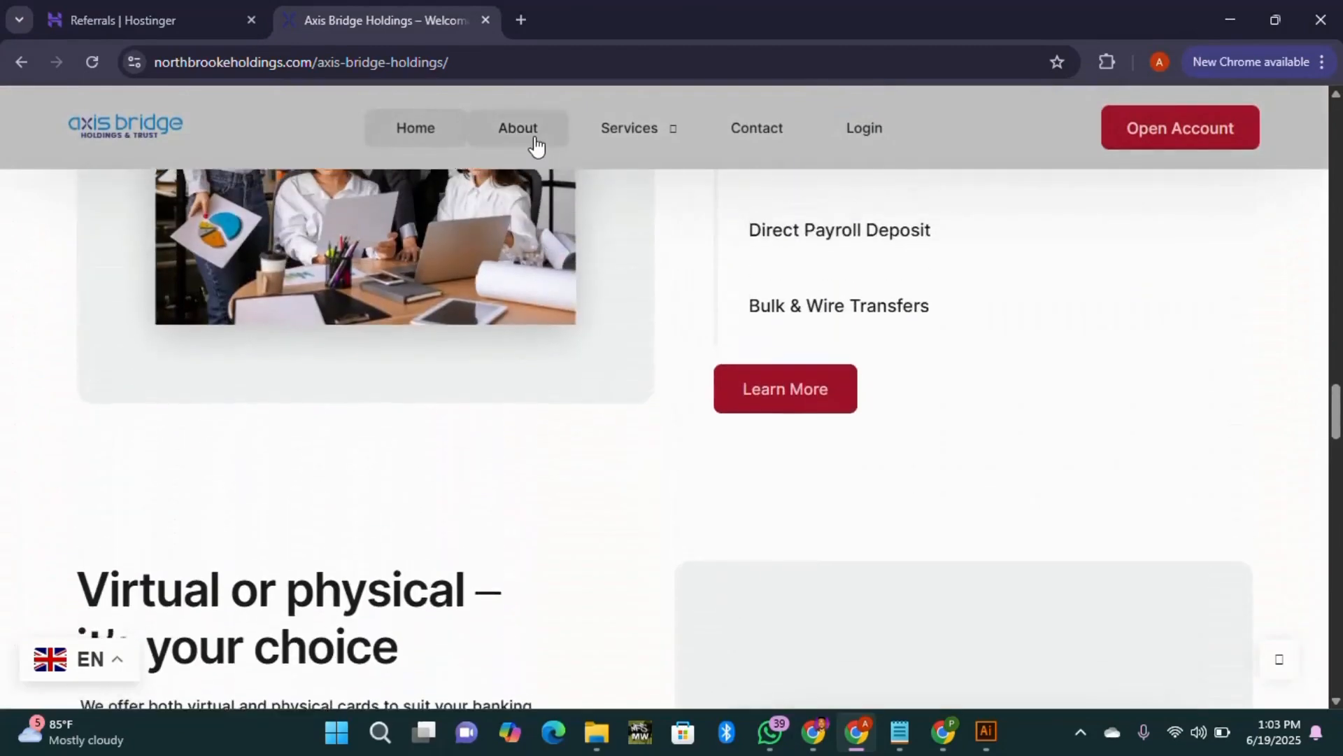
{"action": "left_click", "coordinate": [536, 147]}
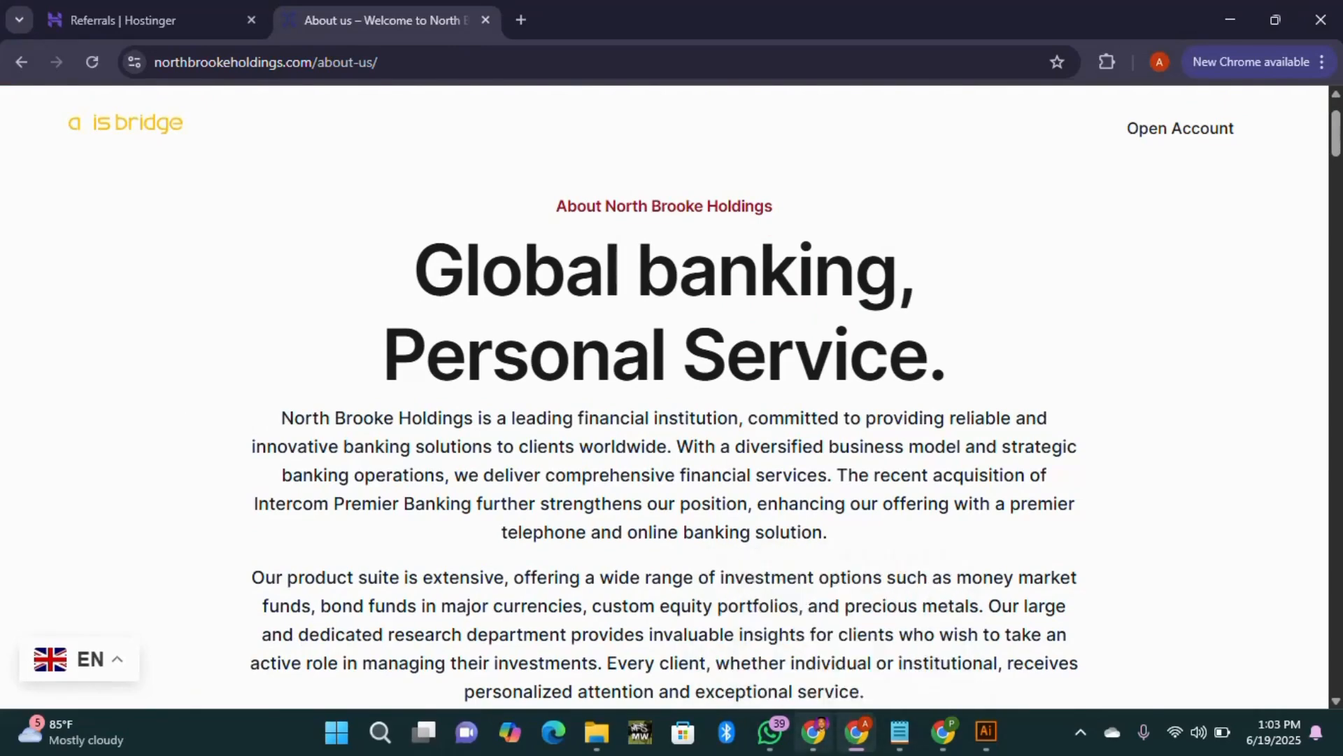
Step: Open the About us page in the admin window and scroll down through it
{"action": "left_click", "coordinate": [813, 731]}
{"action": "scroll", "coordinate": [596, 263], "scroll_direction": "up", "scroll_amount": 15}
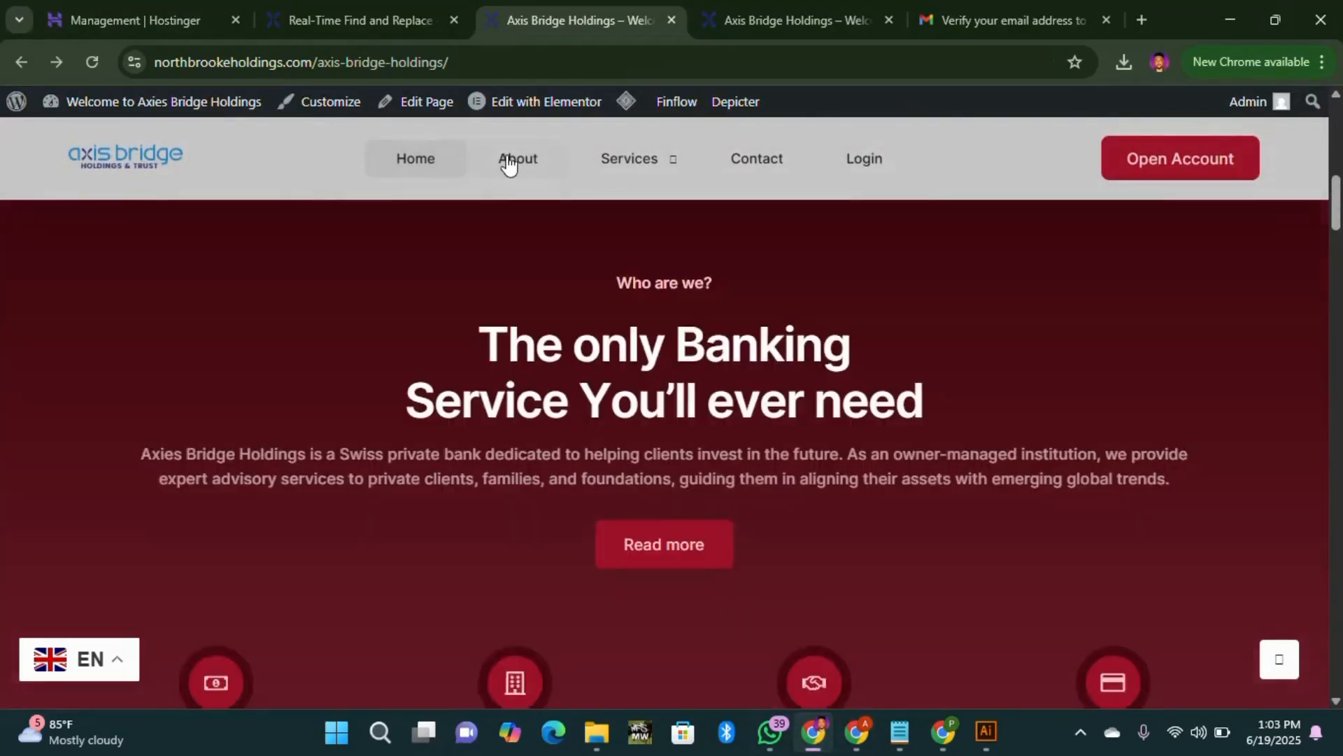
{"action": "left_click", "coordinate": [508, 163]}
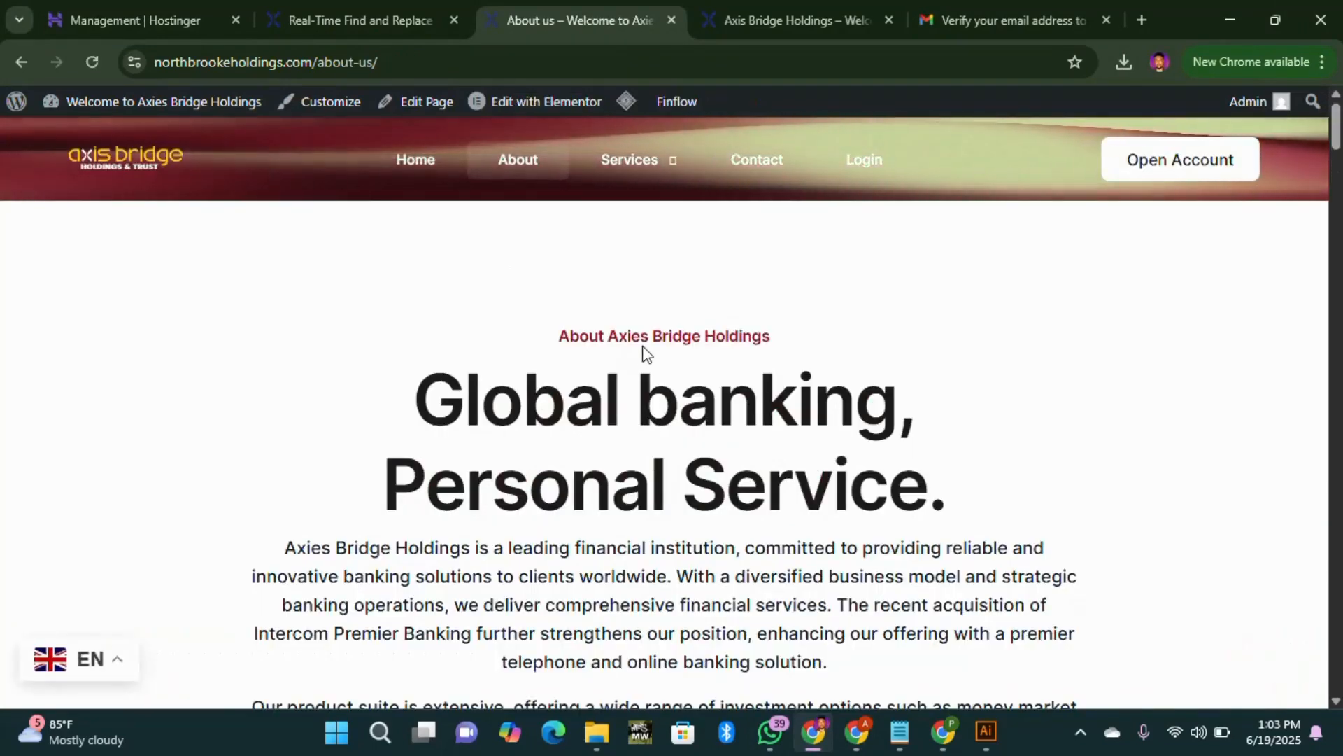
{"action": "scroll", "coordinate": [569, 412], "scroll_direction": "down", "scroll_amount": 3}
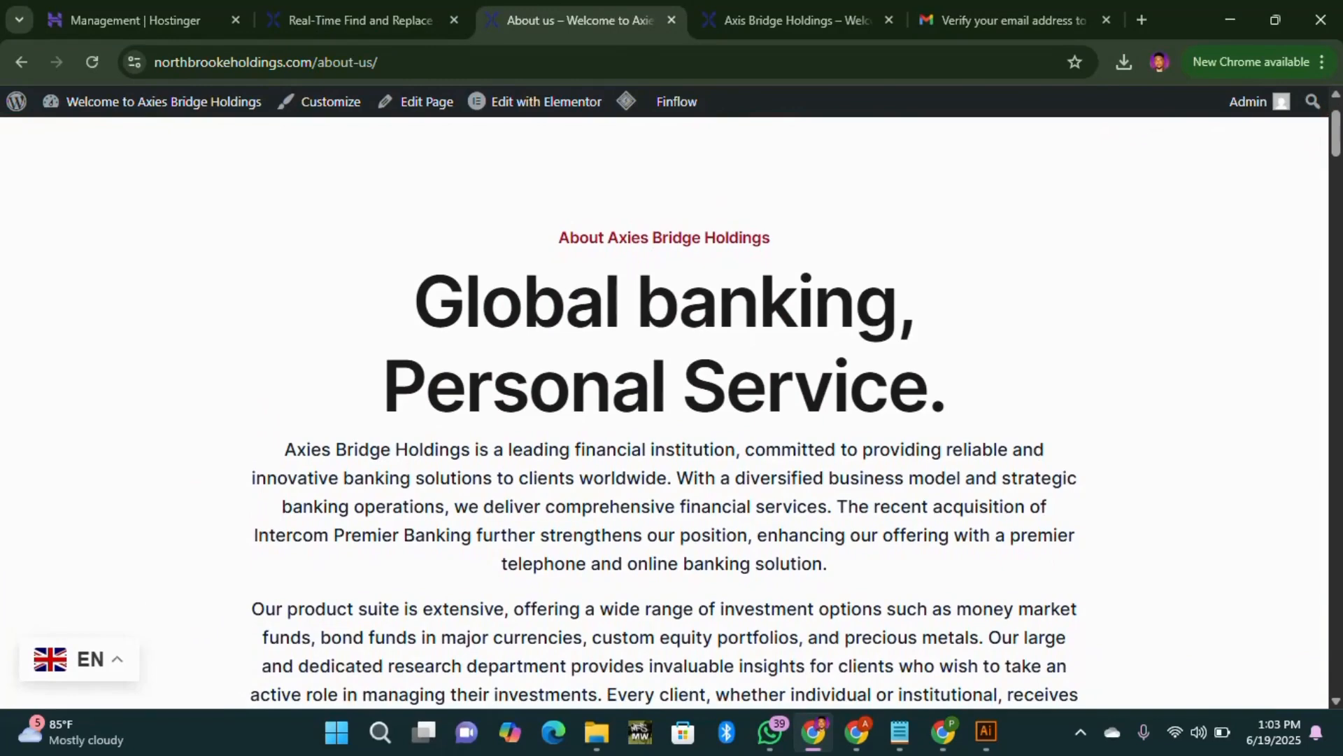
{"action": "scroll", "coordinate": [569, 474], "scroll_direction": "down", "scroll_amount": 12}
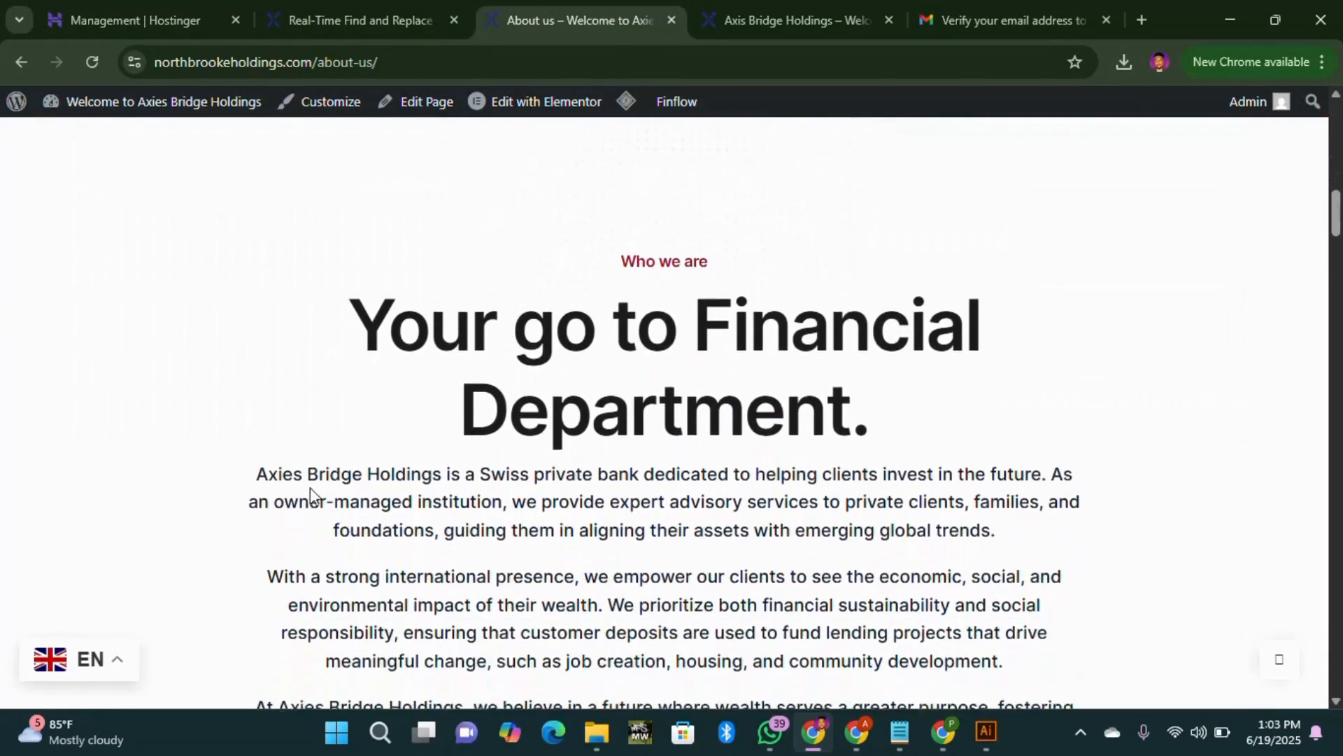
{"action": "scroll", "coordinate": [665, 462], "scroll_direction": "down", "scroll_amount": 3}
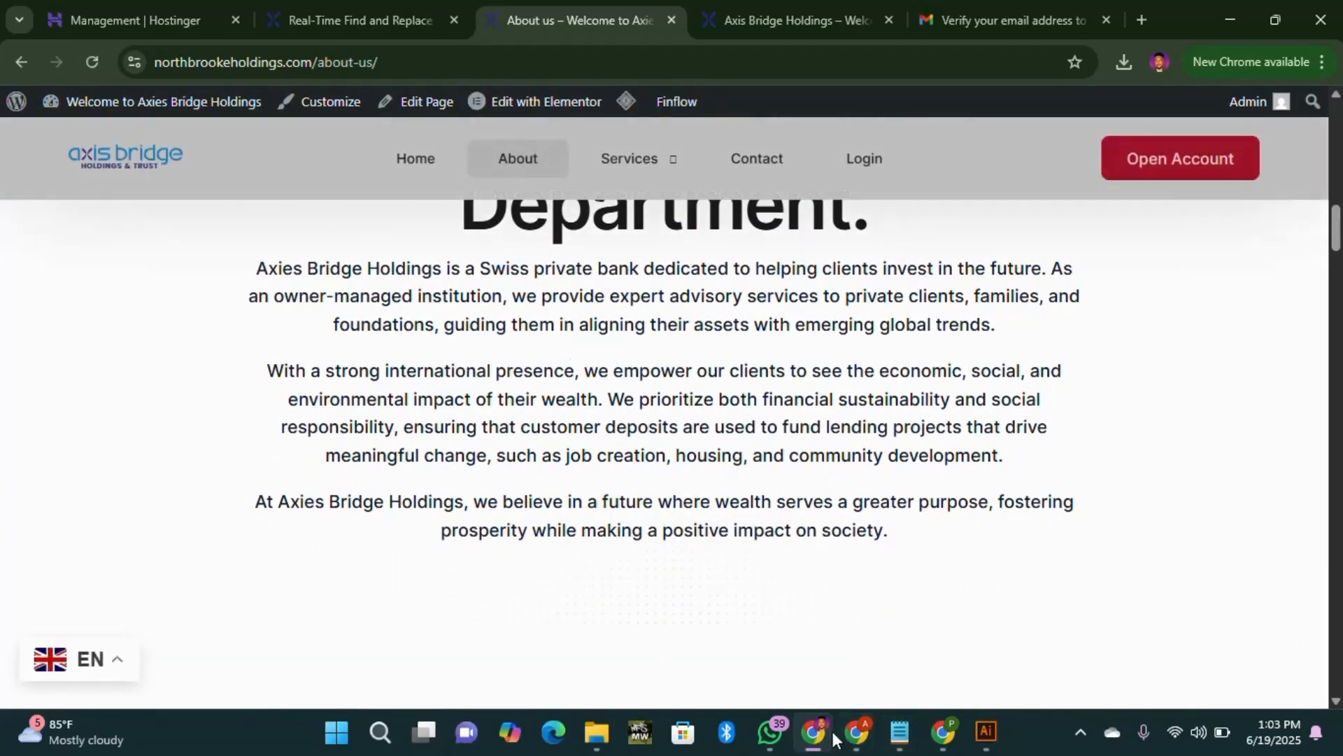
Step: Scroll the other window's About us page to the footer, confirming North Brooke Holdings throughout
{"action": "left_click", "coordinate": [860, 736]}
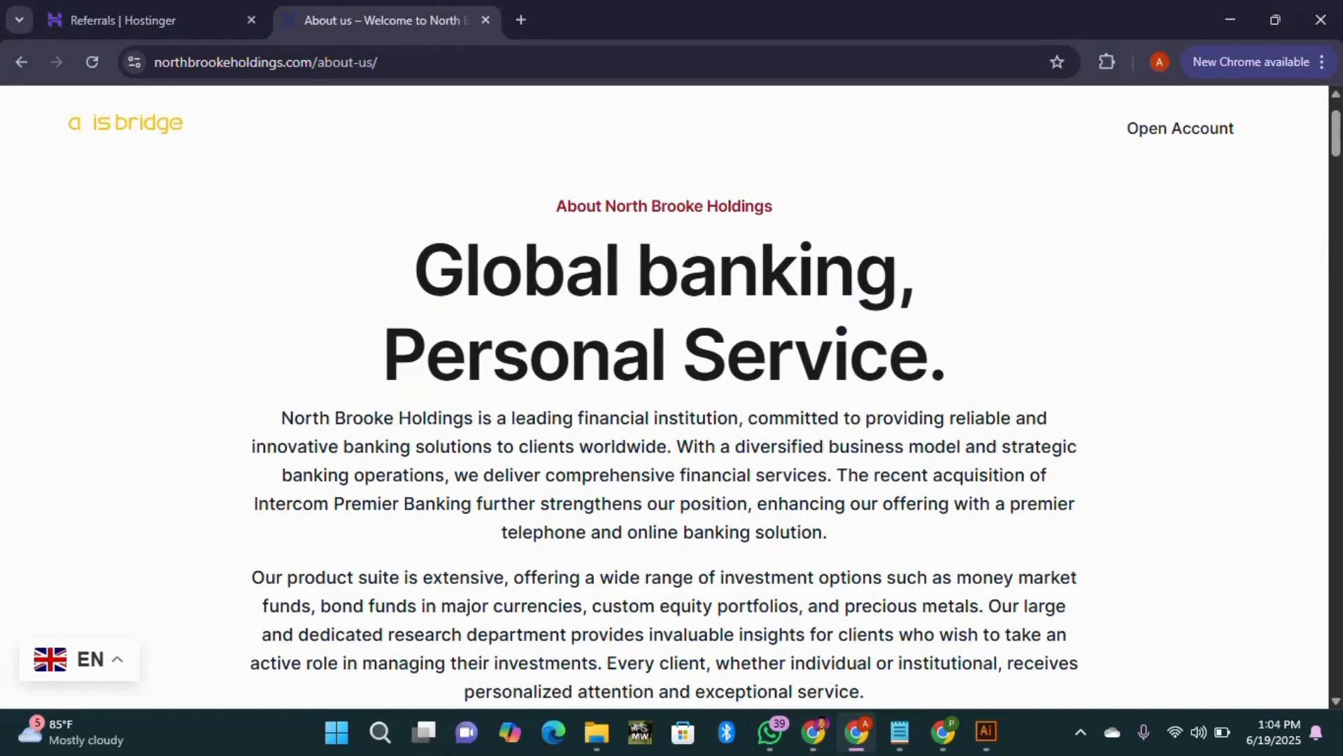
{"action": "scroll", "coordinate": [423, 435], "scroll_direction": "down", "scroll_amount": 10}
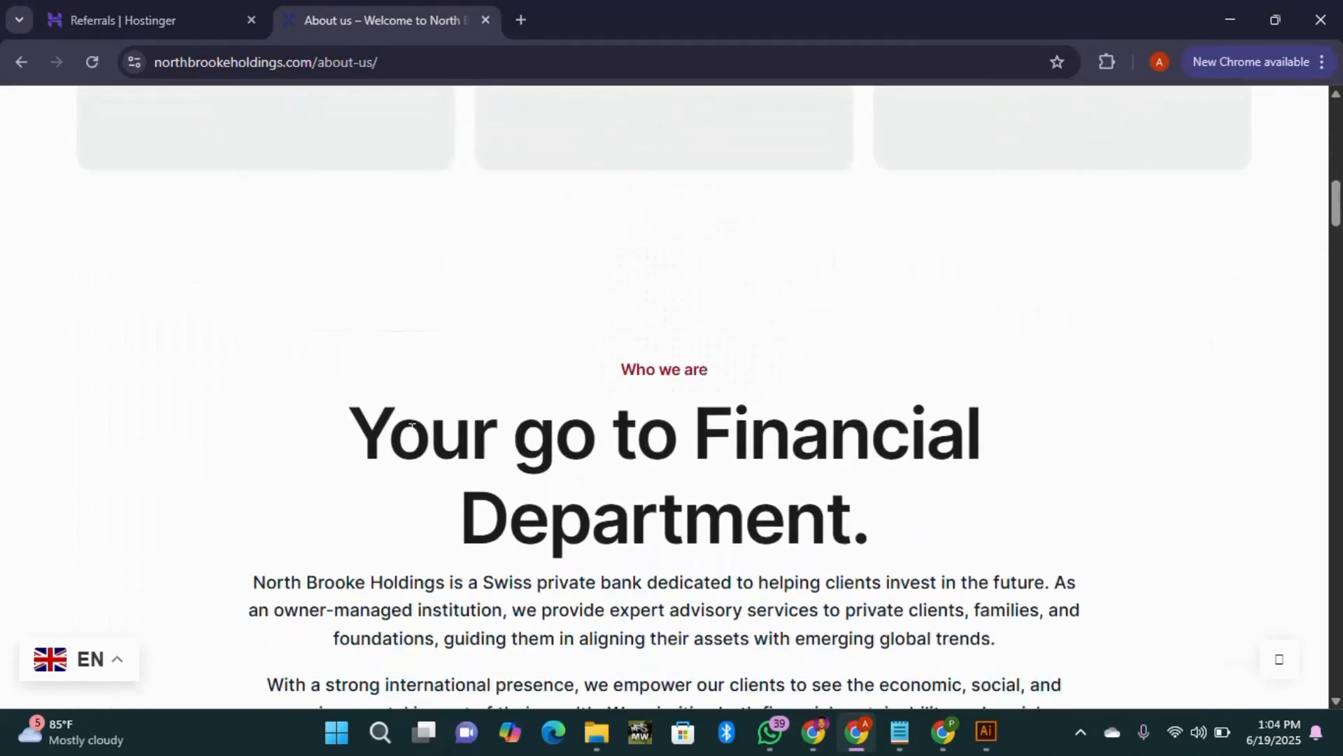
{"action": "scroll", "coordinate": [411, 425], "scroll_direction": "down", "scroll_amount": 2}
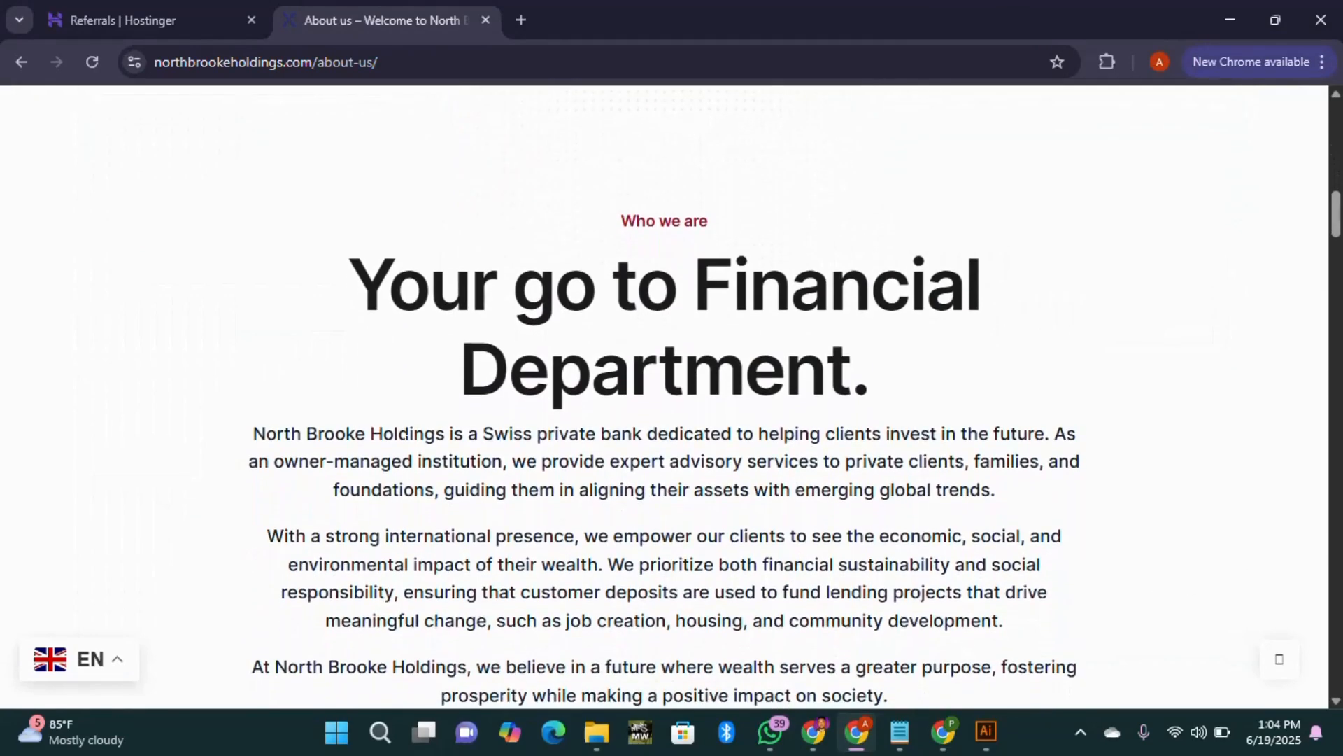
{"action": "scroll", "coordinate": [593, 465], "scroll_direction": "down", "scroll_amount": 12}
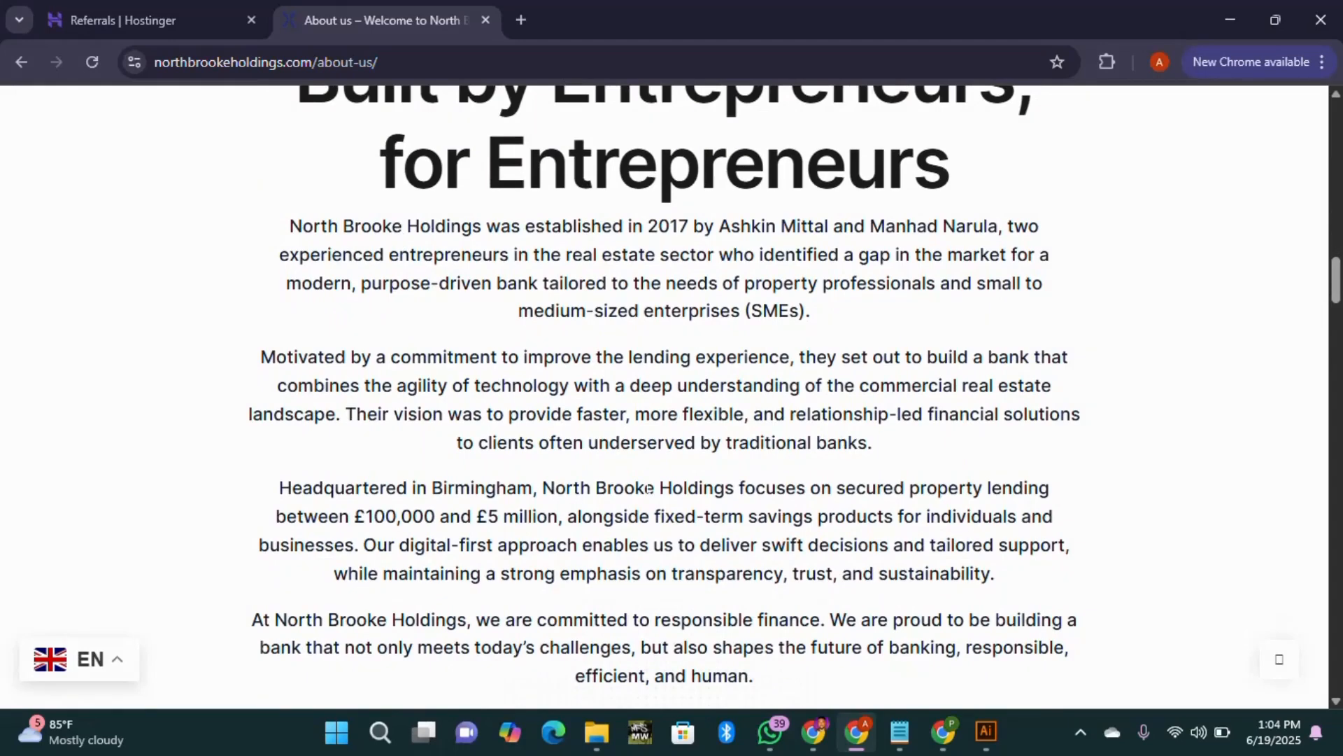
{"action": "scroll", "coordinate": [726, 503], "scroll_direction": "down", "scroll_amount": 13}
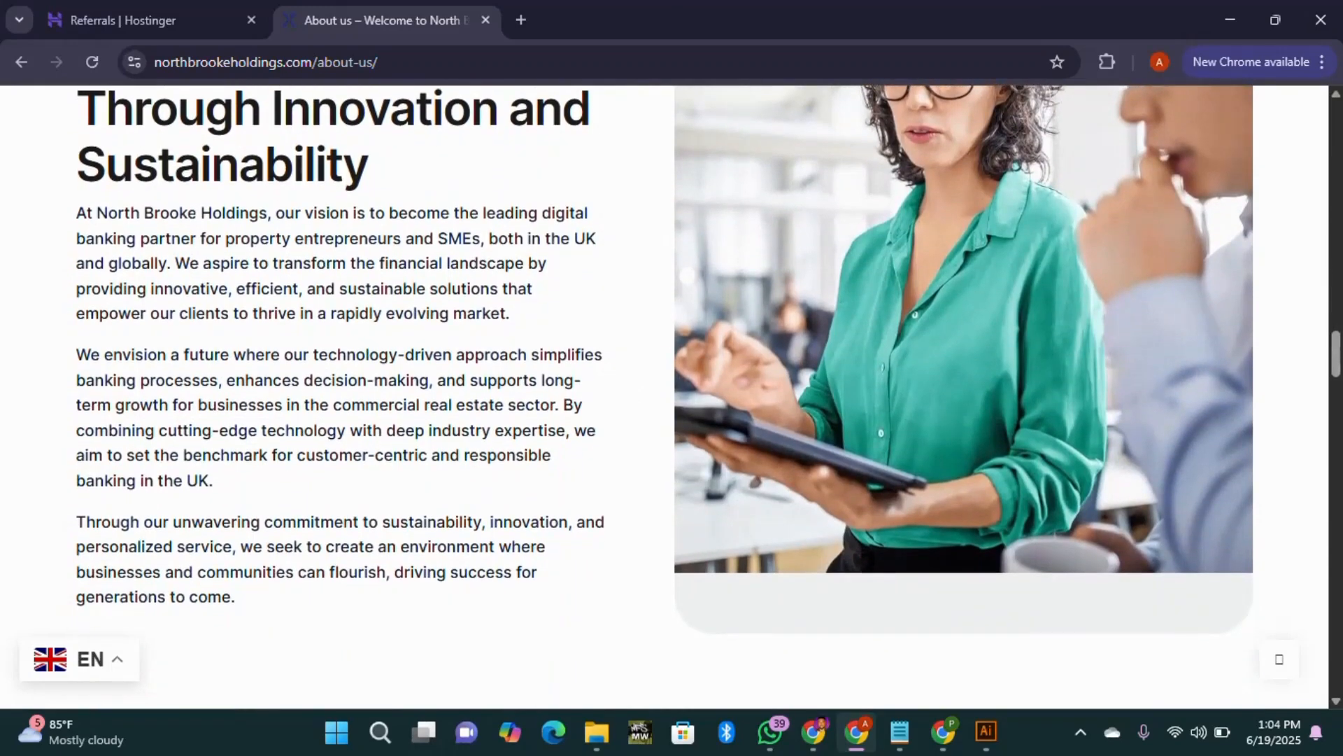
{"action": "scroll", "coordinate": [295, 265], "scroll_direction": "down", "scroll_amount": 10}
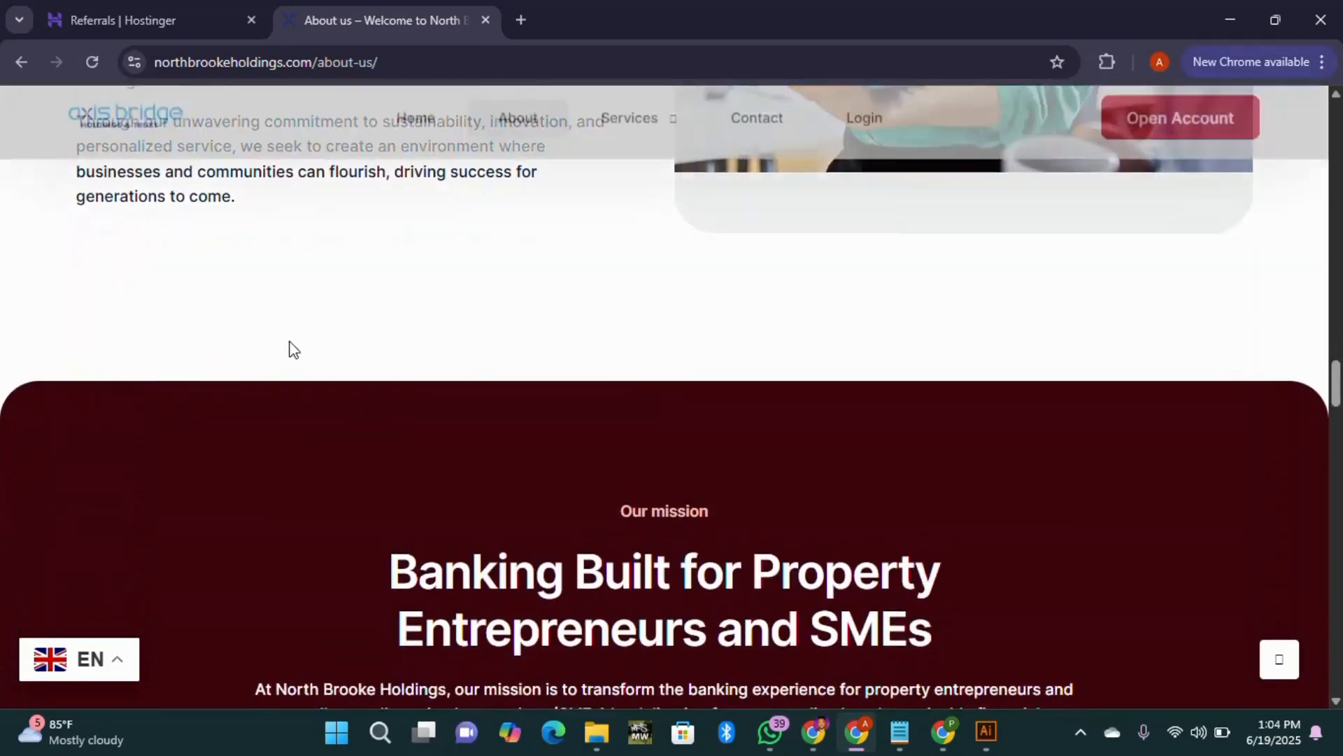
{"action": "scroll", "coordinate": [443, 378], "scroll_direction": "down", "scroll_amount": 3}
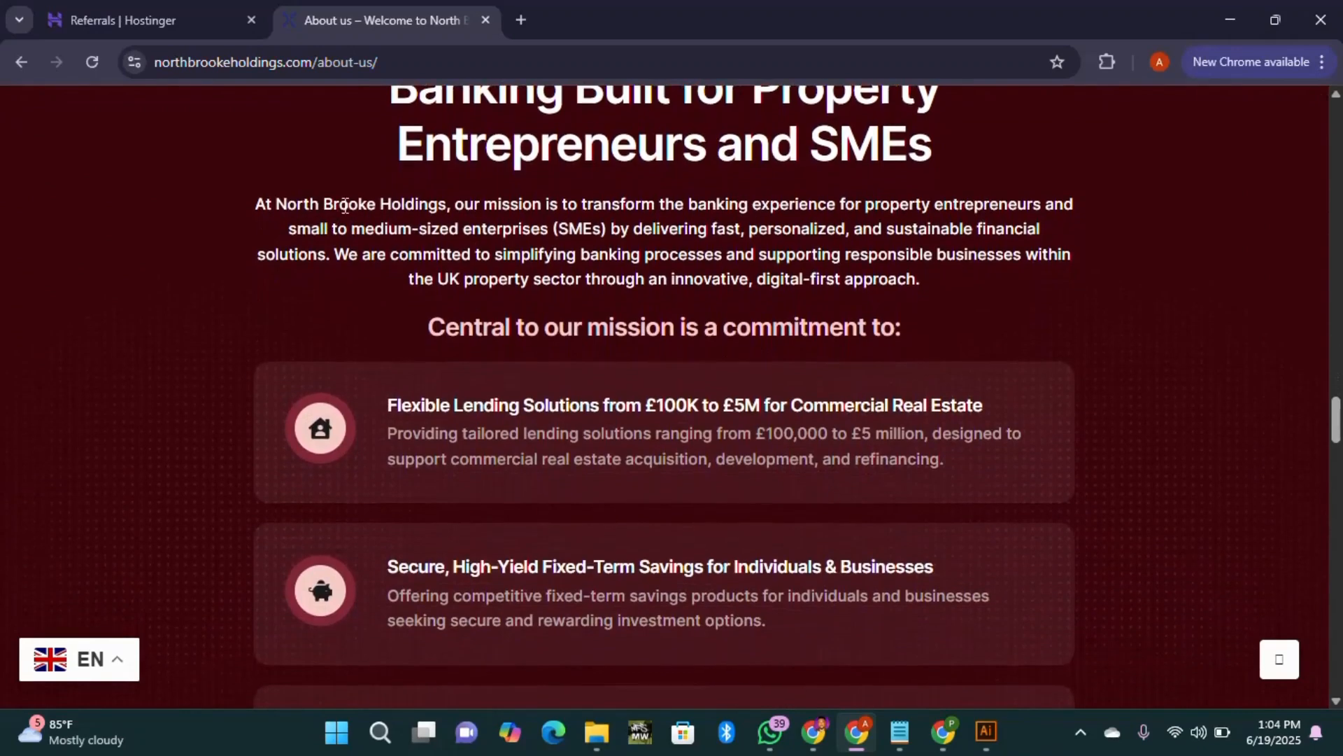
{"action": "scroll", "coordinate": [802, 218], "scroll_direction": "down", "scroll_amount": 7}
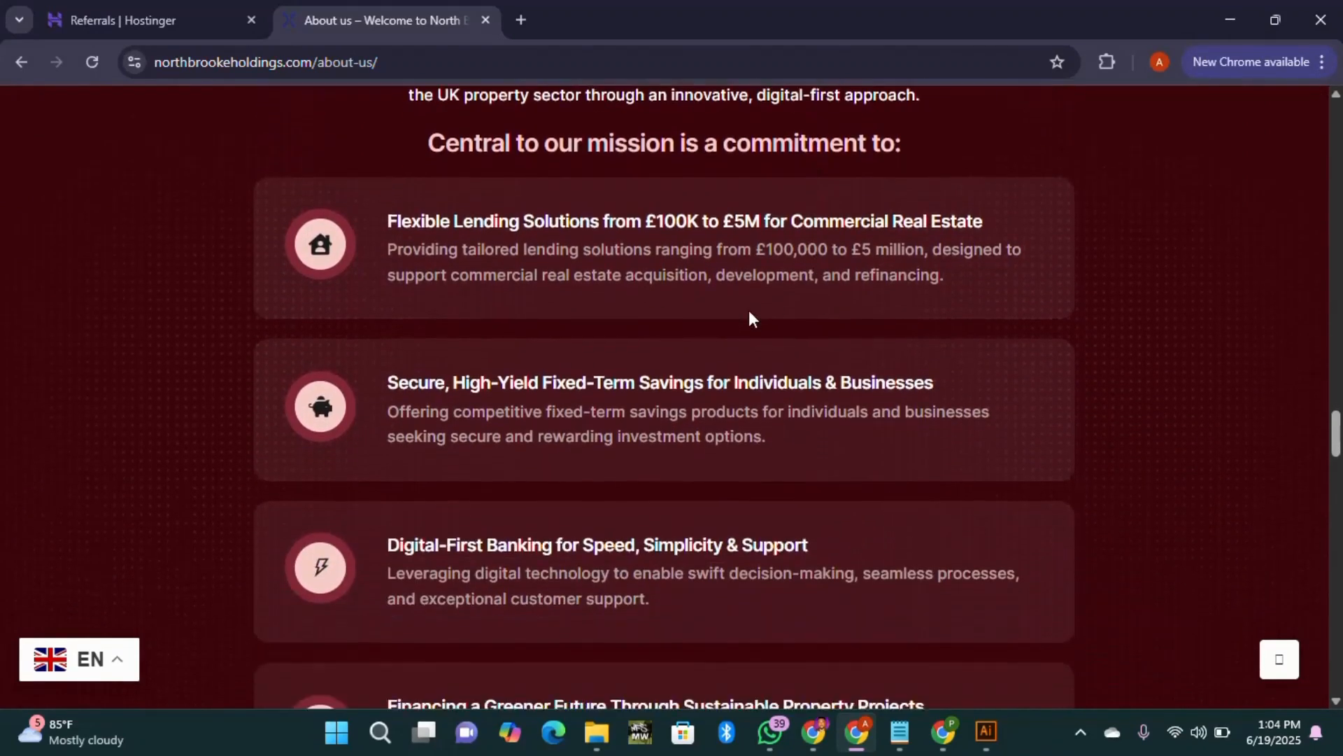
{"action": "scroll", "coordinate": [803, 320], "scroll_direction": "down", "scroll_amount": 8}
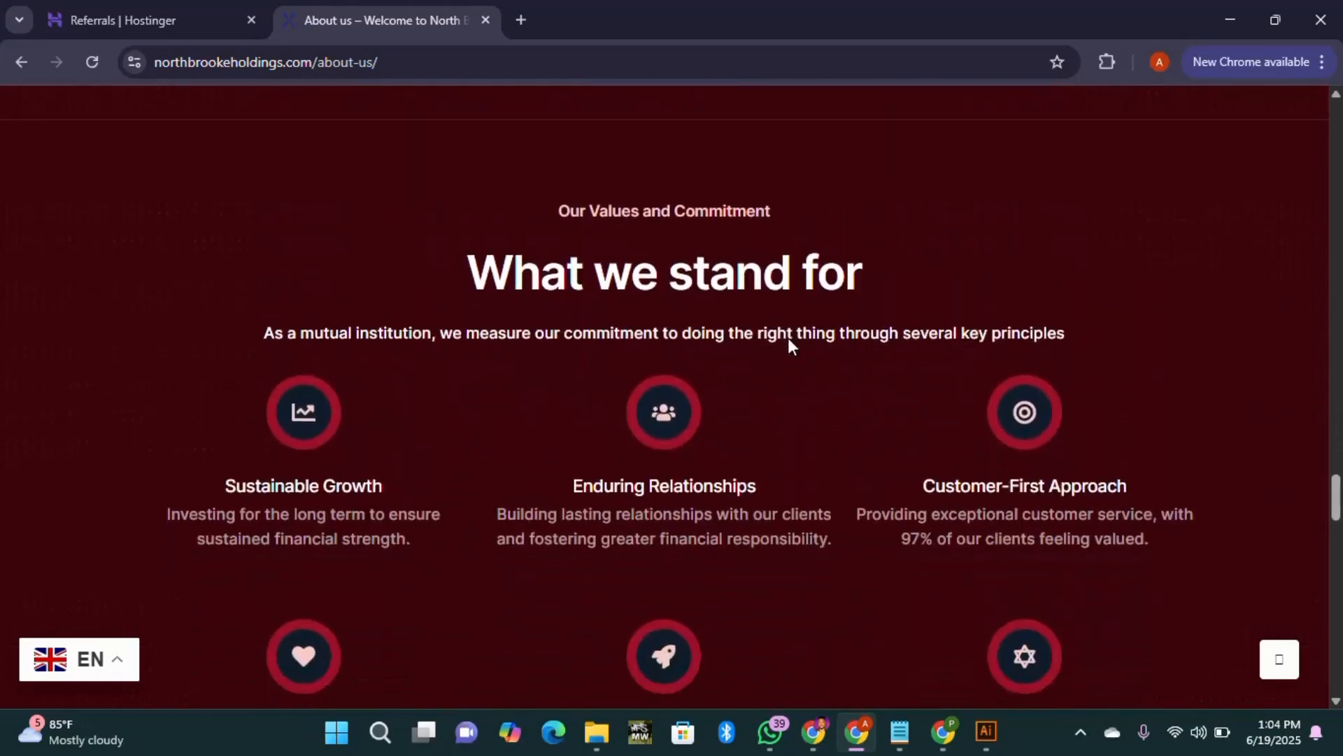
{"action": "scroll", "coordinate": [887, 347], "scroll_direction": "down", "scroll_amount": 15}
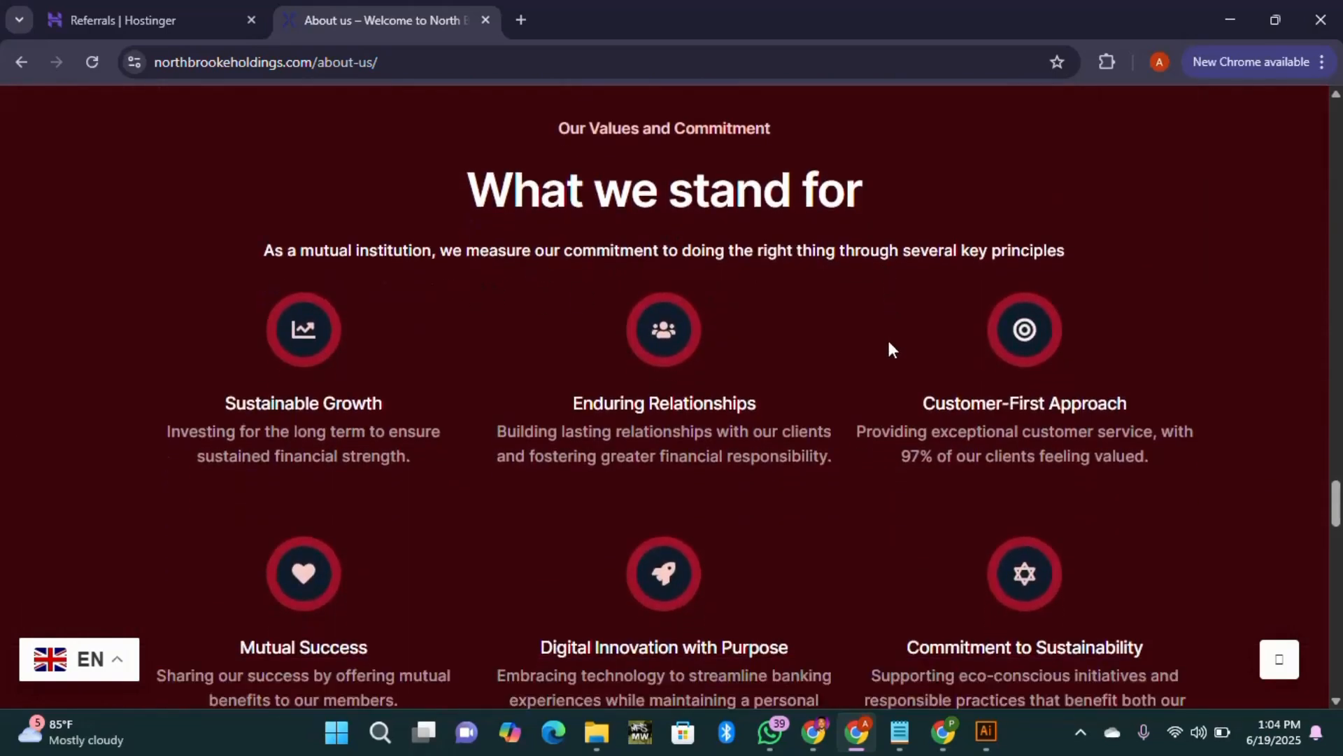
{"action": "scroll", "coordinate": [362, 396], "scroll_direction": "down", "scroll_amount": 16}
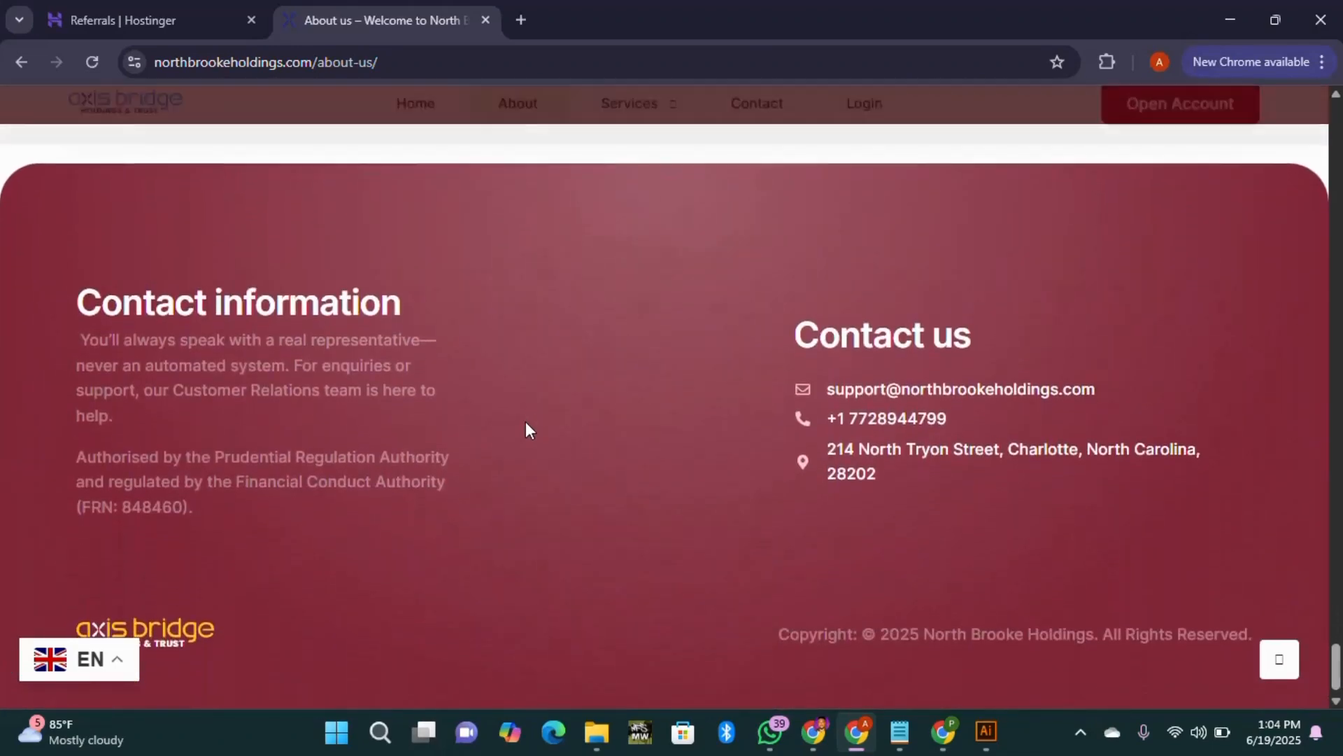
{"action": "scroll", "coordinate": [543, 438], "scroll_direction": "up", "scroll_amount": 7}
{"action": "mouse_move", "coordinate": [626, 129]}
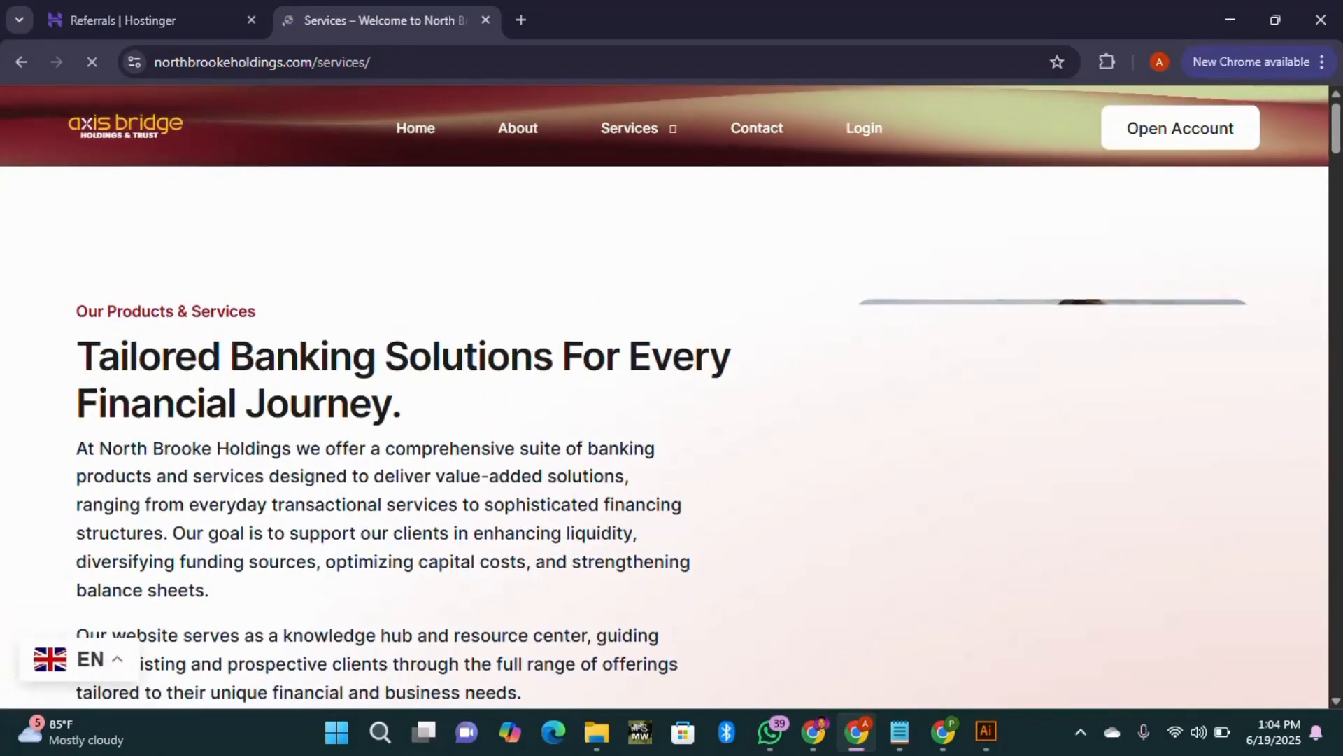
Step: Scroll down through the Services page to review its content
{"action": "scroll", "coordinate": [244, 471], "scroll_direction": "down", "scroll_amount": 3}
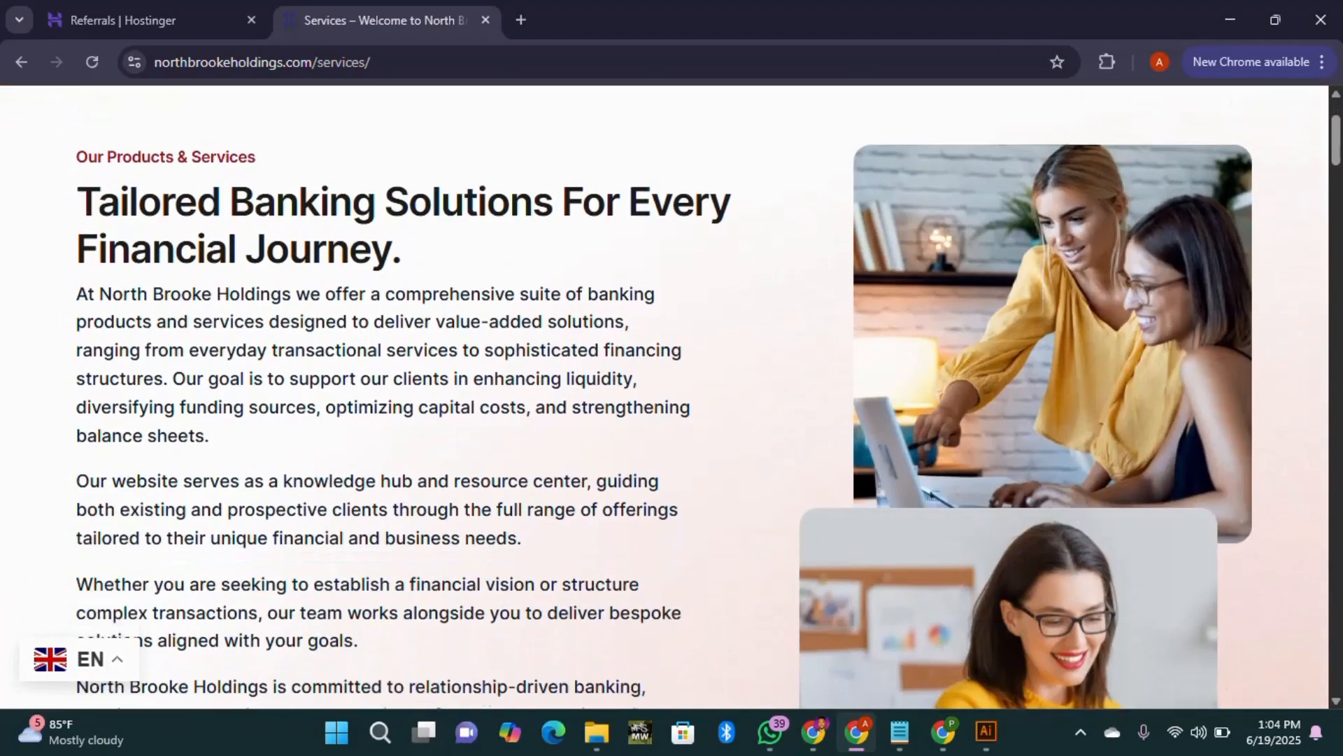
{"action": "scroll", "coordinate": [309, 392], "scroll_direction": "down", "scroll_amount": 1}
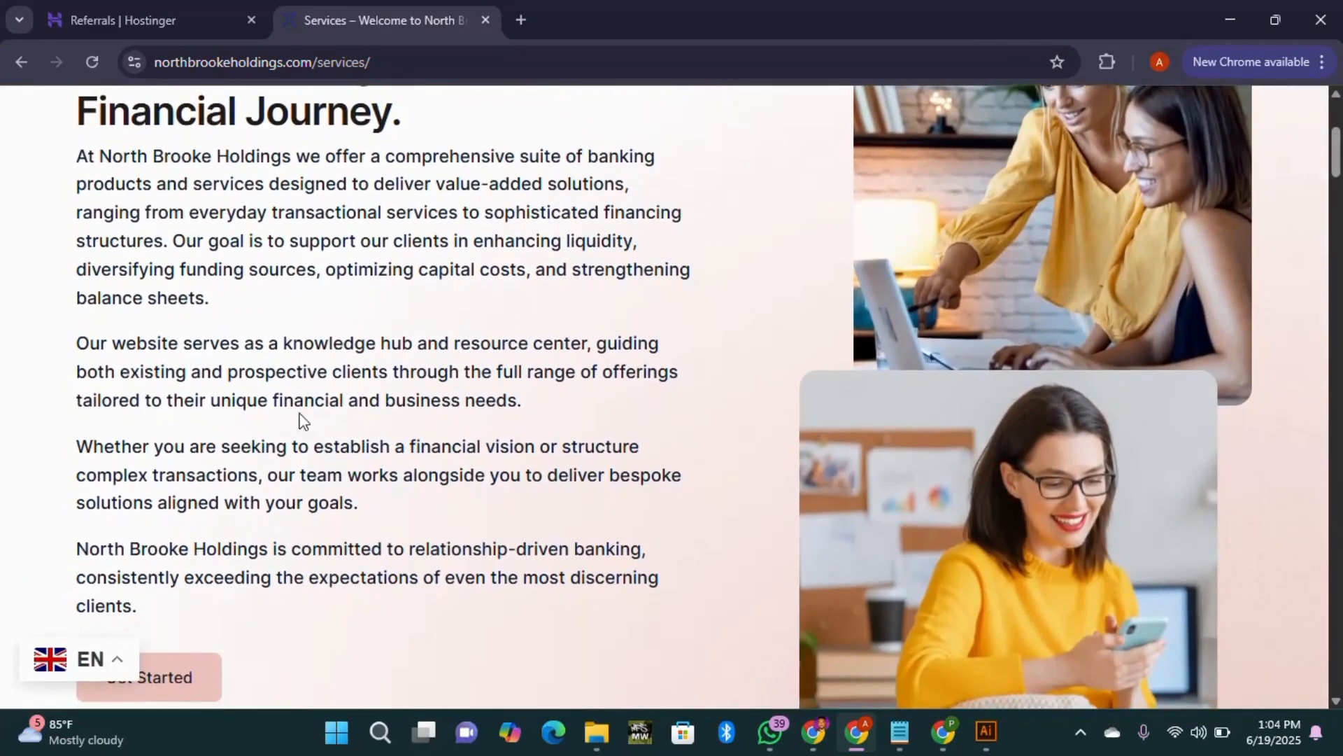
{"action": "scroll", "coordinate": [296, 443], "scroll_direction": "down", "scroll_amount": 10}
{"action": "scroll", "coordinate": [296, 431], "scroll_direction": "down", "scroll_amount": 15}
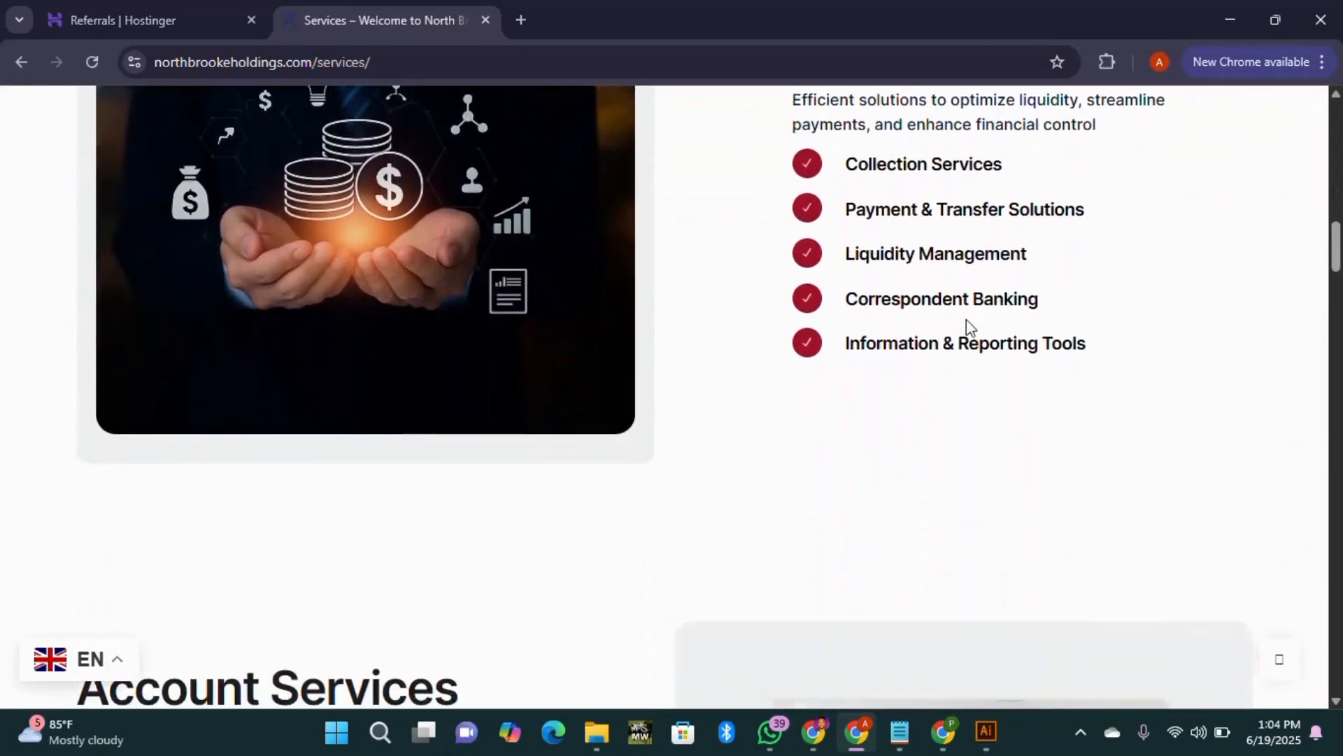
{"action": "scroll", "coordinate": [285, 399], "scroll_direction": "up", "scroll_amount": 1}
{"action": "scroll", "coordinate": [284, 397], "scroll_direction": "down", "scroll_amount": 10}
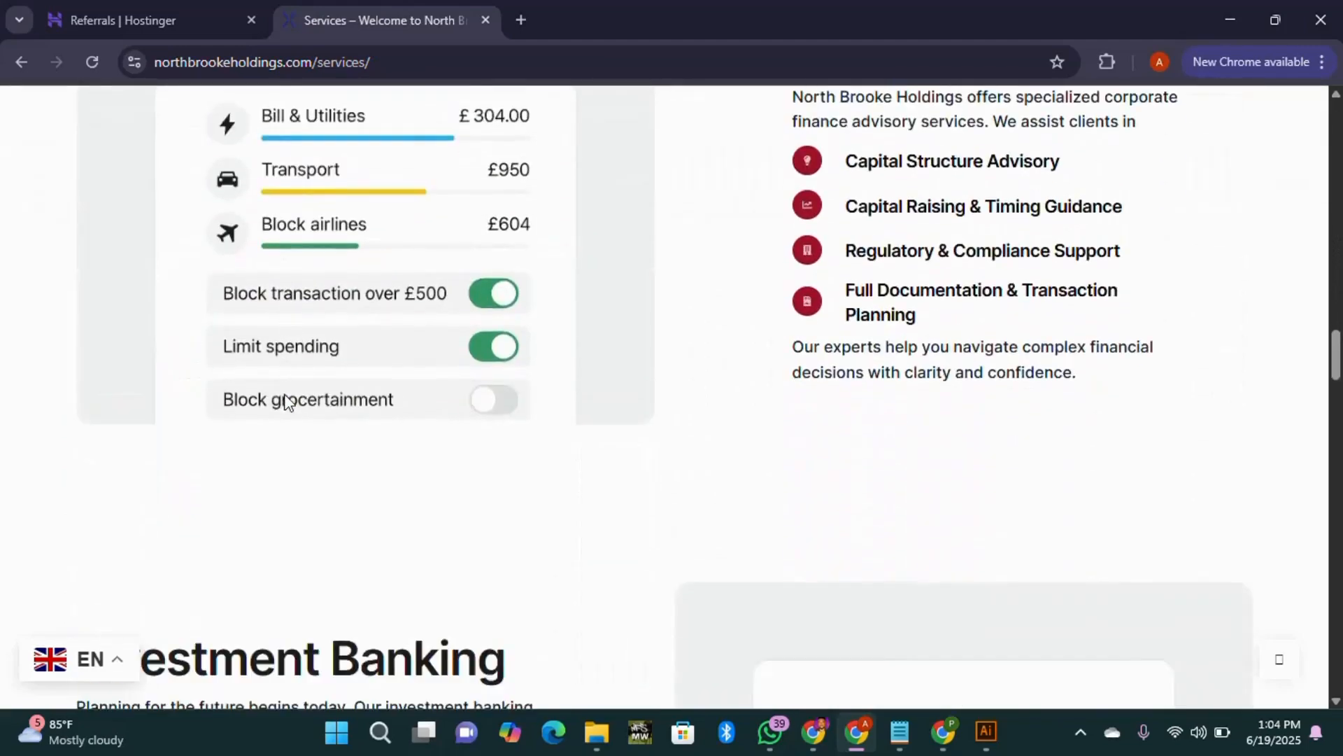
{"action": "scroll", "coordinate": [870, 381], "scroll_direction": "up", "scroll_amount": 3}
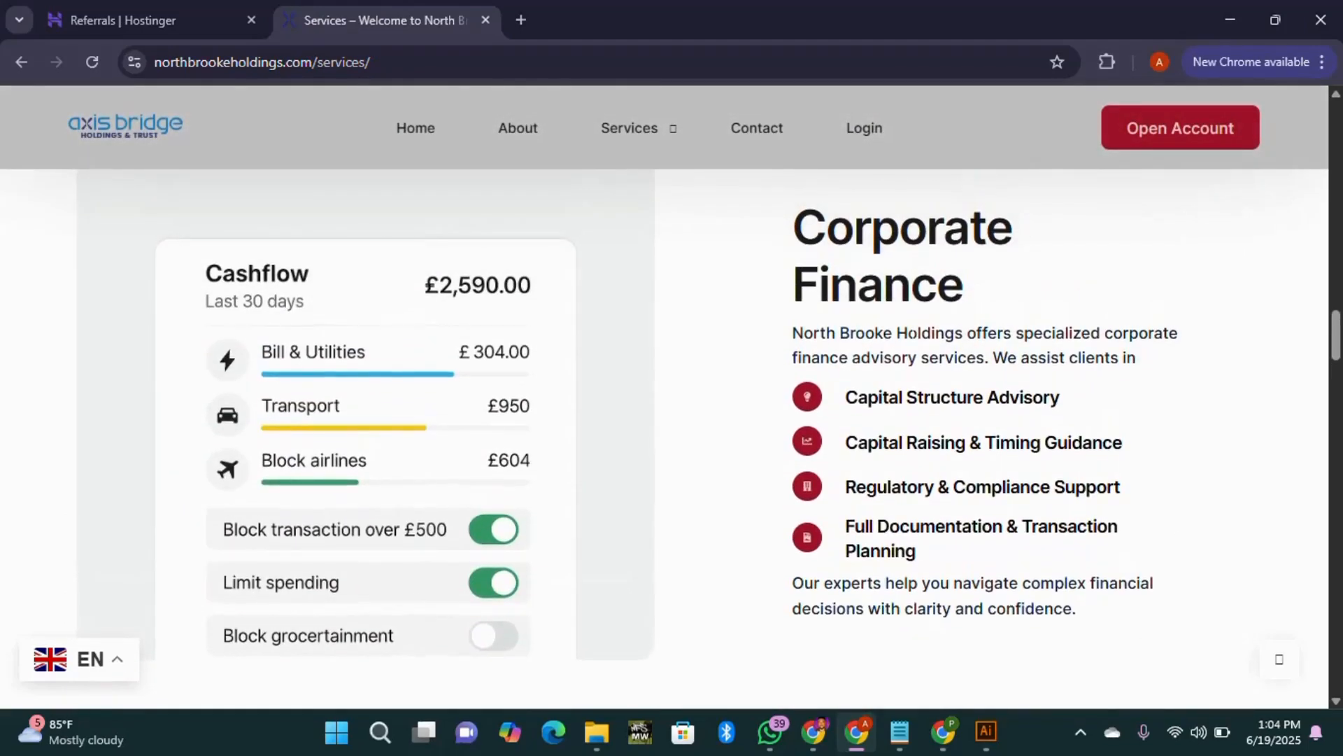
{"action": "scroll", "coordinate": [950, 353], "scroll_direction": "down", "scroll_amount": 10}
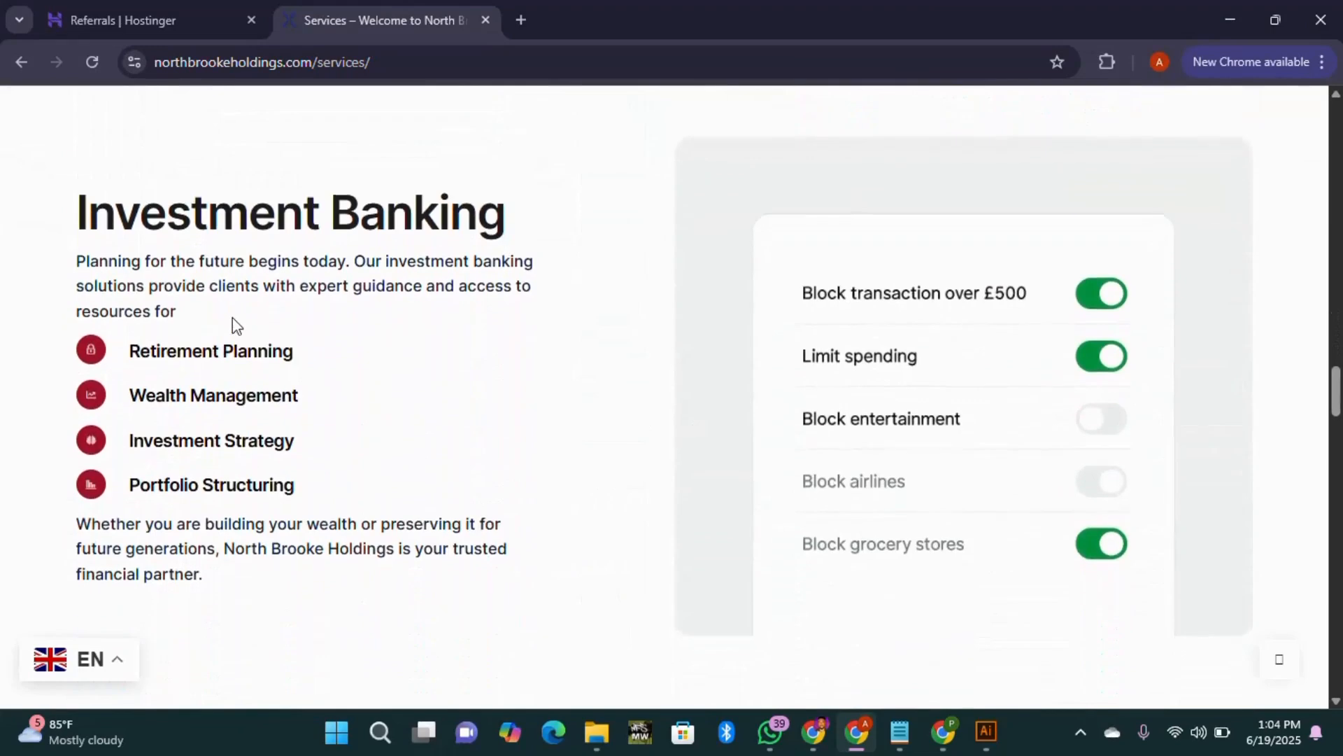
{"action": "scroll", "coordinate": [319, 321], "scroll_direction": "down", "scroll_amount": 10}
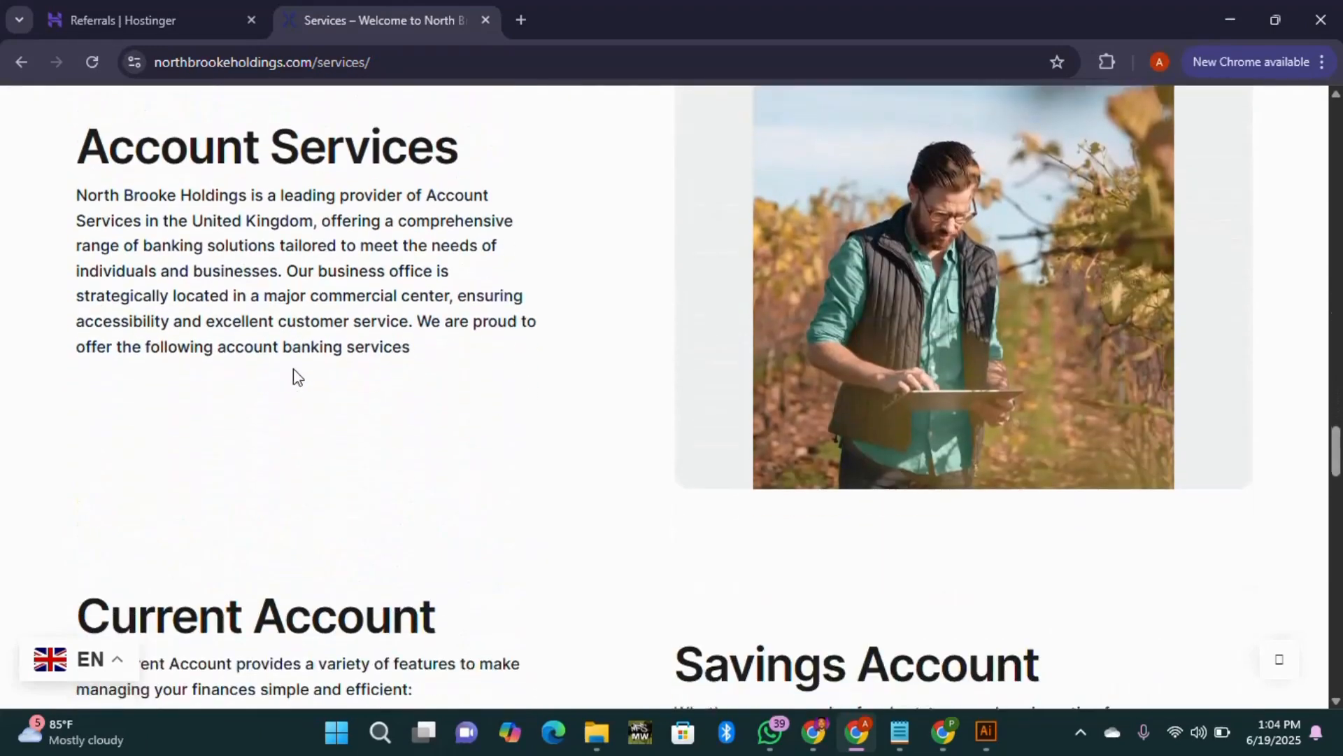
{"action": "scroll", "coordinate": [611, 434], "scroll_direction": "down", "scroll_amount": 10}
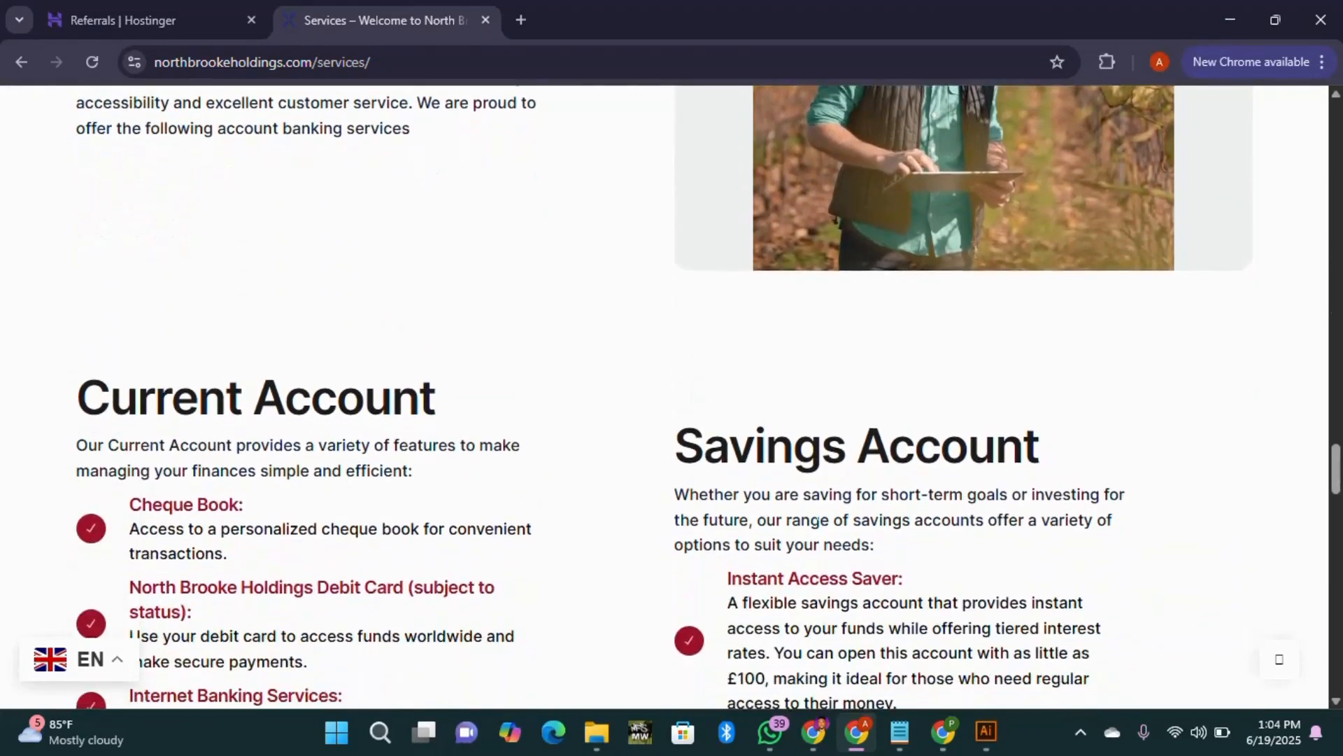
{"action": "scroll", "coordinate": [842, 470], "scroll_direction": "down", "scroll_amount": 4}
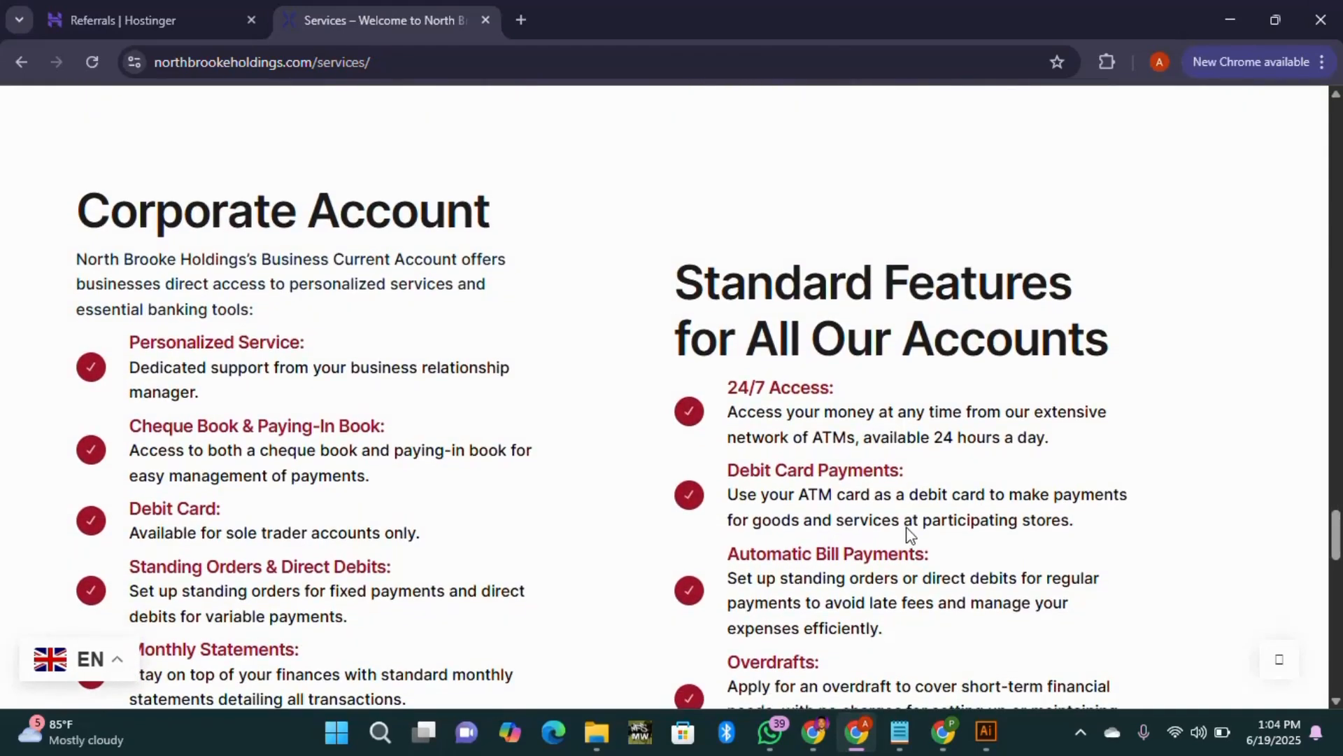
{"action": "scroll", "coordinate": [909, 534], "scroll_direction": "down", "scroll_amount": 13}
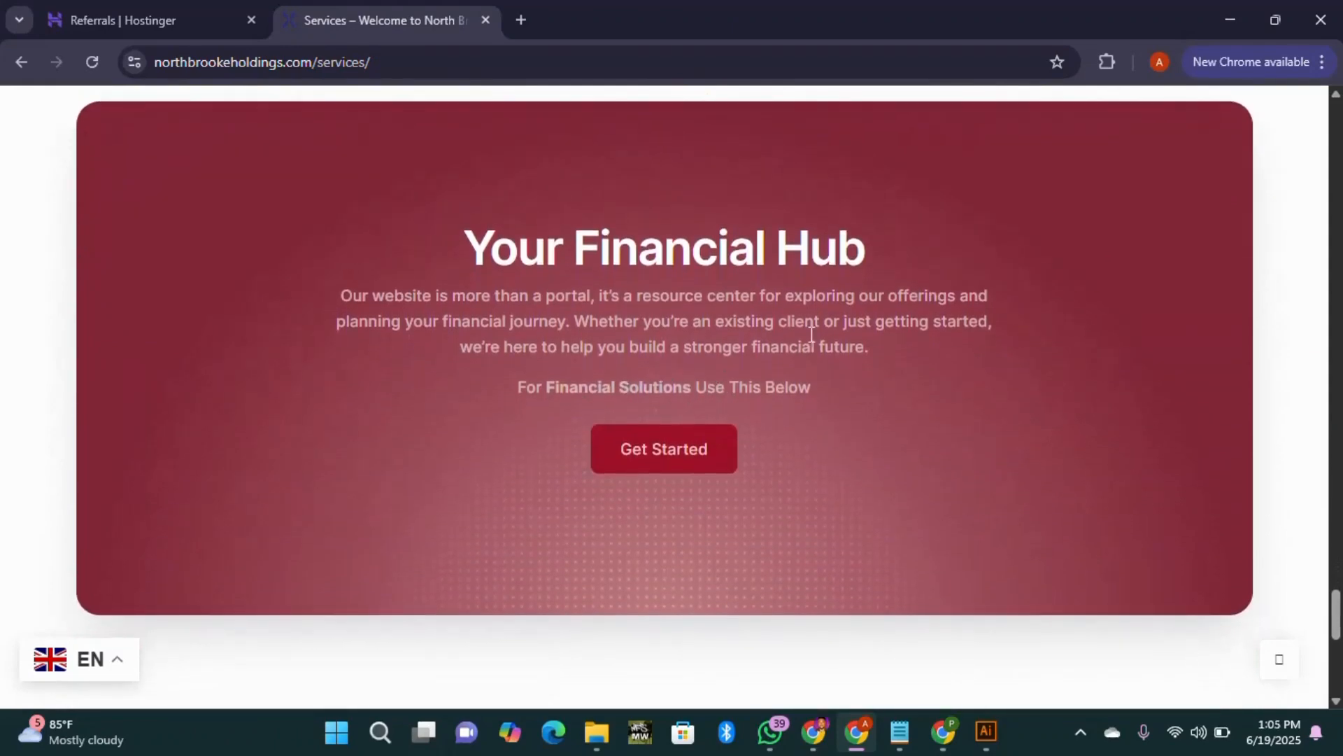
{"action": "scroll", "coordinate": [716, 388], "scroll_direction": "up", "scroll_amount": 10}
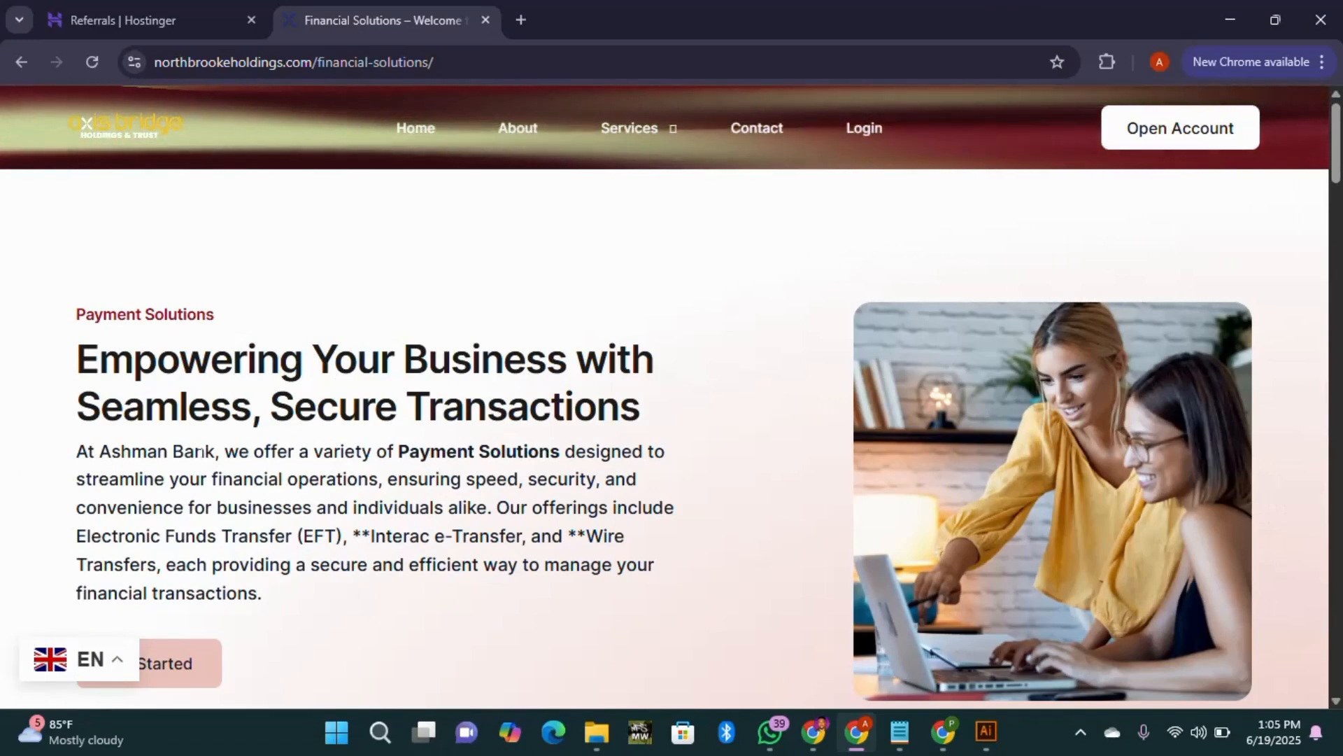
Step: Select the leftover 'Ashman Bank's' under Interac e-Transfer and go back to the Real-Time Find and Replace settings
{"action": "scroll", "coordinate": [199, 451], "scroll_direction": "down", "scroll_amount": 2}
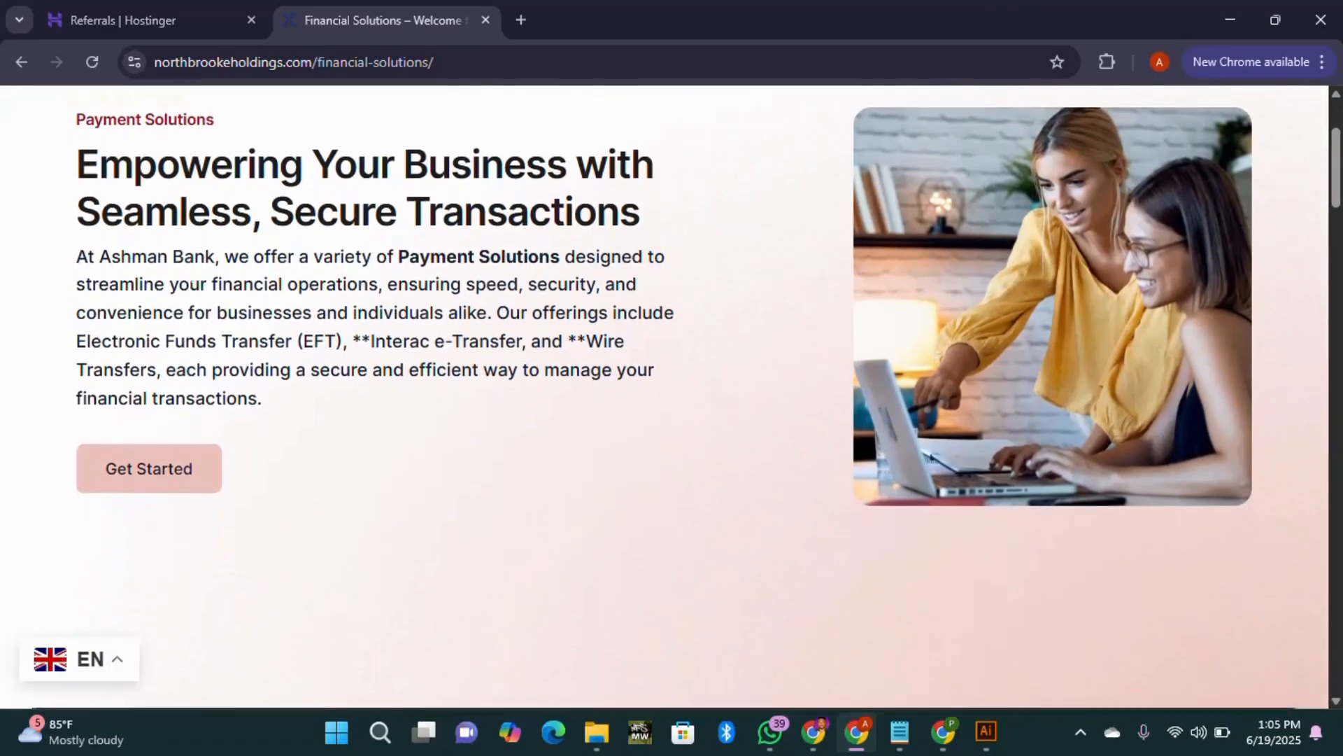
{"action": "scroll", "coordinate": [190, 448], "scroll_direction": "down", "scroll_amount": 6}
{"action": "scroll", "coordinate": [208, 471], "scroll_direction": "down", "scroll_amount": 1}
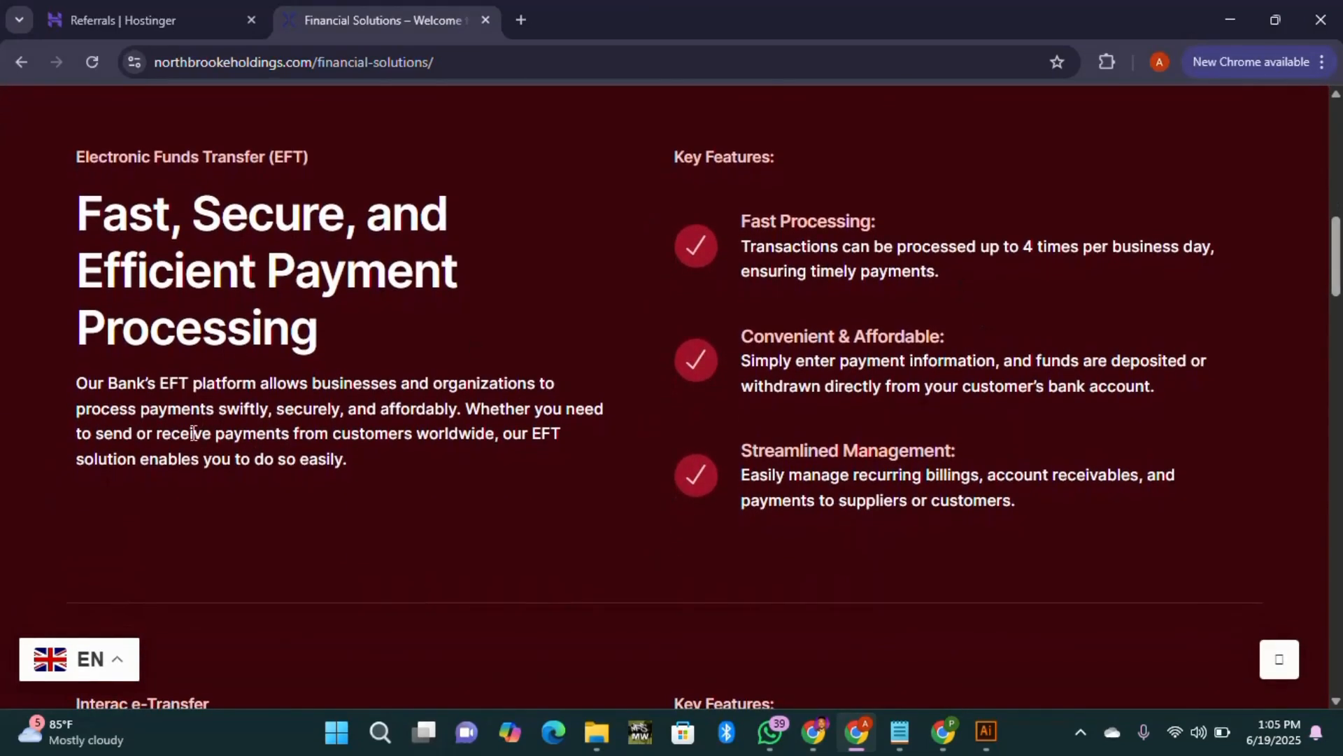
{"action": "scroll", "coordinate": [193, 433], "scroll_direction": "down", "scroll_amount": 6}
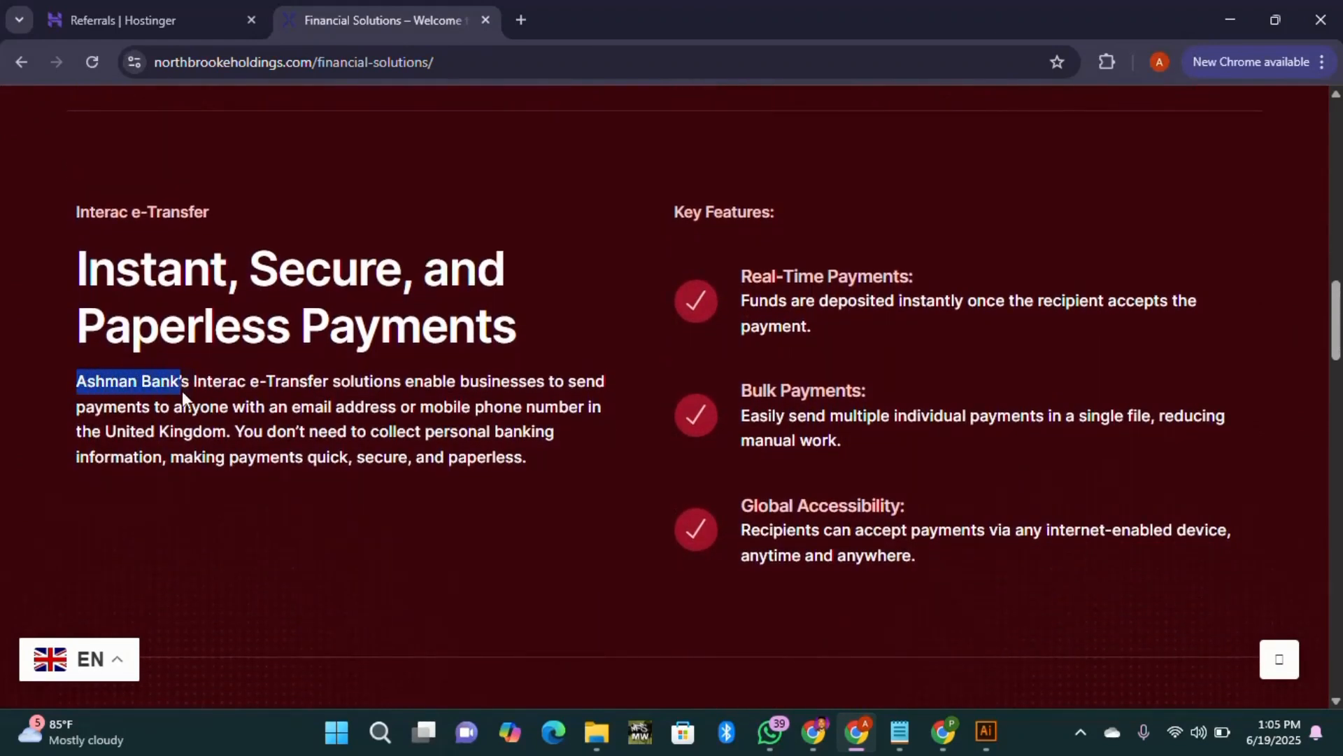
{"action": "left_click_drag", "start_coordinate": [181, 391], "coordinate": [188, 390]}
{"action": "key", "text": "ctrl+c"}
{"action": "left_click", "coordinate": [814, 733]}
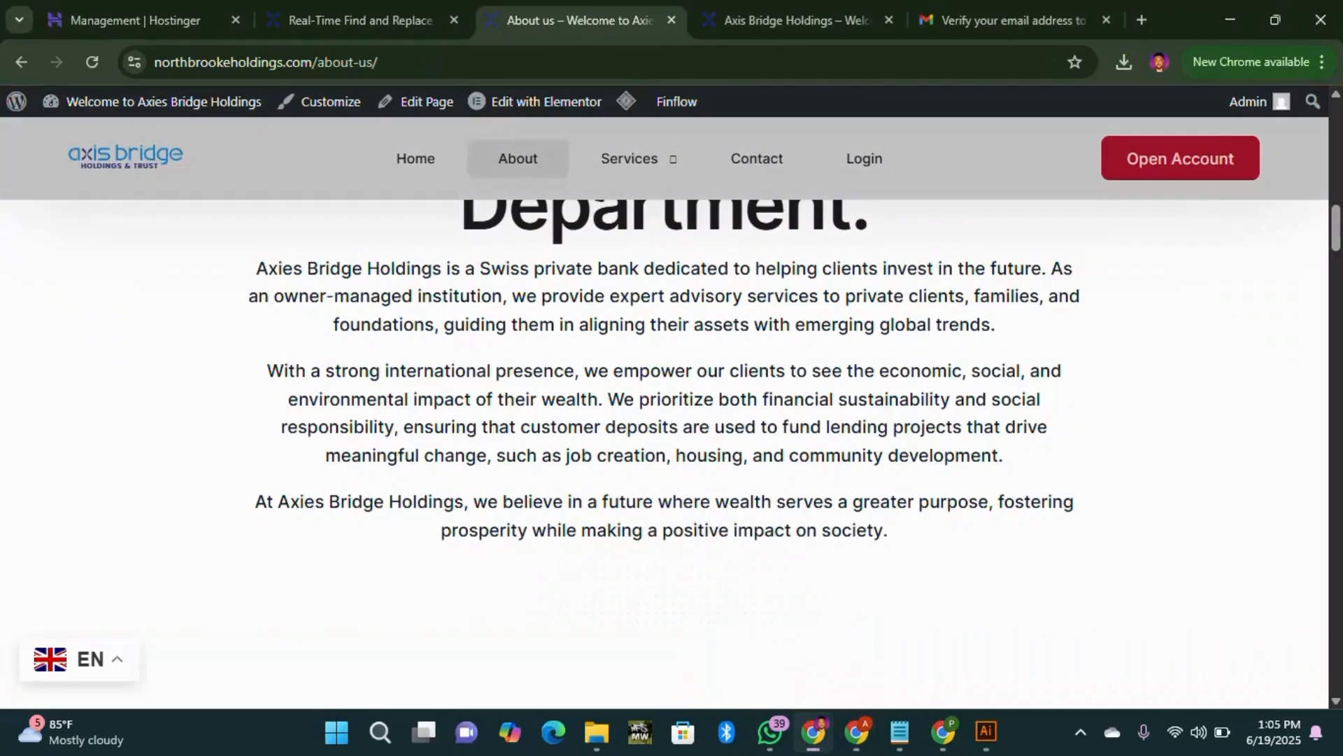
{"action": "left_click", "coordinate": [347, 23]}
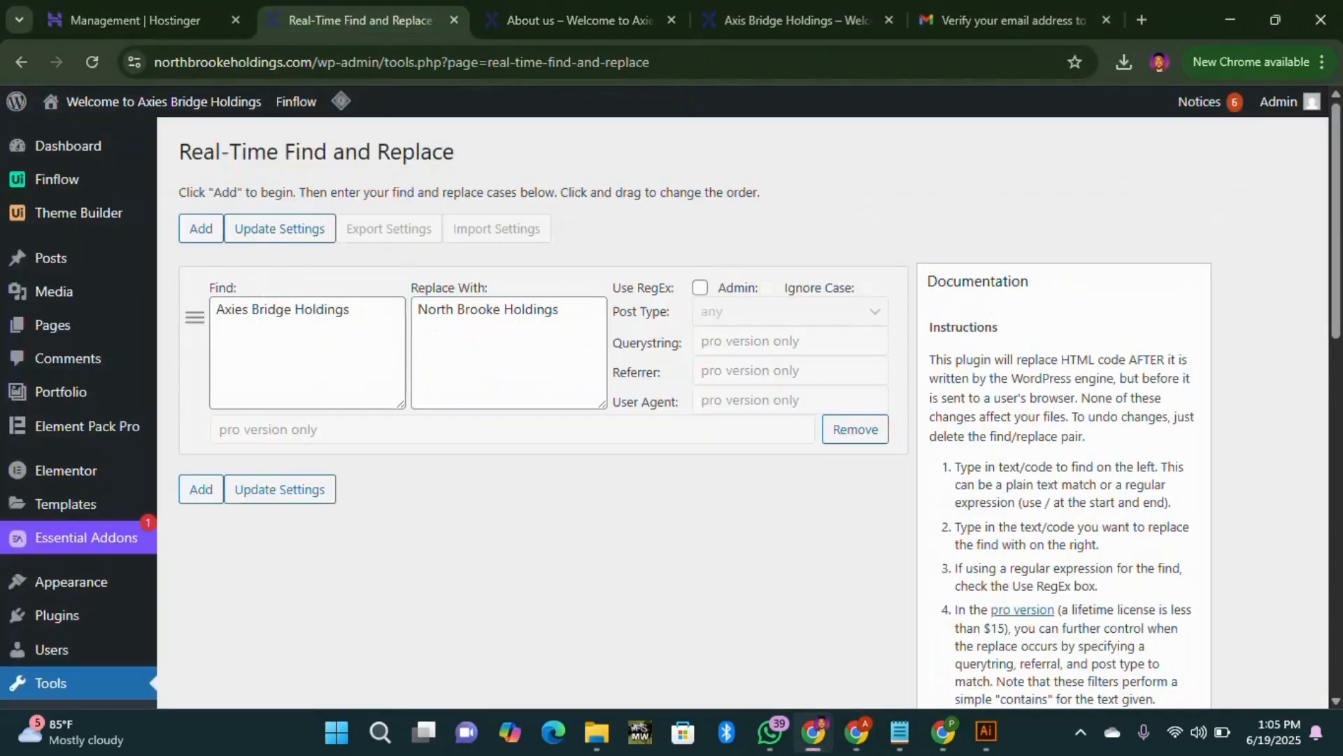
Step: Replace the Find text Axies Bridge Holdings with 'Ashman Bank's' and save the rule
{"action": "left_click_drag", "start_coordinate": [350, 309], "coordinate": [135, 338]}
{"action": "key", "text": "ctrl+v"}
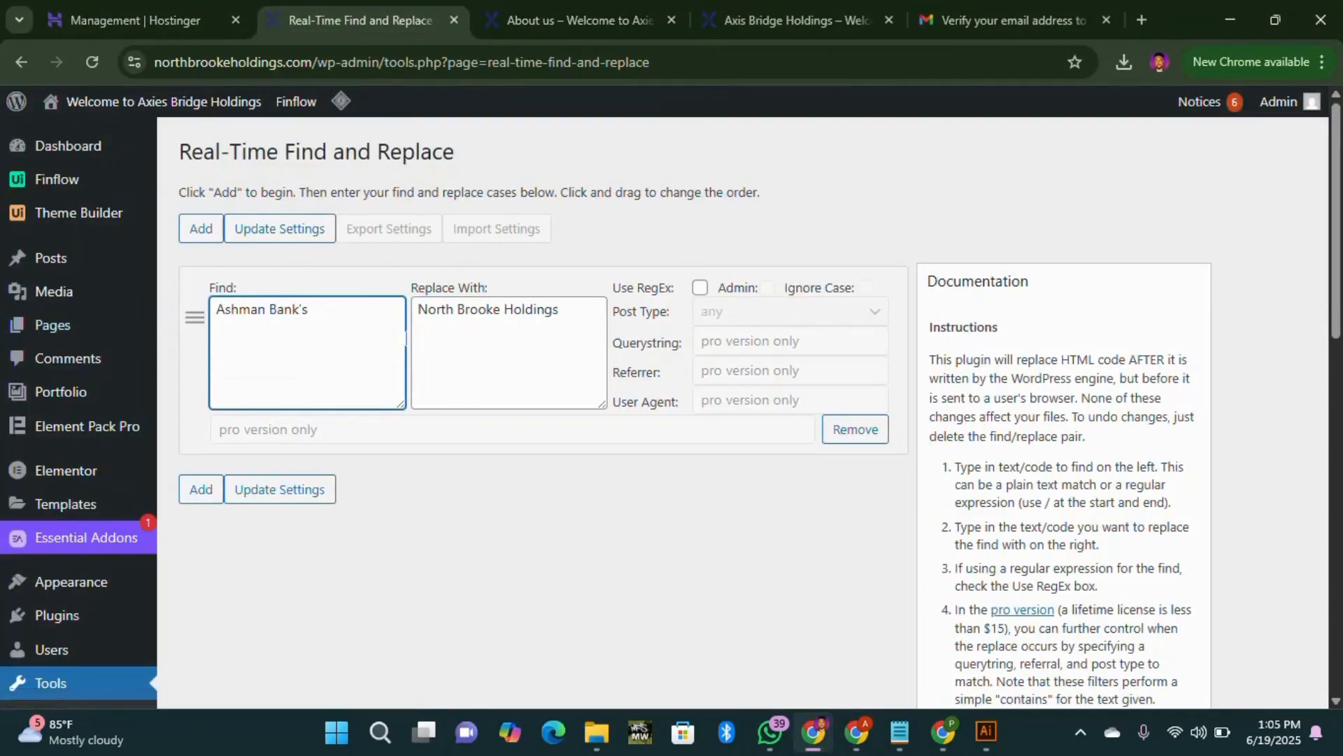
{"action": "left_click", "coordinate": [312, 240]}
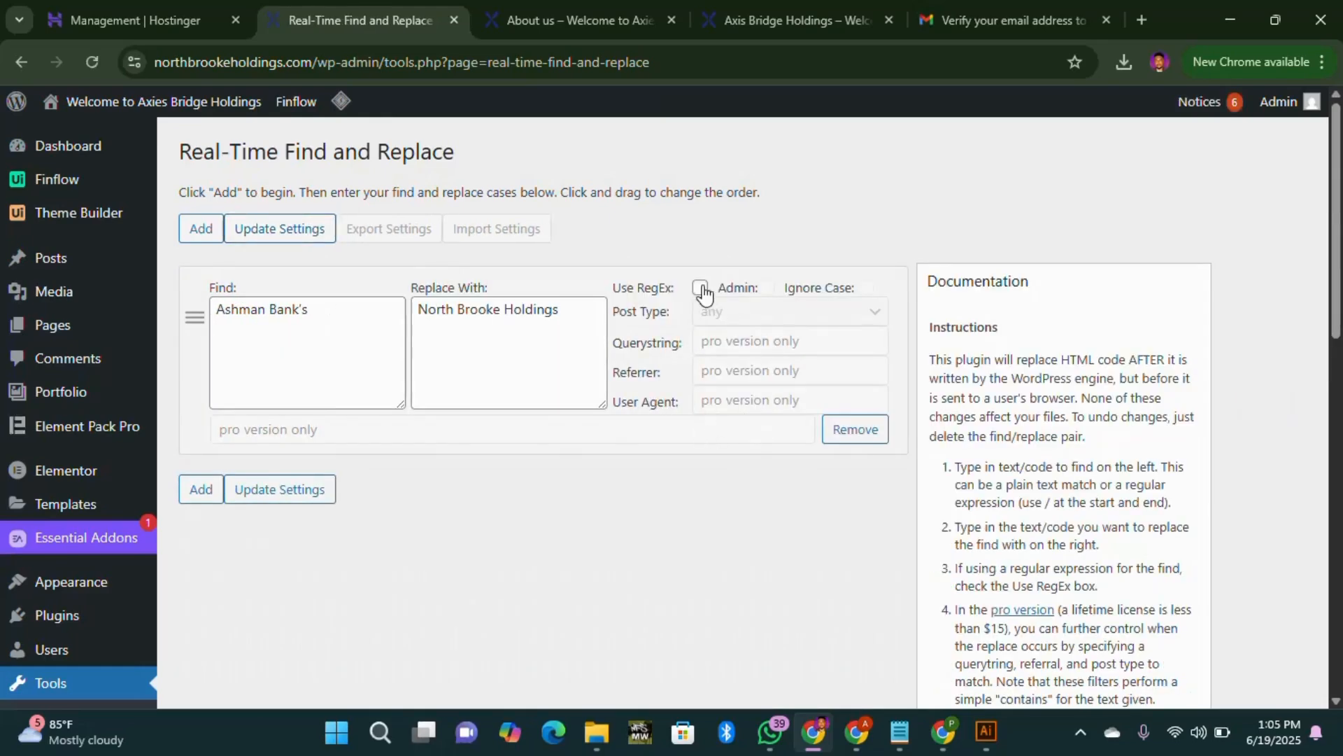
{"action": "left_click", "coordinate": [288, 231]}
Step: Reload the Financial Solutions page to check whether the replacement took effect
{"action": "mouse_move", "coordinate": [819, 747]}
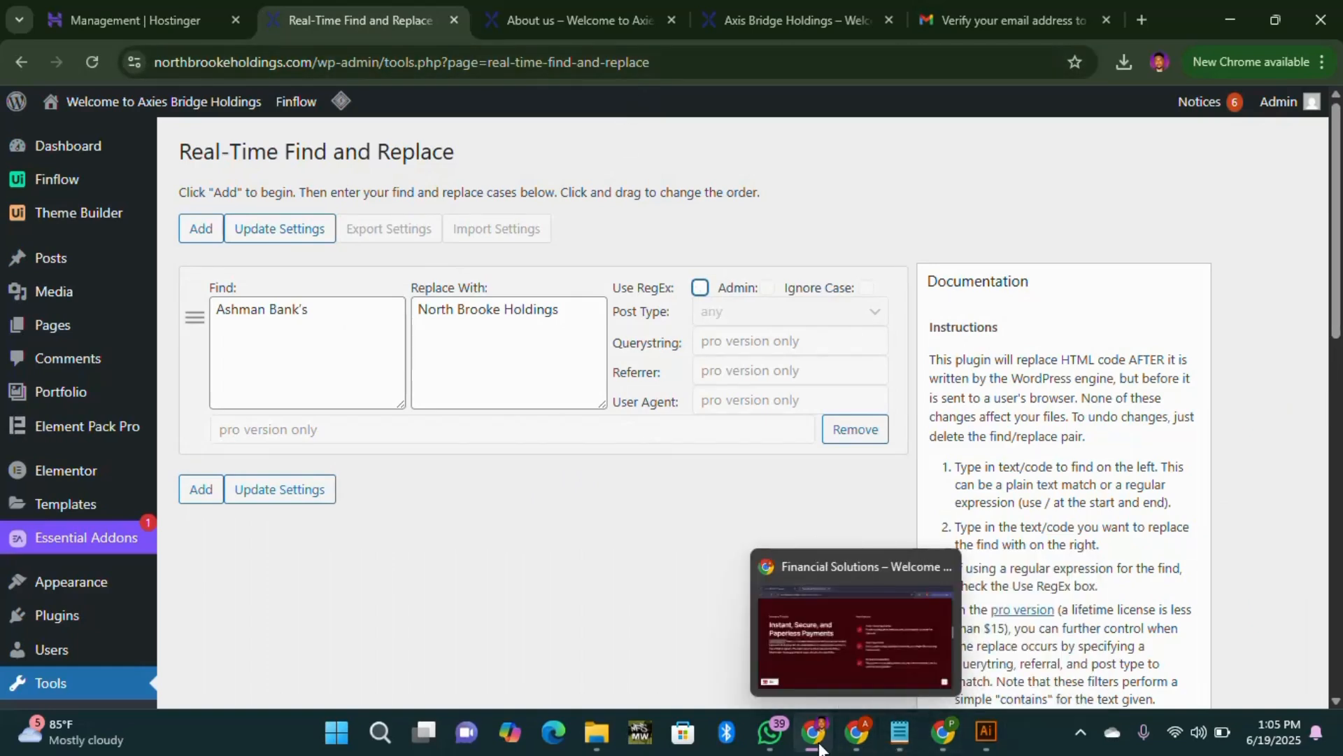
{"action": "left_click", "coordinate": [852, 642]}
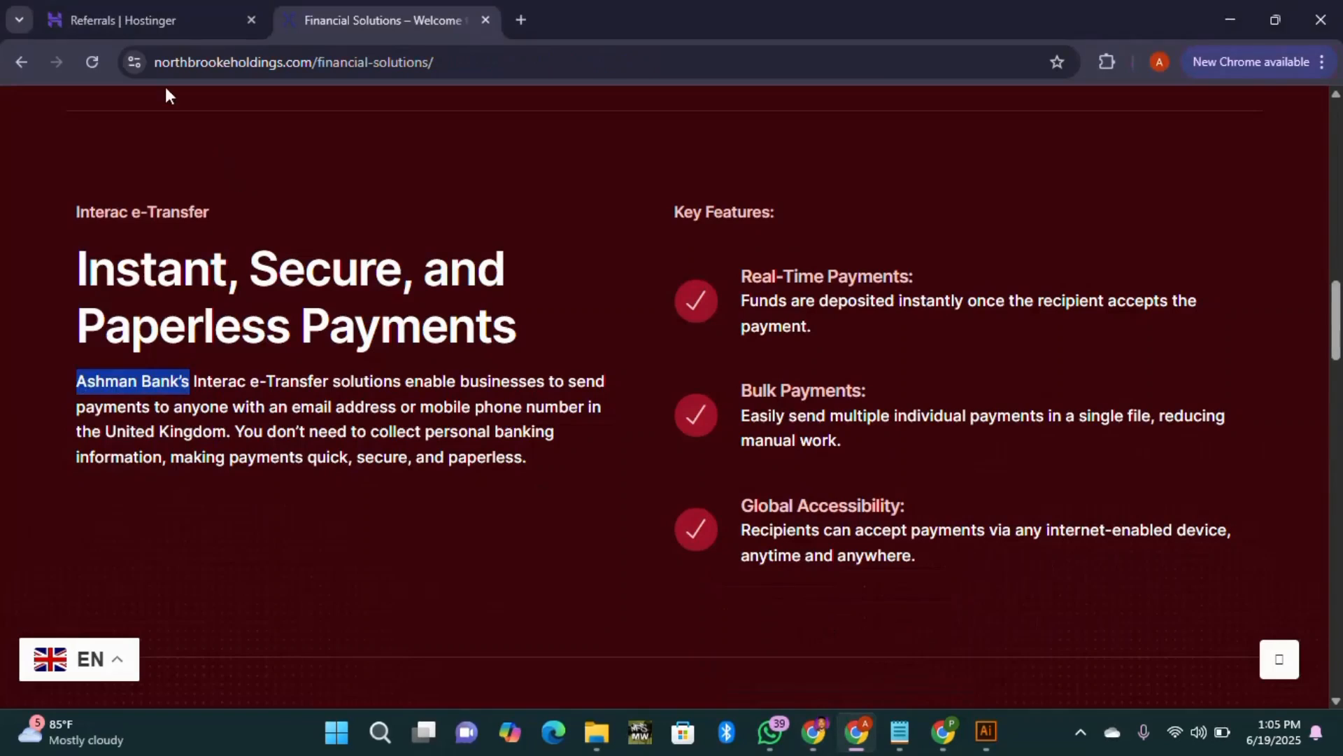
{"action": "left_click", "coordinate": [96, 56]}
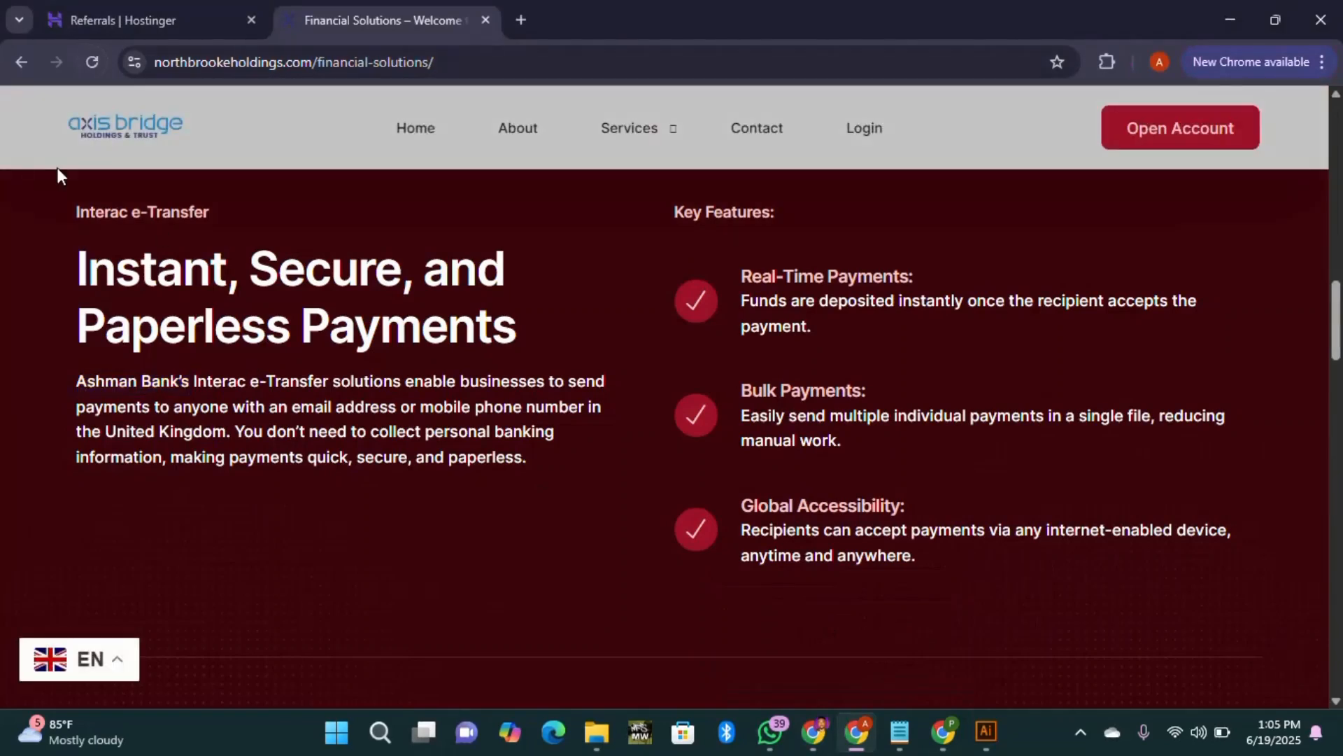
{"action": "left_click", "coordinate": [93, 60]}
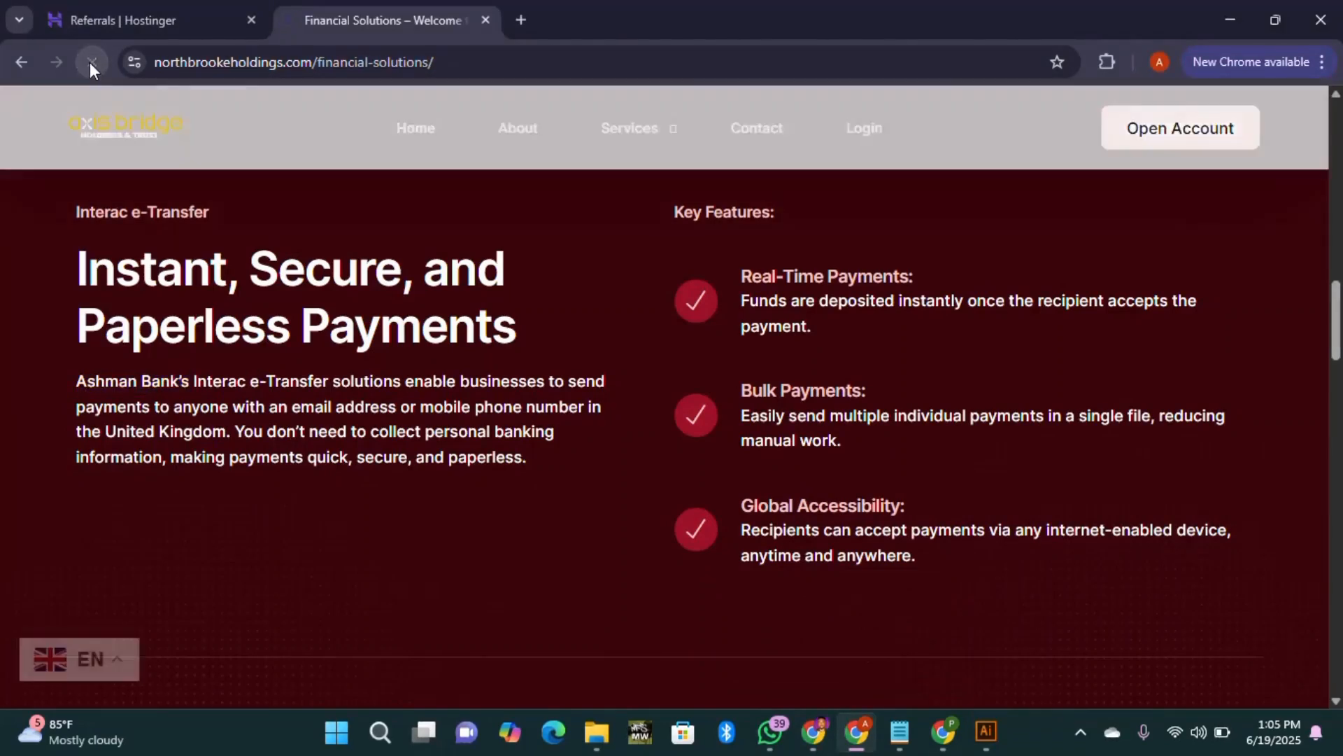
Step: Load the Financial Solutions page fresh in a new tab of the other browser, review it, then close it
{"action": "left_click", "coordinate": [455, 61]}
{"action": "key", "text": "ctrl+c"}
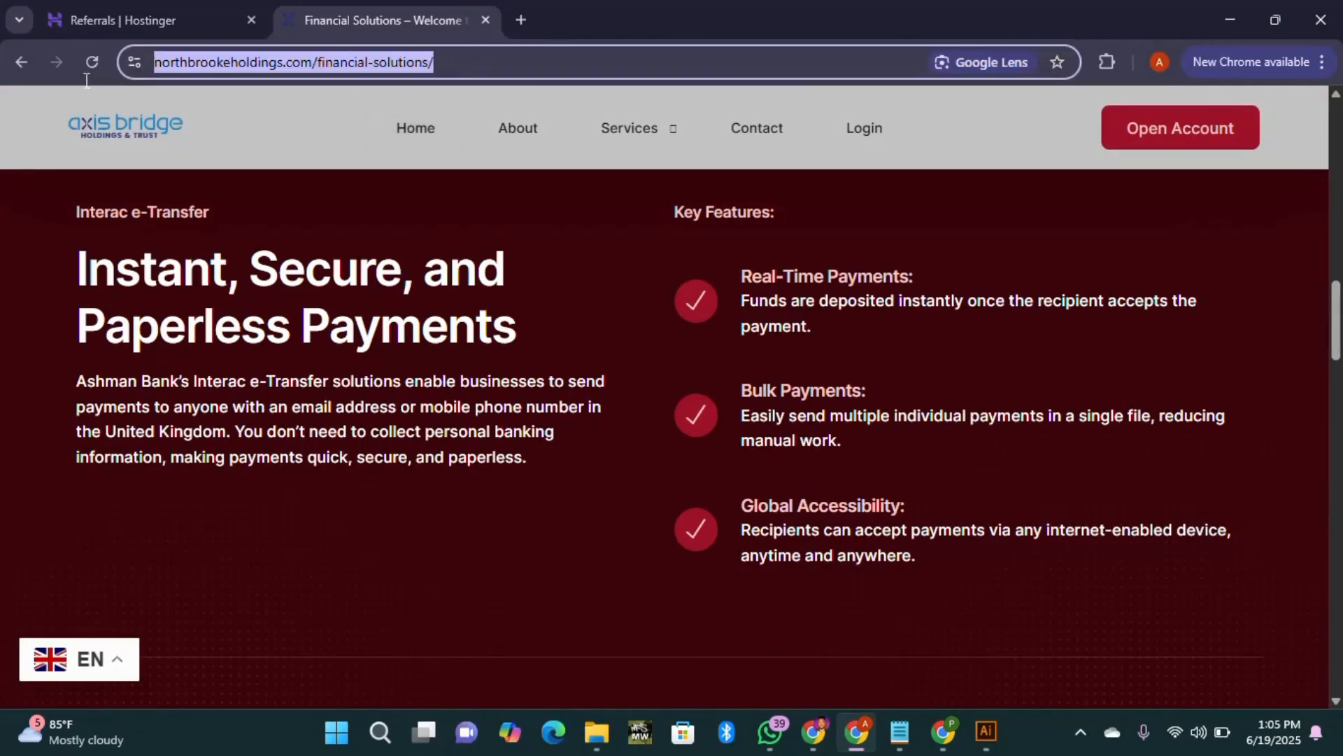
{"action": "left_click", "coordinate": [943, 732]}
{"action": "left_click", "coordinate": [522, 17]}
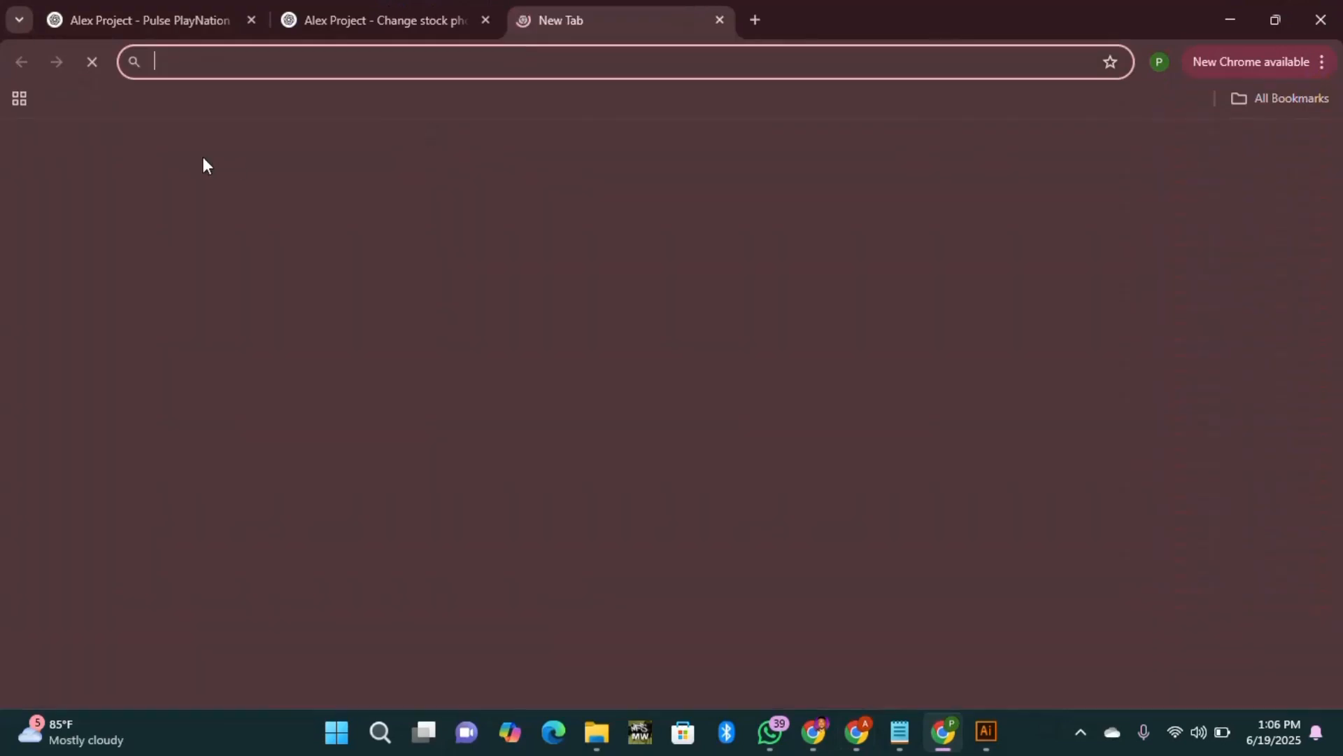
{"action": "key", "text": "ctrl+v"}
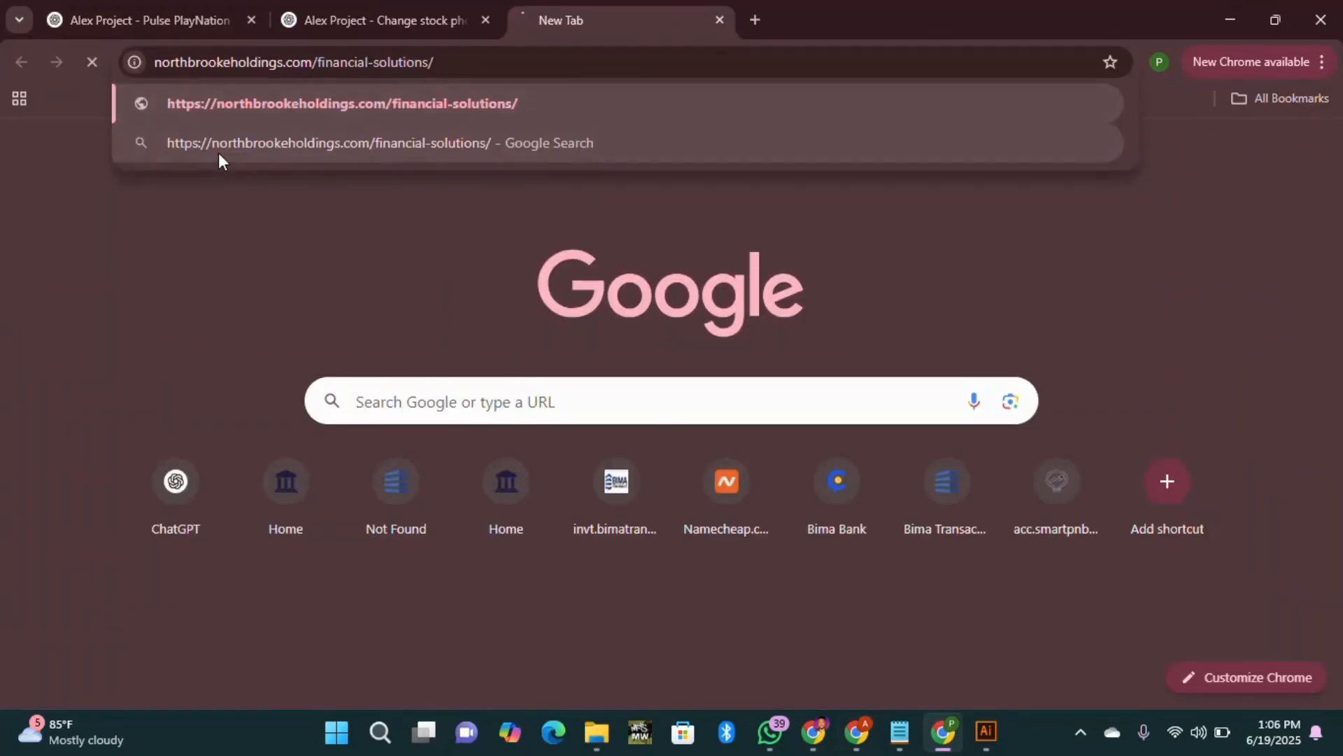
{"action": "key", "text": "Return"}
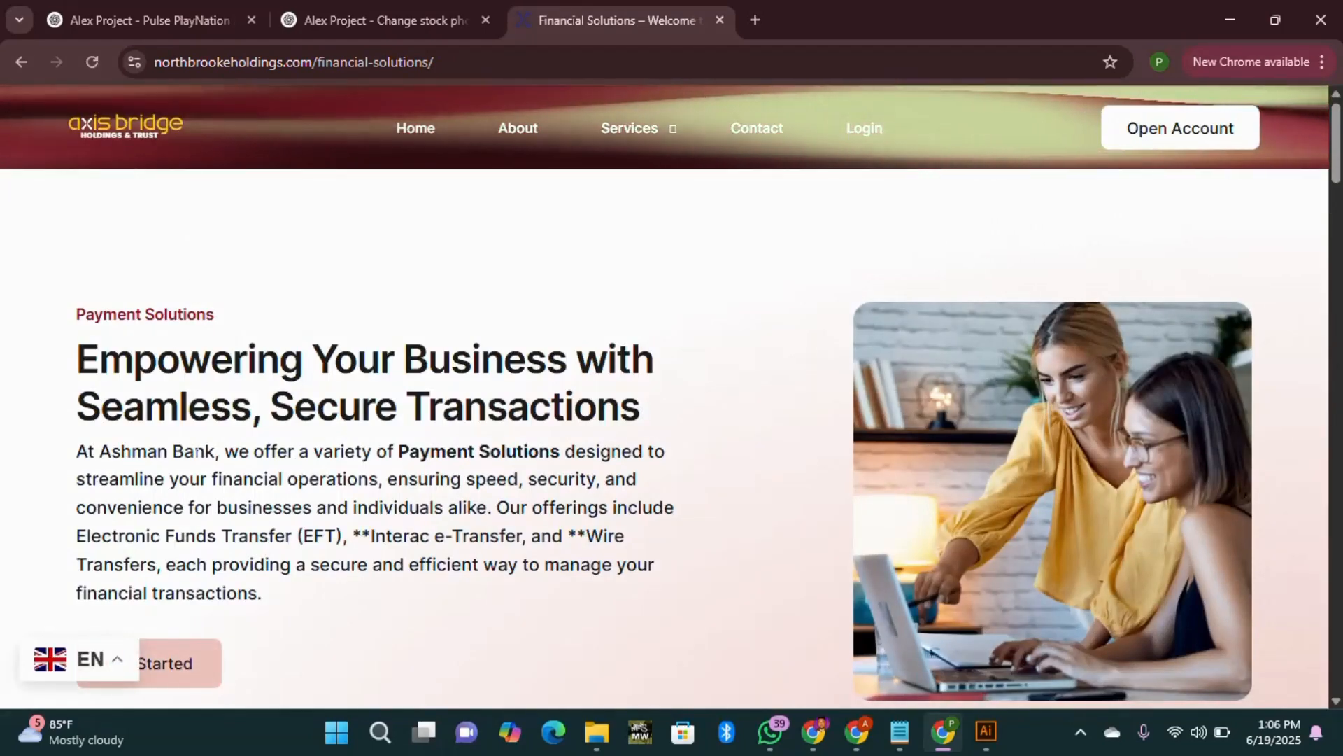
{"action": "scroll", "coordinate": [210, 476], "scroll_direction": "down", "scroll_amount": 10}
{"action": "scroll", "coordinate": [212, 492], "scroll_direction": "down", "scroll_amount": 10}
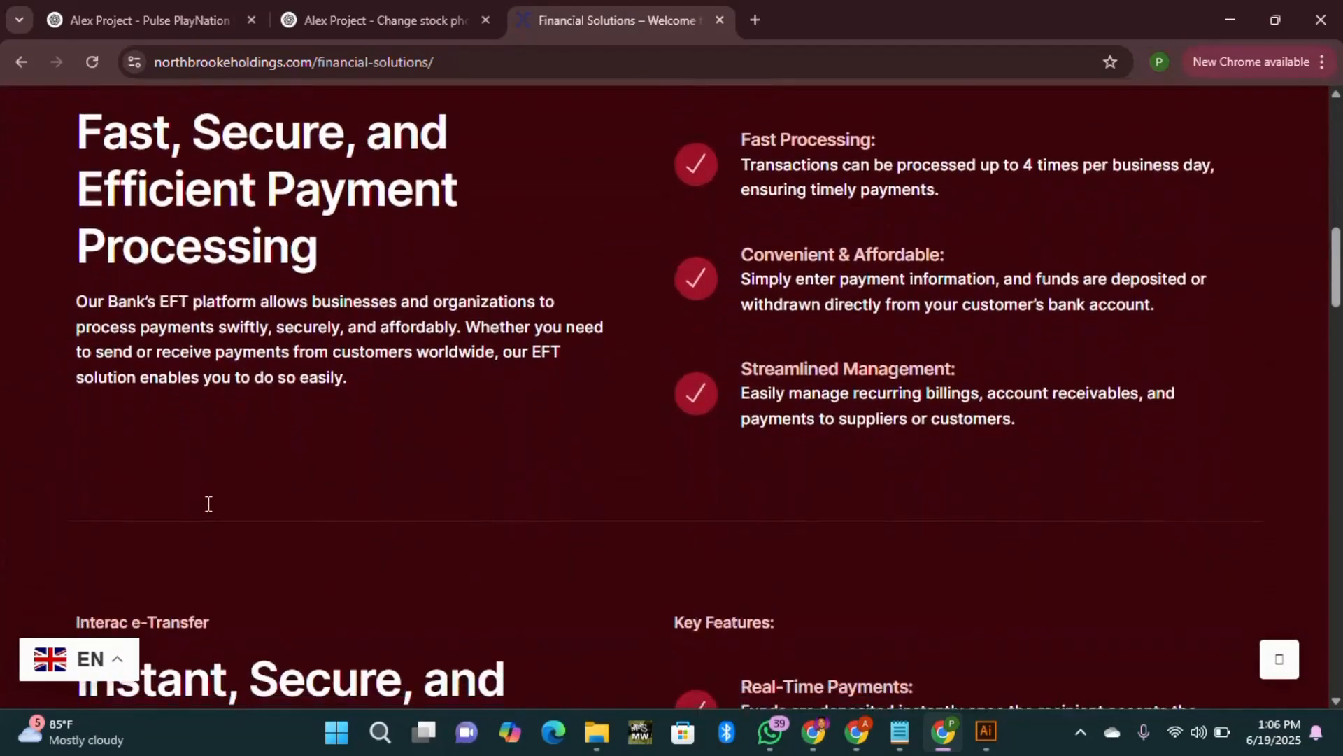
{"action": "scroll", "coordinate": [189, 426], "scroll_direction": "up", "scroll_amount": 5}
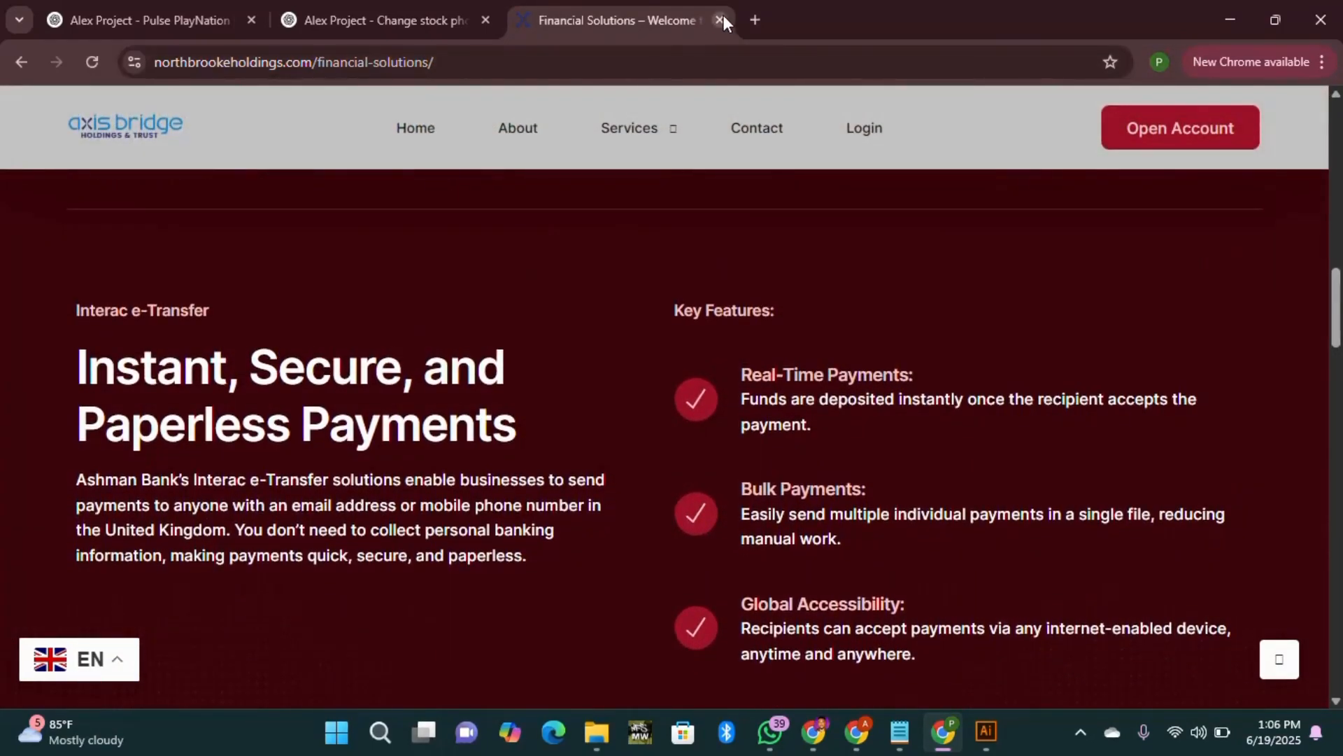
{"action": "left_click", "coordinate": [721, 19]}
Step: Return to the Real-Time Find and Replace settings in the original browser window
{"action": "key", "text": "alt+Tab"}
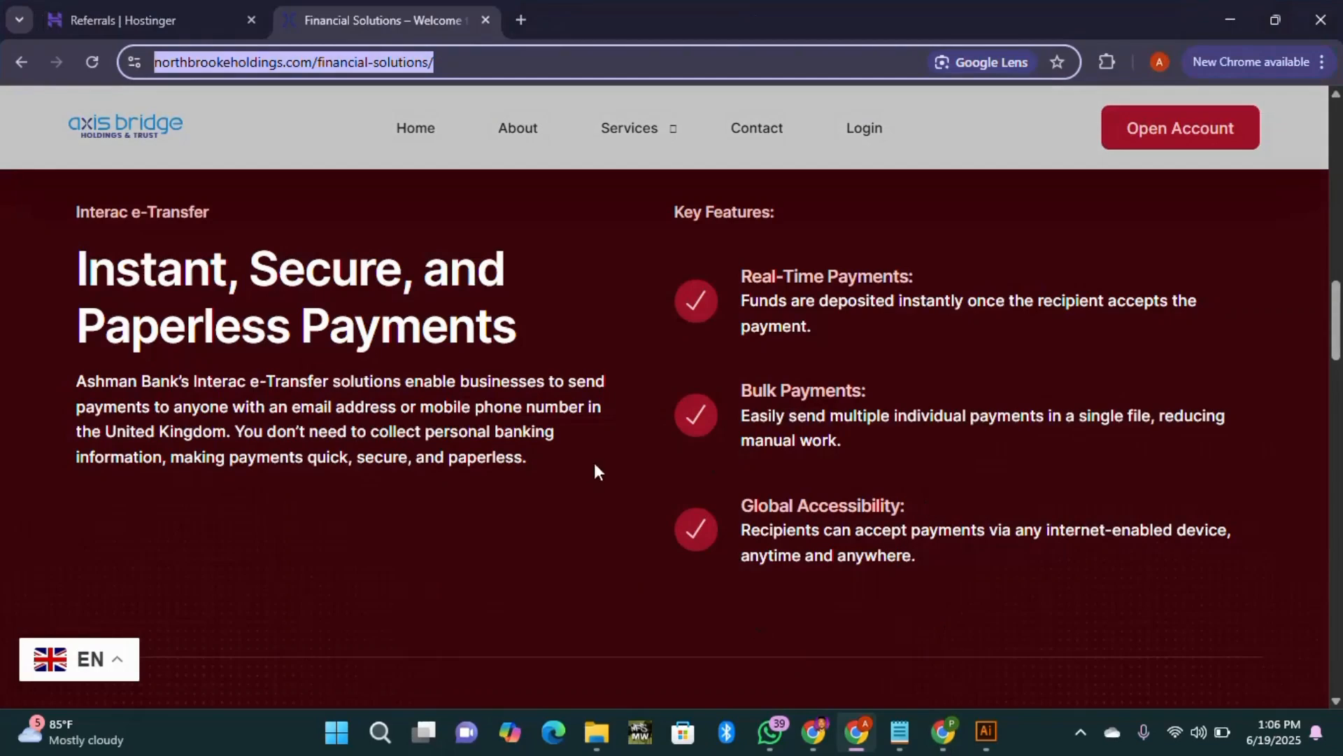
{"action": "scroll", "coordinate": [594, 463], "scroll_direction": "up", "scroll_amount": 2}
{"action": "left_click", "coordinate": [551, 241]}
{"action": "left_click", "coordinate": [210, 21]}
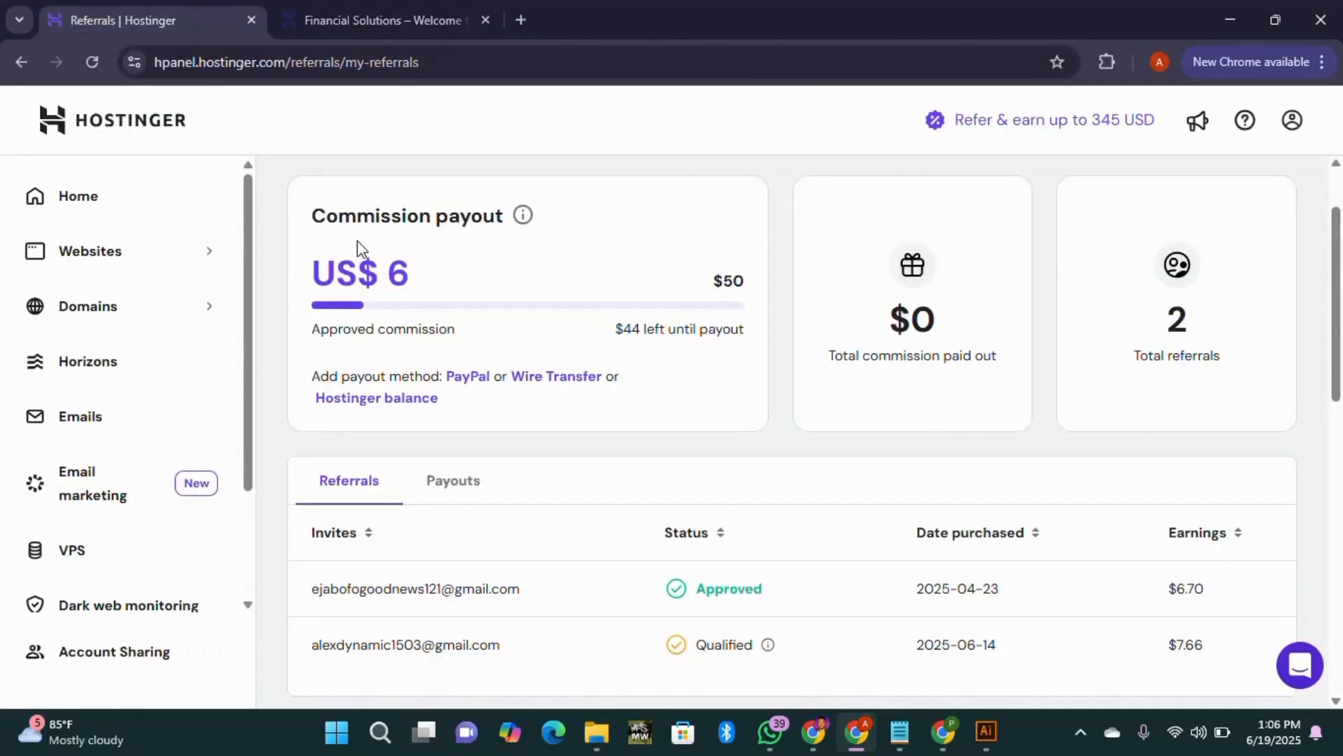
{"action": "left_click", "coordinate": [832, 690]}
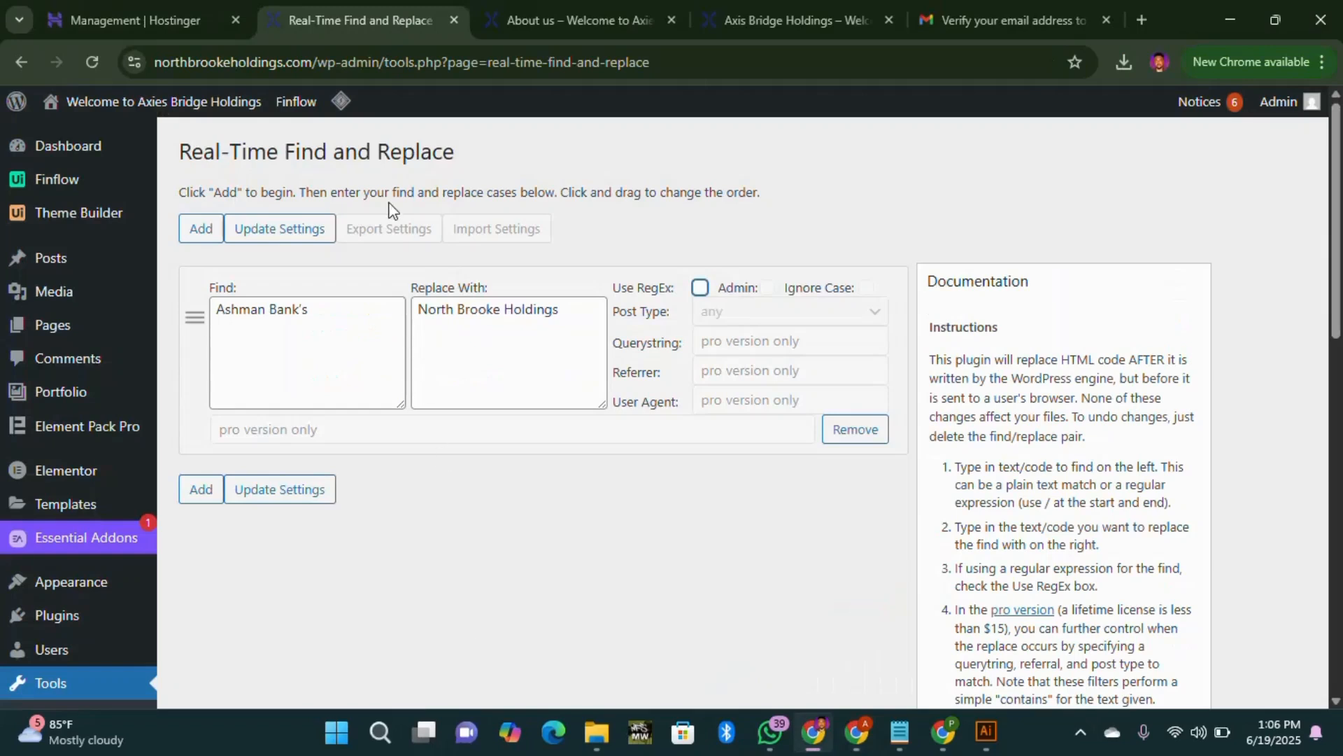
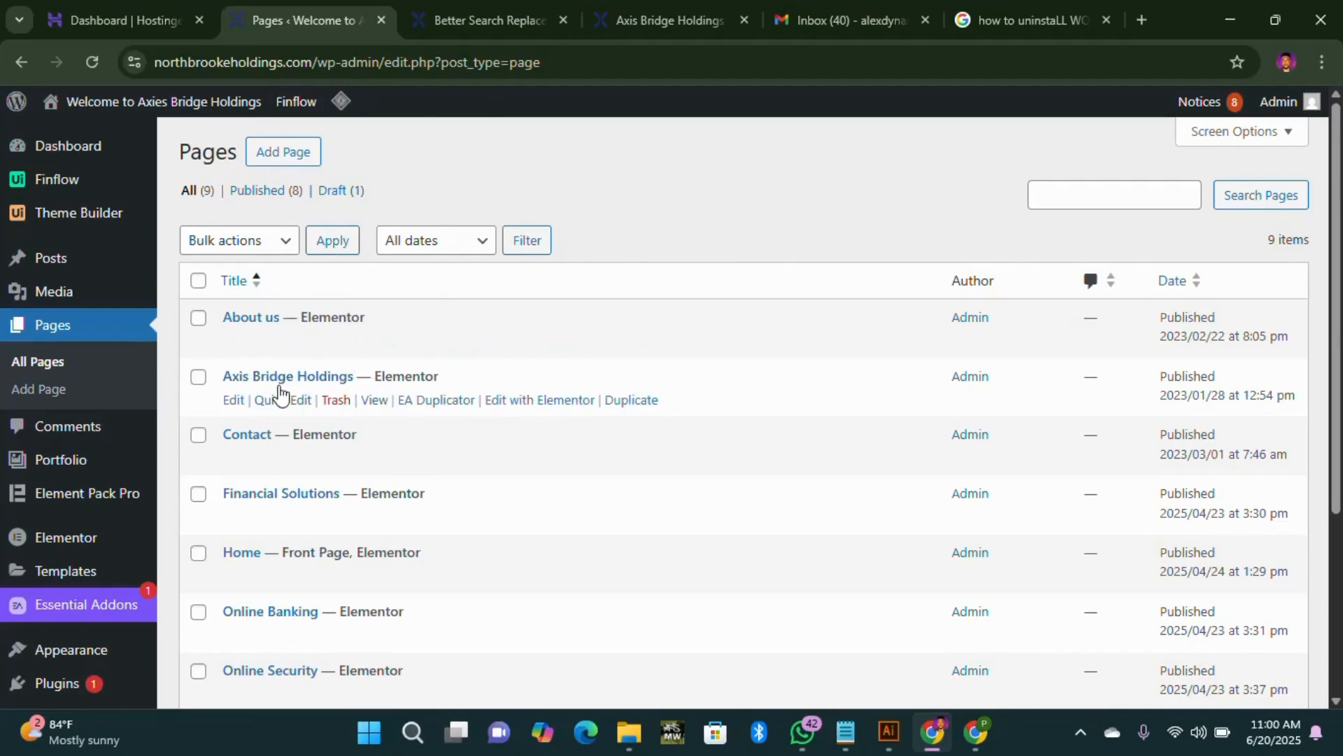
Step: Open the Axis Bridge Holdings page in the Elementor editor in a new tab
{"action": "right_click", "coordinate": [555, 406]}
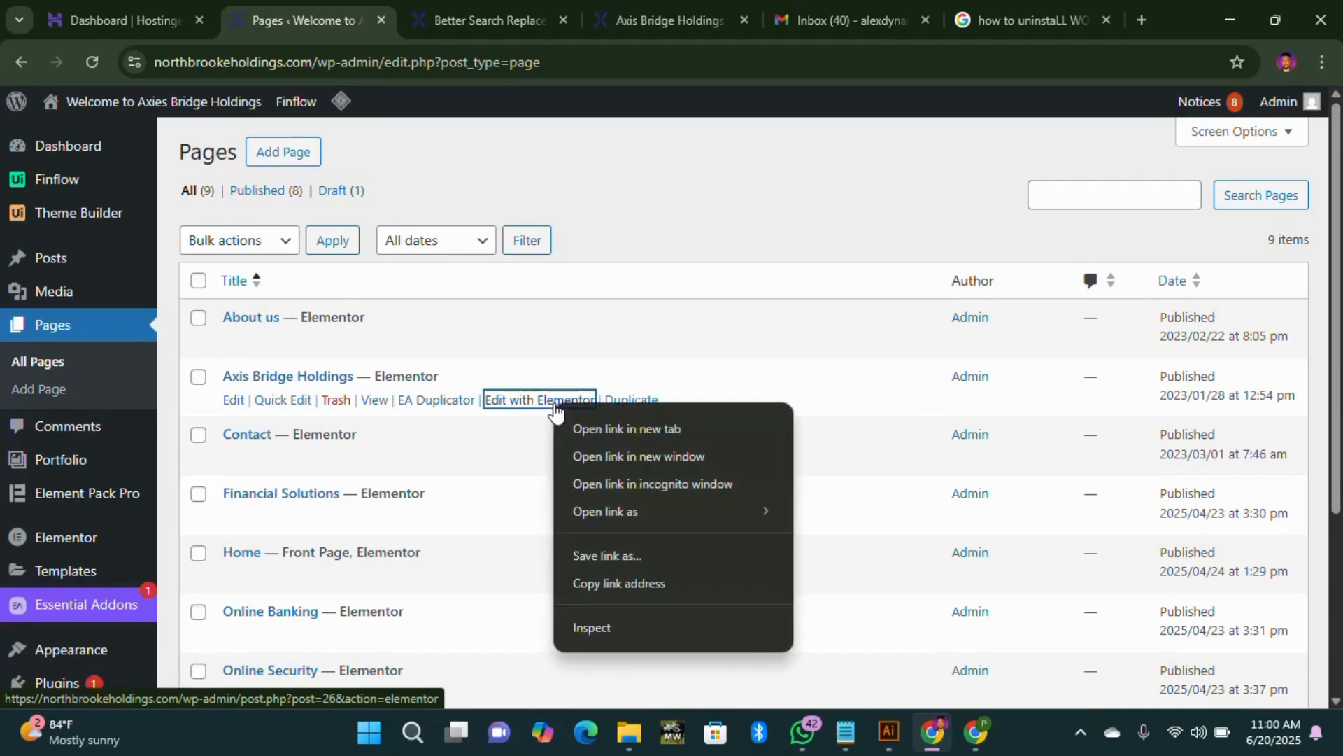
{"action": "left_click", "coordinate": [619, 434]}
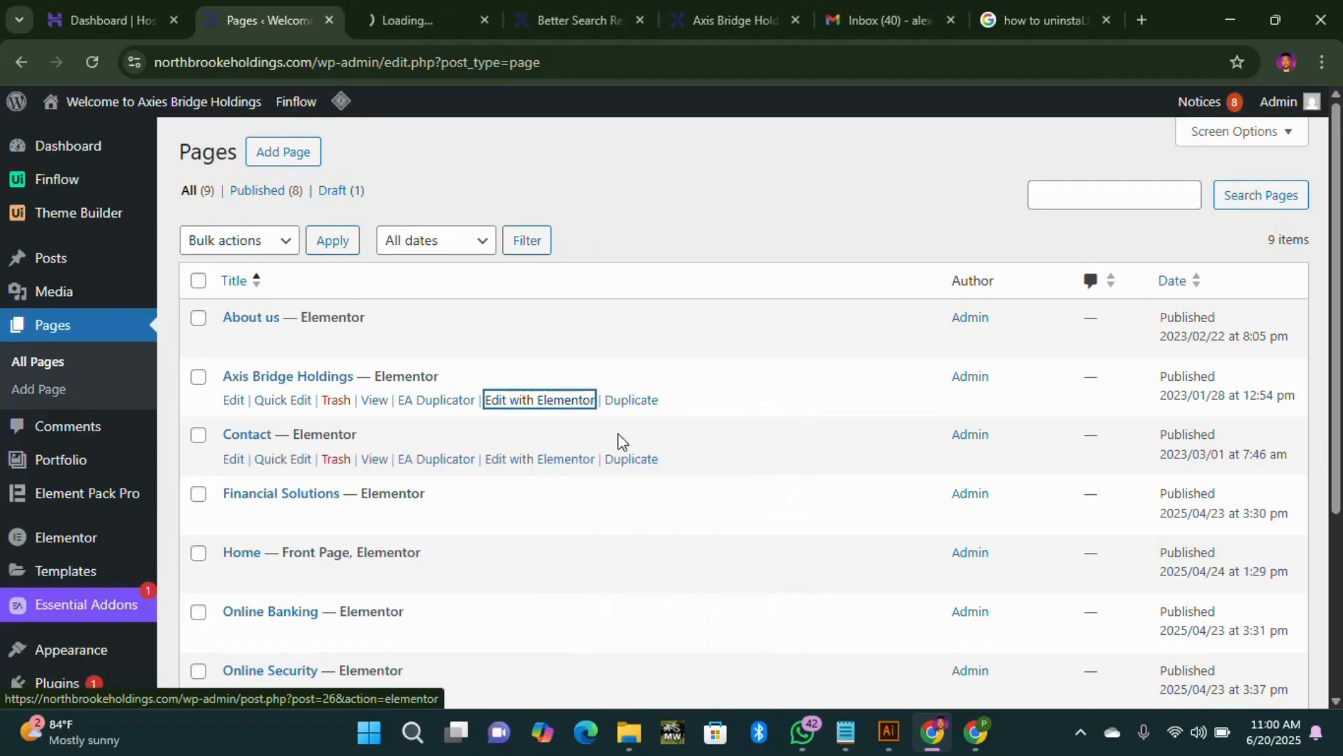
{"action": "left_click", "coordinate": [396, 15]}
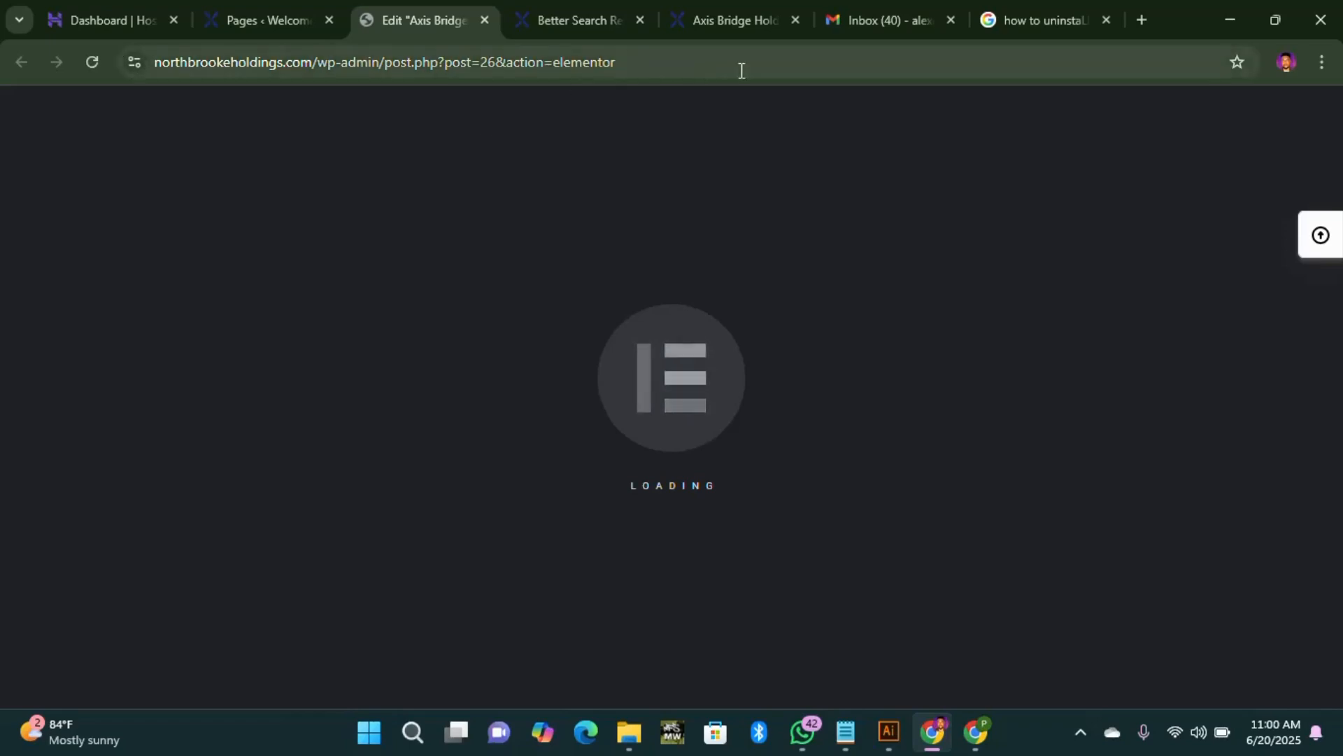
Step: Wait for the Axis Bridge Holdings editor to load and select the 'Who are we?' heading
{"action": "left_click", "coordinate": [260, 27]}
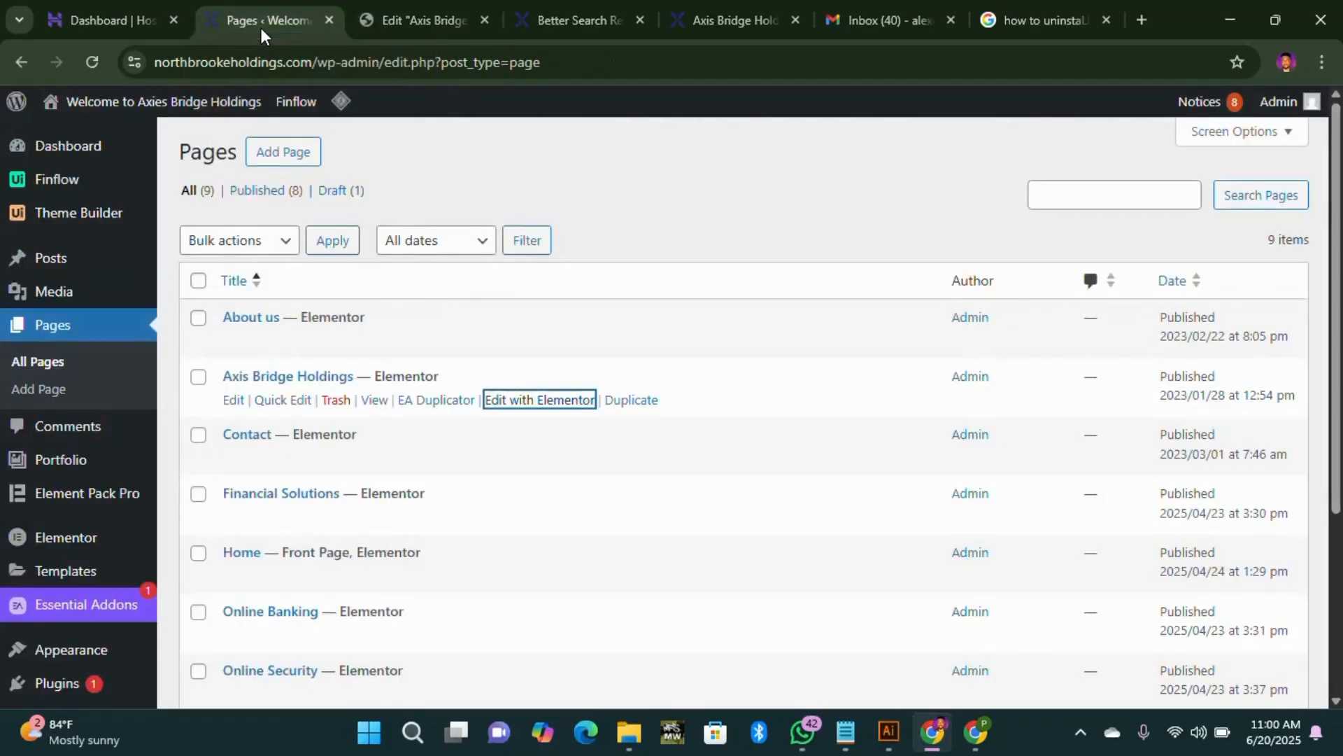
{"action": "left_click", "coordinate": [430, 22]}
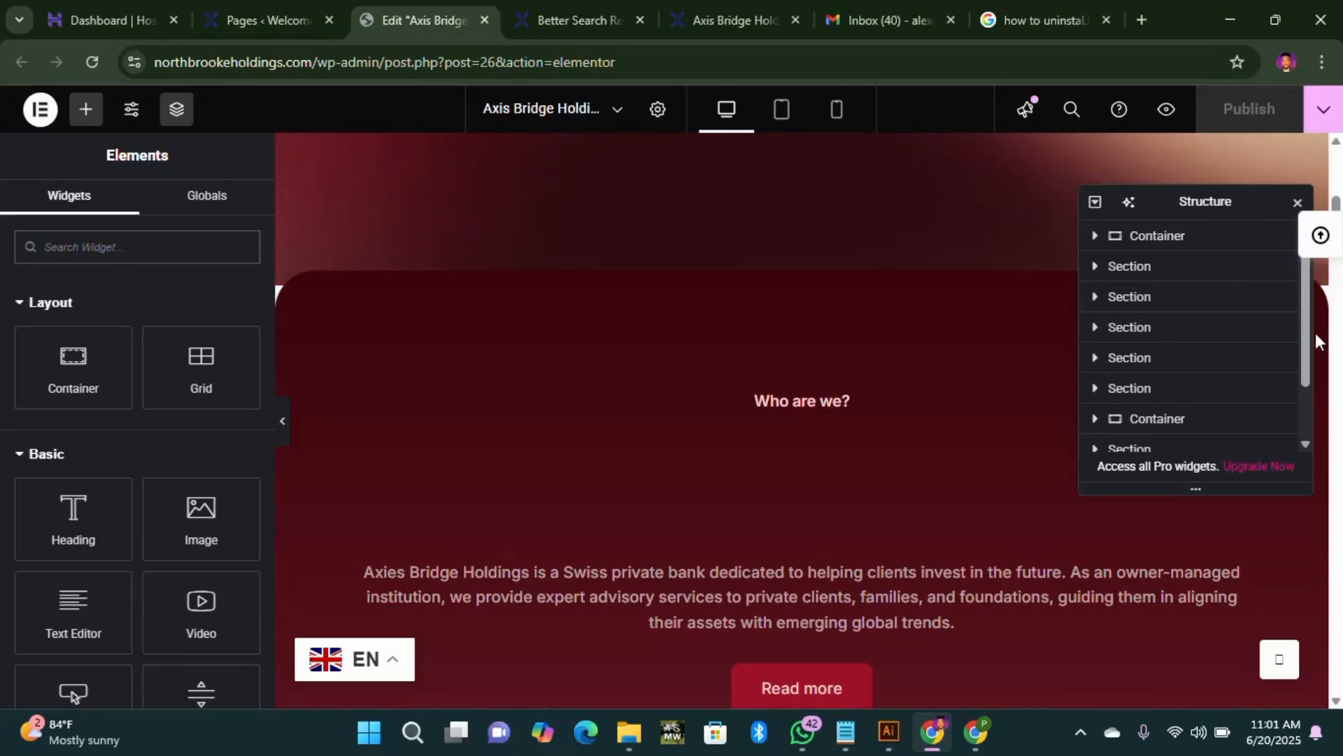
{"action": "scroll", "coordinate": [672, 543], "scroll_direction": "down", "scroll_amount": 5}
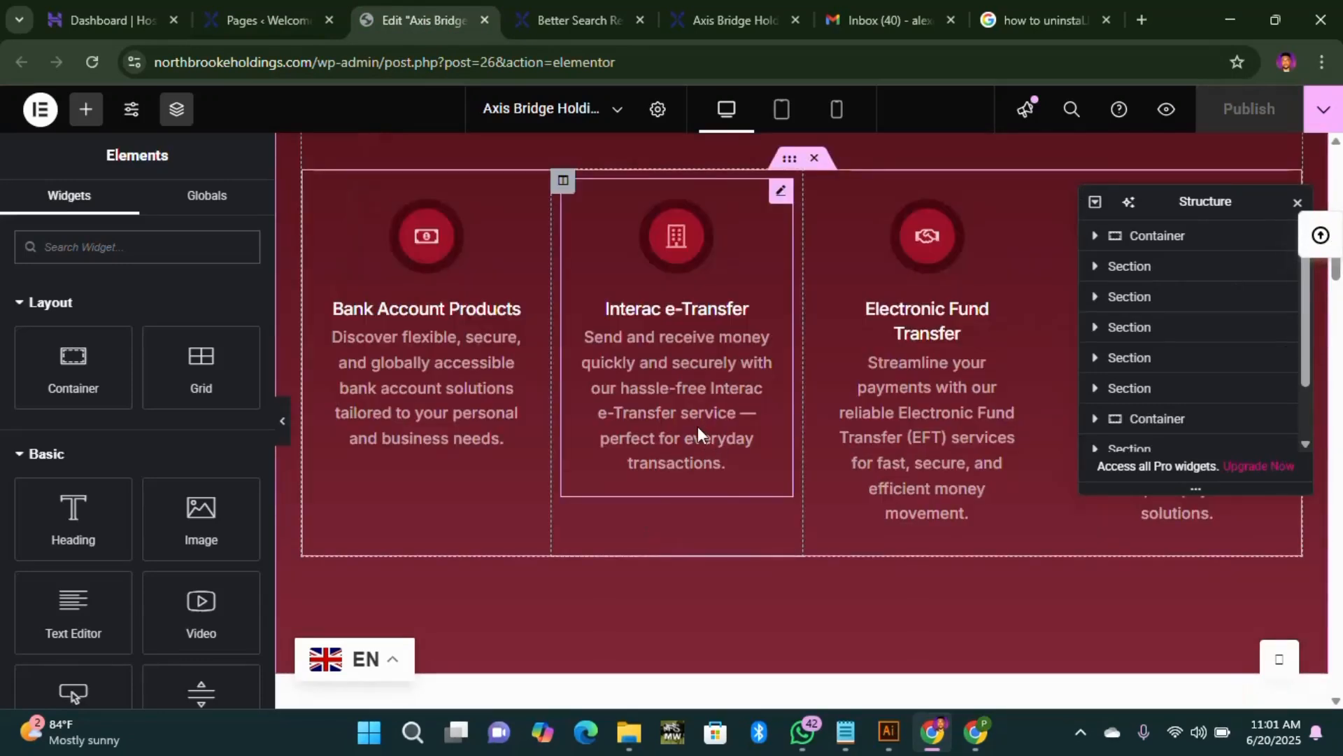
{"action": "scroll", "coordinate": [698, 432], "scroll_direction": "up", "scroll_amount": 8}
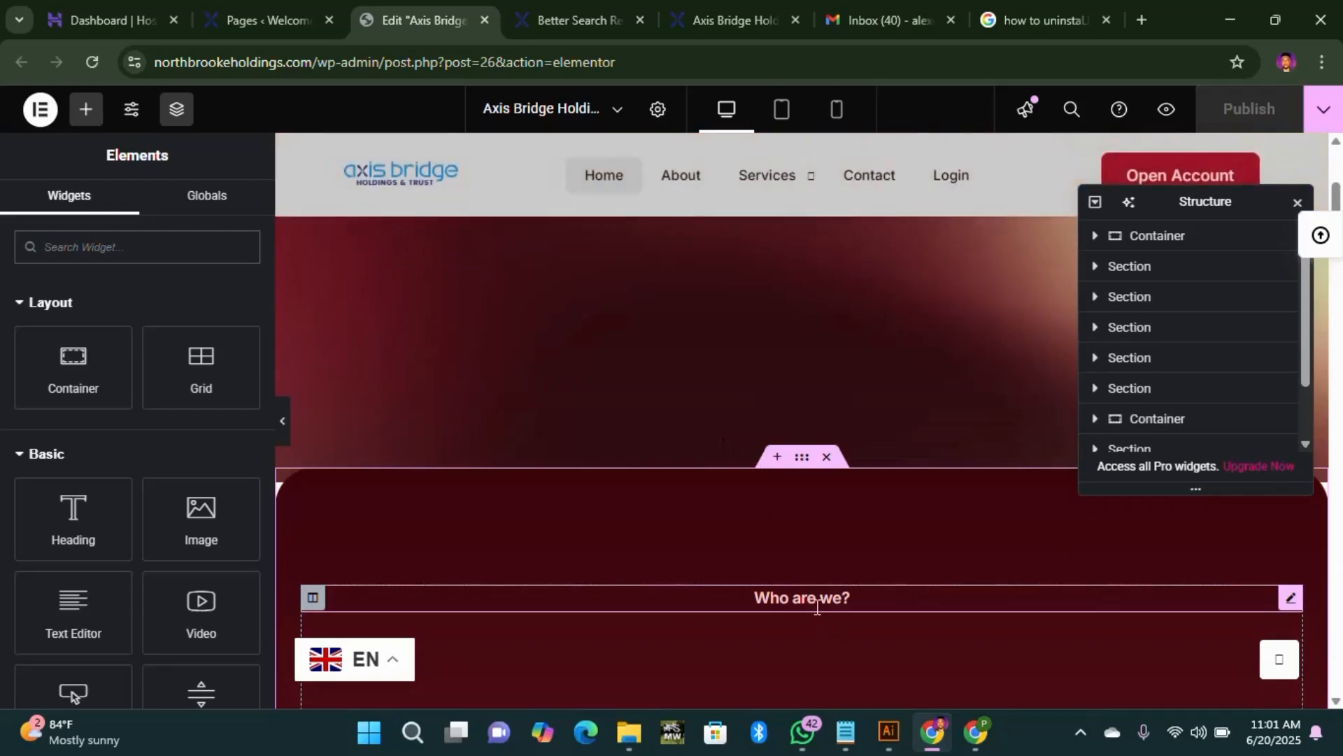
{"action": "left_click", "coordinate": [837, 607]}
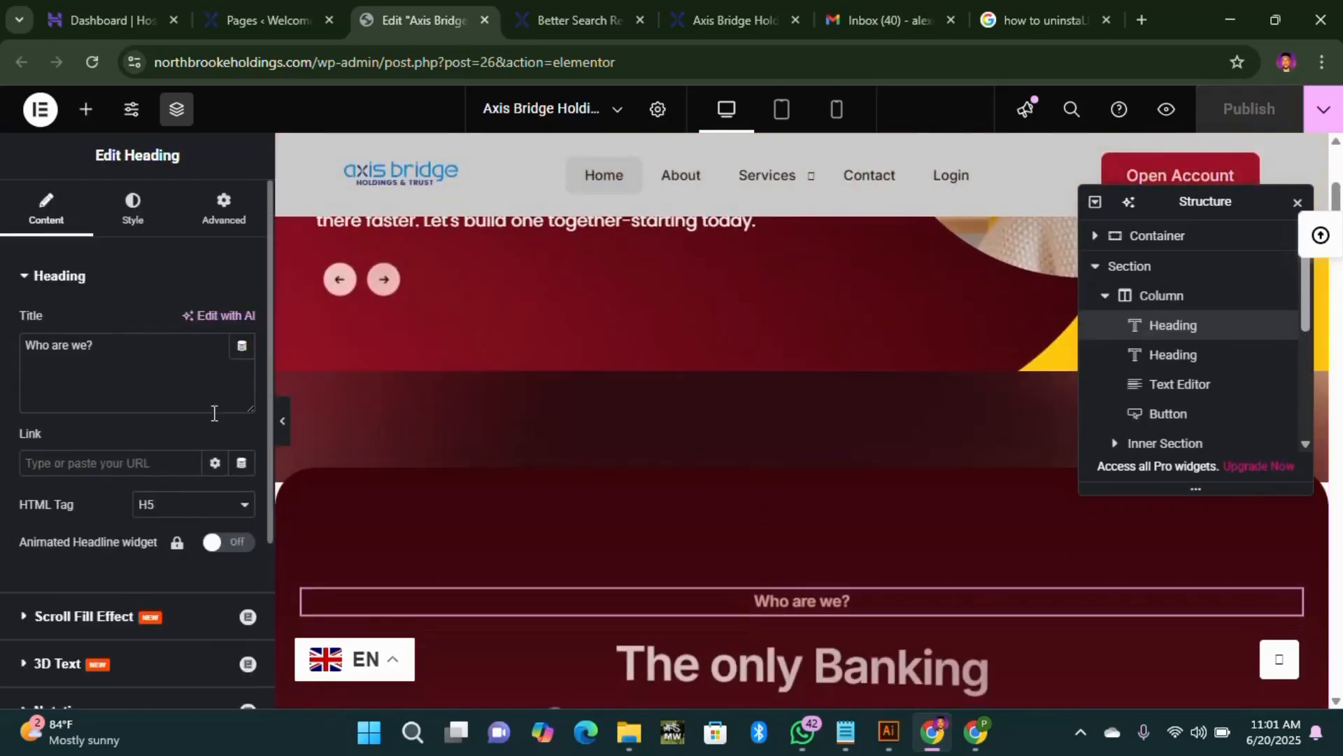
{"action": "scroll", "coordinate": [821, 576], "scroll_direction": "down", "scroll_amount": 4}
{"action": "scroll", "coordinate": [840, 381], "scroll_direction": "up", "scroll_amount": 8}
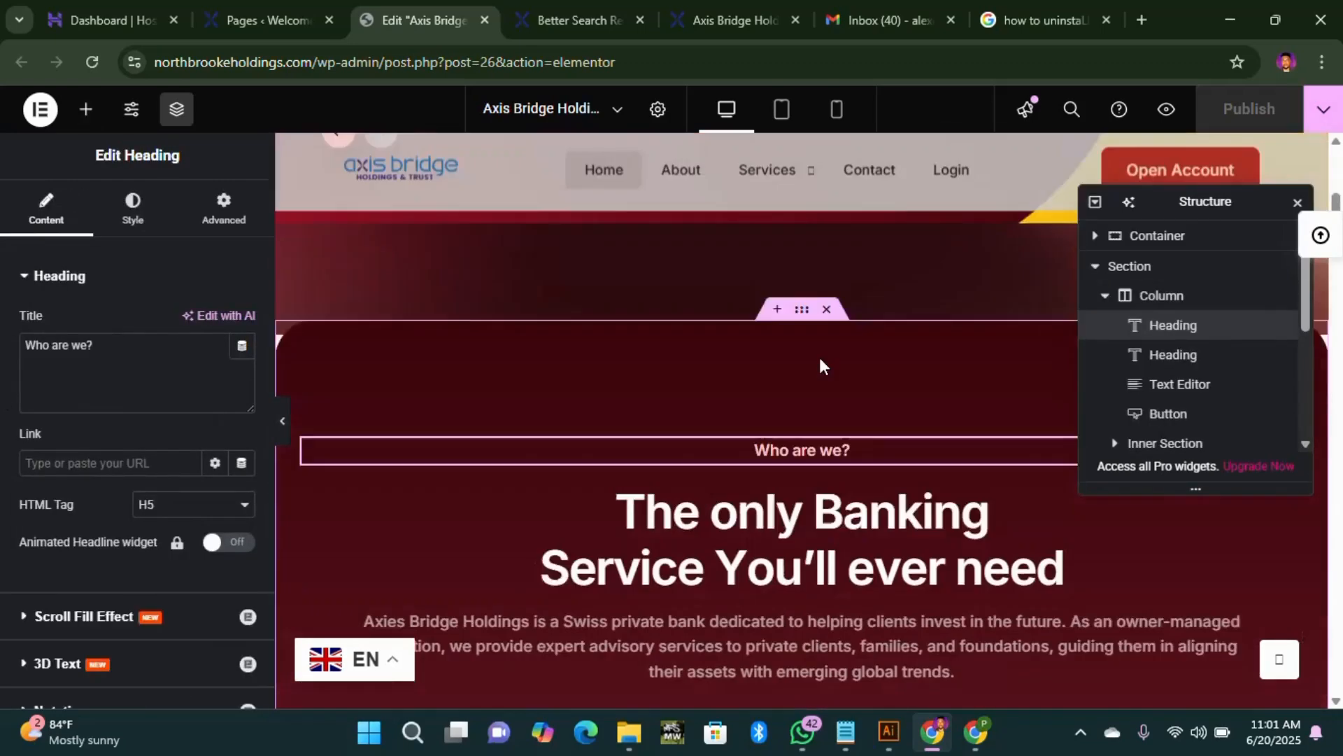
{"action": "scroll", "coordinate": [779, 404], "scroll_direction": "up", "scroll_amount": 2}
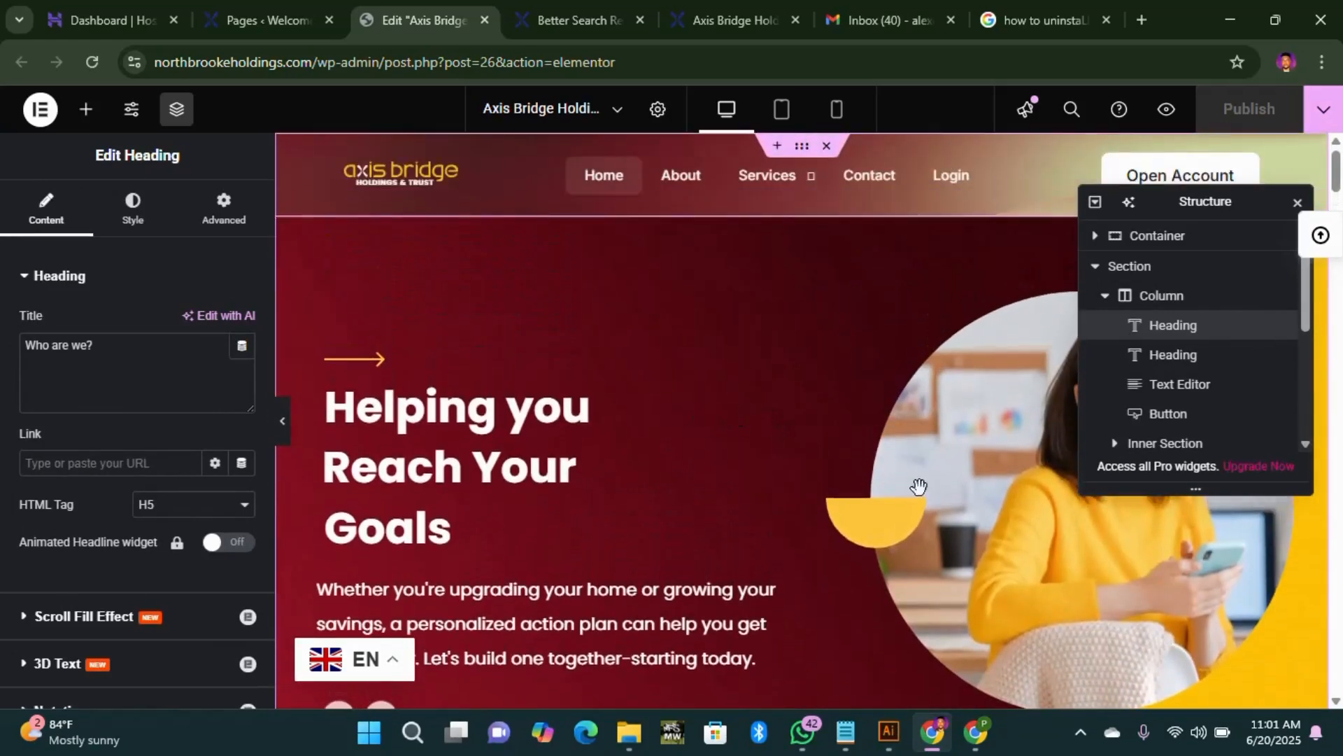
{"action": "scroll", "coordinate": [809, 432], "scroll_direction": "down", "scroll_amount": 4}
{"action": "scroll", "coordinate": [808, 430], "scroll_direction": "up", "scroll_amount": 4}
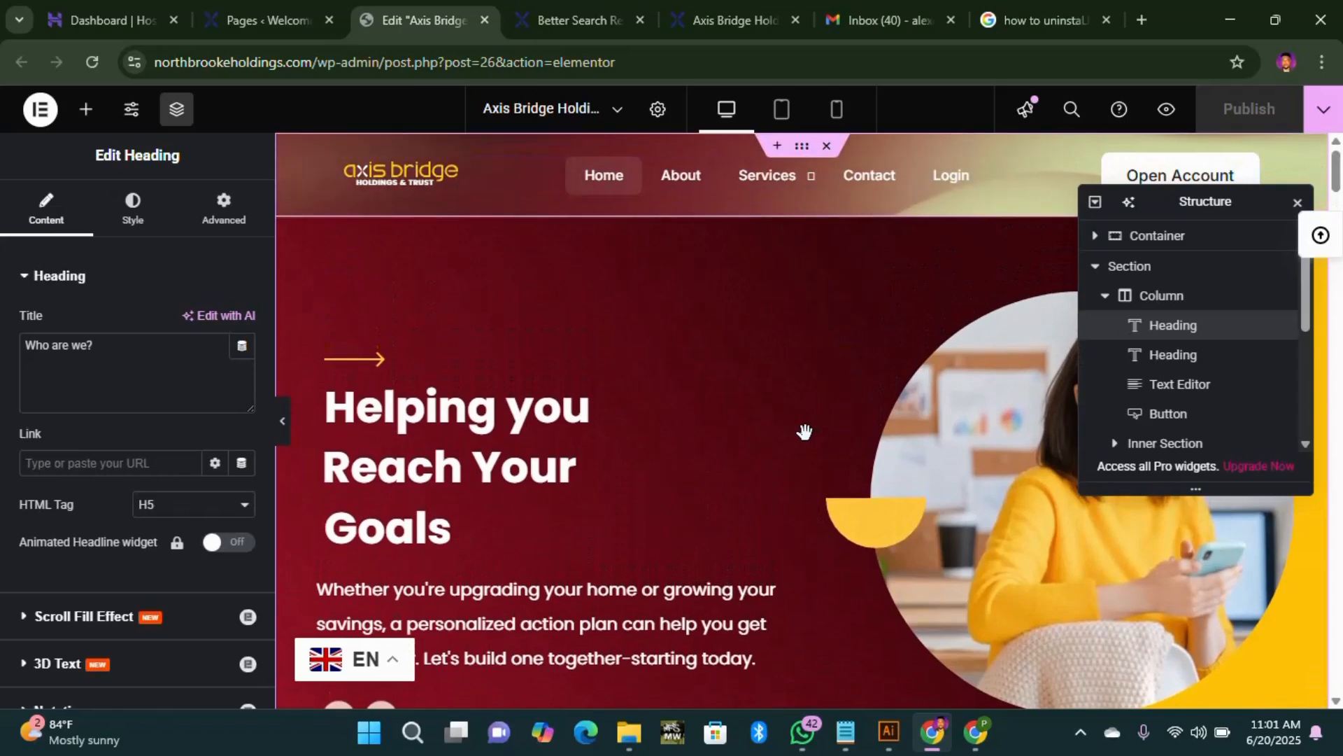
{"action": "scroll", "coordinate": [808, 438], "scroll_direction": "down", "scroll_amount": 8}
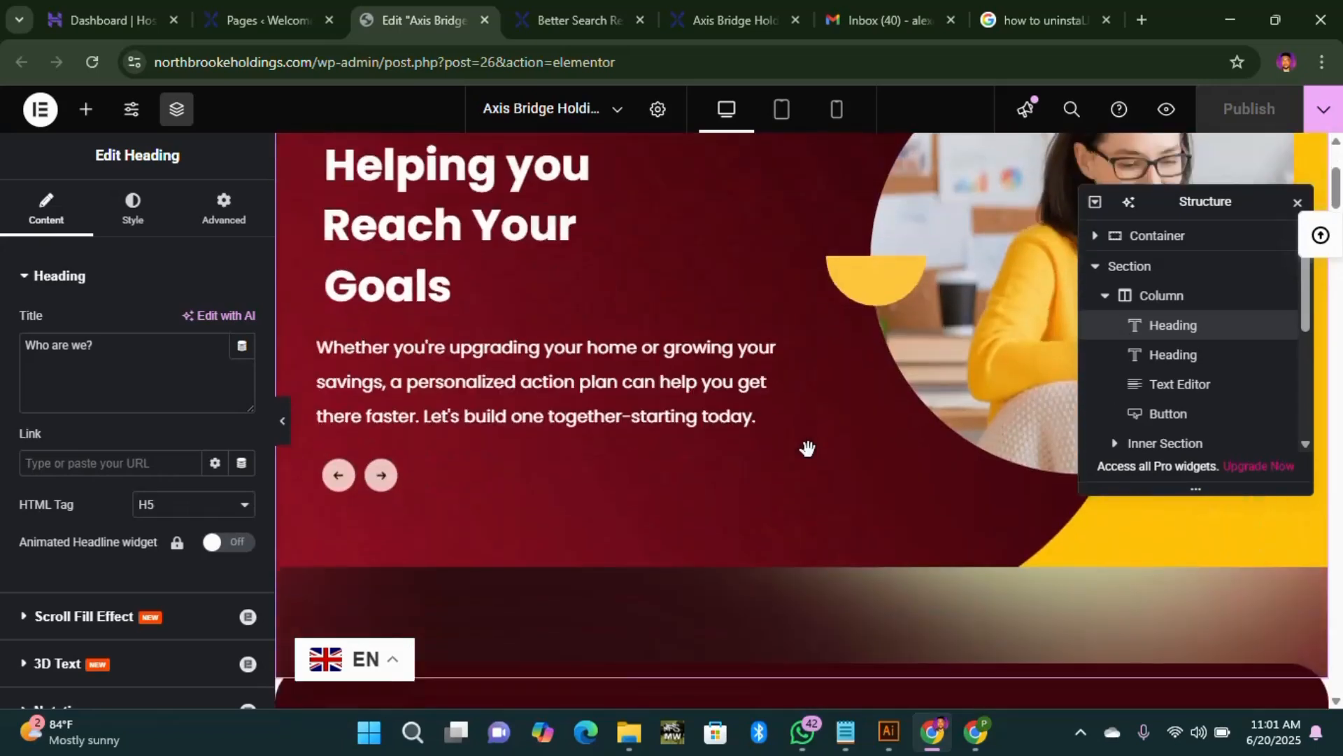
{"action": "scroll", "coordinate": [804, 447], "scroll_direction": "down", "scroll_amount": 8}
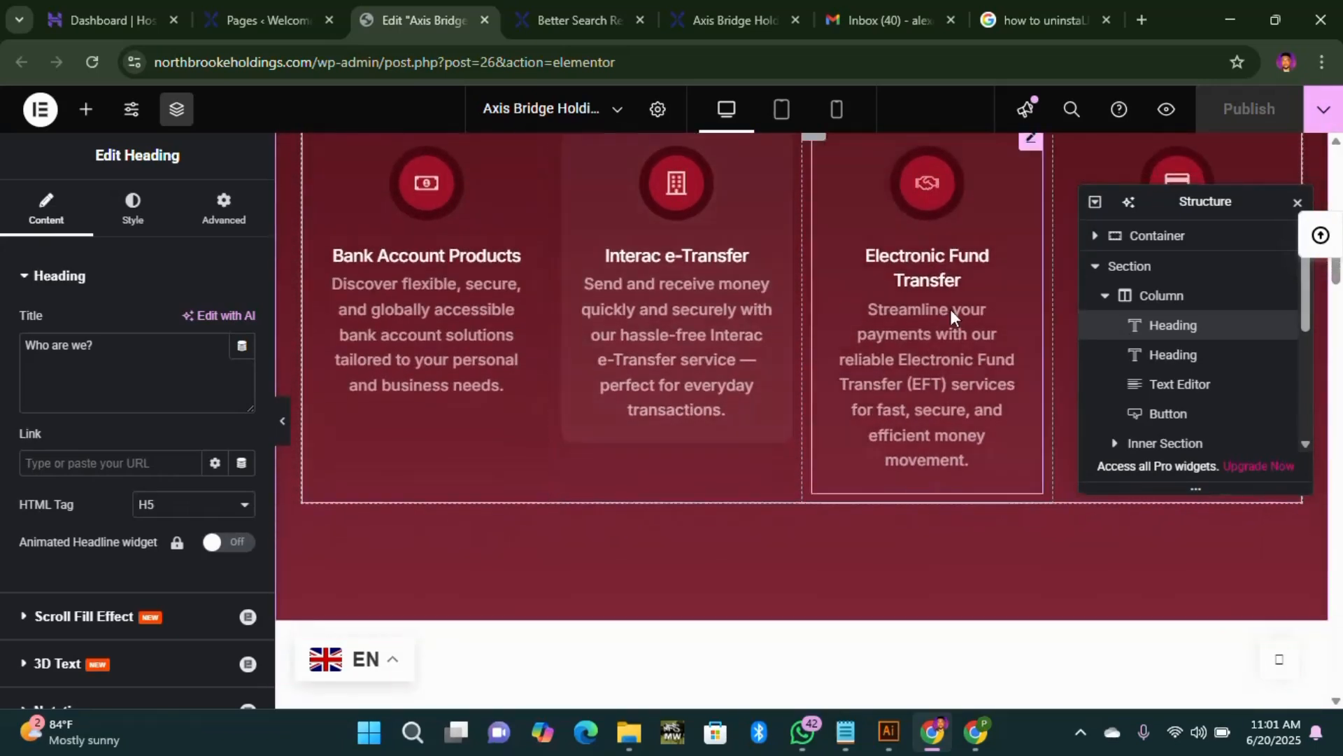
Step: Close the Structure panel and open the Real-Time Transactions tabs widget settings
{"action": "left_click", "coordinate": [1298, 202]}
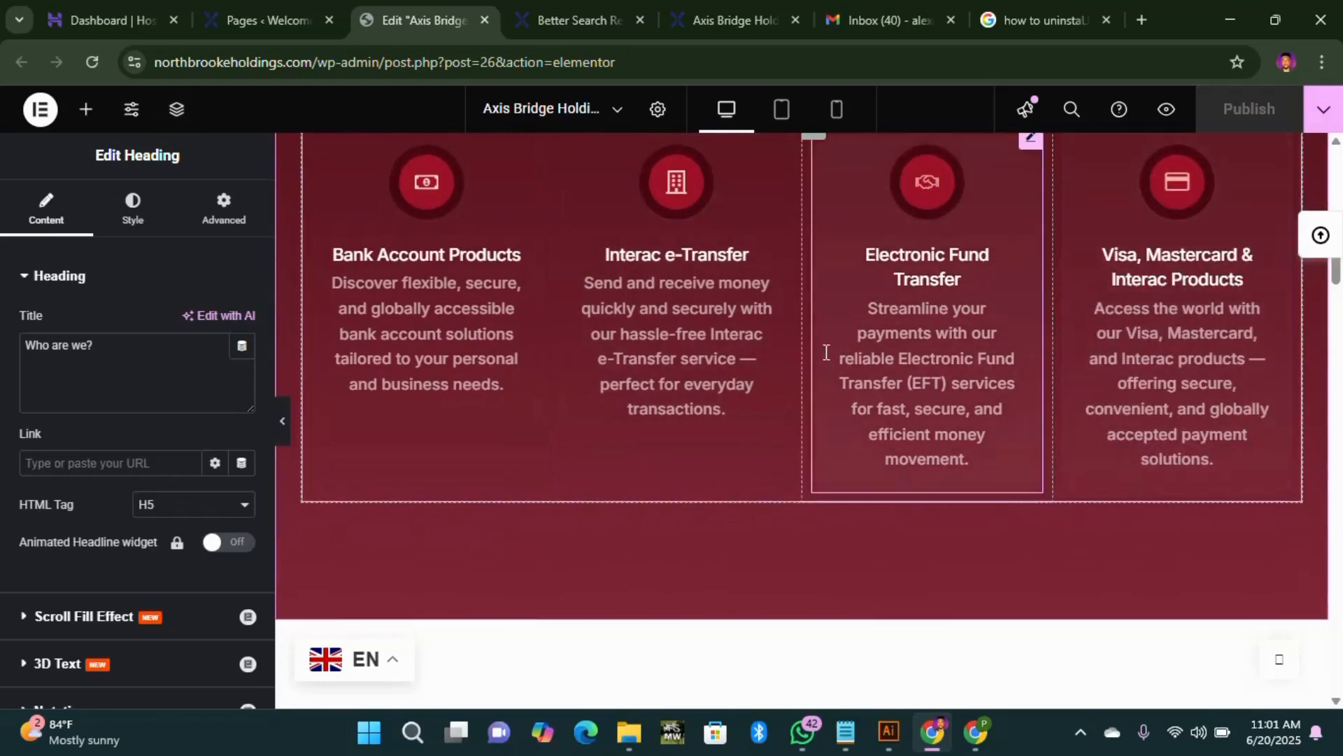
{"action": "left_click", "coordinate": [638, 338]}
{"action": "scroll", "coordinate": [141, 552], "scroll_direction": "down", "scroll_amount": 4}
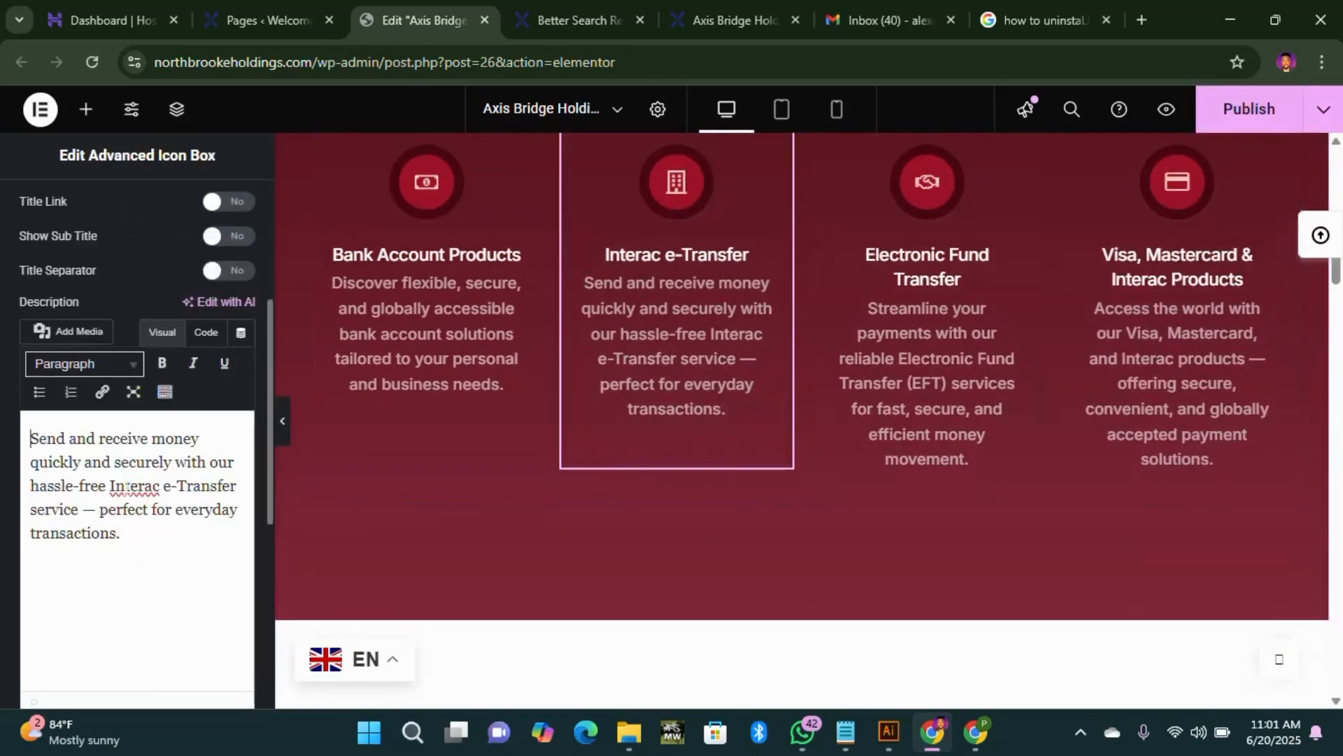
{"action": "scroll", "coordinate": [675, 432], "scroll_direction": "down", "scroll_amount": 8}
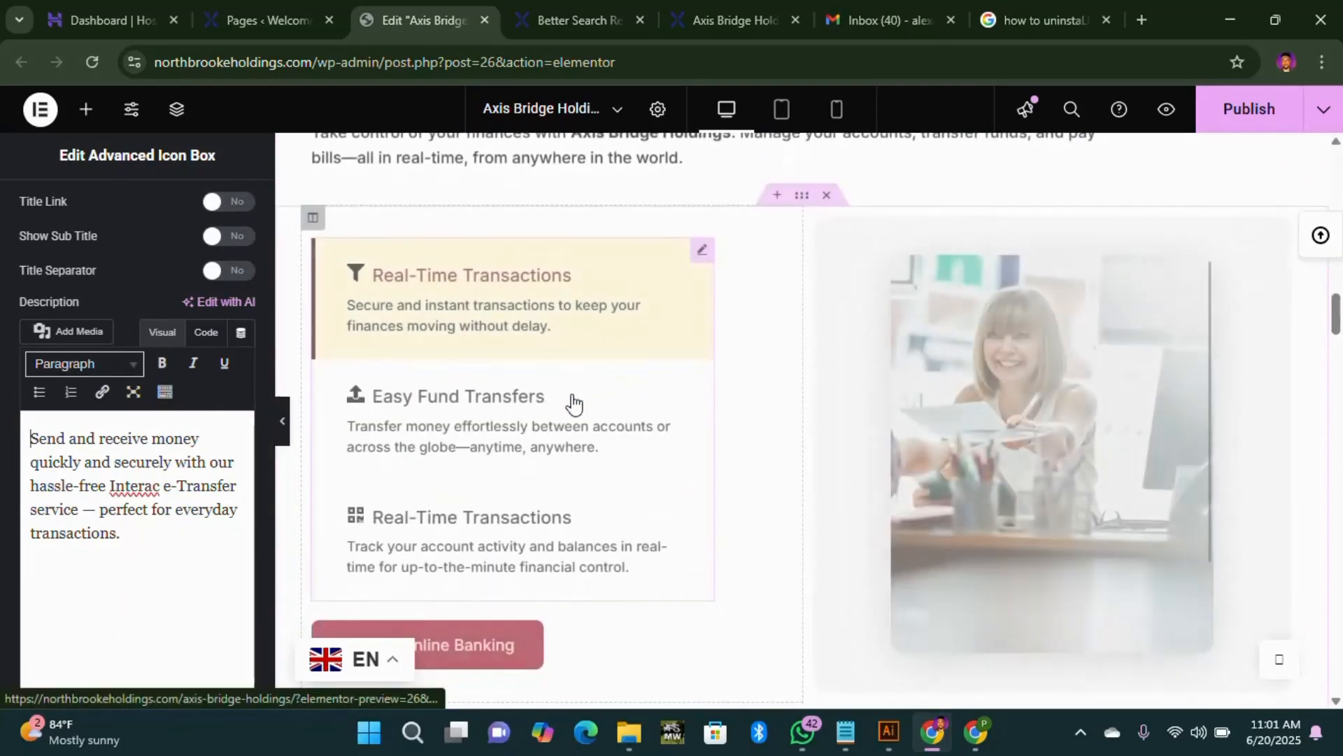
{"action": "scroll", "coordinate": [591, 429], "scroll_direction": "down", "scroll_amount": 5}
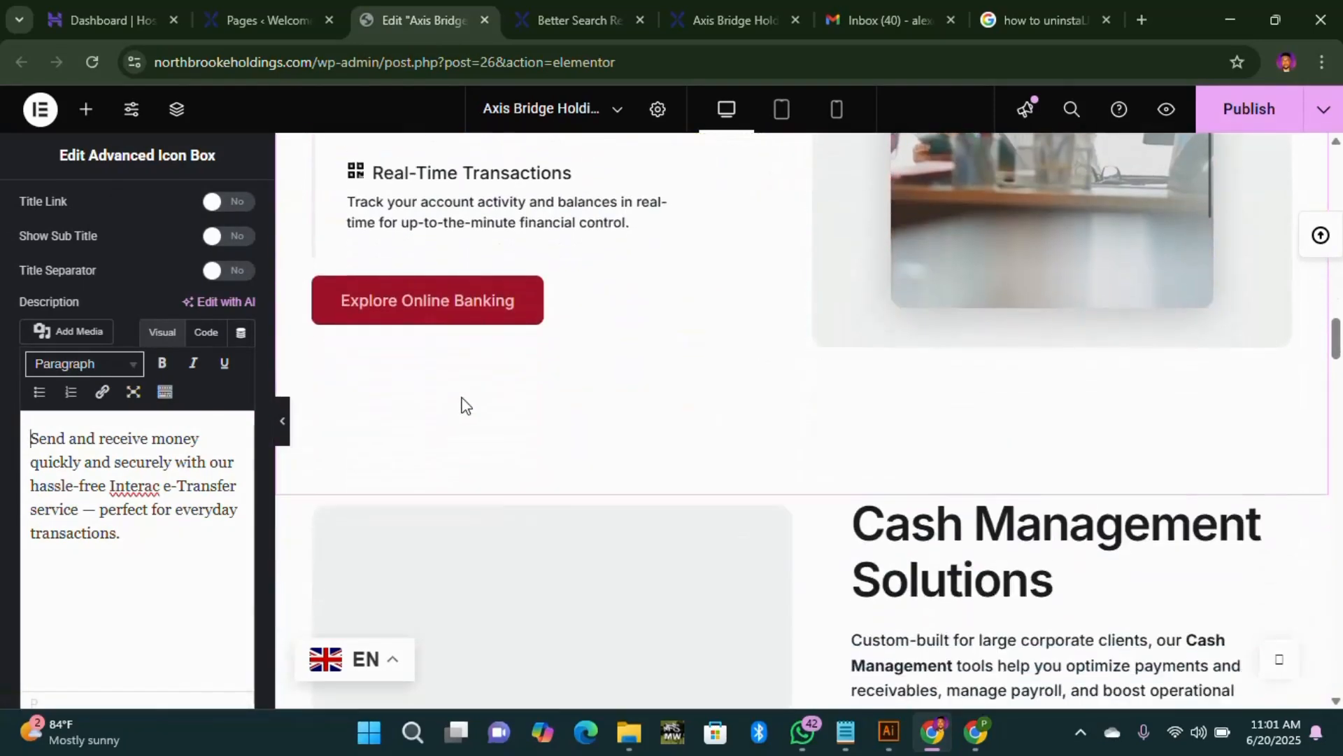
{"action": "scroll", "coordinate": [472, 370], "scroll_direction": "up", "scroll_amount": 4}
{"action": "scroll", "coordinate": [425, 399], "scroll_direction": "down", "scroll_amount": 4}
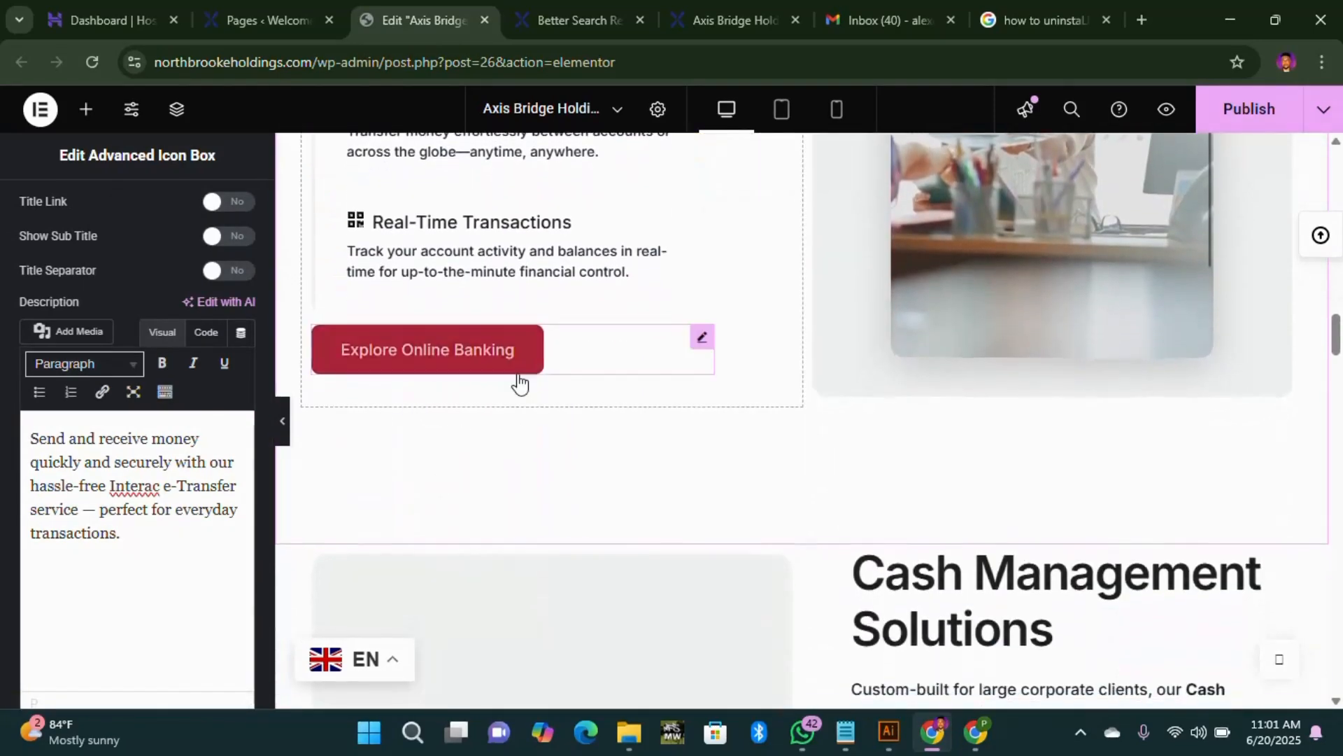
{"action": "scroll", "coordinate": [518, 384], "scroll_direction": "up", "scroll_amount": 5}
{"action": "scroll", "coordinate": [859, 392], "scroll_direction": "up", "scroll_amount": 2}
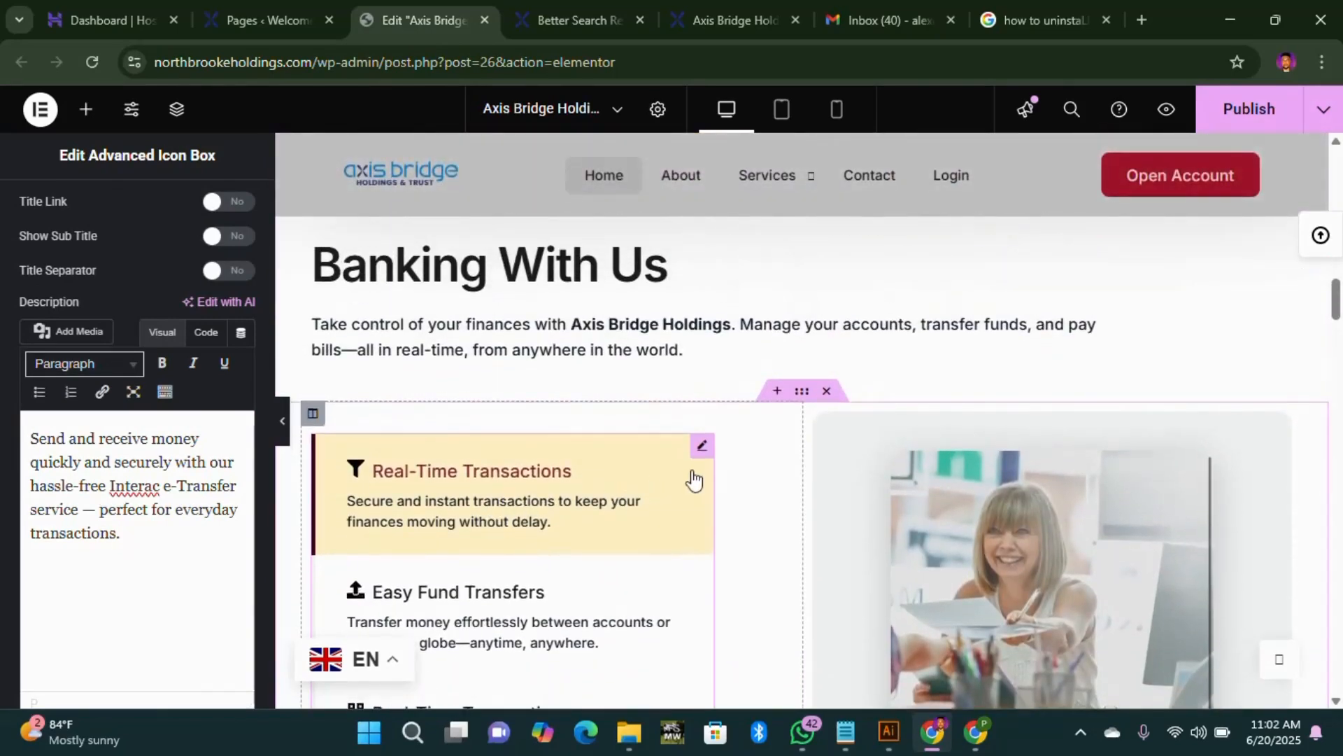
{"action": "left_click", "coordinate": [702, 449]}
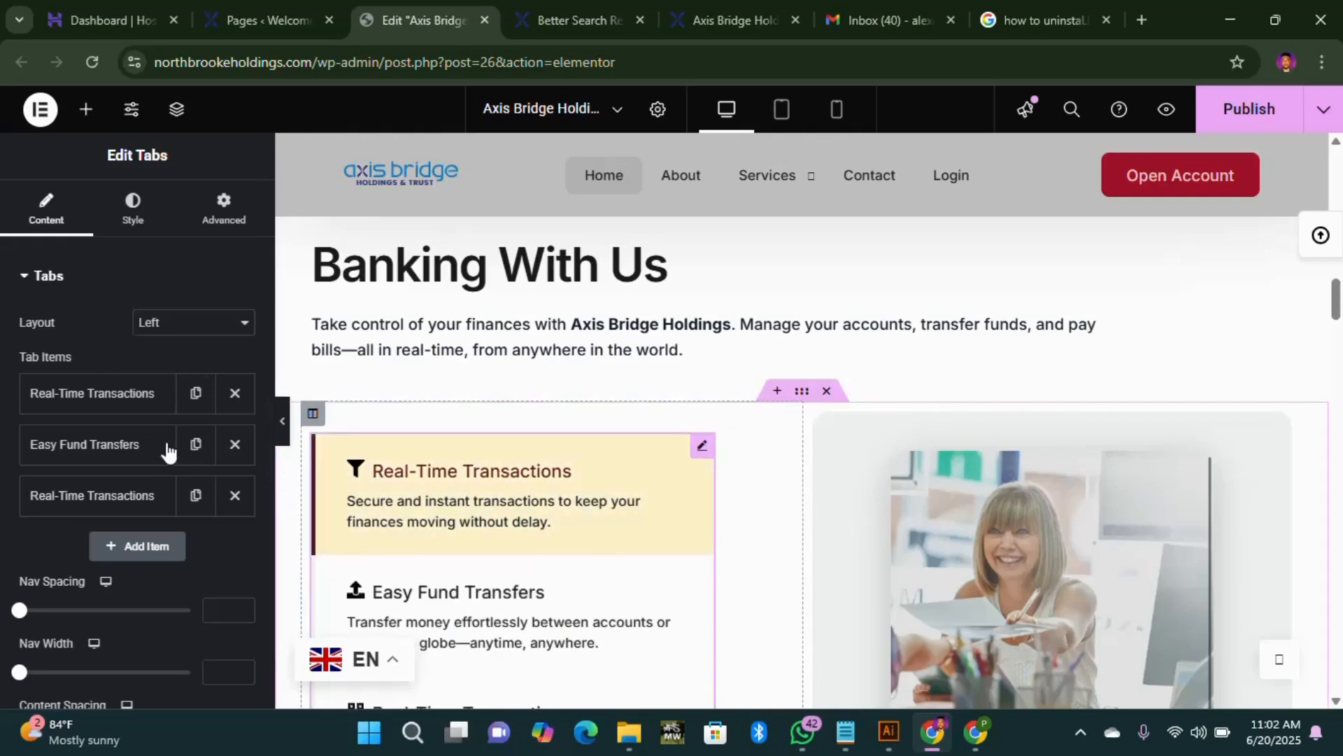
Step: Review the tabs widget's Style settings for the Tab Wrapper and active tab state
{"action": "left_click", "coordinate": [133, 209]}
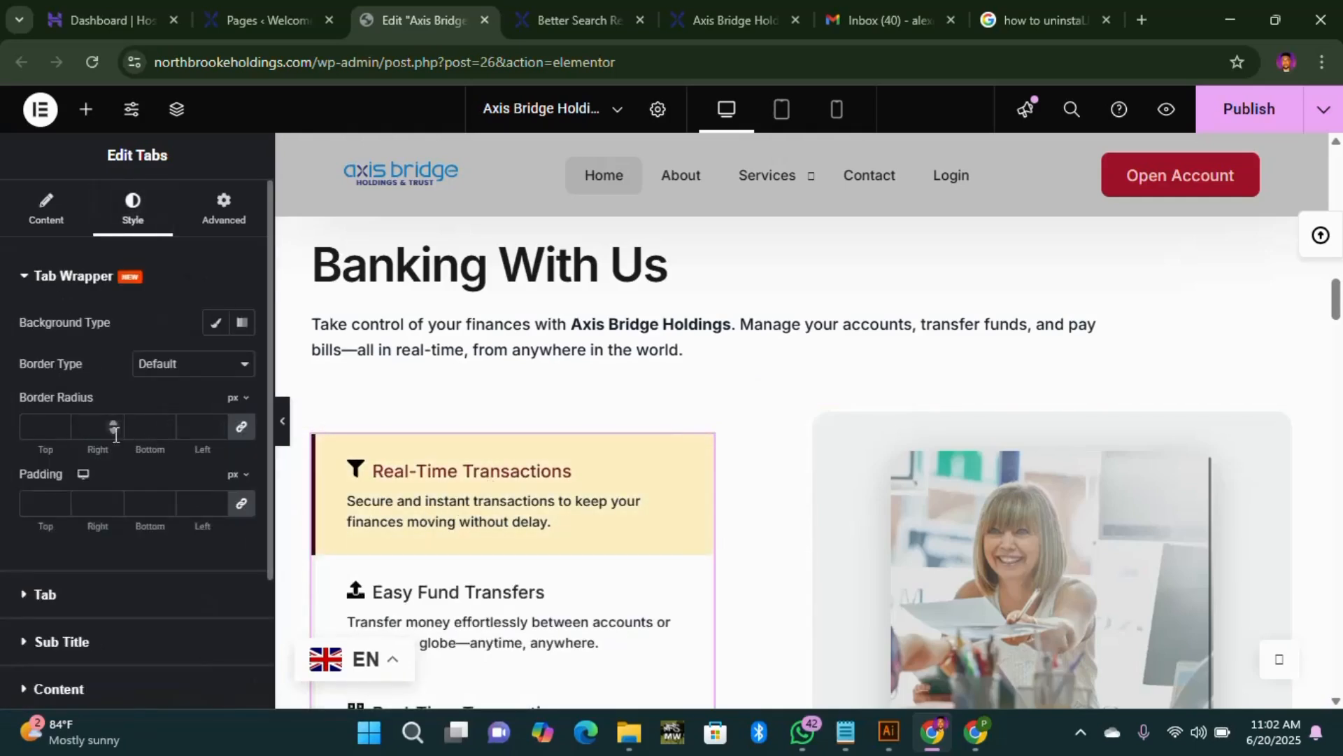
{"action": "left_click", "coordinate": [24, 279]}
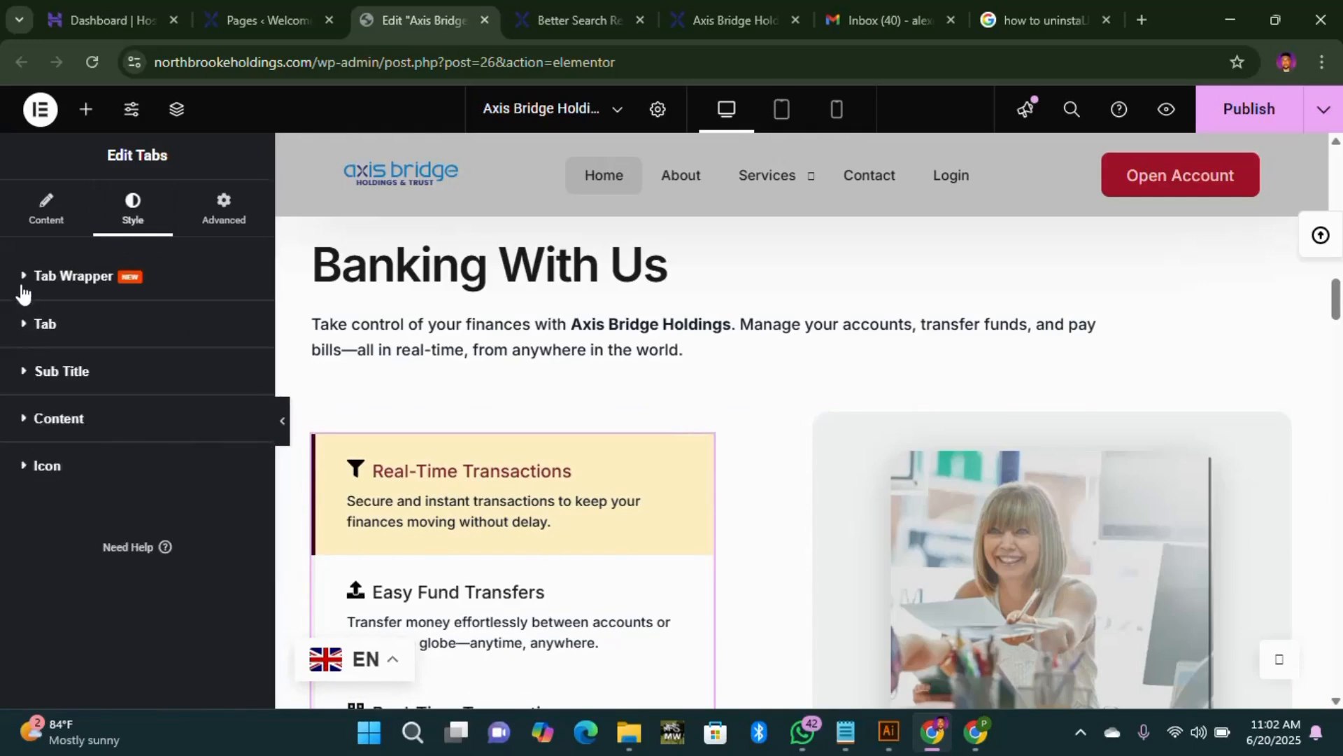
{"action": "left_click", "coordinate": [31, 305]}
{"action": "scroll", "coordinate": [189, 384], "scroll_direction": "down", "scroll_amount": 2}
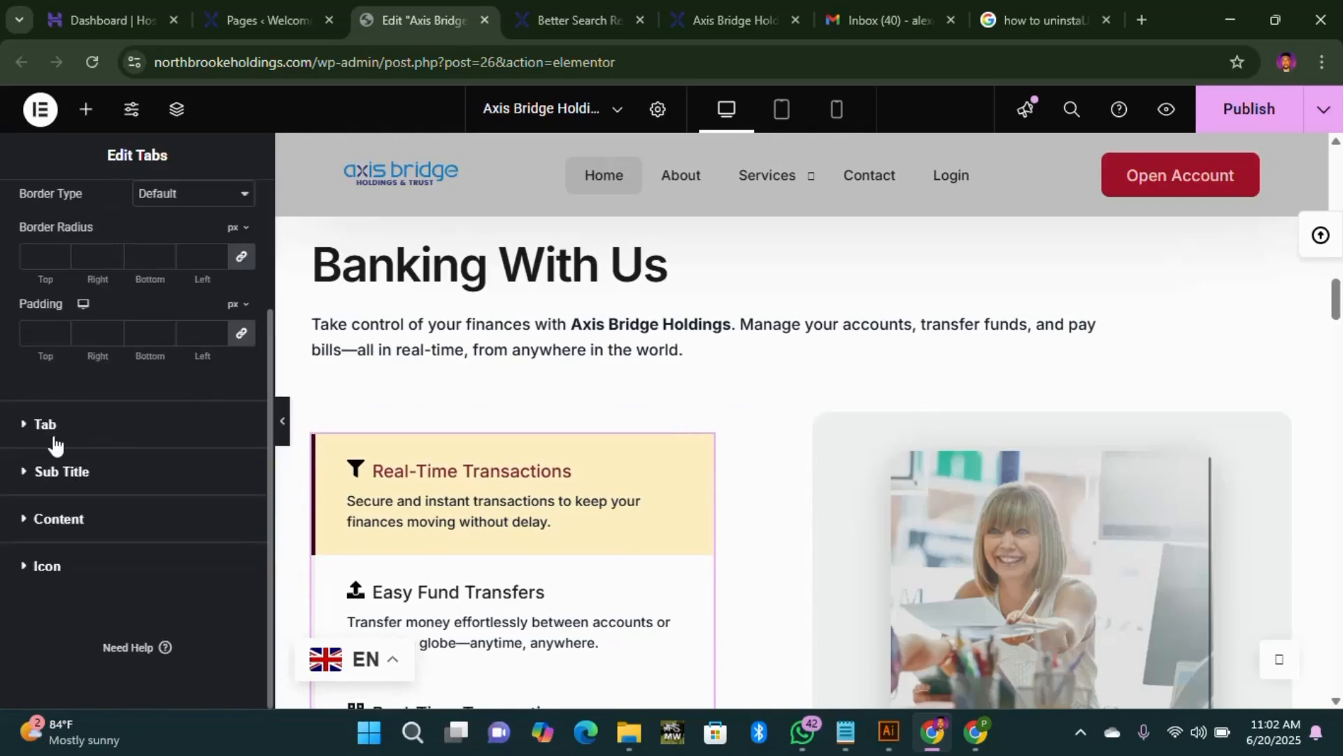
{"action": "left_click", "coordinate": [24, 427]}
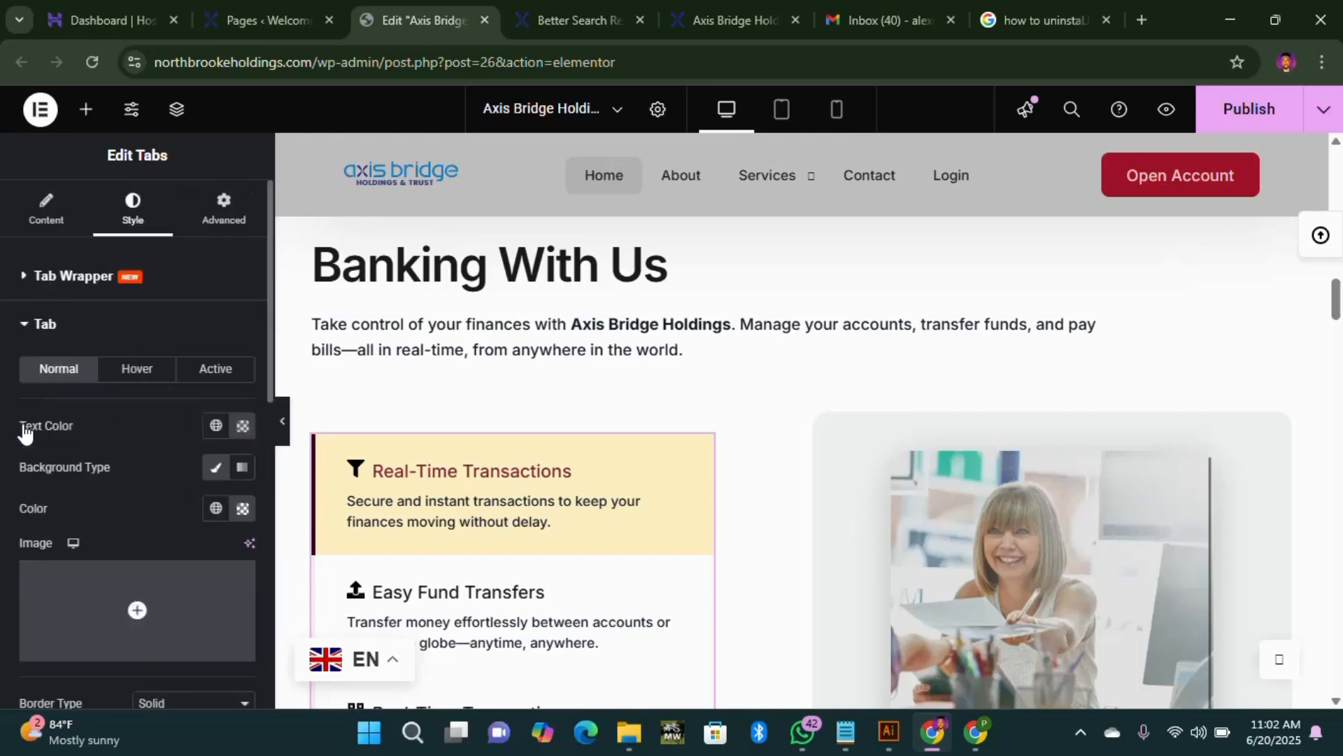
{"action": "left_click", "coordinate": [234, 376]}
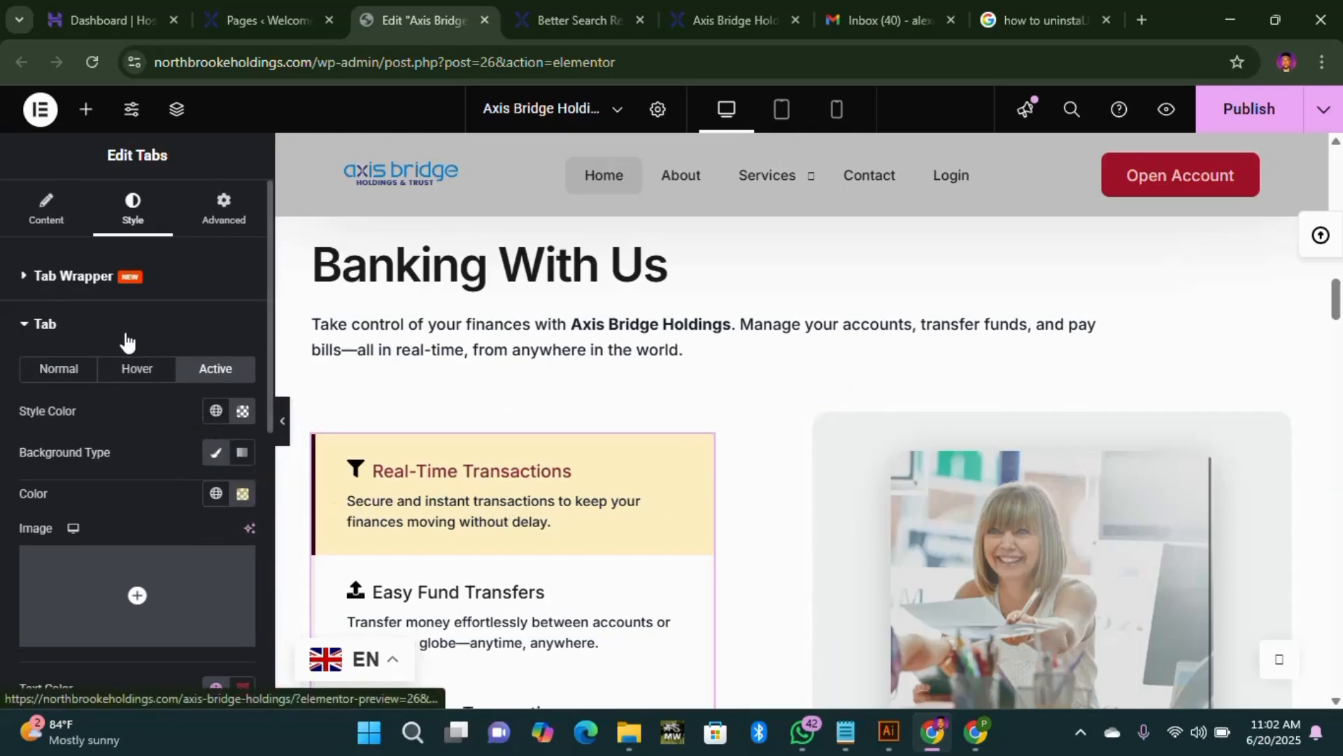
{"action": "scroll", "coordinate": [1216, 399], "scroll_direction": "down", "scroll_amount": 5}
{"action": "scroll", "coordinate": [1214, 399], "scroll_direction": "down", "scroll_amount": 15}
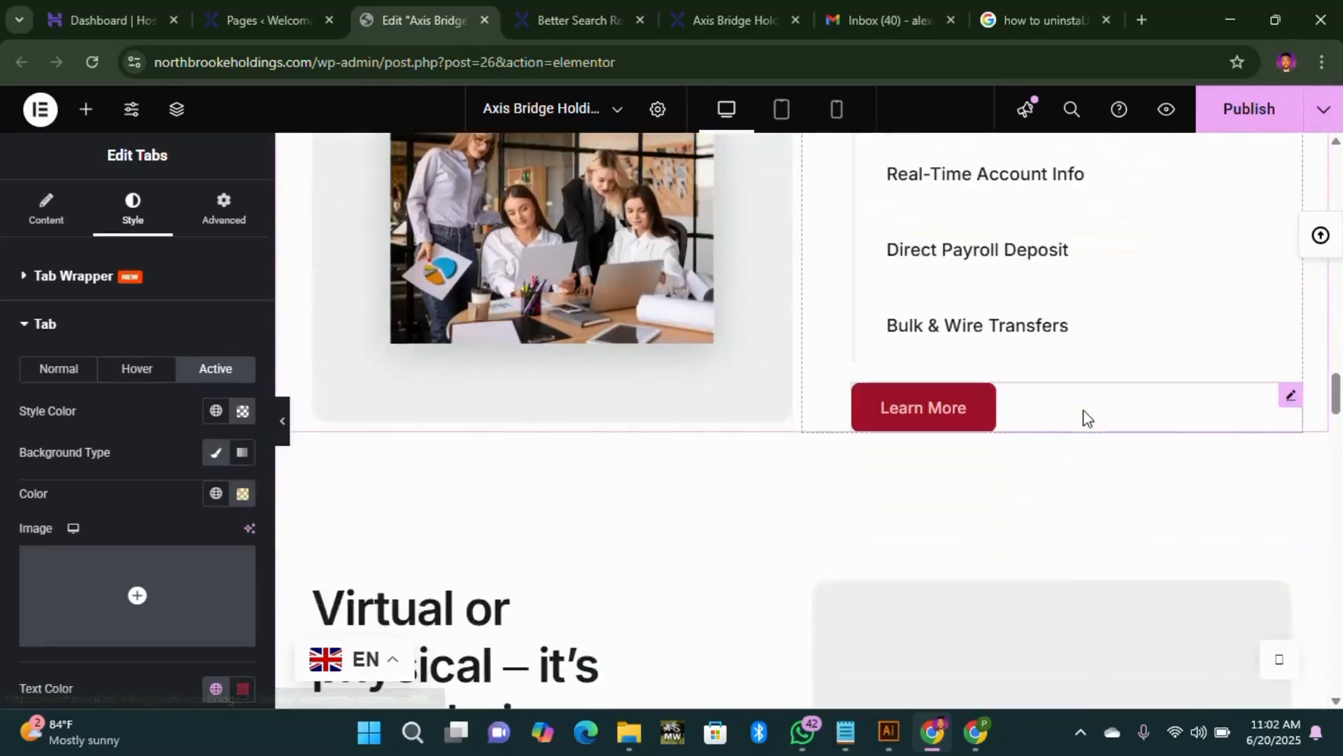
{"action": "scroll", "coordinate": [1079, 416], "scroll_direction": "down", "scroll_amount": 20}
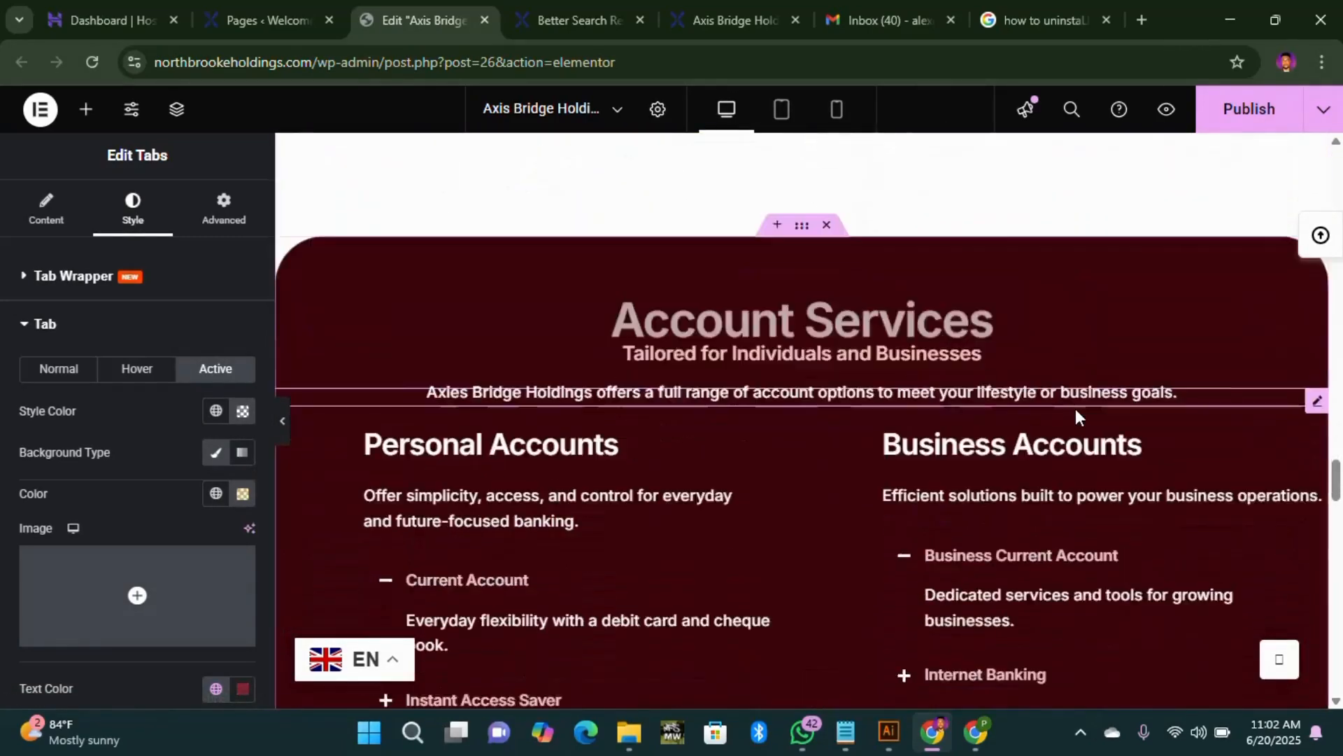
{"action": "scroll", "coordinate": [1059, 413], "scroll_direction": "down", "scroll_amount": 8}
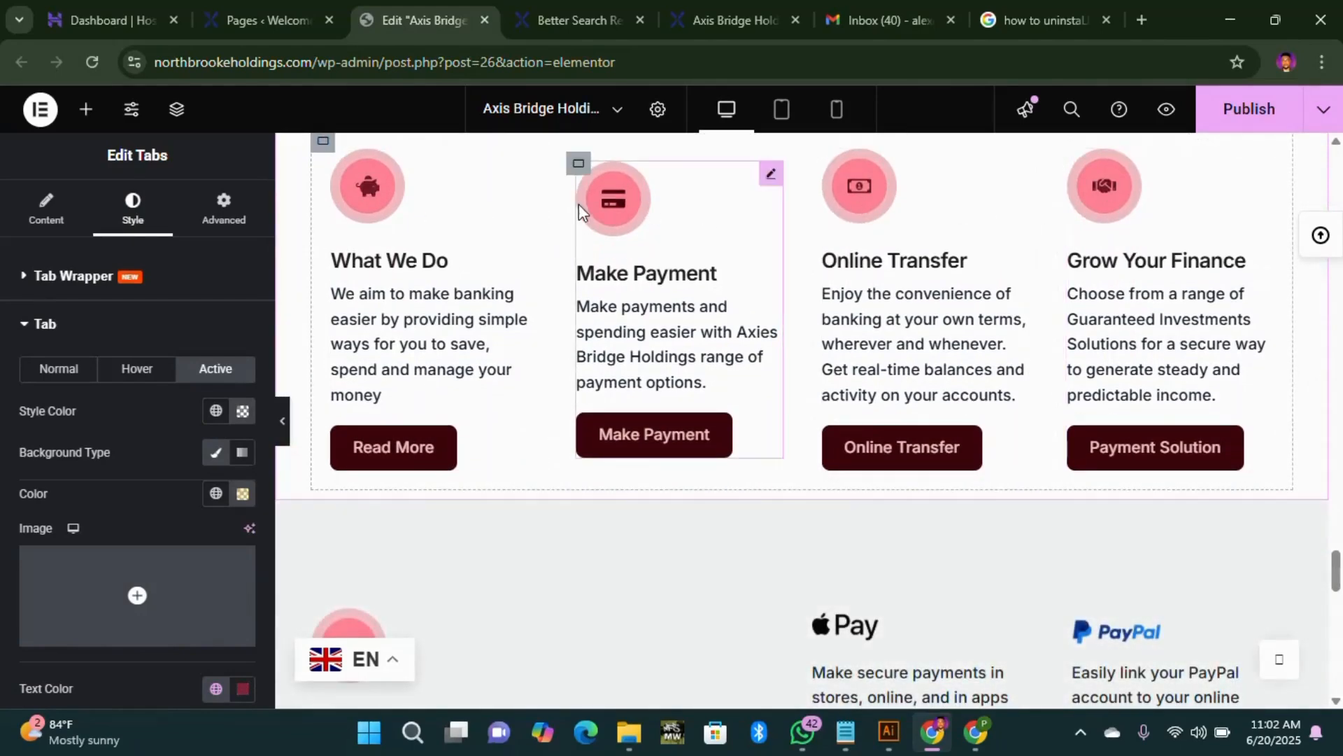
{"action": "scroll", "coordinate": [419, 294], "scroll_direction": "down", "scroll_amount": 4}
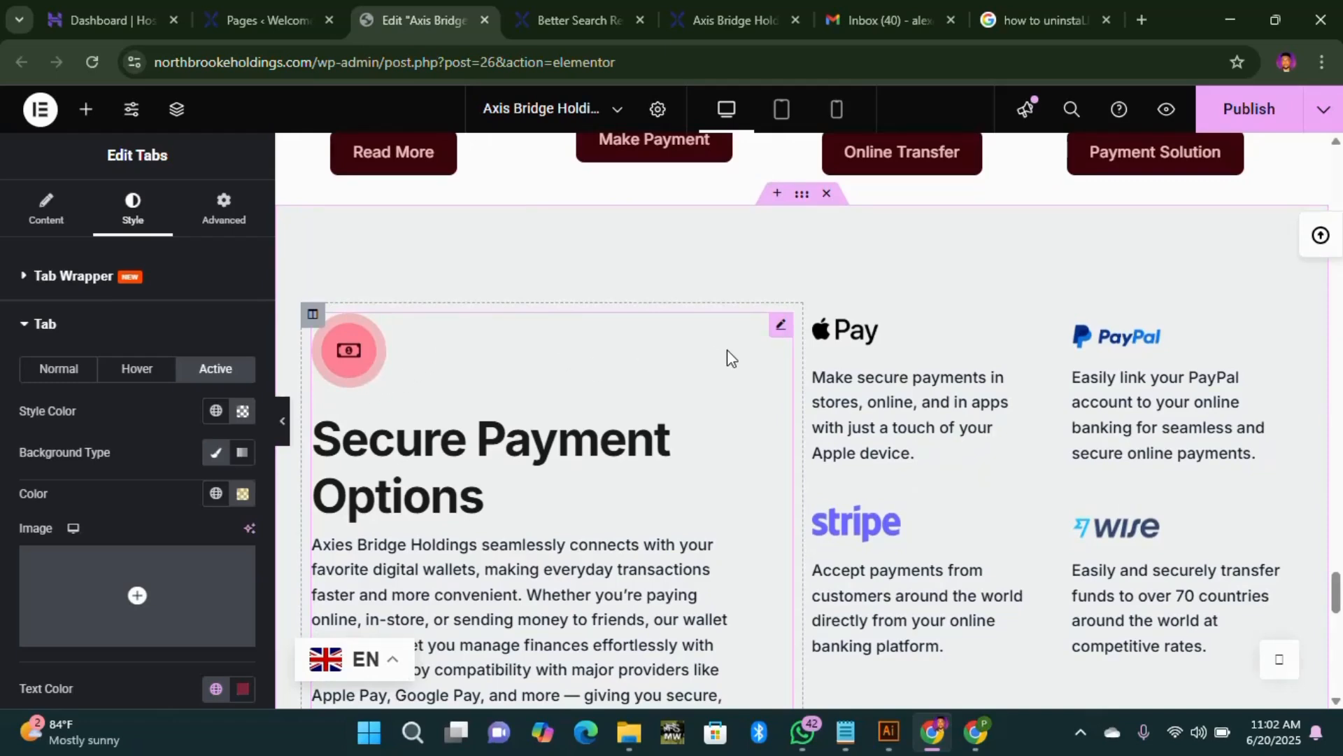
{"action": "scroll", "coordinate": [728, 350], "scroll_direction": "up", "scroll_amount": 5}
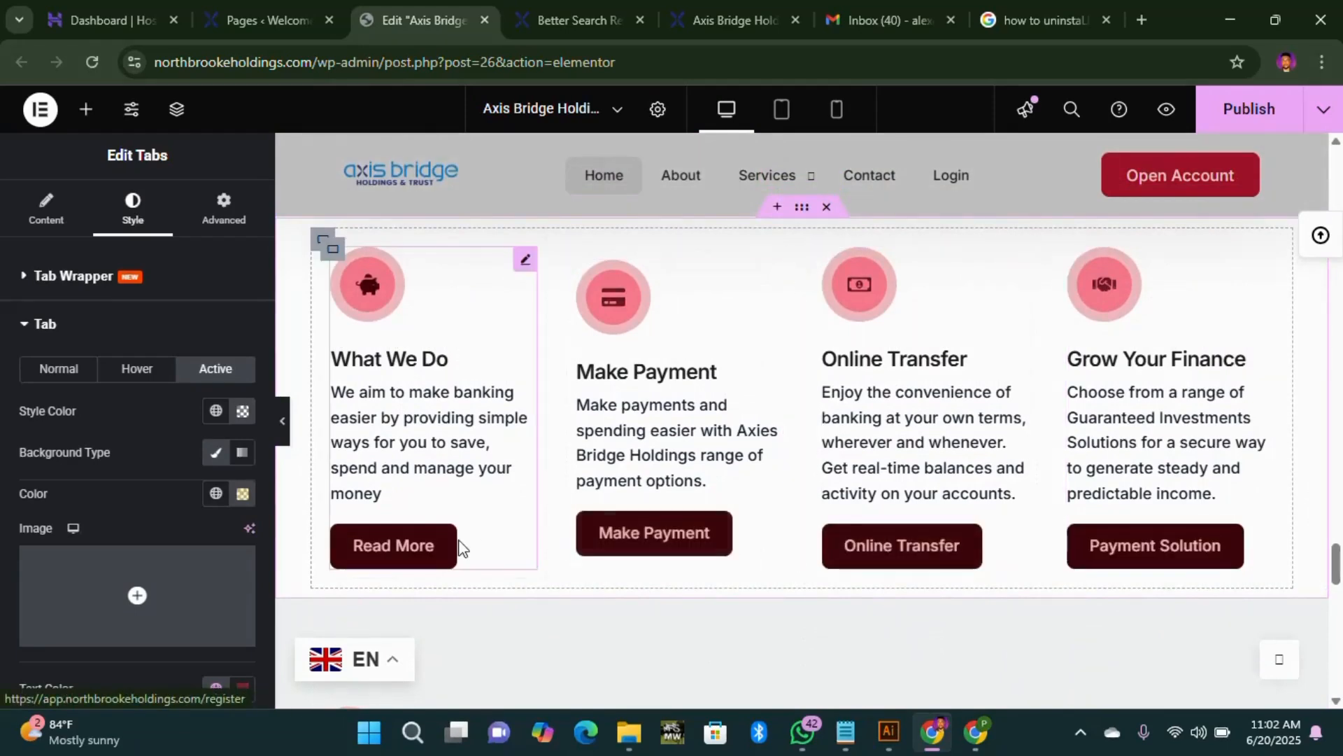
Step: Inspect the What We Do icon box settings, then go back to the WordPress Pages list
{"action": "left_click", "coordinate": [525, 266]}
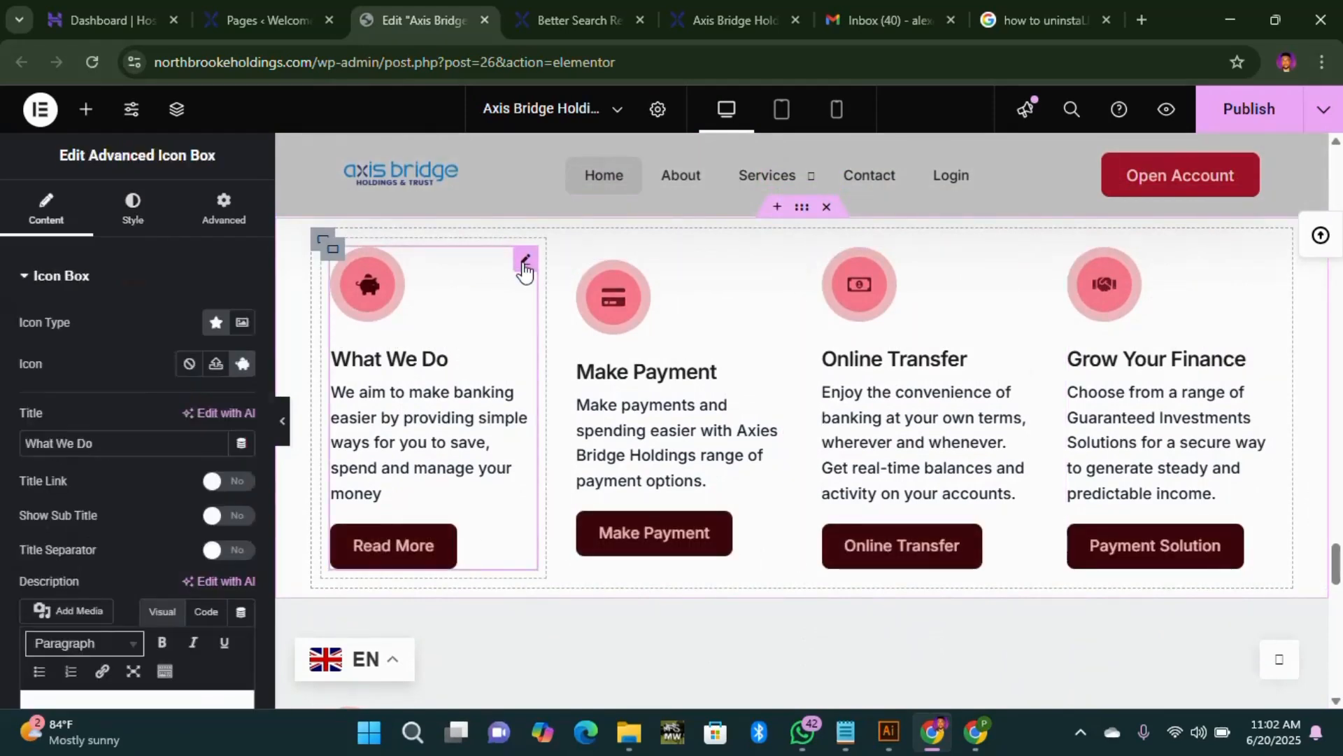
{"action": "scroll", "coordinate": [672, 462], "scroll_direction": "down", "scroll_amount": 5}
{"action": "scroll", "coordinate": [728, 455], "scroll_direction": "up", "scroll_amount": 15}
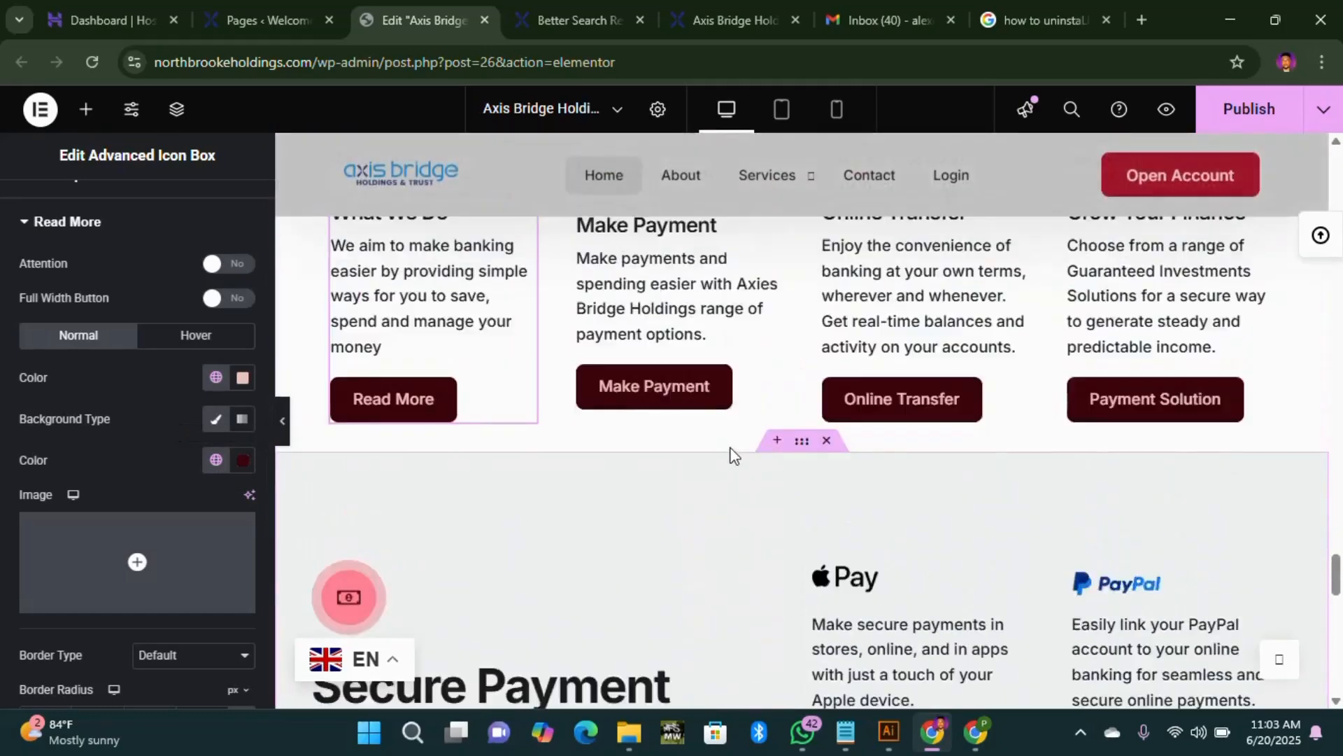
{"action": "scroll", "coordinate": [783, 349], "scroll_direction": "up", "scroll_amount": 3}
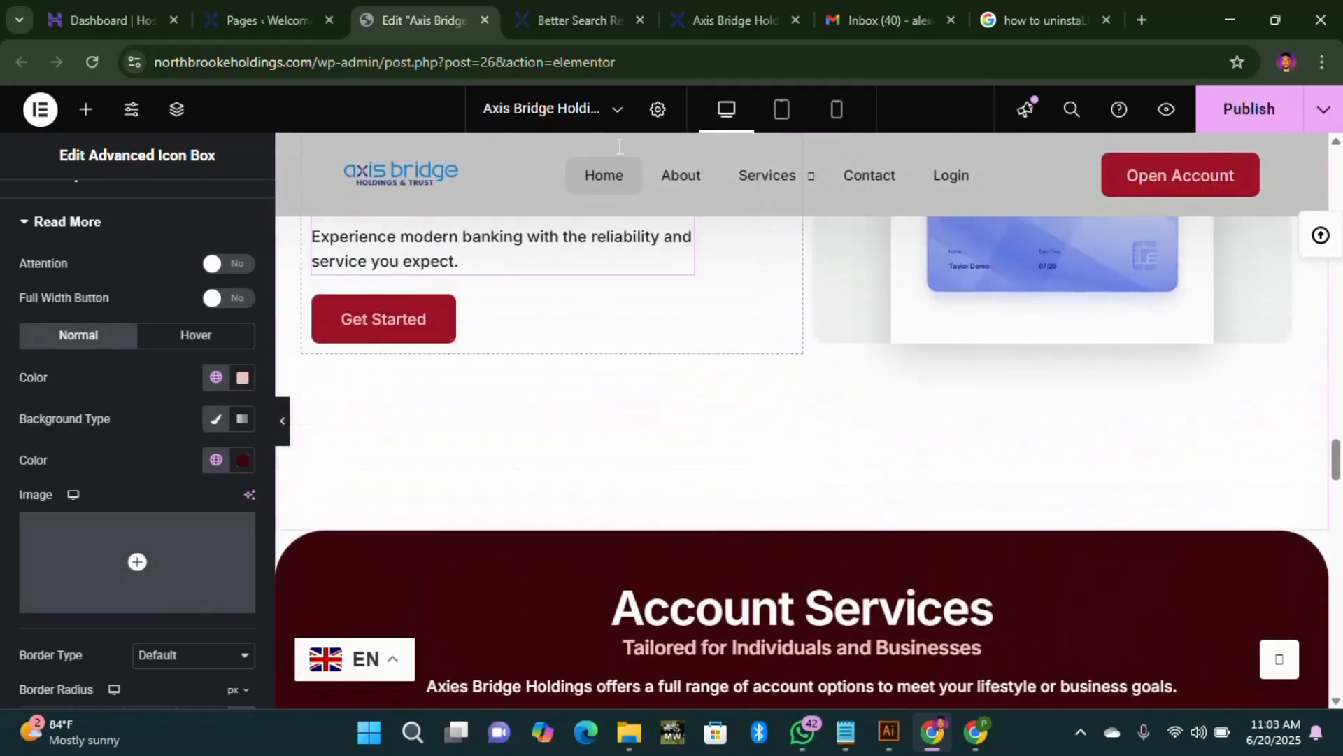
{"action": "left_click", "coordinate": [266, 19]}
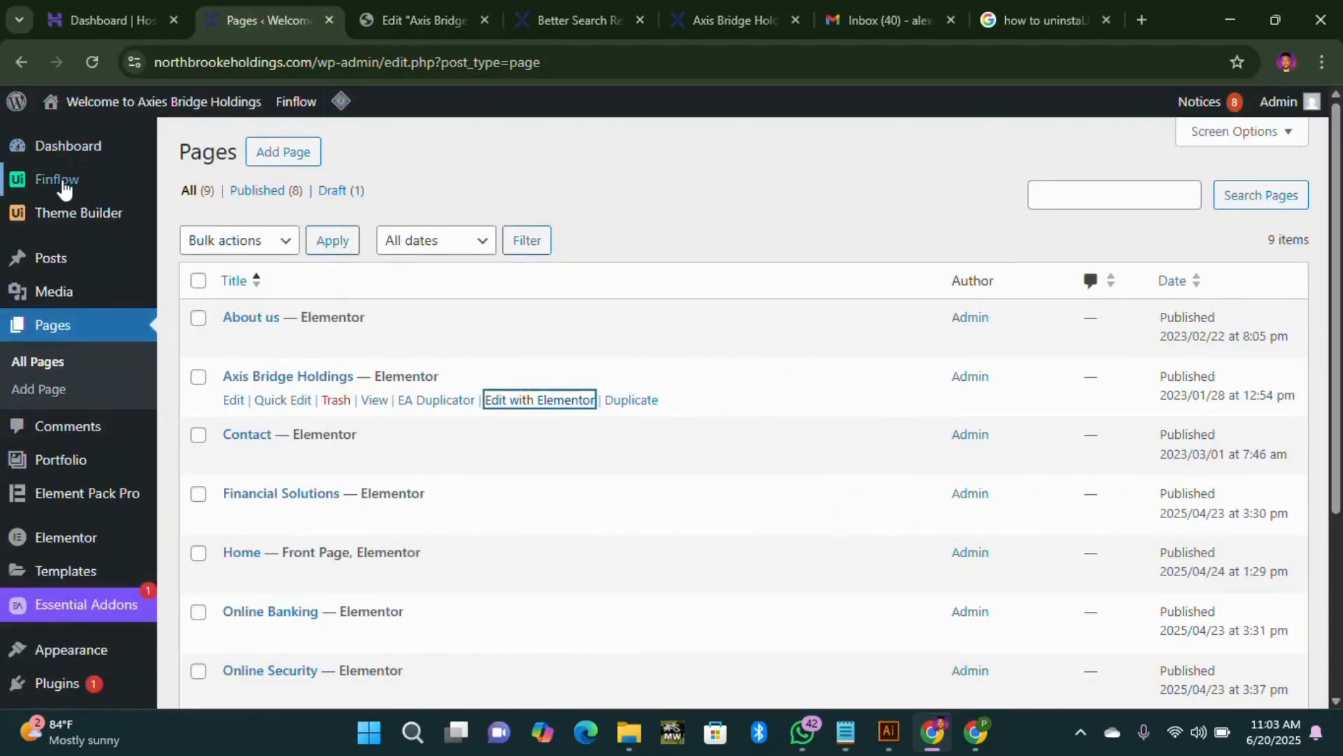
Step: Open Finflow's Get Started dashboard in a new tab from the admin sidebar
{"action": "mouse_move", "coordinate": [68, 189]}
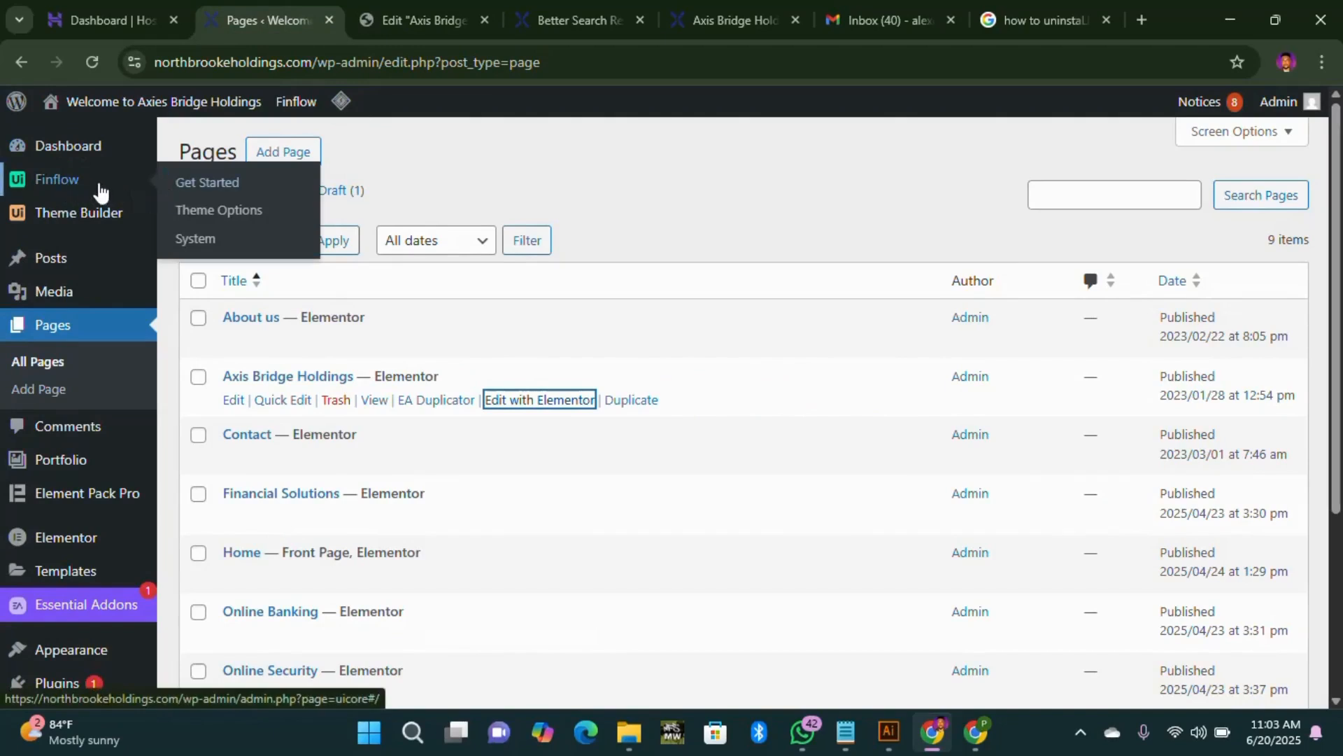
{"action": "right_click", "coordinate": [101, 191]}
{"action": "left_click", "coordinate": [172, 204]}
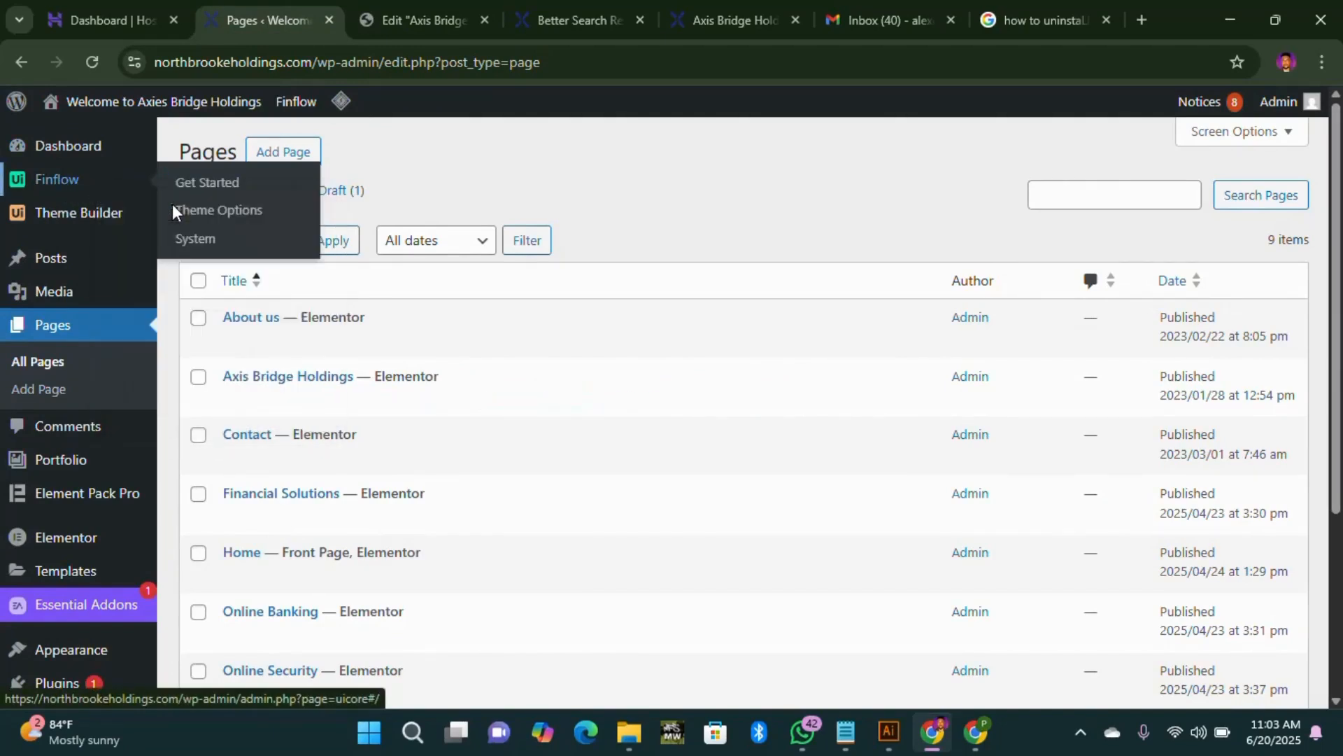
{"action": "left_click", "coordinate": [483, 20]}
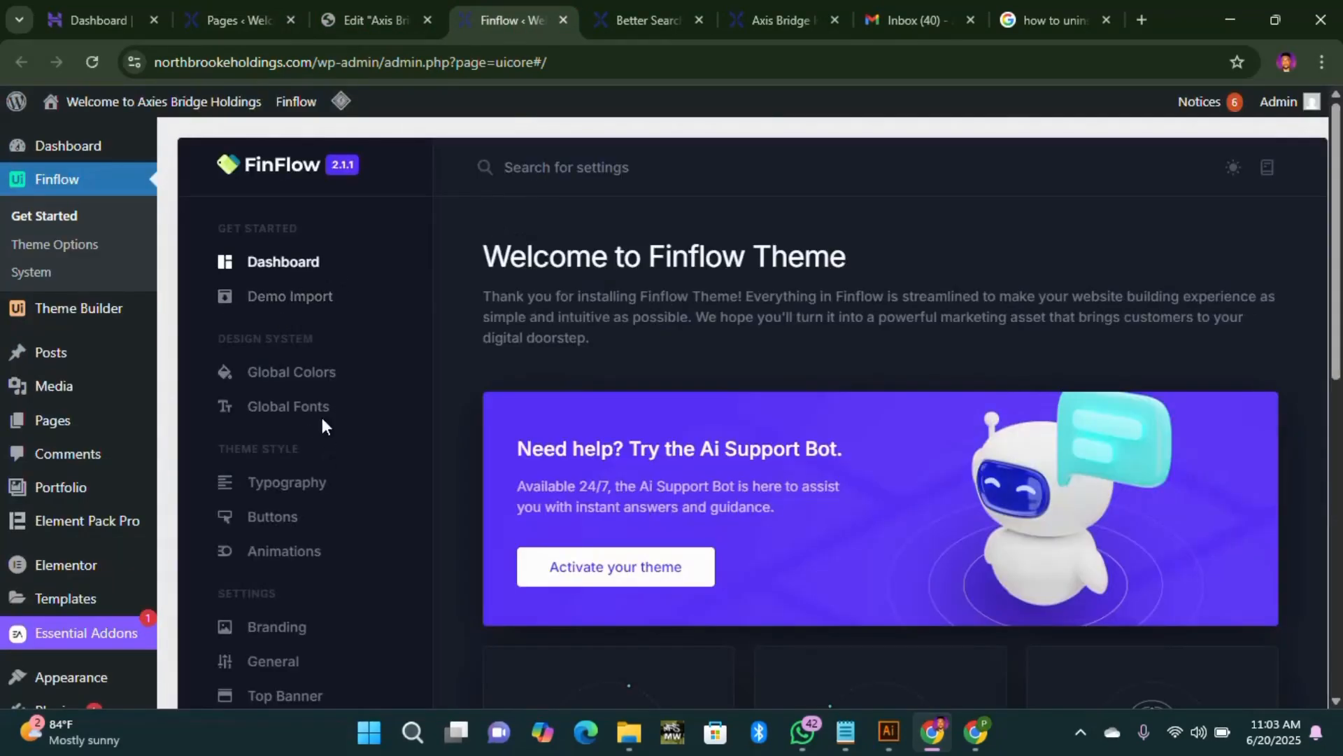
Step: Open Finflow's Global Colors settings and scroll through the colour list
{"action": "left_click", "coordinate": [315, 373]}
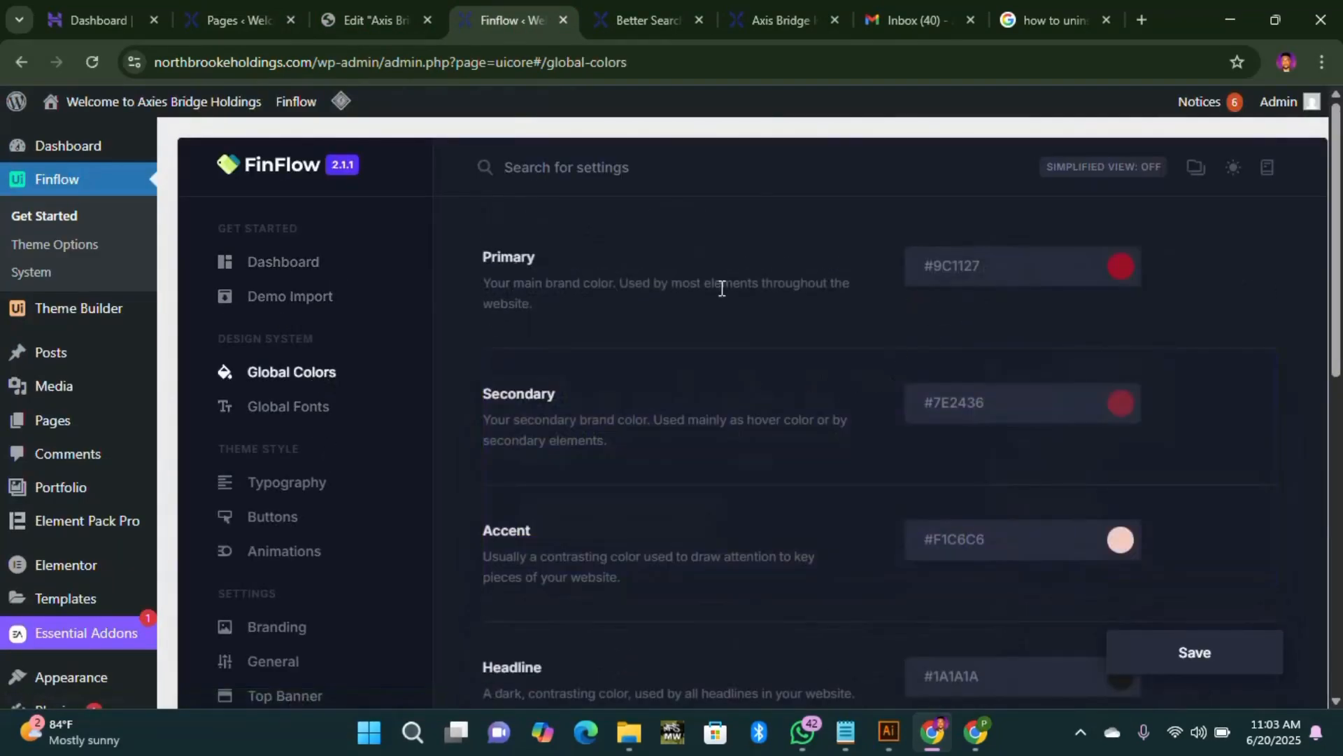
{"action": "scroll", "coordinate": [1103, 305], "scroll_direction": "down", "scroll_amount": 10}
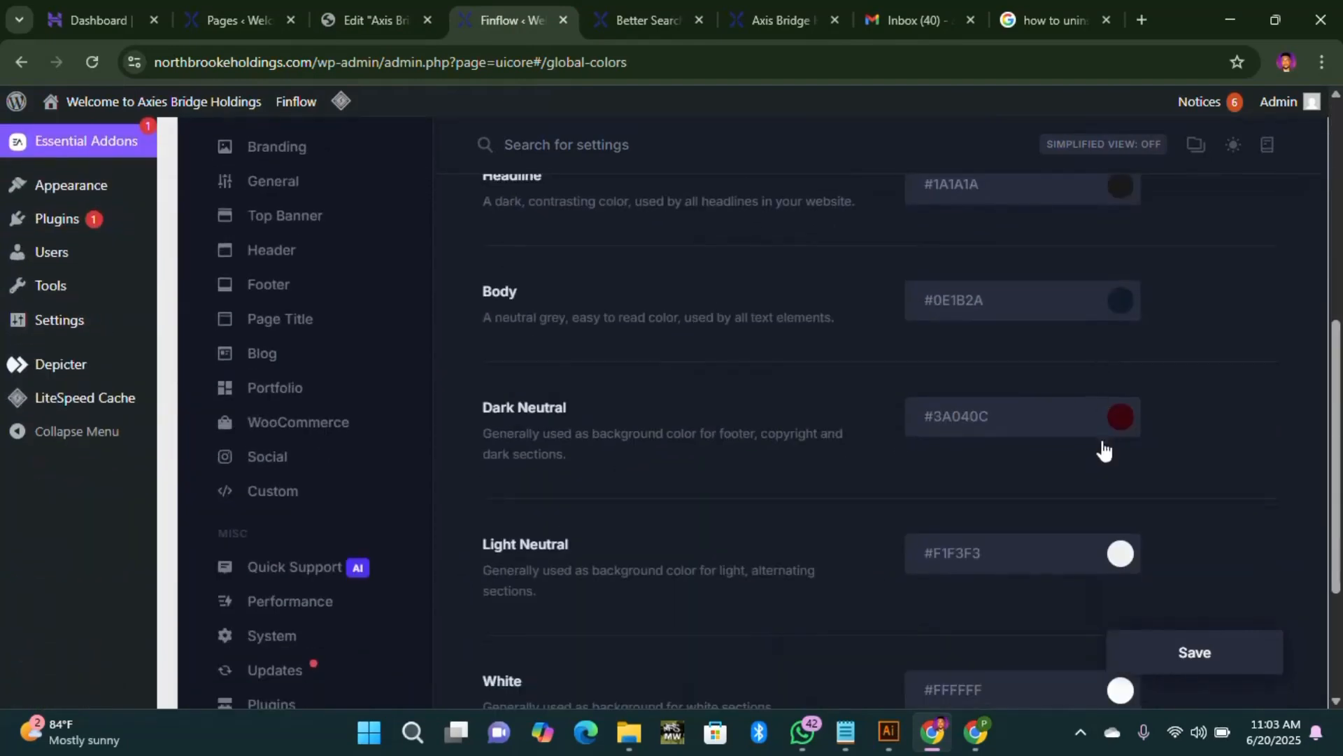
{"action": "scroll", "coordinate": [1068, 445], "scroll_direction": "up", "scroll_amount": 9}
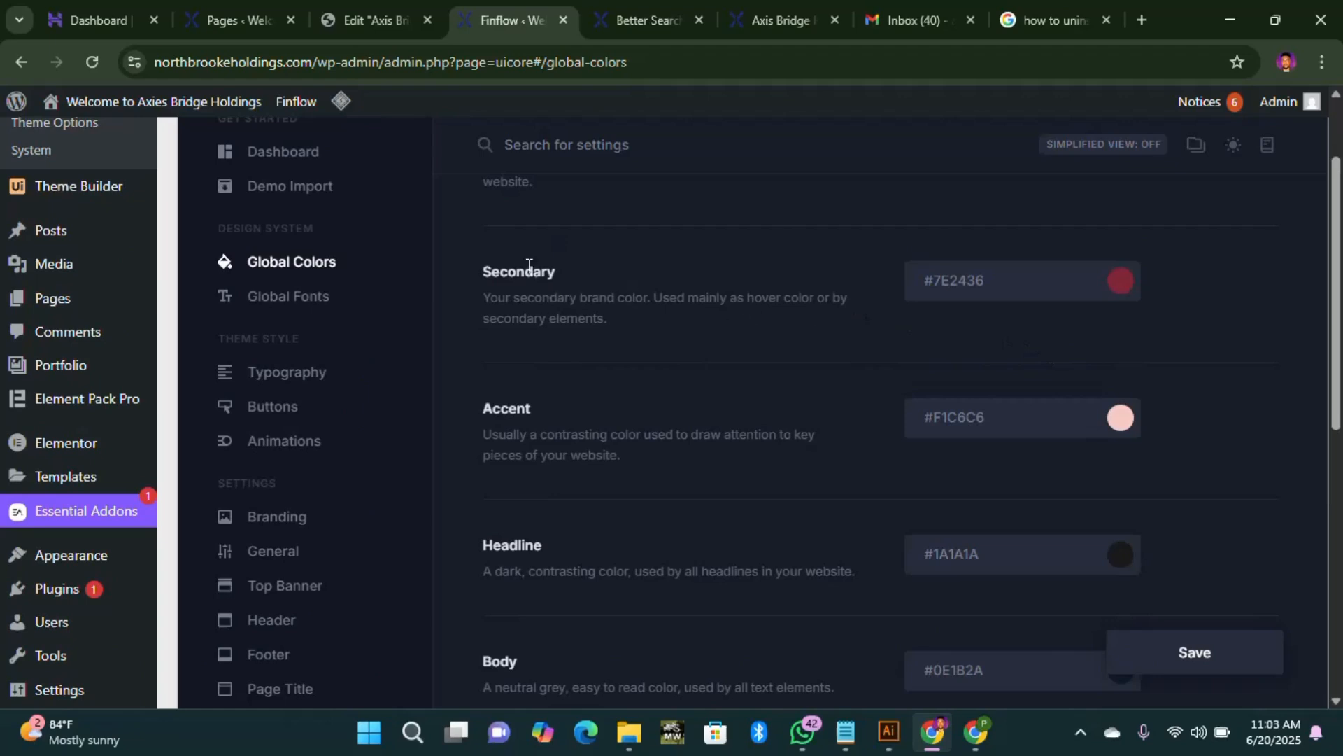
{"action": "scroll", "coordinate": [801, 321], "scroll_direction": "up", "scroll_amount": 2}
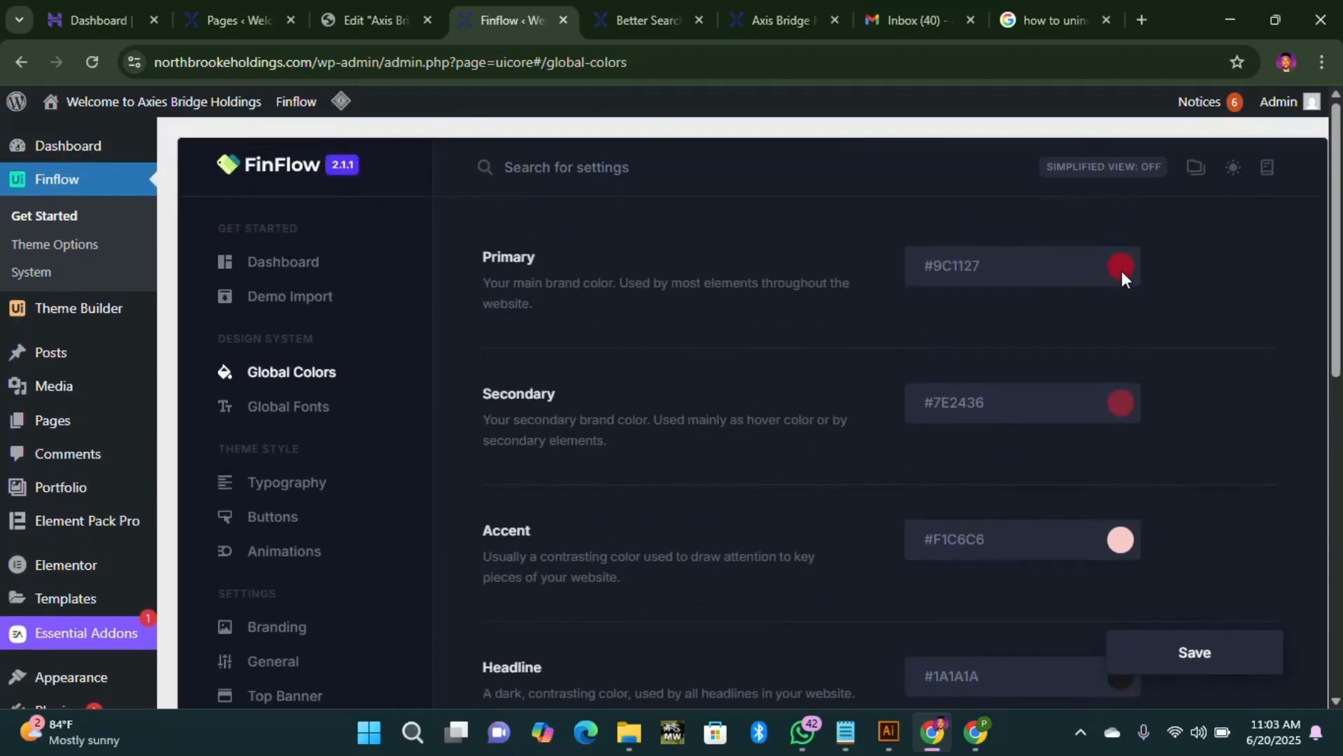
{"action": "scroll", "coordinate": [770, 490], "scroll_direction": "down", "scroll_amount": 2}
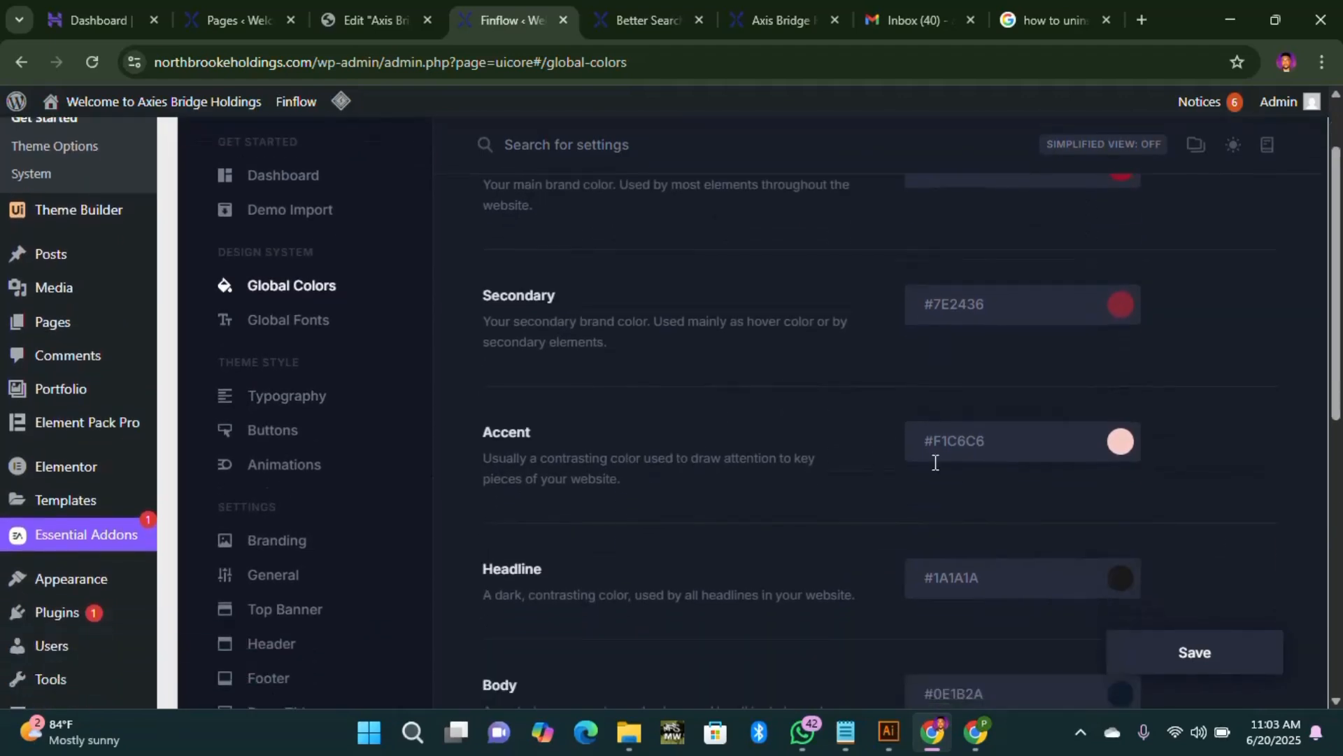
Step: Compare the global colours, including Dark Neutral #3A040C, against the Axis Bridge Holdings page editor
{"action": "left_click", "coordinate": [391, 24]}
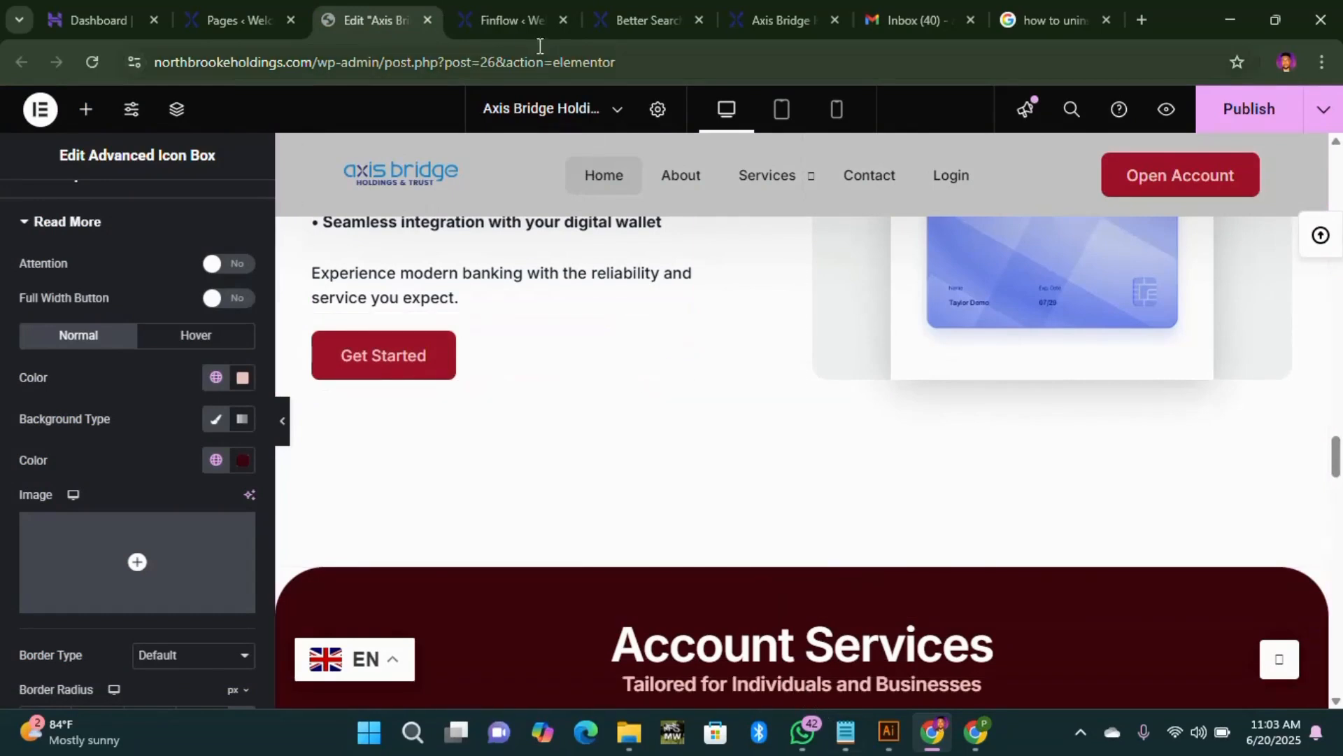
{"action": "left_click", "coordinate": [511, 27]}
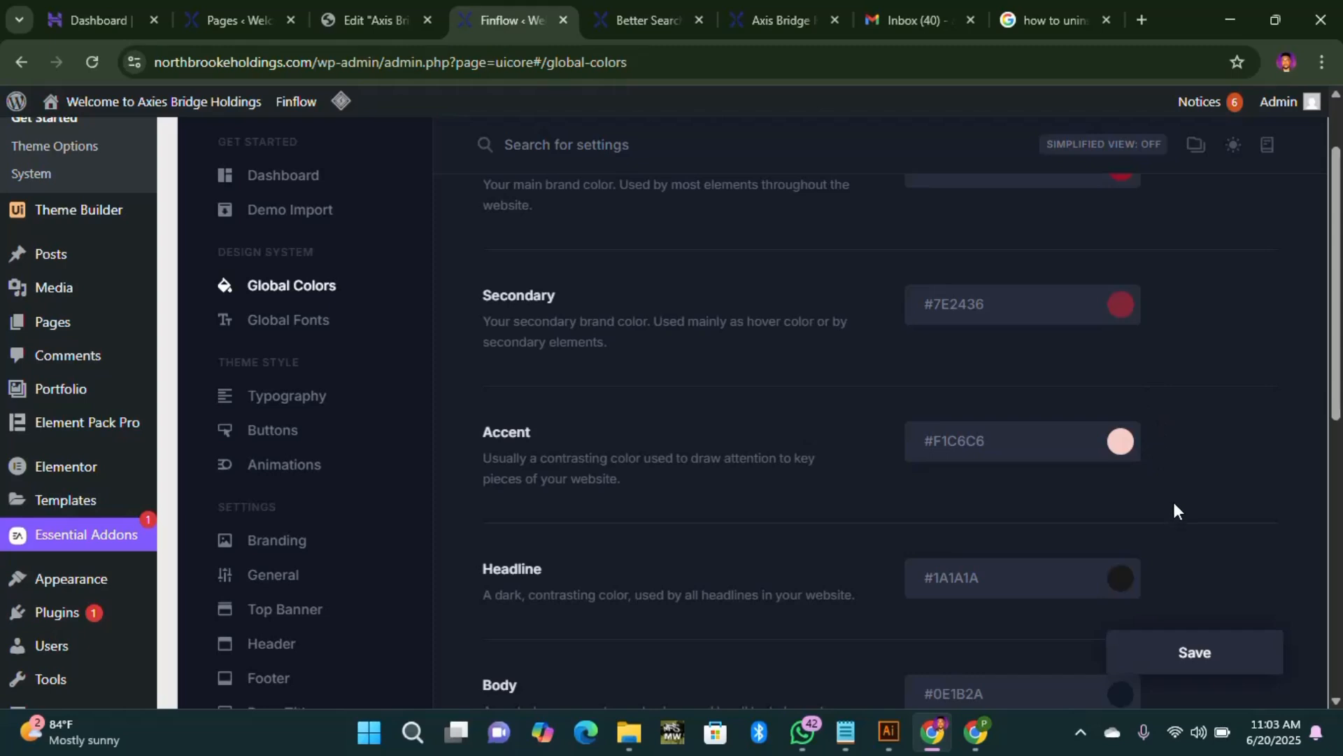
{"action": "scroll", "coordinate": [1044, 510], "scroll_direction": "down", "scroll_amount": 3}
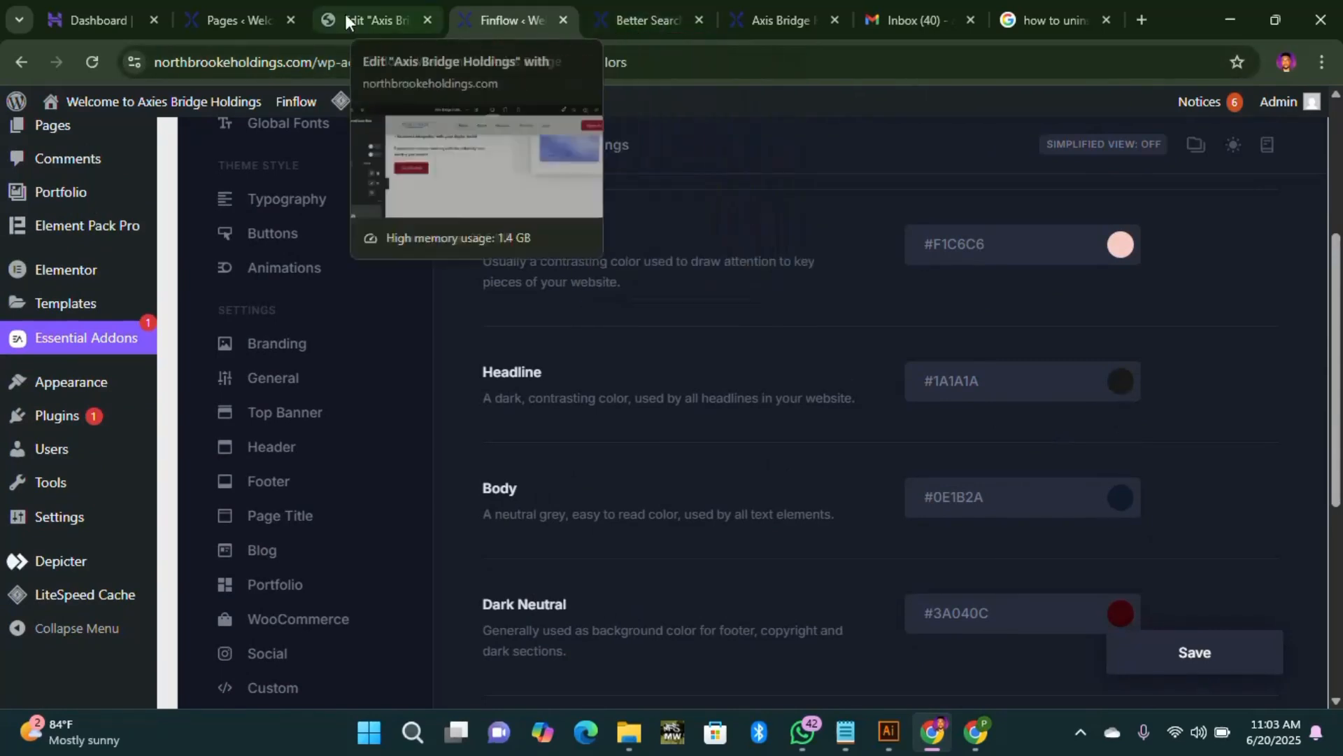
{"action": "left_click", "coordinate": [346, 14]}
{"action": "scroll", "coordinate": [788, 475], "scroll_direction": "down", "scroll_amount": 2}
{"action": "scroll", "coordinate": [788, 474], "scroll_direction": "up", "scroll_amount": 6}
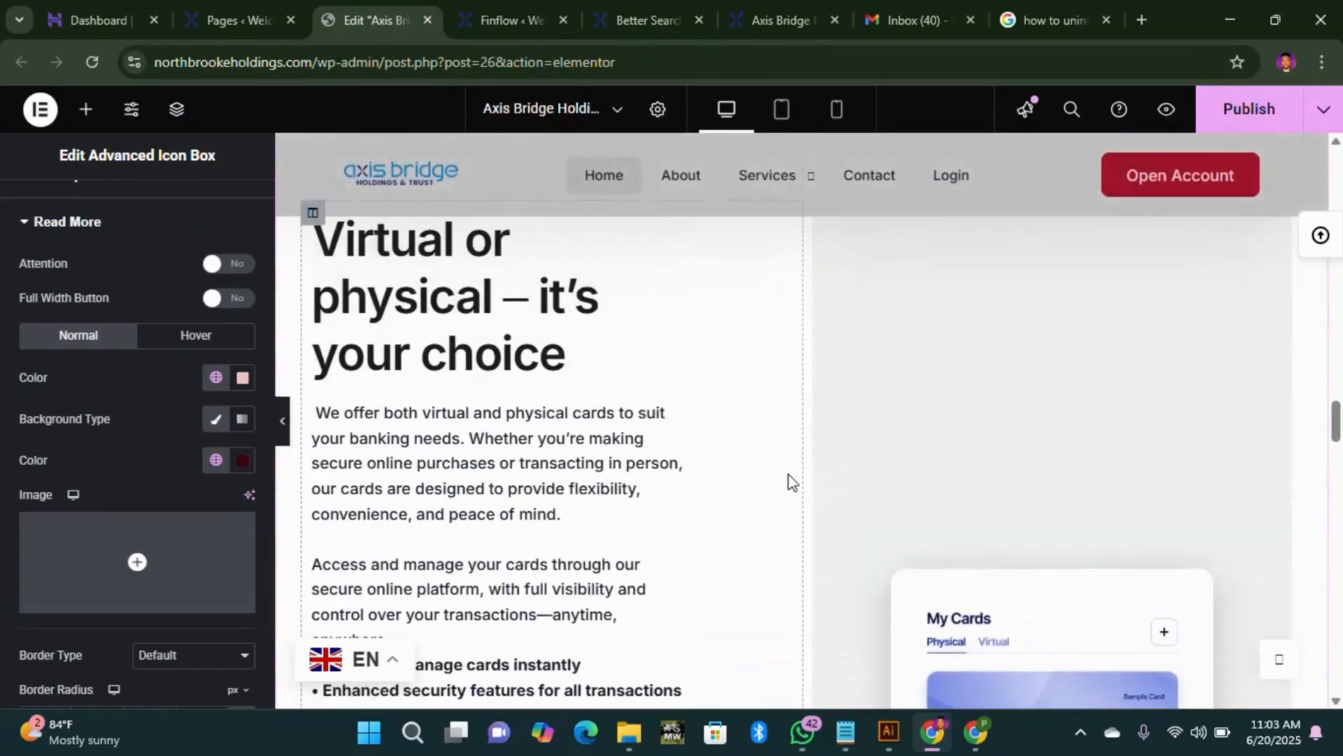
{"action": "scroll", "coordinate": [788, 481], "scroll_direction": "up", "scroll_amount": 4}
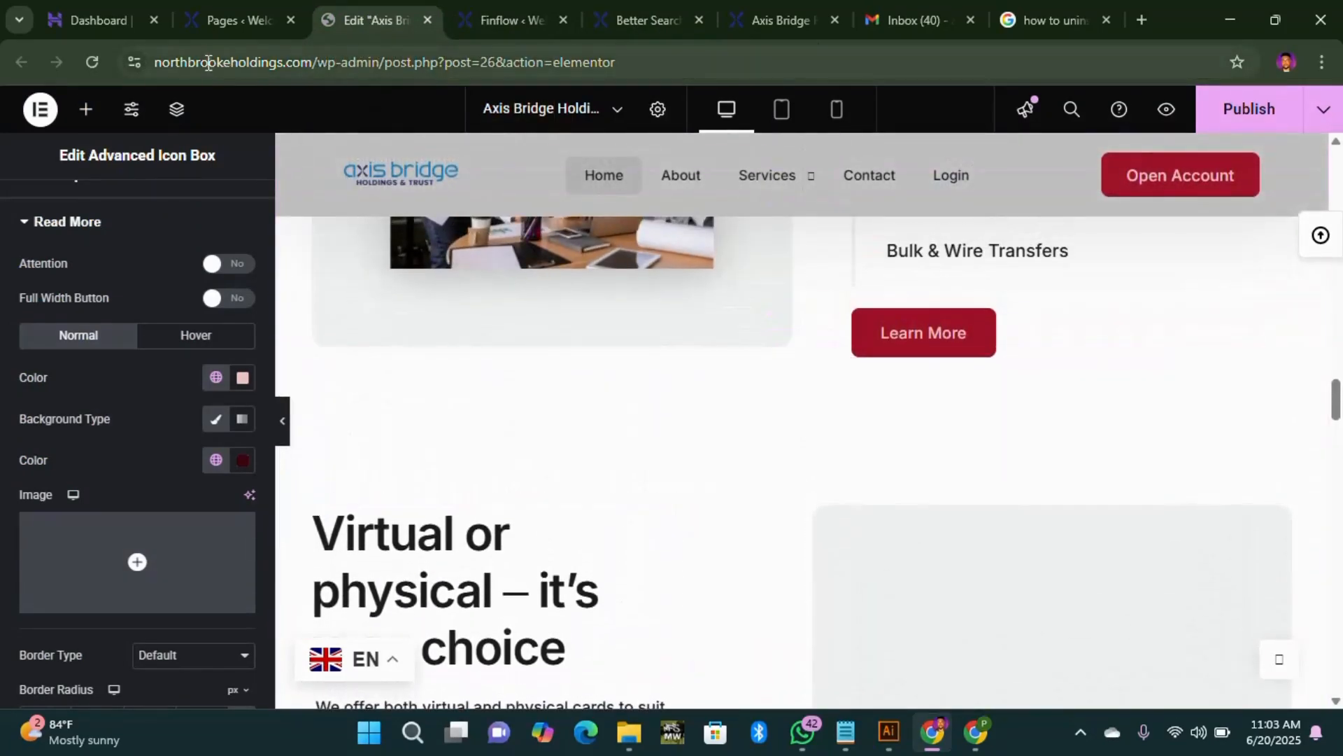
{"action": "left_click", "coordinate": [483, 21]}
{"action": "scroll", "coordinate": [1066, 469], "scroll_direction": "down", "scroll_amount": 2}
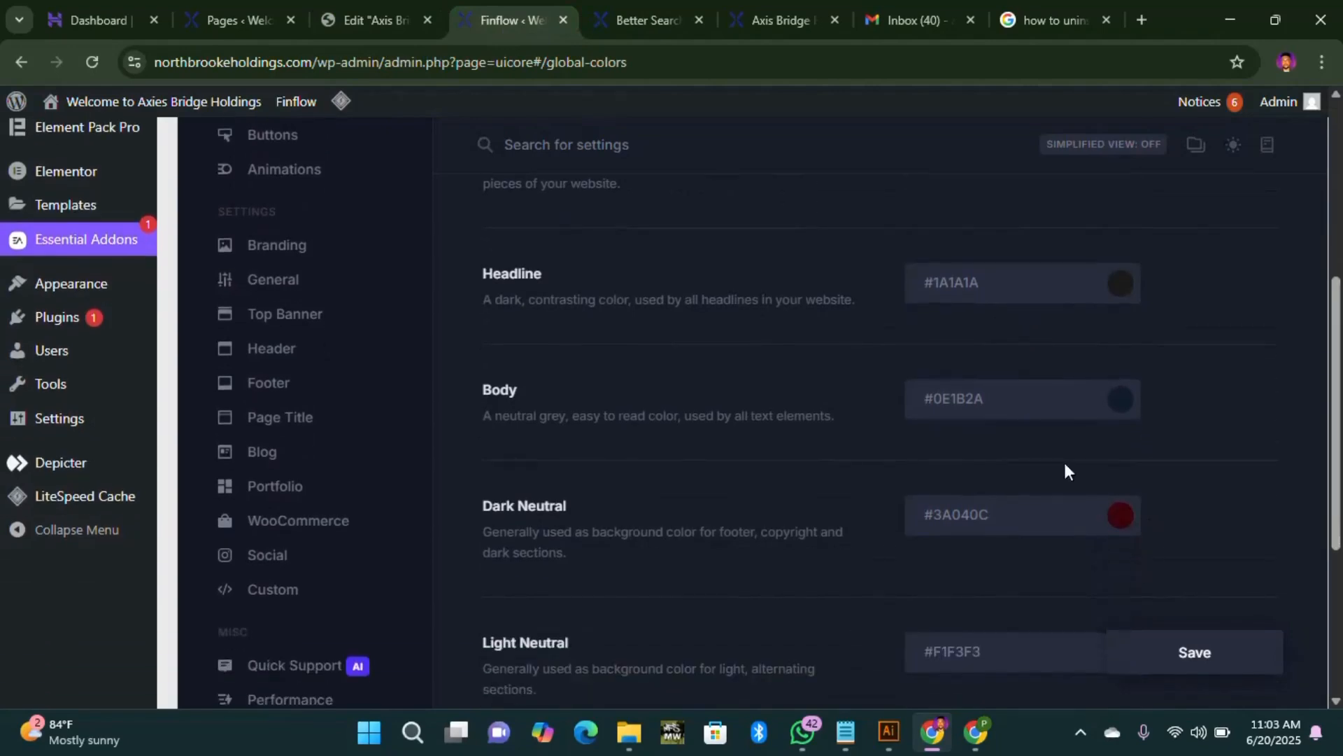
{"action": "left_click", "coordinate": [619, 20]}
{"action": "left_click", "coordinate": [501, 10]}
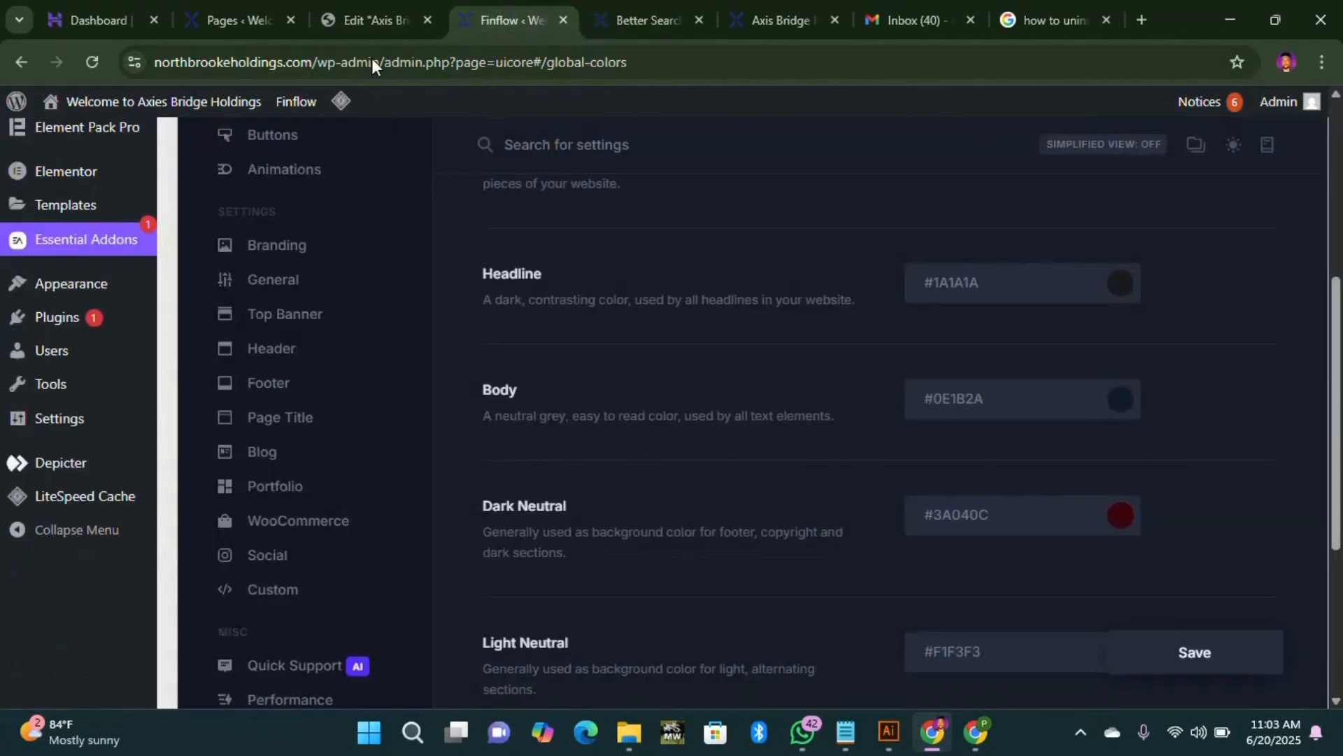
{"action": "left_click", "coordinate": [373, 21]}
{"action": "scroll", "coordinate": [423, 570], "scroll_direction": "down", "scroll_amount": 4}
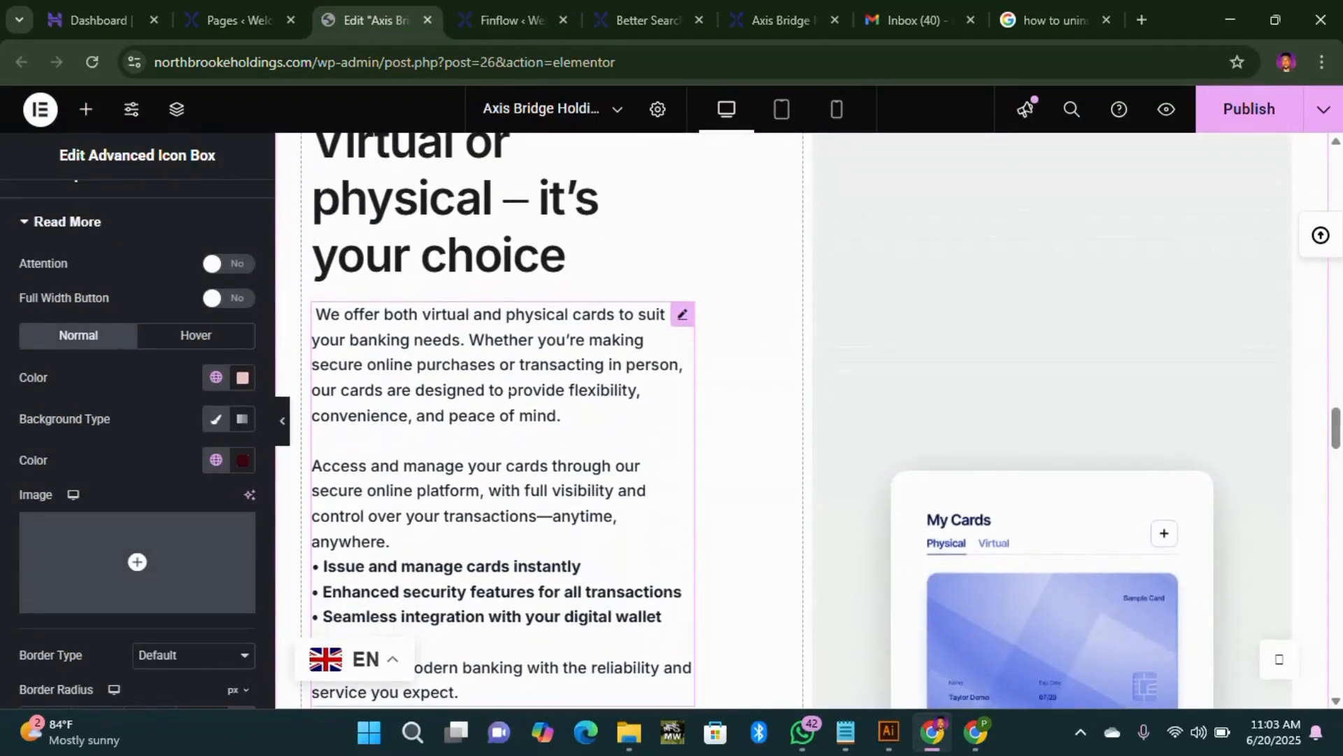
{"action": "left_click", "coordinate": [231, 19]}
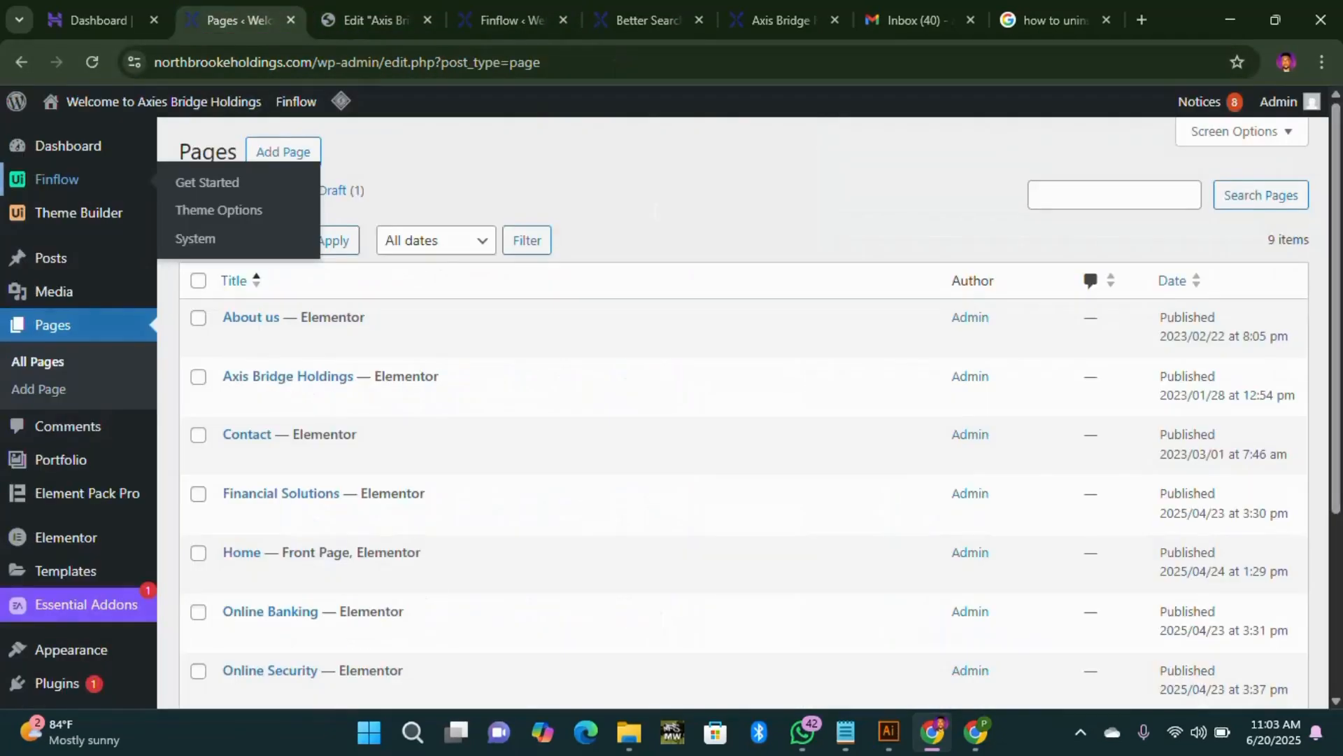
{"action": "left_click", "coordinate": [518, 20]}
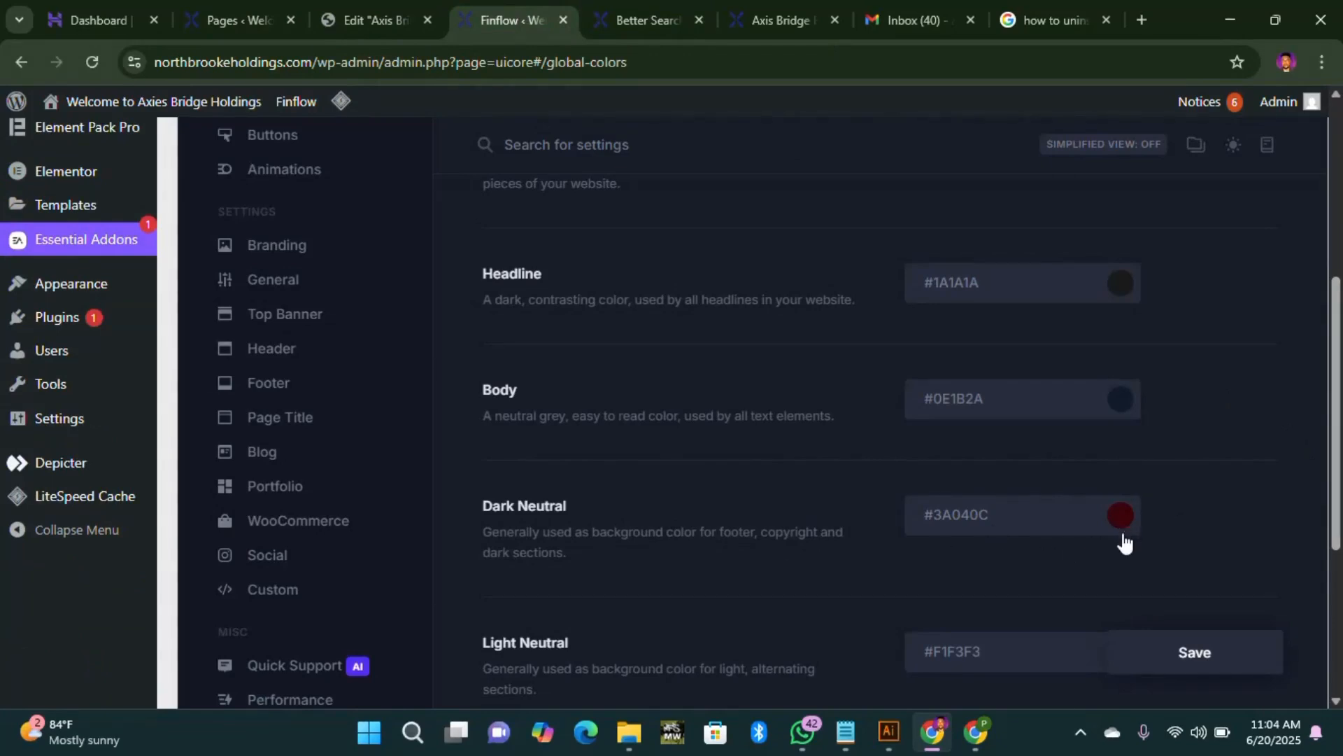
{"action": "left_click", "coordinate": [375, 18]}
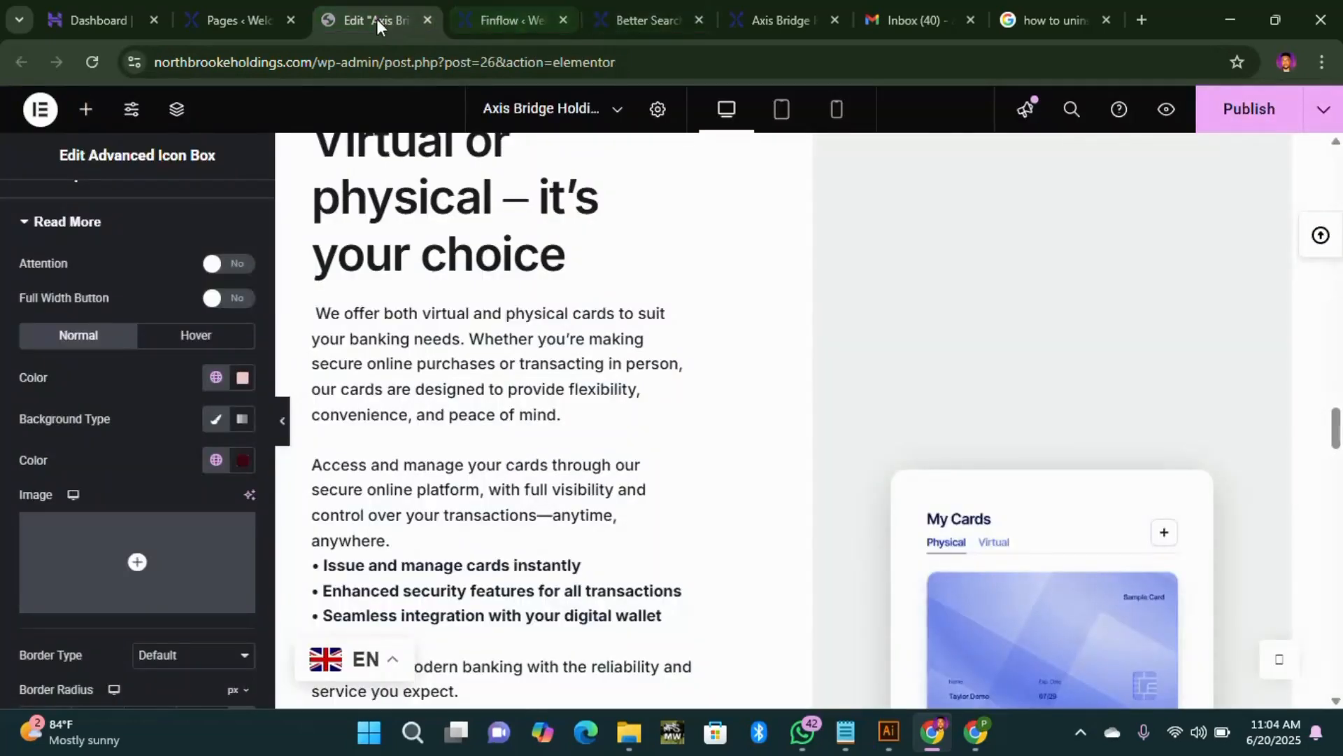
Step: Open the live Axis Bridge Holdings page in a new tab from the Pages list
{"action": "left_click", "coordinate": [248, 17]}
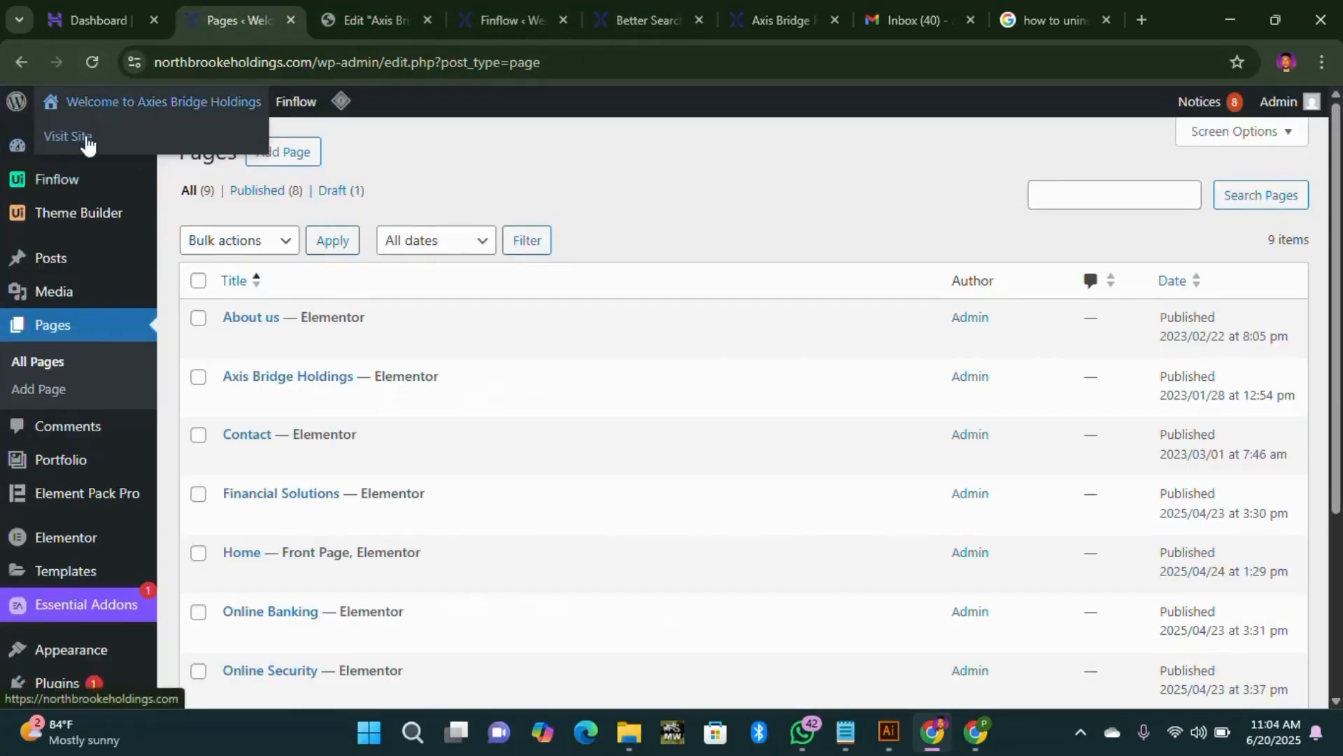
{"action": "right_click", "coordinate": [86, 135]}
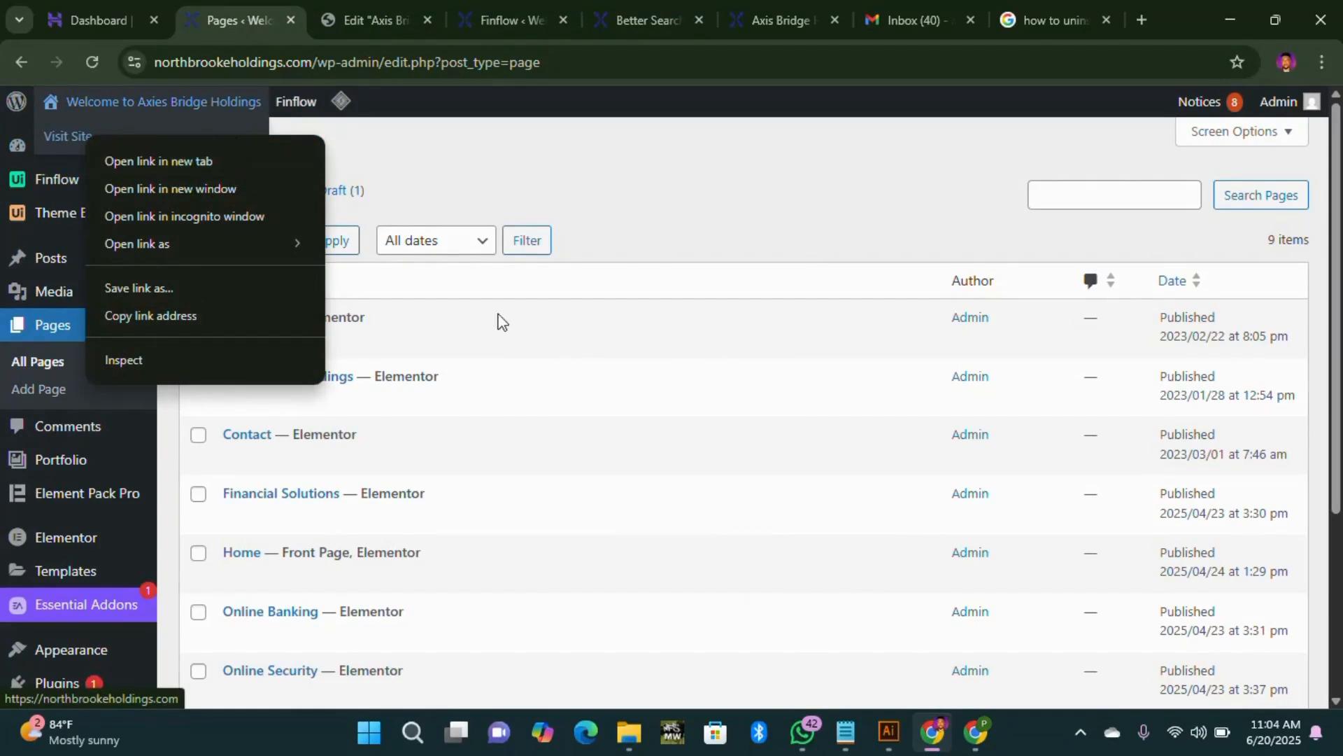
{"action": "left_click", "coordinate": [498, 362]}
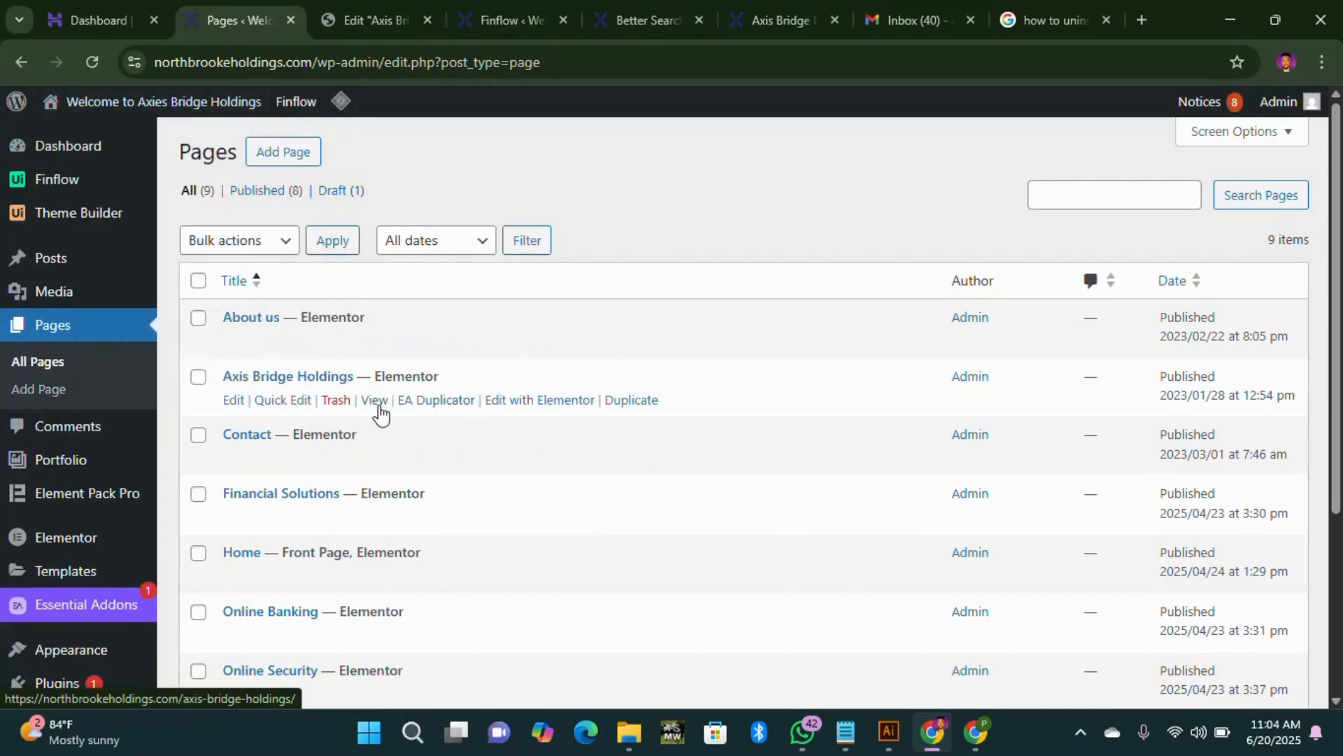
{"action": "right_click", "coordinate": [376, 405]}
{"action": "left_click", "coordinate": [439, 431]}
{"action": "left_click", "coordinate": [334, 23]}
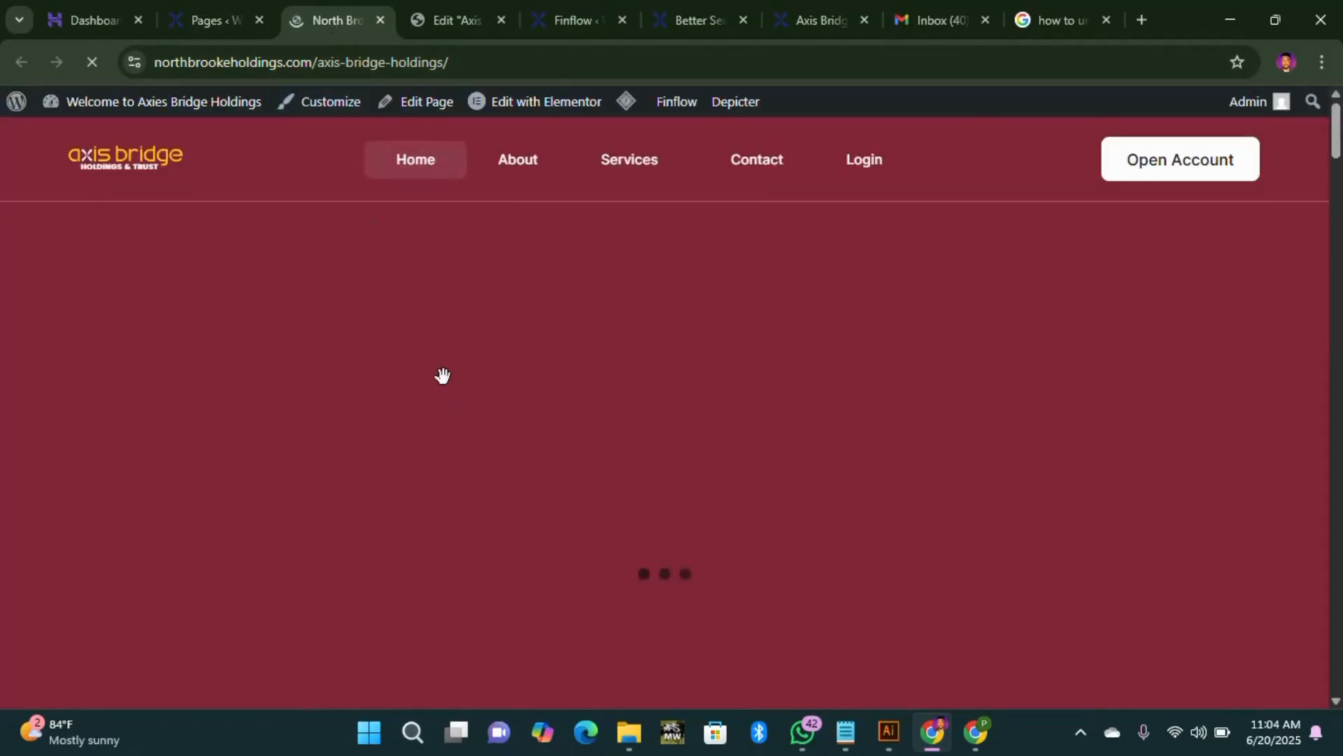
Step: Browse the home page's card section, then go to the About us page
{"action": "scroll", "coordinate": [408, 351], "scroll_direction": "down", "scroll_amount": 10}
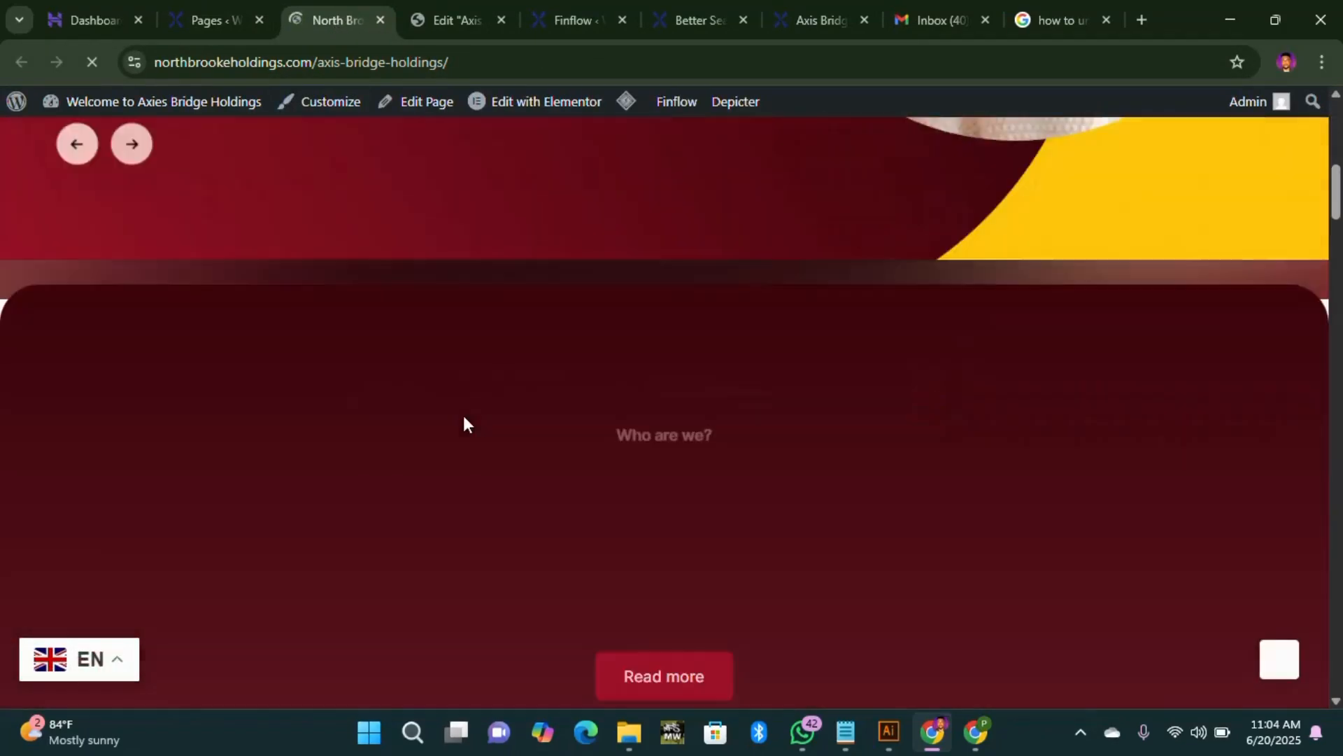
{"action": "scroll", "coordinate": [553, 412], "scroll_direction": "down", "scroll_amount": 6}
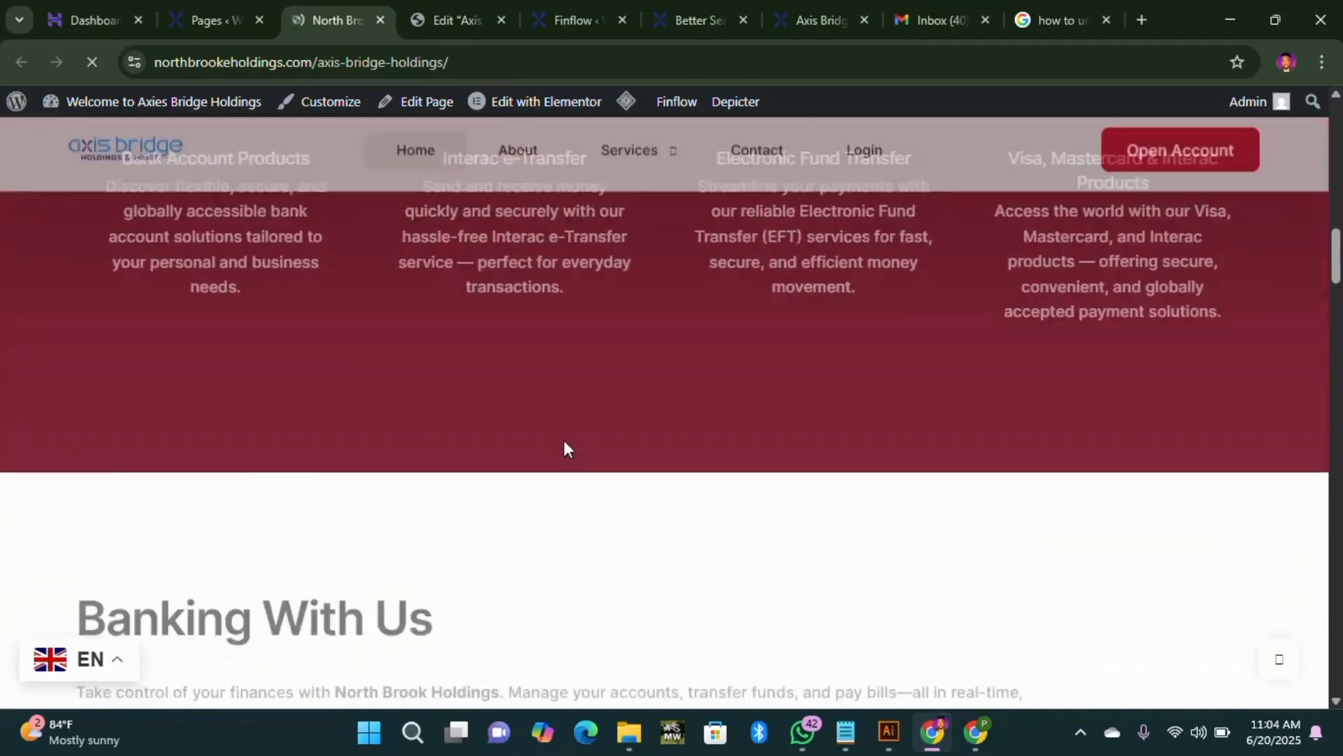
{"action": "scroll", "coordinate": [564, 446], "scroll_direction": "up", "scroll_amount": 9}
{"action": "scroll", "coordinate": [490, 353], "scroll_direction": "up", "scroll_amount": 1}
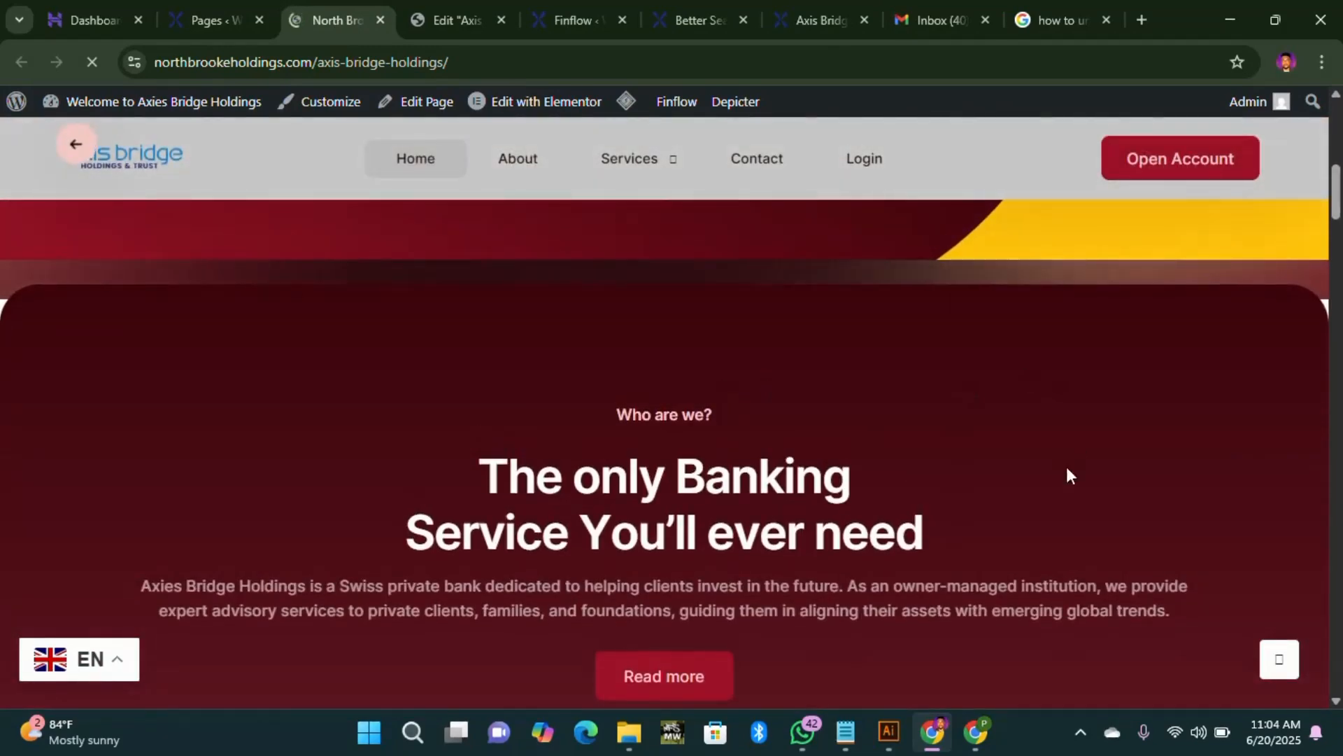
{"action": "scroll", "coordinate": [783, 411], "scroll_direction": "down", "scroll_amount": 15}
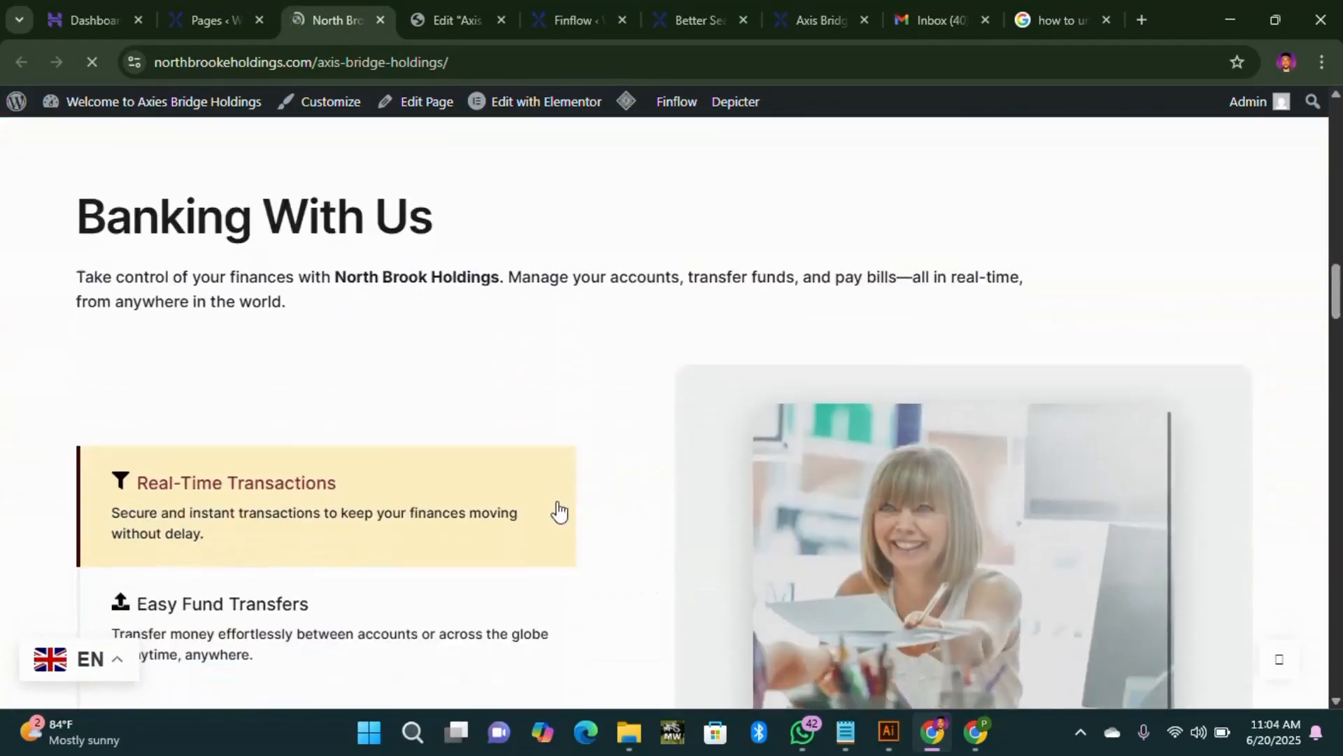
{"action": "scroll", "coordinate": [558, 512], "scroll_direction": "down", "scroll_amount": 15}
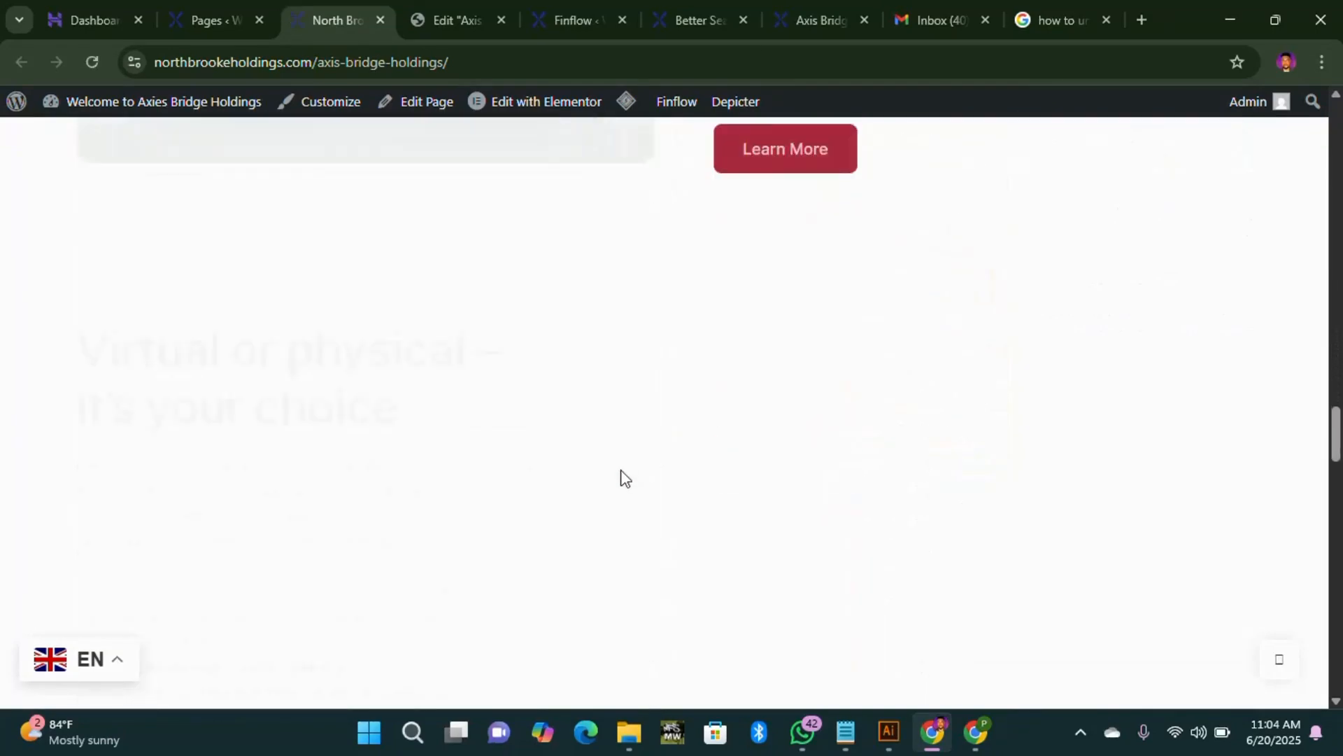
{"action": "scroll", "coordinate": [625, 478], "scroll_direction": "down", "scroll_amount": 8}
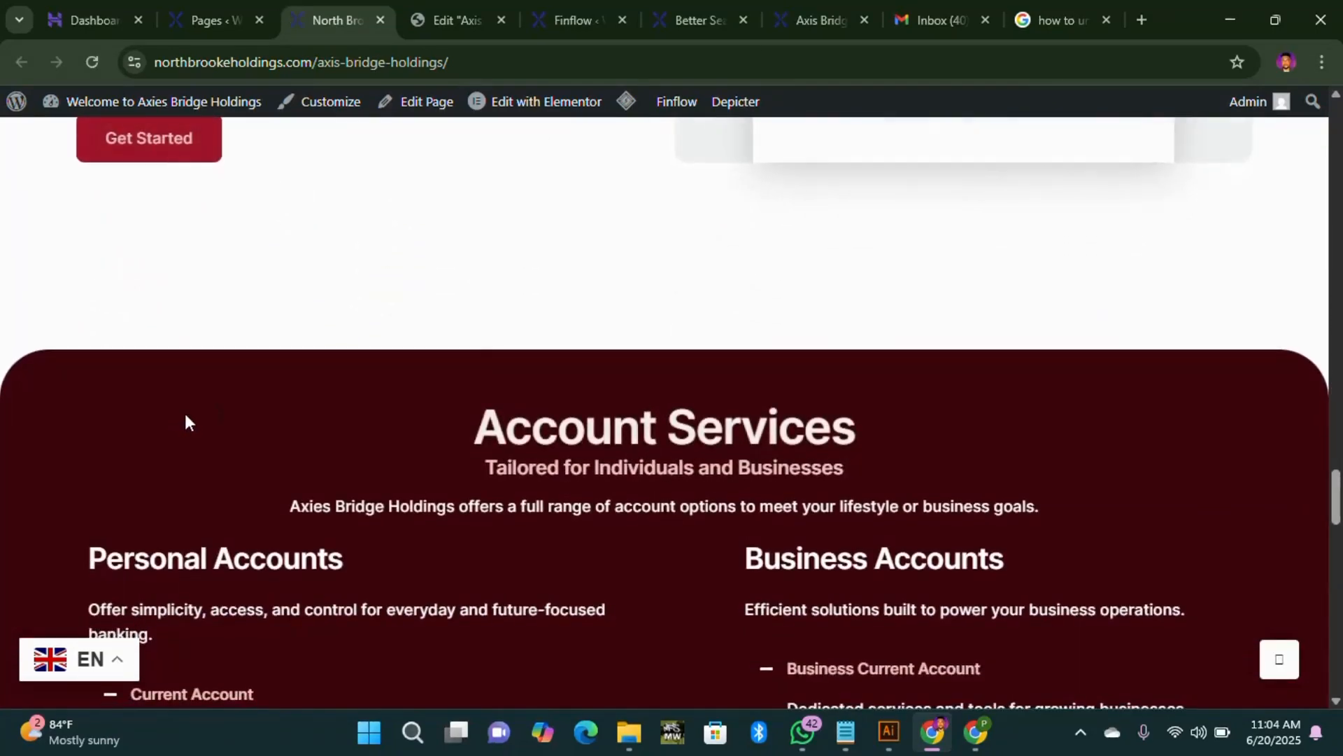
{"action": "scroll", "coordinate": [503, 516], "scroll_direction": "down", "scroll_amount": 6}
{"action": "scroll", "coordinate": [602, 420], "scroll_direction": "up", "scroll_amount": 12}
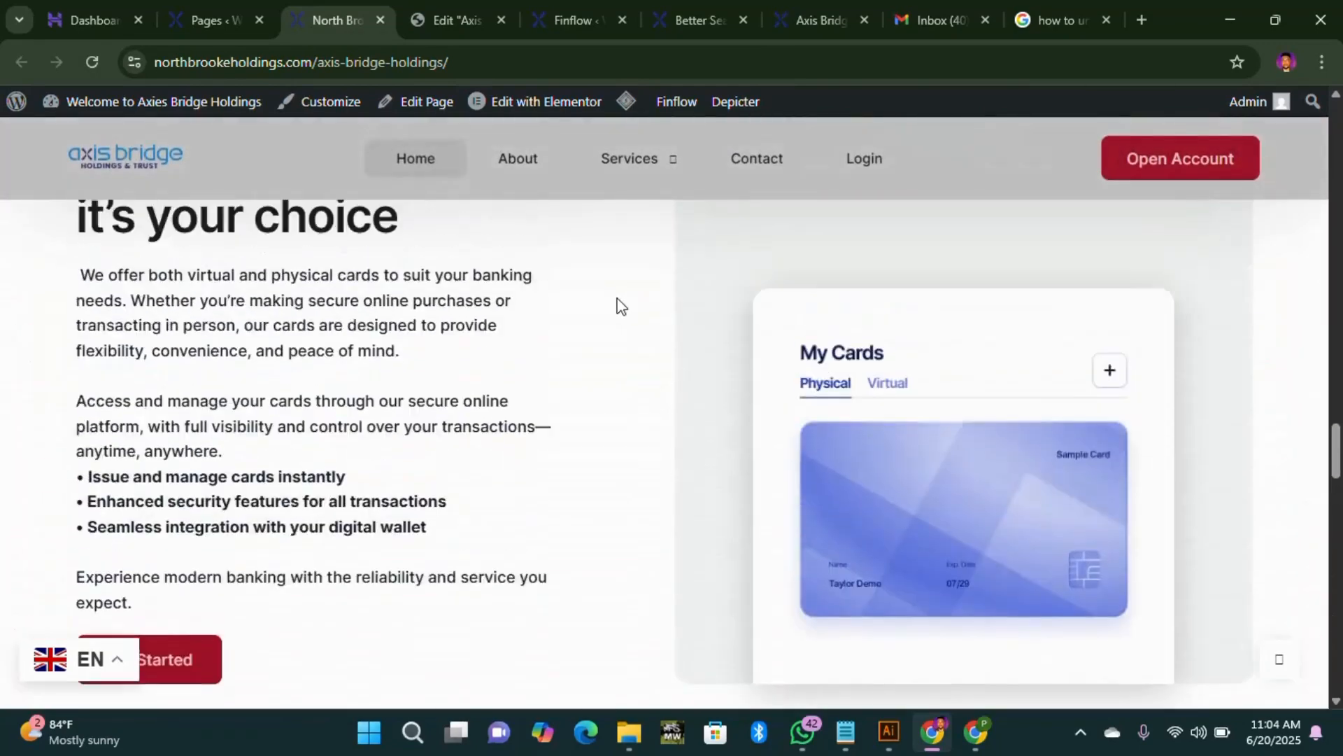
{"action": "scroll", "coordinate": [617, 306], "scroll_direction": "up", "scroll_amount": 2}
{"action": "left_click", "coordinate": [515, 161]}
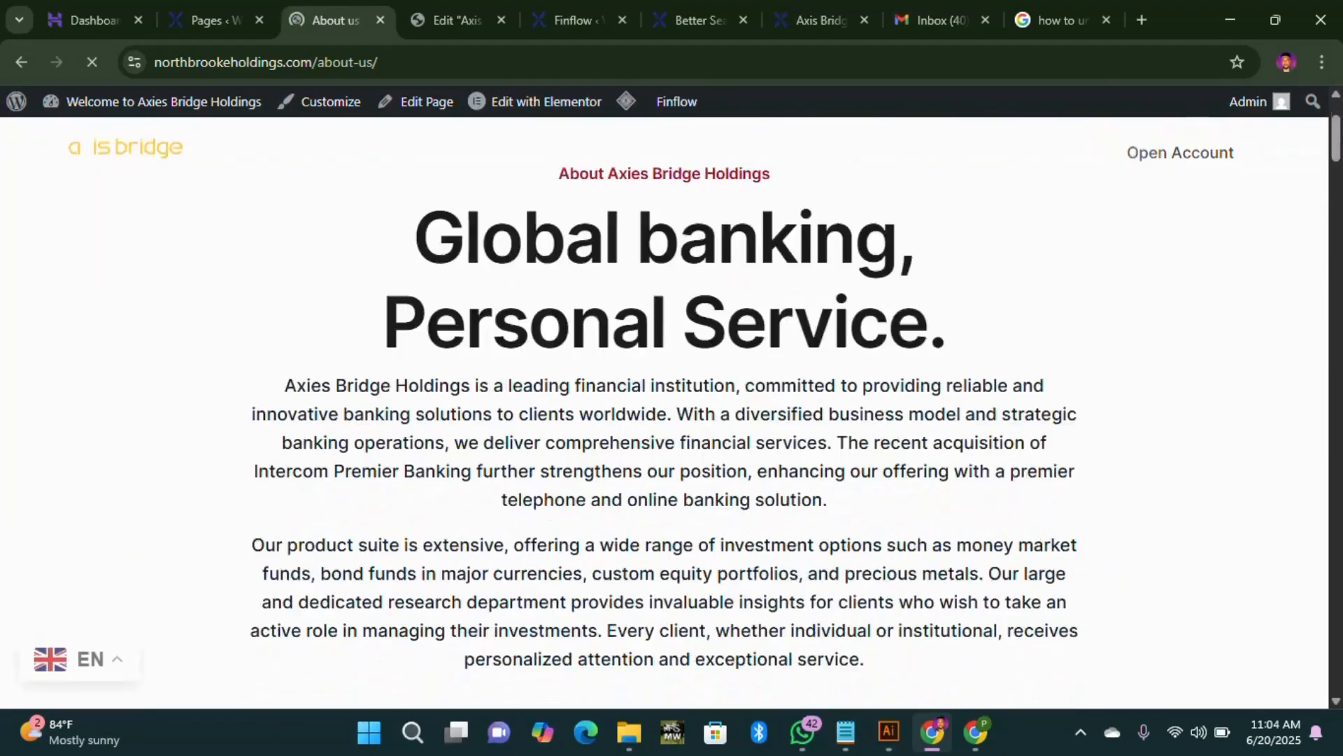
Step: Scroll the About us page down to the footer and back, then return to Finflow's Global Colors
{"action": "scroll", "coordinate": [594, 240], "scroll_direction": "down", "scroll_amount": 10}
{"action": "scroll", "coordinate": [569, 435], "scroll_direction": "down", "scroll_amount": 20}
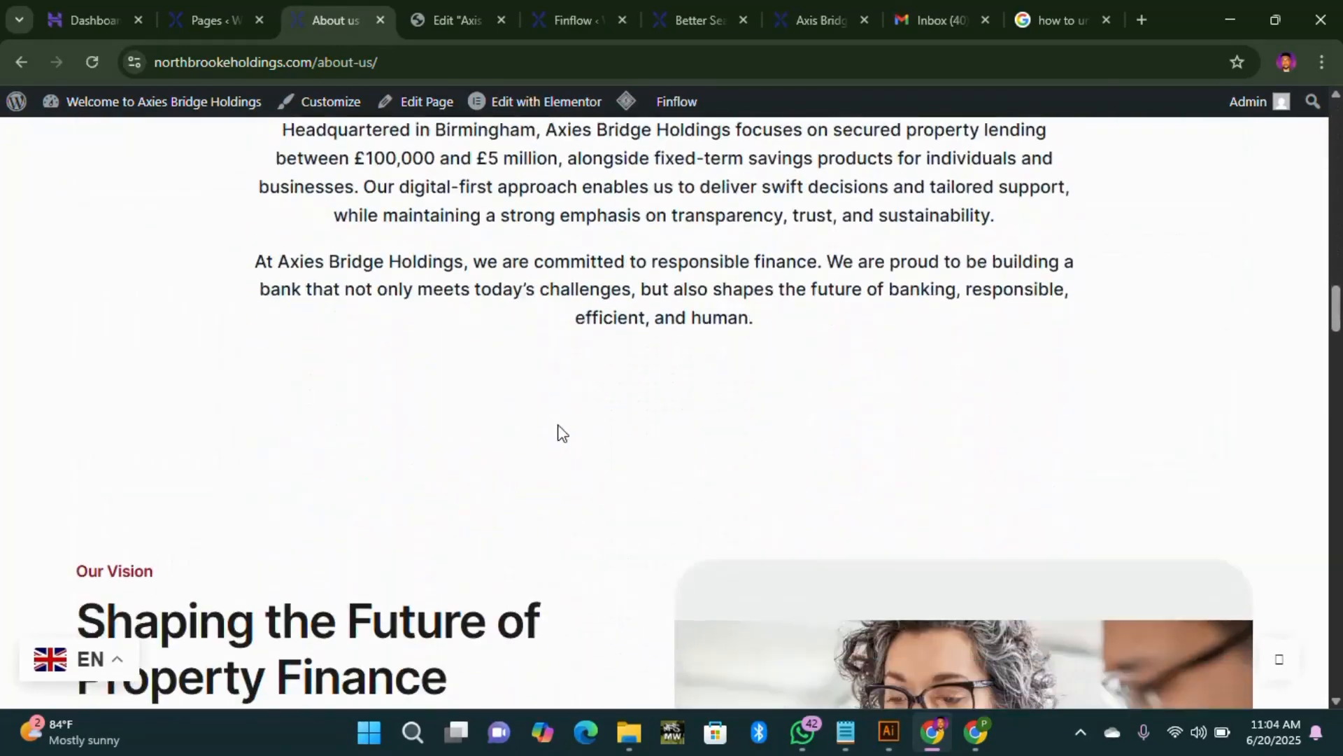
{"action": "scroll", "coordinate": [213, 447], "scroll_direction": "down", "scroll_amount": 15}
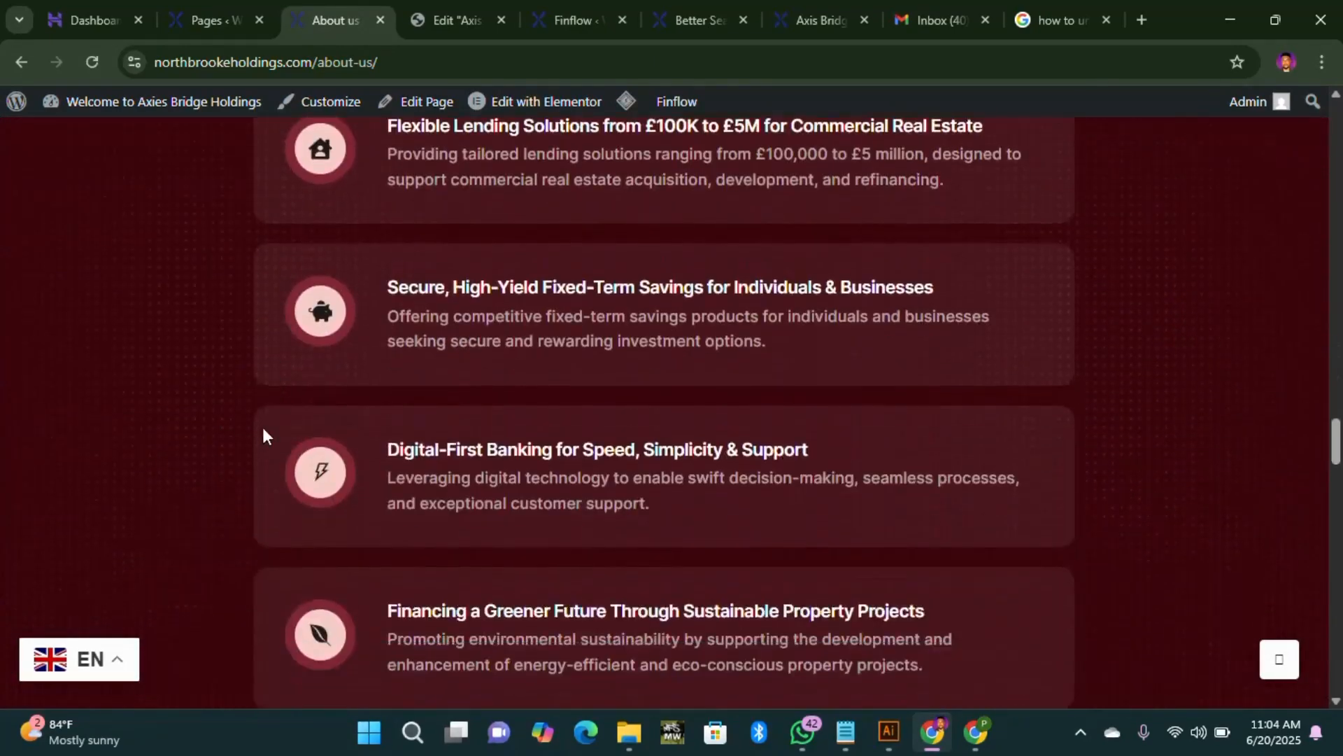
{"action": "scroll", "coordinate": [813, 463], "scroll_direction": "down", "scroll_amount": 20}
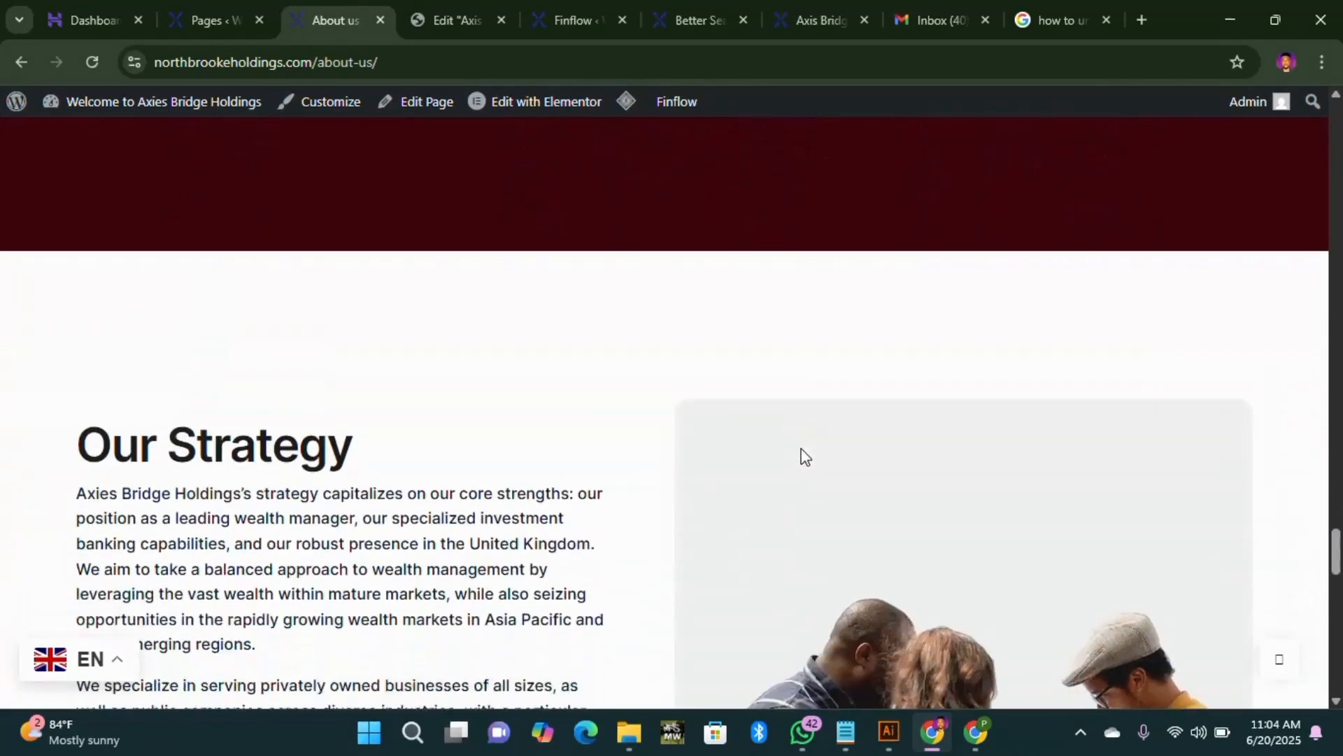
{"action": "scroll", "coordinate": [805, 420], "scroll_direction": "down", "scroll_amount": 10}
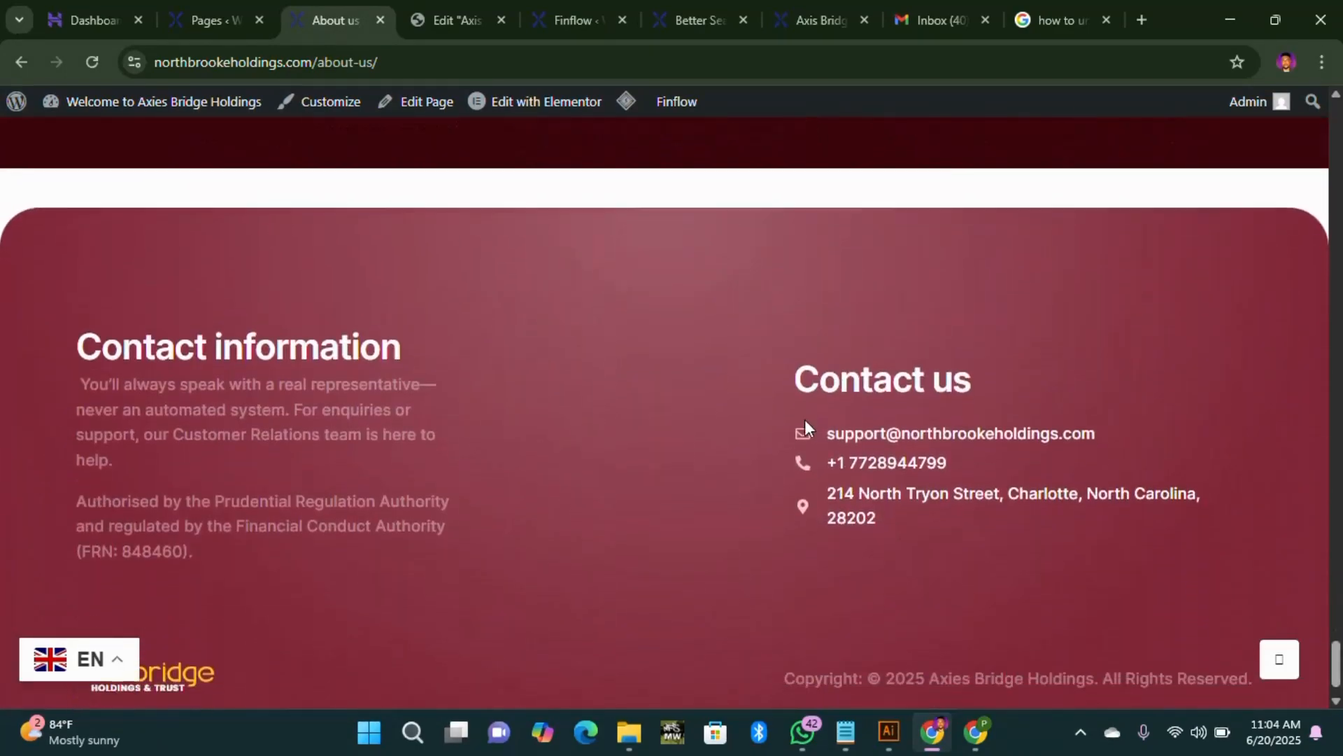
{"action": "scroll", "coordinate": [798, 431], "scroll_direction": "up", "scroll_amount": 13}
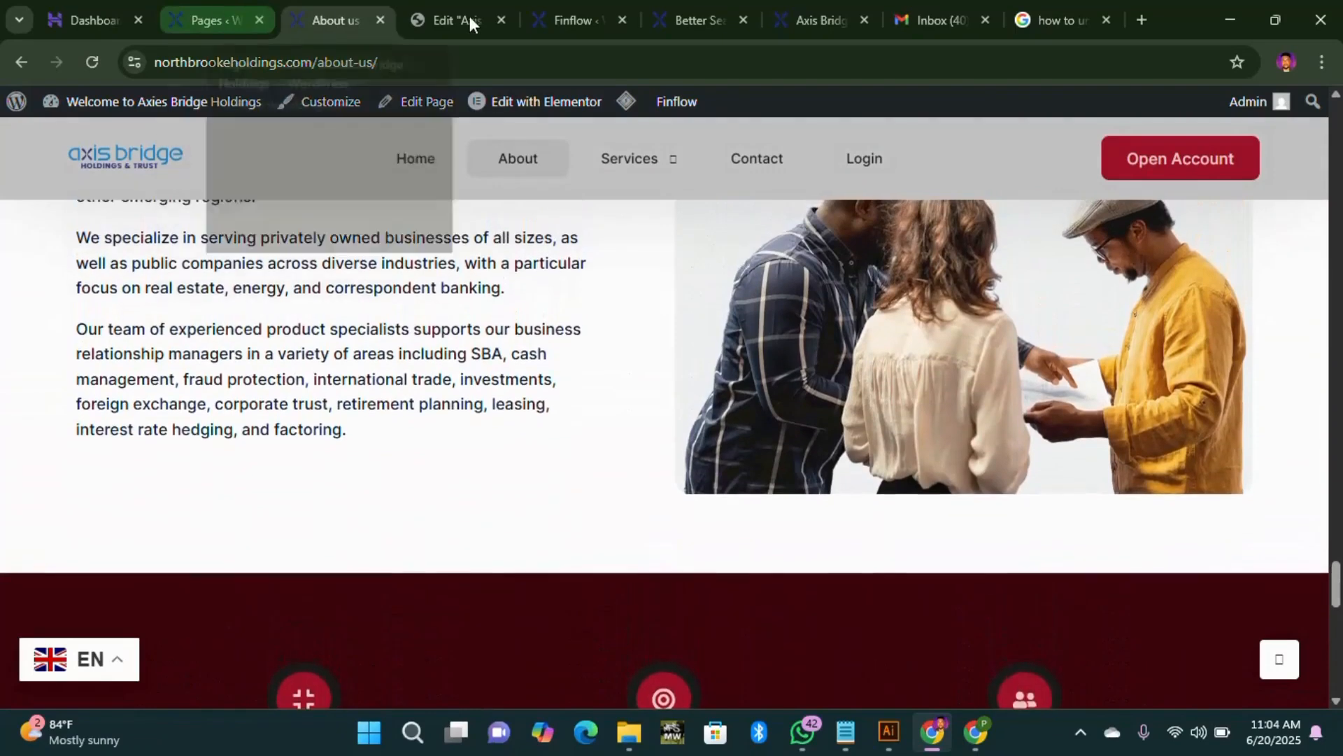
{"action": "left_click", "coordinate": [559, 21]}
Step: Review the Primary through White global colour values, then return to the Elementor page editor
{"action": "scroll", "coordinate": [983, 498], "scroll_direction": "down", "scroll_amount": 4}
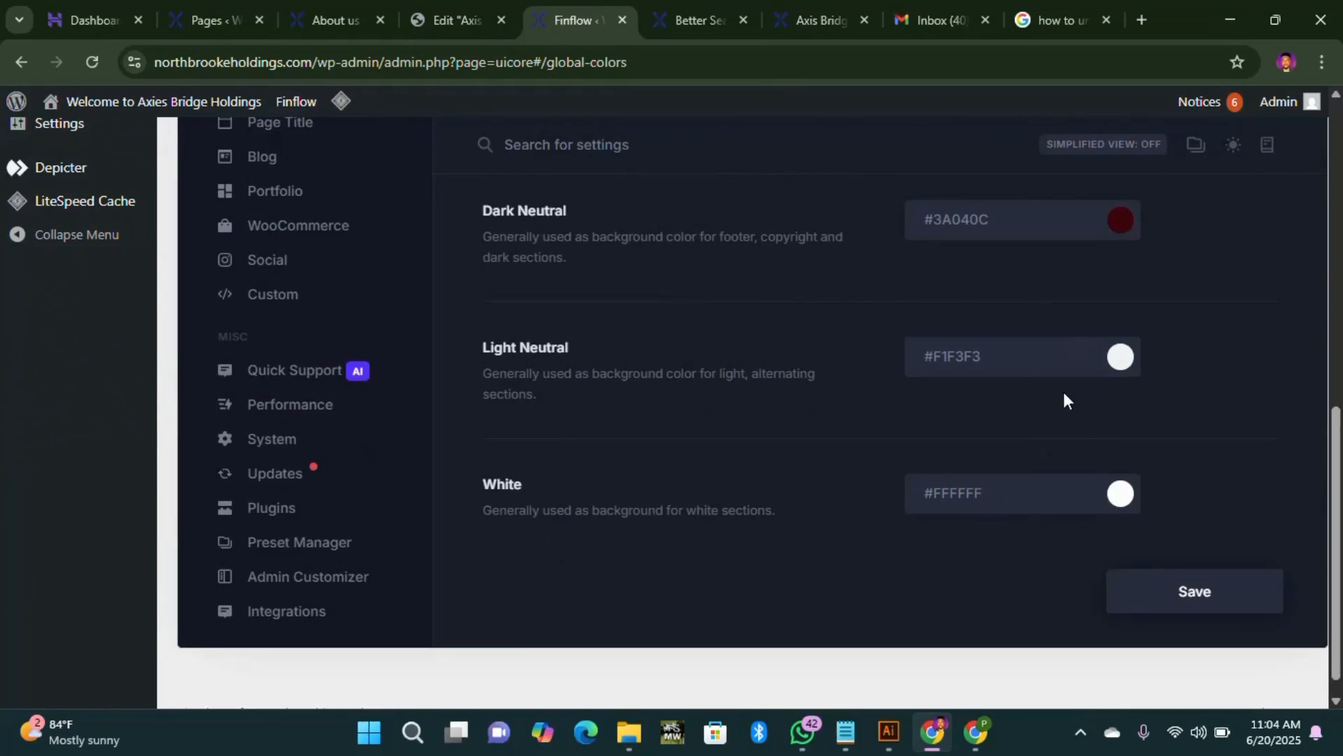
{"action": "scroll", "coordinate": [1063, 399], "scroll_direction": "up", "scroll_amount": 3}
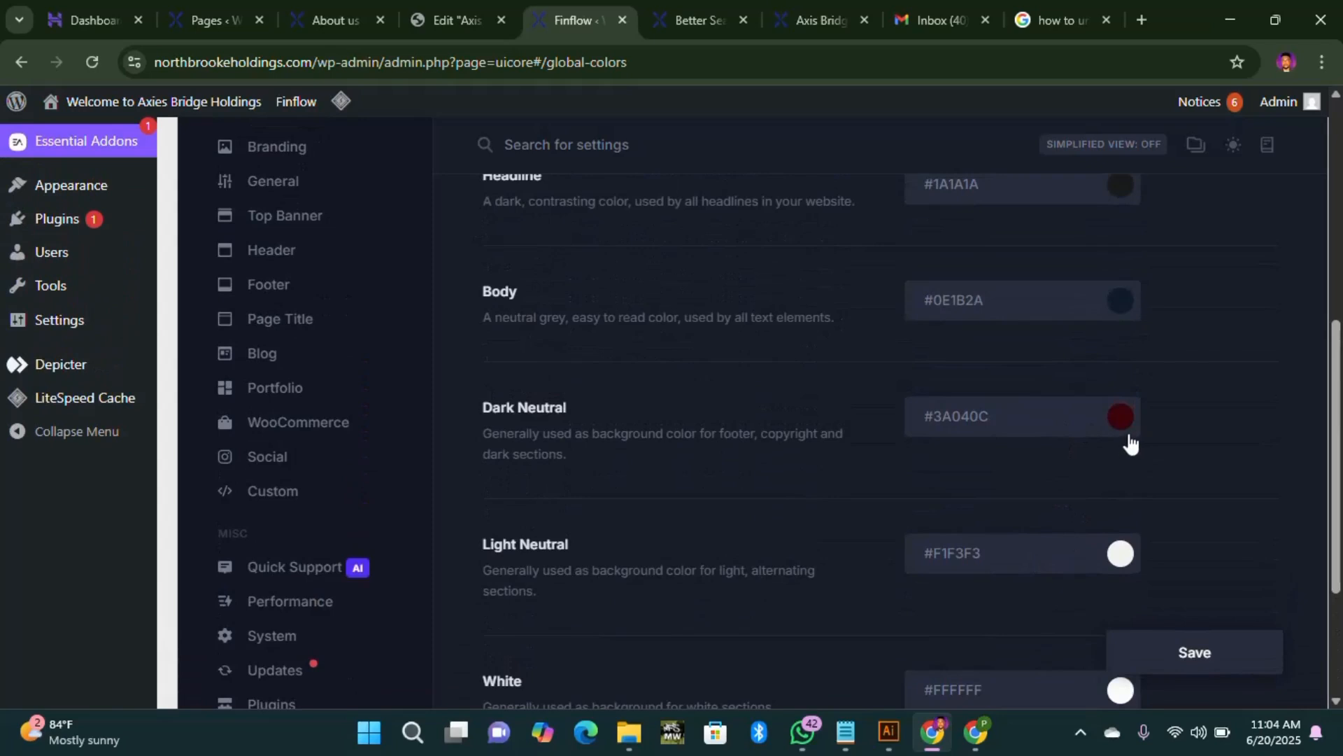
{"action": "scroll", "coordinate": [1125, 417], "scroll_direction": "up", "scroll_amount": 5}
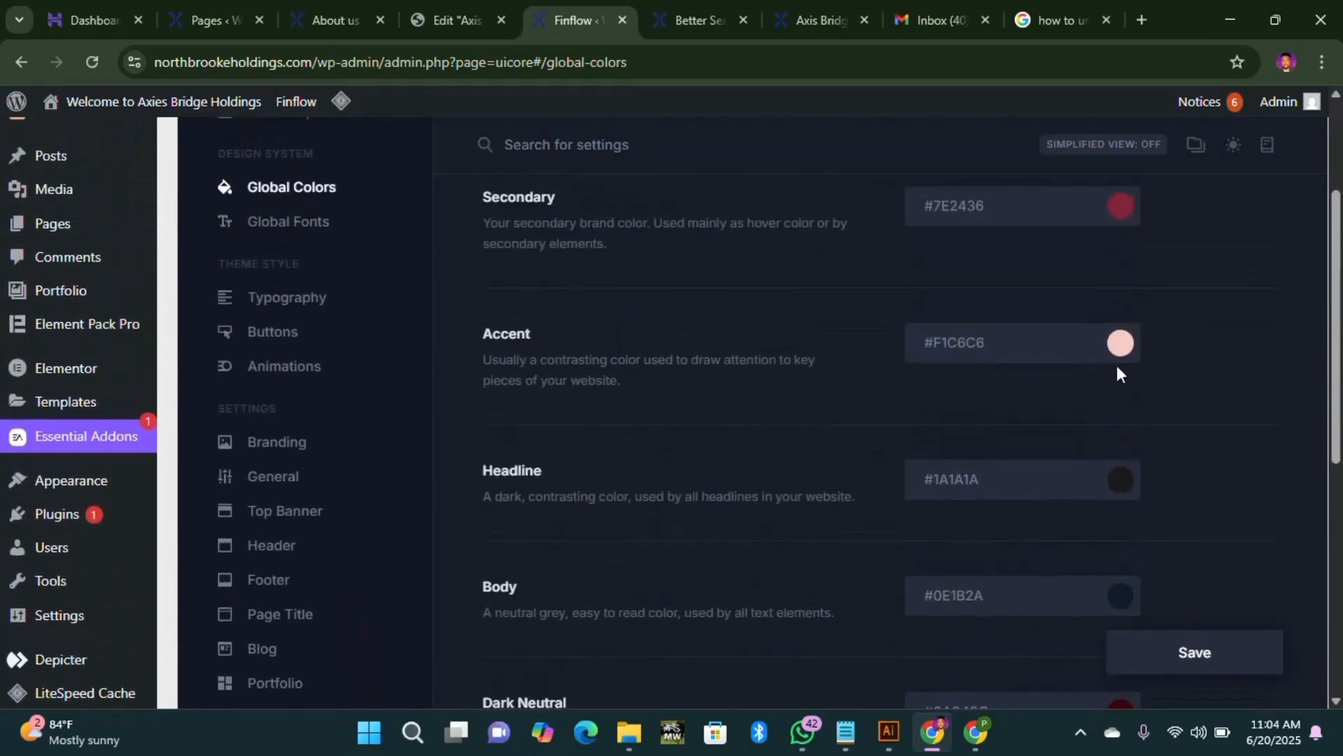
{"action": "scroll", "coordinate": [1120, 349], "scroll_direction": "up", "scroll_amount": 3}
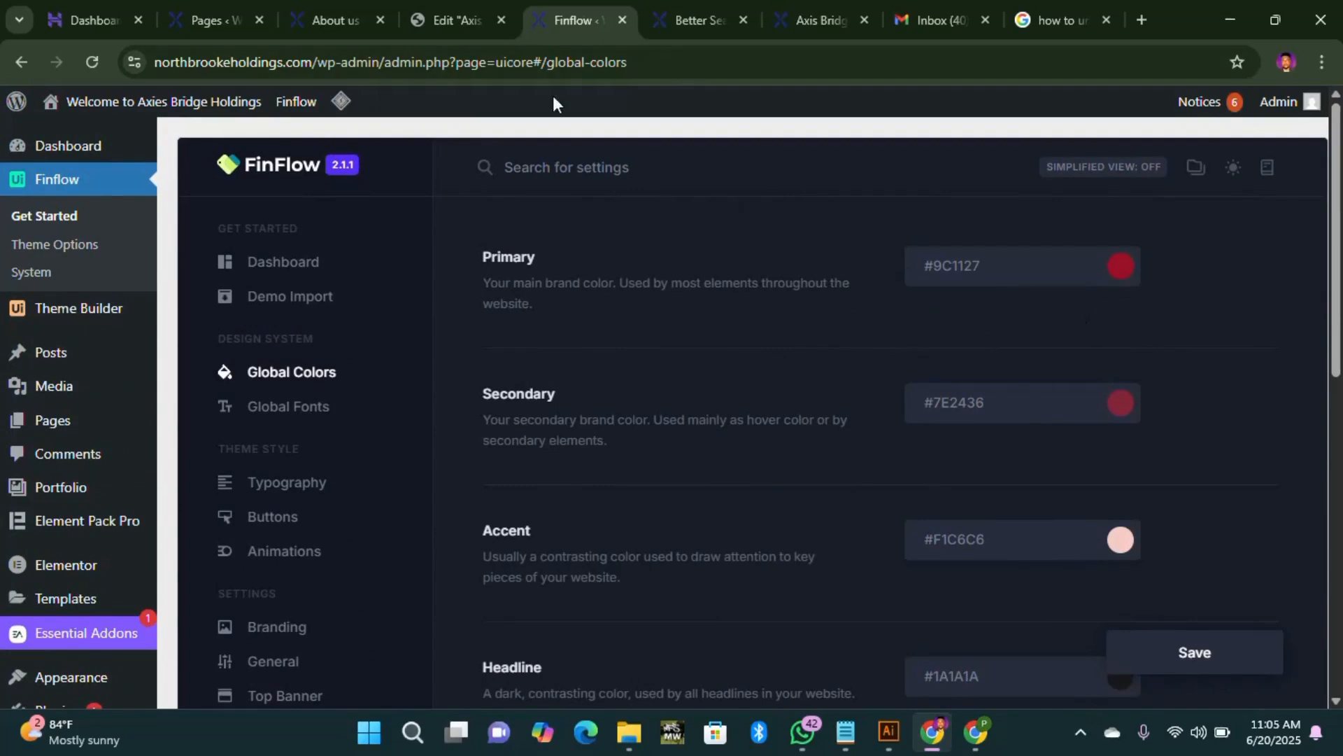
{"action": "left_click", "coordinate": [444, 21]}
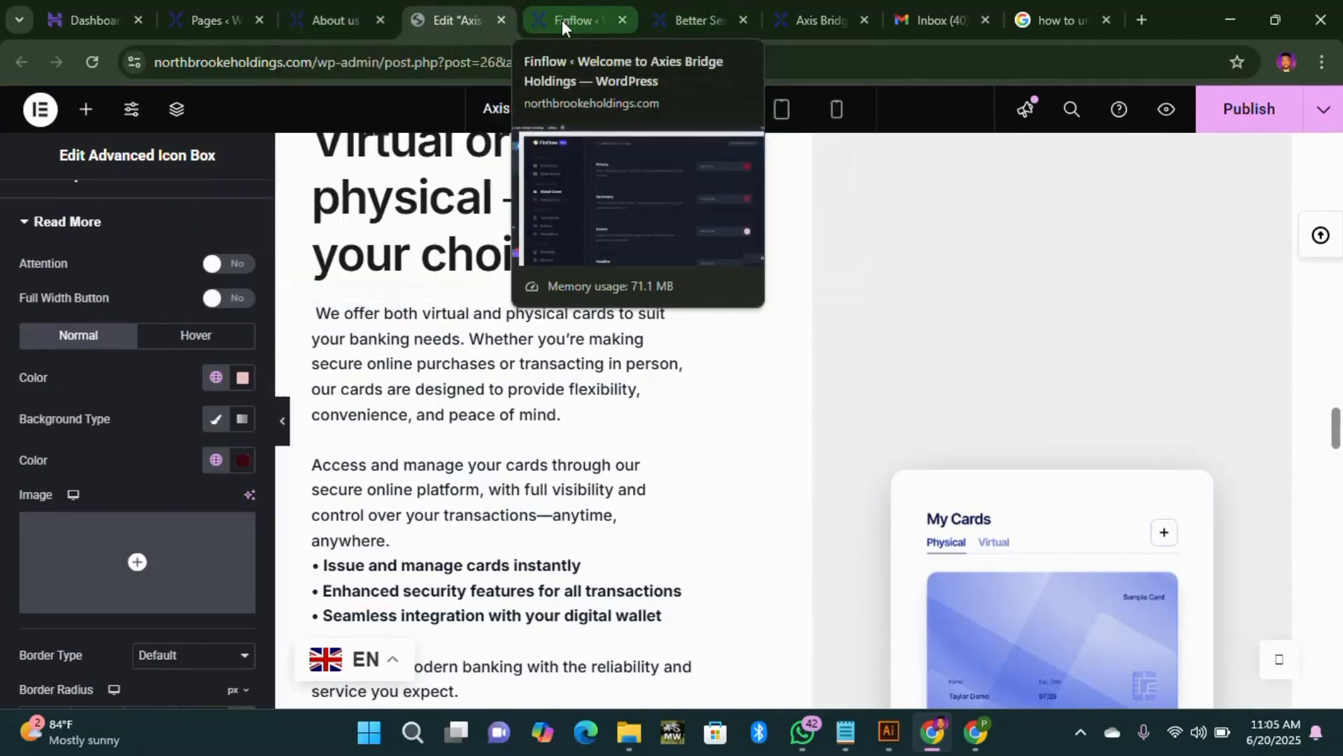
{"action": "left_click", "coordinate": [550, 15]}
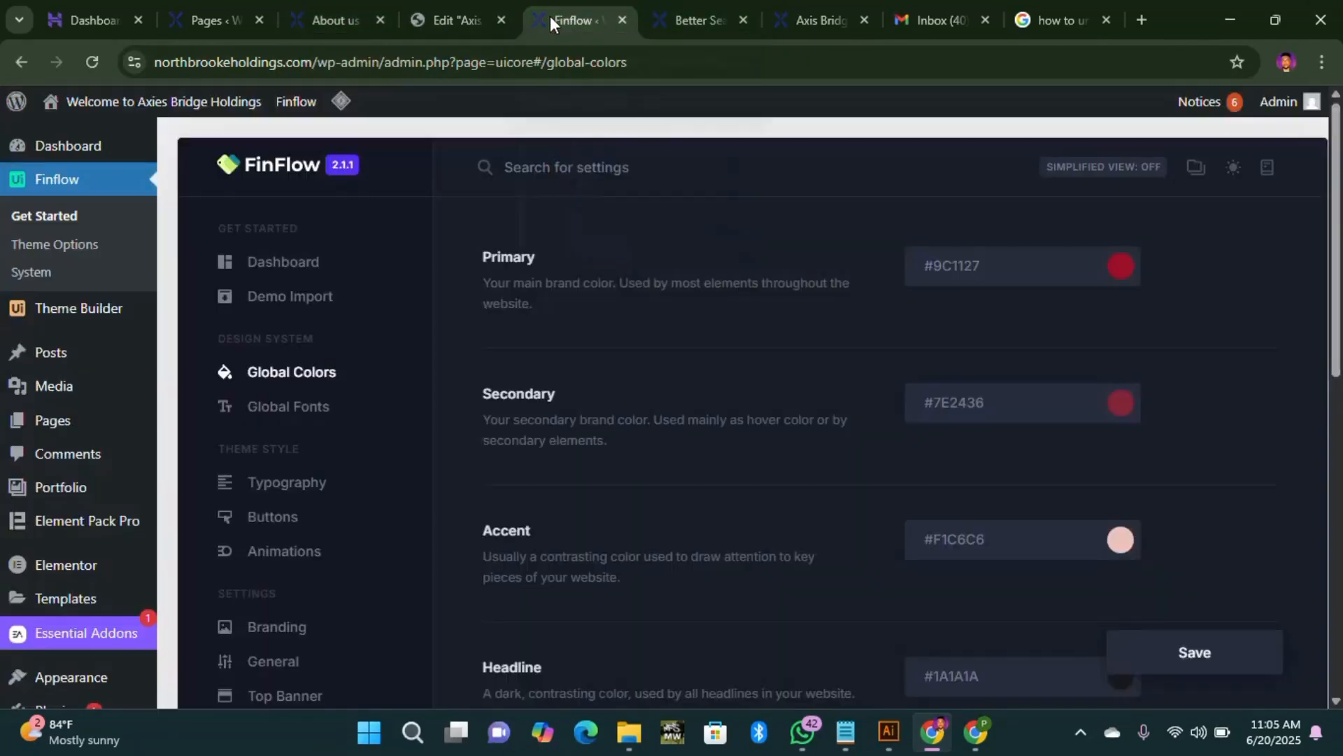
{"action": "left_click", "coordinate": [426, 21]}
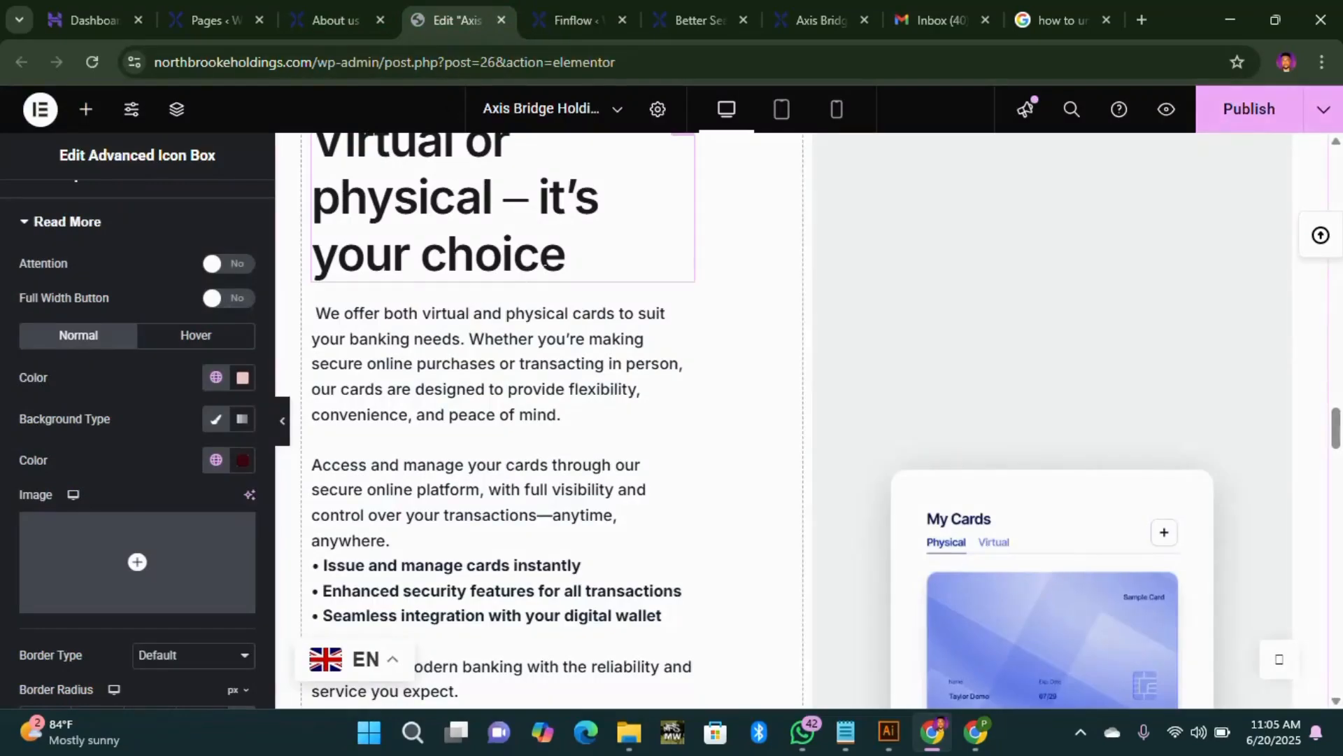
{"action": "scroll", "coordinate": [805, 329], "scroll_direction": "up", "scroll_amount": 10}
{"action": "scroll", "coordinate": [836, 338], "scroll_direction": "down", "scroll_amount": 15}
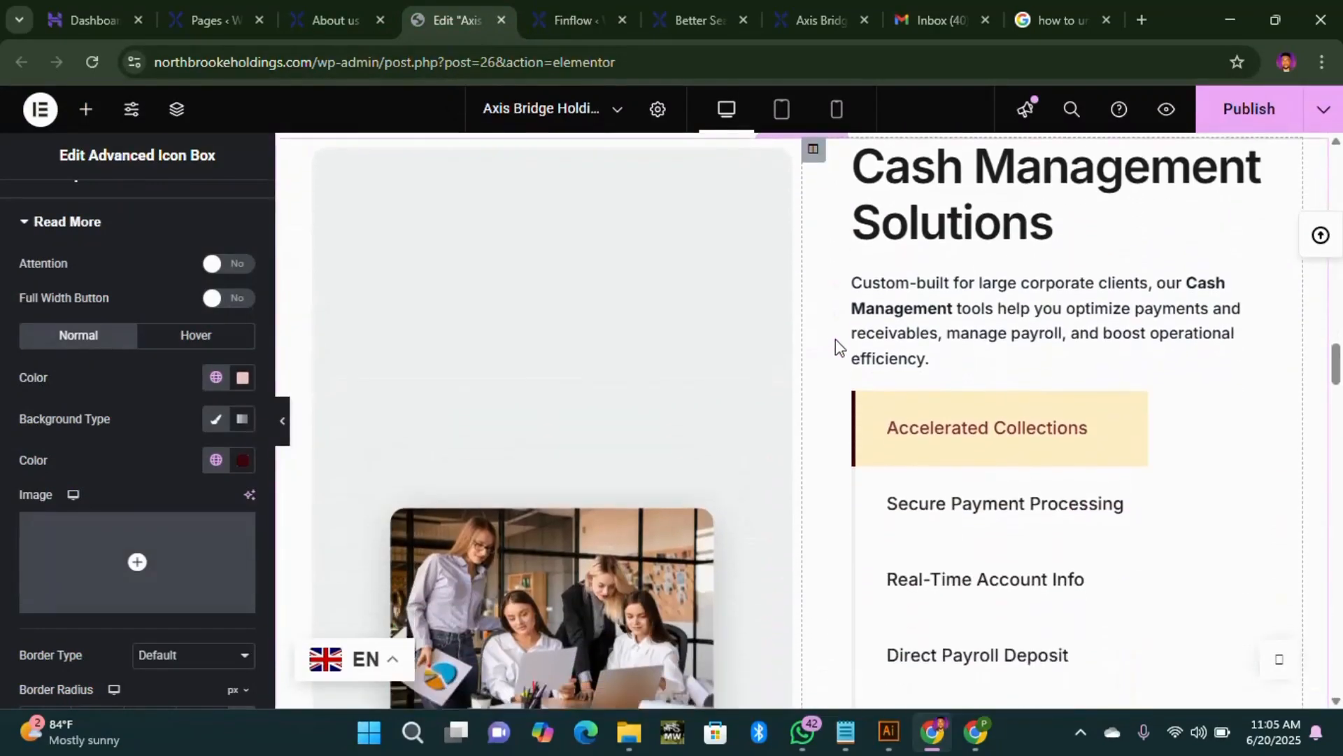
{"action": "scroll", "coordinate": [634, 401], "scroll_direction": "down", "scroll_amount": 8}
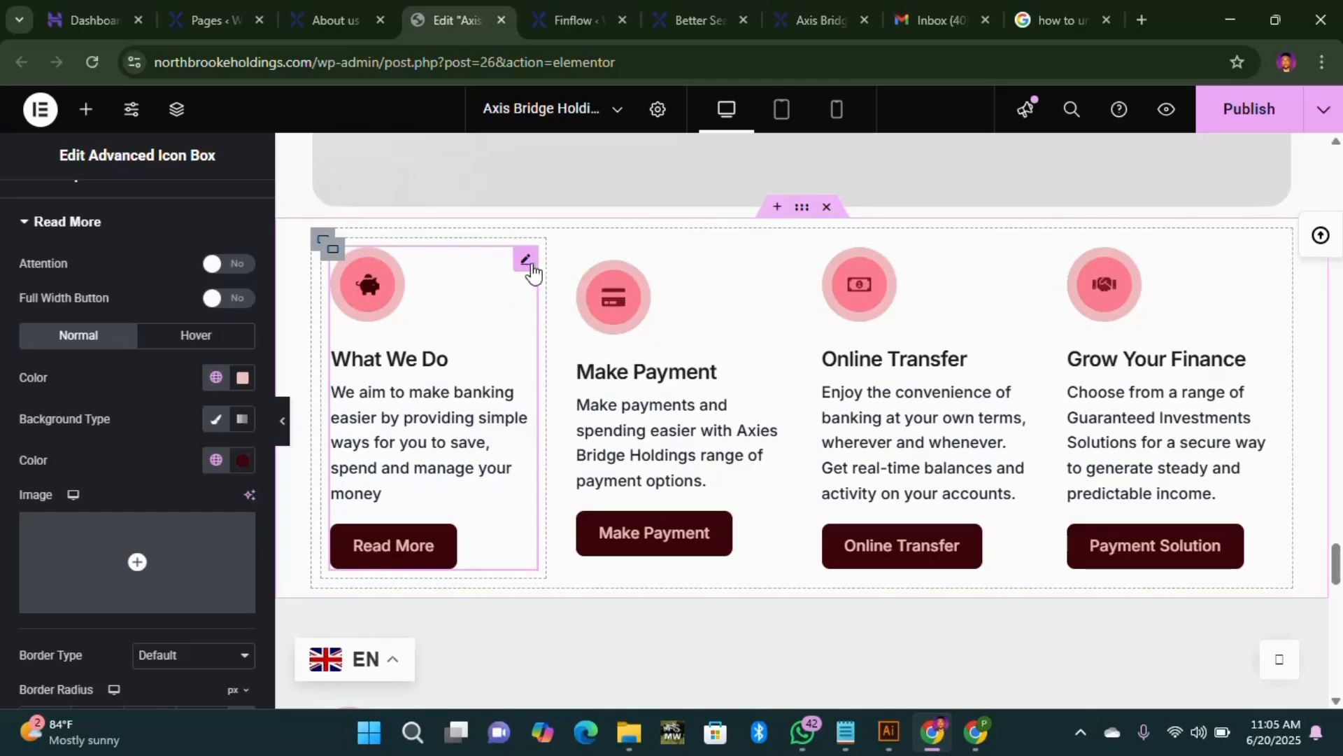
{"action": "left_click", "coordinate": [242, 462]}
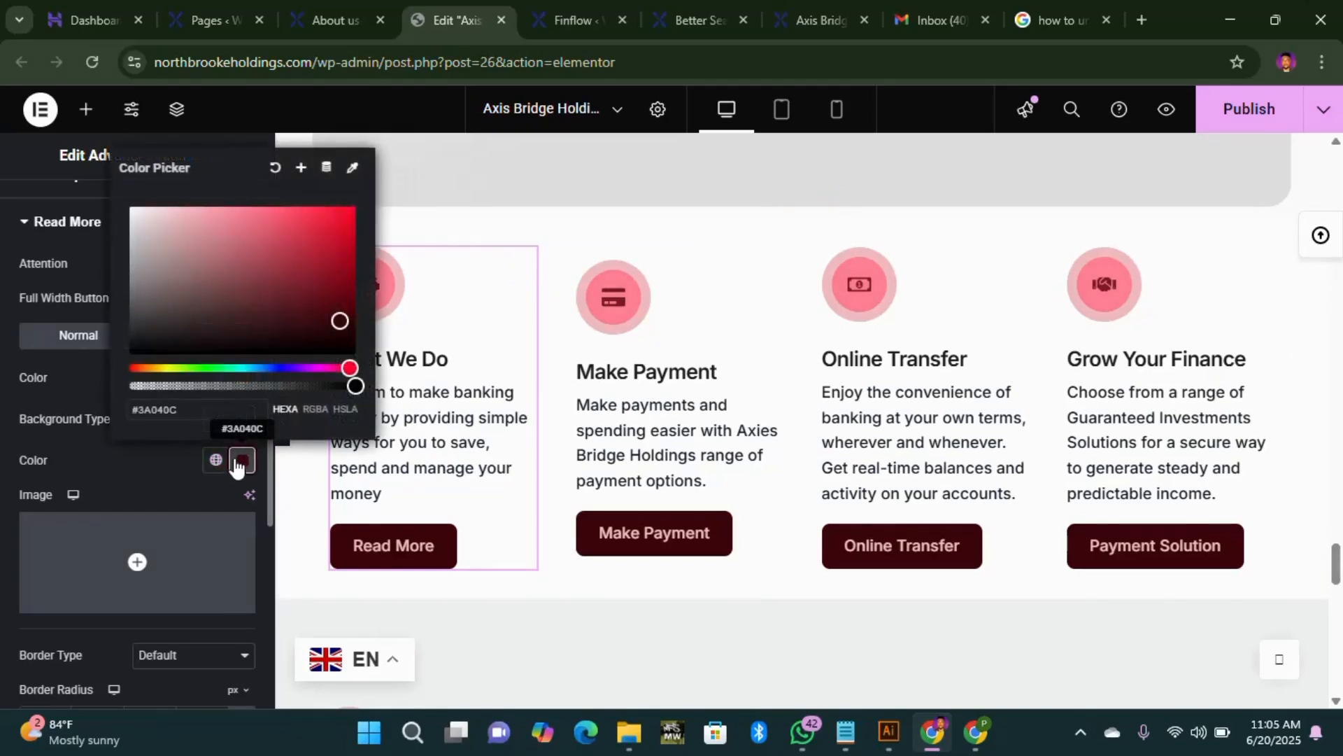
{"action": "left_click", "coordinate": [216, 460]}
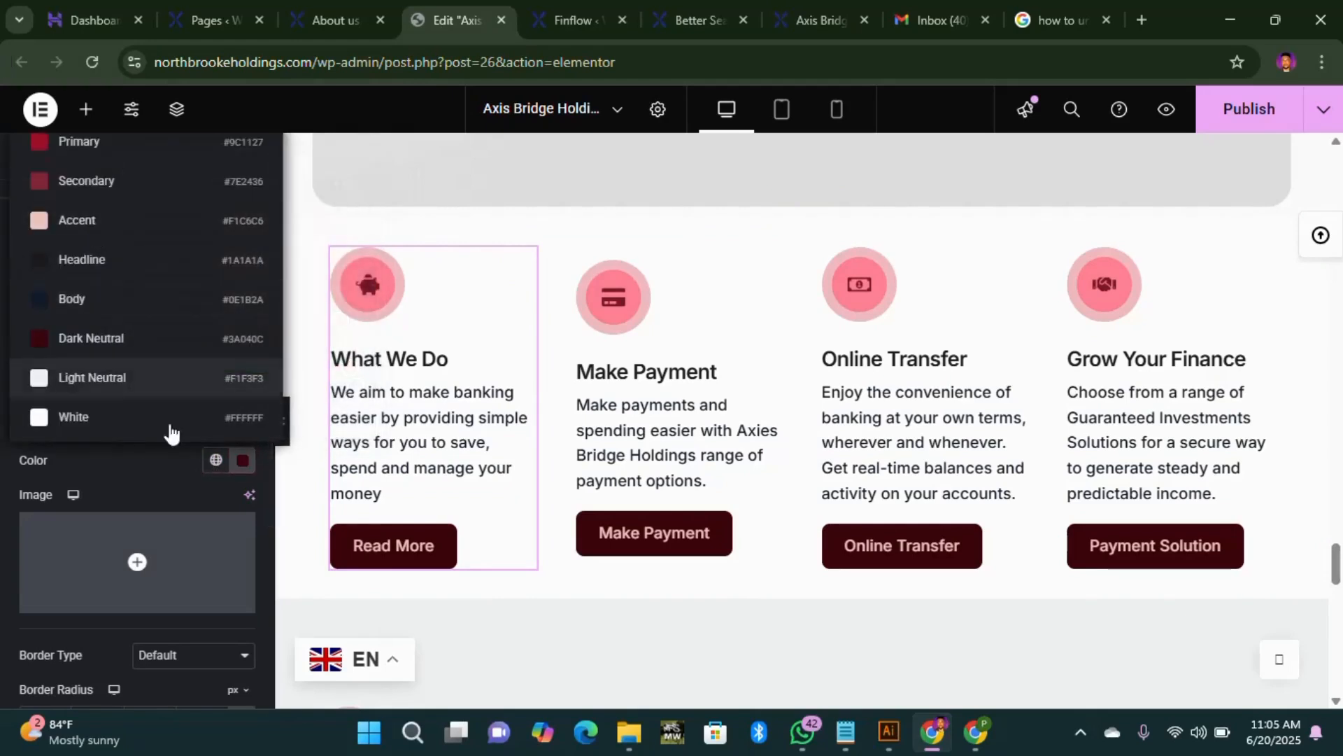
{"action": "left_click", "coordinate": [148, 464]}
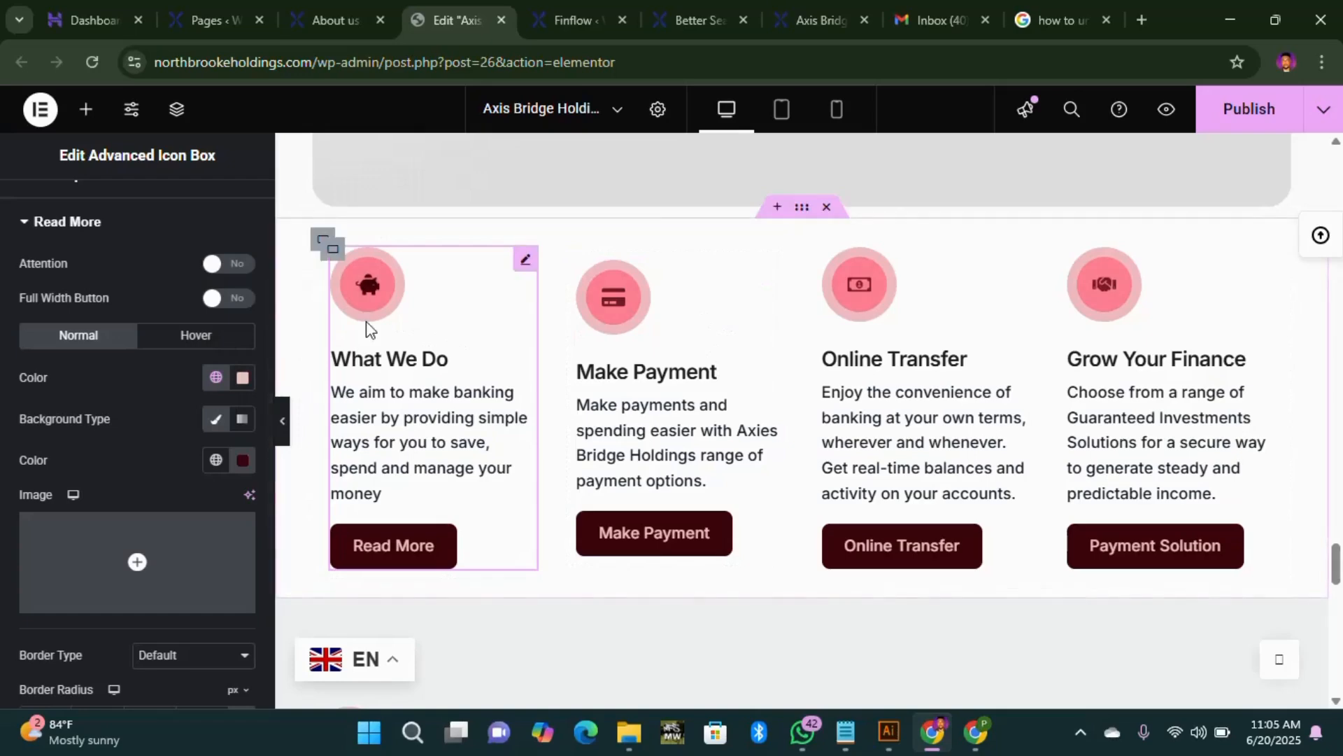
{"action": "scroll", "coordinate": [1183, 430], "scroll_direction": "down", "scroll_amount": 10}
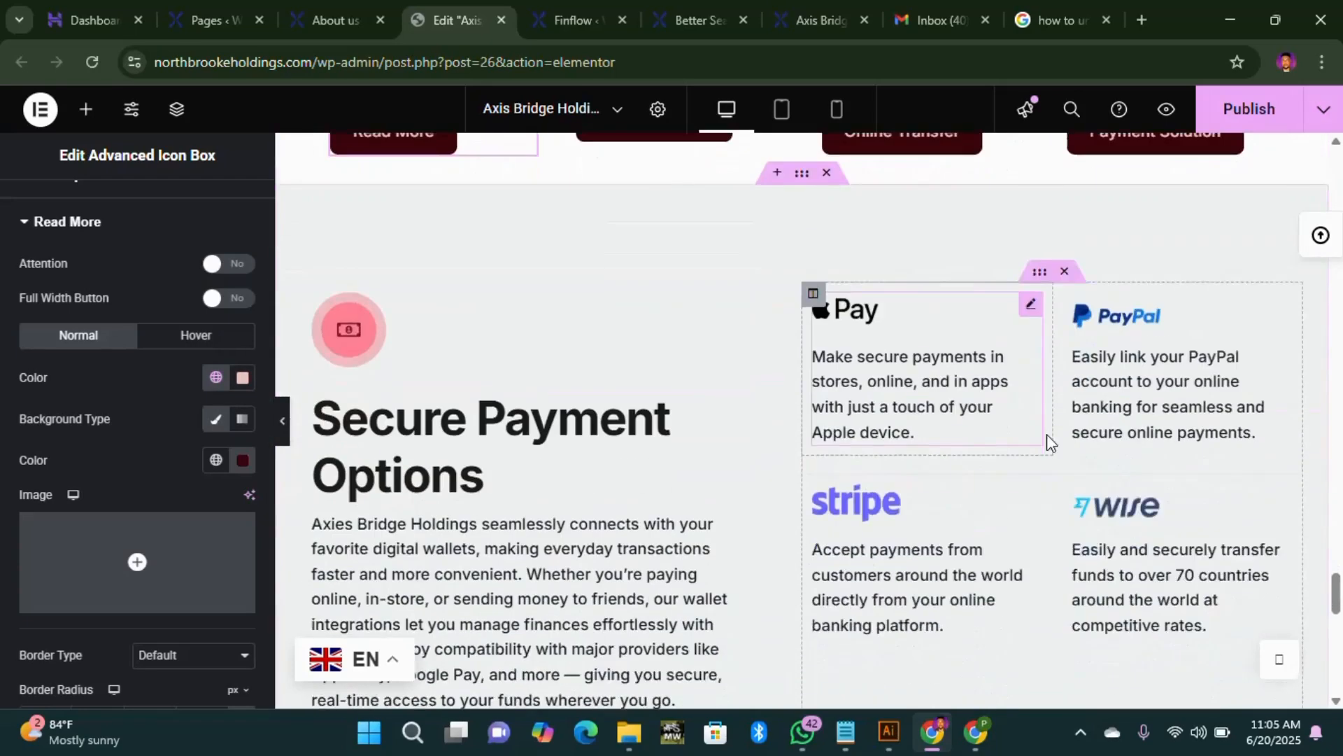
{"action": "scroll", "coordinate": [660, 371], "scroll_direction": "up", "scroll_amount": 5}
{"action": "scroll", "coordinate": [627, 360], "scroll_direction": "up", "scroll_amount": 1}
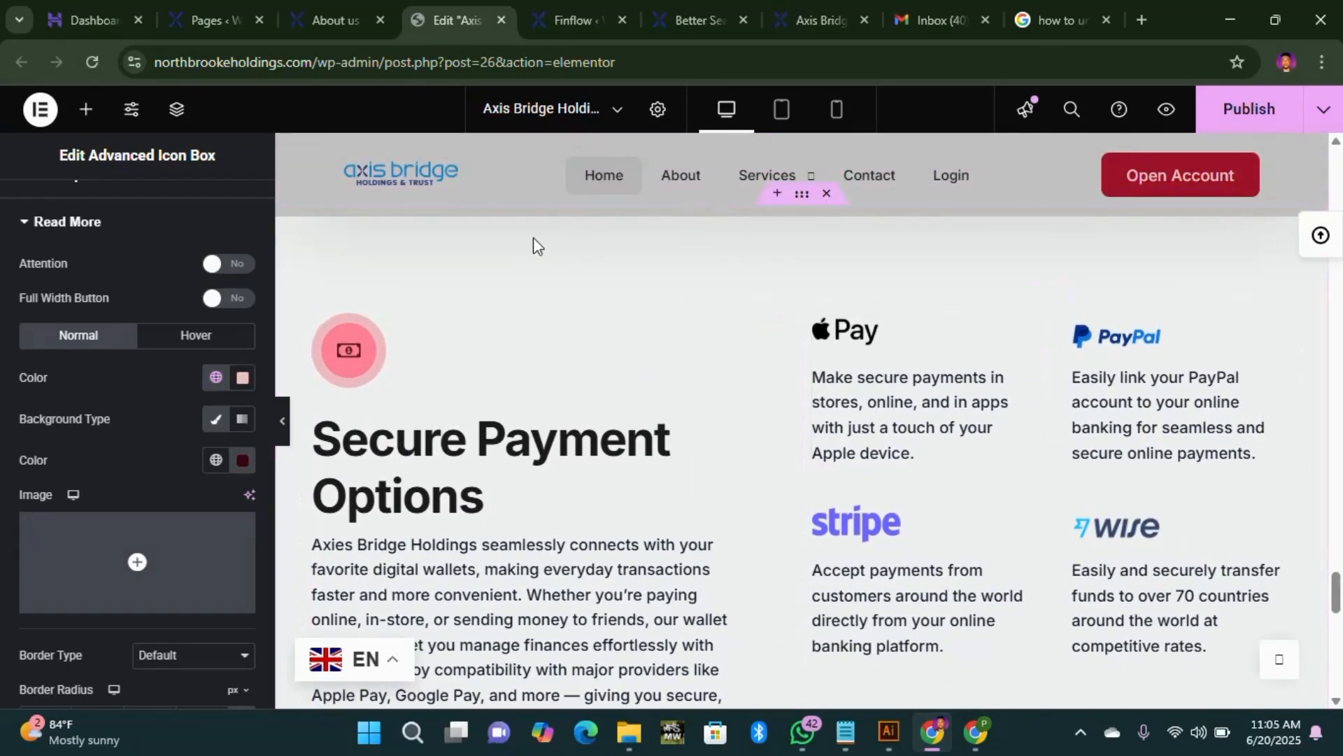
Step: Cycle through the Pages, Elementor and Finflow tabs, landing on the live About us page
{"action": "scroll", "coordinate": [748, 264], "scroll_direction": "up", "scroll_amount": 3}
{"action": "left_click", "coordinate": [338, 21]}
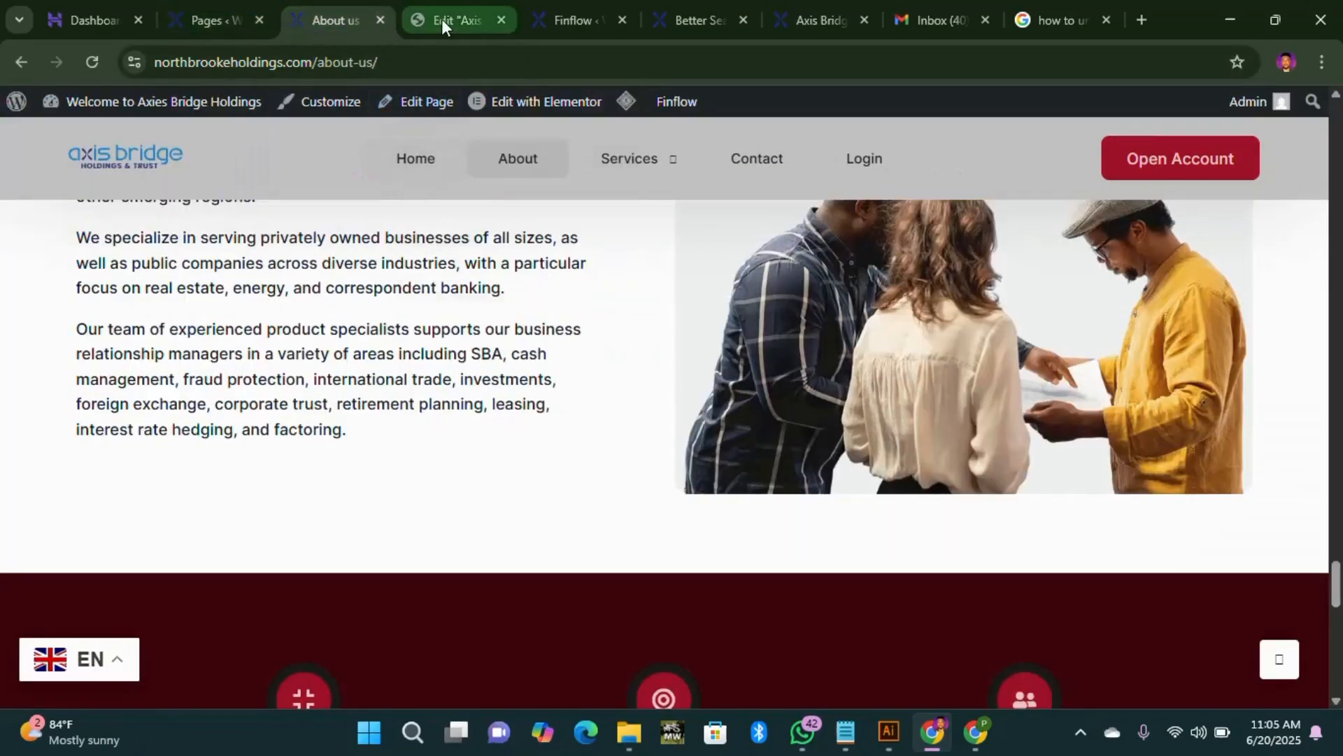
{"action": "left_click", "coordinate": [220, 20]}
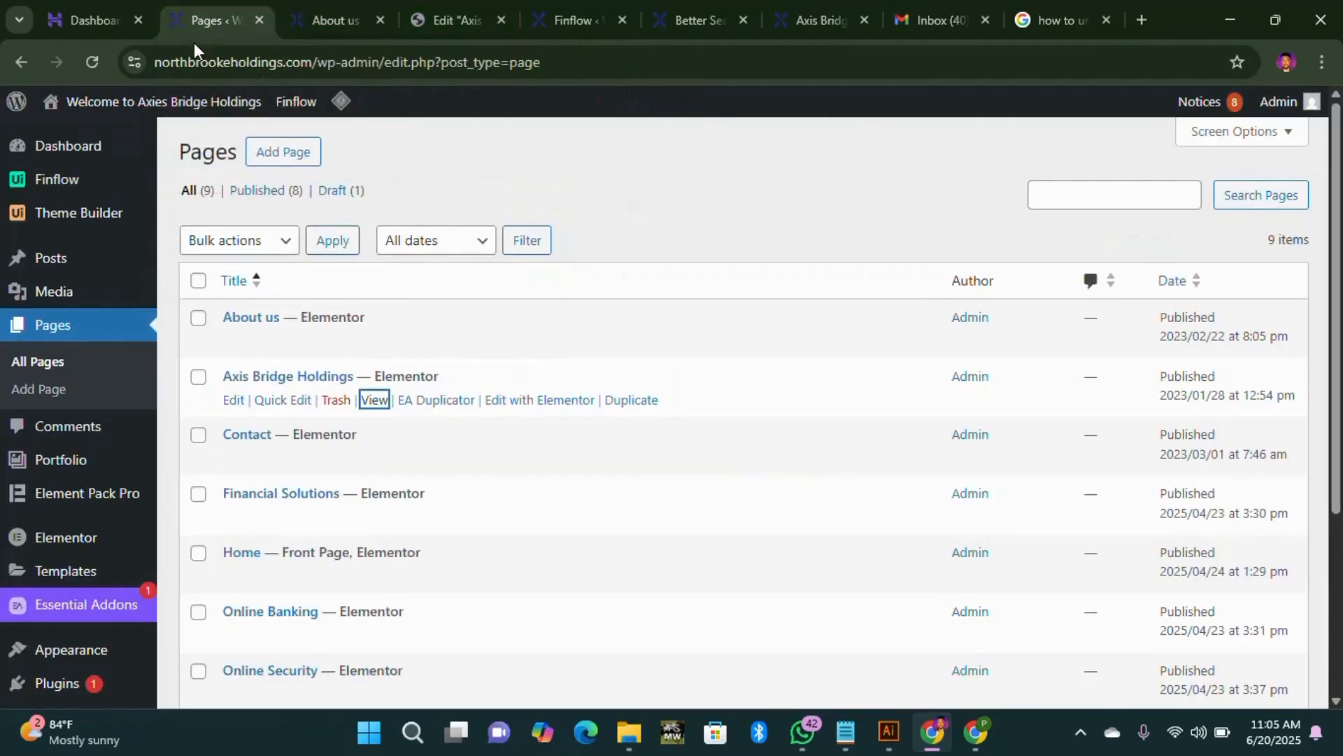
{"action": "left_click", "coordinate": [443, 23]}
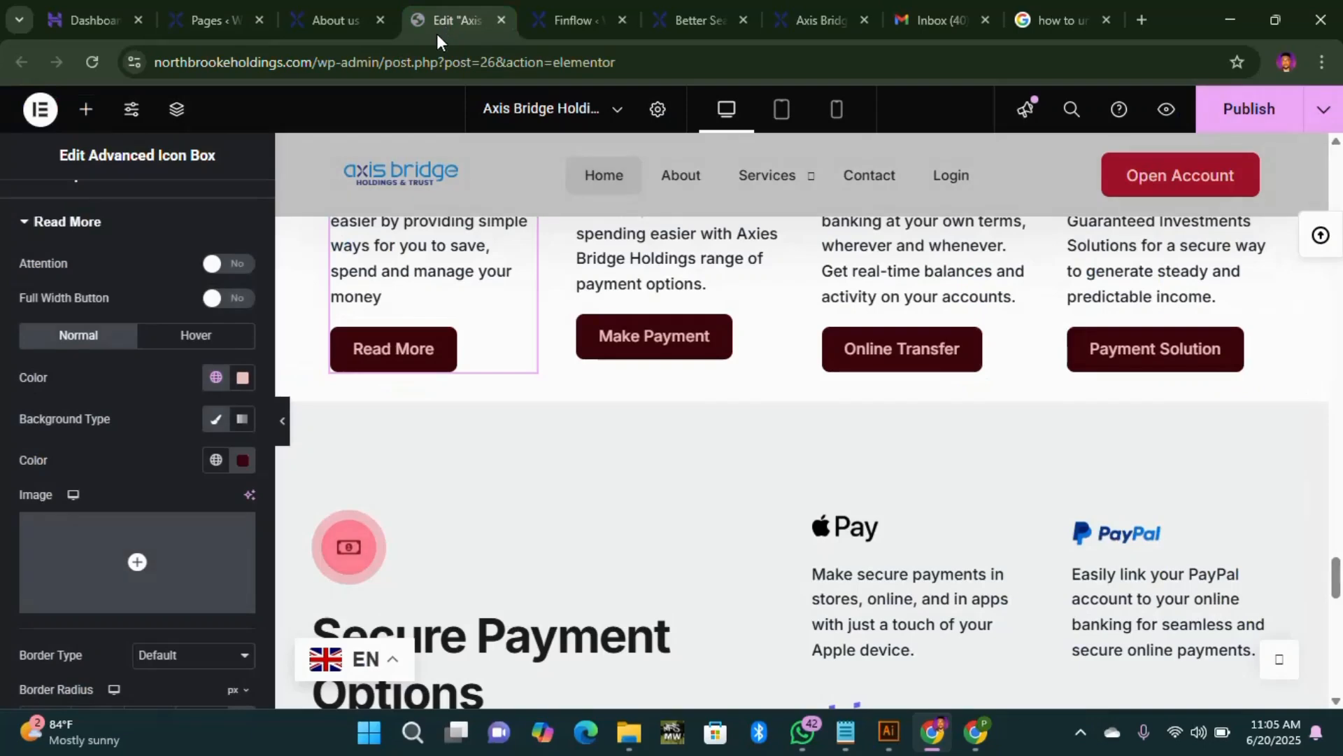
{"action": "left_click", "coordinate": [565, 28]}
{"action": "left_click", "coordinate": [325, 27]}
Step: Go from About us to the home page and scroll its 'Helping you Reach Your Goals' hero
{"action": "scroll", "coordinate": [420, 280], "scroll_direction": "up", "scroll_amount": 5}
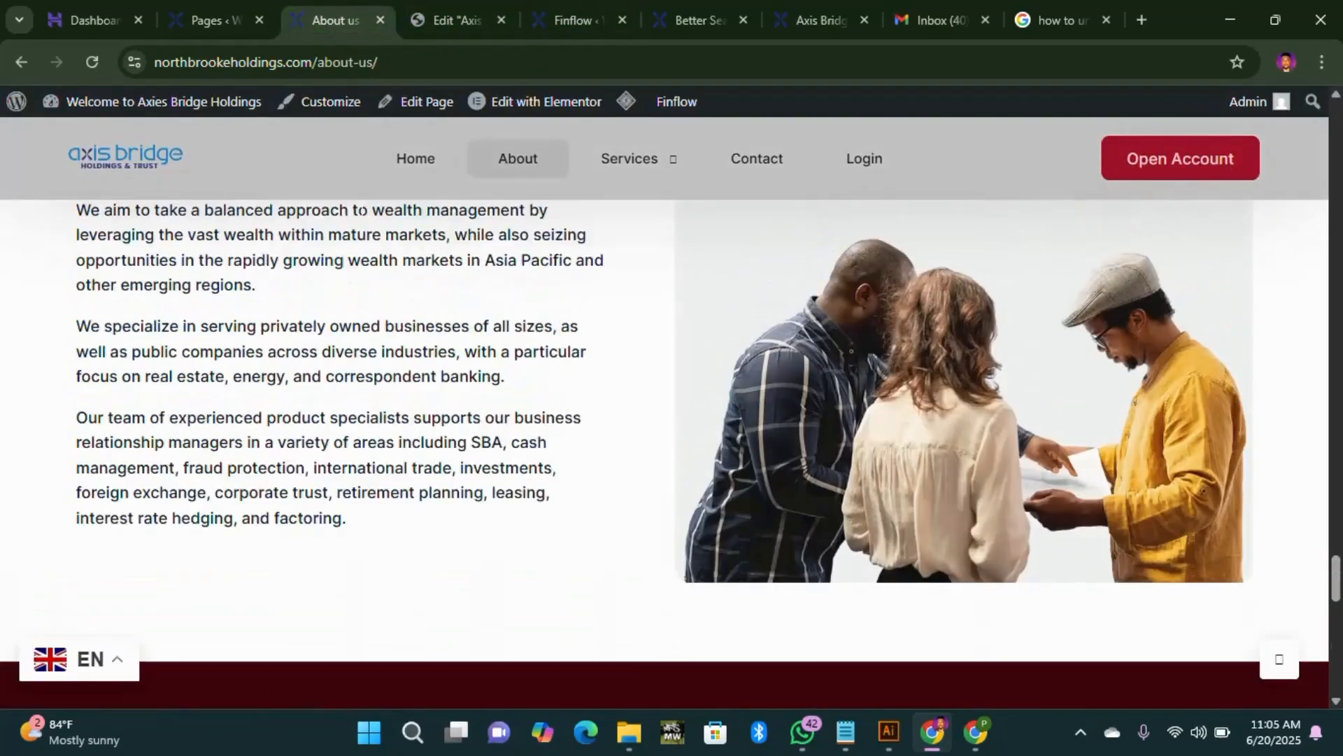
{"action": "left_click", "coordinate": [404, 163]}
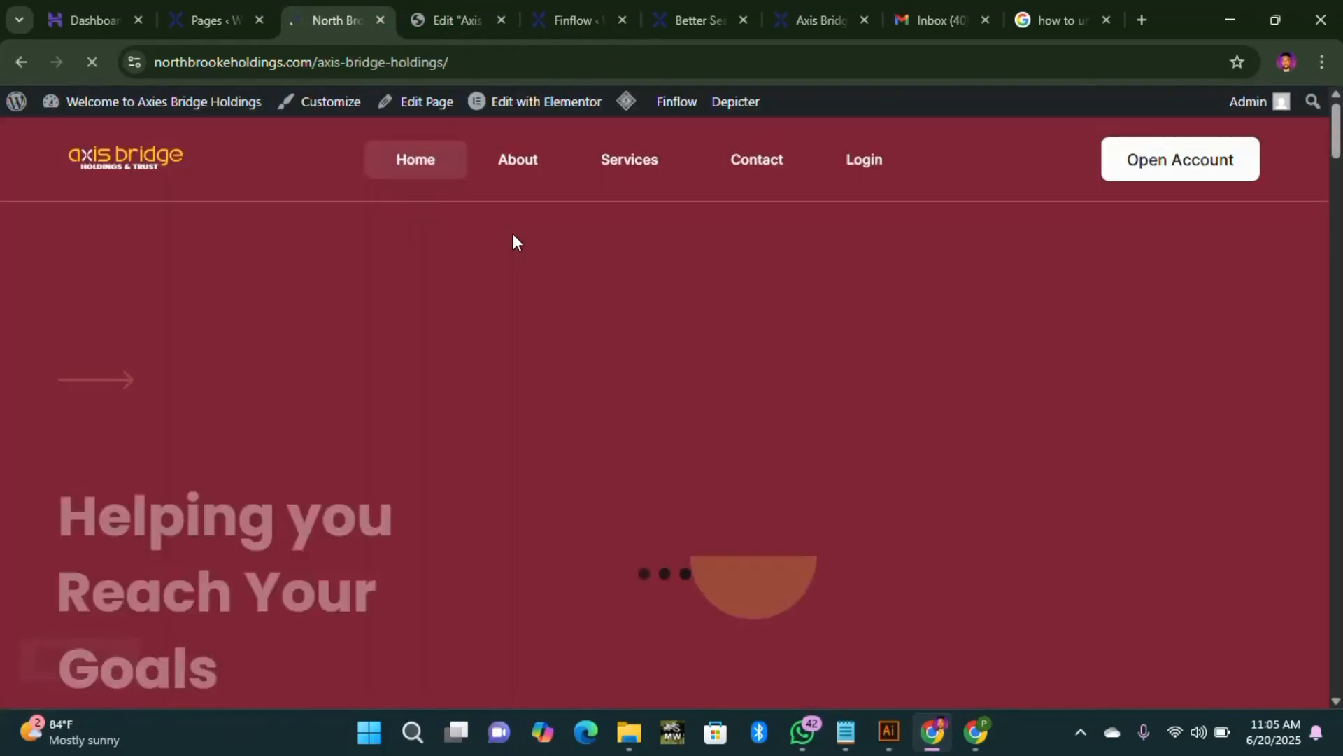
{"action": "scroll", "coordinate": [492, 280], "scroll_direction": "down", "scroll_amount": 6}
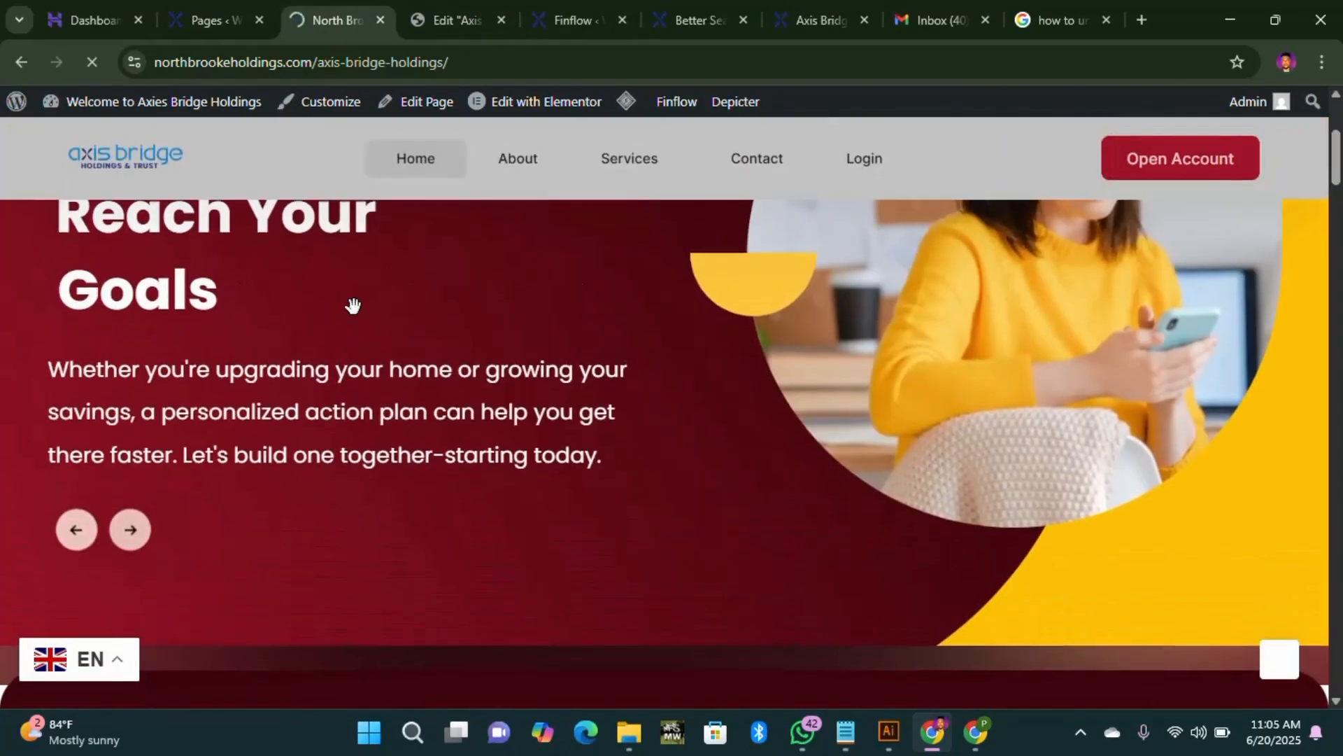
{"action": "scroll", "coordinate": [699, 406], "scroll_direction": "down", "scroll_amount": 3}
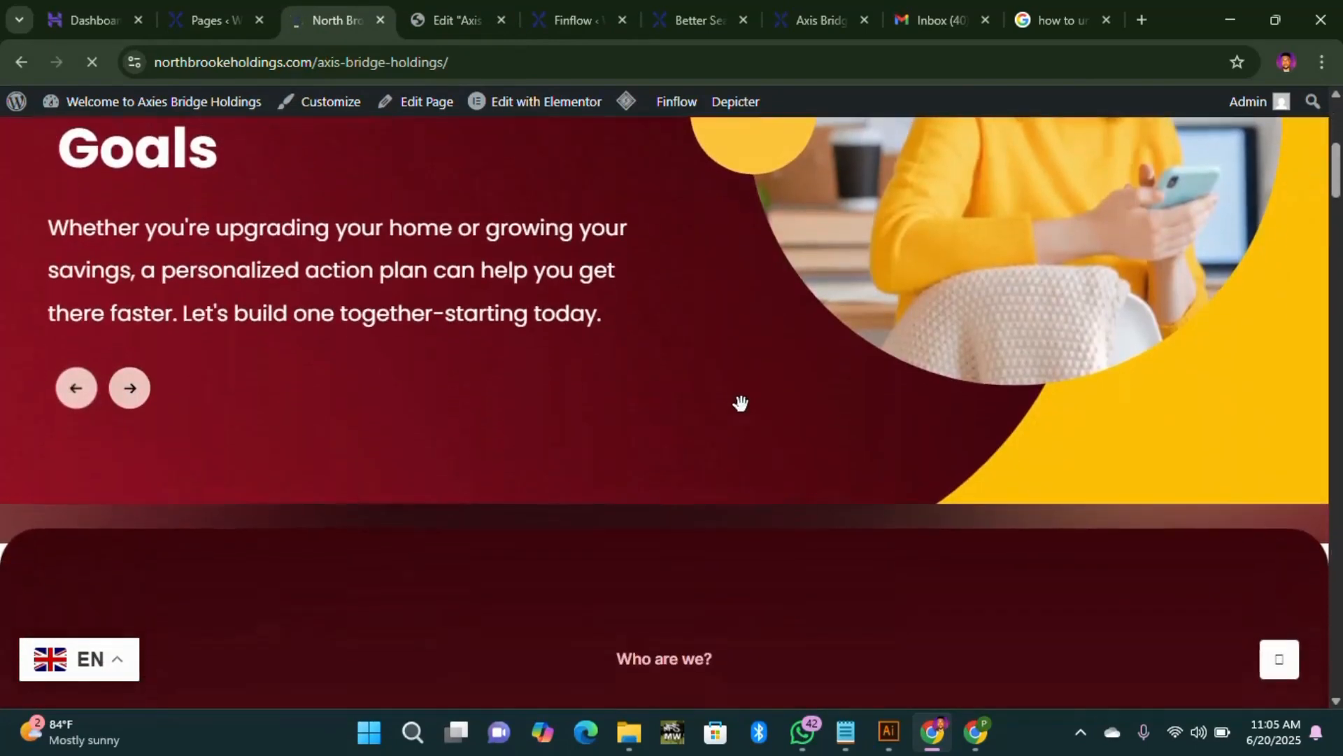
{"action": "scroll", "coordinate": [782, 399], "scroll_direction": "up", "scroll_amount": 5}
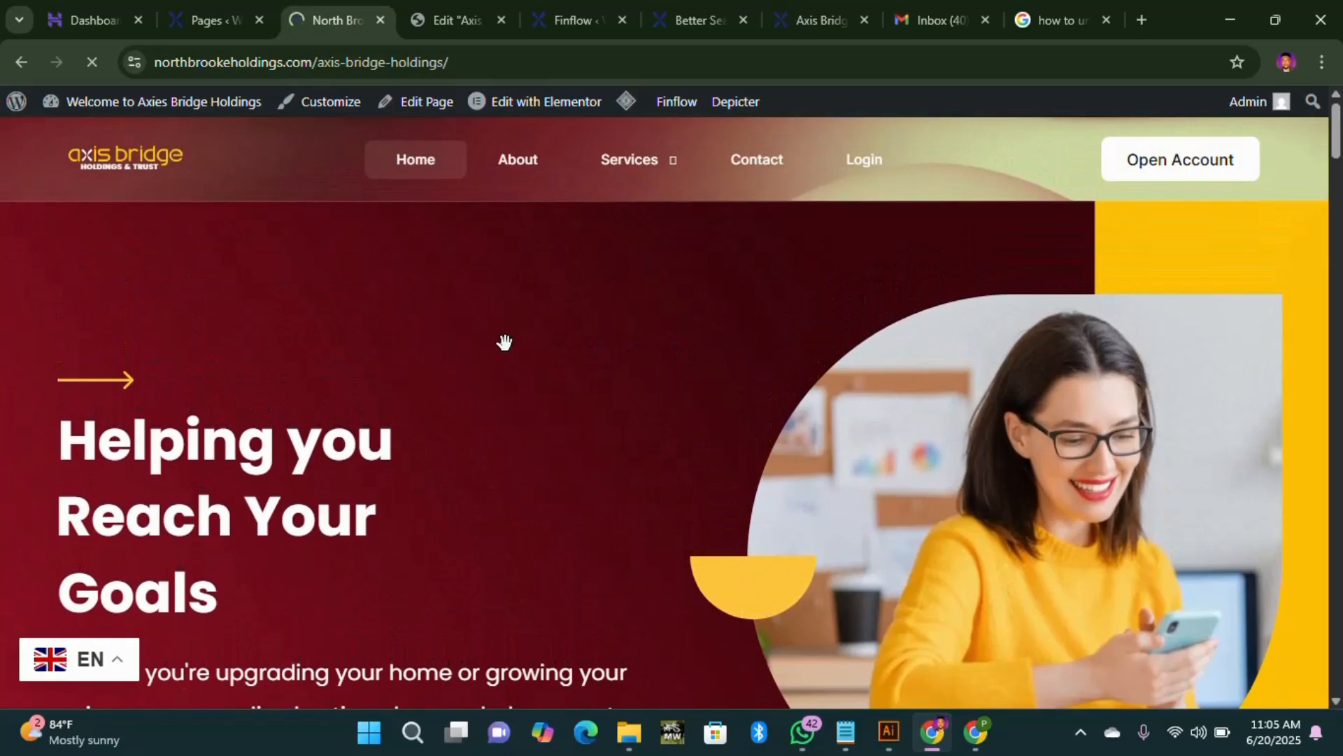
Step: Open the Depicter dashboard in a new tab to view the Corporate 1 and ashman home projects
{"action": "left_click", "coordinate": [212, 35]}
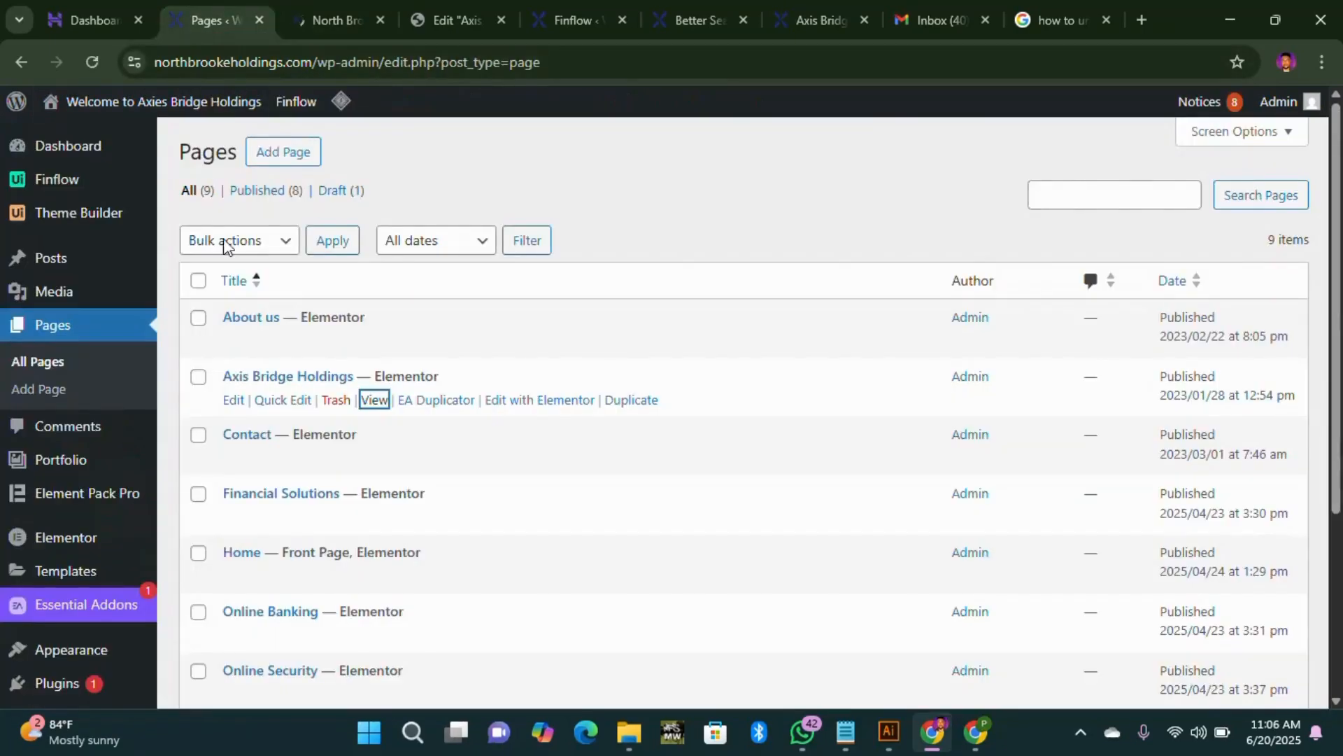
{"action": "scroll", "coordinate": [225, 246], "scroll_direction": "down", "scroll_amount": 4}
{"action": "mouse_move", "coordinate": [76, 619]}
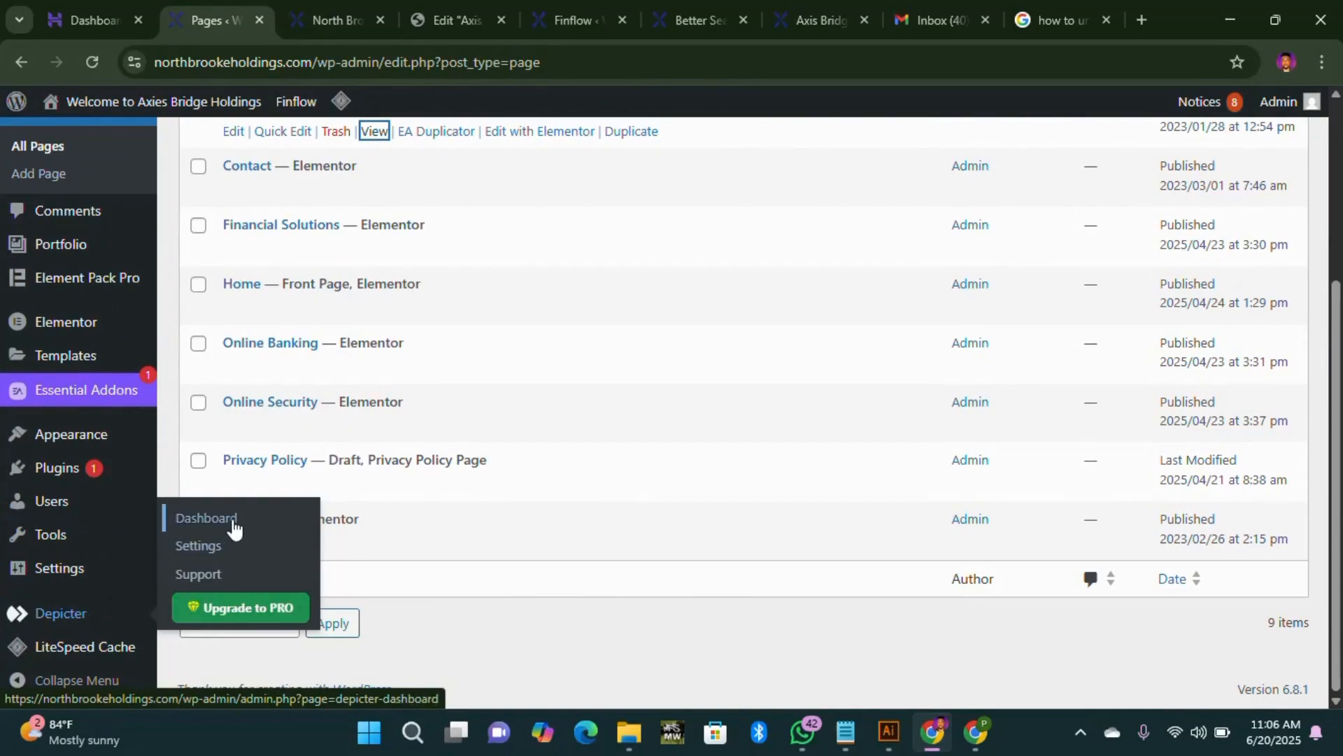
{"action": "middle_click", "coordinate": [203, 529]}
{"action": "left_click", "coordinate": [305, 26]}
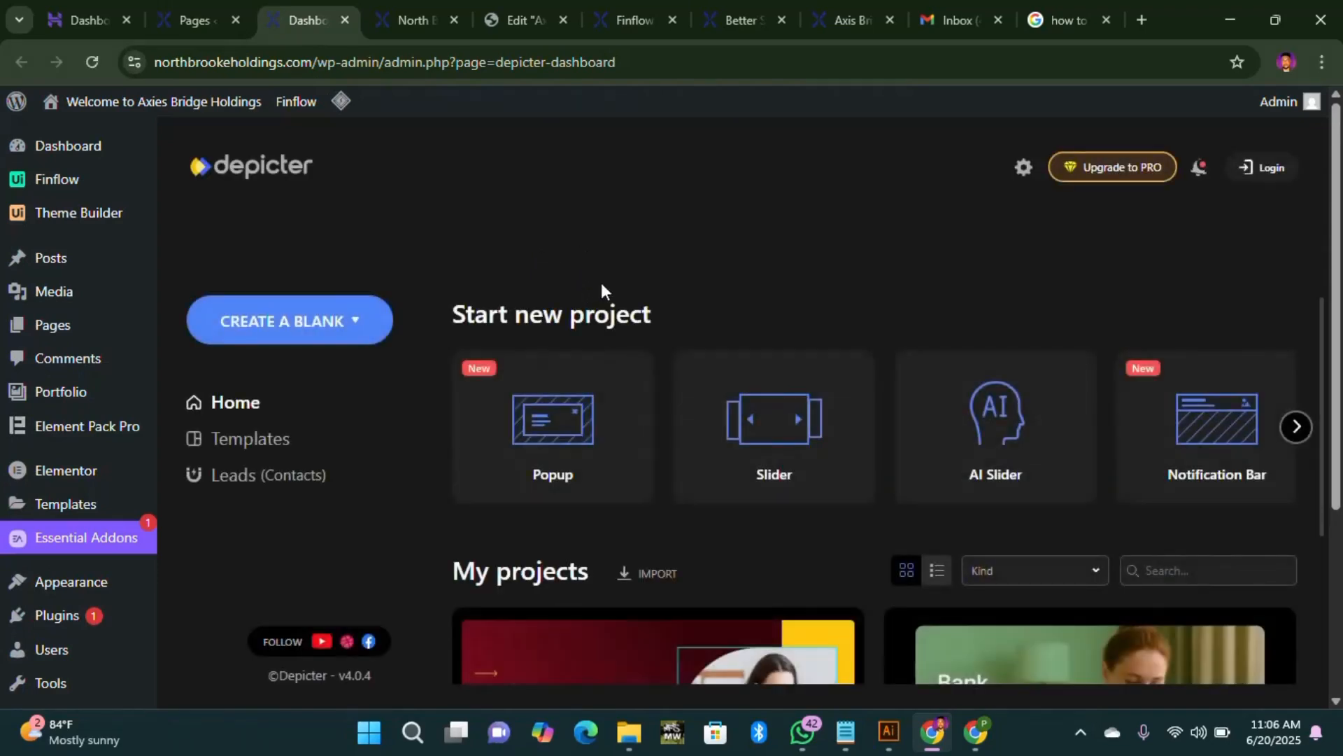
{"action": "scroll", "coordinate": [602, 283], "scroll_direction": "down", "scroll_amount": 3}
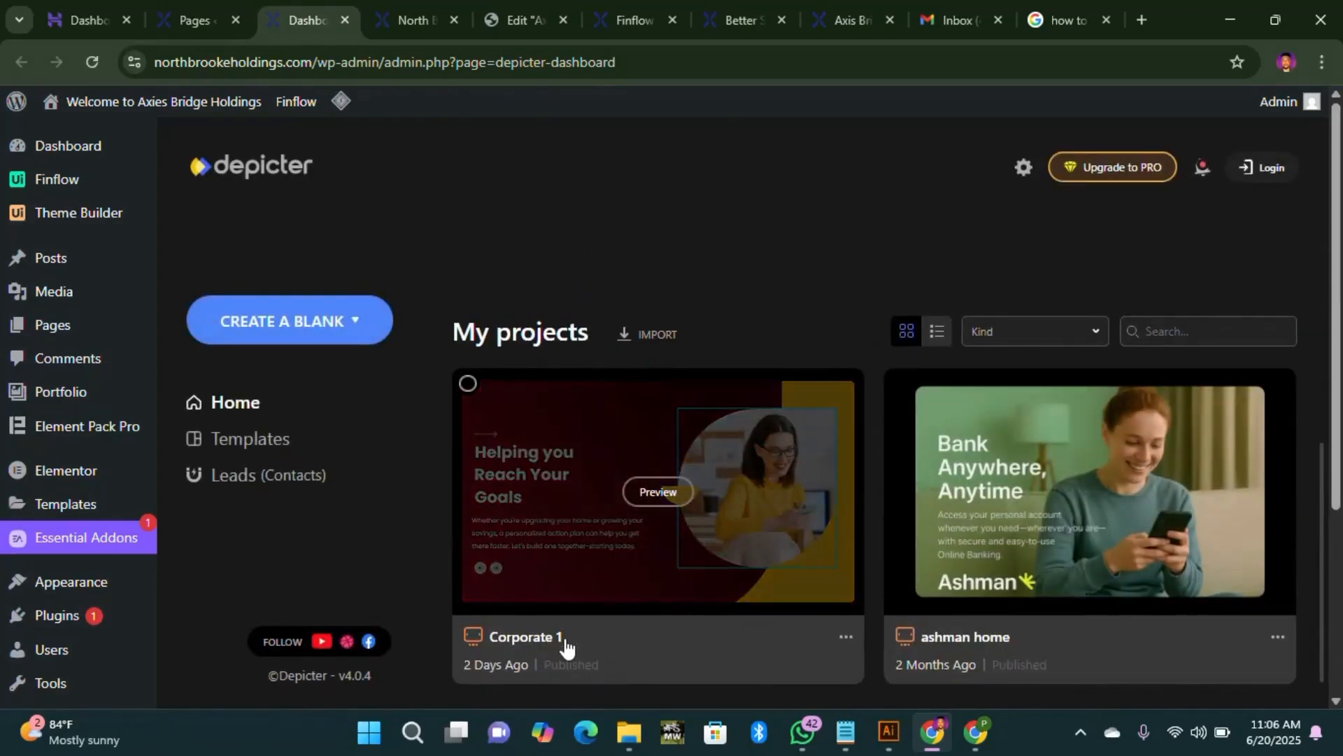
Step: Open Corporate 1 in Desktop view and inspect Slide 1's #9c1127 to #3a040c gradient background
{"action": "left_click", "coordinate": [581, 640]}
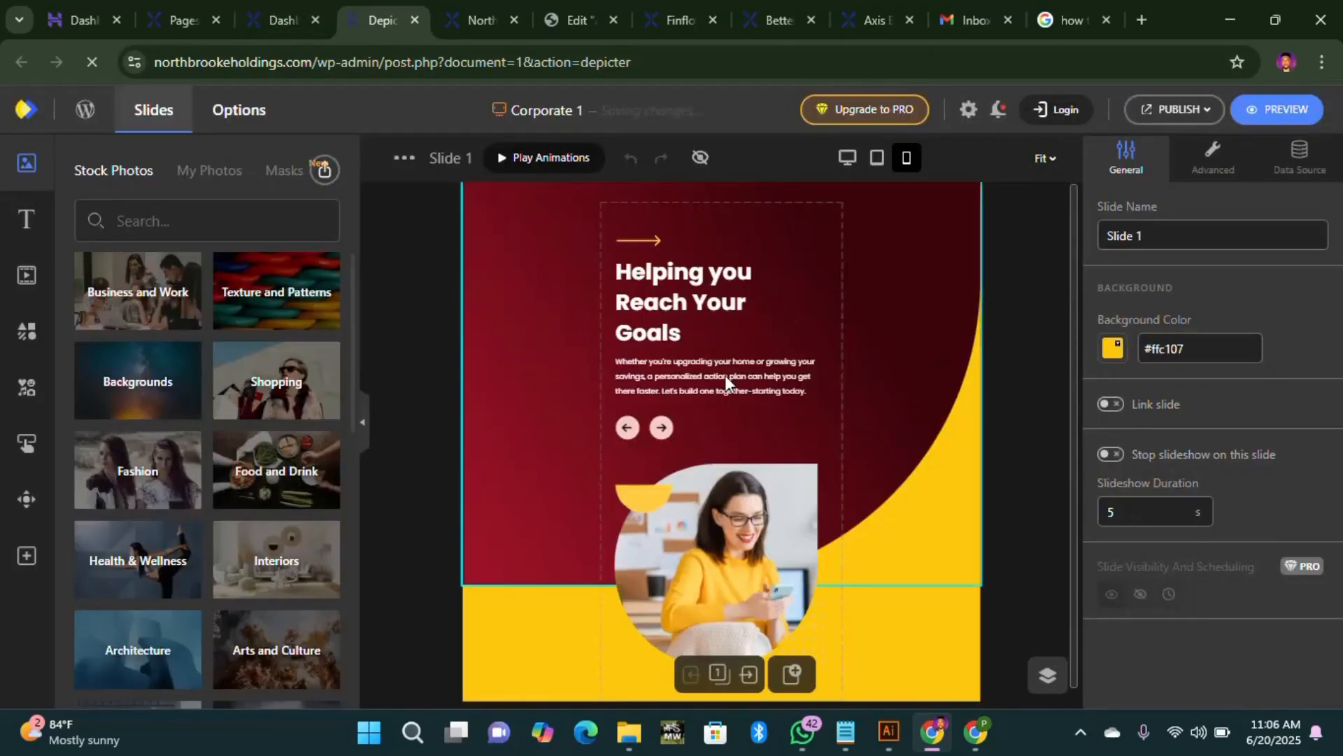
{"action": "left_click", "coordinate": [847, 160]}
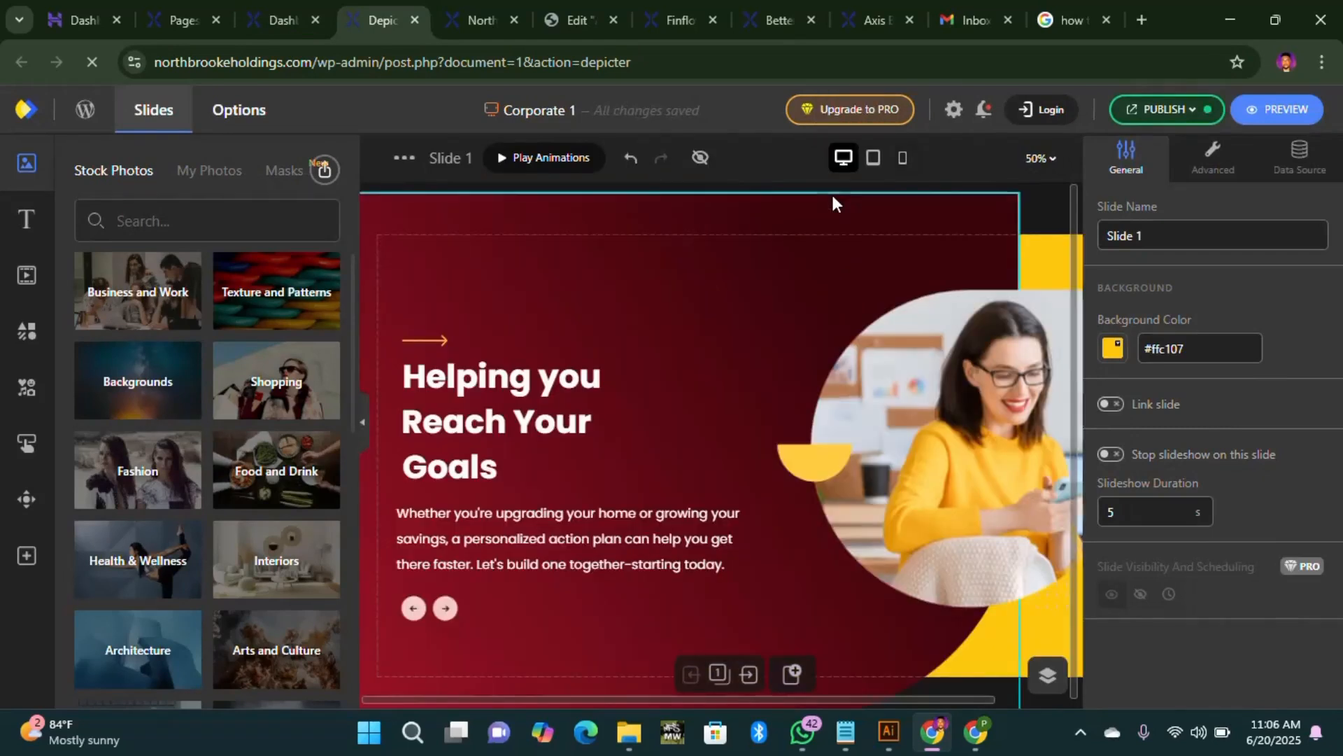
{"action": "left_click", "coordinate": [732, 331]}
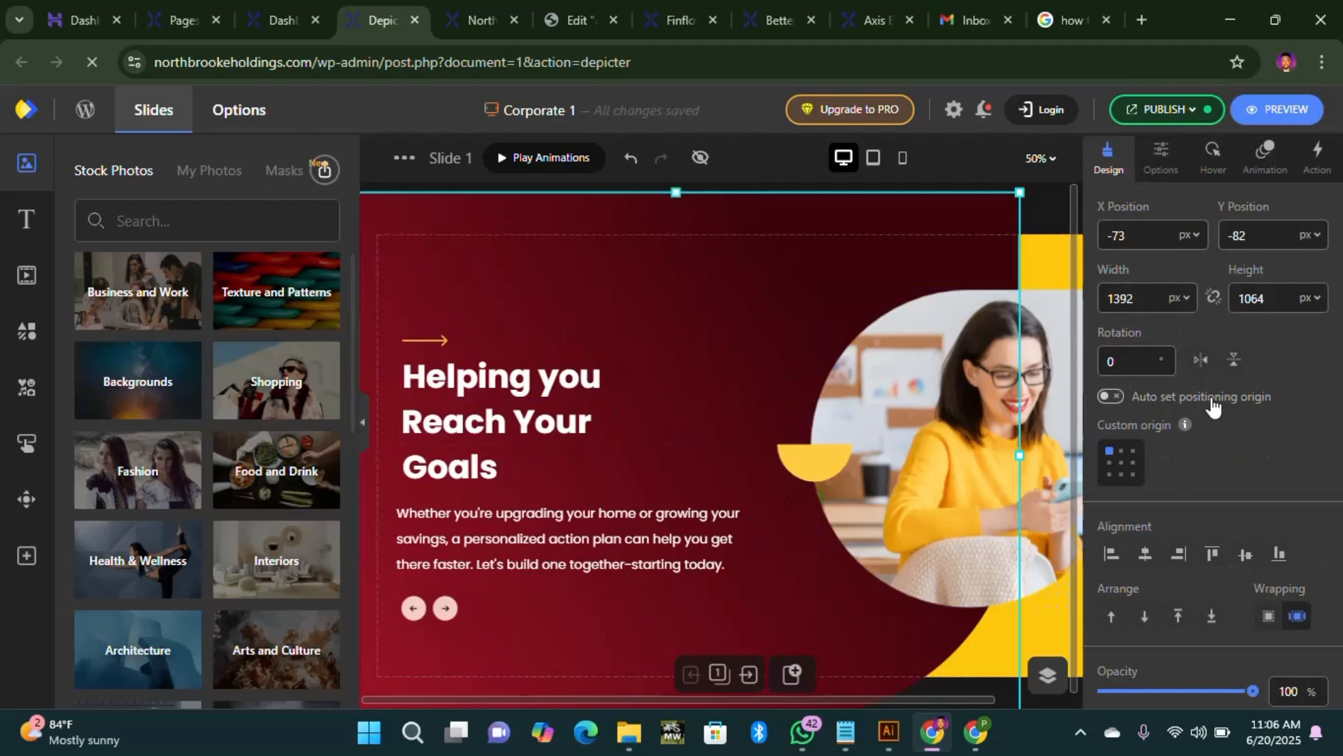
{"action": "scroll", "coordinate": [1200, 407], "scroll_direction": "down", "scroll_amount": 5}
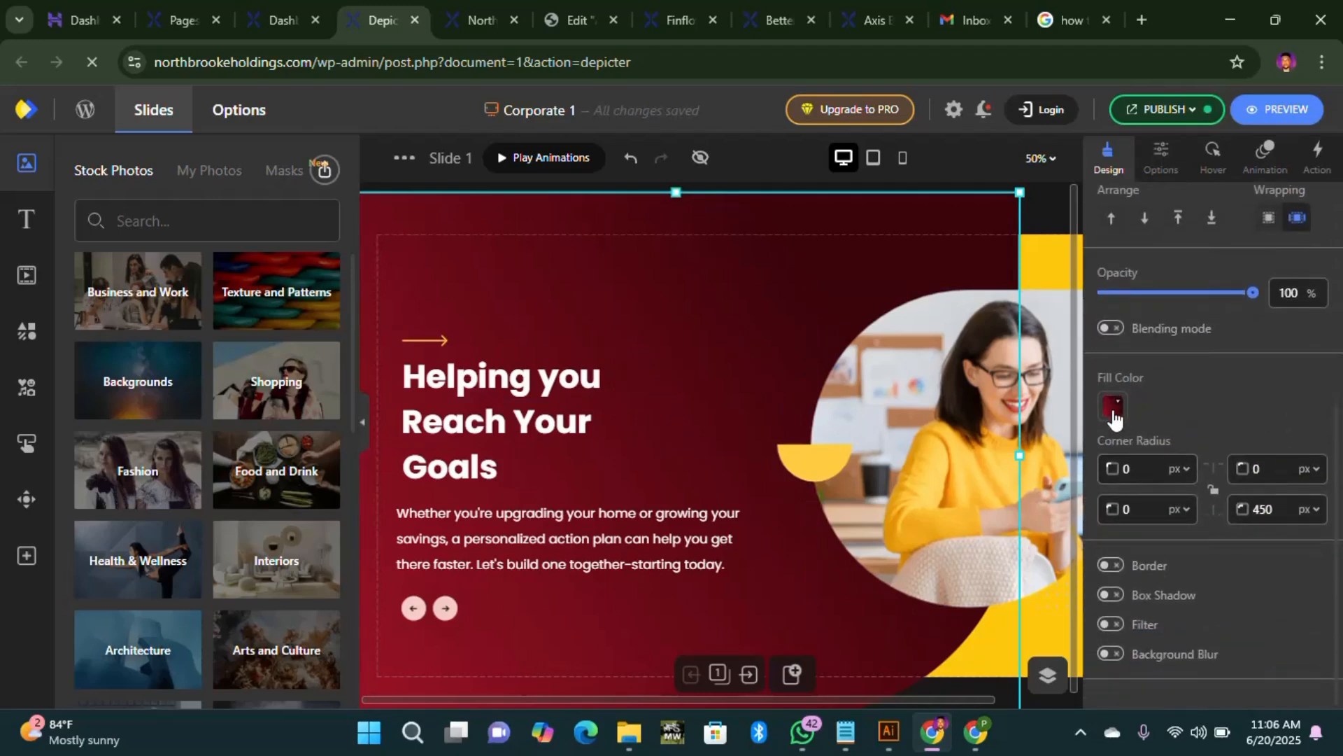
{"action": "left_click", "coordinate": [1113, 407]}
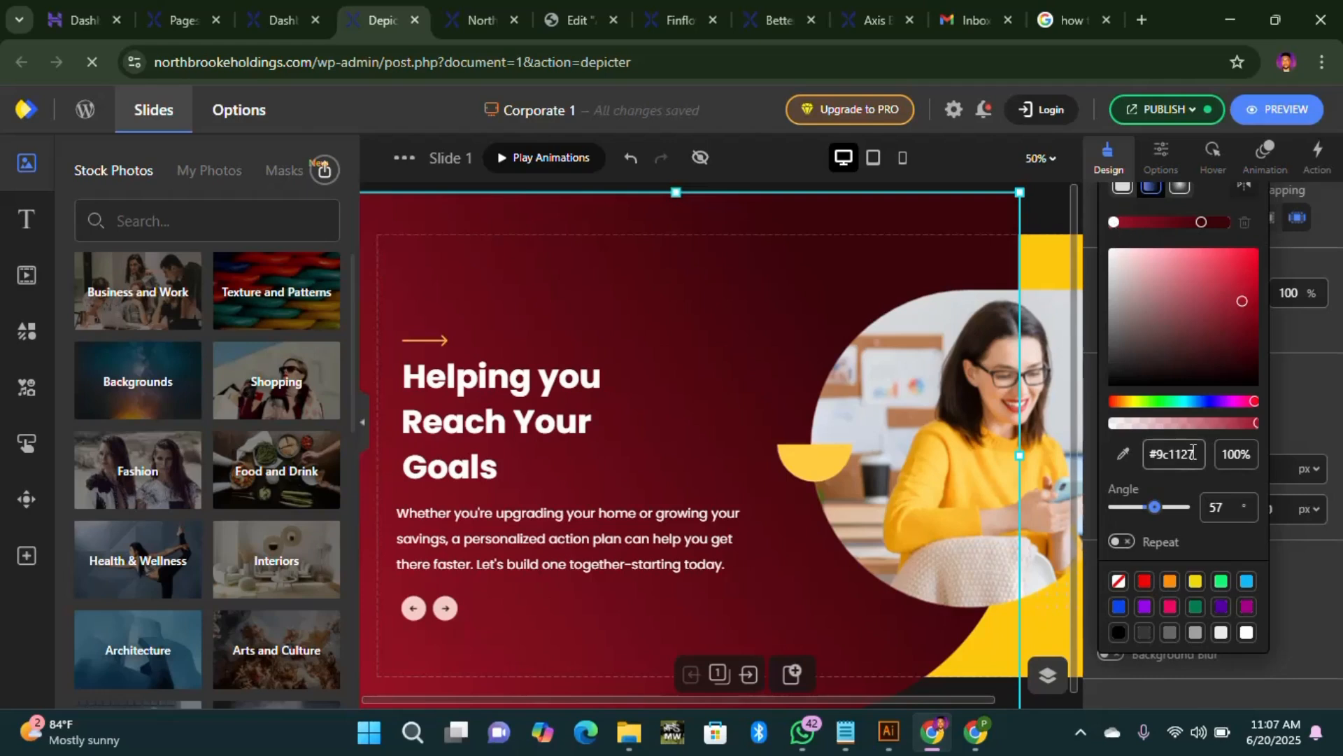
{"action": "left_click", "coordinate": [1202, 224]}
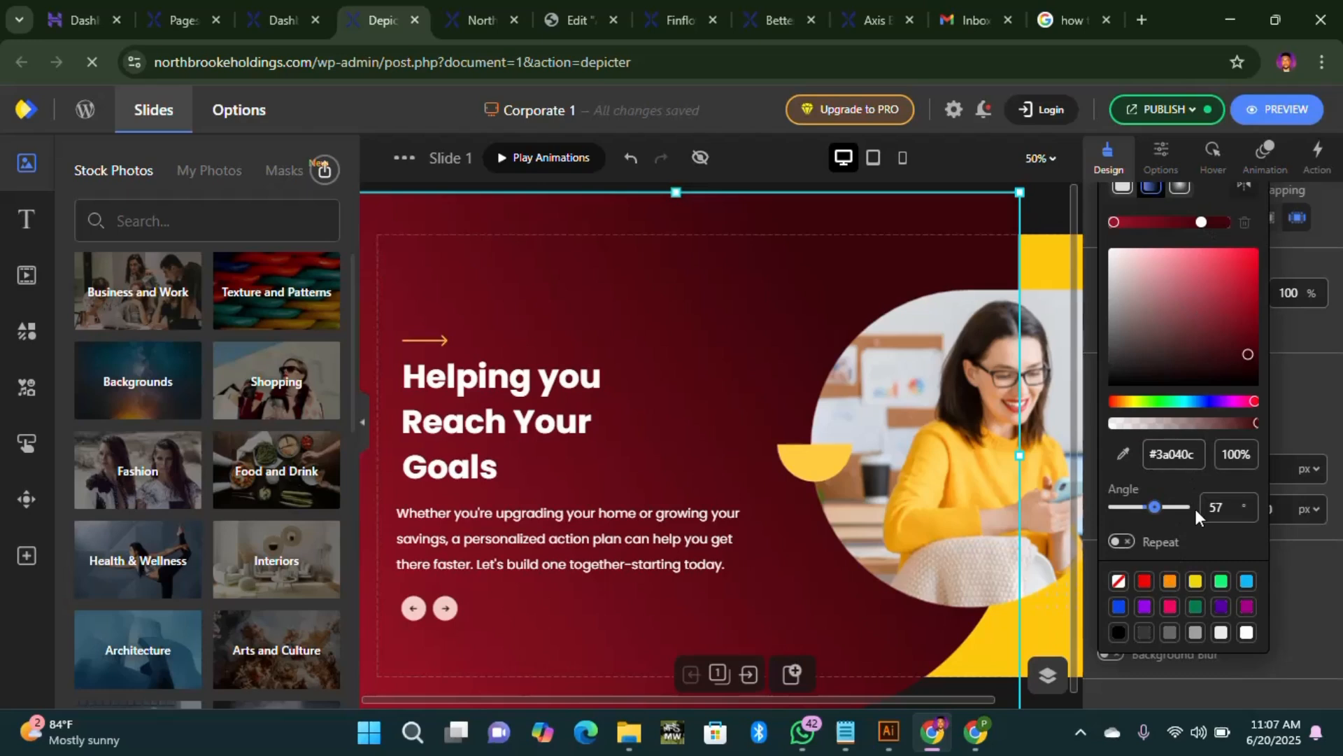
{"action": "left_click", "coordinate": [1039, 268]}
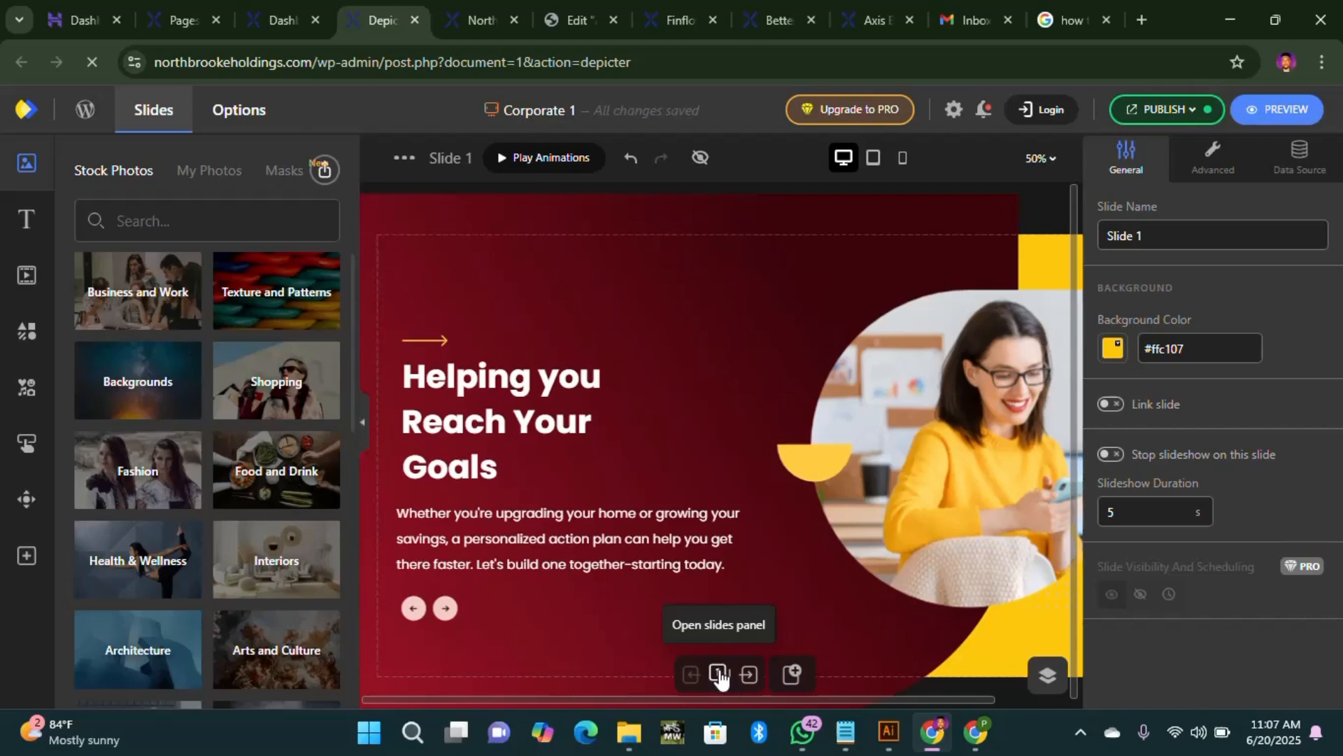
Step: Advance to Slide 3 and inspect the small arrow above its headline
{"action": "left_click", "coordinate": [749, 680]}
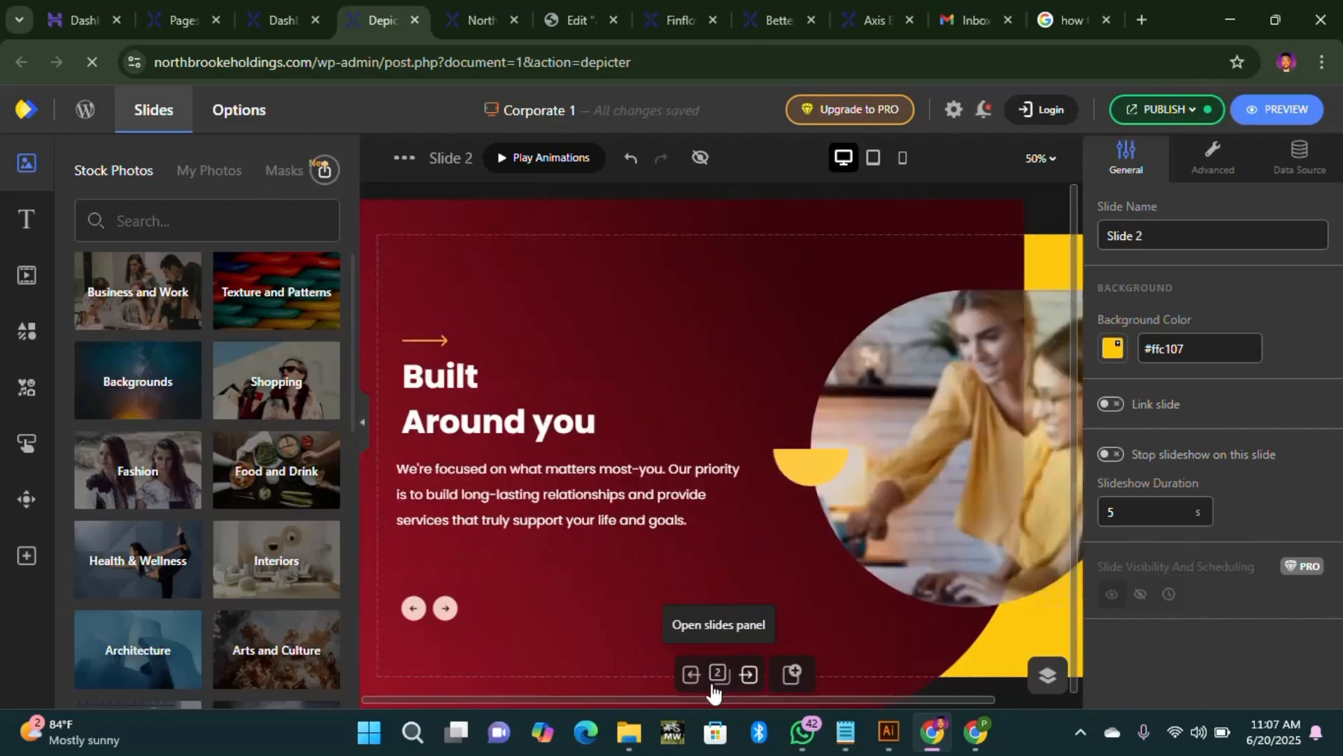
{"action": "left_click", "coordinate": [748, 677]}
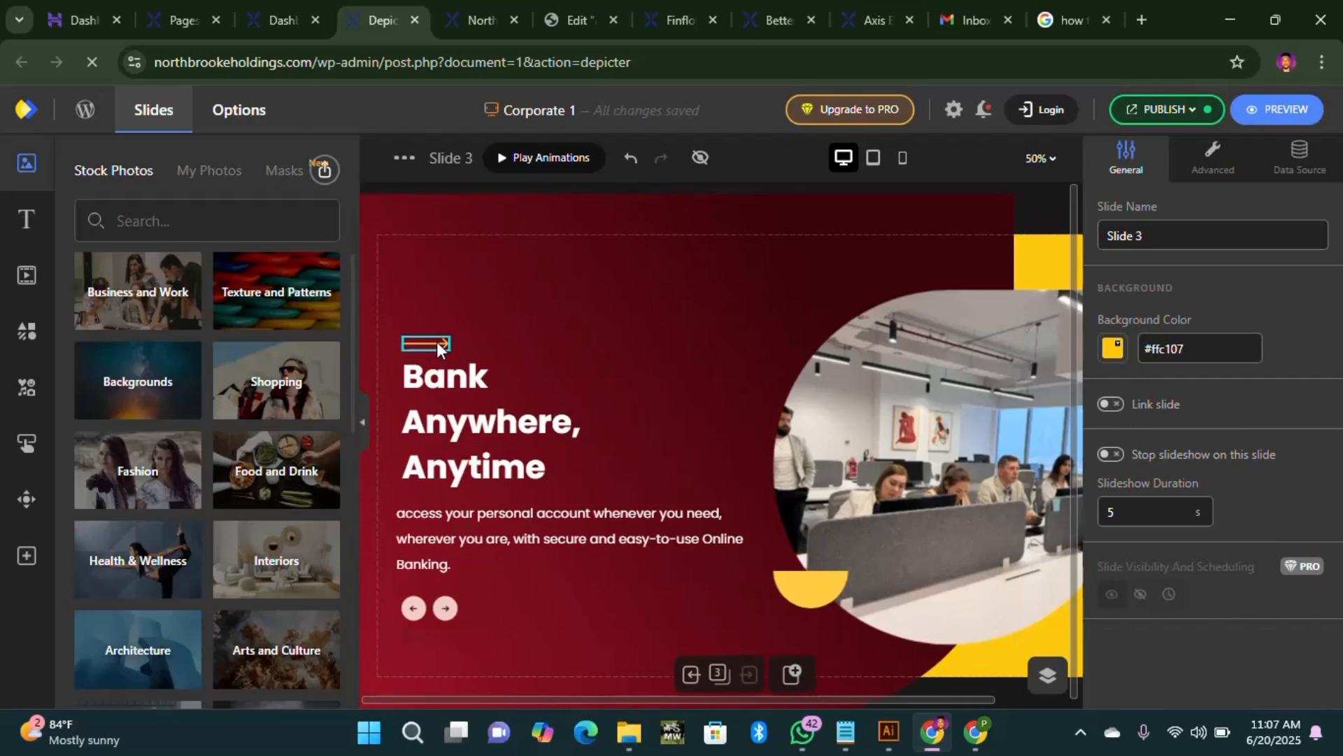
{"action": "mouse_move", "coordinate": [890, 735]}
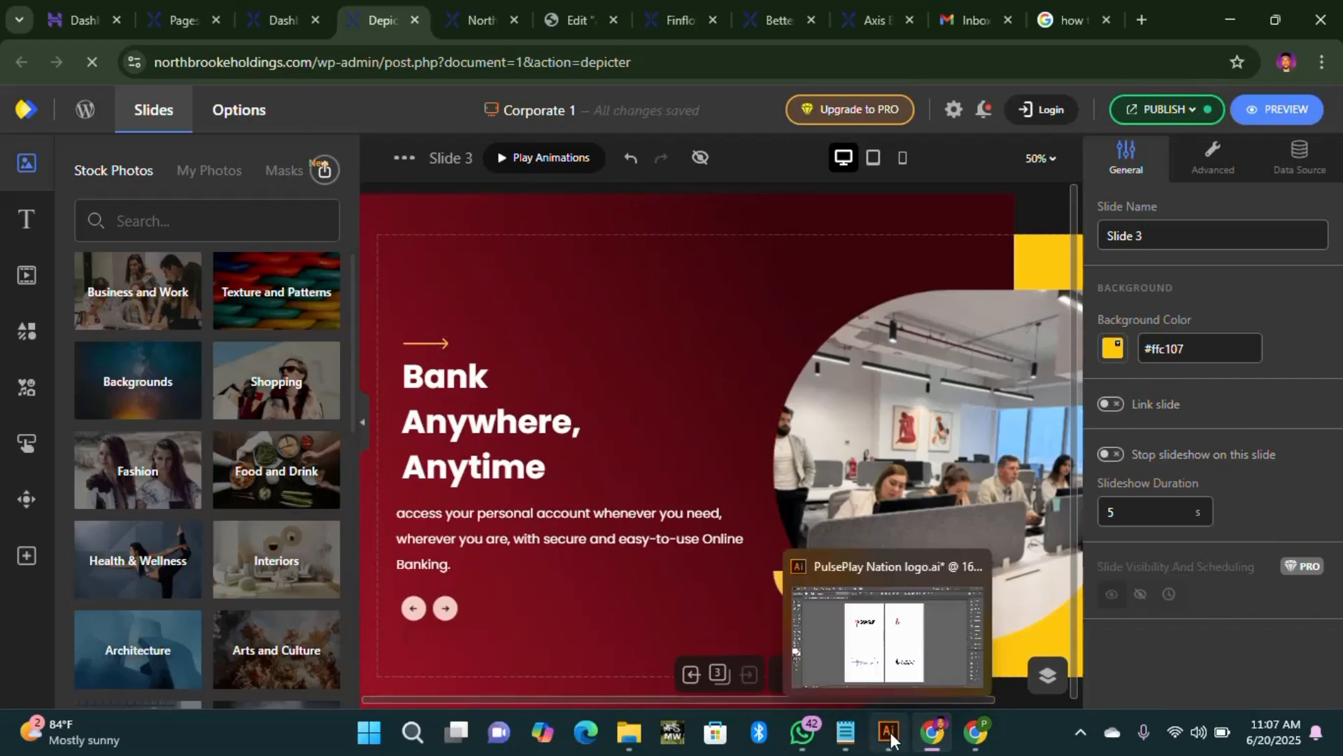
{"action": "left_click", "coordinate": [438, 342]}
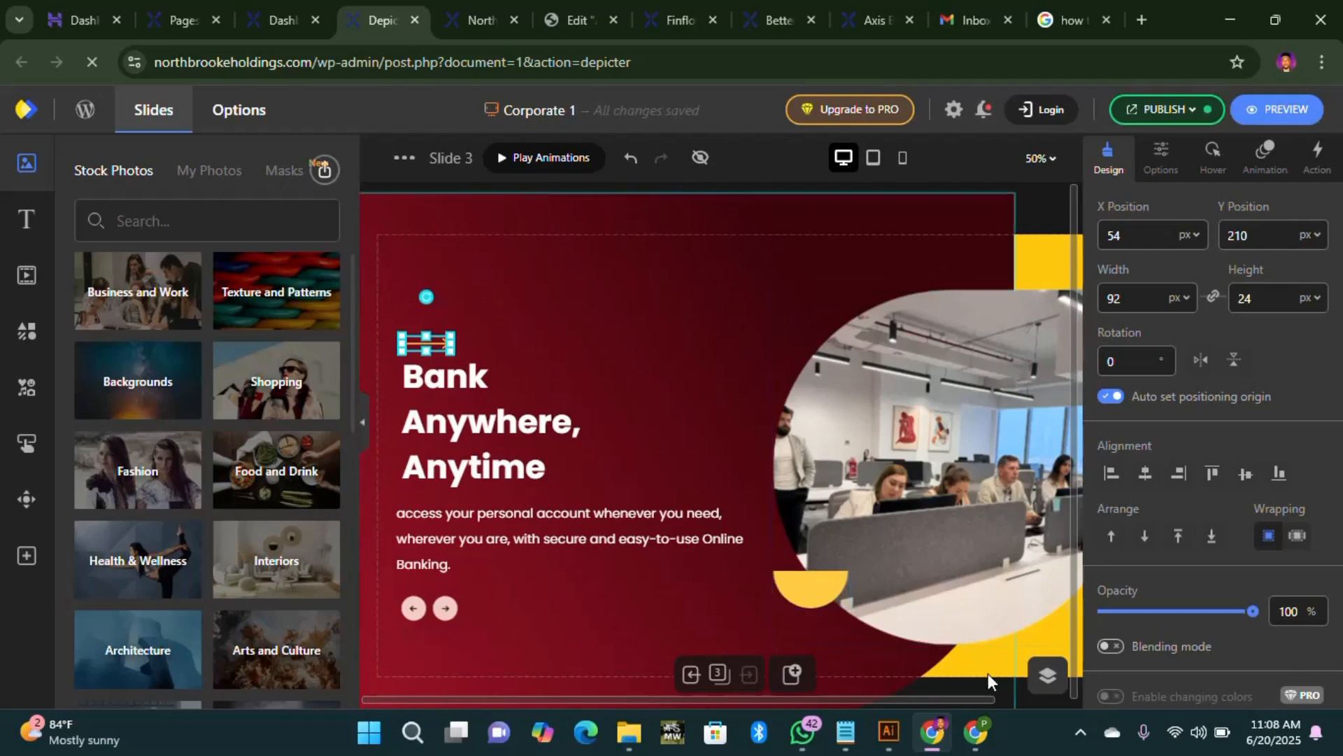
{"action": "left_click", "coordinate": [1041, 246]}
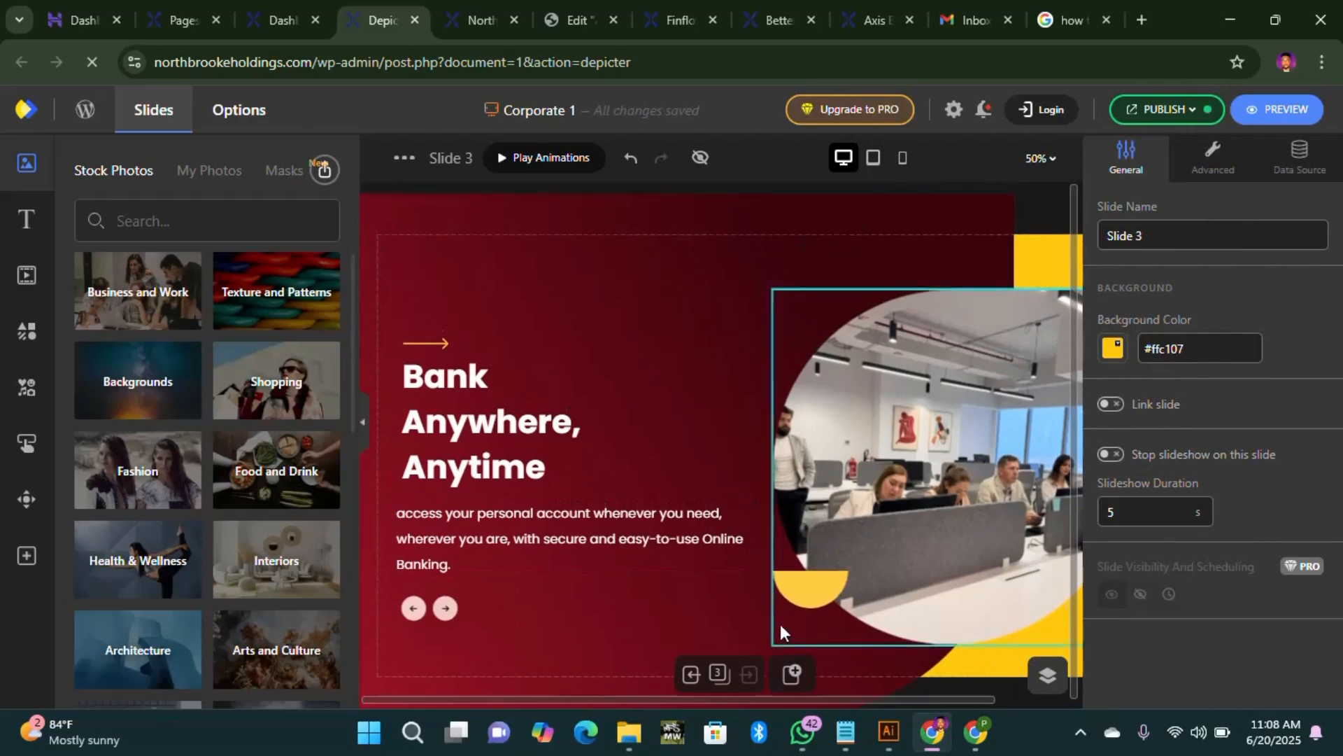
Step: Preview Slide 3's Tablet, Mobile and Desktop layouts, ending on Tablet
{"action": "left_click", "coordinate": [874, 158]}
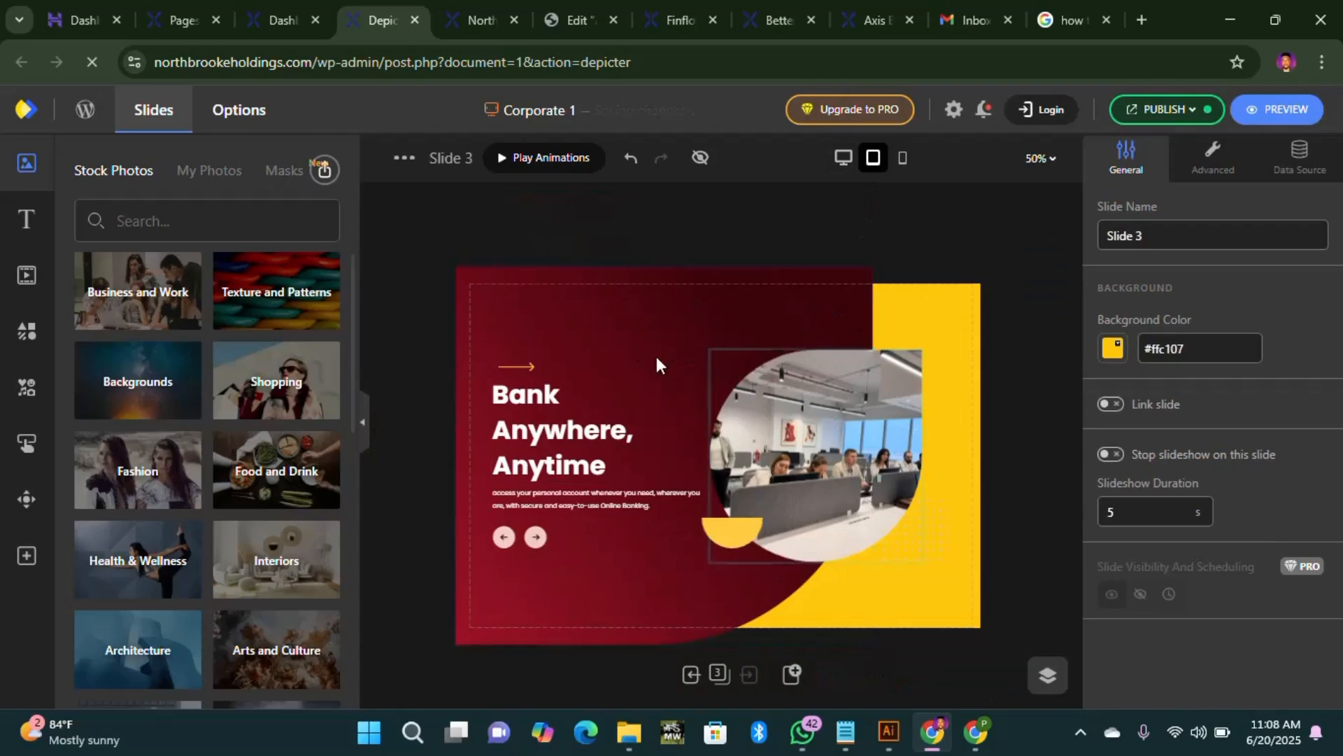
{"action": "left_click", "coordinate": [903, 160]}
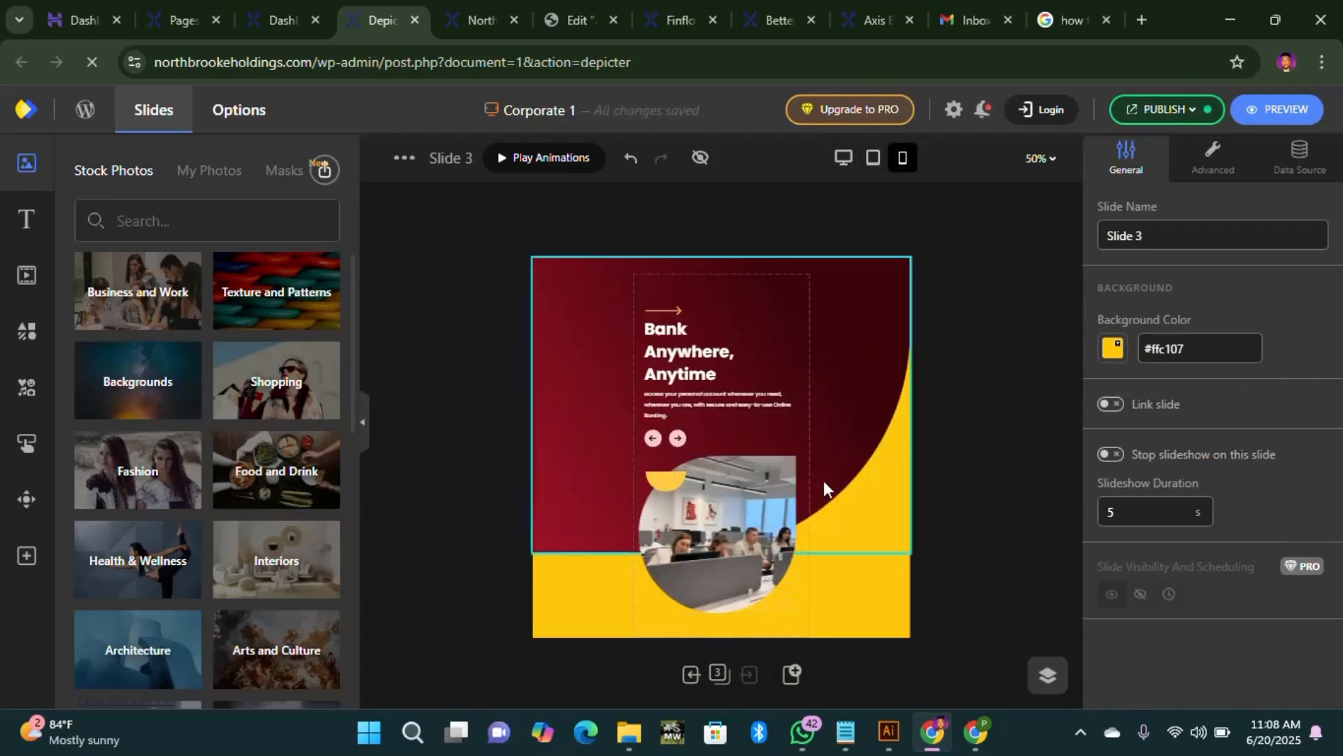
{"action": "left_click", "coordinate": [843, 161]}
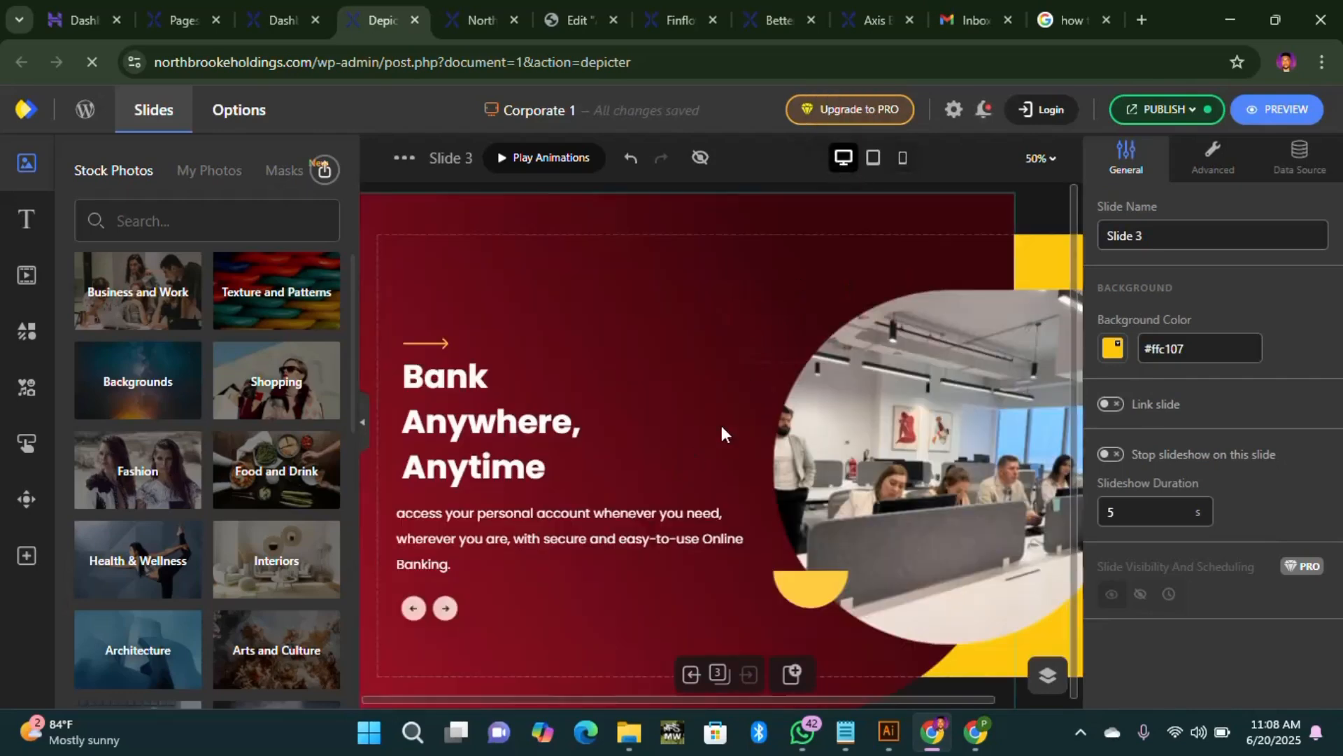
{"action": "left_click", "coordinate": [874, 164]}
{"action": "left_click", "coordinate": [903, 168]}
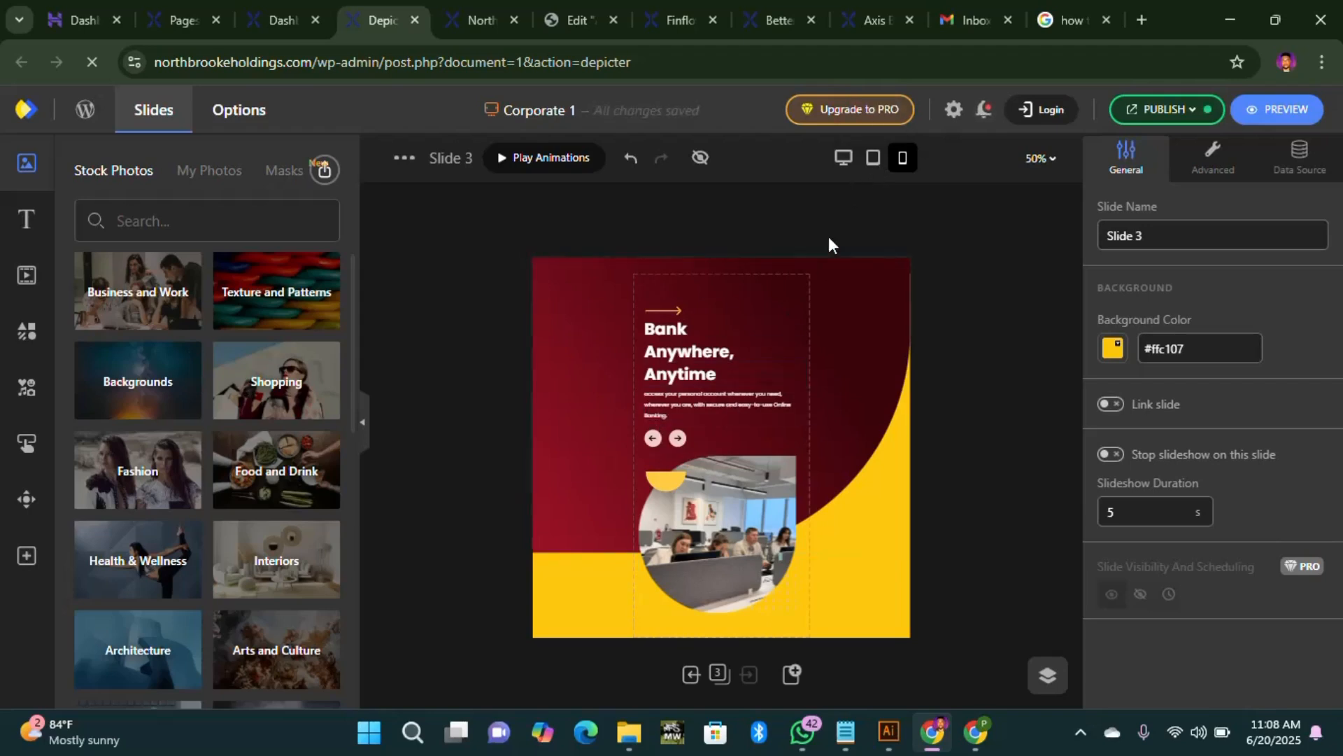
{"action": "left_click", "coordinate": [873, 162]}
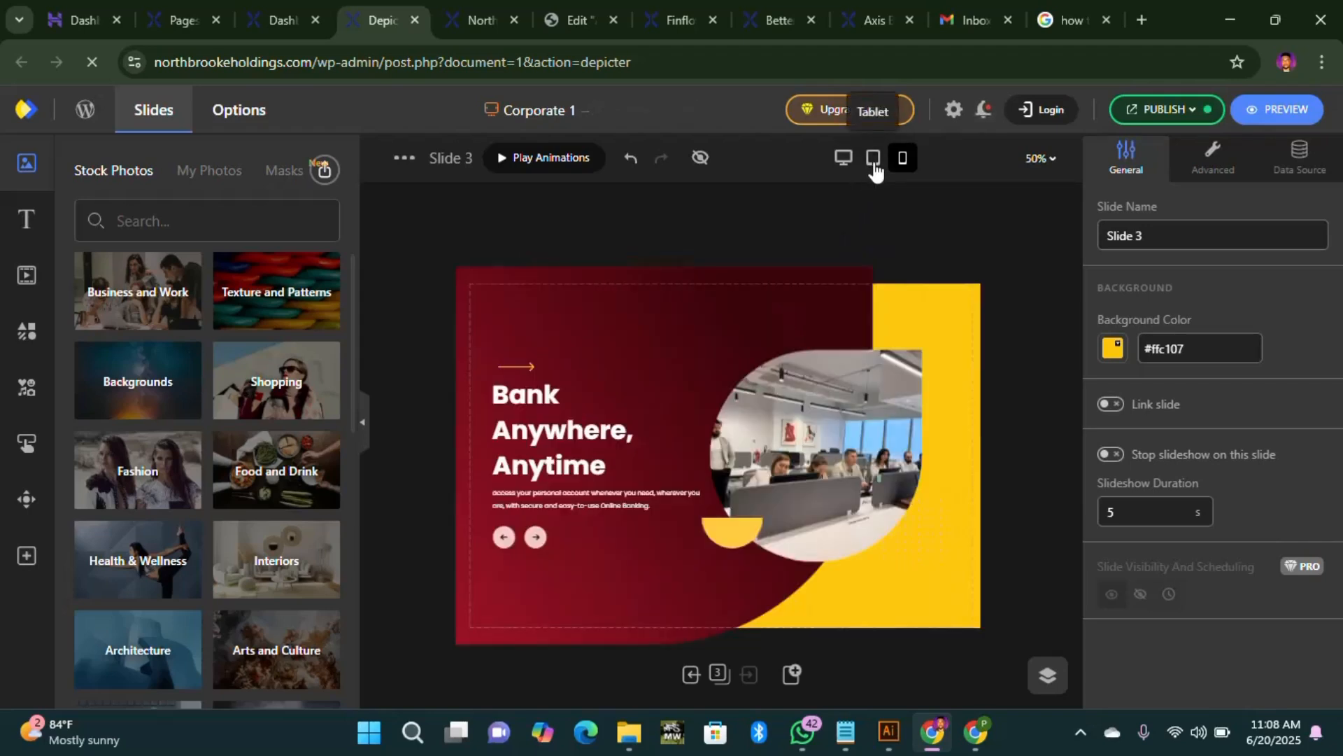
Step: Show Corporate 1's PUBLISH options, then close Depicter and return to the Elementor editor
{"action": "left_click", "coordinate": [1204, 112]}
{"action": "left_click", "coordinate": [1081, 274]}
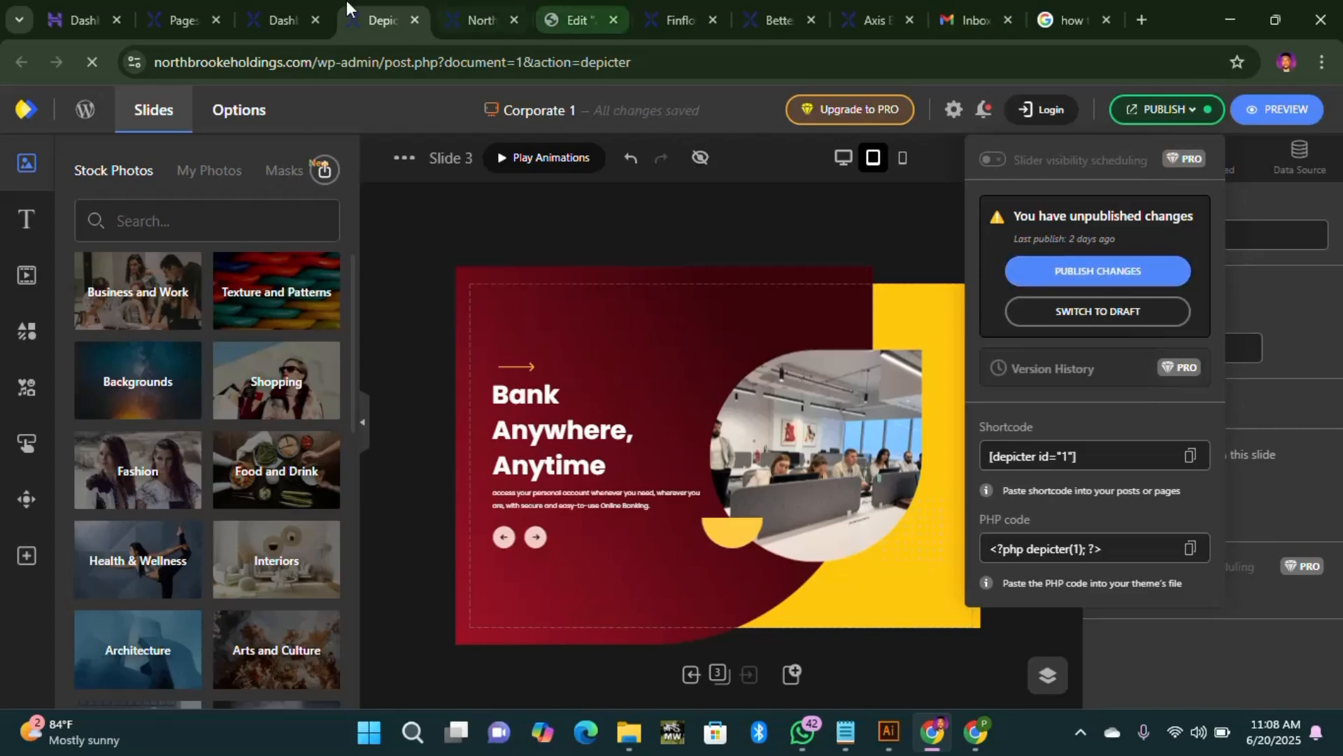
{"action": "left_click", "coordinate": [416, 20]}
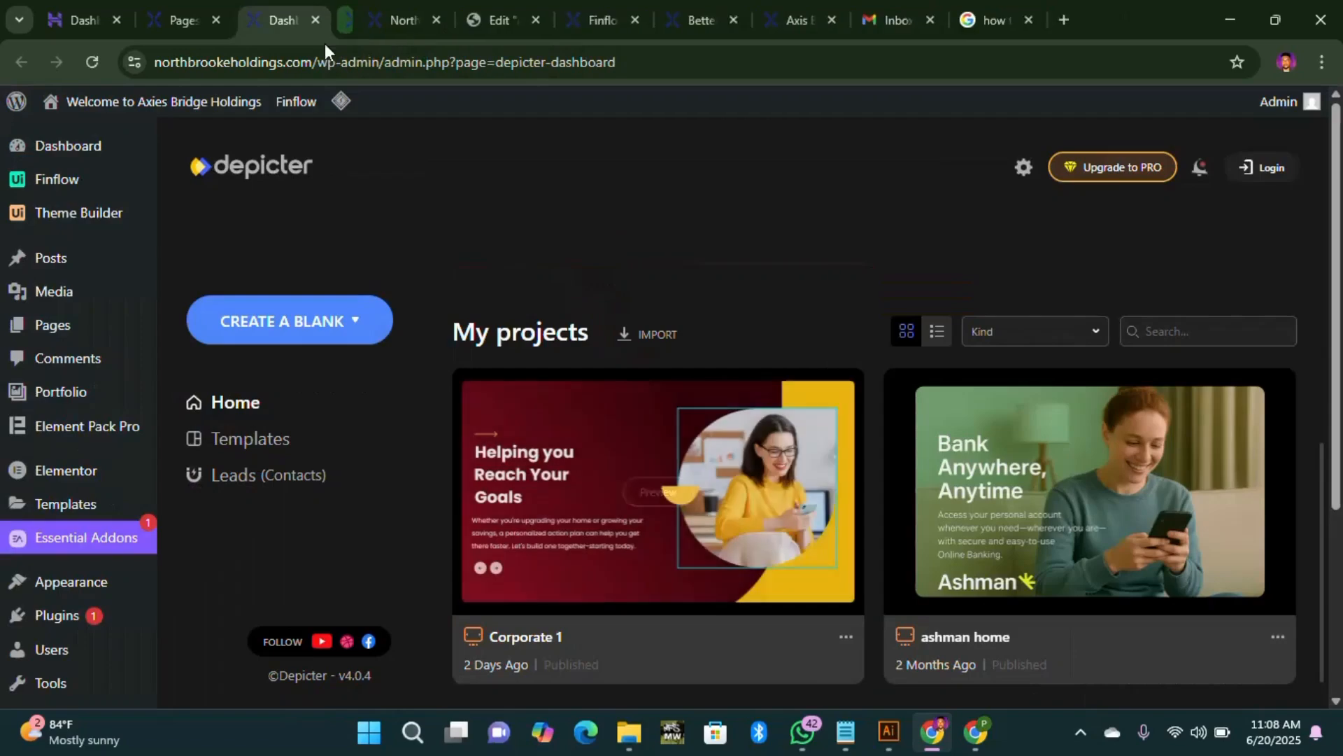
{"action": "left_click", "coordinate": [468, 21]}
Step: Scroll to the top of the Axis Bridge homepage and select the hero container with the slider
{"action": "scroll", "coordinate": [769, 434], "scroll_direction": "up", "scroll_amount": 10}
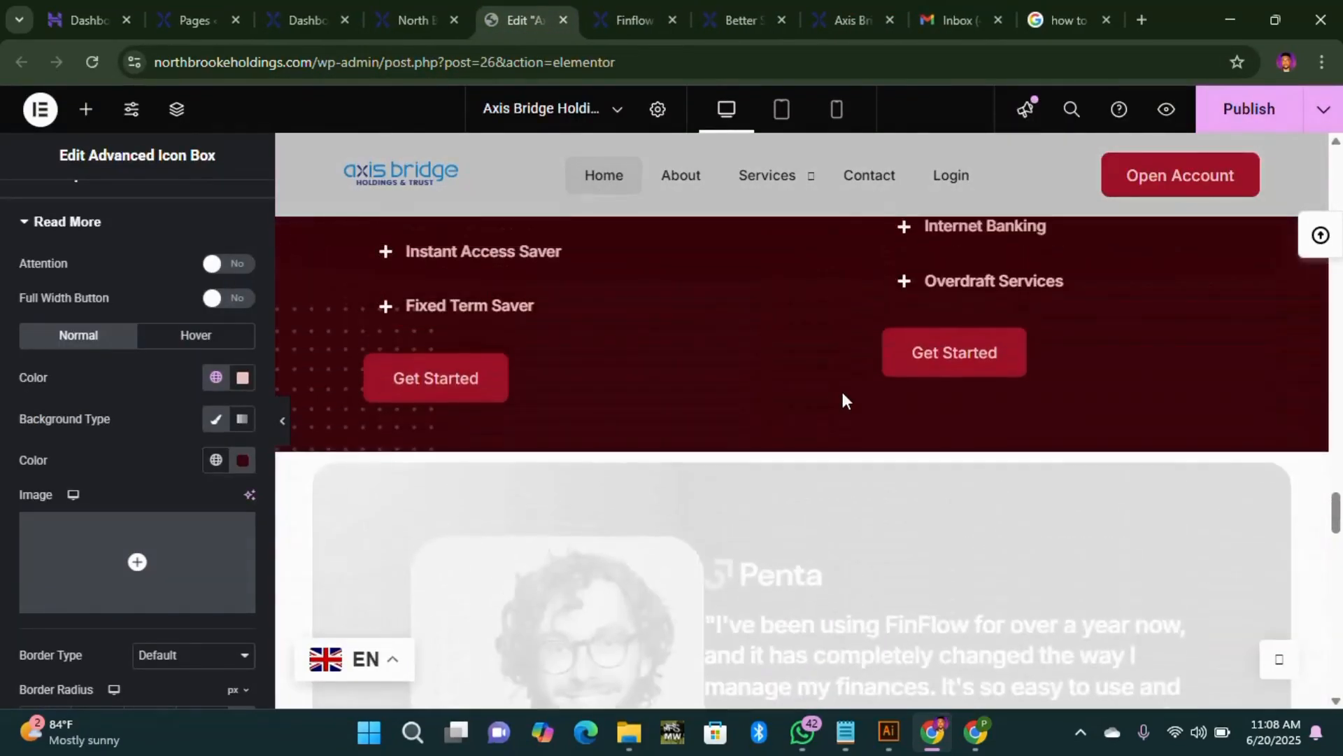
{"action": "scroll", "coordinate": [842, 399], "scroll_direction": "up", "scroll_amount": 15}
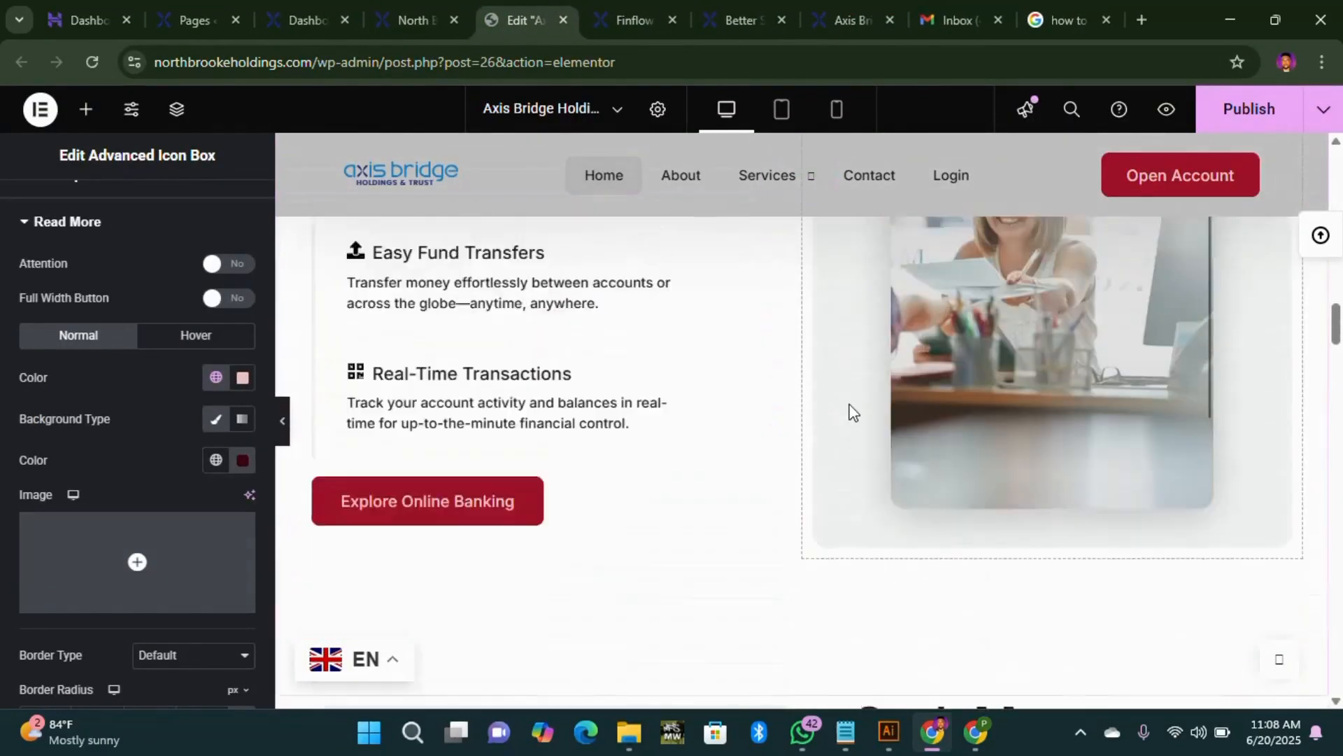
{"action": "scroll", "coordinate": [852, 409], "scroll_direction": "up", "scroll_amount": 10}
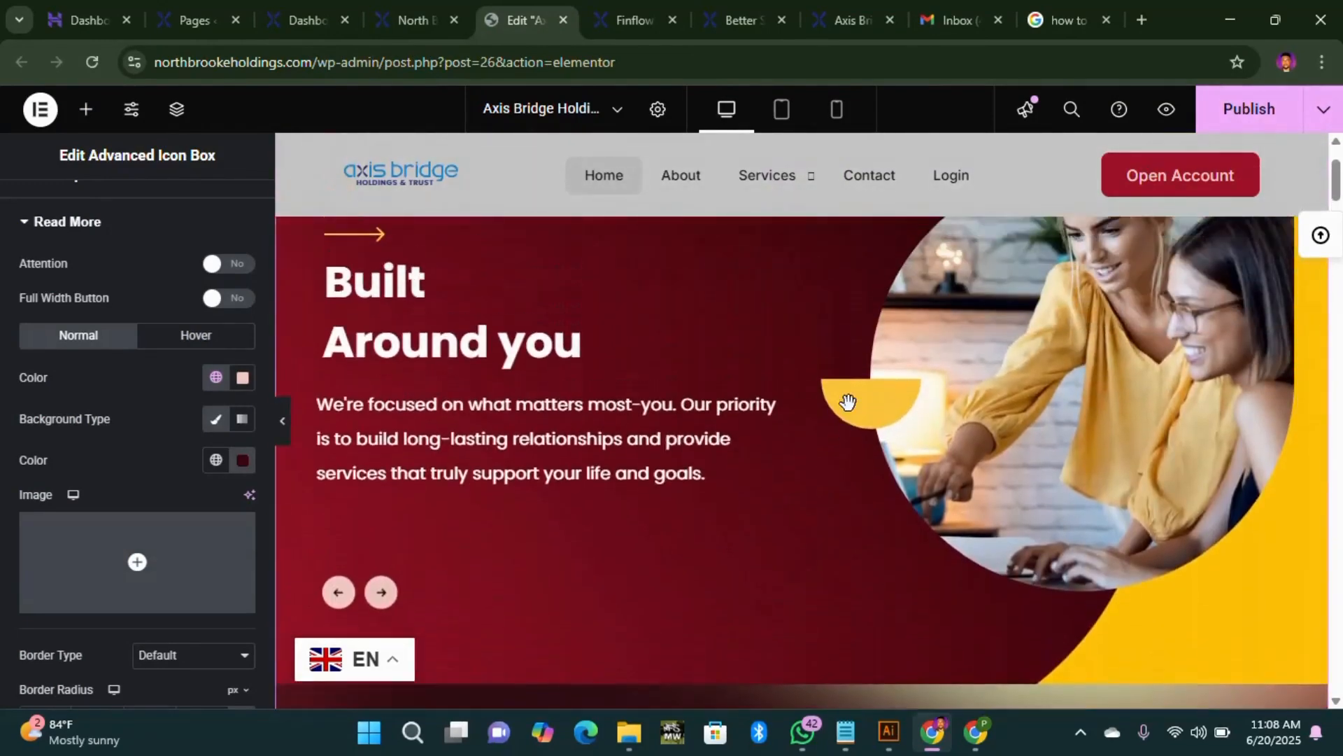
{"action": "scroll", "coordinate": [848, 400], "scroll_direction": "up", "scroll_amount": 3}
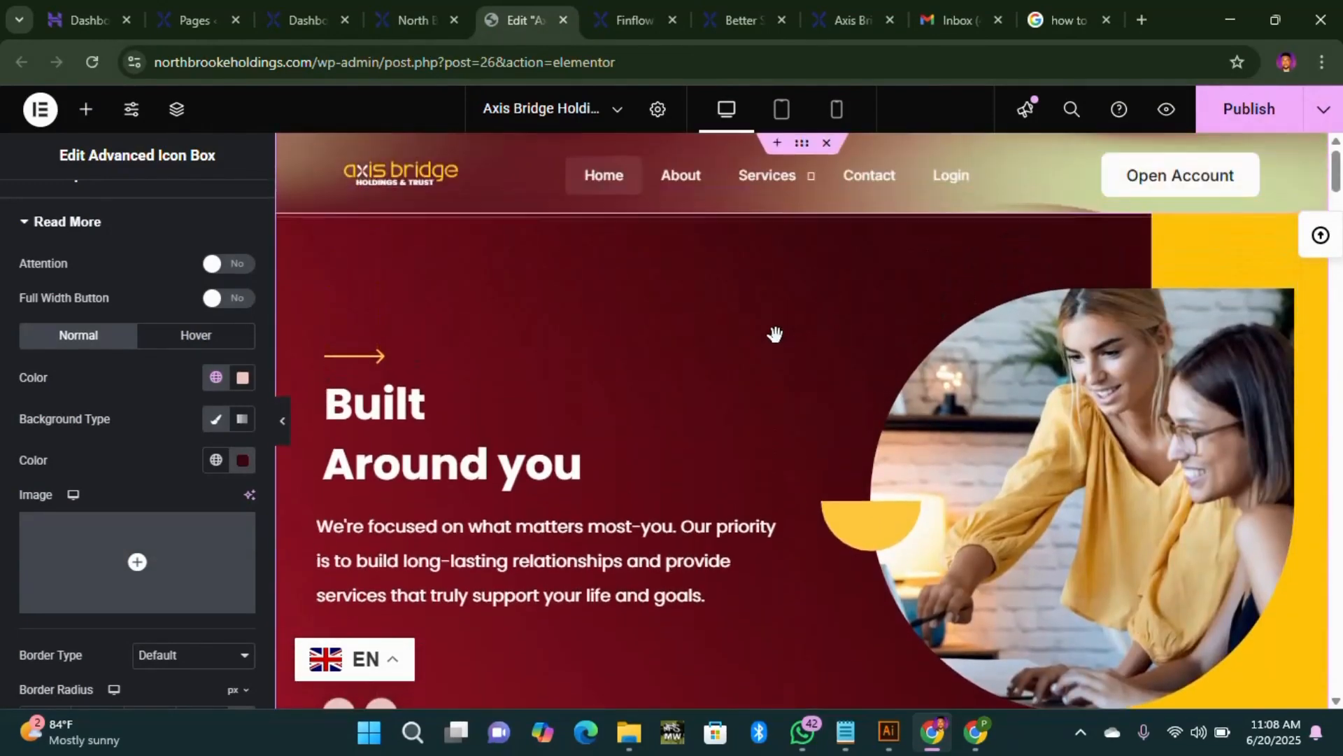
{"action": "left_click", "coordinate": [804, 155]}
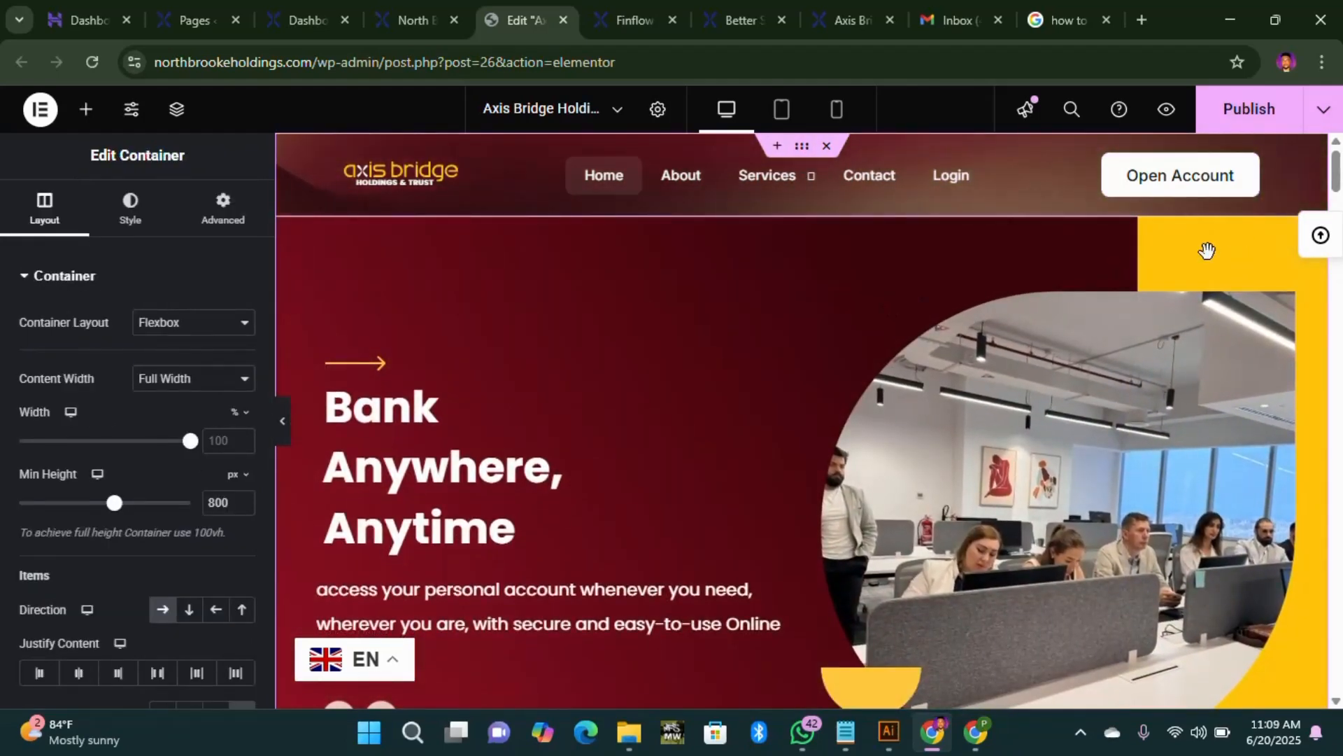
Step: Select the Depicter Slider widget and confirm Corporate 1 stays the chosen slider
{"action": "left_click", "coordinate": [1008, 242]}
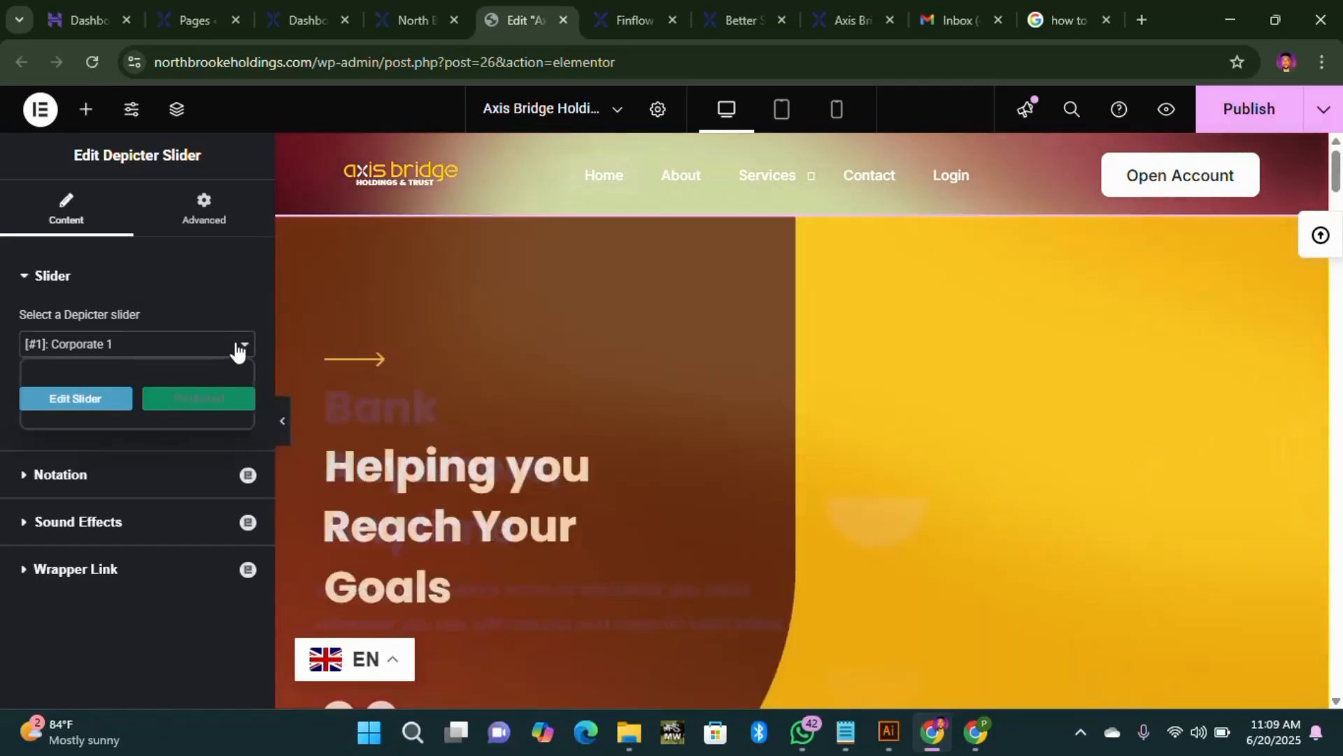
{"action": "left_click", "coordinate": [236, 345]}
{"action": "left_click", "coordinate": [237, 348]}
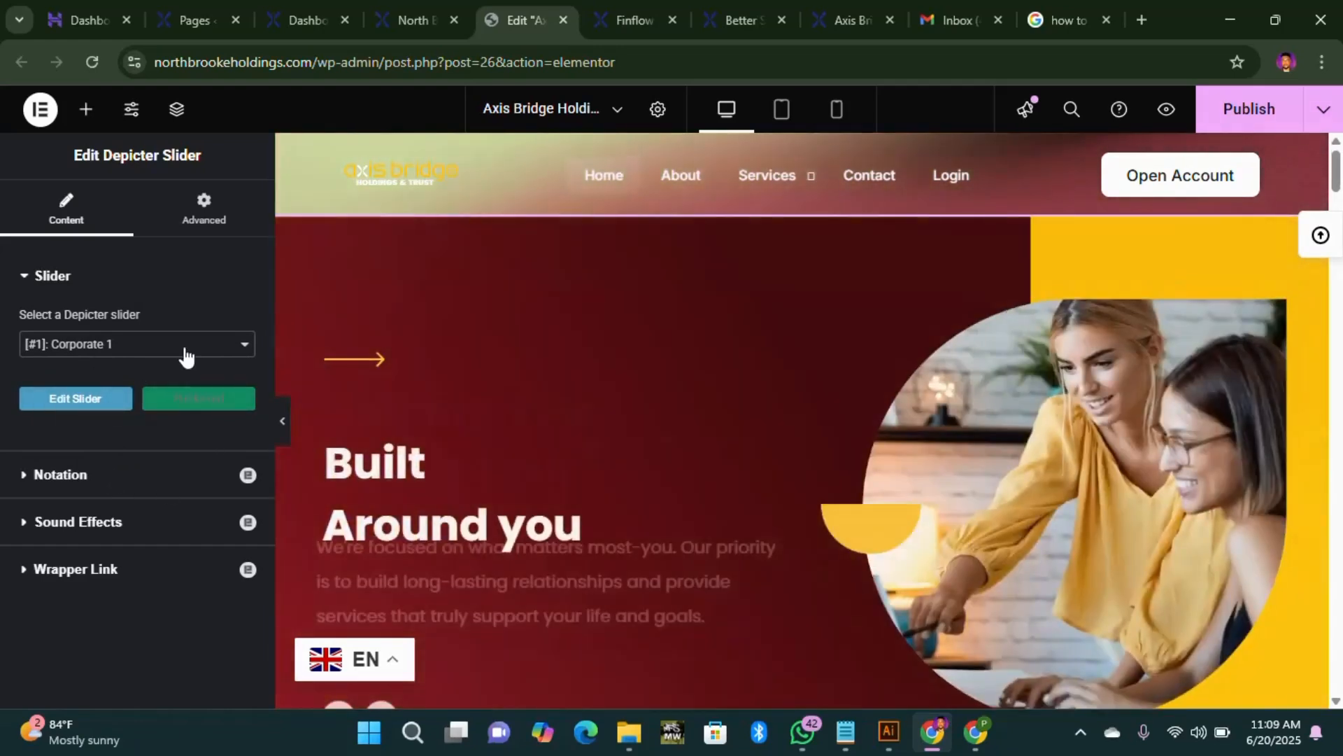
{"action": "left_click", "coordinate": [185, 344]}
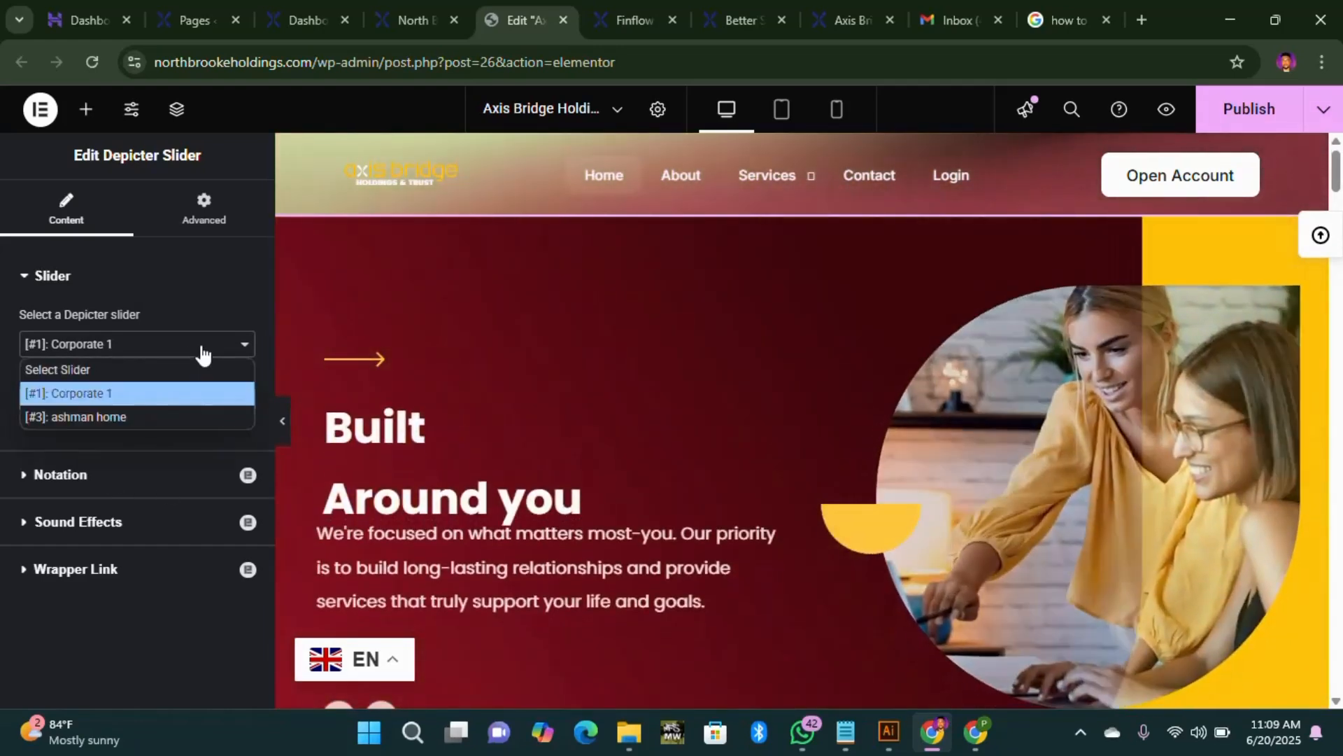
{"action": "left_click", "coordinate": [163, 393]}
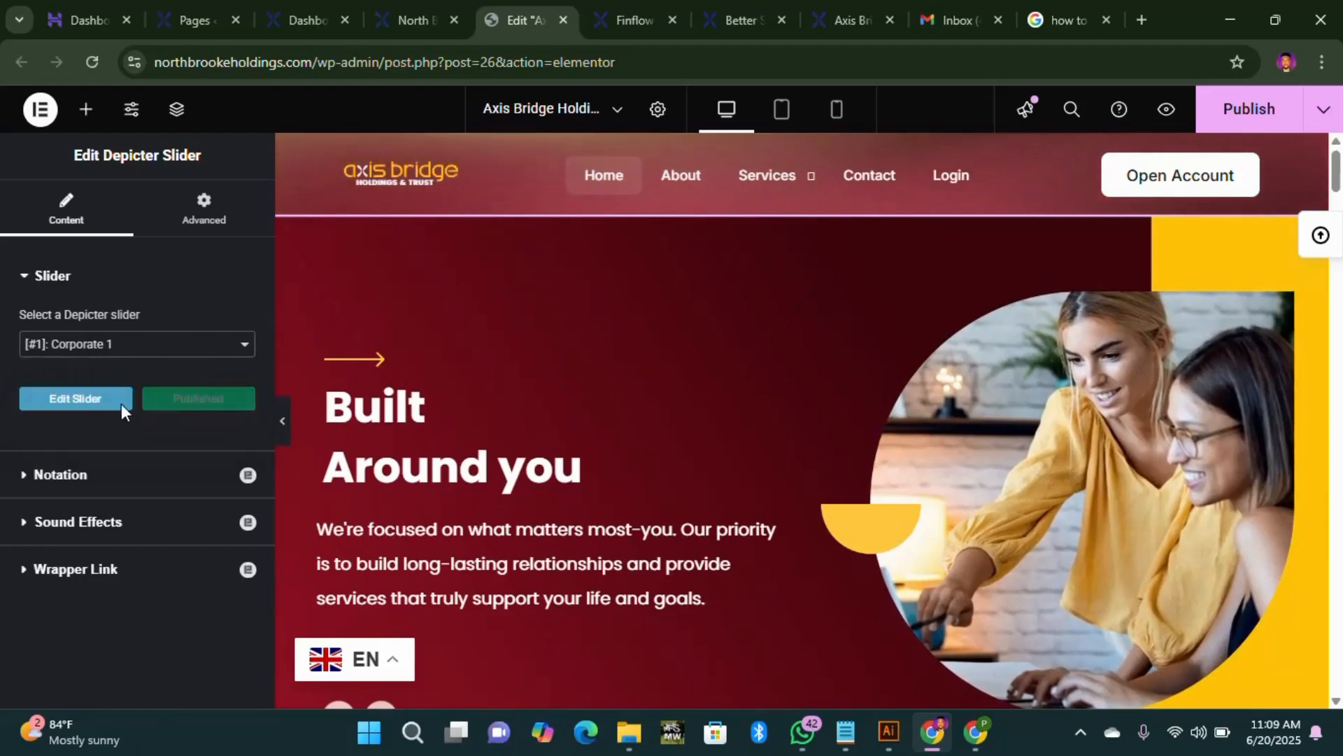
{"action": "left_click", "coordinate": [25, 278]}
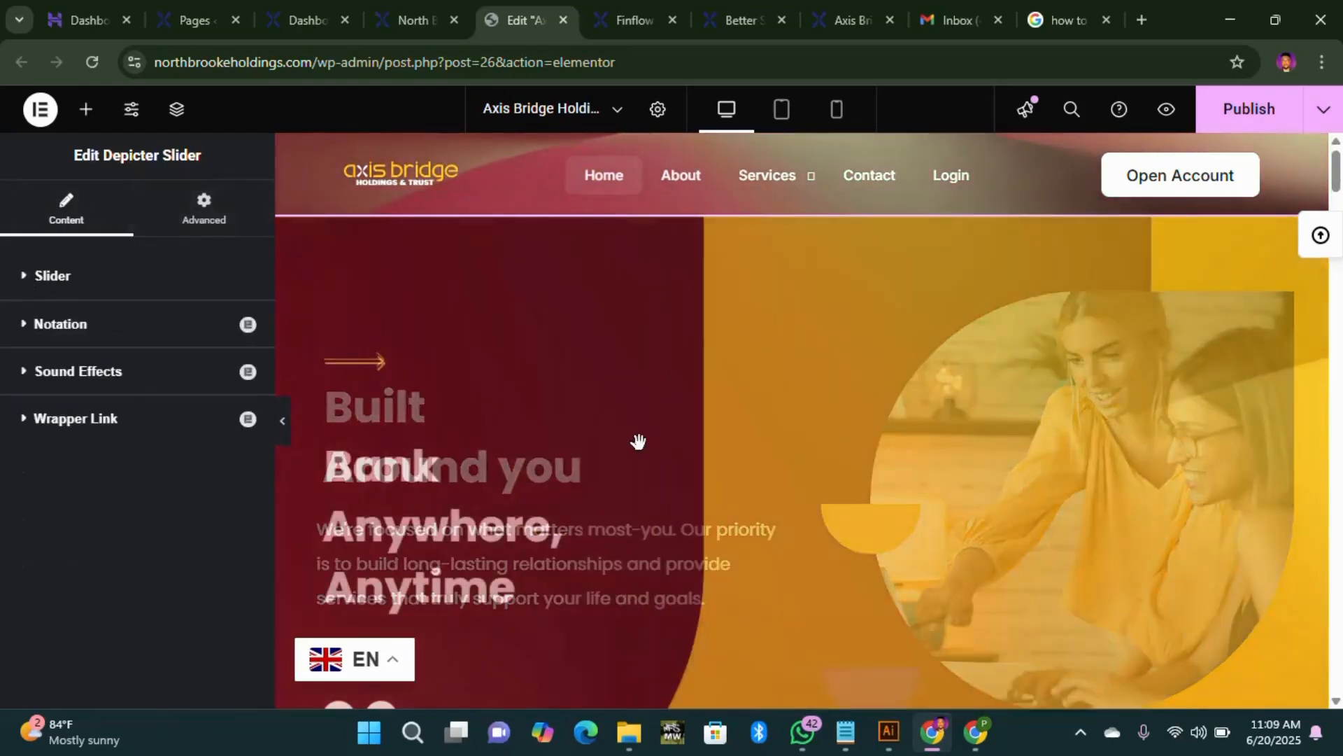
Step: Switch to the live homepage showing the "Built Around you" slider hero
{"action": "scroll", "coordinate": [1070, 420], "scroll_direction": "down", "scroll_amount": 10}
{"action": "scroll", "coordinate": [1072, 426], "scroll_direction": "down", "scroll_amount": 7}
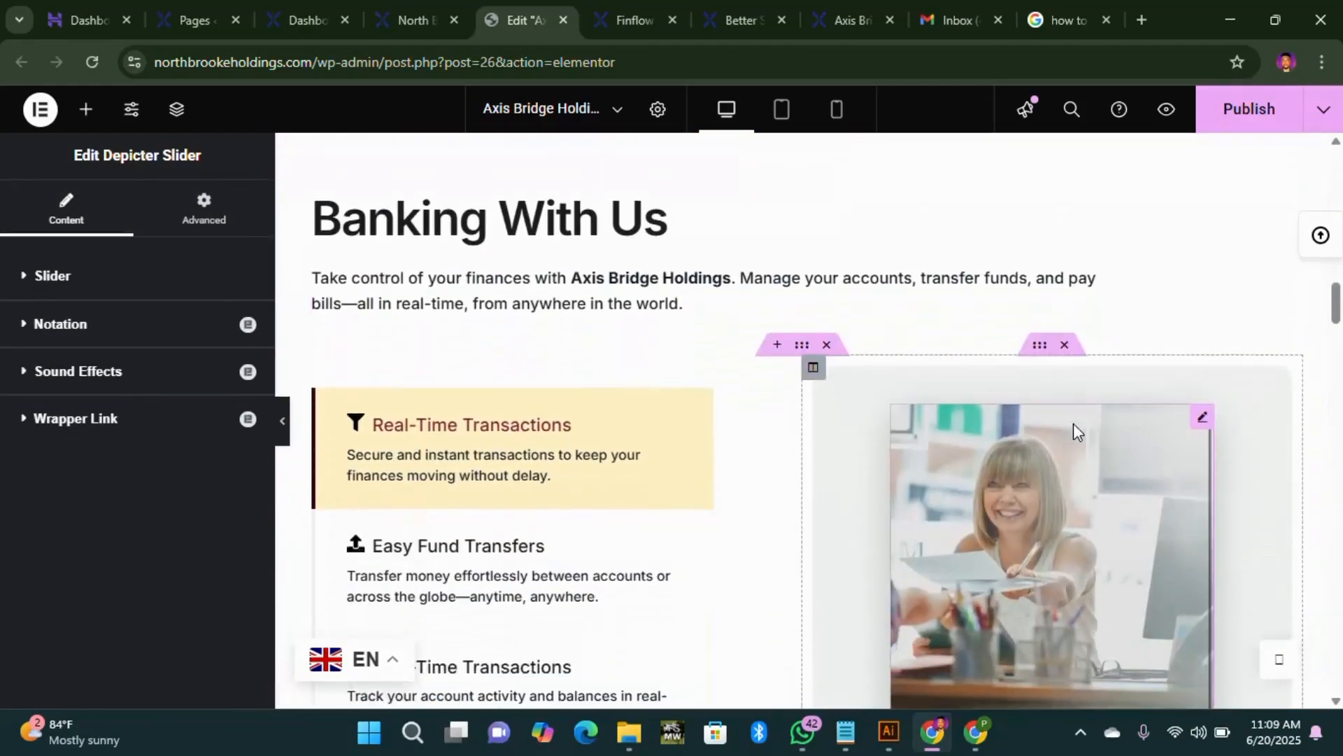
{"action": "scroll", "coordinate": [704, 329], "scroll_direction": "up", "scroll_amount": 9}
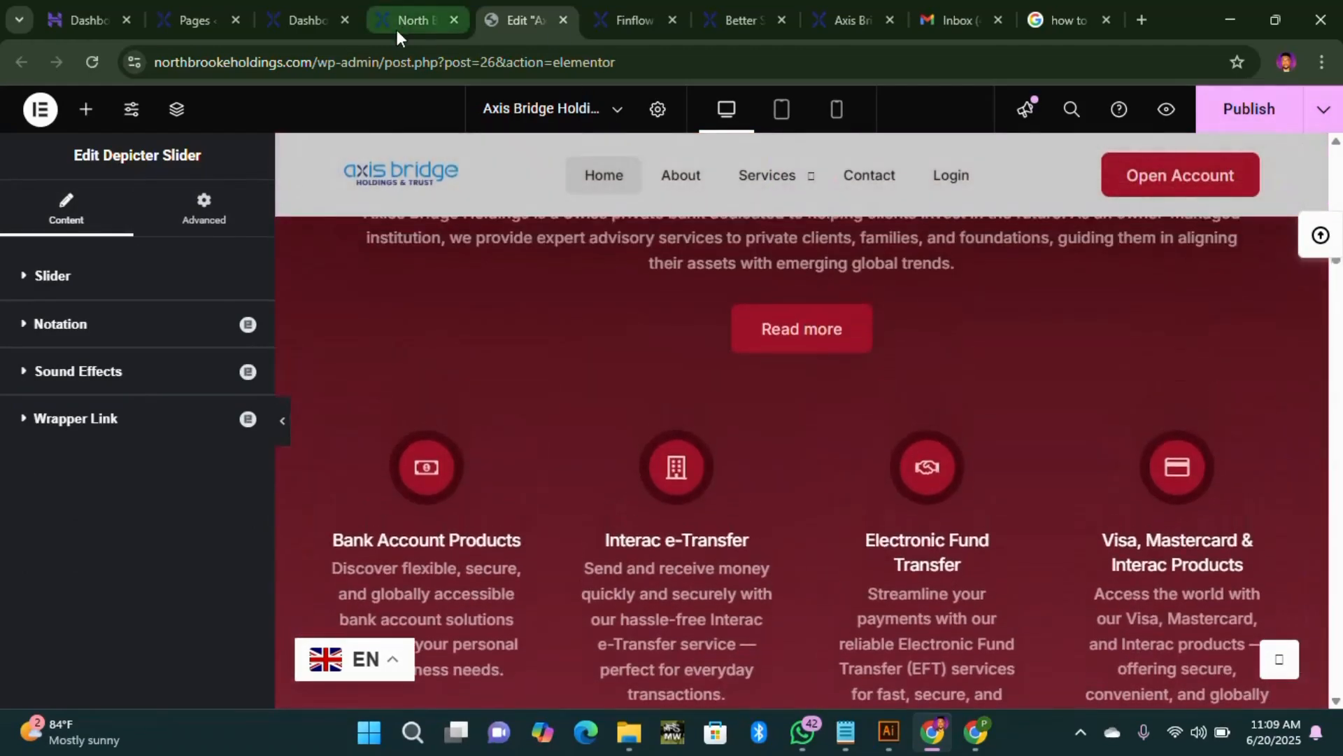
{"action": "left_click", "coordinate": [397, 30]}
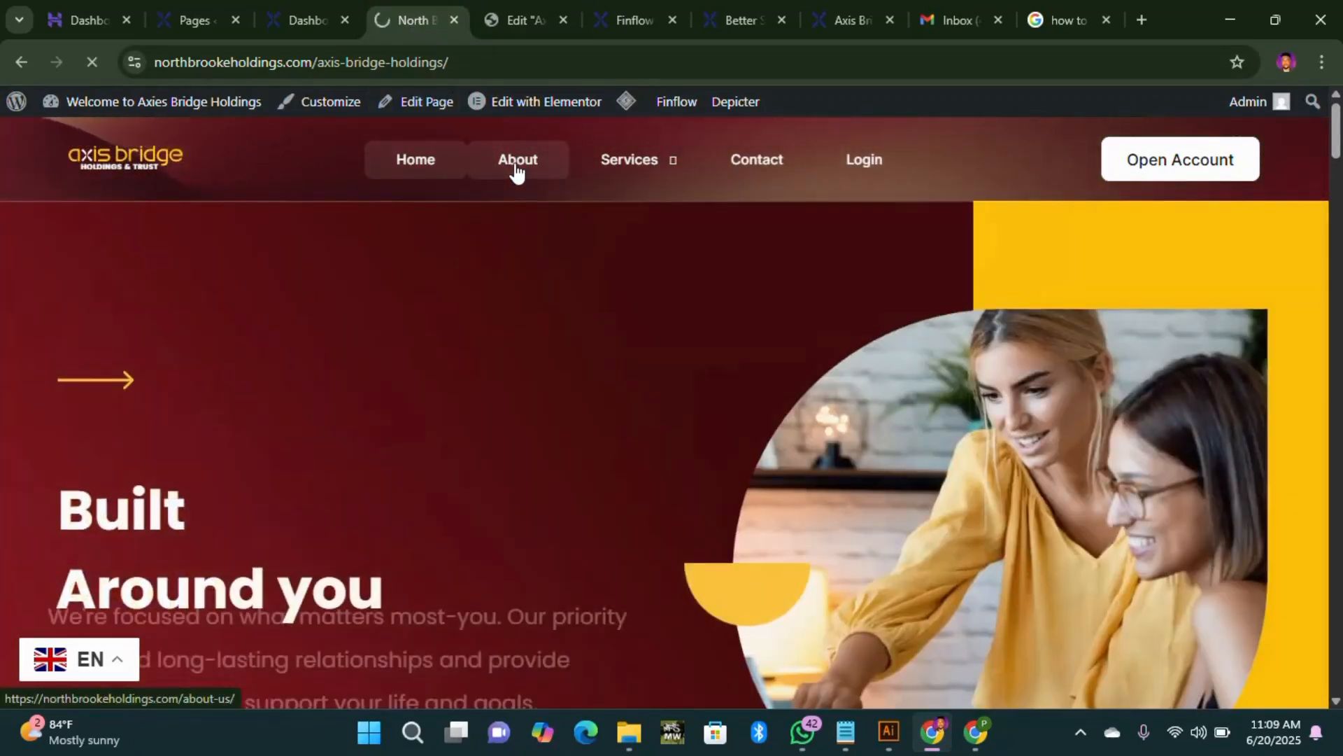
Step: Open the live About page, look it over and reload it
{"action": "left_click", "coordinate": [516, 170]}
{"action": "scroll", "coordinate": [525, 413], "scroll_direction": "down", "scroll_amount": 9}
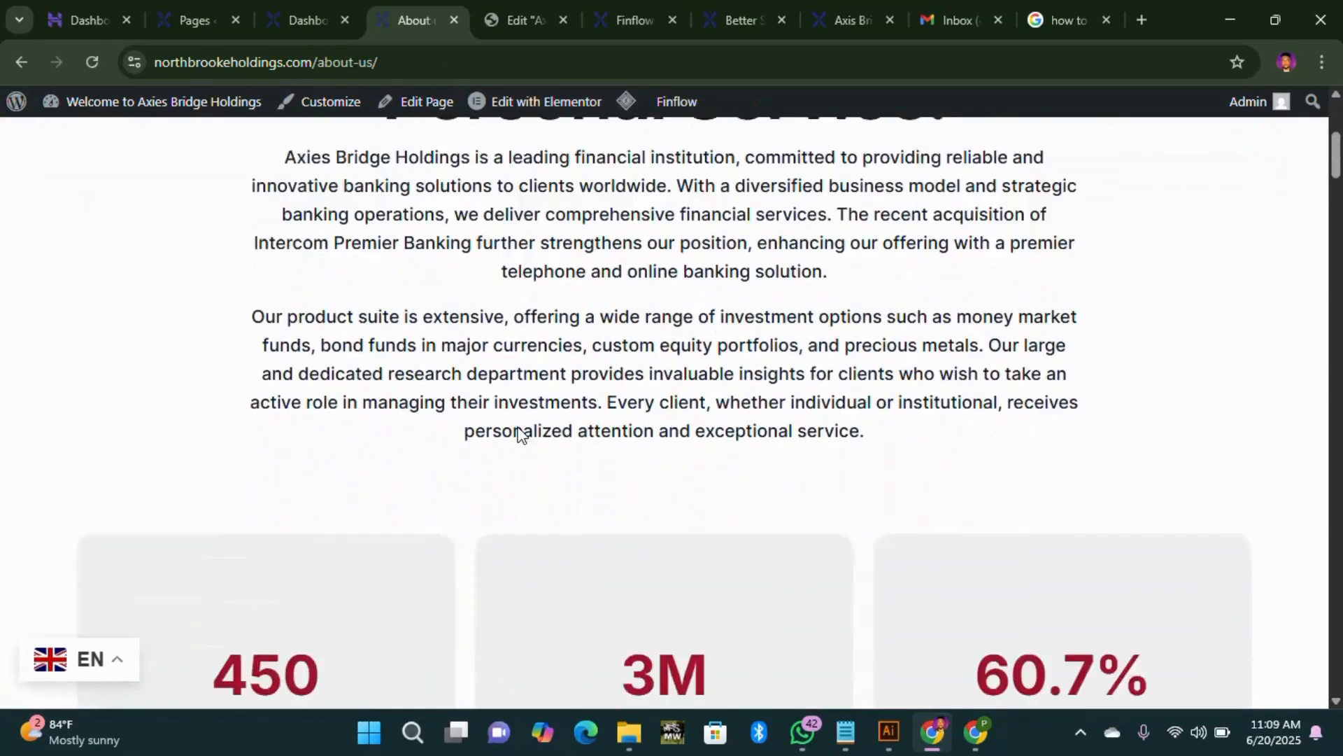
{"action": "scroll", "coordinate": [518, 417], "scroll_direction": "up", "scroll_amount": 4}
{"action": "scroll", "coordinate": [518, 413], "scroll_direction": "up", "scroll_amount": 6}
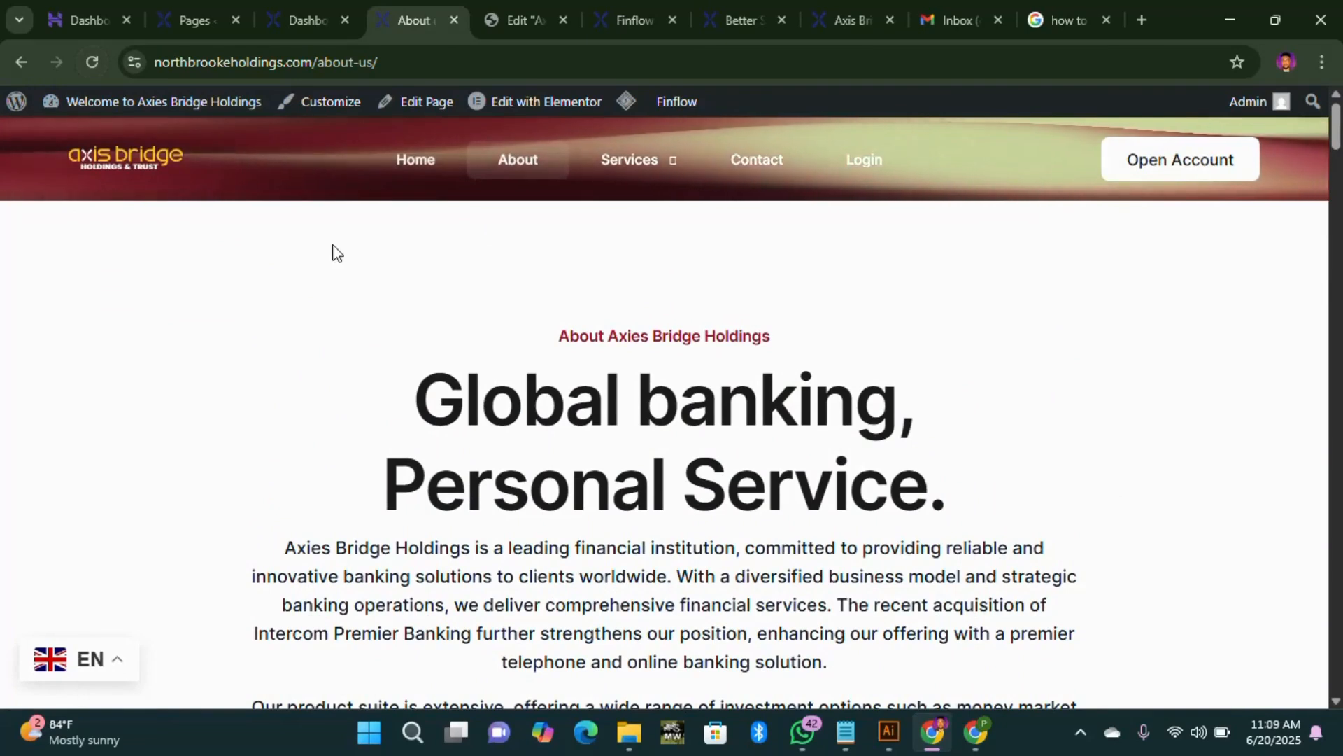
{"action": "left_click", "coordinate": [94, 61]}
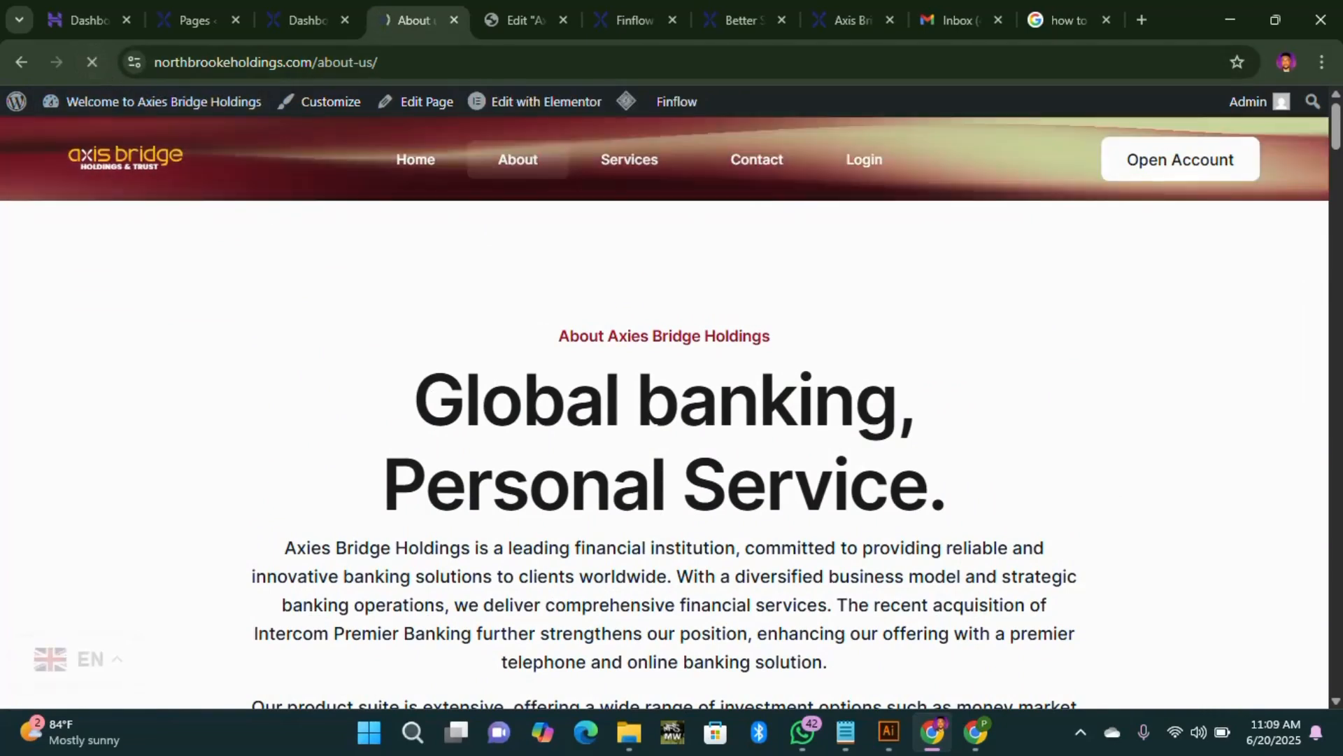
Step: Open the Contact page and look over its "Don't hesitate to reach out to us" form
{"action": "mouse_move", "coordinate": [641, 175]}
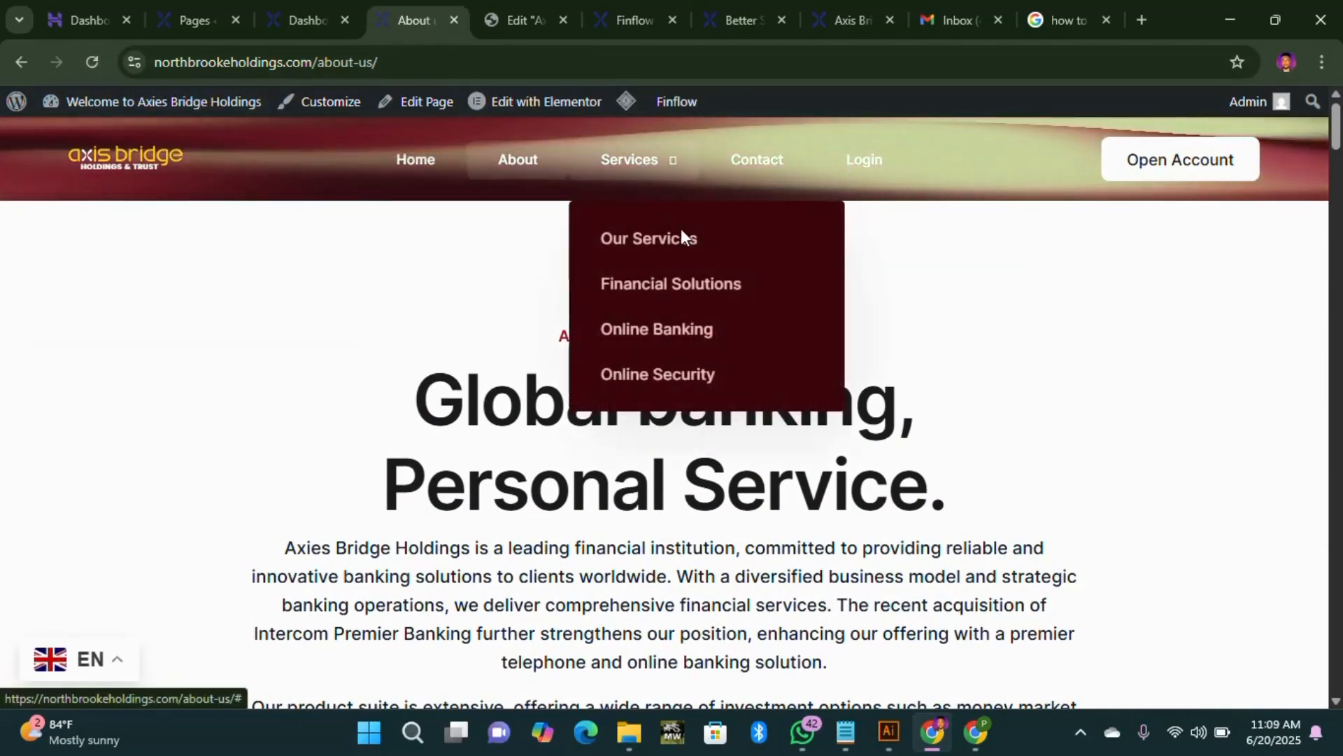
{"action": "left_click", "coordinate": [692, 329]}
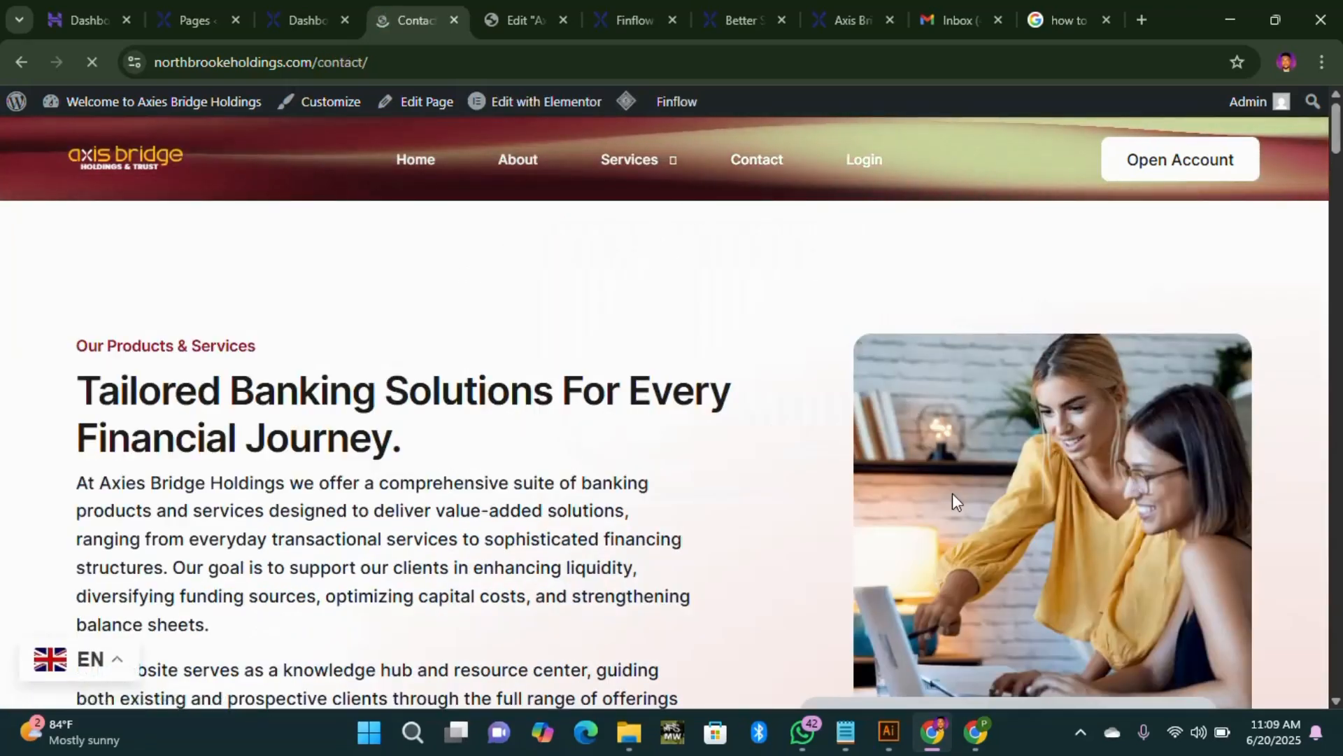
{"action": "scroll", "coordinate": [384, 564], "scroll_direction": "down", "scroll_amount": 4}
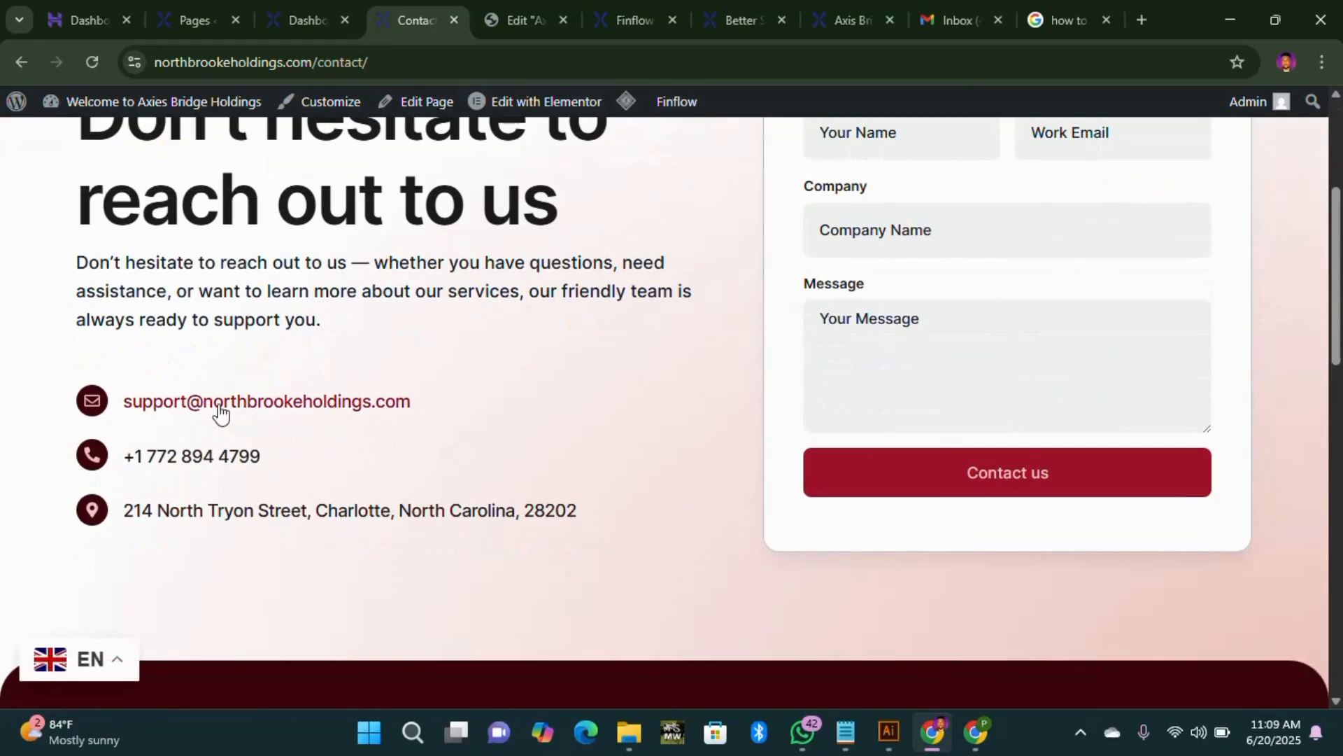
{"action": "scroll", "coordinate": [1133, 594], "scroll_direction": "down", "scroll_amount": 15}
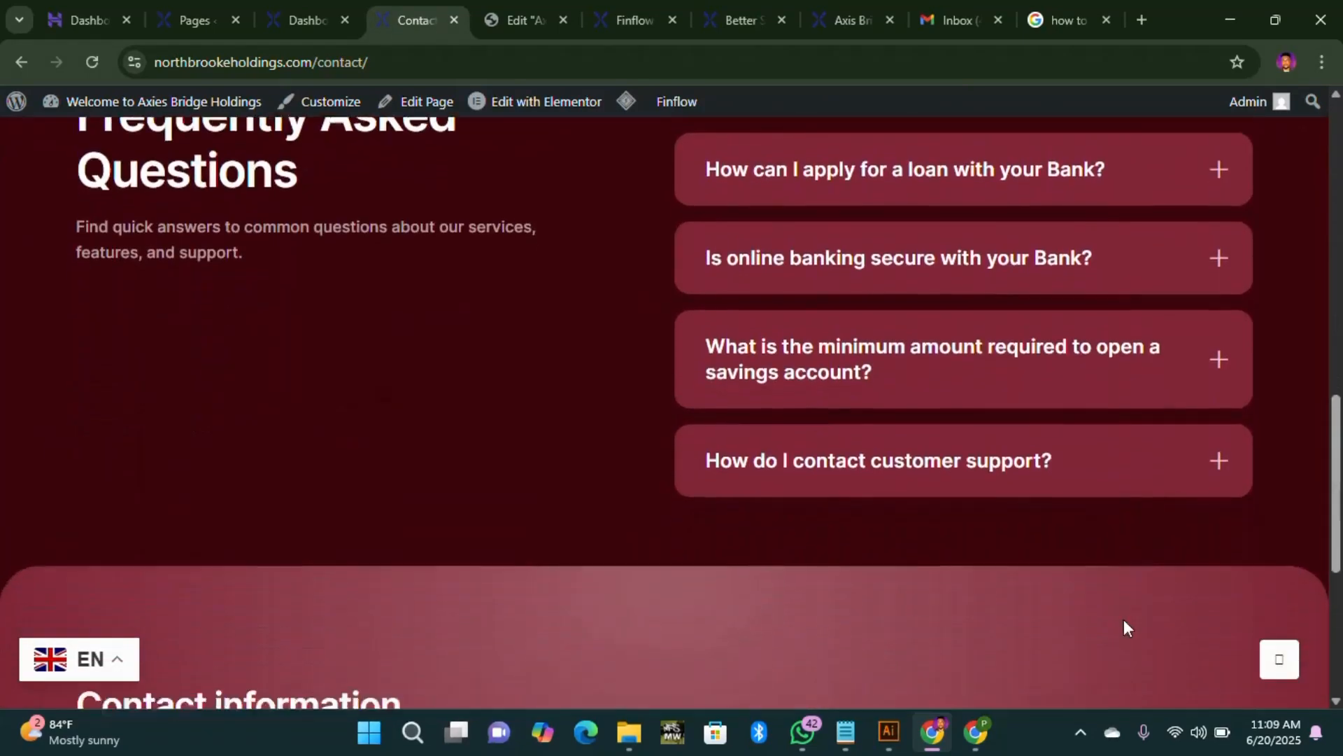
{"action": "scroll", "coordinate": [945, 459], "scroll_direction": "up", "scroll_amount": 10}
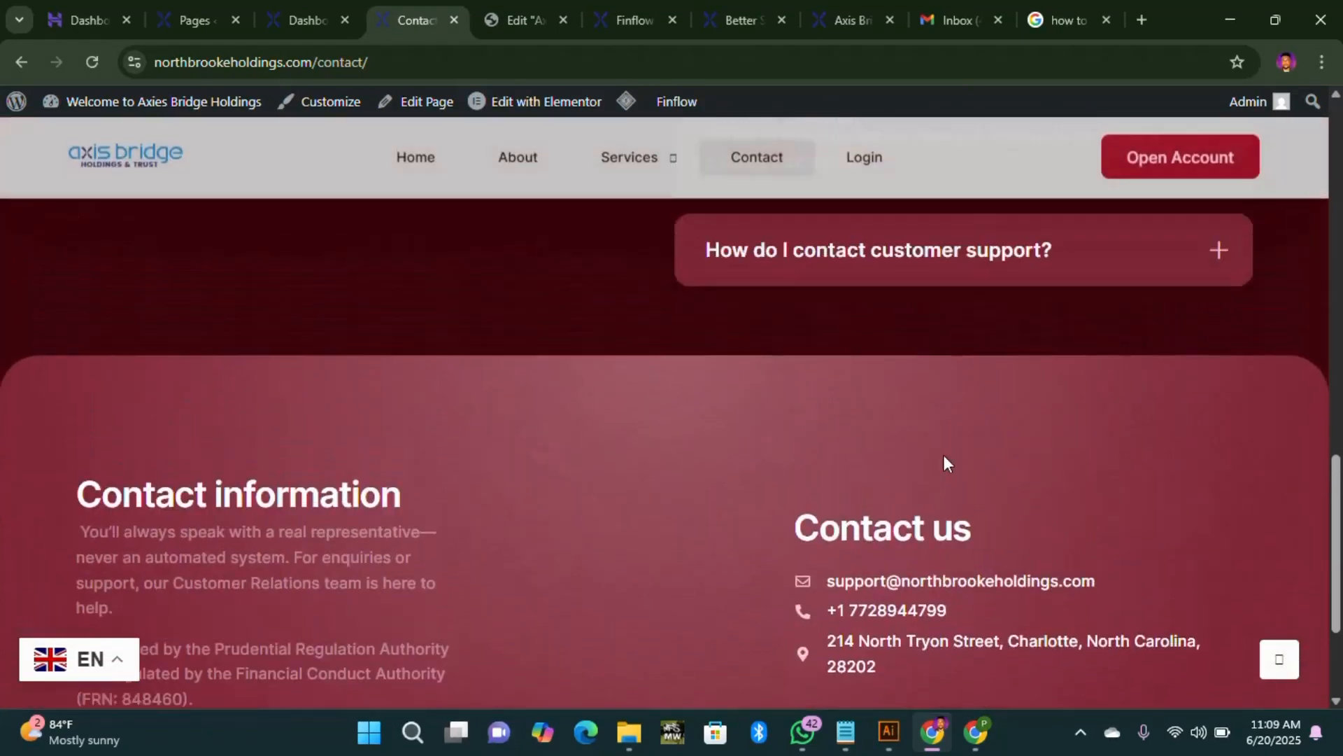
{"action": "scroll", "coordinate": [428, 511], "scroll_direction": "up", "scroll_amount": 1}
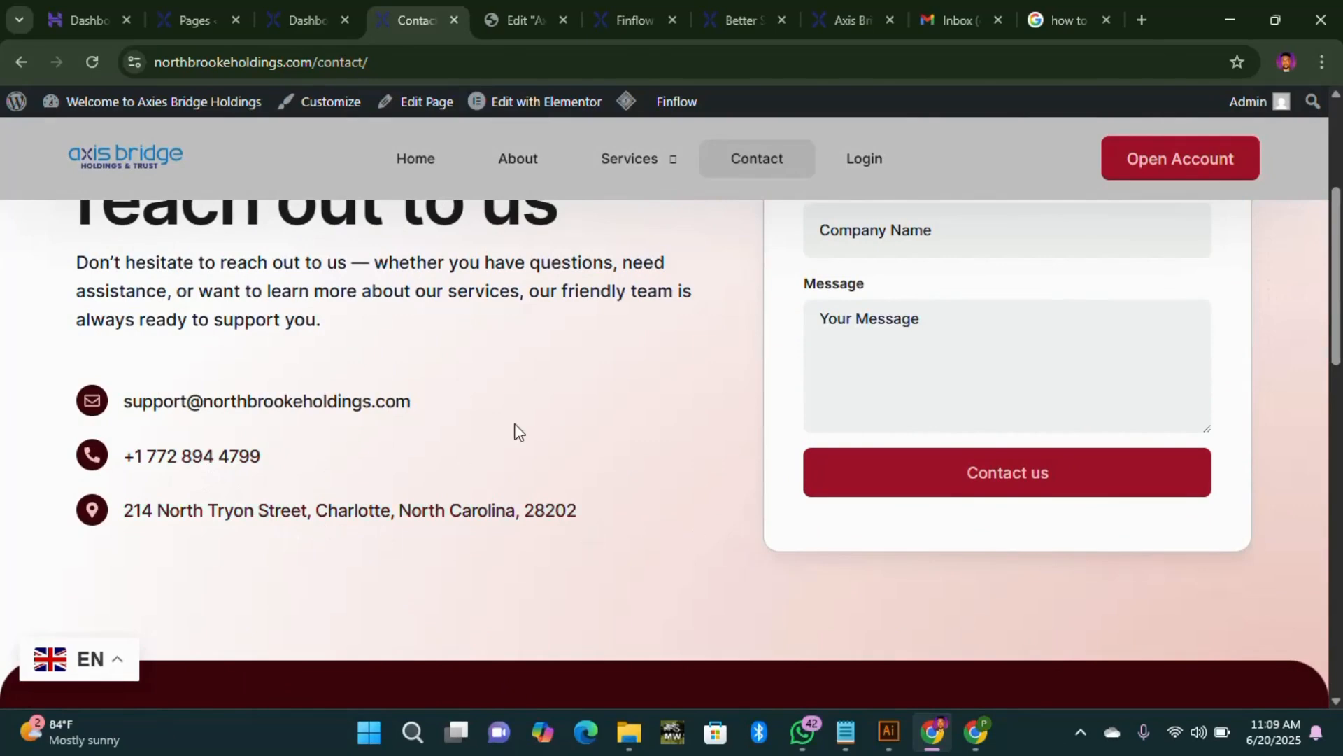
{"action": "scroll", "coordinate": [516, 429], "scroll_direction": "up", "scroll_amount": 3}
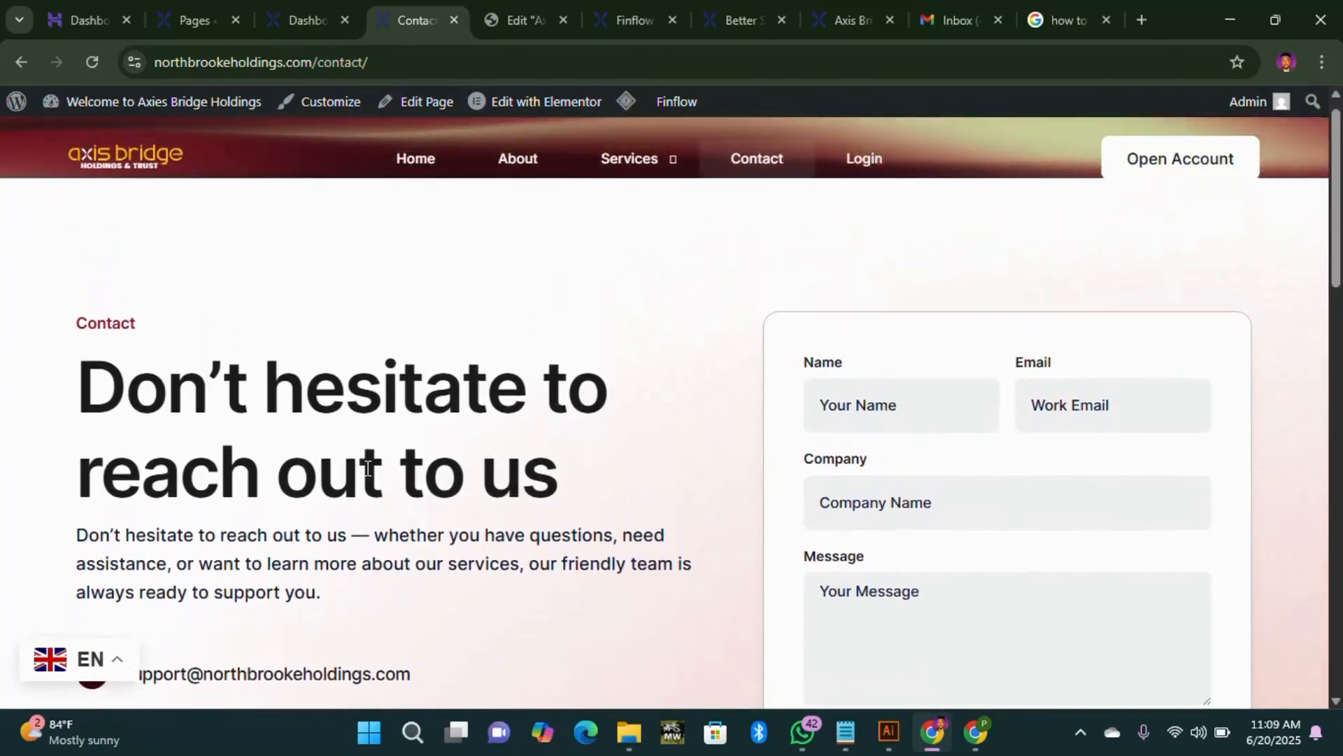
{"action": "scroll", "coordinate": [672, 539], "scroll_direction": "down", "scroll_amount": 10}
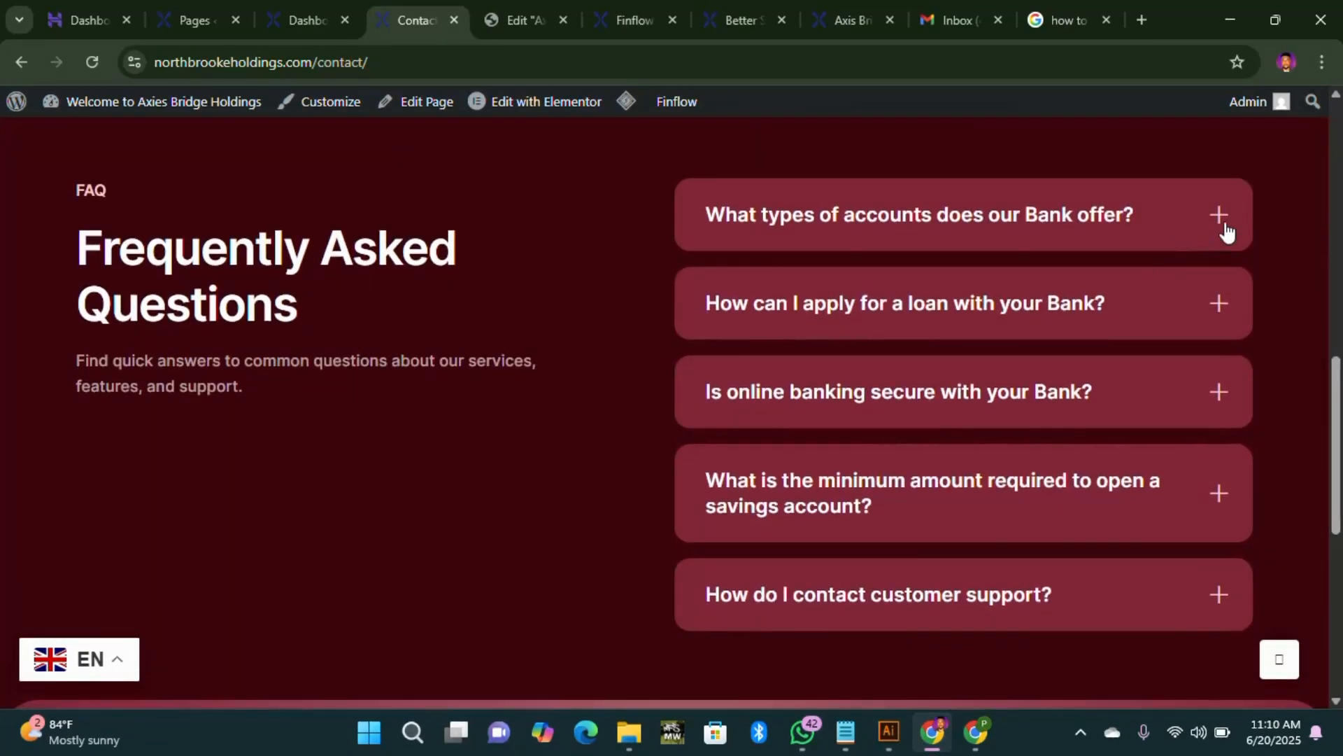
Step: Expand all five FAQ answers, including loans, online security, minimum deposit and customer support
{"action": "left_click", "coordinate": [1225, 231]}
{"action": "left_click", "coordinate": [1240, 402]}
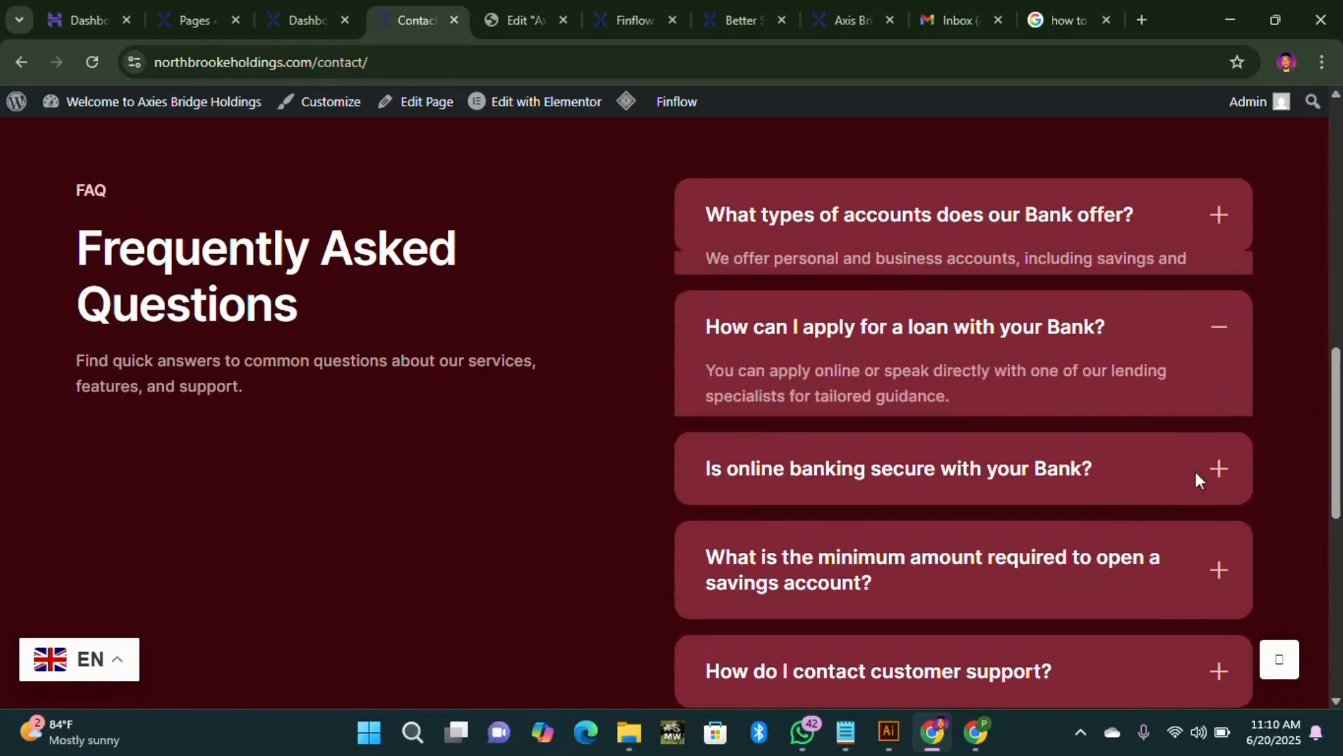
{"action": "left_click", "coordinate": [1223, 472]}
{"action": "left_click", "coordinate": [1223, 578]}
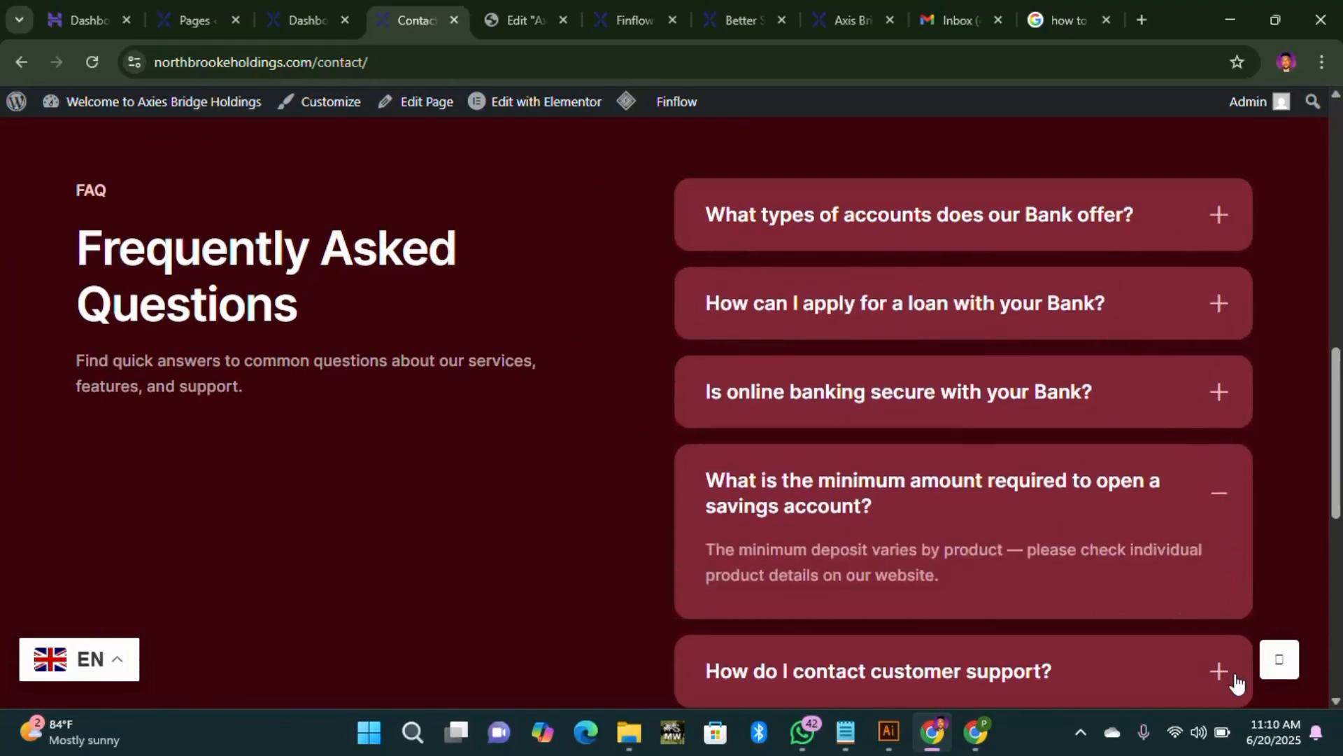
{"action": "left_click", "coordinate": [1221, 672]}
{"action": "scroll", "coordinate": [199, 365], "scroll_direction": "down", "scroll_amount": 2}
{"action": "scroll", "coordinate": [316, 397], "scroll_direction": "down", "scroll_amount": 6}
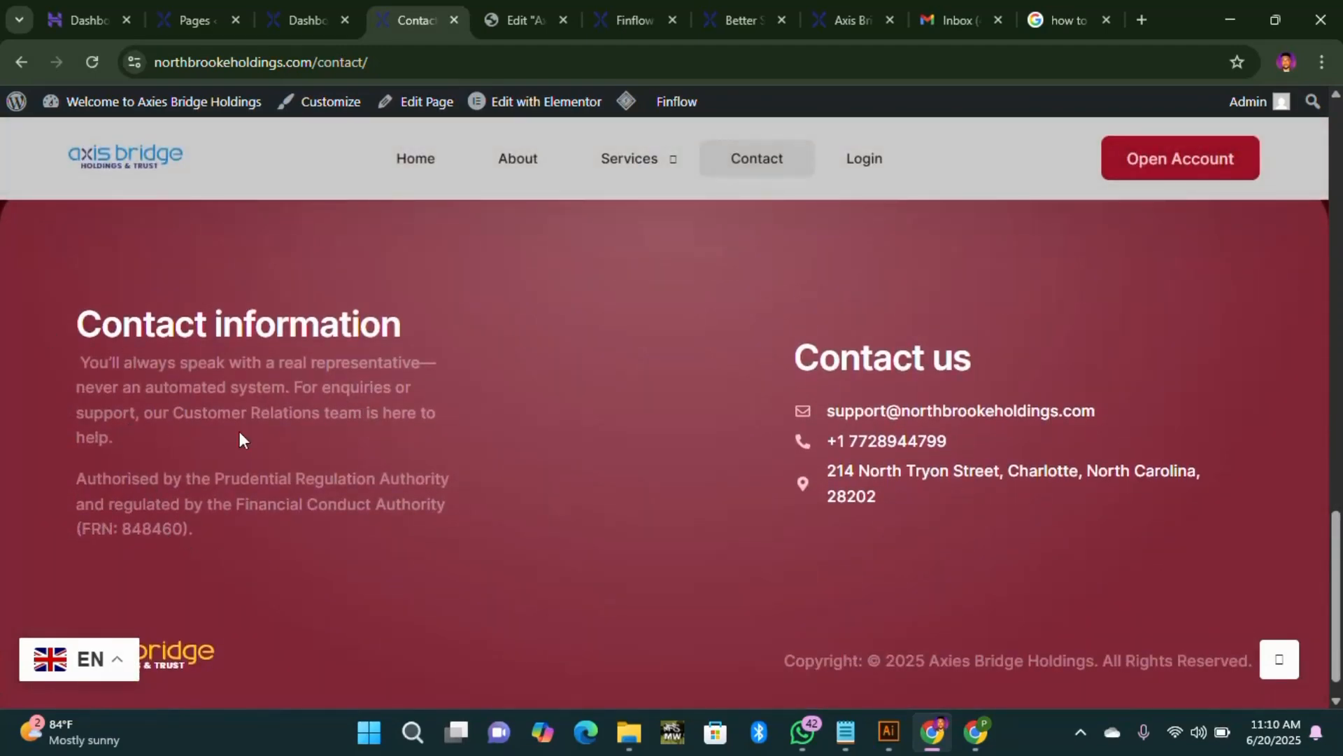
{"action": "scroll", "coordinate": [239, 431], "scroll_direction": "up", "scroll_amount": 5}
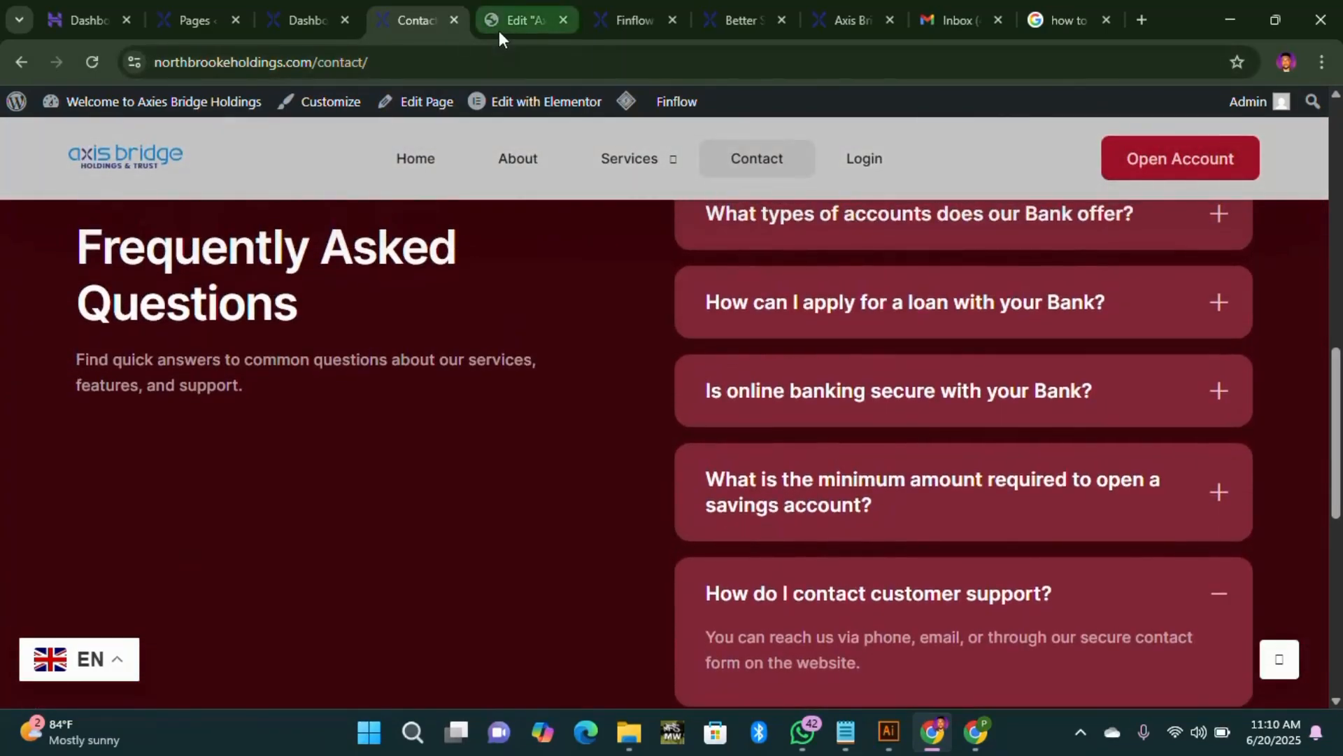
Step: Return to the home page's Elementor editor and scroll up to the Depicter slider
{"action": "left_click", "coordinate": [498, 30]}
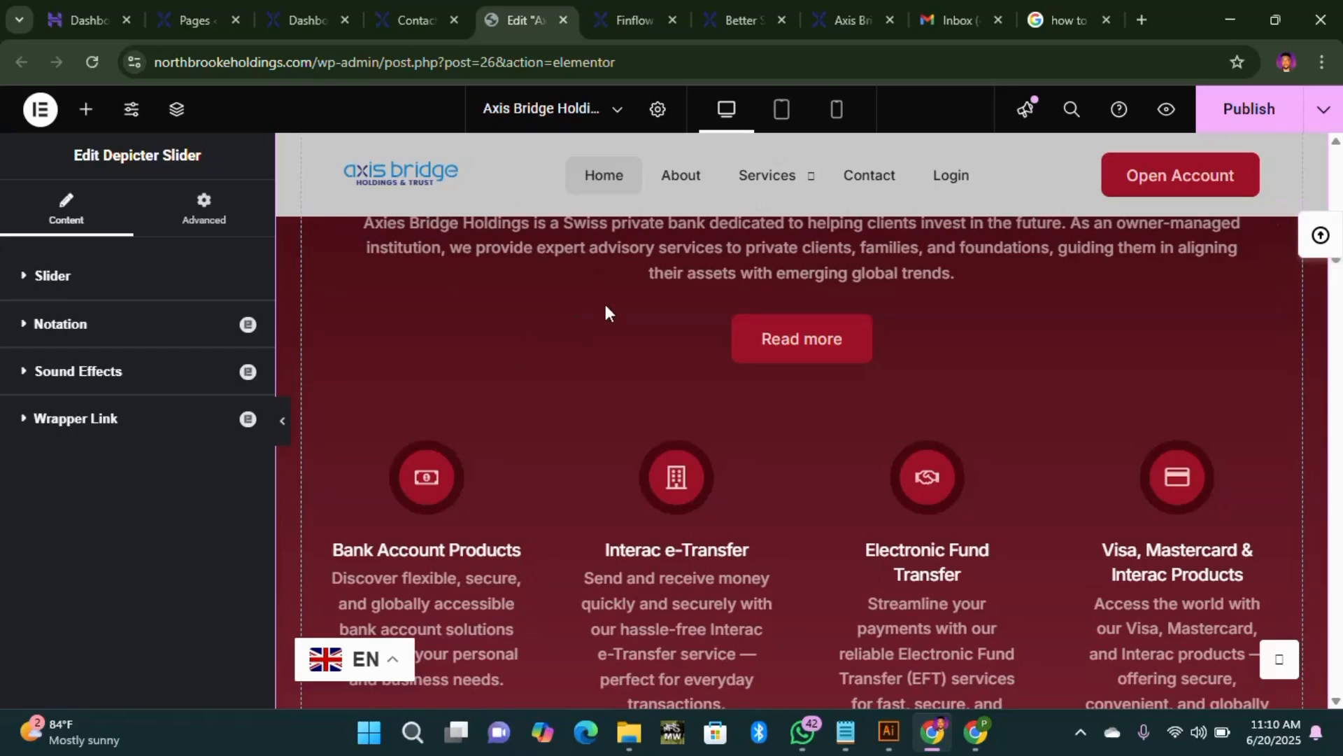
{"action": "scroll", "coordinate": [531, 280], "scroll_direction": "up", "scroll_amount": 4}
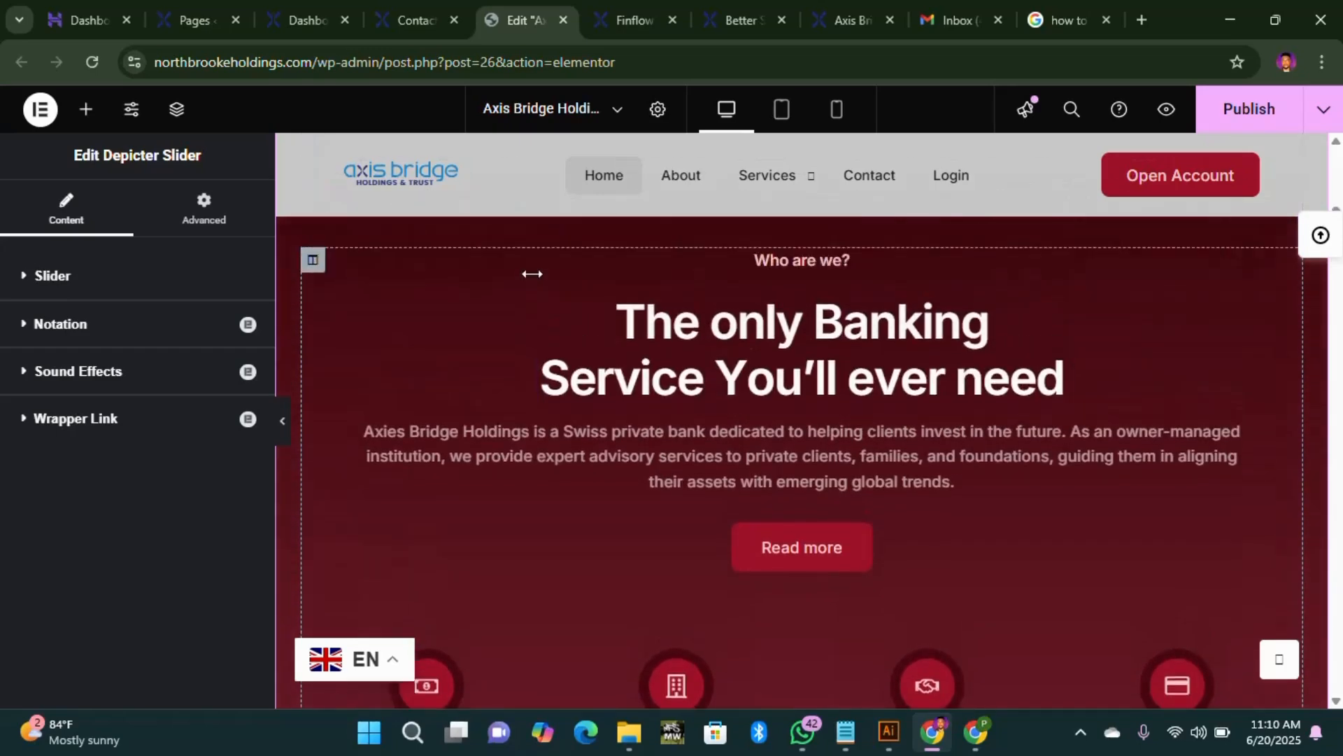
{"action": "scroll", "coordinate": [456, 221], "scroll_direction": "up", "scroll_amount": 3}
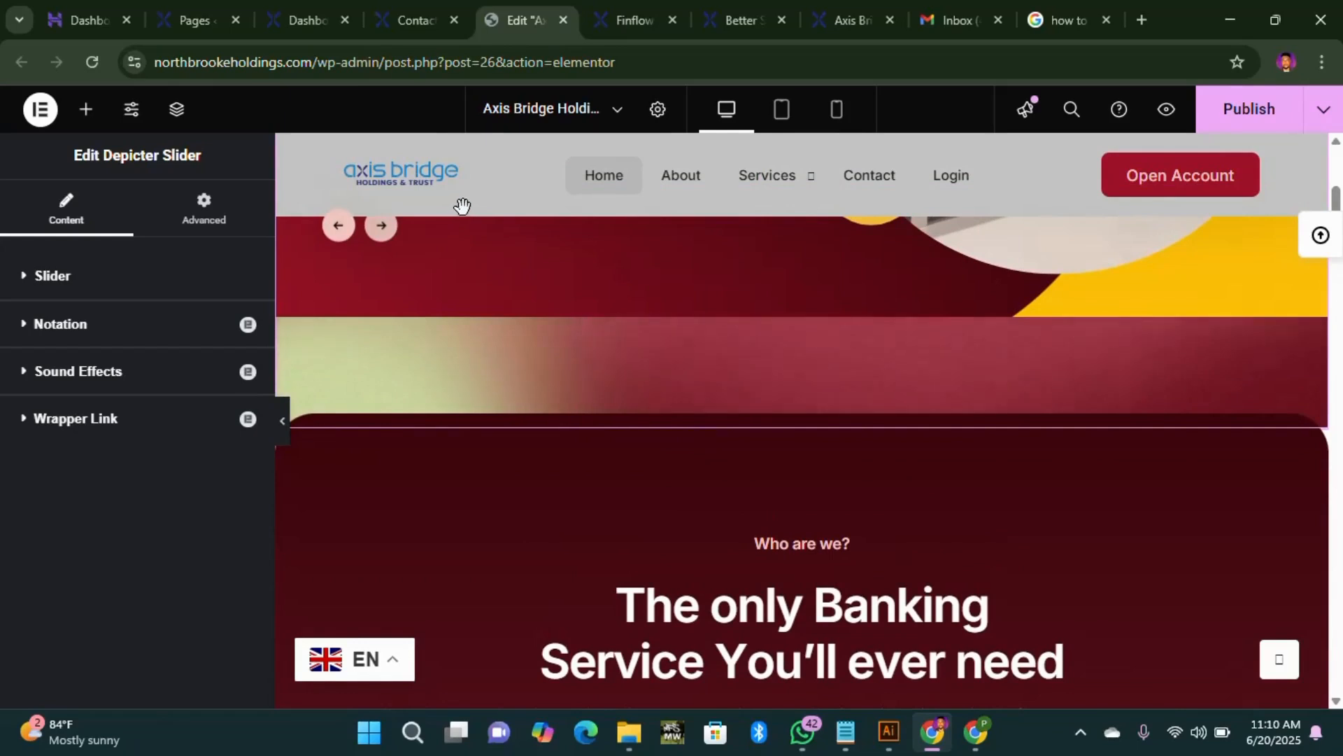
{"action": "scroll", "coordinate": [462, 205], "scroll_direction": "up", "scroll_amount": 3}
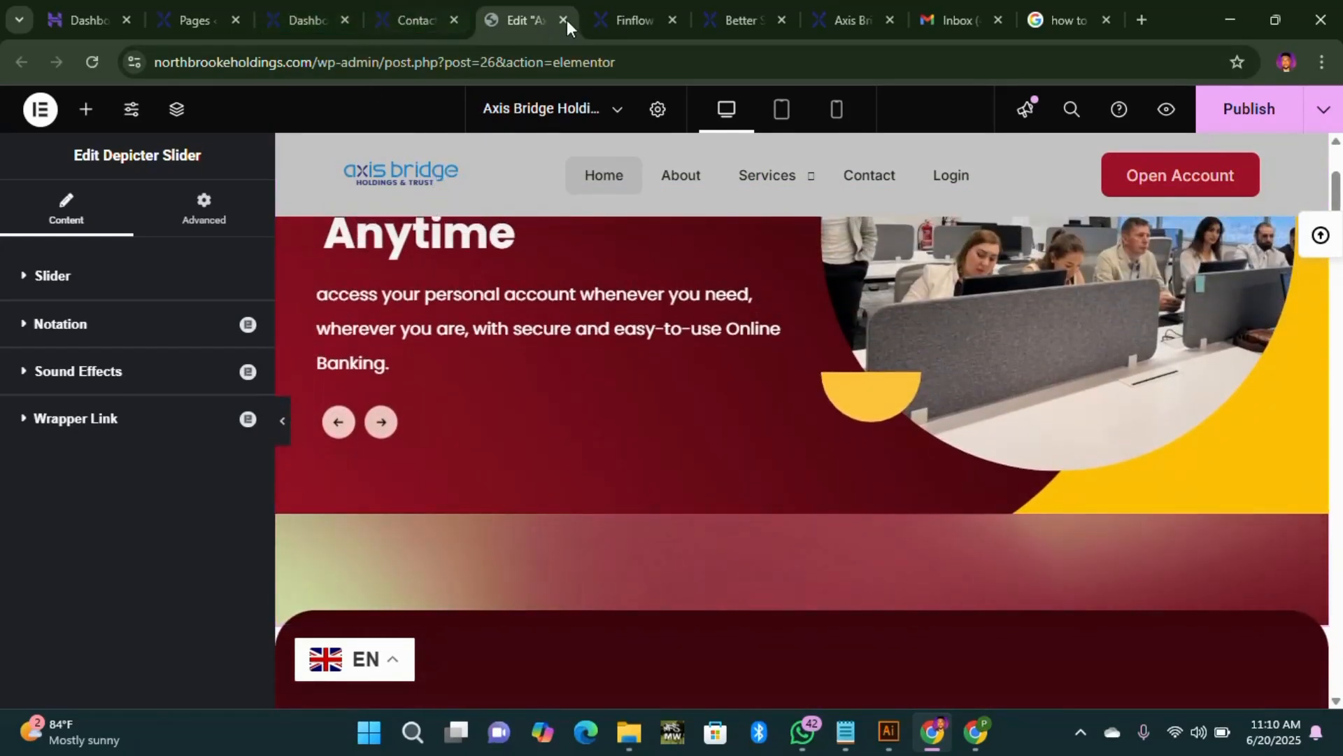
Step: Open FinFlow's Branding settings and review the primary, secondary and mobile logos and favicon
{"action": "left_click", "coordinate": [615, 24]}
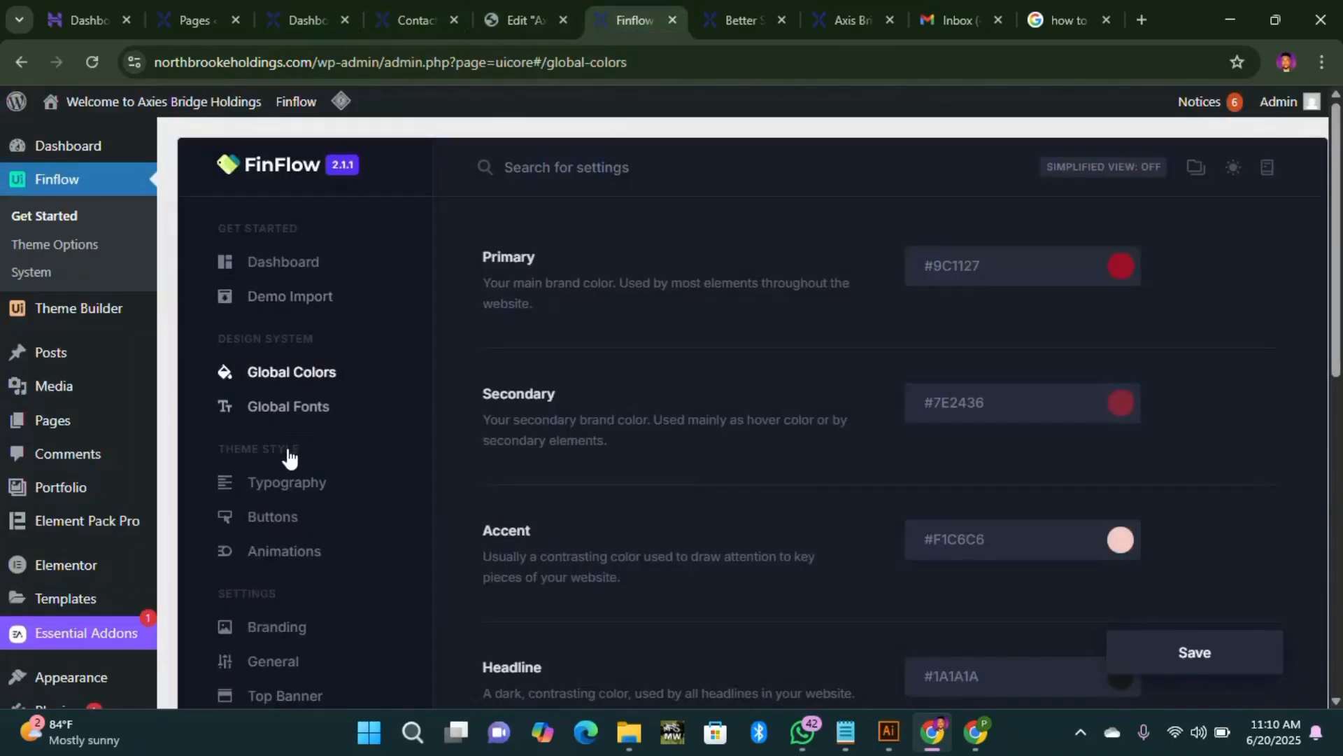
{"action": "left_click", "coordinate": [289, 630]}
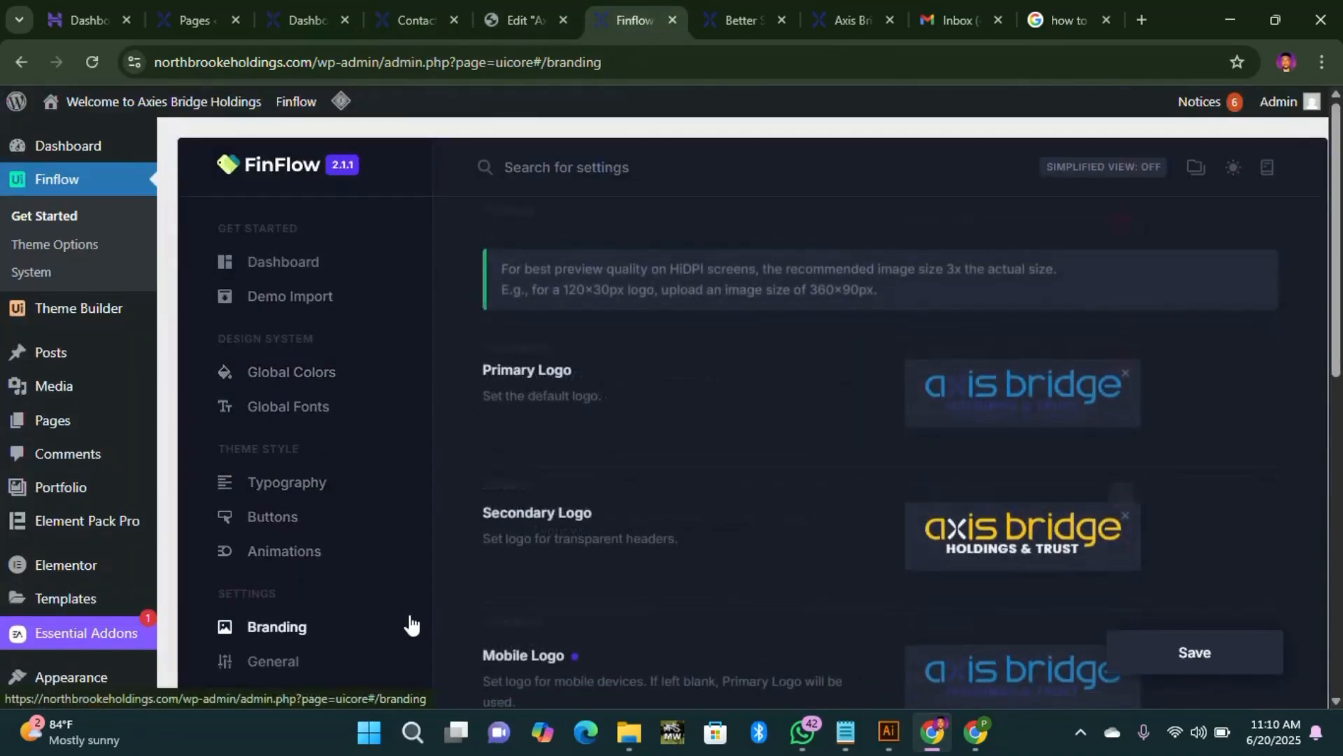
{"action": "scroll", "coordinate": [899, 448], "scroll_direction": "down", "scroll_amount": 1}
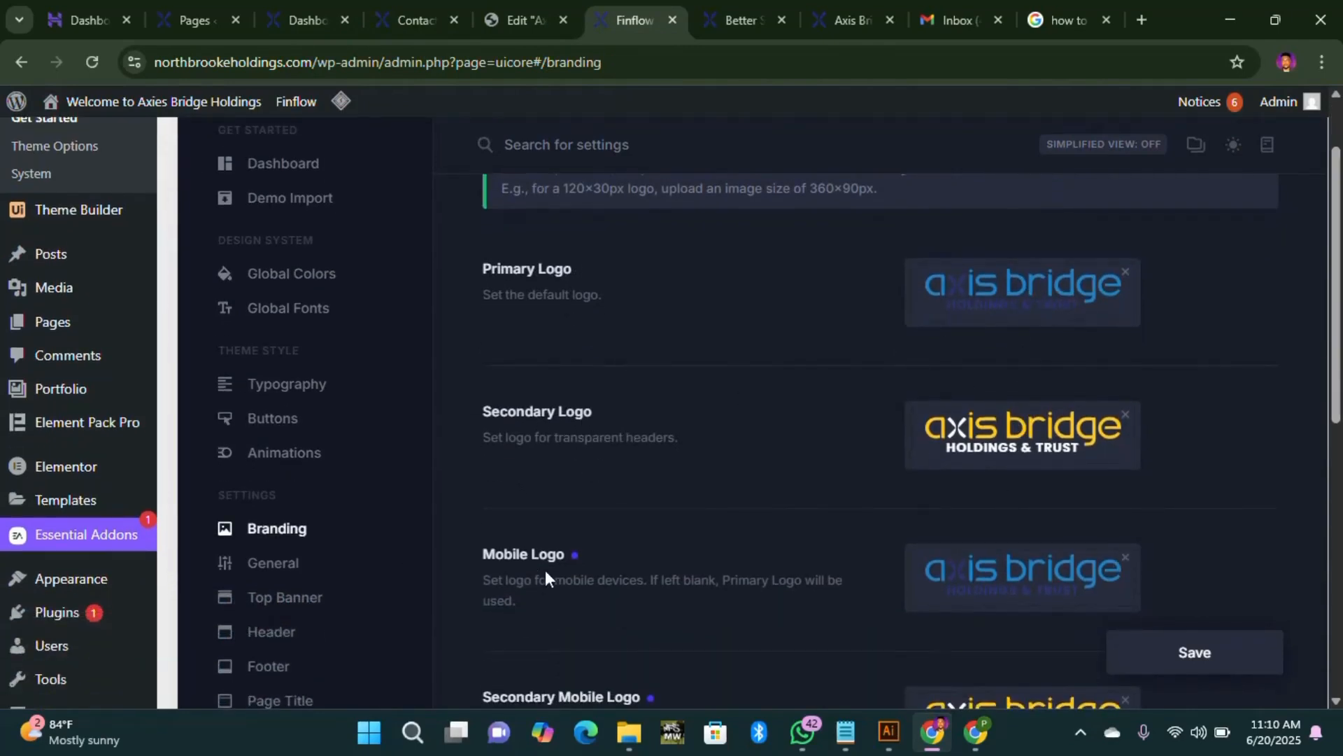
{"action": "scroll", "coordinate": [545, 570], "scroll_direction": "down", "scroll_amount": 2}
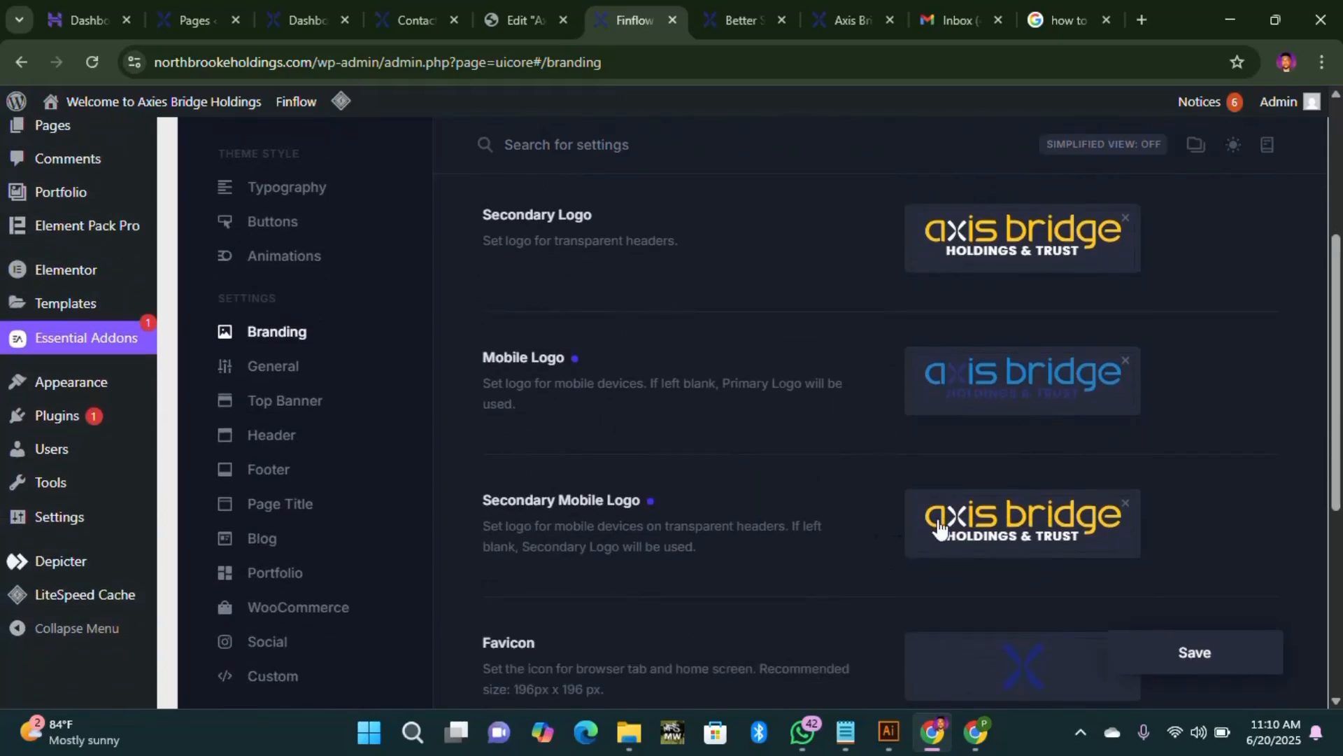
{"action": "scroll", "coordinate": [697, 589], "scroll_direction": "down", "scroll_amount": 1}
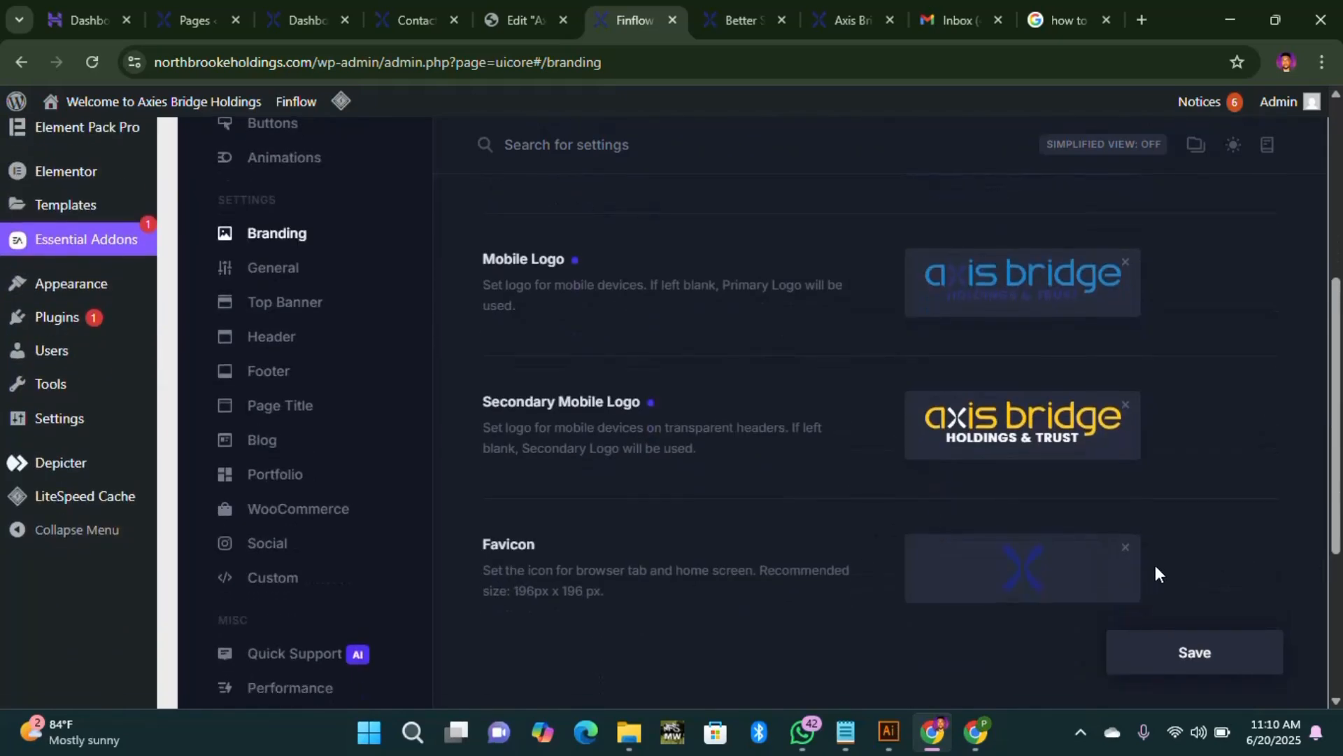
{"action": "scroll", "coordinate": [1033, 336], "scroll_direction": "up", "scroll_amount": 4}
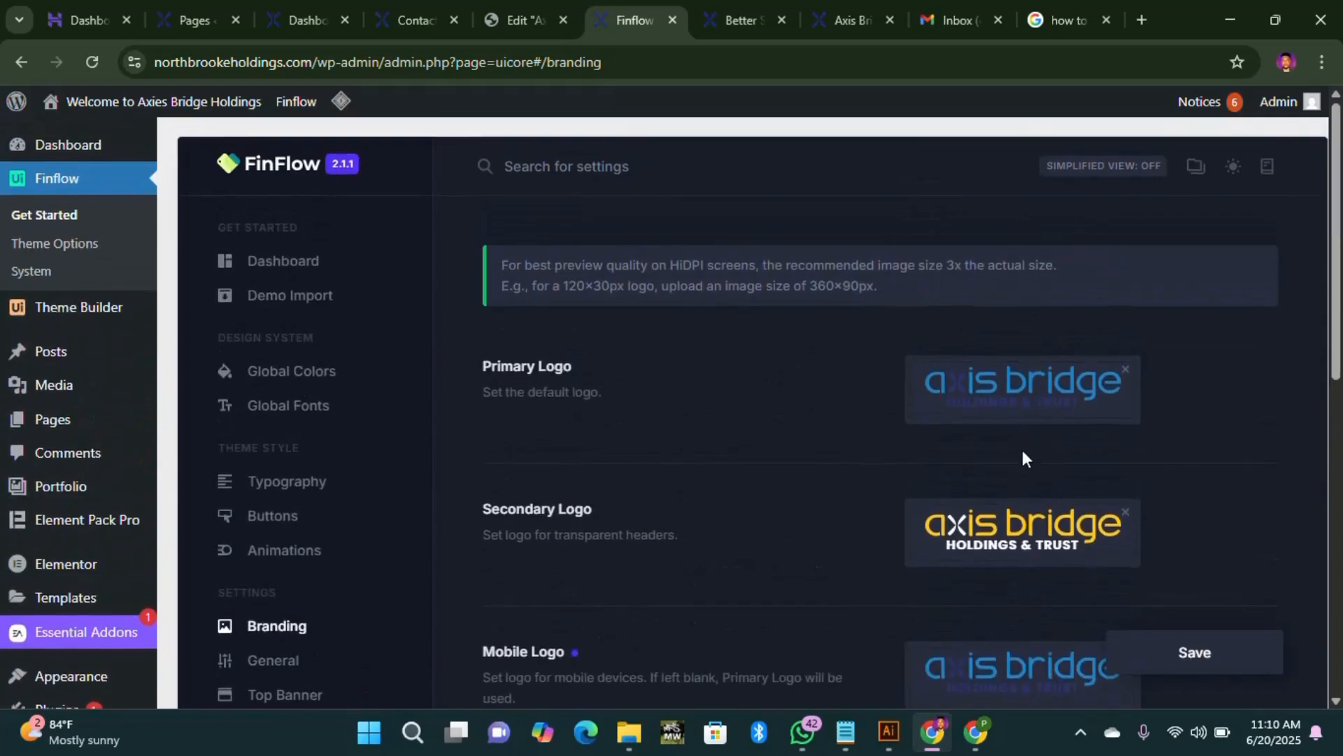
{"action": "scroll", "coordinate": [1024, 455], "scroll_direction": "down", "scroll_amount": 2}
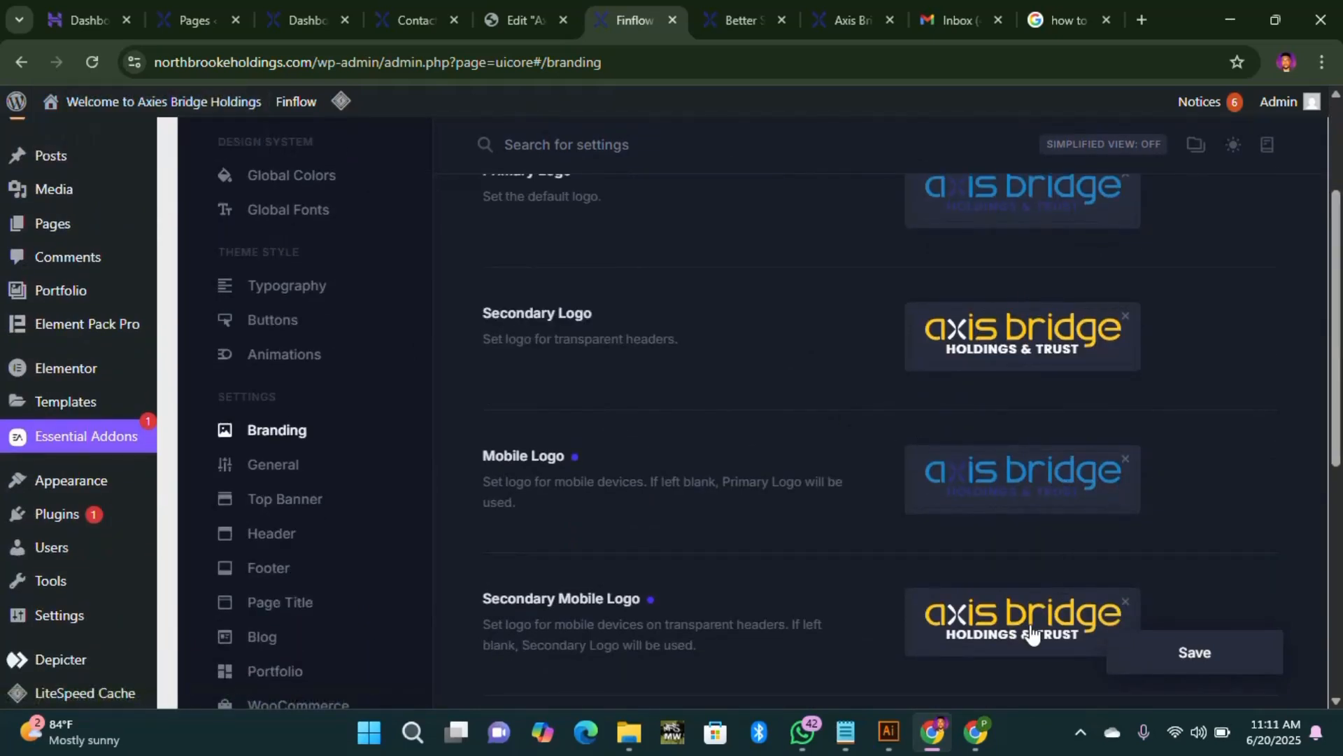
{"action": "scroll", "coordinate": [1024, 483], "scroll_direction": "up", "scroll_amount": 2}
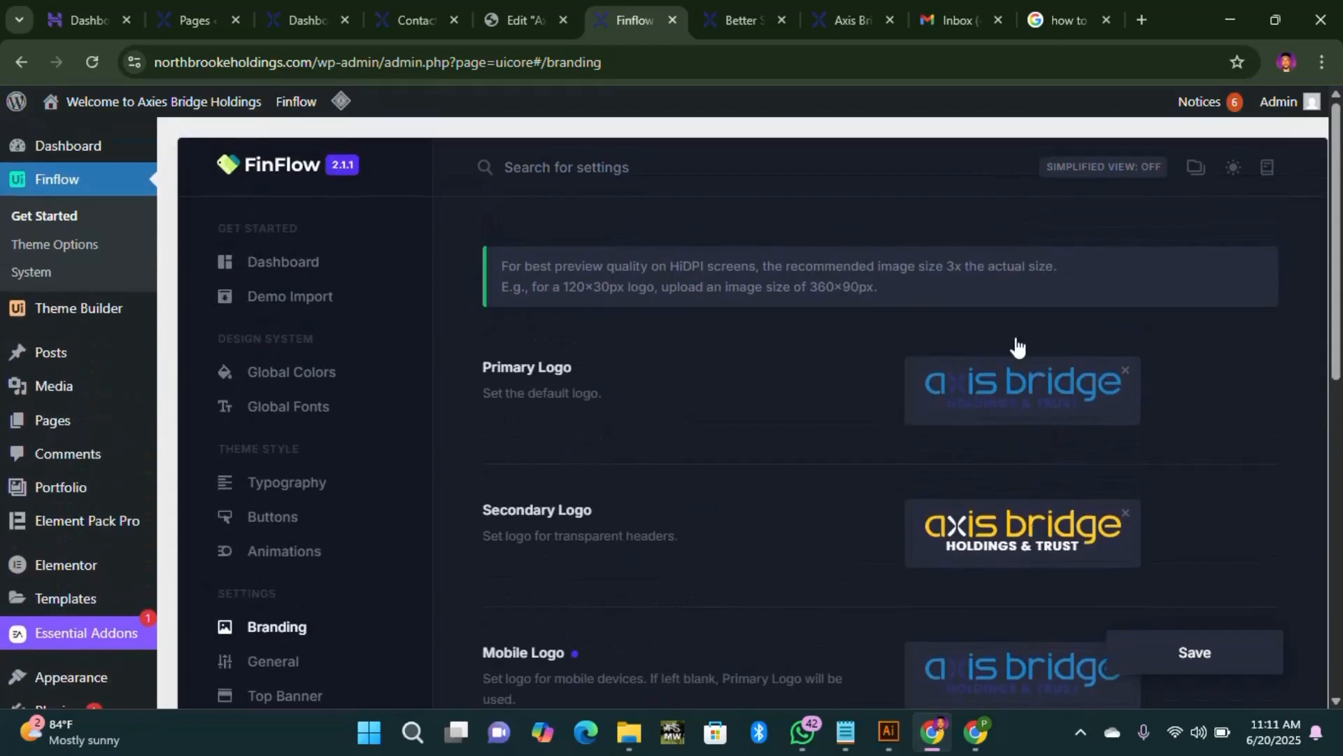
{"action": "scroll", "coordinate": [1007, 434], "scroll_direction": "down", "scroll_amount": 3}
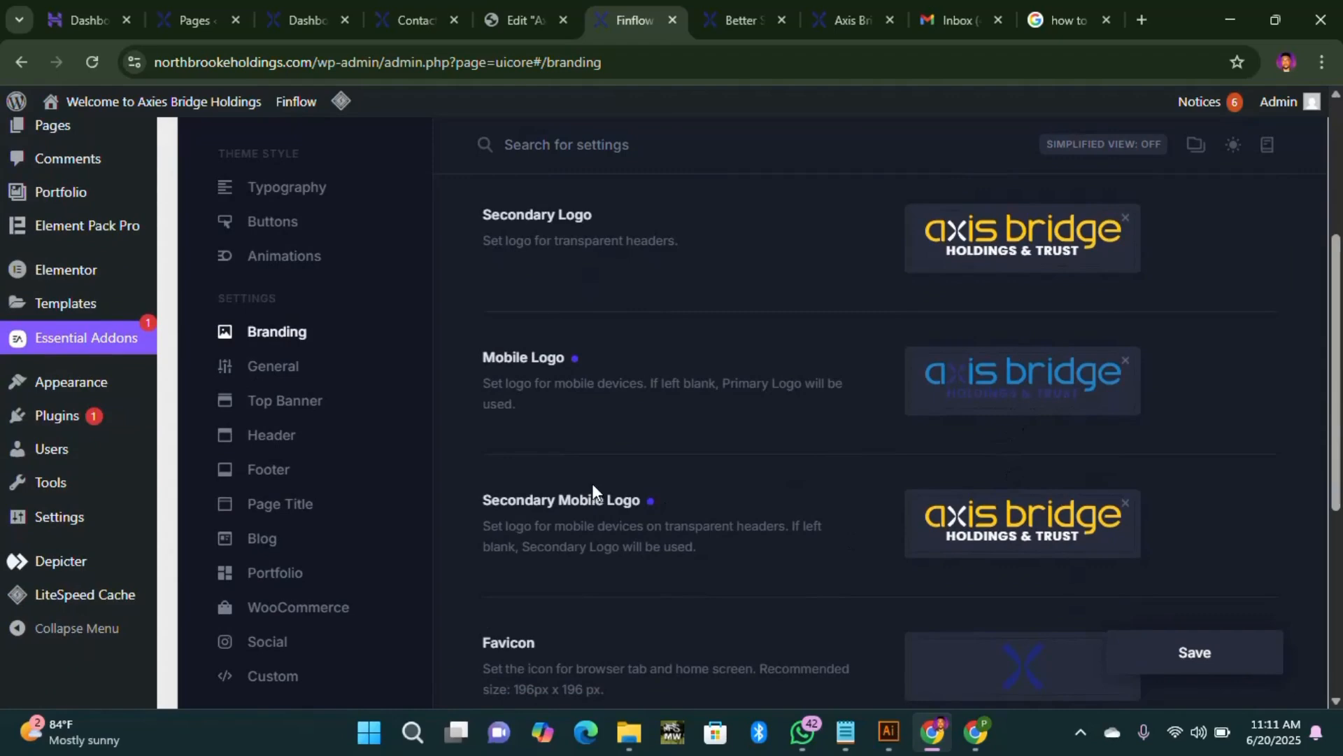
{"action": "scroll", "coordinate": [661, 438], "scroll_direction": "up", "scroll_amount": 3}
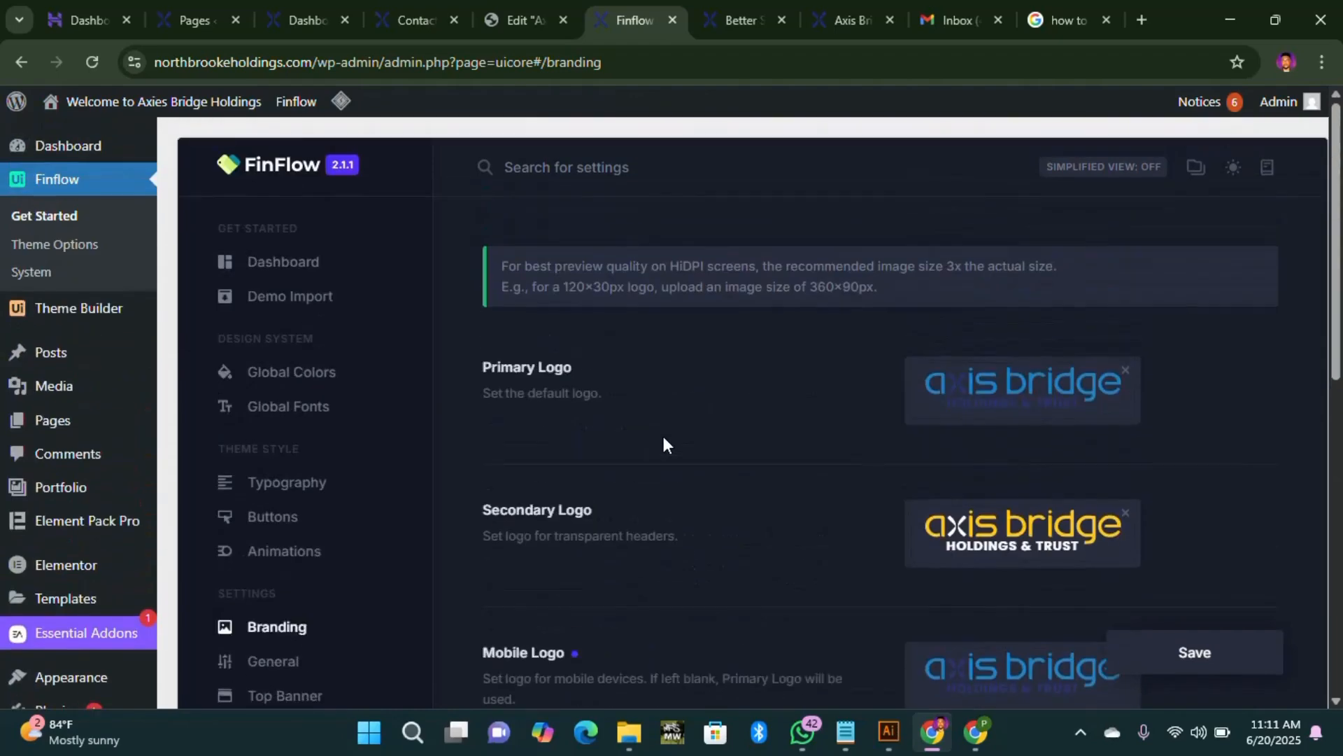
Step: Back in the Elementor editor, scroll through the page and publish it with Ctrl+S
{"action": "left_click", "coordinate": [507, 24]}
{"action": "scroll", "coordinate": [446, 541], "scroll_direction": "down", "scroll_amount": 1}
{"action": "scroll", "coordinate": [447, 540], "scroll_direction": "down", "scroll_amount": 5}
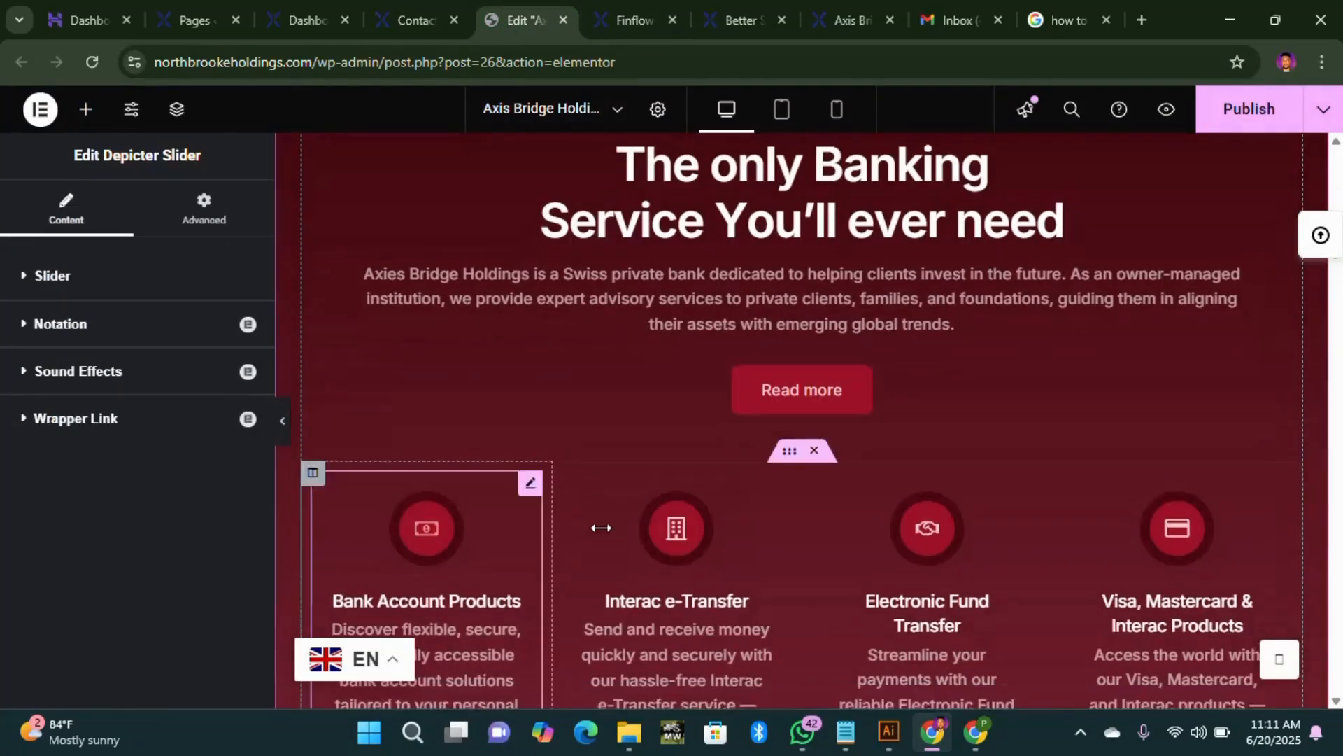
{"action": "scroll", "coordinate": [566, 329], "scroll_direction": "down", "scroll_amount": 8}
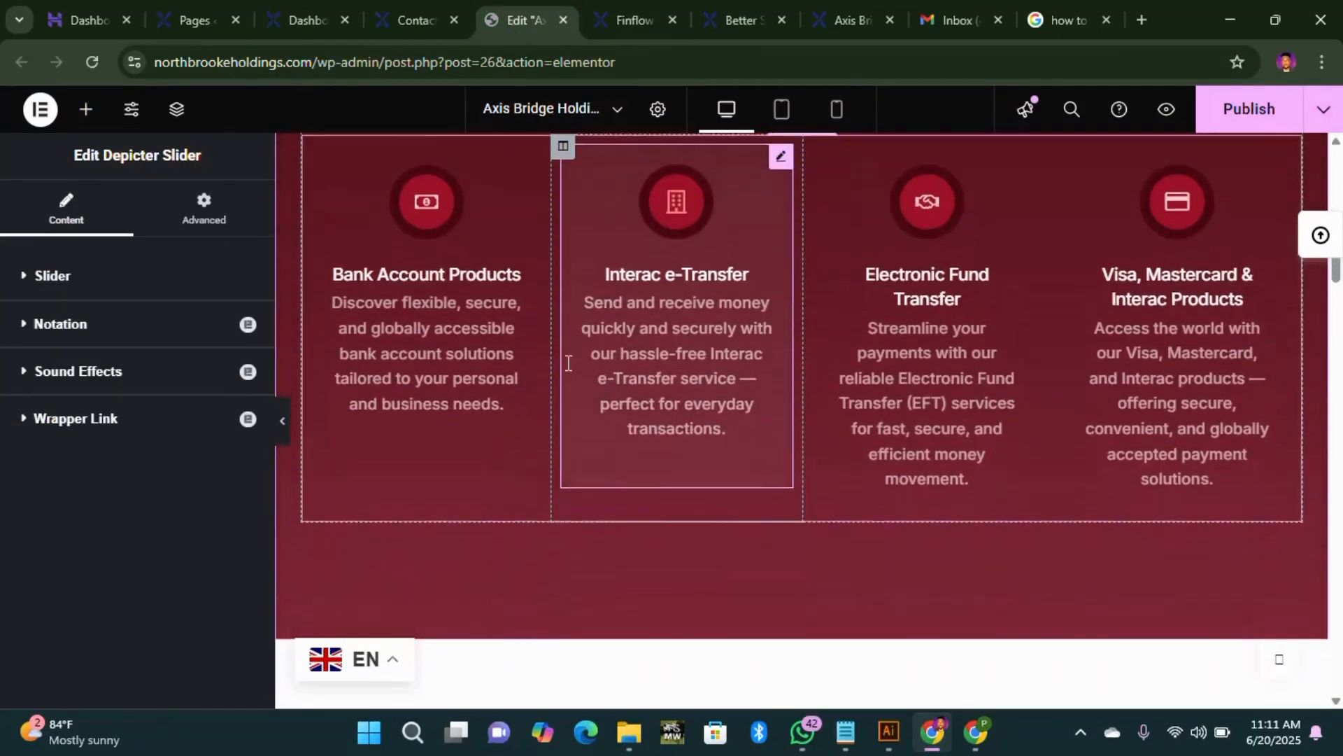
{"action": "scroll", "coordinate": [582, 512], "scroll_direction": "down", "scroll_amount": 2}
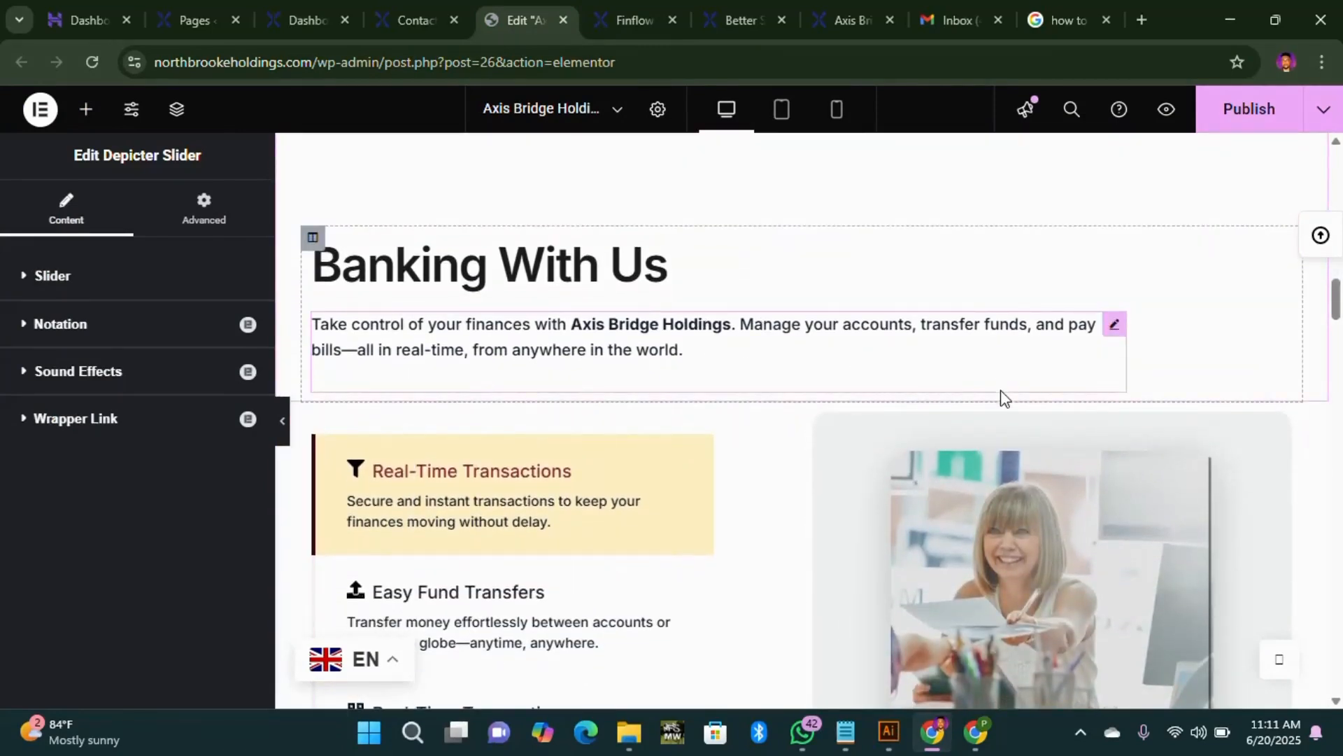
{"action": "scroll", "coordinate": [888, 413], "scroll_direction": "down", "scroll_amount": 4}
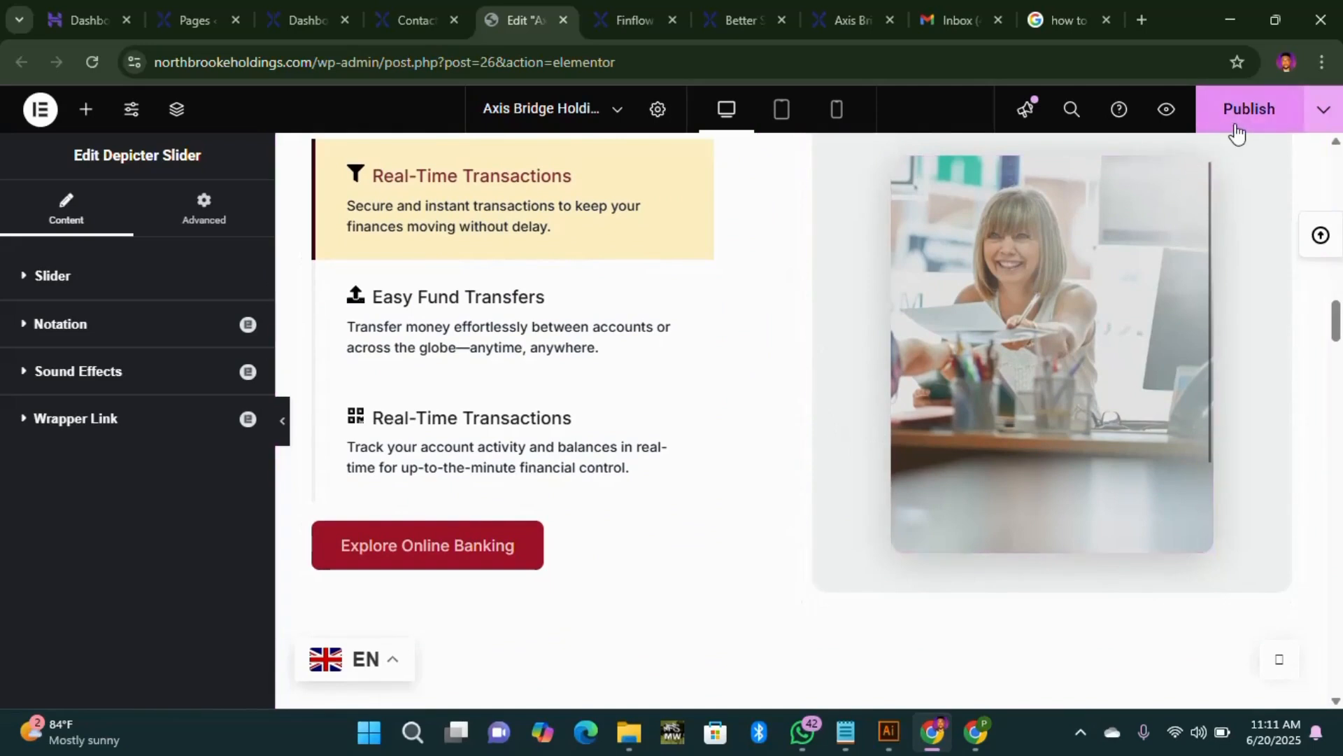
{"action": "key", "text": "ctrl+s"}
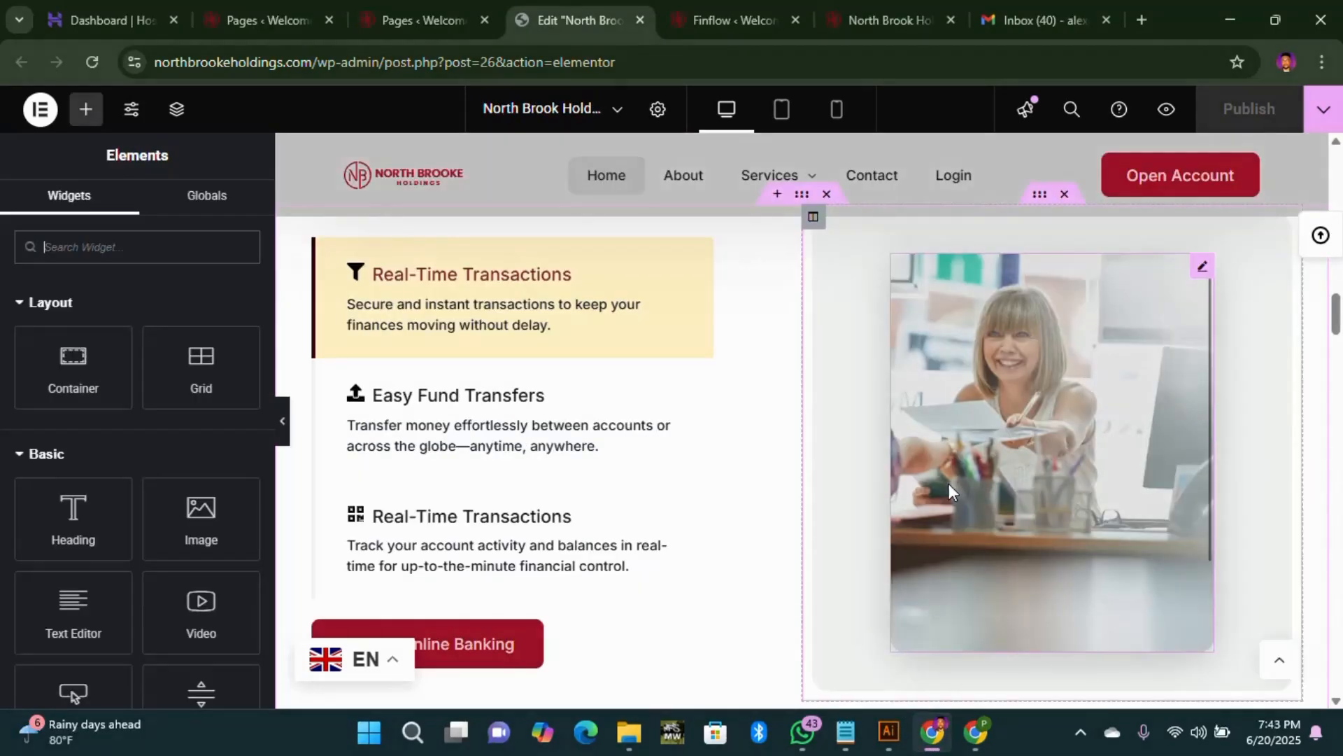
Step: Scroll through the rebranded North Brook page, then return to the Finflow theme dashboard
{"action": "scroll", "coordinate": [925, 480], "scroll_direction": "up", "scroll_amount": 10}
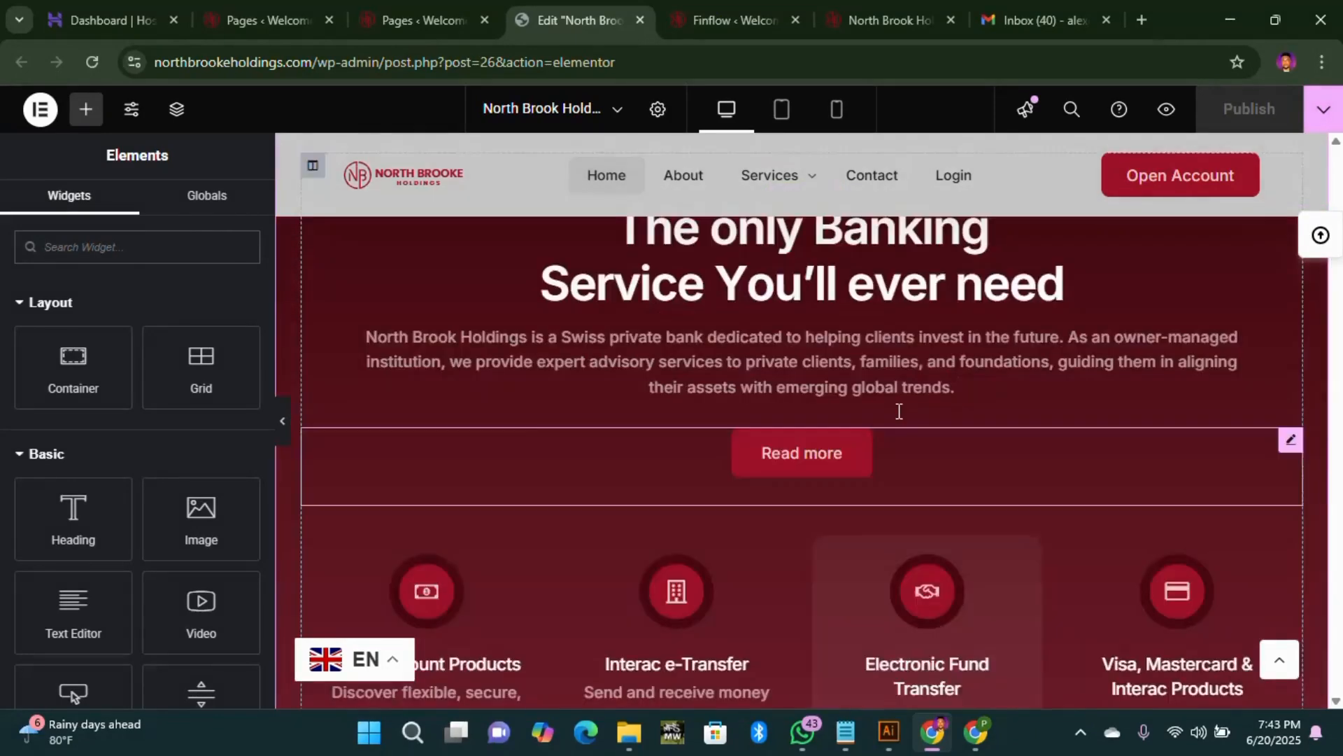
{"action": "scroll", "coordinate": [889, 412], "scroll_direction": "up", "scroll_amount": 10}
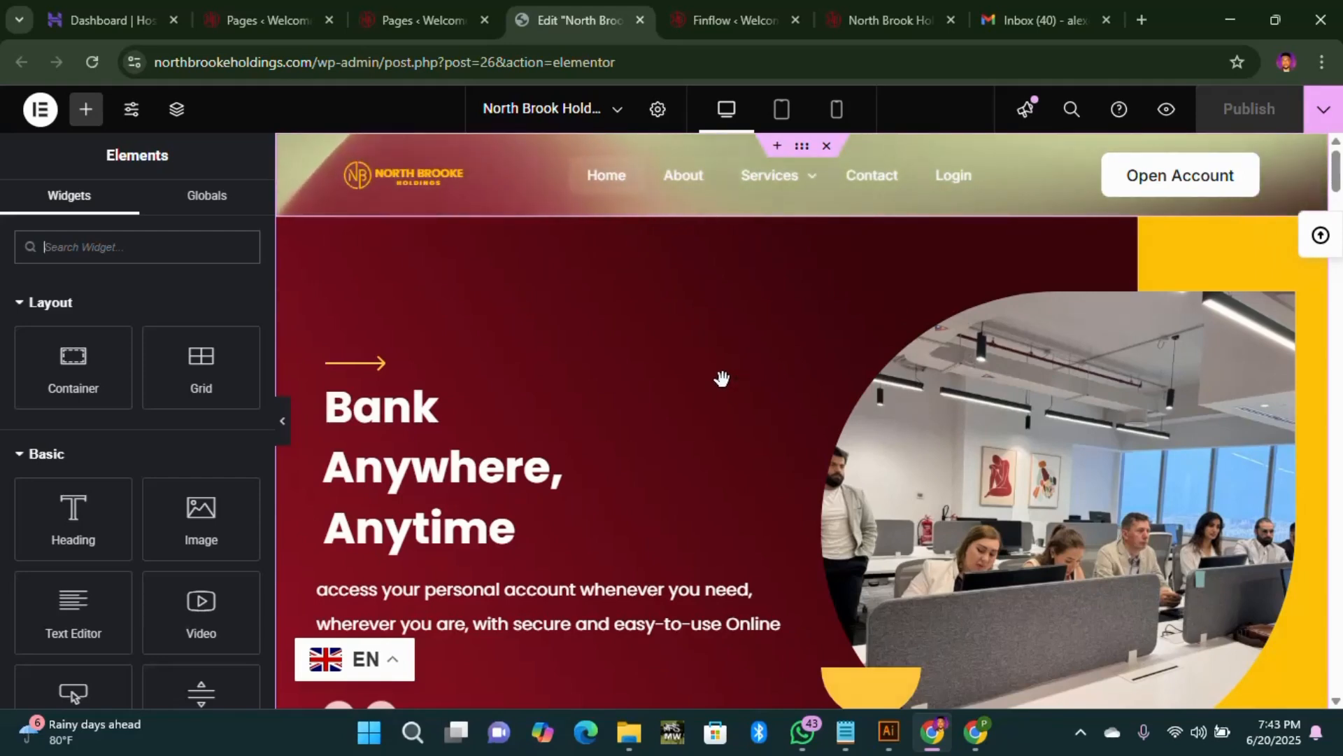
{"action": "scroll", "coordinate": [769, 378], "scroll_direction": "down", "scroll_amount": 5}
{"action": "scroll", "coordinate": [769, 379], "scroll_direction": "down", "scroll_amount": 20}
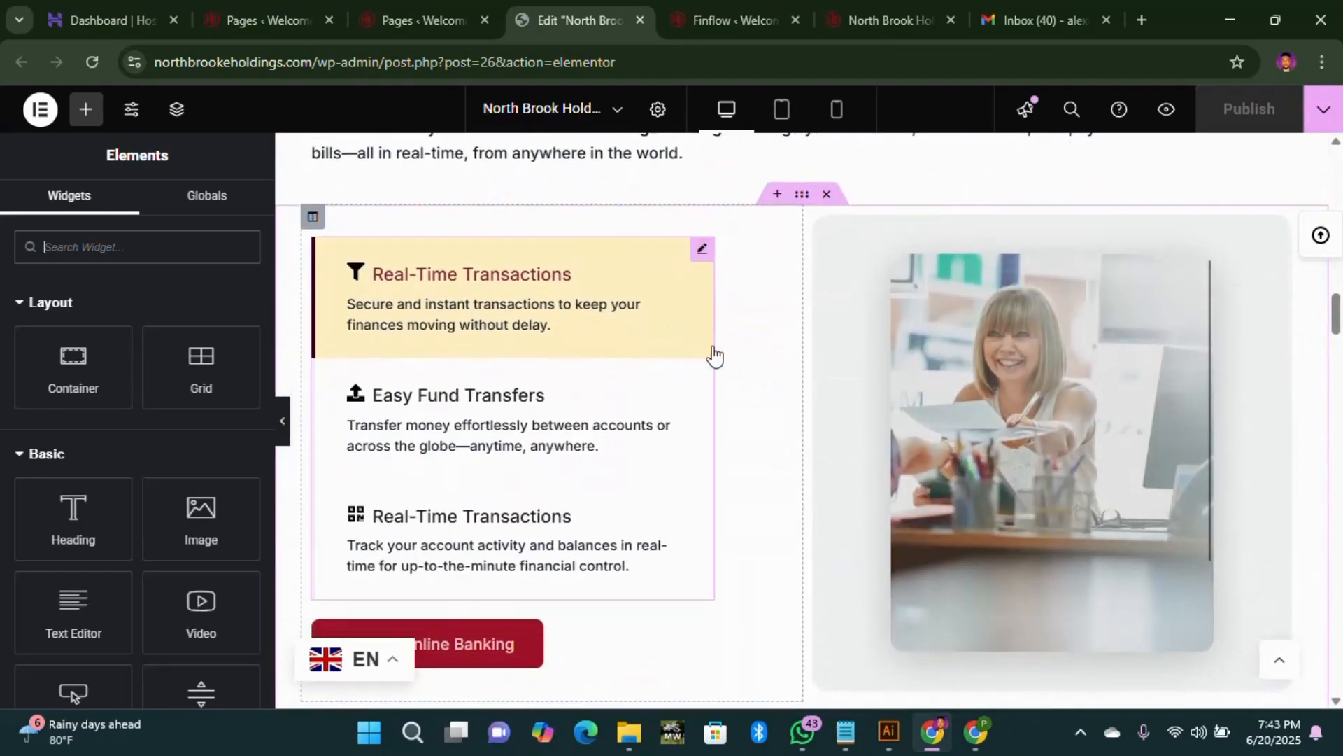
{"action": "scroll", "coordinate": [720, 406], "scroll_direction": "down", "scroll_amount": 12}
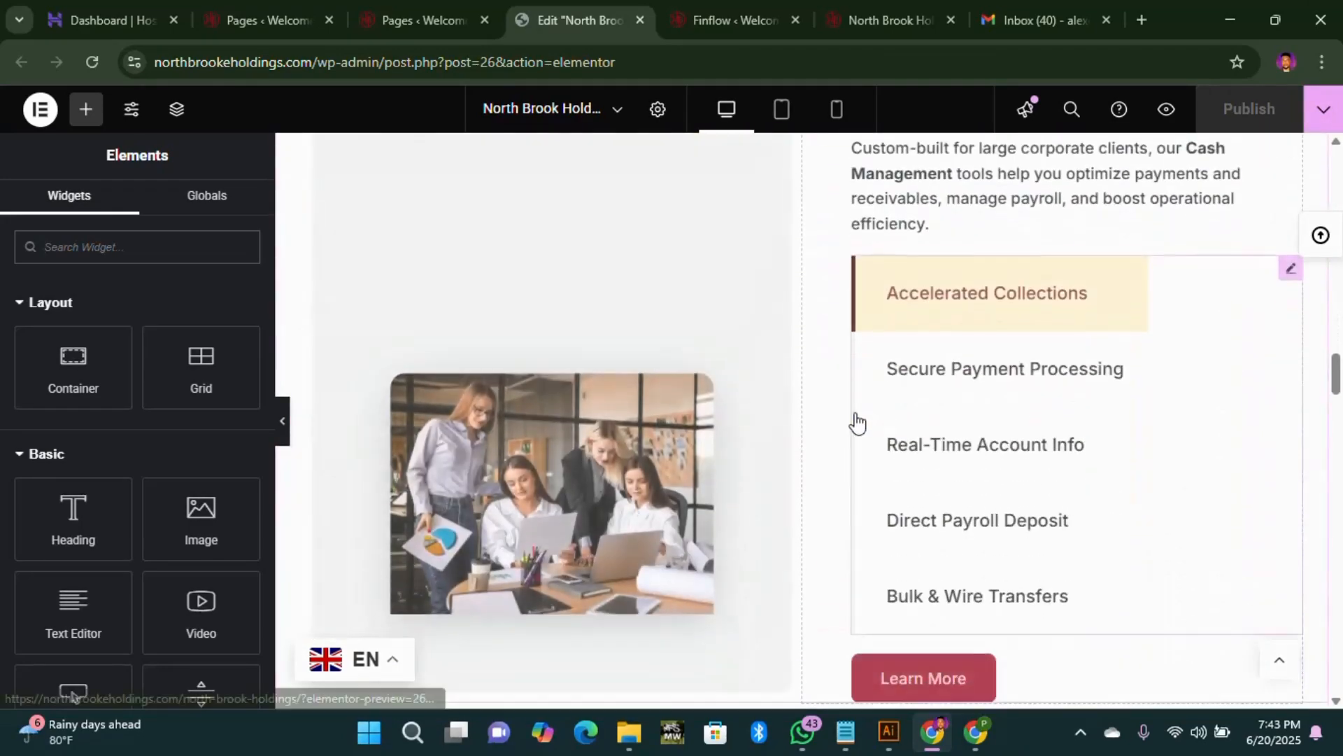
{"action": "scroll", "coordinate": [744, 393], "scroll_direction": "up", "scroll_amount": 6}
{"action": "scroll", "coordinate": [744, 394], "scroll_direction": "up", "scroll_amount": 10}
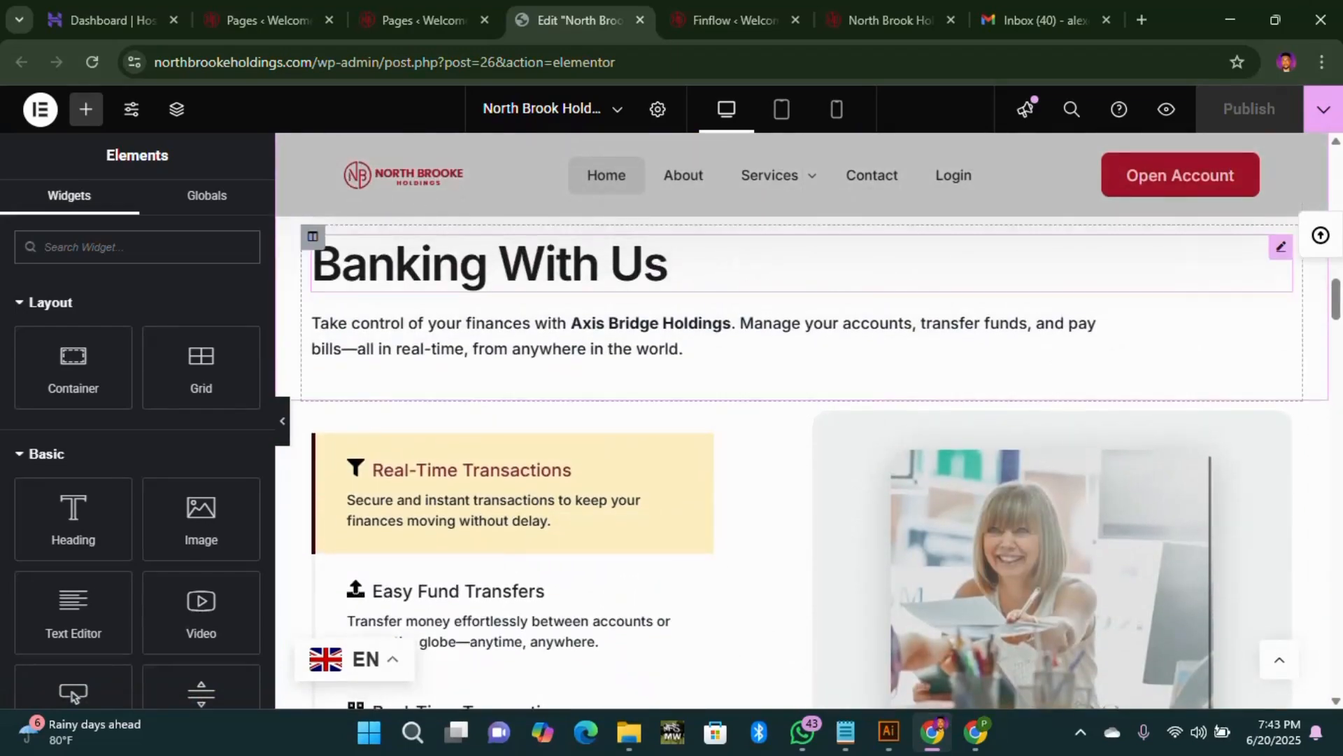
{"action": "scroll", "coordinate": [876, 296], "scroll_direction": "up", "scroll_amount": 10}
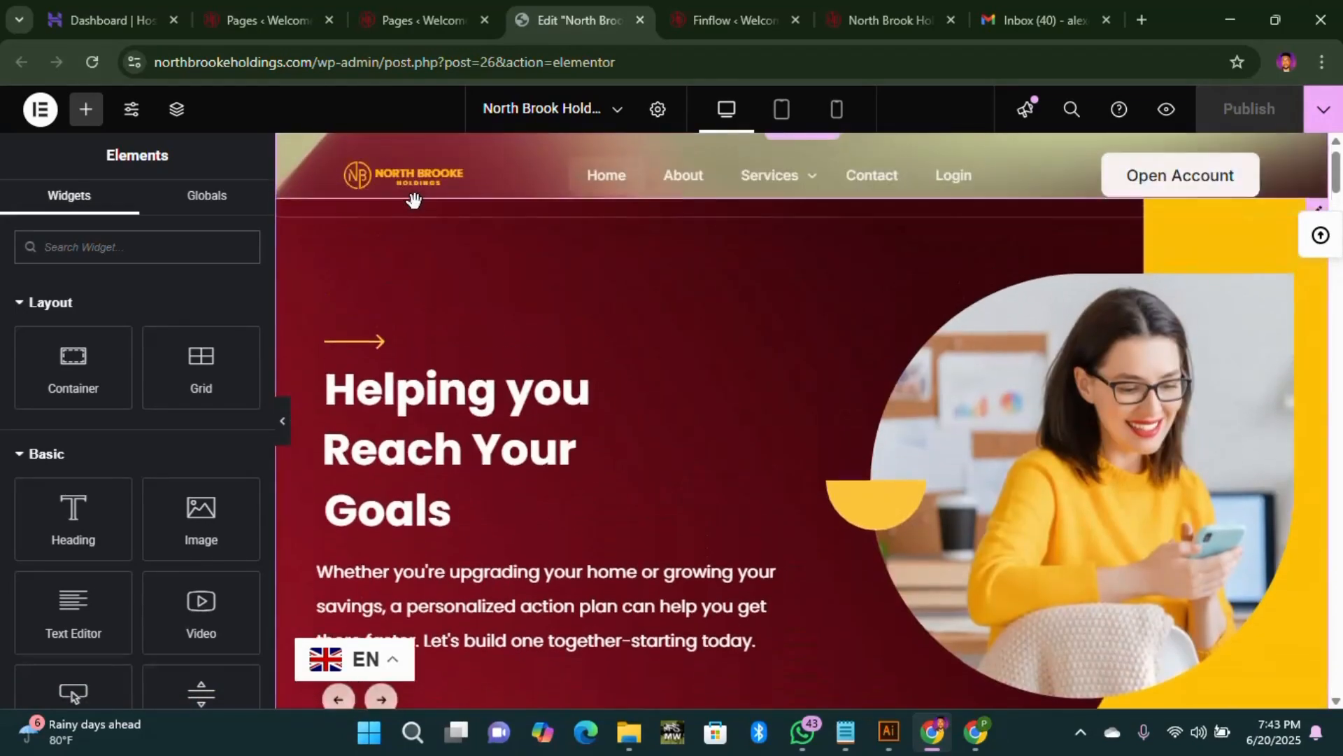
{"action": "scroll", "coordinate": [937, 276], "scroll_direction": "down", "scroll_amount": 4}
{"action": "scroll", "coordinate": [936, 276], "scroll_direction": "down", "scroll_amount": 20}
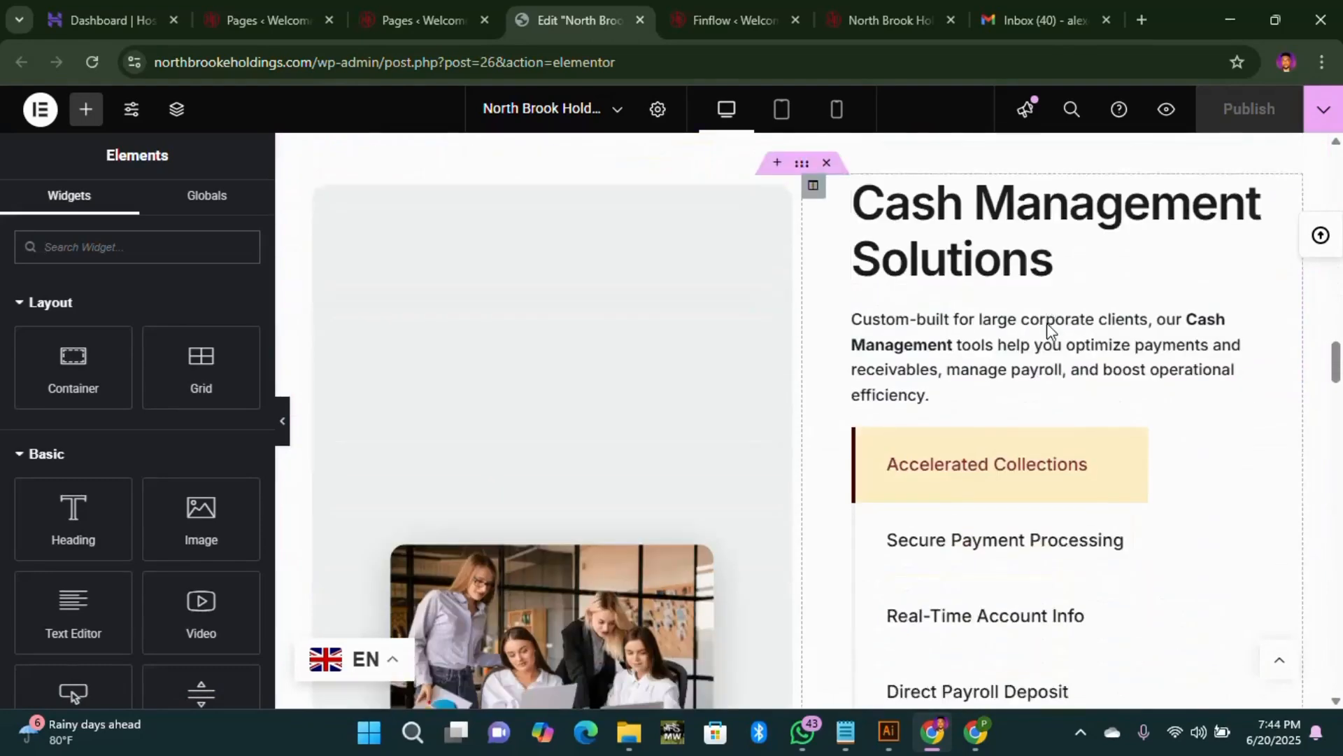
{"action": "scroll", "coordinate": [926, 322], "scroll_direction": "down", "scroll_amount": 5}
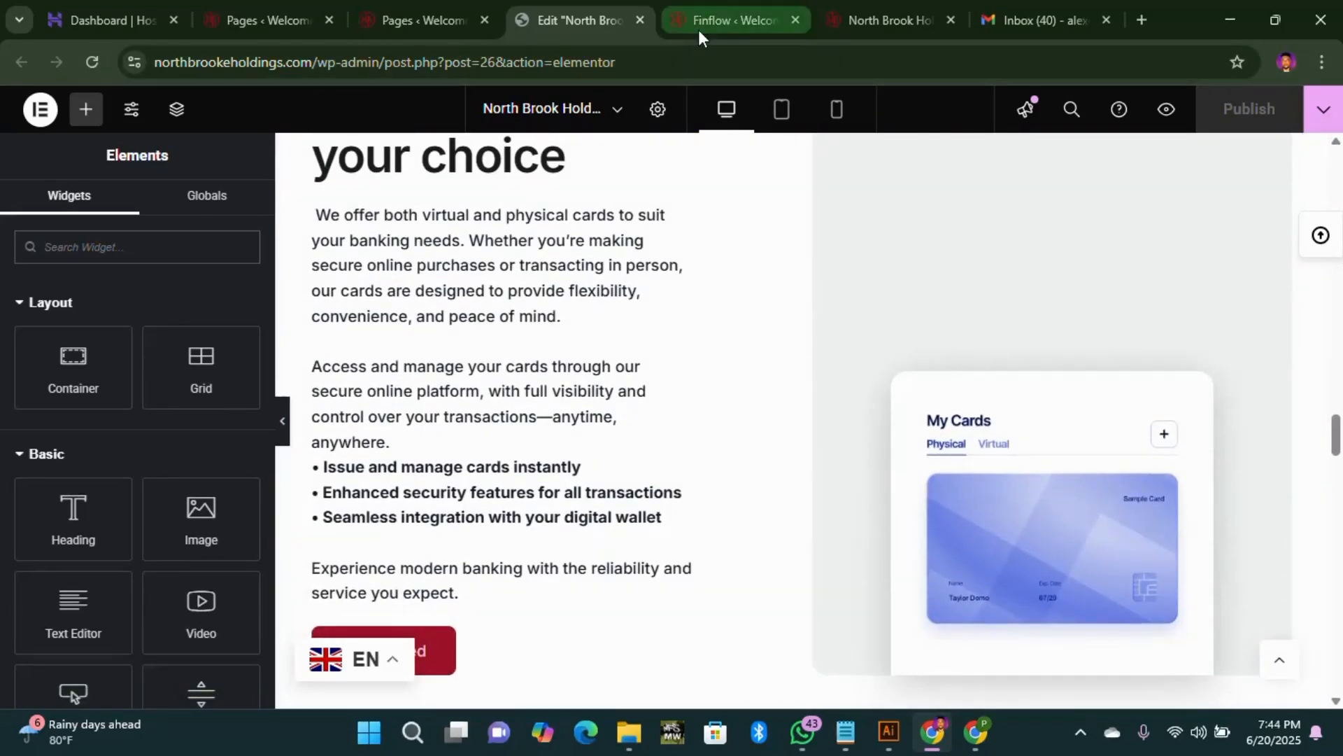
{"action": "left_click", "coordinate": [699, 28]}
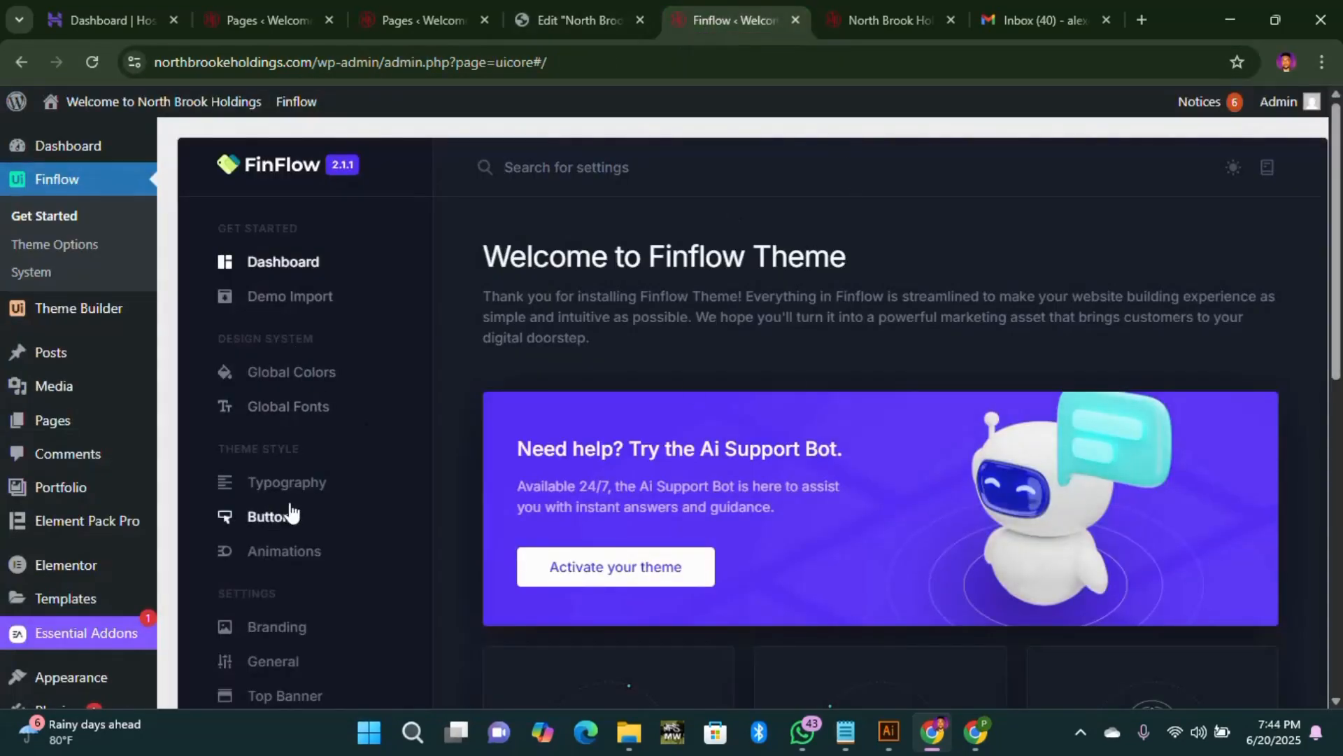
Step: Review the primary, secondary and mobile North Brooke logos in Finflow's Branding settings
{"action": "scroll", "coordinate": [285, 560], "scroll_direction": "down", "scroll_amount": 1}
{"action": "scroll", "coordinate": [285, 573], "scroll_direction": "down", "scroll_amount": 3}
{"action": "left_click", "coordinate": [291, 430]}
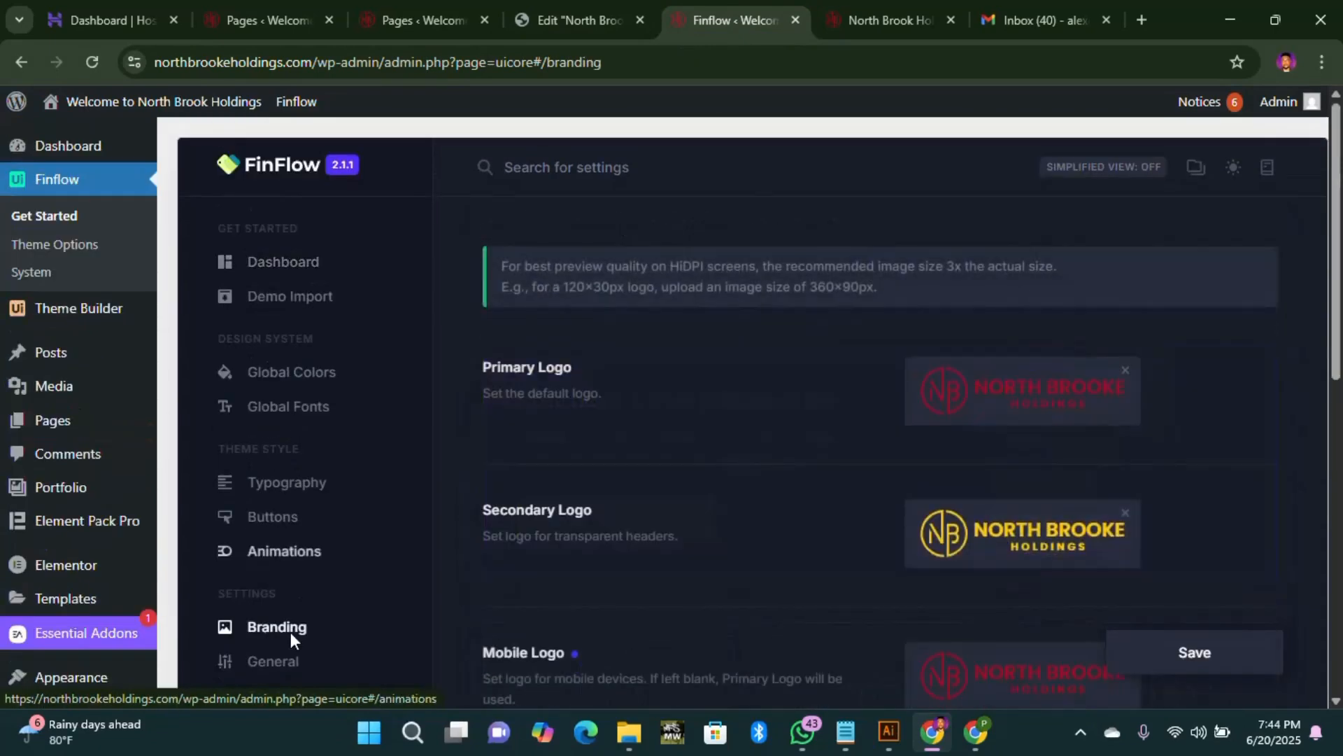
{"action": "scroll", "coordinate": [912, 446], "scroll_direction": "down", "scroll_amount": 2}
{"action": "scroll", "coordinate": [892, 385], "scroll_direction": "up", "scroll_amount": 1}
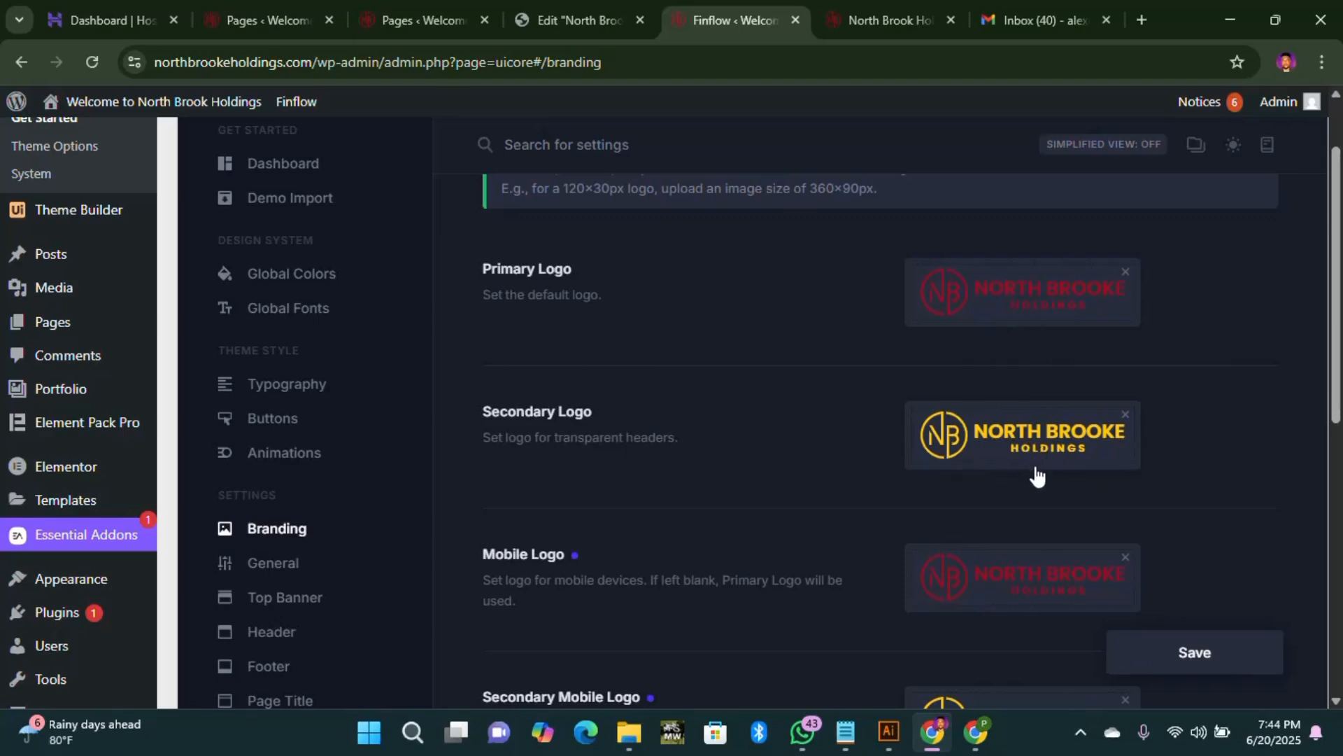
{"action": "scroll", "coordinate": [1036, 475], "scroll_direction": "down", "scroll_amount": 1}
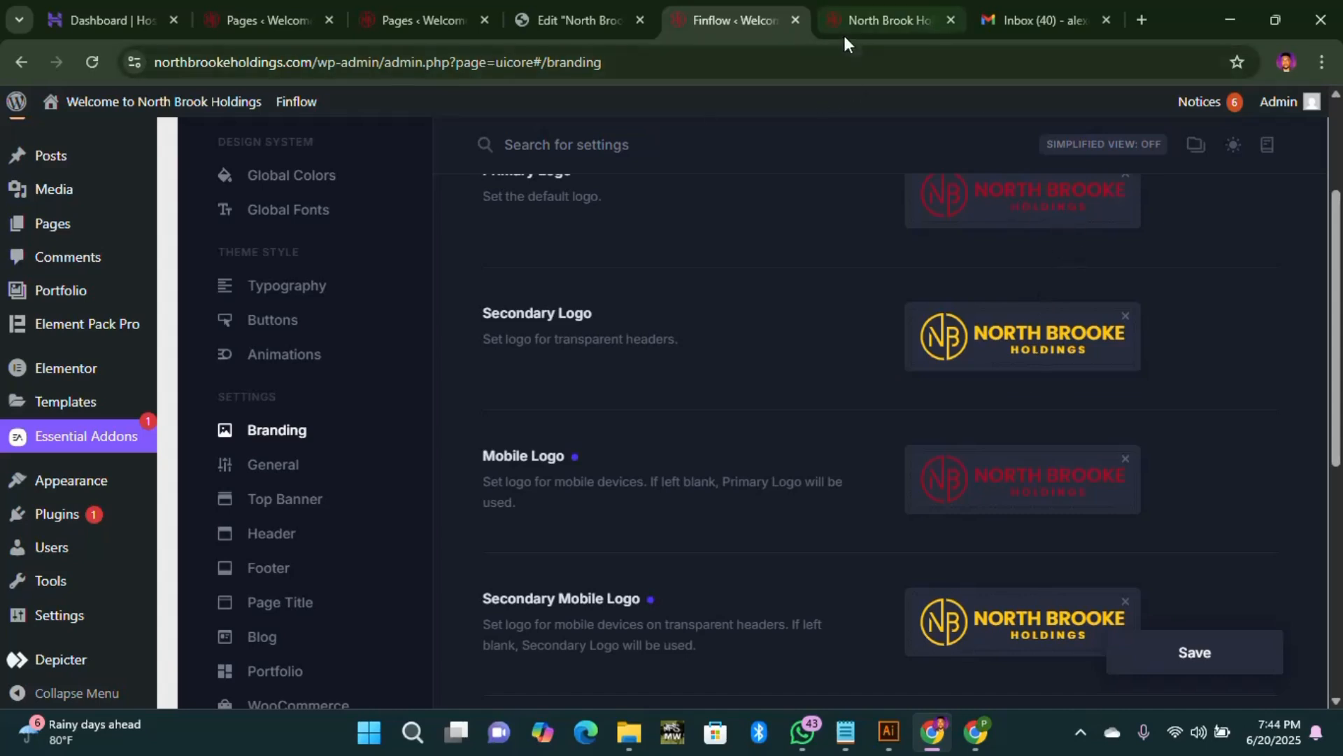
Step: Bring up the live North Brook Holdings homepage and scroll through its header and slider
{"action": "left_click", "coordinate": [580, 17]}
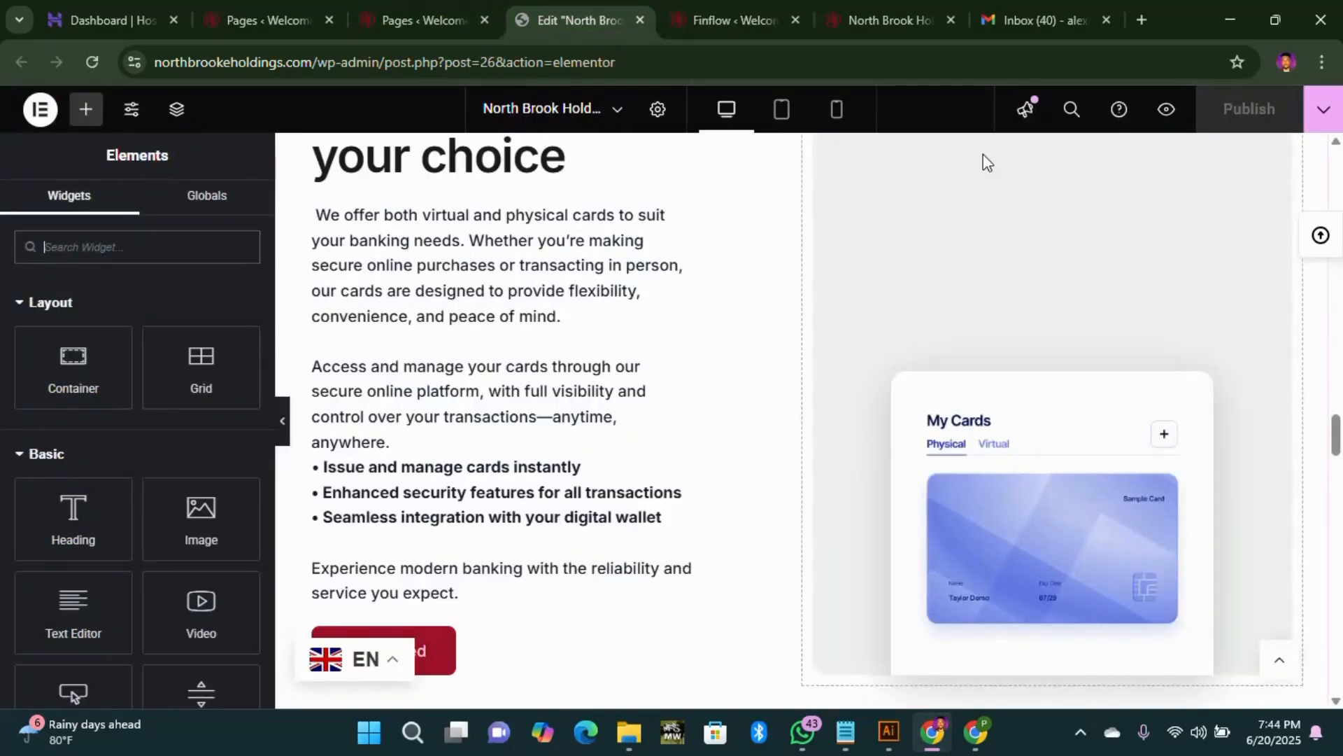
{"action": "left_click", "coordinate": [889, 26]}
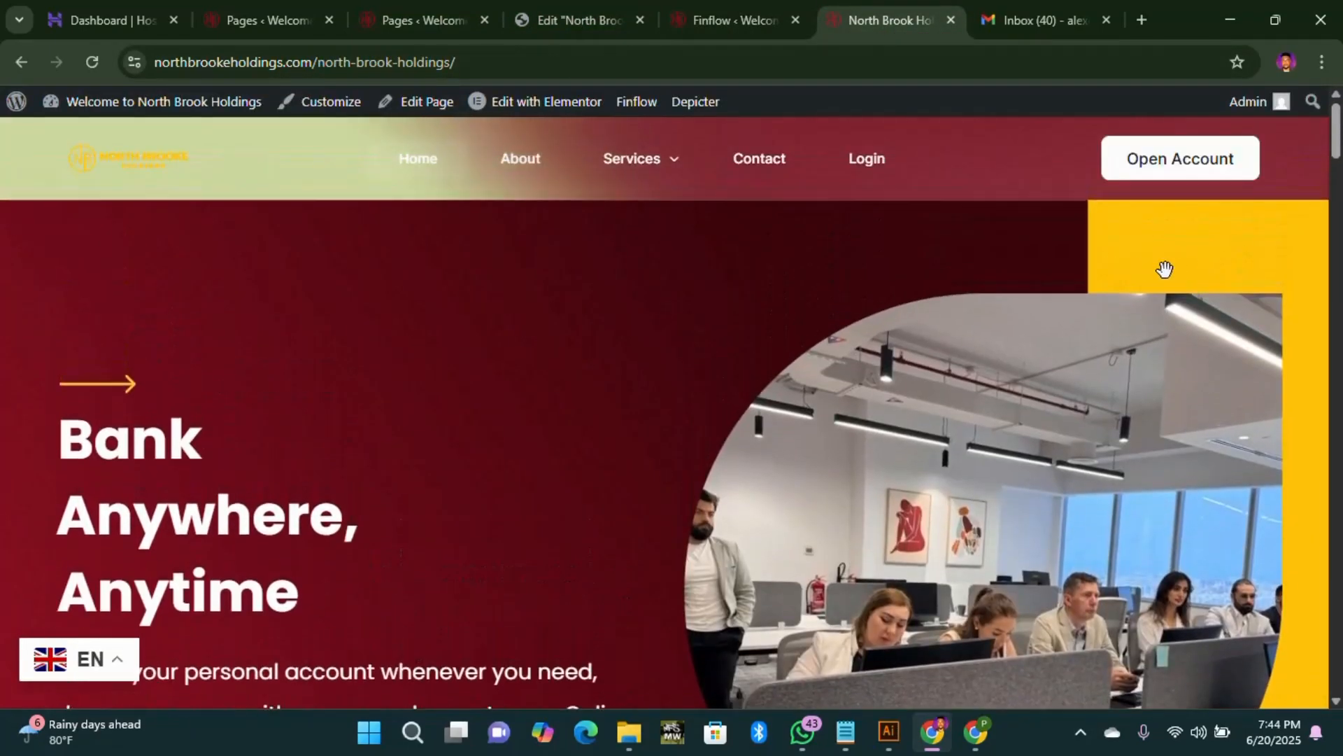
{"action": "scroll", "coordinate": [612, 444], "scroll_direction": "down", "scroll_amount": 6}
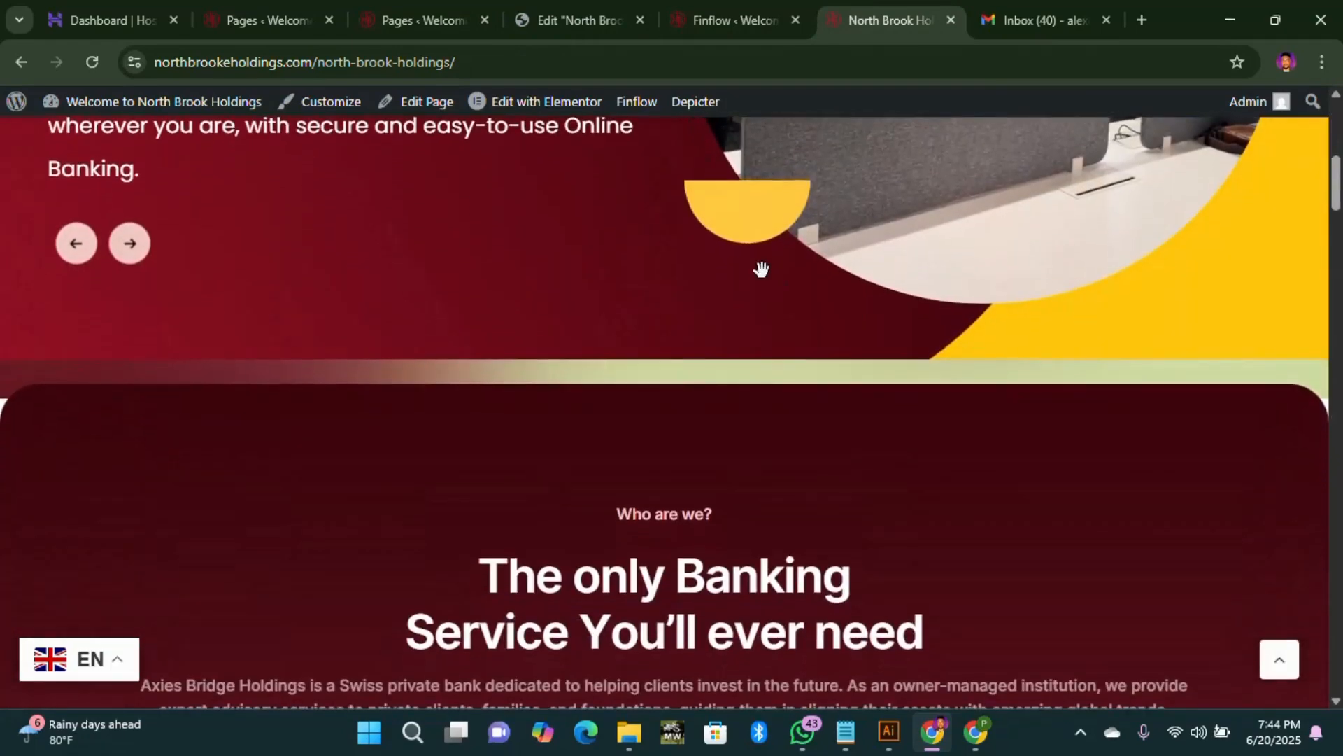
{"action": "scroll", "coordinate": [826, 301], "scroll_direction": "down", "scroll_amount": 12}
{"action": "scroll", "coordinate": [841, 348], "scroll_direction": "down", "scroll_amount": 14}
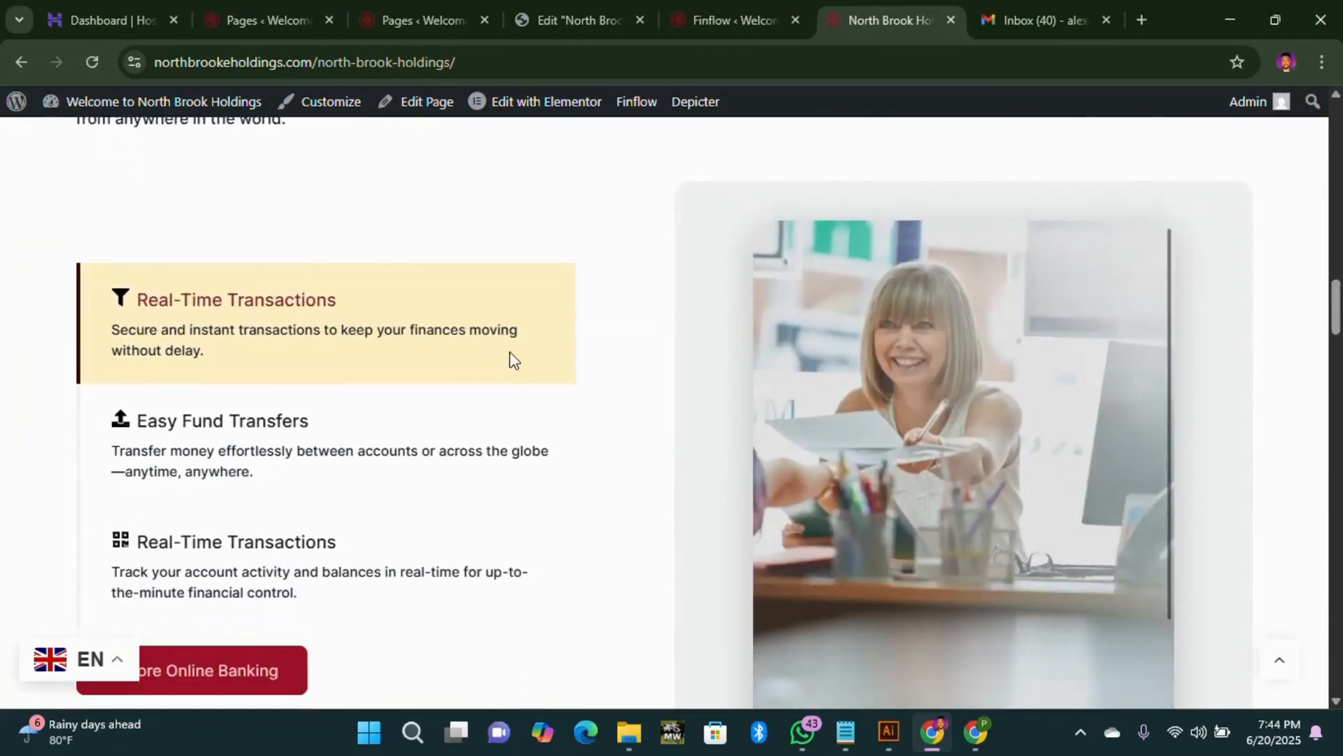
{"action": "scroll", "coordinate": [450, 389], "scroll_direction": "up", "scroll_amount": 2}
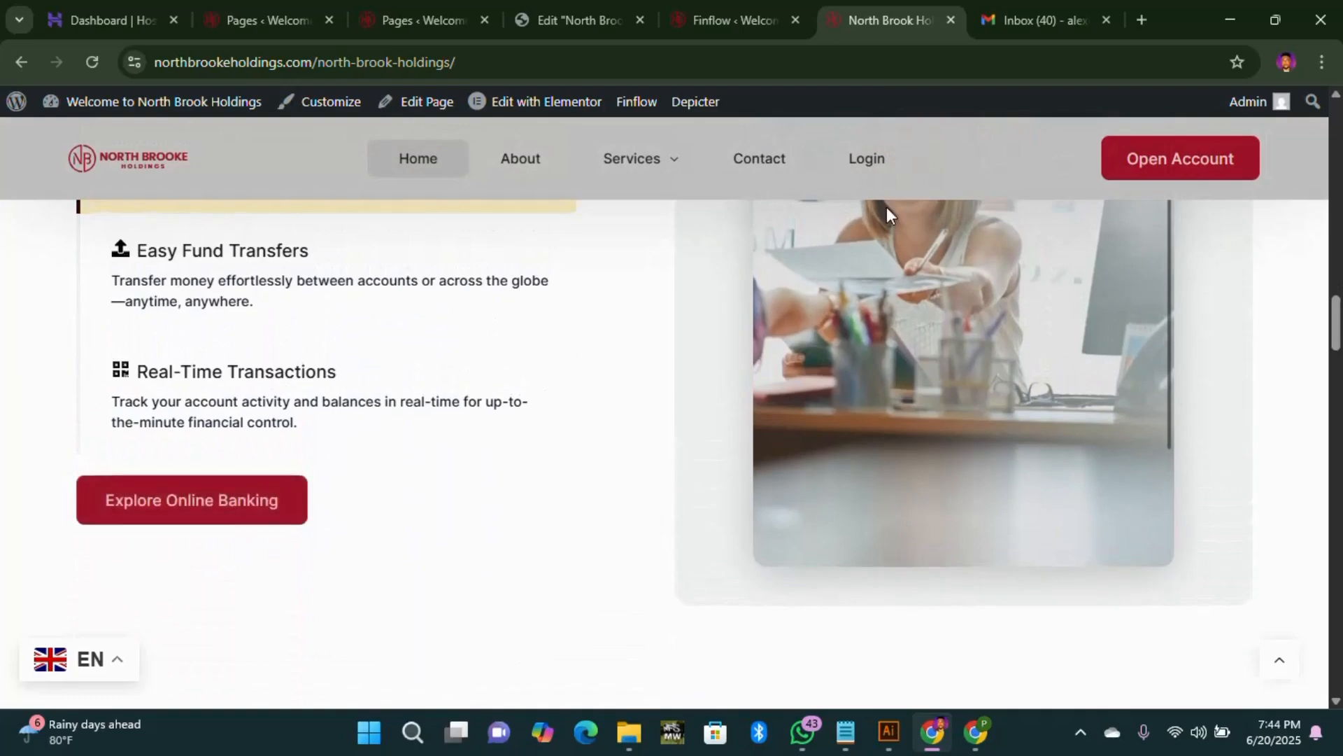
Step: Compare the header logo against the Finflow Branding logos, then return to the homepage top
{"action": "left_click", "coordinate": [736, 19]}
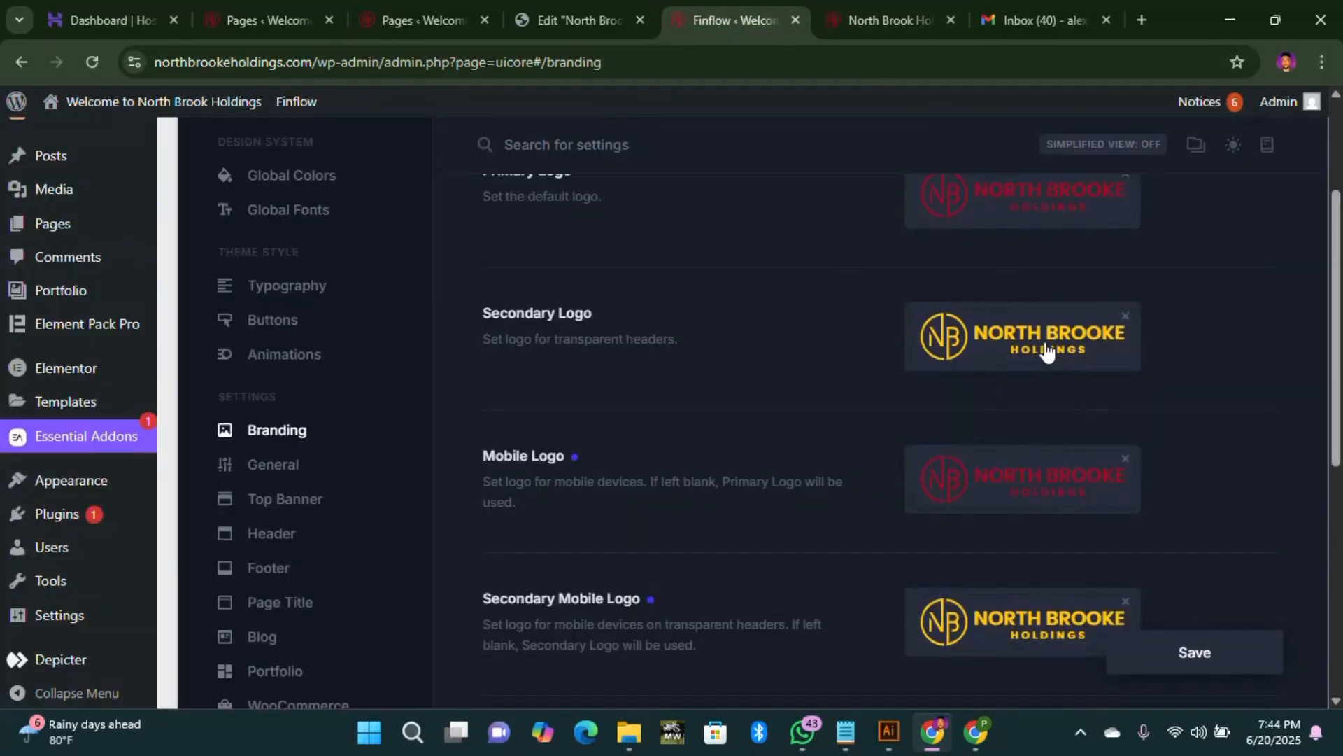
{"action": "left_click", "coordinate": [887, 20]}
{"action": "scroll", "coordinate": [448, 364], "scroll_direction": "up", "scroll_amount": 8}
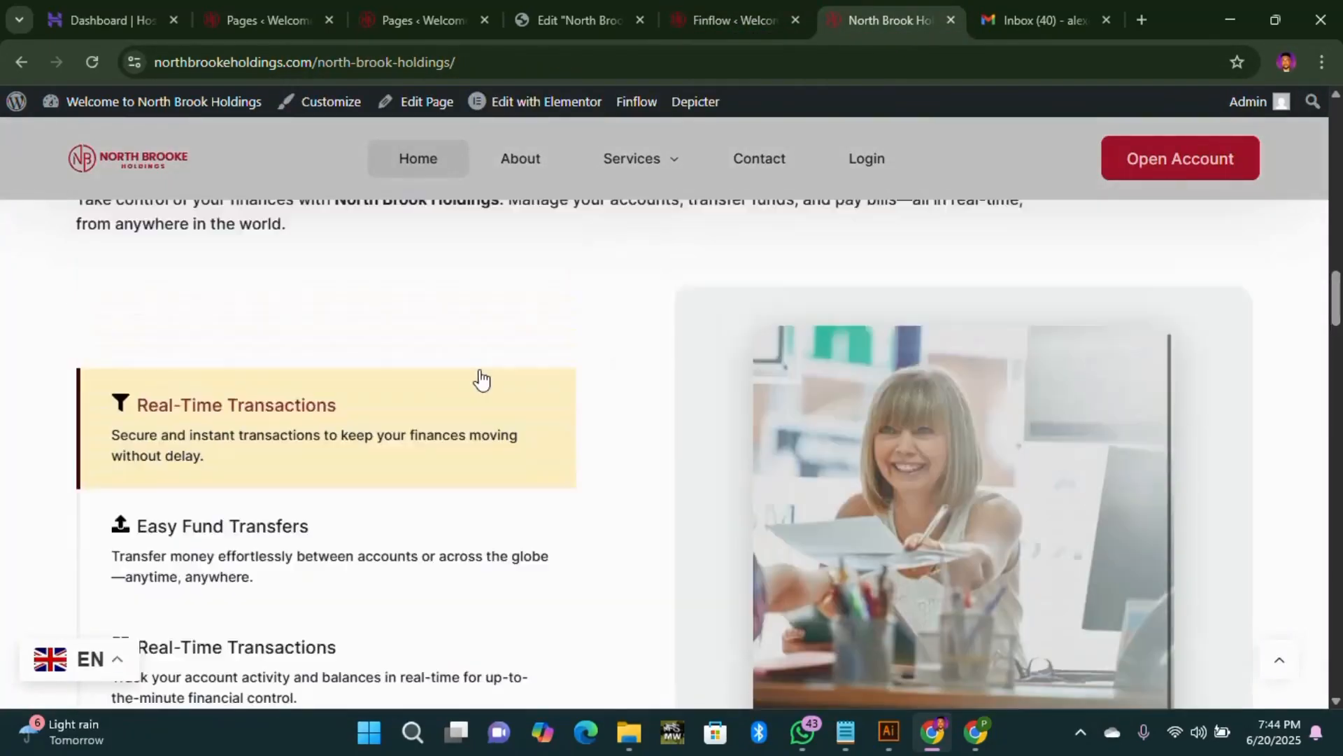
{"action": "scroll", "coordinate": [391, 343], "scroll_direction": "up", "scroll_amount": 10}
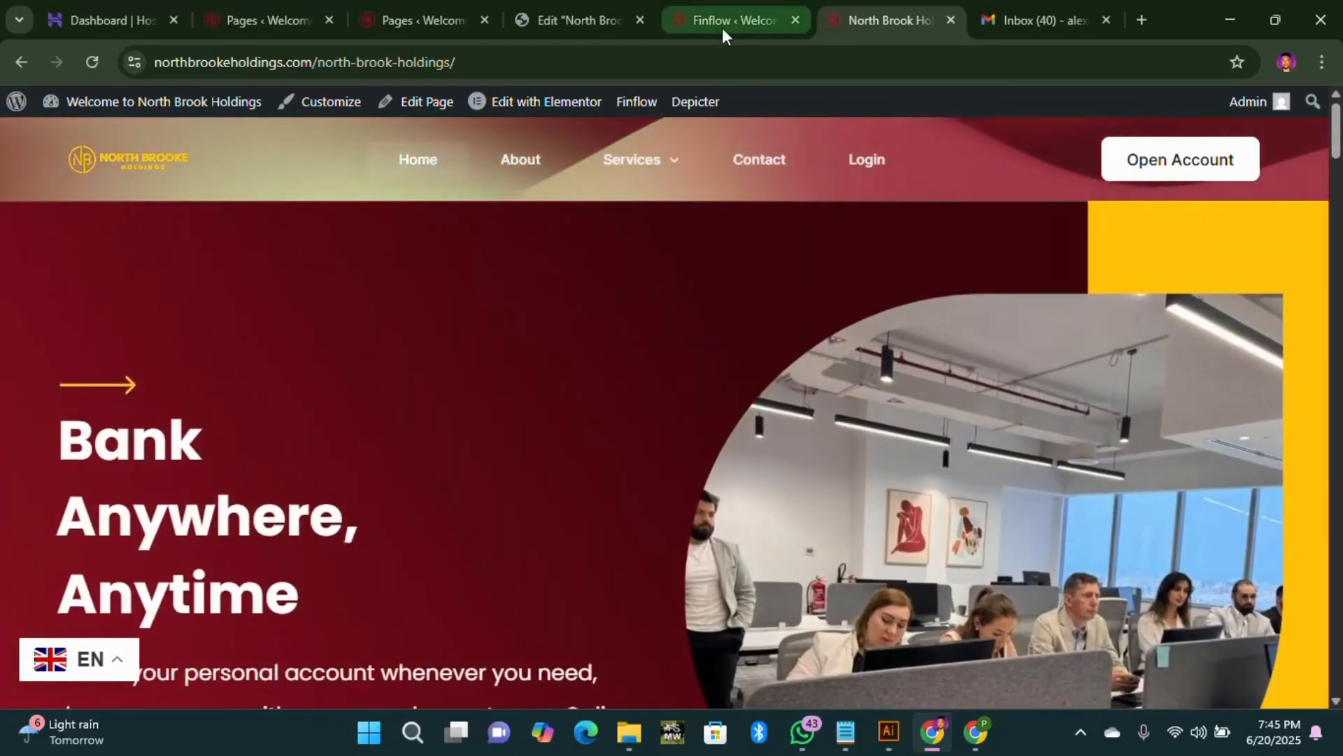
Step: Check that the NB favicon in Finflow Branding matches the site icon in Settings > General
{"action": "left_click", "coordinate": [722, 27]}
{"action": "scroll", "coordinate": [1063, 419], "scroll_direction": "down", "scroll_amount": 5}
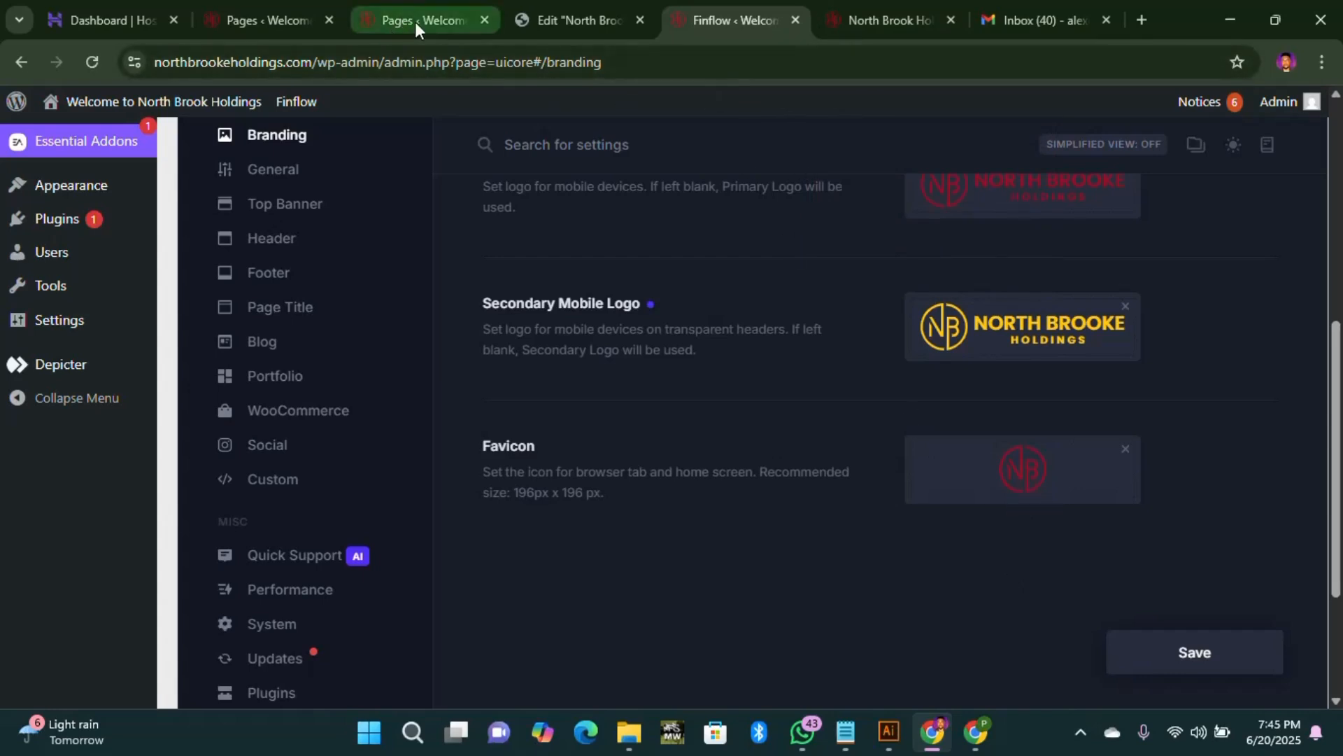
{"action": "left_click", "coordinate": [271, 23]}
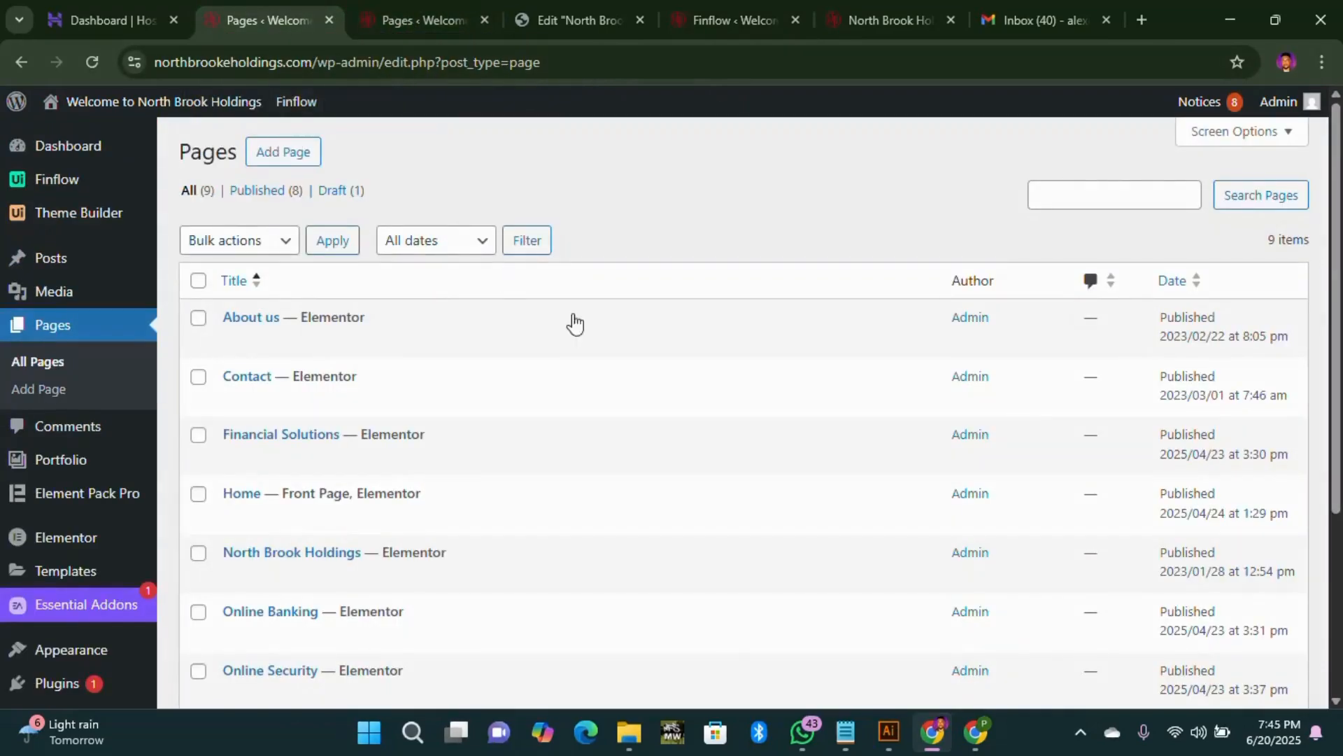
{"action": "scroll", "coordinate": [56, 546], "scroll_direction": "down", "scroll_amount": 4}
{"action": "left_click", "coordinate": [61, 607]}
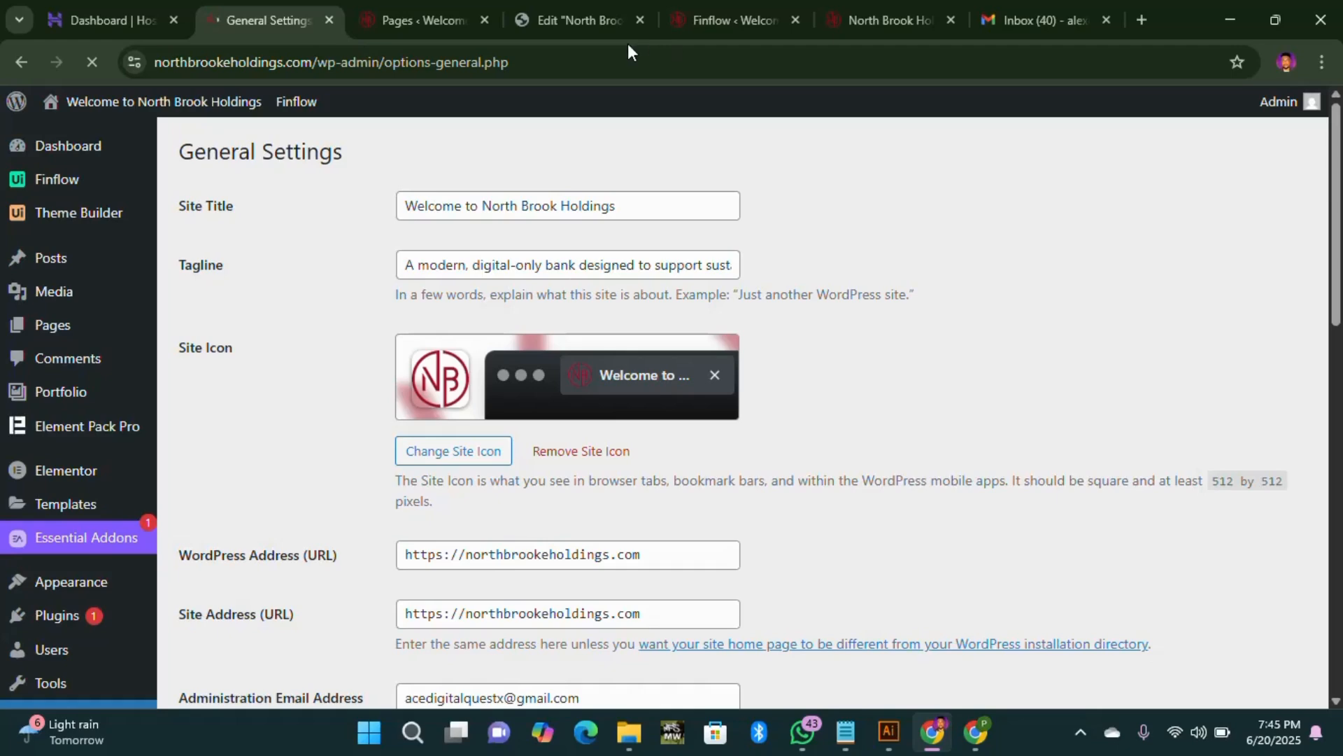
{"action": "left_click", "coordinate": [734, 19]}
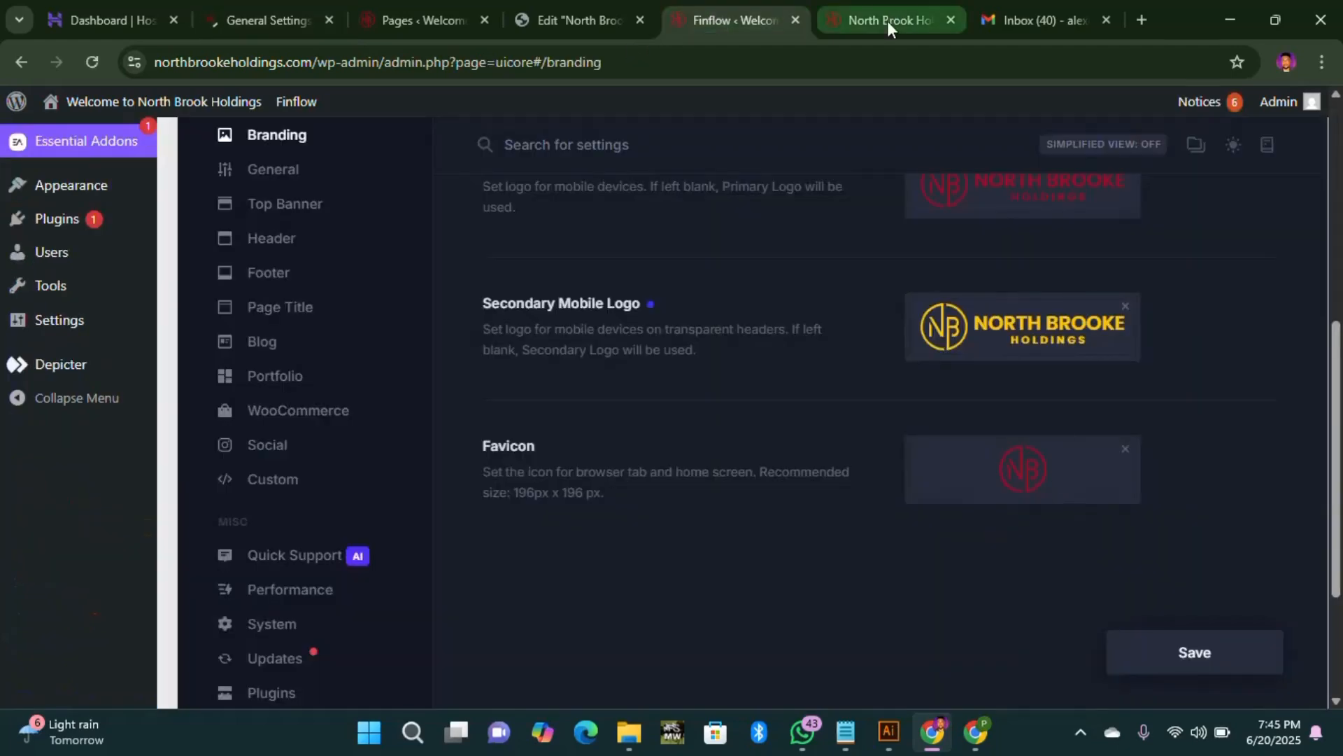
Step: Watch the live homepage hero slider showing the new North Brooke logo, then go back to Elementor
{"action": "left_click", "coordinate": [884, 28]}
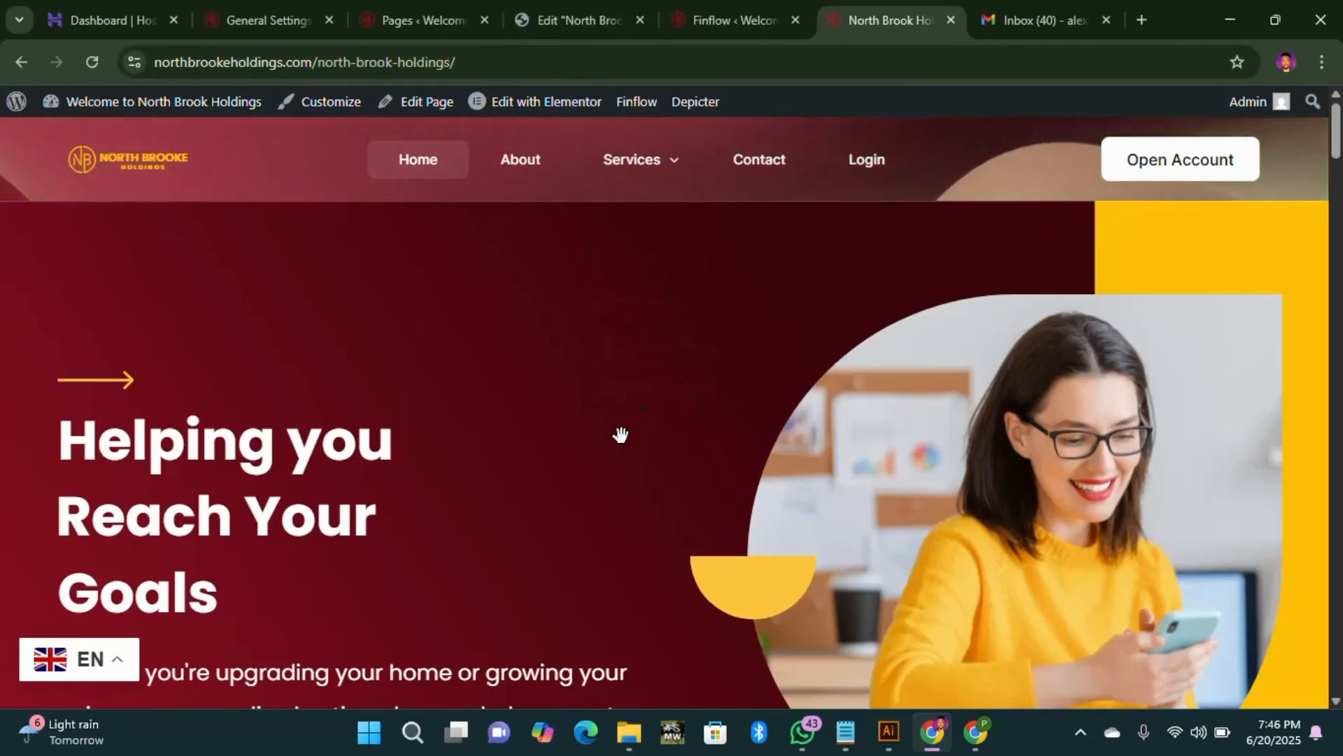
{"action": "mouse_move", "coordinate": [1283, 102]}
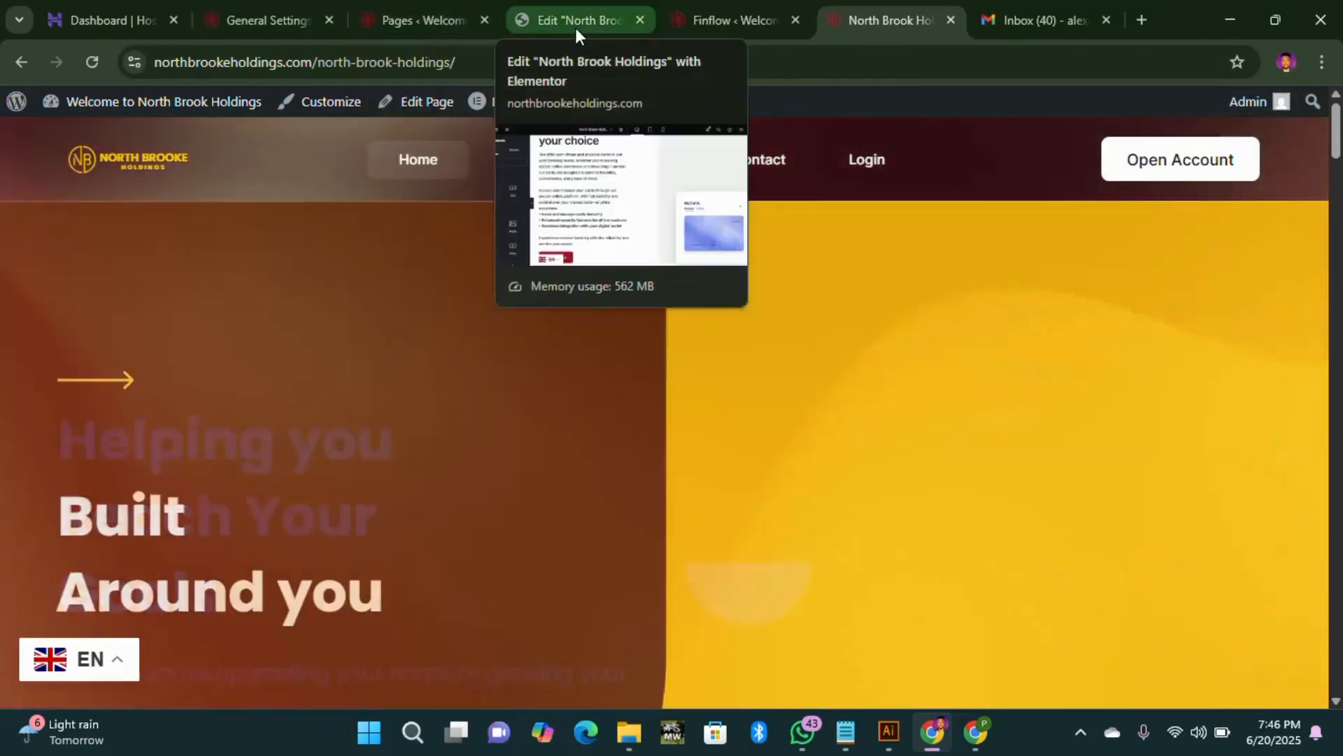
{"action": "left_click", "coordinate": [576, 21]}
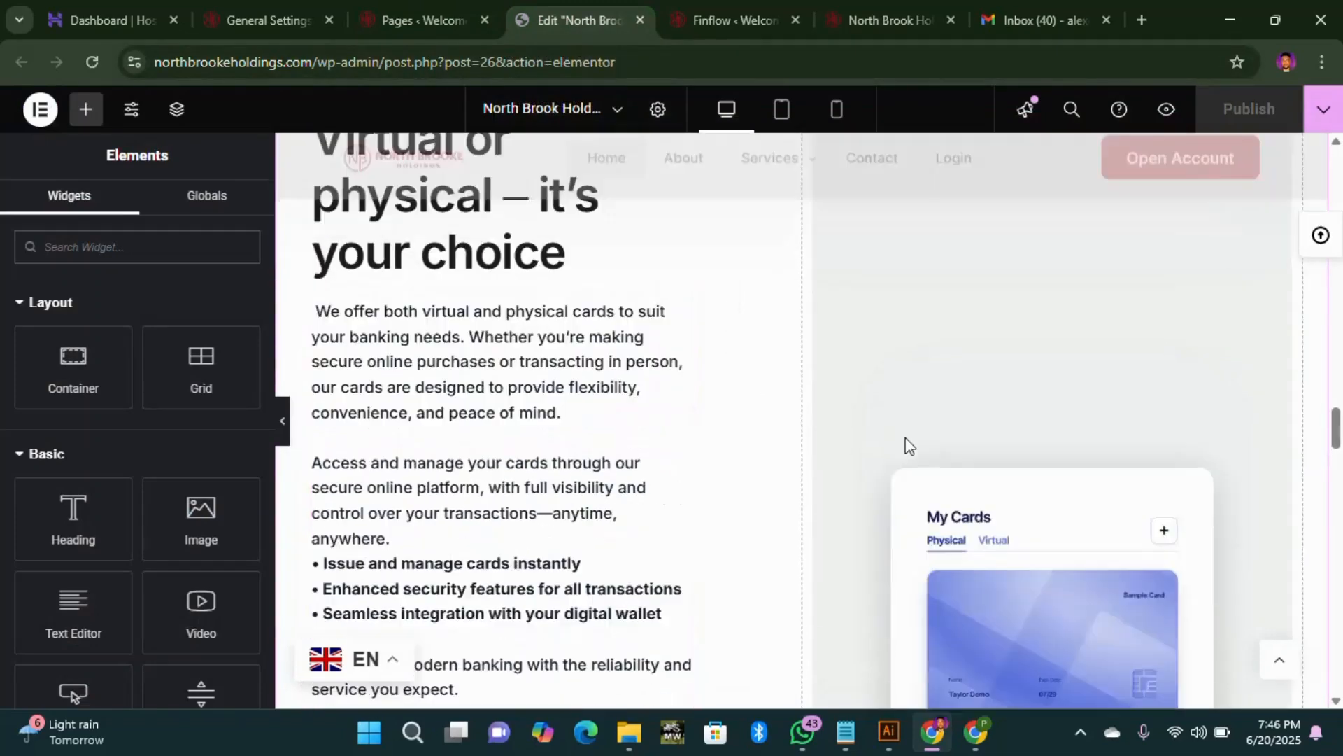
Step: Open Edit Image for the My Cards card image, then switch to General Settings
{"action": "scroll", "coordinate": [908, 445], "scroll_direction": "down", "scroll_amount": 4}
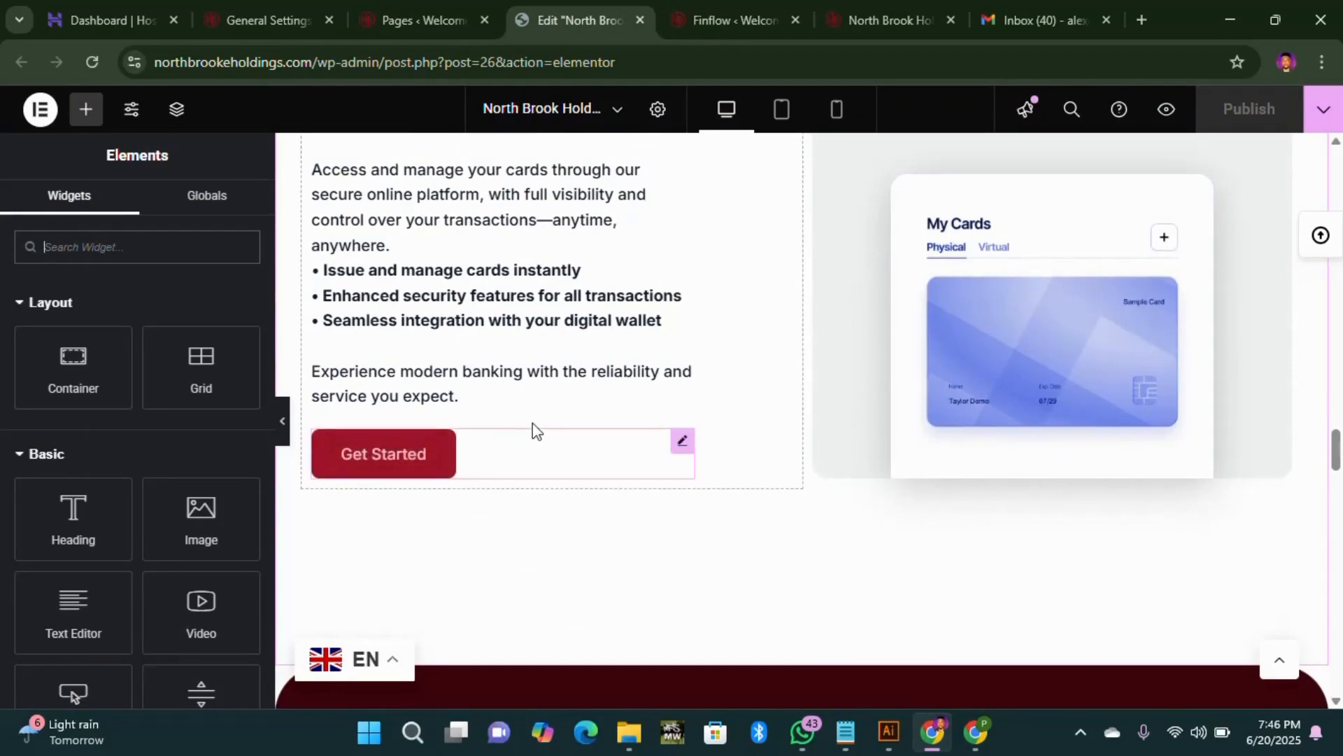
{"action": "scroll", "coordinate": [538, 429], "scroll_direction": "up", "scroll_amount": 5}
{"action": "scroll", "coordinate": [700, 448], "scroll_direction": "down", "scroll_amount": 2}
{"action": "scroll", "coordinate": [910, 448], "scroll_direction": "down", "scroll_amount": 1}
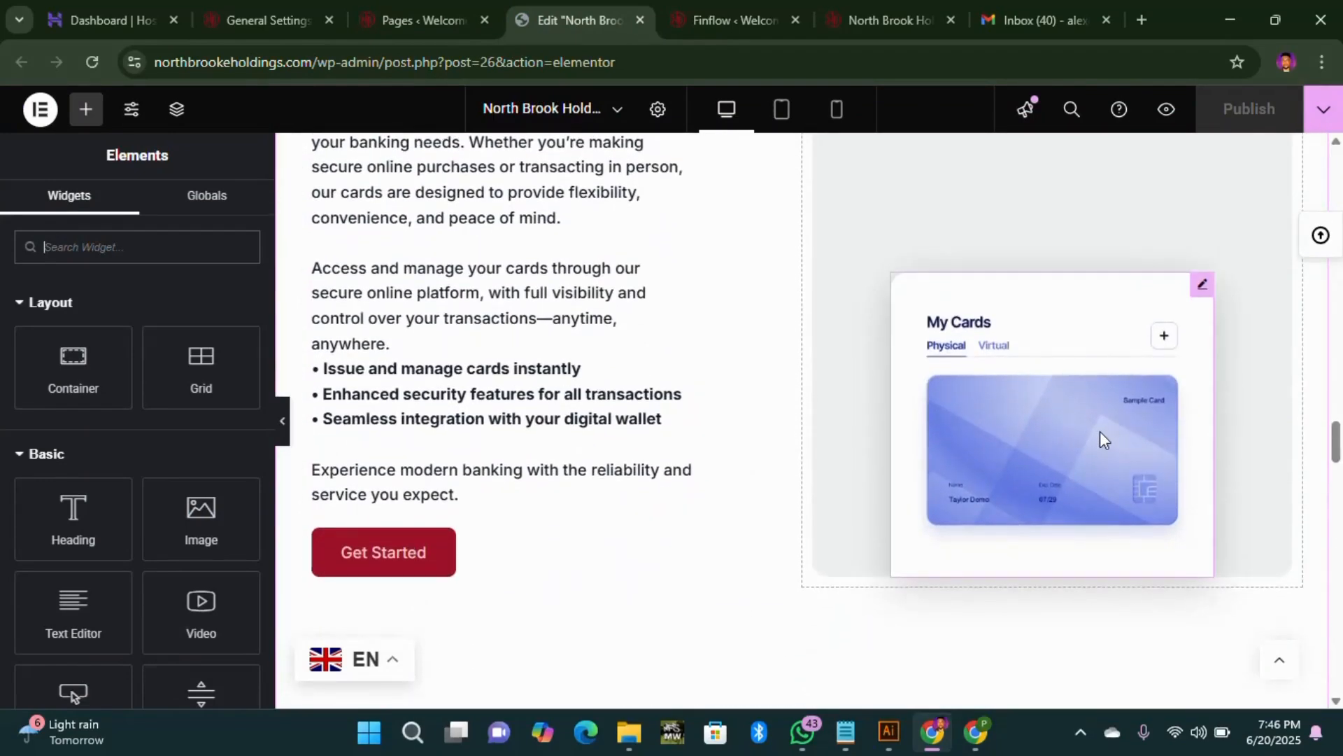
{"action": "scroll", "coordinate": [1059, 438], "scroll_direction": "up", "scroll_amount": 5}
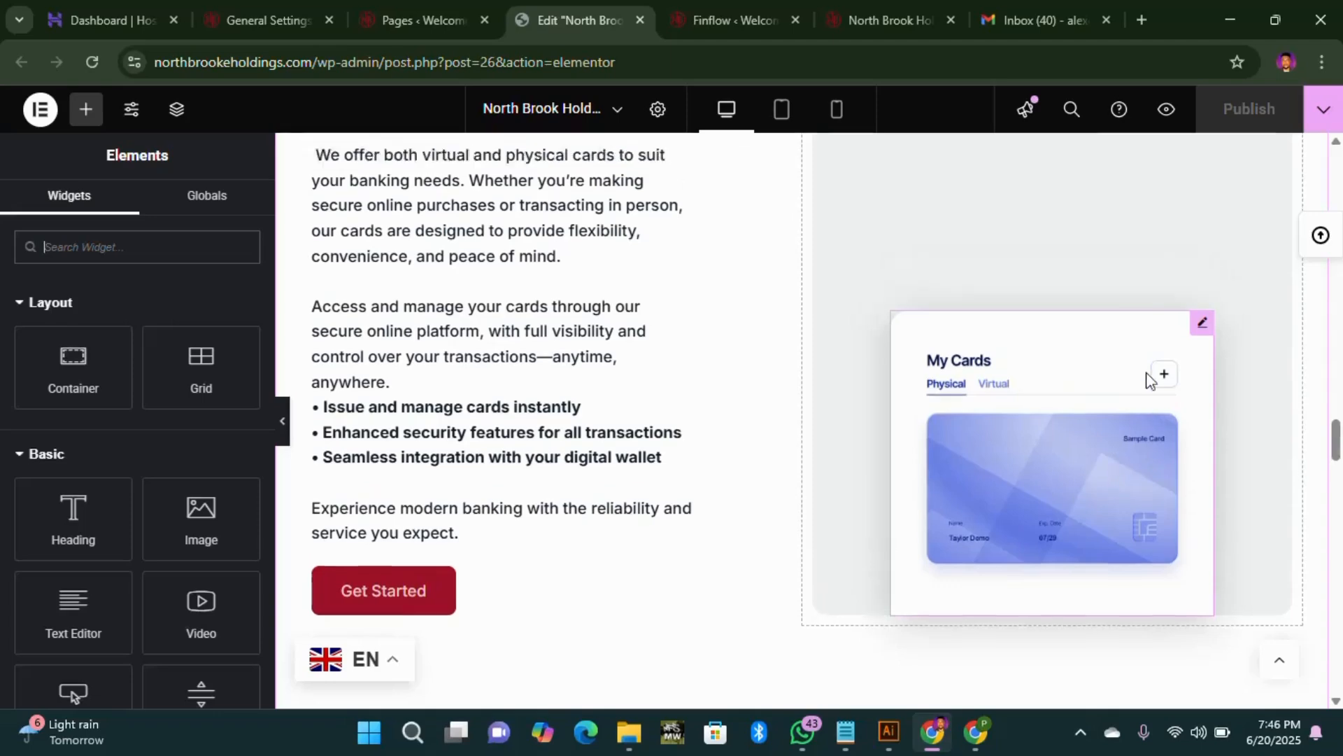
{"action": "scroll", "coordinate": [1185, 480], "scroll_direction": "down", "scroll_amount": 3}
{"action": "scroll", "coordinate": [1221, 438], "scroll_direction": "down", "scroll_amount": 1}
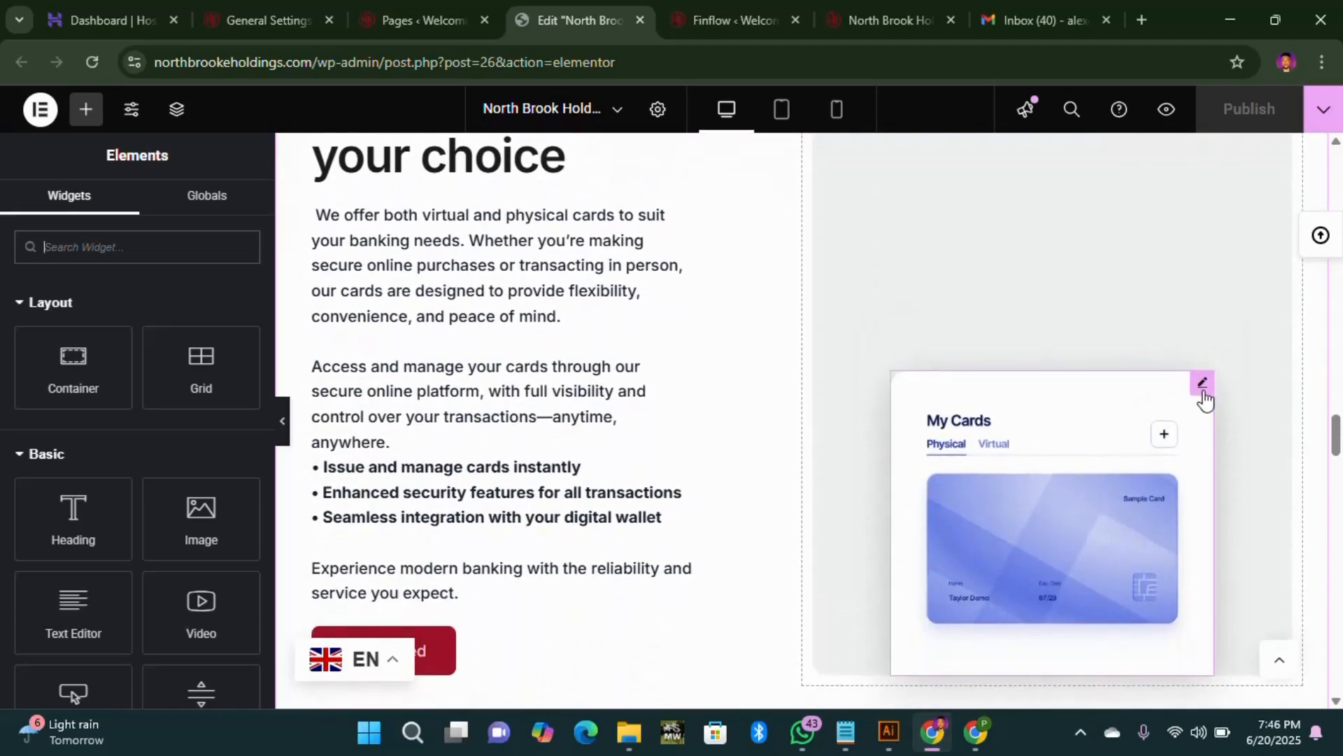
{"action": "left_click", "coordinate": [1203, 389]}
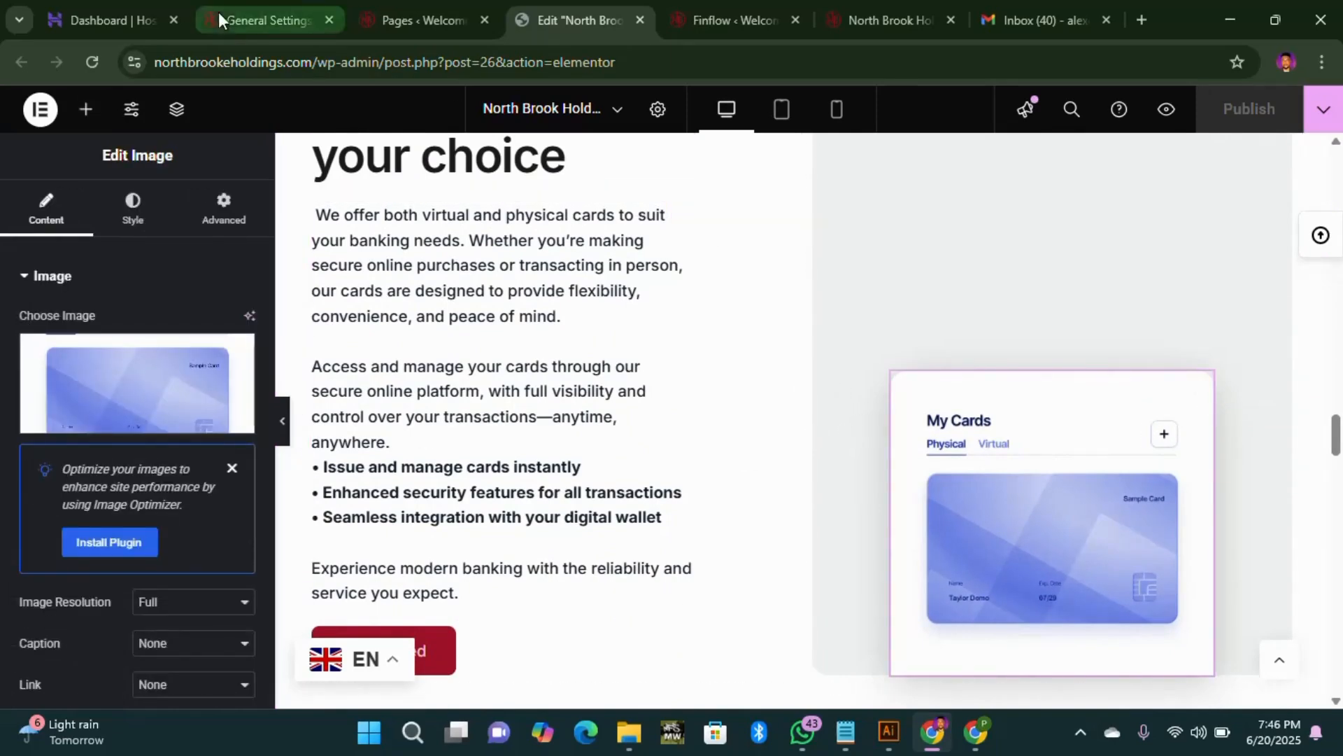
{"action": "left_click", "coordinate": [253, 19]}
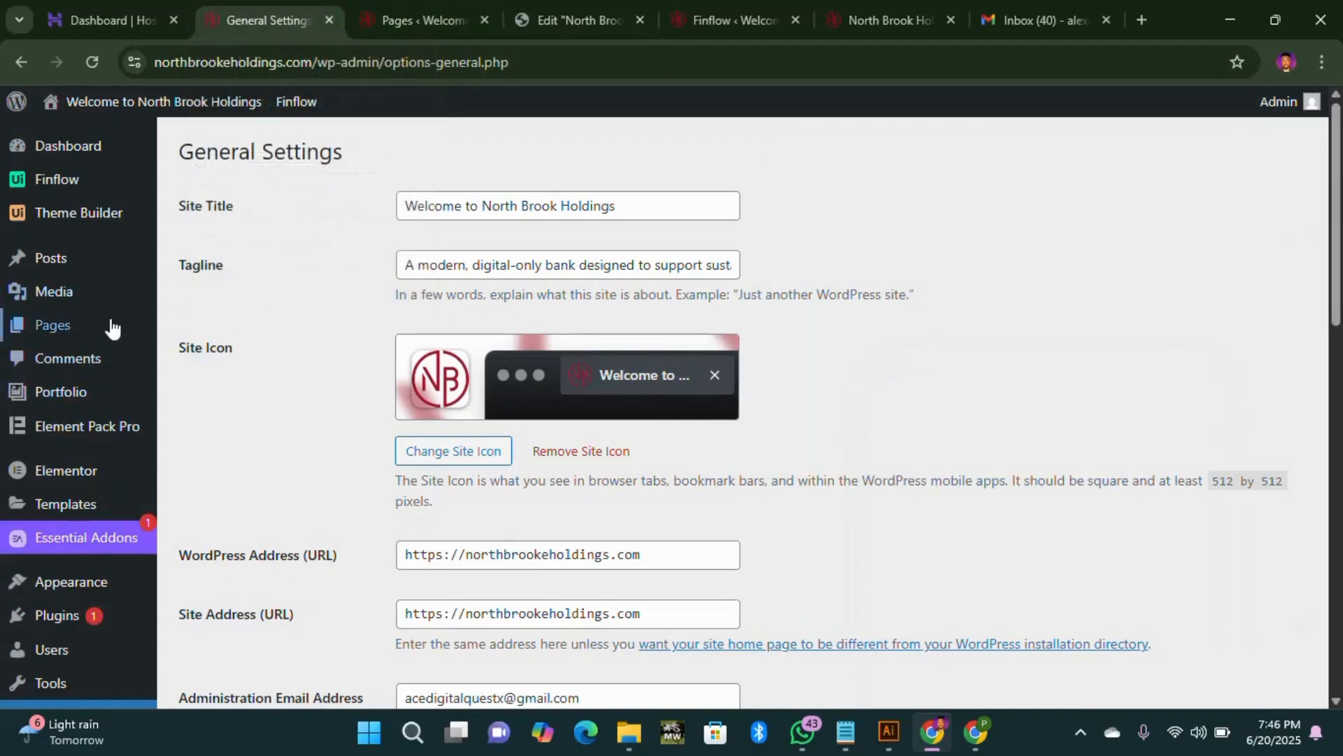
Step: Open the Media Library from the admin sidebar's Media menu
{"action": "mouse_move", "coordinate": [96, 307]}
{"action": "right_click", "coordinate": [204, 301]}
{"action": "key", "text": "Escape"}
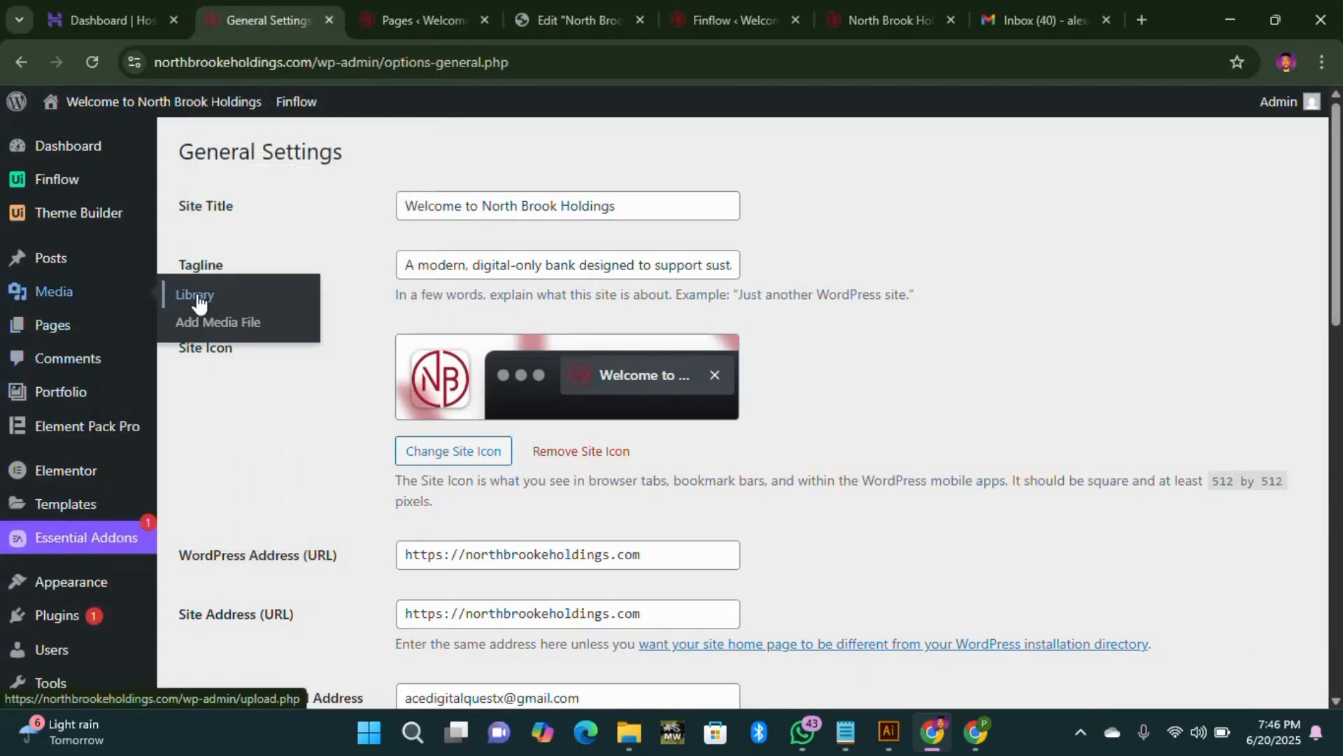
{"action": "left_click", "coordinate": [199, 297]}
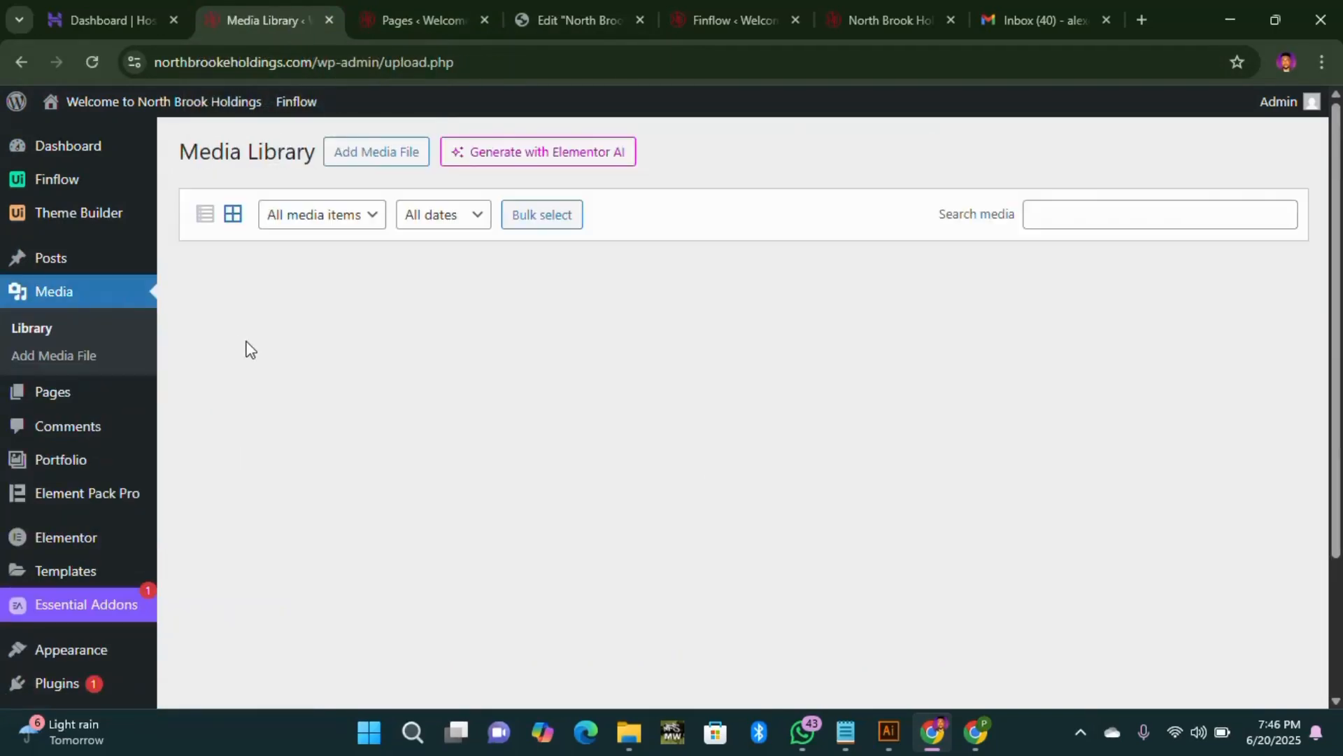
Step: Browse the uploaded images, including the NB logos and card mockups, then return to Elementor
{"action": "scroll", "coordinate": [785, 455], "scroll_direction": "down", "scroll_amount": 10}
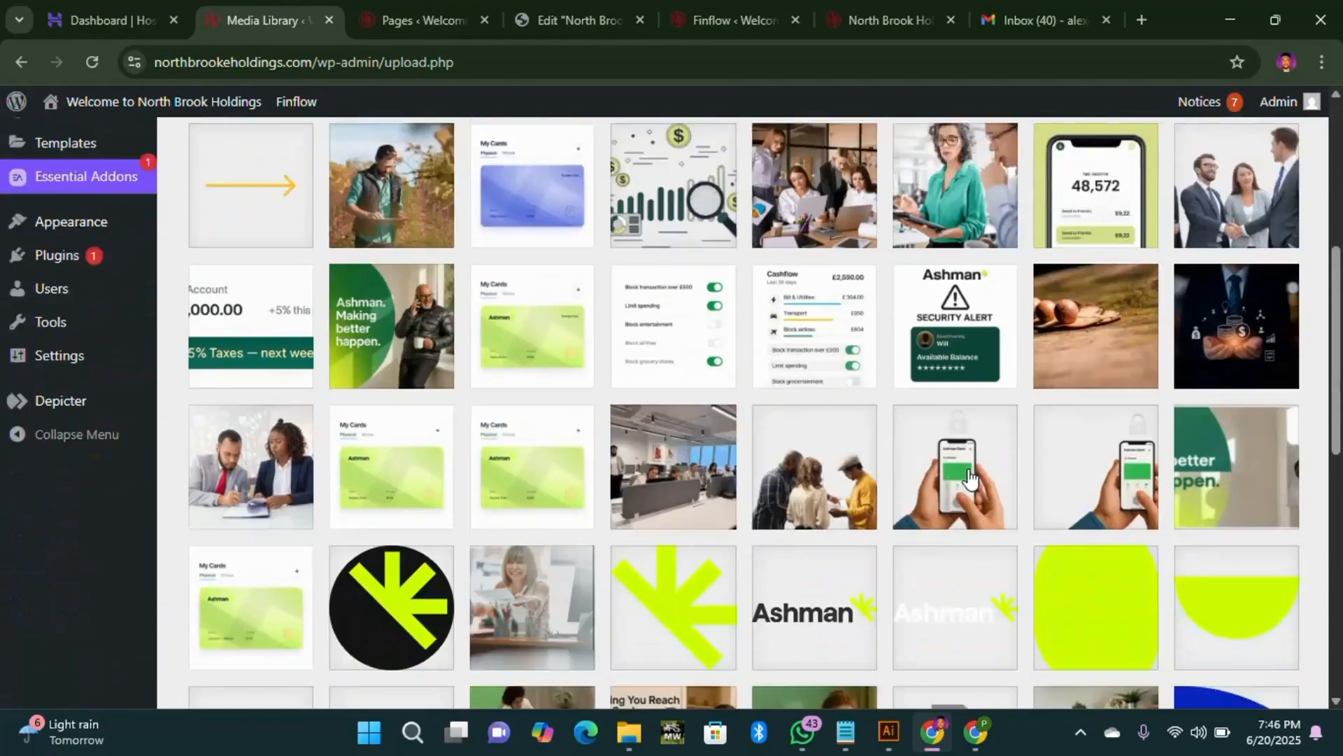
{"action": "scroll", "coordinate": [915, 470], "scroll_direction": "up", "scroll_amount": 5}
{"action": "scroll", "coordinate": [867, 471], "scroll_direction": "down", "scroll_amount": 2}
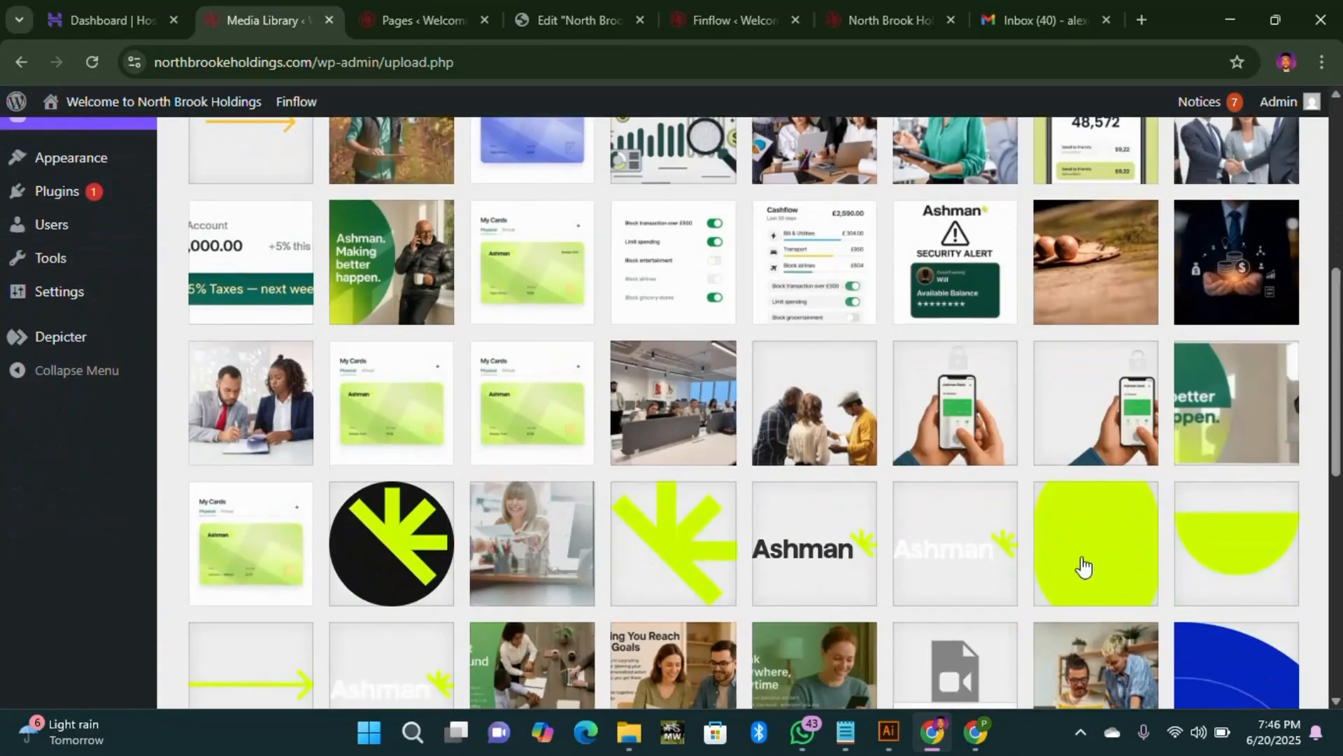
{"action": "scroll", "coordinate": [307, 531], "scroll_direction": "down", "scroll_amount": 3}
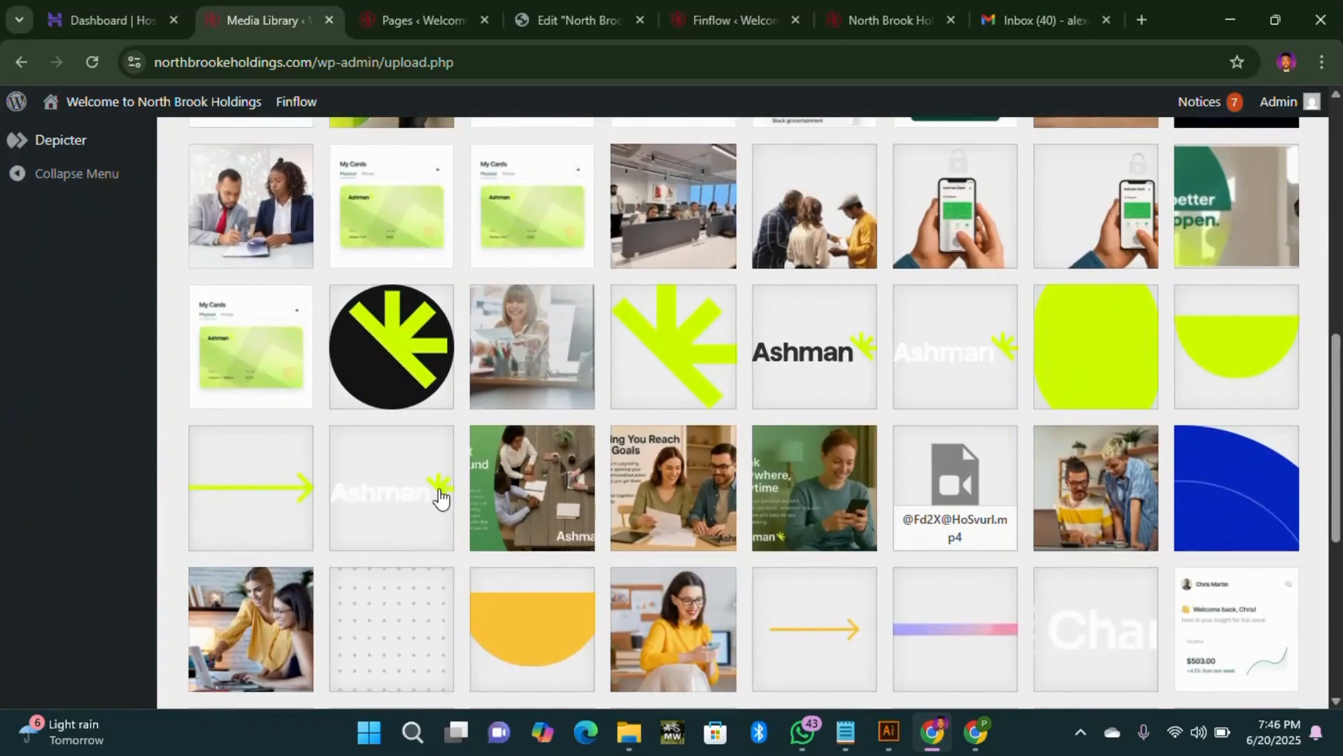
{"action": "scroll", "coordinate": [610, 470], "scroll_direction": "up", "scroll_amount": 6}
{"action": "scroll", "coordinate": [273, 483], "scroll_direction": "up", "scroll_amount": 1}
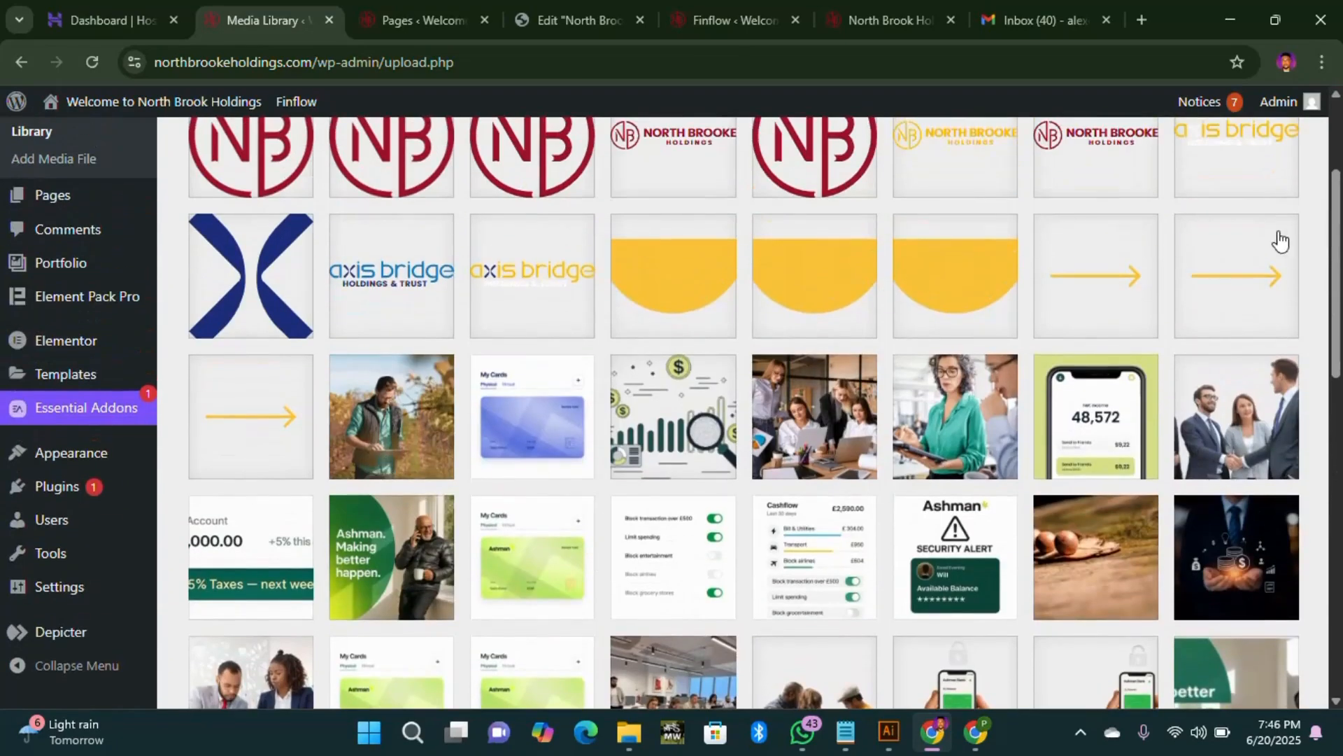
{"action": "scroll", "coordinate": [1076, 378], "scroll_direction": "up", "scroll_amount": 3}
{"action": "scroll", "coordinate": [963, 359], "scroll_direction": "down", "scroll_amount": 3}
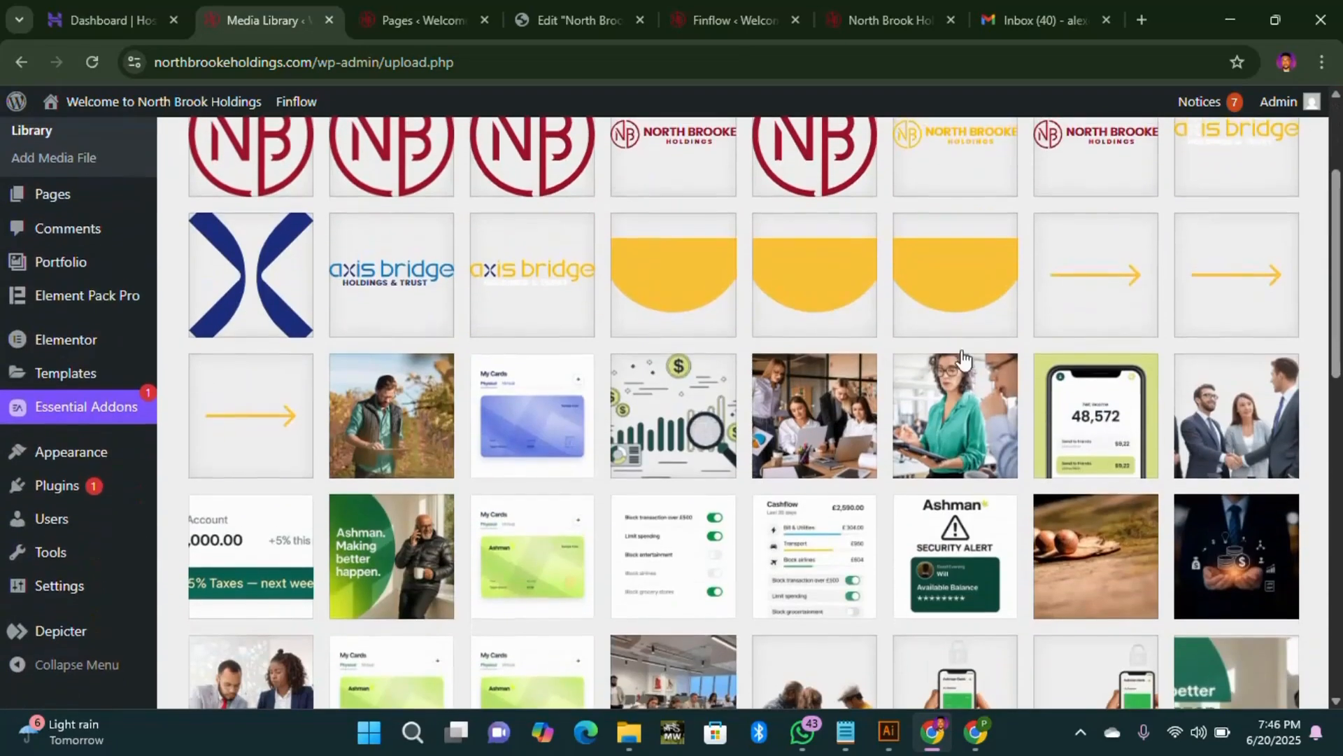
{"action": "scroll", "coordinate": [910, 459], "scroll_direction": "down", "scroll_amount": 2}
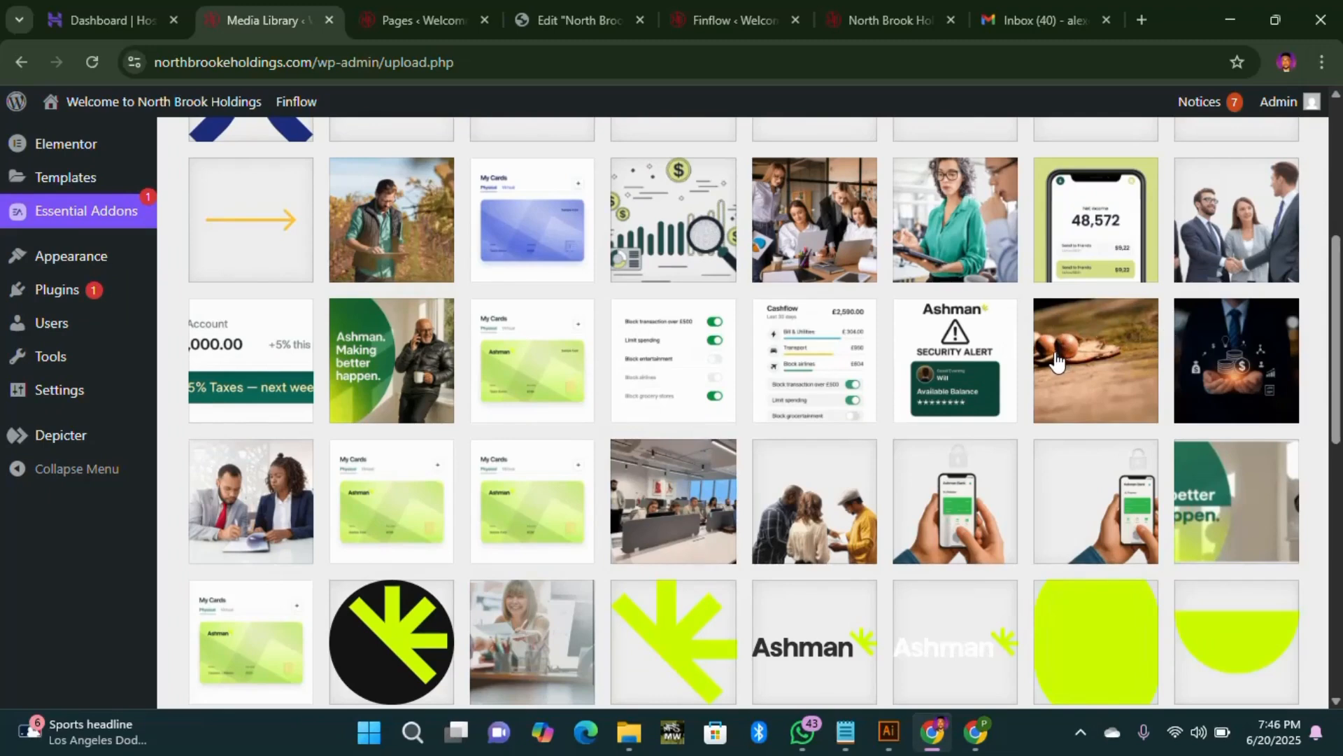
{"action": "scroll", "coordinate": [1057, 365], "scroll_direction": "down", "scroll_amount": 1}
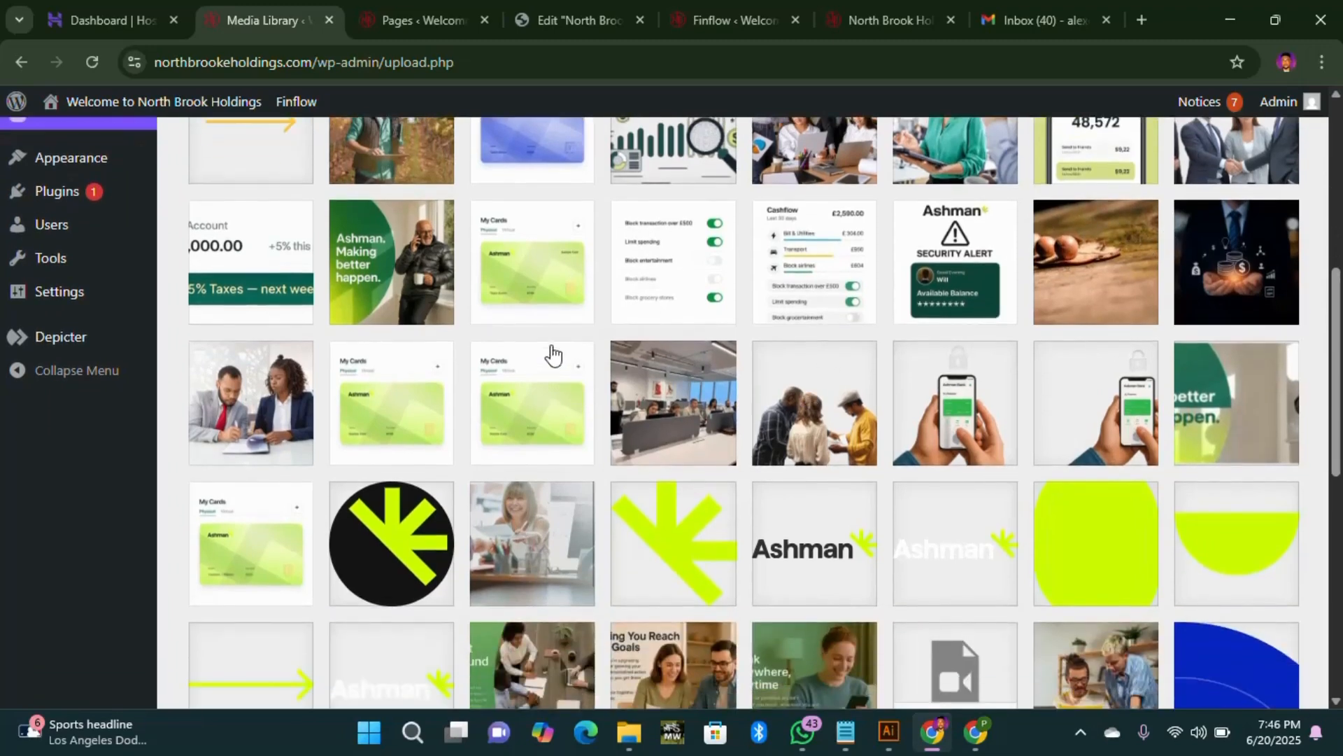
{"action": "scroll", "coordinate": [543, 294], "scroll_direction": "up", "scroll_amount": 1}
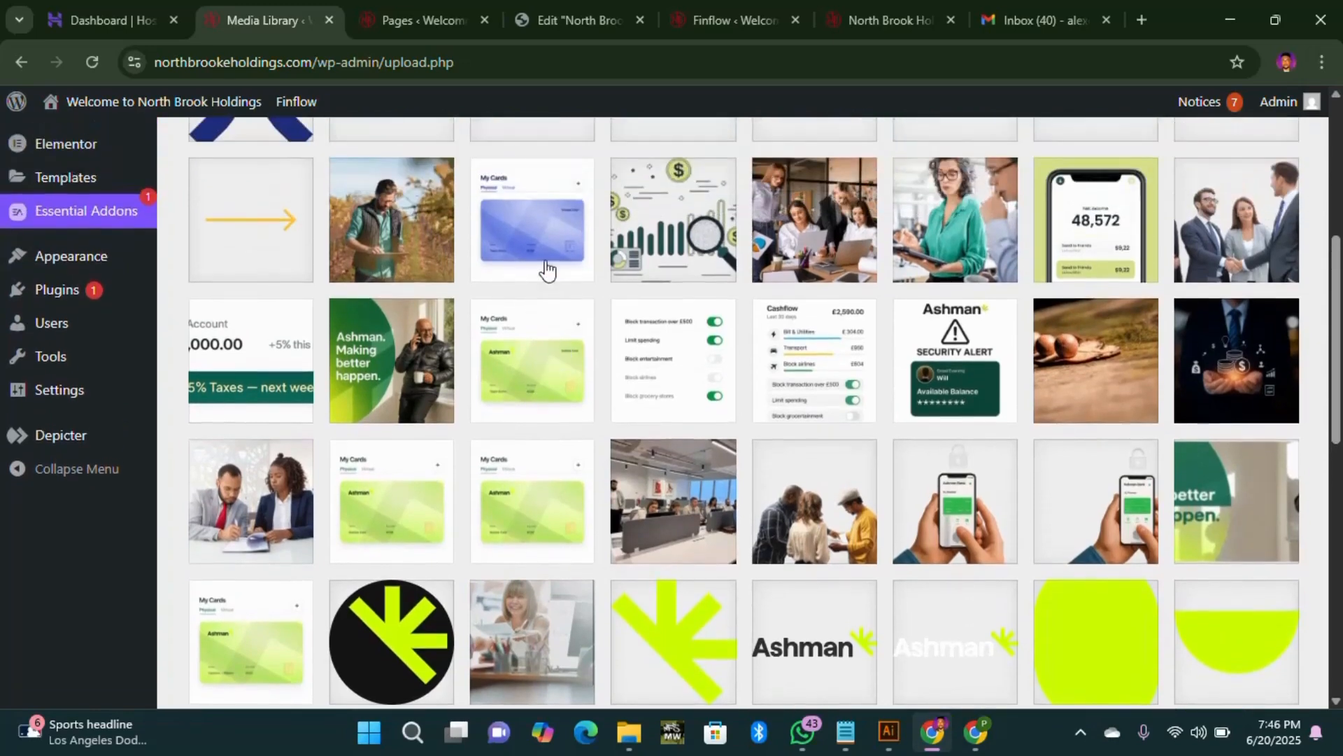
{"action": "scroll", "coordinate": [532, 259], "scroll_direction": "up", "scroll_amount": 2}
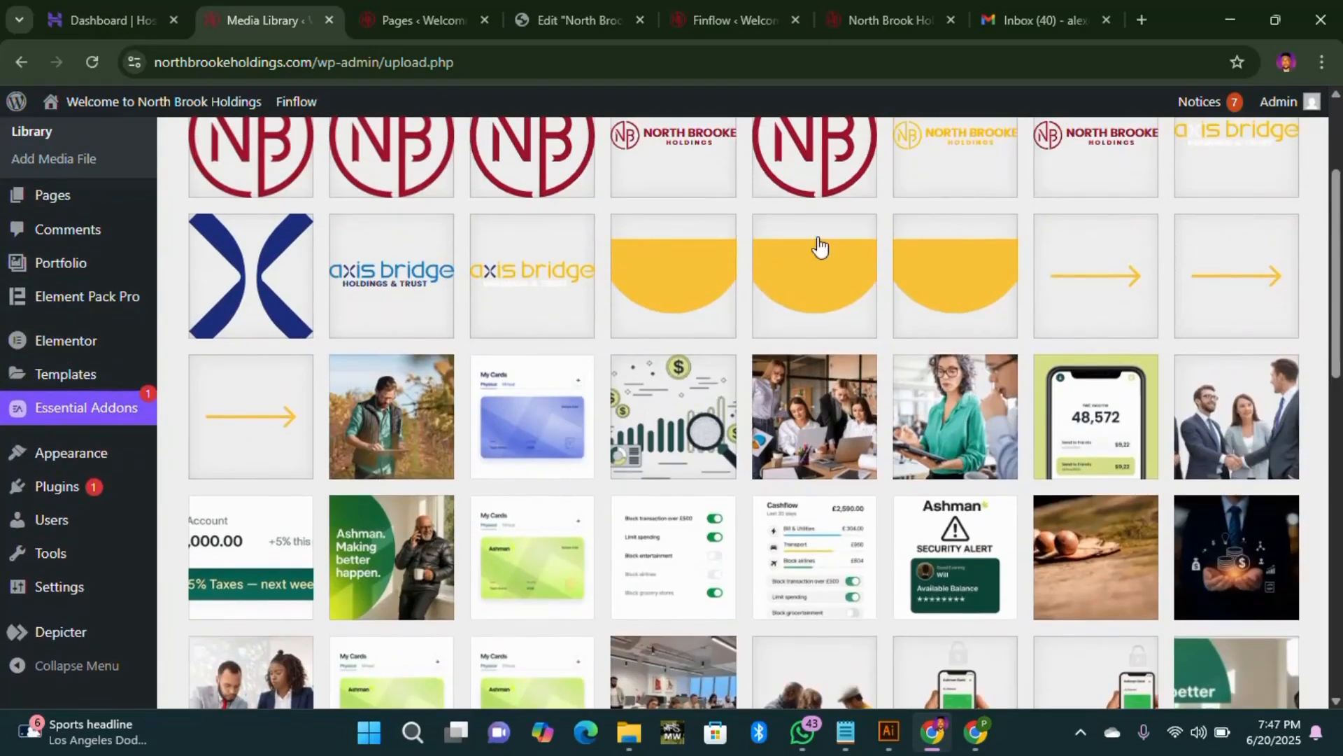
{"action": "left_click", "coordinate": [630, 25]}
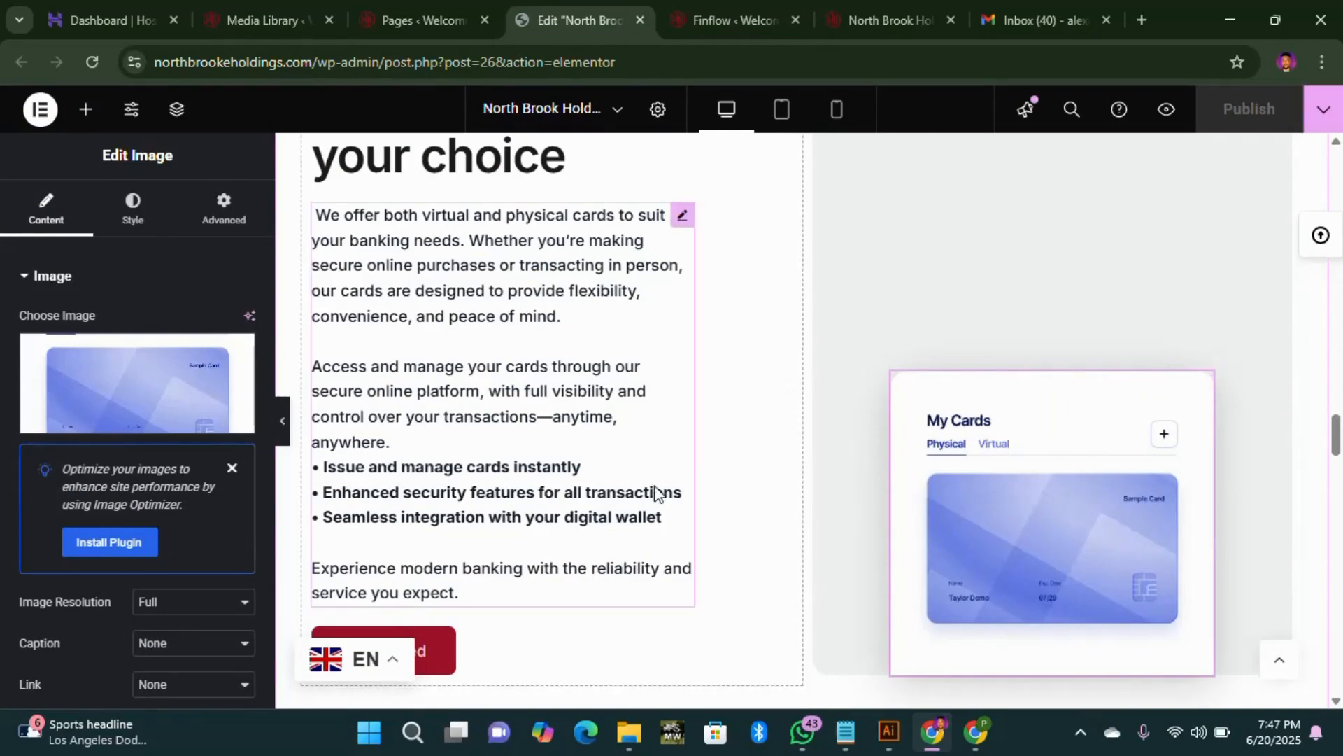
Step: Scroll the Elementor page down to Account Services, then switch to Finflow's Branding settings
{"action": "scroll", "coordinate": [658, 493], "scroll_direction": "down", "scroll_amount": 2}
{"action": "scroll", "coordinate": [635, 490], "scroll_direction": "down", "scroll_amount": 7}
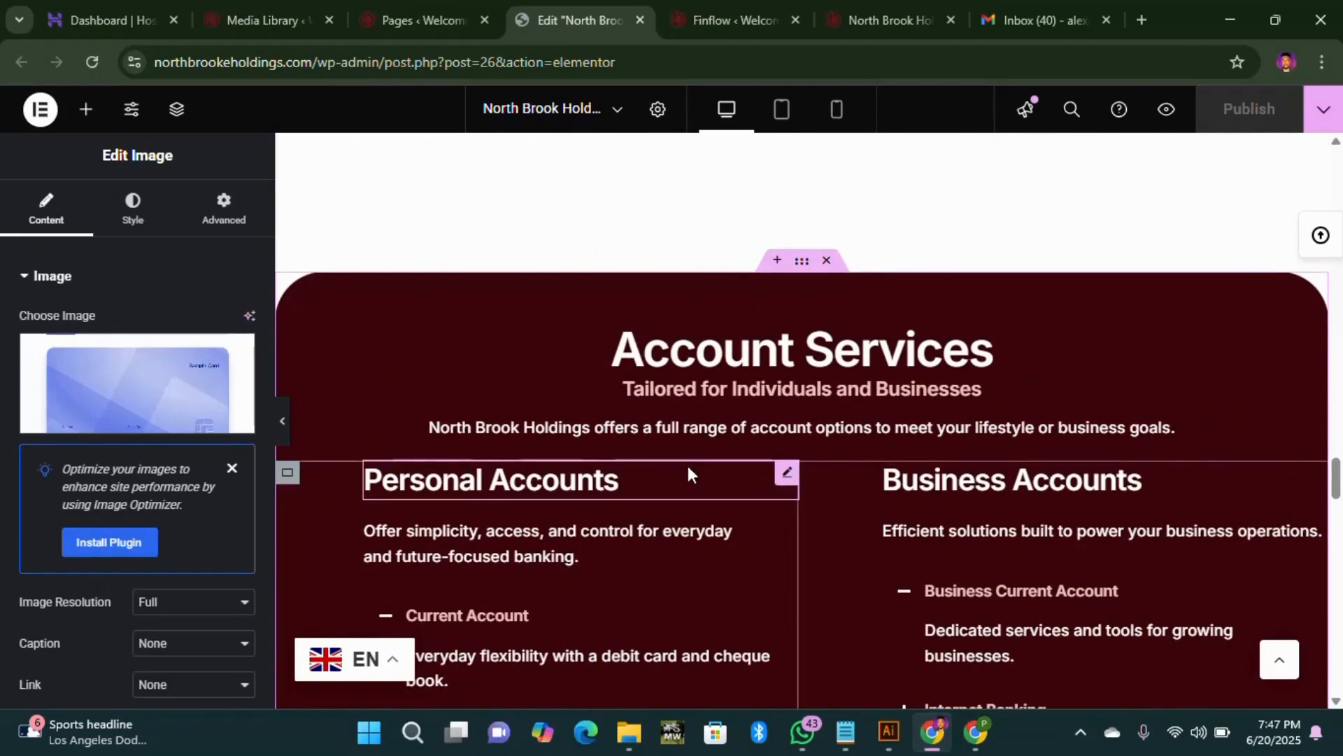
{"action": "scroll", "coordinate": [734, 498], "scroll_direction": "down", "scroll_amount": 2}
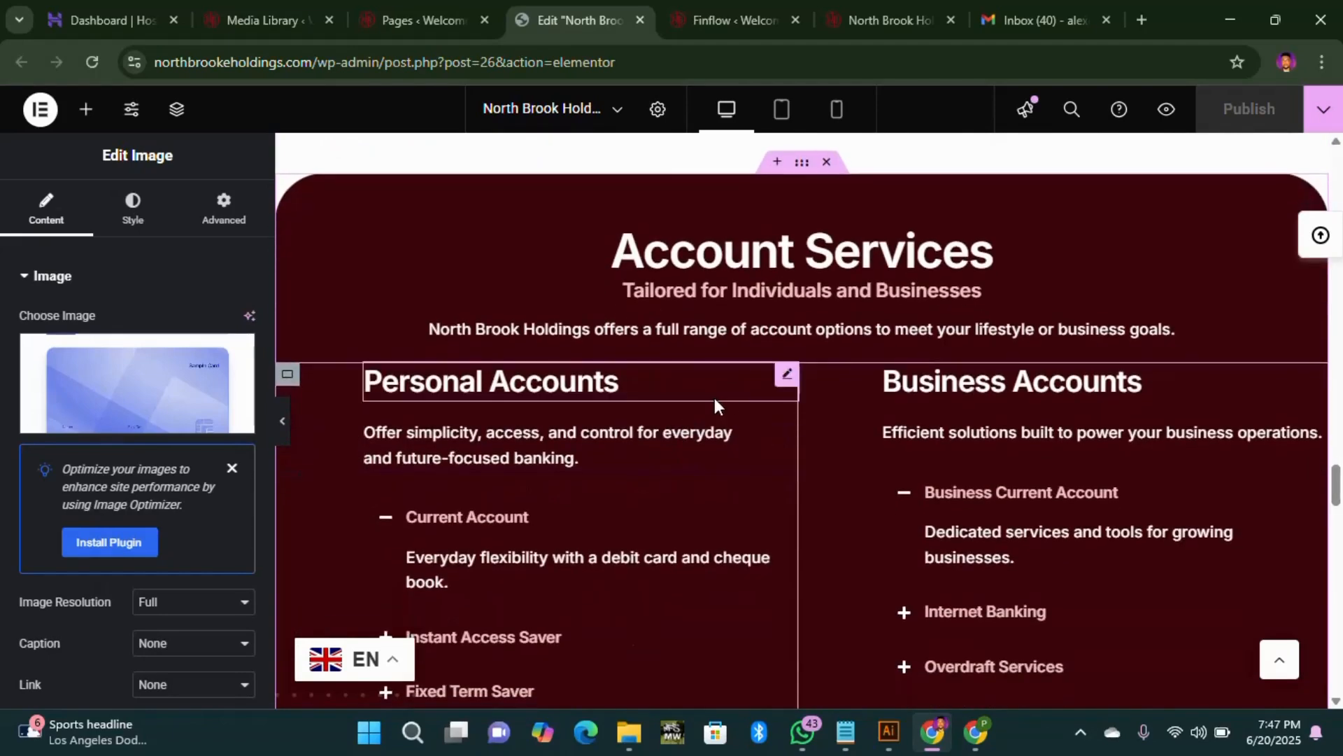
{"action": "left_click", "coordinate": [735, 15]}
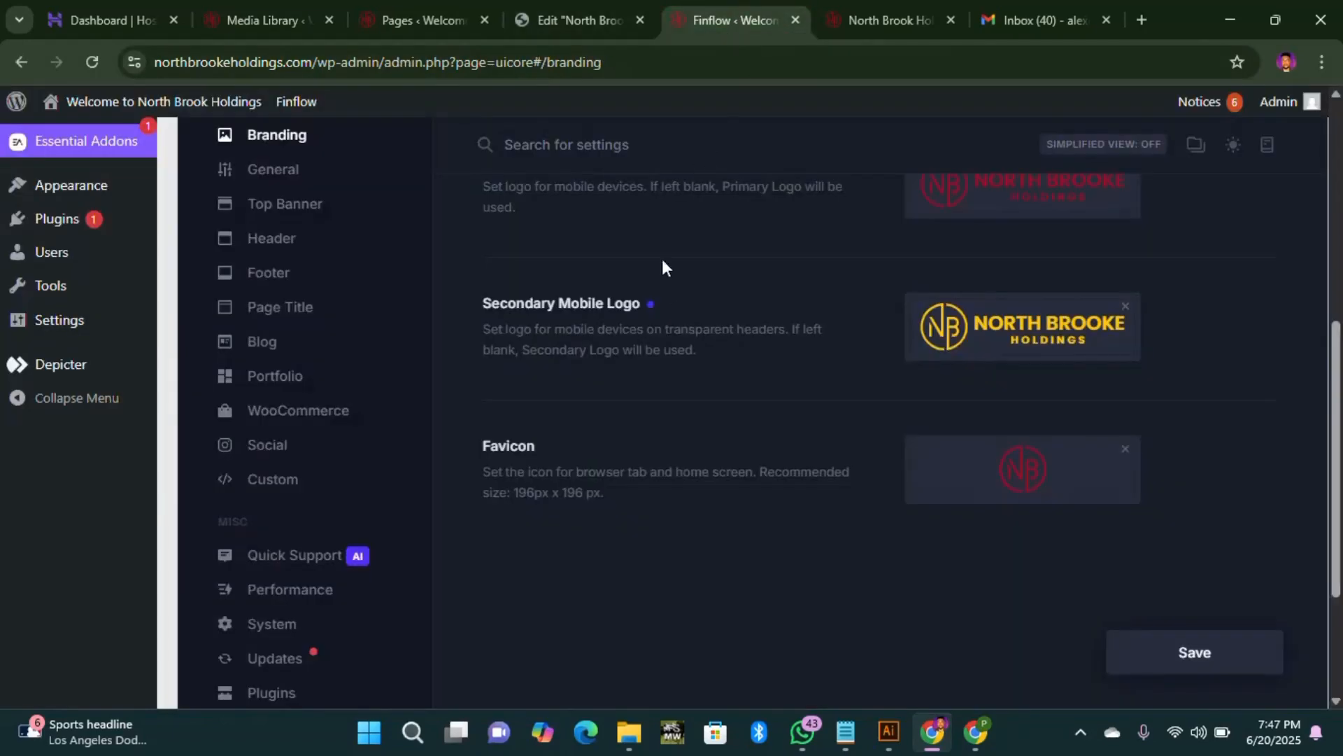
Step: Open Finflow Global Colors and copy the Primary colour code #9C1127 from its picker
{"action": "scroll", "coordinate": [662, 263], "scroll_direction": "up", "scroll_amount": 5}
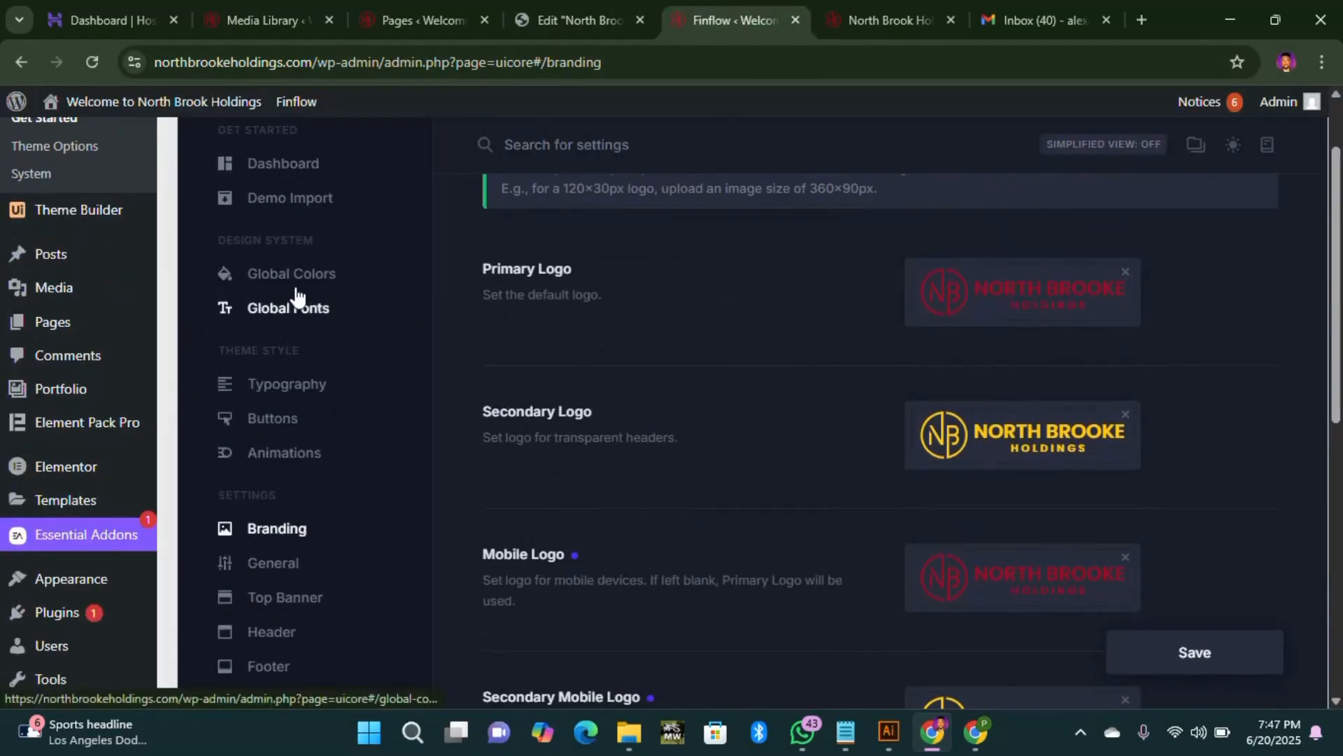
{"action": "left_click", "coordinate": [258, 280]}
{"action": "left_click", "coordinate": [1047, 278]}
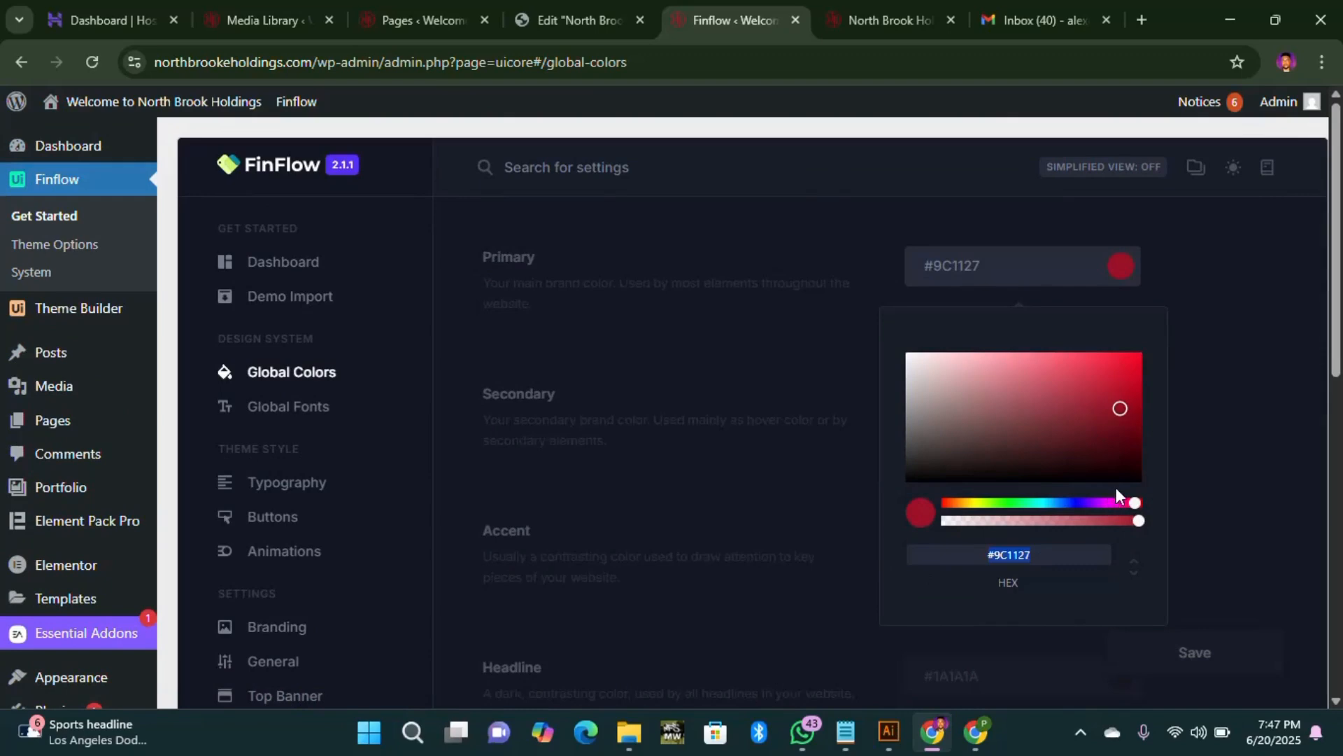
{"action": "left_click", "coordinate": [1183, 294]}
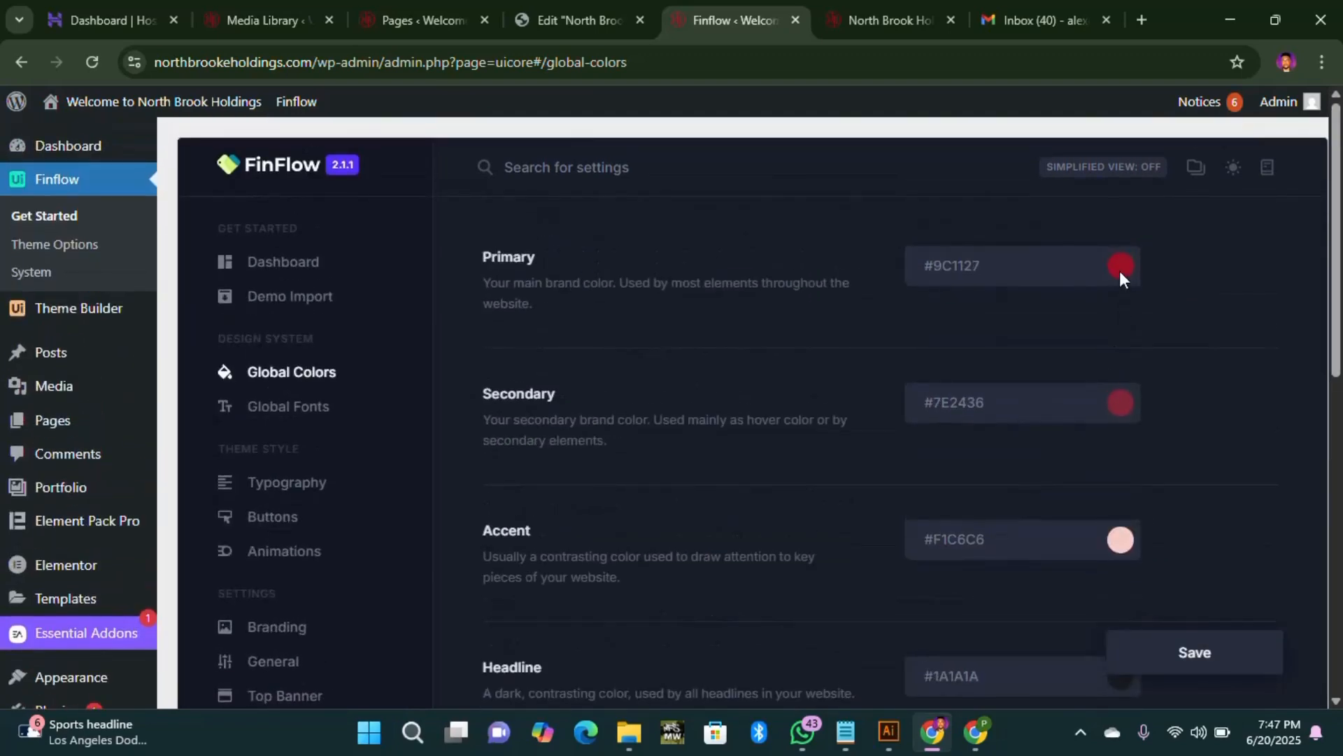
{"action": "left_click", "coordinate": [1119, 270]}
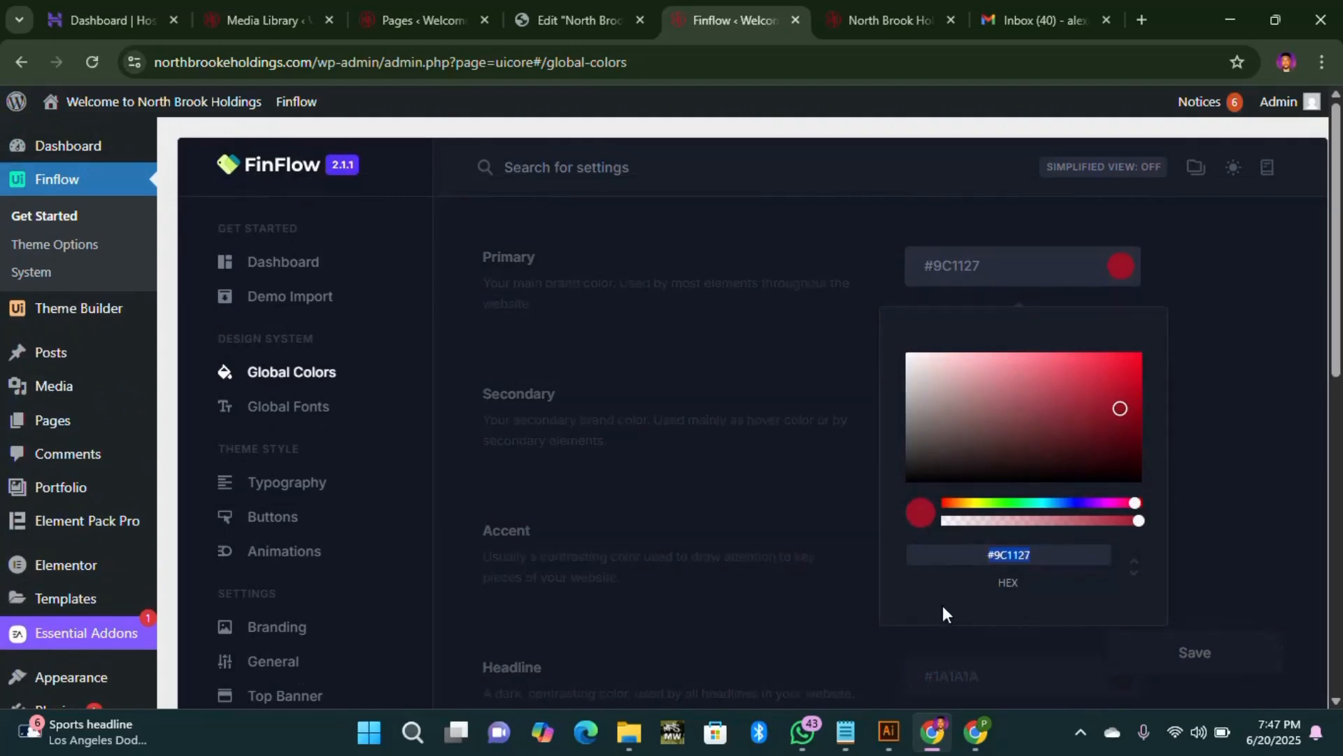
Step: Paste #9C1127 on a new line at the end of the colour notes file
{"action": "left_click", "coordinate": [844, 728]}
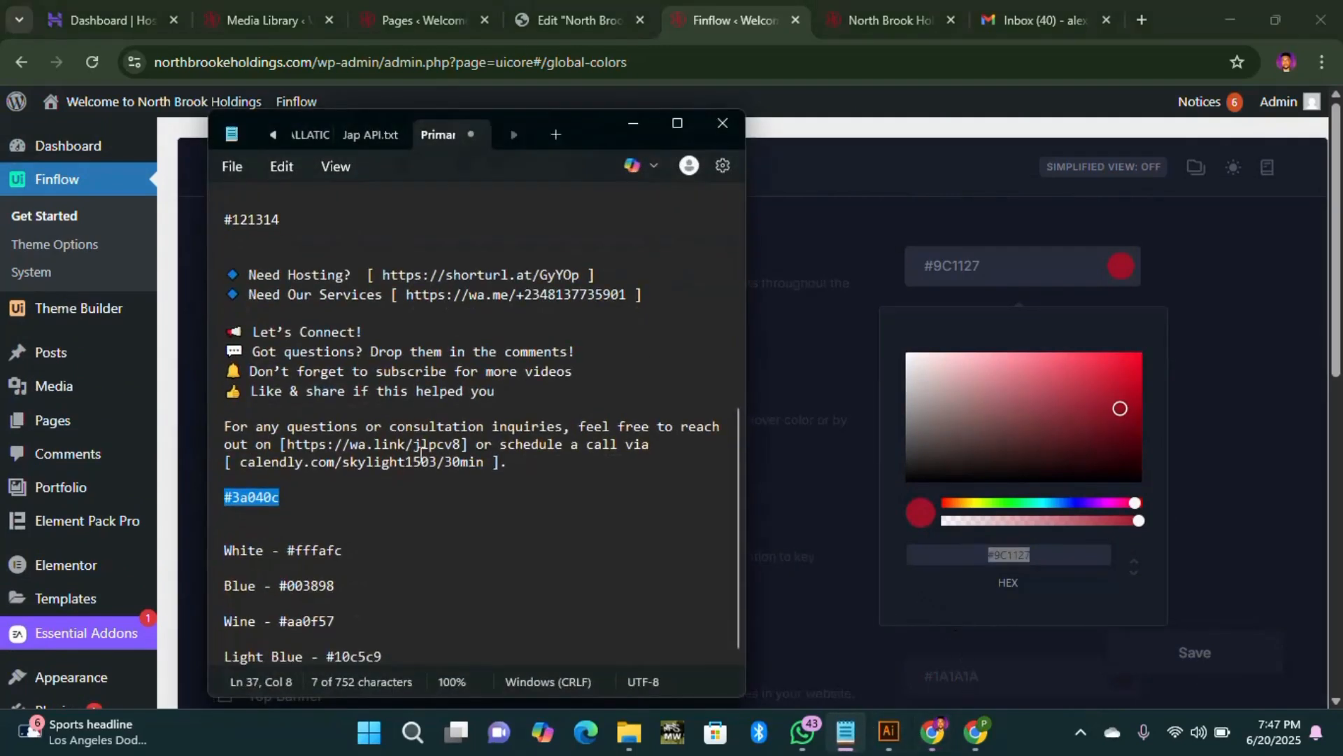
{"action": "left_click", "coordinate": [414, 654]}
{"action": "key", "text": "Return"}
{"action": "key", "text": "Return"}
{"action": "key", "text": "Return"}
{"action": "key", "text": "Return"}
{"action": "key", "text": "Return"}
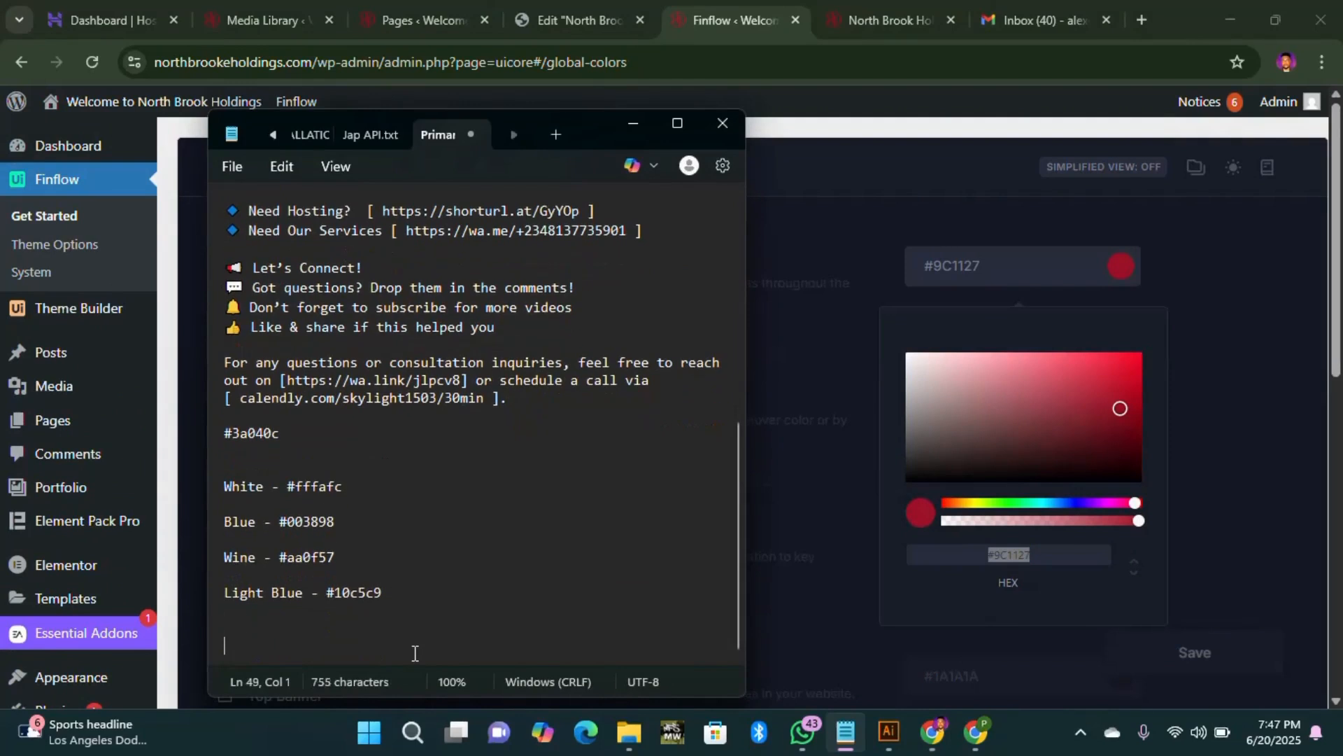
{"action": "type", "text": "#9C1127"}
{"action": "key", "text": "Return"}
{"action": "key", "text": "Return"}
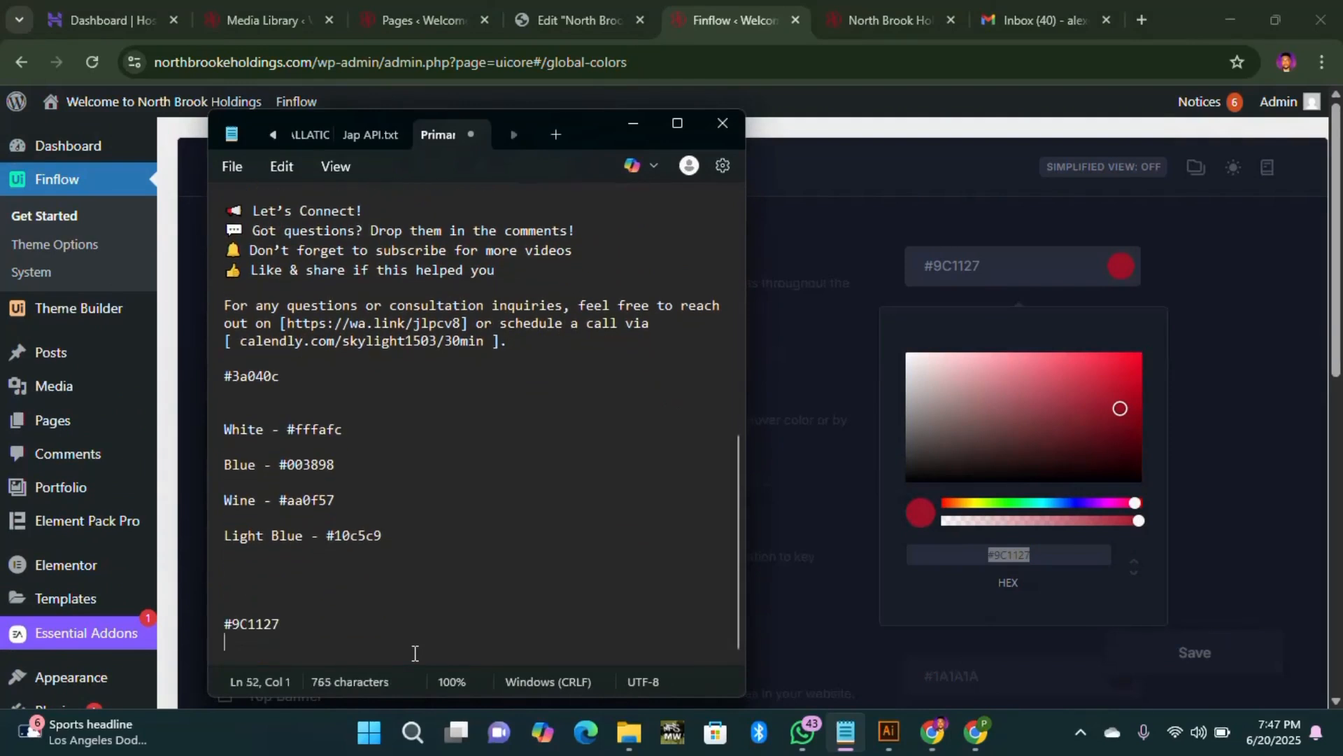
{"action": "left_click", "coordinate": [1212, 395]}
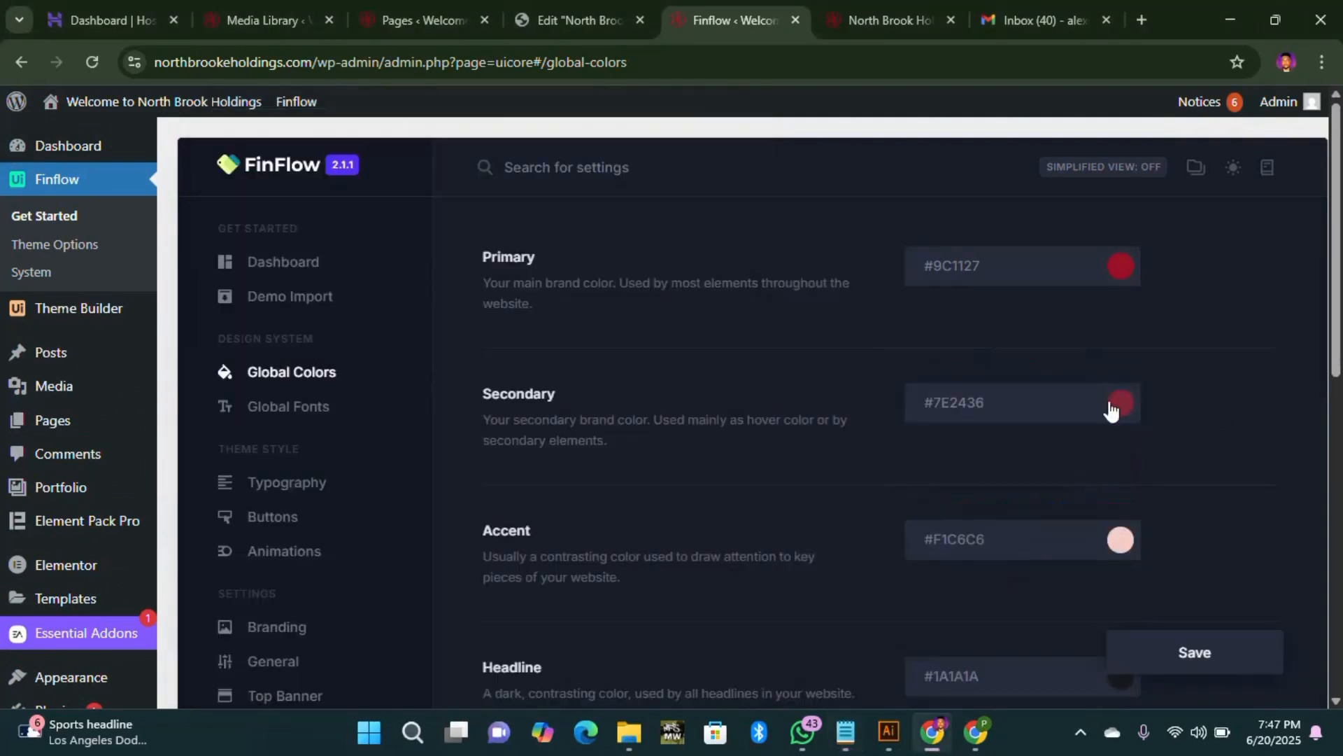
Step: Copy the Dark Neutral hex #3A040C and paste it into the colour notes
{"action": "scroll", "coordinate": [1050, 446], "scroll_direction": "down", "scroll_amount": 1}
{"action": "scroll", "coordinate": [1080, 435], "scroll_direction": "down", "scroll_amount": 3}
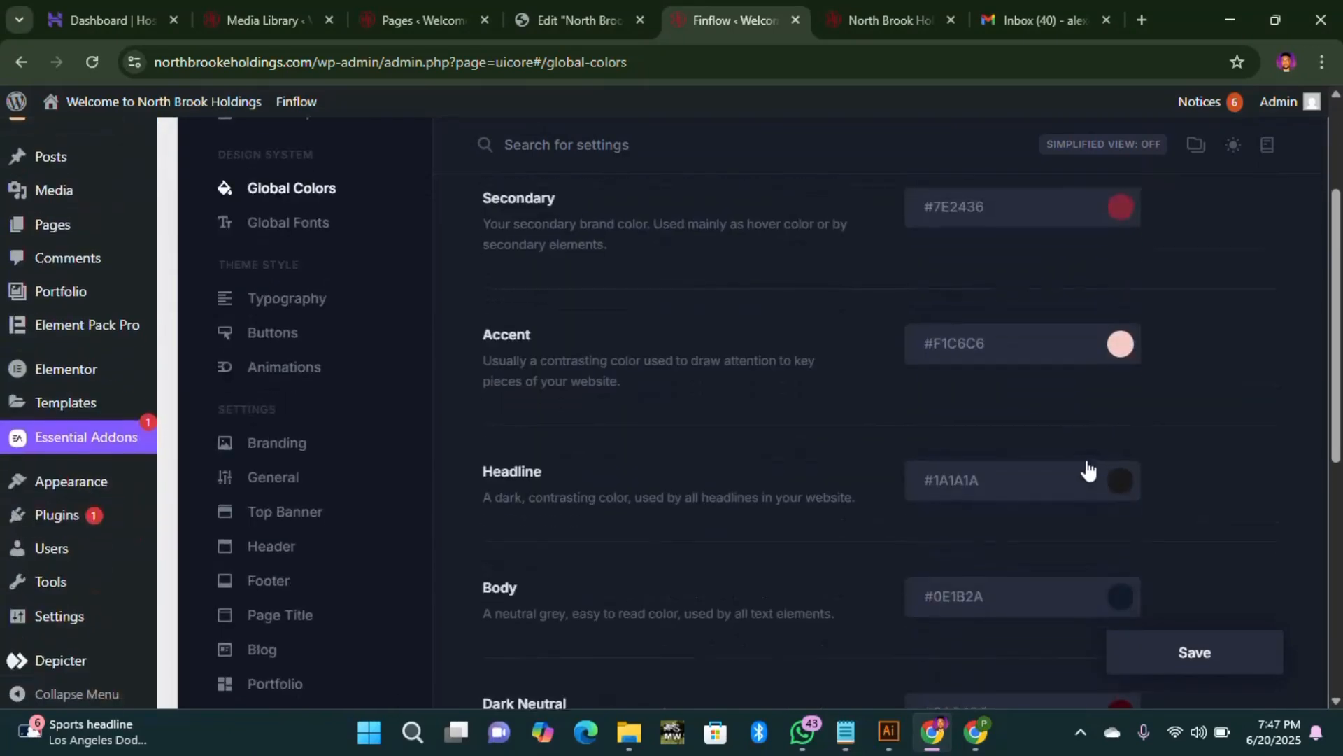
{"action": "scroll", "coordinate": [1120, 497], "scroll_direction": "down", "scroll_amount": 3}
{"action": "left_click", "coordinate": [1120, 414]}
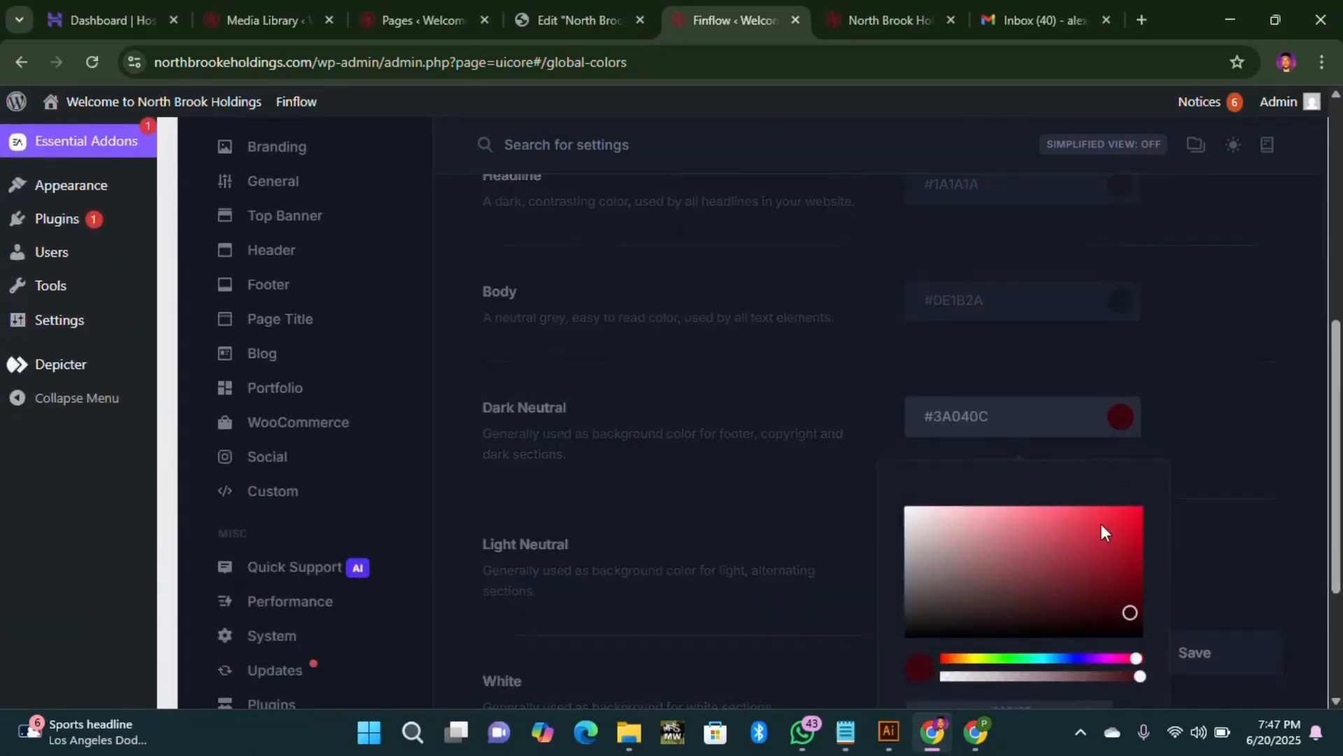
{"action": "scroll", "coordinate": [1051, 665], "scroll_direction": "down", "scroll_amount": 2}
{"action": "left_click", "coordinate": [928, 616]}
{"action": "key", "text": "ctrl+c"}
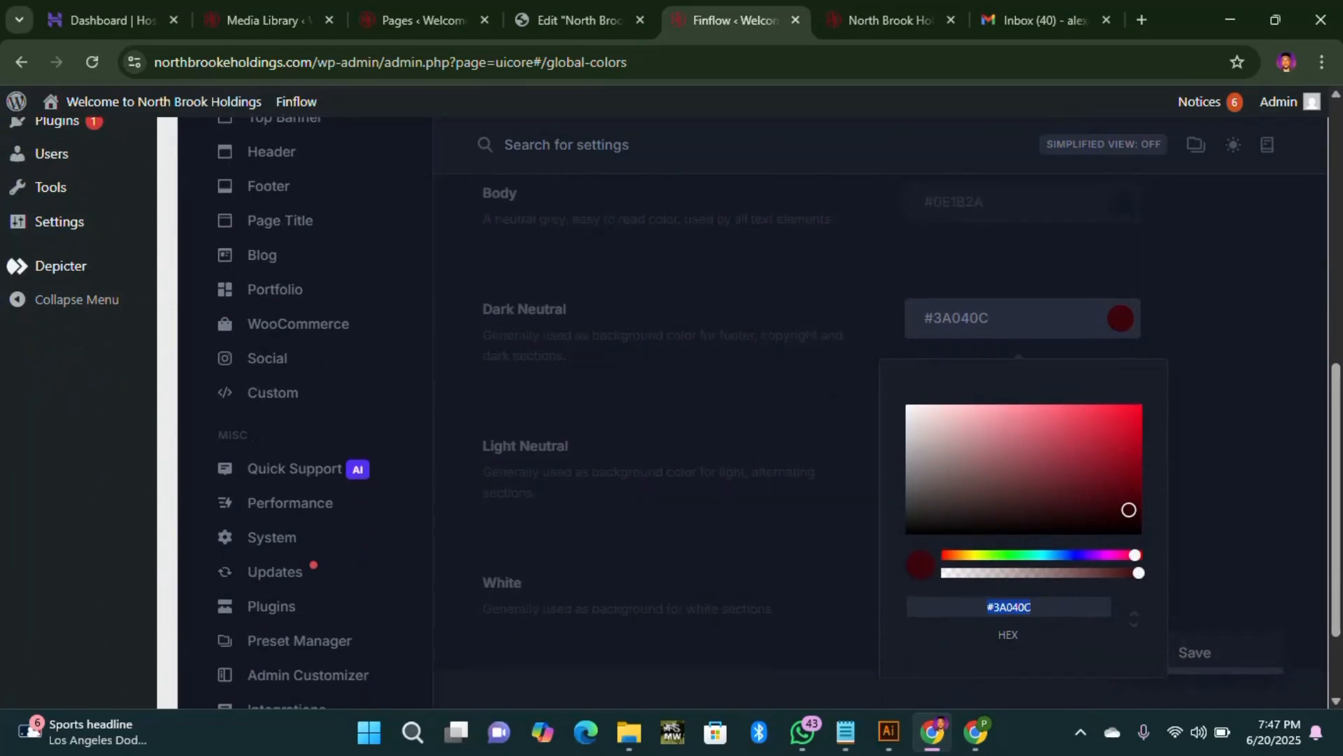
{"action": "left_click", "coordinate": [859, 731]}
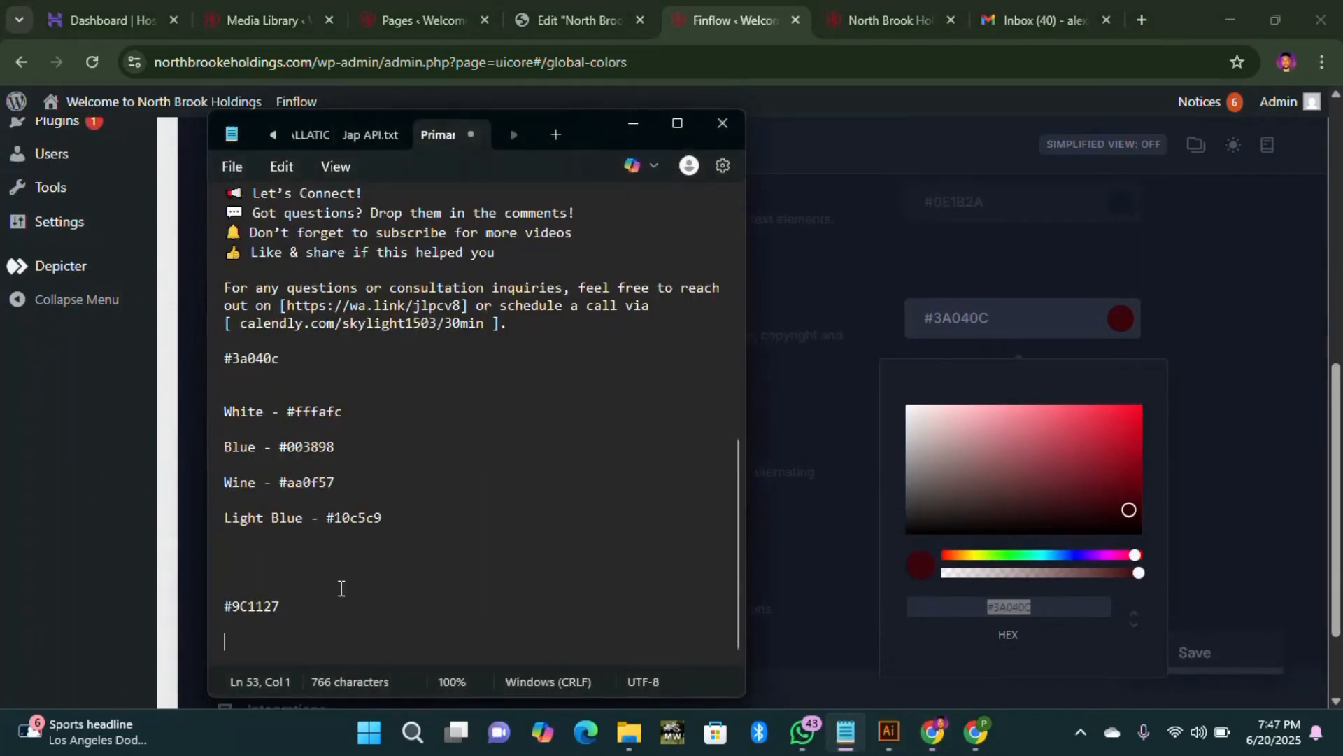
{"action": "key", "text": "ctrl+v"}
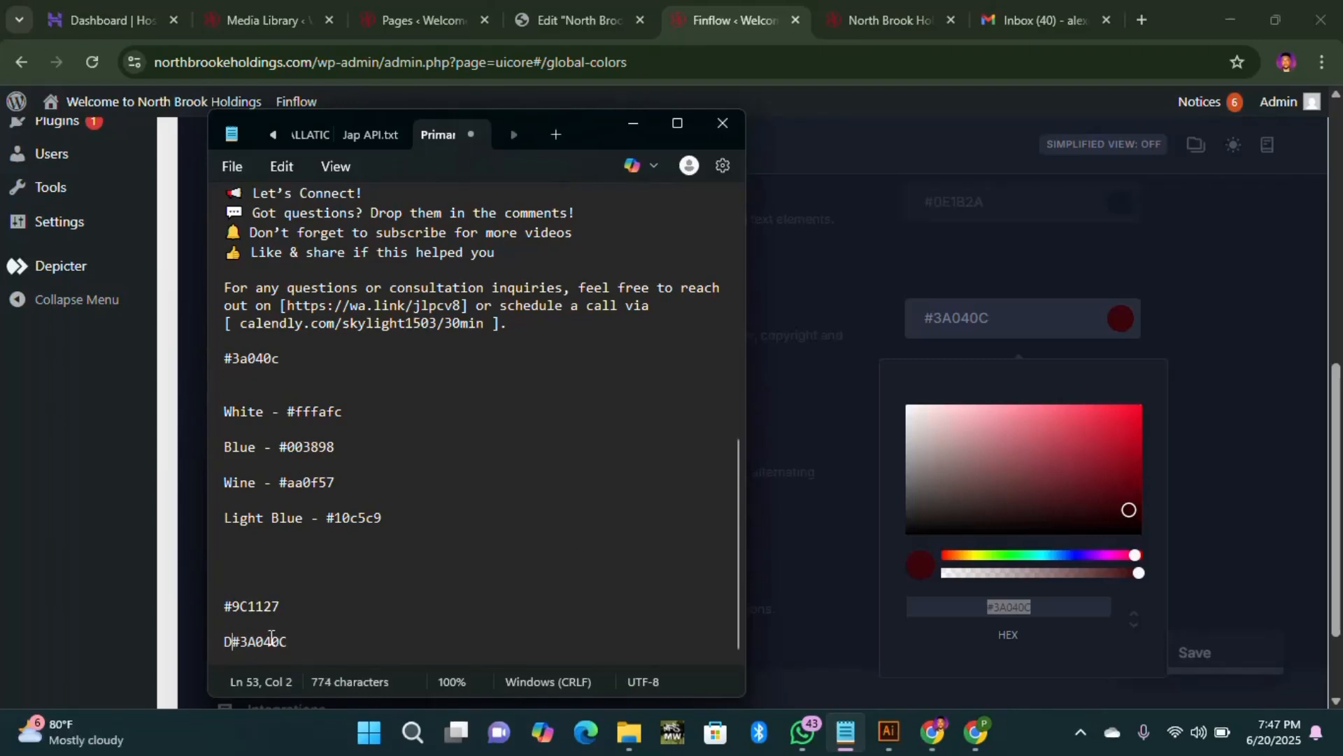
Step: Start a new 'S' line below the Primary code #9C1127 in the notes
{"action": "double_click", "coordinate": [230, 606]}
{"action": "left_click", "coordinate": [233, 604]}
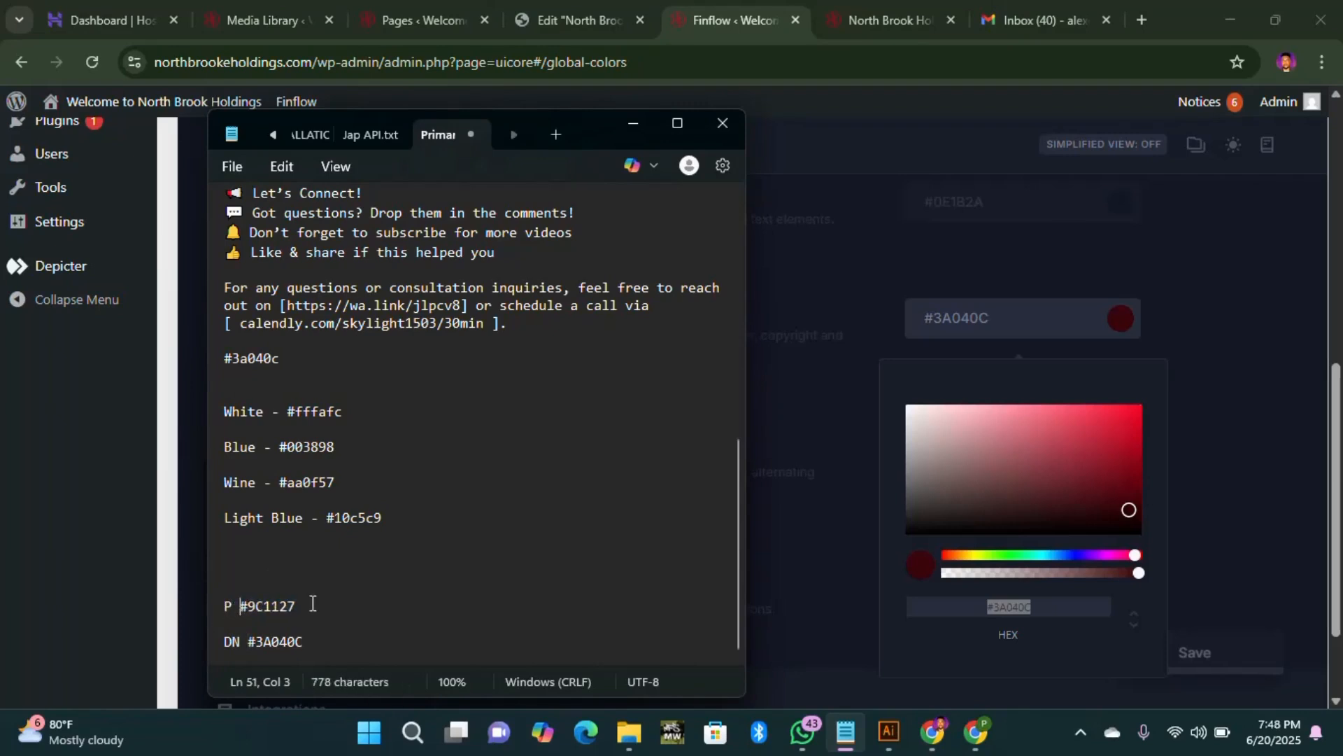
{"action": "left_click", "coordinate": [335, 606]}
{"action": "key", "text": "Return"}
{"action": "key", "text": "Return"}
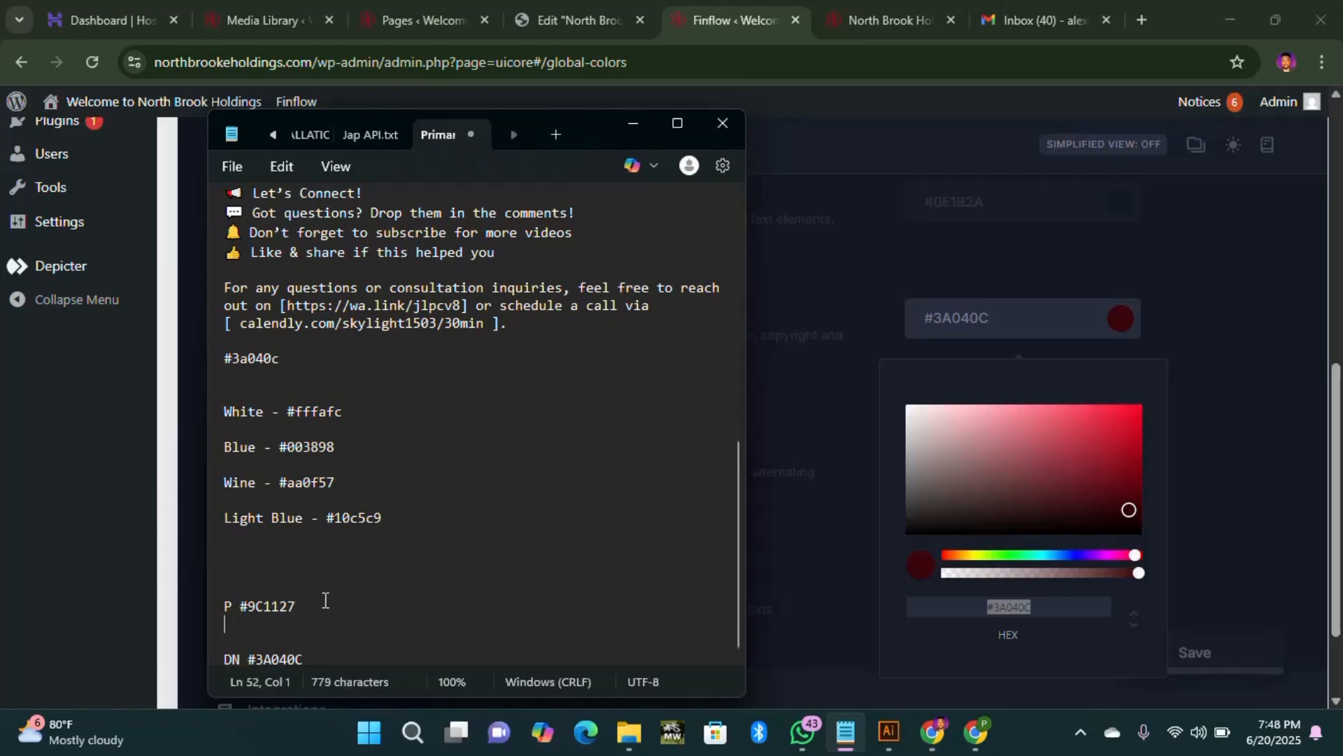
{"action": "type", "text": "S"}
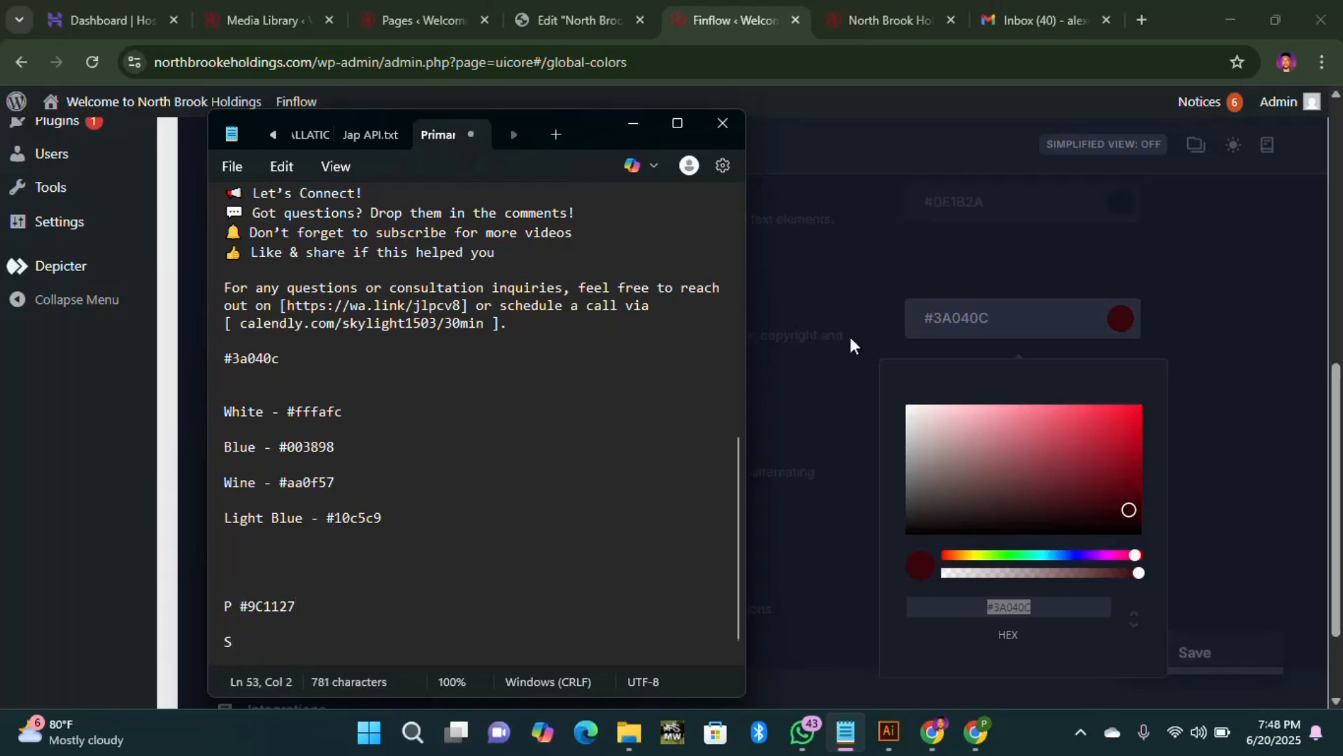
Step: Copy the Secondary hex #7E2436 from its picker and paste it after S in the notes
{"action": "left_click", "coordinate": [1270, 318]}
{"action": "scroll", "coordinate": [1071, 312], "scroll_direction": "up", "scroll_amount": 8}
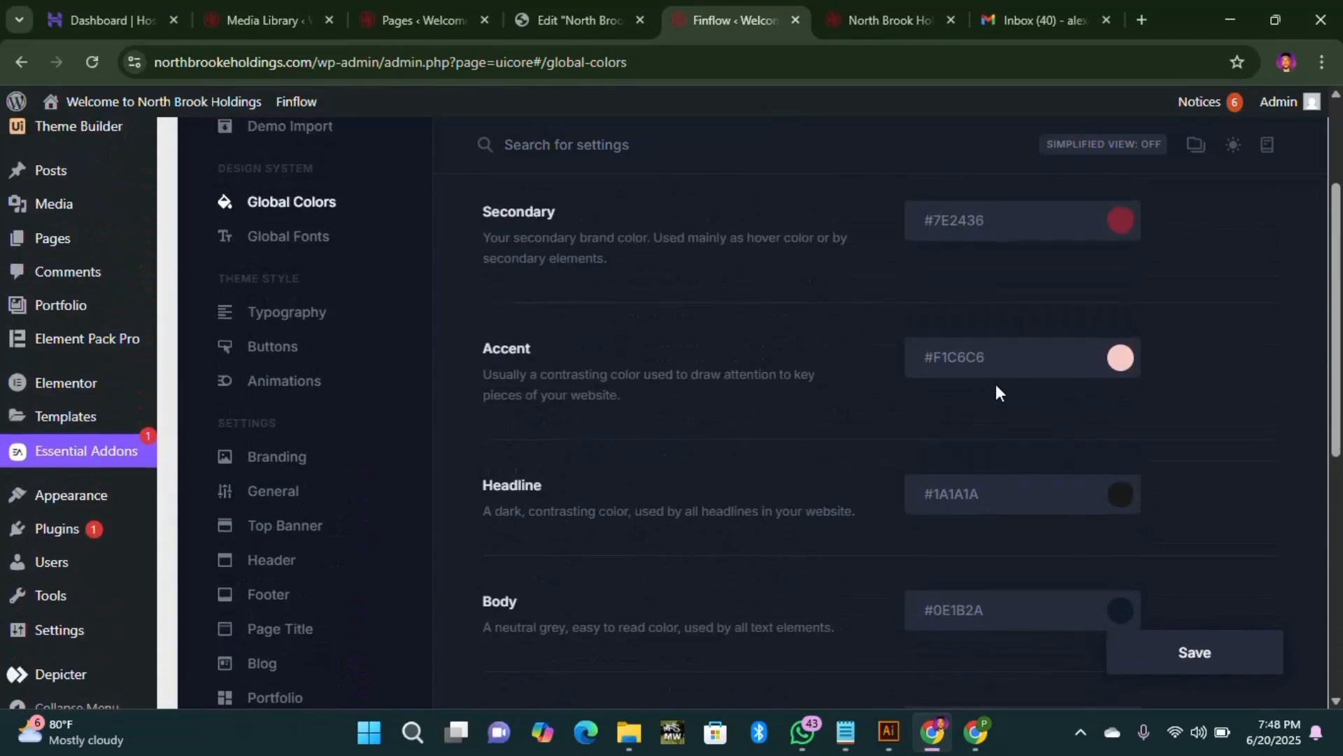
{"action": "left_click", "coordinate": [1116, 412]}
{"action": "scroll", "coordinate": [1008, 675], "scroll_direction": "down", "scroll_amount": 1}
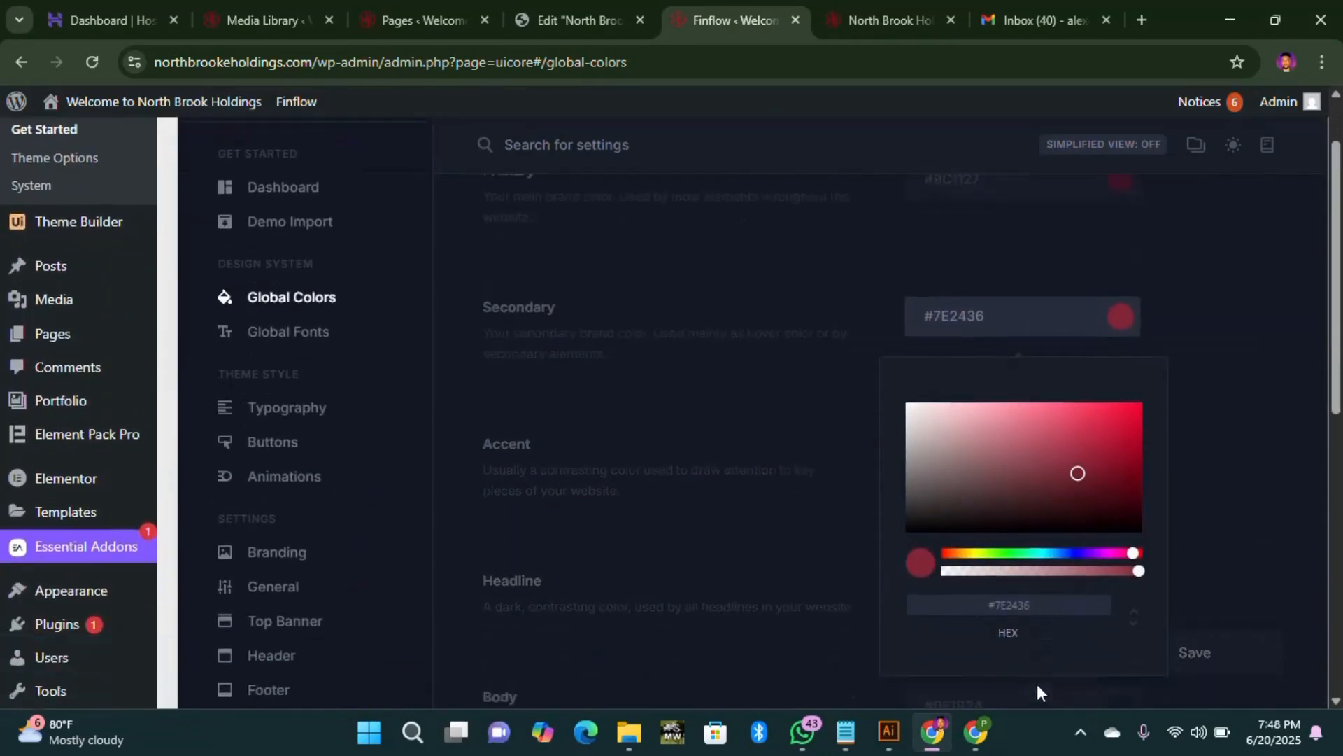
{"action": "left_click_drag", "start_coordinate": [1038, 601], "coordinate": [951, 601]}
{"action": "key", "text": "ctrl+c"}
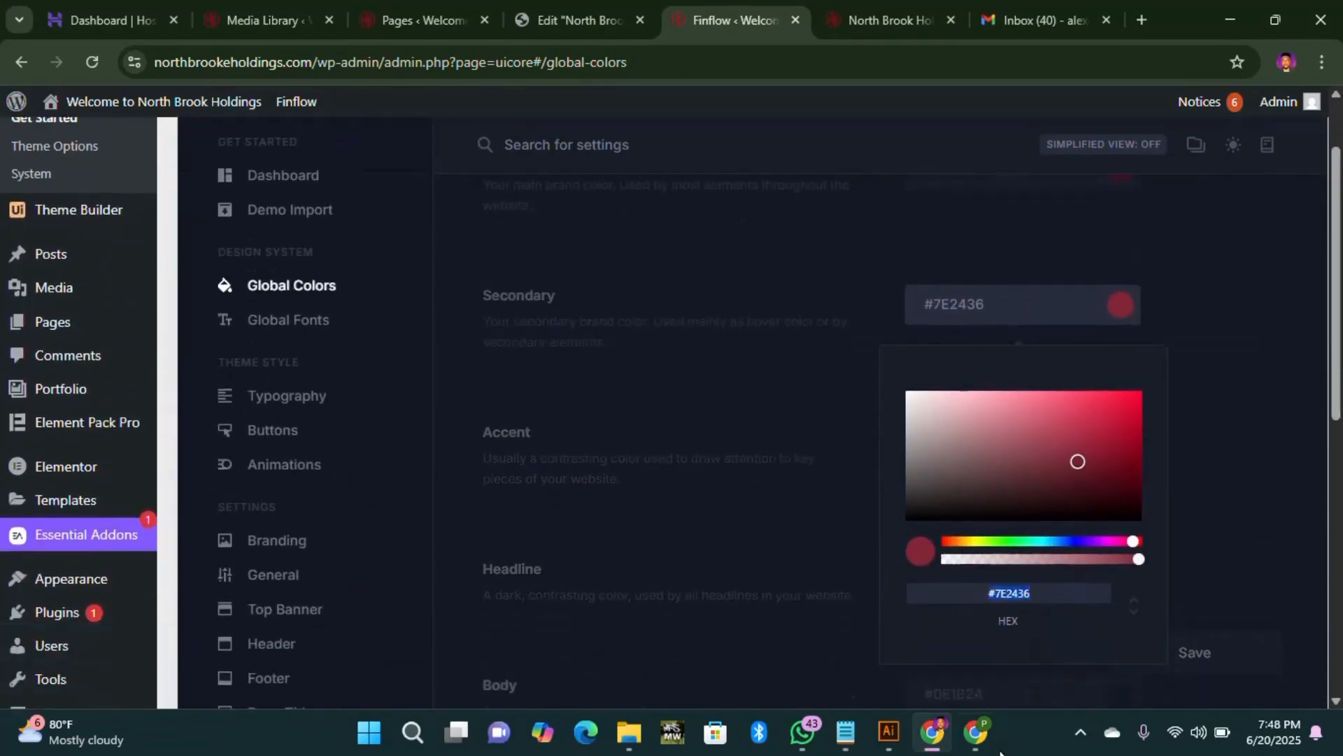
{"action": "left_click", "coordinate": [845, 732]}
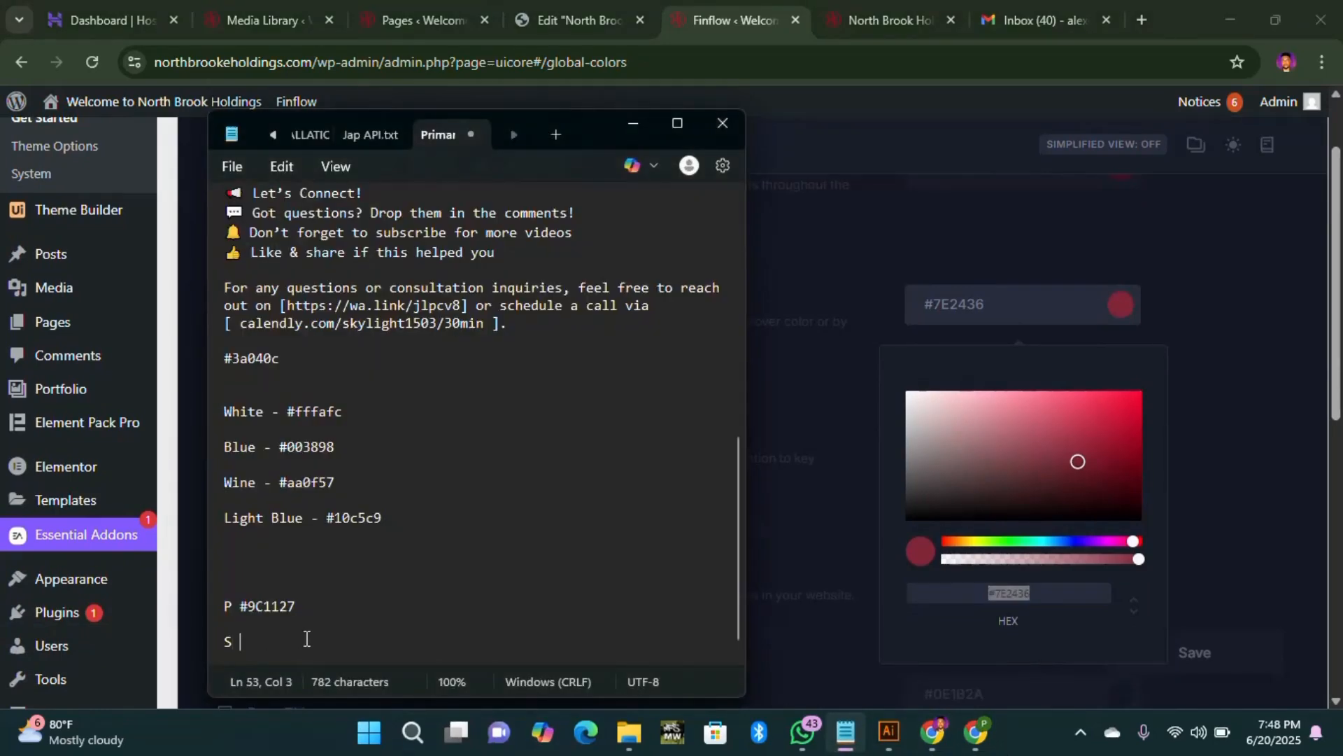
{"action": "key", "text": "ctrl+v"}
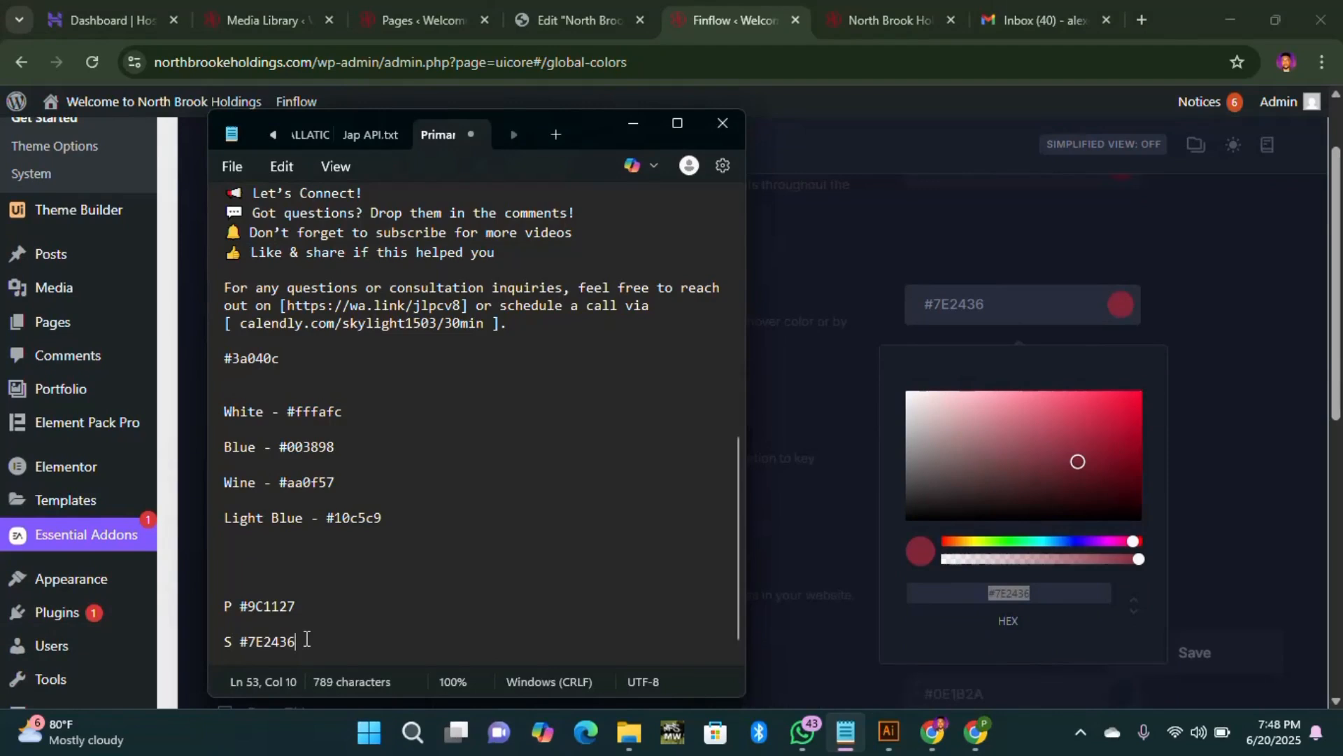
{"action": "key", "text": "Return"}
{"action": "key", "text": "Return"}
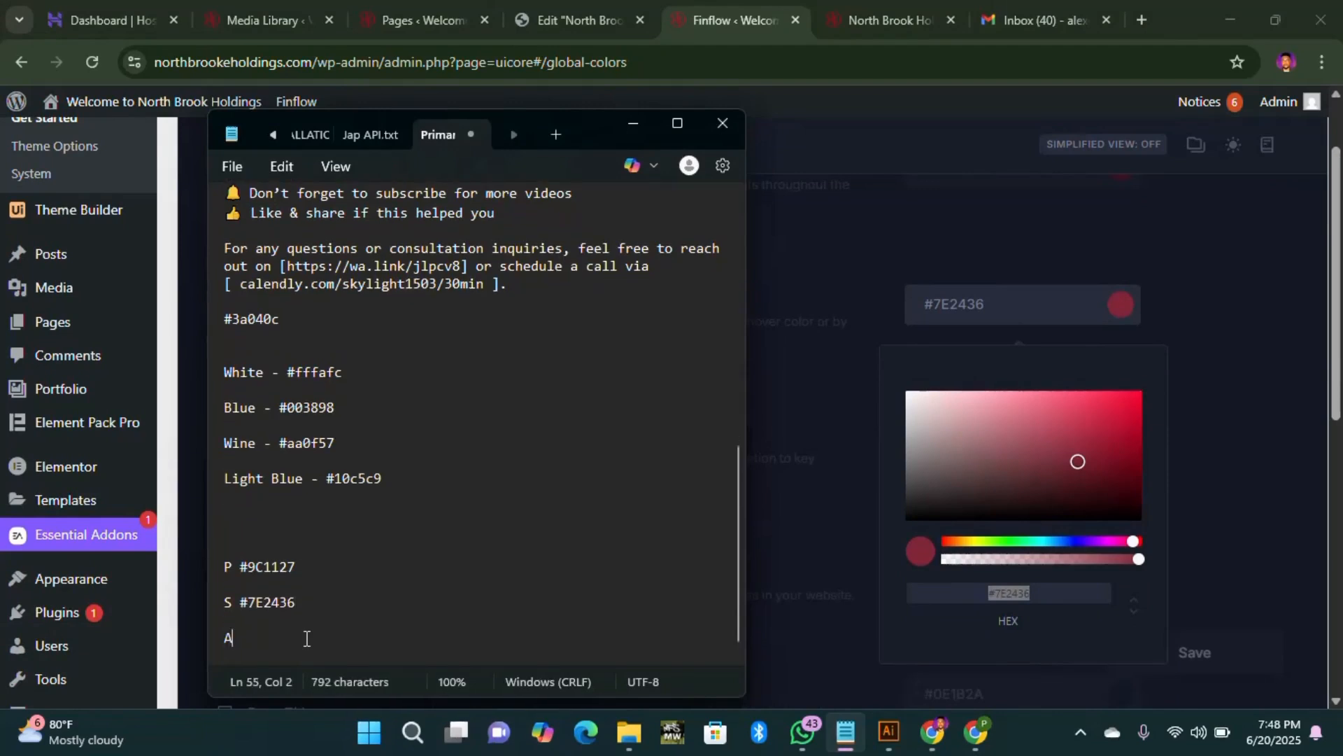
{"action": "left_click", "coordinate": [1249, 309]}
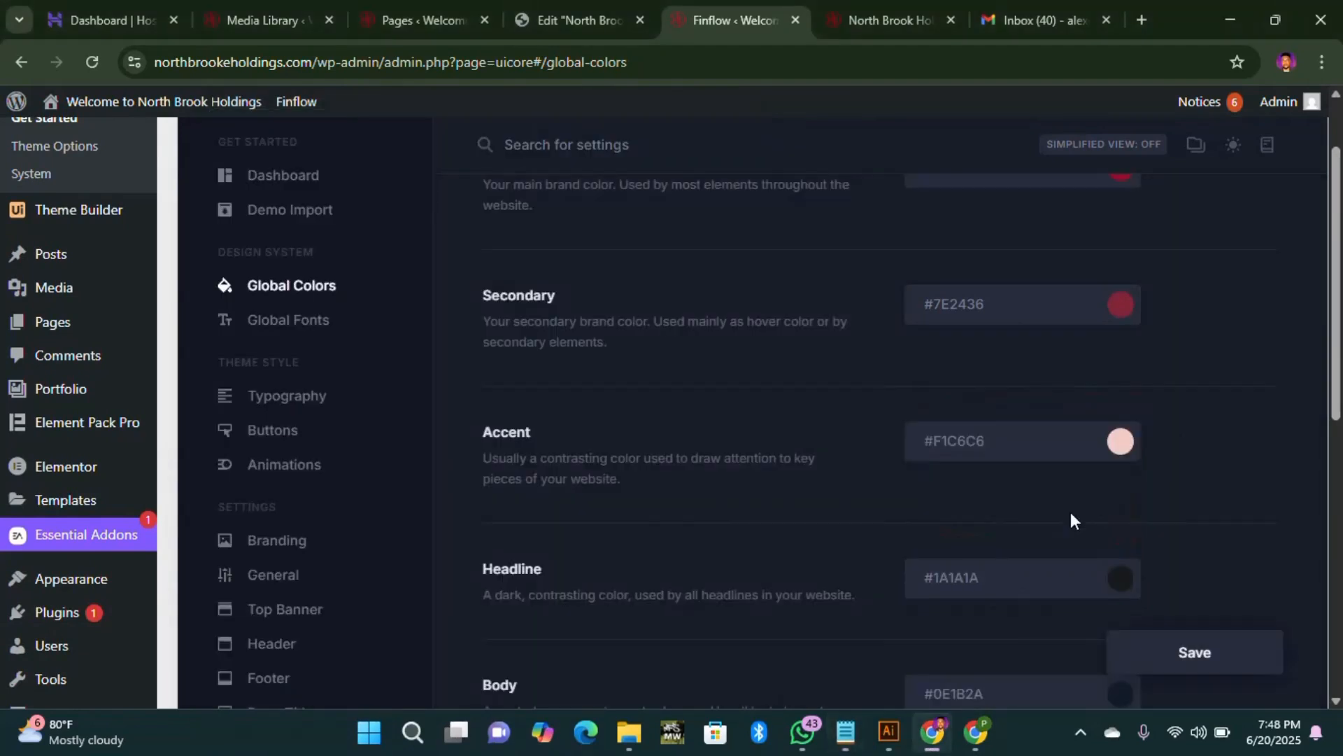
Step: Add an 'A' line with the Accent code #F1C6C6, then minimize the notes
{"action": "left_click", "coordinate": [1120, 441]}
{"action": "scroll", "coordinate": [1096, 637], "scroll_direction": "down", "scroll_amount": 1}
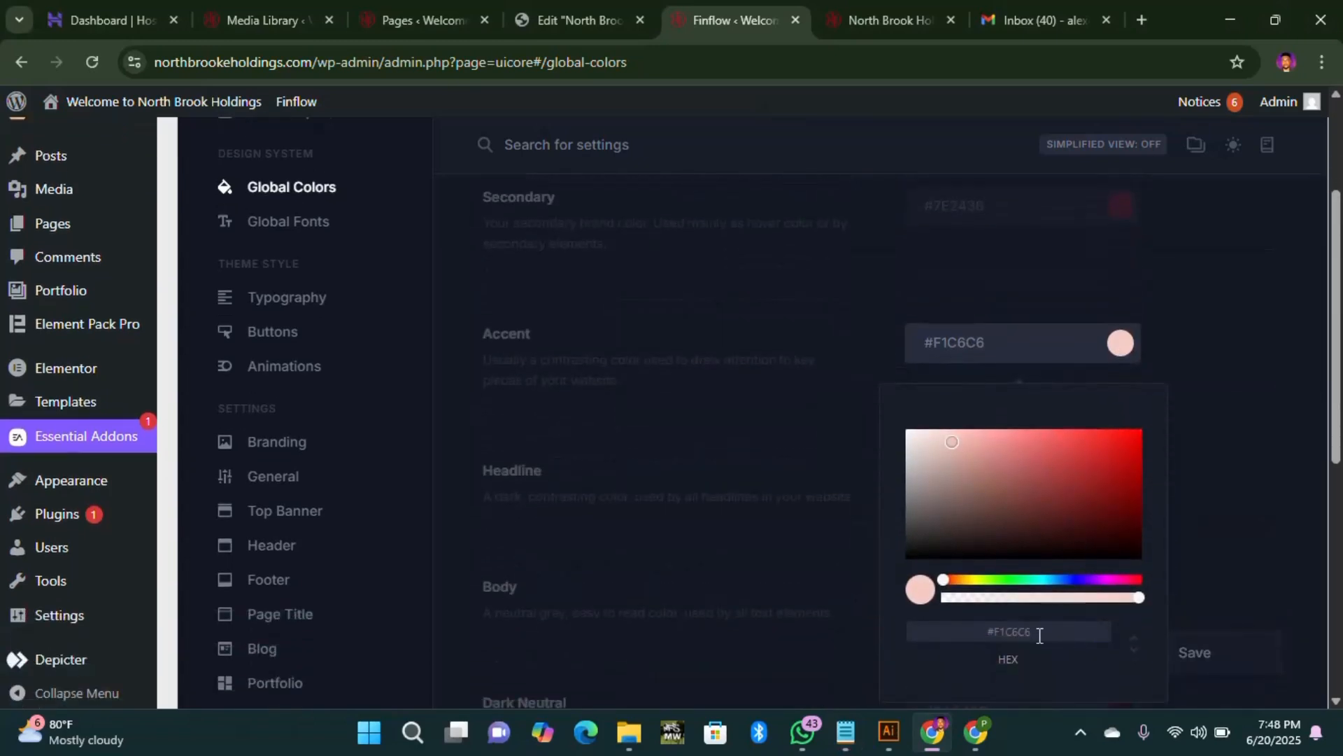
{"action": "left_click_drag", "start_coordinate": [1038, 636], "coordinate": [958, 645]}
{"action": "key", "text": "ctrl+c"}
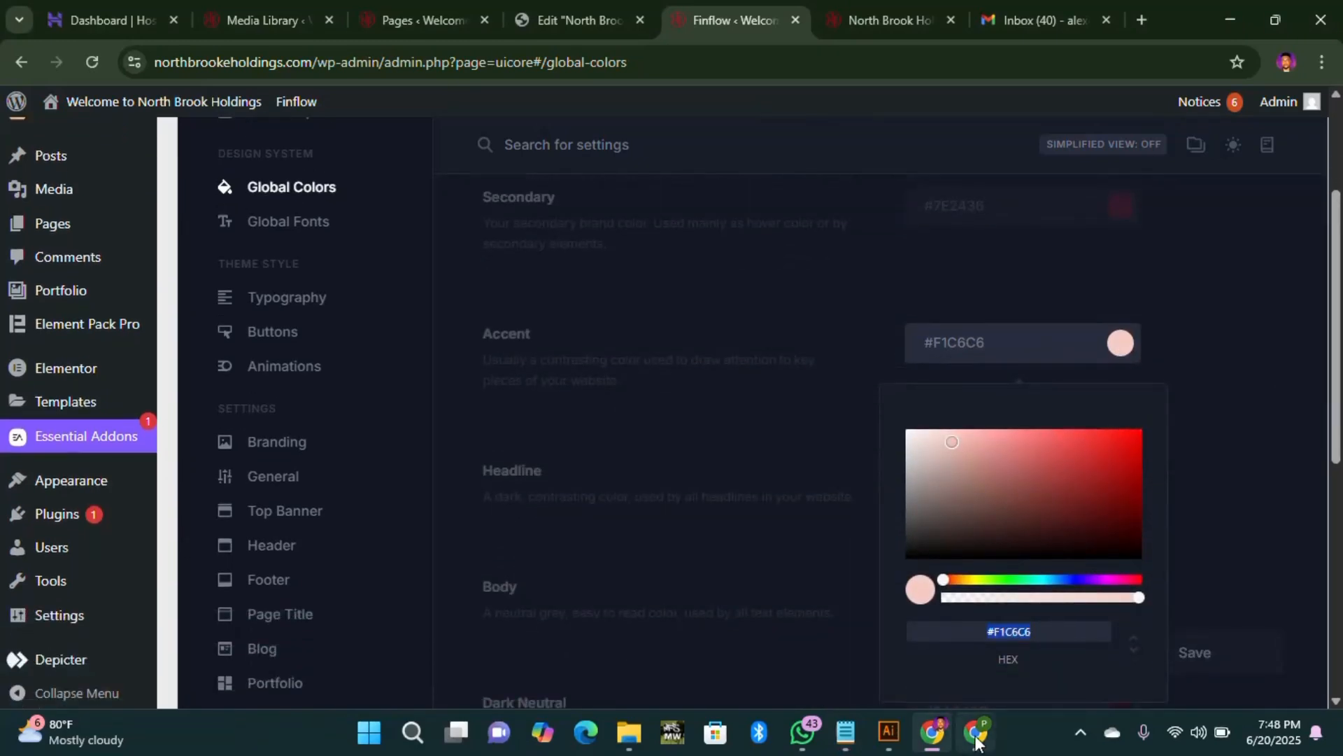
{"action": "left_click", "coordinate": [845, 732]}
{"action": "type", "text": "A"}
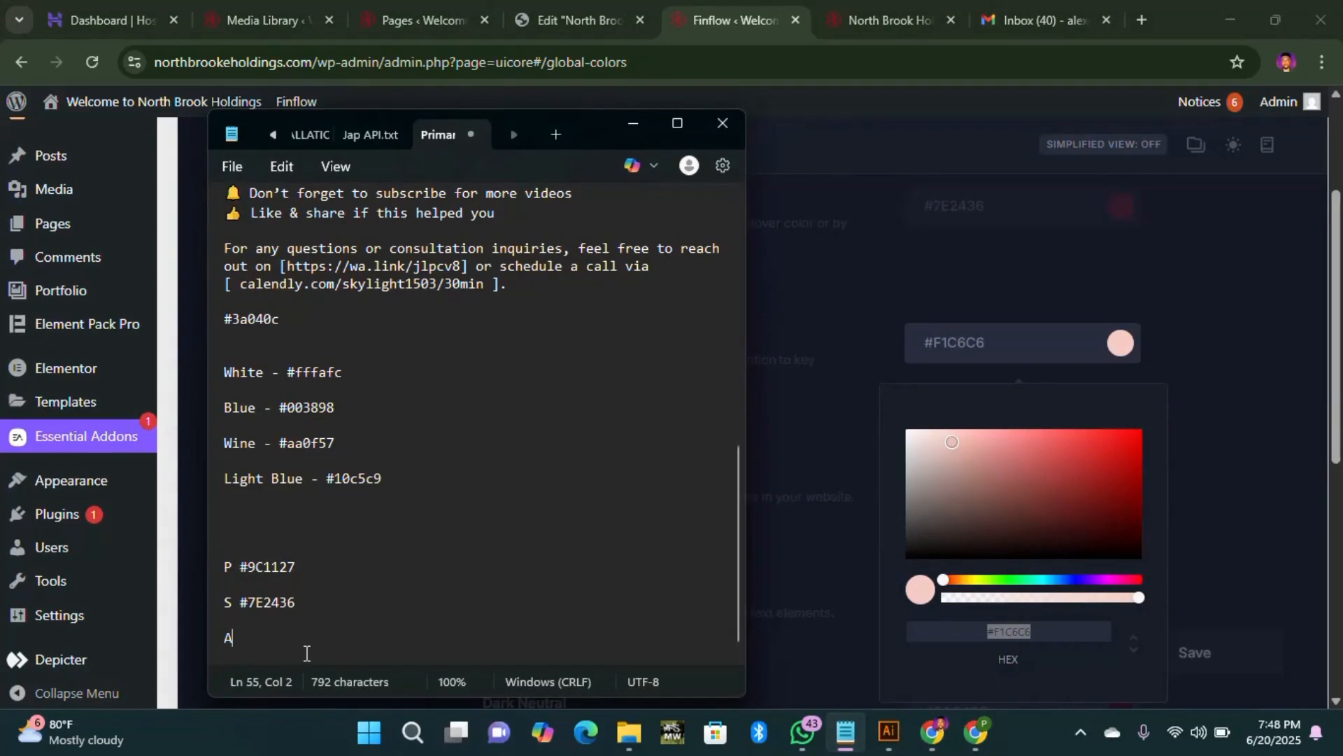
{"action": "key", "text": "ctrl+v"}
{"action": "scroll", "coordinate": [507, 468], "scroll_direction": "down", "scroll_amount": 1}
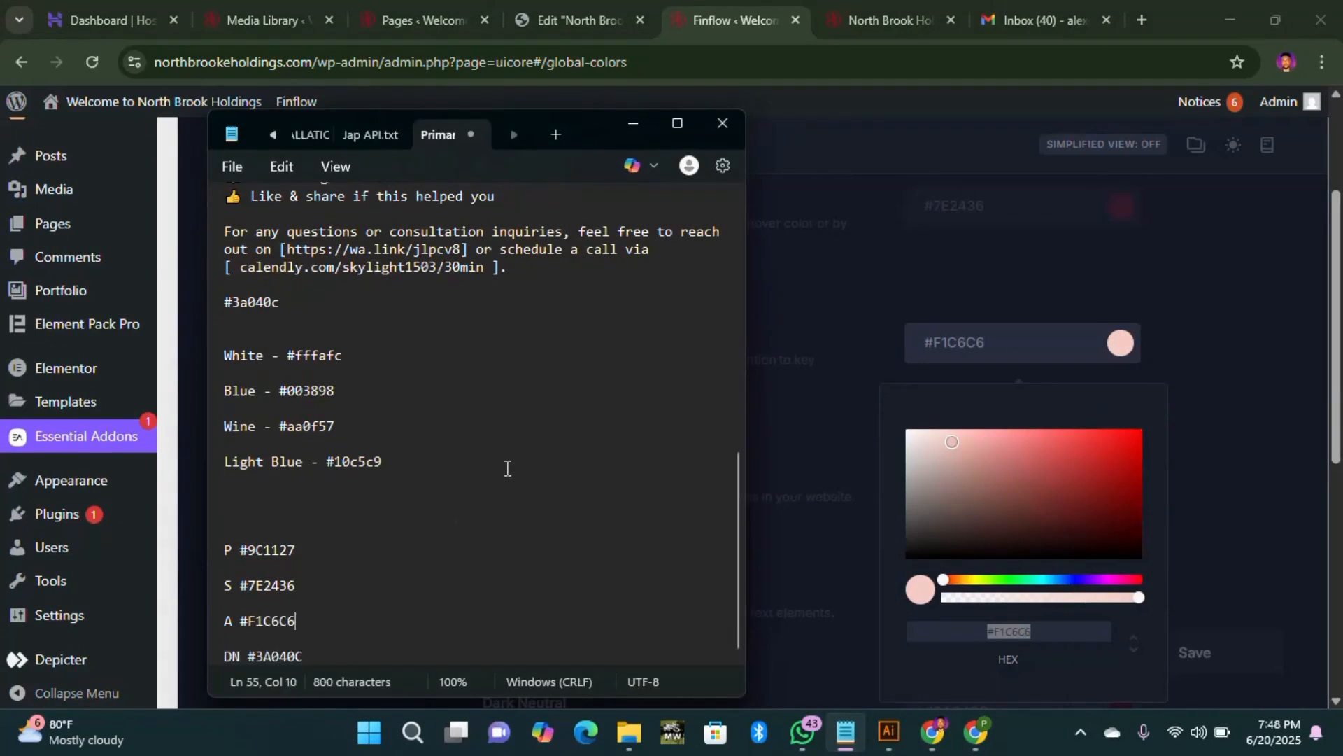
{"action": "left_click", "coordinate": [635, 127]}
{"action": "left_click", "coordinate": [1281, 466]}
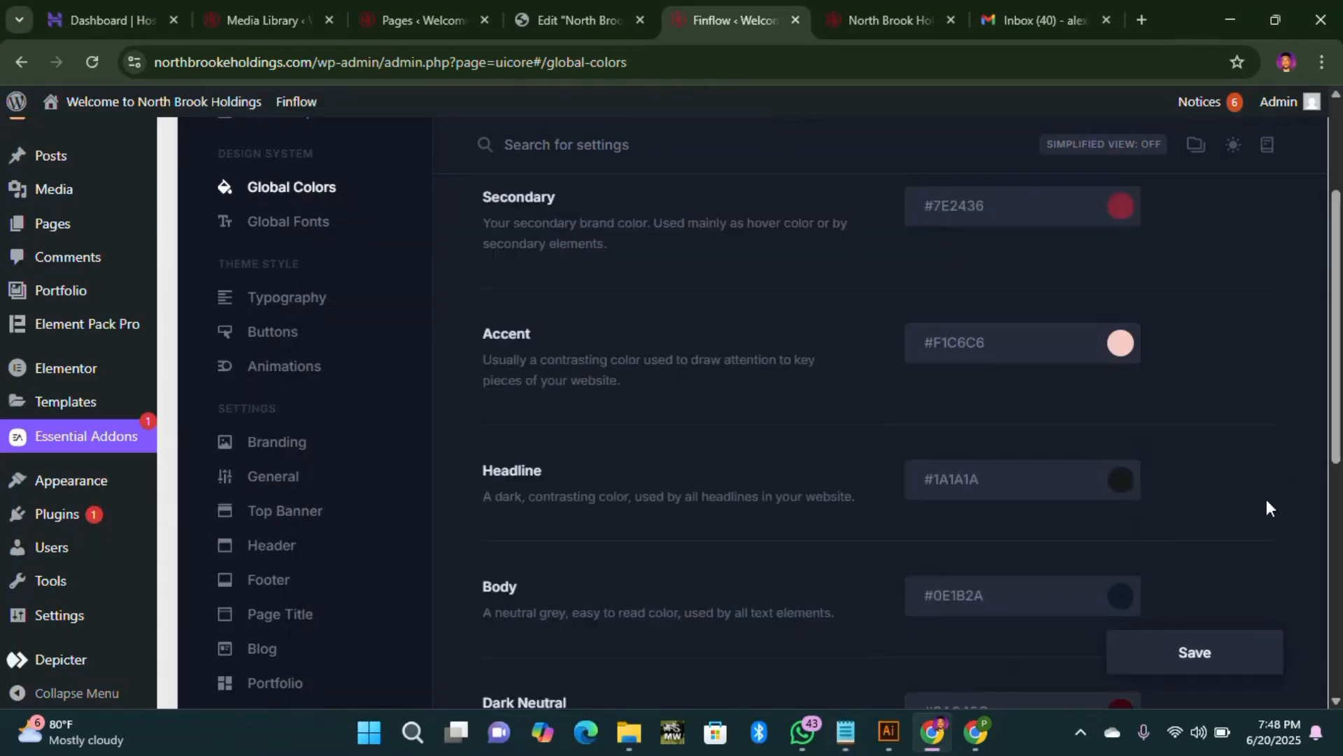
{"action": "scroll", "coordinate": [1137, 468], "scroll_direction": "down", "scroll_amount": 5}
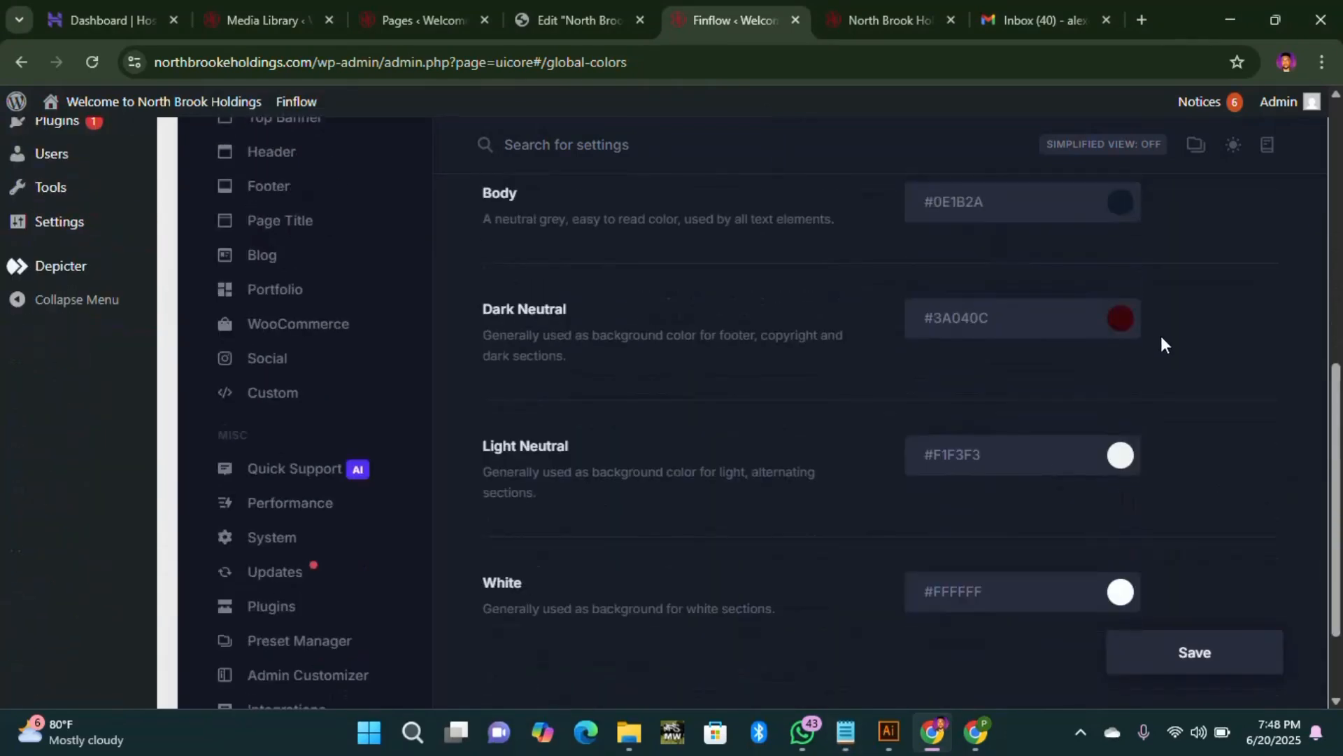
{"action": "scroll", "coordinate": [1134, 378], "scroll_direction": "up", "scroll_amount": 4}
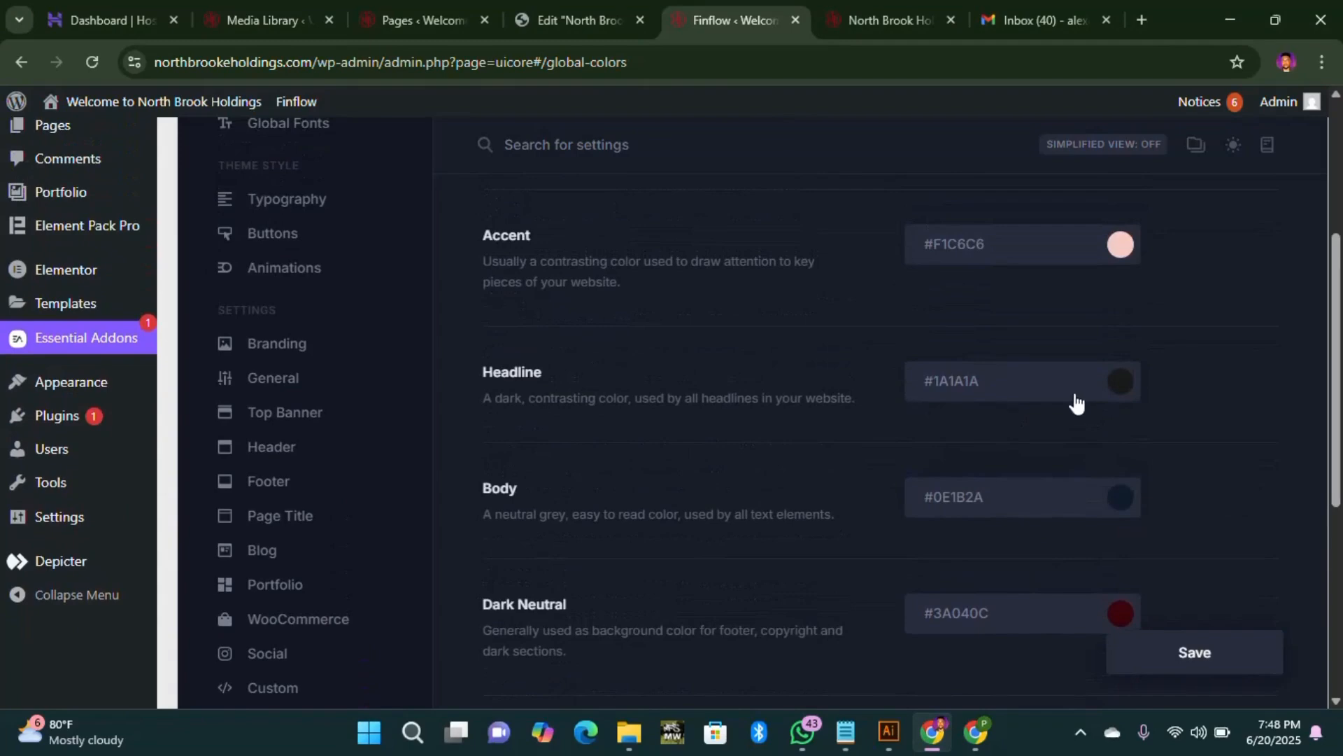
{"action": "scroll", "coordinate": [1139, 568], "scroll_direction": "up", "scroll_amount": 5}
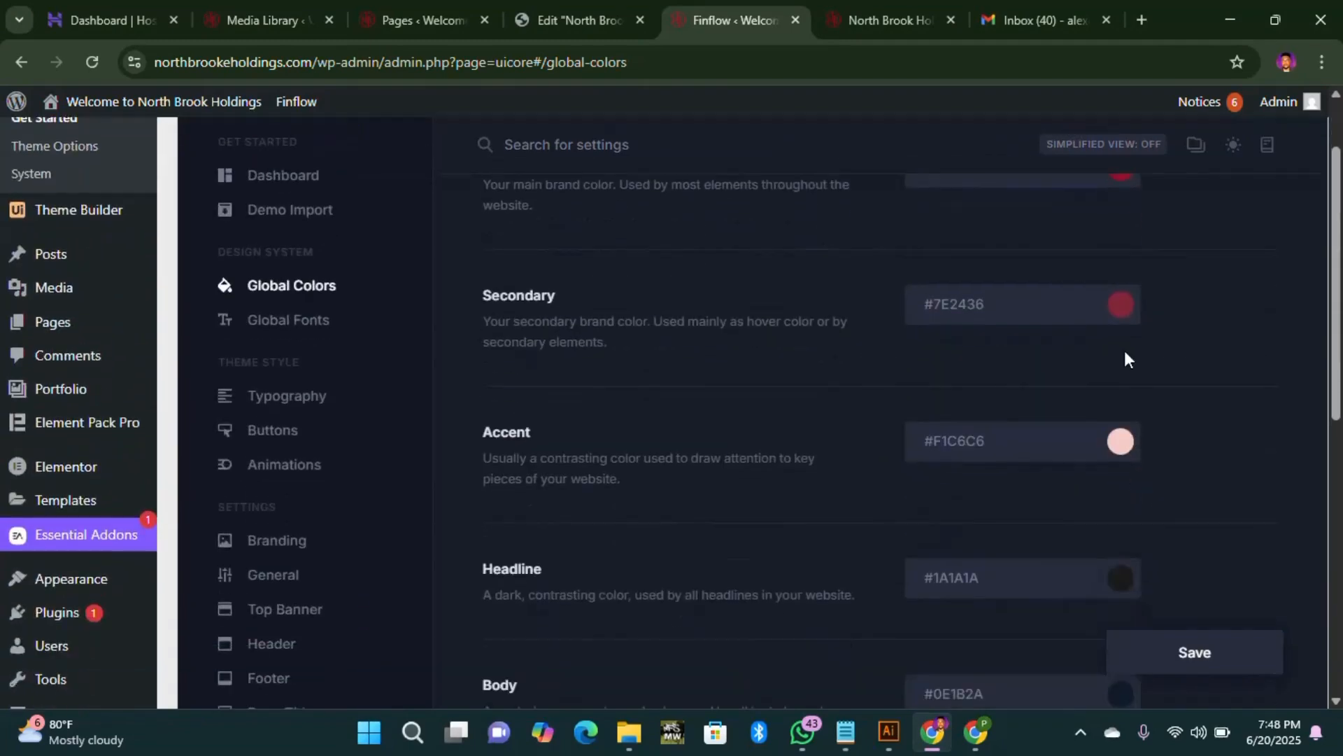
Step: Shift the Primary global colour's hue to green, #05CD1F
{"action": "left_click", "coordinate": [1124, 273]}
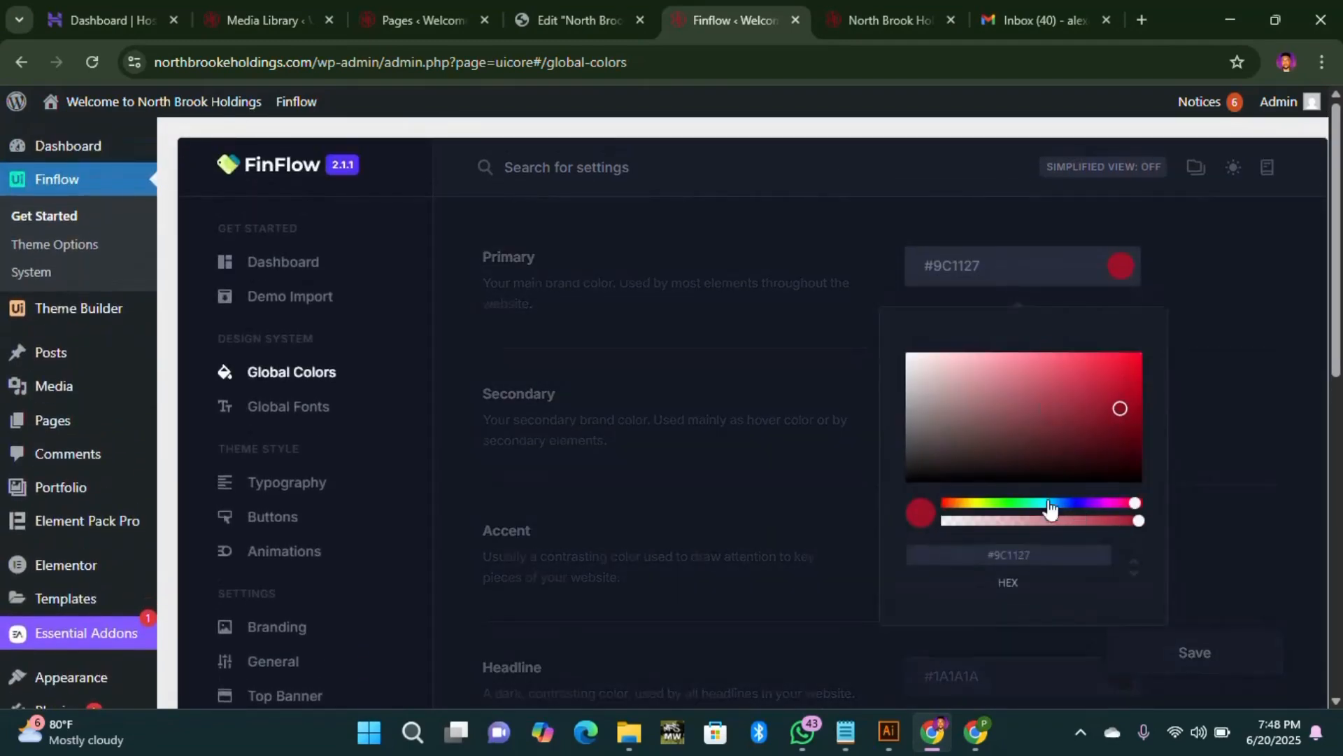
{"action": "left_click", "coordinate": [1015, 504]}
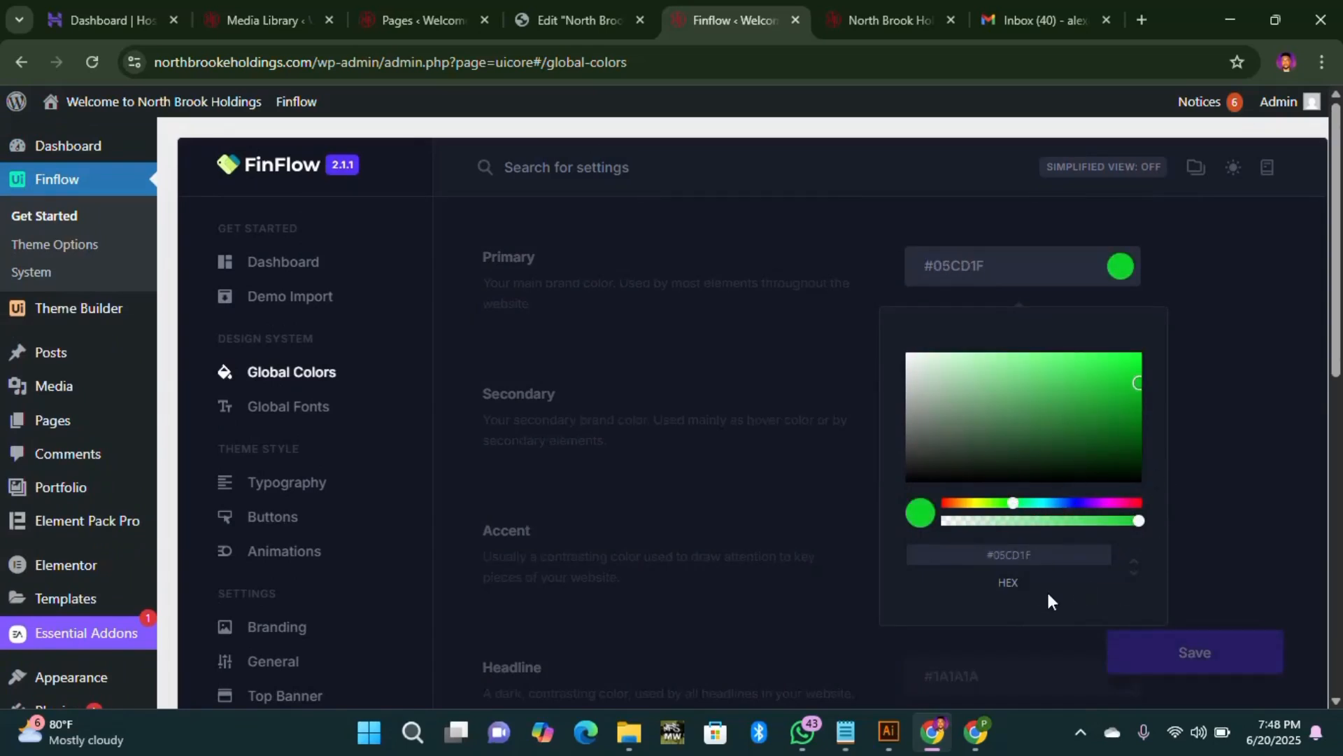
{"action": "left_click", "coordinate": [1285, 481]}
Step: Move the Secondary colour's hue toward yellow, #F5C800, in its picker
{"action": "left_click", "coordinate": [1118, 404]}
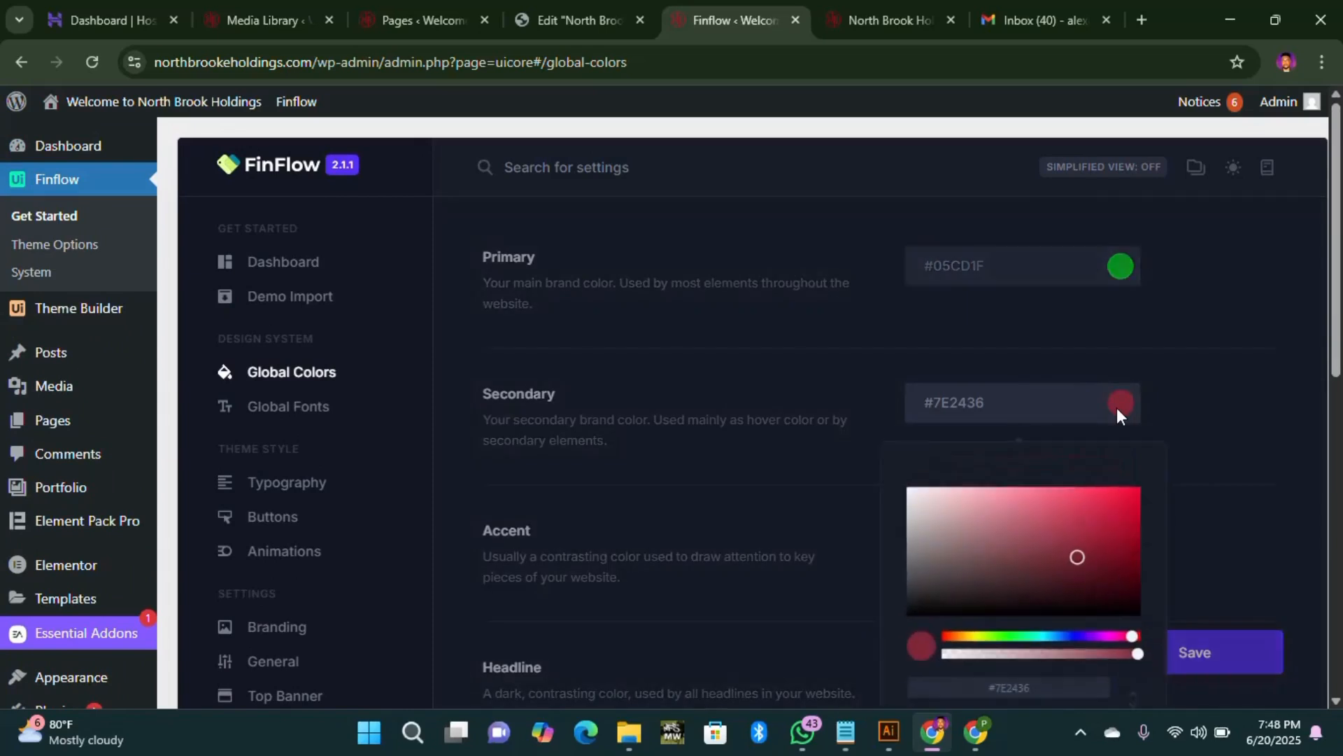
{"action": "left_click", "coordinate": [979, 641]}
{"action": "left_click_drag", "start_coordinate": [979, 642], "coordinate": [982, 641]}
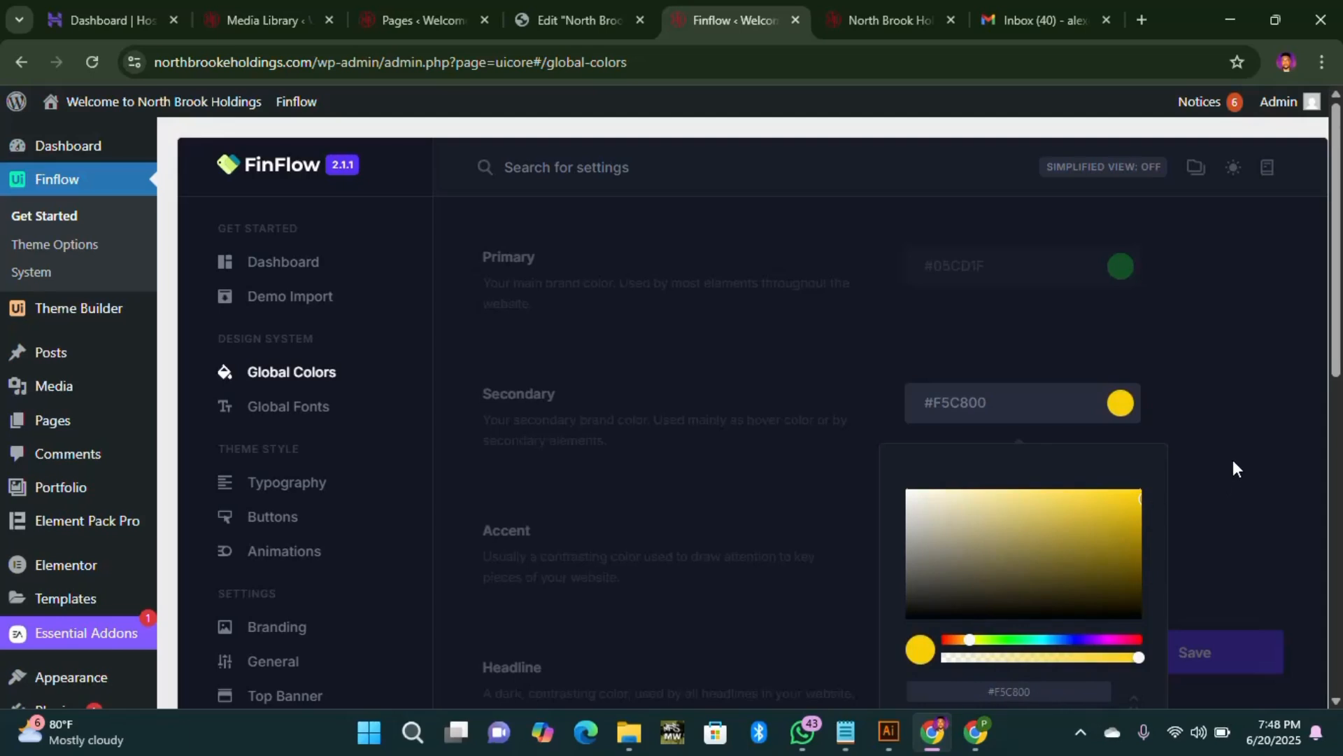
{"action": "left_click", "coordinate": [1198, 494]}
{"action": "scroll", "coordinate": [1152, 498], "scroll_direction": "down", "scroll_amount": 2}
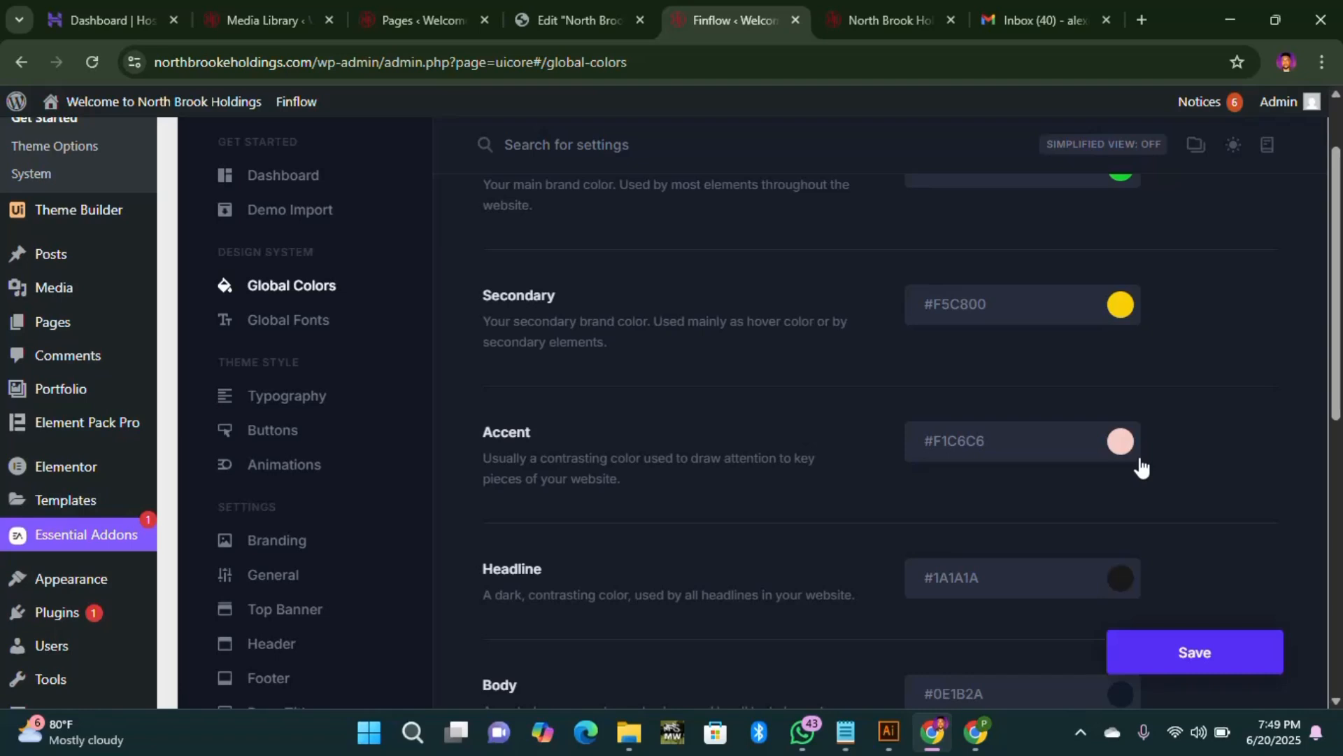
{"action": "left_click", "coordinate": [1123, 306]}
{"action": "scroll", "coordinate": [1244, 368], "scroll_direction": "up", "scroll_amount": 2}
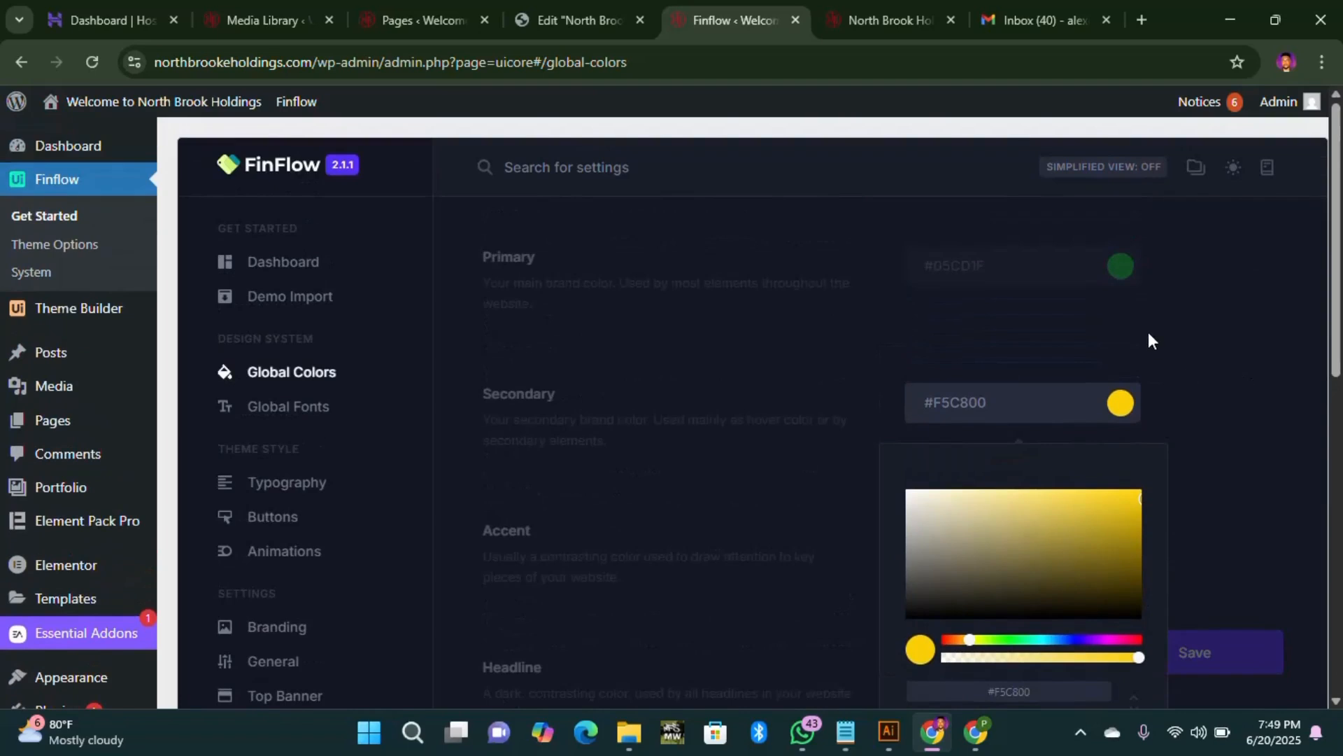
{"action": "left_click", "coordinate": [1137, 290]}
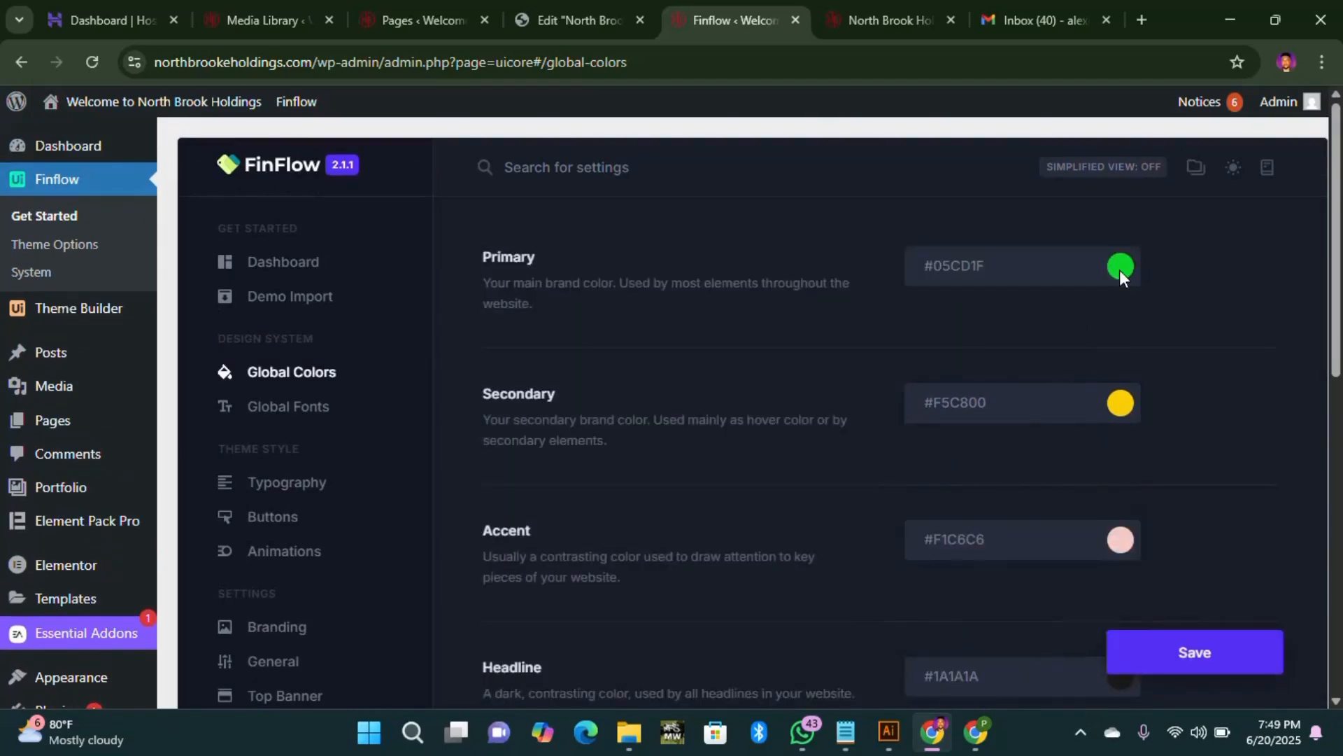
Step: Copy the Primary code #05CD1F and paste it into the Secondary hex field
{"action": "left_click", "coordinate": [1119, 270]}
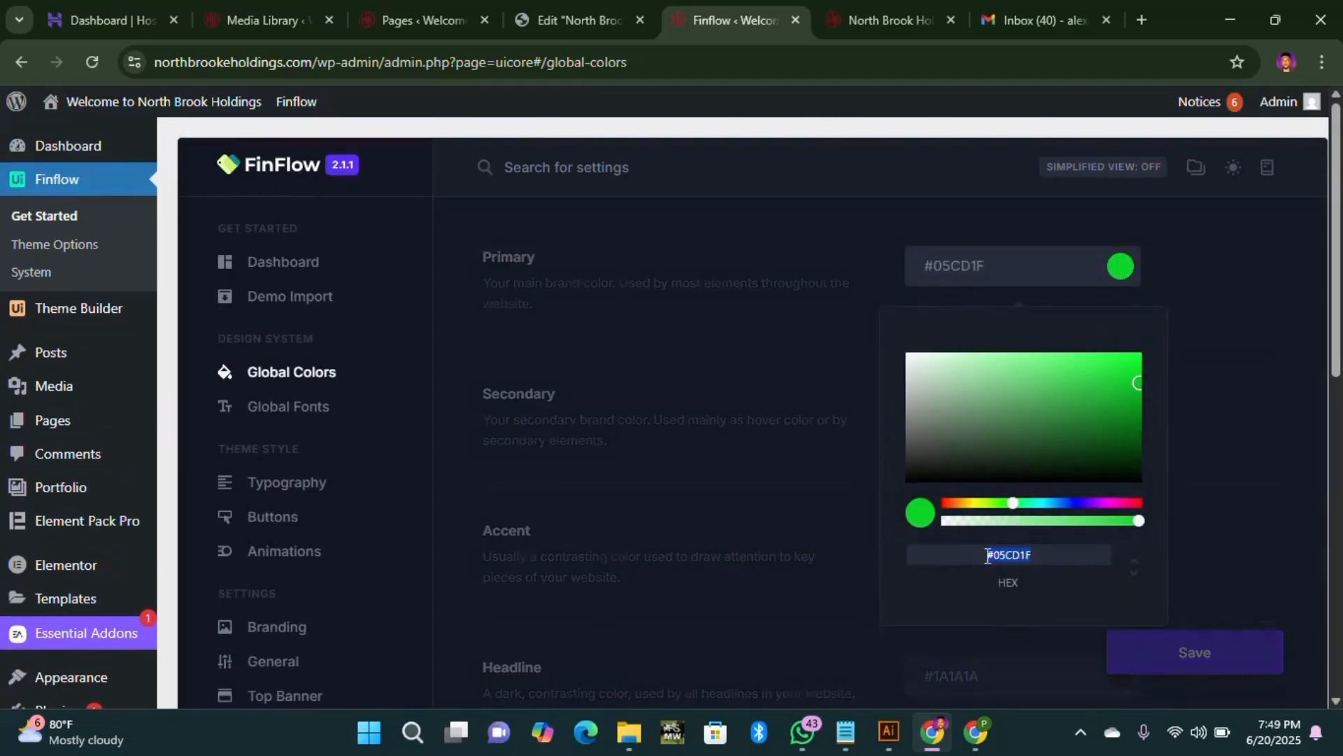
{"action": "left_click", "coordinate": [1284, 417]}
{"action": "left_click", "coordinate": [1128, 414]}
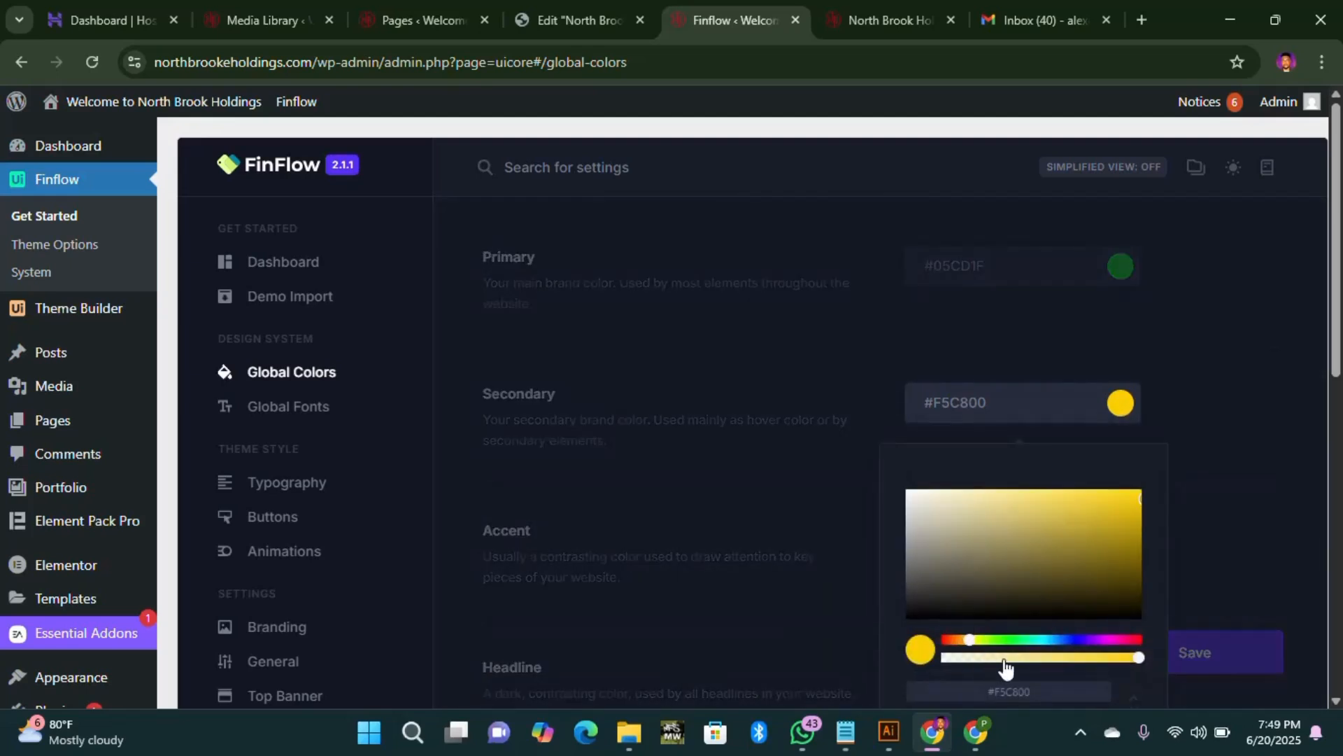
{"action": "left_click_drag", "start_coordinate": [1037, 688], "coordinate": [918, 695]}
{"action": "type", "text": "#05CD1F"}
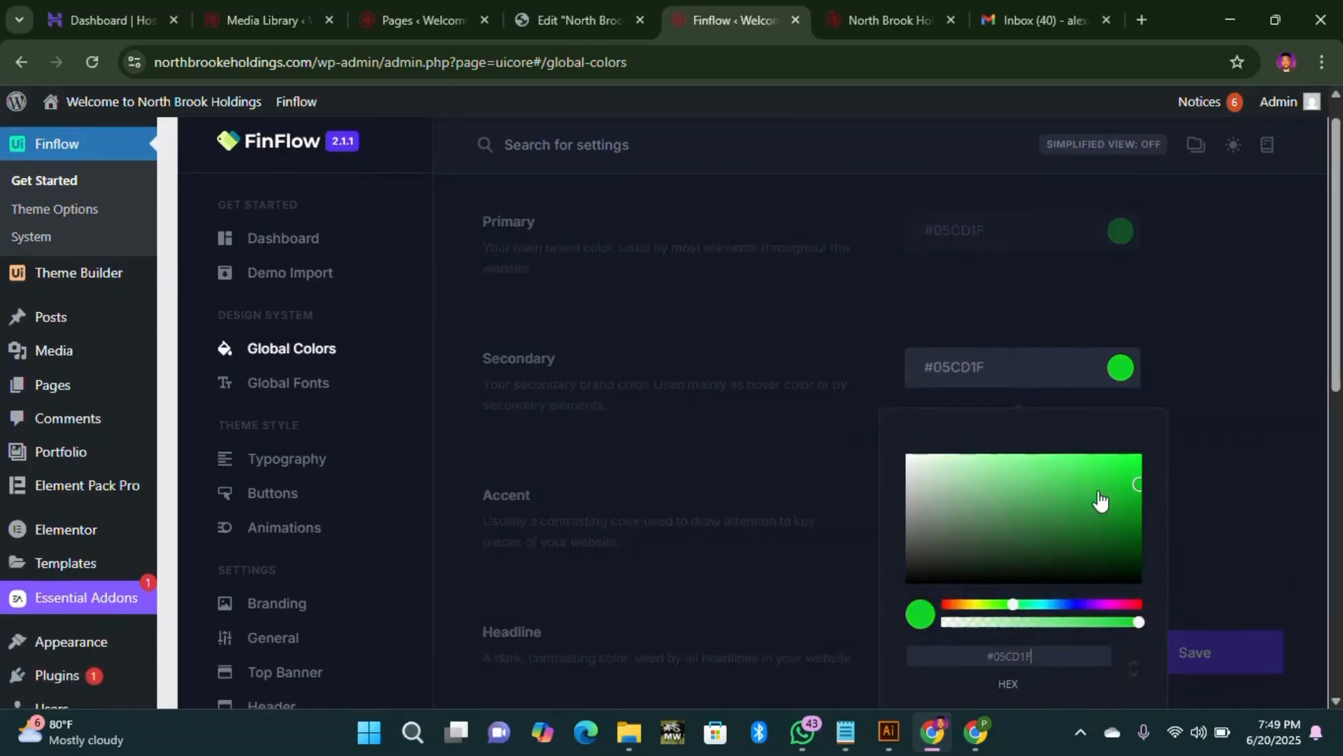
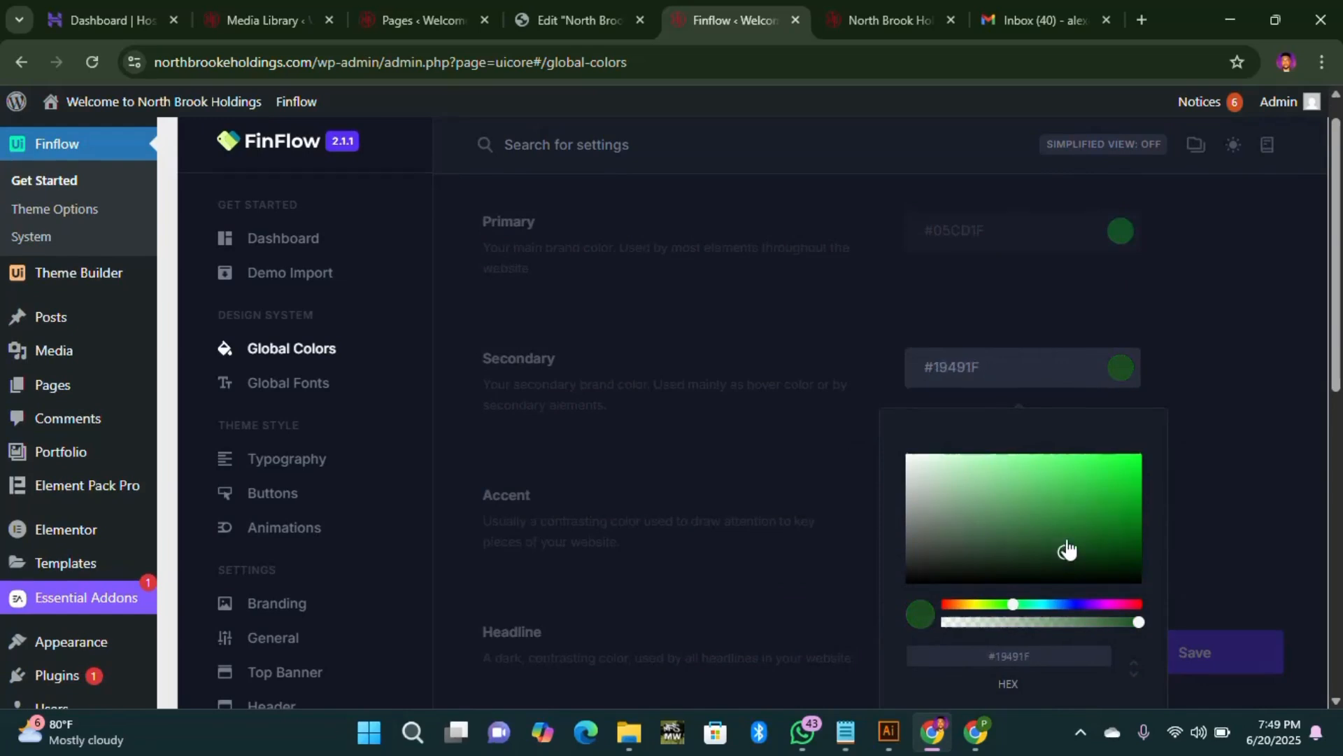
Step: Set the Secondary global colour to #195521
{"action": "left_click", "coordinate": [1198, 377]}
{"action": "scroll", "coordinate": [1182, 418], "scroll_direction": "down", "scroll_amount": 2}
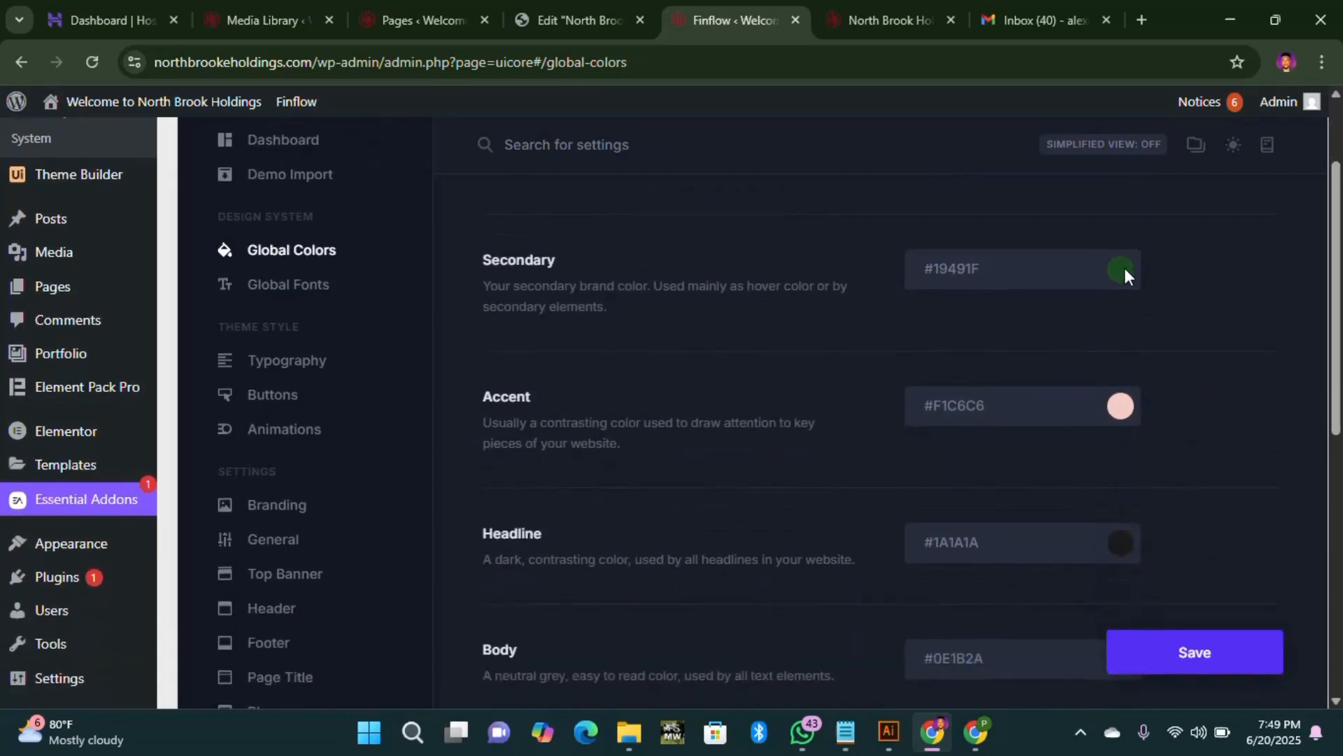
{"action": "left_click", "coordinate": [1122, 269]}
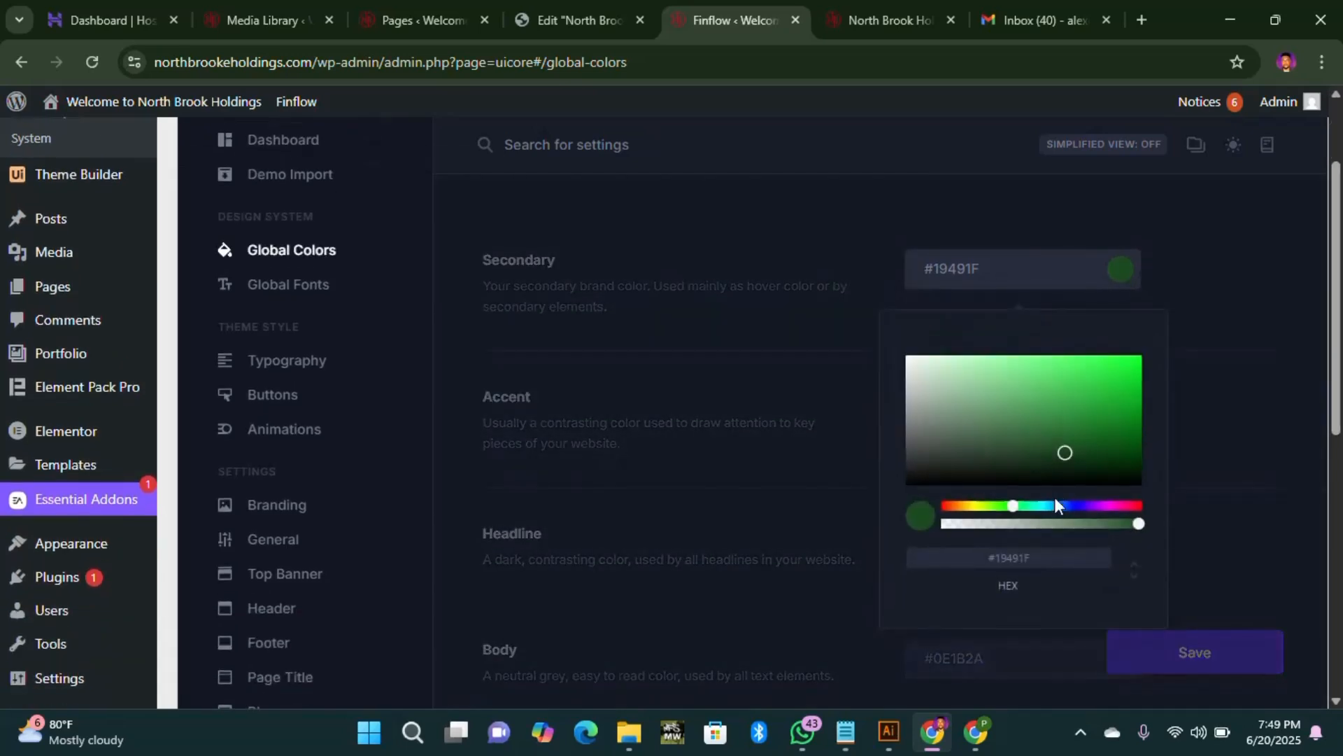
{"action": "left_click", "coordinate": [1198, 395]}
Step: Shift the Accent colour's hue from pink to orange, giving #FFBD00
{"action": "left_click", "coordinate": [1124, 414]}
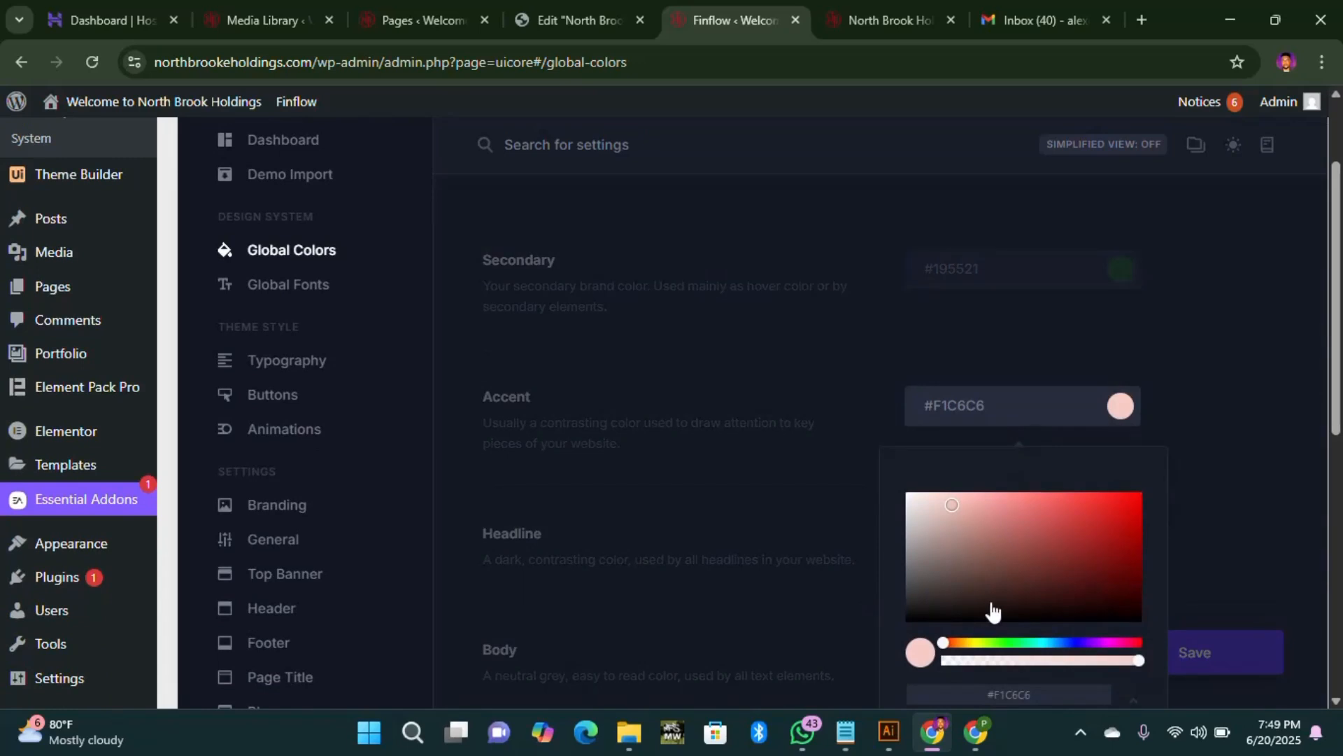
{"action": "left_click_drag", "start_coordinate": [948, 650], "coordinate": [970, 654]}
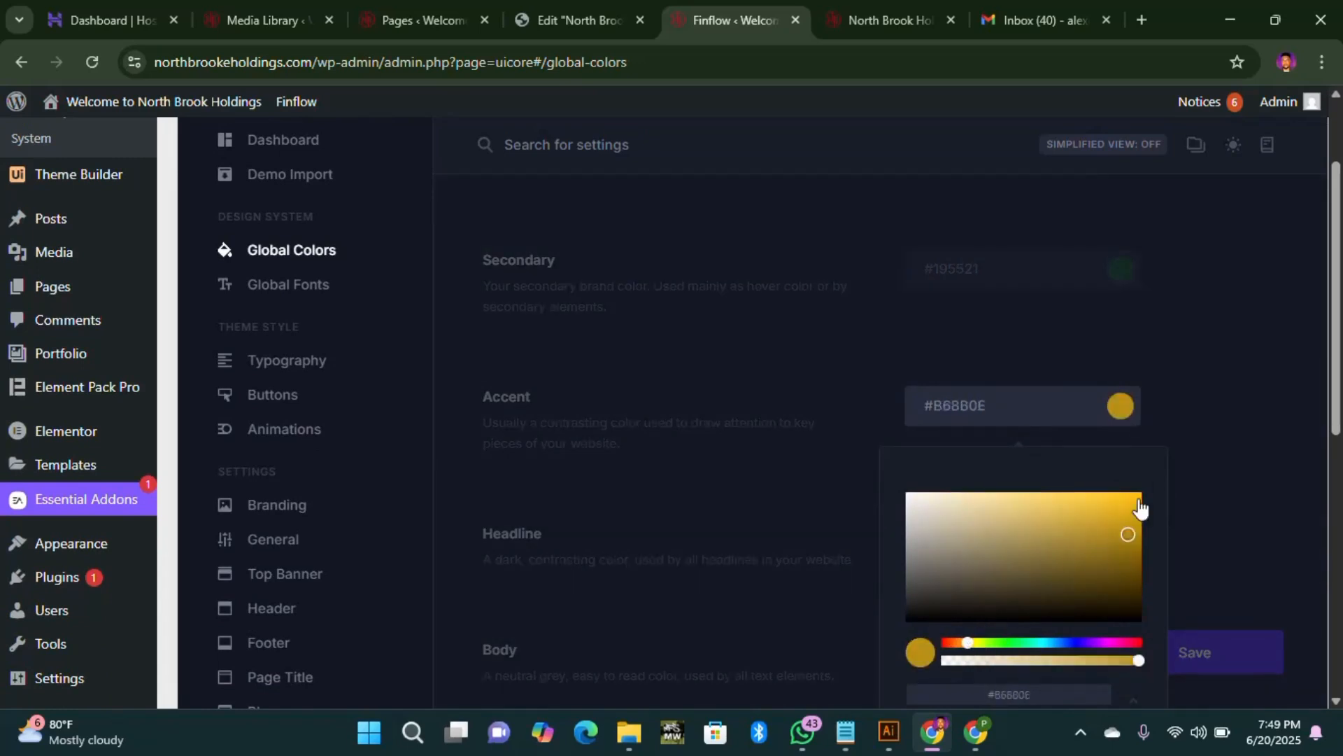
{"action": "left_click", "coordinate": [1236, 414]}
Step: Change the Dark Neutral colour's hue from red to green, giving #1C2E01
{"action": "scroll", "coordinate": [1179, 458], "scroll_direction": "down", "scroll_amount": 6}
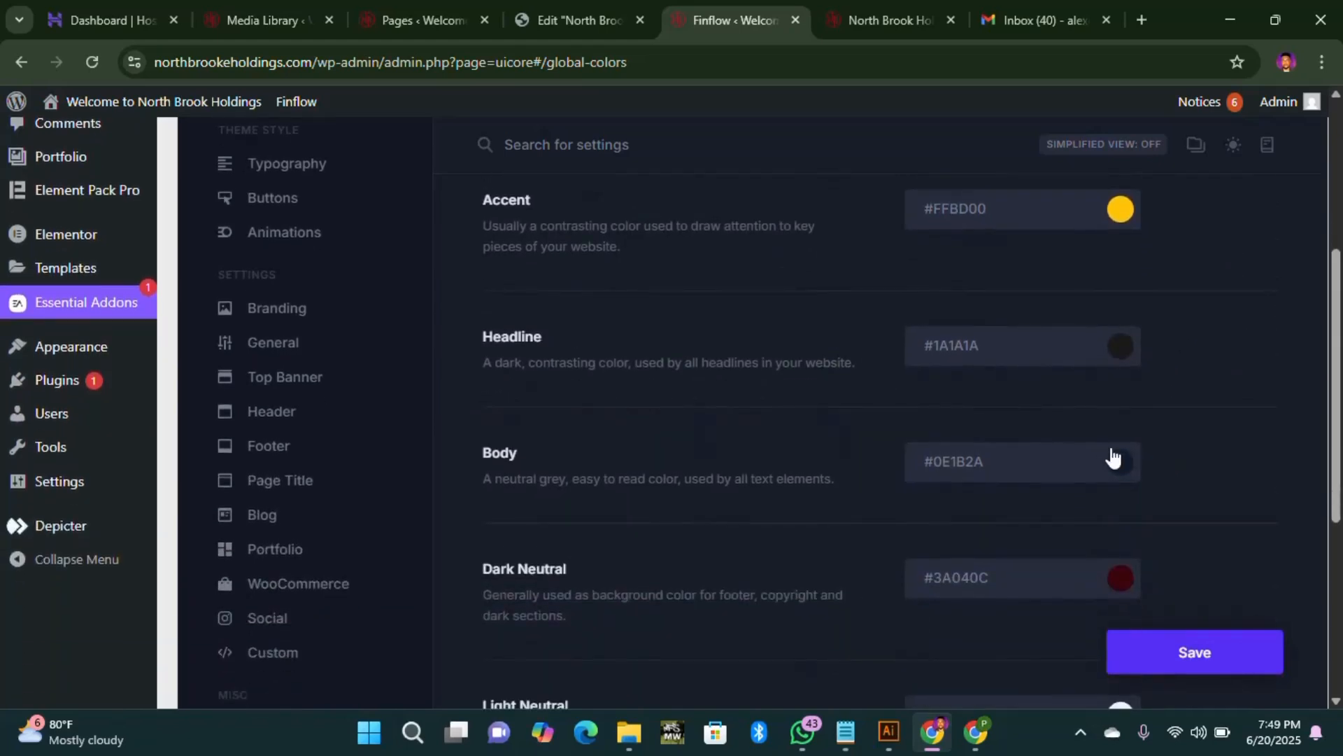
{"action": "left_click", "coordinate": [1122, 382]}
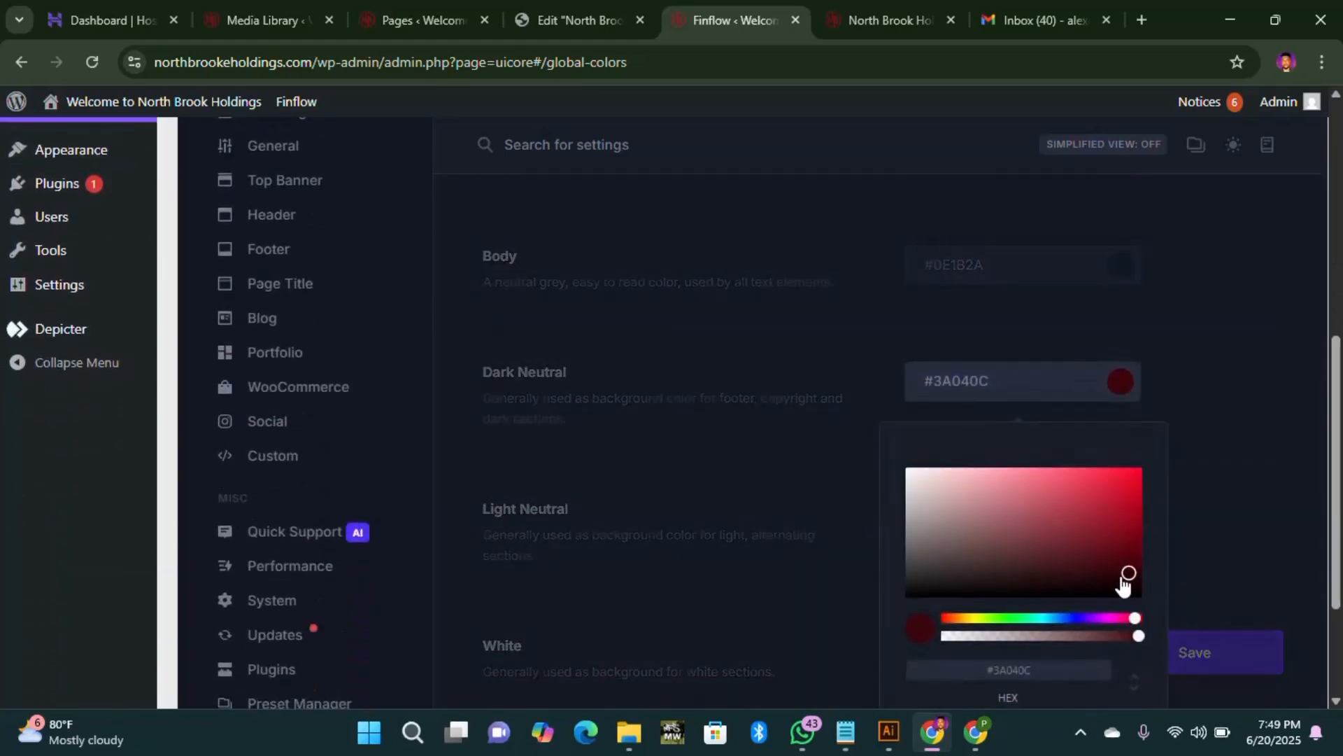
{"action": "left_click_drag", "start_coordinate": [1127, 630], "coordinate": [999, 634]}
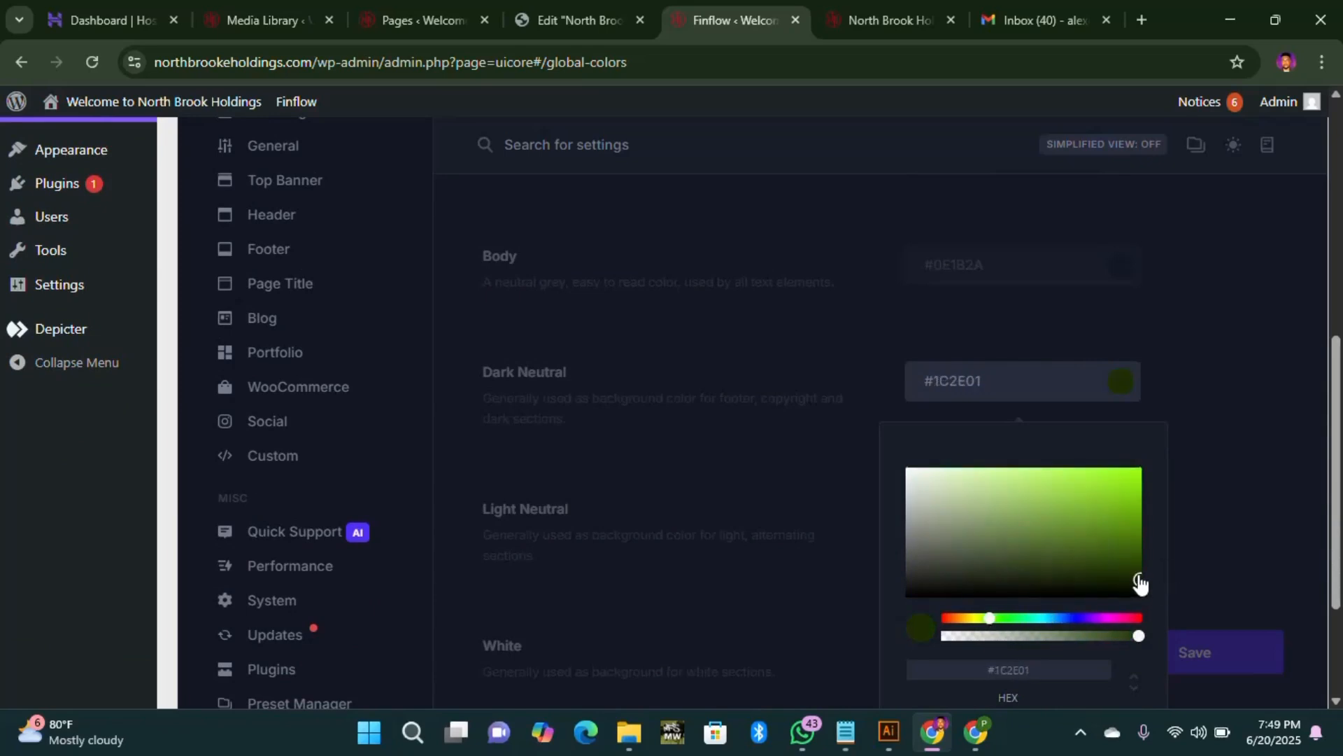
{"action": "left_click", "coordinate": [1236, 532]}
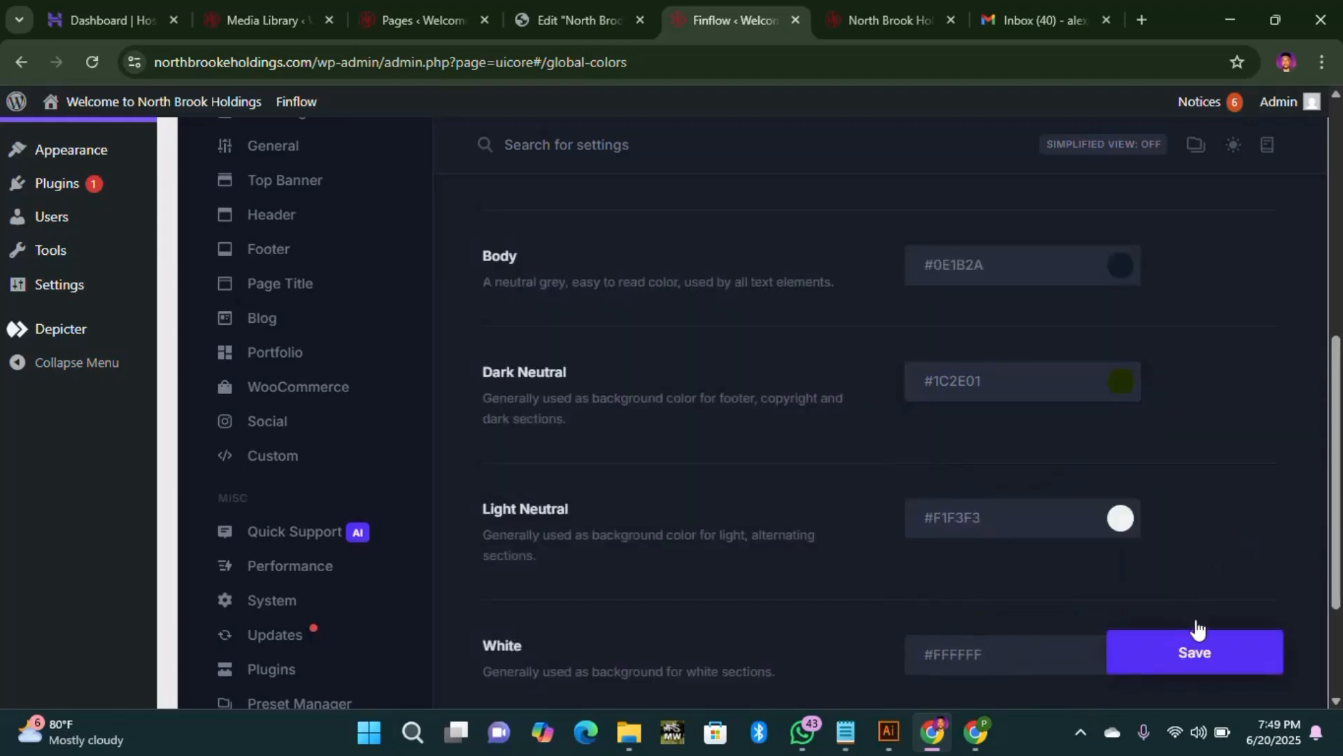
Step: Open the Body colour picker, then switch to the live site homepage
{"action": "scroll", "coordinate": [1175, 560], "scroll_direction": "down", "scroll_amount": 2}
{"action": "scroll", "coordinate": [1149, 500], "scroll_direction": "up", "scroll_amount": 3}
{"action": "left_click", "coordinate": [1009, 378]}
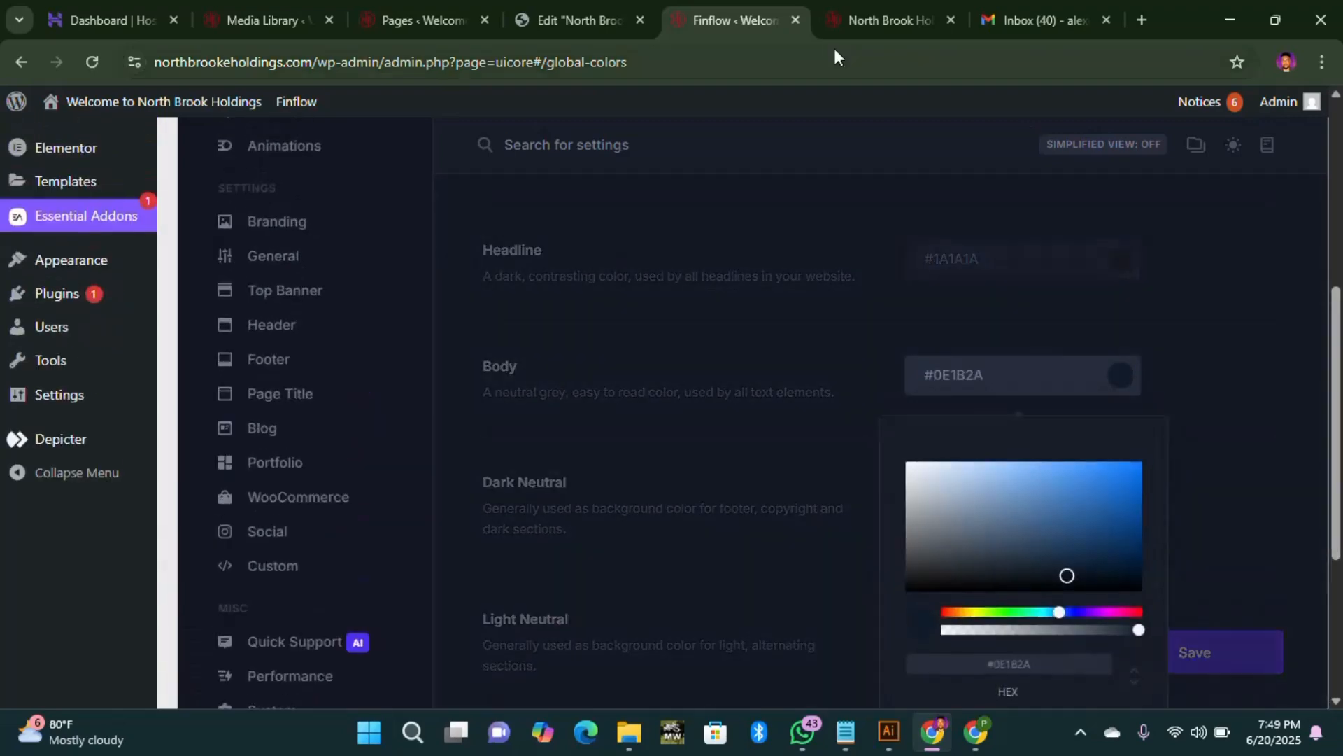
{"action": "left_click", "coordinate": [879, 7]}
Step: Browse through the live About us page
{"action": "left_click", "coordinate": [518, 162]}
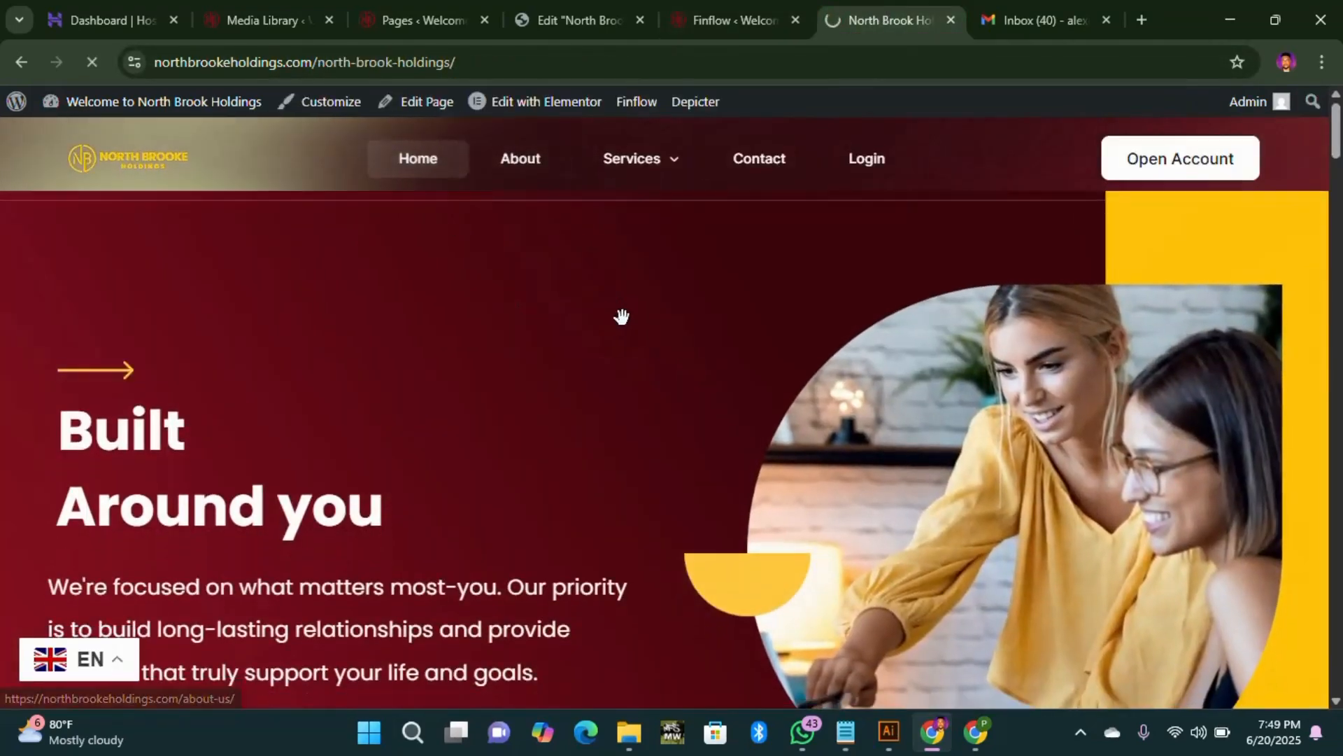
{"action": "scroll", "coordinate": [621, 322], "scroll_direction": "down", "scroll_amount": 2}
{"action": "scroll", "coordinate": [623, 350], "scroll_direction": "down", "scroll_amount": 5}
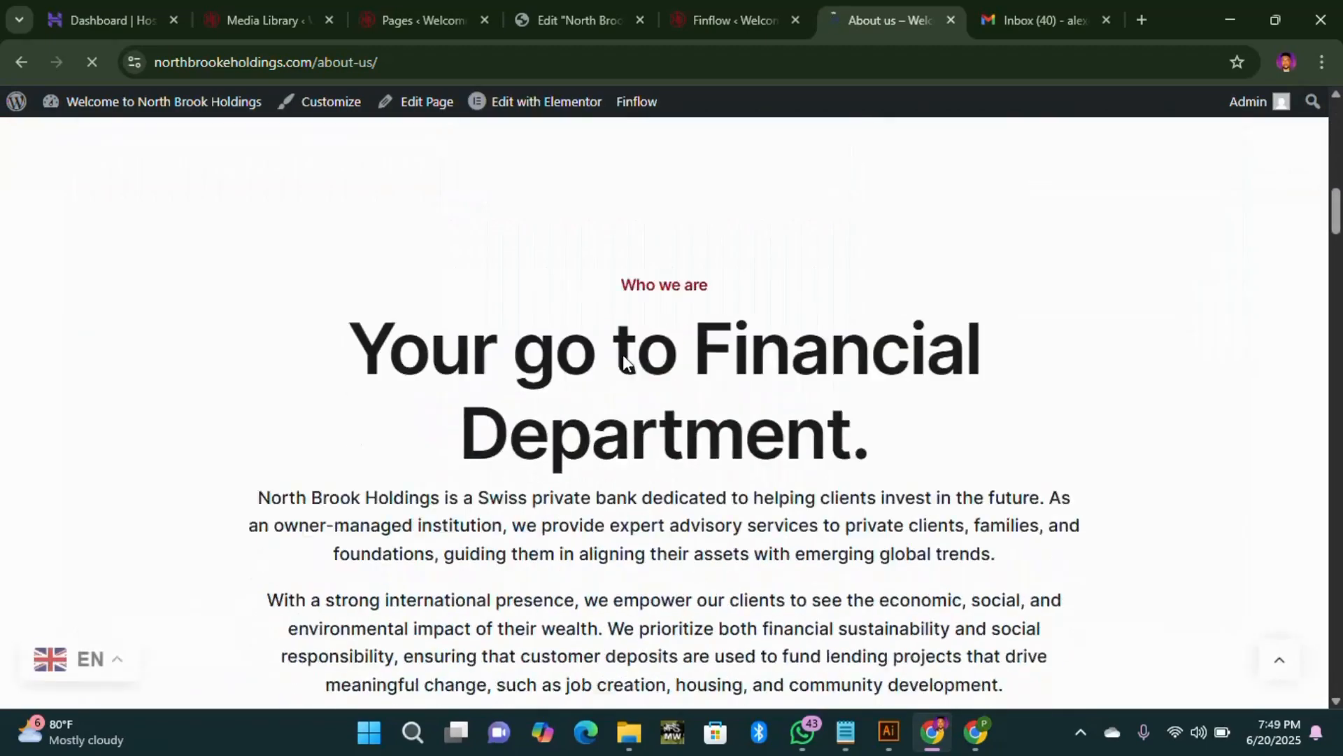
{"action": "scroll", "coordinate": [624, 362], "scroll_direction": "down", "scroll_amount": 7}
{"action": "scroll", "coordinate": [623, 366], "scroll_direction": "up", "scroll_amount": 10}
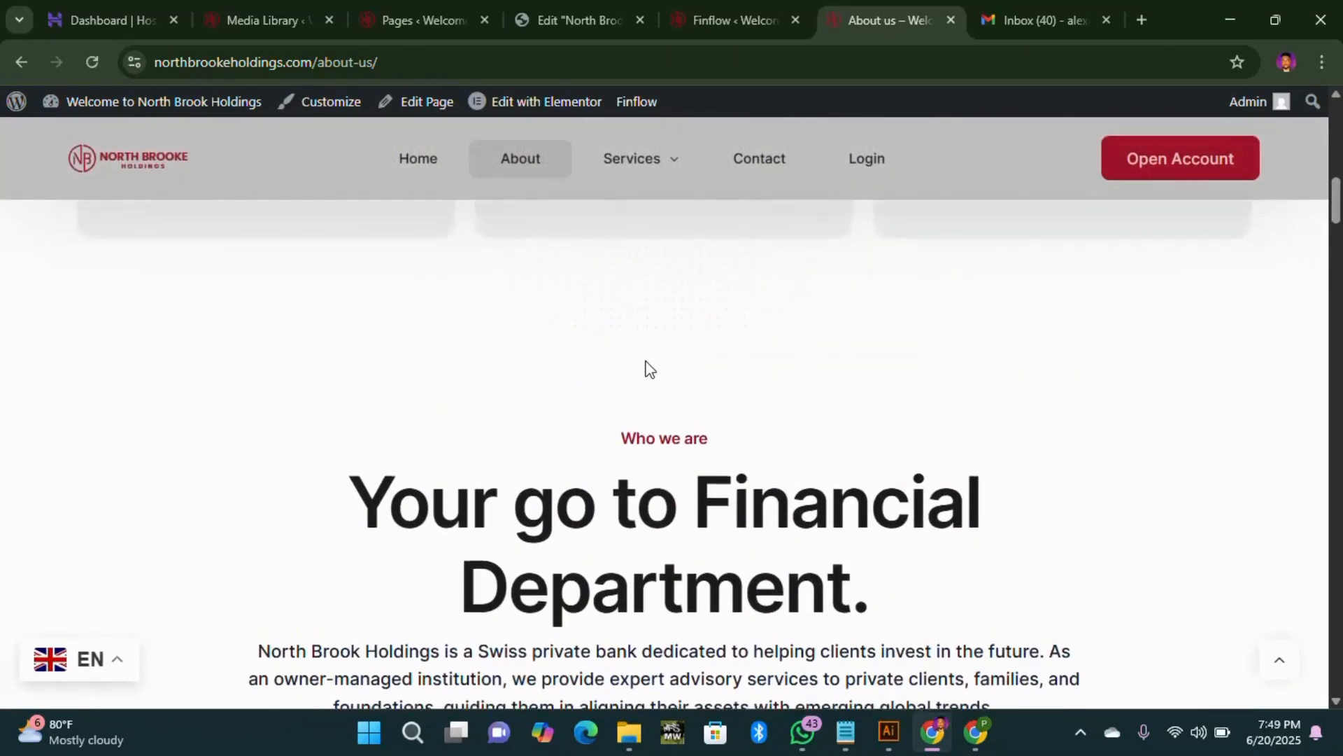
{"action": "scroll", "coordinate": [490, 455], "scroll_direction": "down", "scroll_amount": 6}
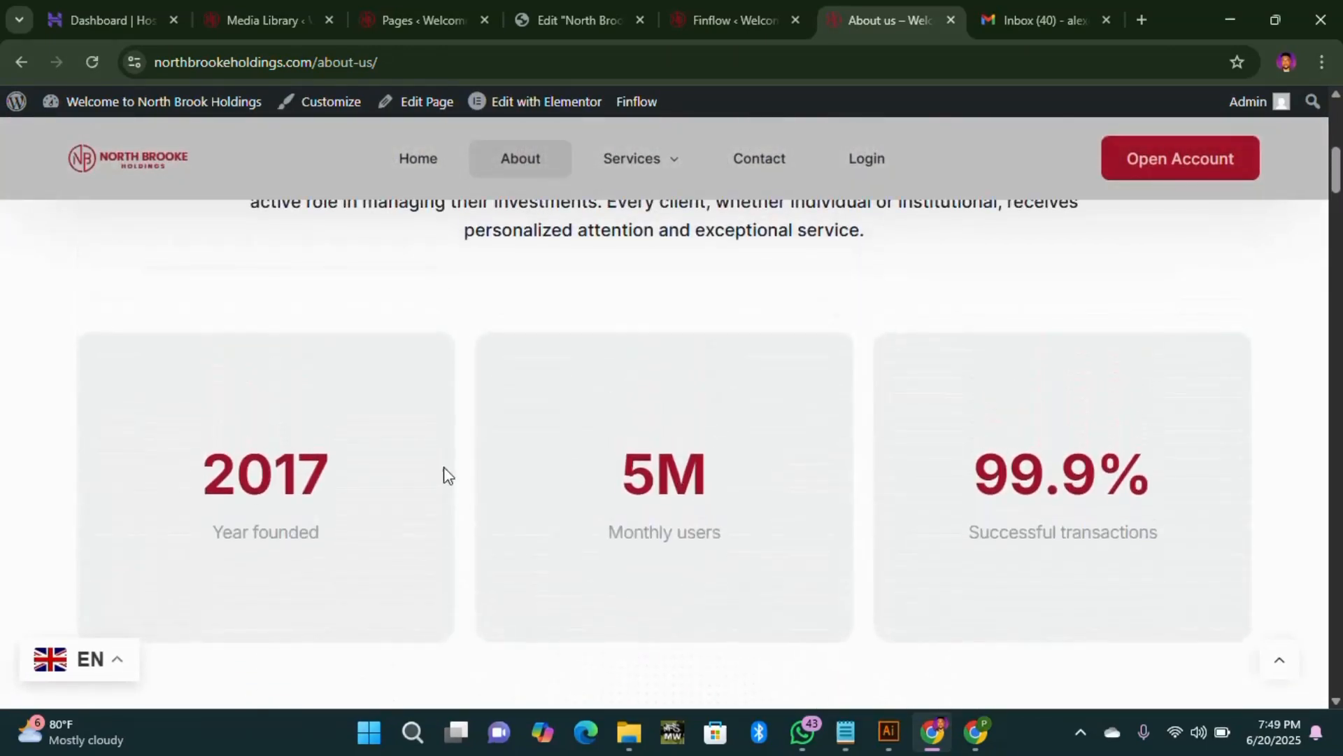
{"action": "scroll", "coordinate": [696, 455], "scroll_direction": "up", "scroll_amount": 5}
{"action": "scroll", "coordinate": [698, 448], "scroll_direction": "down", "scroll_amount": 15}
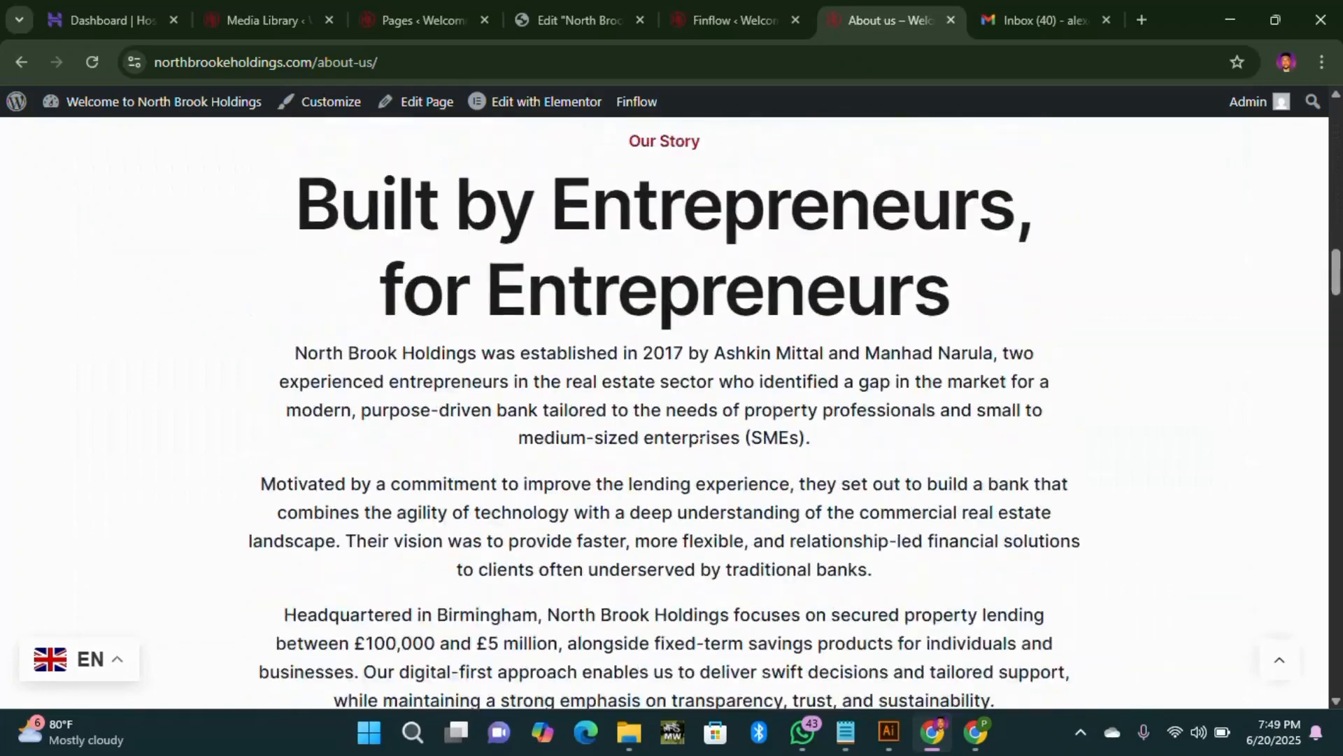
{"action": "scroll", "coordinate": [693, 443], "scroll_direction": "down", "scroll_amount": 15}
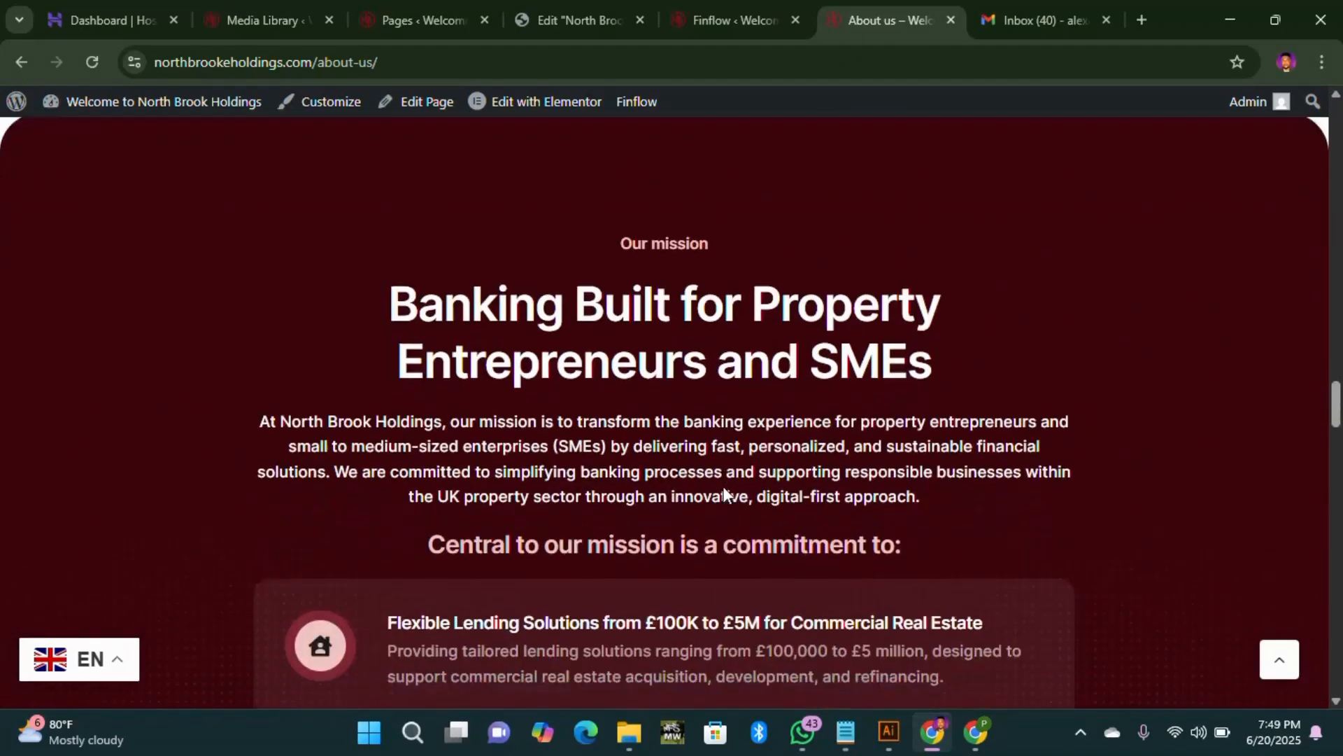
{"action": "scroll", "coordinate": [988, 431], "scroll_direction": "down", "scroll_amount": 10}
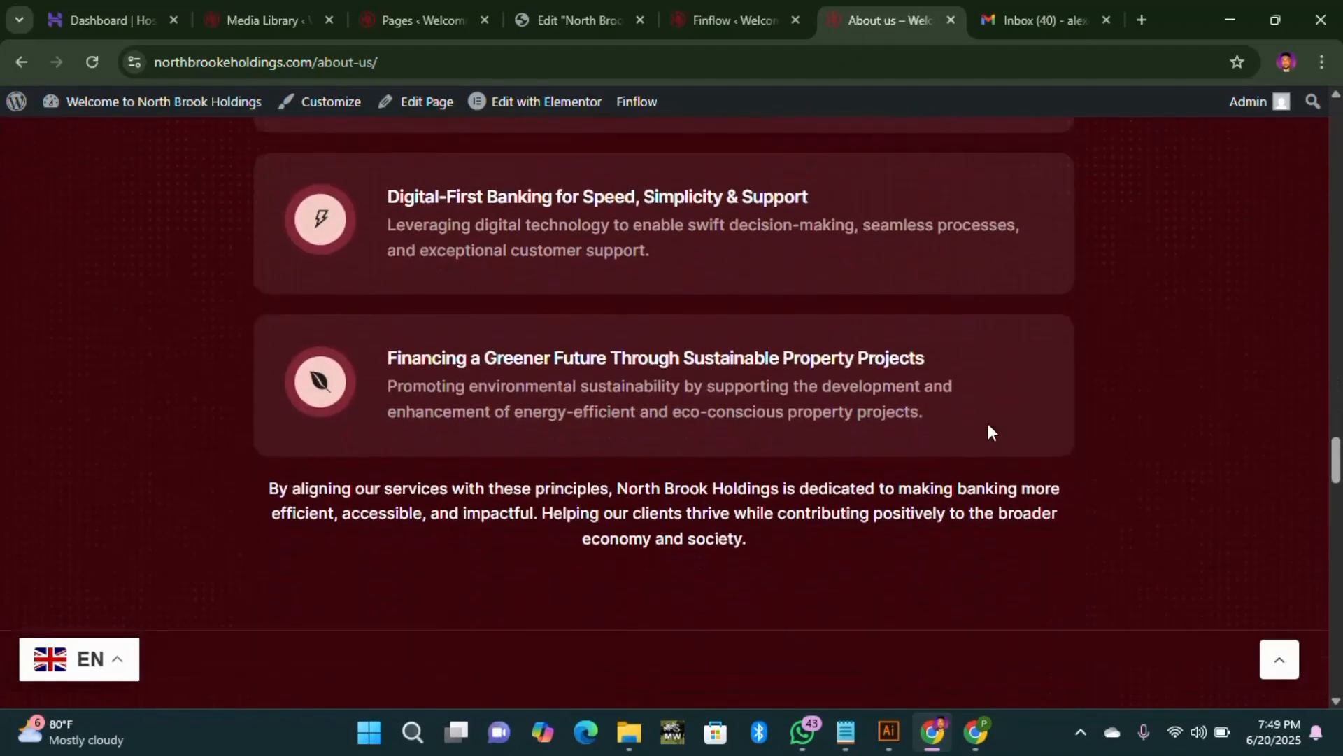
{"action": "scroll", "coordinate": [988, 431], "scroll_direction": "up", "scroll_amount": 10}
Step: Open and review the live Services page
{"action": "mouse_move", "coordinate": [630, 160]}
{"action": "left_click", "coordinate": [677, 316]}
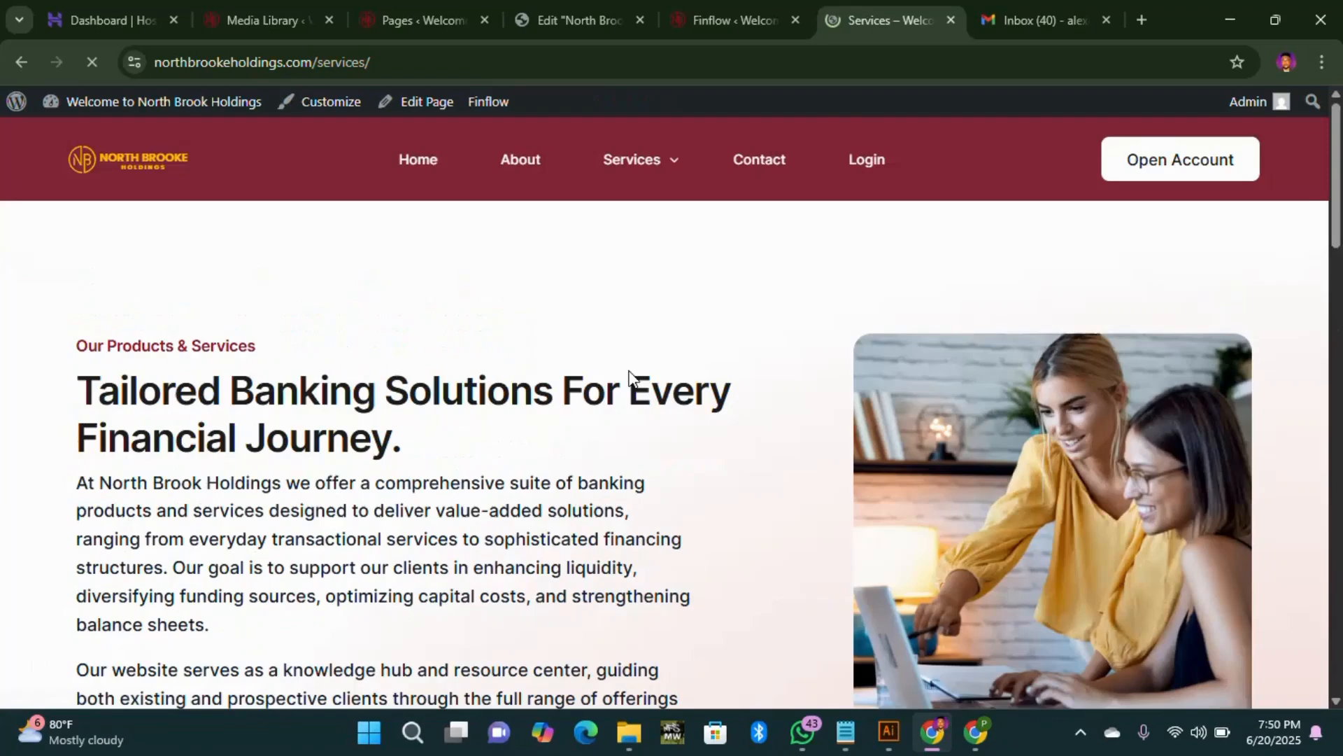
{"action": "scroll", "coordinate": [509, 377], "scroll_direction": "down", "scroll_amount": 15}
{"action": "scroll", "coordinate": [1056, 329], "scroll_direction": "up", "scroll_amount": 5}
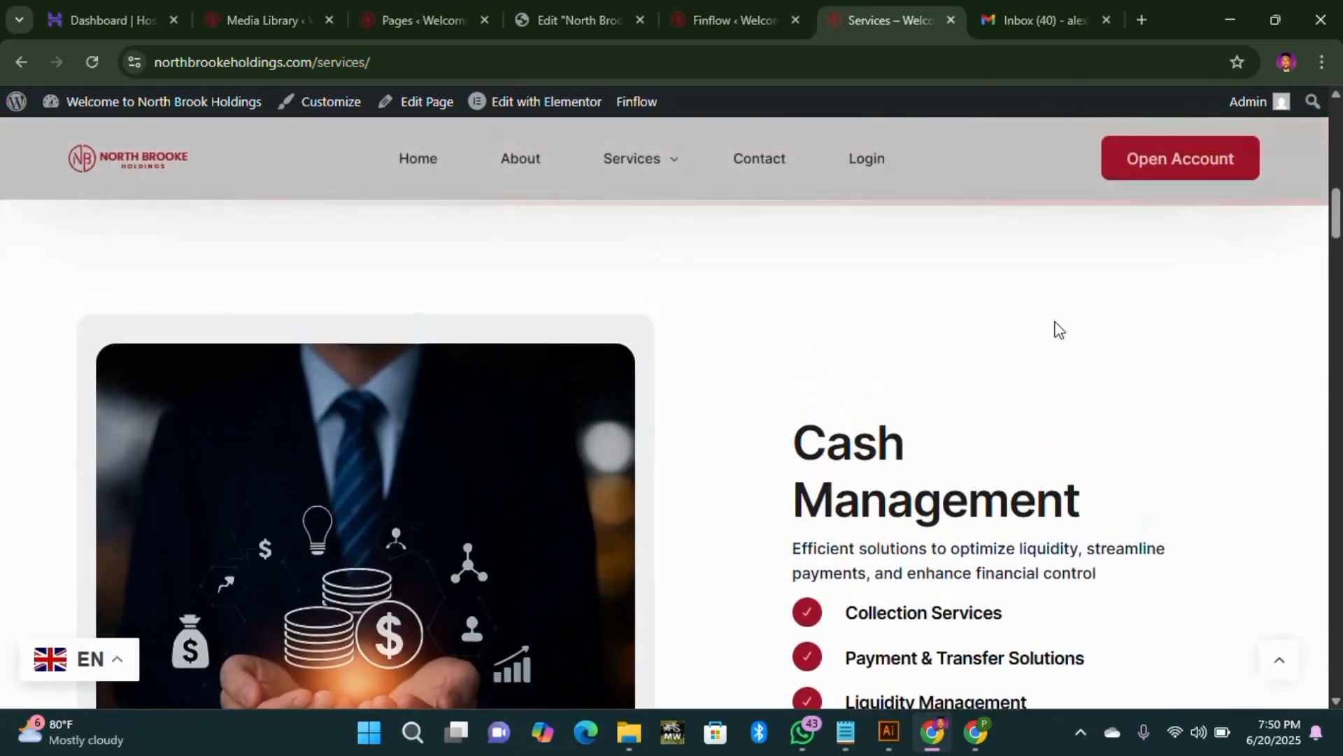
{"action": "scroll", "coordinate": [976, 431], "scroll_direction": "up", "scroll_amount": 6}
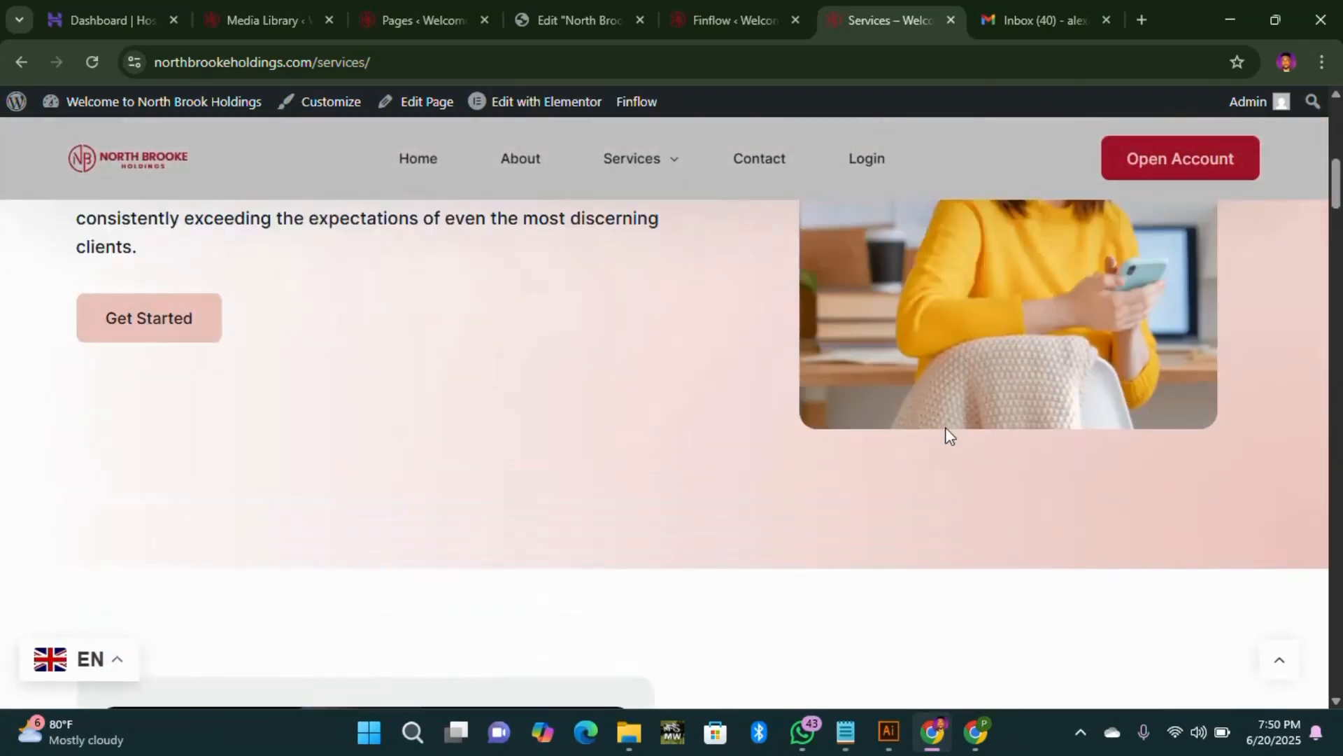
{"action": "scroll", "coordinate": [697, 389], "scroll_direction": "down", "scroll_amount": 10}
{"action": "scroll", "coordinate": [724, 347], "scroll_direction": "down", "scroll_amount": 7}
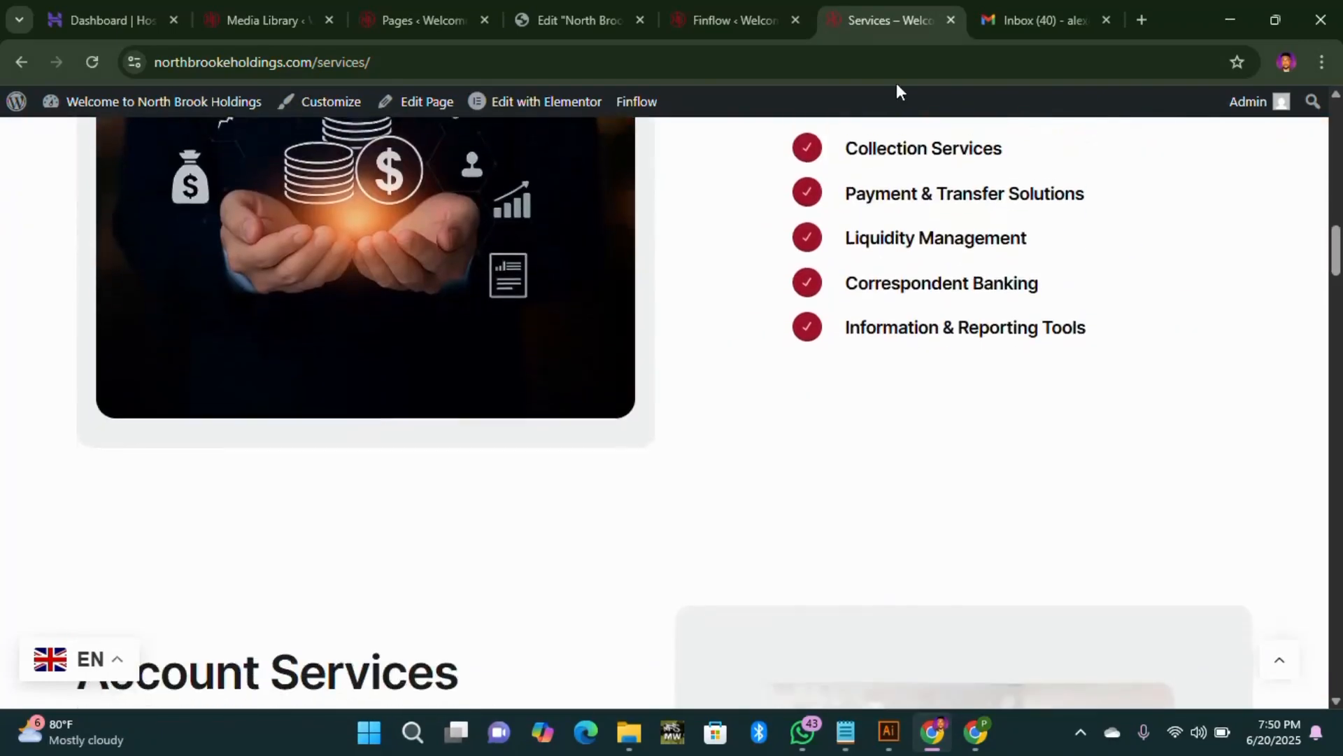
Step: Return to the Finflow global colours and close the Body colour picker
{"action": "left_click", "coordinate": [735, 24]}
{"action": "scroll", "coordinate": [1266, 526], "scroll_direction": "down", "scroll_amount": 3}
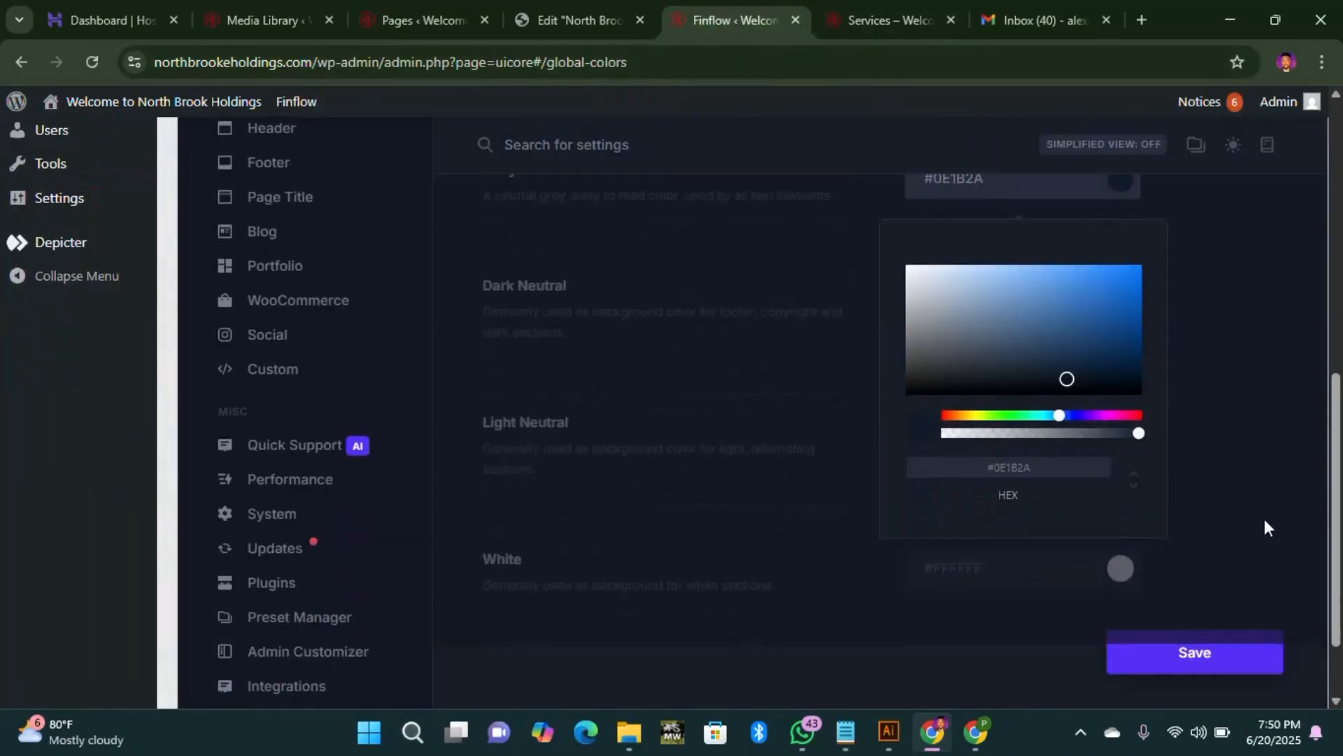
{"action": "left_click", "coordinate": [1265, 462]}
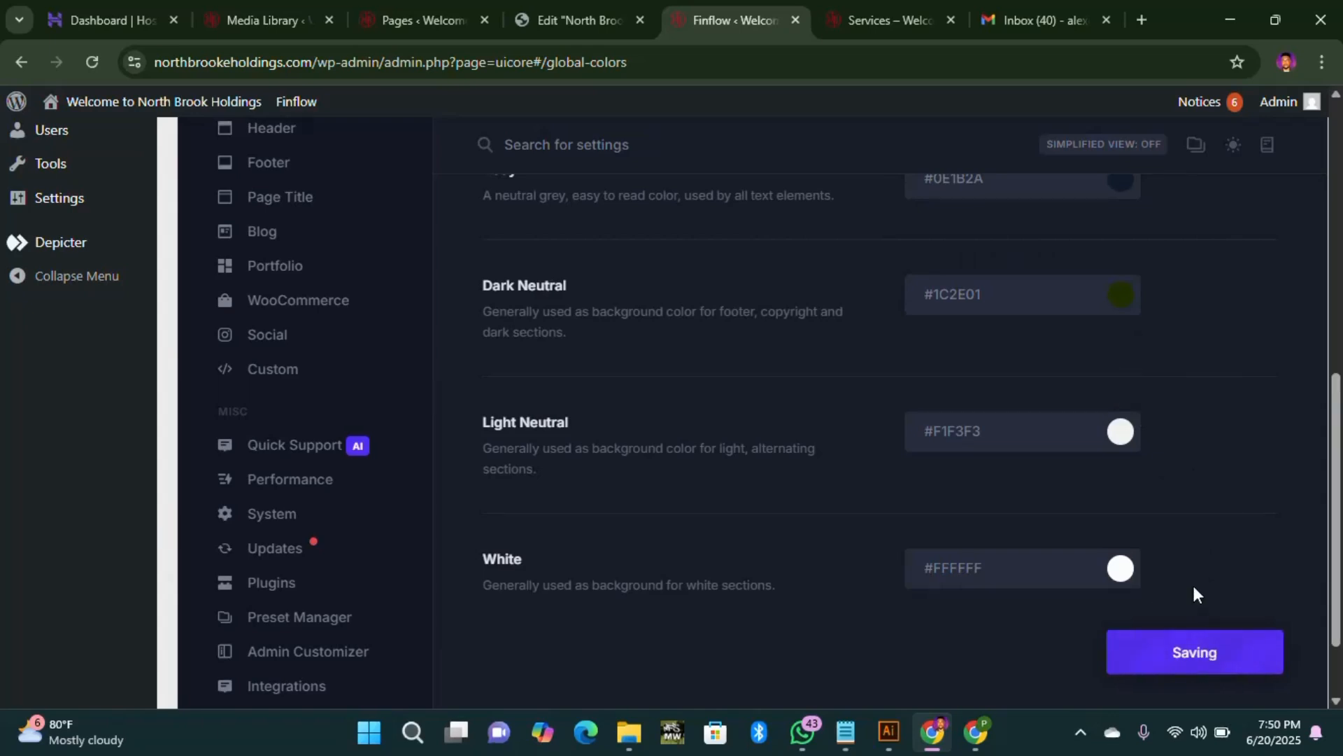
Step: Reload the Services page and scroll through it to see the new colours
{"action": "left_click", "coordinate": [884, 22]}
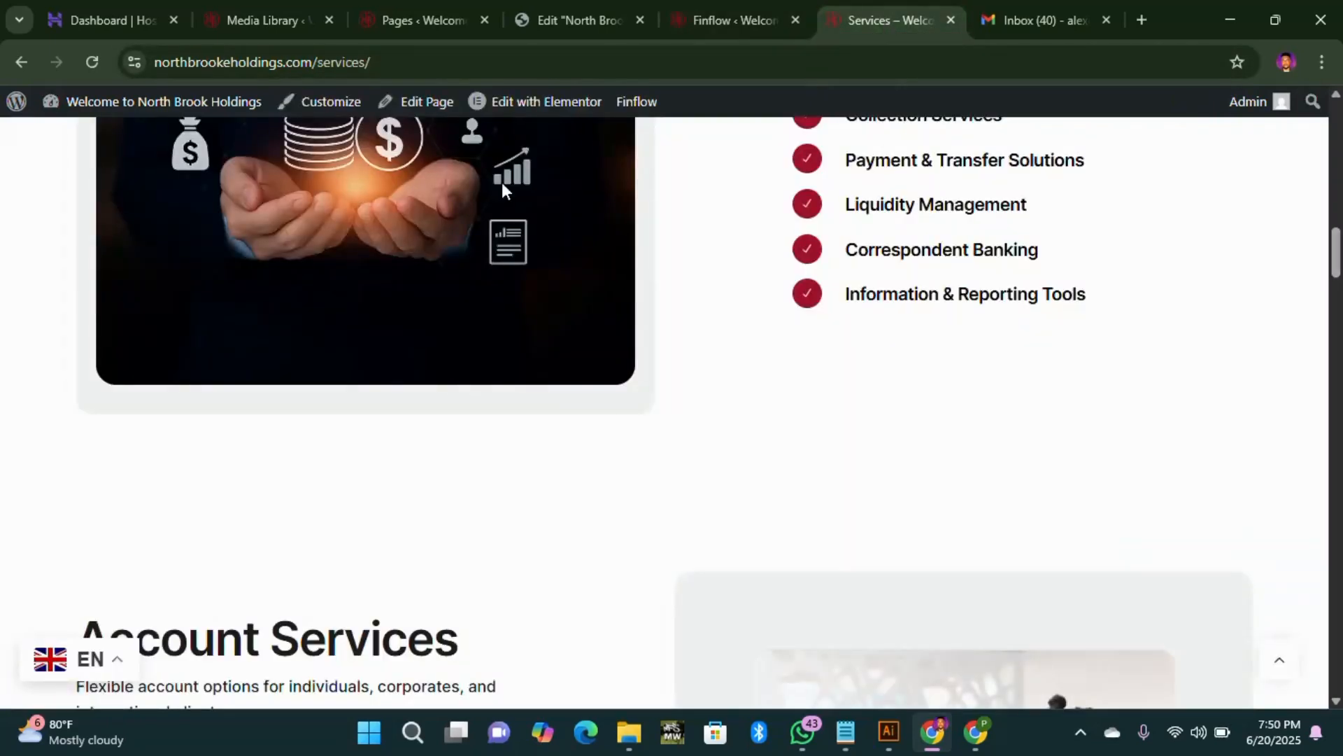
{"action": "scroll", "coordinate": [420, 210], "scroll_direction": "up", "scroll_amount": 5}
{"action": "left_click", "coordinate": [91, 62]}
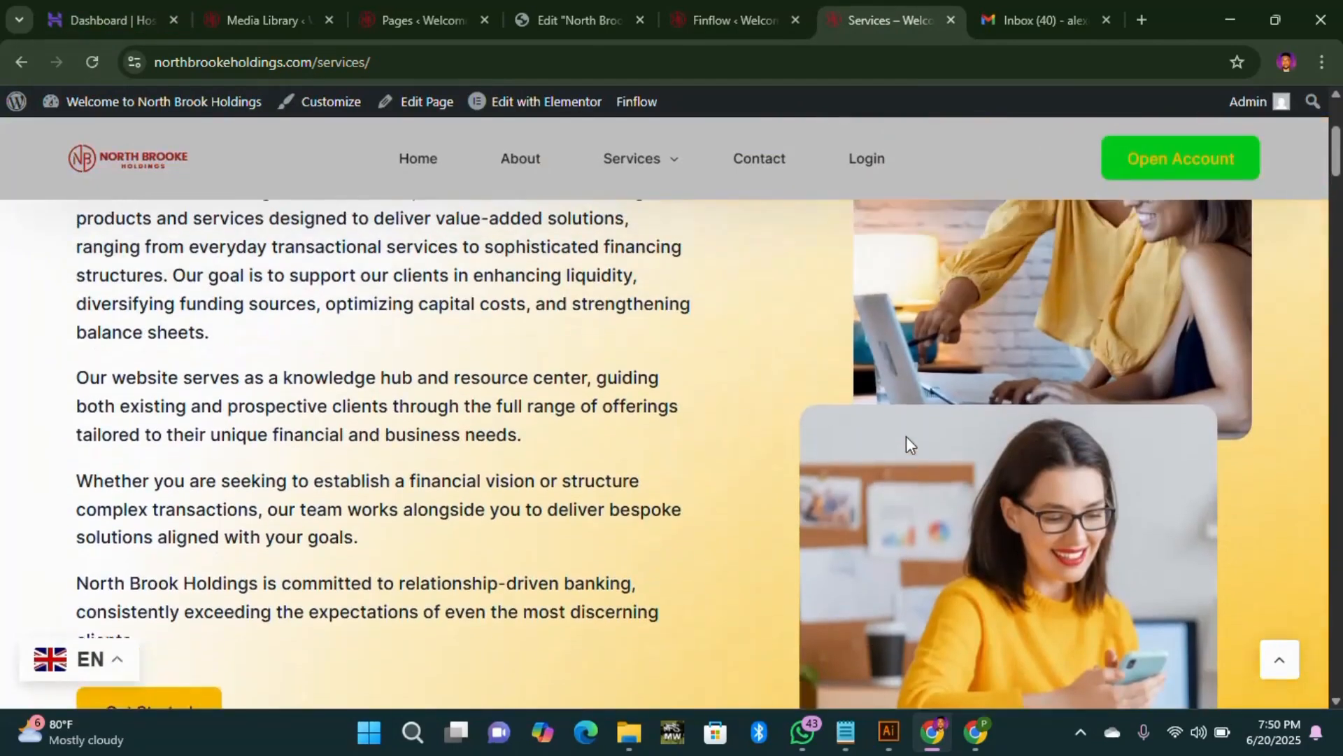
{"action": "scroll", "coordinate": [905, 445], "scroll_direction": "up", "scroll_amount": 4}
{"action": "mouse_move", "coordinate": [773, 209]}
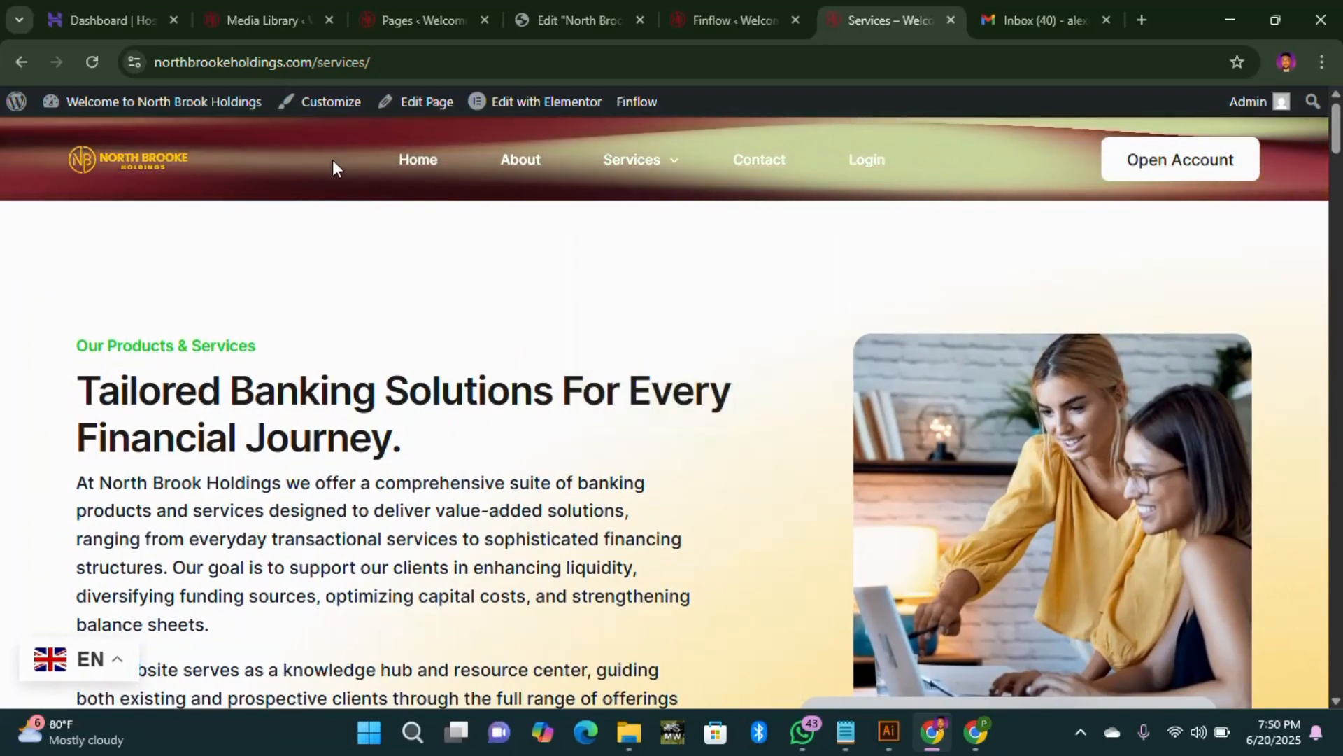
{"action": "scroll", "coordinate": [492, 225], "scroll_direction": "down", "scroll_amount": 5}
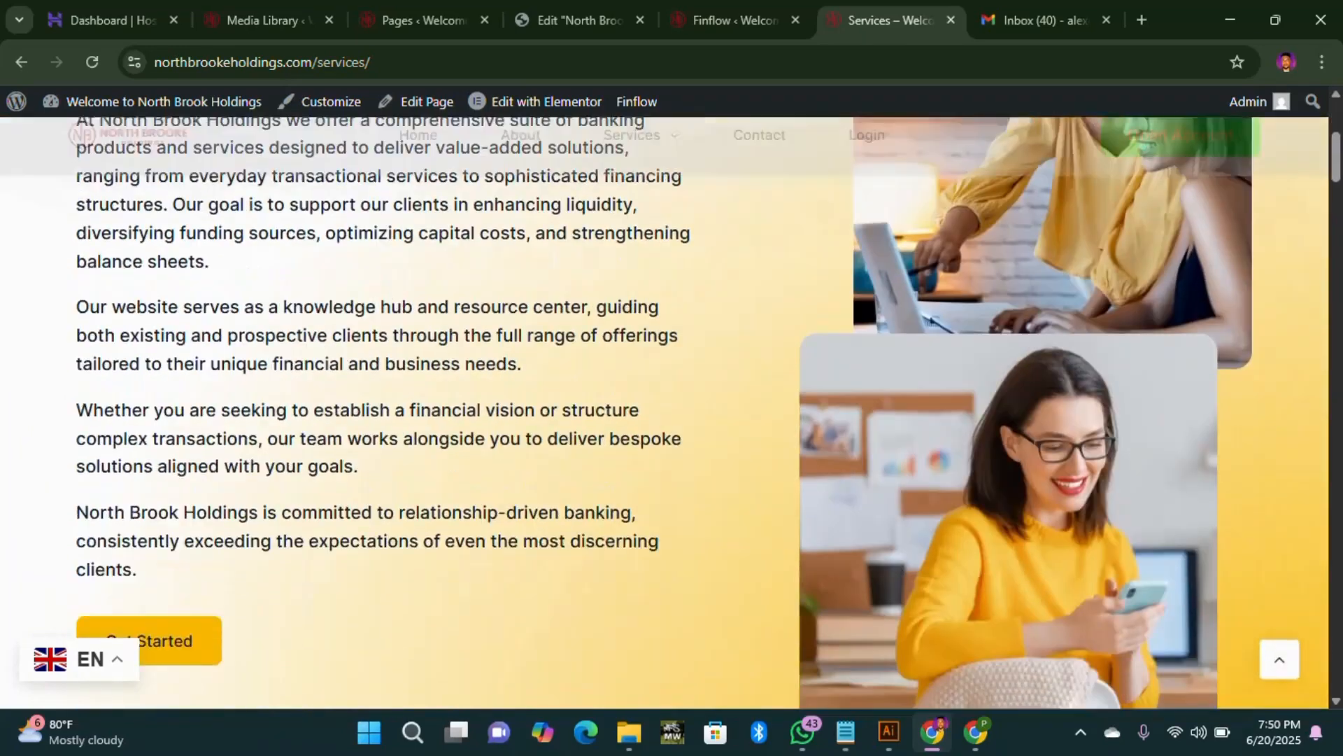
{"action": "scroll", "coordinate": [1282, 388], "scroll_direction": "up", "scroll_amount": 2}
{"action": "scroll", "coordinate": [1282, 389], "scroll_direction": "down", "scroll_amount": 9}
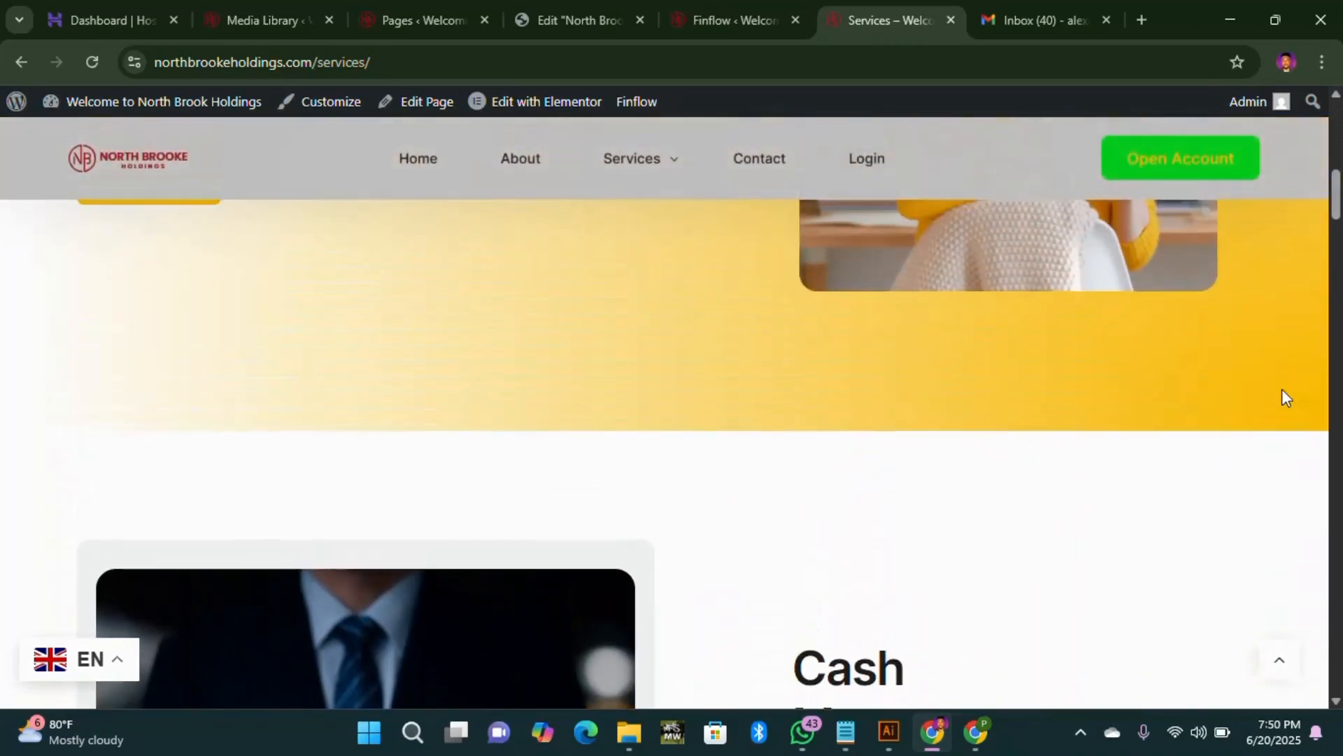
{"action": "scroll", "coordinate": [978, 425], "scroll_direction": "down", "scroll_amount": 12}
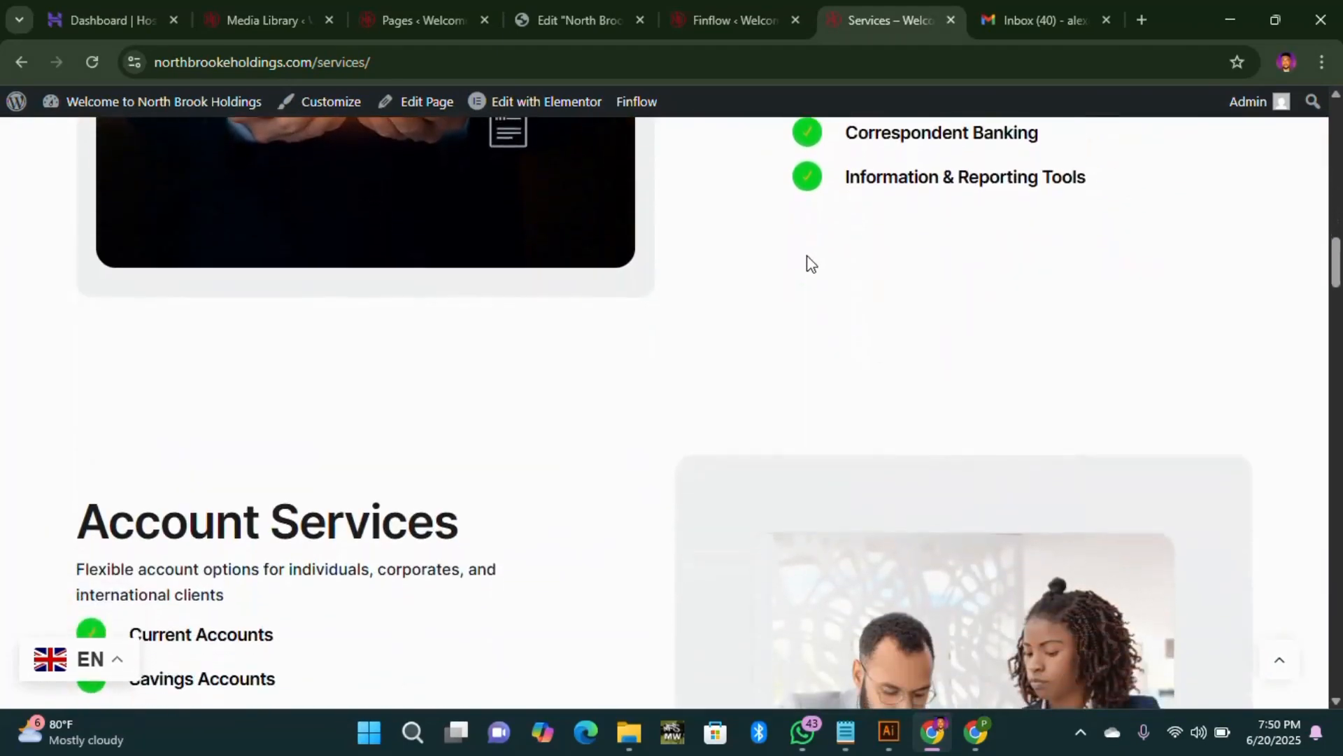
{"action": "scroll", "coordinate": [811, 264], "scroll_direction": "down", "scroll_amount": 16}
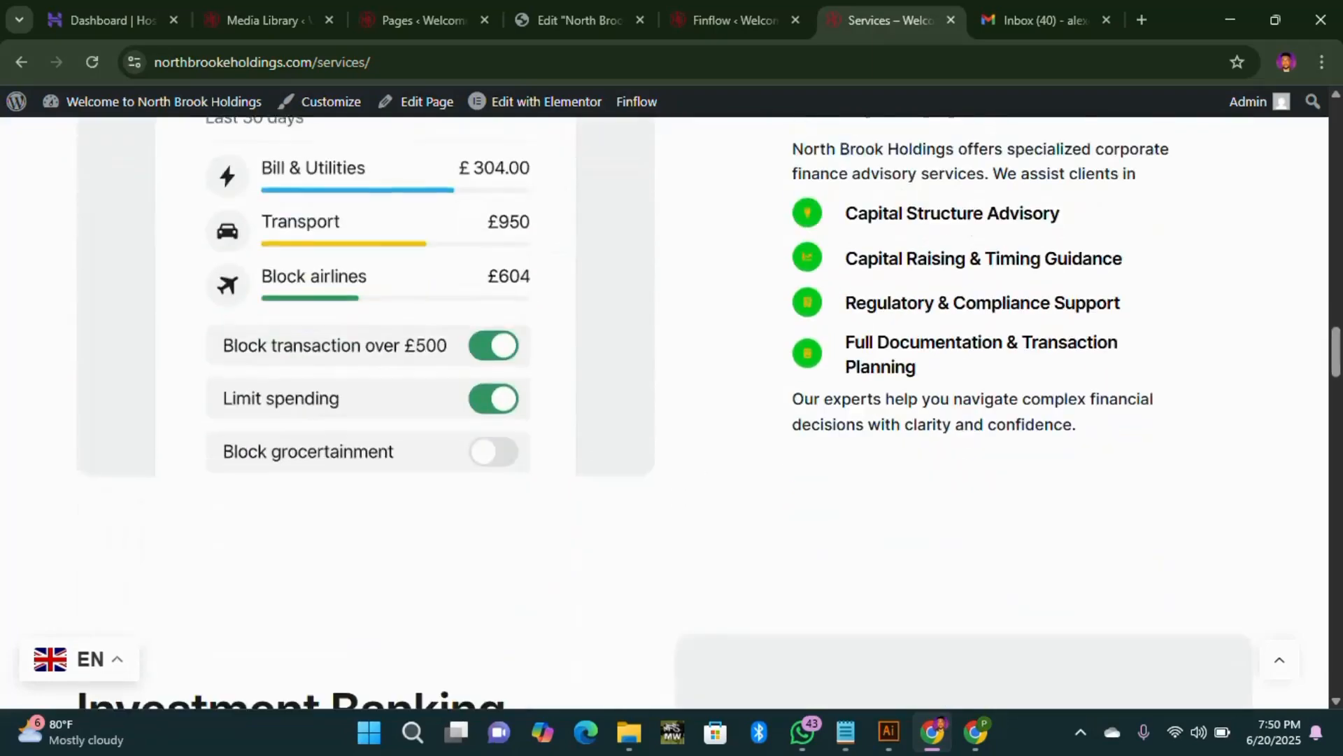
{"action": "scroll", "coordinate": [912, 381], "scroll_direction": "down", "scroll_amount": 2}
{"action": "scroll", "coordinate": [791, 237], "scroll_direction": "up", "scroll_amount": 20}
Step: Open the About us page and scroll through its sections
{"action": "left_click", "coordinate": [525, 162]}
{"action": "mouse_move", "coordinate": [637, 159]}
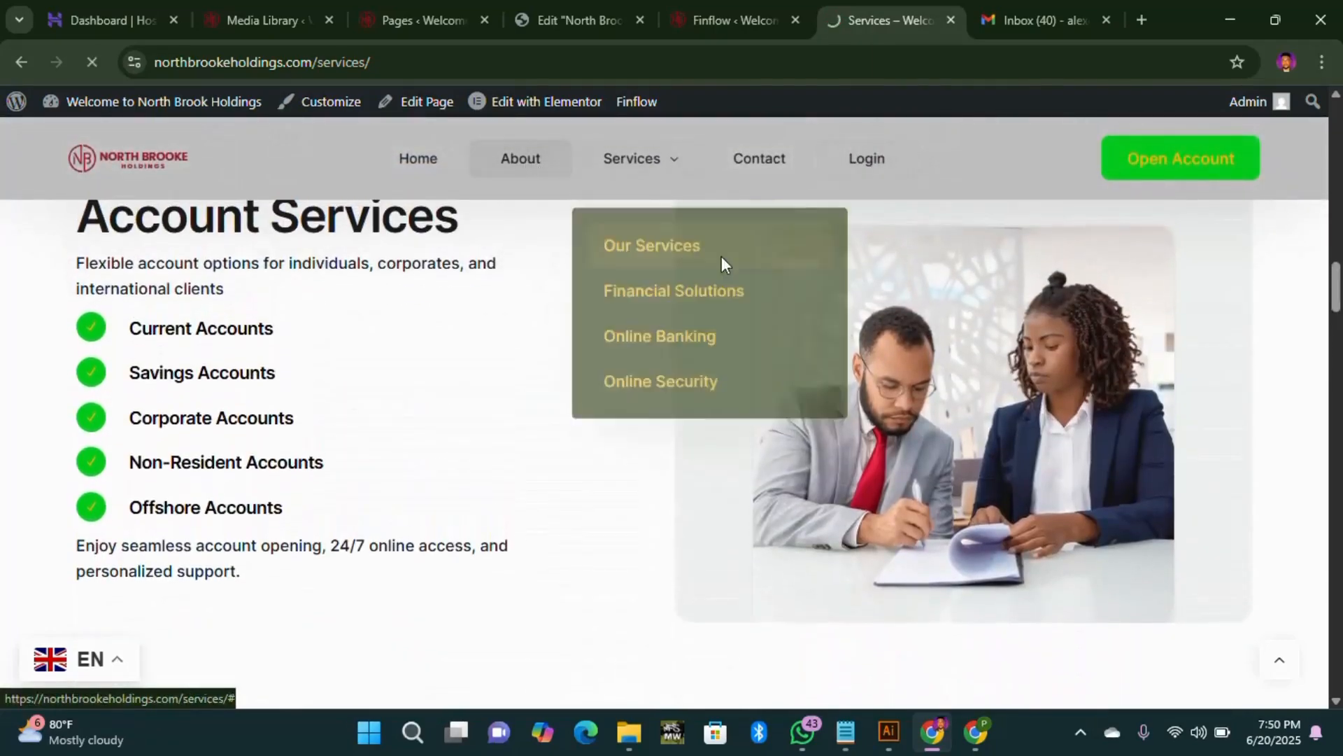
{"action": "scroll", "coordinate": [904, 398], "scroll_direction": "down", "scroll_amount": 4}
{"action": "scroll", "coordinate": [904, 398], "scroll_direction": "up", "scroll_amount": 4}
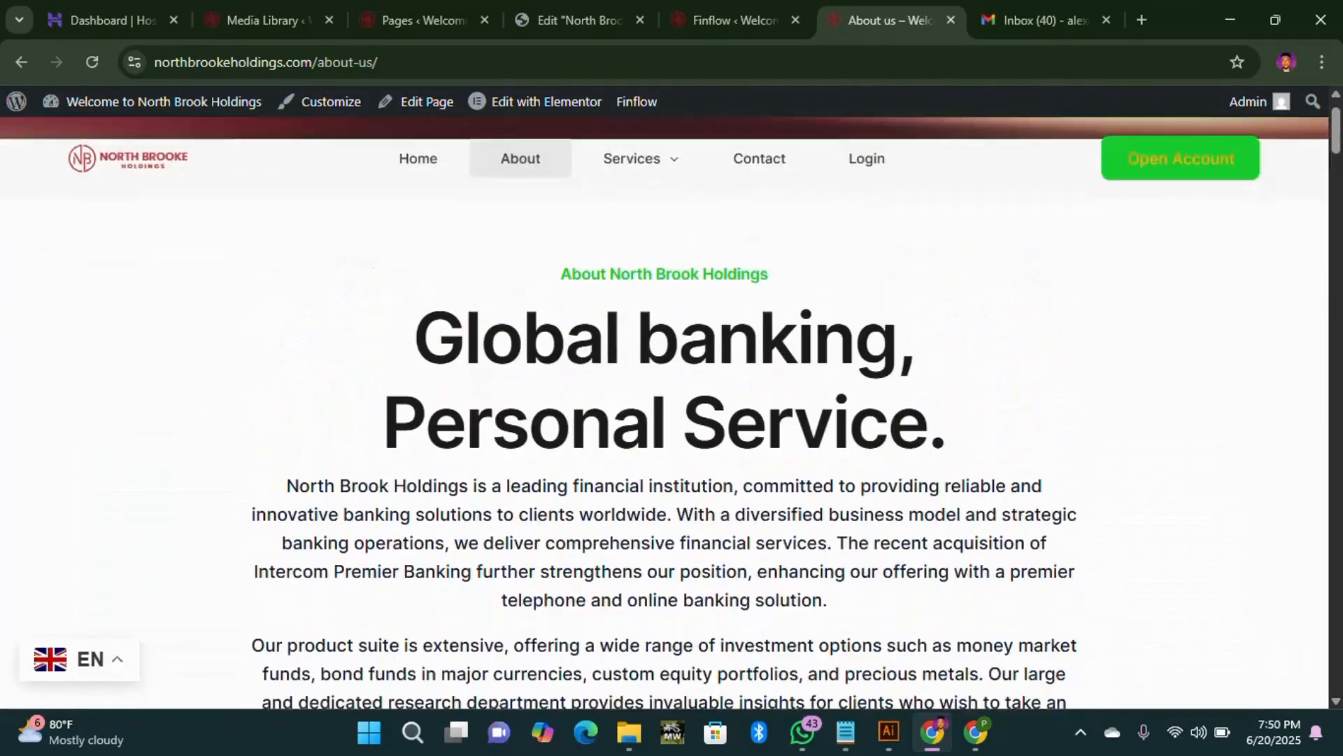
{"action": "scroll", "coordinate": [709, 341], "scroll_direction": "down", "scroll_amount": 12}
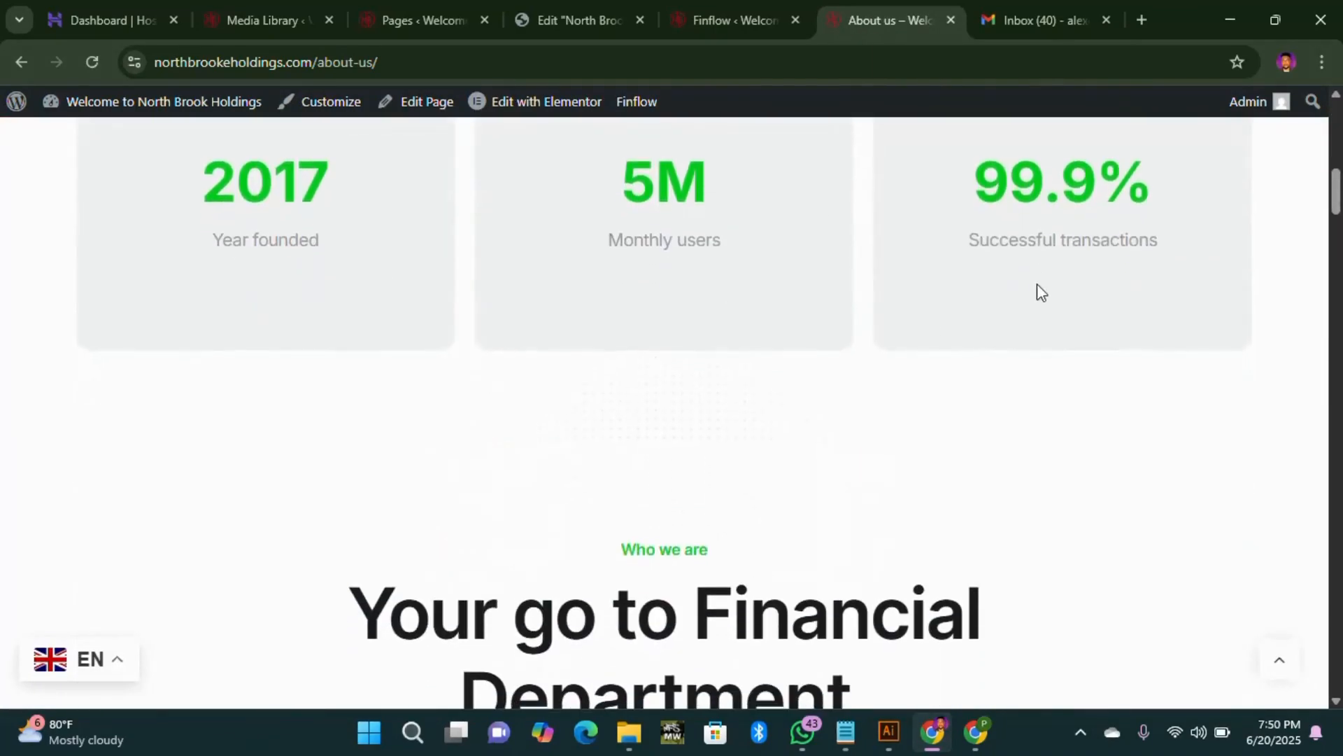
{"action": "scroll", "coordinate": [1037, 283], "scroll_direction": "down", "scroll_amount": 15}
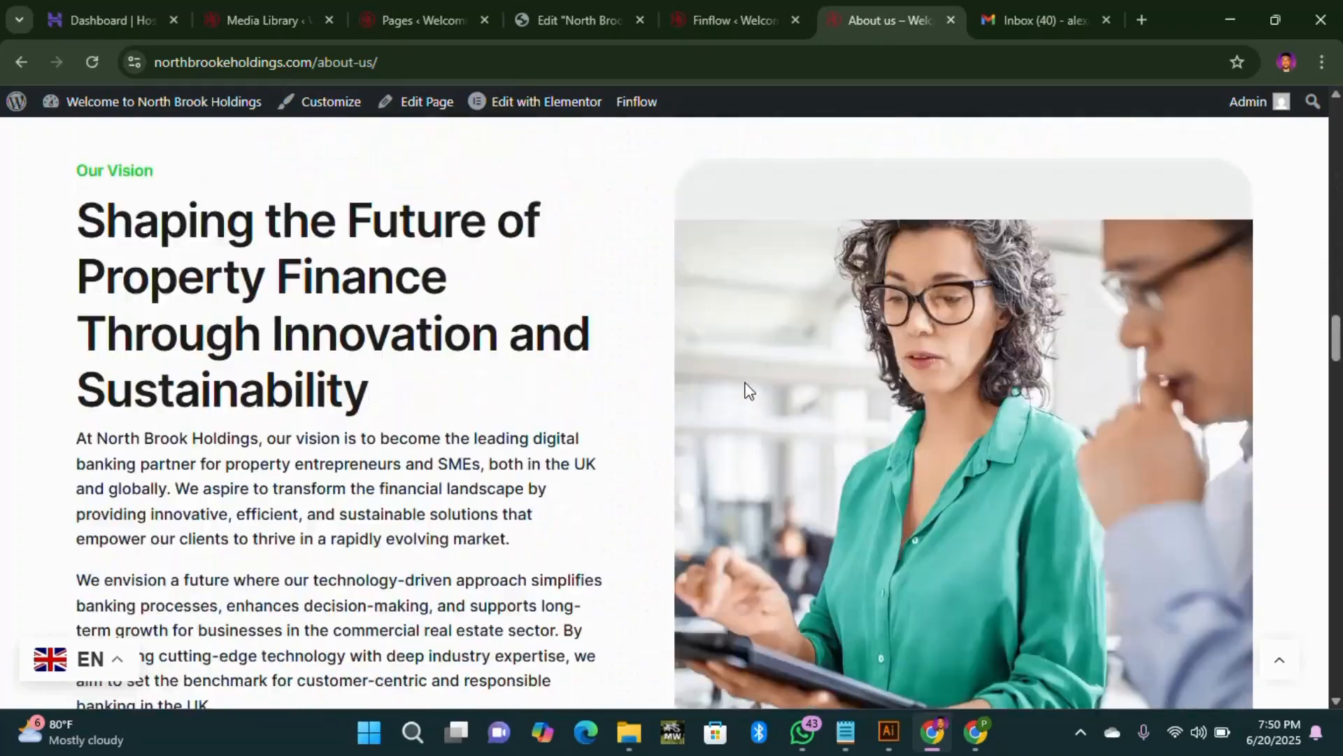
{"action": "scroll", "coordinate": [747, 389], "scroll_direction": "down", "scroll_amount": 15}
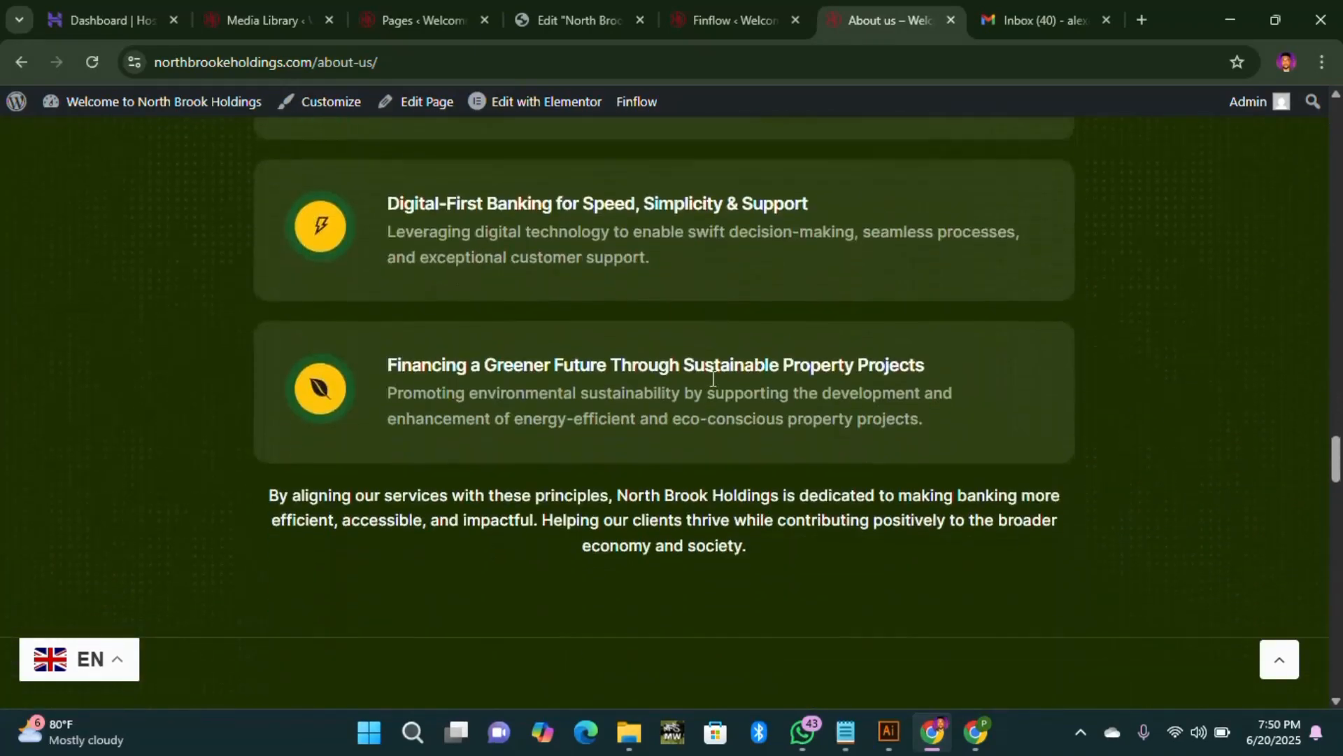
{"action": "scroll", "coordinate": [713, 378], "scroll_direction": "down", "scroll_amount": 15}
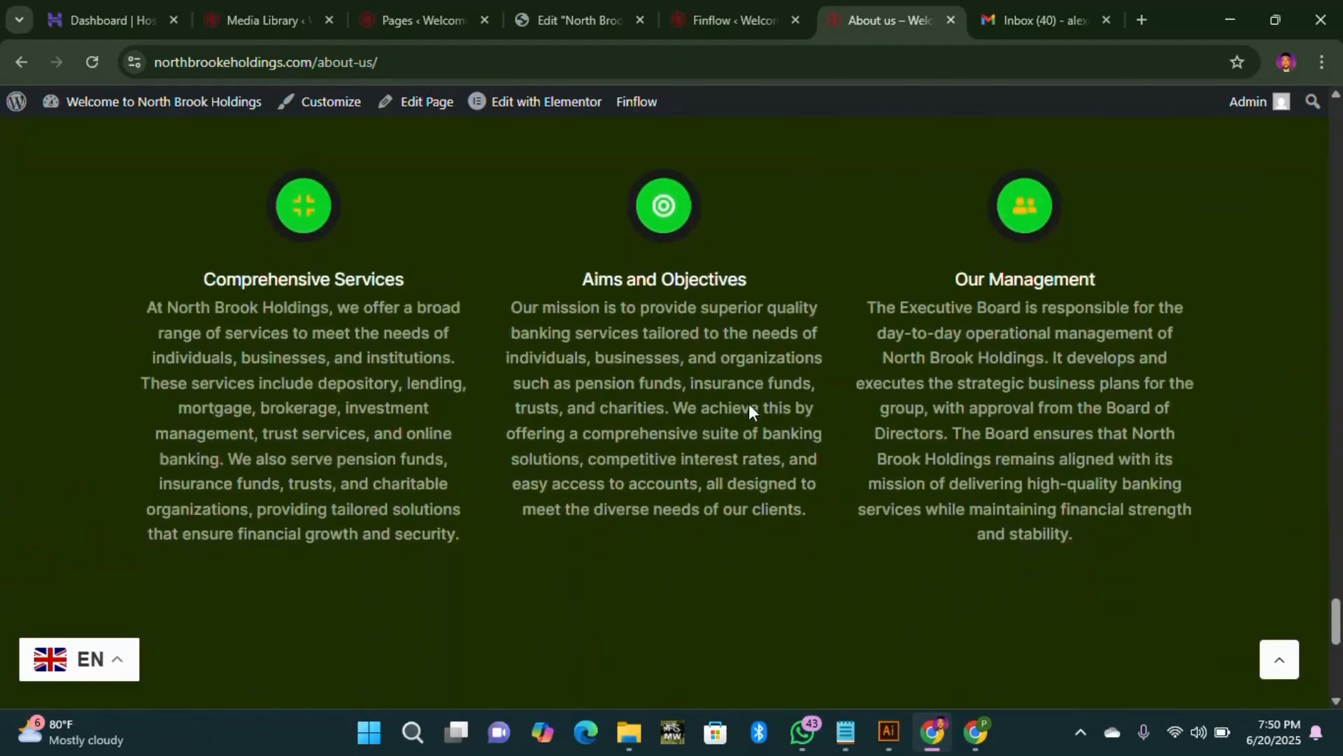
{"action": "scroll", "coordinate": [748, 404], "scroll_direction": "down", "scroll_amount": 8}
{"action": "scroll", "coordinate": [770, 420], "scroll_direction": "up", "scroll_amount": 6}
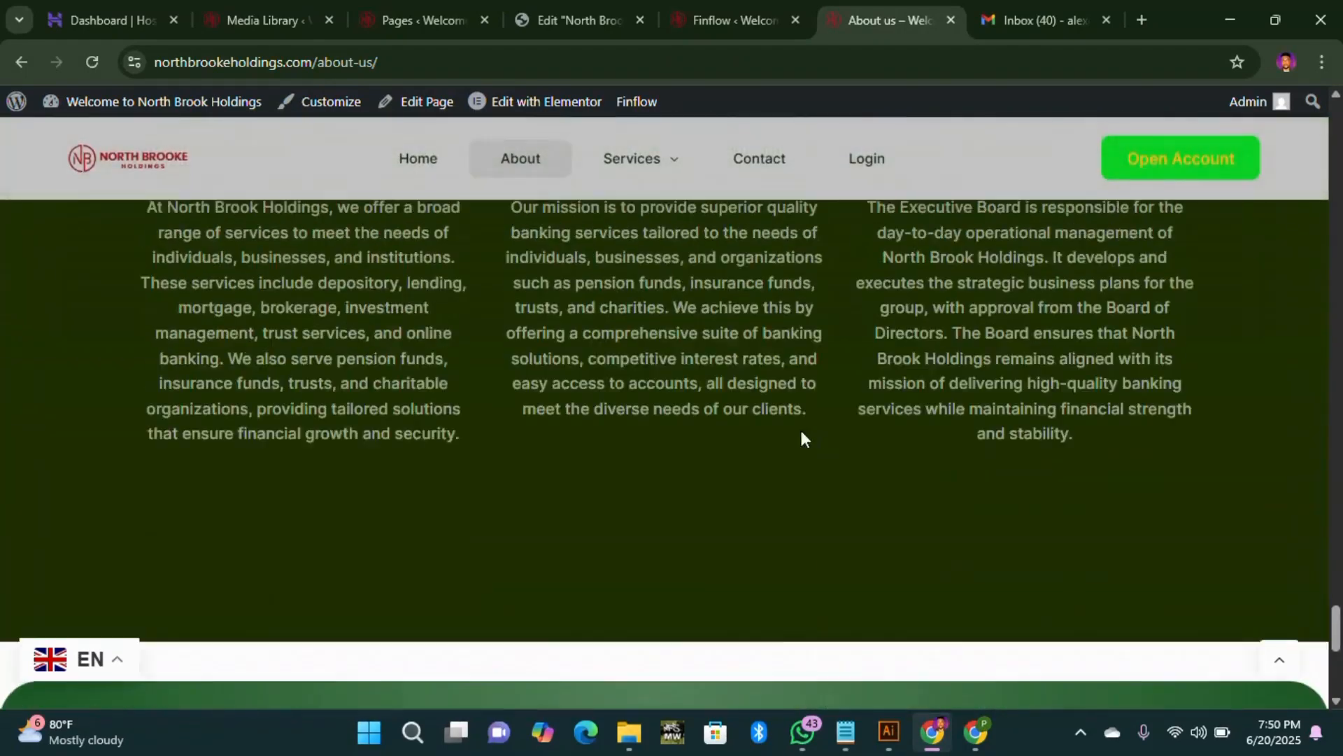
{"action": "scroll", "coordinate": [732, 448], "scroll_direction": "up", "scroll_amount": 6}
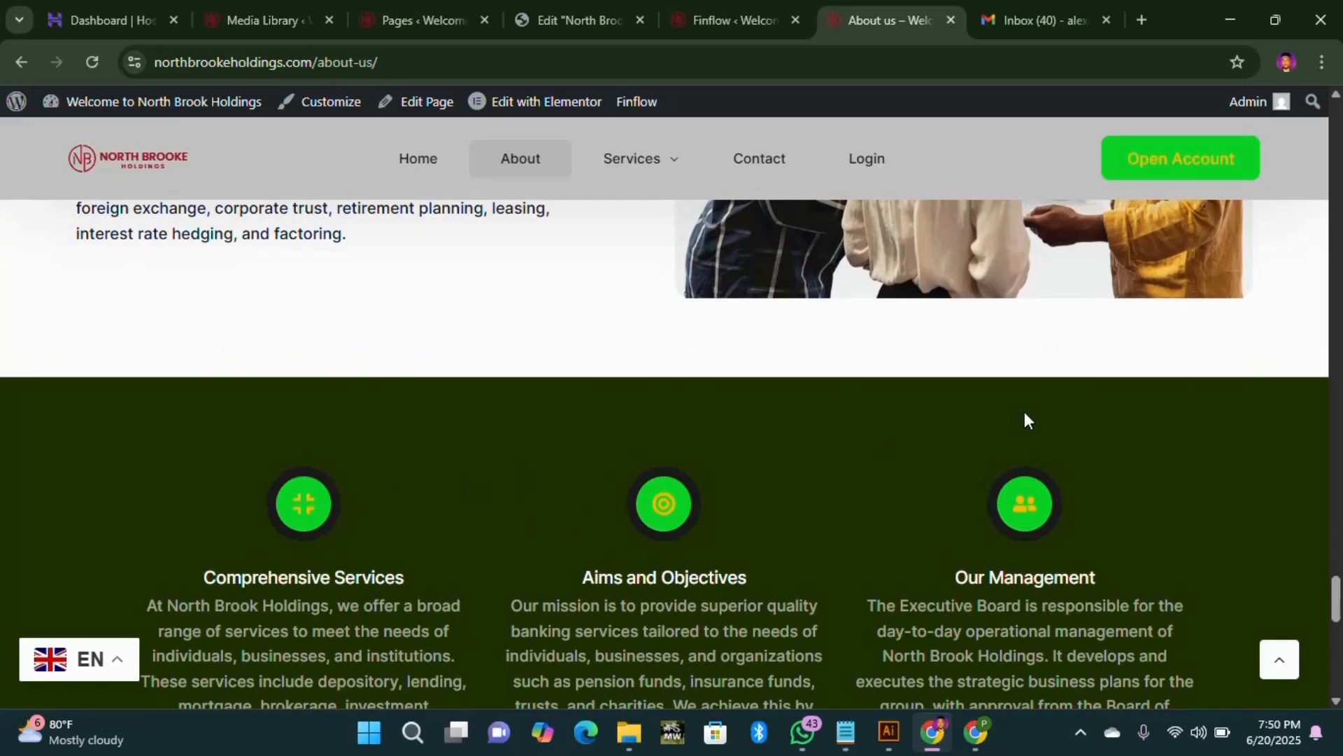
Step: Glance at the global colour settings, then scroll the live About us page
{"action": "left_click", "coordinate": [728, 25]}
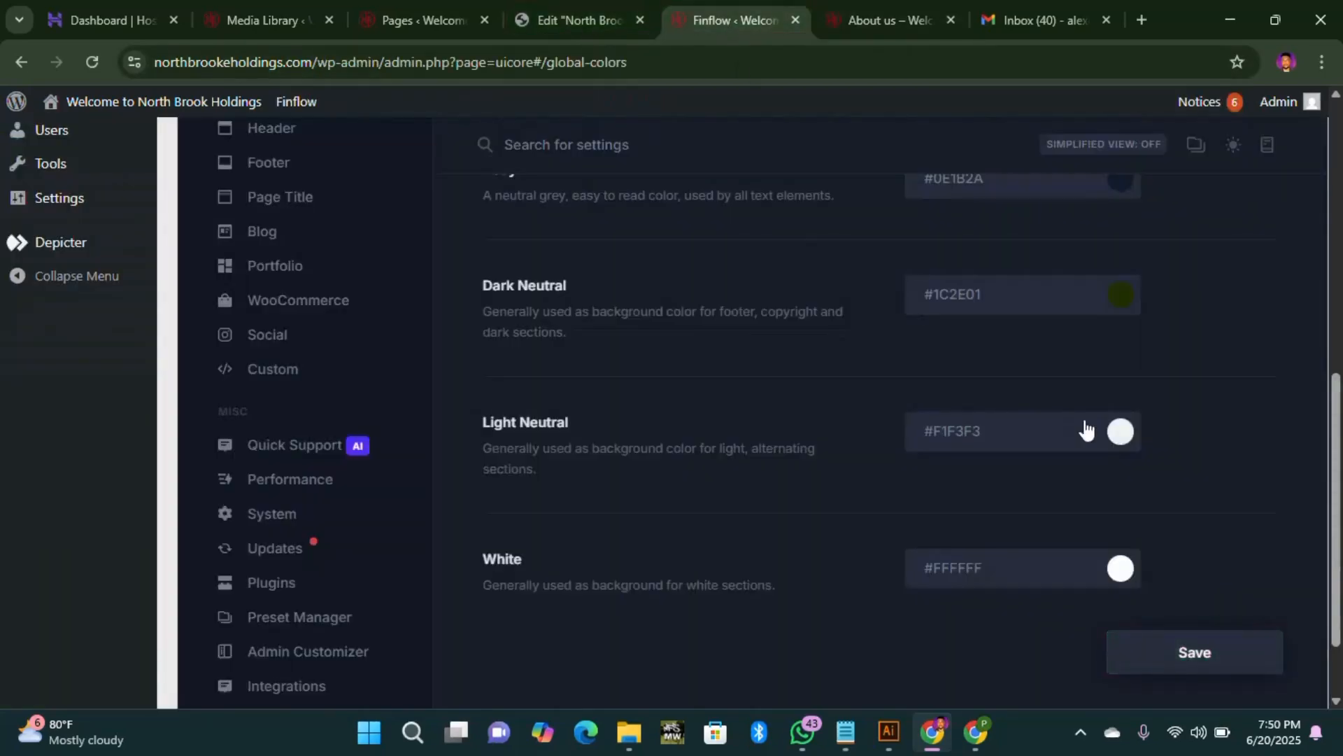
{"action": "scroll", "coordinate": [1131, 360], "scroll_direction": "up", "scroll_amount": 3}
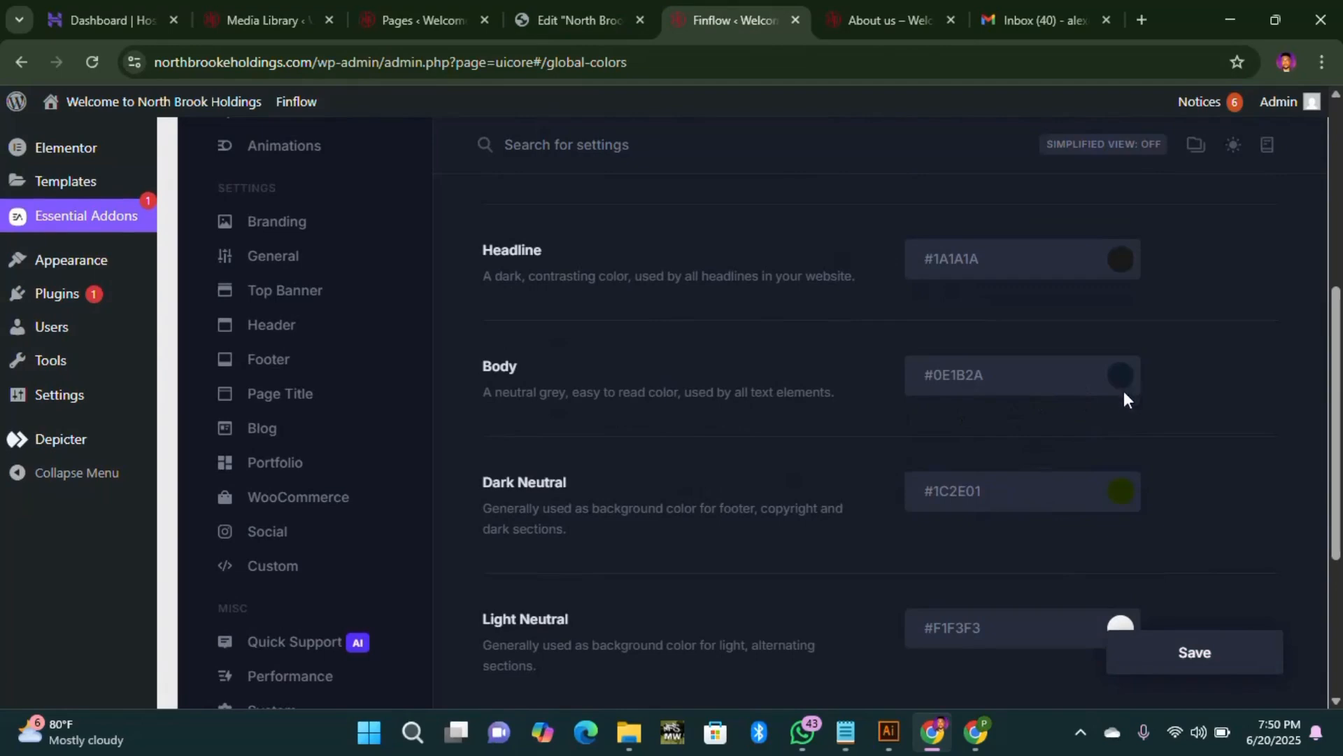
{"action": "left_click", "coordinate": [875, 18]}
{"action": "scroll", "coordinate": [316, 515], "scroll_direction": "down", "scroll_amount": 10}
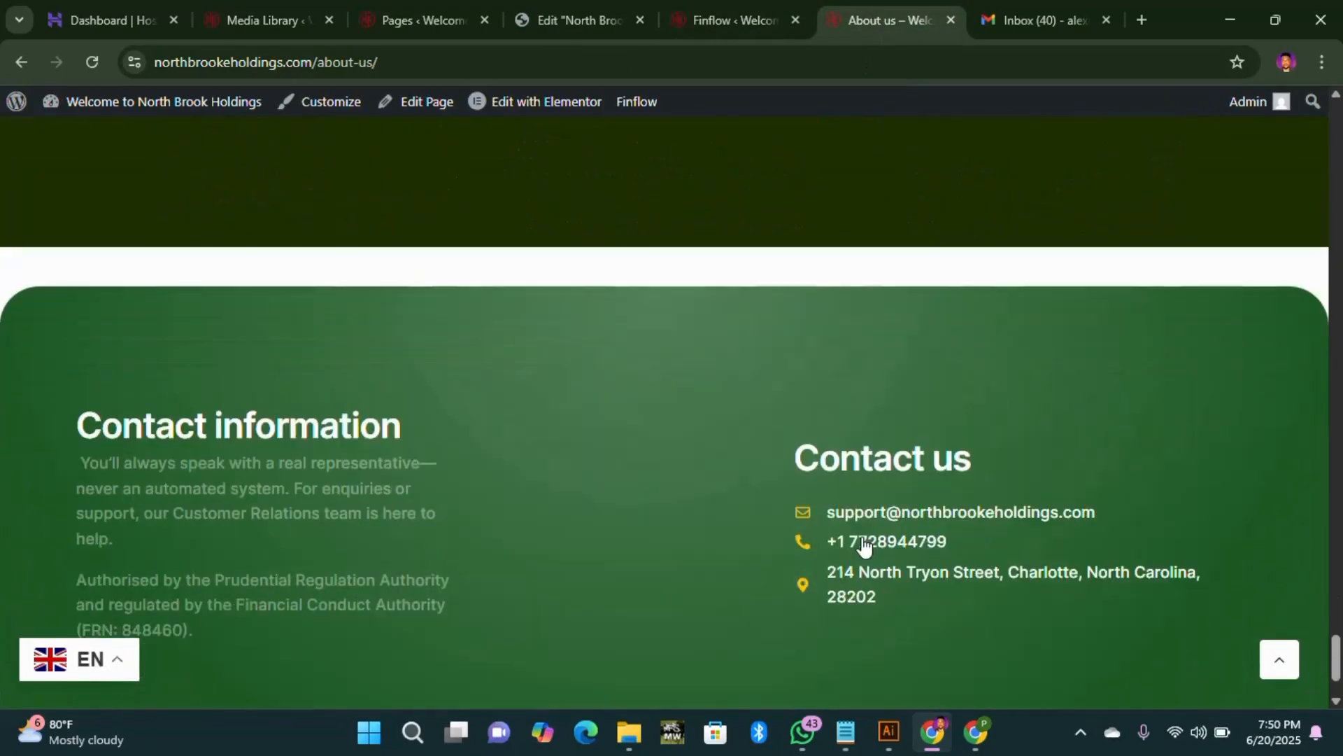
{"action": "scroll", "coordinate": [562, 557], "scroll_direction": "up", "scroll_amount": 15}
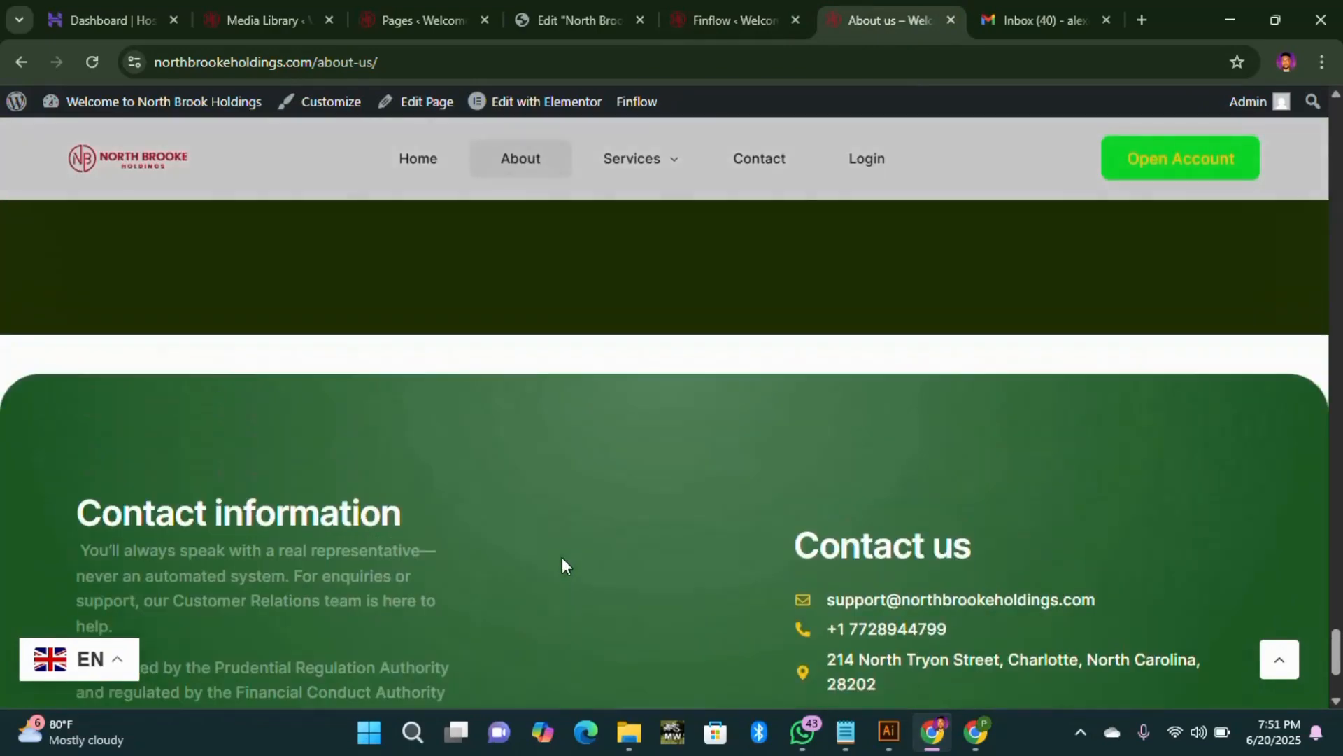
{"action": "scroll", "coordinate": [727, 431], "scroll_direction": "up", "scroll_amount": 12}
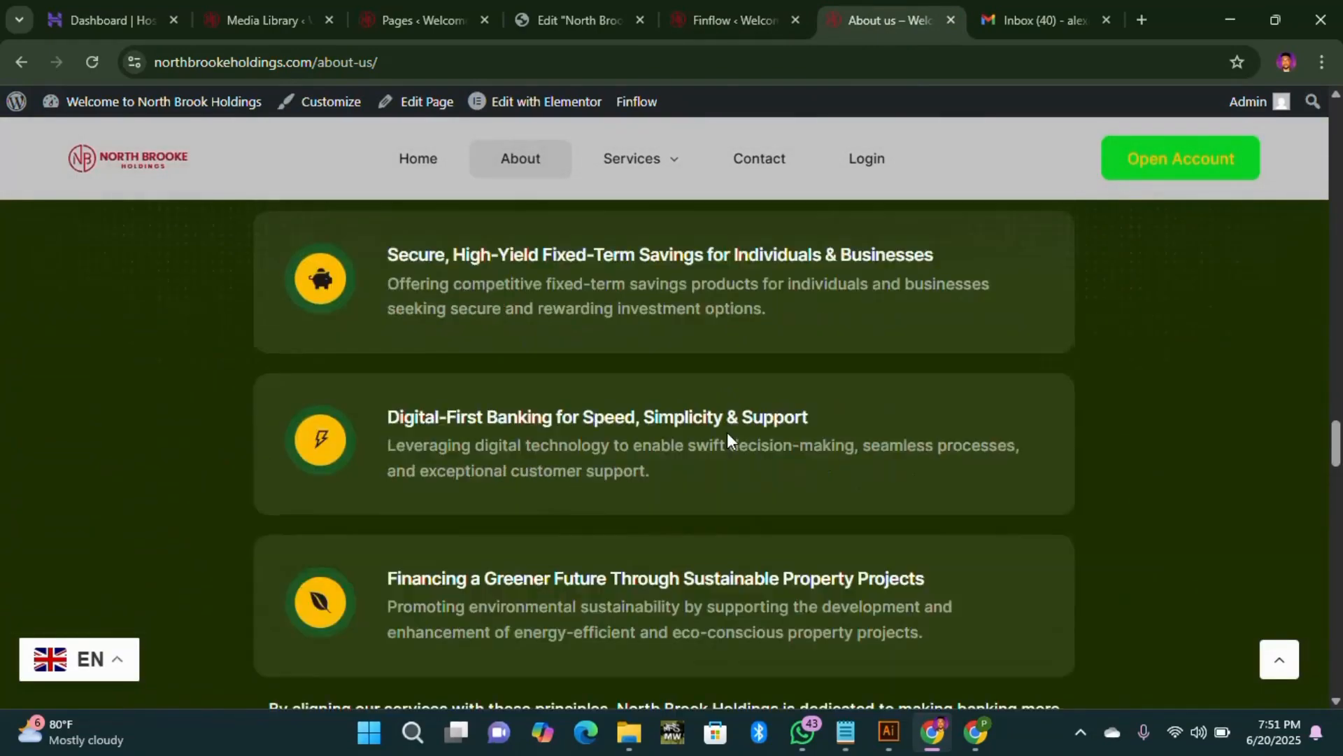
{"action": "scroll", "coordinate": [519, 346], "scroll_direction": "up", "scroll_amount": 12}
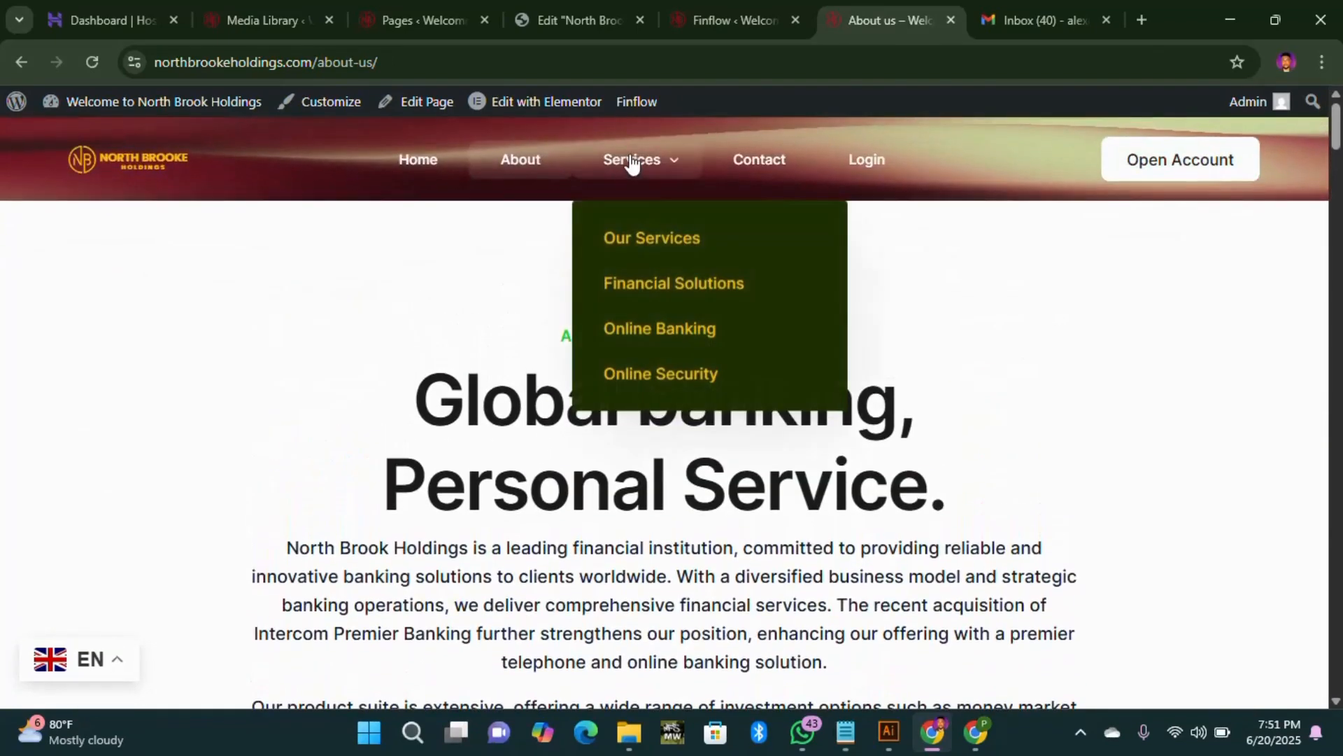
Step: Look over the Our Services page, then load the Home page
{"action": "left_click", "coordinate": [662, 250]}
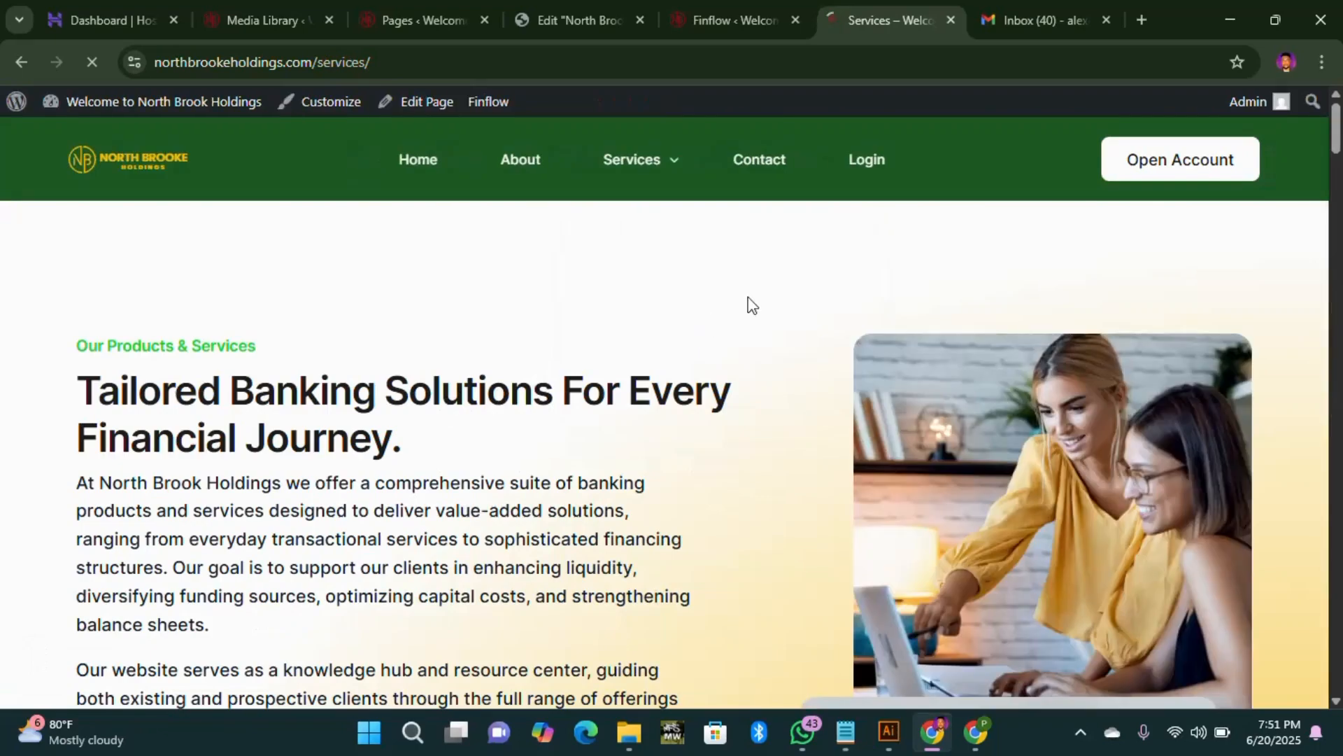
{"action": "scroll", "coordinate": [758, 360], "scroll_direction": "down", "scroll_amount": 10}
{"action": "scroll", "coordinate": [758, 360], "scroll_direction": "up", "scroll_amount": 9}
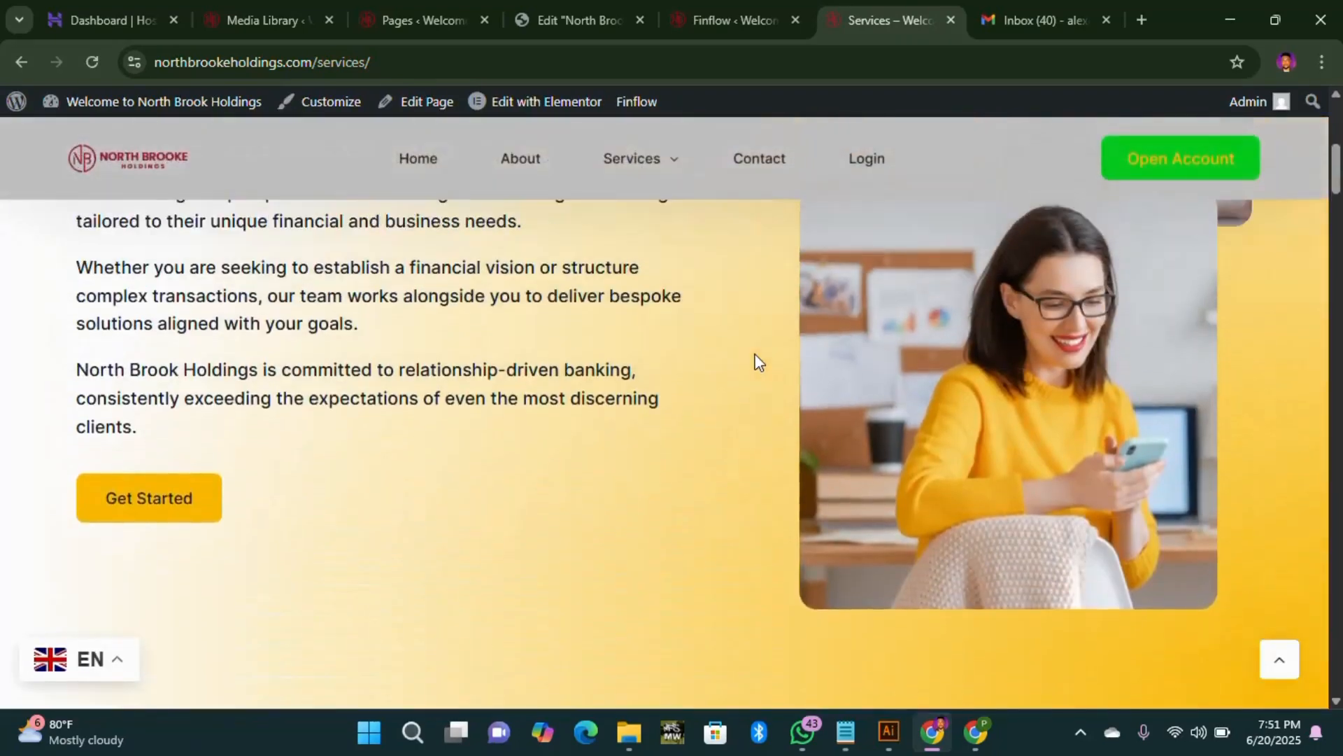
{"action": "scroll", "coordinate": [526, 242], "scroll_direction": "up", "scroll_amount": 2}
{"action": "left_click", "coordinate": [421, 171]}
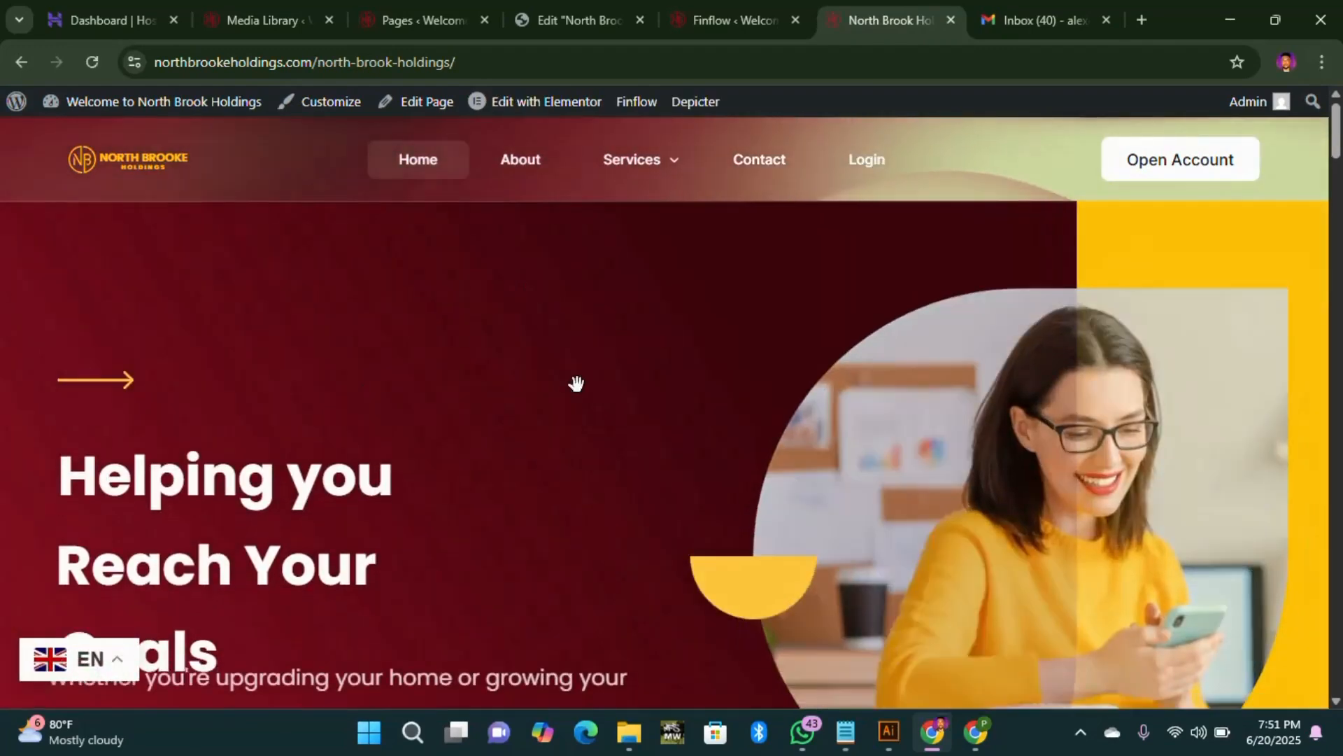
Step: Scroll through every North Brook Holdings homepage section, then return to its Elementor editor
{"action": "scroll", "coordinate": [869, 480], "scroll_direction": "down", "scroll_amount": 3}
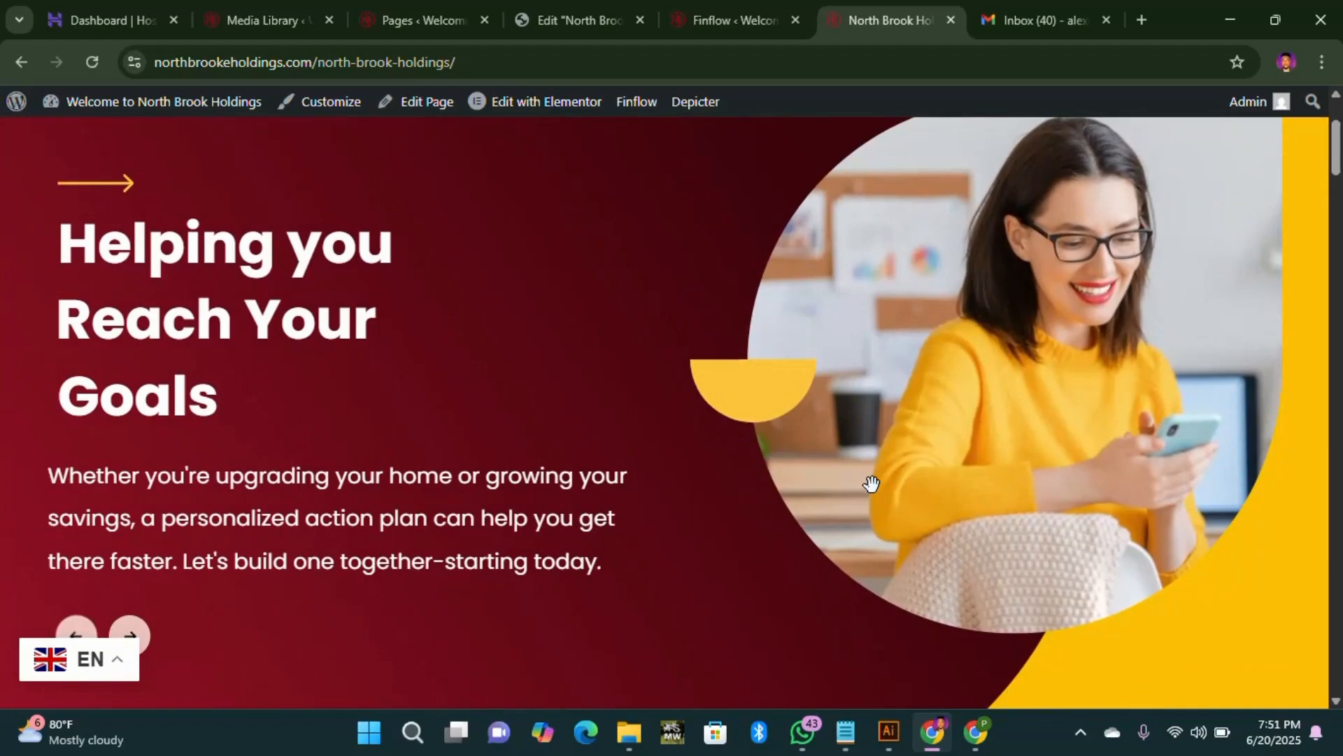
{"action": "scroll", "coordinate": [782, 470], "scroll_direction": "down", "scroll_amount": 4}
{"action": "scroll", "coordinate": [784, 470], "scroll_direction": "up", "scroll_amount": 4}
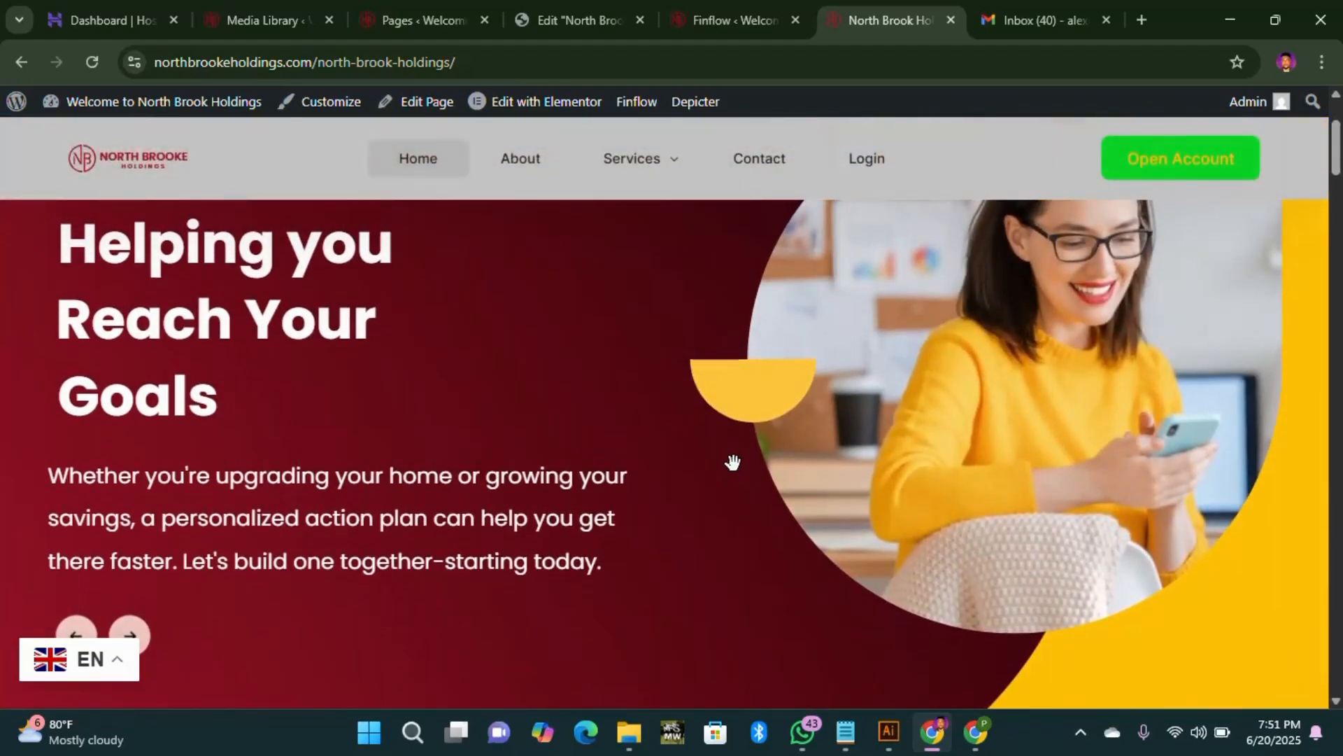
{"action": "scroll", "coordinate": [730, 465], "scroll_direction": "down", "scroll_amount": 5}
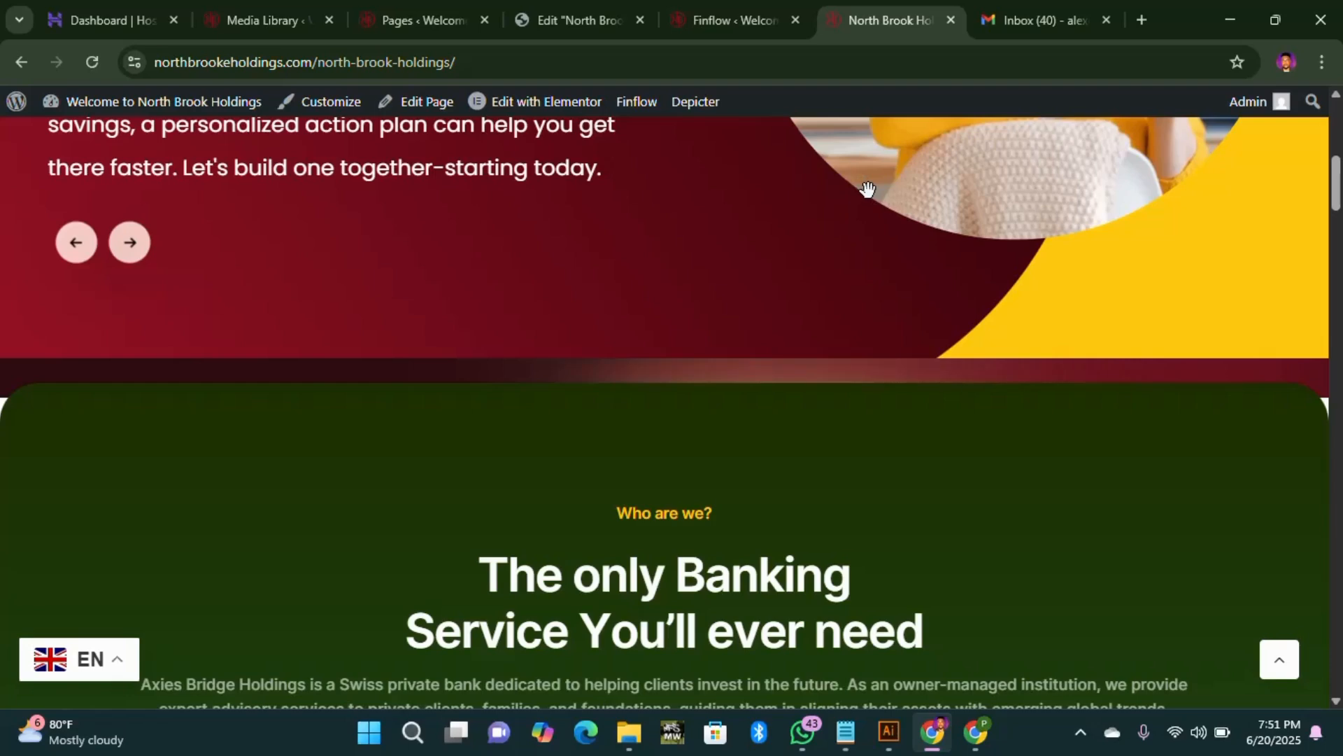
{"action": "scroll", "coordinate": [461, 477], "scroll_direction": "down", "scroll_amount": 4}
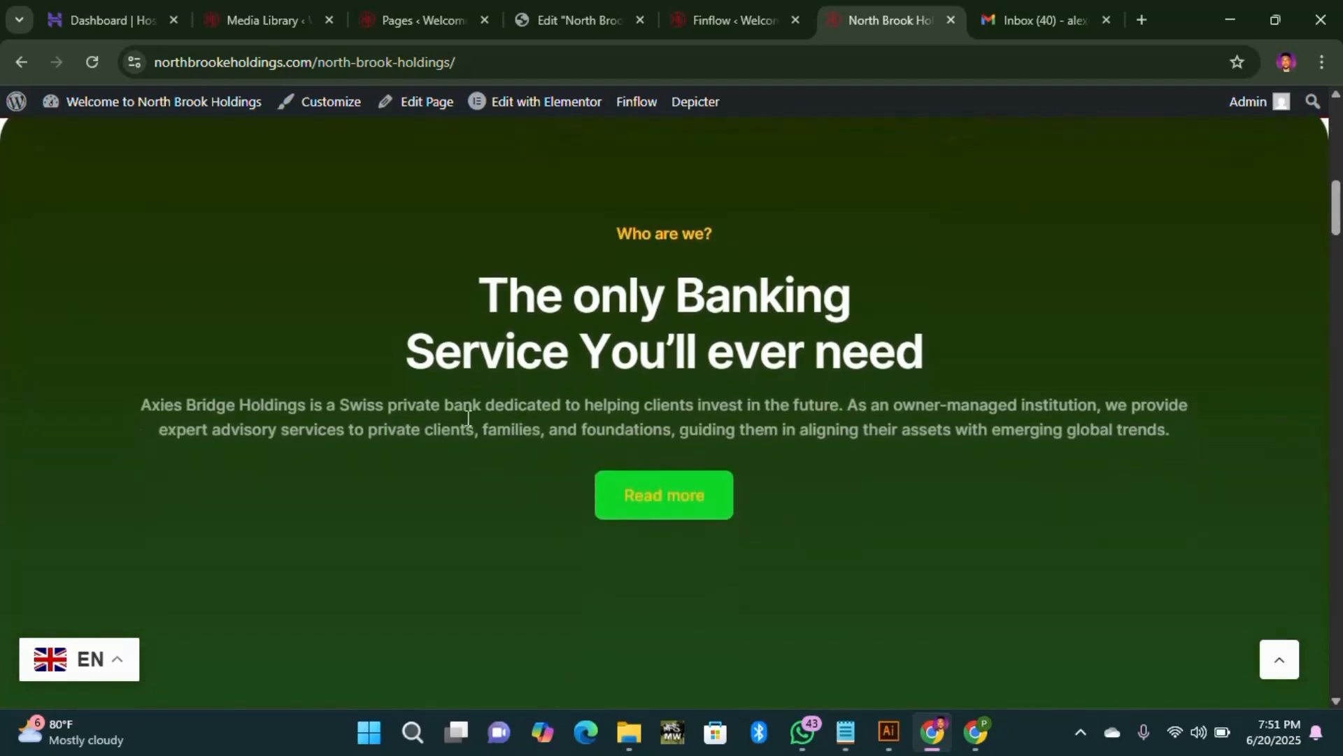
{"action": "scroll", "coordinate": [321, 409], "scroll_direction": "up", "scroll_amount": 3}
{"action": "scroll", "coordinate": [527, 444], "scroll_direction": "up", "scroll_amount": 6}
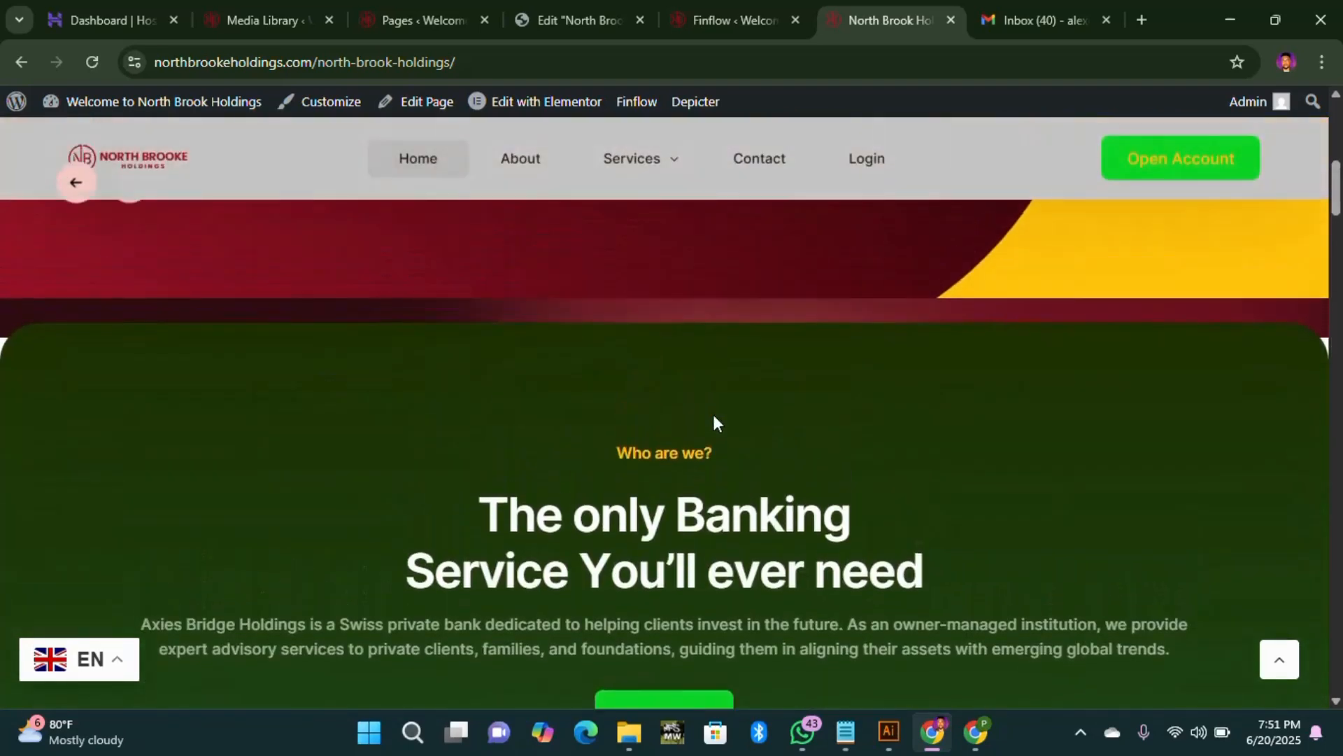
{"action": "scroll", "coordinate": [644, 558], "scroll_direction": "down", "scroll_amount": 9}
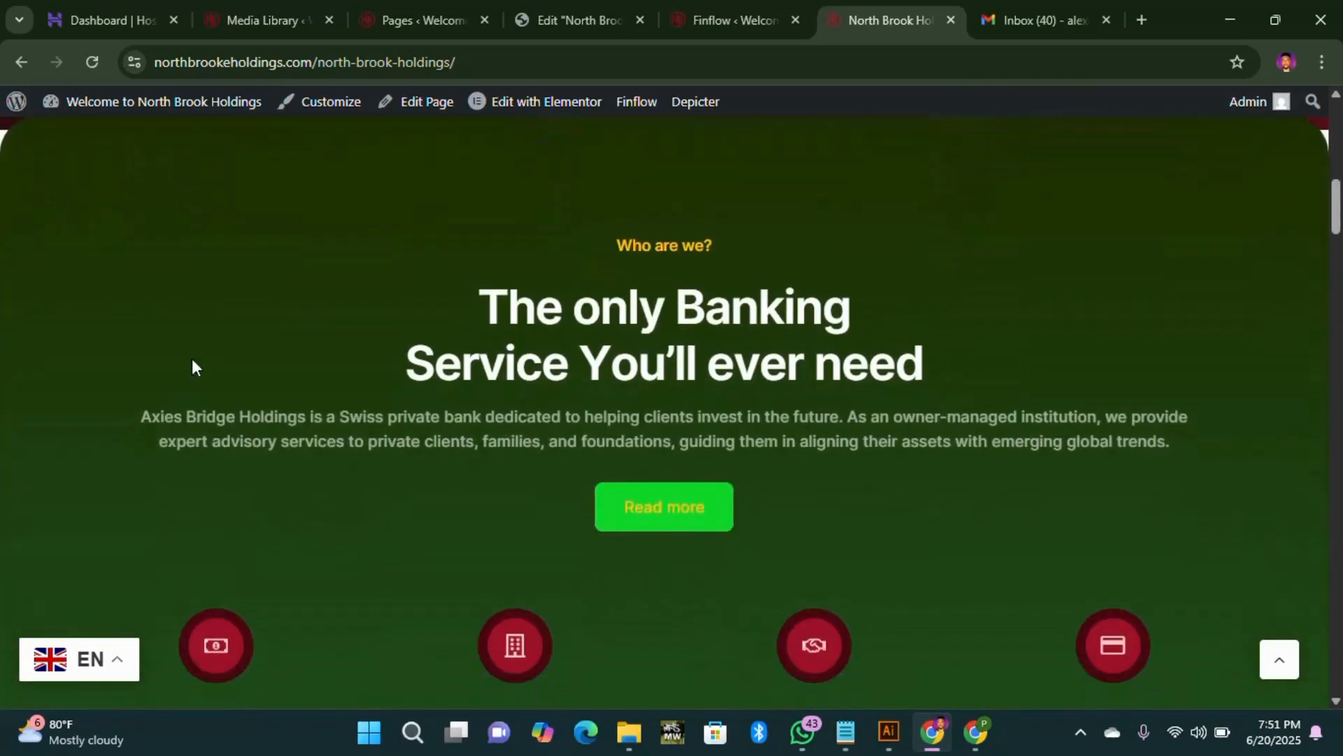
{"action": "scroll", "coordinate": [459, 379], "scroll_direction": "down", "scroll_amount": 3}
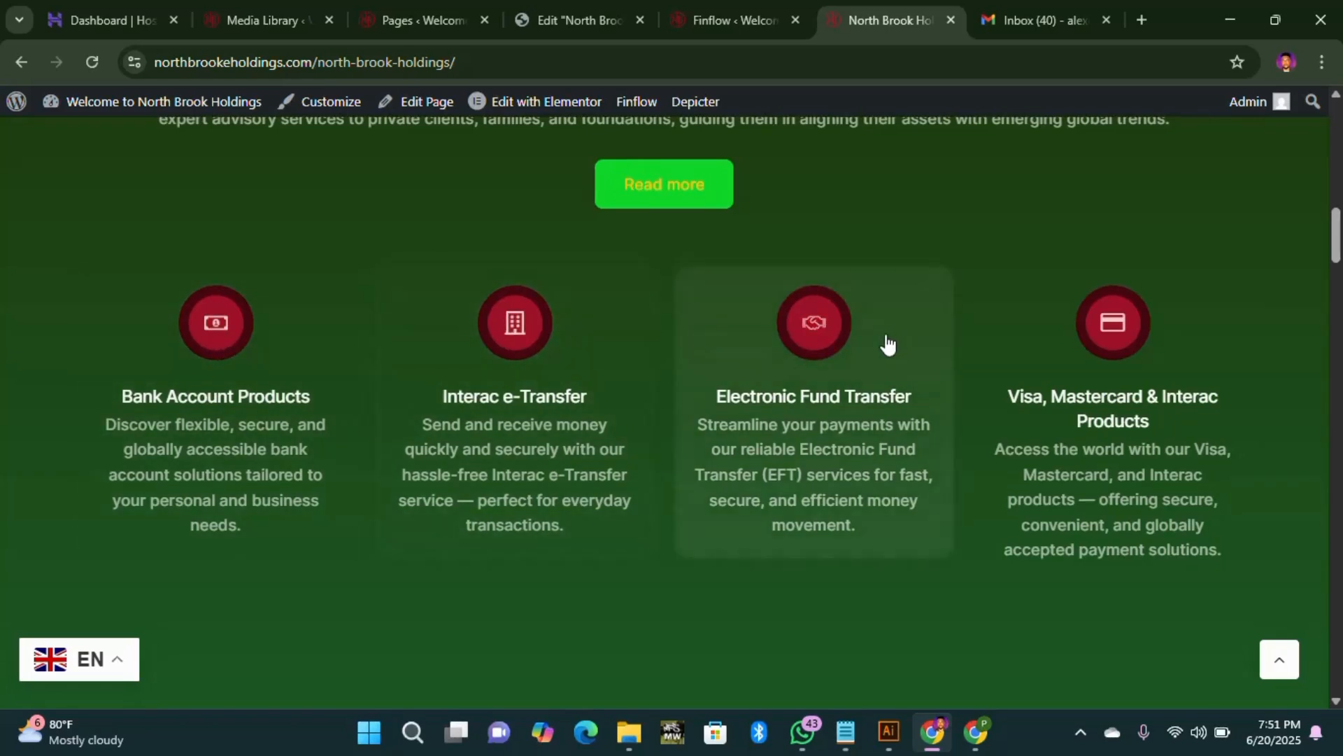
{"action": "scroll", "coordinate": [1016, 411], "scroll_direction": "down", "scroll_amount": 4}
{"action": "scroll", "coordinate": [569, 420], "scroll_direction": "down", "scroll_amount": 5}
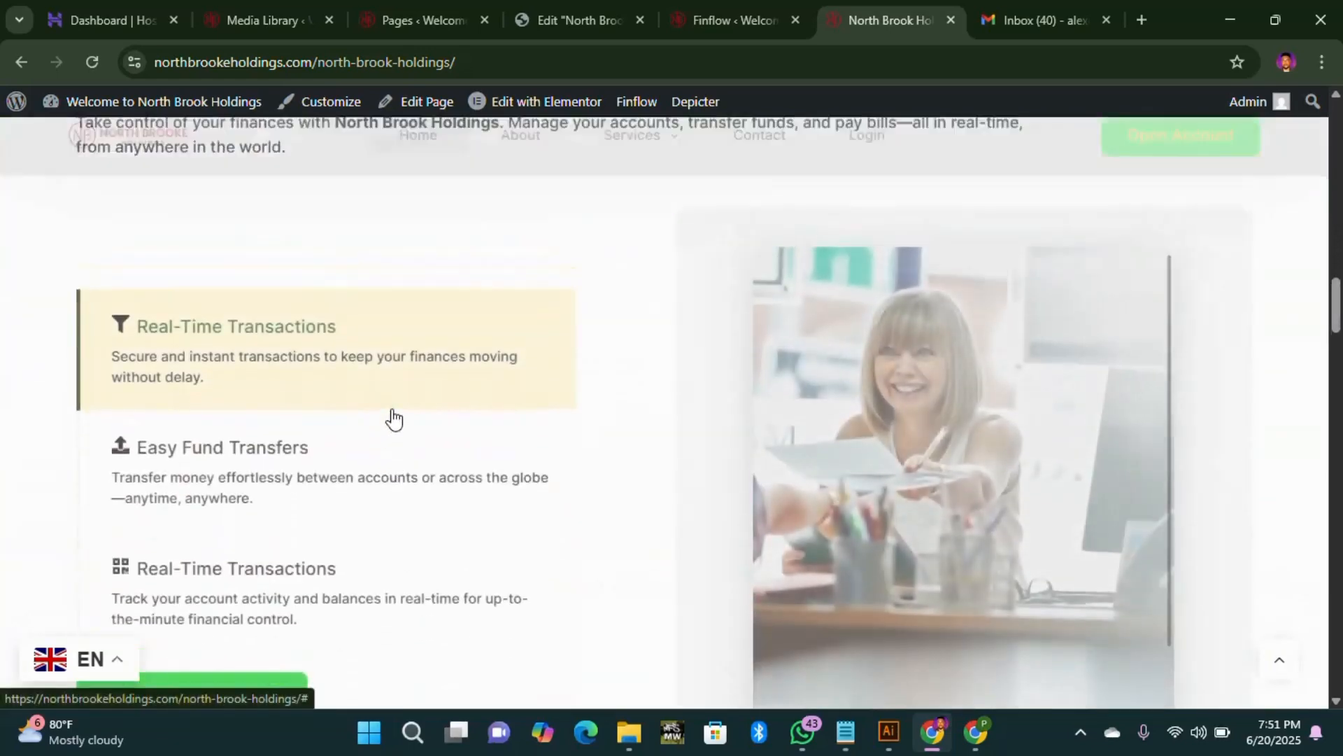
{"action": "scroll", "coordinate": [512, 429], "scroll_direction": "up", "scroll_amount": 1}
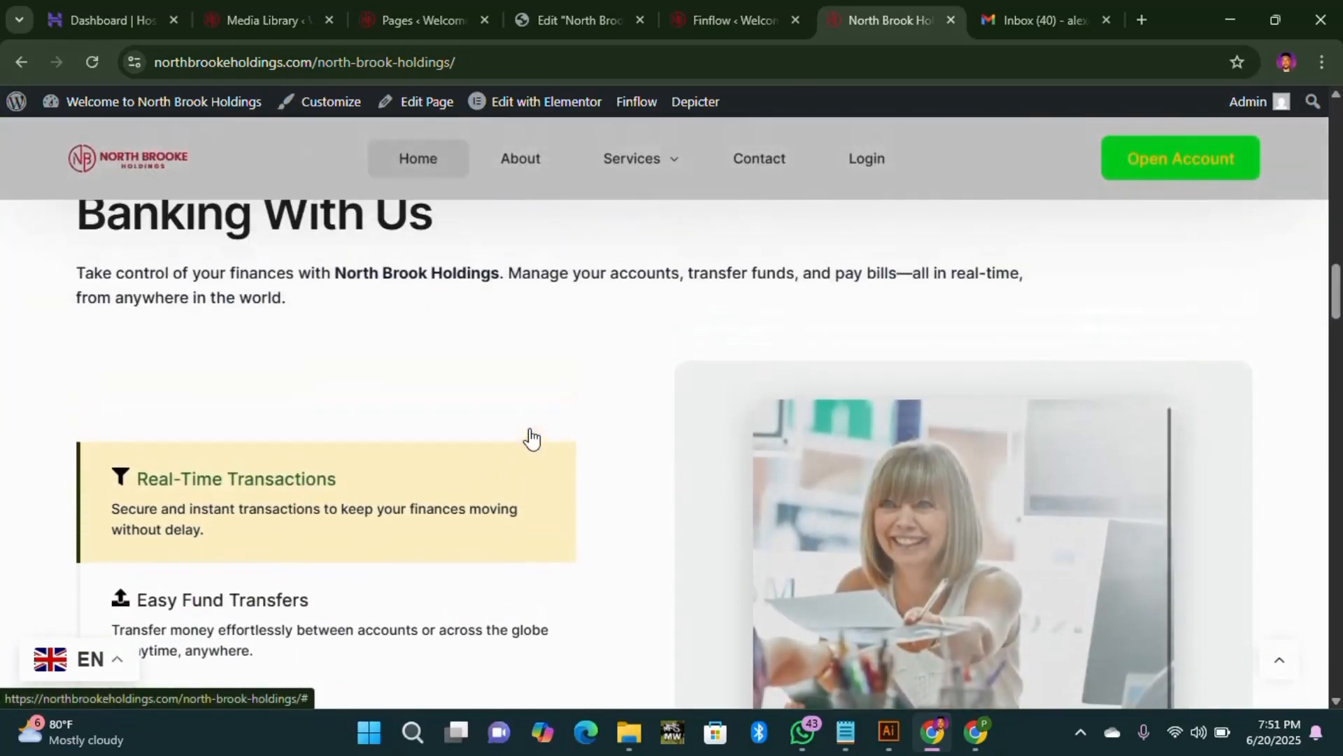
{"action": "scroll", "coordinate": [517, 520], "scroll_direction": "down", "scroll_amount": 5}
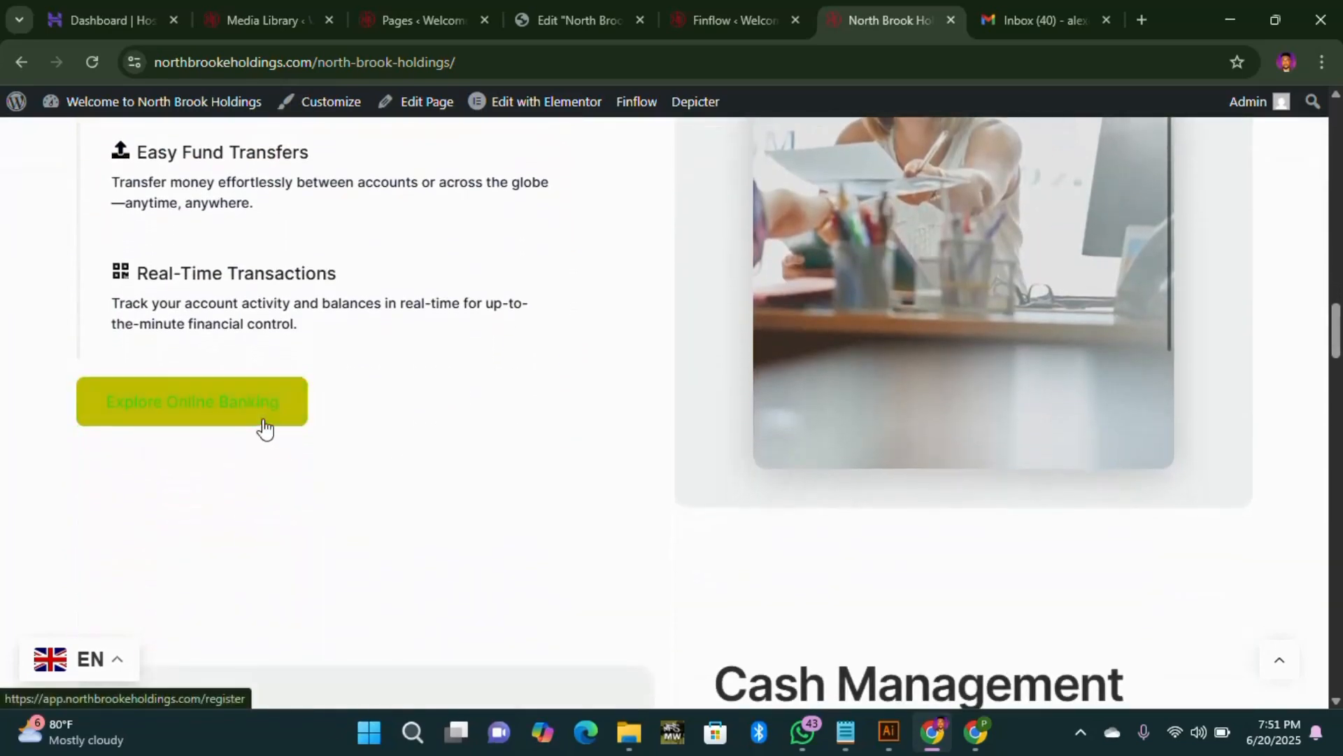
{"action": "scroll", "coordinate": [407, 474], "scroll_direction": "down", "scroll_amount": 5}
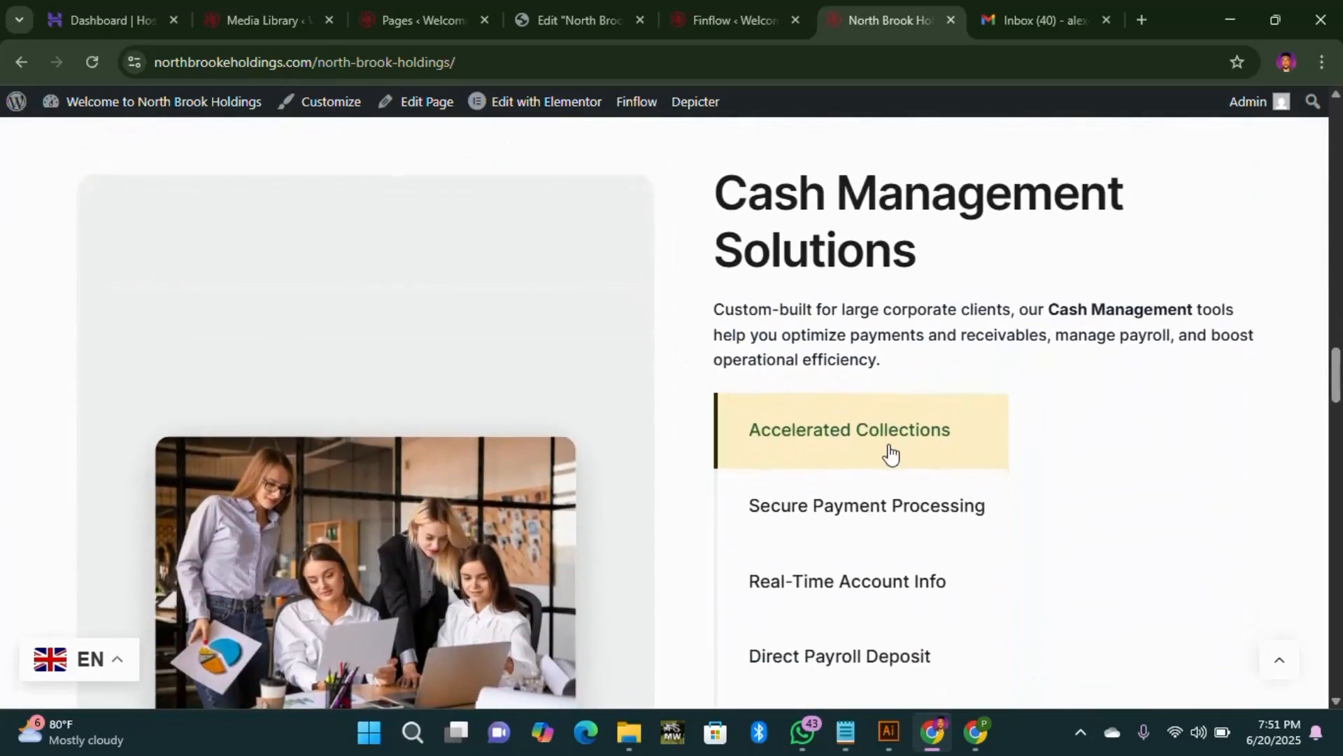
{"action": "scroll", "coordinate": [288, 387], "scroll_direction": "up", "scroll_amount": 5}
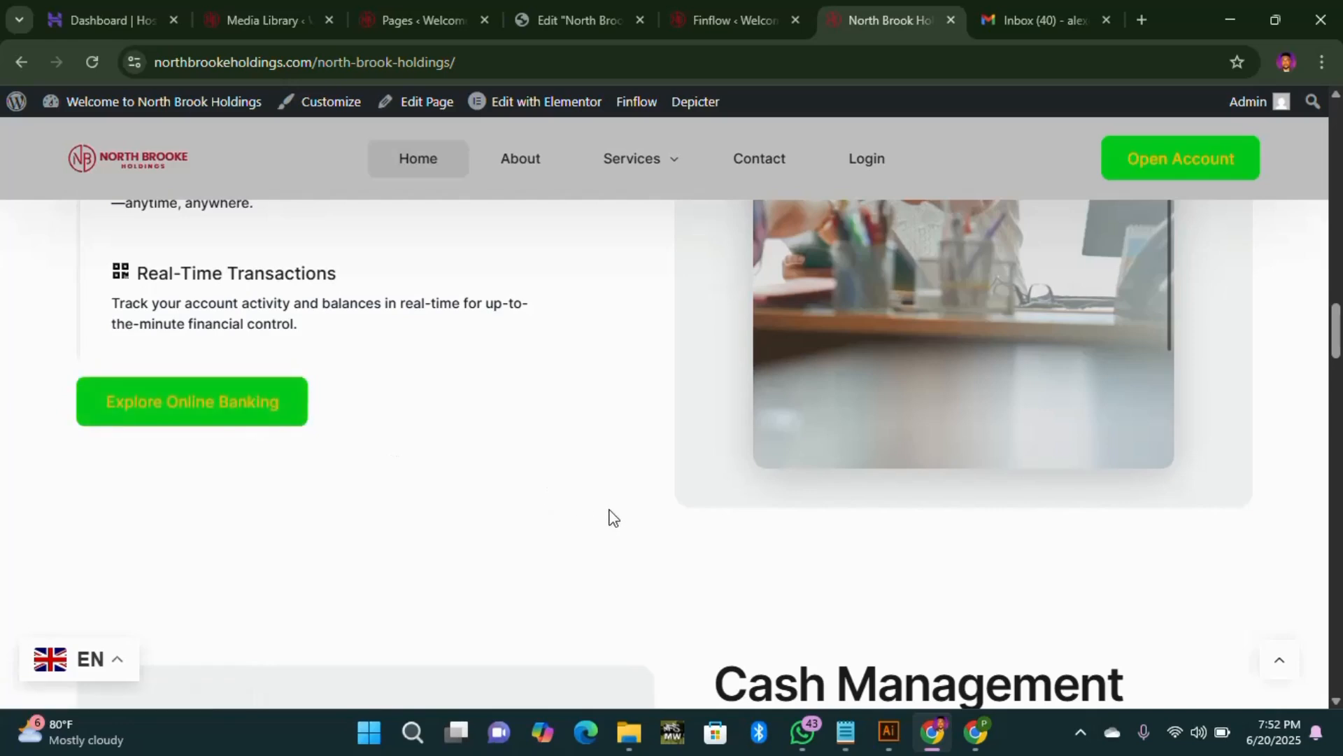
{"action": "scroll", "coordinate": [609, 516], "scroll_direction": "down", "scroll_amount": 6}
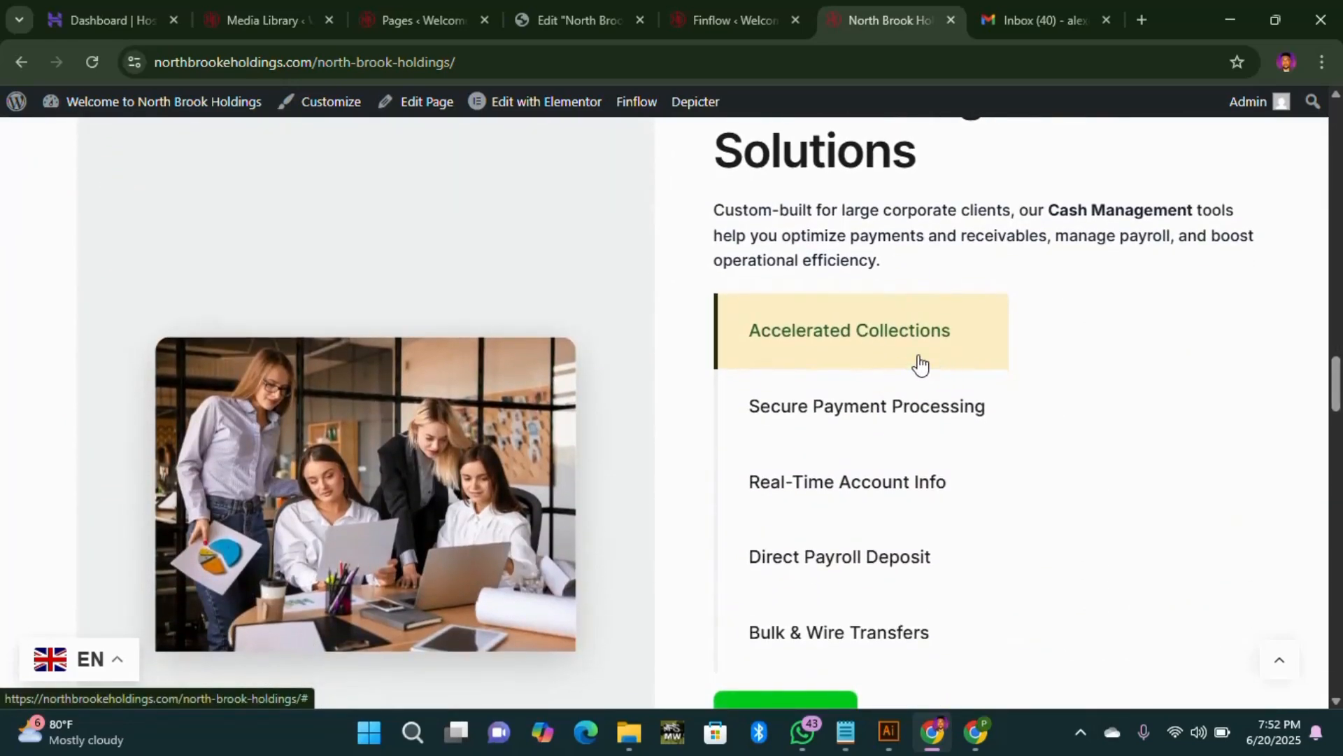
{"action": "scroll", "coordinate": [838, 364], "scroll_direction": "down", "scroll_amount": 3}
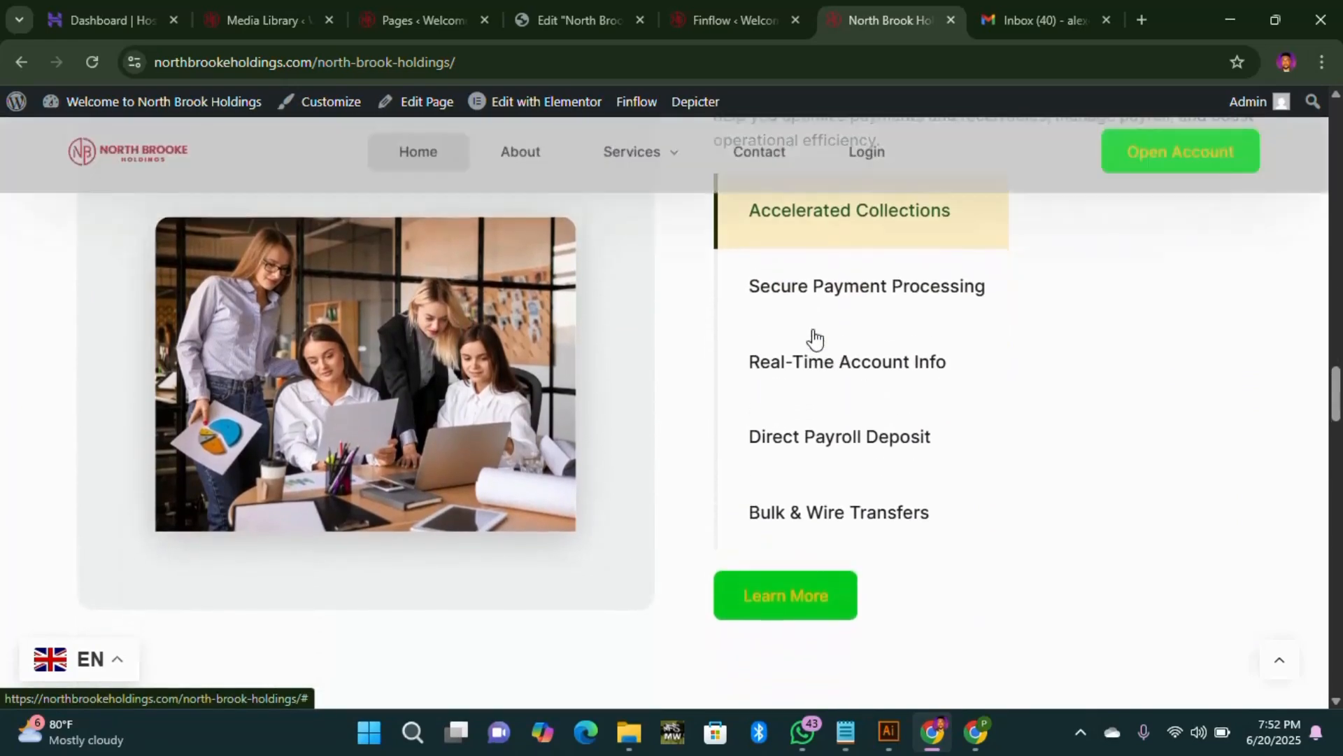
{"action": "scroll", "coordinate": [808, 476], "scroll_direction": "down", "scroll_amount": 8}
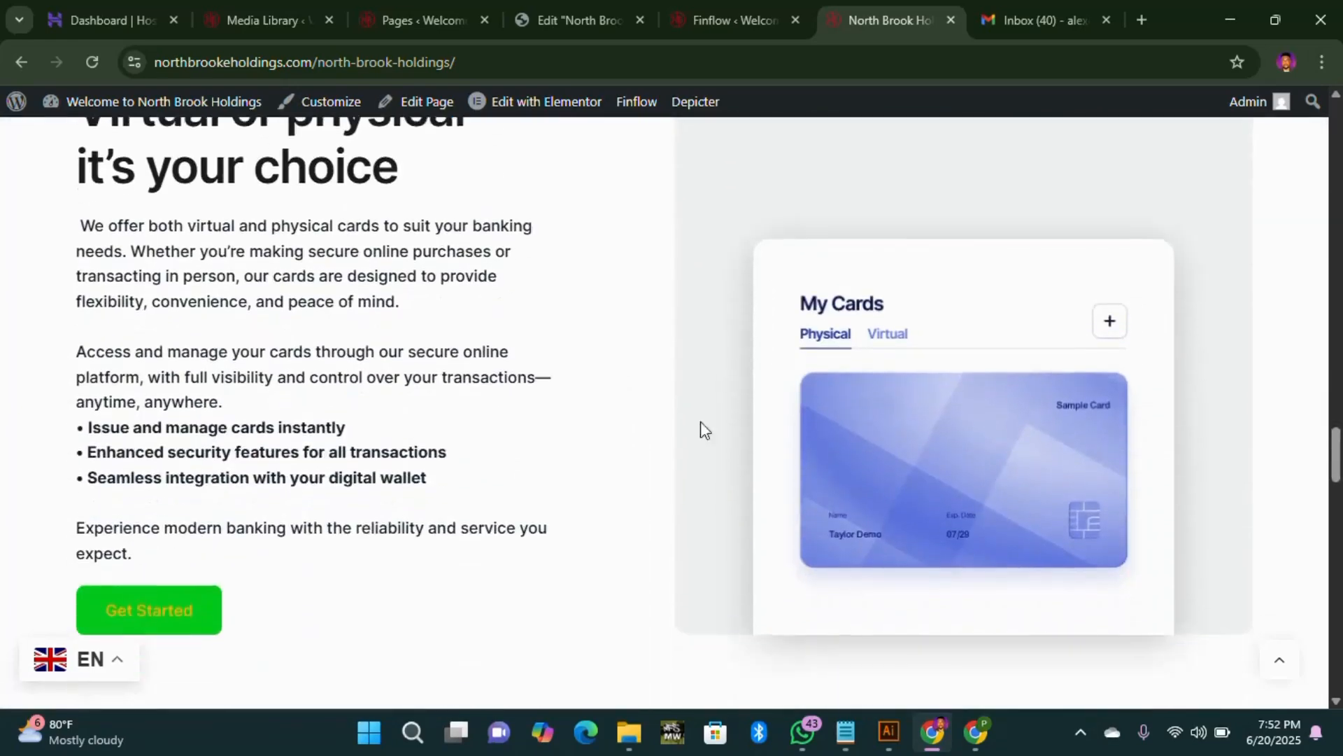
{"action": "scroll", "coordinate": [204, 518], "scroll_direction": "down", "scroll_amount": 10}
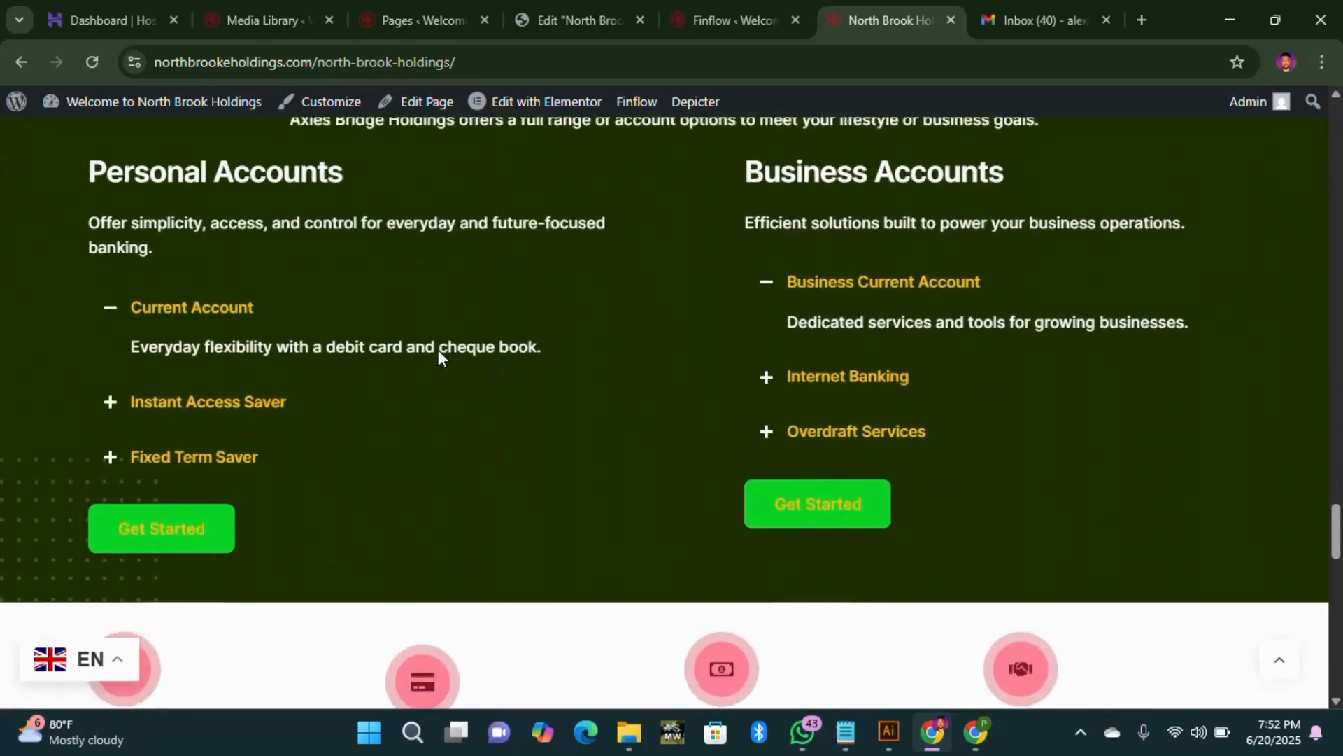
{"action": "scroll", "coordinate": [325, 408], "scroll_direction": "down", "scroll_amount": 5}
{"action": "scroll", "coordinate": [195, 336], "scroll_direction": "up", "scroll_amount": 3}
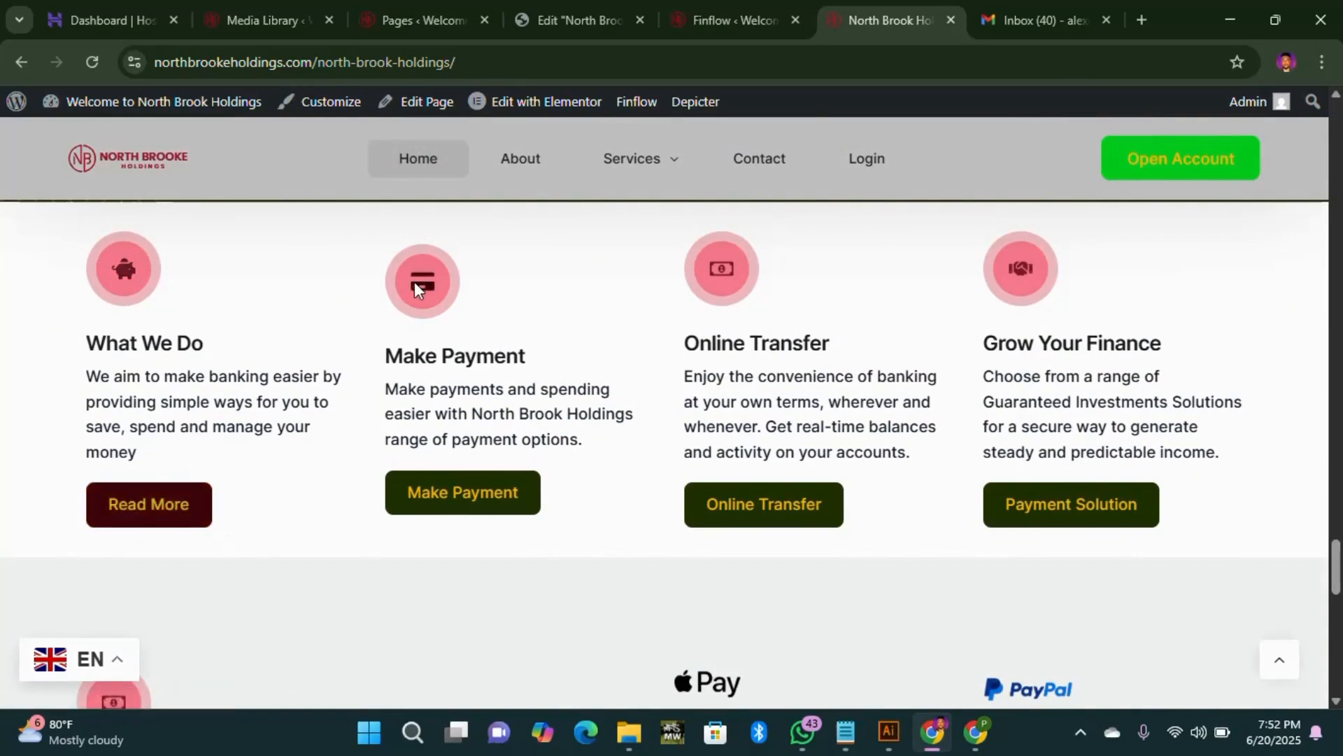
{"action": "left_click", "coordinate": [584, 27]}
Step: Copy the Make Payment card and paste its style onto What We Do, then view the live homepage
{"action": "scroll", "coordinate": [584, 547], "scroll_direction": "up", "scroll_amount": 8}
{"action": "scroll", "coordinate": [583, 547], "scroll_direction": "down", "scroll_amount": 5}
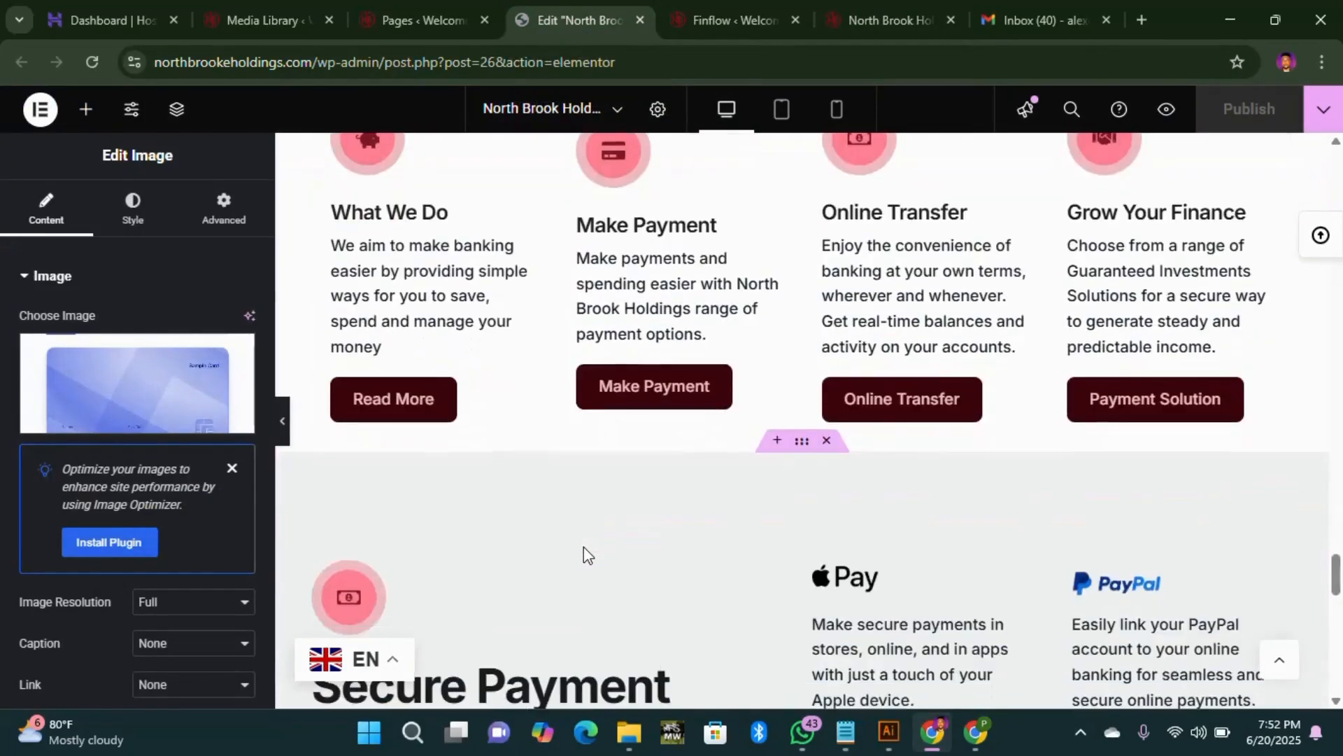
{"action": "scroll", "coordinate": [750, 369], "scroll_direction": "up", "scroll_amount": 2}
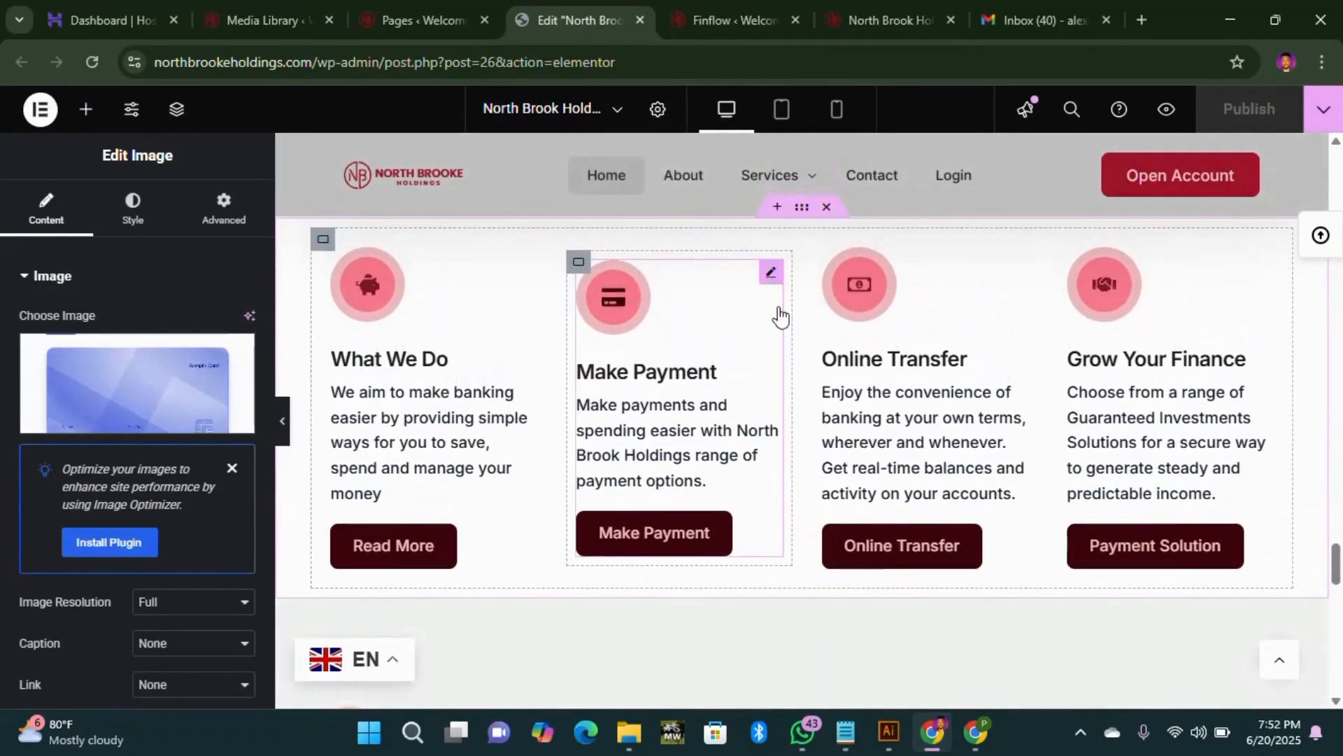
{"action": "right_click", "coordinate": [778, 355]}
{"action": "left_click", "coordinate": [800, 343]}
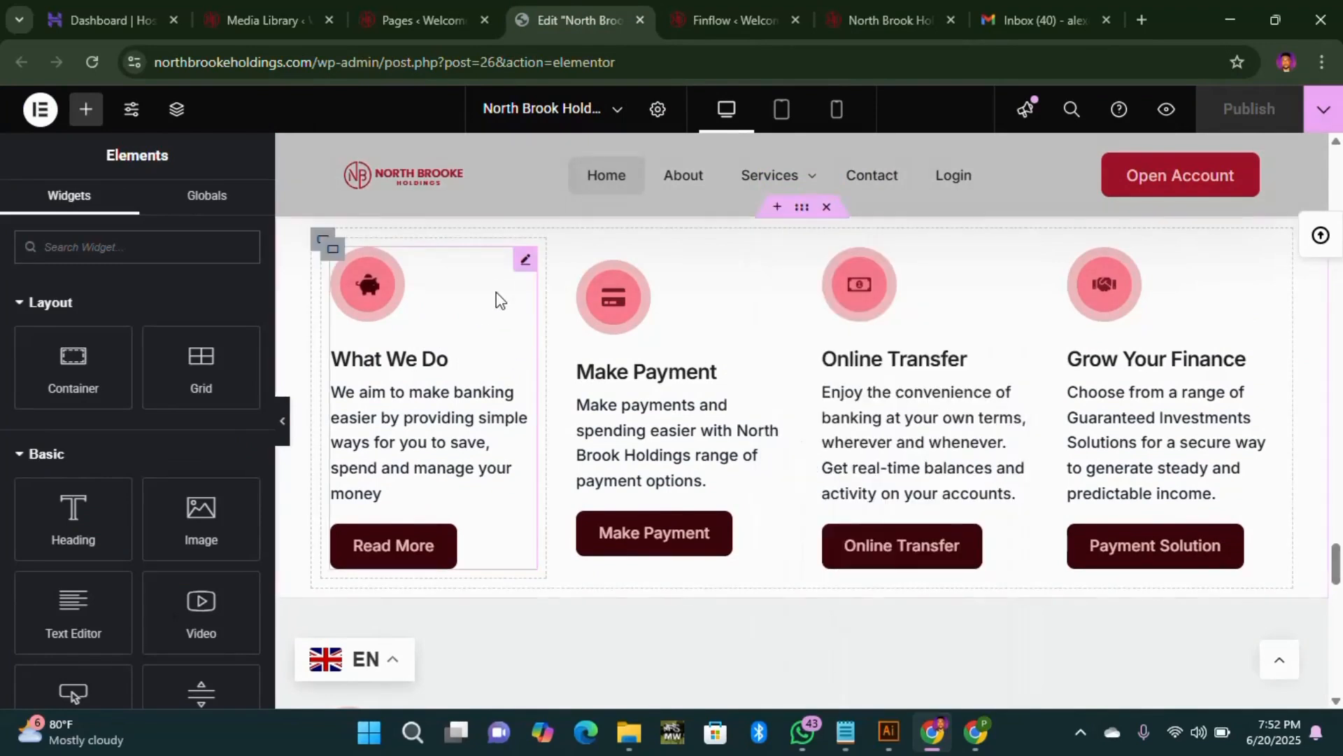
{"action": "right_click", "coordinate": [526, 267]}
{"action": "left_click", "coordinate": [601, 420]}
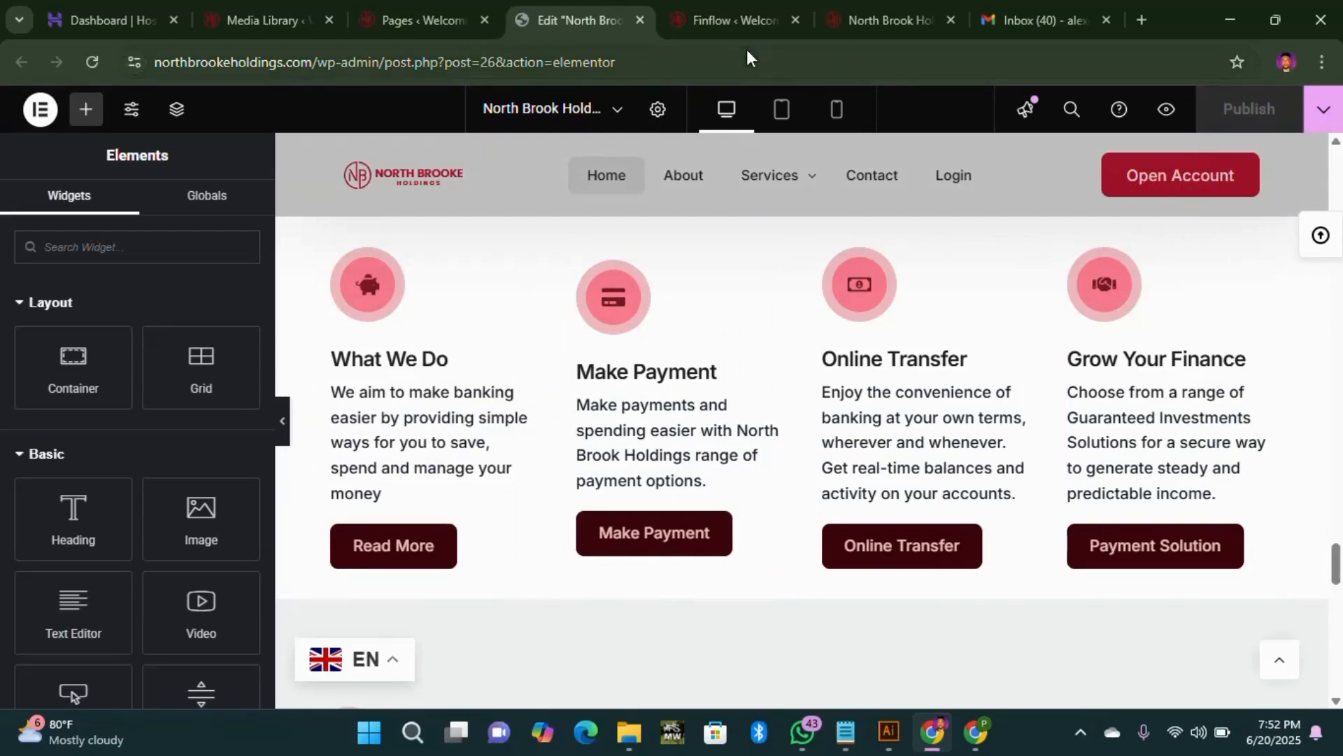
{"action": "left_click", "coordinate": [735, 20]}
{"action": "left_click", "coordinate": [889, 20]}
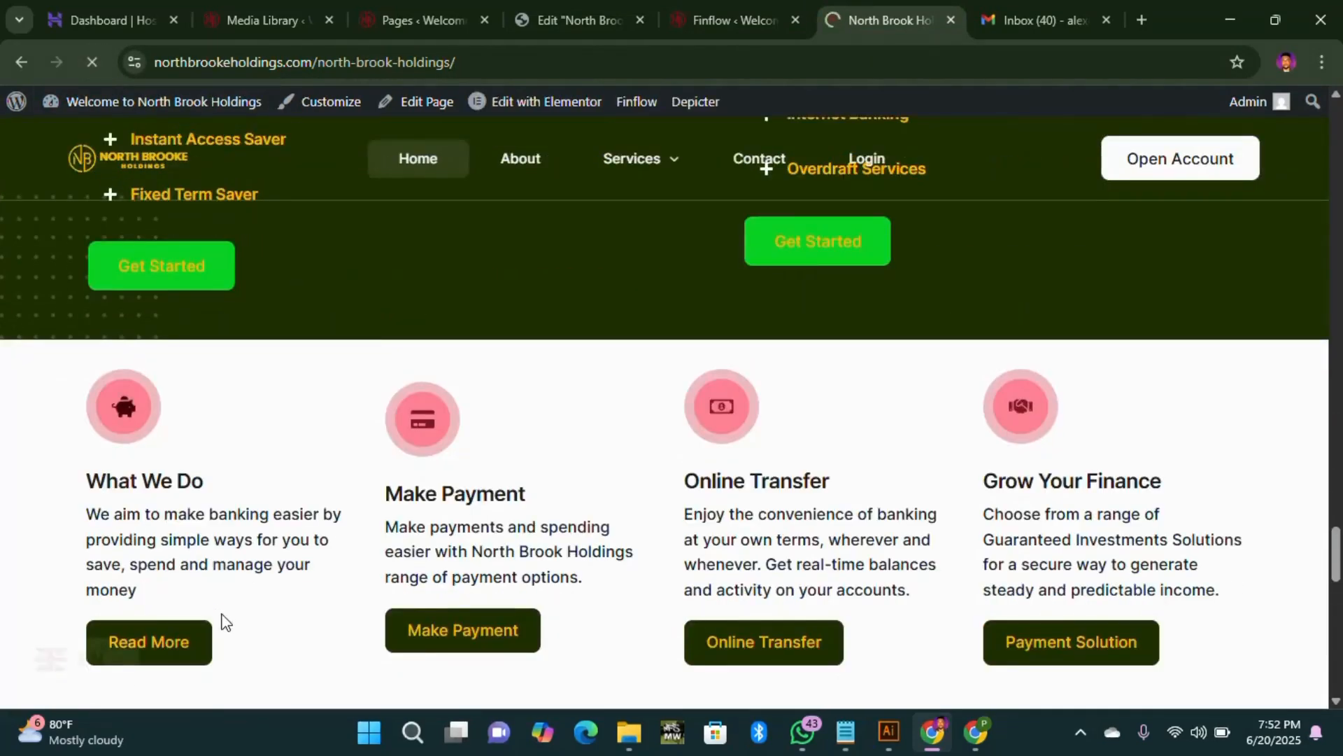
{"action": "scroll", "coordinate": [537, 435], "scroll_direction": "down", "scroll_amount": 4}
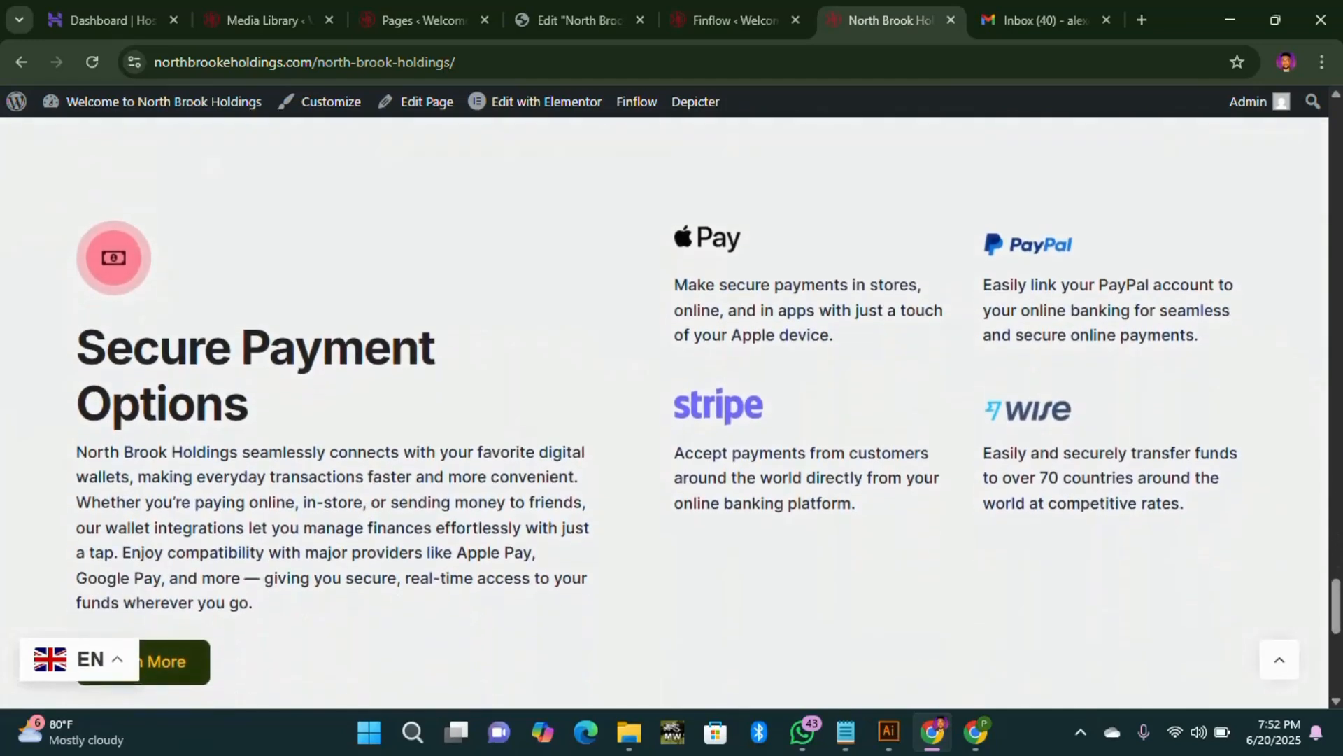
{"action": "scroll", "coordinate": [123, 262], "scroll_direction": "down", "scroll_amount": 8}
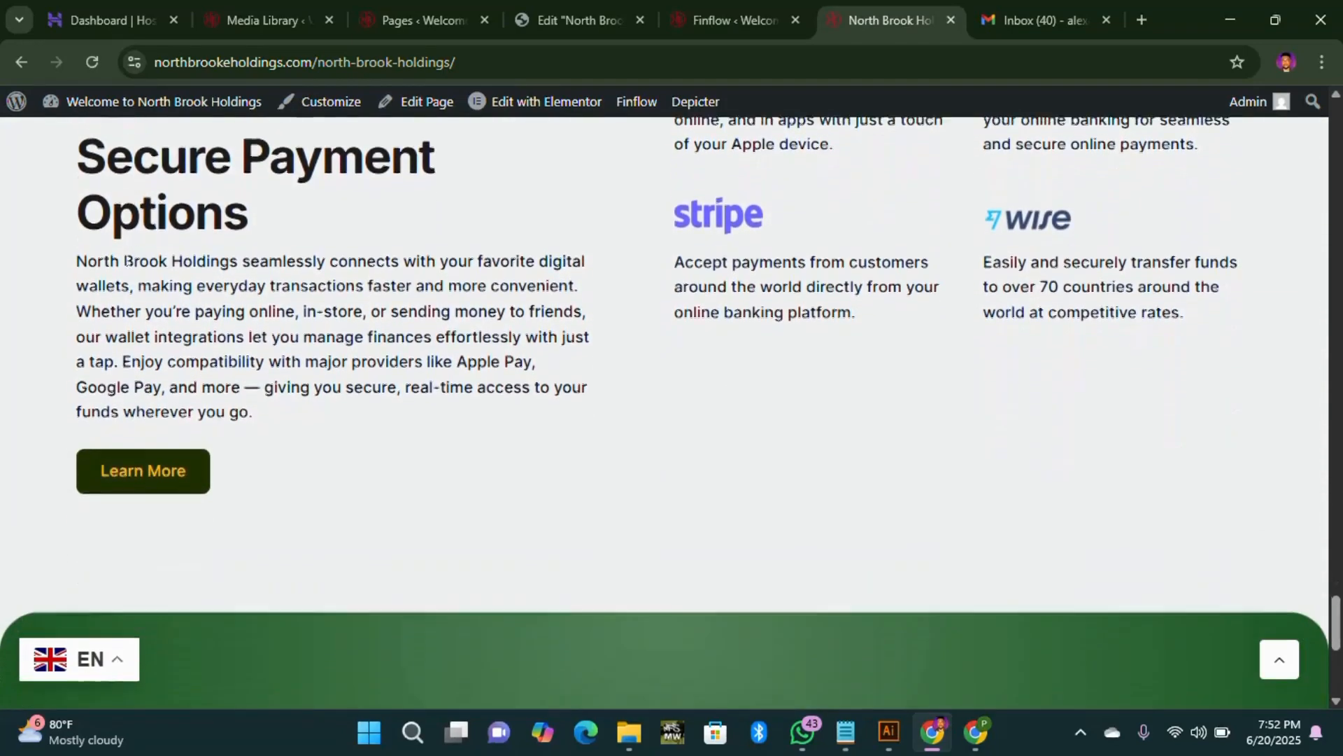
{"action": "scroll", "coordinate": [809, 539], "scroll_direction": "up", "scroll_amount": 3}
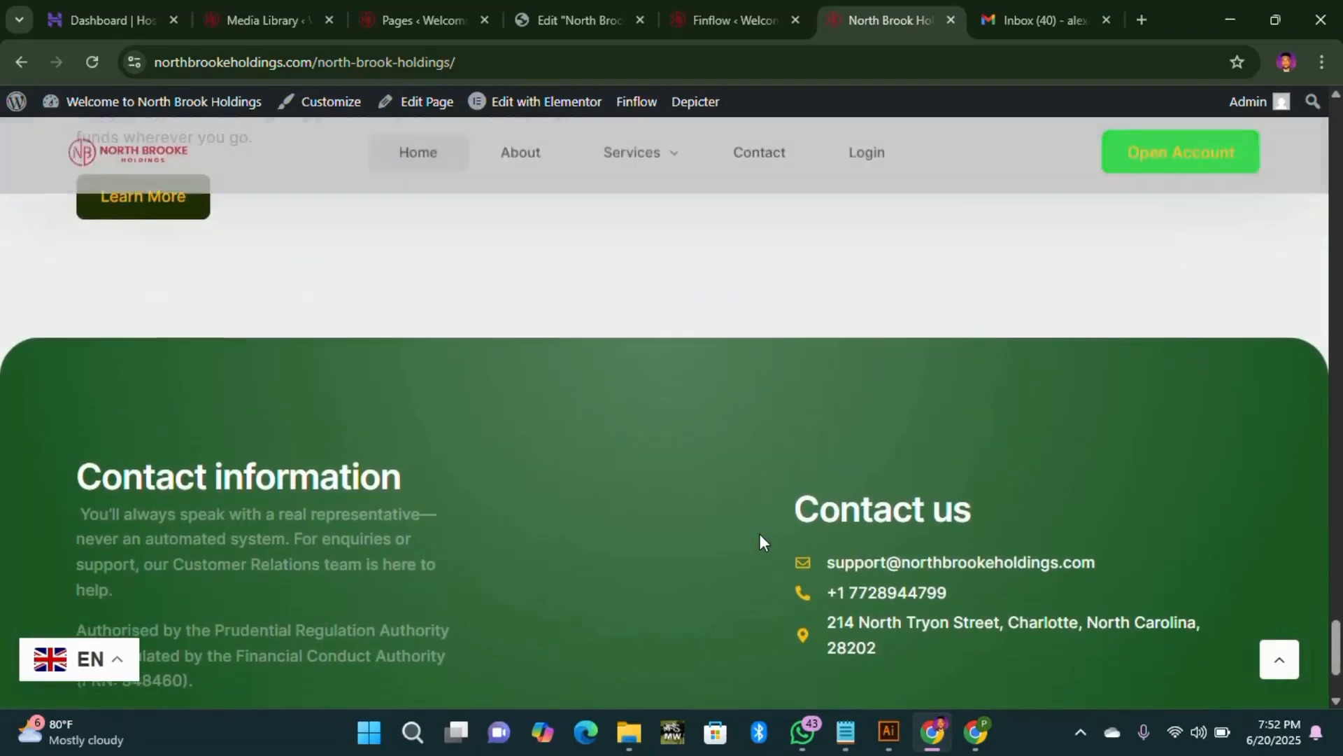
{"action": "scroll", "coordinate": [759, 533], "scroll_direction": "down", "scroll_amount": 3}
{"action": "scroll", "coordinate": [774, 534], "scroll_direction": "up", "scroll_amount": 7}
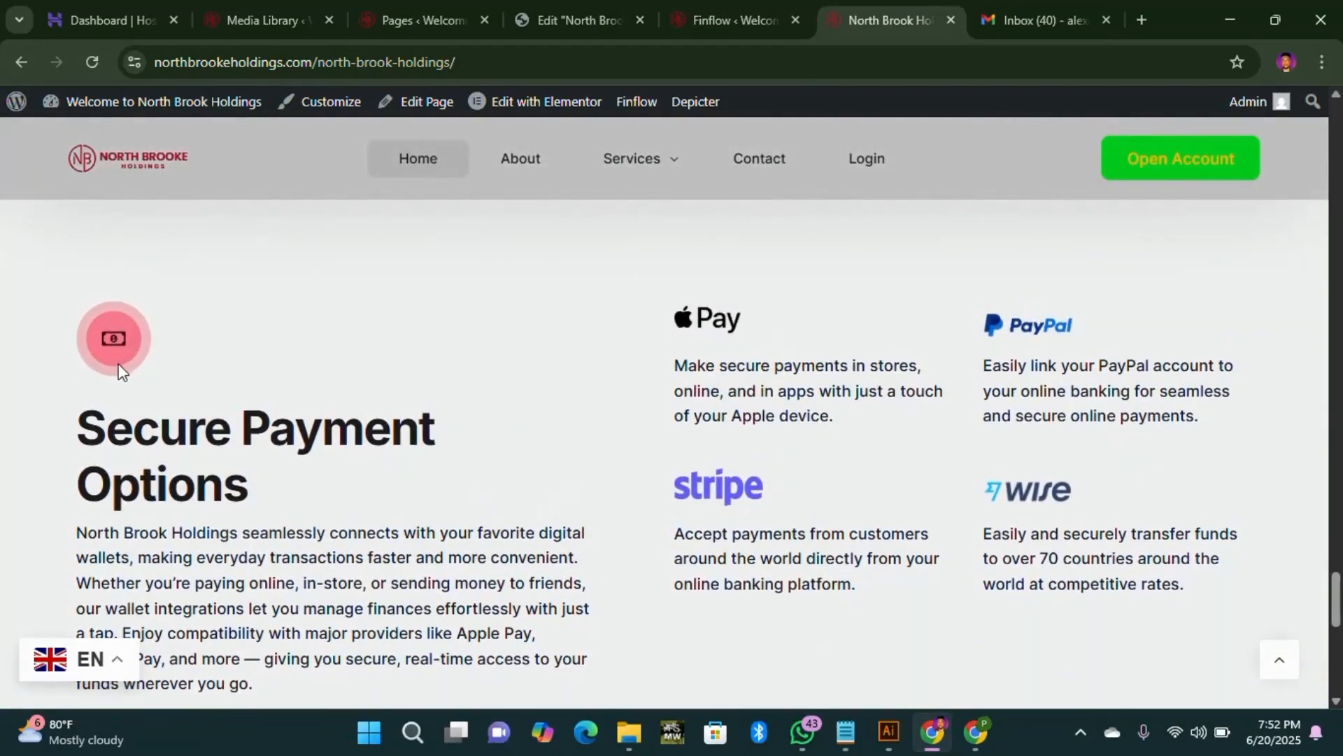
{"action": "scroll", "coordinate": [129, 361], "scroll_direction": "up", "scroll_amount": 3}
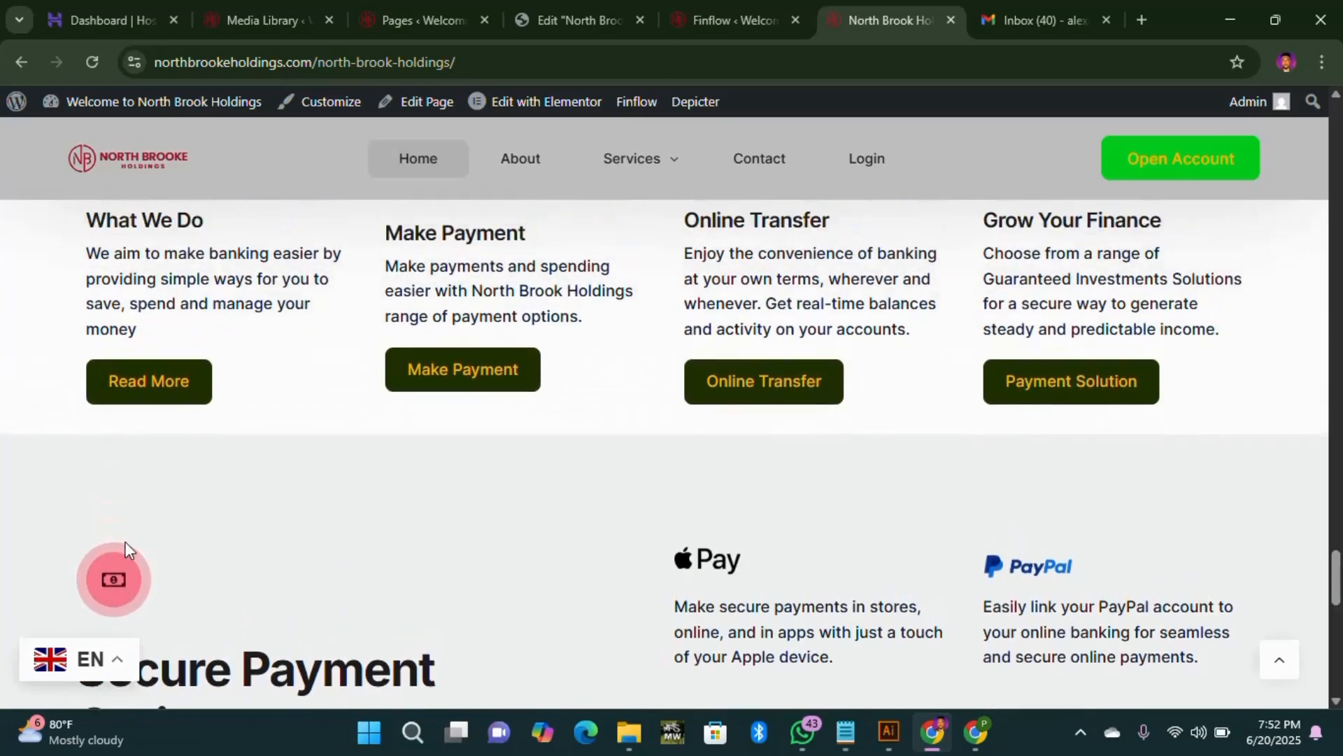
{"action": "scroll", "coordinate": [125, 540], "scroll_direction": "up", "scroll_amount": 2}
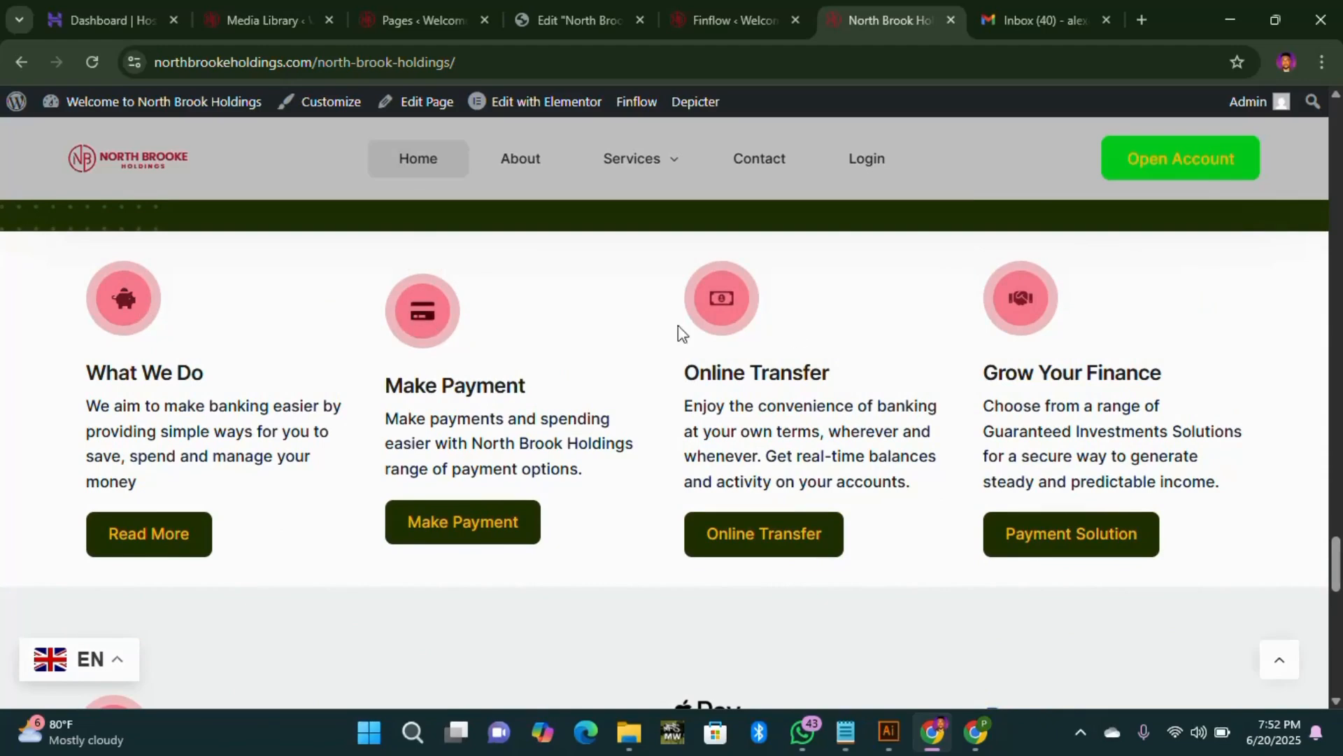
{"action": "scroll", "coordinate": [186, 468], "scroll_direction": "down", "scroll_amount": 4}
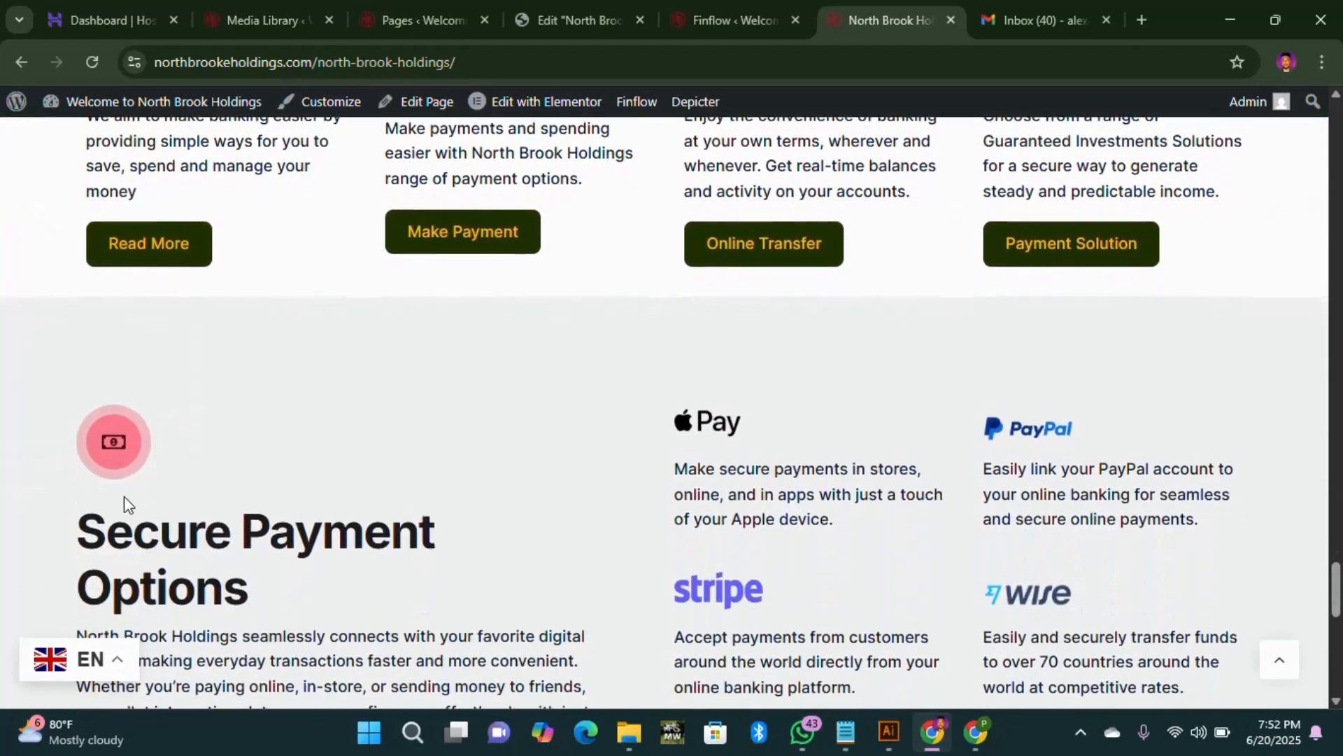
{"action": "scroll", "coordinate": [224, 525], "scroll_direction": "down", "scroll_amount": 3}
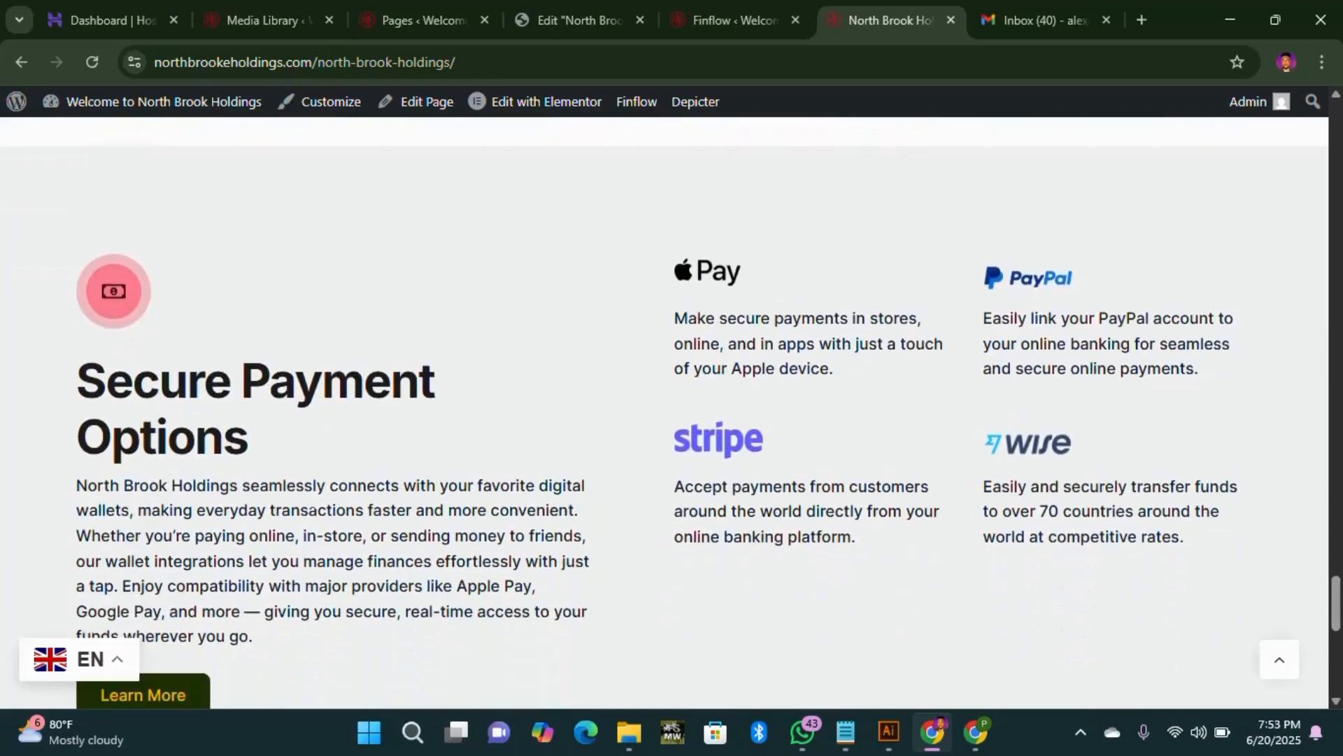
{"action": "scroll", "coordinate": [447, 474], "scroll_direction": "up", "scroll_amount": 3}
{"action": "scroll", "coordinate": [448, 475], "scroll_direction": "up", "scroll_amount": 3}
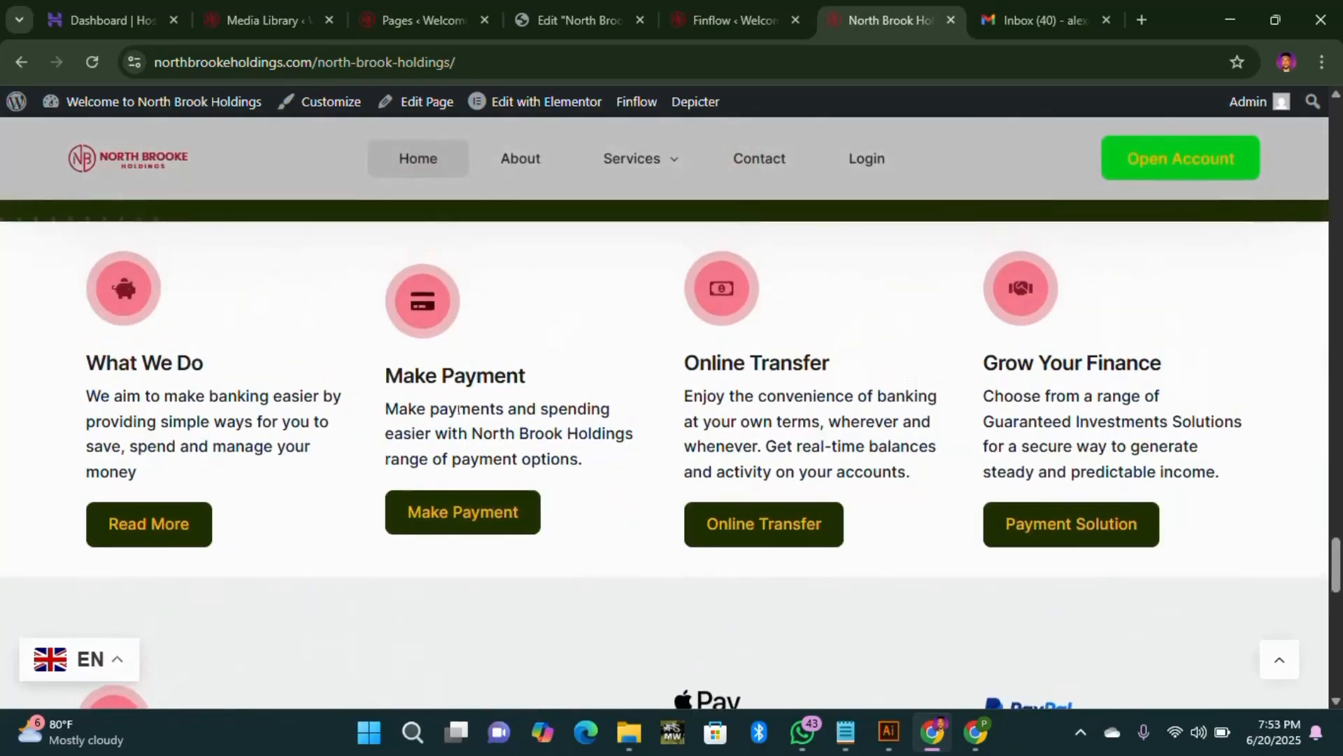
{"action": "scroll", "coordinate": [420, 474], "scroll_direction": "down", "scroll_amount": 4}
{"action": "scroll", "coordinate": [242, 371], "scroll_direction": "up", "scroll_amount": 2}
{"action": "scroll", "coordinate": [242, 371], "scroll_direction": "up", "scroll_amount": 2}
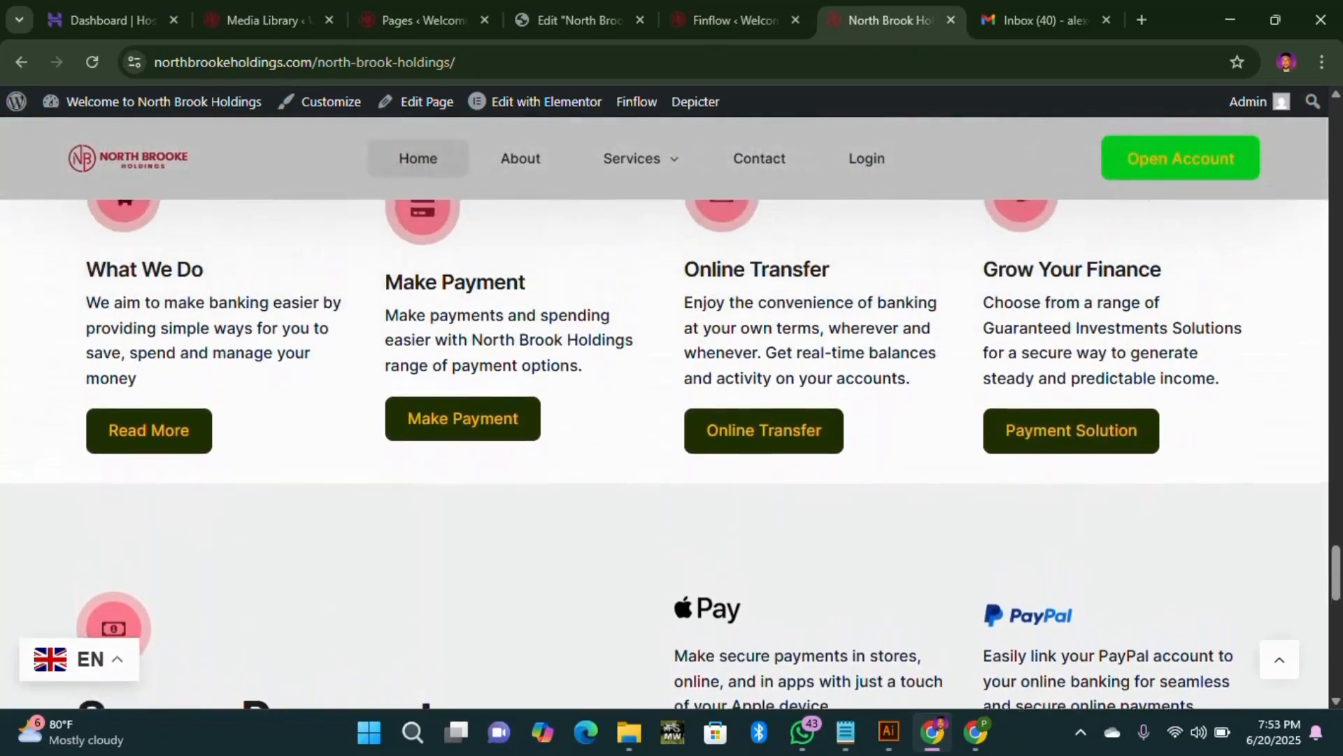
{"action": "scroll", "coordinate": [279, 455], "scroll_direction": "down", "scroll_amount": 2}
{"action": "scroll", "coordinate": [318, 552], "scroll_direction": "up", "scroll_amount": 6}
{"action": "scroll", "coordinate": [263, 581], "scroll_direction": "up", "scroll_amount": 15}
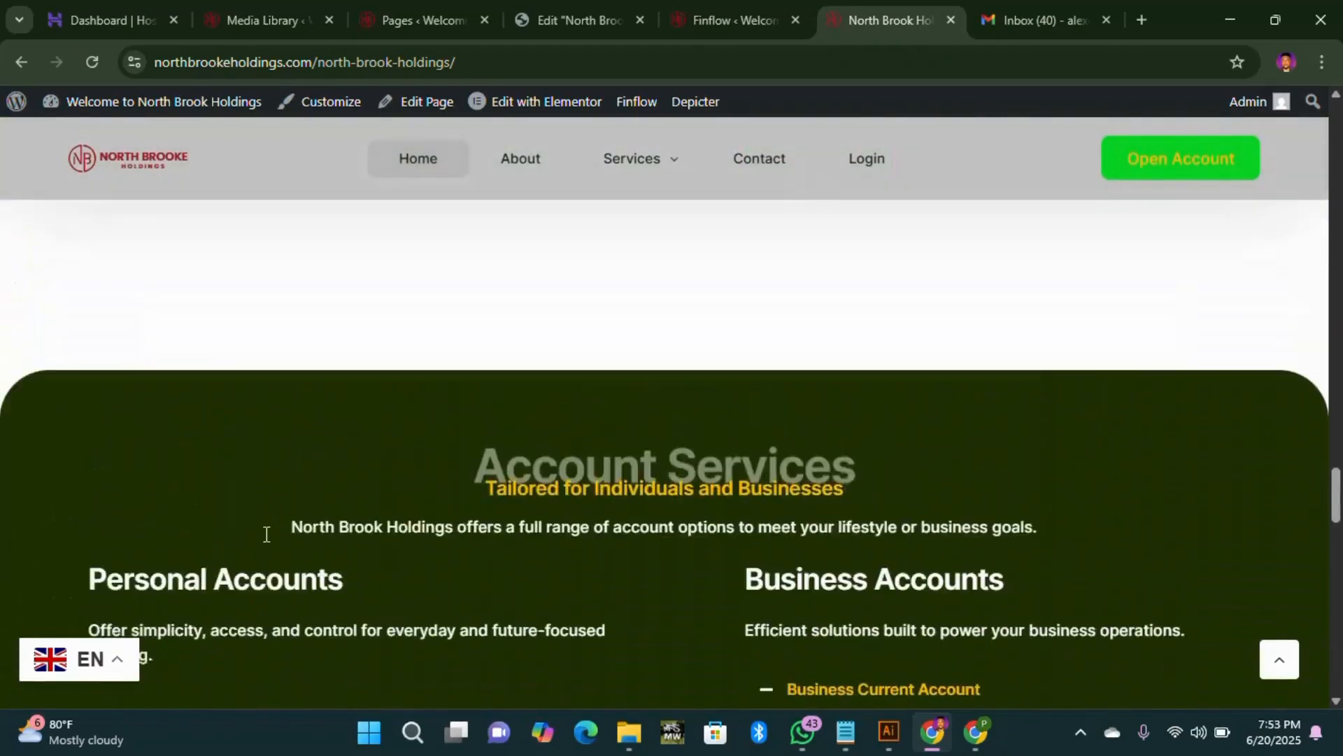
{"action": "scroll", "coordinate": [424, 491], "scroll_direction": "up", "scroll_amount": 20}
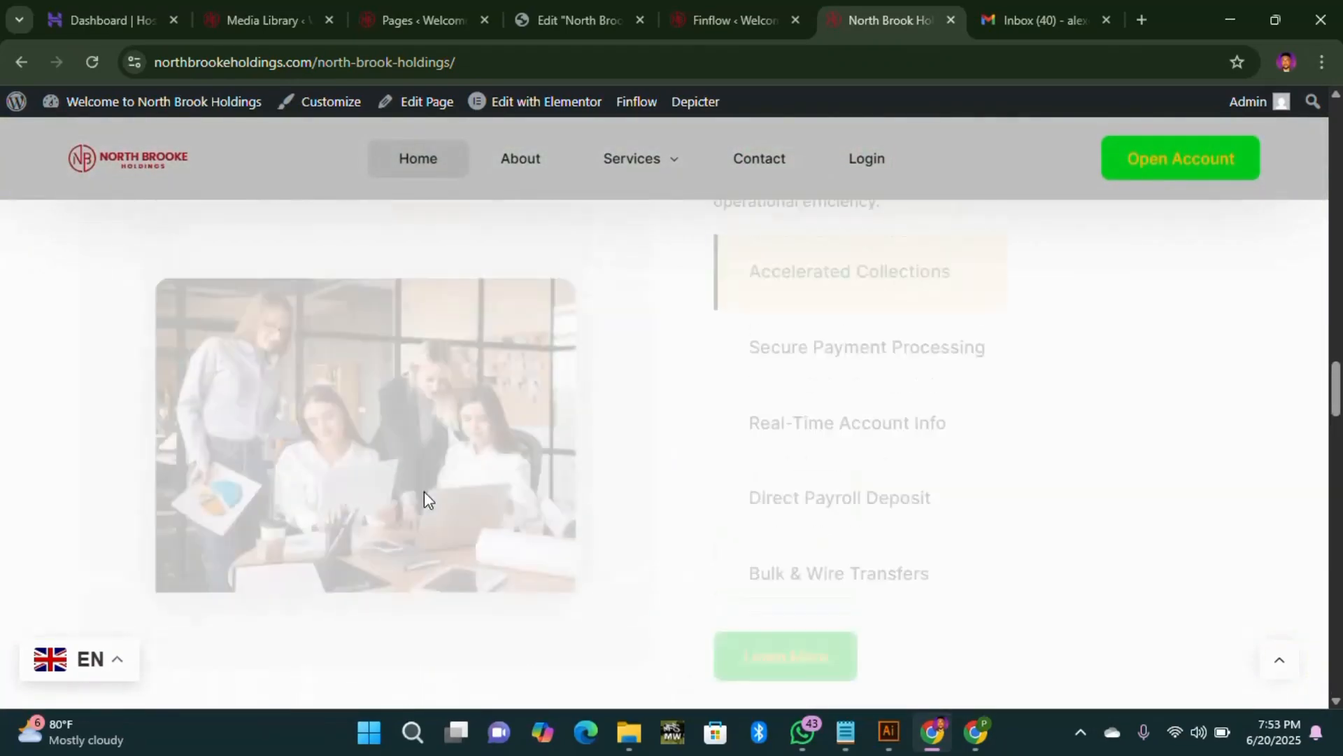
{"action": "scroll", "coordinate": [406, 507], "scroll_direction": "up", "scroll_amount": 8}
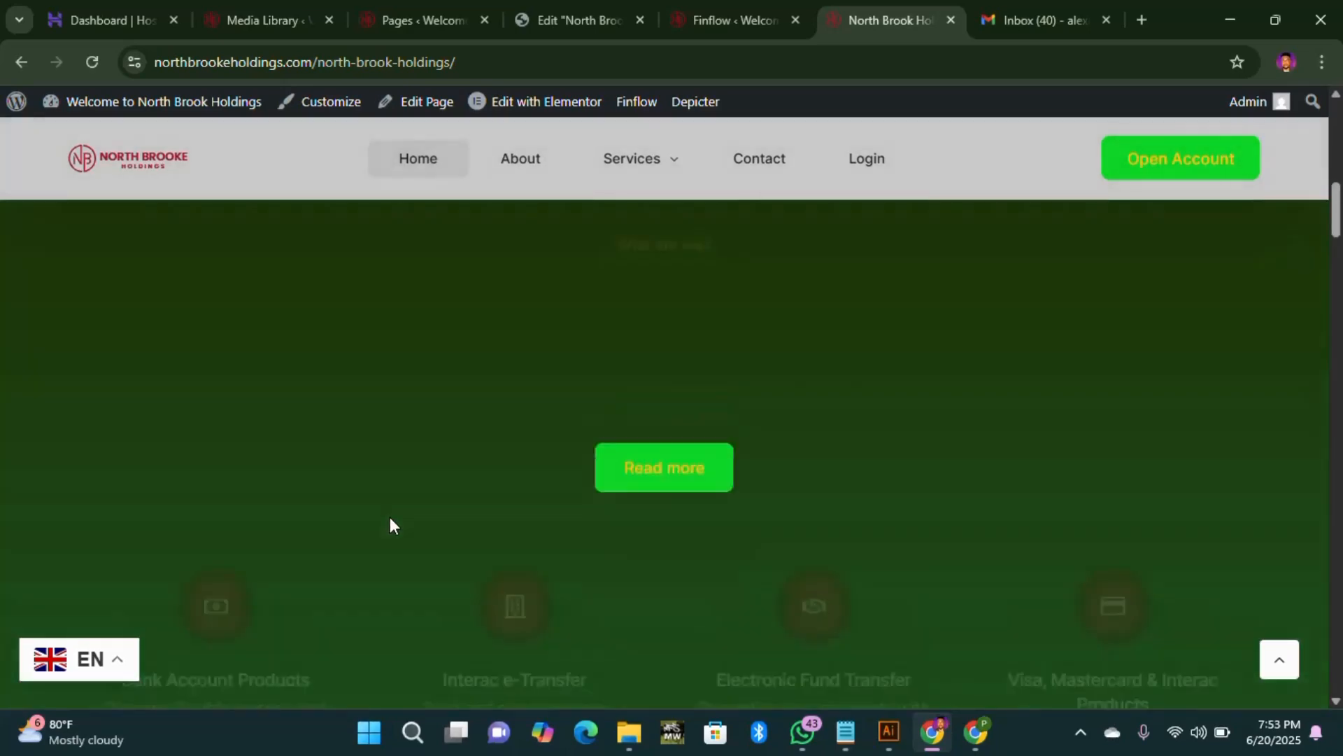
{"action": "scroll", "coordinate": [200, 633], "scroll_direction": "down", "scroll_amount": 5}
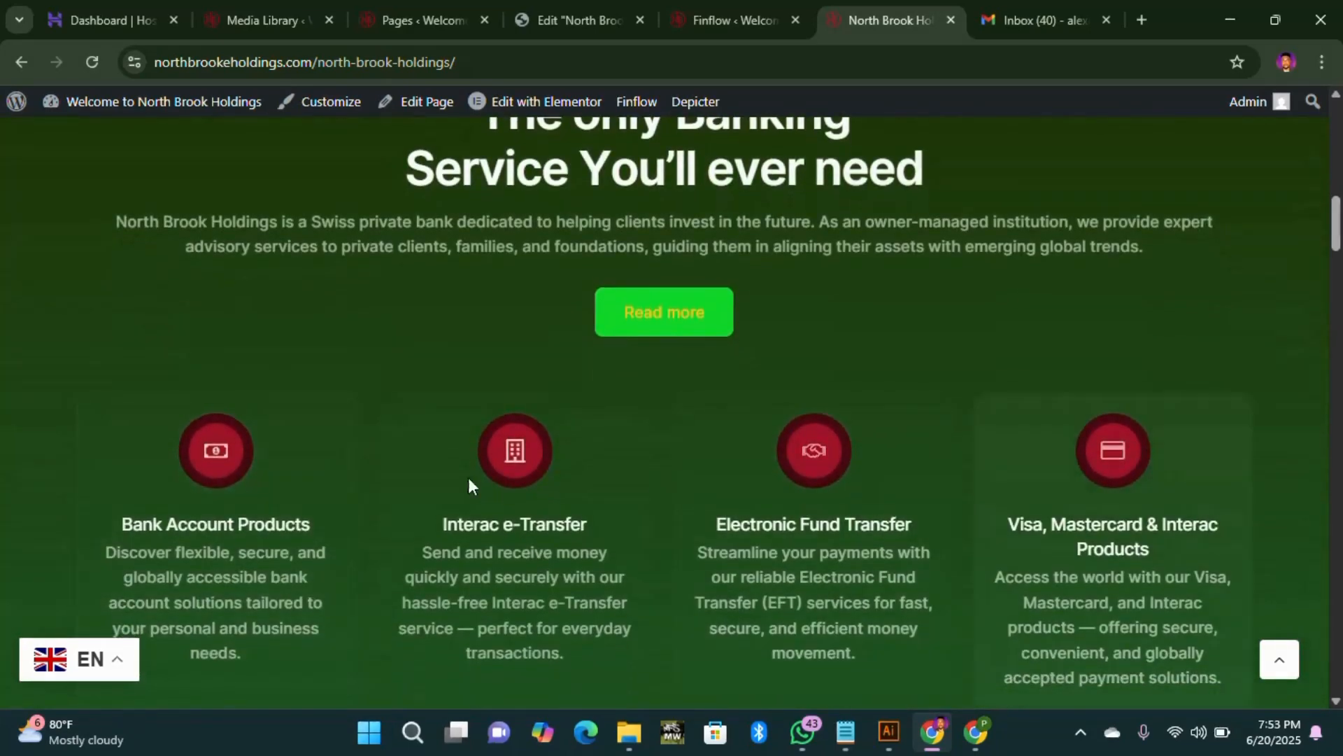
{"action": "scroll", "coordinate": [723, 495], "scroll_direction": "up", "scroll_amount": 10}
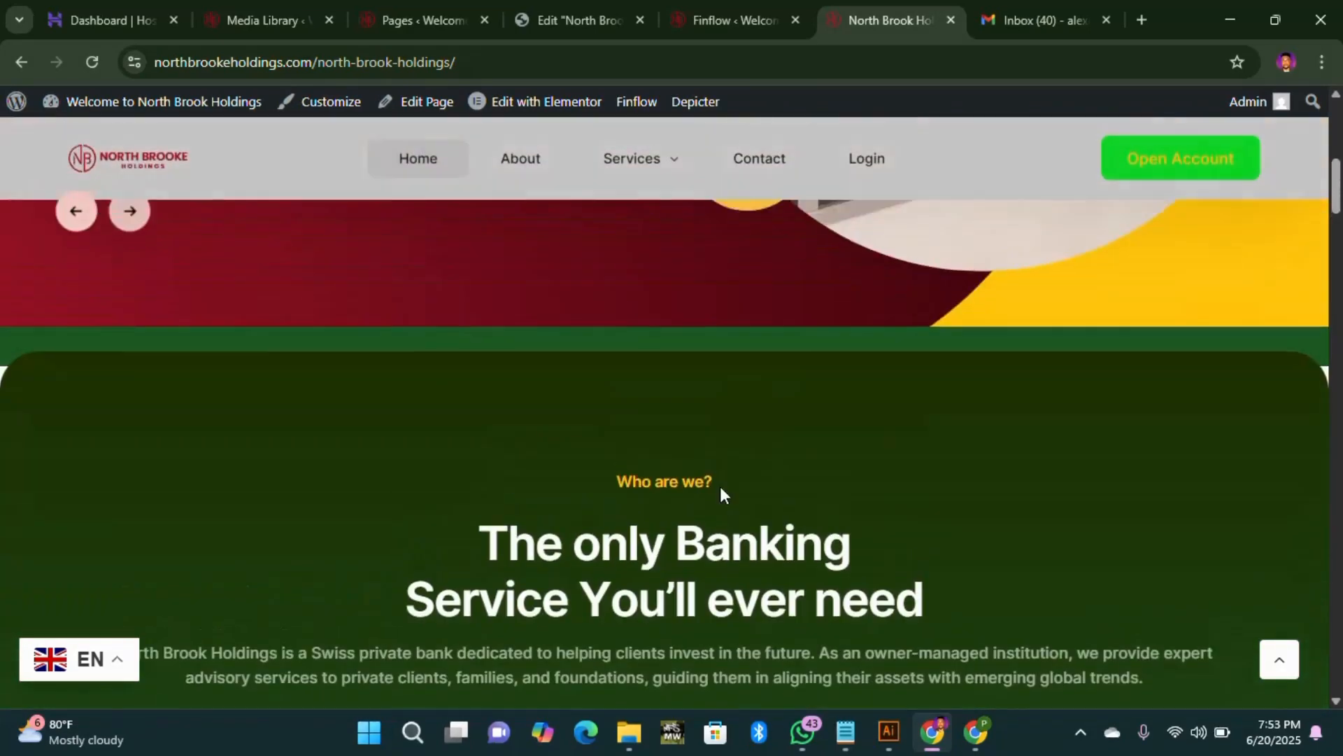
{"action": "scroll", "coordinate": [689, 350], "scroll_direction": "up", "scroll_amount": 2}
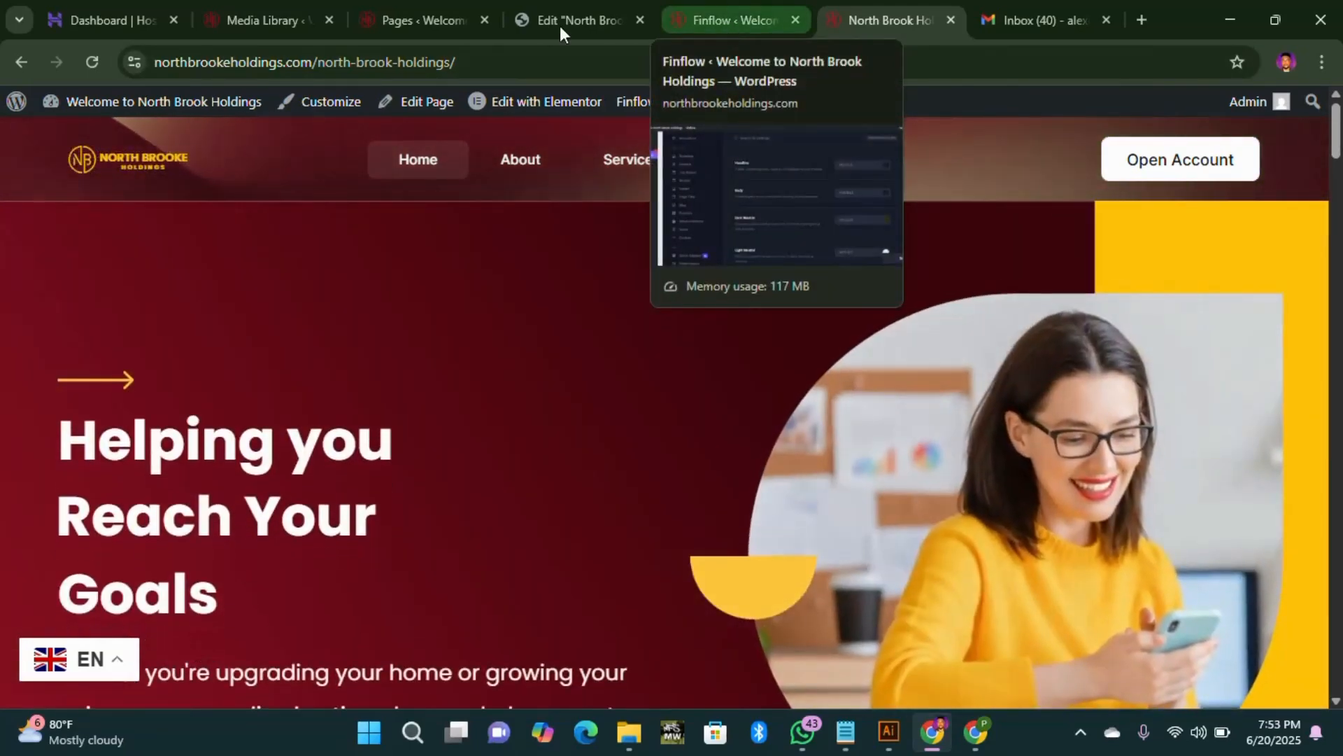
Step: Reload the homepage's Elementor editor until the maroon 'Built Around you' hero fully loads
{"action": "left_click", "coordinate": [559, 26]}
{"action": "scroll", "coordinate": [766, 426], "scroll_direction": "down", "scroll_amount": 15}
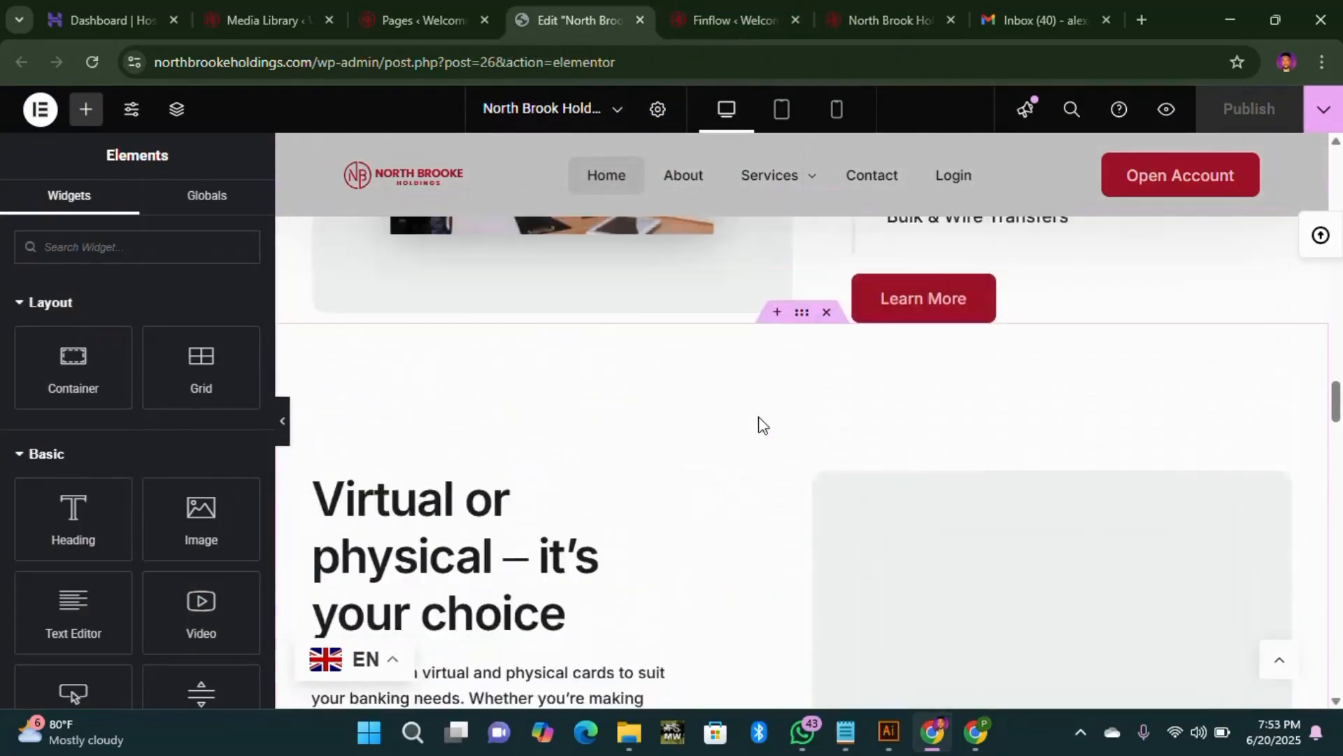
{"action": "scroll", "coordinate": [760, 418], "scroll_direction": "up", "scroll_amount": 15}
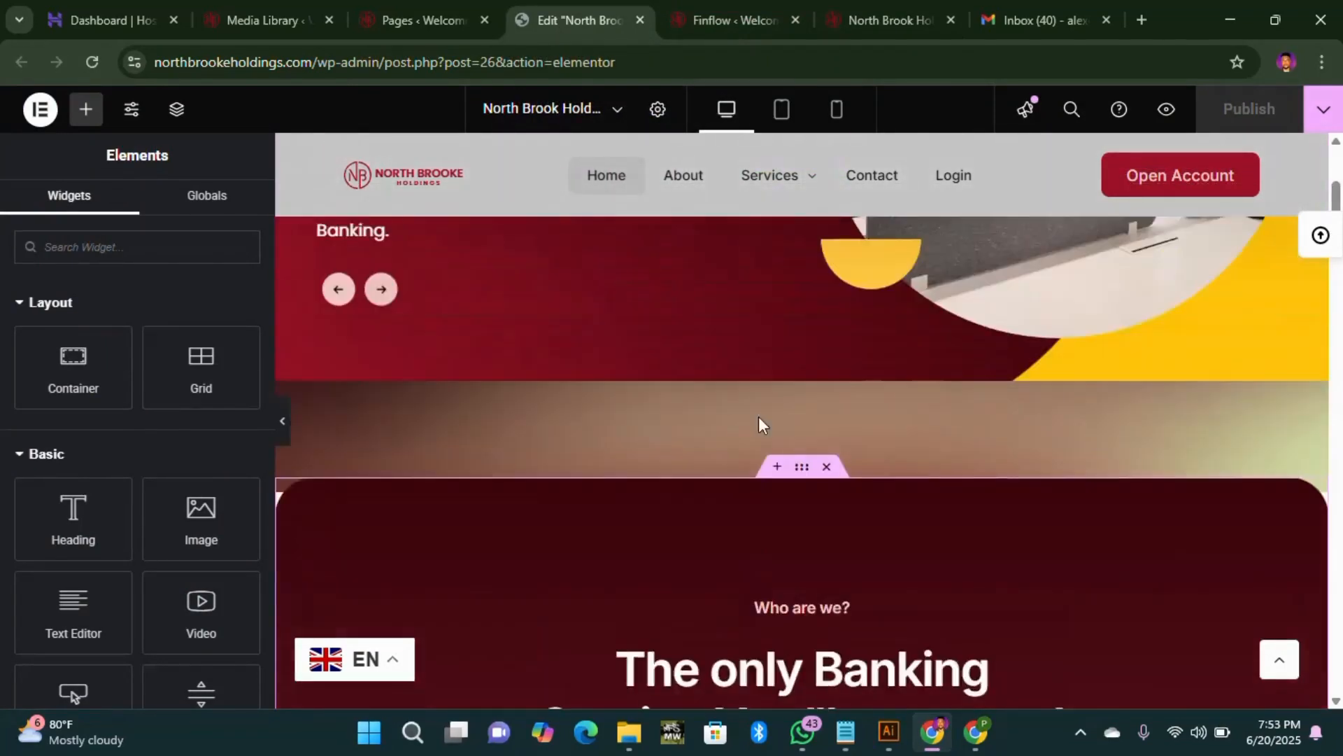
{"action": "scroll", "coordinate": [759, 418], "scroll_direction": "up", "scroll_amount": 5}
{"action": "left_click", "coordinate": [92, 62]}
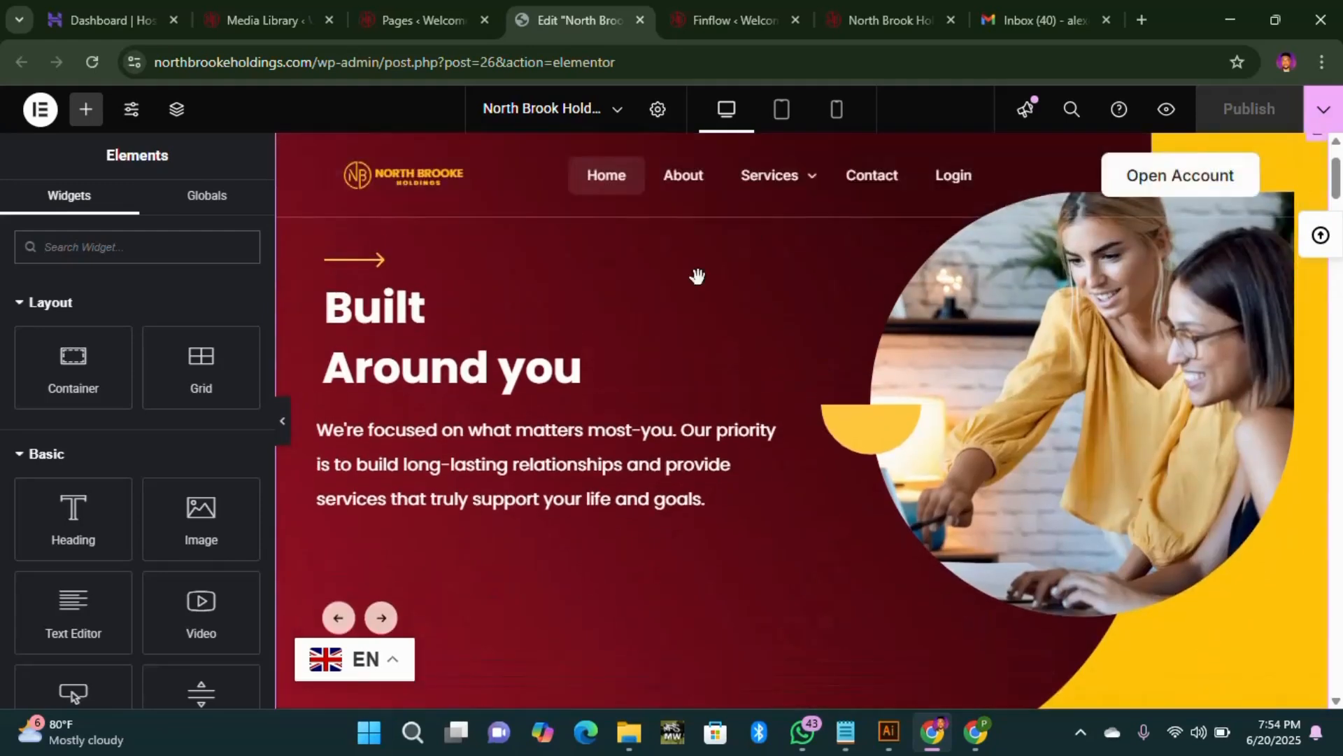
{"action": "scroll", "coordinate": [686, 280], "scroll_direction": "down", "scroll_amount": 4}
{"action": "scroll", "coordinate": [686, 279], "scroll_direction": "up", "scroll_amount": 4}
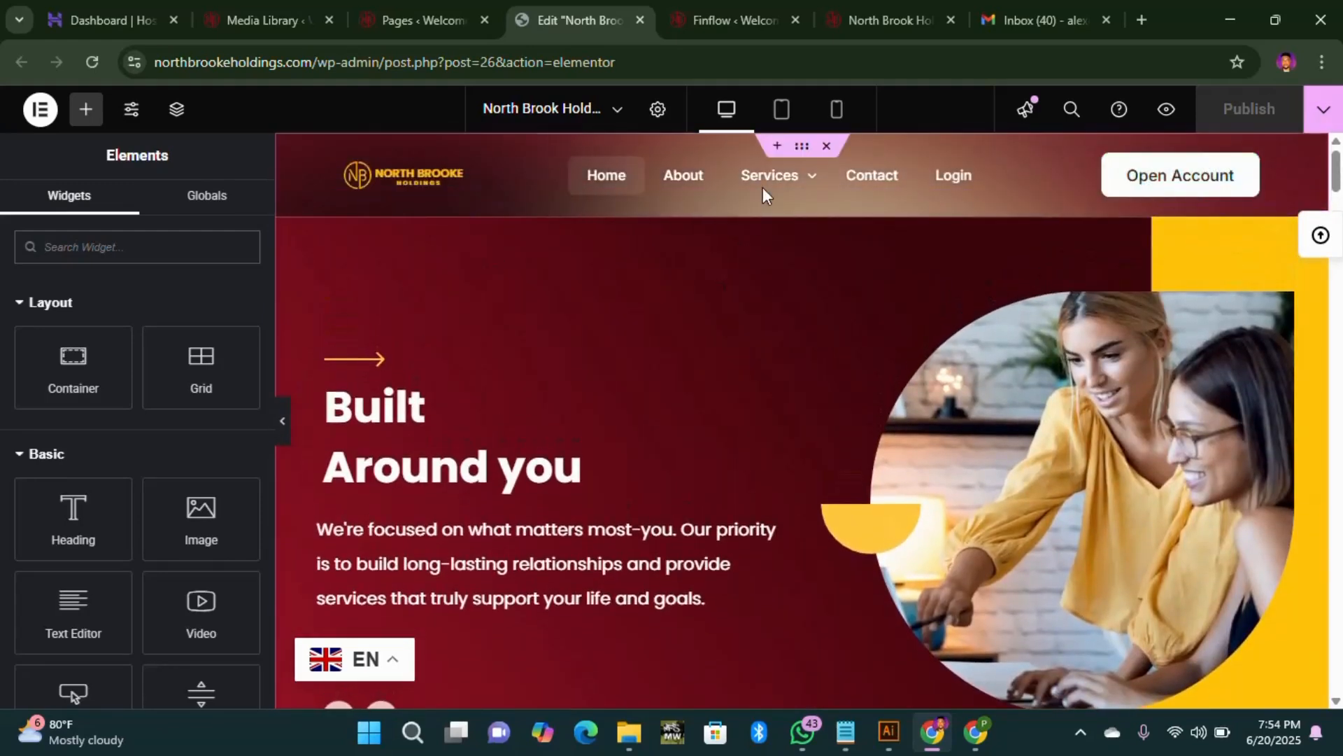
Step: Show the hero container's background style settings with the UiCore Fluid Gradient
{"action": "left_click", "coordinate": [801, 154]}
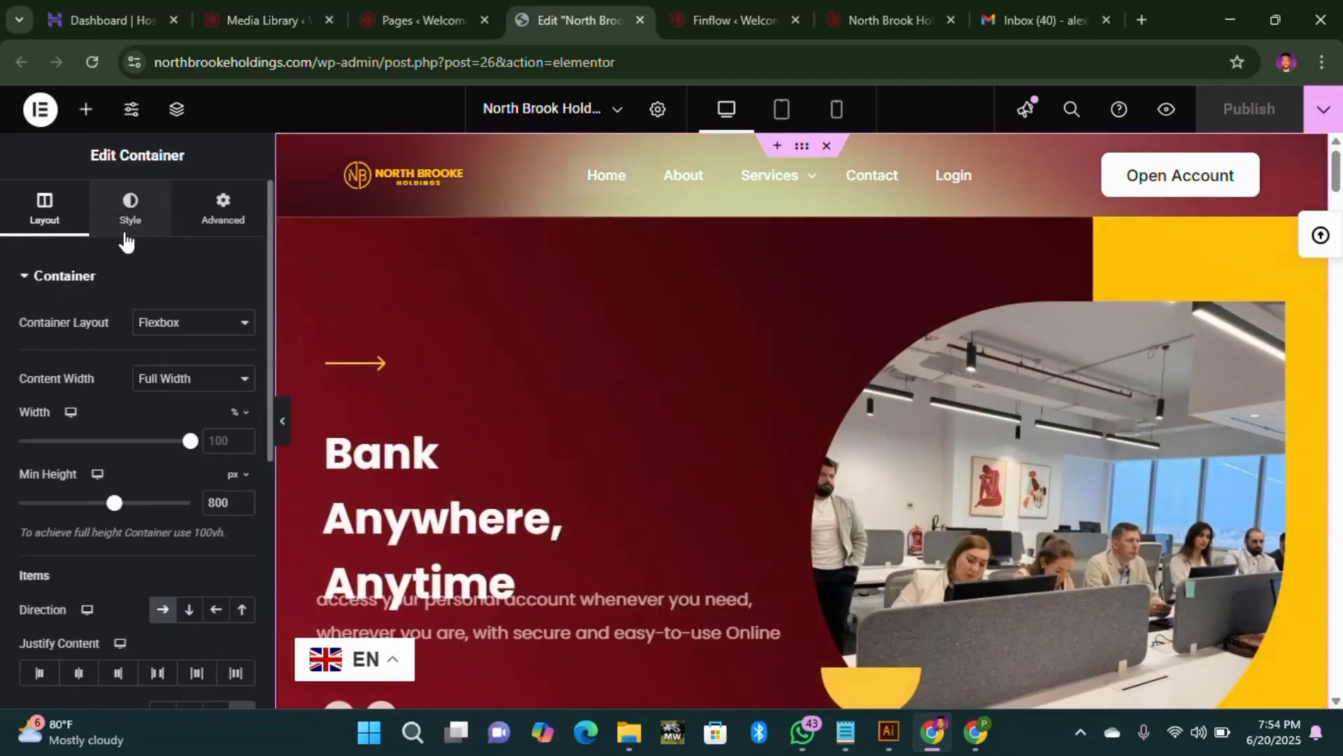
{"action": "left_click", "coordinate": [126, 231]}
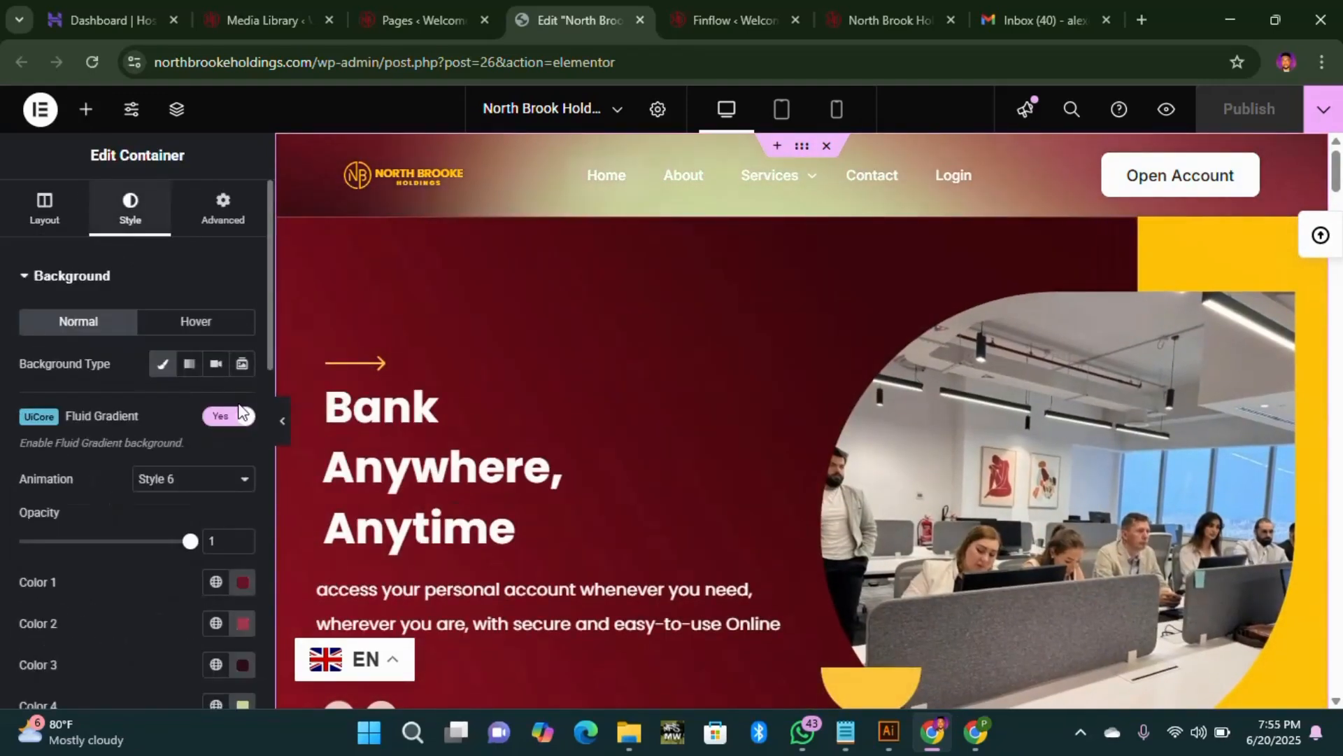
{"action": "scroll", "coordinate": [183, 503], "scroll_direction": "down", "scroll_amount": 3}
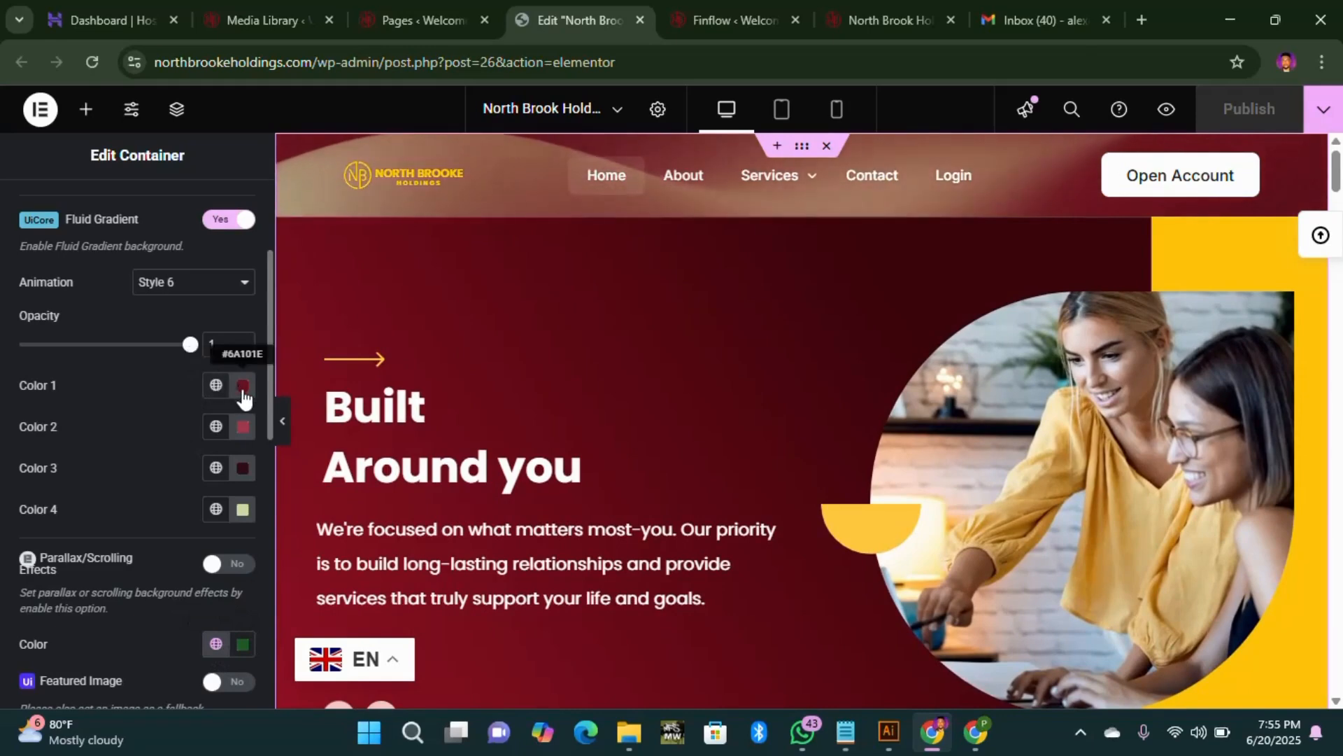
Step: Inspect Color 1's global colour list and exact picker value, leaving it unchanged
{"action": "left_click", "coordinate": [218, 387]}
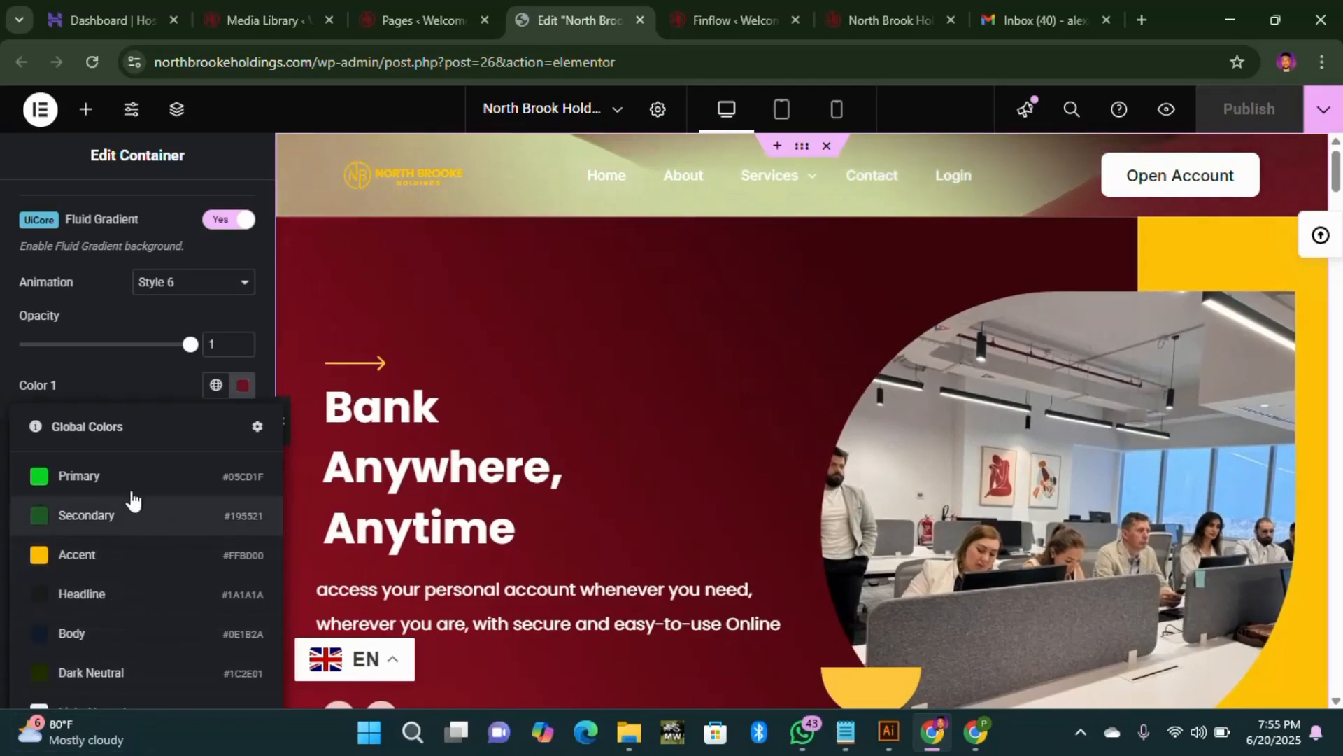
{"action": "left_click", "coordinate": [243, 386]}
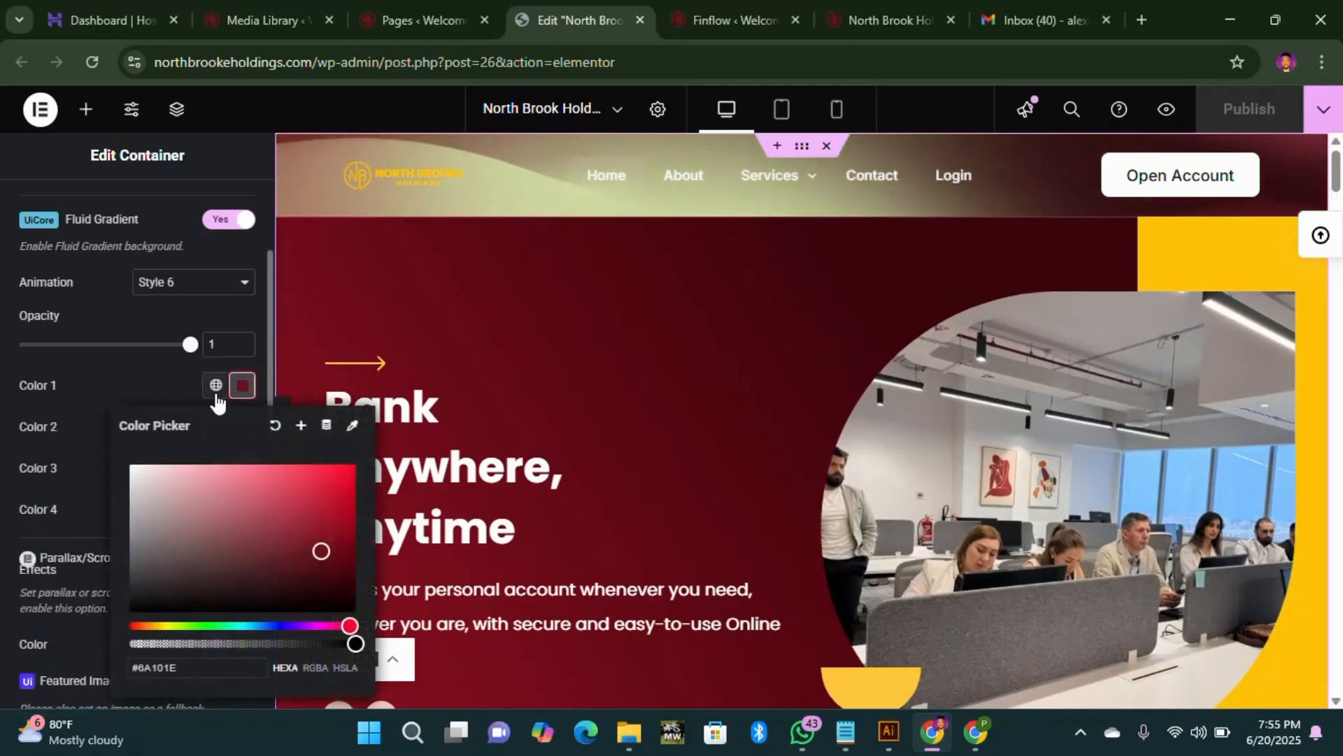
{"action": "left_click", "coordinate": [215, 387]}
{"action": "left_click", "coordinate": [165, 384]}
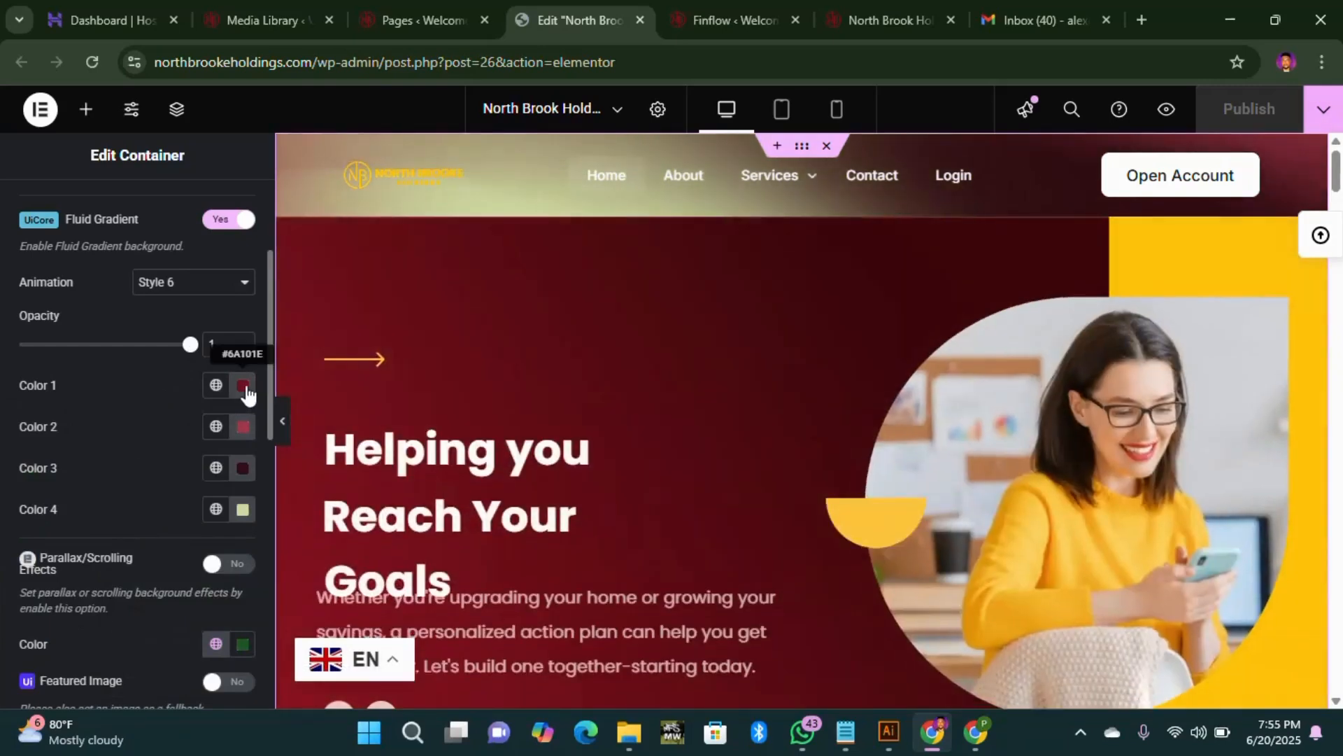
{"action": "left_click", "coordinate": [243, 385]}
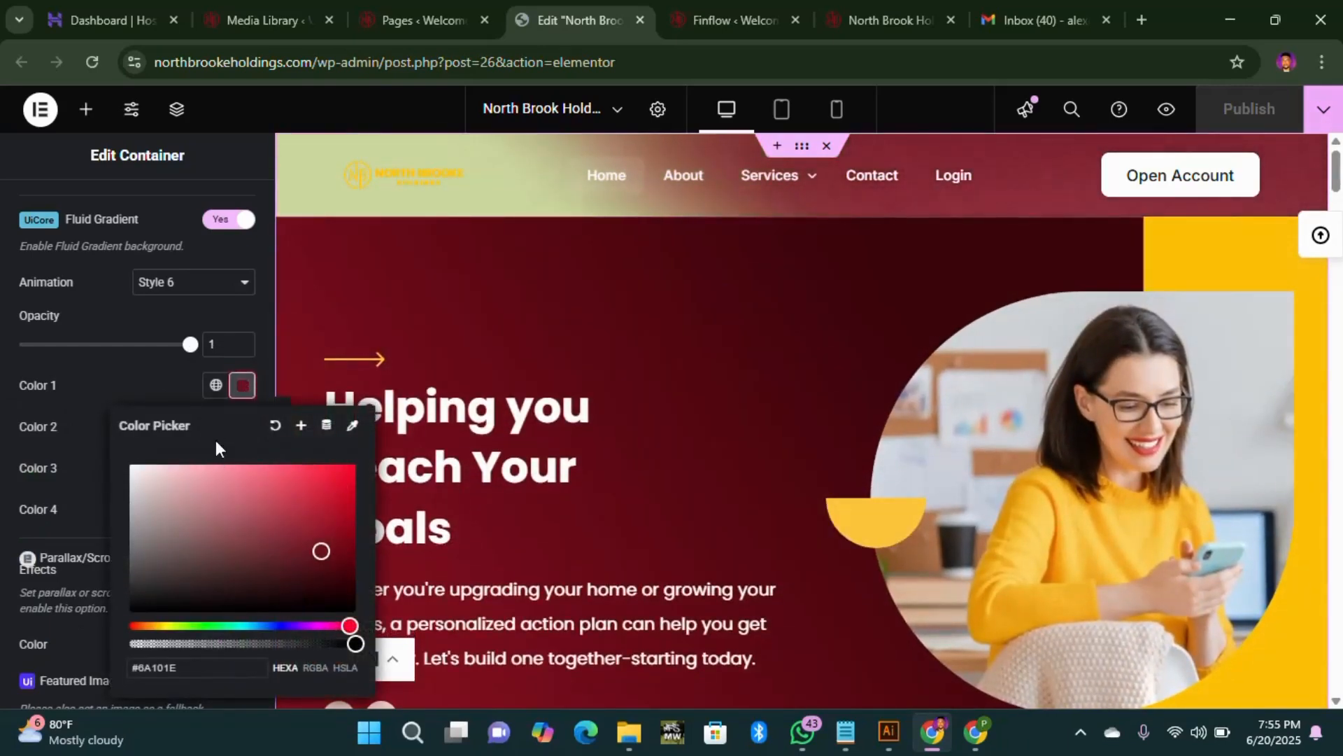
{"action": "left_click", "coordinate": [156, 388]}
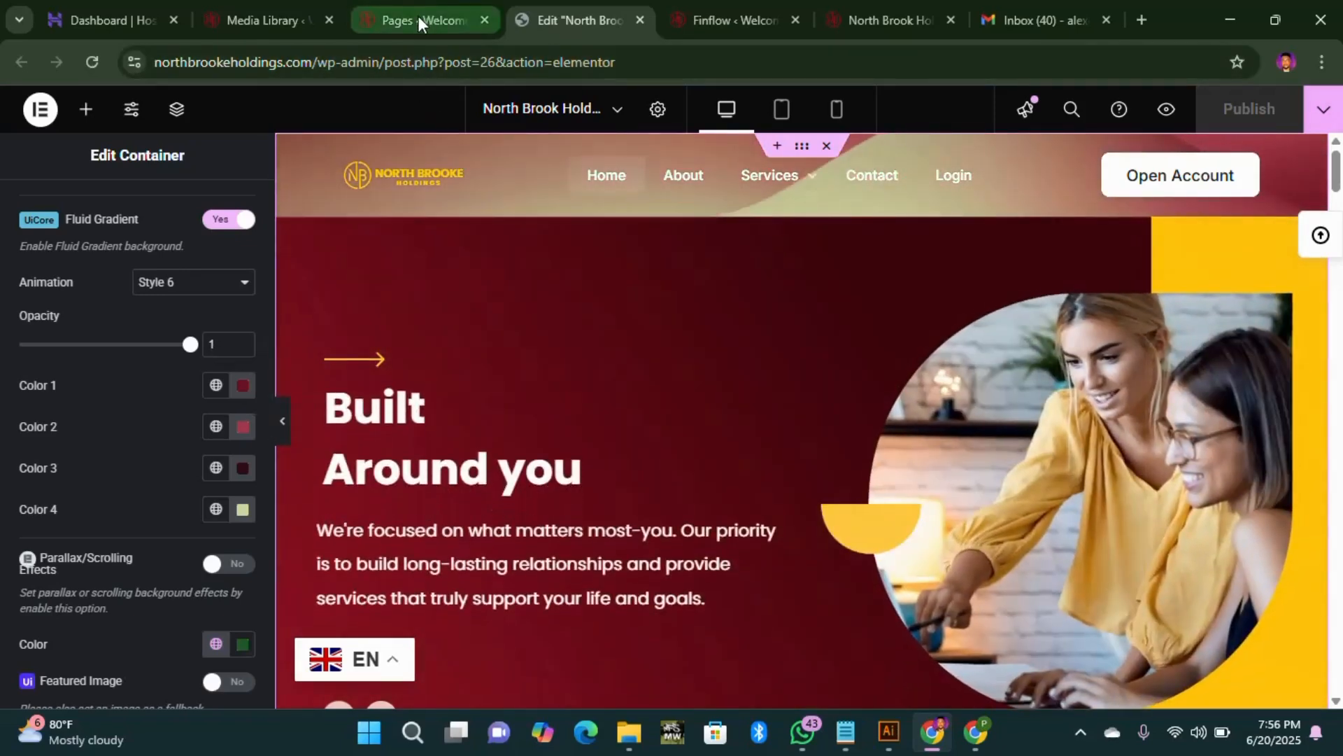
Step: Open About us in Elementor in a new tab, then return to the North Brook Holdings editor
{"action": "left_click", "coordinate": [418, 16]}
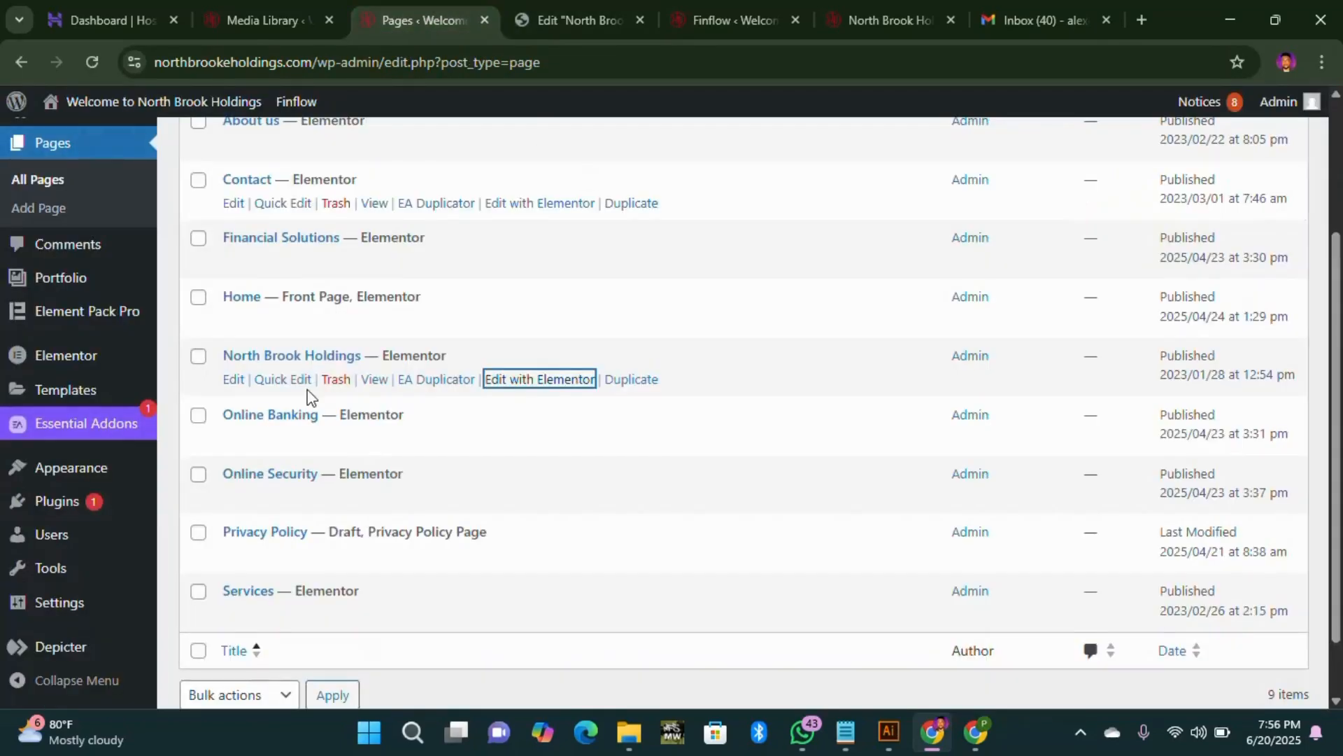
{"action": "scroll", "coordinate": [331, 377], "scroll_direction": "up", "scroll_amount": 4}
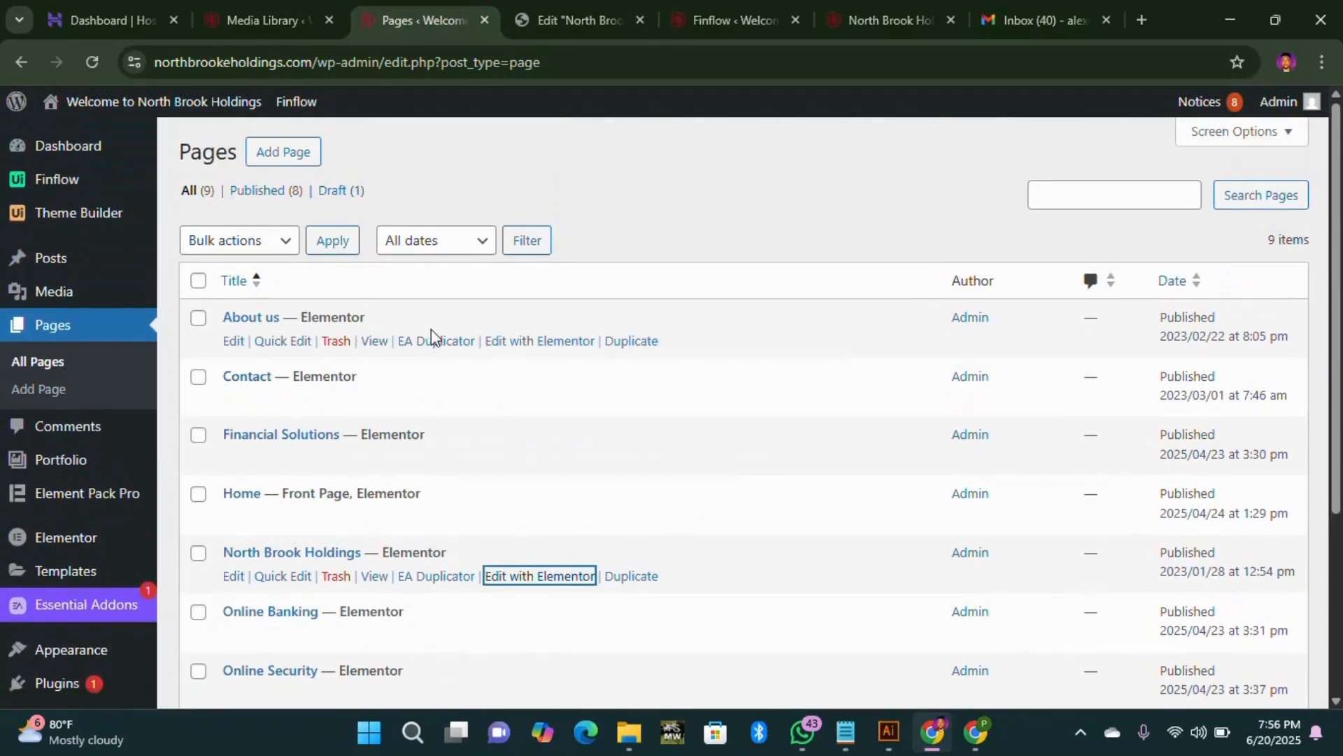
{"action": "right_click", "coordinate": [556, 346]}
{"action": "left_click", "coordinate": [631, 372]}
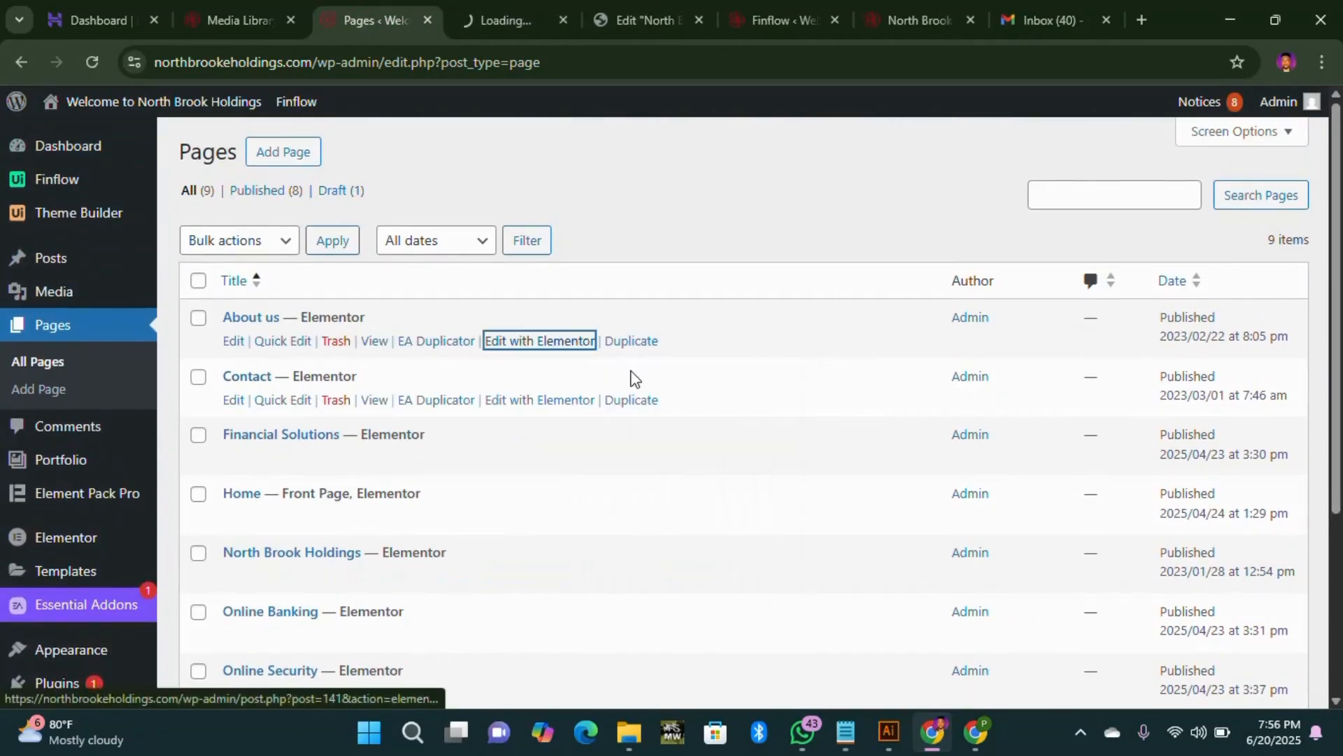
{"action": "key", "text": "ctrl+Tab"}
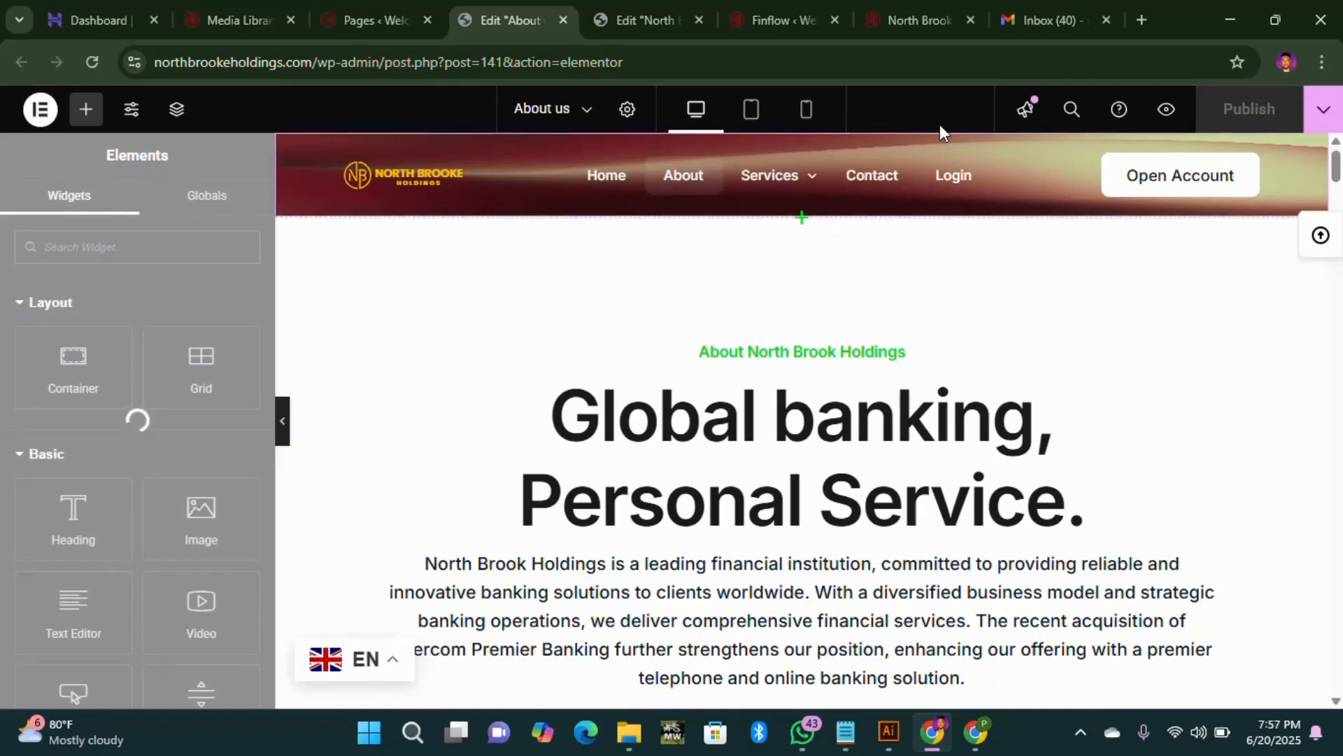
{"action": "left_click", "coordinate": [636, 19]}
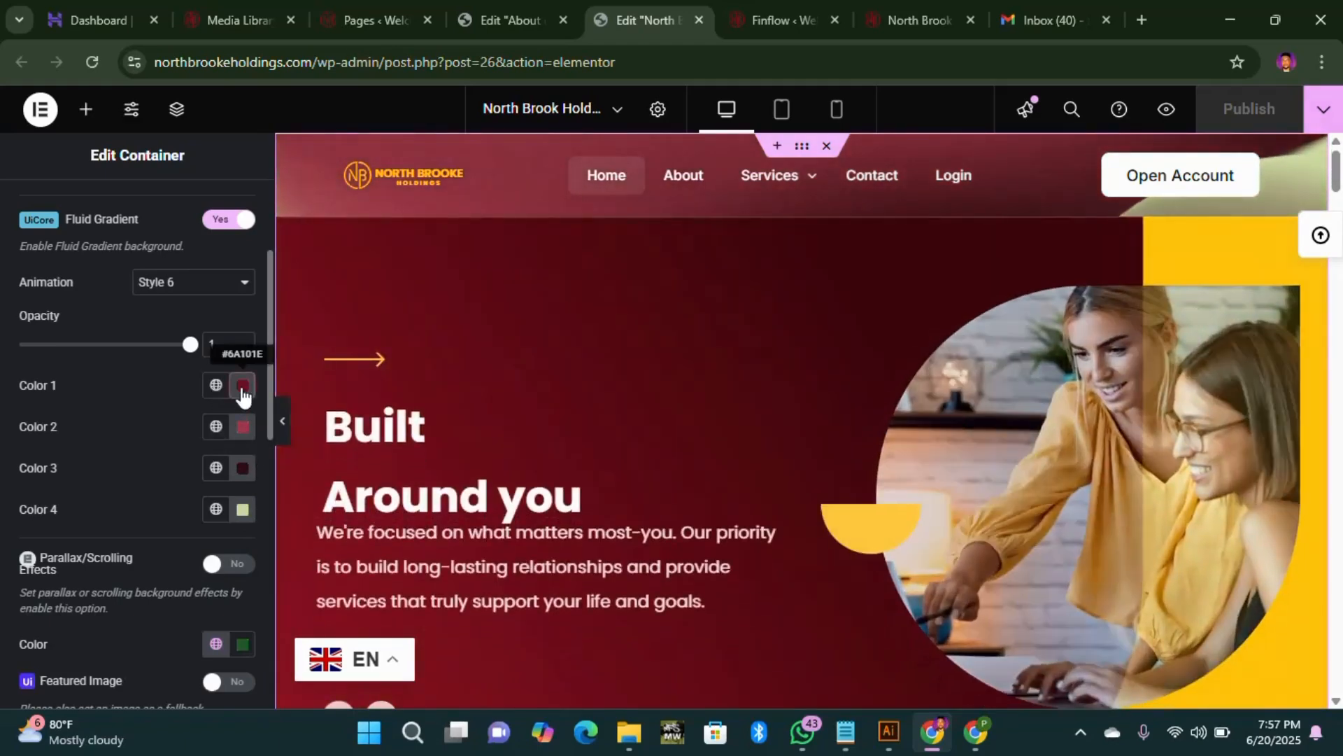
Step: Check Color 1 (#6A101E), then hide the Depicter Slider inside the hero container
{"action": "left_click", "coordinate": [242, 387]}
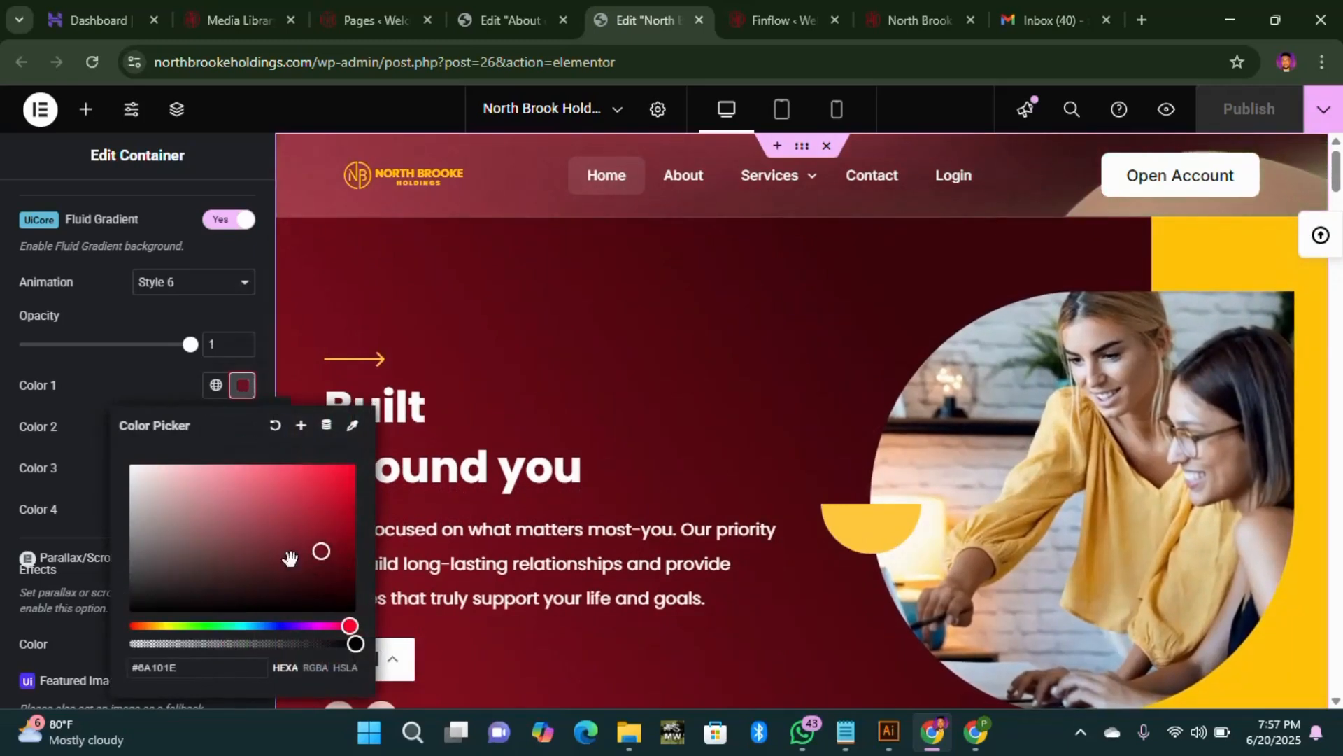
{"action": "left_click", "coordinate": [242, 431]}
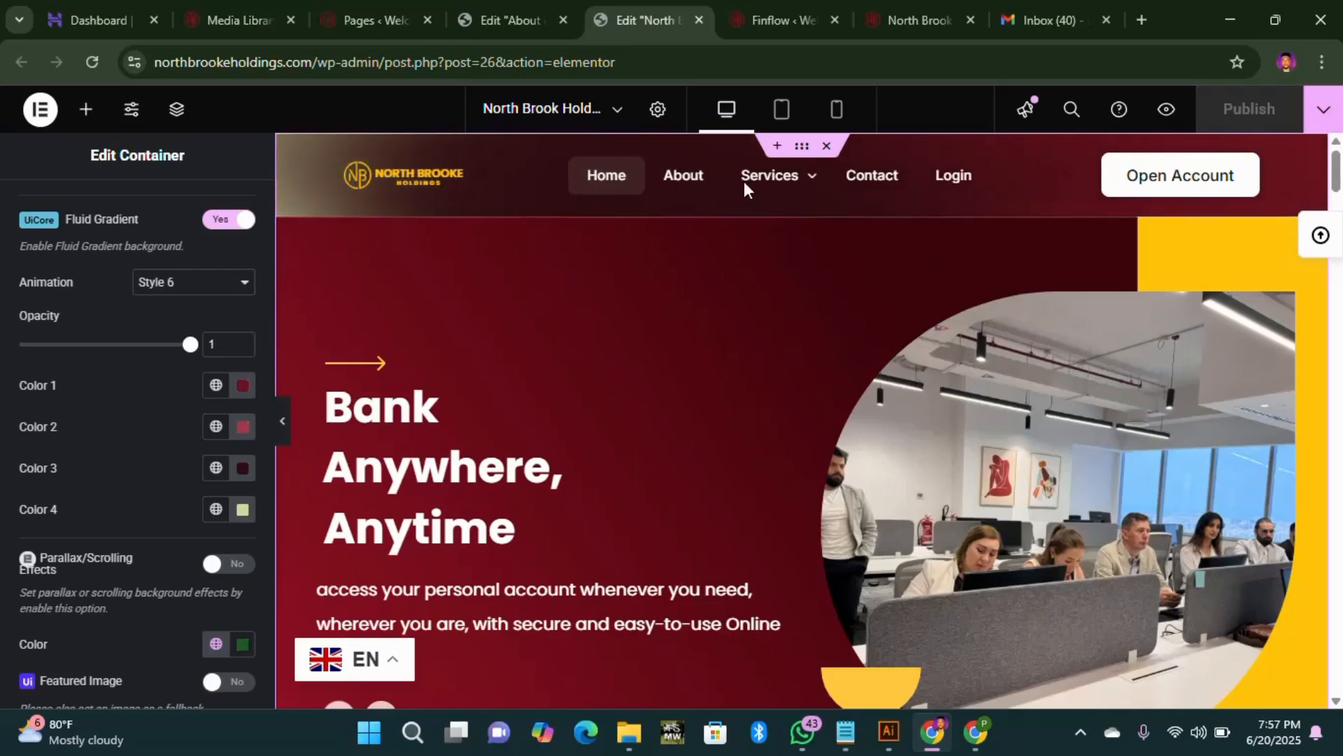
{"action": "left_click", "coordinate": [180, 123]}
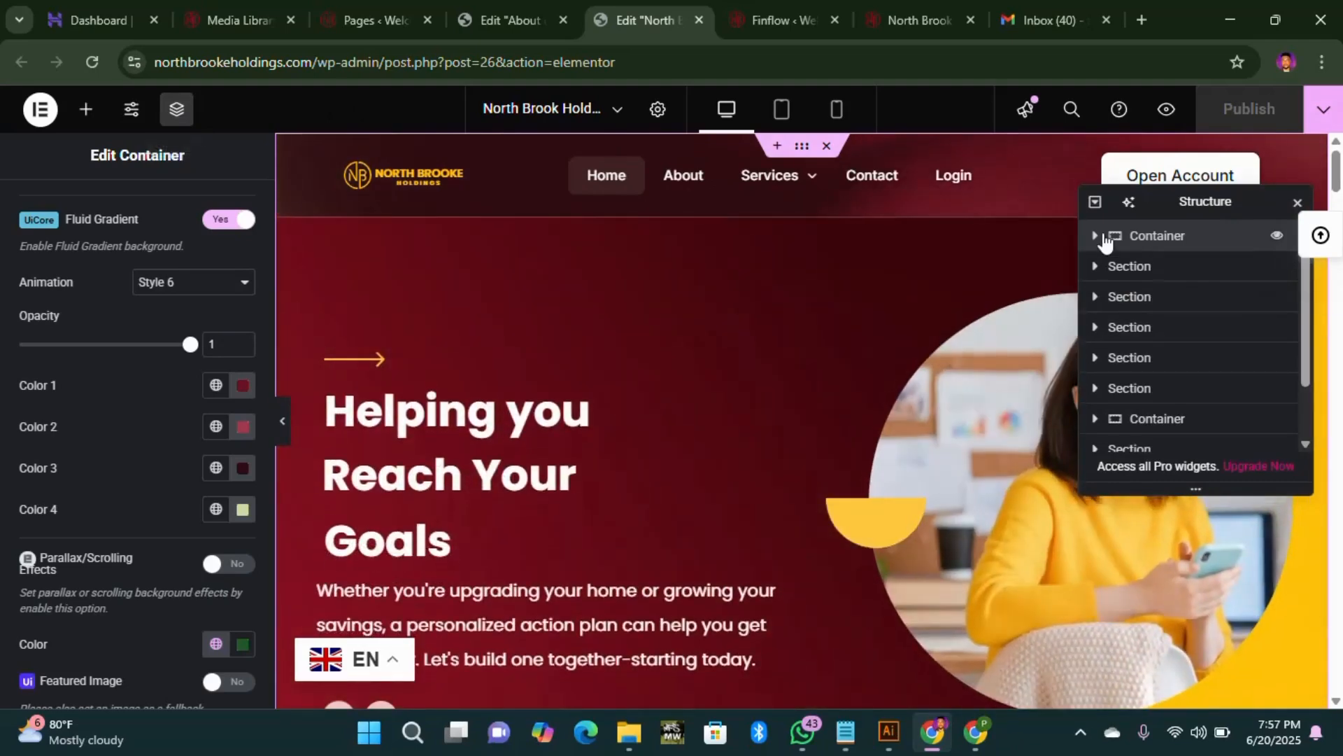
{"action": "left_click", "coordinate": [1096, 237]}
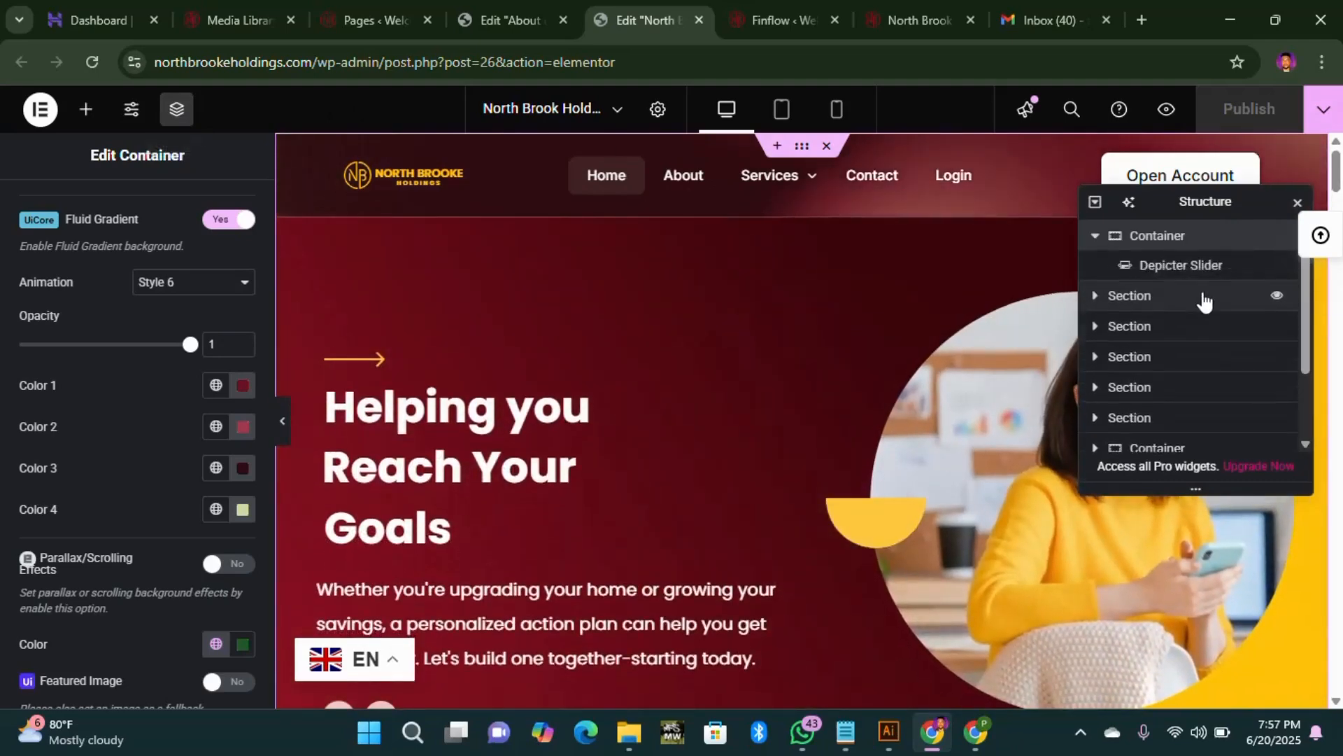
{"action": "left_click", "coordinate": [1278, 274]}
{"action": "left_click", "coordinate": [1278, 269]}
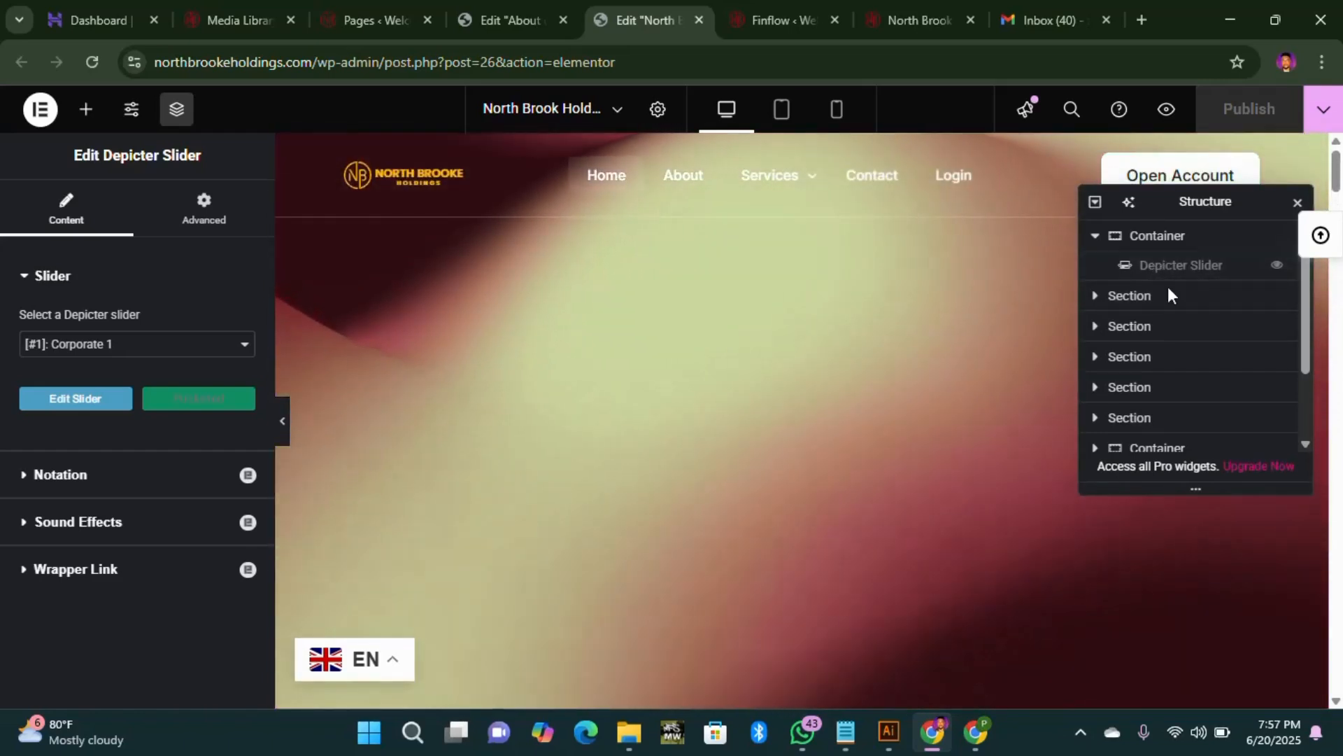
Step: Scroll the preview to watch the hero's animated maroon-to-pale-green gradient
{"action": "scroll", "coordinate": [693, 392], "scroll_direction": "down", "scroll_amount": 2}
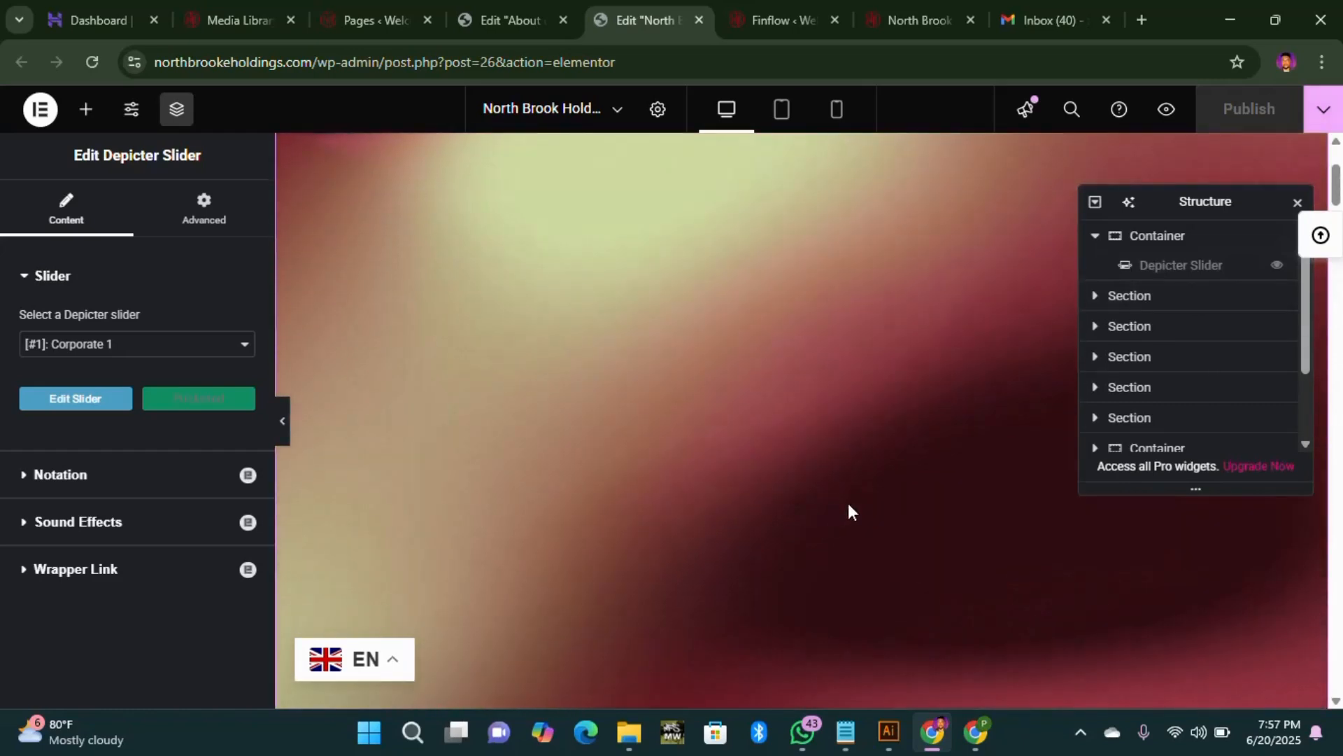
{"action": "scroll", "coordinate": [862, 509], "scroll_direction": "up", "scroll_amount": 2}
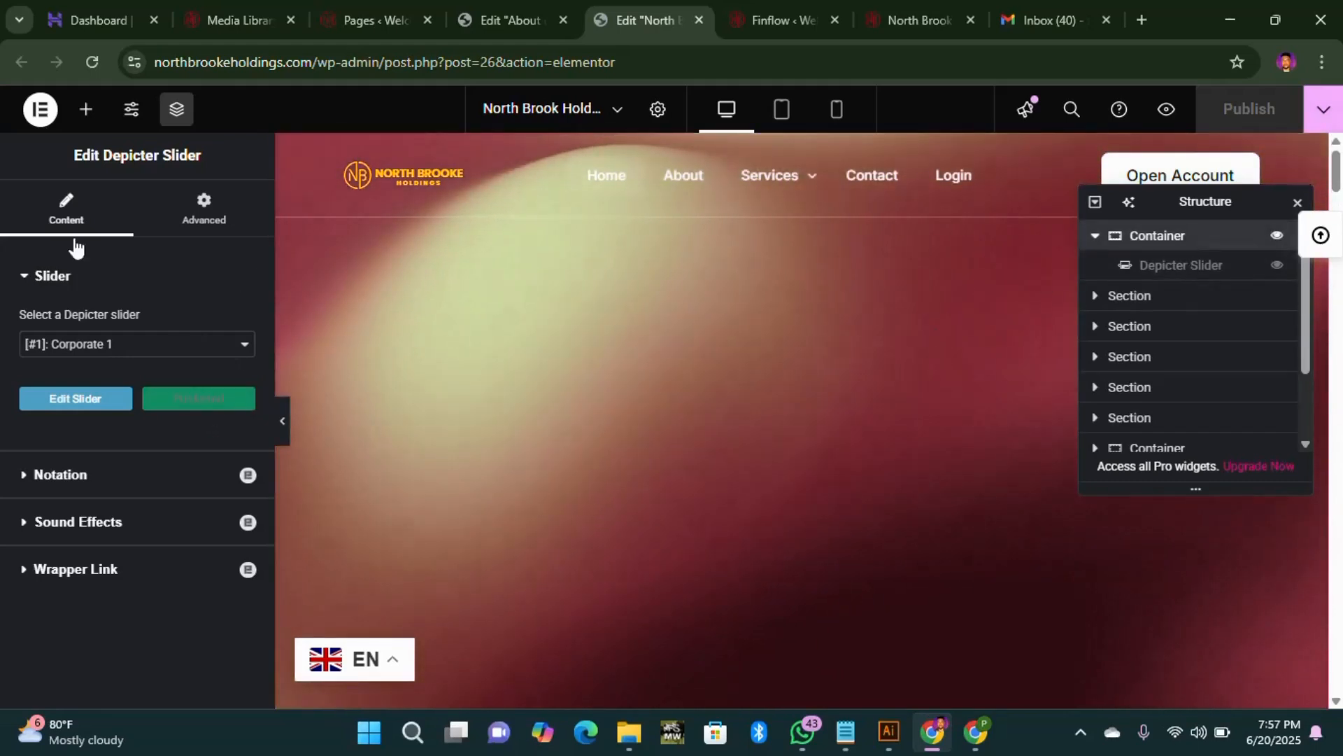
{"action": "scroll", "coordinate": [241, 549], "scroll_direction": "down", "scroll_amount": 2}
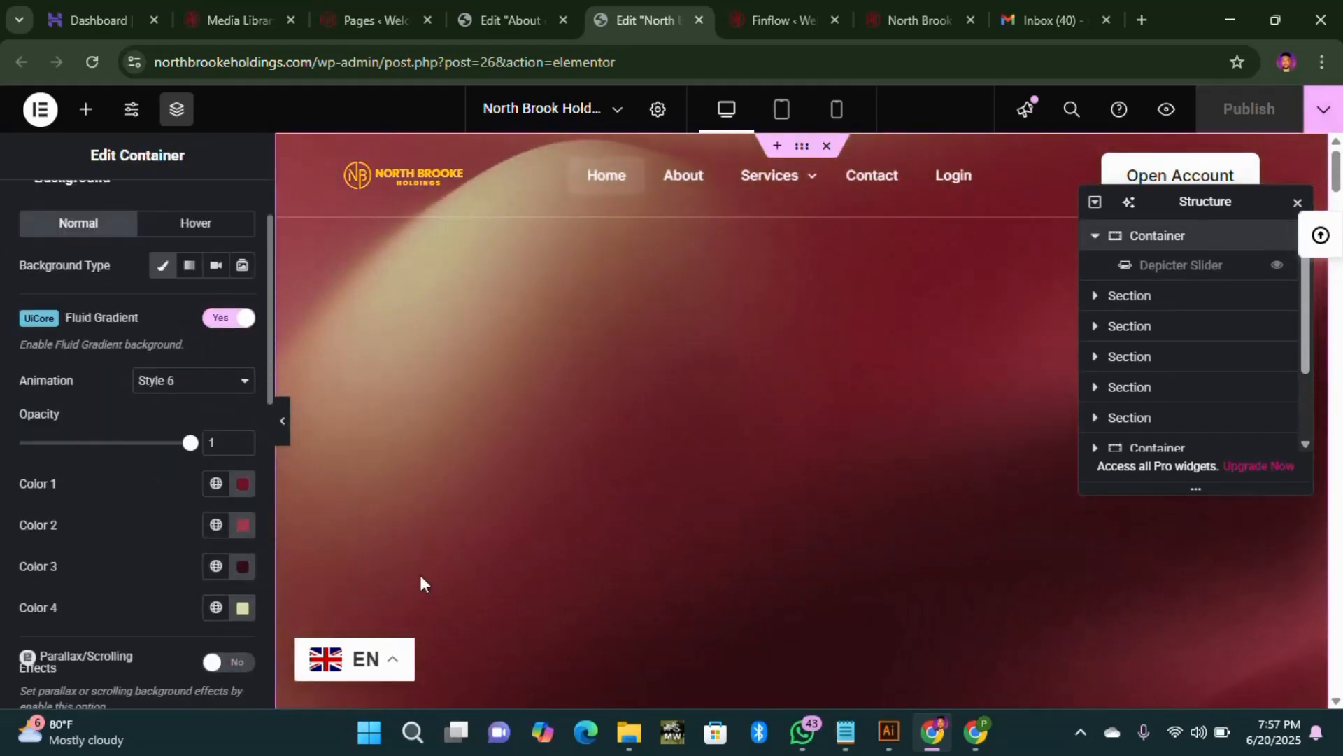
{"action": "scroll", "coordinate": [787, 492], "scroll_direction": "down", "scroll_amount": 1}
{"action": "scroll", "coordinate": [821, 439], "scroll_direction": "up", "scroll_amount": 1}
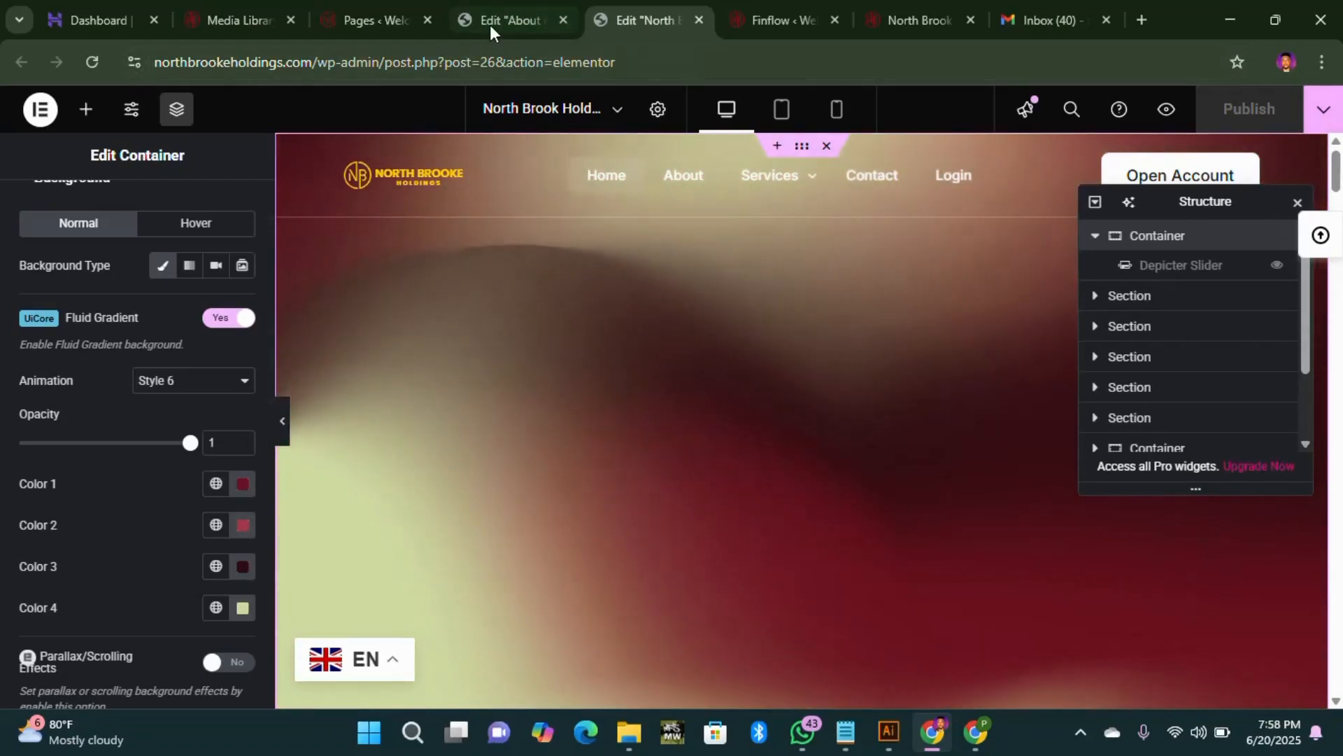
Step: On the About us page, view the header container's fluid gradient background settings and copy the container
{"action": "left_click", "coordinate": [489, 24]}
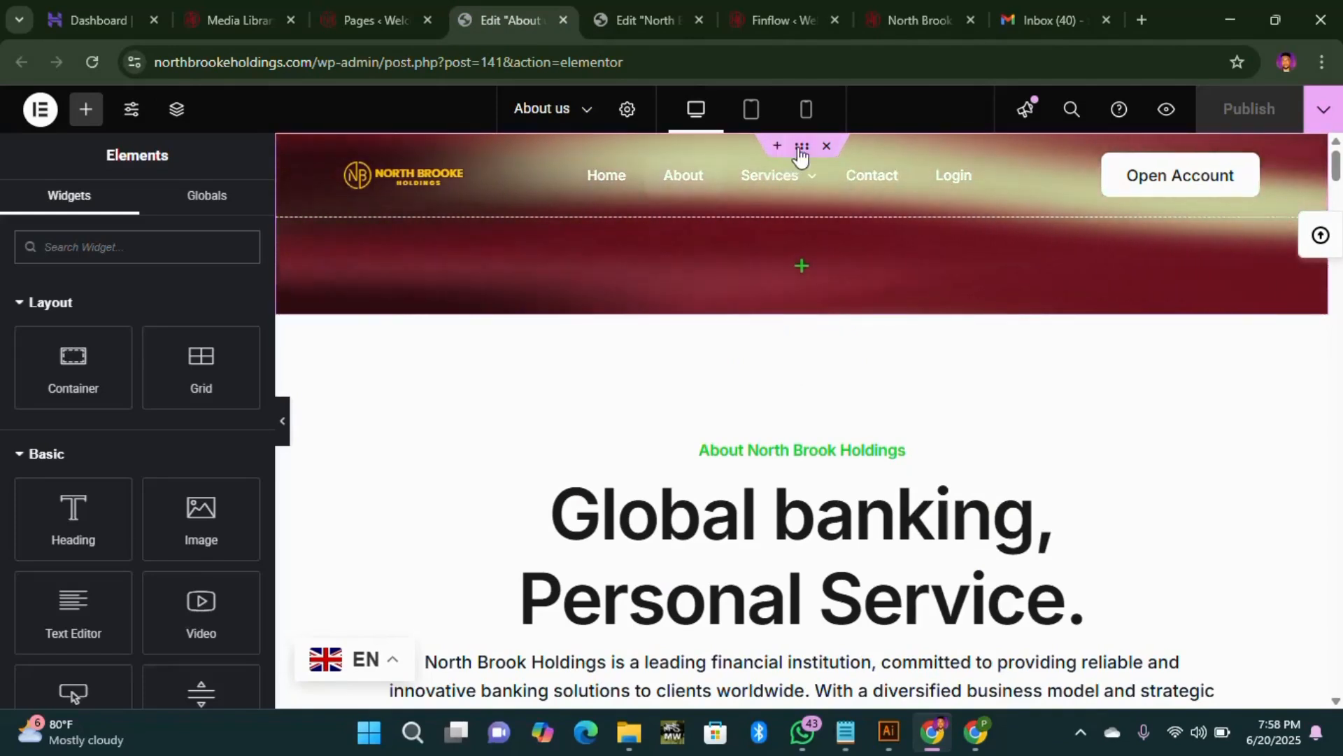
{"action": "left_click", "coordinate": [690, 245]}
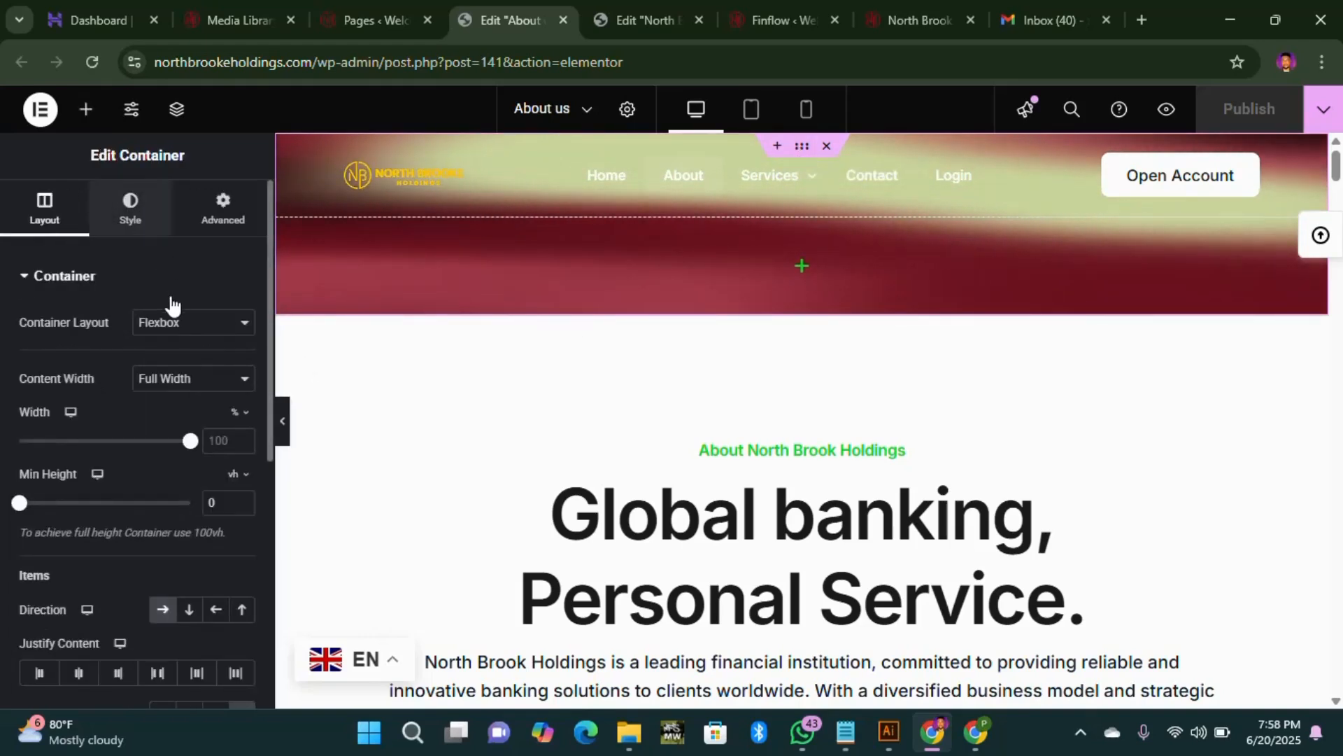
{"action": "left_click", "coordinate": [130, 208]}
{"action": "scroll", "coordinate": [238, 307], "scroll_direction": "down", "scroll_amount": 4}
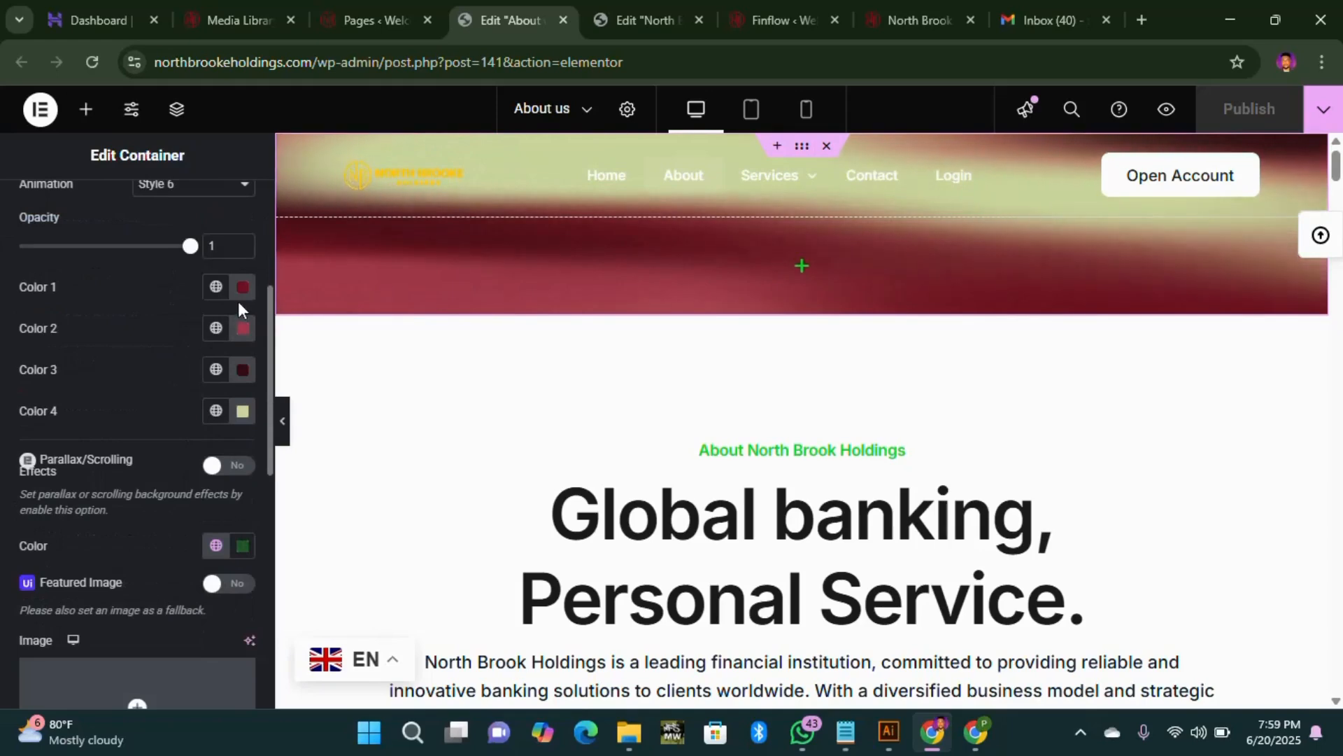
{"action": "left_click", "coordinate": [640, 23]}
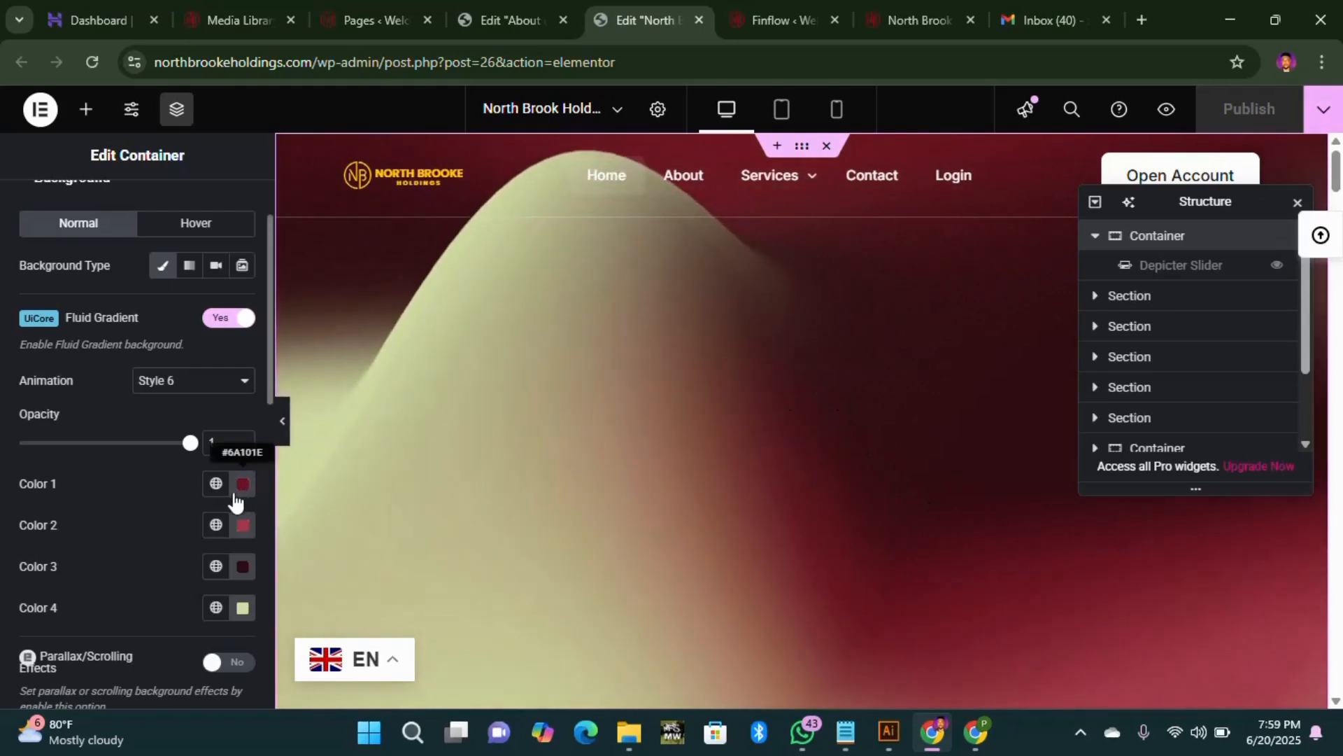
{"action": "left_click", "coordinate": [509, 21]}
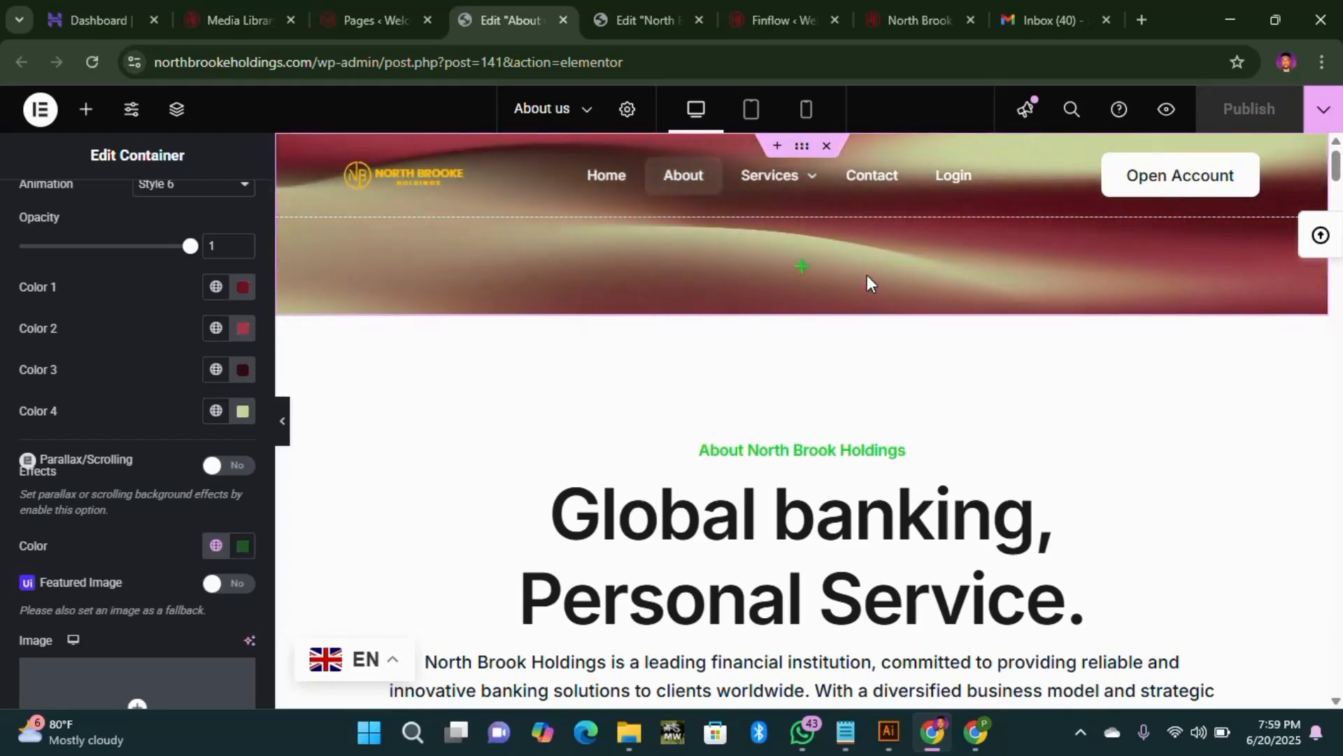
{"action": "right_click", "coordinate": [803, 149]}
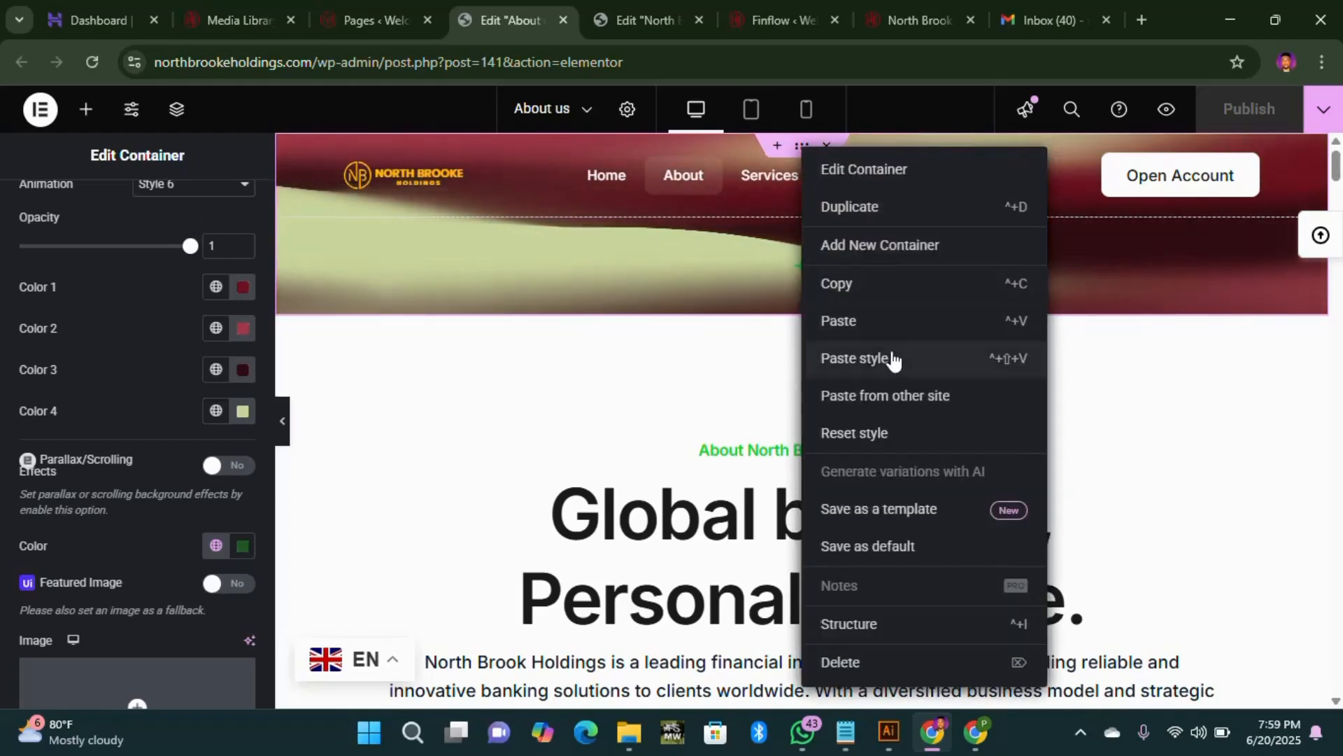
{"action": "left_click", "coordinate": [867, 287]}
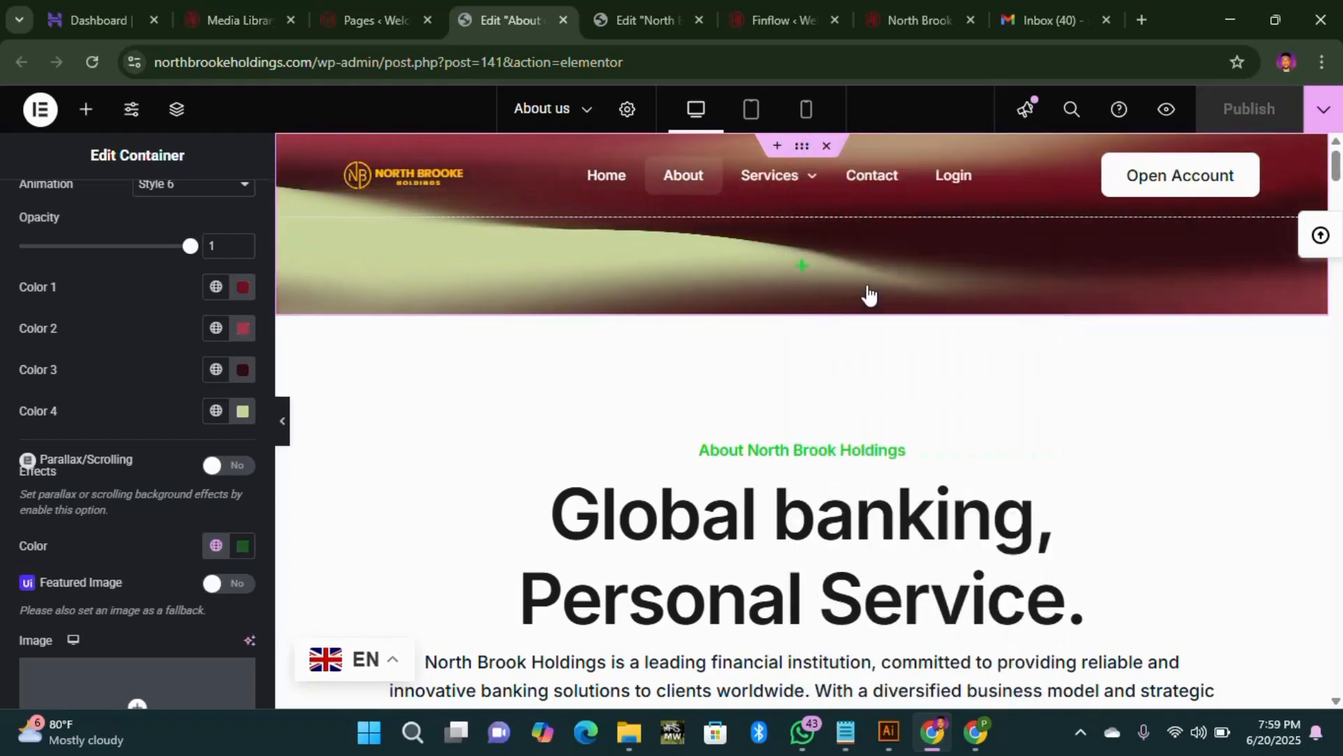
Step: Open the Financial Solutions page editor in a new tab and select its header container
{"action": "left_click", "coordinate": [362, 22]}
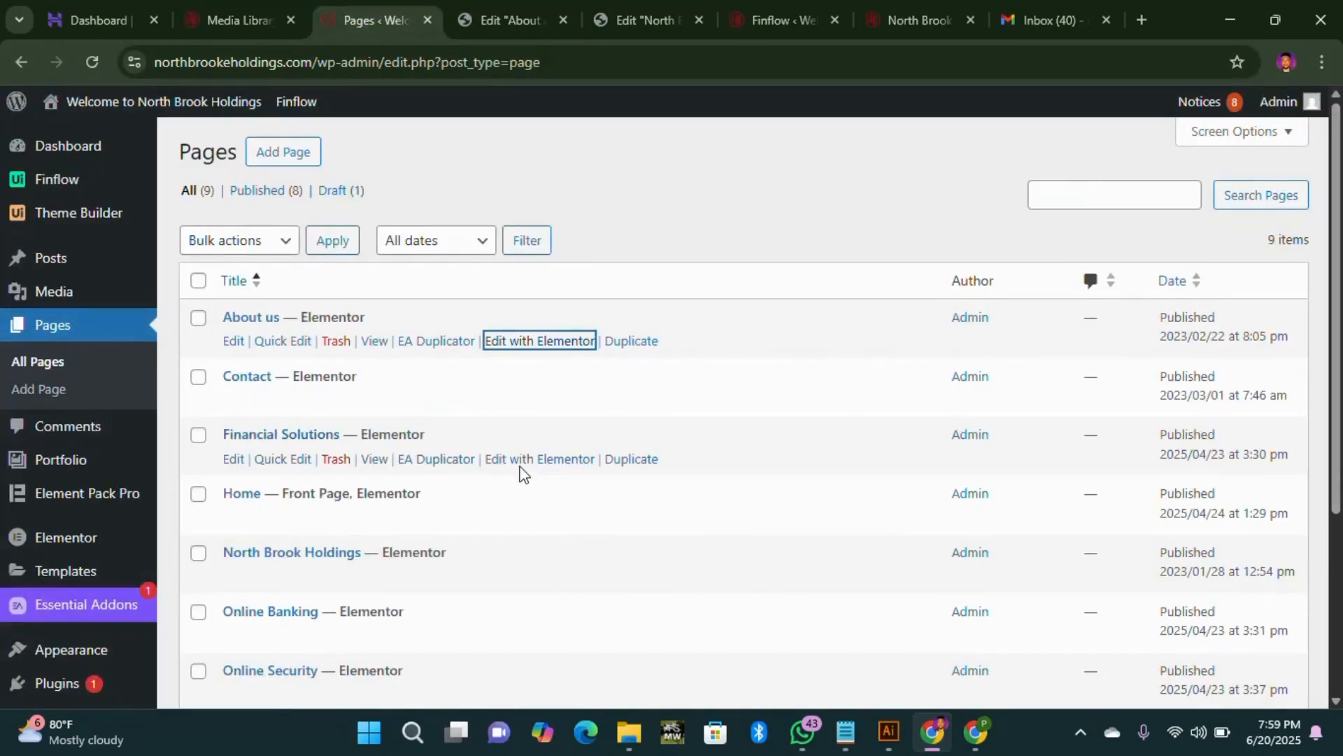
{"action": "right_click", "coordinate": [531, 469]}
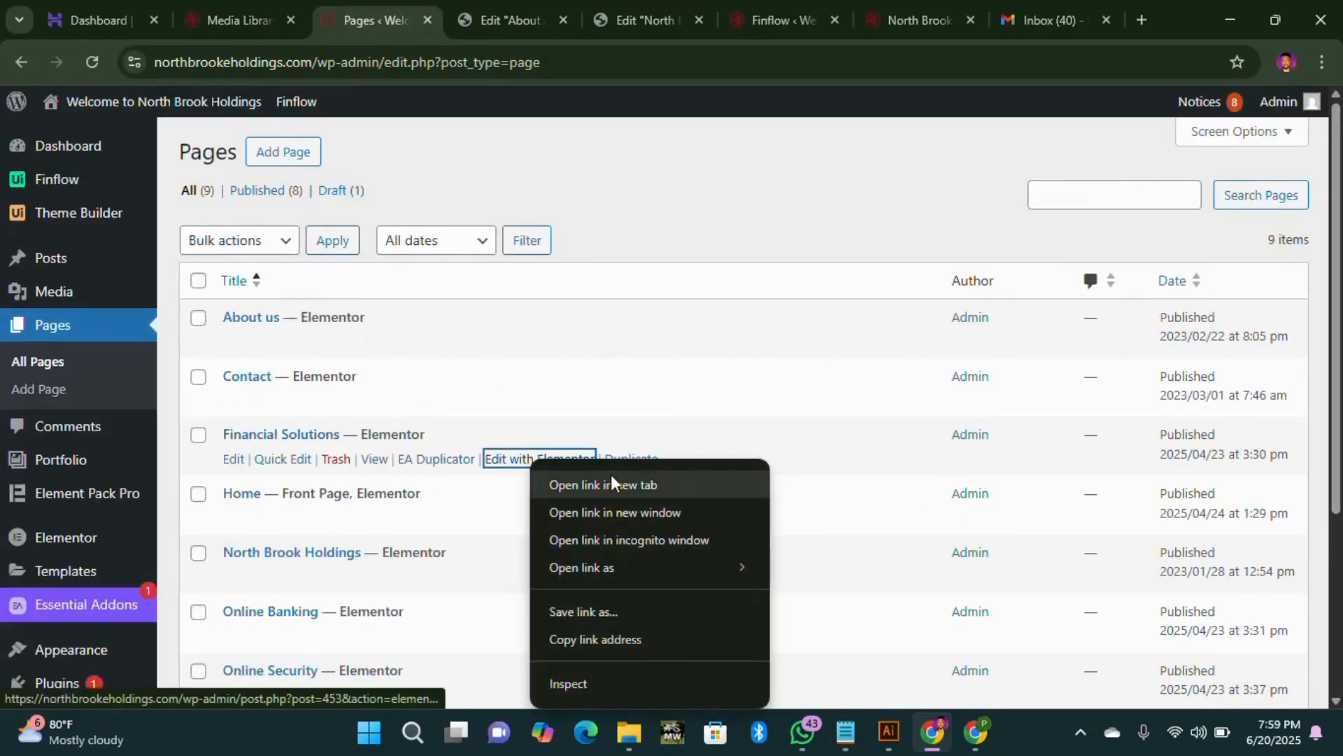
{"action": "left_click", "coordinate": [611, 476]}
{"action": "left_click", "coordinate": [431, 10]}
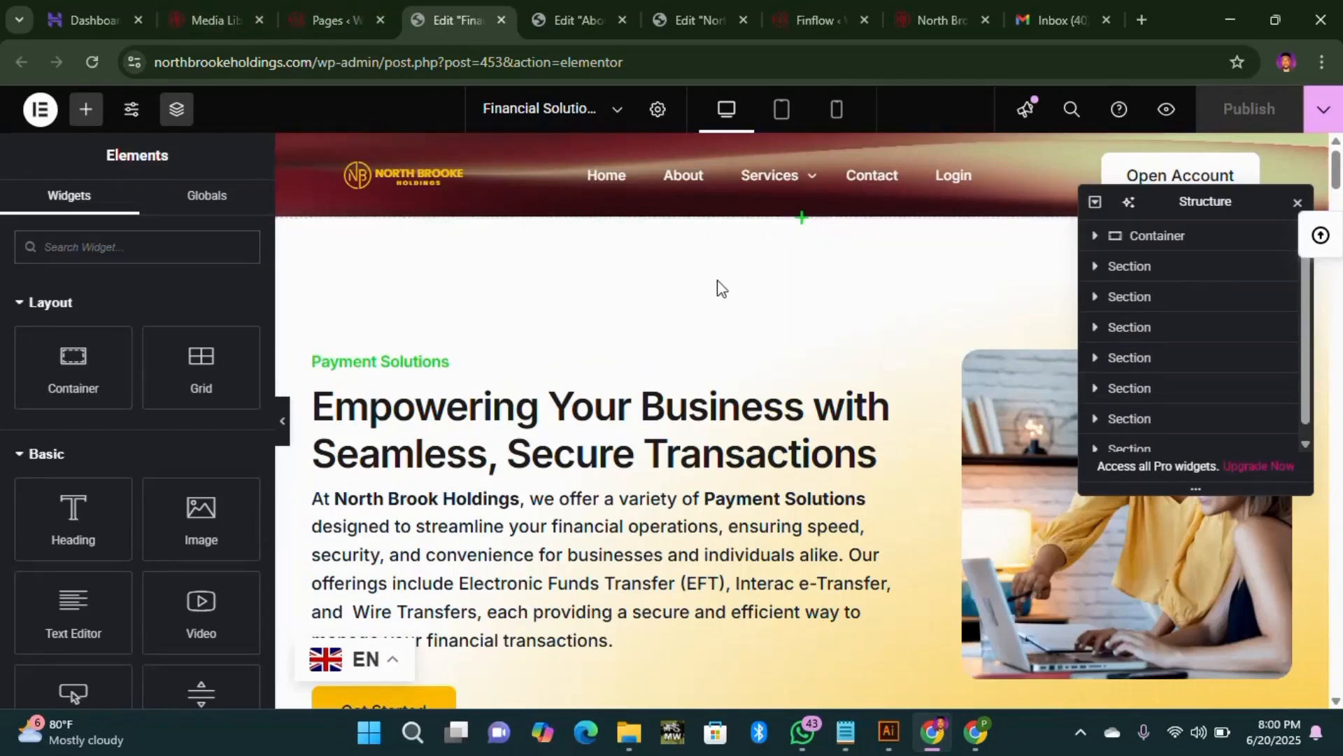
{"action": "left_click", "coordinate": [1190, 238]}
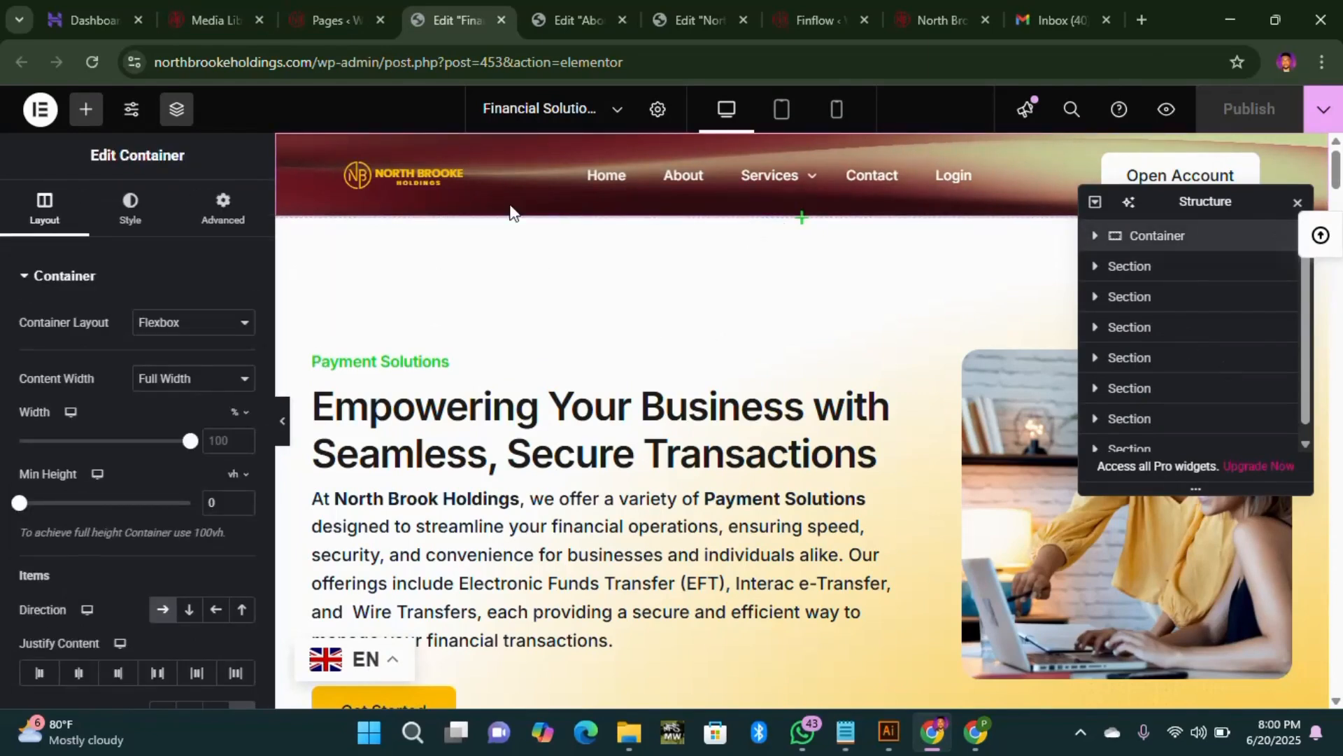
{"action": "right_click", "coordinate": [734, 138]}
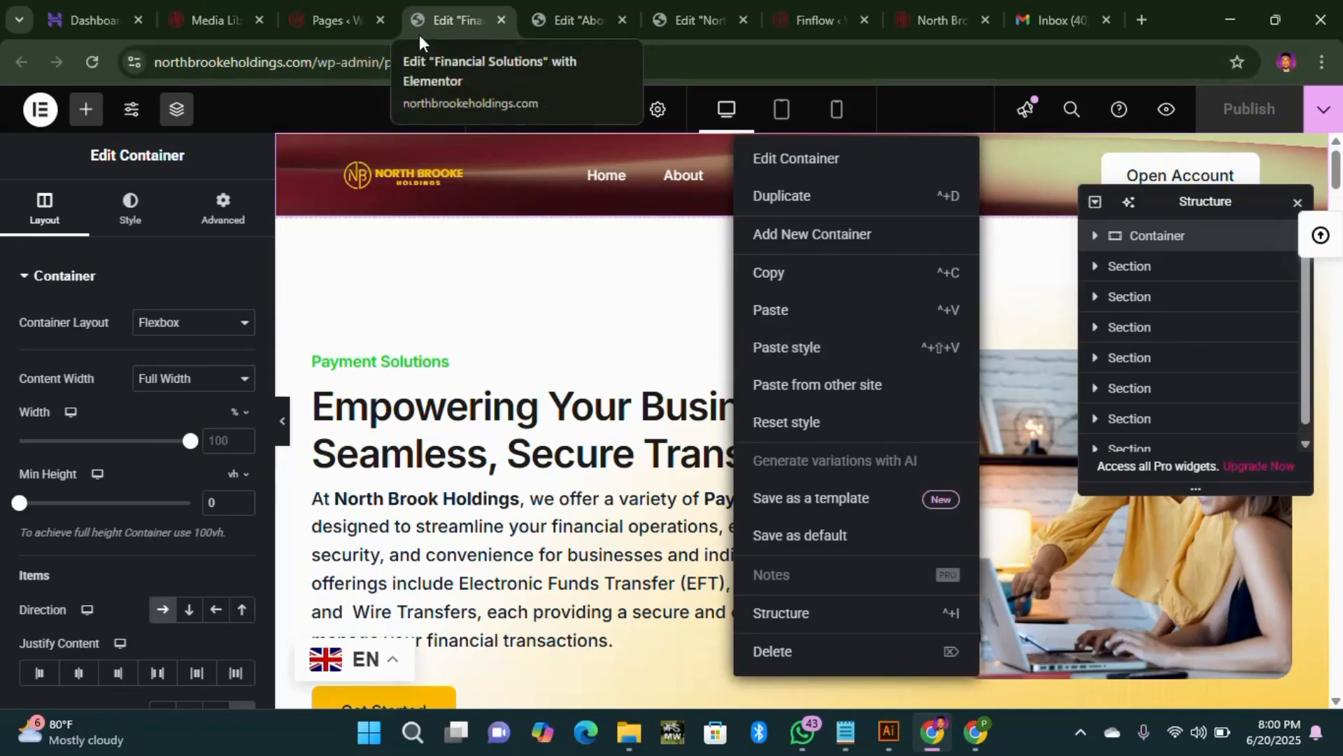
Step: Return to the All Pages list and browse its nine pages
{"action": "left_click", "coordinate": [333, 22]}
{"action": "scroll", "coordinate": [354, 413], "scroll_direction": "down", "scroll_amount": 2}
{"action": "scroll", "coordinate": [354, 414], "scroll_direction": "down", "scroll_amount": 3}
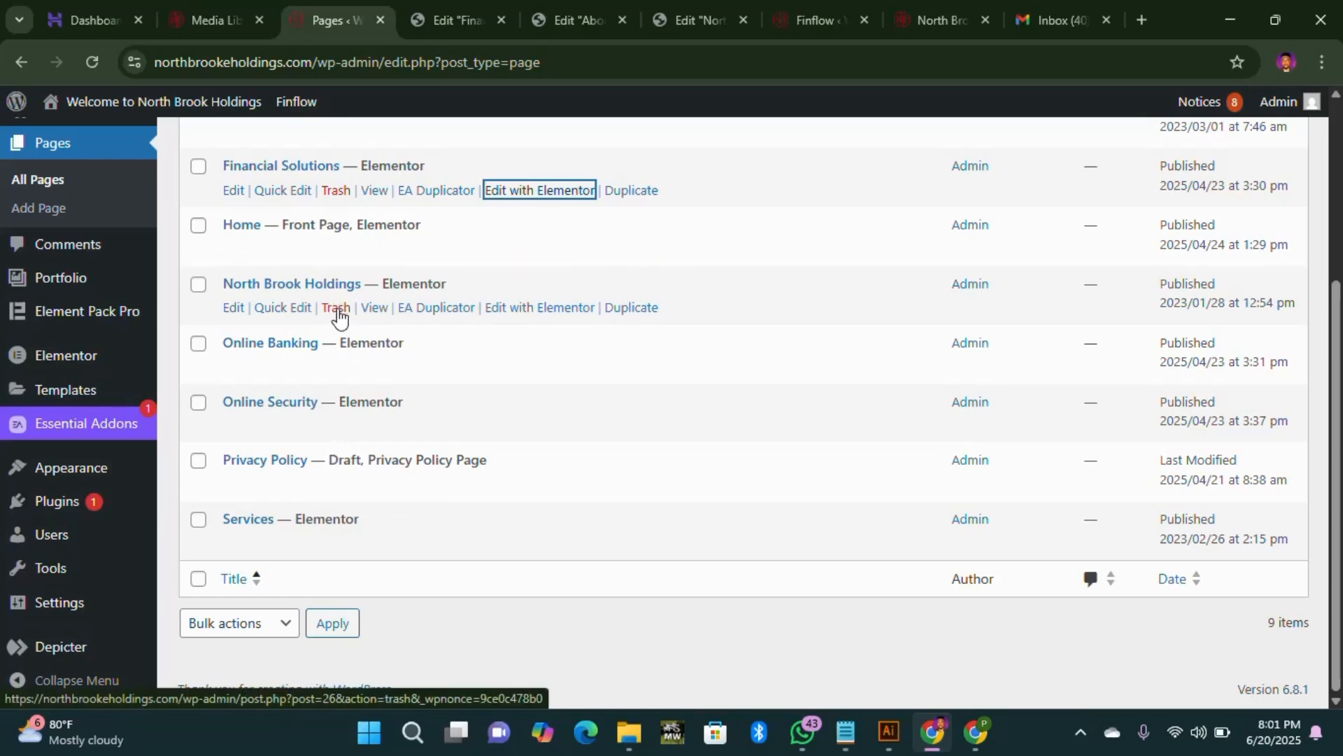
{"action": "scroll", "coordinate": [284, 447], "scroll_direction": "up", "scroll_amount": 2}
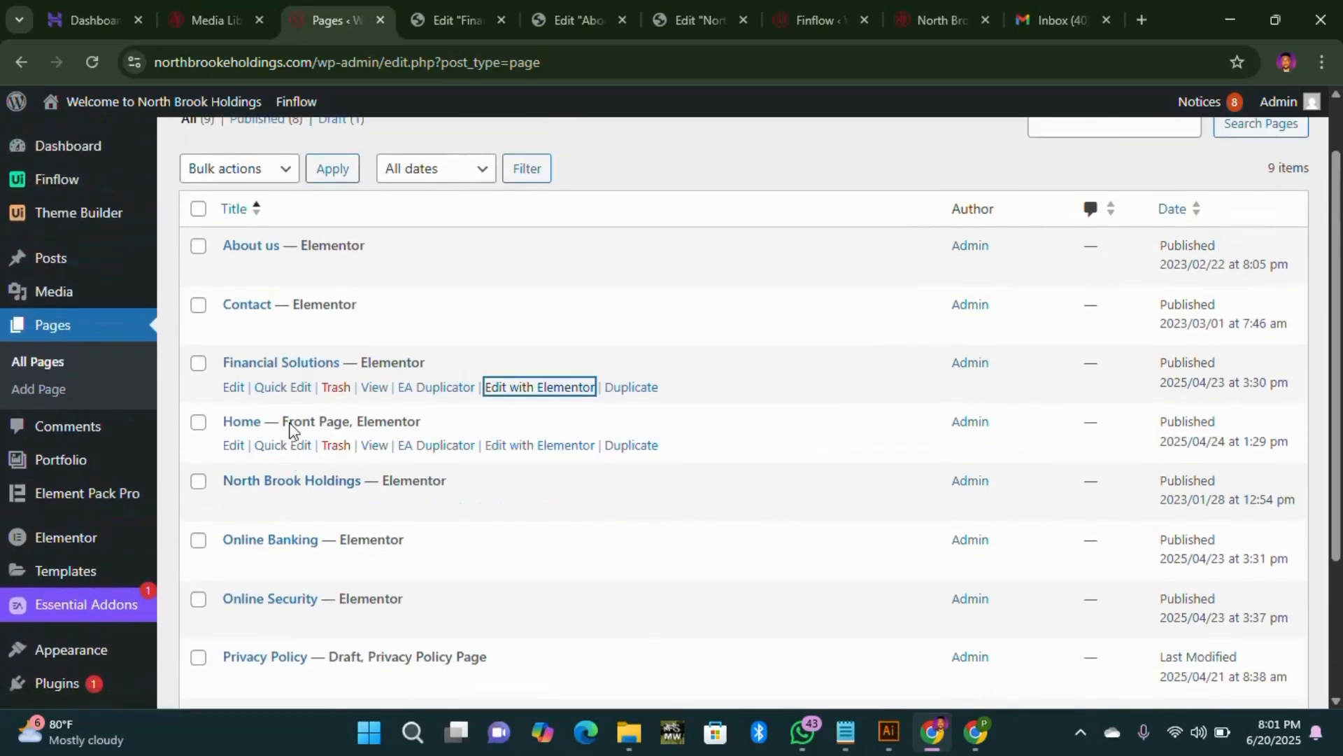
{"action": "scroll", "coordinate": [249, 378], "scroll_direction": "down", "scroll_amount": 1}
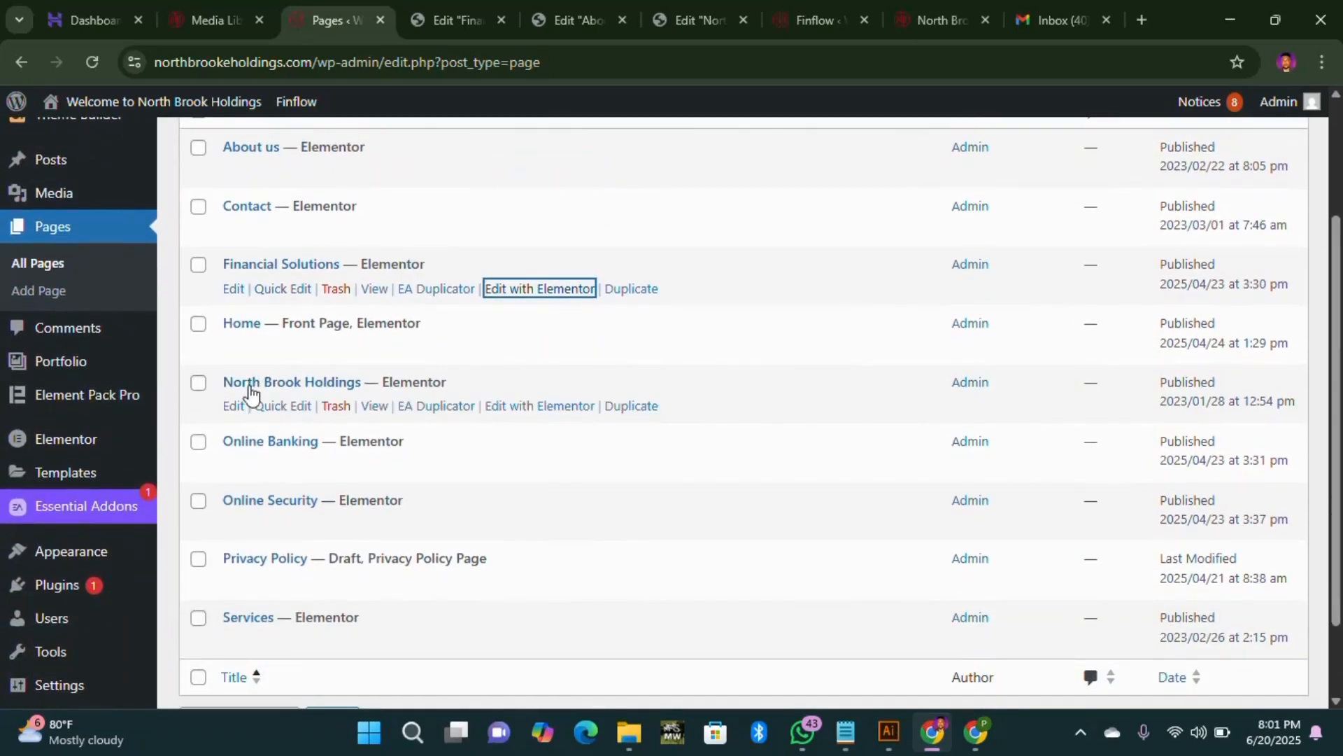
{"action": "scroll", "coordinate": [284, 183], "scroll_direction": "up", "scroll_amount": 1}
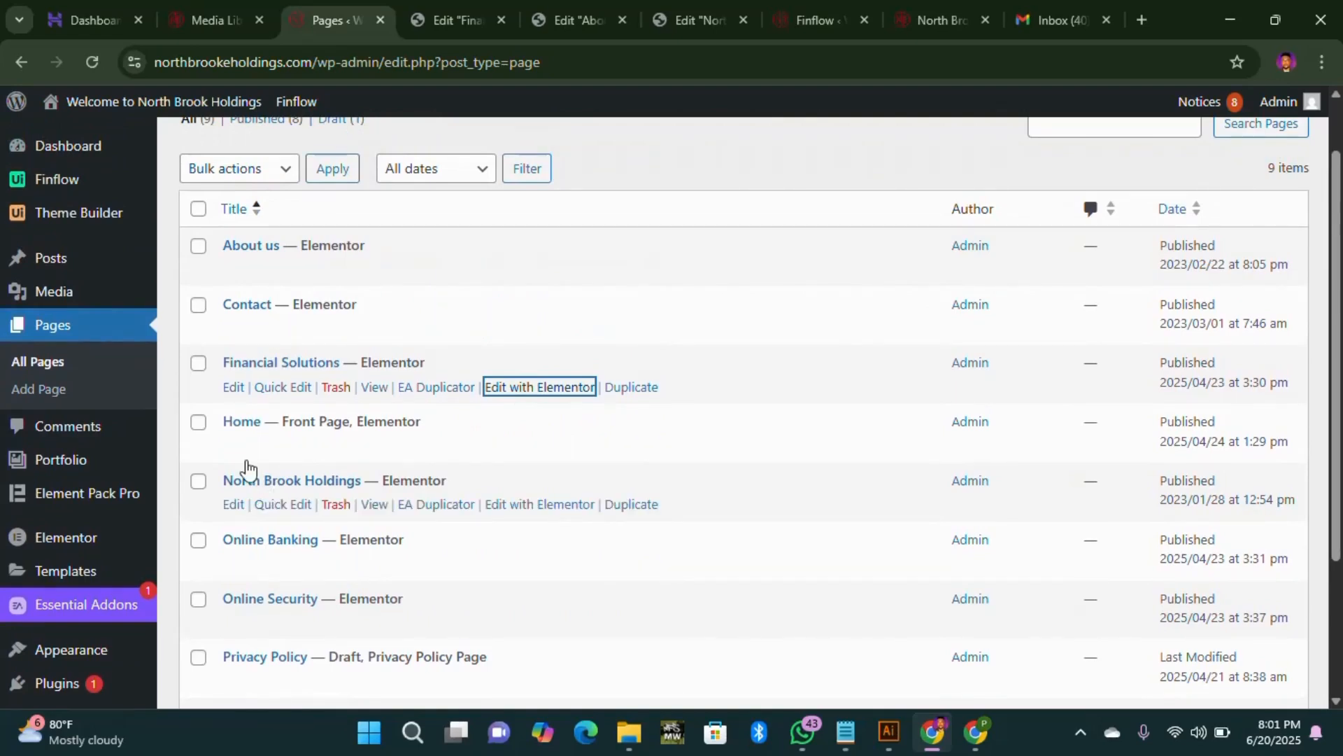
{"action": "scroll", "coordinate": [269, 595], "scroll_direction": "down", "scroll_amount": 1}
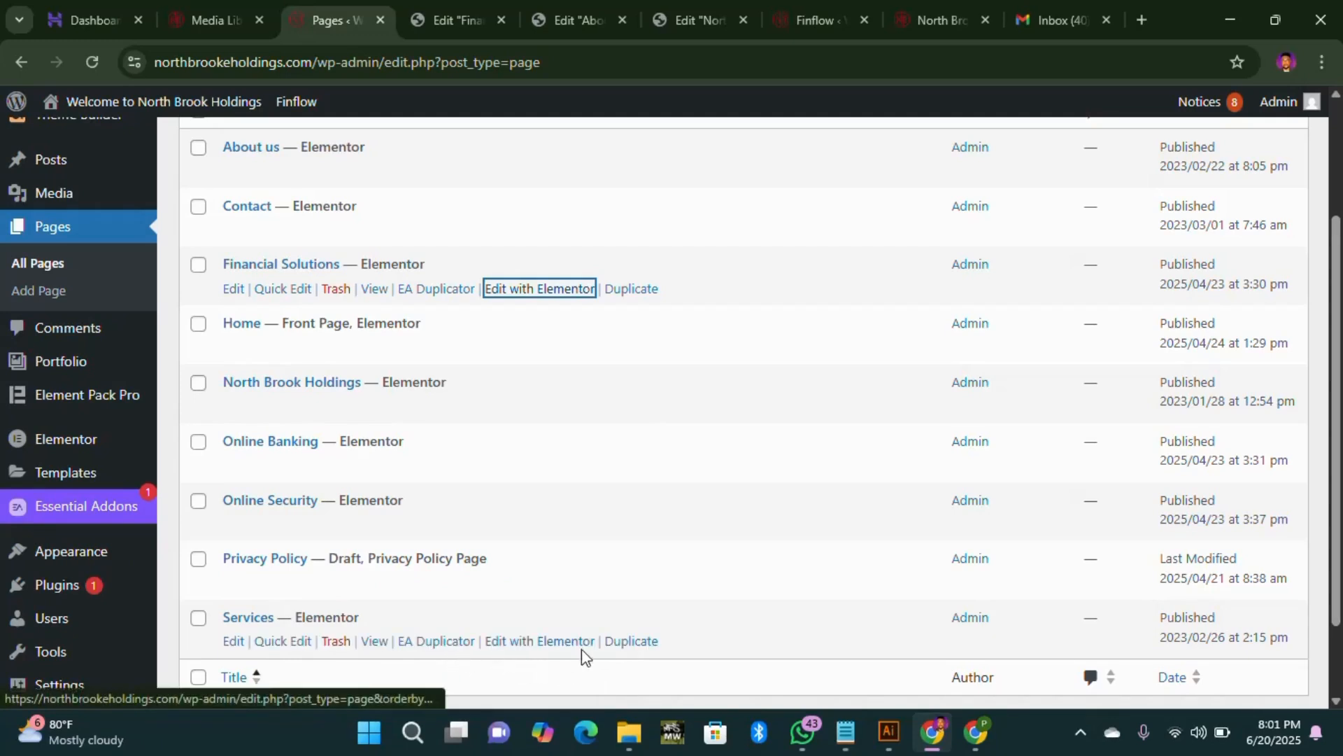
{"action": "left_click", "coordinate": [651, 647]}
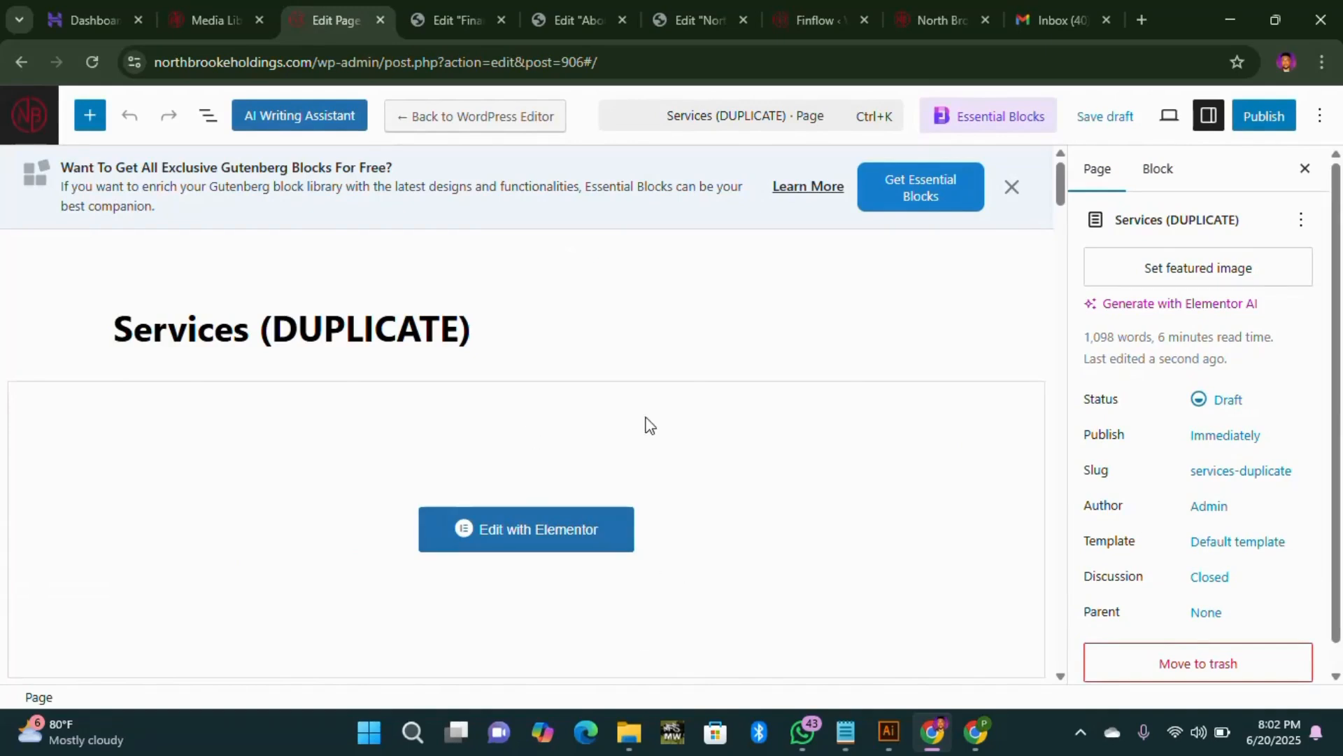
{"action": "left_click", "coordinate": [26, 72]}
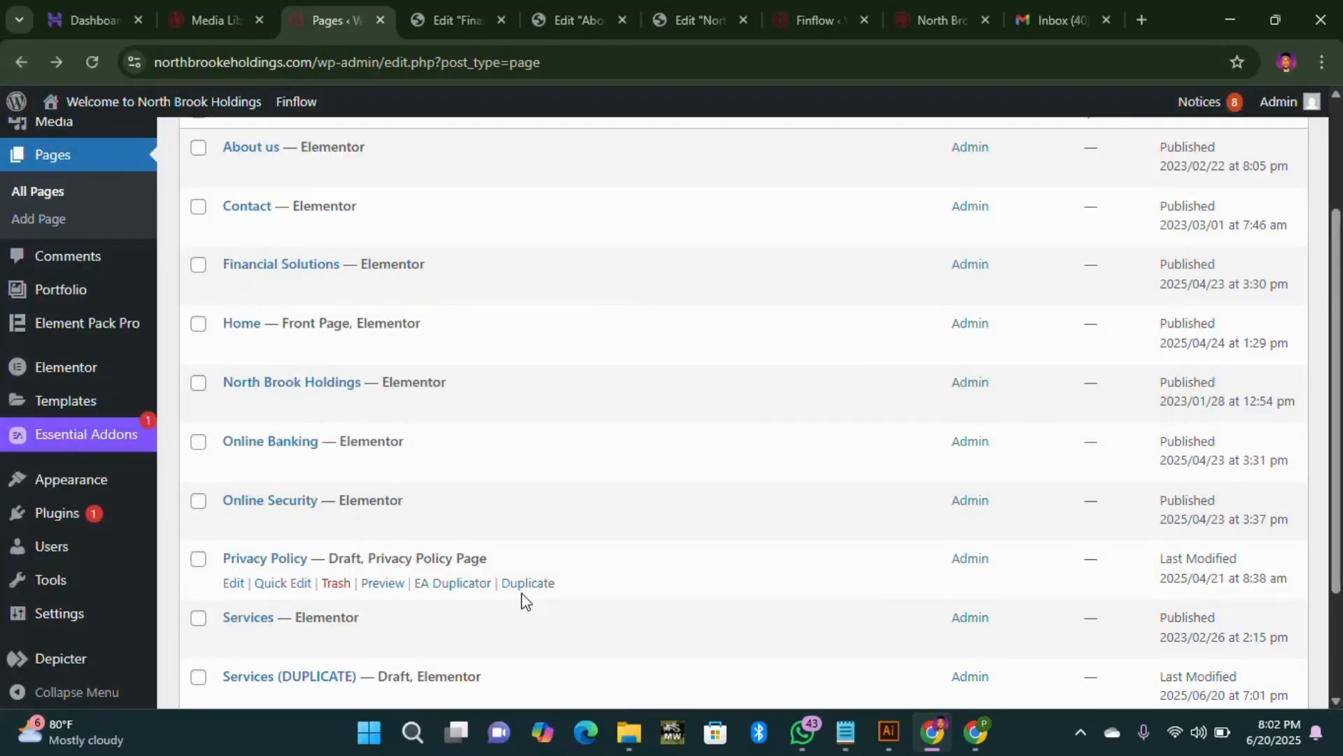
{"action": "scroll", "coordinate": [521, 602], "scroll_direction": "down", "scroll_amount": 2}
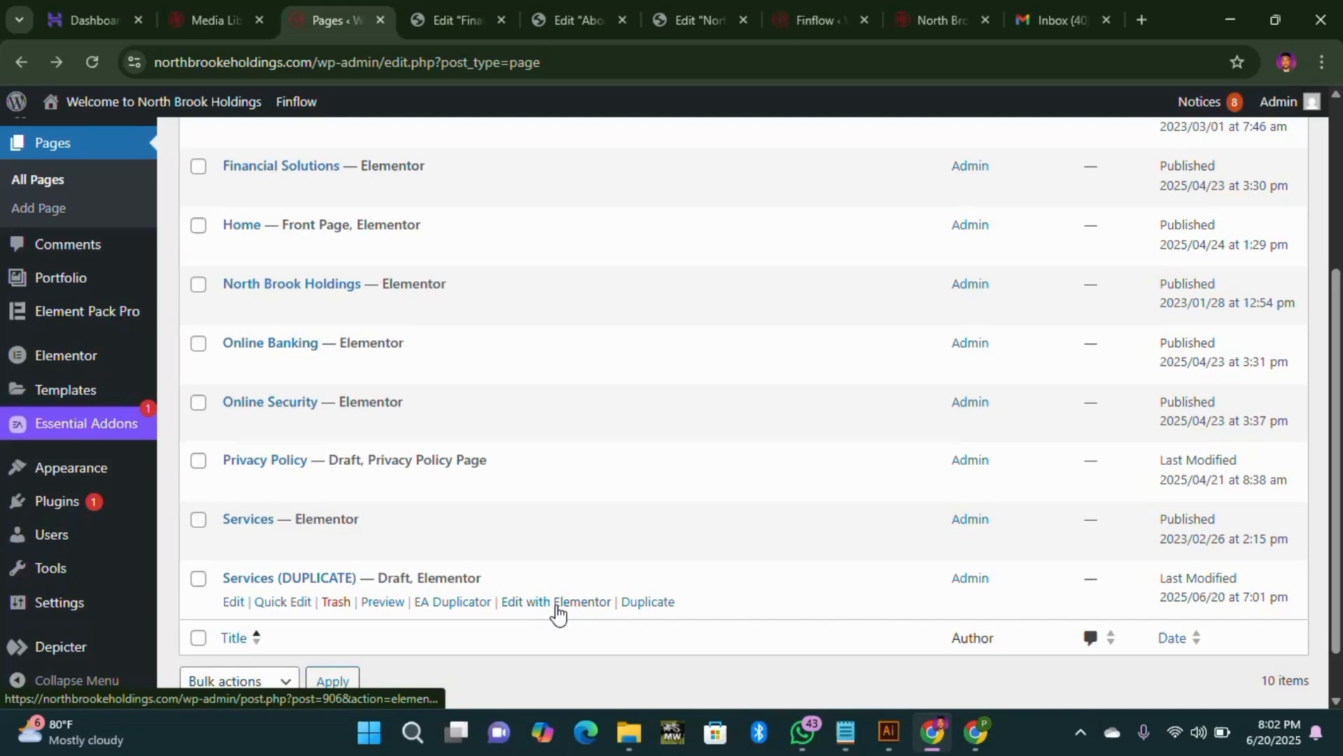
{"action": "left_click", "coordinate": [336, 602]}
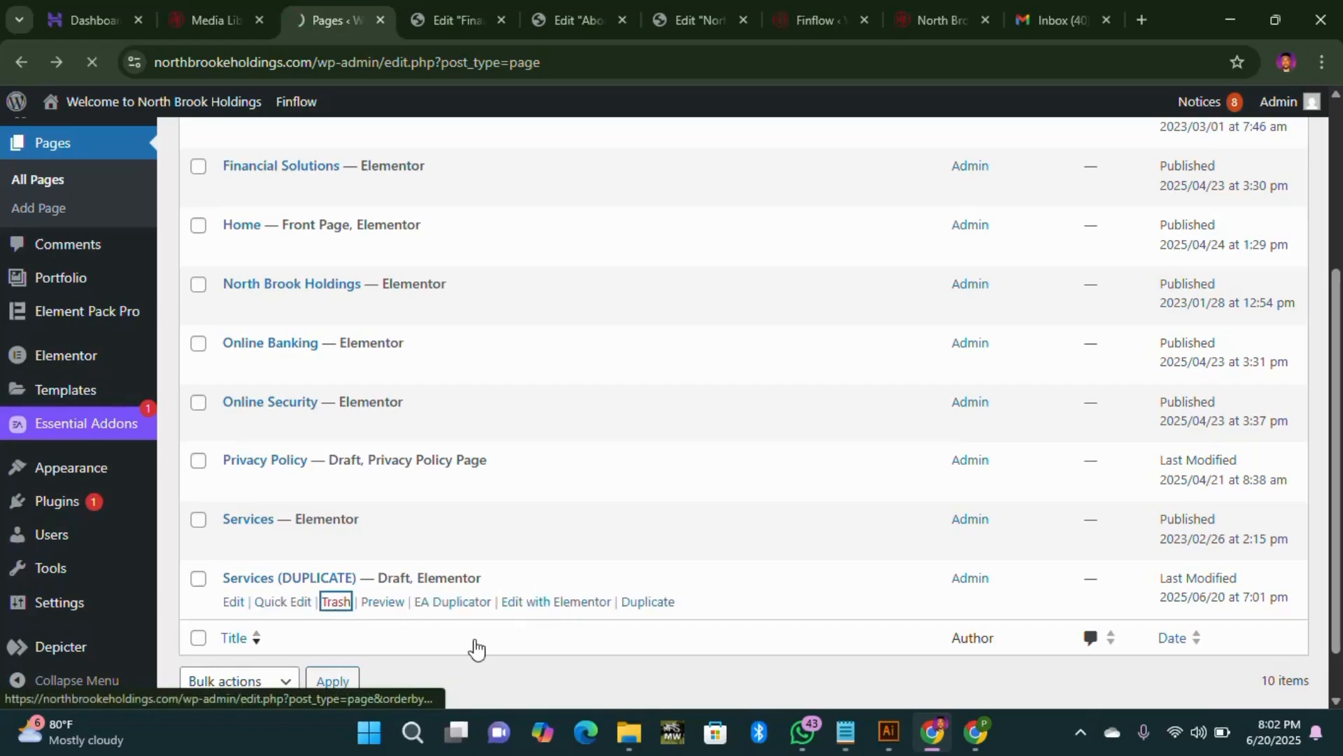
{"action": "scroll", "coordinate": [545, 609], "scroll_direction": "down", "scroll_amount": 4}
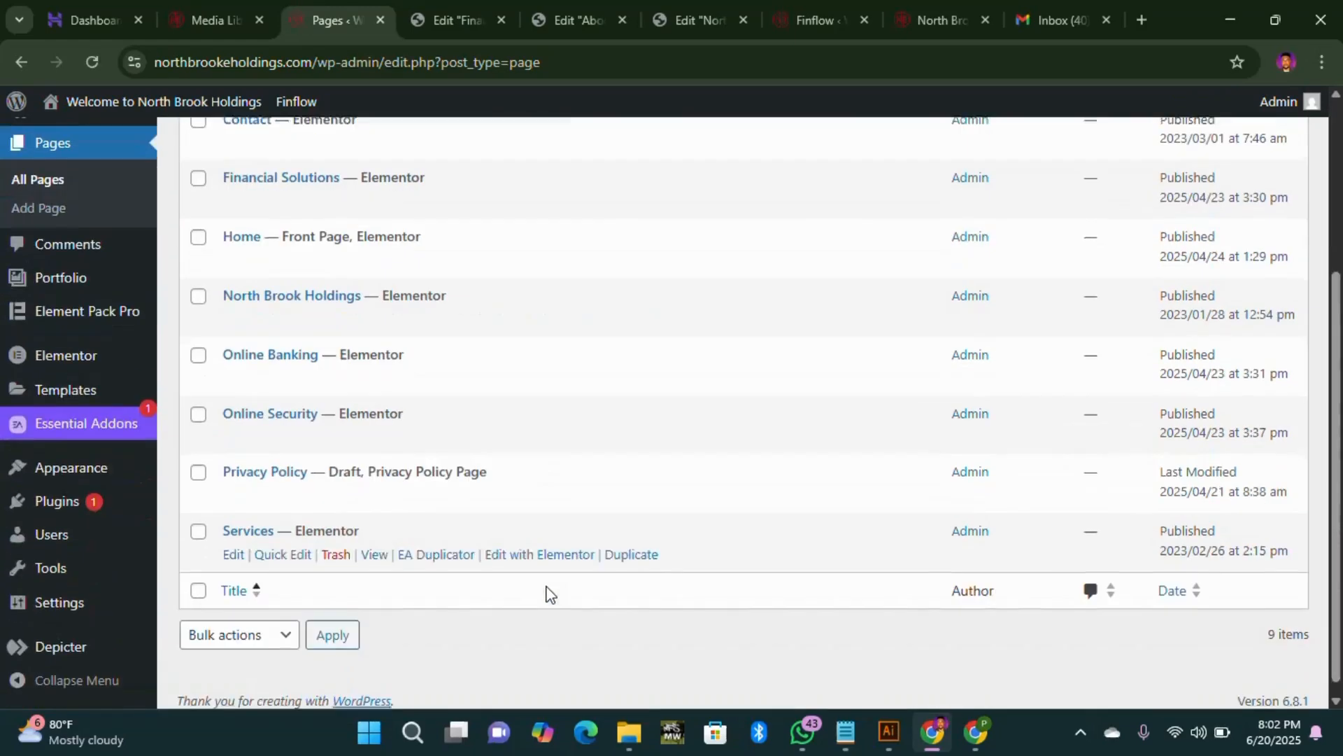
Step: In the North Brook Holdings home page editor, unhide the Depicter Slider at the top
{"action": "scroll", "coordinate": [544, 593], "scroll_direction": "up", "scroll_amount": 1}
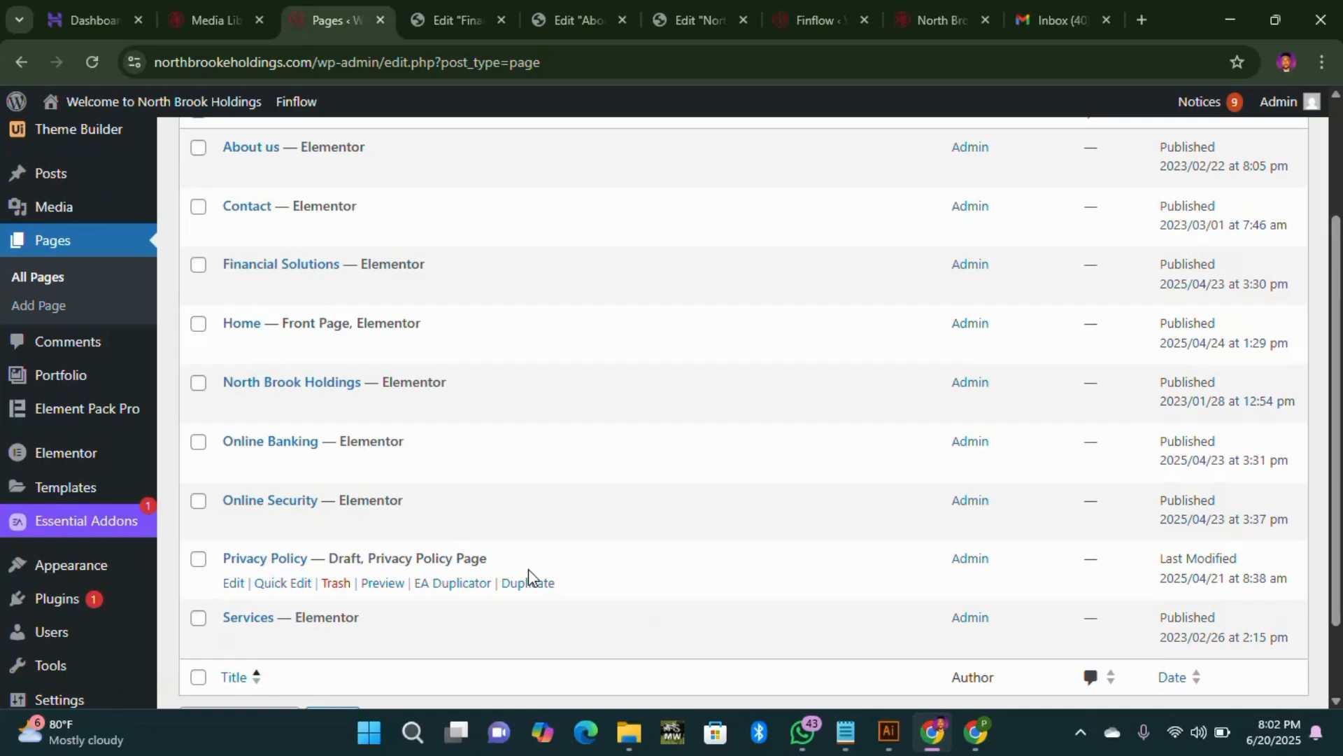
{"action": "left_click", "coordinate": [448, 34]}
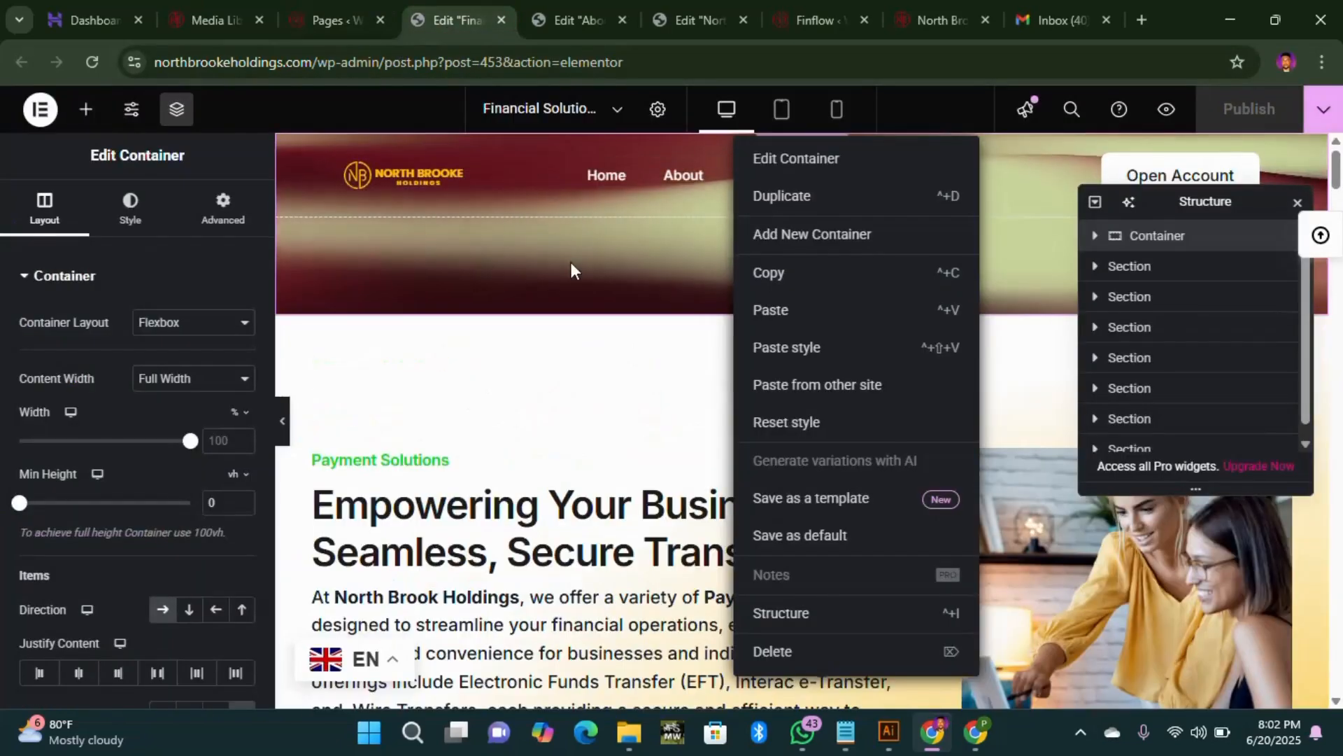
{"action": "left_click", "coordinate": [572, 15]}
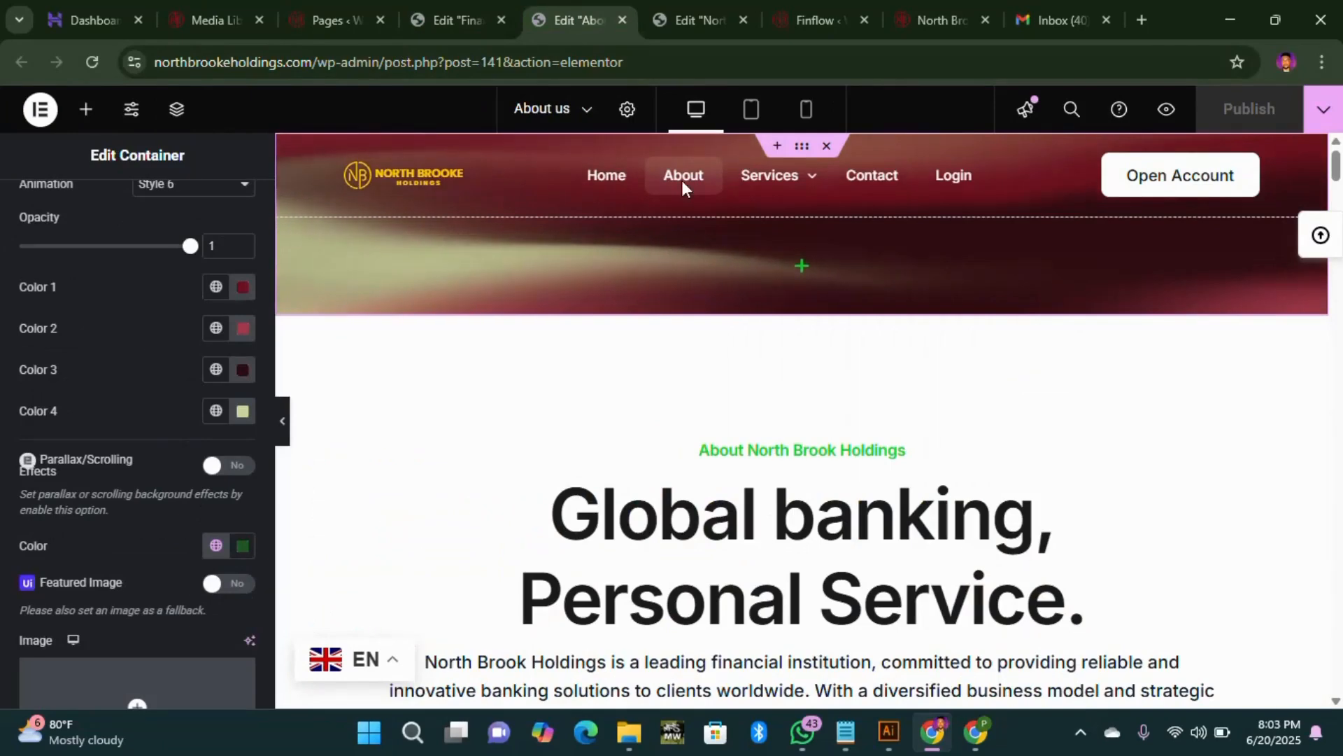
{"action": "left_click", "coordinate": [689, 21]}
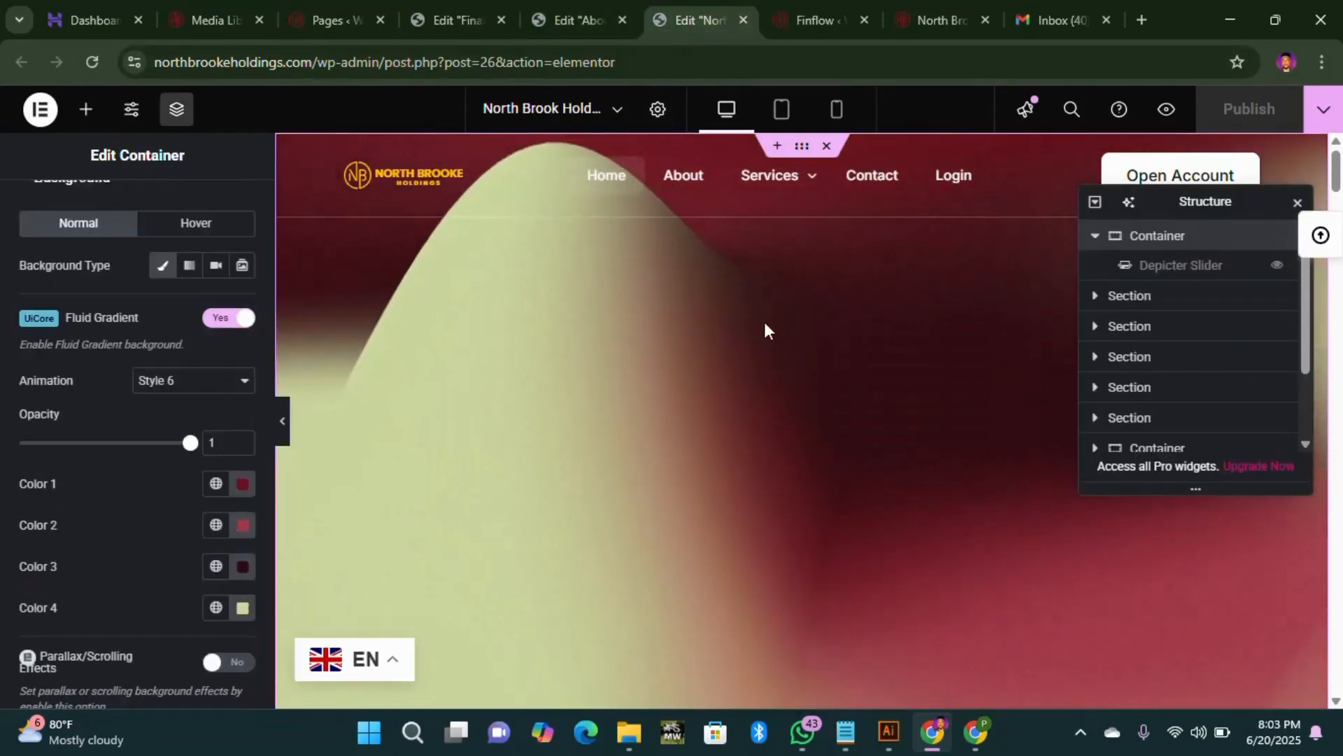
{"action": "left_click", "coordinate": [1277, 265]}
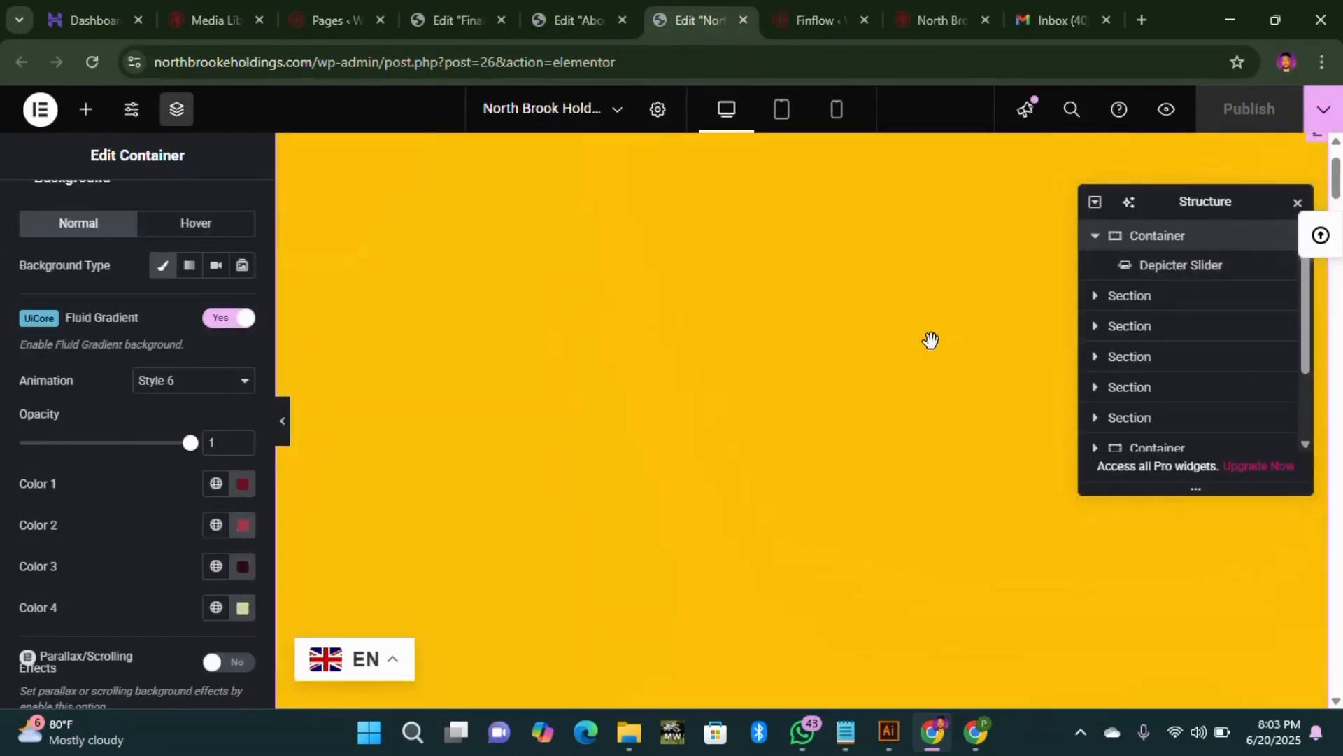
{"action": "scroll", "coordinate": [676, 404], "scroll_direction": "down", "scroll_amount": 3}
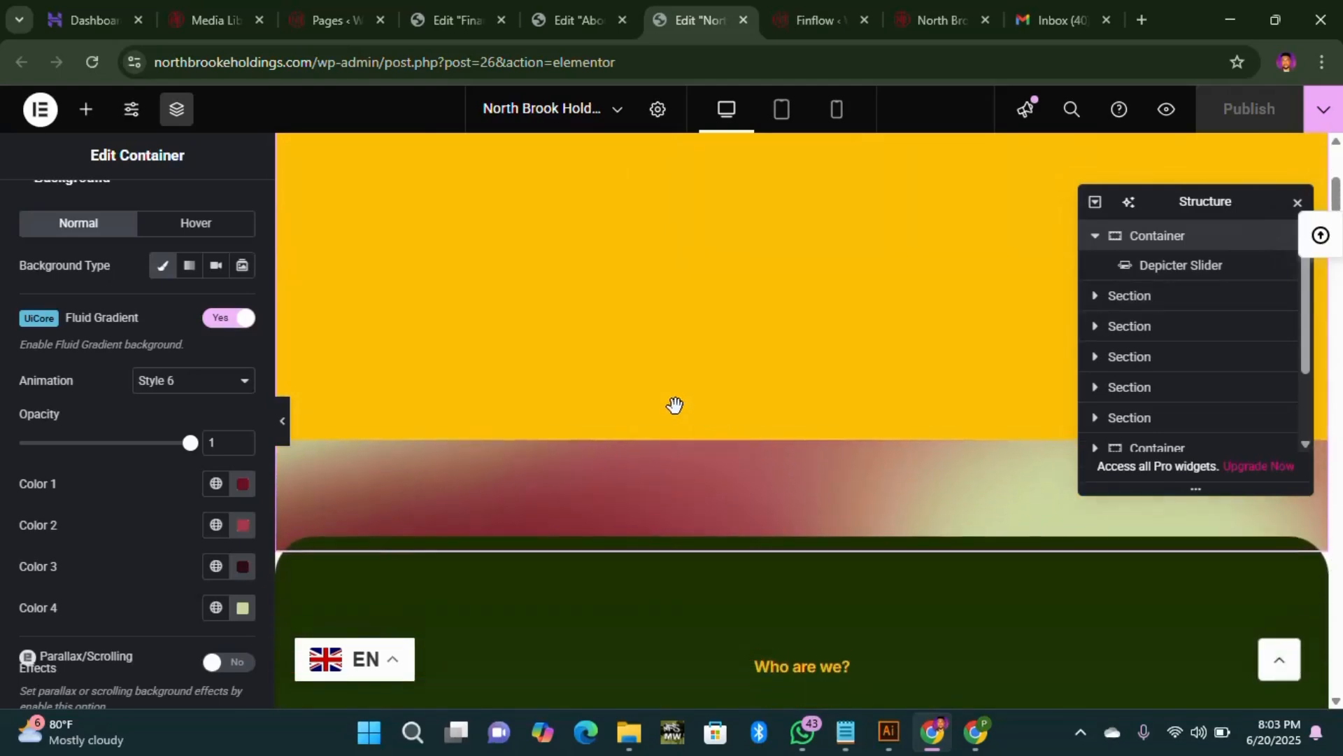
{"action": "scroll", "coordinate": [675, 404], "scroll_direction": "down", "scroll_amount": 15}
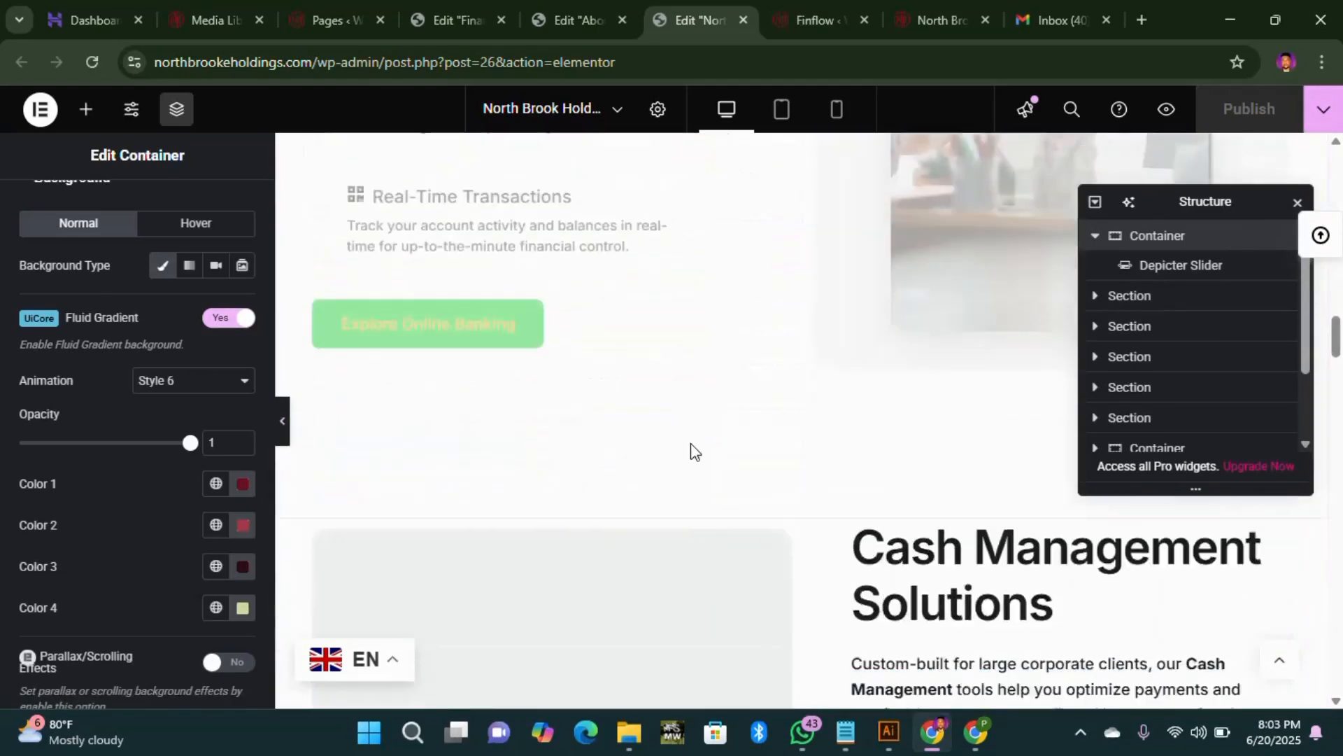
{"action": "scroll", "coordinate": [692, 465], "scroll_direction": "up", "scroll_amount": 4}
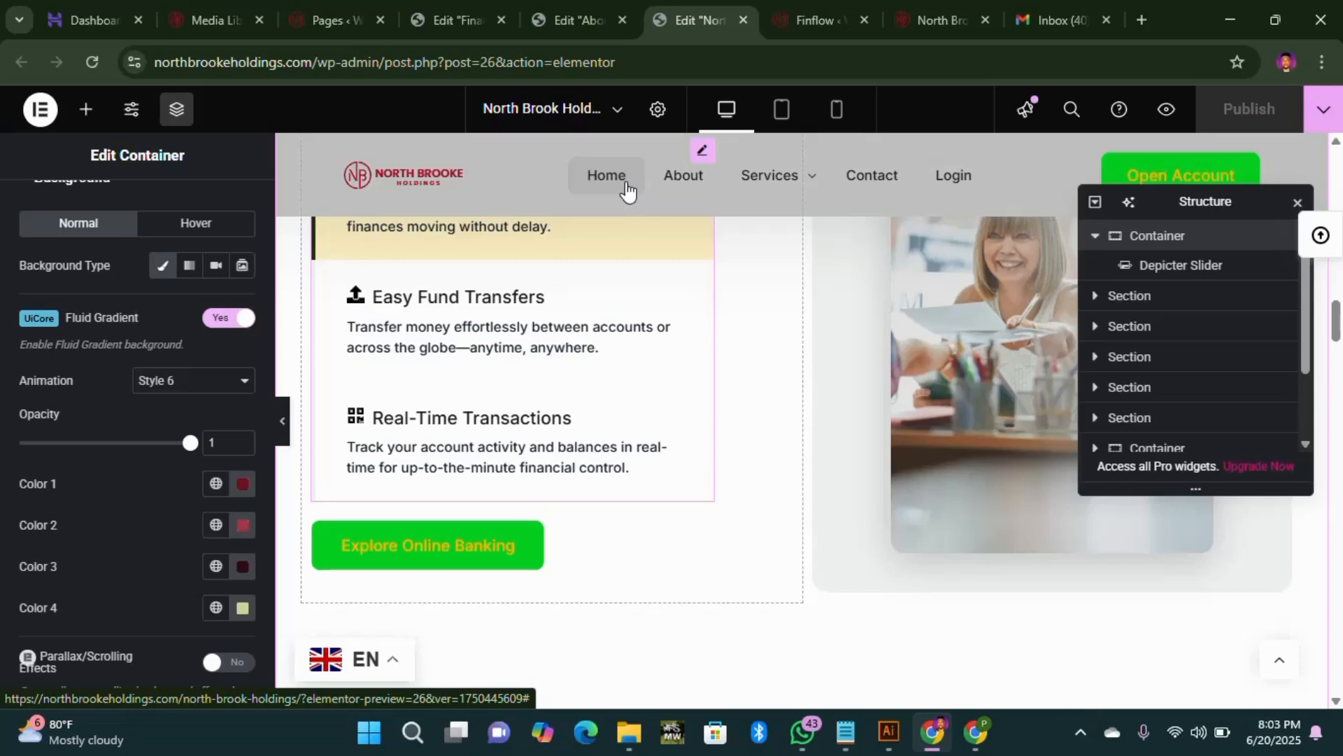
Step: Bring up the Hostinger hPanel dashboard for northbrookeholdings.com
{"action": "left_click", "coordinate": [1082, 742]}
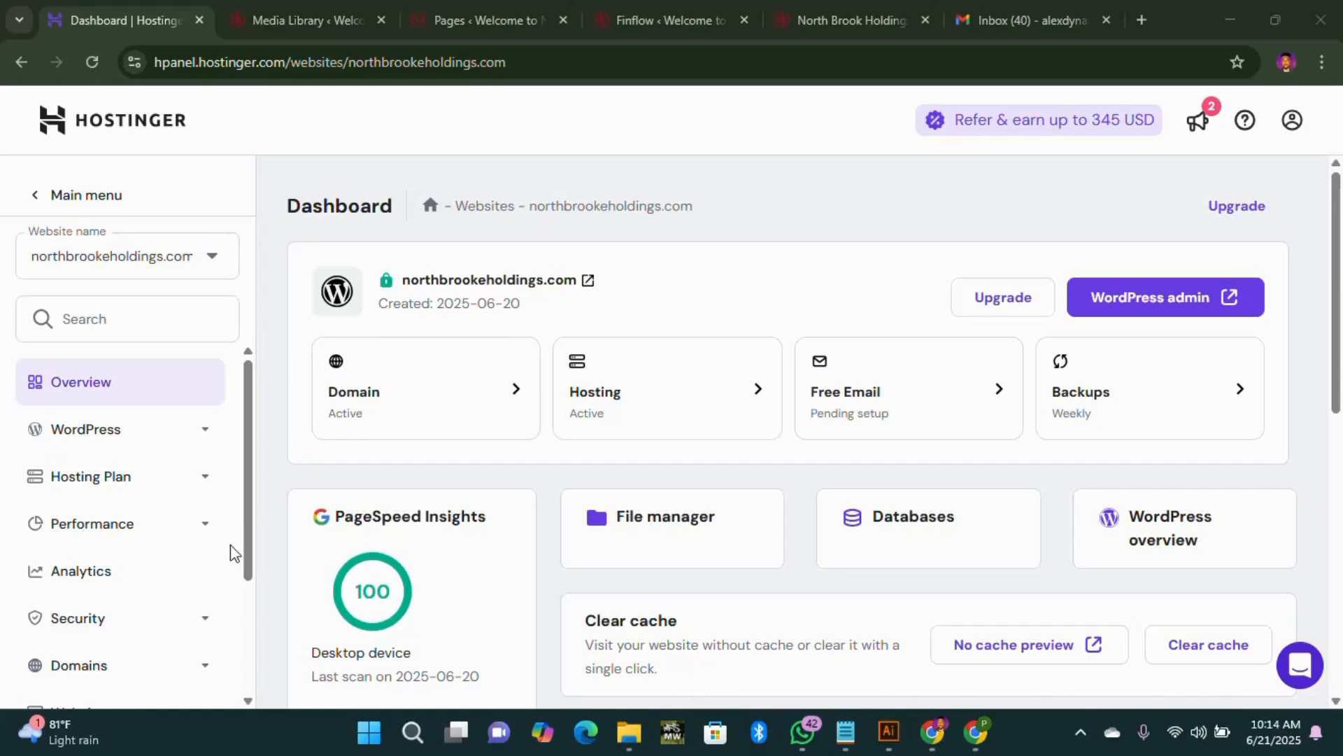
{"action": "scroll", "coordinate": [166, 576], "scroll_direction": "down", "scroll_amount": 3}
Step: Open the Domains > Subdomains page for northbrookeholdings.com
{"action": "left_click", "coordinate": [119, 482]}
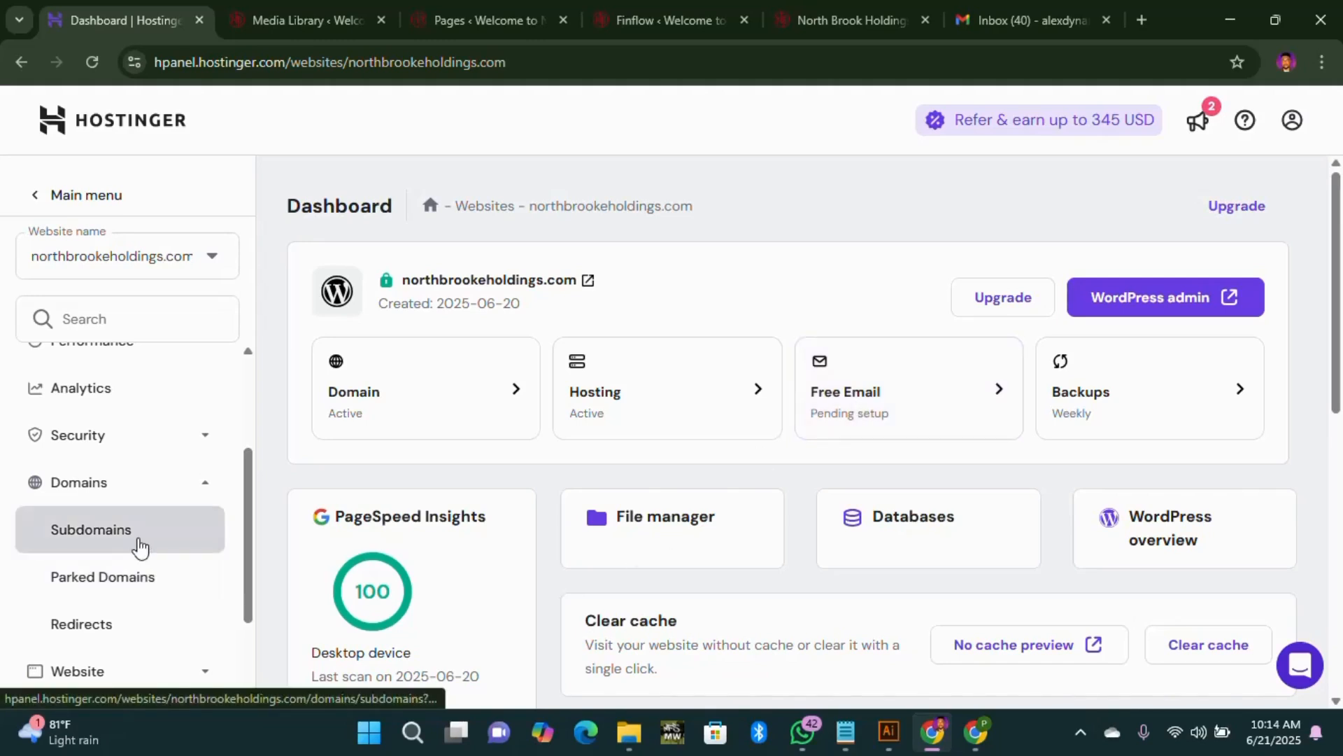
{"action": "left_click", "coordinate": [139, 546]}
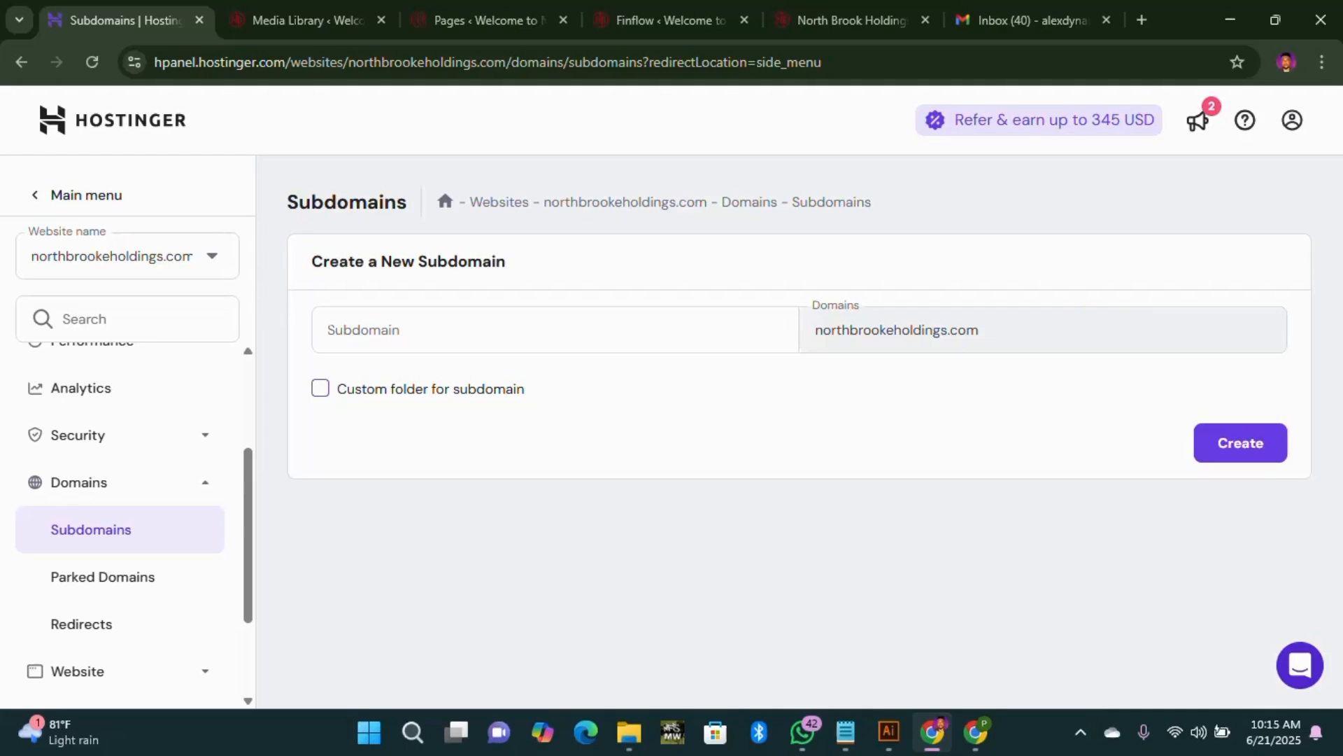
Step: Create the subdomain 'app' for northbrookeholdings.com
{"action": "left_click", "coordinate": [336, 329]}
{"action": "type", "text": "app"}
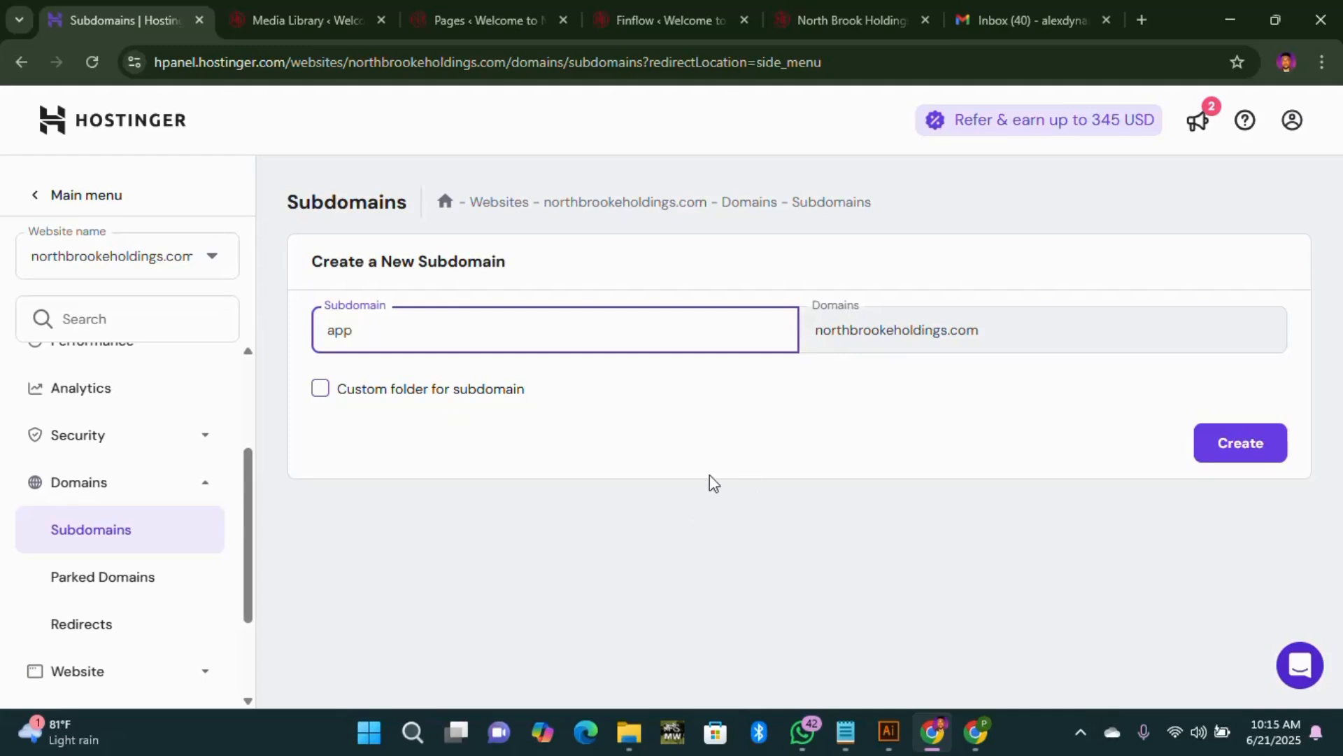
{"action": "left_click", "coordinate": [1256, 445]}
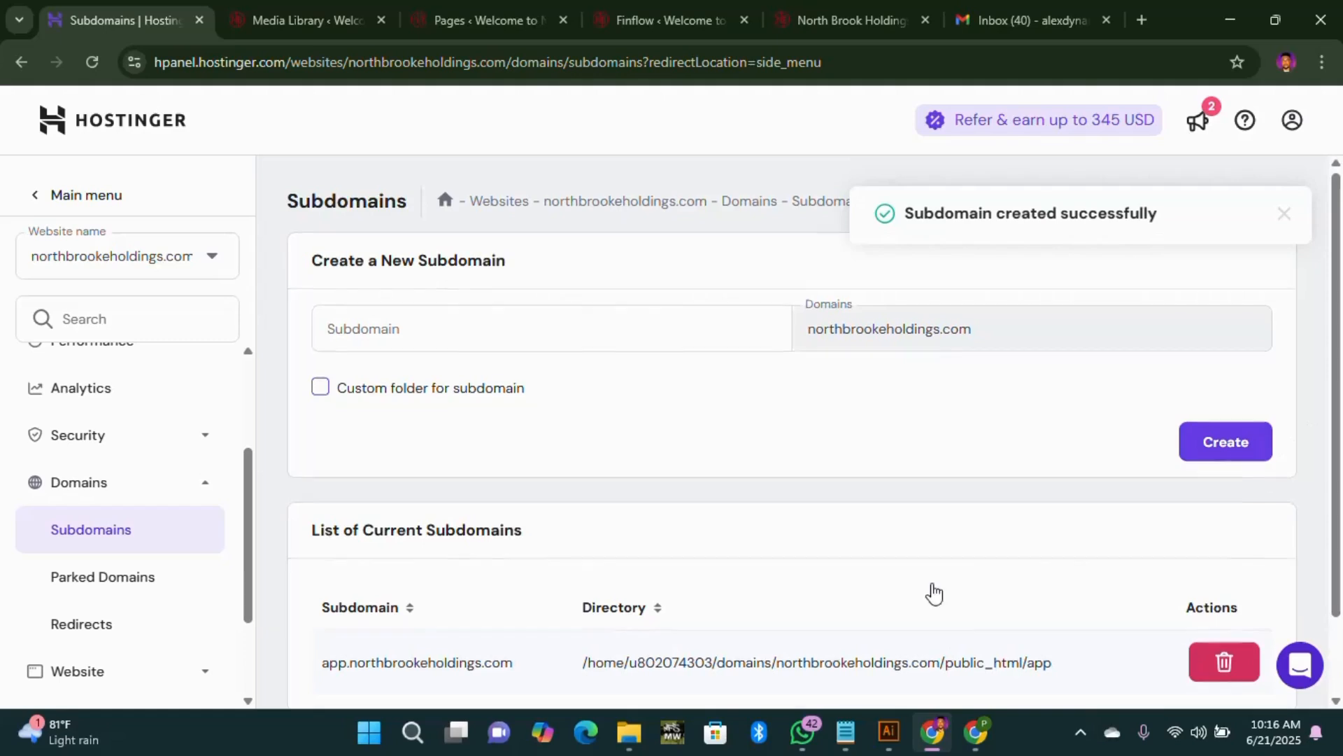
Step: Check the new app.northbrookeholdings.com entry, stored in public_html/app, in the subdomain list
{"action": "scroll", "coordinate": [930, 592], "scroll_direction": "down", "scroll_amount": 2}
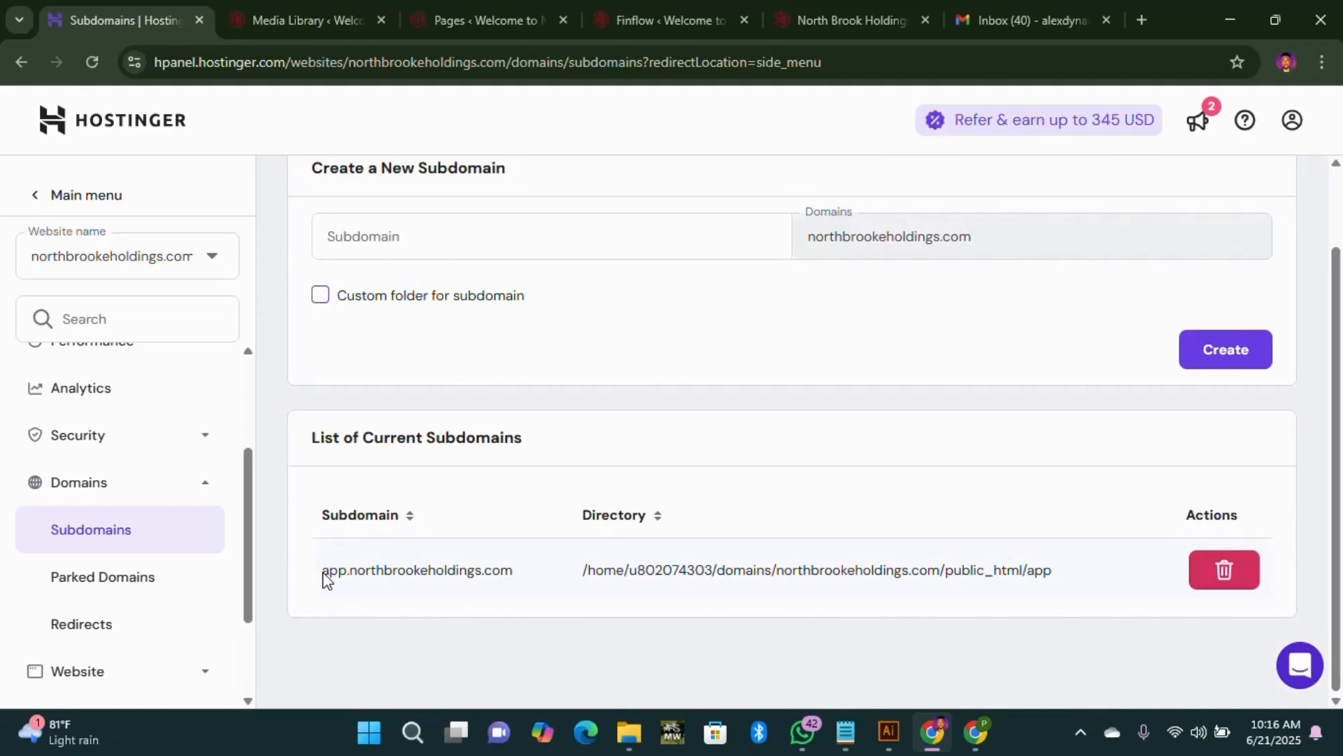
{"action": "left_click_drag", "start_coordinate": [324, 574], "coordinate": [521, 573]}
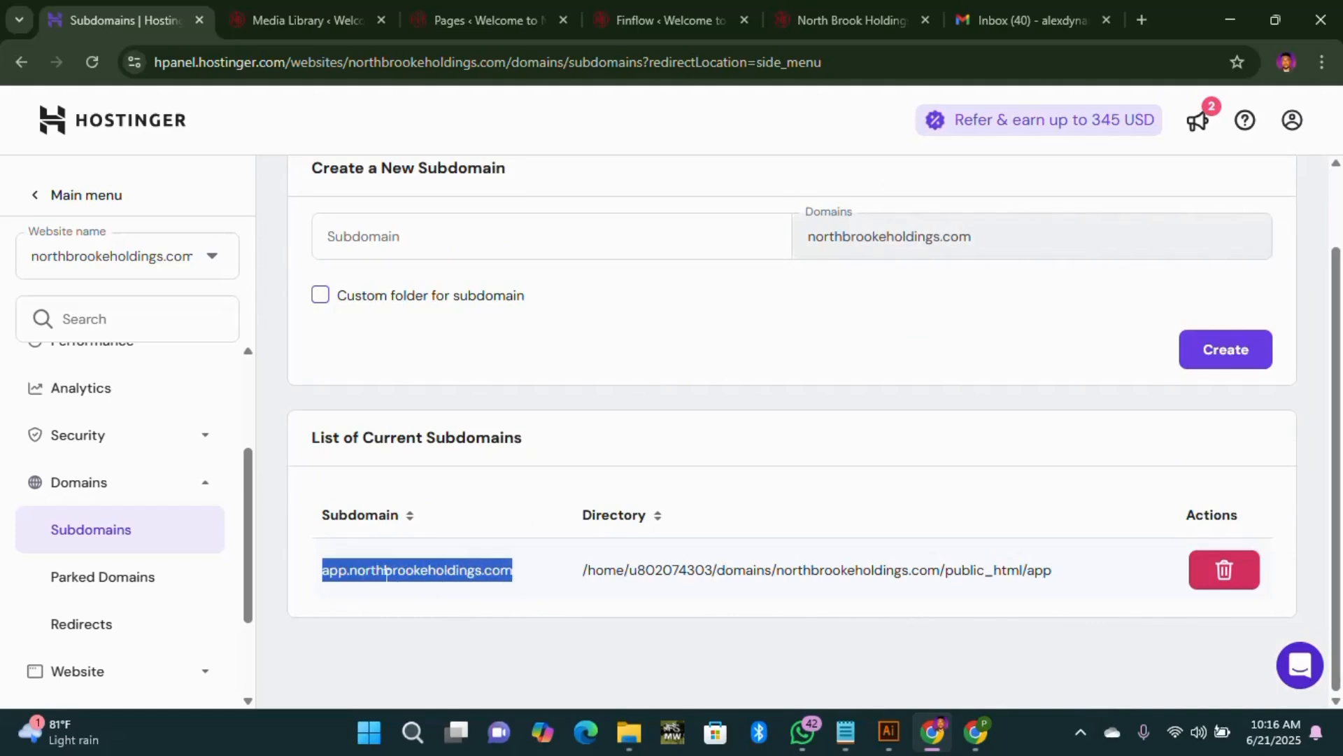
{"action": "left_click", "coordinate": [450, 621]}
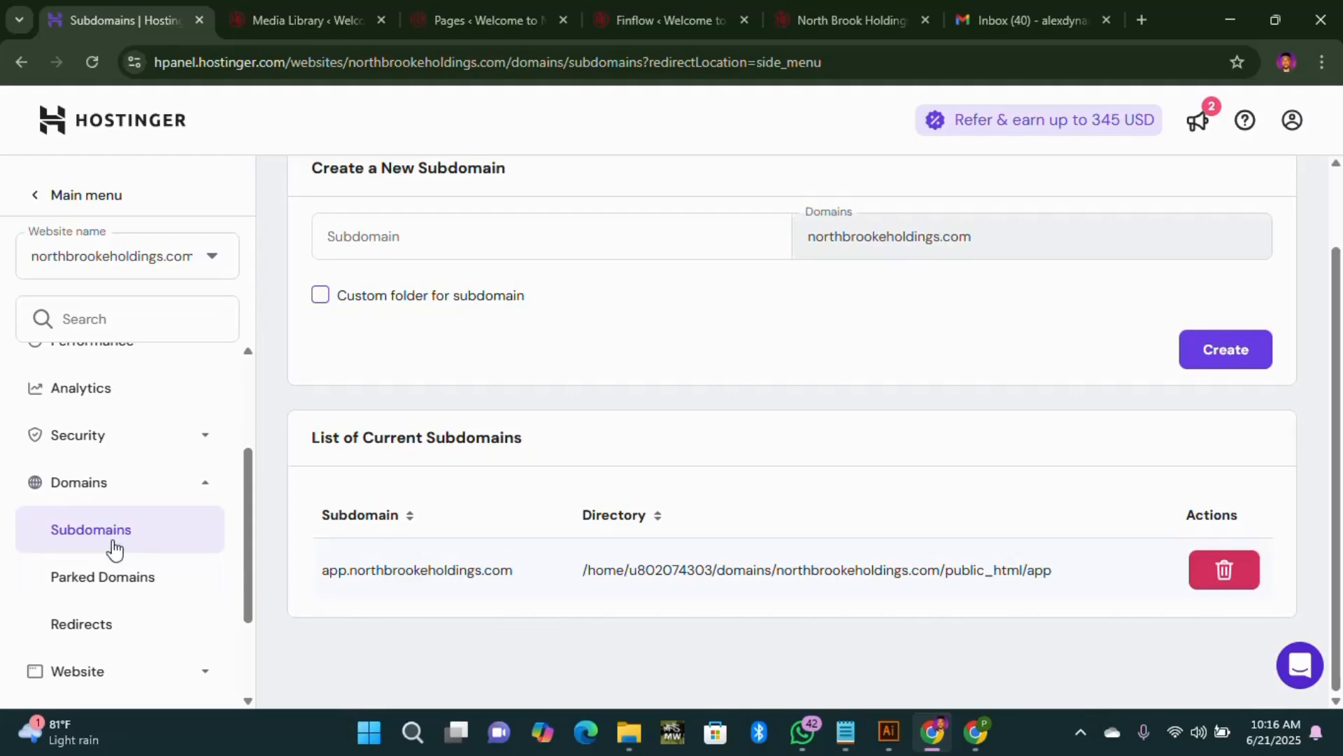
{"action": "scroll", "coordinate": [112, 548], "scroll_direction": "up", "scroll_amount": 3}
{"action": "scroll", "coordinate": [438, 511], "scroll_direction": "up", "scroll_amount": 2}
Step: Preview the app subdomain's default page, then open File Manager from the northbrookeholdings.com dashboard
{"action": "left_click", "coordinate": [651, 217]}
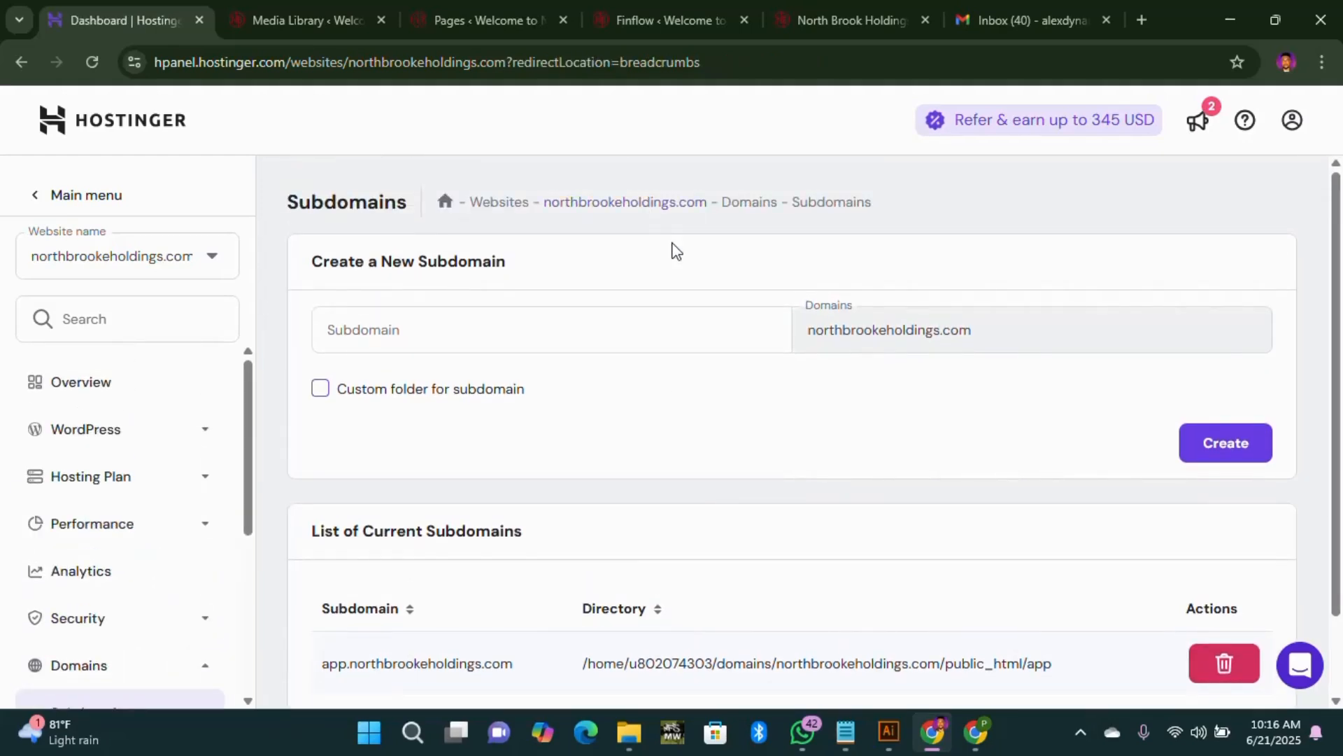
{"action": "scroll", "coordinate": [629, 413], "scroll_direction": "down", "scroll_amount": 1}
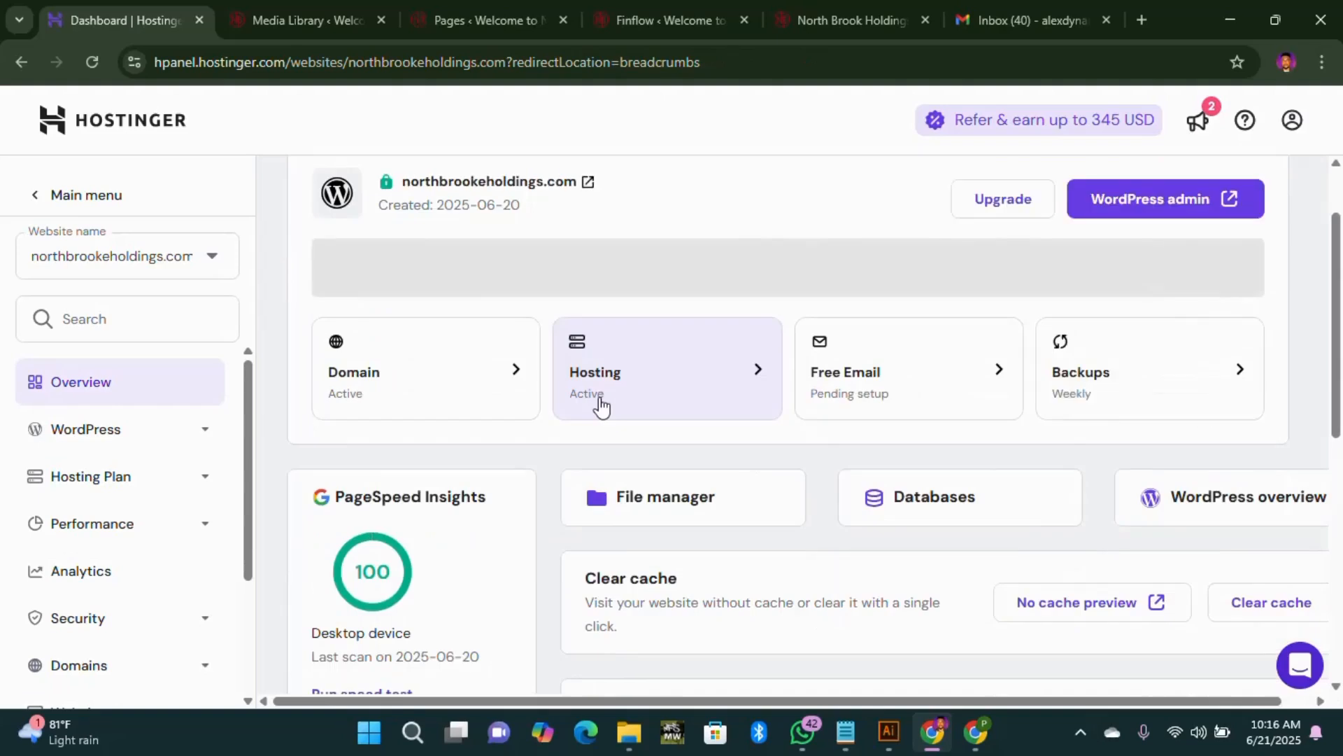
{"action": "left_click", "coordinate": [61, 200]}
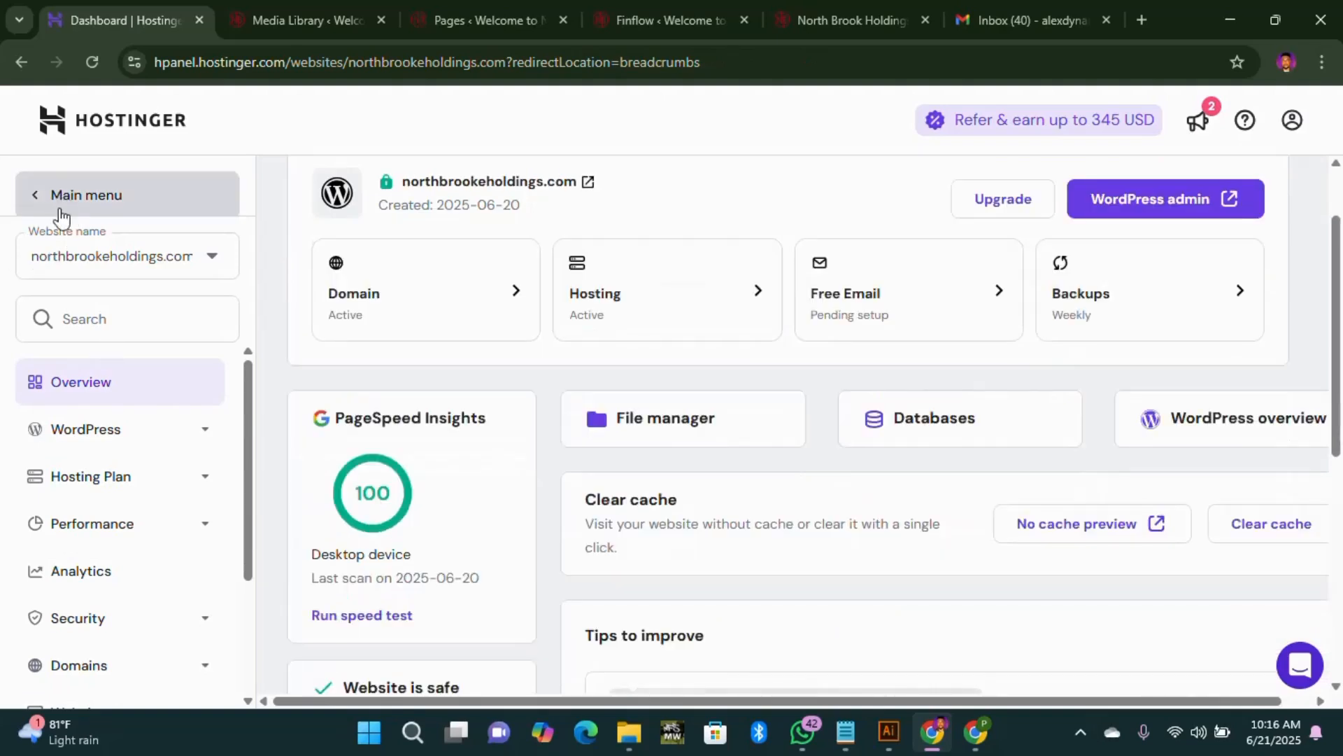
{"action": "left_click", "coordinate": [93, 318]}
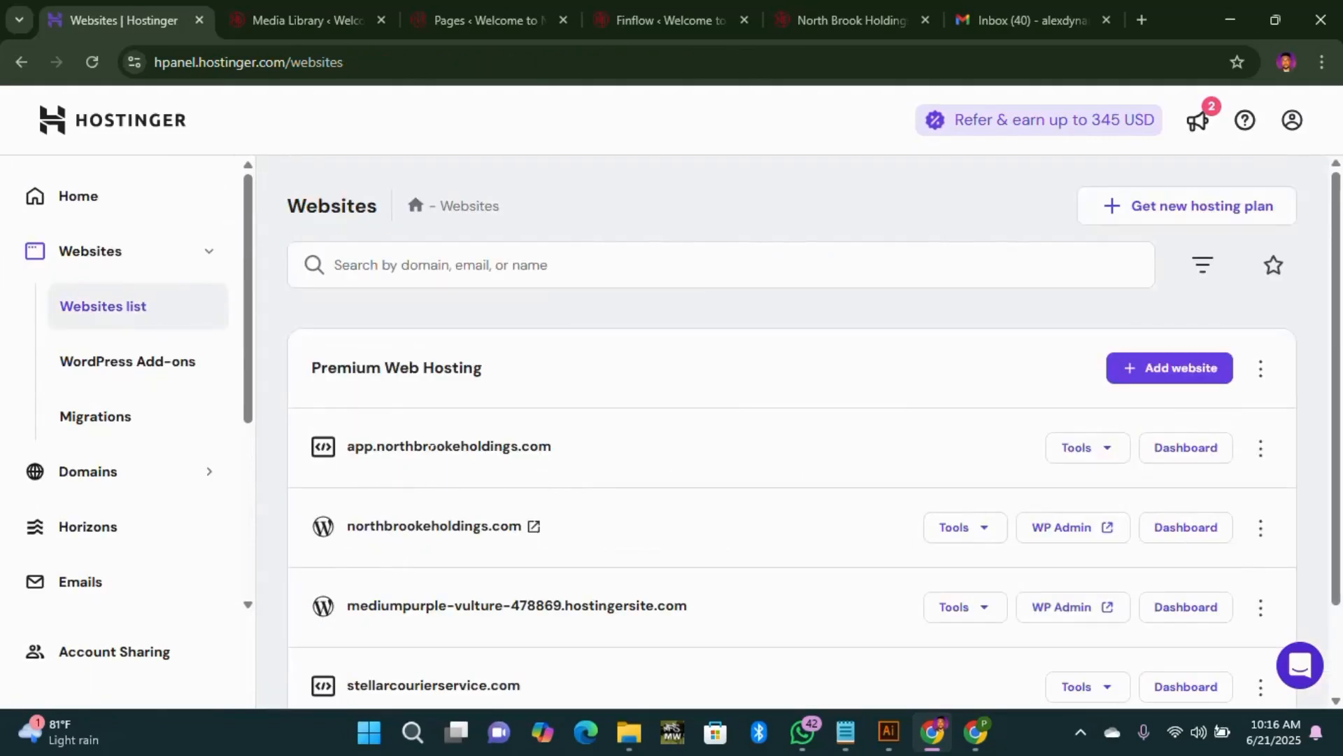
{"action": "left_click", "coordinate": [484, 455]}
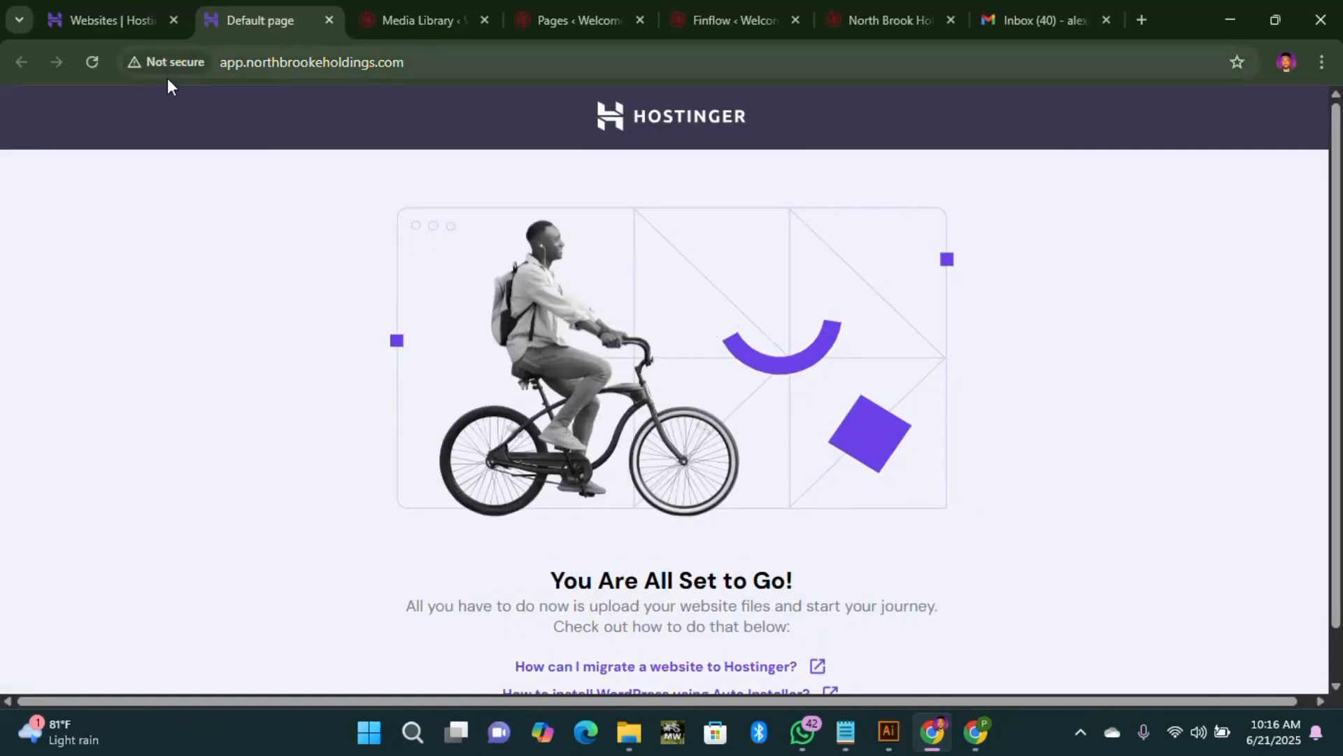
{"action": "scroll", "coordinate": [371, 279], "scroll_direction": "down", "scroll_amount": 1}
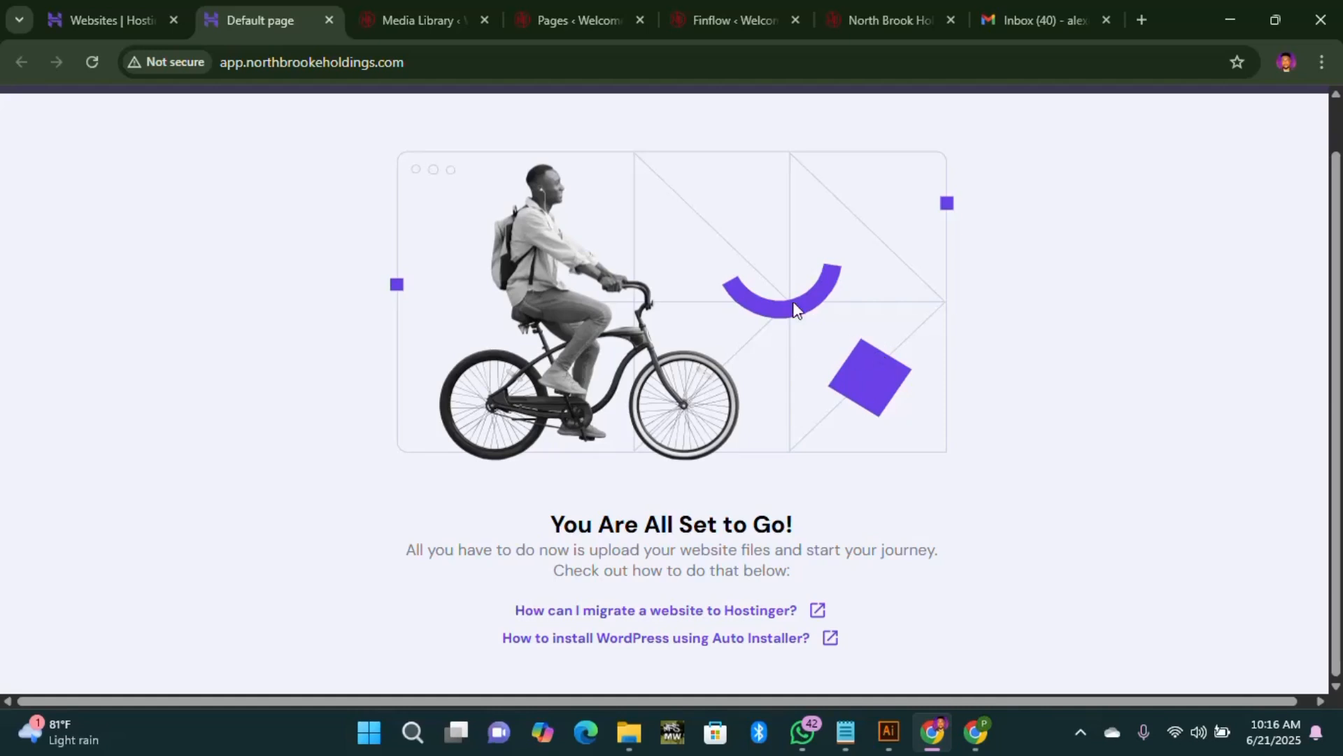
{"action": "left_click", "coordinate": [329, 20]}
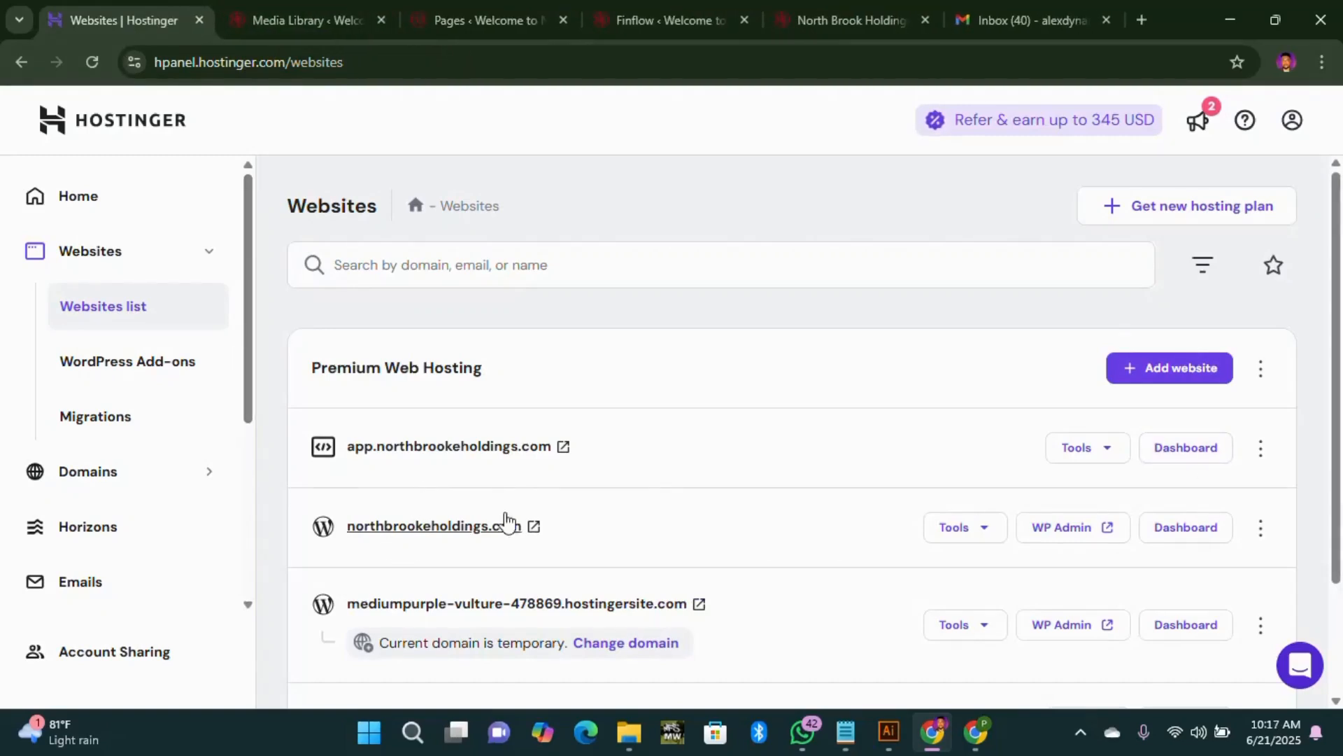
{"action": "left_click", "coordinate": [1212, 451]}
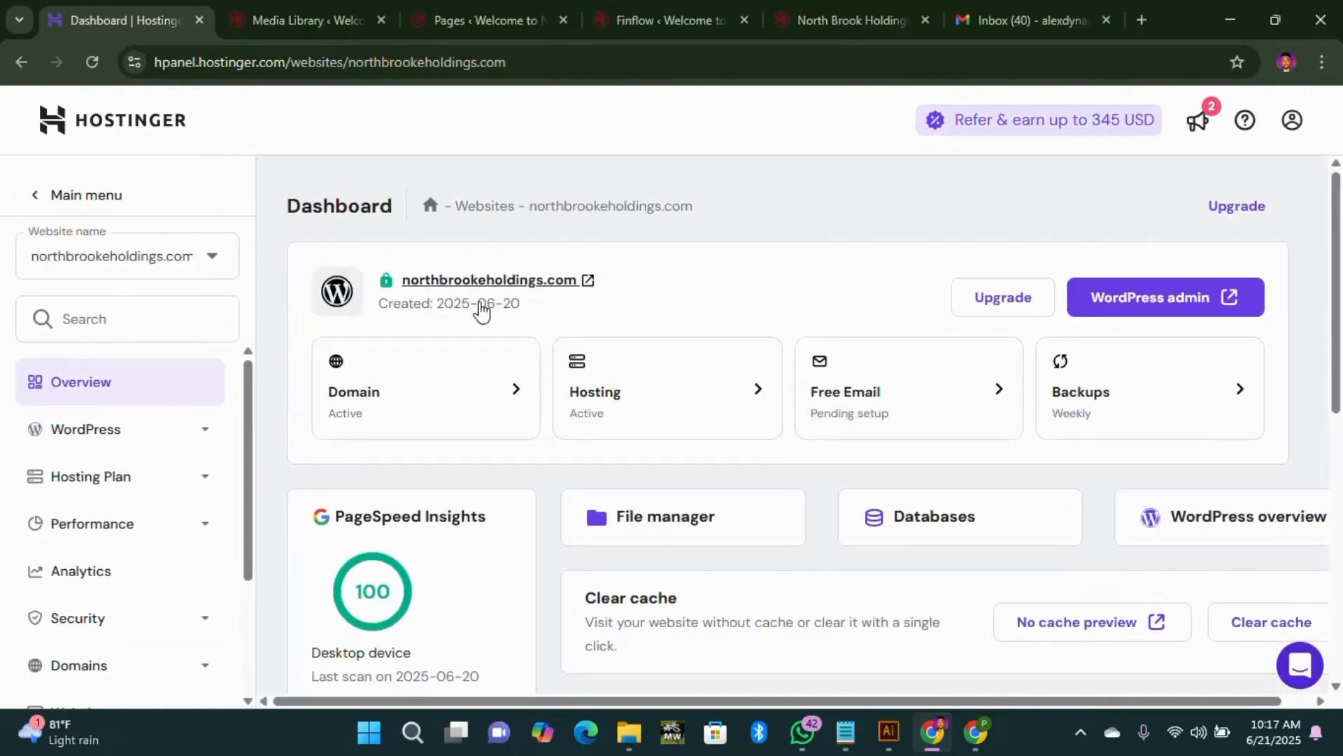
{"action": "left_click", "coordinate": [732, 533]}
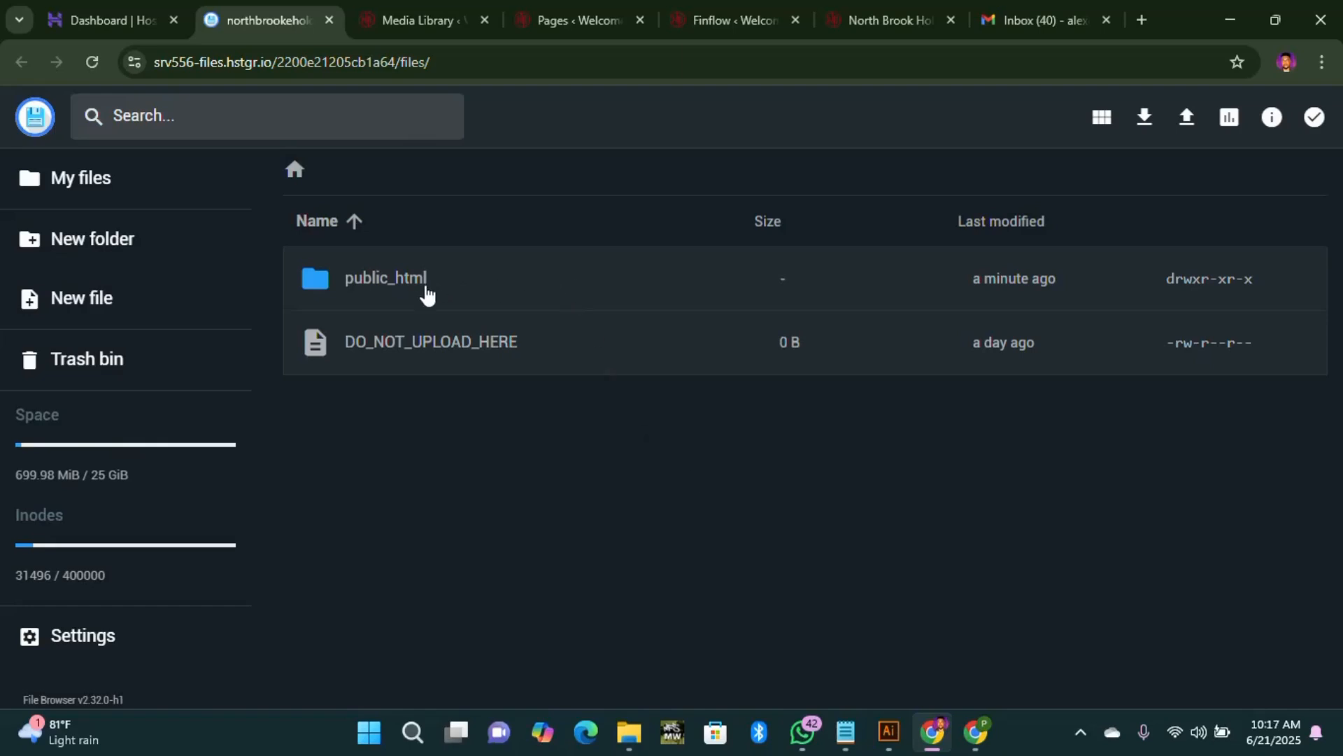
Step: Open public_html to list its app, wp-admin, wp-content and wp-includes folders
{"action": "double_click", "coordinate": [365, 287]}
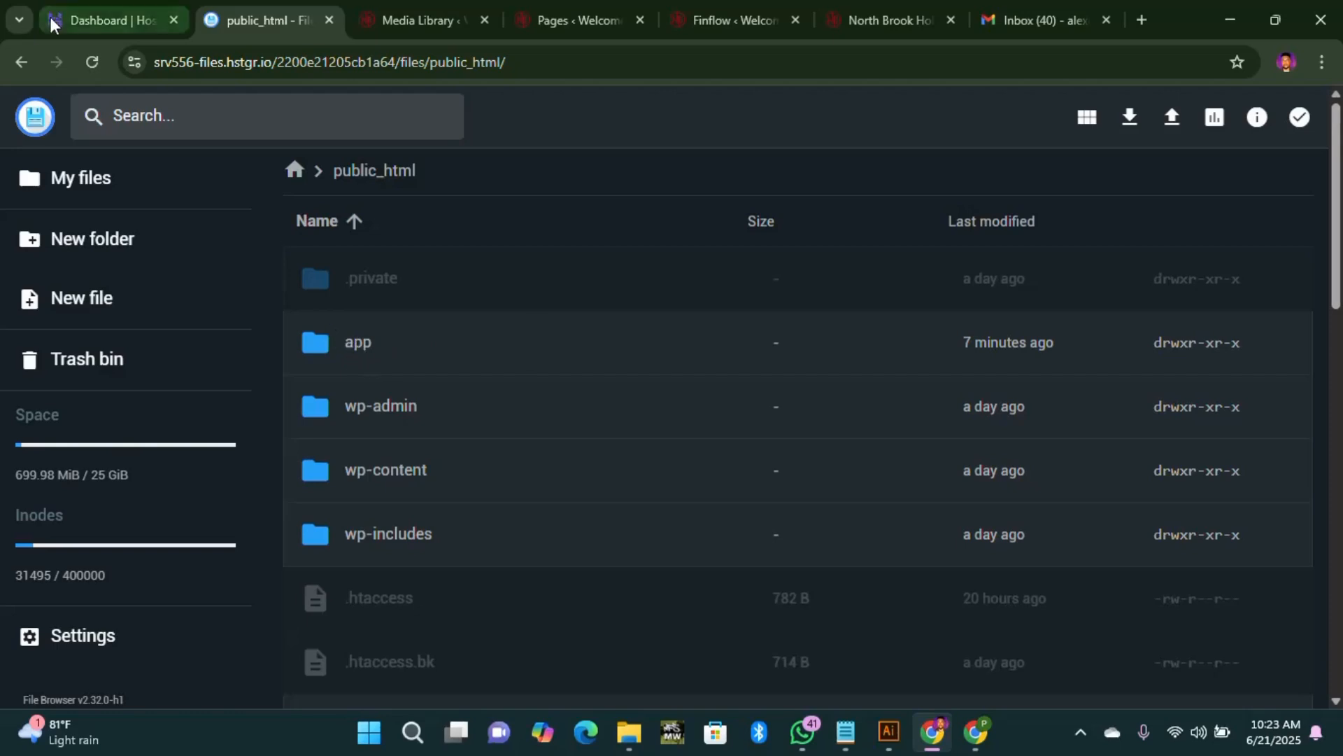
Step: From the dashboard, open Subdomains showing app.northbrookeholdings.com mapped to public_html/app
{"action": "left_click", "coordinate": [155, 27]}
{"action": "scroll", "coordinate": [720, 516], "scroll_direction": "down", "scroll_amount": 8}
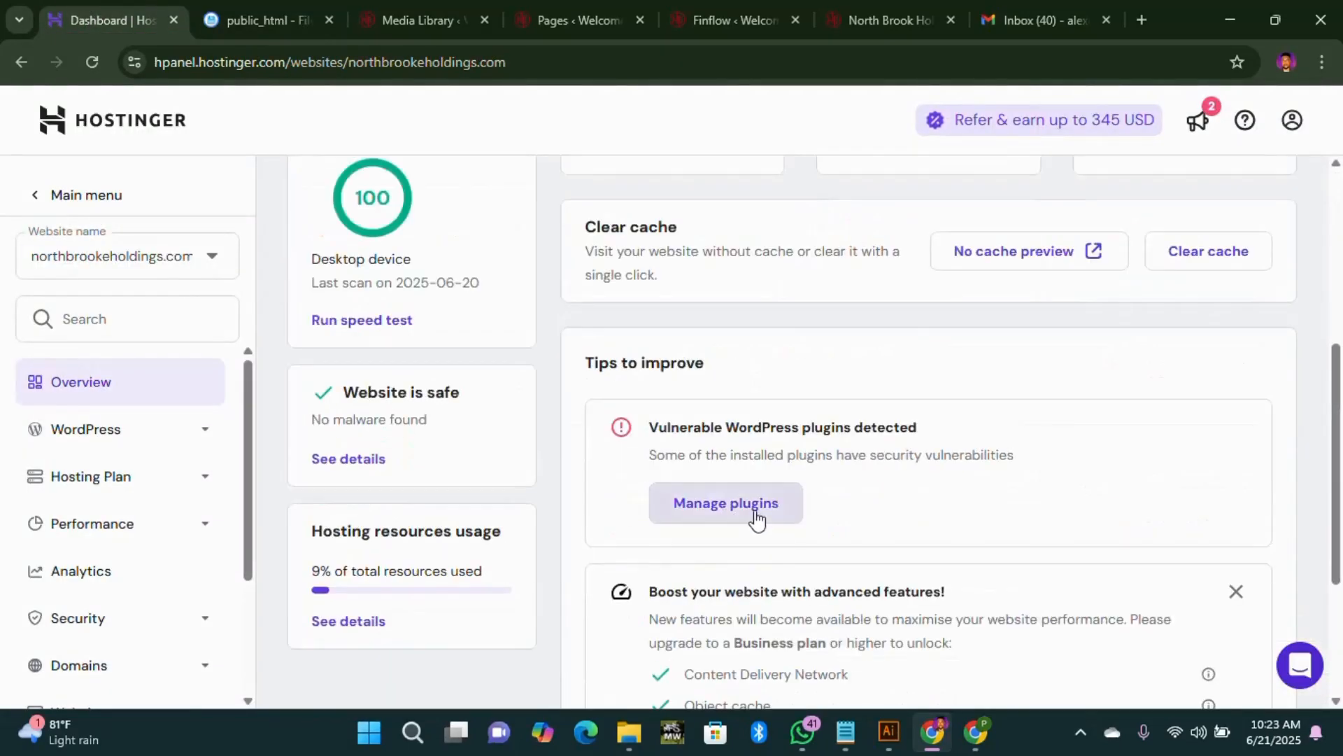
{"action": "scroll", "coordinate": [755, 518], "scroll_direction": "up", "scroll_amount": 5}
{"action": "scroll", "coordinate": [750, 525], "scroll_direction": "down", "scroll_amount": 3}
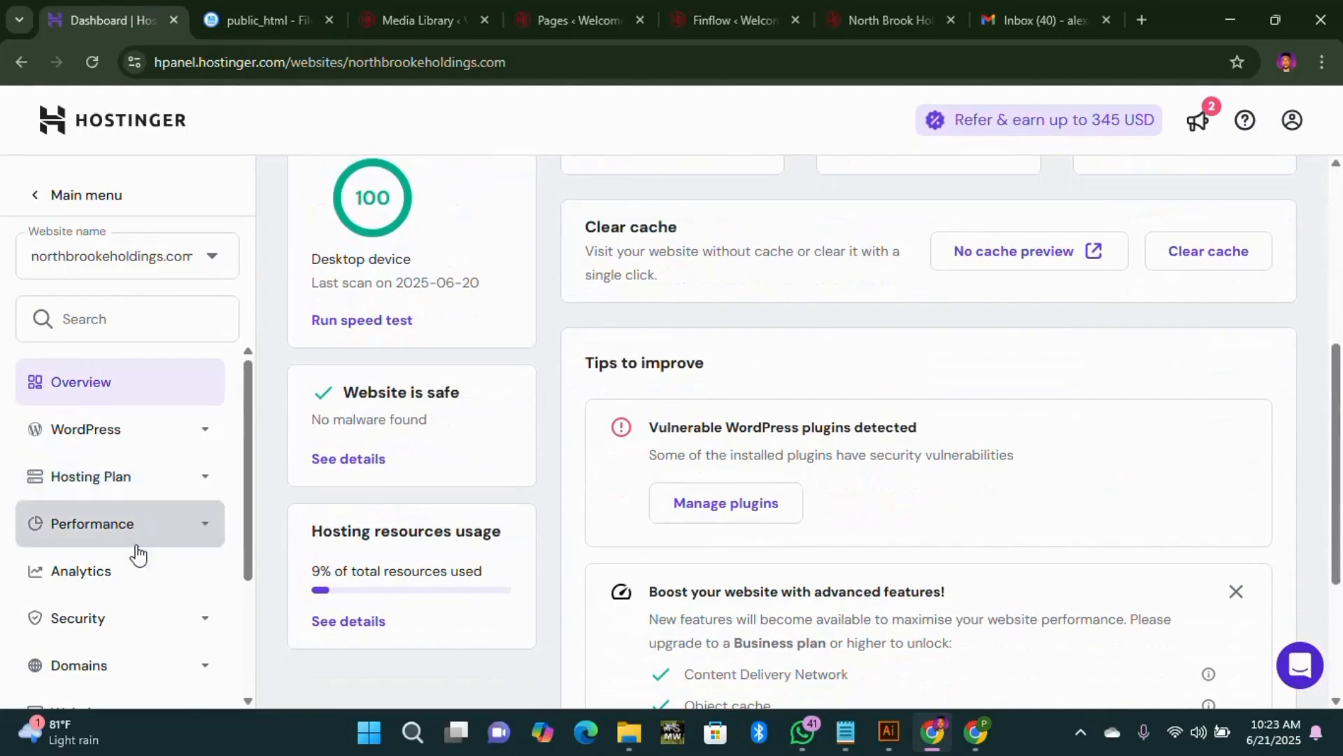
{"action": "scroll", "coordinate": [1081, 483], "scroll_direction": "up", "scroll_amount": 6}
{"action": "scroll", "coordinate": [149, 532], "scroll_direction": "down", "scroll_amount": 3}
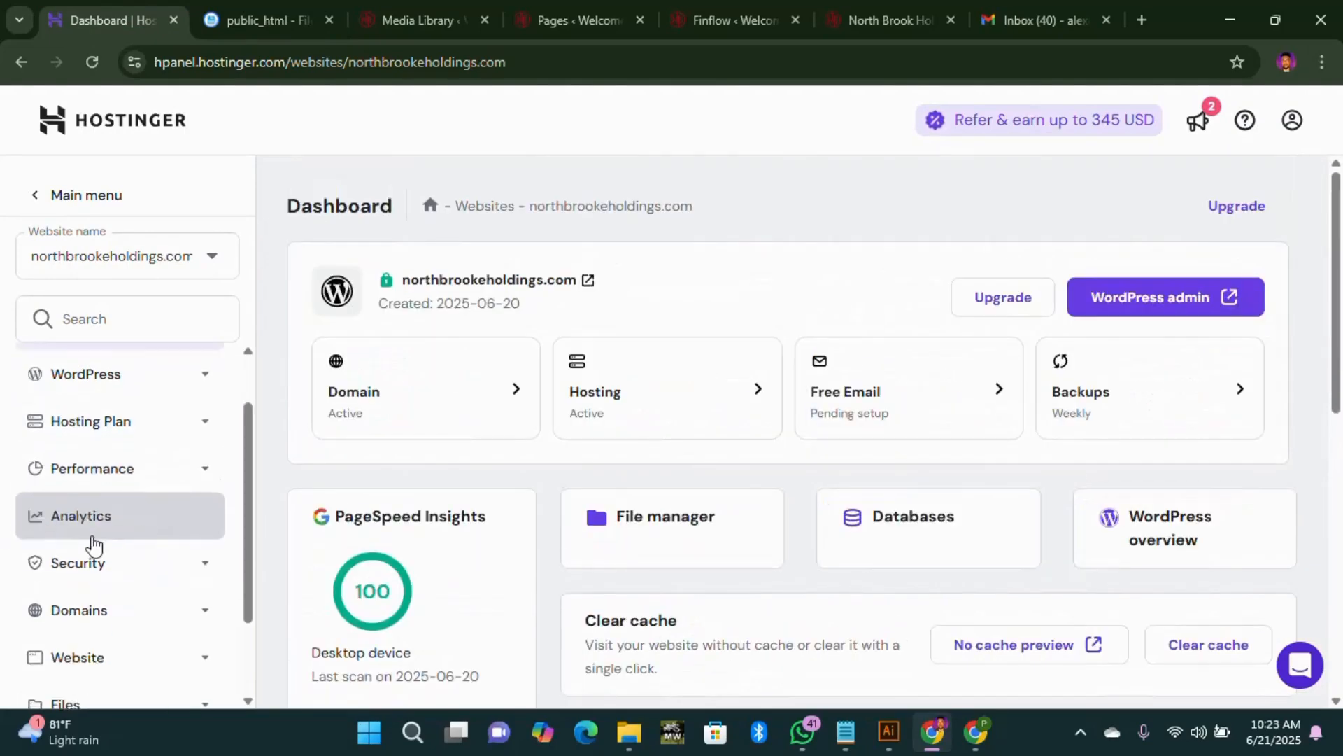
{"action": "left_click", "coordinate": [210, 490]}
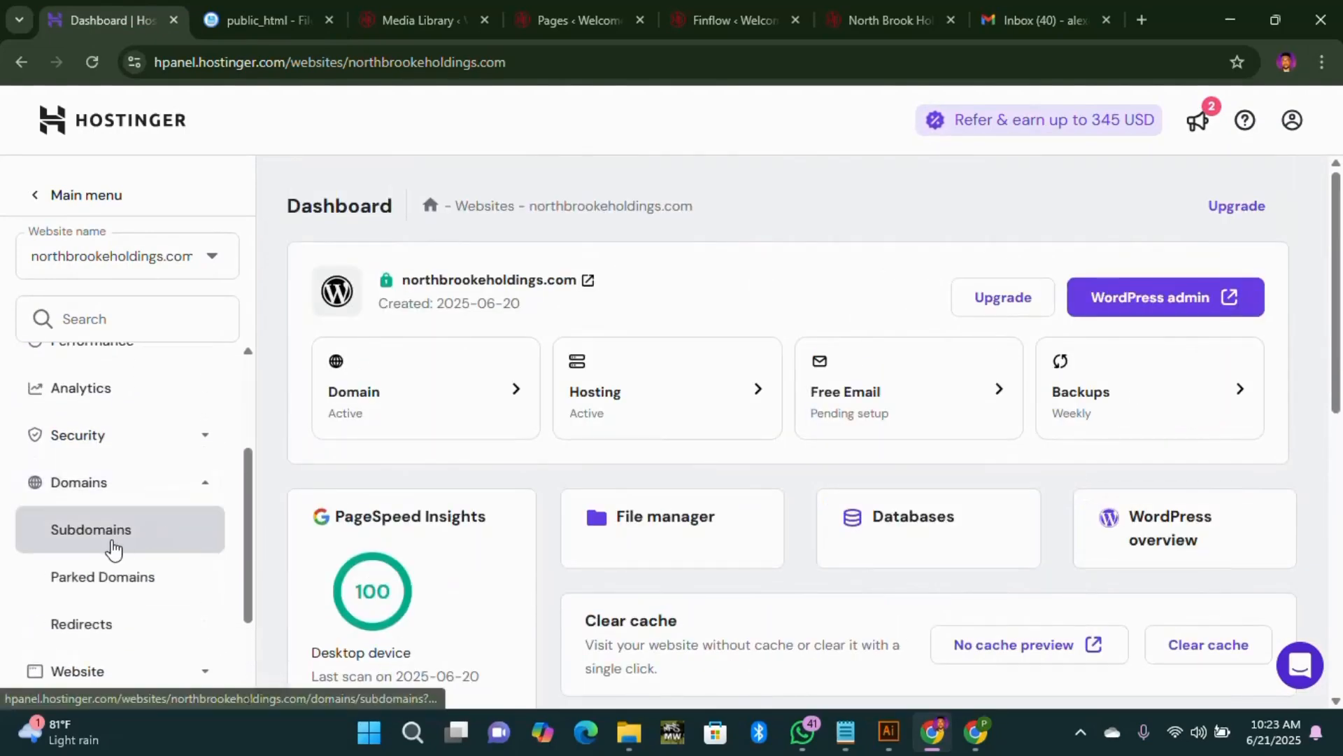
{"action": "left_click", "coordinate": [117, 549]}
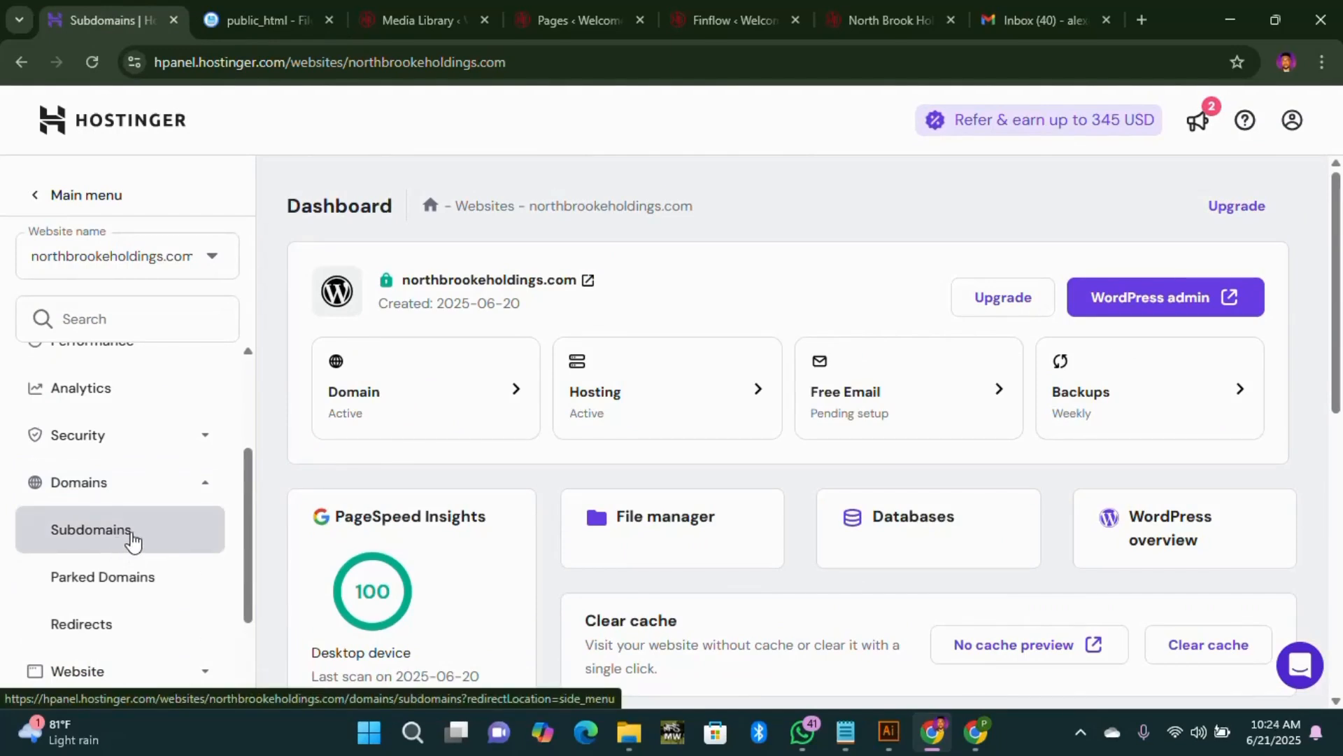
{"action": "scroll", "coordinate": [828, 523], "scroll_direction": "down", "scroll_amount": 2}
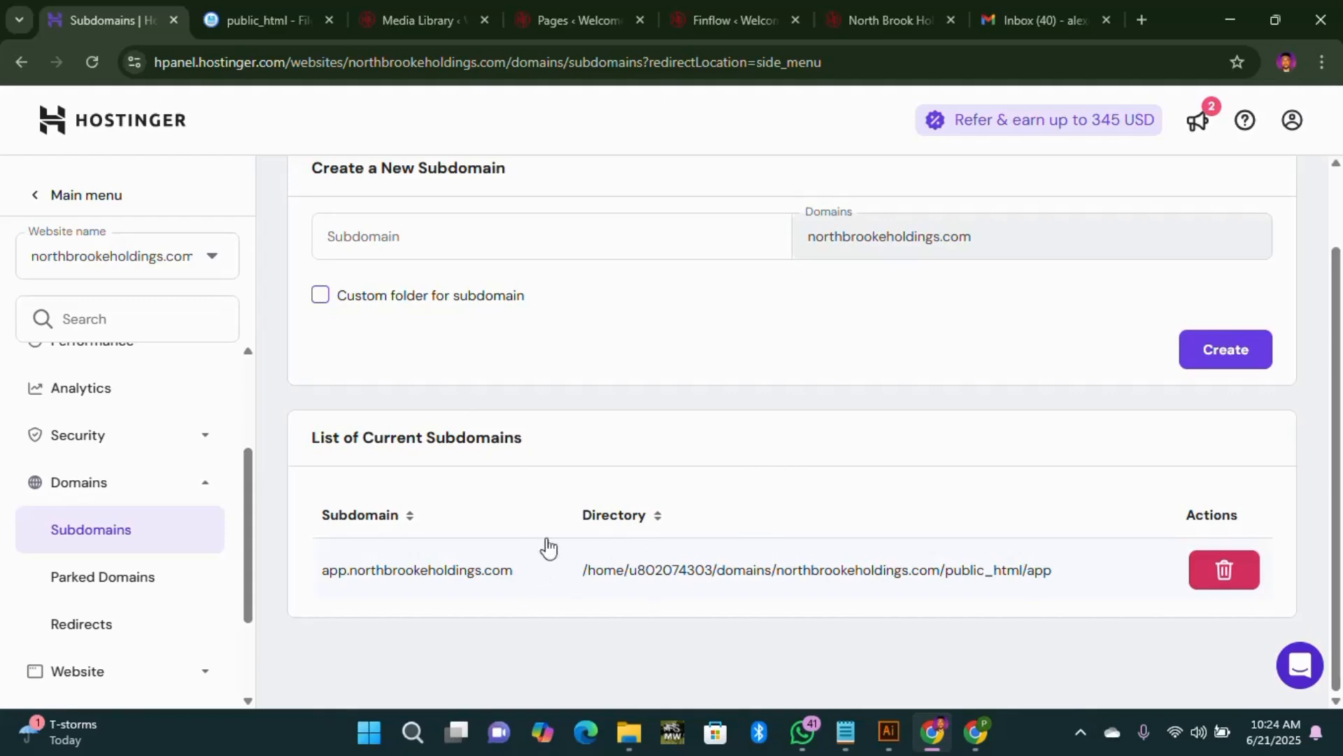
Step: Open the app folder to confirm it holds only default.php, then return to Subdomains
{"action": "left_click", "coordinate": [266, 25]}
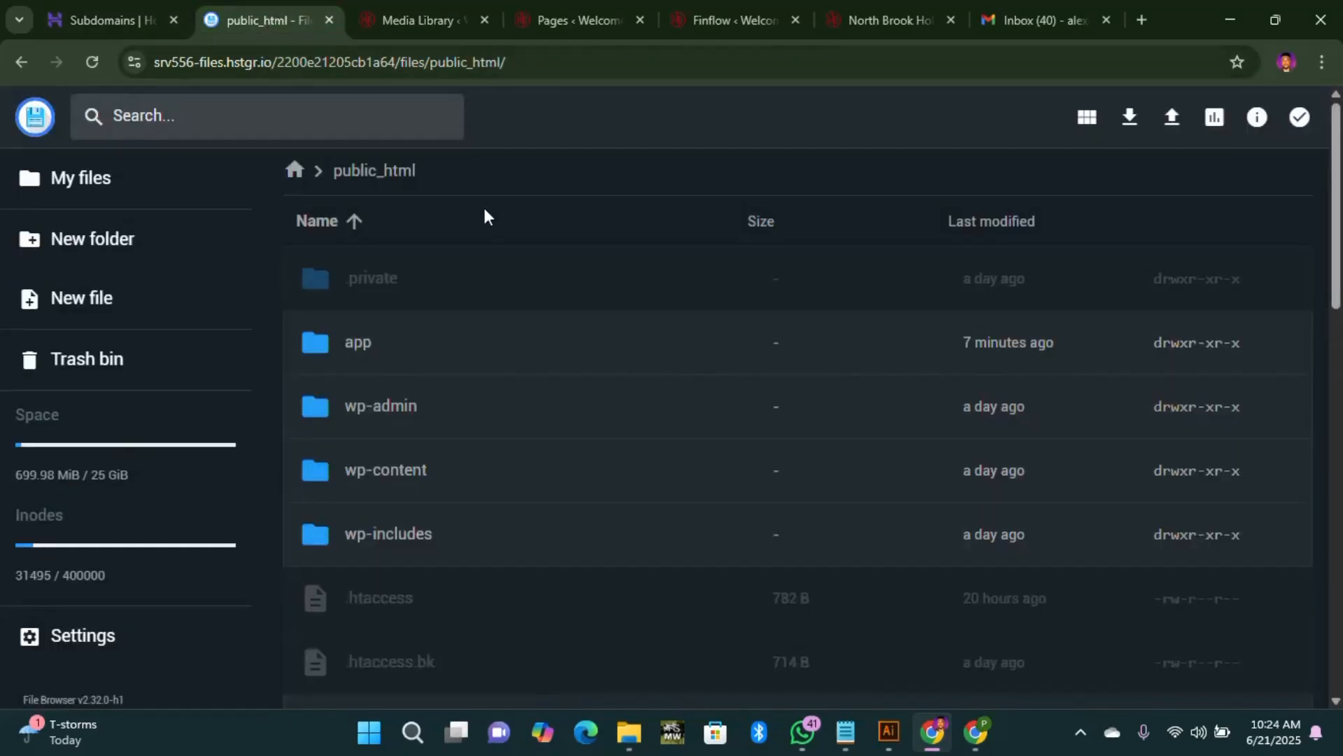
{"action": "double_click", "coordinate": [323, 346]}
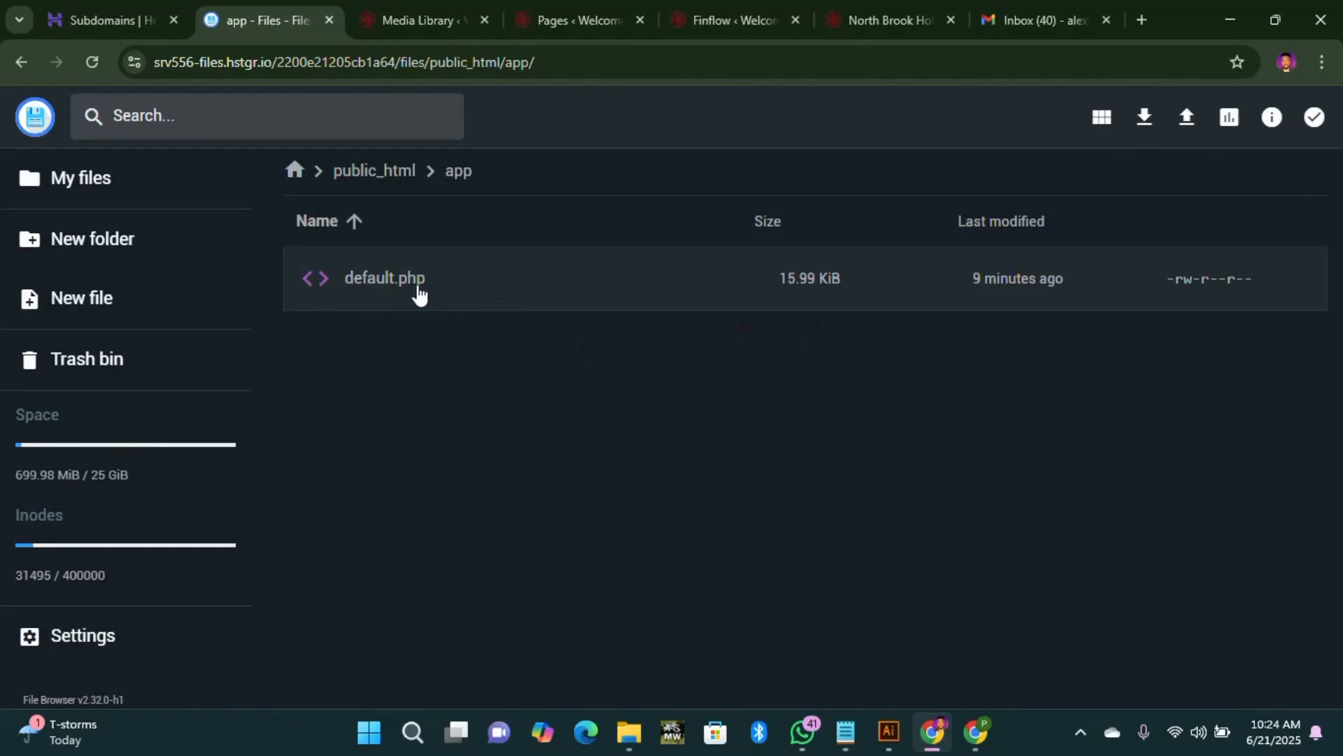
{"action": "left_click", "coordinate": [102, 21]}
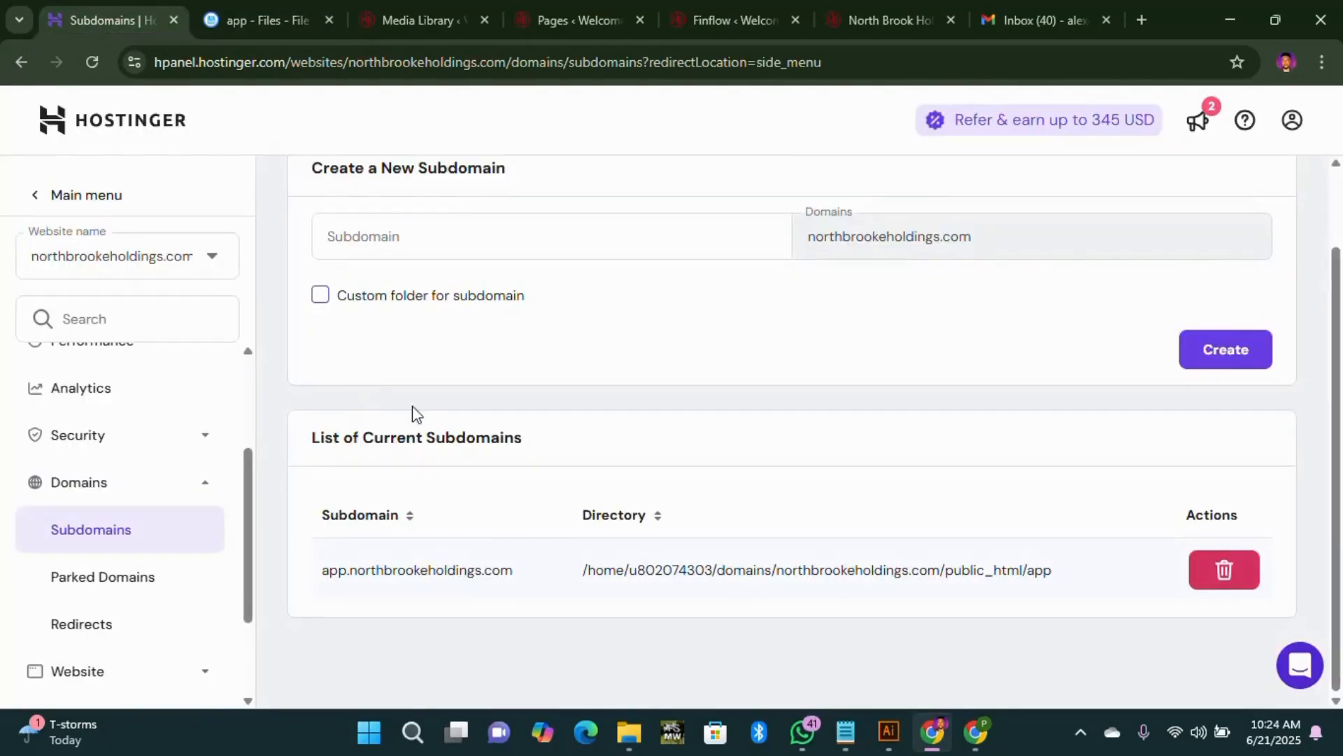
{"action": "scroll", "coordinate": [595, 313], "scroll_direction": "up", "scroll_amount": 2}
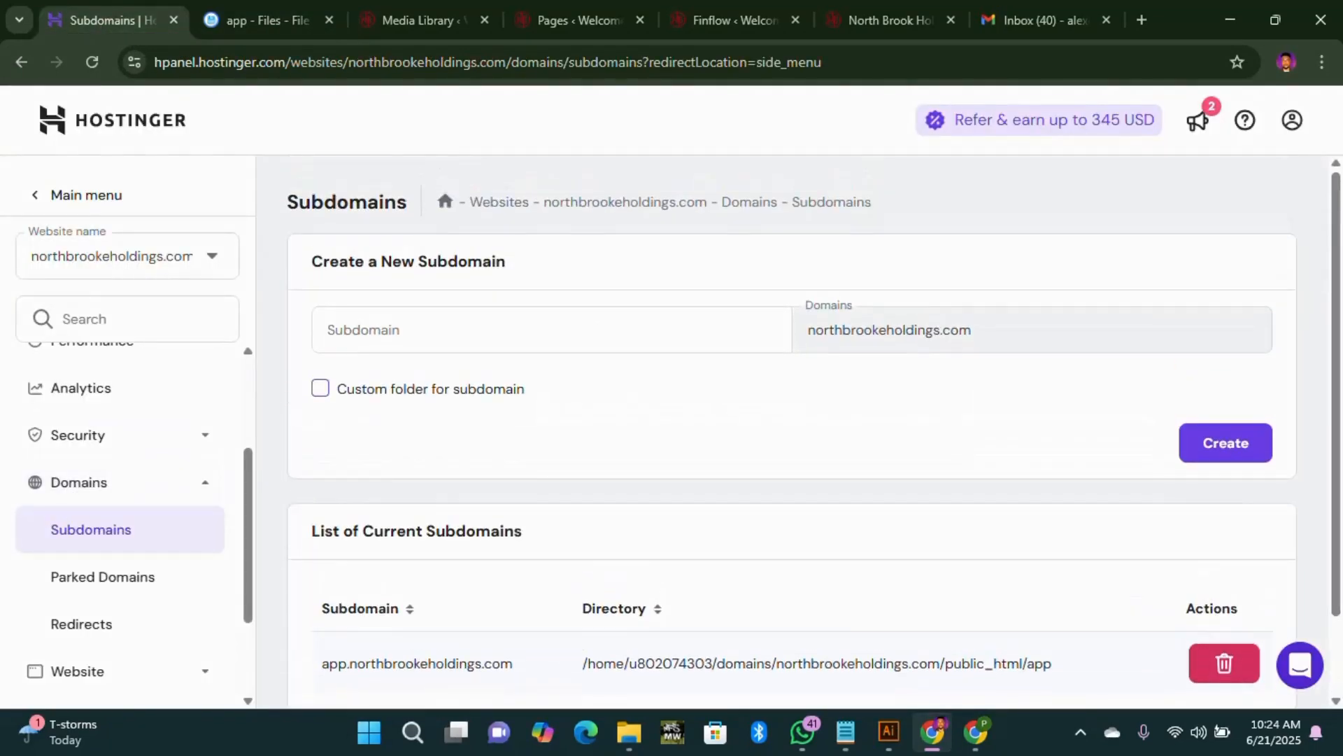
{"action": "scroll", "coordinate": [528, 529], "scroll_direction": "down", "scroll_amount": 2}
{"action": "left_click_drag", "start_coordinate": [515, 571], "coordinate": [324, 591]}
{"action": "key", "text": "ctrl+c"}
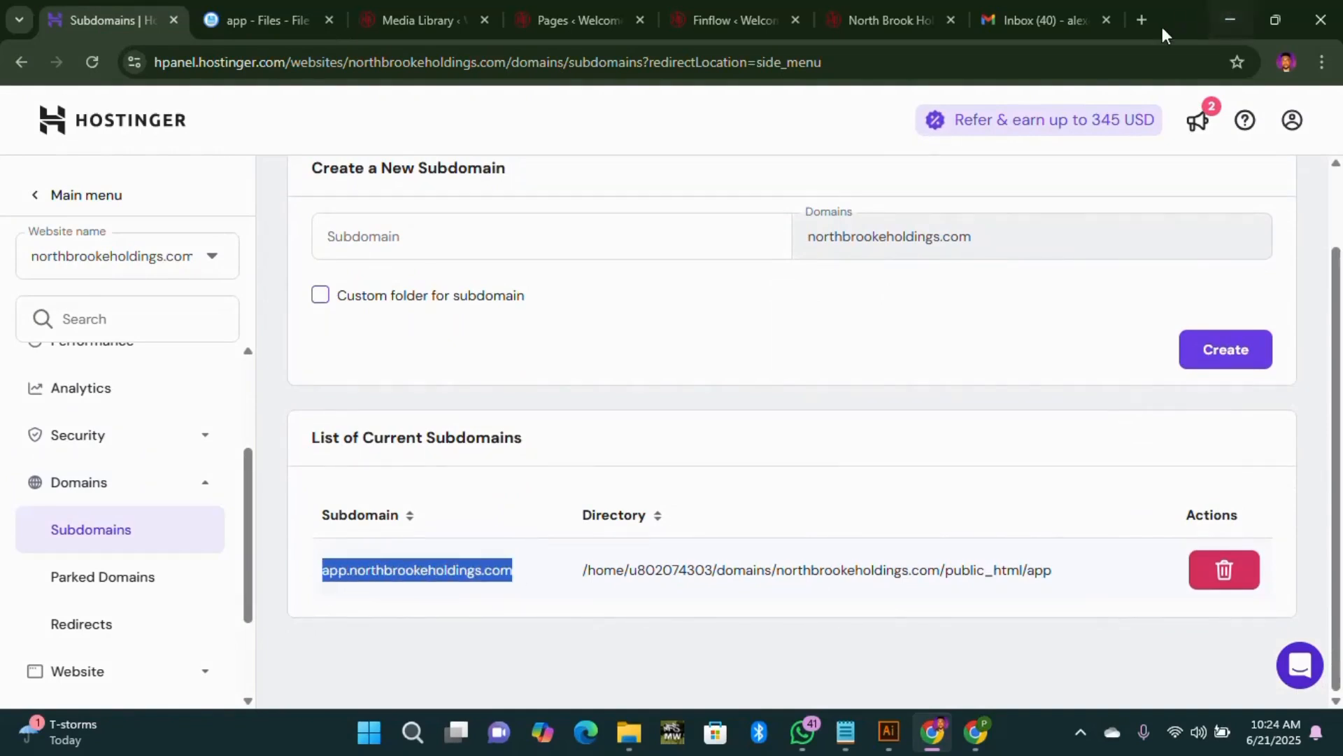
{"action": "left_click", "coordinate": [1143, 20]}
{"action": "key", "text": "ctrl+v"}
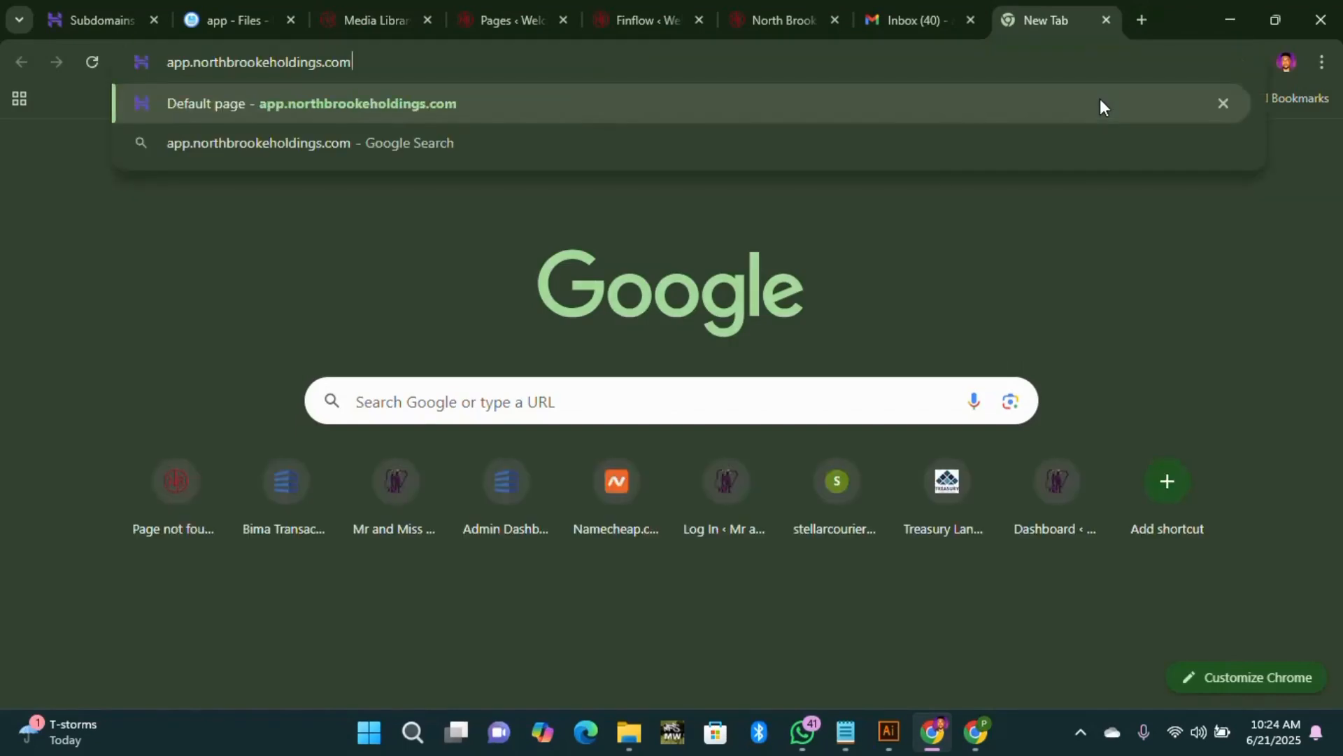
{"action": "key", "text": "Return"}
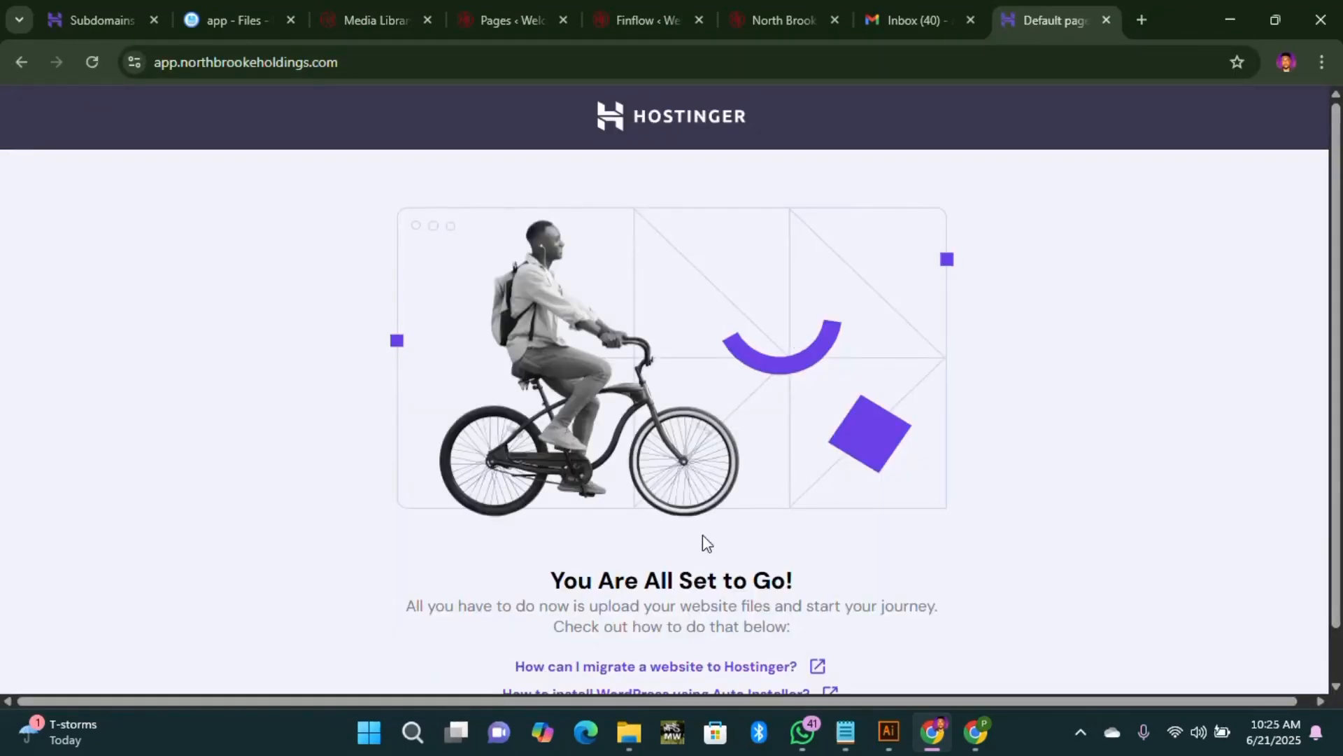
{"action": "left_click", "coordinate": [1106, 21]}
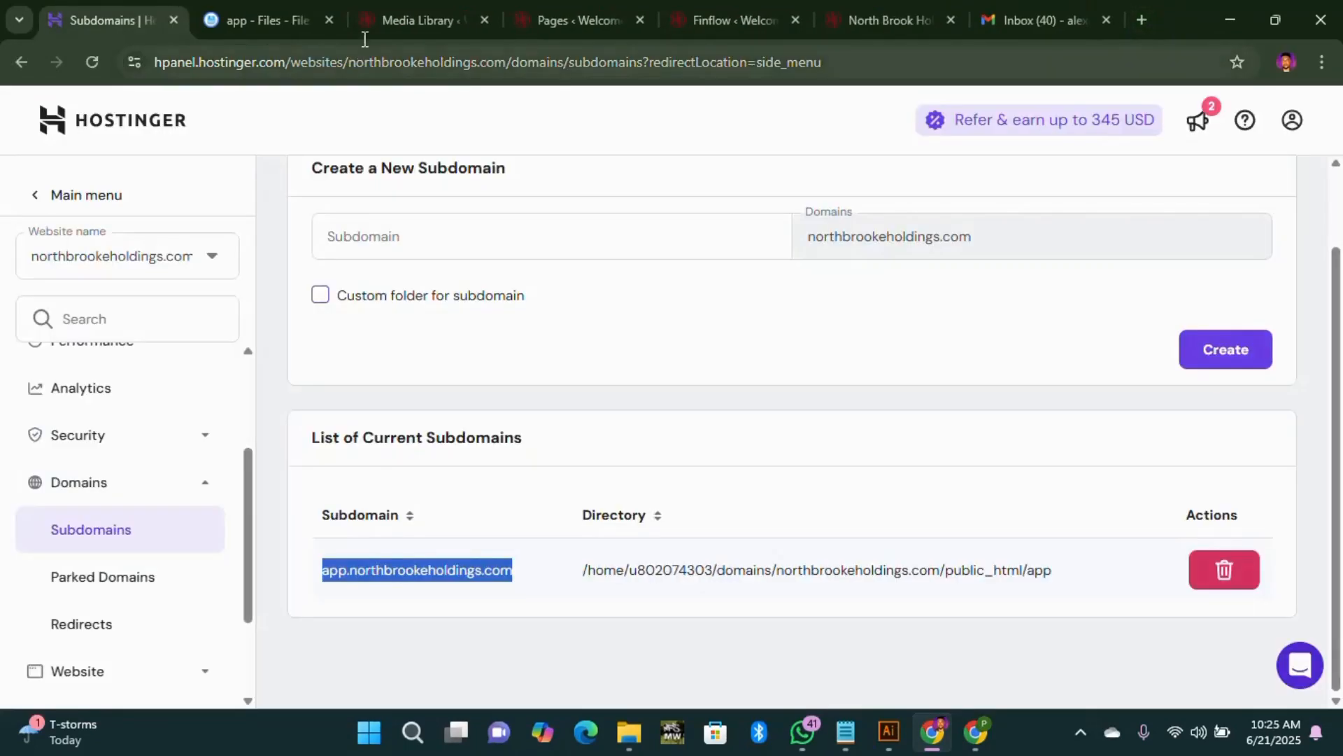
Step: Permanently delete default.php from the app folder, skipping the trash bin
{"action": "left_click", "coordinate": [255, 23]}
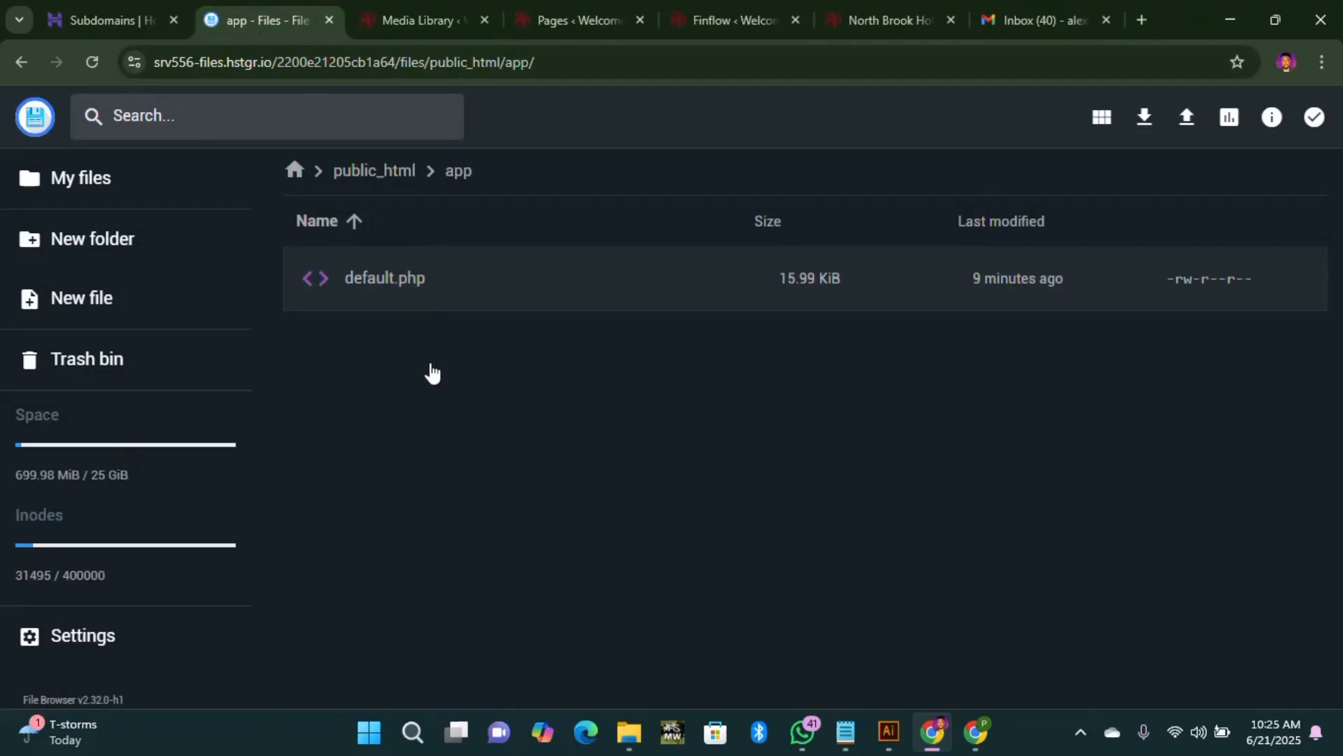
{"action": "right_click", "coordinate": [416, 282]}
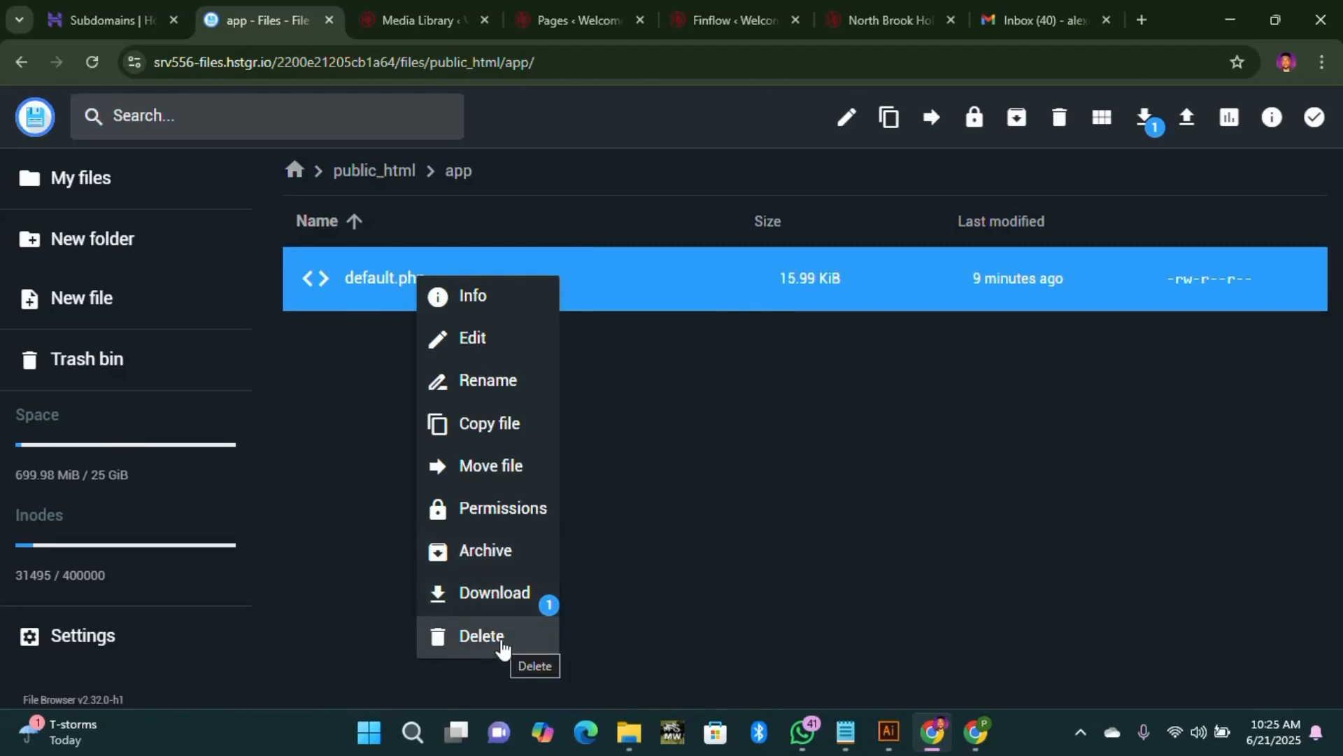
{"action": "left_click", "coordinate": [483, 636]}
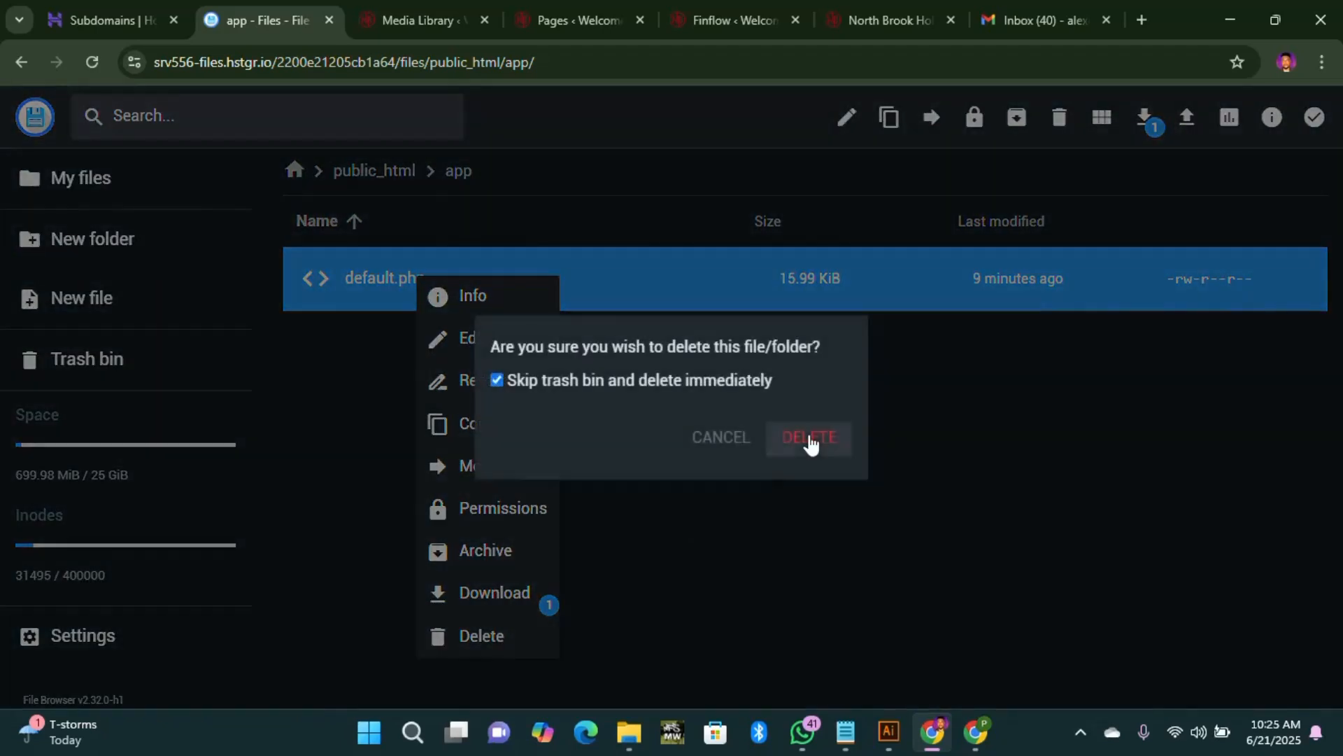
{"action": "left_click", "coordinate": [798, 439]}
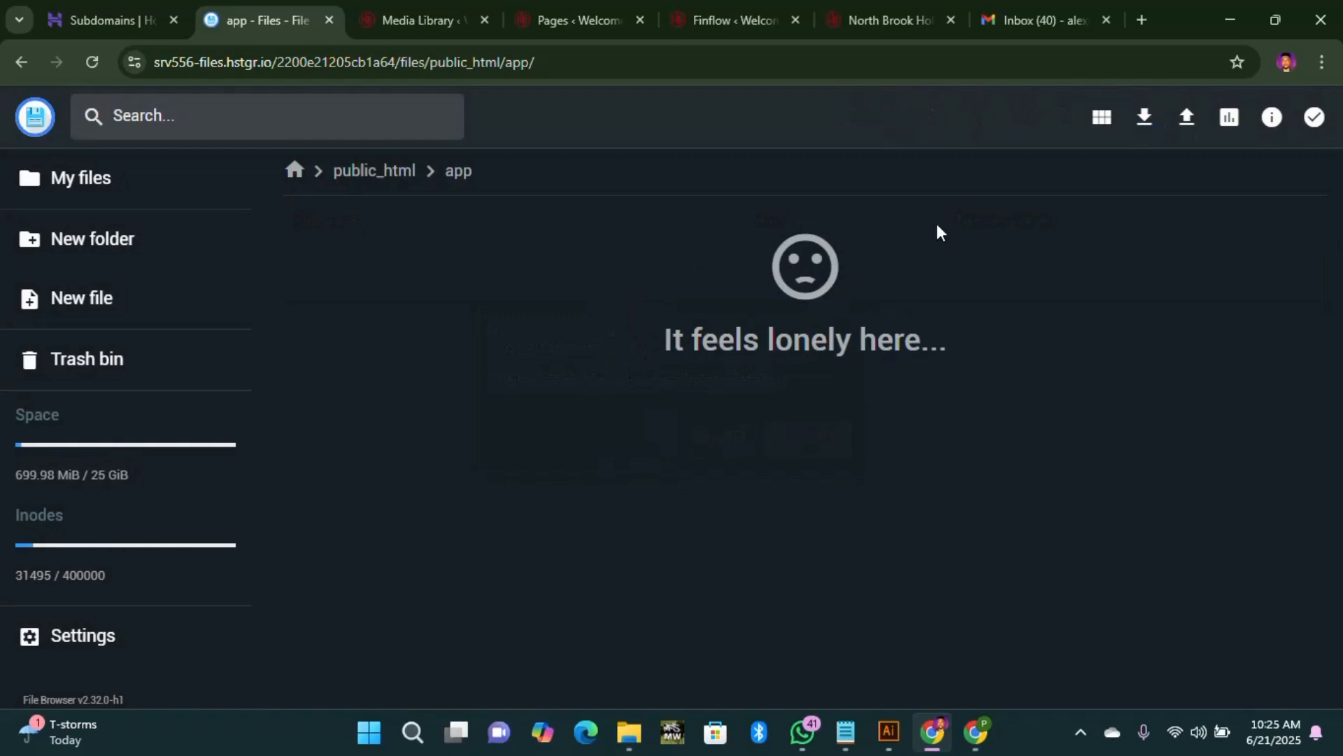
Step: Upload 'fintrust bank file.zip' from the desktop FINTRUST folder into the app folder and expand its progress
{"action": "left_click", "coordinate": [1188, 124]}
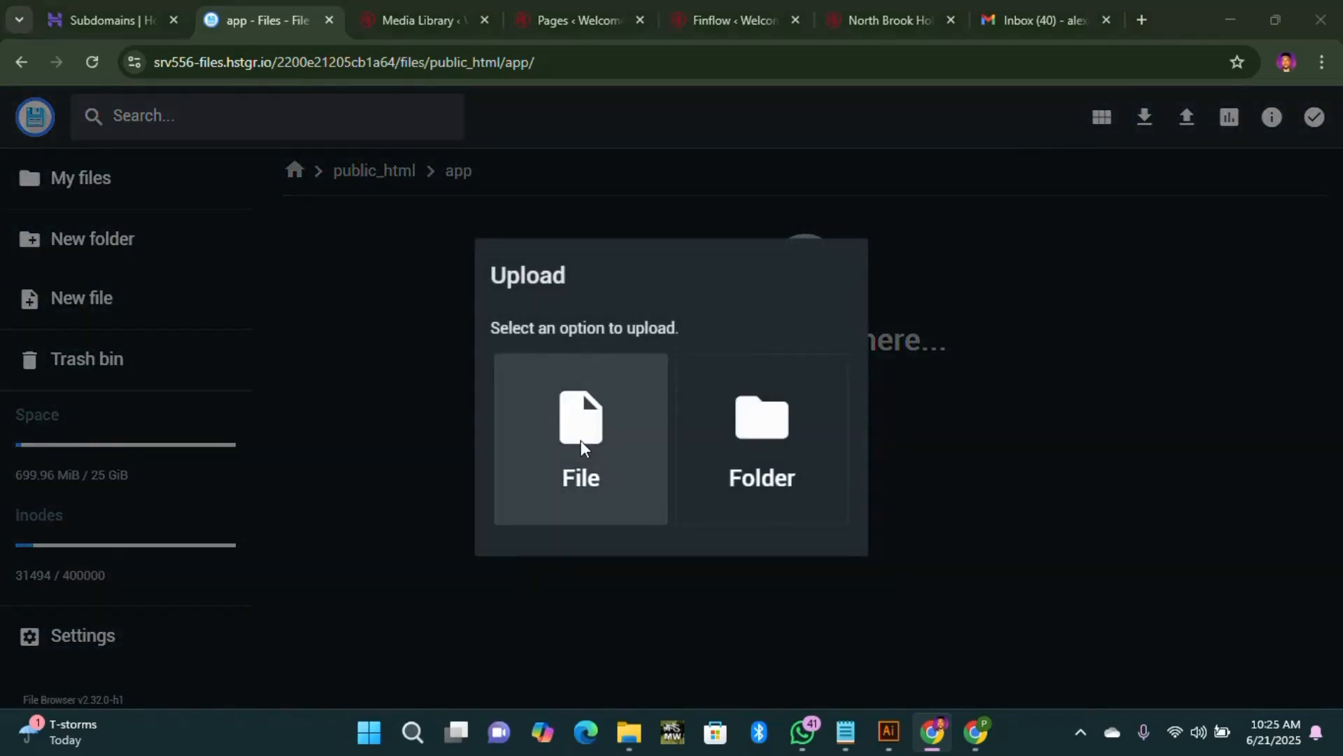
{"action": "left_click", "coordinate": [582, 443]}
{"action": "scroll", "coordinate": [438, 489], "scroll_direction": "down", "scroll_amount": 2}
{"action": "scroll", "coordinate": [441, 496], "scroll_direction": "up", "scroll_amount": 3}
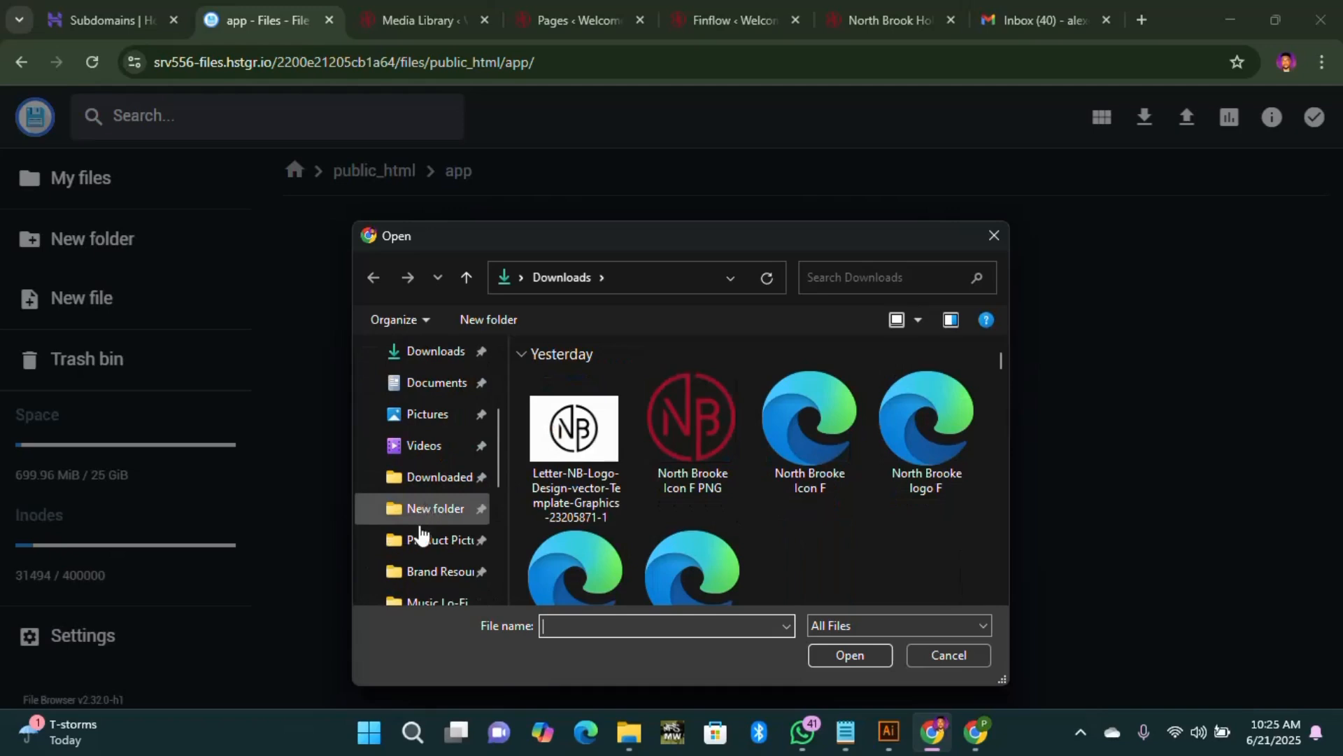
{"action": "left_click", "coordinate": [438, 509]}
{"action": "scroll", "coordinate": [441, 560], "scroll_direction": "down", "scroll_amount": 3}
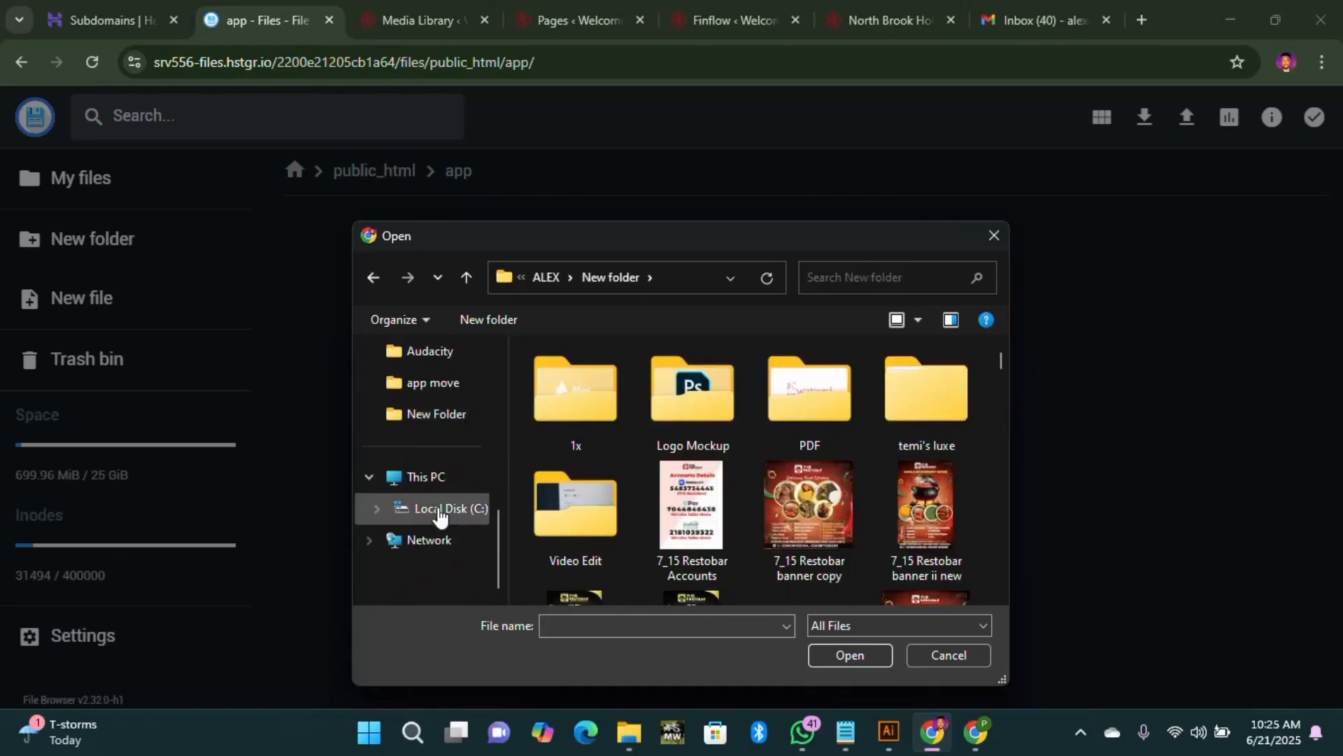
{"action": "left_click", "coordinate": [434, 414]}
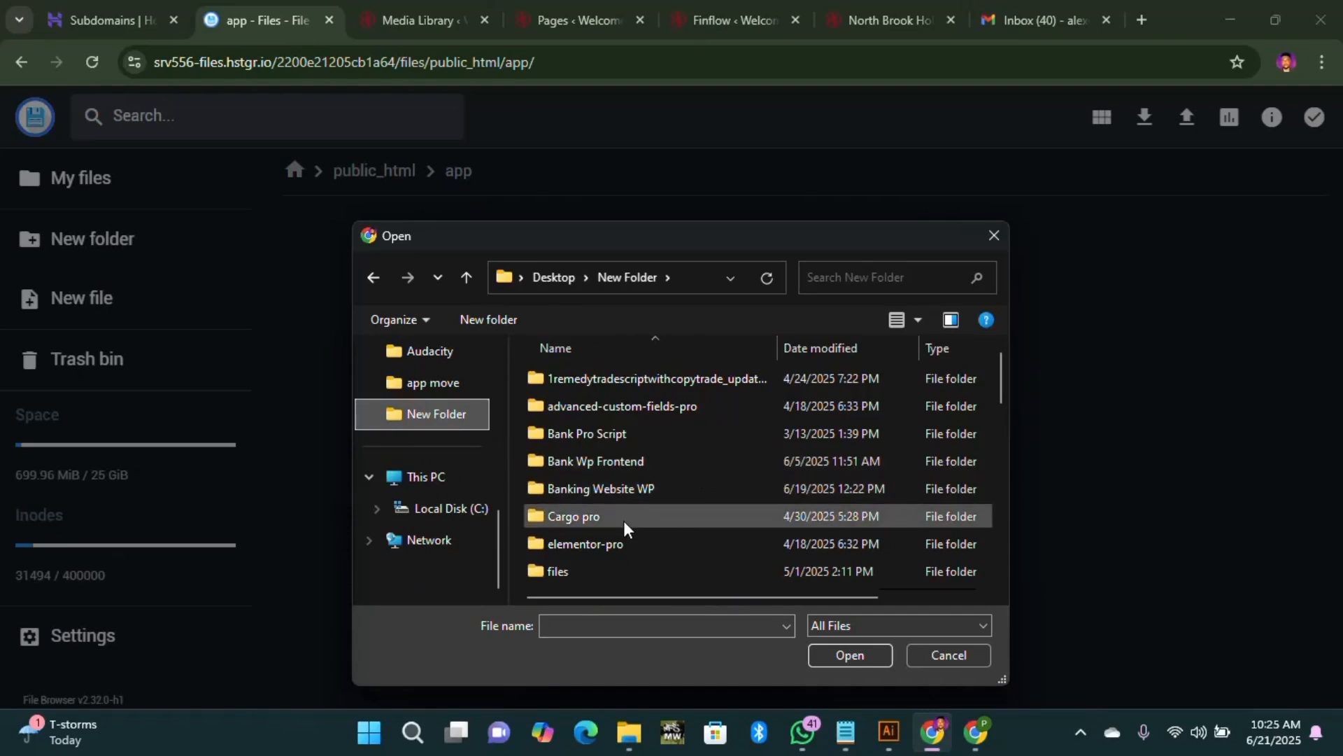
{"action": "scroll", "coordinate": [606, 526], "scroll_direction": "down", "scroll_amount": 1}
{"action": "double_click", "coordinate": [588, 544]}
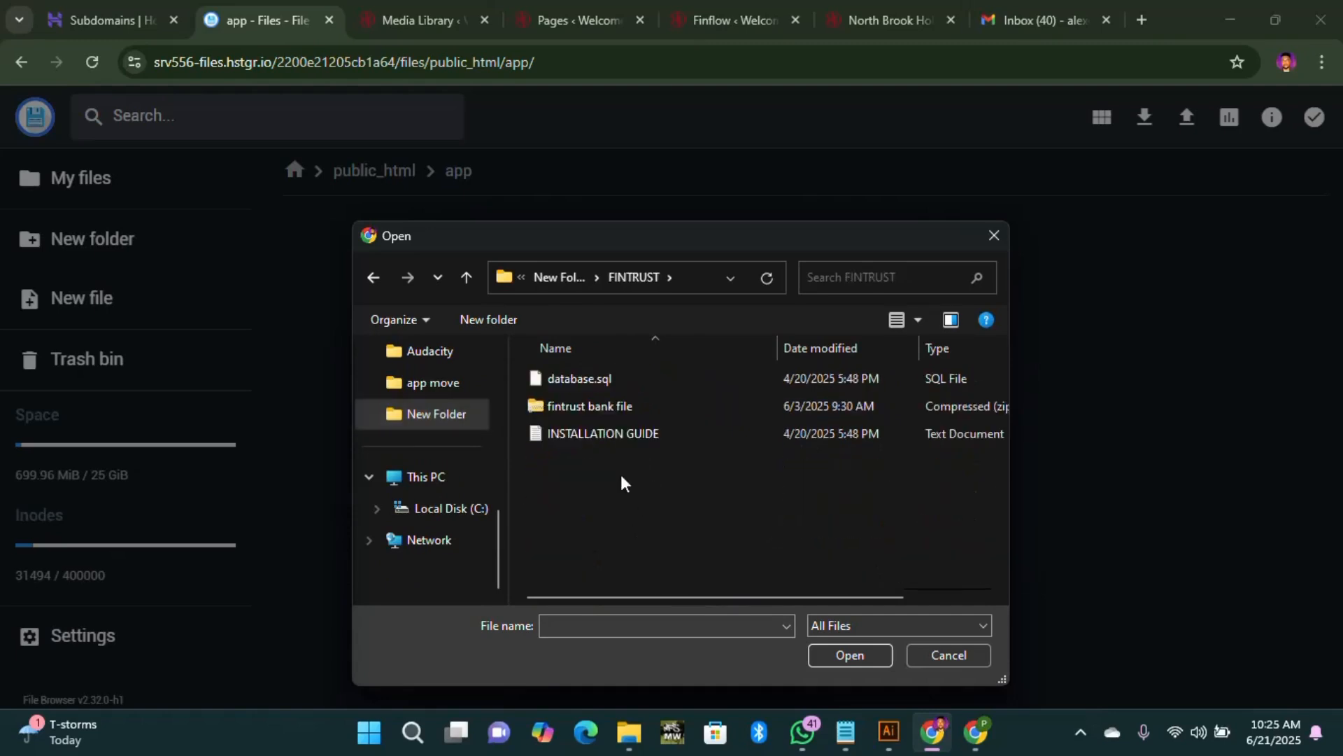
{"action": "left_click", "coordinate": [611, 403]}
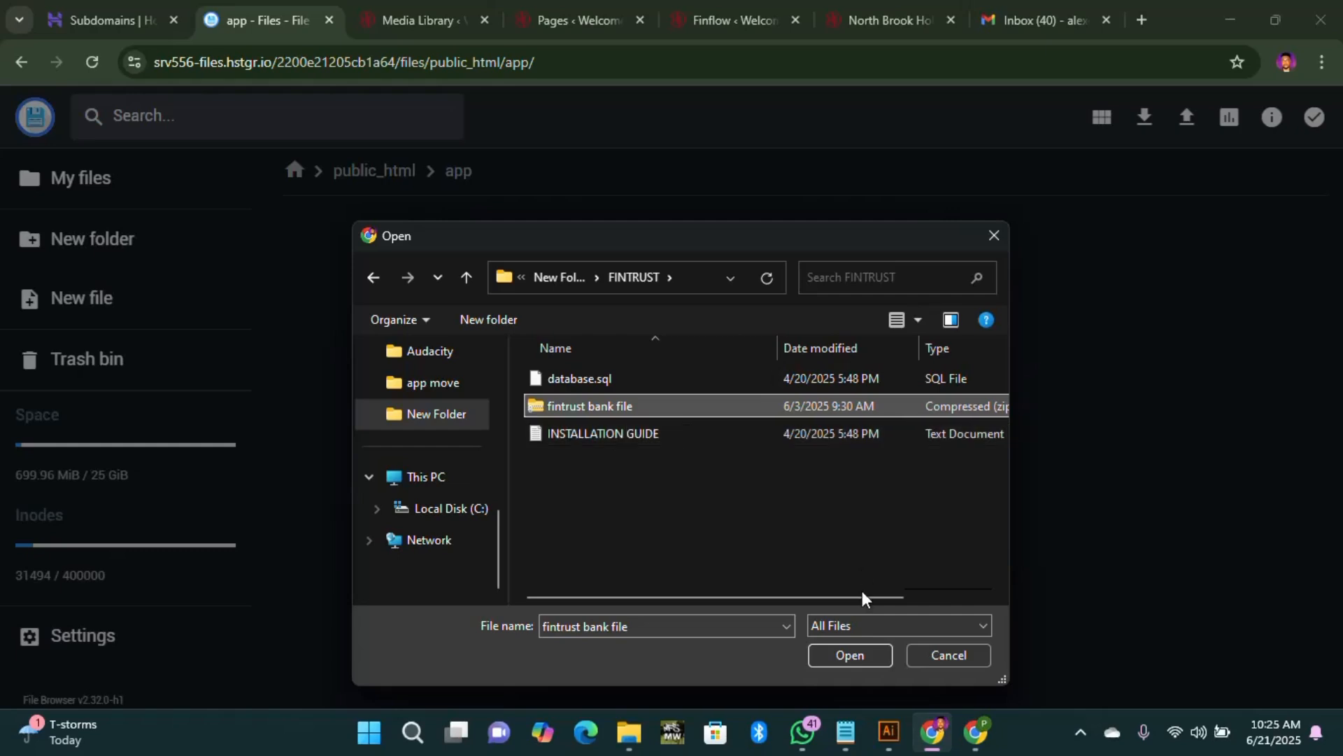
{"action": "left_click", "coordinate": [853, 658]}
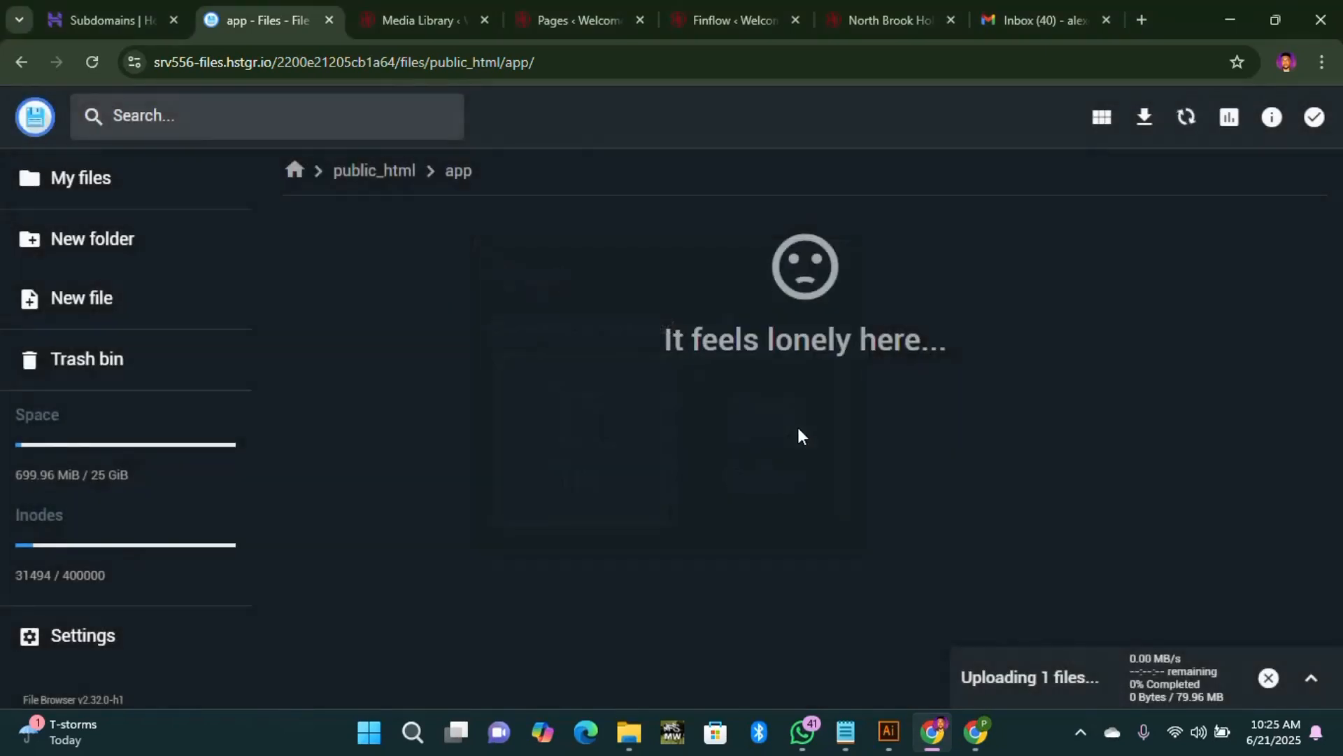
{"action": "left_click", "coordinate": [1313, 680]}
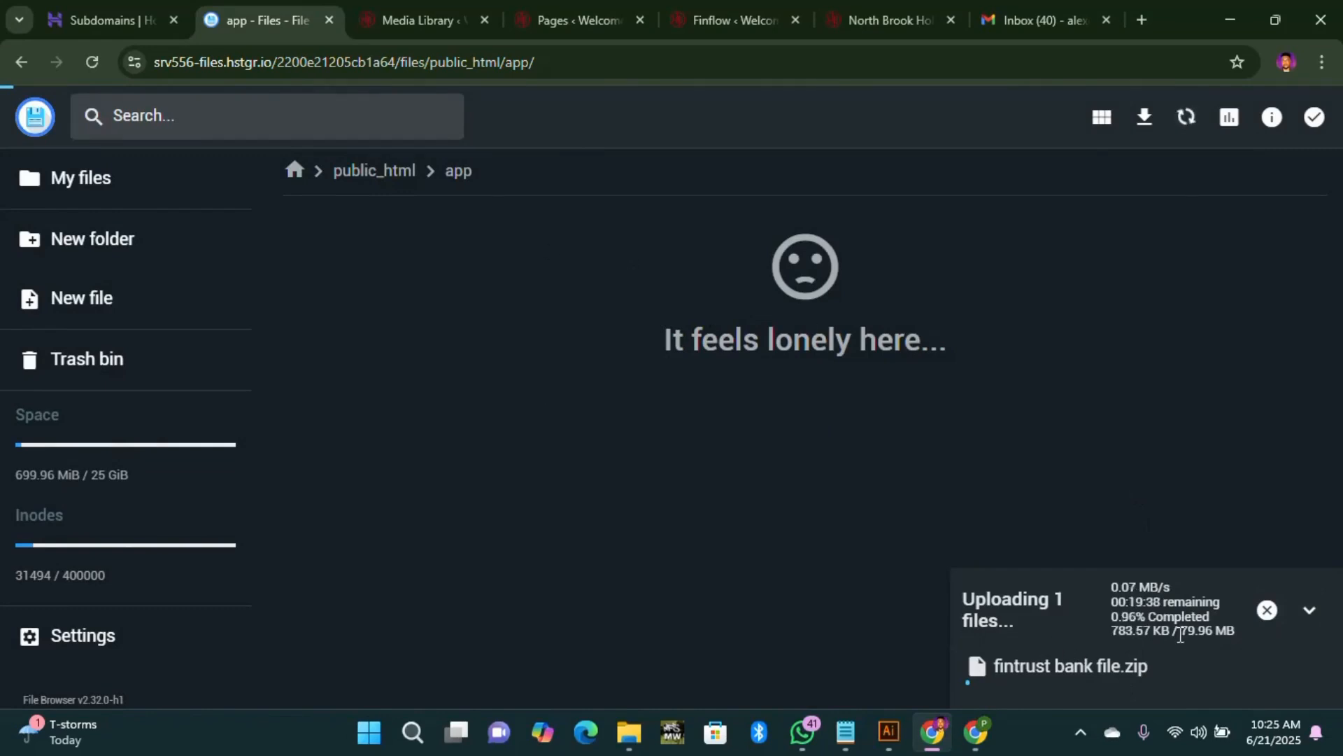
Step: Return from the Subdomains list to the northbrookeholdings.com dashboard and scroll to its hosting tools
{"action": "left_click", "coordinate": [102, 24]}
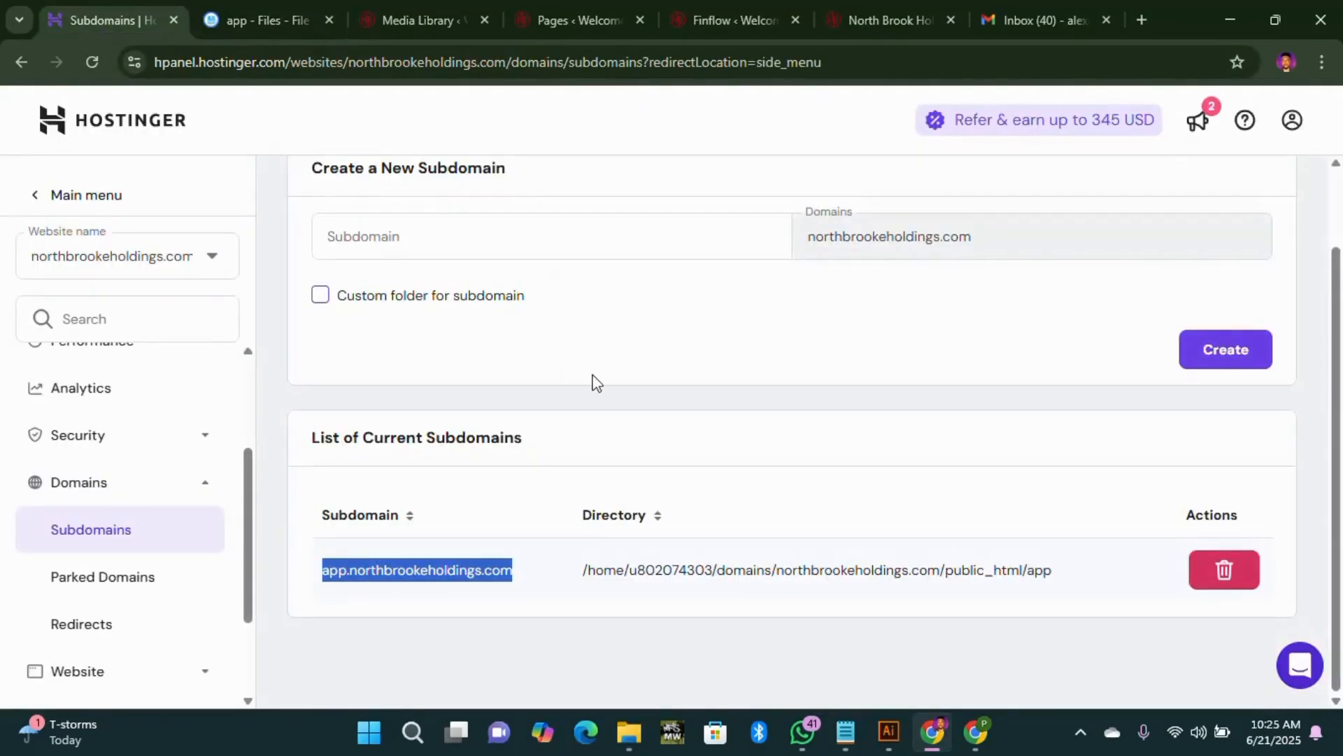
{"action": "scroll", "coordinate": [571, 238], "scroll_direction": "up", "scroll_amount": 2}
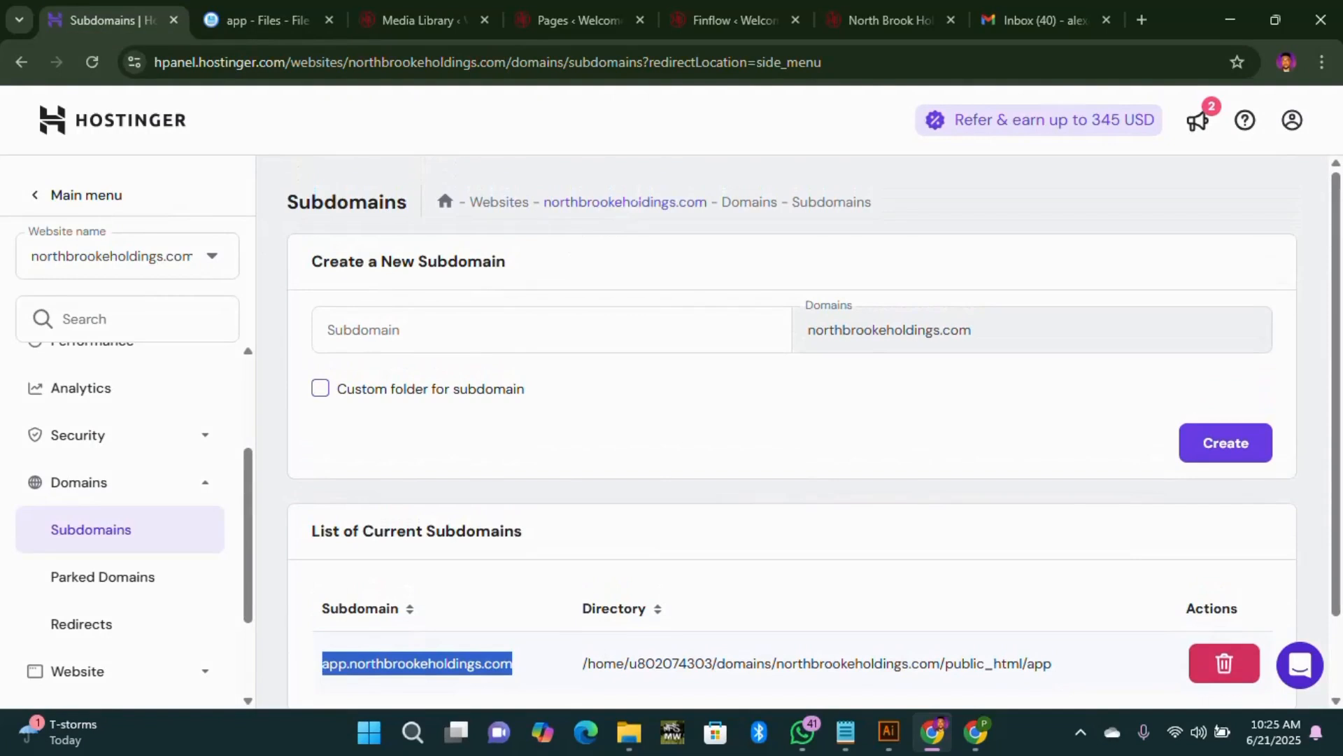
{"action": "left_click", "coordinate": [614, 202]}
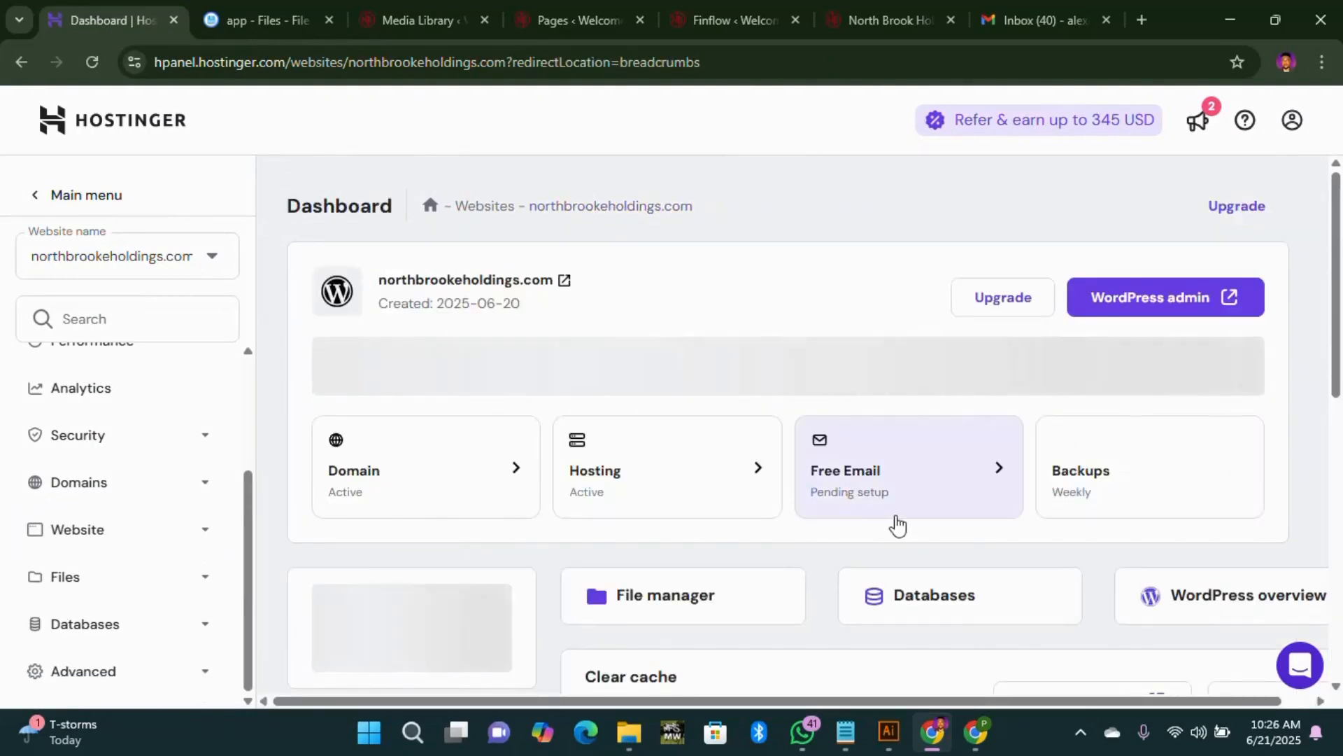
{"action": "scroll", "coordinate": [861, 497], "scroll_direction": "down", "scroll_amount": 3}
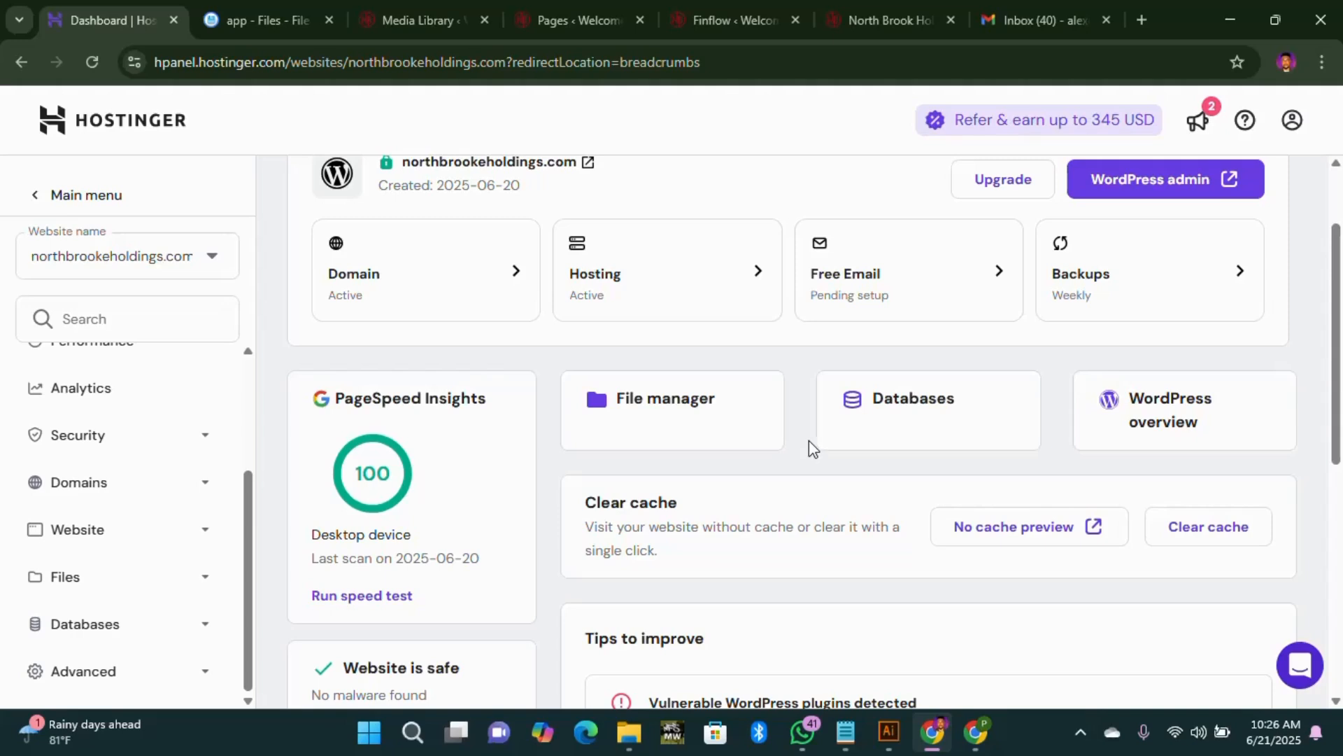
Step: Create MySQL database northbdb with a matching northbdb user, keeping the suggested password
{"action": "left_click", "coordinate": [924, 408]}
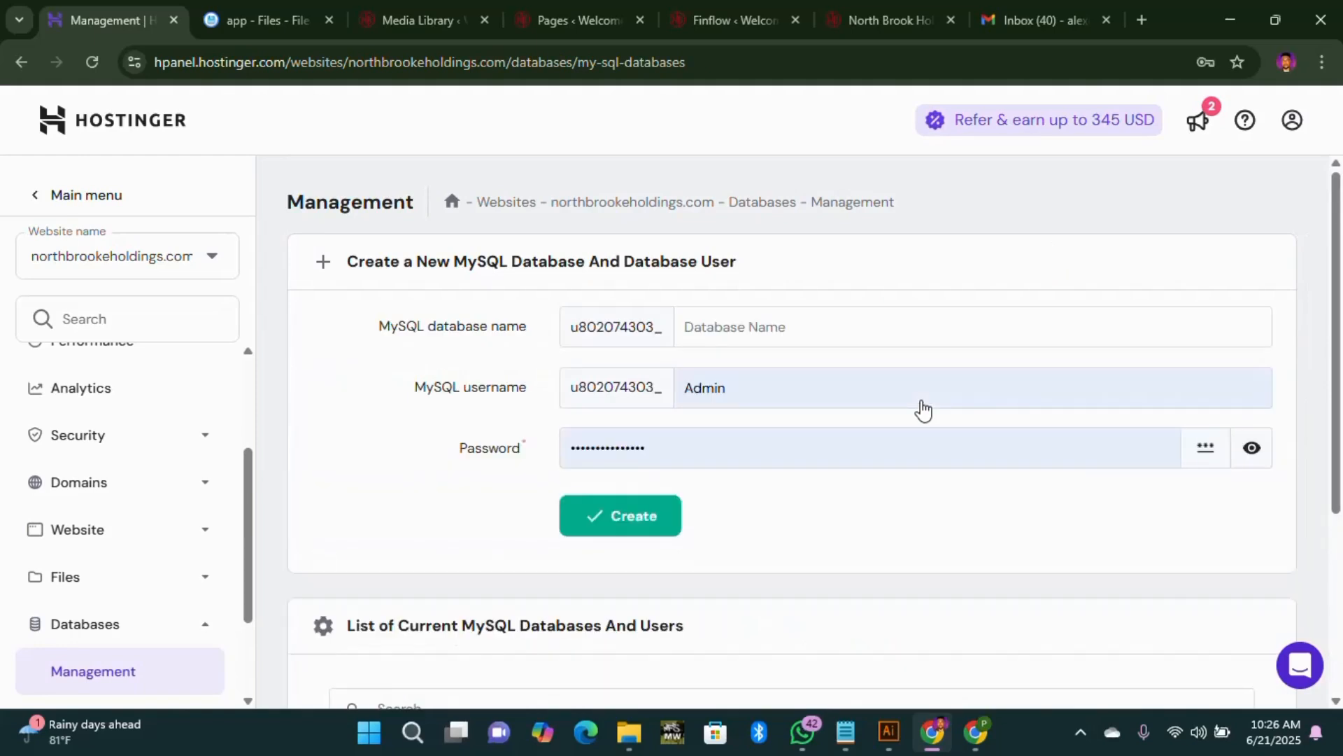
{"action": "scroll", "coordinate": [924, 409], "scroll_direction": "down", "scroll_amount": 4}
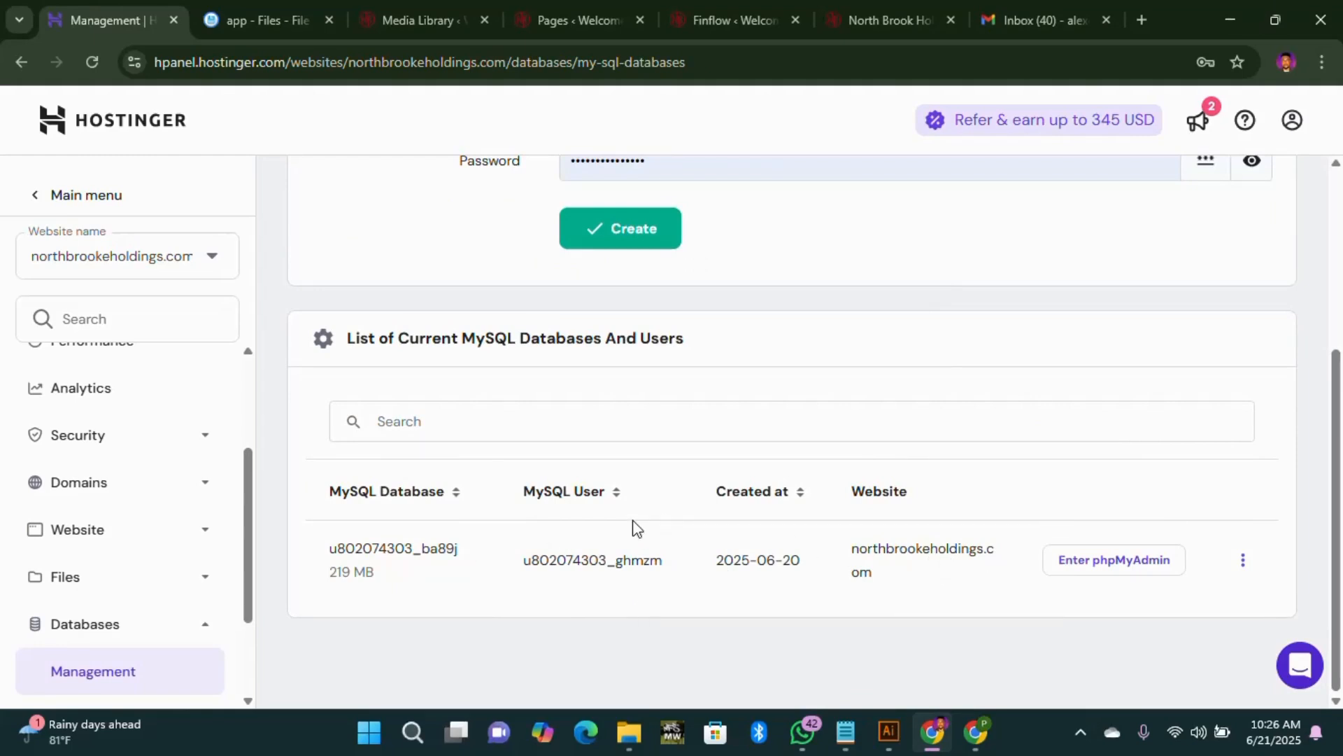
{"action": "scroll", "coordinate": [635, 527], "scroll_direction": "up", "scroll_amount": 4}
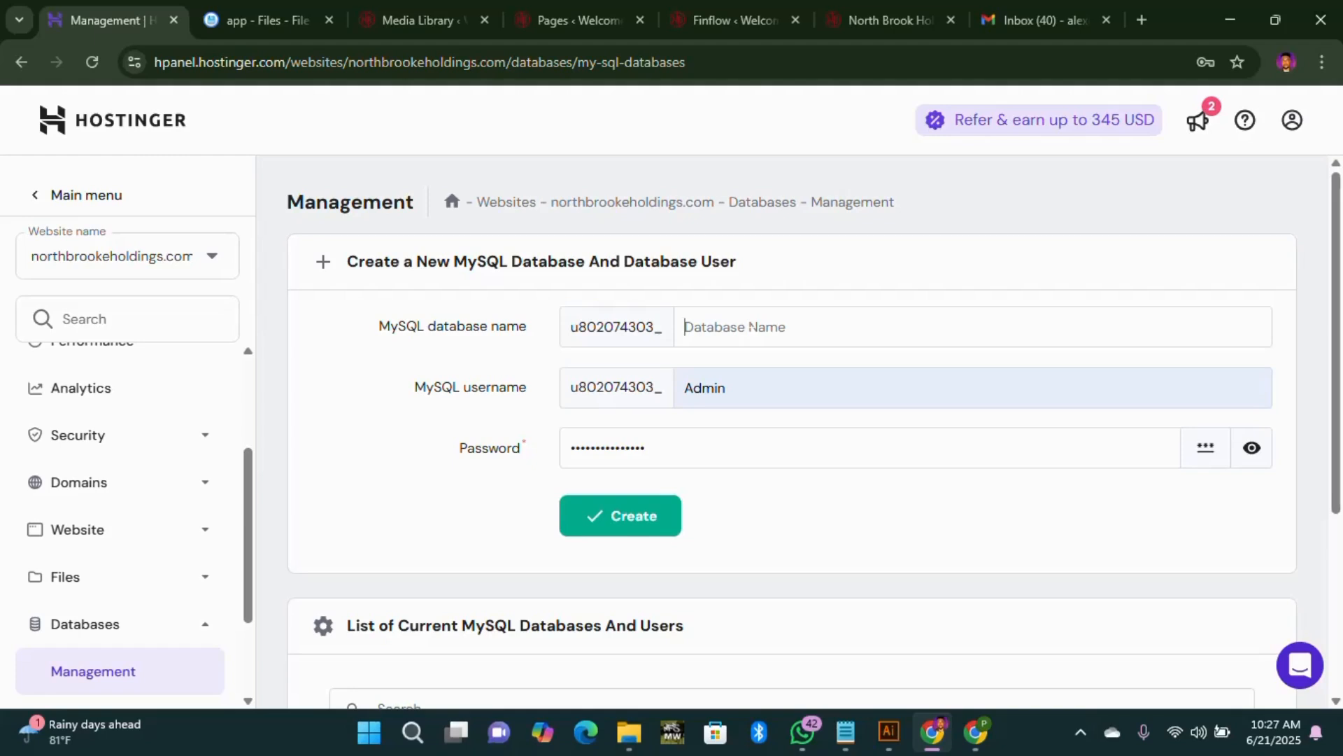
{"action": "type", "text": "northbdb"}
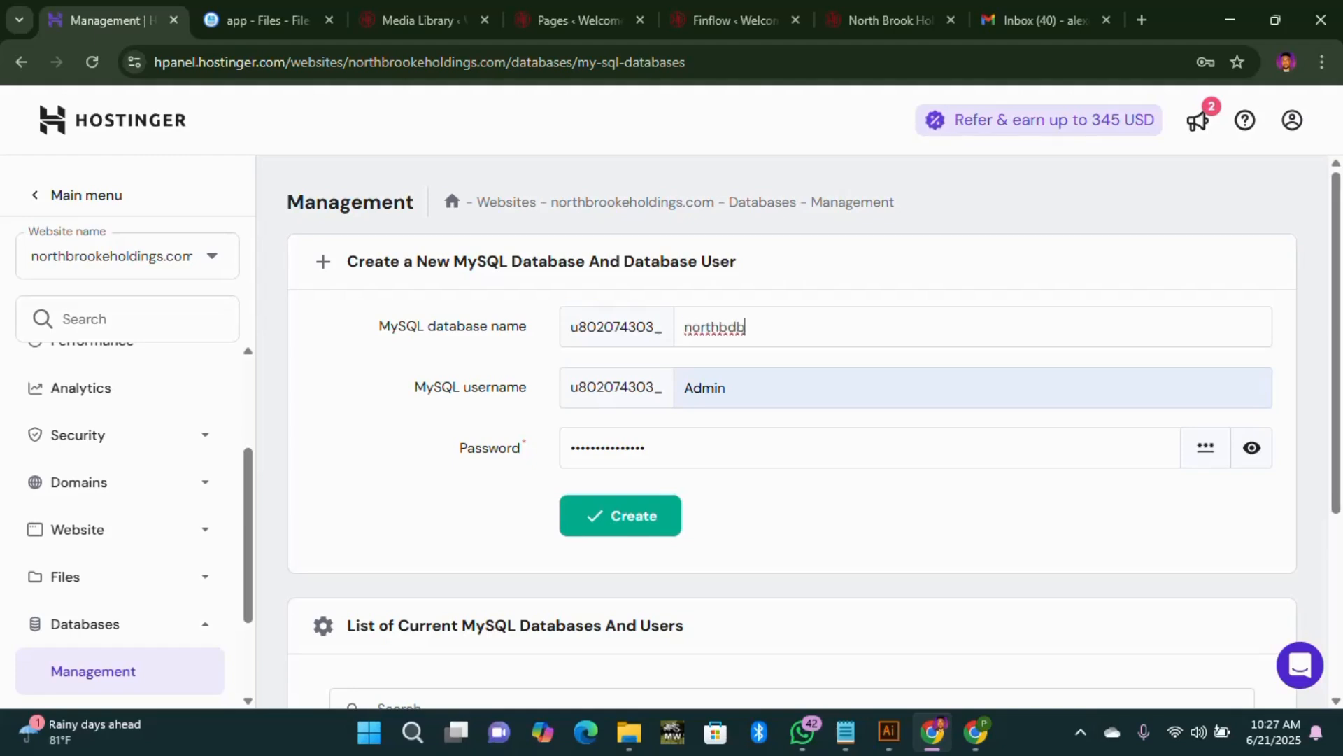
{"action": "key", "text": "ctrl+a"}
{"action": "key", "text": "ctrl+c"}
{"action": "key", "text": "Tab"}
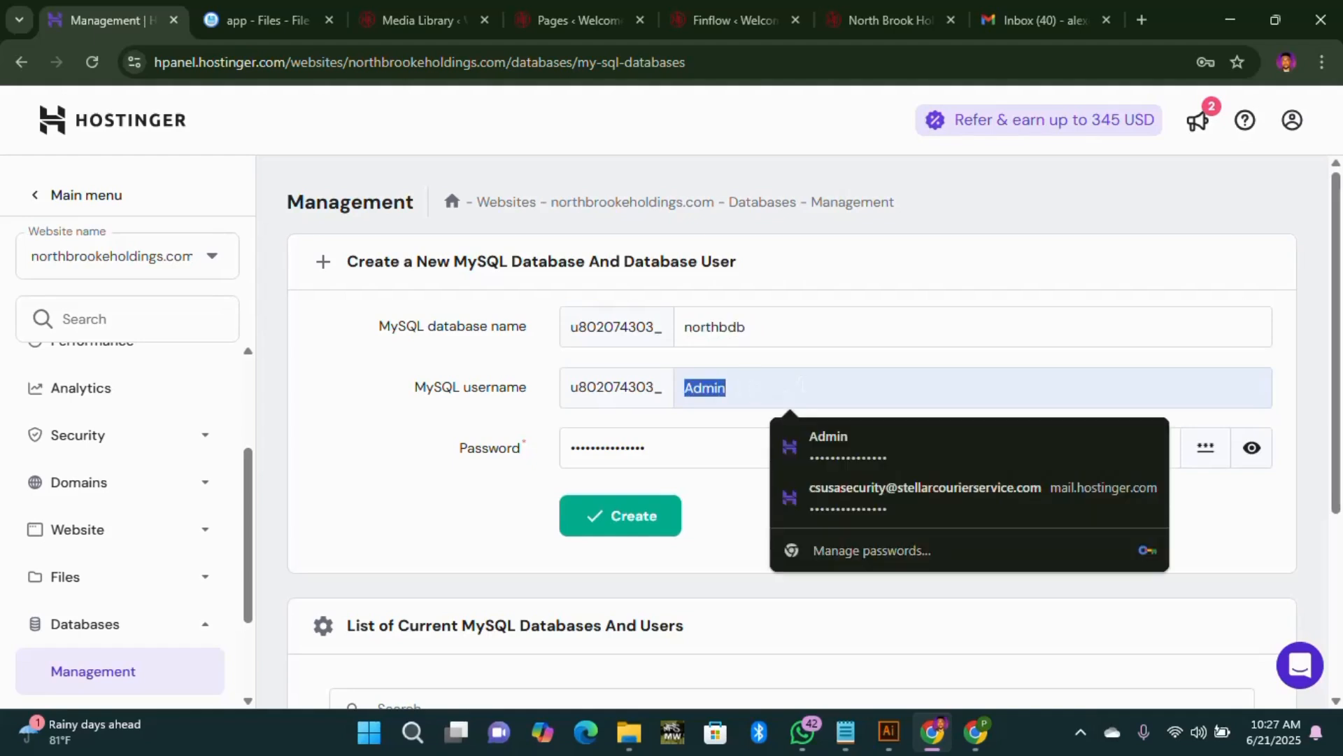
{"action": "key", "text": "ctrl+v"}
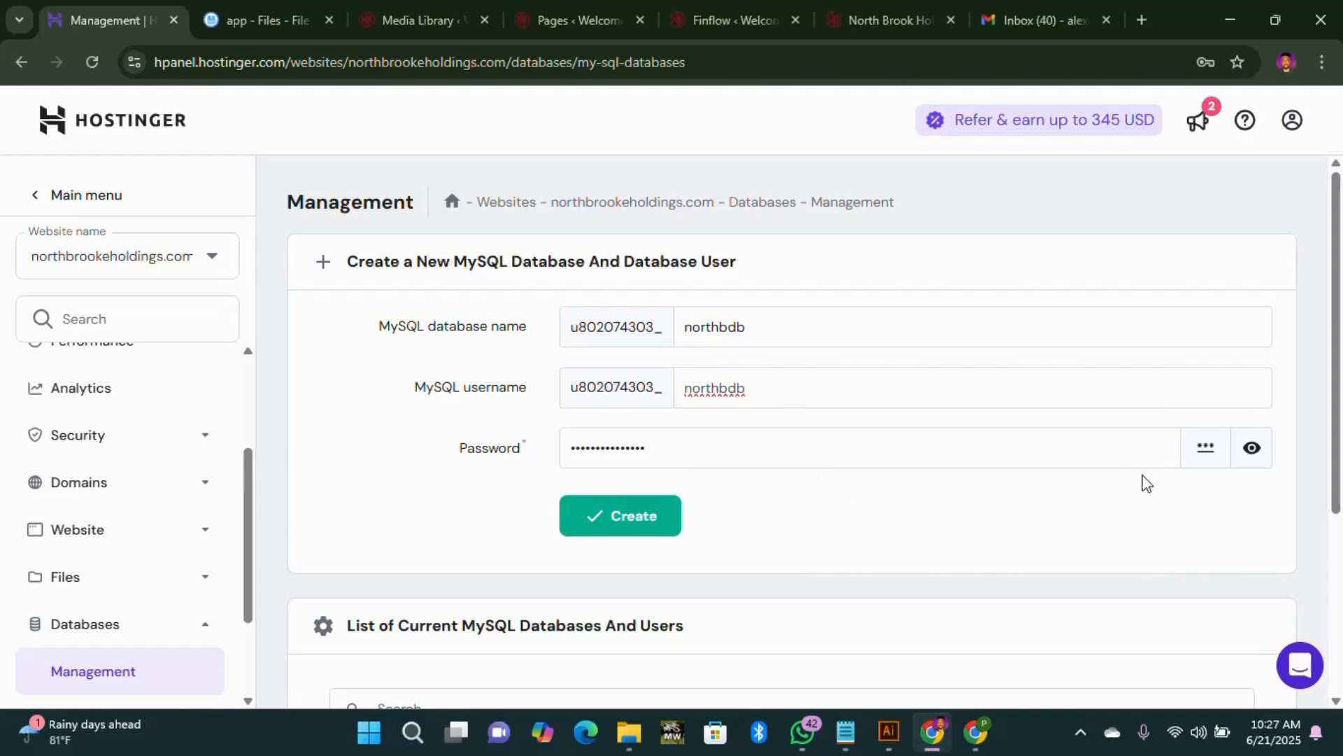
{"action": "key", "text": "Return"}
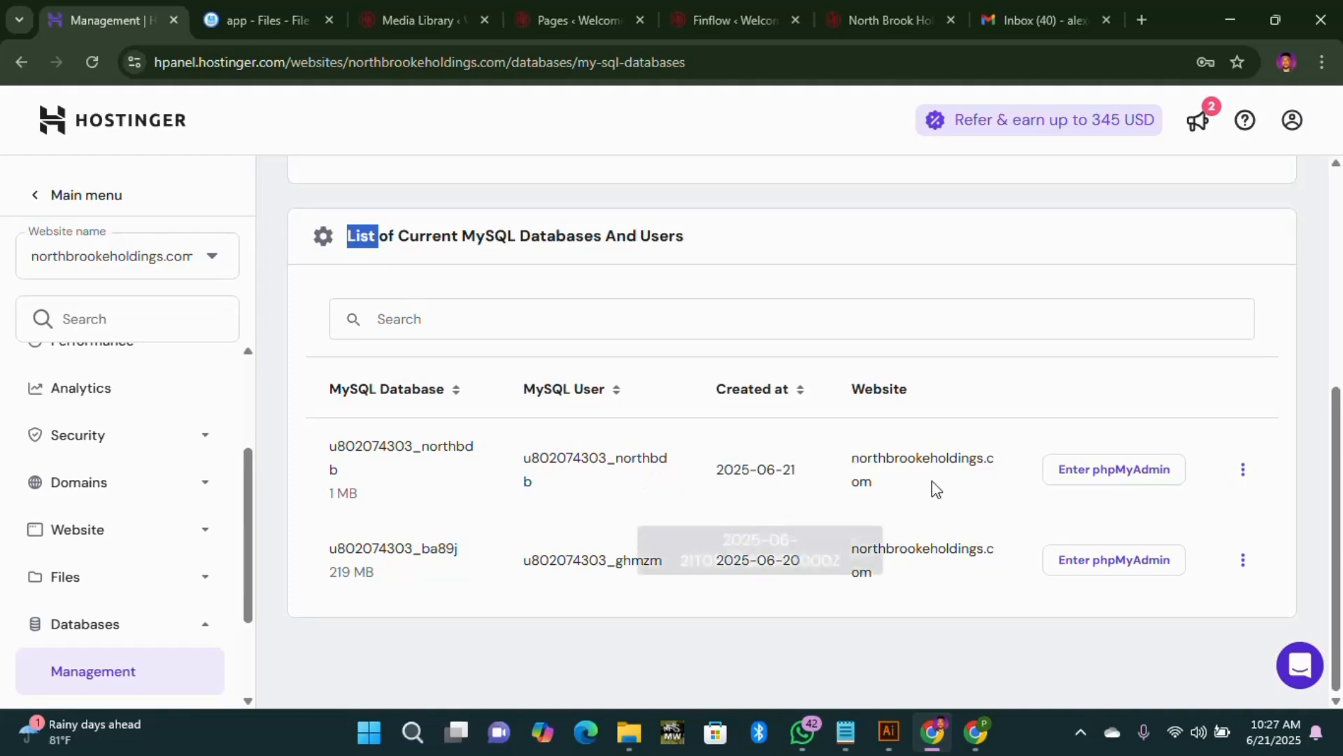
{"action": "left_click", "coordinate": [1142, 481]}
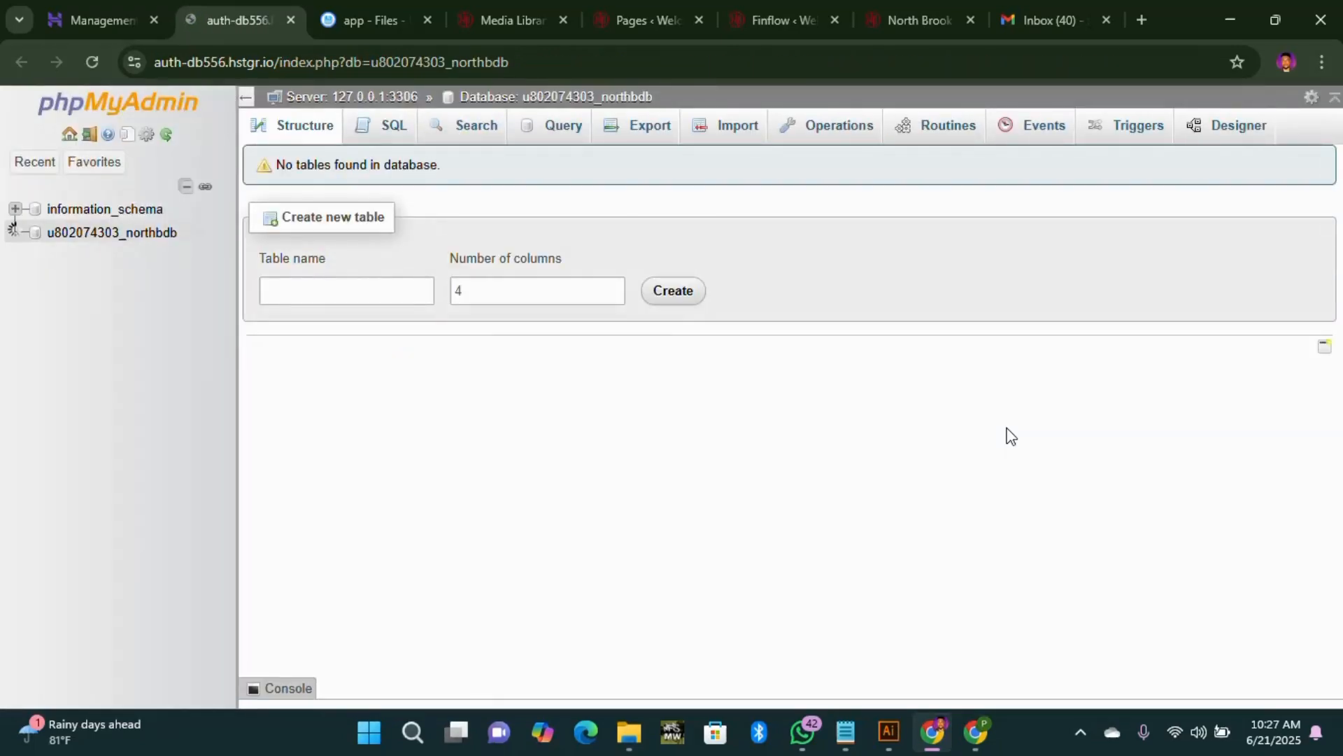
{"action": "left_click", "coordinate": [131, 240]}
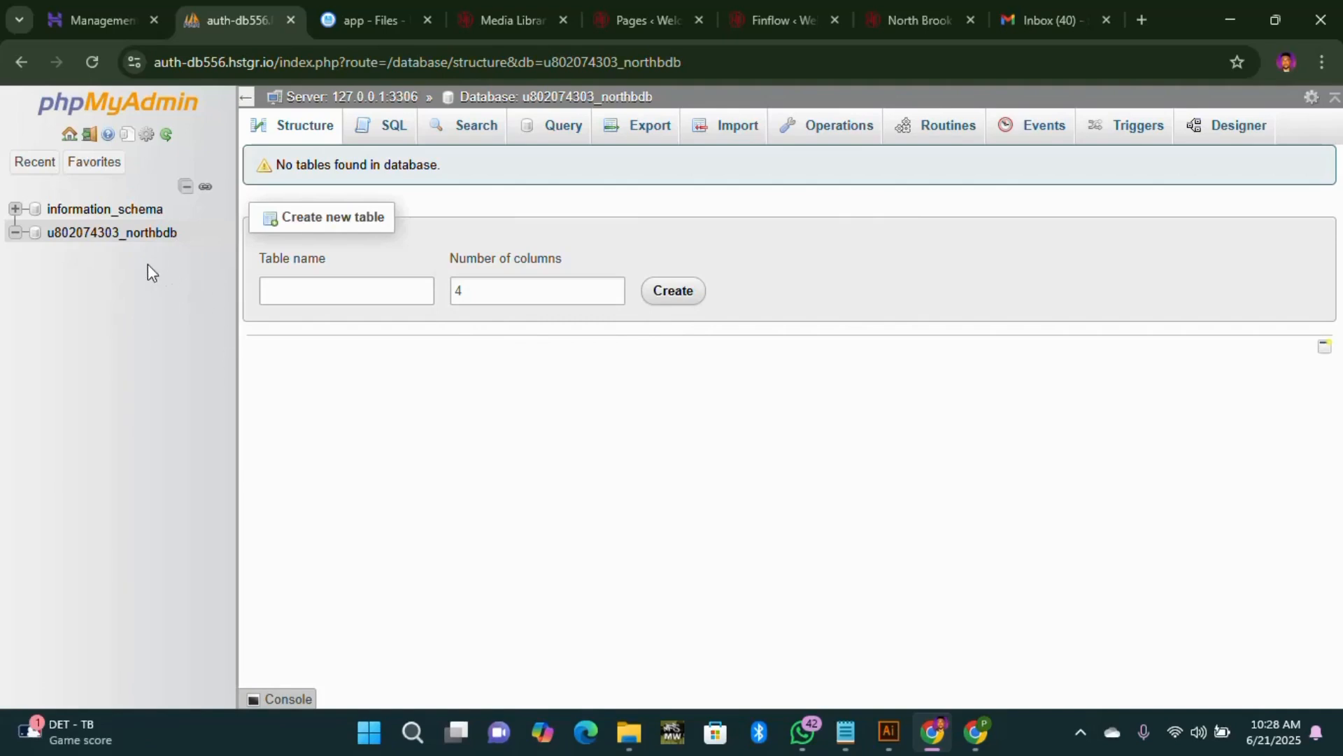
{"action": "left_click", "coordinate": [154, 237]}
Step: Import FINTRUST/database.sql into northbdb, then check the zip upload's progress in the Files tab
{"action": "left_click", "coordinate": [725, 135]}
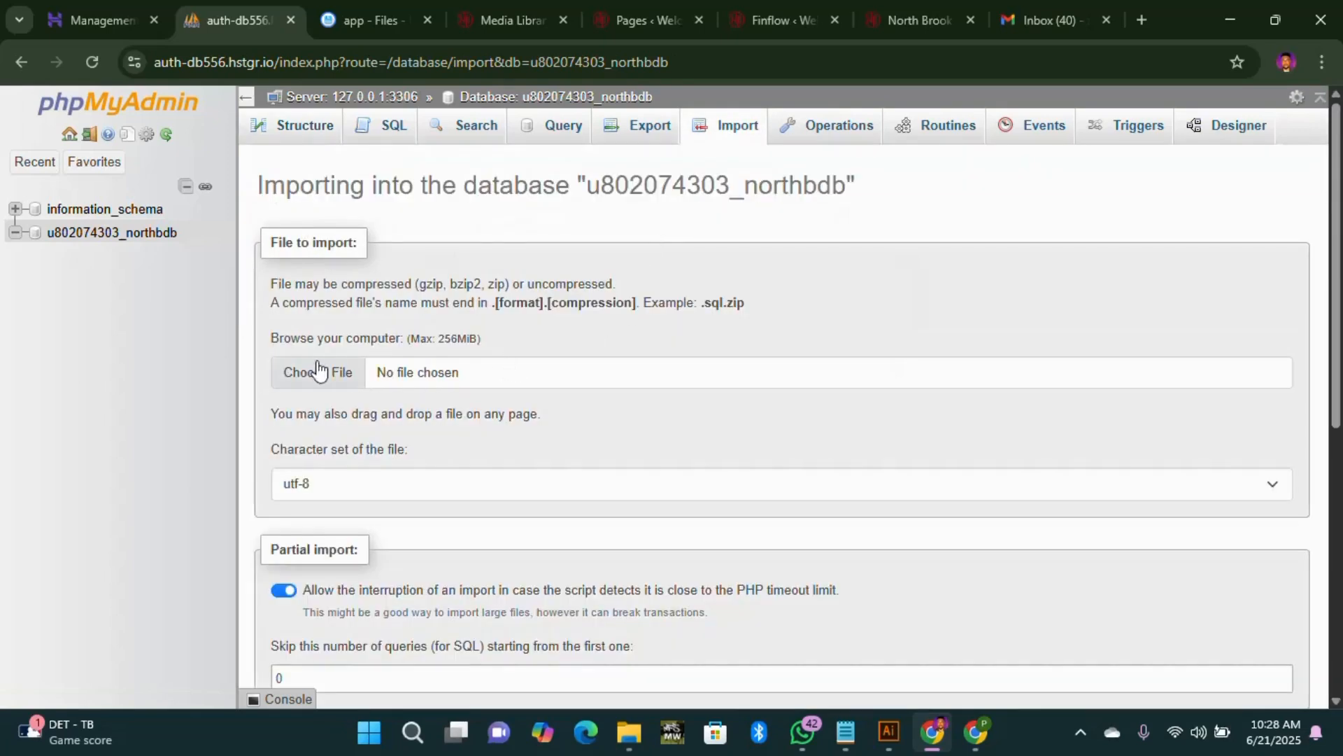
{"action": "left_click", "coordinate": [337, 372]}
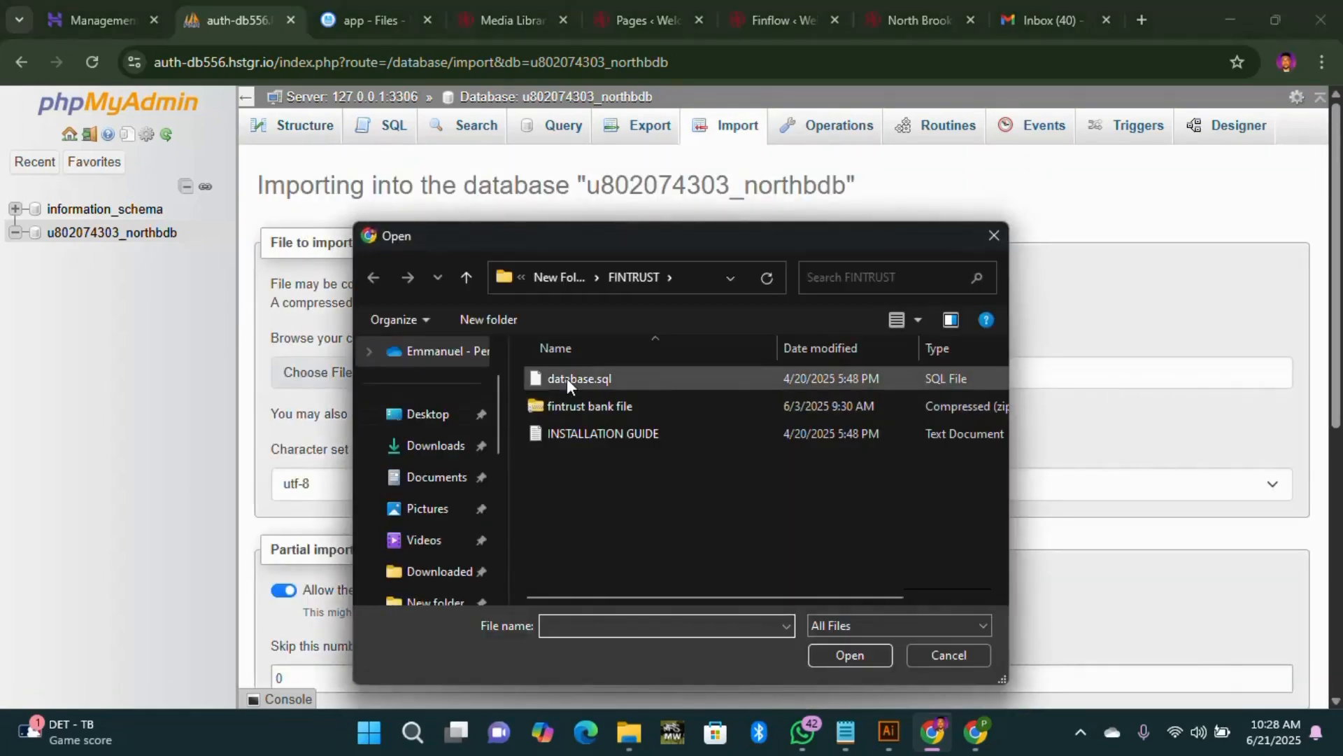
{"action": "left_click", "coordinate": [579, 379]}
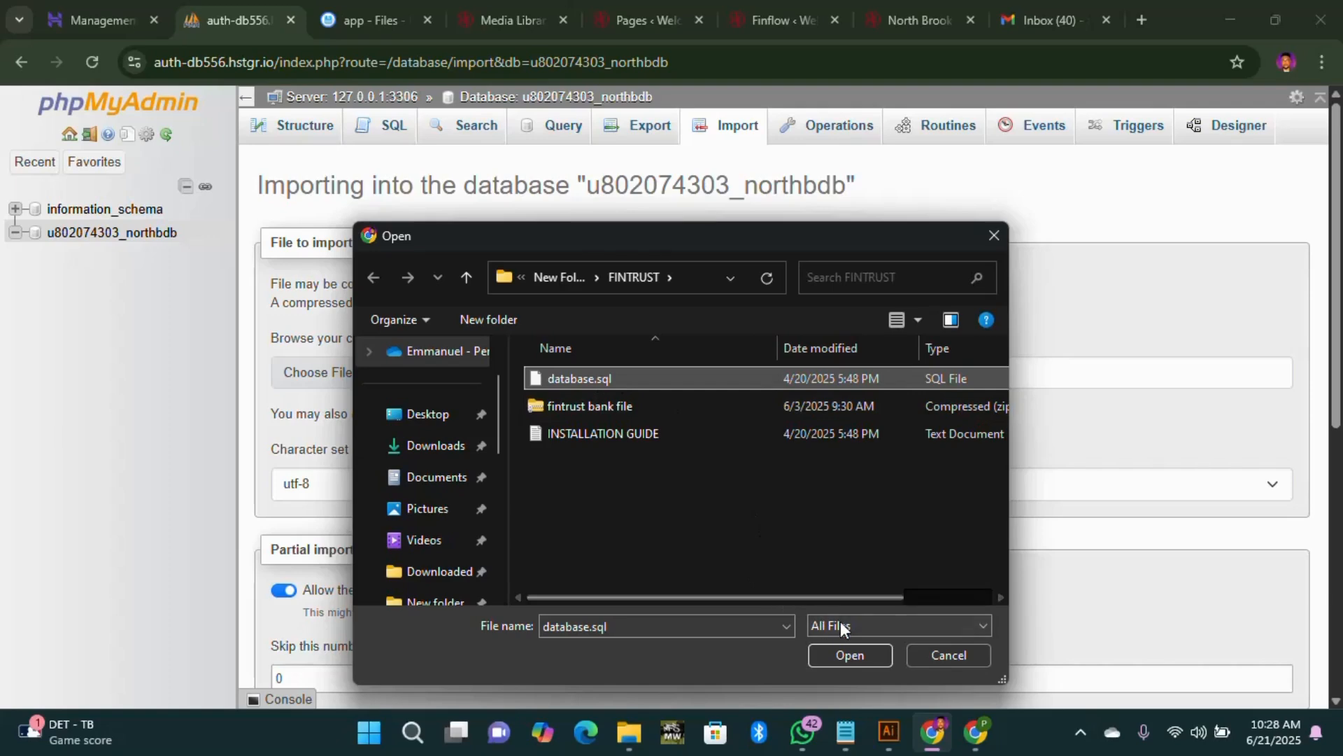
{"action": "left_click_drag", "start_coordinate": [788, 600], "coordinate": [817, 606]}
{"action": "left_click", "coordinate": [862, 659]}
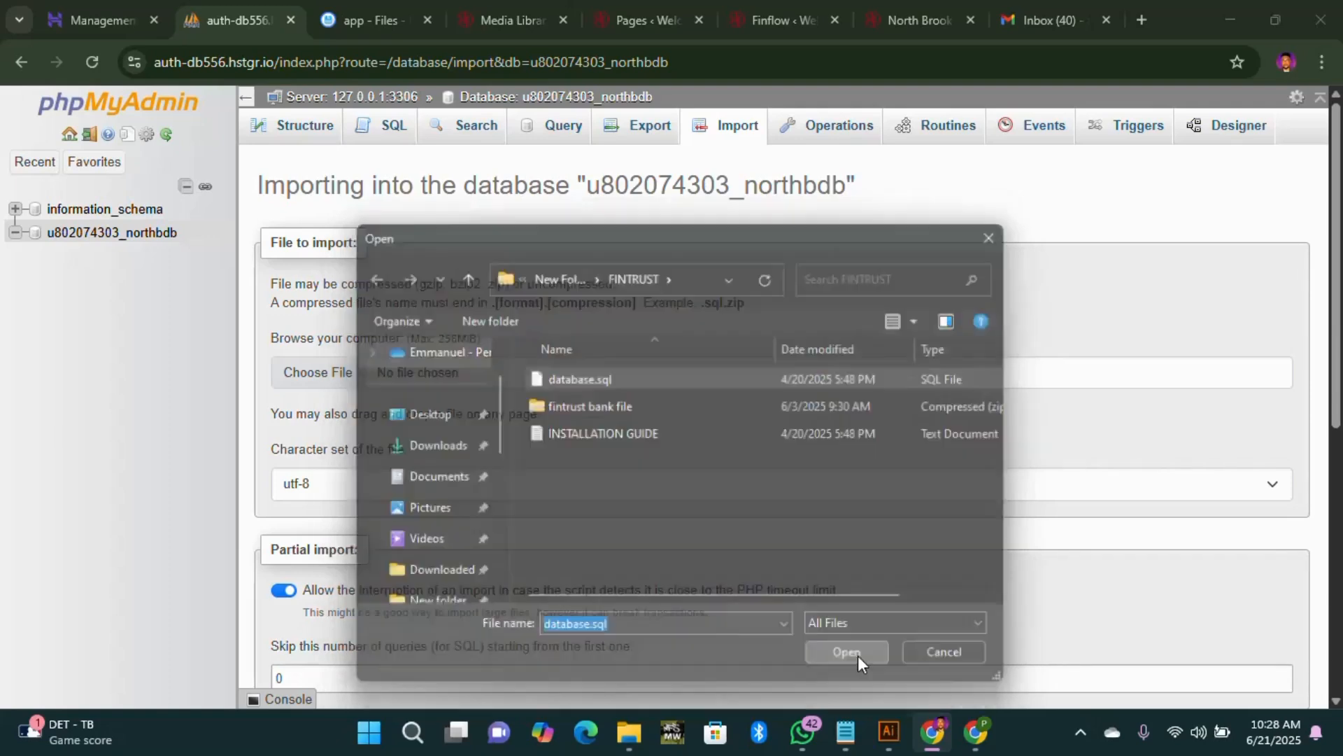
{"action": "scroll", "coordinate": [420, 469], "scroll_direction": "down", "scroll_amount": 7}
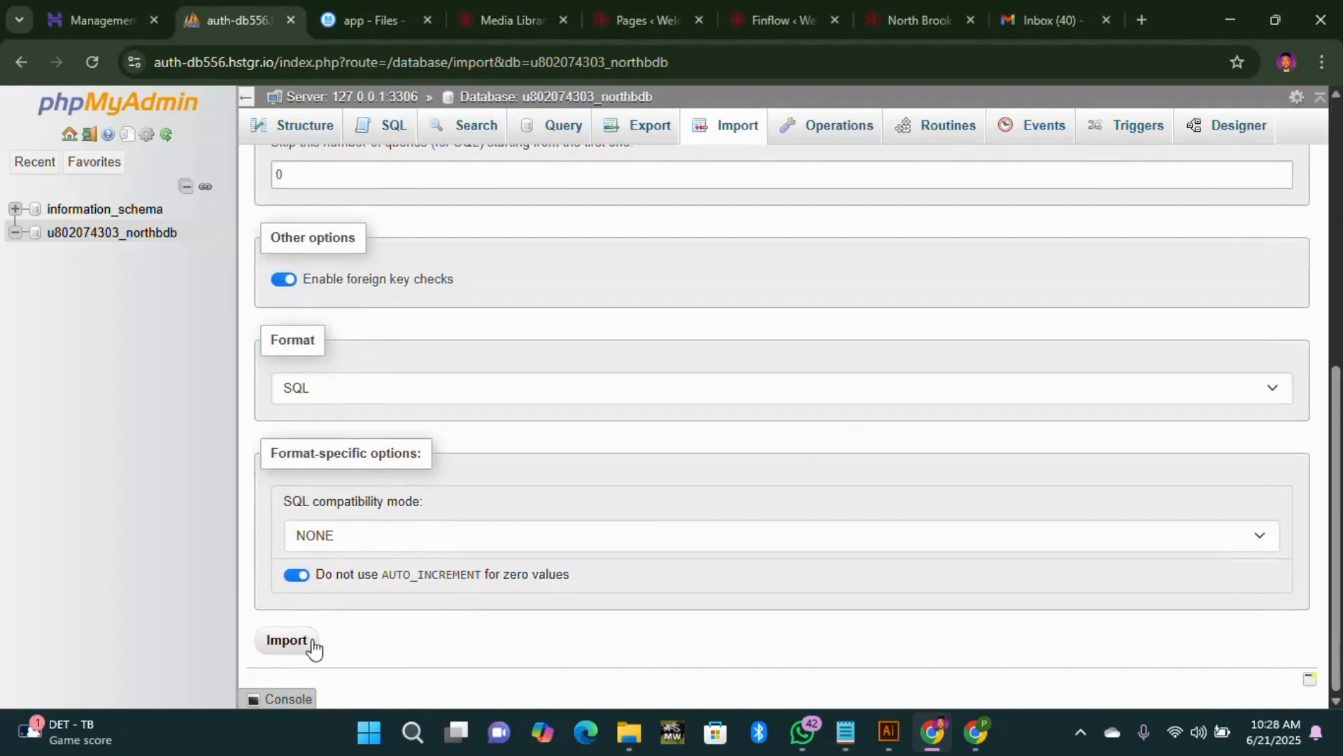
{"action": "left_click", "coordinate": [311, 642]}
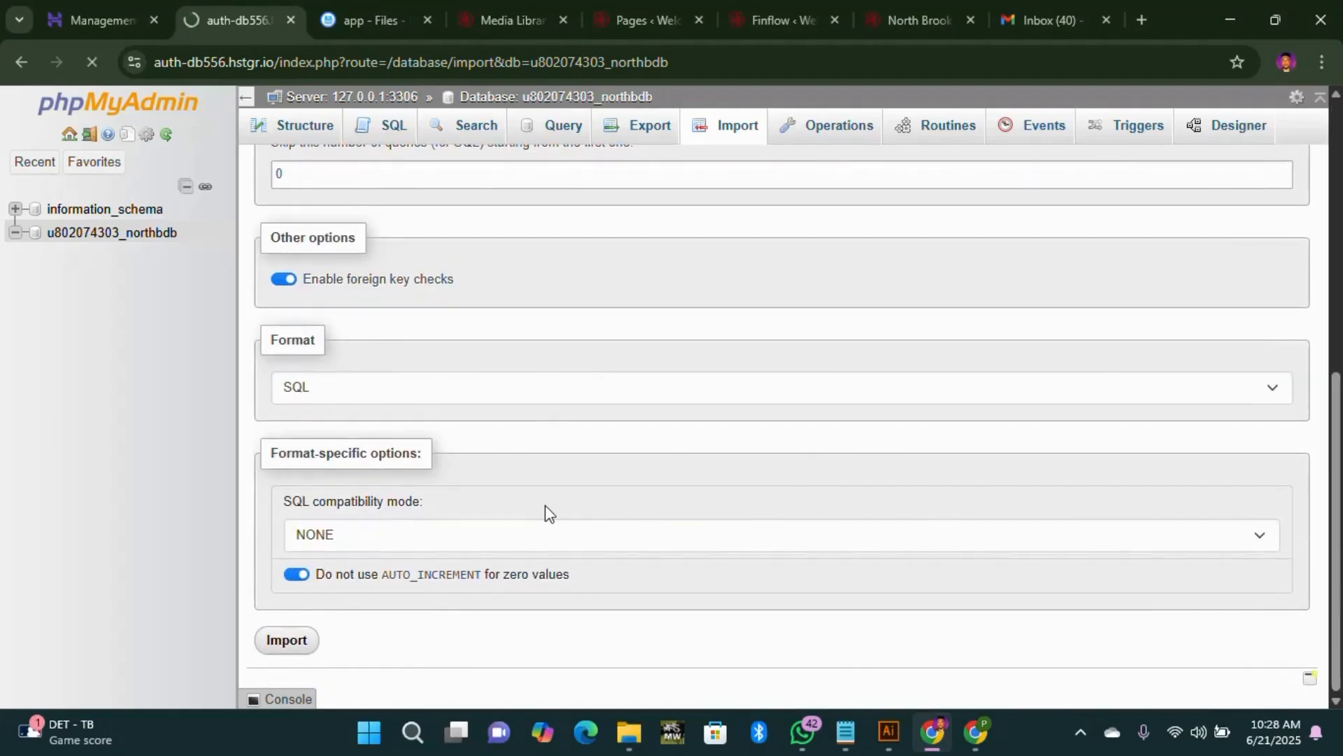
{"action": "left_click", "coordinate": [375, 22]}
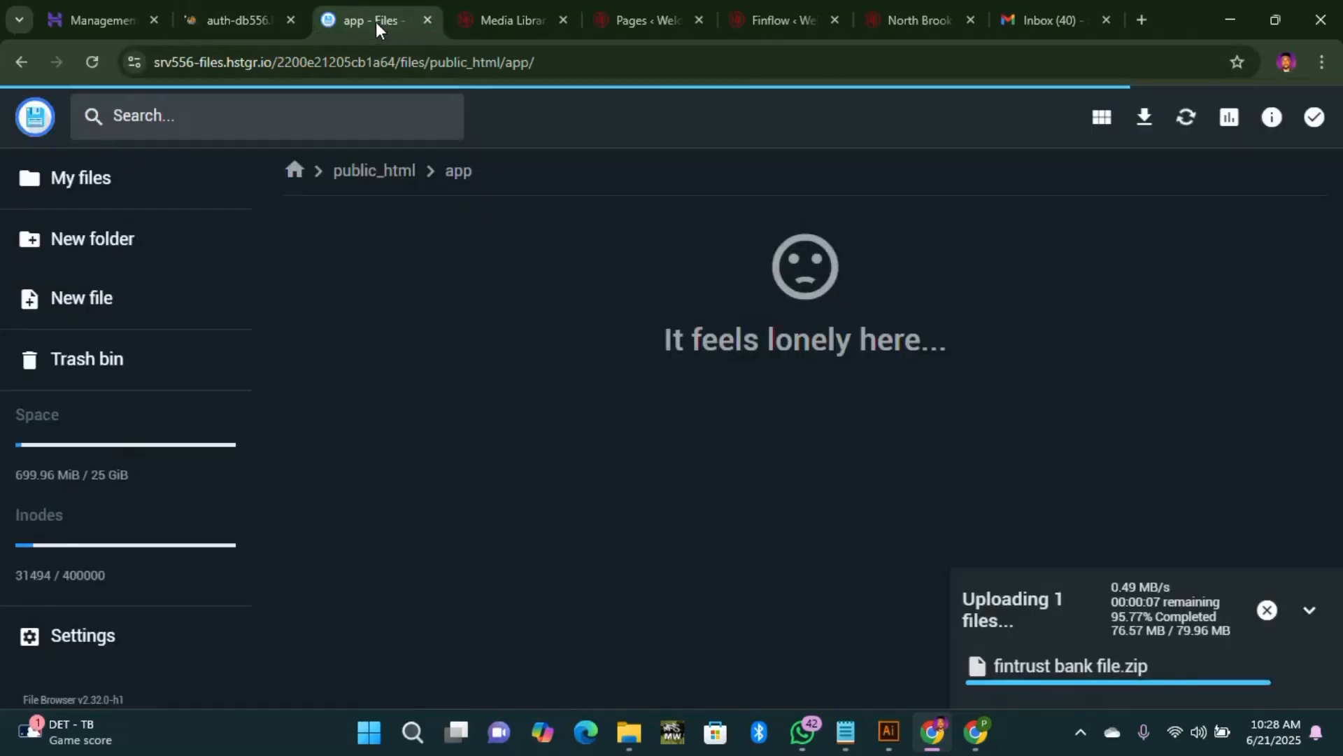
Step: Verify northbdb now lists 39 imported tables and open the admins table's single record
{"action": "left_click", "coordinate": [241, 20]}
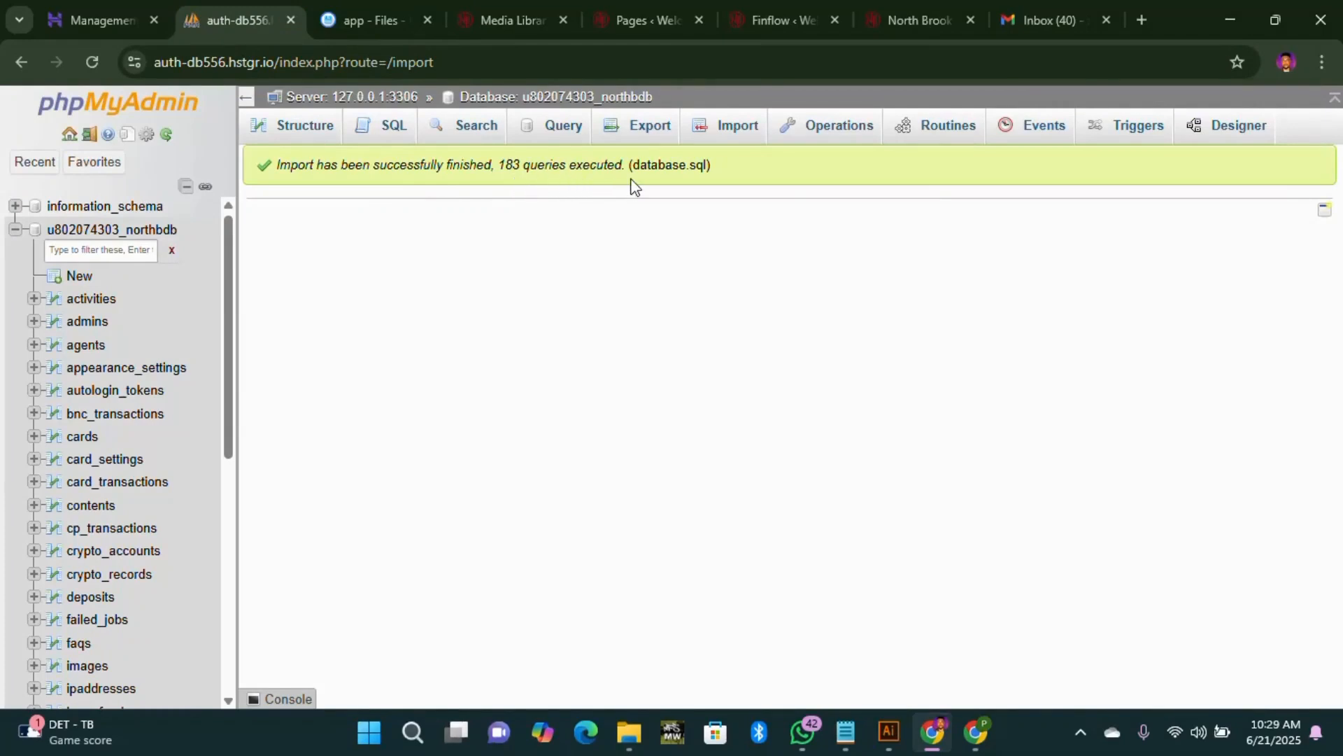
{"action": "left_click", "coordinate": [140, 230]}
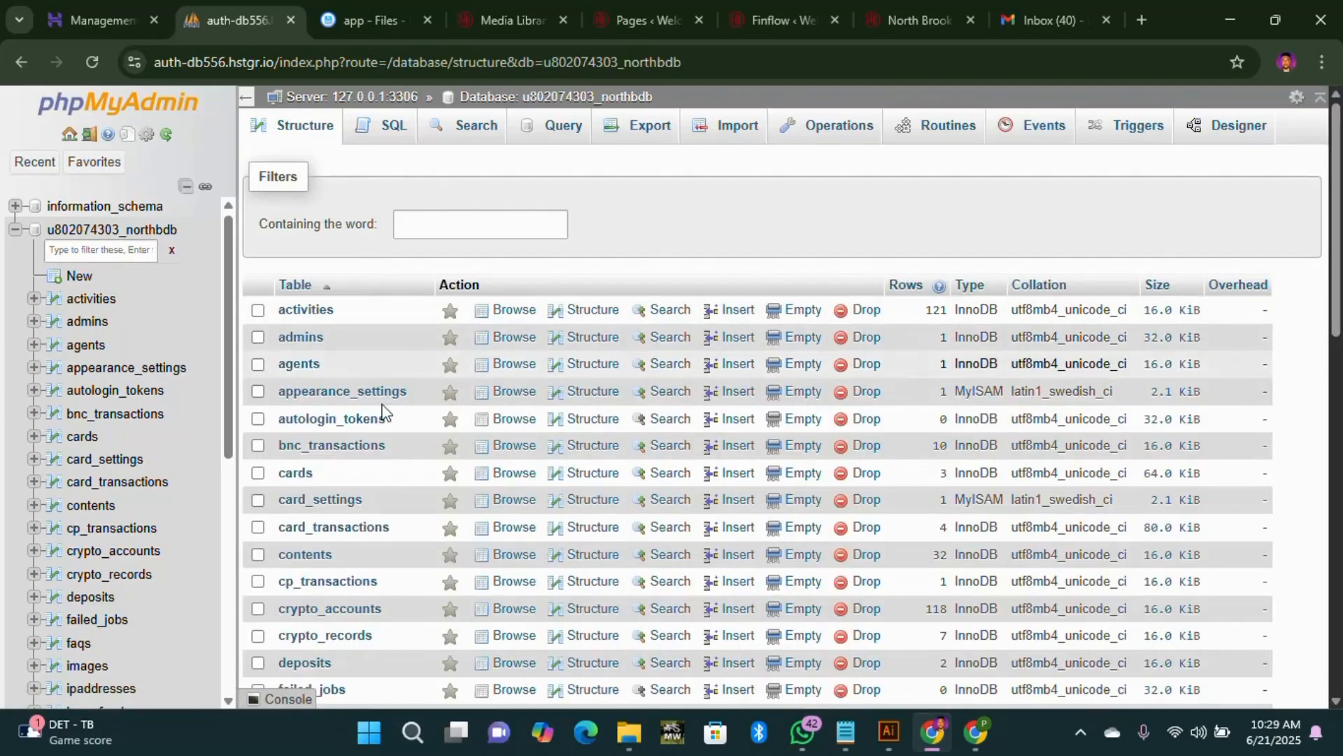
{"action": "scroll", "coordinate": [351, 415], "scroll_direction": "down", "scroll_amount": 10}
{"action": "scroll", "coordinate": [406, 399], "scroll_direction": "up", "scroll_amount": 4}
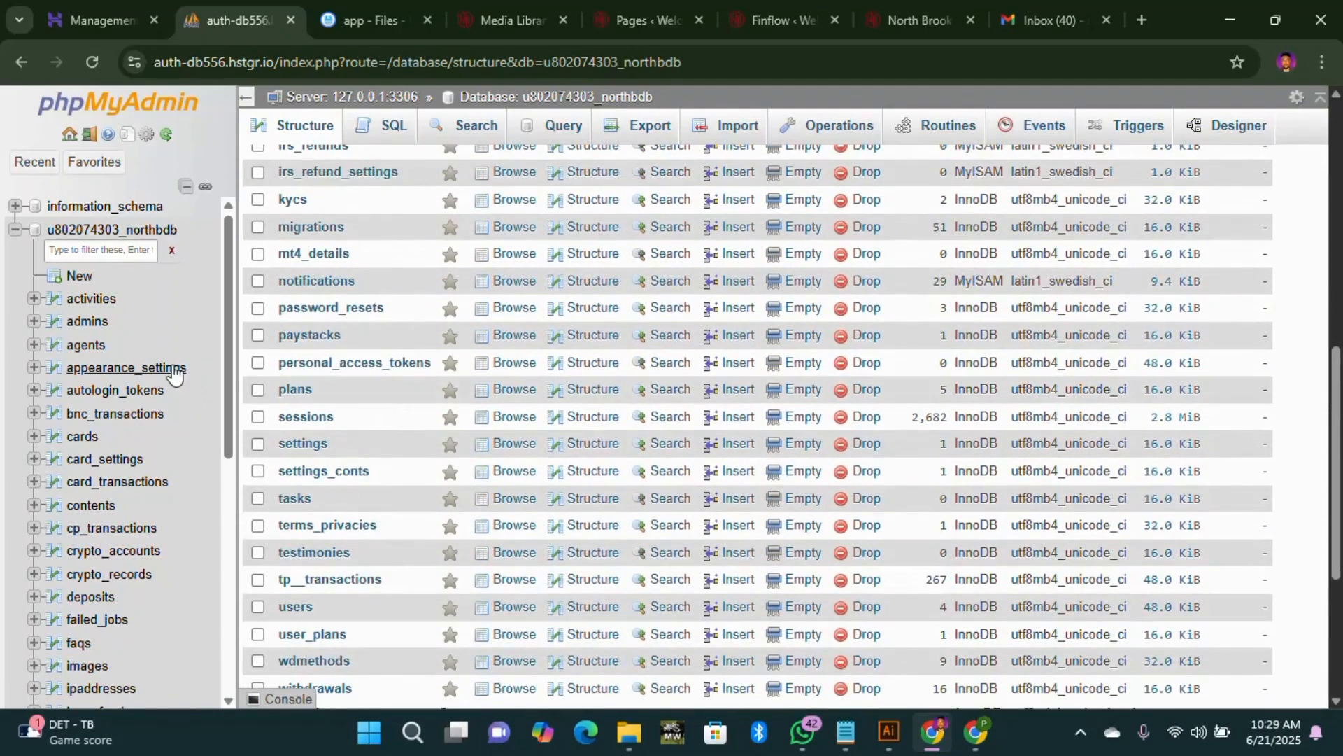
{"action": "left_click", "coordinate": [86, 324]}
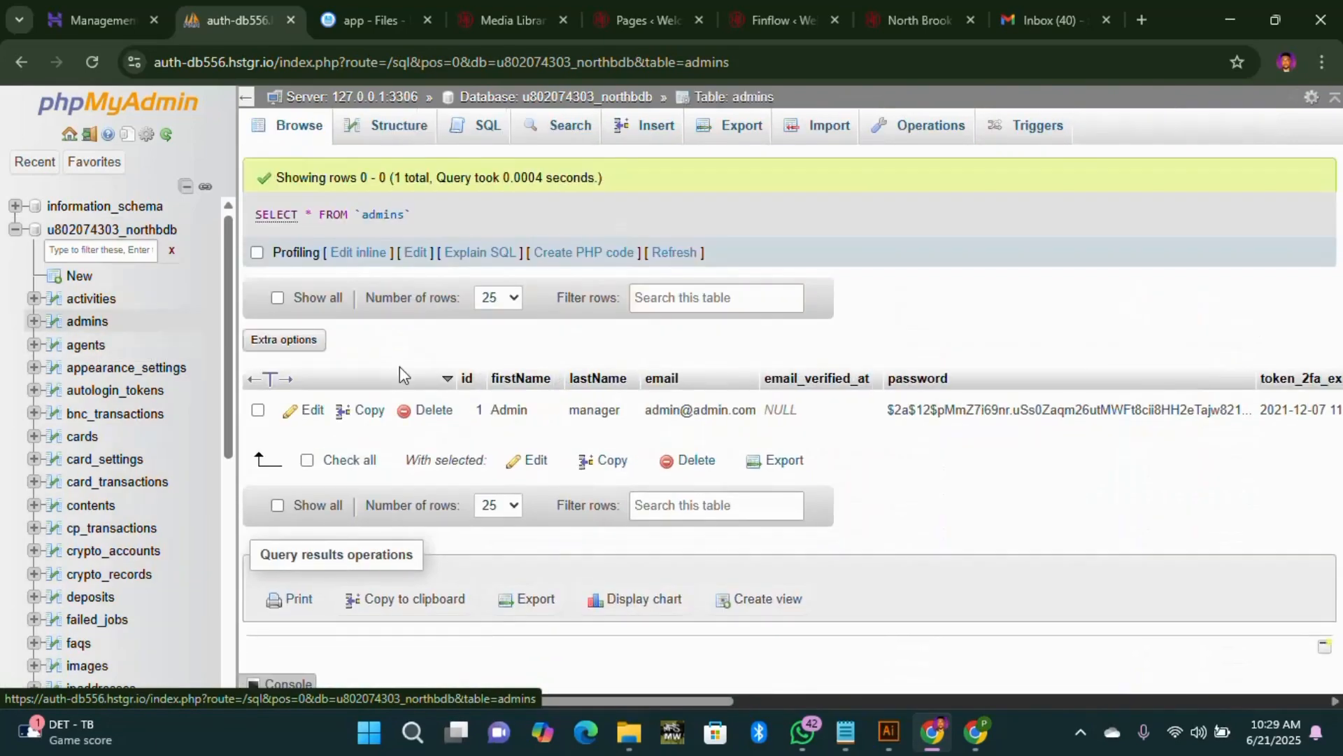
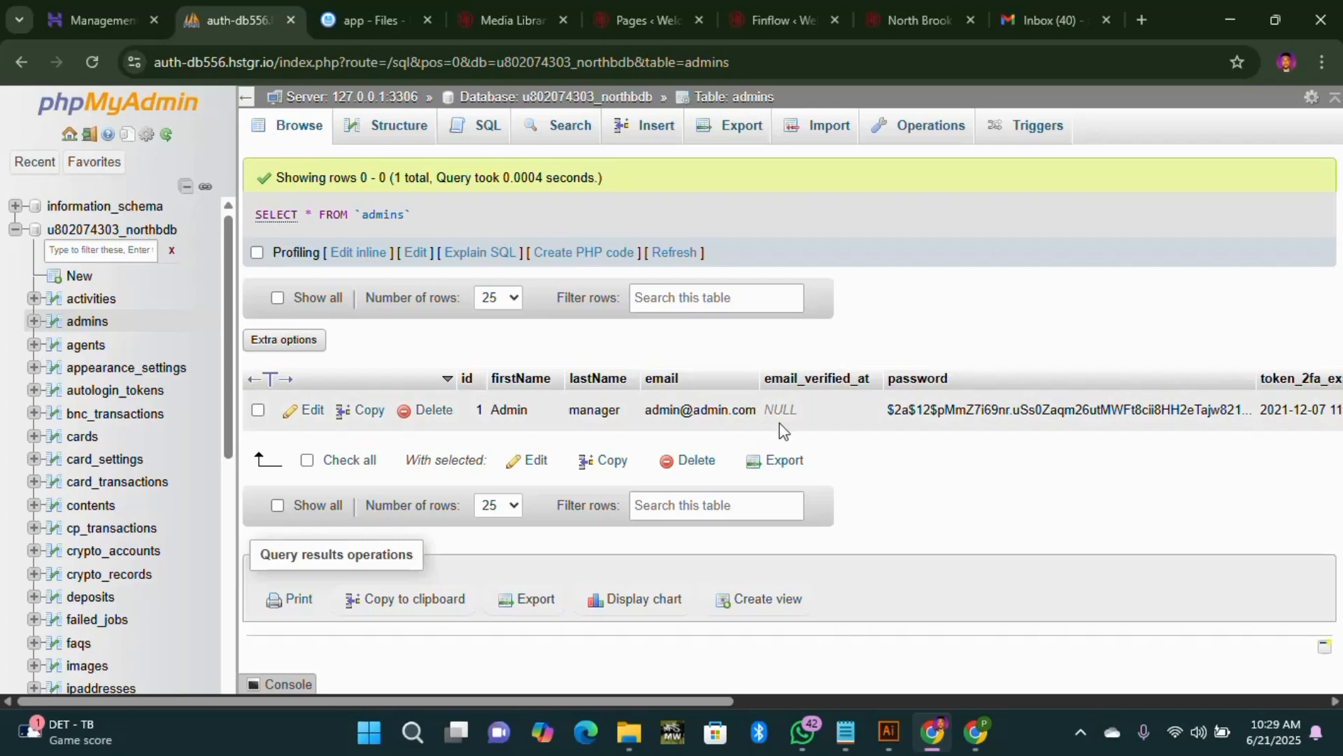
{"action": "left_click", "coordinate": [98, 323]}
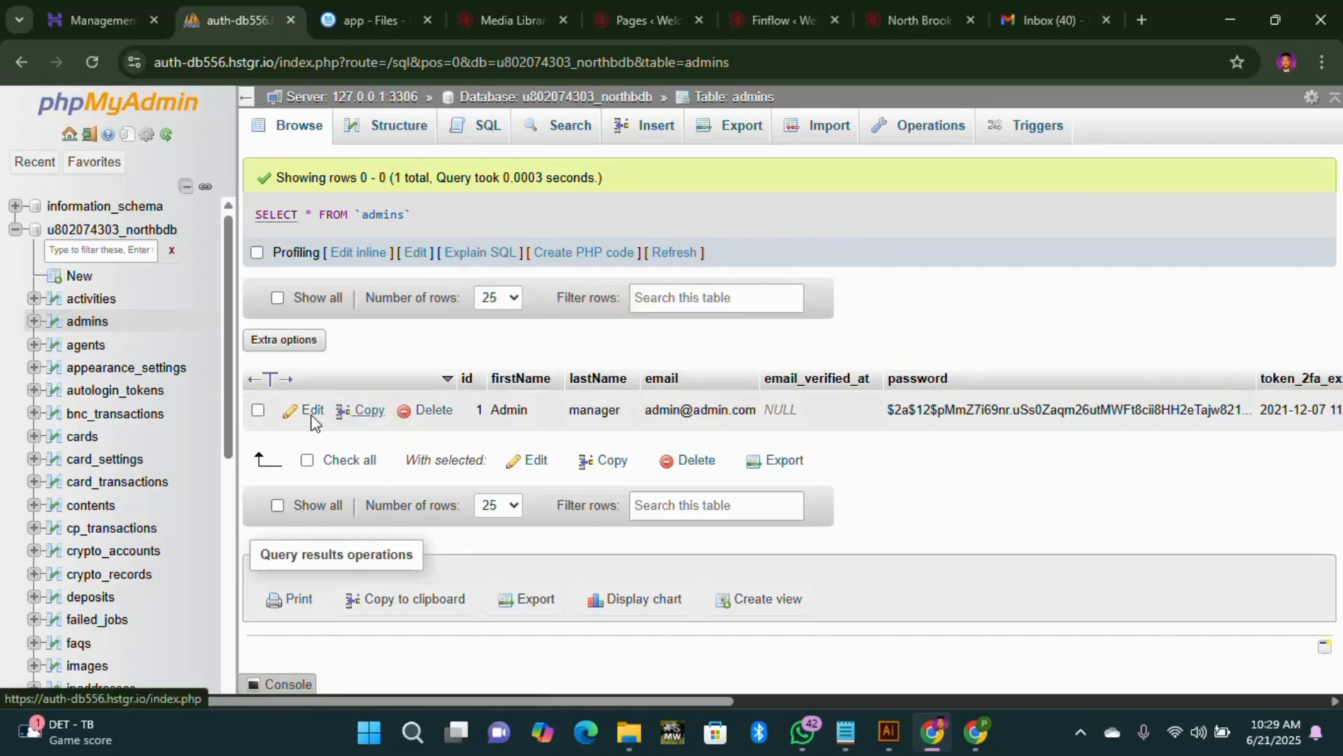
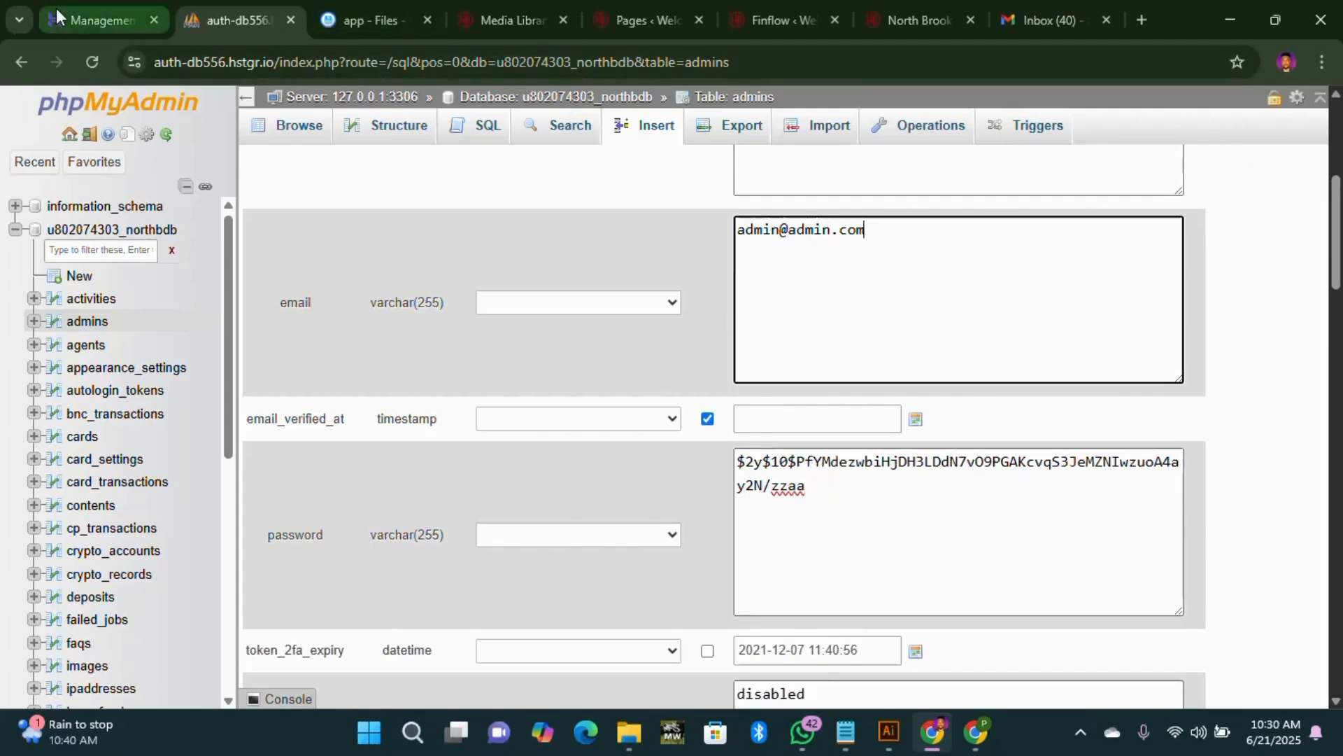
{"action": "left_click", "coordinate": [102, 20]}
{"action": "scroll", "coordinate": [609, 343], "scroll_direction": "up", "scroll_amount": 4}
{"action": "scroll", "coordinate": [612, 344], "scroll_direction": "up", "scroll_amount": 2}
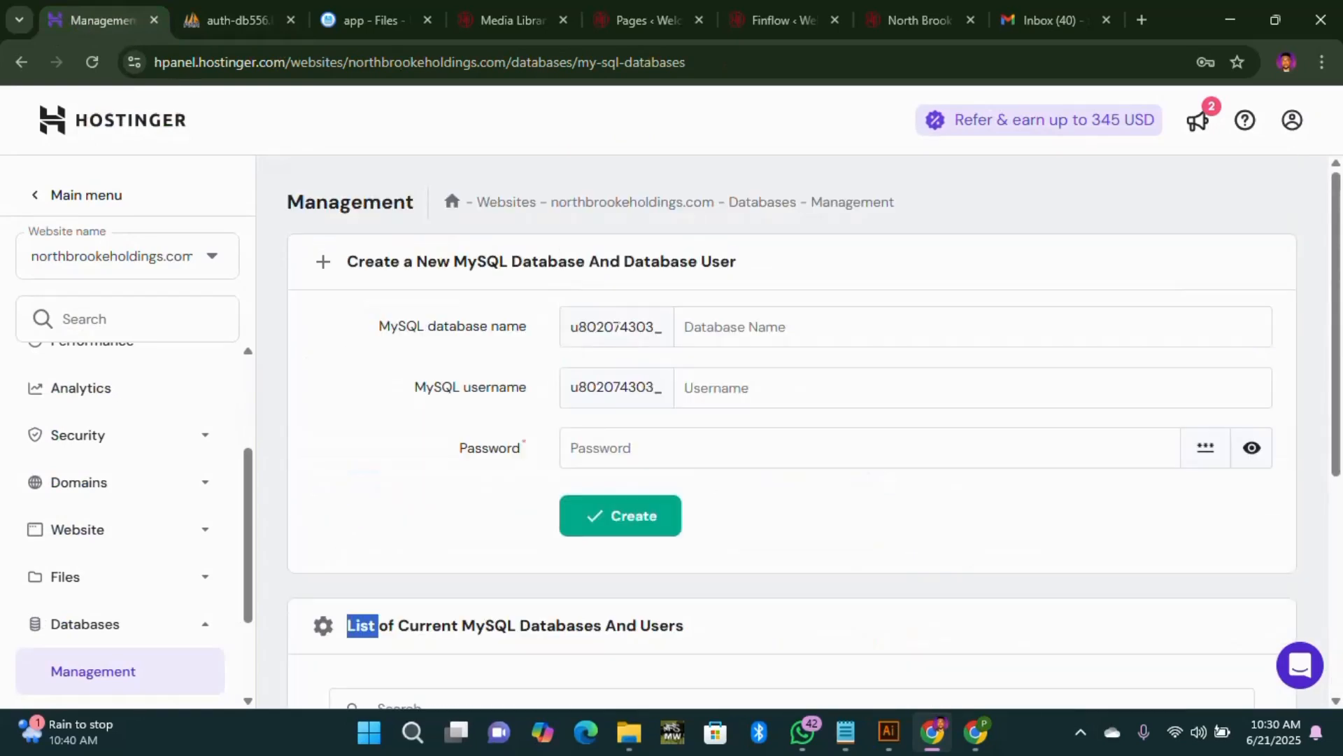
{"action": "left_click_drag", "start_coordinate": [552, 203], "coordinate": [717, 219]}
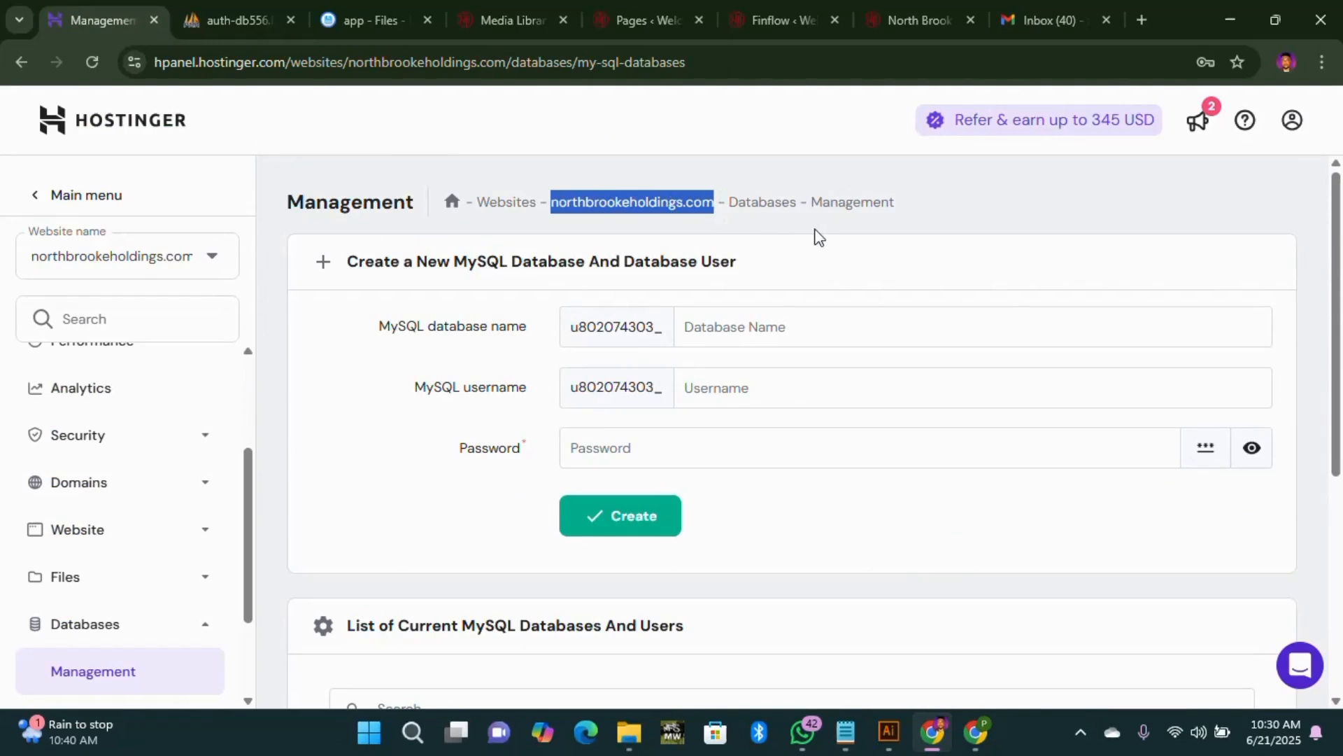
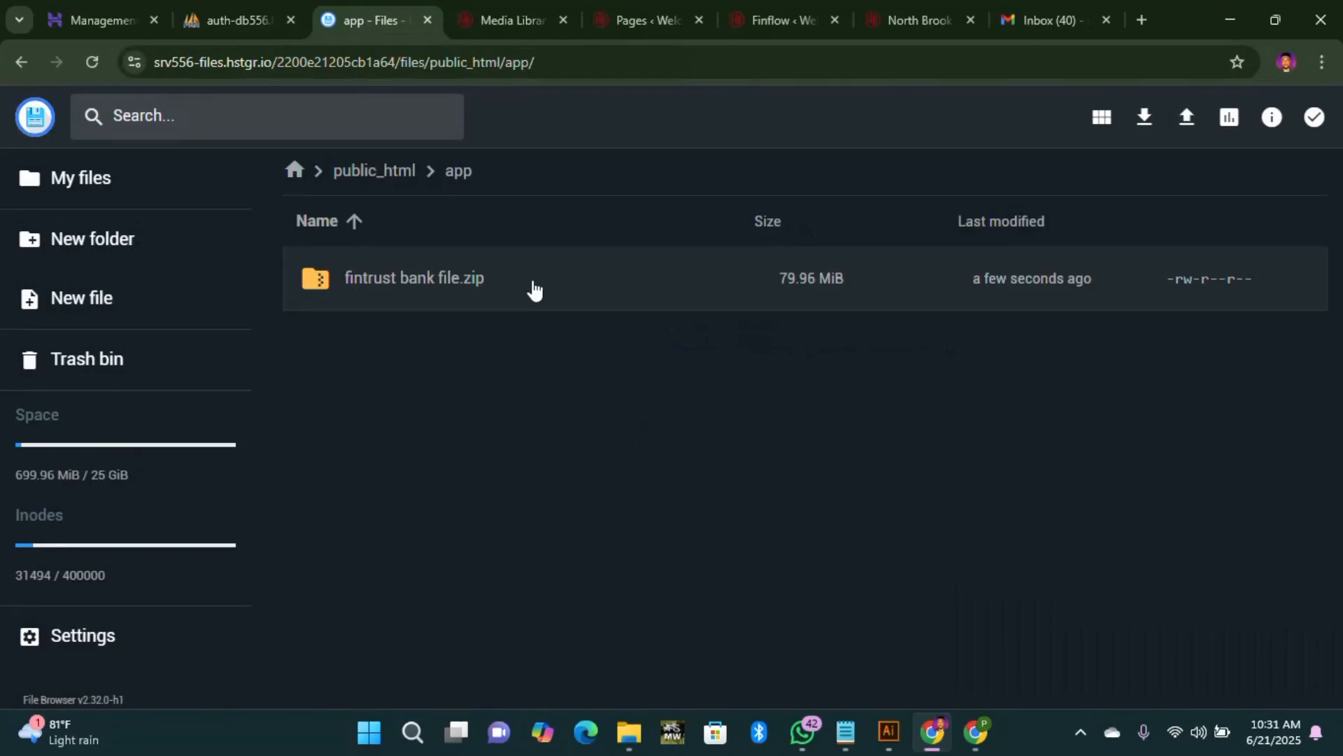
Step: Set up extraction of fintrust bank file.zip with 'acccccc' as the target folder name
{"action": "right_click", "coordinate": [536, 283]}
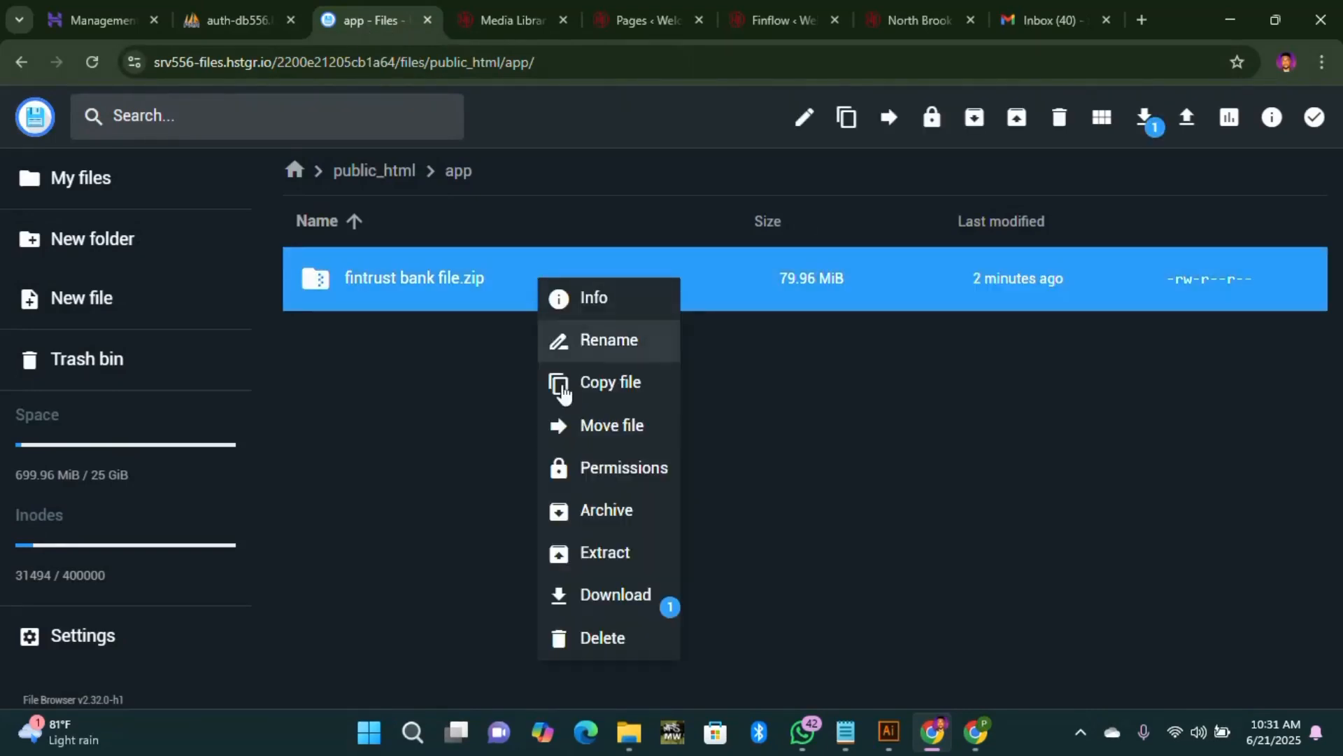
{"action": "left_click", "coordinate": [606, 554]}
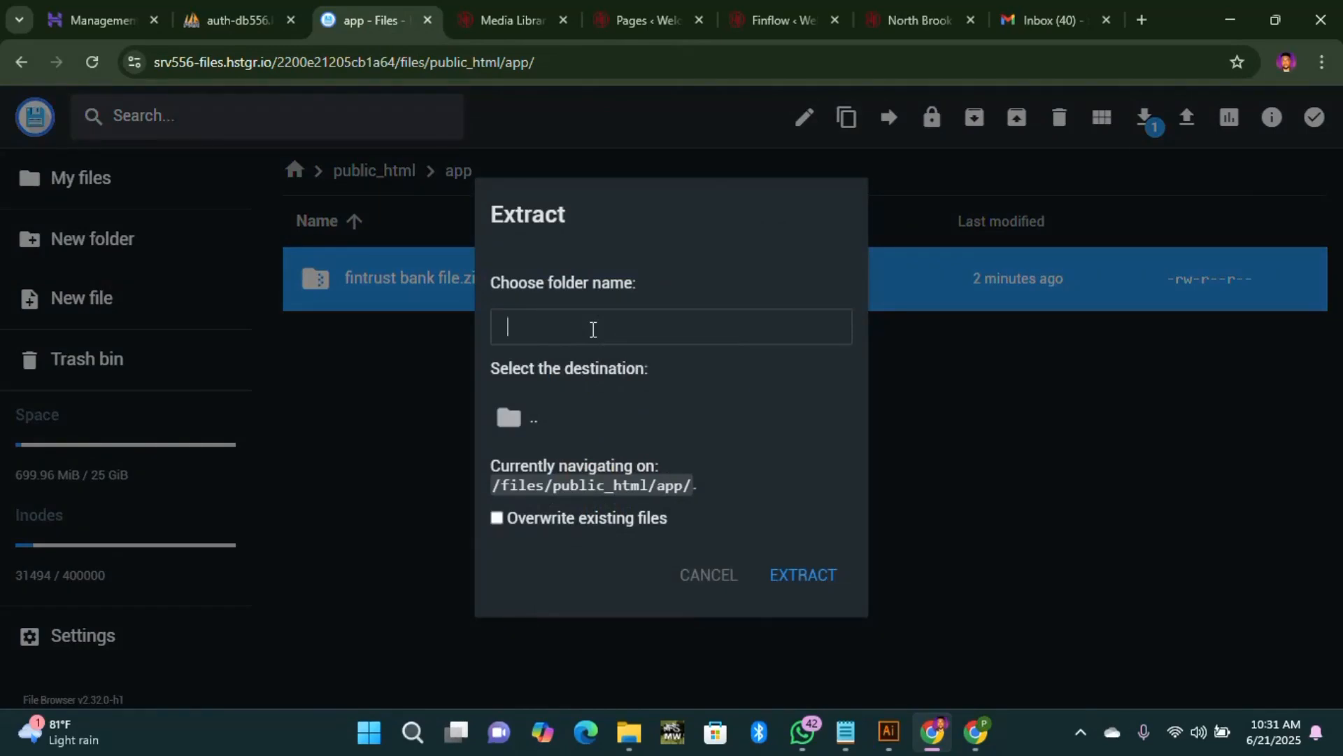
{"action": "type", "text": "acccccc"}
Step: Extract the archive into acccccc, then permanently delete fintrust bank file.zip, skipping the trash bin
{"action": "left_click", "coordinate": [816, 592]}
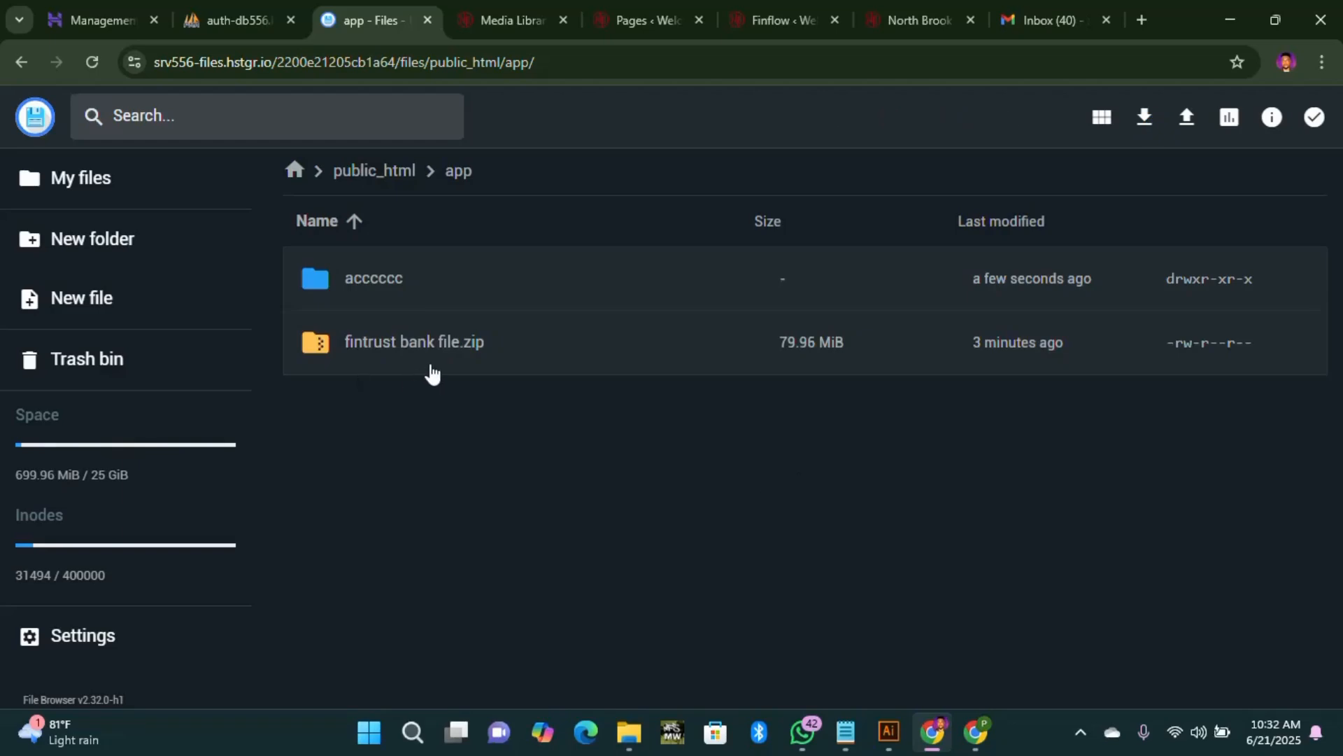
{"action": "left_click", "coordinate": [741, 364]}
{"action": "left_click", "coordinate": [1059, 119]}
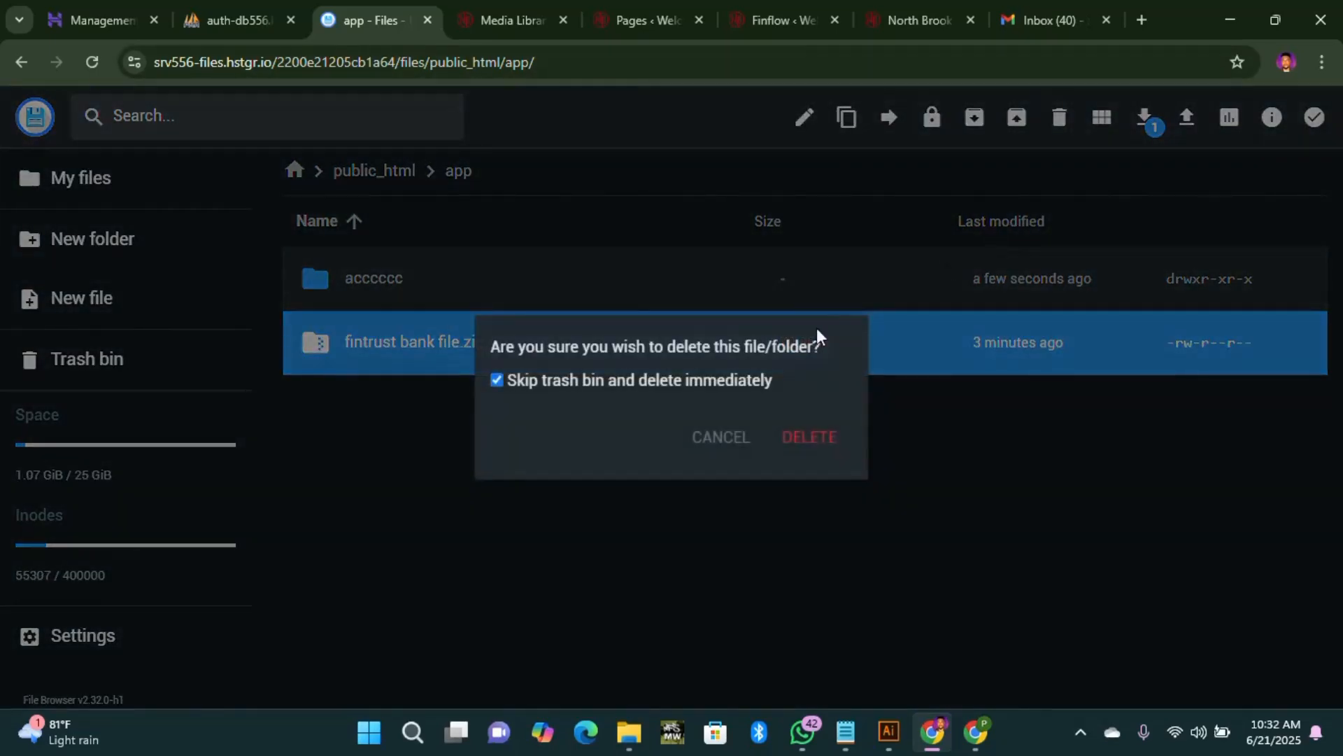
{"action": "left_click", "coordinate": [837, 442]}
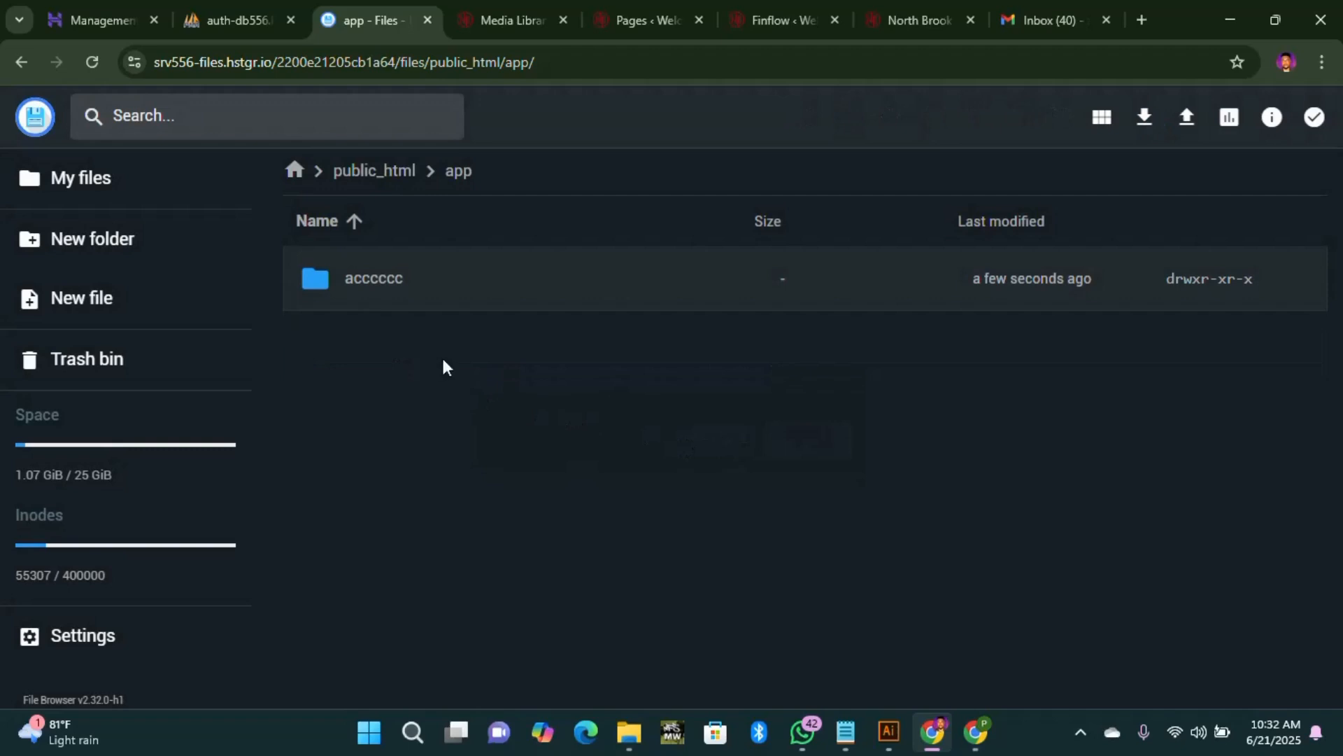
Step: Open acccccc and then its fintrust.thebesthost.com.ng folder to view the extracted site files
{"action": "double_click", "coordinate": [371, 287]}
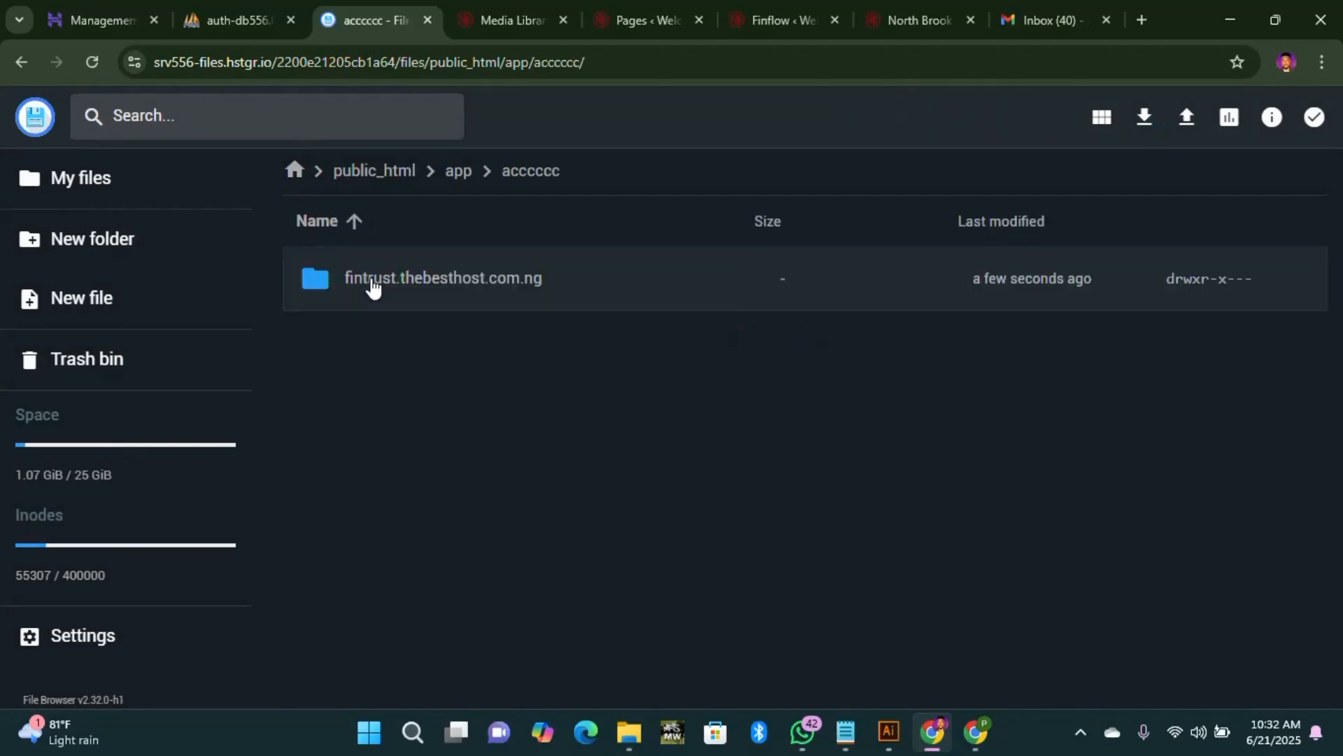
{"action": "double_click", "coordinate": [427, 282]}
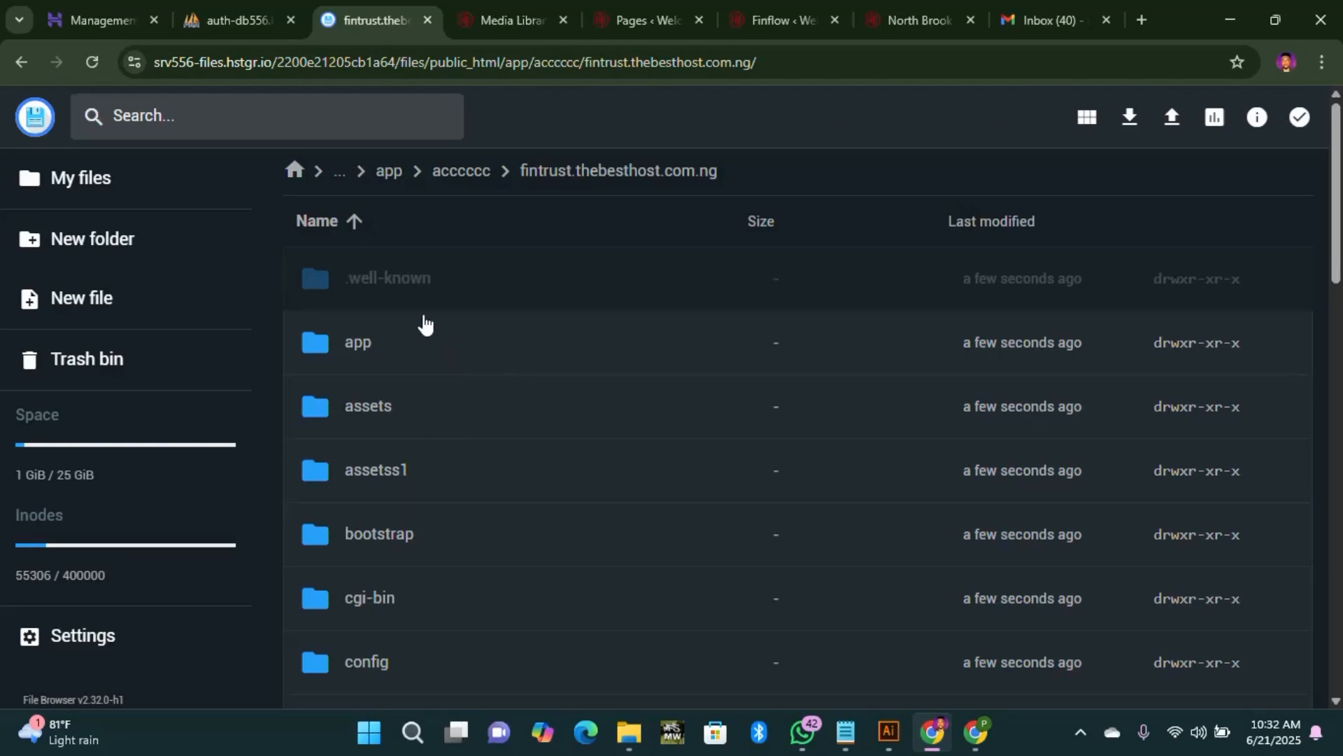
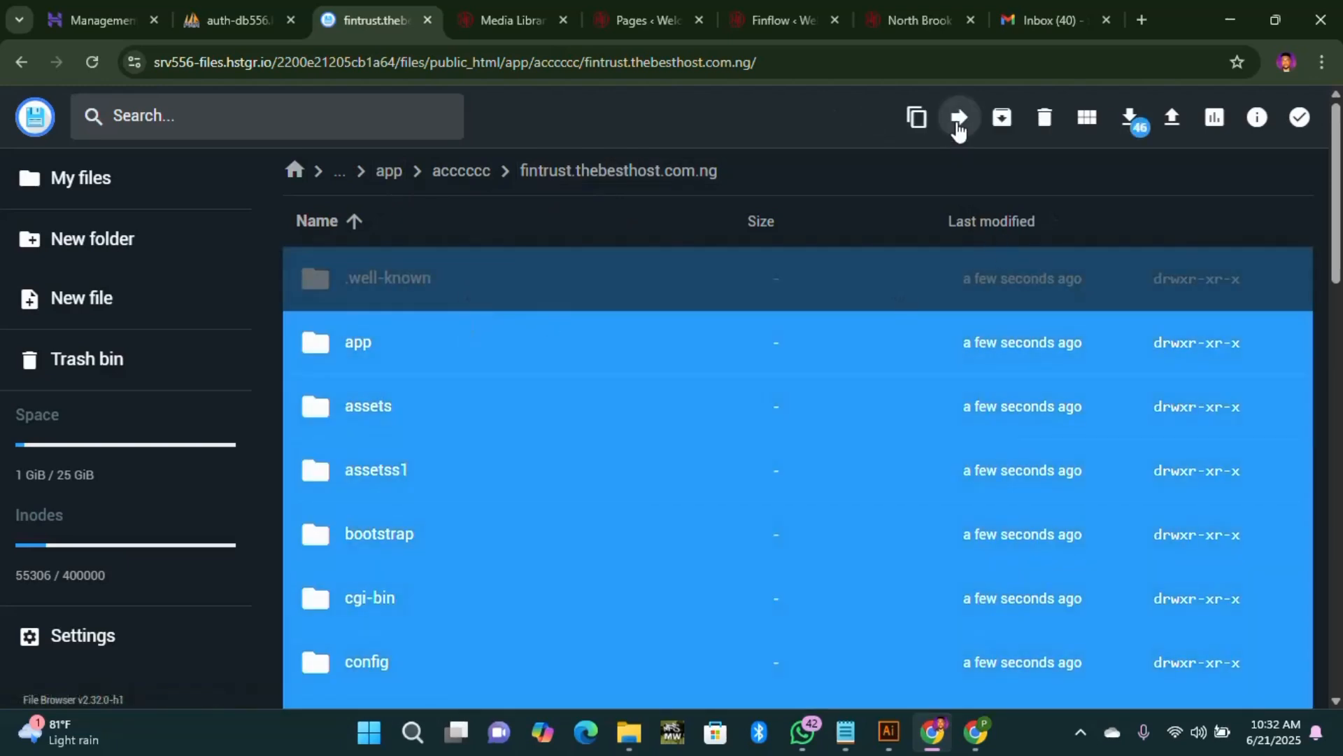
Step: Move all 46 extracted site items two levels up into /public_html/app/
{"action": "left_click", "coordinate": [957, 119]}
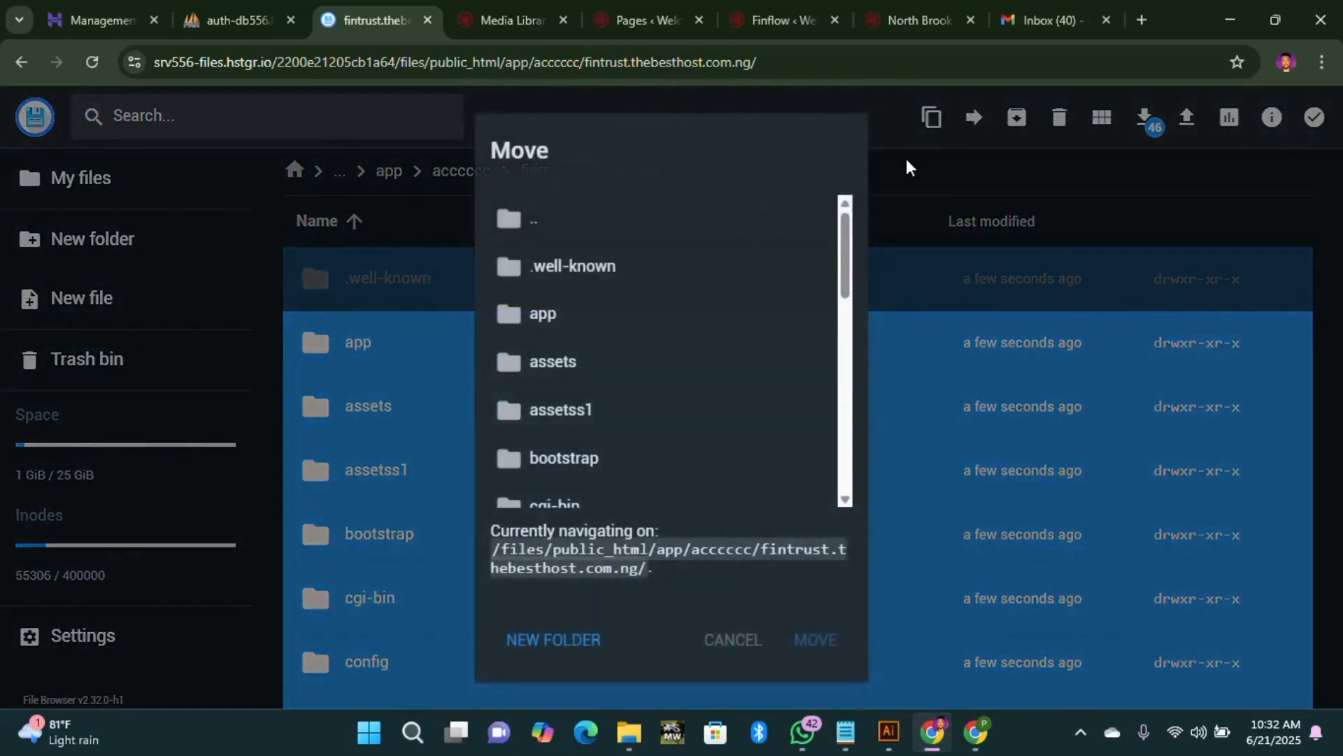
{"action": "double_click", "coordinate": [577, 223]}
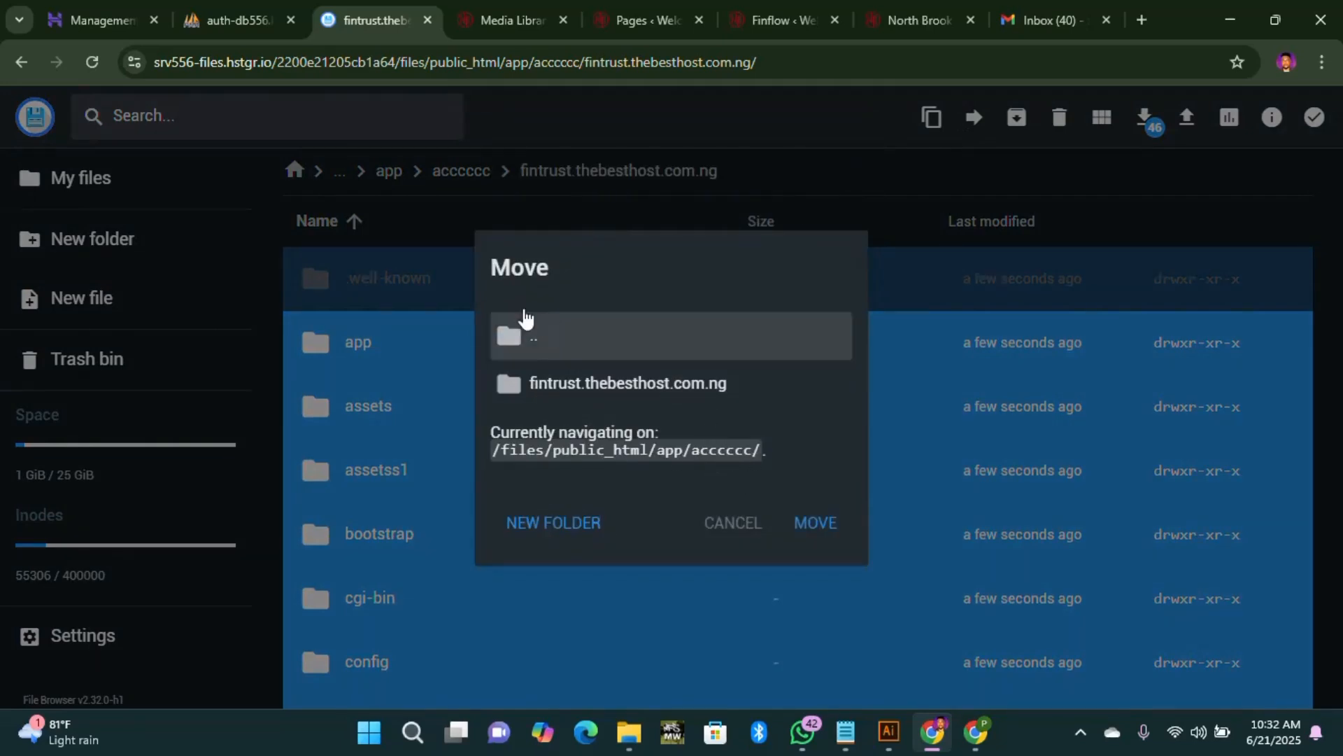
{"action": "double_click", "coordinate": [552, 335]}
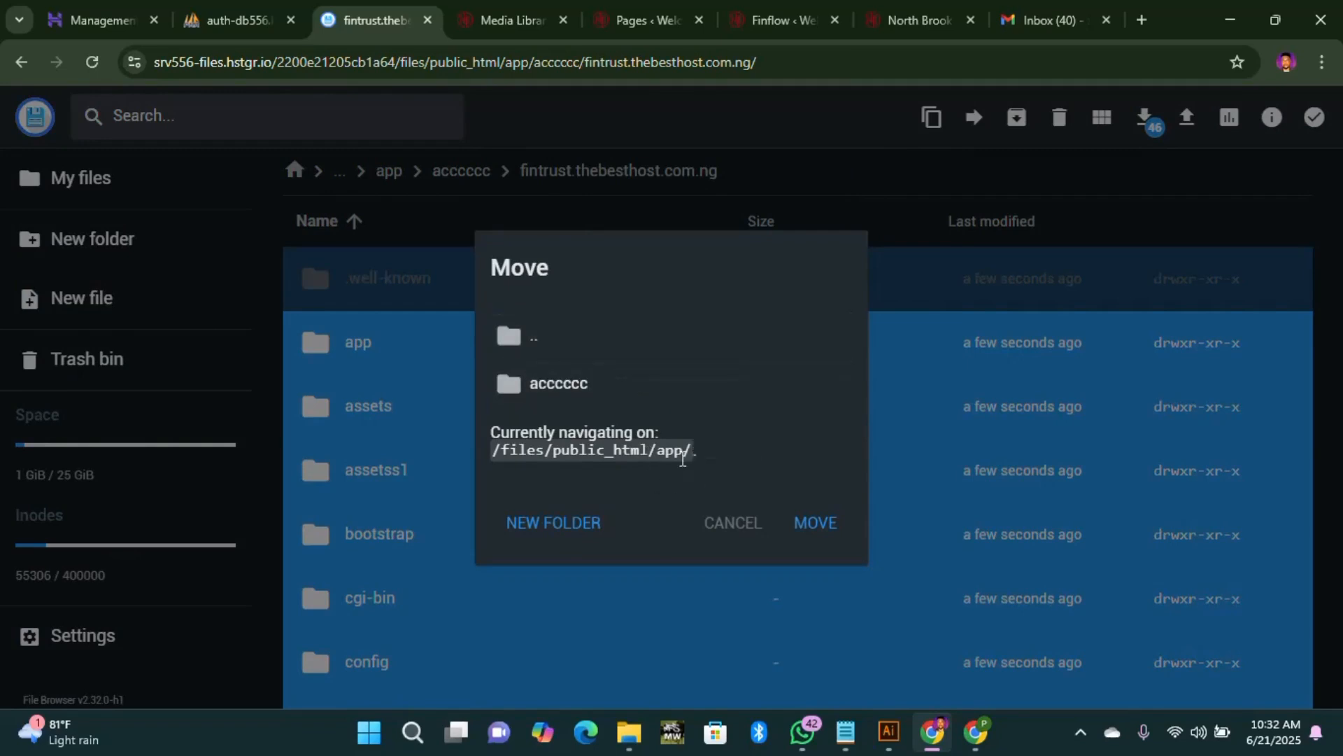
{"action": "left_click", "coordinate": [816, 523]}
Step: Delete the empty accccc folder from public_html/app, skipping the trash bin
{"action": "left_click", "coordinate": [381, 358]}
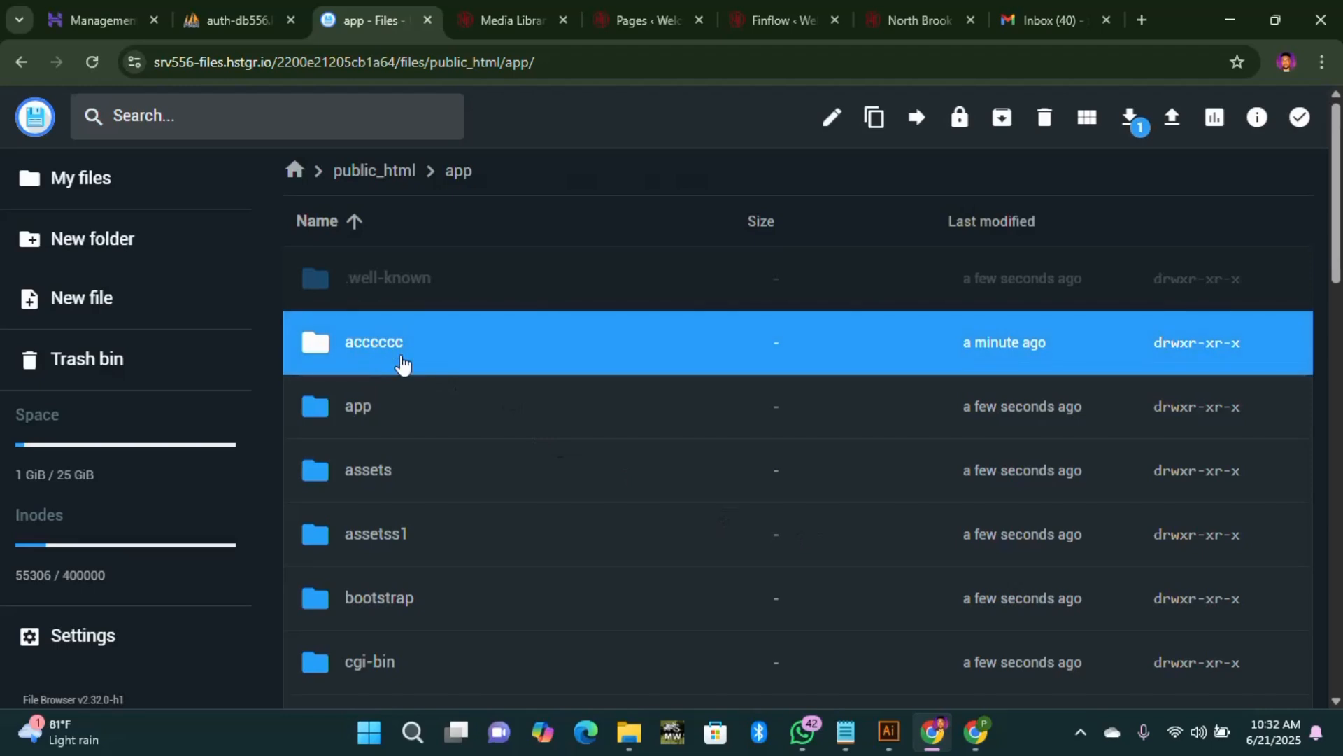
{"action": "left_click", "coordinate": [1043, 130]}
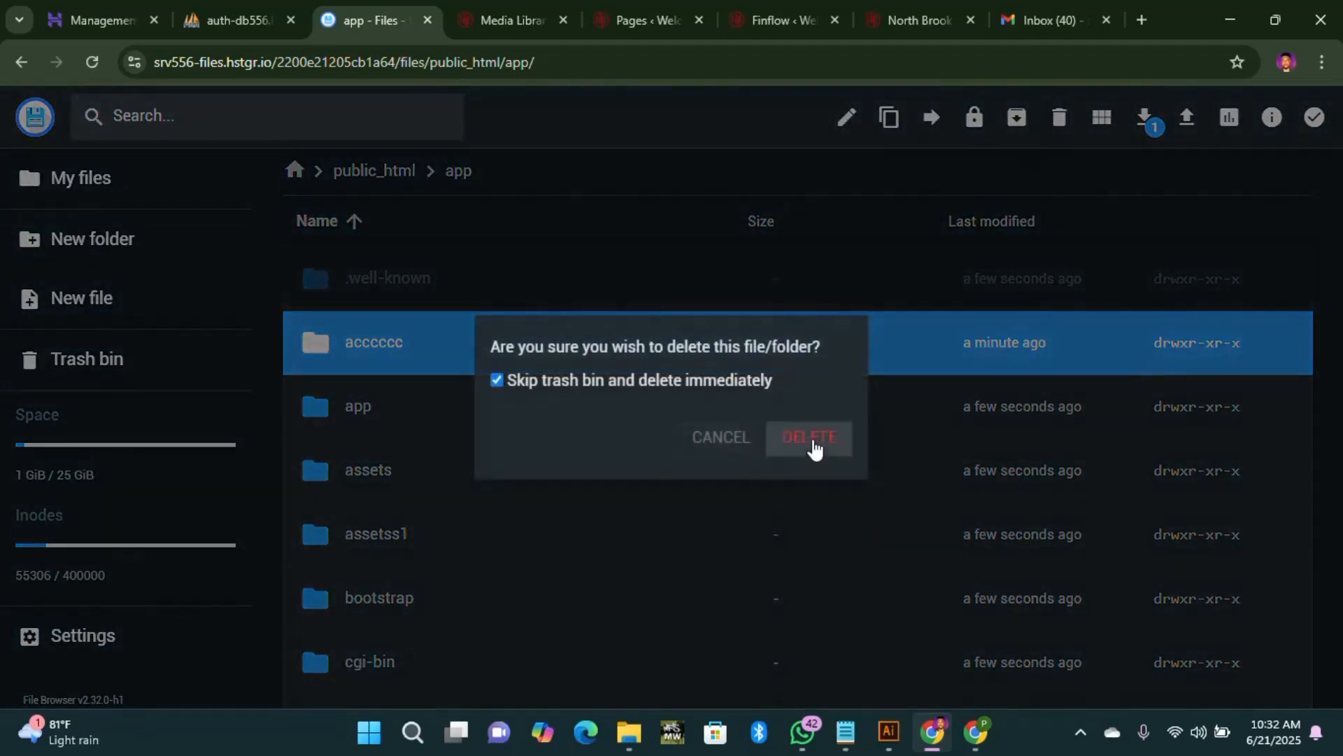
{"action": "left_click", "coordinate": [812, 439]}
{"action": "scroll", "coordinate": [465, 411], "scroll_direction": "down", "scroll_amount": 10}
{"action": "scroll", "coordinate": [471, 417], "scroll_direction": "up", "scroll_amount": 10}
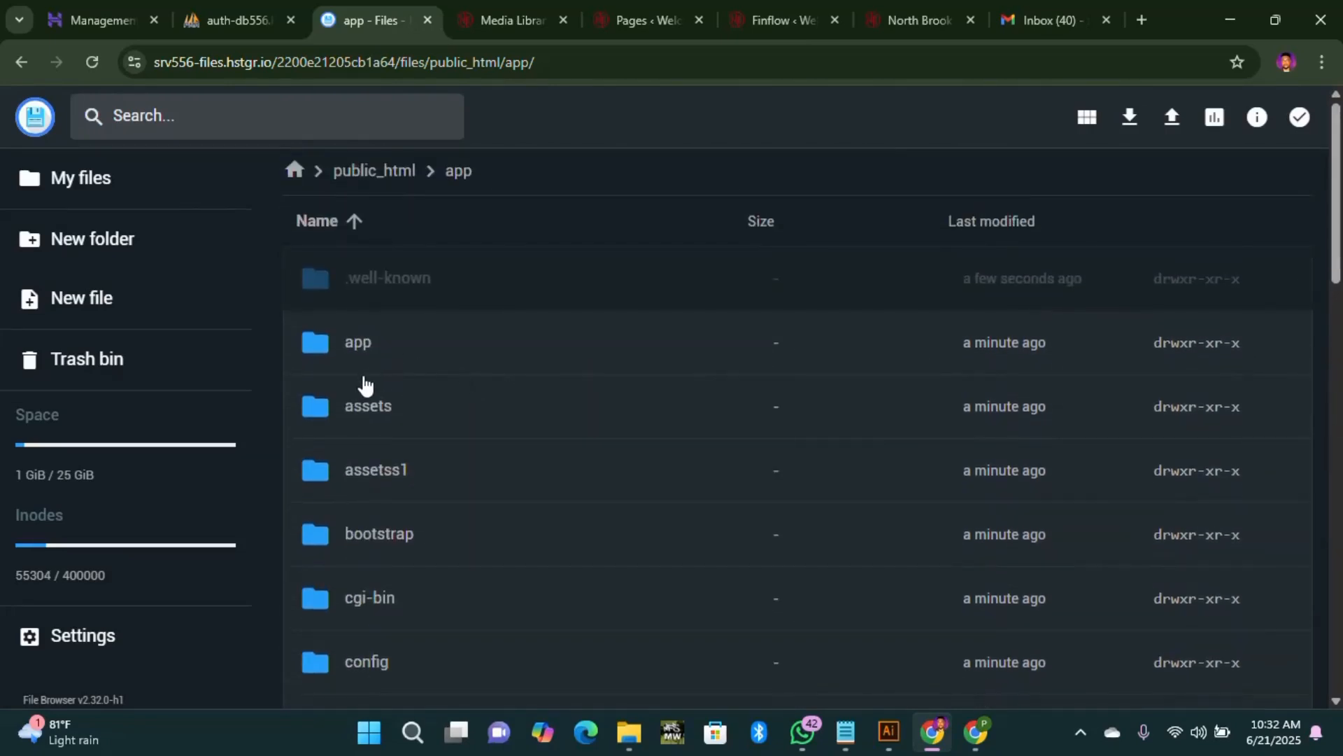
Step: Open the .env file from public_html/app in the editor
{"action": "scroll", "coordinate": [438, 506], "scroll_direction": "down", "scroll_amount": 10}
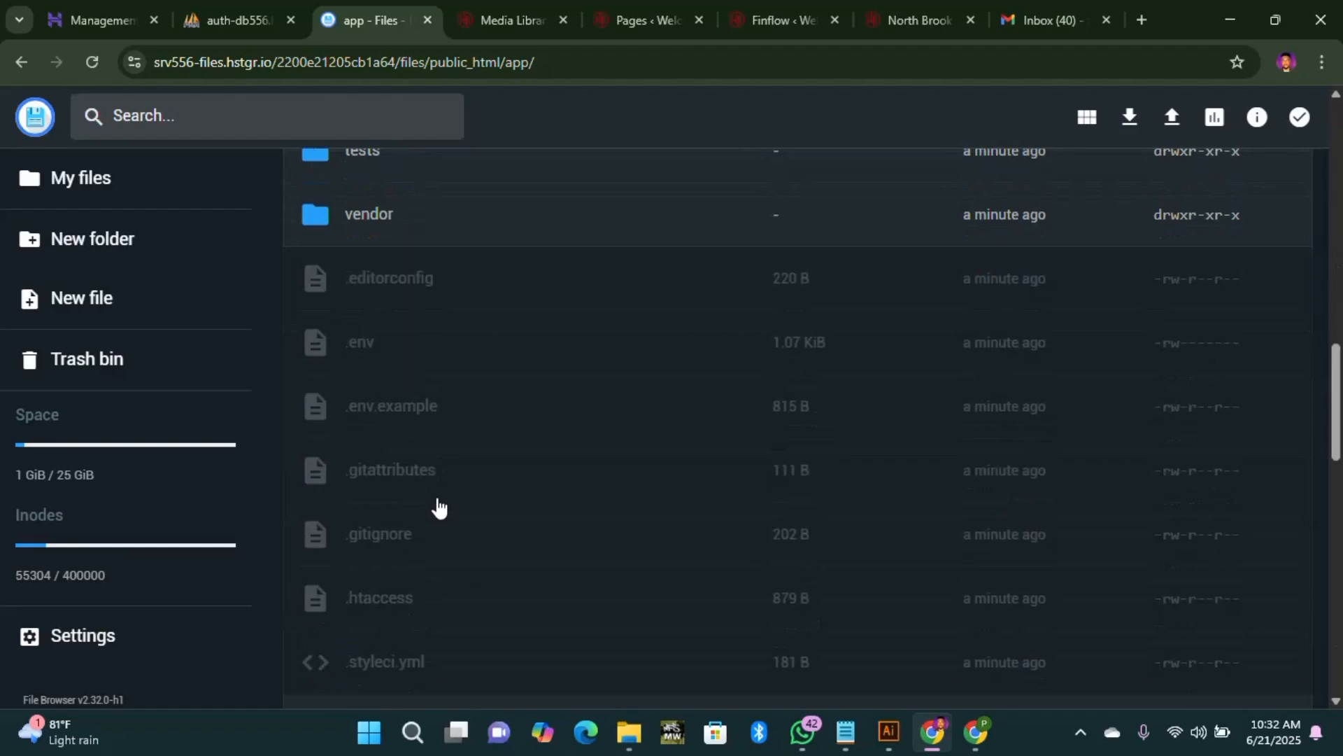
{"action": "scroll", "coordinate": [438, 506], "scroll_direction": "up", "scroll_amount": 3}
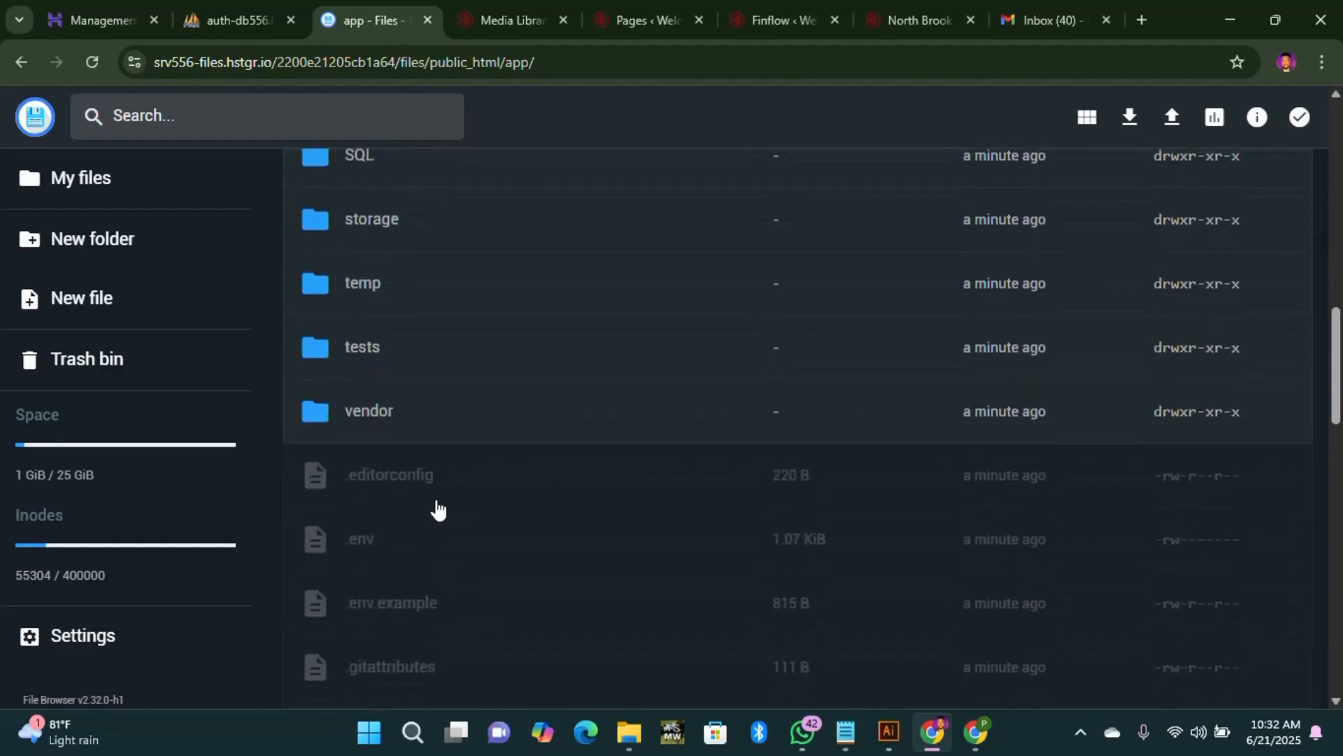
{"action": "double_click", "coordinate": [381, 548]}
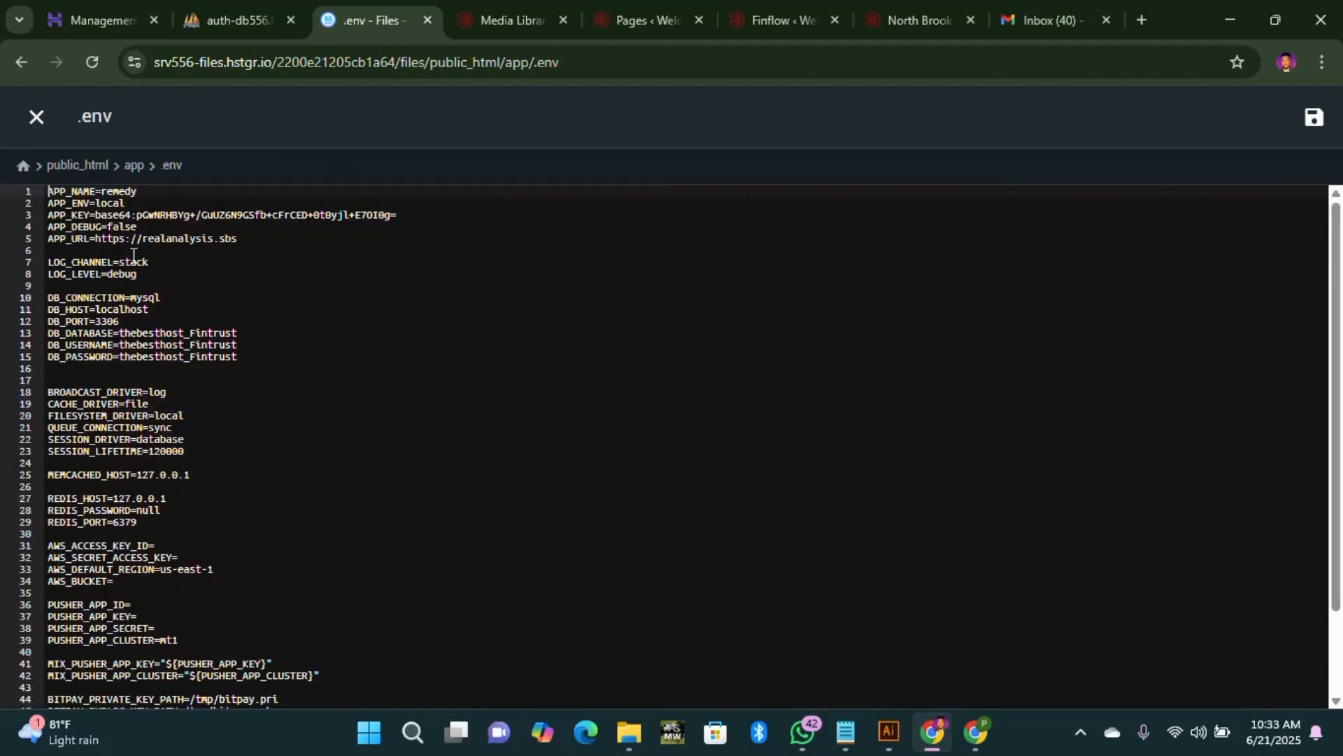
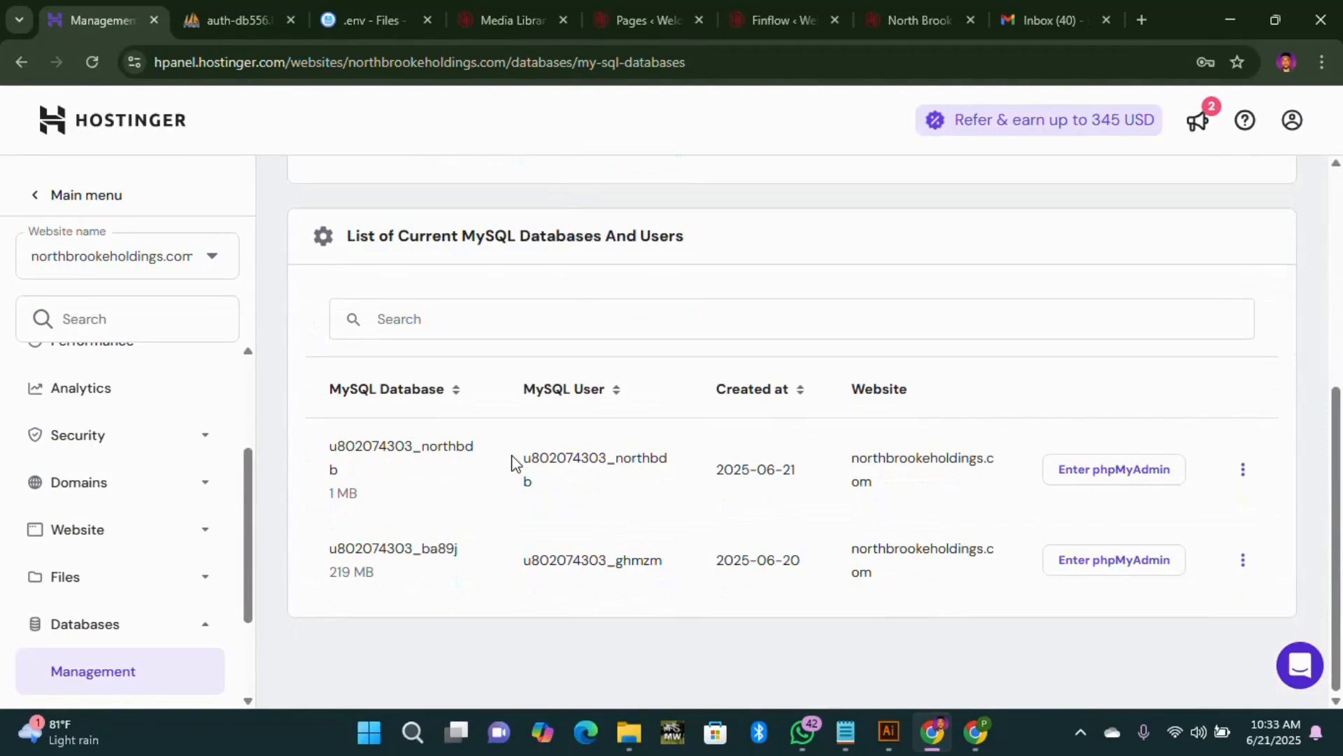
Step: Select the MySQL username of the newest northbdb database (created 2025-06-21) for copying
{"action": "left_click_drag", "start_coordinate": [516, 462], "coordinate": [534, 497]}
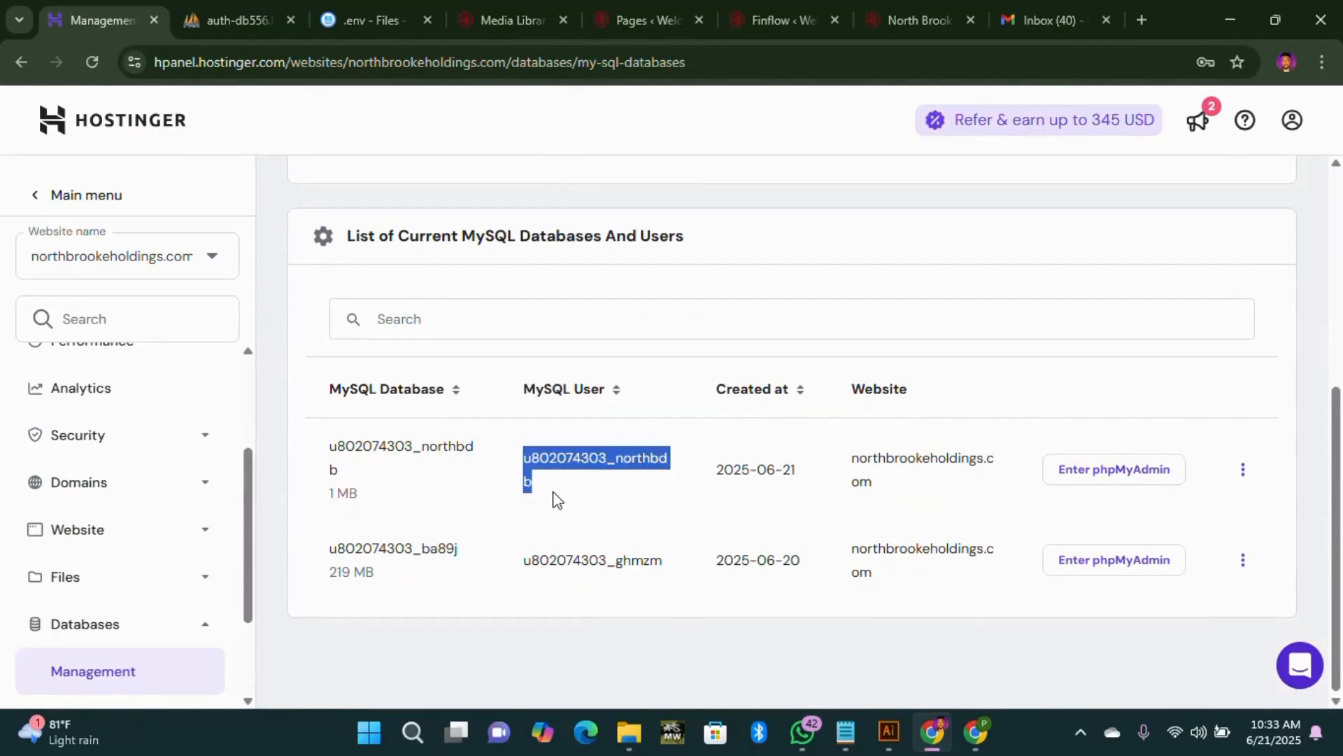
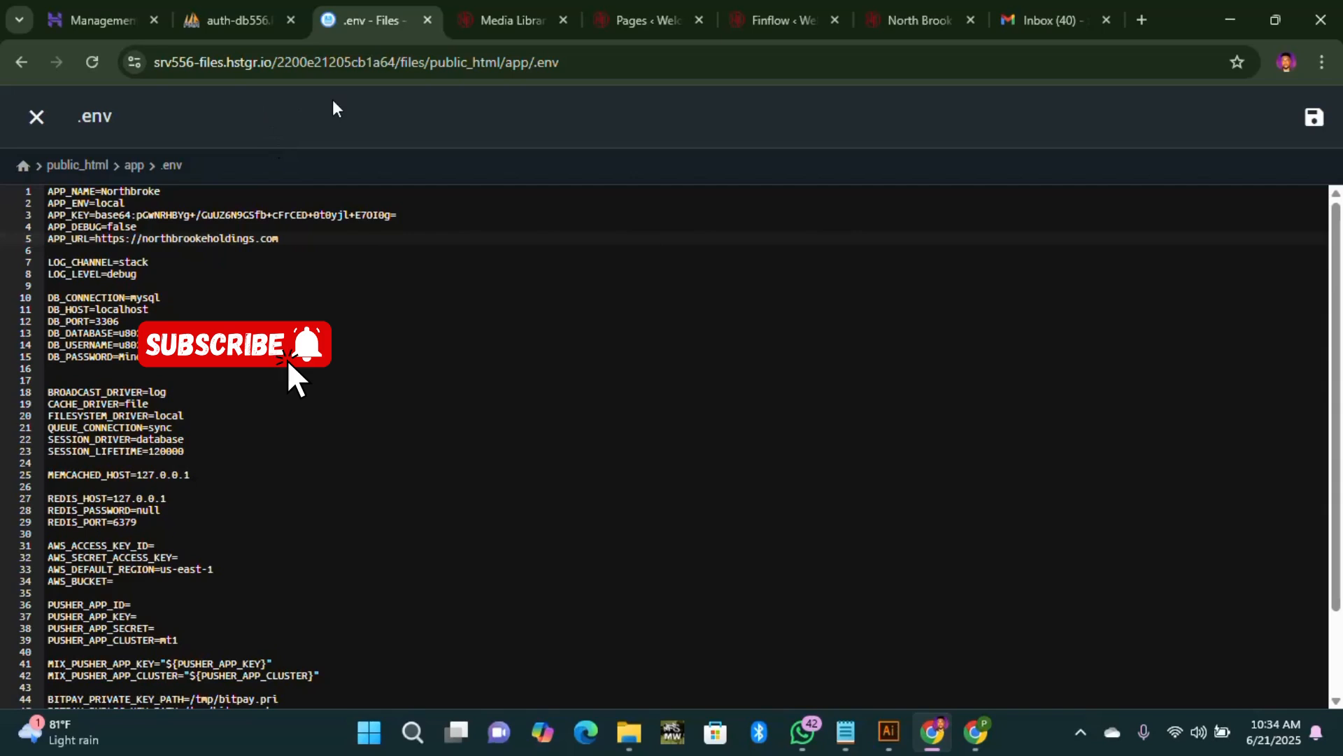
{"action": "type", "text": "app."}
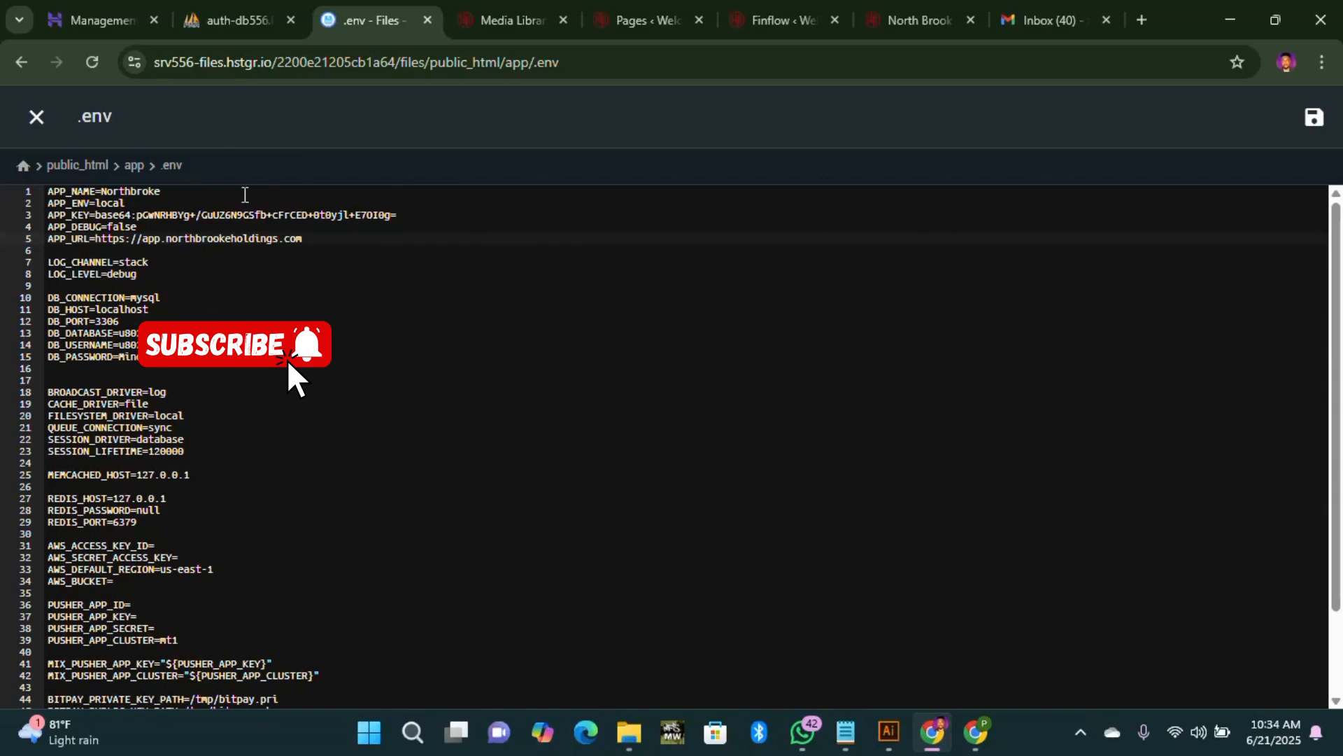
{"action": "left_click", "coordinate": [1317, 117]}
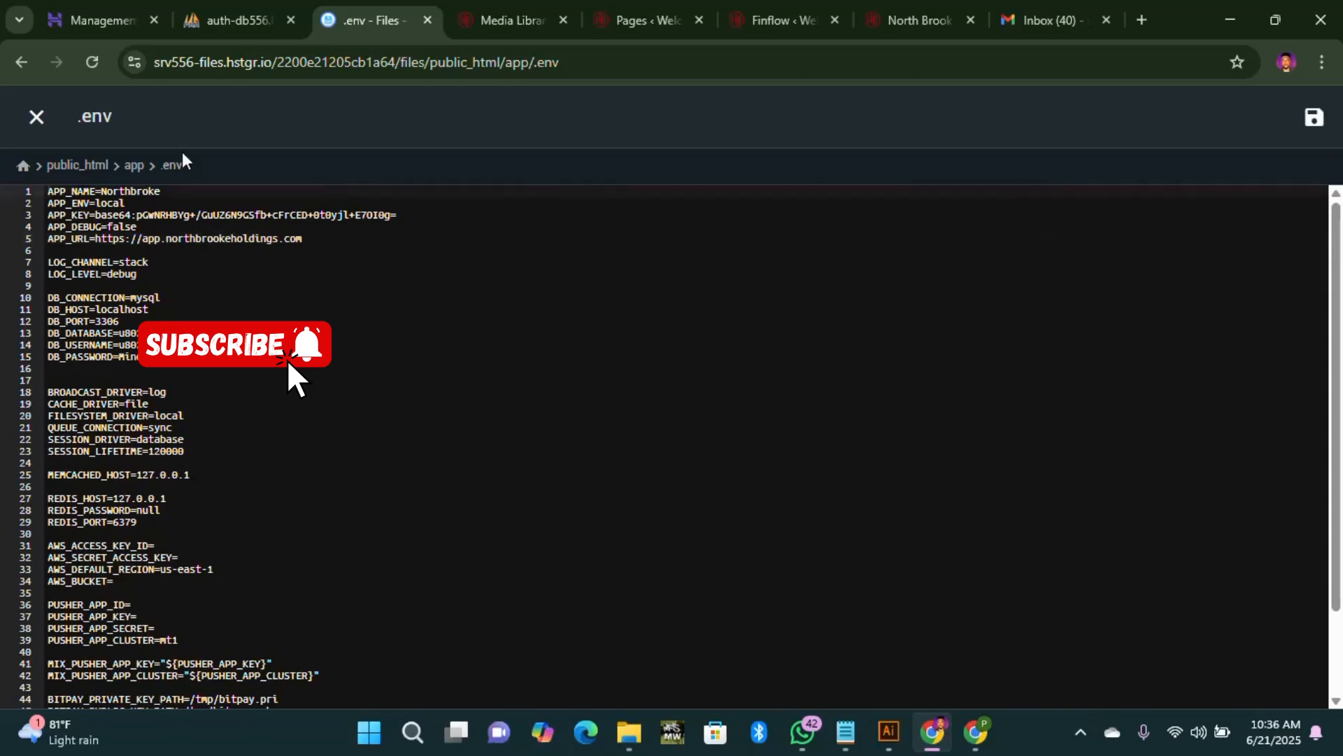
{"action": "left_click", "coordinate": [38, 117]}
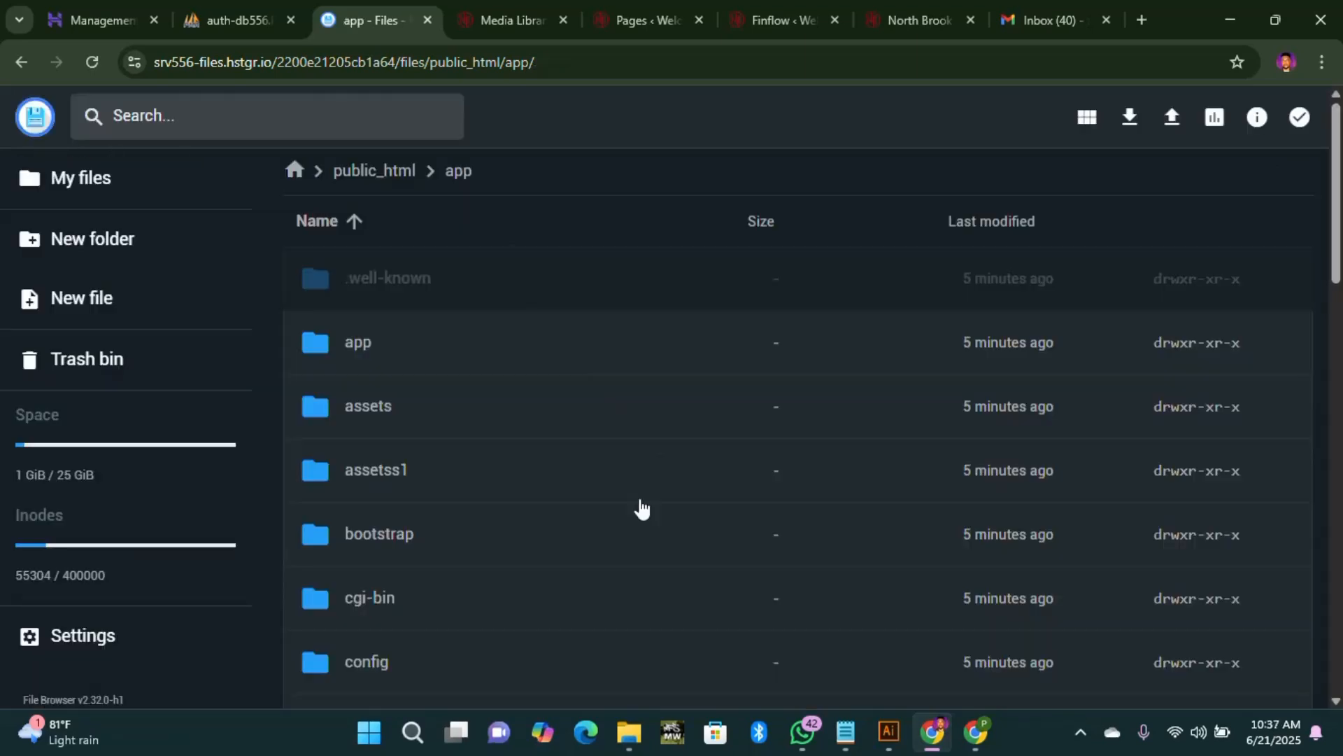
{"action": "scroll", "coordinate": [470, 539], "scroll_direction": "down", "scroll_amount": 5}
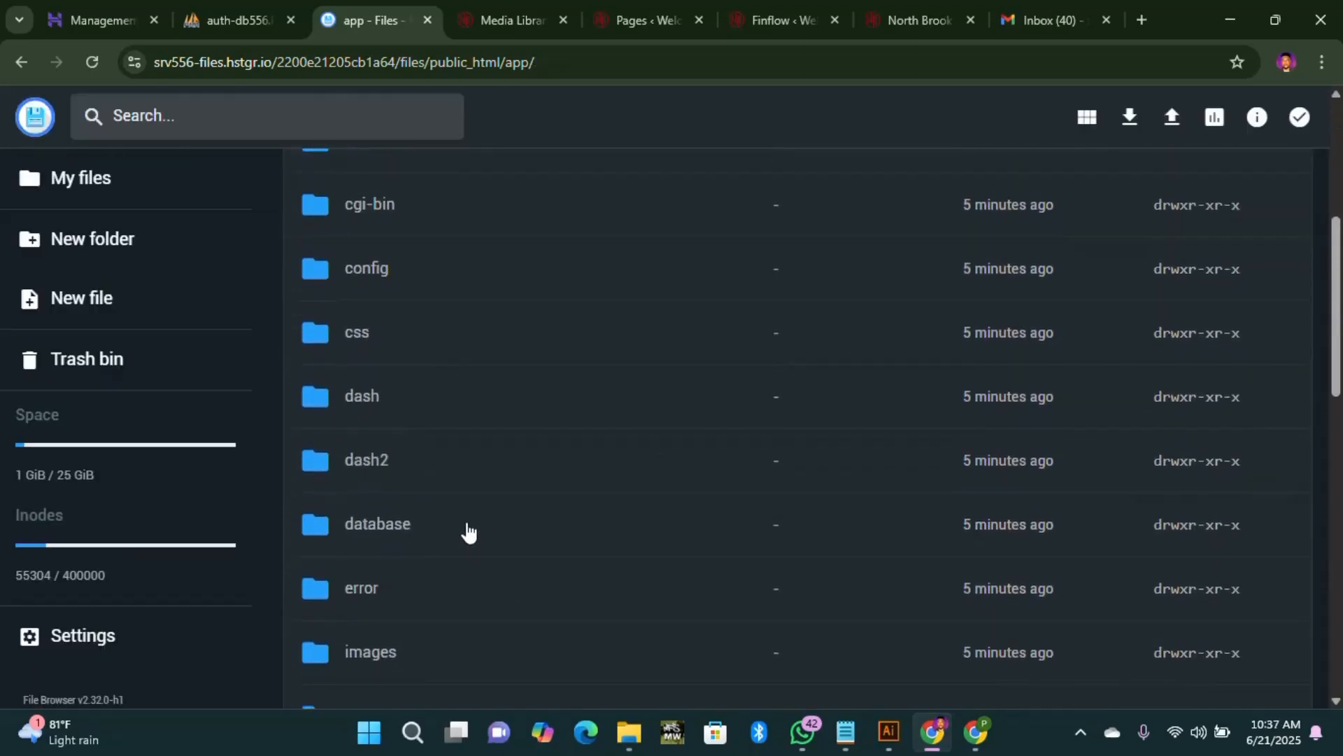
{"action": "scroll", "coordinate": [467, 532], "scroll_direction": "down", "scroll_amount": 12}
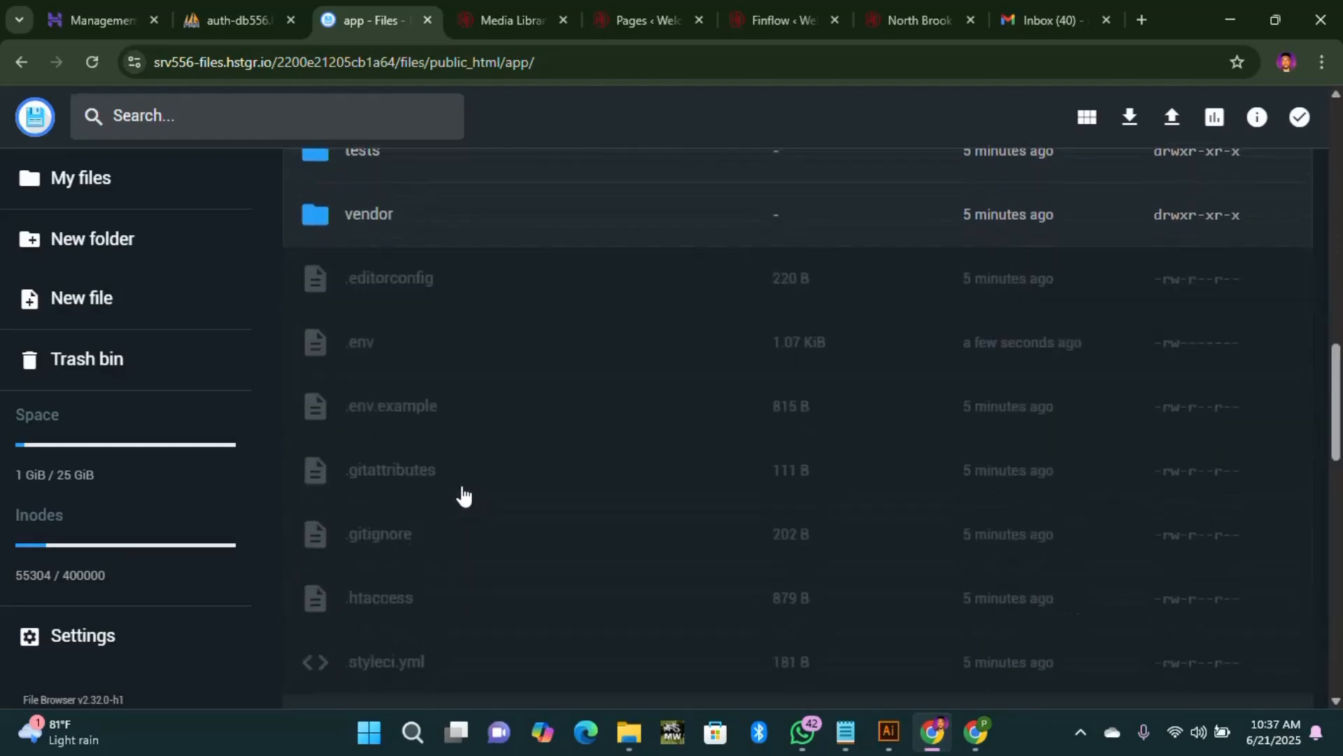
{"action": "scroll", "coordinate": [368, 386], "scroll_direction": "down", "scroll_amount": 17}
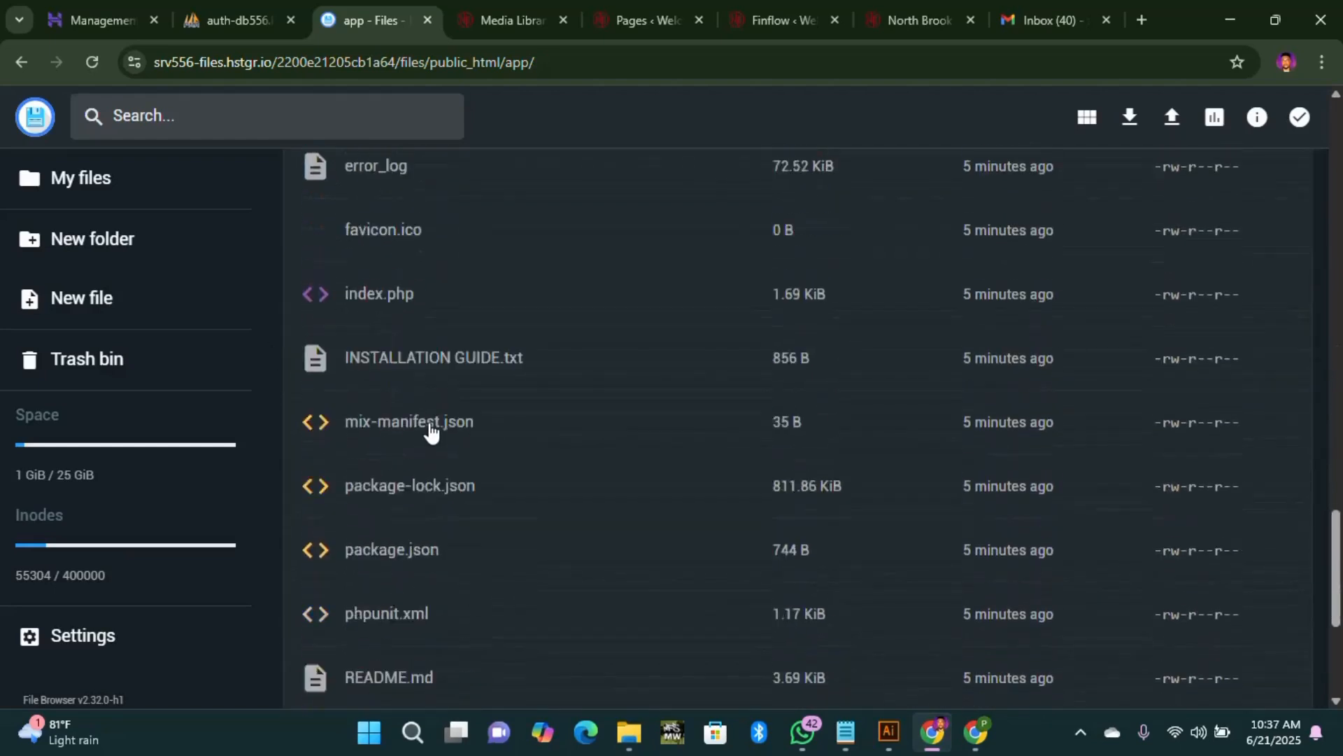
{"action": "scroll", "coordinate": [431, 433], "scroll_direction": "up", "scroll_amount": 20}
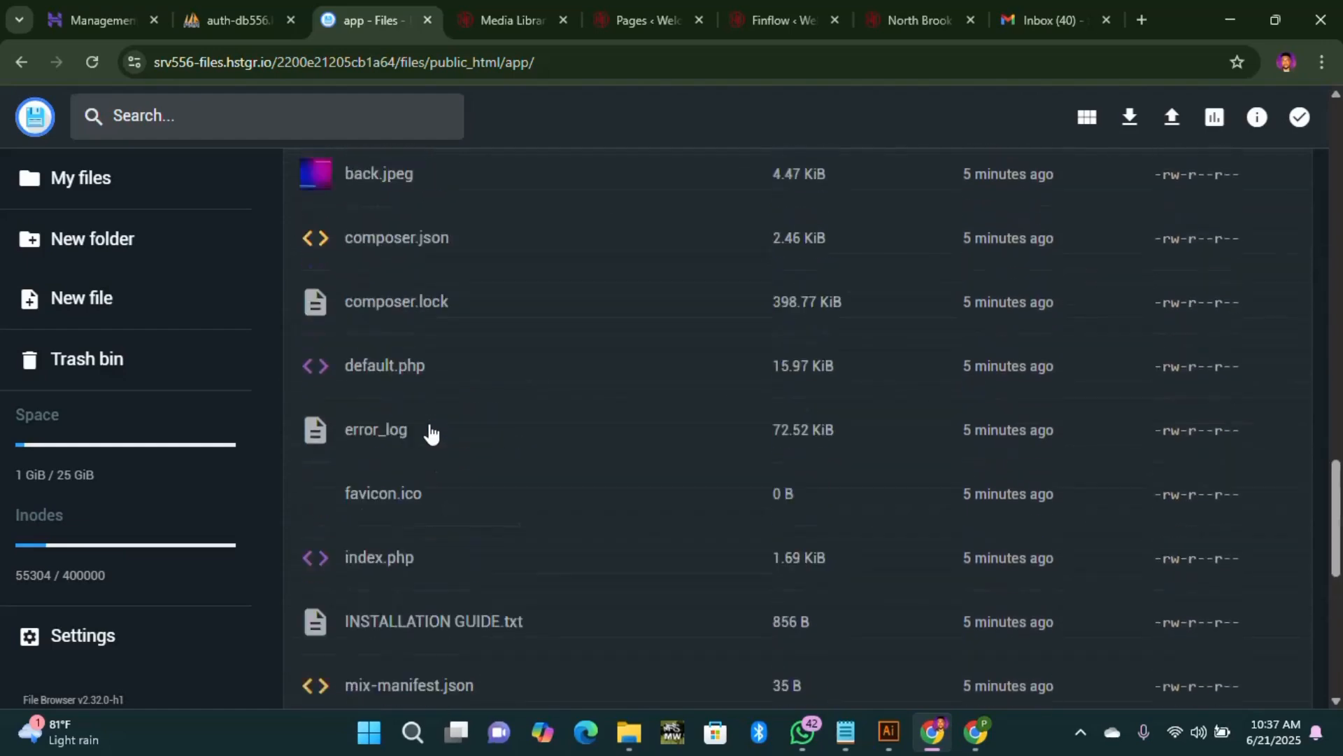
{"action": "scroll", "coordinate": [430, 434], "scroll_direction": "up", "scroll_amount": 10}
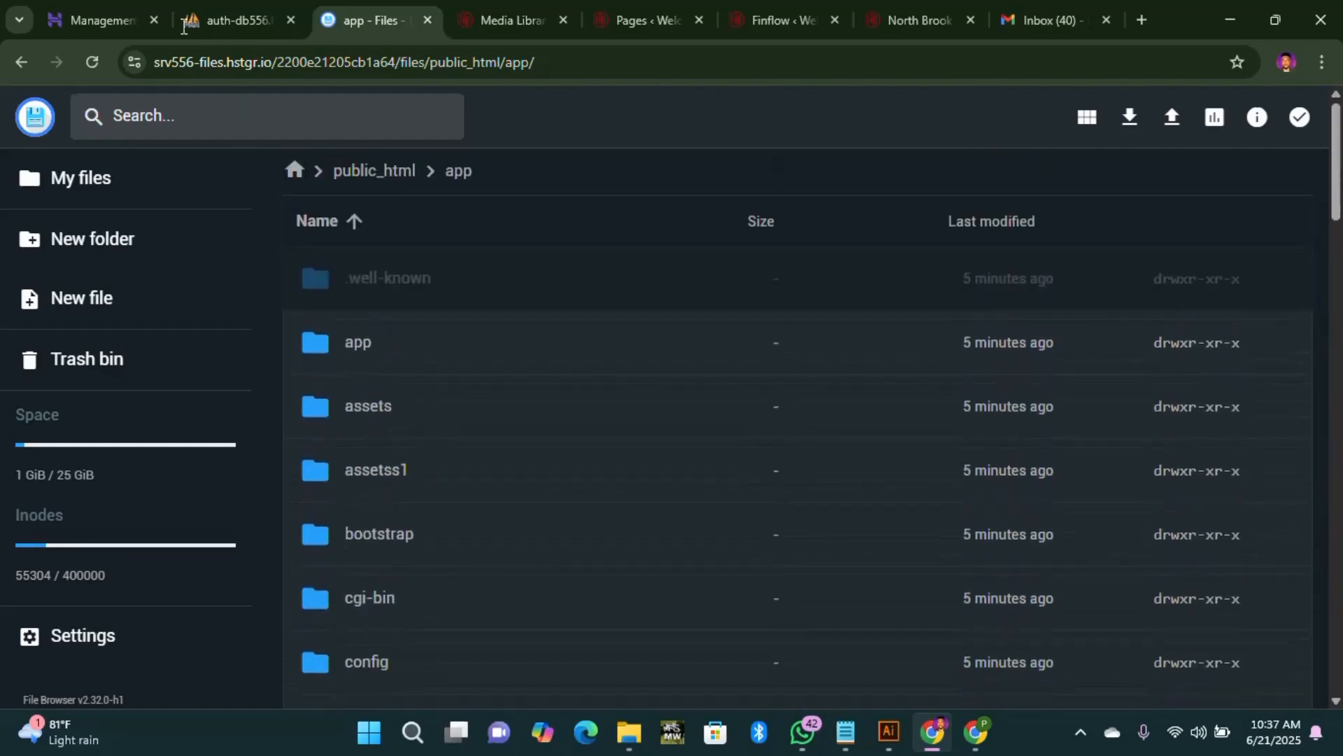
Step: Reload the MySQL databases page, go to the Websites list, and launch app.northbrookeholdings.com
{"action": "left_click", "coordinate": [225, 22]}
{"action": "left_click", "coordinate": [347, 18]}
{"action": "left_click", "coordinate": [130, 19]}
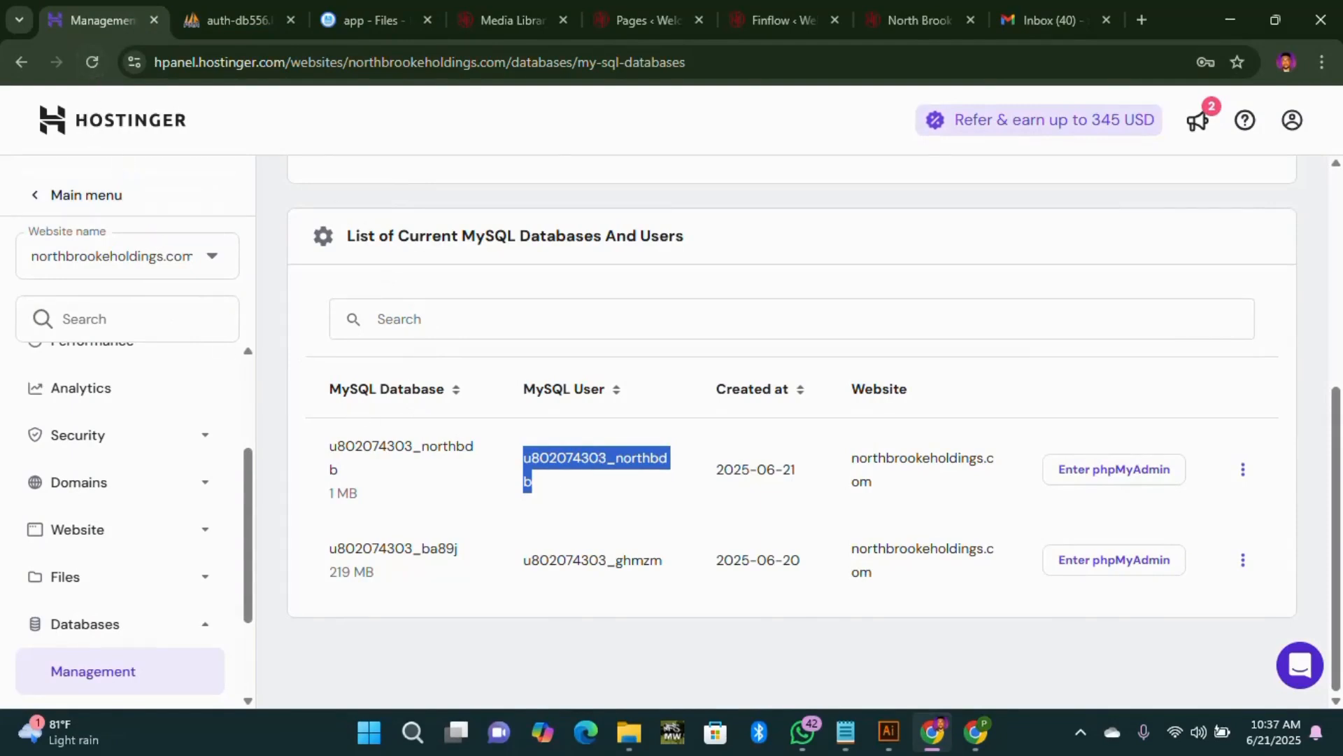
{"action": "left_click", "coordinate": [92, 61]}
{"action": "left_click", "coordinate": [507, 194]}
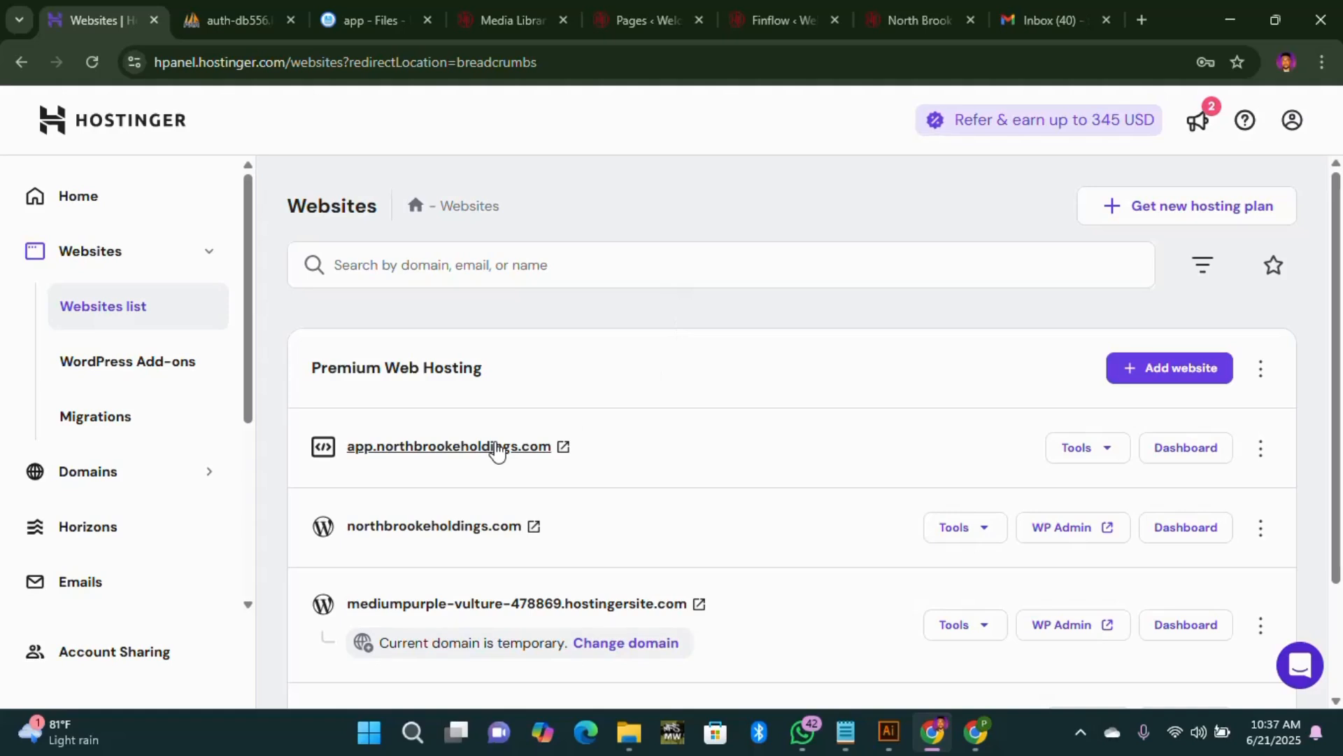
{"action": "left_click", "coordinate": [498, 450]}
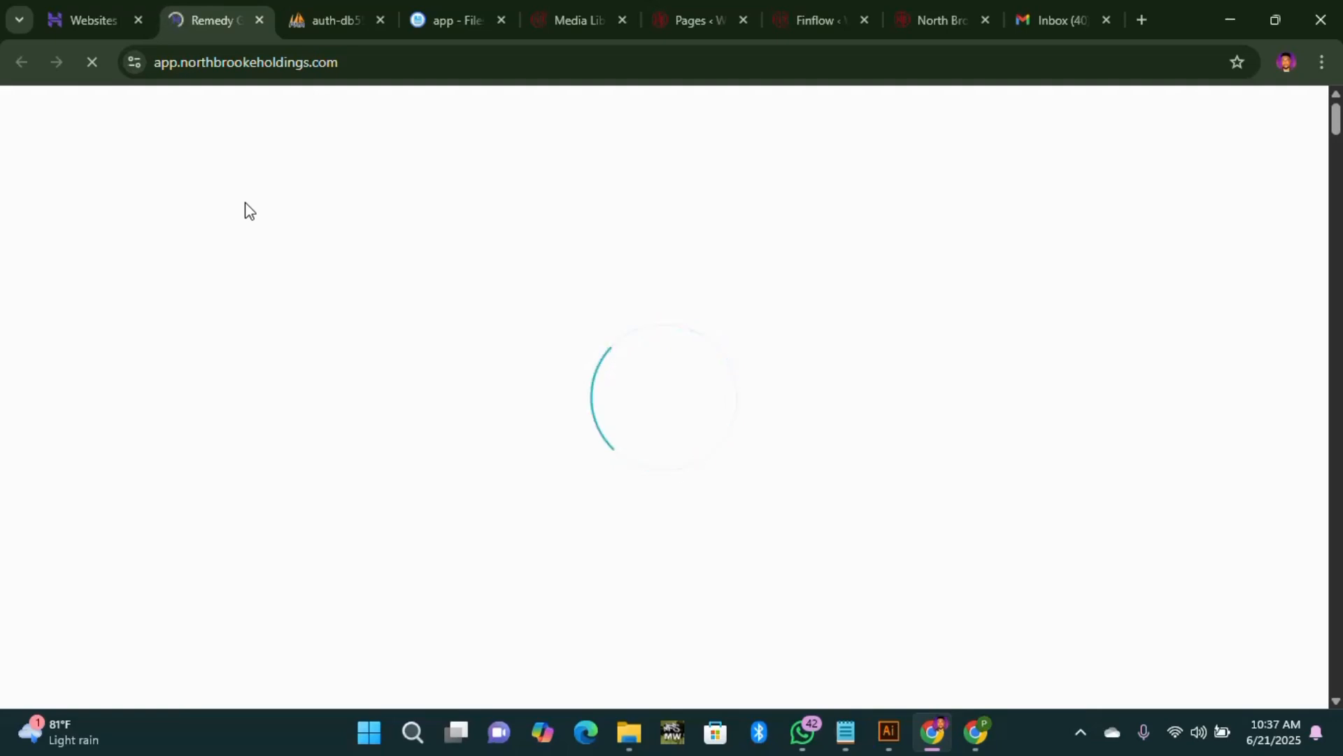
Step: Scroll the app subdomain homepage while it finishes loading
{"action": "scroll", "coordinate": [1260, 339], "scroll_direction": "down", "scroll_amount": 5}
{"action": "scroll", "coordinate": [1190, 393], "scroll_direction": "down", "scroll_amount": 3}
{"action": "scroll", "coordinate": [1044, 290], "scroll_direction": "up", "scroll_amount": 3}
{"action": "scroll", "coordinate": [1044, 289], "scroll_direction": "up", "scroll_amount": 1}
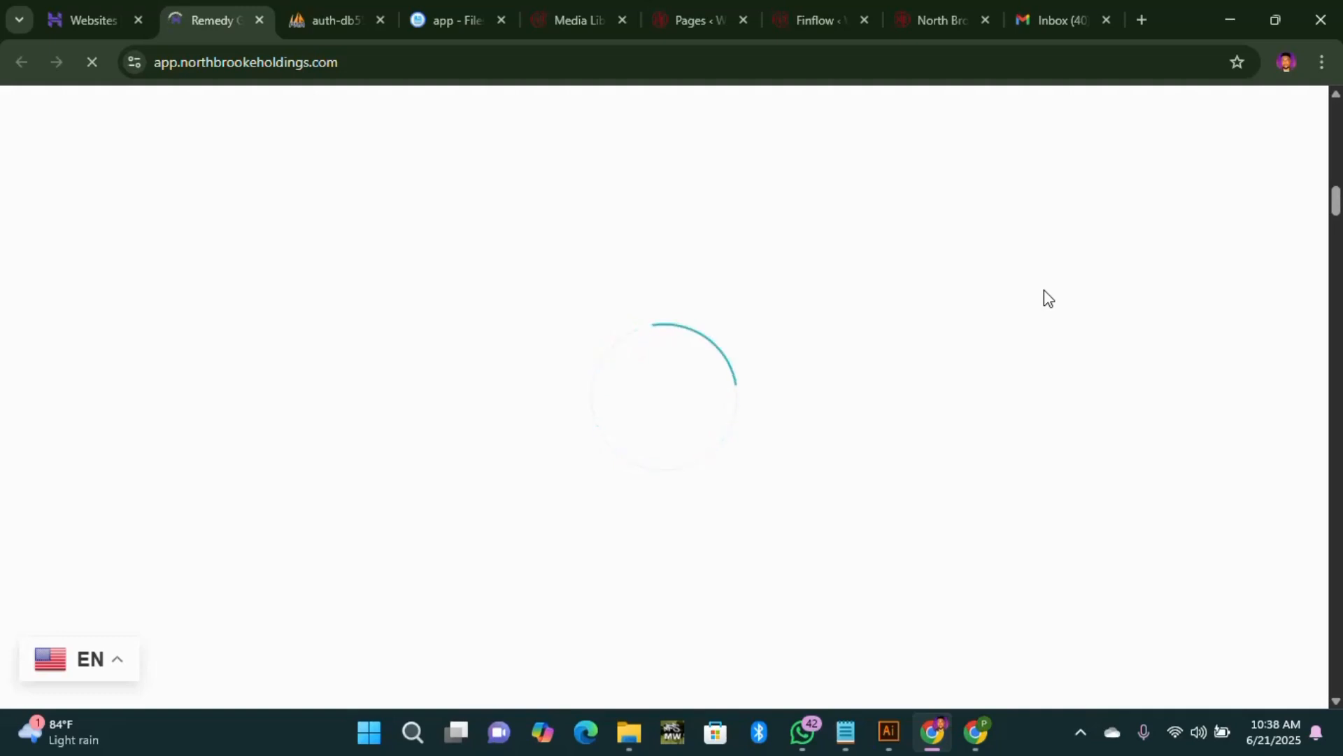
{"action": "mouse_move", "coordinate": [1335, 204]}
{"action": "left_mouse_down"}
{"action": "mouse_move", "coordinate": [1331, 675]}
{"action": "mouse_move", "coordinate": [1333, 206]}
{"action": "left_mouse_up"}
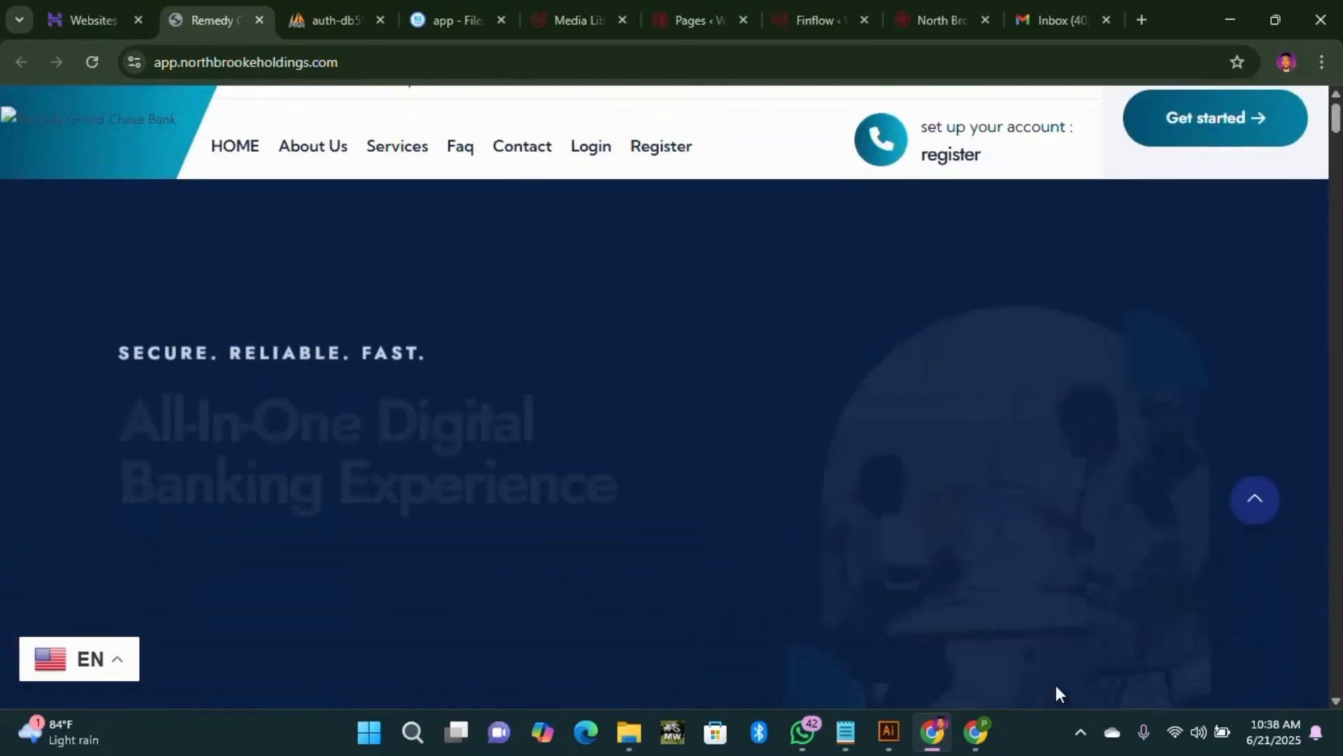
Step: Check the loaded homepage's menu, interest rates and about sections, then bring up the Register link's options
{"action": "scroll", "coordinate": [976, 405], "scroll_direction": "down", "scroll_amount": 8}
{"action": "scroll", "coordinate": [961, 390], "scroll_direction": "up", "scroll_amount": 8}
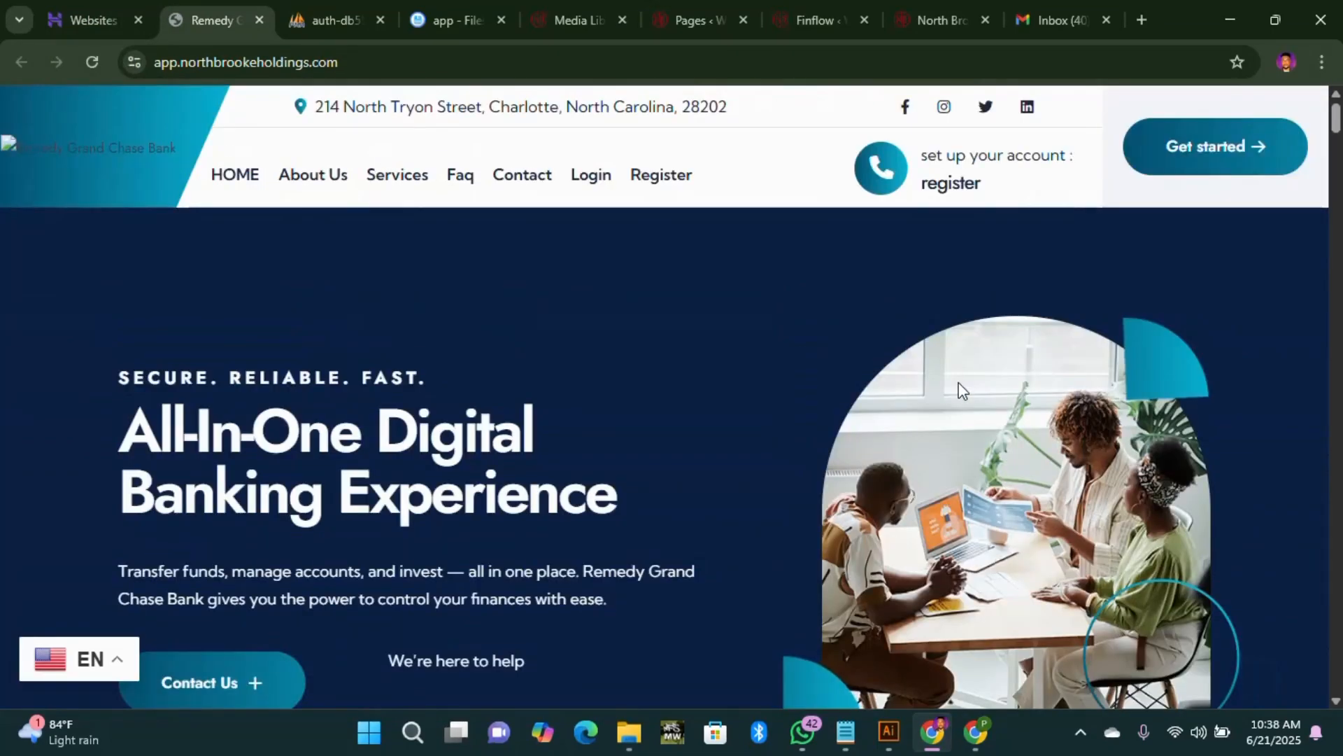
{"action": "scroll", "coordinate": [805, 319], "scroll_direction": "down", "scroll_amount": 6}
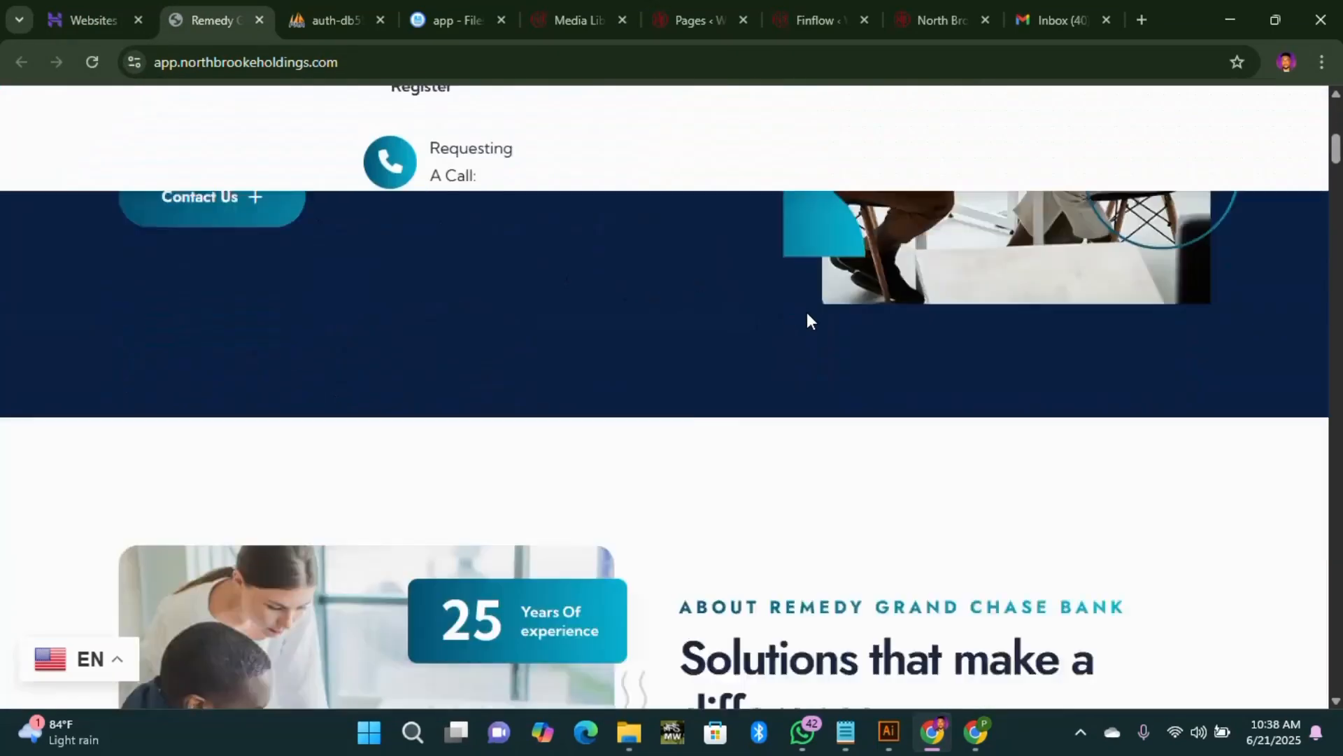
{"action": "scroll", "coordinate": [808, 313], "scroll_direction": "down", "scroll_amount": 20}
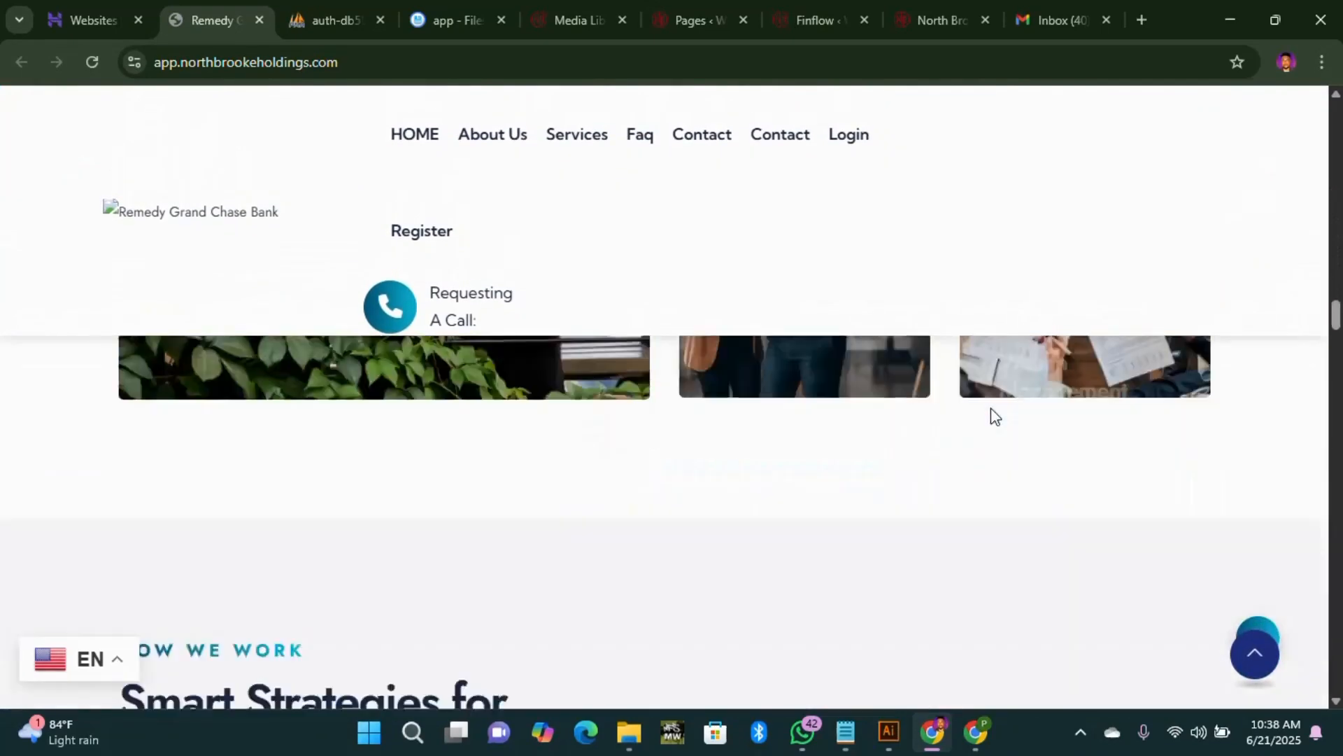
{"action": "scroll", "coordinate": [995, 415], "scroll_direction": "down", "scroll_amount": 20}
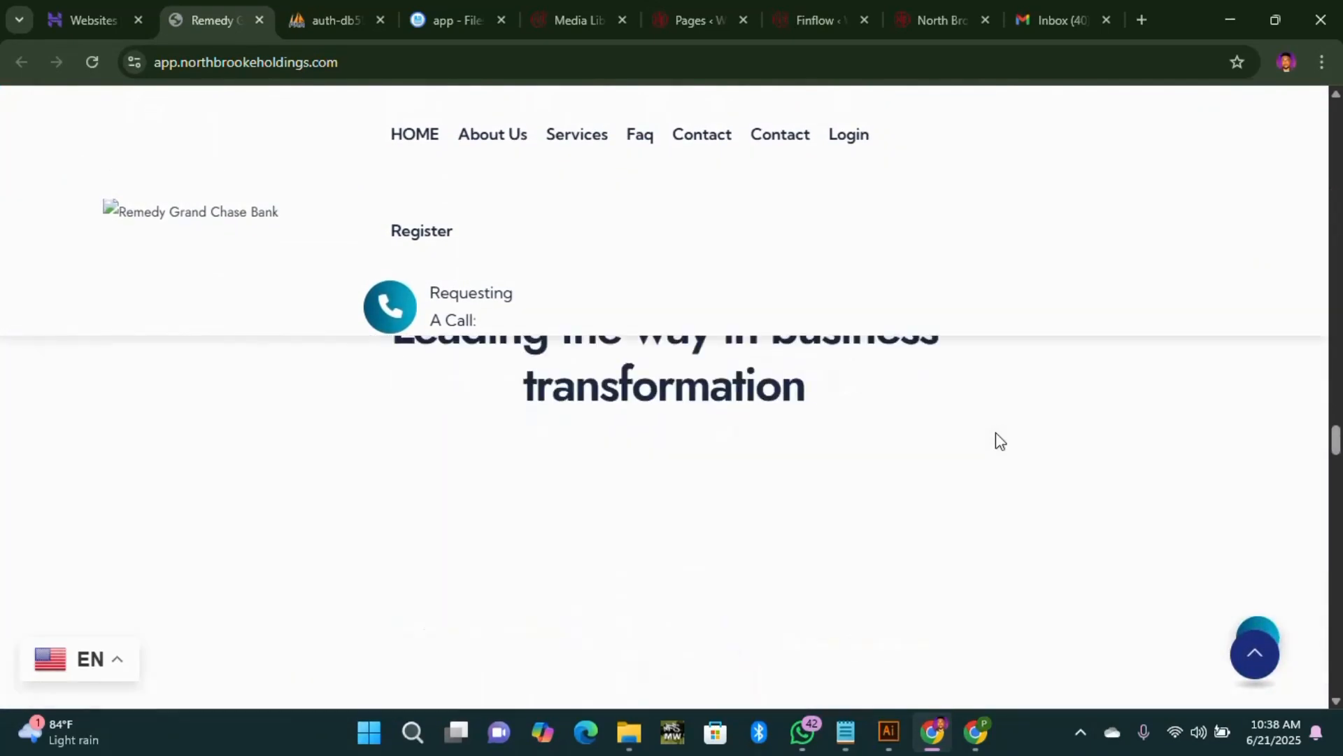
{"action": "scroll", "coordinate": [997, 432], "scroll_direction": "down", "scroll_amount": 6}
{"action": "scroll", "coordinate": [996, 450], "scroll_direction": "up", "scroll_amount": 2}
{"action": "scroll", "coordinate": [994, 464], "scroll_direction": "up", "scroll_amount": 10}
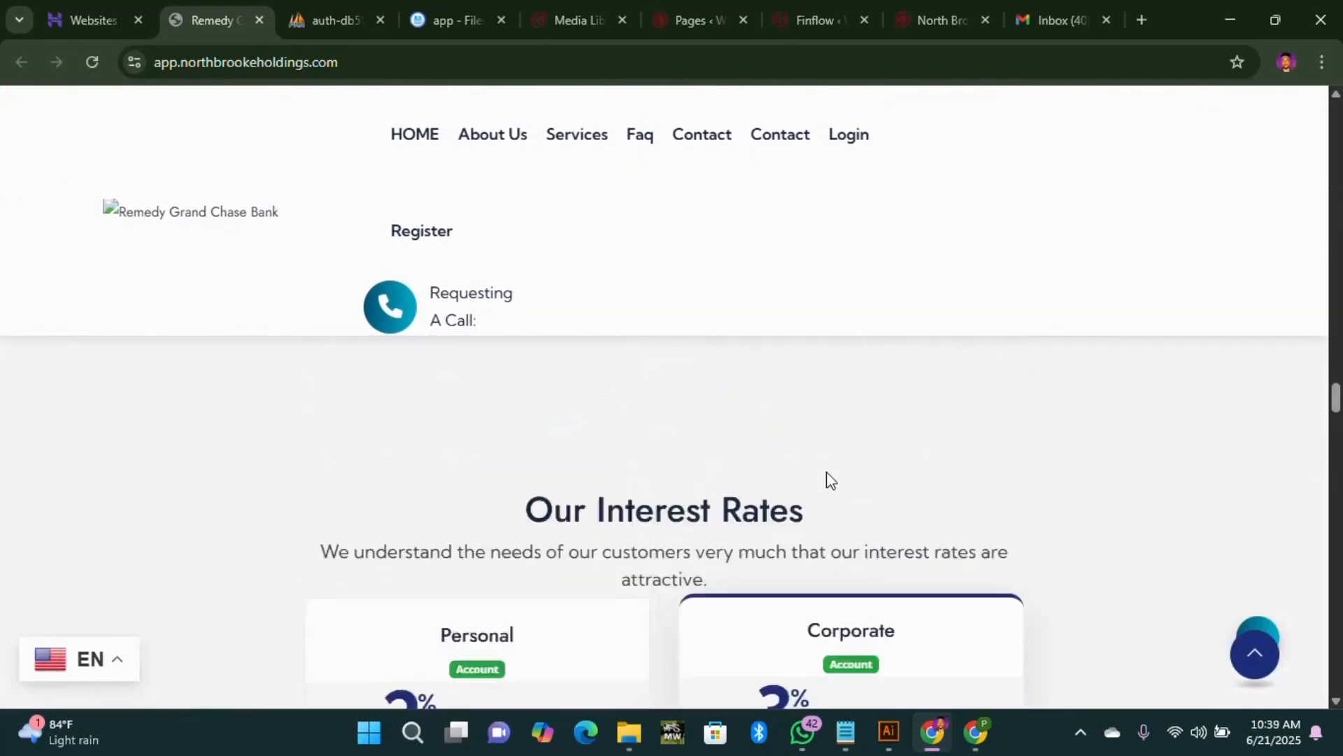
{"action": "scroll", "coordinate": [781, 372], "scroll_direction": "up", "scroll_amount": 10}
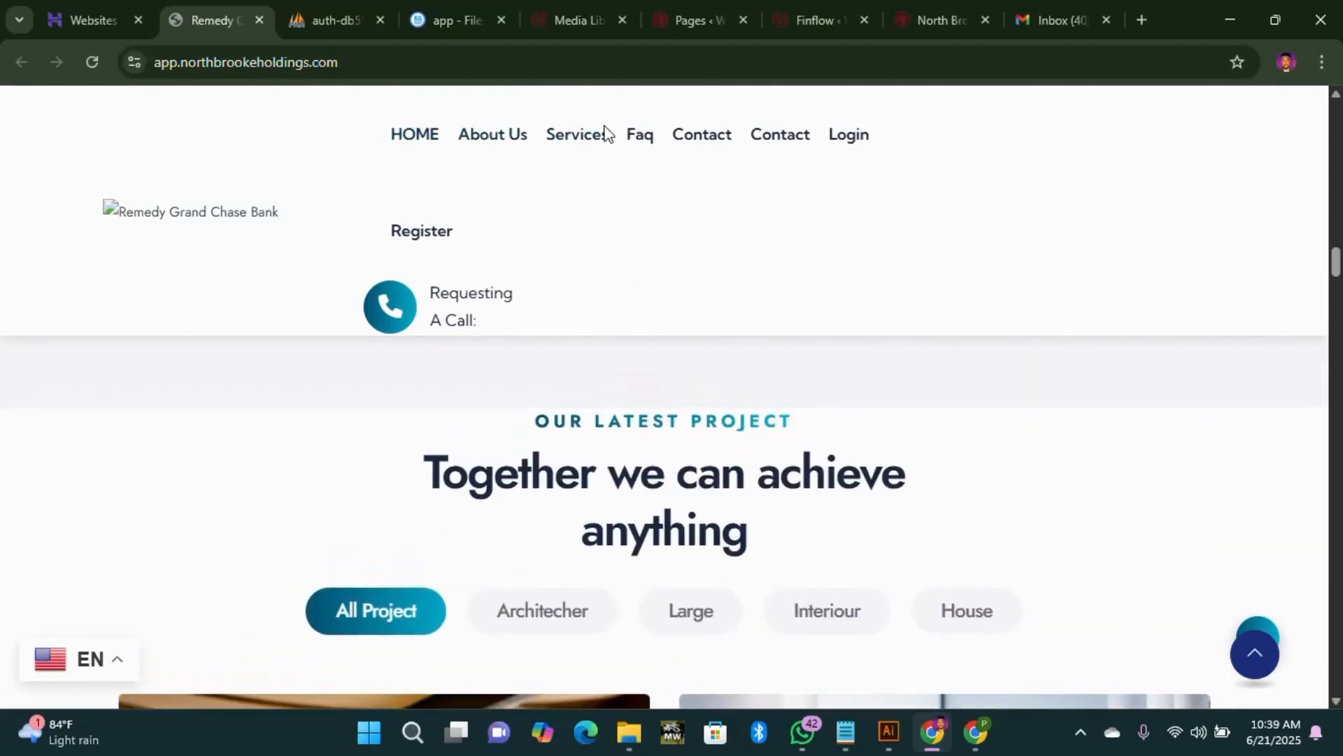
{"action": "scroll", "coordinate": [555, 170], "scroll_direction": "up", "scroll_amount": 10}
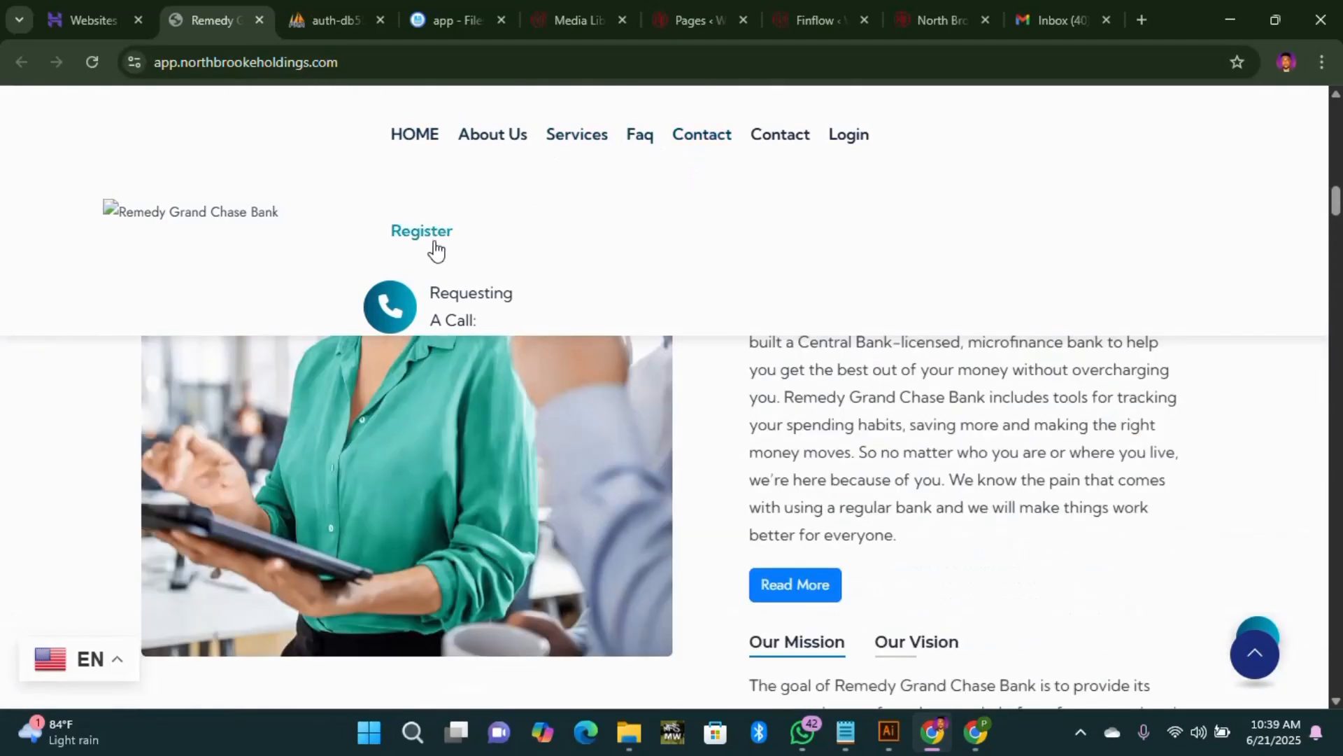
{"action": "right_click", "coordinate": [445, 241]}
Step: Open Register in a new tab and switch between the login and registration tabs while they load
{"action": "left_click", "coordinate": [498, 257]}
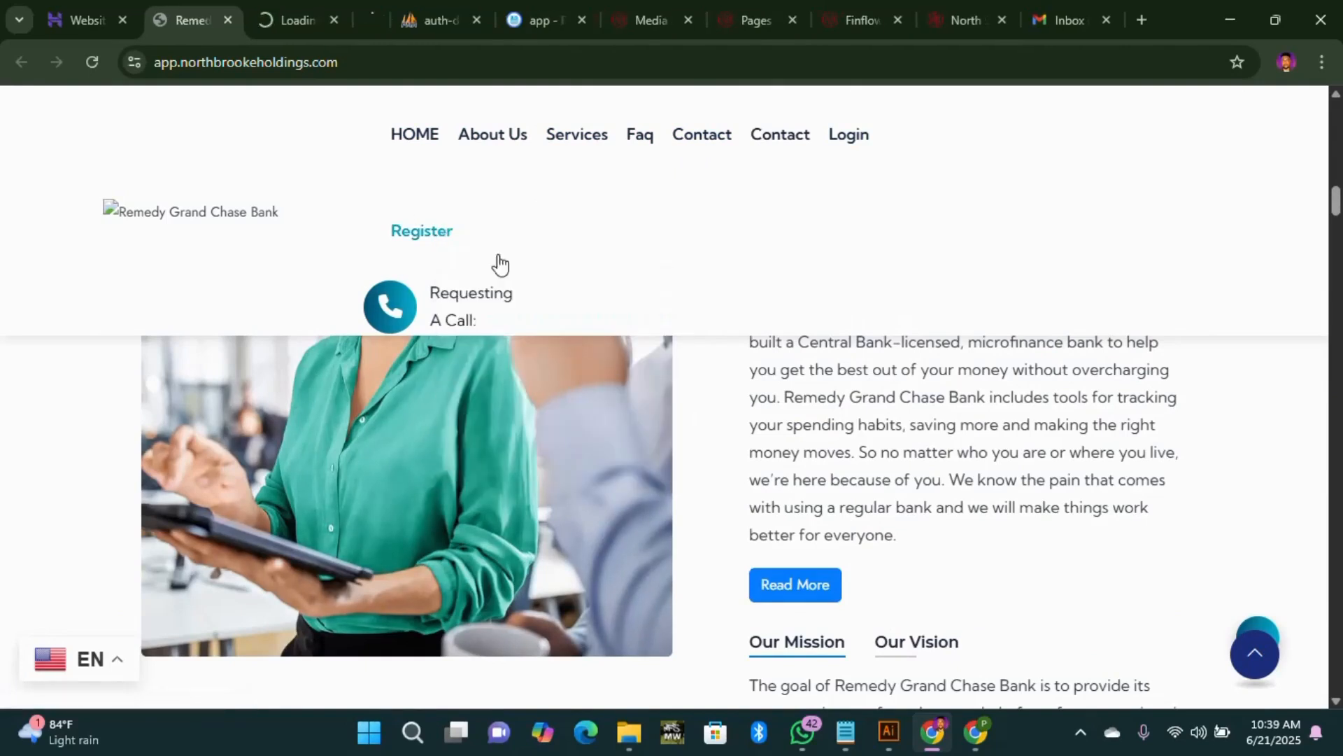
{"action": "left_click", "coordinate": [276, 18]}
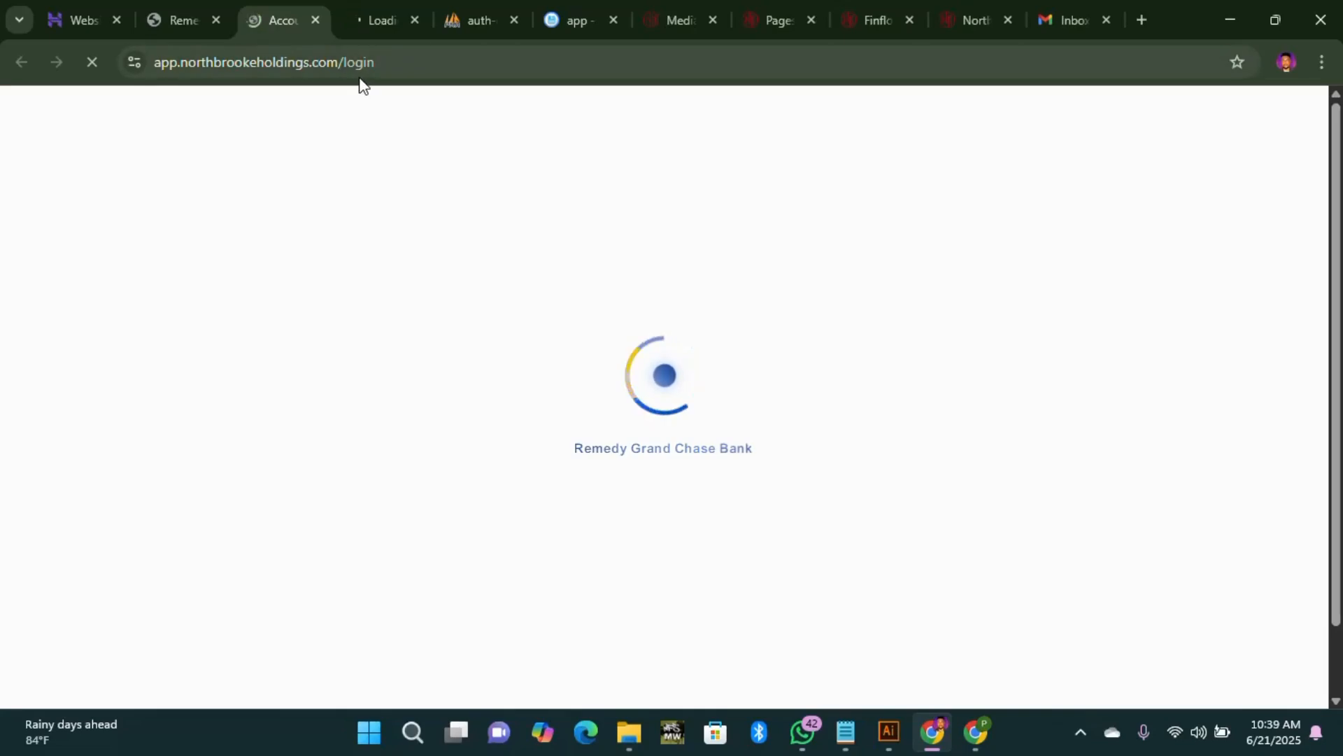
{"action": "left_click", "coordinate": [379, 18]}
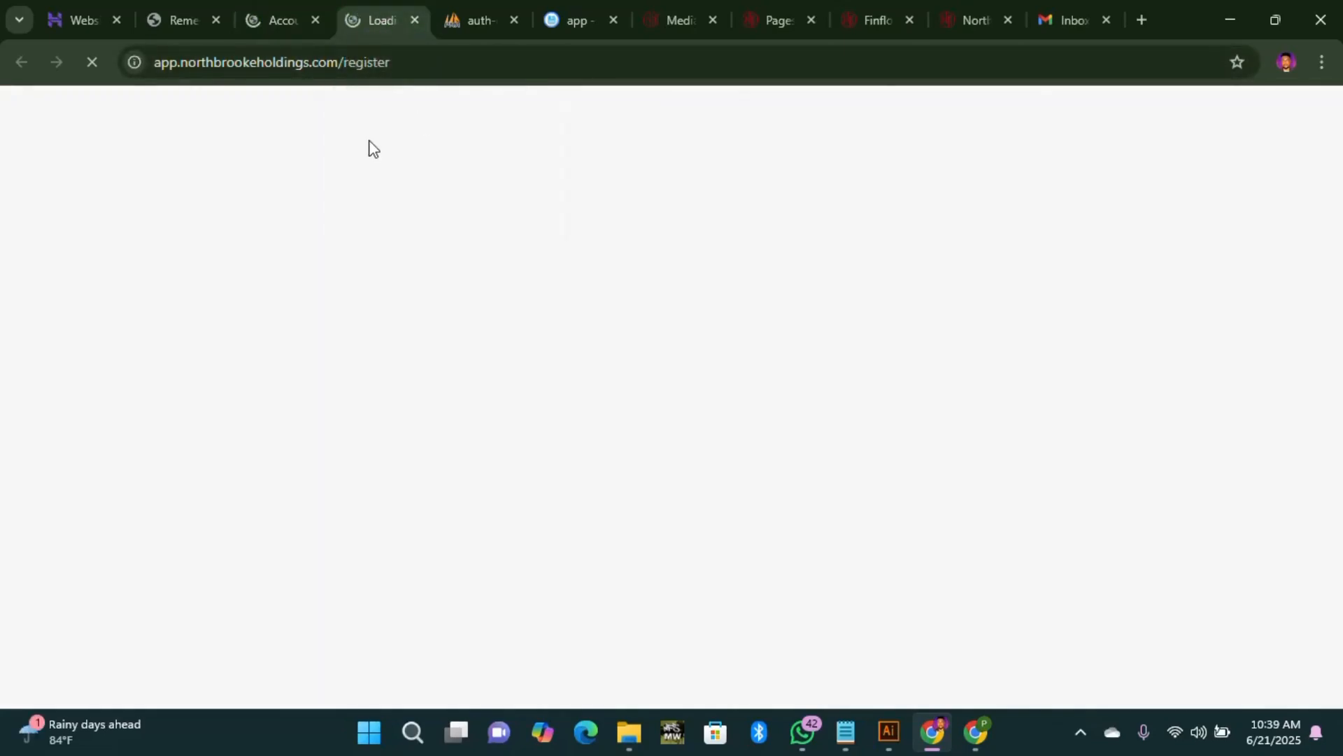
{"action": "left_click", "coordinate": [275, 17]}
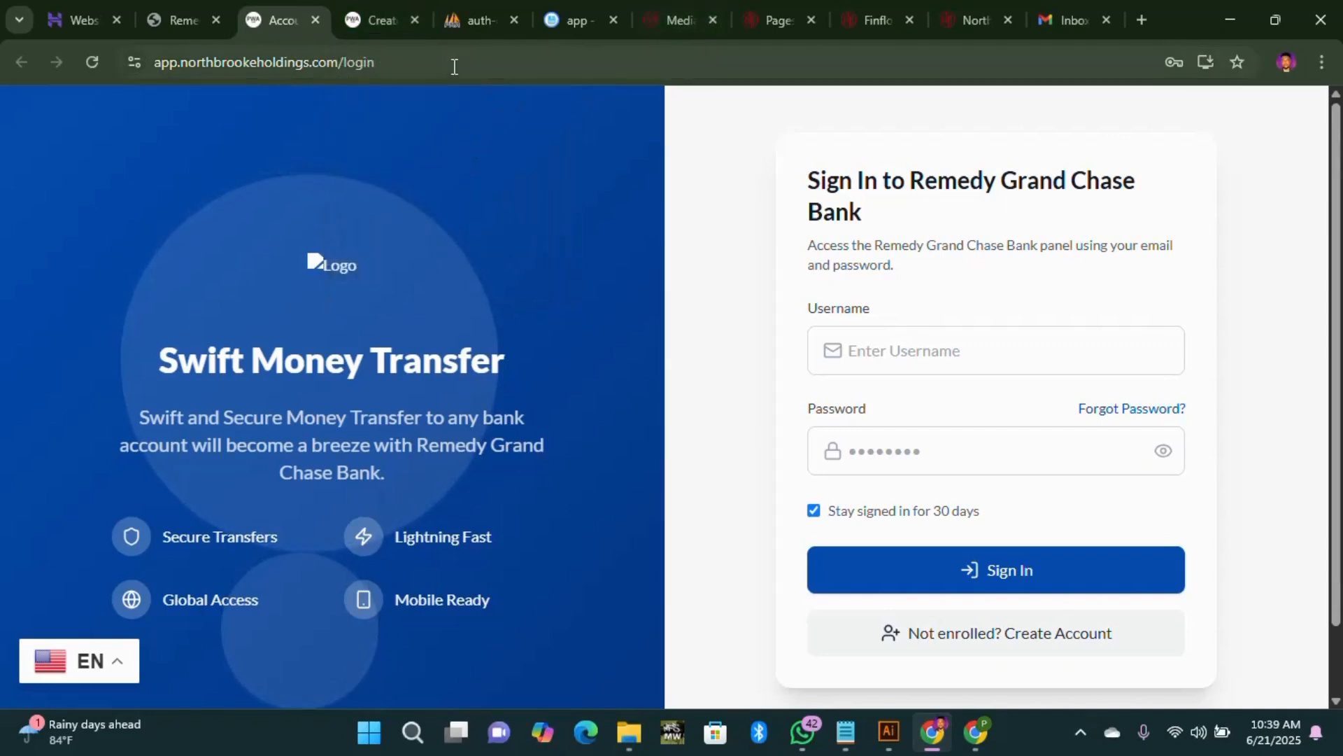
Step: Confirm the four-step Create Your Account page loaded, then return to the Sign In page
{"action": "left_click", "coordinate": [364, 19]}
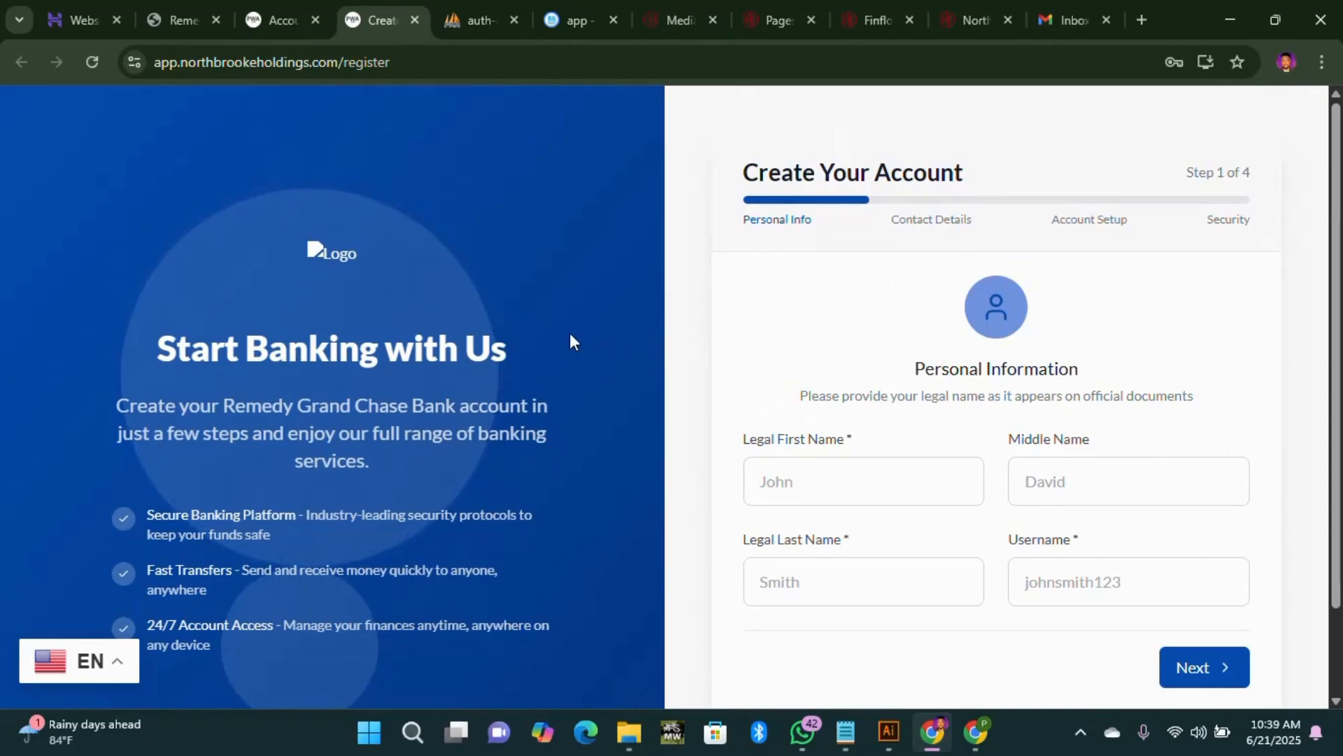
{"action": "scroll", "coordinate": [553, 315], "scroll_direction": "down", "scroll_amount": 3}
{"action": "left_click", "coordinate": [272, 21]}
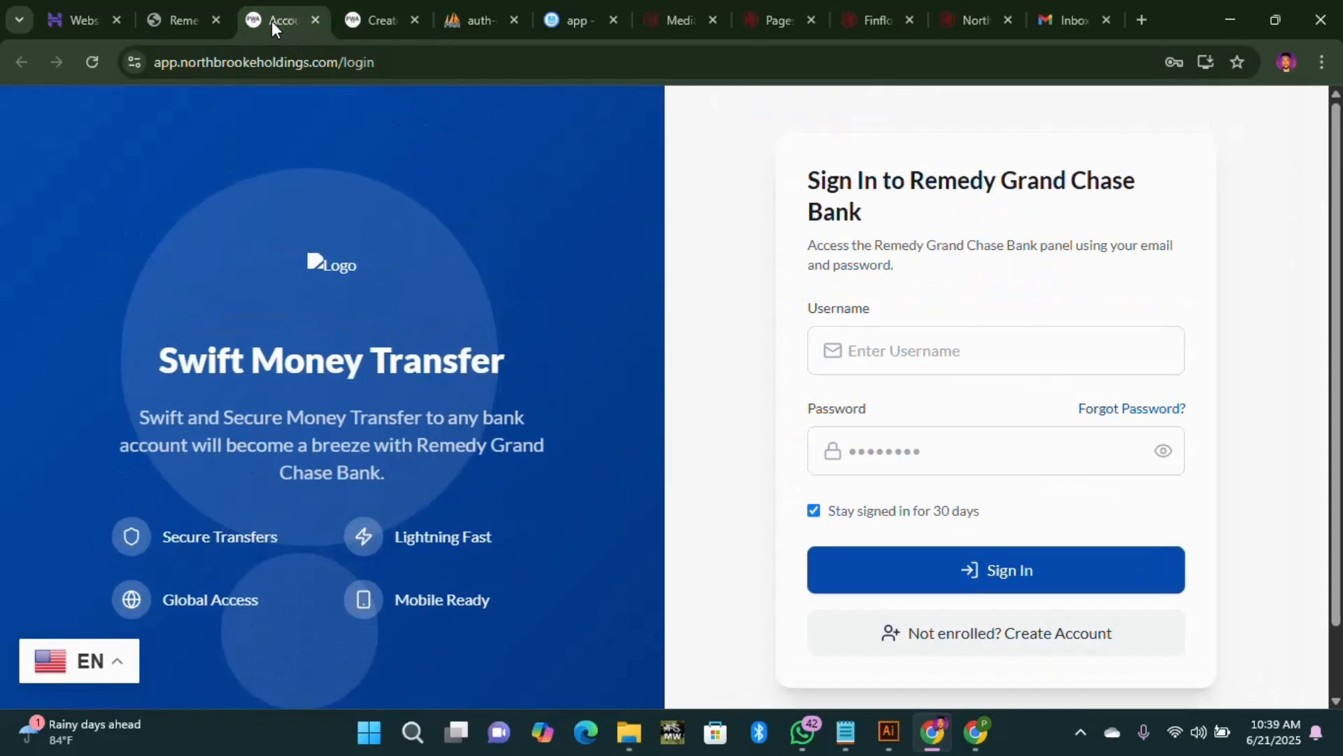
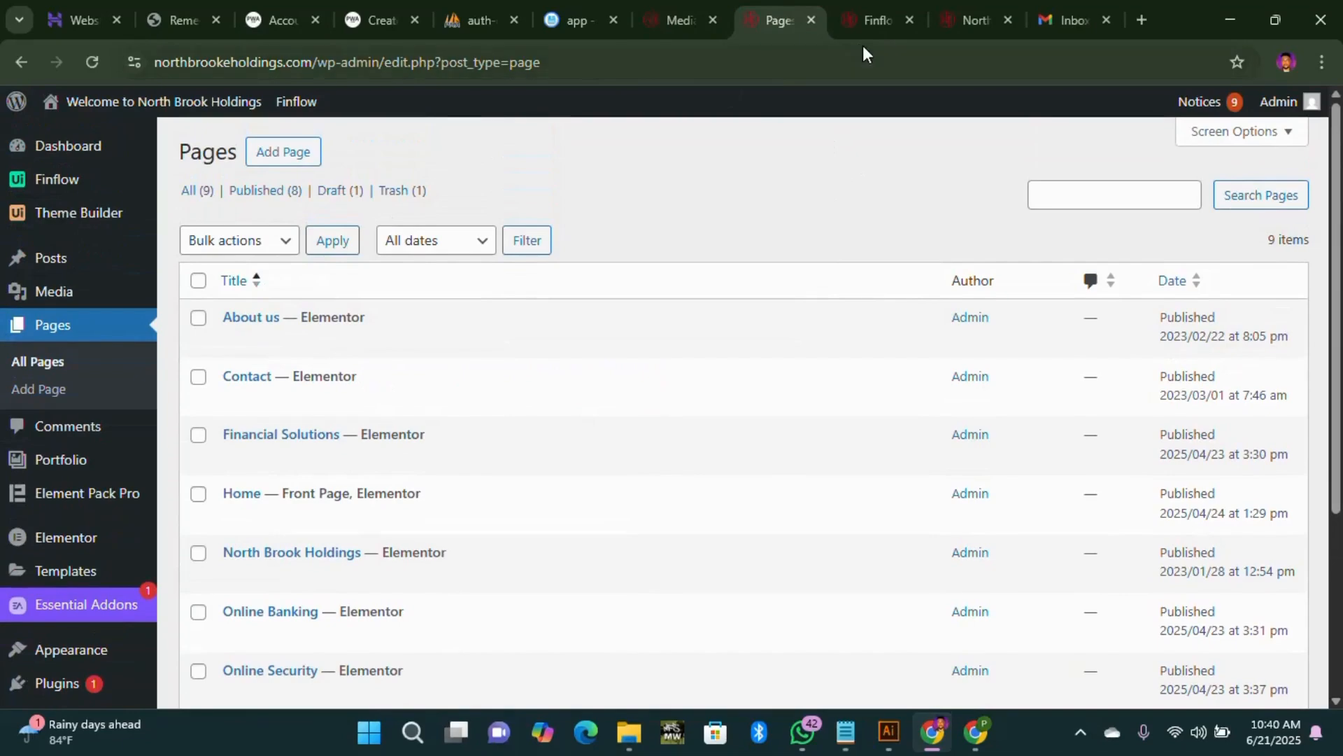
Step: Switch from the WordPress Pages list to the live North Brook Holdings homepage tab
{"action": "left_click", "coordinate": [973, 21]}
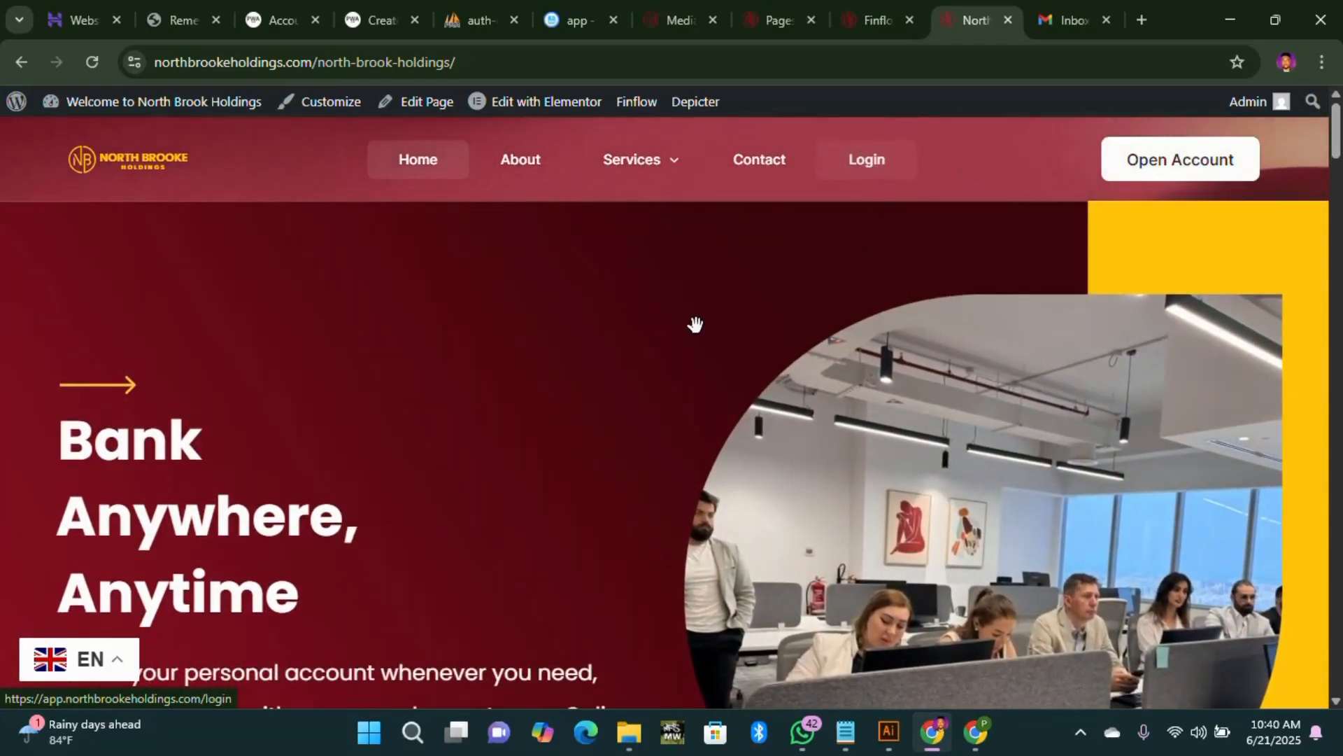
Step: Scroll the homepage, go back from registration, and follow the Open Account link to the bank app
{"action": "scroll", "coordinate": [685, 537], "scroll_direction": "down", "scroll_amount": 6}
{"action": "scroll", "coordinate": [685, 536], "scroll_direction": "down", "scroll_amount": 5}
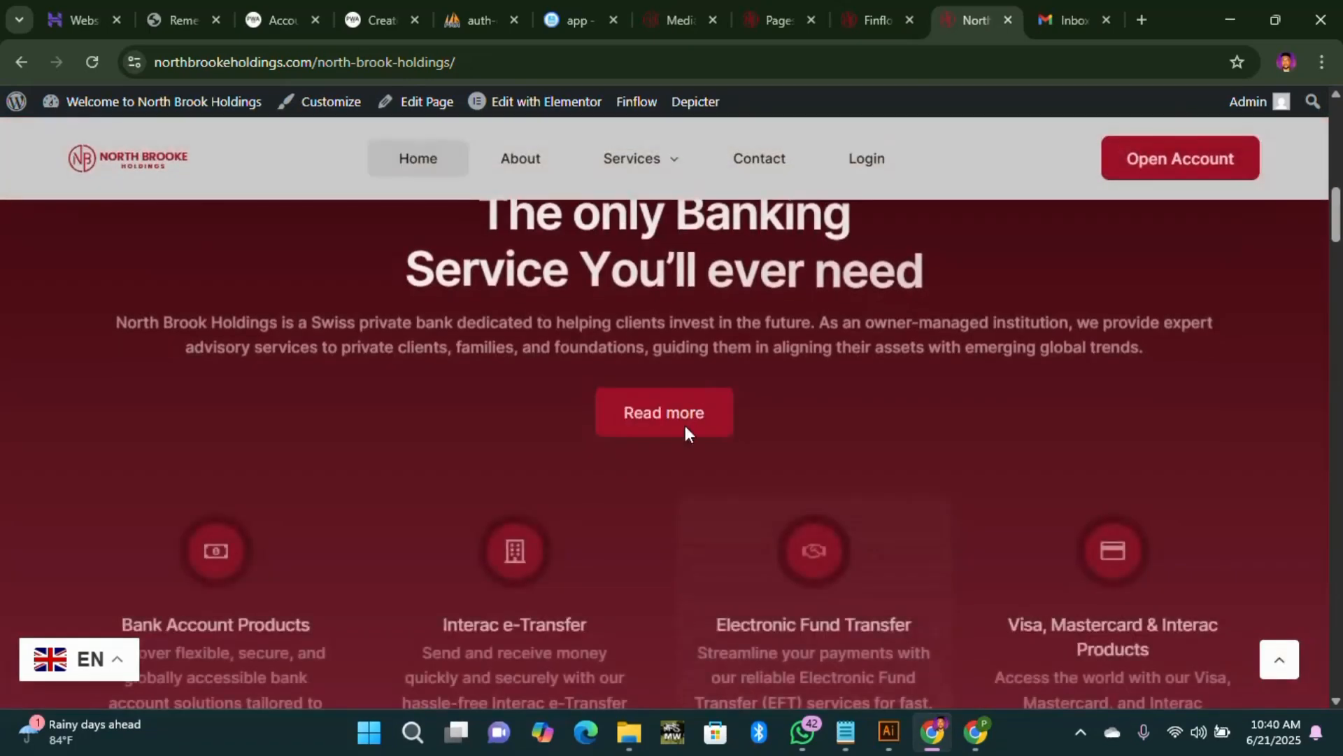
{"action": "scroll", "coordinate": [438, 489], "scroll_direction": "down", "scroll_amount": 5}
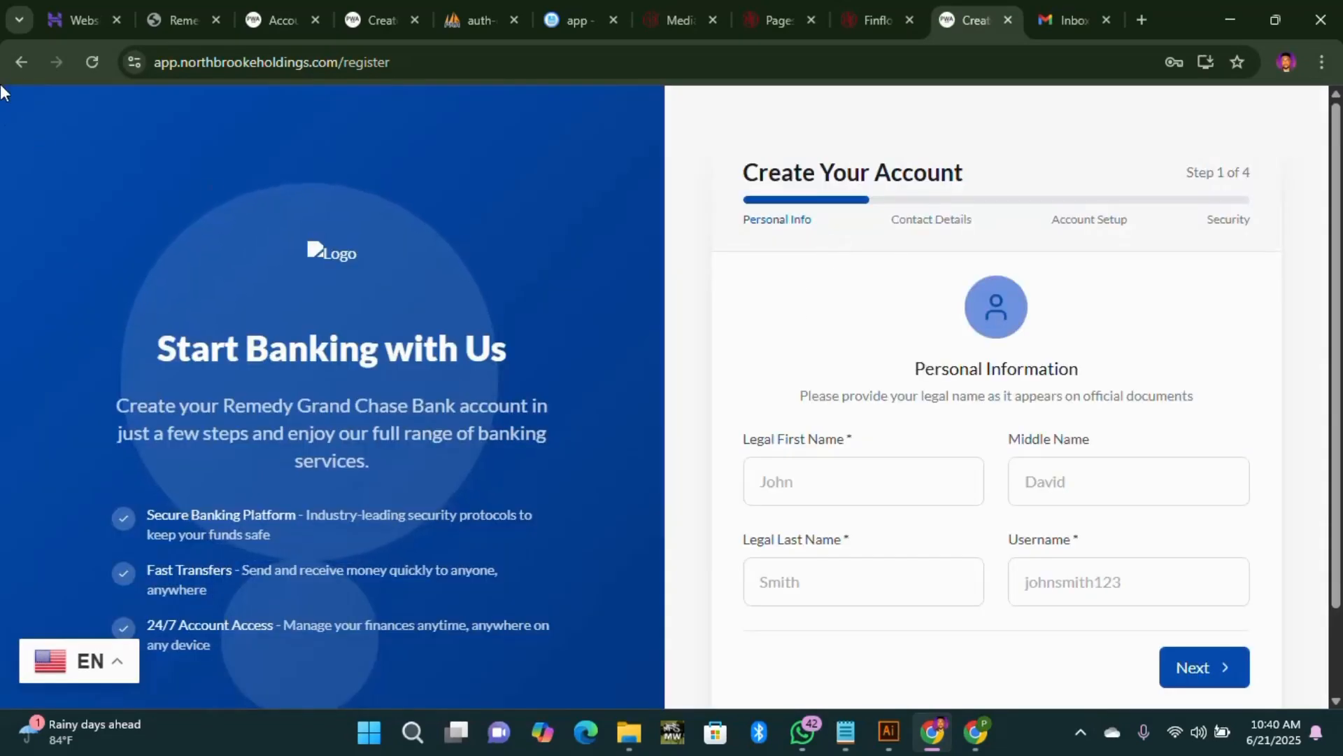
{"action": "left_click", "coordinate": [21, 62]}
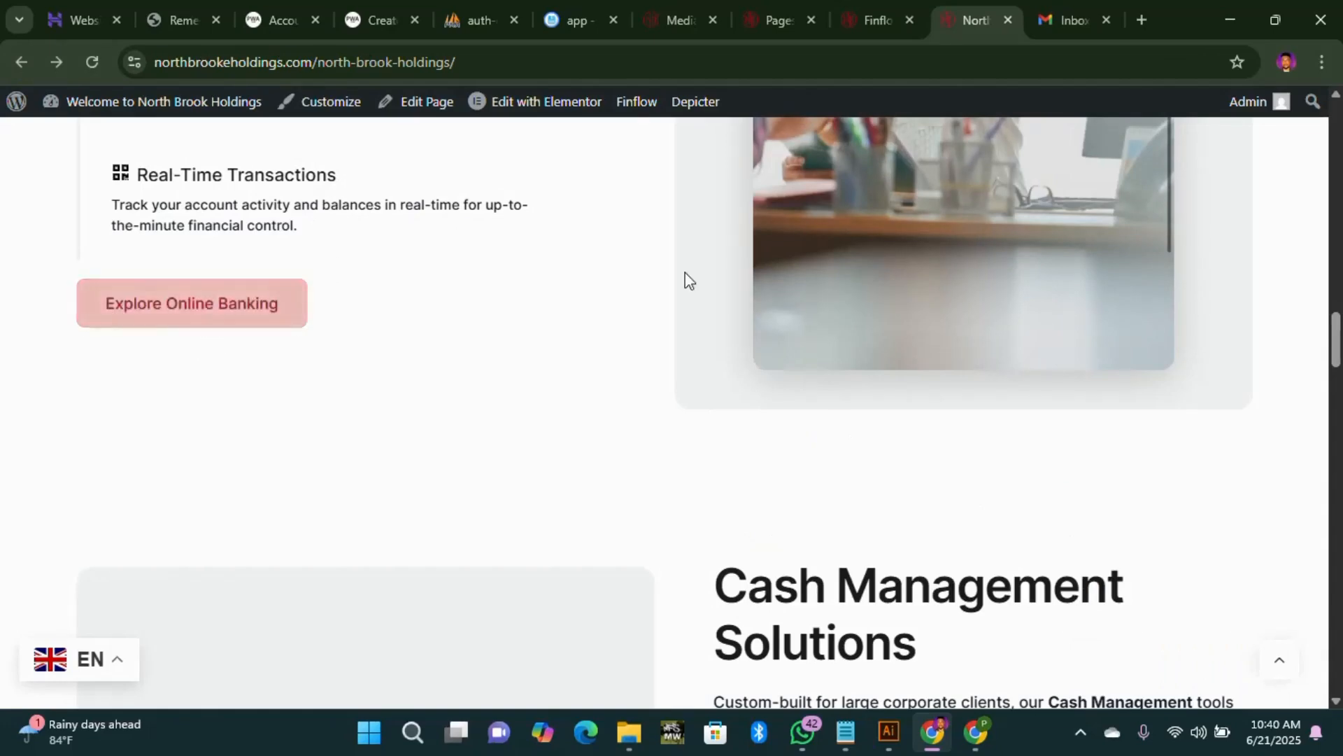
{"action": "scroll", "coordinate": [684, 279], "scroll_direction": "up", "scroll_amount": 10}
{"action": "left_click", "coordinate": [1190, 172]}
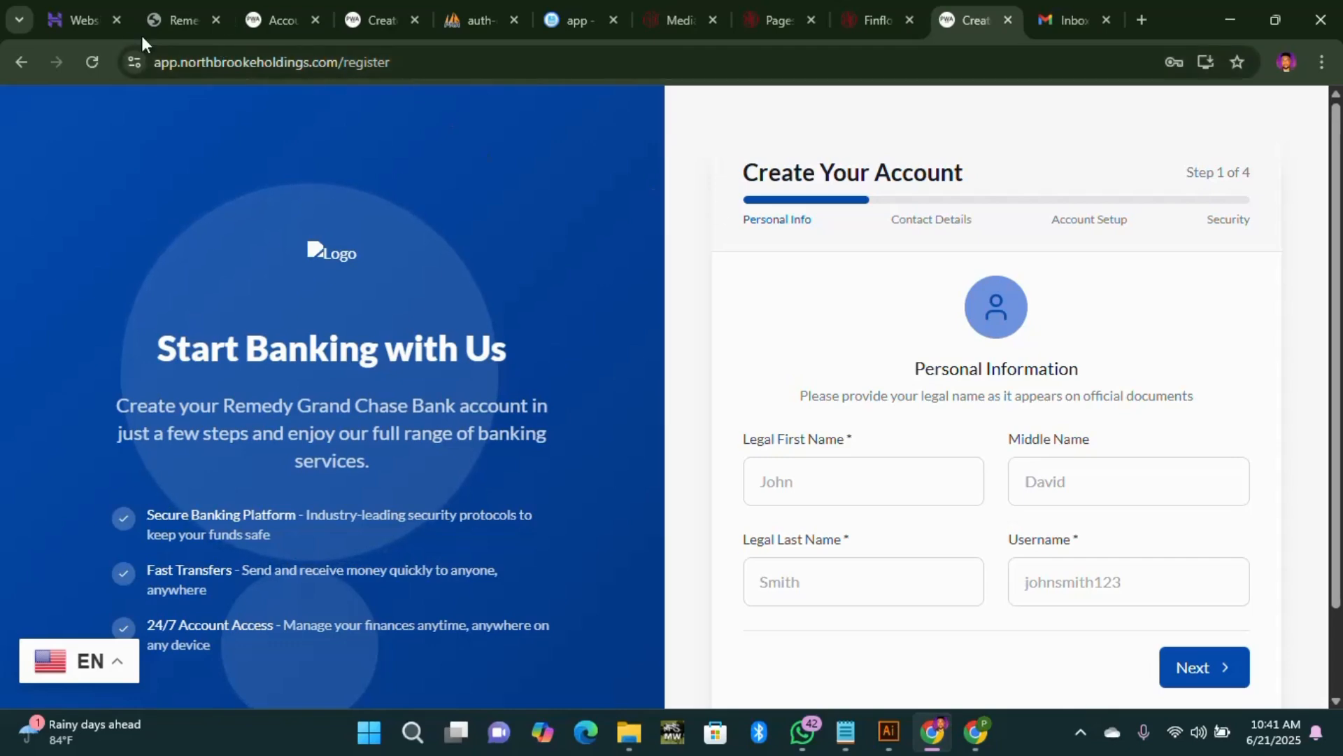
Step: Return to the site and follow the cards section's Get Started link to app.northbrookeholdings.com/register
{"action": "left_click", "coordinate": [31, 58]}
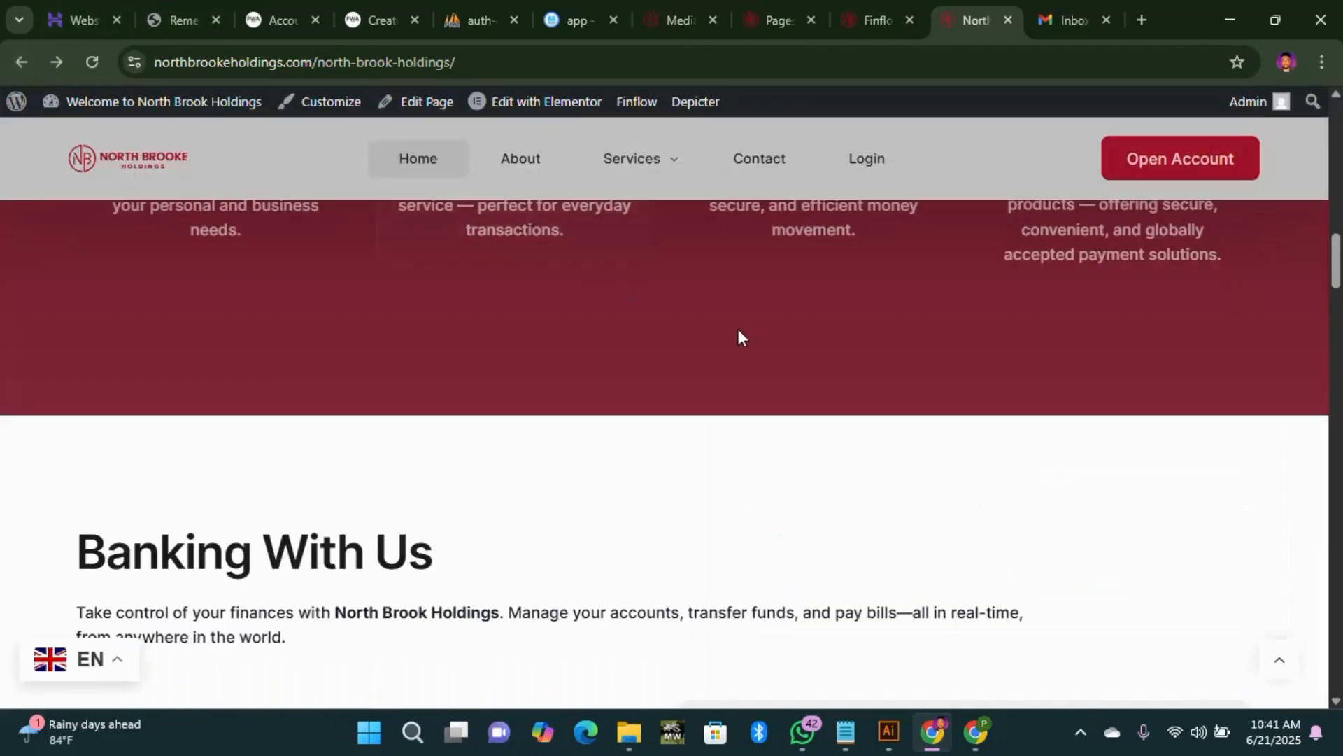
{"action": "scroll", "coordinate": [733, 343], "scroll_direction": "down", "scroll_amount": 12}
{"action": "scroll", "coordinate": [729, 347], "scroll_direction": "down", "scroll_amount": 10}
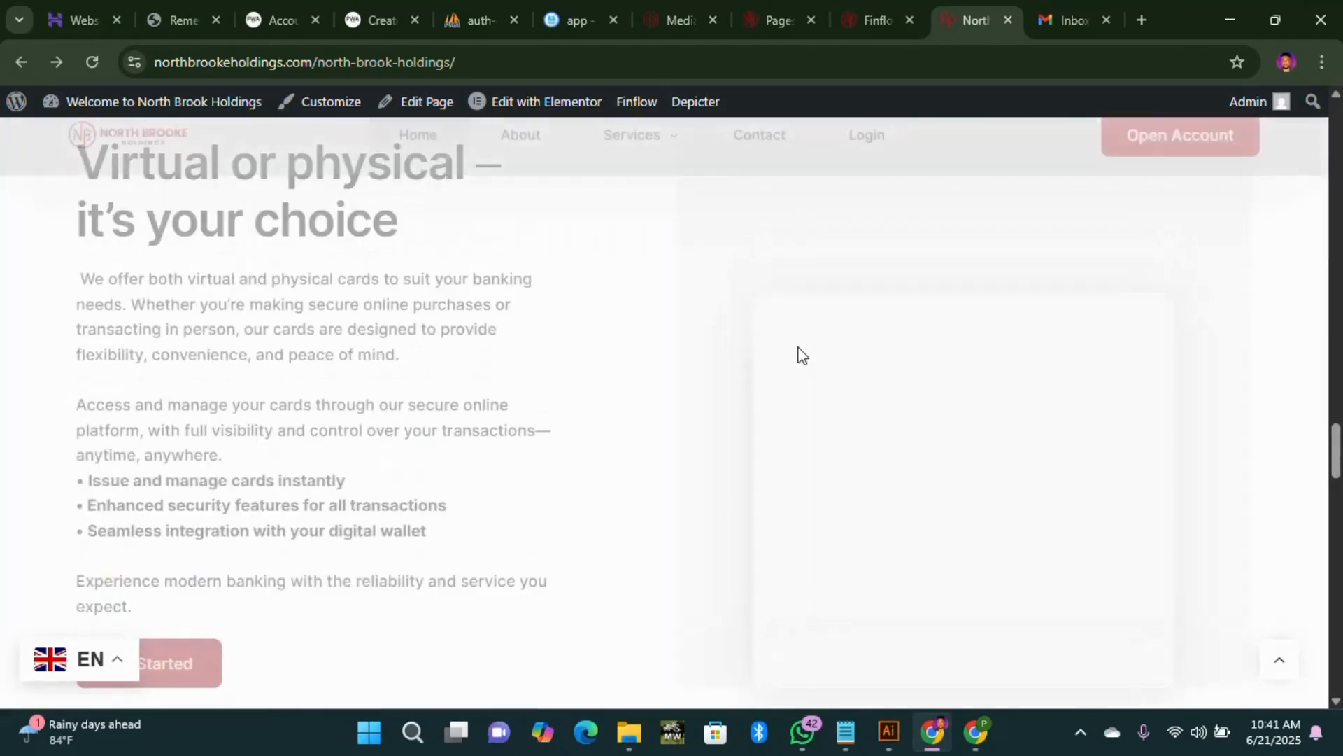
{"action": "scroll", "coordinate": [693, 353], "scroll_direction": "down", "scroll_amount": 5}
{"action": "scroll", "coordinate": [238, 310], "scroll_direction": "up", "scroll_amount": 8}
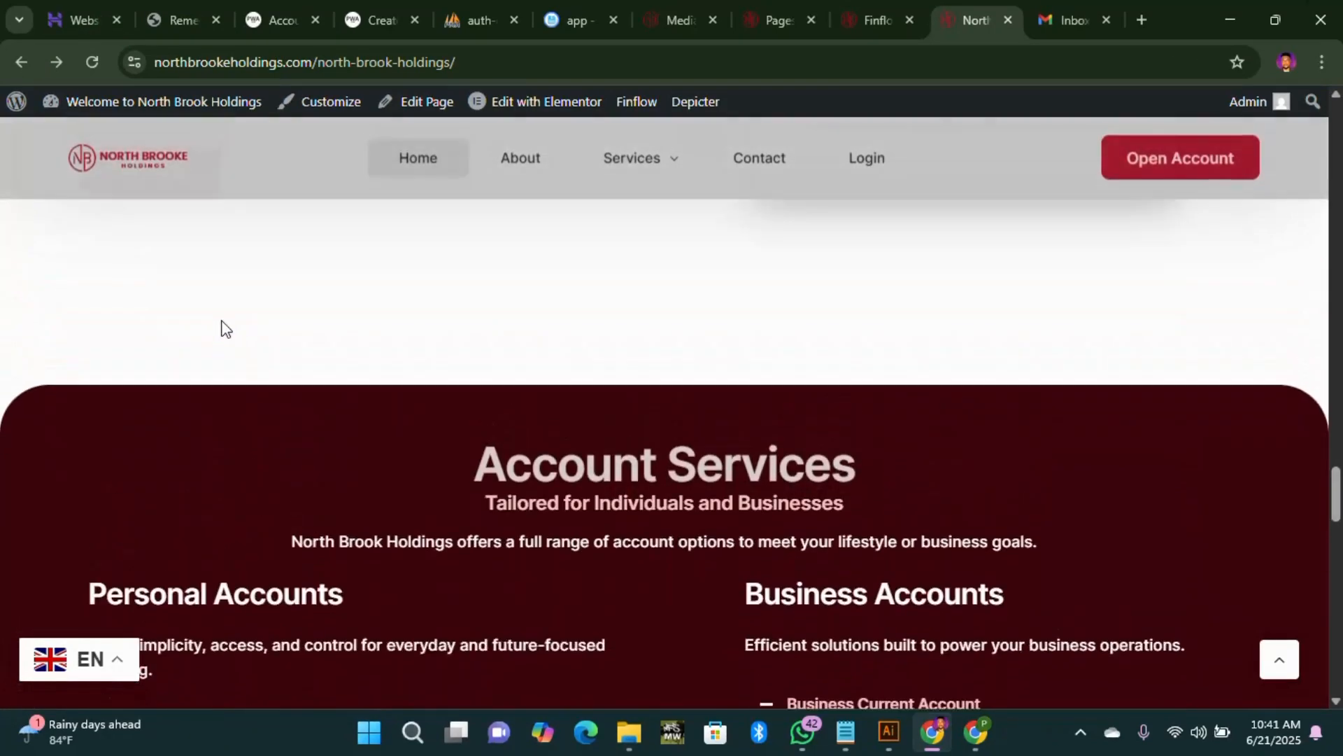
{"action": "left_click", "coordinate": [167, 429]}
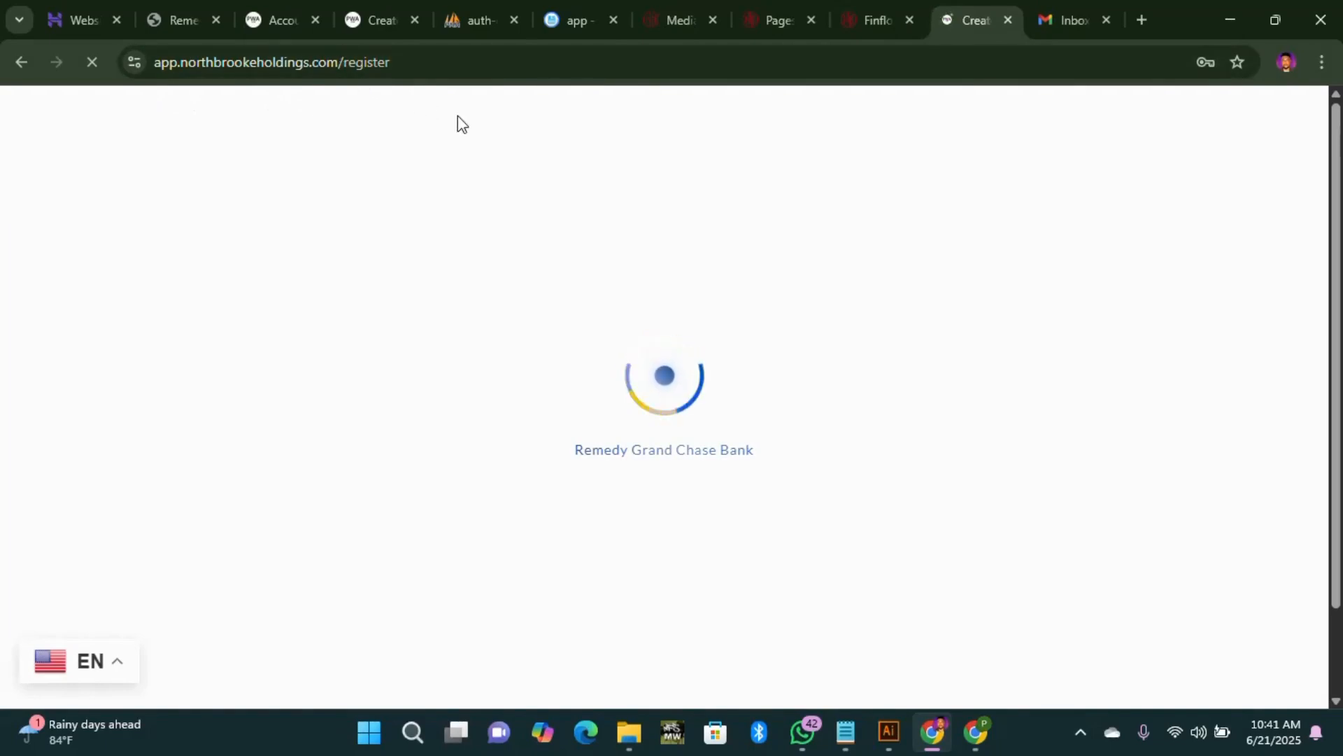
Step: Re-open registration via Get Started, then follow the bank logo link to app.northbrookeholdings.com
{"action": "left_click", "coordinate": [22, 62]}
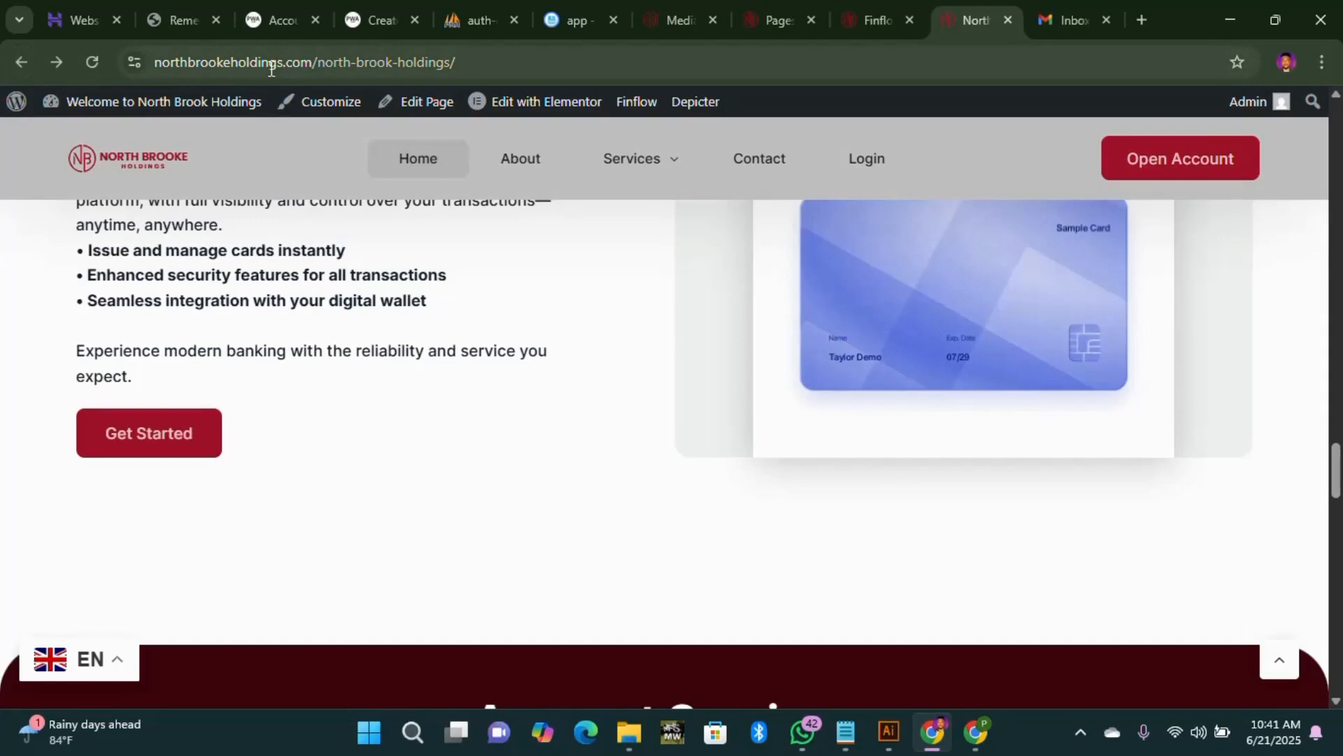
{"action": "left_click", "coordinate": [200, 434]}
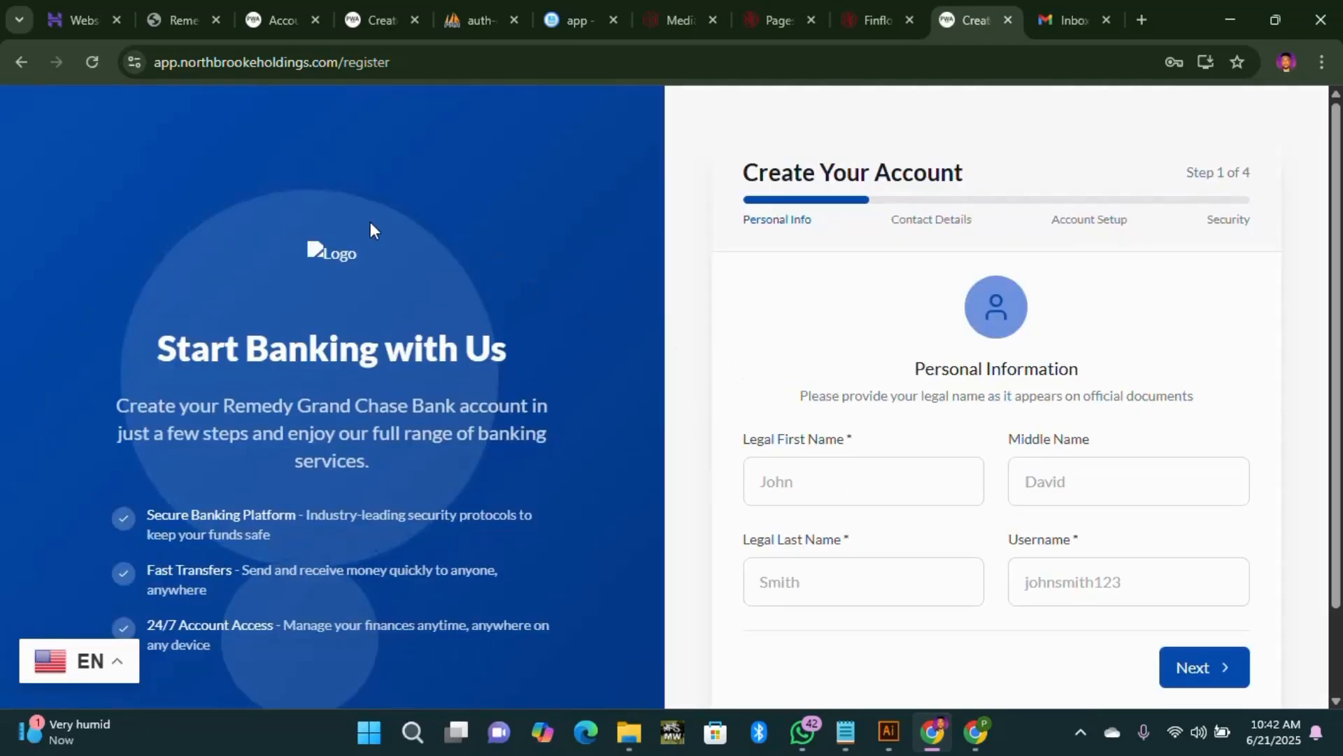
{"action": "left_click", "coordinate": [330, 262]}
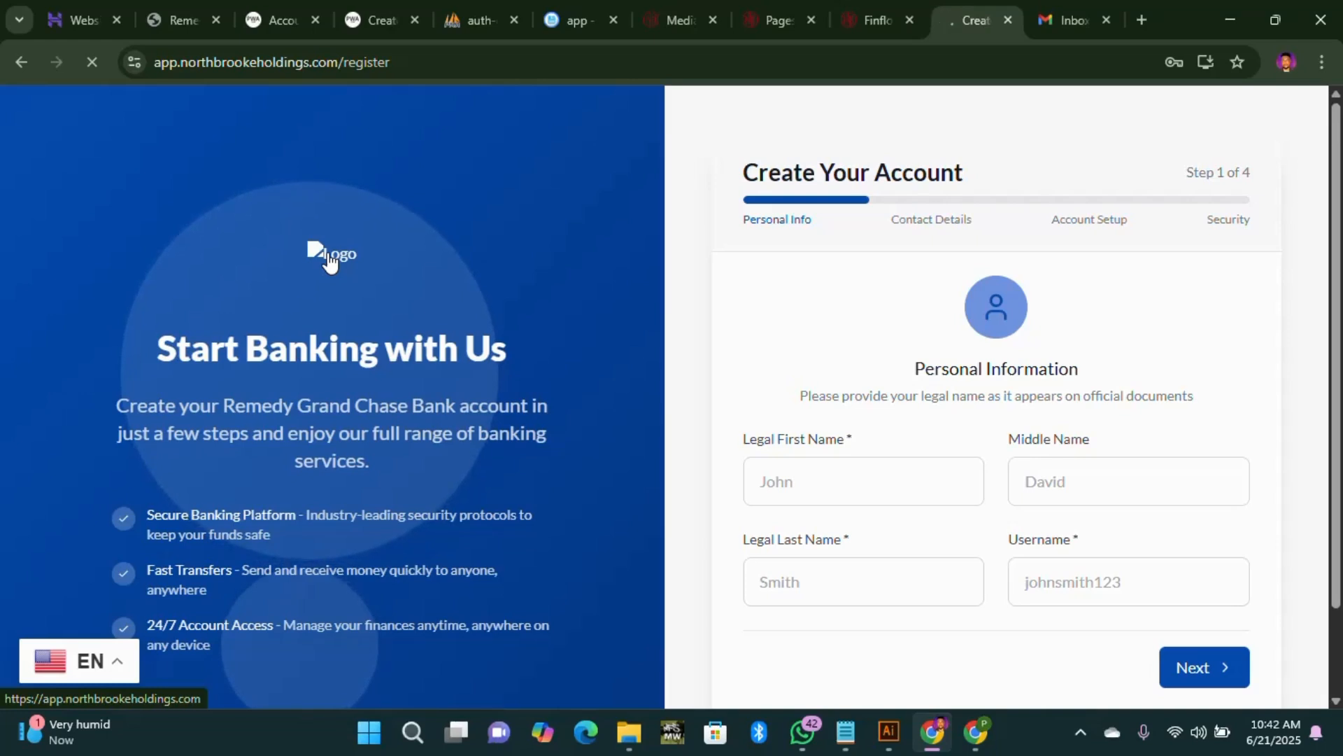
{"action": "left_click", "coordinate": [329, 260]}
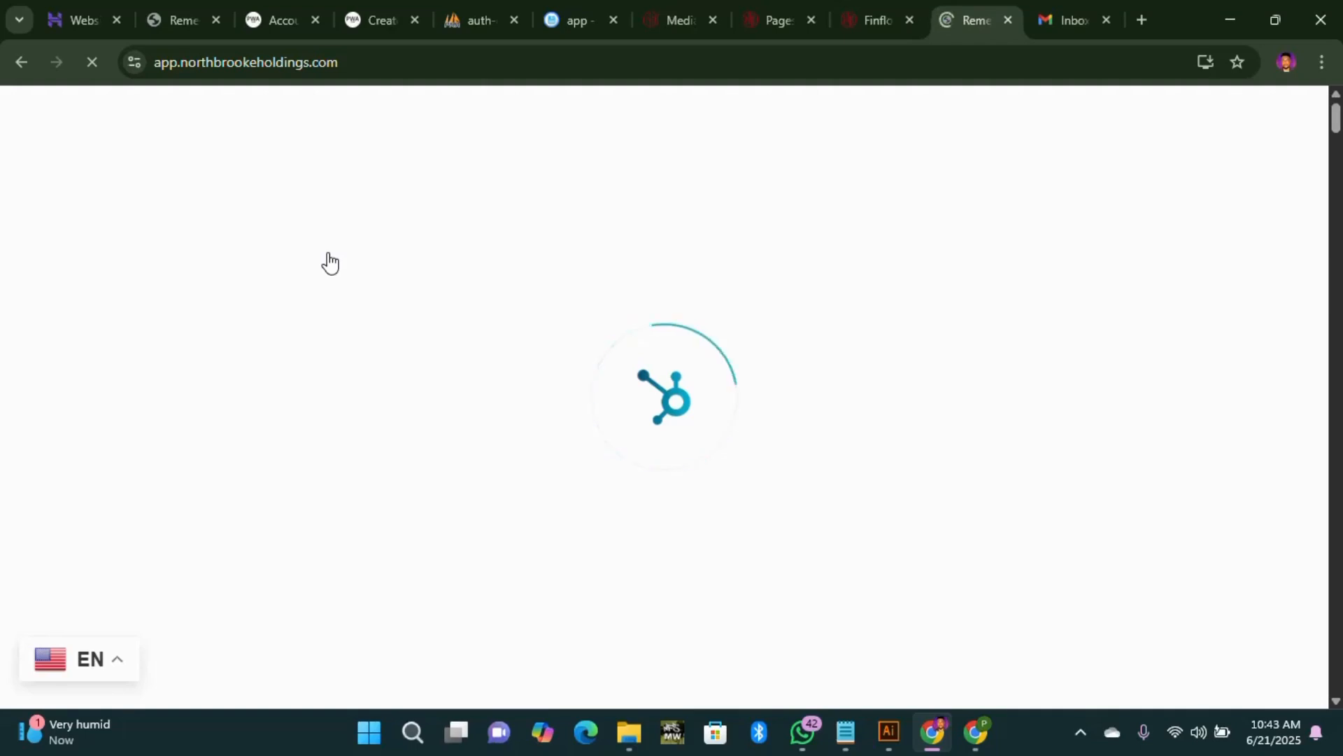
Step: Remove 'app.' from the address to load the main northbrookeholdings.com site
{"action": "left_click", "coordinate": [354, 61]}
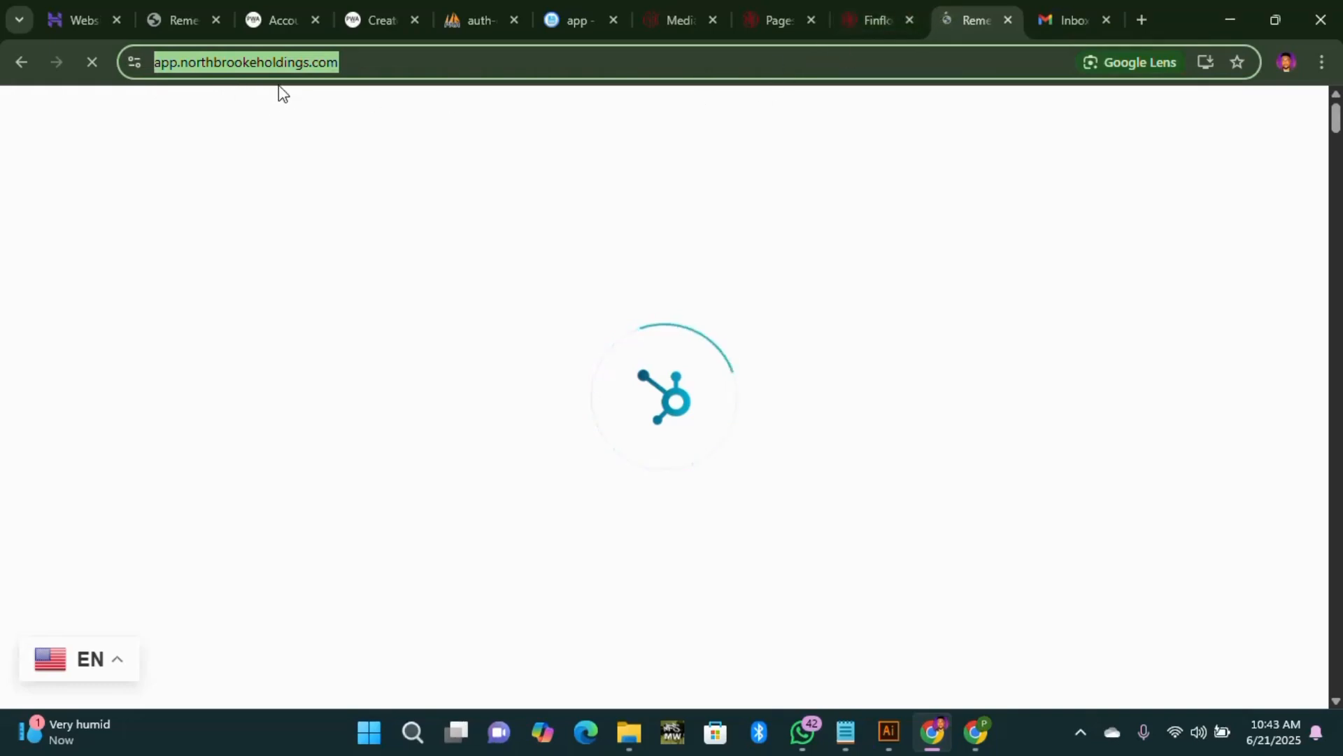
{"action": "left_click", "coordinate": [183, 66]}
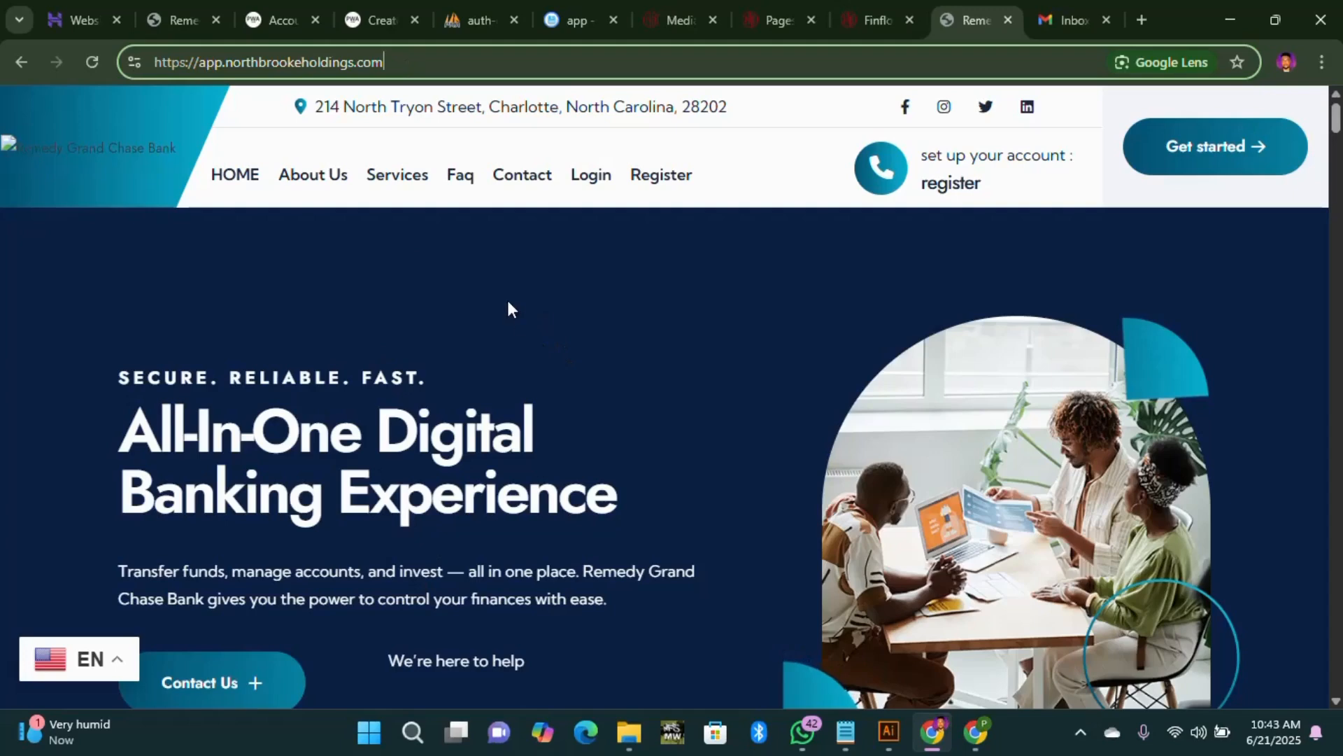
{"action": "left_click_drag", "start_coordinate": [383, 62], "coordinate": [204, 87]}
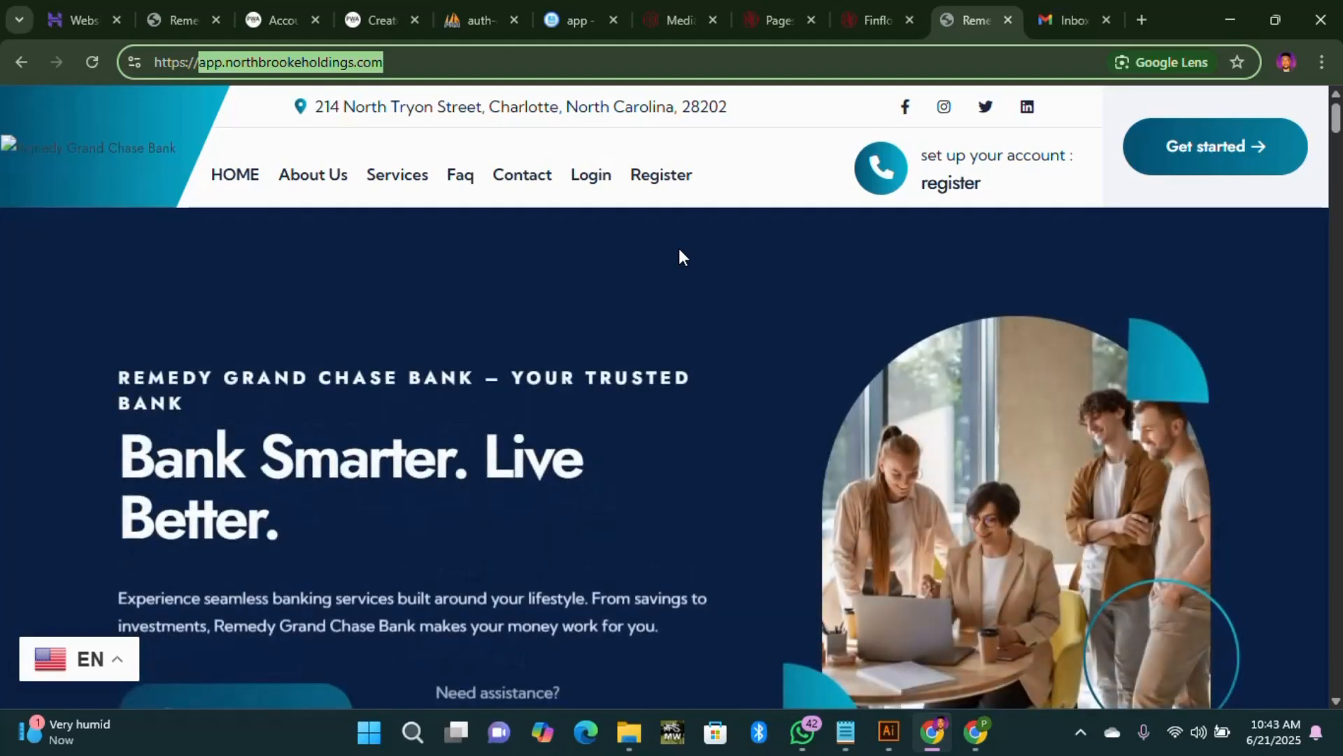
{"action": "double_click", "coordinate": [210, 62]}
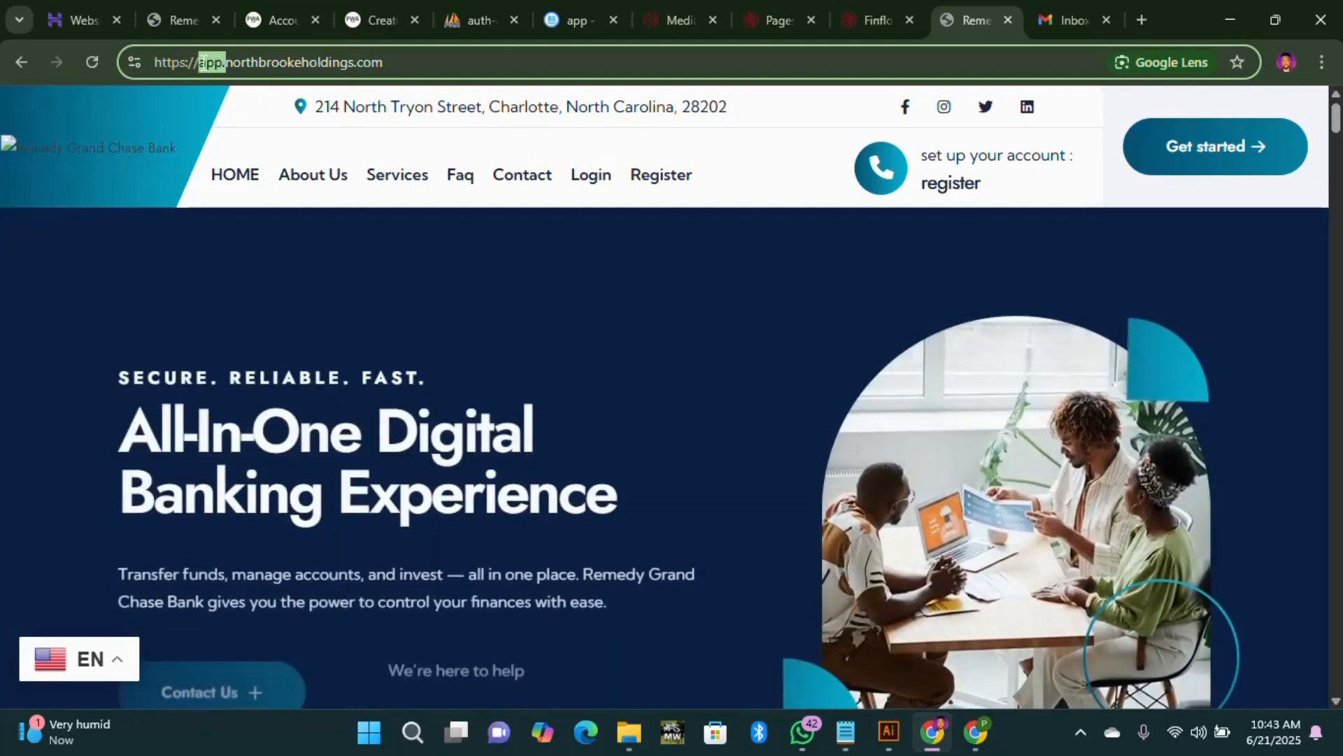
{"action": "key", "text": "BackSpace"}
{"action": "key", "text": "Return"}
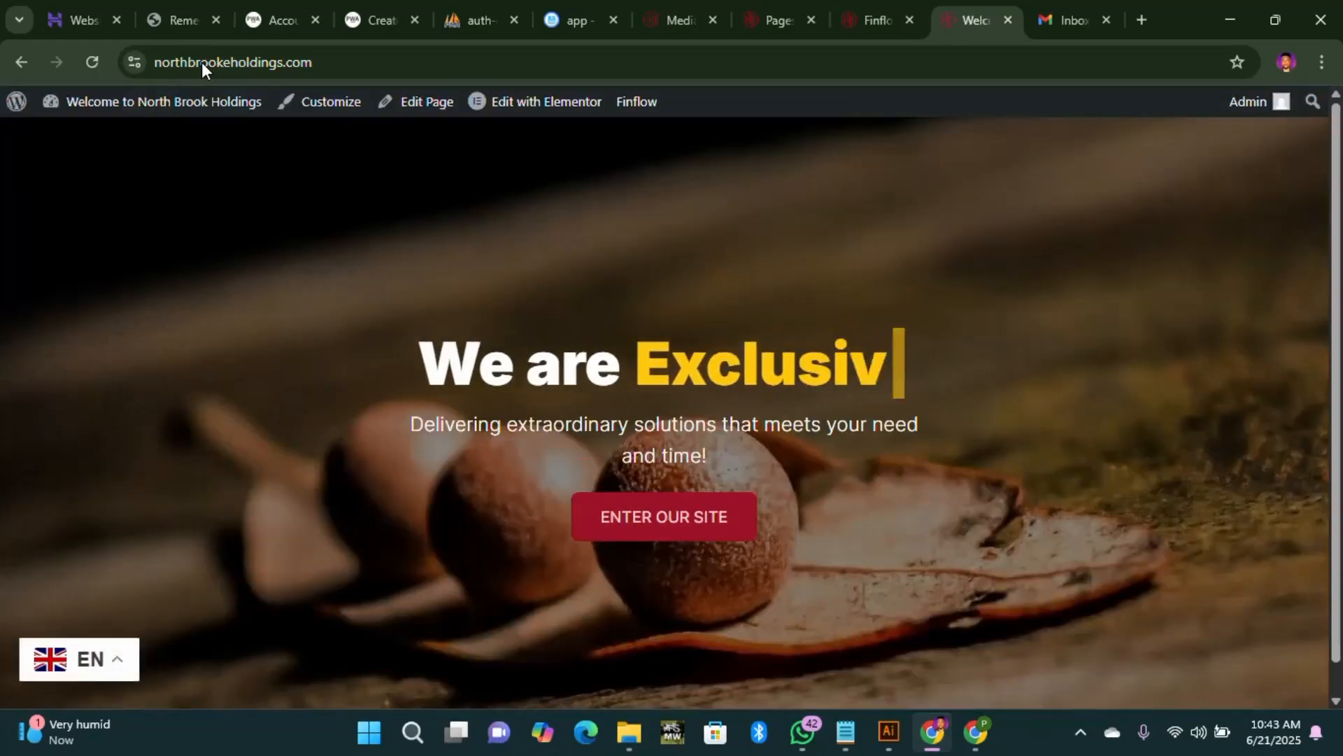
Step: Enter the main North Brook Holdings site via ENTER OUR SITE and scroll its homepage
{"action": "left_click", "coordinate": [683, 518]}
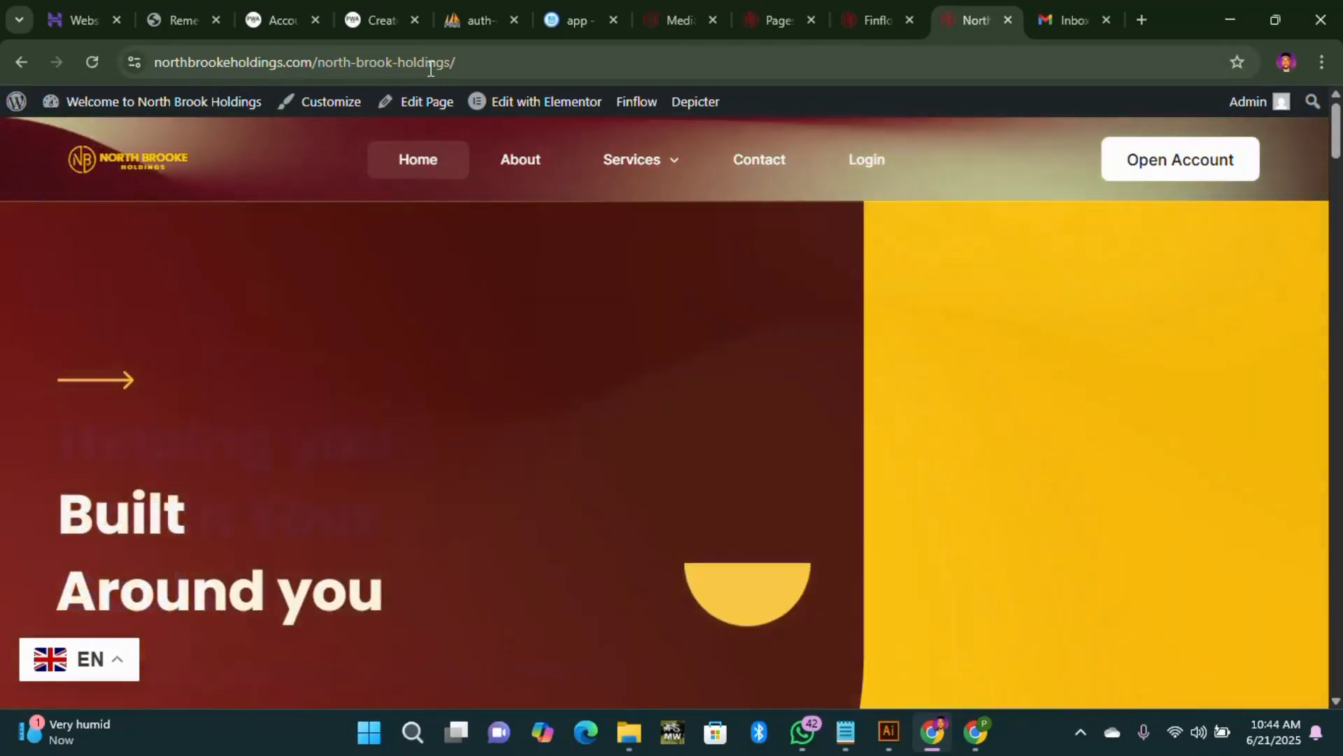
{"action": "scroll", "coordinate": [399, 230], "scroll_direction": "down", "scroll_amount": 8}
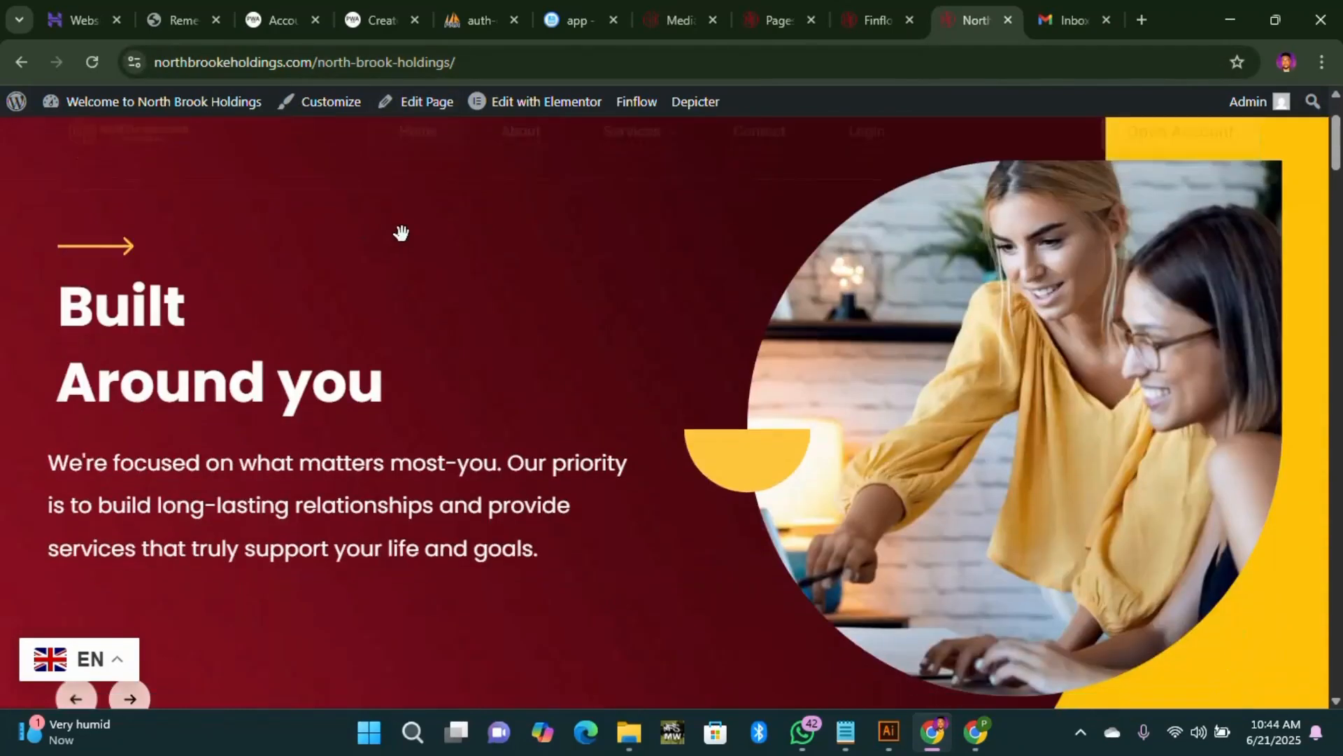
{"action": "scroll", "coordinate": [507, 266], "scroll_direction": "down", "scroll_amount": 4}
{"action": "scroll", "coordinate": [513, 270], "scroll_direction": "up", "scroll_amount": 8}
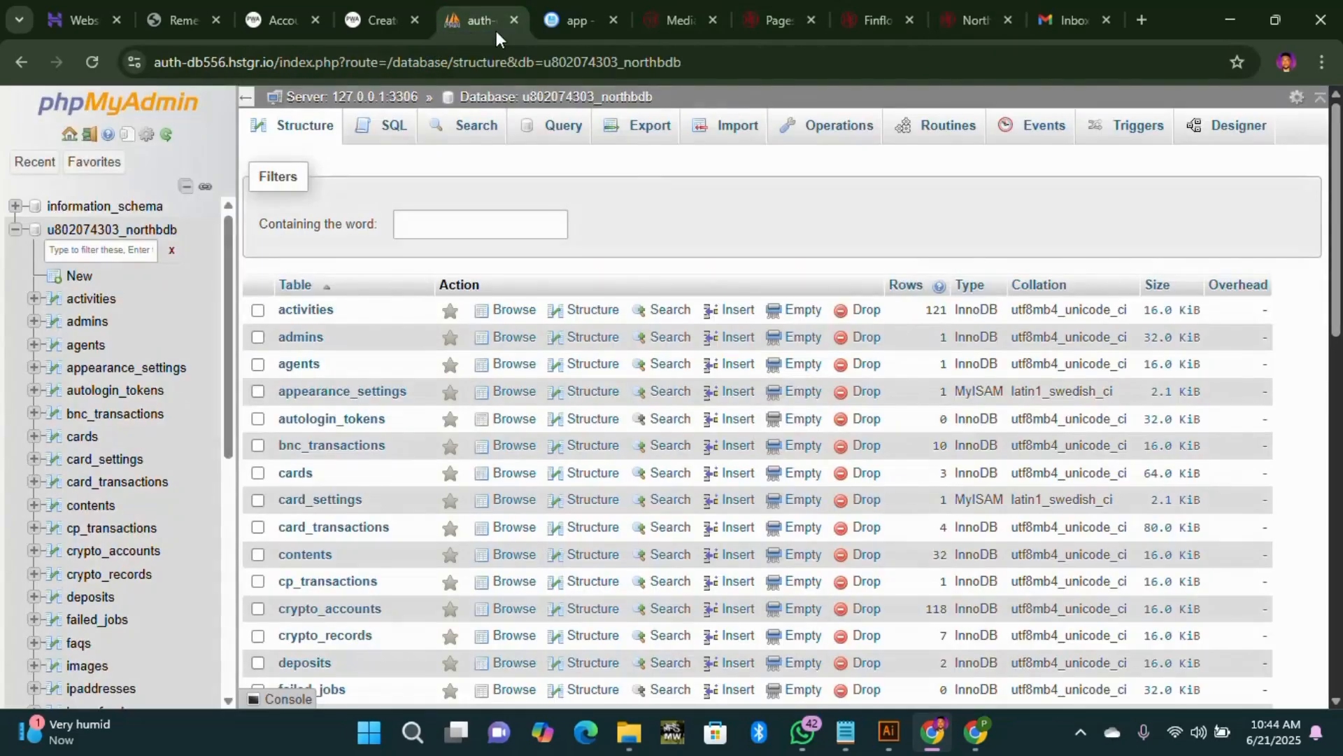
Step: Close the phpMyAdmin and leftover registration tabs, then show the app.northbrookeholdings.com/login sign-in page
{"action": "left_click", "coordinate": [456, 28]}
{"action": "left_click", "coordinate": [511, 23]}
{"action": "left_click", "coordinate": [374, 24]}
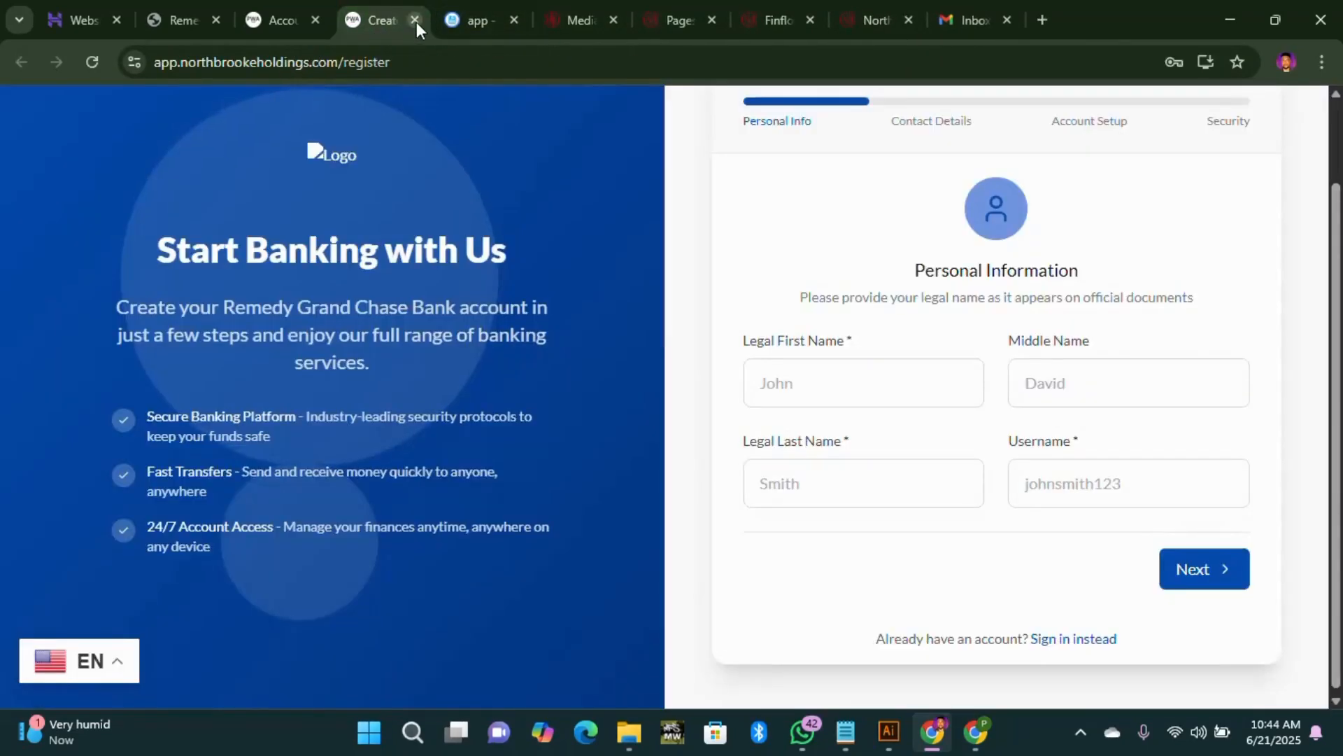
{"action": "left_click", "coordinate": [417, 22]}
{"action": "left_click", "coordinate": [259, 30]}
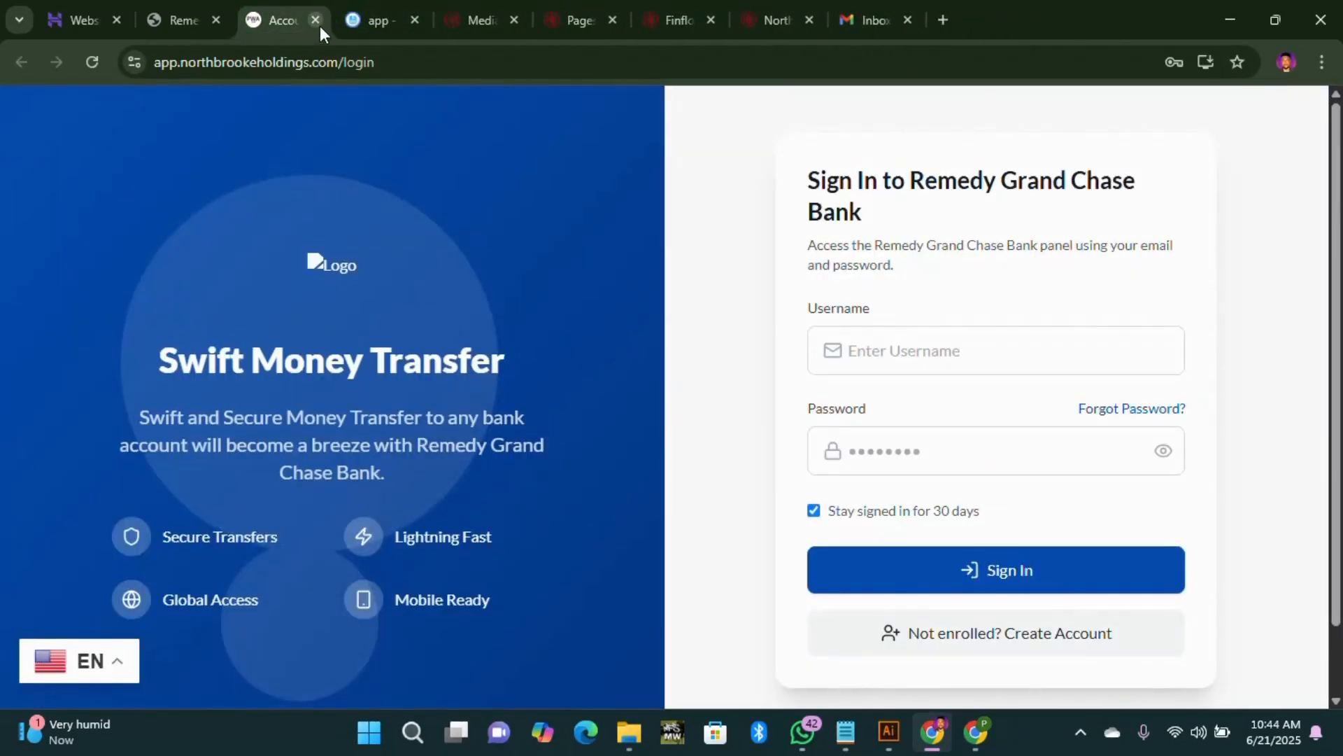
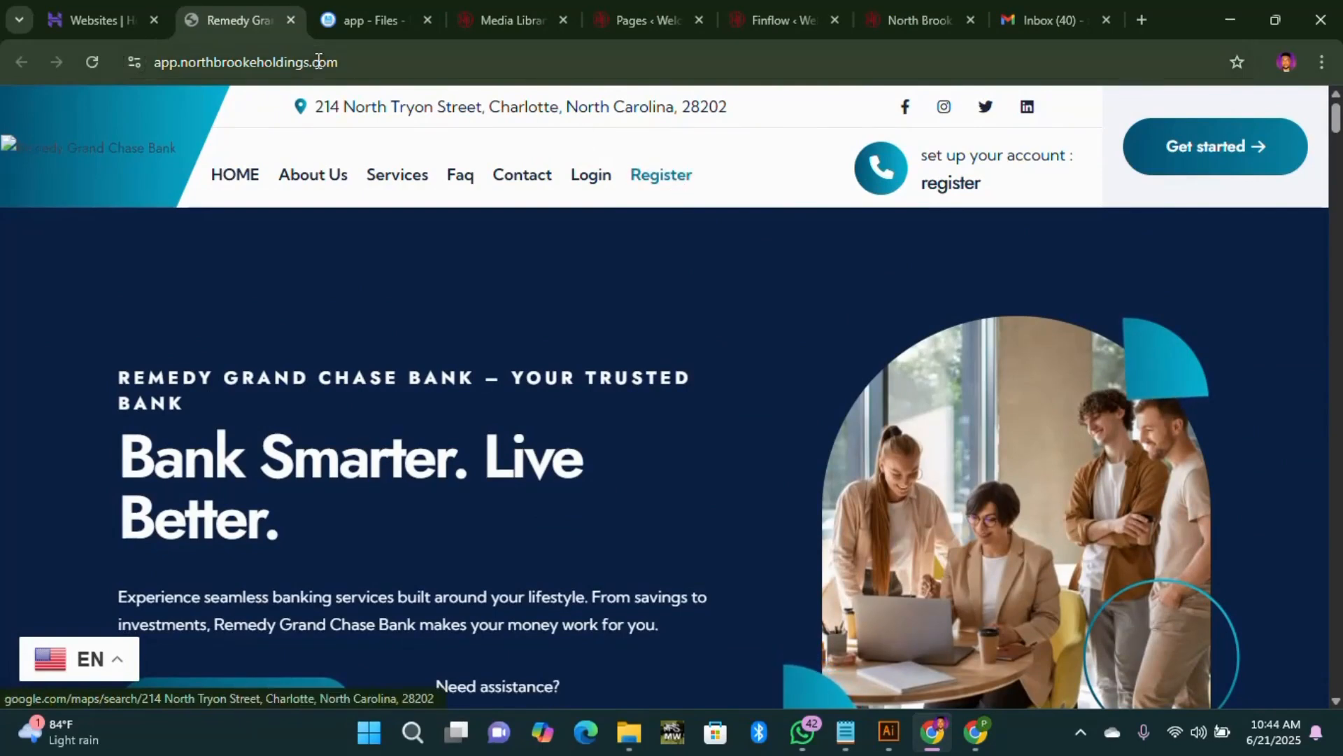
Step: Close the old banking app and app file manager tabs, returning to the Hostinger websites list
{"action": "left_click", "coordinate": [288, 21]}
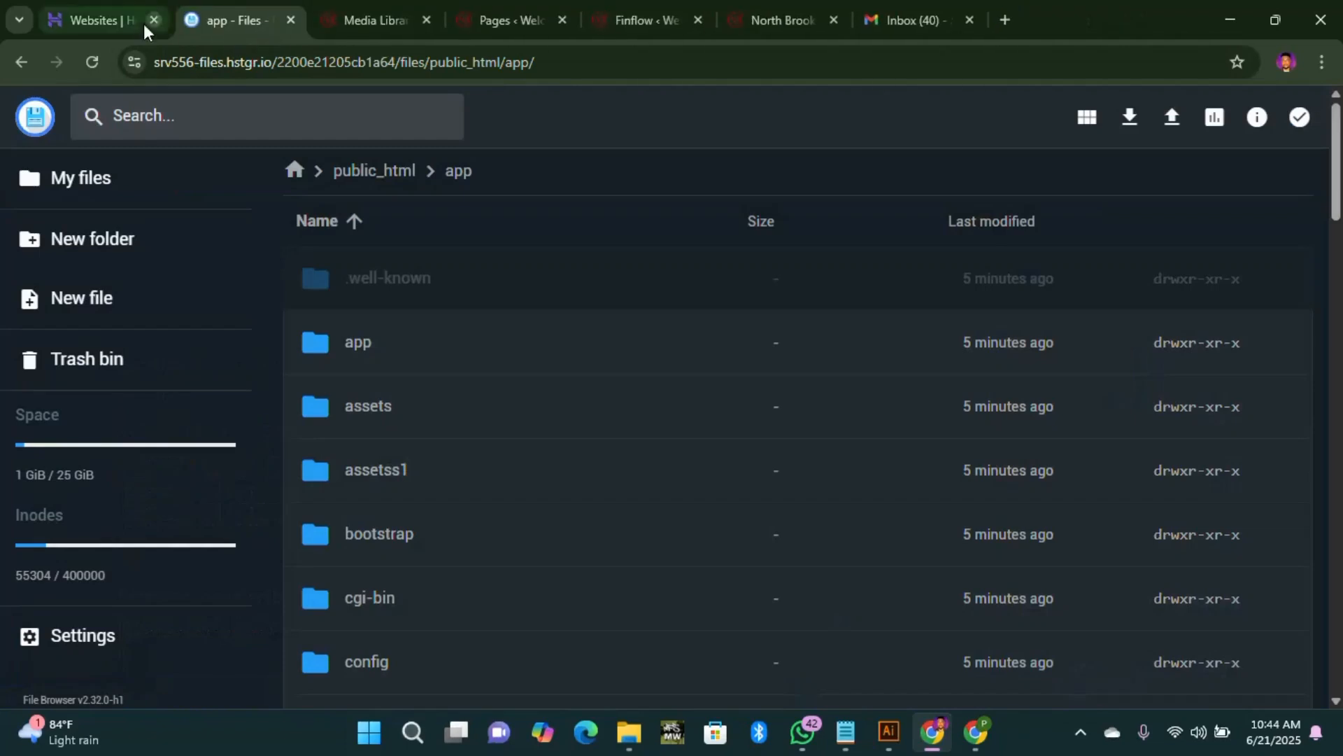
{"action": "left_click", "coordinate": [81, 21]}
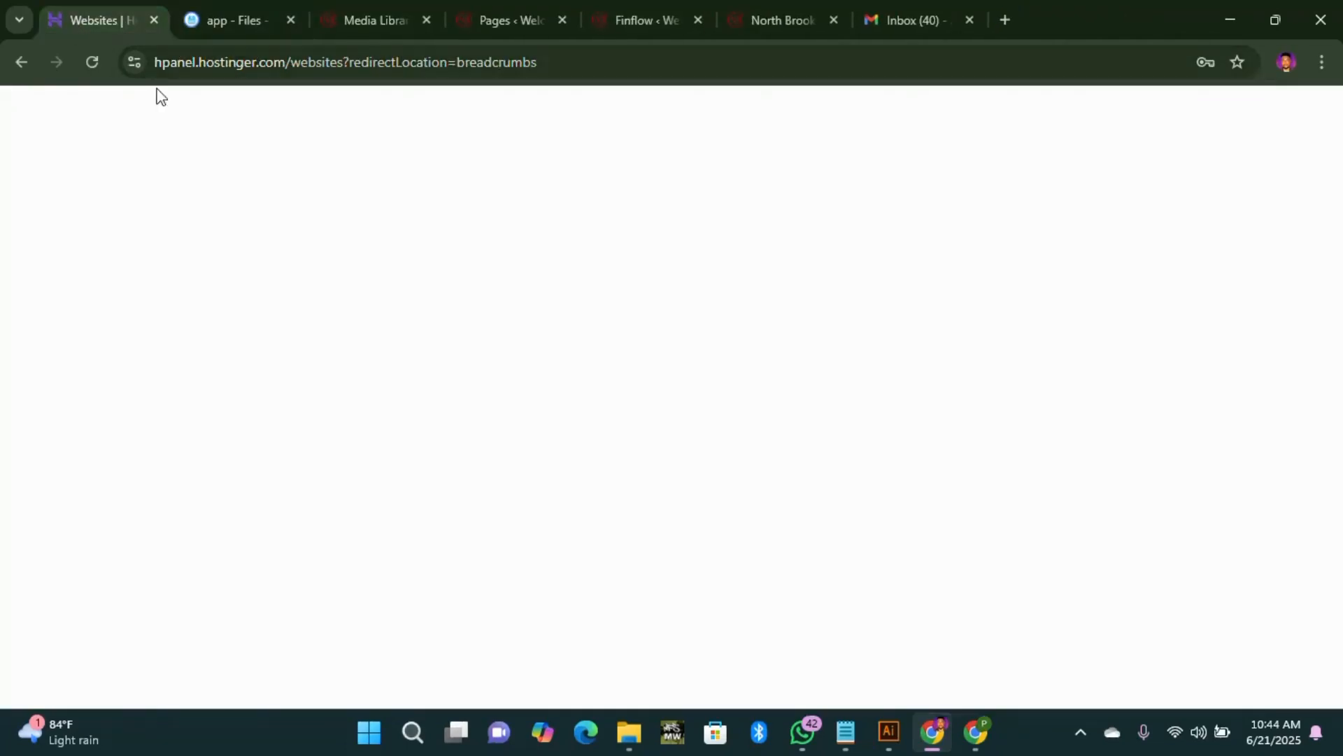
{"action": "left_click", "coordinate": [271, 24]}
{"action": "left_click", "coordinate": [326, 24]}
{"action": "left_click", "coordinate": [103, 22]}
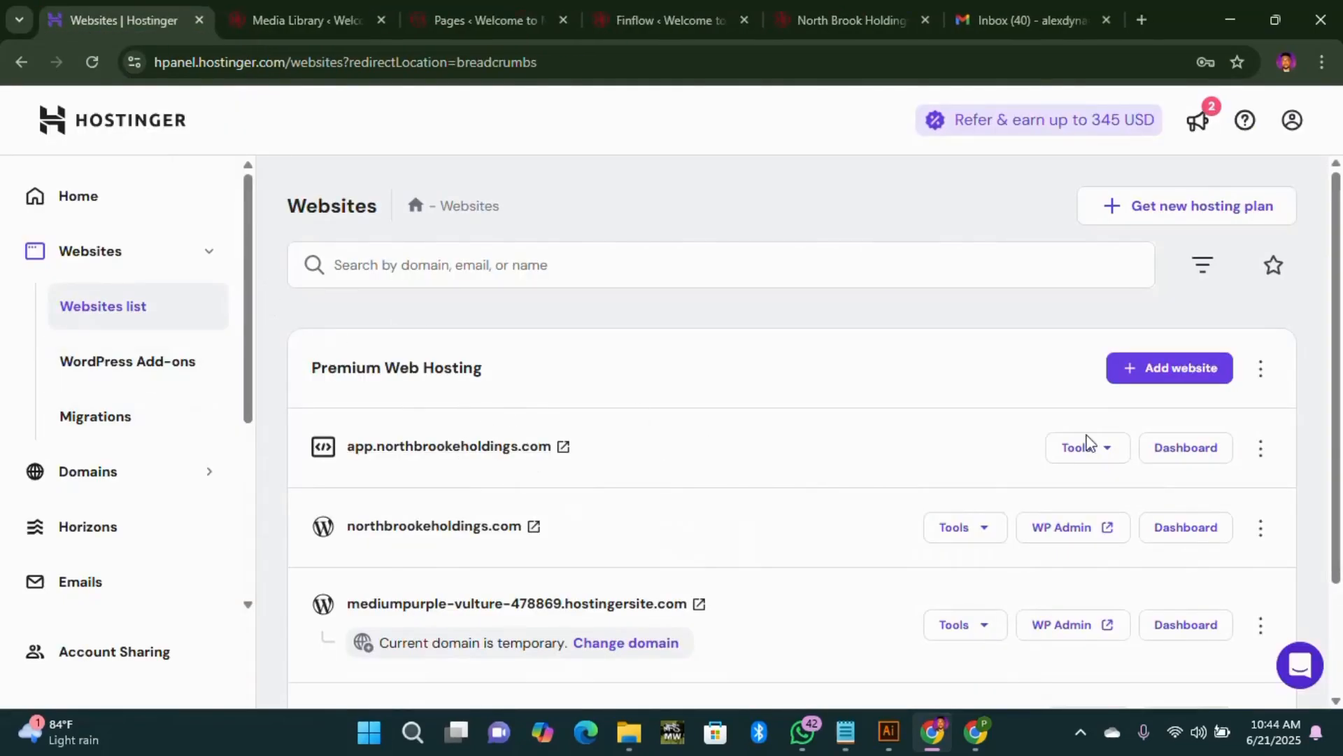
Step: Open the northbrookeholdings.com dashboard and expand Domains in the sidebar
{"action": "left_click", "coordinate": [1192, 532]}
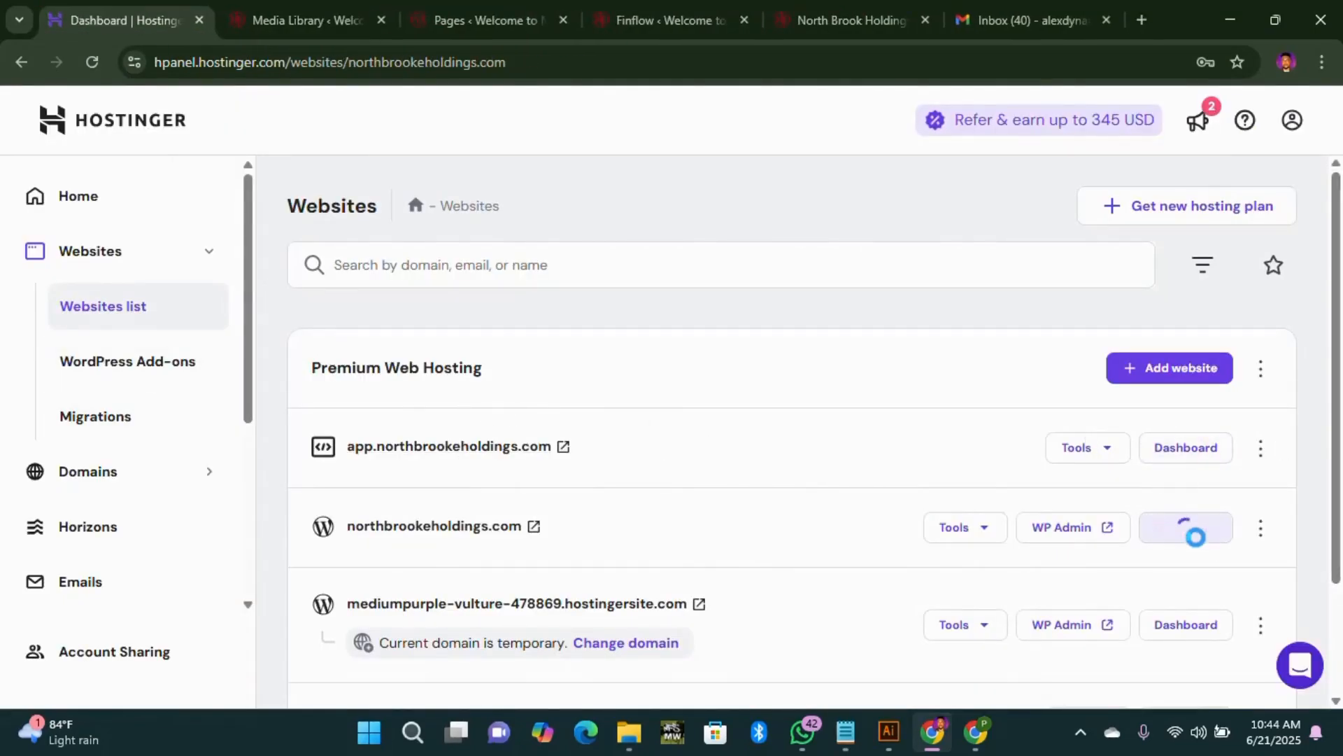
{"action": "scroll", "coordinate": [189, 582], "scroll_direction": "down", "scroll_amount": 3}
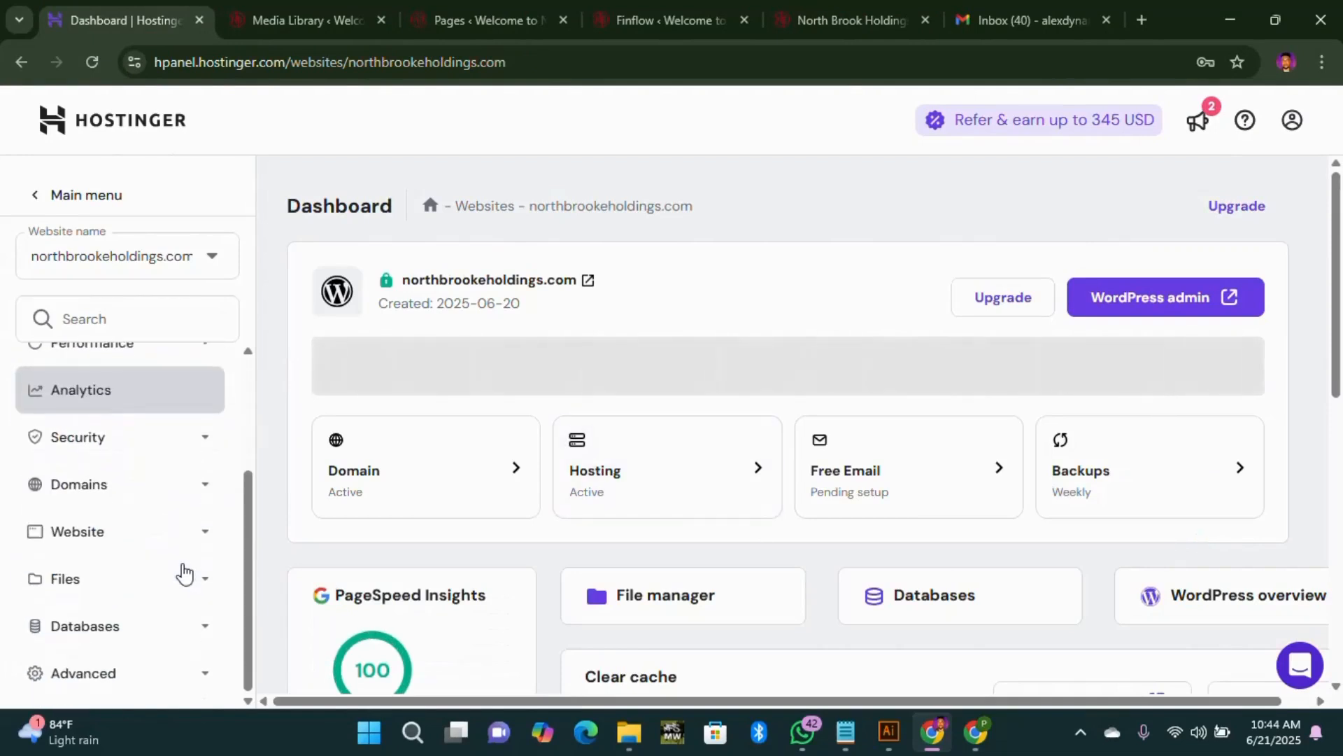
{"action": "left_click", "coordinate": [202, 484]}
{"action": "scroll", "coordinate": [140, 511], "scroll_direction": "down", "scroll_amount": 2}
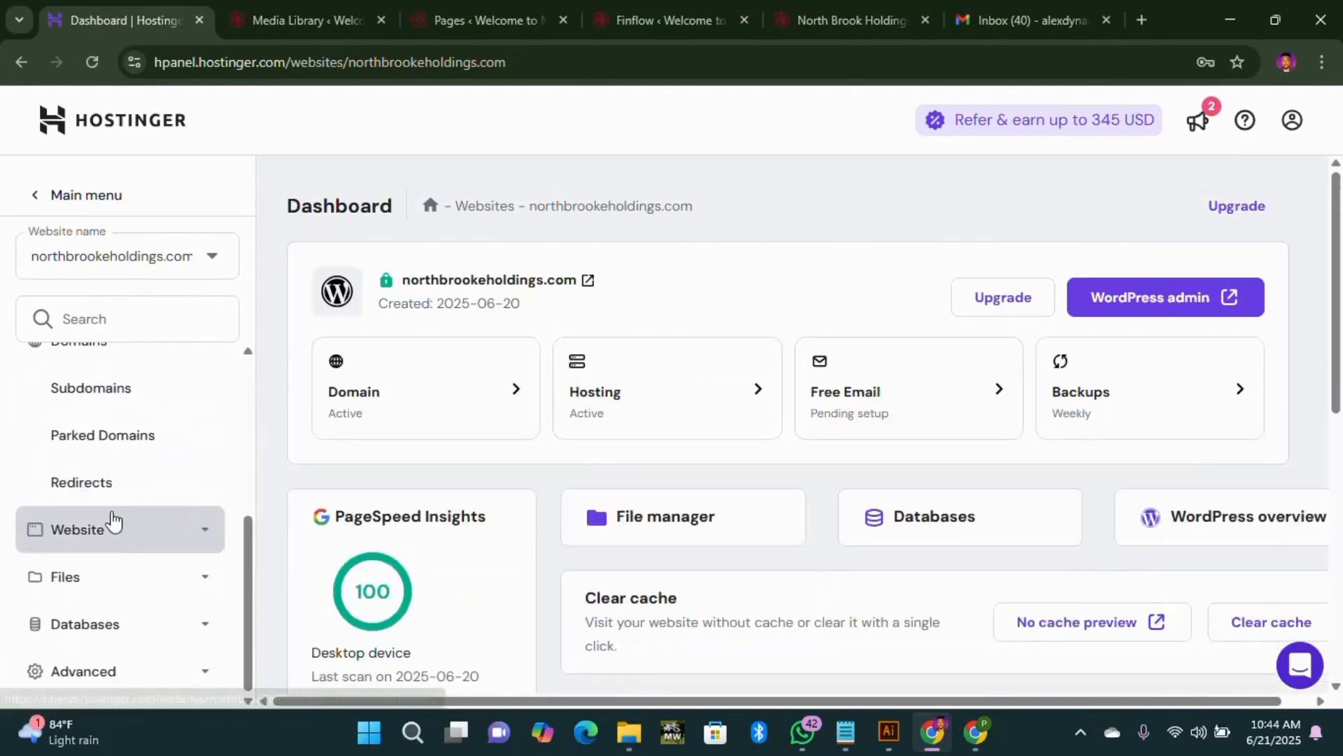
{"action": "scroll", "coordinate": [131, 514], "scroll_direction": "up", "scroll_amount": 3}
{"action": "scroll", "coordinate": [131, 516], "scroll_direction": "down", "scroll_amount": 3}
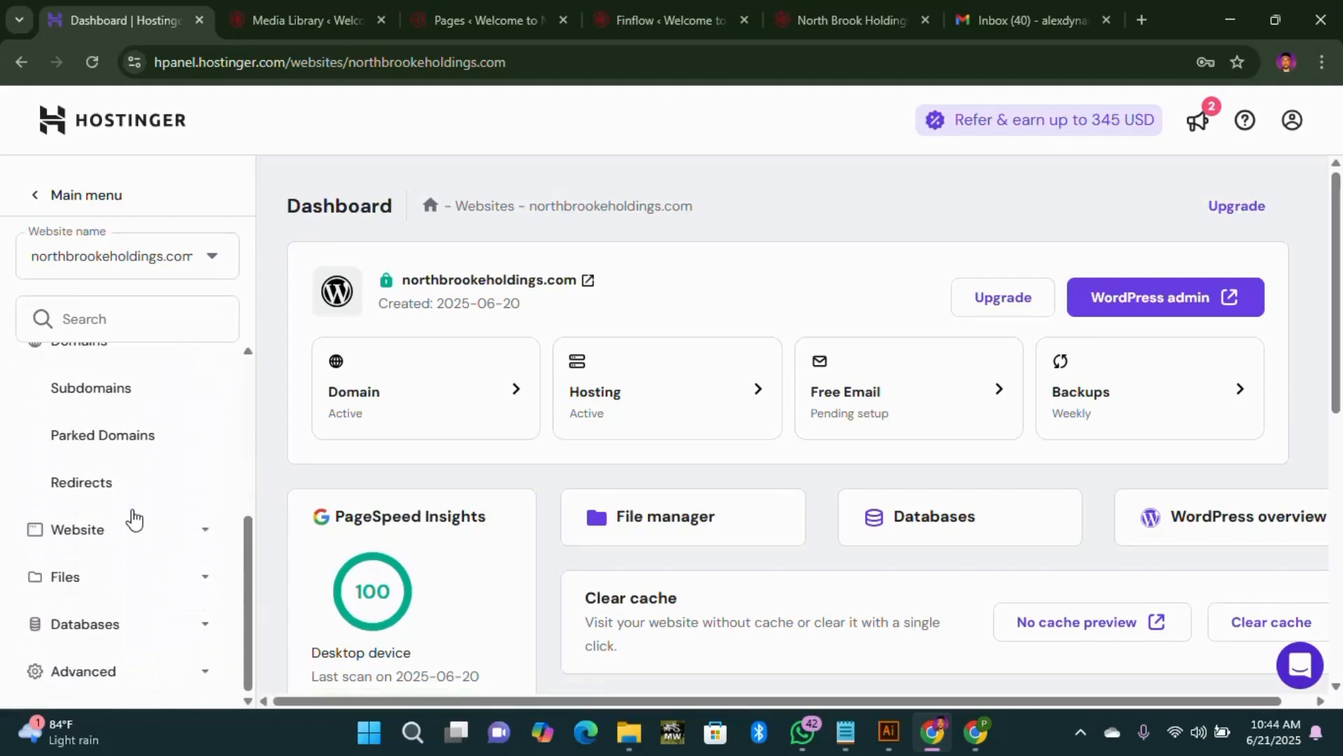
{"action": "scroll", "coordinate": [134, 519], "scroll_direction": "up", "scroll_amount": 1}
{"action": "scroll", "coordinate": [134, 519], "scroll_direction": "up", "scroll_amount": 1}
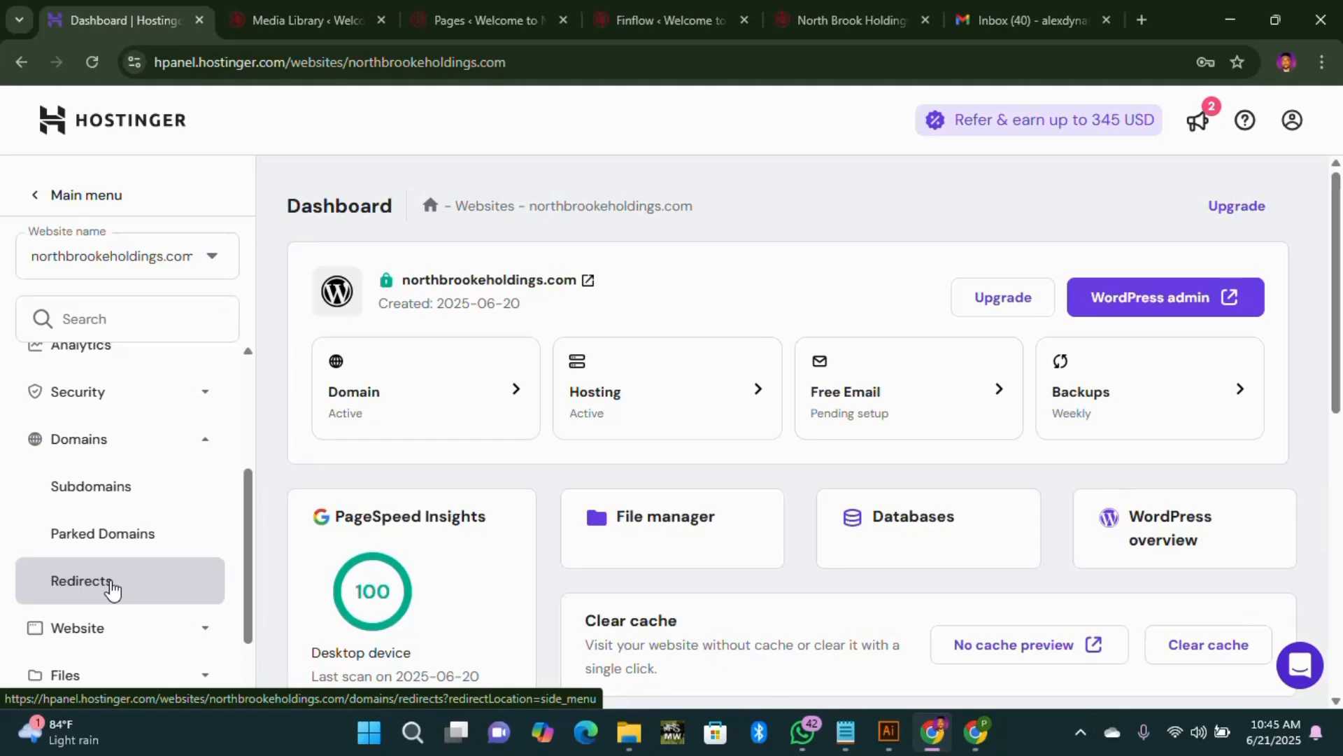
Step: On the Redirects page, choose app.northbrookeholdings.com as source and paste a target address
{"action": "left_click", "coordinate": [112, 590]}
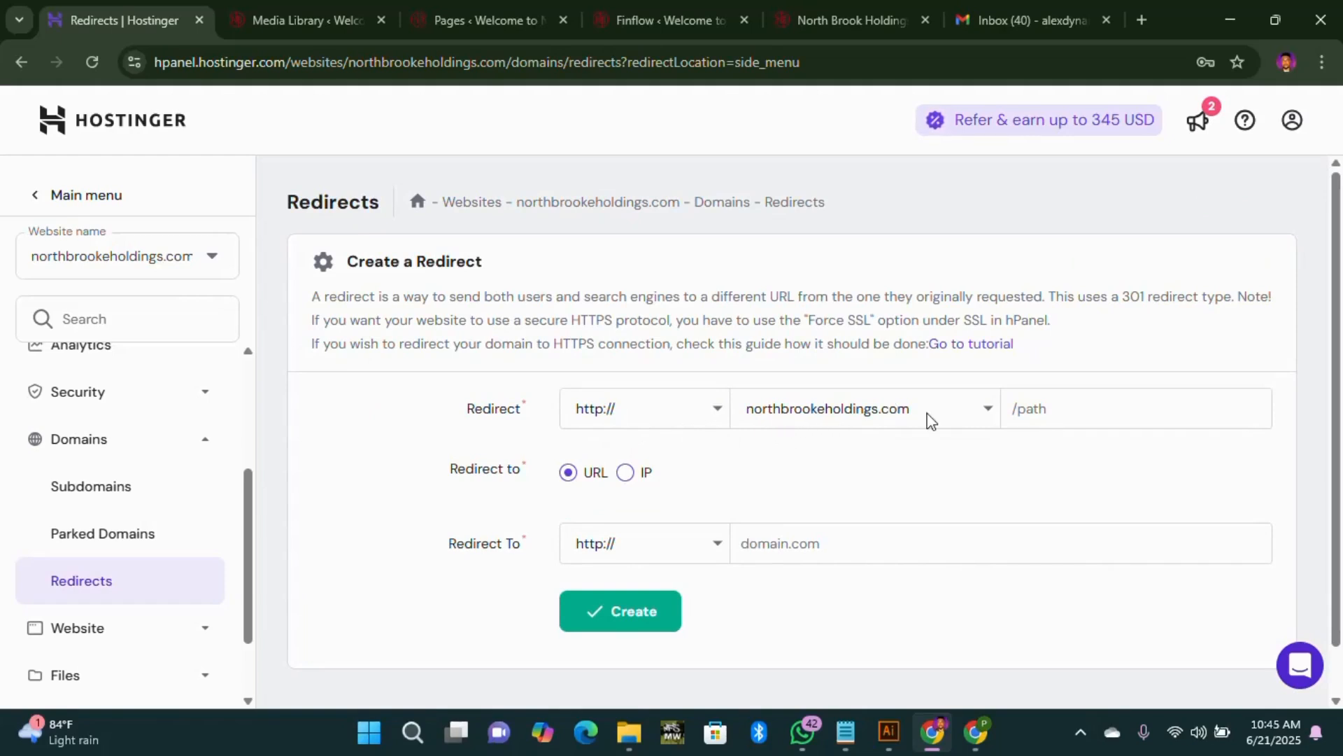
{"action": "left_click", "coordinate": [988, 418]}
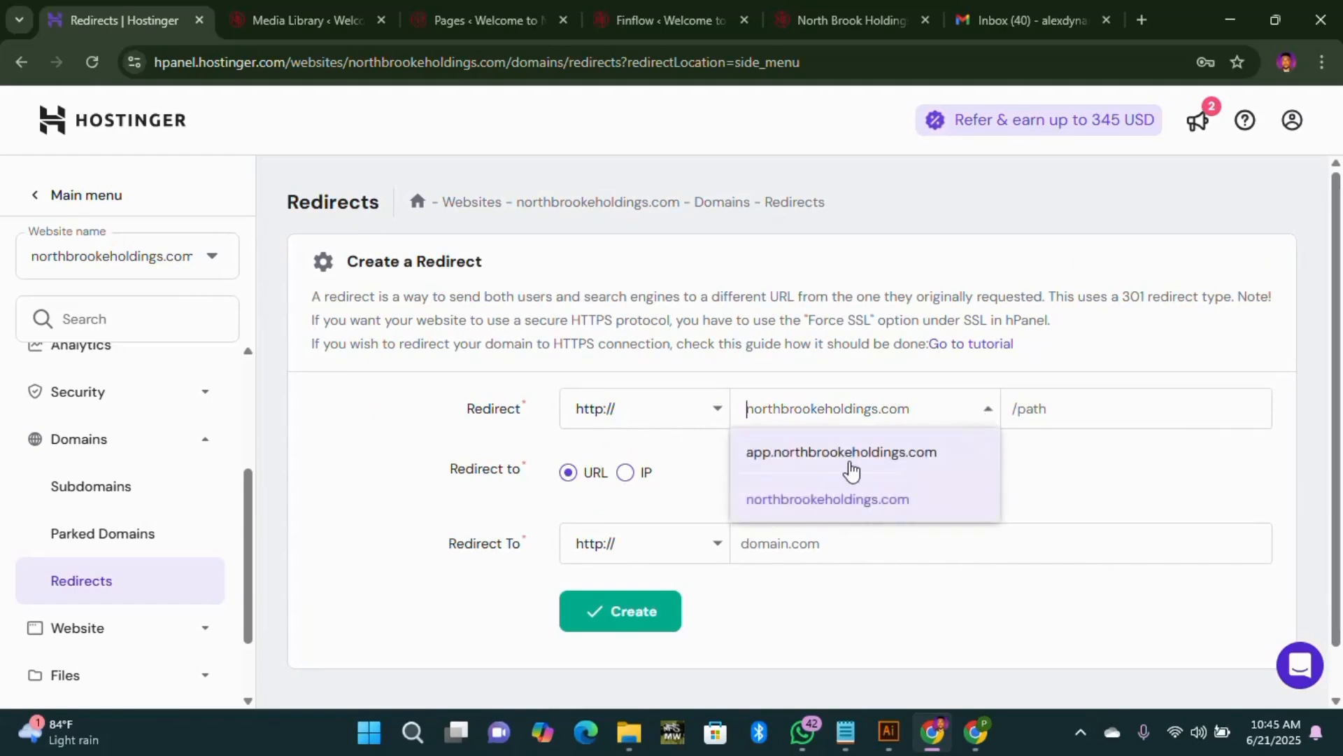
{"action": "left_click", "coordinate": [848, 456]}
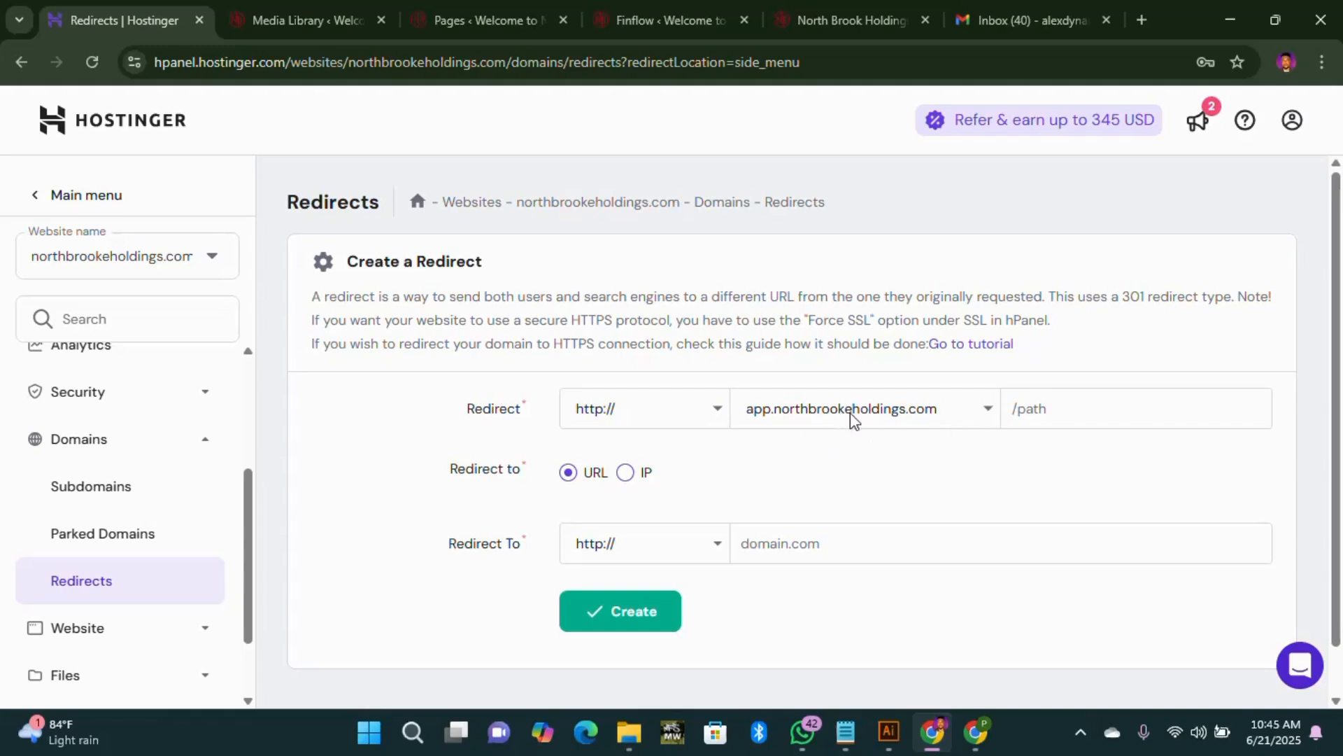
{"action": "type", "text": "app.northbrookeholdings.com"}
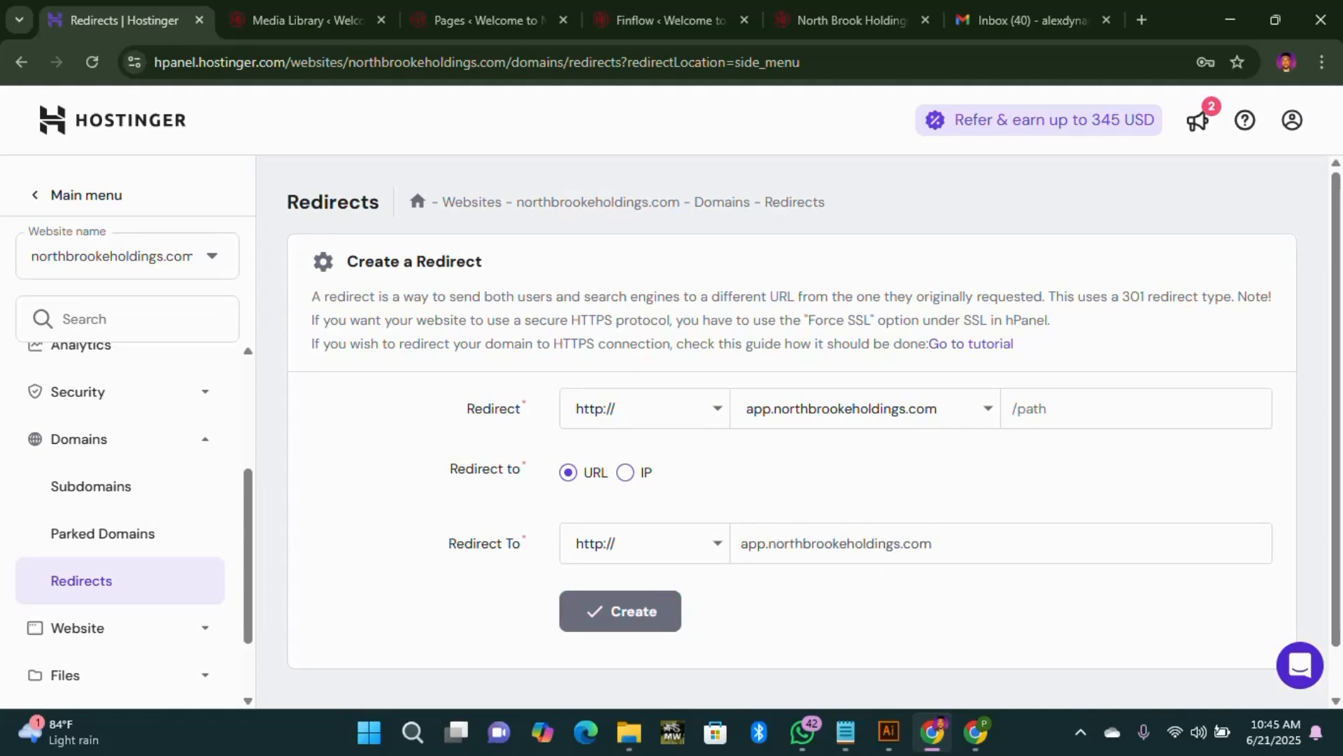
{"action": "key", "text": "shift+Home"}
{"action": "key", "text": "BackSpace"}
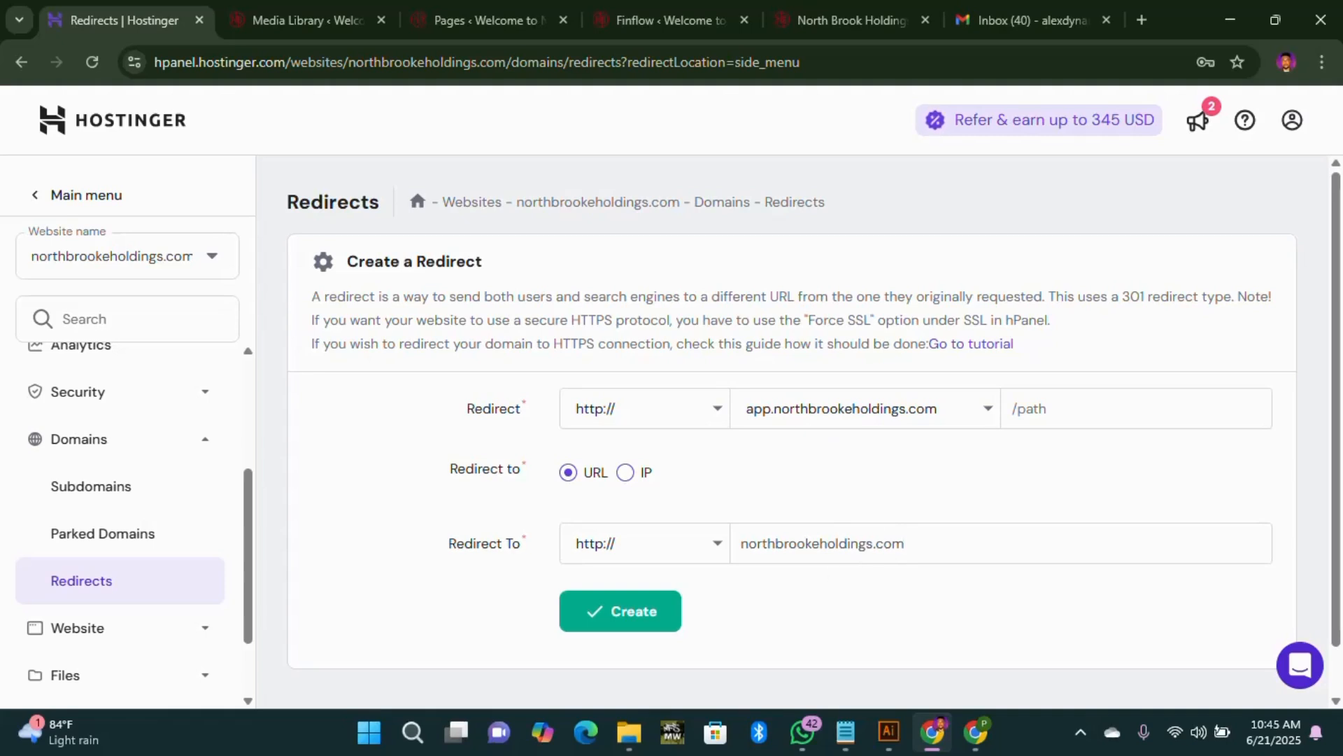
Step: Set the target to northbrookeholdings.com/north-brook-holdings copied from the WordPress tab, and create the redirect
{"action": "left_click", "coordinate": [860, 25]}
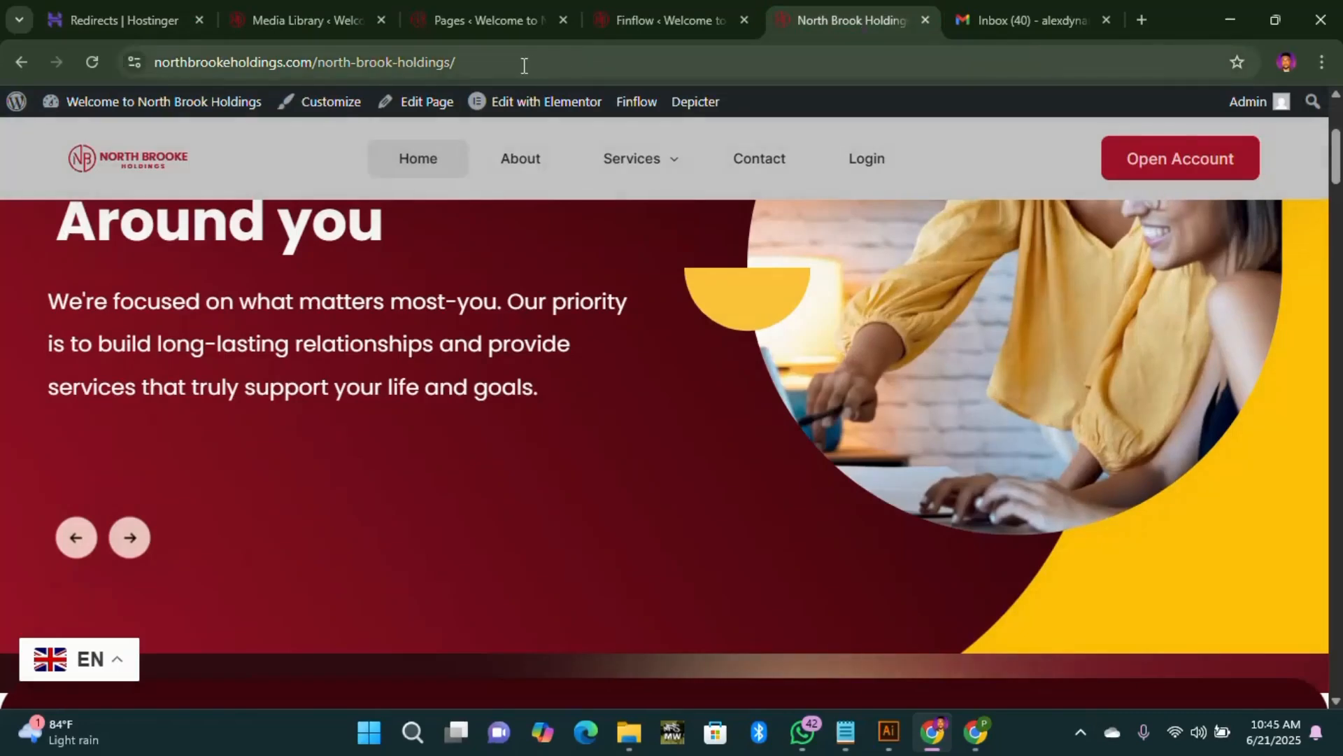
{"action": "left_click_drag", "start_coordinate": [518, 61], "coordinate": [204, 79]}
{"action": "key", "text": "ctrl+c"}
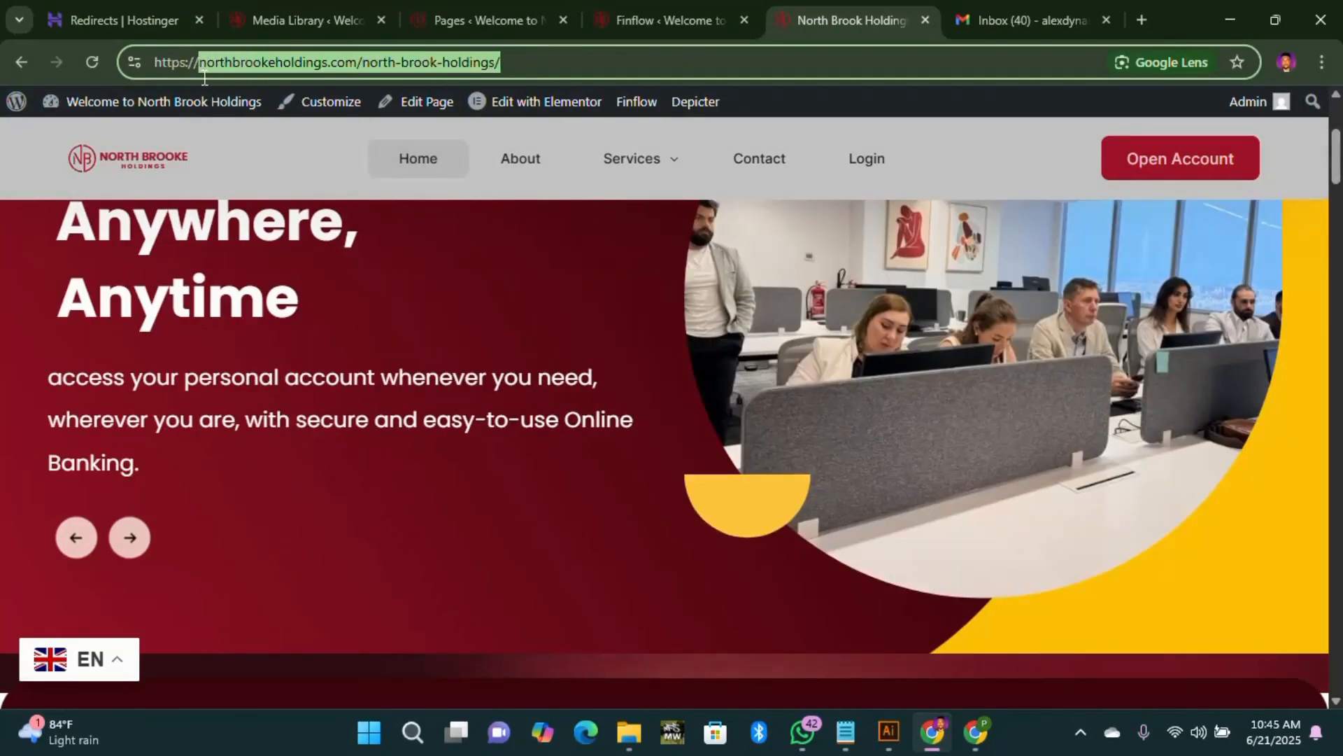
{"action": "left_click", "coordinate": [133, 16]}
{"action": "key", "text": "ctrl+a"}
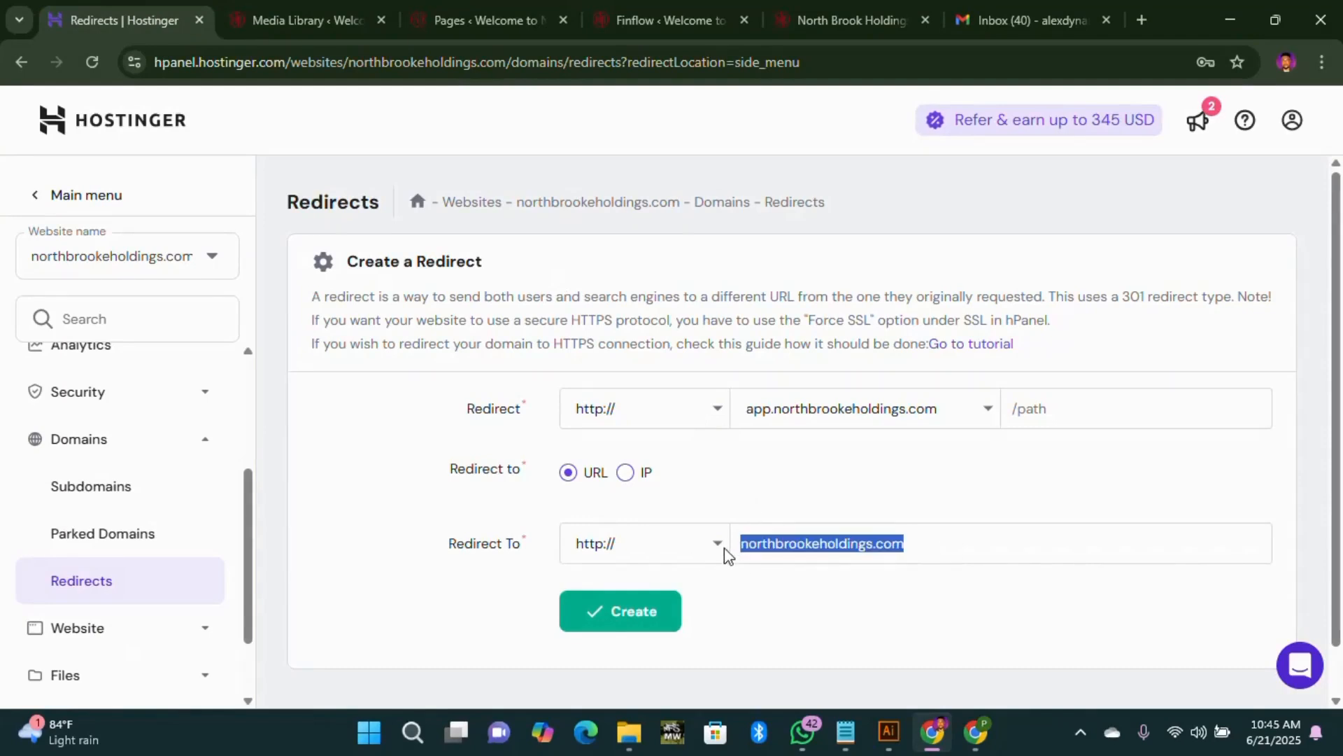
{"action": "key", "text": "ctrl+v"}
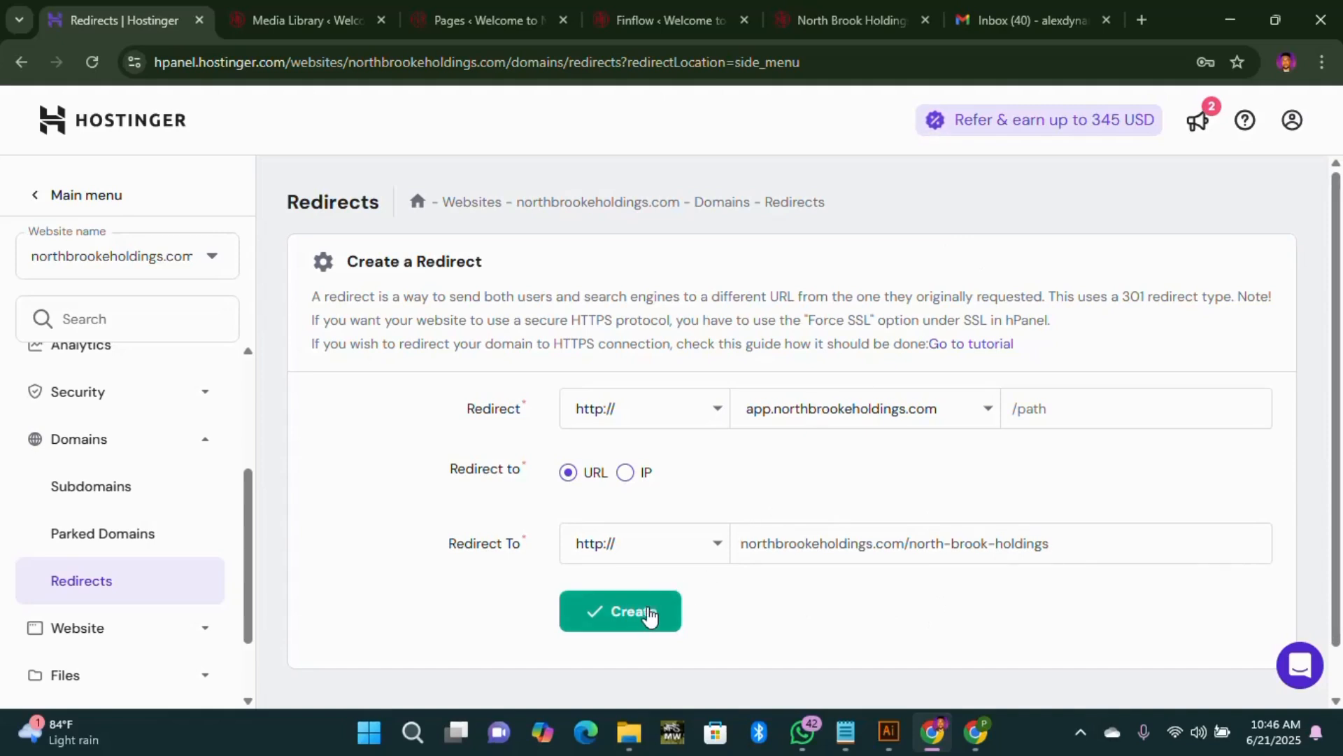
{"action": "left_click", "coordinate": [632, 616]}
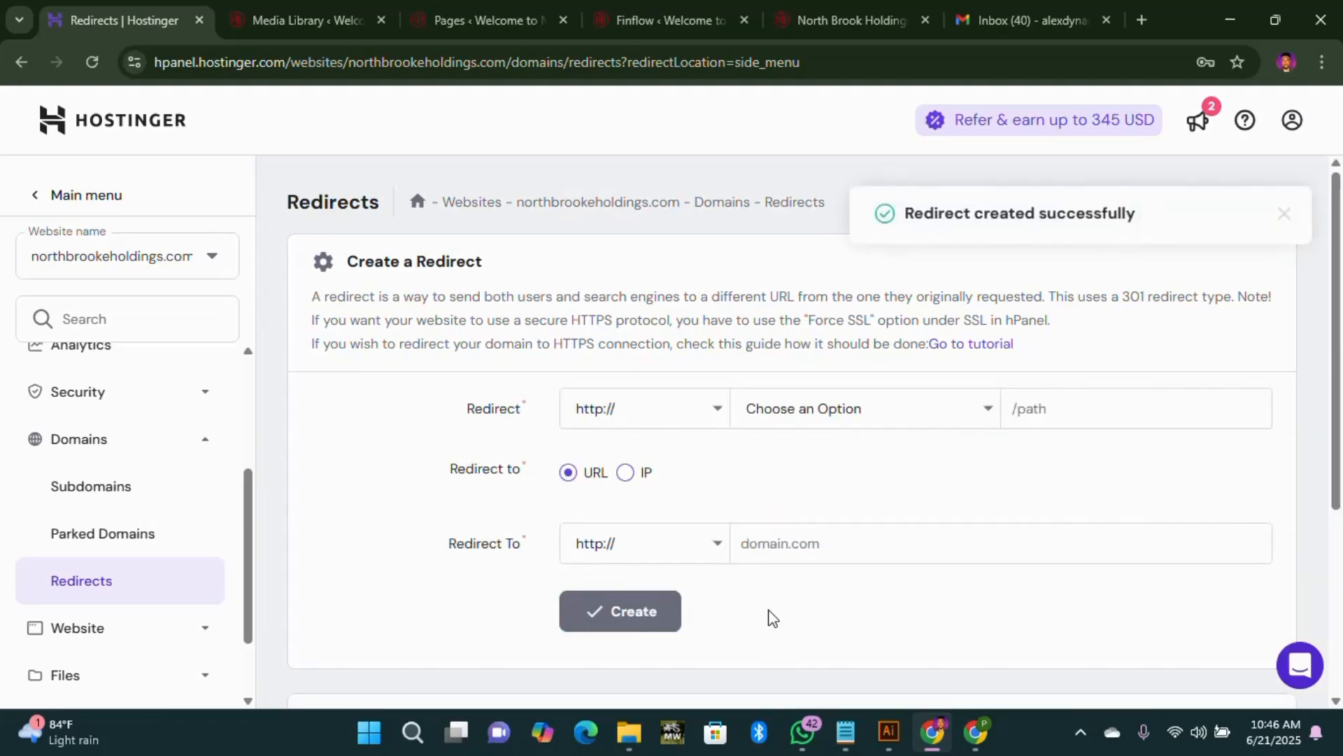
Step: Check the List of Redirects, then follow Open Account on the North Brook Holdings homepage
{"action": "scroll", "coordinate": [1010, 270], "scroll_direction": "down", "scroll_amount": 4}
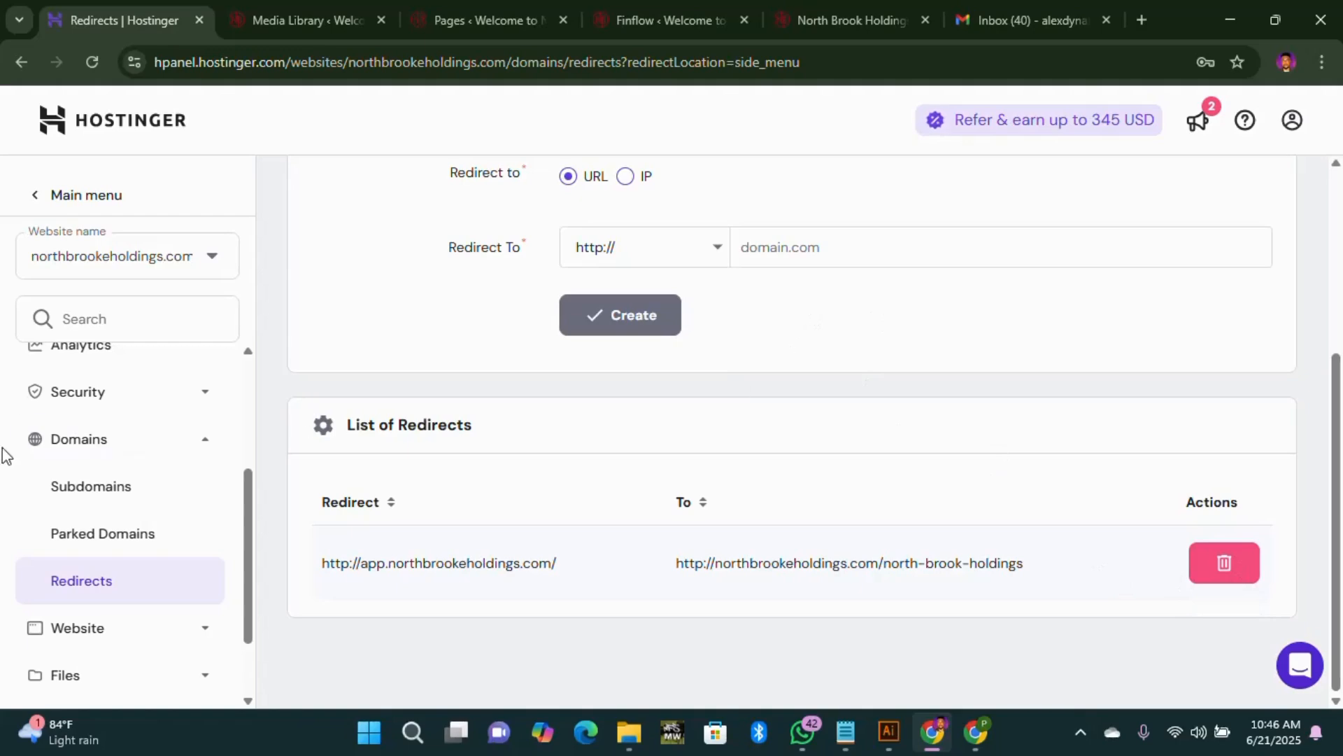
{"action": "left_click", "coordinate": [812, 21]}
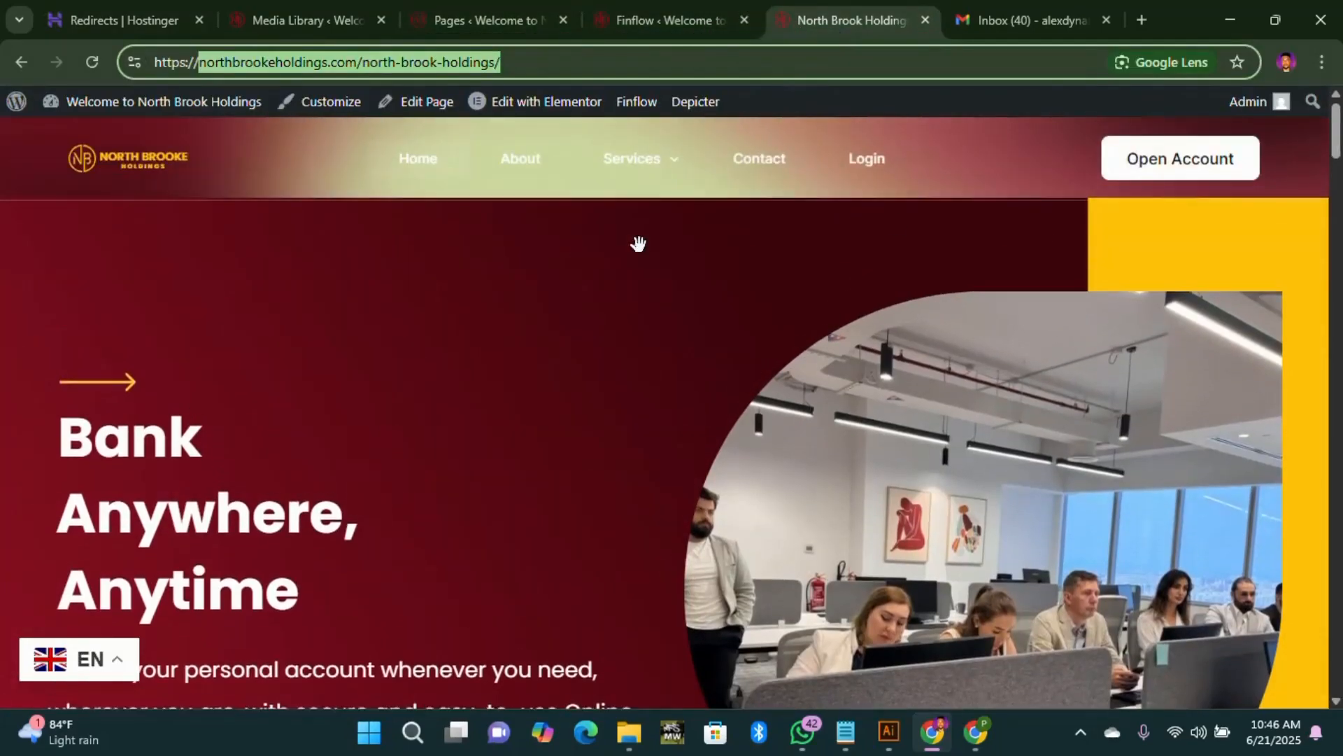
{"action": "left_click", "coordinate": [1160, 170]}
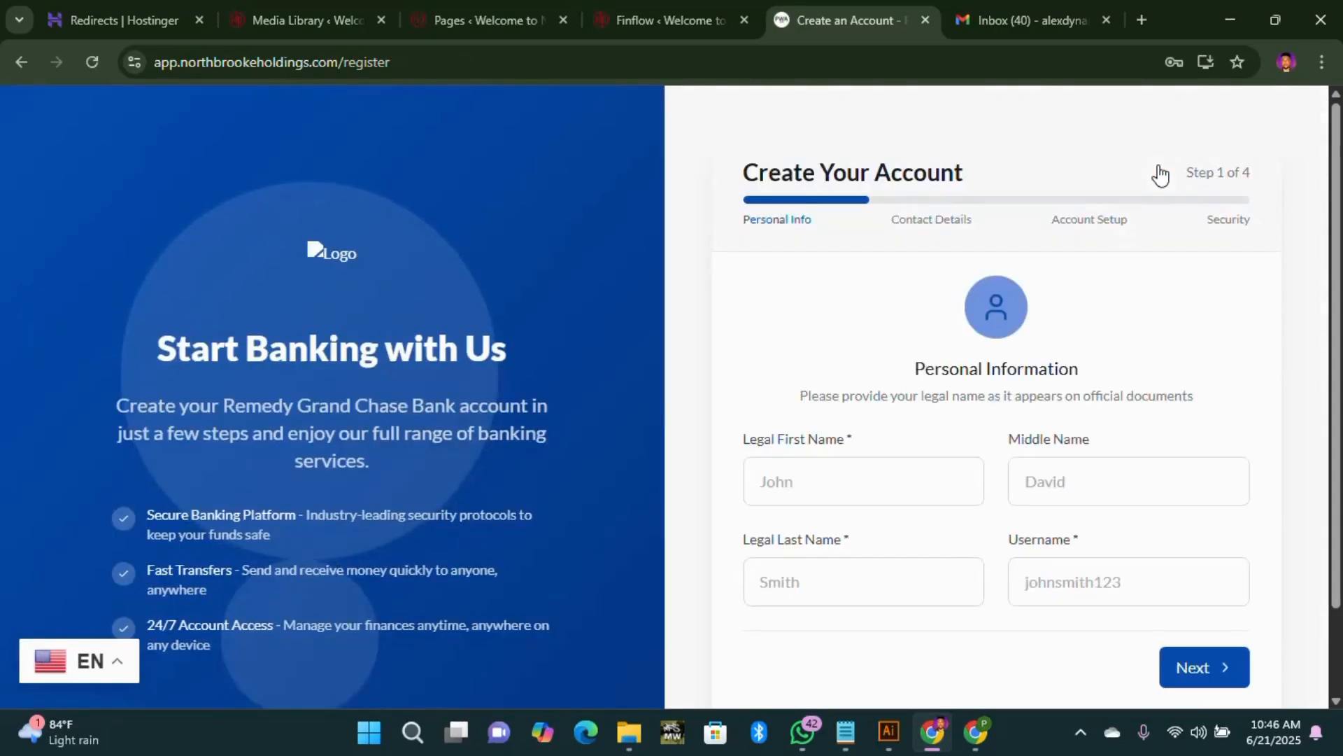
Step: Use the registration page's Logo link to return to the North Brook Holdings homepage
{"action": "left_click", "coordinate": [333, 260]}
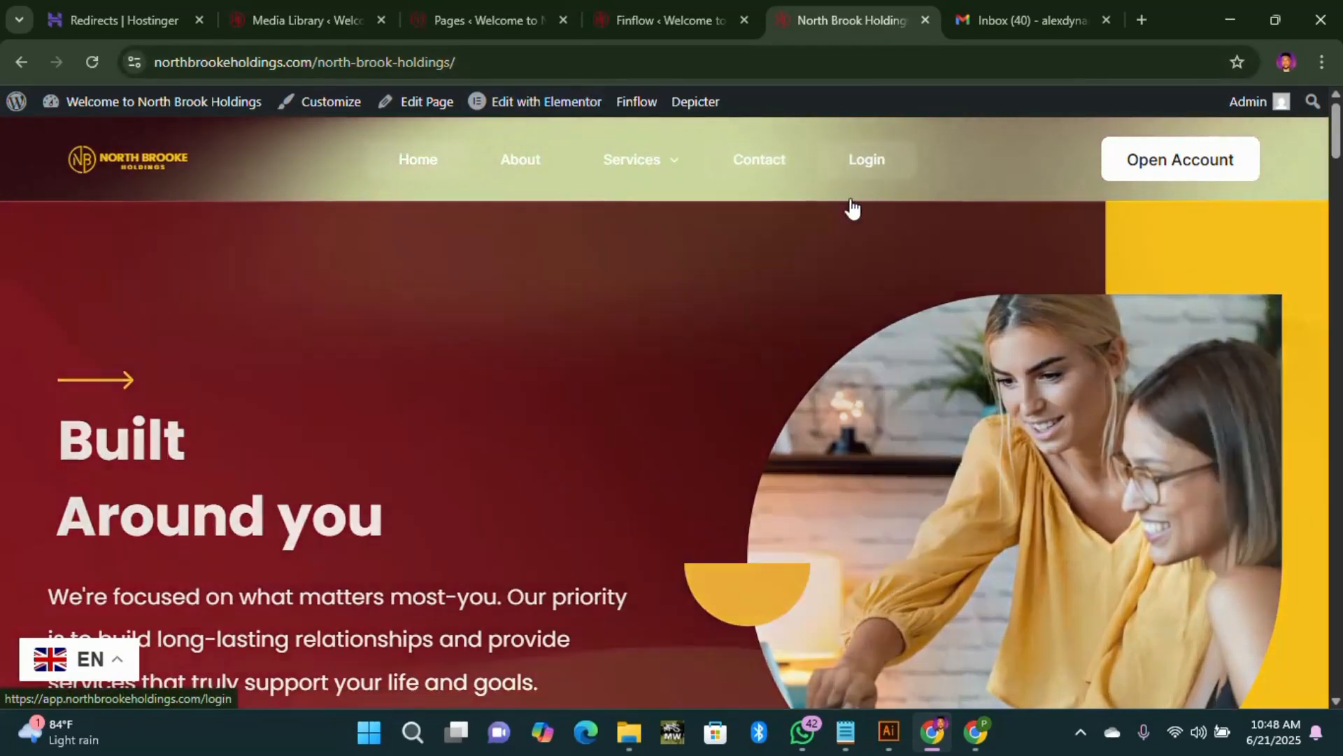
{"action": "mouse_move", "coordinate": [585, 200]}
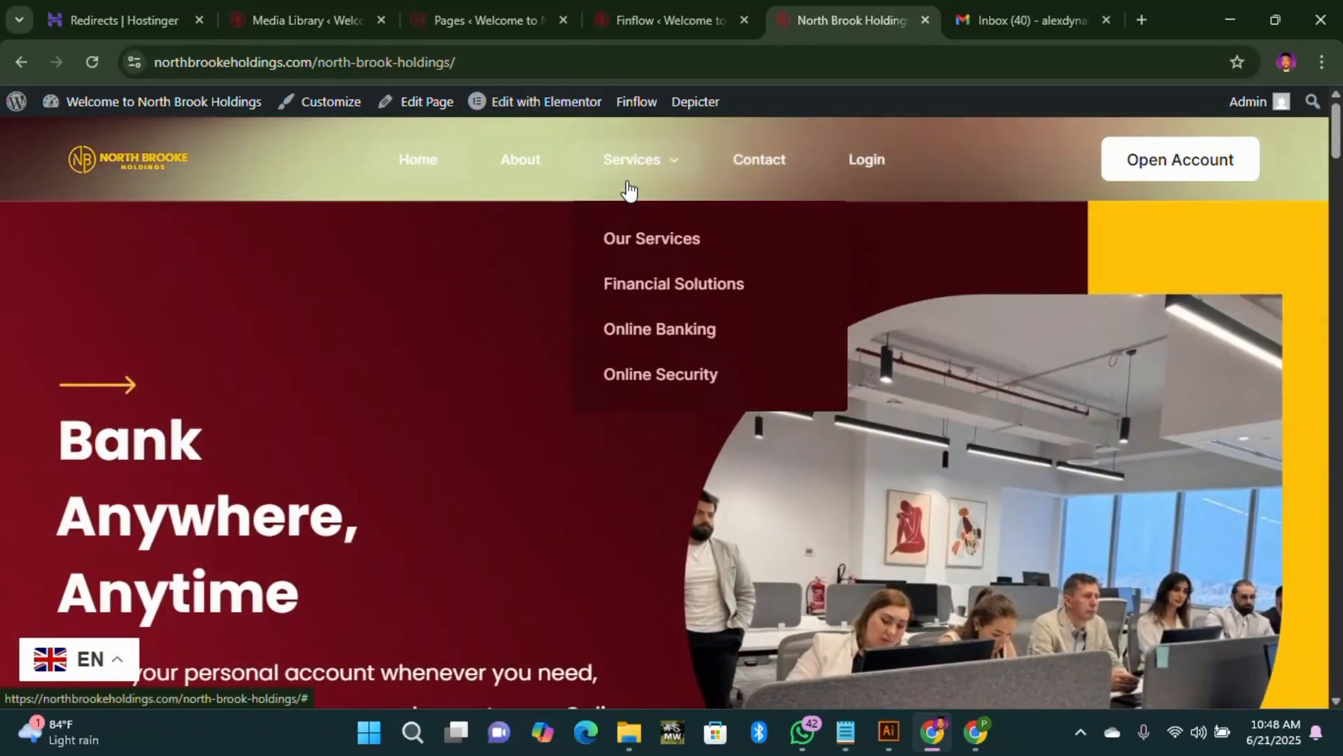
{"action": "scroll", "coordinate": [1089, 288], "scroll_direction": "down", "scroll_amount": 7}
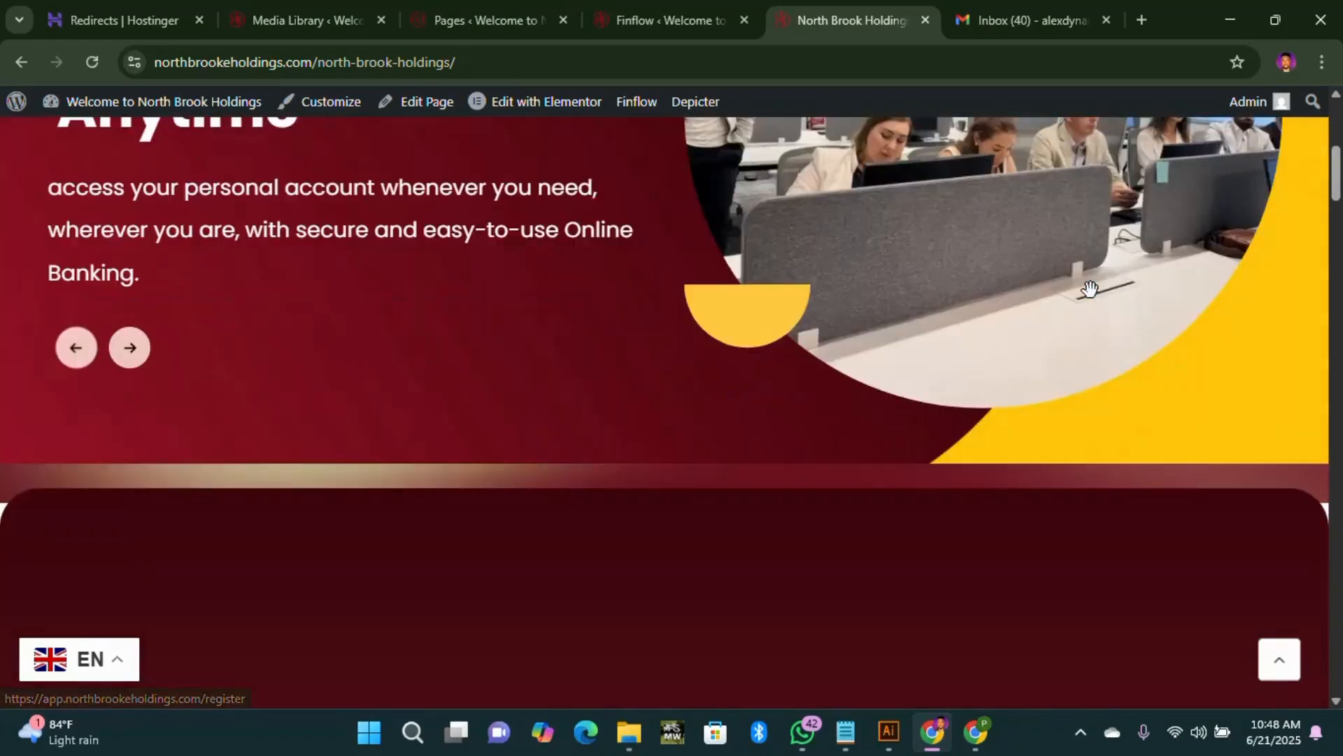
{"action": "scroll", "coordinate": [1090, 288], "scroll_direction": "down", "scroll_amount": 10}
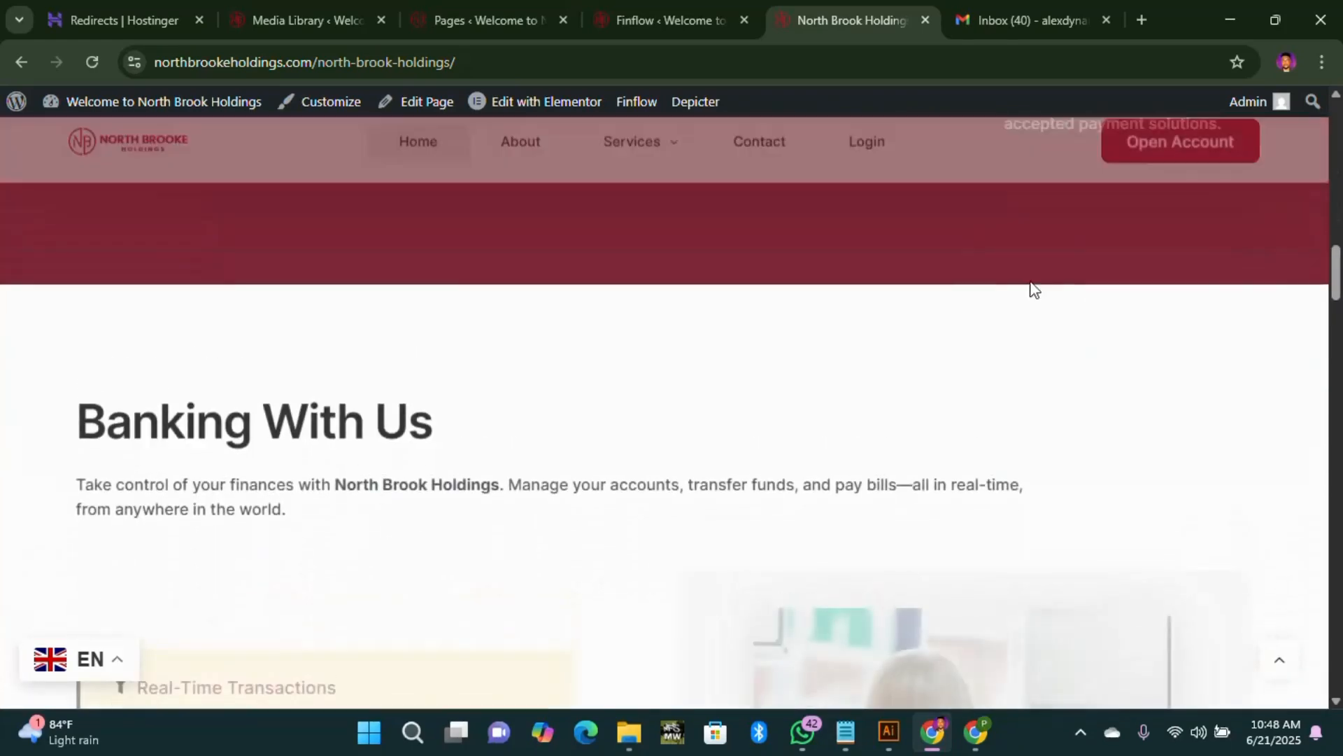
{"action": "scroll", "coordinate": [1034, 288], "scroll_direction": "up", "scroll_amount": 4}
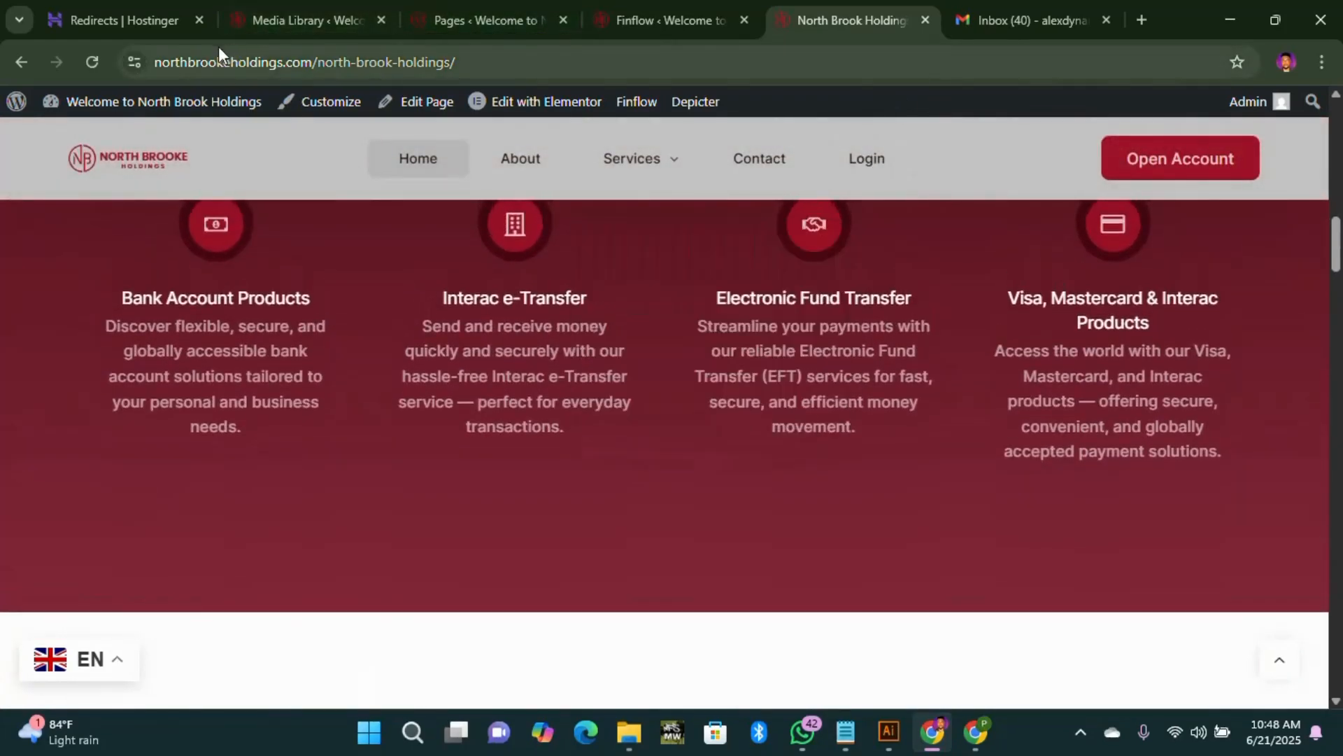
{"action": "left_click", "coordinate": [152, 34]}
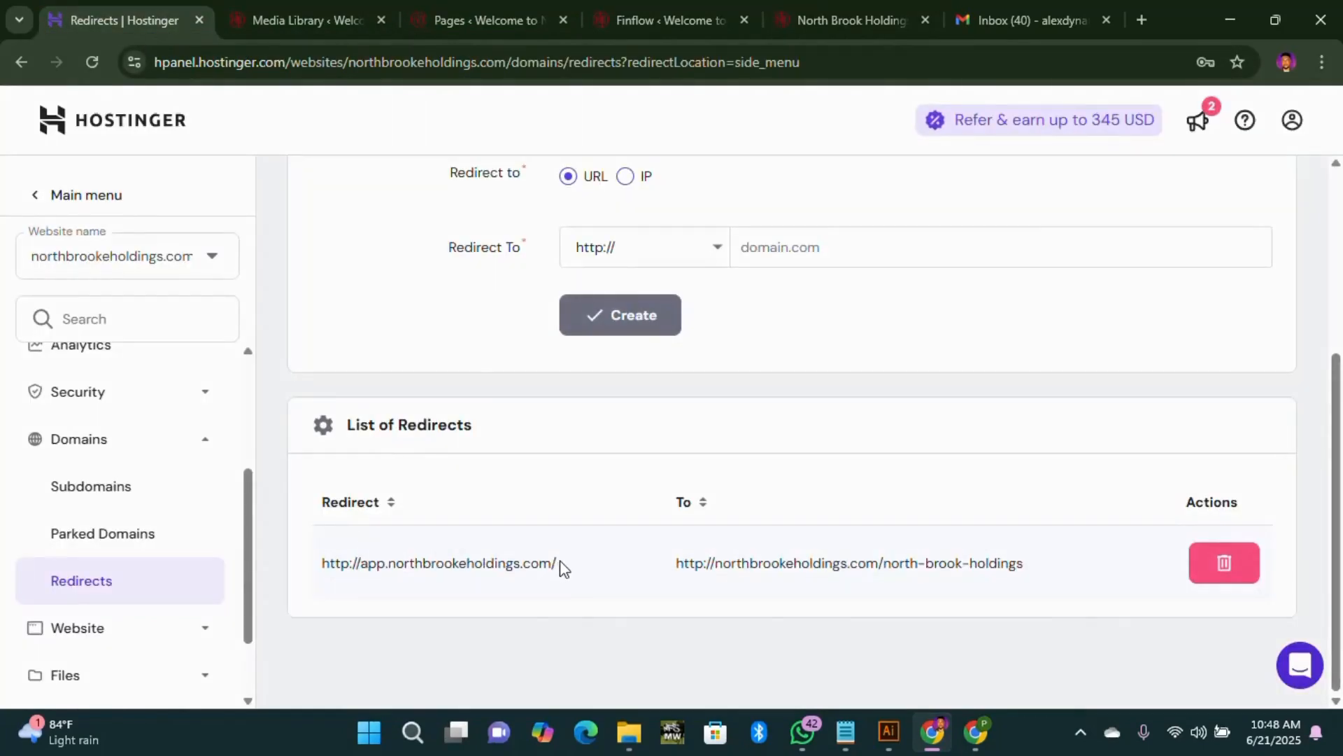
{"action": "left_click_drag", "start_coordinate": [506, 582], "coordinate": [545, 609]}
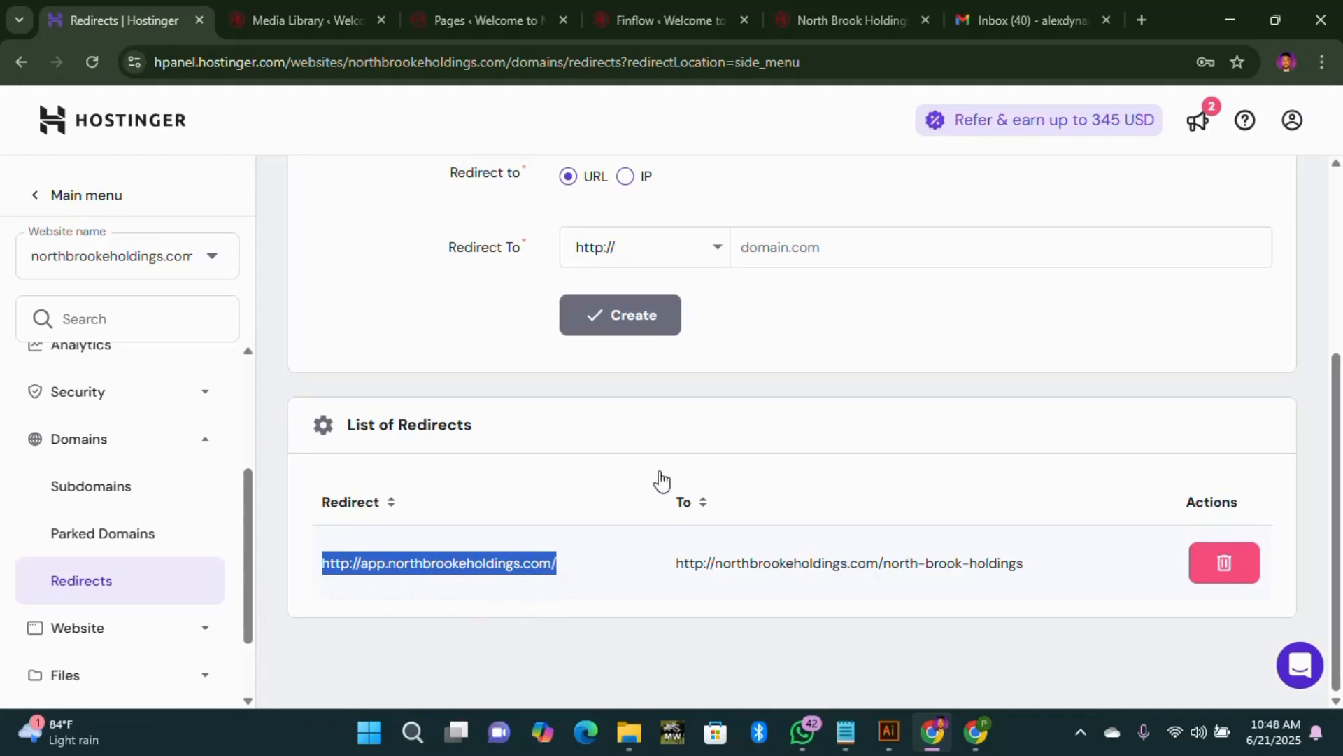
{"action": "left_click", "coordinate": [1142, 20]}
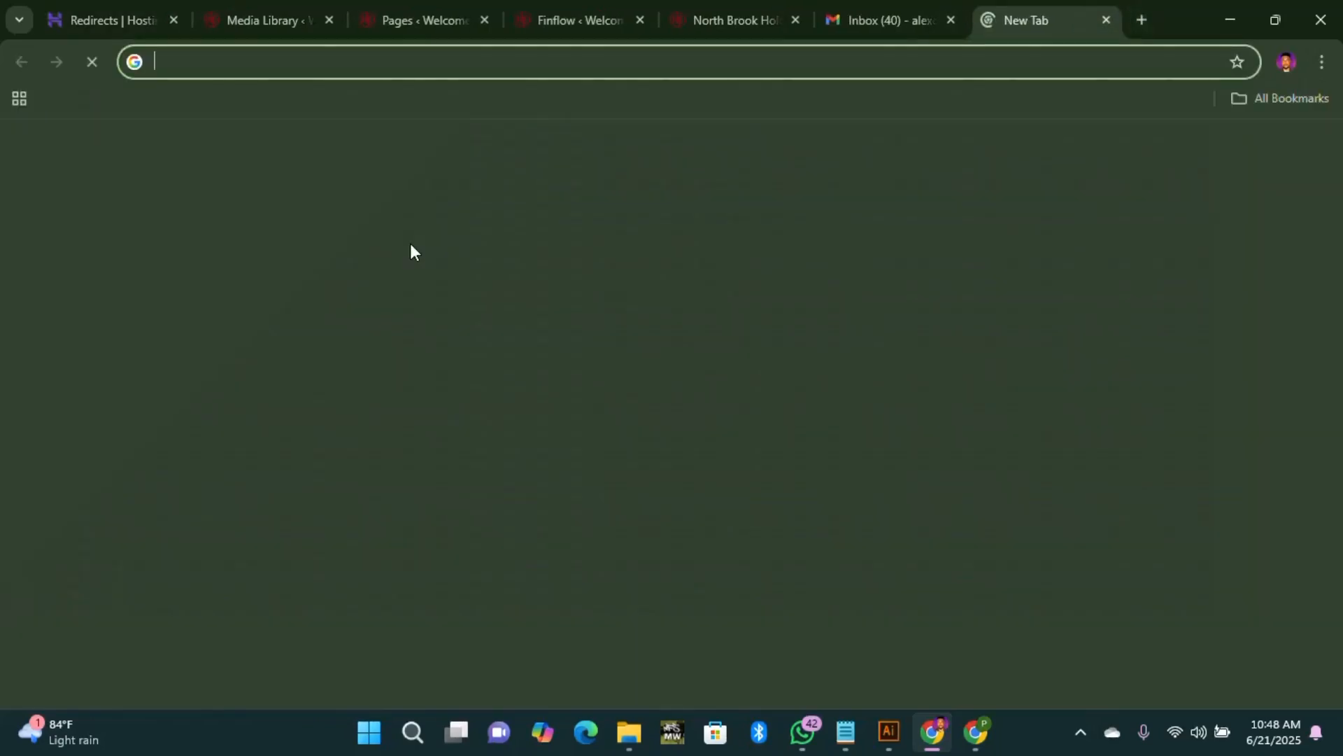
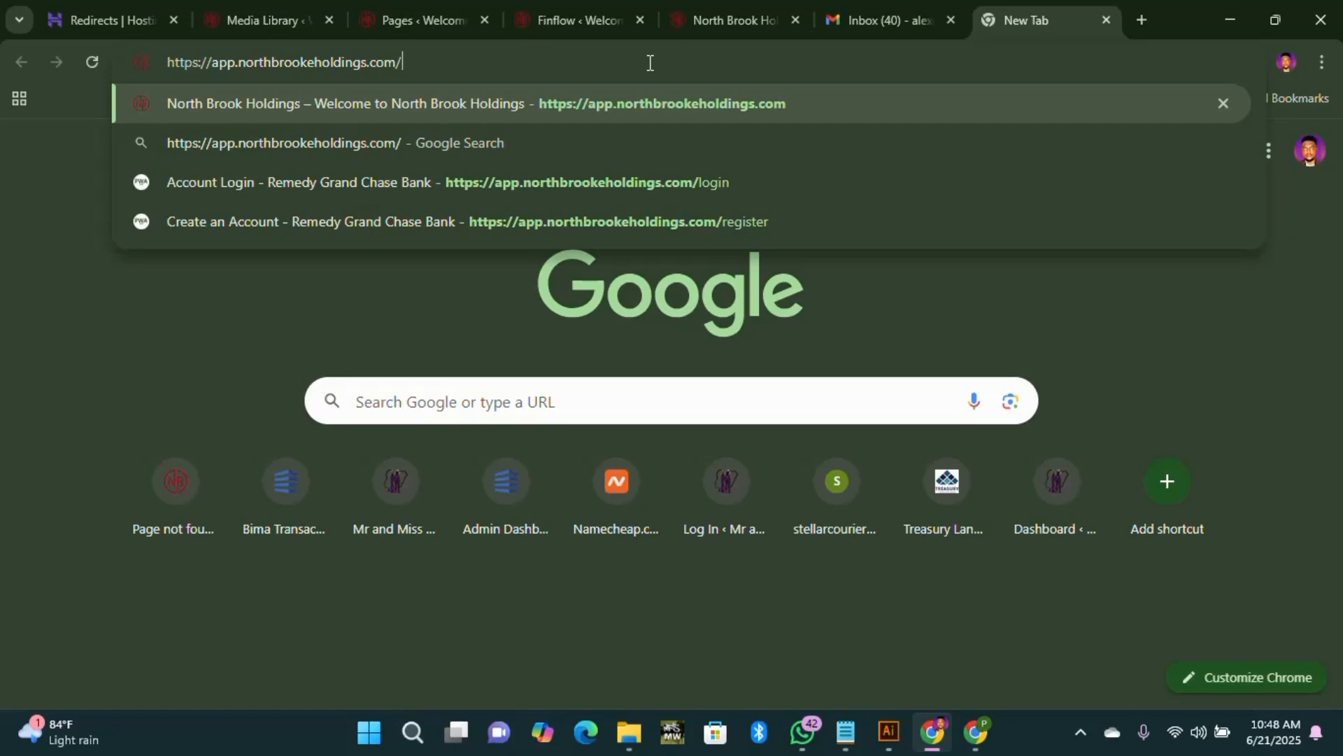
Step: Go to app.northbrookeholdings.com/admin/login to load the Manager Login page
{"action": "type", "text": "admin/login"}
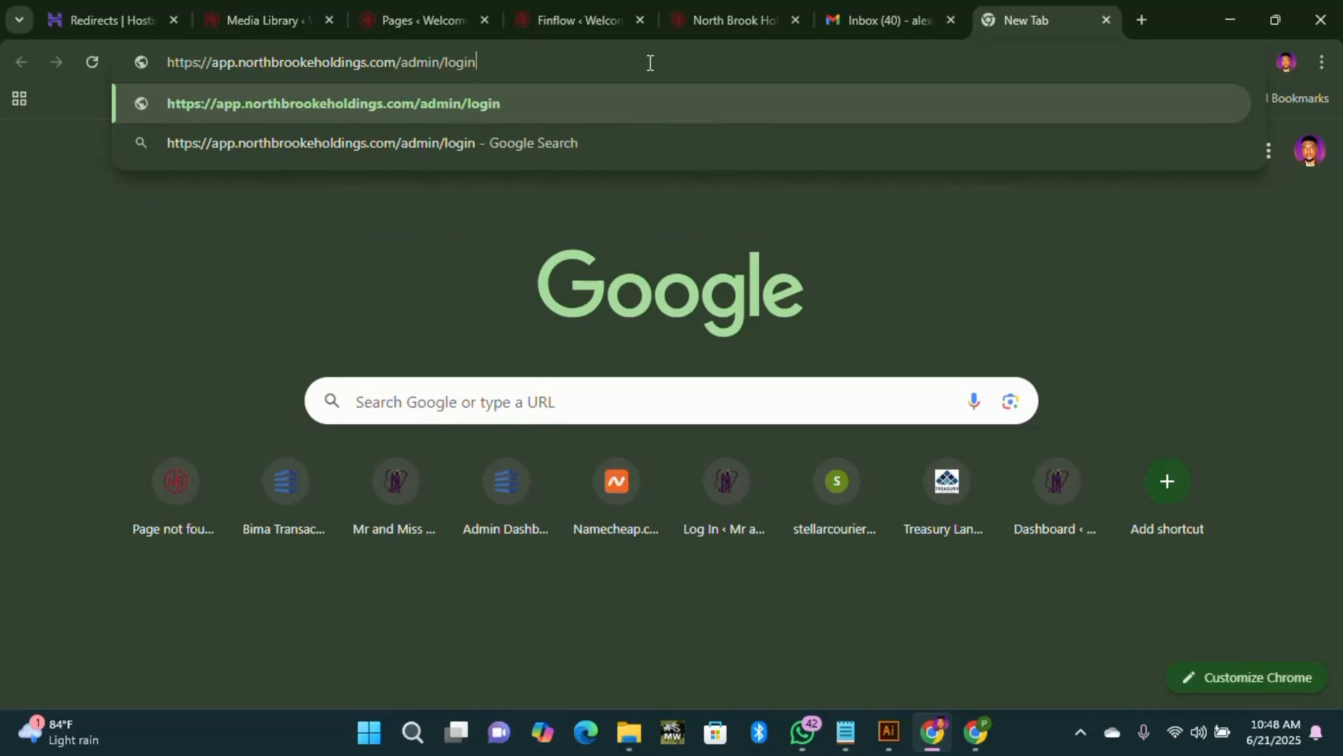
{"action": "key", "text": "Return"}
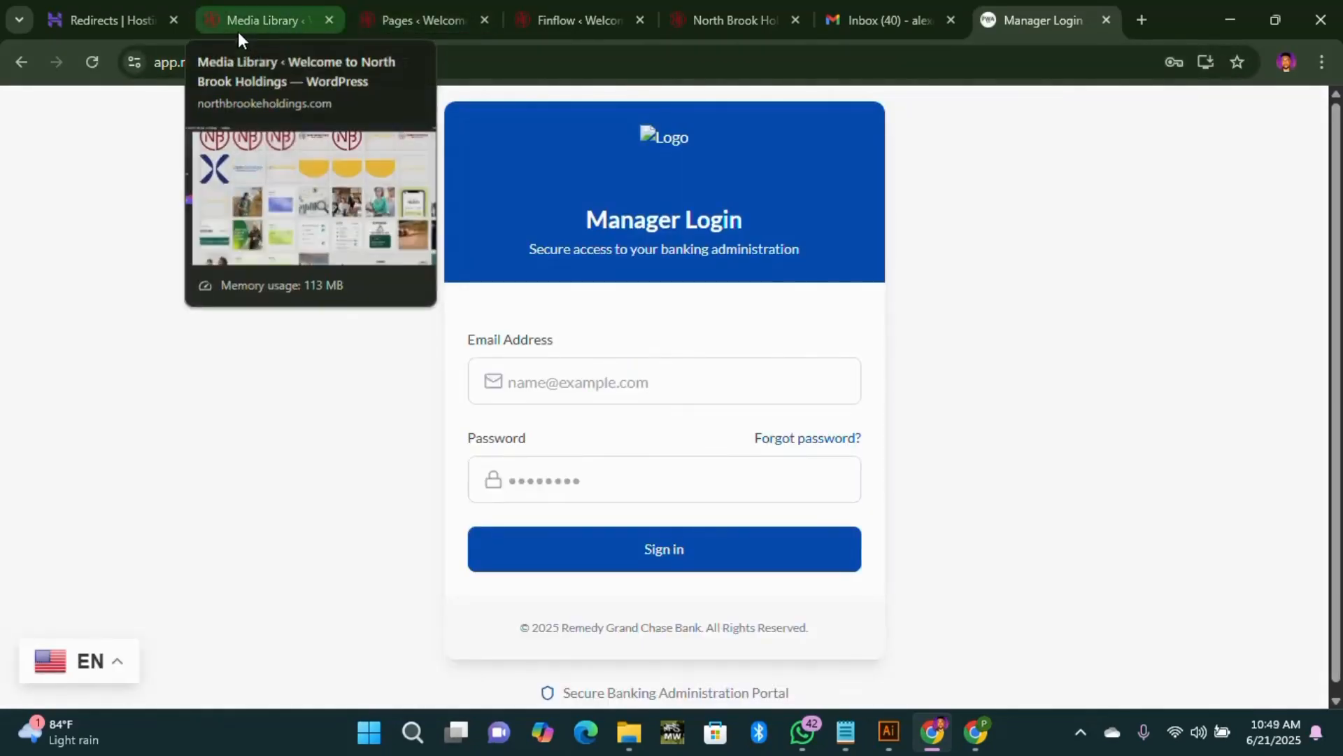
Step: Enter the start of the admin e-mail in Email Address, then select the site domain in the address bar
{"action": "left_click", "coordinate": [604, 396]}
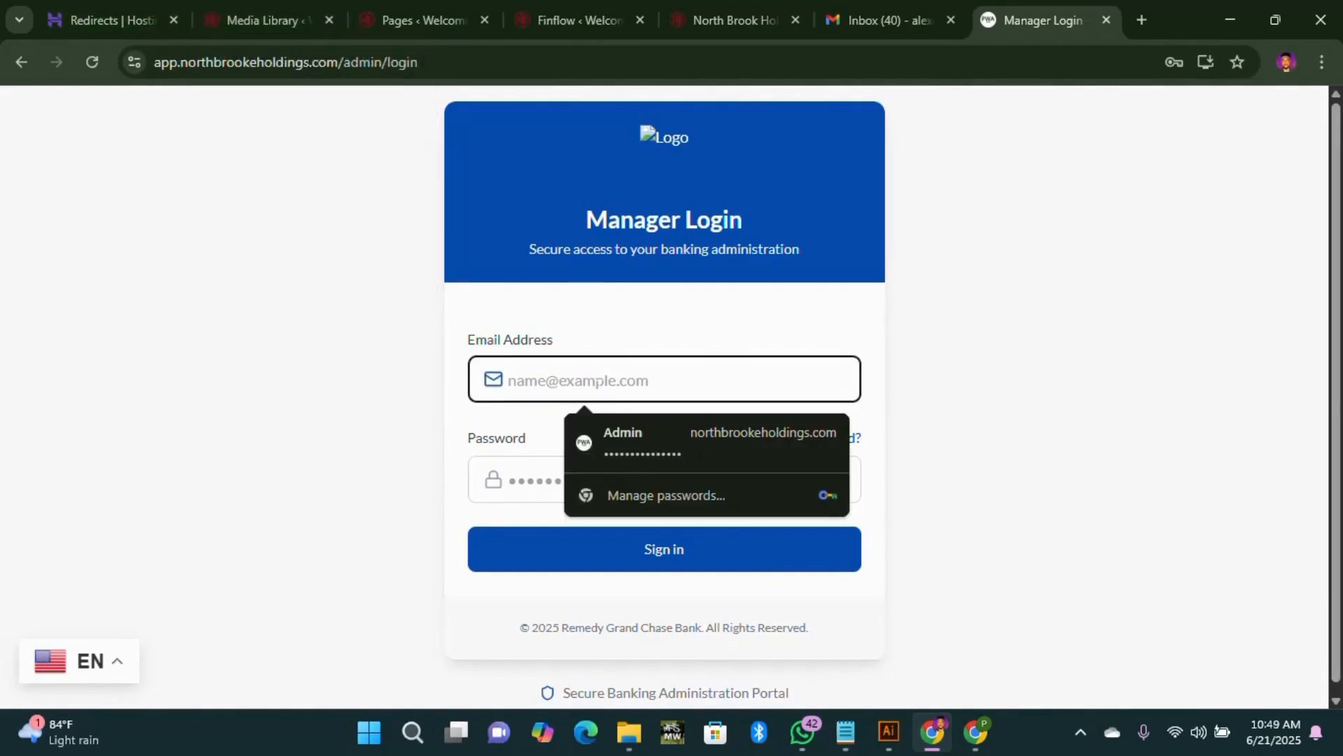
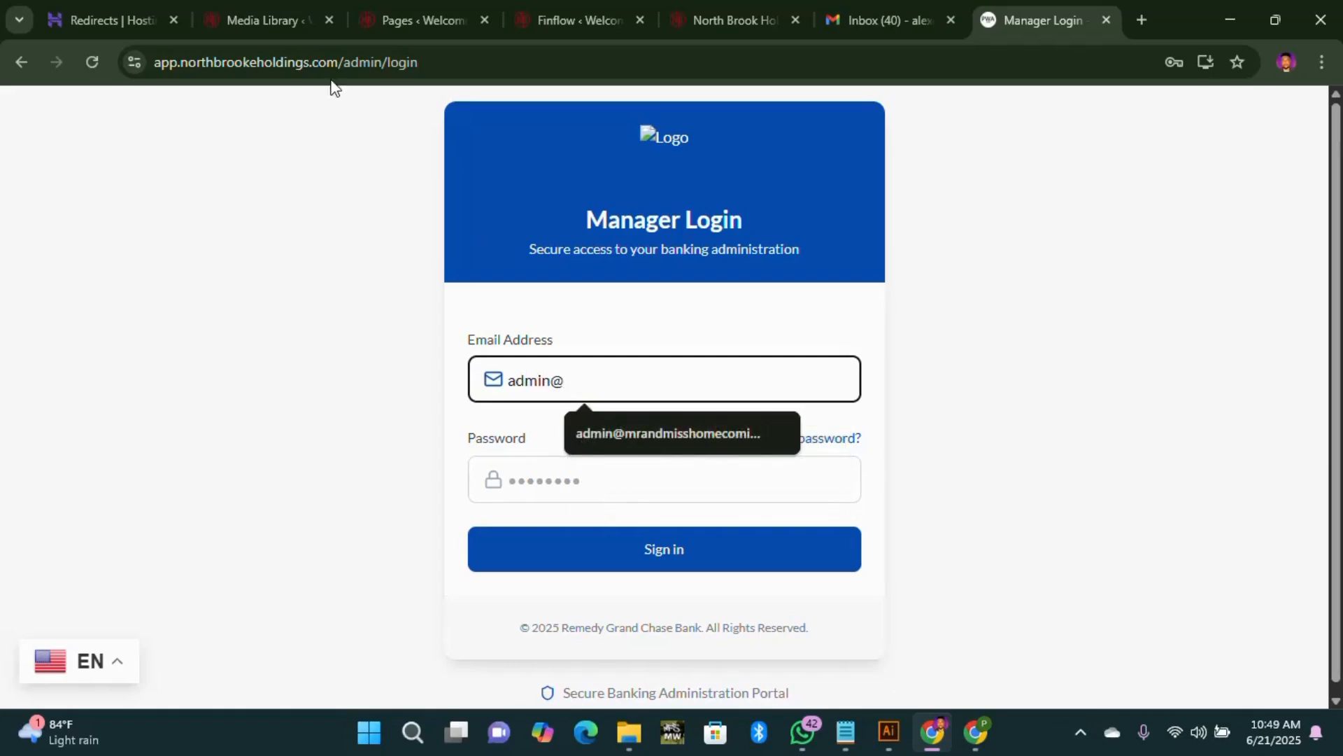
{"action": "double_click", "coordinate": [182, 64]}
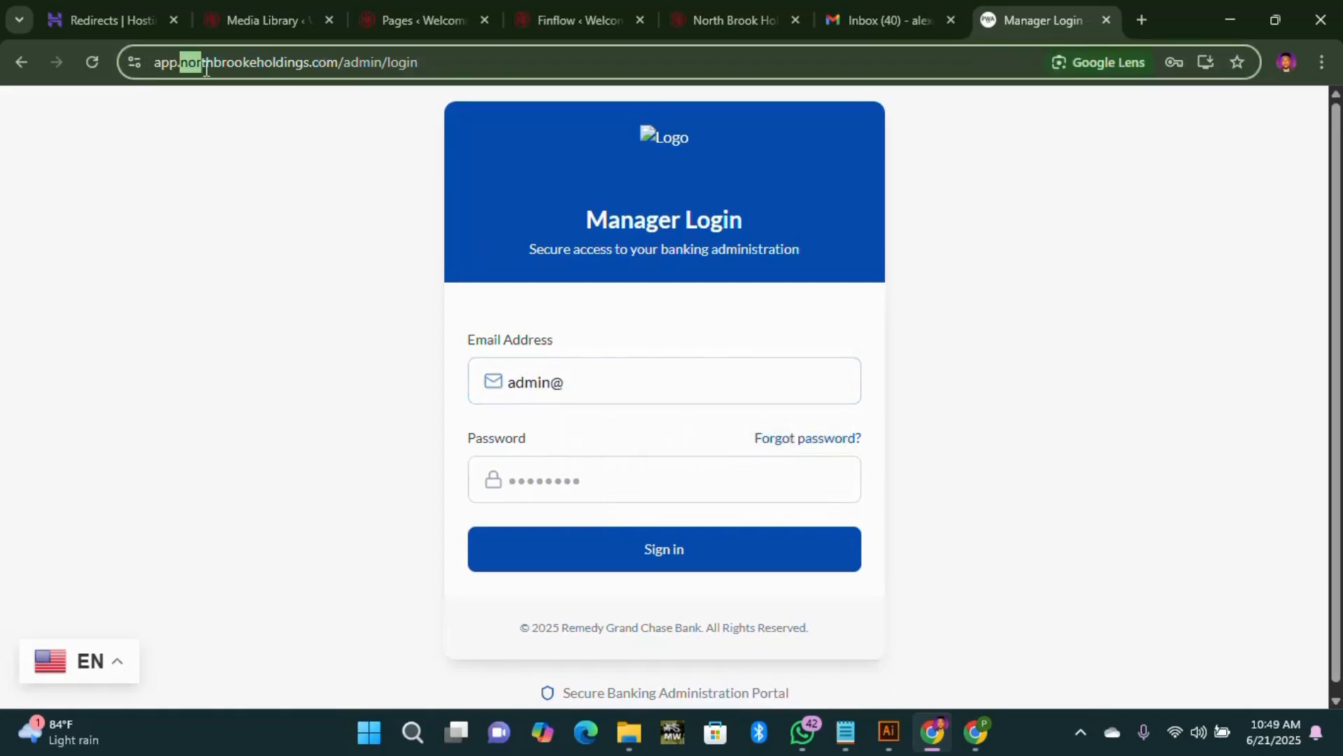
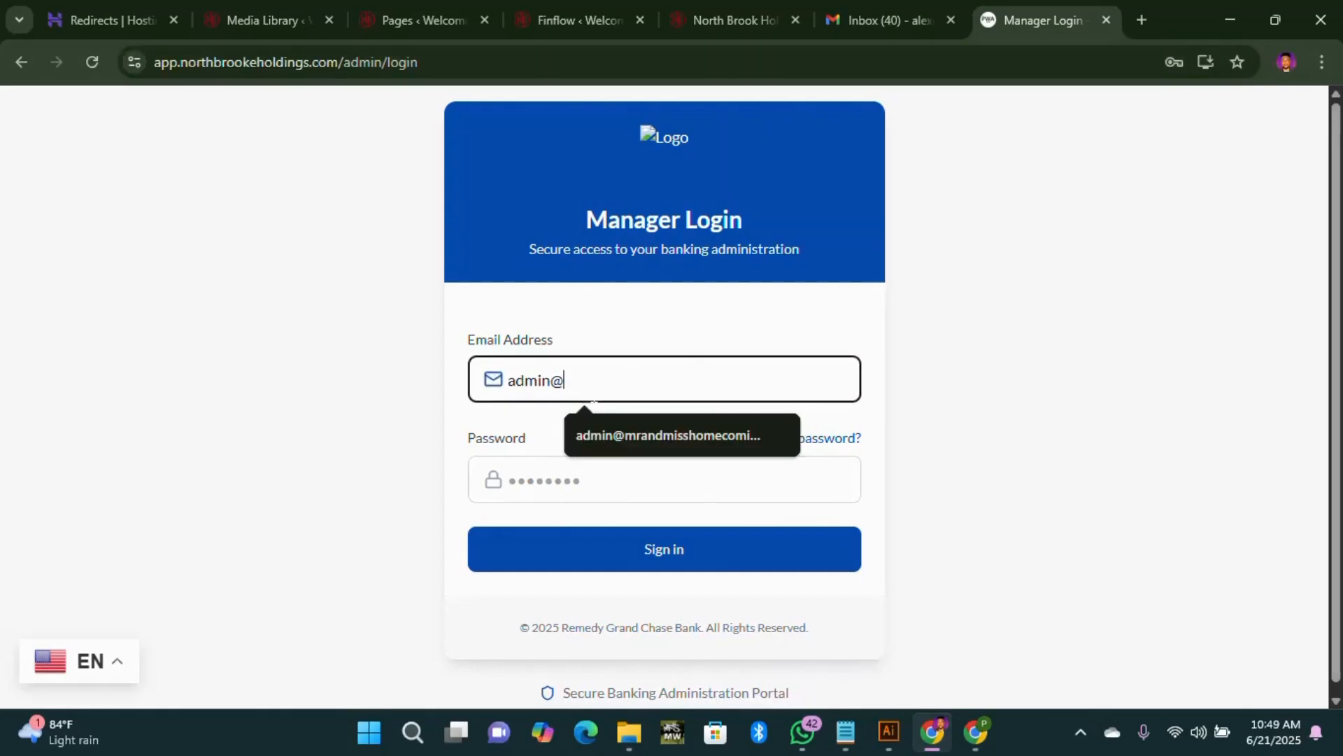
Step: Fill the manager login with the admin e-mail and the saved Admin password
{"action": "left_click", "coordinate": [570, 480]}
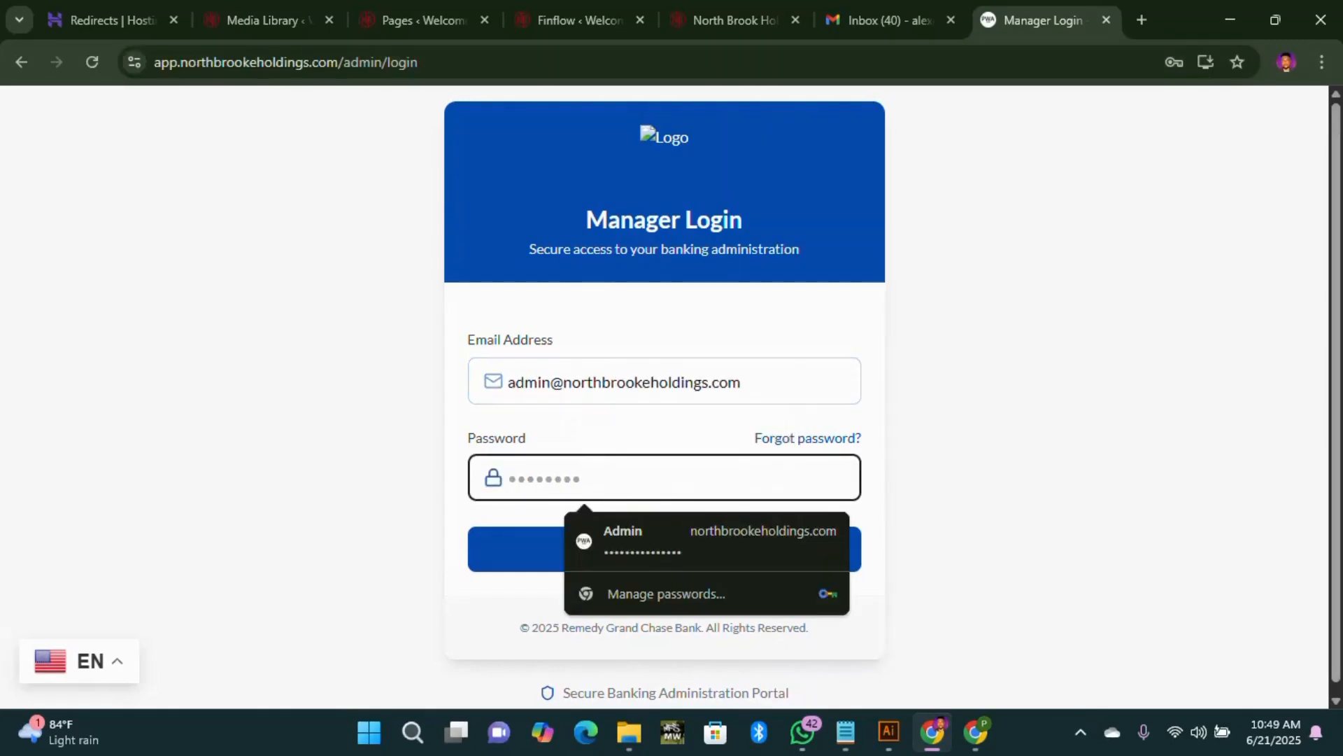
{"action": "left_click", "coordinate": [672, 539]}
Step: Sign in to the bank dashboard and dismiss Chrome's save-password prompt
{"action": "left_click", "coordinate": [686, 556]}
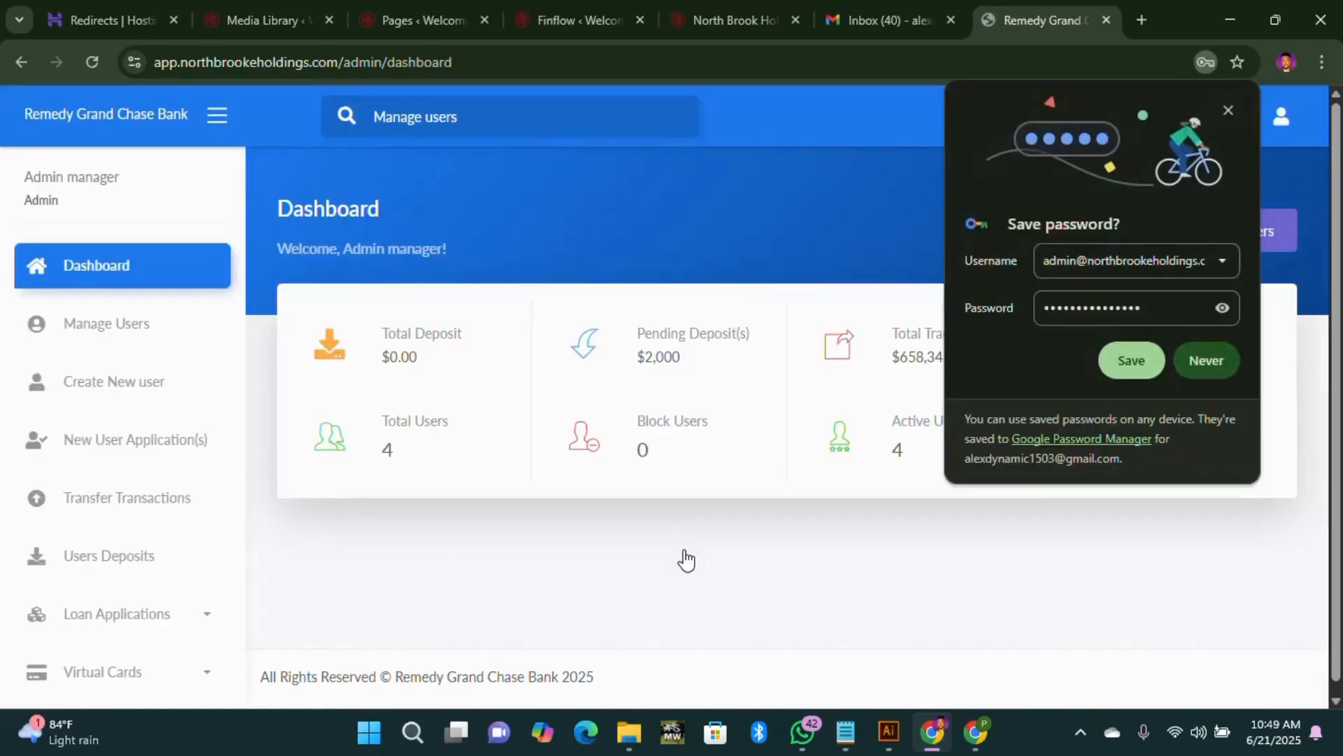
{"action": "left_click", "coordinate": [1130, 361]}
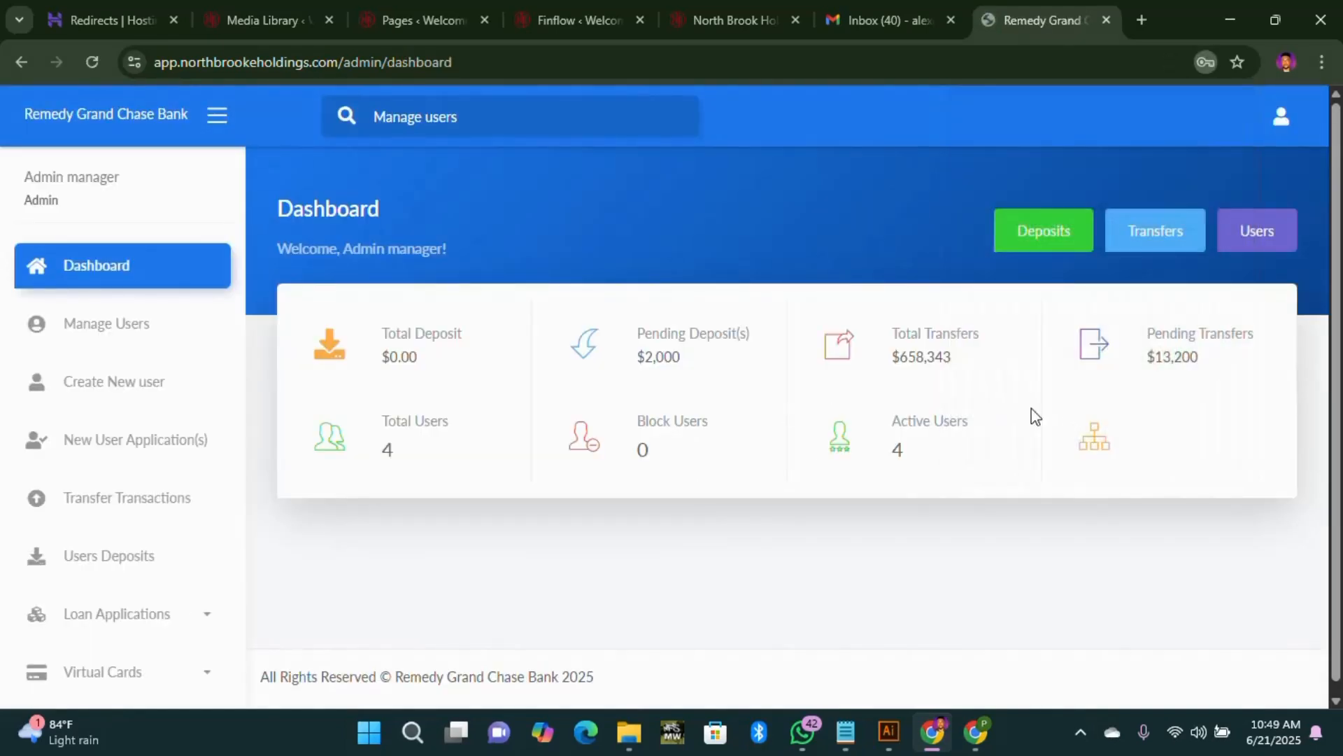
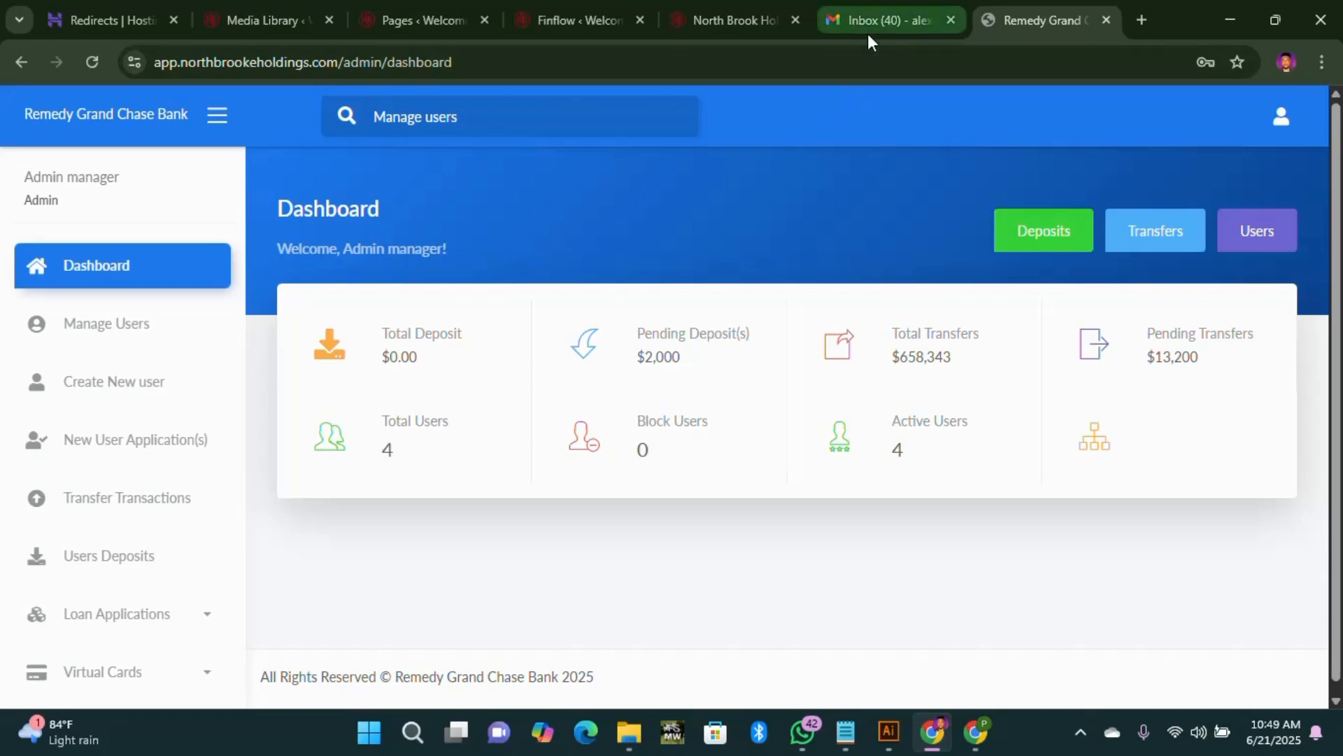
Step: Open Manage Users from the sidebar to list the bank's four active users
{"action": "scroll", "coordinate": [111, 546], "scroll_direction": "down", "scroll_amount": 2}
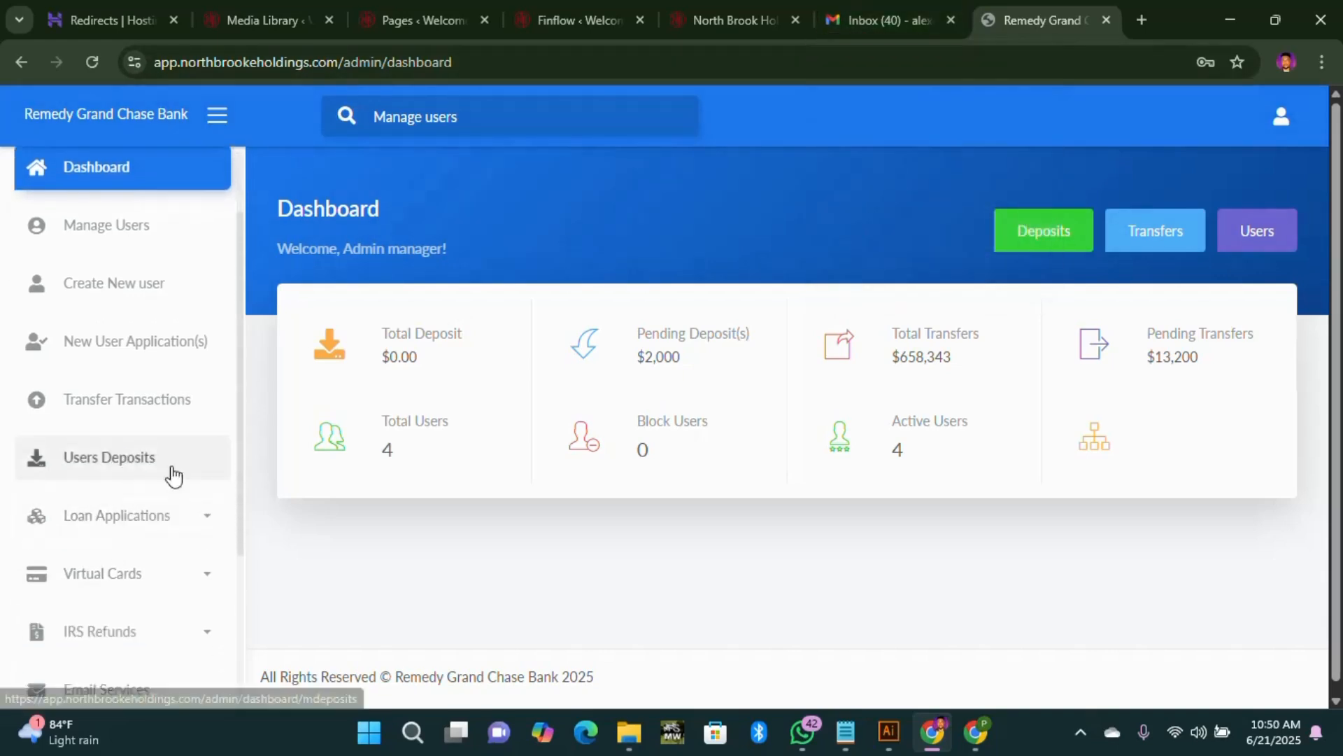
{"action": "left_click", "coordinate": [135, 241]}
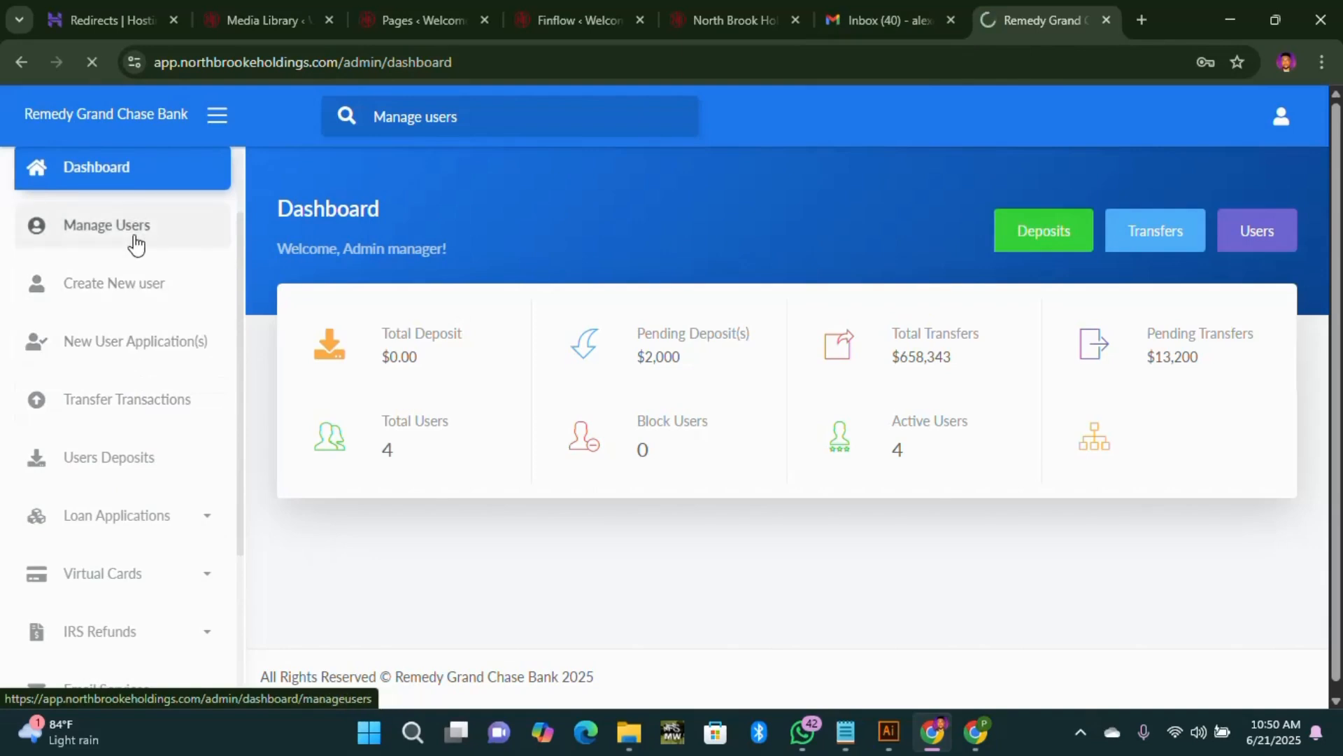
{"action": "scroll", "coordinate": [980, 581], "scroll_direction": "right", "scroll_amount": 2}
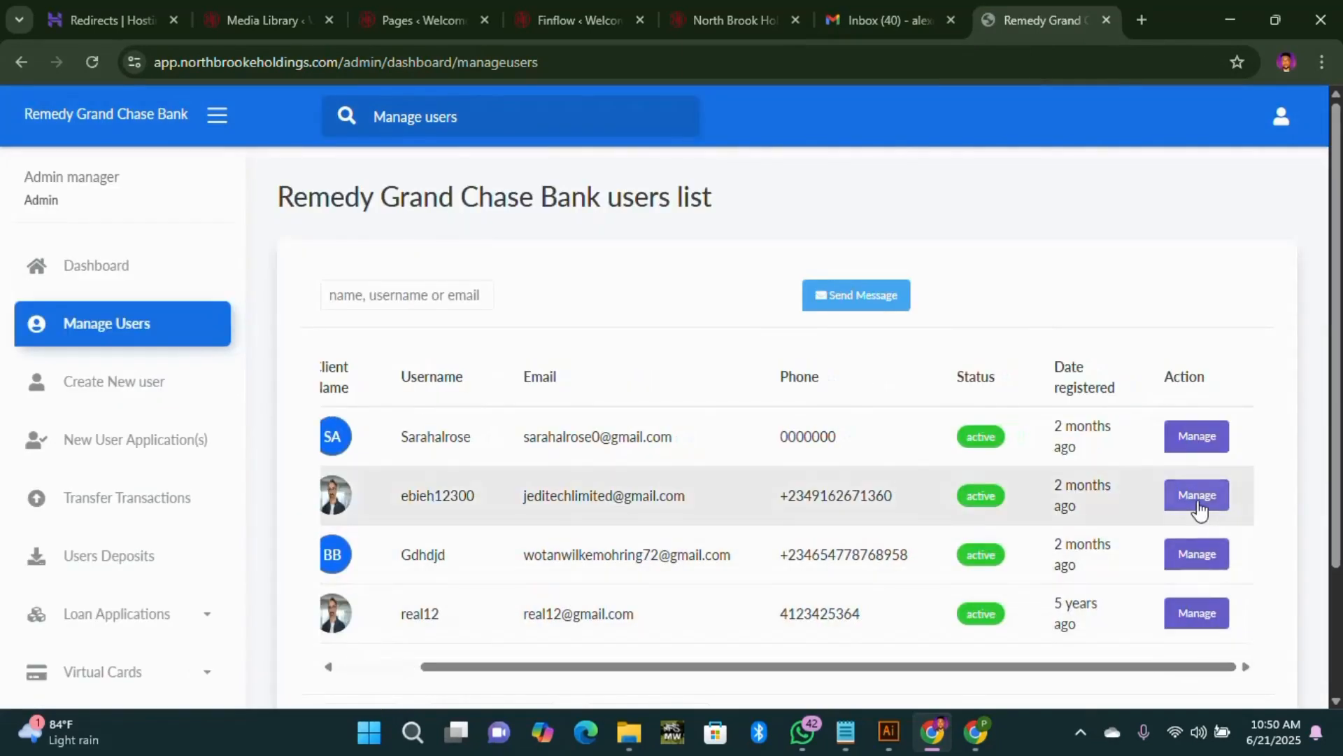
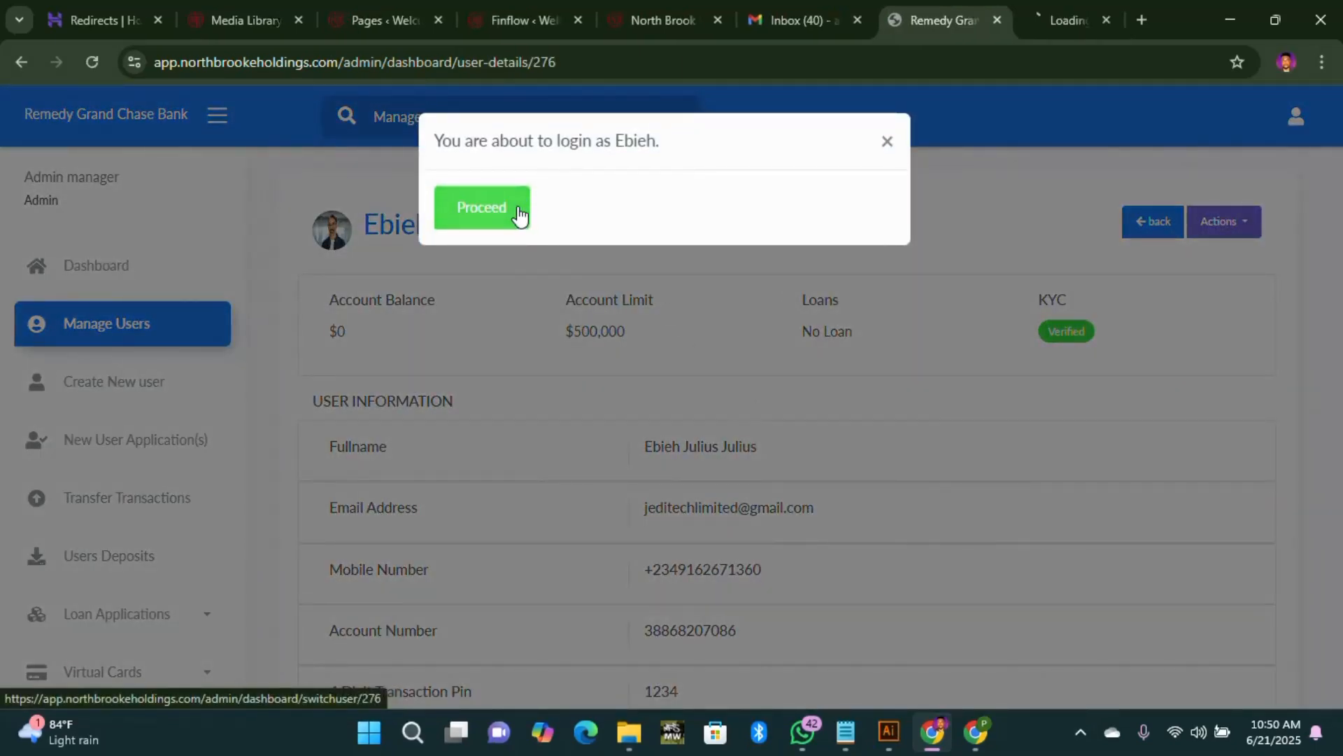
Step: Confirm signing in as the customer and scroll through their dashboard showing a $0 balance
{"action": "left_click", "coordinate": [1033, 23]}
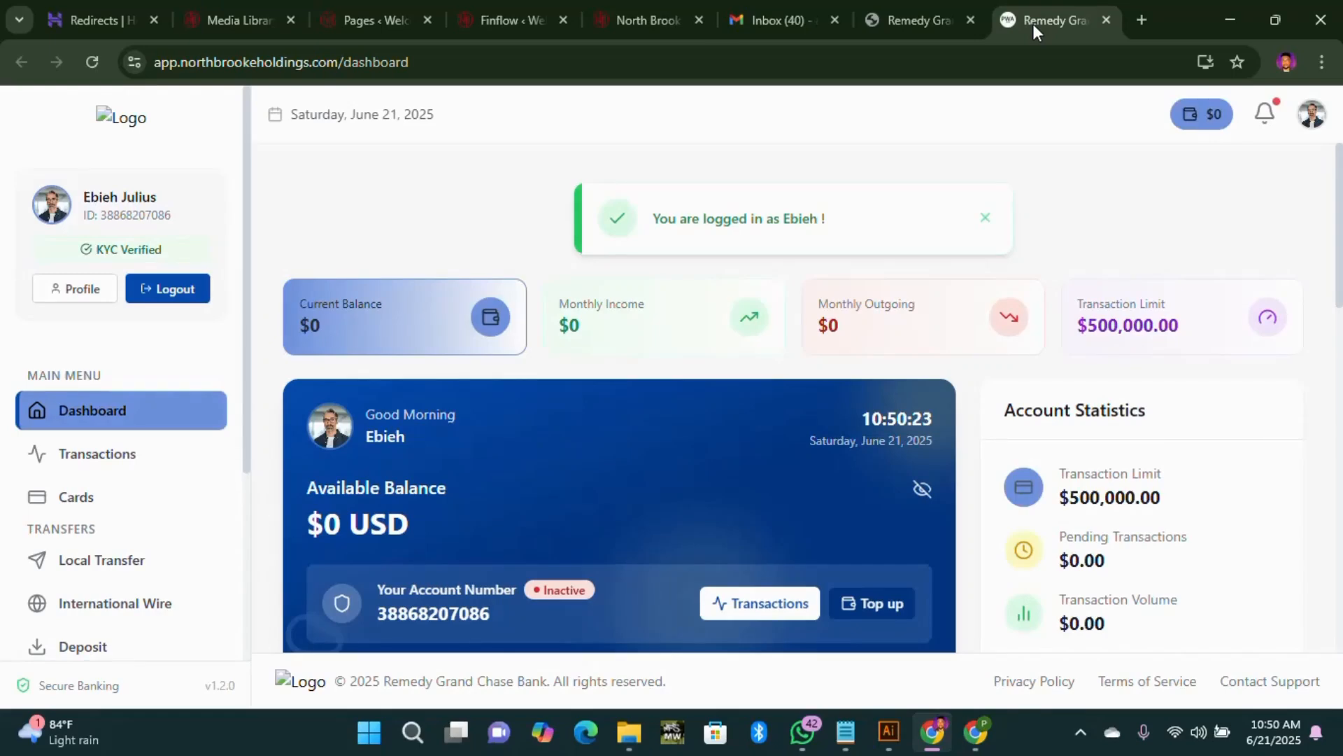
{"action": "scroll", "coordinate": [778, 355], "scroll_direction": "down", "scroll_amount": 1}
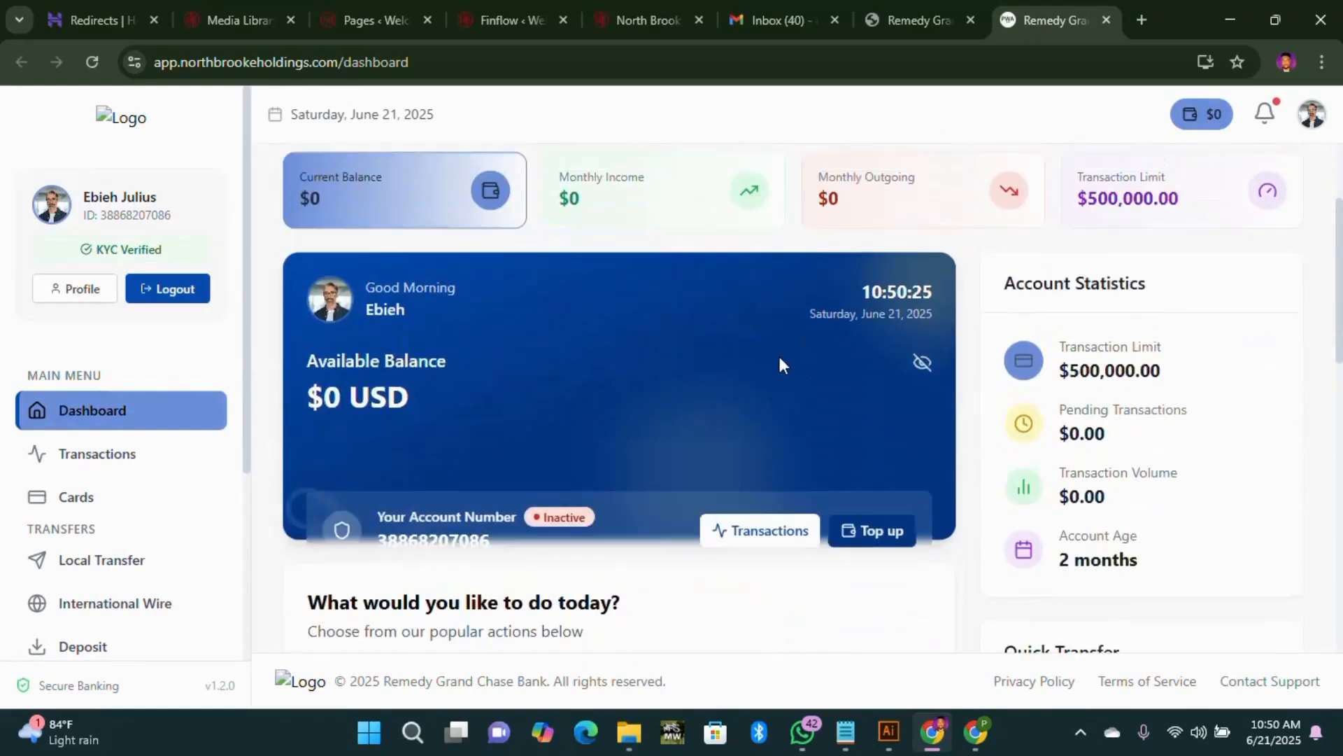
{"action": "scroll", "coordinate": [780, 363], "scroll_direction": "down", "scroll_amount": 8}
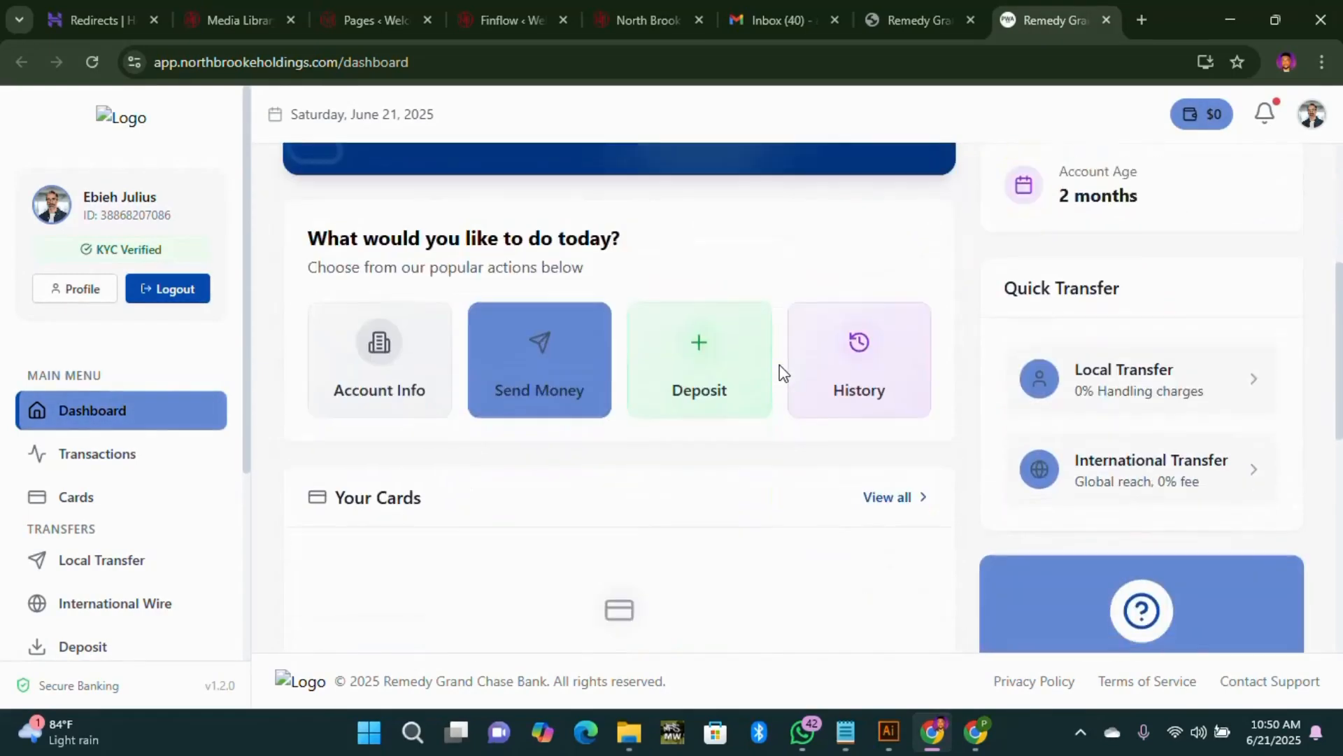
{"action": "scroll", "coordinate": [782, 371], "scroll_direction": "down", "scroll_amount": 7}
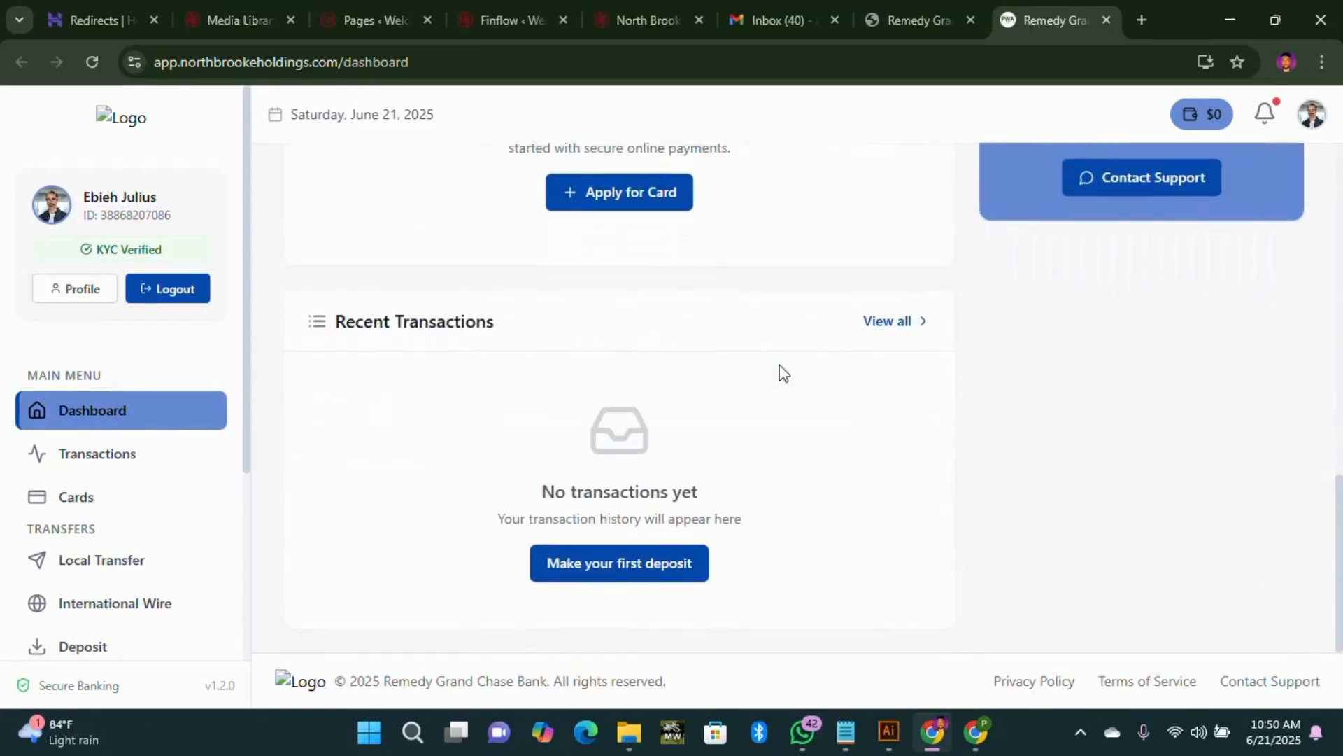
{"action": "scroll", "coordinate": [782, 371], "scroll_direction": "up", "scroll_amount": 10}
{"action": "scroll", "coordinate": [779, 365], "scroll_direction": "up", "scroll_amount": 4}
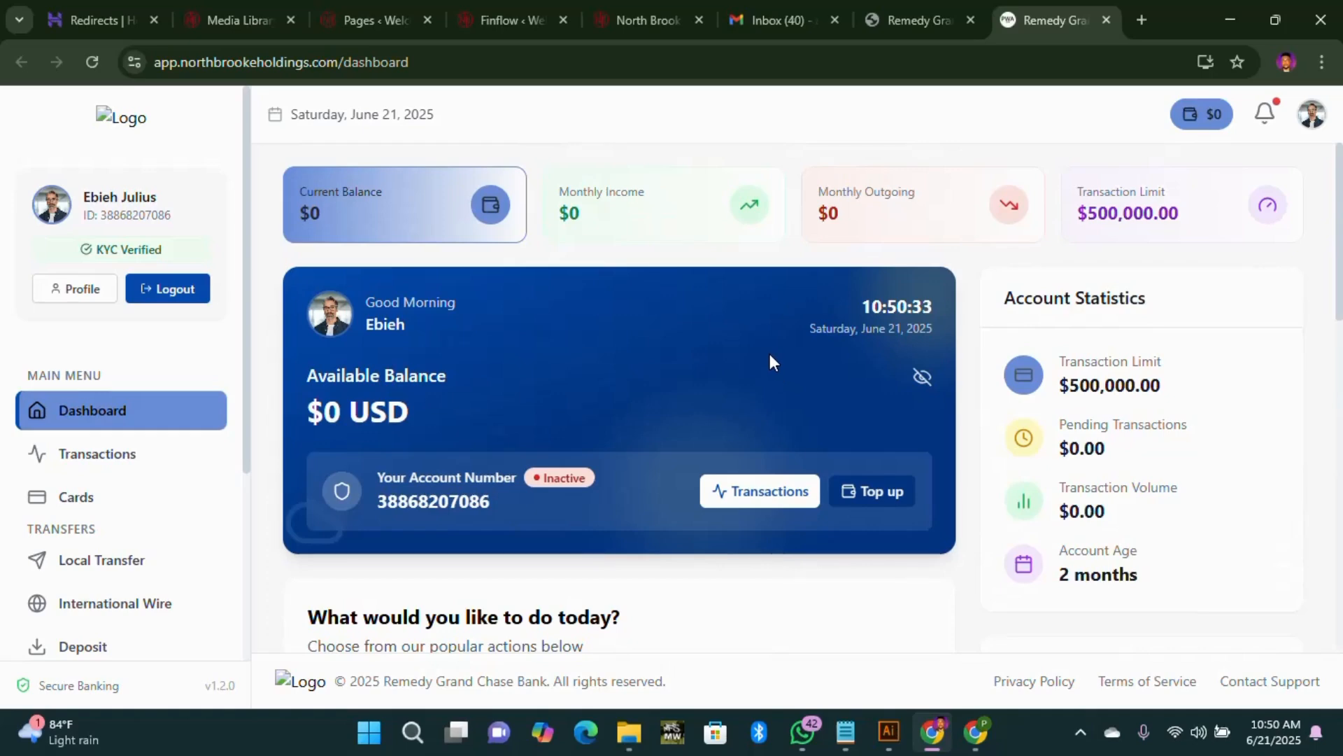
Step: Look over the North Brook Holdings homepage hero and 'Who are we?' section, then return to the bank dashboard
{"action": "left_click", "coordinate": [646, 24]}
{"action": "scroll", "coordinate": [852, 370], "scroll_direction": "up", "scroll_amount": 10}
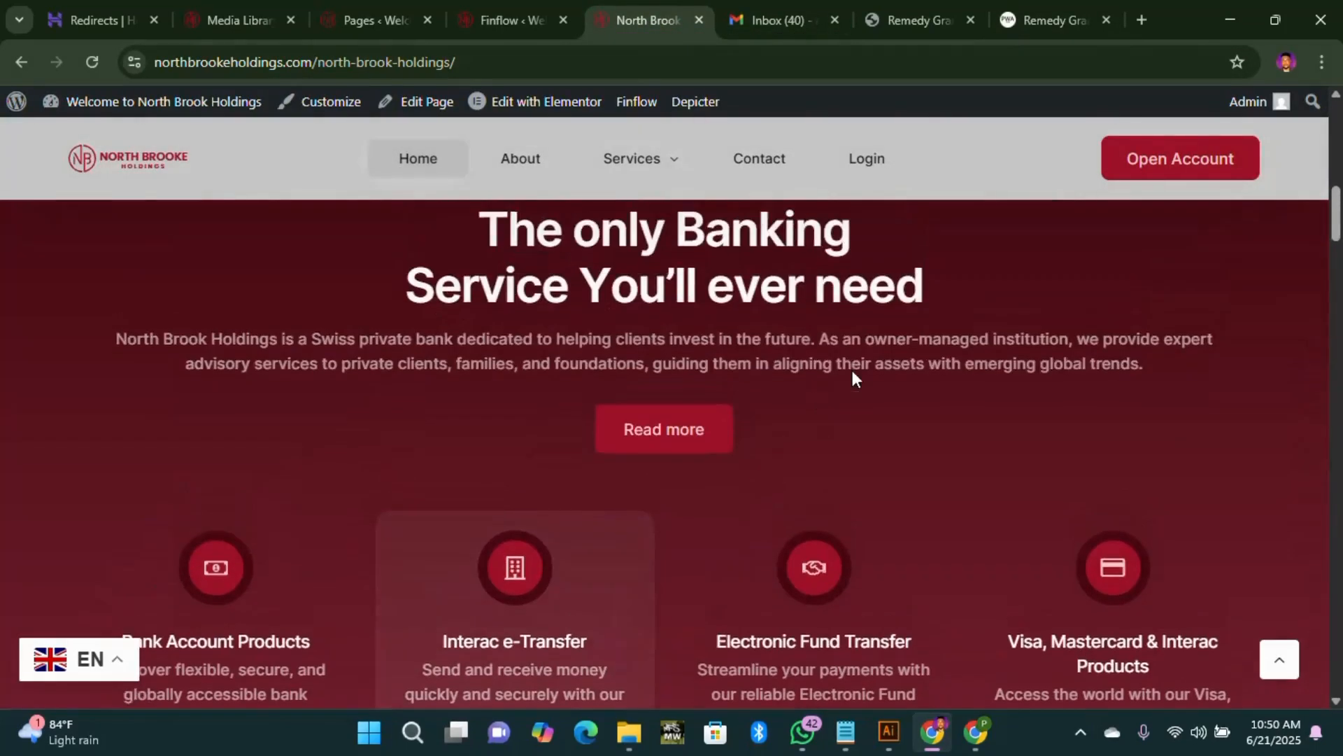
{"action": "scroll", "coordinate": [820, 372], "scroll_direction": "up", "scroll_amount": 3}
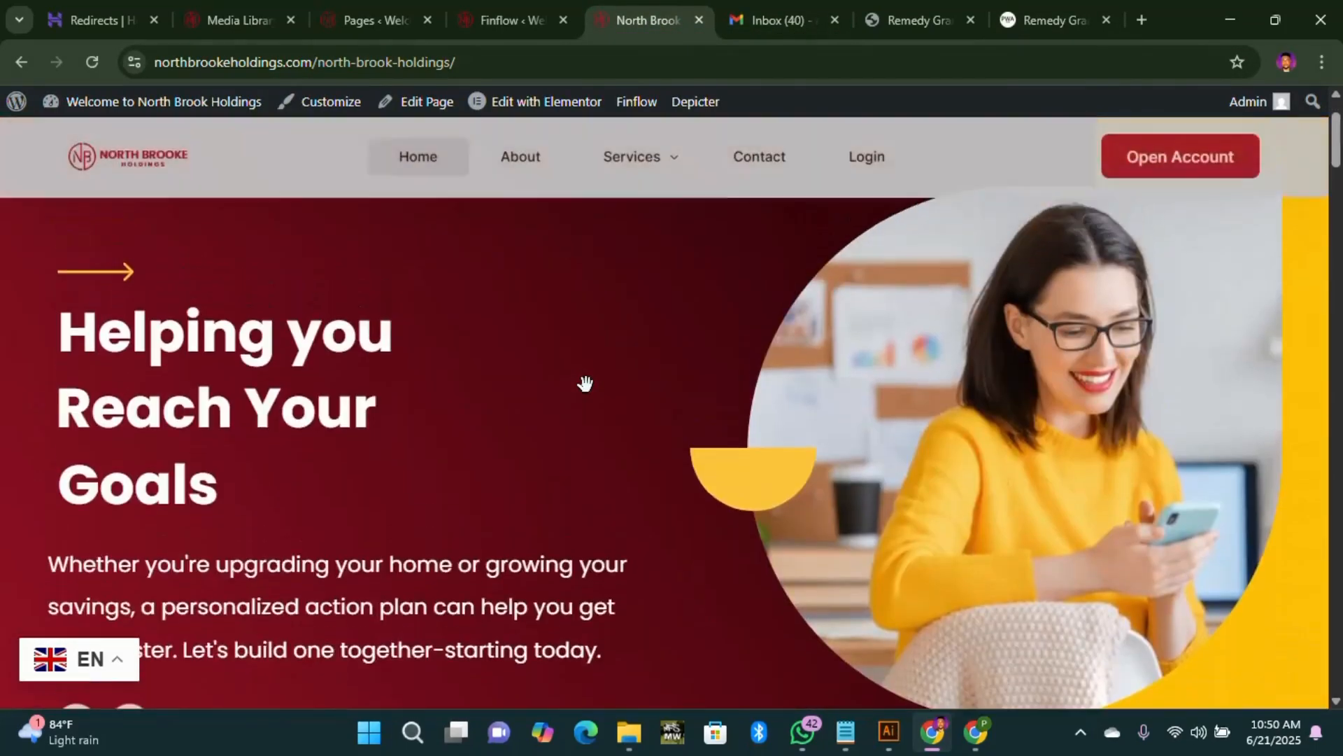
{"action": "scroll", "coordinate": [586, 383], "scroll_direction": "down", "scroll_amount": 1}
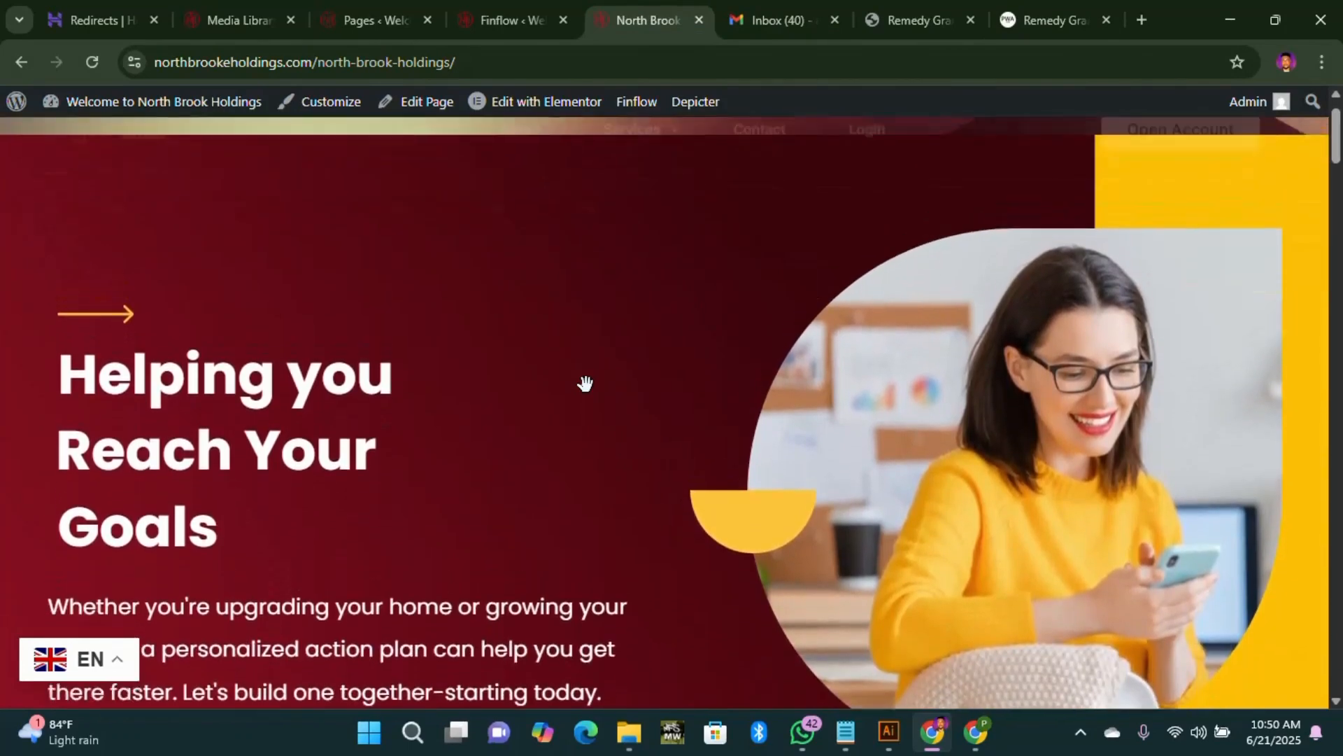
{"action": "scroll", "coordinate": [585, 382], "scroll_direction": "up", "scroll_amount": 1}
{"action": "scroll", "coordinate": [586, 383], "scroll_direction": "down", "scroll_amount": 15}
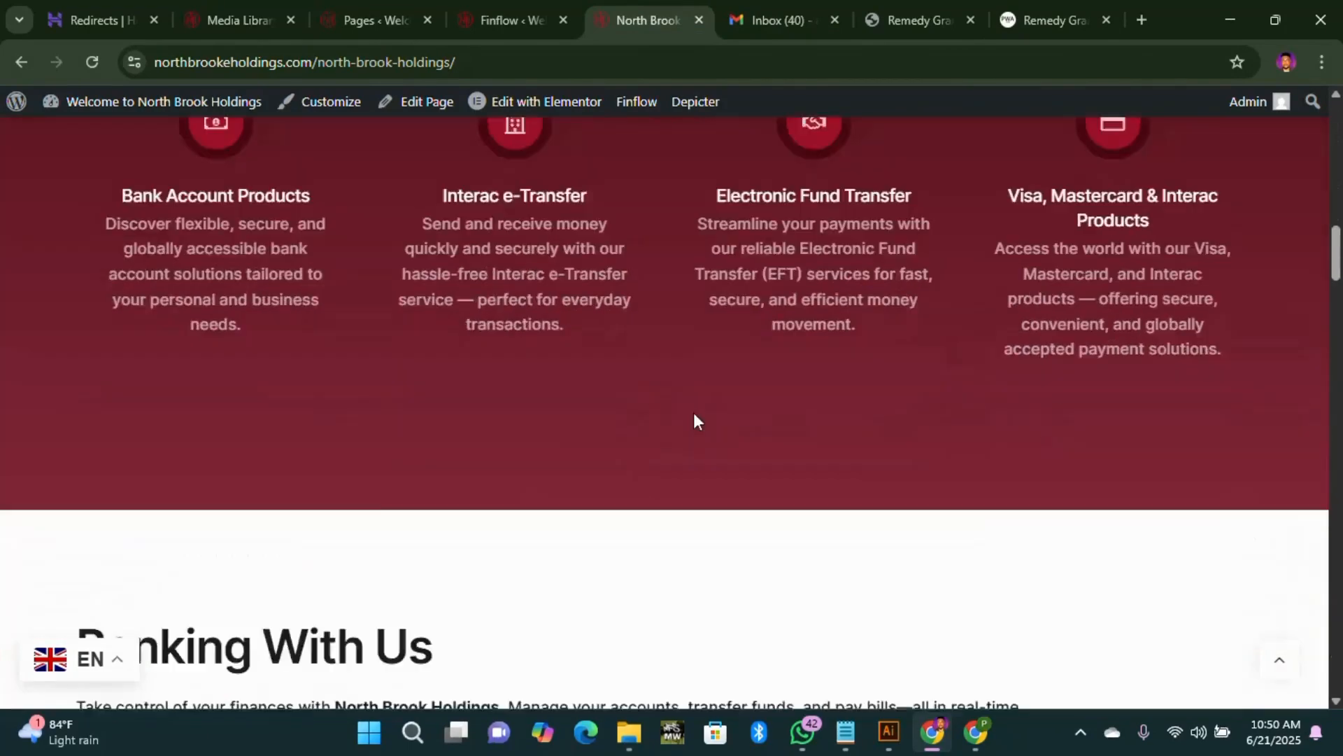
{"action": "scroll", "coordinate": [694, 420], "scroll_direction": "down", "scroll_amount": 5}
{"action": "left_click", "coordinate": [1033, 20]}
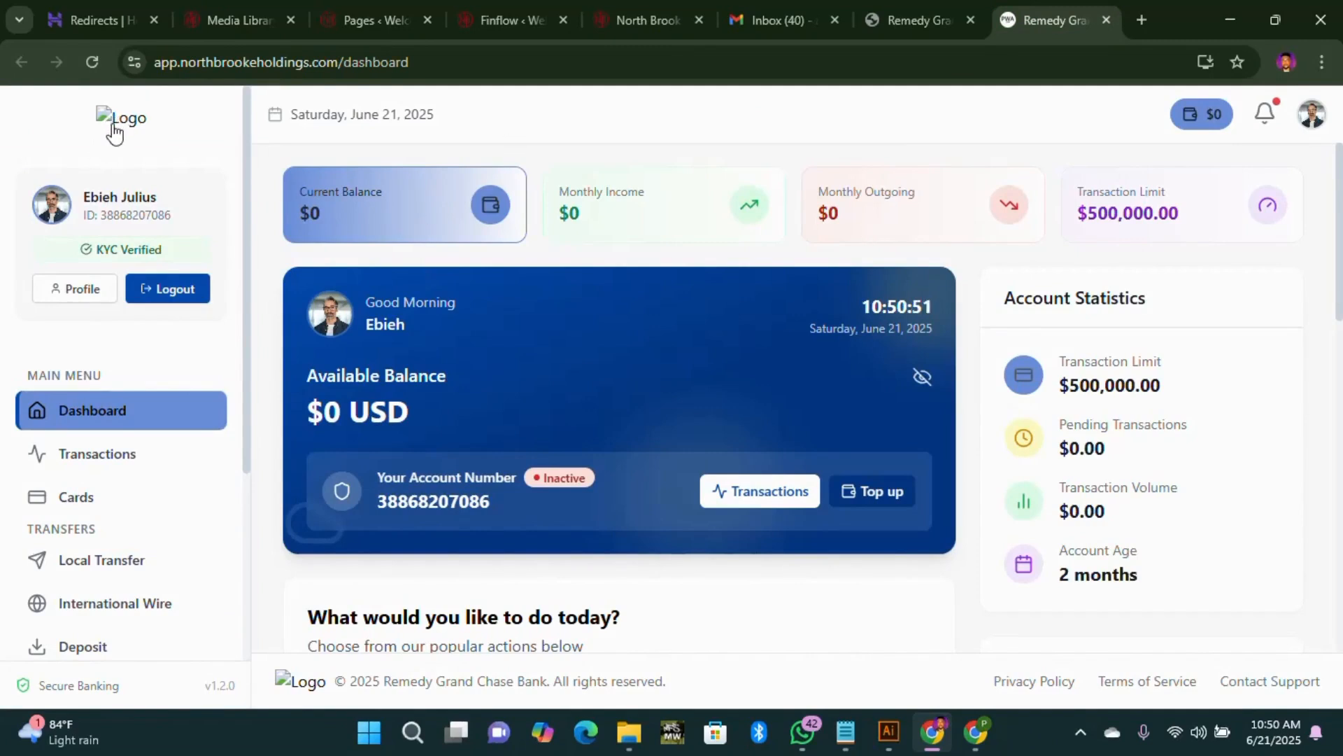
{"action": "scroll", "coordinate": [165, 167], "scroll_direction": "down", "scroll_amount": 4}
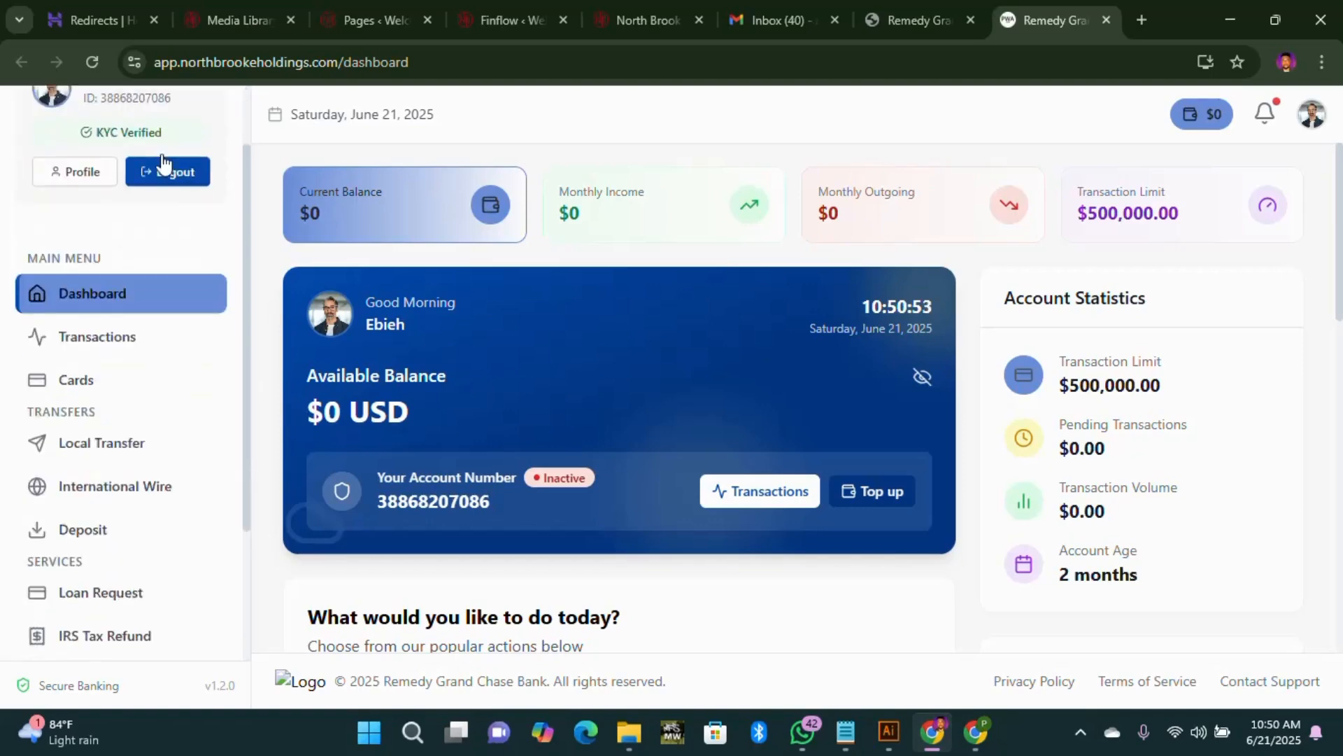
{"action": "scroll", "coordinate": [516, 425], "scroll_direction": "down", "scroll_amount": 10}
{"action": "scroll", "coordinate": [262, 468], "scroll_direction": "up", "scroll_amount": 1}
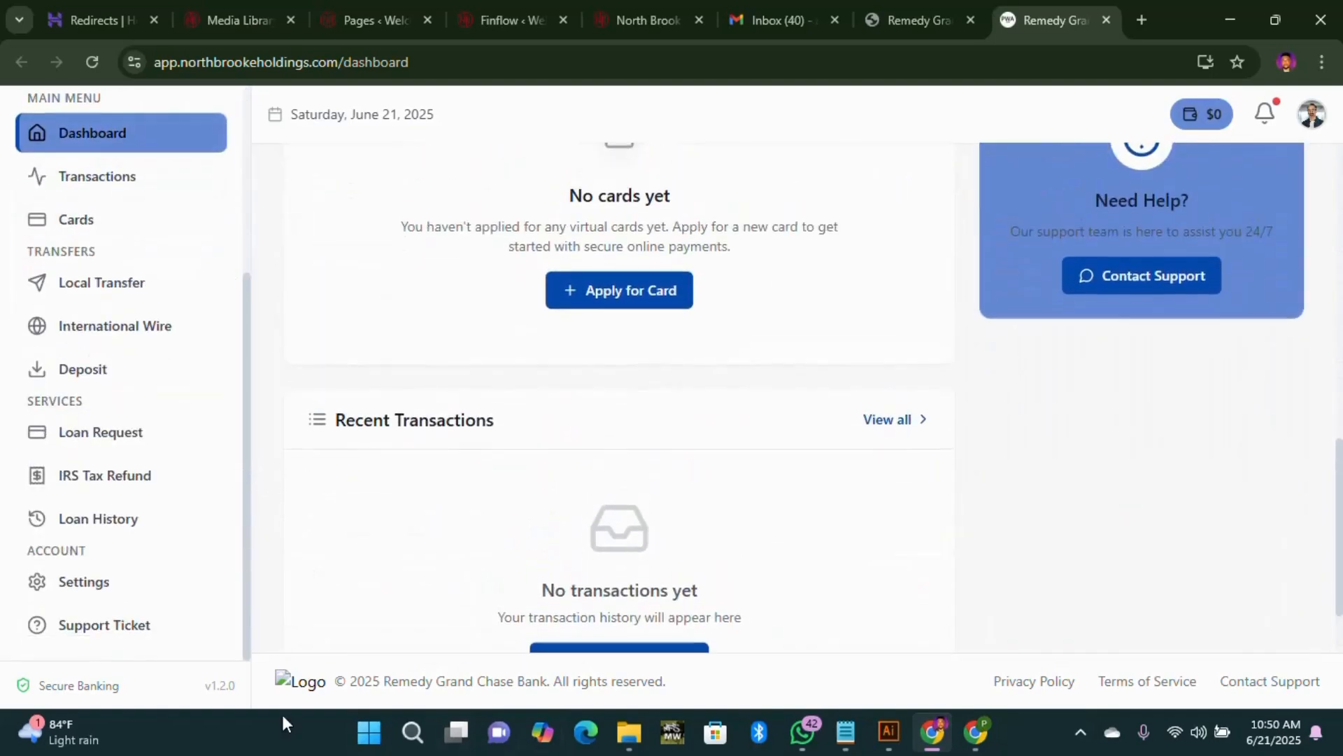
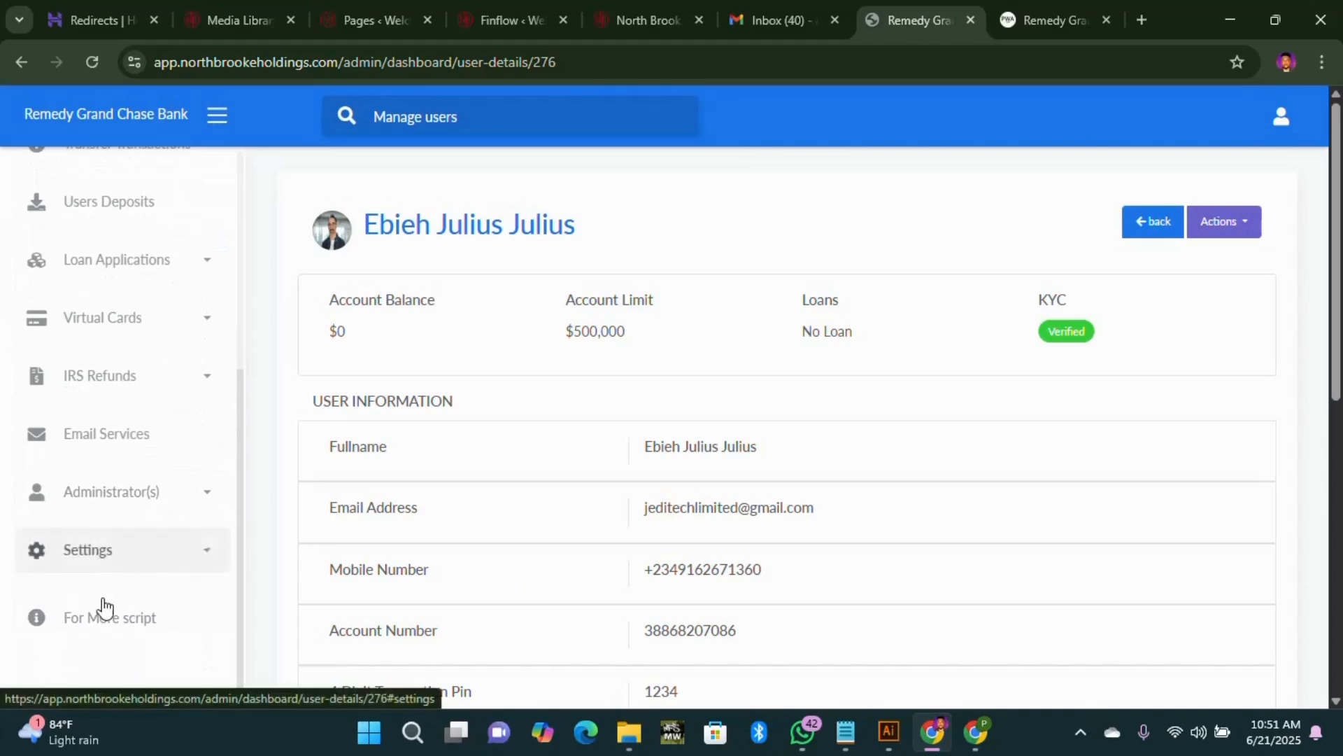
Step: Go to Settings > App Settings in the admin sidebar to view the website information fields
{"action": "left_click", "coordinate": [102, 566]}
{"action": "left_click", "coordinate": [117, 617]}
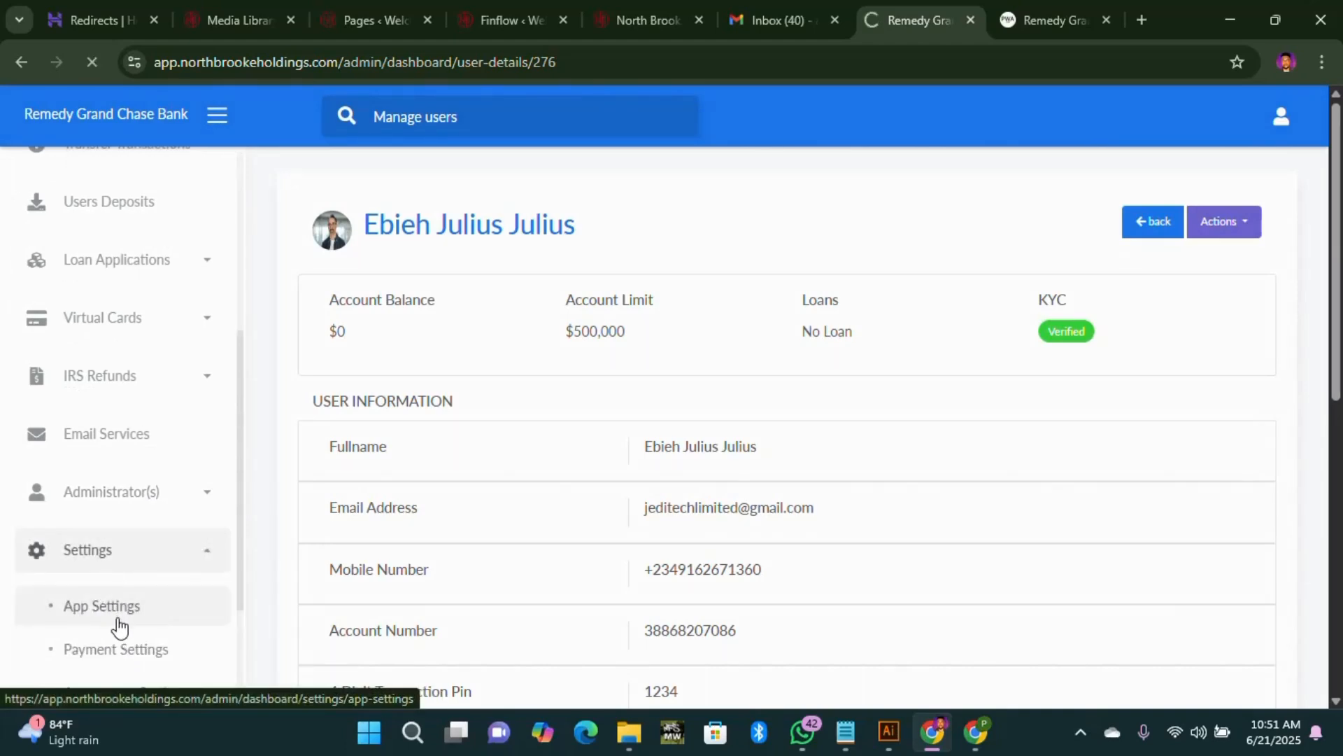
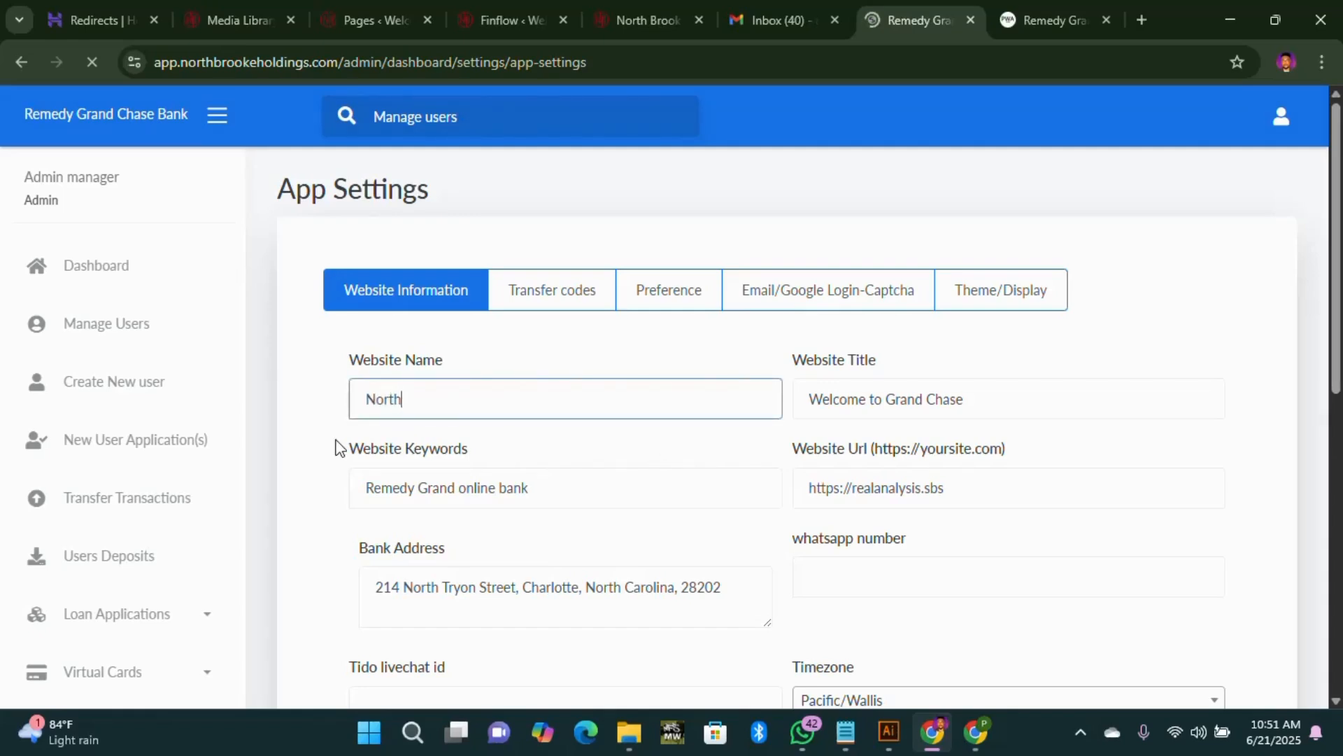
Step: Set Website Name to 'North Brooke Holdings' and the title to 'Welcome to North Brooke Holdings'
{"action": "type", "text": "rooke Holdings"}
{"action": "triple_click", "coordinate": [498, 389]}
{"action": "key", "text": "ctrl+c"}
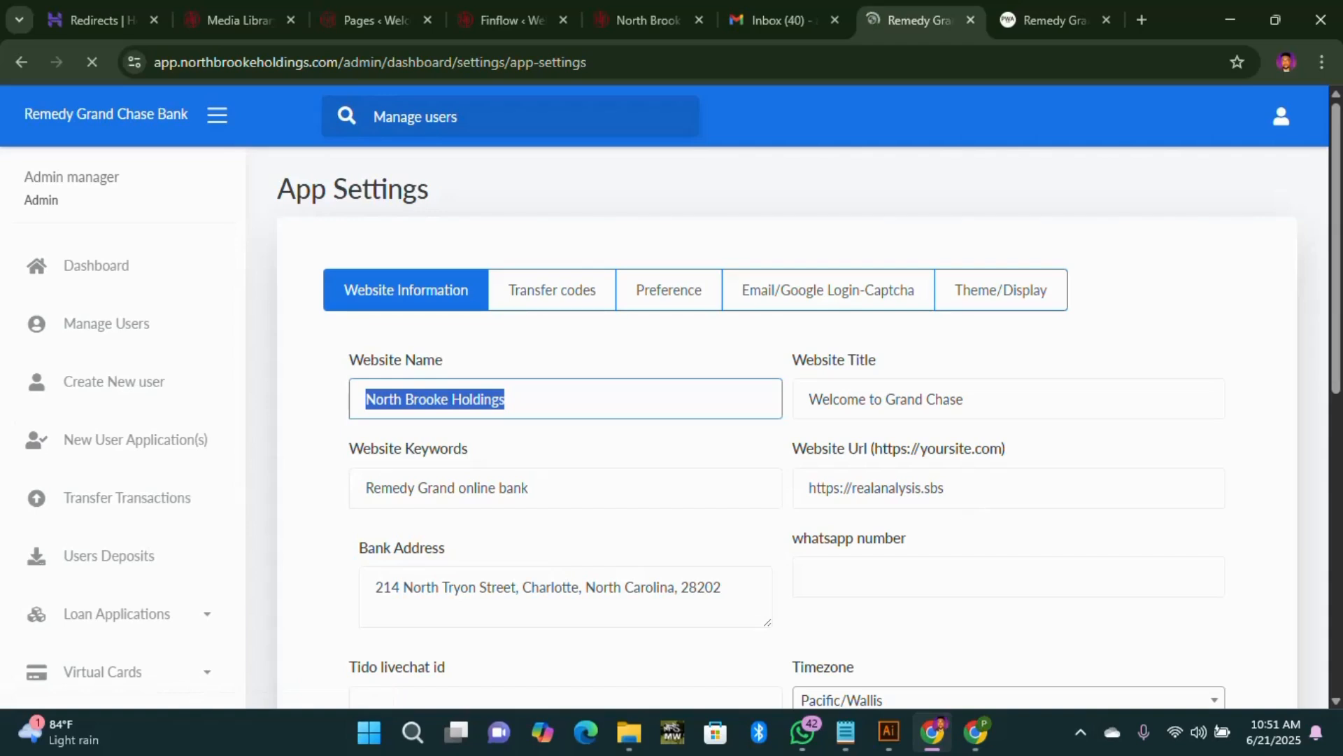
{"action": "left_click_drag", "start_coordinate": [966, 399], "coordinate": [888, 400]}
{"action": "key", "text": "ctrl+v"}
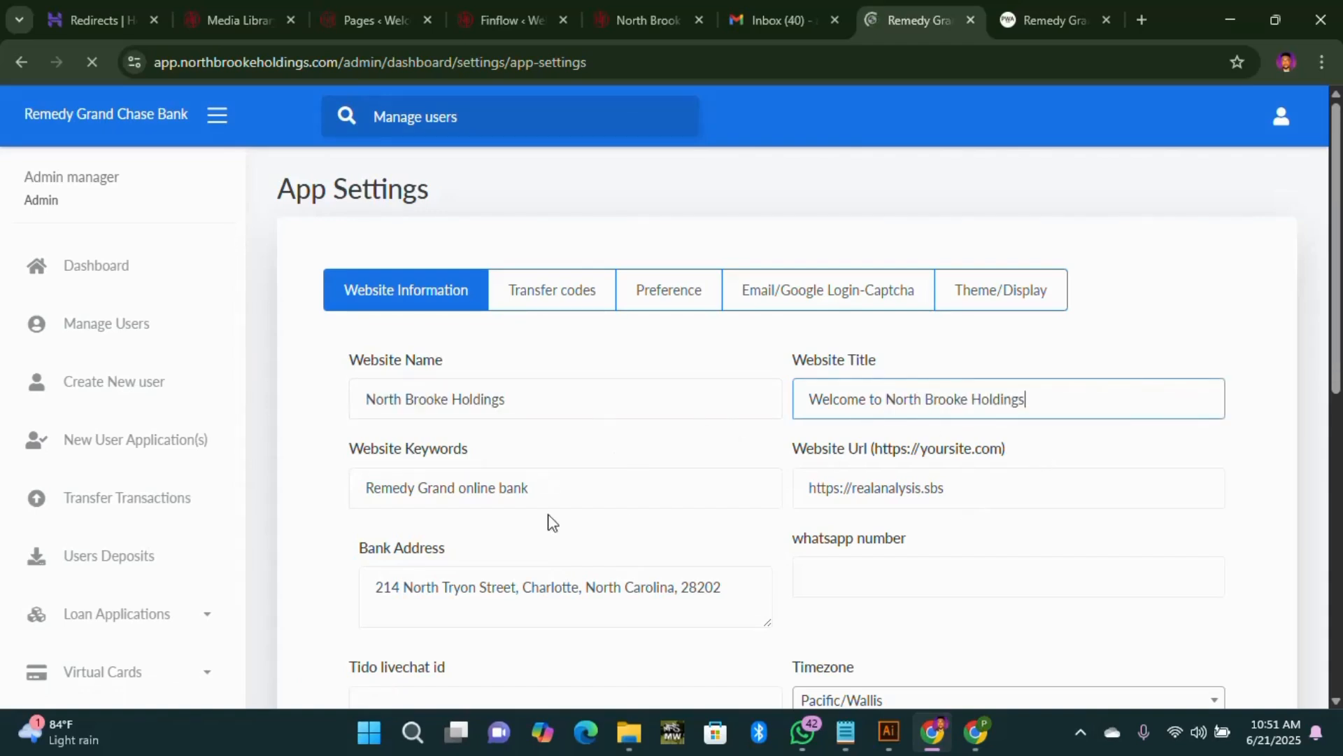
Step: Change the keywords to 'North Brooke Holdings online bank' and select the old URL domain
{"action": "key", "text": "Tab"}
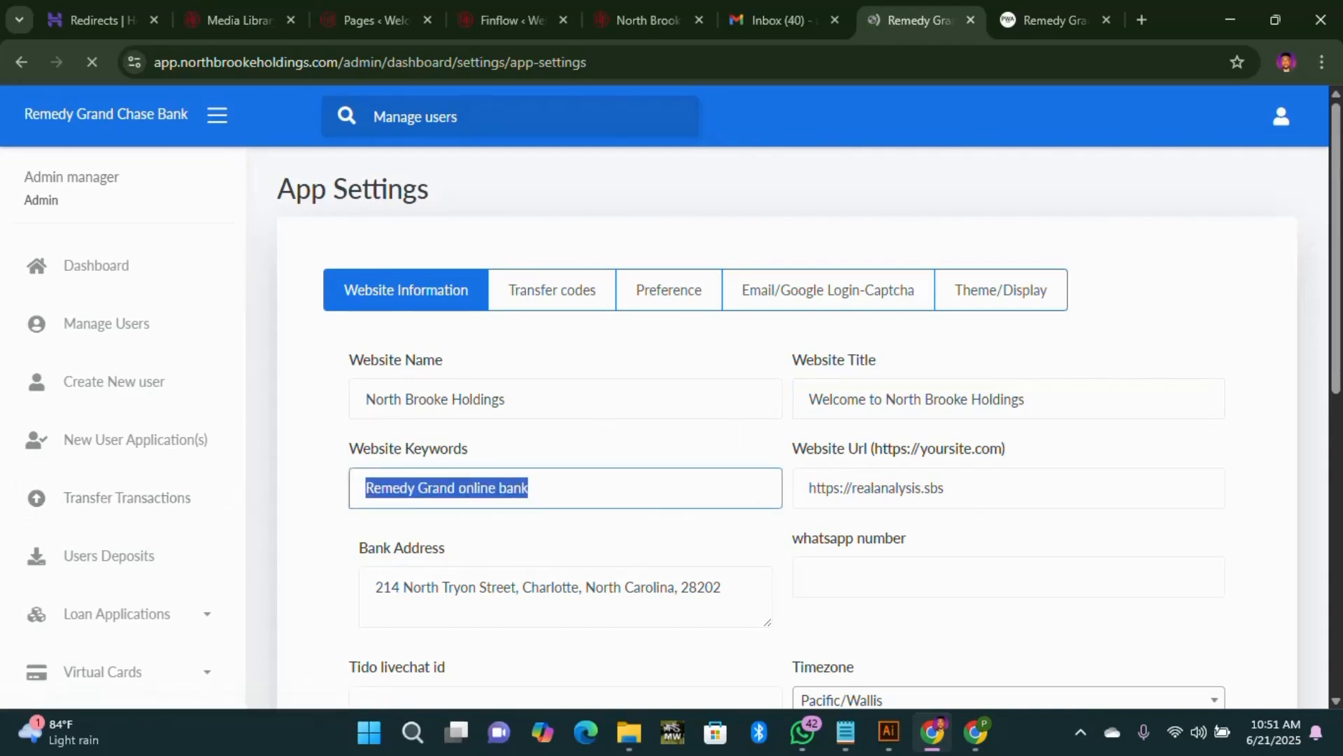
{"action": "key", "text": "Right"}
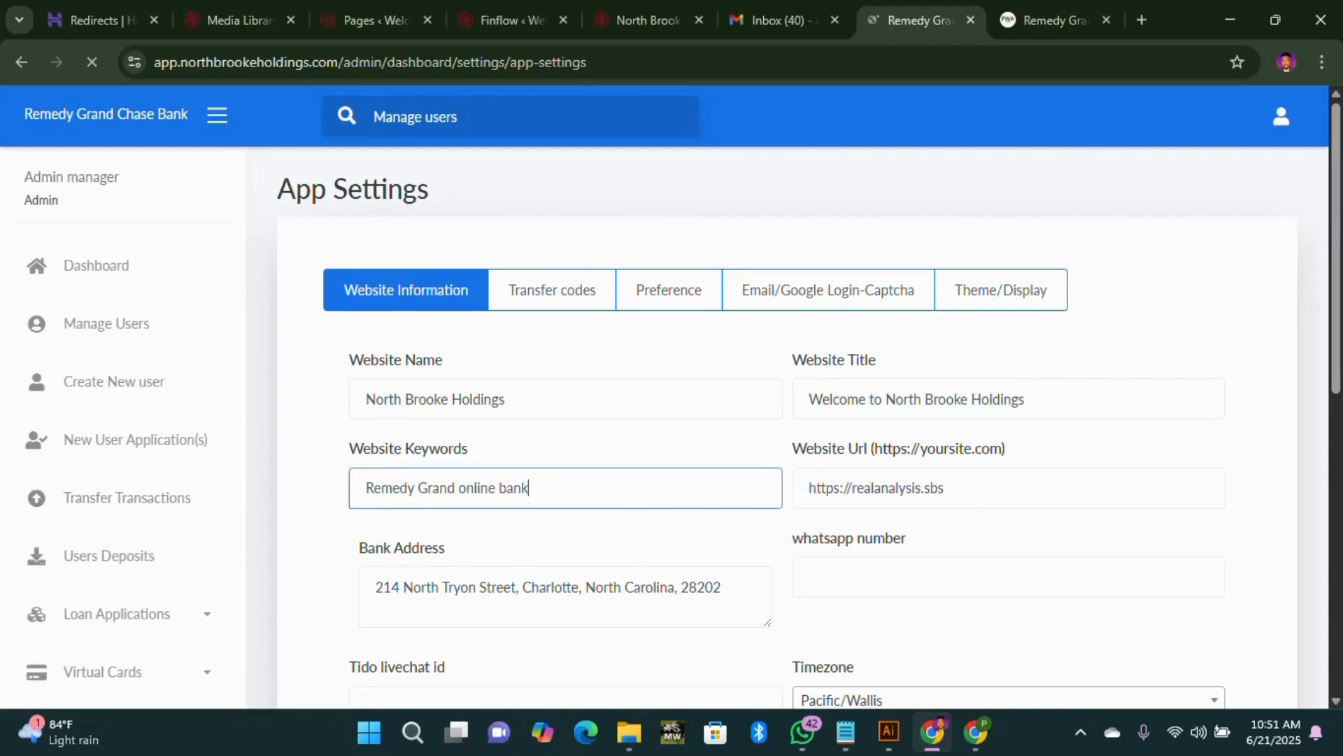
{"action": "left_click_drag", "start_coordinate": [458, 488], "coordinate": [366, 488]}
{"action": "key", "text": "ctrl+v"}
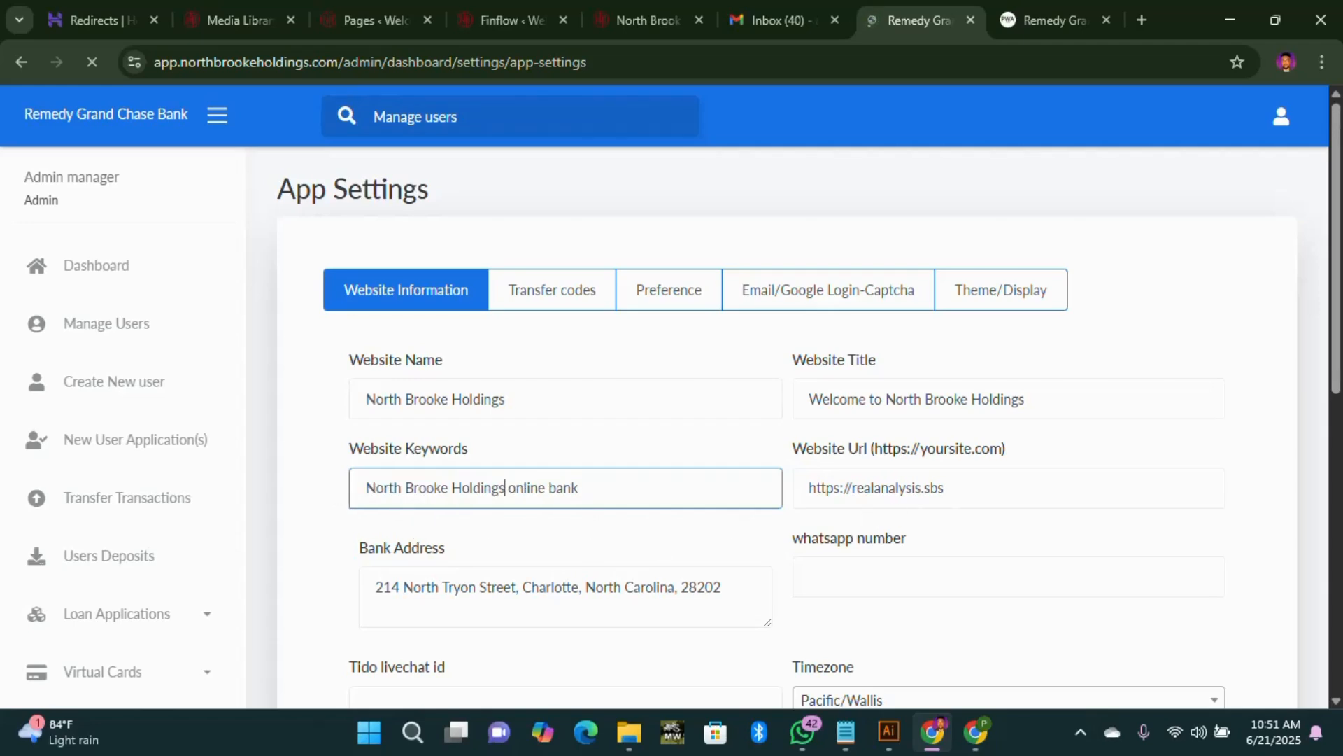
{"action": "left_click_drag", "start_coordinate": [945, 488], "coordinate": [856, 489]}
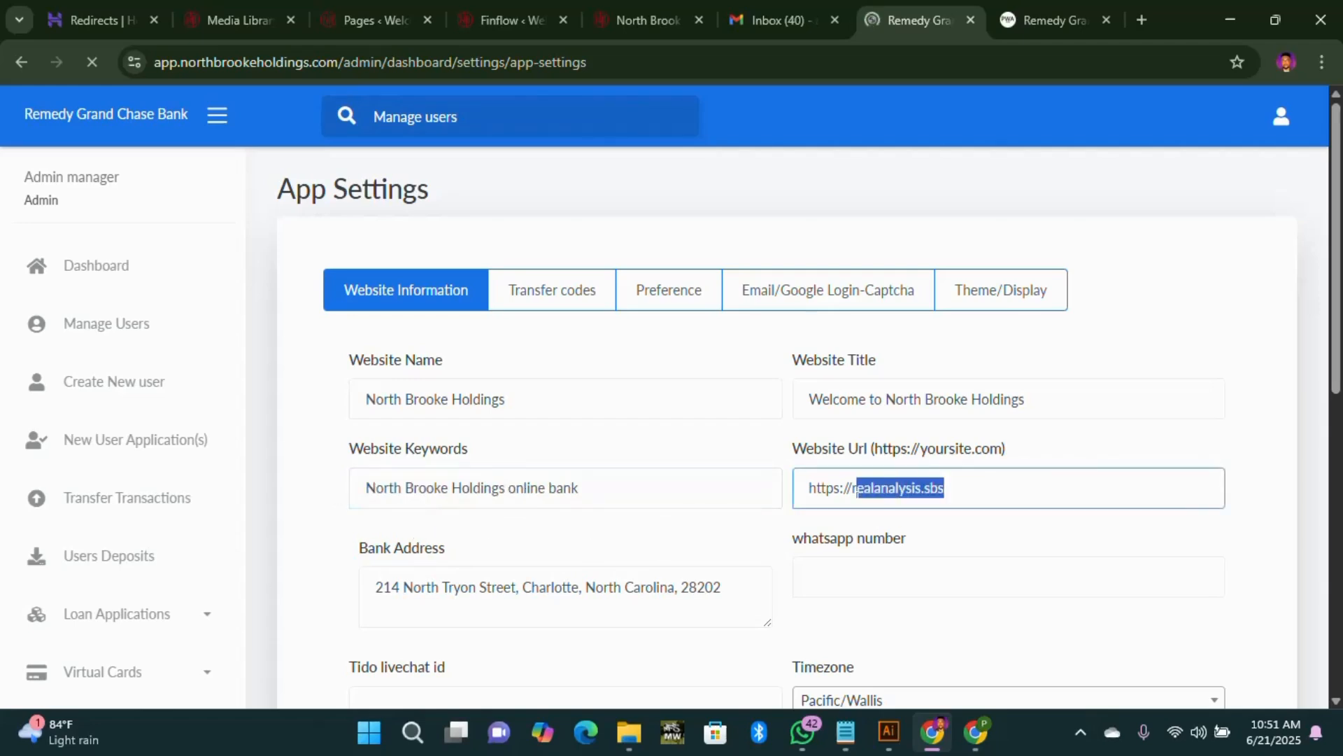
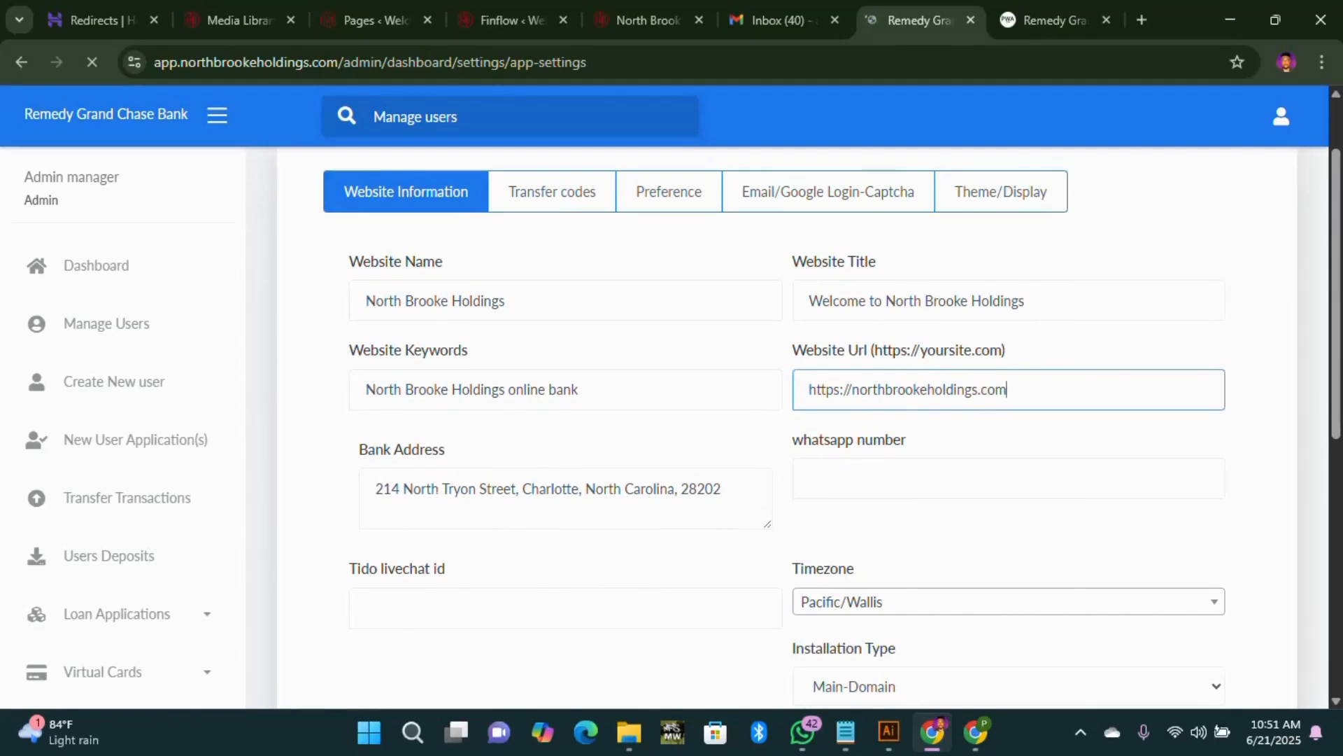
Step: Compare the live North Brooke site's Contact page with the admin app settings
{"action": "left_click", "coordinate": [650, 17]}
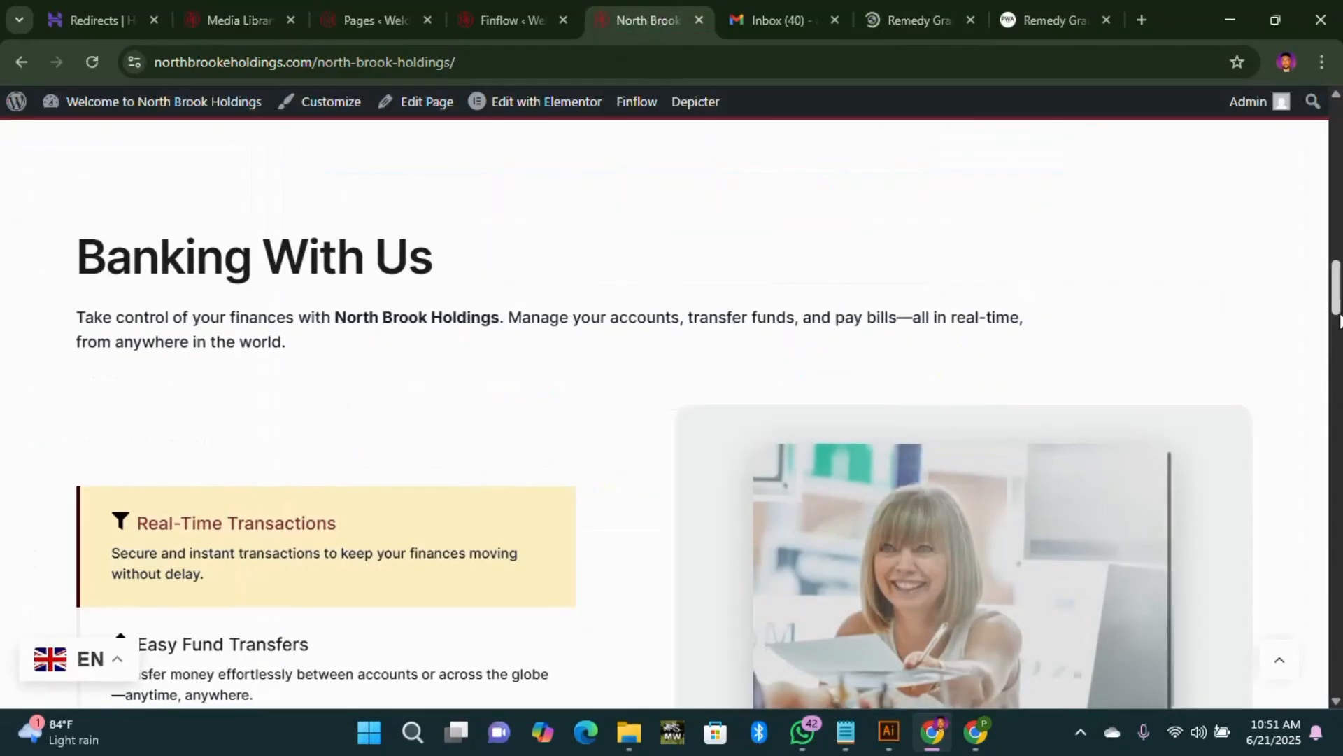
{"action": "left_click_drag", "start_coordinate": [1339, 307], "coordinate": [1339, 687]}
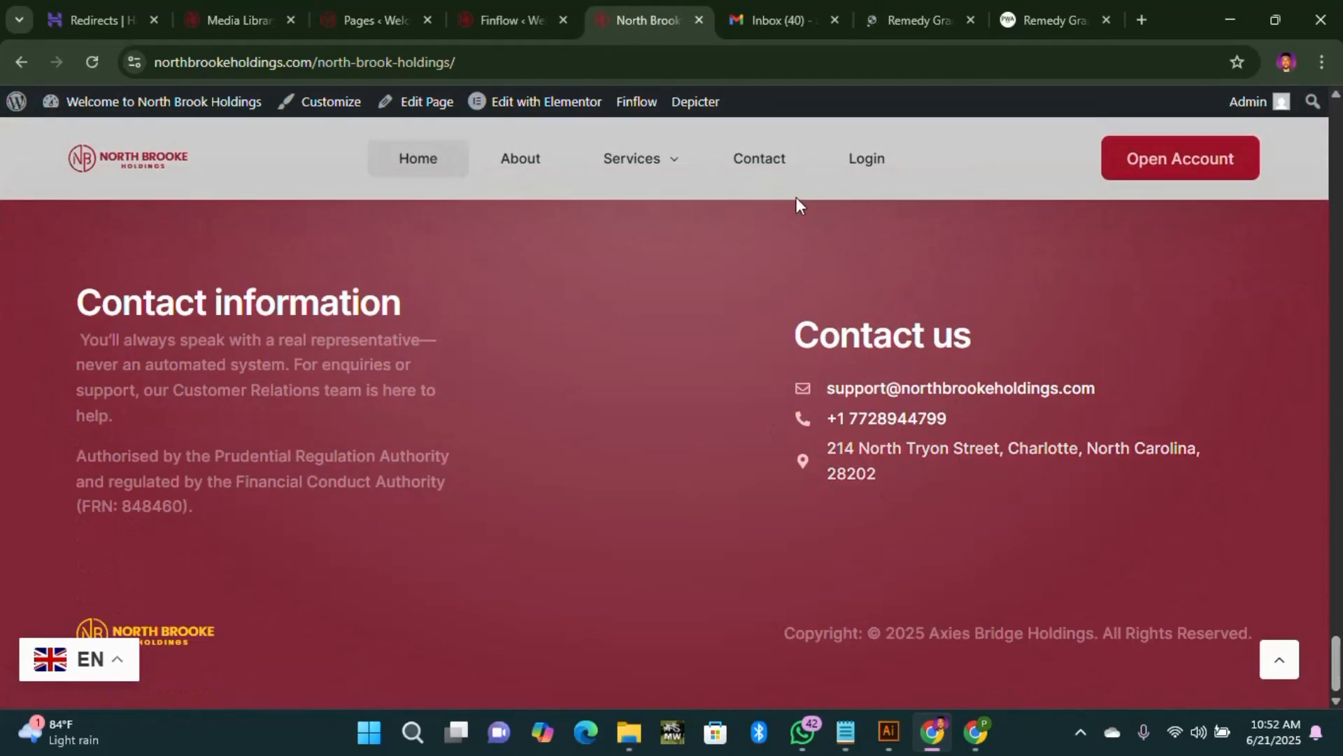
{"action": "left_click", "coordinate": [761, 161]}
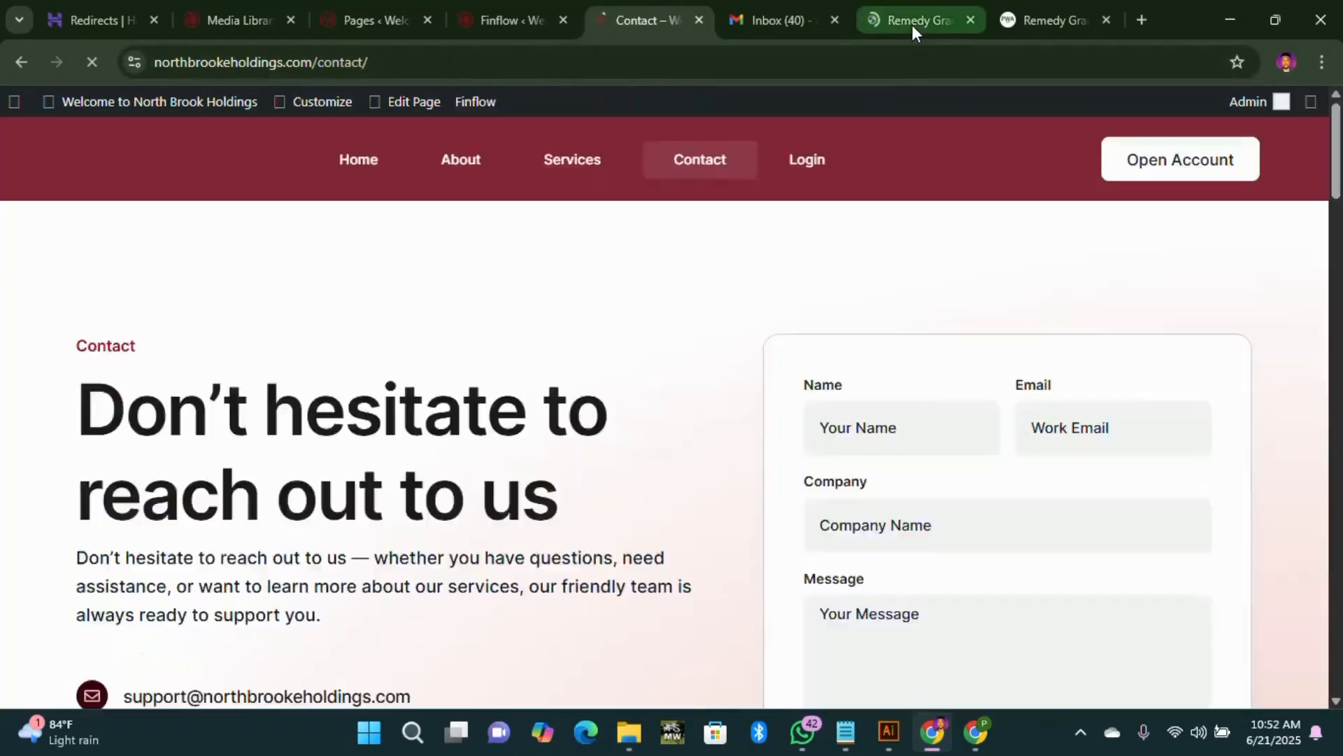
{"action": "left_click", "coordinate": [912, 24]}
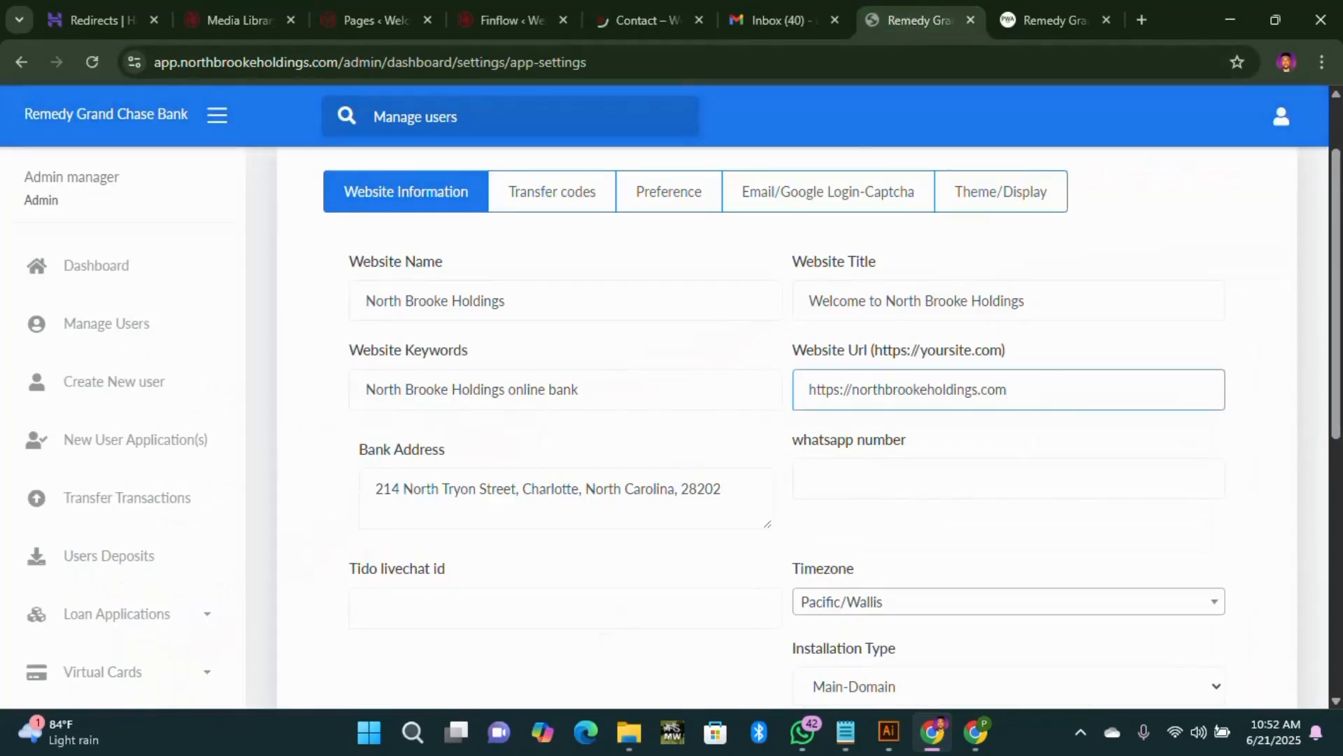
{"action": "left_click", "coordinate": [637, 20]}
{"action": "scroll", "coordinate": [254, 591], "scroll_direction": "down", "scroll_amount": 5}
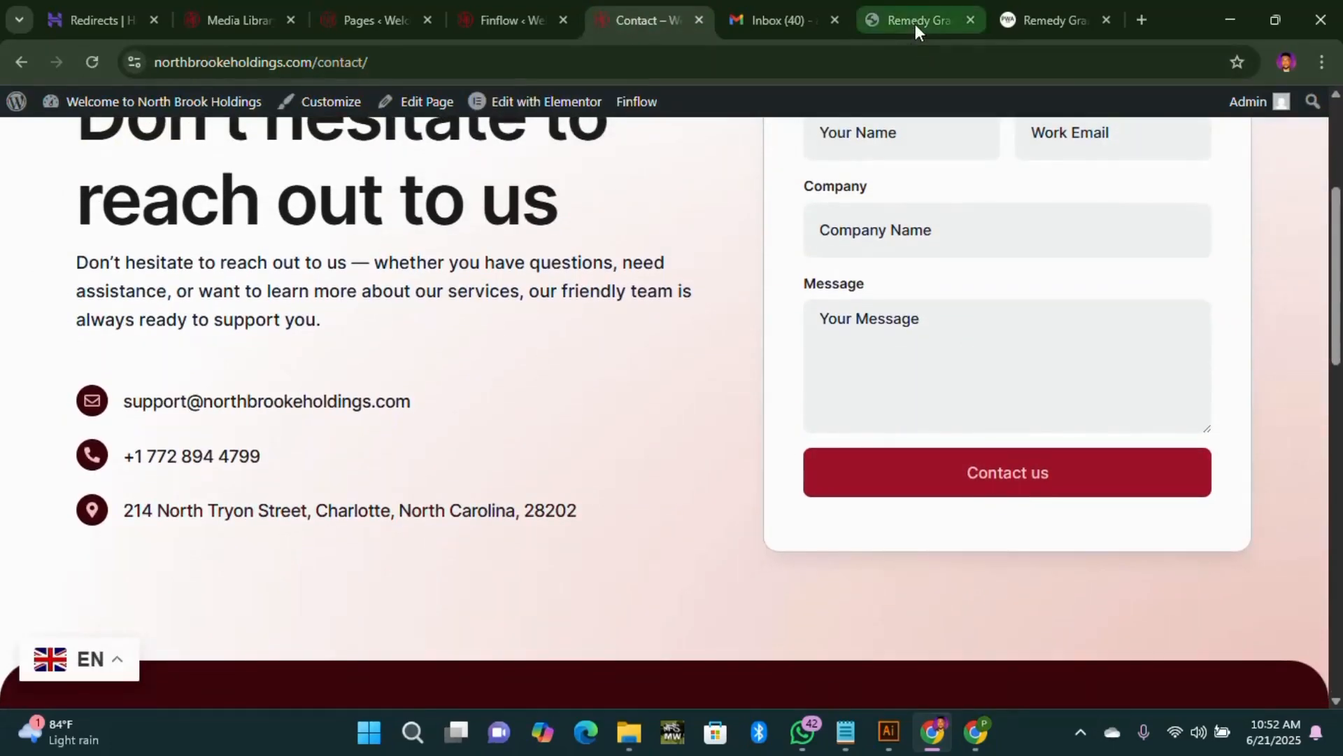
{"action": "left_click", "coordinate": [915, 23]}
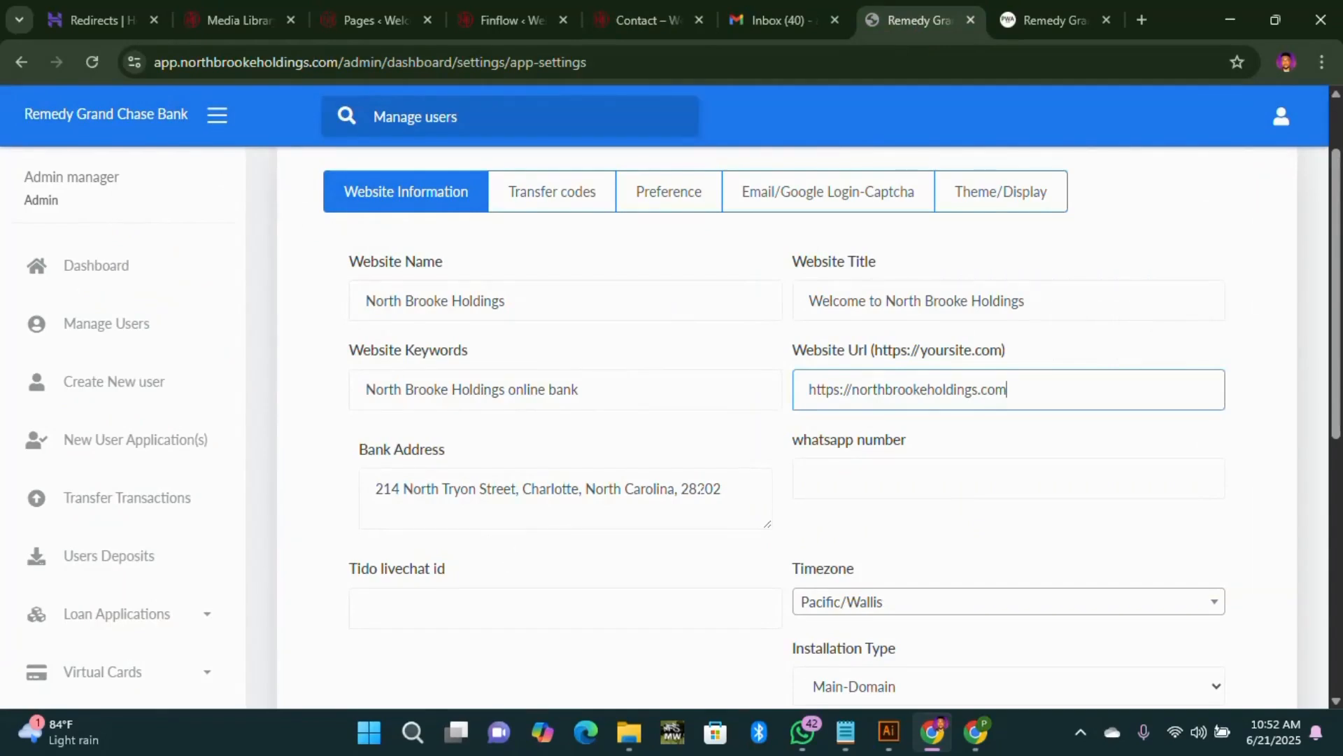
{"action": "left_click", "coordinate": [638, 28]}
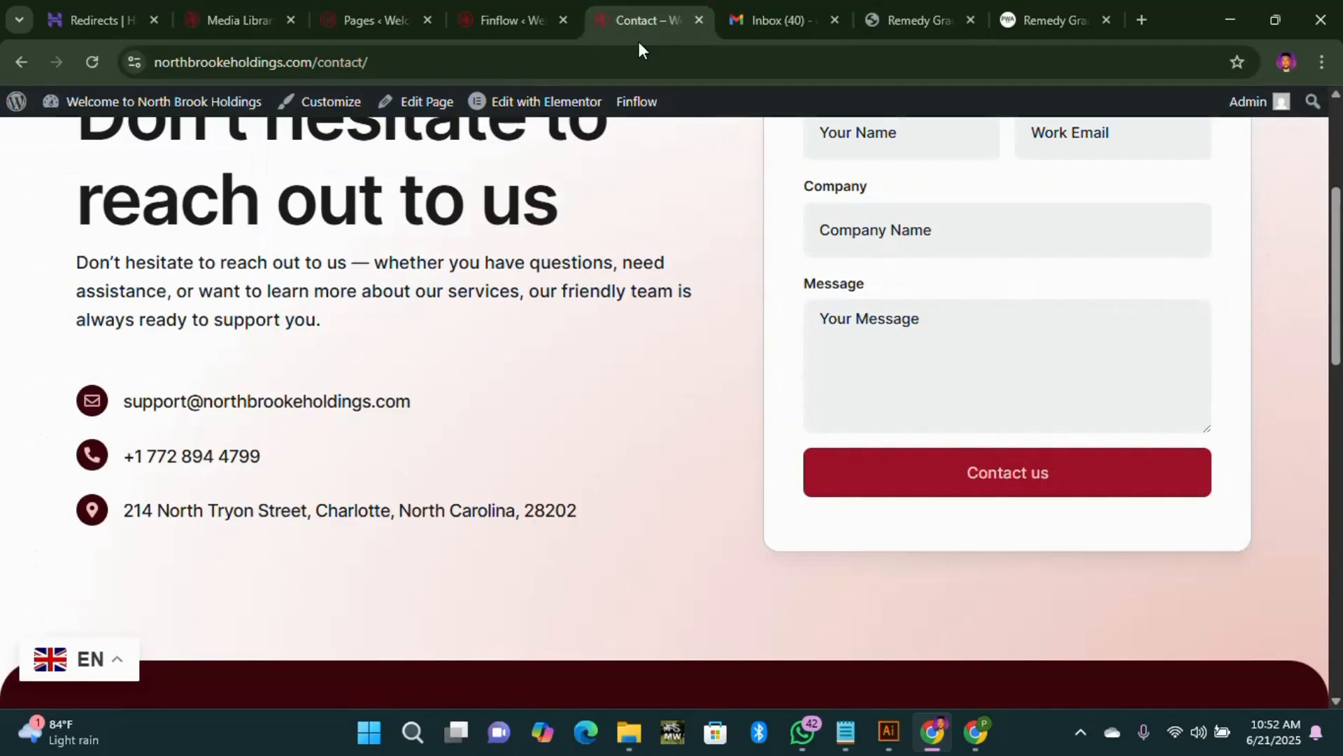
{"action": "left_click", "coordinate": [898, 23]}
Step: Choose Africa/Lagos as the timezone
{"action": "scroll", "coordinate": [968, 495], "scroll_direction": "down", "scroll_amount": 3}
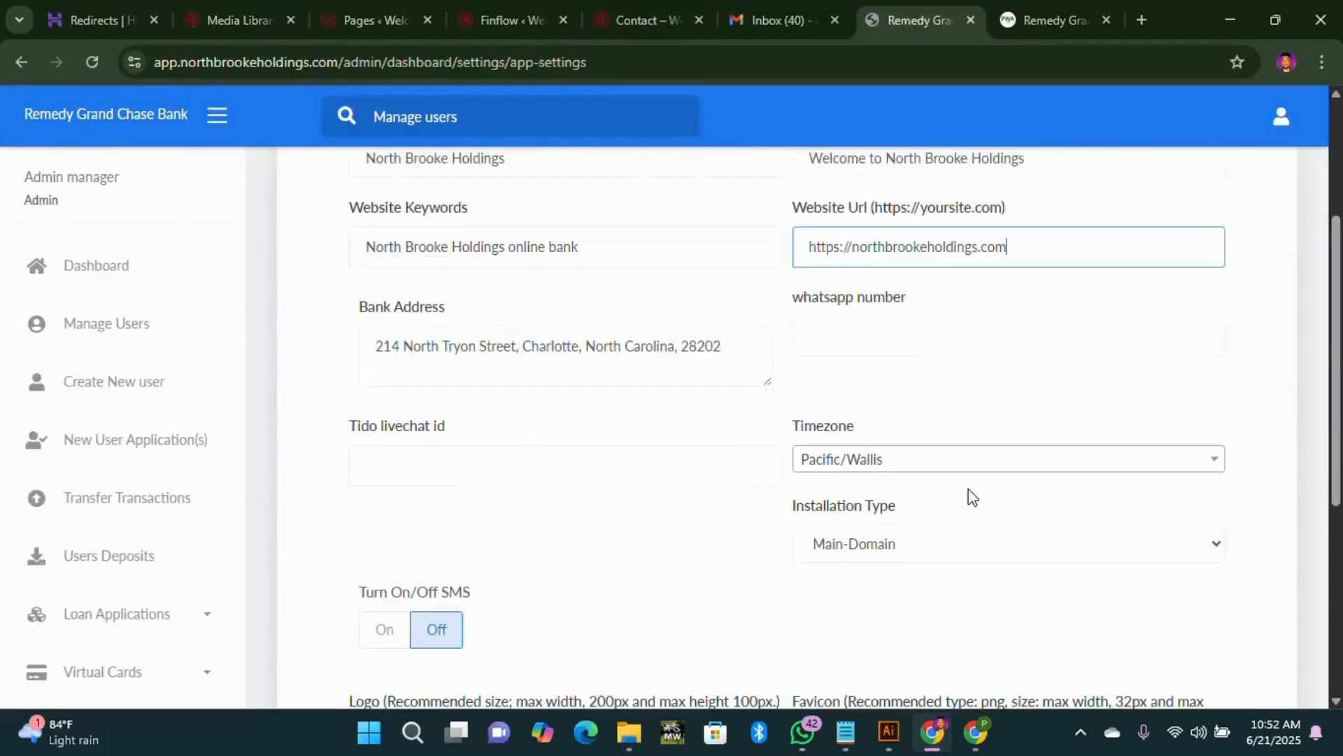
{"action": "left_click", "coordinate": [1201, 413]}
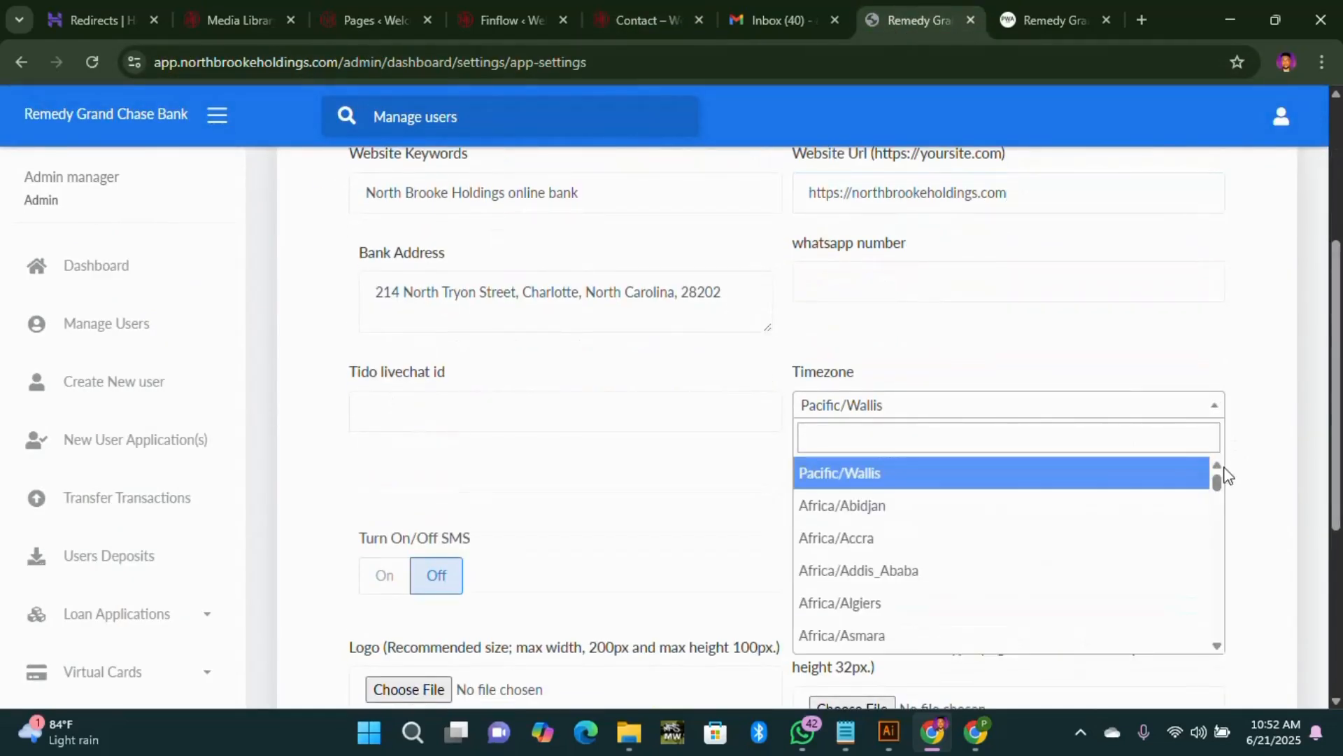
{"action": "scroll", "coordinate": [931, 587], "scroll_direction": "down", "scroll_amount": 5}
{"action": "scroll", "coordinate": [903, 595], "scroll_direction": "down", "scroll_amount": 8}
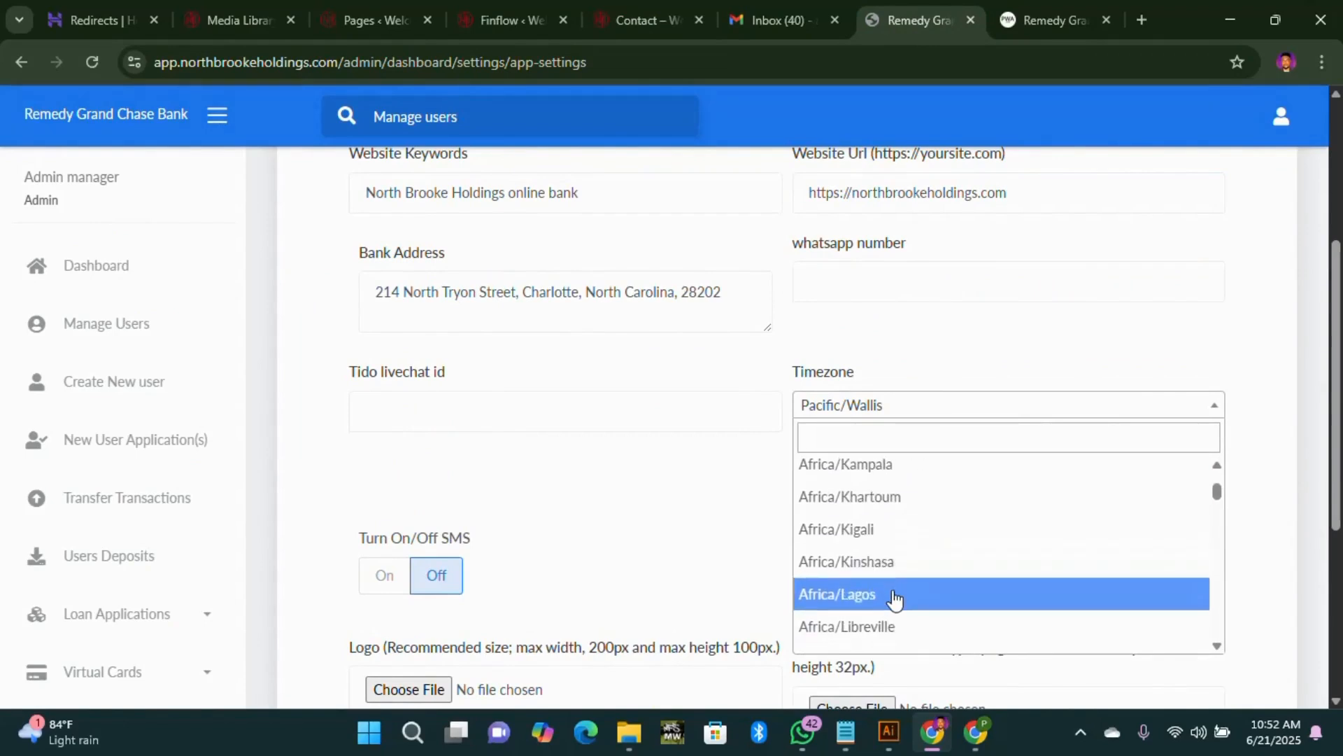
{"action": "scroll", "coordinate": [893, 601], "scroll_direction": "down", "scroll_amount": 5}
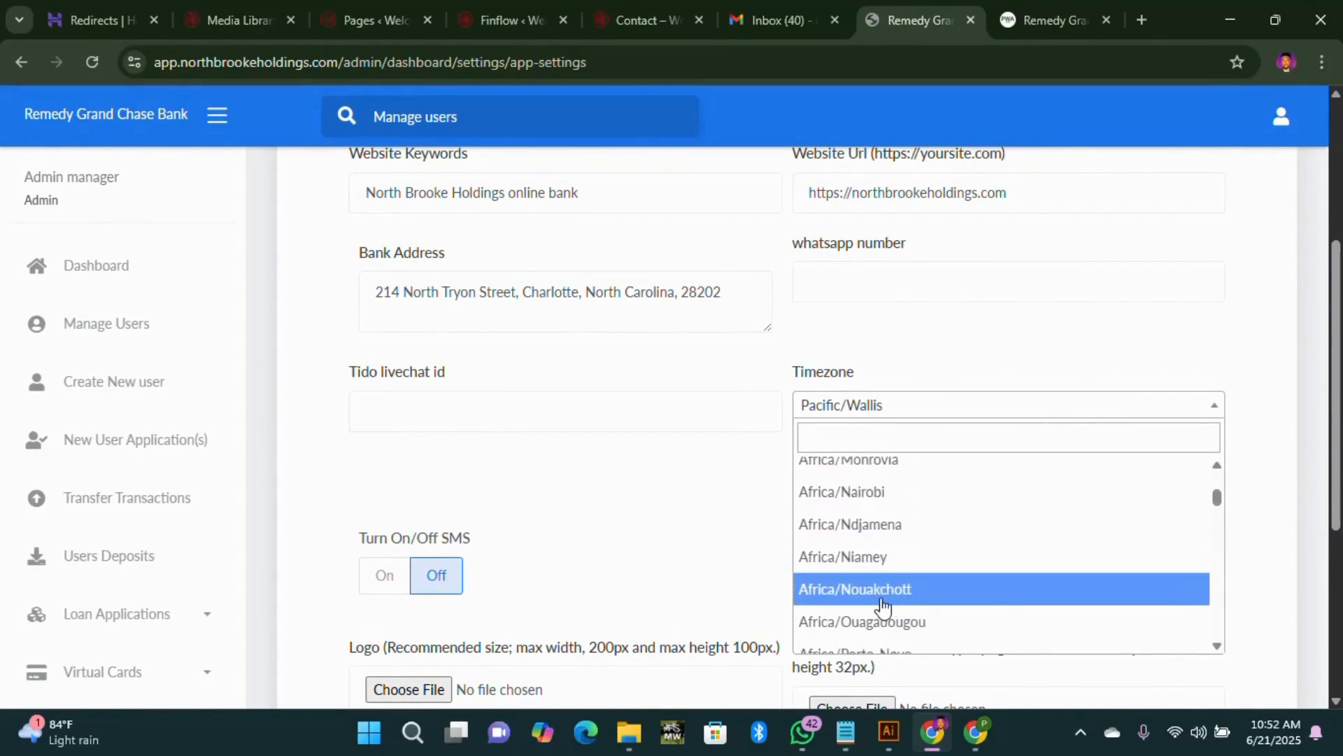
{"action": "scroll", "coordinate": [883, 592], "scroll_direction": "up", "scroll_amount": 12}
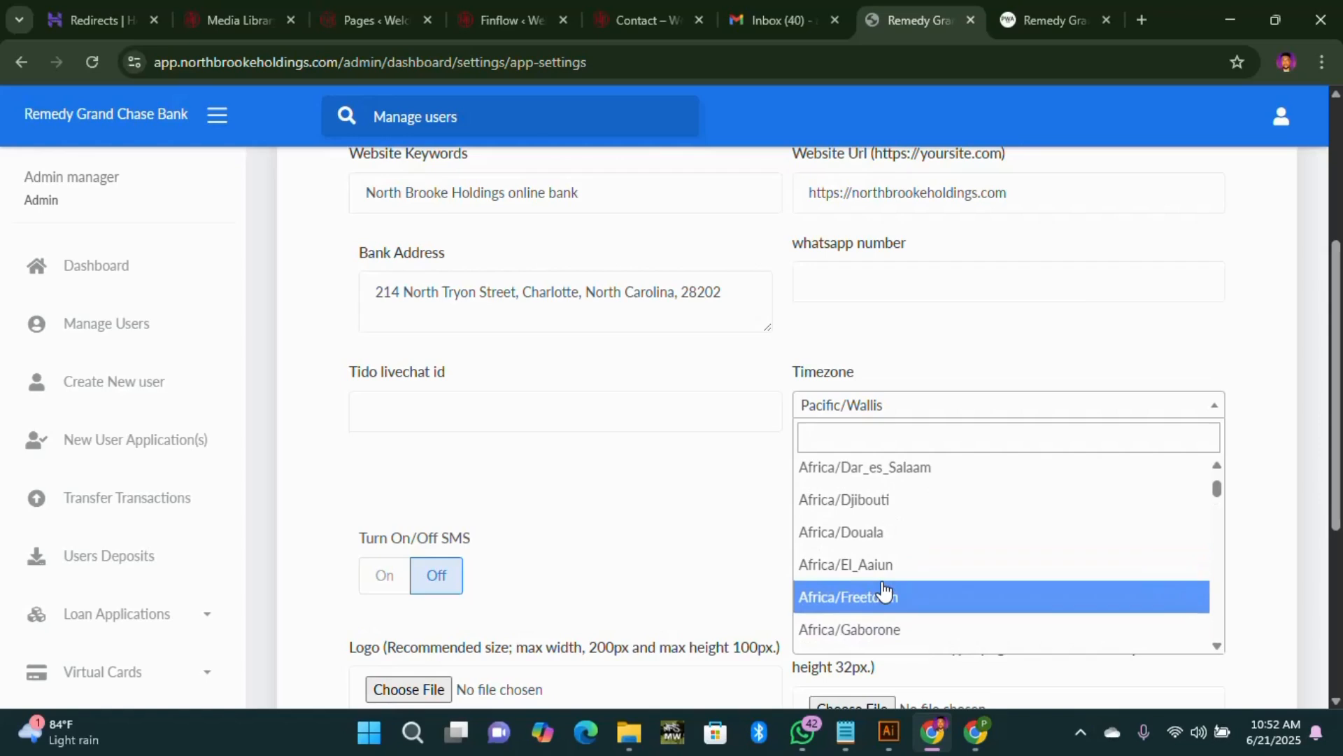
{"action": "scroll", "coordinate": [931, 592], "scroll_direction": "down", "scroll_amount": 1}
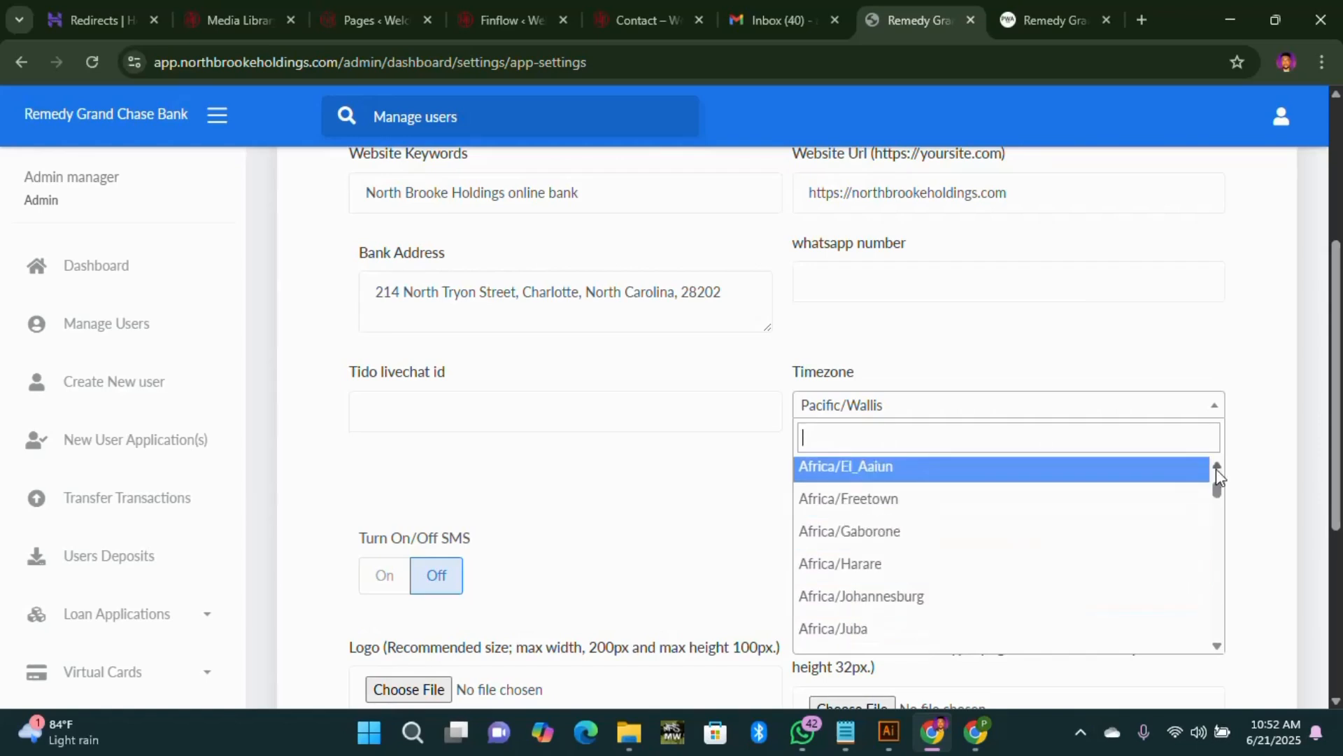
{"action": "scroll", "coordinate": [1216, 474], "scroll_direction": "up", "scroll_amount": 2}
{"action": "scroll", "coordinate": [1218, 476], "scroll_direction": "up", "scroll_amount": 6}
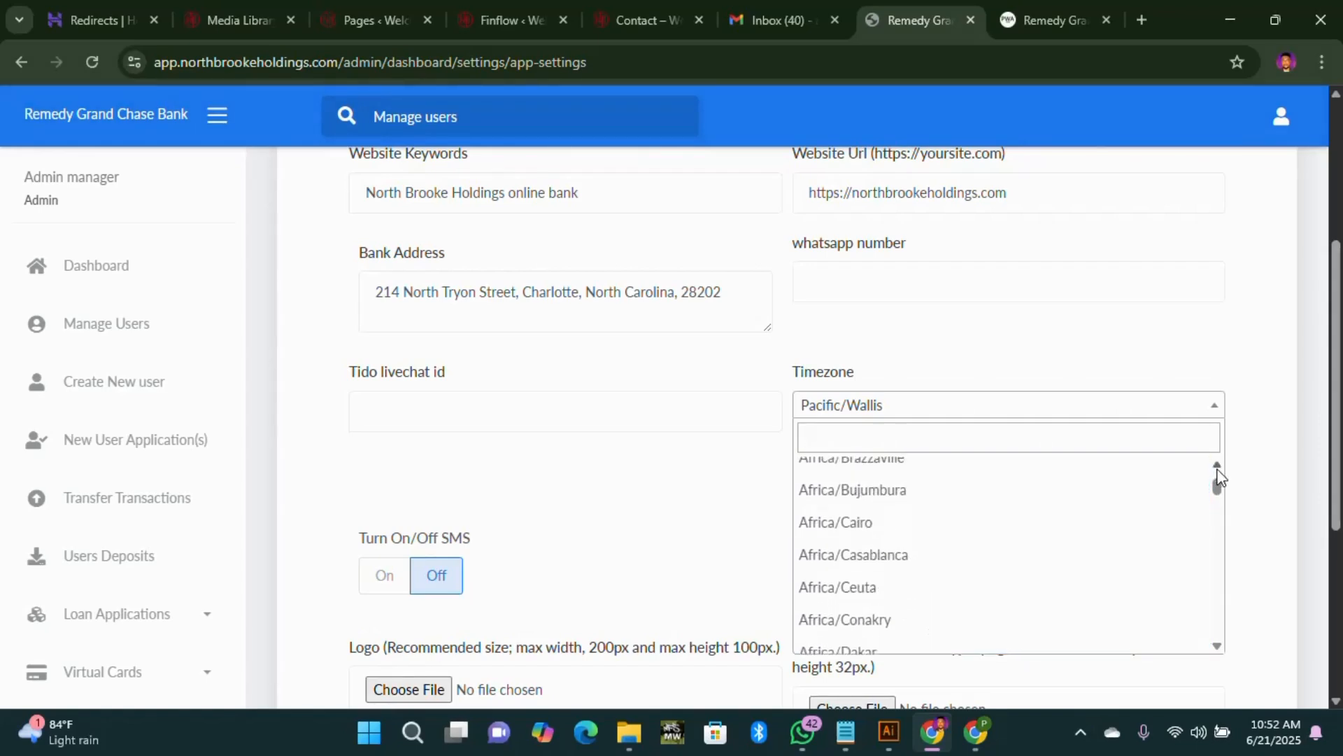
{"action": "scroll", "coordinate": [1217, 471], "scroll_direction": "up", "scroll_amount": 2}
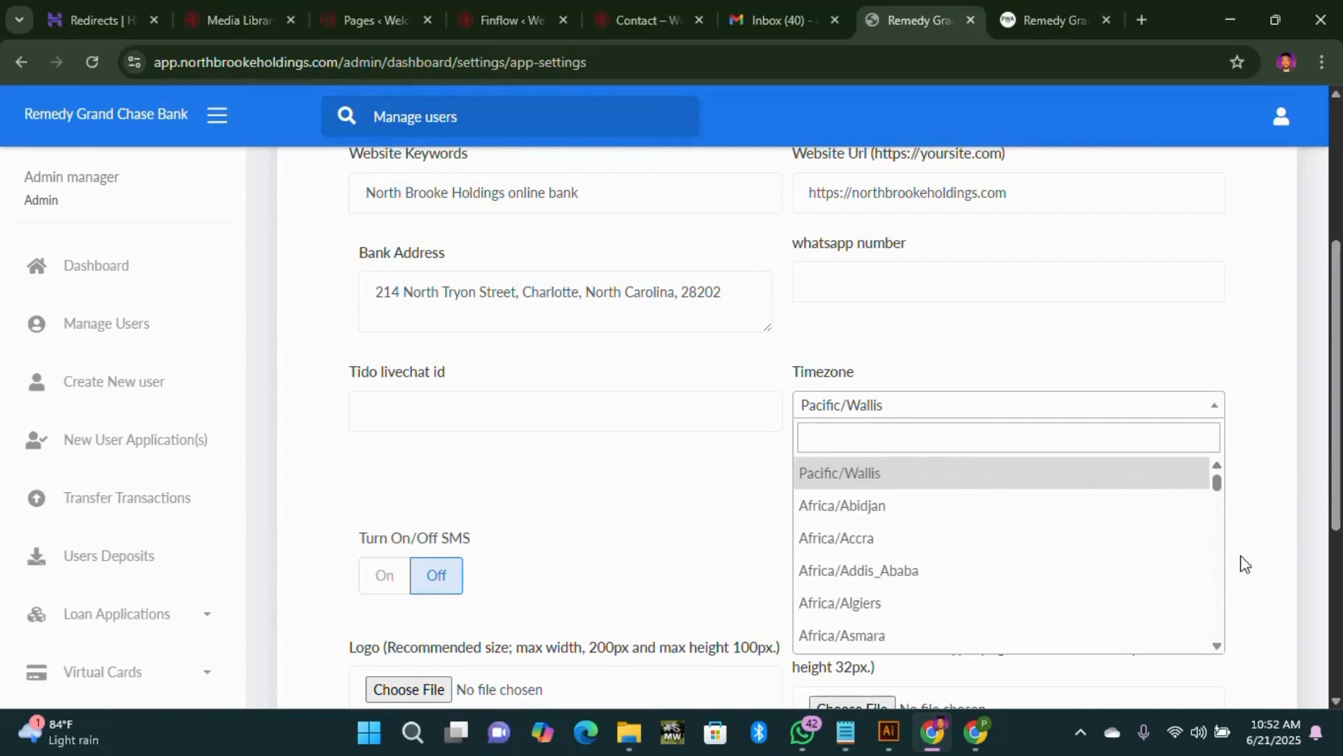
{"action": "left_click", "coordinate": [1219, 647]}
{"action": "scroll", "coordinate": [1218, 651], "scroll_direction": "down", "scroll_amount": 8}
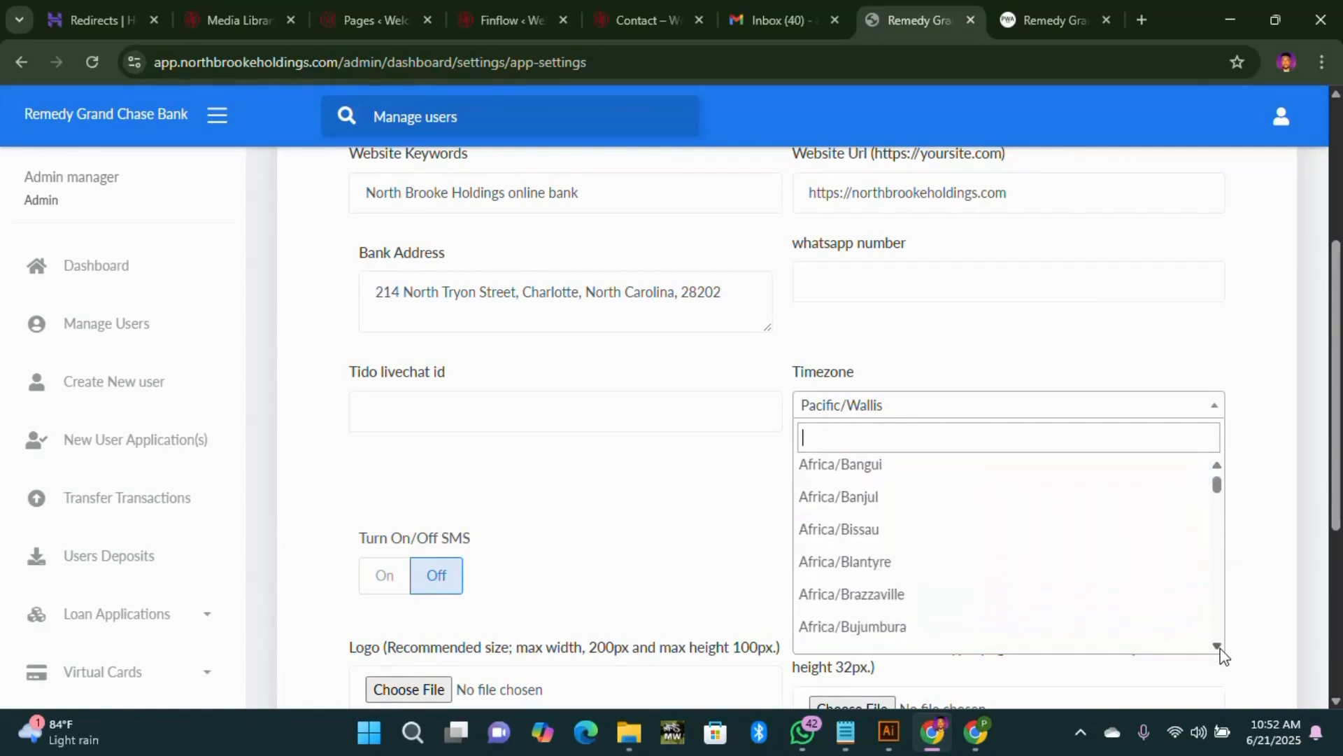
{"action": "scroll", "coordinate": [1221, 655], "scroll_direction": "down", "scroll_amount": 5}
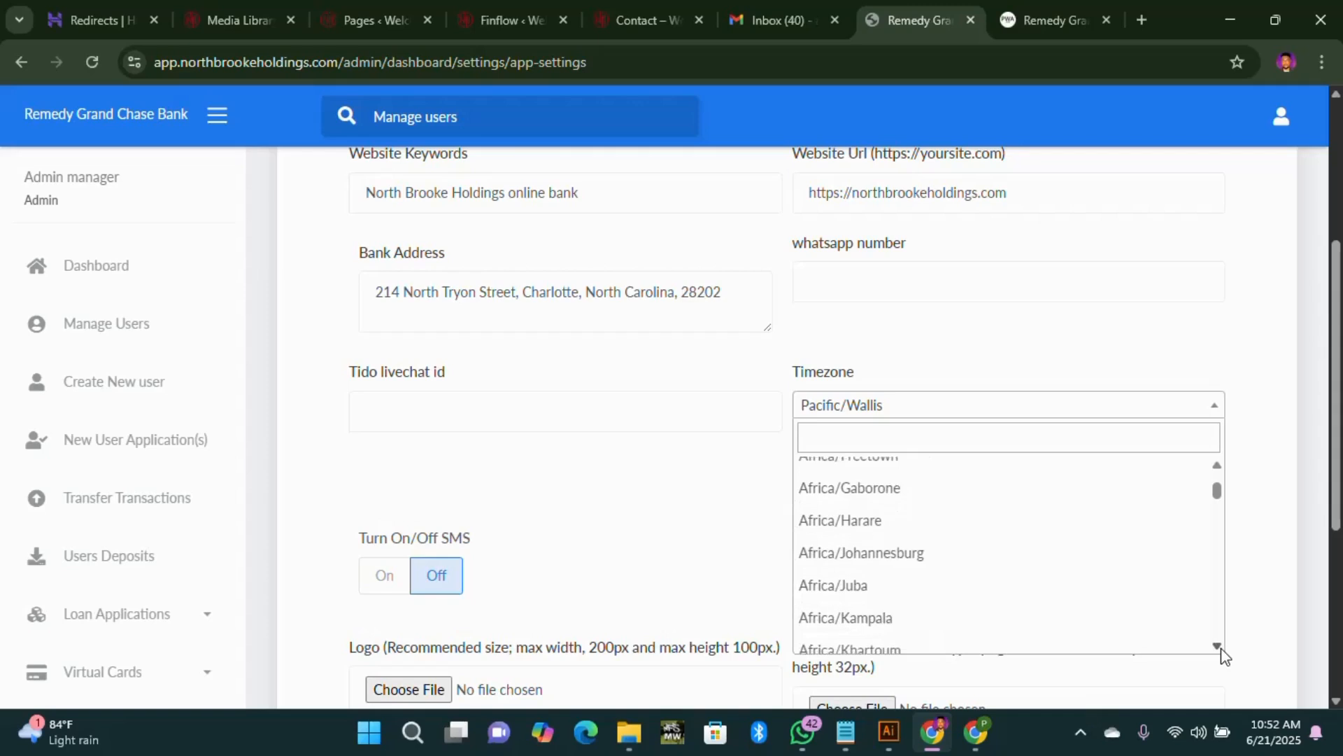
{"action": "scroll", "coordinate": [1221, 650], "scroll_direction": "down", "scroll_amount": 2}
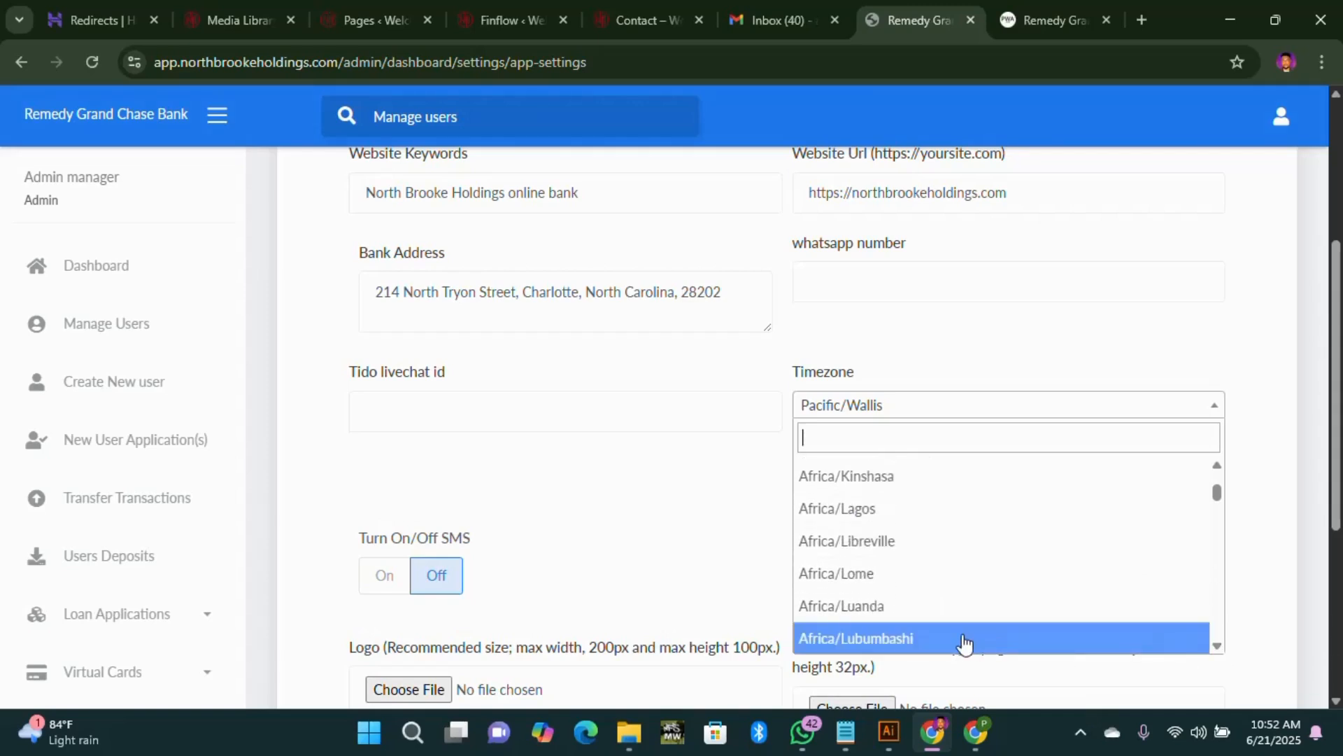
{"action": "left_click", "coordinate": [851, 518]}
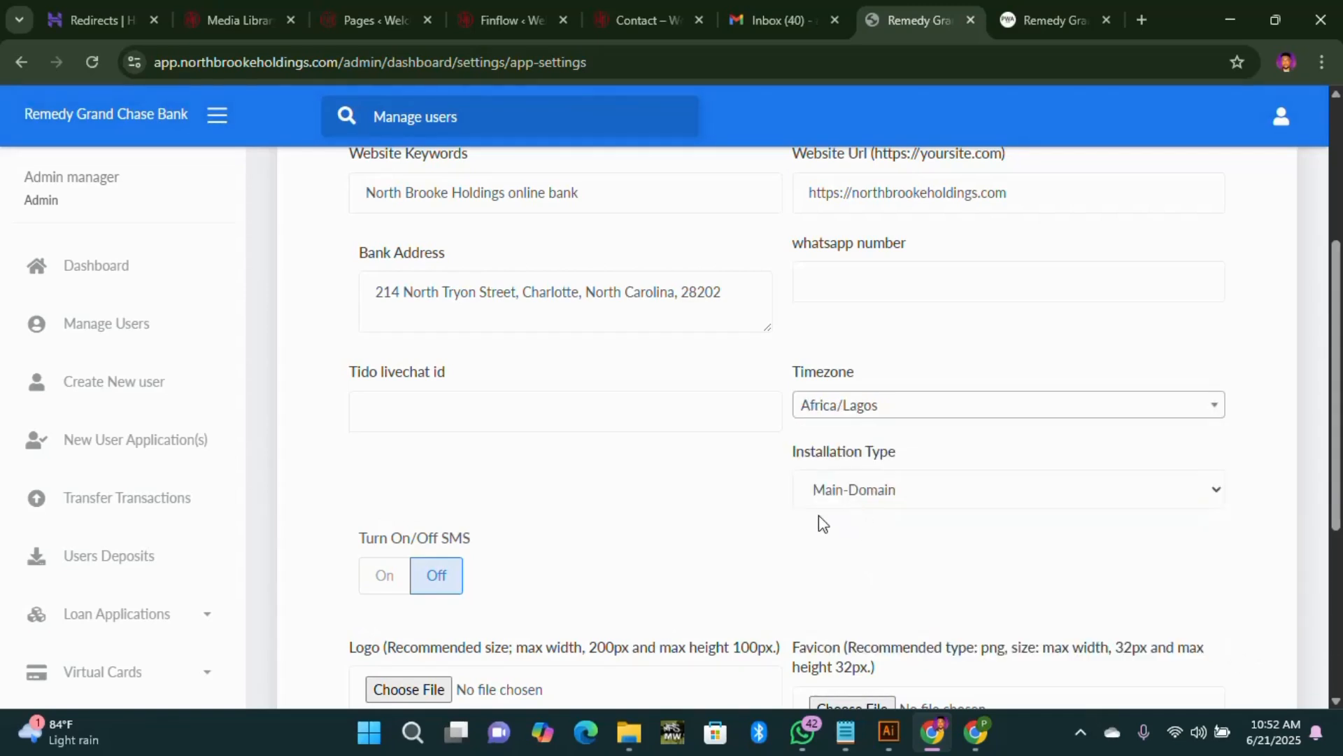
Step: Set the installation type to Sub-Domain
{"action": "left_click", "coordinate": [1044, 495]}
{"action": "left_click", "coordinate": [878, 573]}
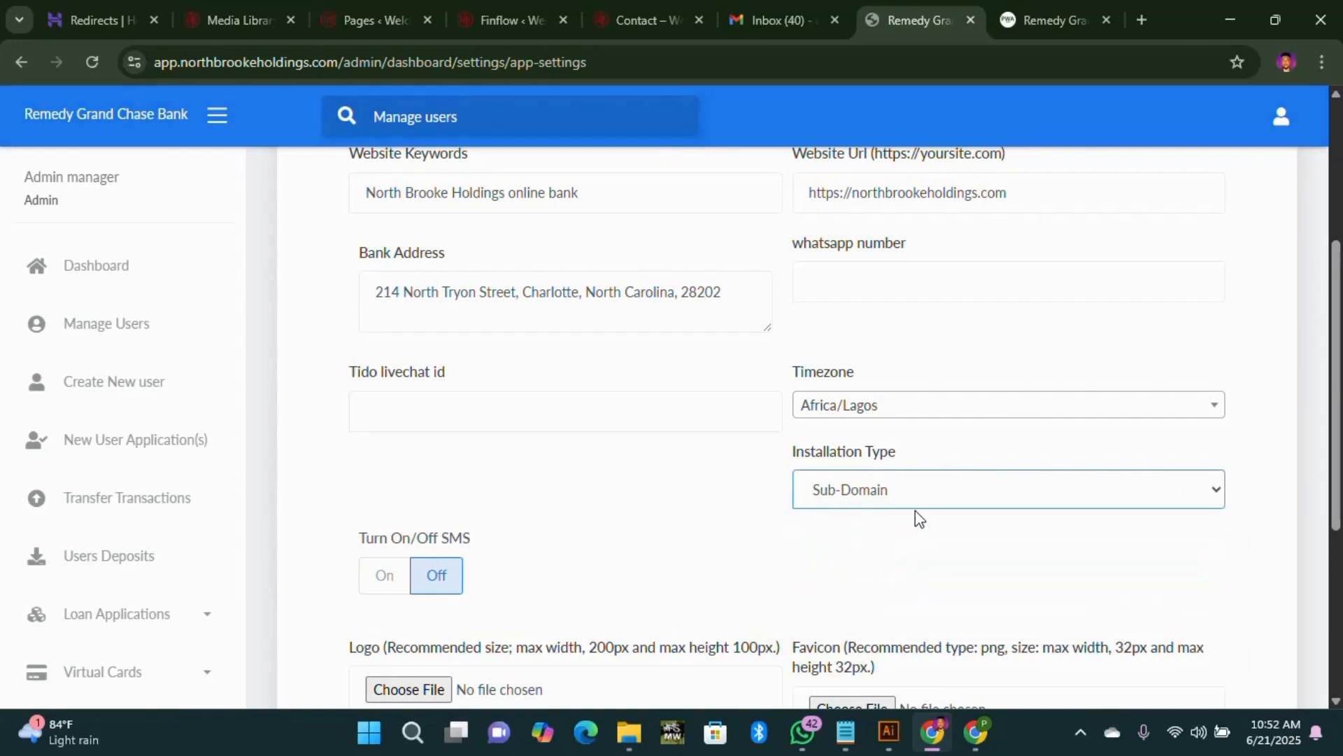
{"action": "scroll", "coordinate": [243, 578], "scroll_direction": "down", "scroll_amount": 2}
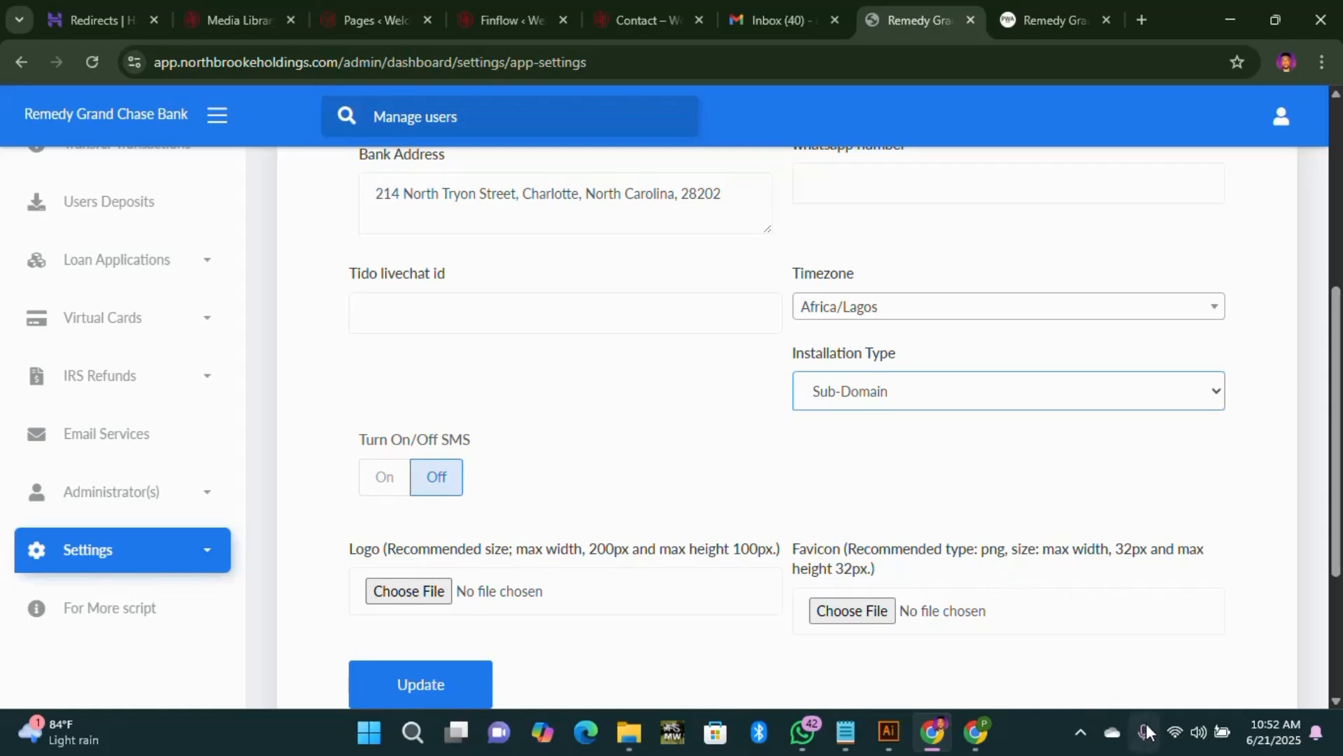
Step: Upload 'North Brooke logo B' from Downloads as the logo
{"action": "left_click", "coordinate": [1086, 743]}
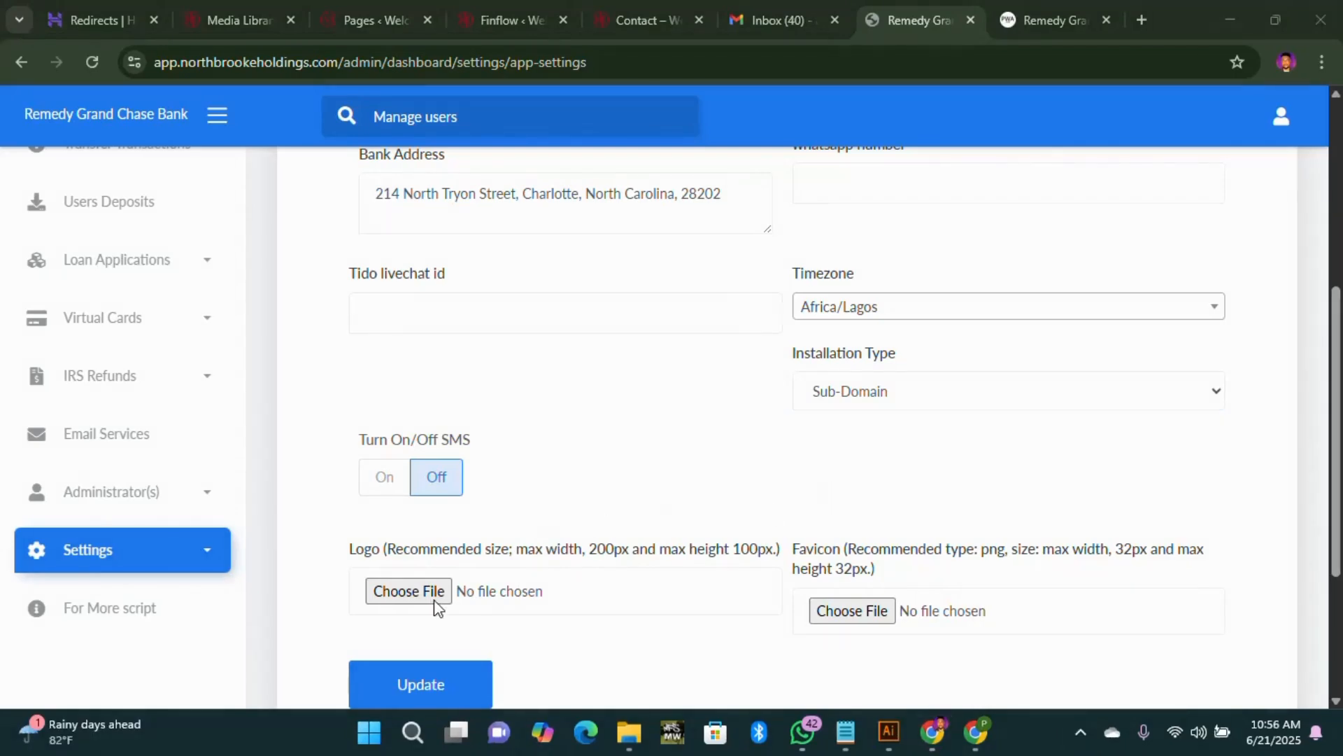
{"action": "left_click", "coordinate": [434, 599]}
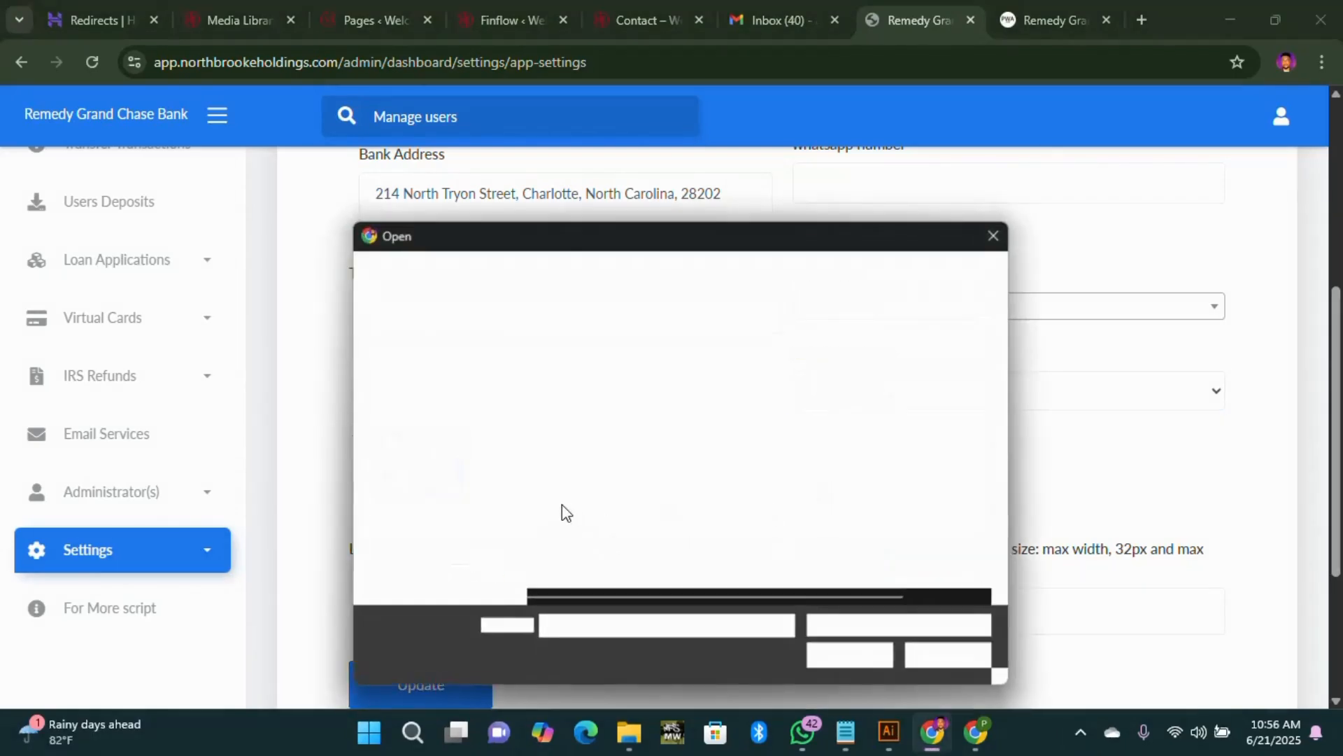
{"action": "left_click", "coordinate": [465, 448]}
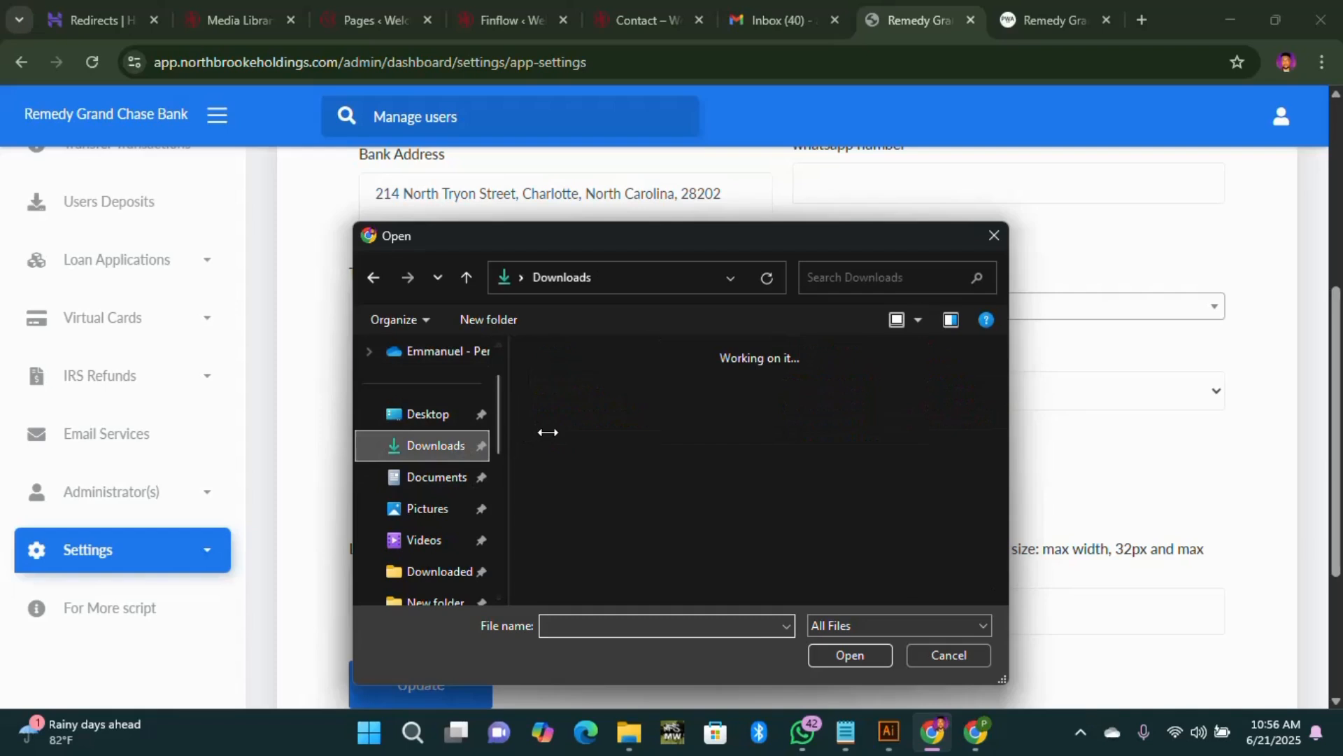
{"action": "left_click", "coordinate": [672, 456]}
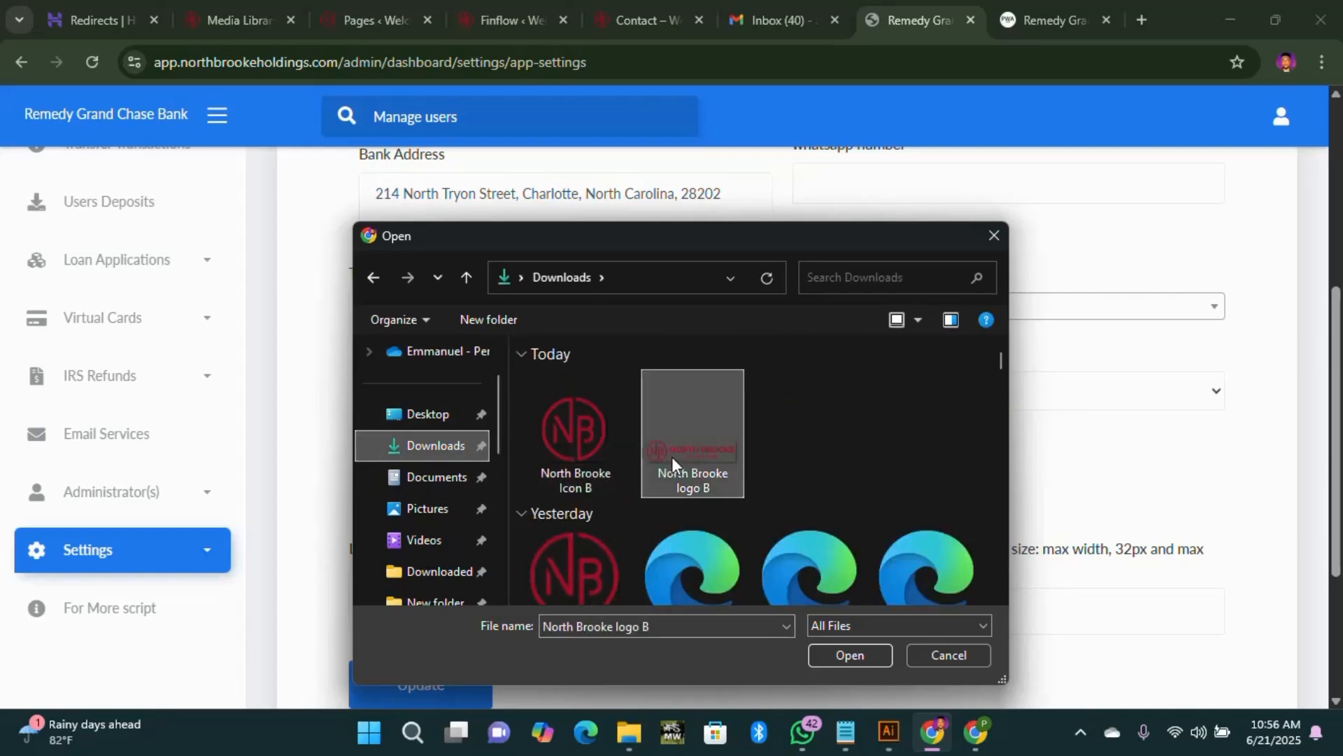
{"action": "left_click", "coordinate": [848, 654]}
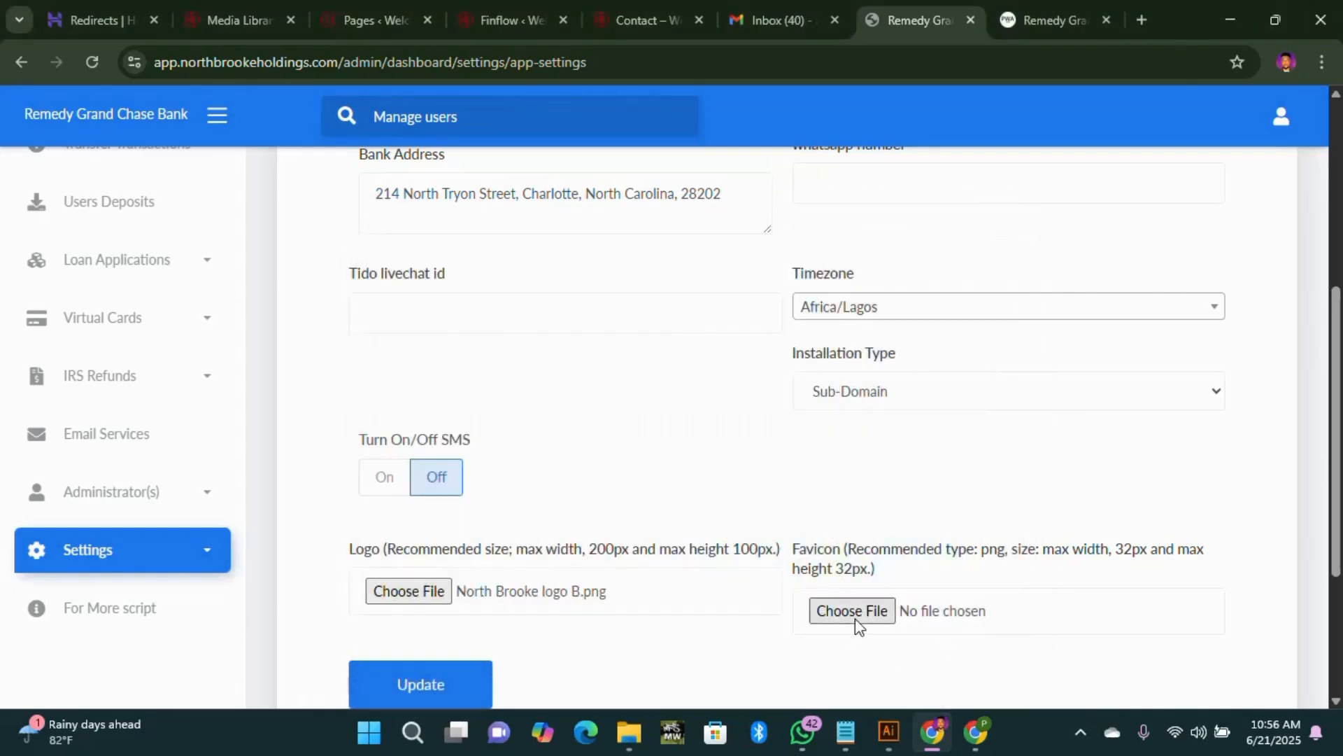
Step: Upload 'North Brooke Icon B' as the favicon and save the settings with Update
{"action": "left_click", "coordinate": [853, 615]}
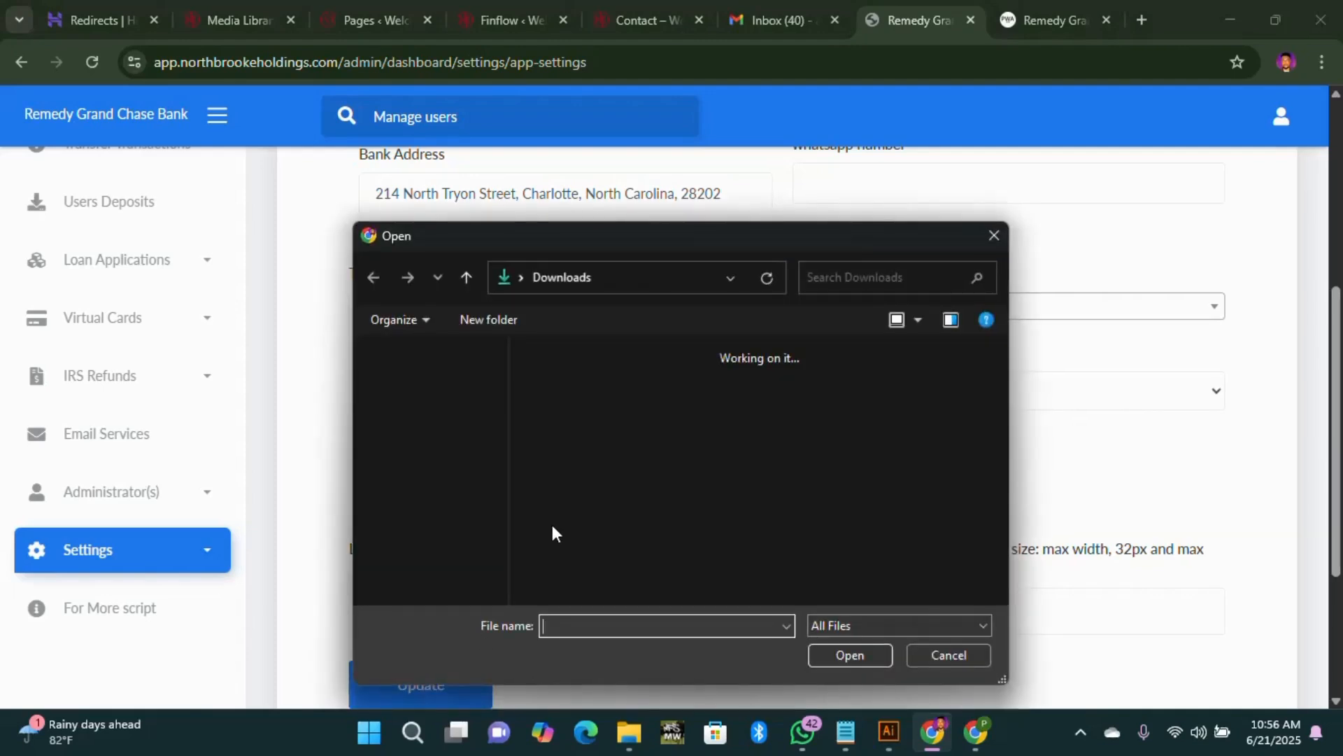
{"action": "left_click", "coordinate": [577, 427]}
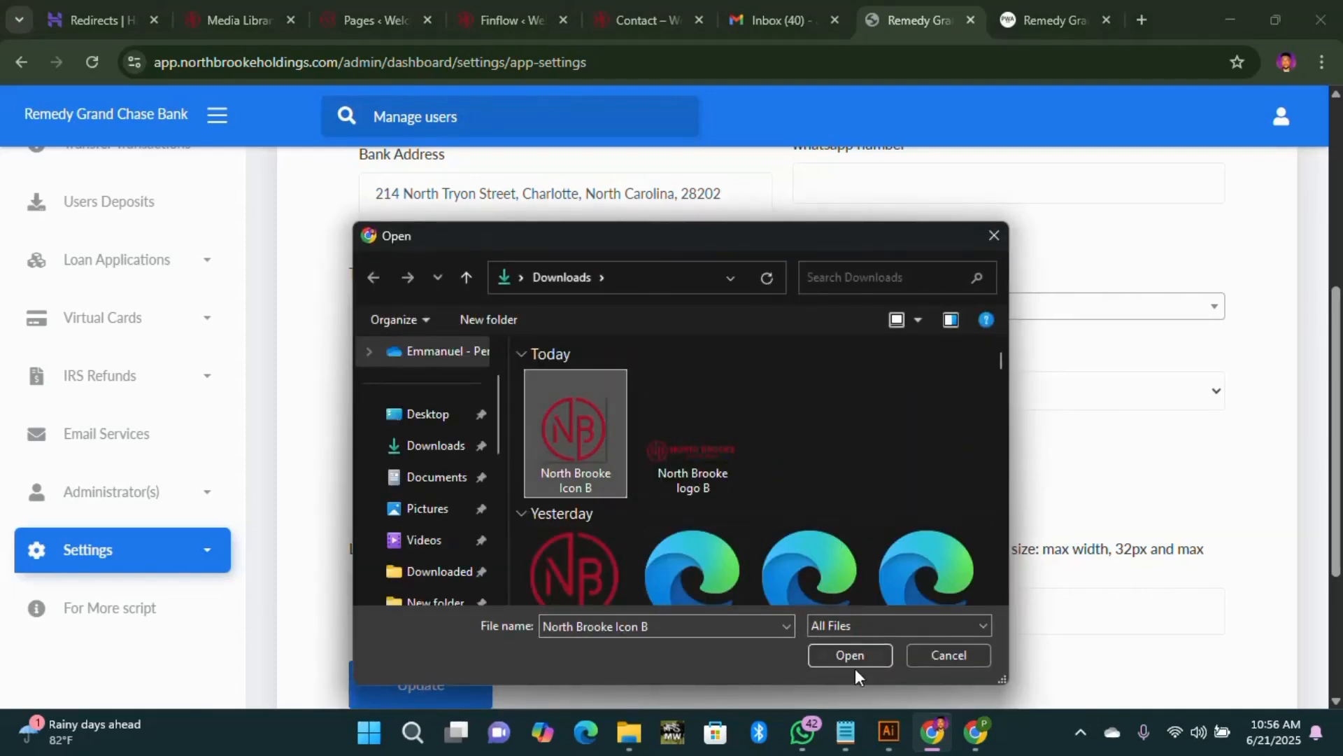
{"action": "left_click", "coordinate": [858, 658]}
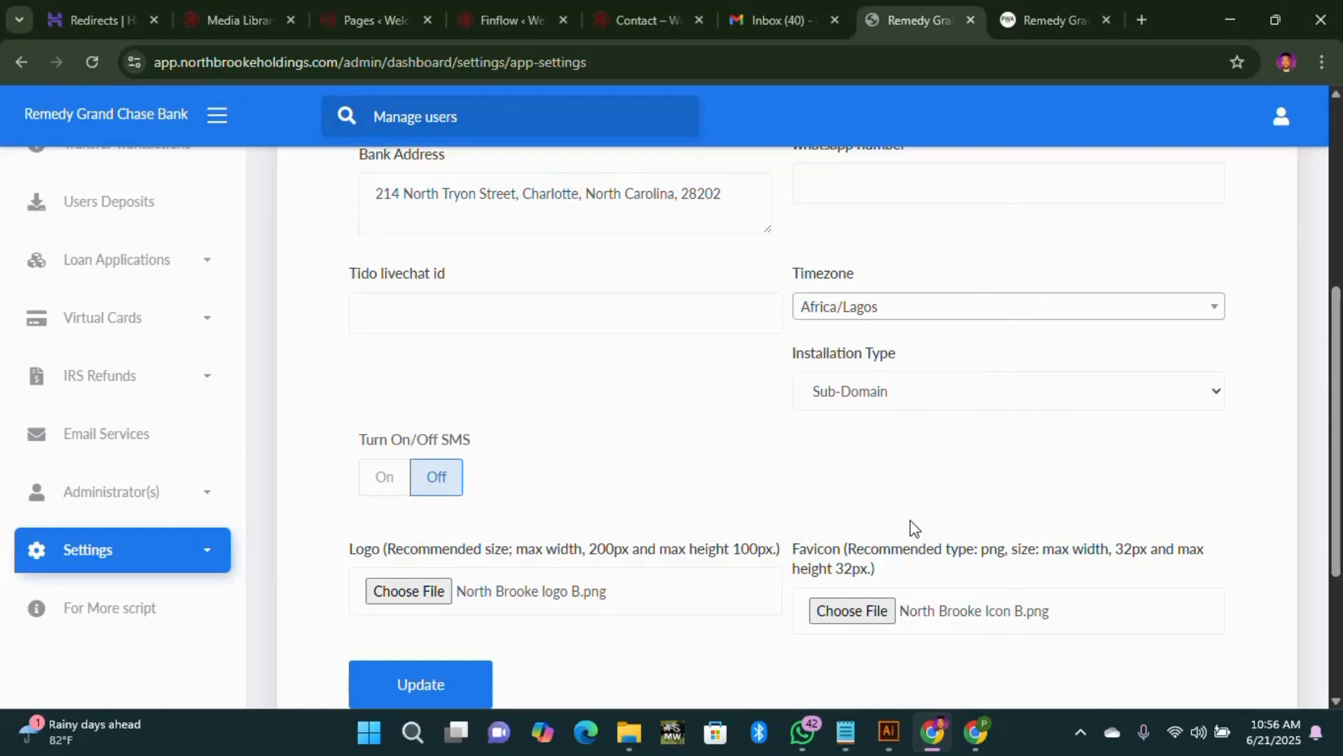
{"action": "scroll", "coordinate": [840, 522], "scroll_direction": "down", "scroll_amount": 3}
{"action": "left_click", "coordinate": [448, 494]}
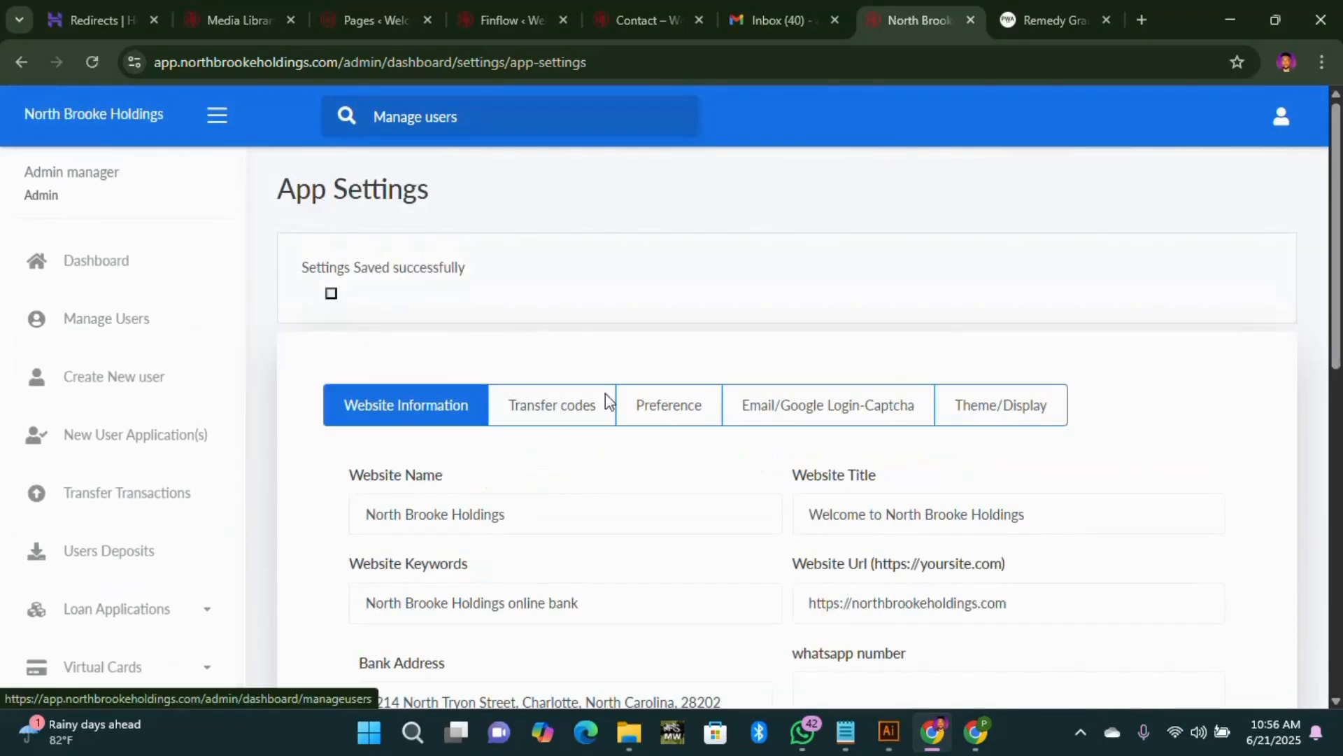
Step: Scroll through the Transfer codes messages, then show the Preference settings with contact email and $ currency
{"action": "scroll", "coordinate": [581, 416], "scroll_direction": "down", "scroll_amount": 2}
{"action": "left_click", "coordinate": [553, 322]}
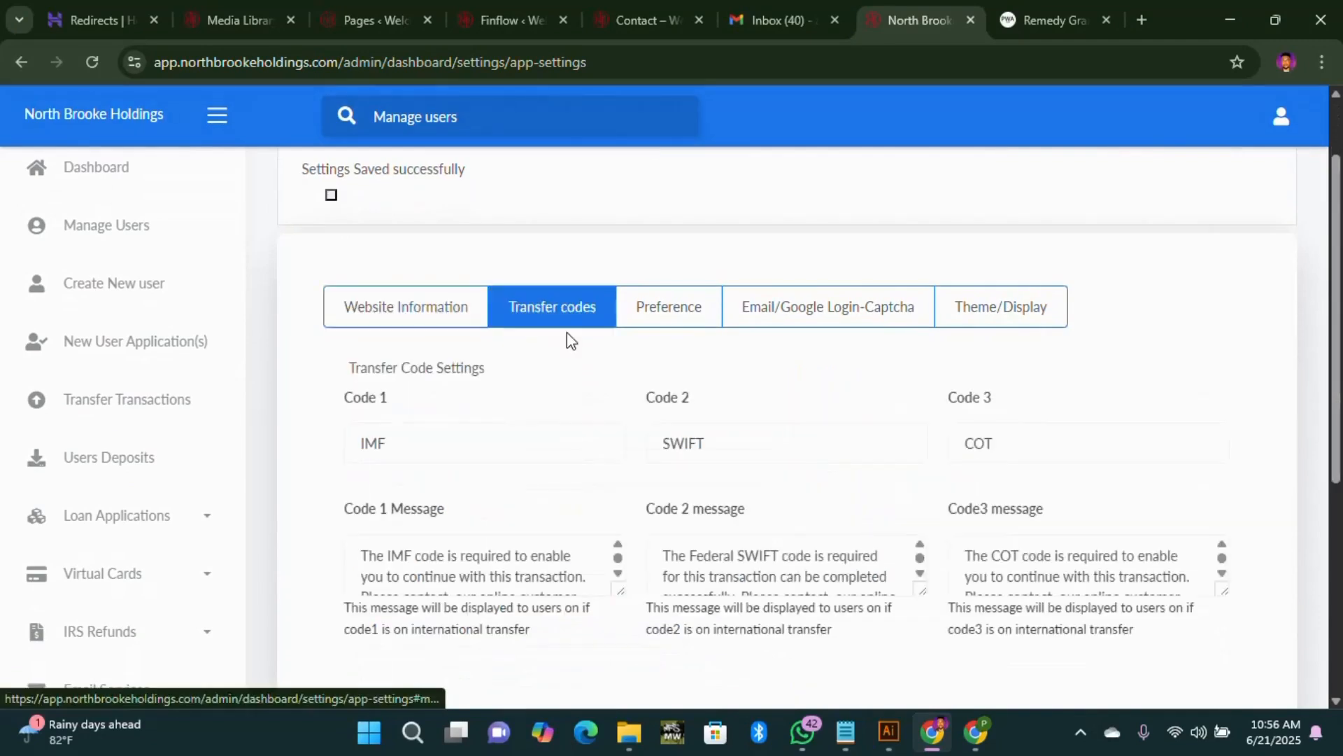
{"action": "scroll", "coordinate": [594, 411], "scroll_direction": "down", "scroll_amount": 2}
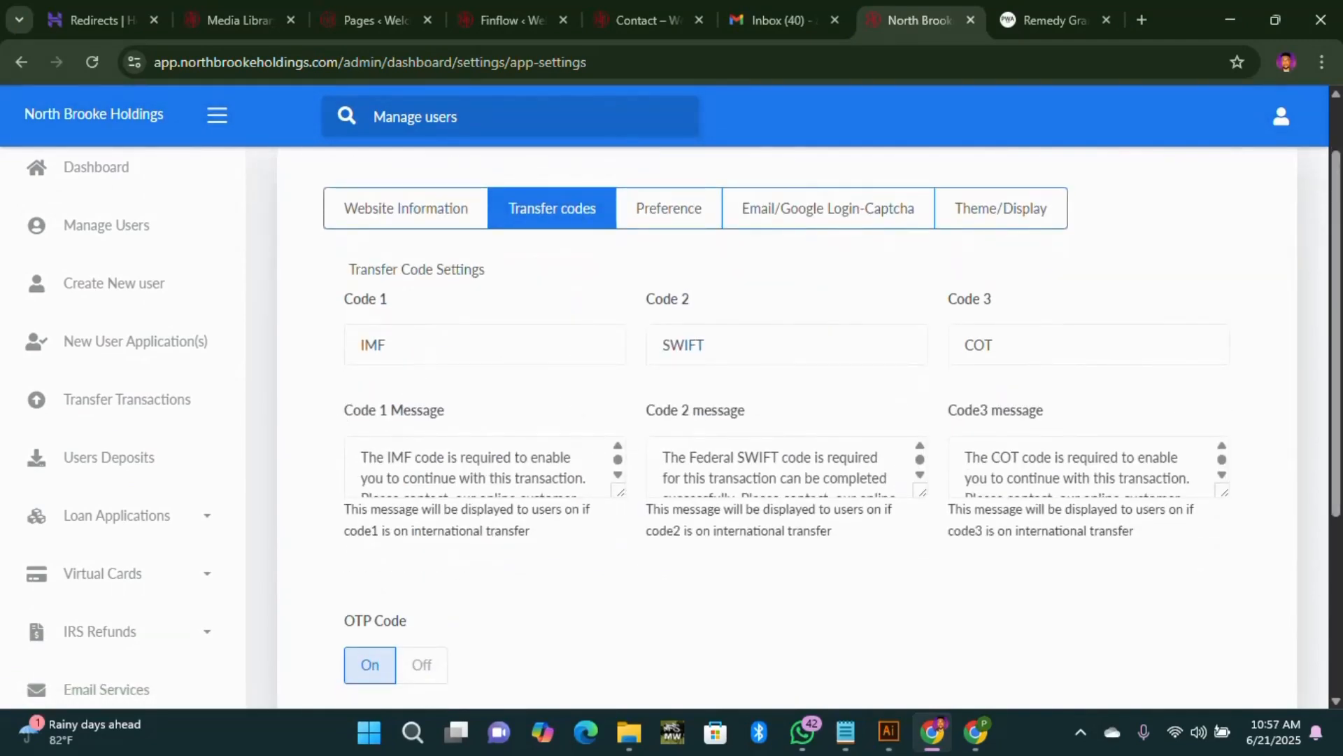
{"action": "scroll", "coordinate": [476, 465], "scroll_direction": "down", "scroll_amount": 3}
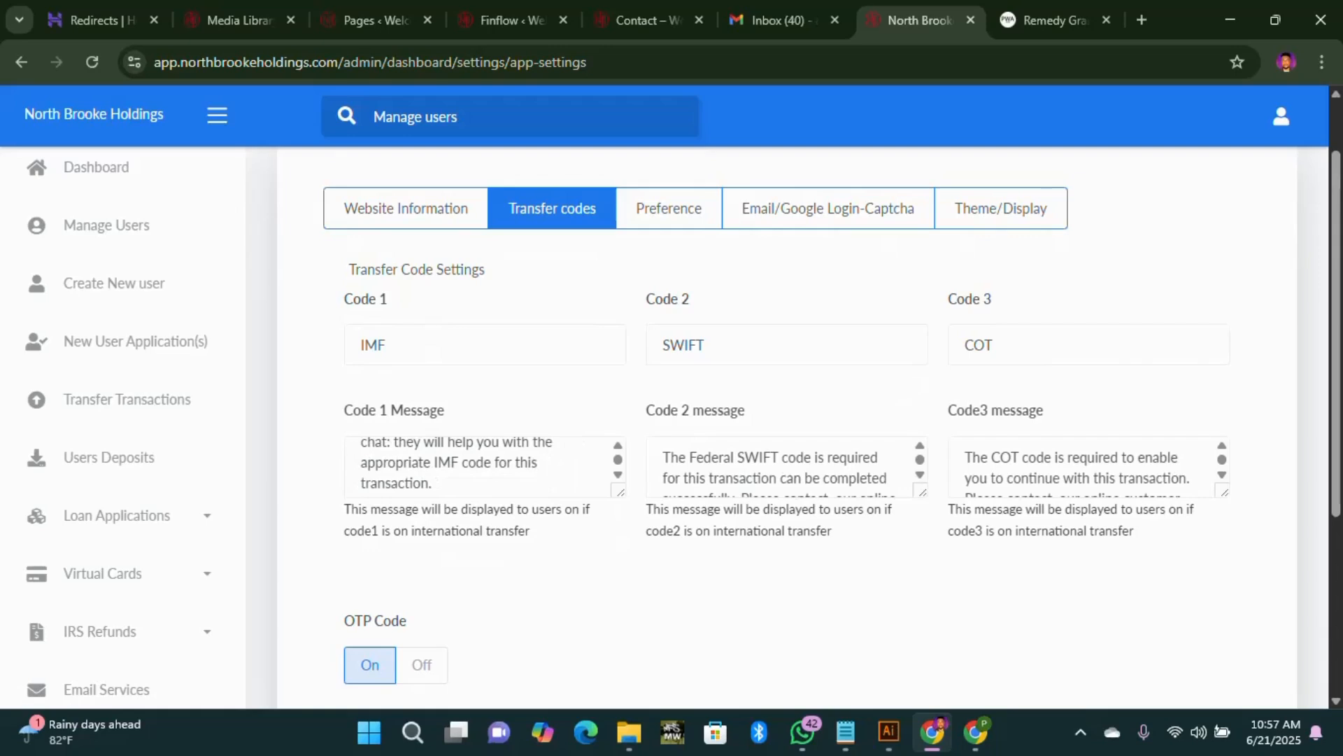
{"action": "scroll", "coordinate": [780, 467], "scroll_direction": "down", "scroll_amount": 3}
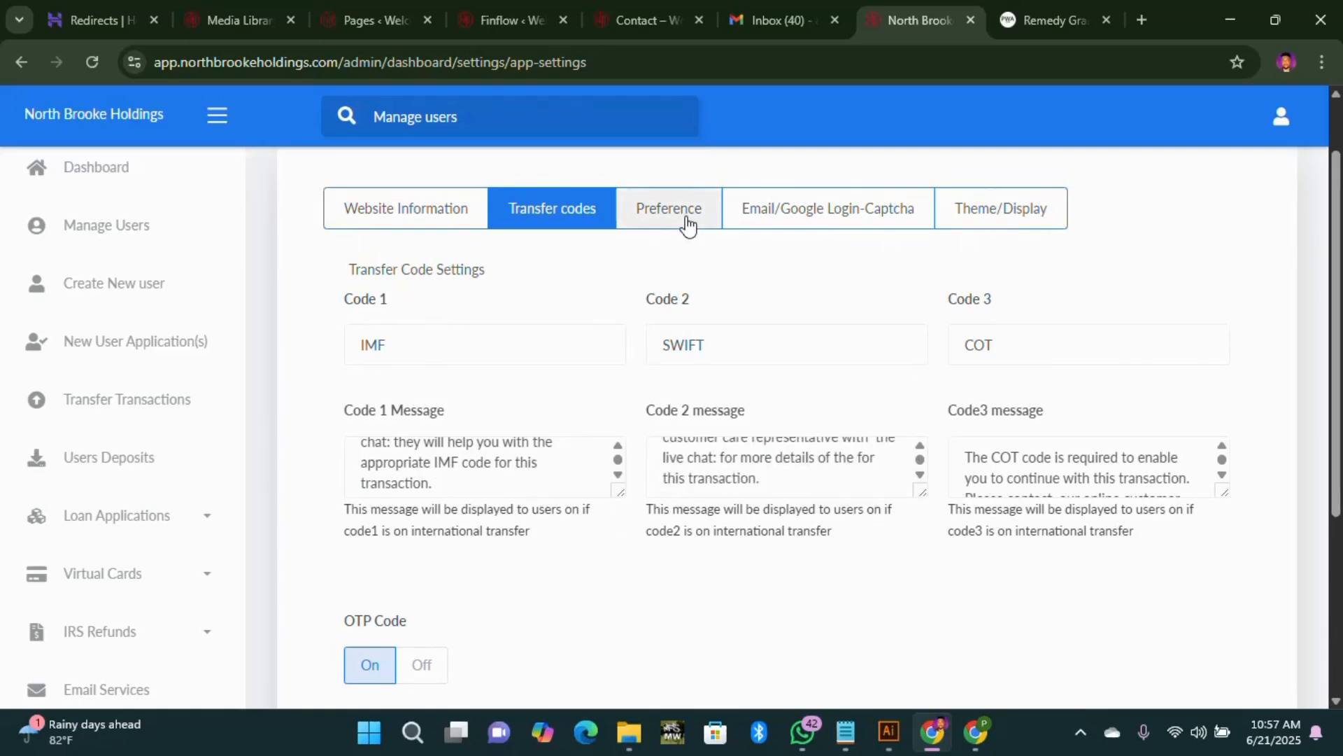
{"action": "left_click", "coordinate": [686, 222]}
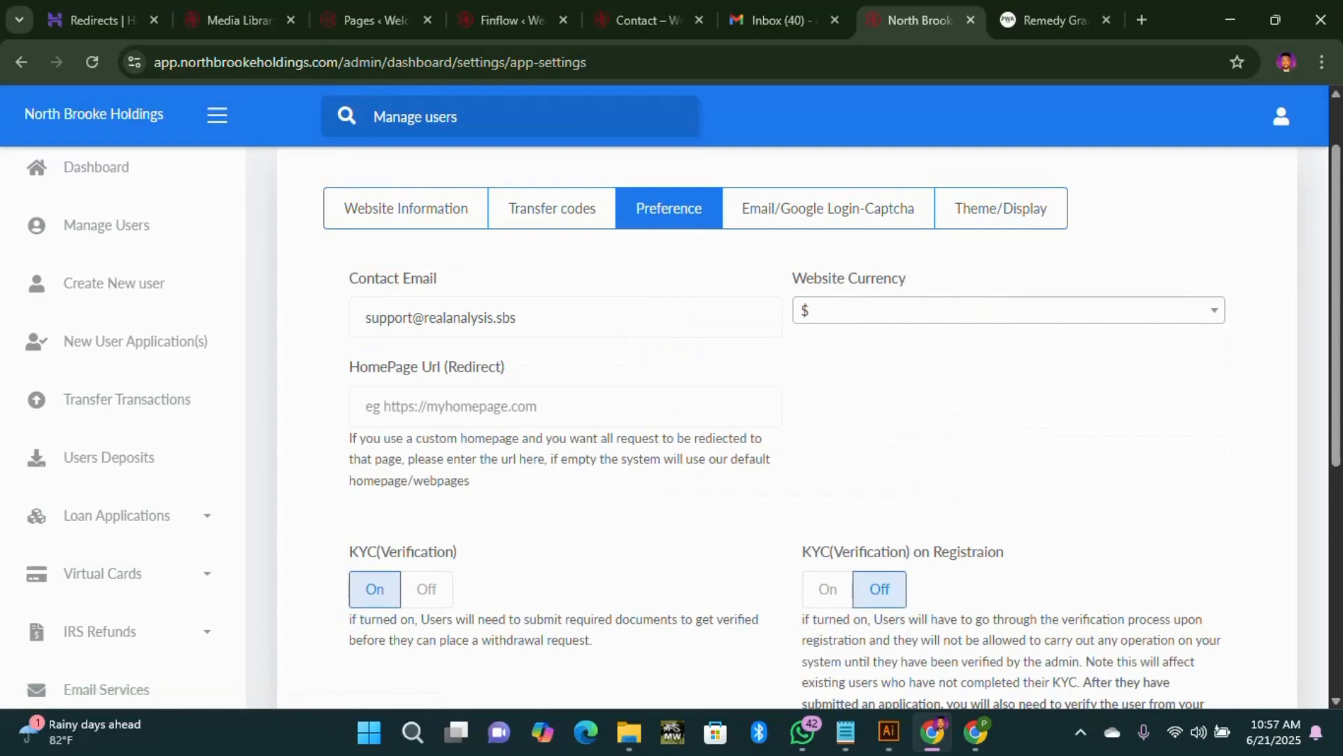
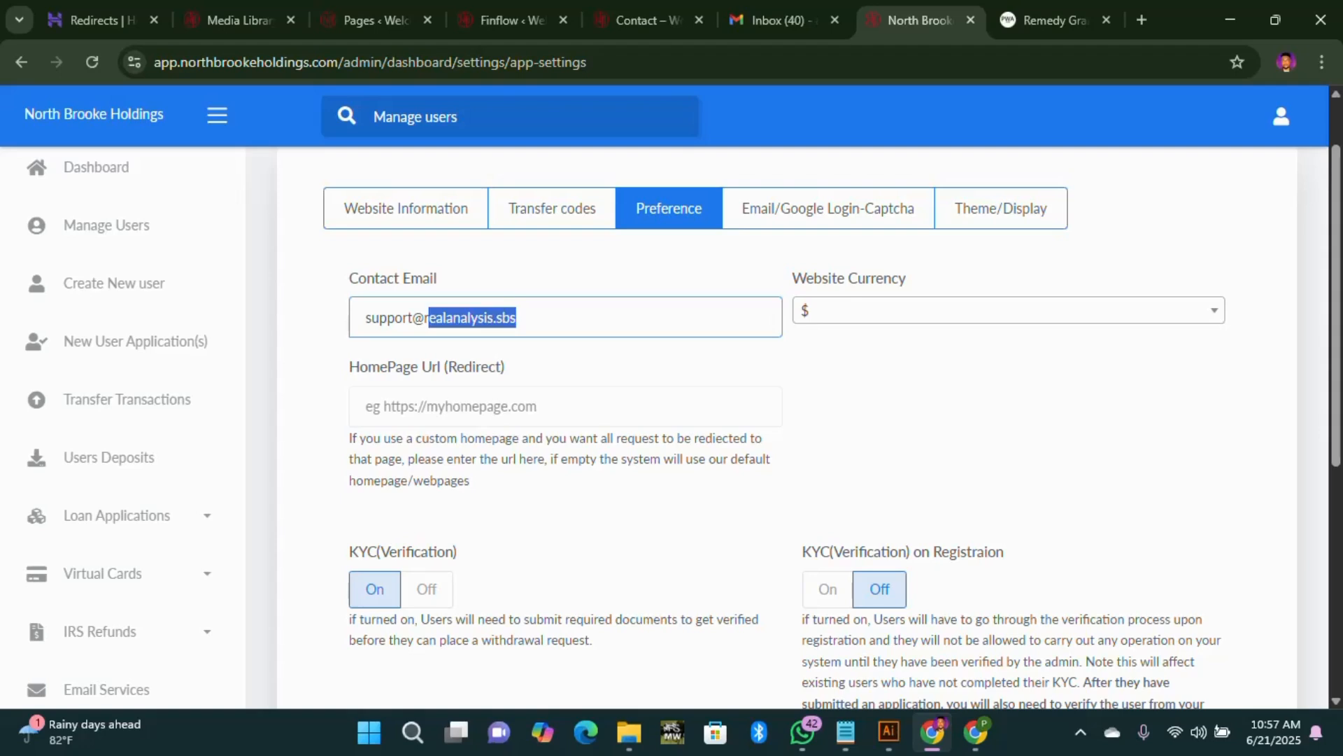
Step: Replace the contact email's realanalysis.sbs domain with northbrookeholdings.com pasted from clipboard history
{"action": "left_click_drag", "start_coordinate": [518, 318], "coordinate": [425, 319]}
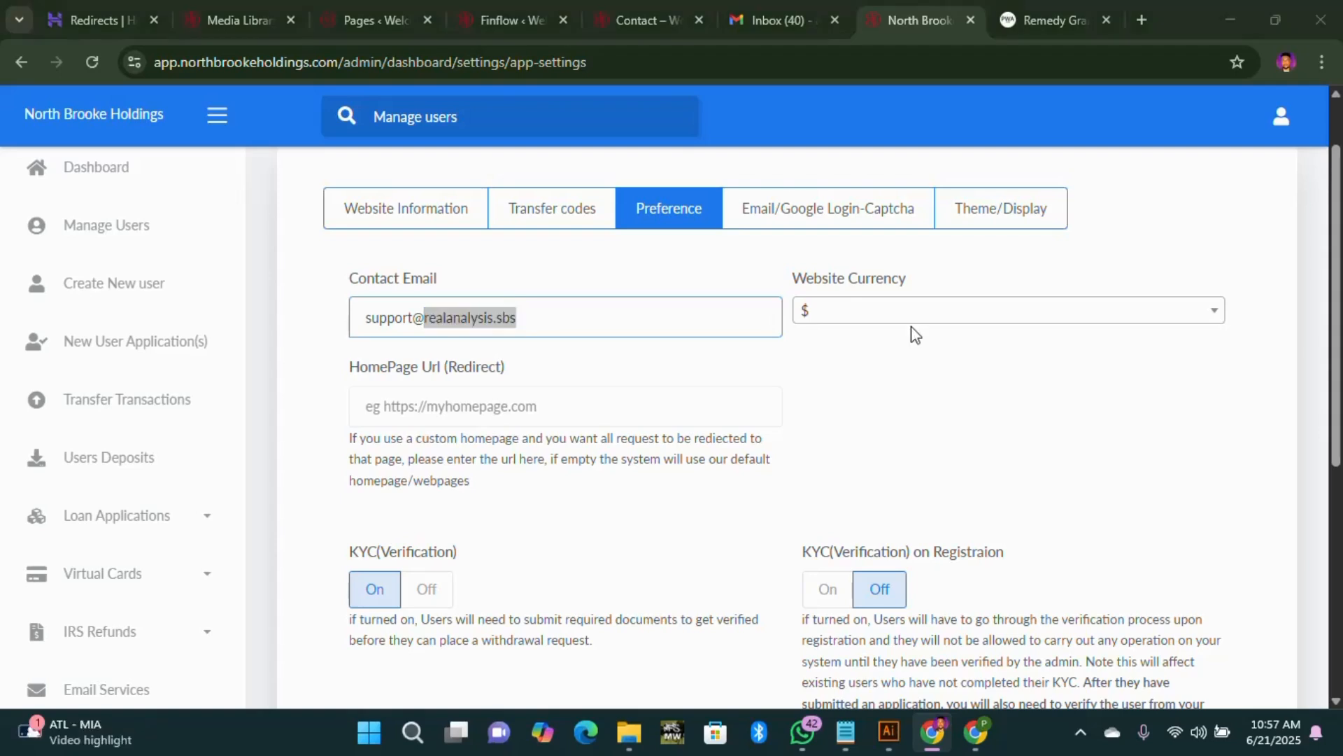
{"action": "key", "text": "super"}
{"action": "type", "text": "v"}
{"action": "key", "text": "super+v"}
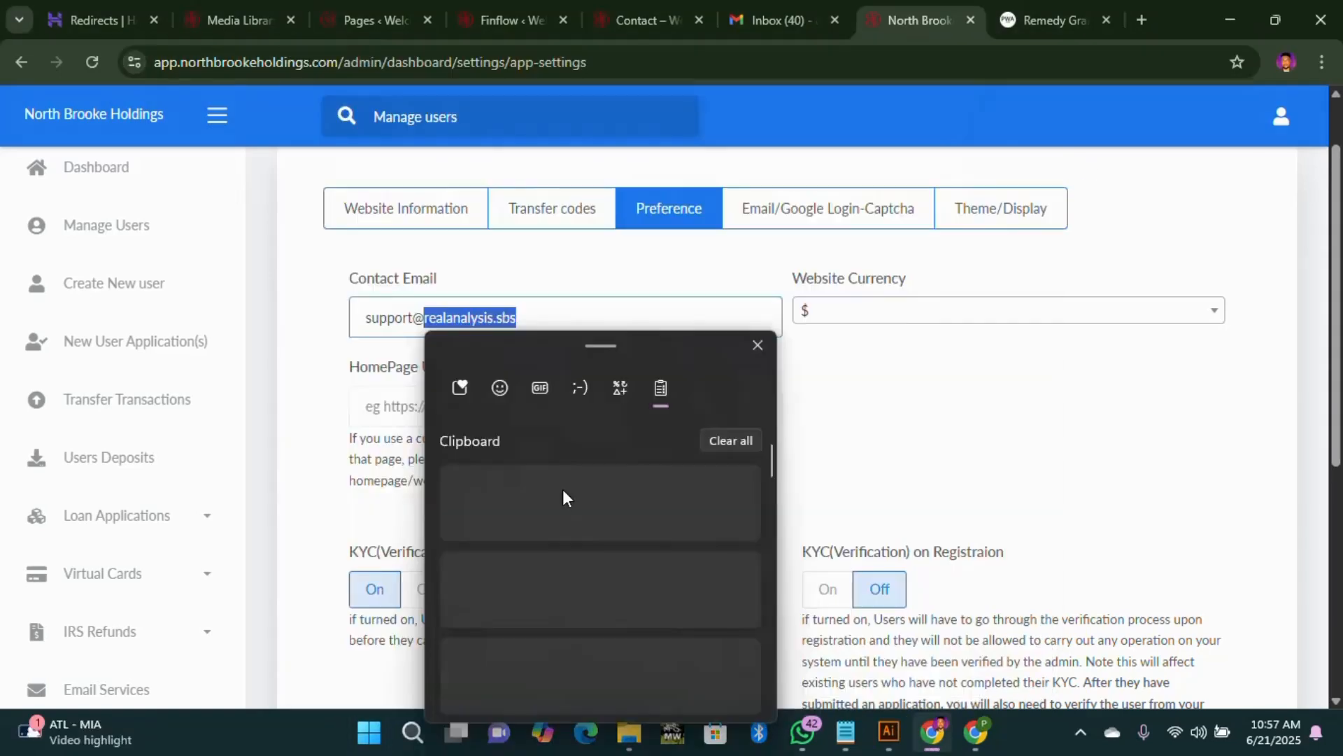
{"action": "left_click", "coordinate": [598, 500]}
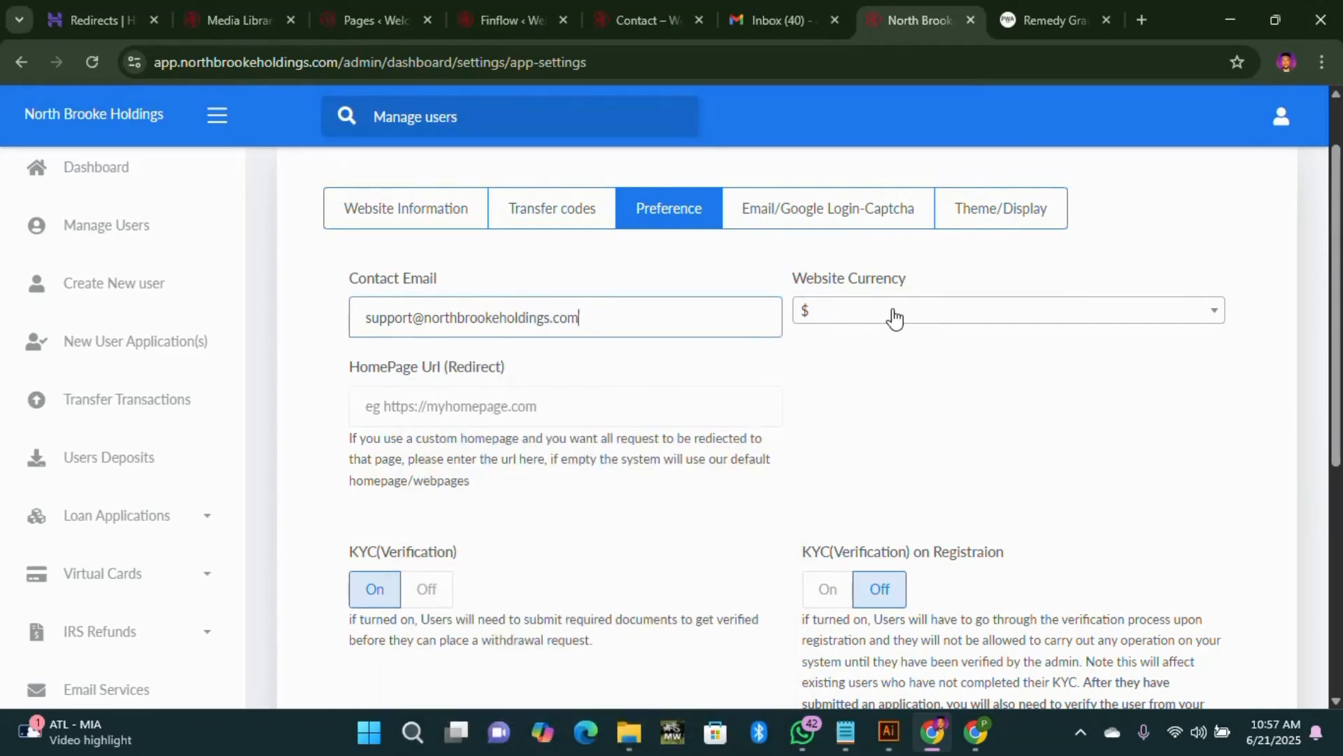
Step: Keep the website currency as $ and save the preference settings
{"action": "left_click", "coordinate": [1162, 317]}
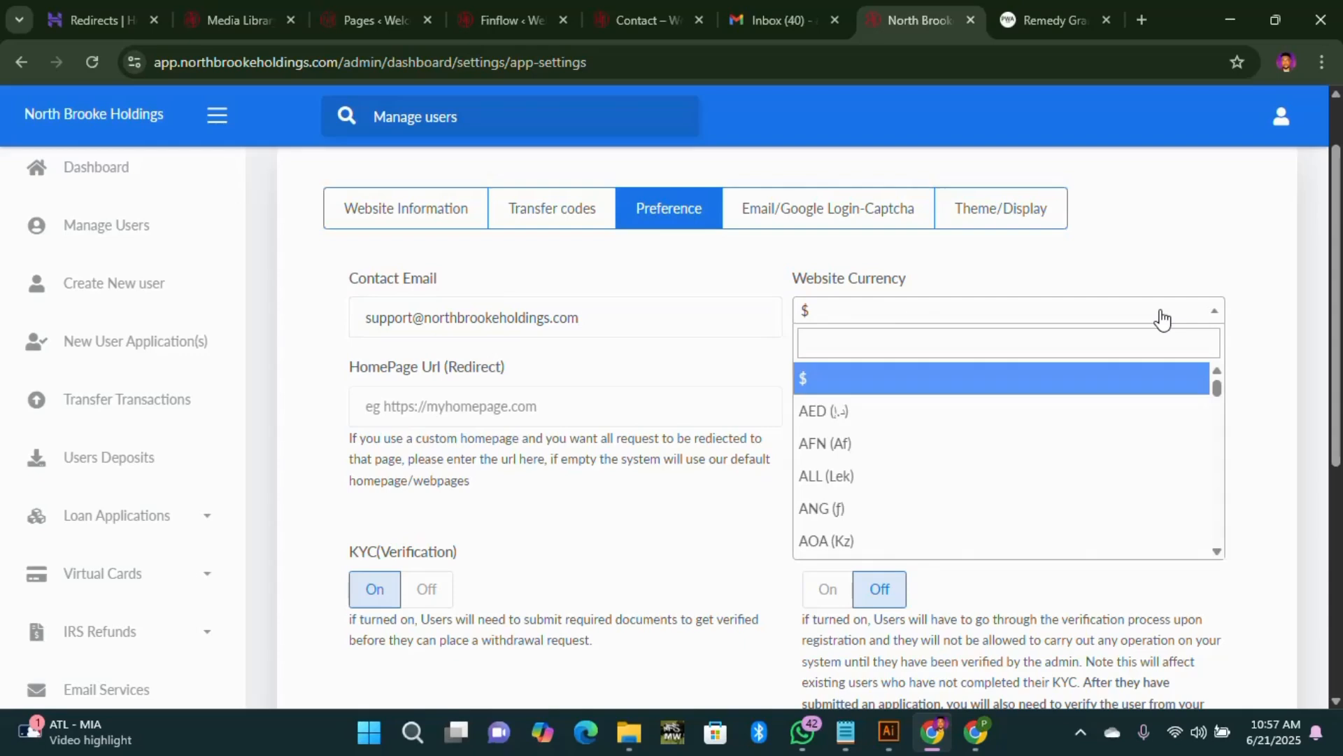
{"action": "left_click", "coordinate": [1163, 318]}
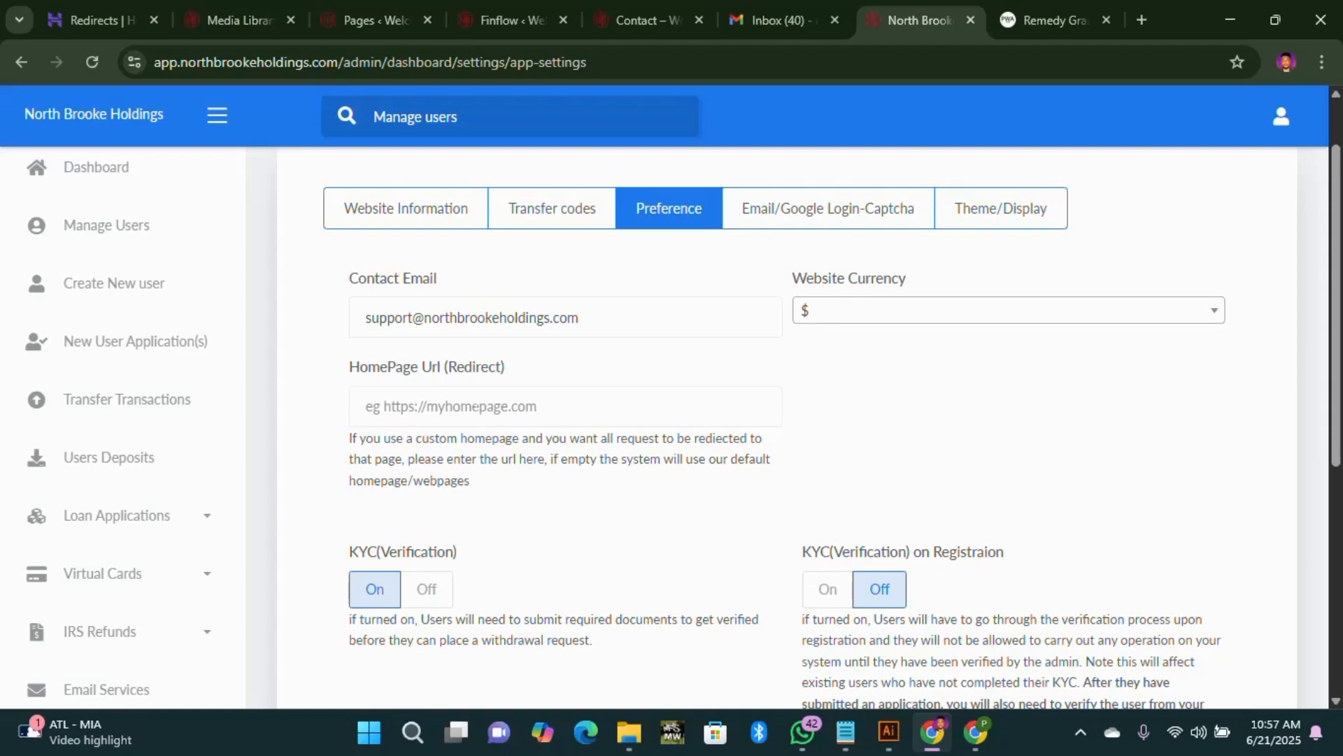
{"action": "scroll", "coordinate": [501, 587], "scroll_direction": "down", "scroll_amount": 3}
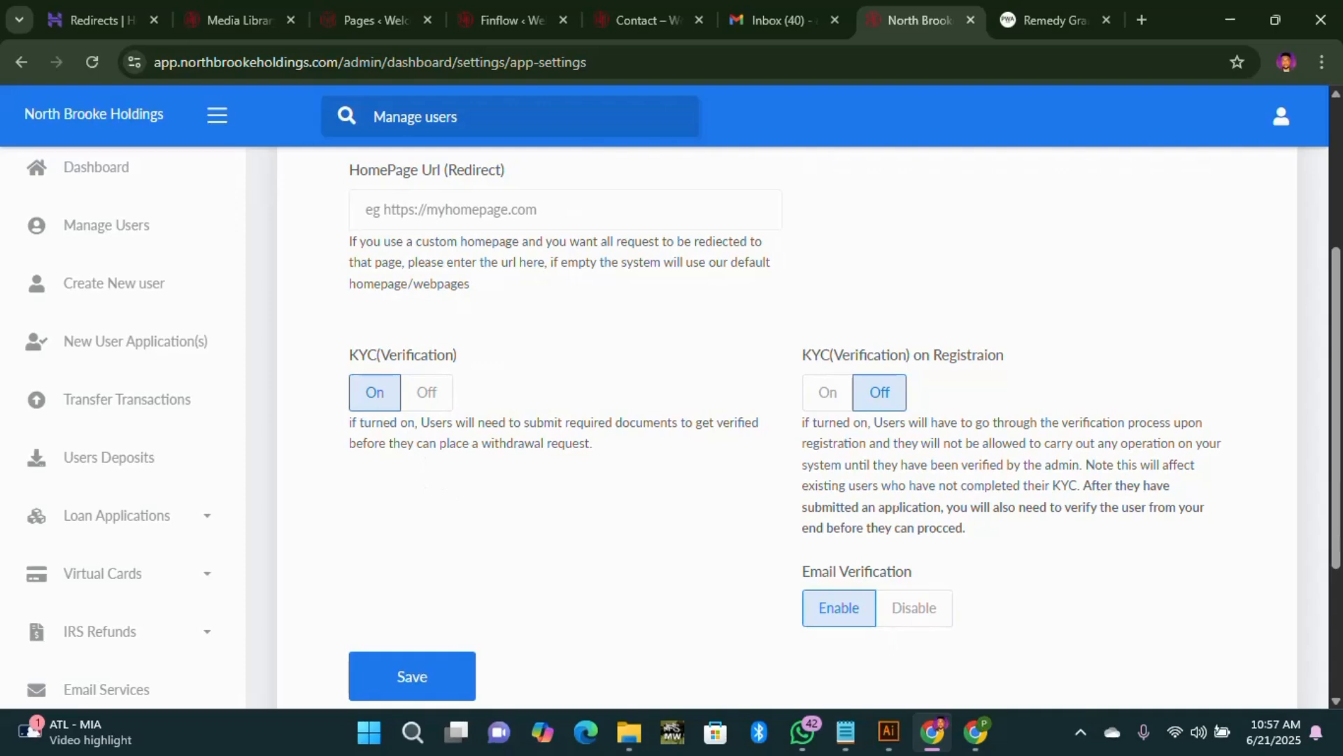
{"action": "scroll", "coordinate": [866, 623], "scroll_direction": "down", "scroll_amount": 1}
{"action": "scroll", "coordinate": [597, 570], "scroll_direction": "up", "scroll_amount": 5}
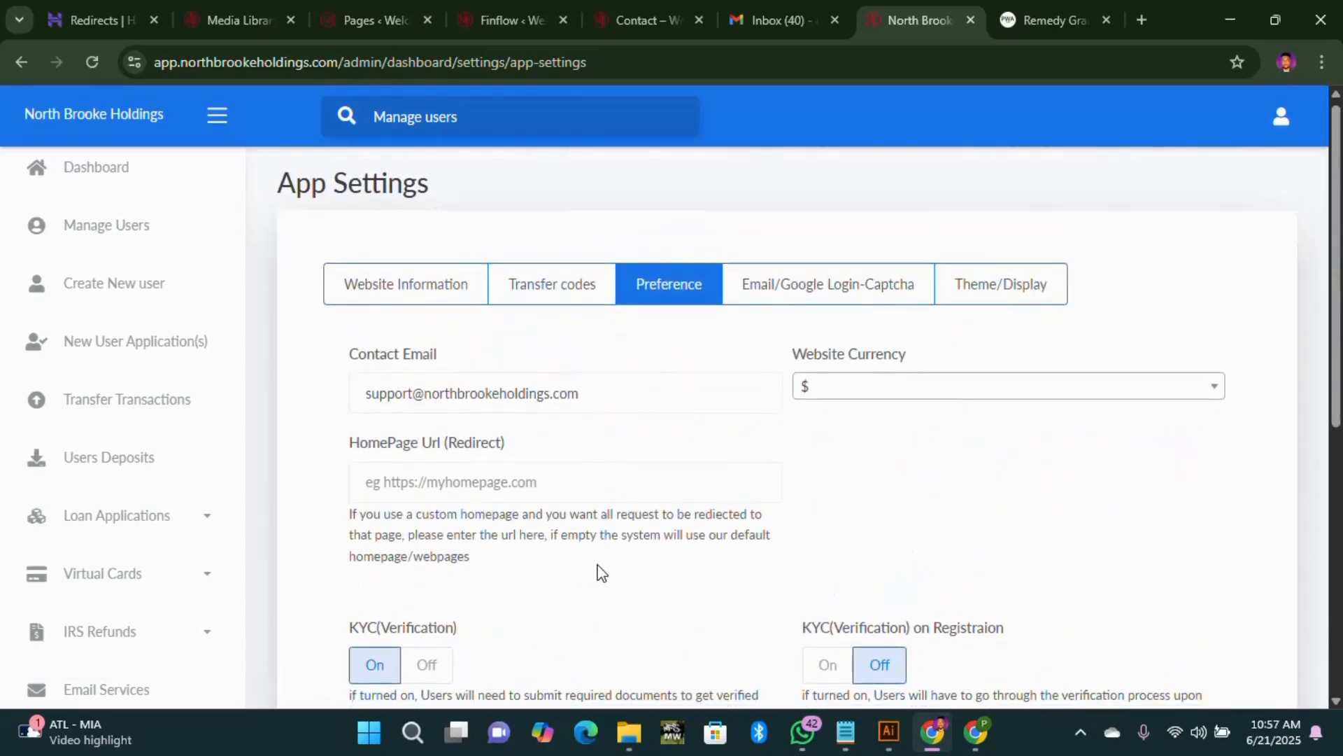
{"action": "scroll", "coordinate": [490, 630], "scroll_direction": "down", "scroll_amount": 4}
{"action": "left_click", "coordinate": [452, 651]}
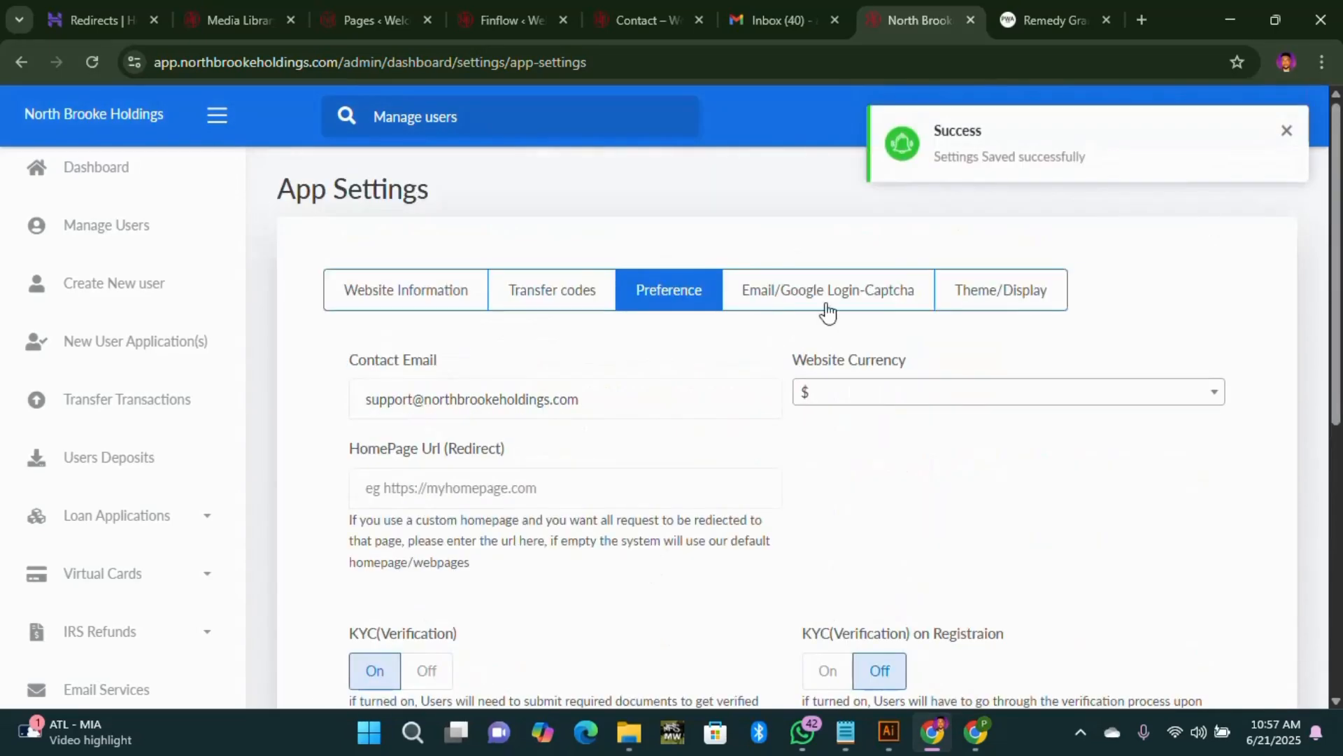
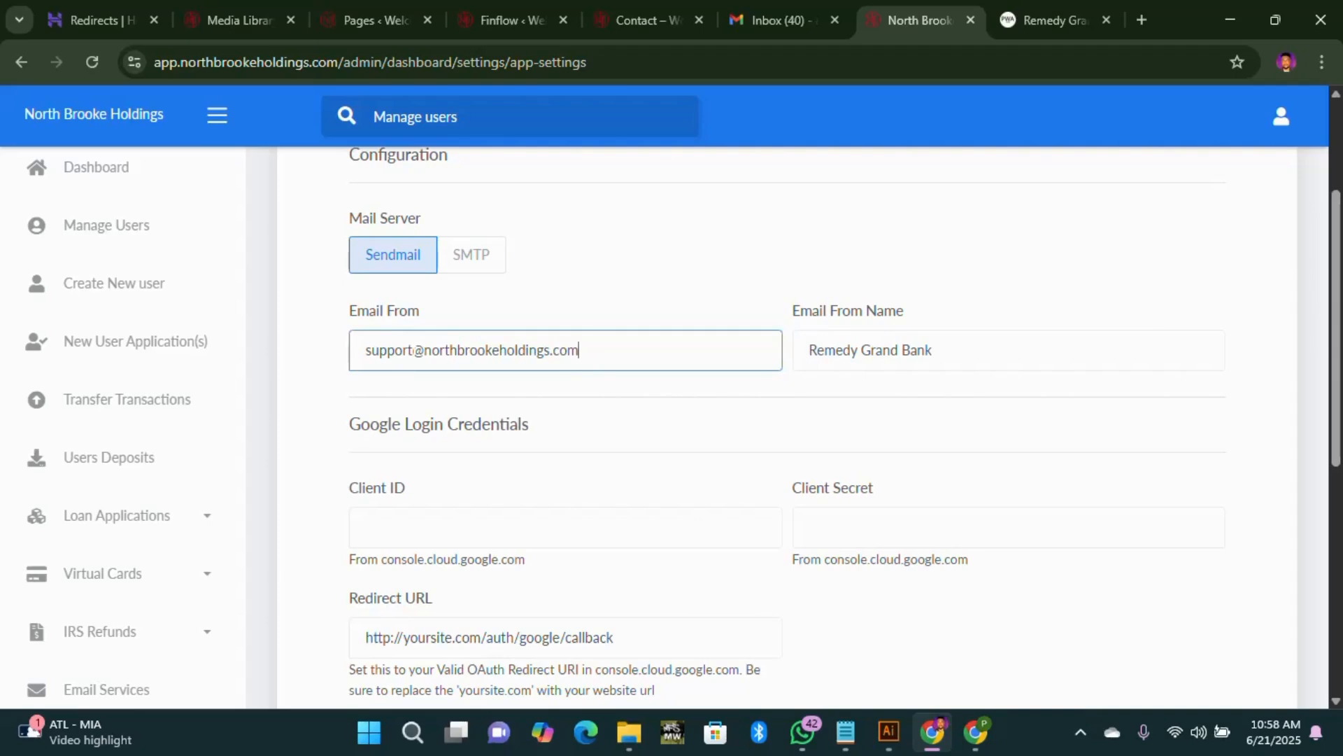
Step: Select the old Remedy Grand Bank sender name in the Email From Name field
{"action": "left_click_drag", "start_coordinate": [938, 350], "coordinate": [805, 350]}
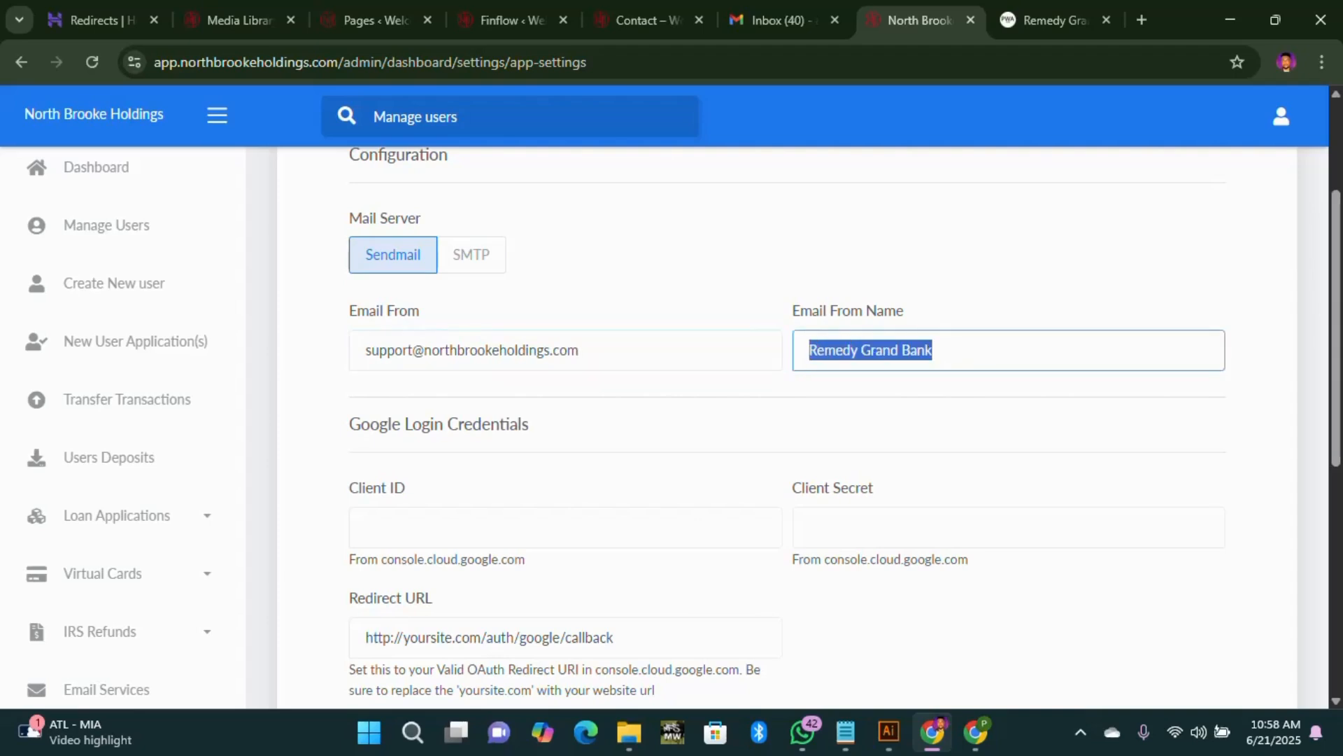
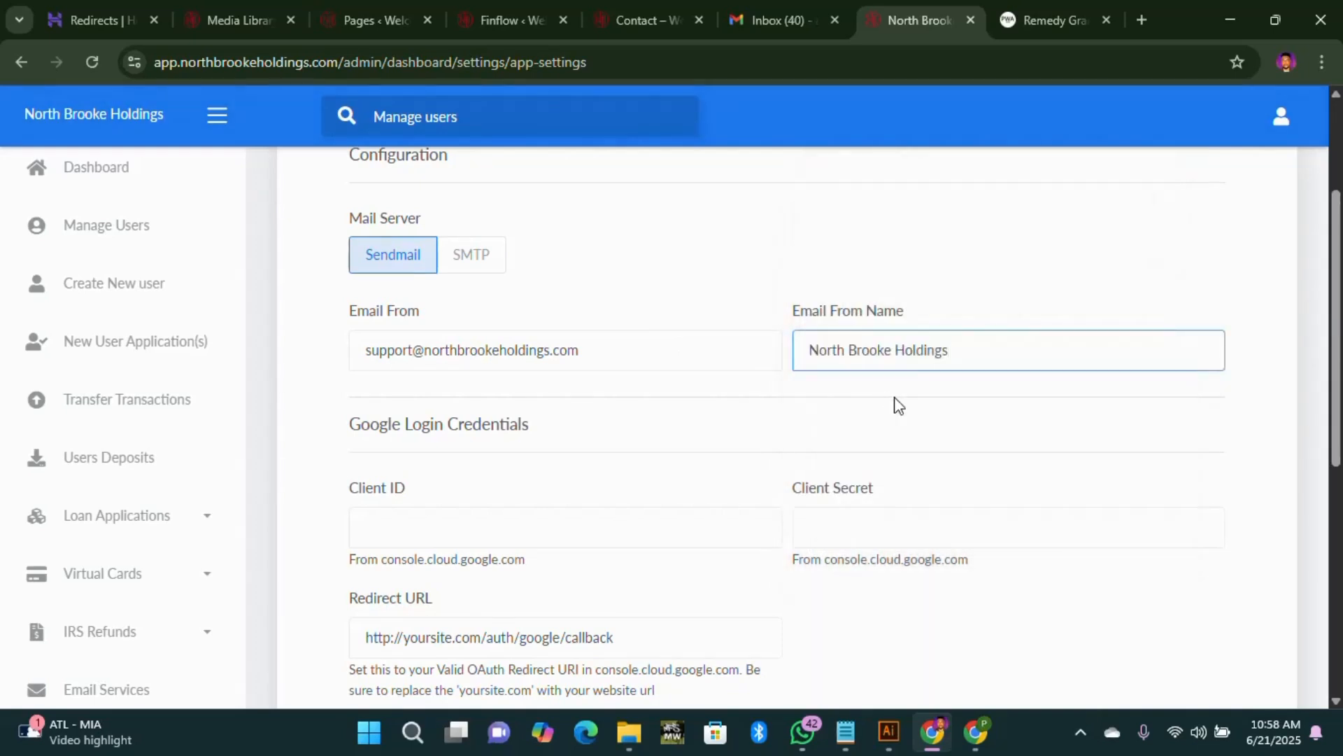
Step: Save the email settings with North Brooke Holdings as the sender name
{"action": "left_click", "coordinate": [768, 441]}
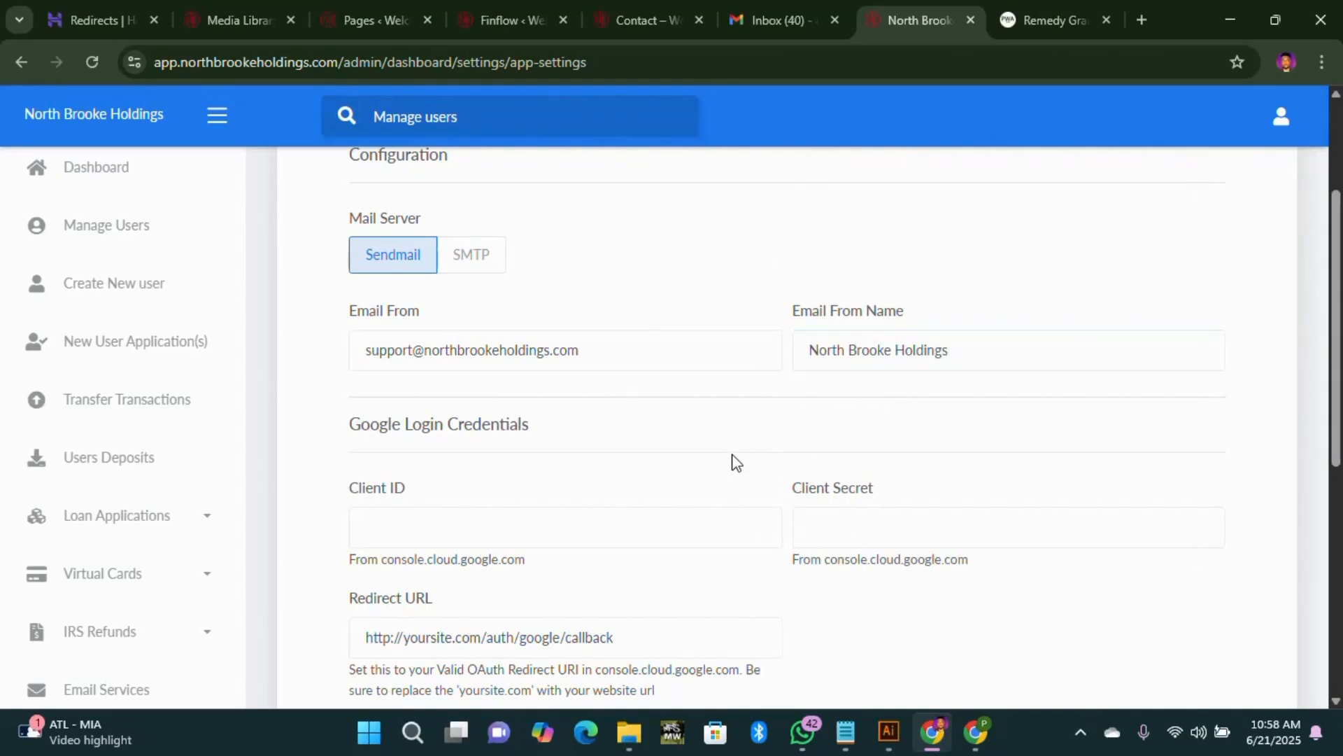
{"action": "scroll", "coordinate": [711, 477], "scroll_direction": "down", "scroll_amount": 5}
{"action": "left_click", "coordinate": [412, 546]}
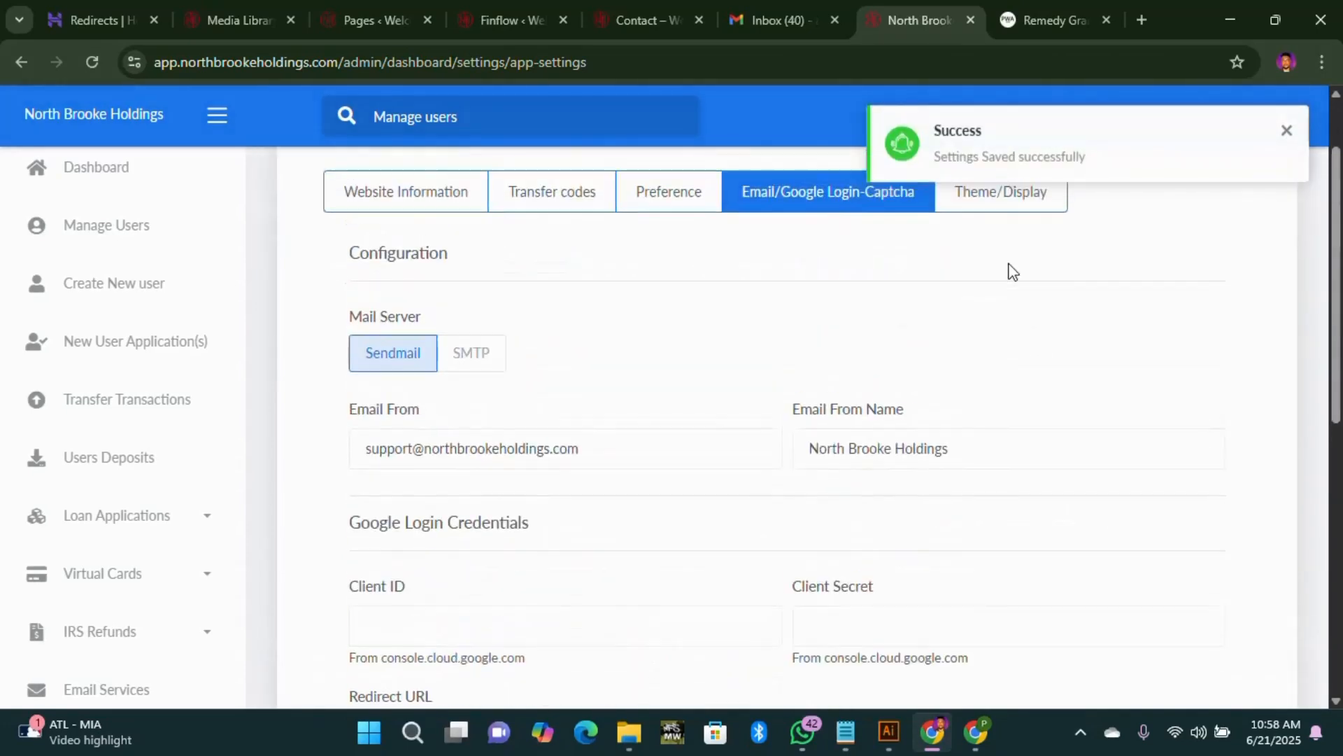
Step: Make the purple theme the current website theme under Theme/Display
{"action": "left_click", "coordinate": [1023, 210]}
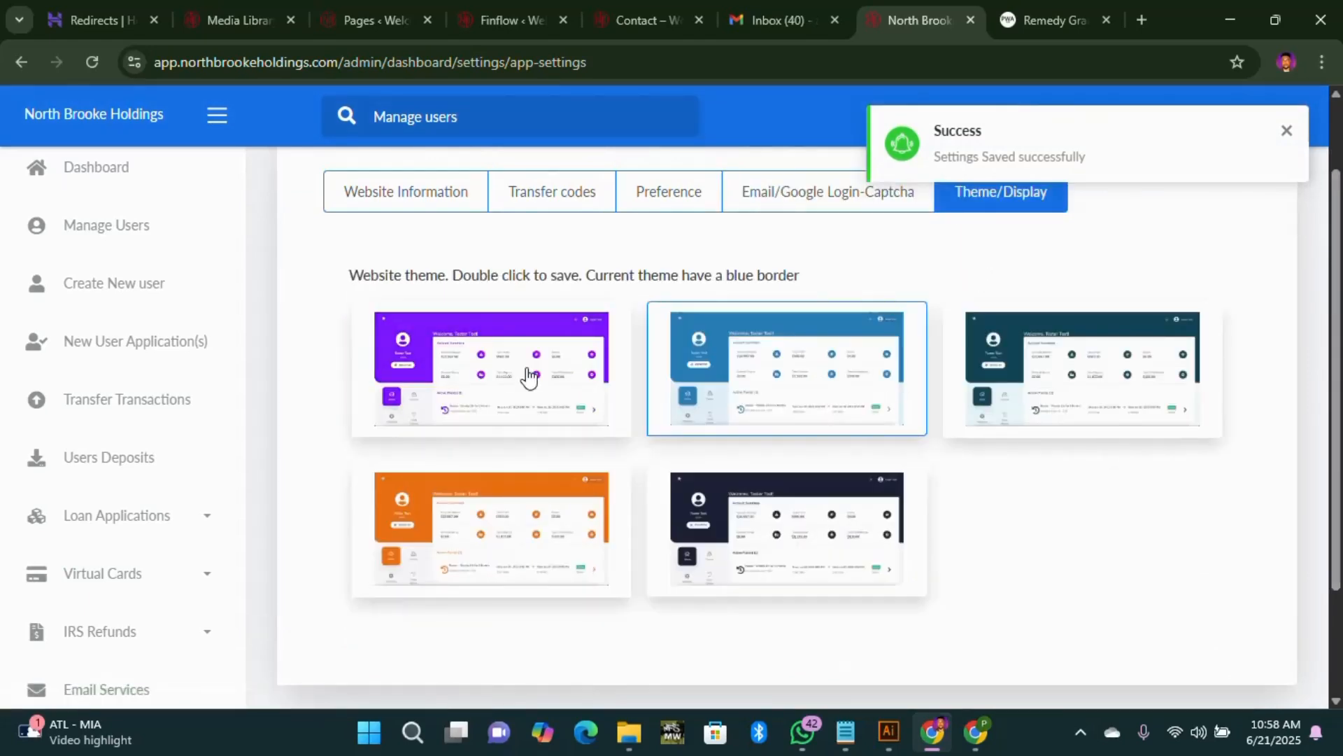
{"action": "double_click", "coordinate": [499, 337]}
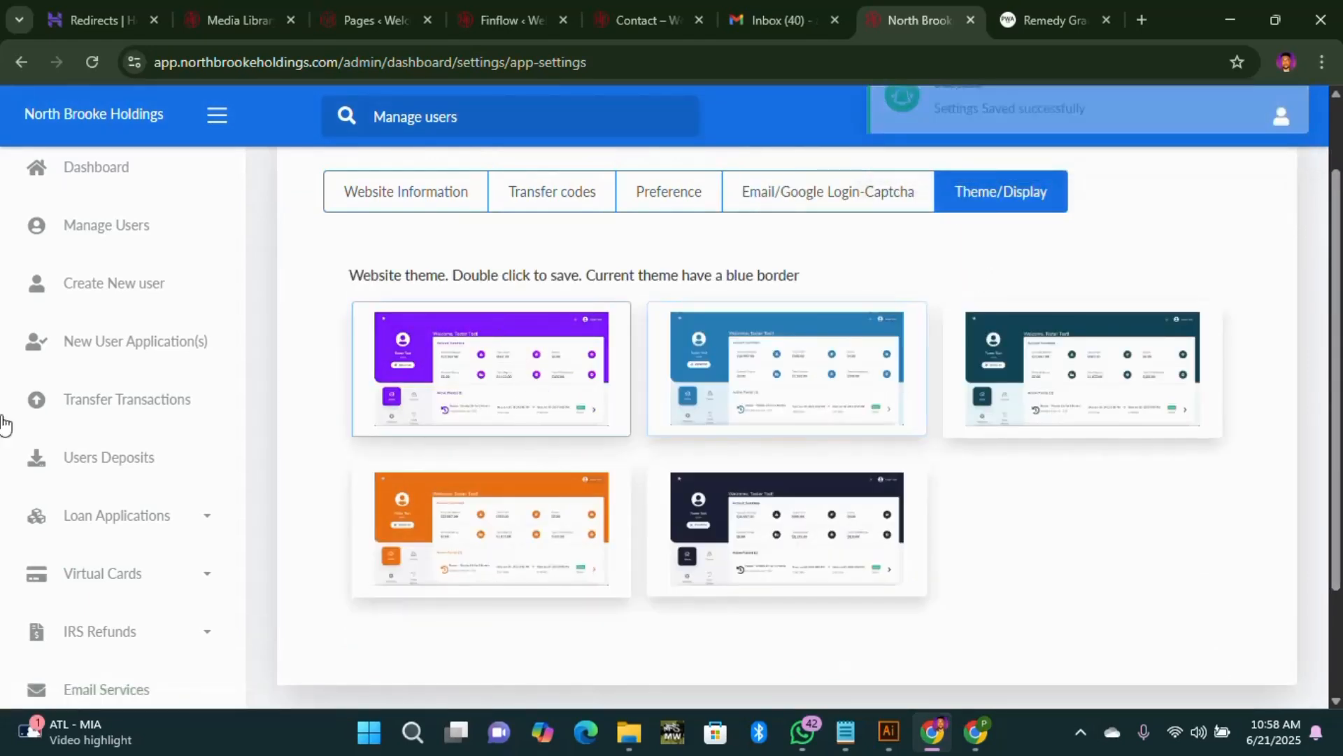
{"action": "scroll", "coordinate": [156, 464], "scroll_direction": "down", "scroll_amount": 5}
{"action": "scroll", "coordinate": [103, 580], "scroll_direction": "down", "scroll_amount": 1}
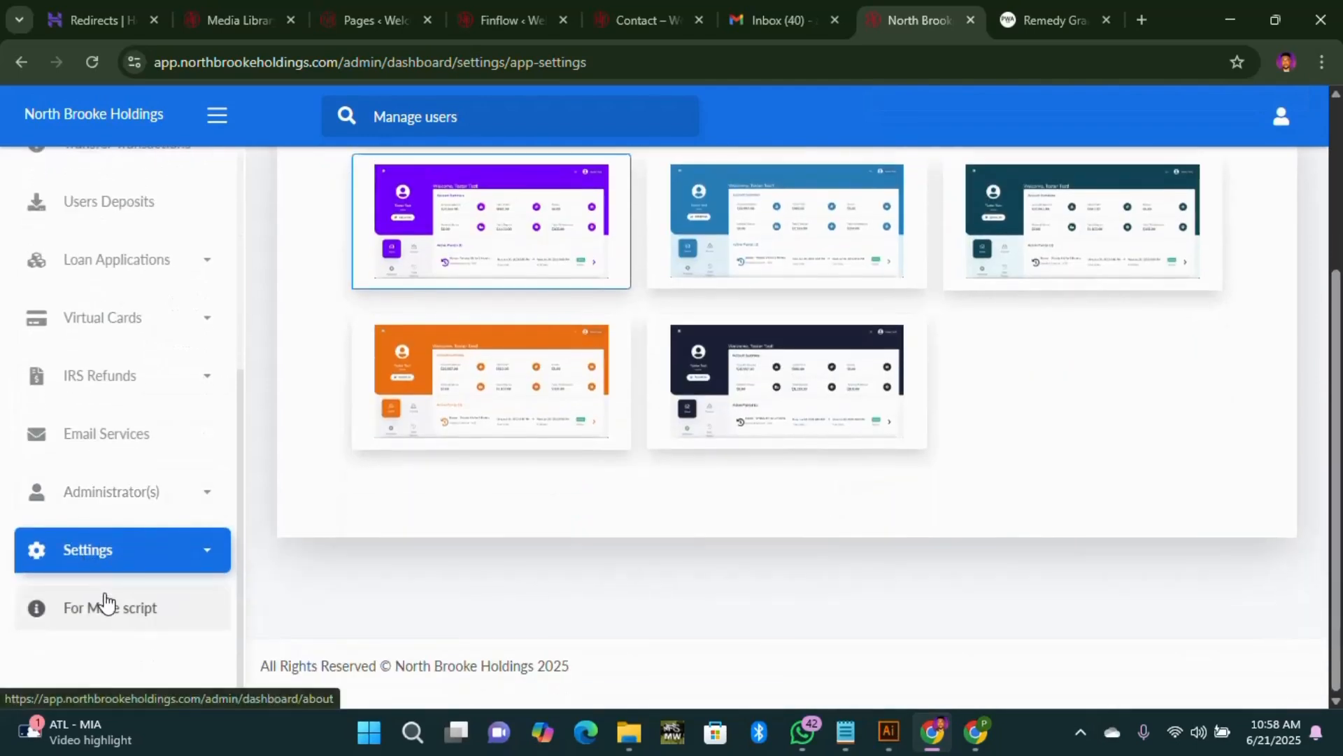
Step: Open Payment Settings and review the nine methods, with USDT, Bank Transfer, Paypal and Bitcoin enabled
{"action": "left_click", "coordinate": [208, 558]}
{"action": "scroll", "coordinate": [135, 471], "scroll_direction": "down", "scroll_amount": 3}
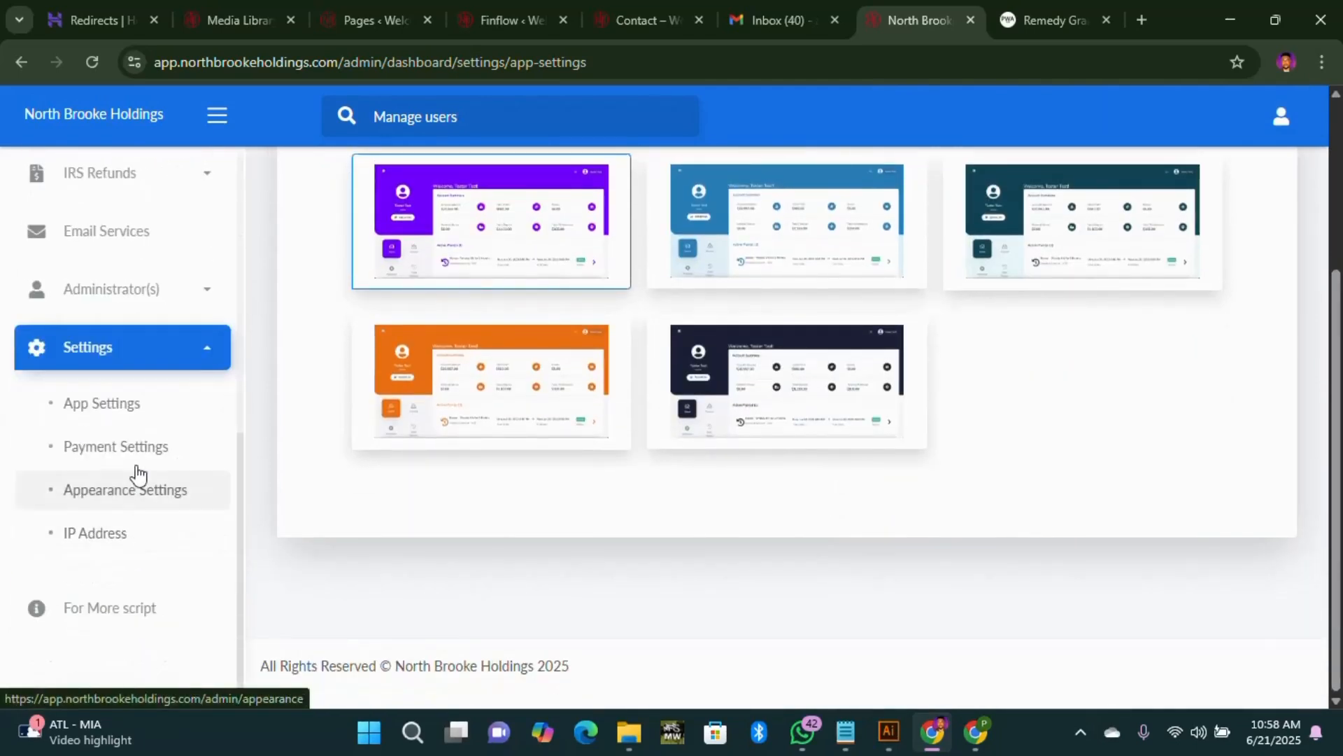
{"action": "left_click", "coordinate": [128, 458]}
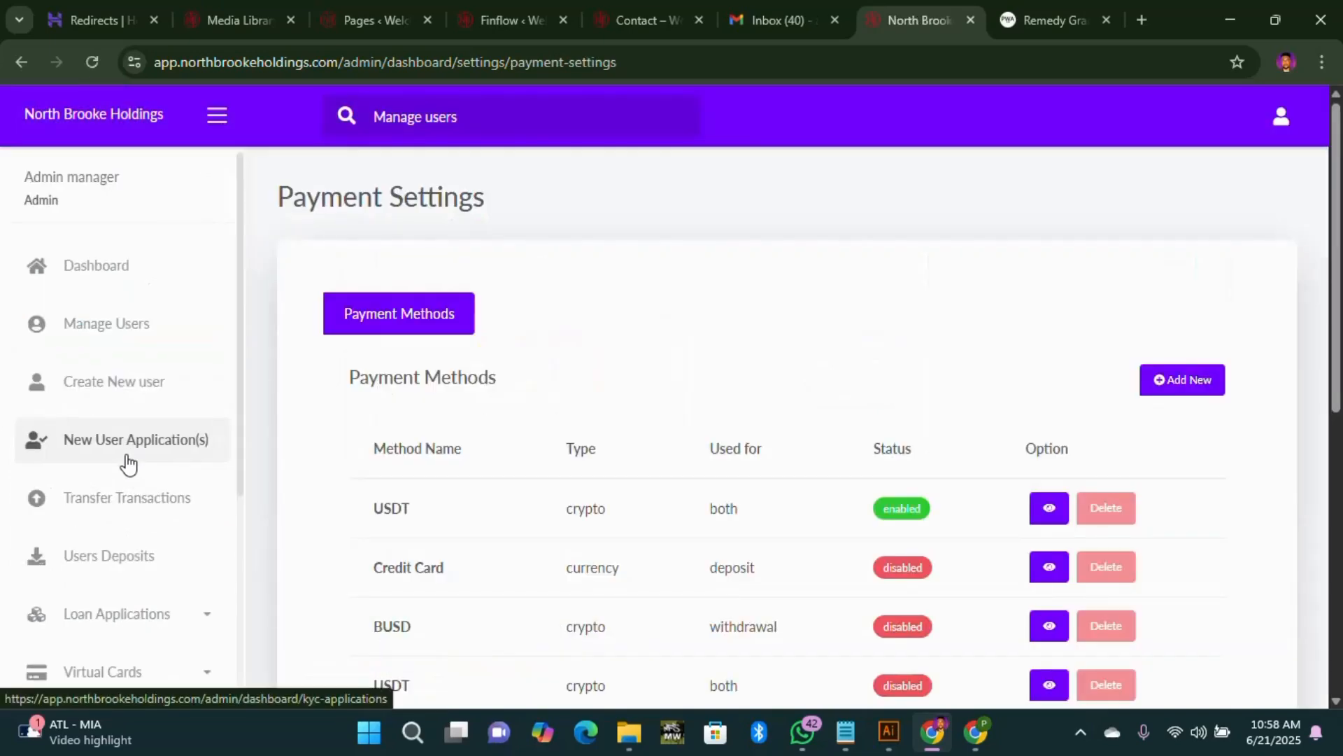
{"action": "scroll", "coordinate": [749, 458], "scroll_direction": "down", "scroll_amount": 4}
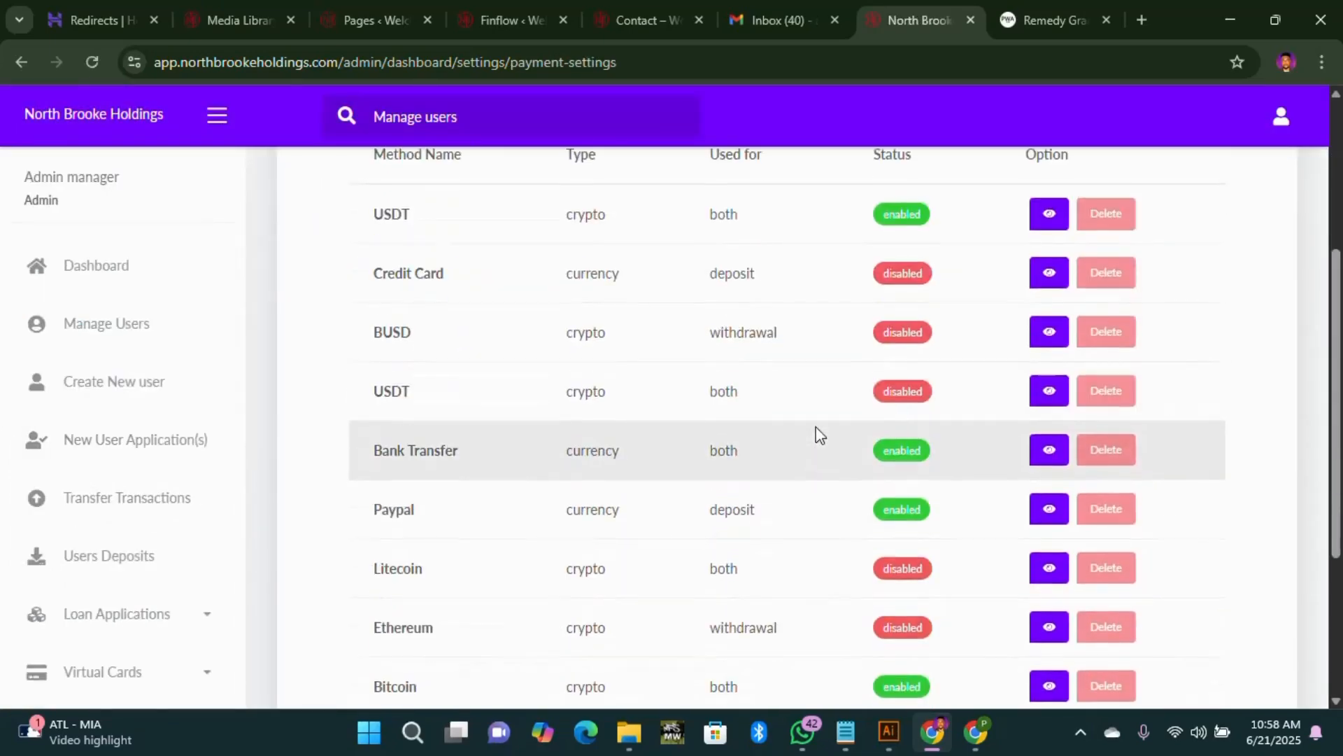
{"action": "scroll", "coordinate": [815, 430], "scroll_direction": "up", "scroll_amount": 4}
{"action": "scroll", "coordinate": [433, 518], "scroll_direction": "down", "scroll_amount": 1}
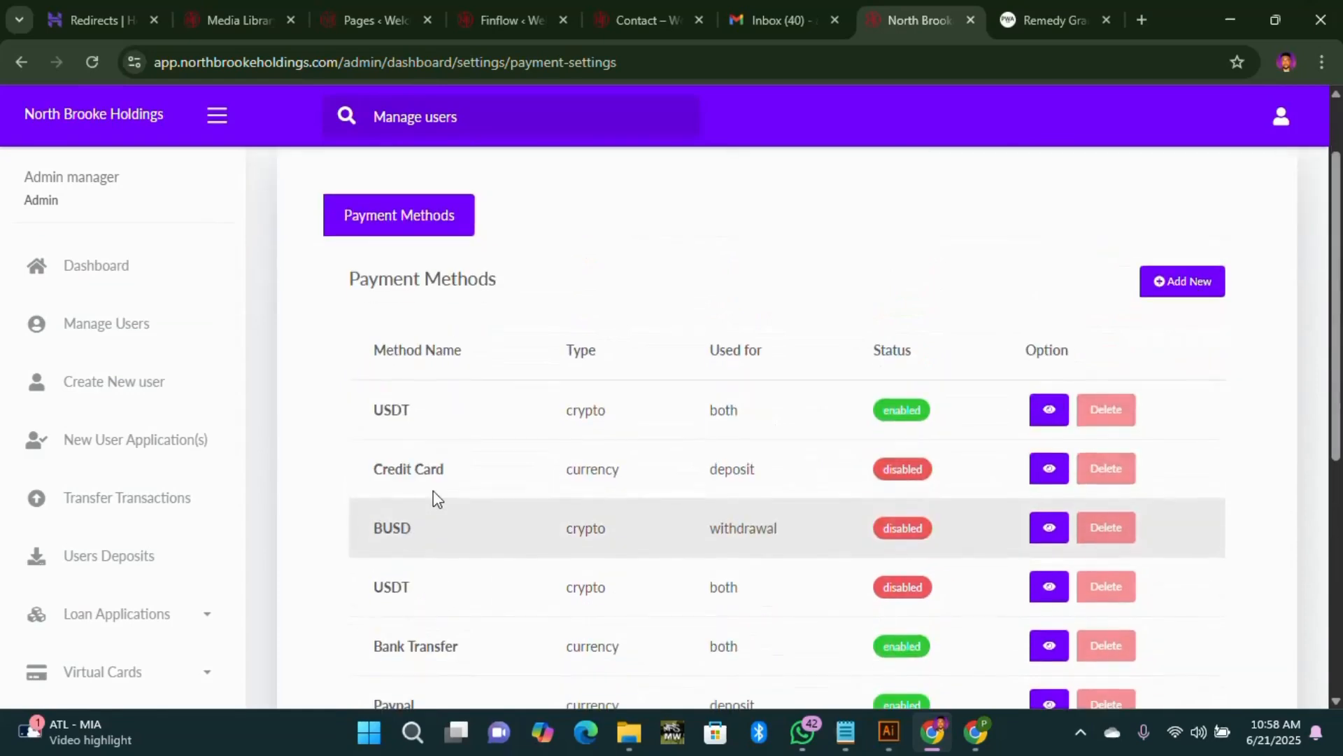
{"action": "scroll", "coordinate": [720, 505], "scroll_direction": "down", "scroll_amount": 5}
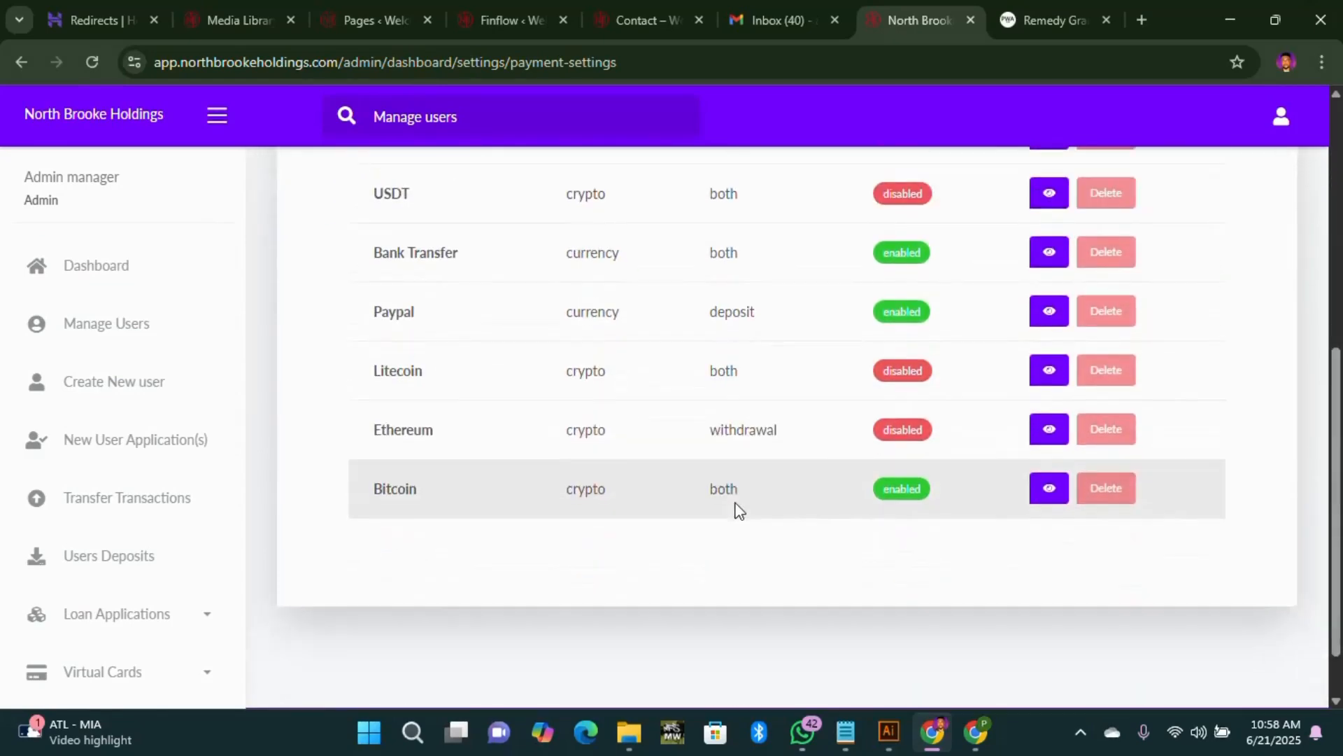
{"action": "scroll", "coordinate": [840, 434], "scroll_direction": "up", "scroll_amount": 5}
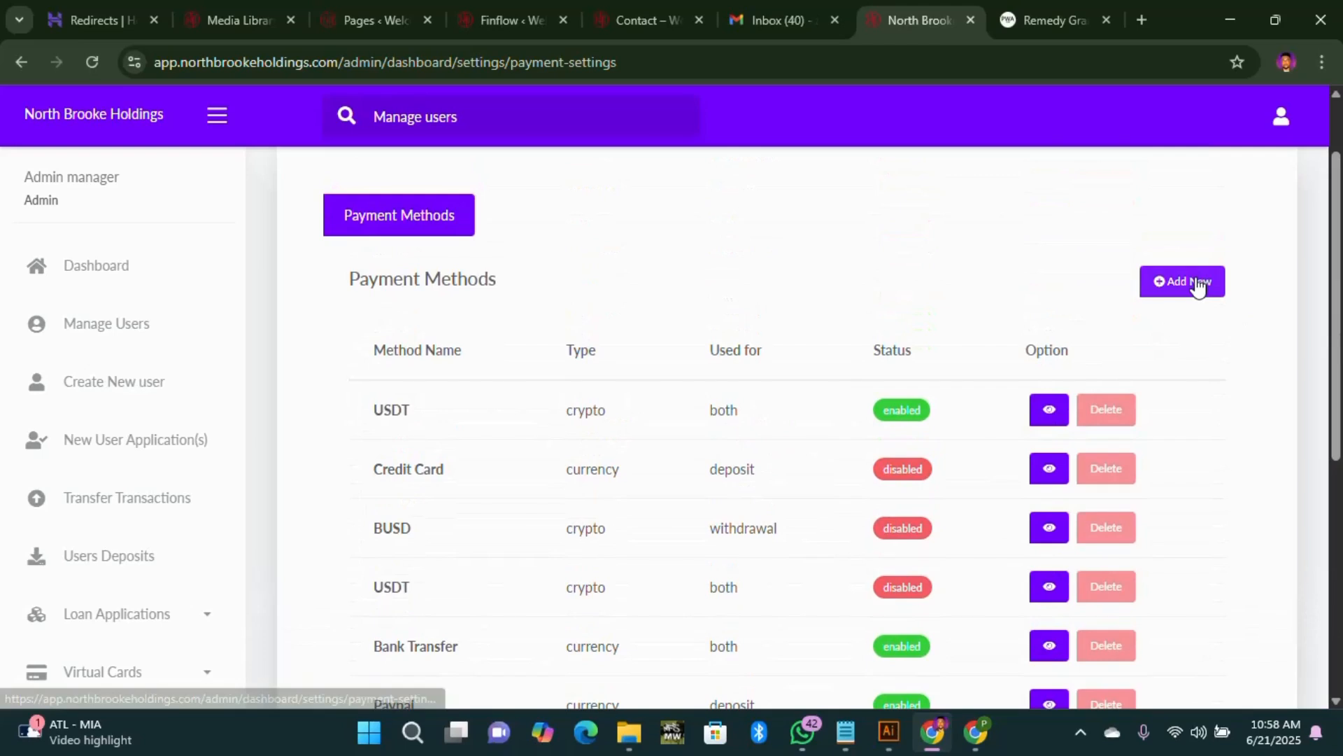
{"action": "scroll", "coordinate": [120, 606], "scroll_direction": "down", "scroll_amount": 6}
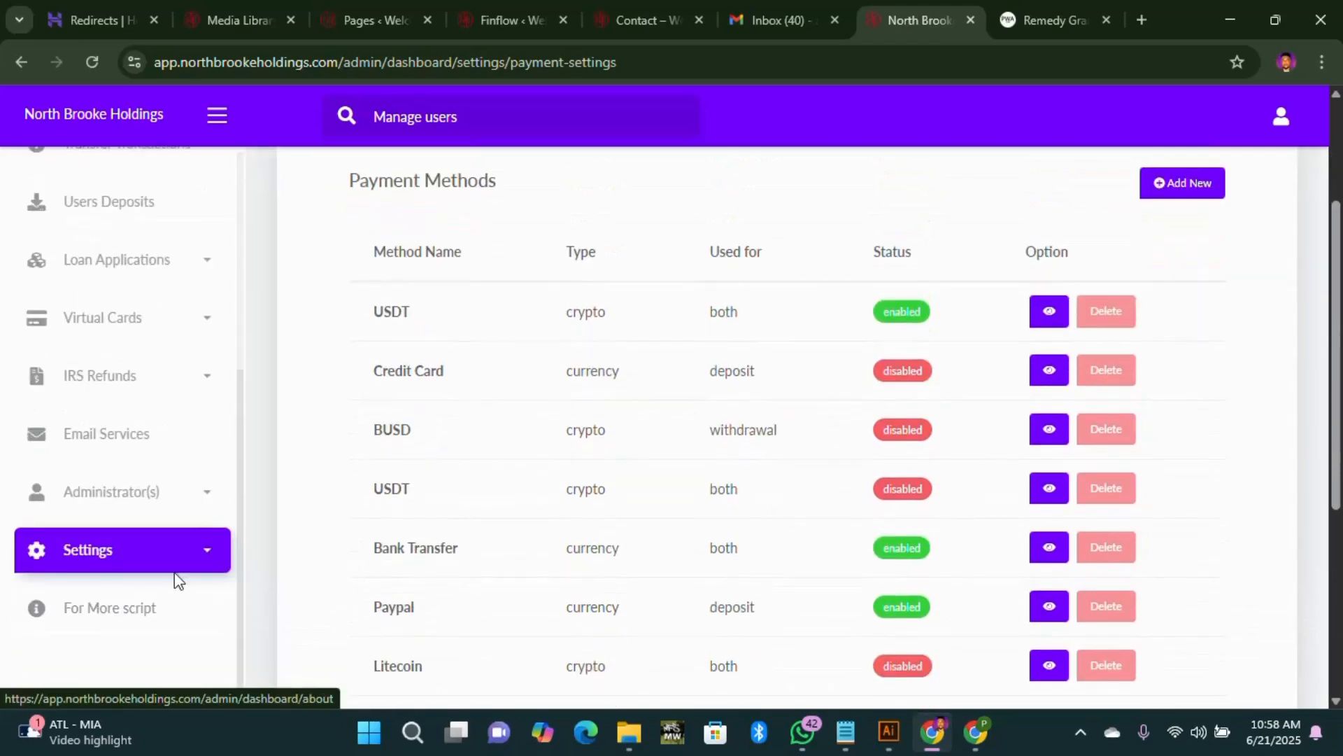
{"action": "left_click", "coordinate": [201, 553]}
{"action": "scroll", "coordinate": [136, 570], "scroll_direction": "down", "scroll_amount": 3}
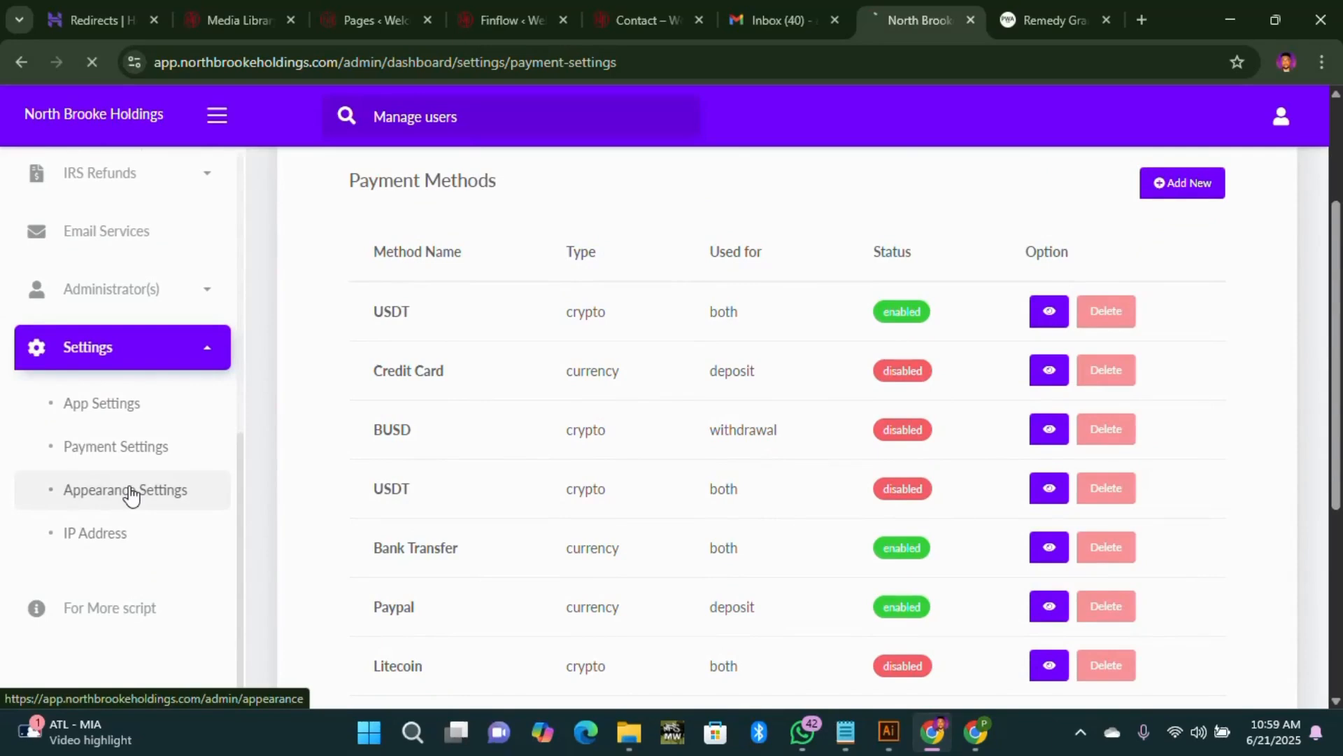
Step: Open Appearance Settings, then look over the user dashboard and the website's contact and home pages
{"action": "left_click", "coordinate": [131, 492]}
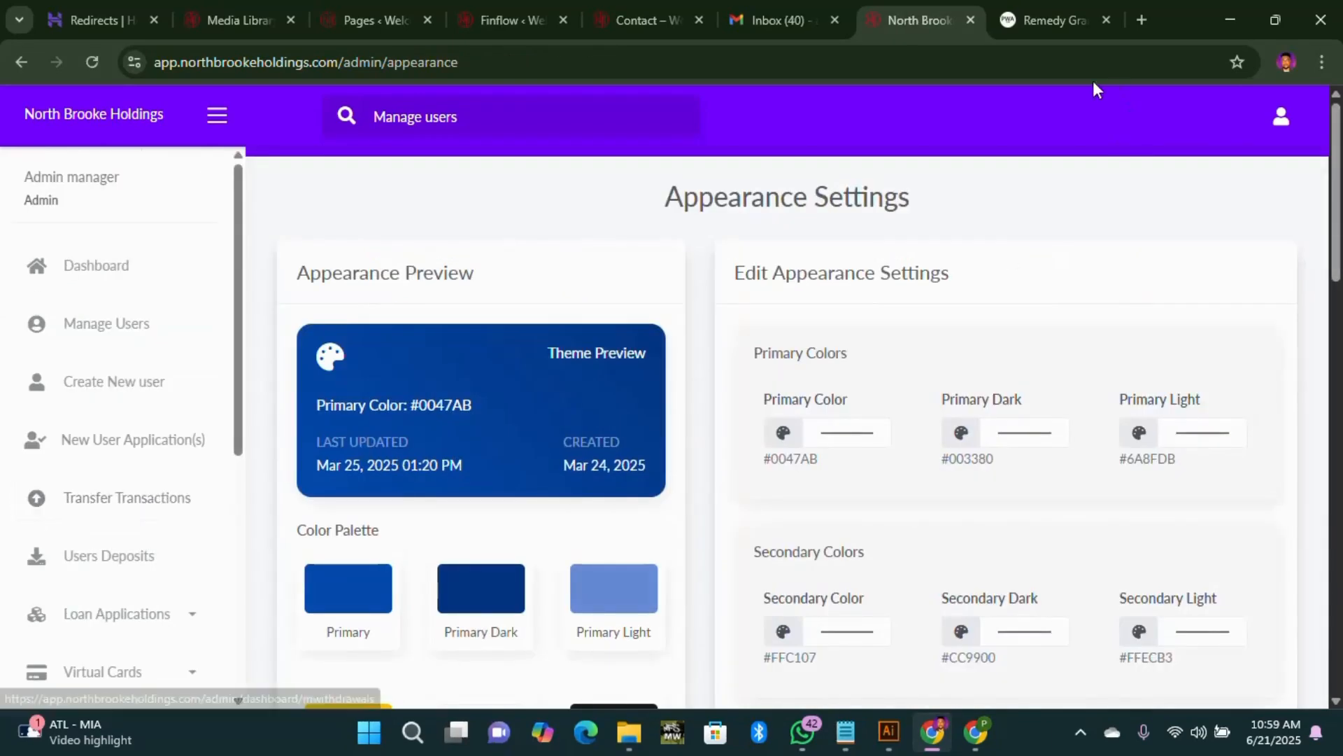
{"action": "left_click", "coordinate": [1056, 19]}
{"action": "scroll", "coordinate": [698, 378], "scroll_direction": "up", "scroll_amount": 10}
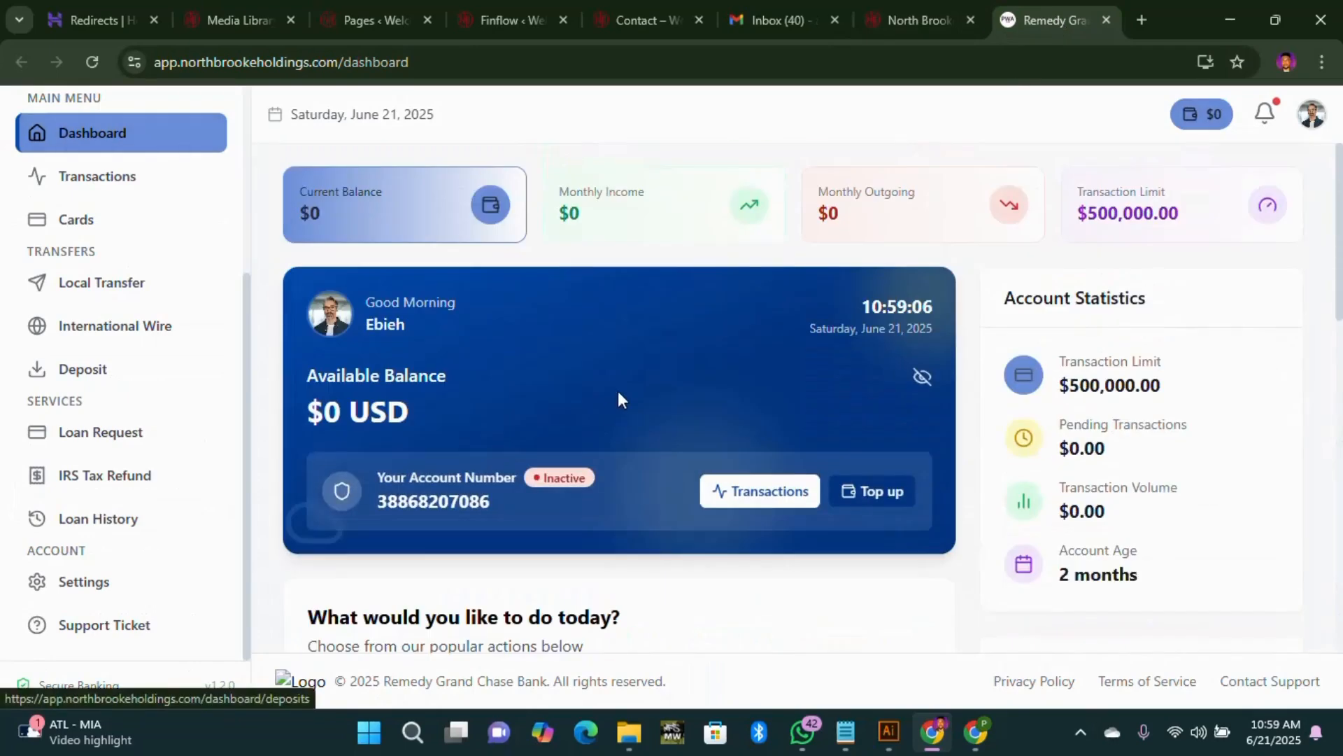
{"action": "left_click", "coordinate": [641, 28]}
{"action": "scroll", "coordinate": [354, 175], "scroll_direction": "up", "scroll_amount": 5}
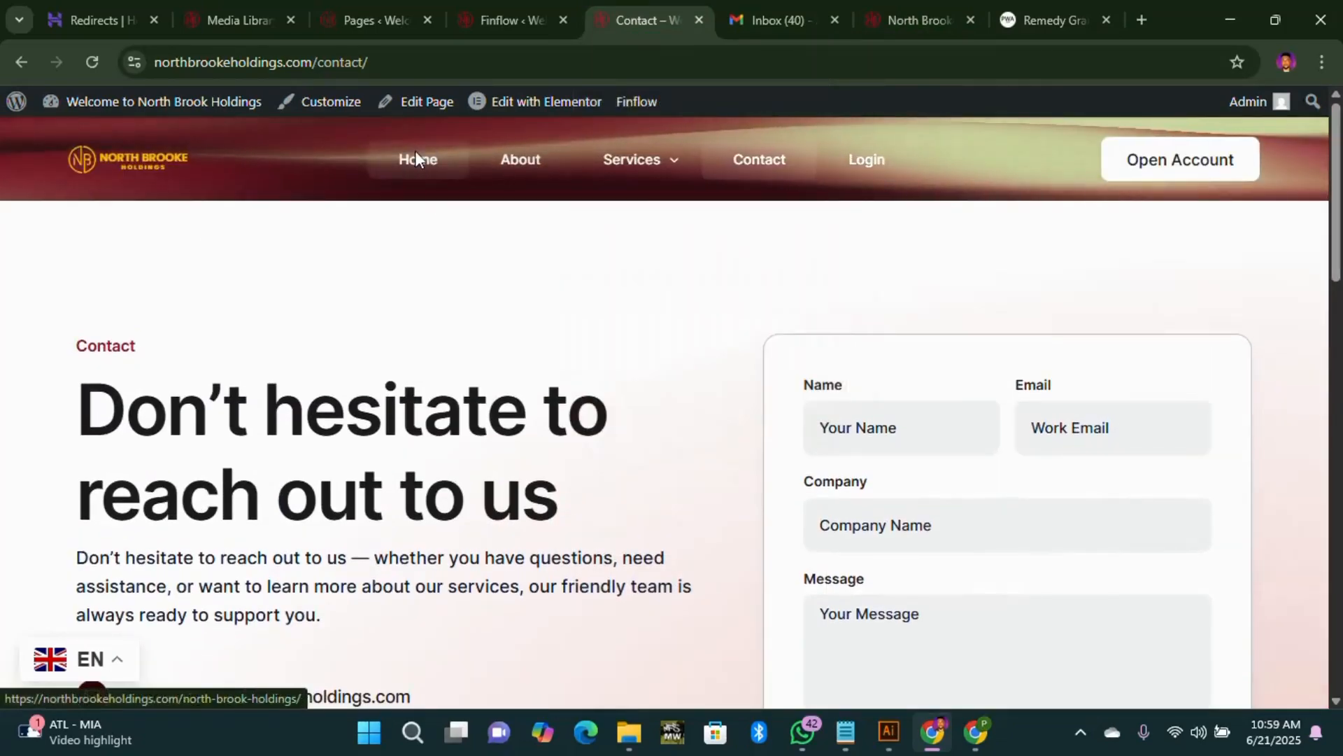
{"action": "left_click", "coordinate": [416, 159]}
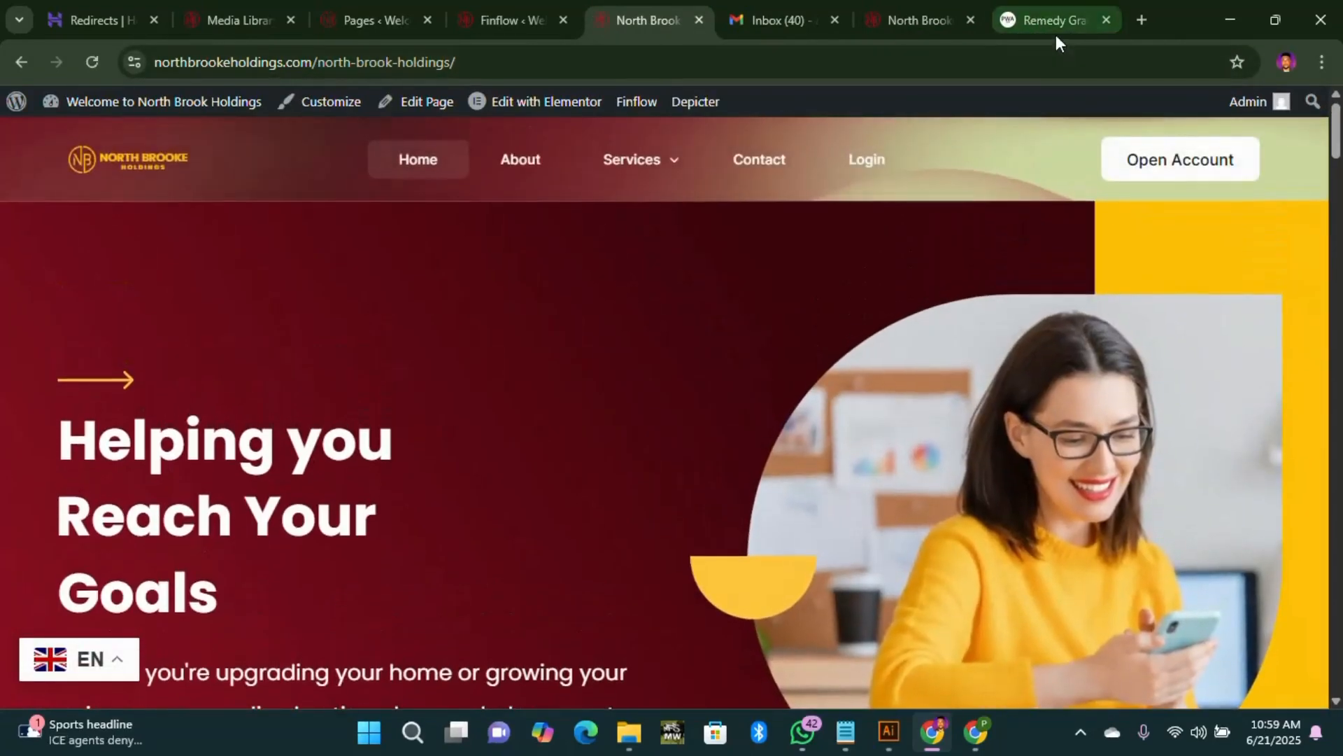
{"action": "left_click", "coordinate": [1053, 28]}
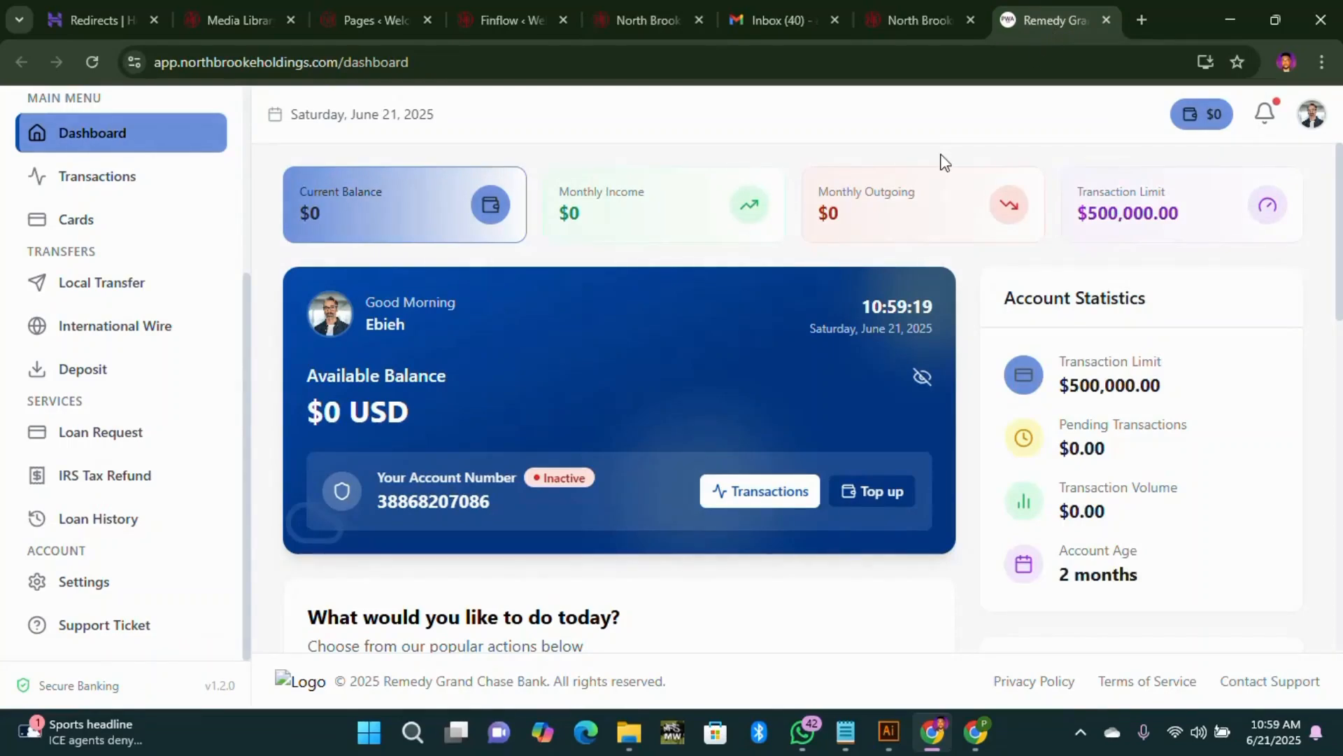
Step: Reload the user dashboard so it shows the North Brooke Holdings branding
{"action": "left_click", "coordinate": [887, 24]}
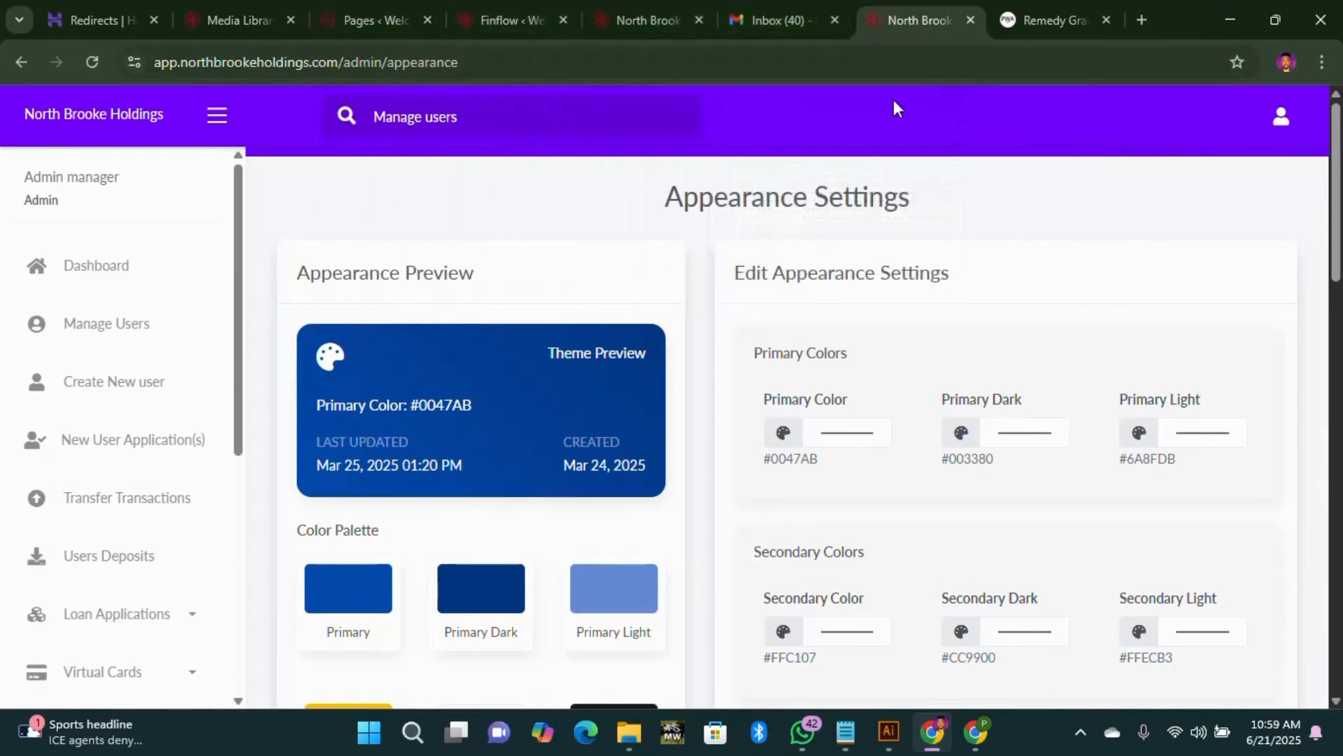
{"action": "scroll", "coordinate": [630, 441], "scroll_direction": "down", "scroll_amount": 2}
{"action": "scroll", "coordinate": [804, 322], "scroll_direction": "up", "scroll_amount": 2}
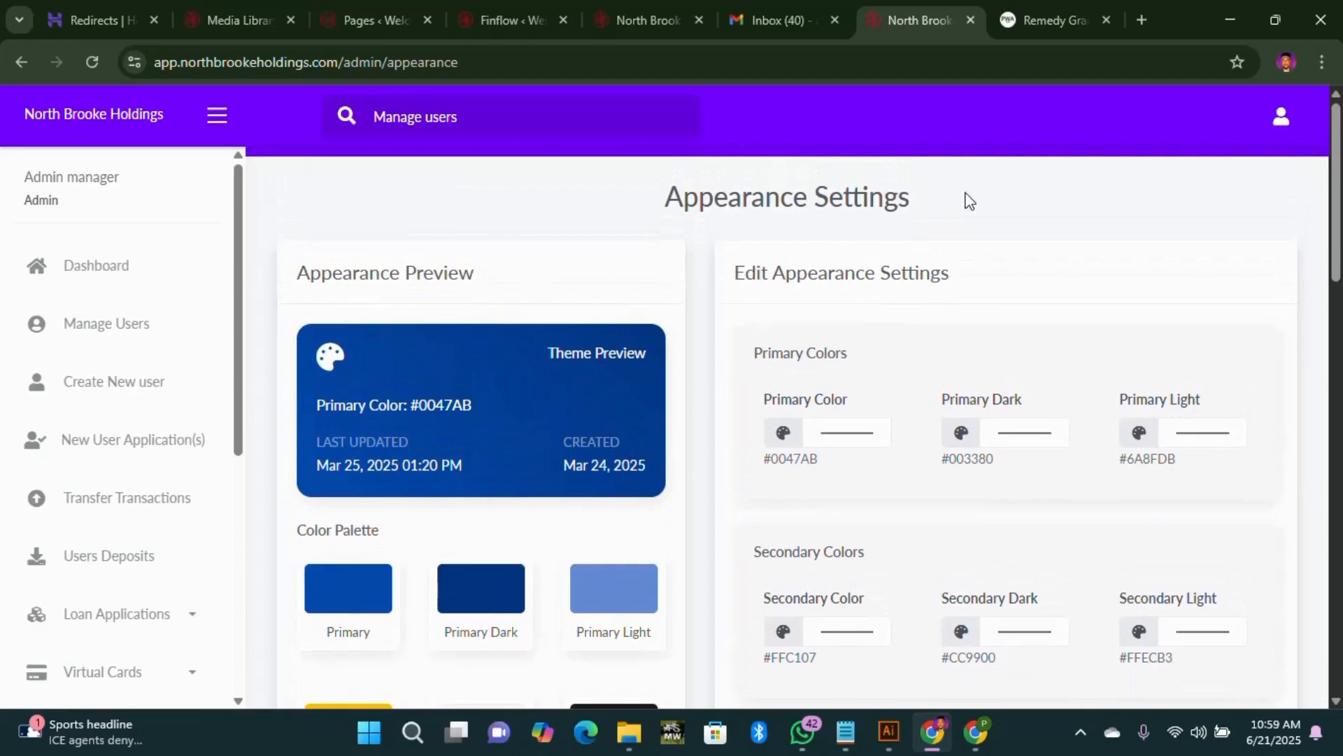
{"action": "left_click", "coordinate": [1032, 27]}
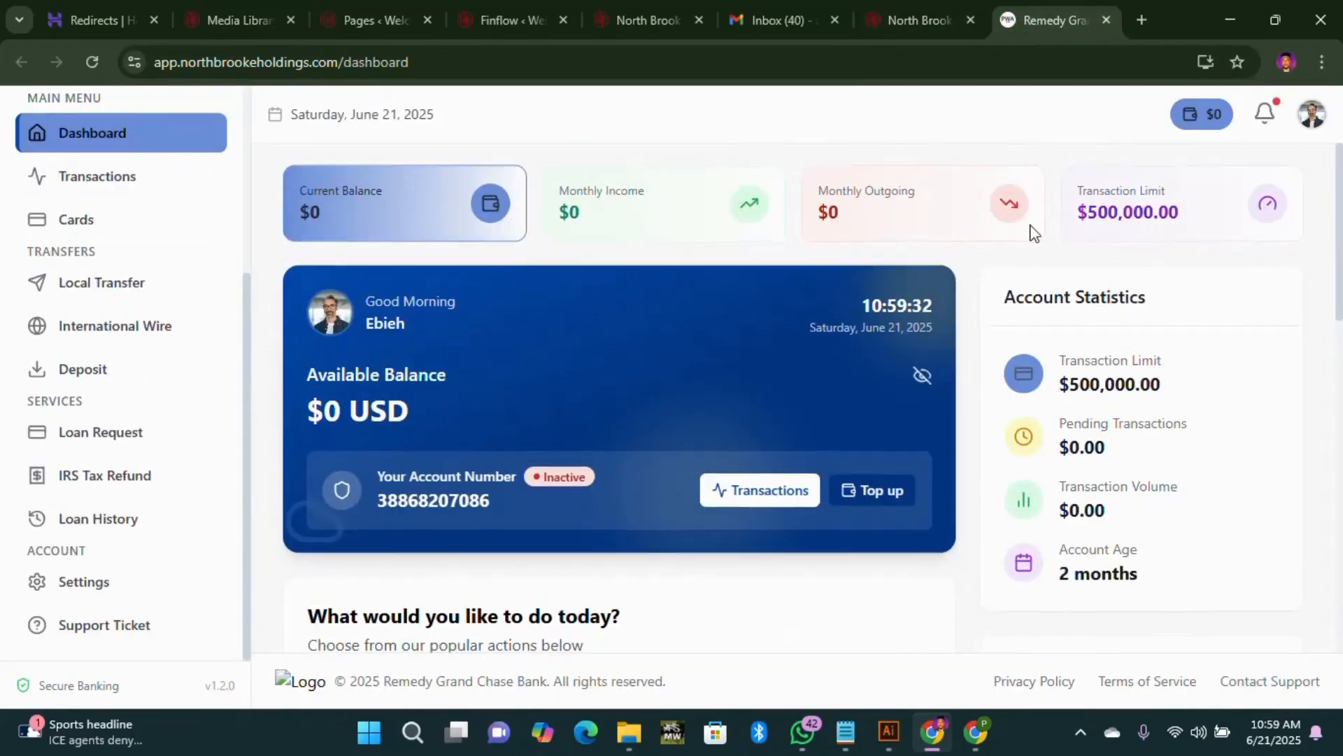
{"action": "scroll", "coordinate": [1081, 255], "scroll_direction": "down", "scroll_amount": 5}
{"action": "scroll", "coordinate": [1071, 262], "scroll_direction": "up", "scroll_amount": 5}
{"action": "left_click", "coordinate": [92, 62]}
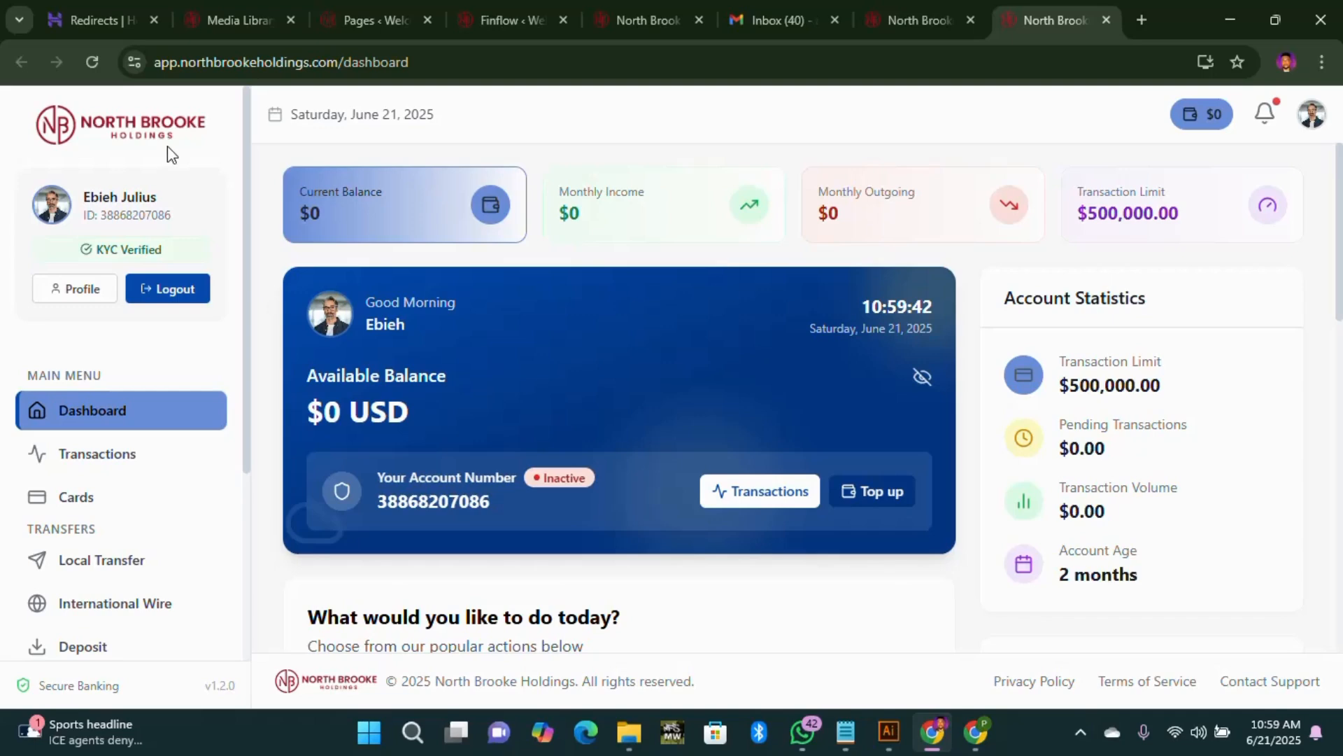
Step: Compare the dashboard and homepage, then return to Appearance Settings showing primary #0047AB and secondary #FFC107
{"action": "left_click", "coordinate": [914, 28]}
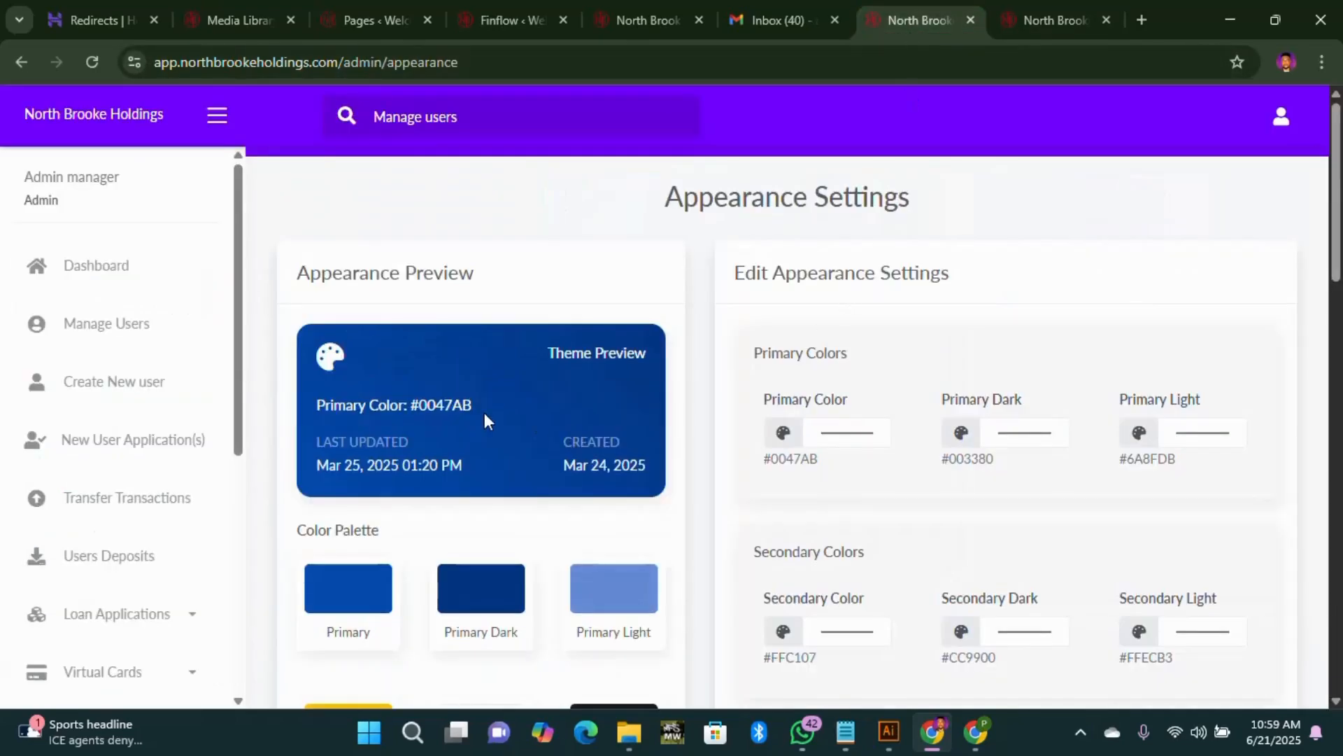
{"action": "left_click", "coordinate": [1030, 27]}
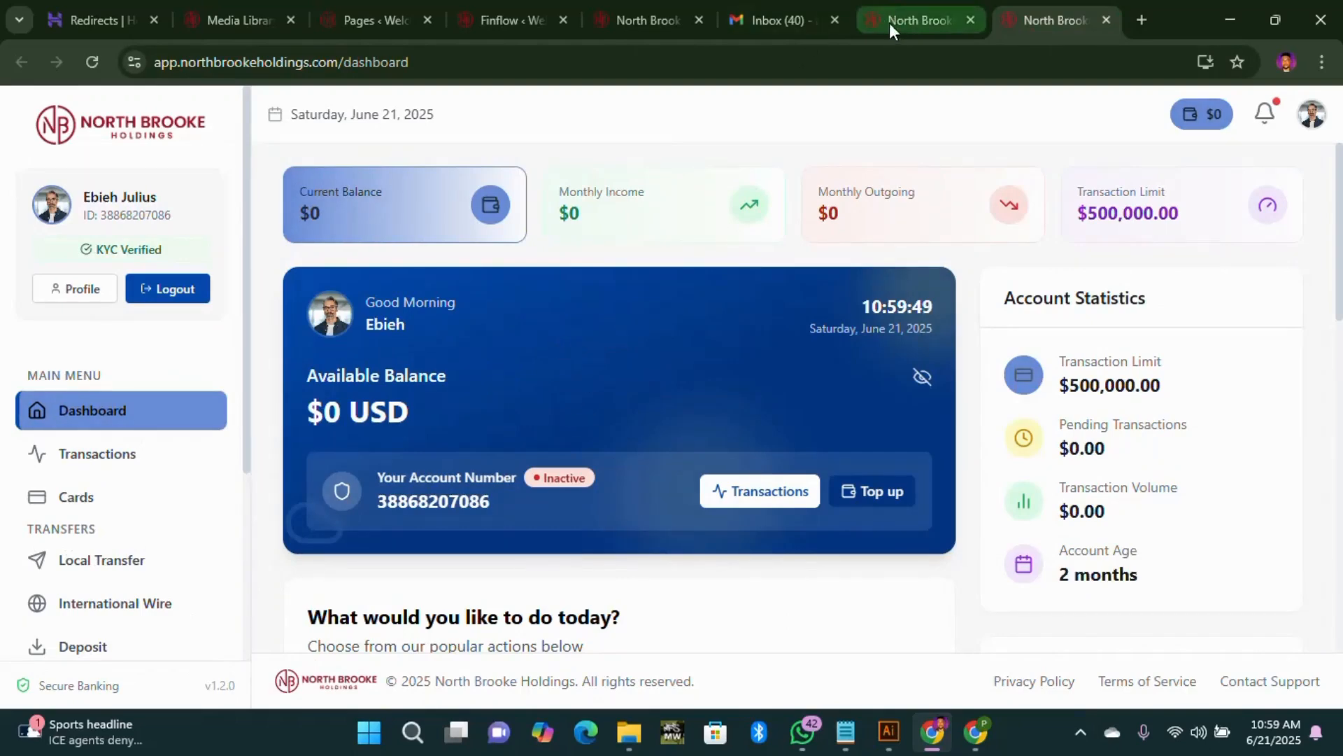
{"action": "left_click", "coordinate": [612, 27]}
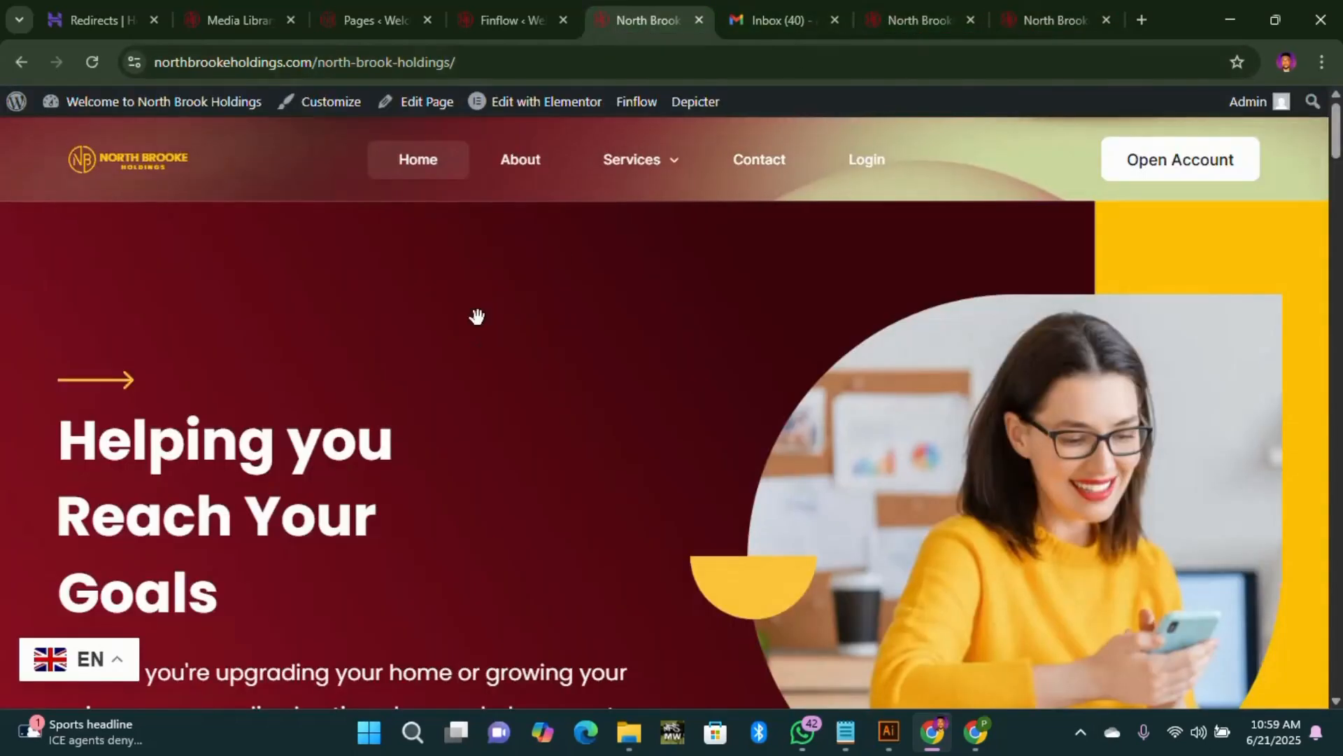
{"action": "left_click", "coordinate": [1074, 24]}
{"action": "left_click", "coordinate": [890, 20]}
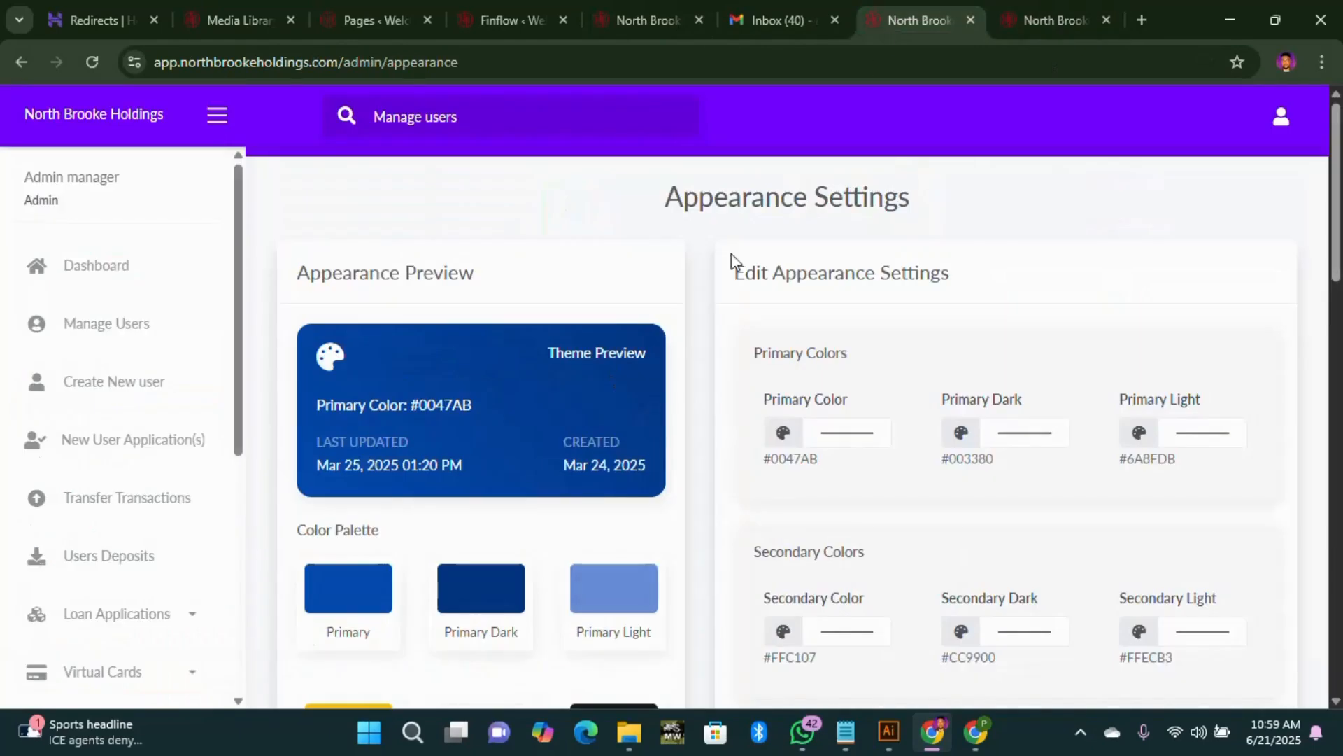
{"action": "scroll", "coordinate": [365, 574], "scroll_direction": "down", "scroll_amount": 2}
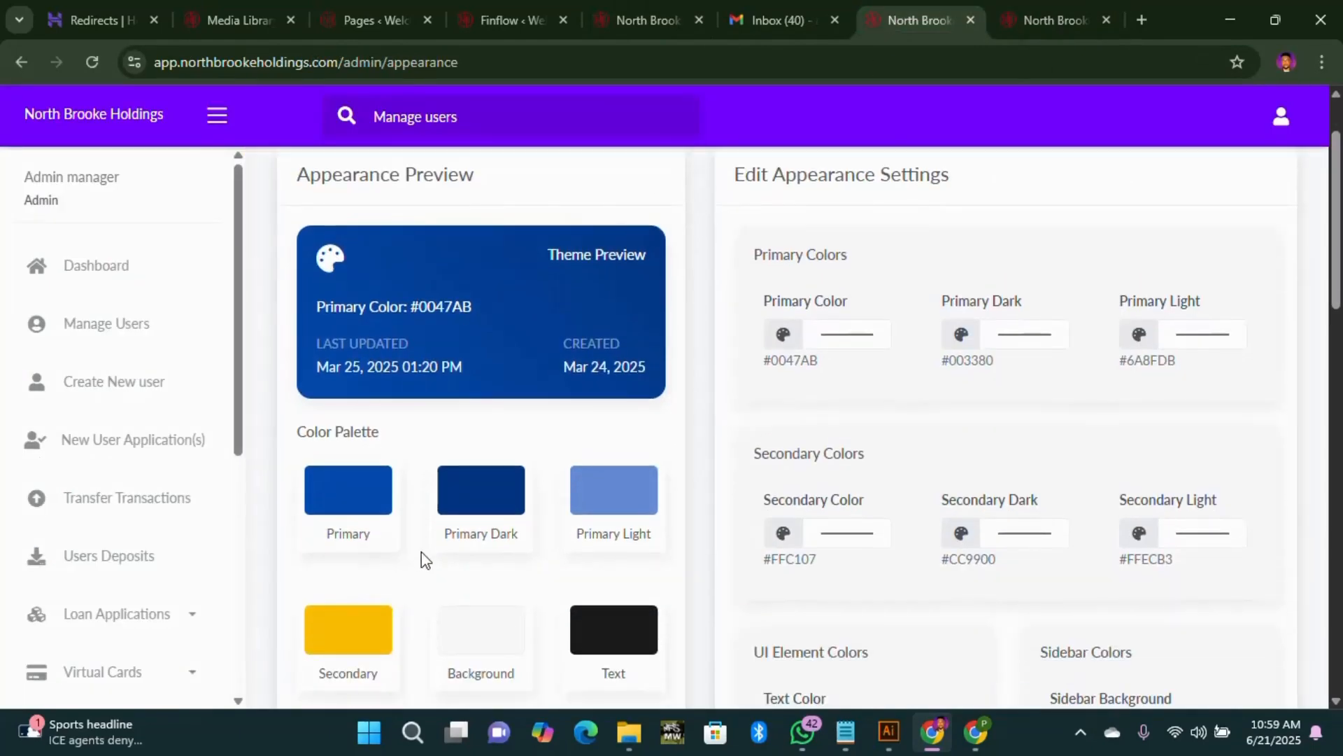
{"action": "scroll", "coordinate": [421, 553], "scroll_direction": "down", "scroll_amount": 4}
{"action": "scroll", "coordinate": [451, 454], "scroll_direction": "up", "scroll_amount": 1}
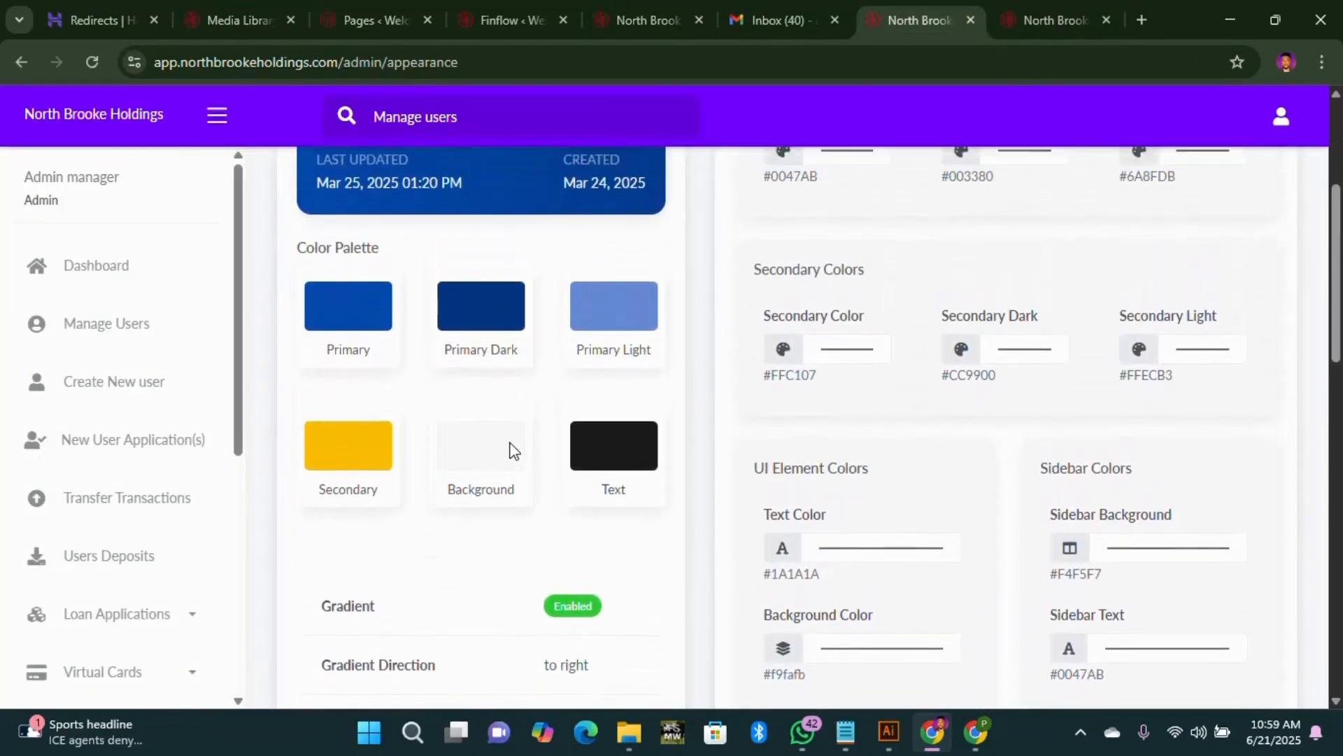
{"action": "scroll", "coordinate": [510, 448], "scroll_direction": "up", "scroll_amount": 1}
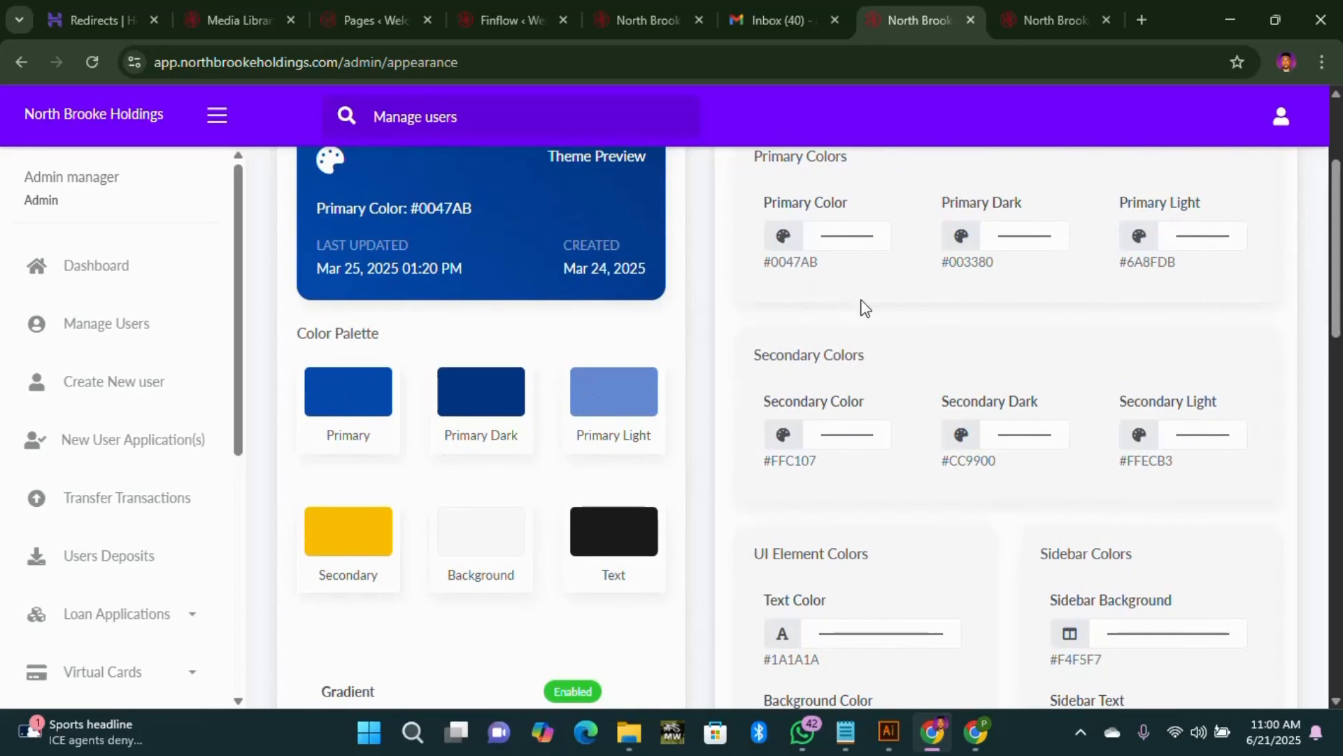
{"action": "scroll", "coordinate": [875, 308], "scroll_direction": "up", "scroll_amount": 1}
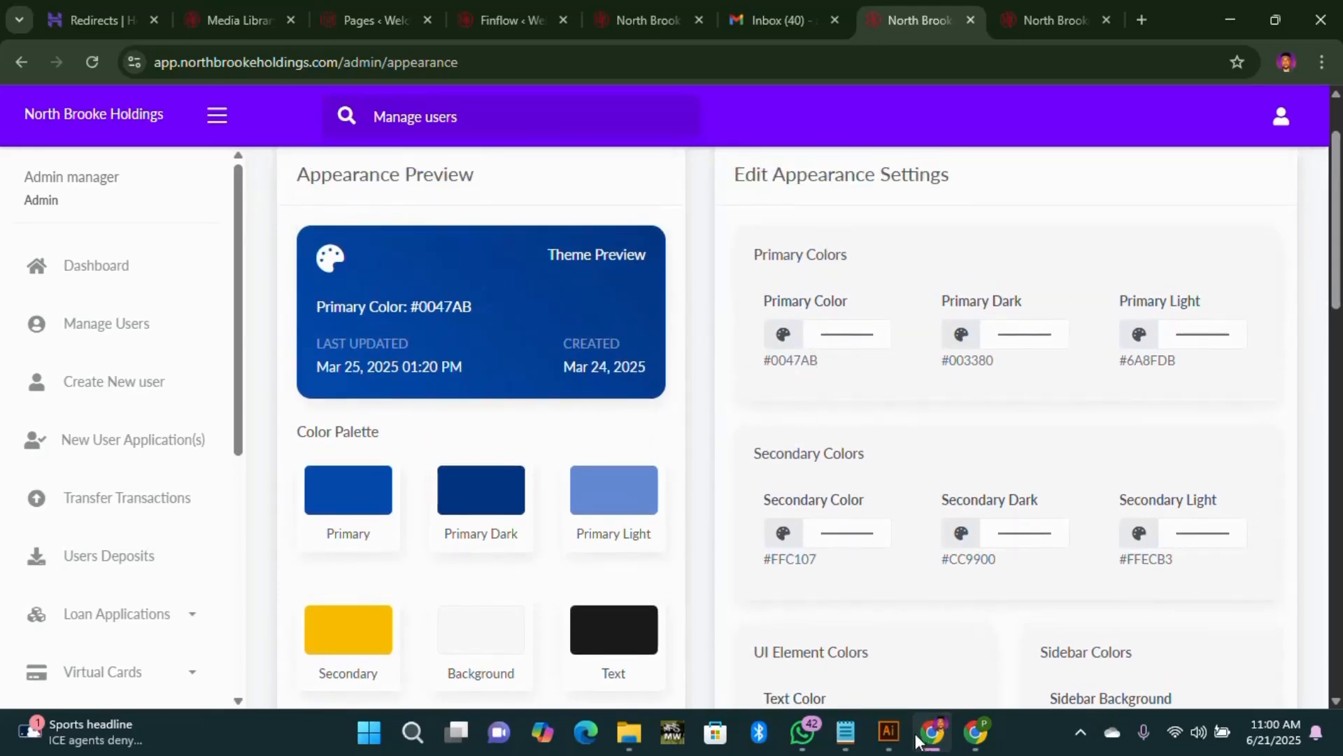
Step: Copy #9C1127 from the website's primary colour and clear the #0047AB Primary Color hex value
{"action": "left_click", "coordinate": [522, 22]}
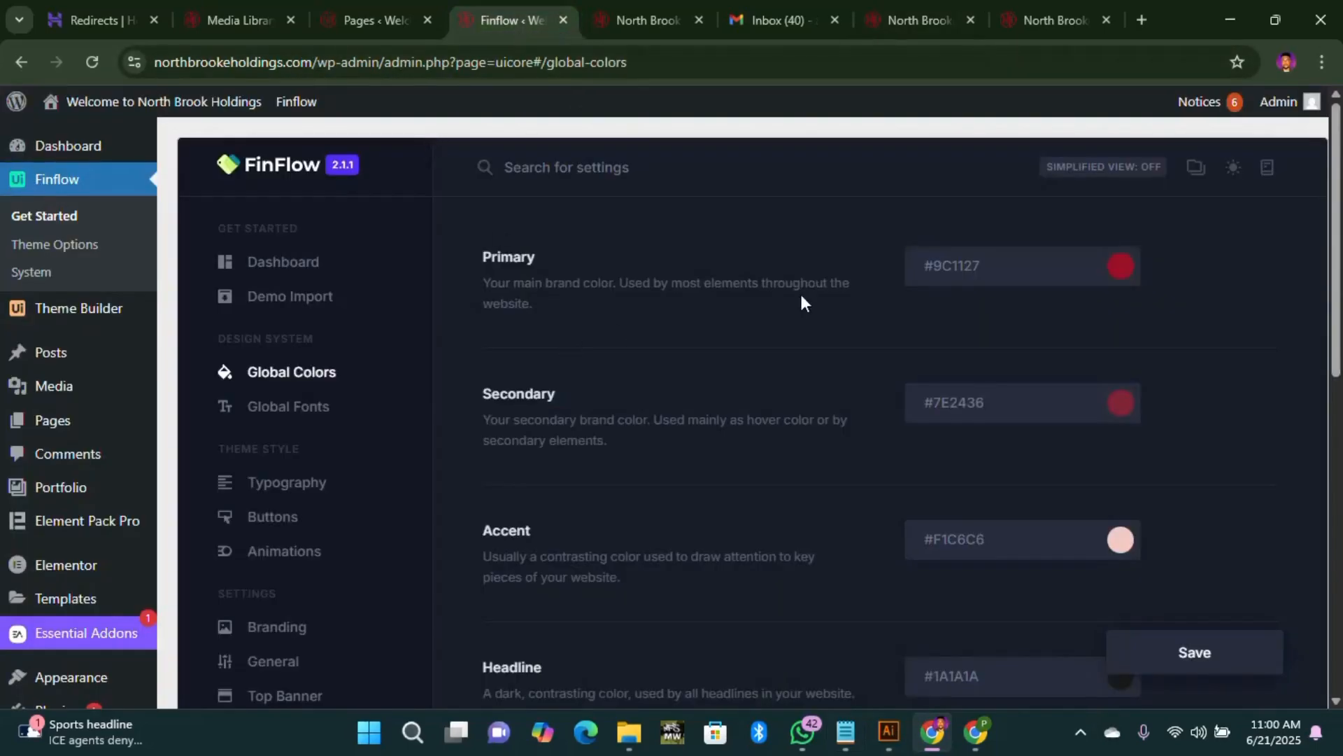
{"action": "left_click", "coordinate": [1121, 266]}
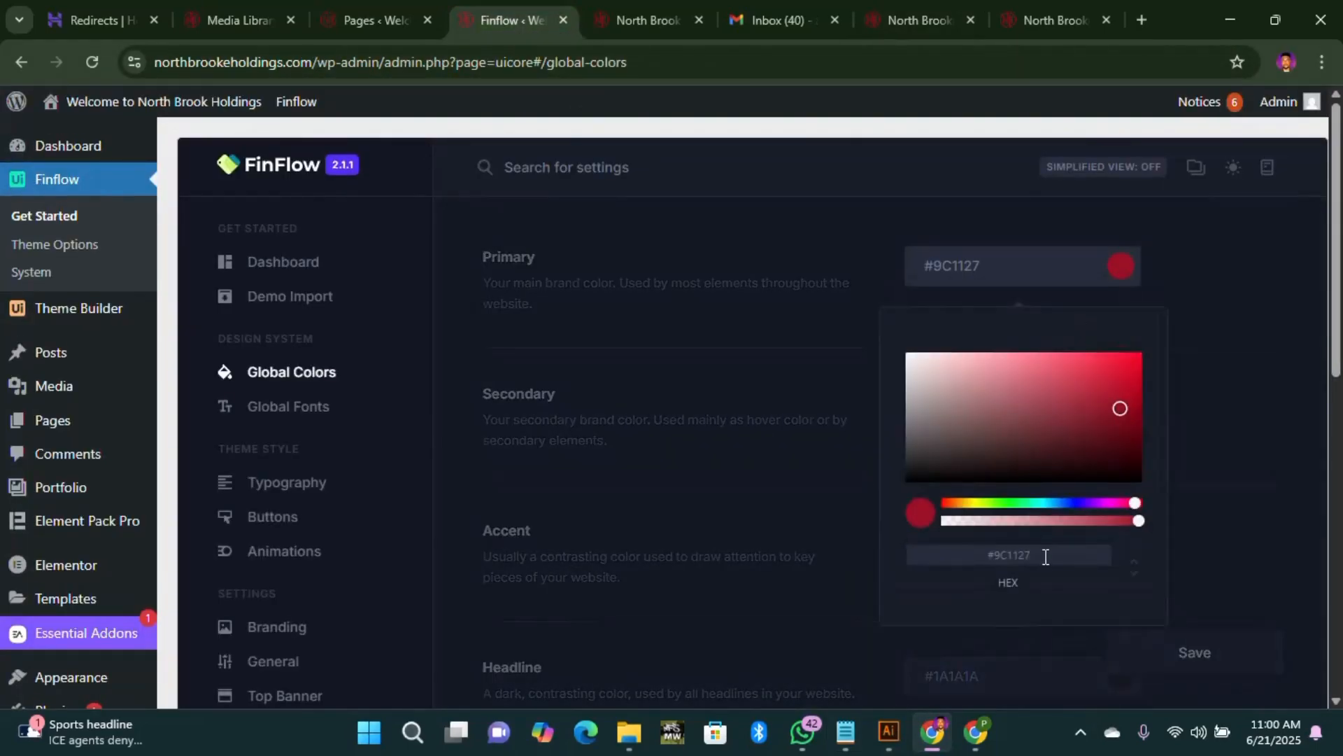
{"action": "left_click_drag", "start_coordinate": [1046, 557], "coordinate": [959, 553]}
{"action": "key", "text": "ctrl+7"}
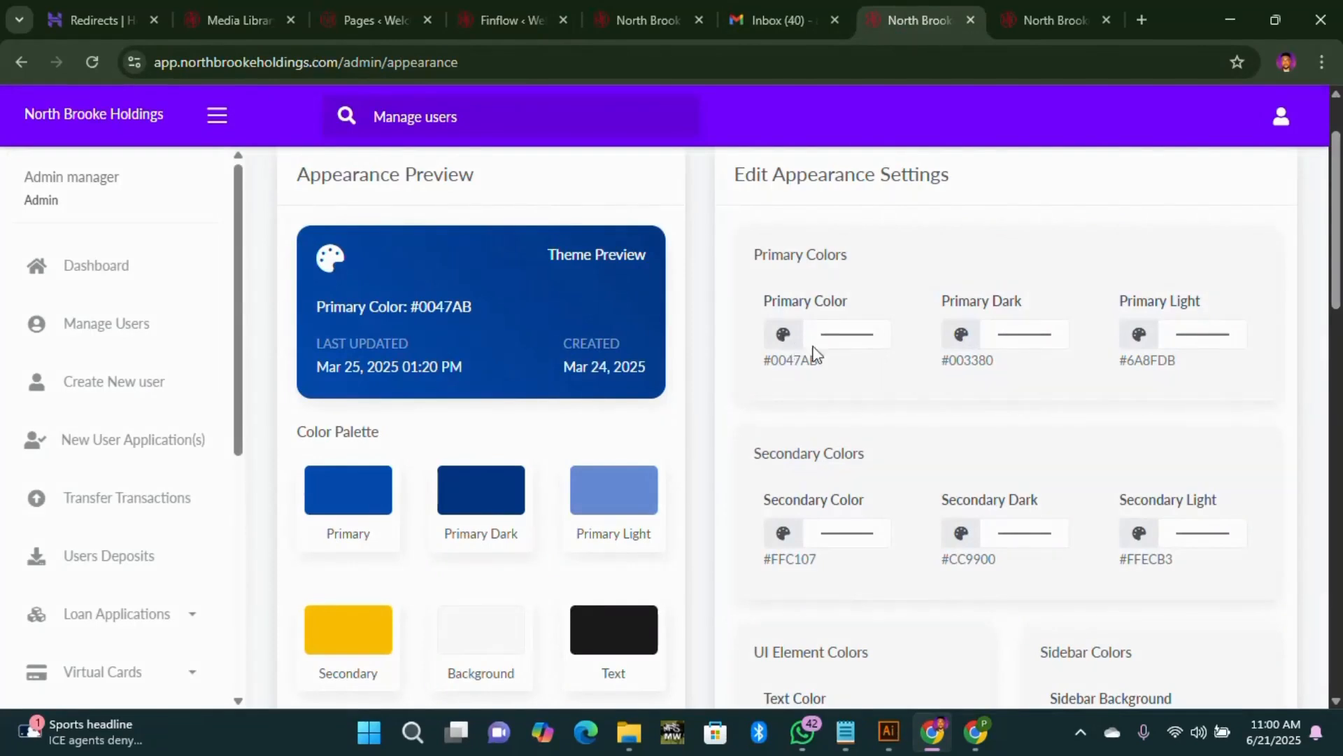
{"action": "left_click", "coordinate": [876, 343]}
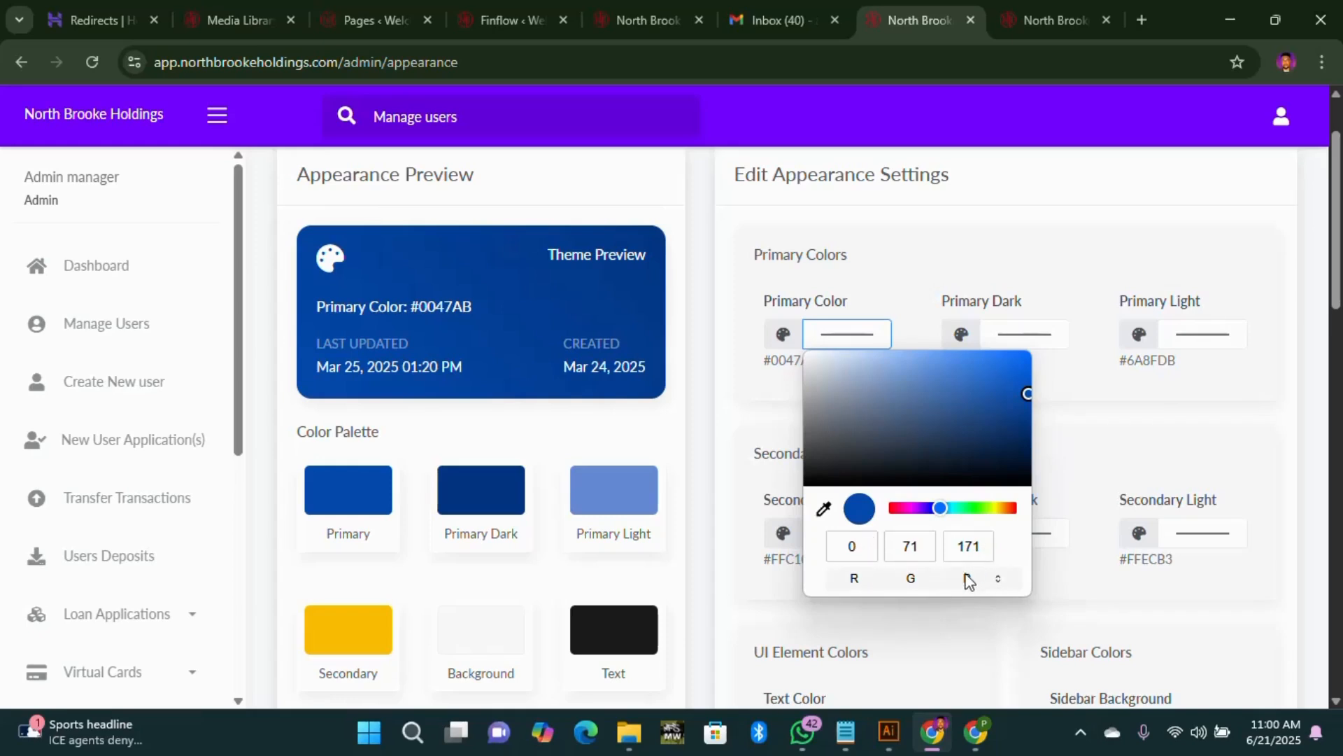
{"action": "left_click", "coordinate": [1000, 580]}
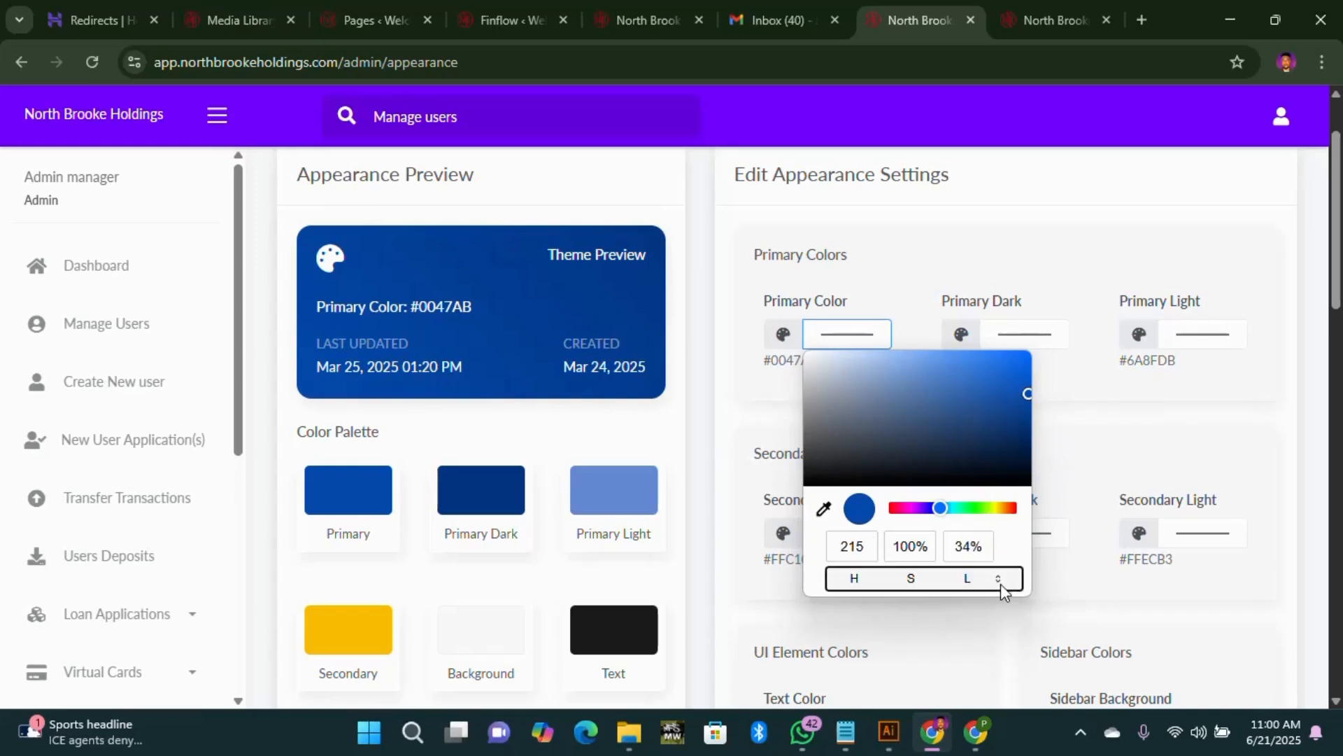
{"action": "left_click", "coordinate": [1000, 581]}
{"action": "triple_click", "coordinate": [955, 549]}
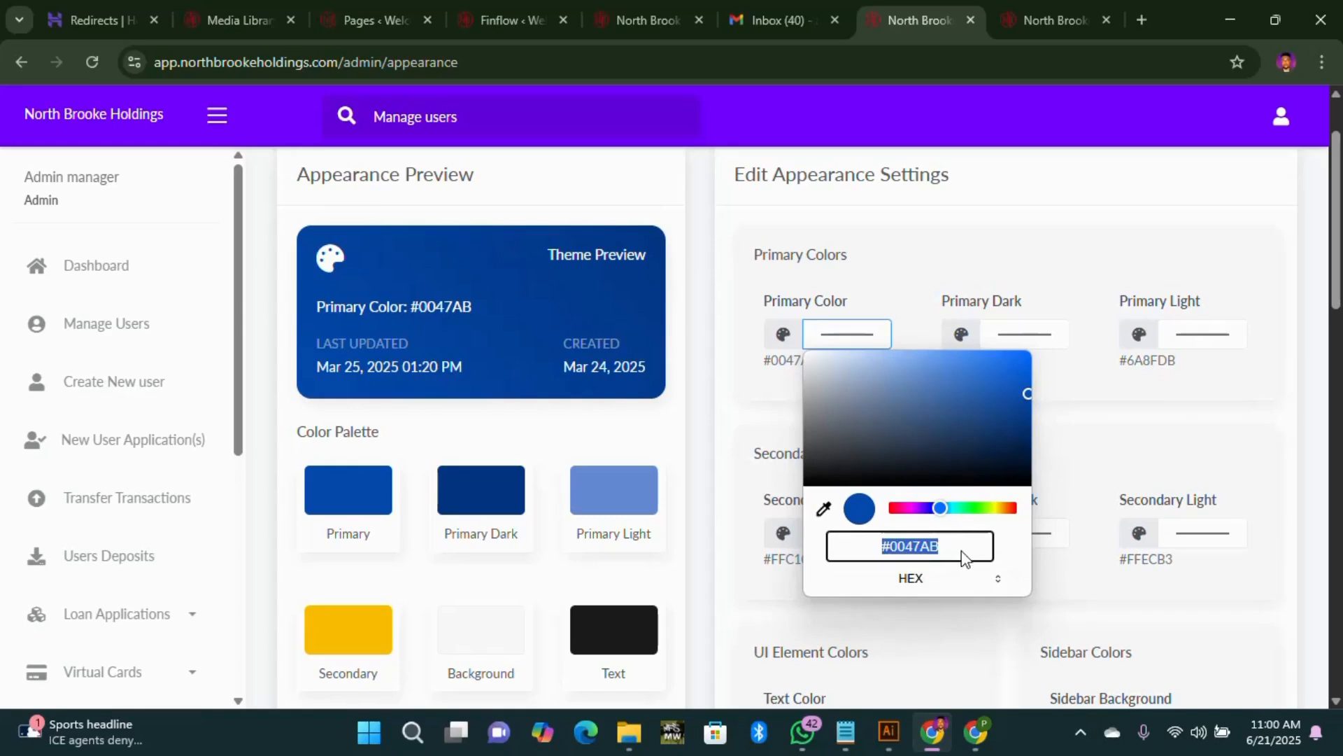
{"action": "key", "text": "BackSpace"}
Step: Look up the website's primary colour again and clear the old #0047AB value once more
{"action": "left_click", "coordinate": [506, 18]}
{"action": "left_click", "coordinate": [1123, 268]}
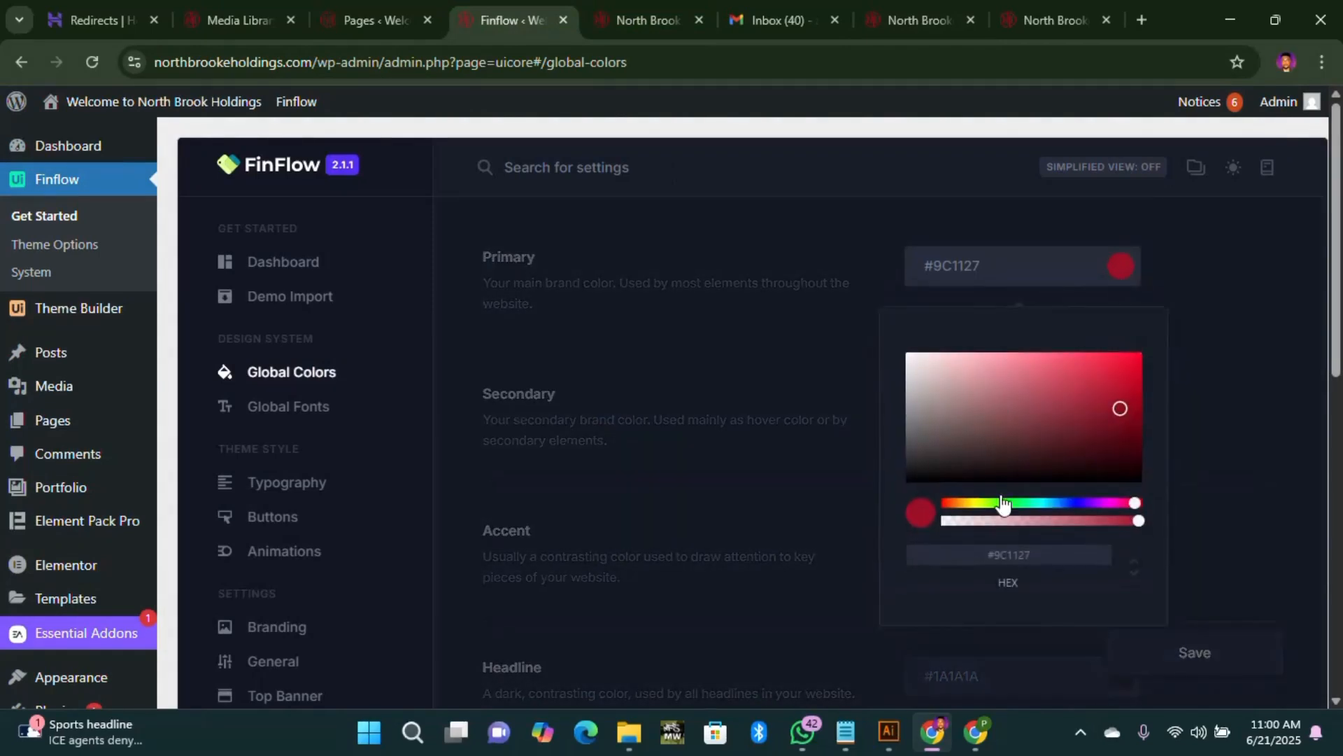
{"action": "left_click", "coordinate": [851, 21]}
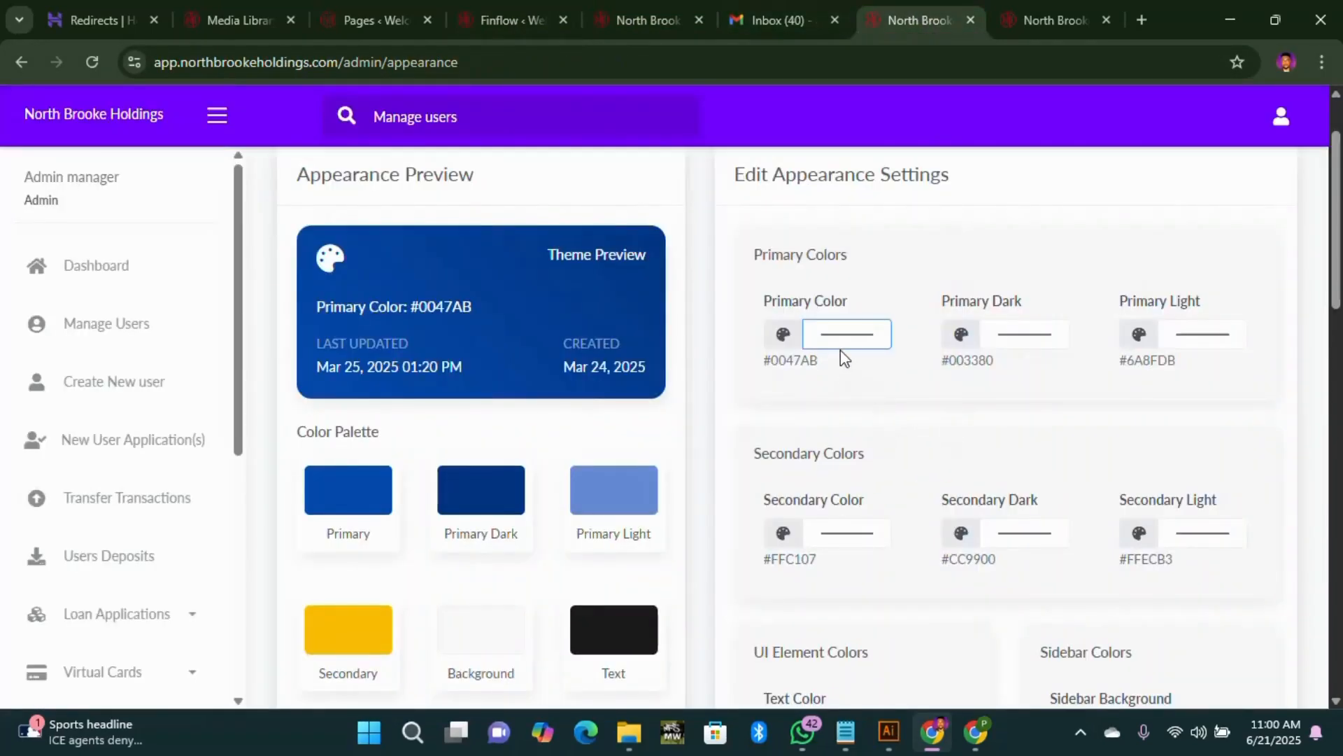
{"action": "left_click", "coordinate": [861, 346]}
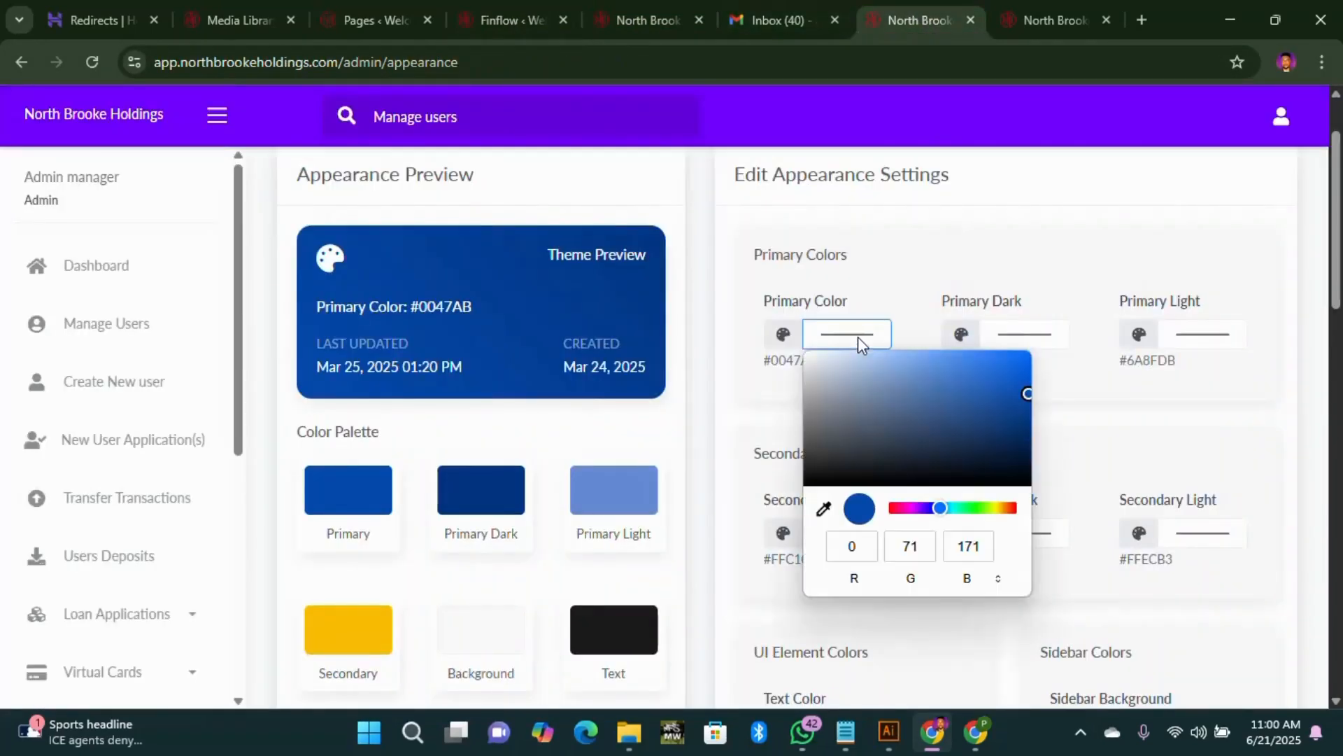
{"action": "left_click", "coordinate": [998, 580]}
{"action": "key", "text": "BackSpace"}
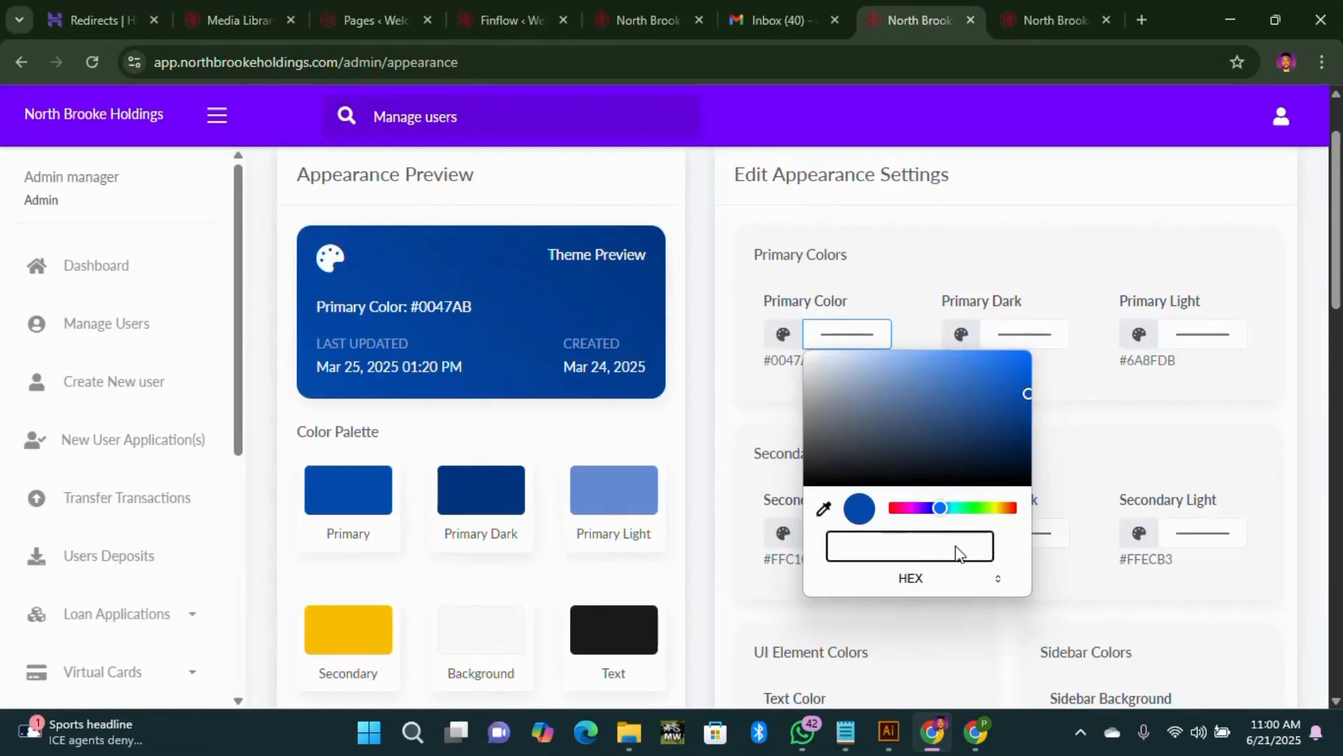
Step: Copy #9C1127 from the colour notes and apply it as the Primary Color
{"action": "left_click", "coordinate": [502, 21]}
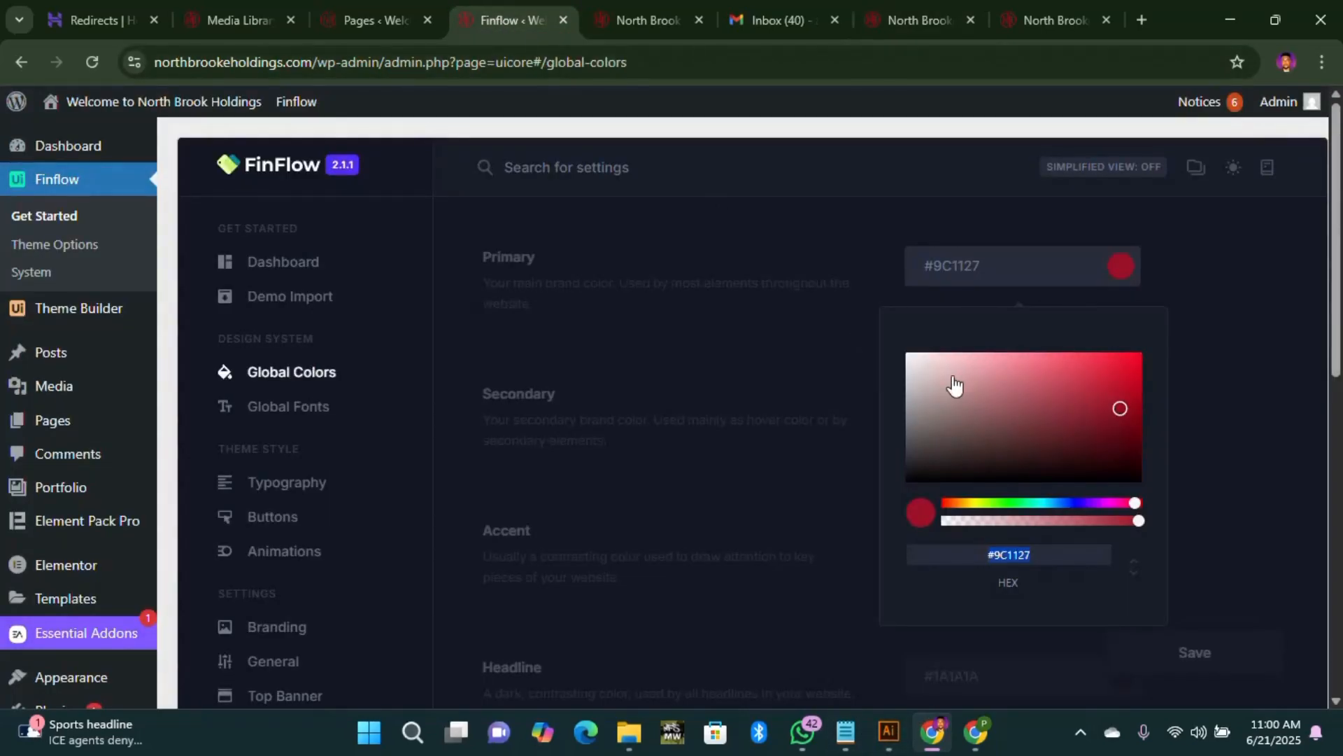
{"action": "left_click", "coordinate": [846, 732]}
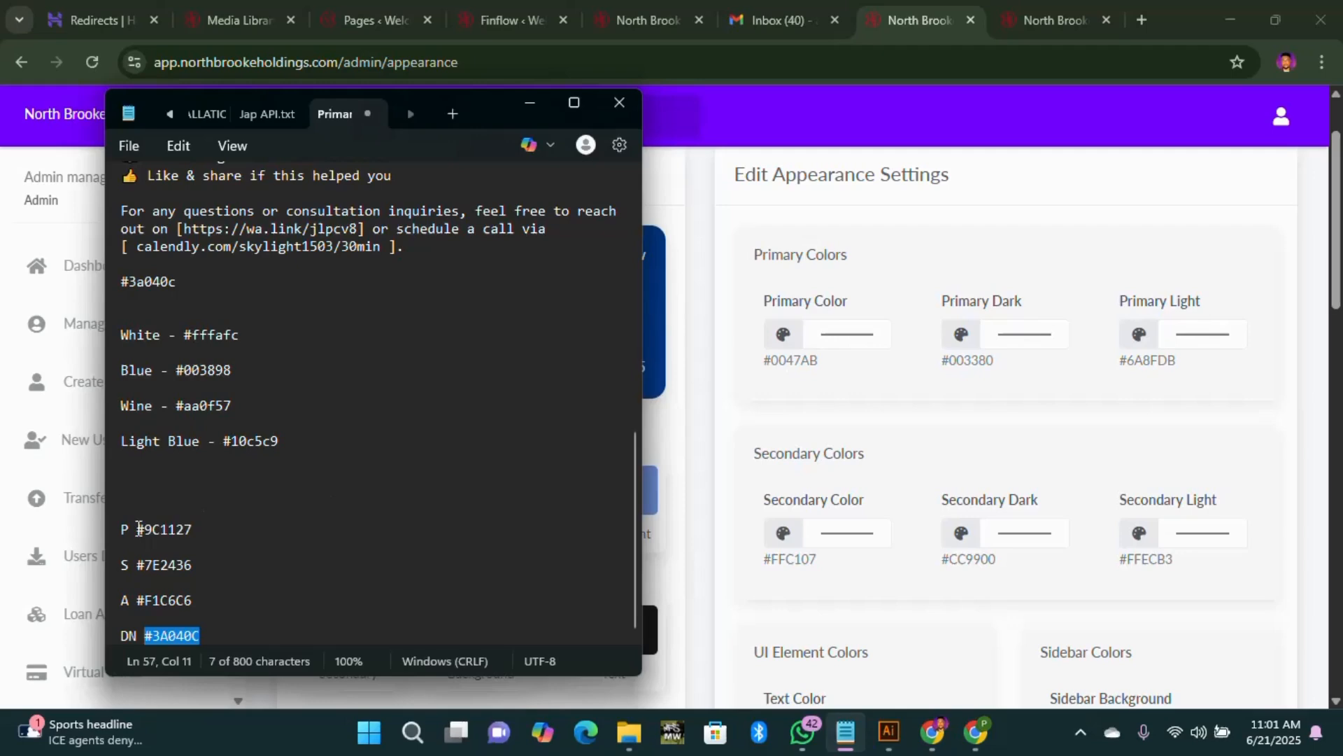
{"action": "left_click_drag", "start_coordinate": [139, 528], "coordinate": [338, 539]}
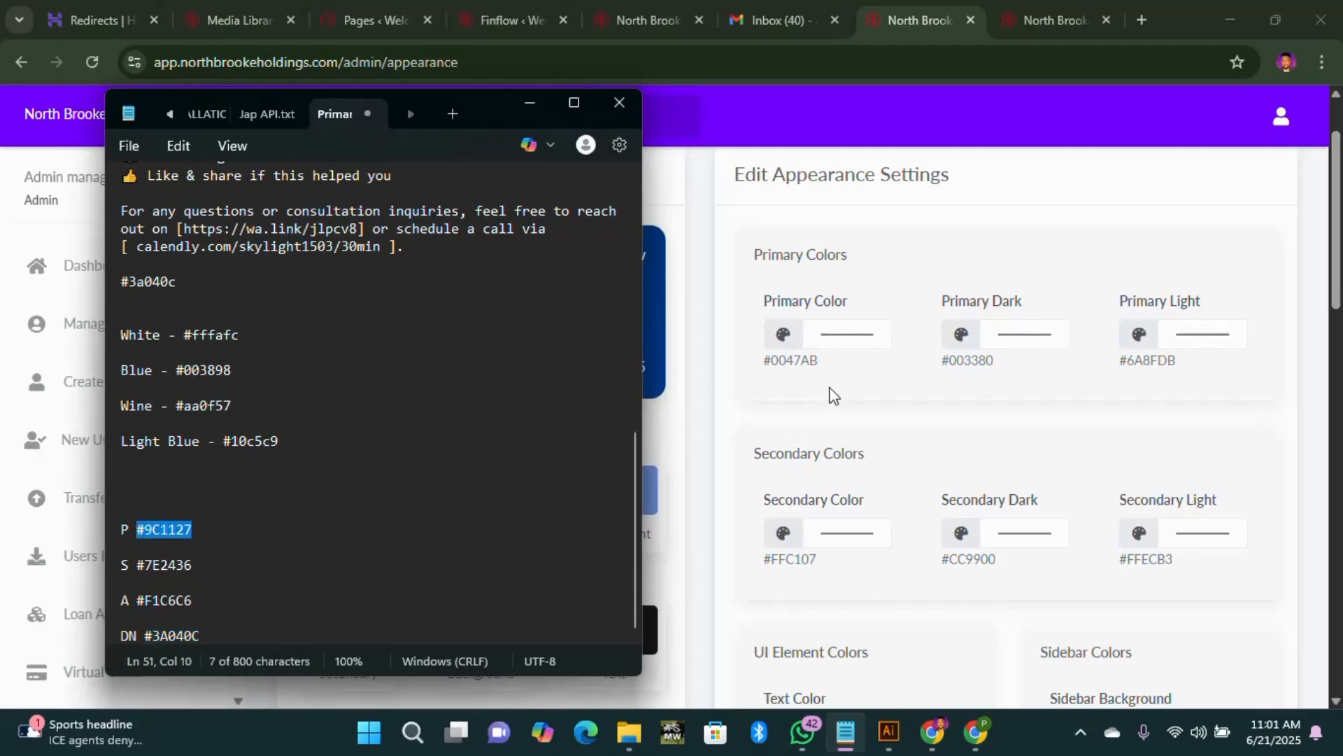
{"action": "left_click", "coordinate": [843, 342]}
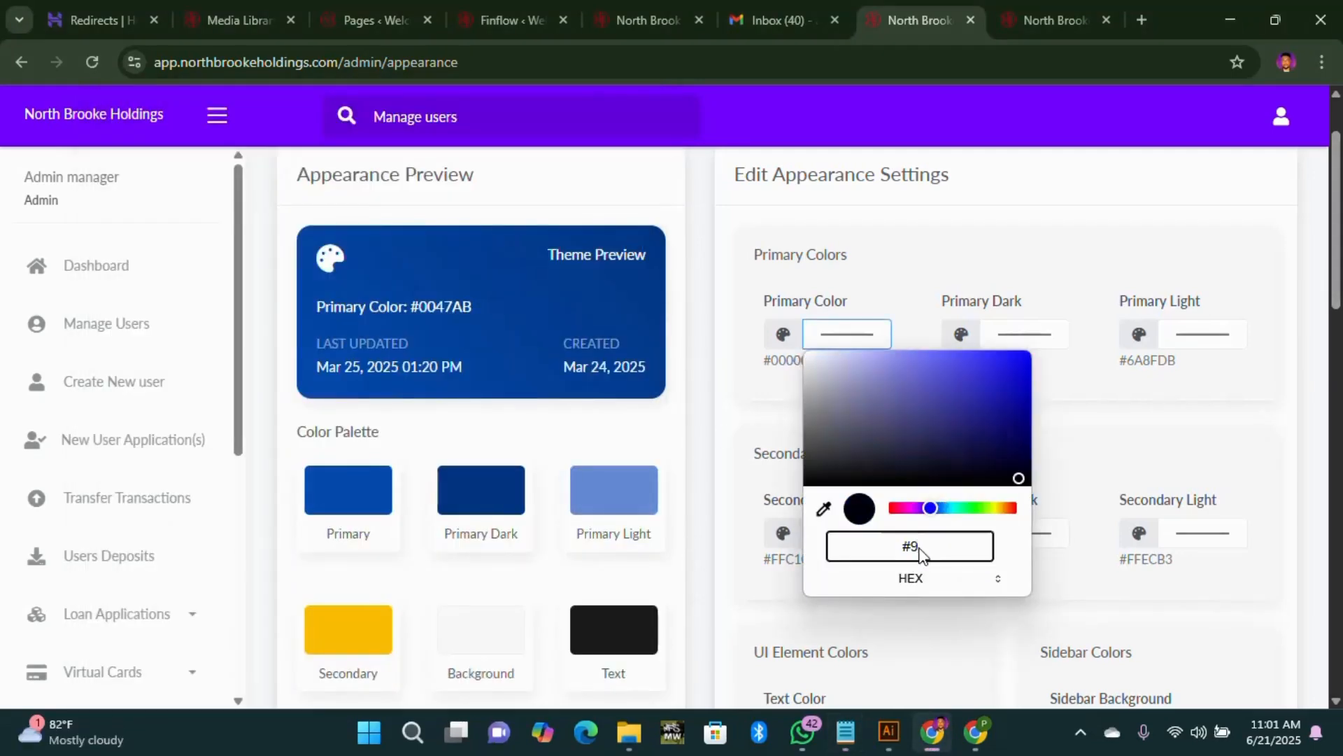
{"action": "type", "text": "C1127"}
{"action": "key", "text": "alt+Tab"}
{"action": "key", "text": "alt+Tab"}
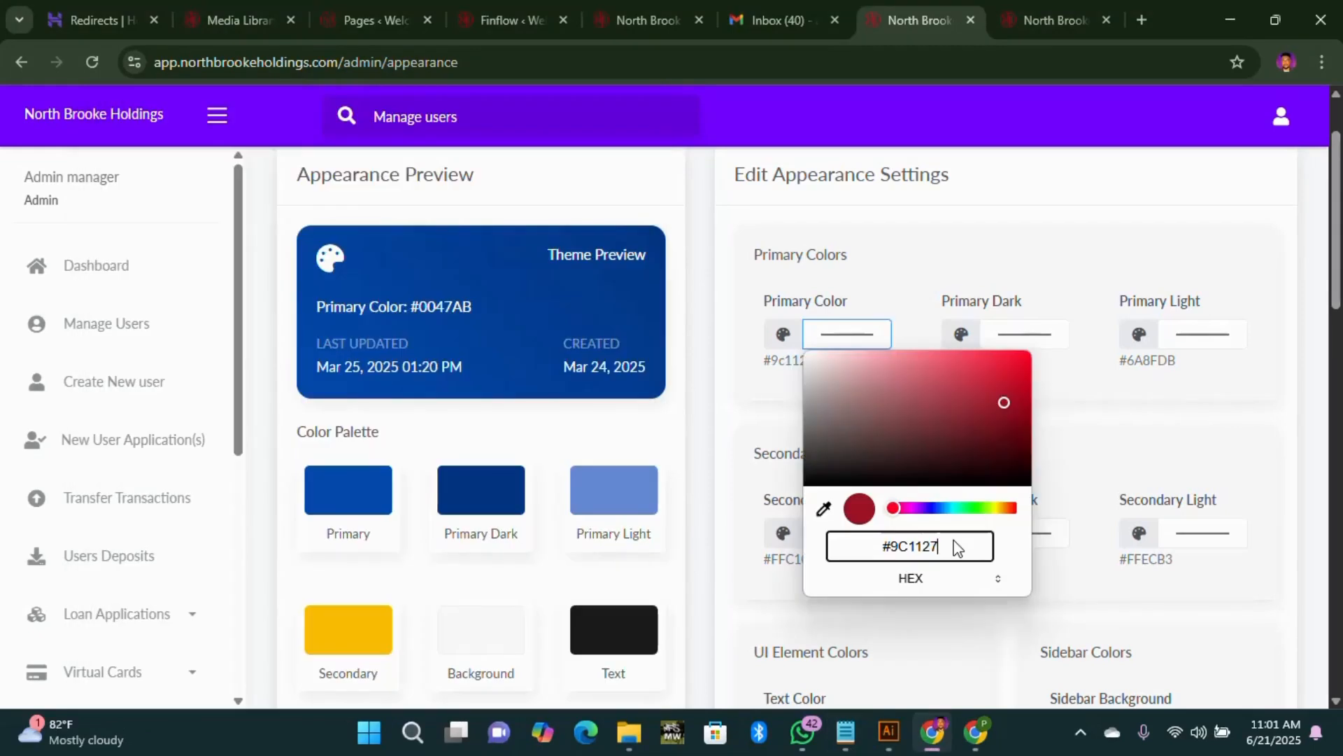
{"action": "left_click", "coordinate": [785, 394]}
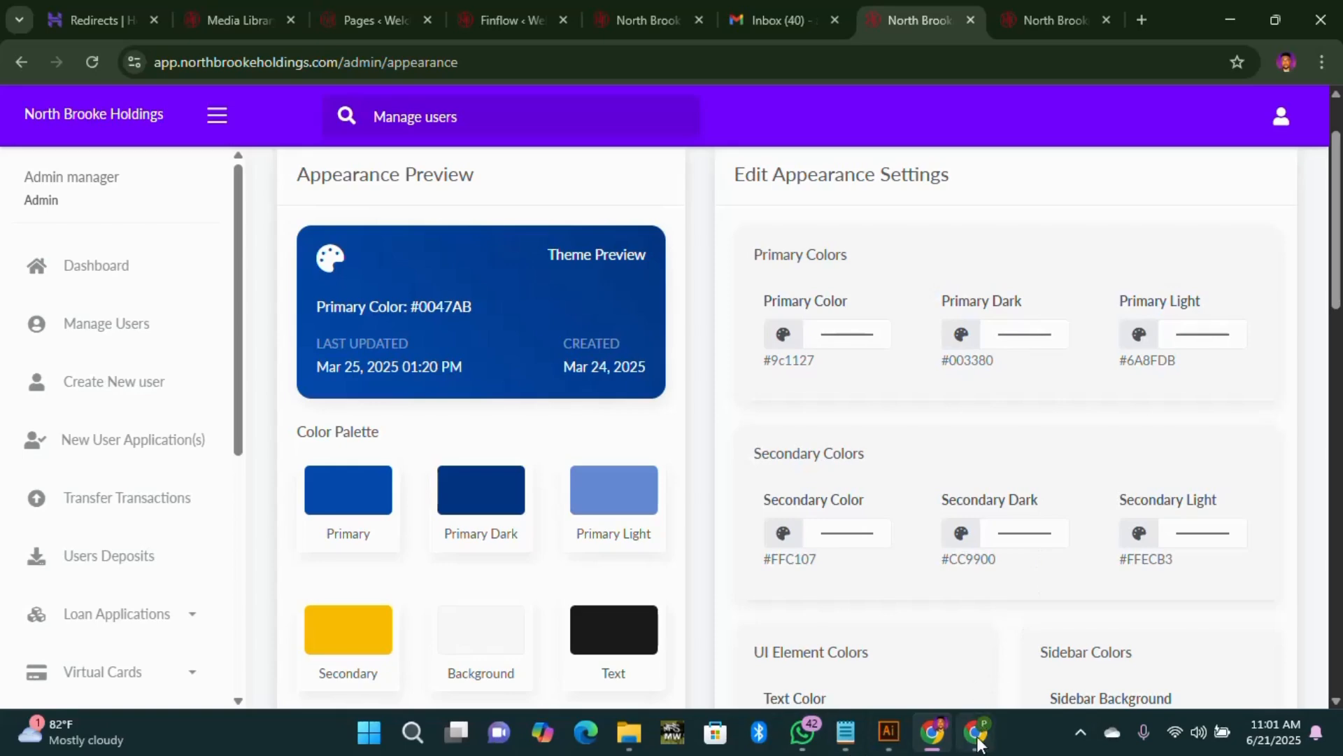
Step: Reopen the colour notes listing S #7E2436 and A #F1C6C6
{"action": "left_click", "coordinate": [848, 734]}
{"action": "scroll", "coordinate": [245, 500], "scroll_direction": "up", "scroll_amount": 1}
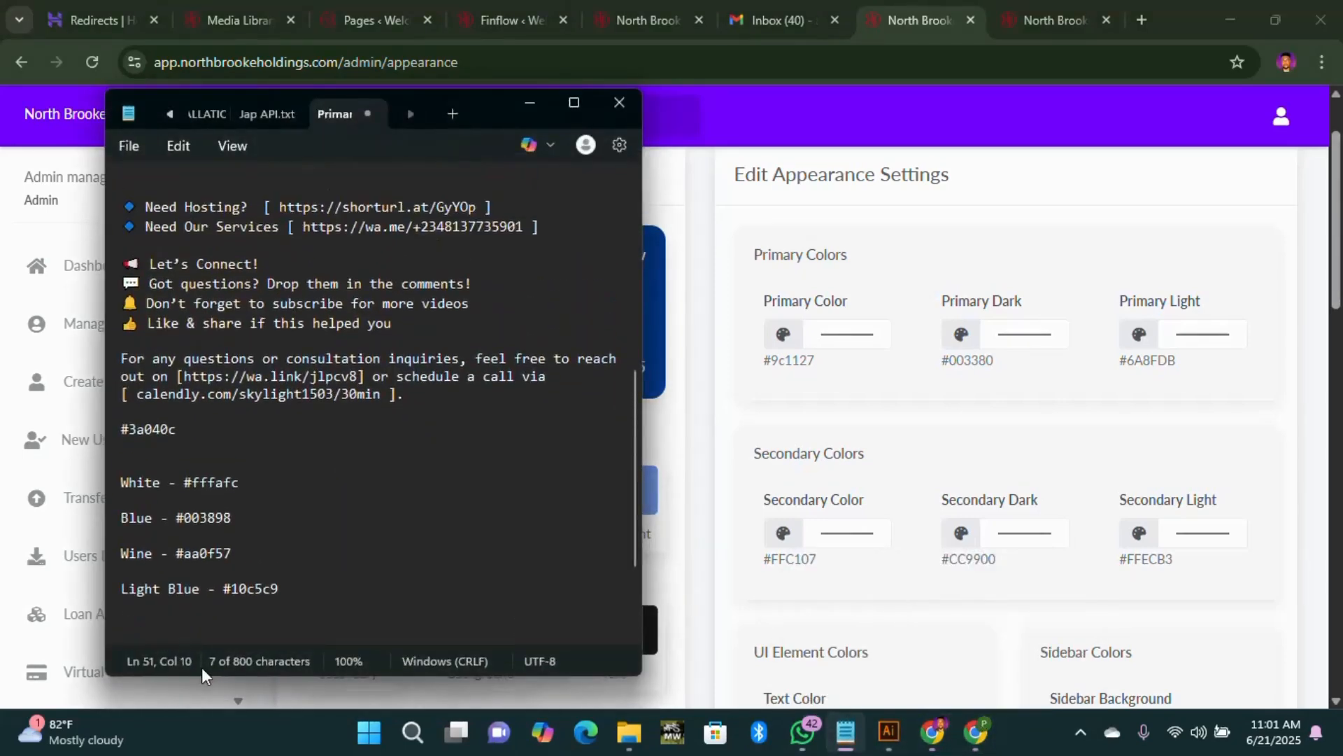
{"action": "scroll", "coordinate": [275, 572], "scroll_direction": "down", "scroll_amount": 1}
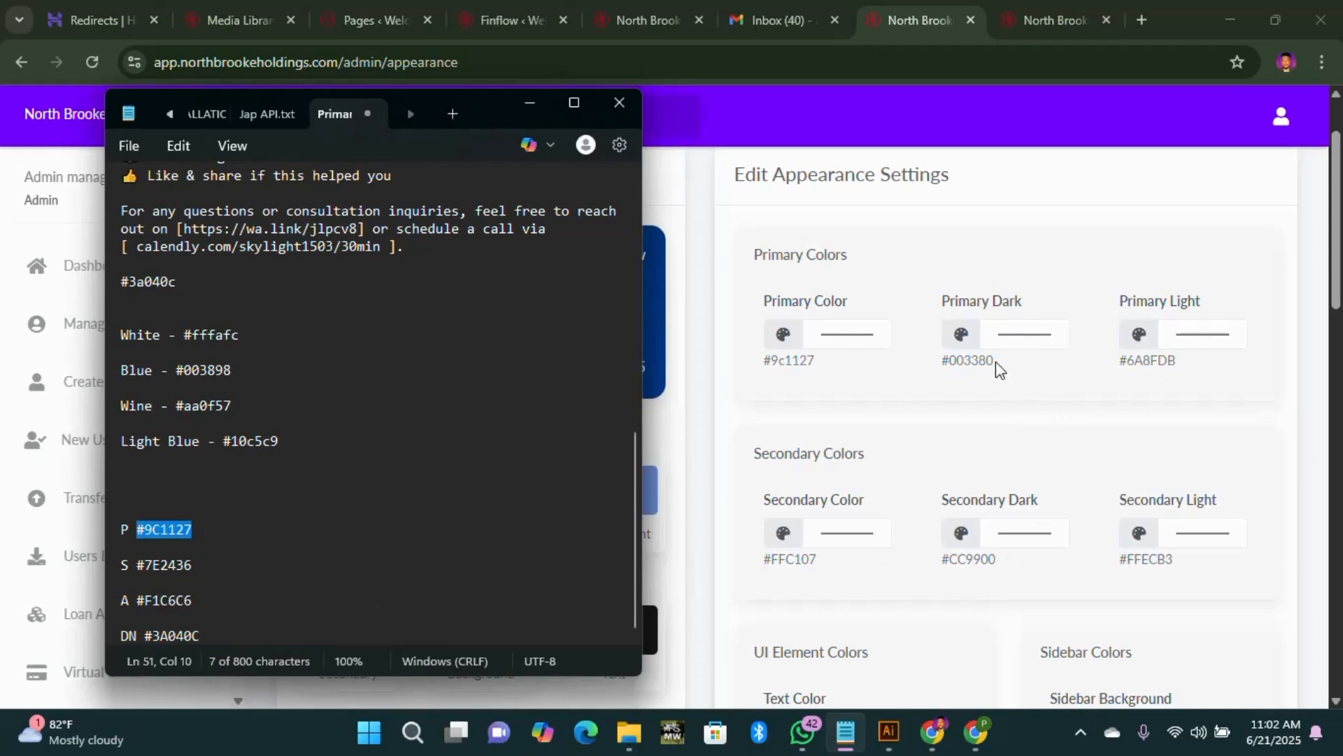
Step: Replace Primary Dark #003380 with #3A040C in hex and apply it
{"action": "left_click", "coordinate": [1021, 337]}
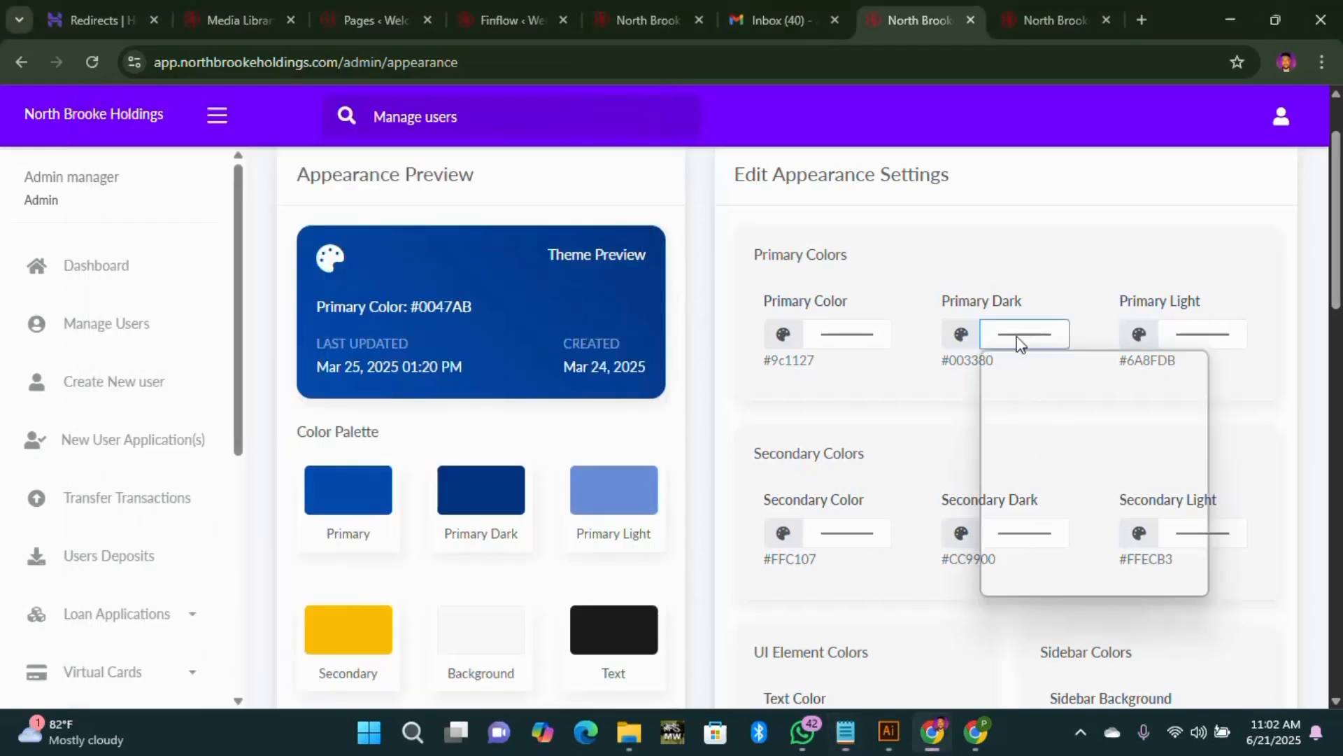
{"action": "left_click", "coordinate": [1175, 585]}
{"action": "triple_click", "coordinate": [1128, 557]}
{"action": "type", "text": "#3"}
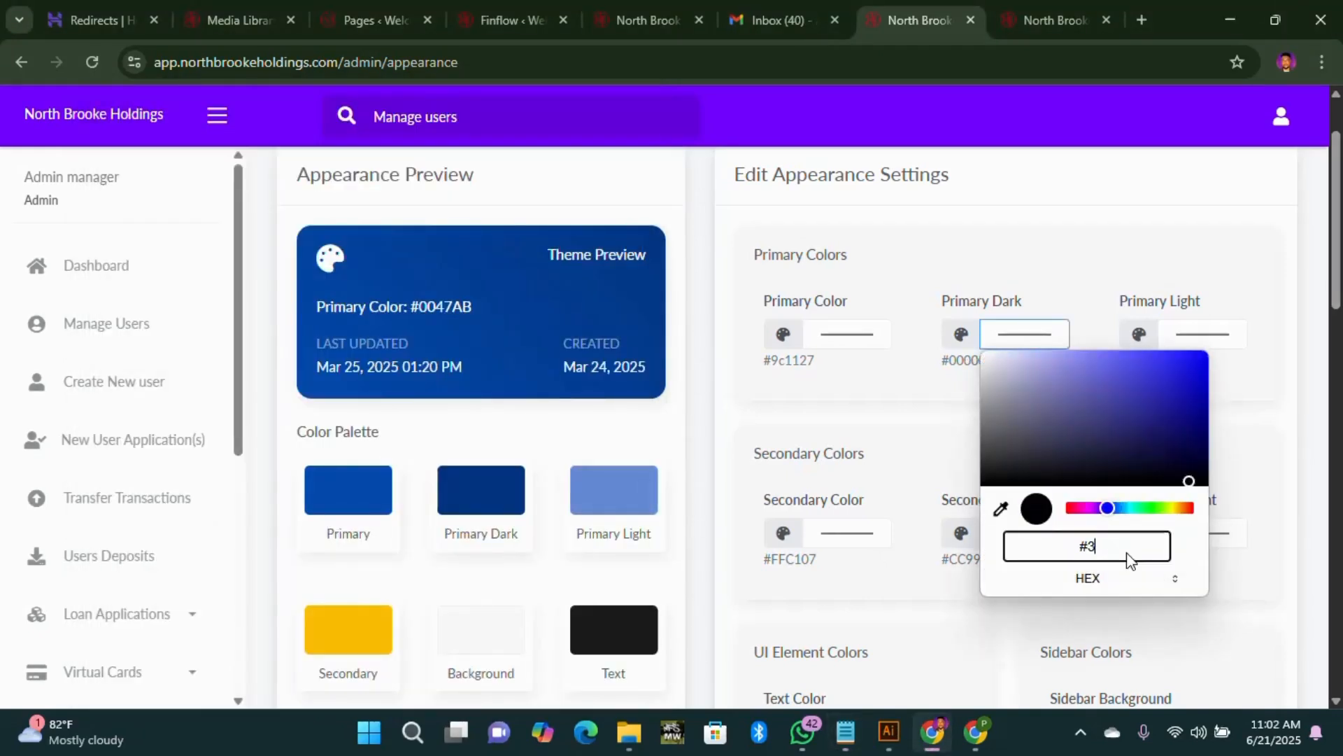
{"action": "type", "text": "A040C"}
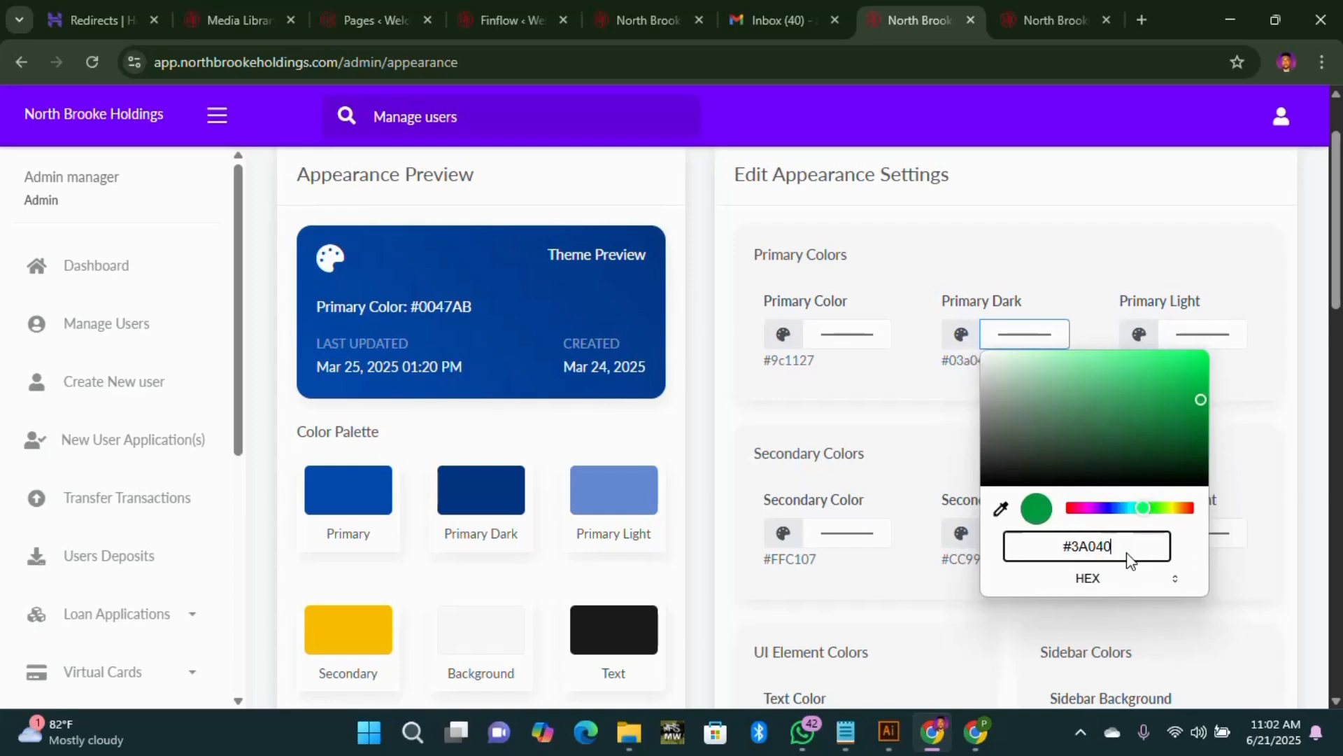
{"action": "left_click", "coordinate": [947, 393]}
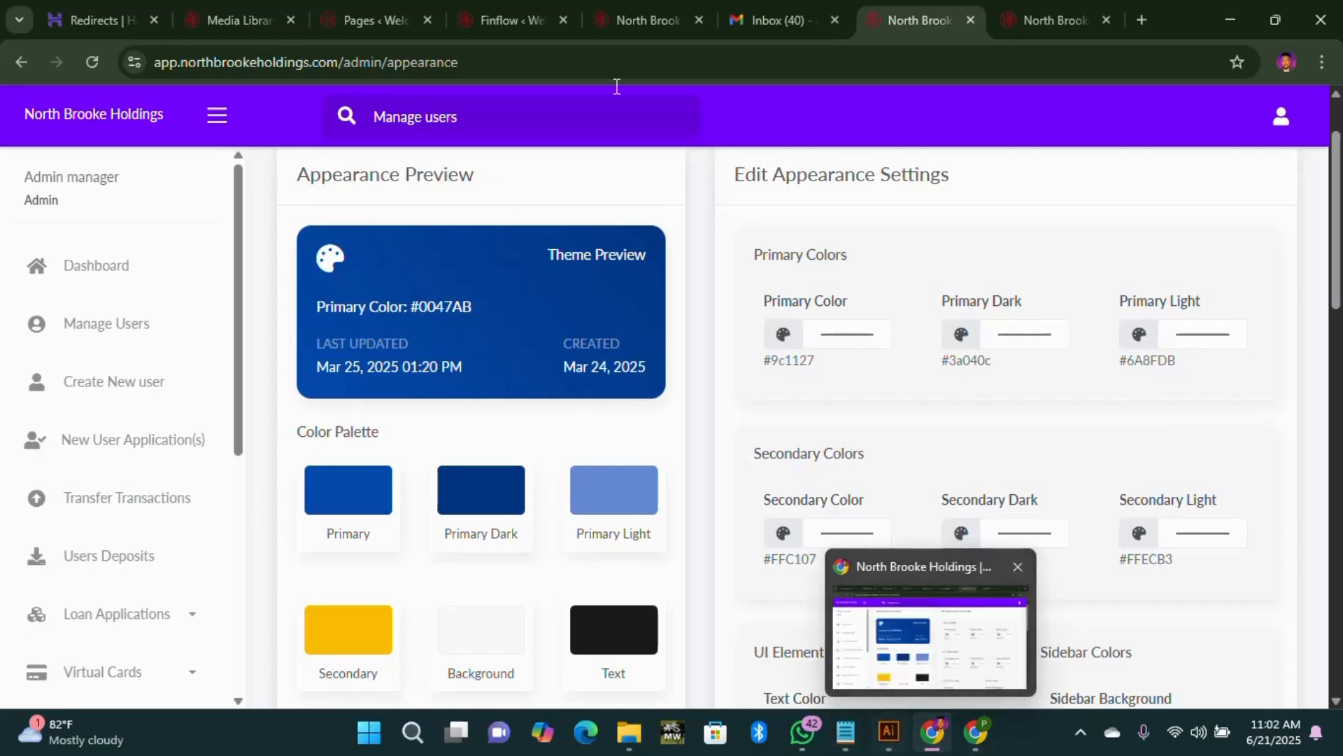
Step: Close the website's open colour editor and check the colour notes before returning to the admin
{"action": "left_click", "coordinate": [494, 19]}
{"action": "left_click", "coordinate": [1220, 374]}
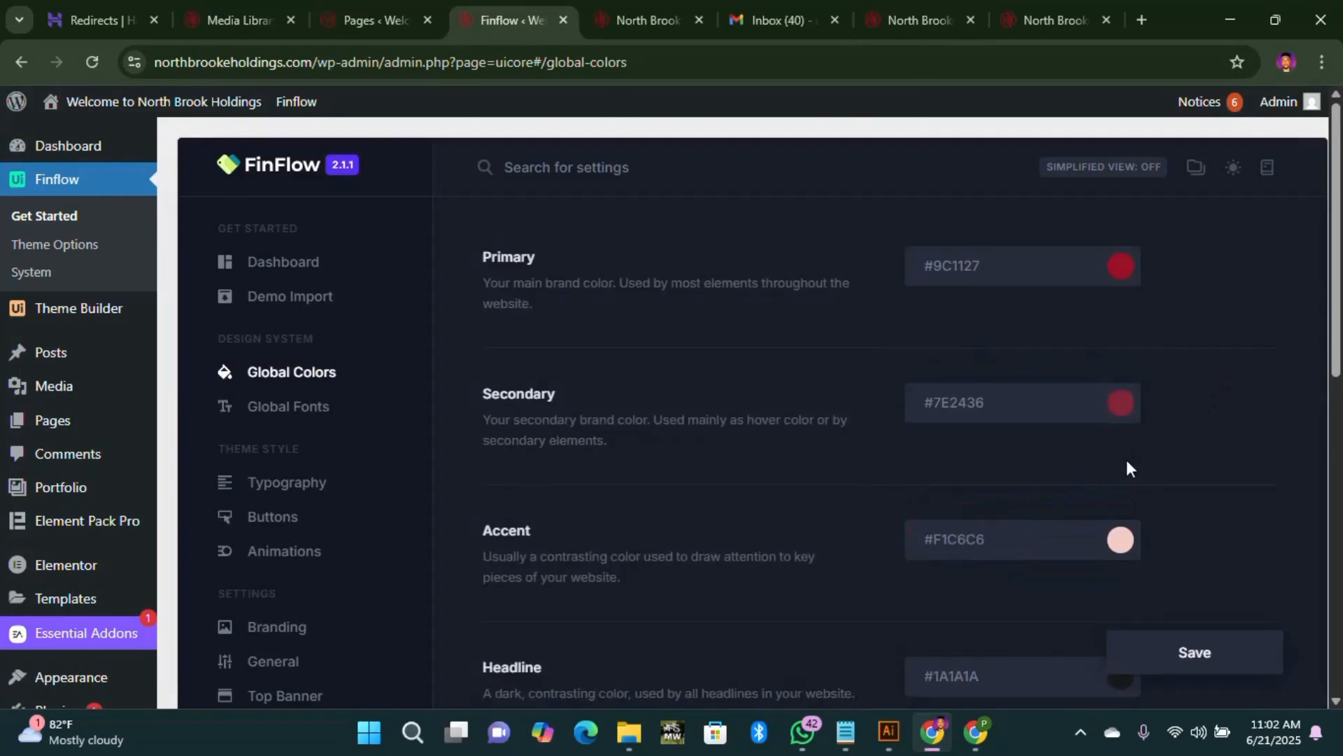
{"action": "scroll", "coordinate": [1125, 459], "scroll_direction": "down", "scroll_amount": 3}
{"action": "scroll", "coordinate": [1125, 462], "scroll_direction": "up", "scroll_amount": 2}
{"action": "scroll", "coordinate": [1126, 478], "scroll_direction": "down", "scroll_amount": 1}
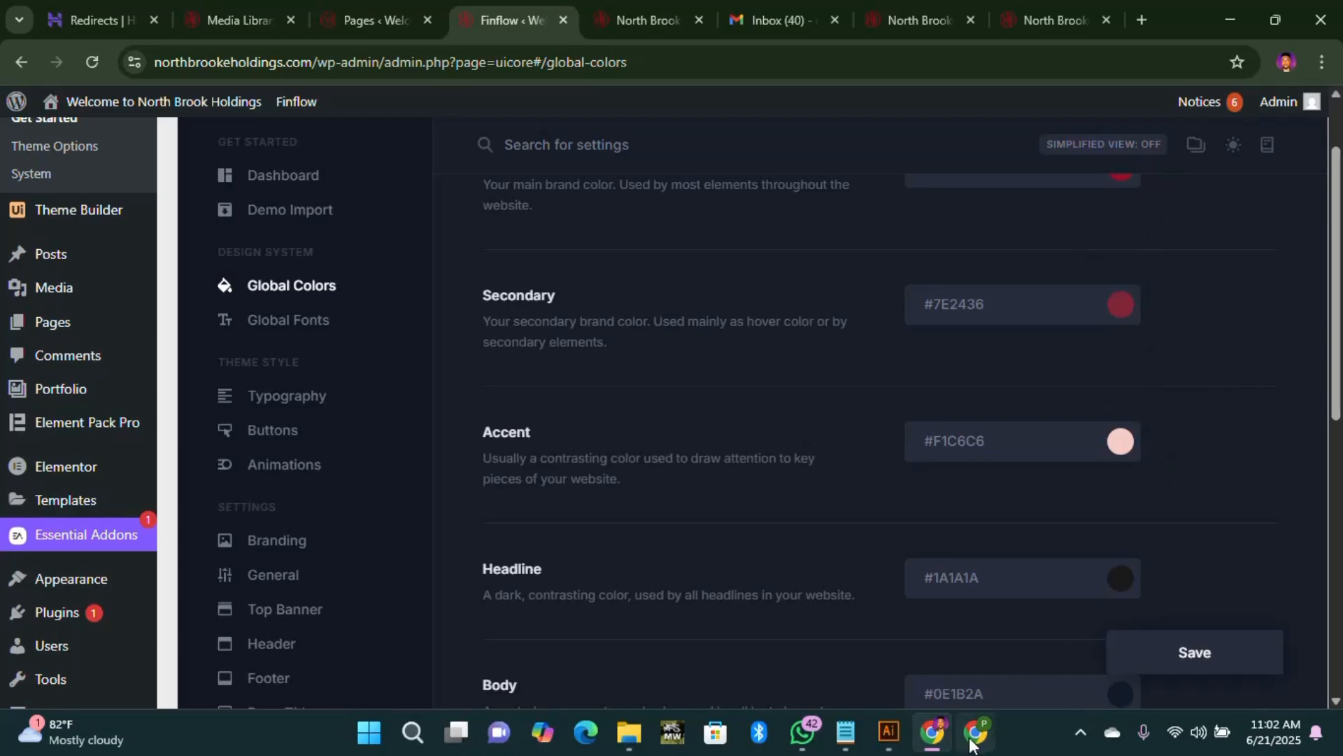
{"action": "mouse_move", "coordinate": [975, 742]}
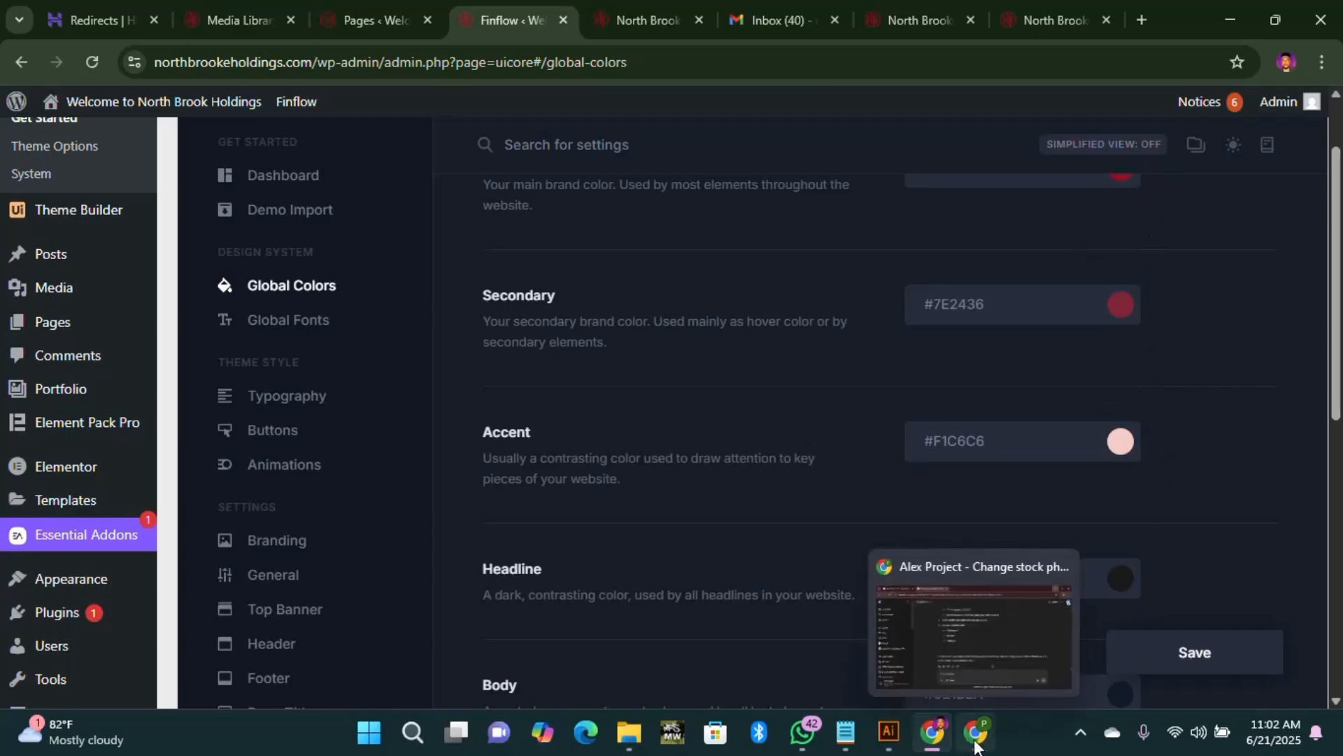
{"action": "left_click", "coordinate": [846, 732]}
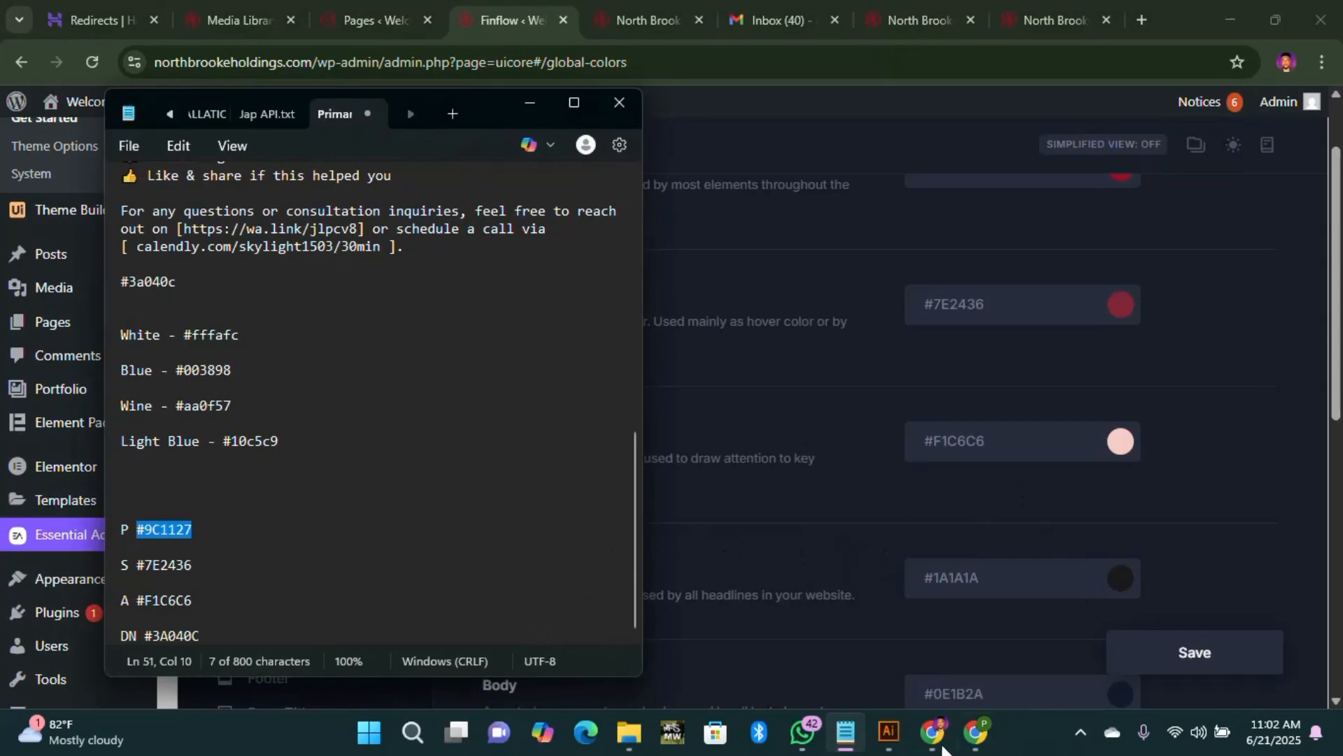
{"action": "left_click", "coordinate": [930, 20]}
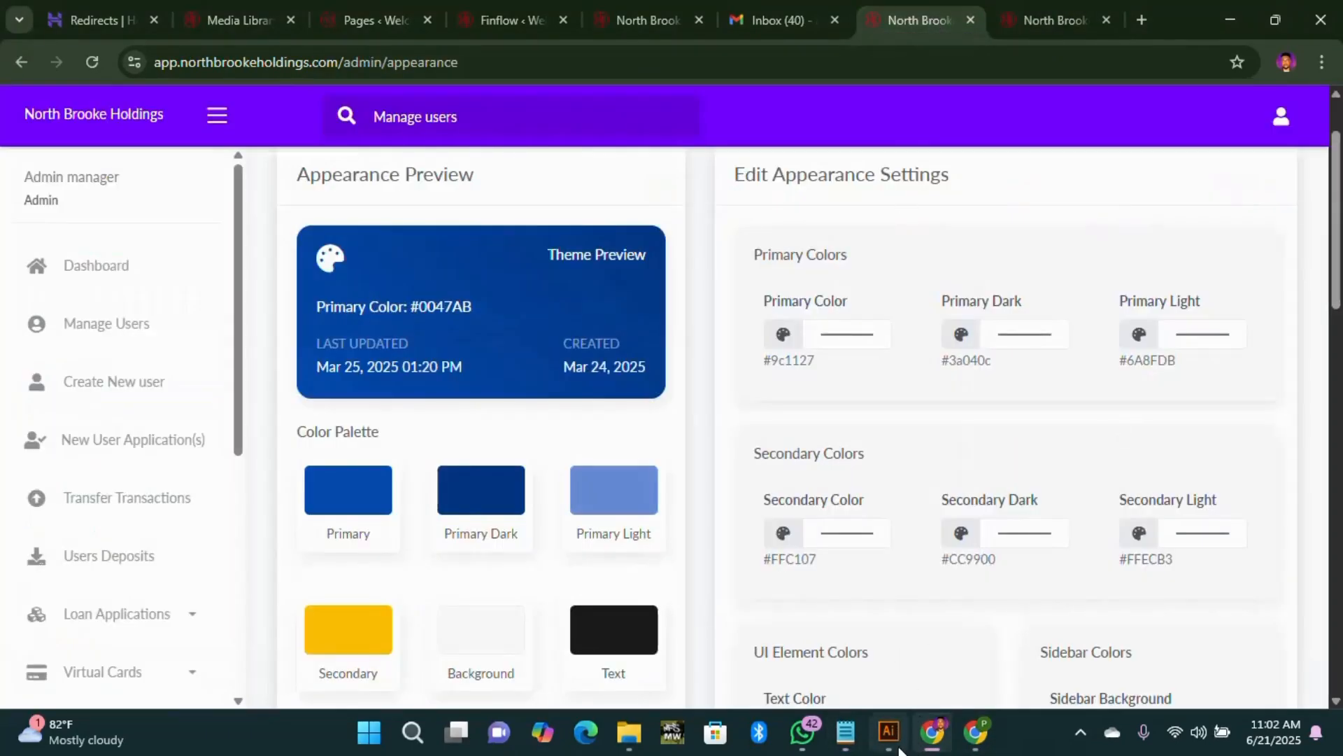
Step: Set Primary Light to #F1C6C6 from the colour notes
{"action": "left_click", "coordinate": [846, 744]}
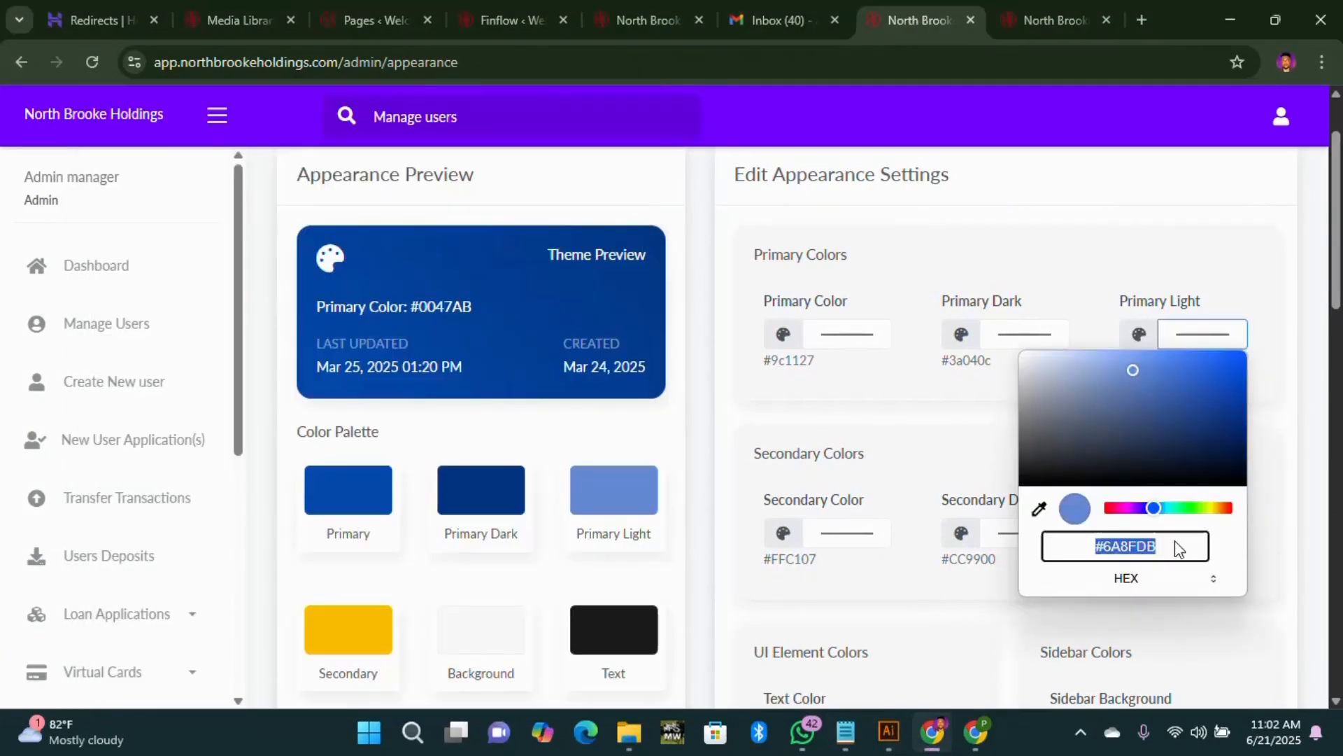
{"action": "type", "text": "#"}
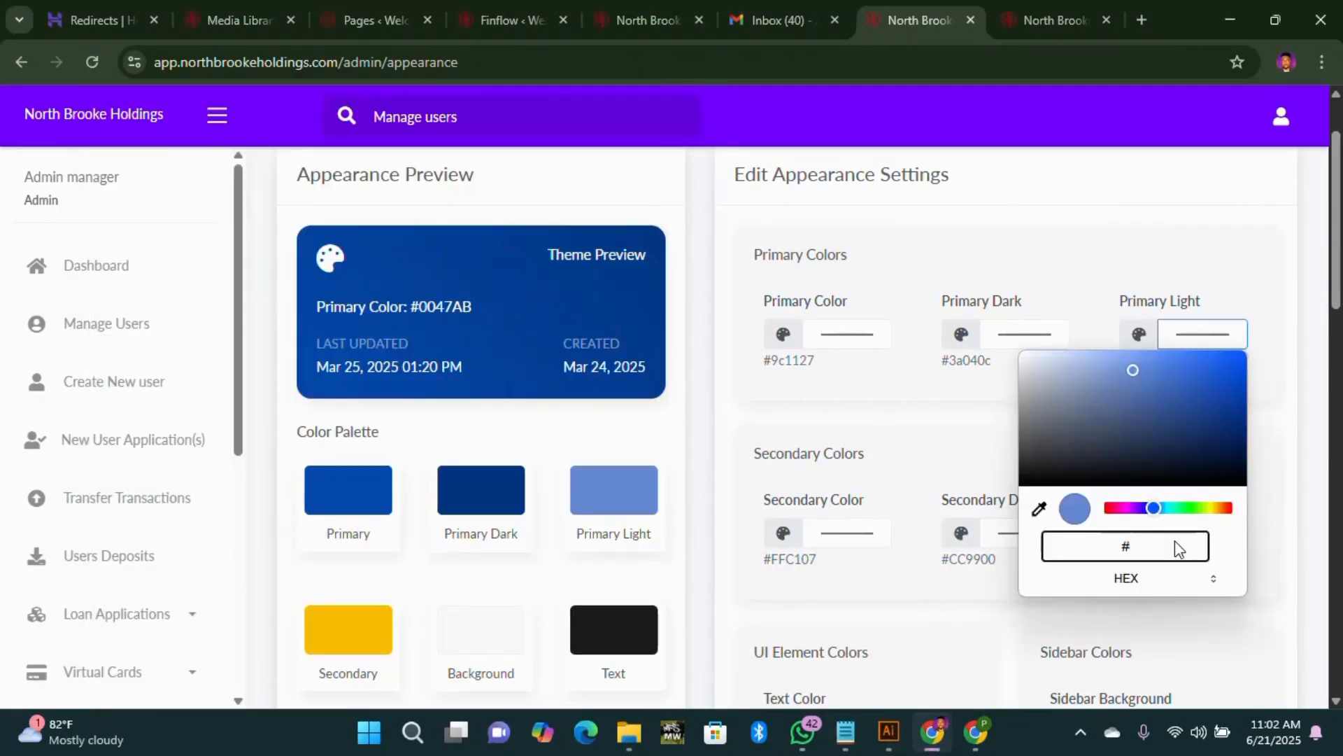
{"action": "type", "text": "F"}
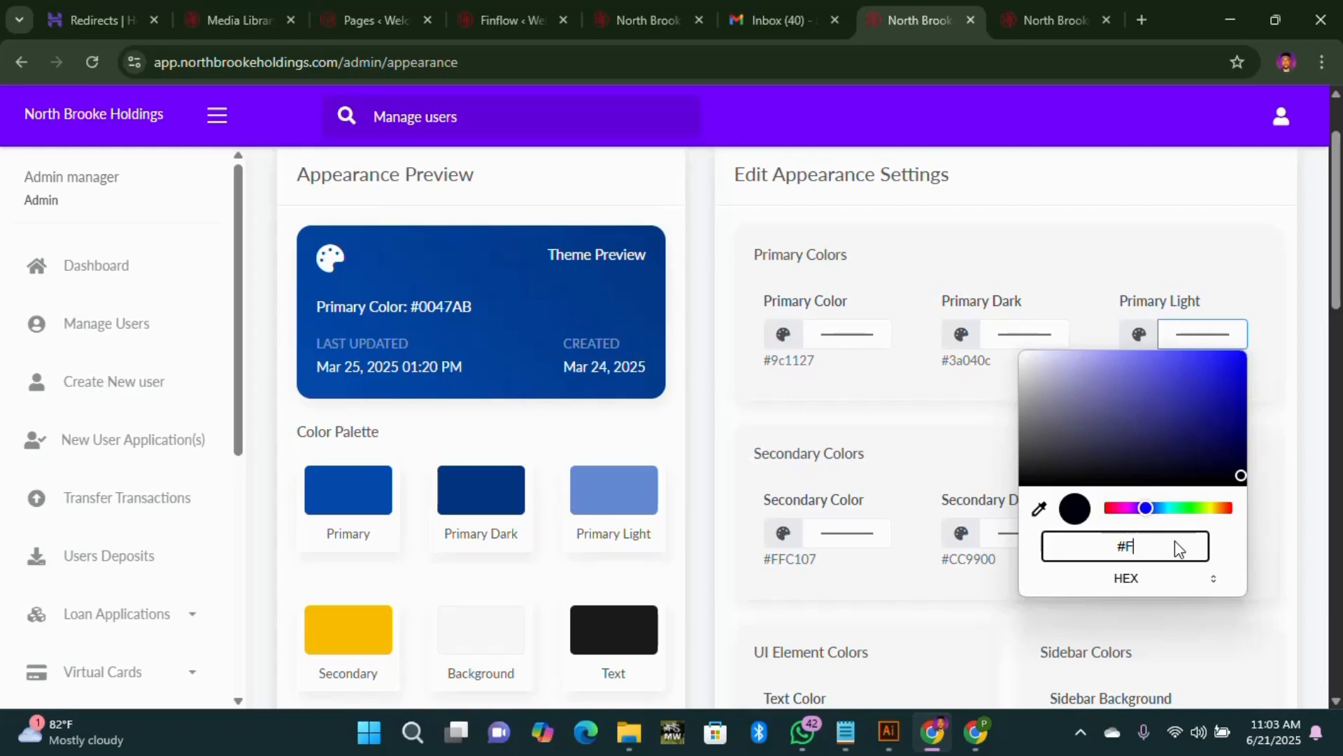
{"action": "type", "text": "1C6C6"}
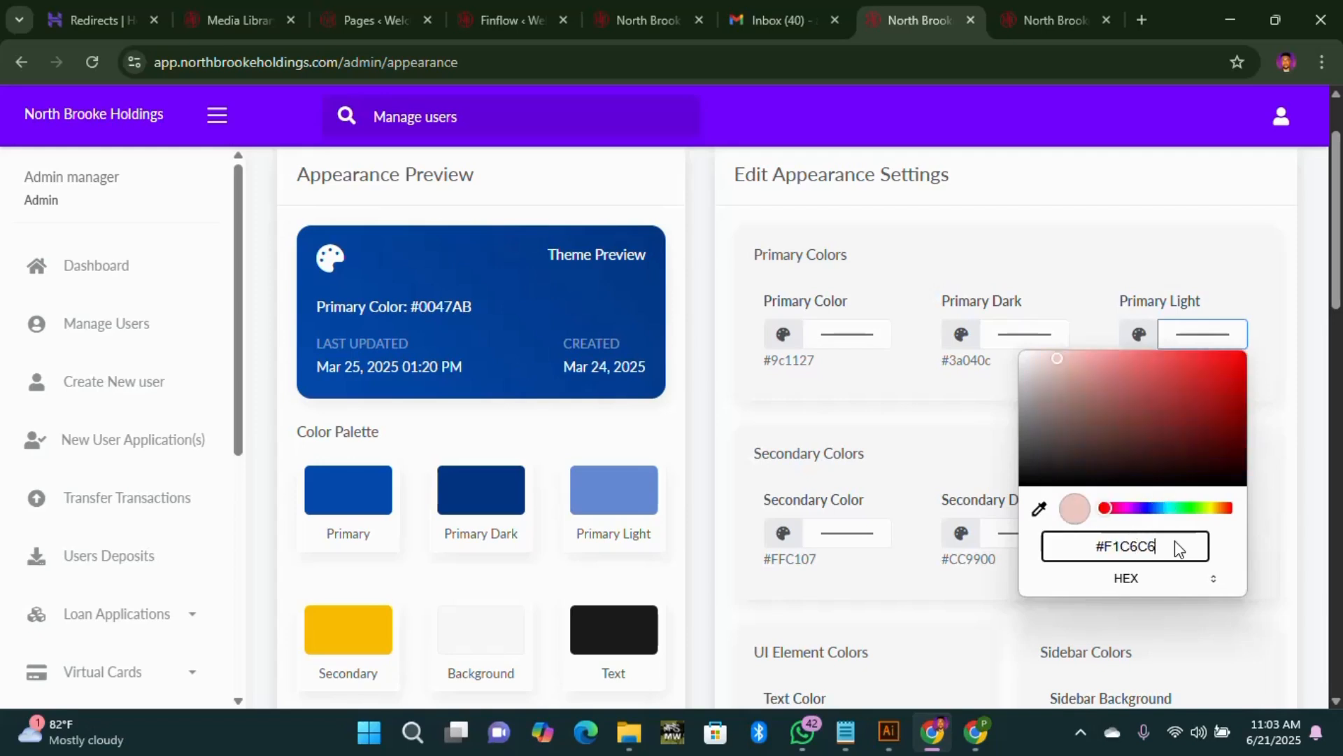
{"action": "left_click", "coordinate": [976, 442]}
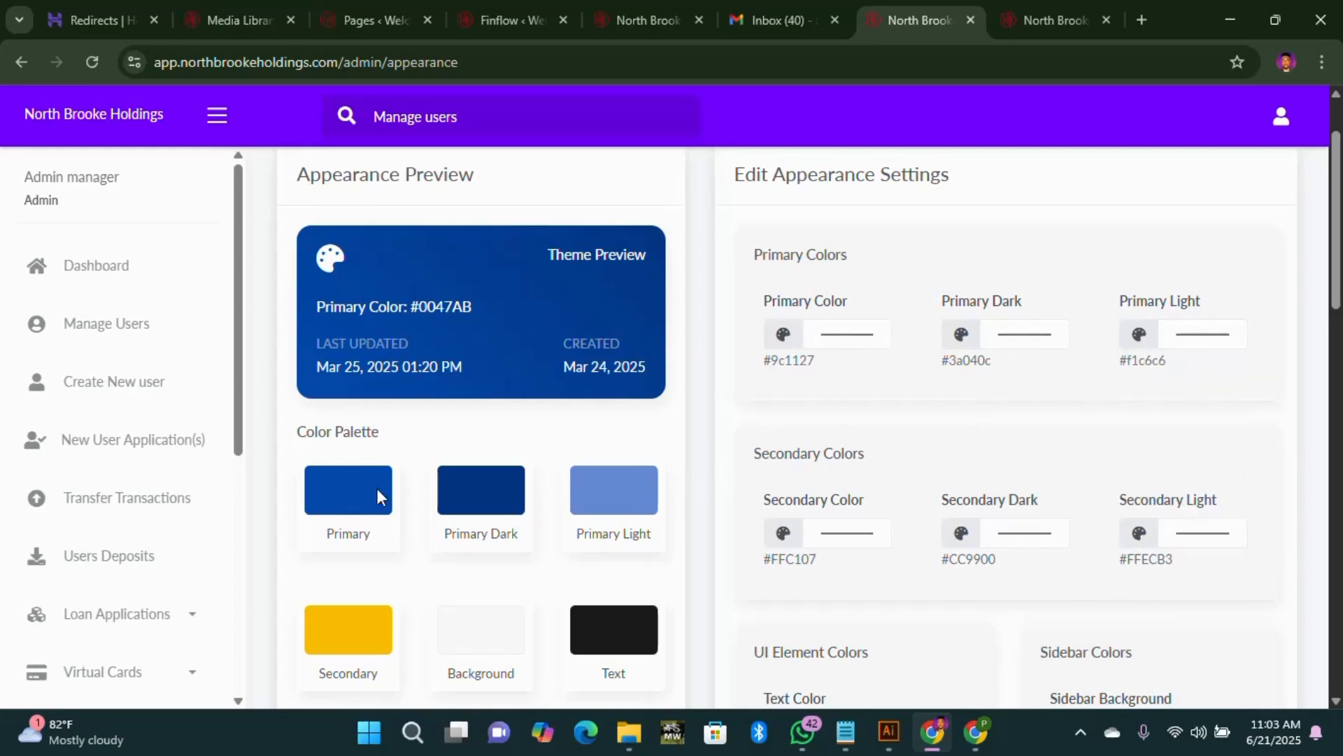
{"action": "scroll", "coordinate": [807, 527], "scroll_direction": "down", "scroll_amount": 3}
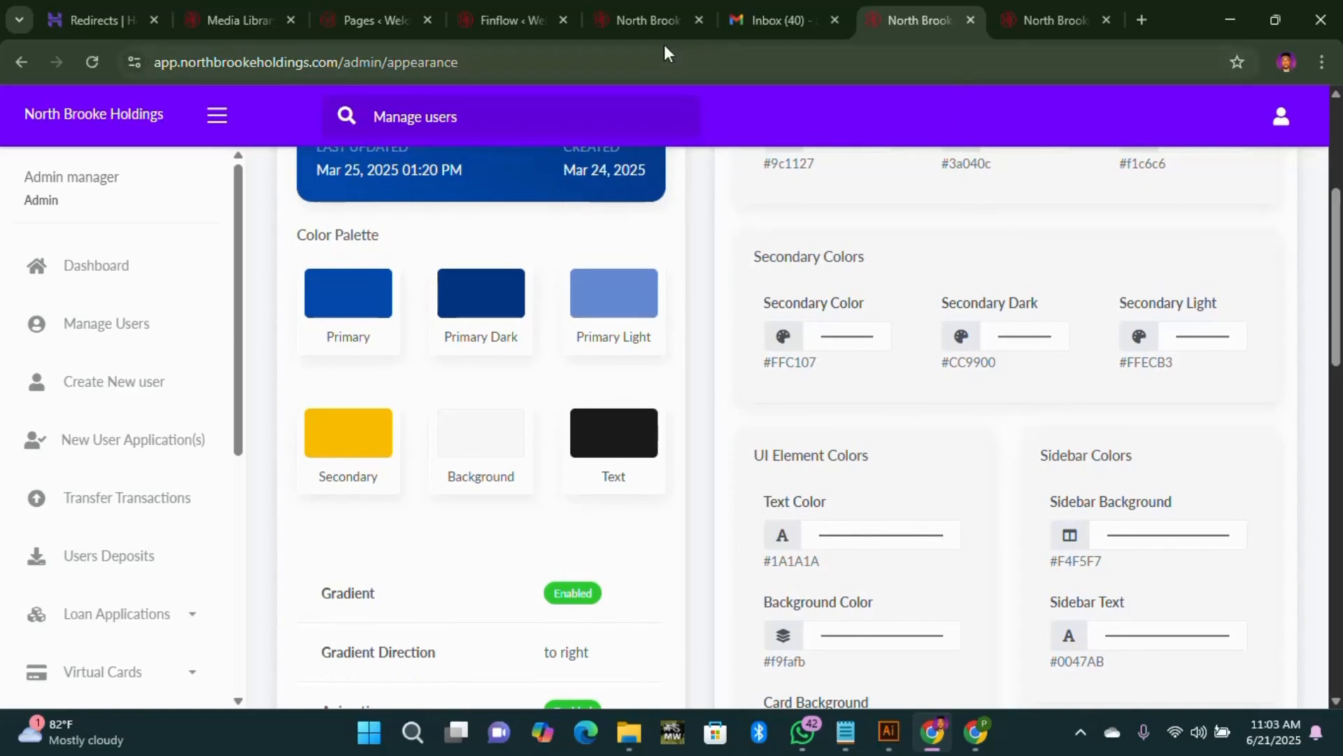
Step: Cycle through the Finflow colours, homepage and dashboard tabs back to the appearance settings
{"action": "left_click", "coordinate": [503, 20]}
{"action": "scroll", "coordinate": [1083, 368], "scroll_direction": "up", "scroll_amount": 3}
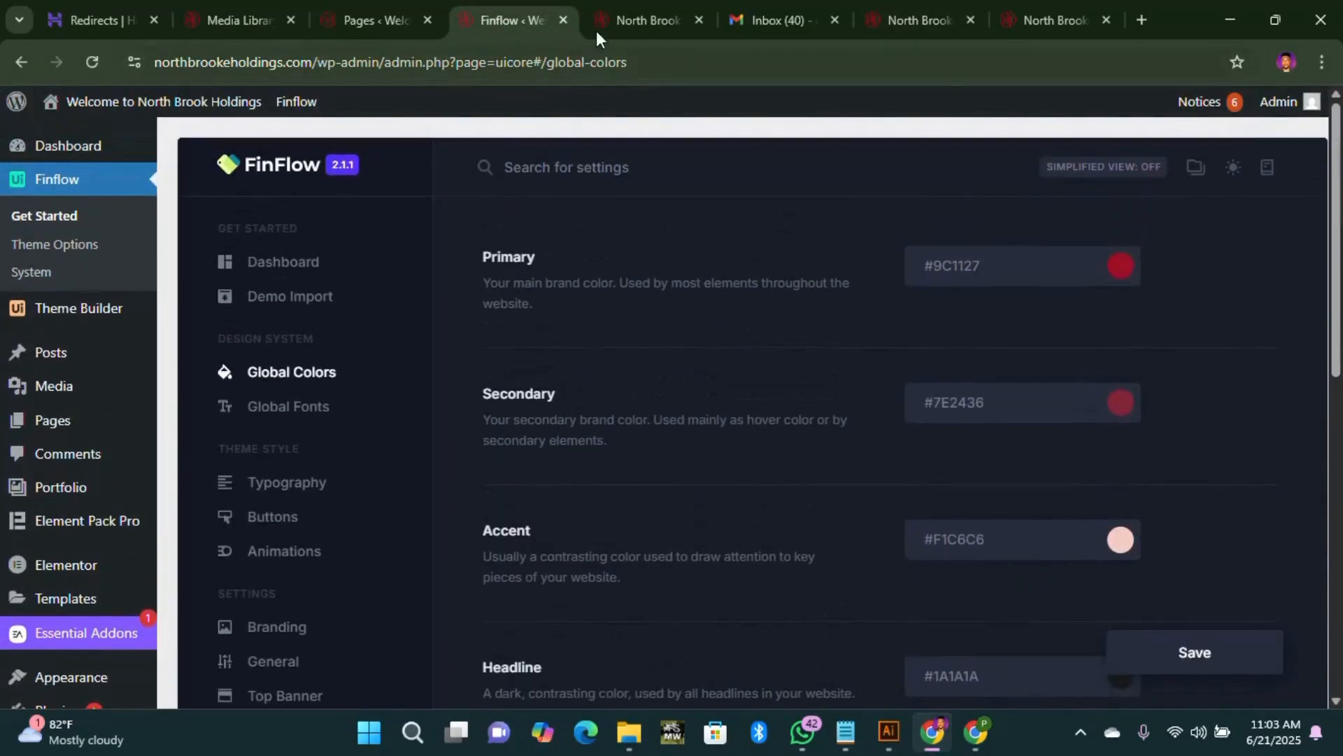
{"action": "key", "text": "ctrl+Tab"}
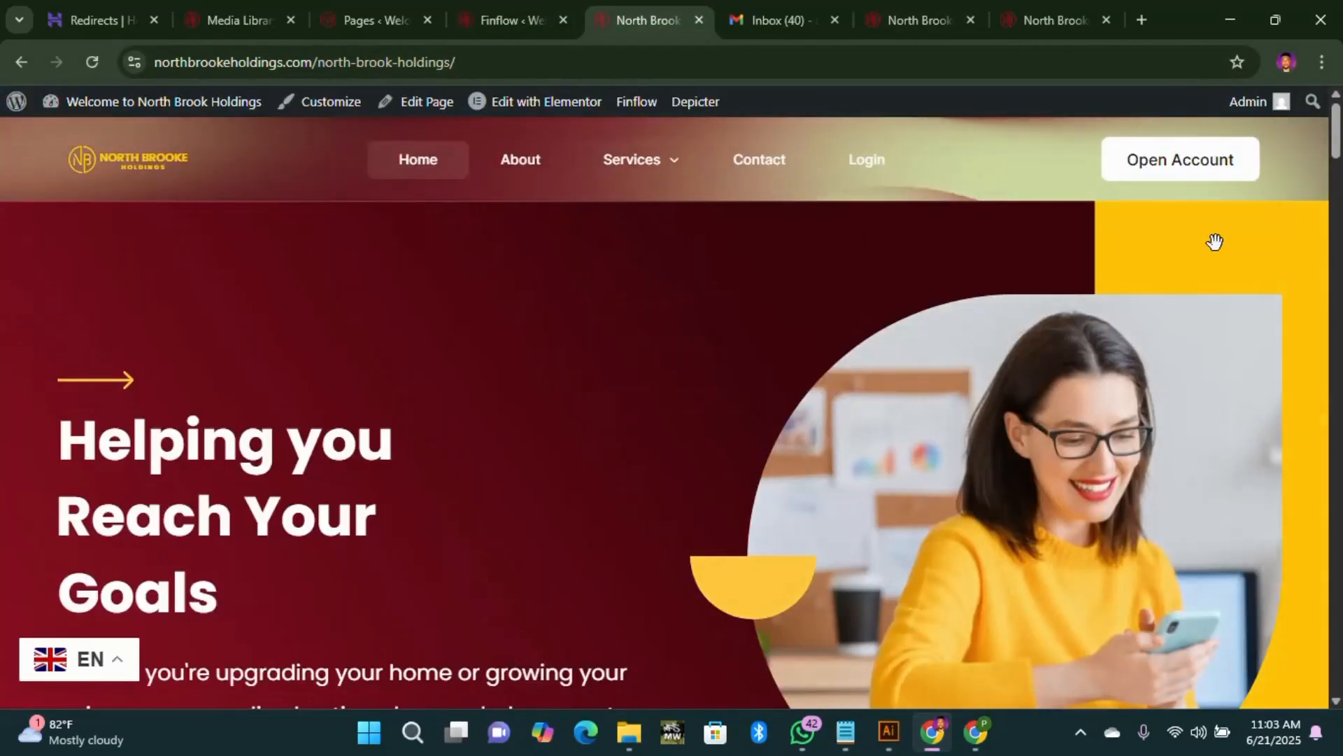
{"action": "left_click", "coordinate": [1060, 17]}
{"action": "left_click", "coordinate": [903, 15]}
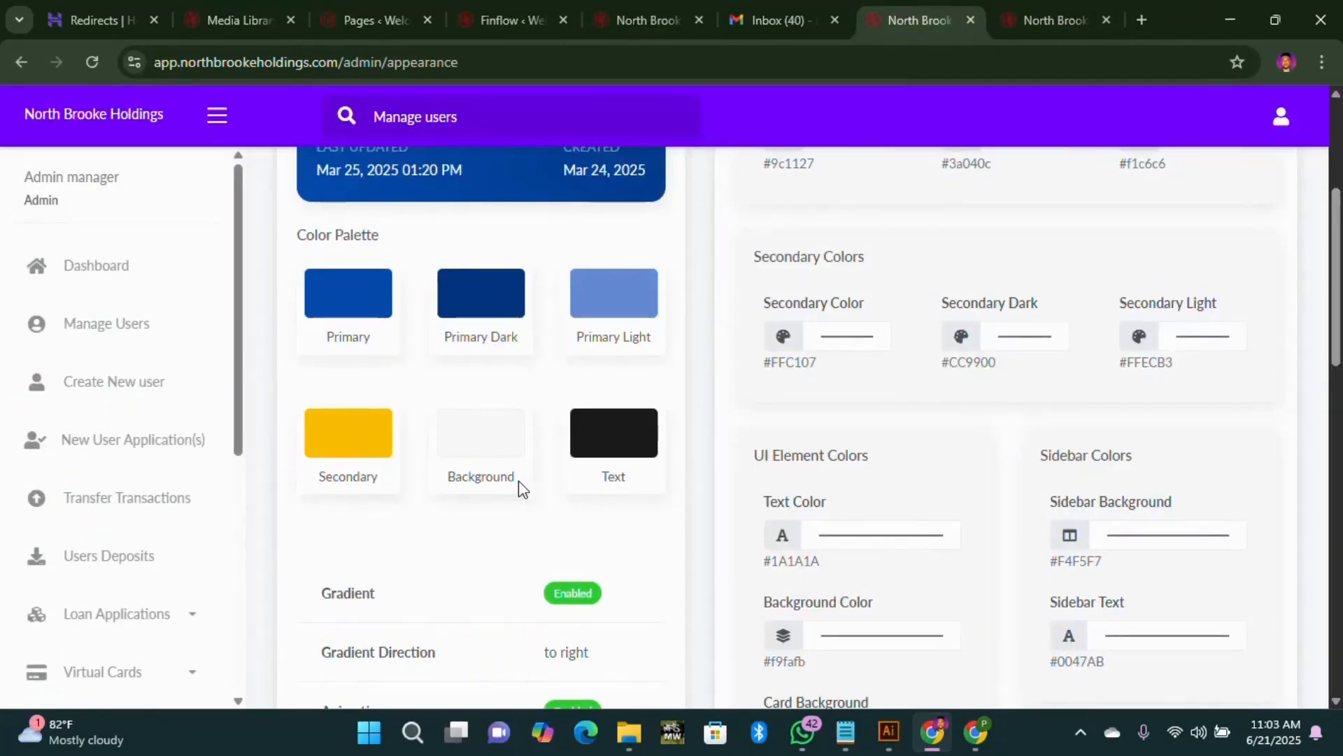
Step: Scroll past Custom CSS and Admin Notes and save the wine-red #9c1127 colour settings
{"action": "scroll", "coordinate": [1098, 503], "scroll_direction": "down", "scroll_amount": 7}
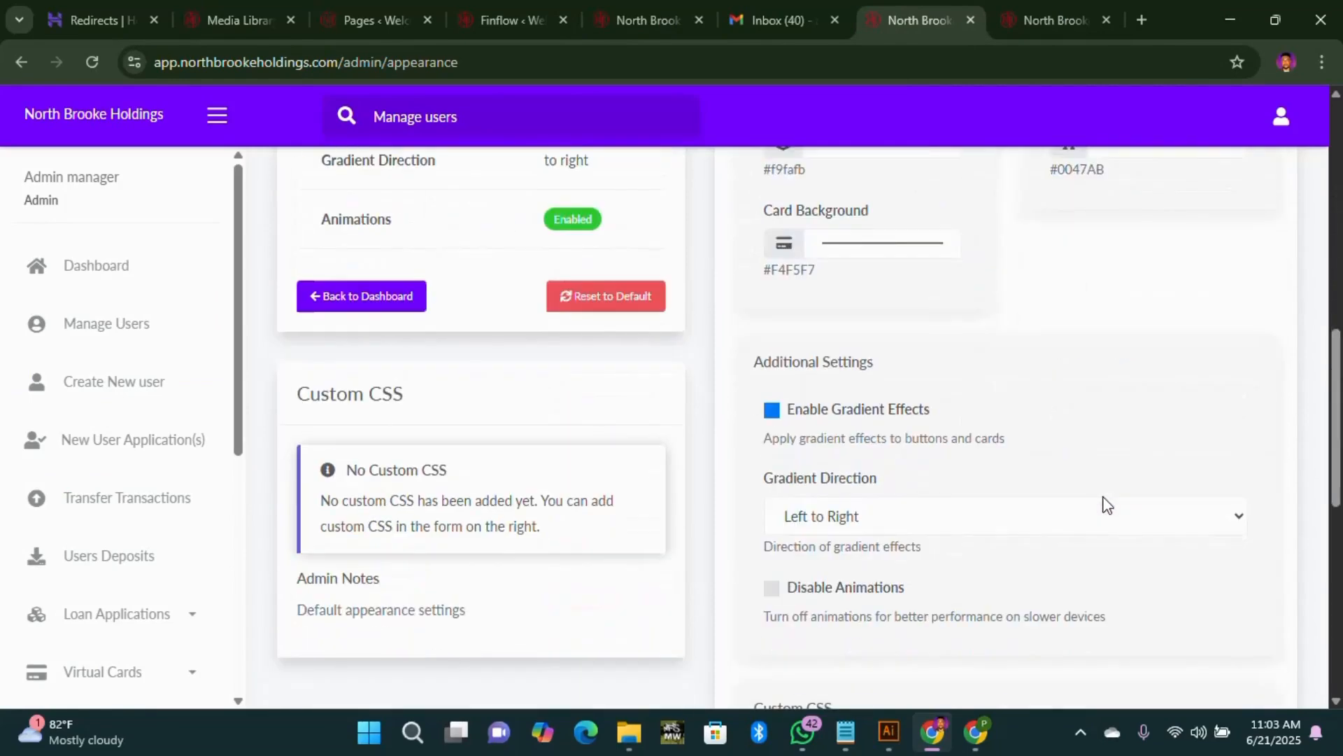
{"action": "scroll", "coordinate": [1105, 504], "scroll_direction": "up", "scroll_amount": 6}
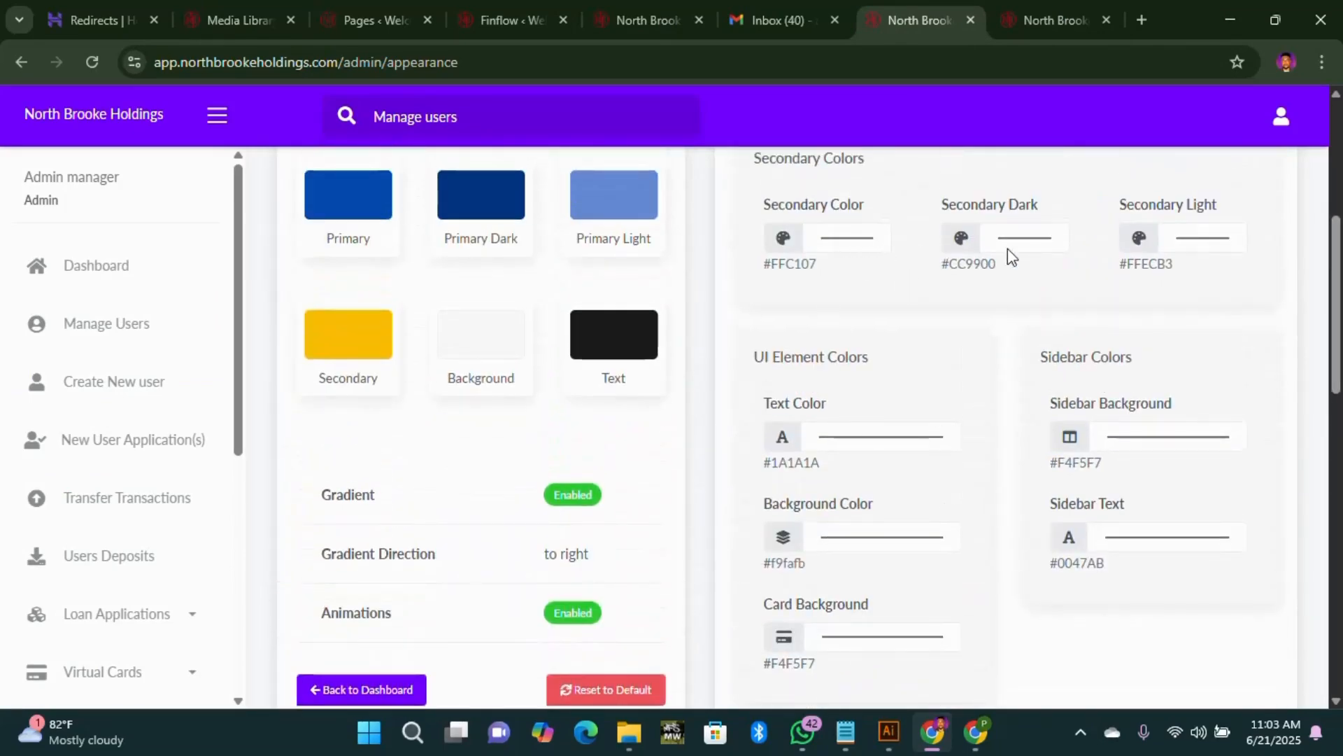
{"action": "scroll", "coordinate": [894, 360], "scroll_direction": "up", "scroll_amount": 1}
{"action": "scroll", "coordinate": [894, 362], "scroll_direction": "down", "scroll_amount": 11}
{"action": "scroll", "coordinate": [897, 360], "scroll_direction": "up", "scroll_amount": 8}
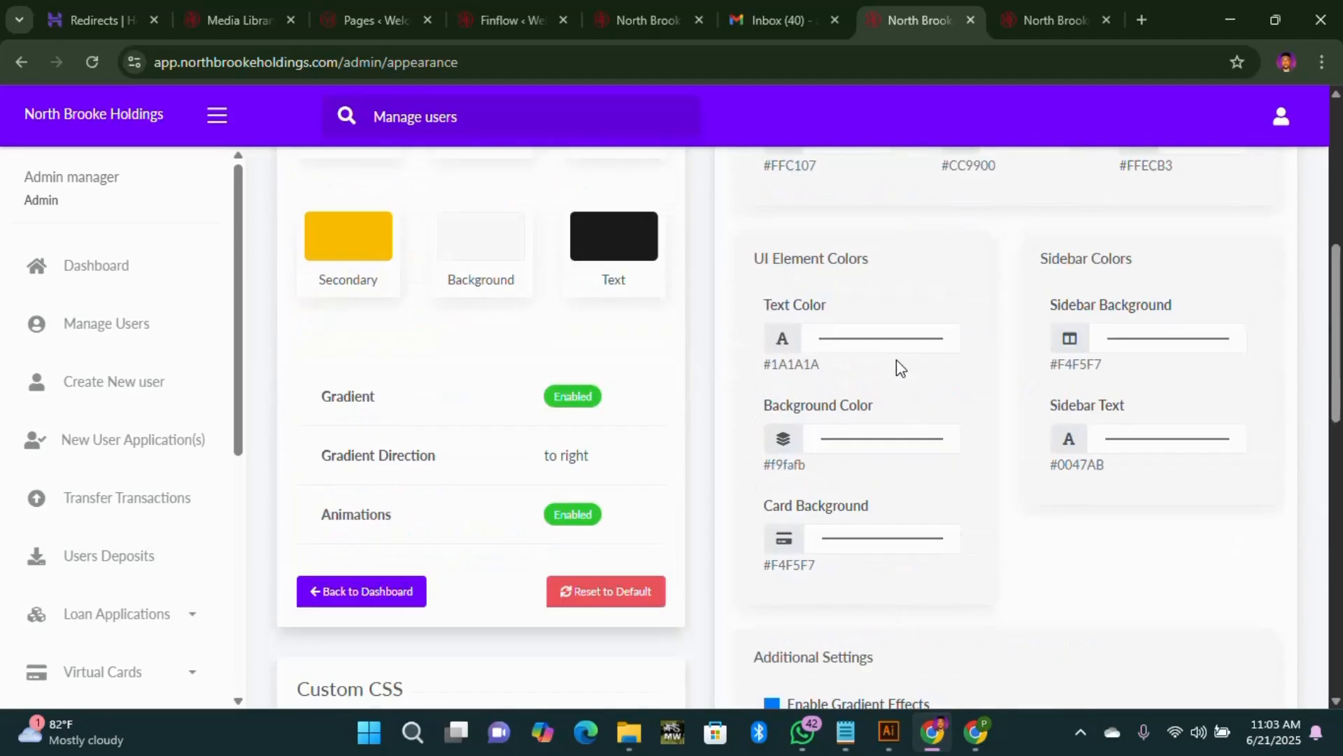
{"action": "scroll", "coordinate": [888, 378], "scroll_direction": "down", "scroll_amount": 4}
{"action": "scroll", "coordinate": [888, 385], "scroll_direction": "up", "scroll_amount": 4}
{"action": "scroll", "coordinate": [1109, 420], "scroll_direction": "up", "scroll_amount": 1}
{"action": "scroll", "coordinate": [891, 464], "scroll_direction": "up", "scroll_amount": 5}
{"action": "scroll", "coordinate": [863, 504], "scroll_direction": "down", "scroll_amount": 1}
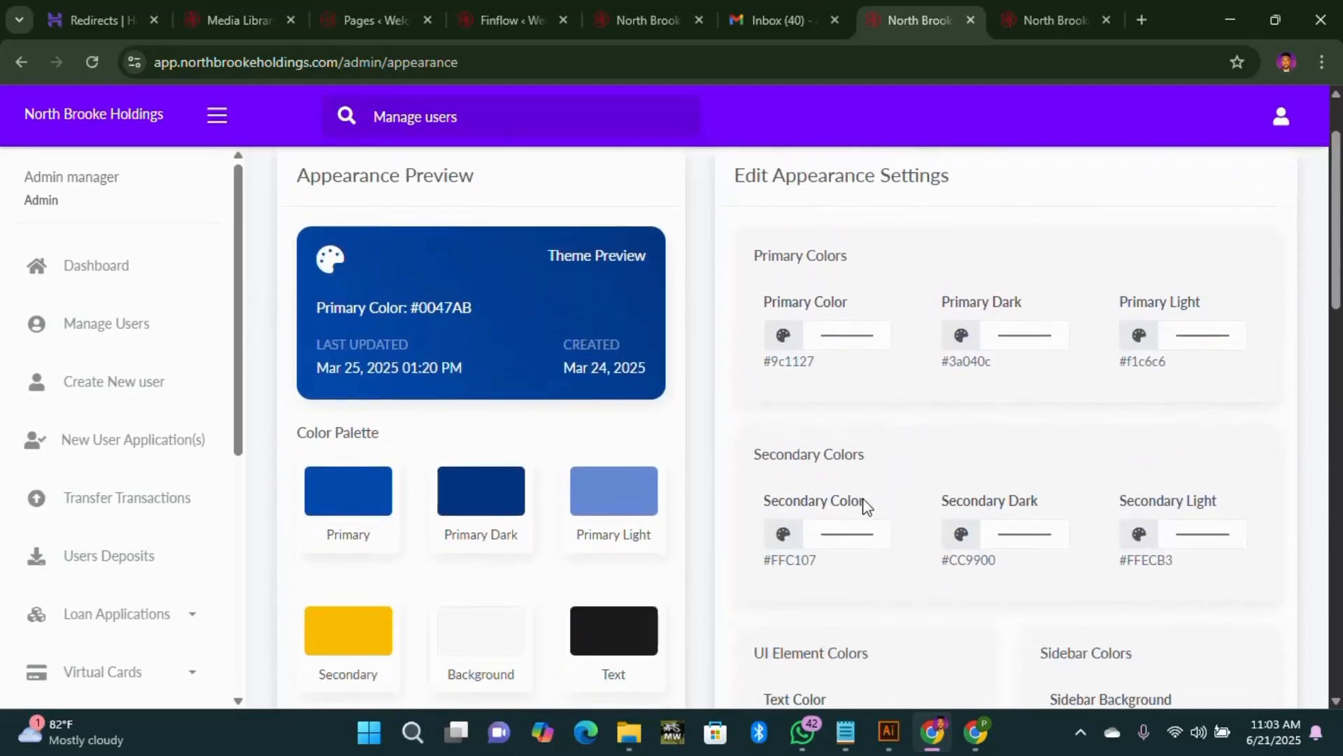
{"action": "scroll", "coordinate": [863, 510], "scroll_direction": "up", "scroll_amount": 1}
{"action": "scroll", "coordinate": [892, 499], "scroll_direction": "down", "scroll_amount": 5}
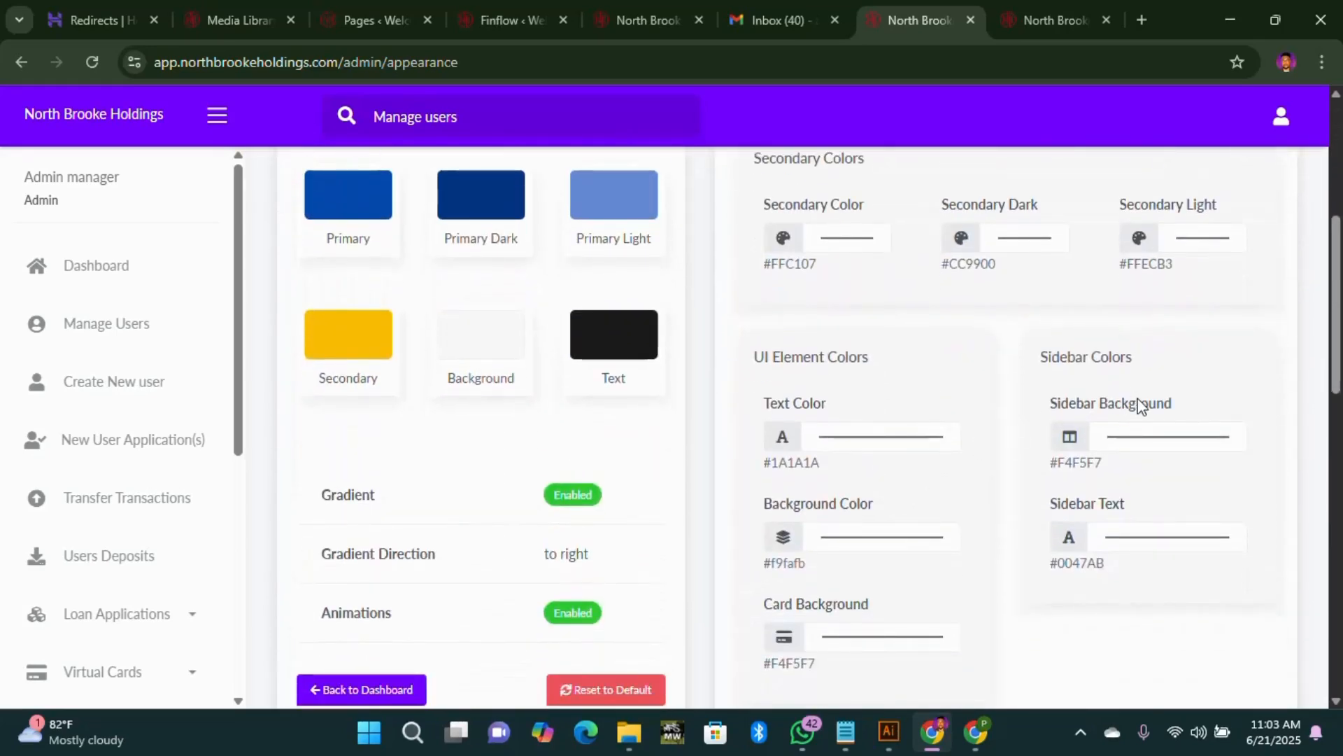
{"action": "scroll", "coordinate": [1142, 420], "scroll_direction": "down", "scroll_amount": 4}
{"action": "scroll", "coordinate": [944, 542], "scroll_direction": "up", "scroll_amount": 3}
{"action": "scroll", "coordinate": [908, 549], "scroll_direction": "down", "scroll_amount": 5}
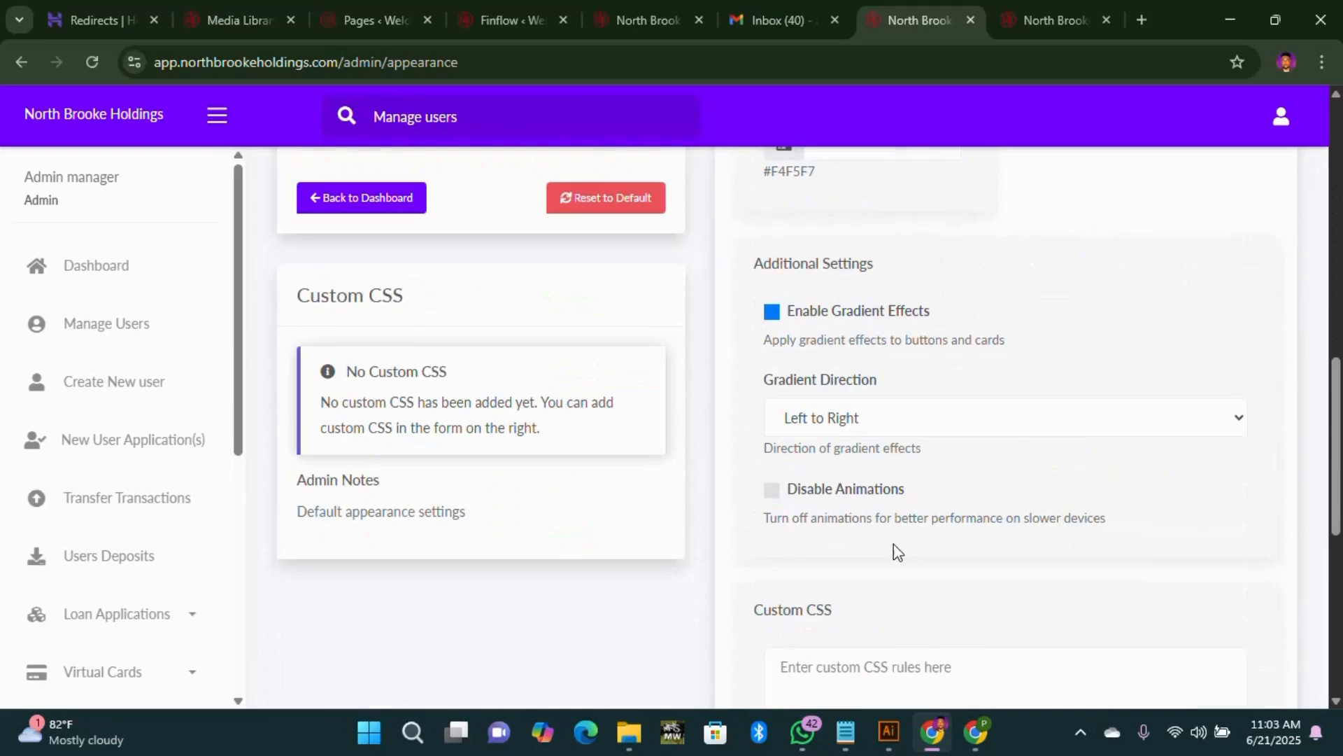
{"action": "scroll", "coordinate": [451, 405], "scroll_direction": "up", "scroll_amount": 1}
{"action": "scroll", "coordinate": [456, 387], "scroll_direction": "down", "scroll_amount": 2}
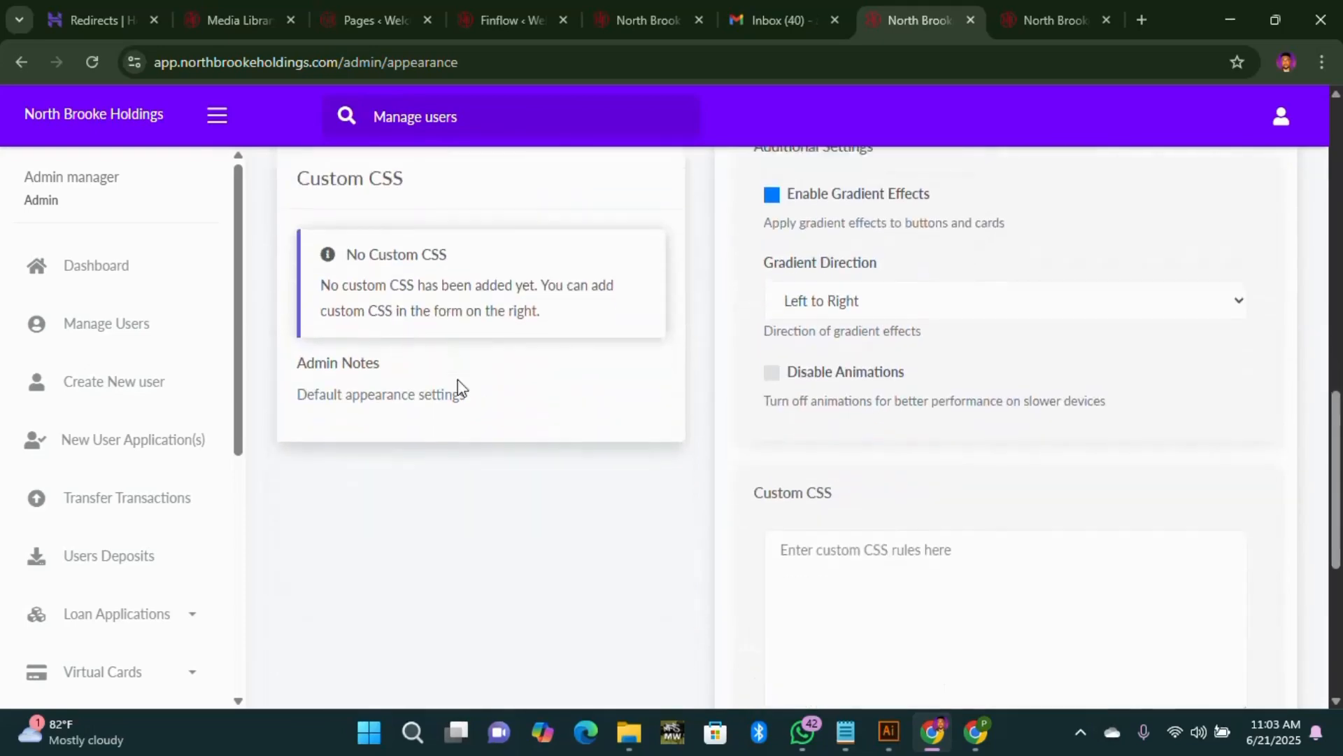
{"action": "scroll", "coordinate": [480, 399], "scroll_direction": "up", "scroll_amount": 3}
{"action": "scroll", "coordinate": [595, 441], "scroll_direction": "down", "scroll_amount": 7}
{"action": "scroll", "coordinate": [728, 504], "scroll_direction": "down", "scroll_amount": 2}
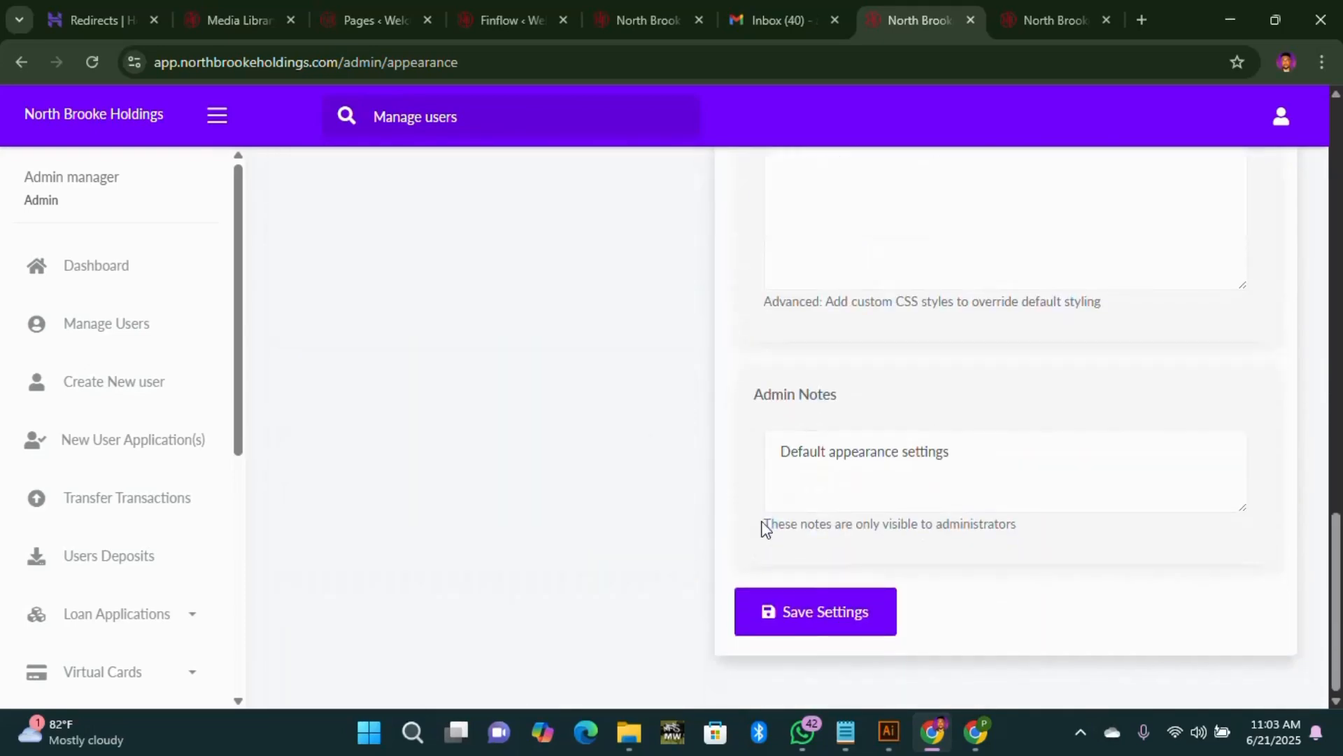
{"action": "left_click", "coordinate": [811, 615]}
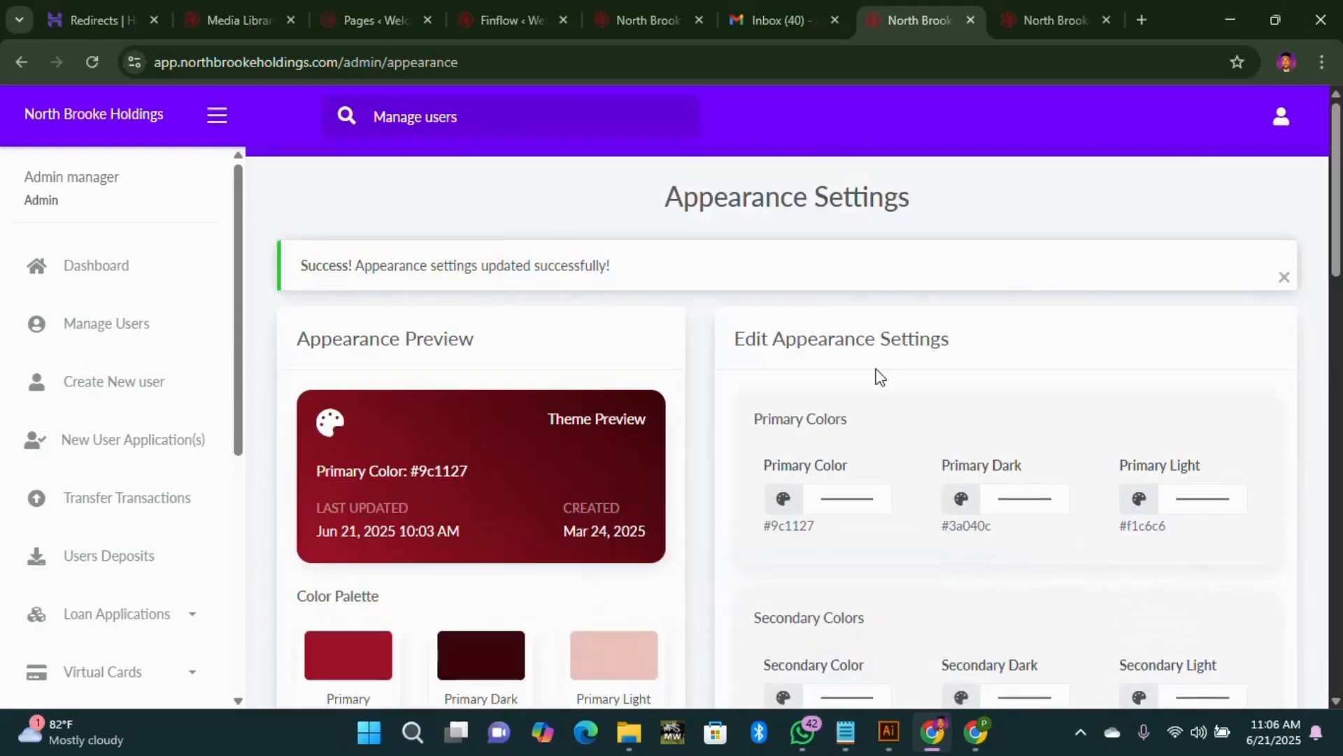
Step: Check the success message and the Theme Preview showing the wine-red colours
{"action": "scroll", "coordinate": [875, 375], "scroll_direction": "down", "scroll_amount": 9}
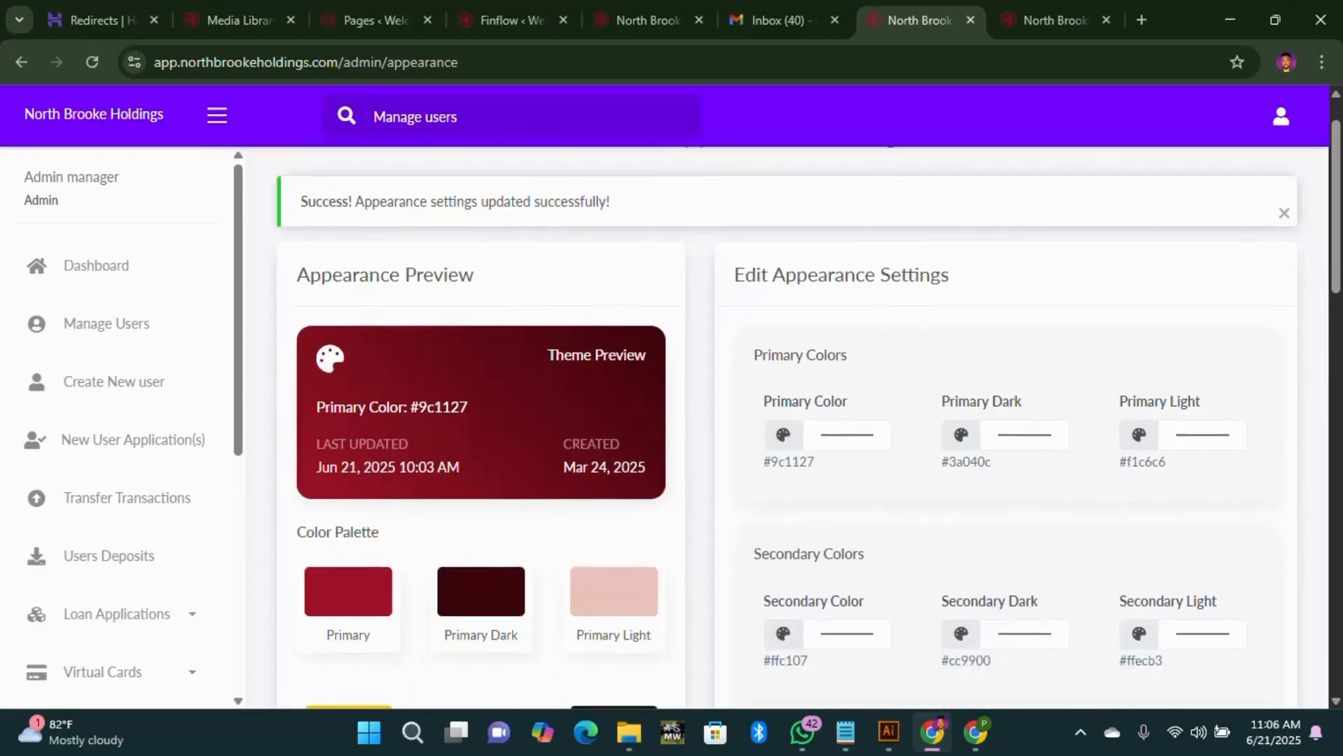
{"action": "scroll", "coordinate": [549, 420], "scroll_direction": "up", "scroll_amount": 8}
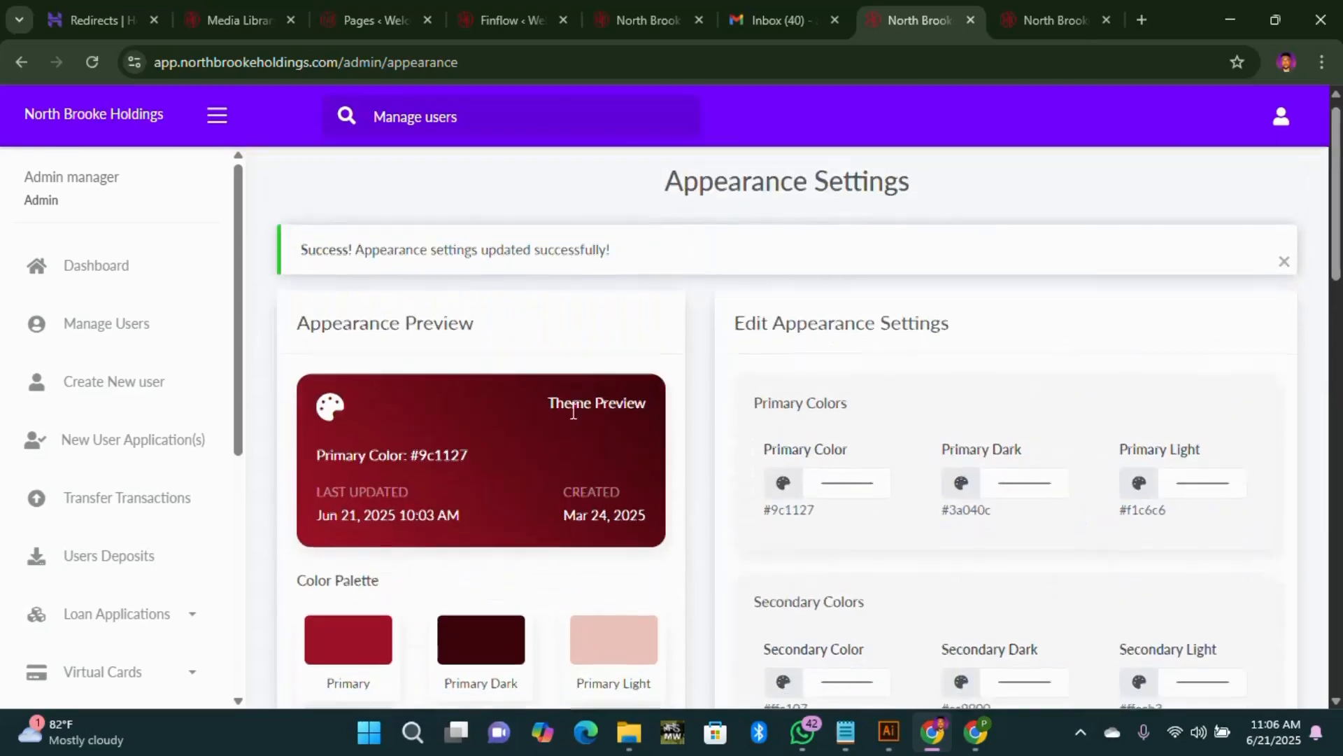
{"action": "scroll", "coordinate": [546, 406], "scroll_direction": "down", "scroll_amount": 5}
{"action": "scroll", "coordinate": [511, 364], "scroll_direction": "up", "scroll_amount": 3}
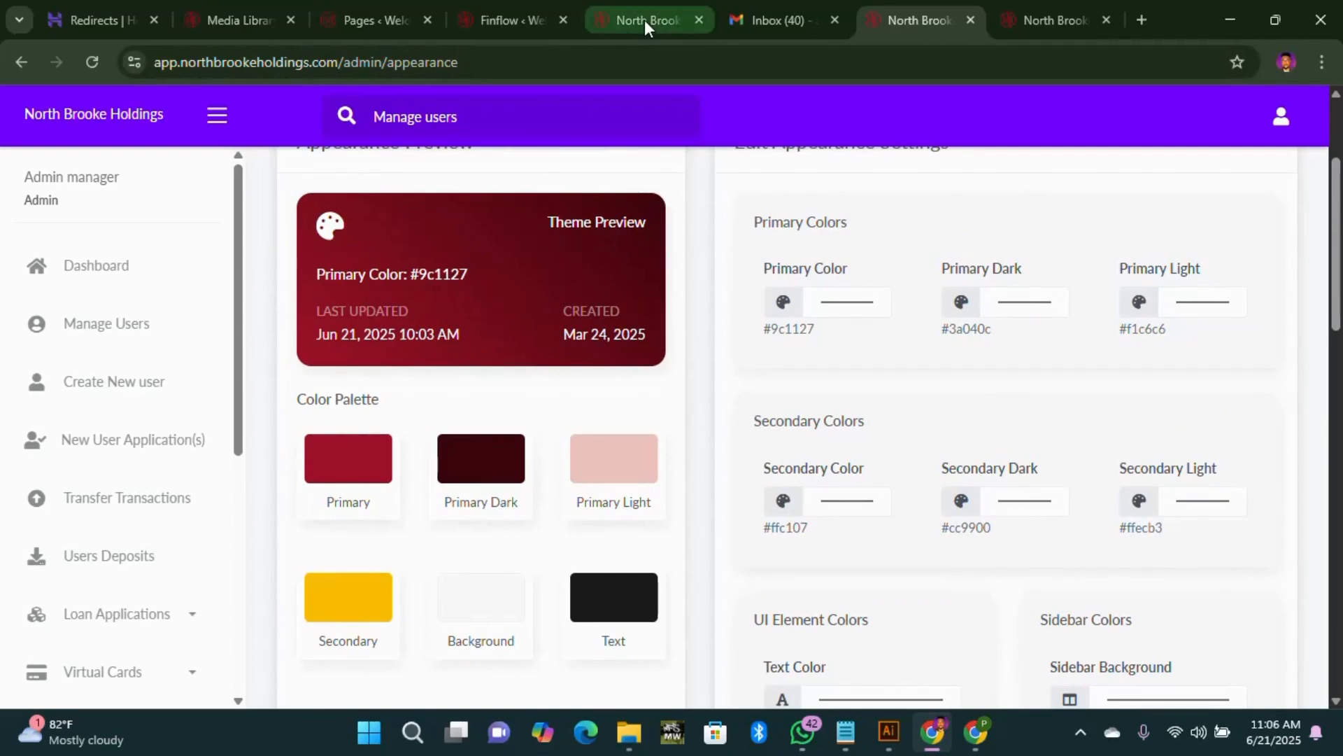
Step: Switch through the Finflow and homepage tabs to the wine-red user dashboard
{"action": "left_click", "coordinate": [523, 16]}
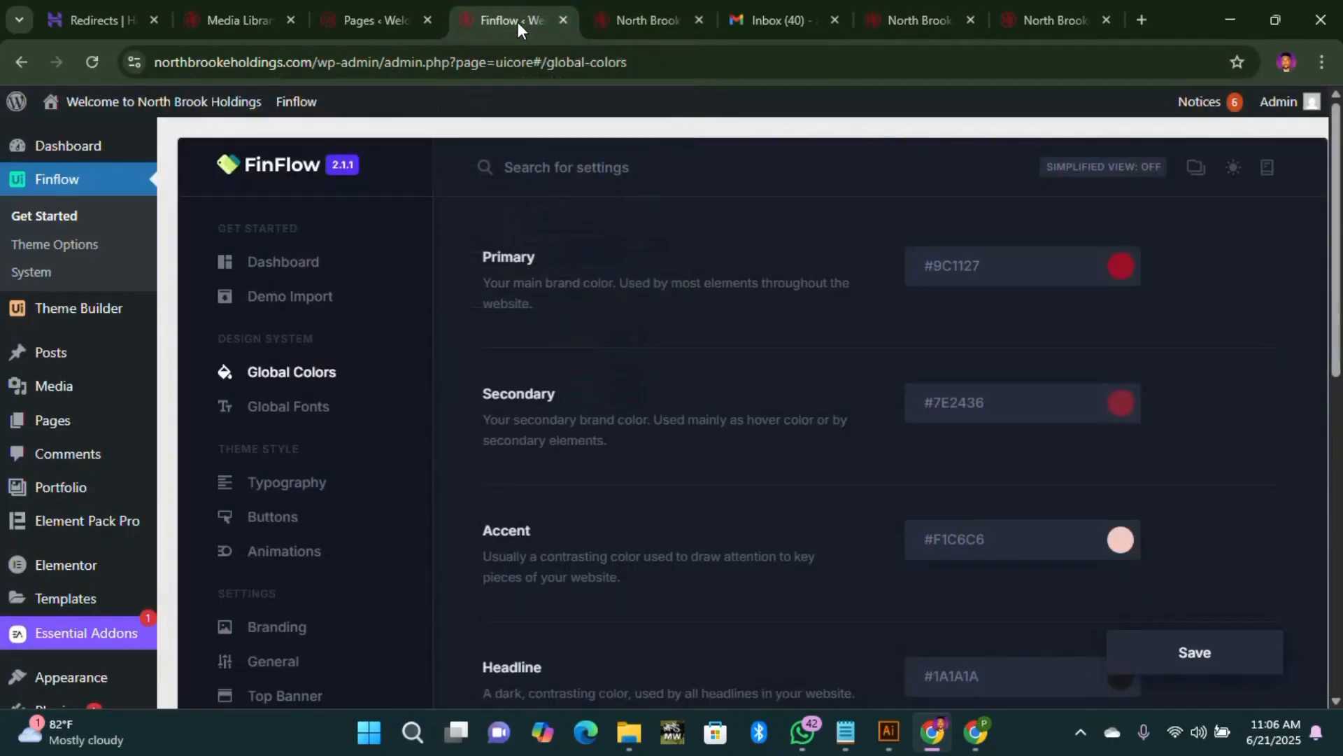
{"action": "left_click", "coordinate": [651, 20]}
{"action": "left_click", "coordinate": [1033, 25]}
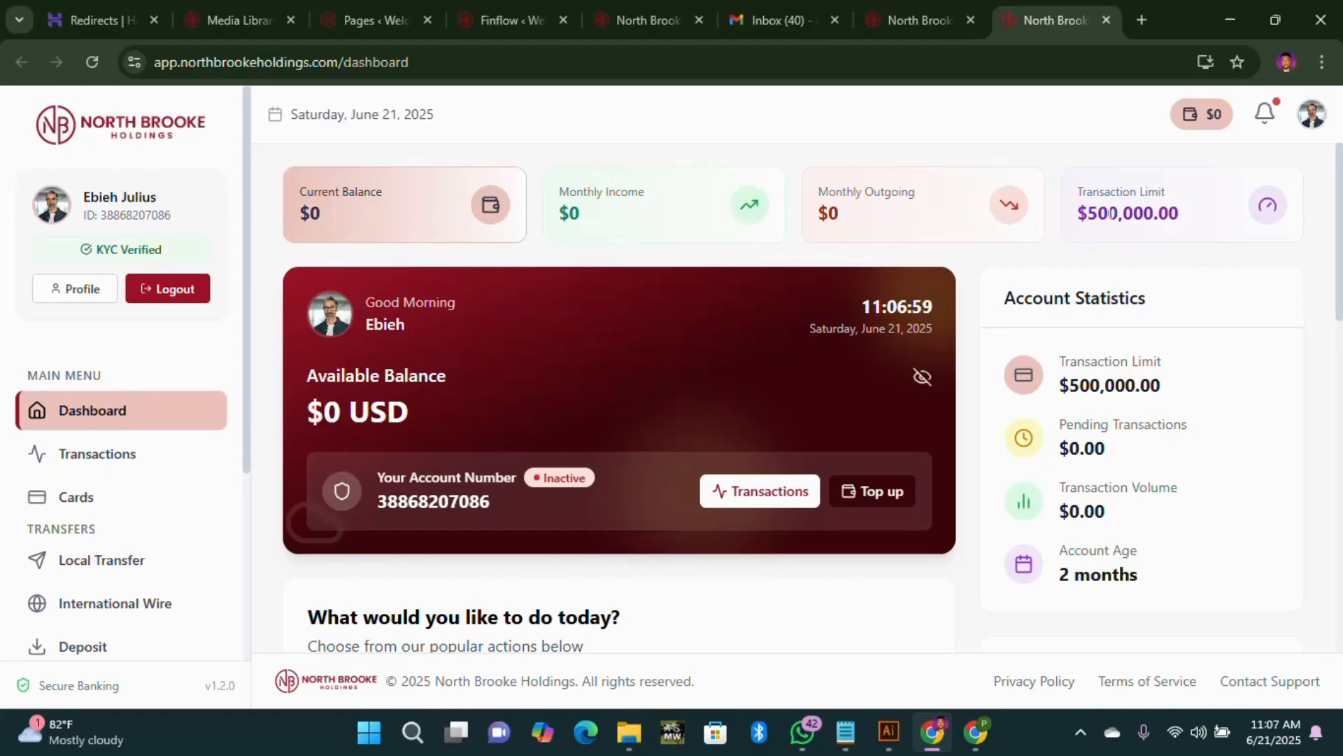
Step: Look over the wine-red balance card and menu on the user dashboard
{"action": "scroll", "coordinate": [1119, 210], "scroll_direction": "down", "scroll_amount": 10}
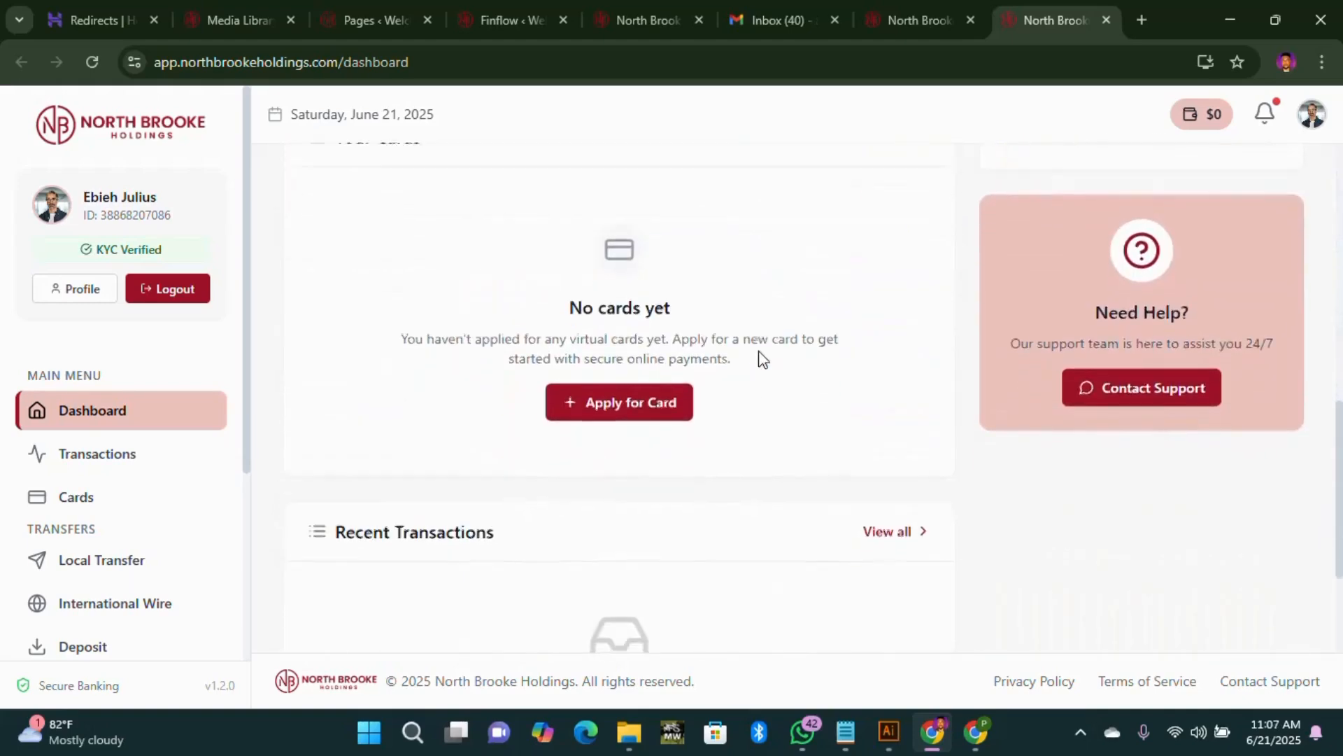
{"action": "scroll", "coordinate": [797, 364], "scroll_direction": "up", "scroll_amount": 10}
{"action": "scroll", "coordinate": [878, 380], "scroll_direction": "down", "scroll_amount": 13}
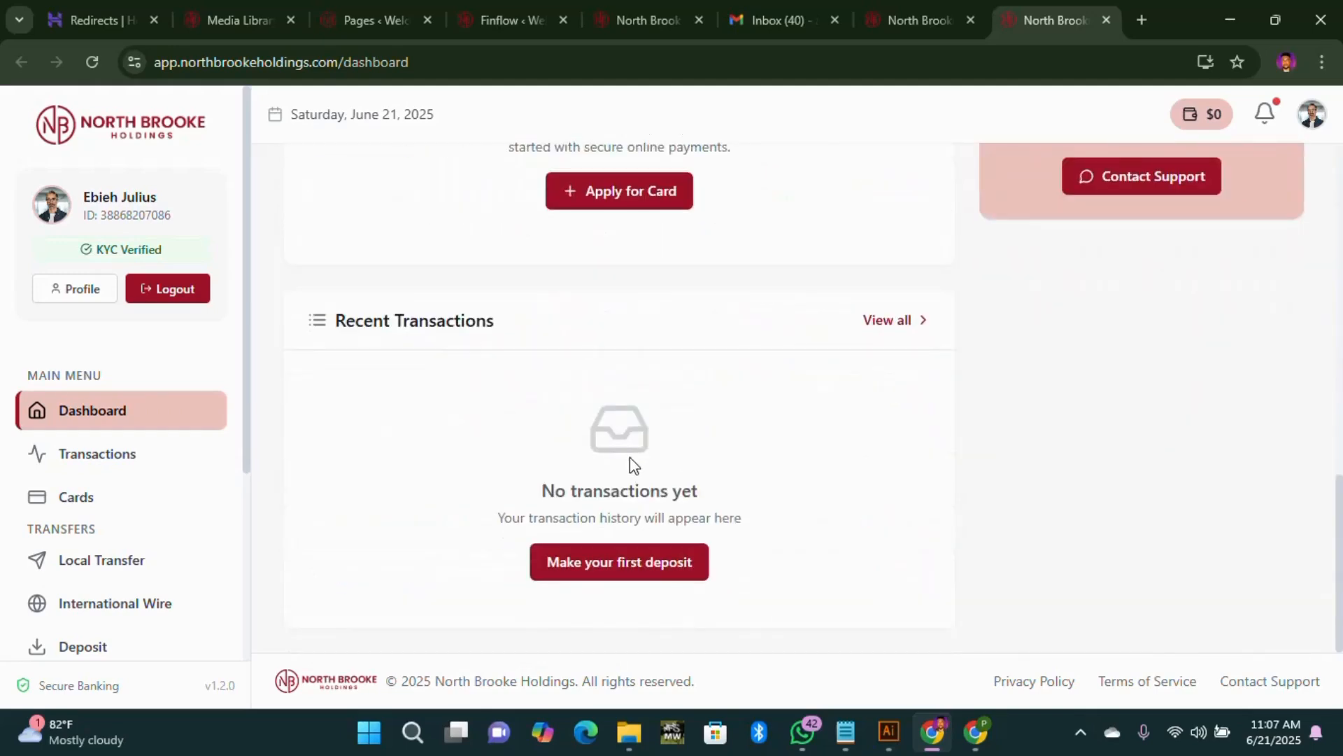
{"action": "scroll", "coordinate": [633, 462], "scroll_direction": "up", "scroll_amount": 10}
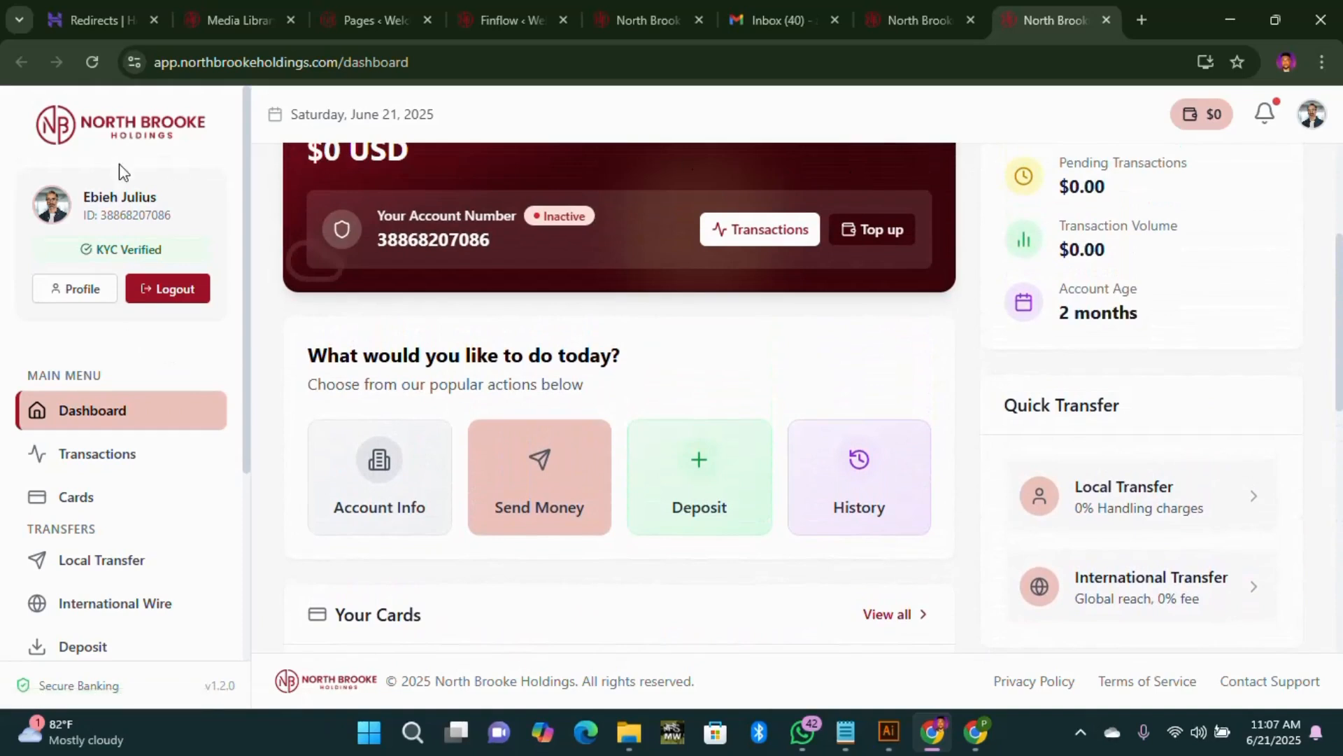
Step: Open the Virtual Cards page and review it, which shows no cards yet
{"action": "left_click", "coordinate": [95, 513]}
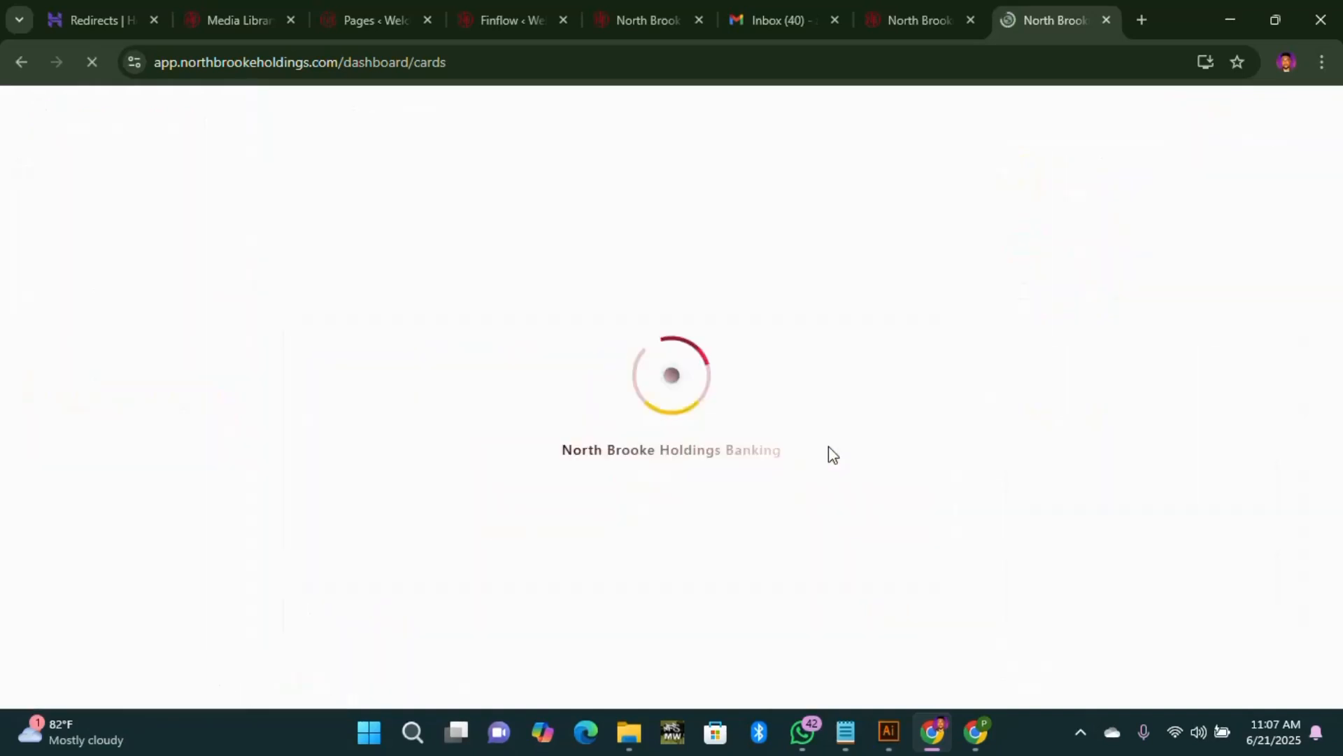
{"action": "scroll", "coordinate": [747, 438], "scroll_direction": "down", "scroll_amount": 6}
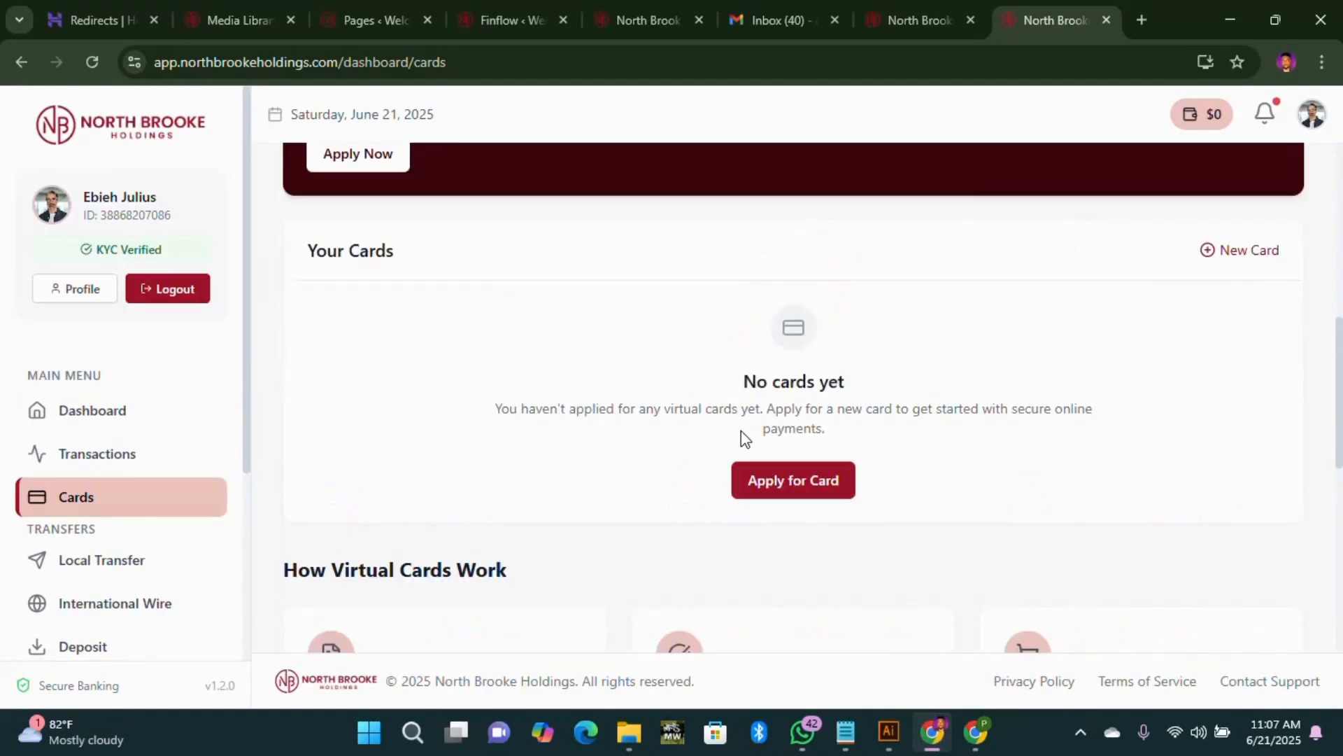
{"action": "scroll", "coordinate": [745, 438], "scroll_direction": "up", "scroll_amount": 6}
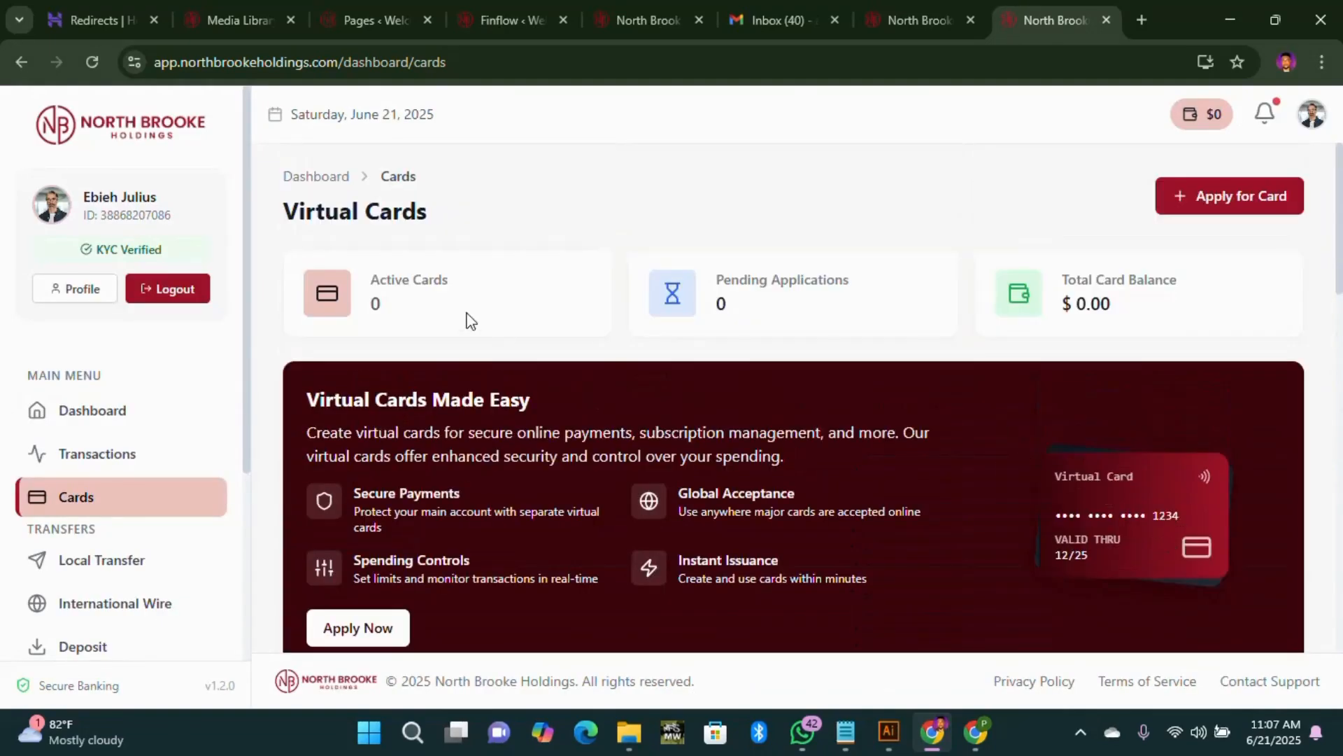
{"action": "scroll", "coordinate": [685, 364], "scroll_direction": "down", "scroll_amount": 15}
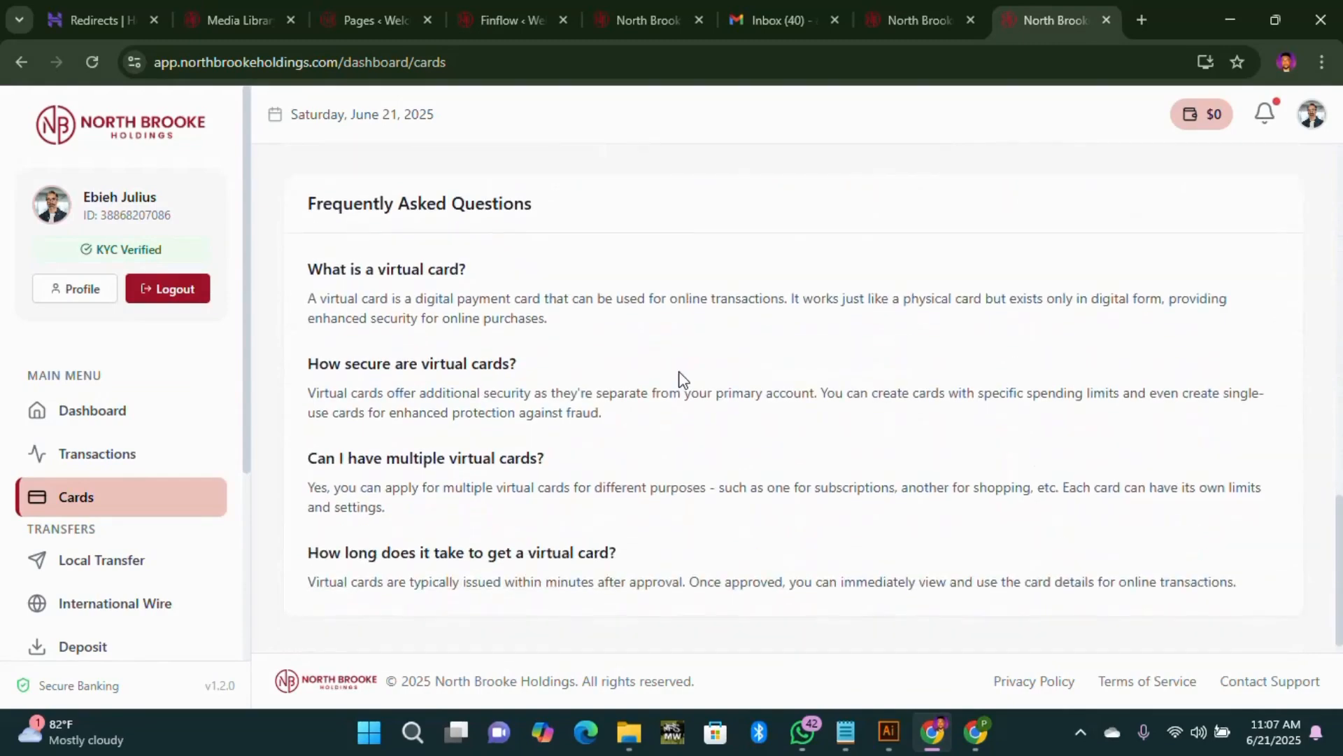
{"action": "scroll", "coordinate": [684, 377], "scroll_direction": "up", "scroll_amount": 8}
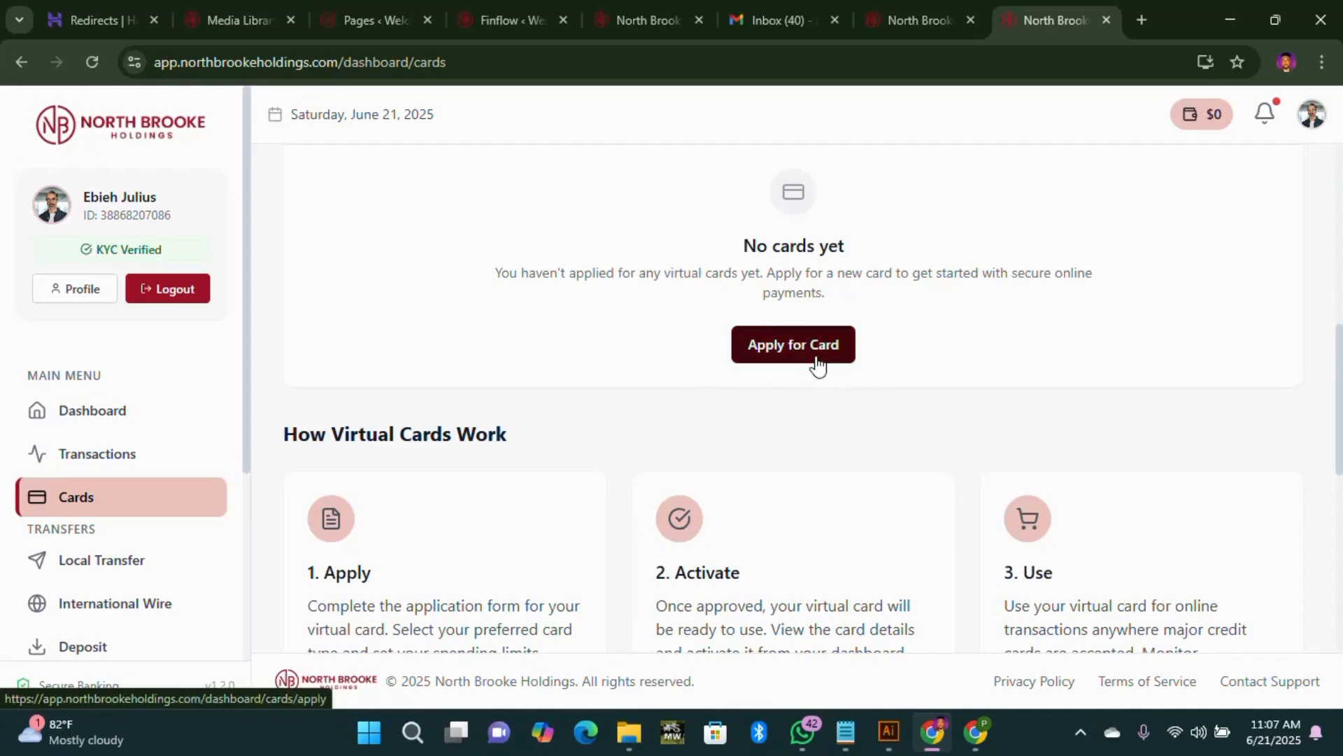
{"action": "scroll", "coordinate": [103, 452], "scroll_direction": "down", "scroll_amount": 4}
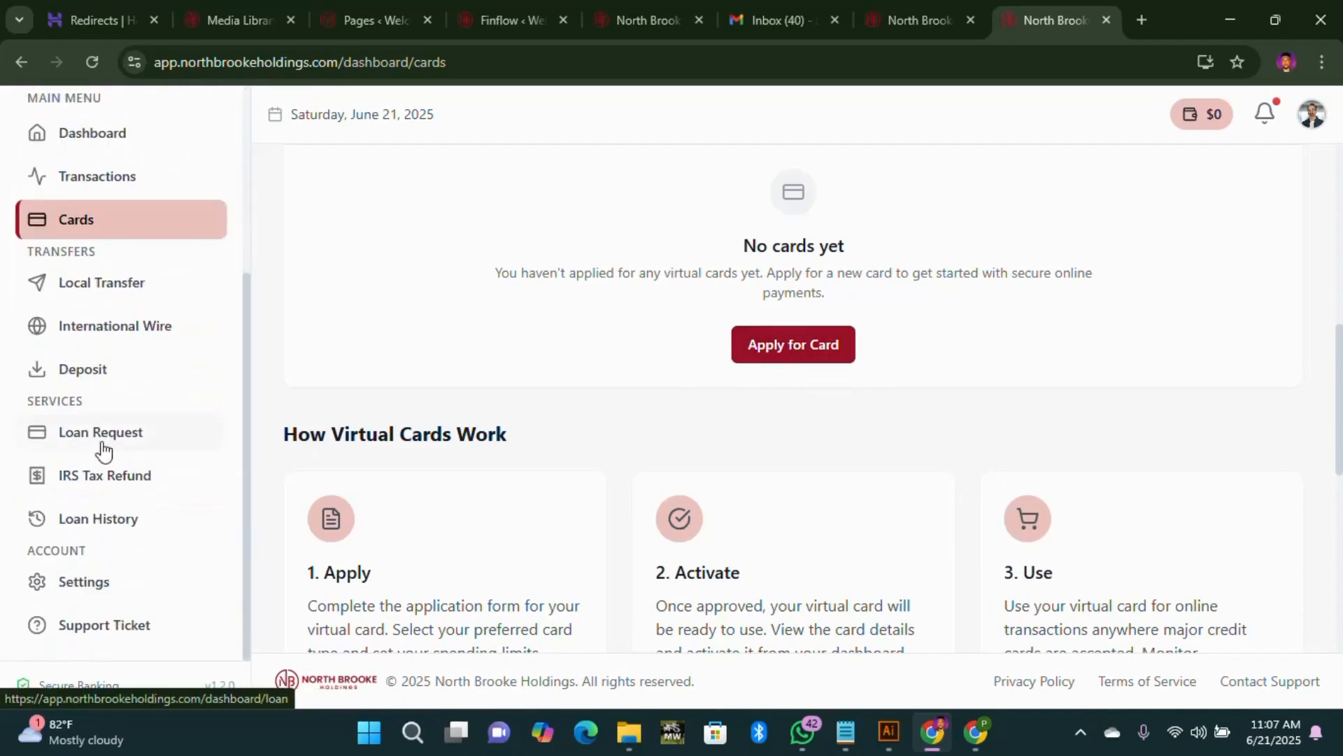
{"action": "scroll", "coordinate": [101, 490], "scroll_direction": "up", "scroll_amount": 2}
{"action": "scroll", "coordinate": [112, 522], "scroll_direction": "down", "scroll_amount": 2}
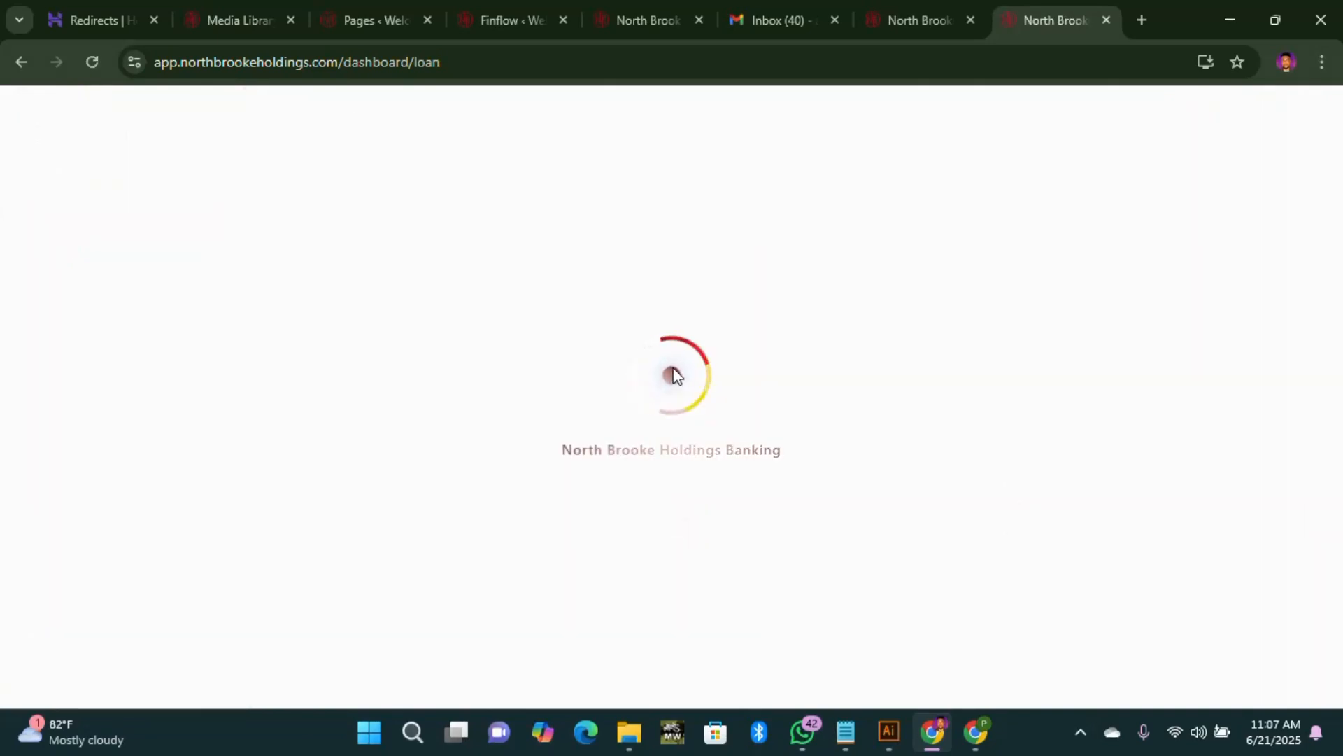
Step: Scroll through the wine-red Loan Services page, then go back to the Dashboard home via the breadcrumb
{"action": "scroll", "coordinate": [810, 390], "scroll_direction": "down", "scroll_amount": 10}
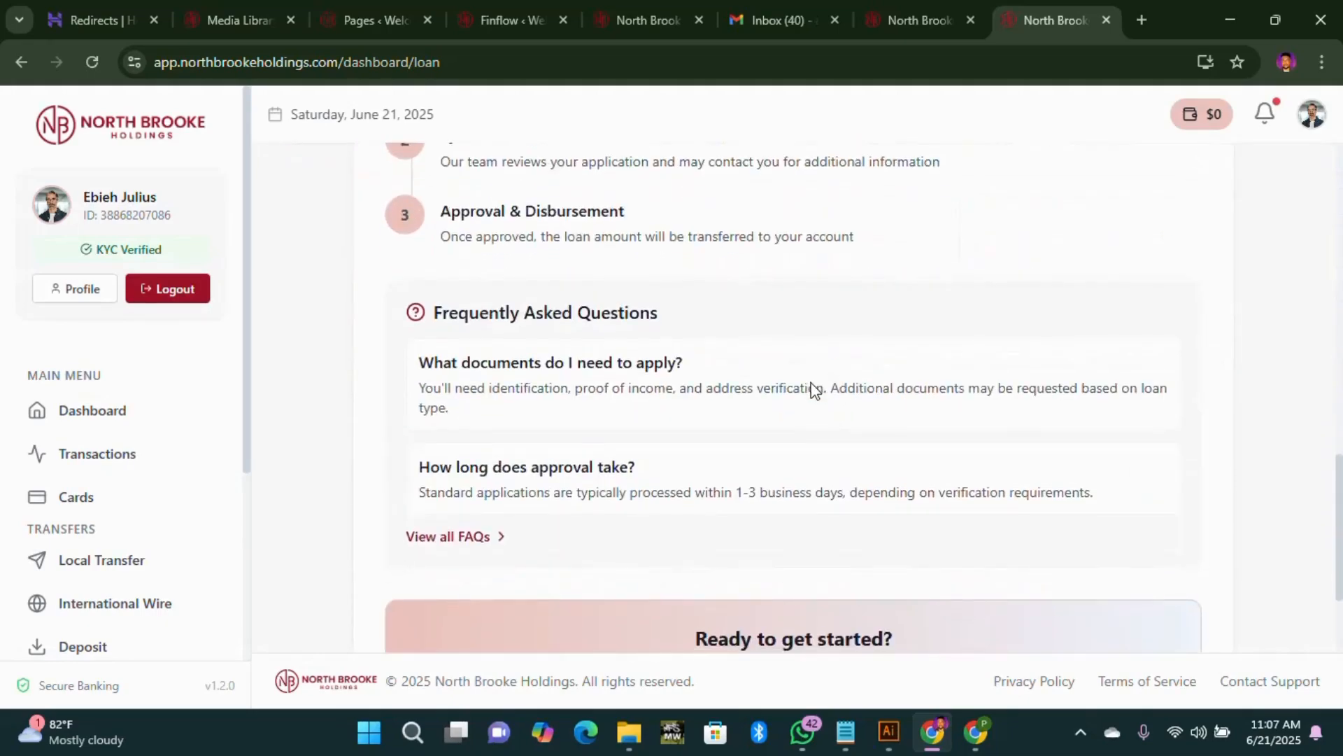
{"action": "scroll", "coordinate": [813, 417], "scroll_direction": "up", "scroll_amount": 10}
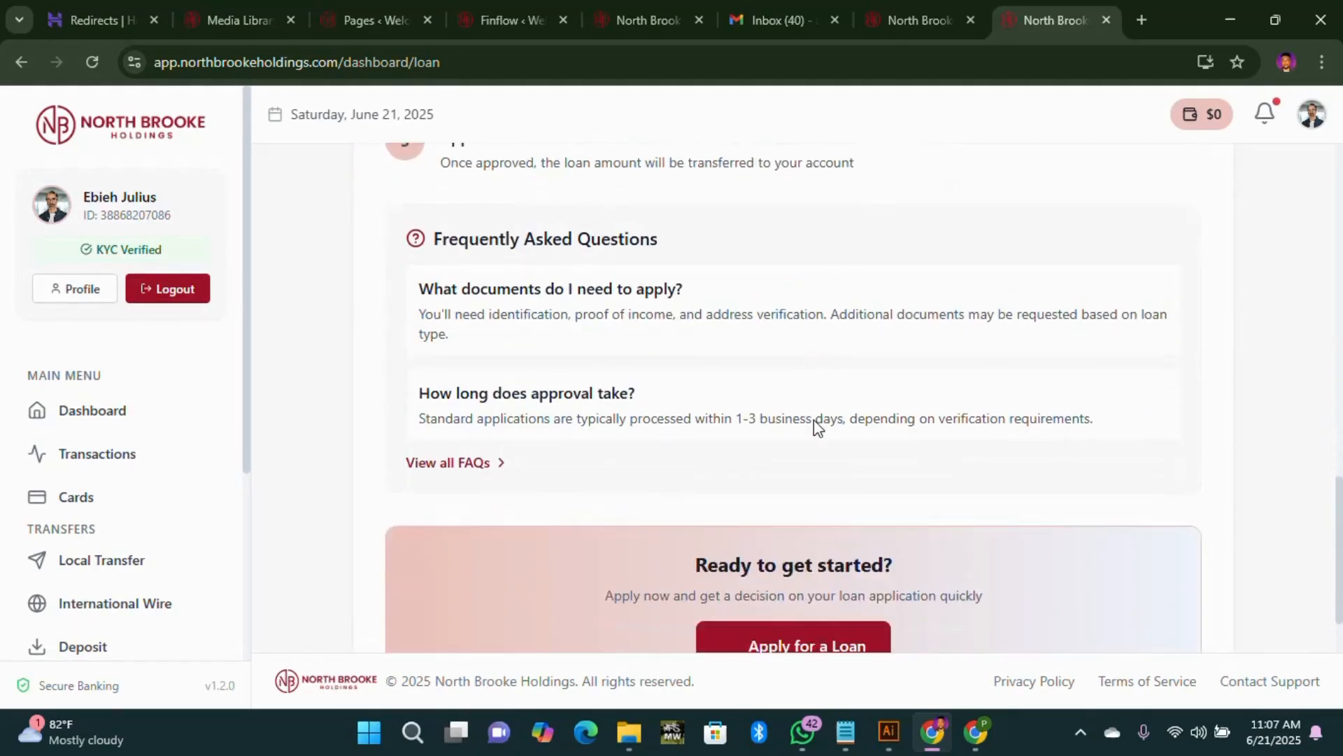
{"action": "scroll", "coordinate": [809, 414], "scroll_direction": "down", "scroll_amount": 10}
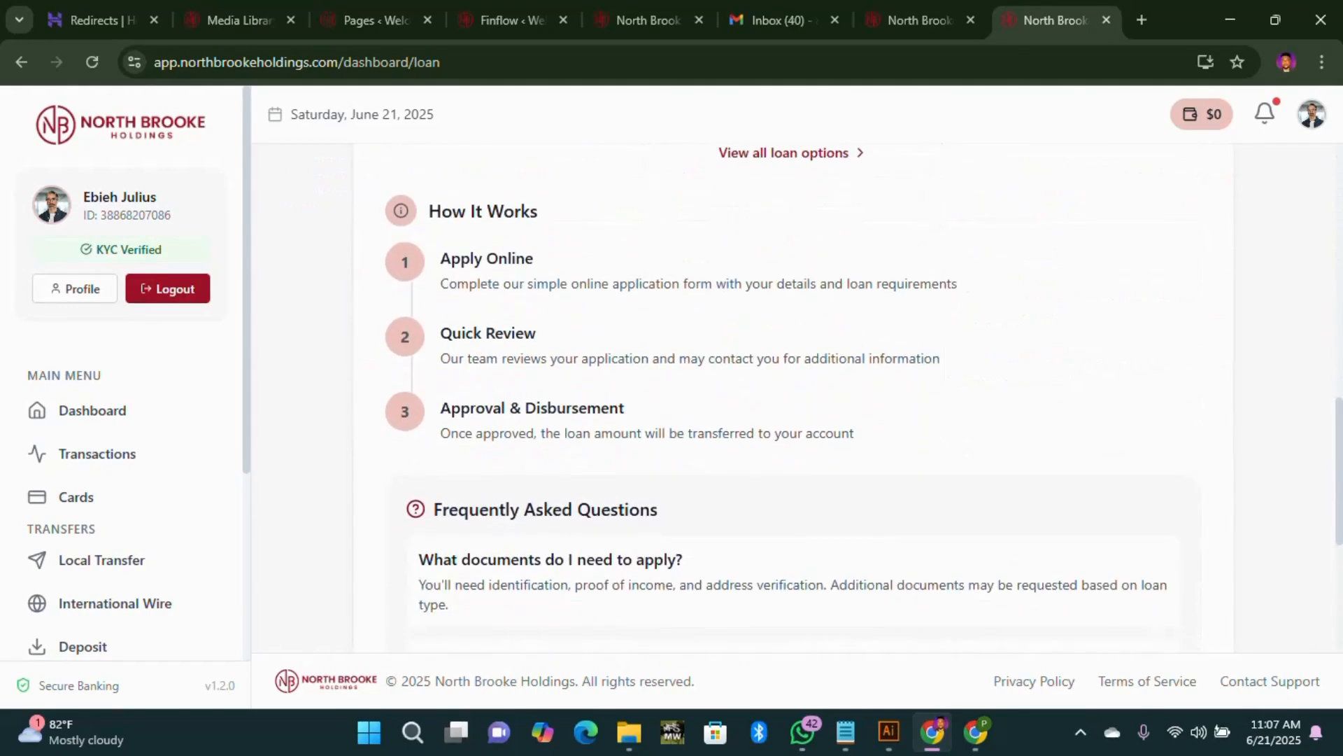
{"action": "scroll", "coordinate": [788, 427], "scroll_direction": "up", "scroll_amount": 8}
{"action": "scroll", "coordinate": [553, 328], "scroll_direction": "up", "scroll_amount": 3}
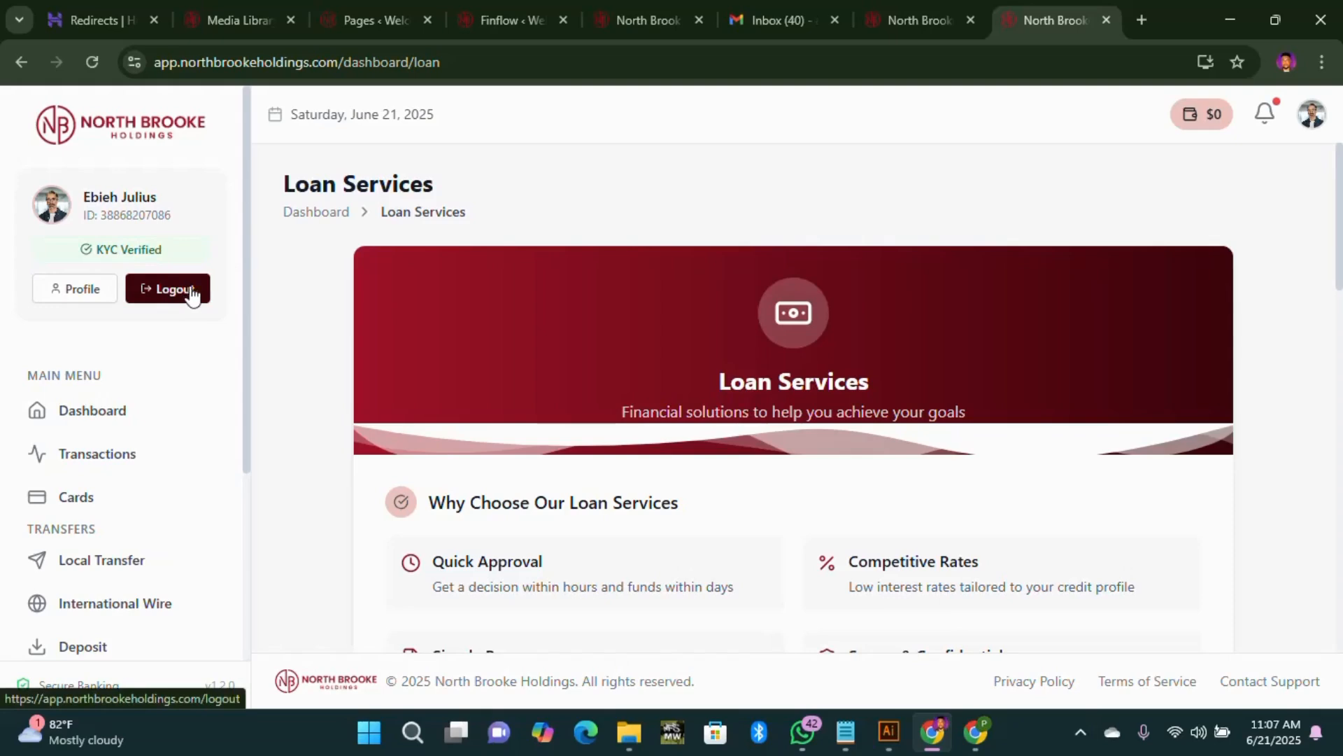
{"action": "scroll", "coordinate": [770, 273], "scroll_direction": "down", "scroll_amount": 3}
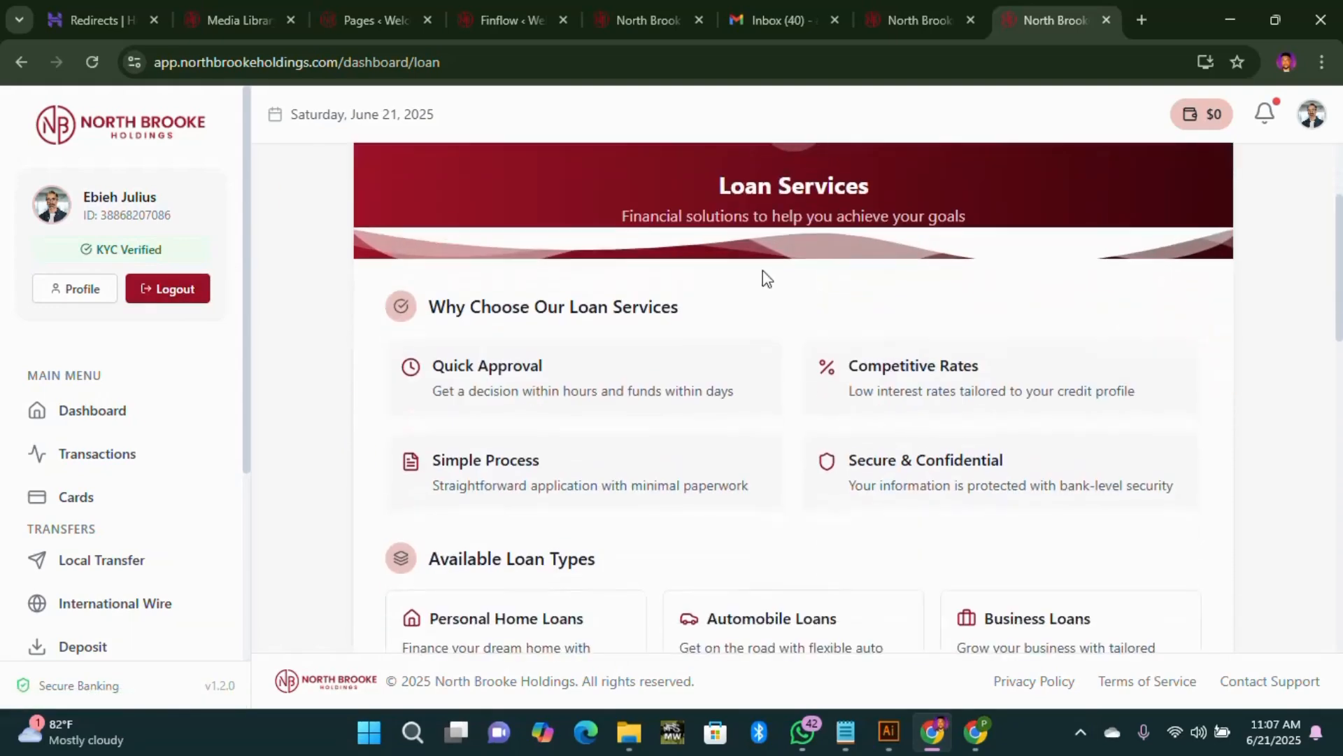
{"action": "scroll", "coordinate": [700, 262], "scroll_direction": "up", "scroll_amount": 3}
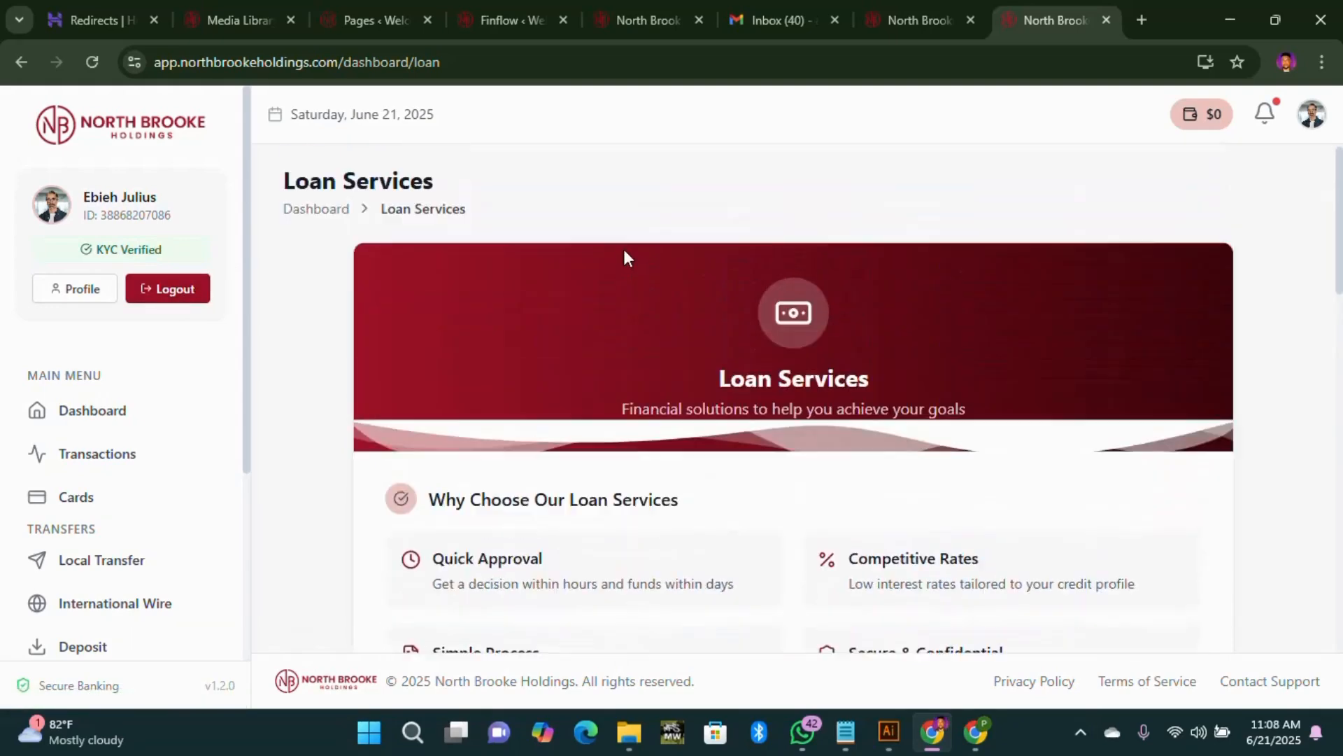
{"action": "left_click", "coordinate": [308, 220]}
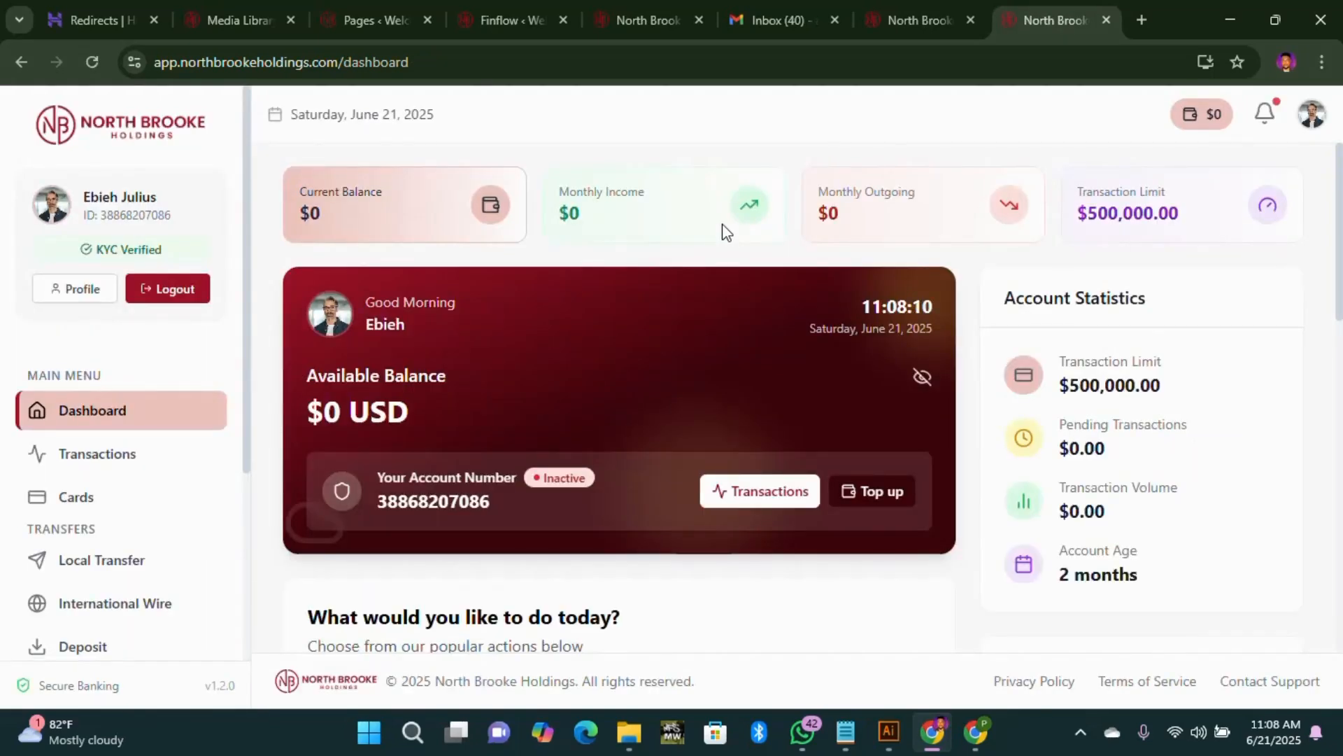
Step: Review the saved wine-red colour fields on the Appearance Settings page
{"action": "left_click", "coordinate": [907, 27]}
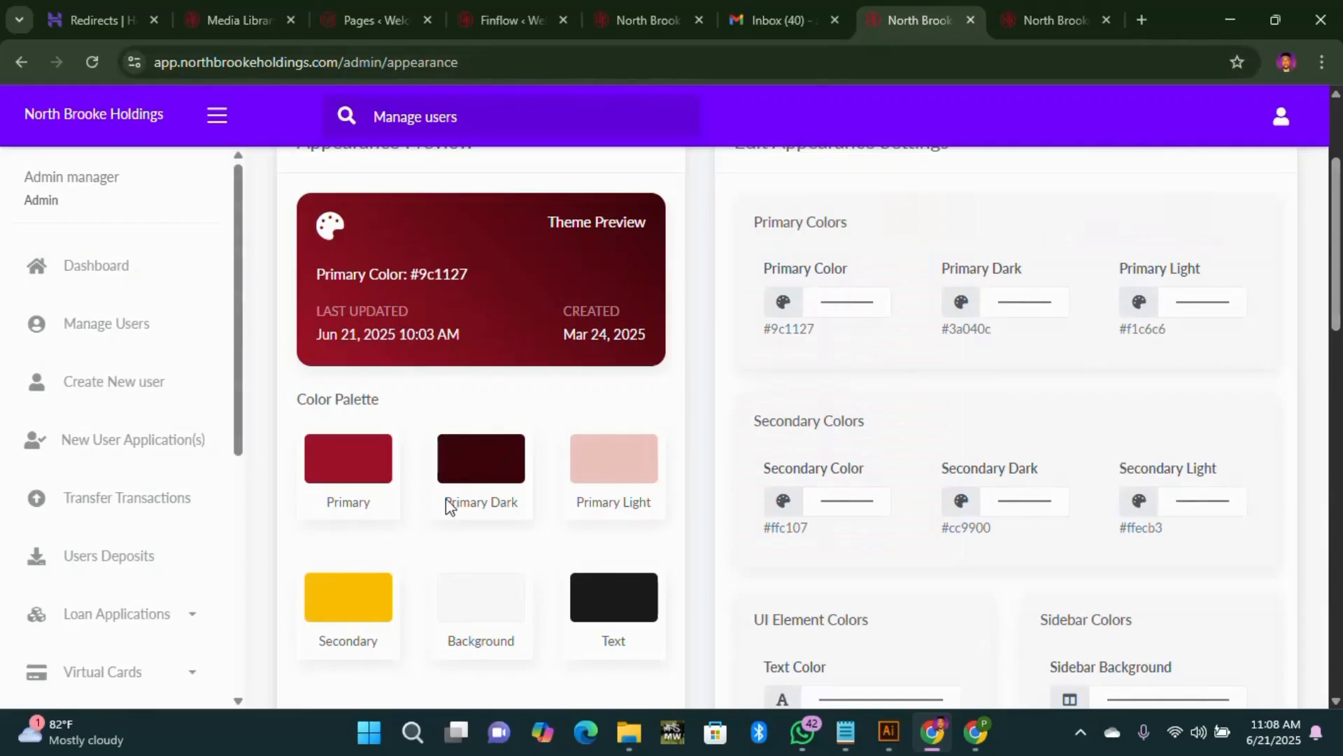
{"action": "scroll", "coordinate": [413, 486], "scroll_direction": "down", "scroll_amount": 1}
{"action": "scroll", "coordinate": [420, 291], "scroll_direction": "up", "scroll_amount": 1}
{"action": "scroll", "coordinate": [361, 325], "scroll_direction": "down", "scroll_amount": 3}
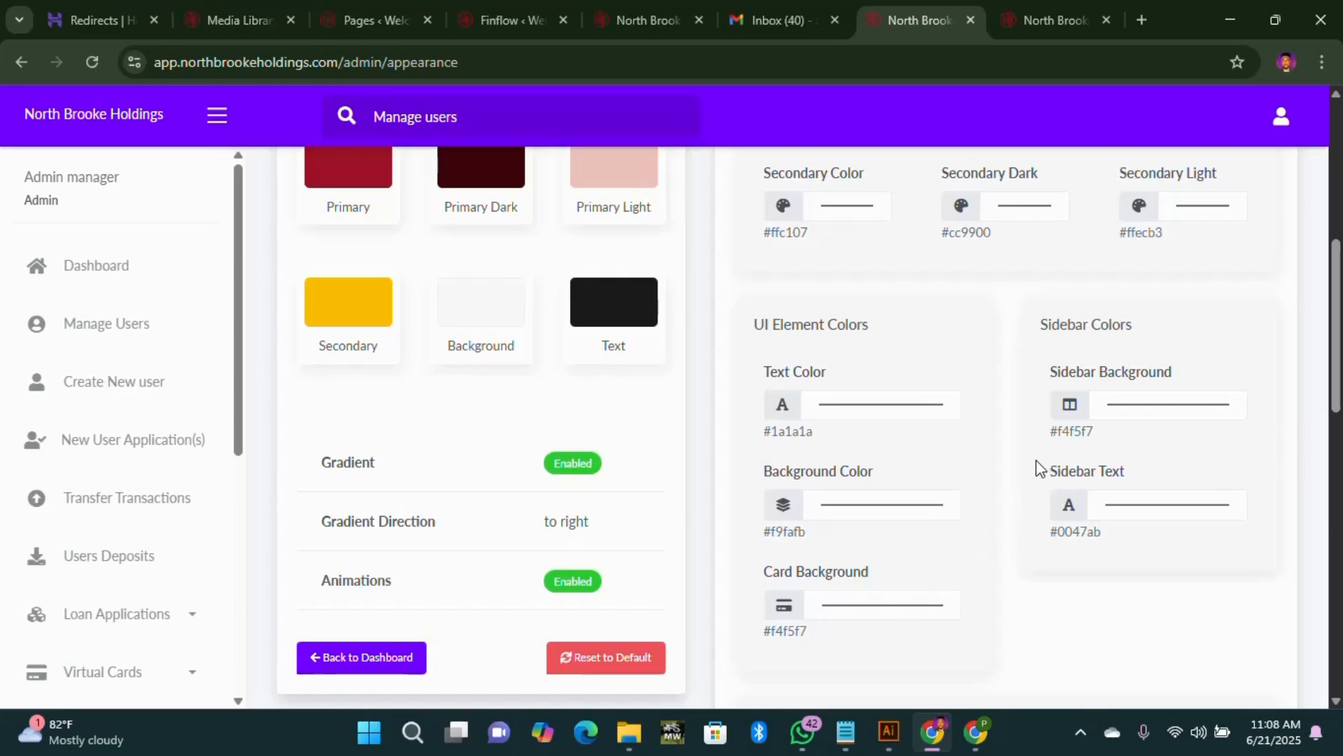
{"action": "scroll", "coordinate": [1128, 436], "scroll_direction": "up", "scroll_amount": 5}
{"action": "scroll", "coordinate": [1150, 480], "scroll_direction": "down", "scroll_amount": 4}
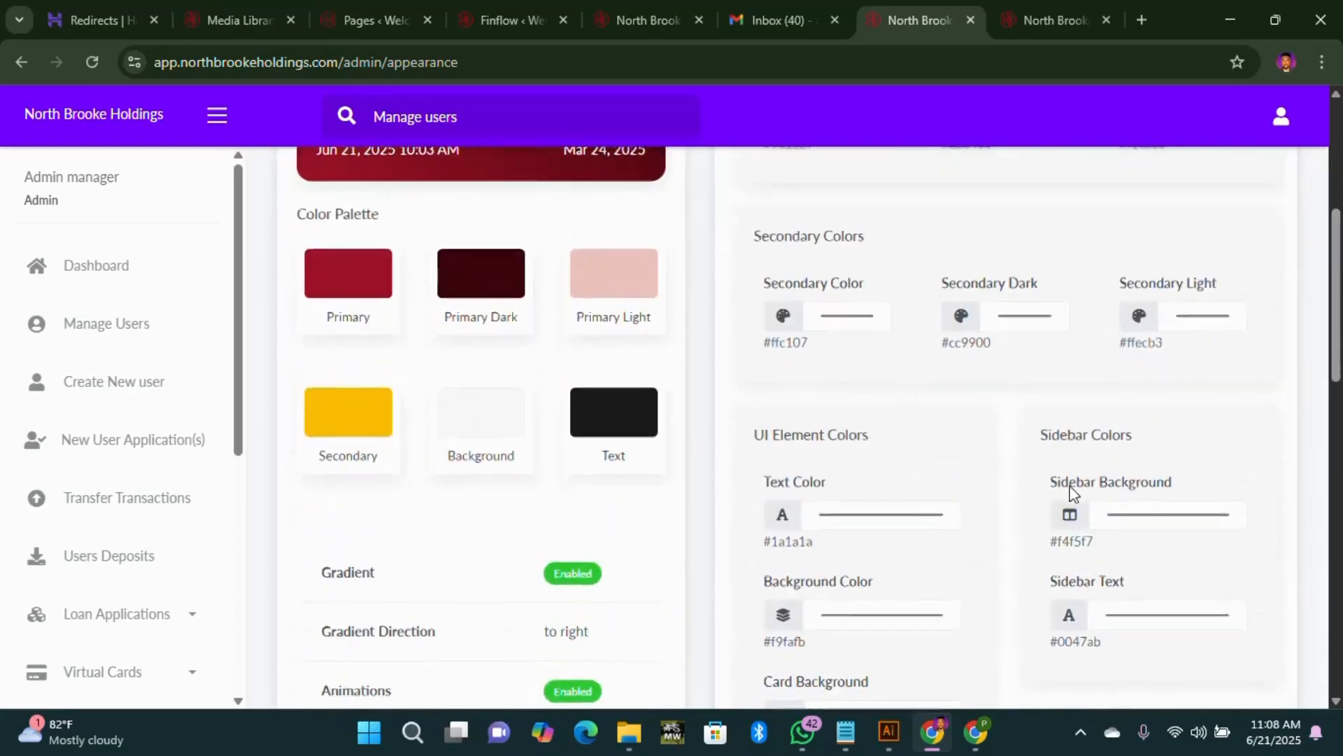
{"action": "scroll", "coordinate": [1072, 492], "scroll_direction": "down", "scroll_amount": 4}
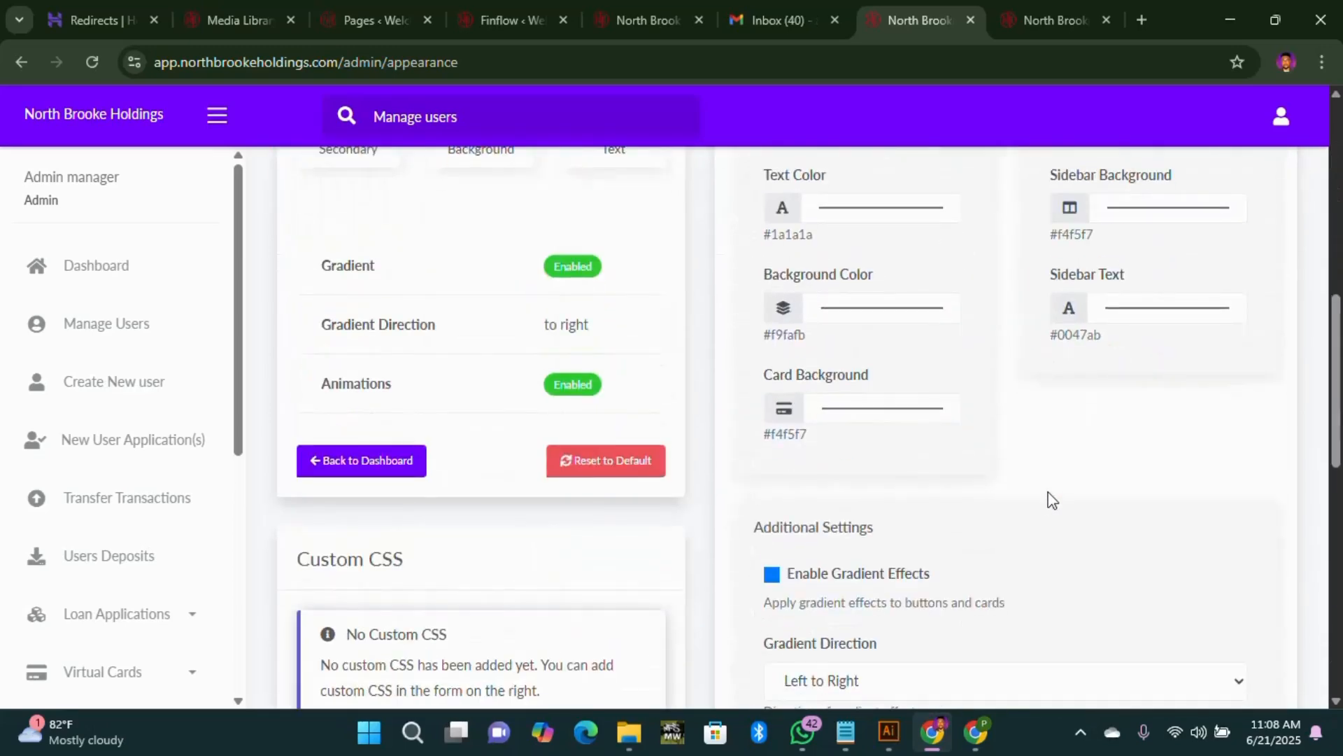
Step: Inspect the Card Background colour picker and close it without changes
{"action": "left_click", "coordinate": [851, 416]}
{"action": "left_click", "coordinate": [1178, 488]}
{"action": "scroll", "coordinate": [798, 595], "scroll_direction": "down", "scroll_amount": 6}
{"action": "scroll", "coordinate": [908, 543], "scroll_direction": "up", "scroll_amount": 13}
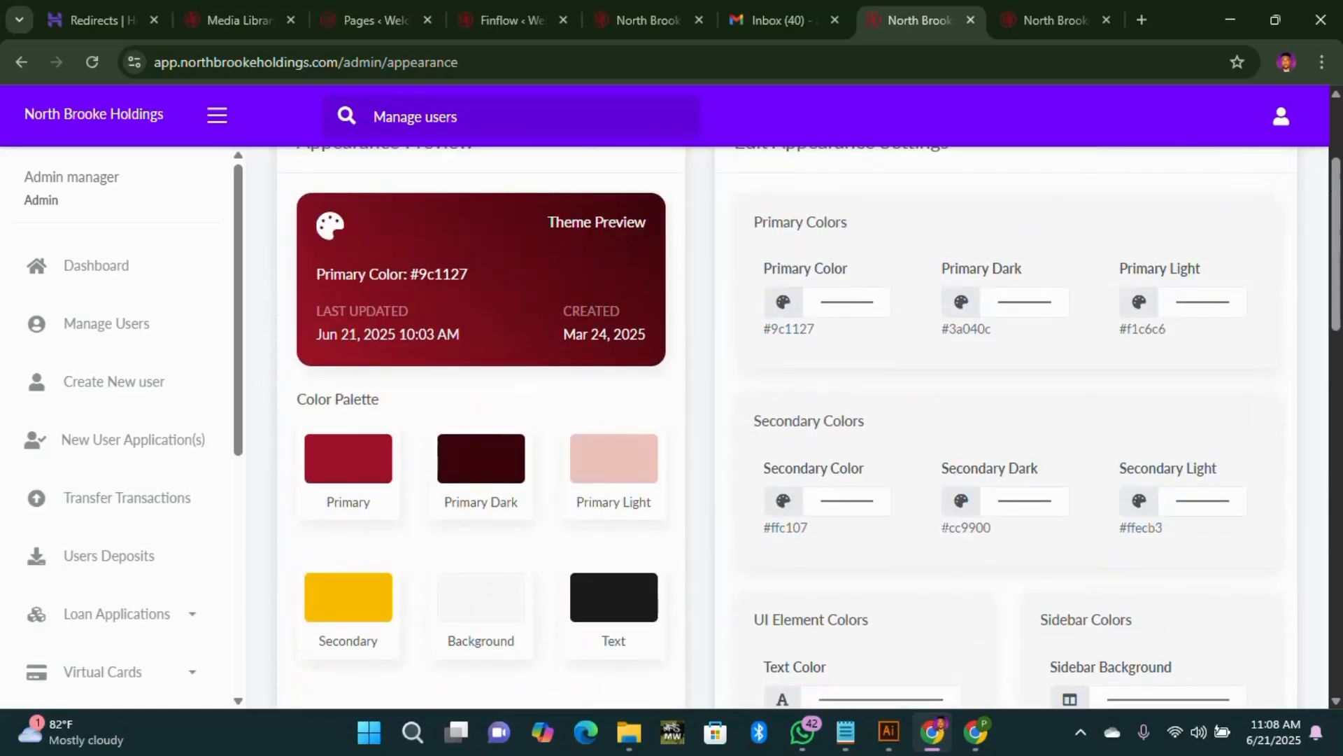
{"action": "scroll", "coordinate": [631, 404], "scroll_direction": "up", "scroll_amount": 3}
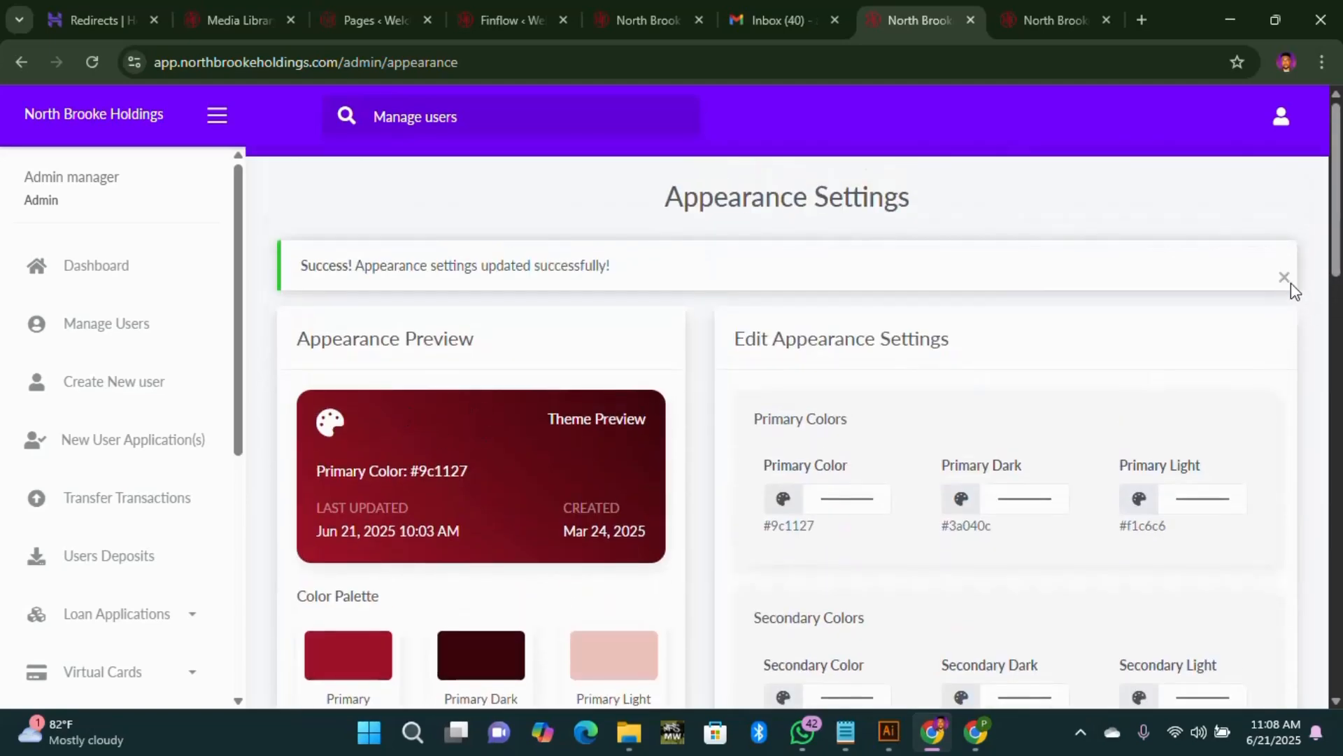
{"action": "scroll", "coordinate": [114, 560], "scroll_direction": "down", "scroll_amount": 8}
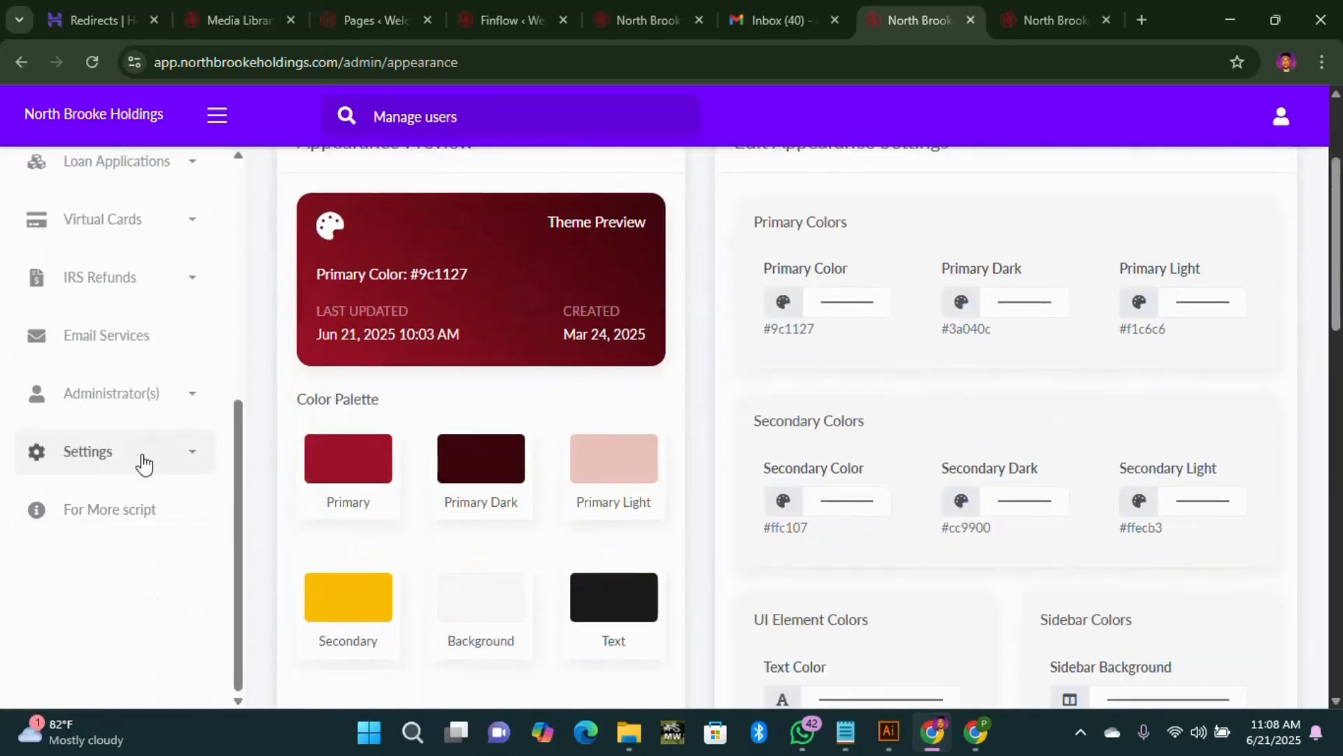
Step: Return to the admin Dashboard showing 4 active users and $658,343 in transfers
{"action": "left_click", "coordinate": [143, 461]}
{"action": "scroll", "coordinate": [120, 448], "scroll_direction": "up", "scroll_amount": 6}
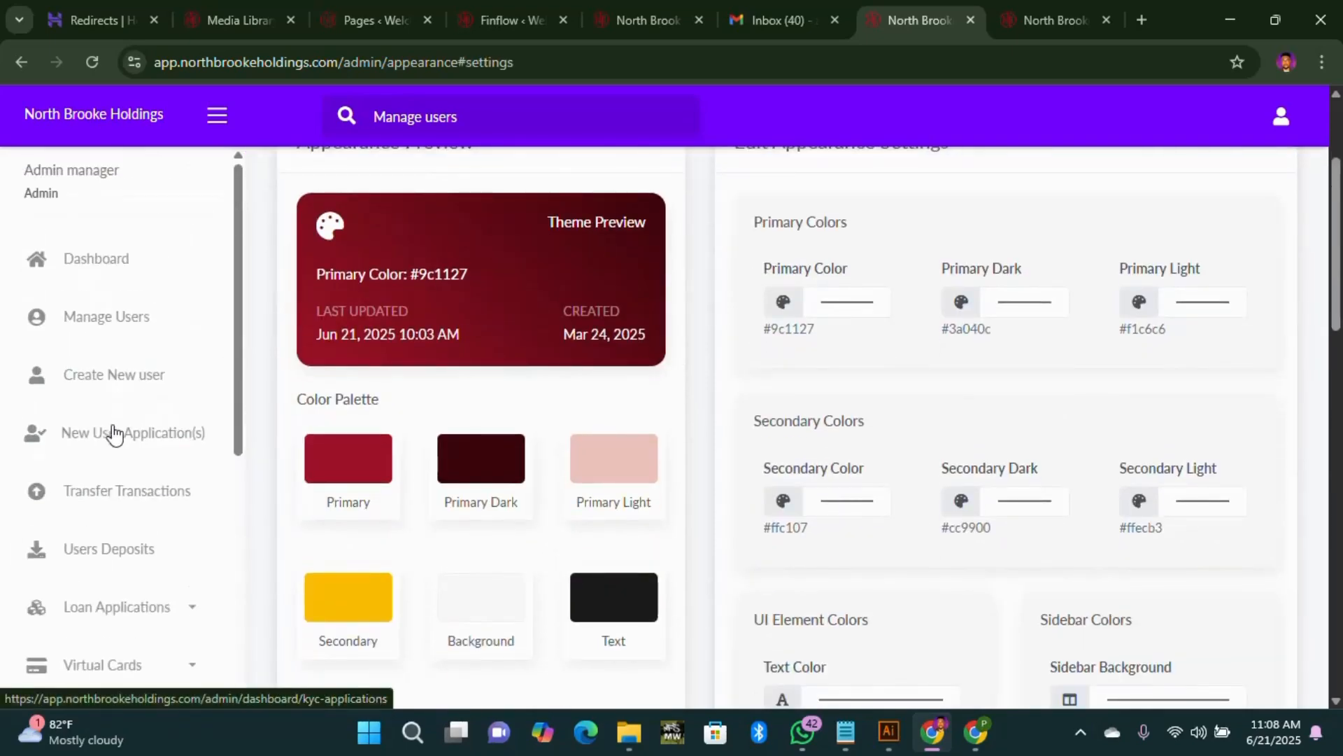
{"action": "left_click", "coordinate": [109, 276]}
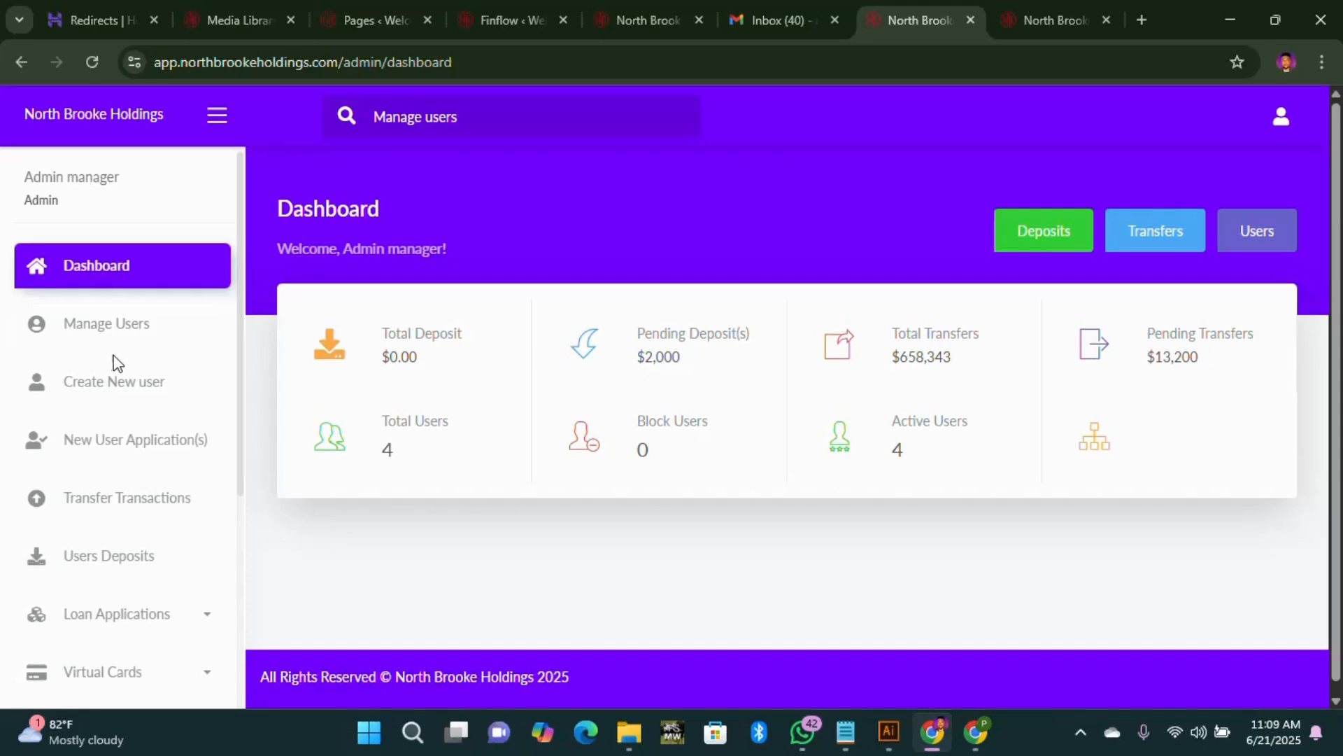
Step: Follow the North Brooke Holdings Login link to the wine-red user dashboard, then go back
{"action": "left_click", "coordinate": [619, 14]}
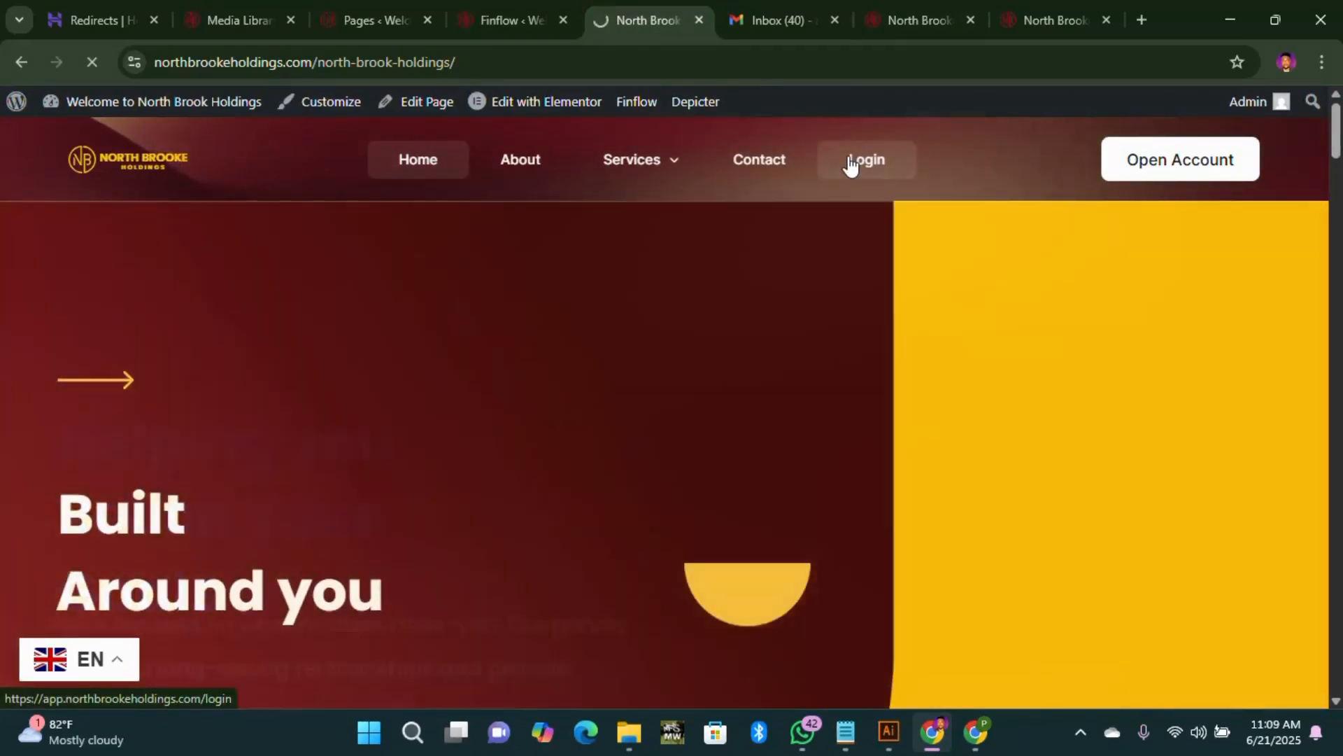
{"action": "left_click", "coordinate": [850, 165]}
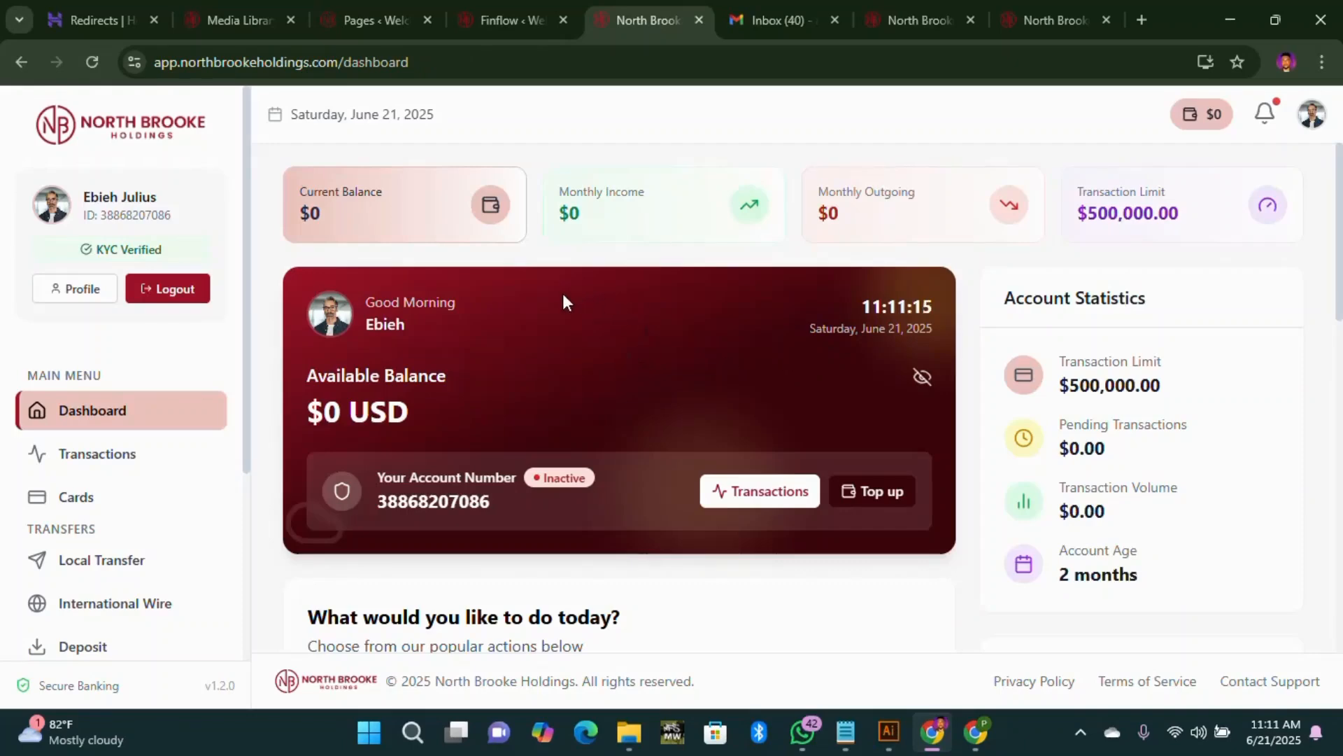
{"action": "scroll", "coordinate": [567, 315], "scroll_direction": "down", "scroll_amount": 10}
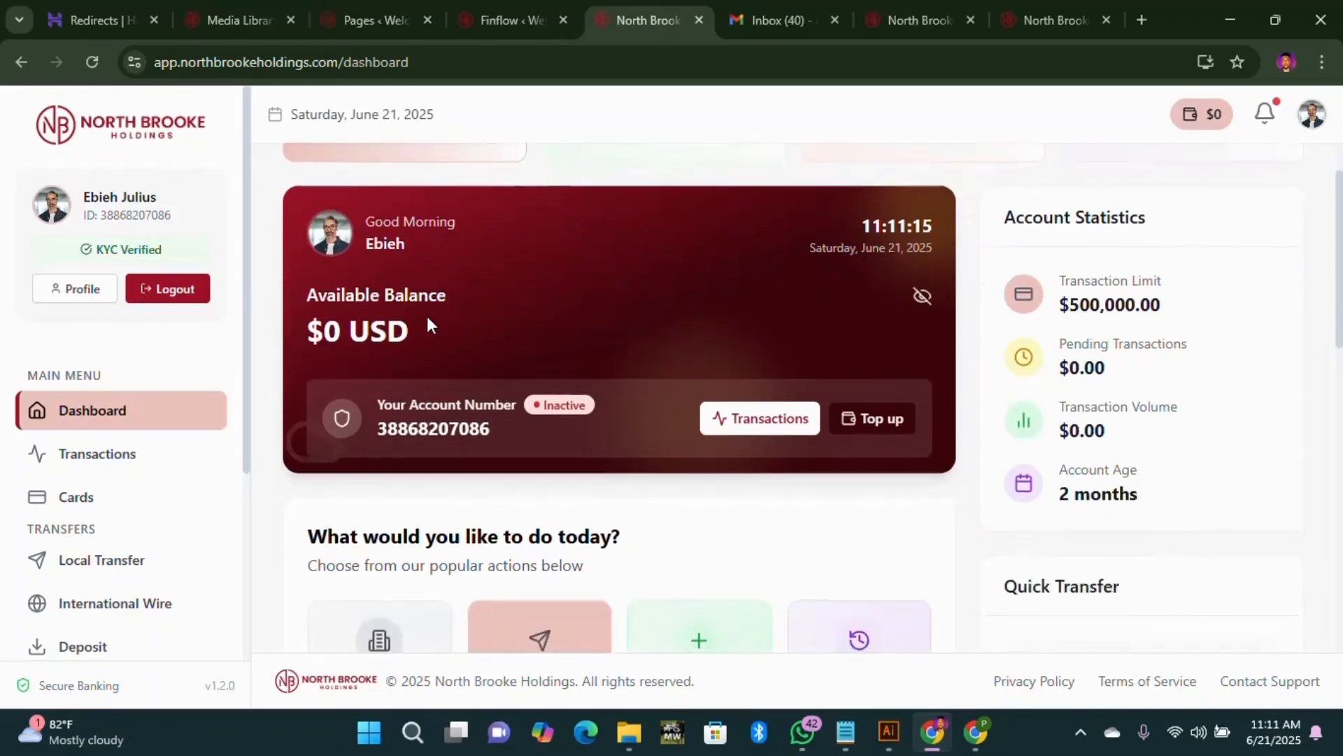
{"action": "scroll", "coordinate": [585, 345], "scroll_direction": "down", "scroll_amount": 3}
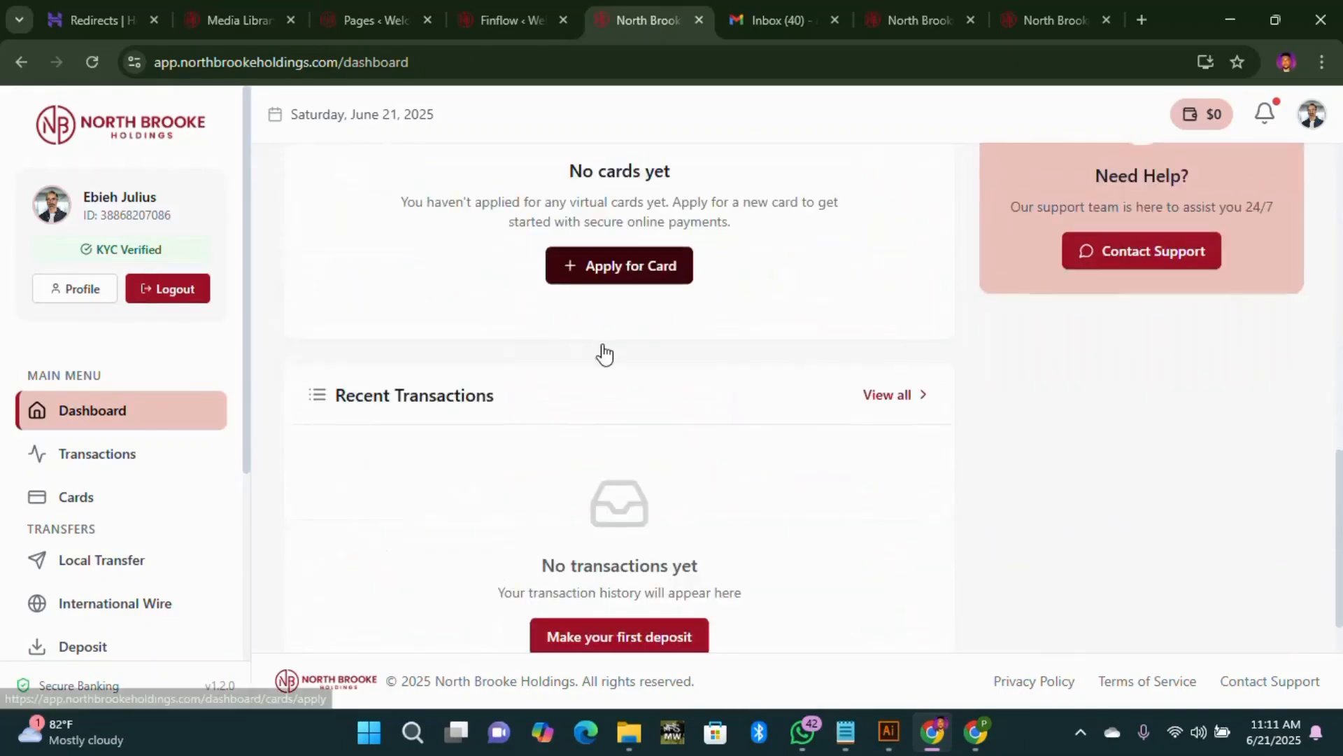
{"action": "scroll", "coordinate": [599, 354], "scroll_direction": "up", "scroll_amount": 12}
{"action": "left_click", "coordinate": [21, 63]}
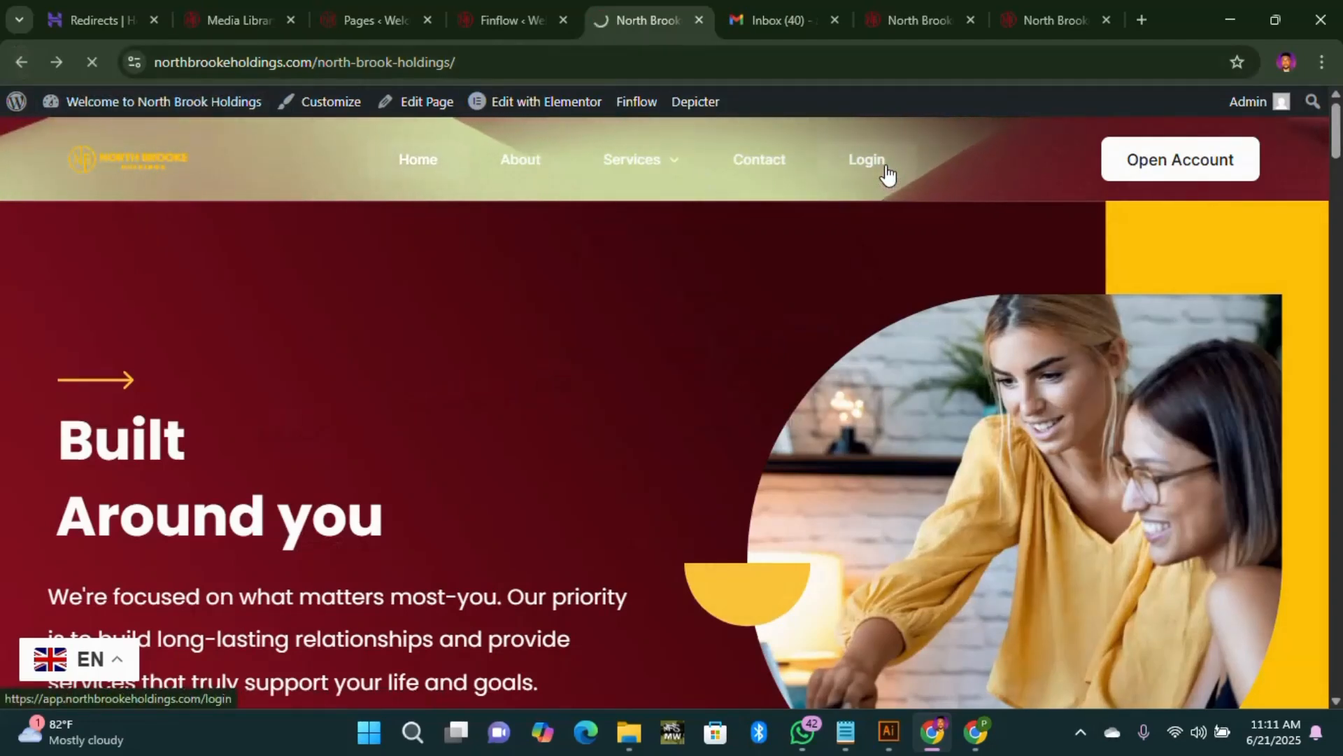
Step: Reopen the user dashboard through Login and sign out from the avatar menu
{"action": "left_click", "coordinate": [889, 175]}
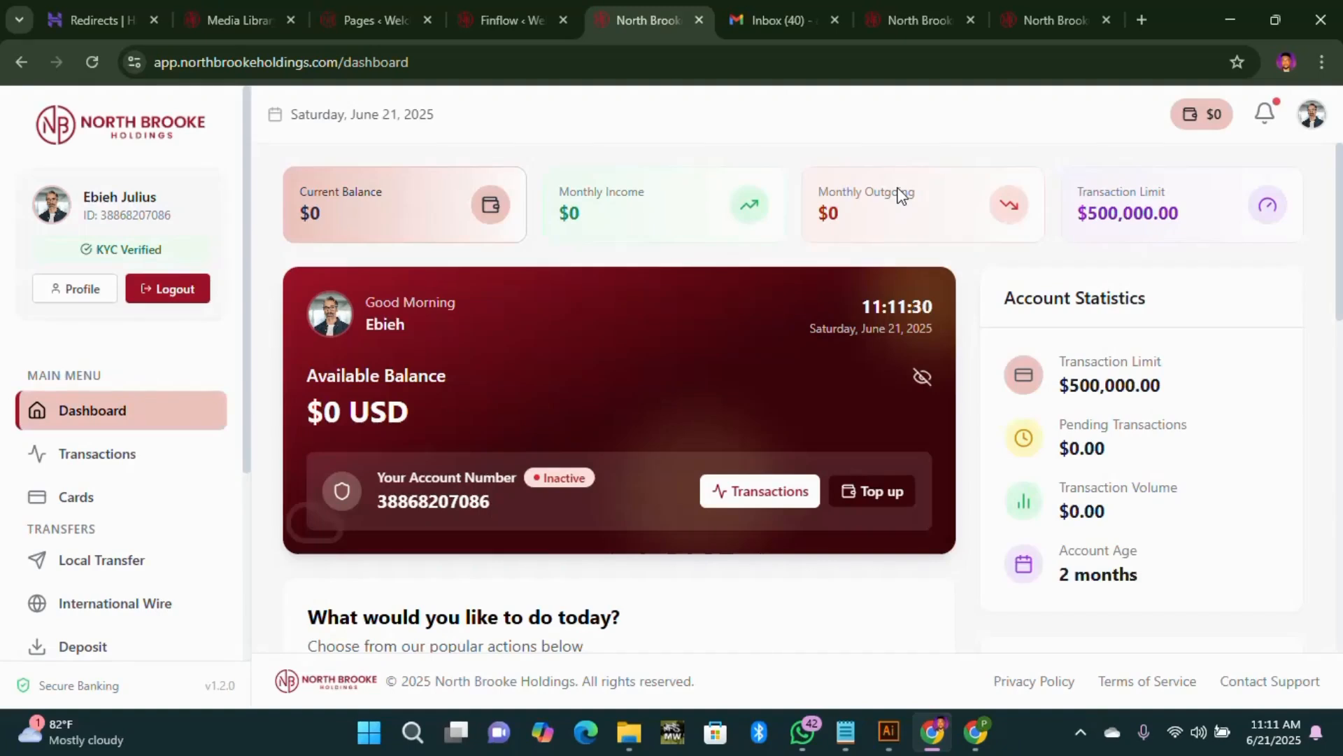
{"action": "left_click", "coordinate": [1313, 119]}
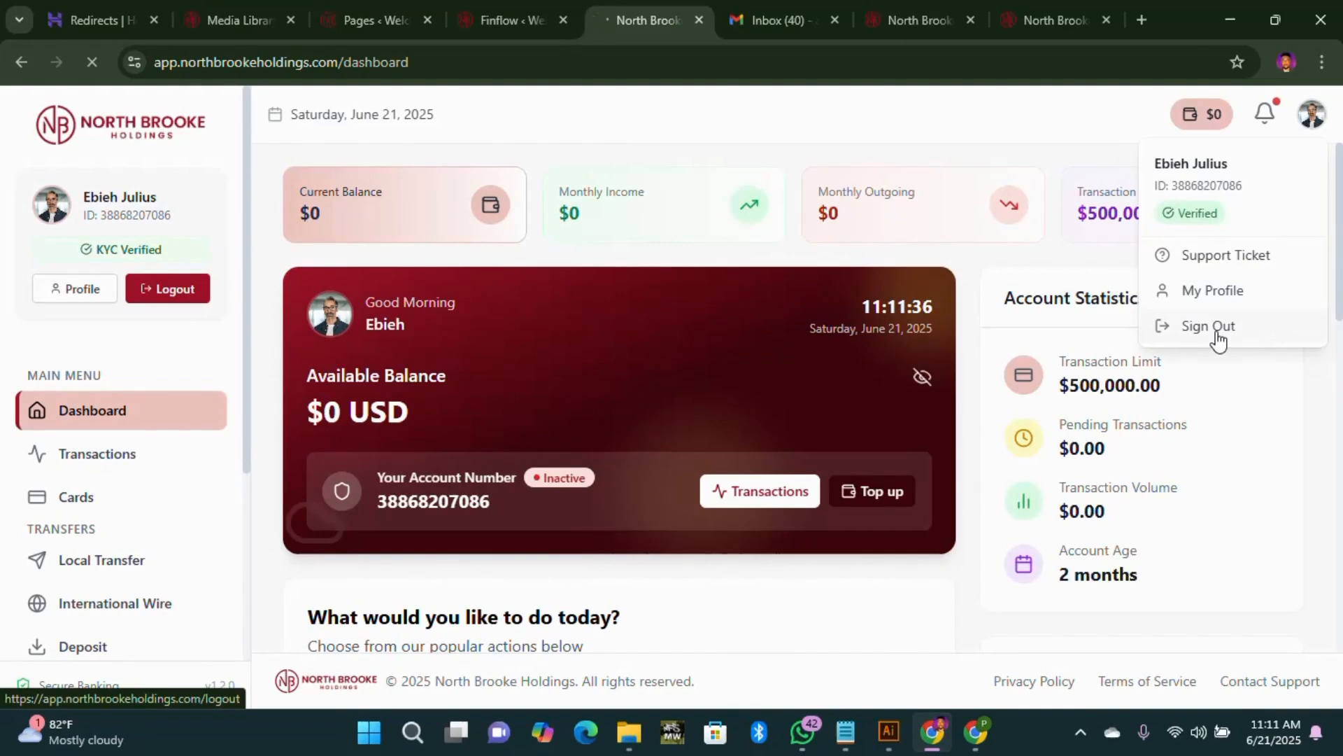
{"action": "left_click", "coordinate": [1106, 20]}
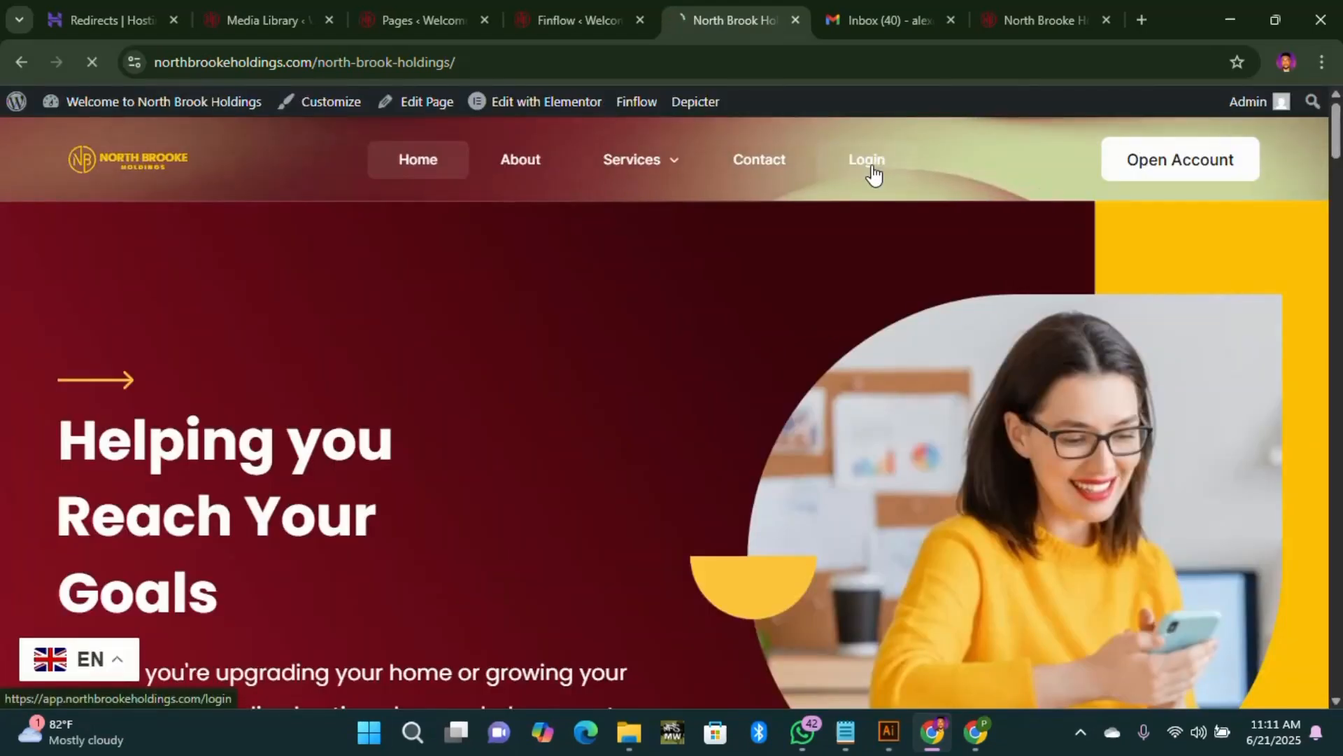
{"action": "left_click", "coordinate": [873, 173]}
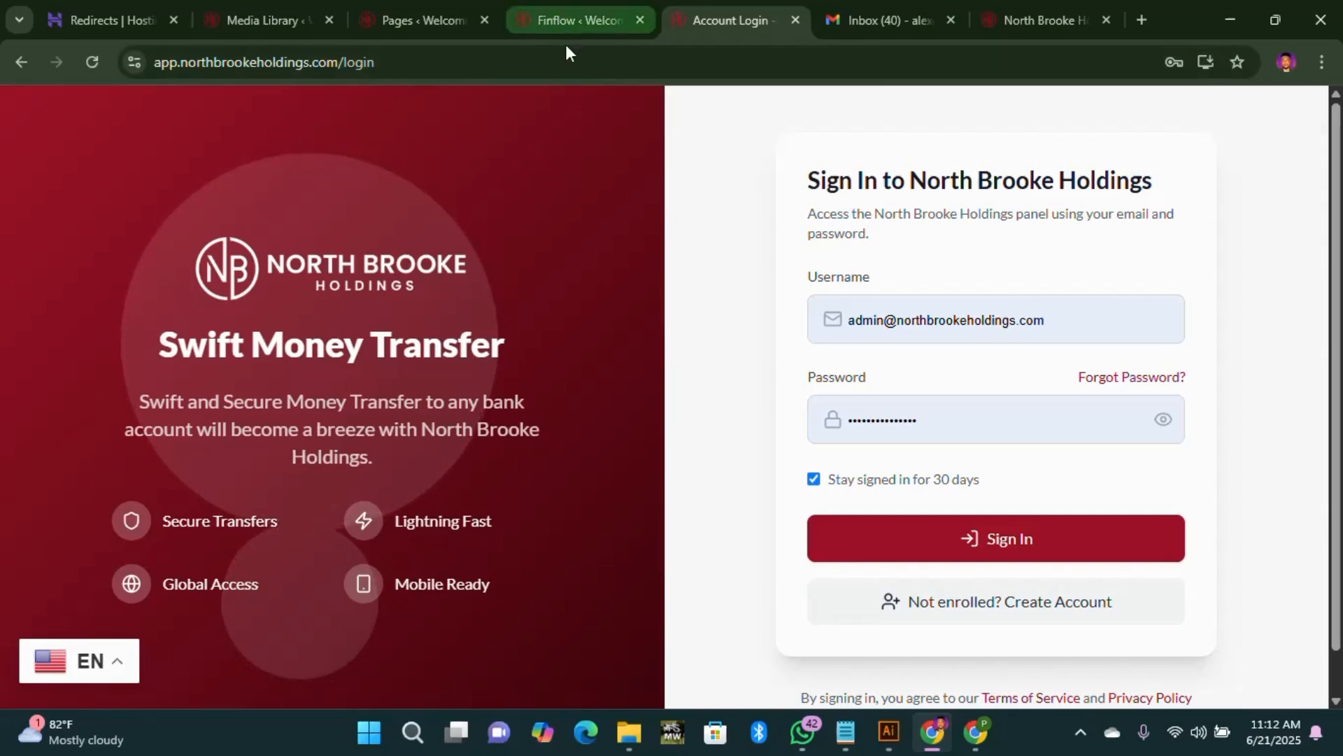
{"action": "left_click", "coordinate": [565, 21]}
{"action": "left_click", "coordinate": [713, 21]}
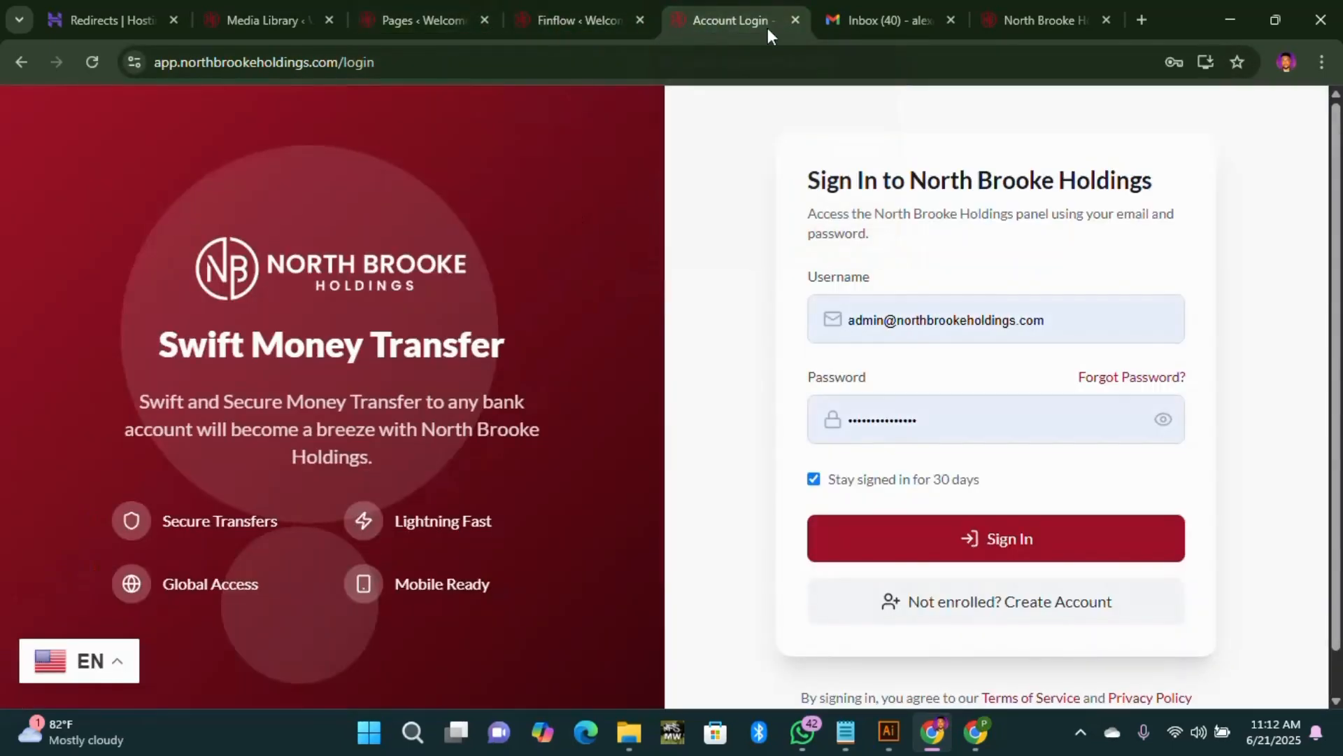
{"action": "scroll", "coordinate": [417, 572], "scroll_direction": "down", "scroll_amount": 1}
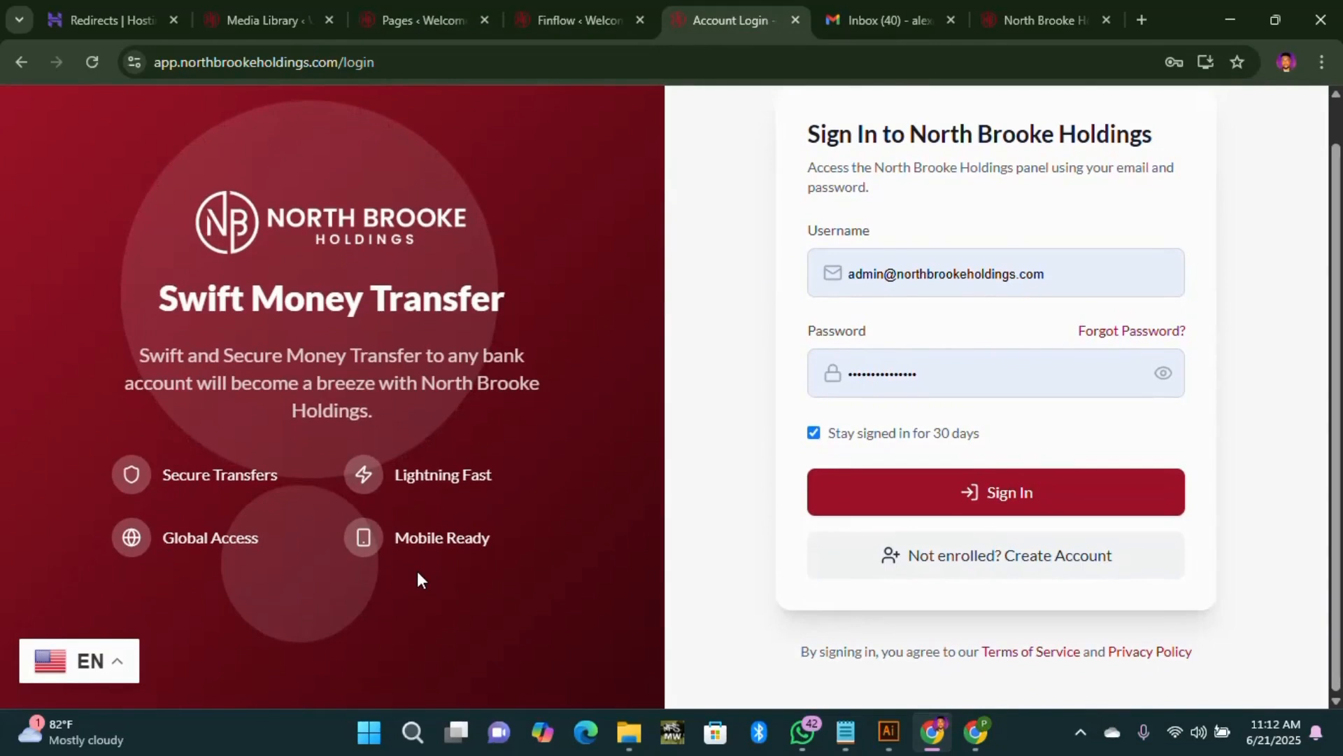
{"action": "scroll", "coordinate": [418, 571], "scroll_direction": "up", "scroll_amount": 1}
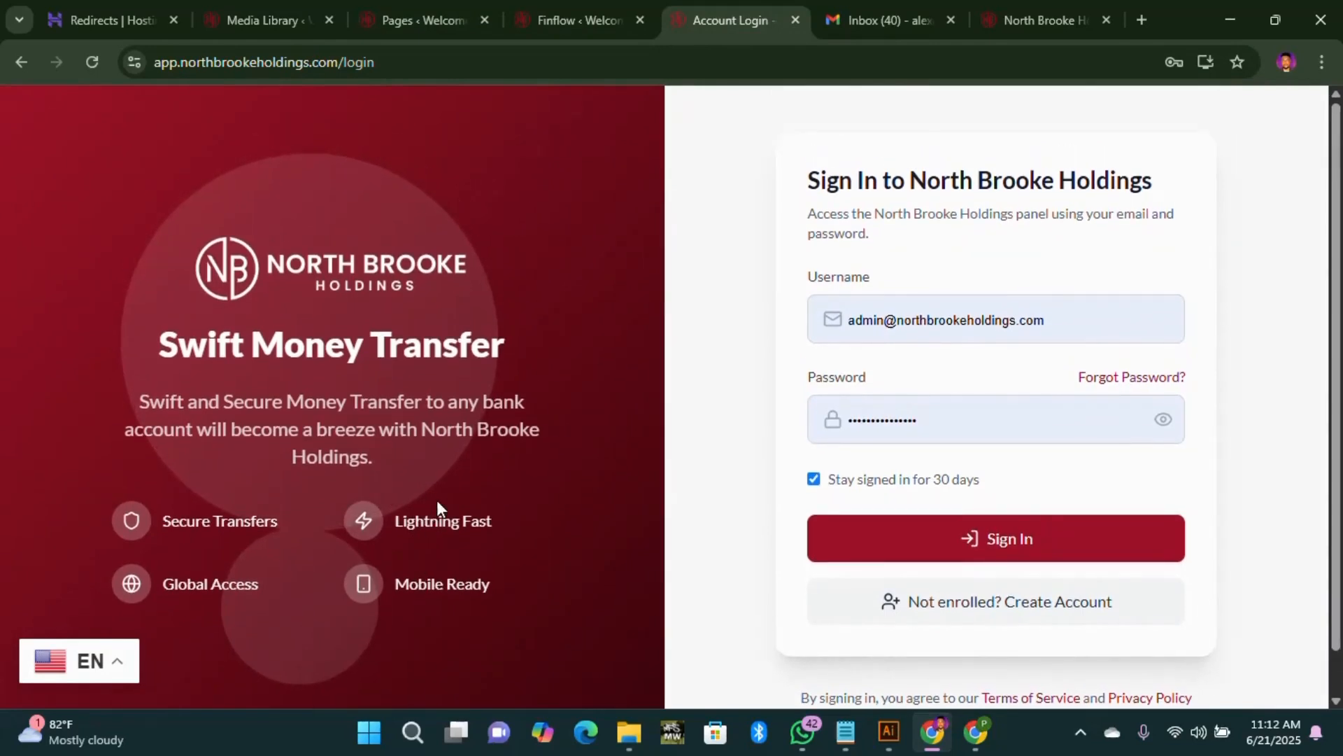
{"action": "left_click", "coordinate": [1076, 616]}
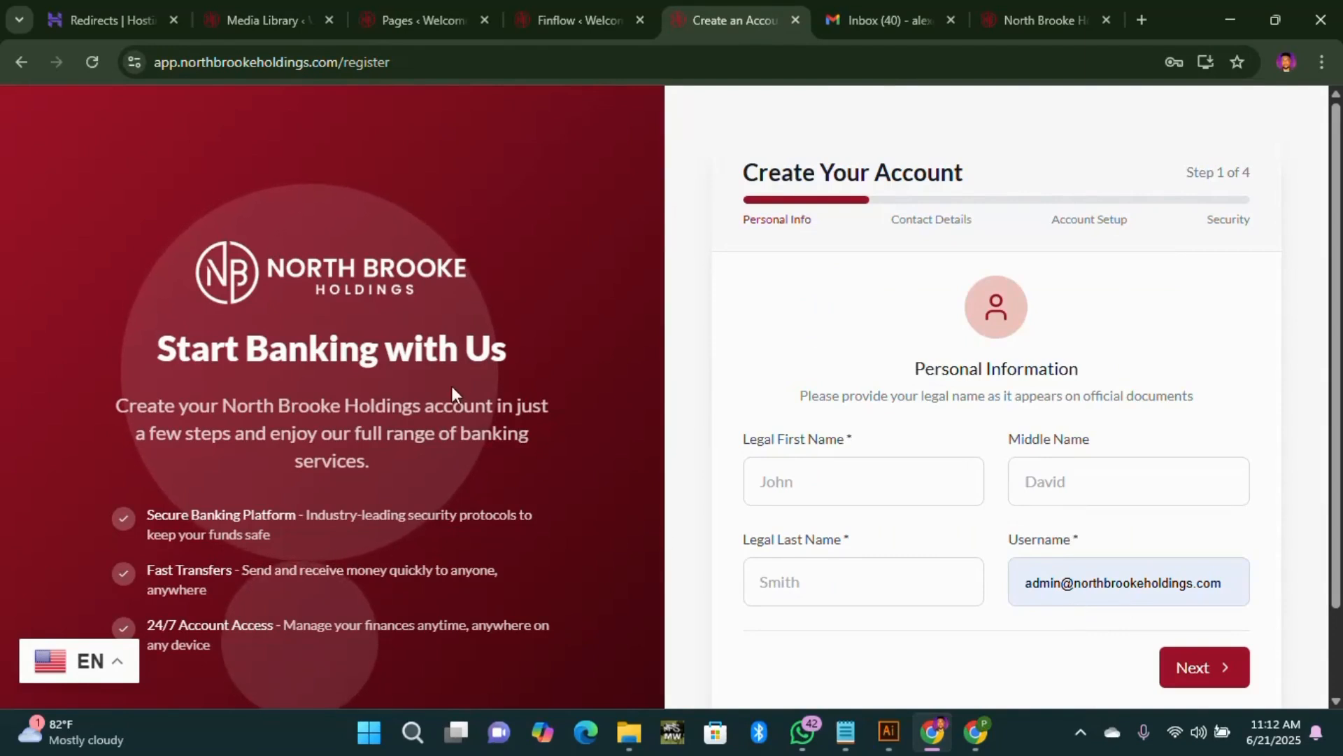
{"action": "left_click", "coordinate": [375, 269]}
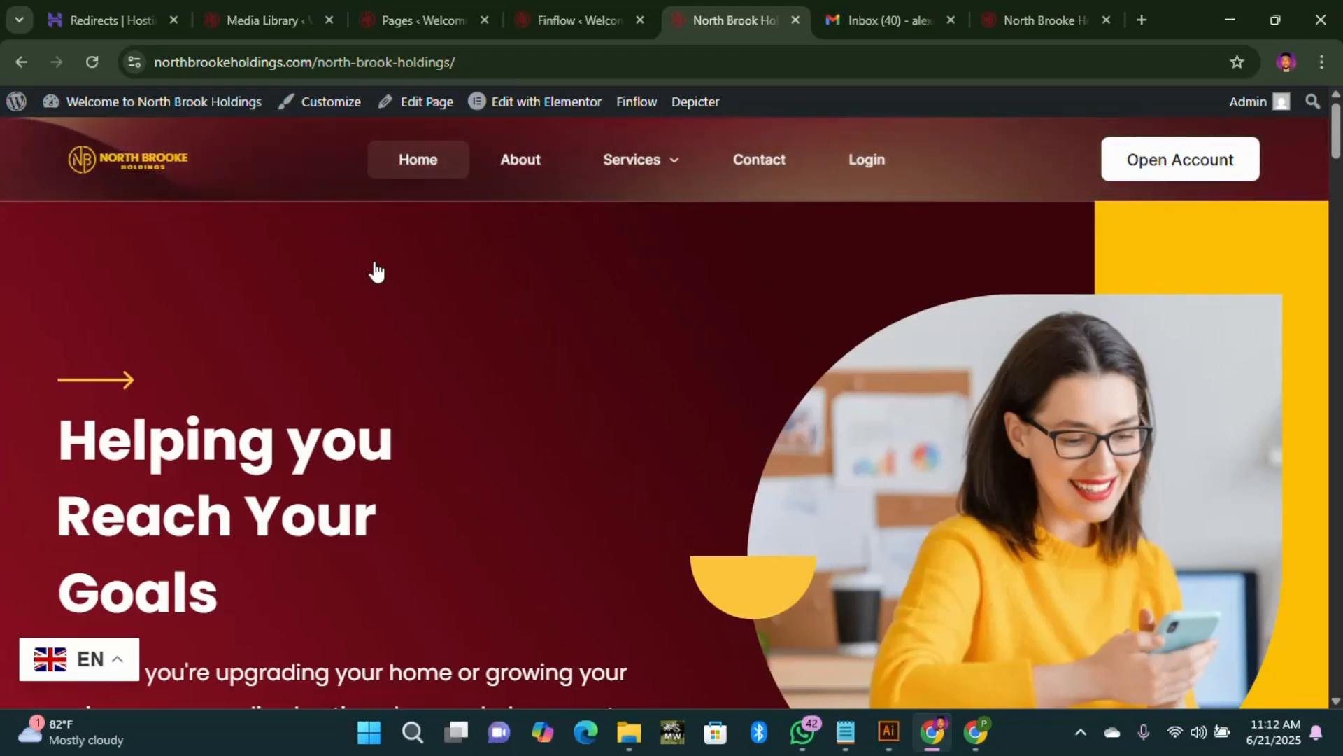
Step: Sign in to the admin panel as manager from the Manager Login page
{"action": "left_click", "coordinate": [1054, 28]}
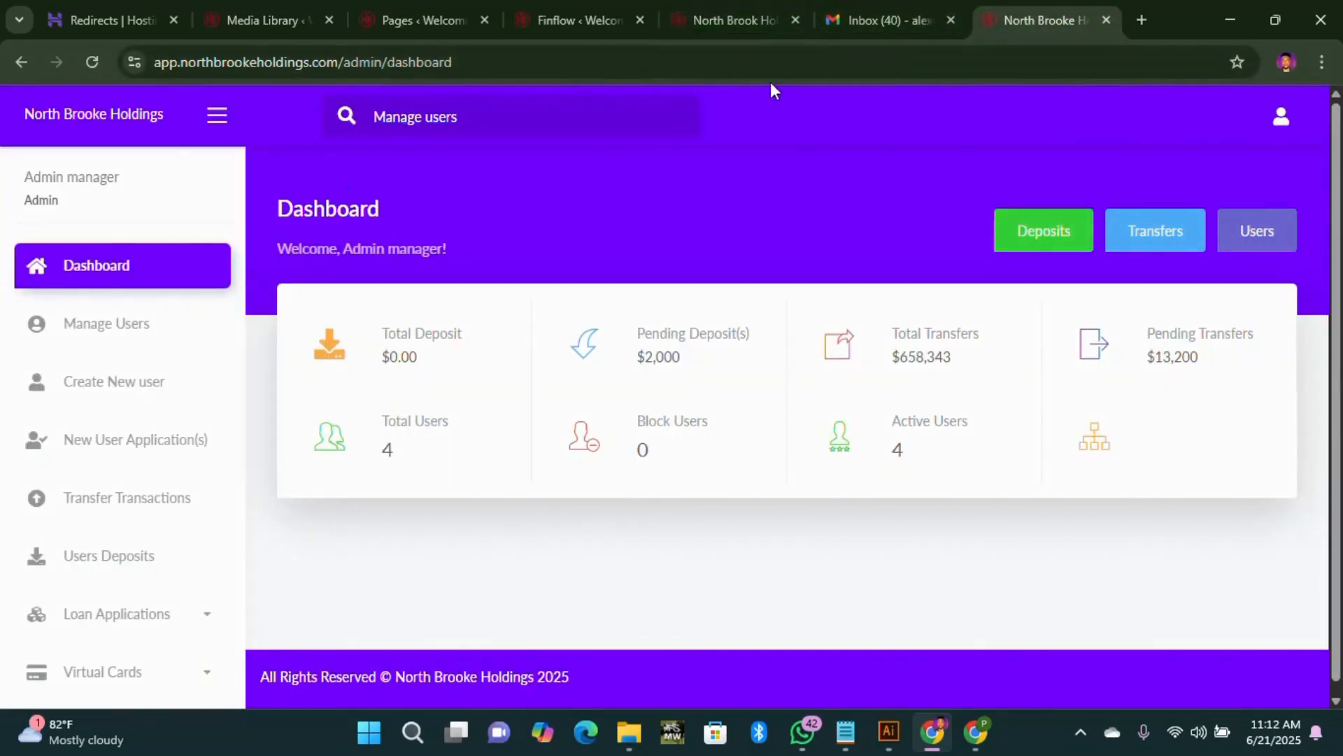
{"action": "left_click", "coordinate": [707, 20]}
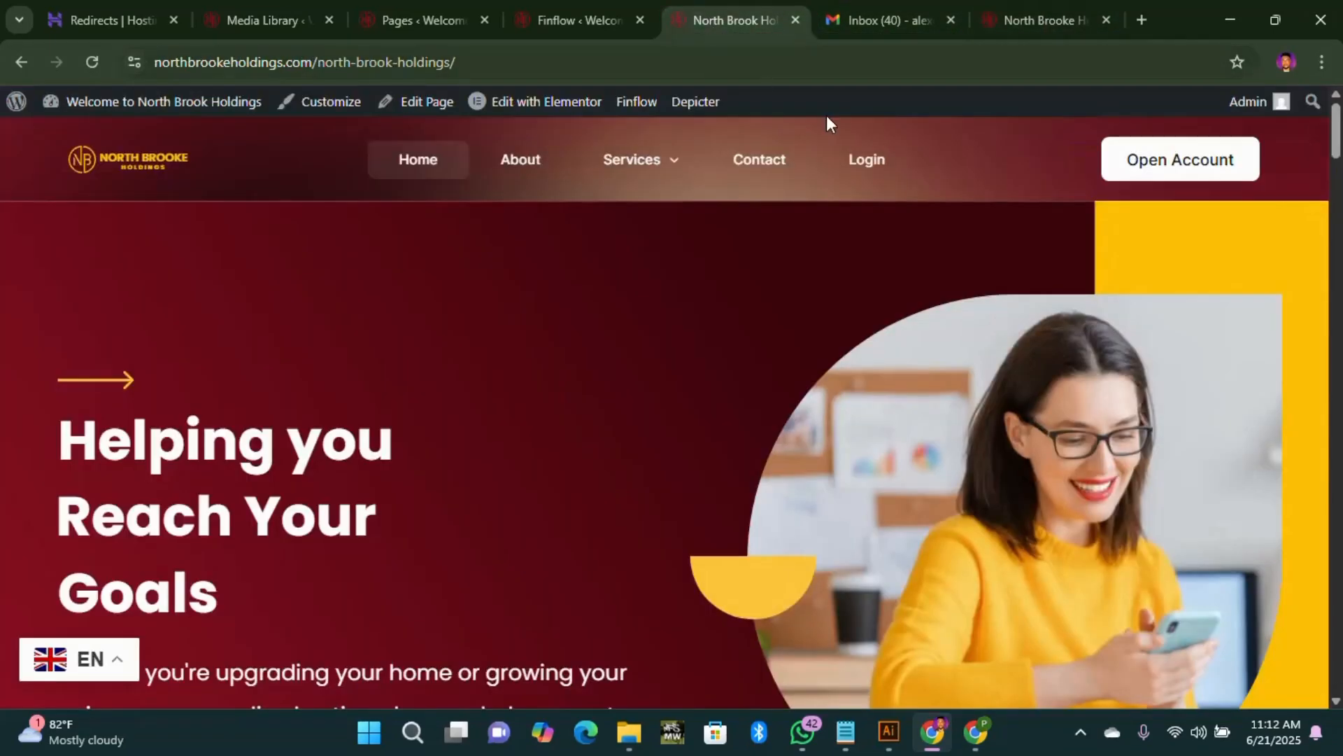
{"action": "left_click", "coordinate": [1017, 28]}
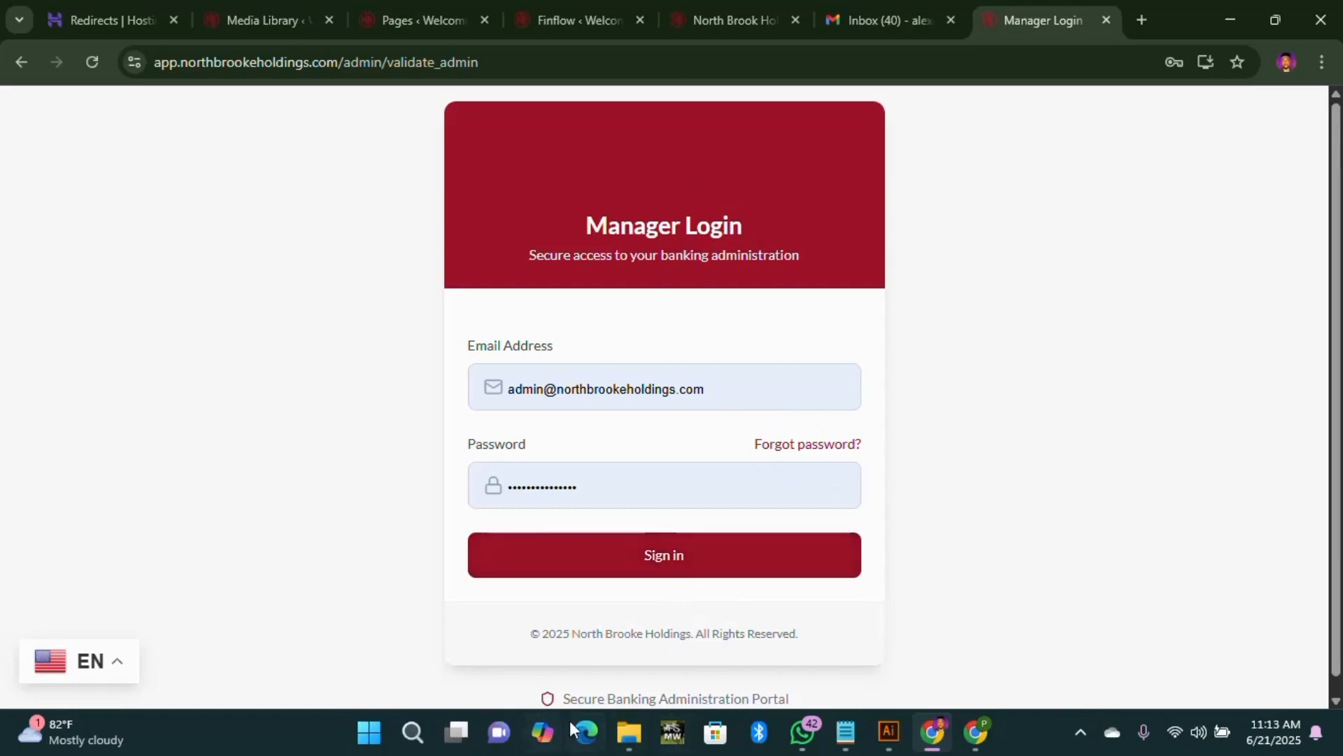
{"action": "left_click", "coordinate": [693, 558]}
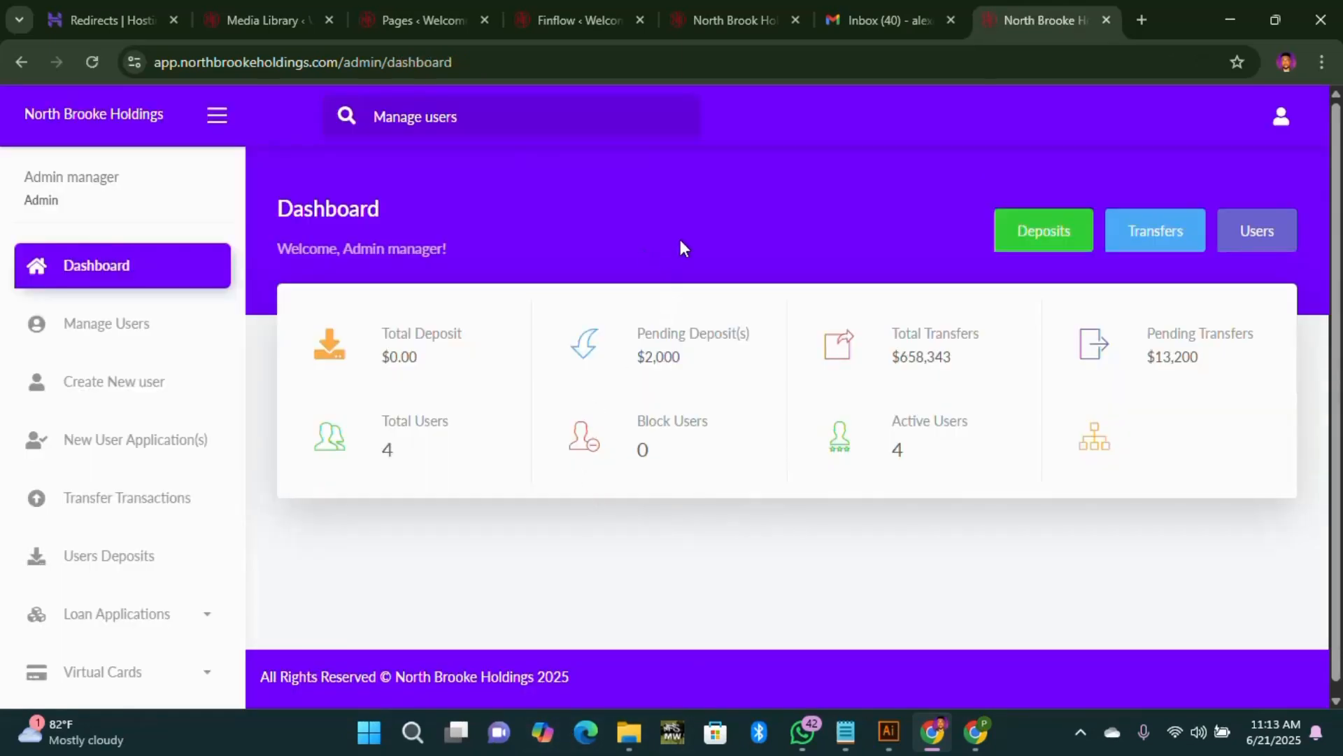
Step: Browse the admin dashboard and expand the Settings section in the sidebar
{"action": "scroll", "coordinate": [630, 343], "scroll_direction": "down", "scroll_amount": 1}
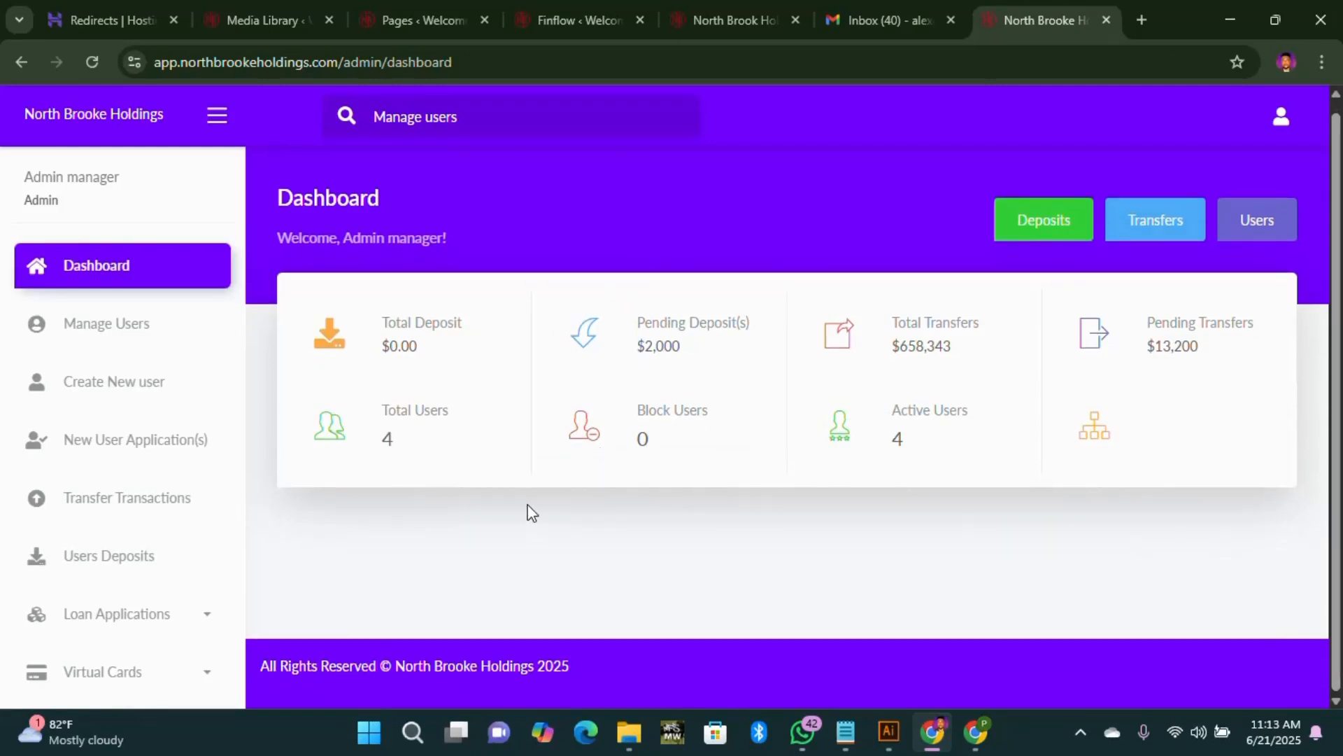
{"action": "scroll", "coordinate": [463, 481], "scroll_direction": "up", "scroll_amount": 1}
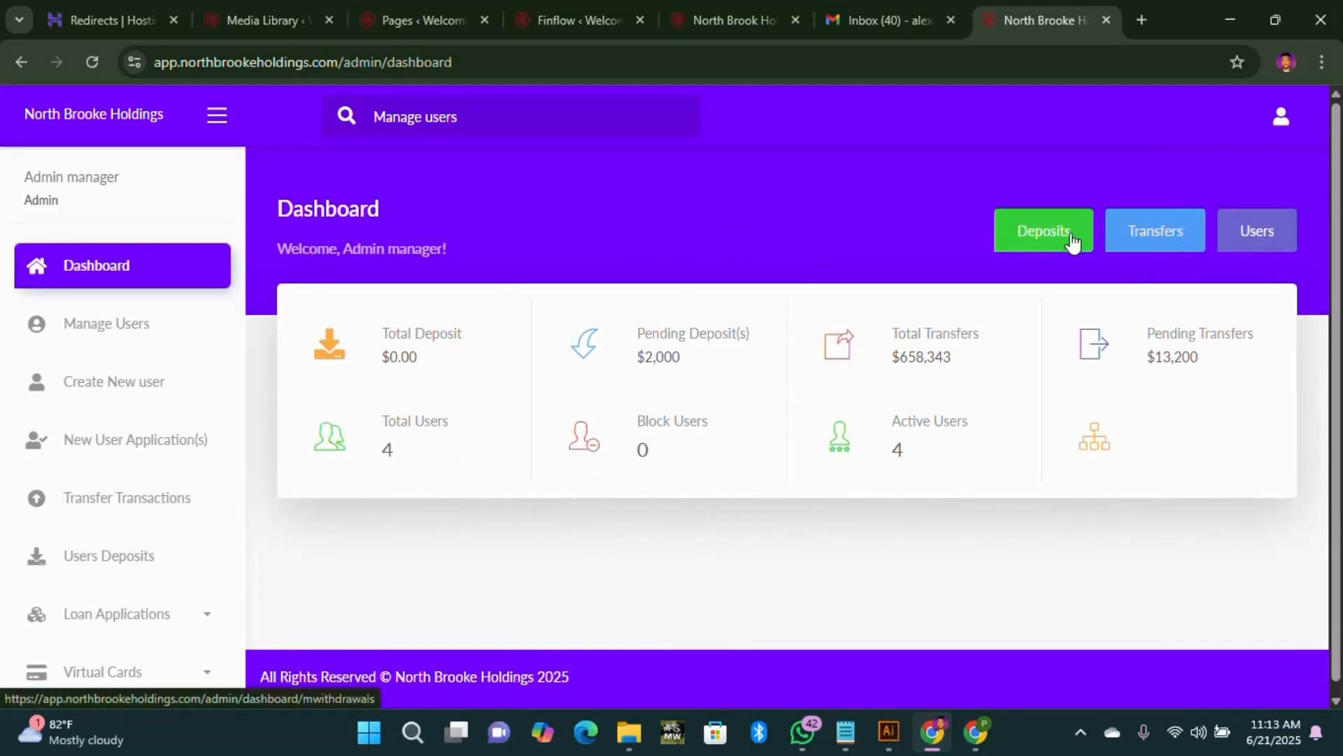
{"action": "scroll", "coordinate": [140, 343], "scroll_direction": "down", "scroll_amount": 6}
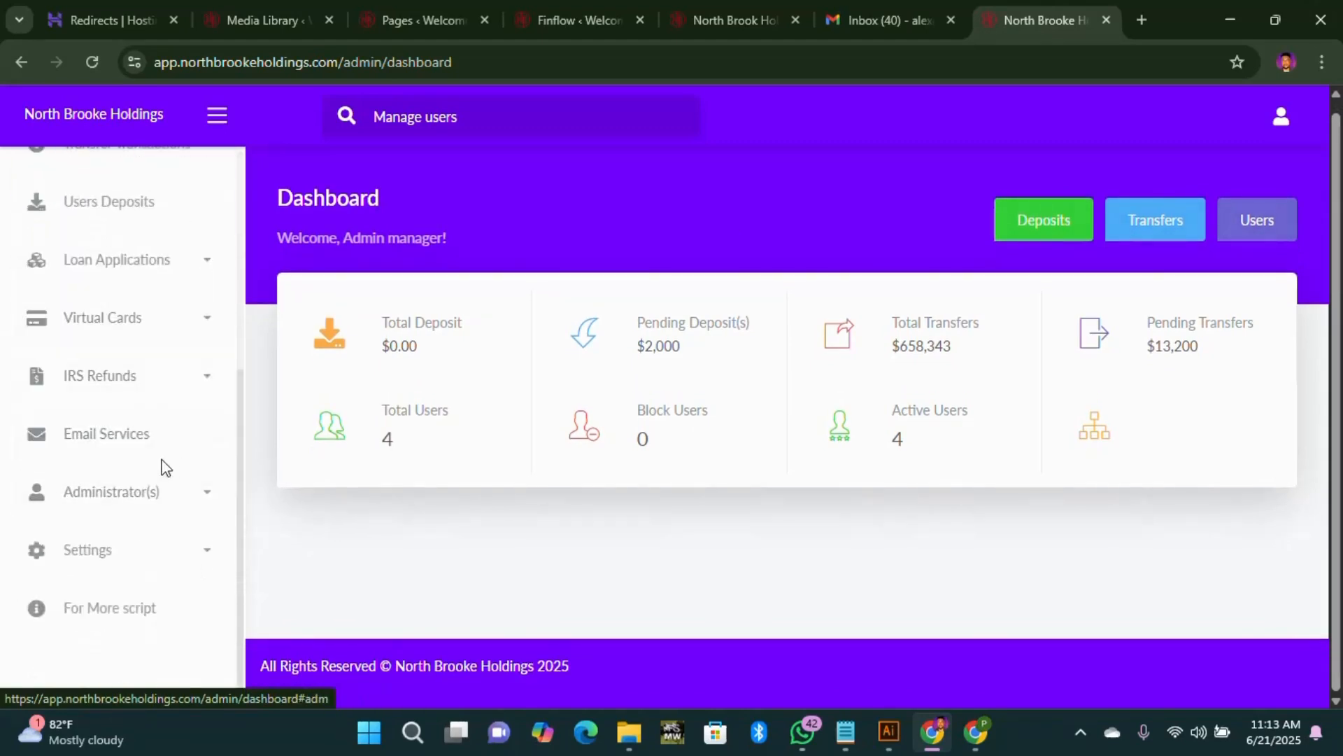
{"action": "scroll", "coordinate": [144, 567], "scroll_direction": "up", "scroll_amount": 3}
{"action": "scroll", "coordinate": [144, 551], "scroll_direction": "down", "scroll_amount": 3}
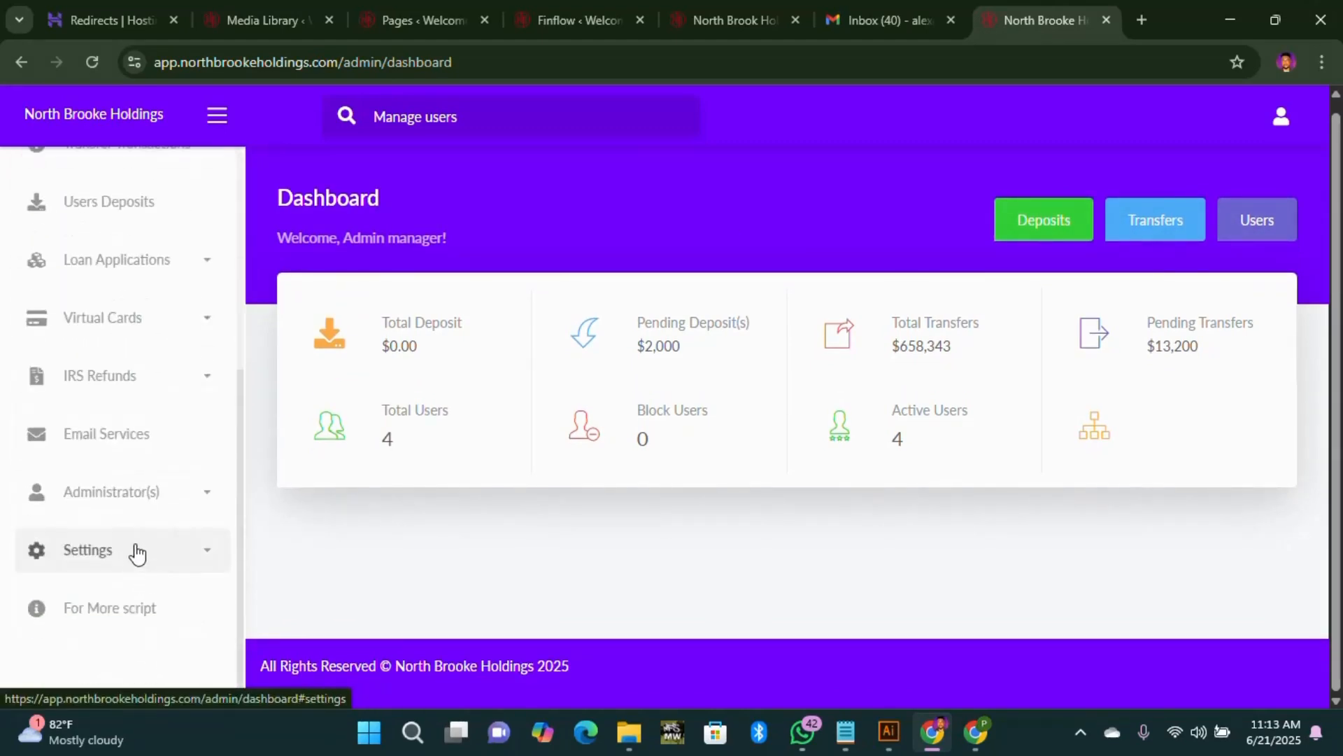
{"action": "left_click", "coordinate": [135, 552]}
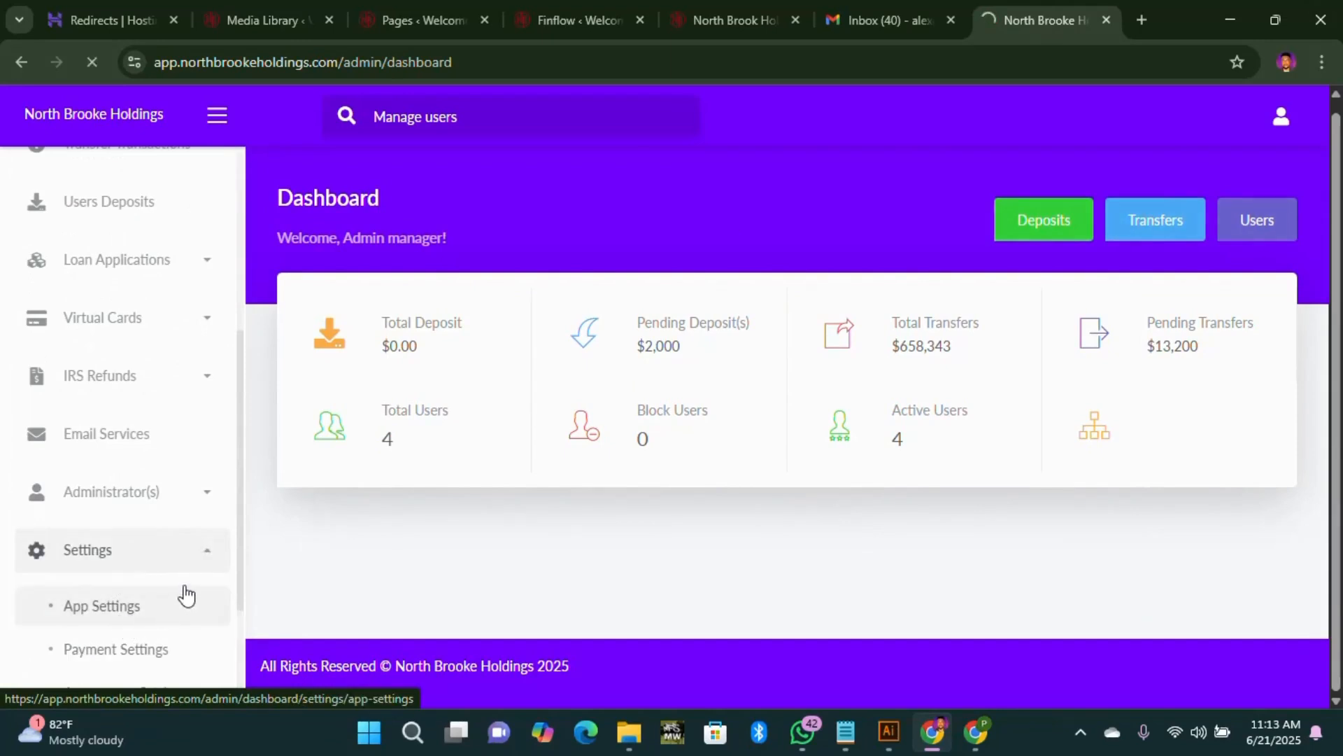
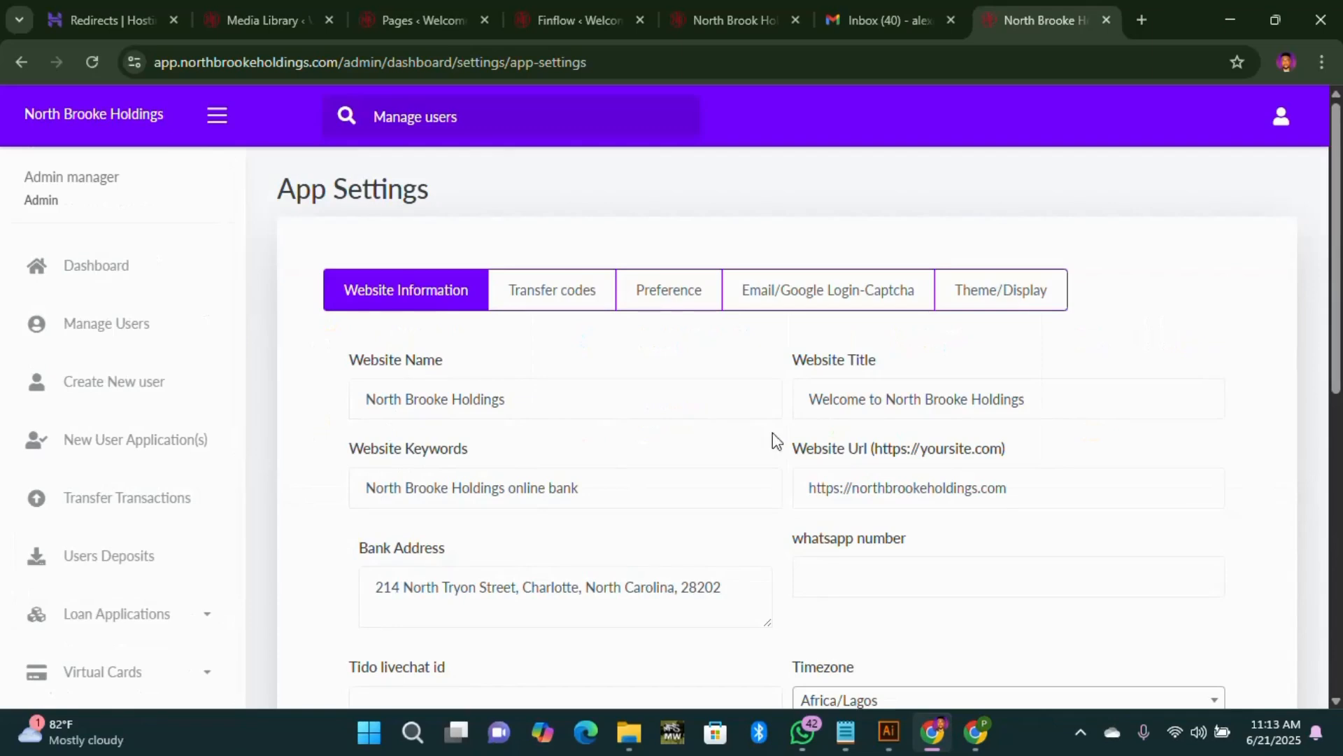
Step: Show the five website theme thumbnails on the Theme/Display tab, with purple marked current
{"action": "left_click", "coordinate": [1011, 306]}
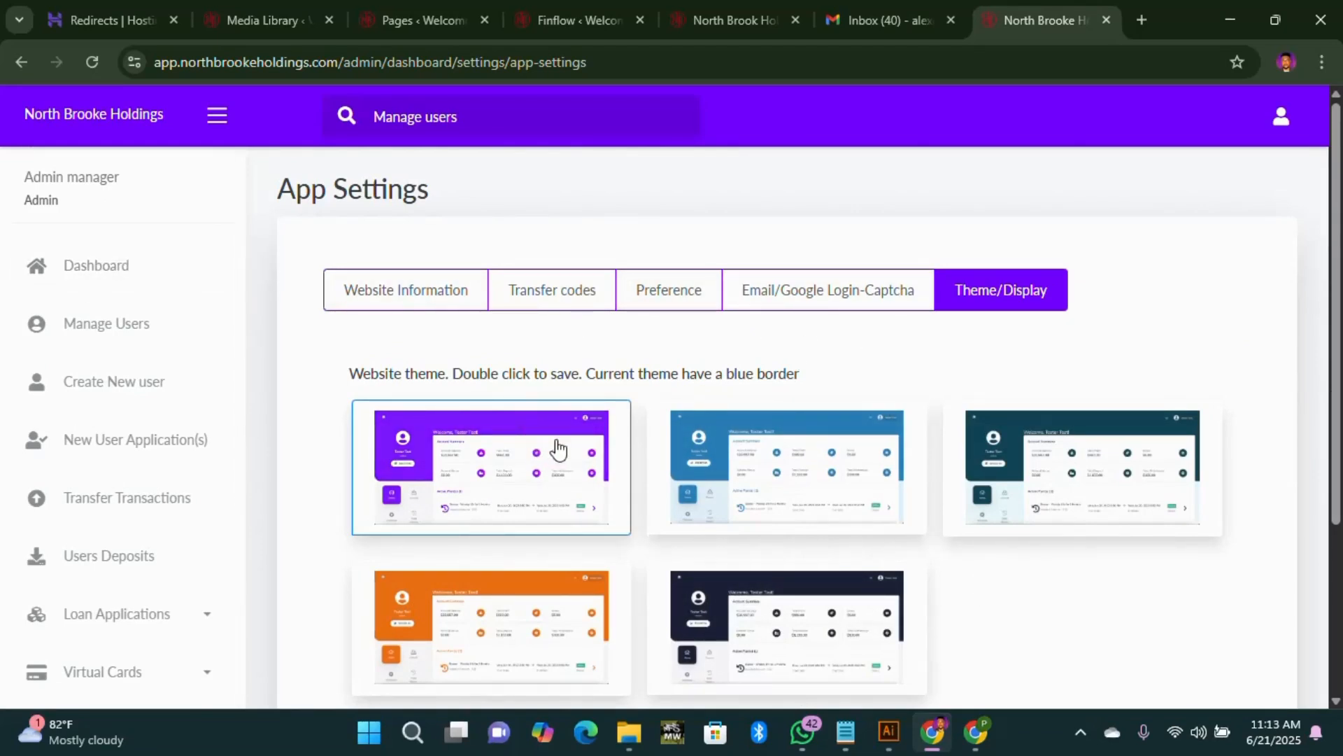
Step: Open Manage Users and scroll the table right to reveal the Action column for four clients
{"action": "left_click", "coordinate": [114, 337]}
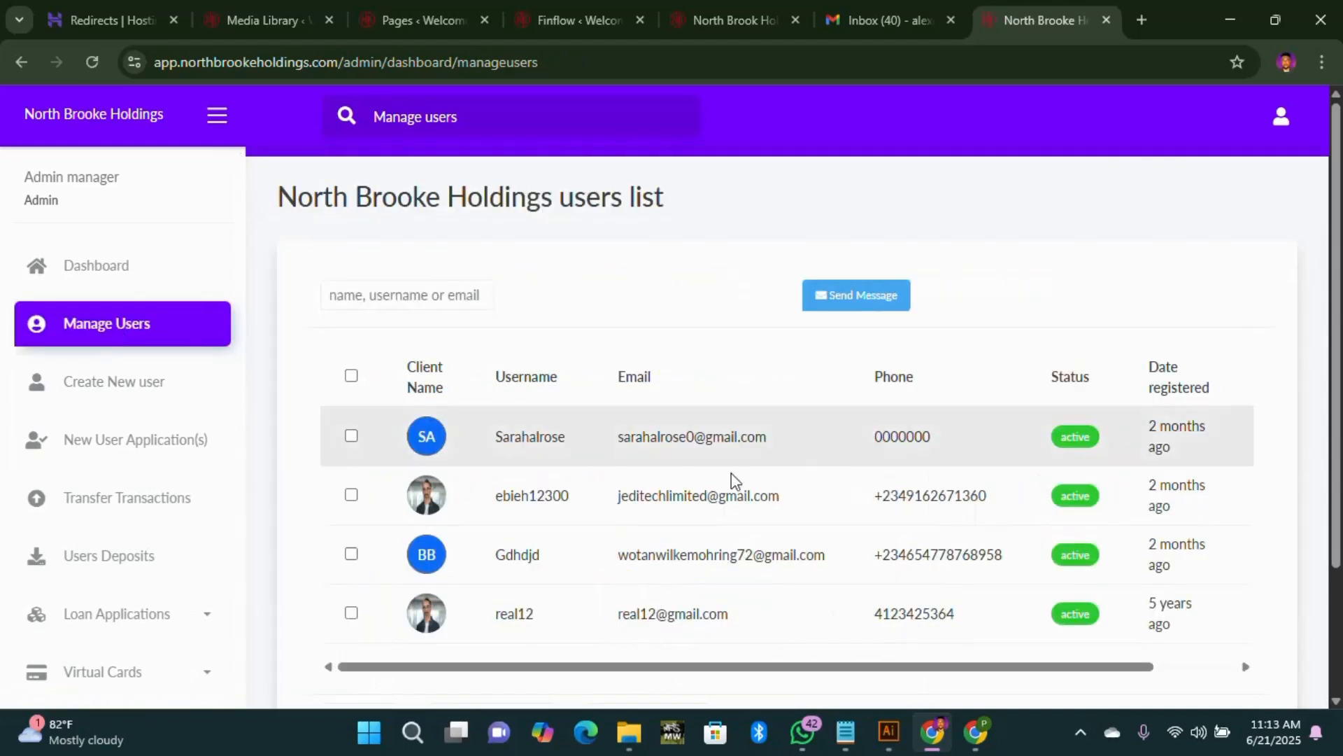
{"action": "left_click_drag", "start_coordinate": [1064, 677], "coordinate": [1202, 677]}
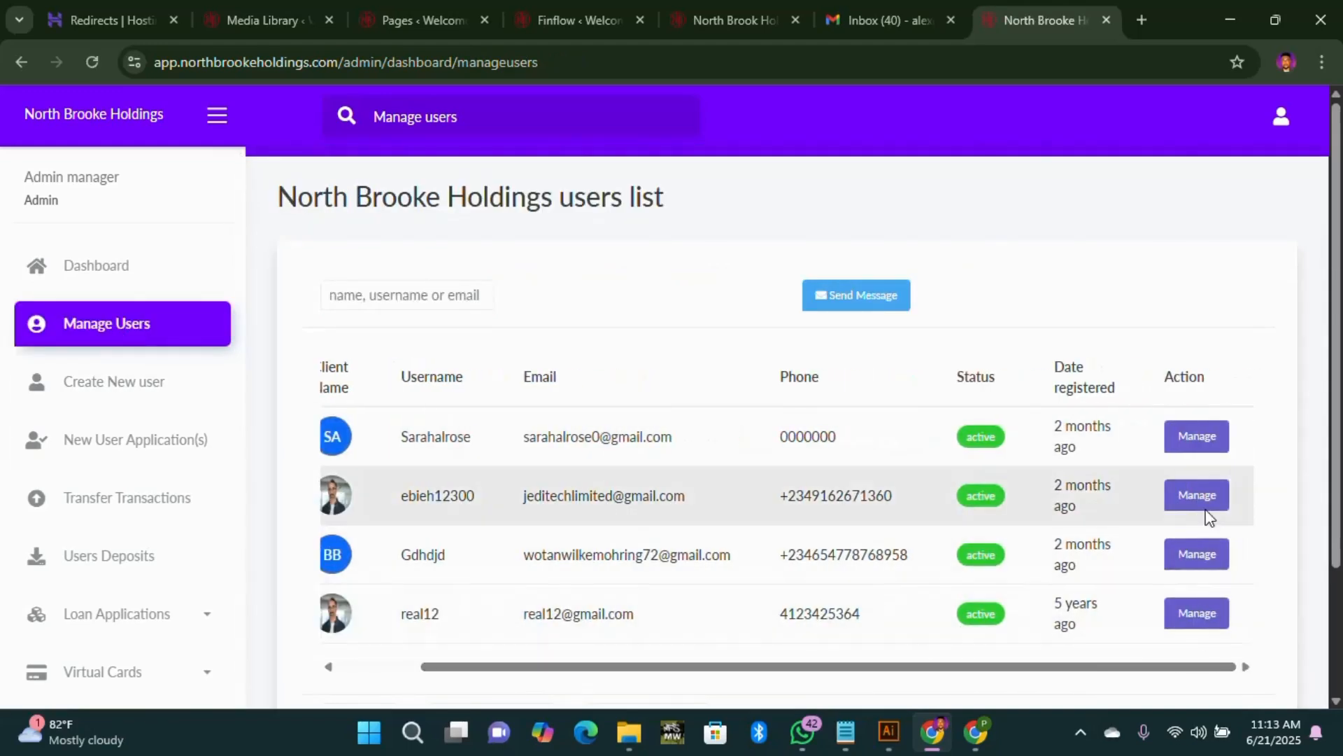
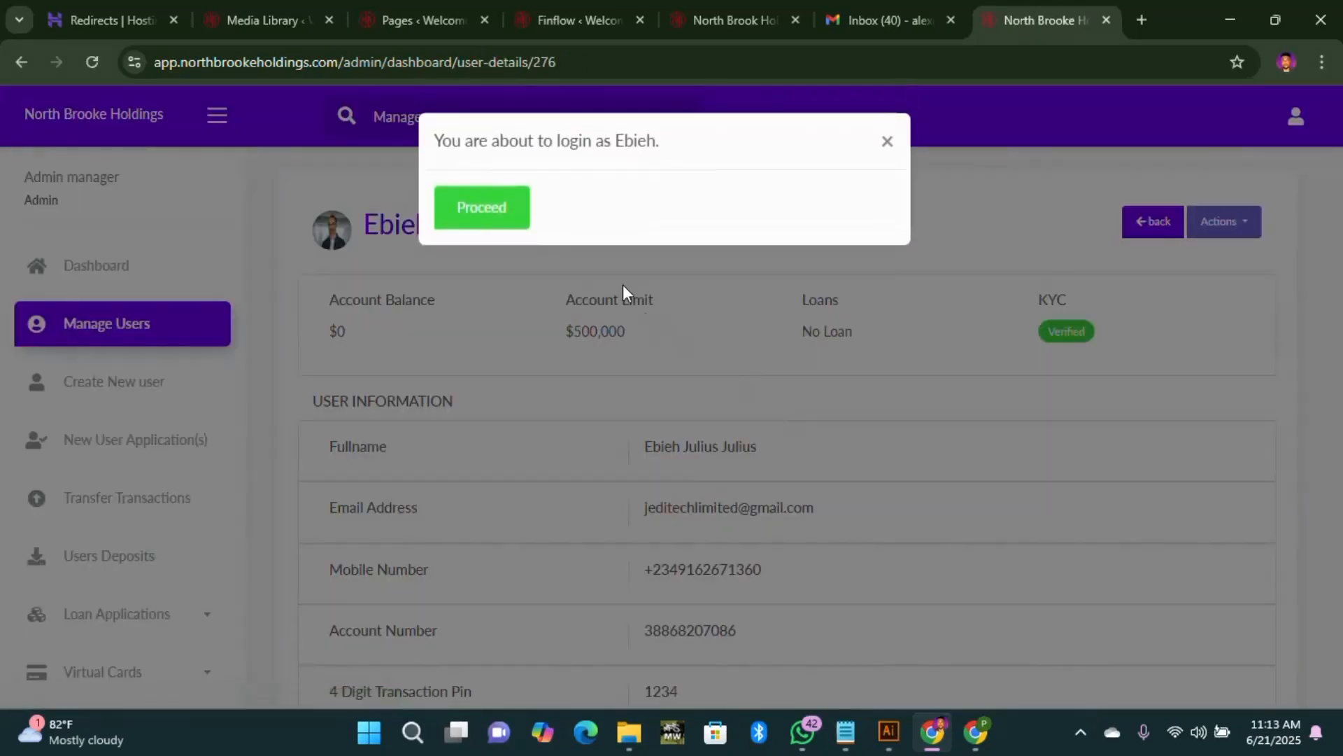
Step: Log in as the user in a new tab, then return to the admin Dashboard showing 4 users
{"action": "left_click", "coordinate": [497, 213]}
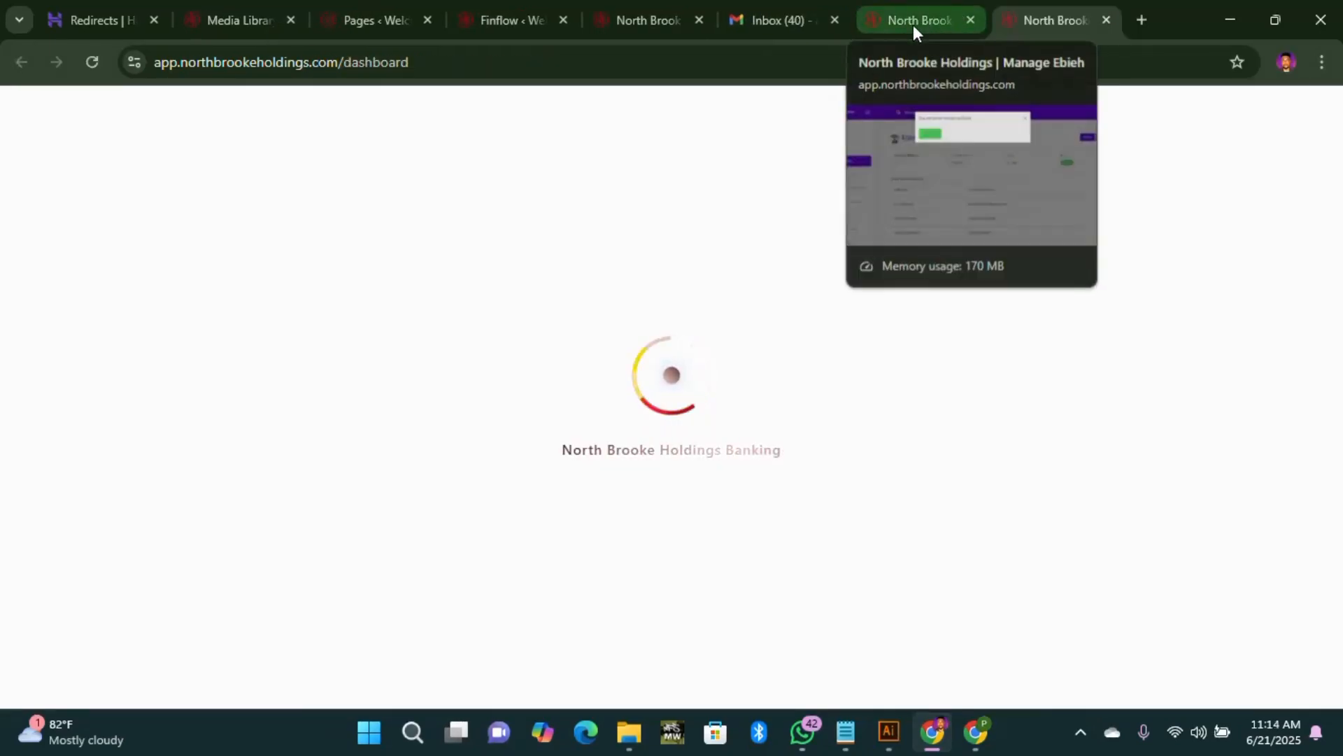
{"action": "left_click", "coordinate": [913, 24]}
{"action": "left_click", "coordinate": [887, 140]}
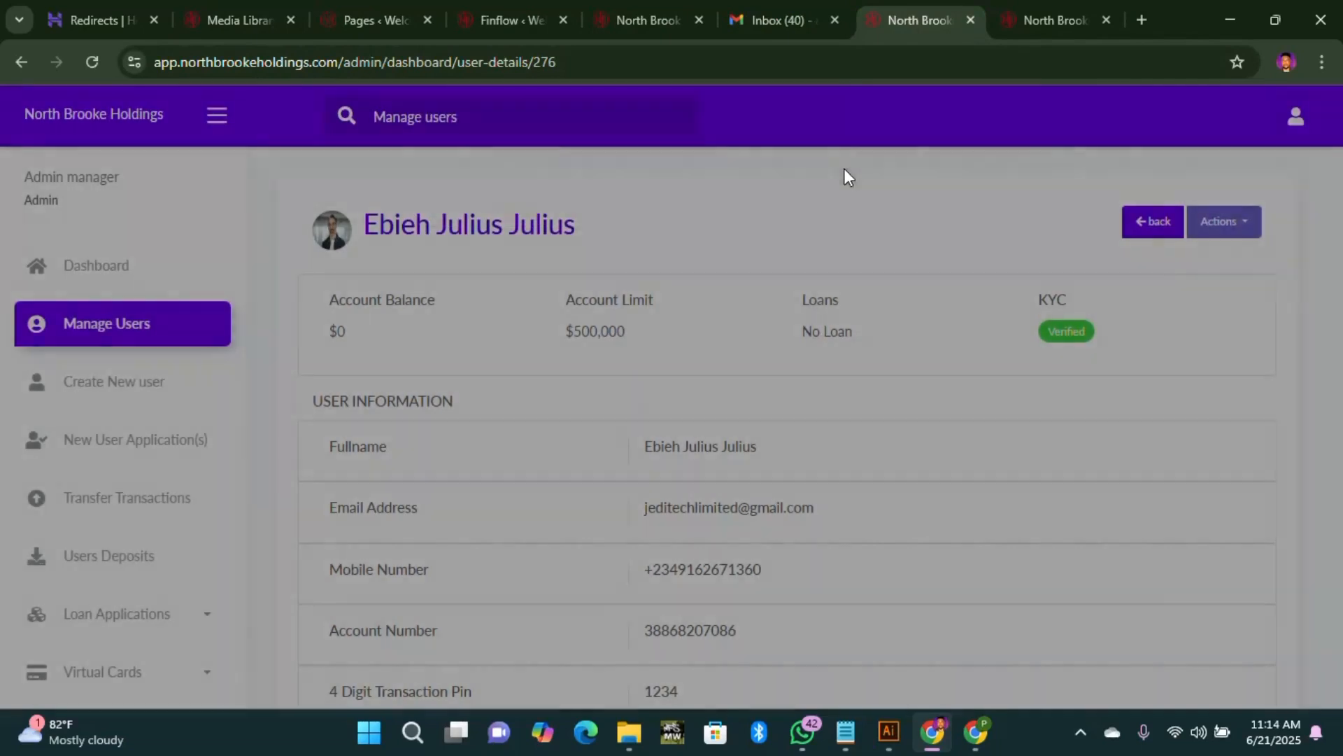
{"action": "left_click", "coordinate": [111, 272]}
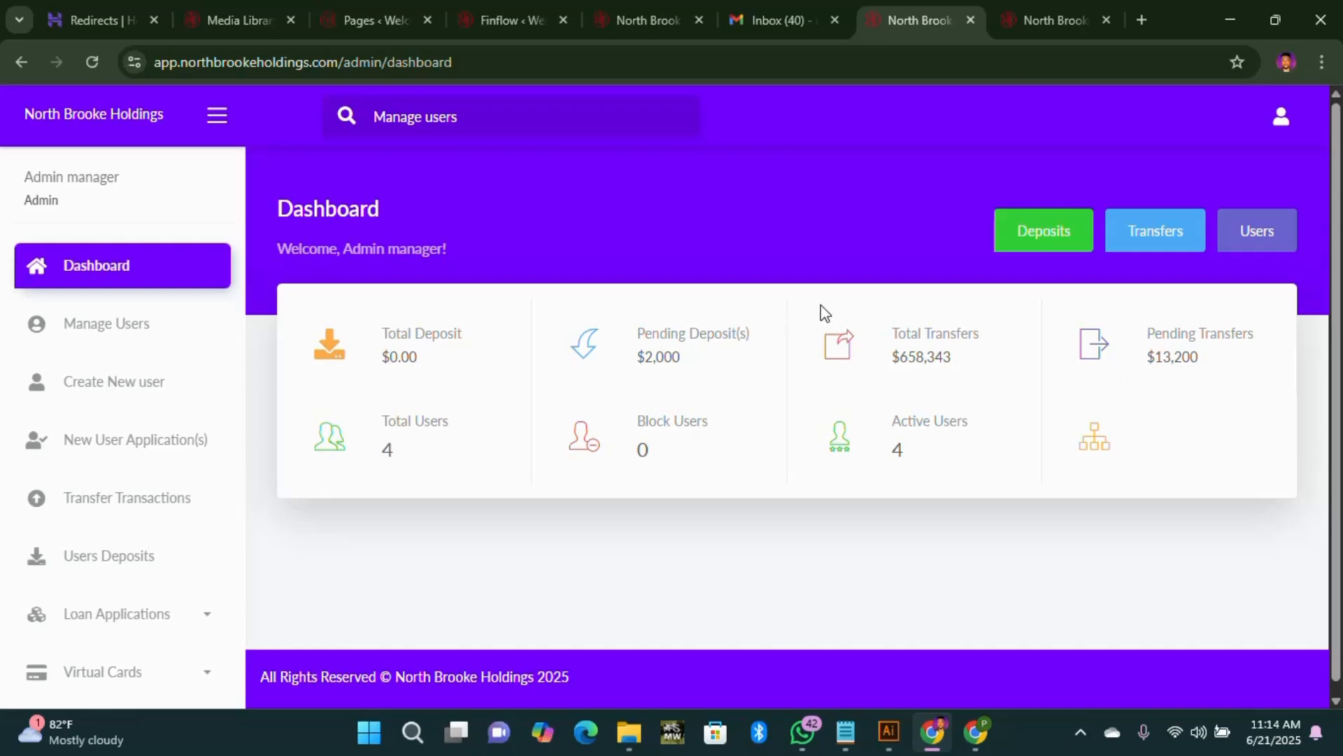
Step: Reopen the Manage Users list and bring the four clients' Action column into view
{"action": "left_click", "coordinate": [102, 322]}
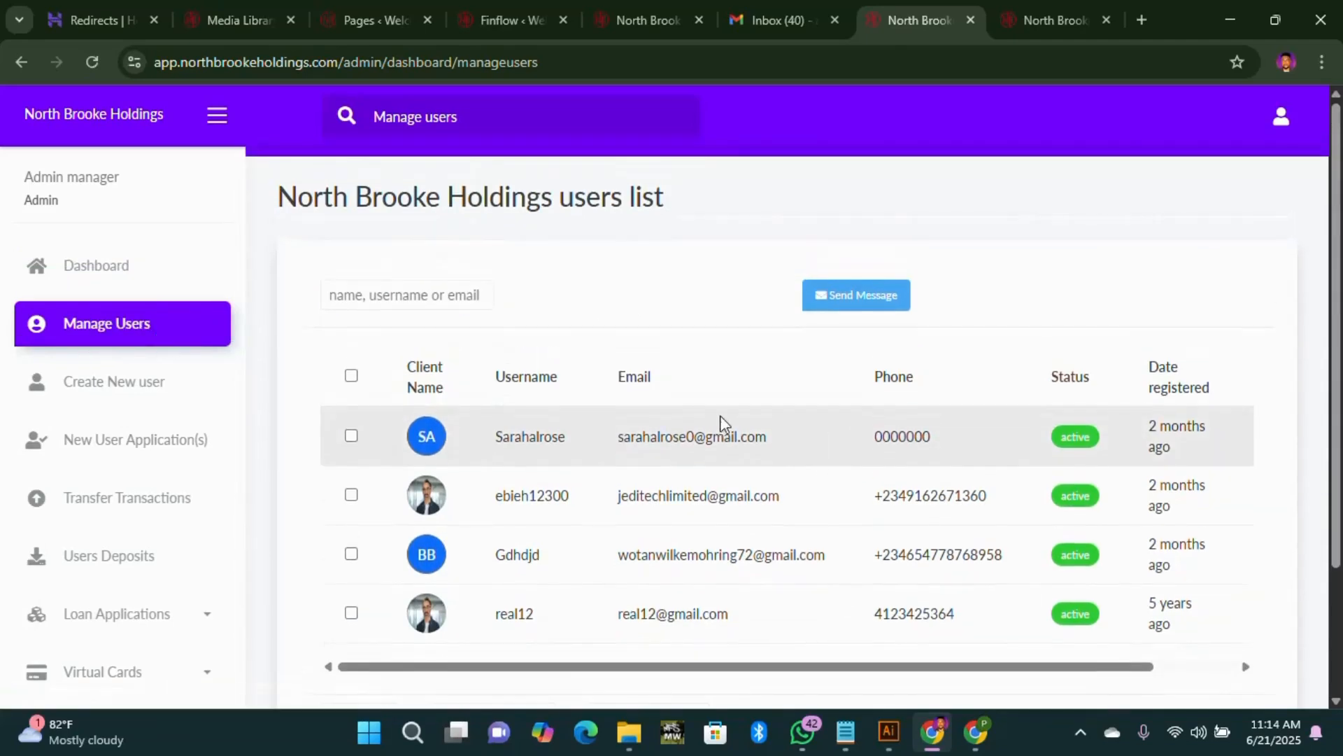
{"action": "scroll", "coordinate": [529, 366], "scroll_direction": "down", "scroll_amount": 2}
{"action": "scroll", "coordinate": [531, 369], "scroll_direction": "down", "scroll_amount": 1}
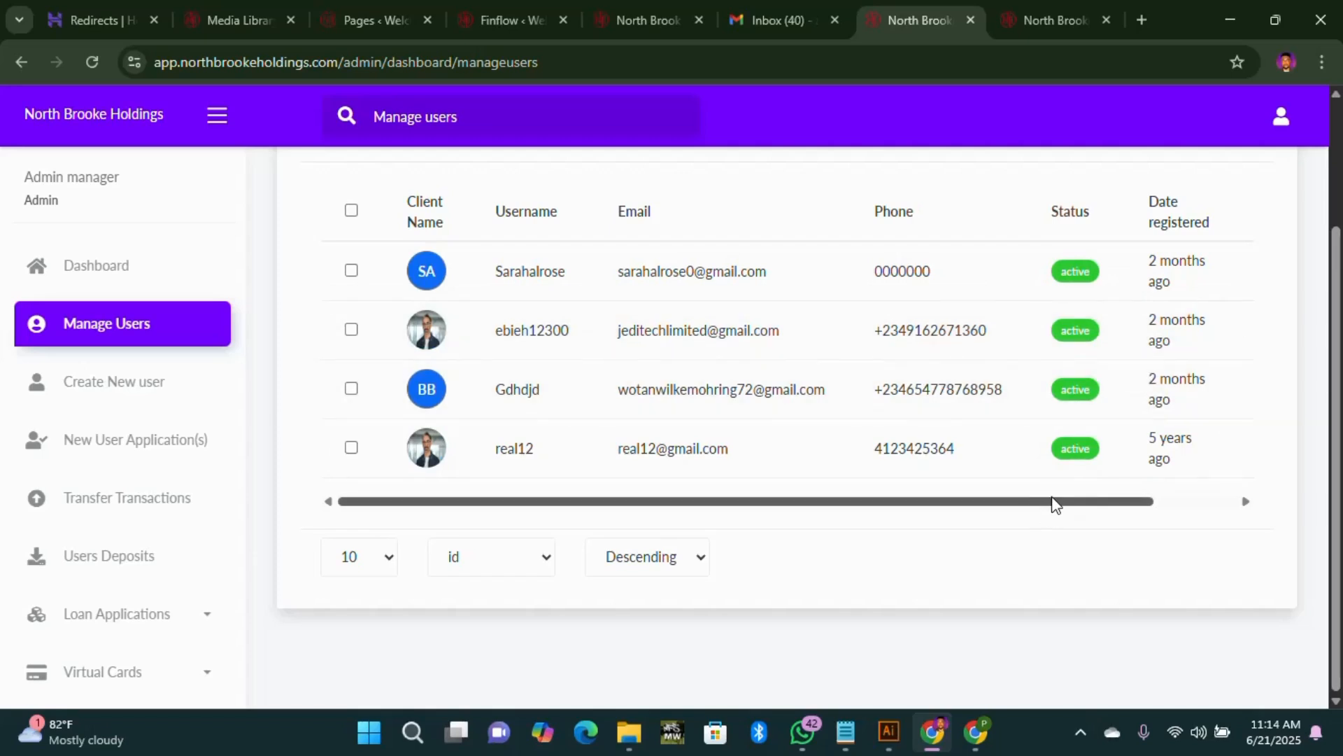
{"action": "scroll", "coordinate": [1055, 504], "scroll_direction": "right", "scroll_amount": 3}
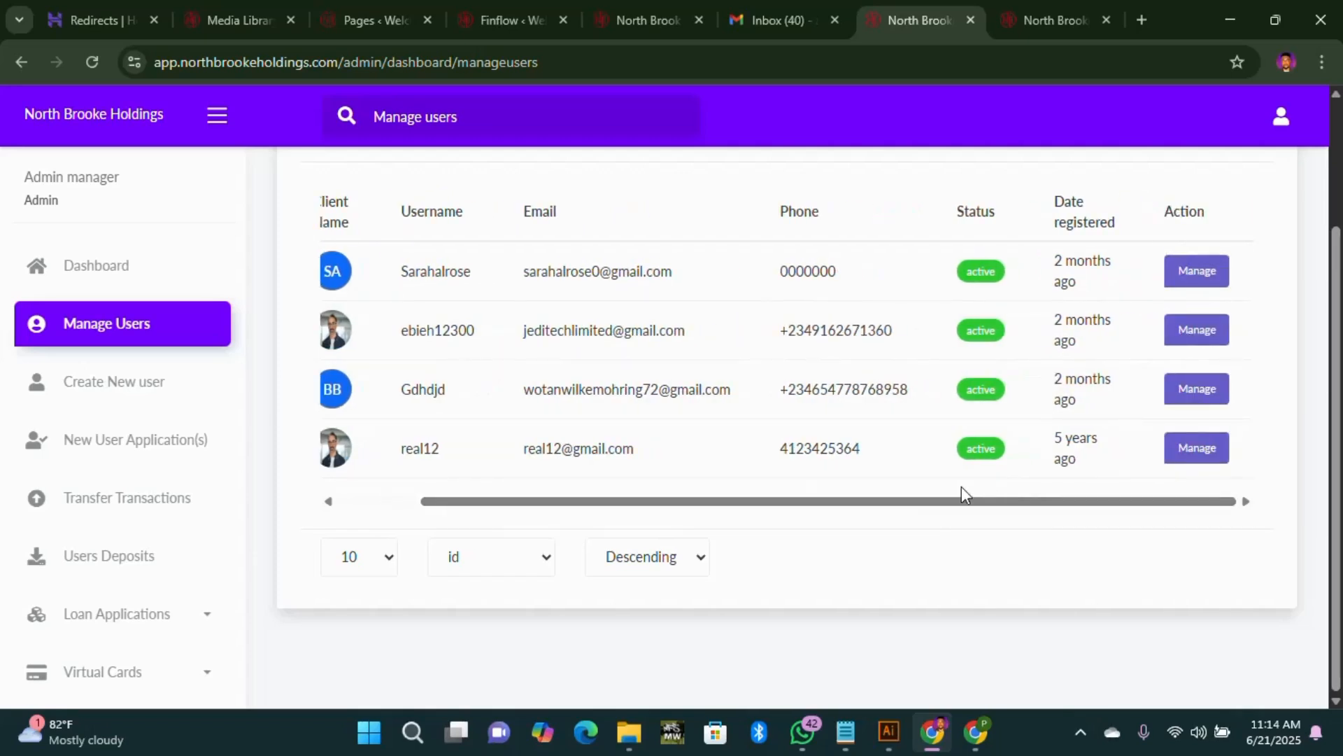
{"action": "left_click_drag", "start_coordinate": [960, 502], "coordinate": [828, 503]}
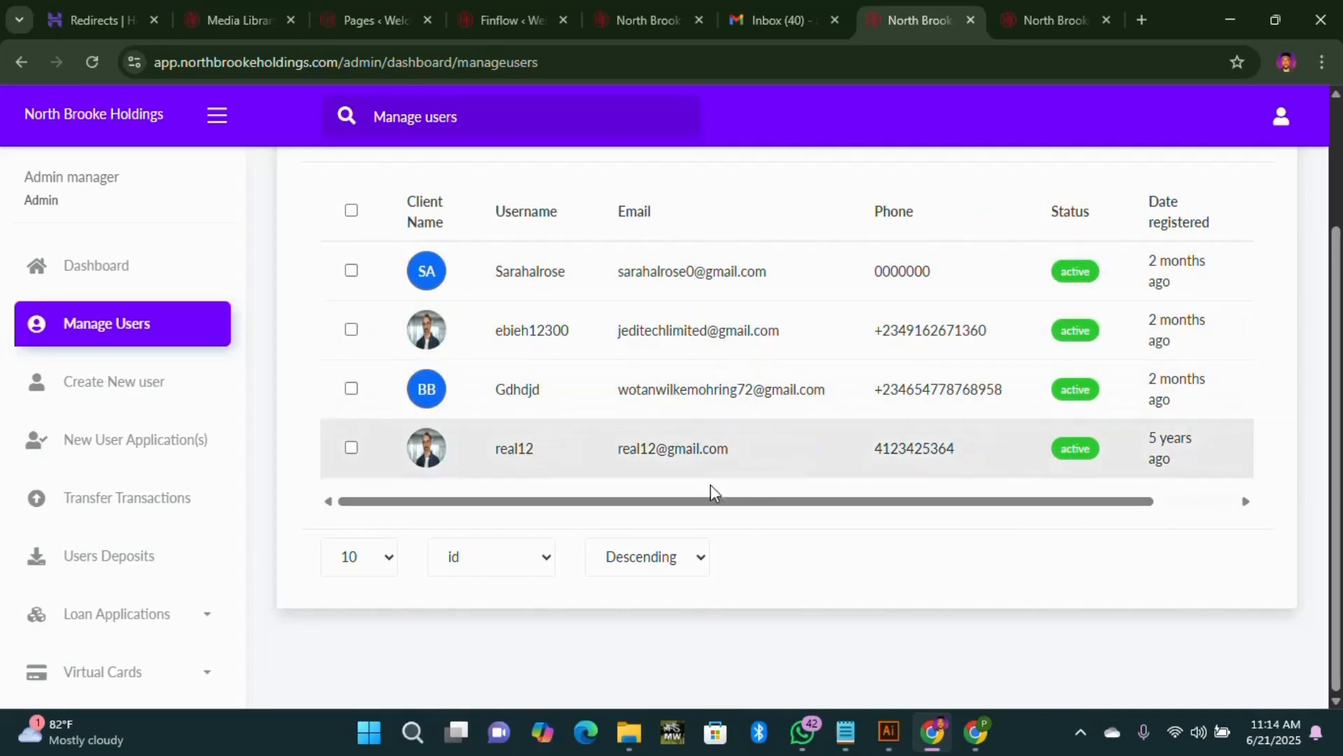
{"action": "left_click_drag", "start_coordinate": [756, 502], "coordinate": [838, 502]}
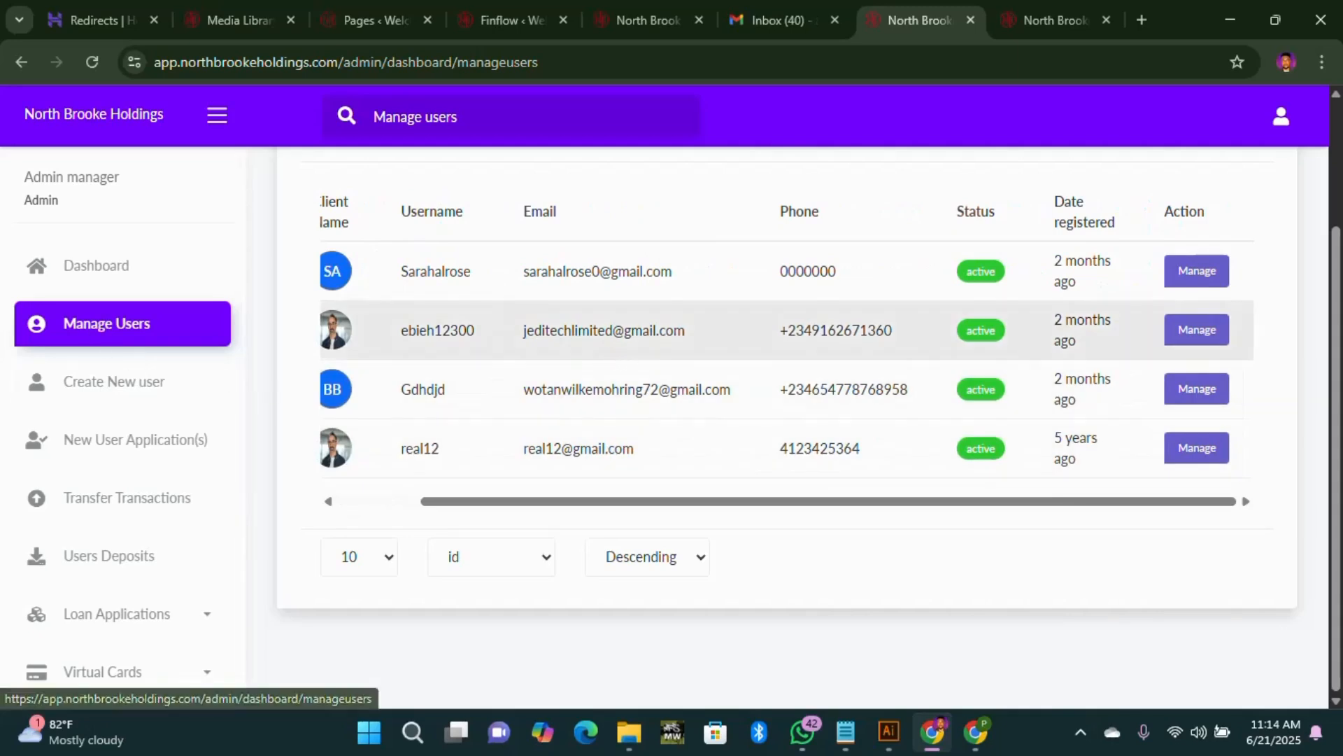
Step: Open the second client's account details and review them, including verified KYC and no loan
{"action": "left_click", "coordinate": [1206, 335]}
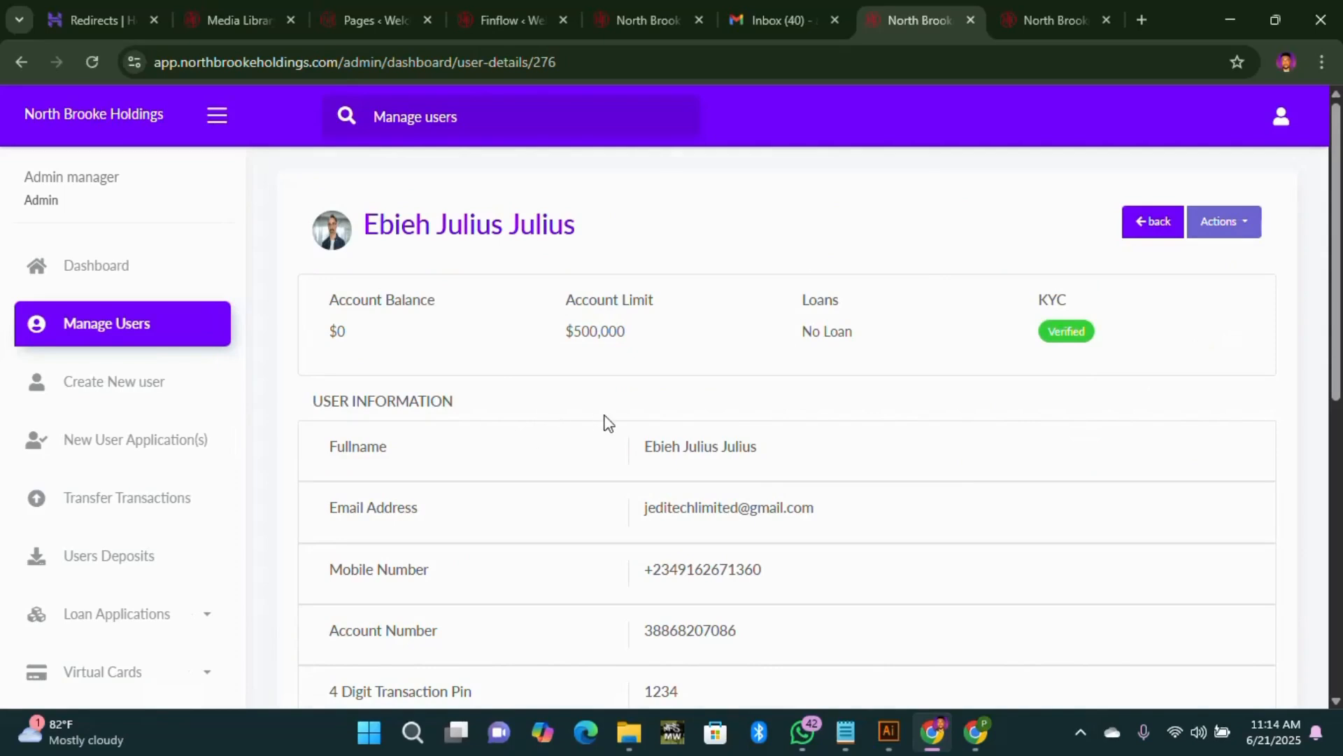
{"action": "scroll", "coordinate": [504, 322], "scroll_direction": "down", "scroll_amount": 4}
{"action": "scroll", "coordinate": [532, 301], "scroll_direction": "up", "scroll_amount": 4}
{"action": "scroll", "coordinate": [700, 350], "scroll_direction": "down", "scroll_amount": 8}
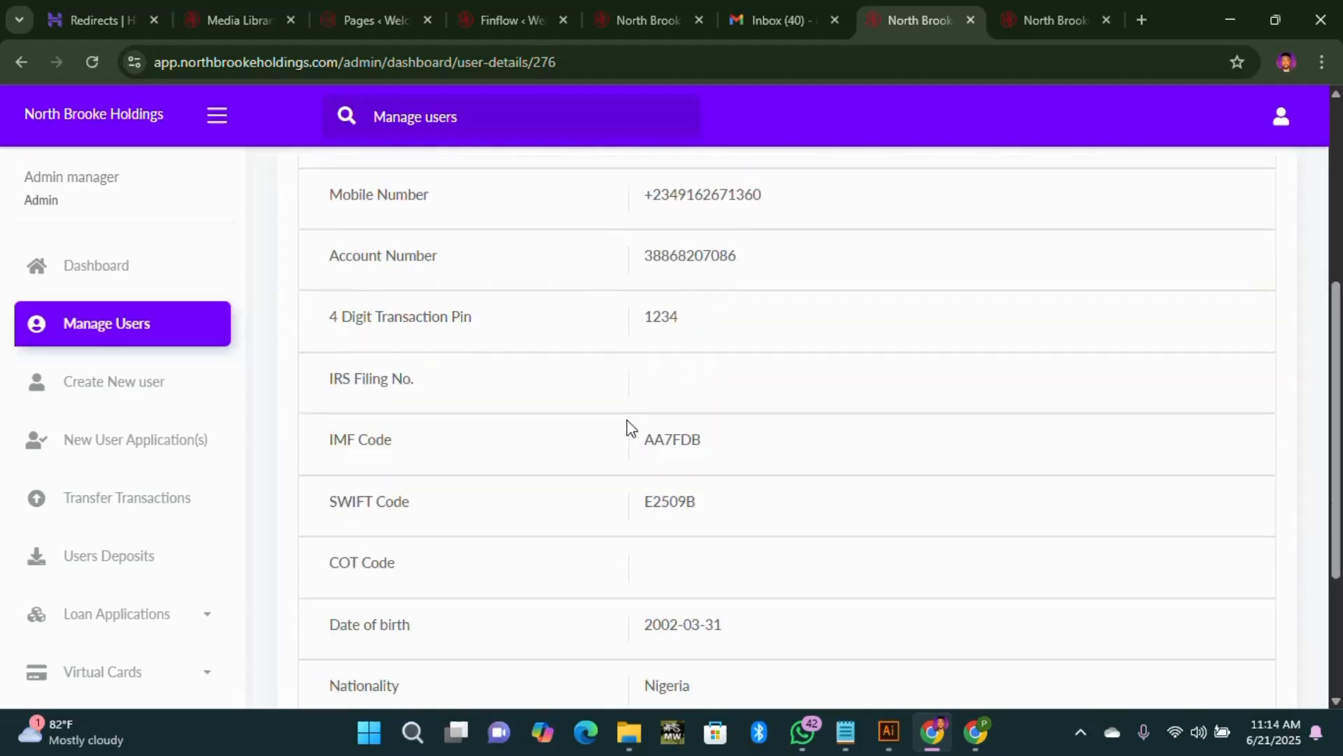
{"action": "scroll", "coordinate": [839, 434], "scroll_direction": "up", "scroll_amount": 4}
{"action": "scroll", "coordinate": [950, 459], "scroll_direction": "down", "scroll_amount": 3}
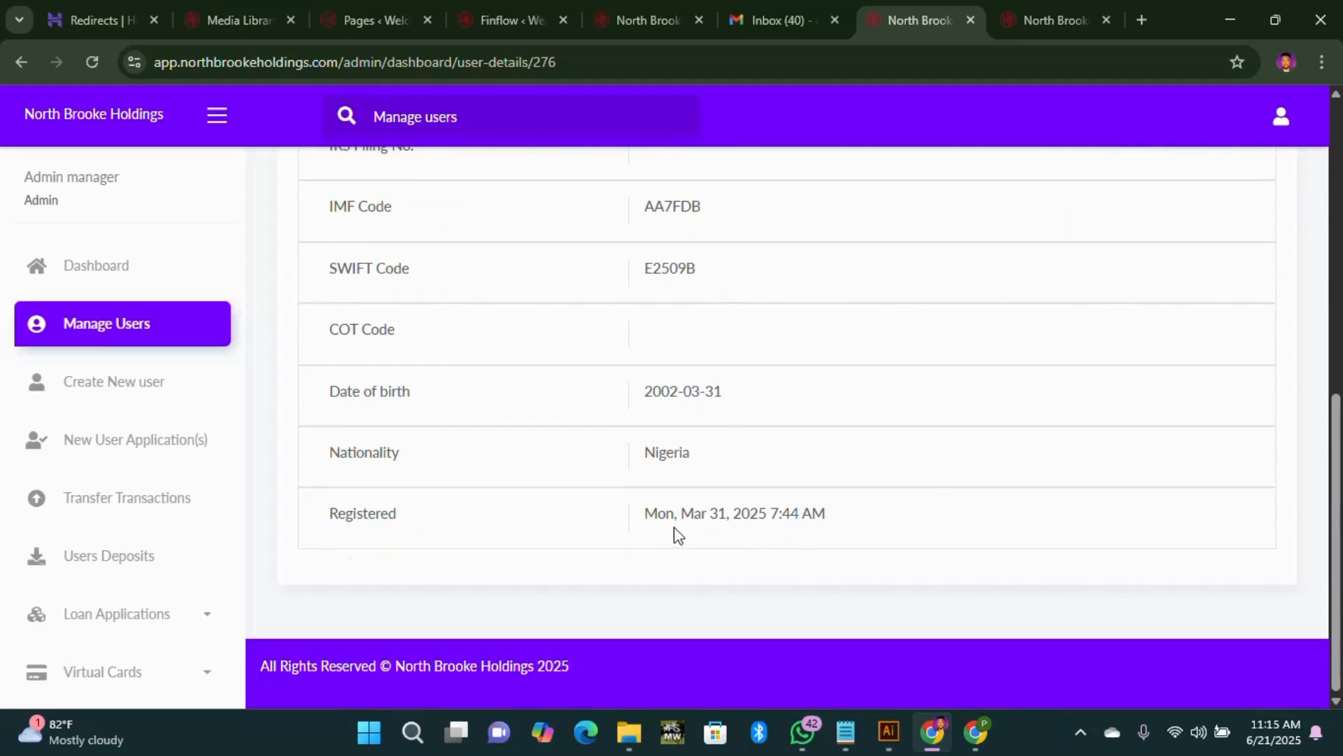
{"action": "scroll", "coordinate": [1277, 355], "scroll_direction": "up", "scroll_amount": 10}
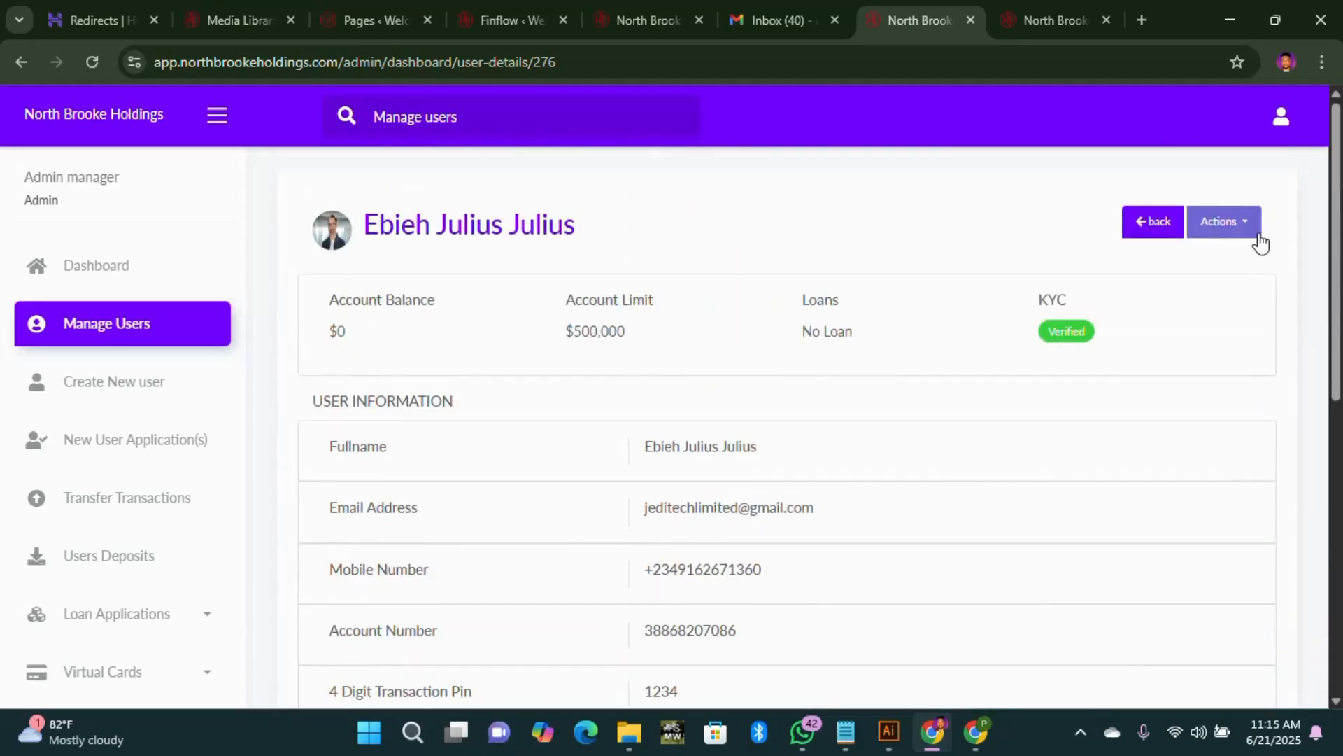
Step: Start a Credit Account for this user with amount 100000000 and International transfer scope
{"action": "left_click", "coordinate": [1237, 230]}
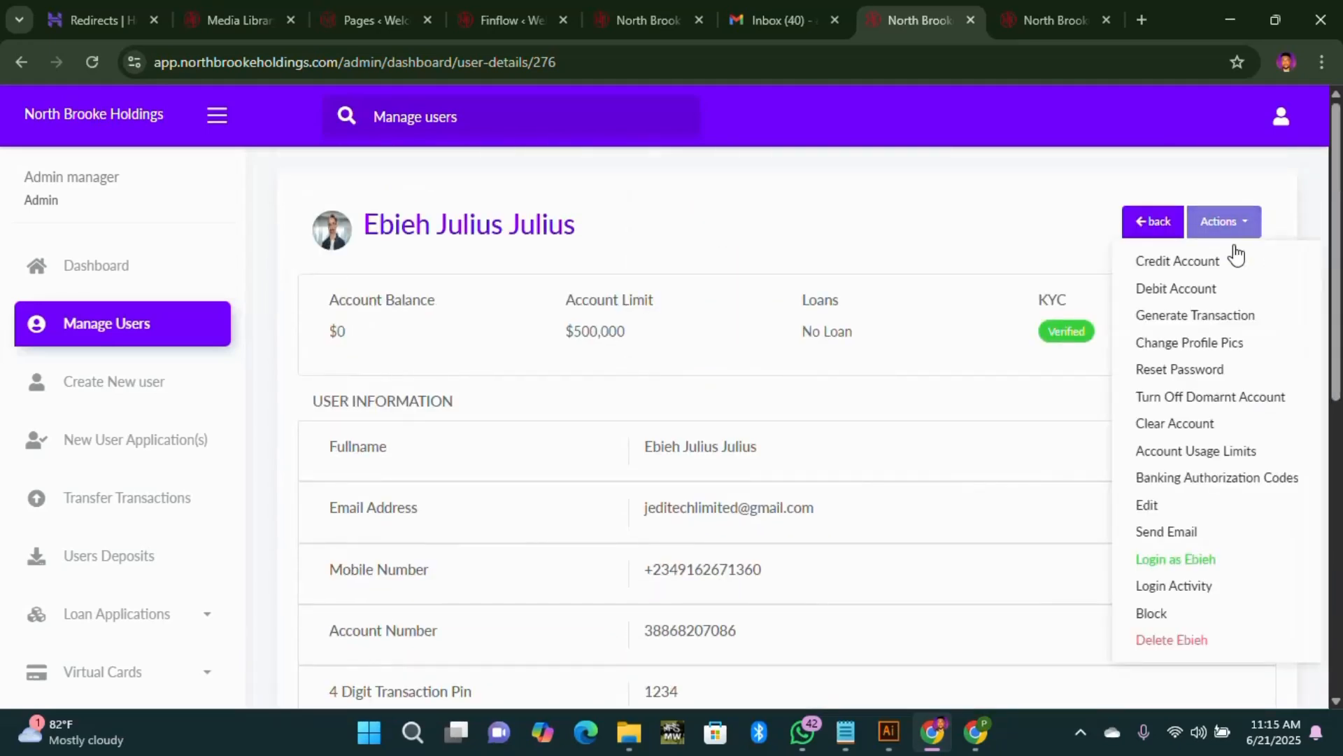
{"action": "left_click", "coordinate": [1168, 264]}
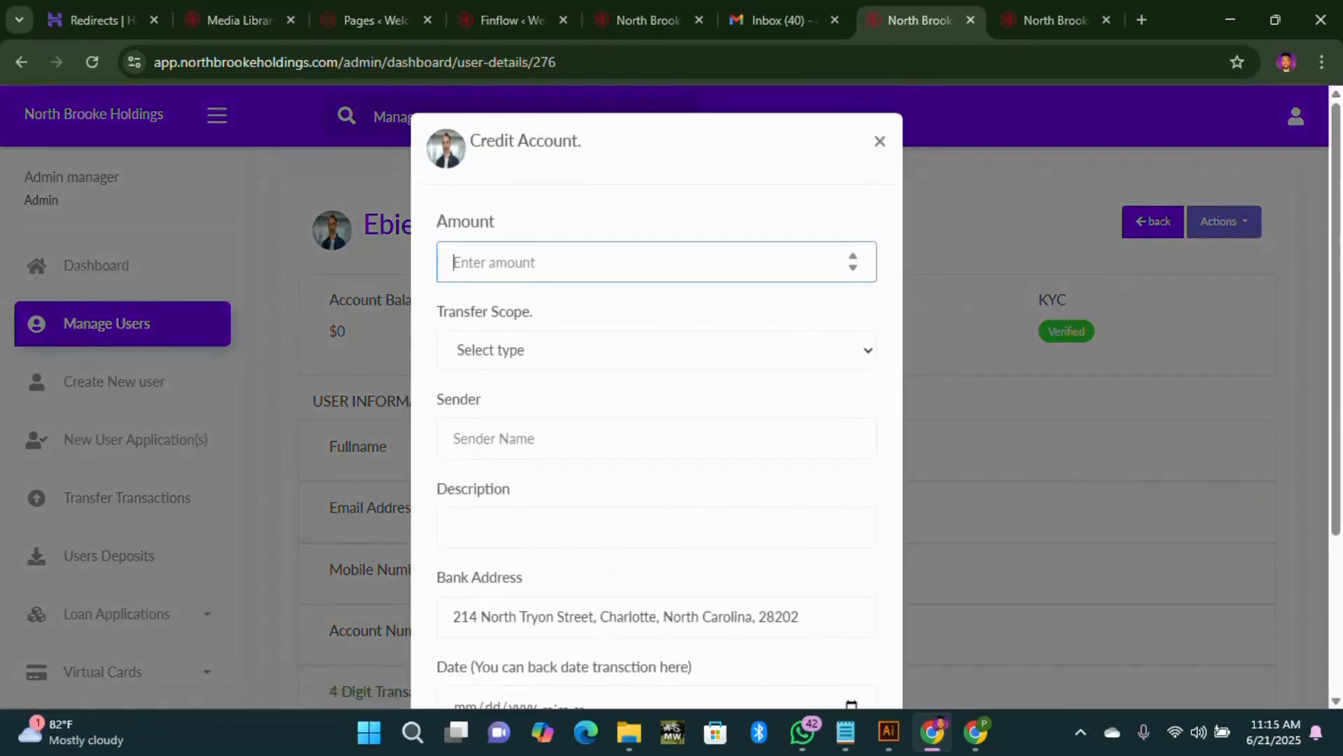
{"action": "type", "text": "100000000"}
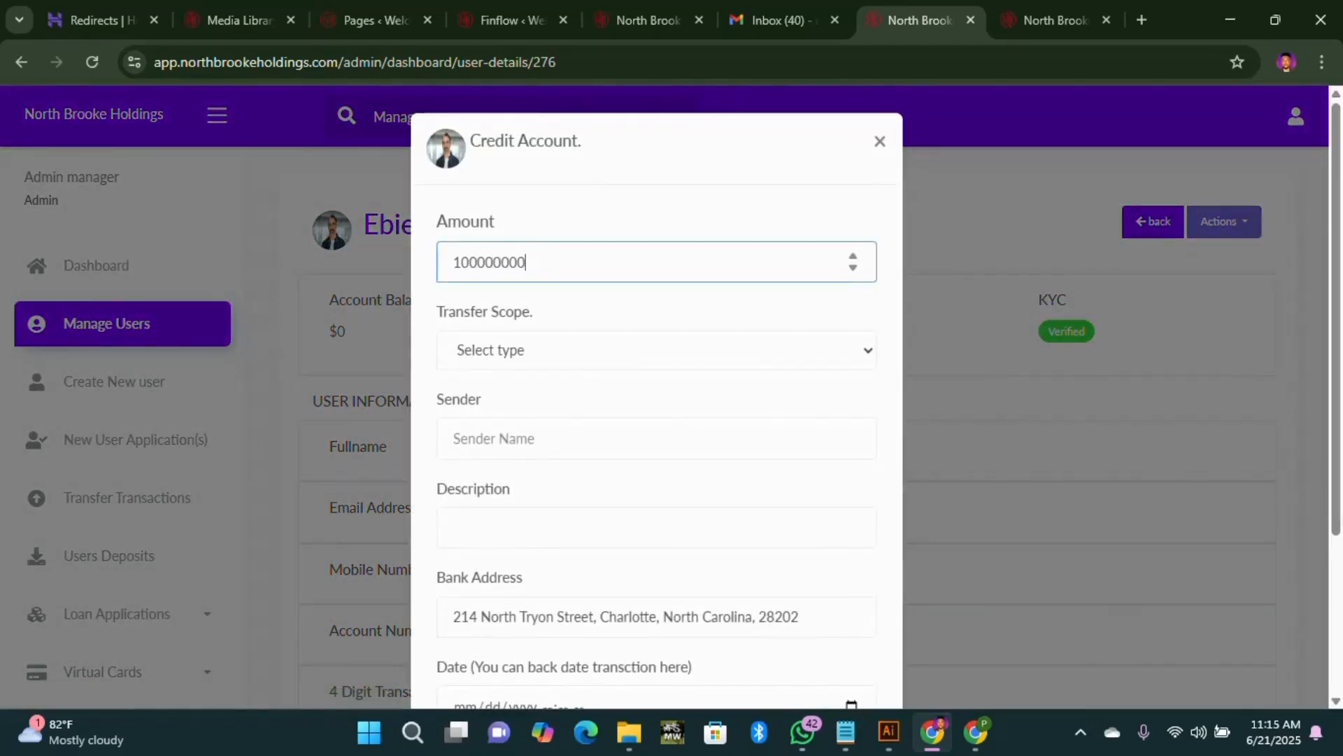
{"action": "left_click", "coordinate": [588, 361]}
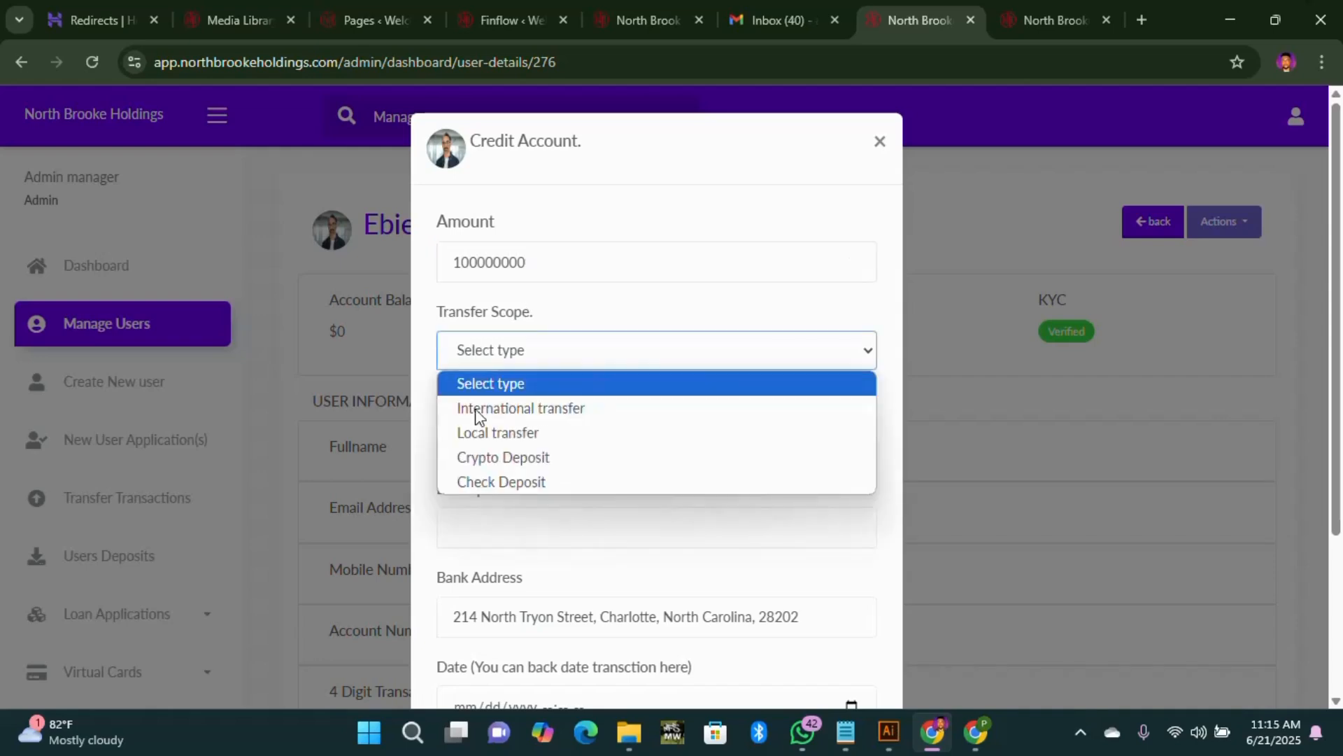
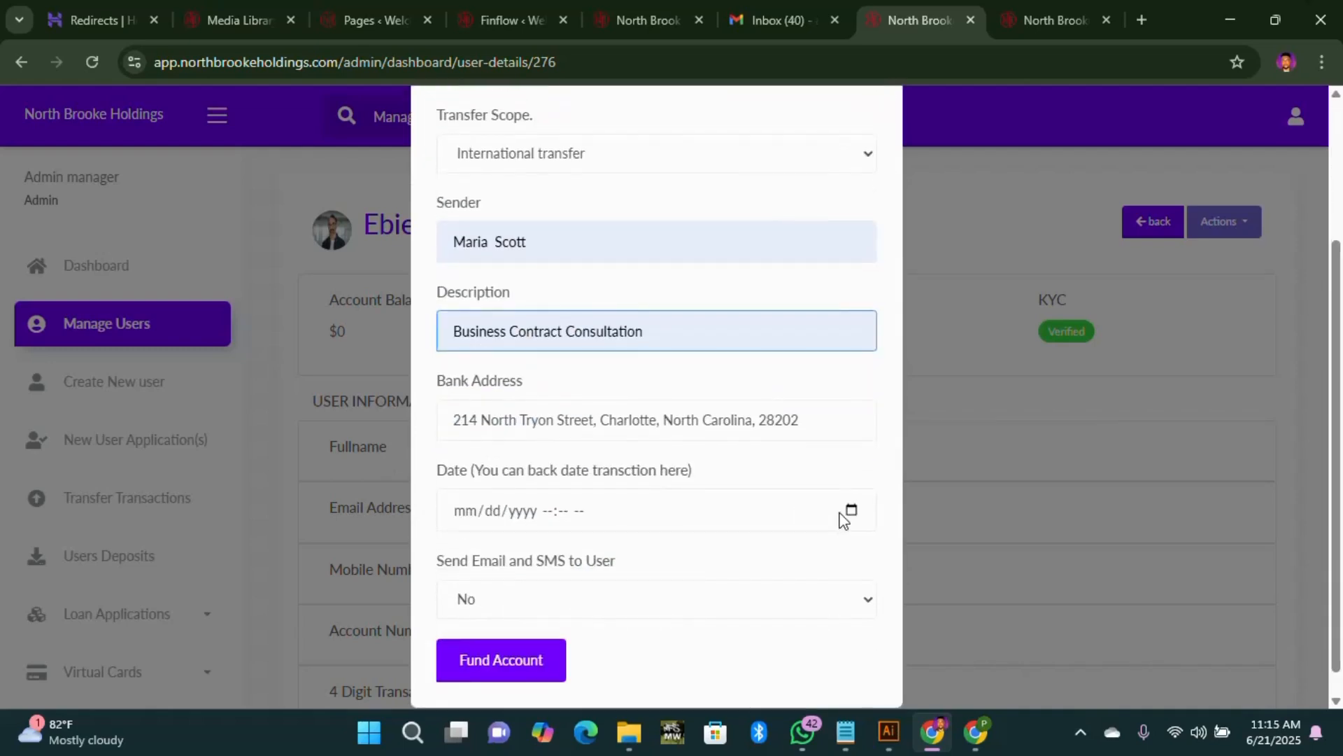
Step: Date the international credit March 13, 2025 and fund the account with $100,000,000
{"action": "left_click", "coordinate": [851, 511]}
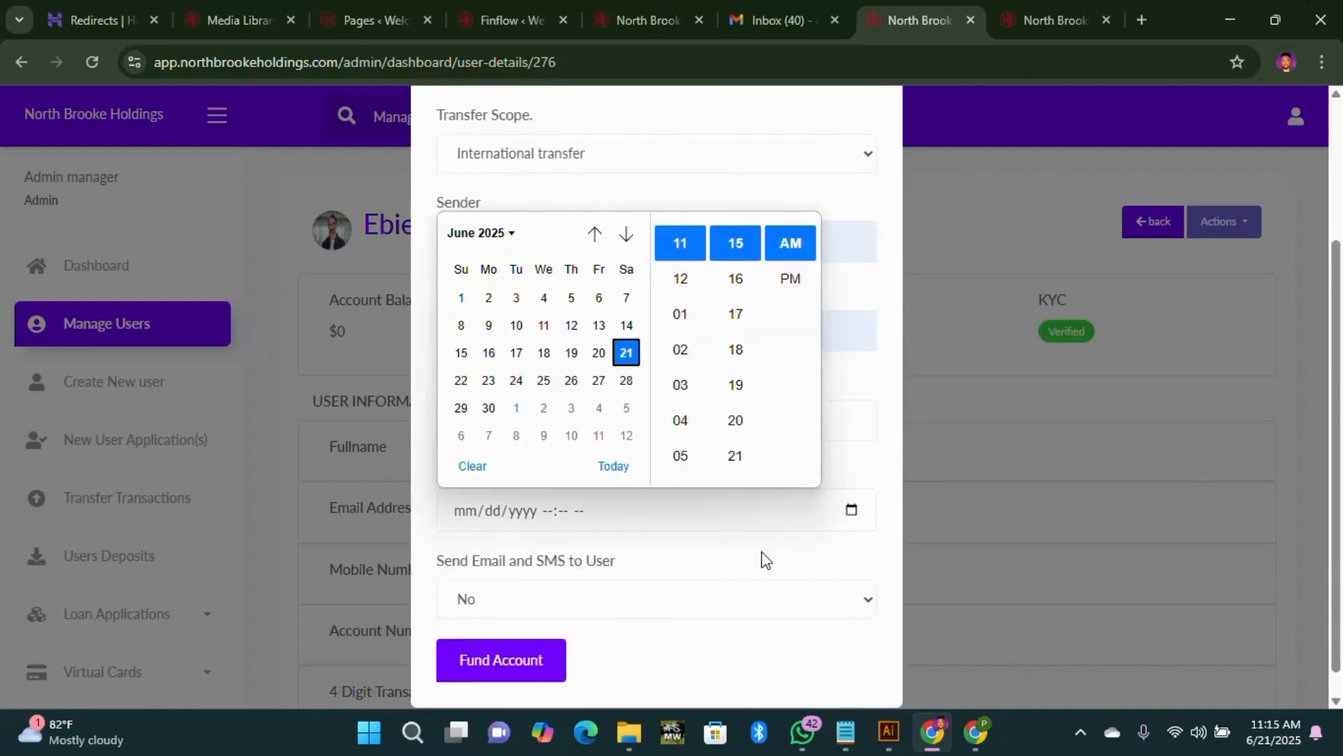
{"action": "left_click", "coordinate": [514, 236]}
{"action": "left_click", "coordinate": [557, 297]}
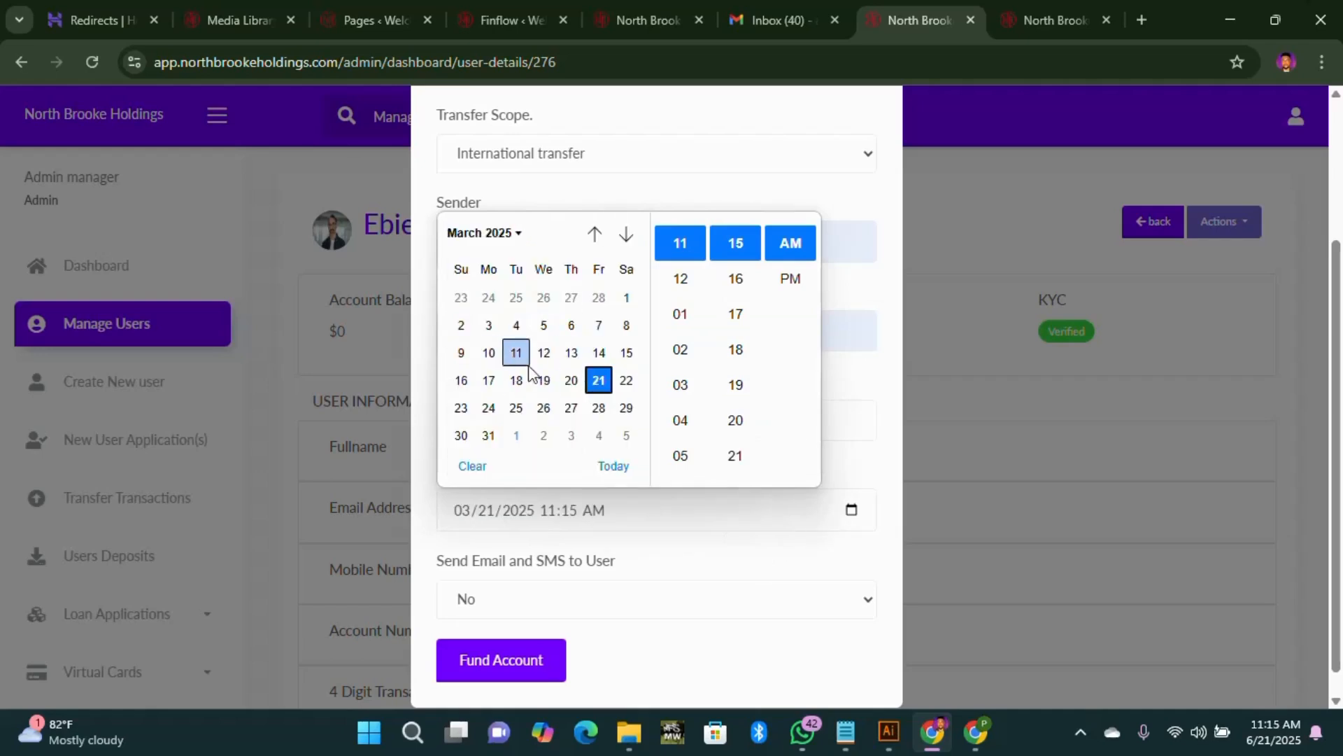
{"action": "left_click", "coordinate": [571, 353]}
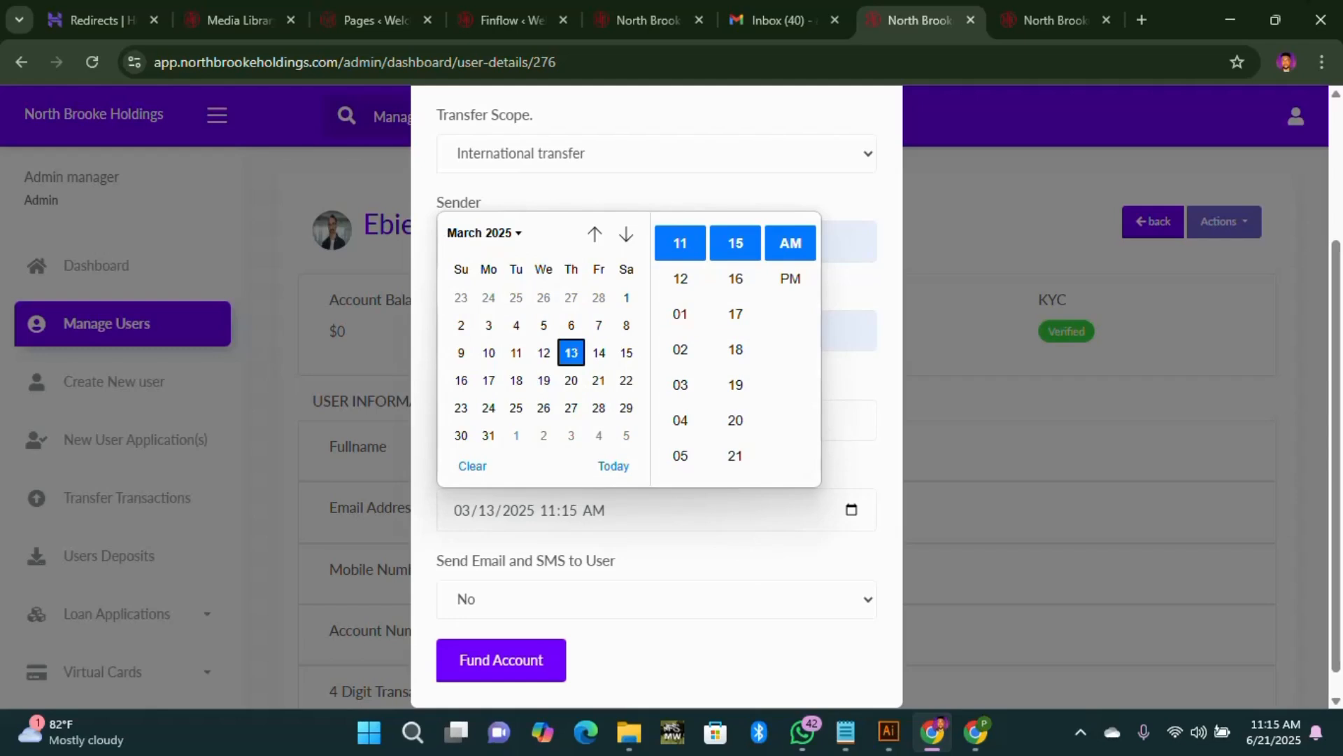
{"action": "left_click", "coordinate": [852, 495]}
{"action": "left_click", "coordinate": [557, 671]}
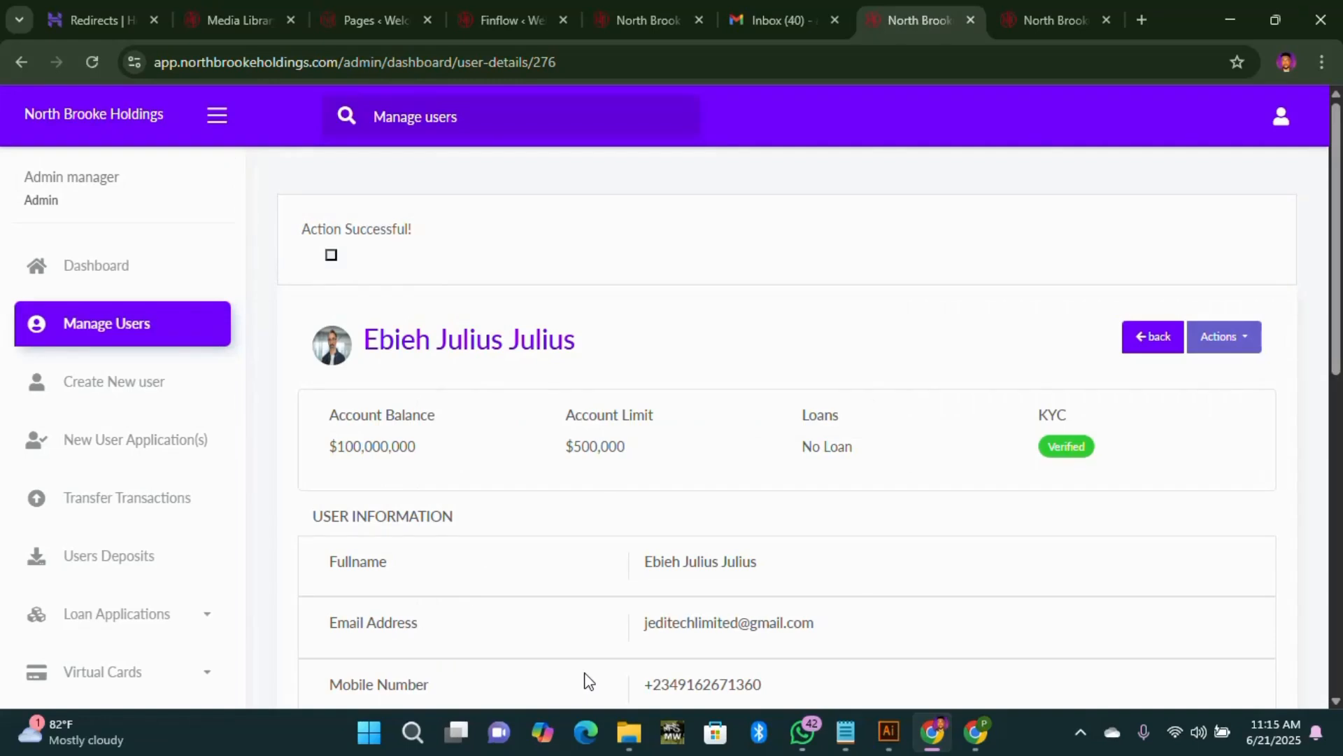
Step: Reload the customer's dashboard tab to show the $100,000,000 USD available balance
{"action": "left_click", "coordinate": [1019, 28]}
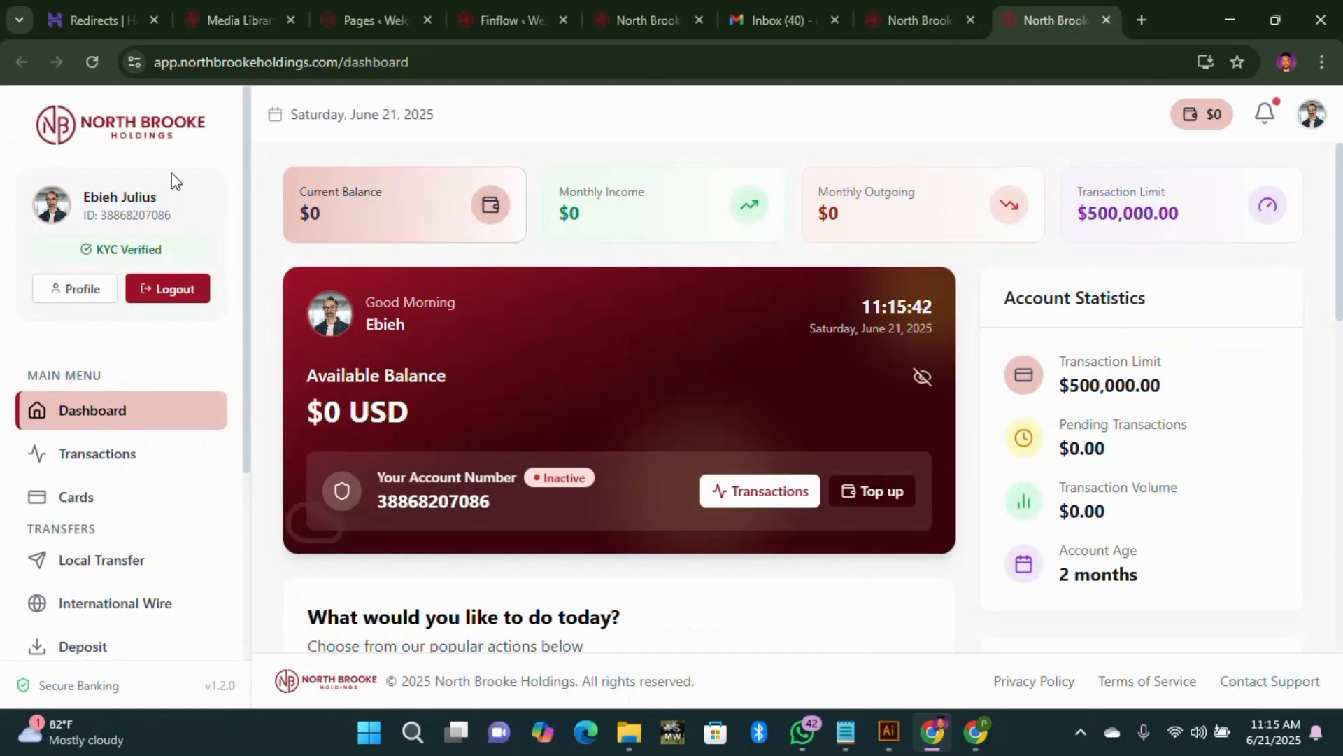
{"action": "left_click", "coordinate": [91, 64]}
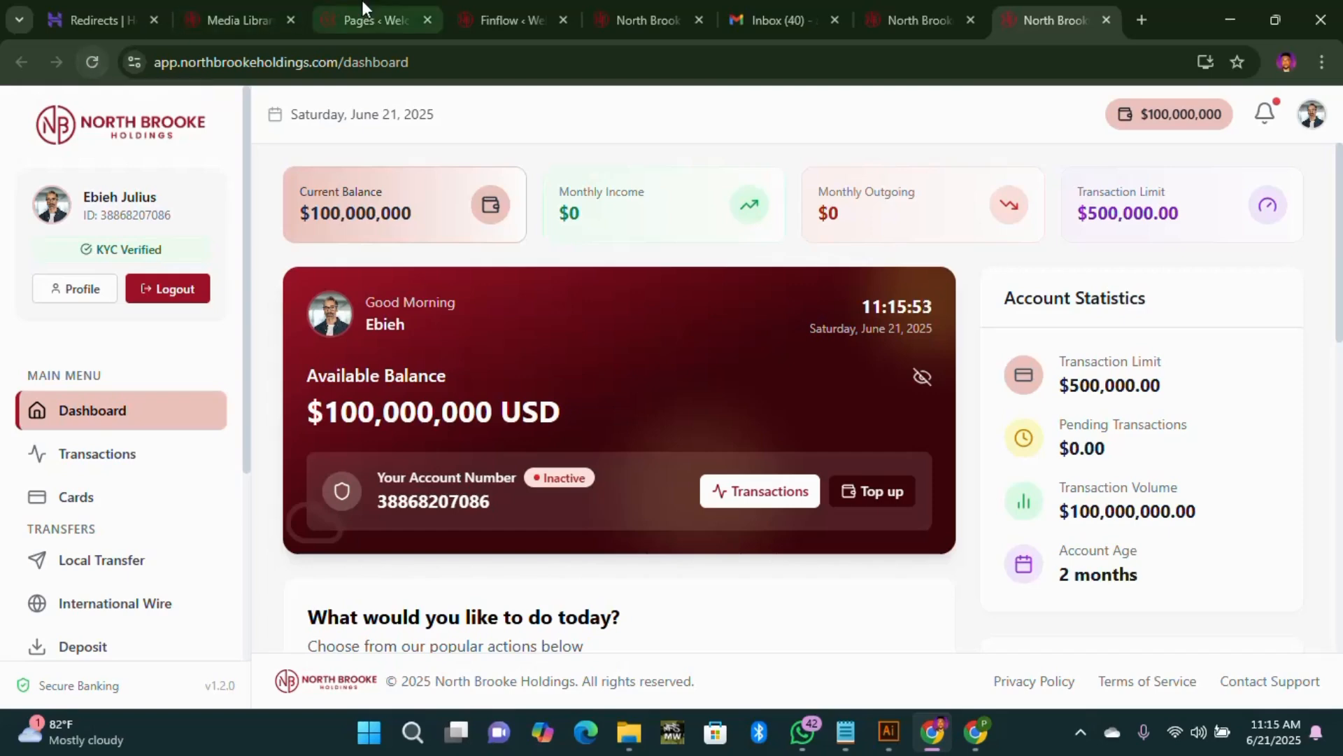
Step: Start Generate Transaction for the user's account, briefly checking the customer's dashboard
{"action": "left_click", "coordinate": [917, 25]}
{"action": "left_click", "coordinate": [1247, 229]}
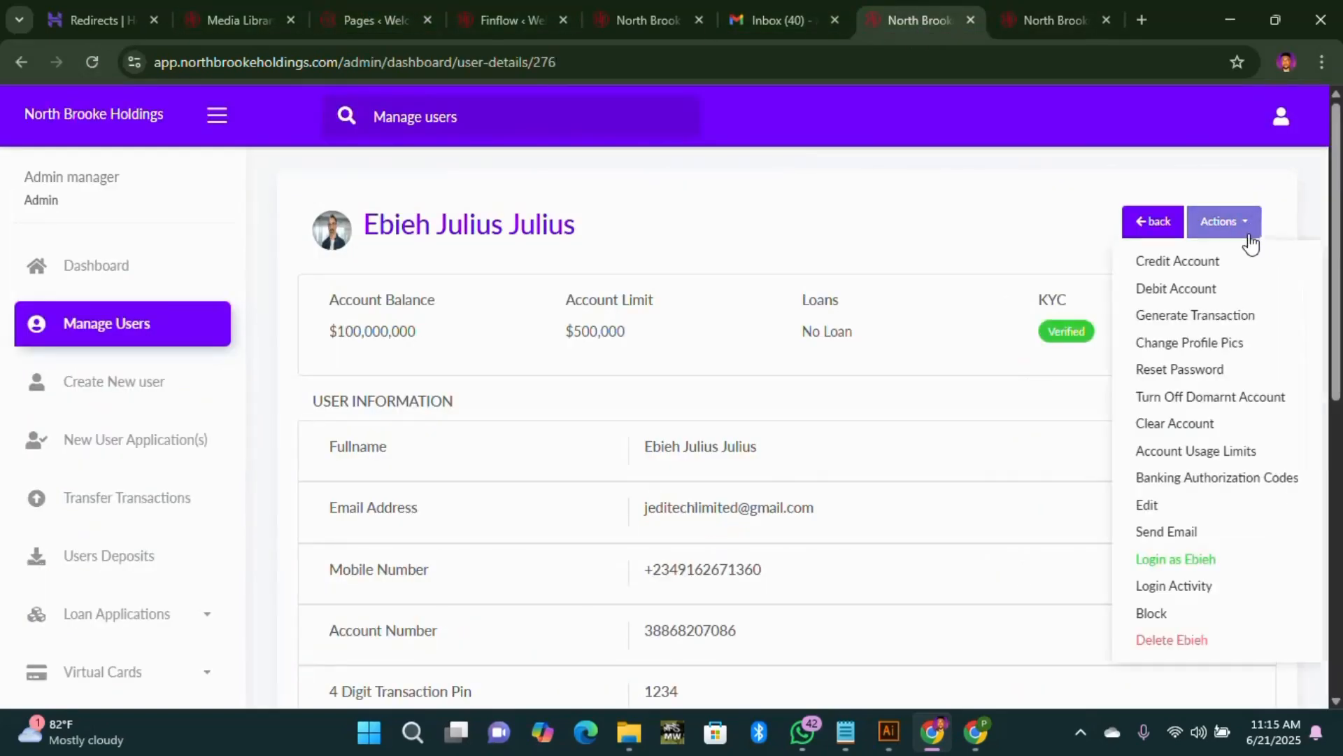
{"action": "left_click", "coordinate": [1189, 314]}
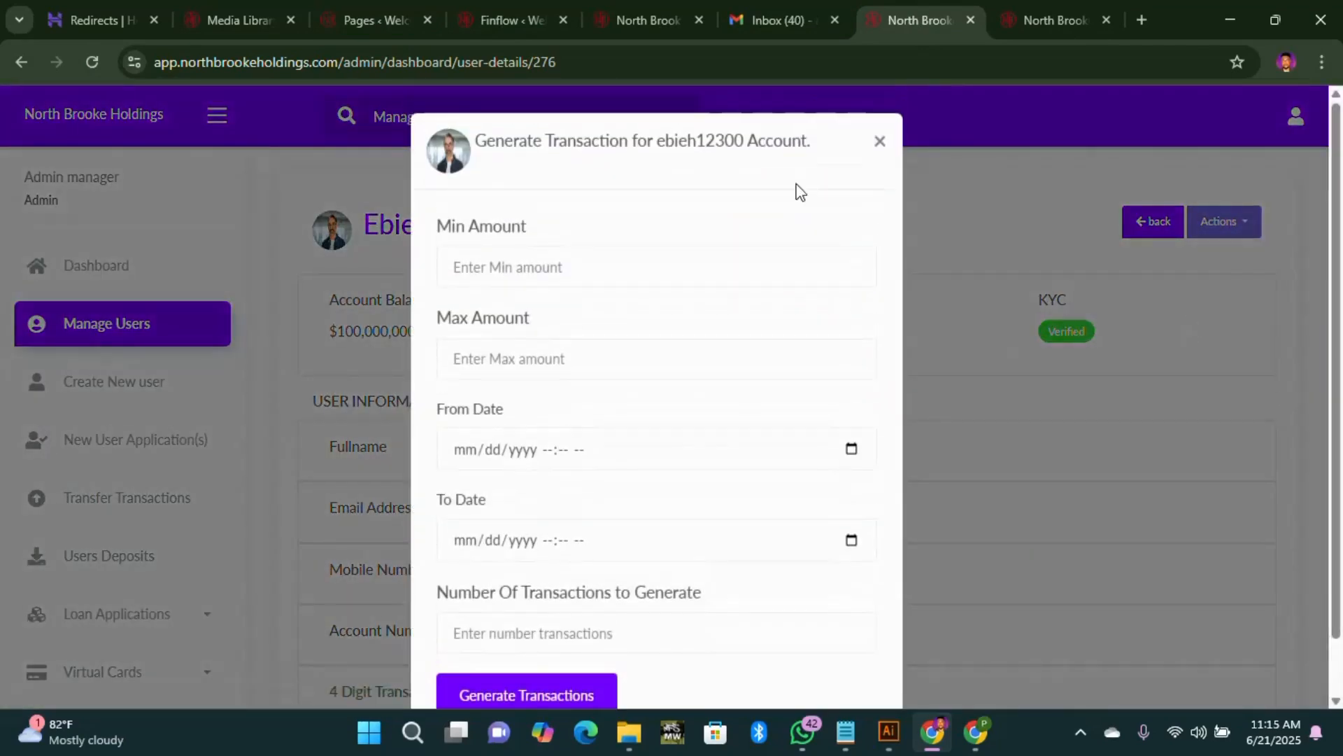
{"action": "left_click", "coordinate": [1056, 20]}
{"action": "scroll", "coordinate": [728, 415], "scroll_direction": "down", "scroll_amount": 10}
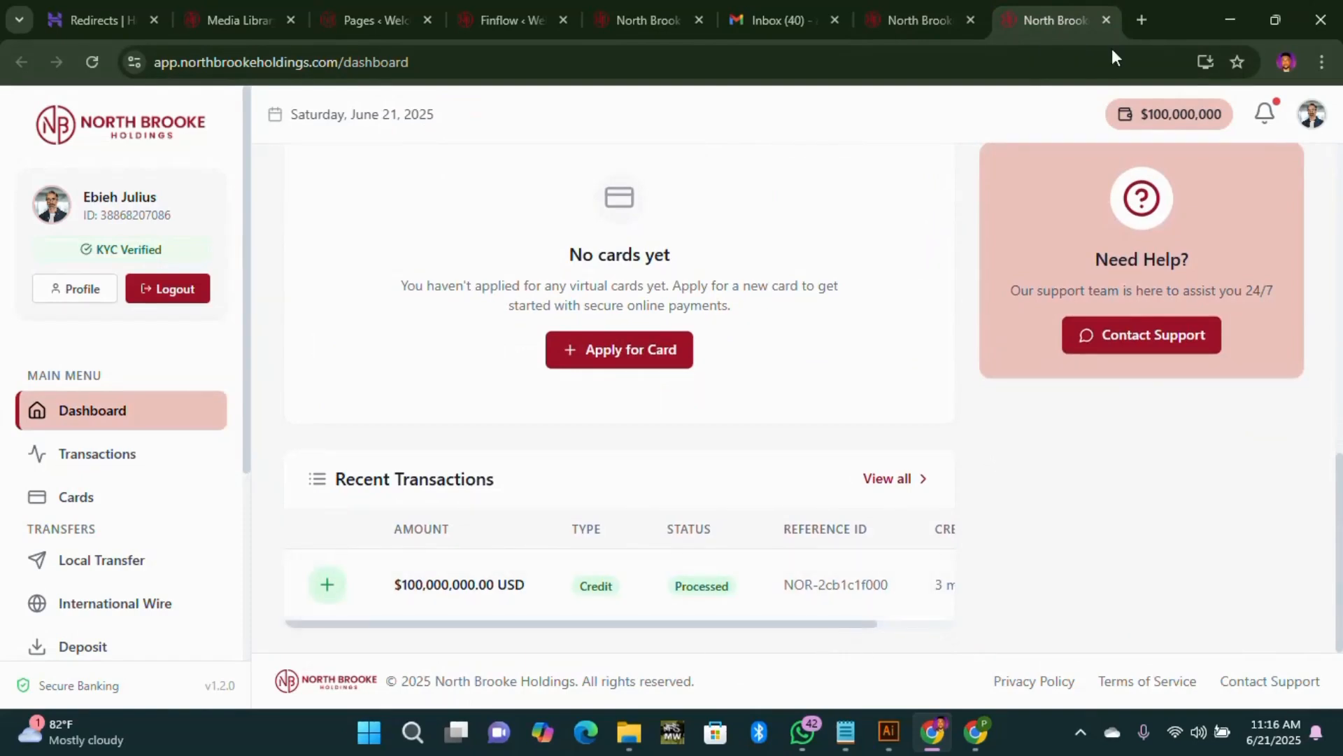
{"action": "left_click", "coordinate": [906, 14]}
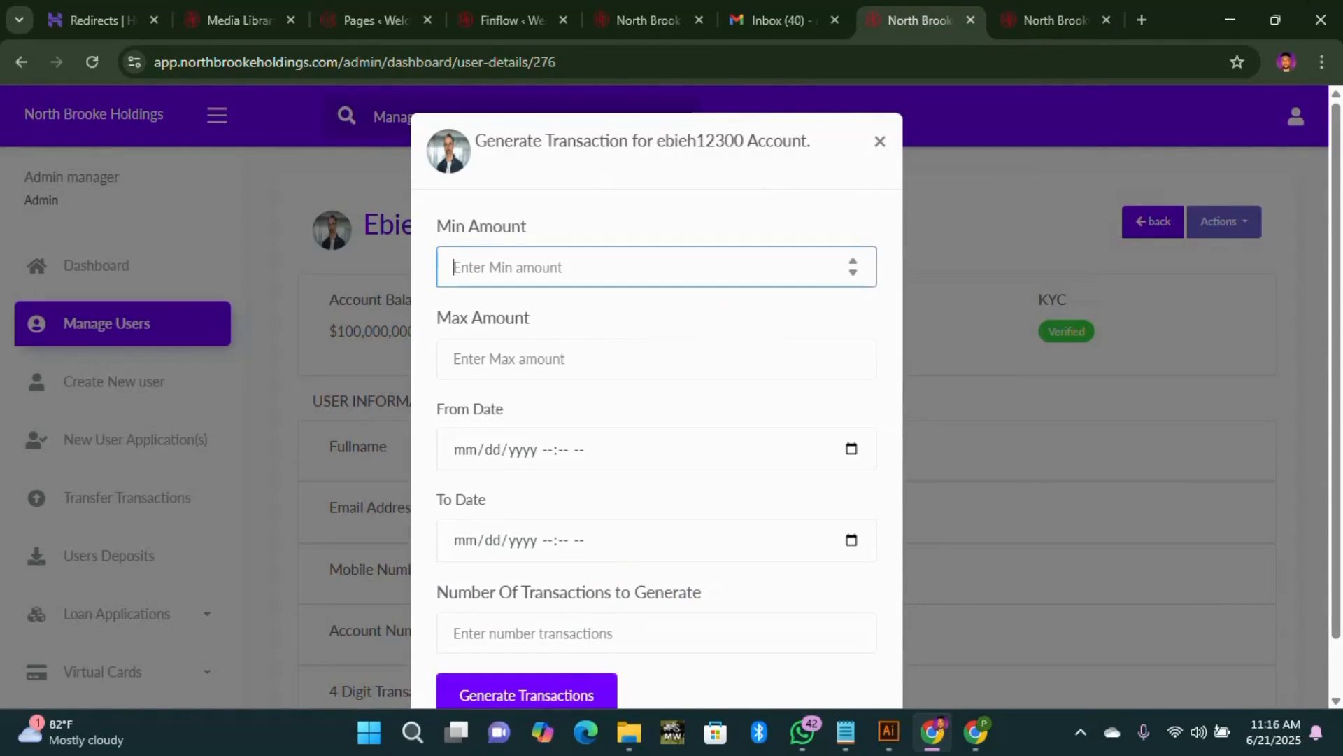
Step: Set the transaction amount range to Min 10000 and Max 400000
{"action": "type", "text": "20"}
{"action": "key", "text": "BackSpace"}
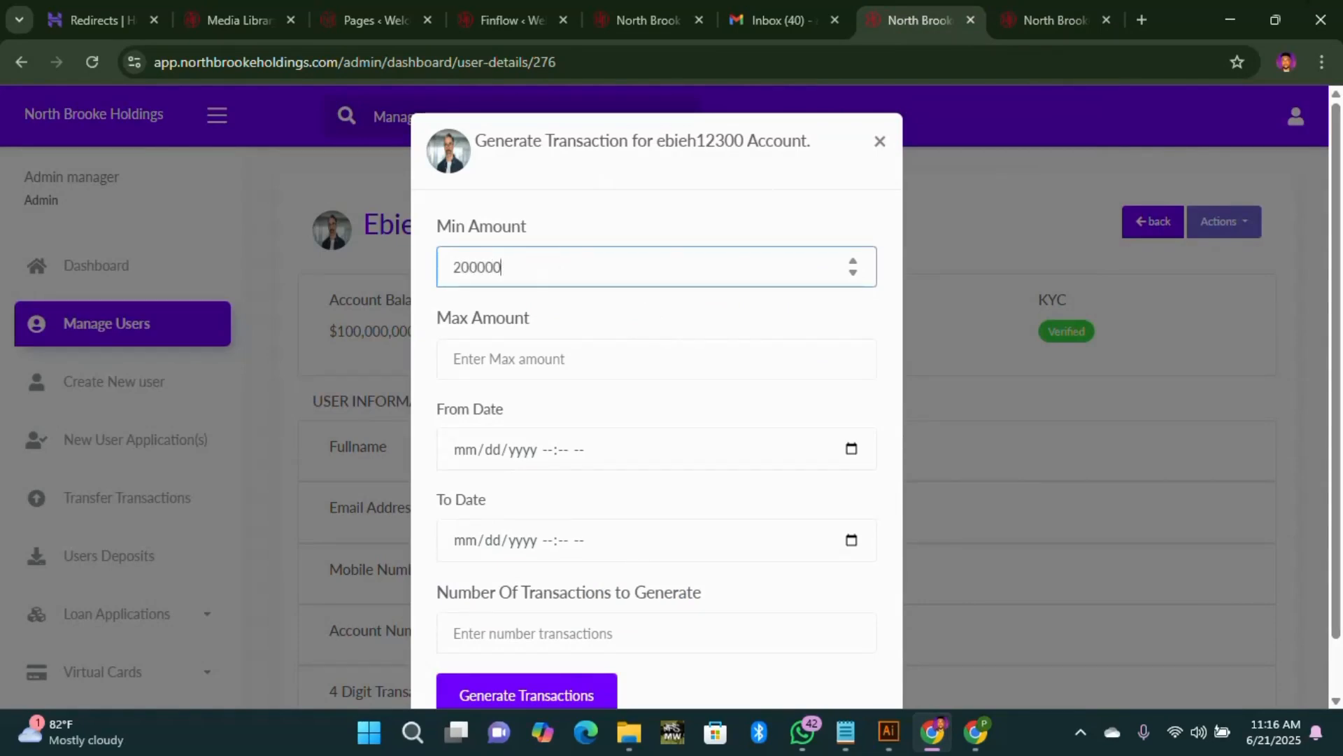
{"action": "left_click", "coordinate": [551, 360]}
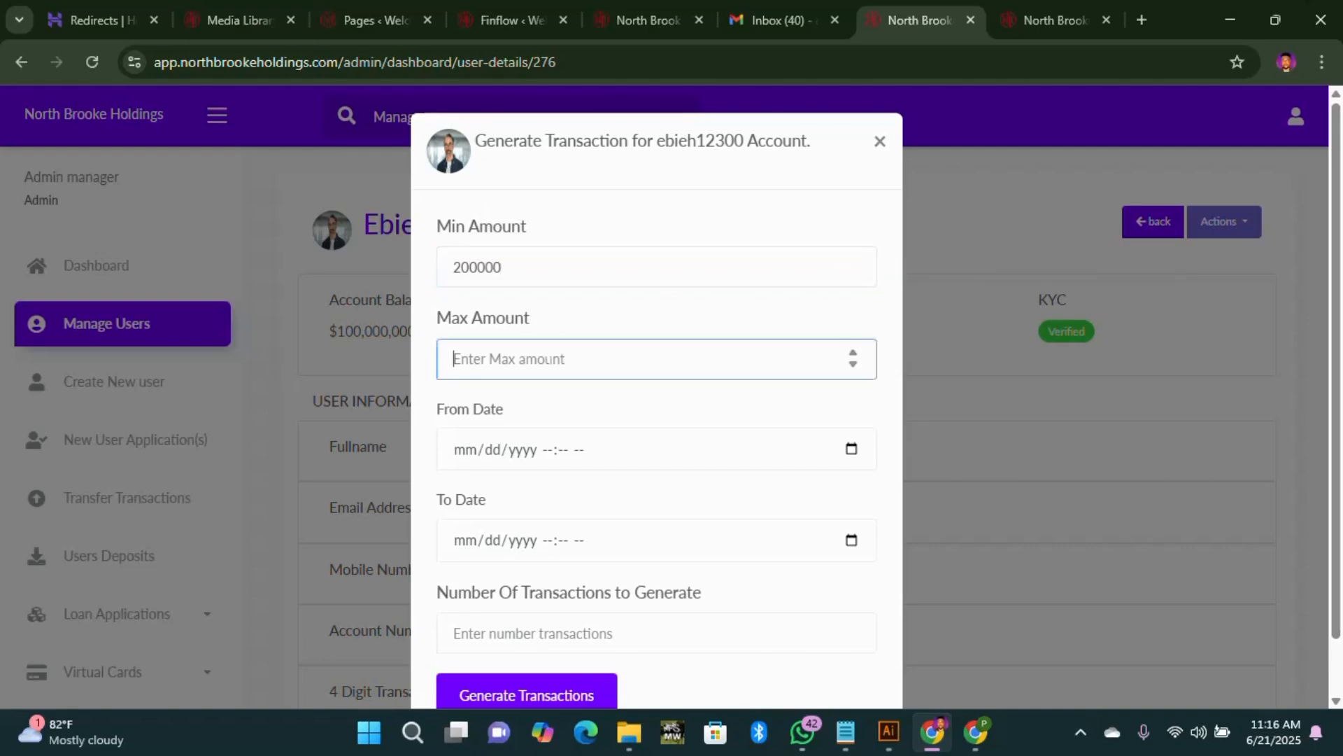
{"action": "left_click_drag", "start_coordinate": [478, 267], "coordinate": [413, 284]}
{"action": "type", "text": "10000"}
{"action": "key", "text": "Tab"}
{"action": "type", "text": "40"}
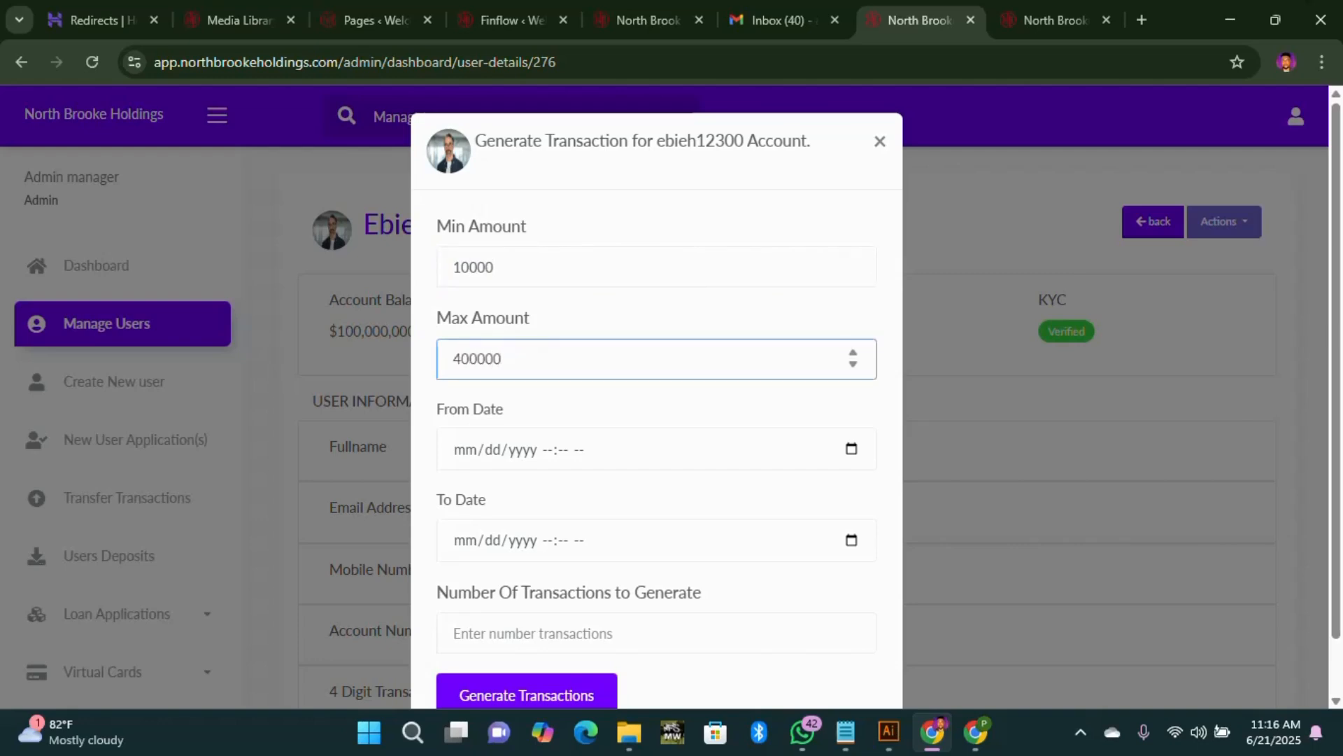
Step: Set the transaction date range from 01/16/2025 to 06/07/2025
{"action": "left_click", "coordinate": [626, 462]}
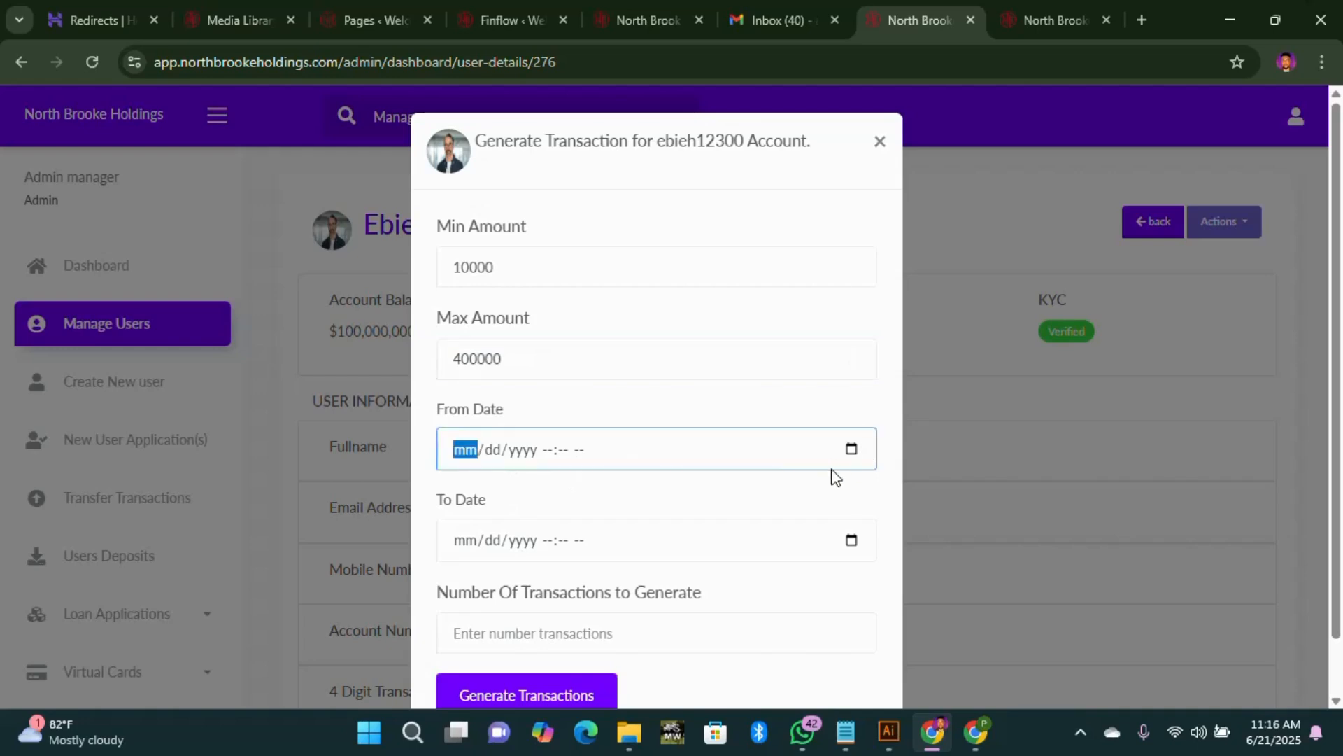
{"action": "left_click", "coordinate": [851, 450]}
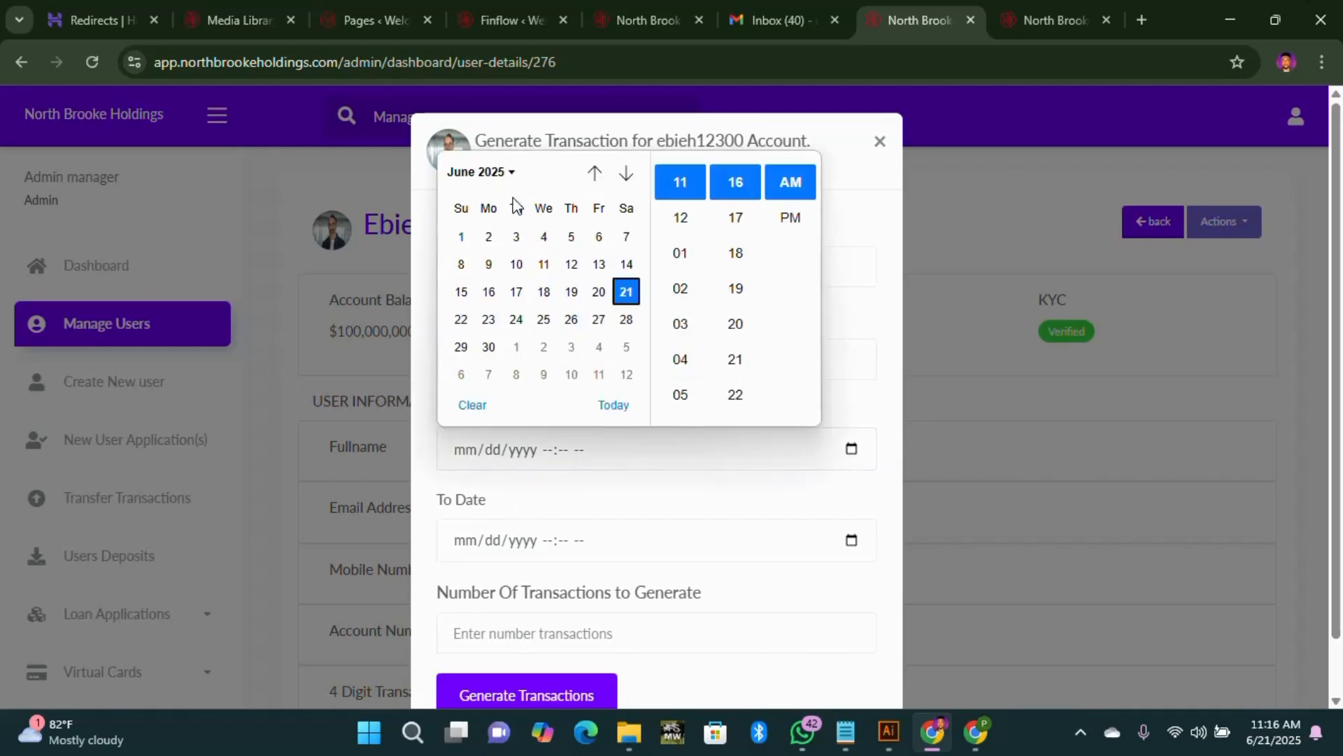
{"action": "left_click", "coordinate": [512, 173]}
{"action": "left_click", "coordinate": [469, 236]}
{"action": "left_click", "coordinate": [570, 291]}
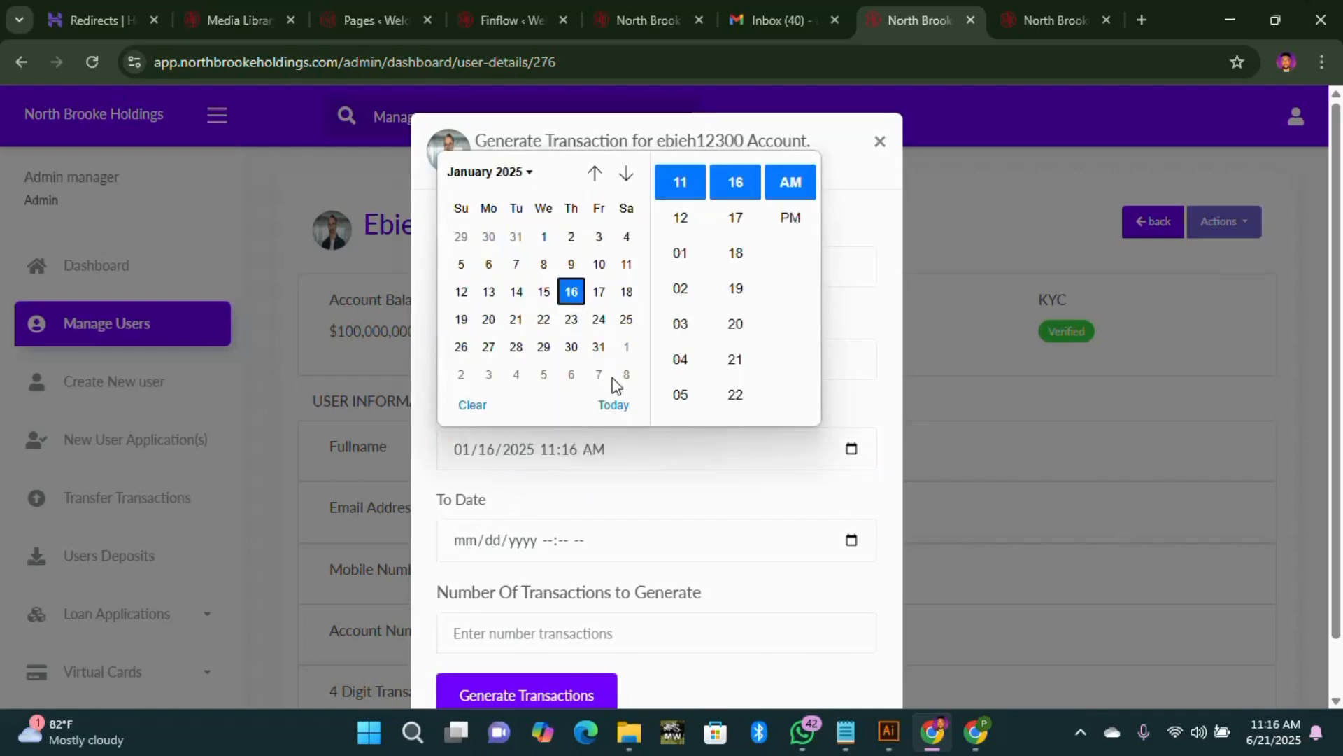
{"action": "left_click", "coordinate": [869, 340]}
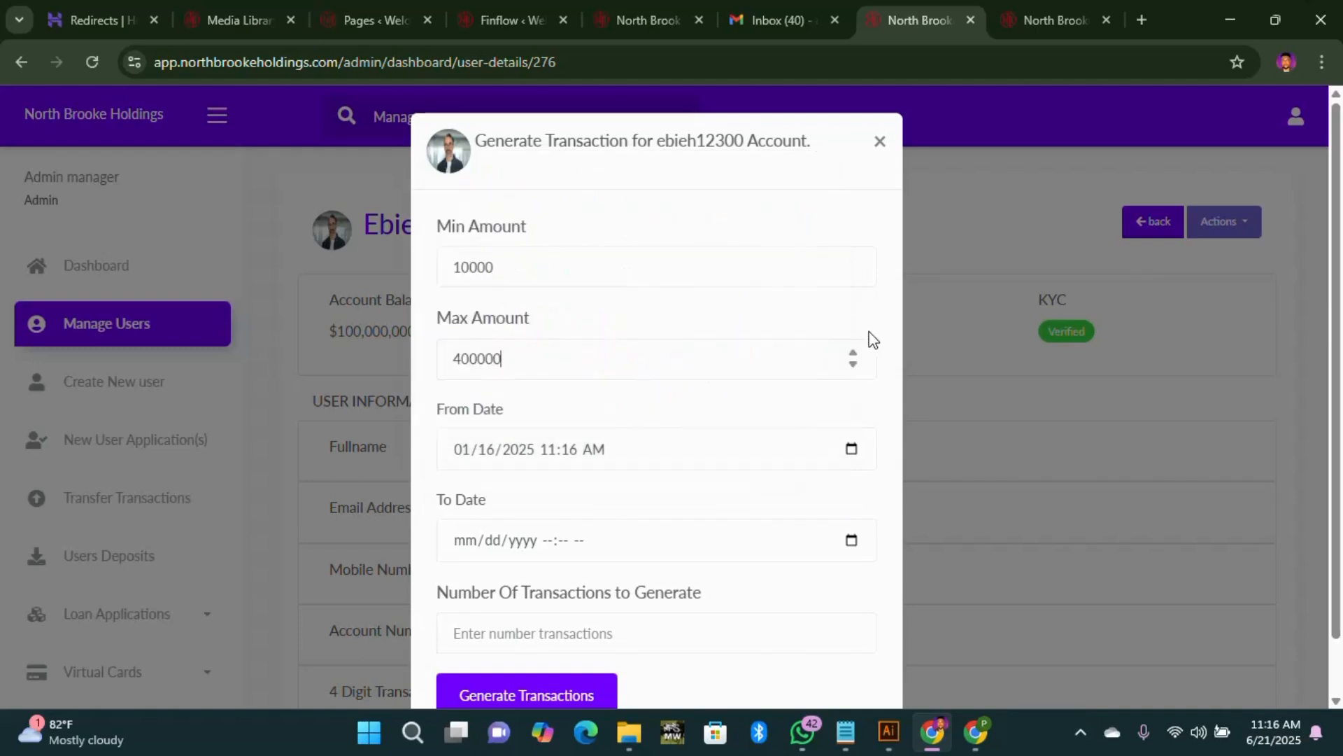
{"action": "left_click", "coordinate": [852, 540]}
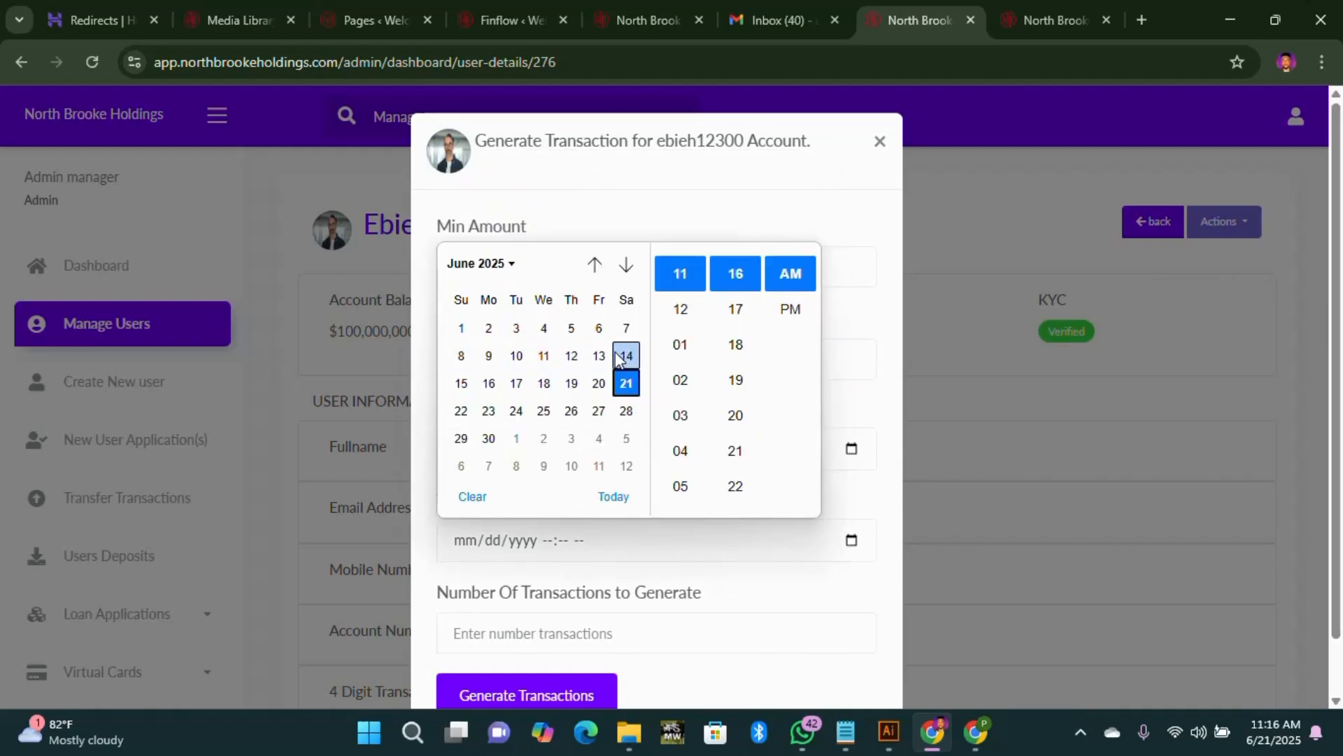
{"action": "left_click", "coordinate": [625, 329]}
{"action": "left_click", "coordinate": [862, 427]}
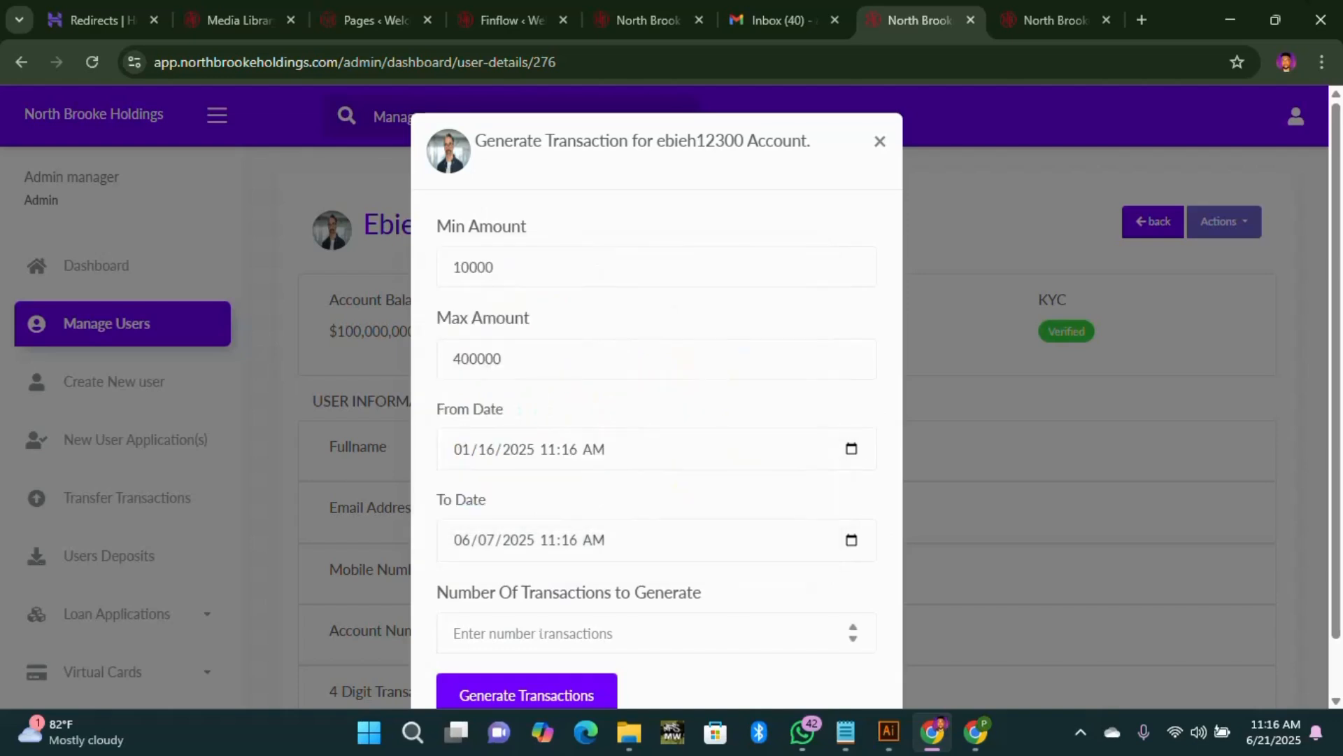
Step: Generate 2 random transactions and review the success result
{"action": "left_click", "coordinate": [852, 632]}
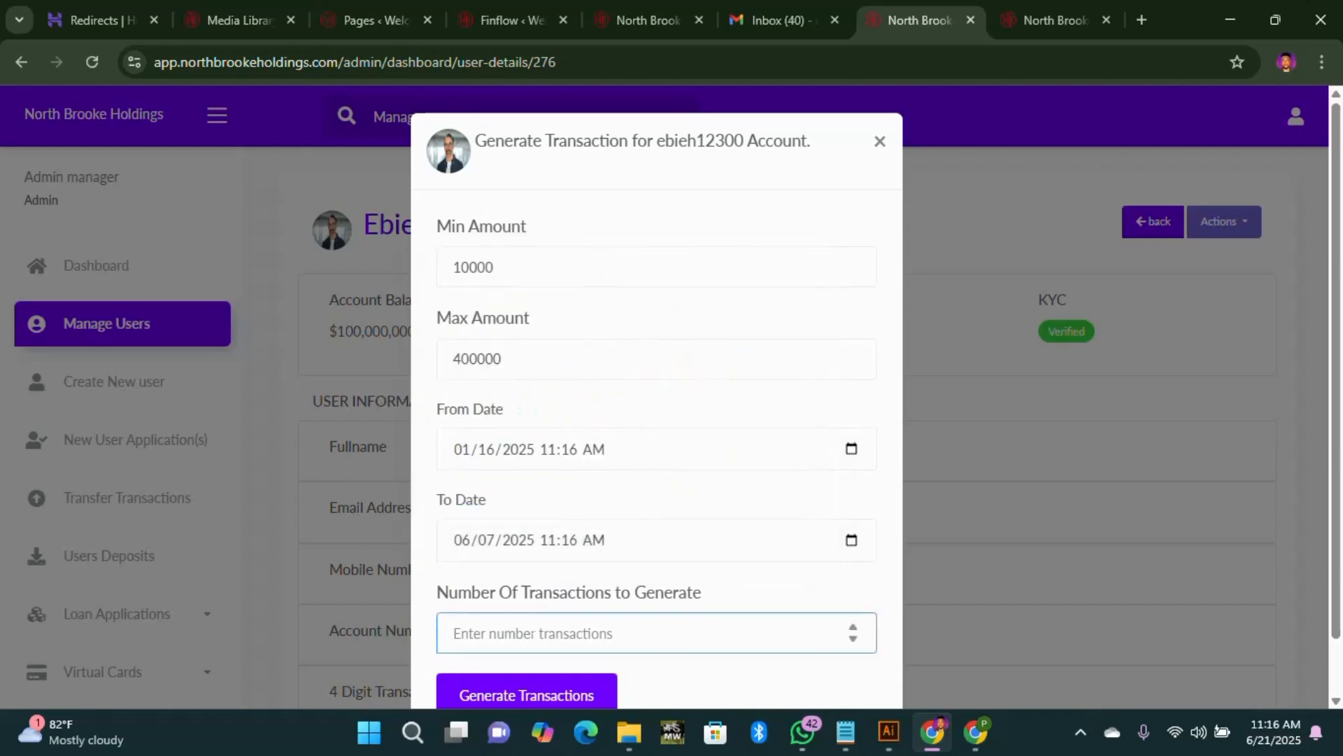
{"action": "type", "text": "27"}
{"action": "left_click", "coordinate": [560, 694]}
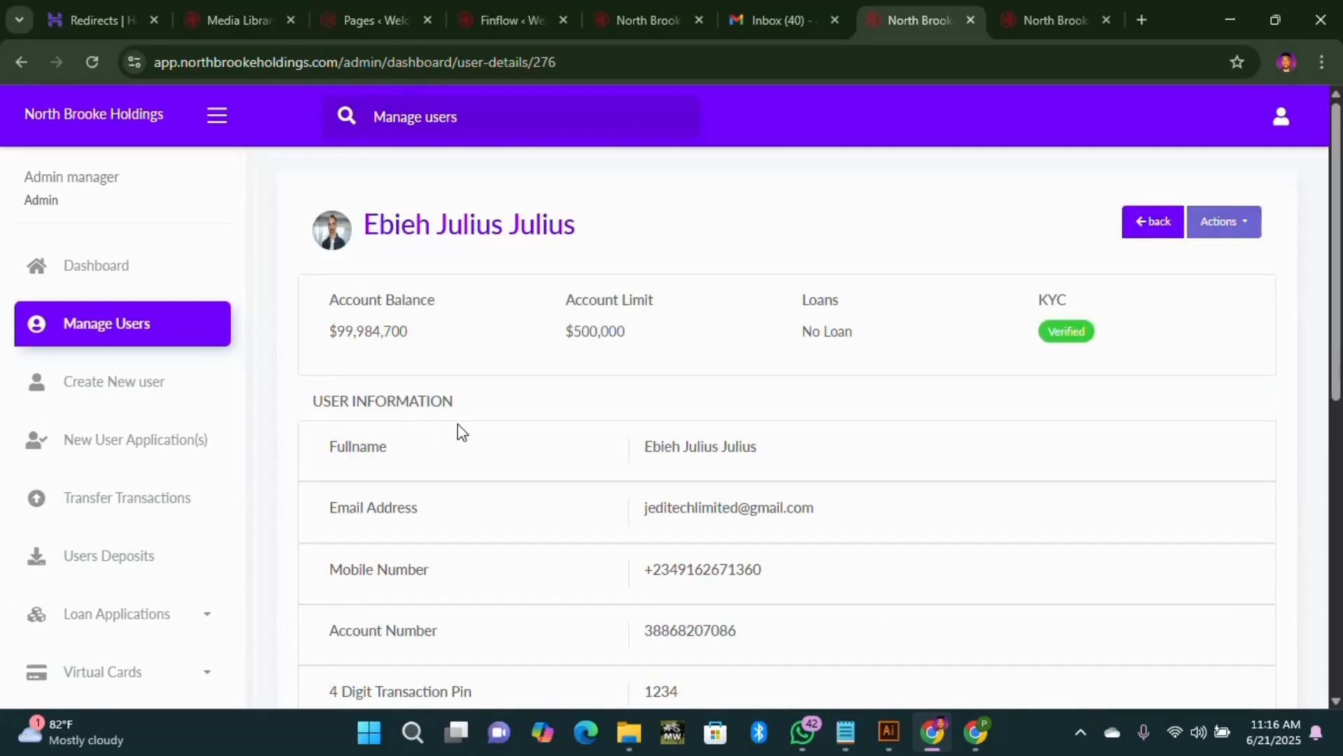
{"action": "scroll", "coordinate": [501, 480], "scroll_direction": "down", "scroll_amount": 8}
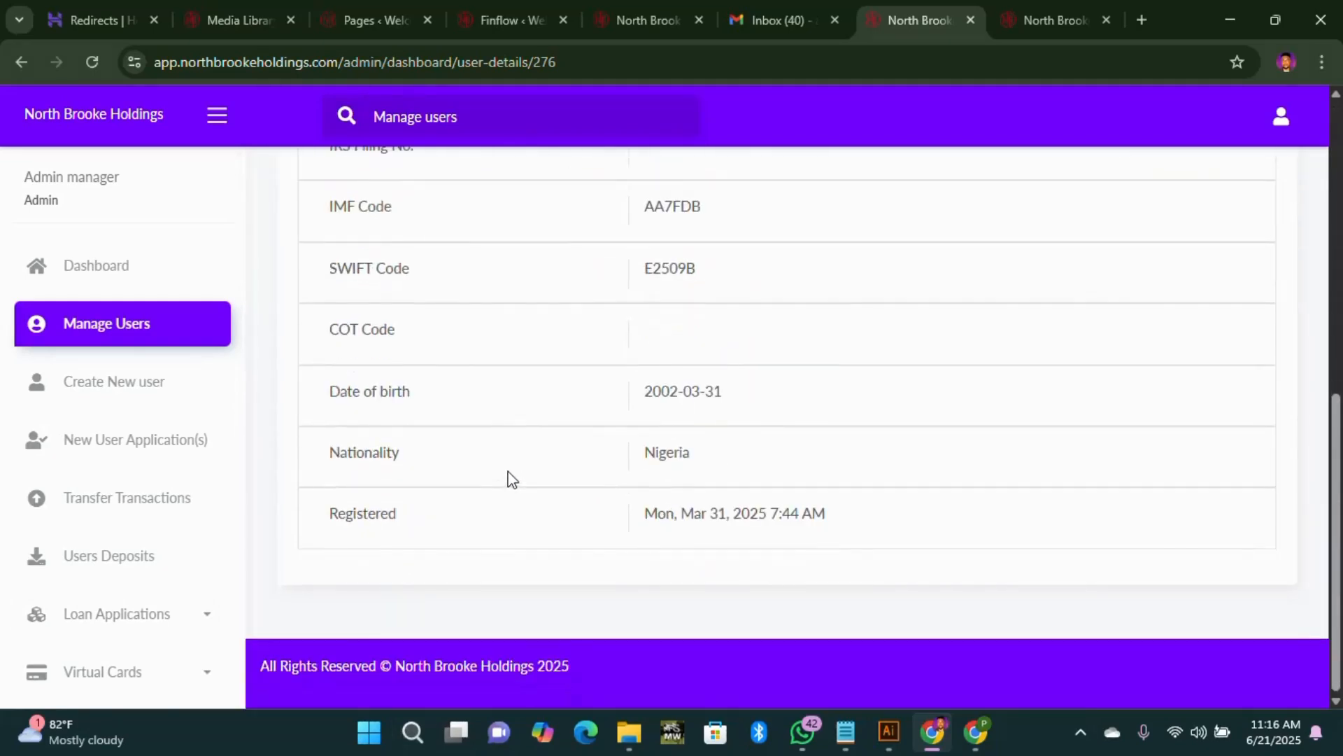
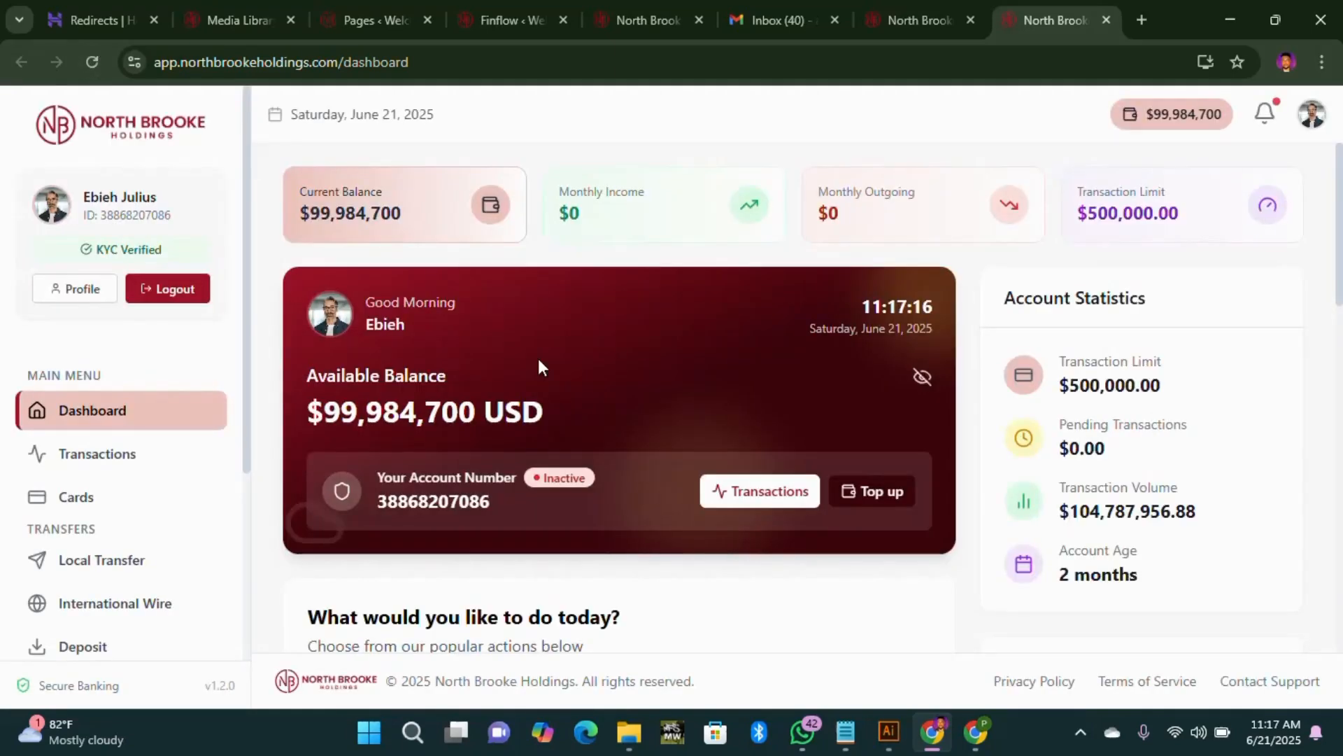
Step: Scroll and drag through the page to review the newly generated transactions
{"action": "scroll", "coordinate": [737, 422], "scroll_direction": "down", "scroll_amount": 15}
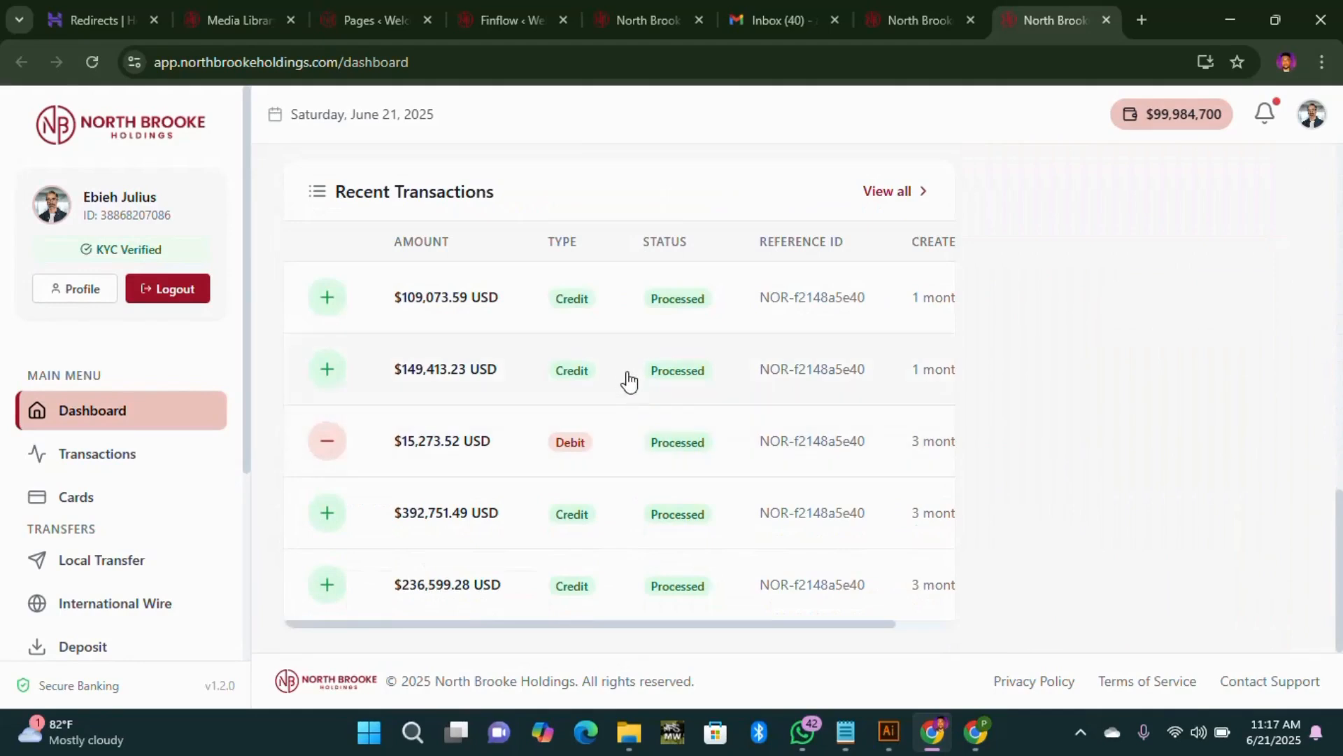
{"action": "left_click_drag", "start_coordinate": [698, 624], "coordinate": [871, 630]}
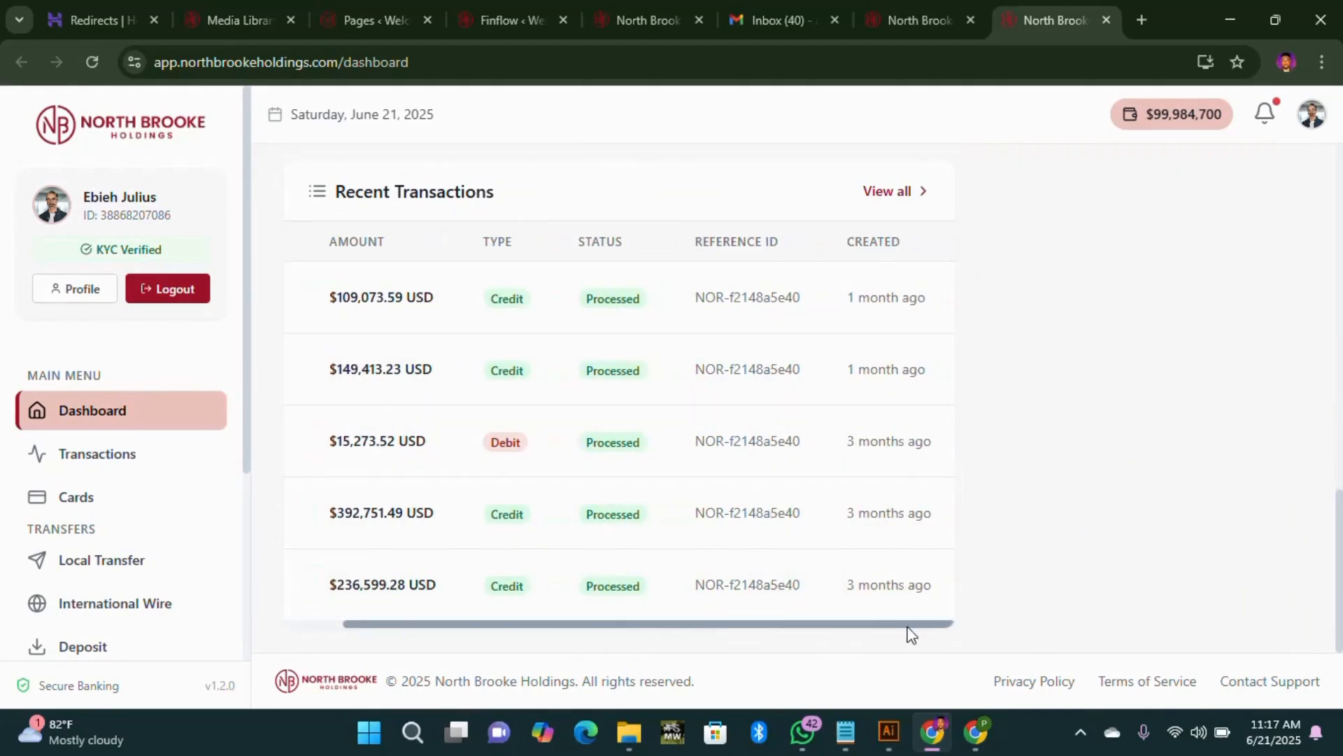
{"action": "left_click_drag", "start_coordinate": [742, 625], "coordinate": [573, 621]}
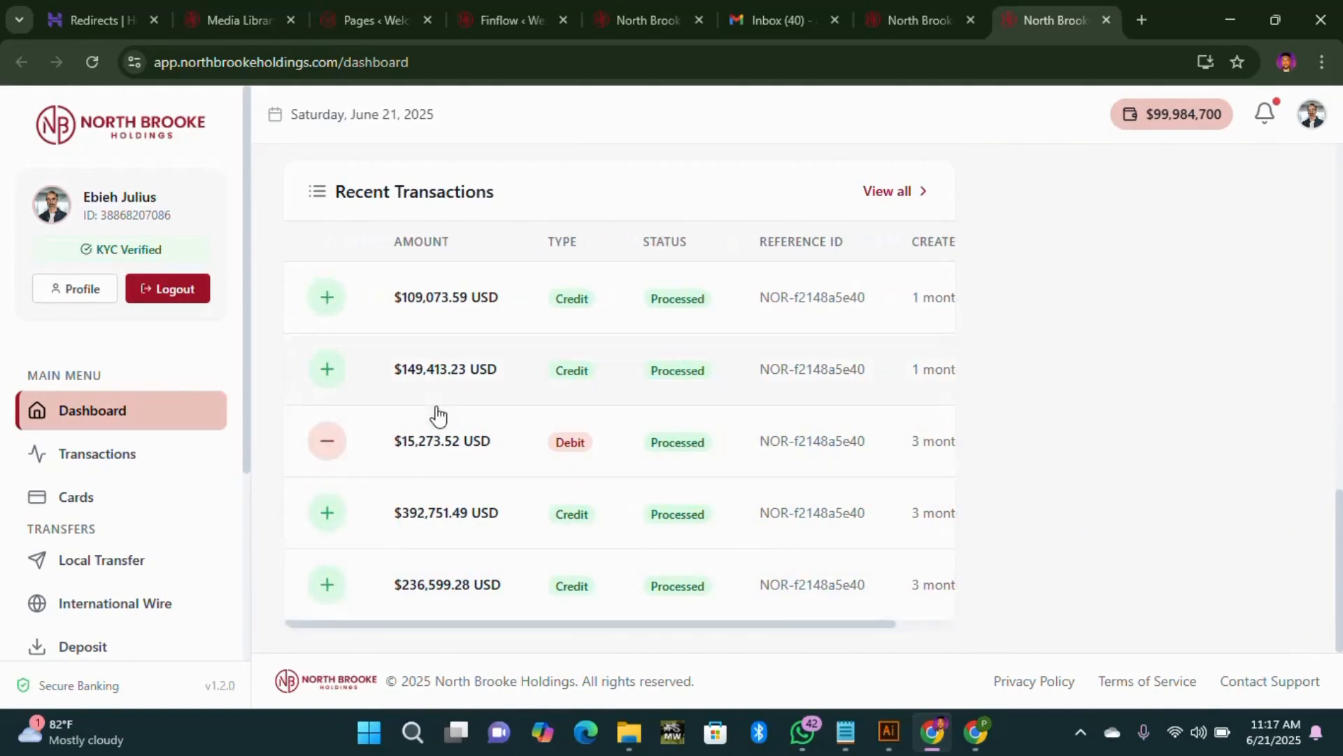
{"action": "scroll", "coordinate": [437, 416], "scroll_direction": "up", "scroll_amount": 8}
{"action": "scroll", "coordinate": [442, 413], "scroll_direction": "down", "scroll_amount": 10}
{"action": "scroll", "coordinate": [665, 351], "scroll_direction": "up", "scroll_amount": 8}
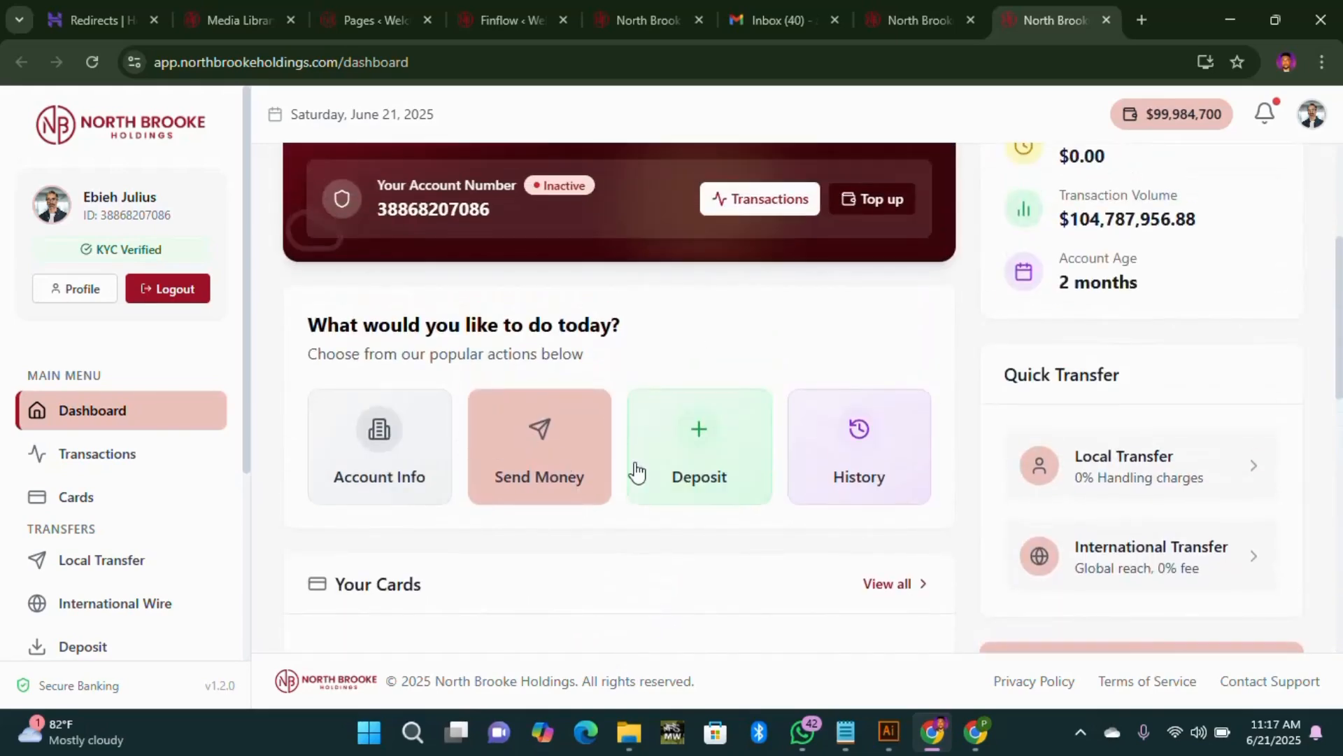
Step: Check the account's transaction history, then go back to the main dashboard overview
{"action": "left_click", "coordinate": [864, 474]}
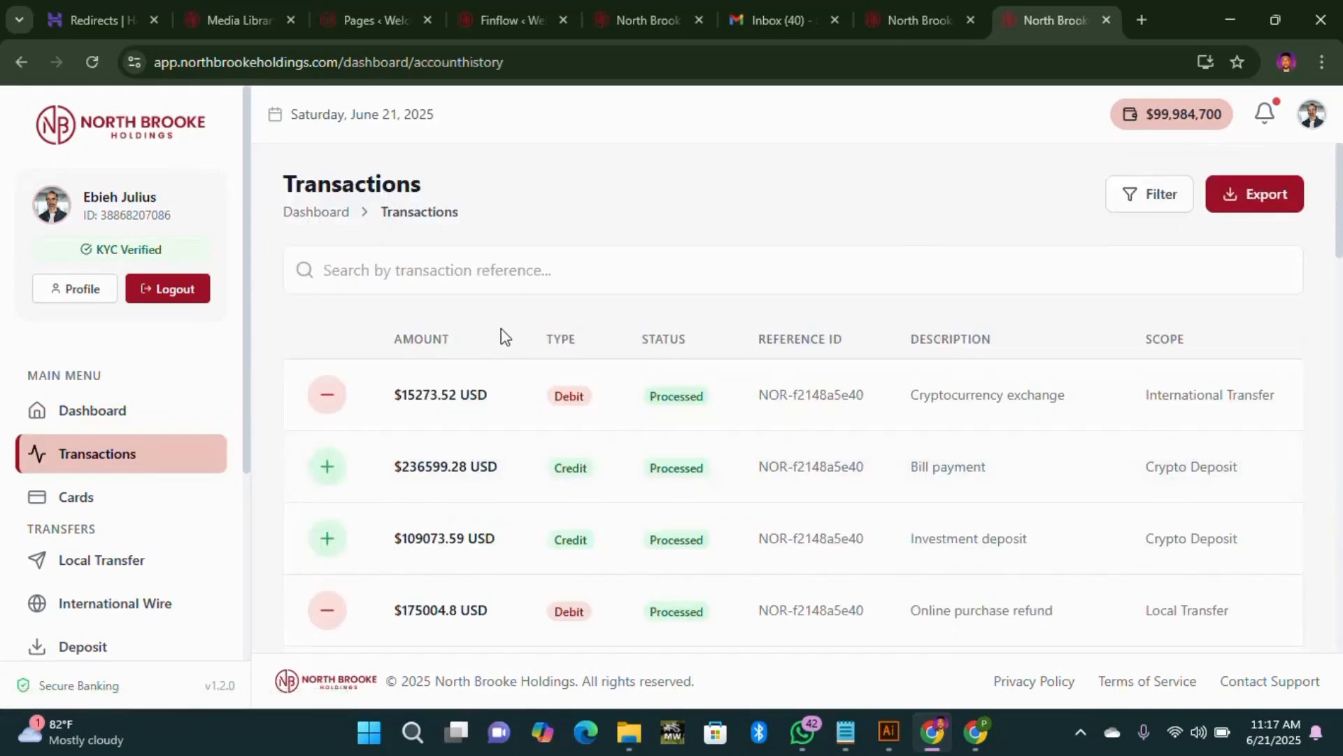
{"action": "scroll", "coordinate": [531, 357], "scroll_direction": "down", "scroll_amount": 15}
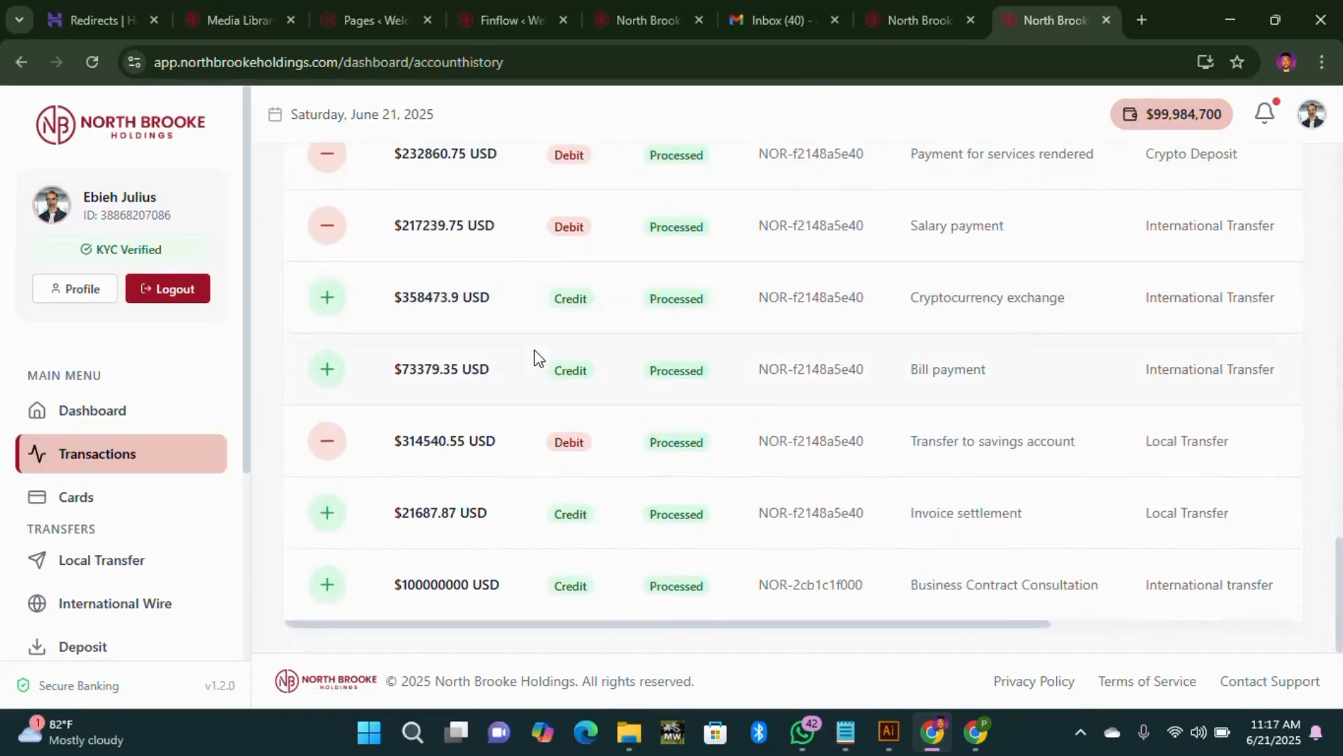
{"action": "scroll", "coordinate": [539, 359], "scroll_direction": "up", "scroll_amount": 10}
{"action": "scroll", "coordinate": [540, 358], "scroll_direction": "up", "scroll_amount": 10}
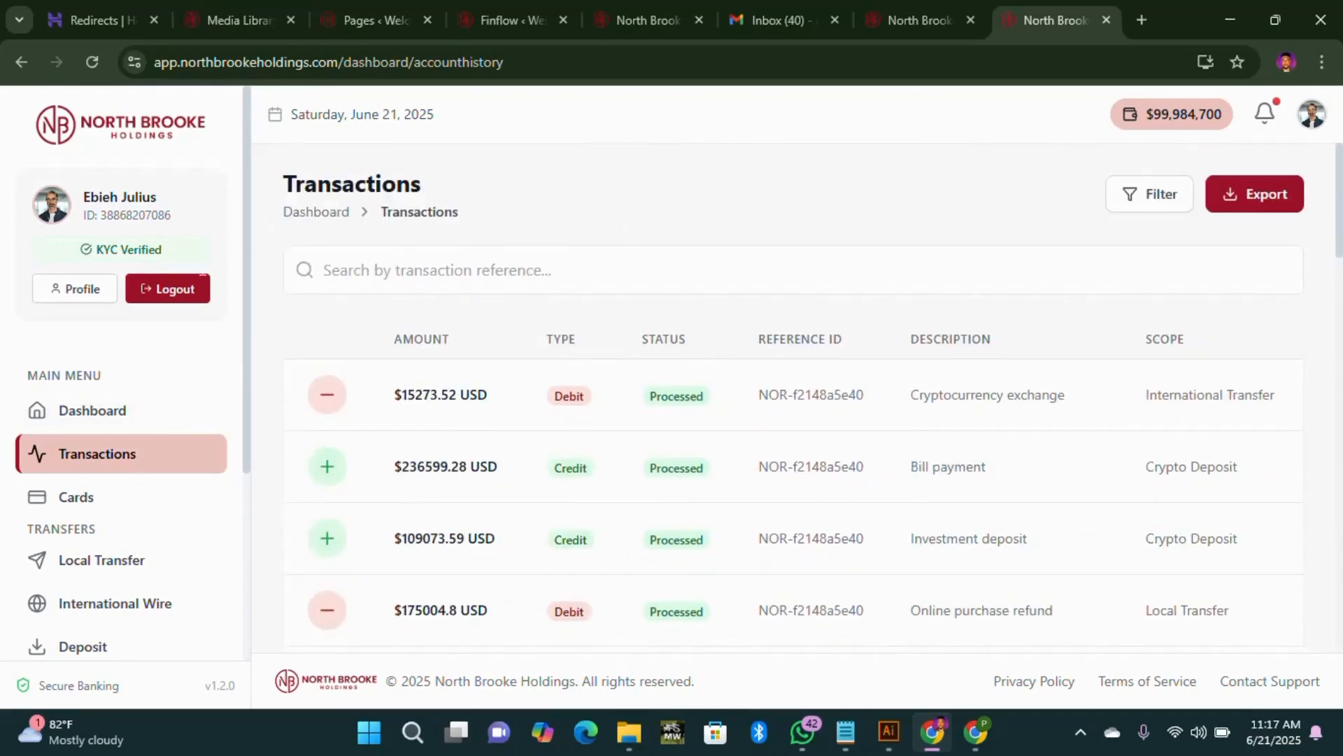
{"action": "left_click", "coordinate": [316, 213]}
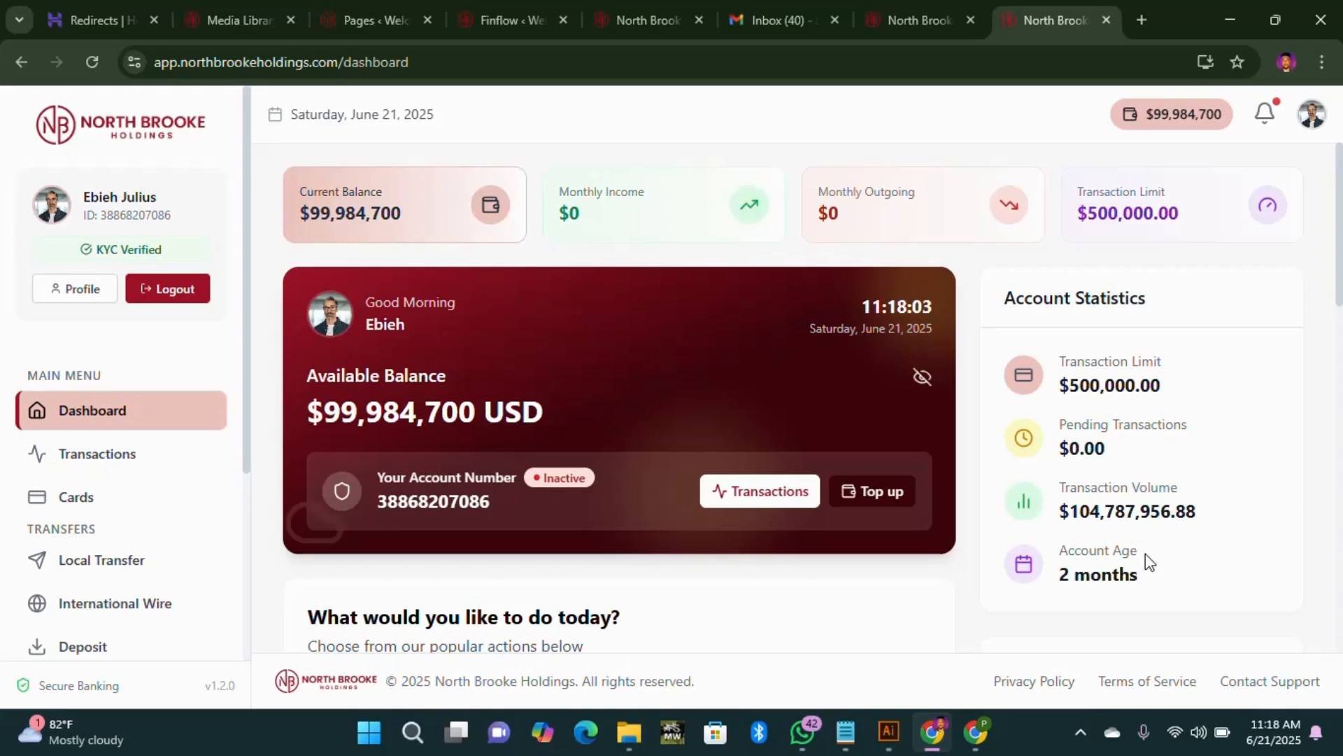
Step: In the admin view, open the customer's edit-details form from the Actions menu
{"action": "left_click", "coordinate": [913, 21]}
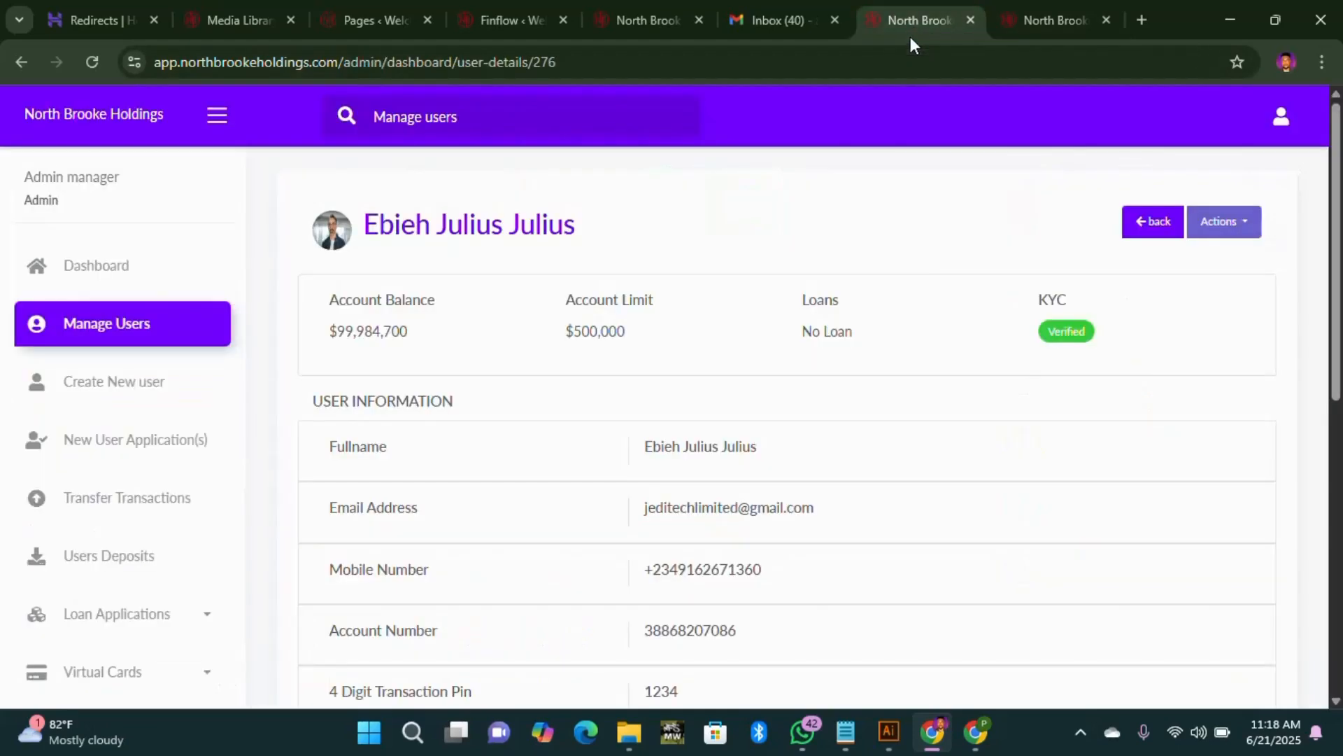
{"action": "scroll", "coordinate": [707, 501], "scroll_direction": "down", "scroll_amount": 7}
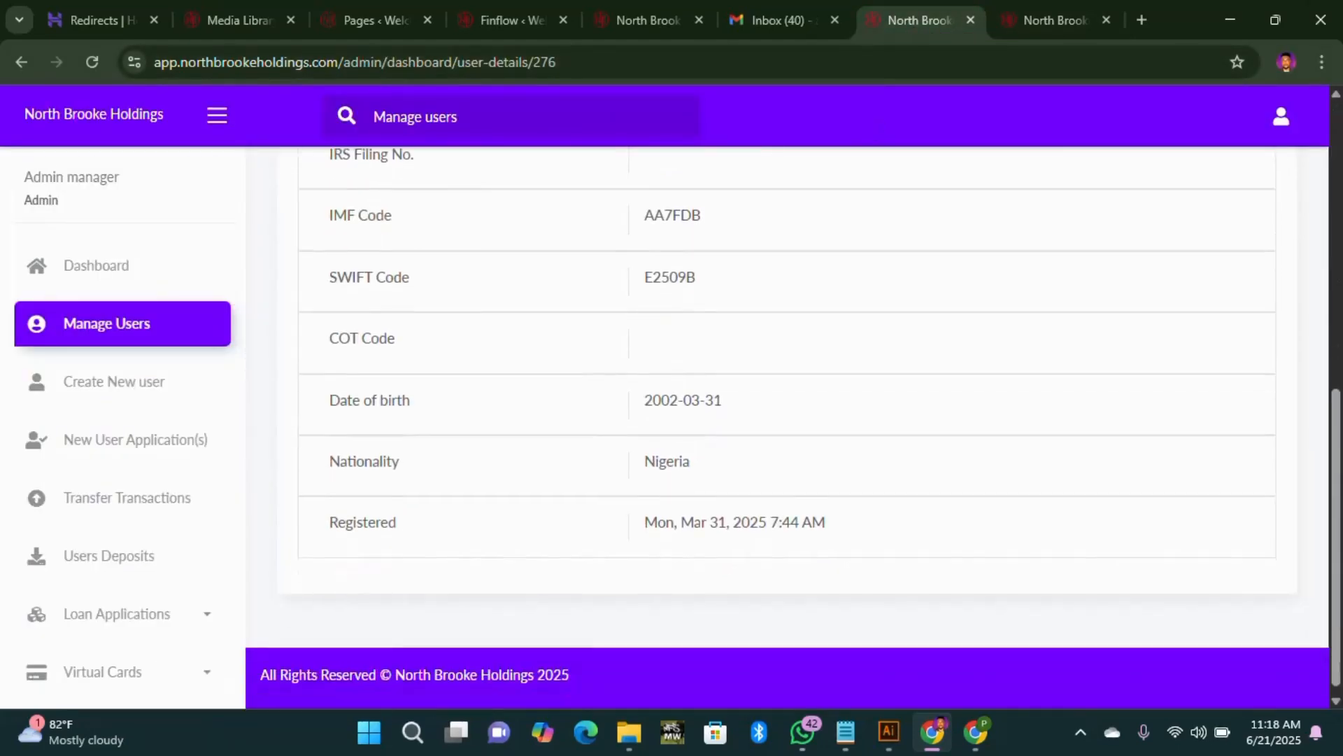
{"action": "scroll", "coordinate": [1189, 294], "scroll_direction": "up", "scroll_amount": 7}
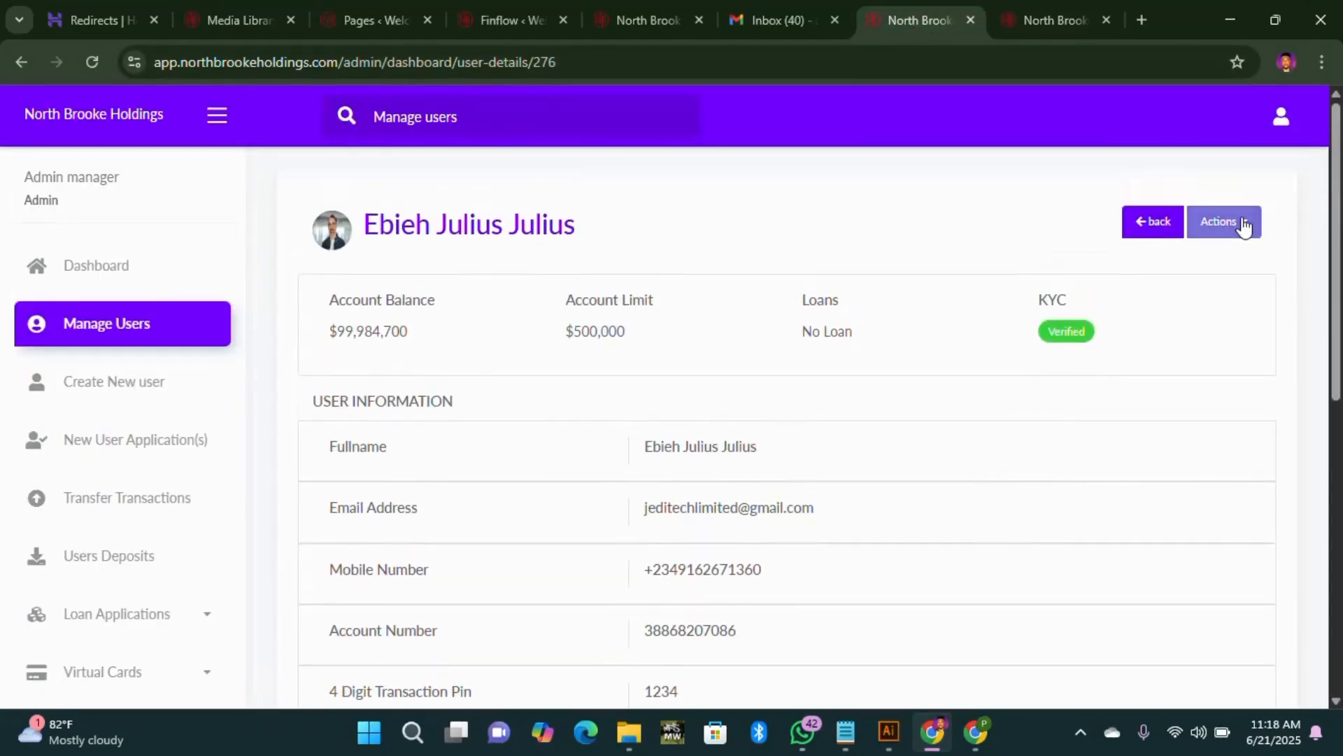
{"action": "left_click", "coordinate": [1239, 222]}
{"action": "left_click", "coordinate": [1182, 518]}
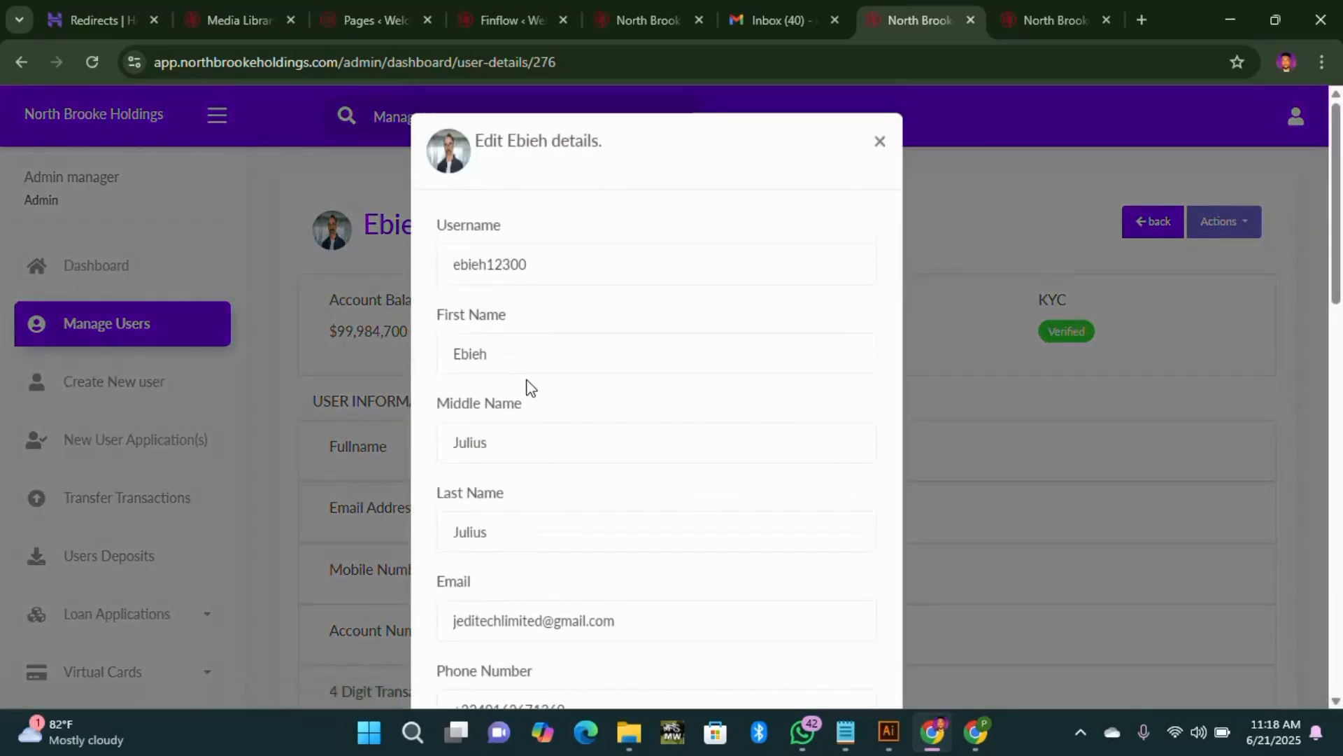
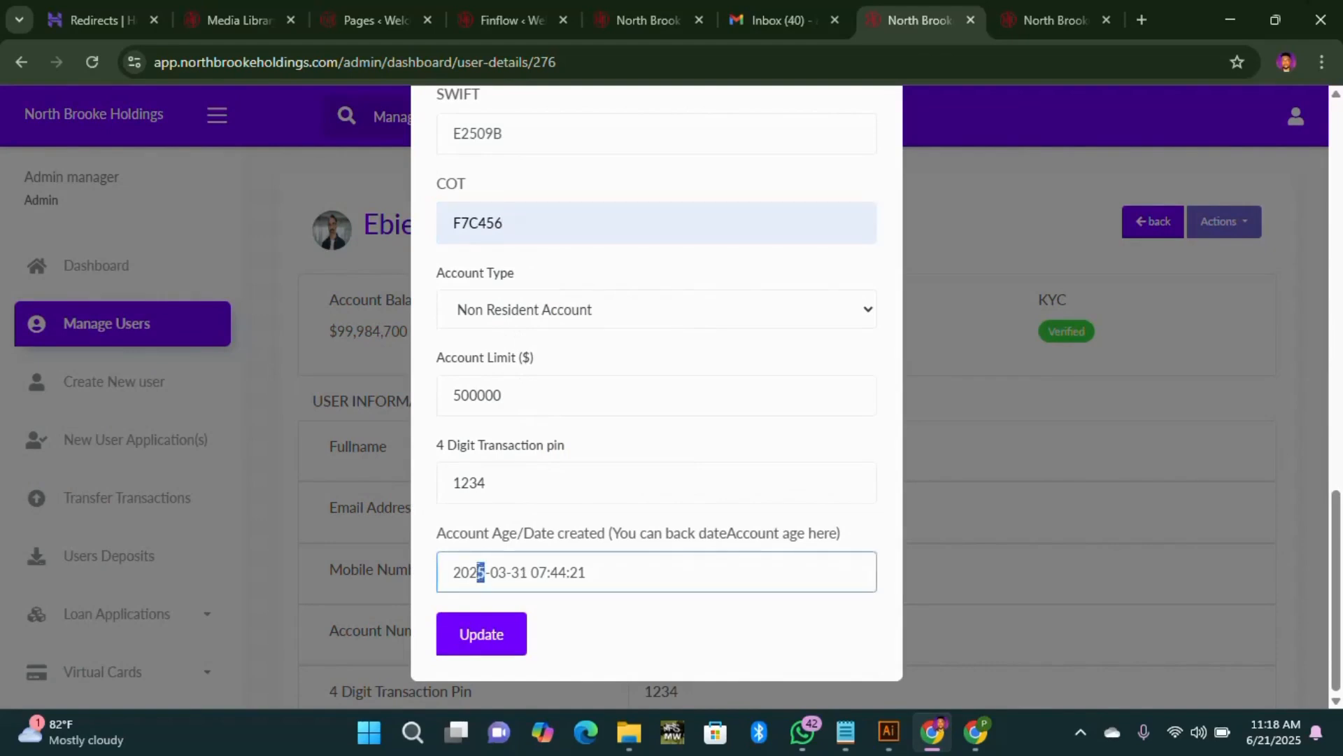
Step: Back-date the account creation date to 2020-03-31, autofill the IRS filing number, and save the details
{"action": "type", "text": "0"}
{"action": "left_click", "coordinate": [480, 636]}
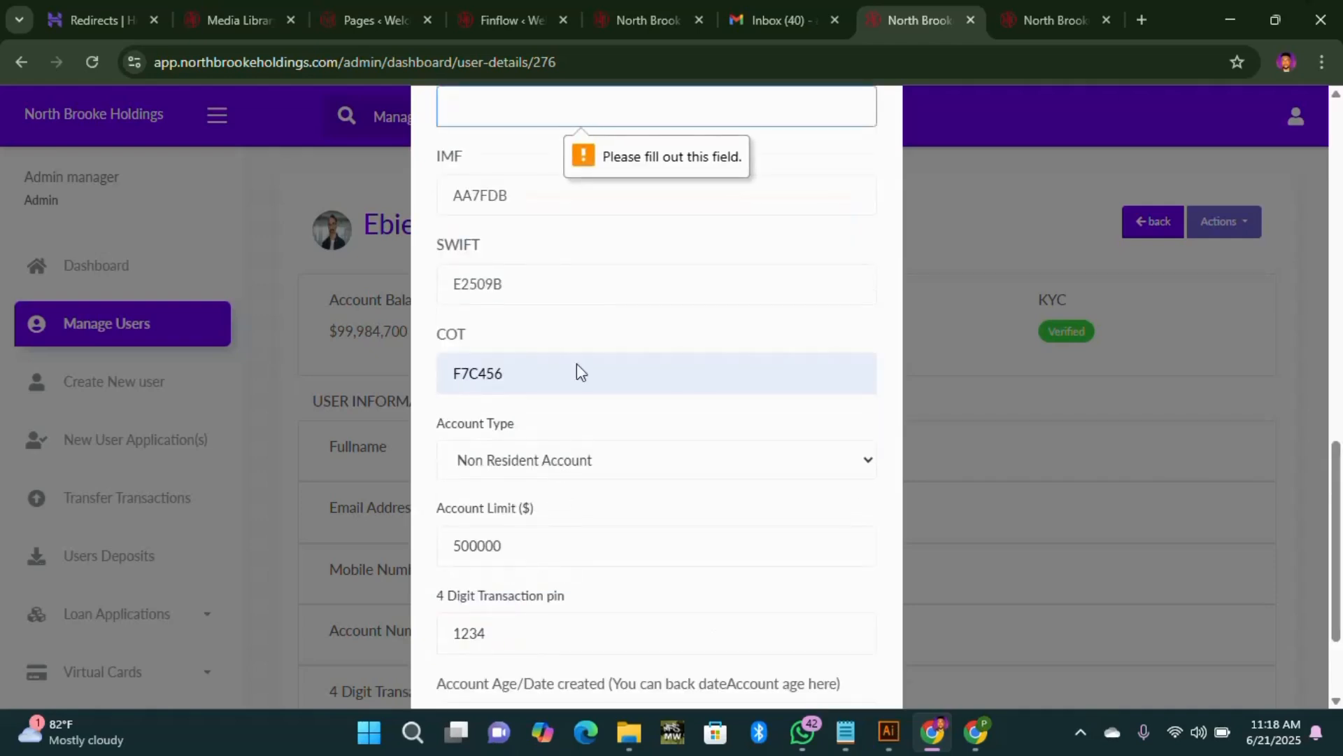
{"action": "scroll", "coordinate": [536, 327], "scroll_direction": "up", "scroll_amount": 1}
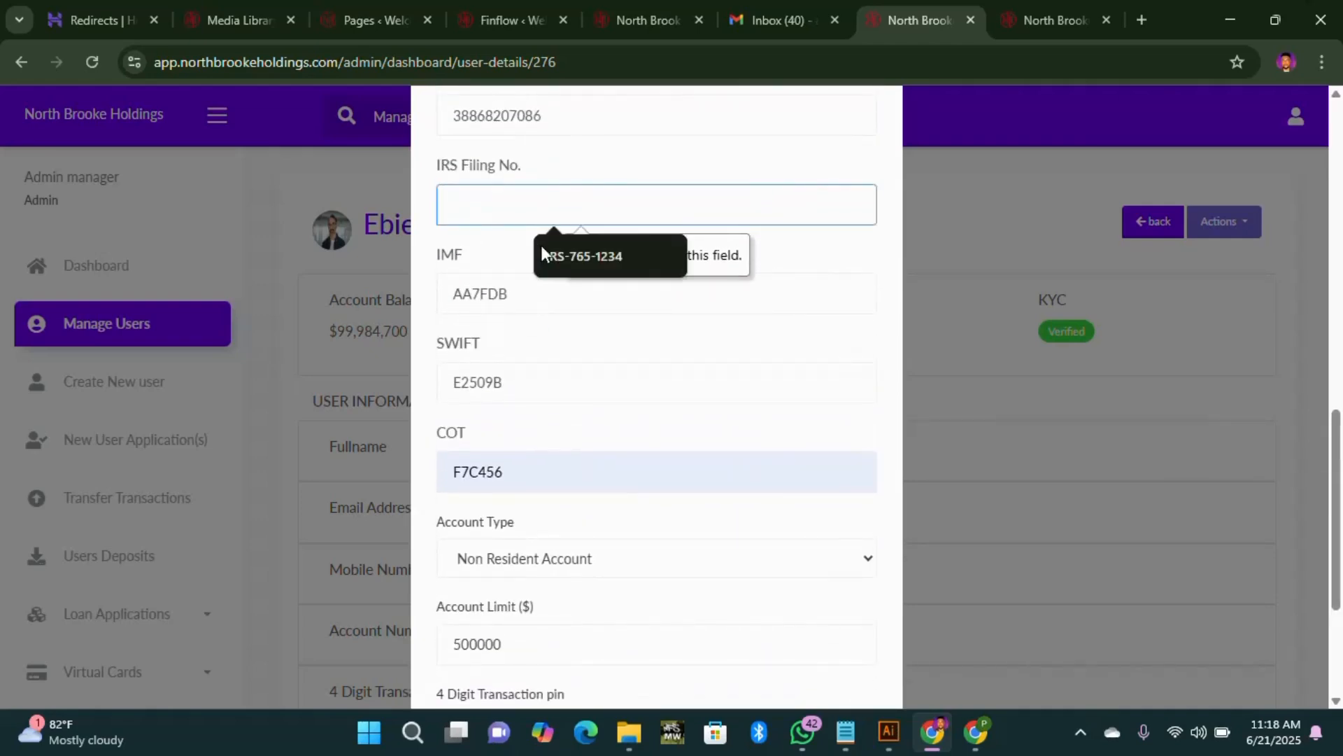
{"action": "left_click", "coordinate": [543, 255]}
{"action": "scroll", "coordinate": [530, 600], "scroll_direction": "down", "scroll_amount": 3}
{"action": "left_click", "coordinate": [514, 641]}
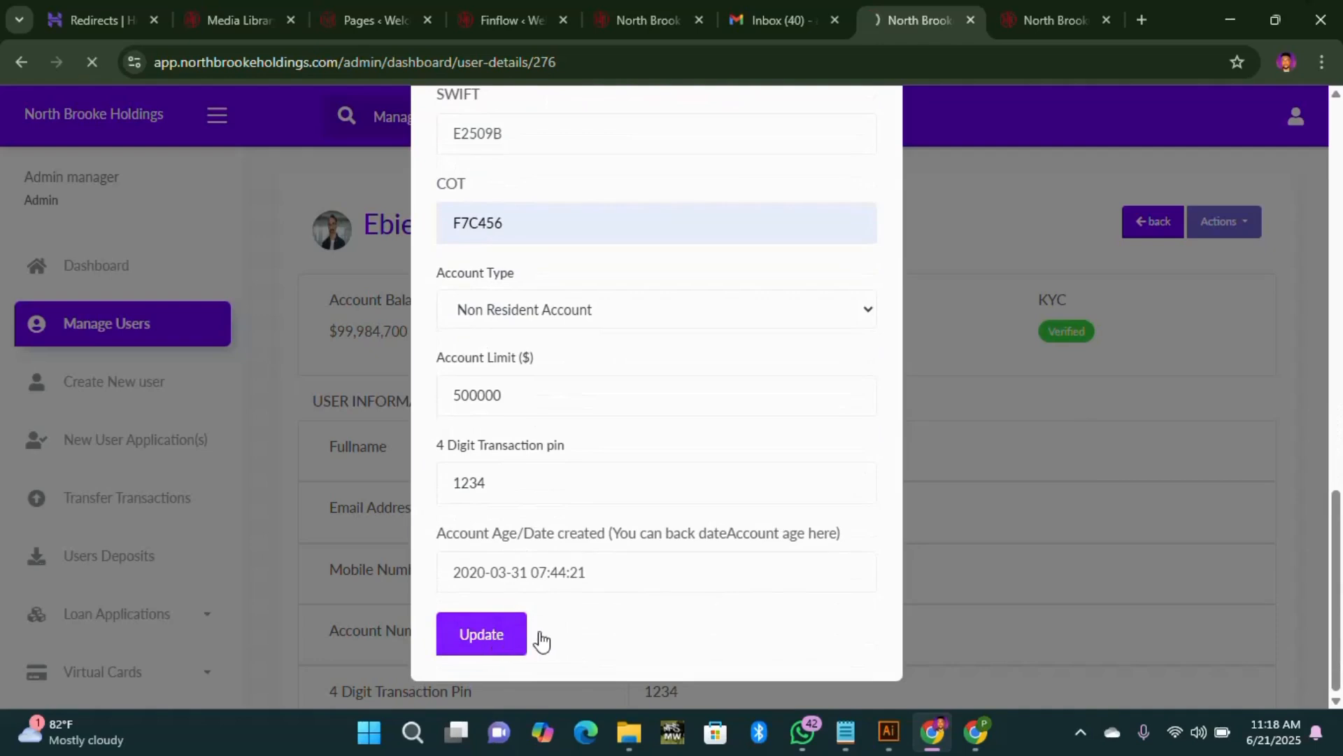
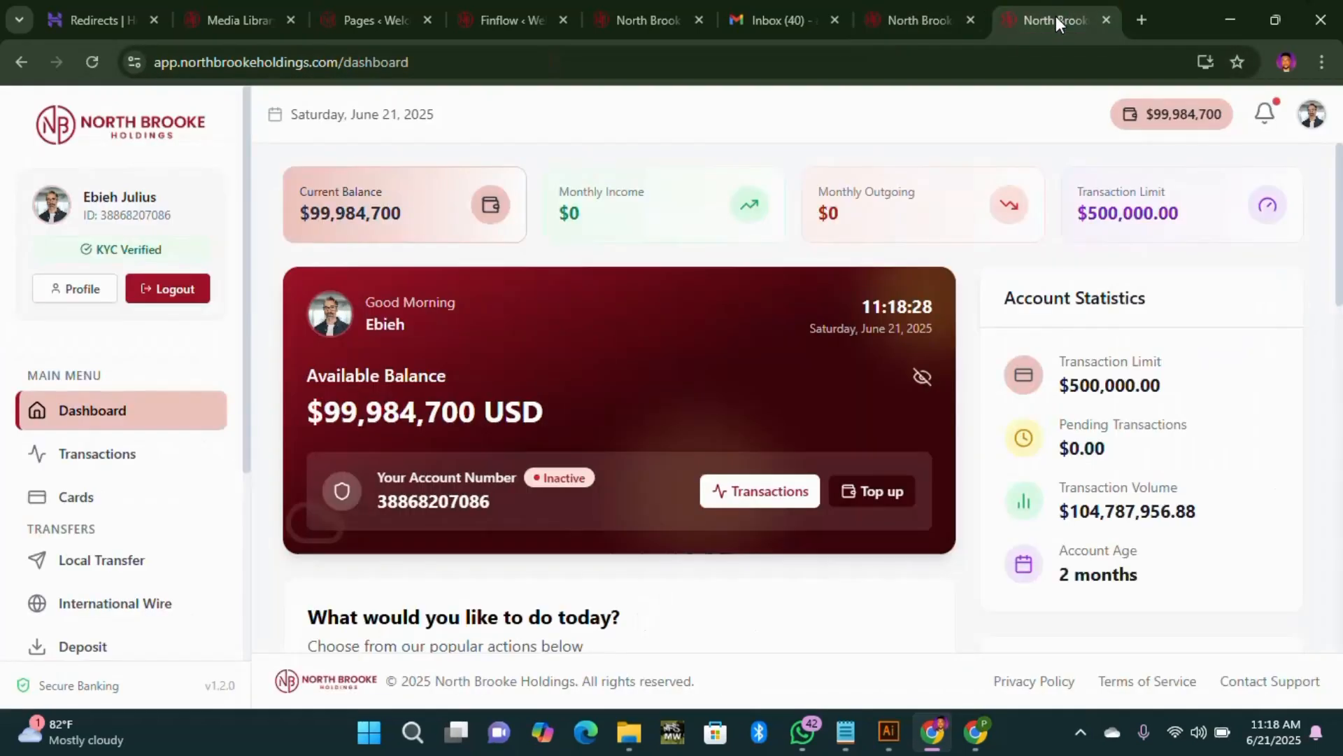
Step: Verify the refreshed dashboard shows an Account Age of 5 years, then bring up the admin account actions
{"action": "left_click", "coordinate": [95, 62]}
{"action": "scroll", "coordinate": [794, 379], "scroll_direction": "down", "scroll_amount": 8}
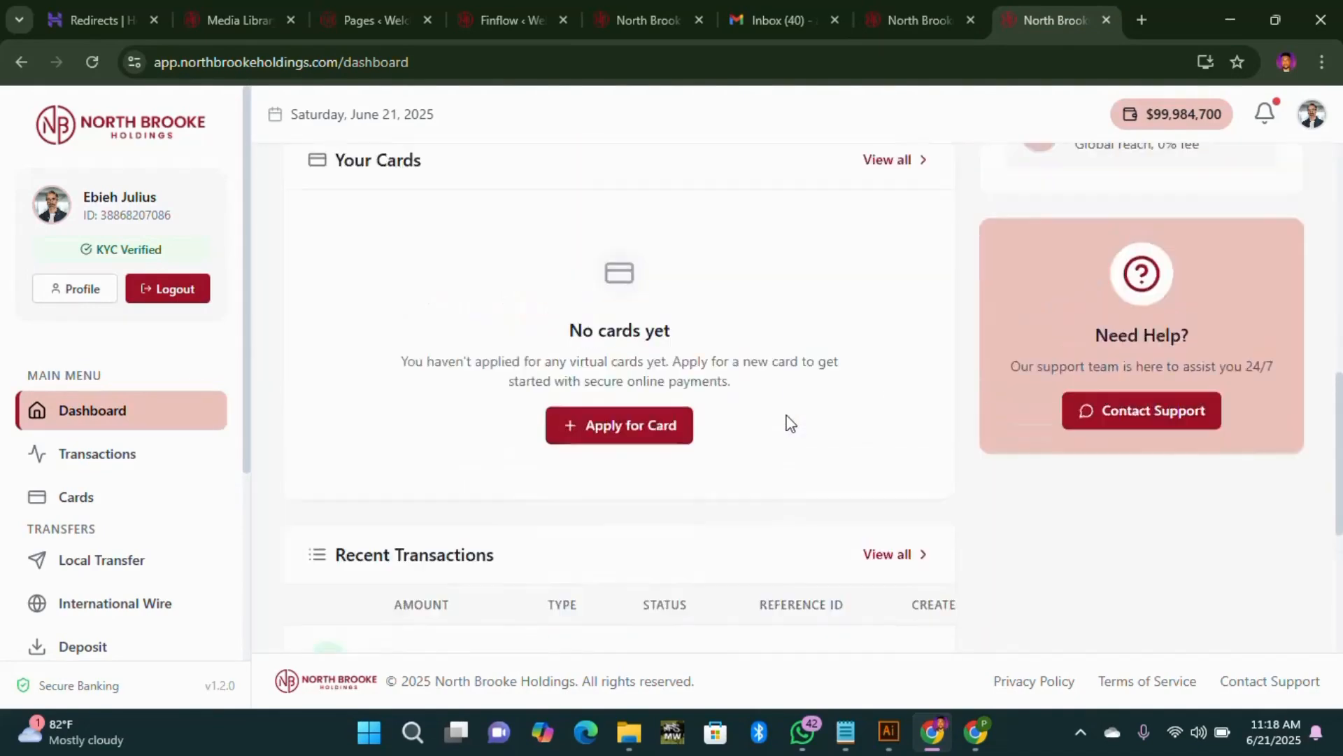
{"action": "scroll", "coordinate": [787, 414], "scroll_direction": "up", "scroll_amount": 7}
{"action": "scroll", "coordinate": [786, 414], "scroll_direction": "up", "scroll_amount": 1}
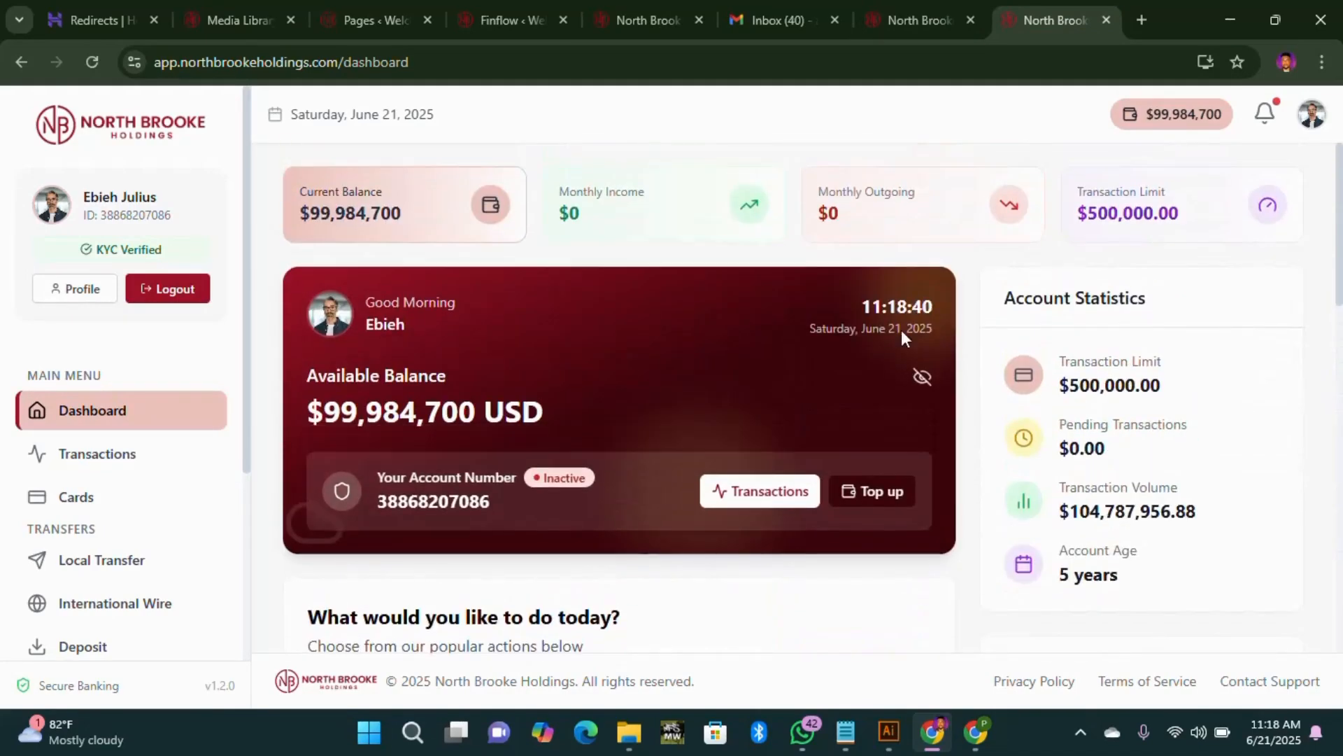
{"action": "left_click", "coordinate": [896, 15]}
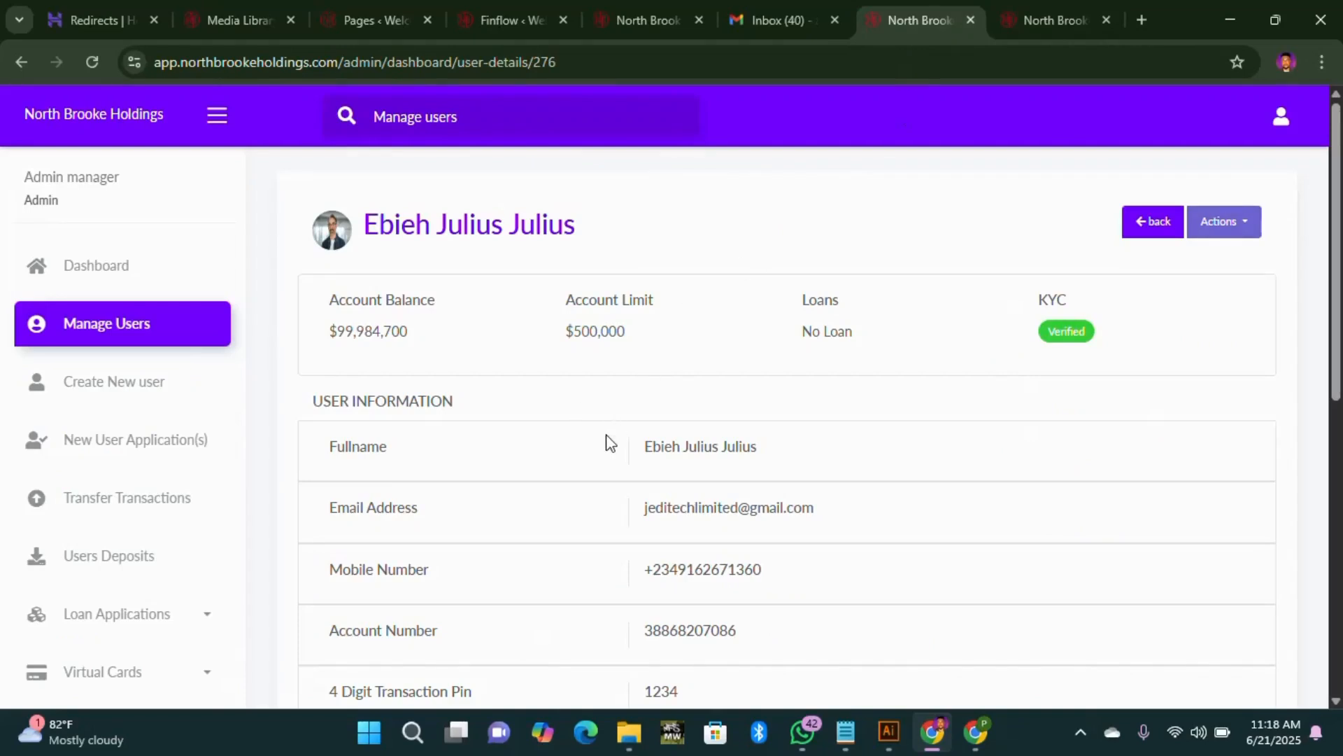
{"action": "left_click", "coordinate": [1225, 222]}
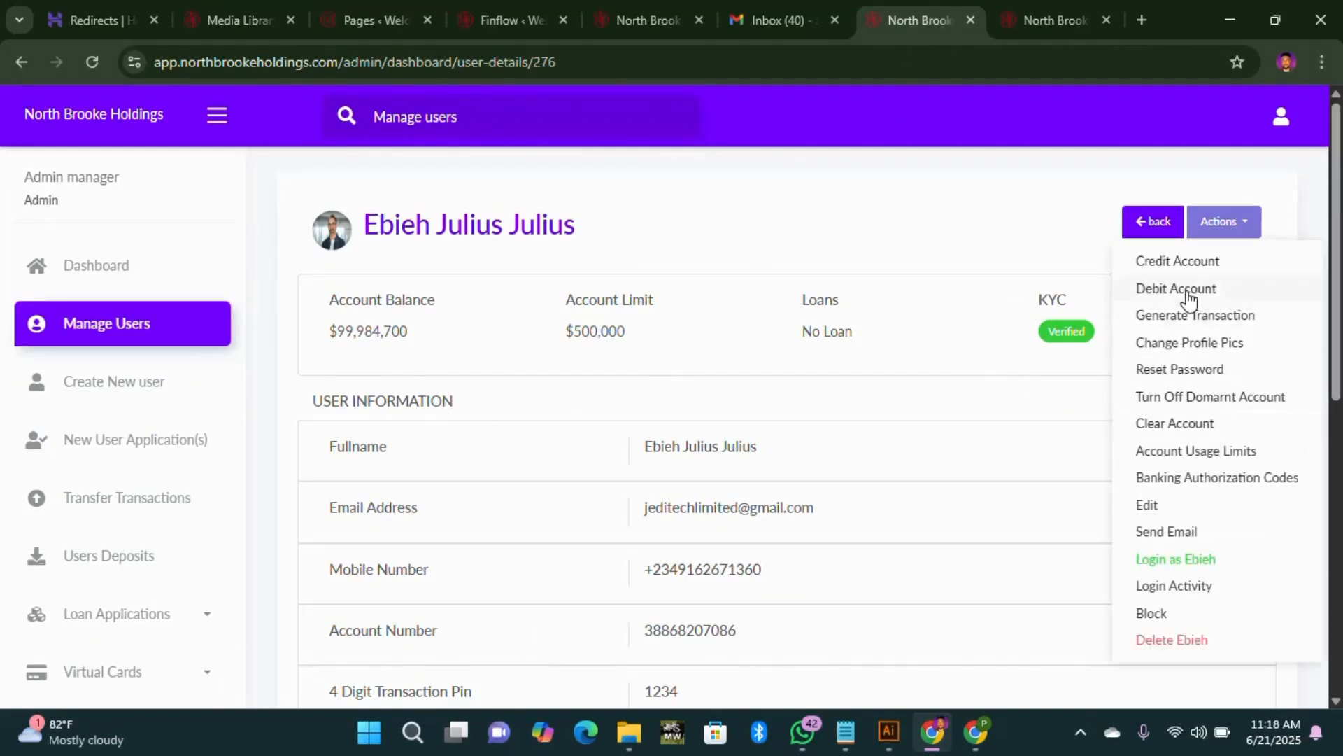
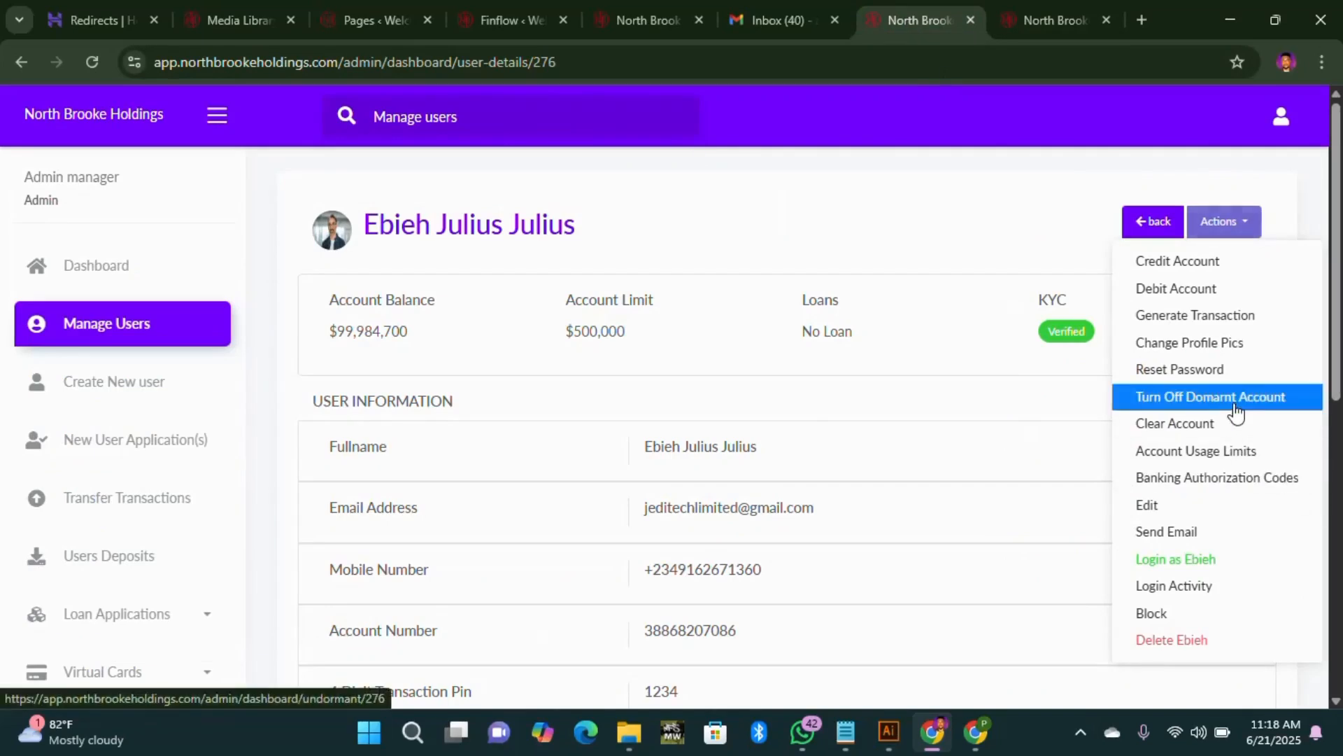
Step: Turn off the account's dormant status and reload the customer dashboard to check it reads Active
{"action": "left_click", "coordinate": [1235, 407]}
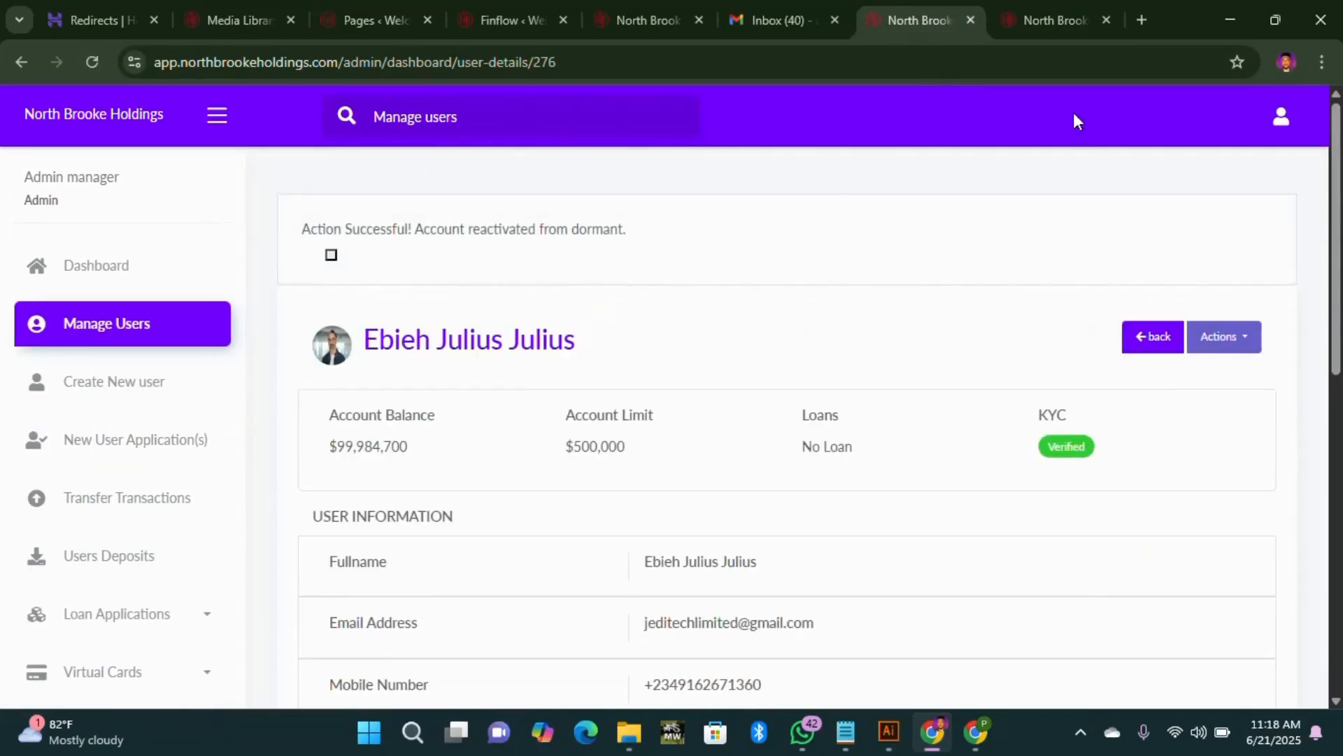
{"action": "left_click", "coordinate": [1058, 25]}
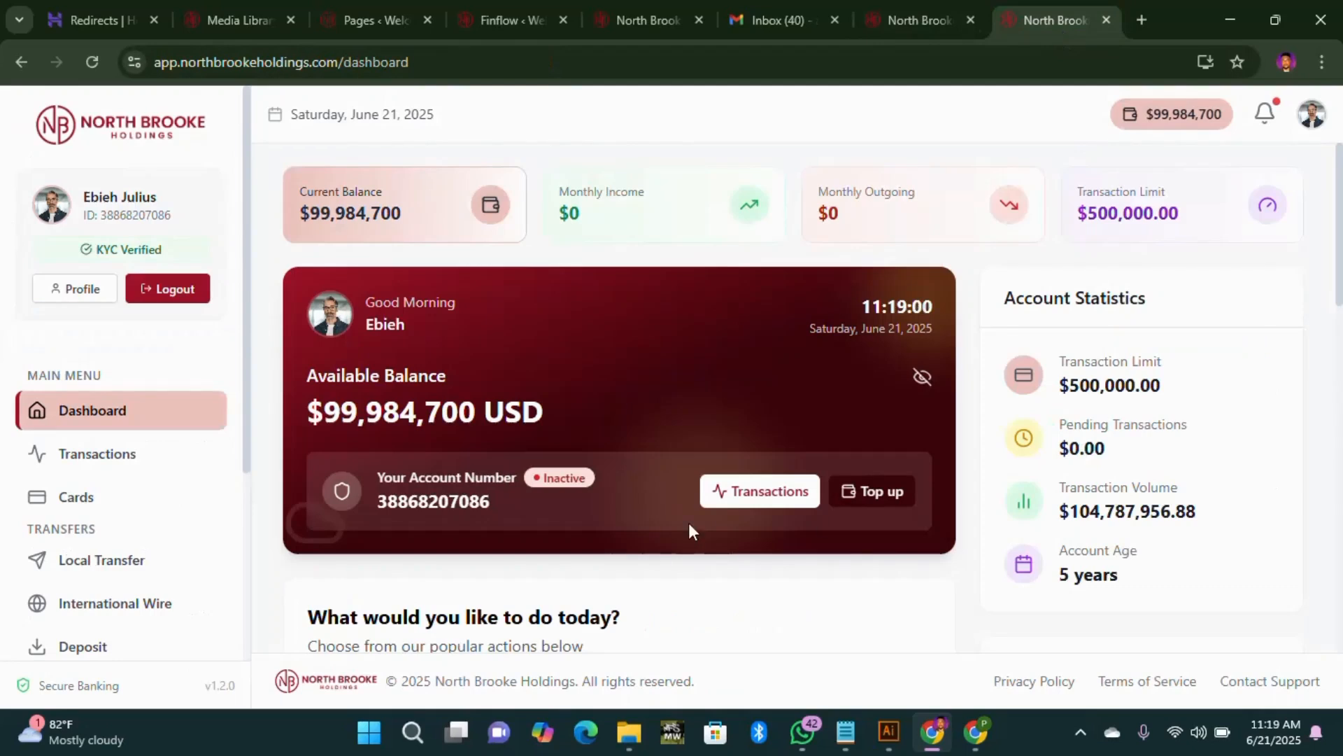
{"action": "left_click", "coordinate": [92, 61]}
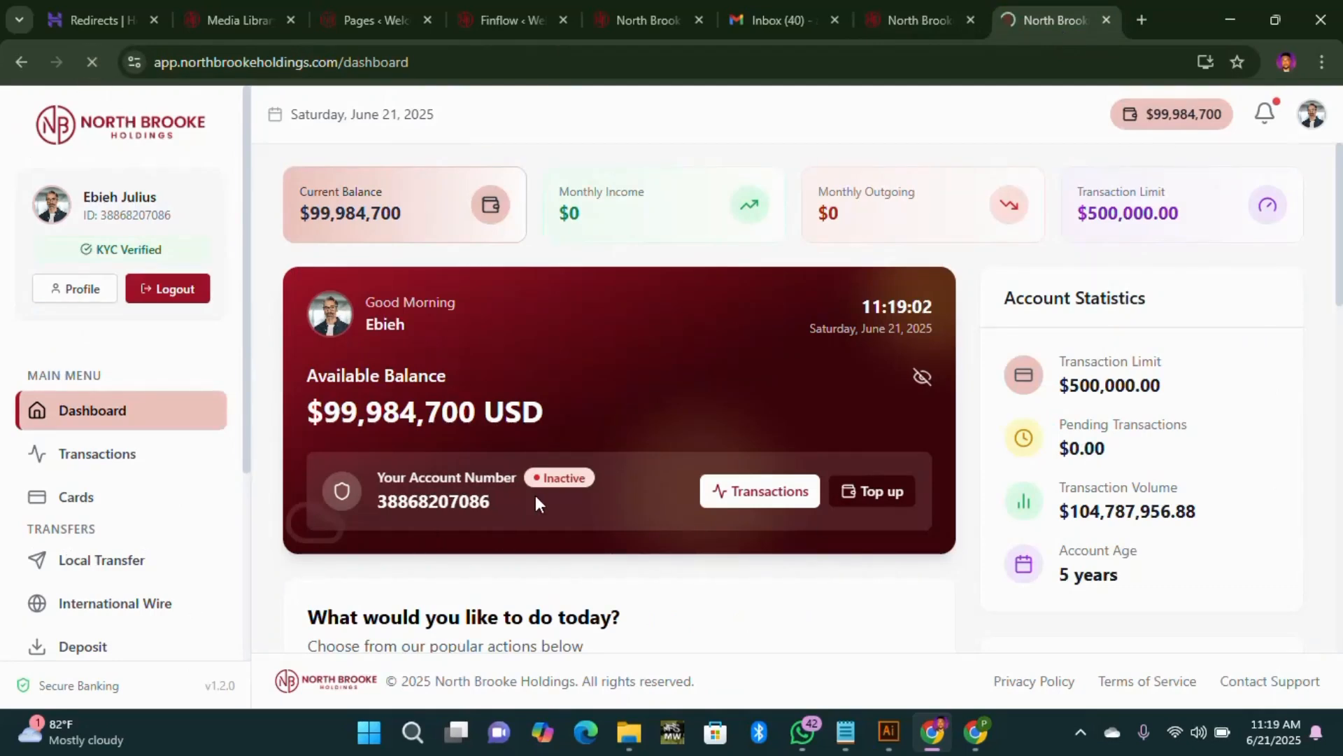
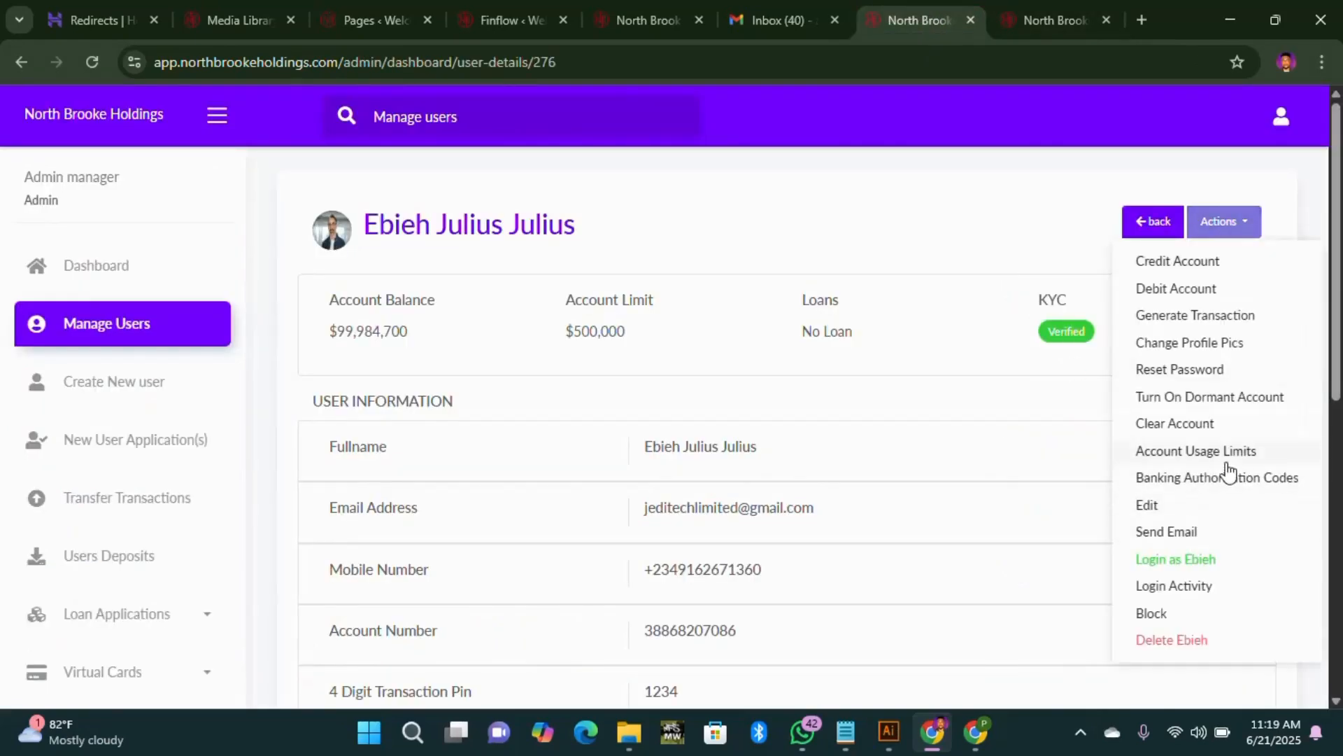
Step: Check the account usage limits, then view the banking authorization codes, with IMF, SWIFT and COT all OFF
{"action": "left_click", "coordinate": [1209, 453]}
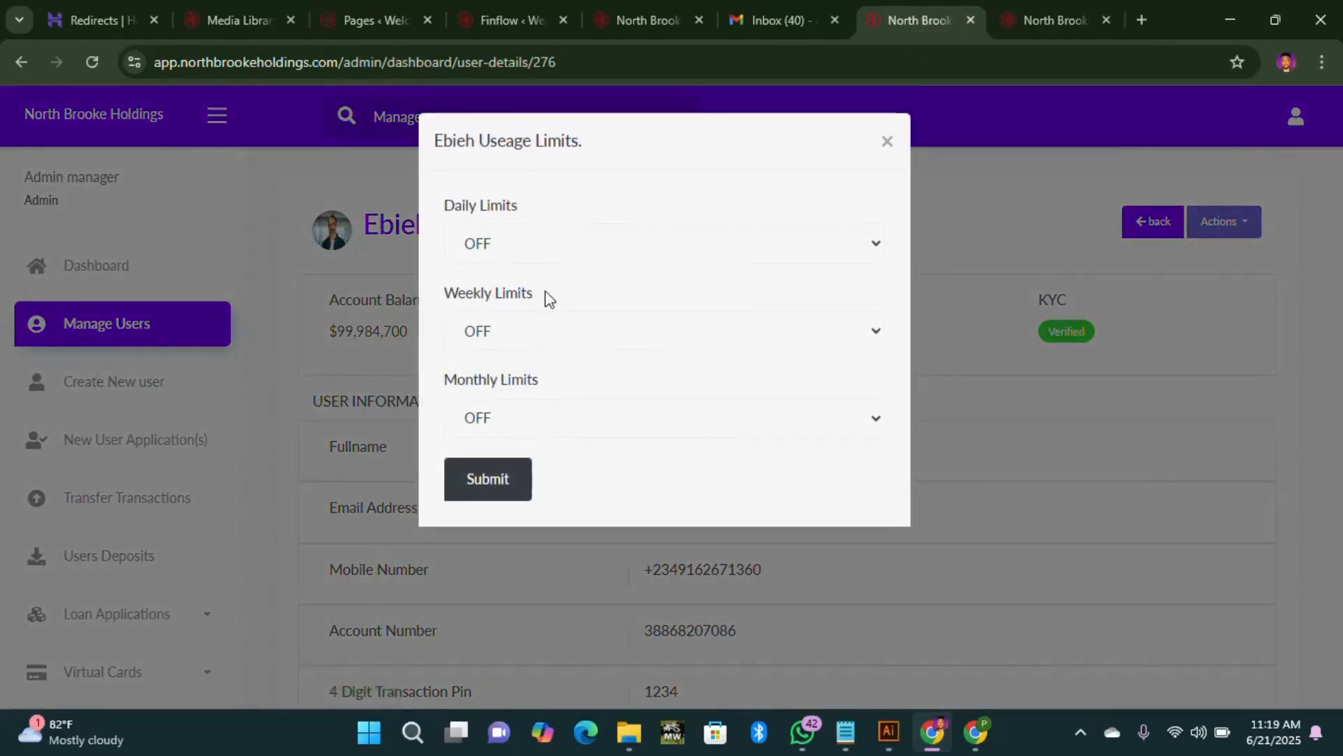
{"action": "left_click", "coordinate": [888, 141]}
{"action": "left_click", "coordinate": [1237, 231]}
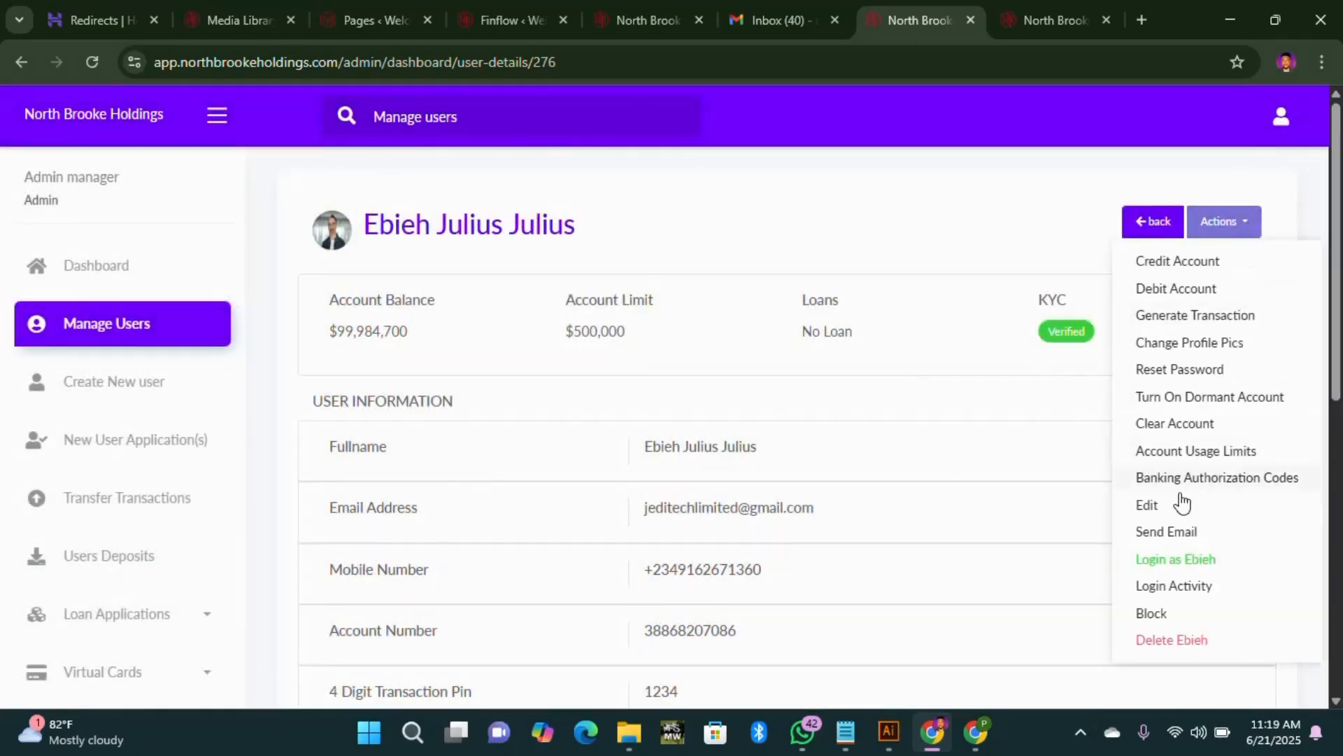
{"action": "left_click", "coordinate": [1218, 478]}
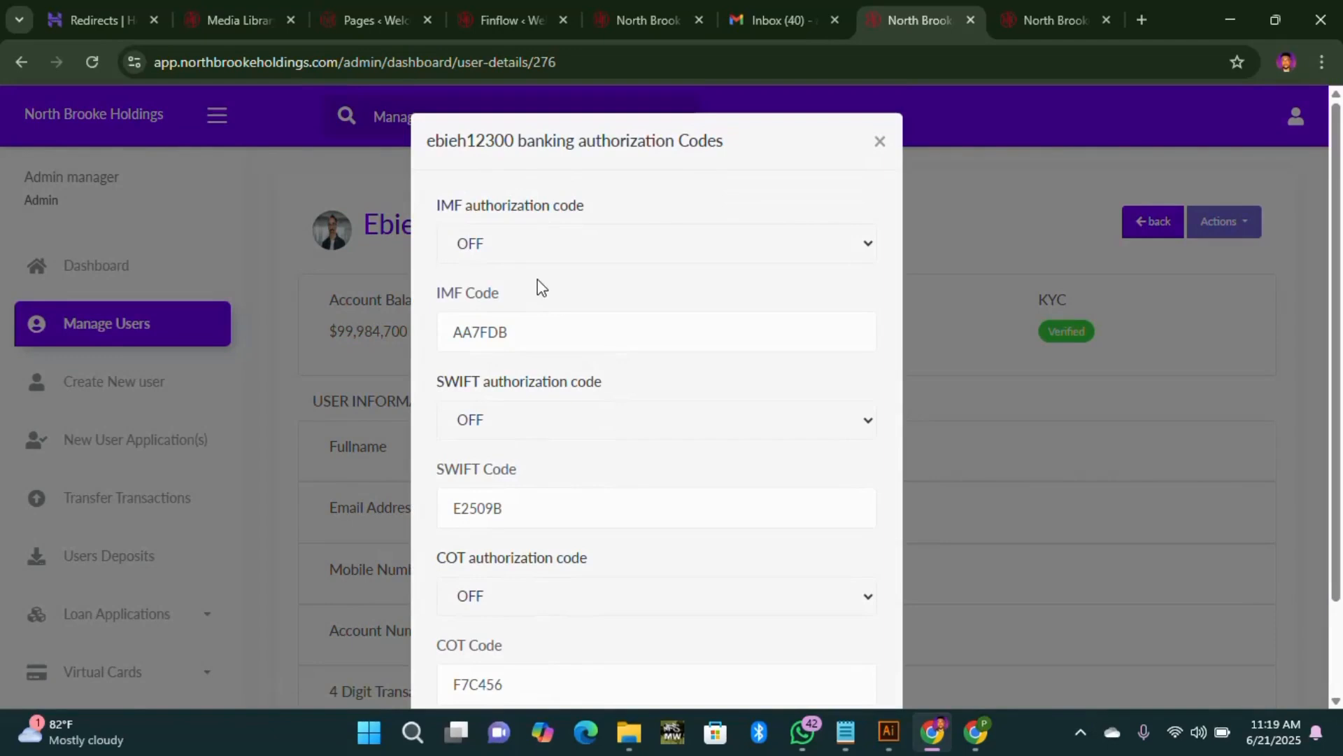
{"action": "scroll", "coordinate": [554, 490], "scroll_direction": "down", "scroll_amount": 2}
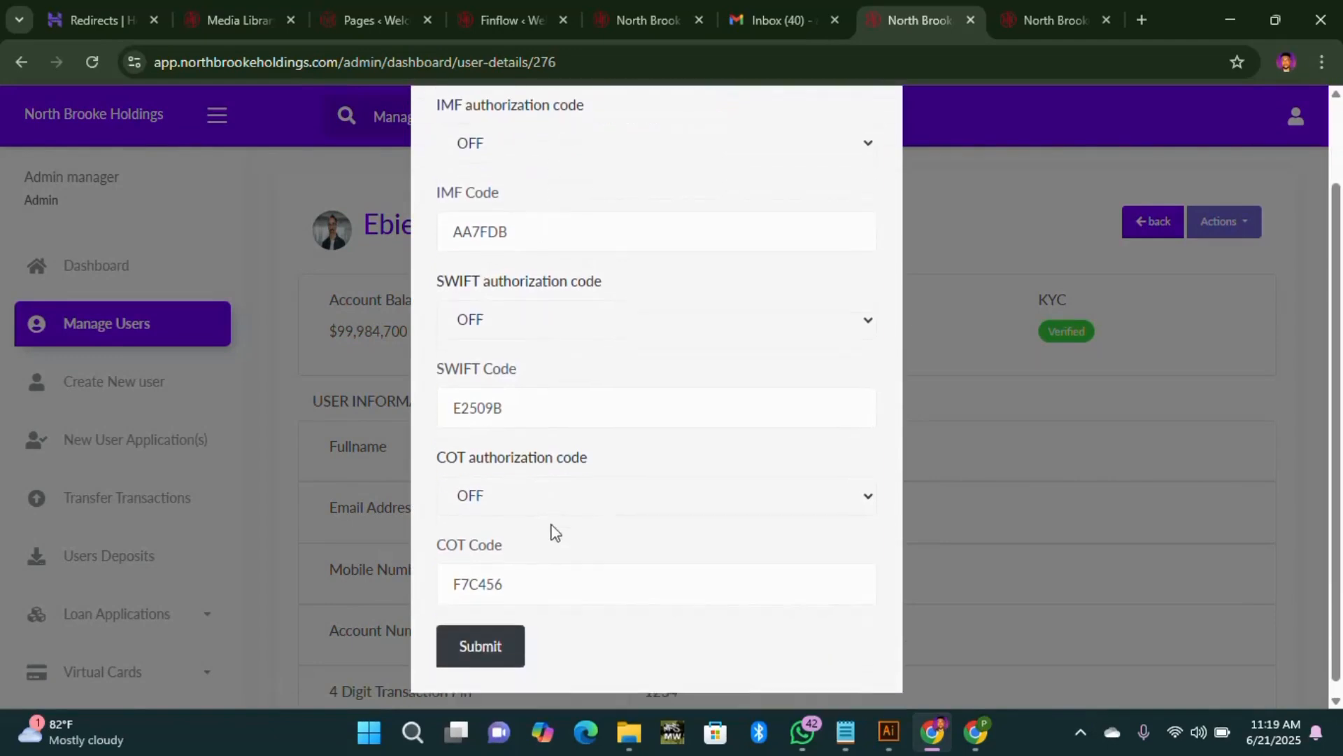
{"action": "scroll", "coordinate": [552, 532], "scroll_direction": "up", "scroll_amount": 2}
{"action": "scroll", "coordinate": [552, 539], "scroll_direction": "down", "scroll_amount": 2}
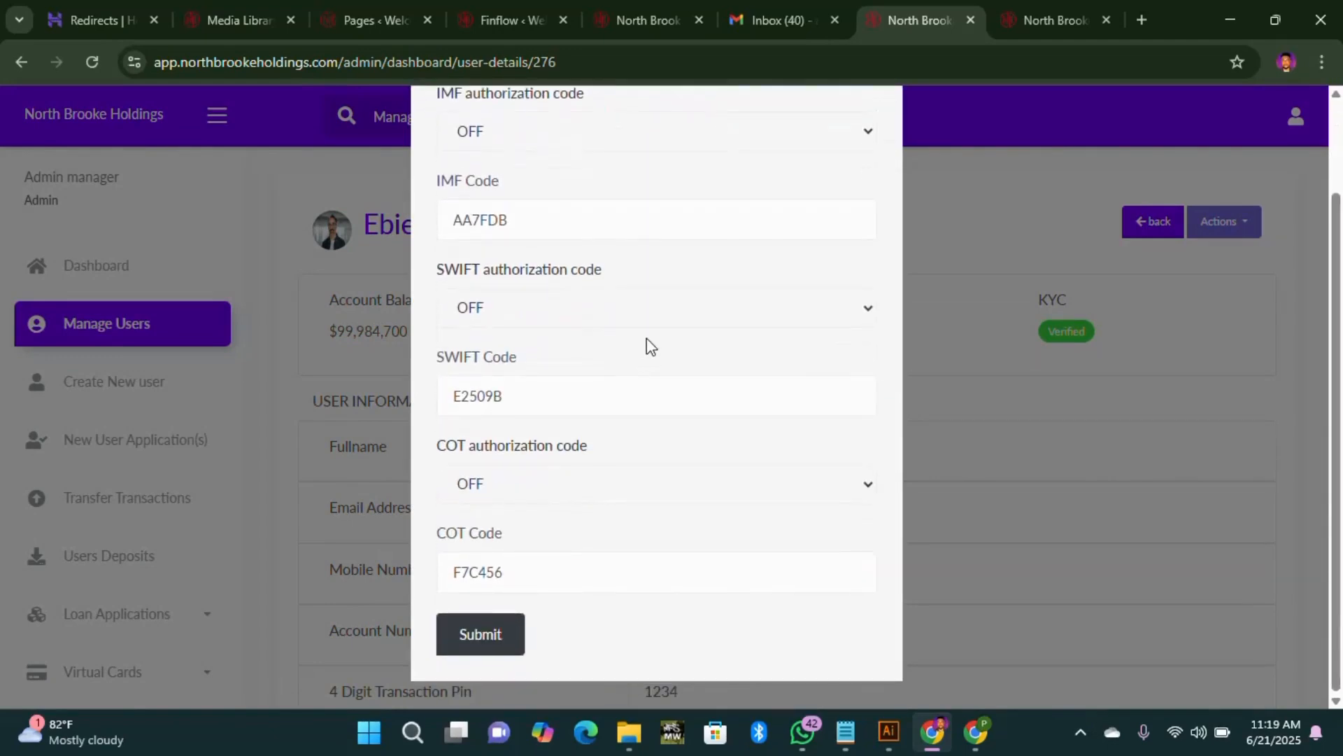
{"action": "scroll", "coordinate": [616, 280], "scroll_direction": "up", "scroll_amount": 2}
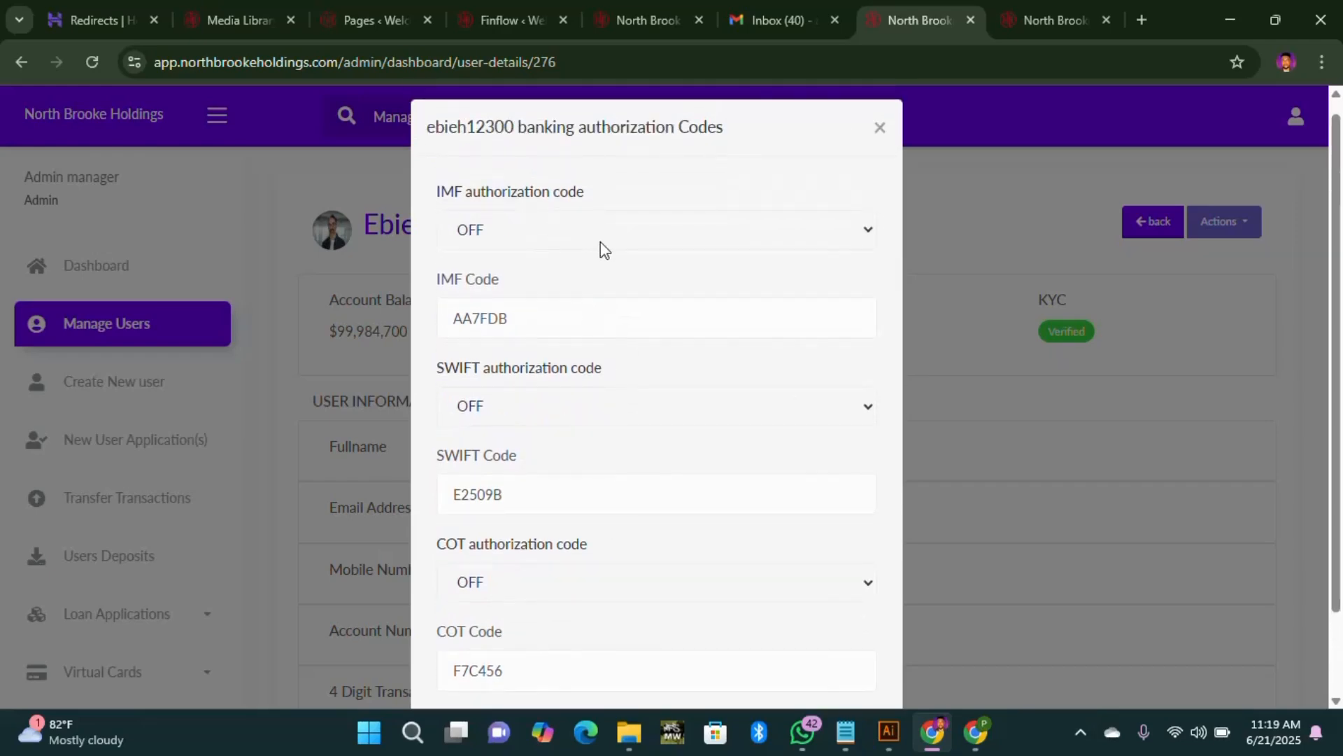
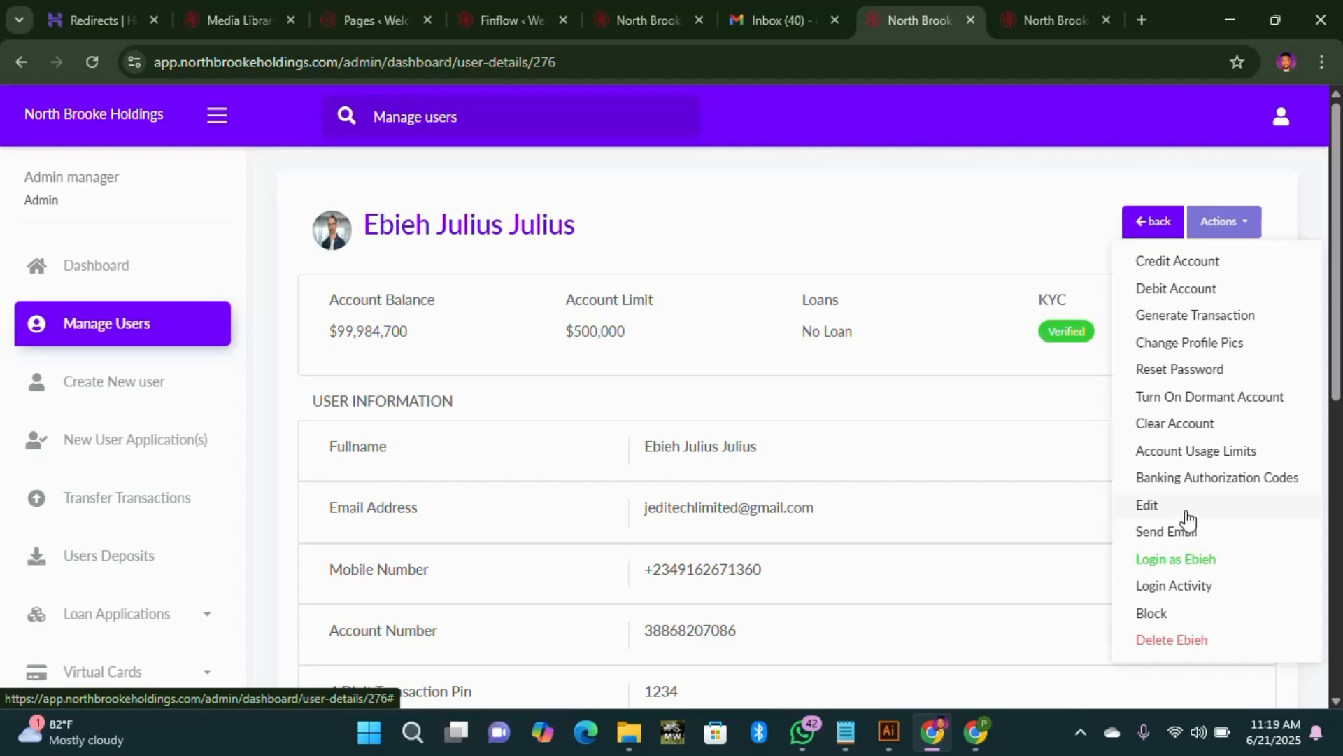
Step: Open the user's Edit details form and look over its profile fields and IMF, SWIFT and COT code fields
{"action": "left_click", "coordinate": [1187, 518]}
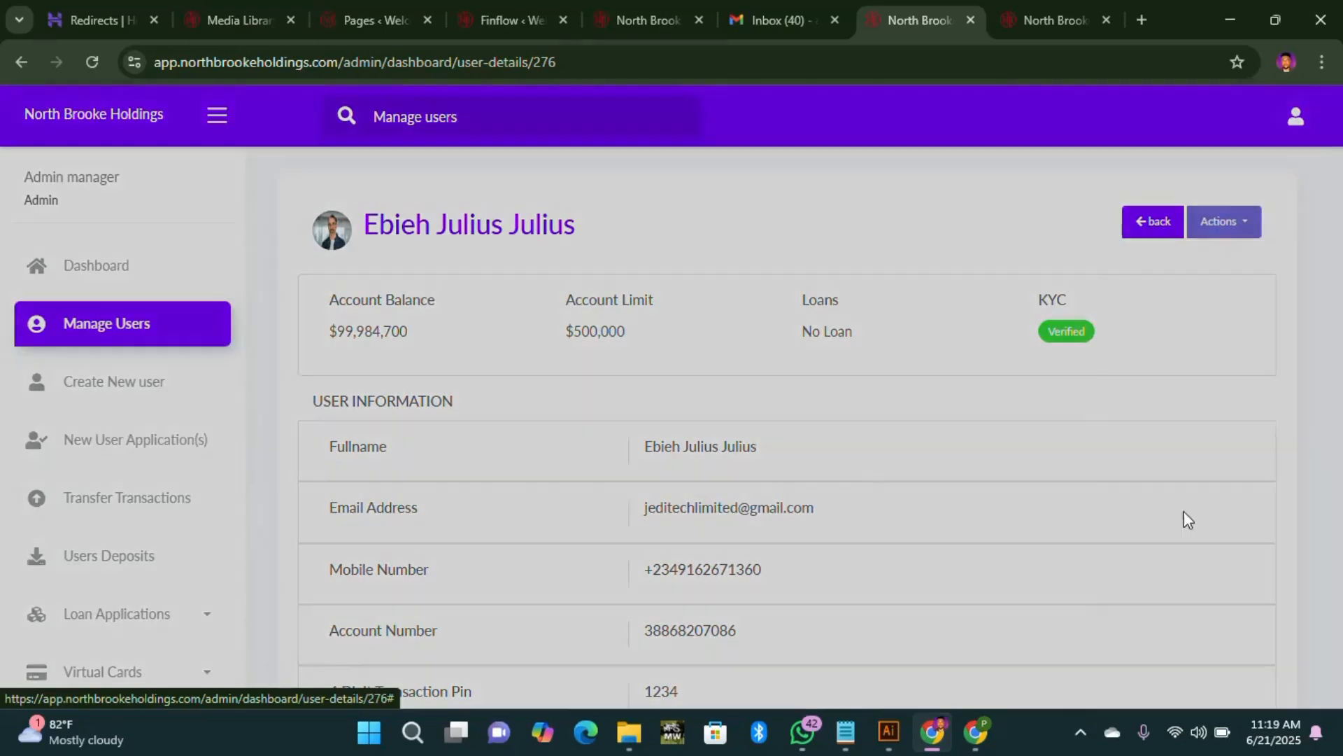
{"action": "scroll", "coordinate": [521, 328], "scroll_direction": "down", "scroll_amount": 2}
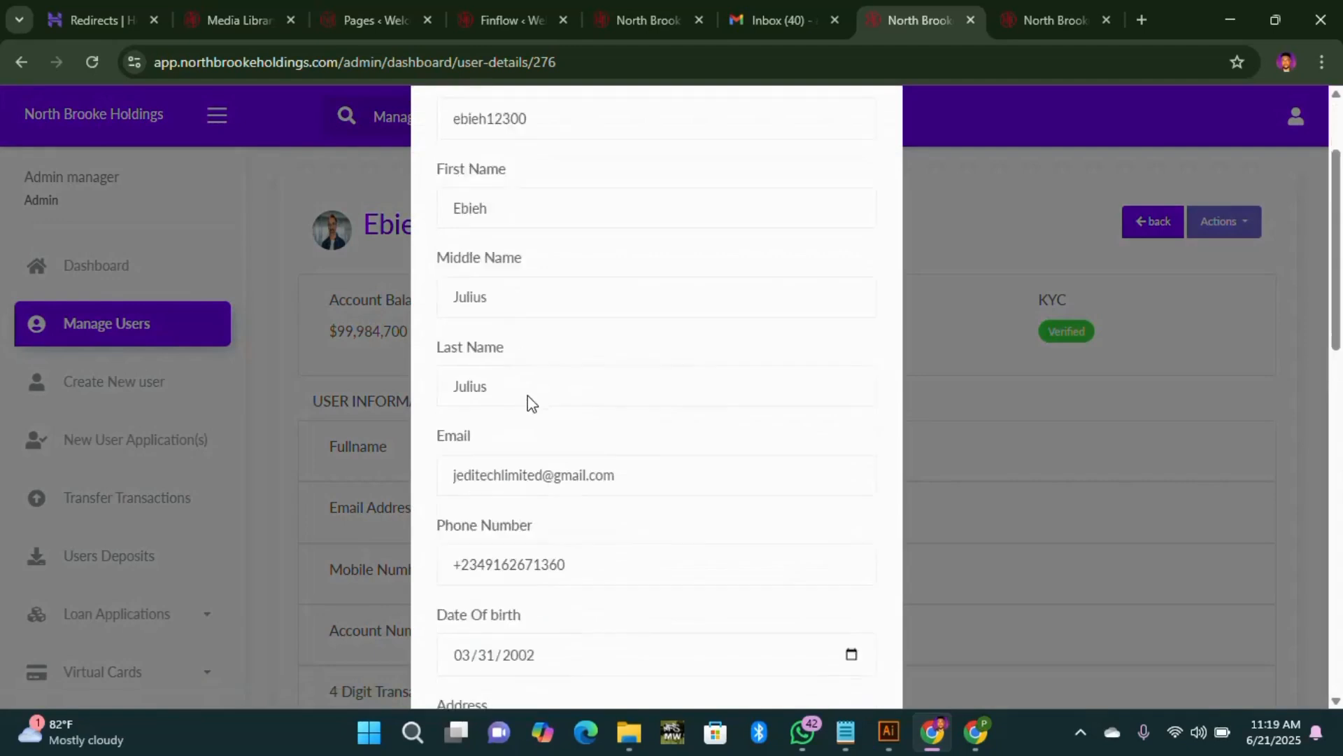
{"action": "scroll", "coordinate": [534, 490], "scroll_direction": "down", "scroll_amount": 10}
{"action": "scroll", "coordinate": [536, 490], "scroll_direction": "up", "scroll_amount": 4}
{"action": "scroll", "coordinate": [656, 391], "scroll_direction": "up", "scroll_amount": 3}
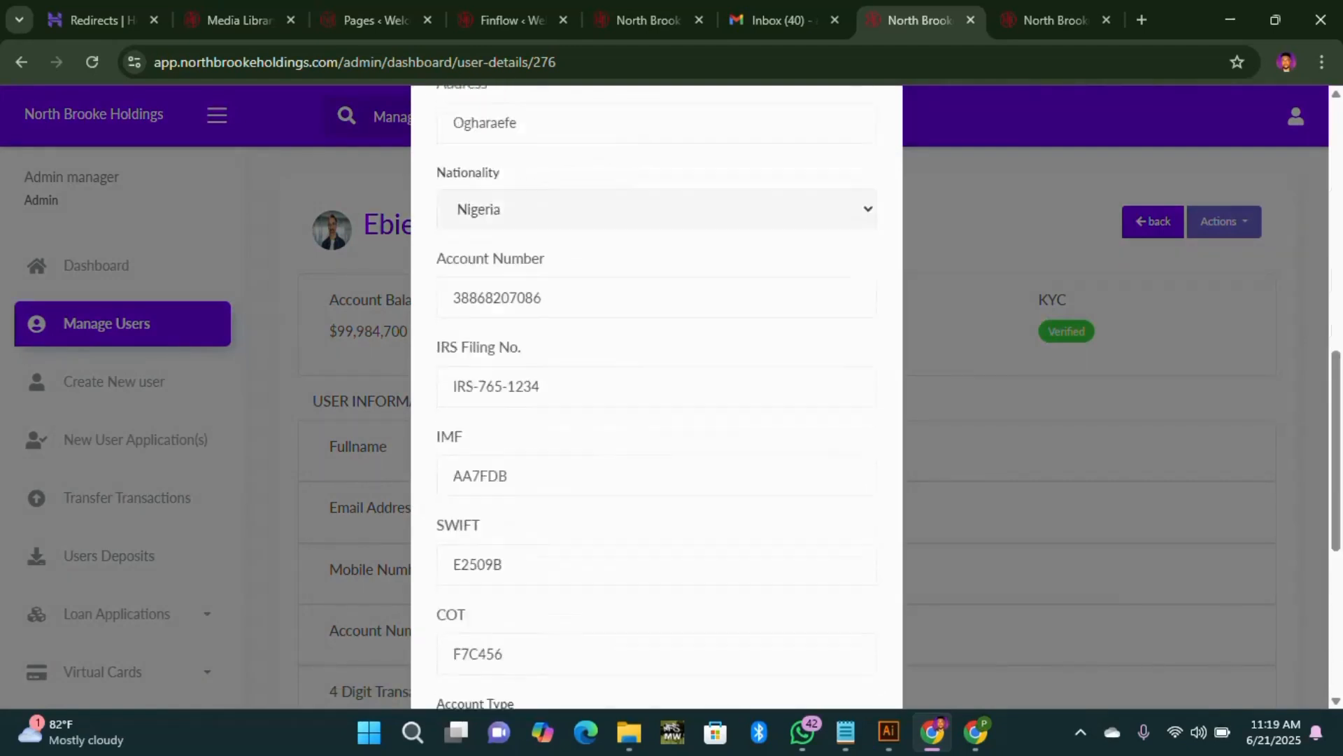
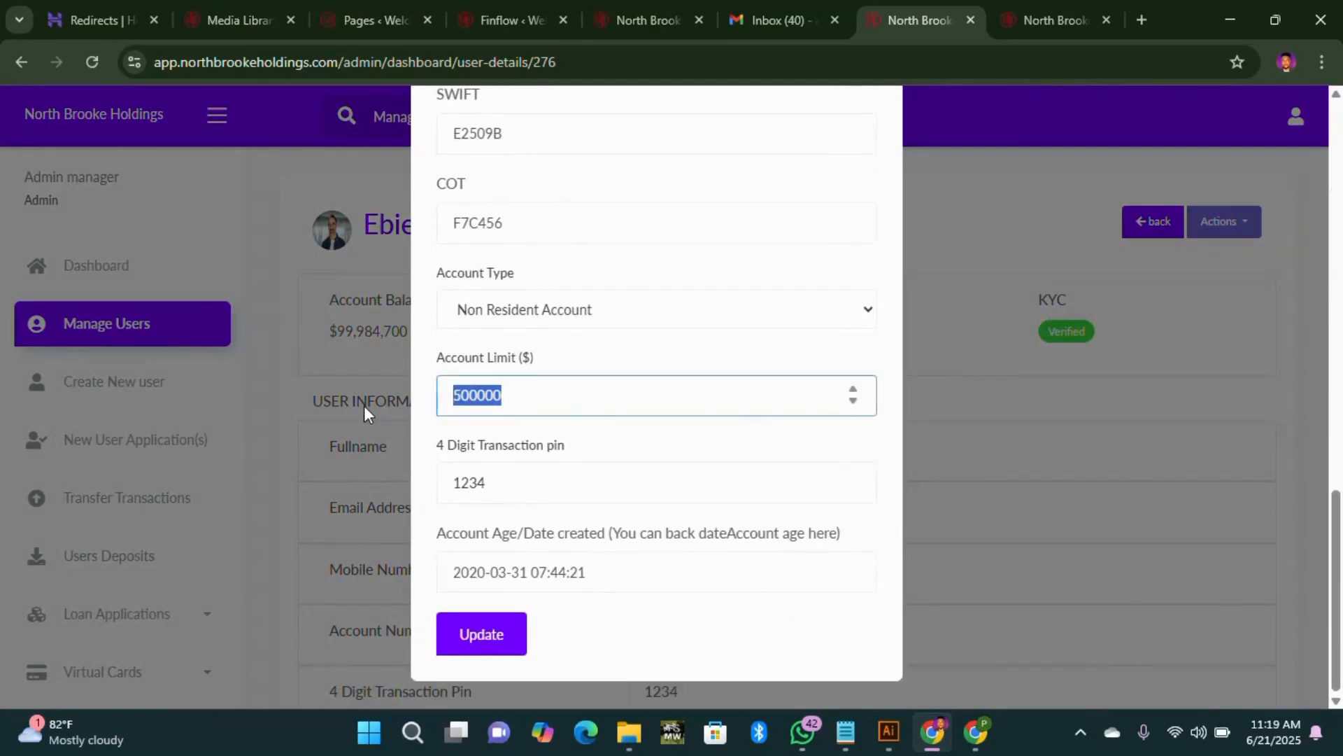
Step: Enter 10000000 as the Account Limit ($) in the Edit user form, replacing 500000
{"action": "type", "text": "10000000"}
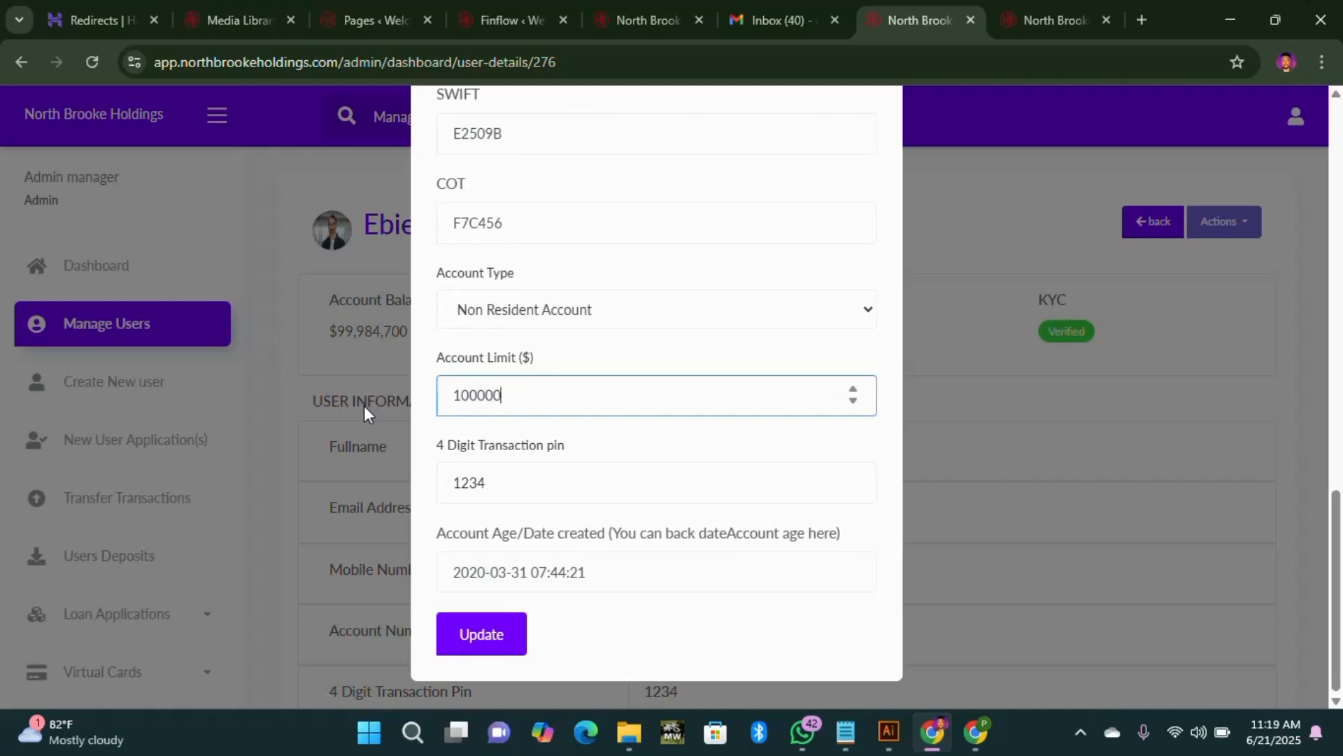
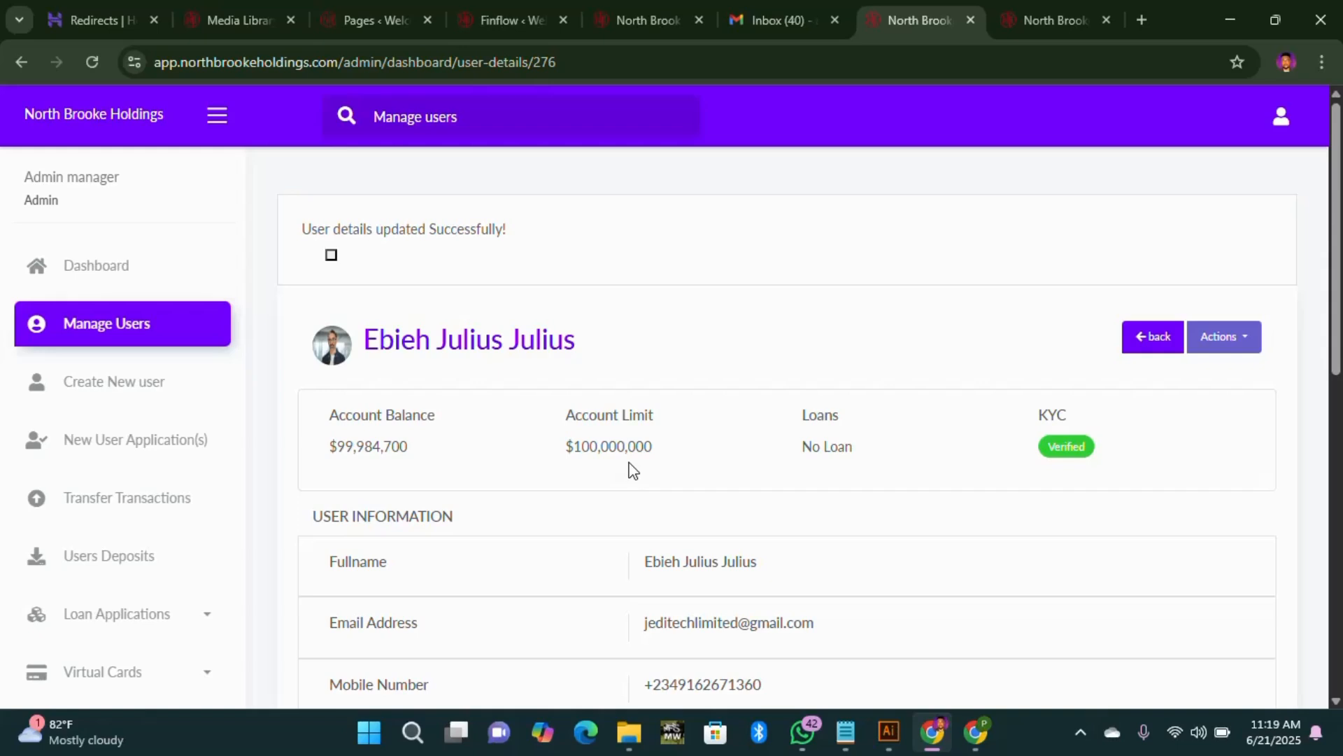
Step: Compare the customer's own dashboard with the admin view and glance at the account actions list
{"action": "left_click", "coordinate": [1069, 8]}
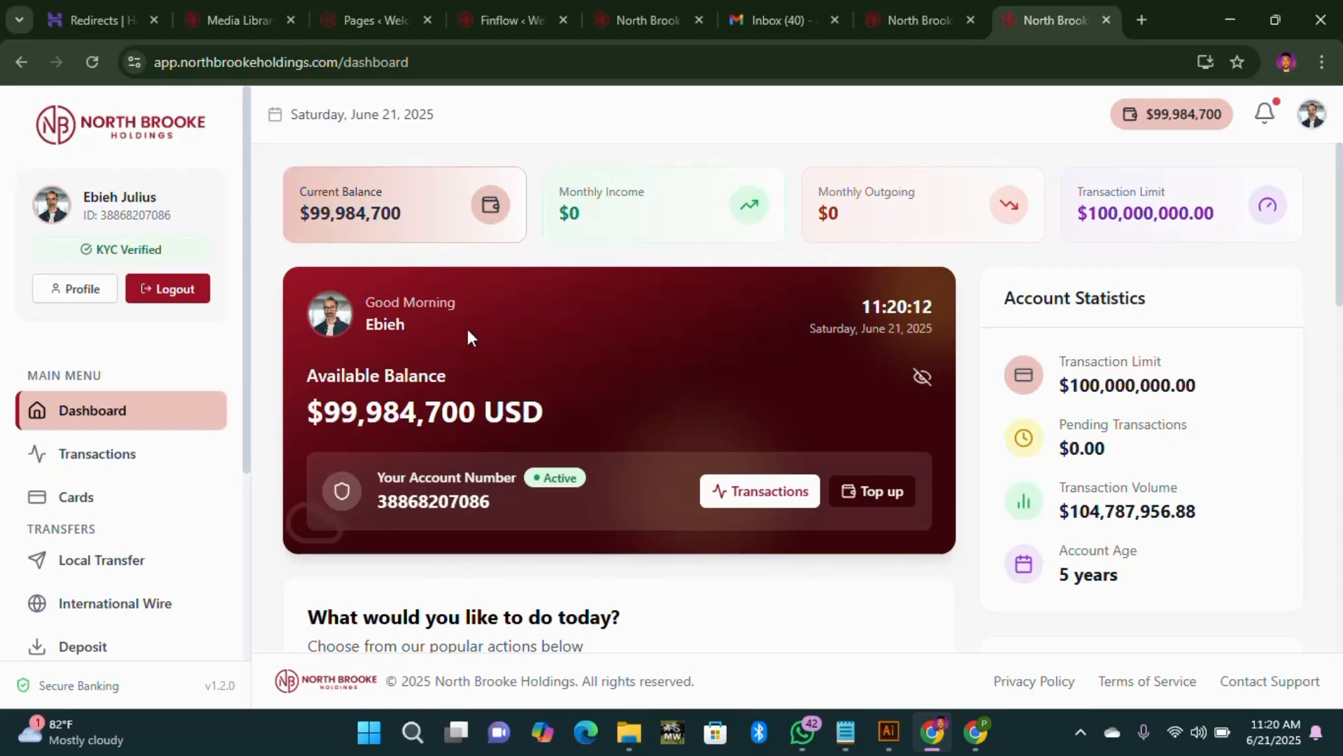
{"action": "left_click", "coordinate": [900, 31]}
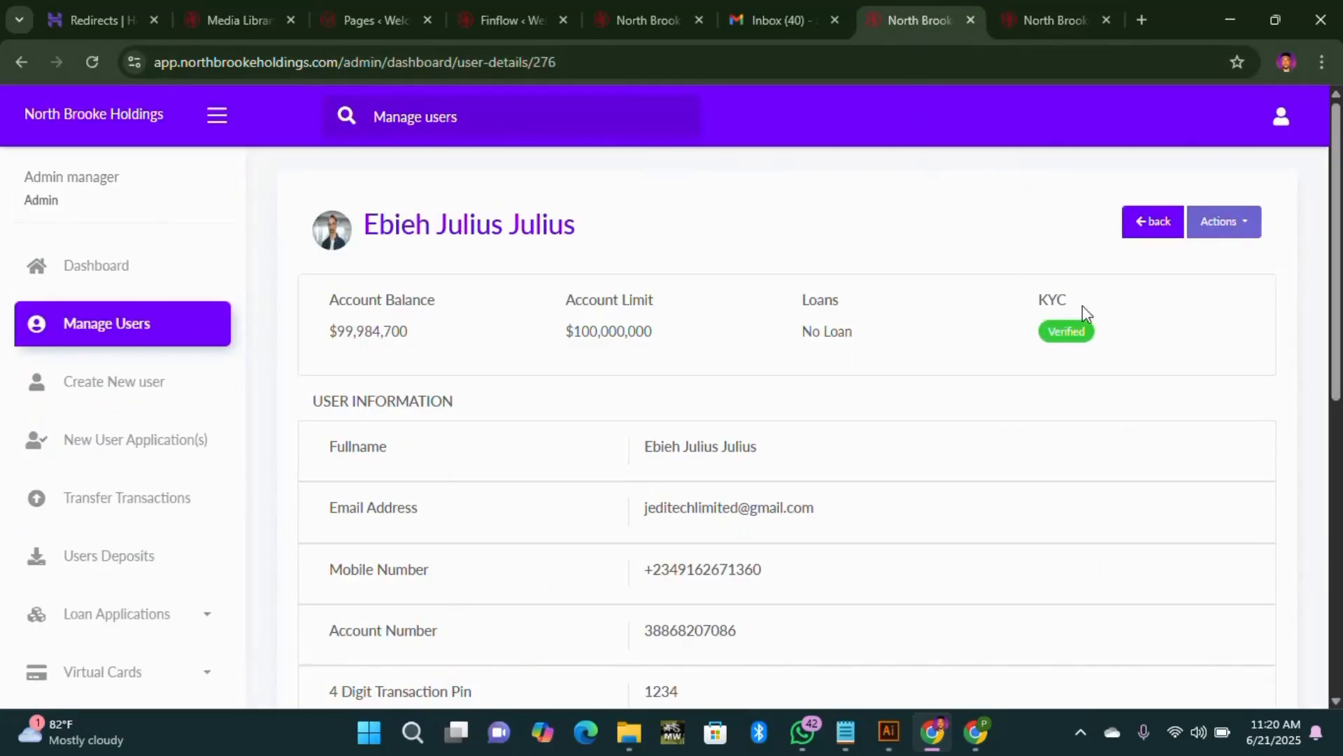
{"action": "left_click", "coordinate": [1240, 238]}
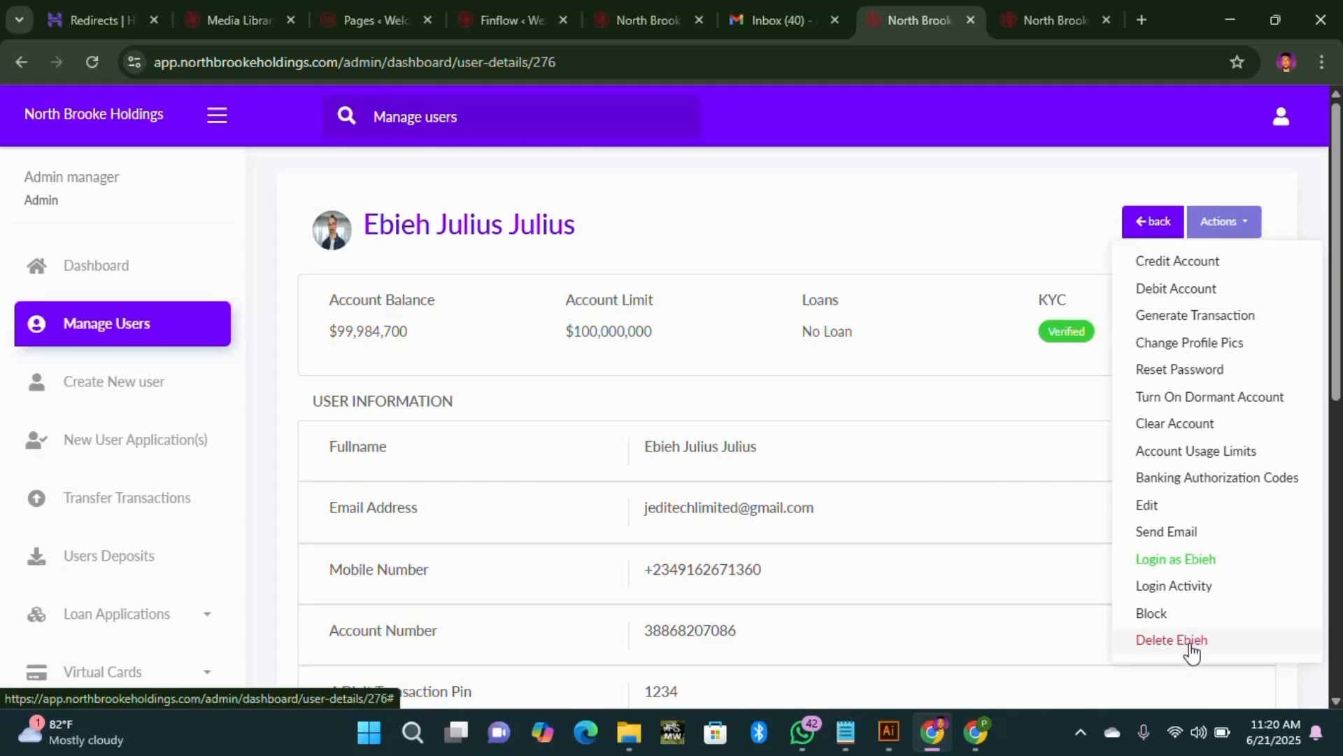
{"action": "left_click", "coordinate": [1229, 230]}
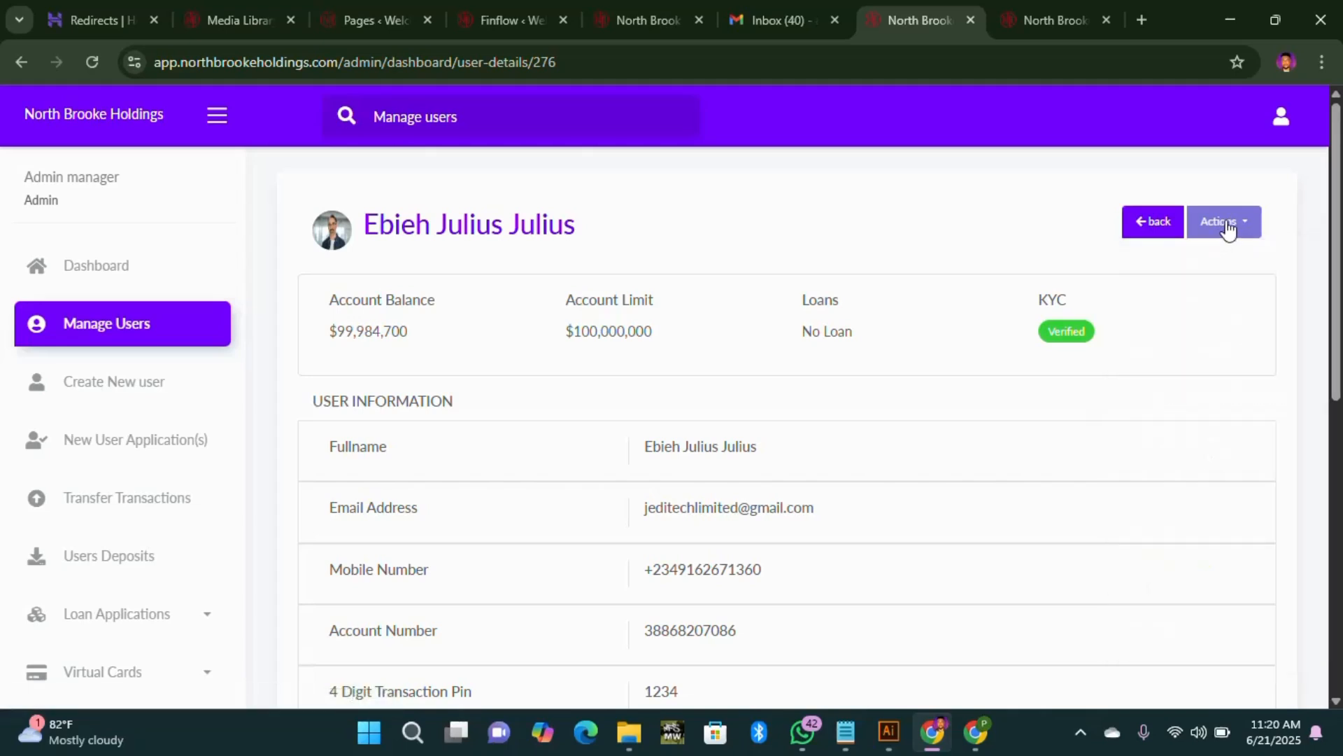
Step: Look through the Create New User form, then go to the New User Application(s) KYC list
{"action": "left_click", "coordinate": [110, 384]}
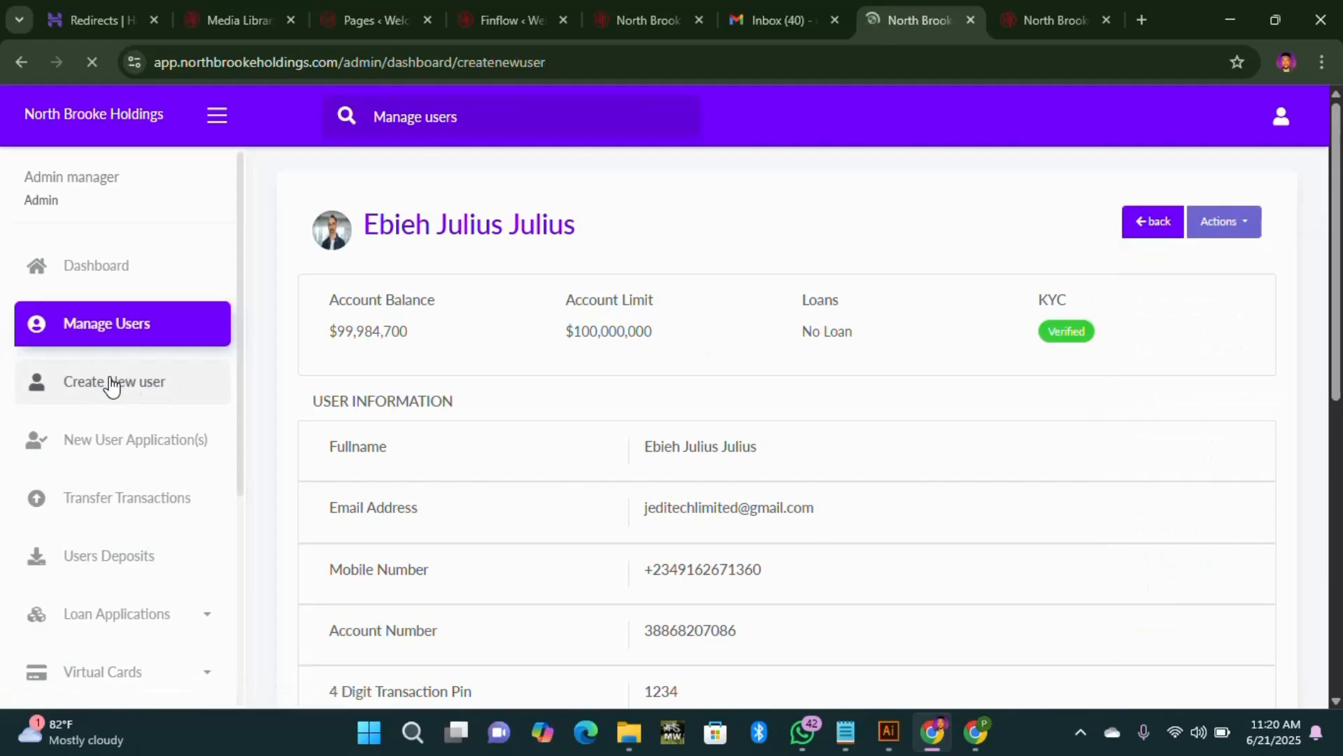
{"action": "scroll", "coordinate": [875, 399], "scroll_direction": "down", "scroll_amount": 8}
{"action": "scroll", "coordinate": [936, 365], "scroll_direction": "up", "scroll_amount": 8}
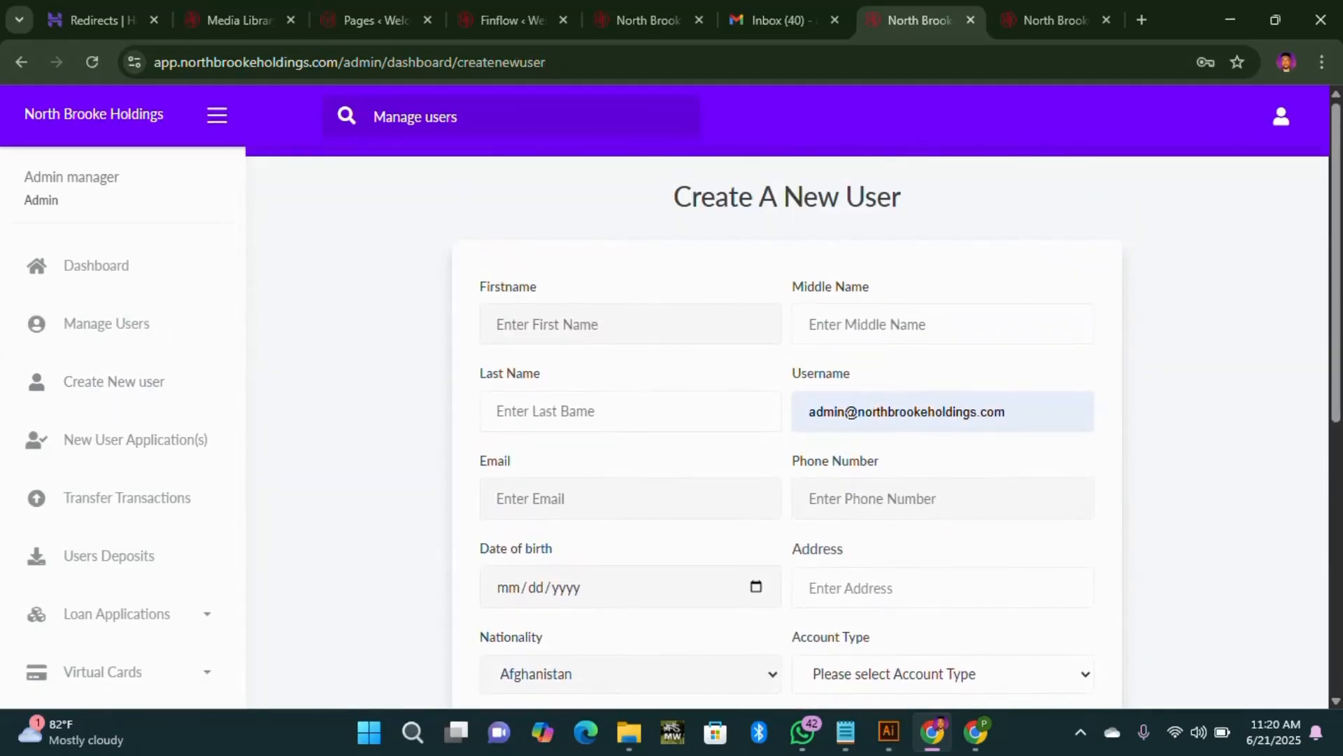
{"action": "scroll", "coordinate": [829, 444], "scroll_direction": "down", "scroll_amount": 1}
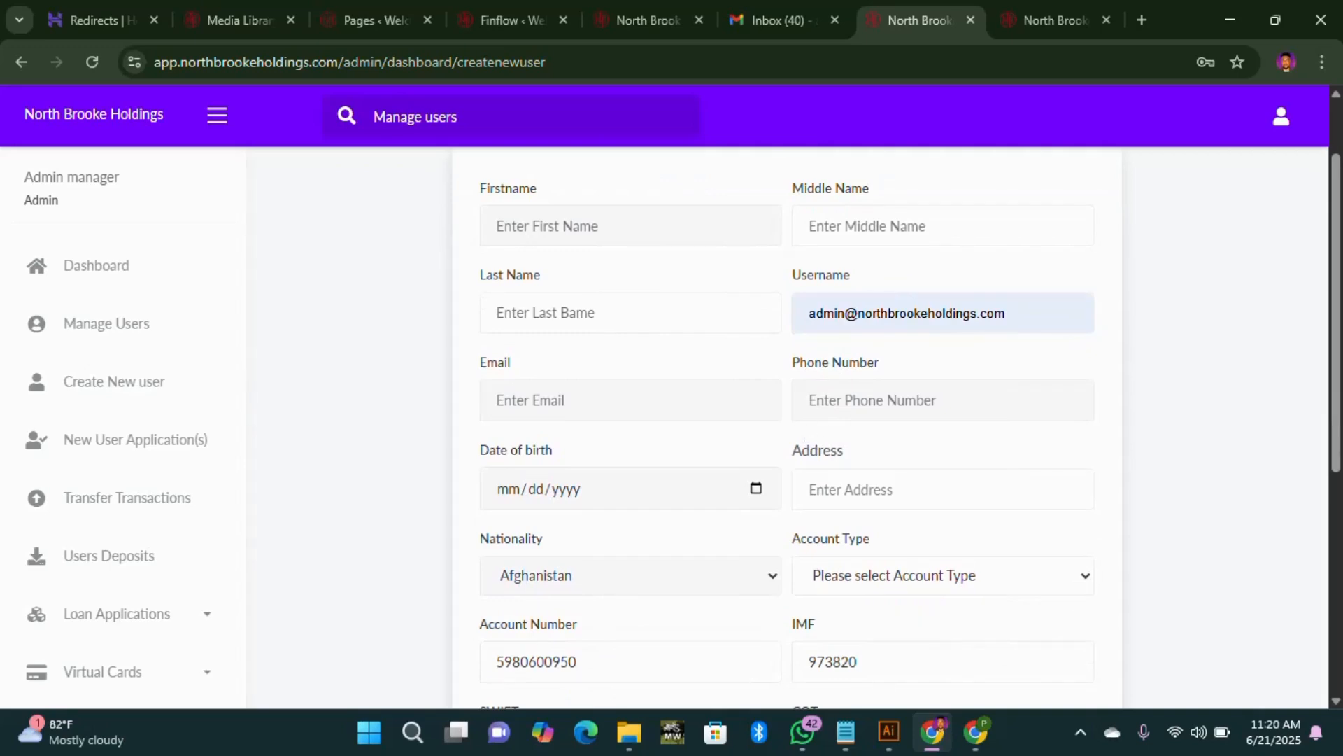
{"action": "scroll", "coordinate": [753, 444], "scroll_direction": "down", "scroll_amount": 2}
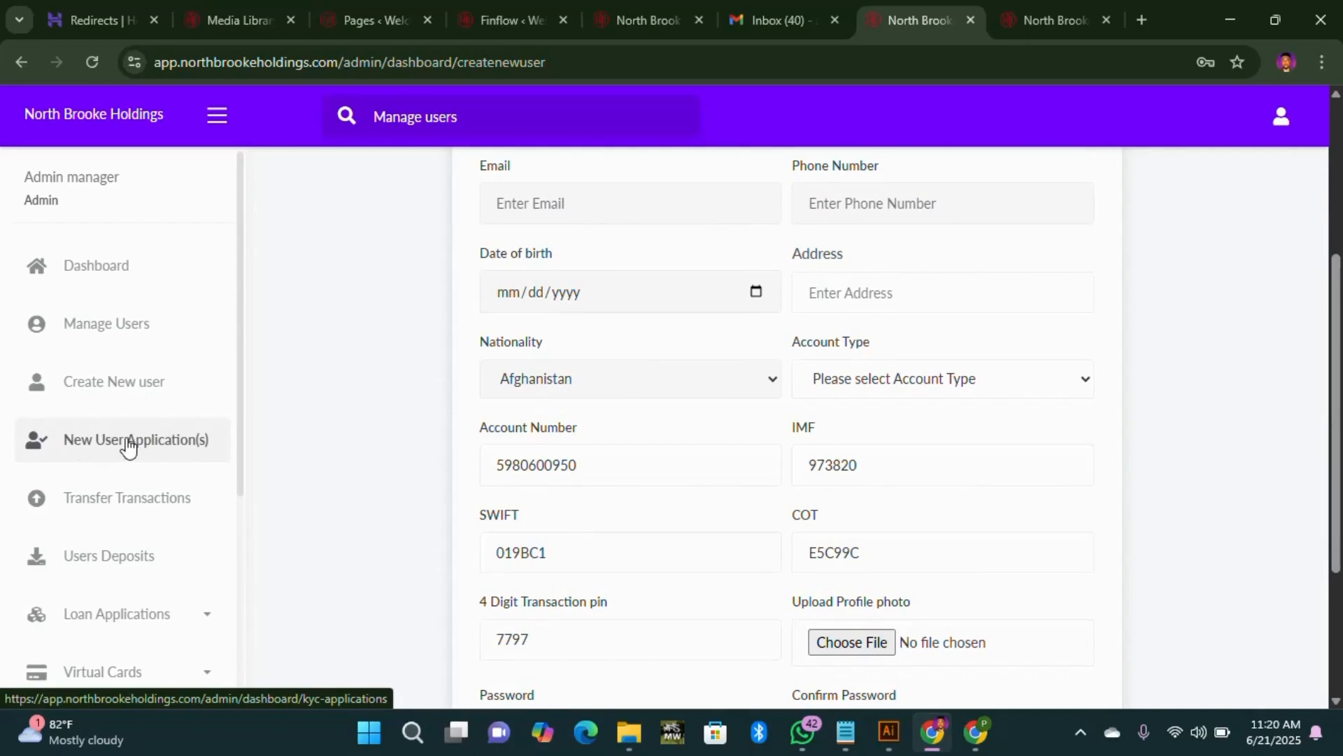
{"action": "left_click", "coordinate": [129, 441]}
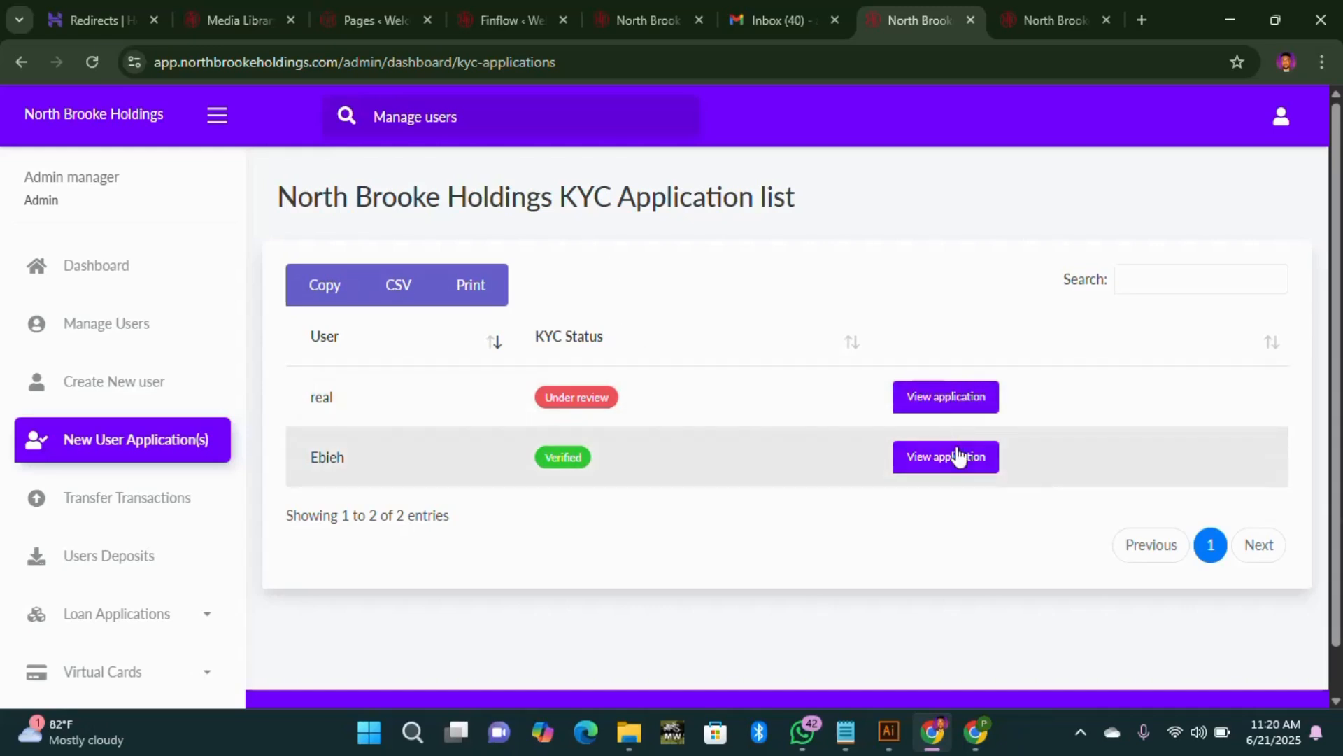
Step: Review the under-review KYC application and its Process KYC options, closing without processing
{"action": "left_click", "coordinate": [949, 410]}
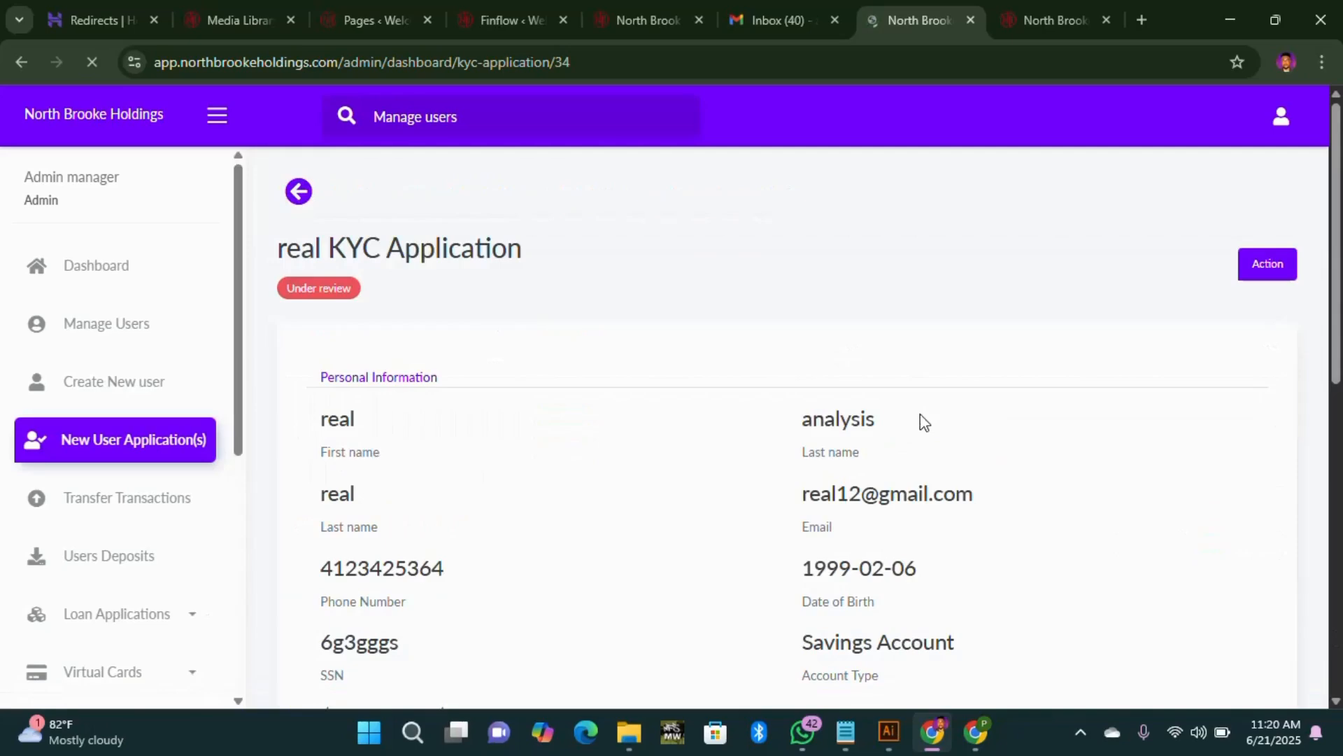
{"action": "scroll", "coordinate": [707, 523], "scroll_direction": "down", "scroll_amount": 10}
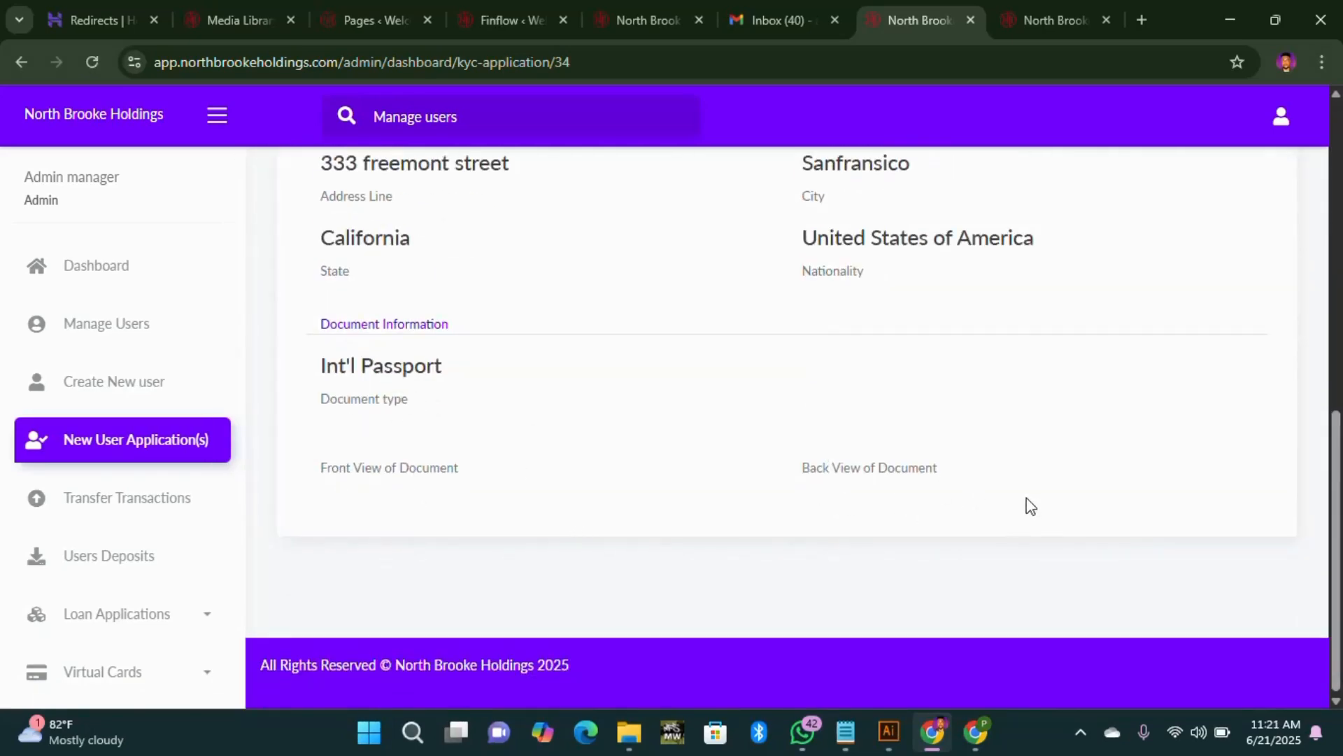
{"action": "scroll", "coordinate": [1030, 504], "scroll_direction": "up", "scroll_amount": 10}
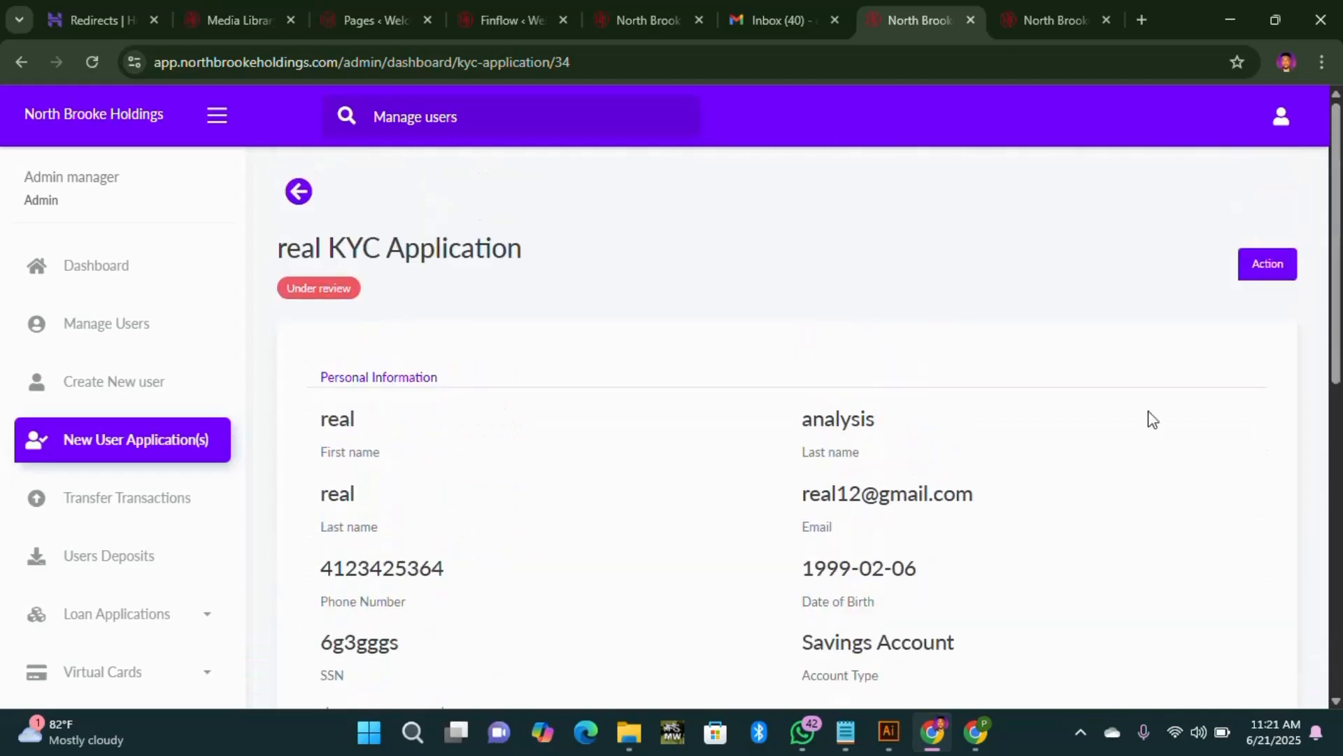
{"action": "left_click", "coordinate": [1252, 271]}
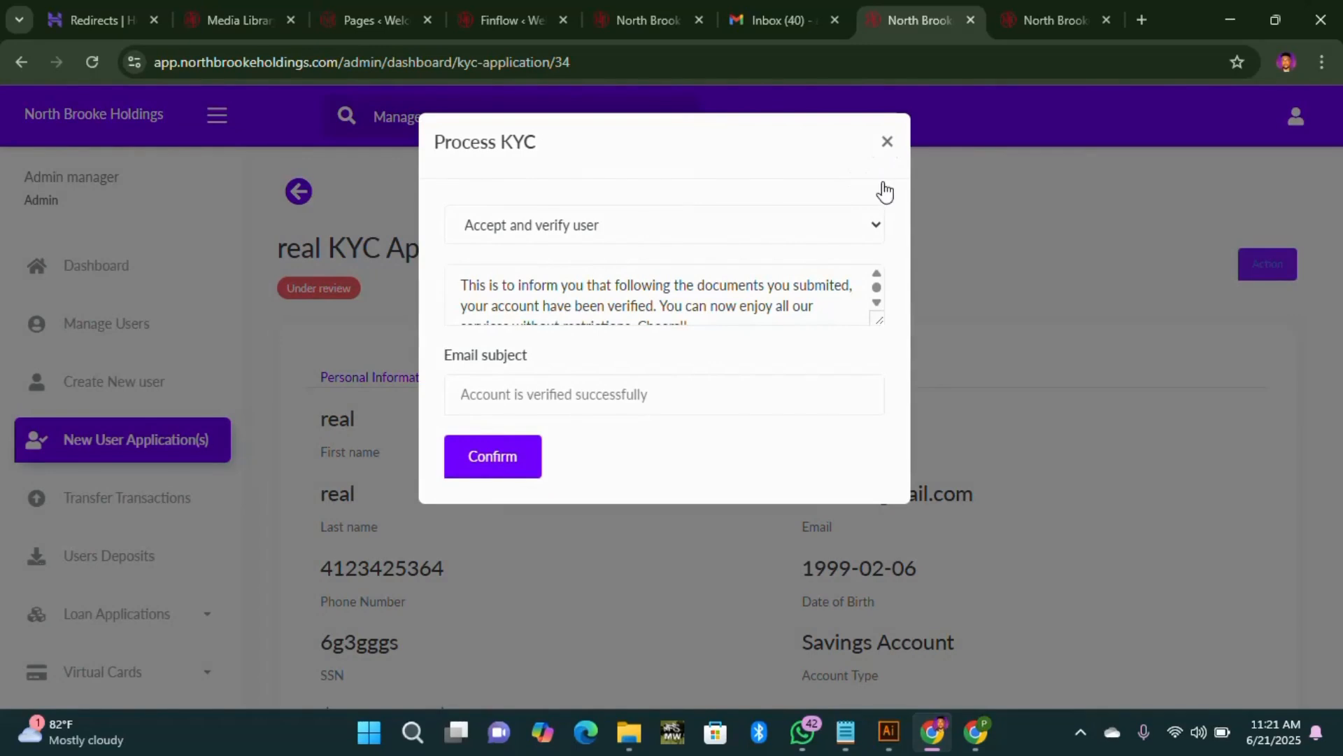
{"action": "left_click", "coordinate": [887, 142]}
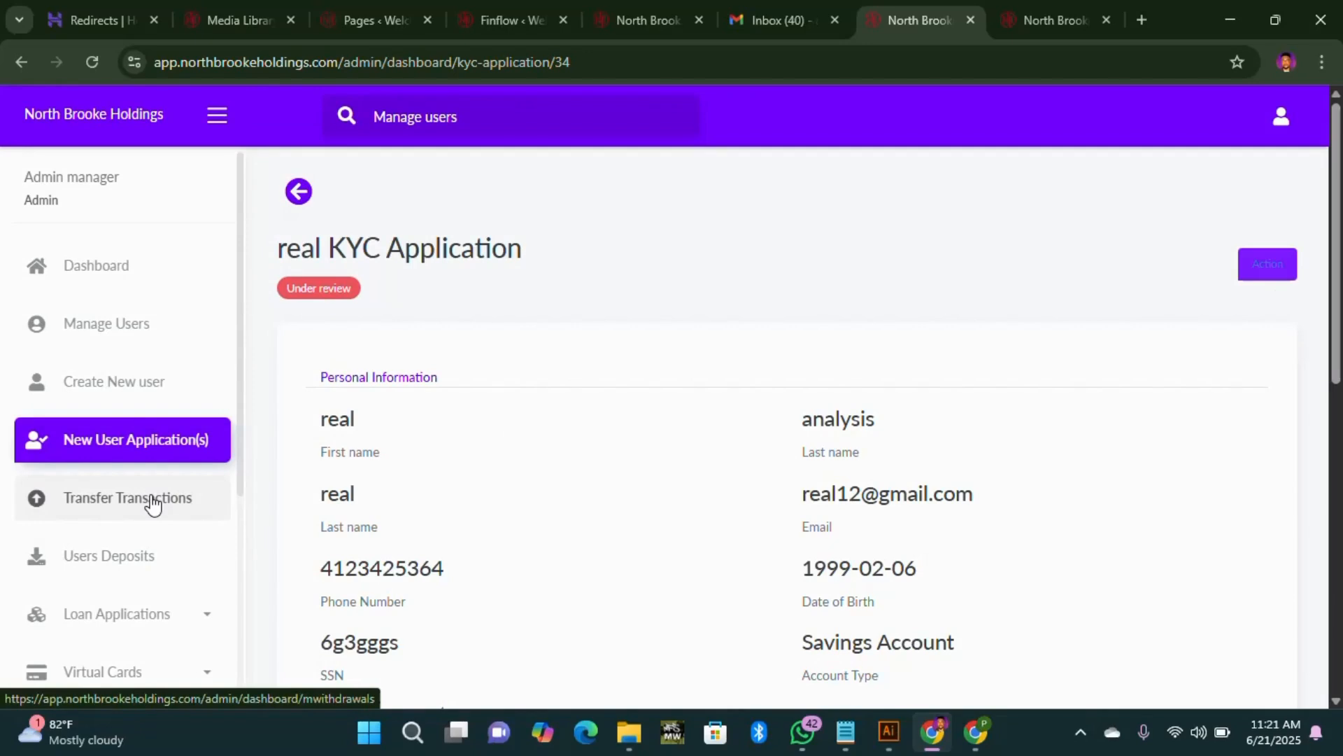
Step: Reach the verified customer's page via Manage Users and abandon a Send Email draft
{"action": "left_click", "coordinate": [132, 329]}
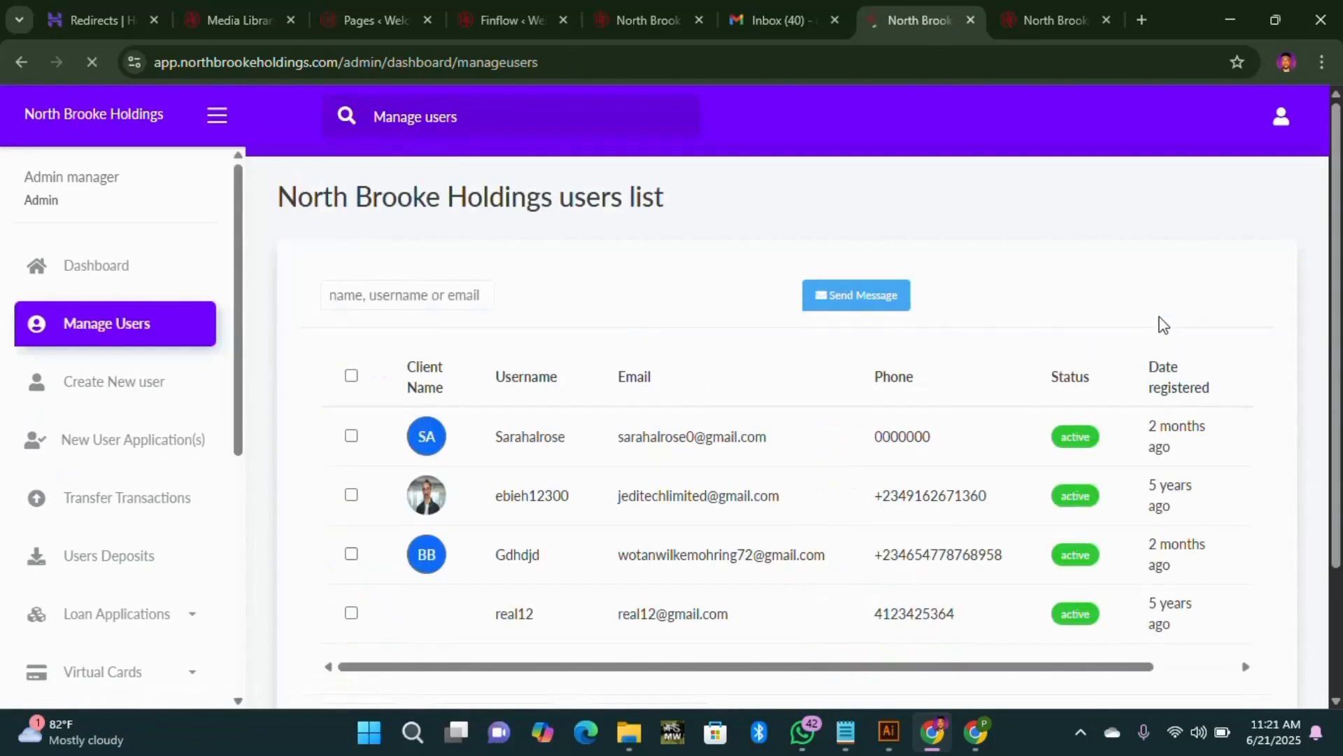
{"action": "left_click_drag", "start_coordinate": [831, 669], "coordinate": [913, 668]}
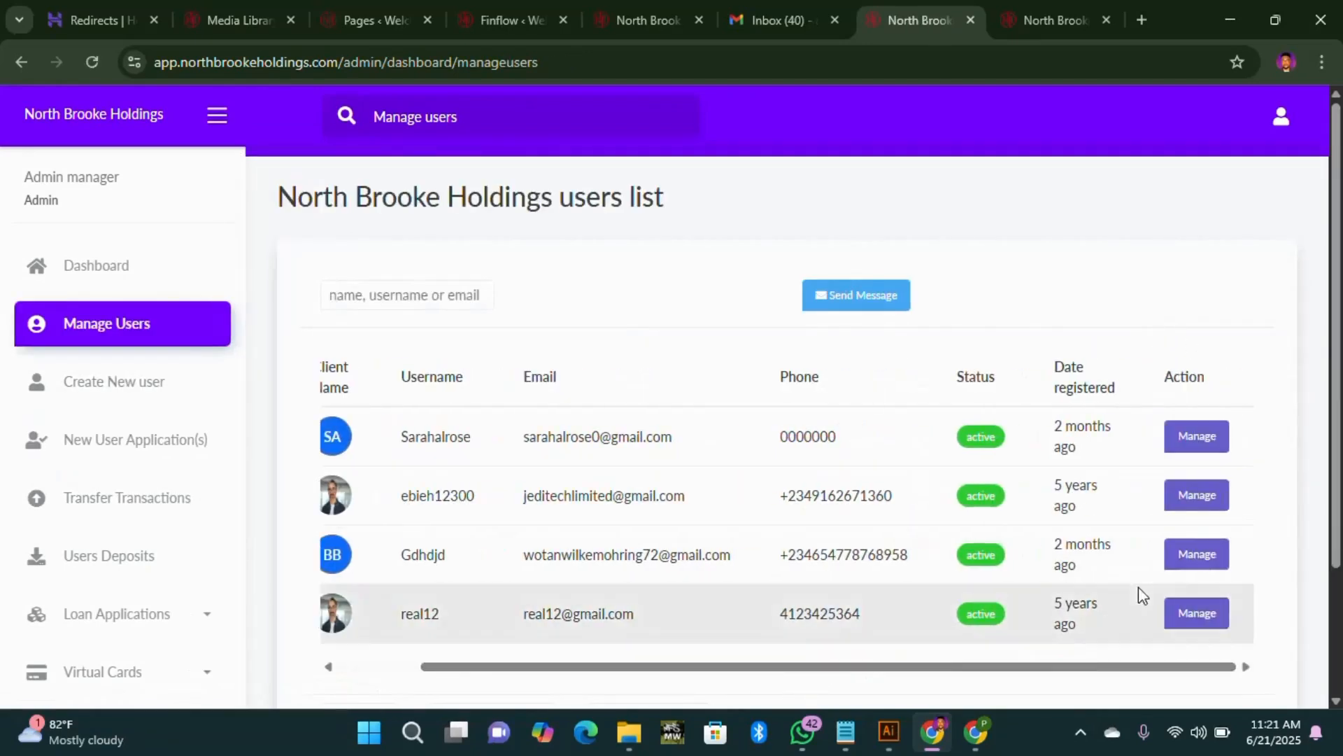
{"action": "left_click", "coordinate": [1194, 494]}
{"action": "left_click", "coordinate": [1224, 221]}
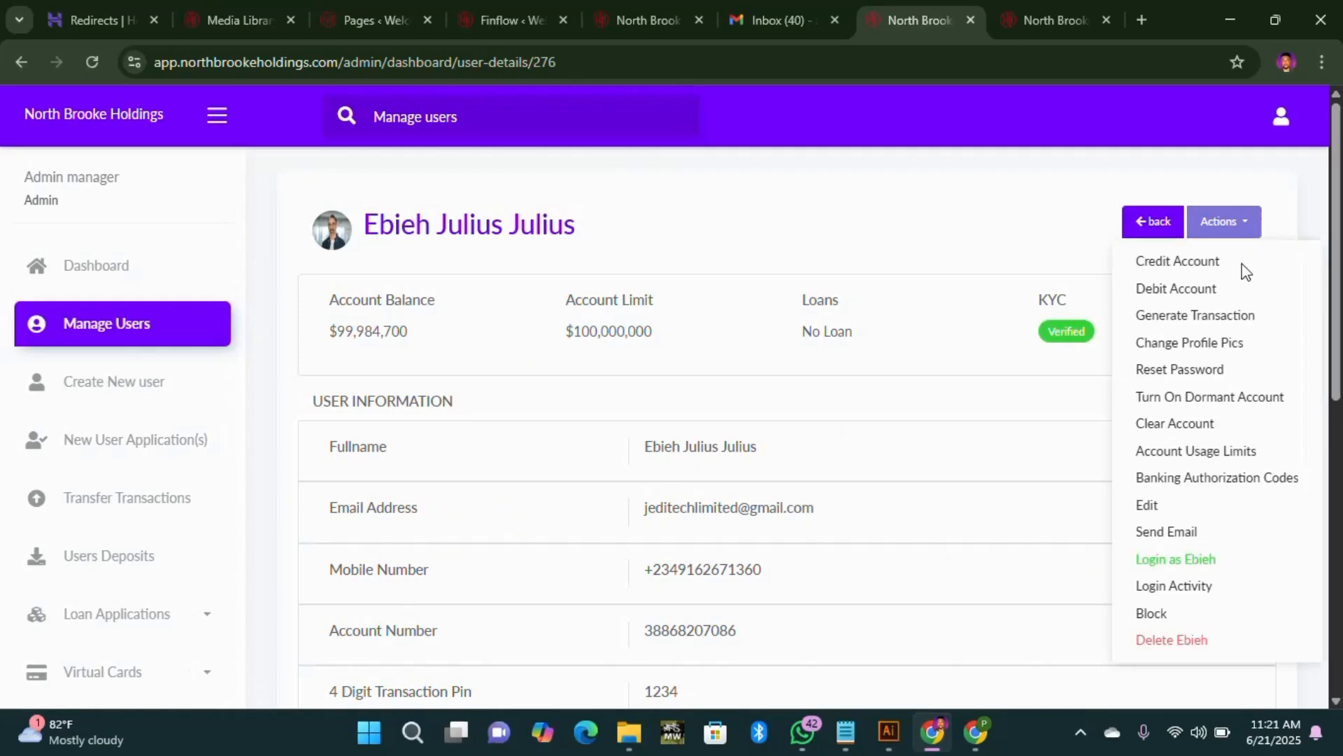
{"action": "left_click", "coordinate": [1181, 534]}
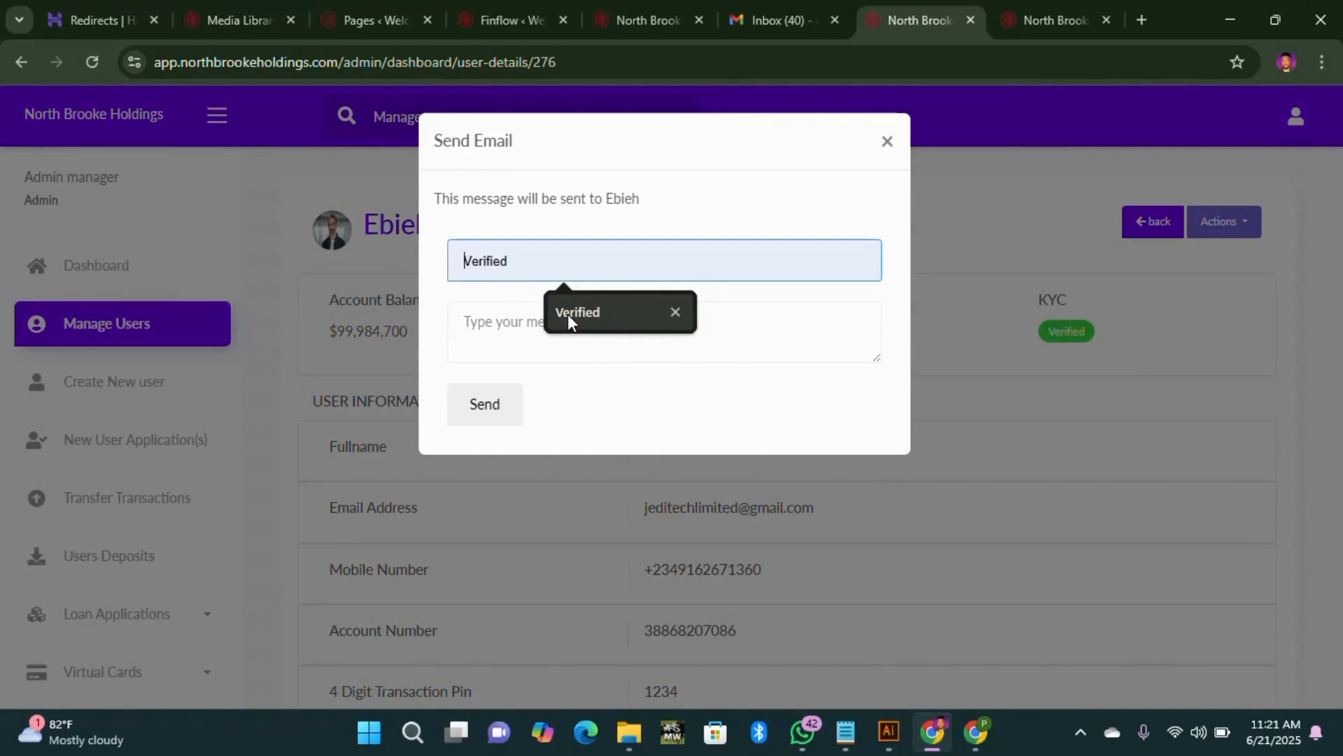
{"action": "left_click", "coordinate": [568, 340]}
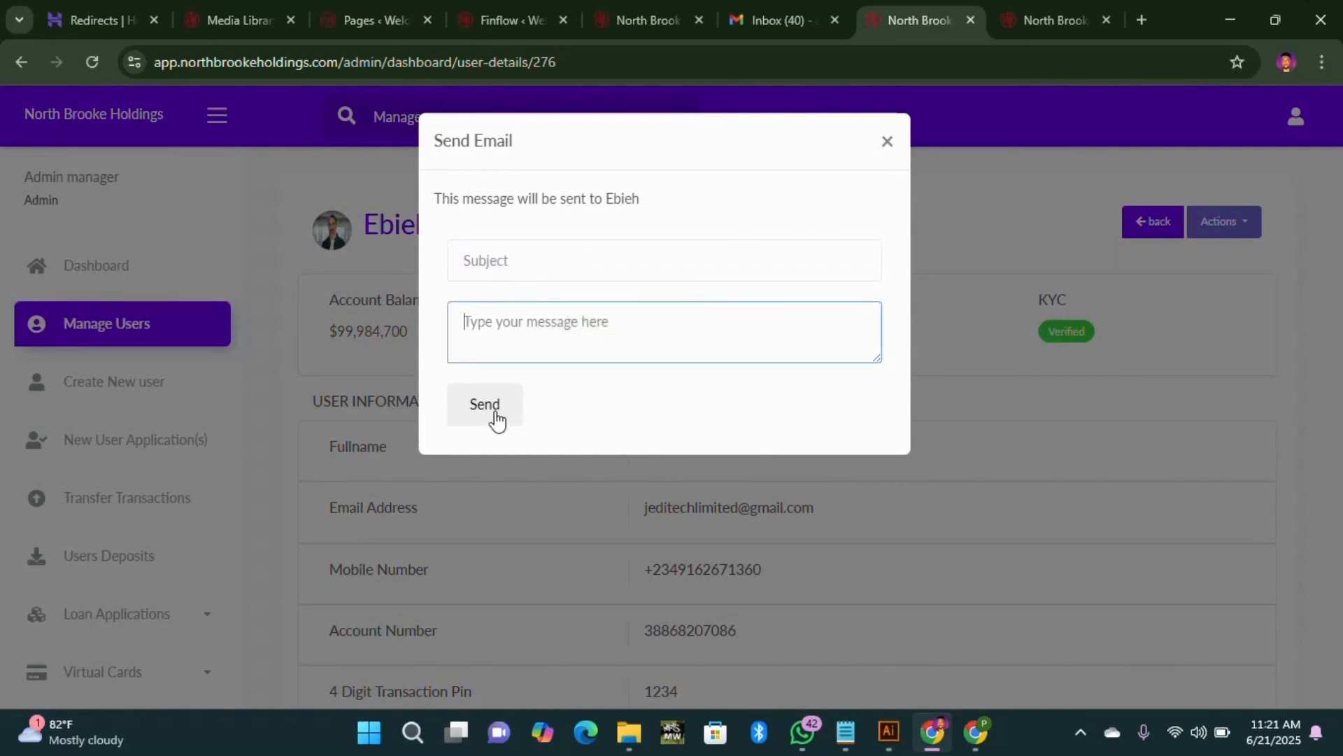
{"action": "left_click", "coordinate": [889, 142]}
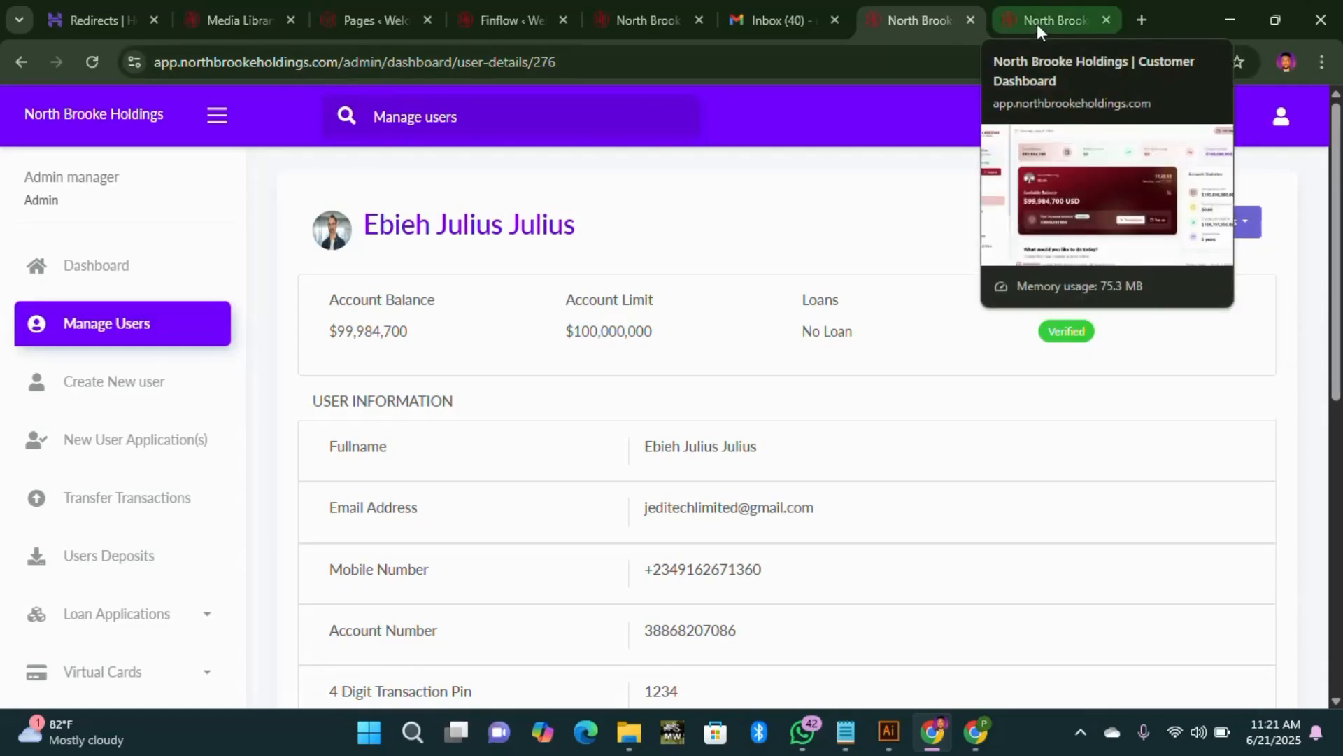
Step: Compare the customer's dashboard with the admin view of the customer
{"action": "left_click", "coordinate": [1037, 24]}
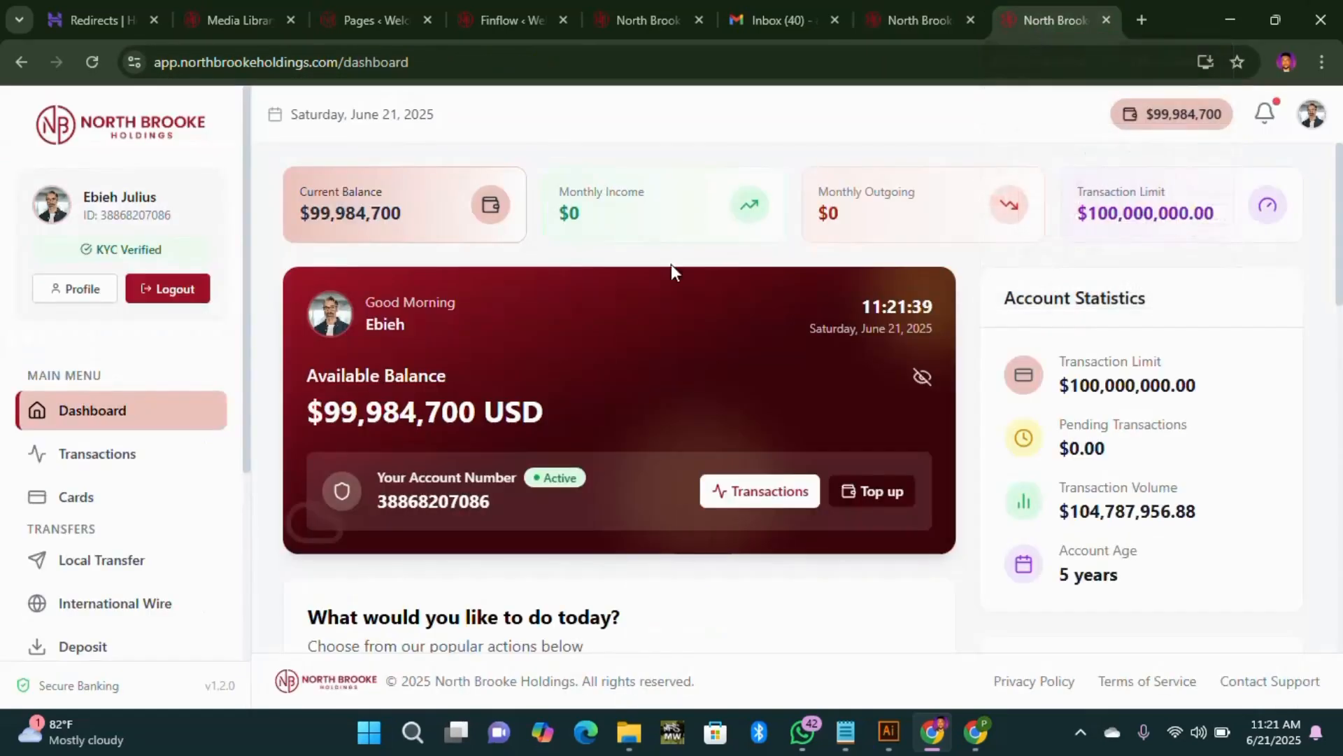
{"action": "left_click", "coordinate": [888, 20]}
{"action": "scroll", "coordinate": [112, 545], "scroll_direction": "down", "scroll_amount": 3}
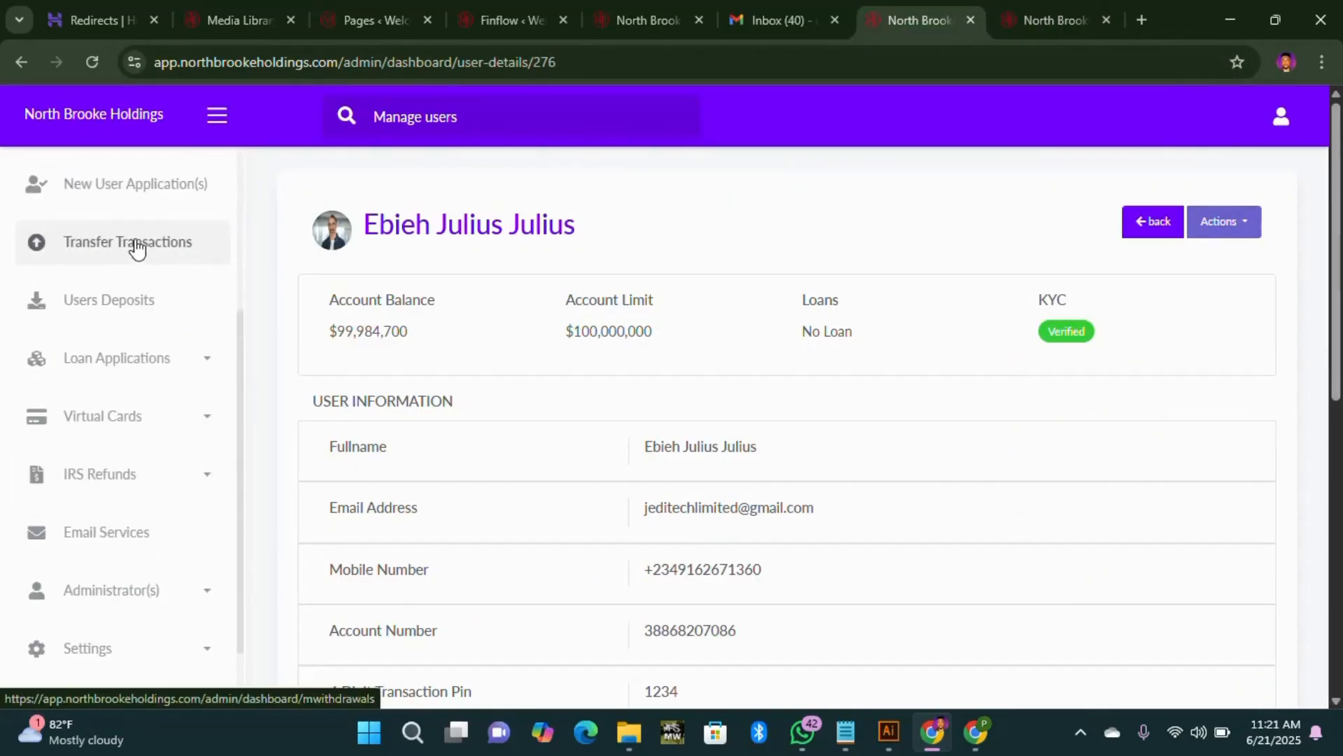
Step: Scroll the Transfer Transactions table down to its pagination, then open Users Deposits
{"action": "left_click", "coordinate": [147, 248]}
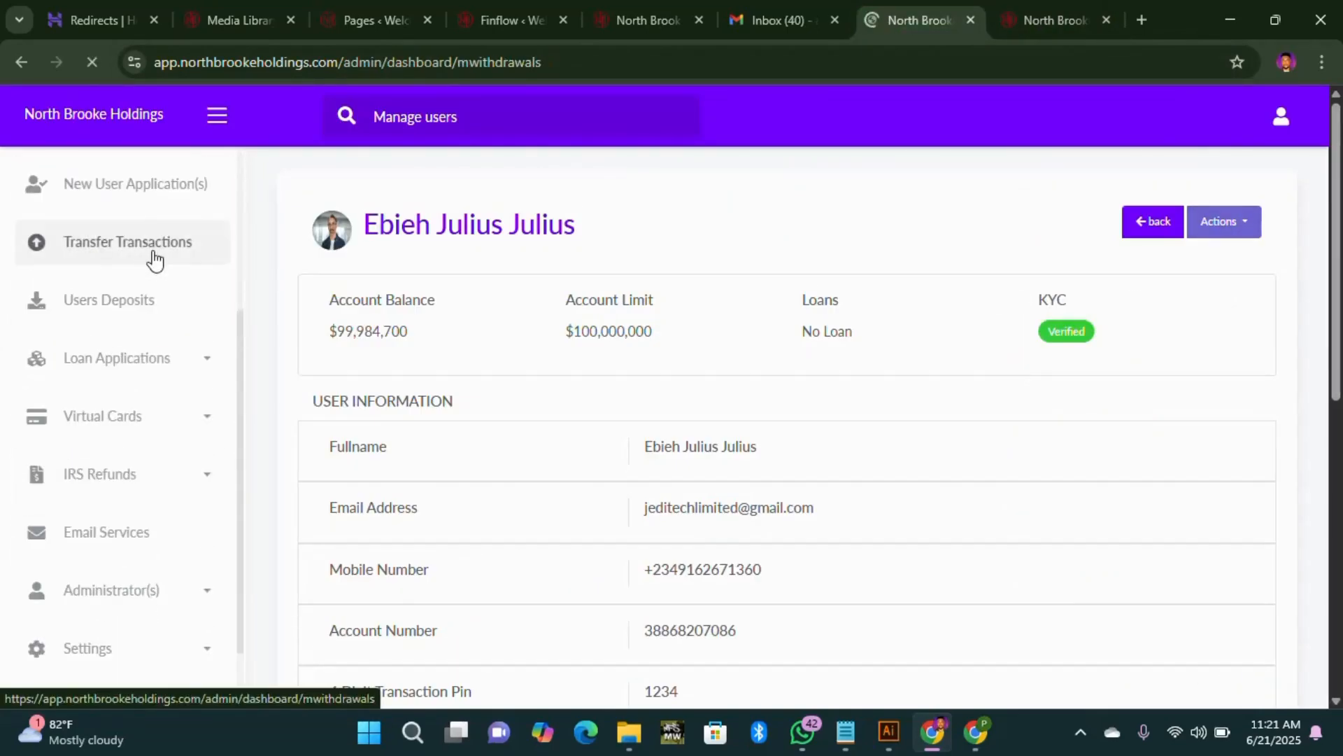
{"action": "scroll", "coordinate": [887, 464], "scroll_direction": "down", "scroll_amount": 8}
{"action": "scroll", "coordinate": [887, 464], "scroll_direction": "down", "scroll_amount": 5}
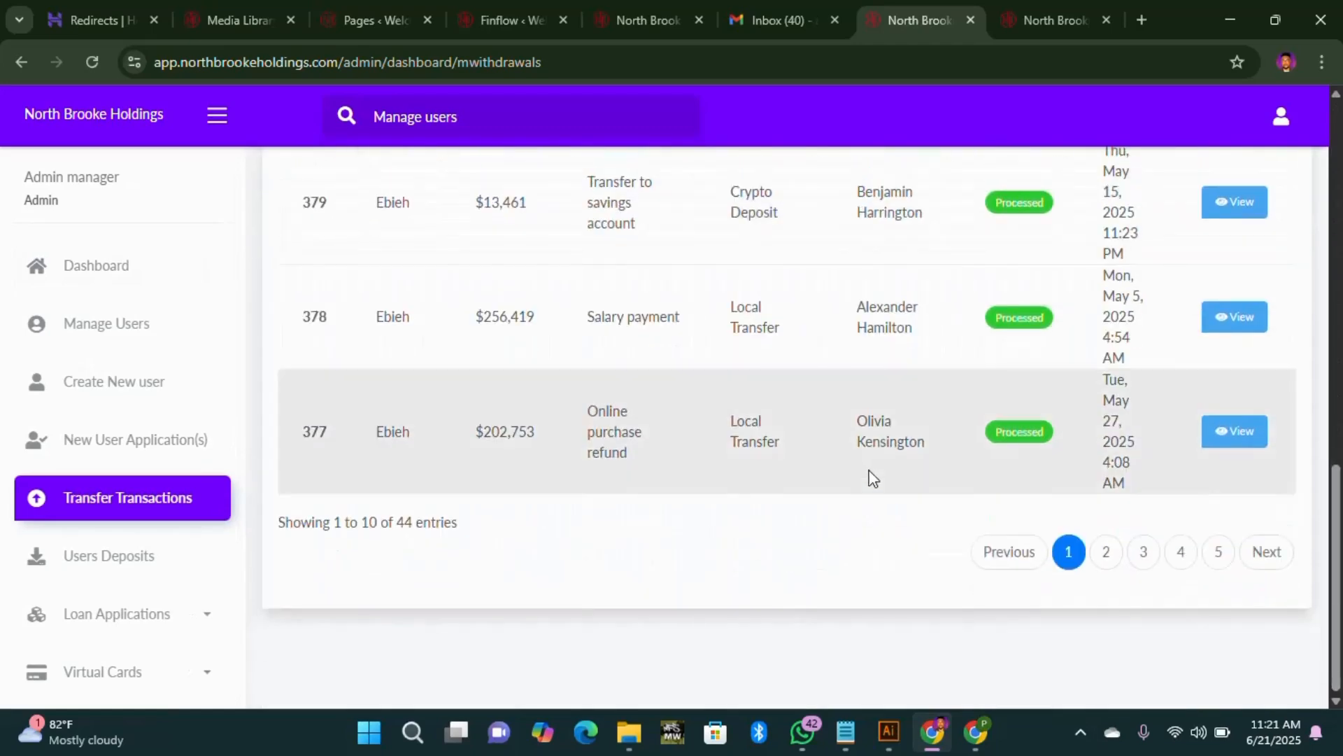
{"action": "scroll", "coordinate": [1005, 466], "scroll_direction": "up", "scroll_amount": 7}
{"action": "scroll", "coordinate": [893, 324], "scroll_direction": "up", "scroll_amount": 3}
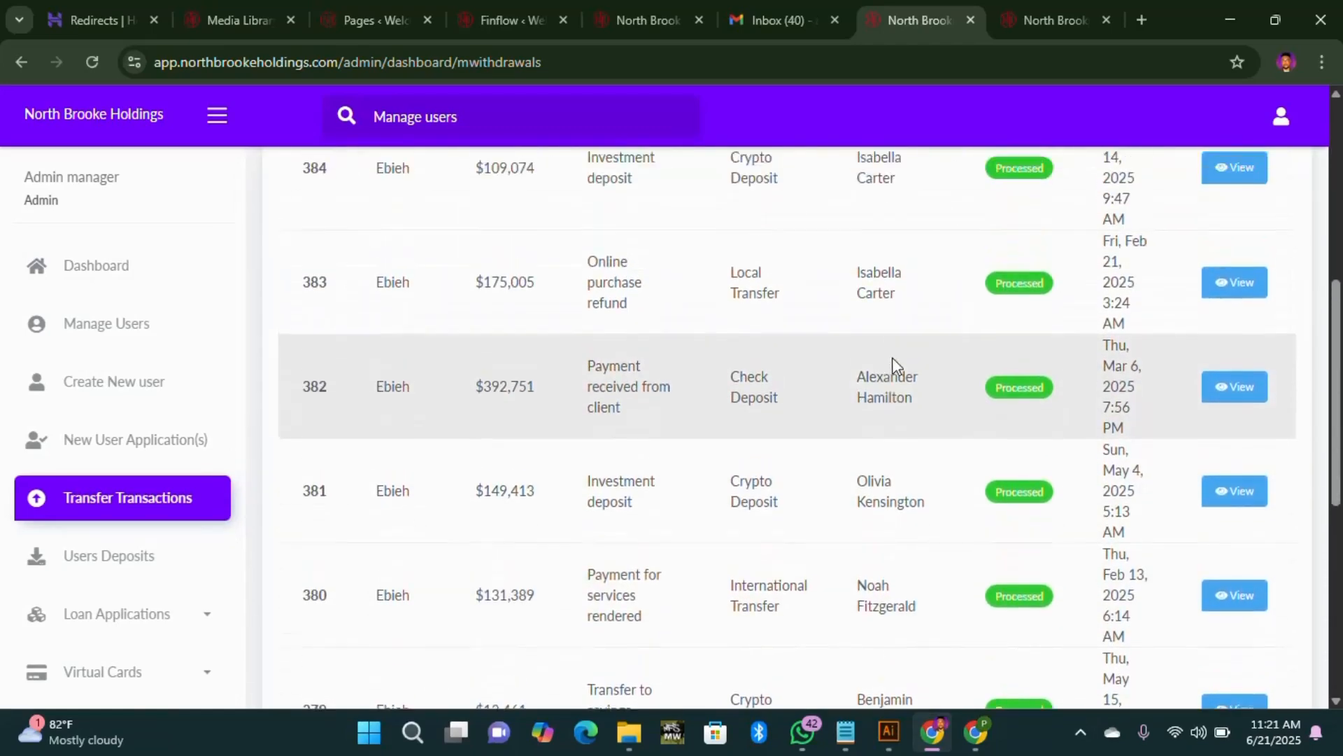
{"action": "scroll", "coordinate": [878, 258], "scroll_direction": "up", "scroll_amount": 4}
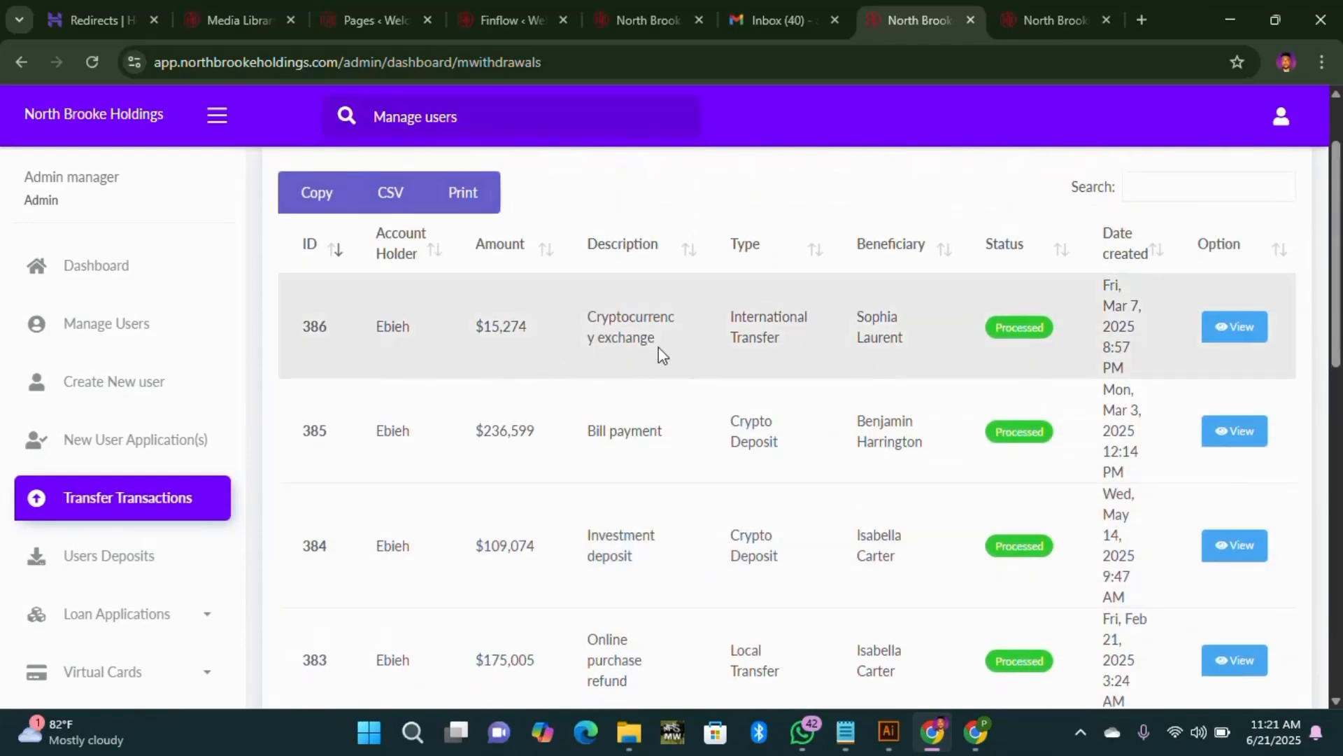
{"action": "scroll", "coordinate": [653, 467], "scroll_direction": "down", "scroll_amount": 5}
{"action": "scroll", "coordinate": [652, 466], "scroll_direction": "down", "scroll_amount": 6}
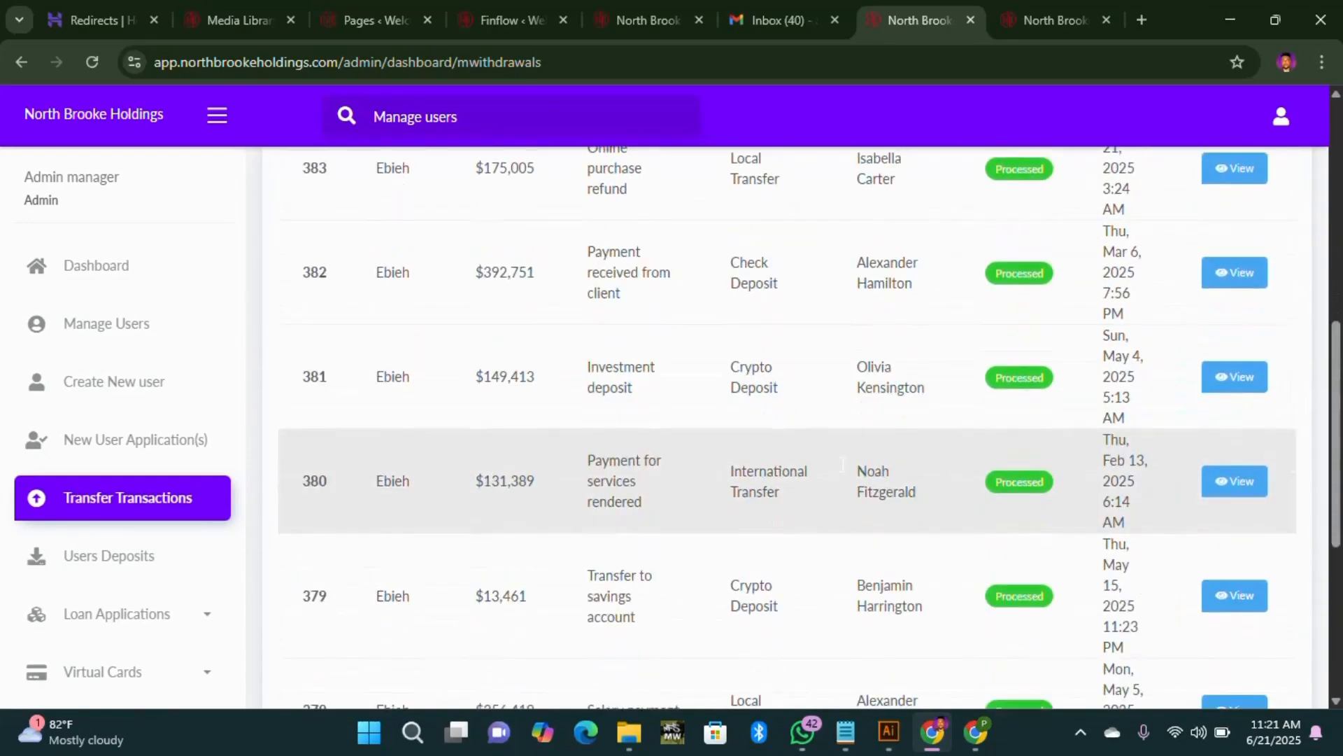
{"action": "scroll", "coordinate": [909, 448], "scroll_direction": "up", "scroll_amount": 6}
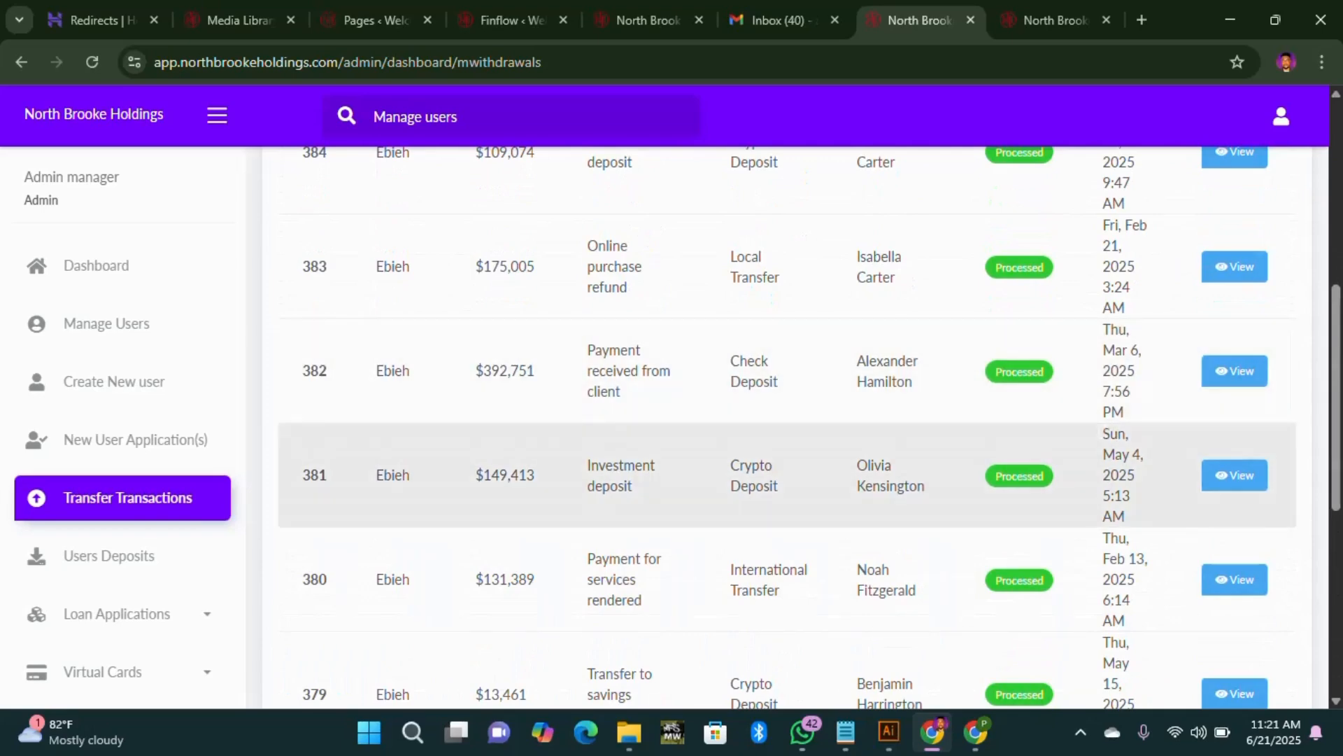
{"action": "scroll", "coordinate": [1086, 480], "scroll_direction": "down", "scroll_amount": 6}
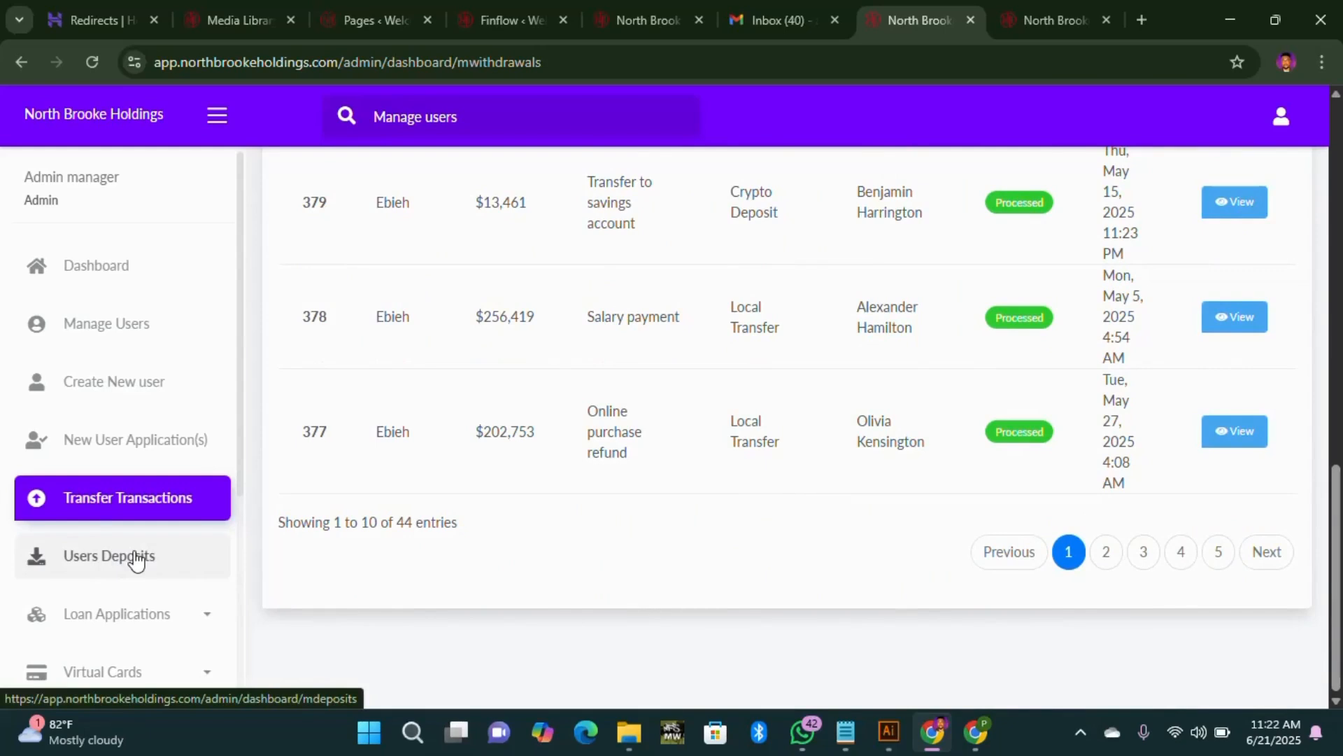
{"action": "left_click", "coordinate": [136, 560]}
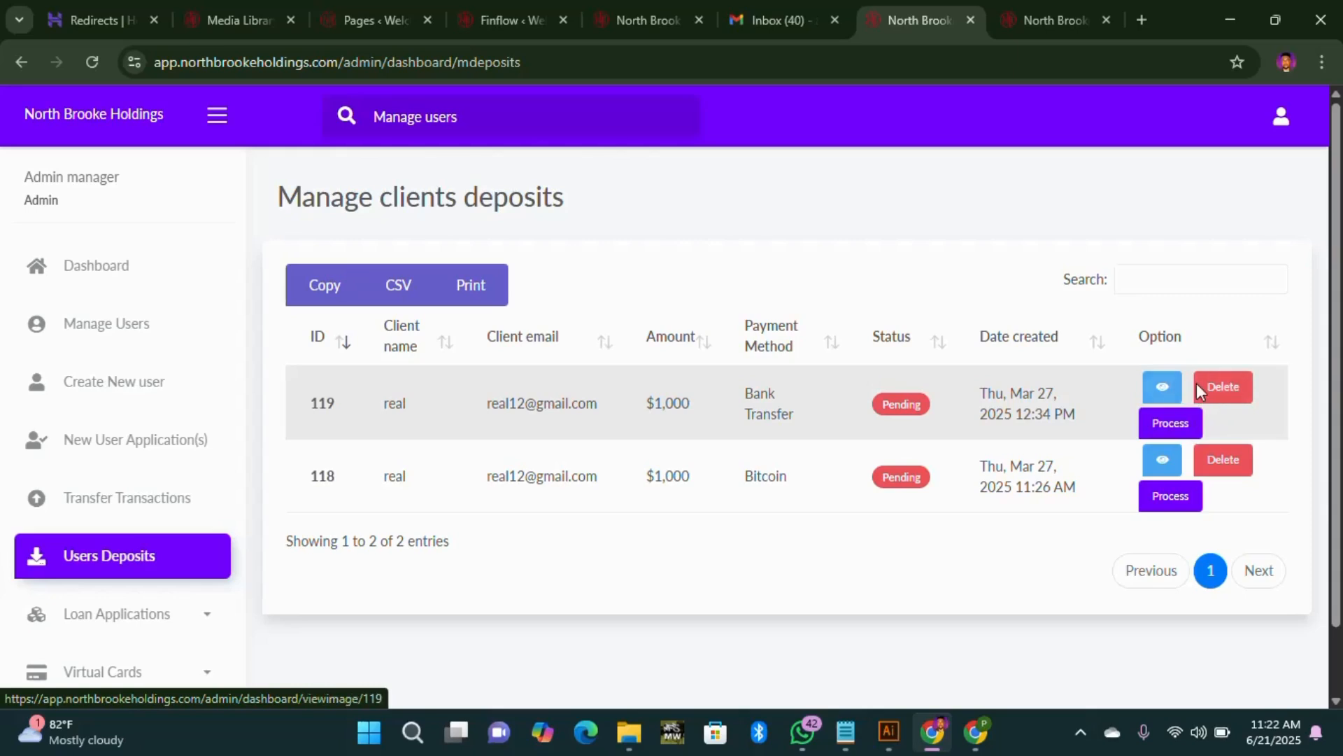
Step: Leave the two pending $1,000 deposits untouched and expand Loan Applications in the sidebar
{"action": "scroll", "coordinate": [153, 615], "scroll_direction": "down", "scroll_amount": 4}
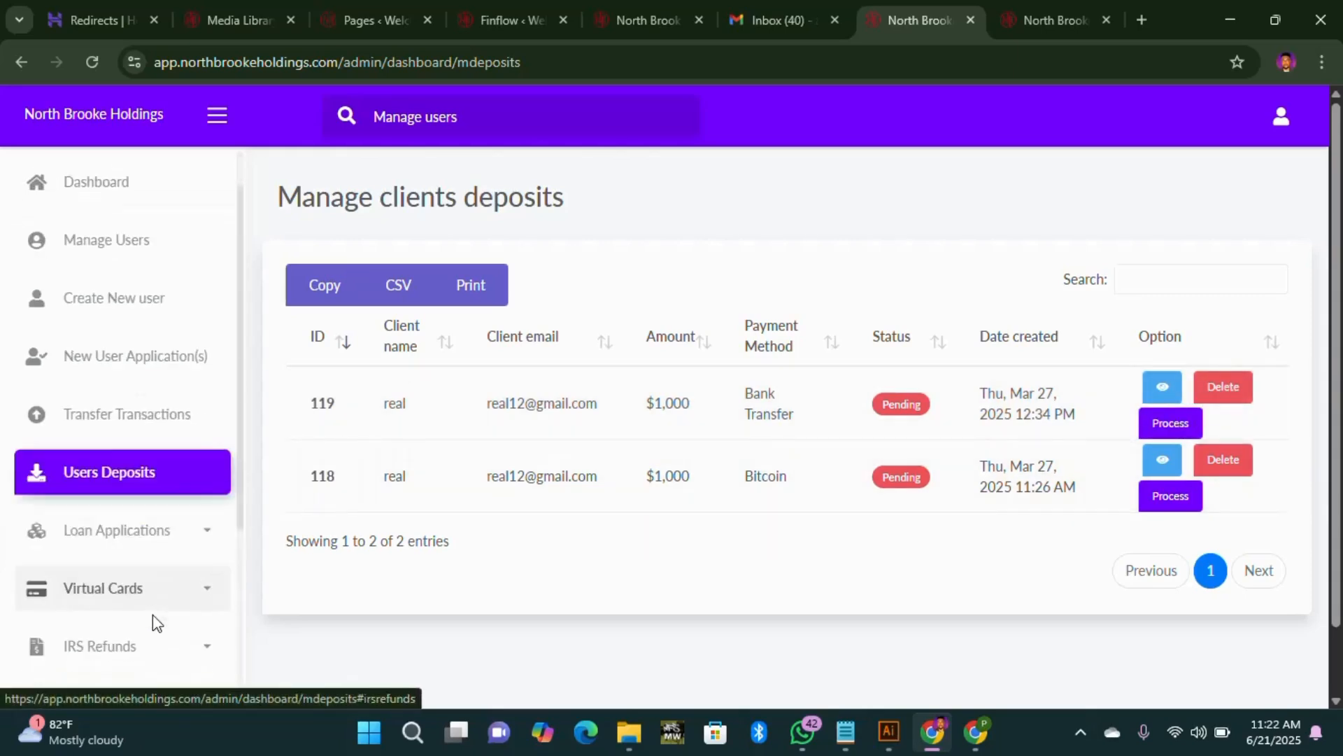
{"action": "left_click", "coordinate": [132, 320]}
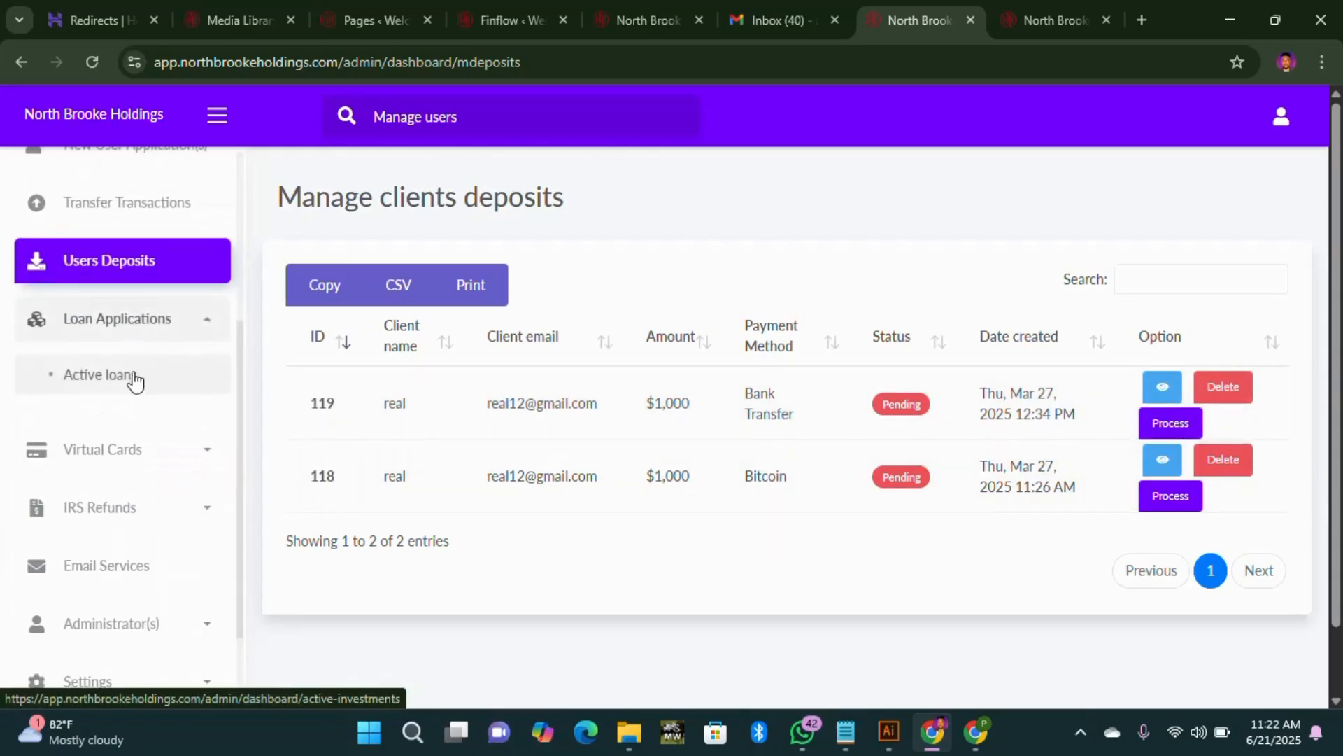
Step: Check the user's Loan Request page down to the Apply for a Loan prompt, then return to admin
{"action": "left_click", "coordinate": [1051, 20]}
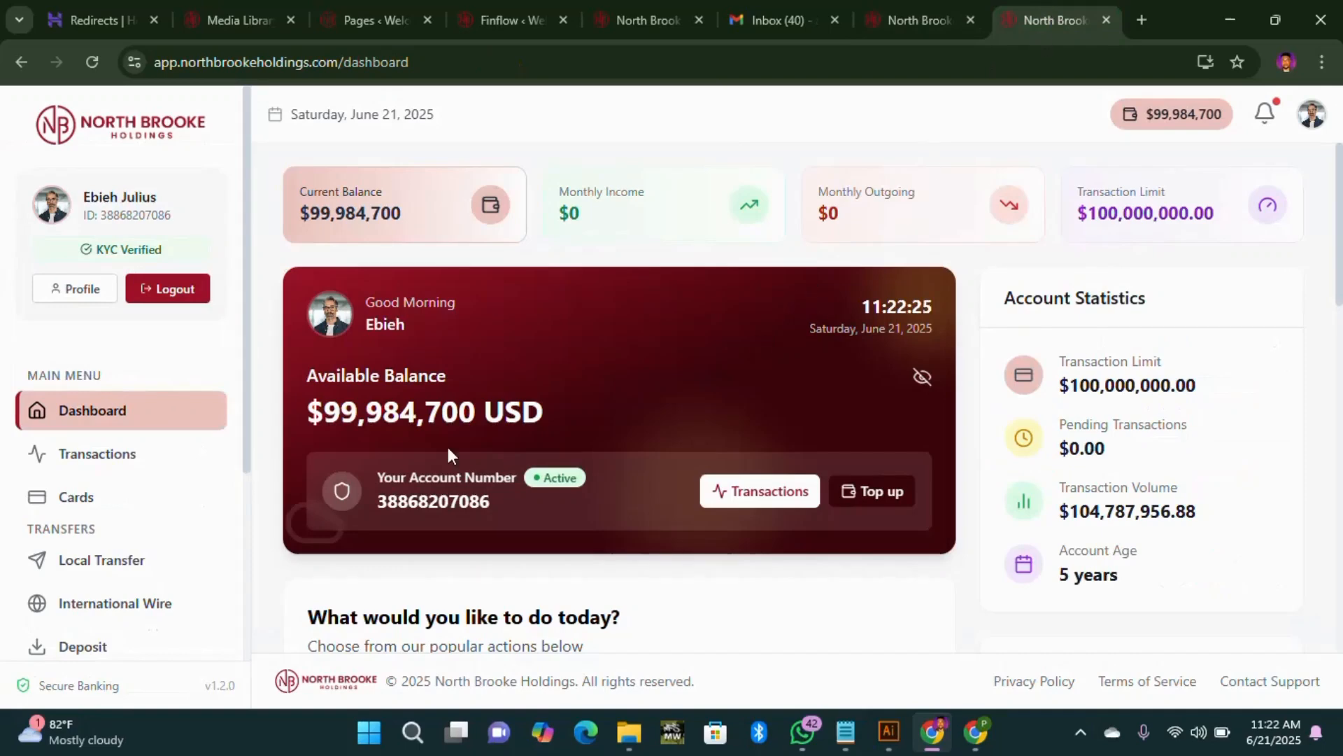
{"action": "scroll", "coordinate": [313, 484], "scroll_direction": "down", "scroll_amount": 4}
{"action": "scroll", "coordinate": [105, 602], "scroll_direction": "down", "scroll_amount": 4}
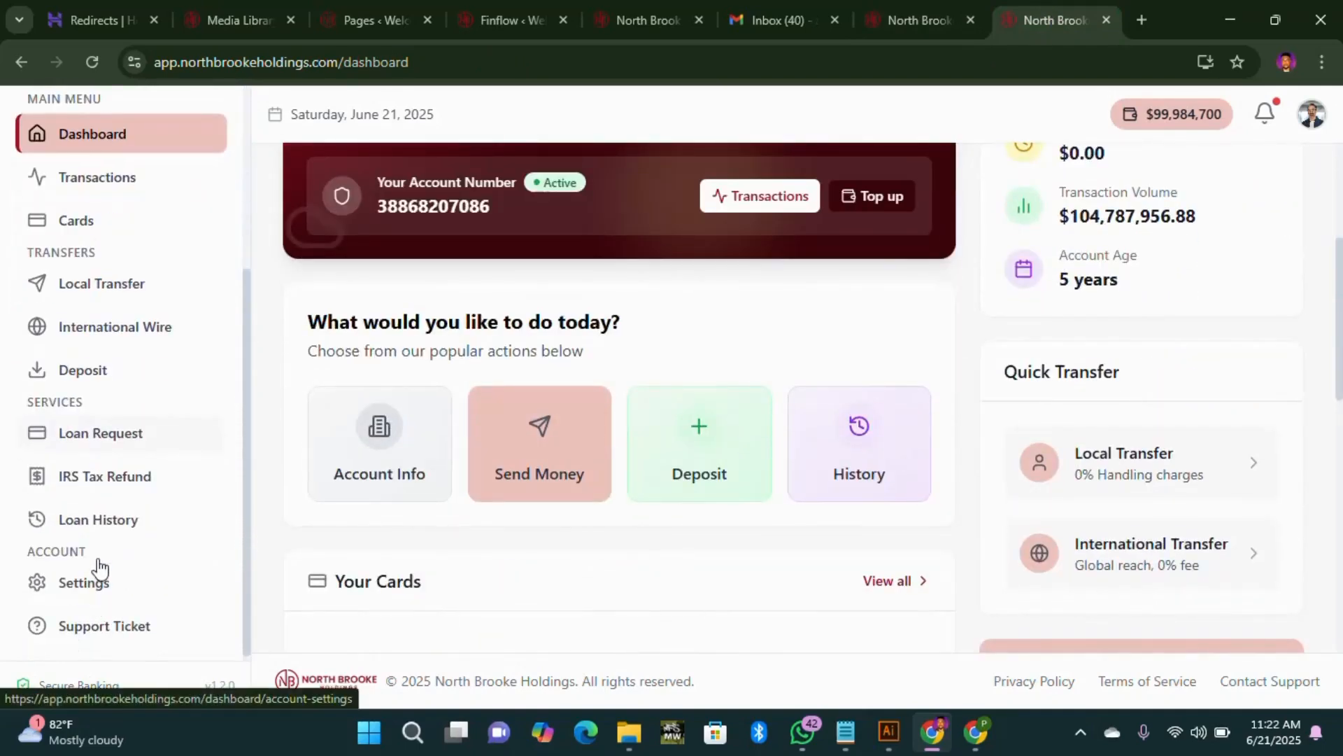
{"action": "left_click", "coordinate": [117, 446]}
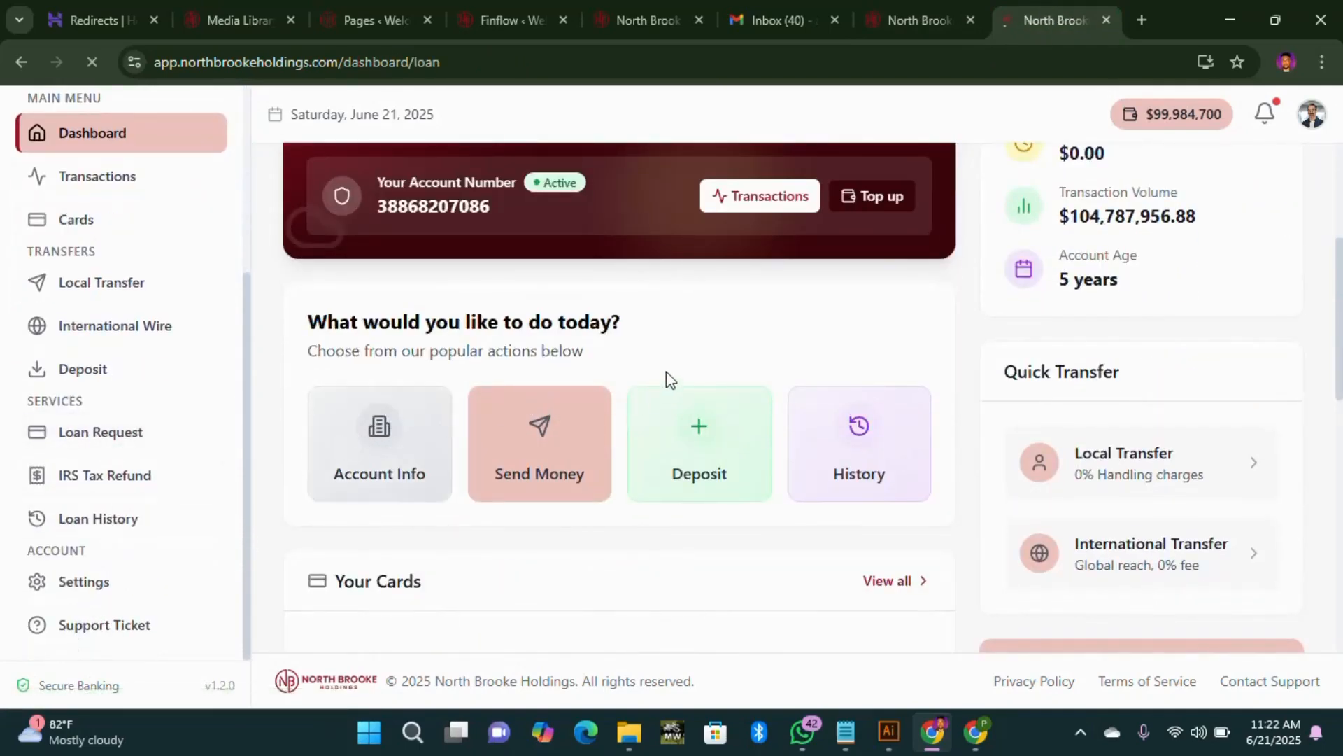
{"action": "scroll", "coordinate": [661, 483], "scroll_direction": "down", "scroll_amount": 8}
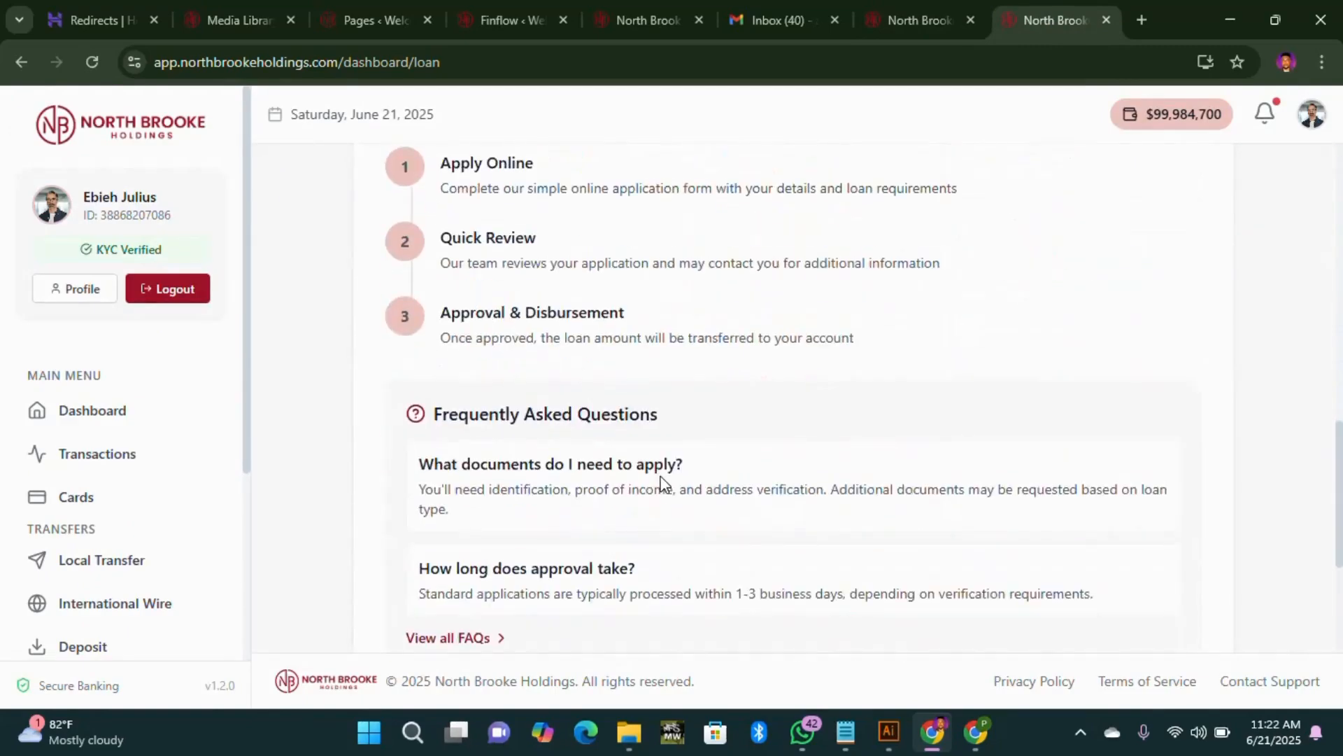
{"action": "scroll", "coordinate": [672, 490], "scroll_direction": "down", "scroll_amount": 4}
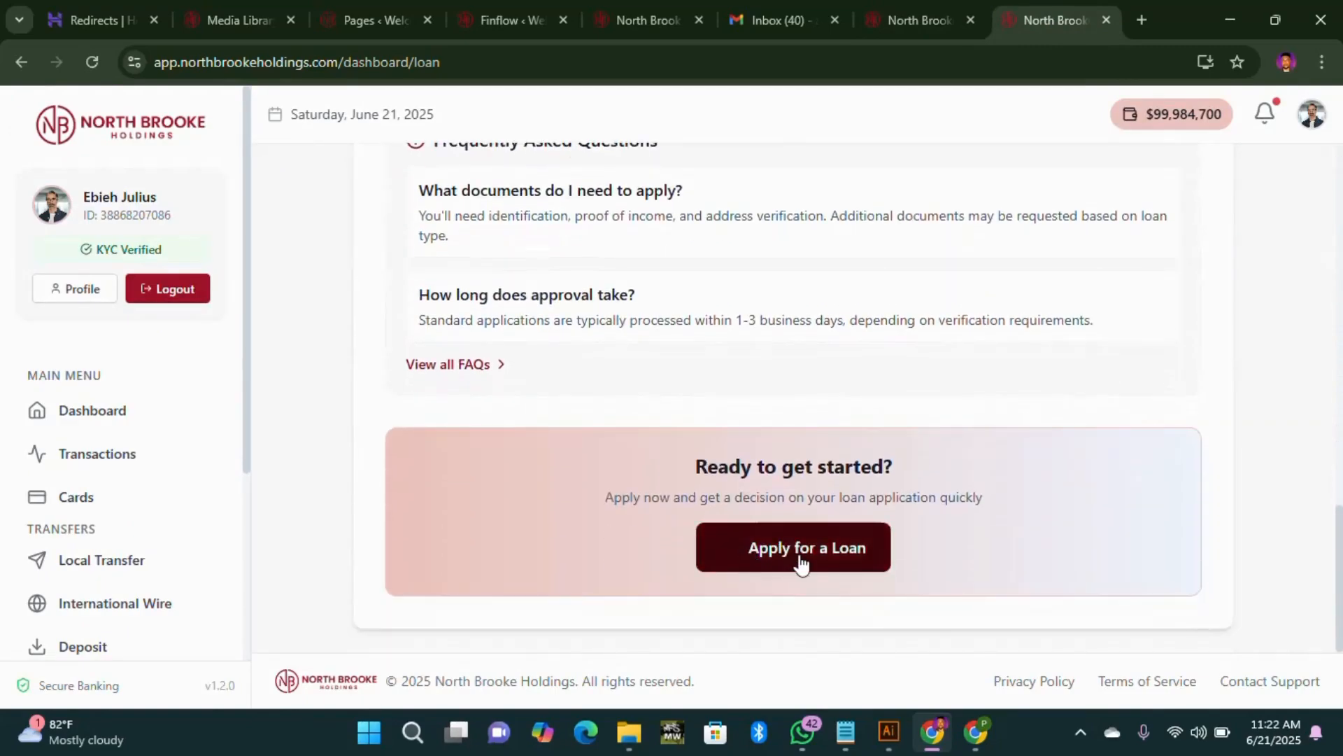
{"action": "left_click", "coordinate": [887, 22]}
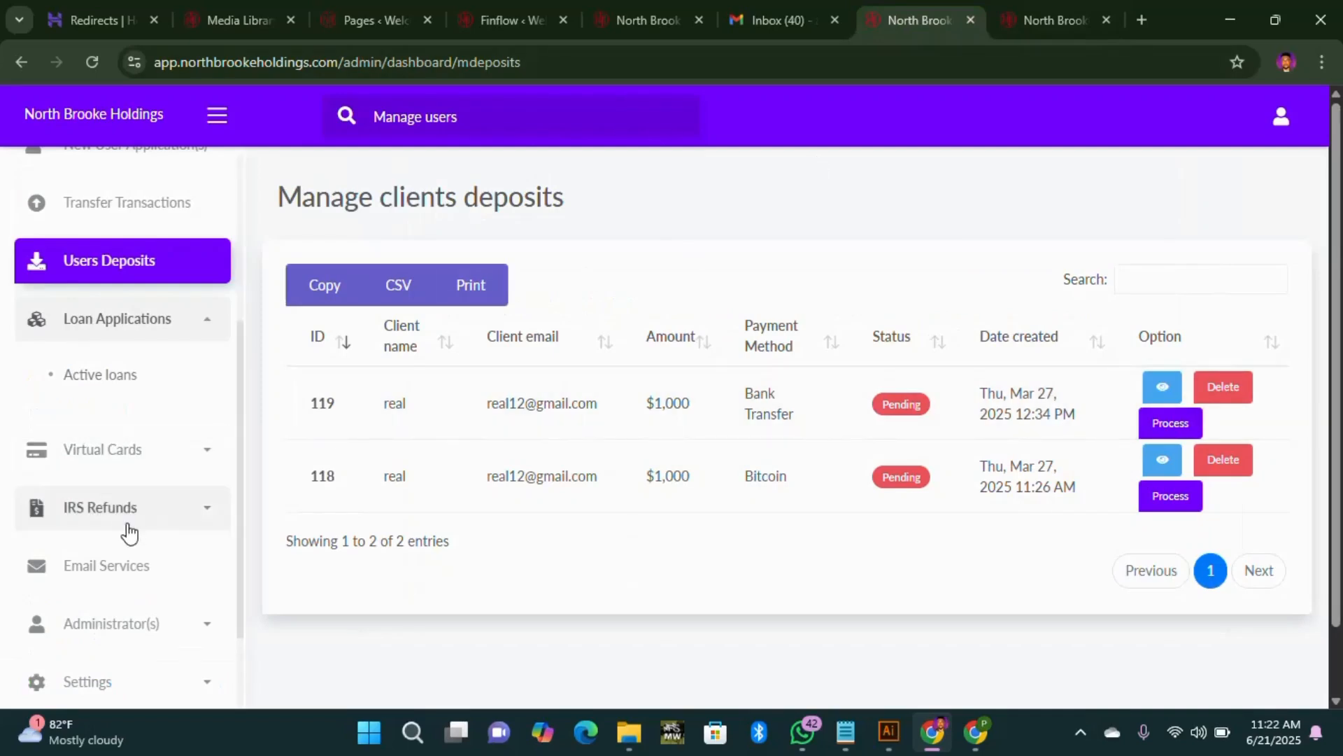
{"action": "scroll", "coordinate": [128, 533], "scroll_direction": "down", "scroll_amount": 2}
Step: View Active loans with its processed $500,000 12-week car loan, then expand Virtual Cards
{"action": "left_click", "coordinate": [129, 274]}
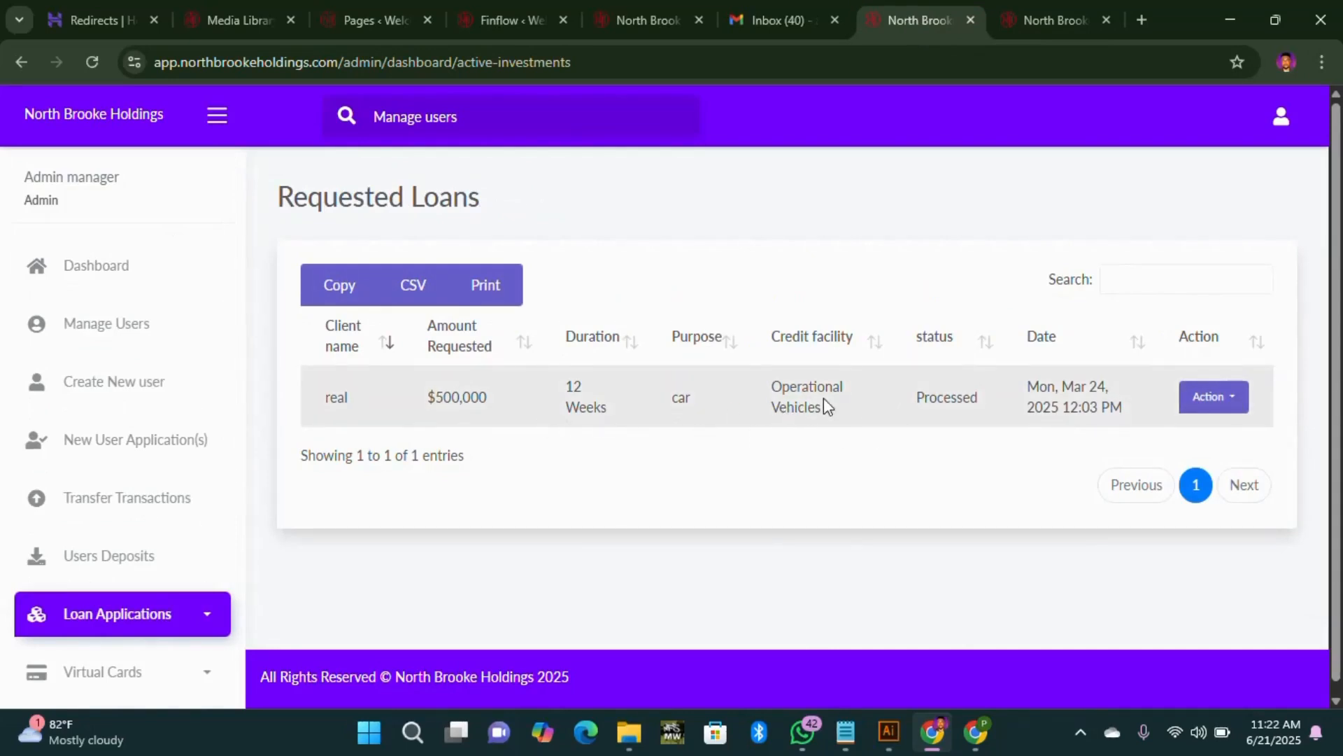
{"action": "scroll", "coordinate": [91, 489], "scroll_direction": "down", "scroll_amount": 4}
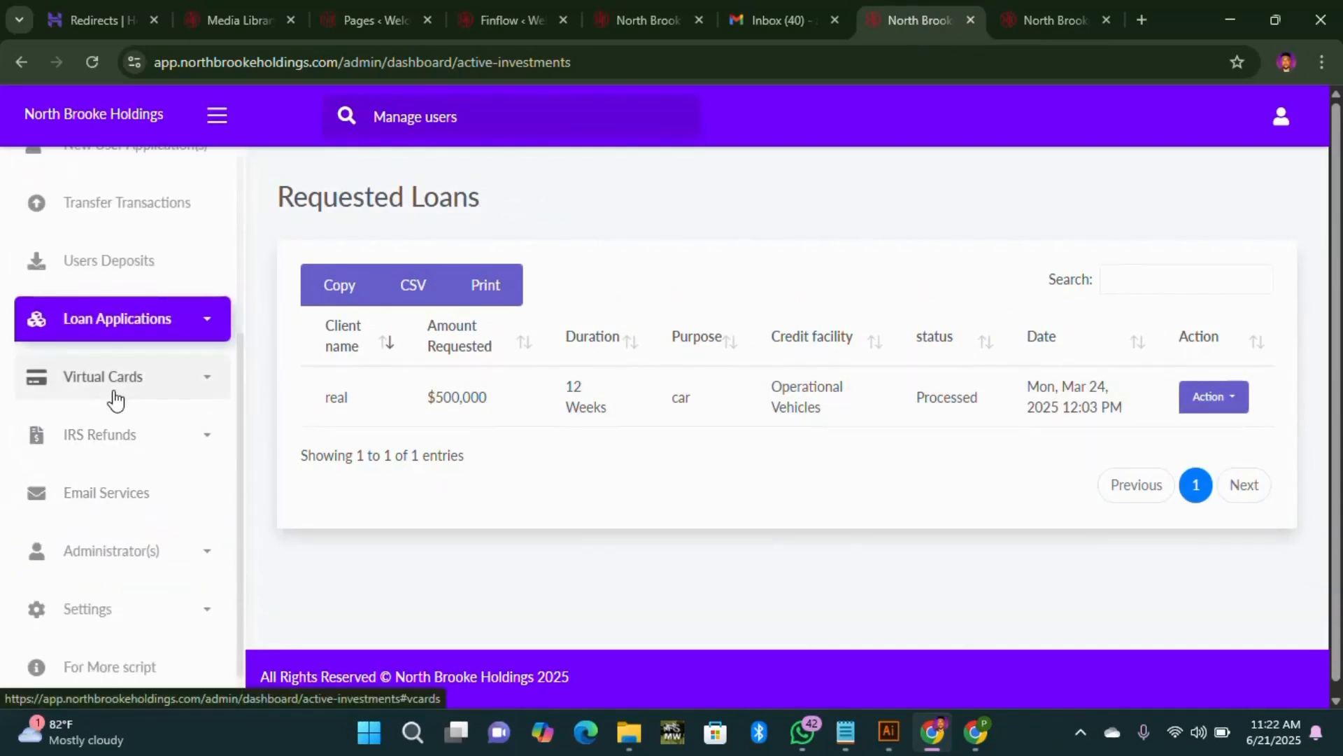
{"action": "left_click", "coordinate": [115, 397]}
Step: Scroll through the user's cards page, which has no cards yet, then return to the admin tab
{"action": "left_click", "coordinate": [1051, 18]}
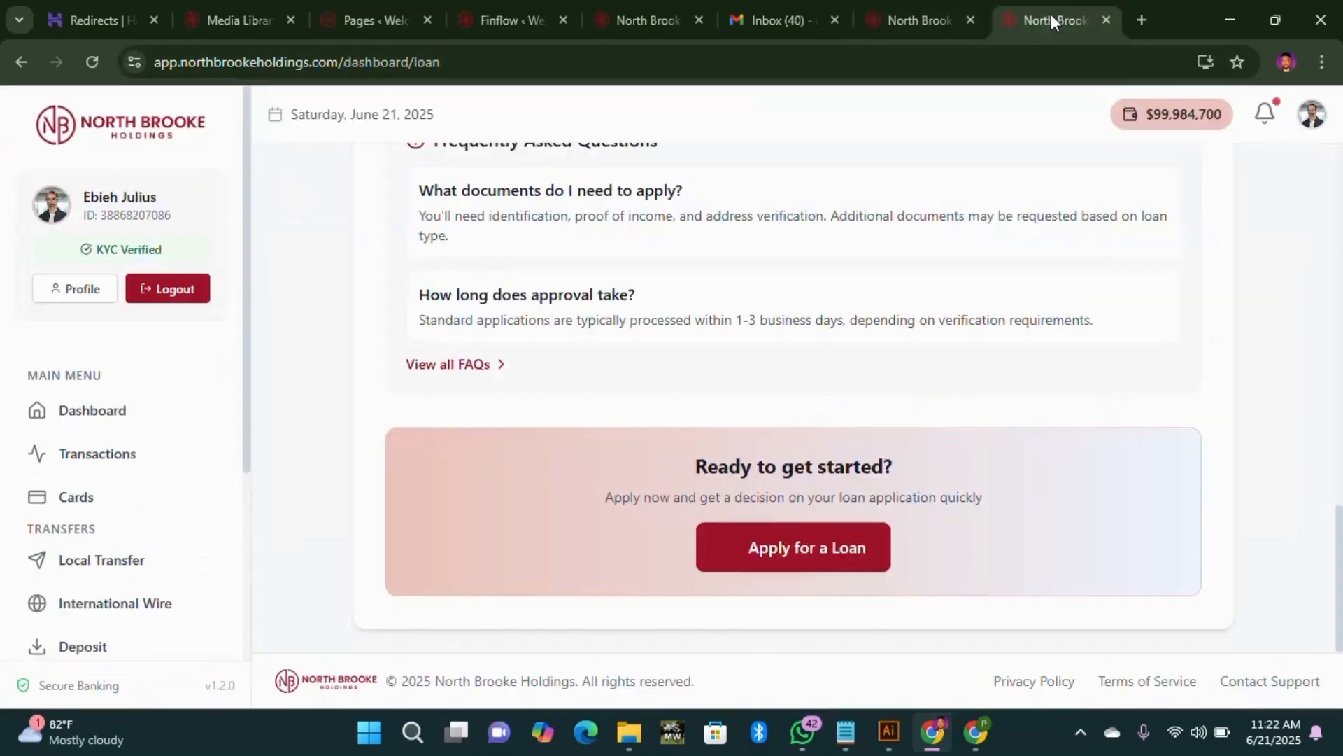
{"action": "scroll", "coordinate": [90, 560], "scroll_direction": "down", "scroll_amount": 4}
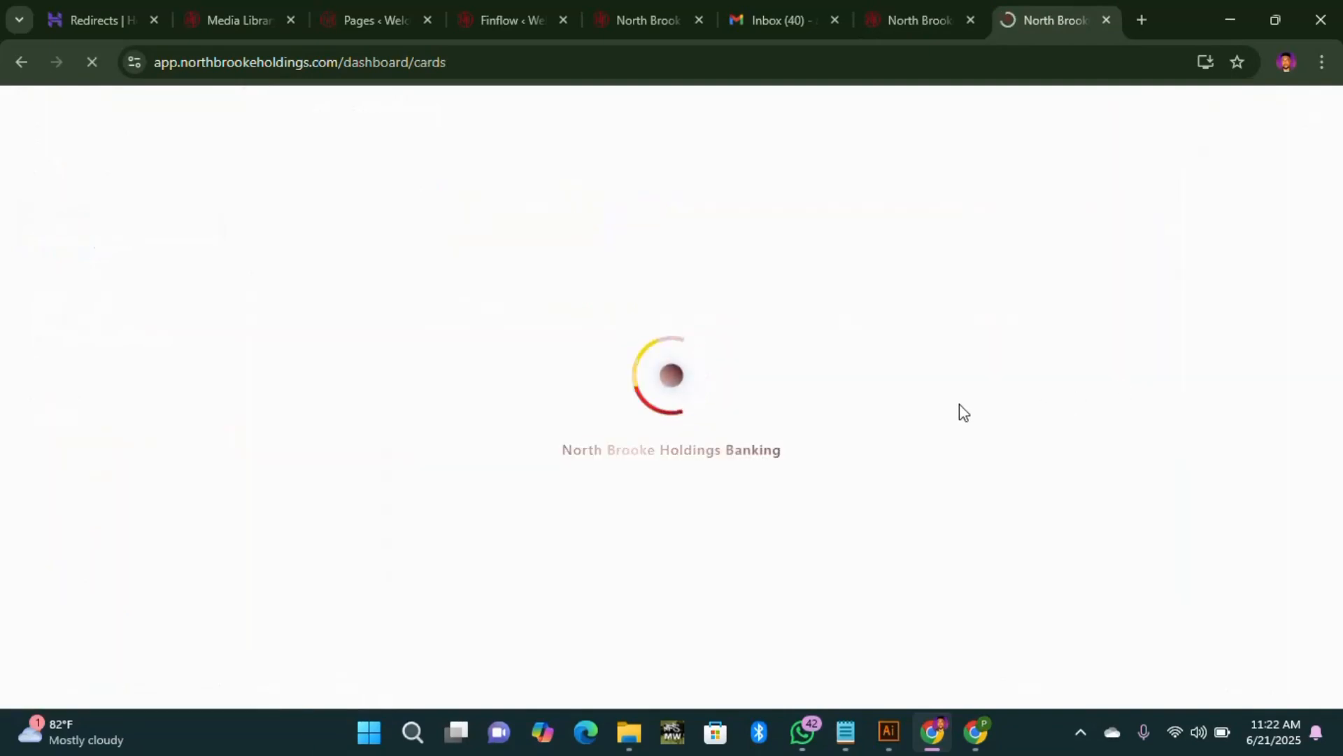
{"action": "scroll", "coordinate": [840, 405], "scroll_direction": "down", "scroll_amount": 8}
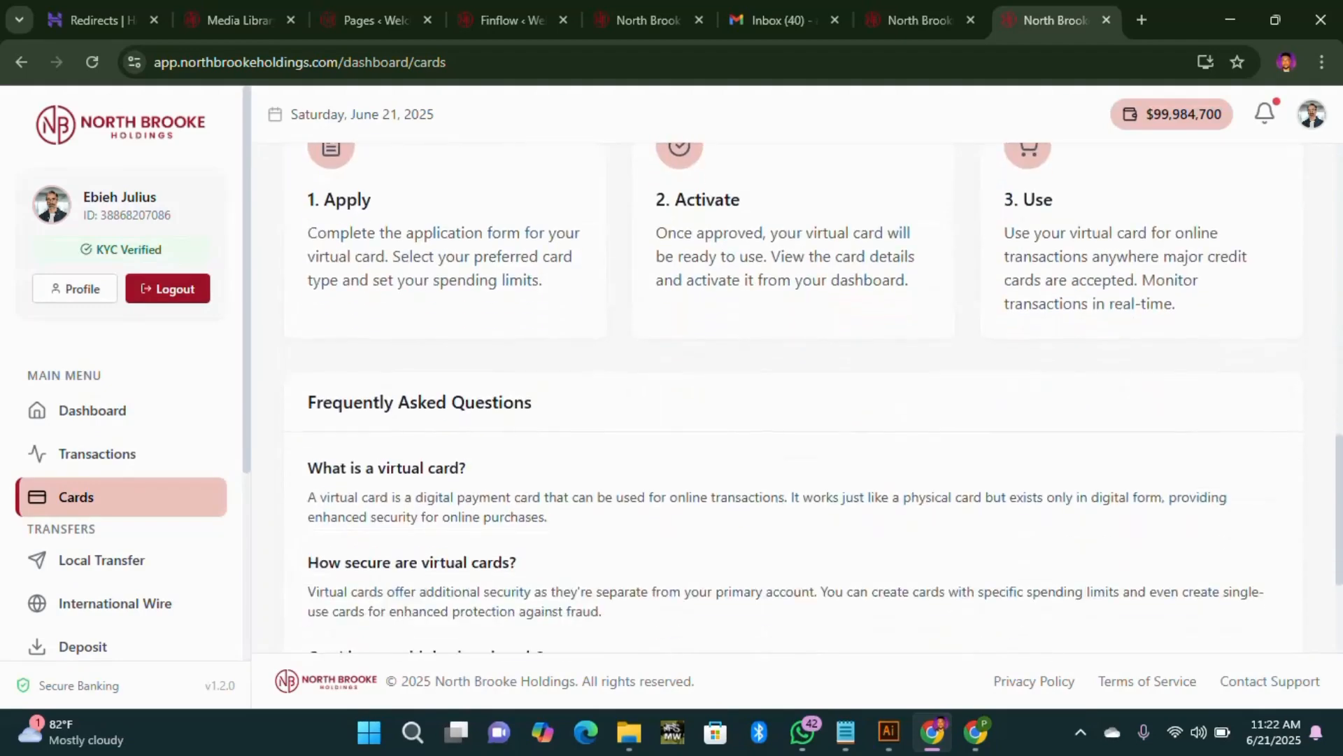
{"action": "scroll", "coordinate": [846, 406], "scroll_direction": "up", "scroll_amount": 2}
{"action": "scroll", "coordinate": [849, 406], "scroll_direction": "up", "scroll_amount": 6}
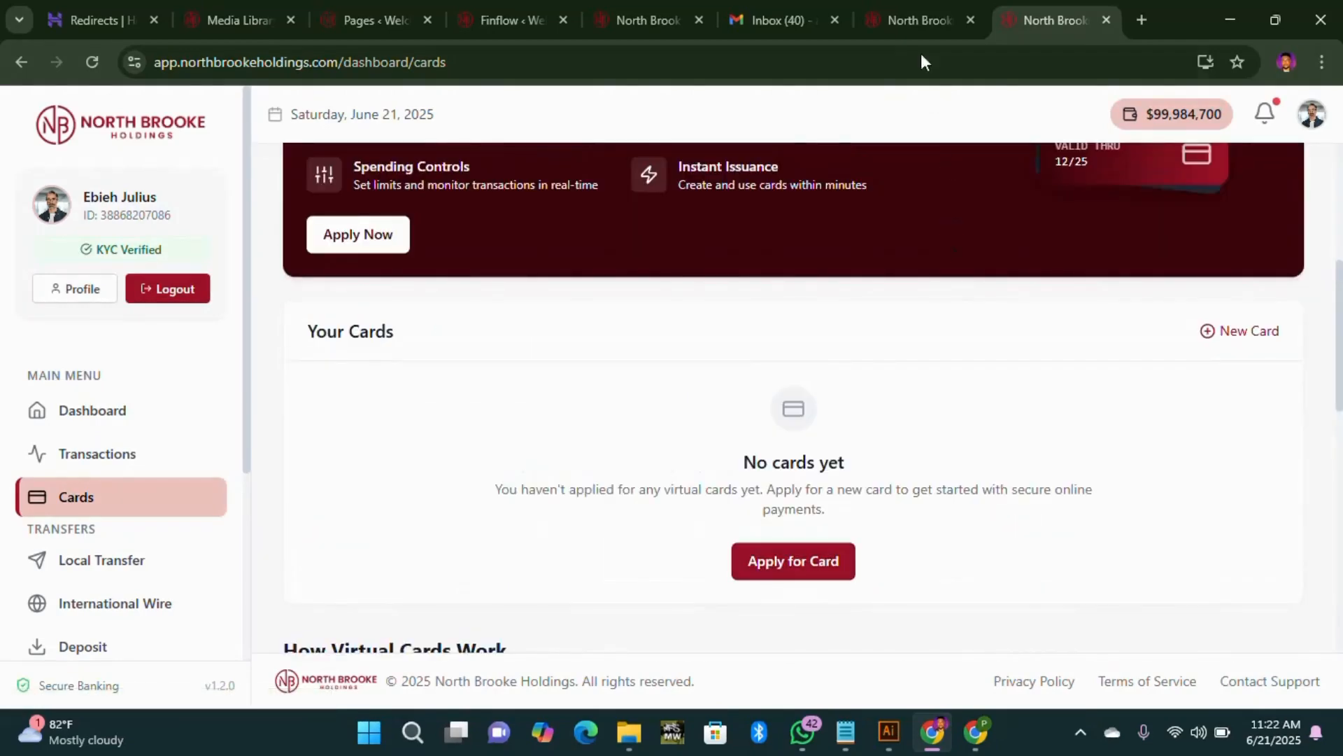
{"action": "left_click", "coordinate": [889, 10]}
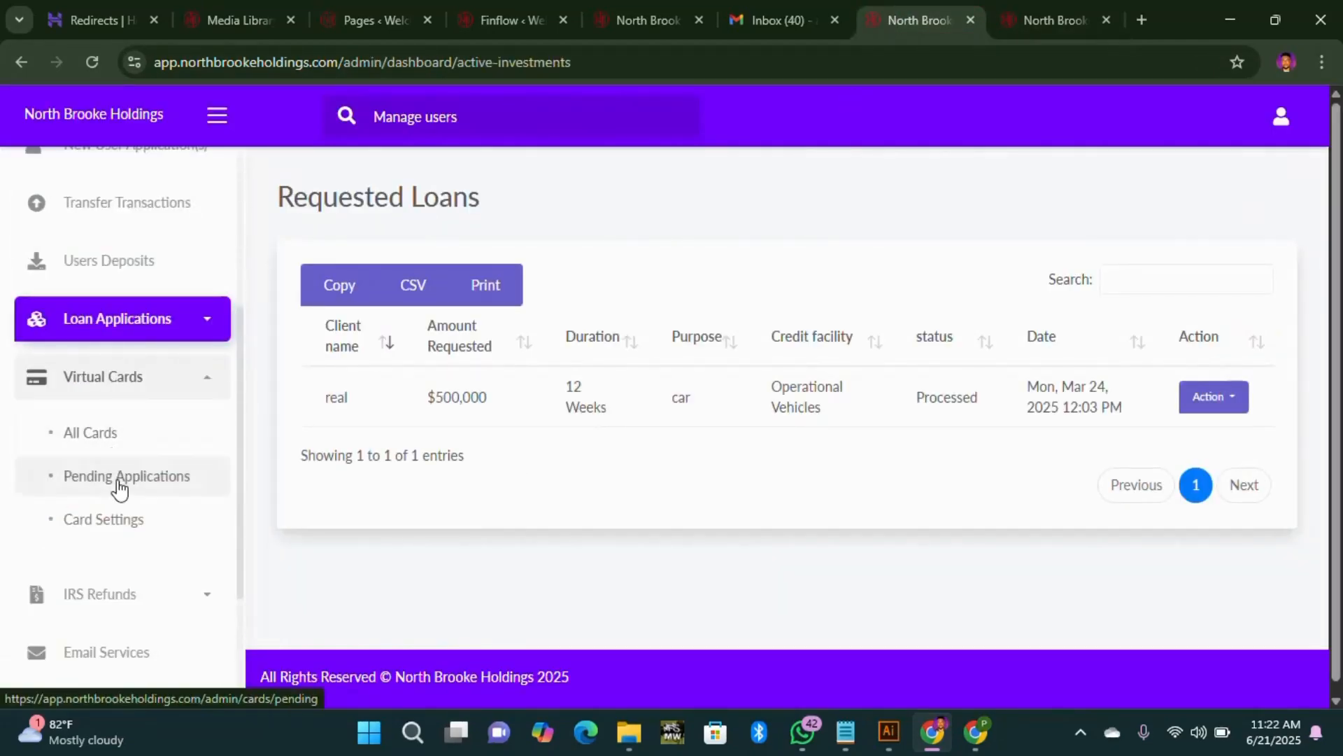
Step: List all virtual cards (two pending, one active Gold Visa) and expand IRS Refunds
{"action": "left_click", "coordinate": [120, 454]}
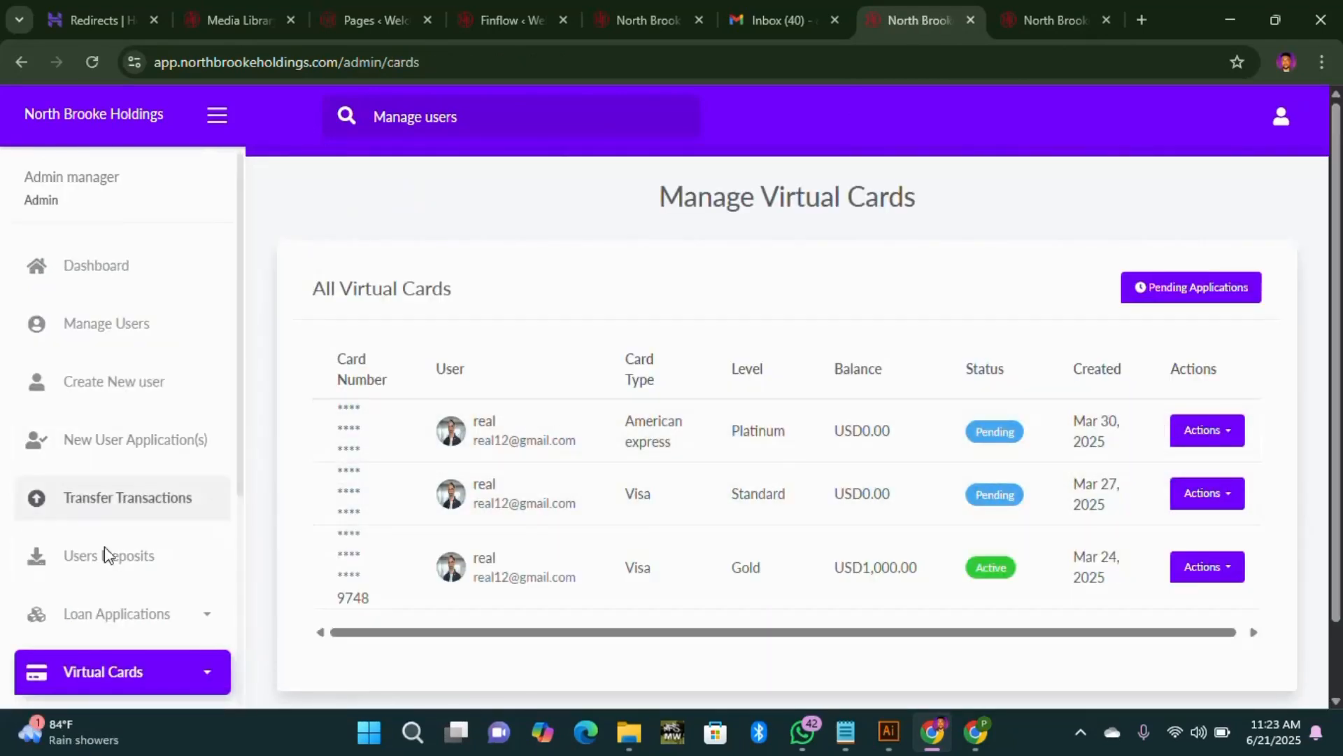
{"action": "scroll", "coordinate": [105, 553], "scroll_direction": "down", "scroll_amount": 5}
{"action": "left_click", "coordinate": [138, 384]}
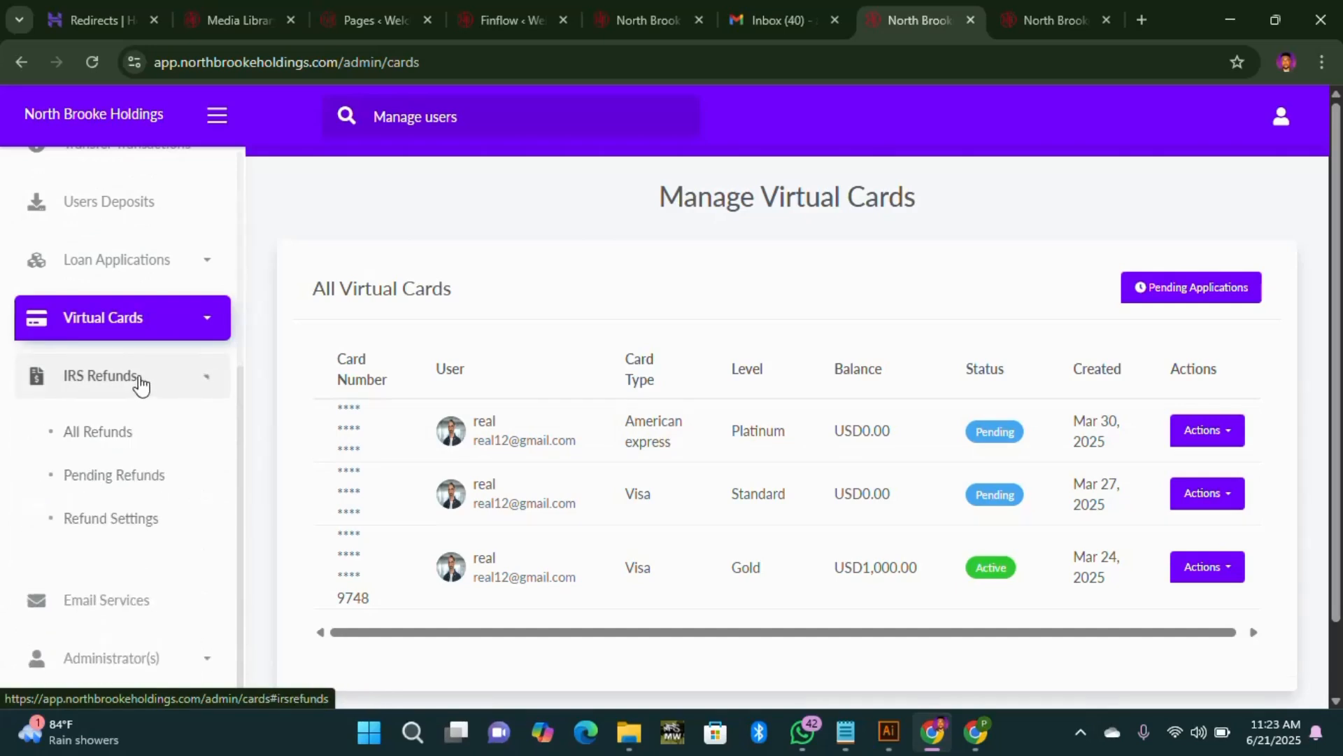
{"action": "left_click", "coordinate": [1022, 19]}
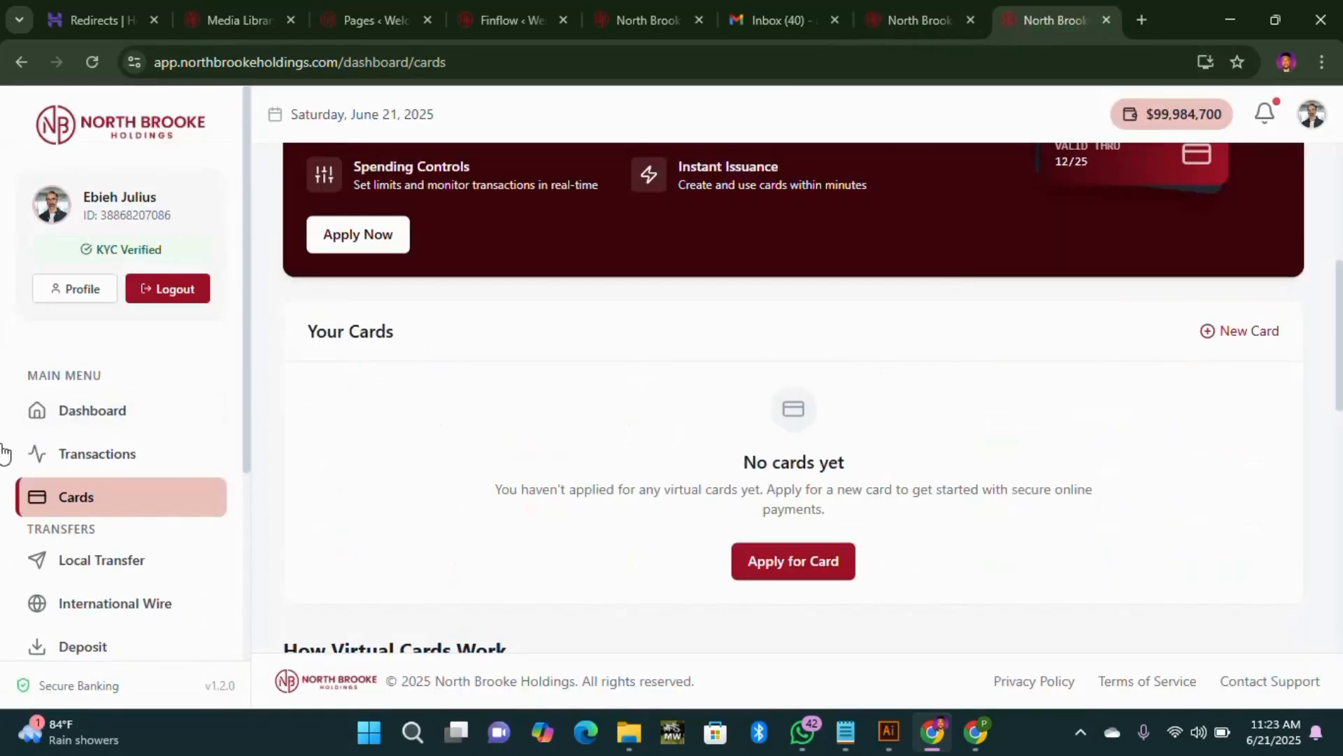
Step: Open IRS Tax Refund from the Services section of the user dashboard sidebar
{"action": "scroll", "coordinate": [81, 503], "scroll_direction": "down", "scroll_amount": 4}
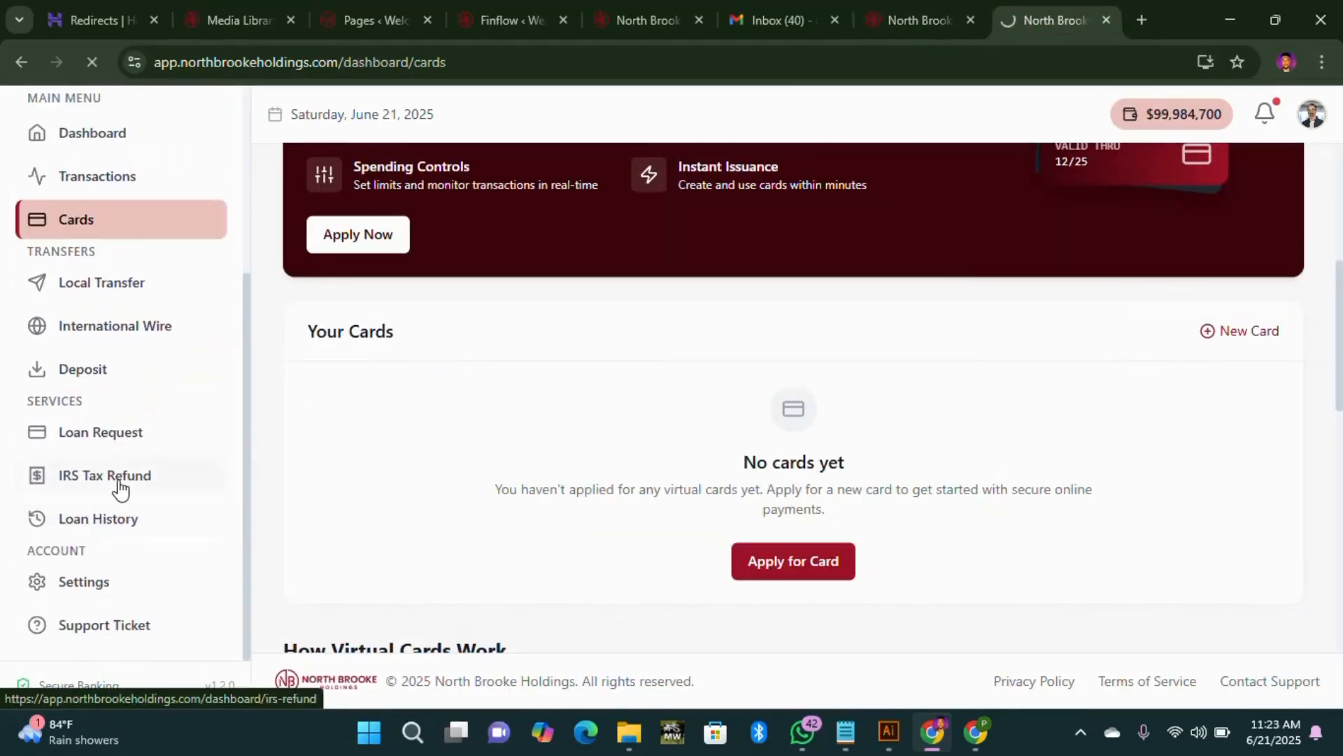
{"action": "left_click", "coordinate": [122, 487]}
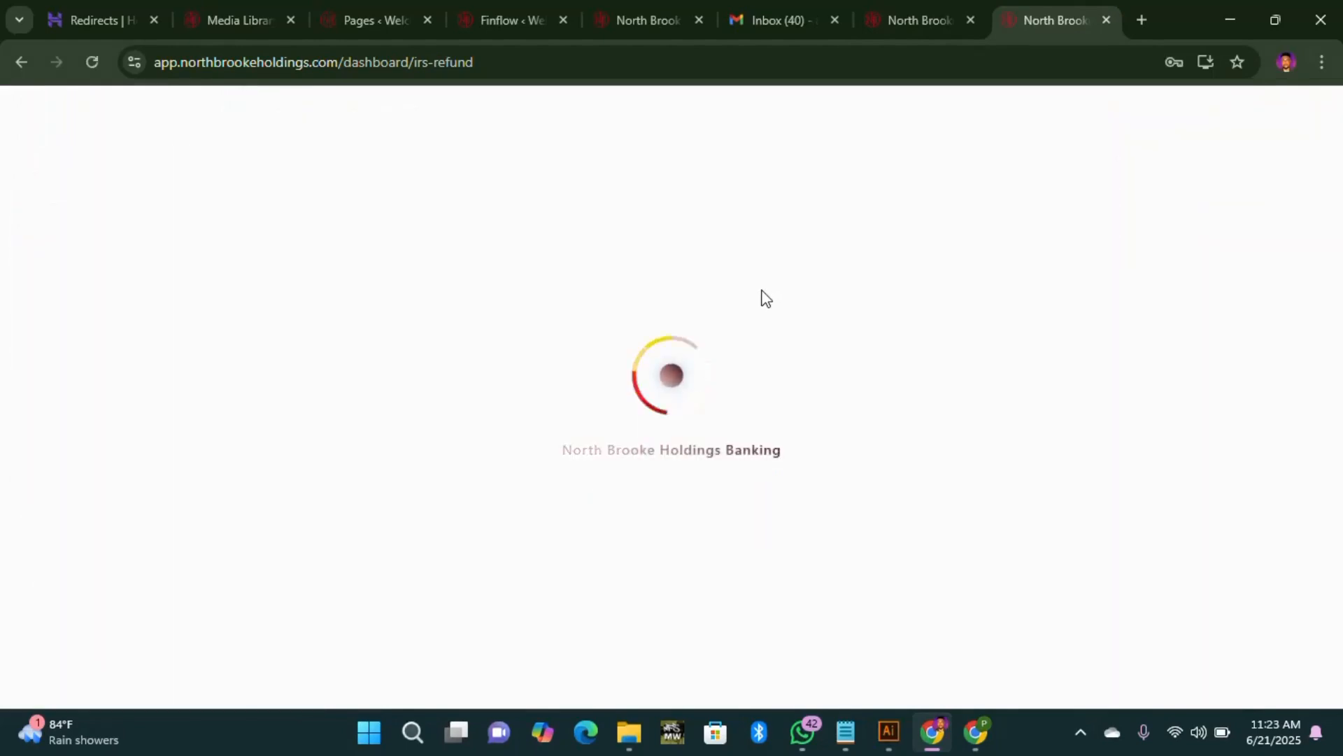
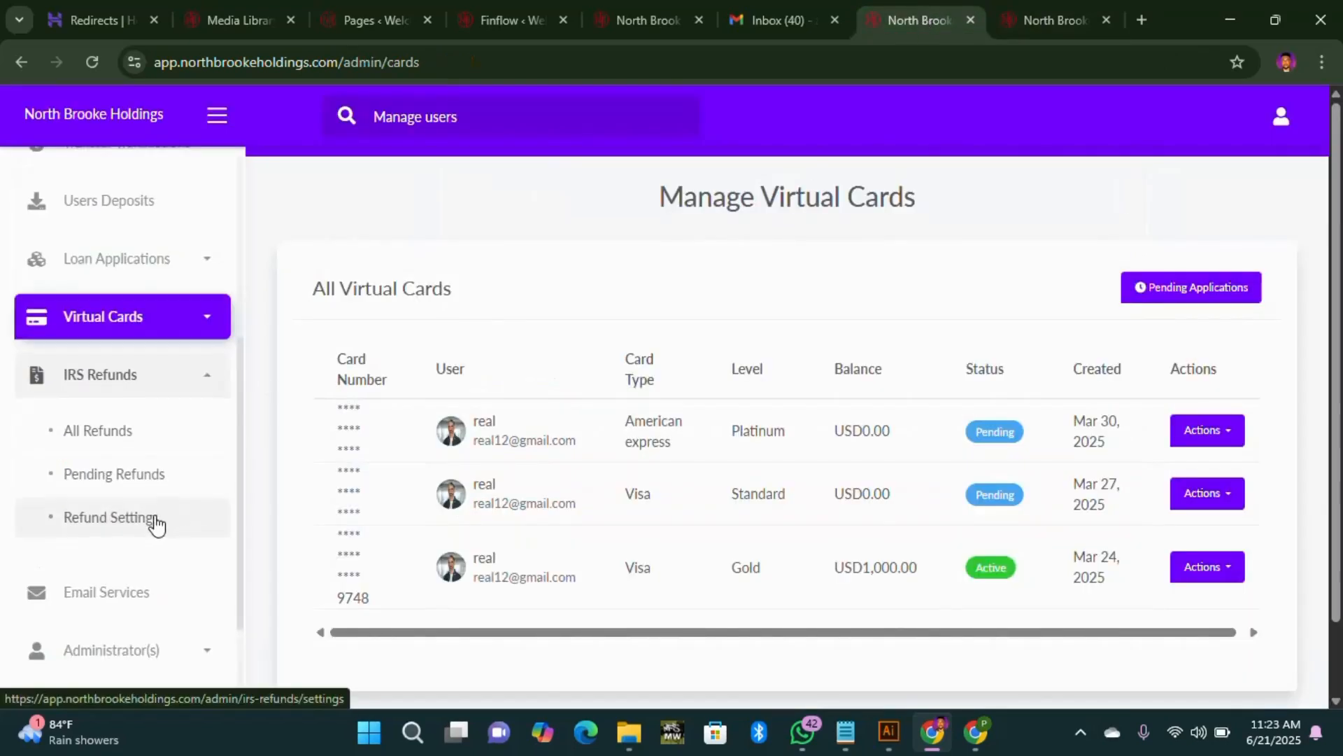
Step: Open Email Services and set the recipient Category to Choose Users
{"action": "scroll", "coordinate": [149, 521], "scroll_direction": "down", "scroll_amount": 3}
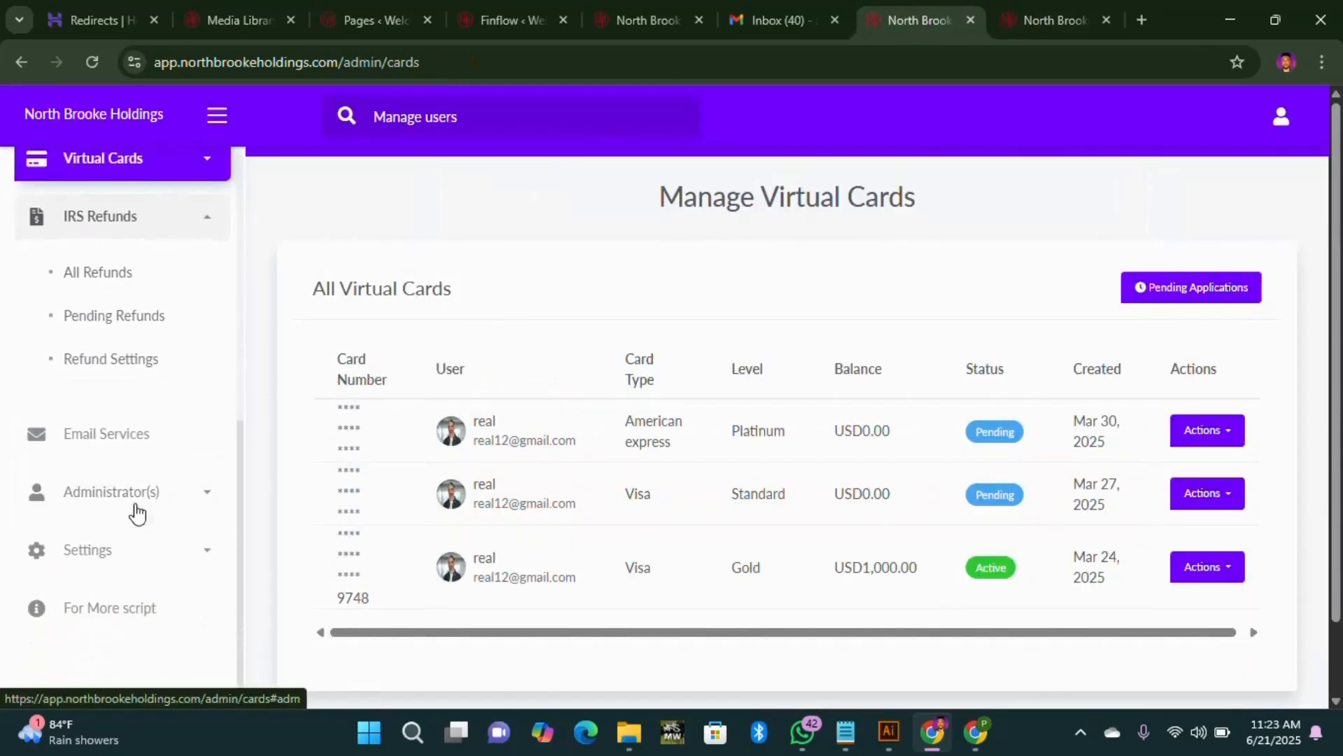
{"action": "left_click", "coordinate": [133, 440]}
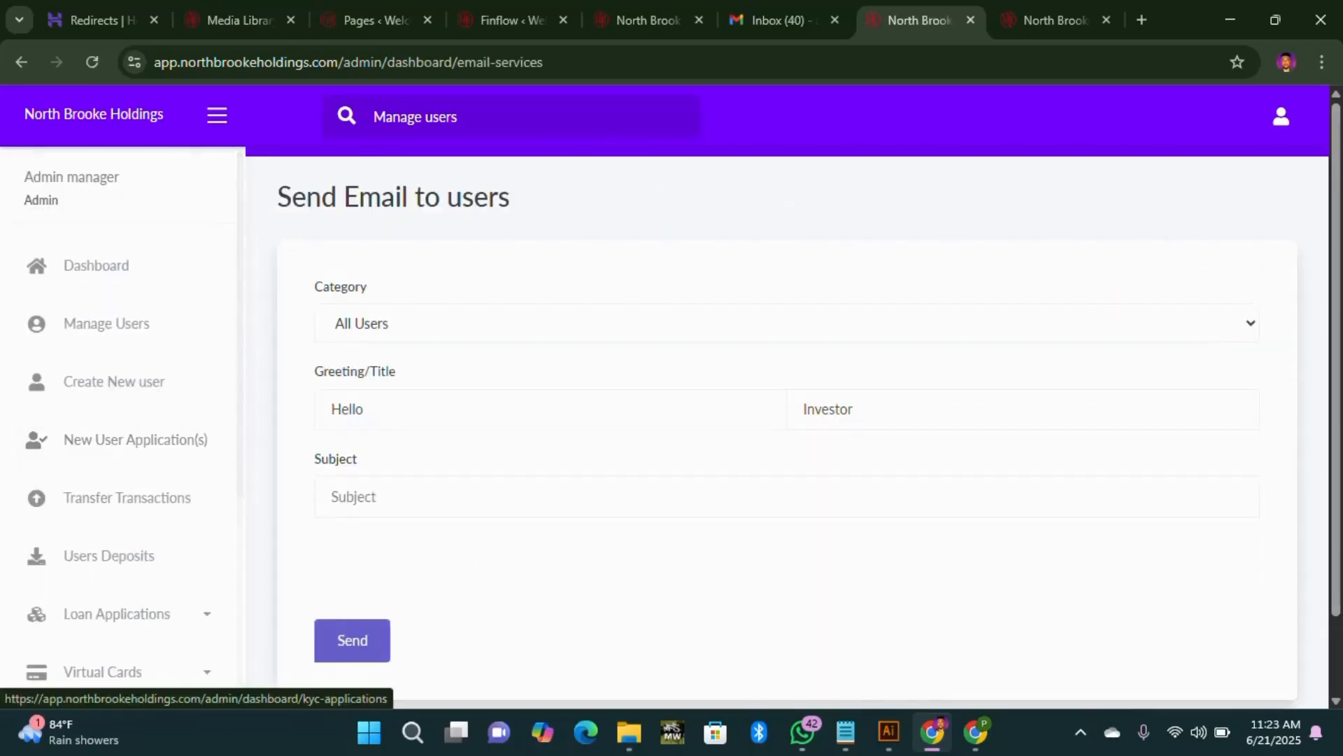
{"action": "left_click", "coordinate": [1134, 320]}
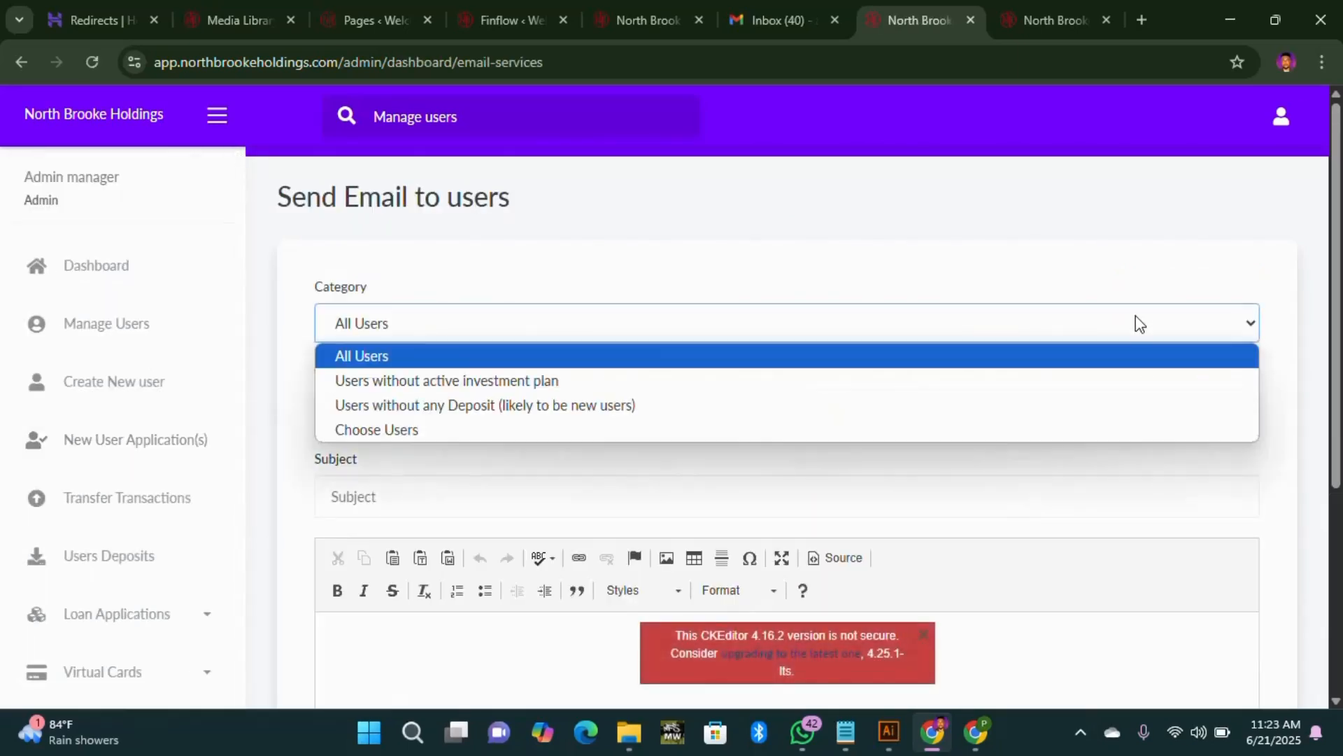
{"action": "left_click", "coordinate": [1136, 324]}
{"action": "left_click", "coordinate": [1133, 326]}
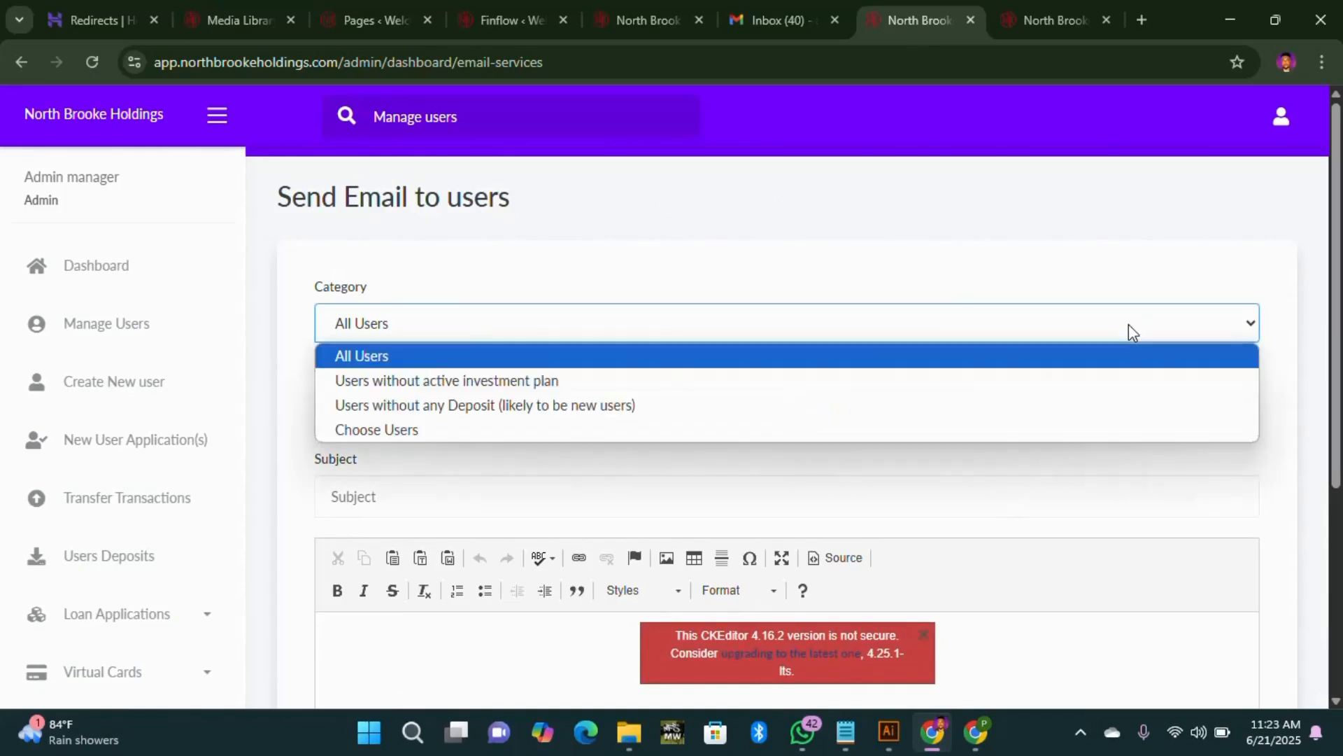
{"action": "left_click", "coordinate": [420, 434]}
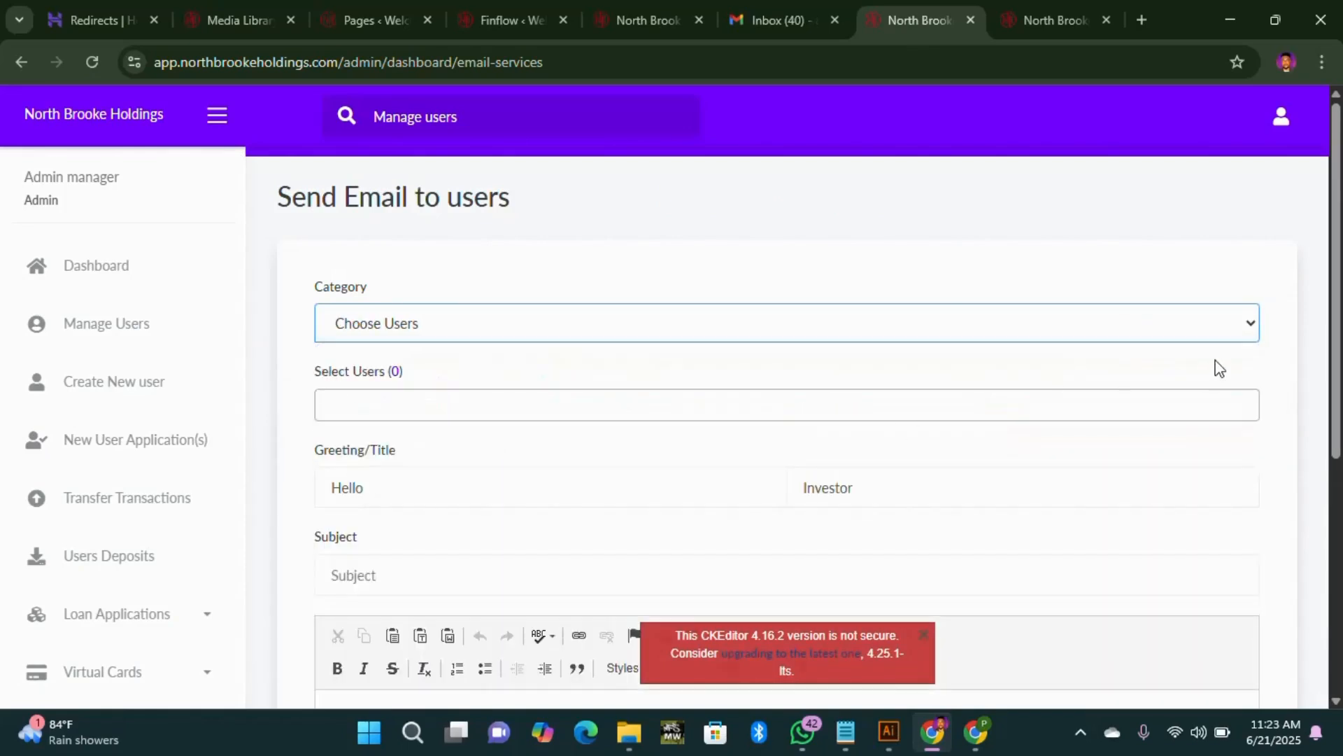
Step: Glance at the user list without choosing anyone, then expand Administrator(s) in the sidebar
{"action": "left_click", "coordinate": [420, 405]}
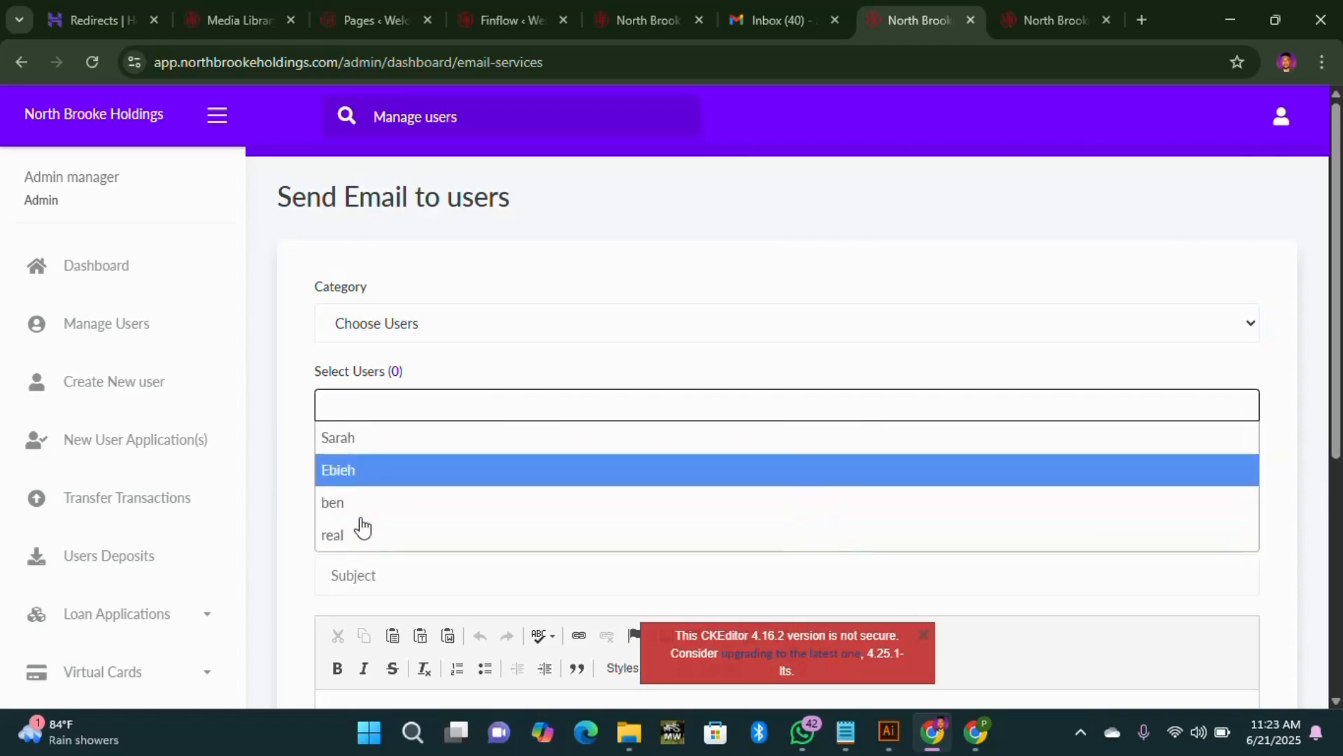
{"action": "left_click", "coordinate": [460, 366]}
{"action": "scroll", "coordinate": [658, 458], "scroll_direction": "down", "scroll_amount": 5}
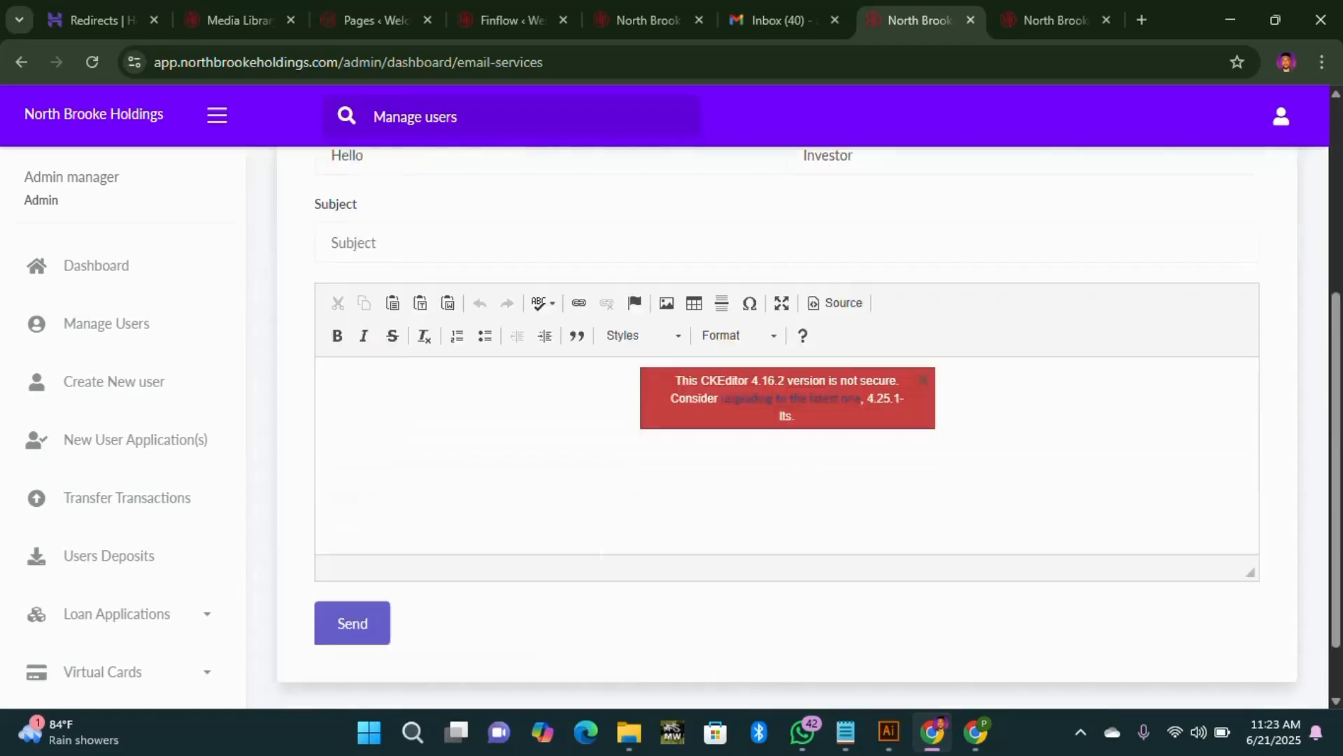
{"action": "scroll", "coordinate": [68, 597], "scroll_direction": "down", "scroll_amount": 5}
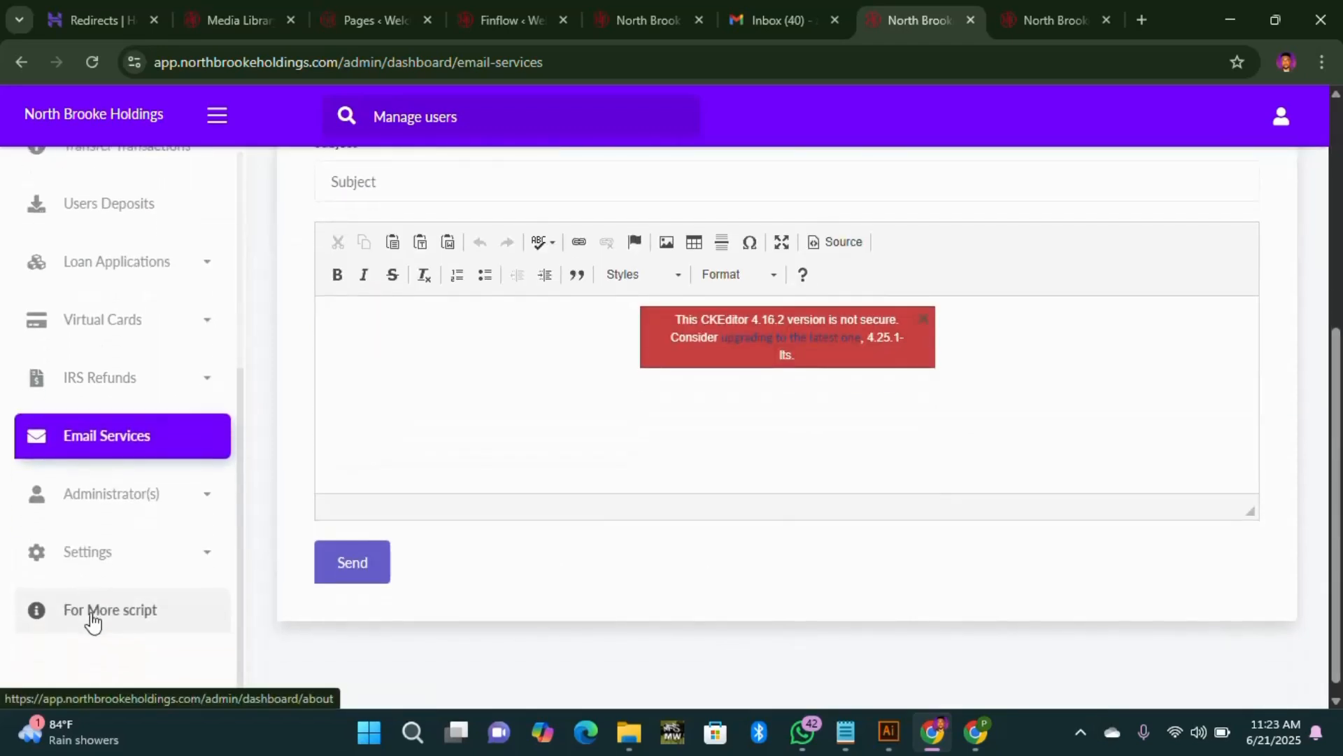
{"action": "left_click", "coordinate": [138, 504]}
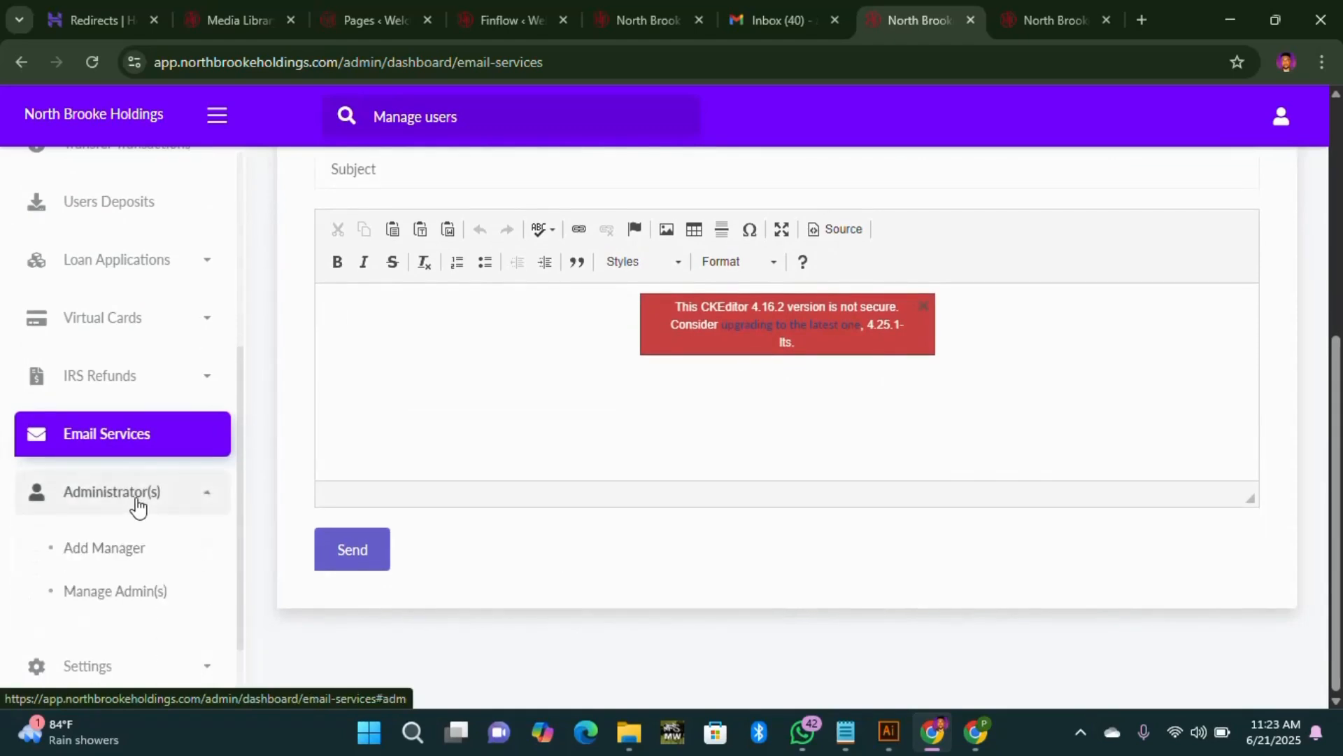
Step: Expand Settings and scroll to the Payment Settings list showing USDT, Bank Transfer and Paypal
{"action": "scroll", "coordinate": [56, 609], "scroll_direction": "down", "scroll_amount": 2}
{"action": "left_click", "coordinate": [140, 550]}
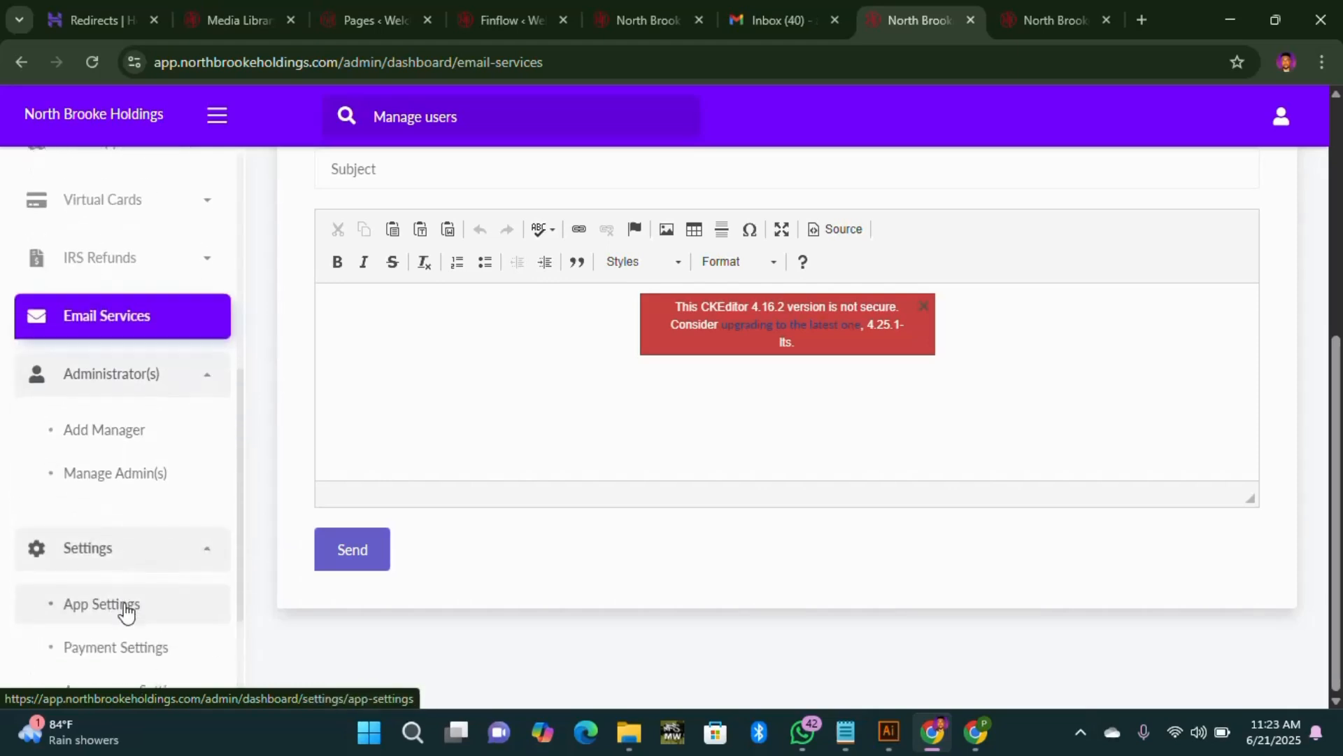
{"action": "scroll", "coordinate": [127, 608], "scroll_direction": "down", "scroll_amount": 3}
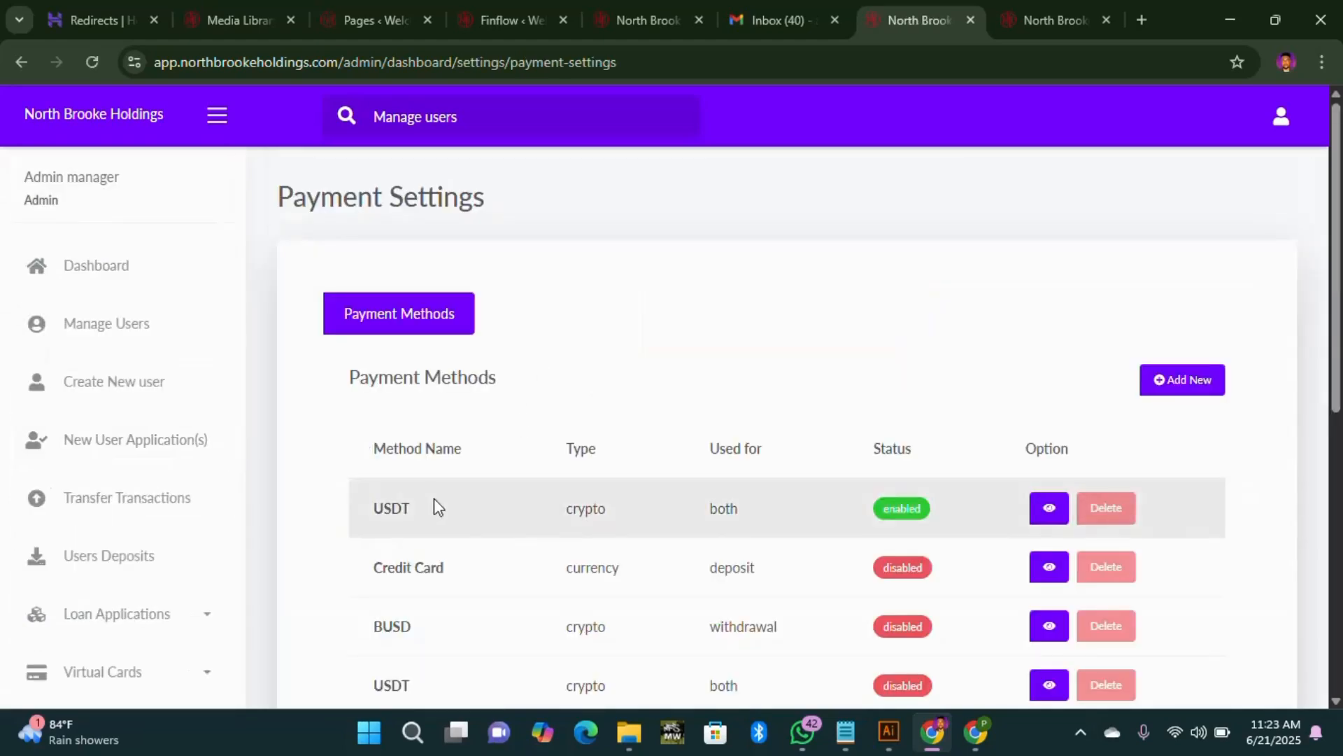
{"action": "scroll", "coordinate": [525, 476], "scroll_direction": "down", "scroll_amount": 3}
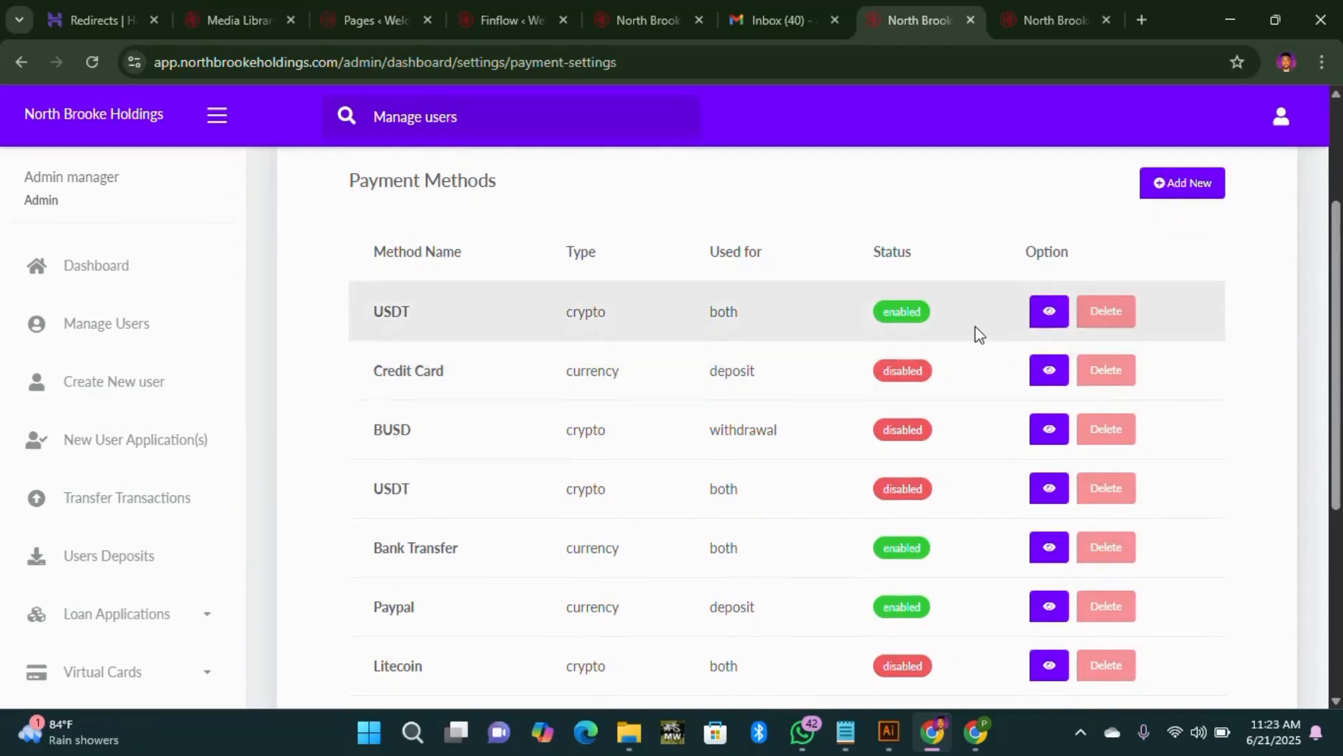
Step: Open the enabled USDT method's edit form, leaving the barcode image and Enabled status unchanged
{"action": "left_click", "coordinate": [1050, 311]}
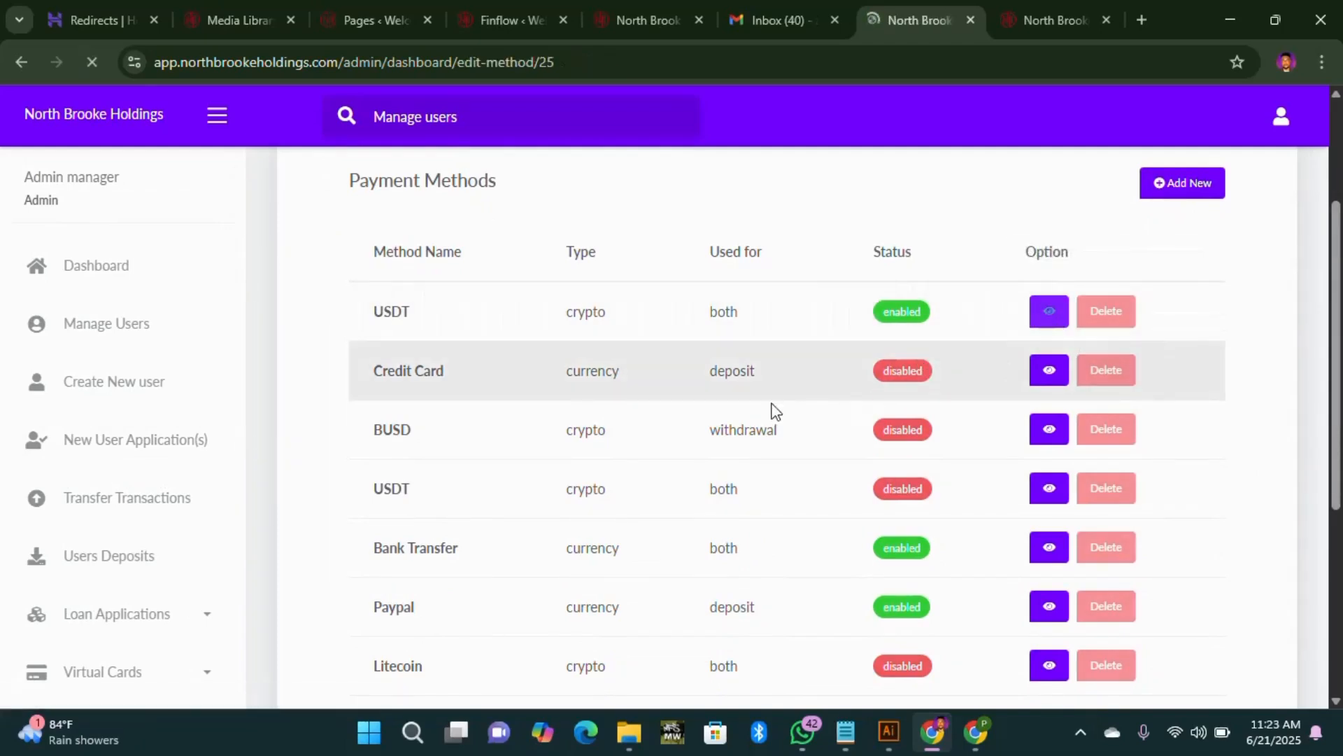
{"action": "scroll", "coordinate": [543, 450], "scroll_direction": "down", "scroll_amount": 2}
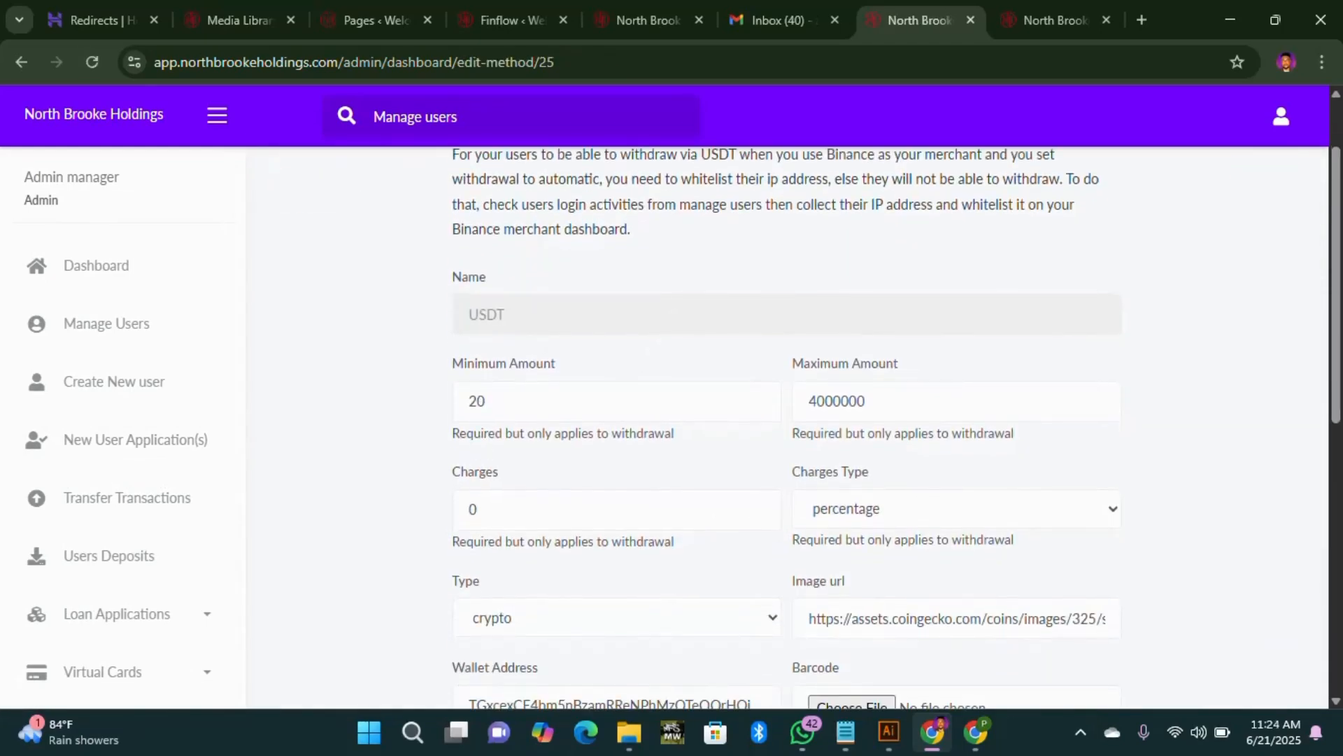
{"action": "scroll", "coordinate": [980, 316], "scroll_direction": "down", "scroll_amount": 5}
{"action": "scroll", "coordinate": [923, 402], "scroll_direction": "up", "scroll_amount": 3}
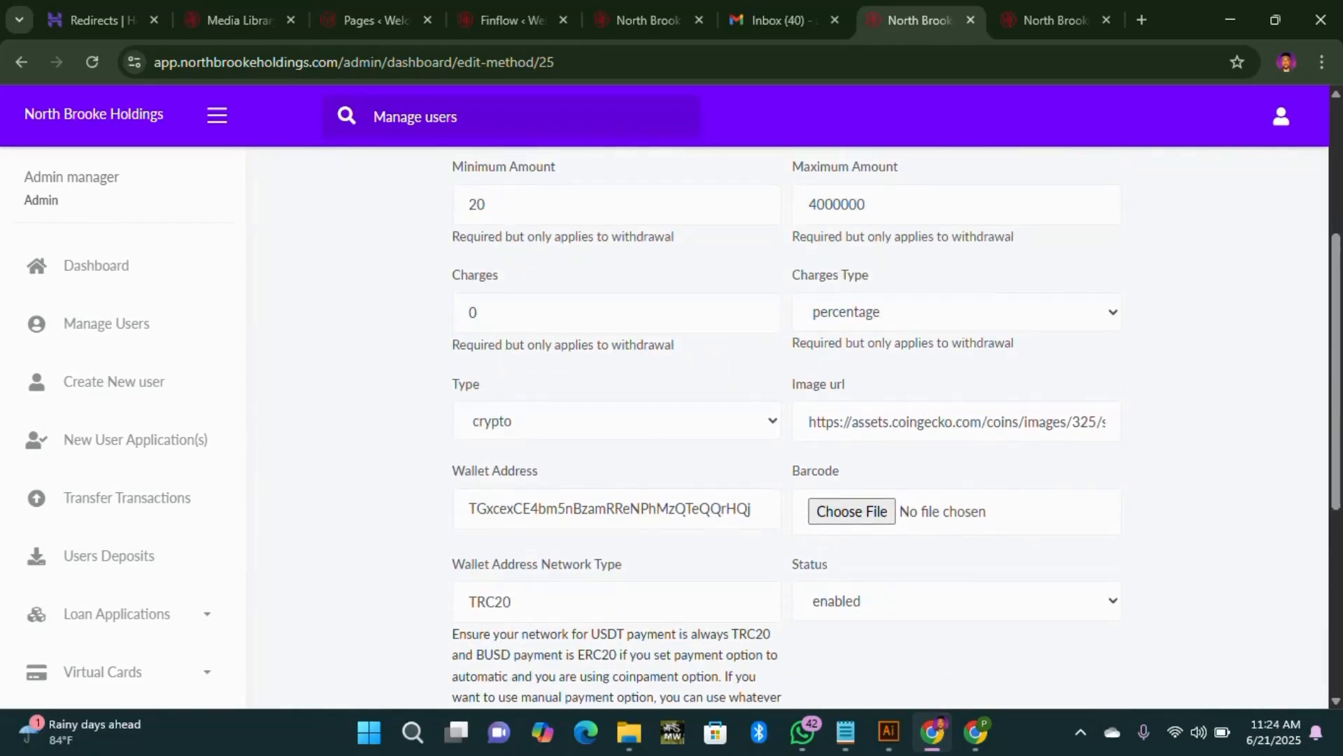
{"action": "left_click", "coordinate": [878, 518]}
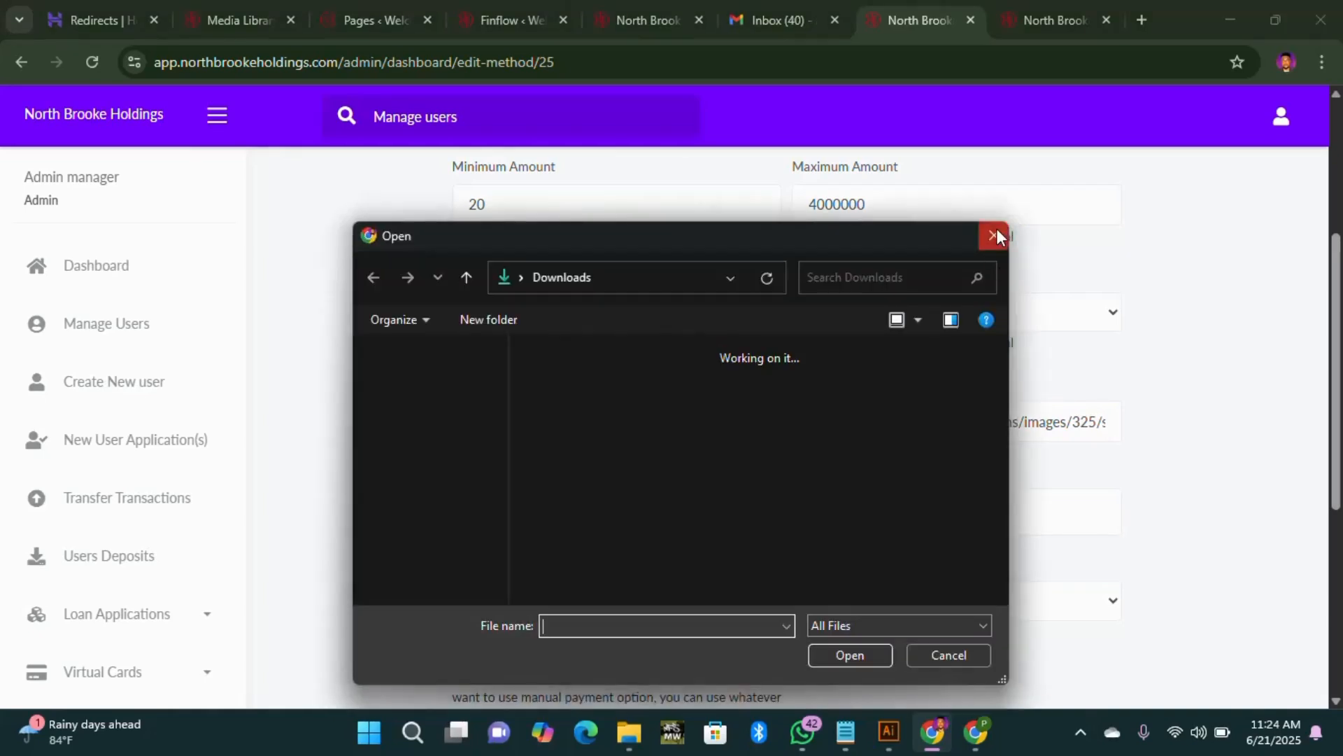
{"action": "left_click", "coordinate": [996, 230]}
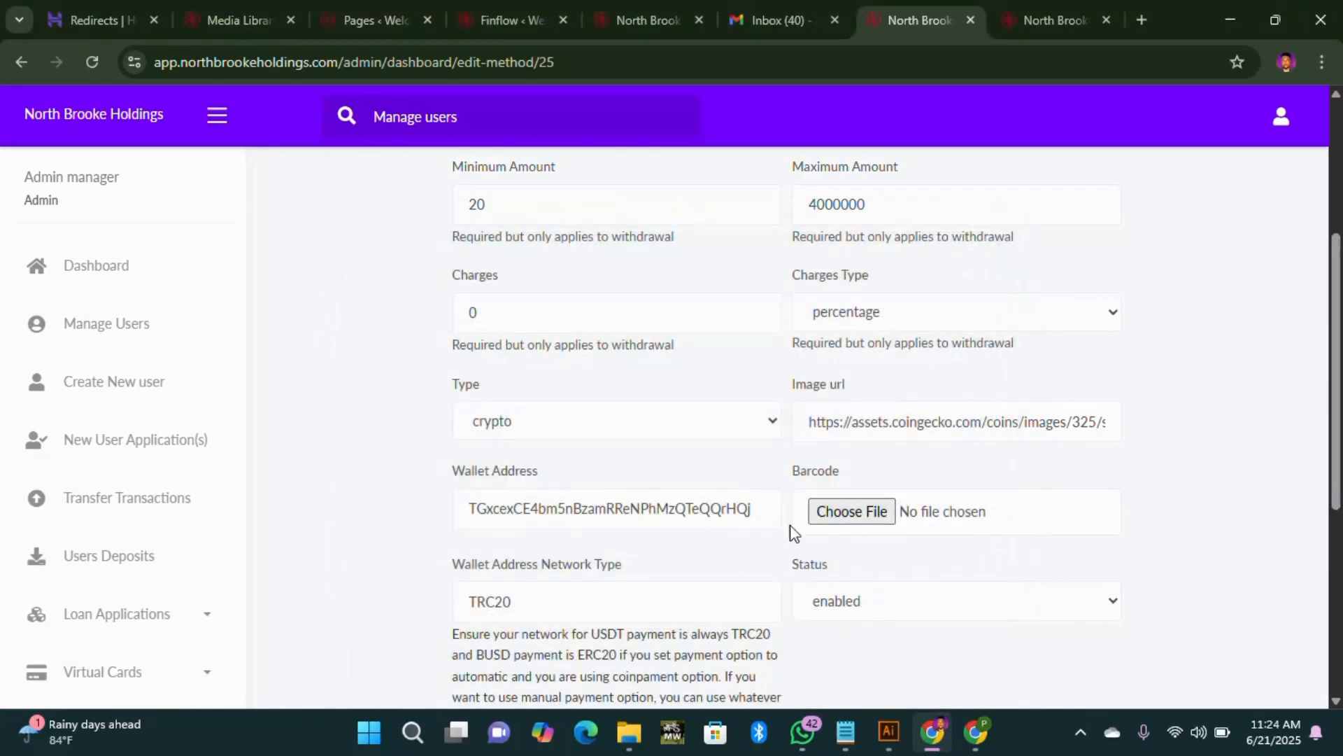
{"action": "left_click", "coordinate": [1036, 603]}
{"action": "left_click", "coordinate": [1036, 603]}
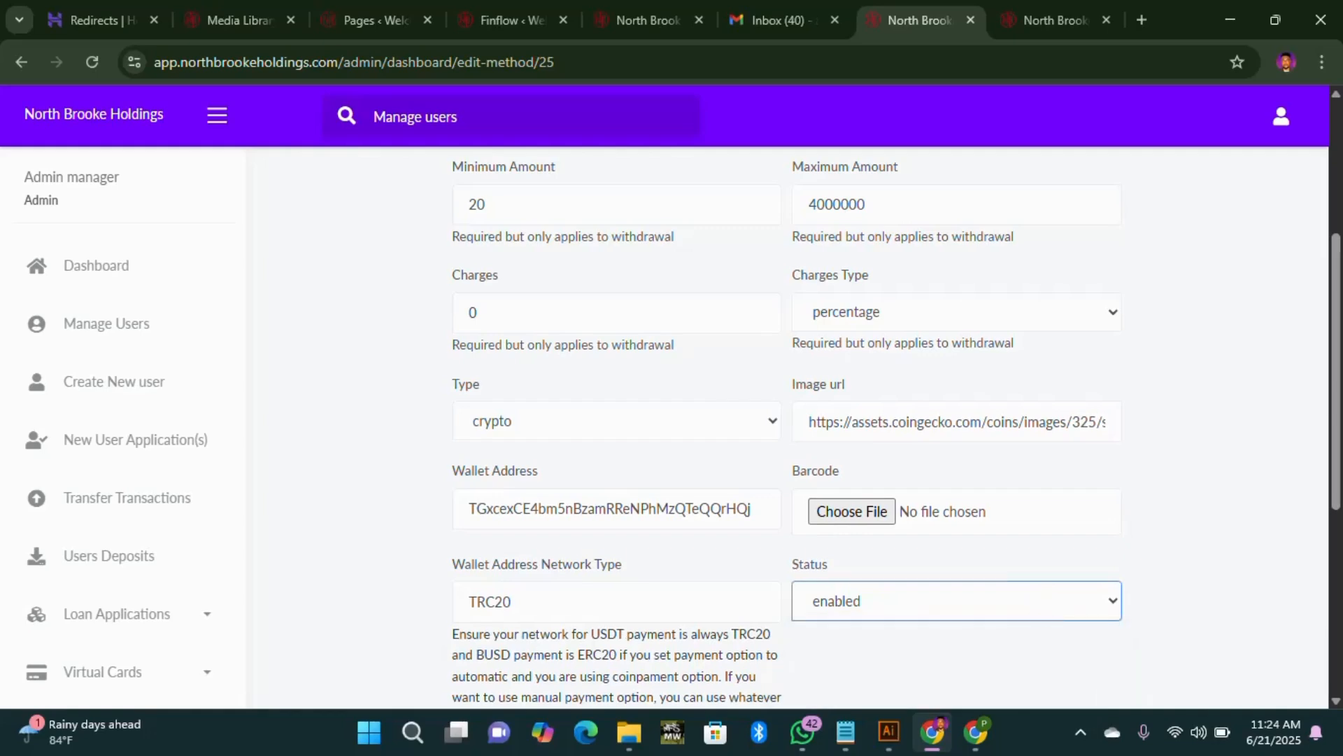
Step: Set USDT's Type for to Deposit and save the changes
{"action": "scroll", "coordinate": [521, 549], "scroll_direction": "down", "scroll_amount": 6}
{"action": "left_click", "coordinate": [548, 391]}
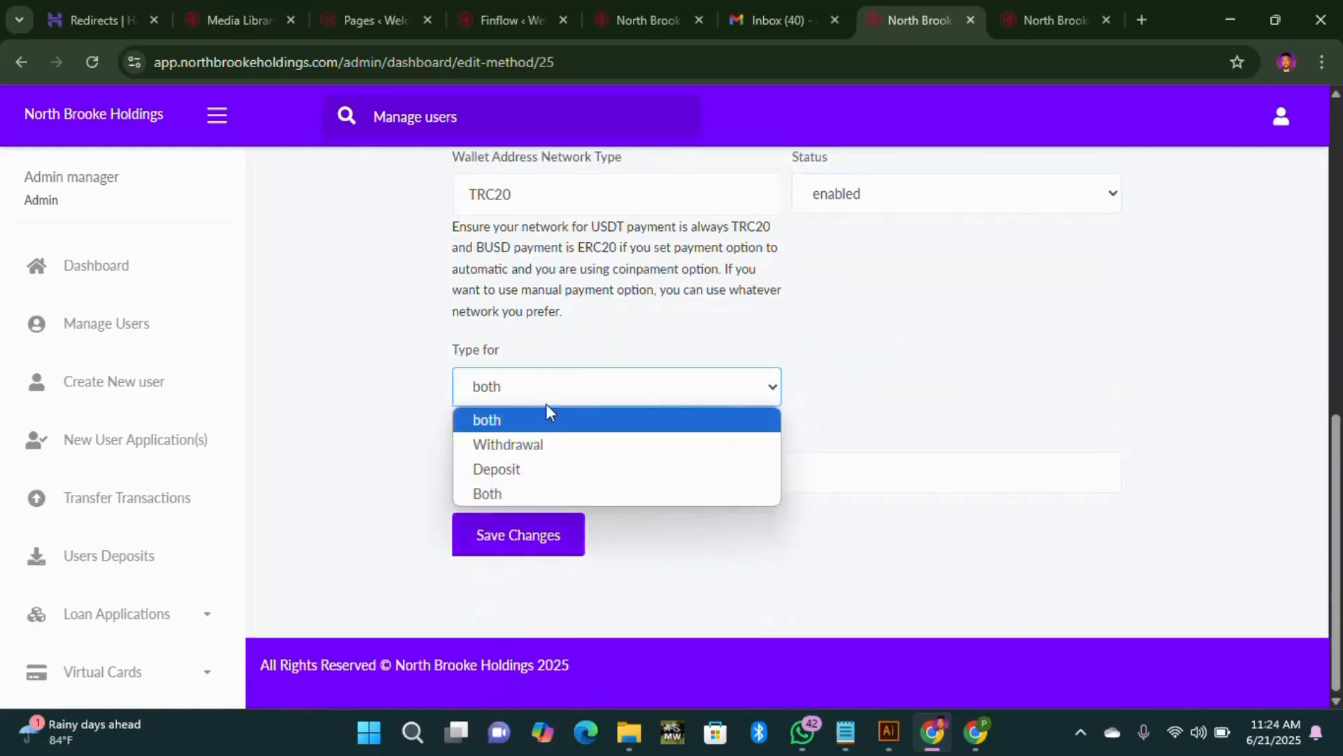
{"action": "left_click", "coordinate": [536, 468]}
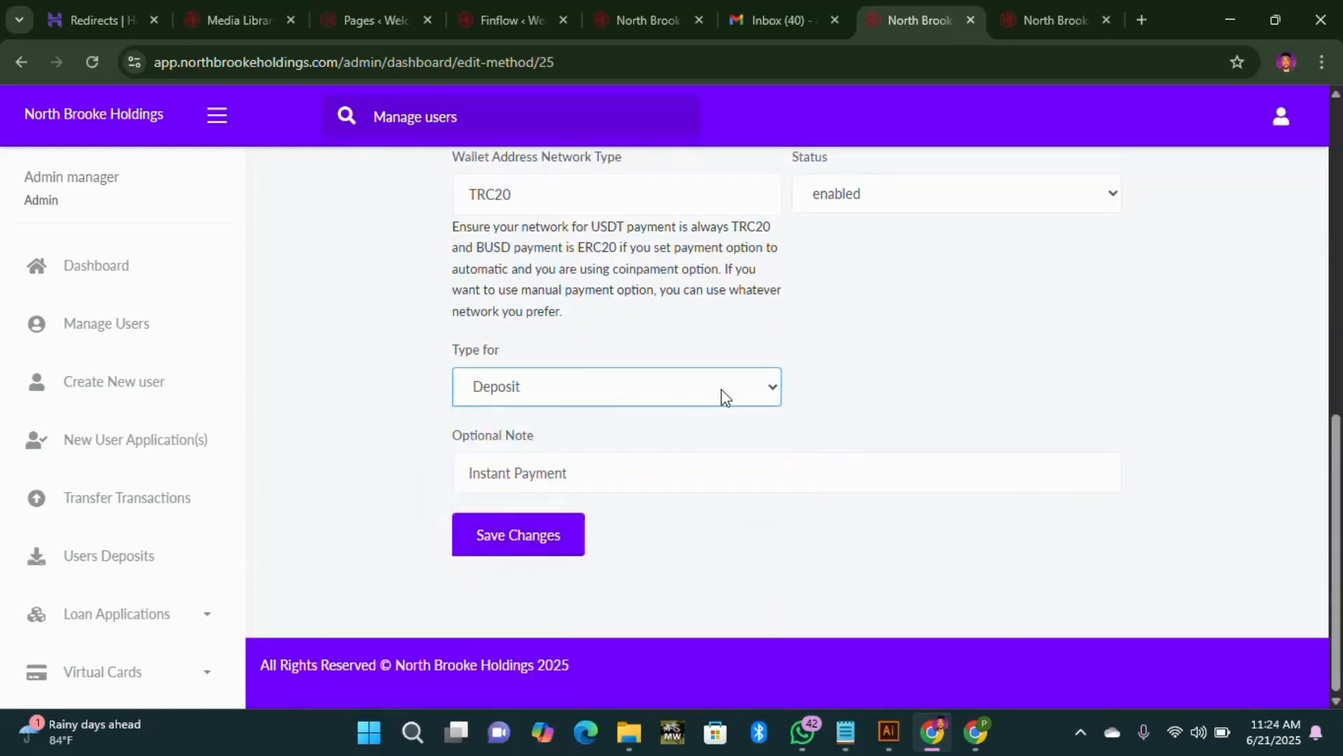
{"action": "left_click", "coordinate": [534, 533]}
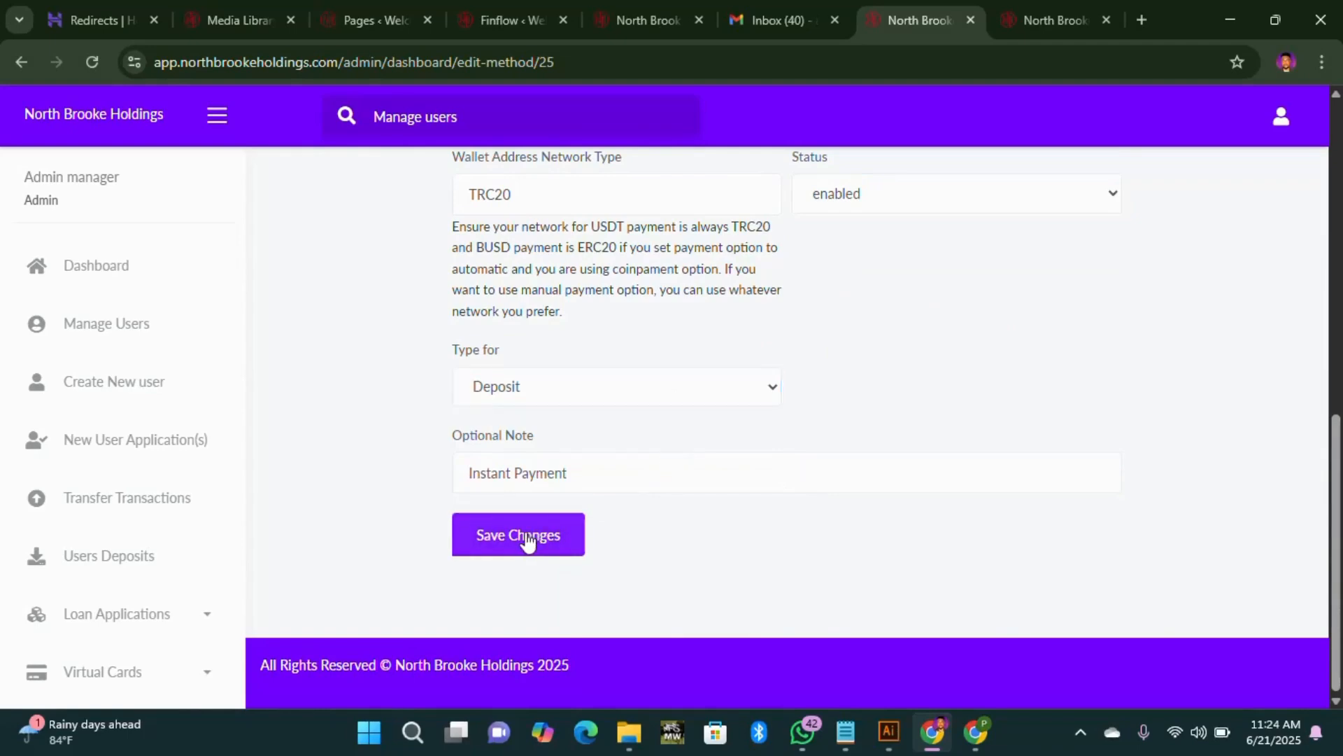
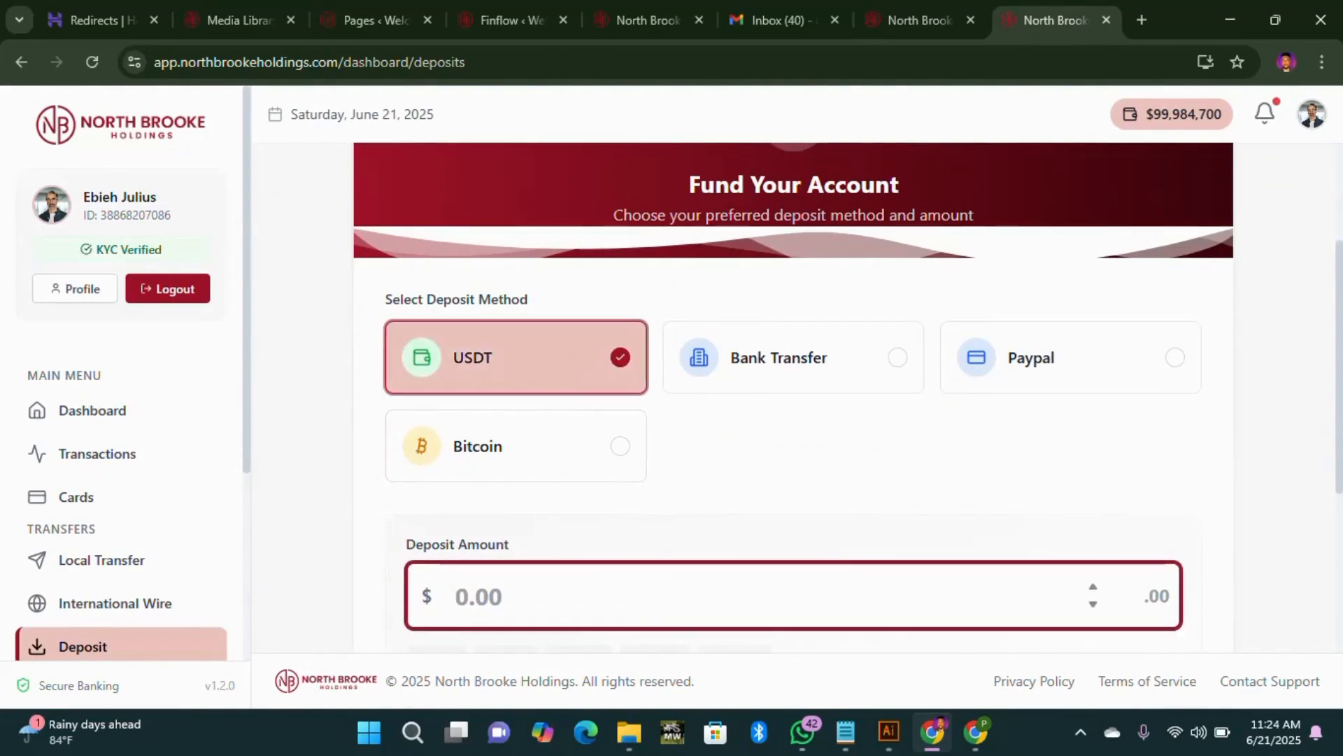
Step: Choose the $100 quick amount and continue to the USDT TRC20 payment page
{"action": "scroll", "coordinate": [494, 561], "scroll_direction": "down", "scroll_amount": 3}
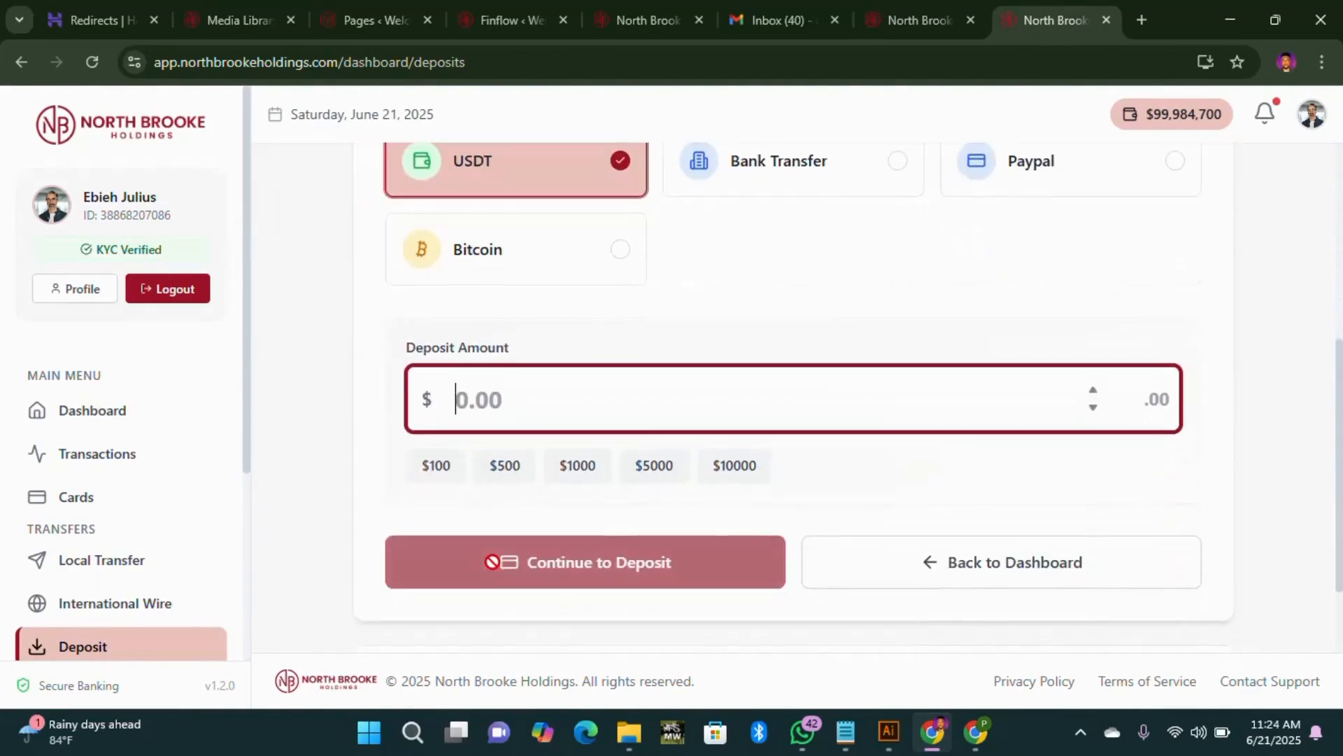
{"action": "left_click", "coordinate": [449, 480]}
{"action": "left_click", "coordinate": [582, 550]}
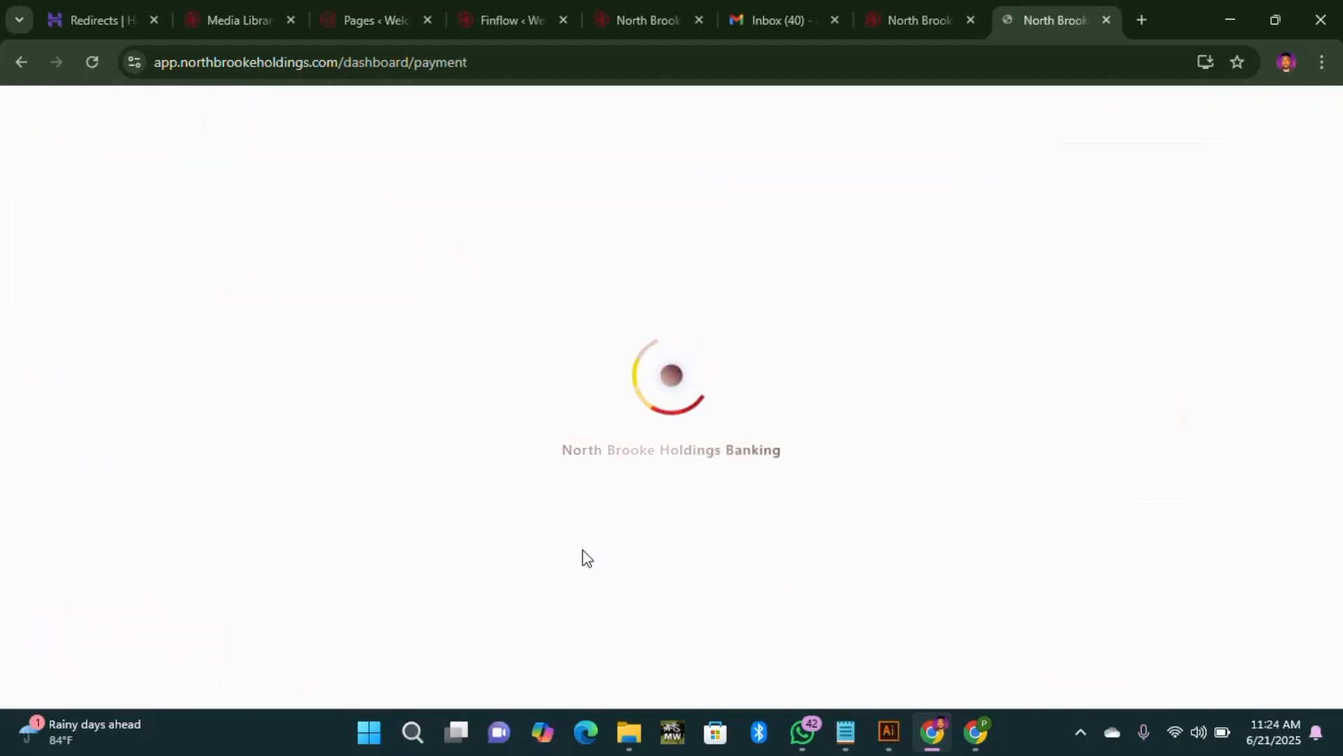
{"action": "scroll", "coordinate": [865, 475], "scroll_direction": "down", "scroll_amount": 3}
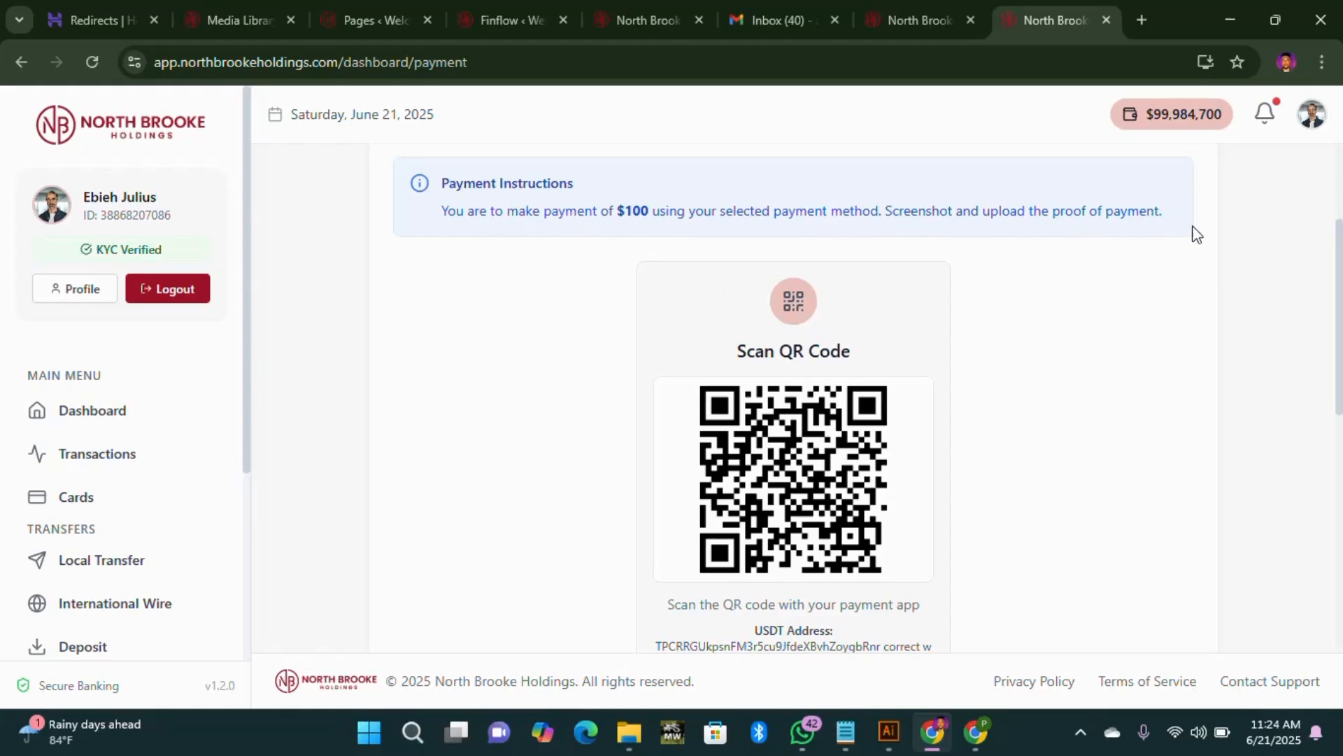
{"action": "scroll", "coordinate": [816, 456], "scroll_direction": "down", "scroll_amount": 4}
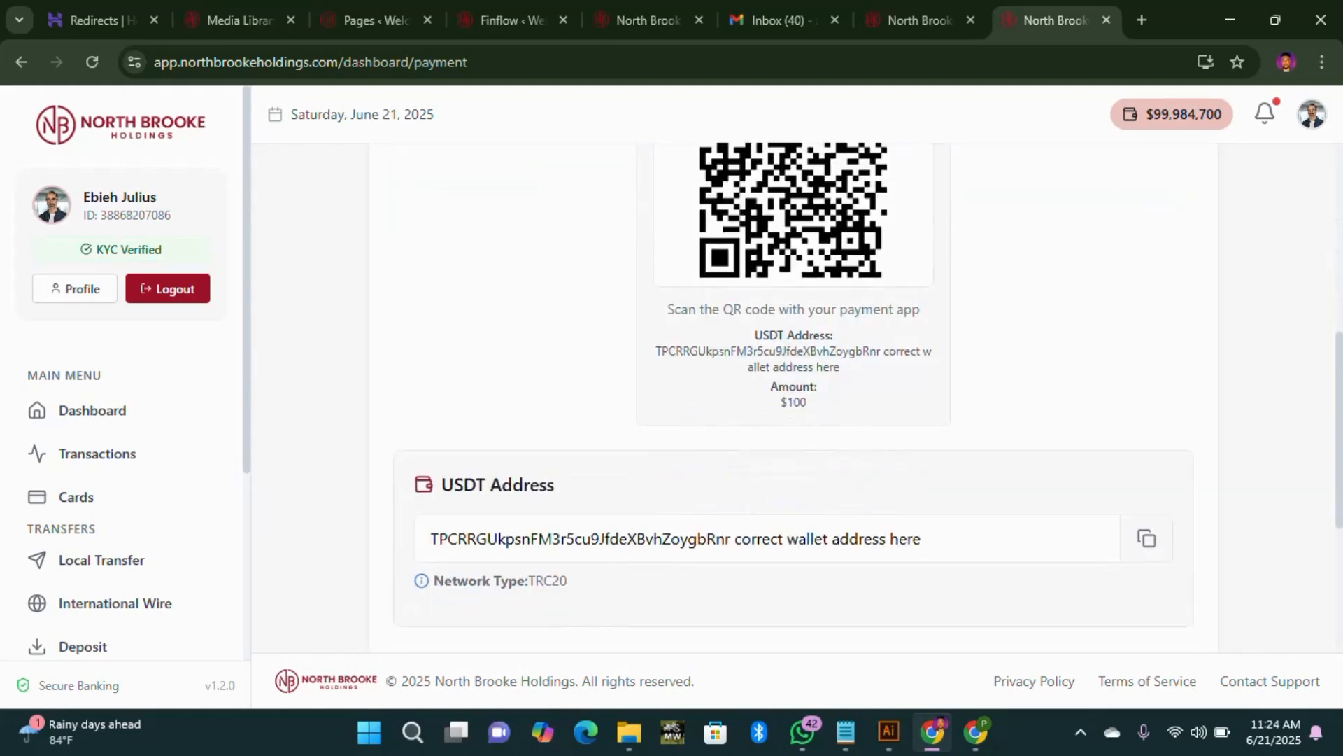
Step: Copy the USDT wallet address, then submit the deposit payment
{"action": "left_click", "coordinate": [1134, 542]}
{"action": "key", "text": "Return"}
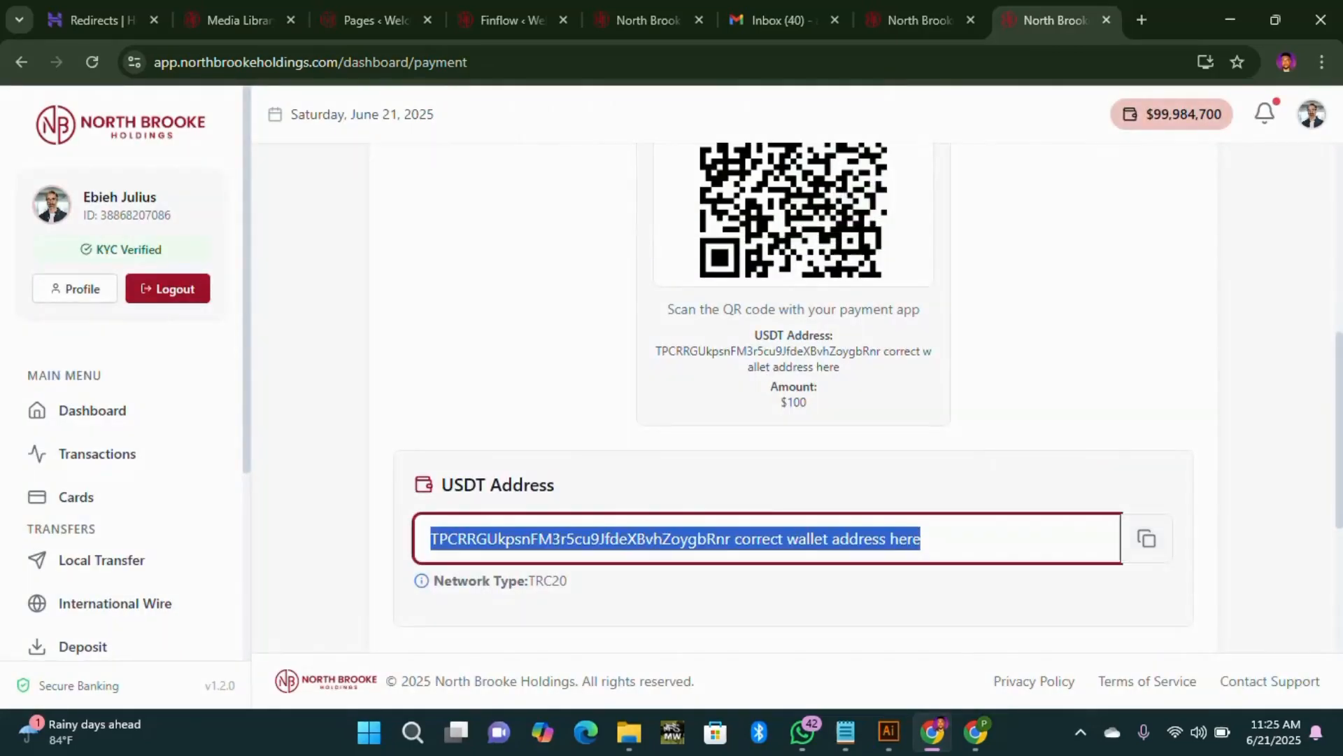
{"action": "left_click", "coordinate": [819, 587]}
{"action": "scroll", "coordinate": [752, 574], "scroll_direction": "down", "scroll_amount": 3}
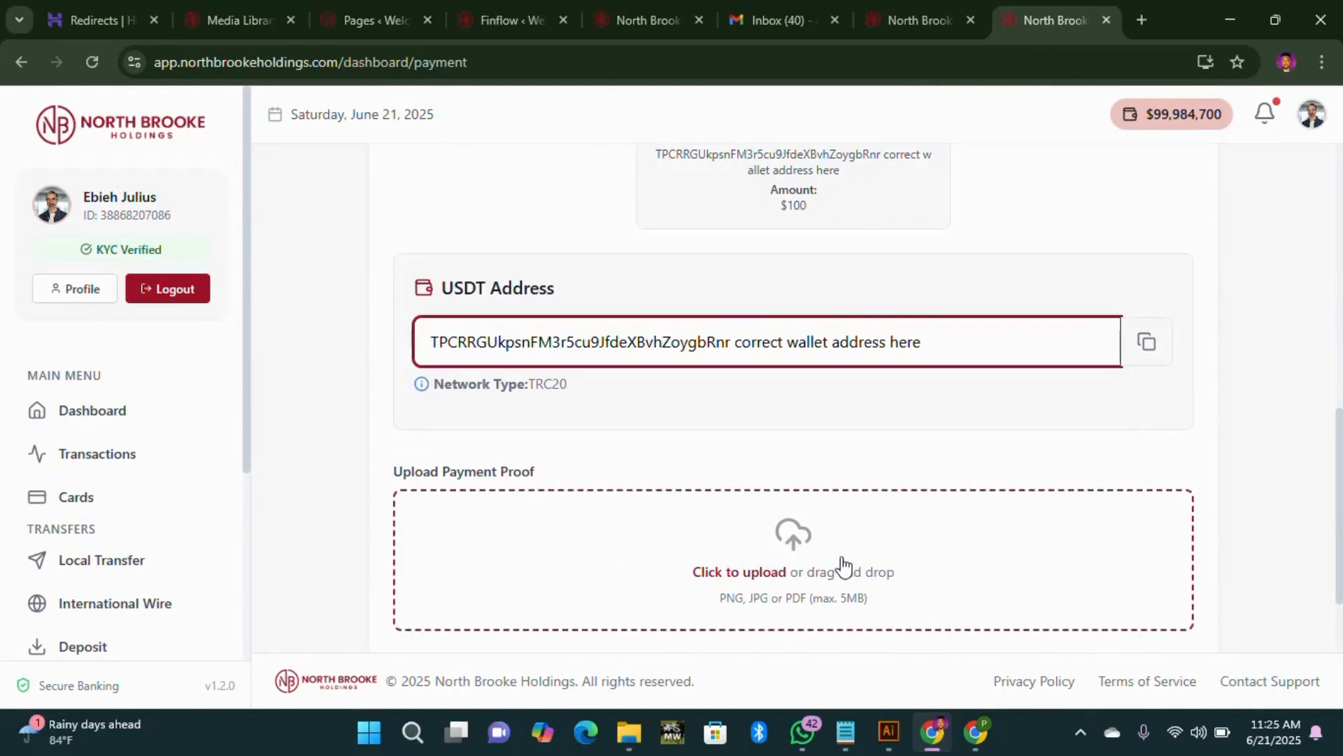
{"action": "scroll", "coordinate": [809, 558], "scroll_direction": "down", "scroll_amount": 2}
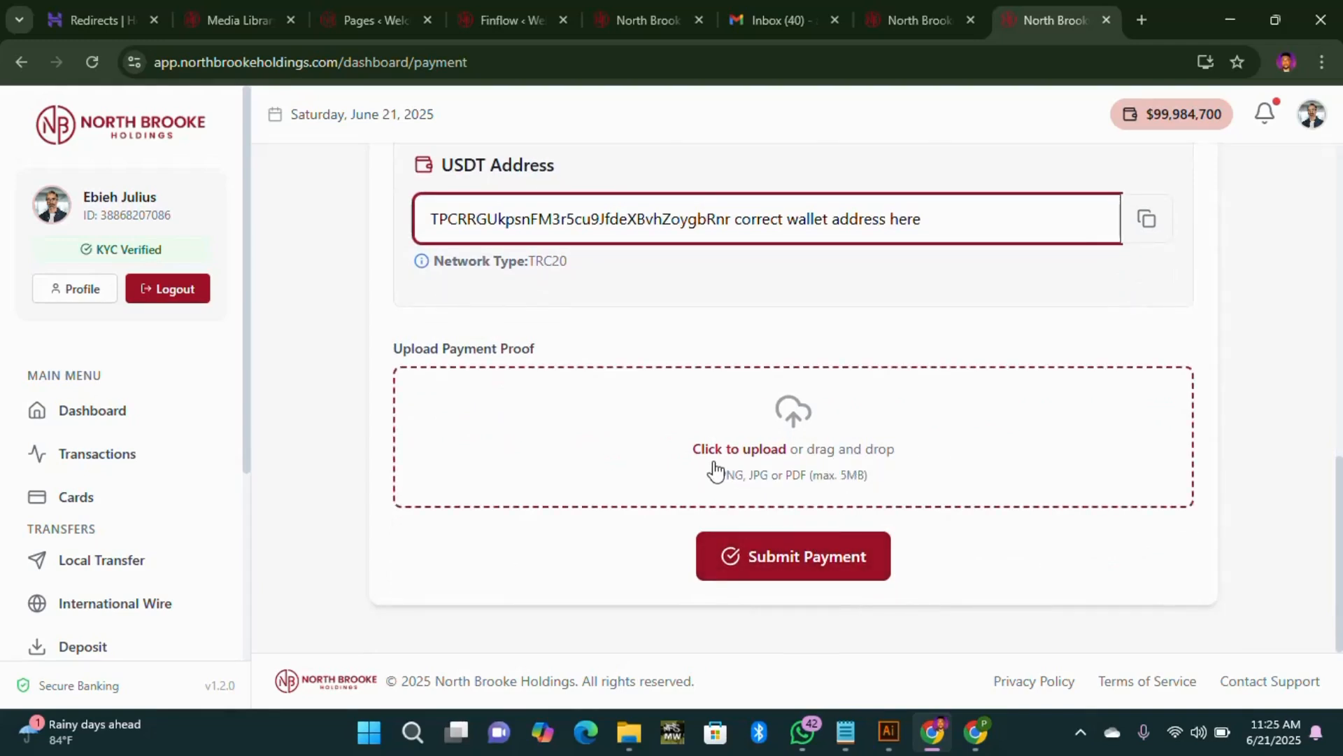
{"action": "left_click", "coordinate": [801, 558]}
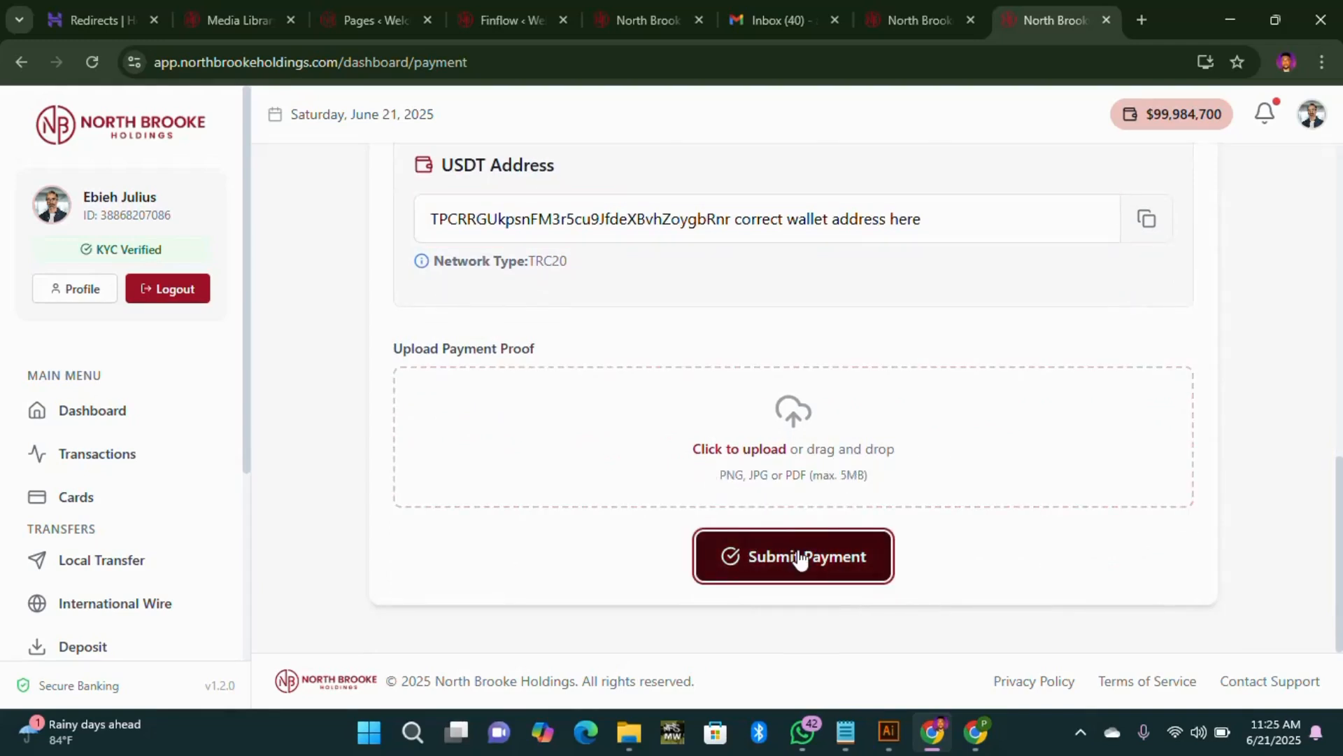
Step: In the admin Users Deposits list, view deposit 119's proof-of-payment screenshot and go back
{"action": "left_click", "coordinate": [924, 22]}
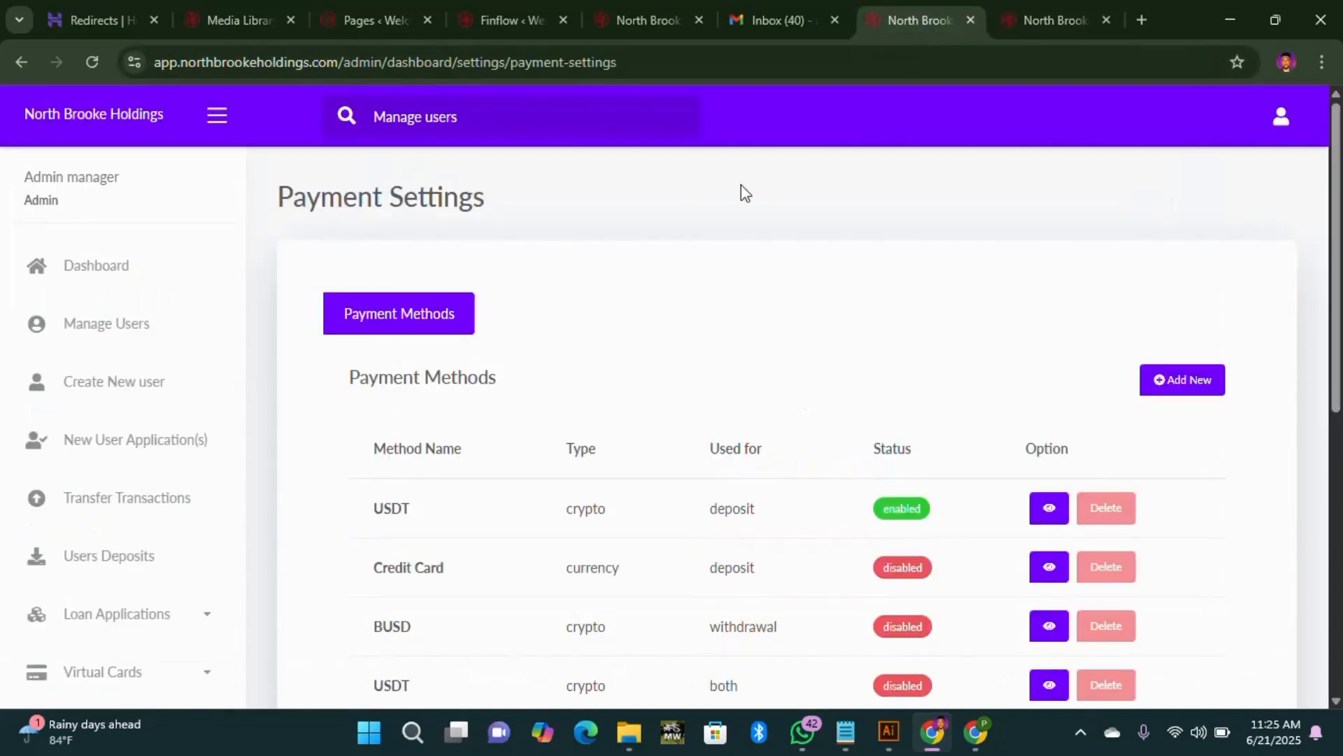
{"action": "left_click", "coordinate": [189, 572]}
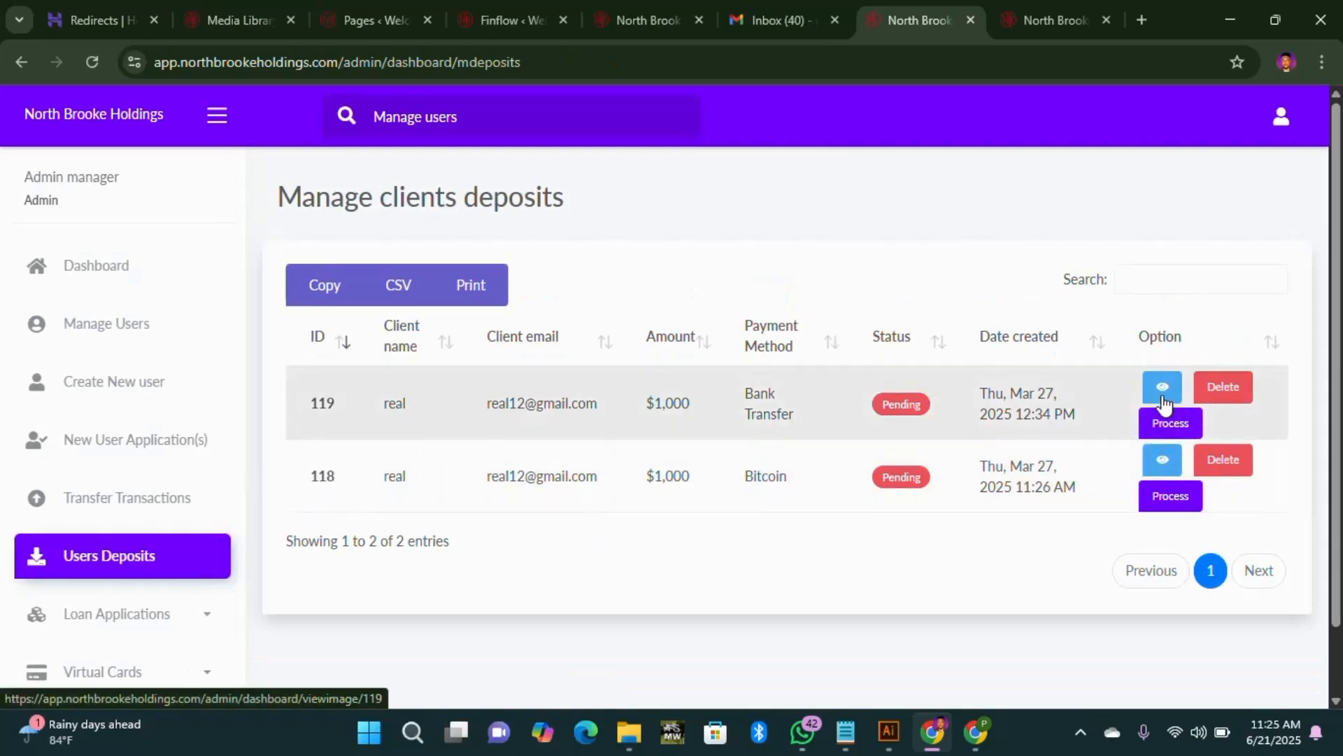
{"action": "left_click", "coordinate": [1164, 400]}
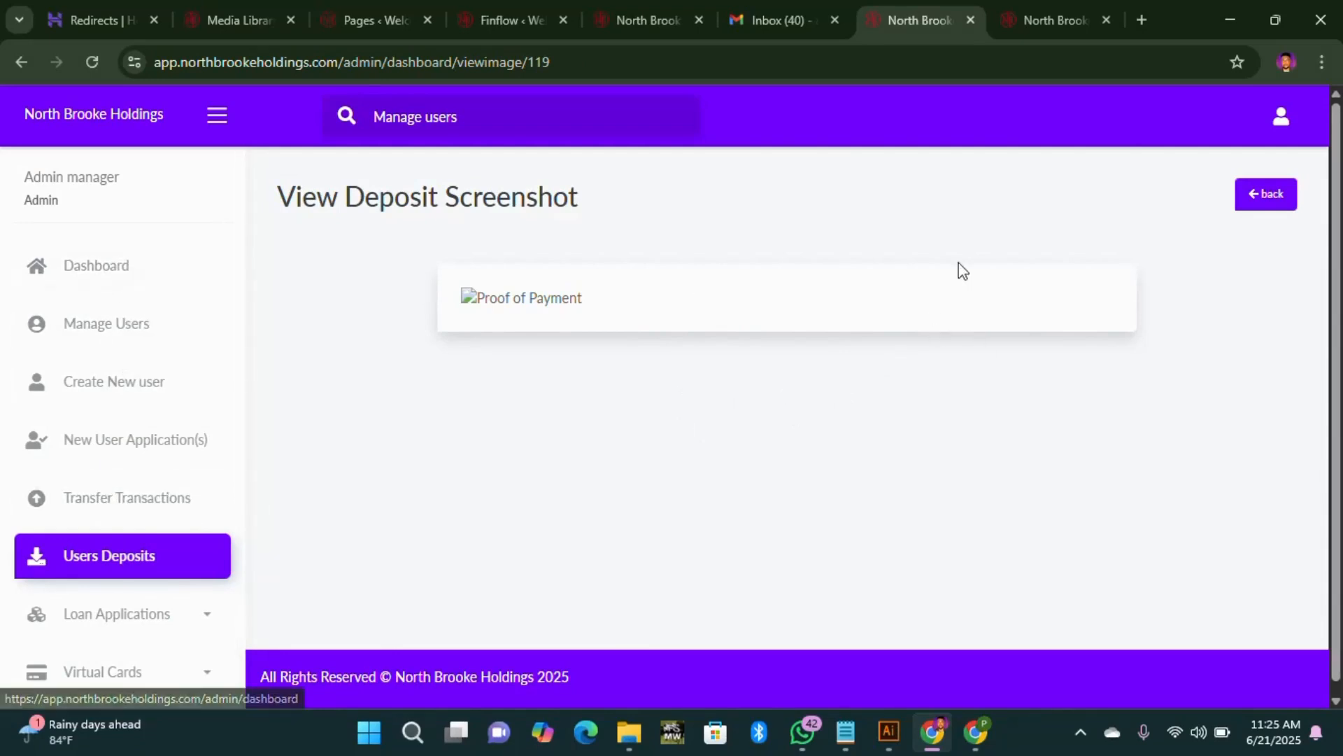
{"action": "left_click", "coordinate": [1259, 207]}
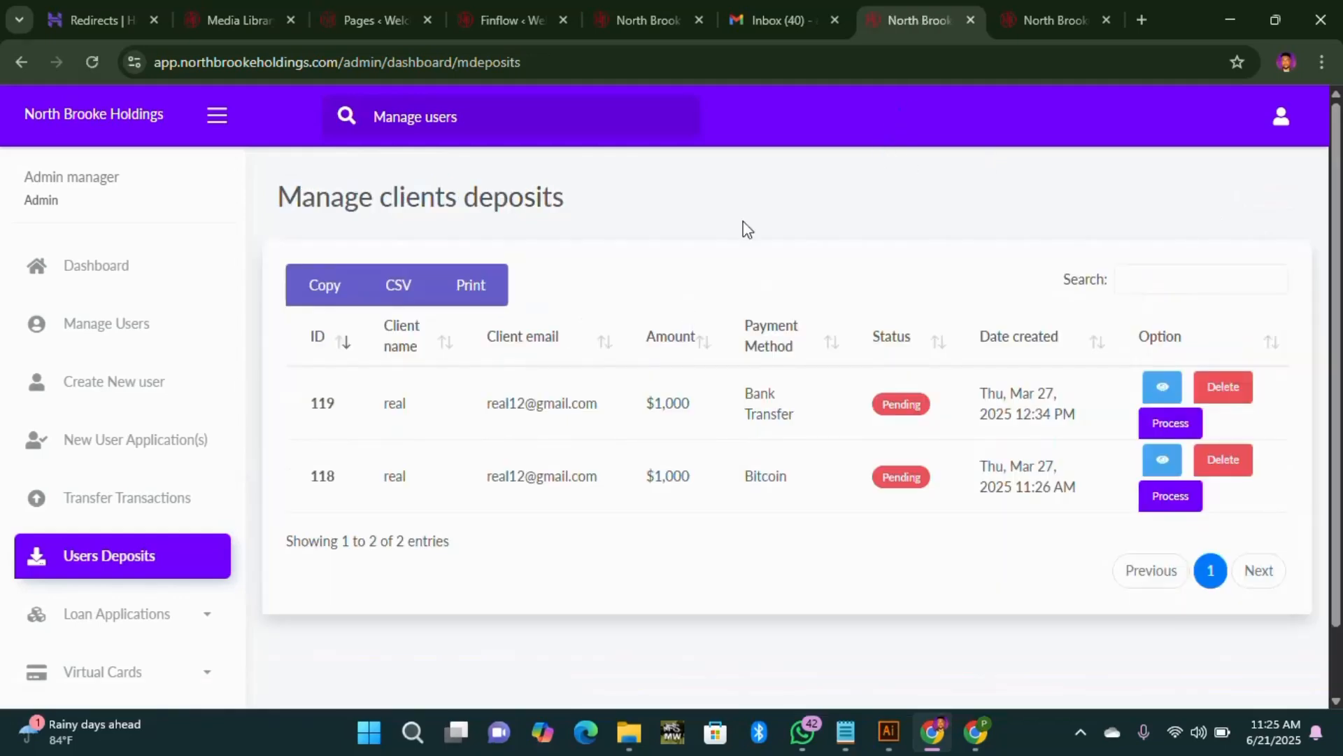
Step: Return to the client tab's $100 USDT payment page, scrolled to the QR code and address
{"action": "left_click", "coordinate": [1051, 19]}
{"action": "scroll", "coordinate": [101, 420], "scroll_direction": "down", "scroll_amount": 4}
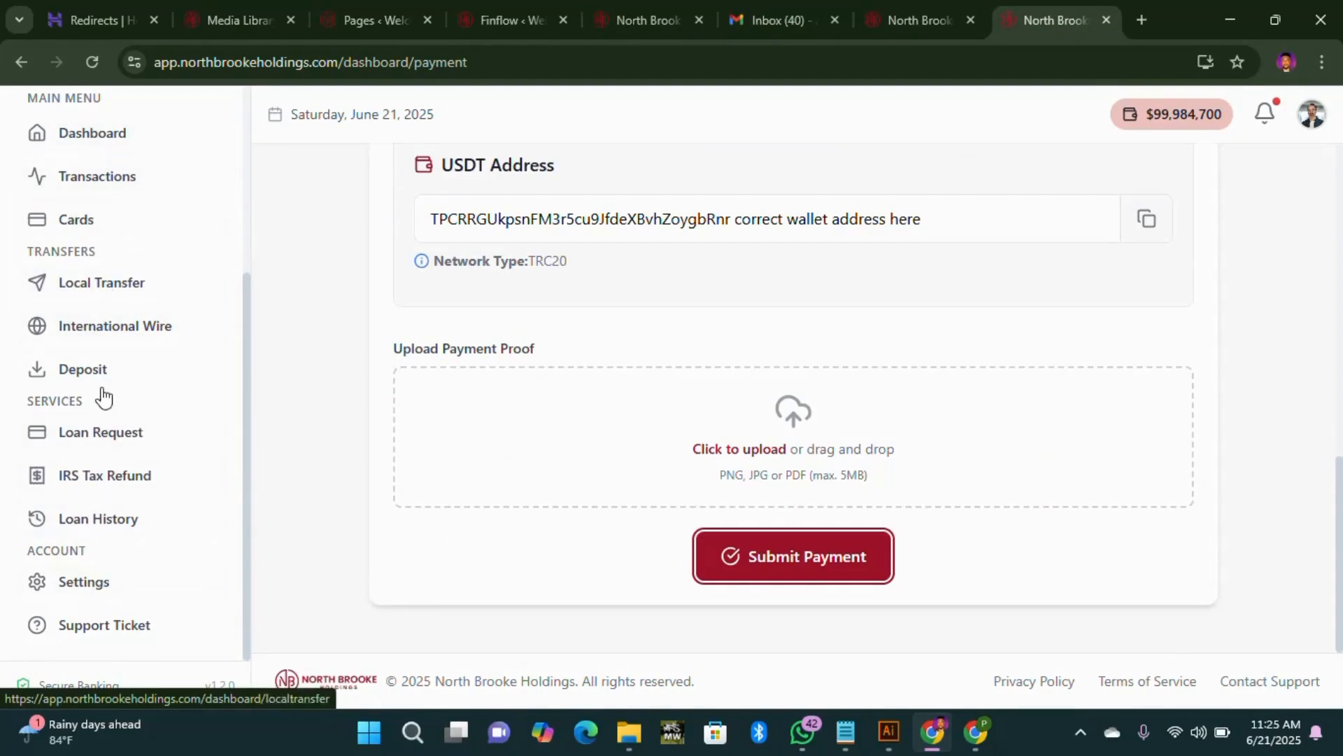
{"action": "scroll", "coordinate": [962, 384], "scroll_direction": "up", "scroll_amount": 5}
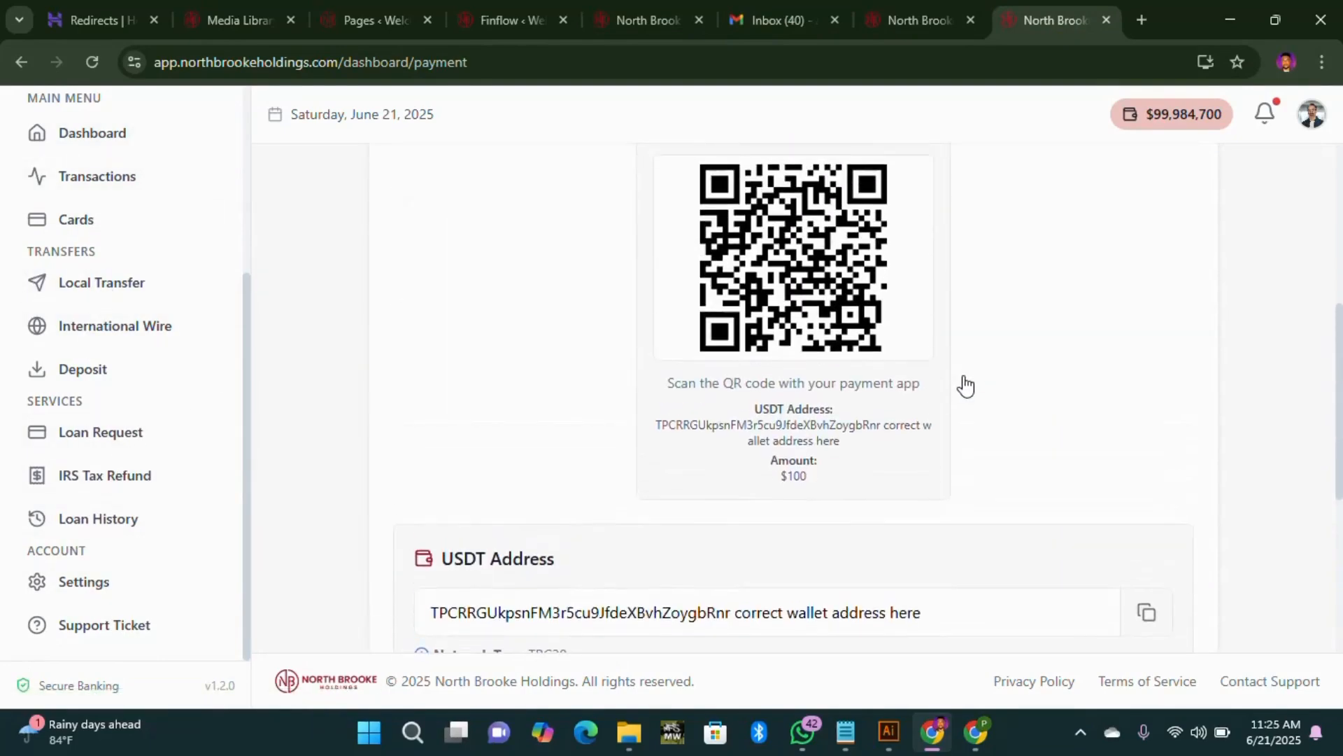